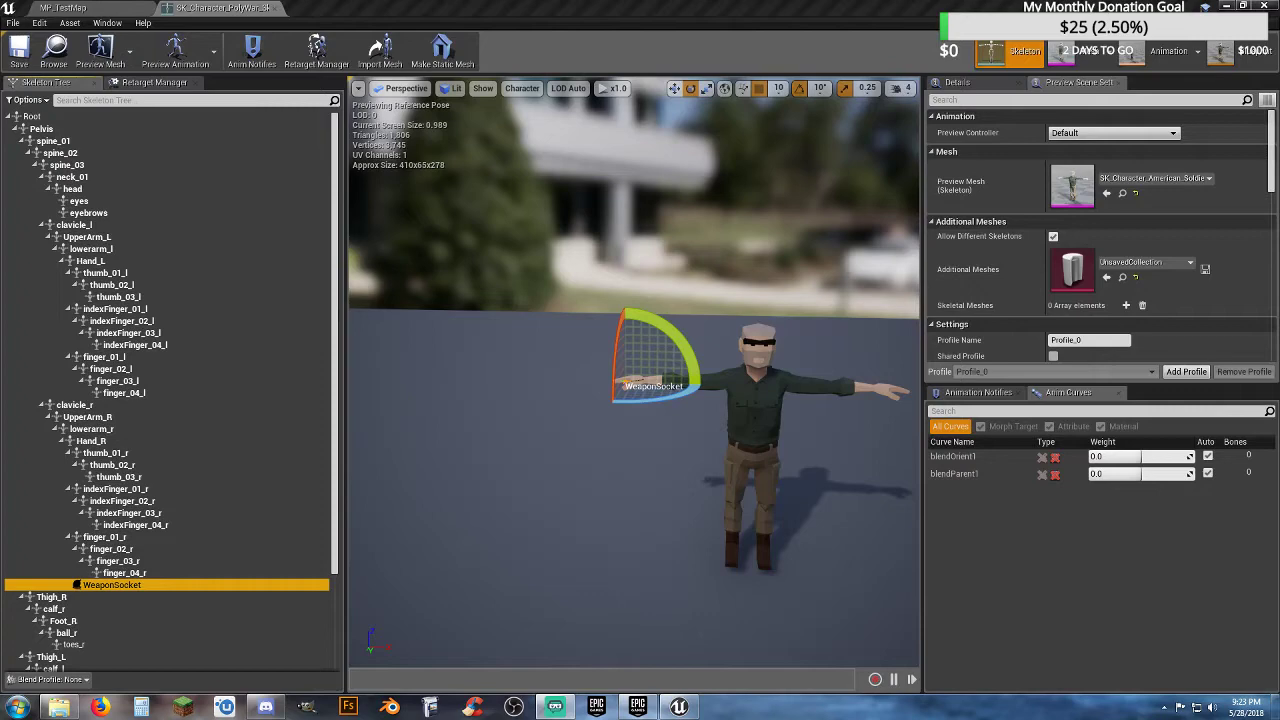
- Switch to the MP_TestMap level and examine the lobby and the red and blue team spawn areas
left_click(96, 7)
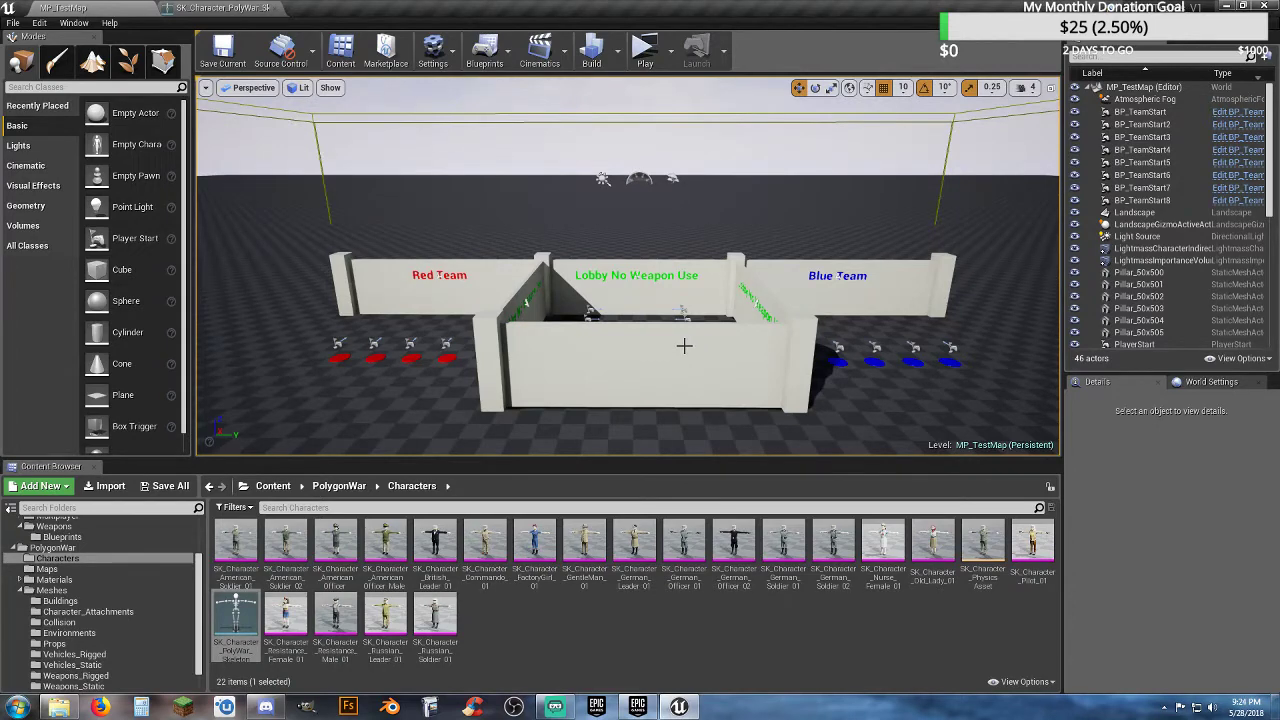
mouse_move(684, 345)
left_mouse_down("alt")
mouse_move(630, 347)
mouse_move(680, 345)
mouse_move(630, 346)
mouse_move(672, 345)
mouse_move(661, 345)
left_mouse_up("alt")
mouse_move(661, 345)
right_mouse_down()
mouse_move(661, 310)
mouse_move(661, 335)
right_mouse_up()
scroll(661, 345, "down", 5)
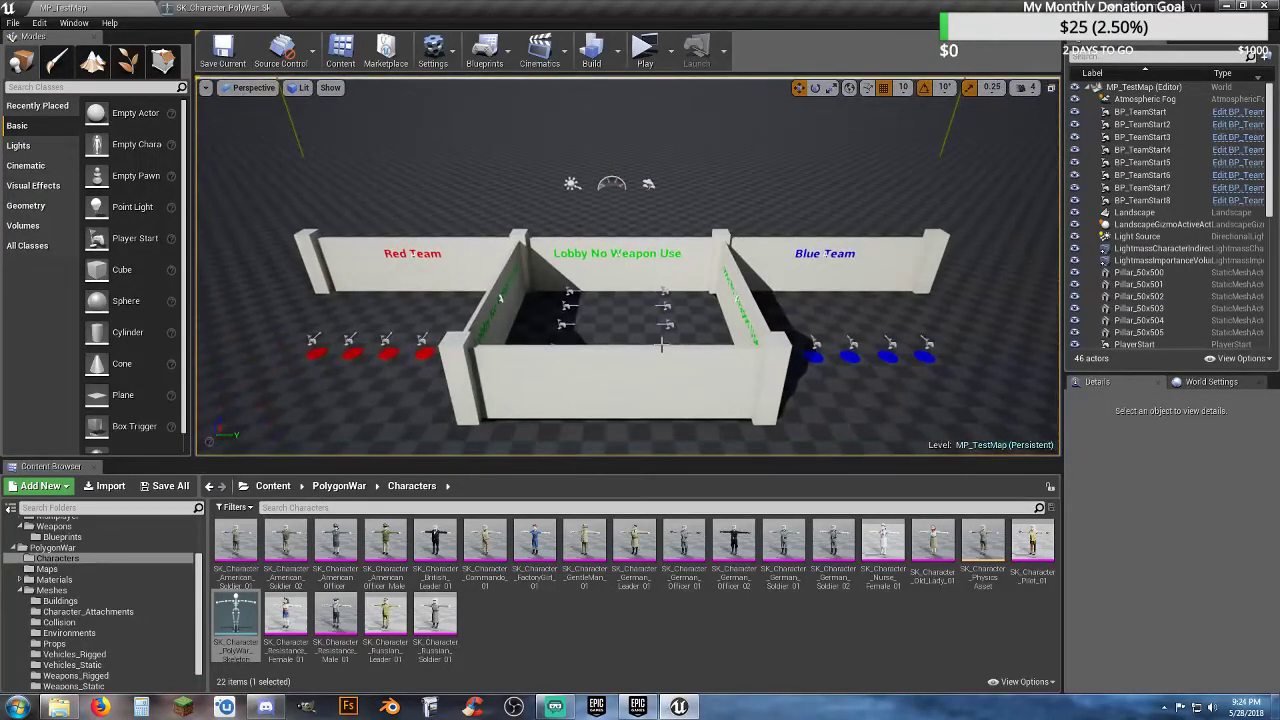
mouse_move(661, 345)
left_mouse_down("alt")
mouse_move(580, 332)
mouse_move(630, 322)
mouse_move(645, 342)
left_mouse_up("alt")
left_click_drag(429, 277, 478, 277, "alt")
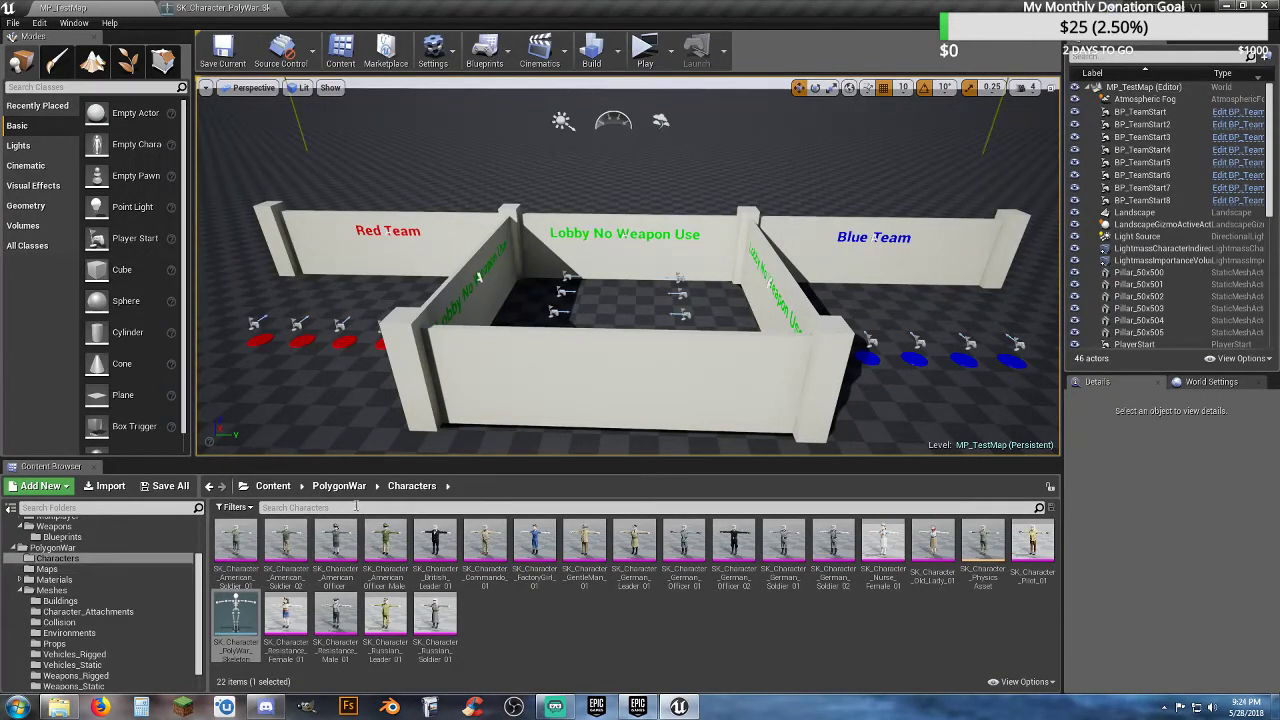
- Start the multiplayer preview, spawn the server player as Assault on the red team and walk it around the spawn area
left_click(644, 50)
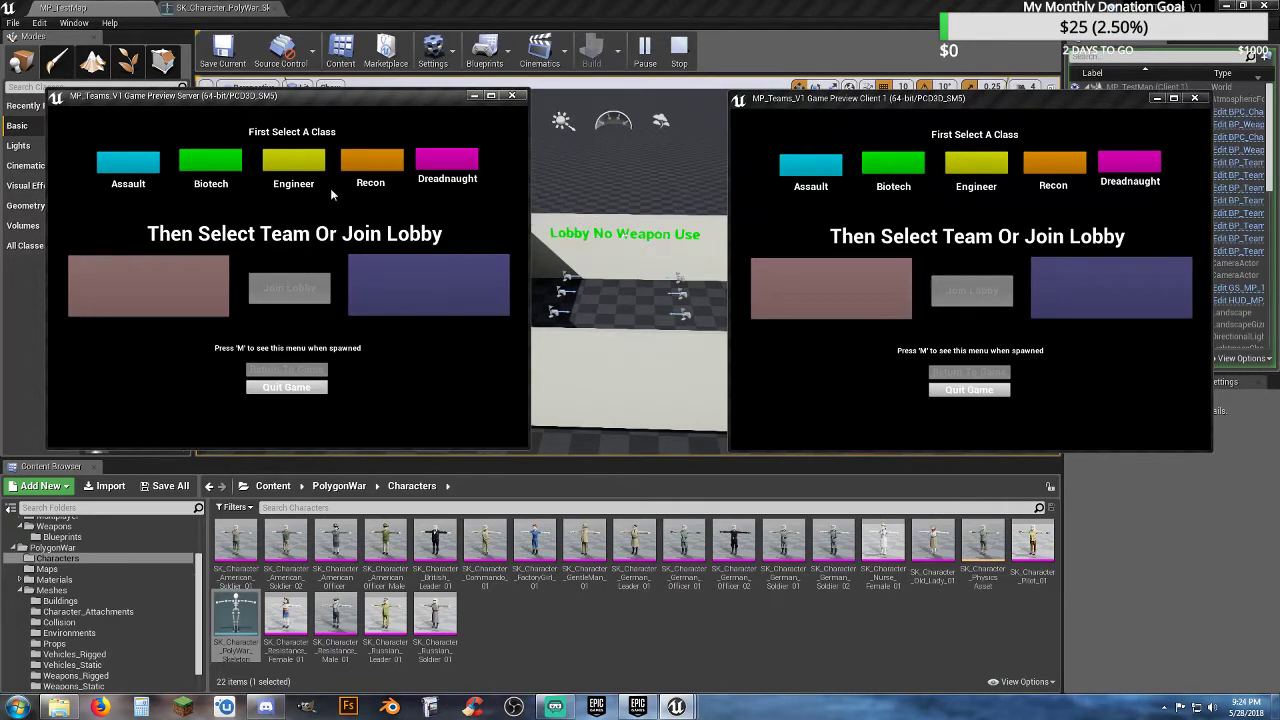
left_click(136, 174)
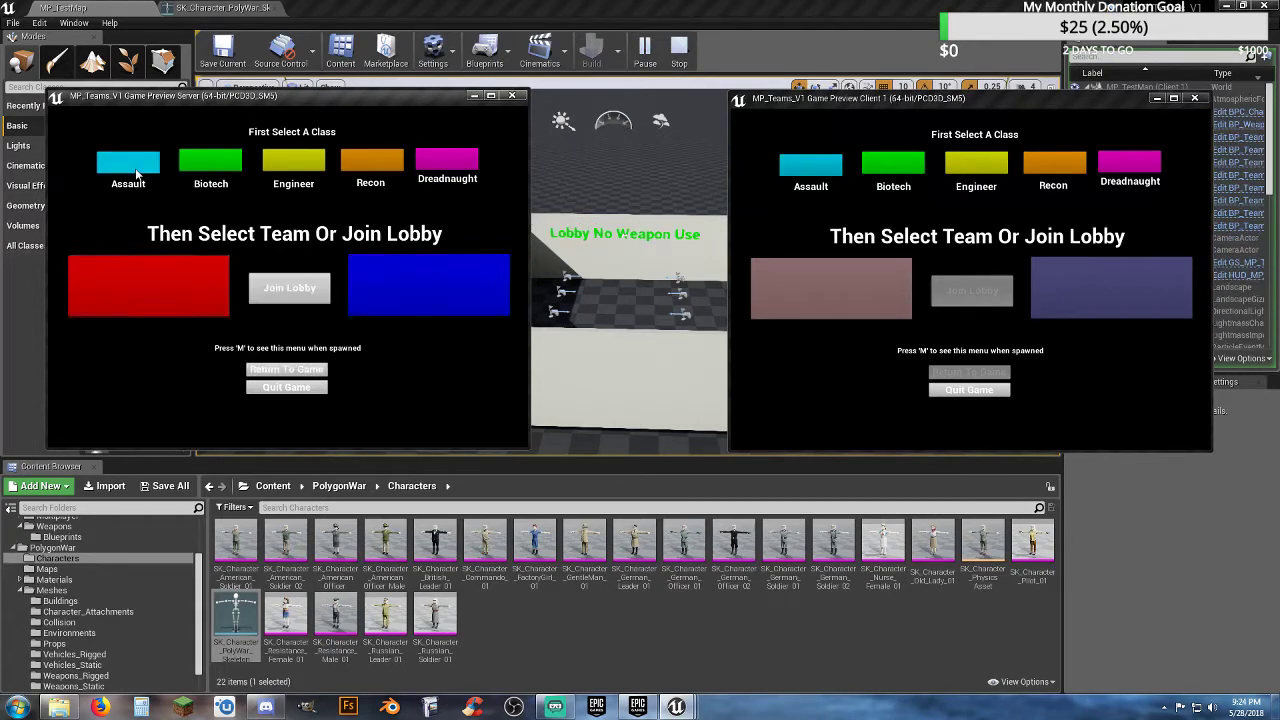
left_click(150, 296)
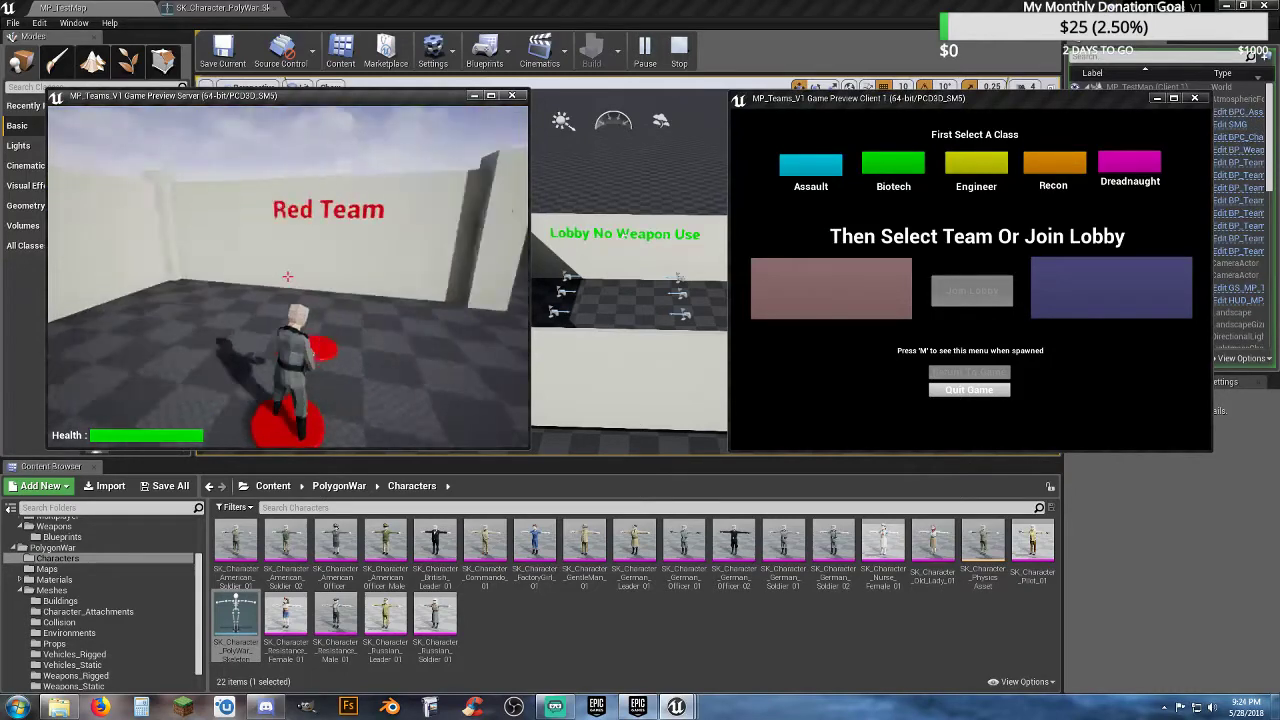
key("w")
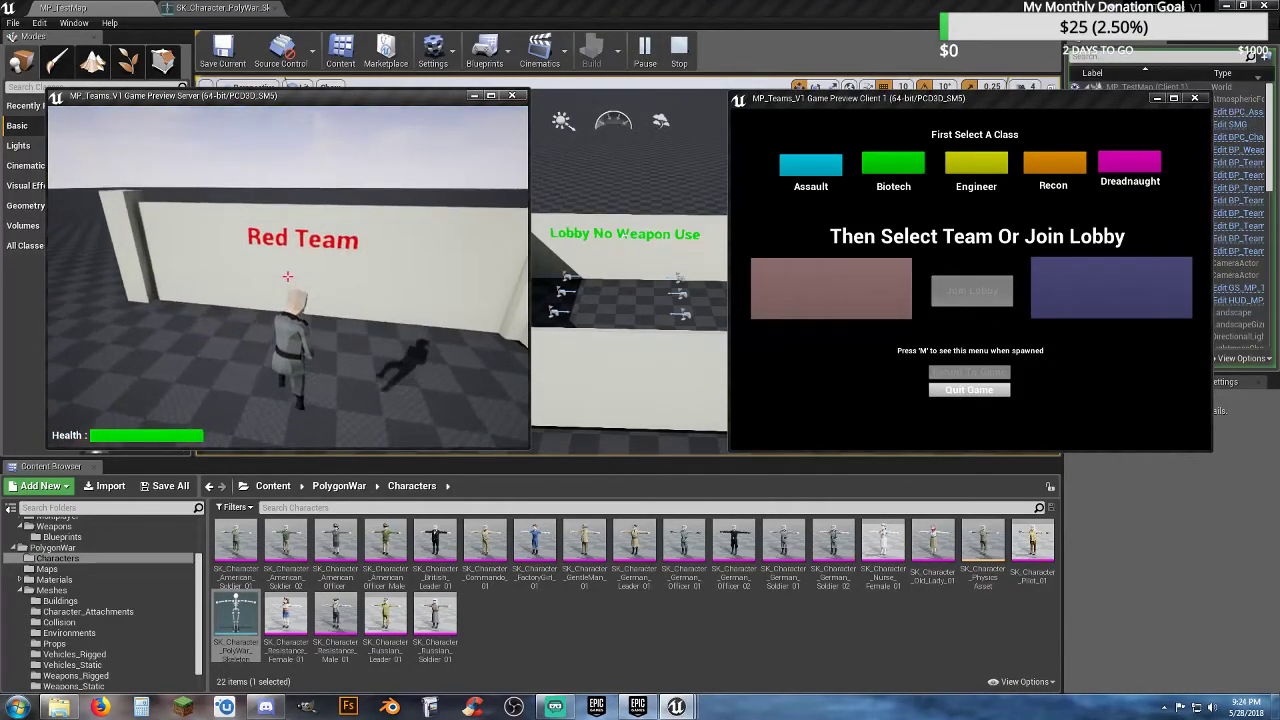
key("s")
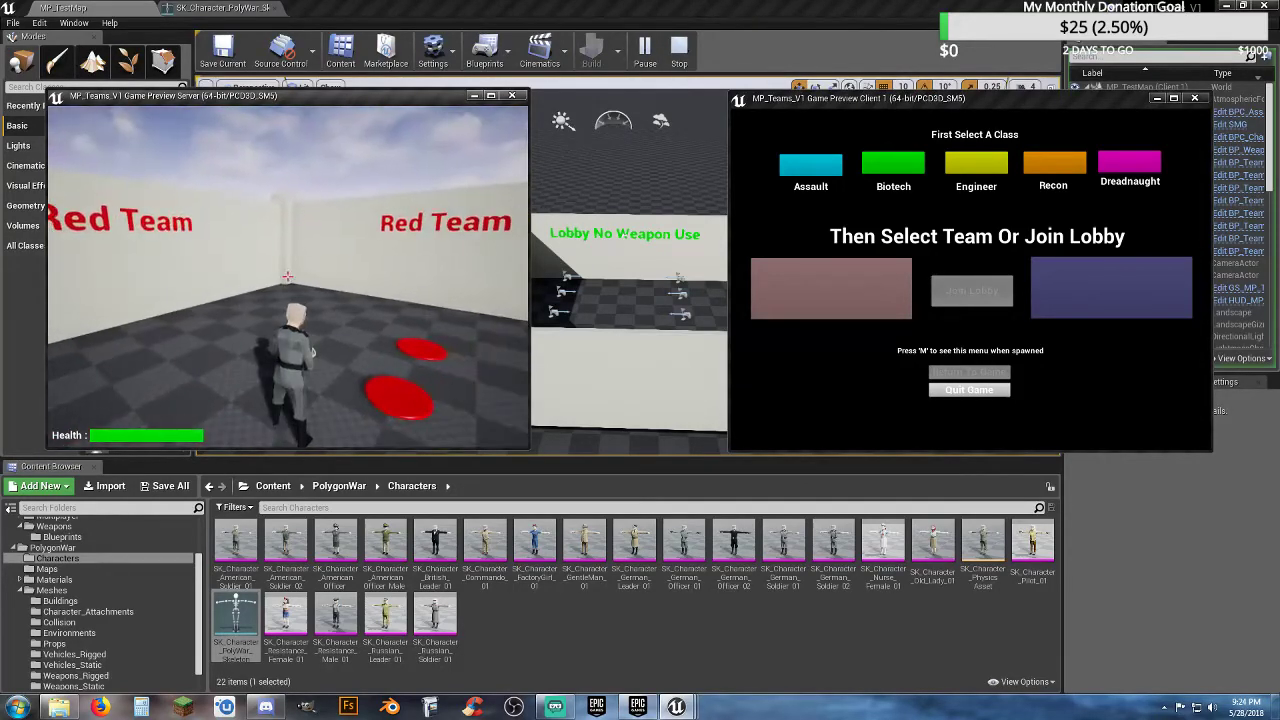
- Spawn the client player as Recon on the blue team
key("alt+Tab")
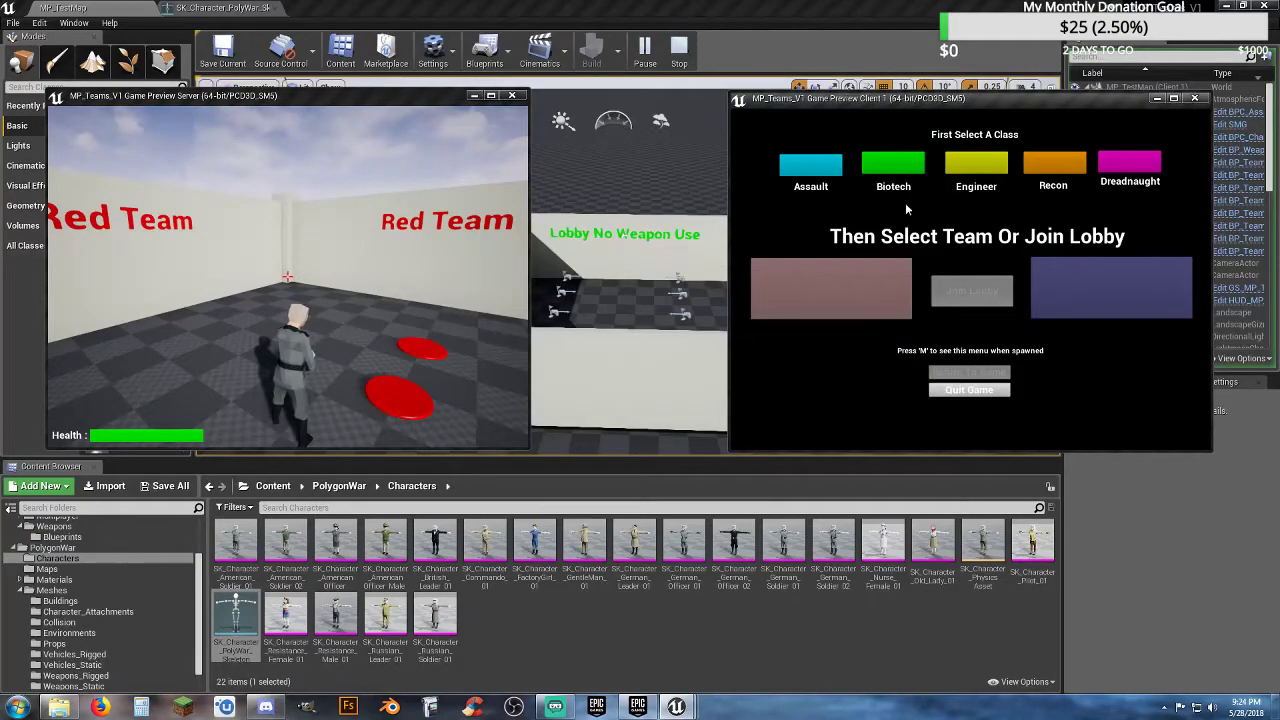
left_click(1074, 168)
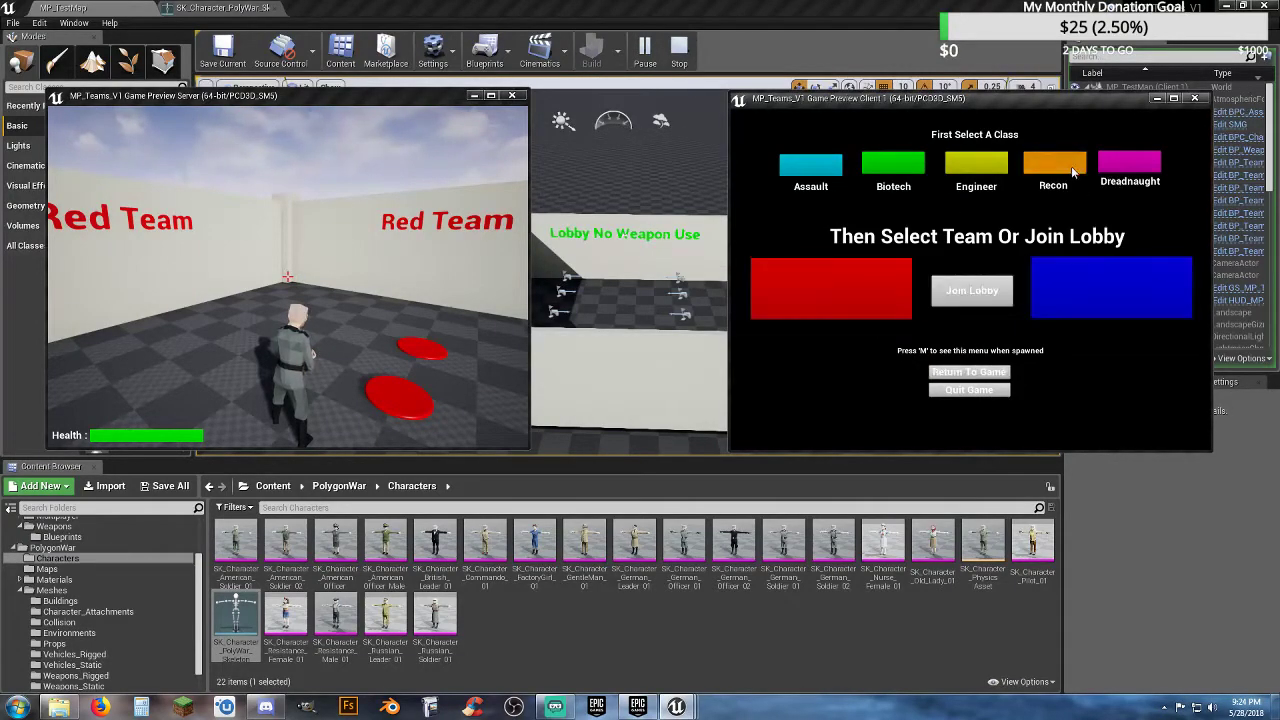
left_click(1074, 289)
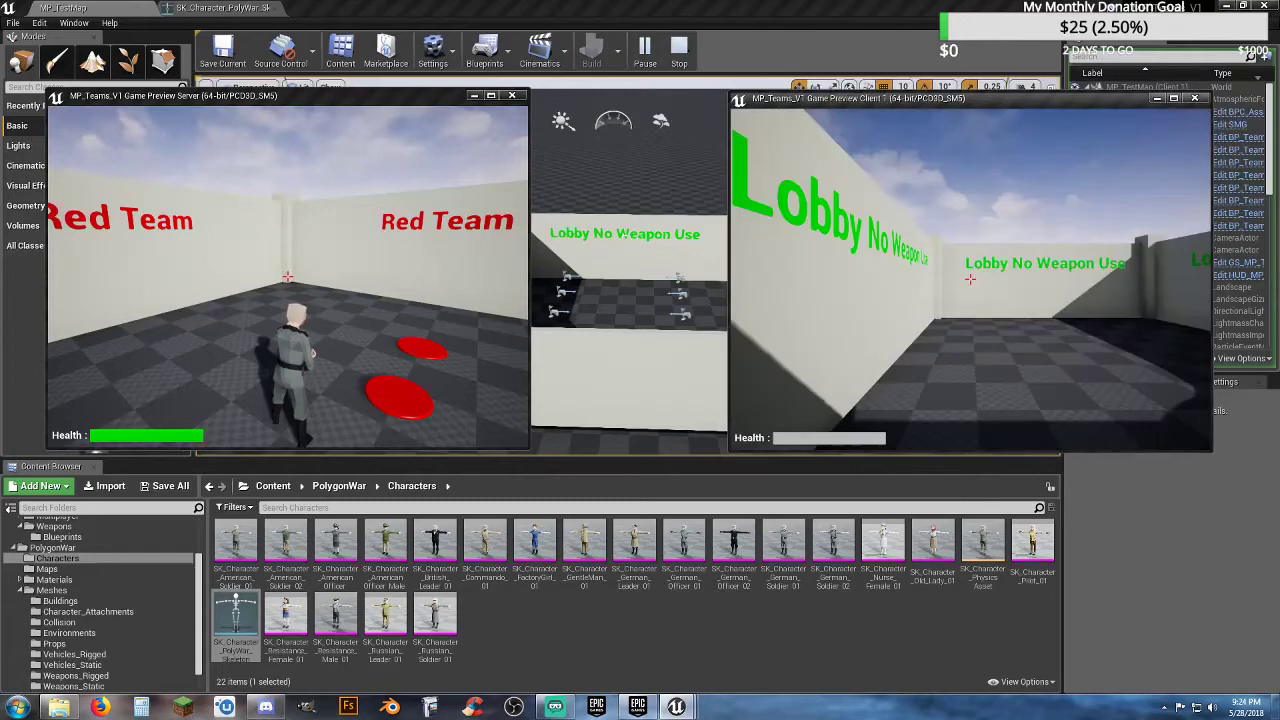
- Walk the client's Recon character from the blue spawn area around the walls to the red team's character
key("w")
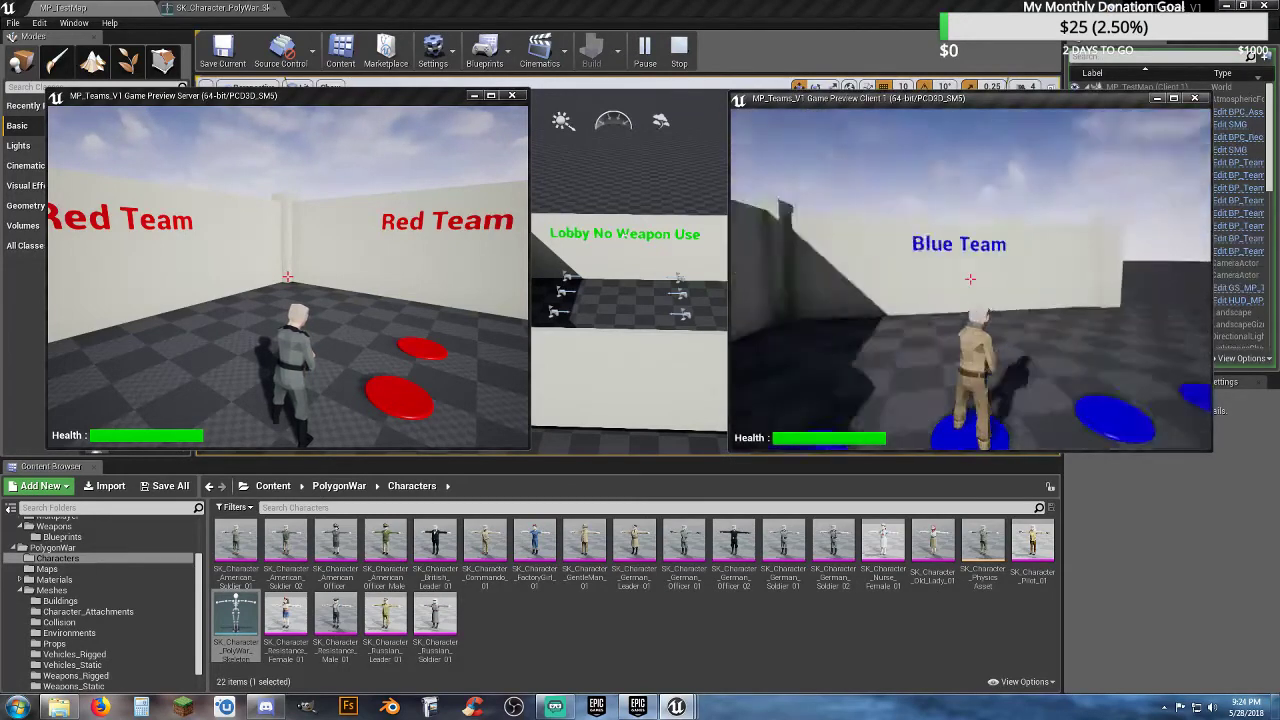
key("w")
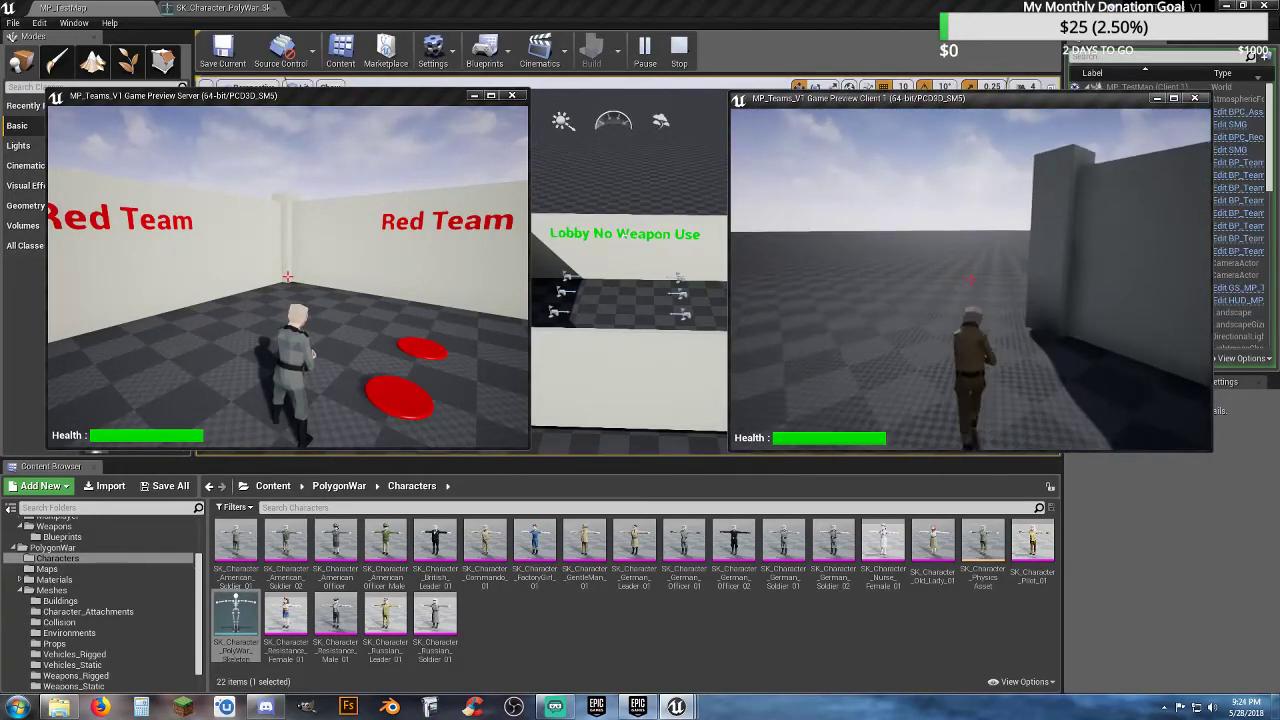
key("w")
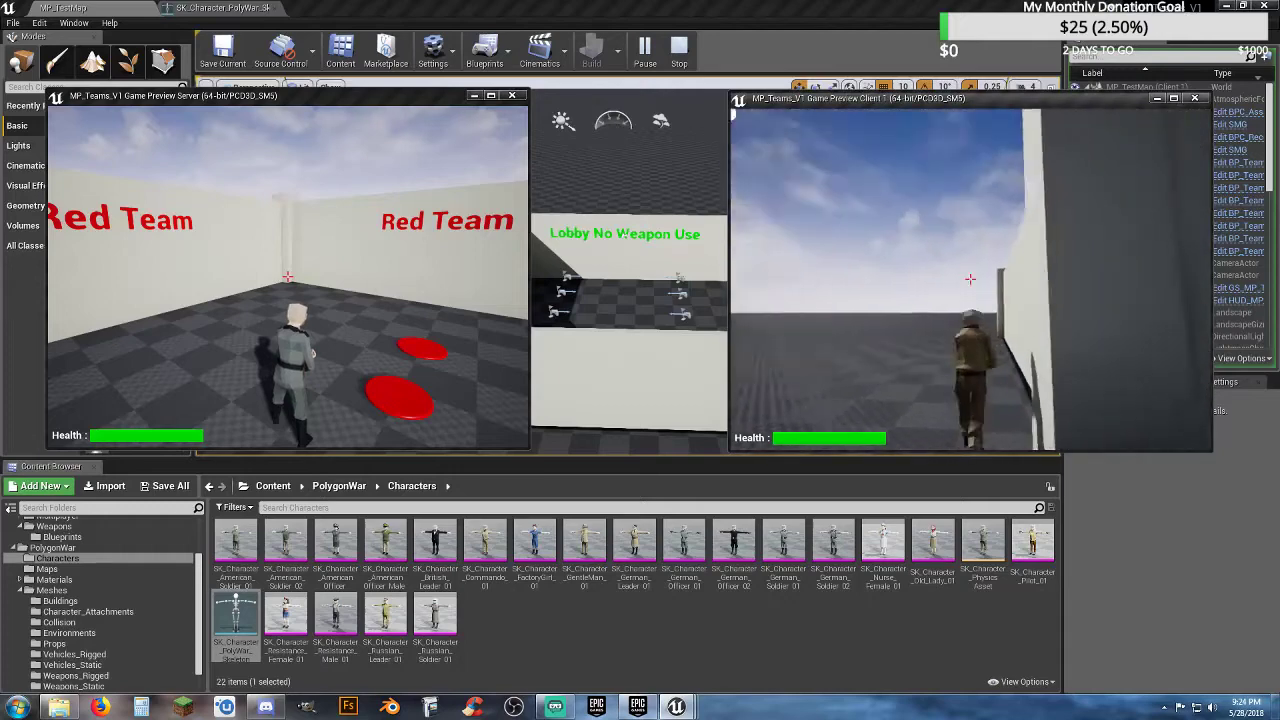
key("w")
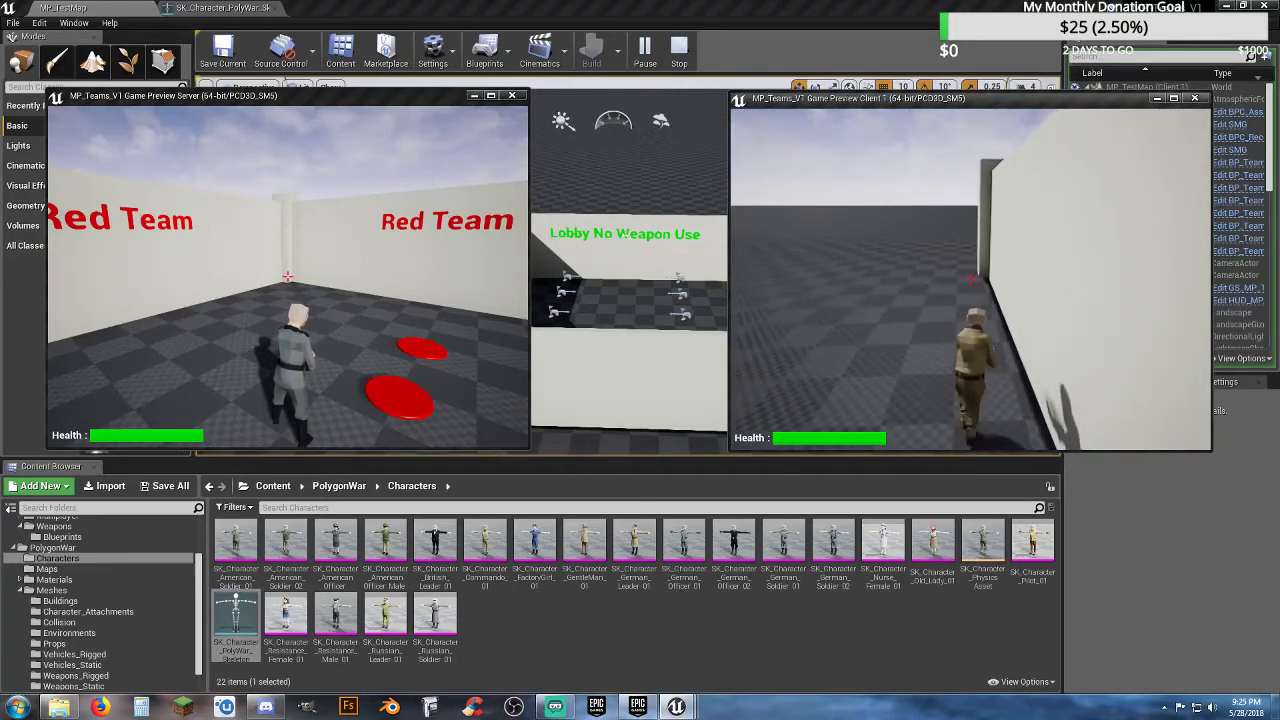
key("w")
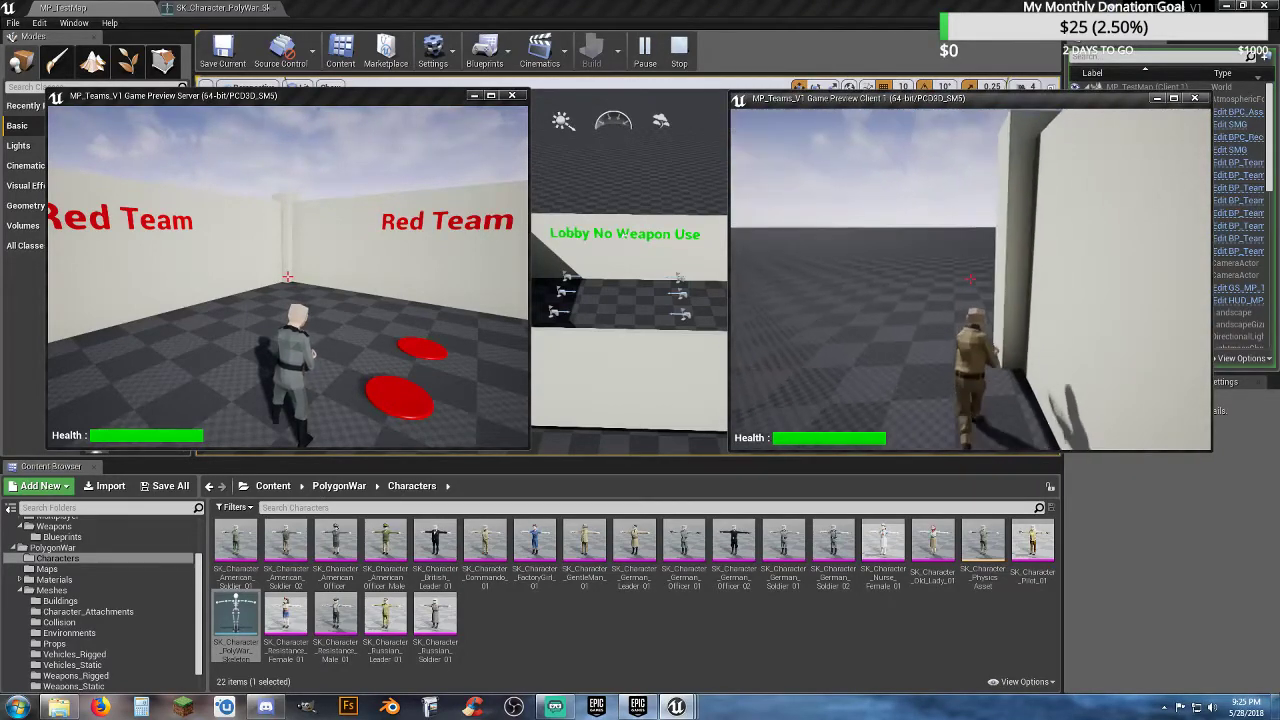
key("w")
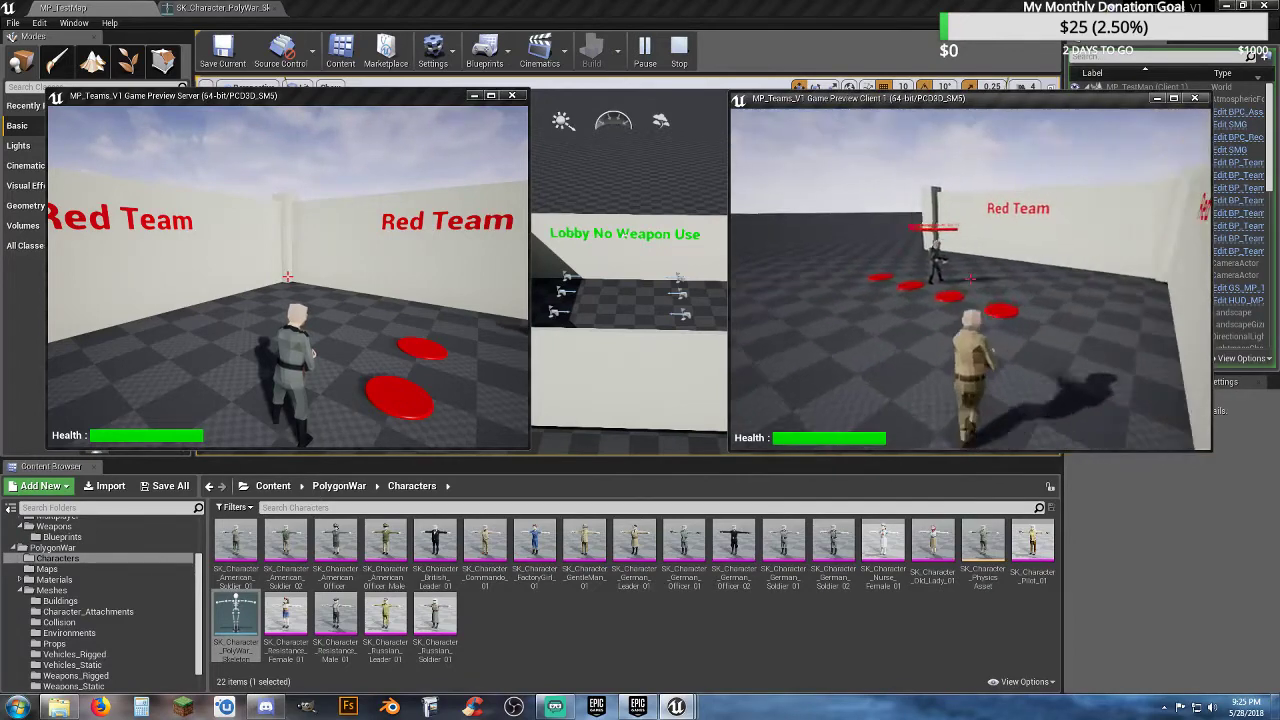
key("w")
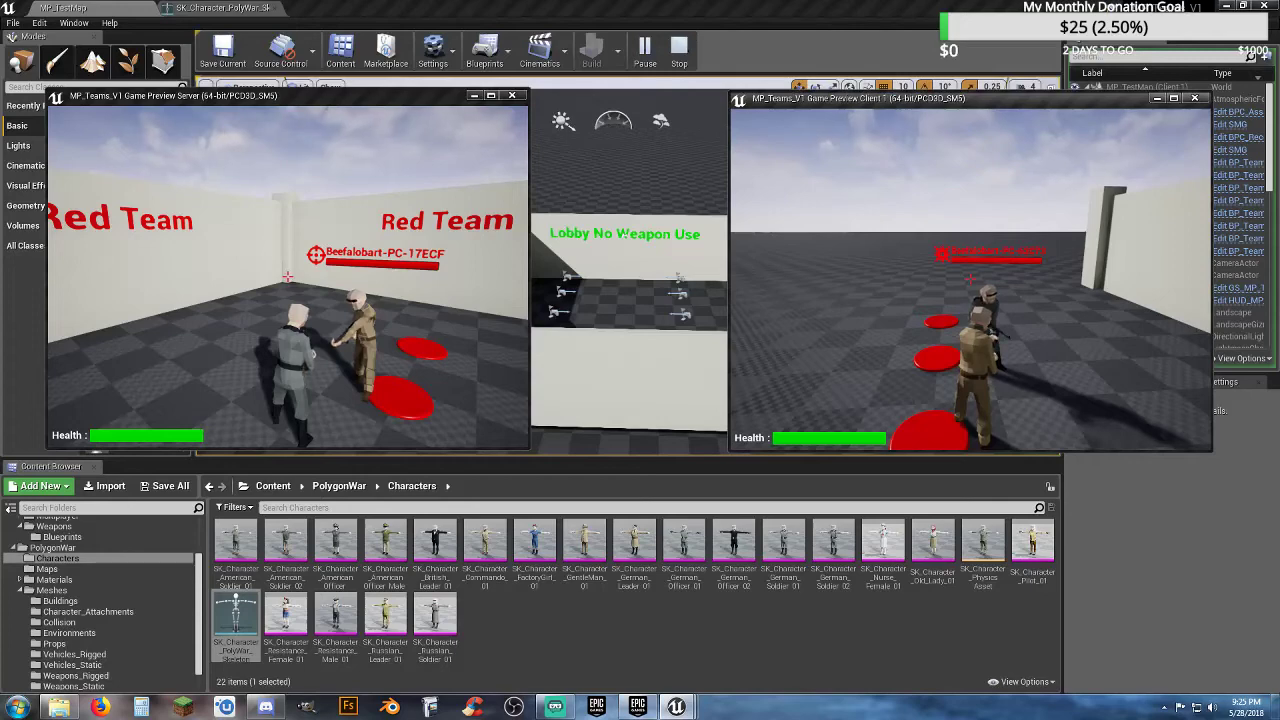
- Move the client's character around the red team's character to compare both characters and their weapons in the two game windows
key("s")
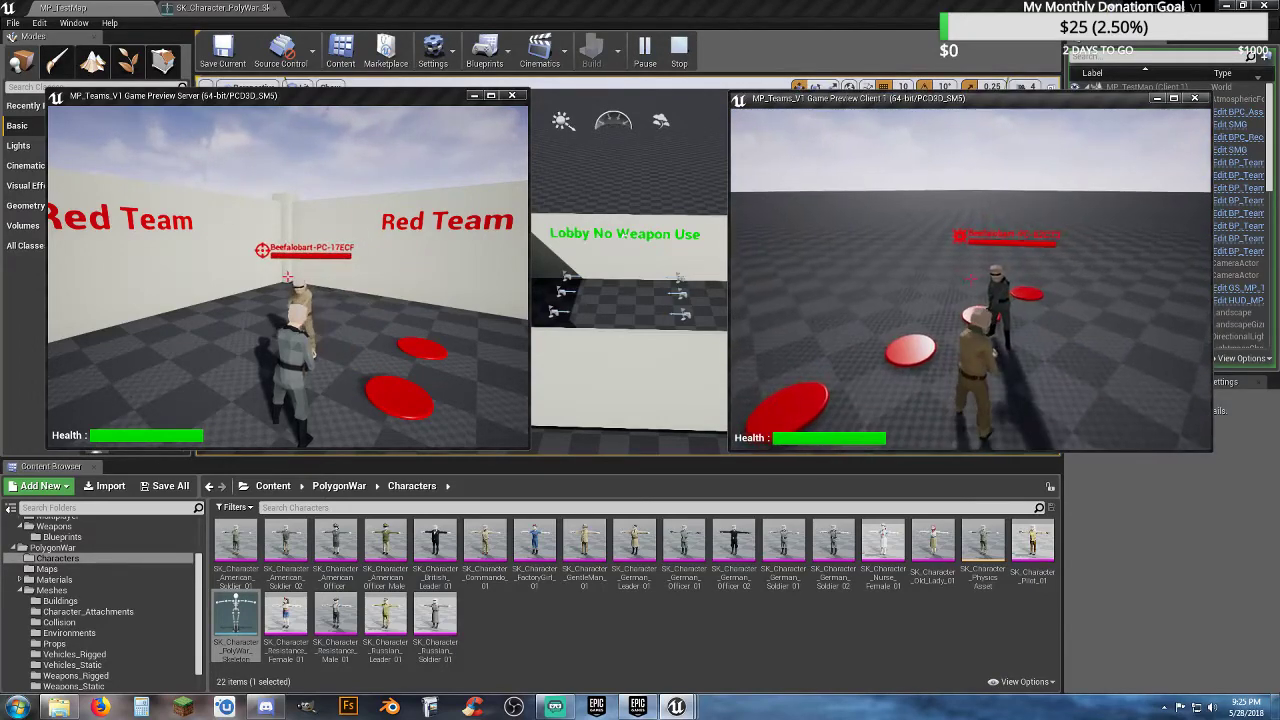
key("w")
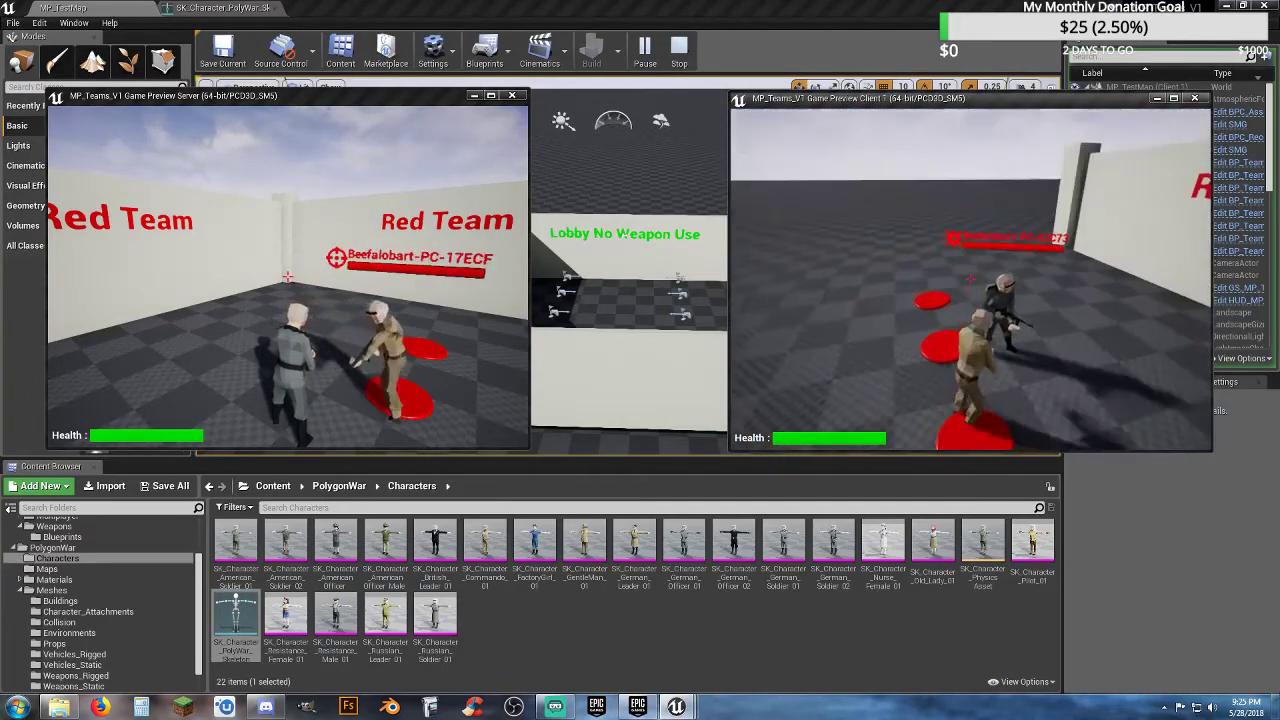
key("s")
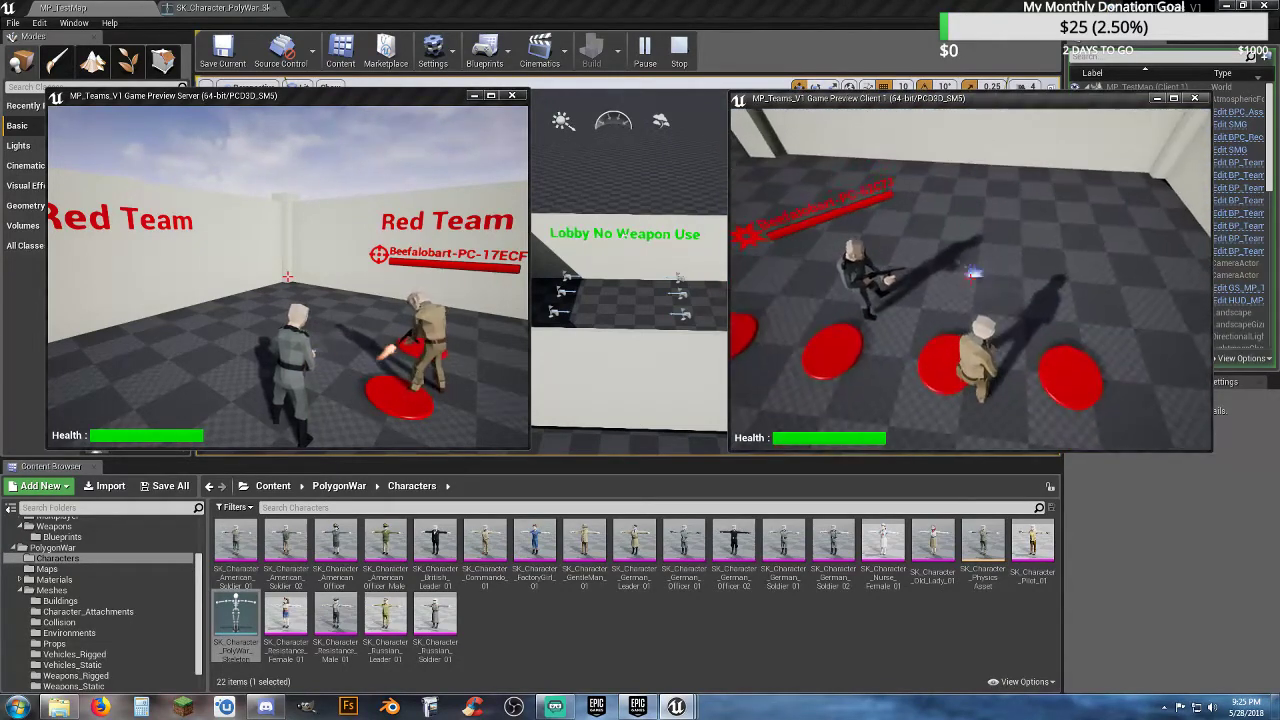
- Switch control to the server player and move its Assault character around the client's character to check how it appears there
key("alt+Tab")
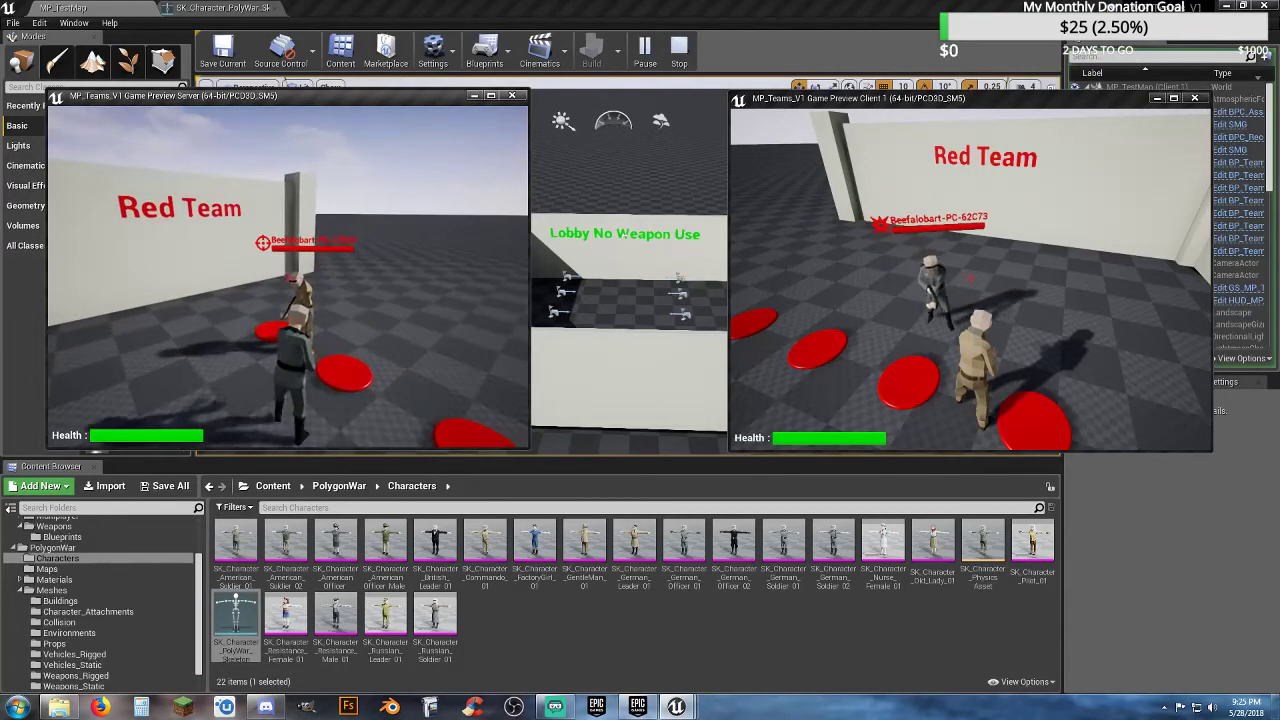
key("a")
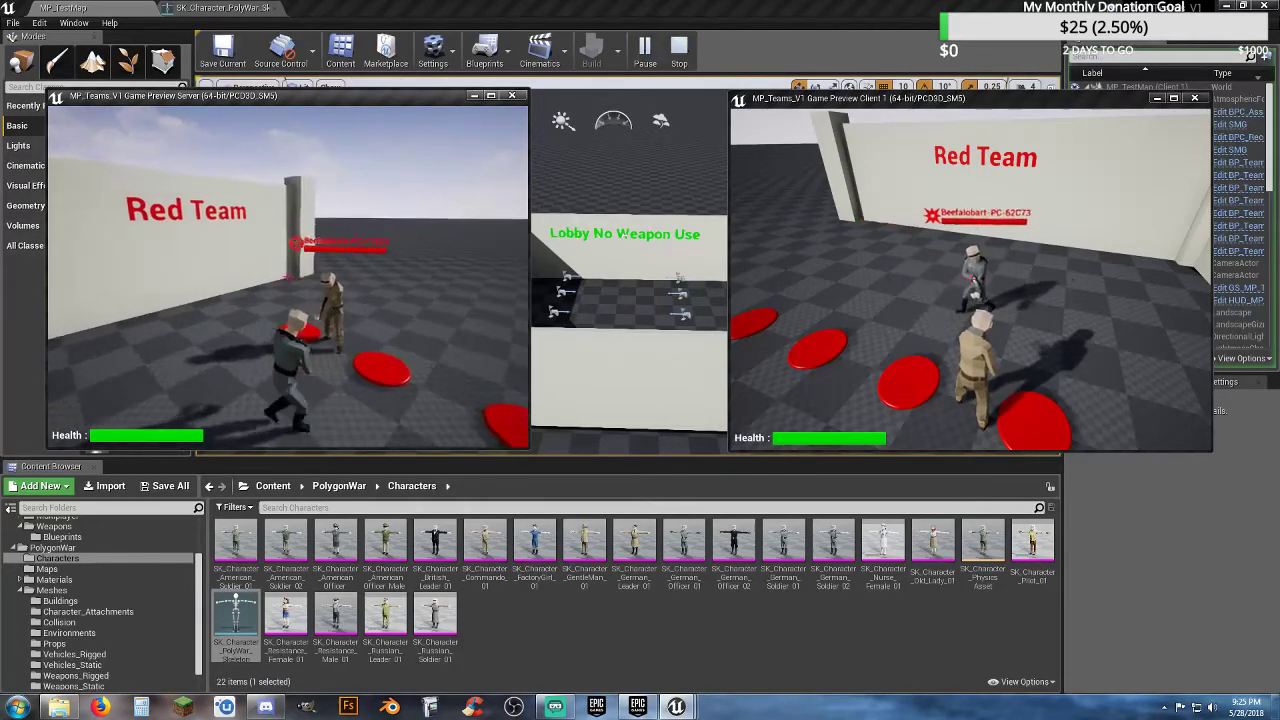
key("w")
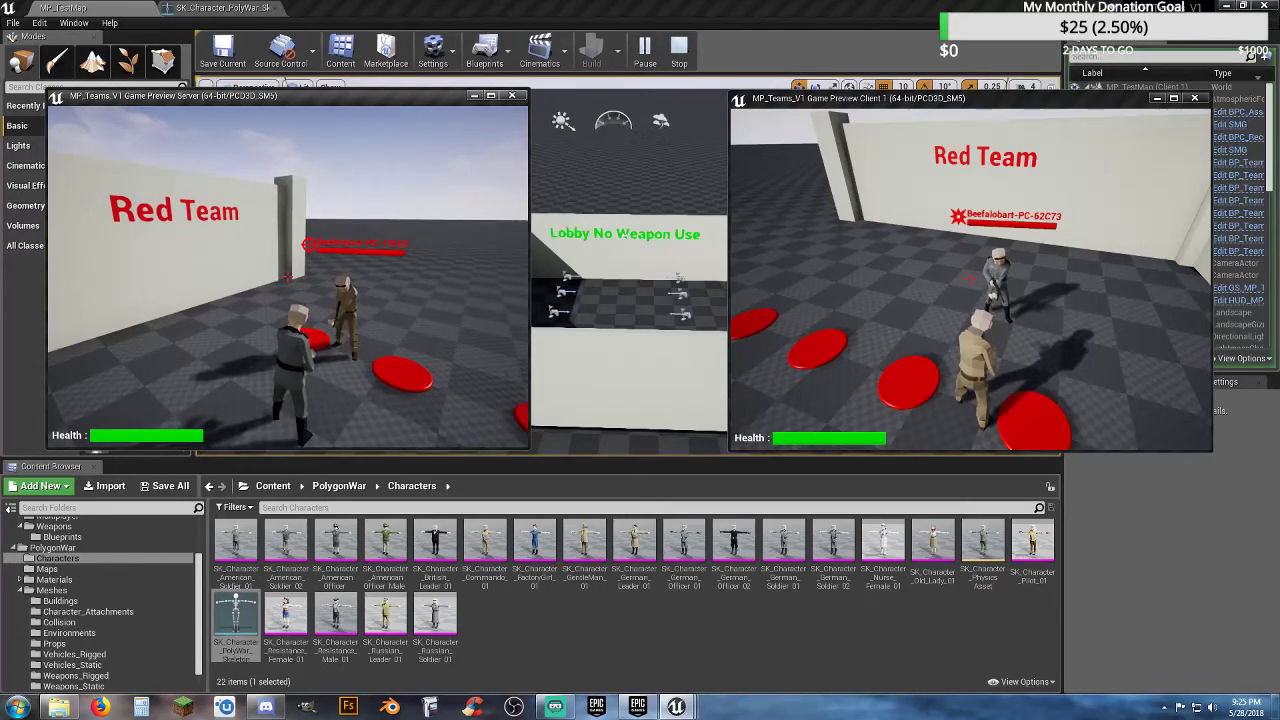
key("a")
key("w")
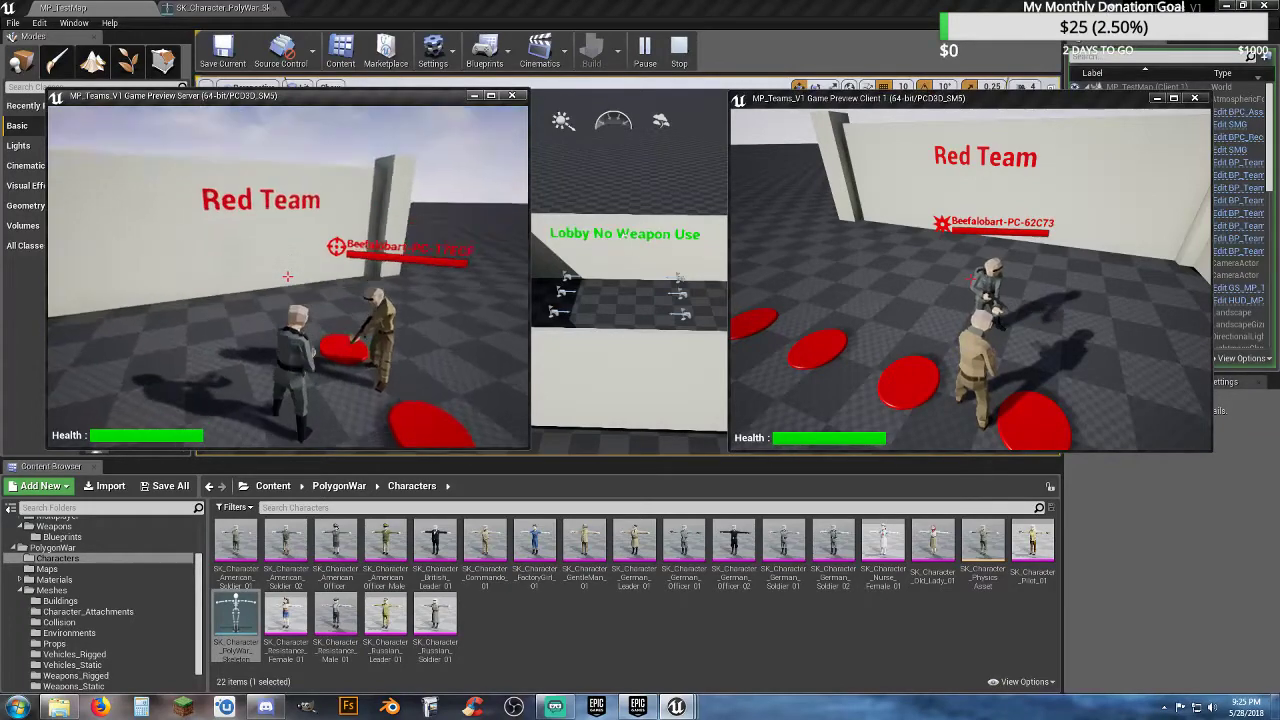
key("s")
- Shoot the client's Recon character with the server player's weapon until it dies
left_click(288, 276)
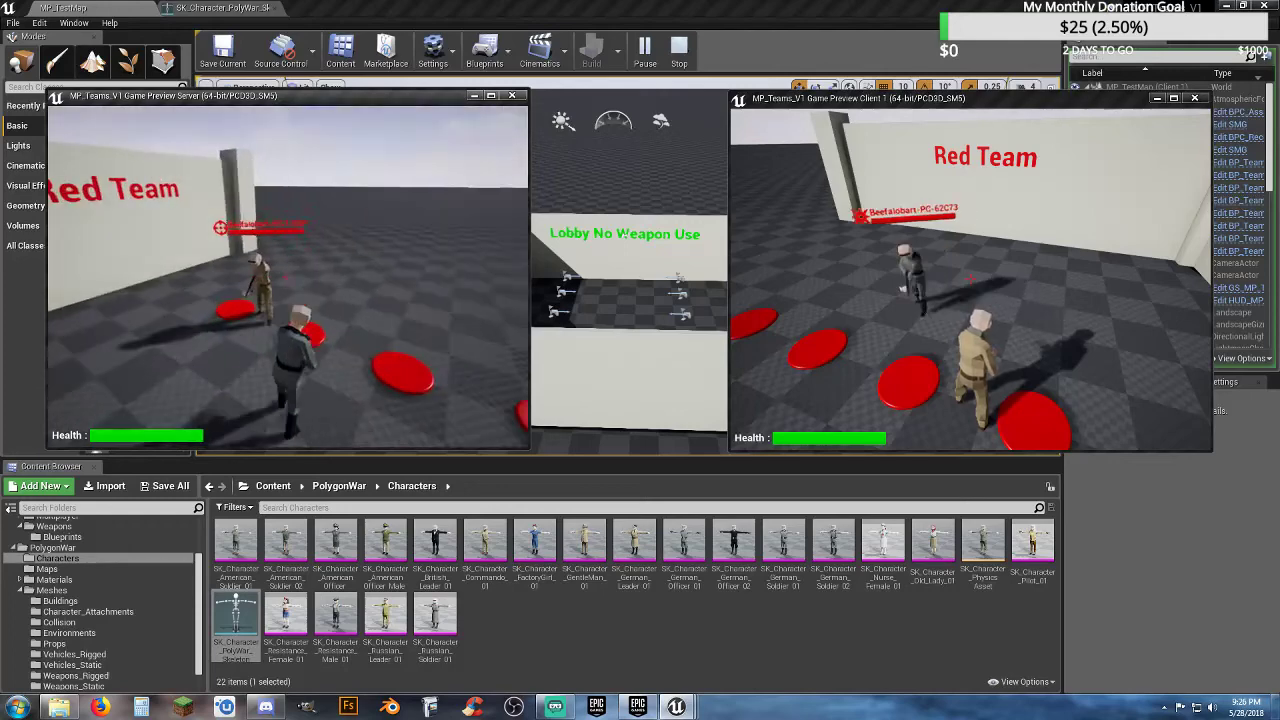
left_click(288, 270)
left_click(252, 235)
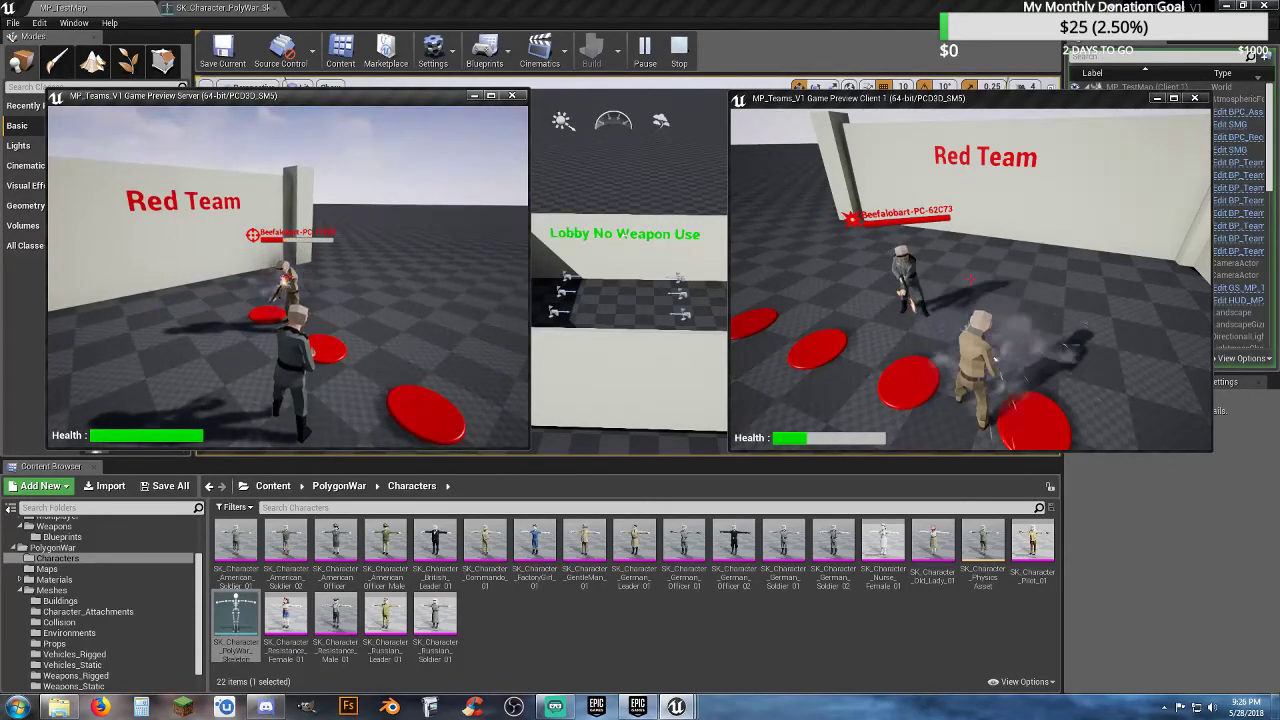
left_click(285, 268)
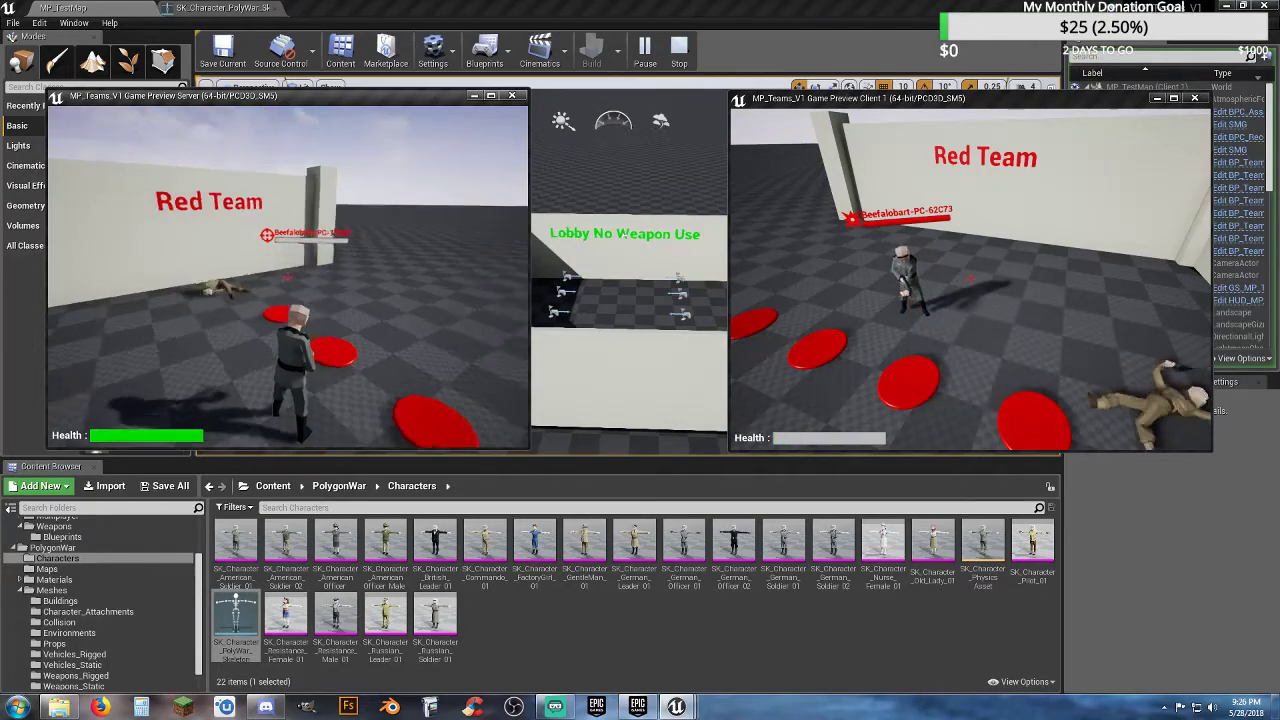
- Walk the server's character past the fallen enemy and around the red team area to check its movement in the client's view
key("w")
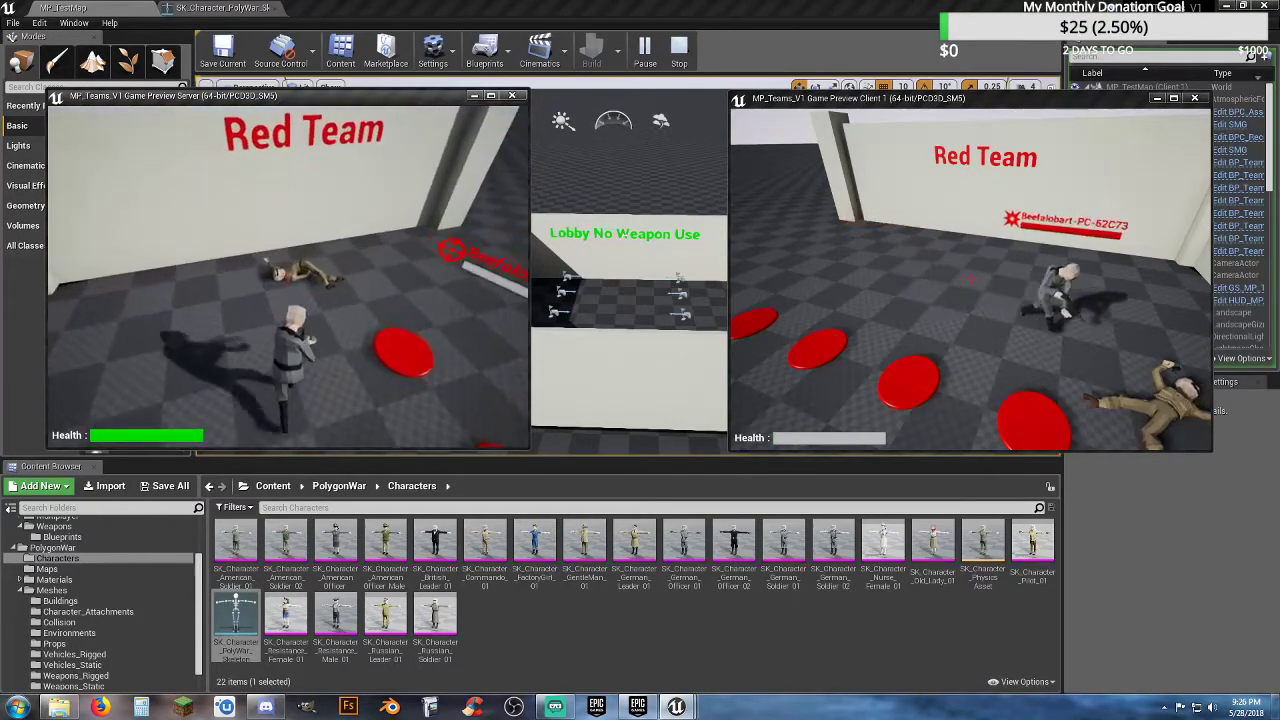
key("w")
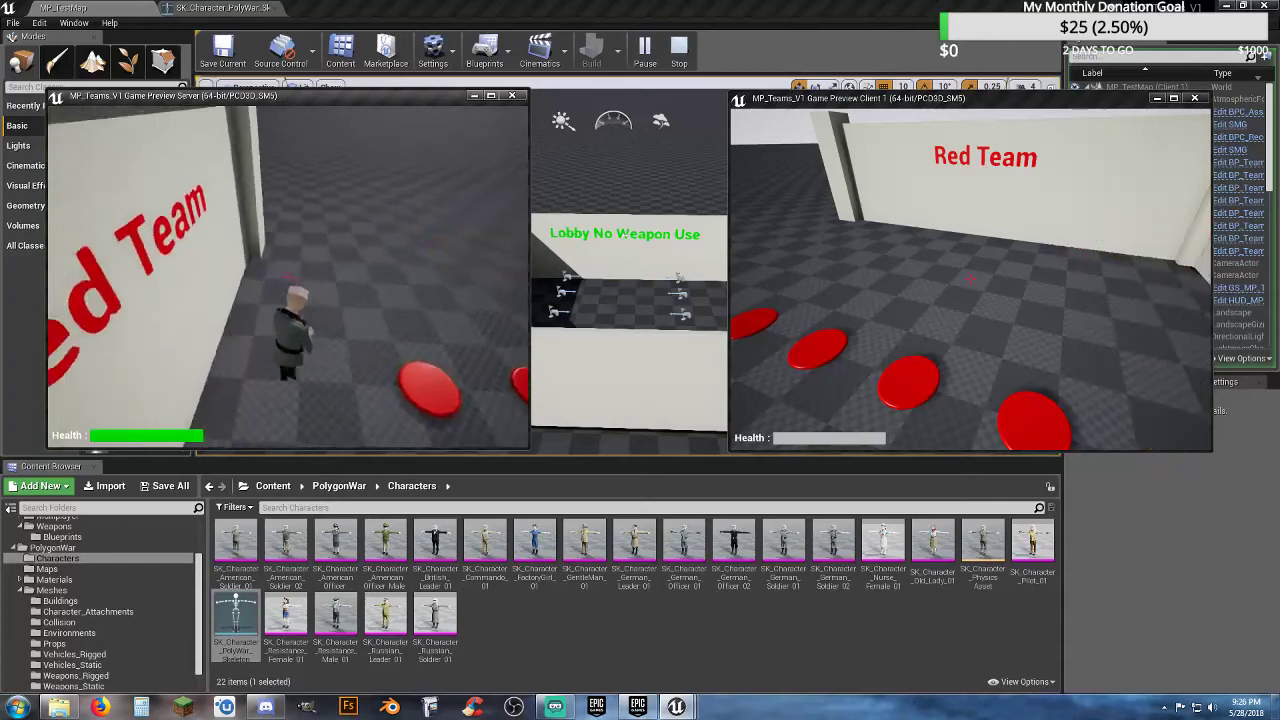
key("w")
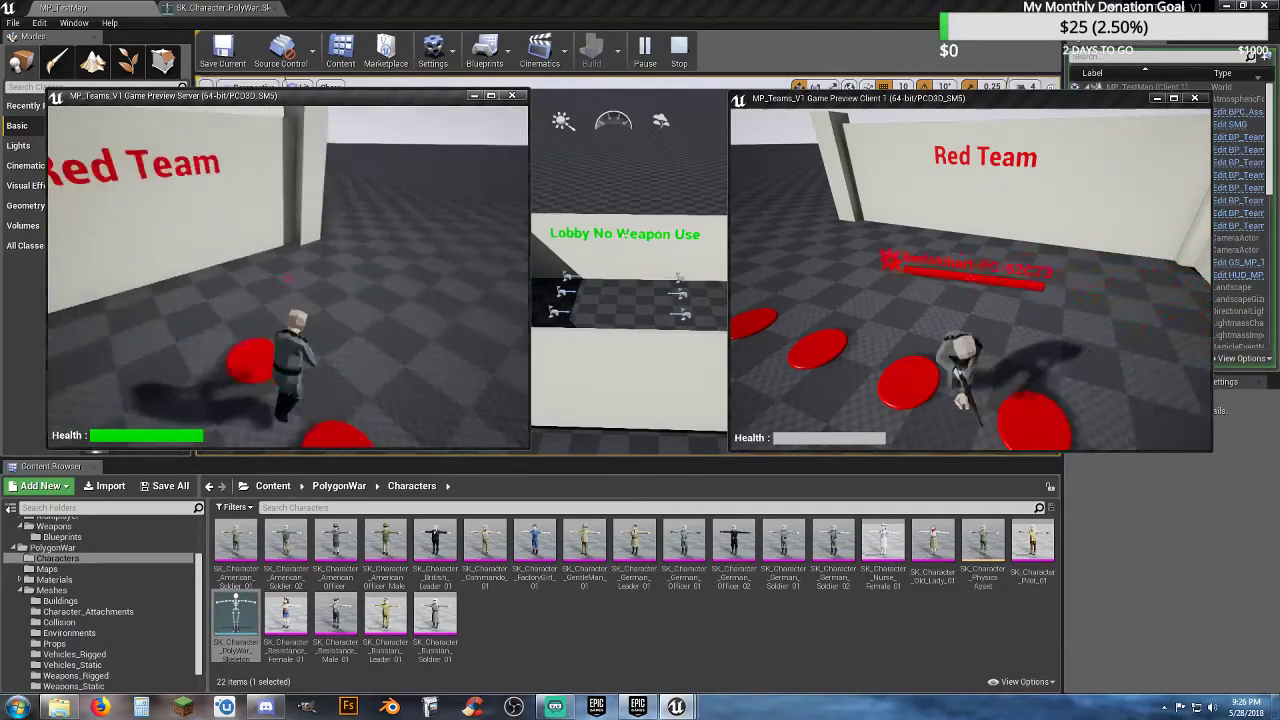
key("w")
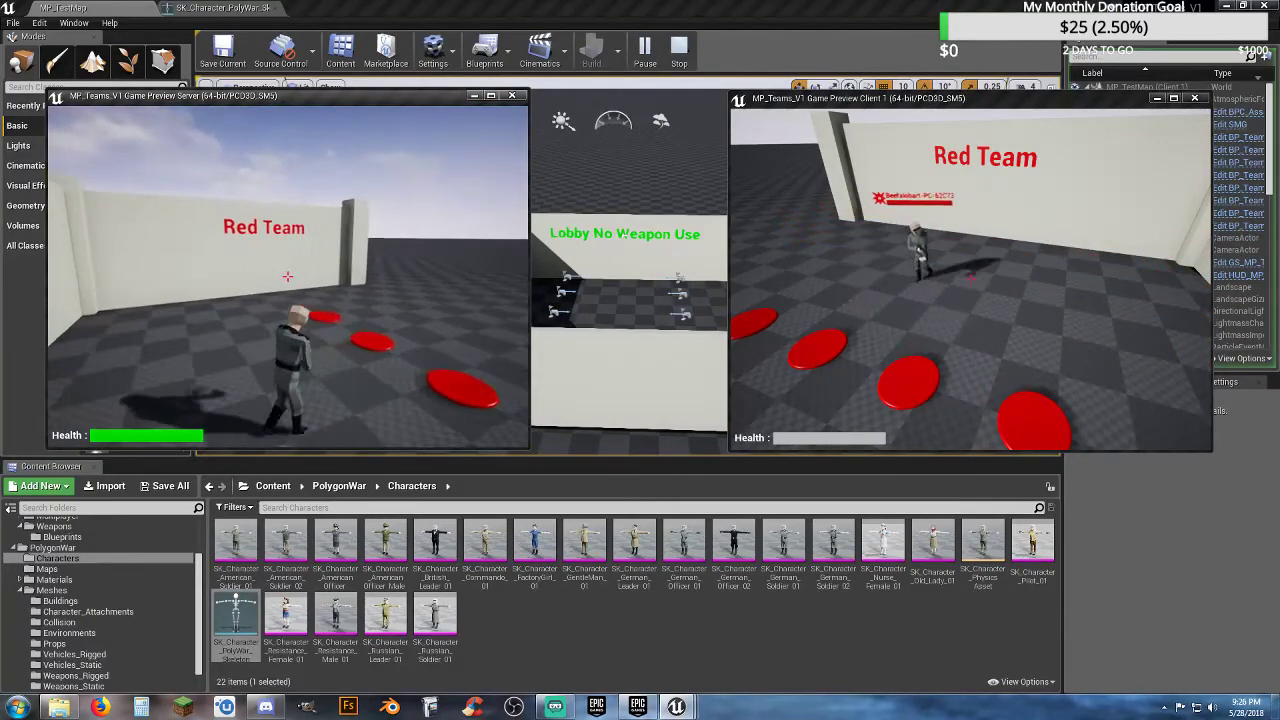
key("w")
key("d")
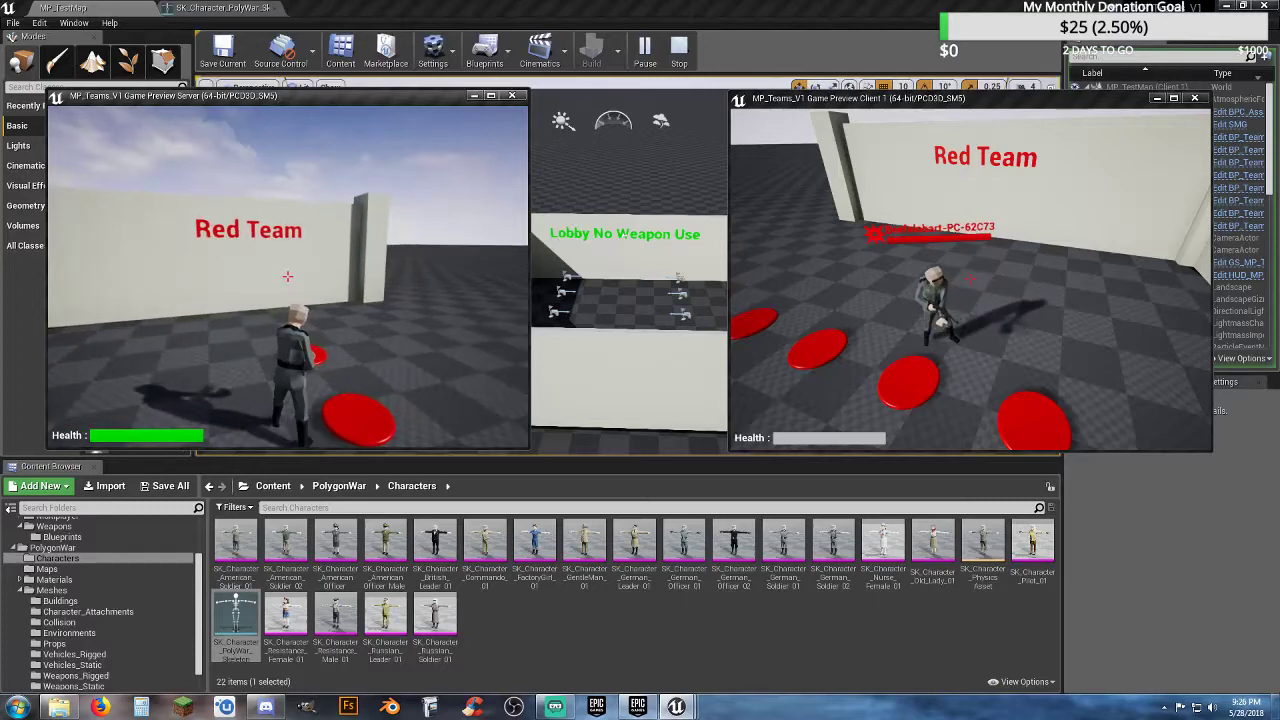
- Switch control to the respawned client player and run it from the blue team spawn to the red team area
key("alt+Tab")
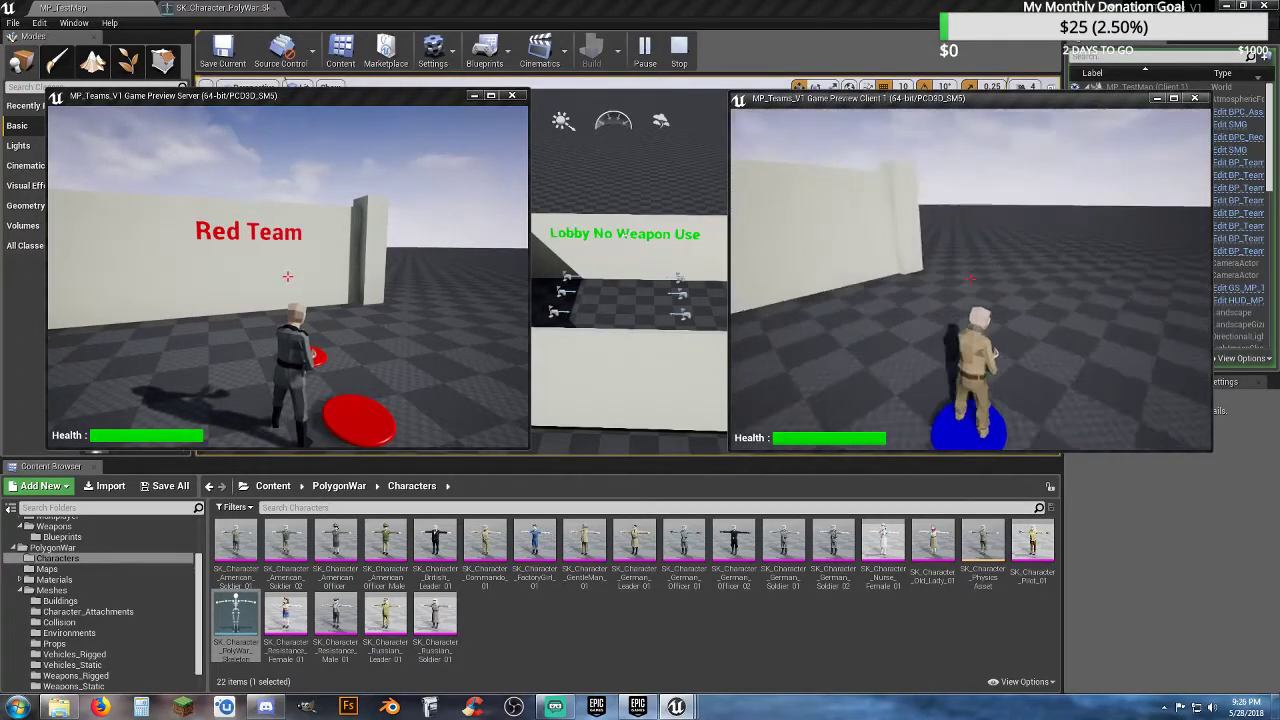
key("w")
key("w")
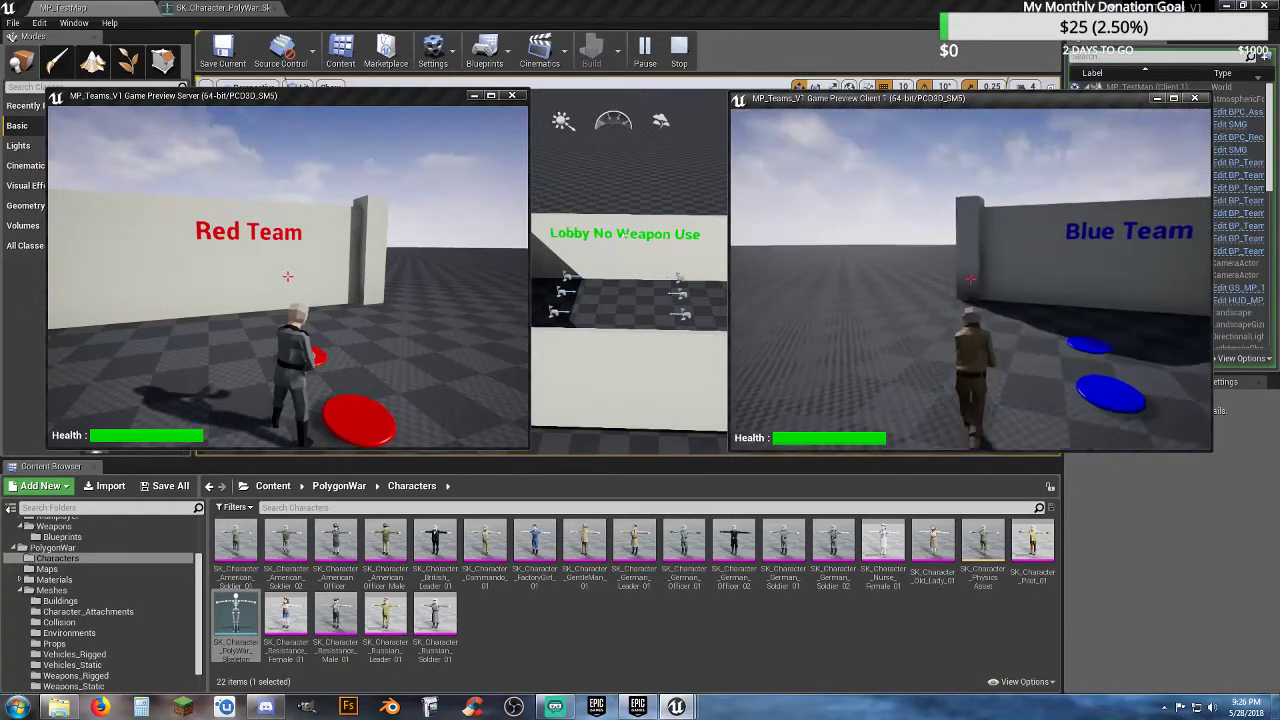
key("w")
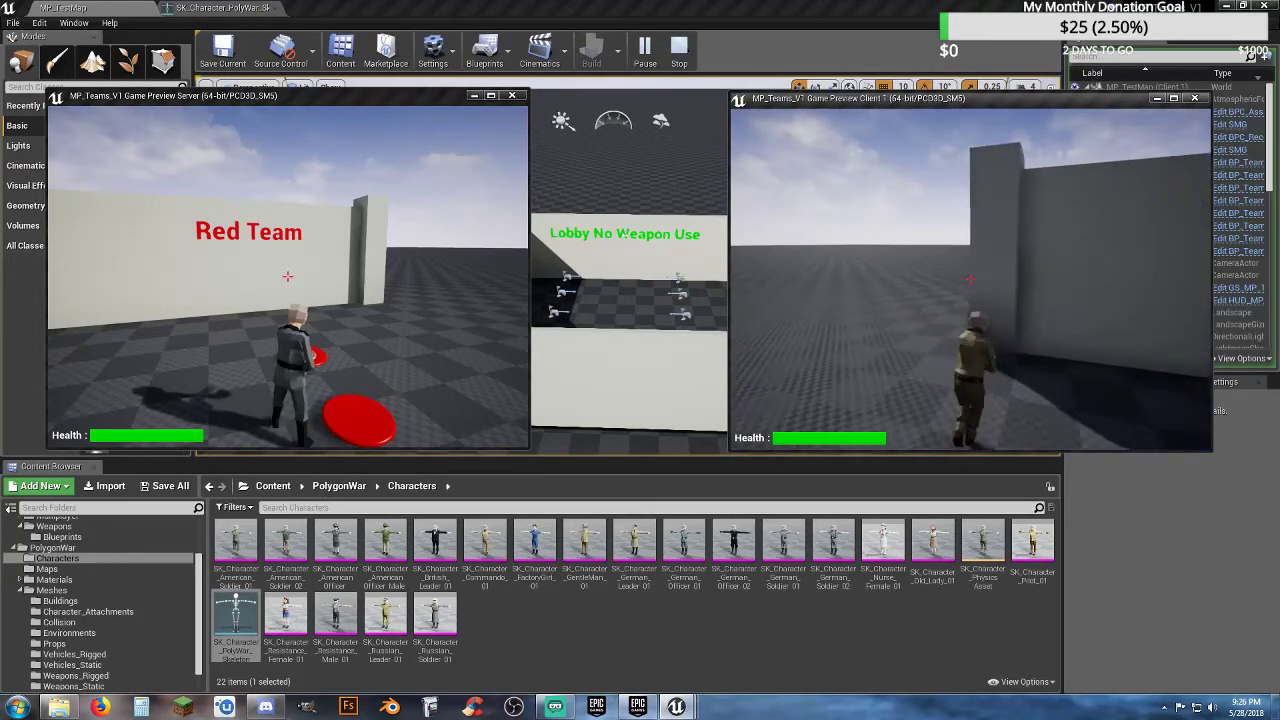
key("w")
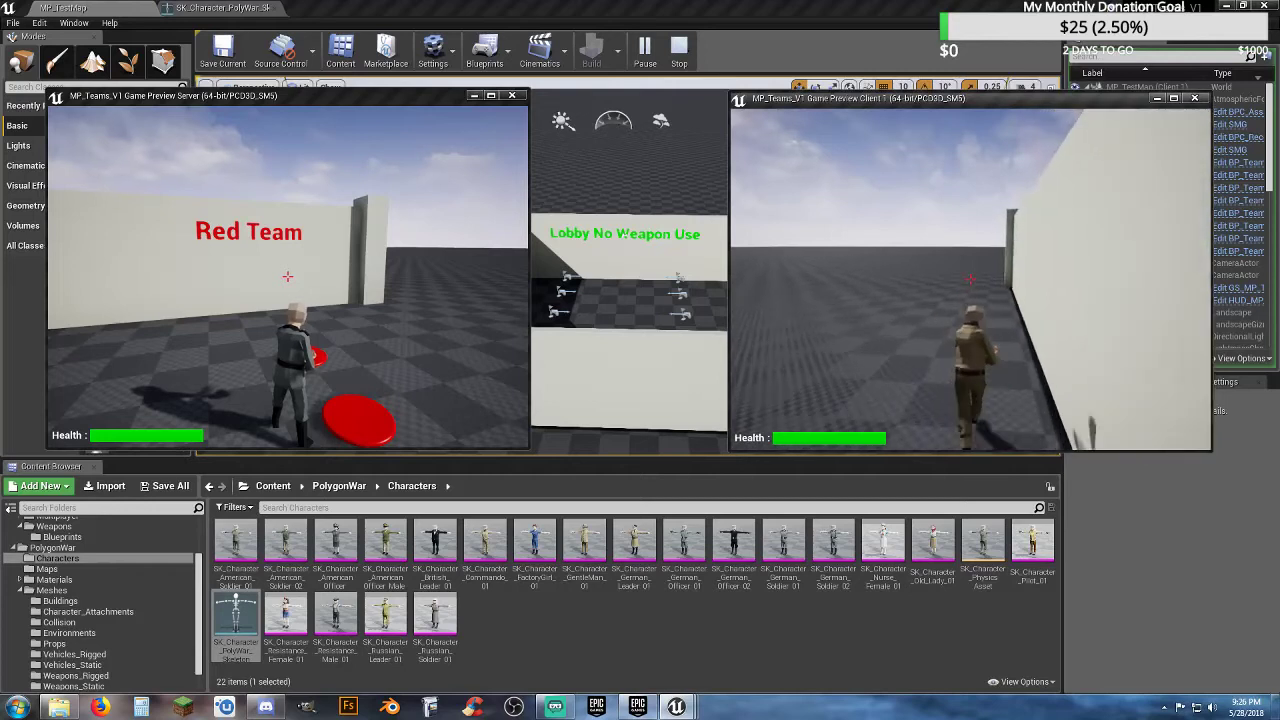
key("w")
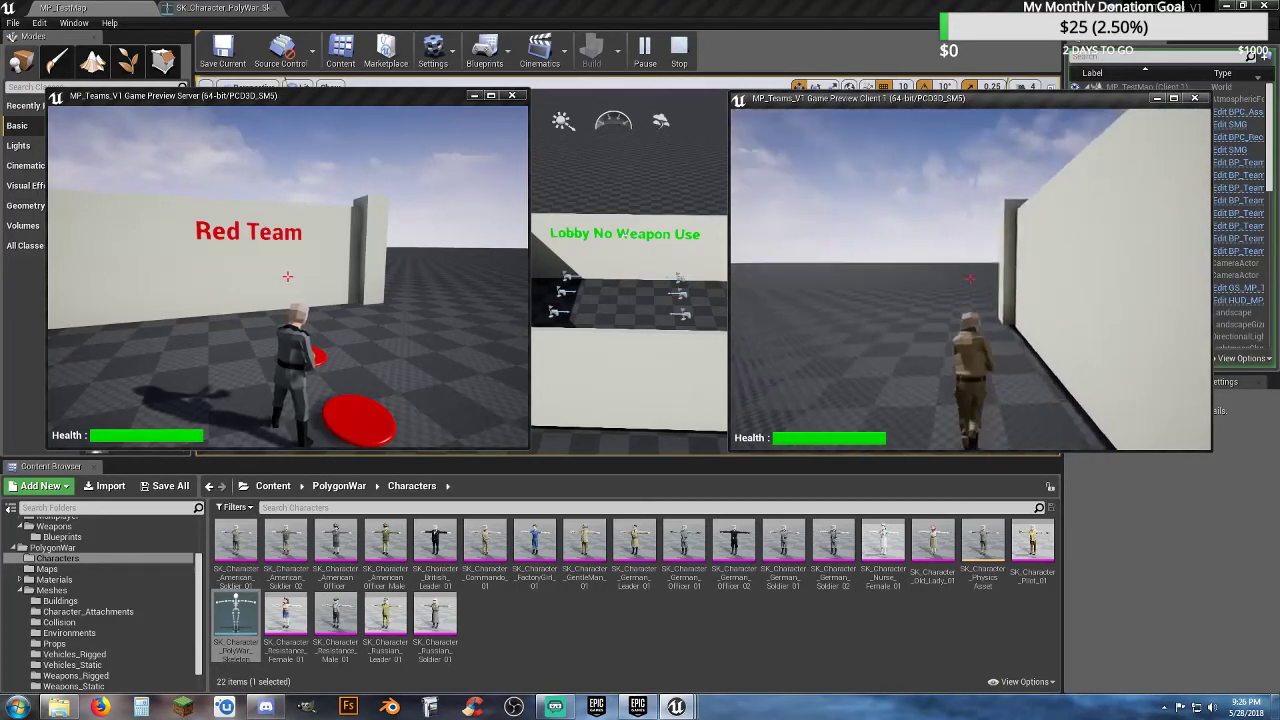
key("w")
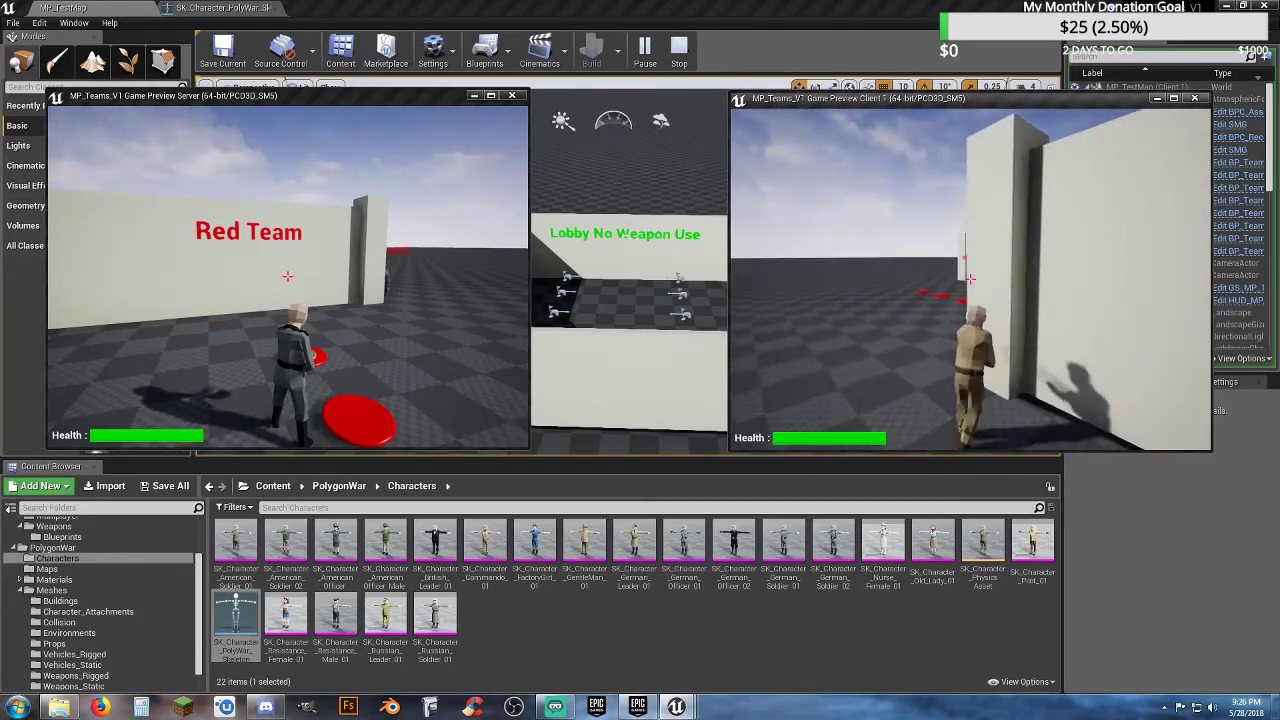
- Shoot the server's red team character with the client's weapon until it dies, and end the playtest
left_click(971, 279)
key("w")
left_click(971, 279)
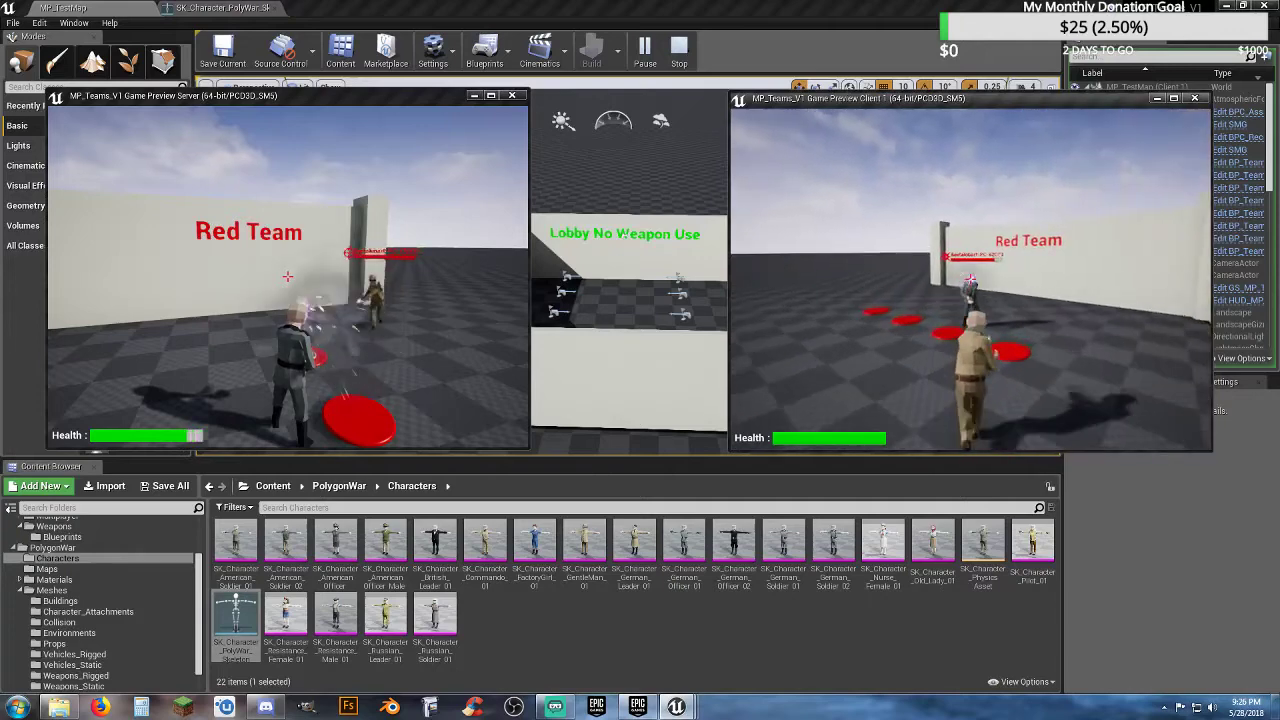
left_click(971, 279)
key("s")
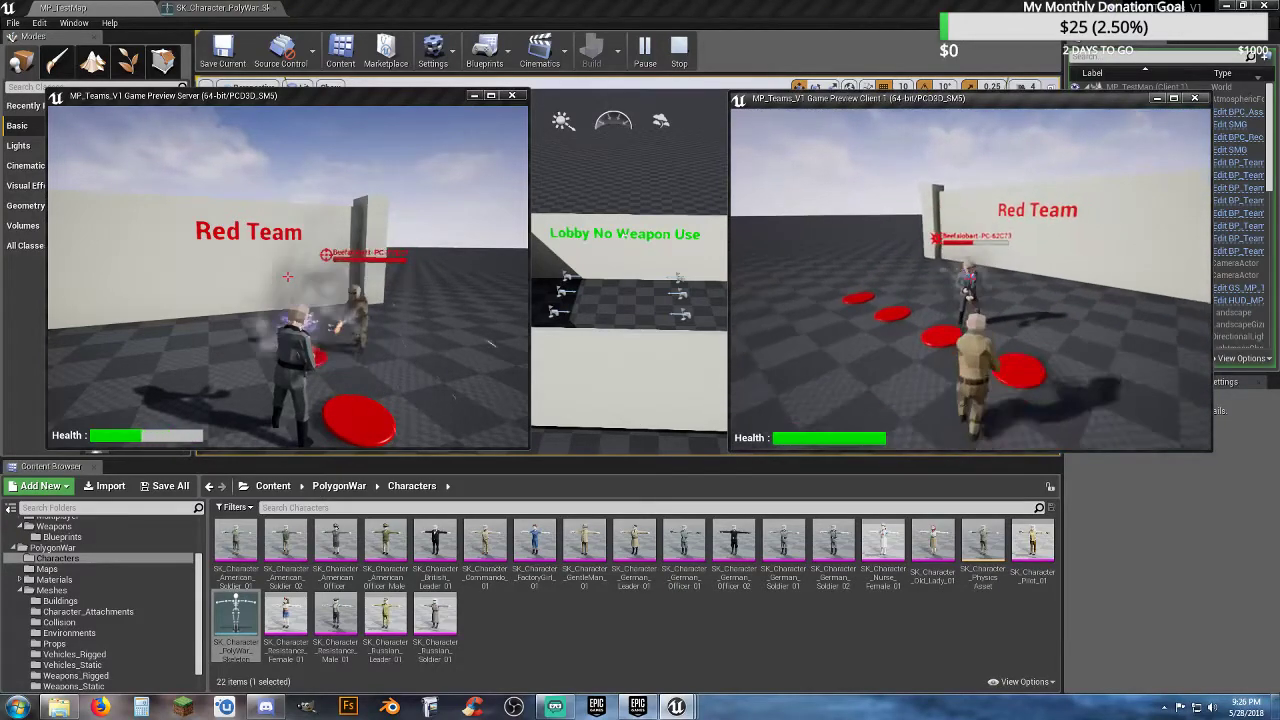
left_click(971, 279)
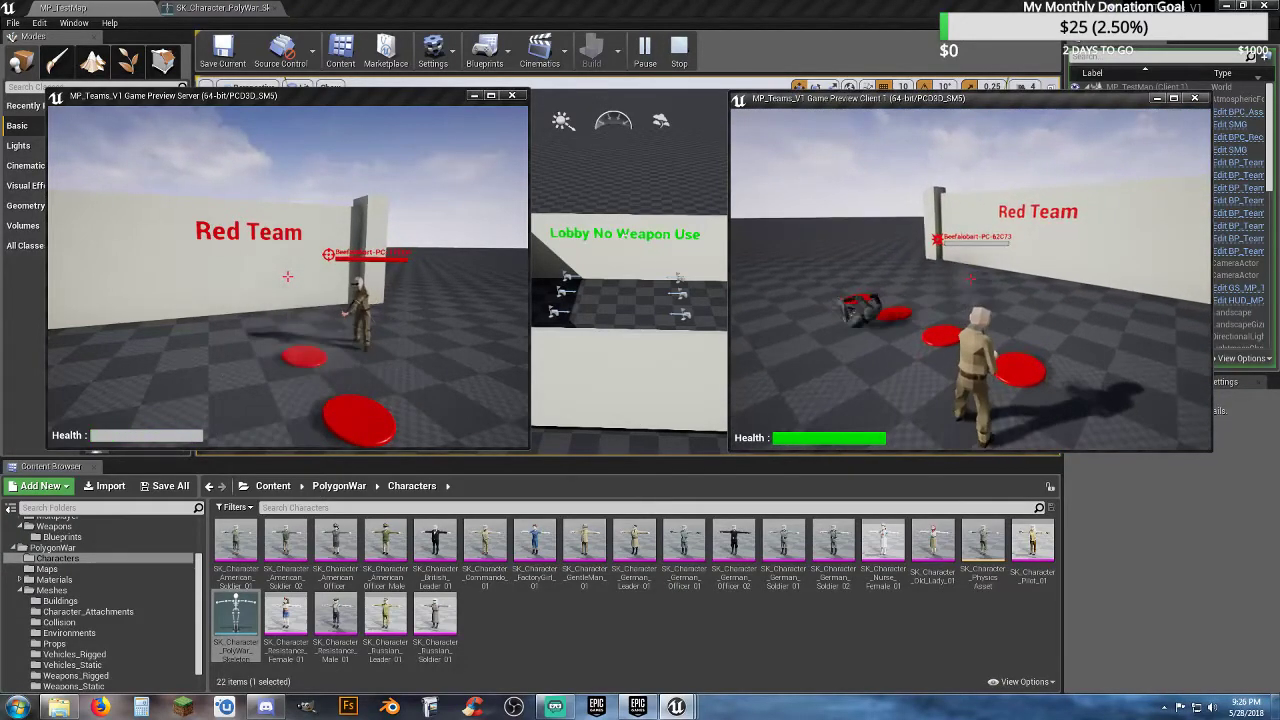
key("Escape")
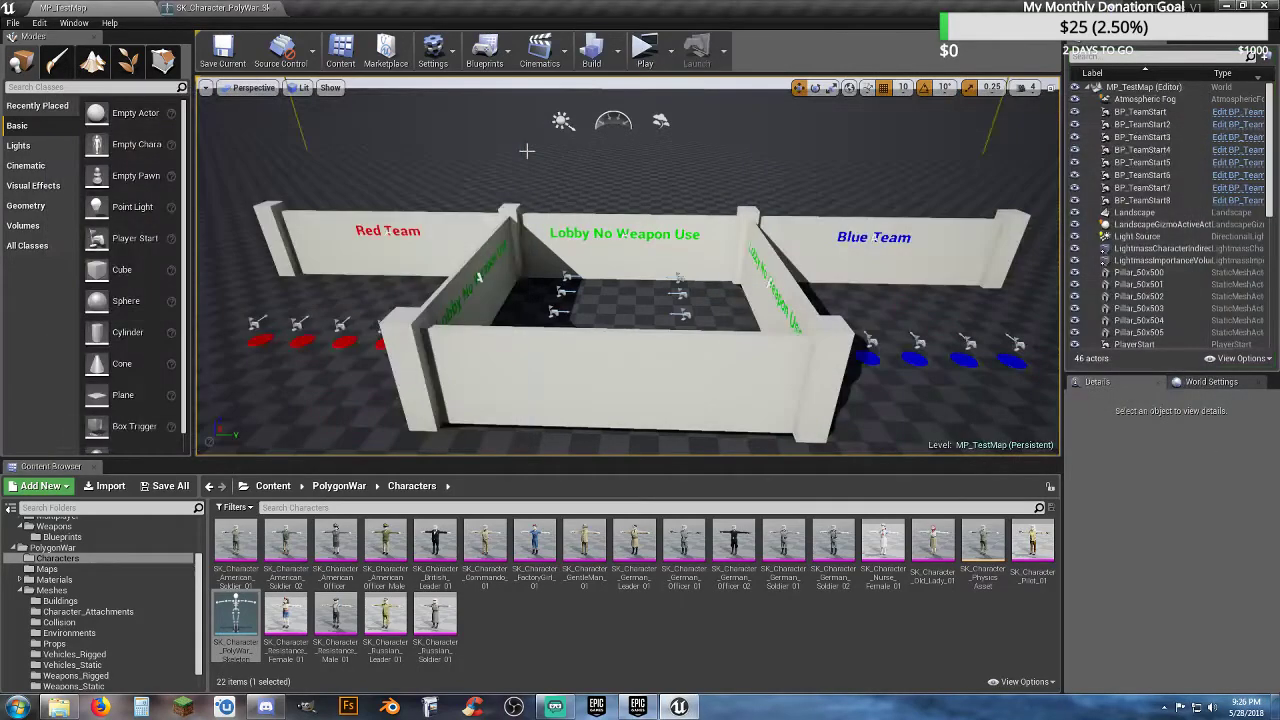
- Add a new socket to the Hand_R bone of the PolygonWar character skeleton
left_click(598, 626)
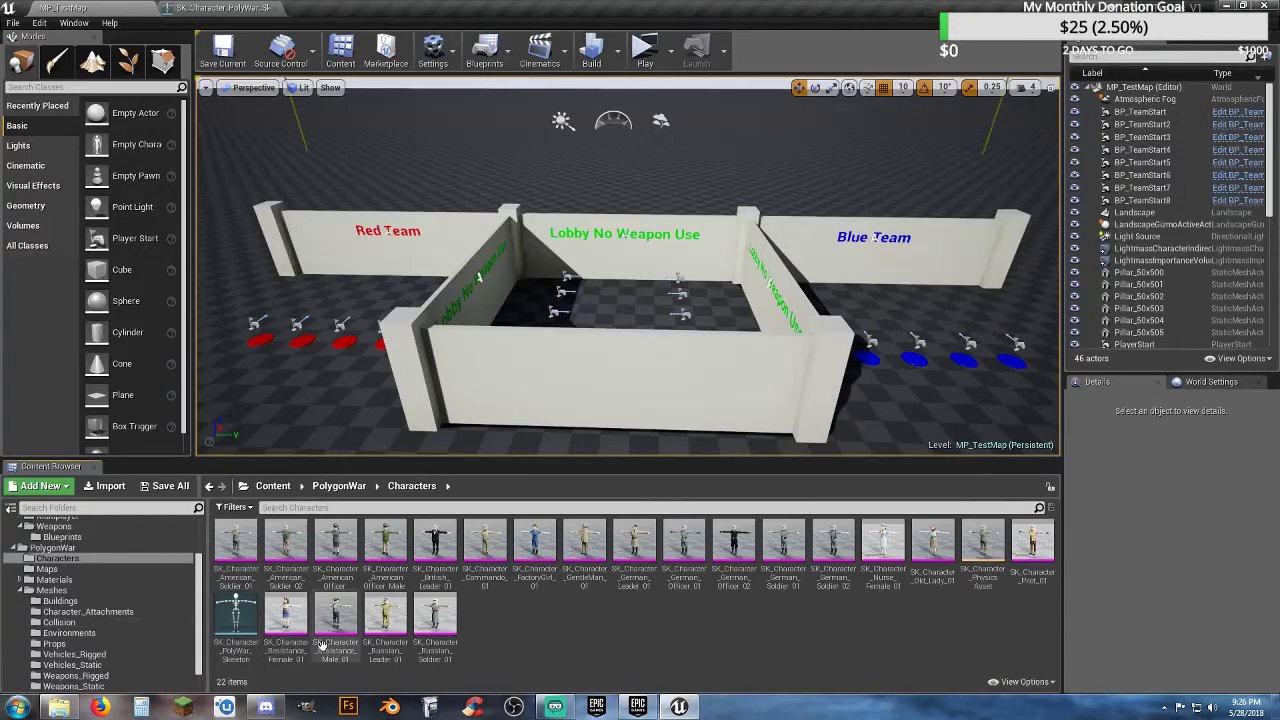
left_click(190, 8)
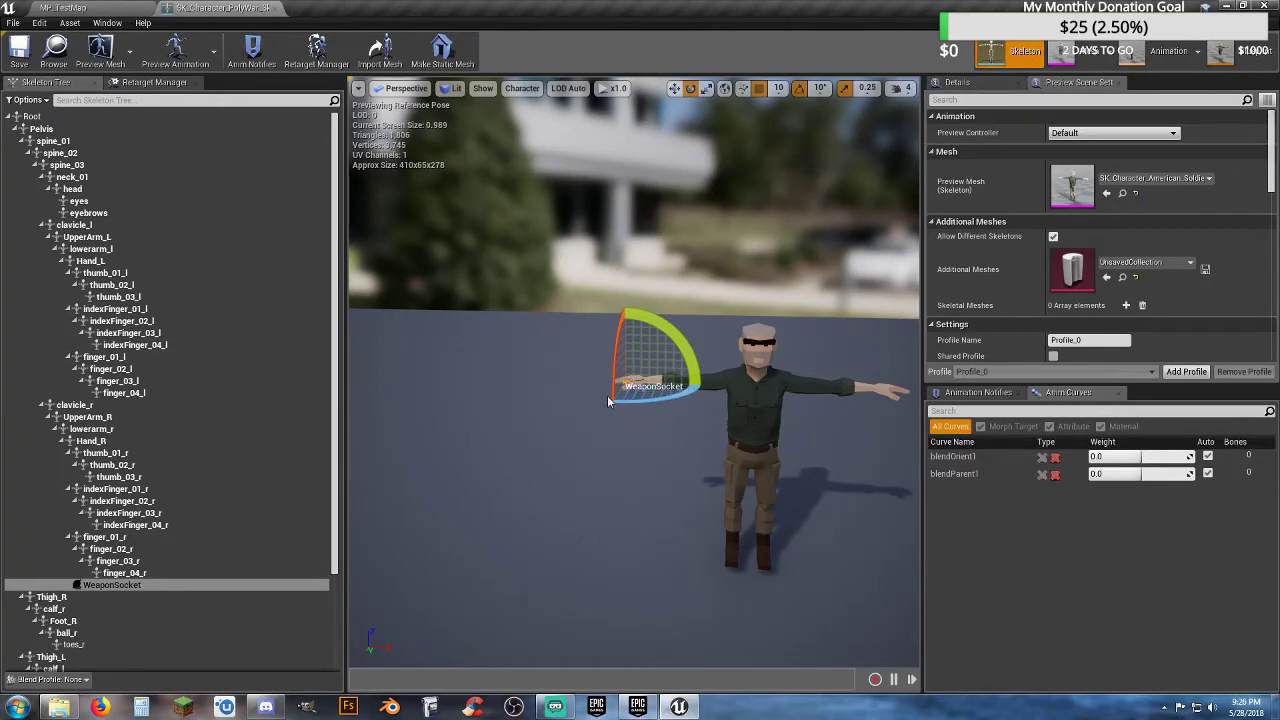
right_click_drag(608, 403, 667, 400)
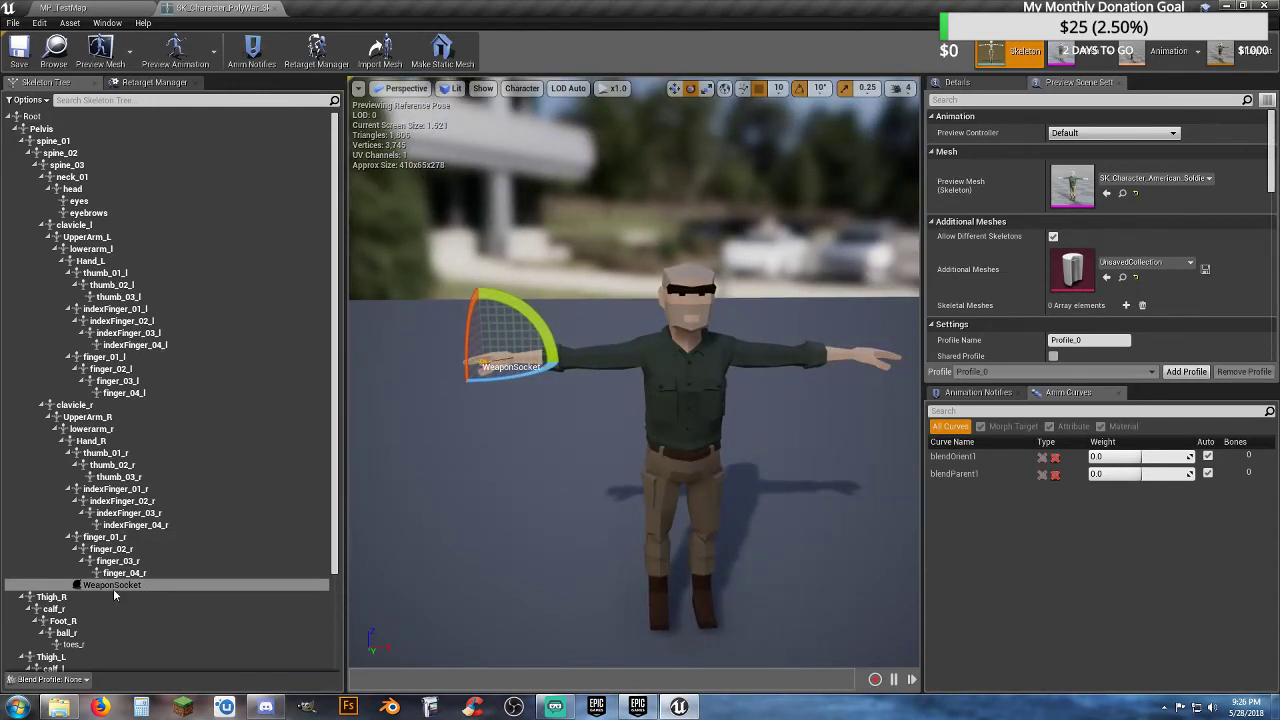
left_click(92, 441)
right_click(116, 446)
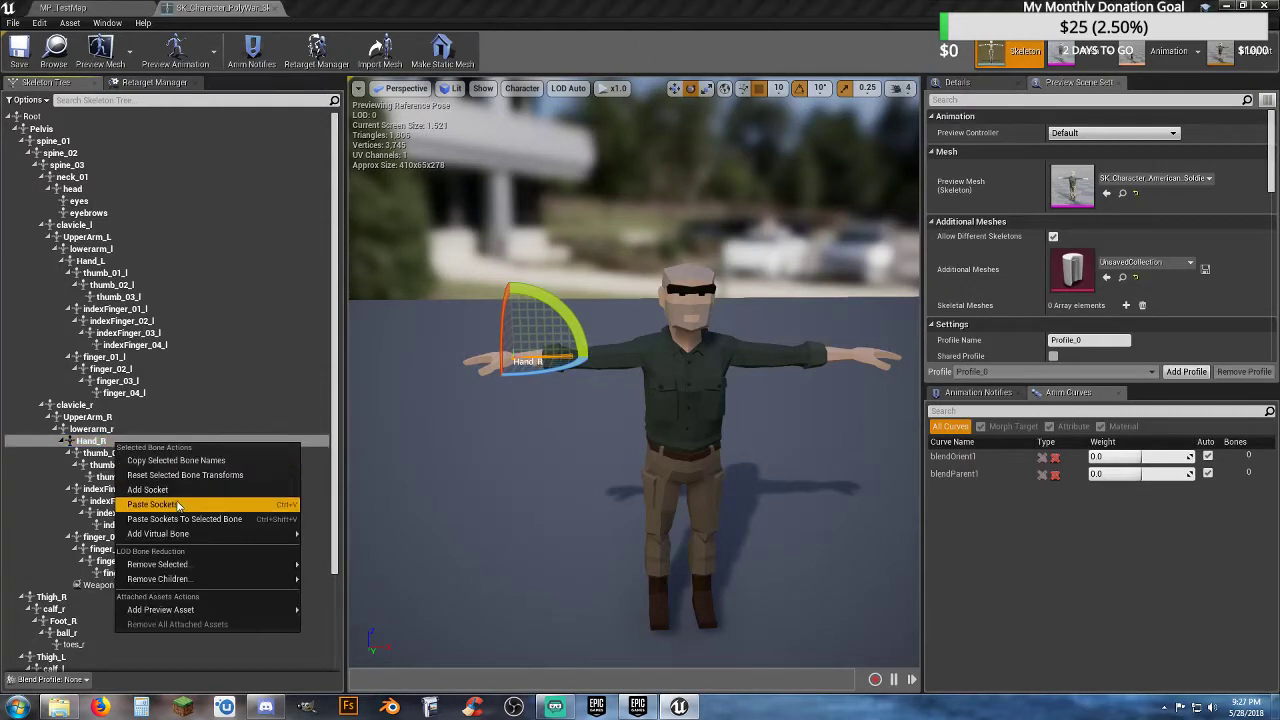
left_click(160, 490)
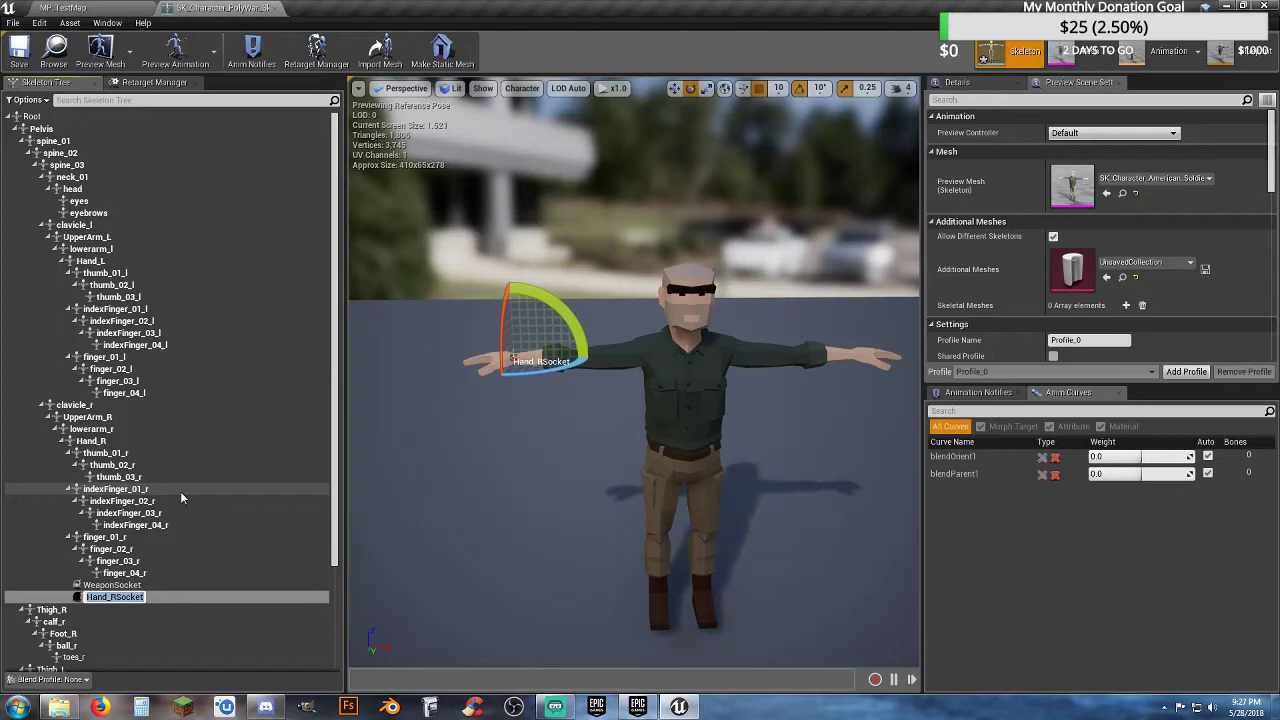
- Name the new right-hand socket Tommy
type("T")
type("p")
key("BackSpace")
key("BackSpace")
key("BackSpace")
key("BackSpace")
type("ommy")
key("Return")
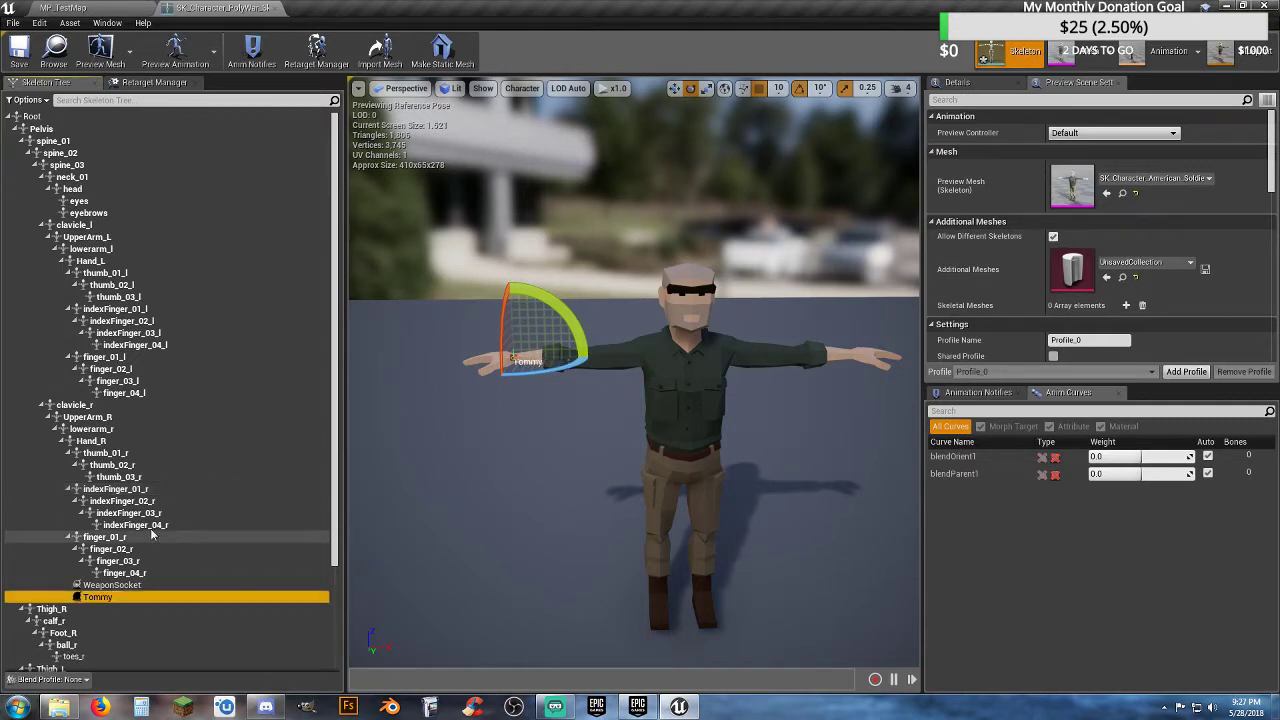
- Search for "sub" and attach SK_Wep_American_SubMachineGun_01 to the Tommy socket as a preview asset
right_click(101, 601)
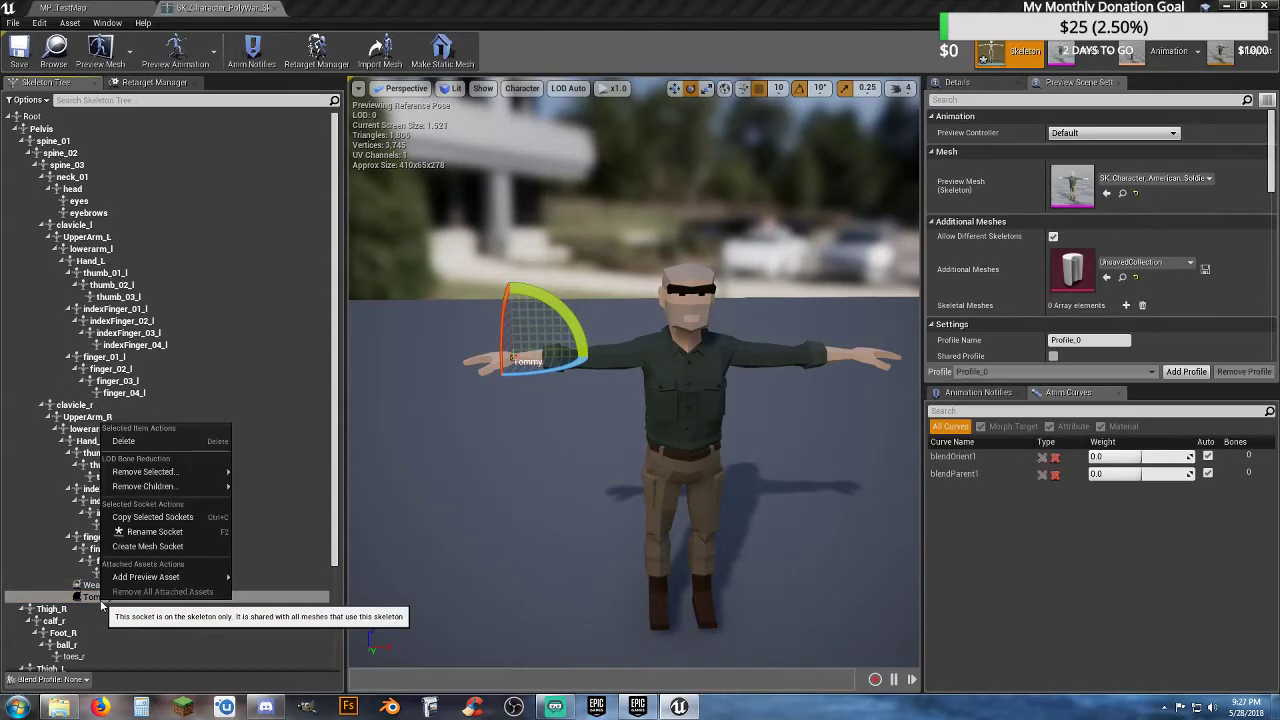
mouse_move(147, 579)
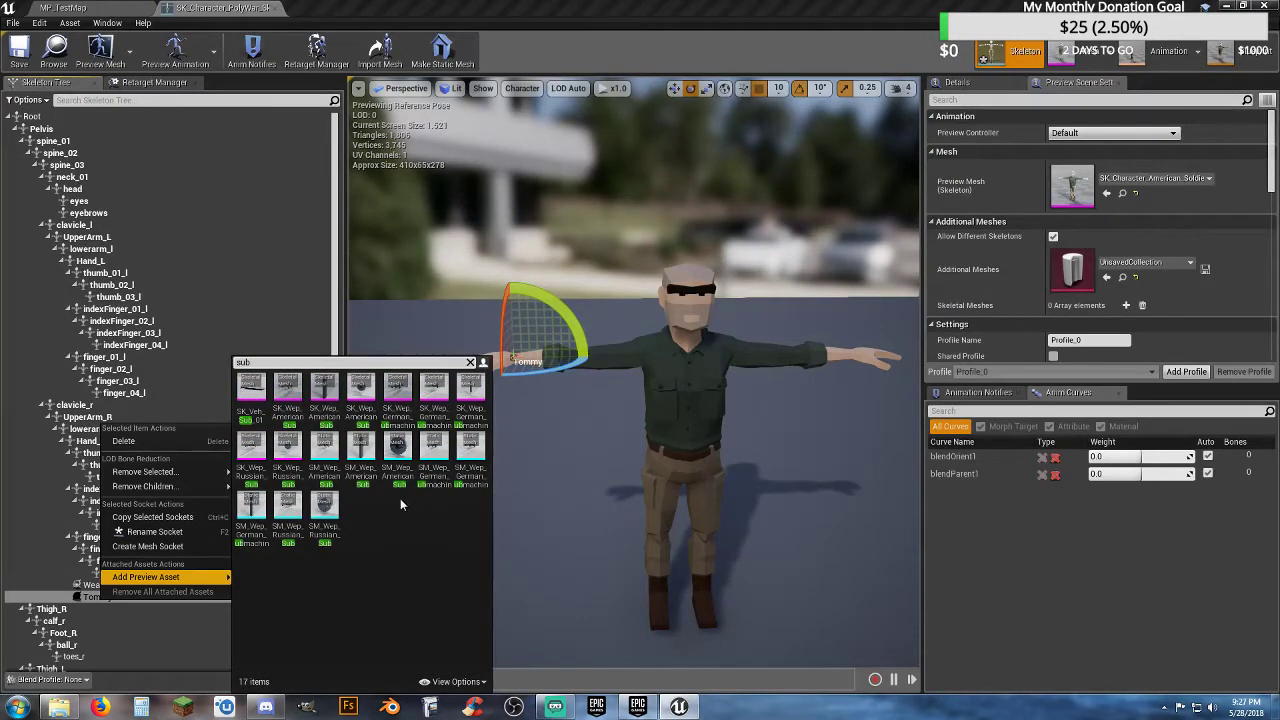
left_click(288, 396)
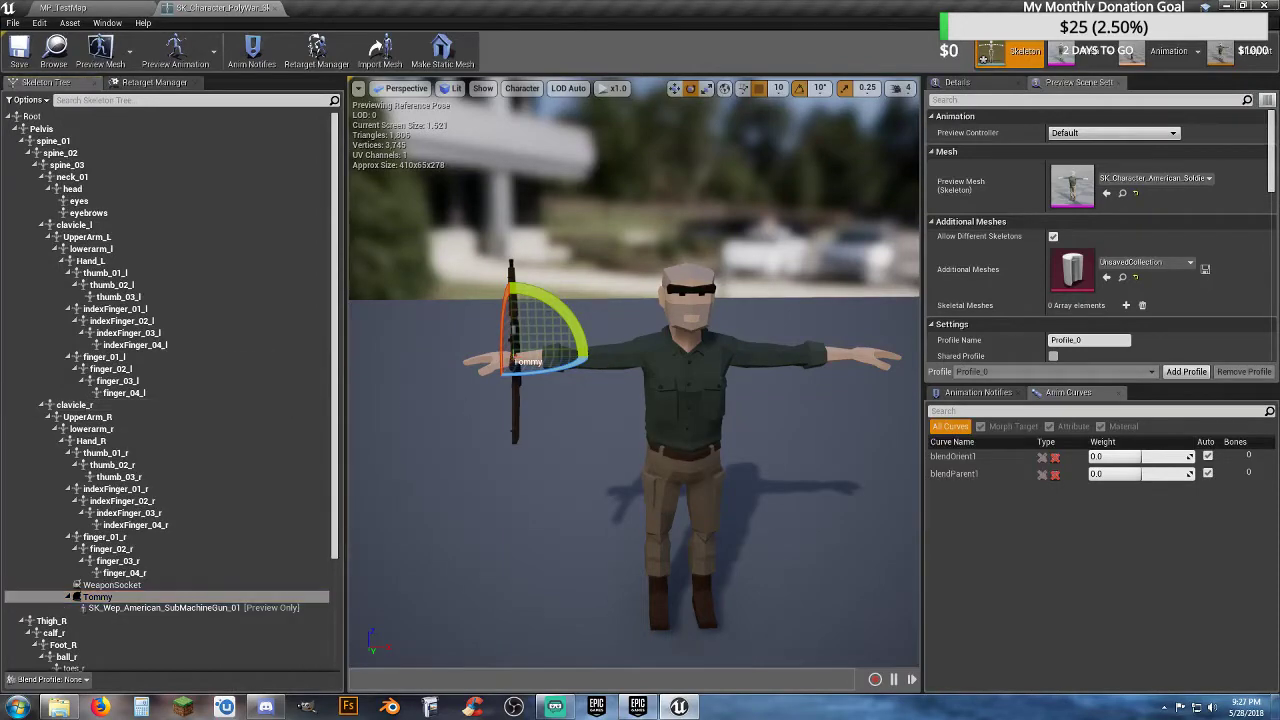
- Rotate the Tommy socket so the upright submachine gun lies horizontally in the character's right hand
key("f")
mouse_move(634, 420)
left_mouse_down("alt")
mouse_move(600, 400)
mouse_move(640, 420)
left_mouse_up("alt")
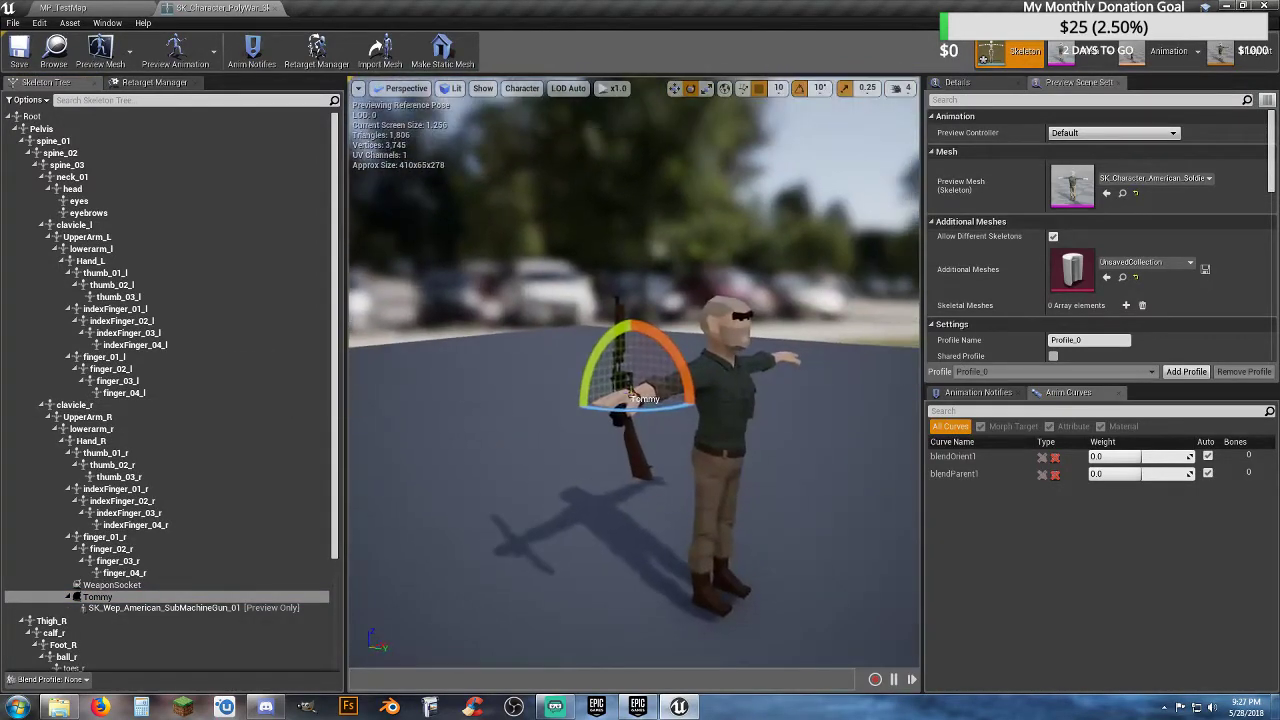
left_click_drag(618, 345, 576, 400)
left_click_drag(631, 316, 630, 469)
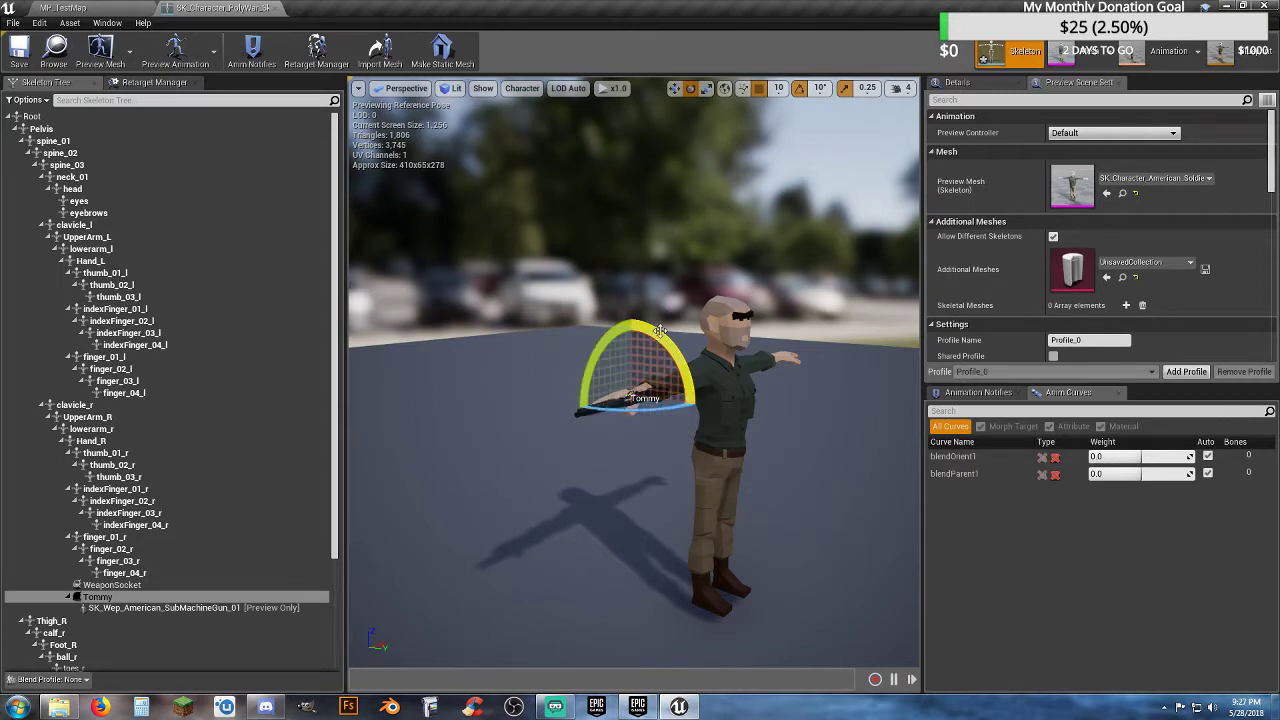
- Preview the specific animation Idle_Rifle_Hip on the character and pause it at frame 0
left_click(1139, 136)
left_click(1105, 166)
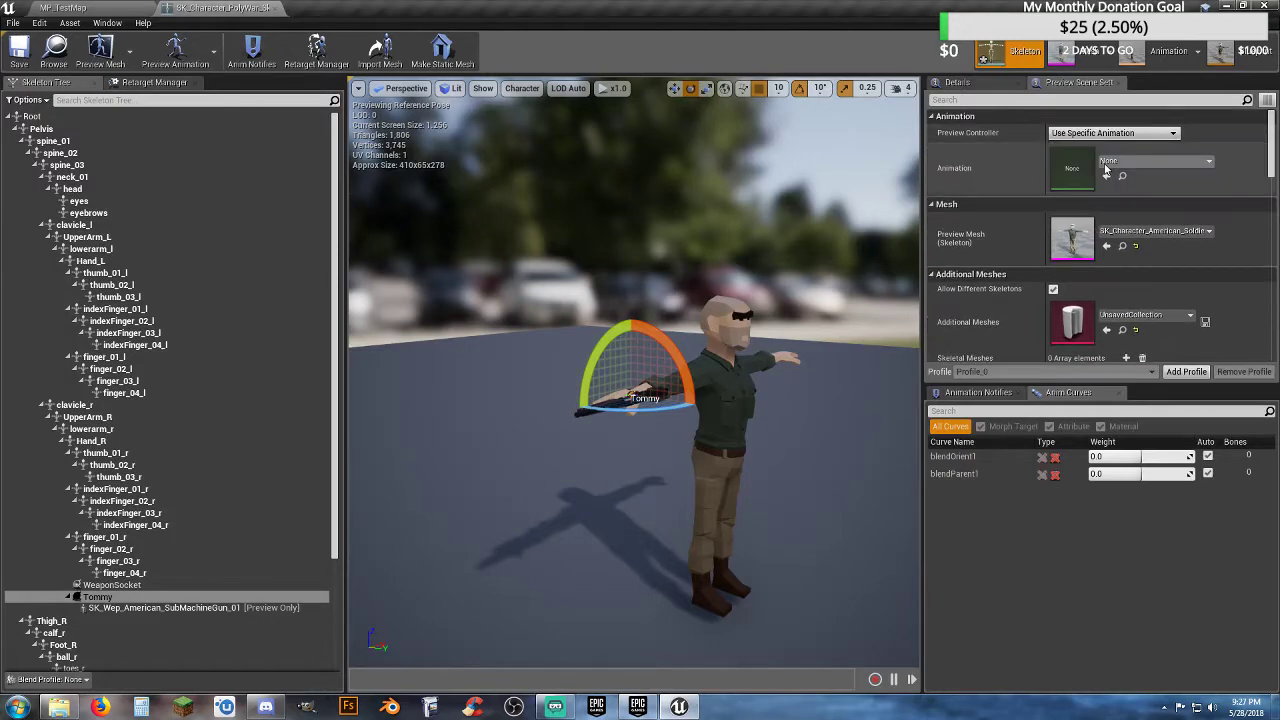
left_click(1122, 164)
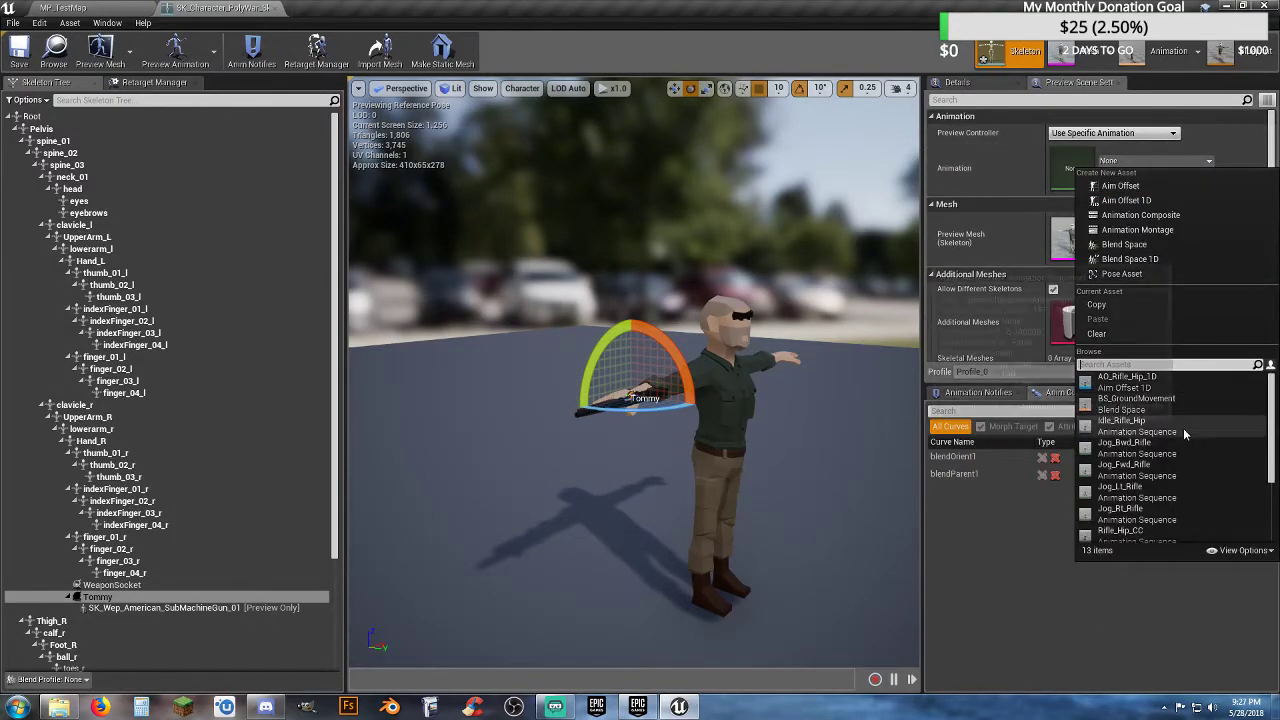
left_click(1140, 424)
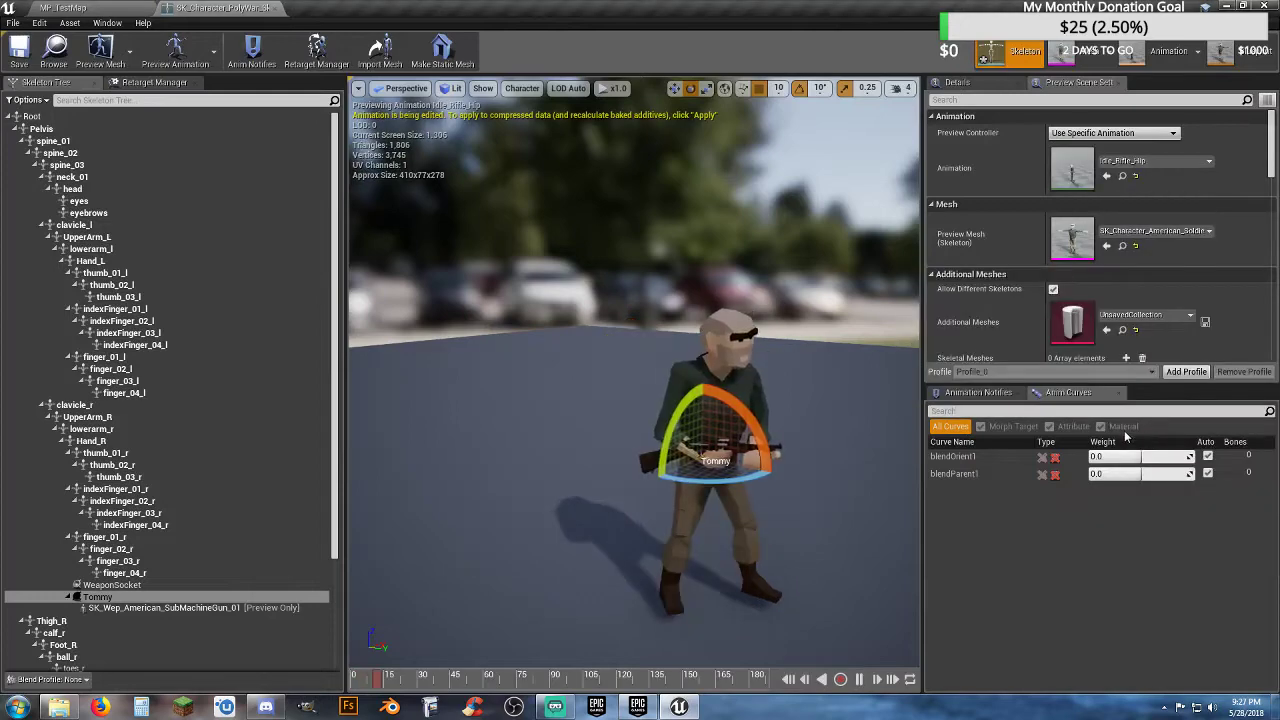
left_click(859, 680)
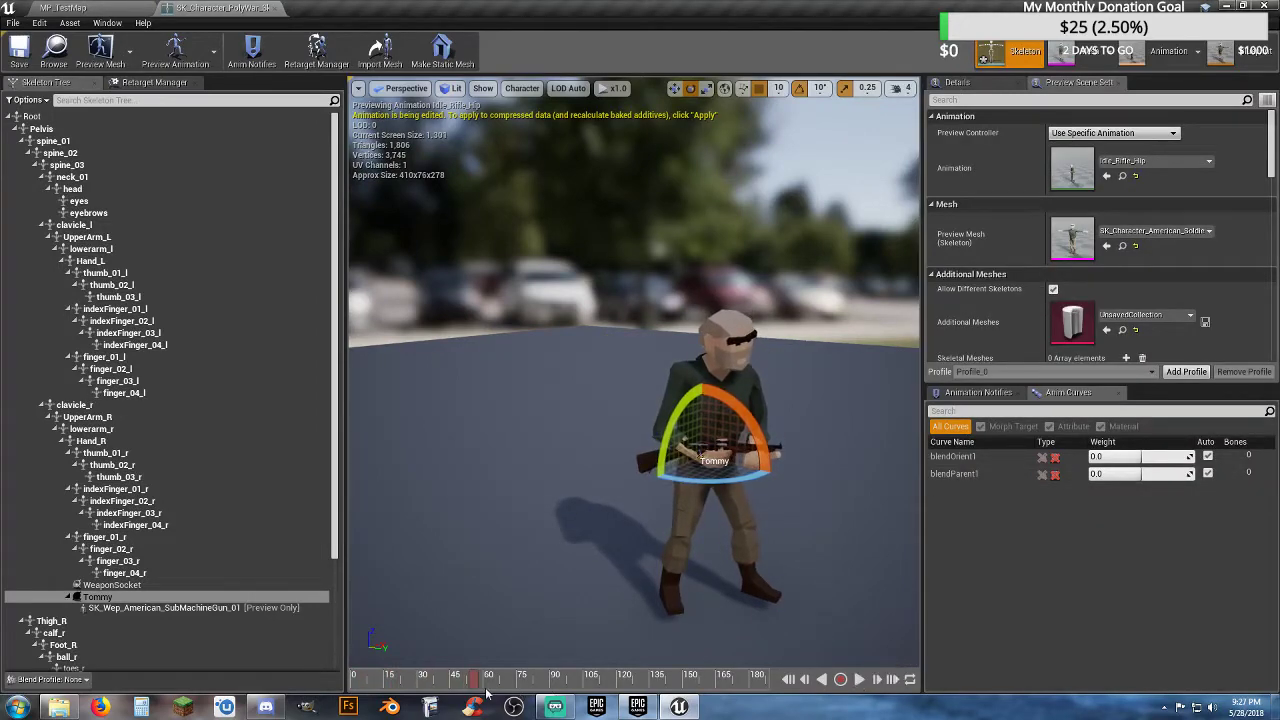
left_click_drag(470, 685, 350, 688)
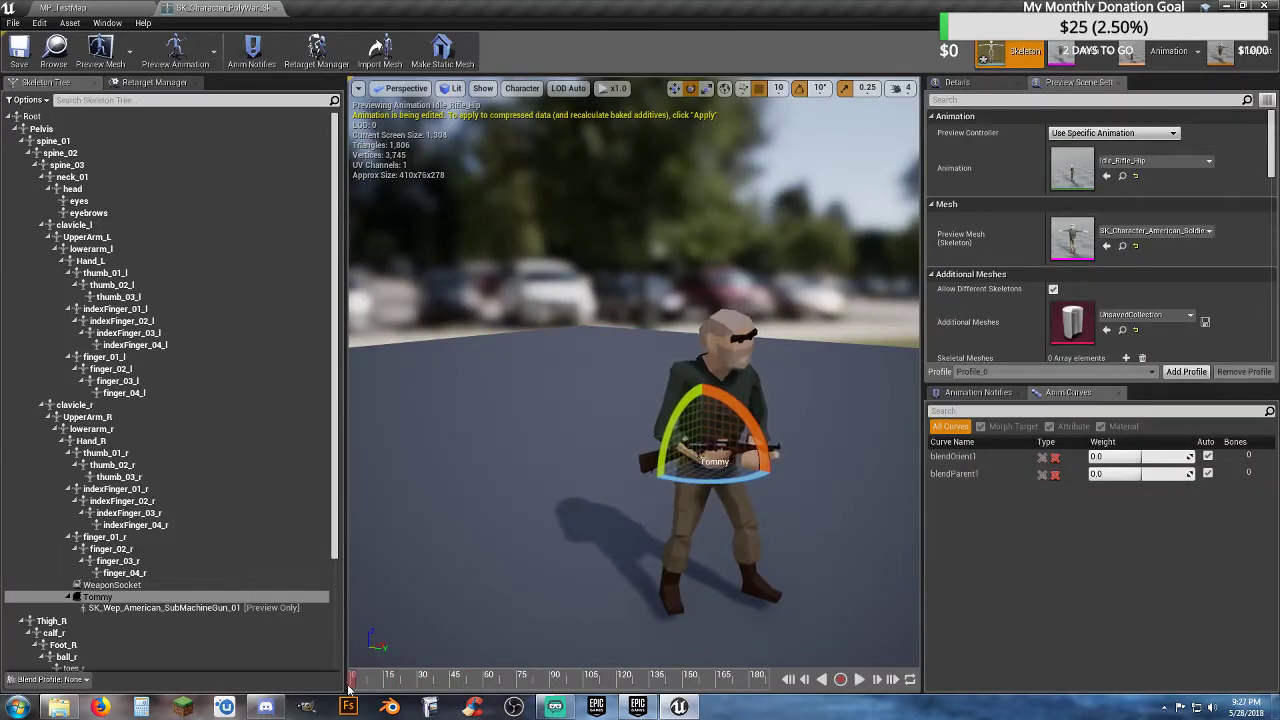
- Rotate the Tommy socket around its vertical axis to align the submachine gun with the character's rifle pose
left_click_drag(615, 556, 750, 556, "alt")
scroll(634, 372, "up", 6)
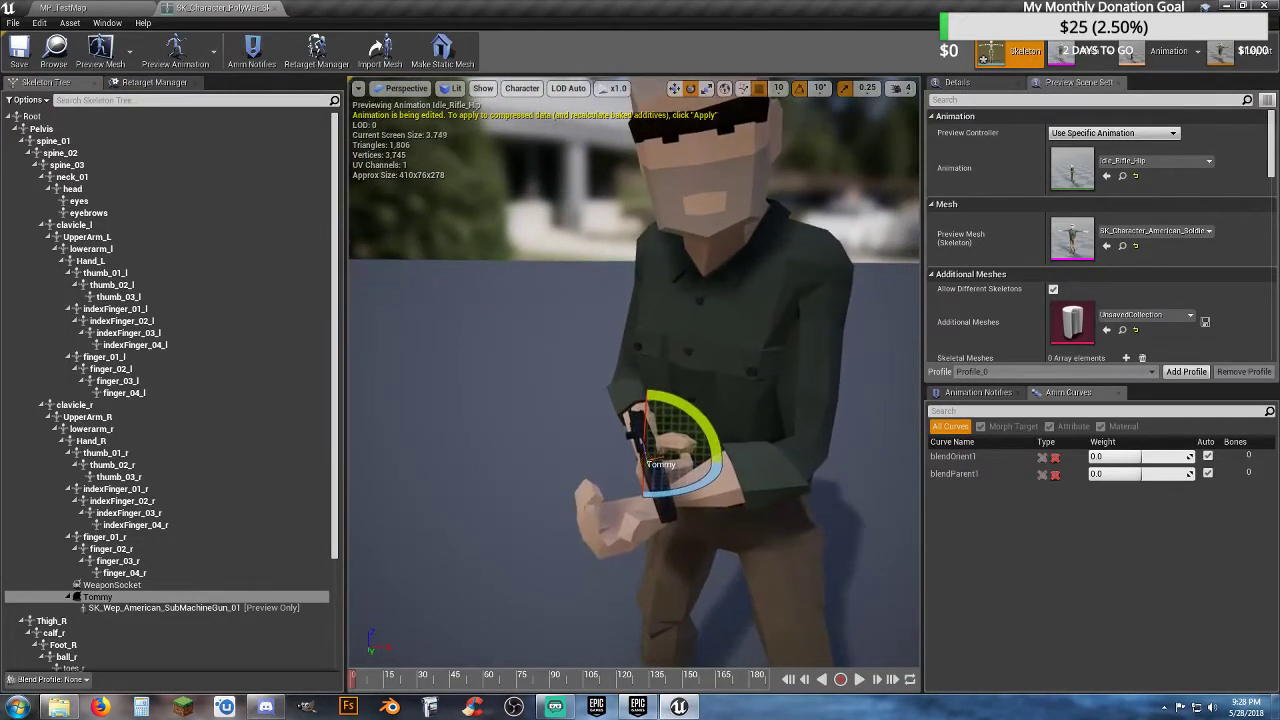
scroll(634, 372, "down", 5)
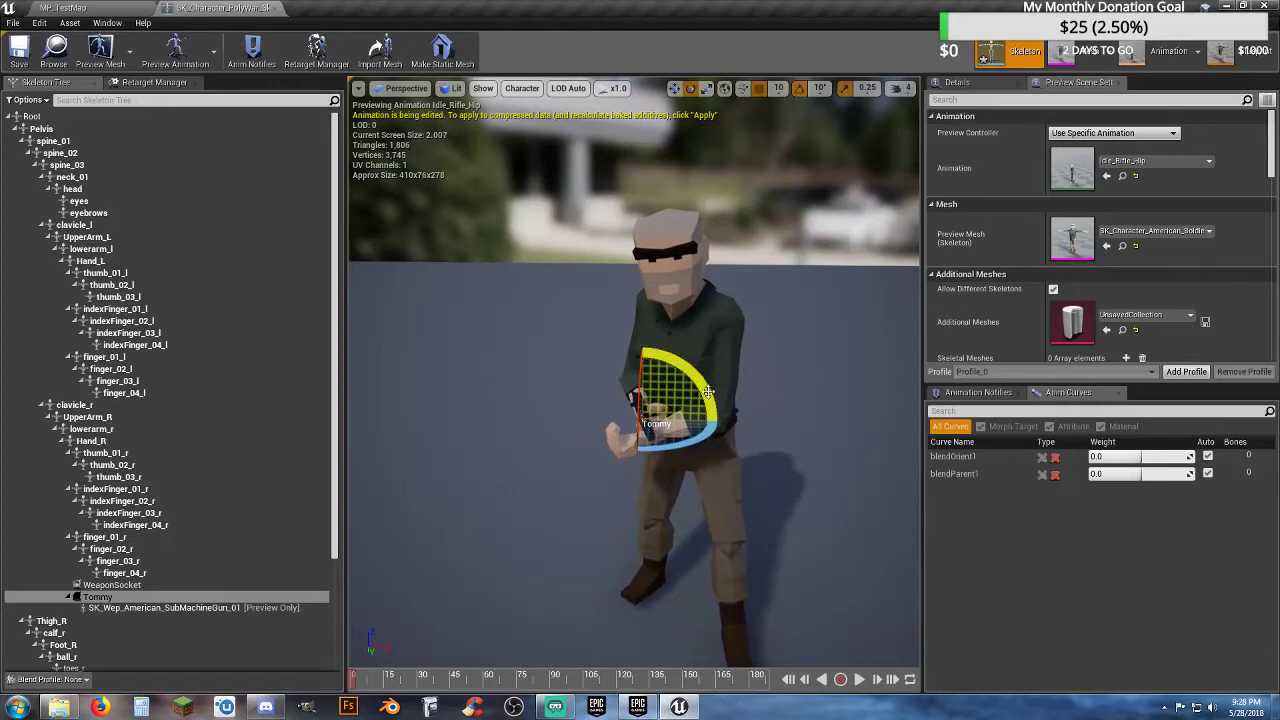
mouse_move(722, 424)
left_mouse_down()
mouse_move(712, 448)
mouse_move(718, 428)
mouse_move(693, 420)
mouse_move(704, 424)
left_mouse_up()
- Move the Tommy socket forward and upward so the submachine gun's grip meets the character's right hand
left_click(675, 88)
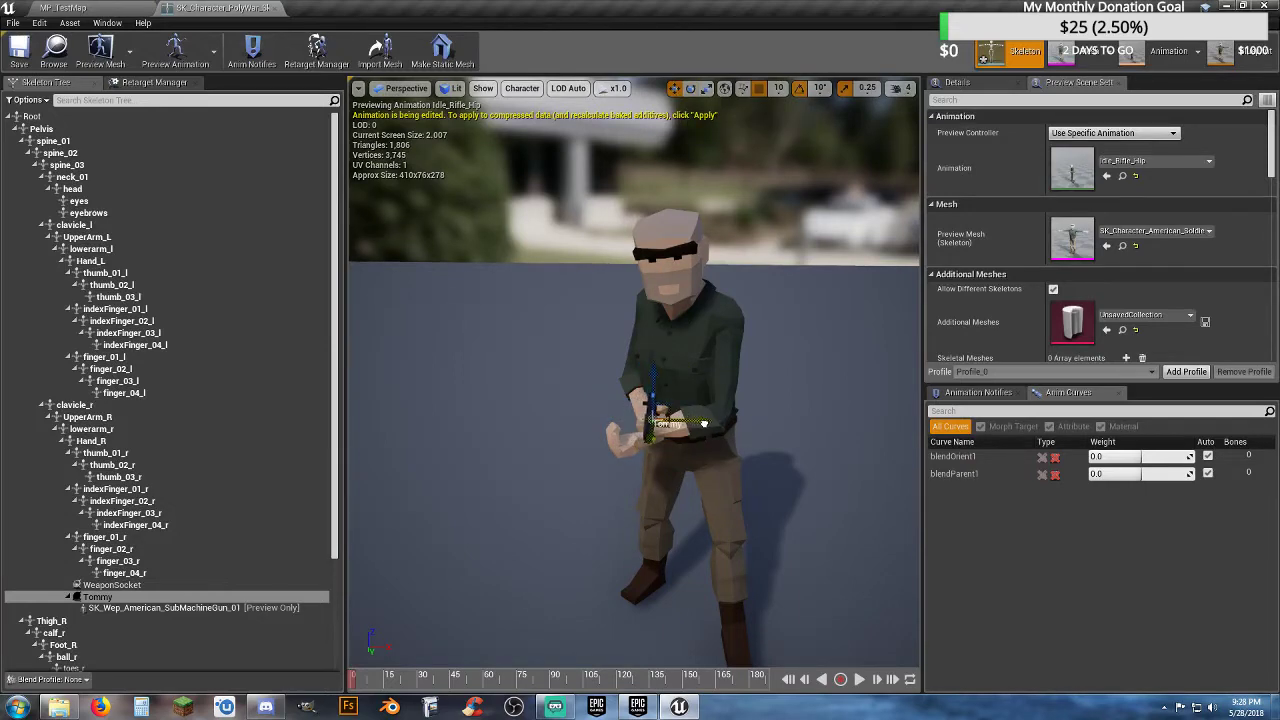
key("s")
right_click_drag(704, 424, 880, 428)
key("a")
key("w")
right_click_drag(686, 456, 686, 456)
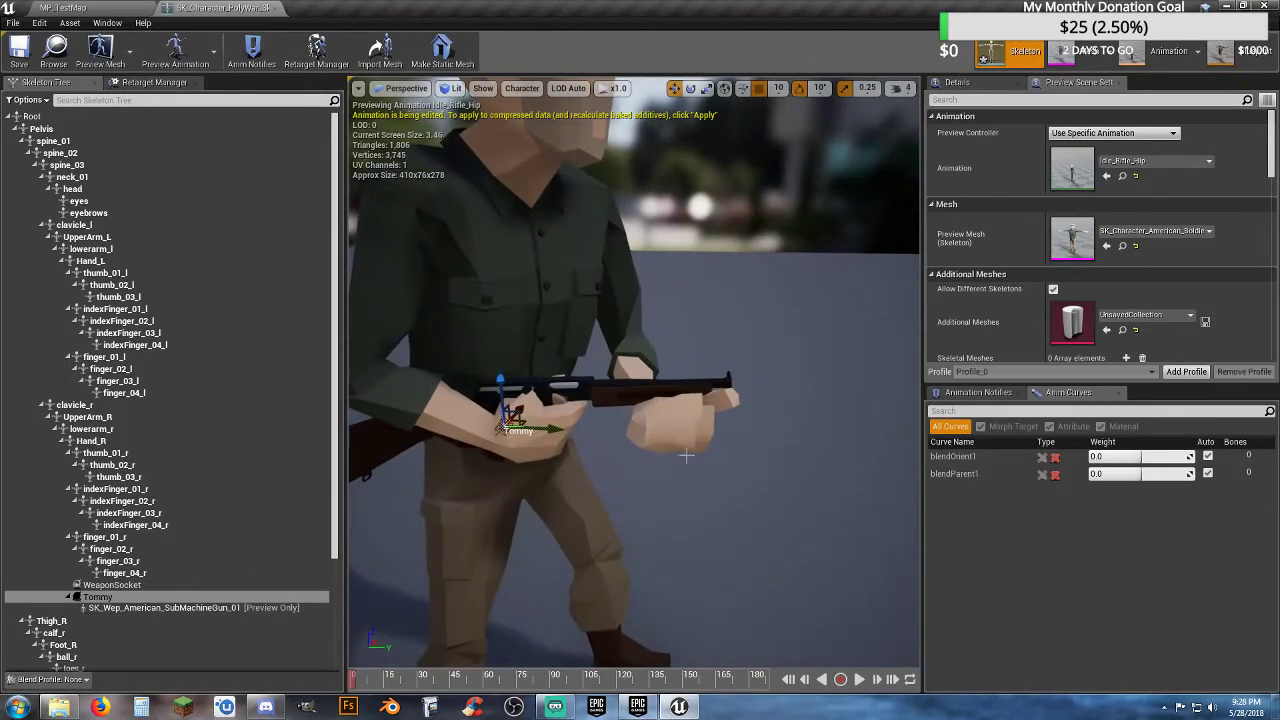
left_click_drag(560, 432, 610, 432)
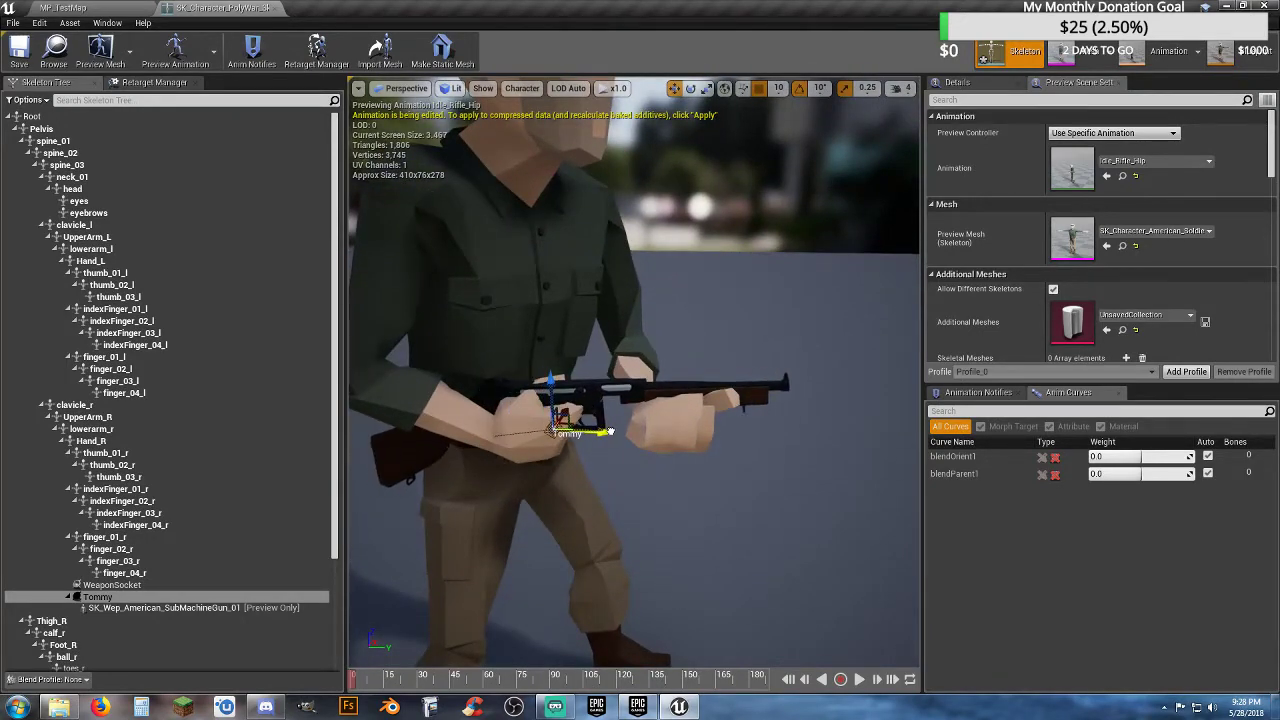
left_click_drag(553, 384, 566, 362)
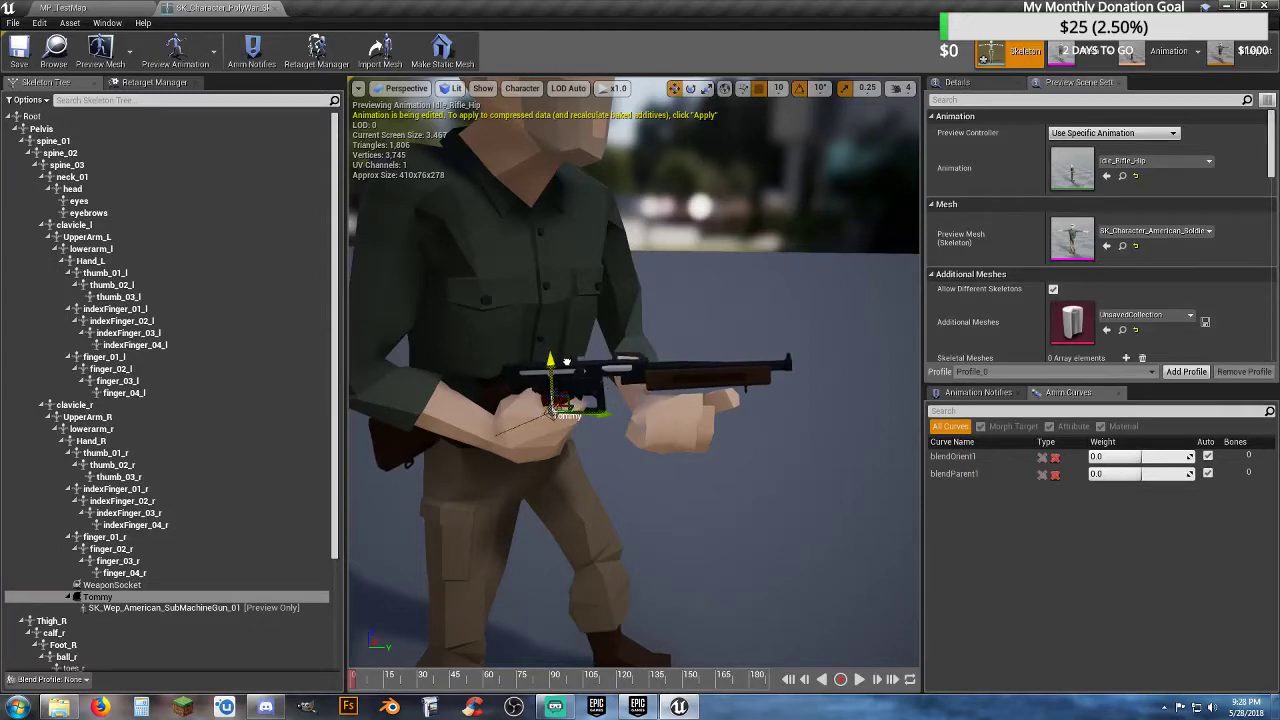
left_click_drag(602, 413, 595, 414)
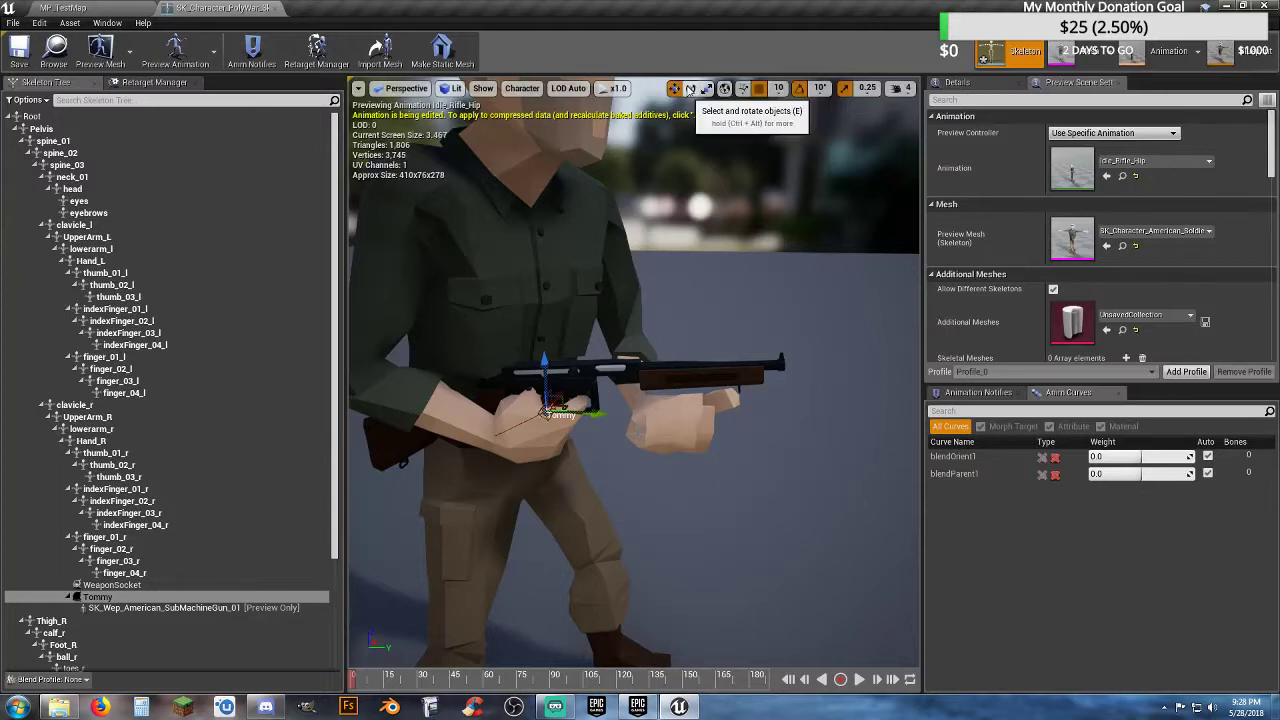
- Disable rotation snapping and fine-tune the Tommy socket's angle so the submachine gun's barrel tilts slightly down toward the left hand
left_click(690, 88)
left_click_drag(595, 372, 602, 413)
left_click(799, 89)
left_click(674, 88)
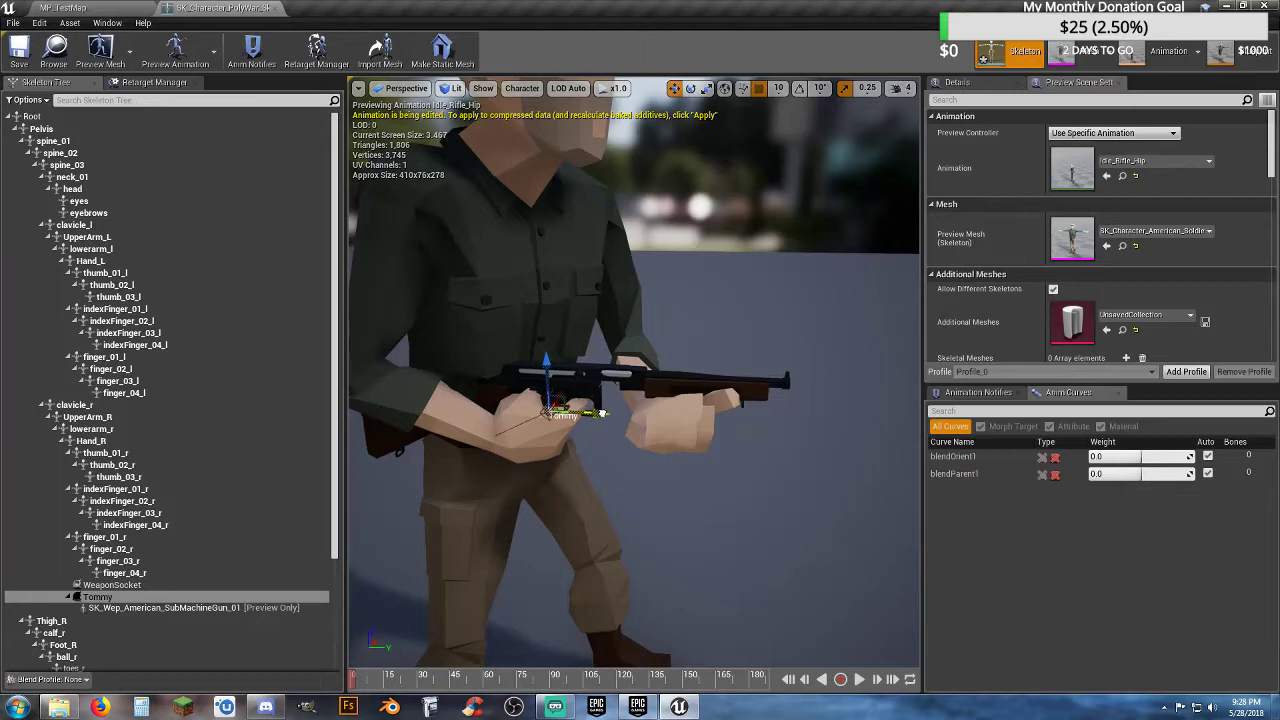
right_click_drag(617, 430, 620, 428)
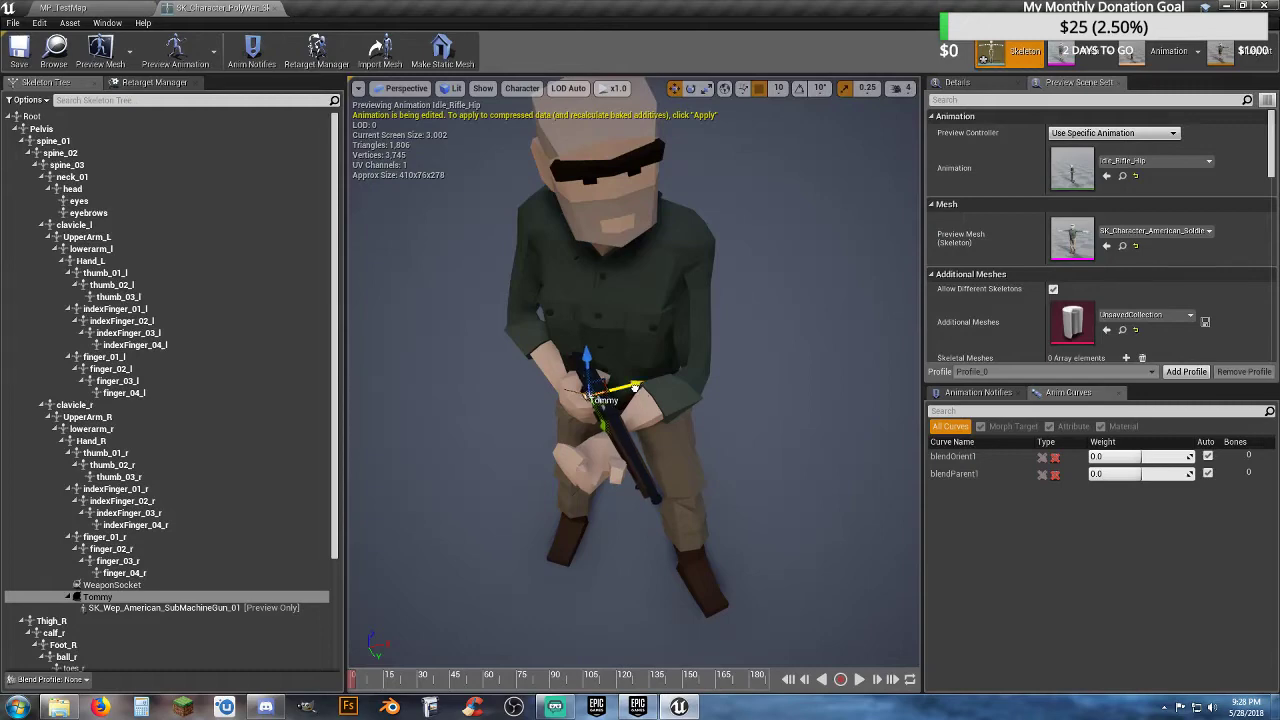
- Rotate the UpperArm_L bone slightly to bring the character's left arm closer to the submachine gun
left_click(708, 382)
right_click_drag(635, 387, 708, 382)
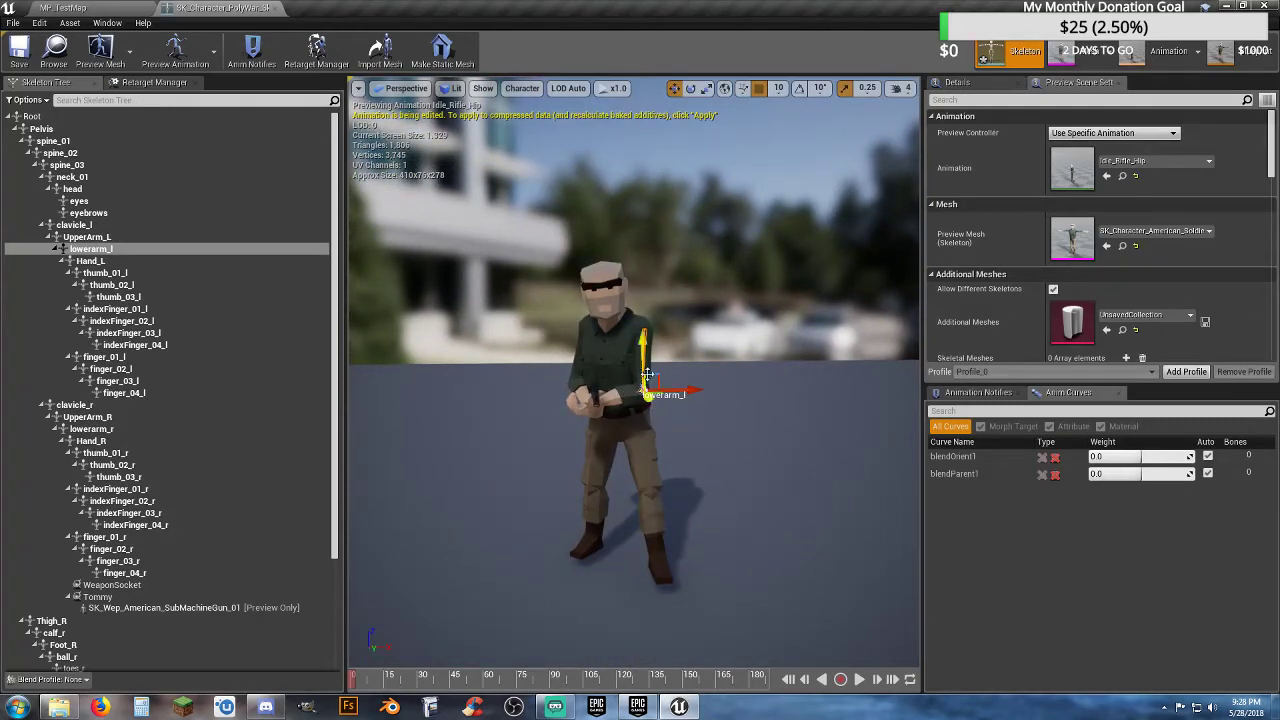
left_click(648, 345)
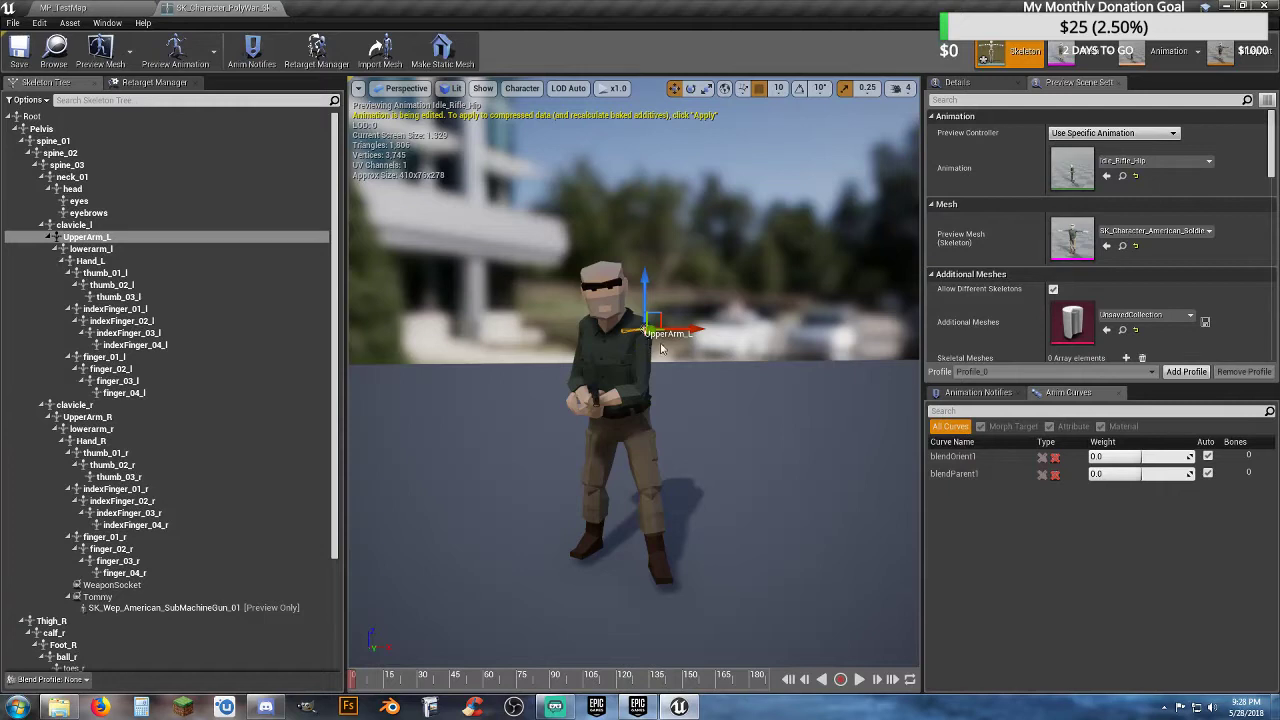
left_click(690, 88)
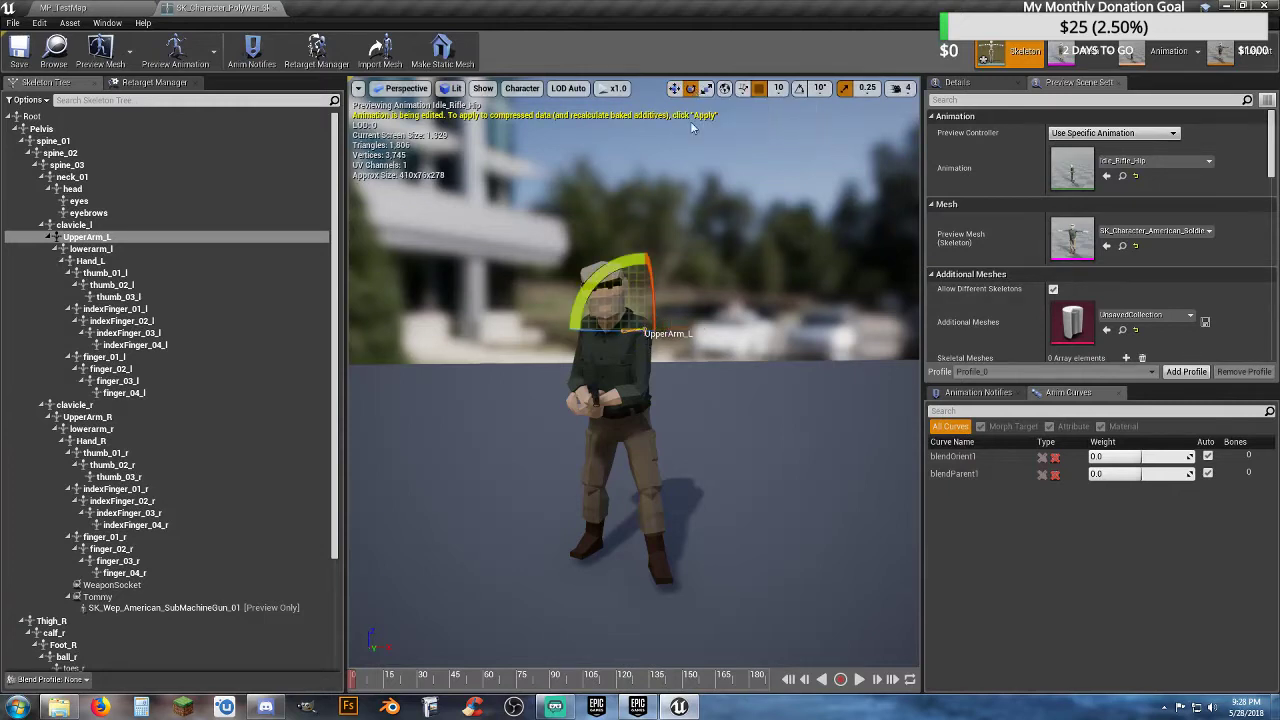
left_click_drag(716, 328, 714, 322)
- Rotate the lowerarm_l bone until the left hand supports the submachine gun's foregrip
left_click(637, 402)
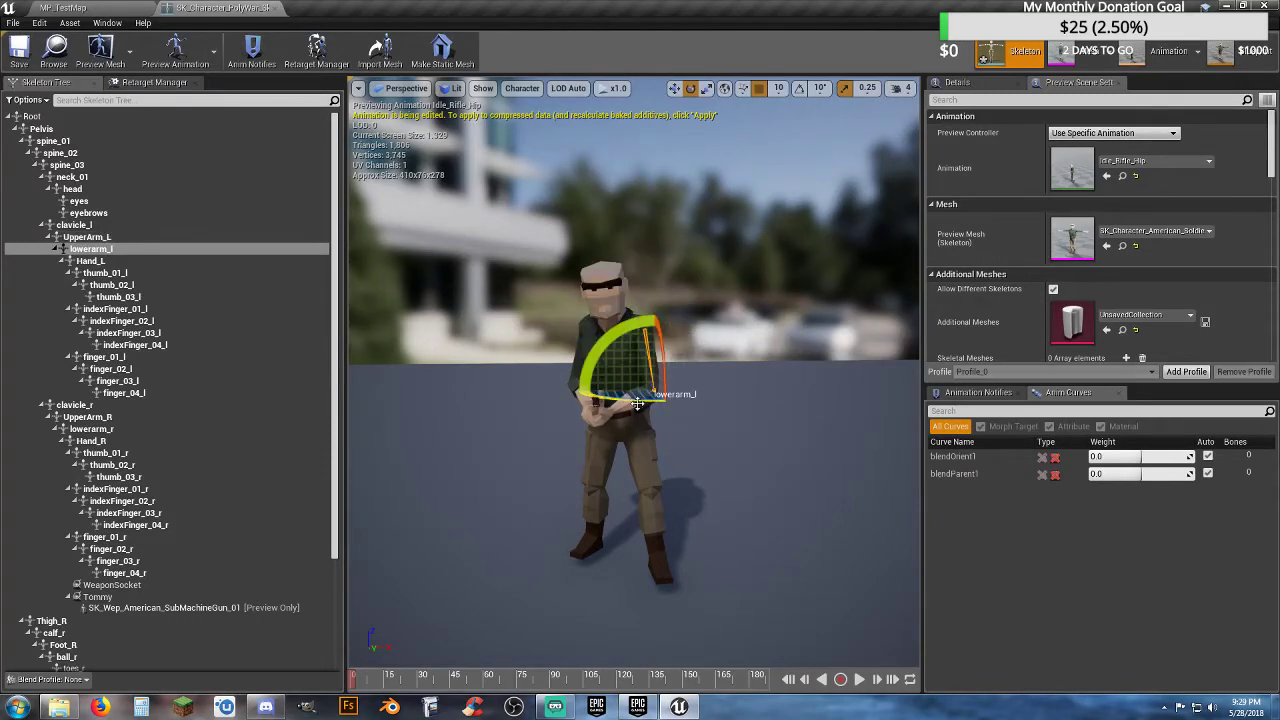
left_click_drag(615, 353, 600, 352)
right_click_drag(366, 631, 366, 631)
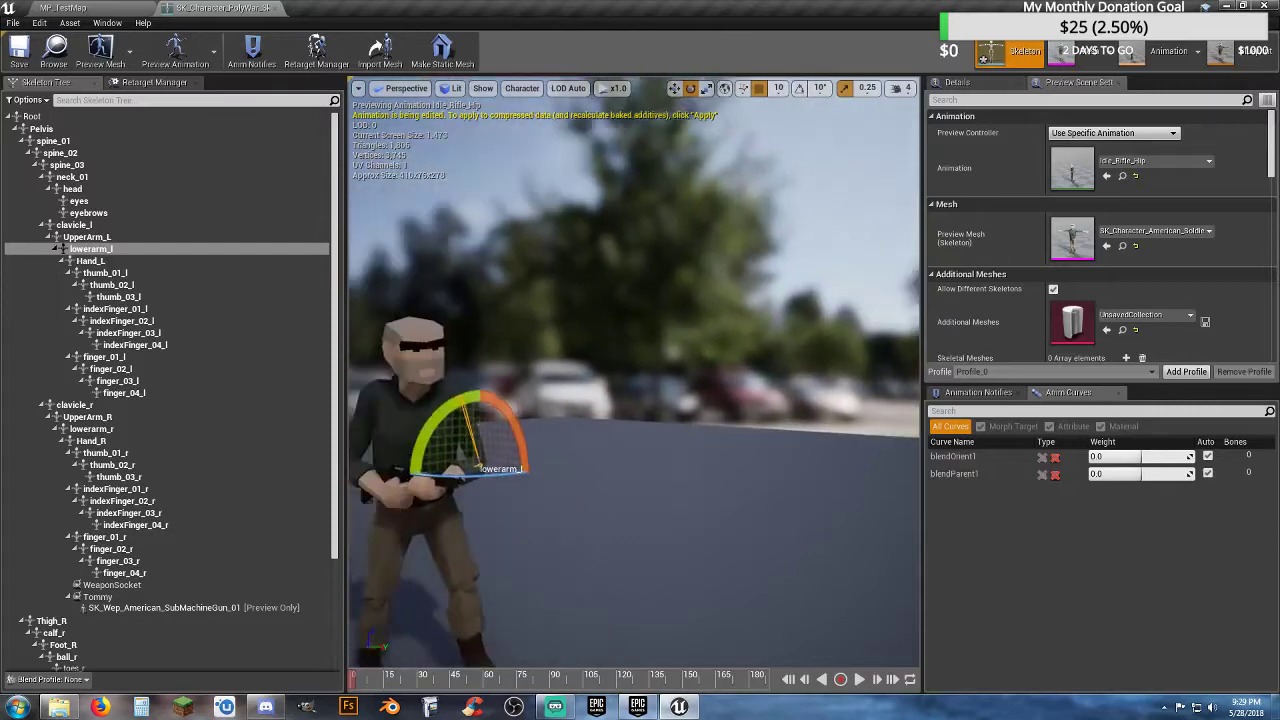
right_click_drag(600, 352, 600, 352)
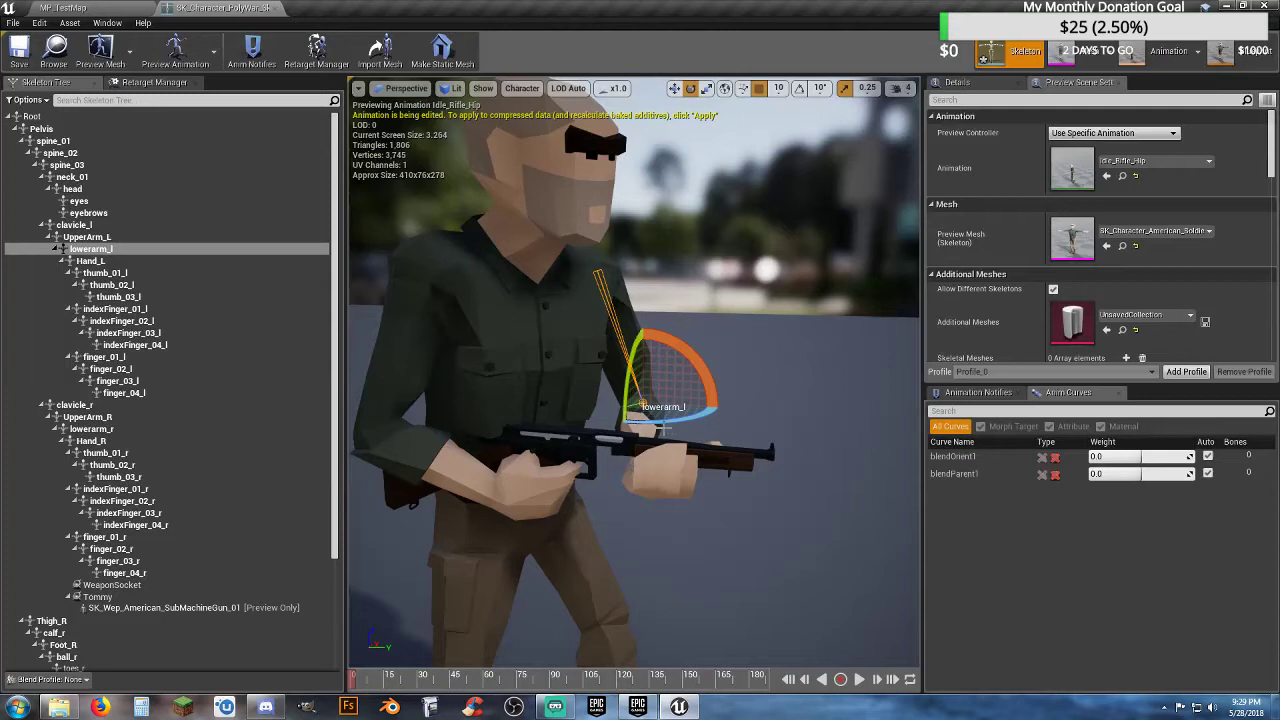
left_click_drag(663, 421, 665, 421)
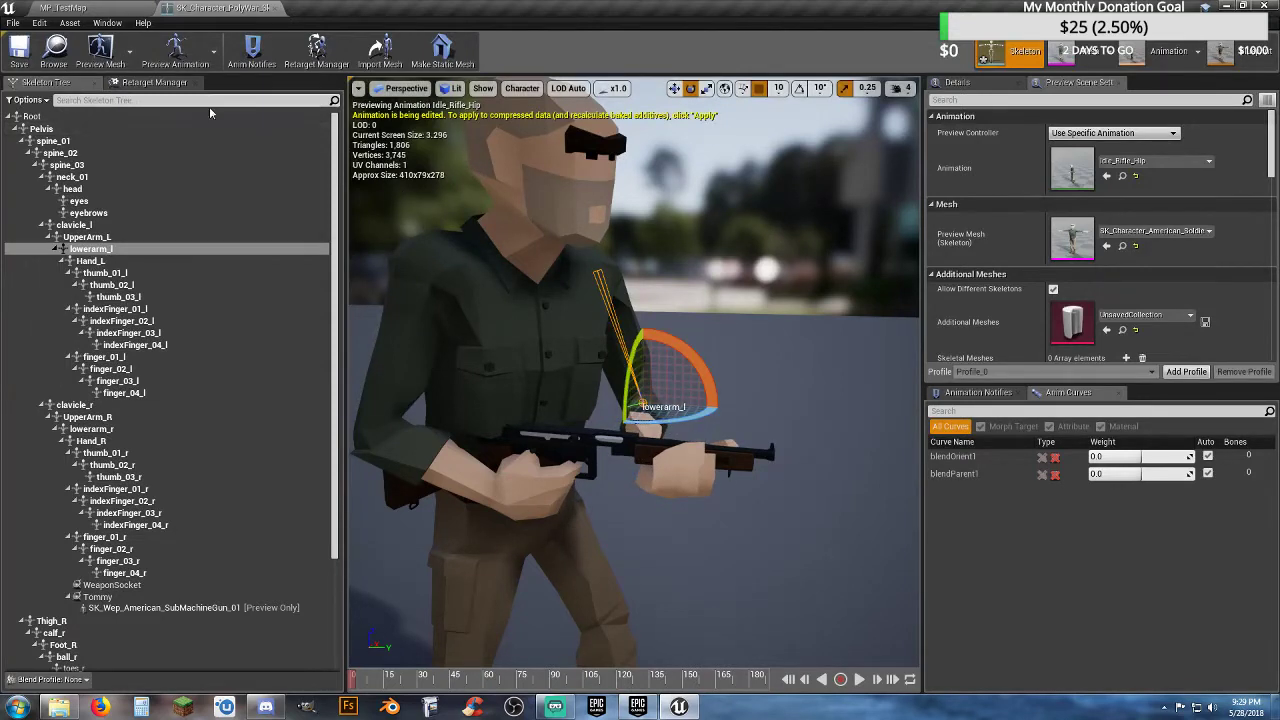
- Go to MP_TestMap, edit the number of players and launch the game in the selected viewport
left_click(66, 8)
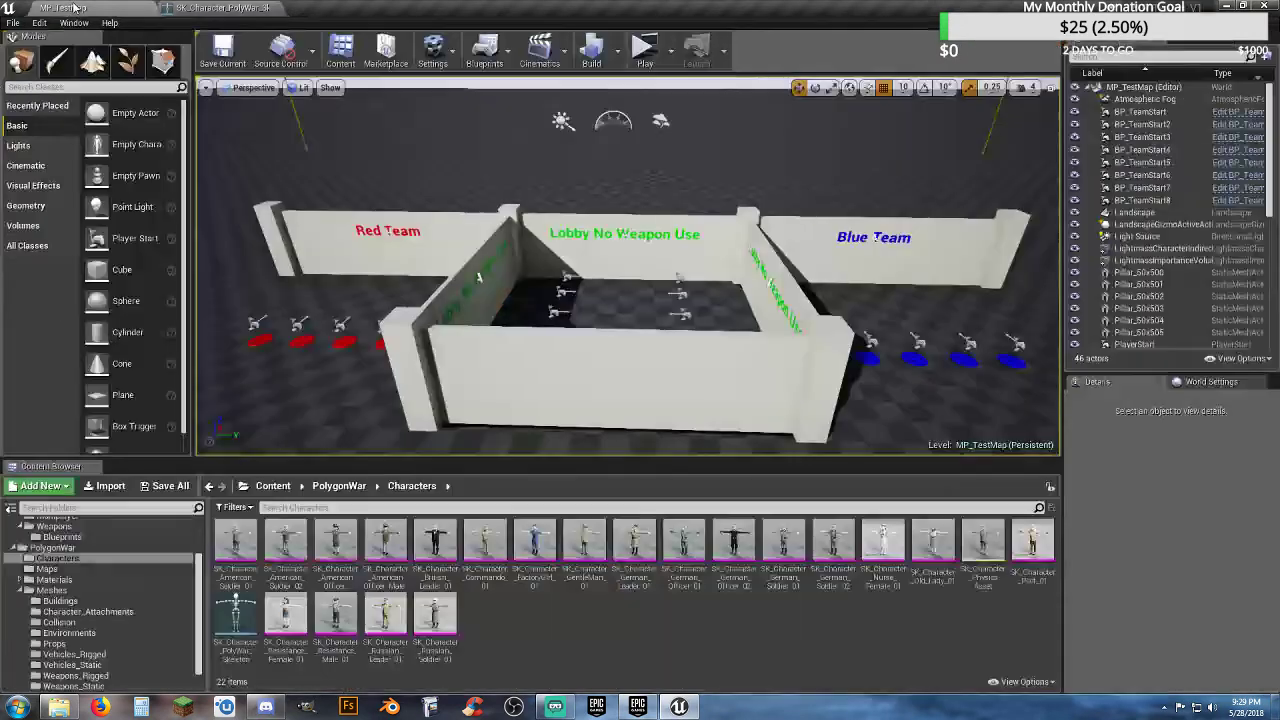
left_click(668, 60)
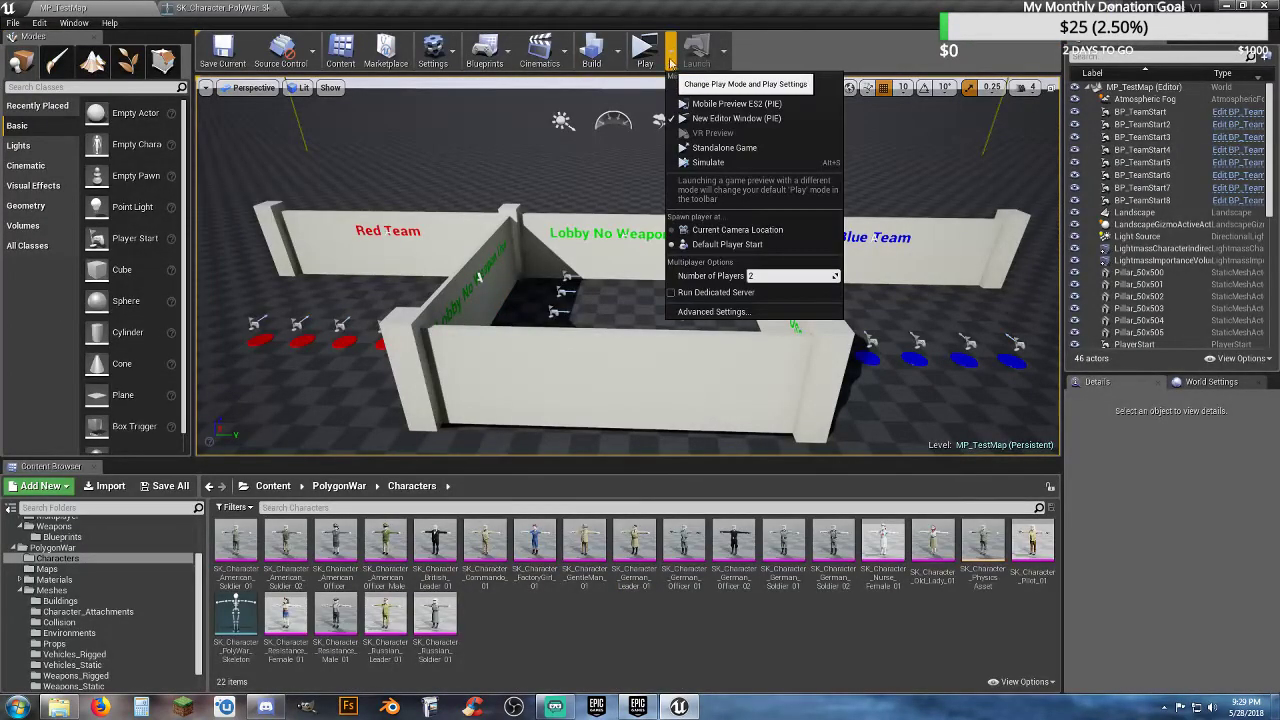
left_click(763, 276)
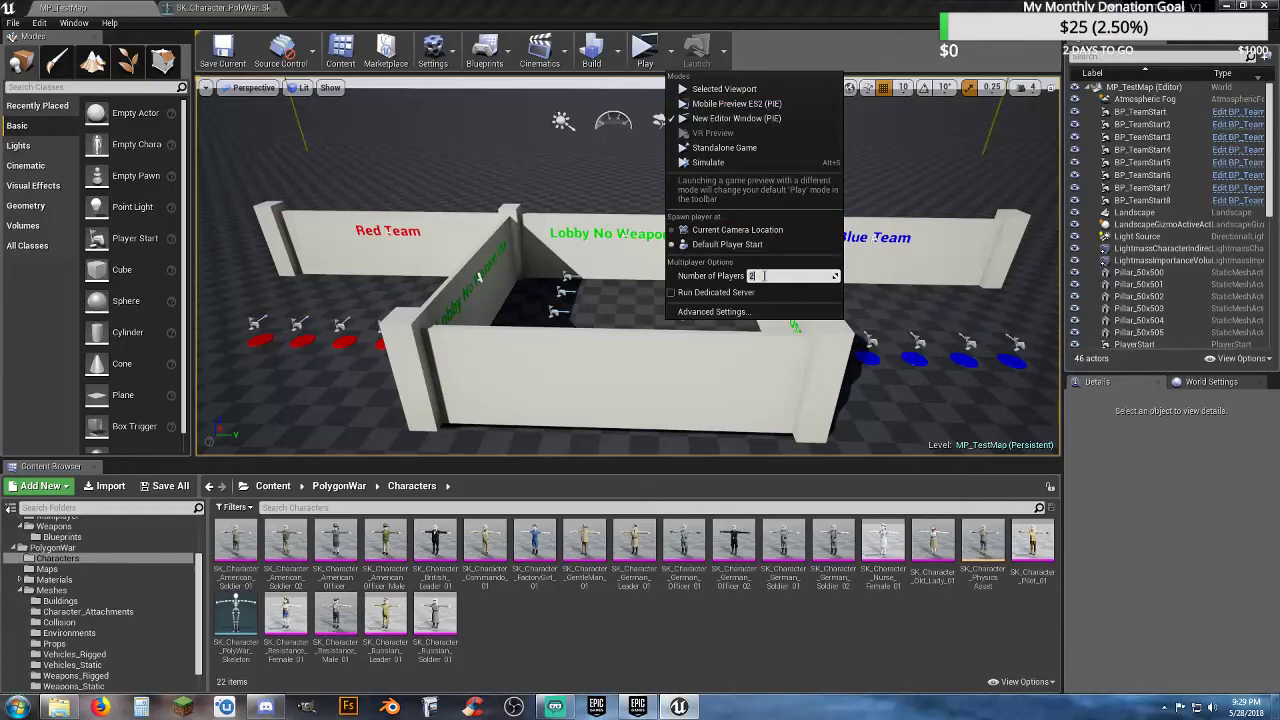
left_click(738, 88)
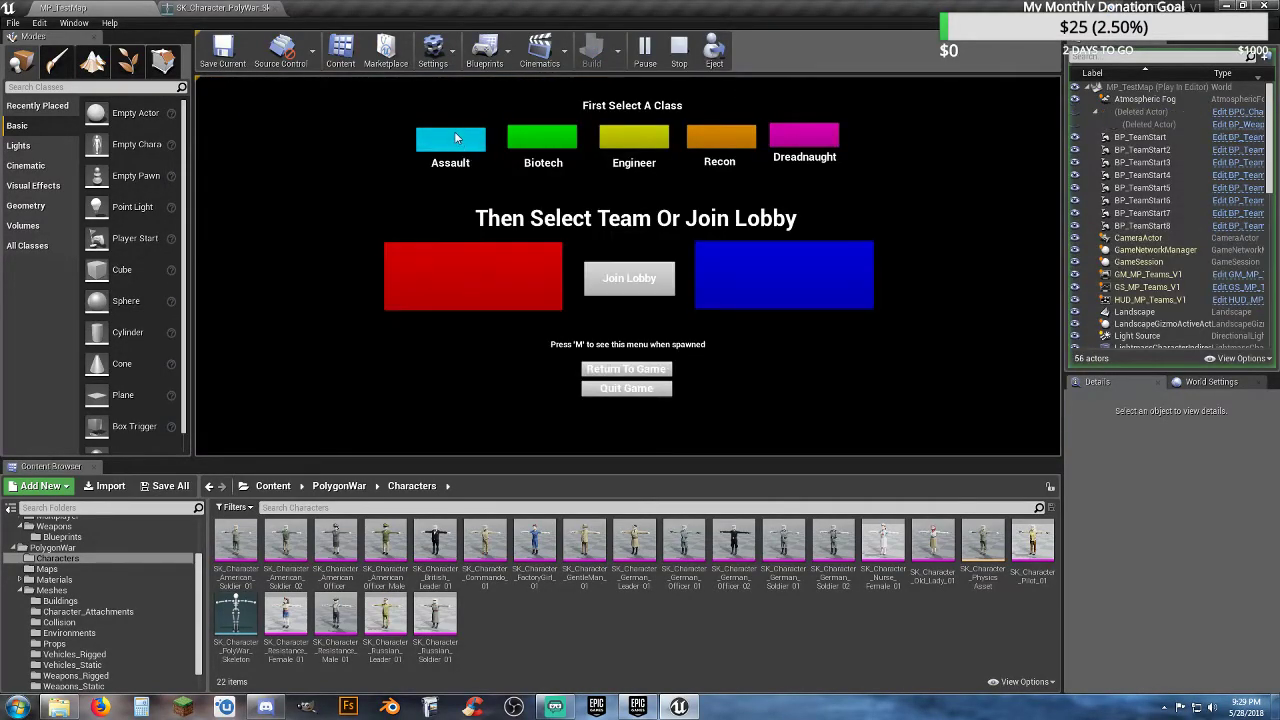
- Join a team as the Assault class, move around to inspect how the character holds the weapon, and end the playtest
left_click(766, 287)
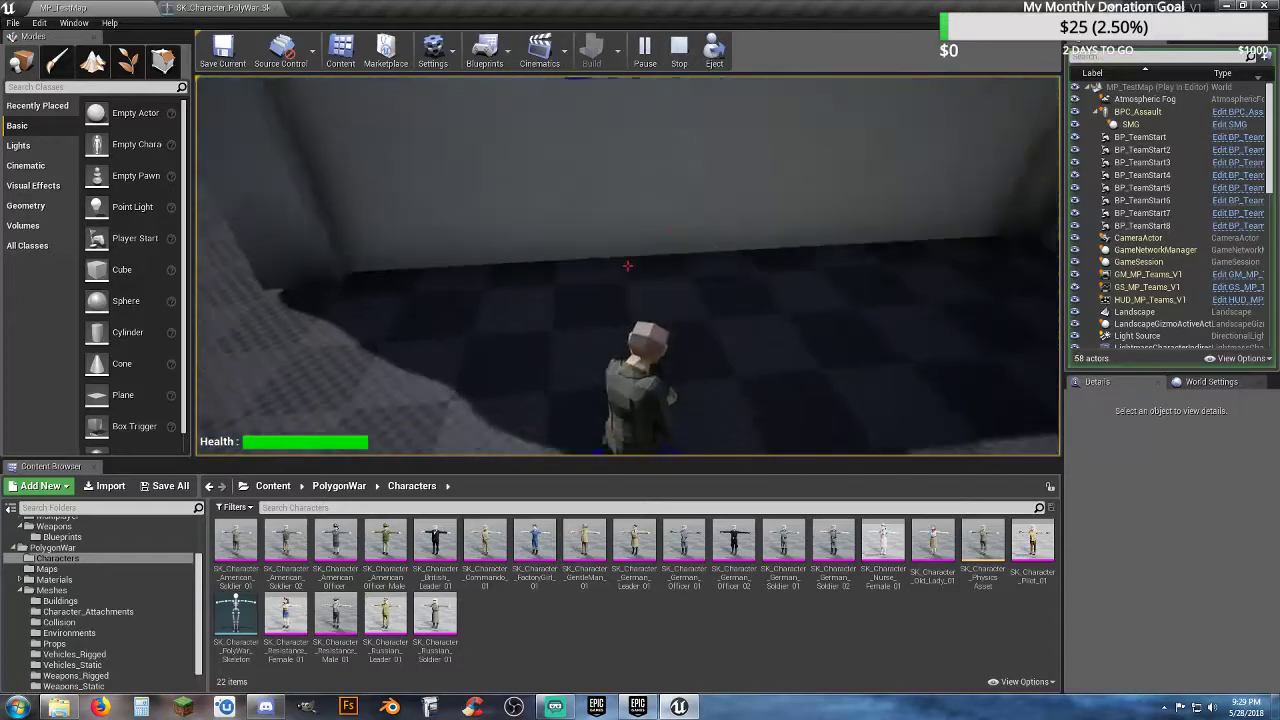
key("w")
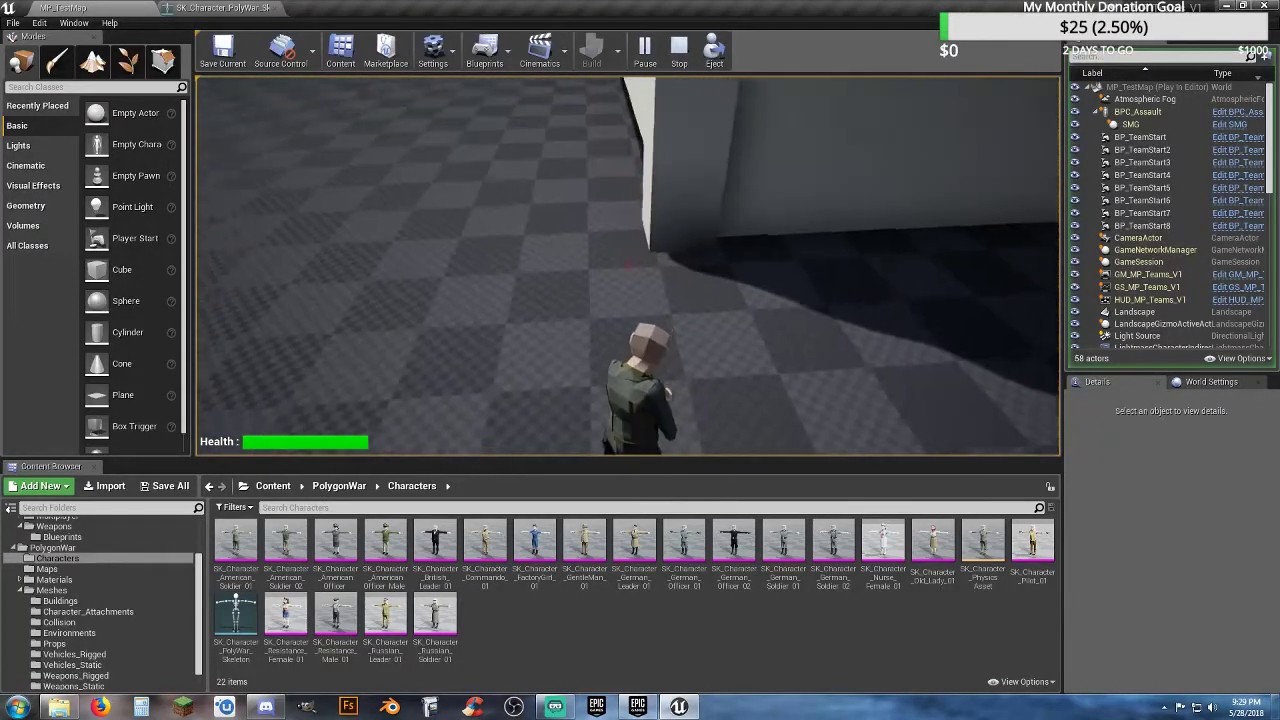
key("Escape")
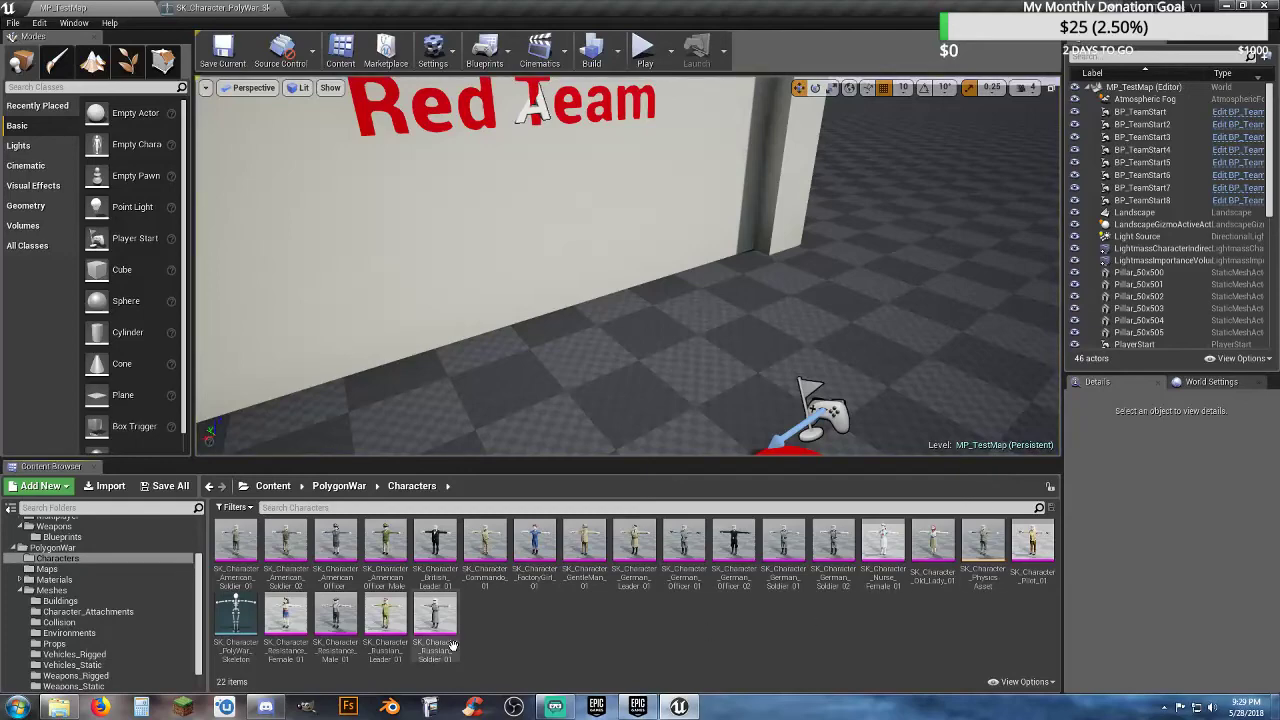
- Open the Idle_Rifle_Hip animation from the Characters/Animations folder and pause its playback at the start
scroll(101, 615, "up", 2)
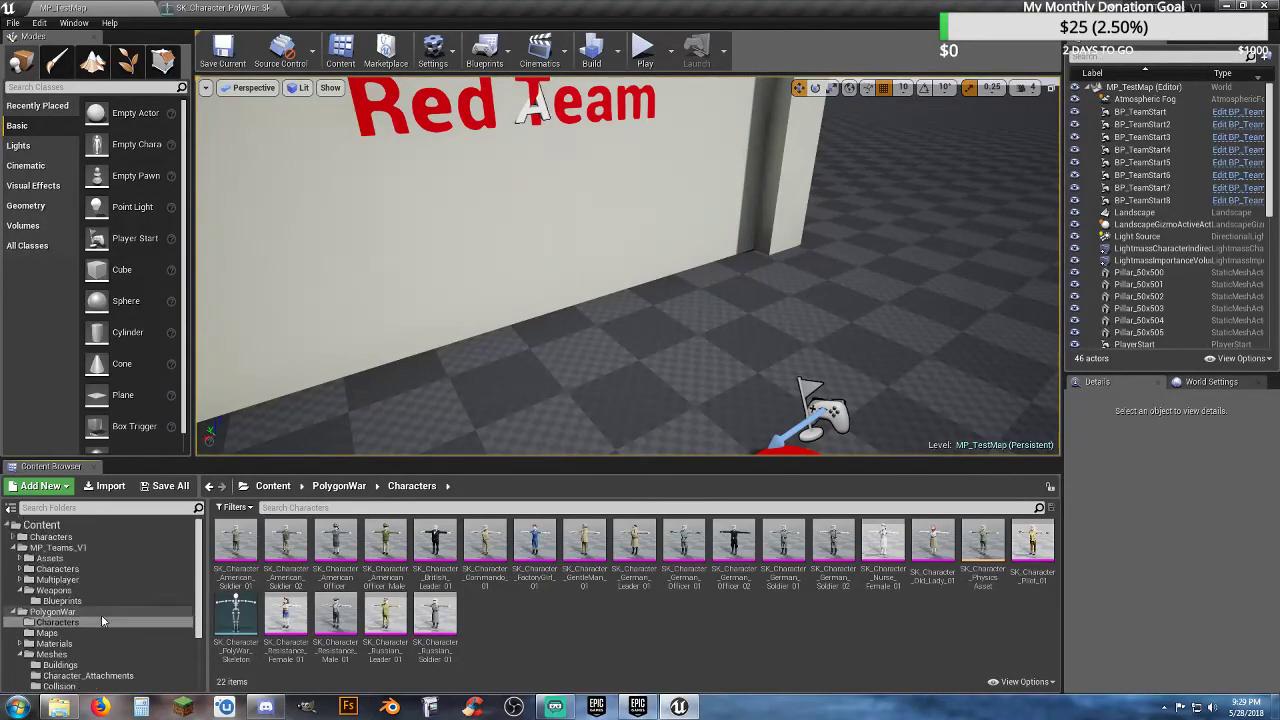
left_click(21, 537)
left_click(30, 549)
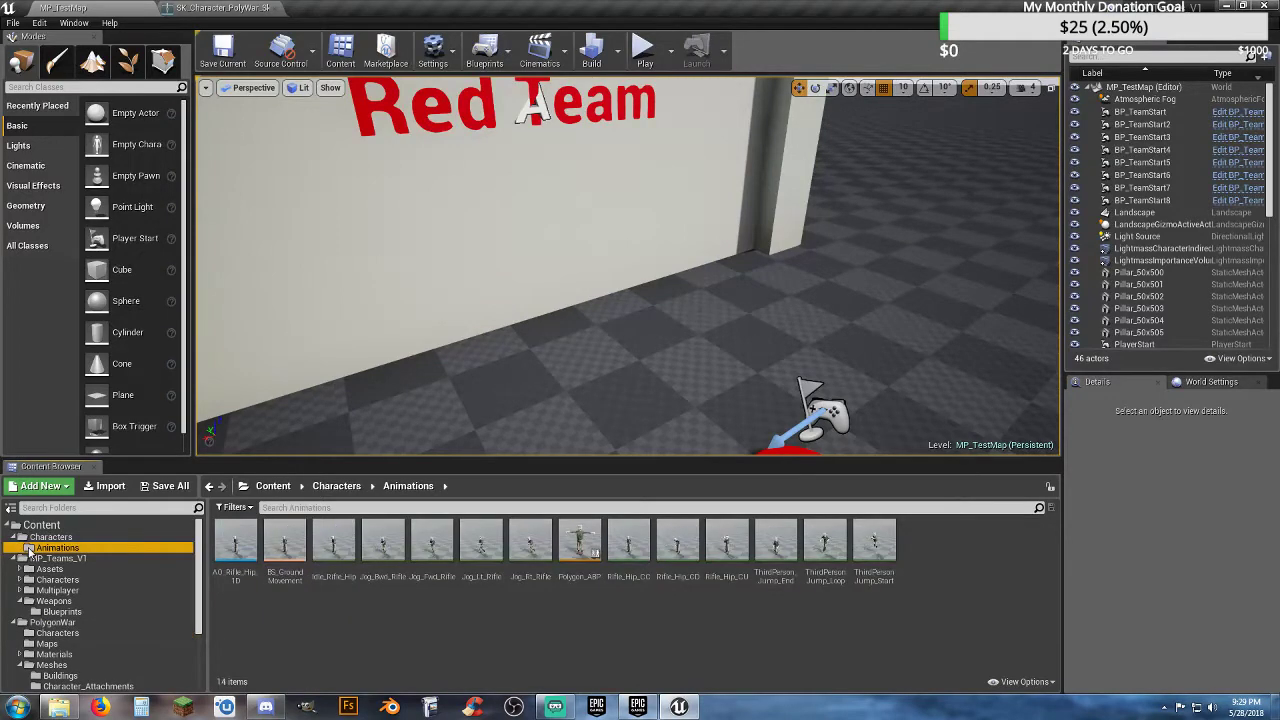
left_click(365, 620)
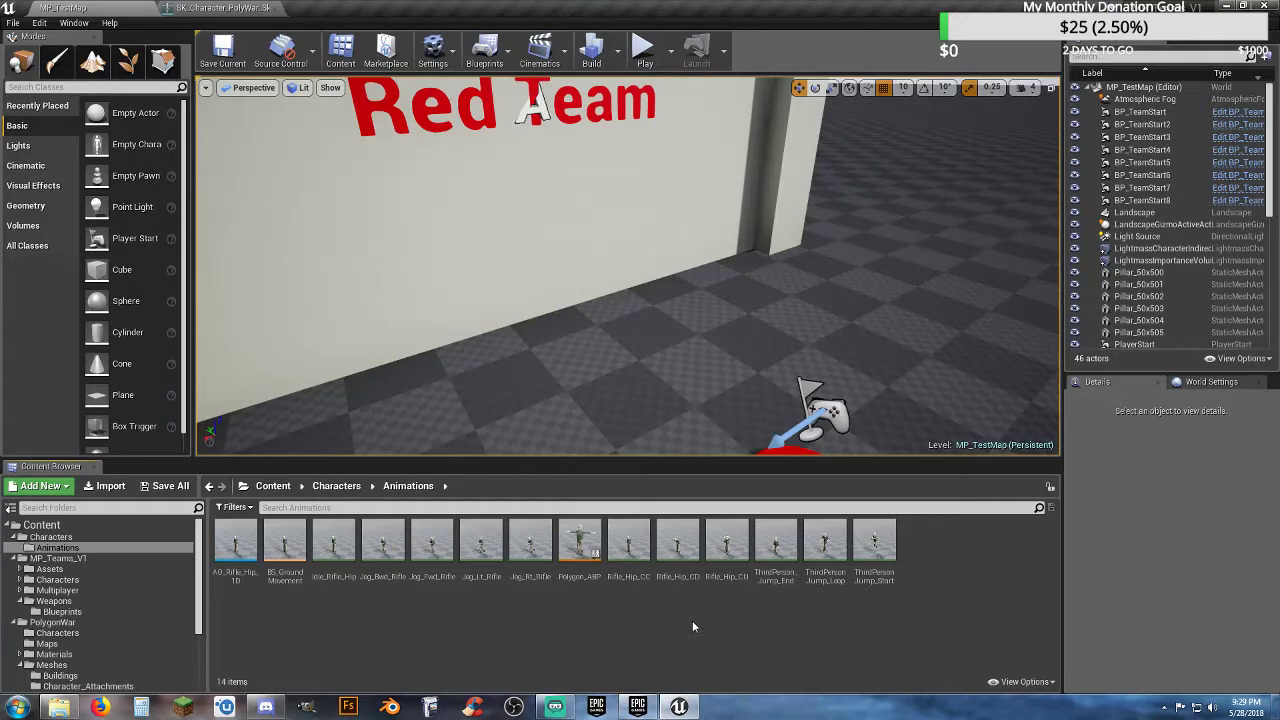
double_click(333, 545)
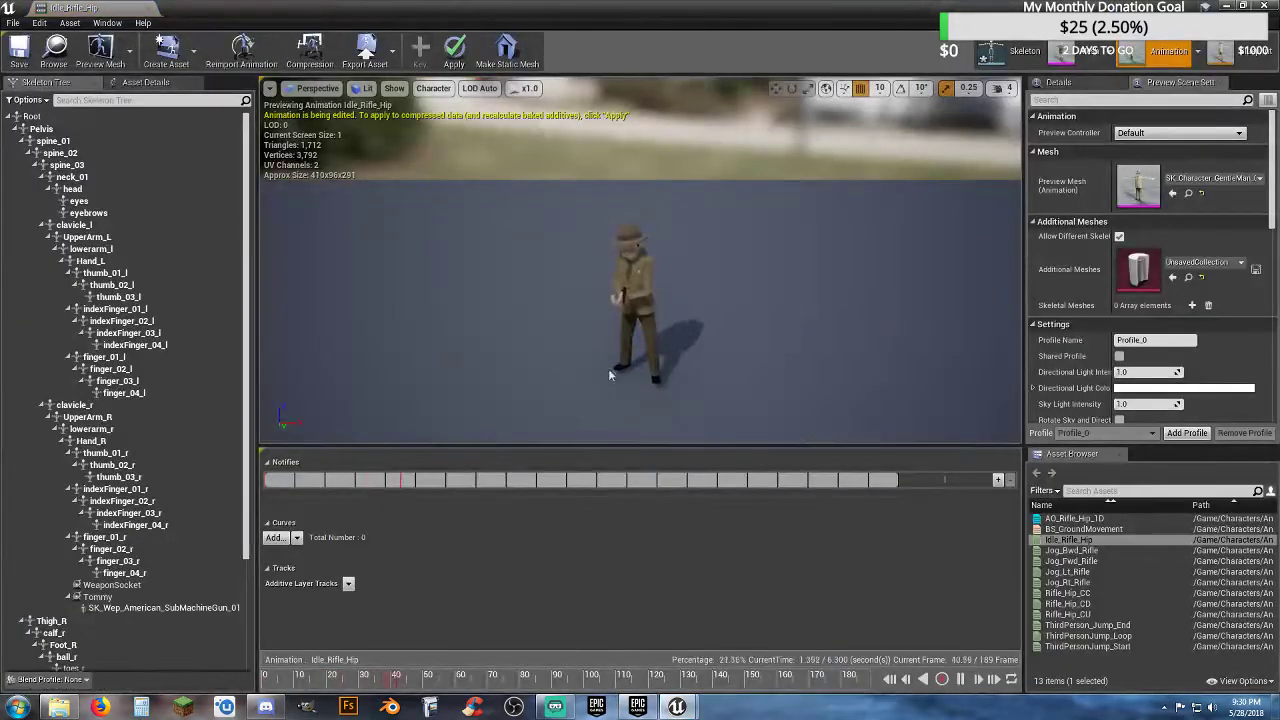
right_click_drag(609, 374, 660, 272)
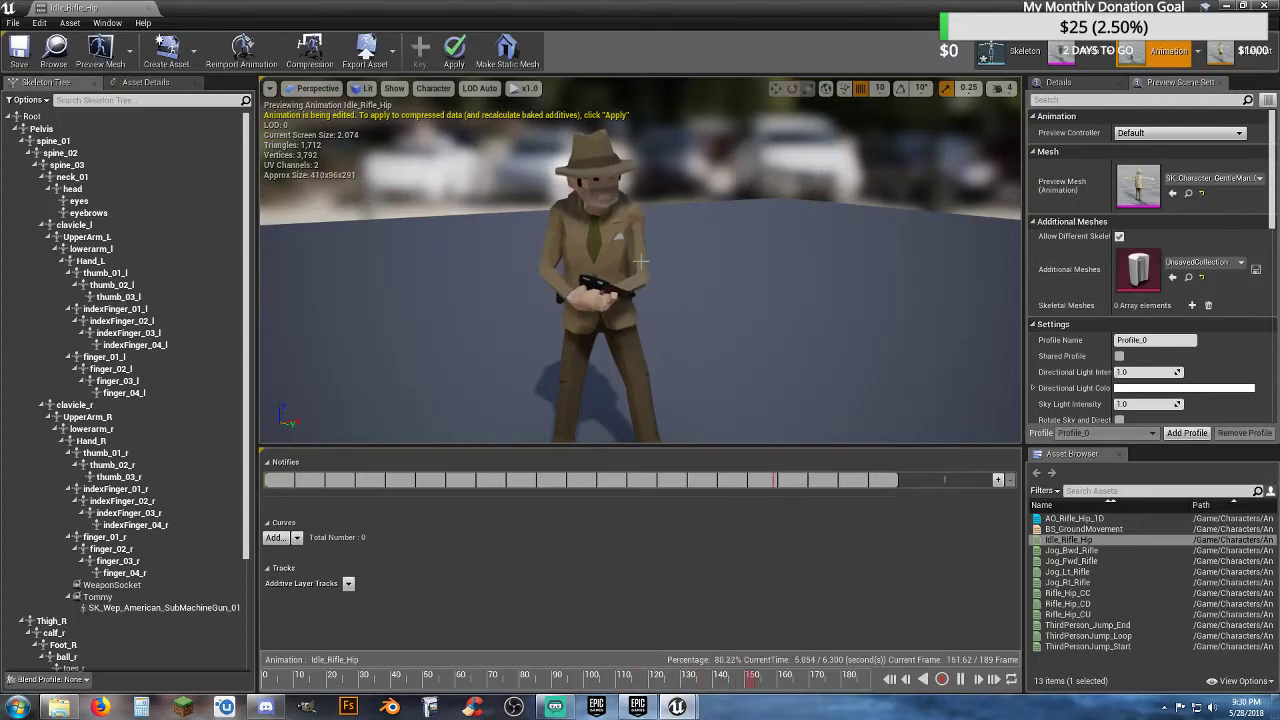
left_click(960, 679)
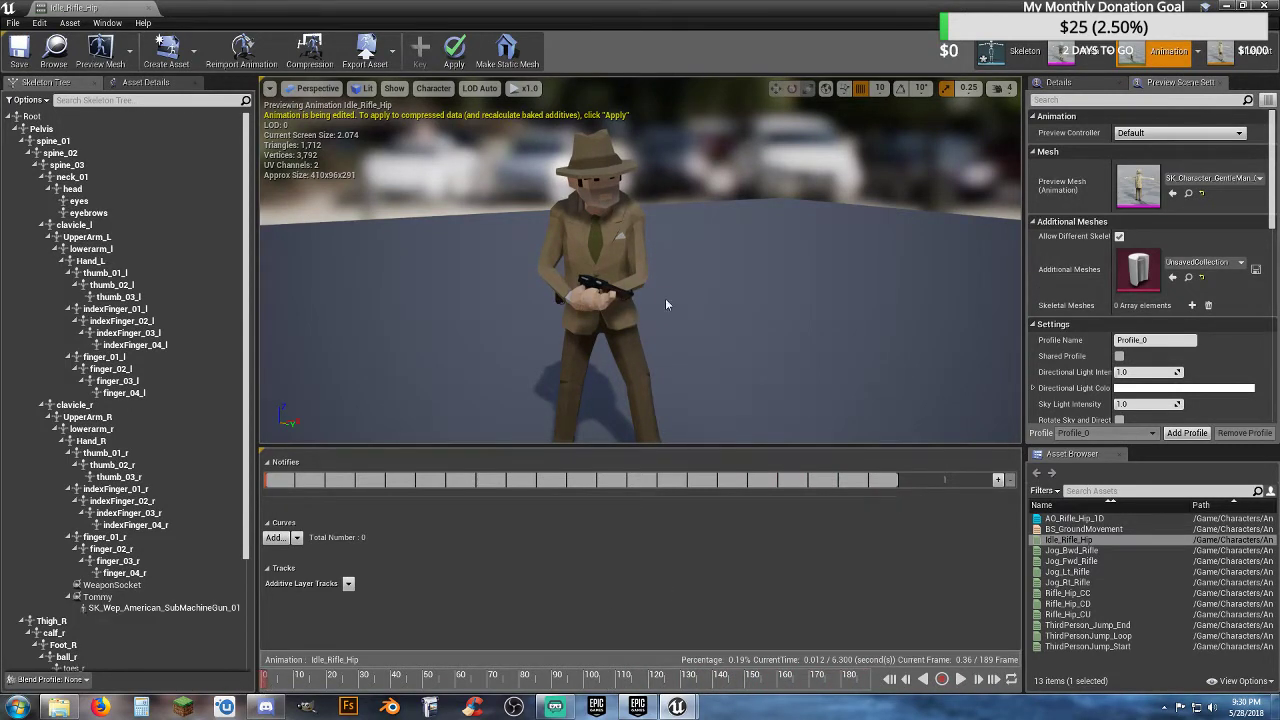
- Rotate the UpperArm_L bone around its vertical axis to move the left hand toward the front of the weapon
left_click(48, 236)
right_click_drag(665, 232, 722, 300)
right_click_drag(727, 354, 727, 400)
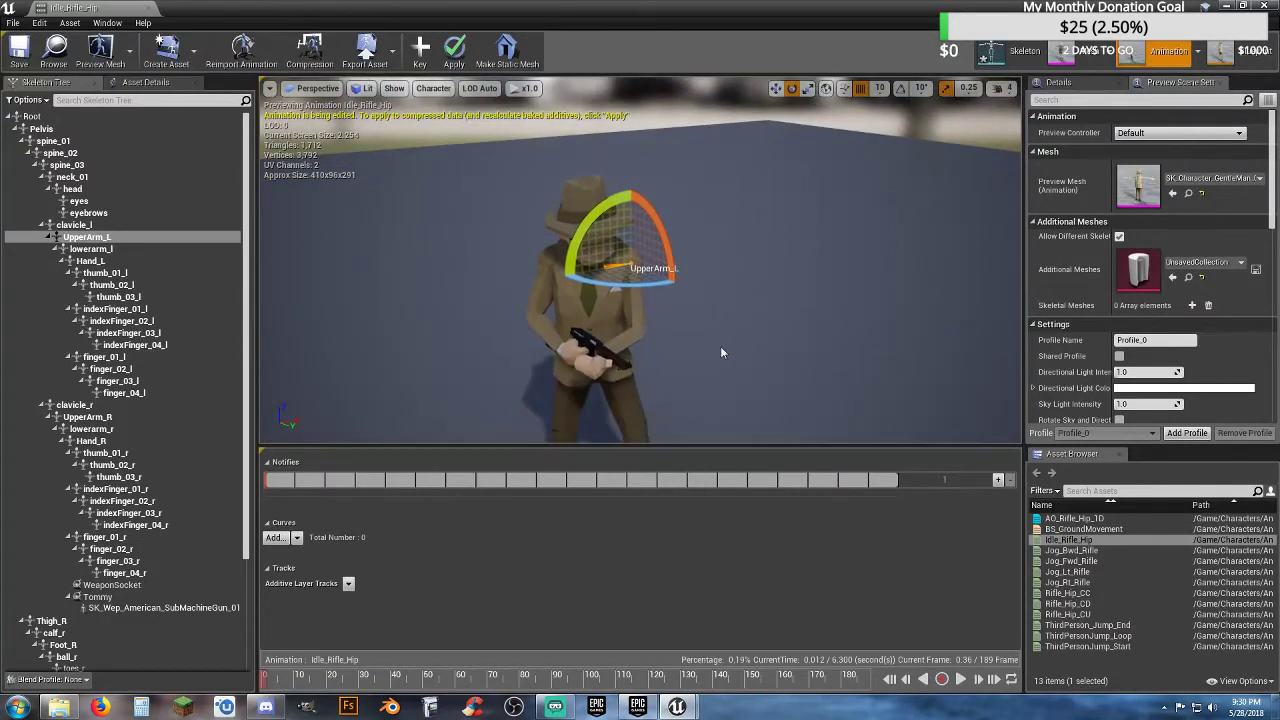
left_click_drag(631, 288, 660, 282)
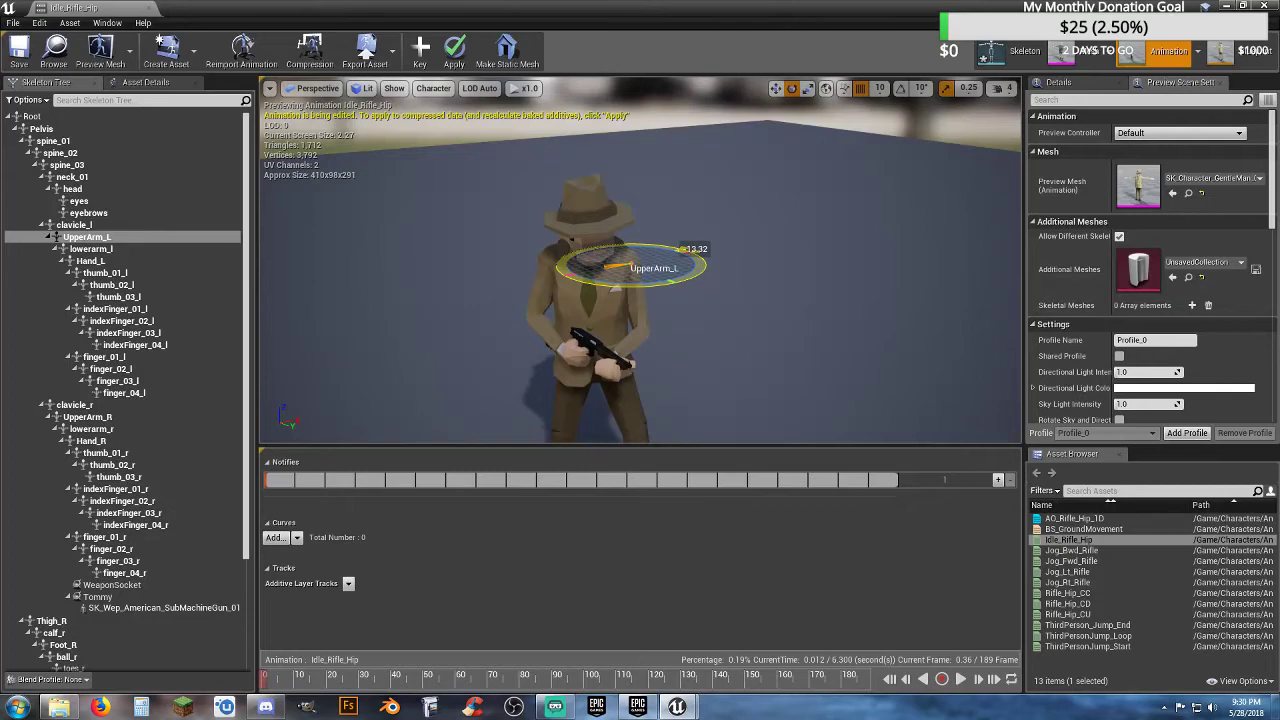
left_click_drag(633, 288, 633, 288)
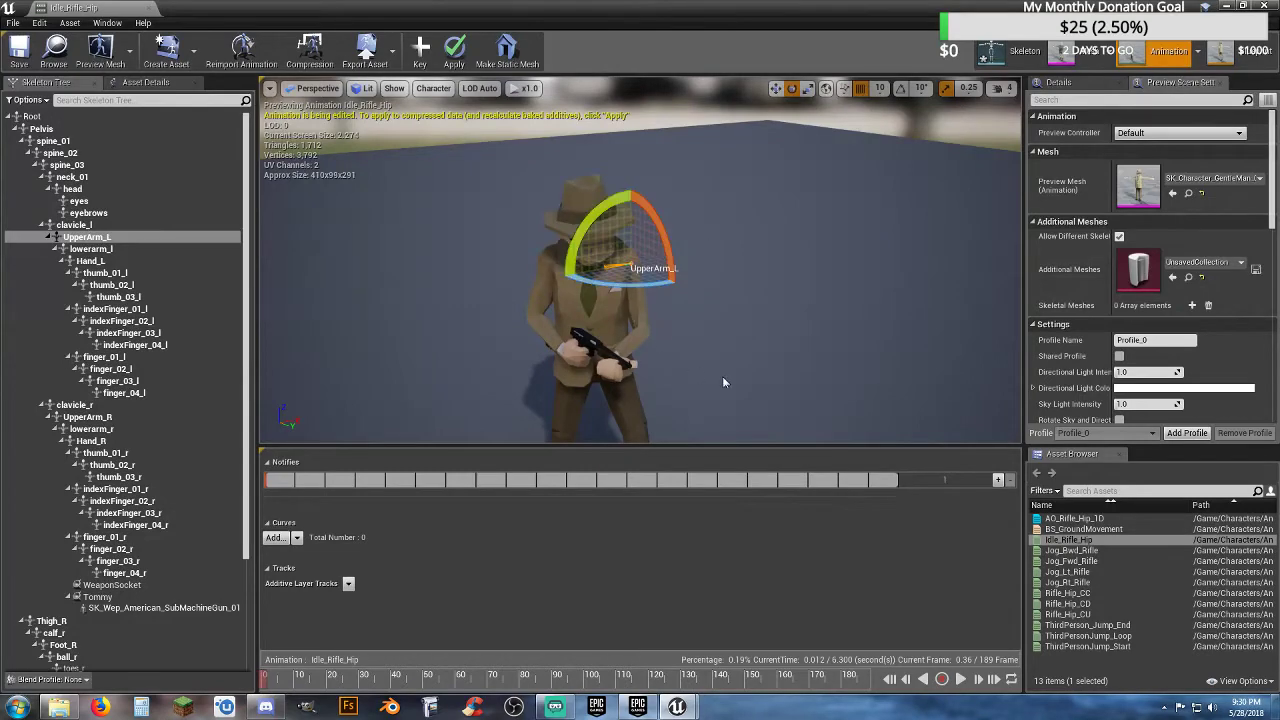
mouse_move(724, 382)
left_mouse_down()
mouse_move(760, 378)
mouse_move(730, 382)
mouse_move(723, 365)
left_mouse_up()
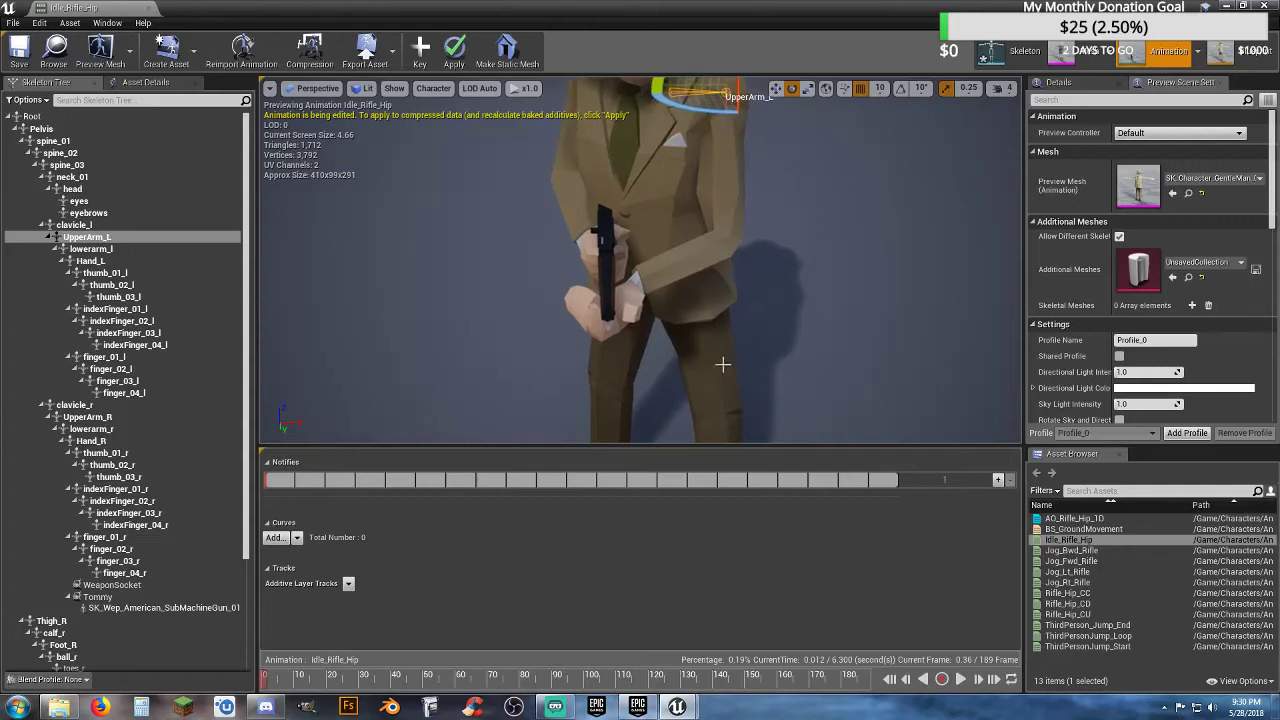
- Refine the lowerarm_l and UpperArm_L rotations so the left hand sits under the submachine gun's foregrip
left_click(671, 268)
left_click_drag(714, 270, 716, 270)
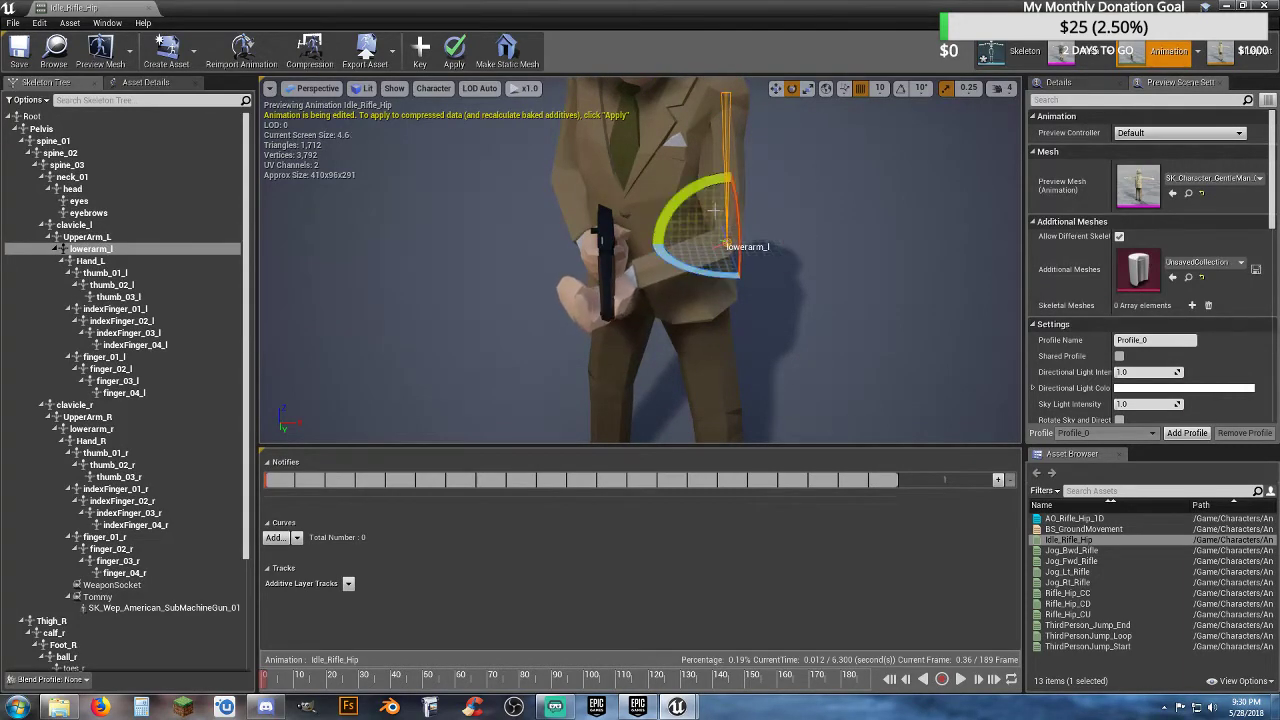
left_click(737, 155)
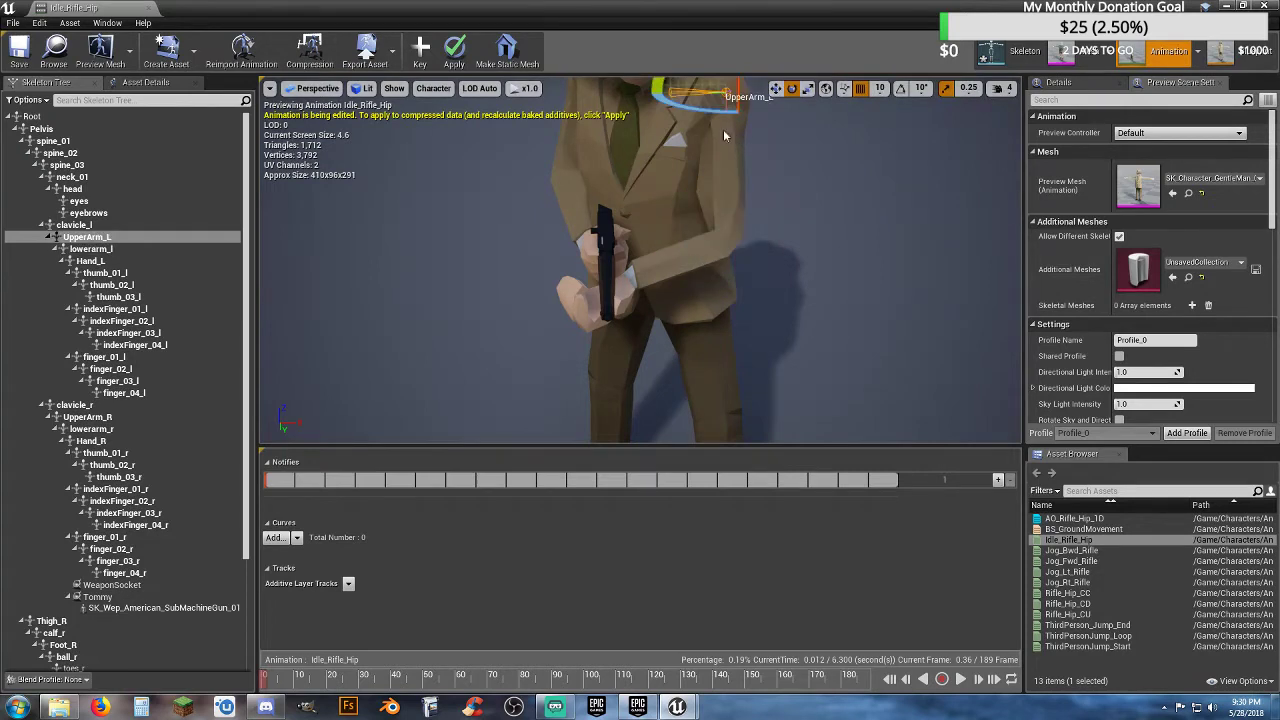
left_click_drag(697, 117, 640, 285)
left_click(655, 341)
scroll(478, 148, "down", 3)
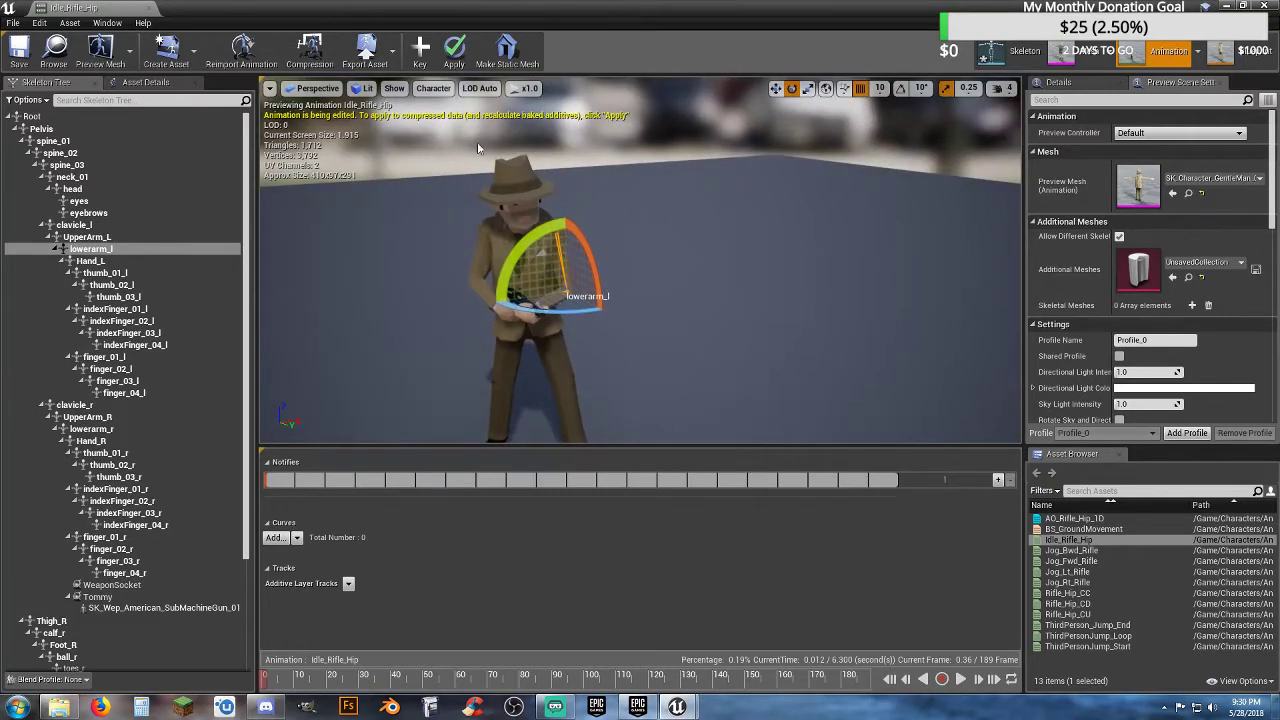
- Key the adjusted left arm pose, apply it to Idle_Rifle_Hip and play the animation to check the grip up close
left_click(420, 50)
left_click(454, 50)
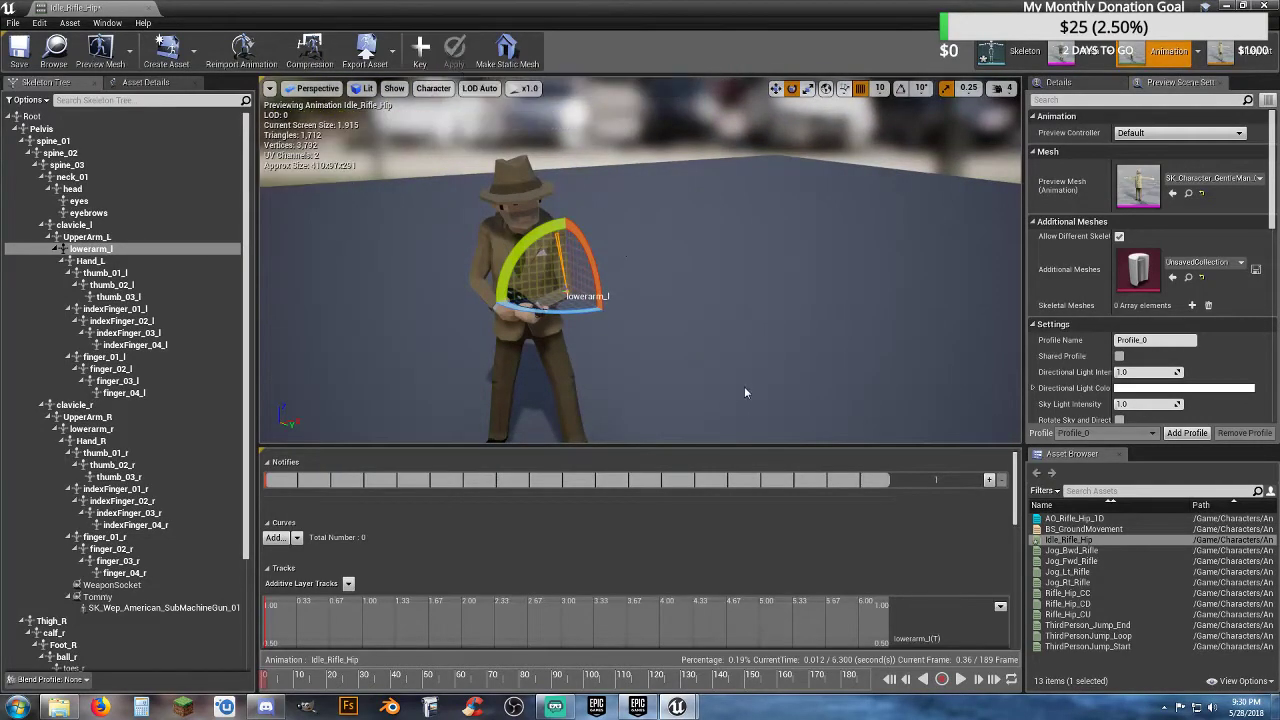
left_click(960, 679)
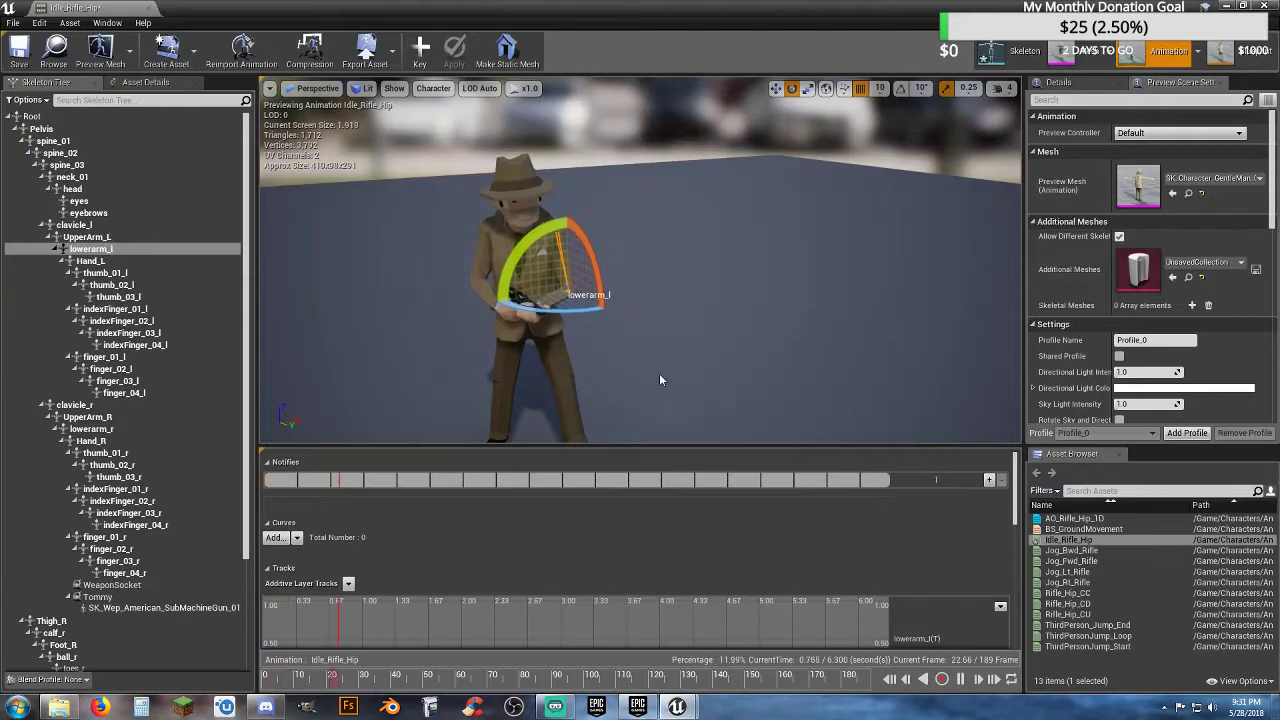
left_click_drag(659, 373, 700, 345)
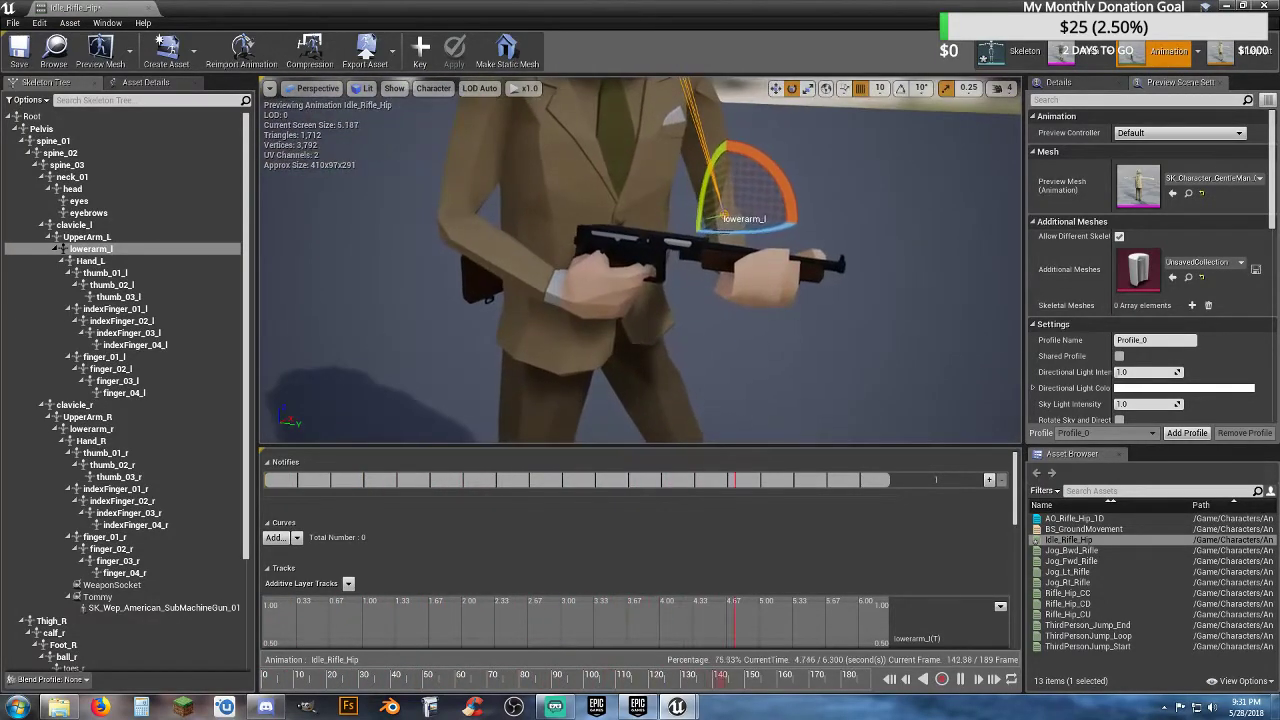
left_click_drag(659, 373, 659, 373)
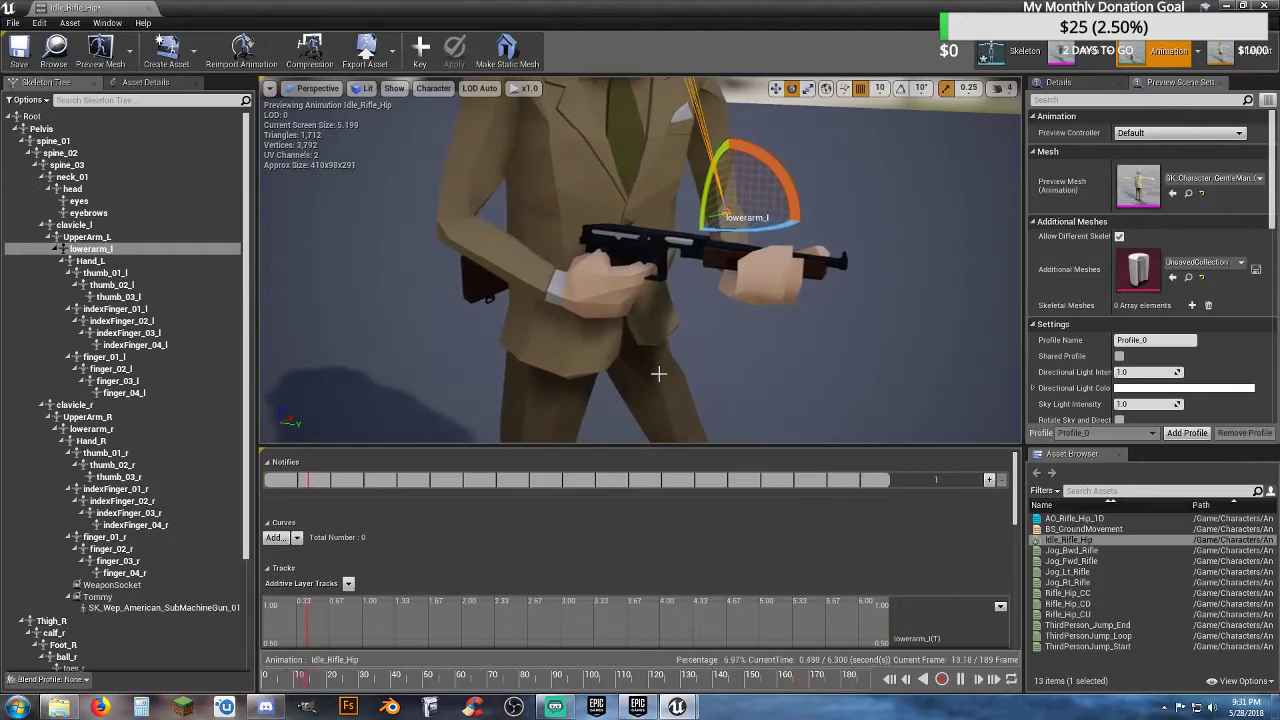
- Close Idle_Rifle_Hip and playtest MP_TestMap as a Biotech on the blue team to check the weapon grip
left_click(150, 9)
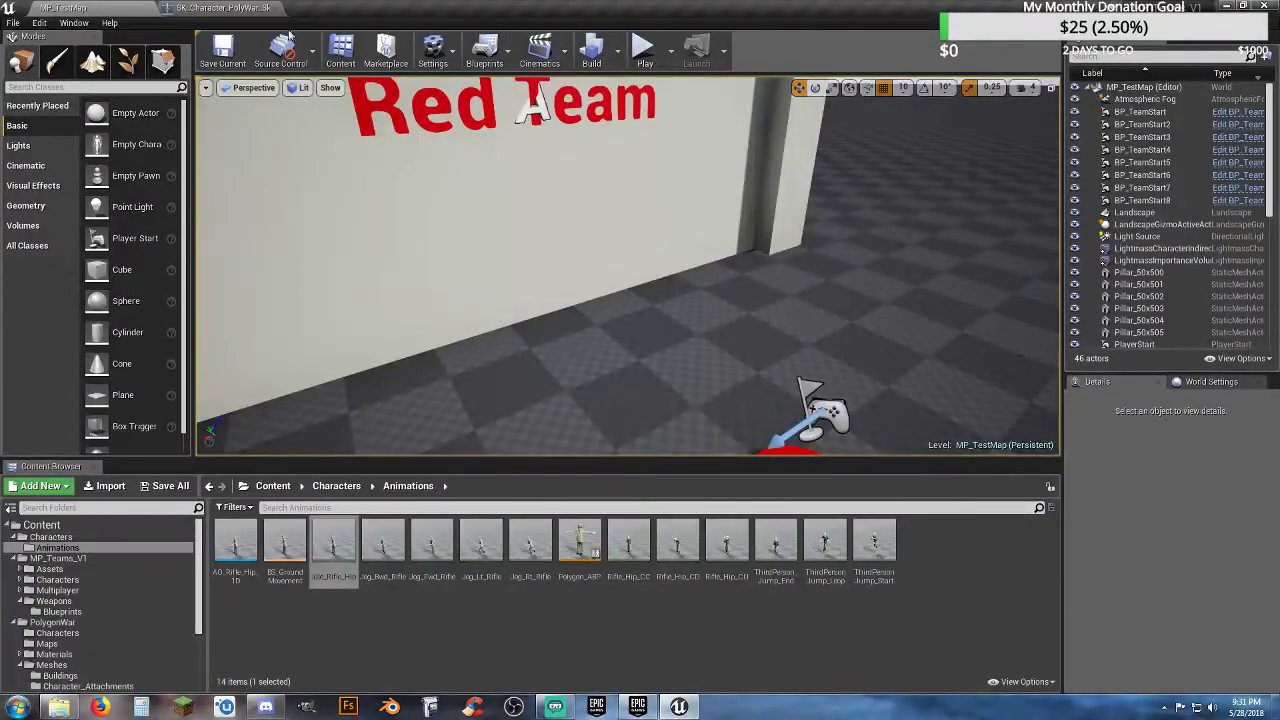
left_click(644, 50)
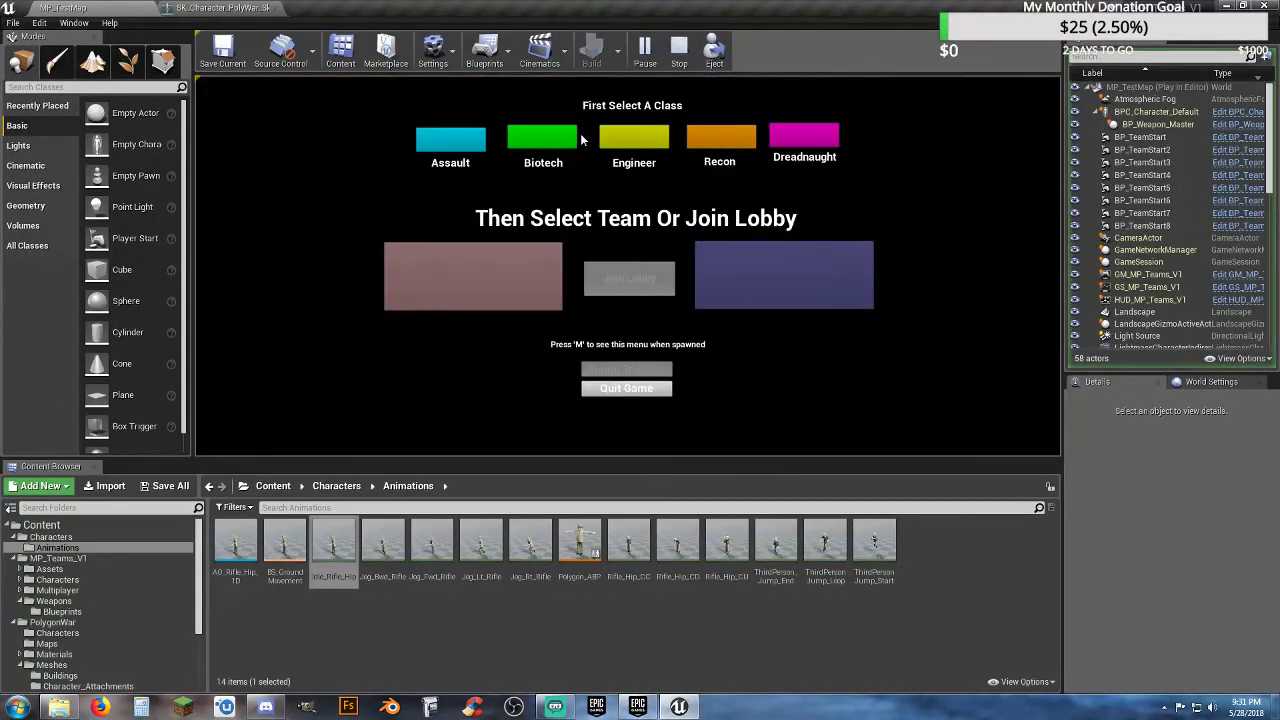
left_click(561, 140)
left_click(733, 282)
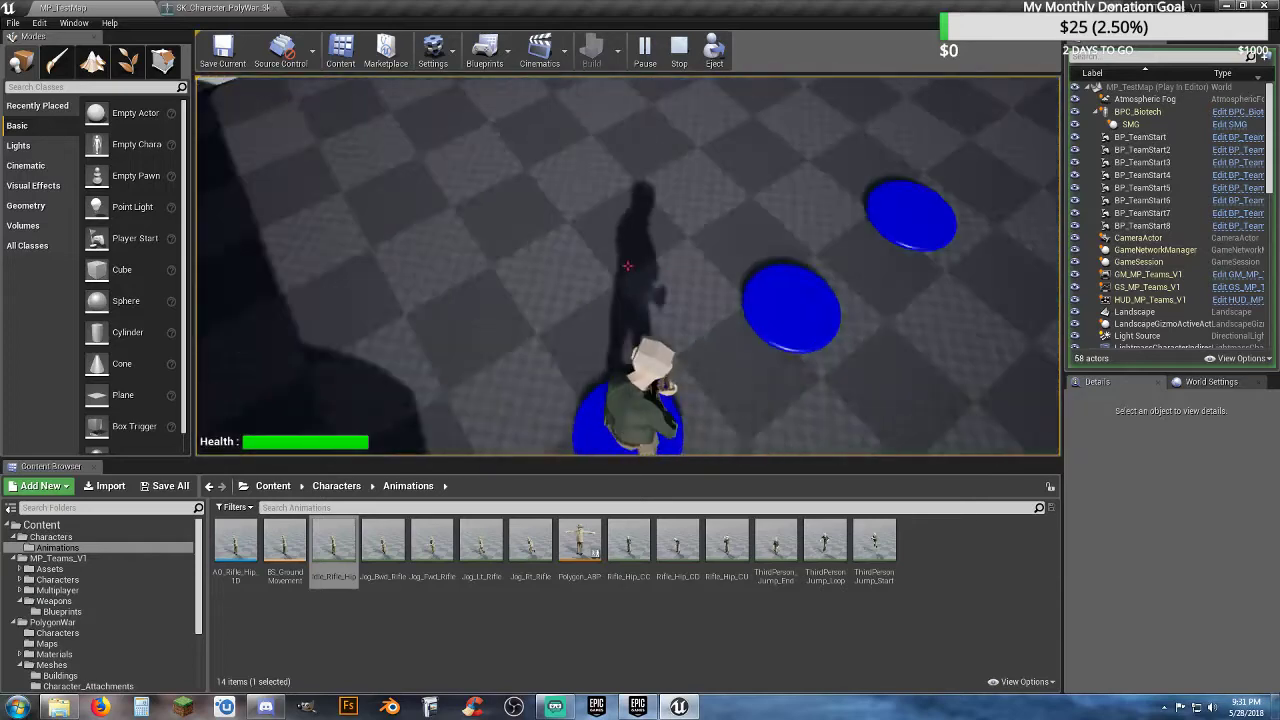
key("d")
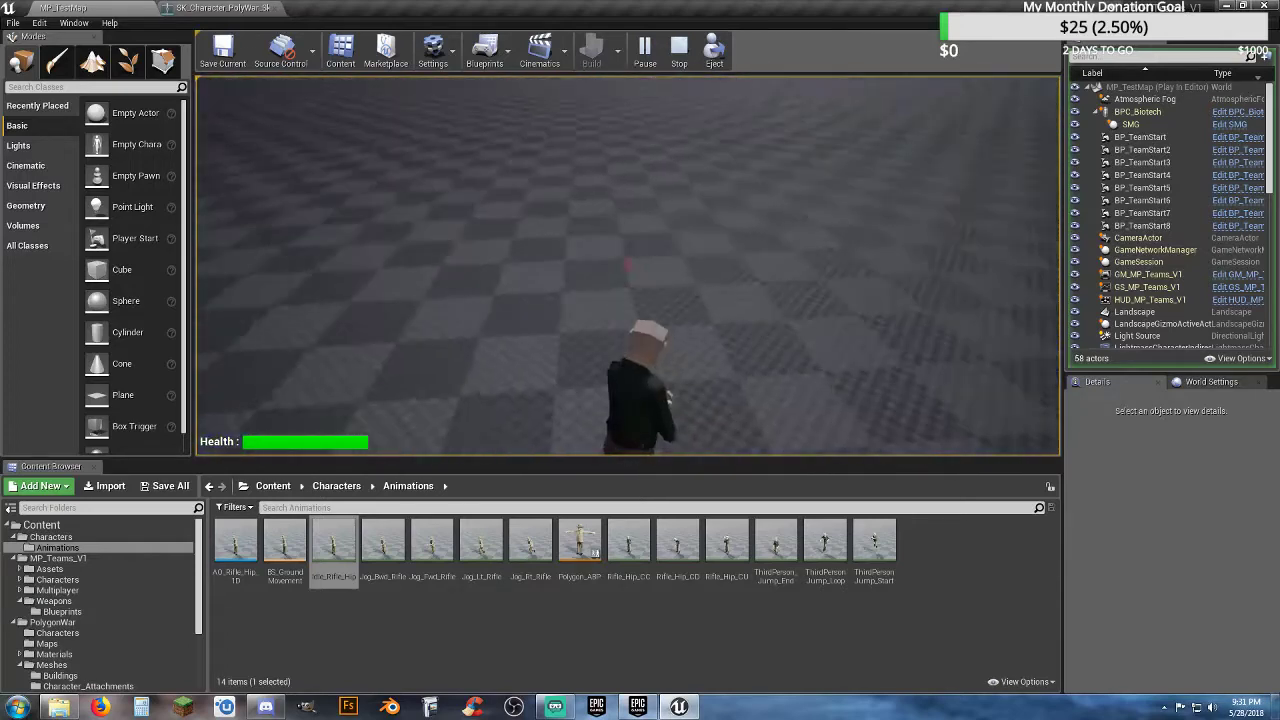
key("Escape")
- Play Idle_Rifle_Hip on the American soldier in the skeleton editor, inspect the grip from the front and close the editor
left_click(272, 8)
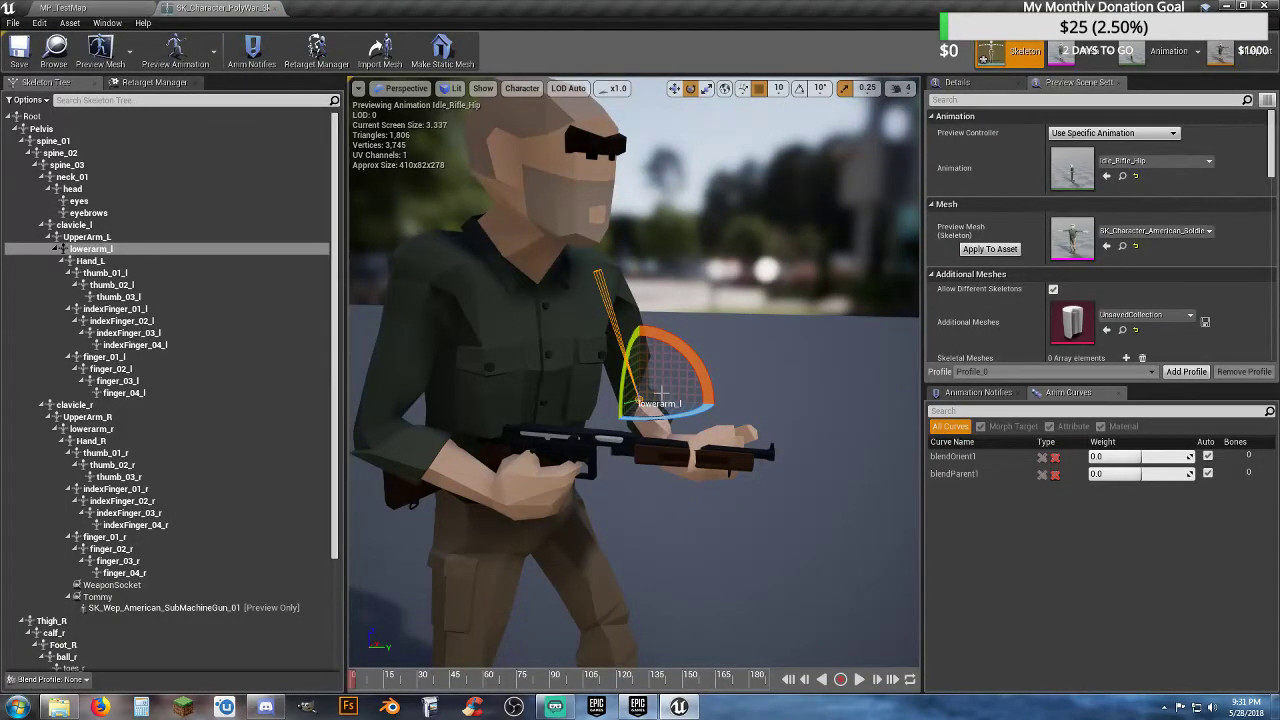
key("d")
right_click_drag(560, 380, 445, 388)
key("w")
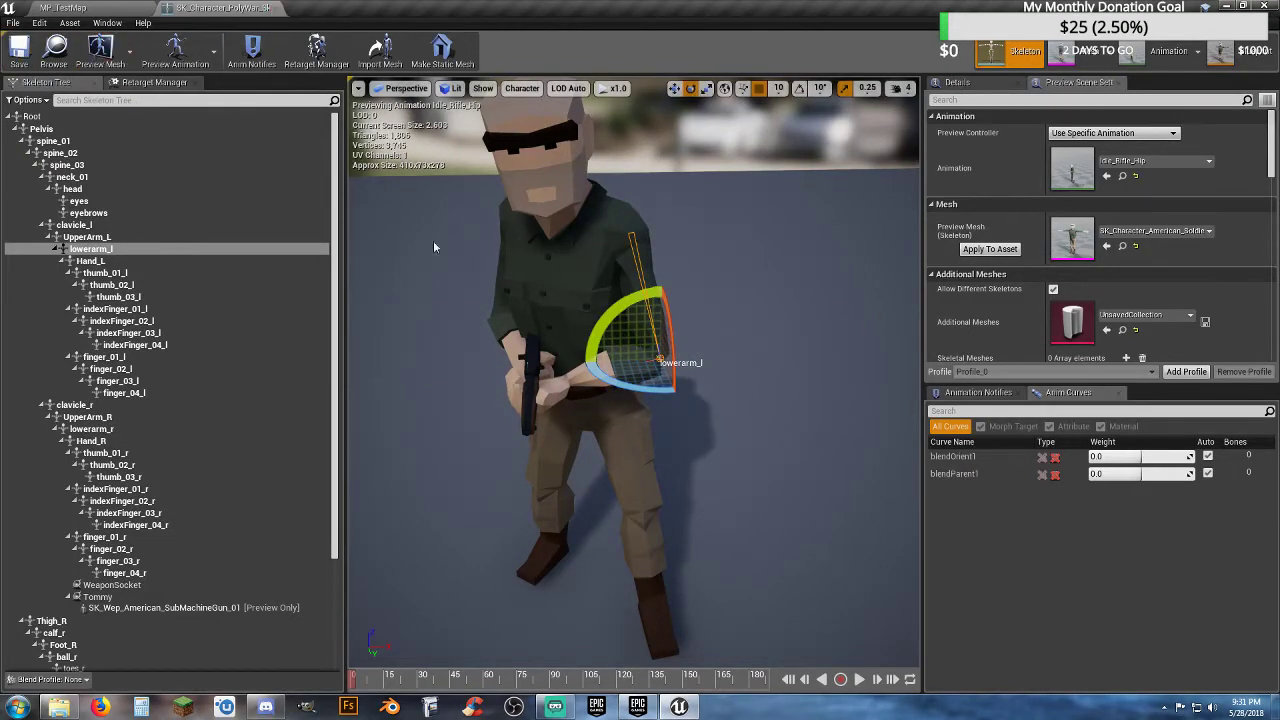
left_click(861, 682)
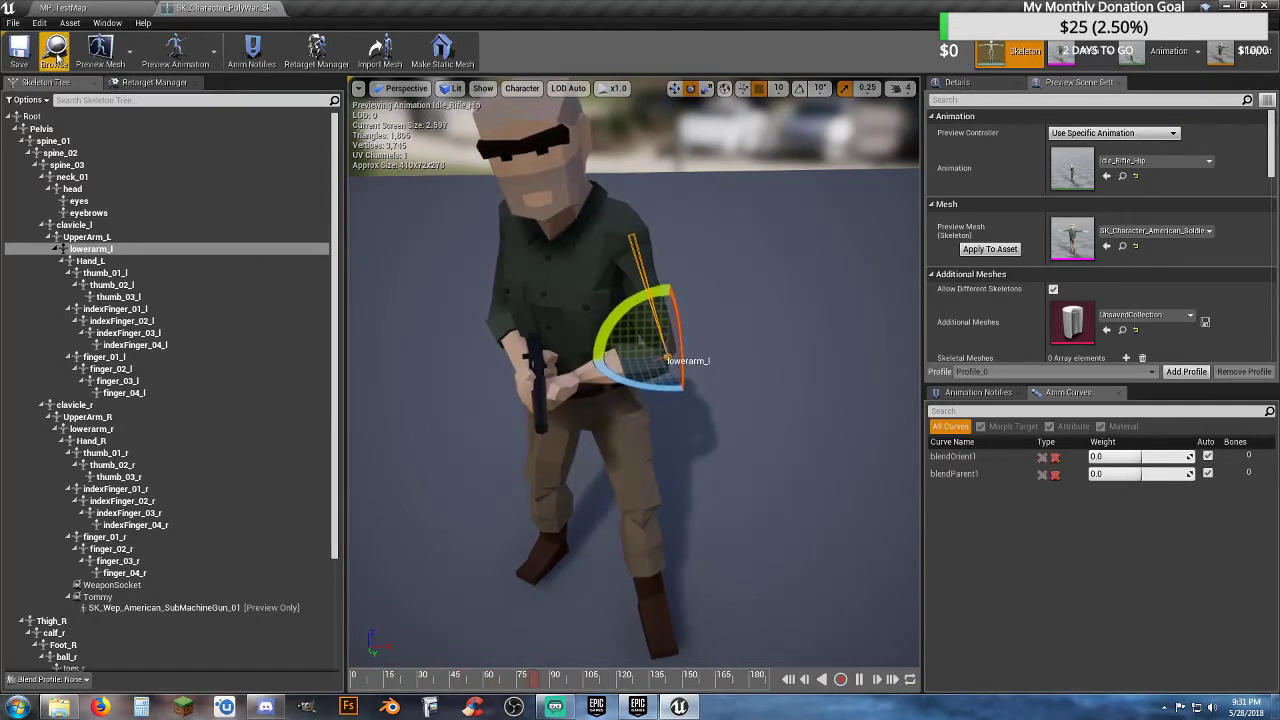
left_click(274, 8)
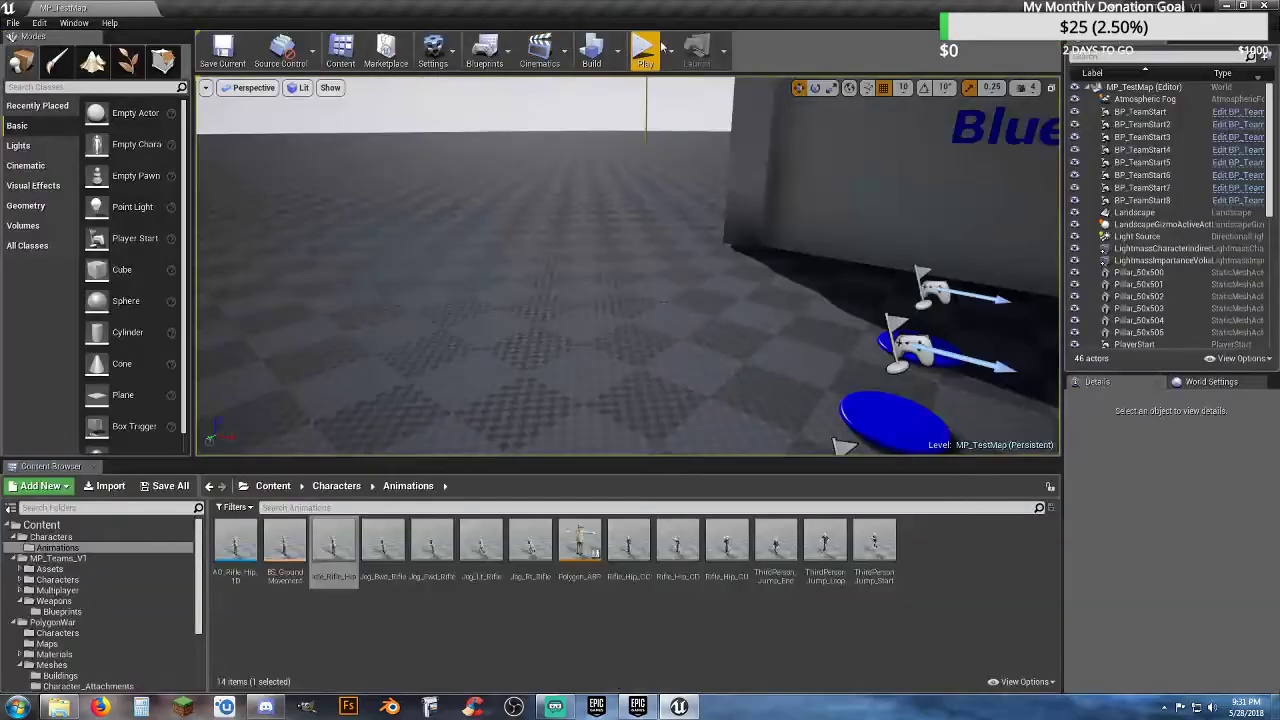
- Playtest MP_TestMap again as a Recon on the blue team and end the session
left_click(645, 48)
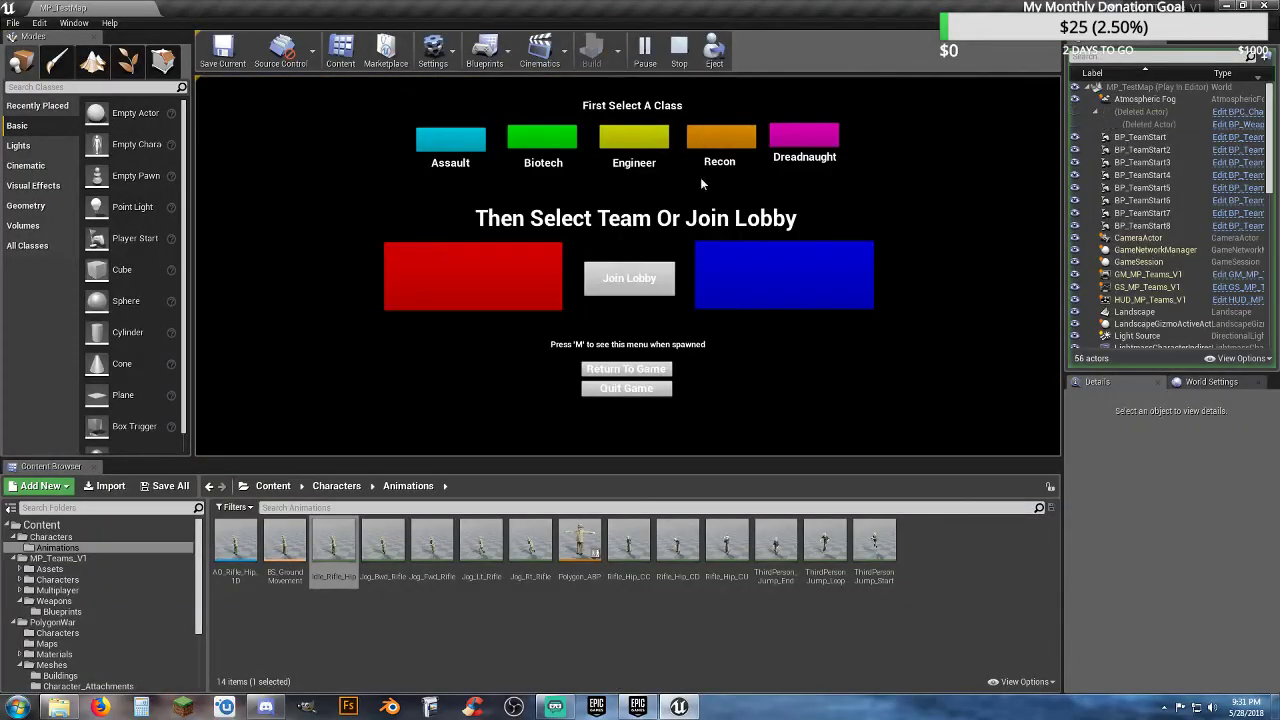
left_click(629, 278)
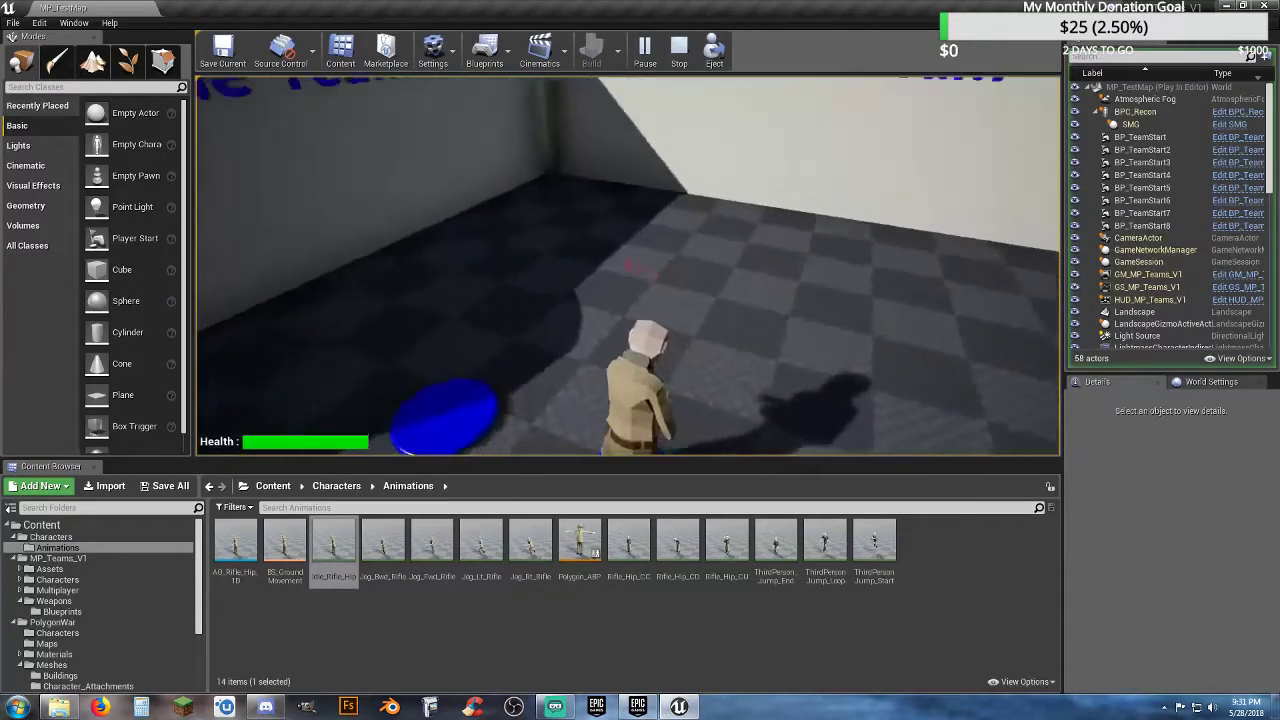
key("Escape")
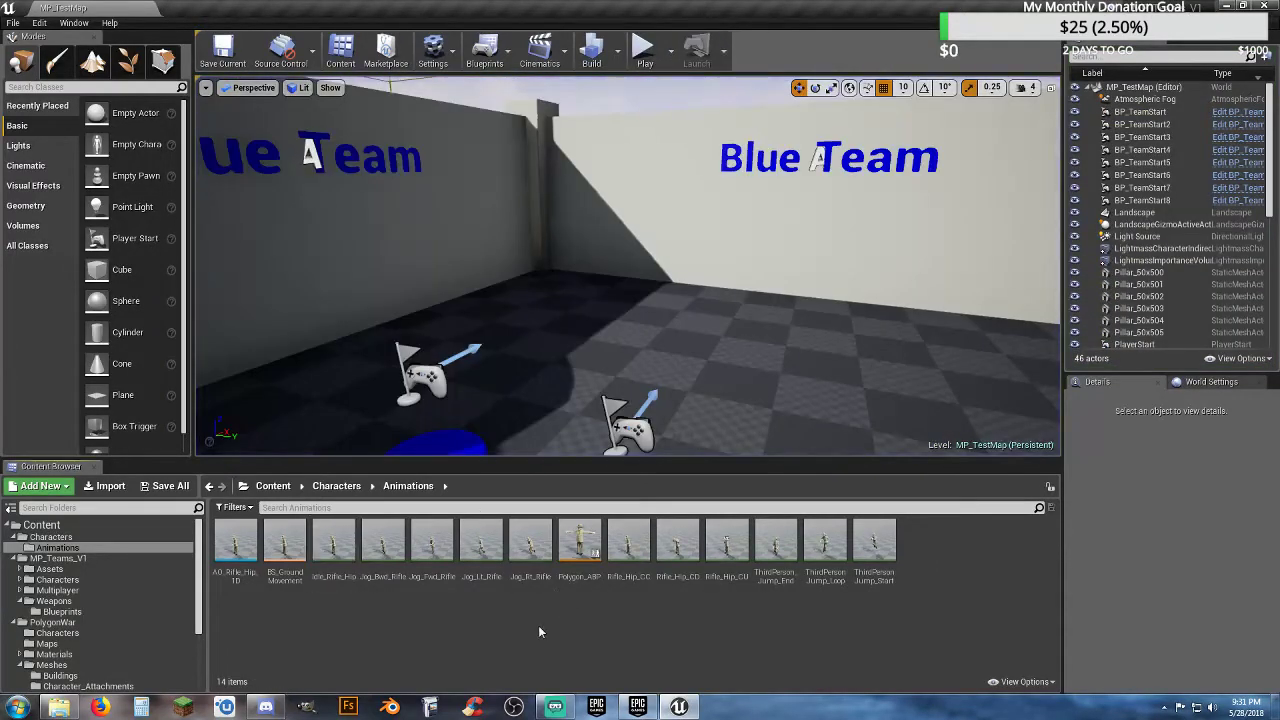
- Reopen the Idle_Rifle_Hip animation and frame the character's hands and weapon
left_click(336, 548)
double_click(338, 549)
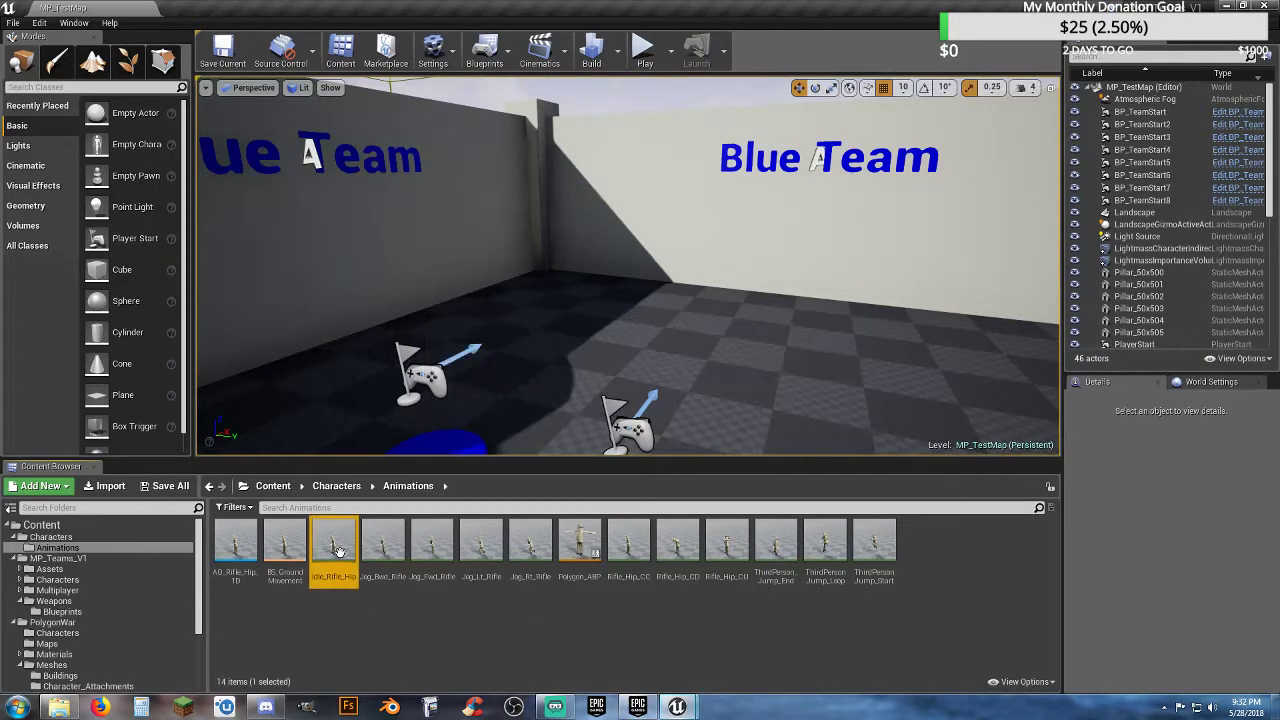
left_click_drag(595, 373, 700, 270)
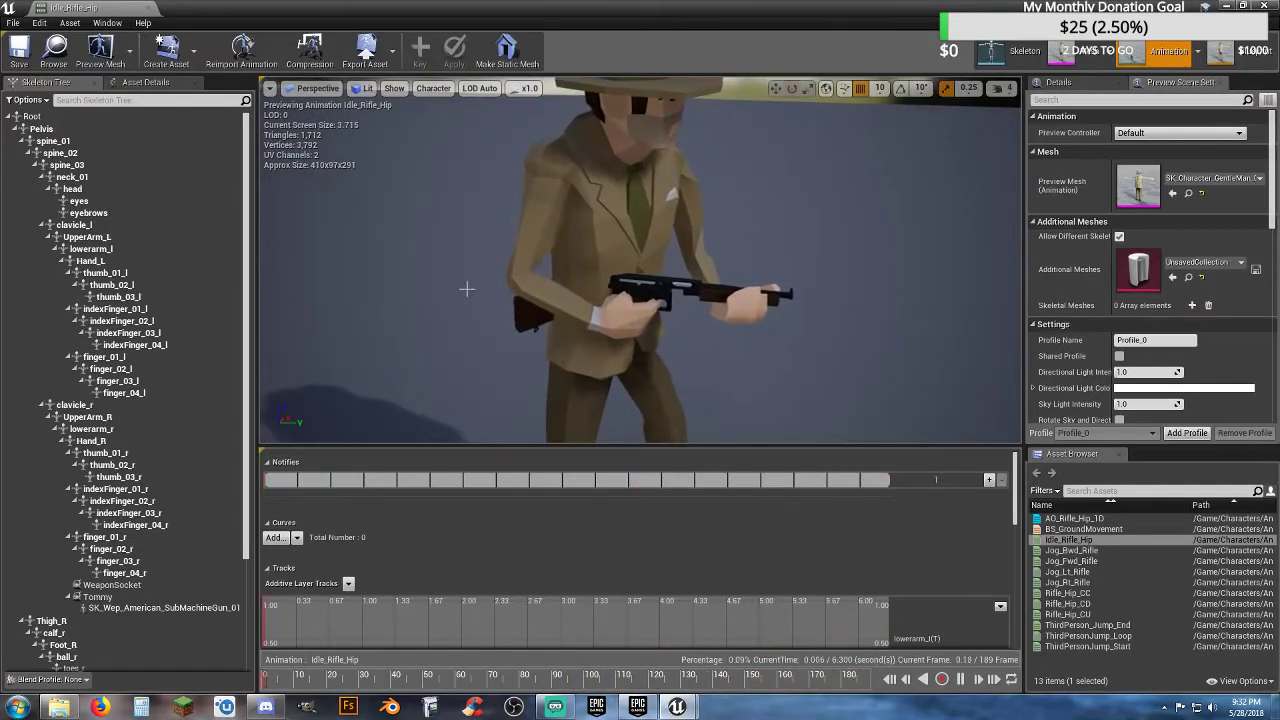
- Preview Idle_Rifle_Hip on the SK_Character_Commando_01 mesh
left_click(1218, 180)
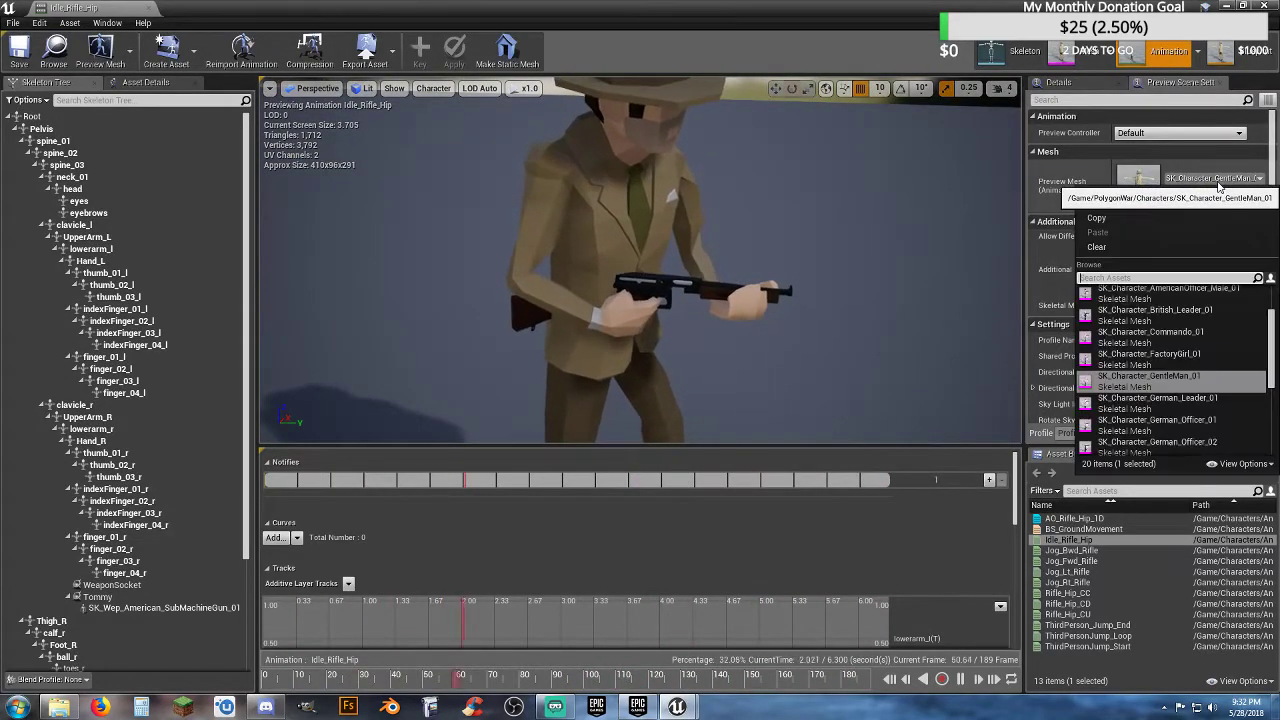
scroll(1194, 399, "up", 1)
left_click(1191, 376)
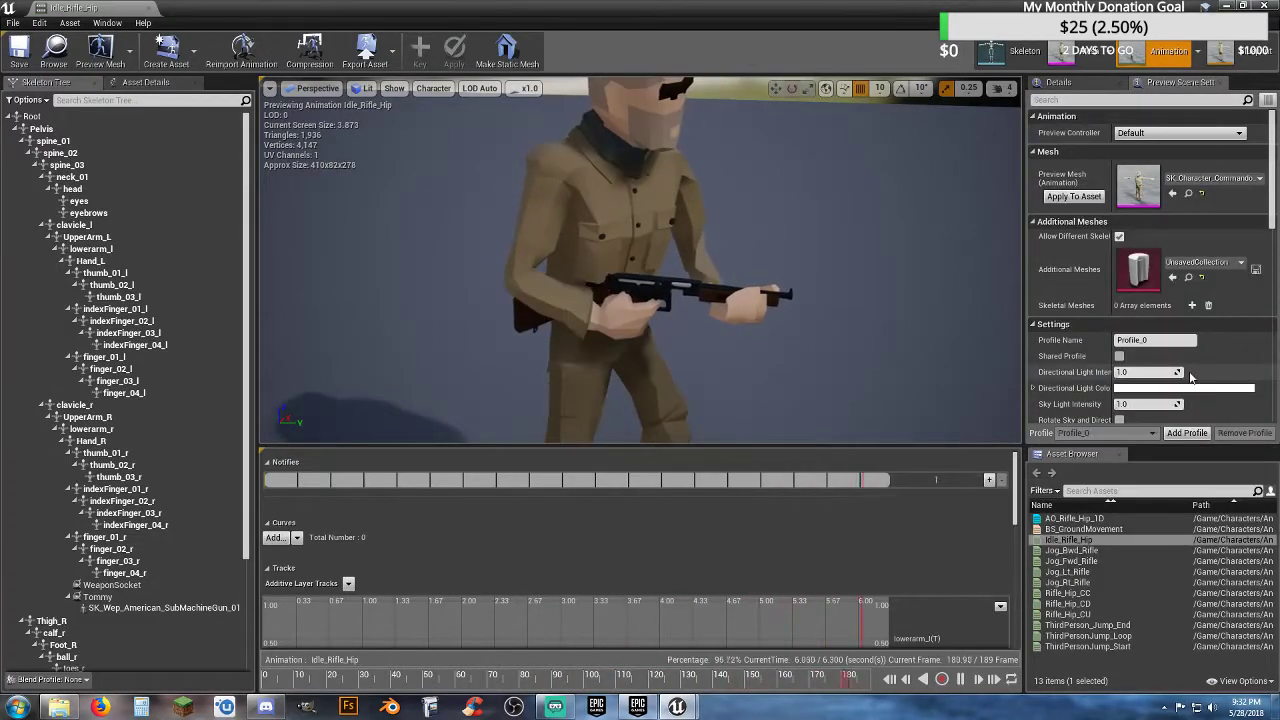
- Apply SK_Character_American_Soldier_01 as the preview mesh of Idle_Rifle_Hip, and save and close the animation
left_click(1214, 178)
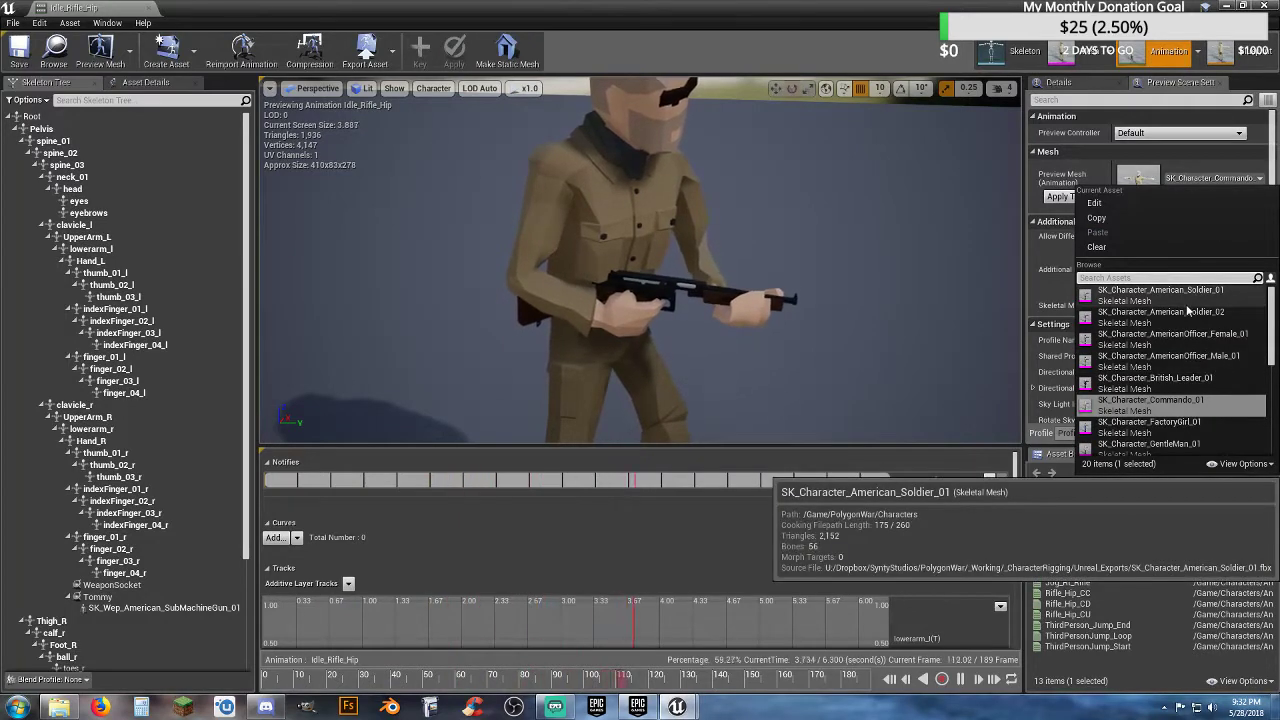
left_click(1192, 295)
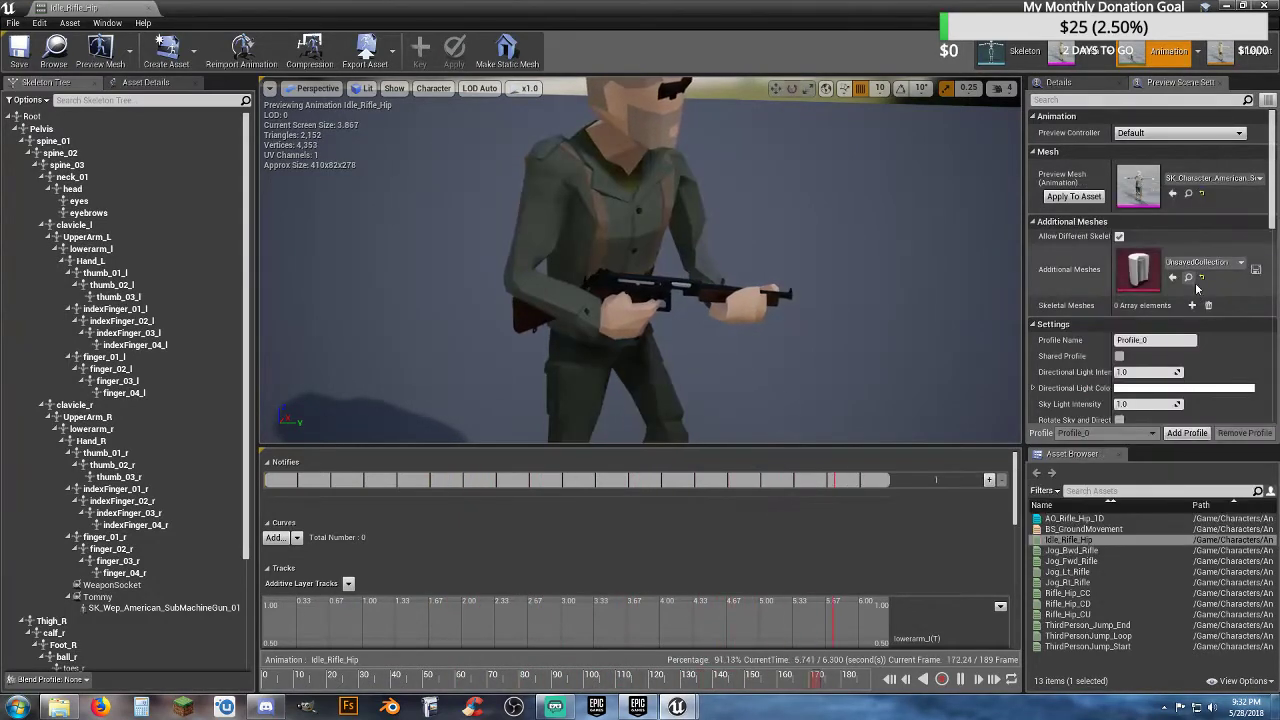
left_click(1072, 196)
right_click_drag(640, 260, 450, 265)
right_click_drag(748, 306, 778, 302)
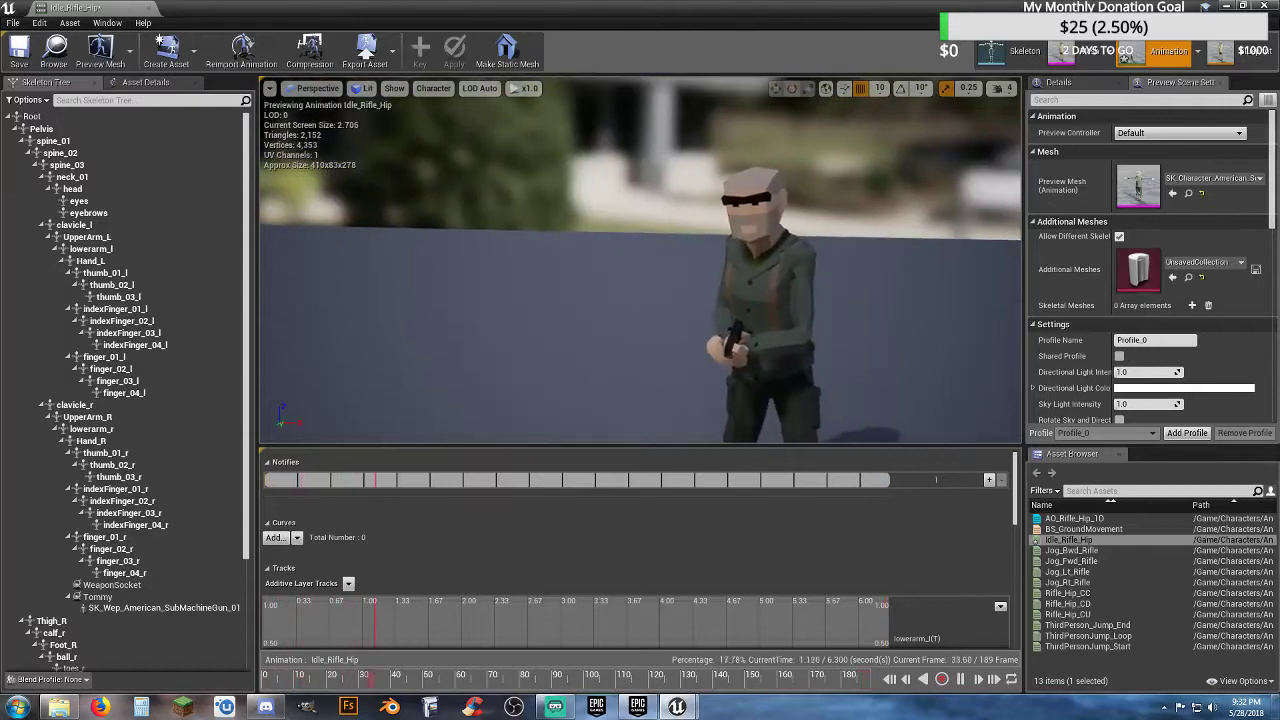
left_click(22, 52)
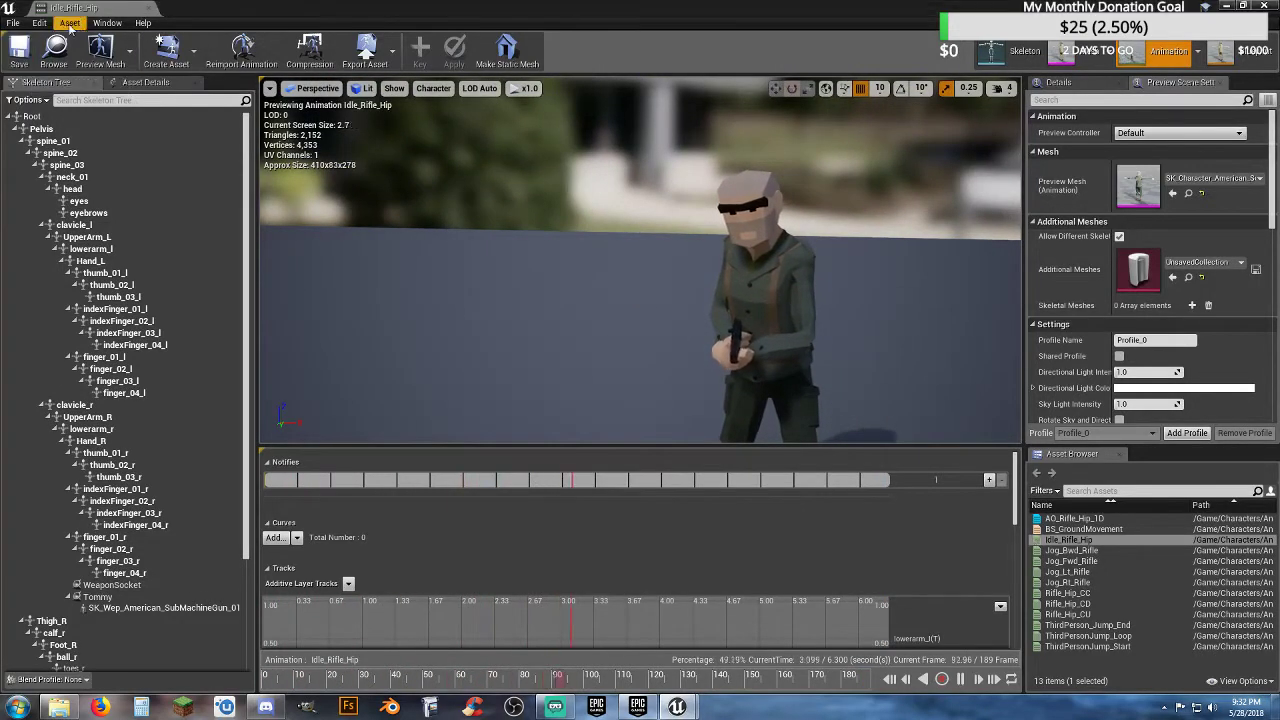
left_click(149, 8)
left_click(461, 617)
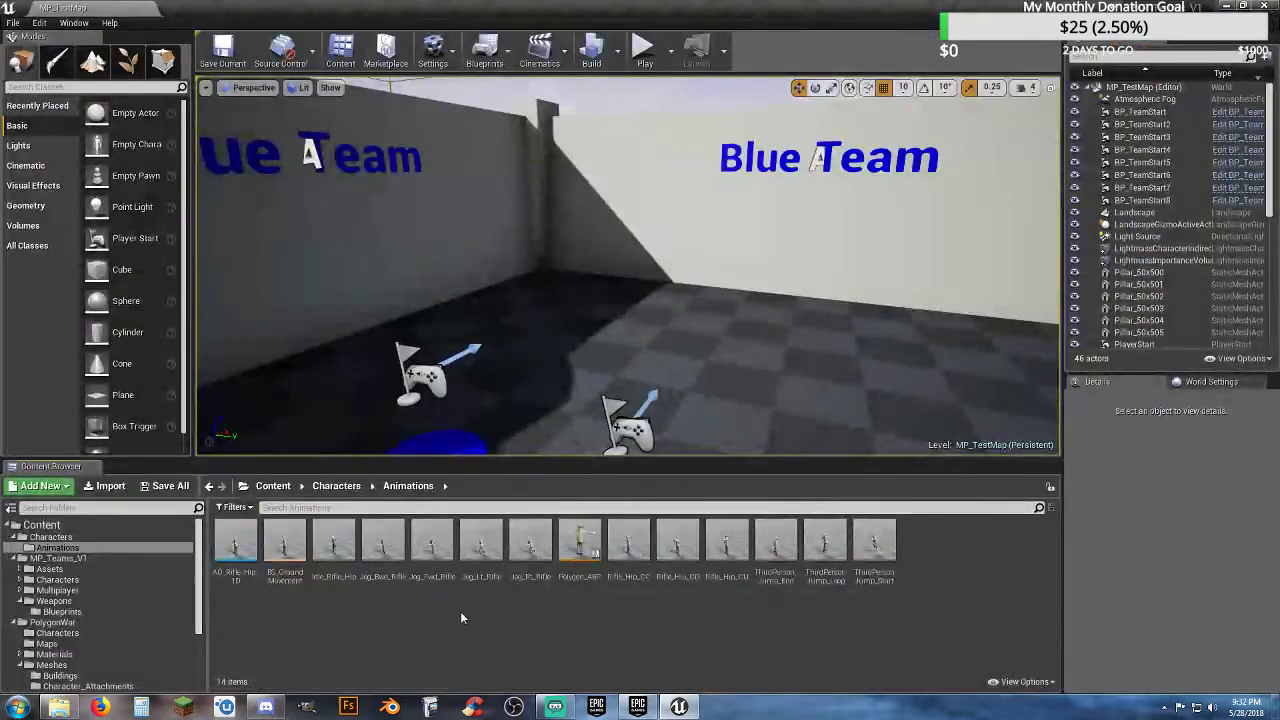
- Open the Jog_Bwd_Rifle animation and pause its playback at frame 0
double_click(380, 550)
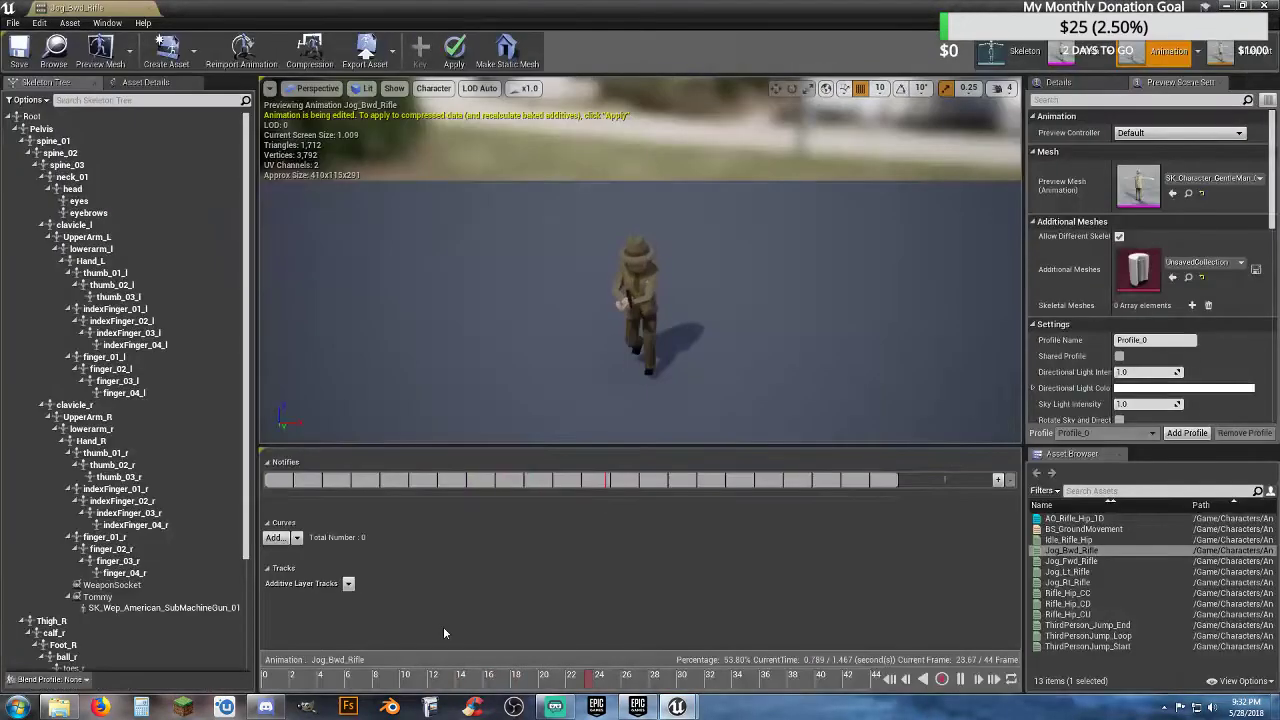
right_click_drag(626, 346, 618, 390)
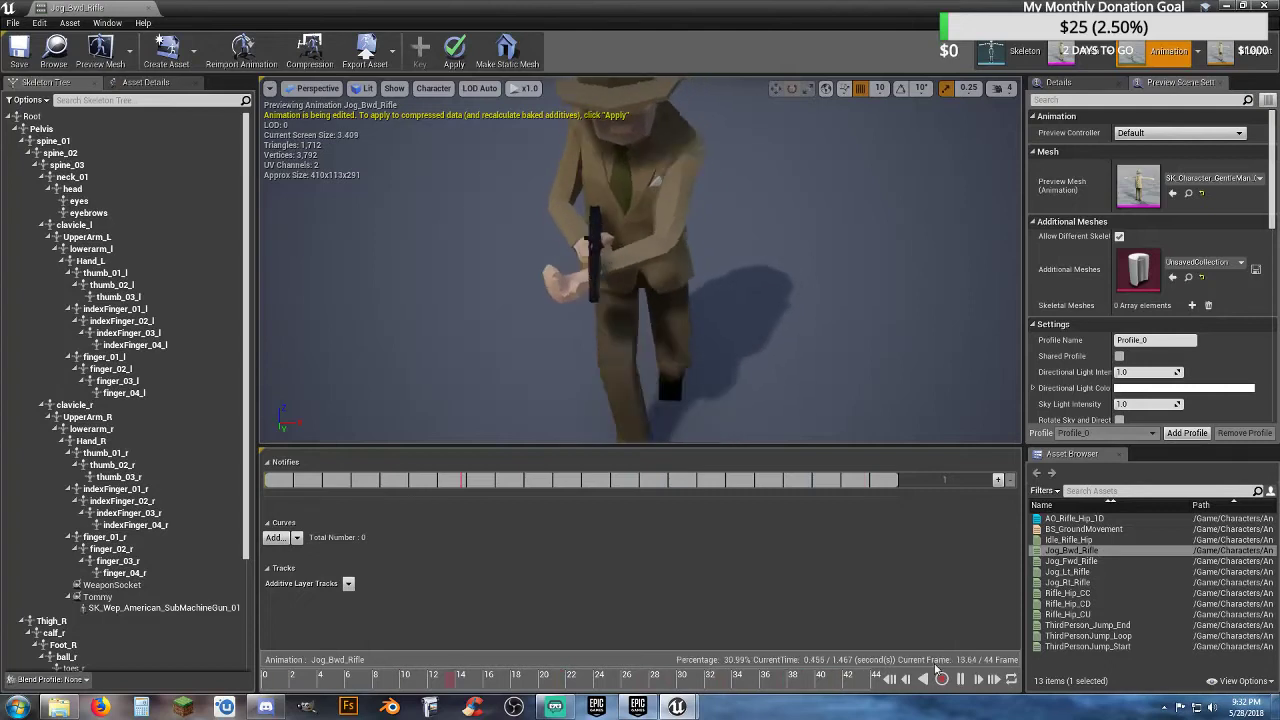
left_click(956, 680)
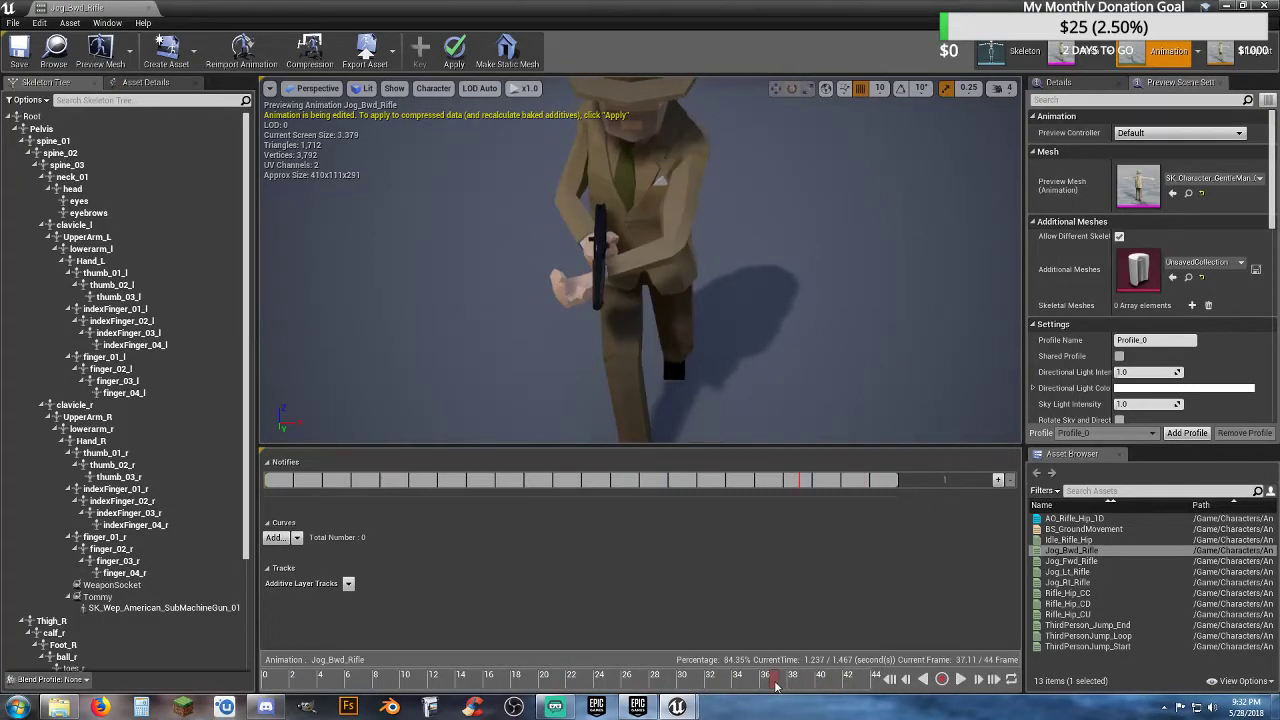
left_click_drag(775, 686, 238, 680)
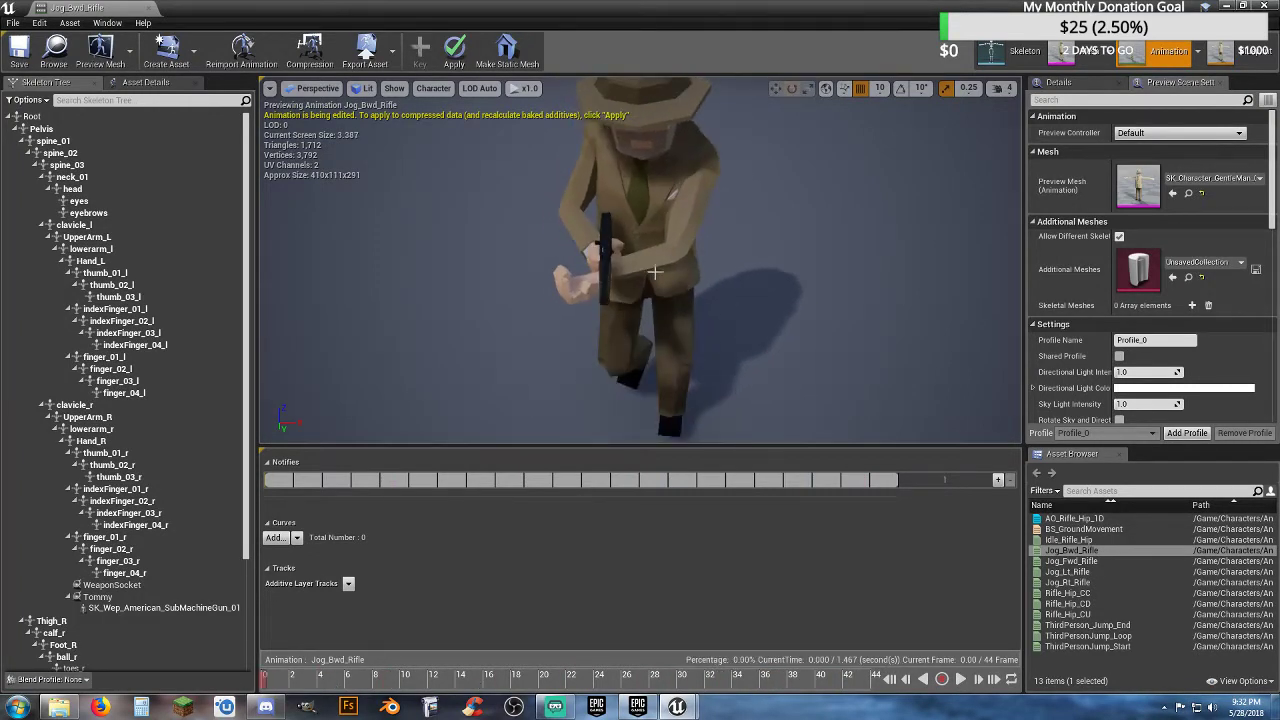
- Rotate the UpperArm_L and lowerarm_l bones so the left hand sits under the submachine gun's foregrip in Jog_Bwd_Rifle
left_click(47, 233)
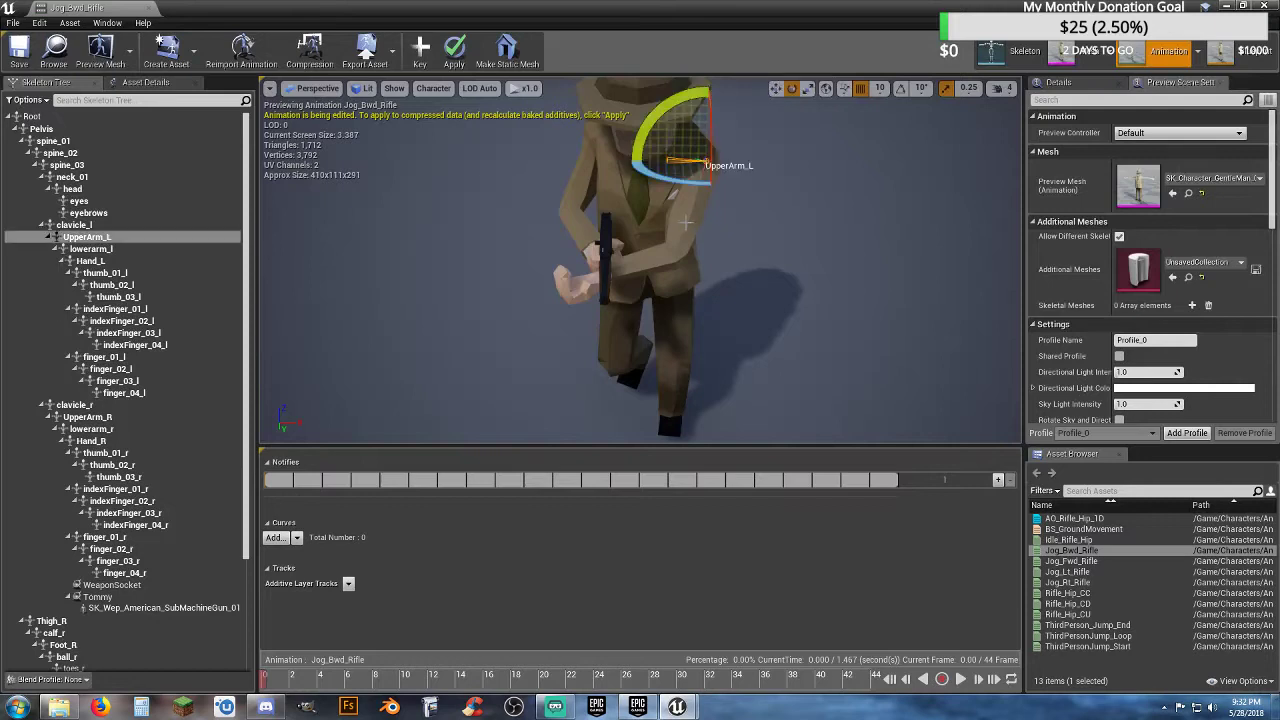
mouse_move(665, 181)
left_mouse_down()
mouse_move(686, 187)
mouse_move(650, 183)
left_mouse_up()
left_click(668, 270)
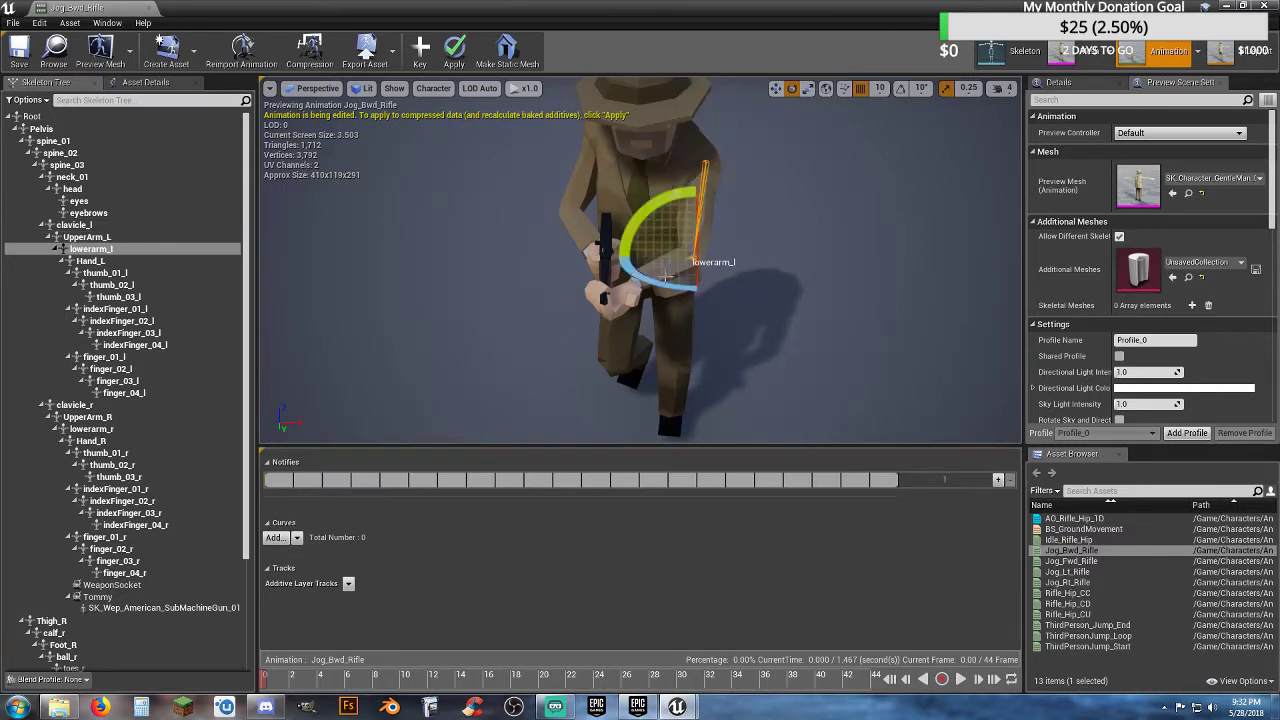
left_click_drag(661, 283, 774, 266)
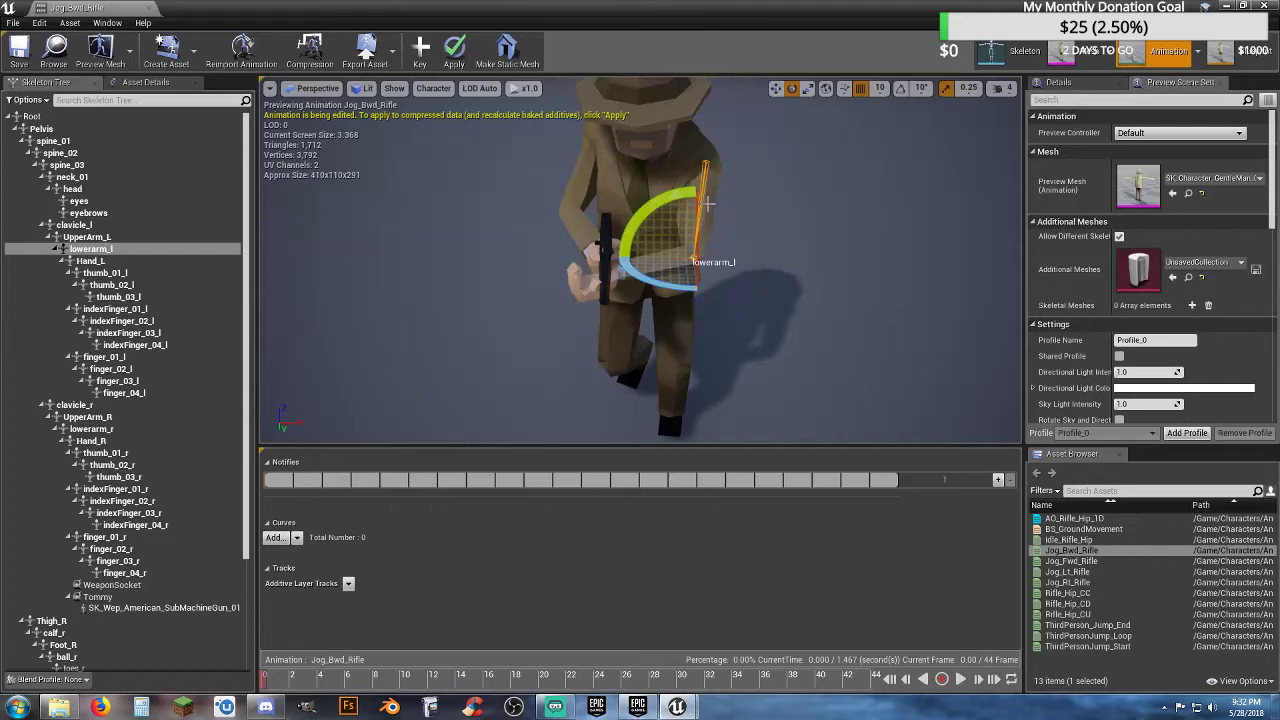
left_click(708, 204)
left_click_drag(683, 183, 684, 182)
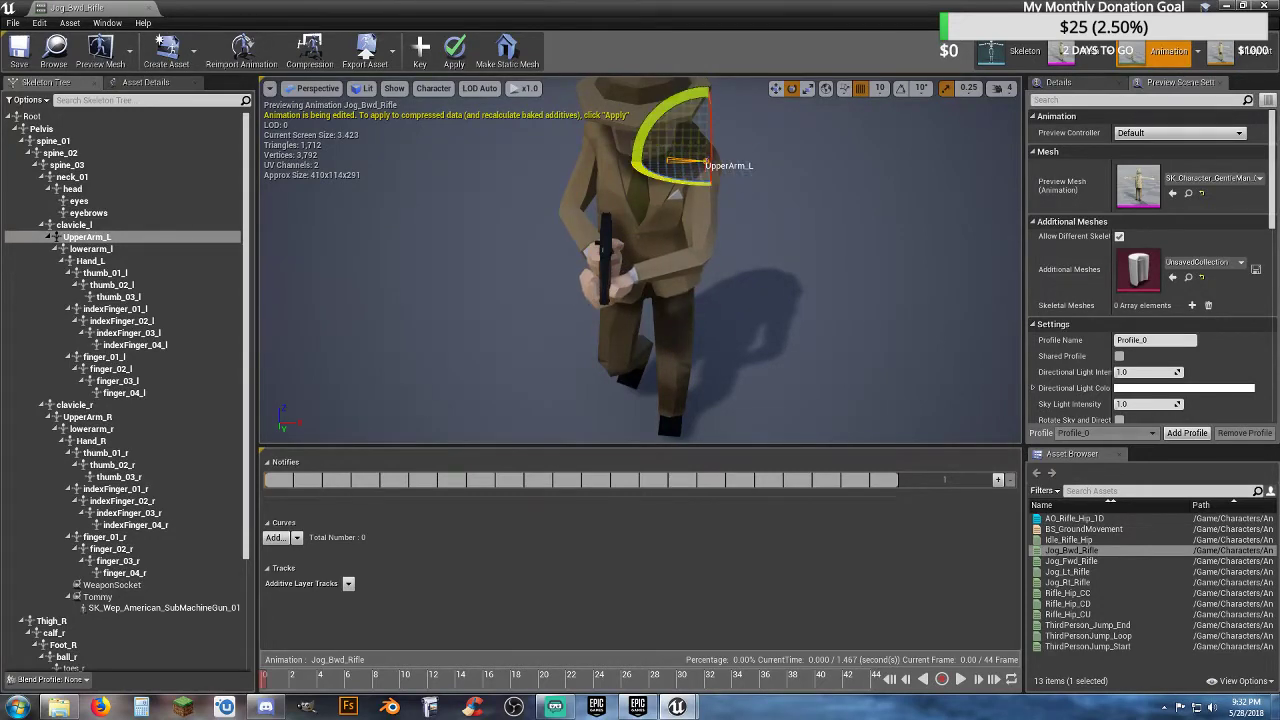
left_click_drag(684, 278, 890, 270, "alt")
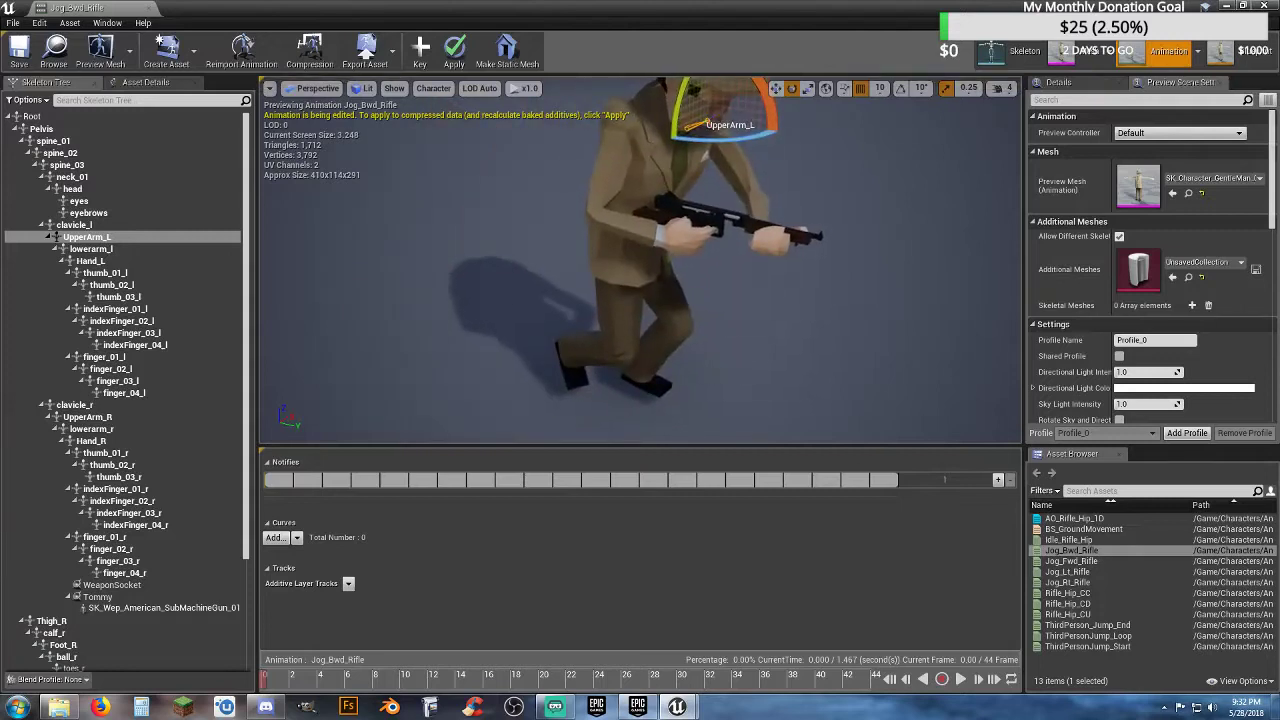
- Apply the adjusted left arm pose to Jog_Bwd_Rifle, play the animation to check the grip and close it
left_click(458, 55)
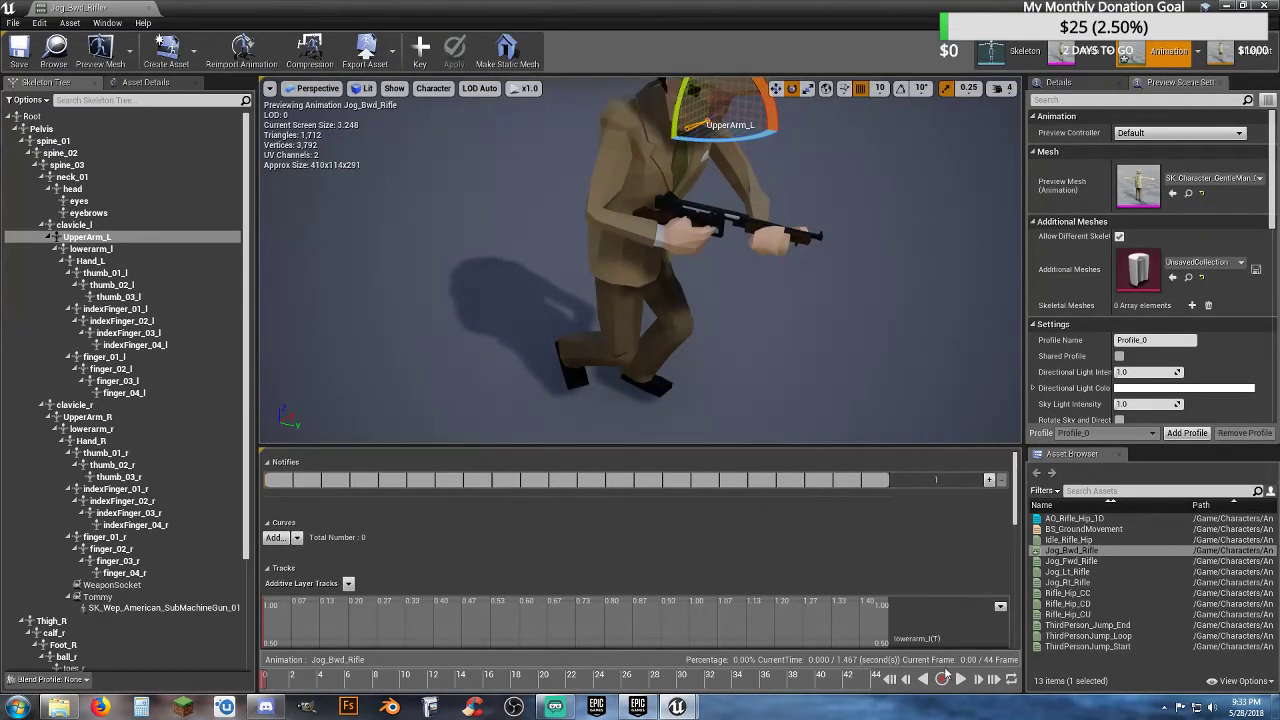
left_click(942, 679)
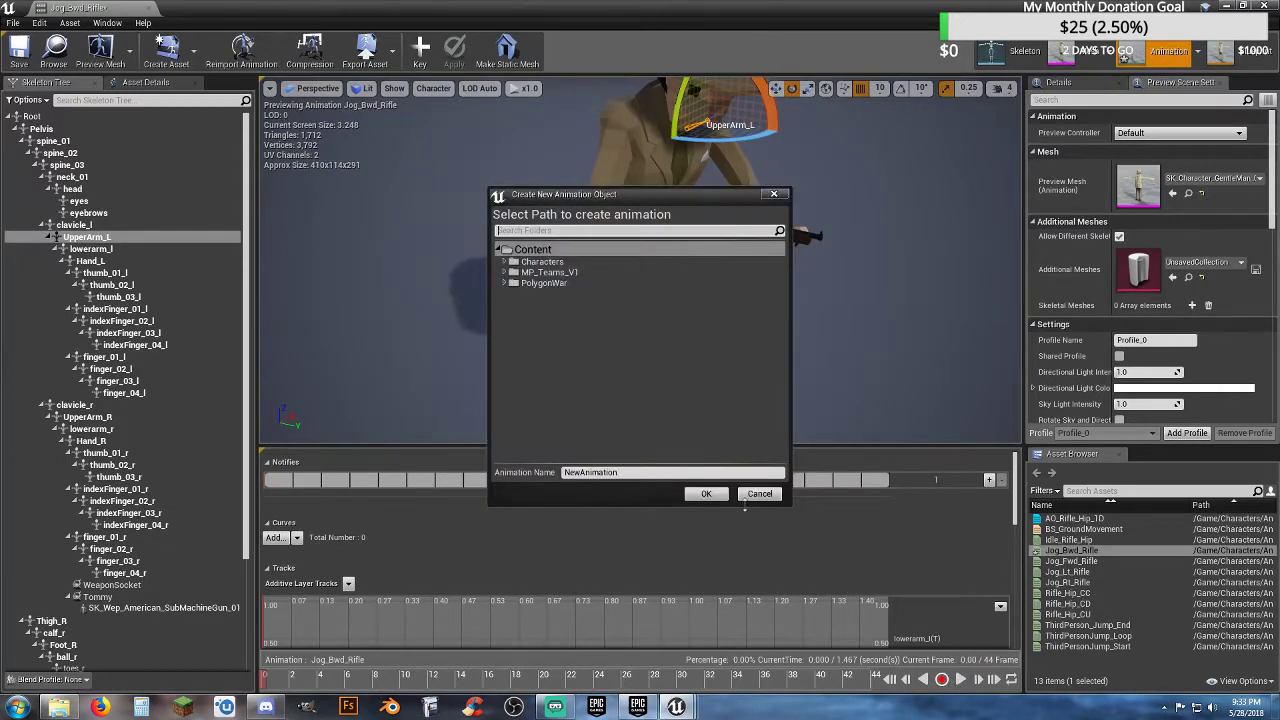
left_click(757, 494)
left_click(958, 679)
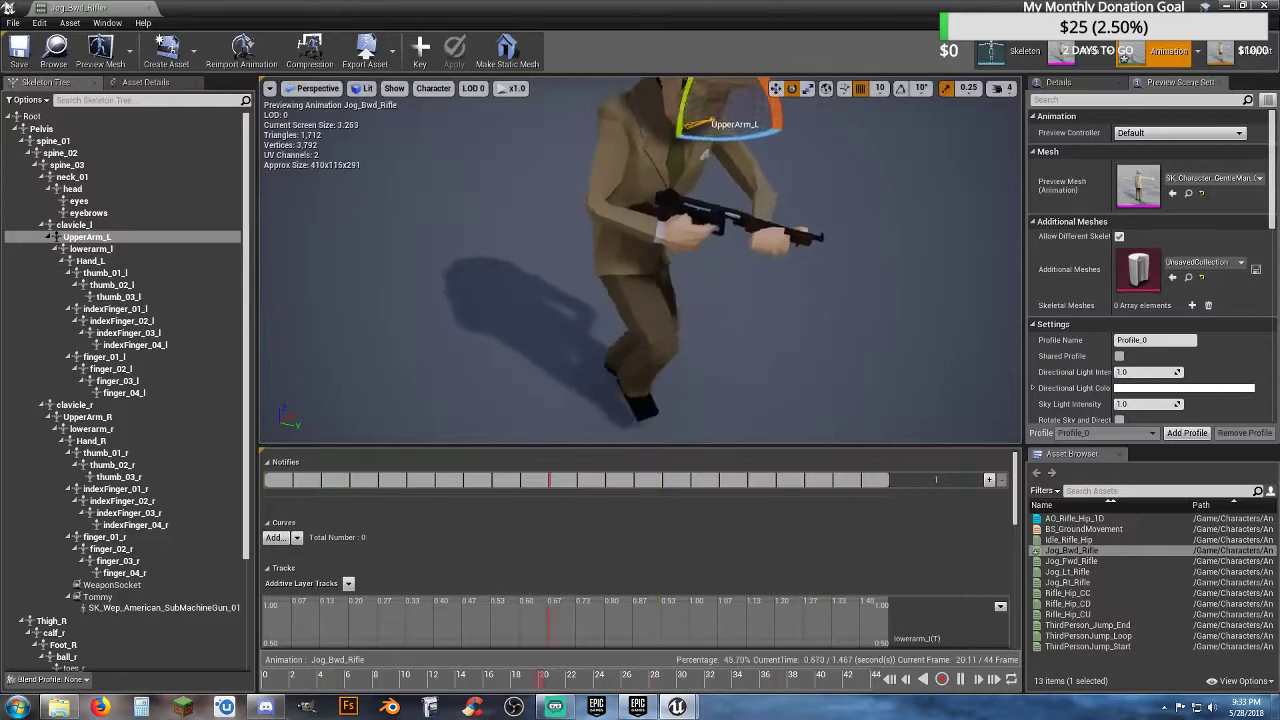
left_click(150, 8)
- Open the Jog_Fwd_Rifle animation, bring the character closer and set its paused playback to frame 0
double_click(432, 580)
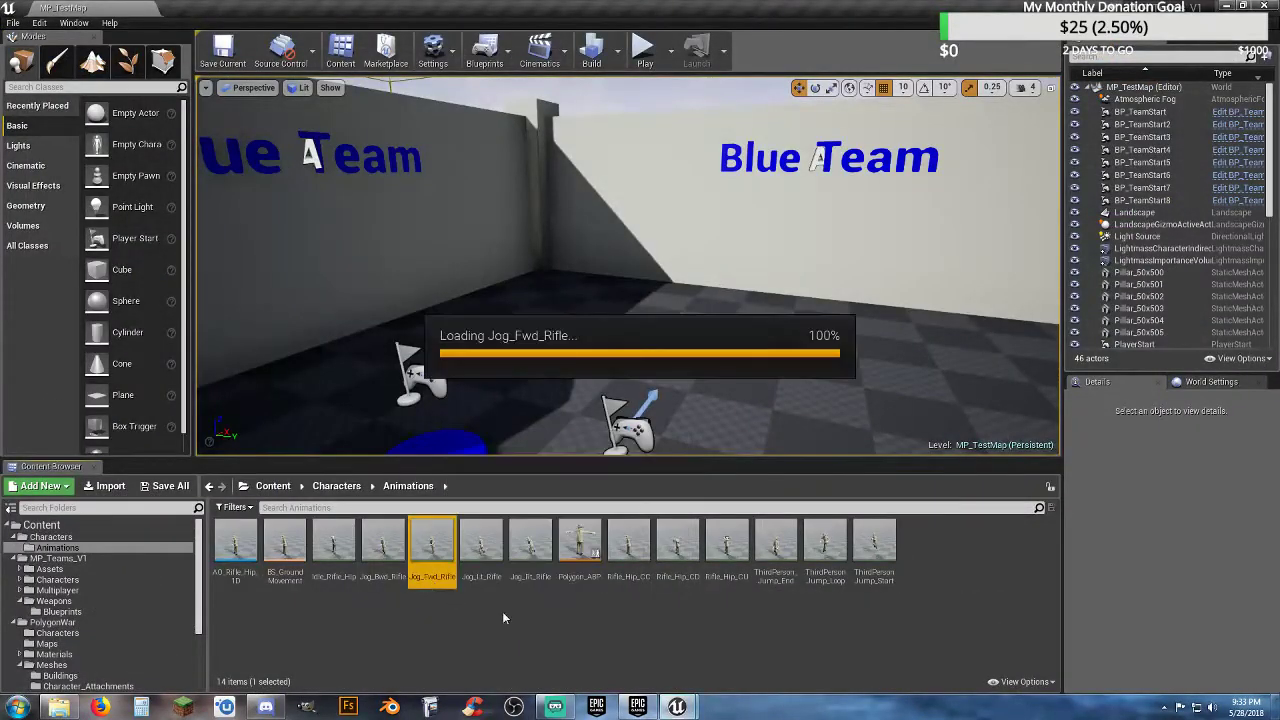
right_click_drag(629, 356, 629, 408)
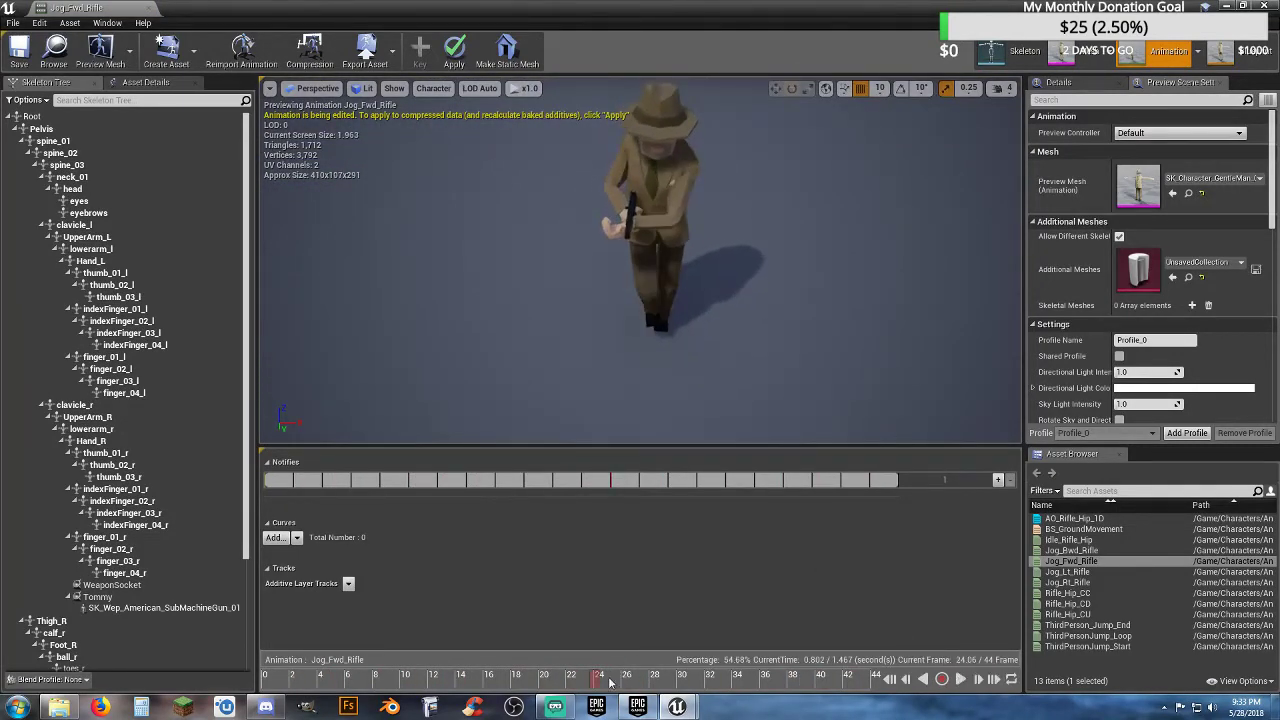
left_click_drag(595, 686, 240, 678)
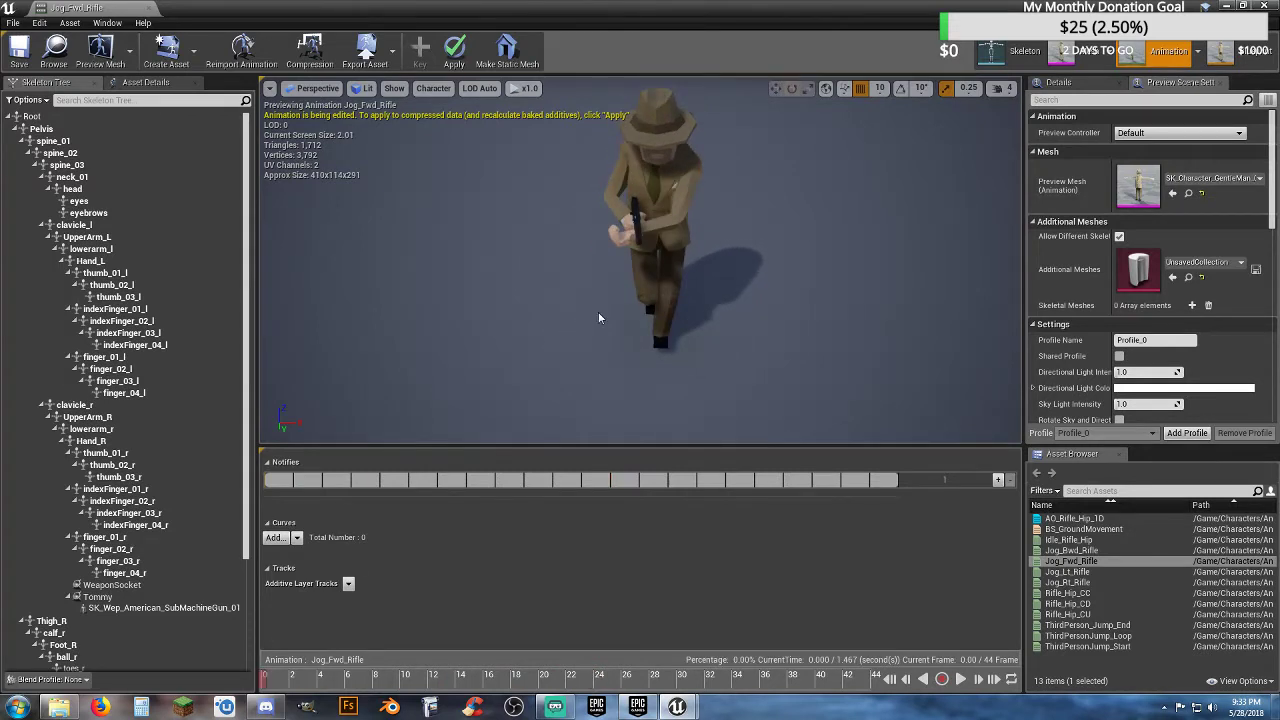
- Rotate the UpperArm_L and lowerarm_l bones so the left hand sits under the submachine gun's foregrip in Jog_Fwd_Rifle
left_click(672, 185)
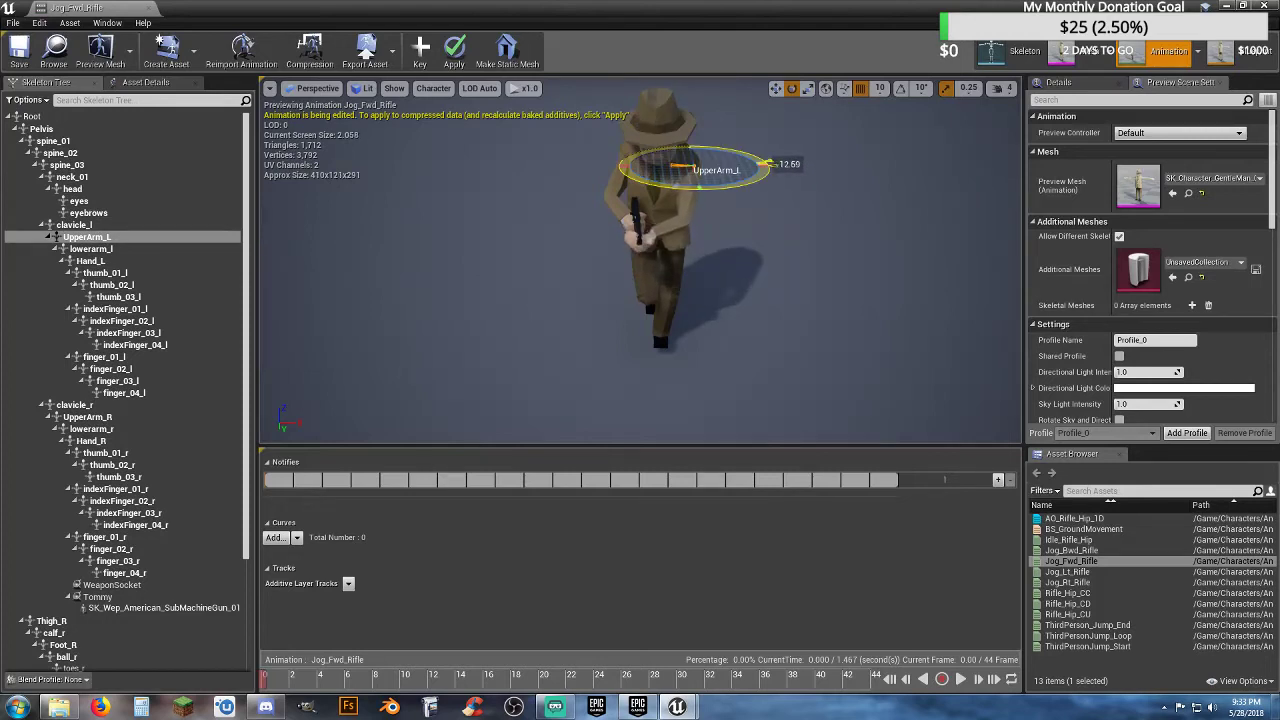
left_click_drag(638, 184, 638, 195)
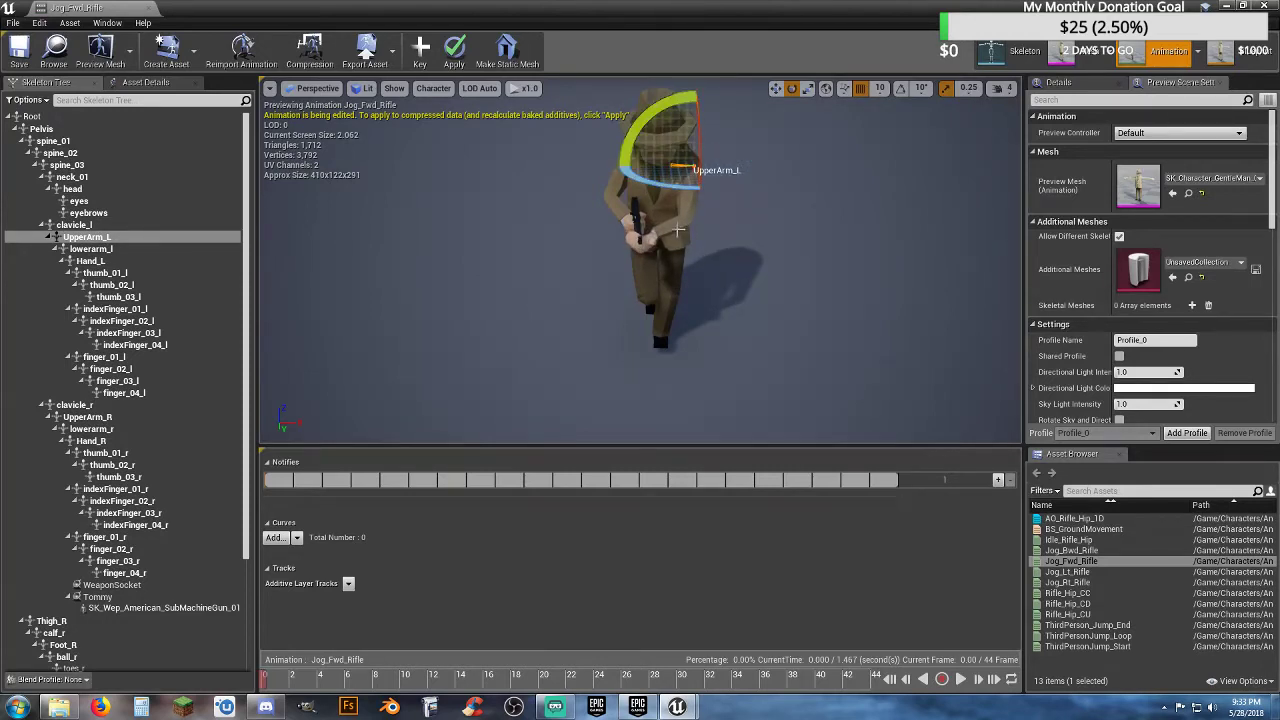
left_click(58, 248)
mouse_move(660, 246)
left_mouse_down()
mouse_move(675, 246)
mouse_move(692, 185)
mouse_move(676, 189)
mouse_move(674, 261)
left_mouse_up()
left_click(694, 186)
right_click_drag(674, 261, 880, 266)
key("a")
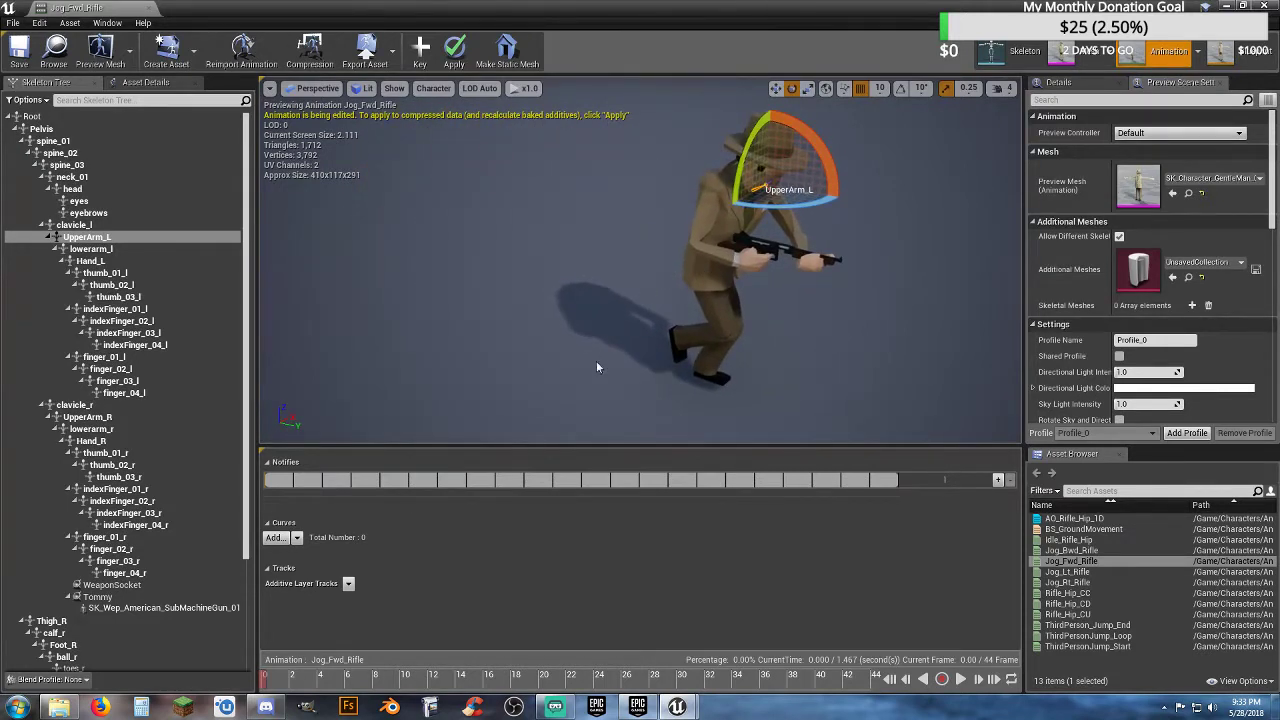
- Key and apply the adjusted left arm pose to Jog_Fwd_Rifle, close the animation and save it
left_click(420, 50)
left_click(452, 50)
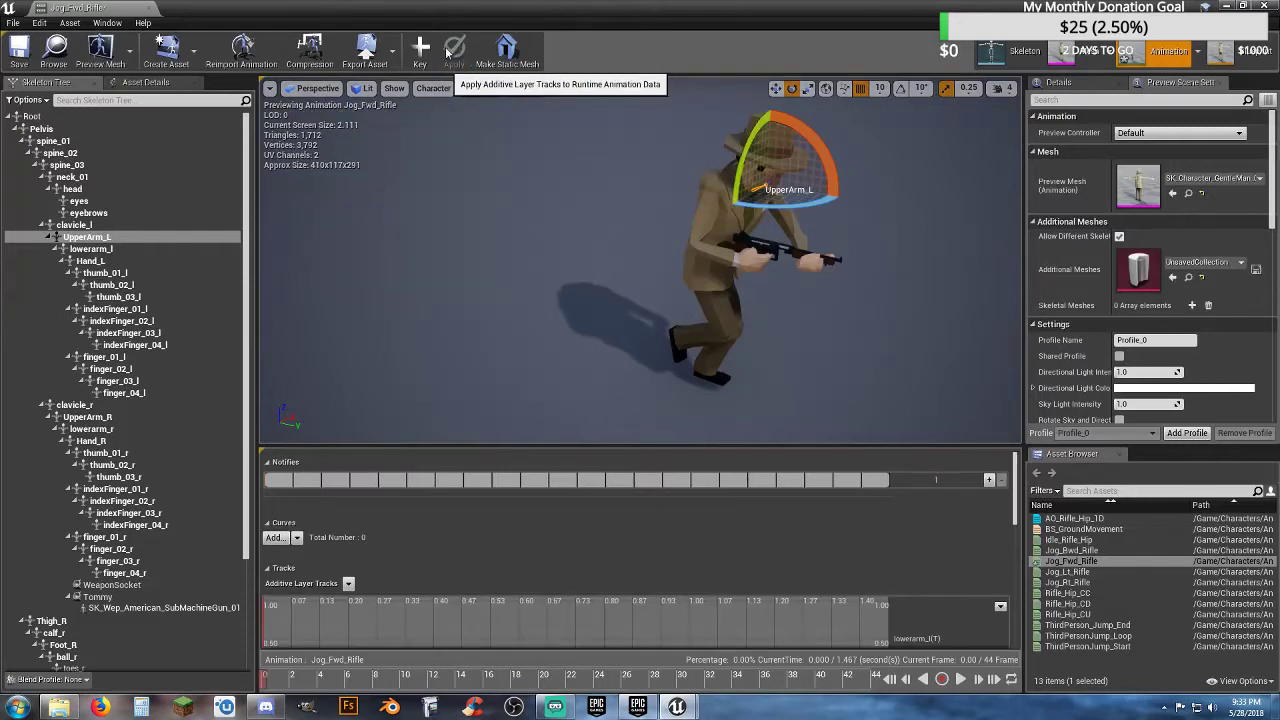
left_click(150, 9)
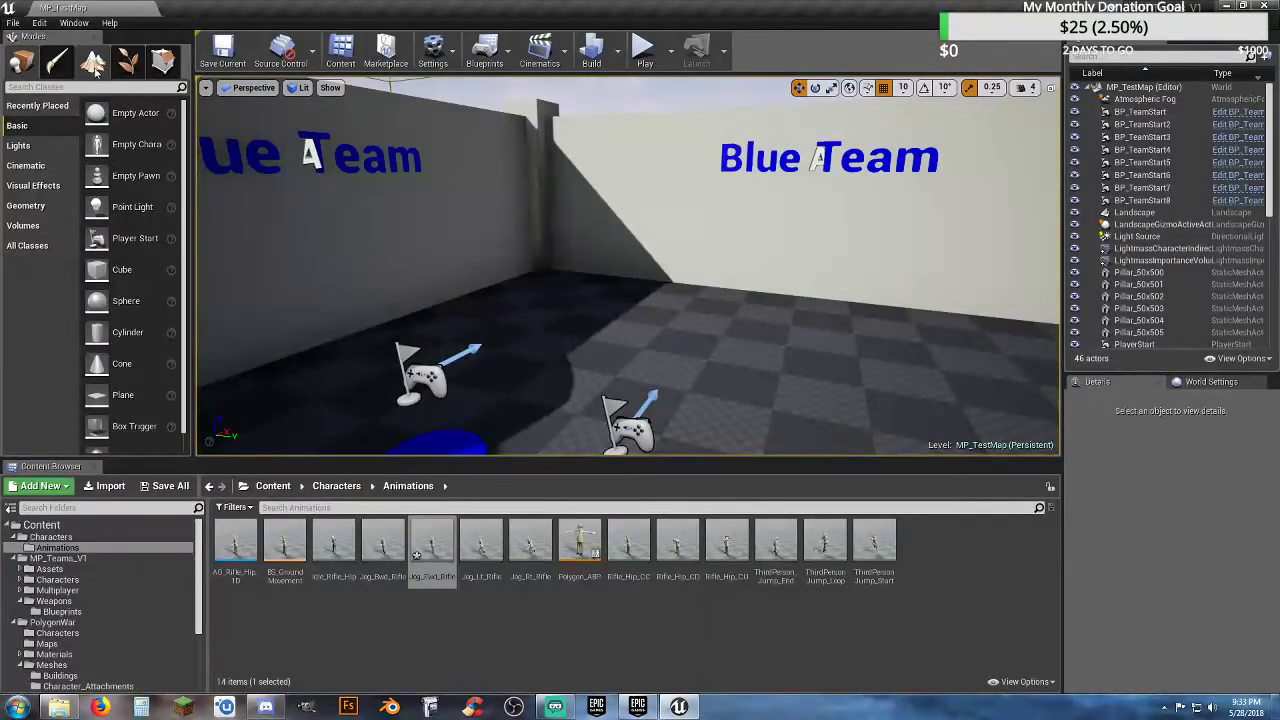
left_click(224, 52)
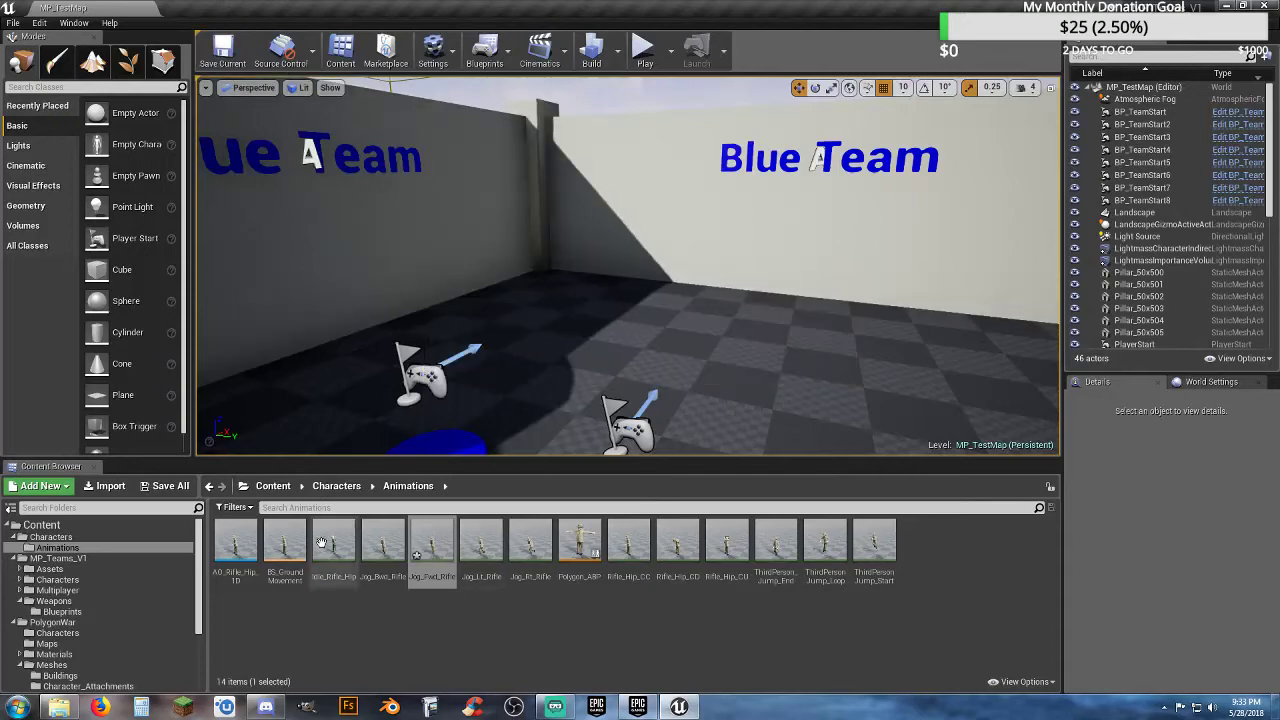
left_click(178, 487)
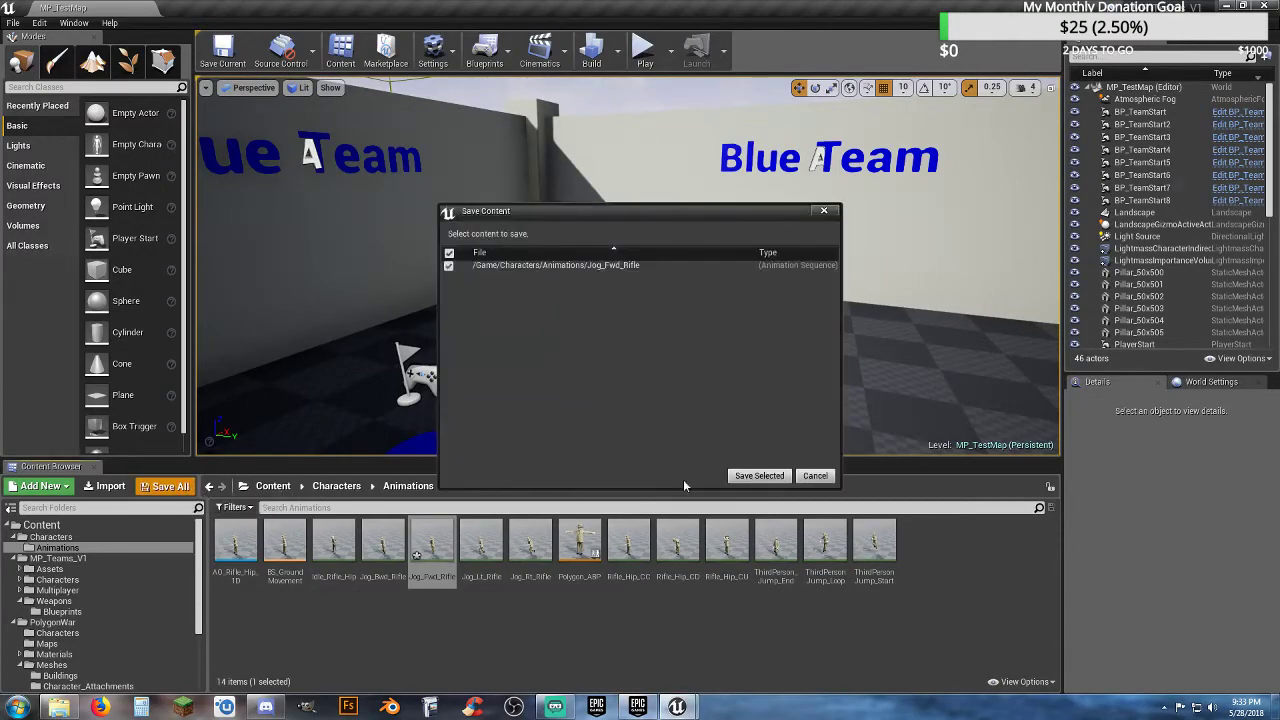
left_click(759, 475)
- Open the Jog_Lt_Rifle animation and pause its playback at frame 0
left_click(484, 550)
double_click(484, 550)
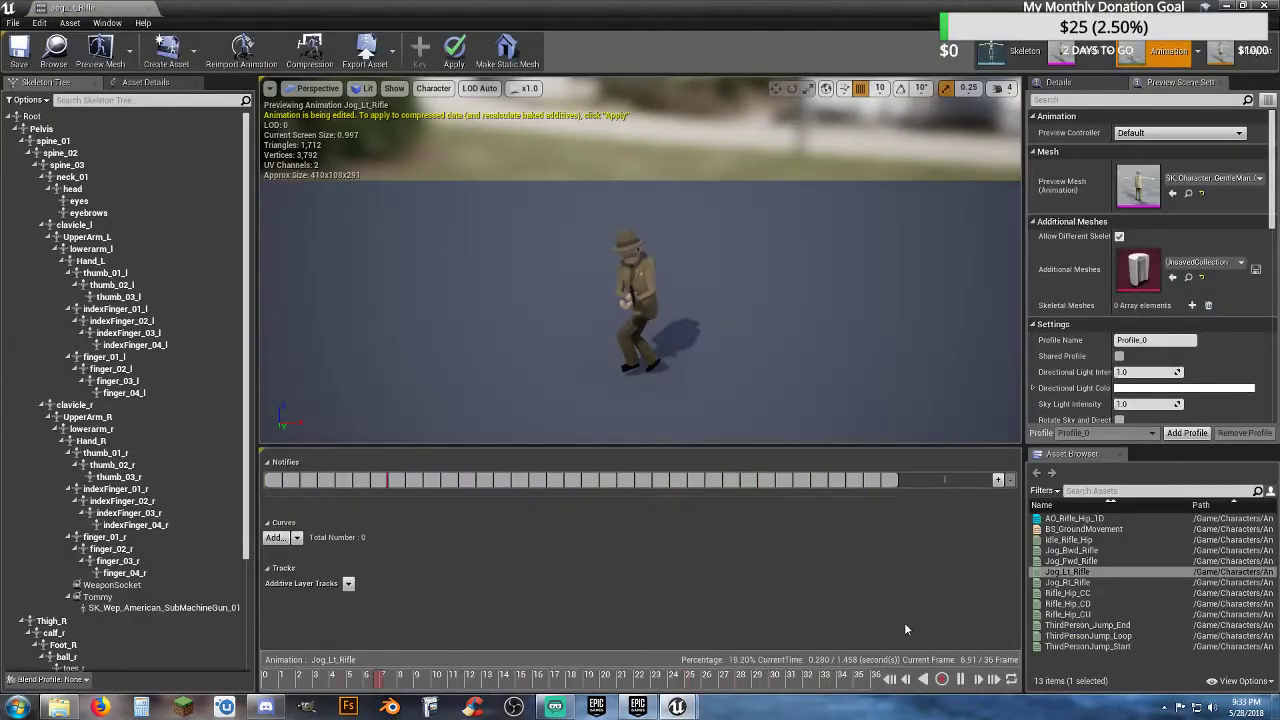
left_click(960, 679)
left_click_drag(803, 680, 257, 677)
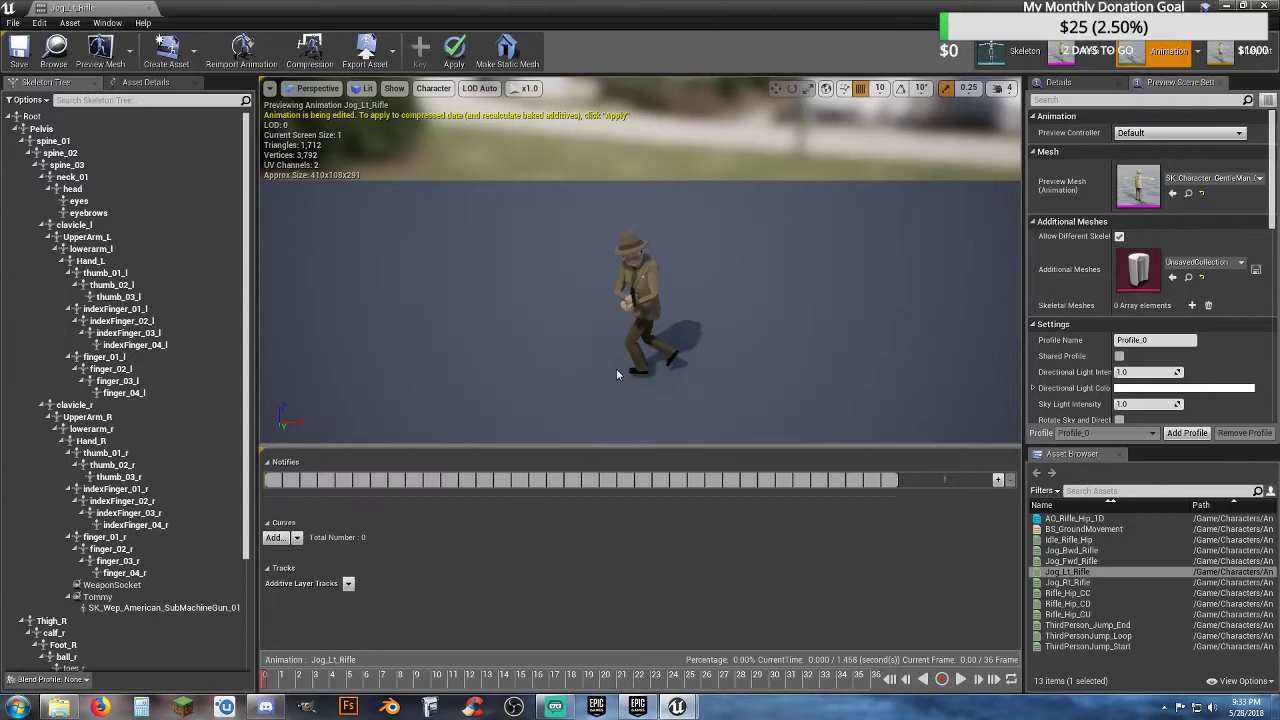
- Rotate the UpperArm_L and lowerarm_l bones in Jog_Lt_Rifle so the left hand holds the submachine gun's foregrip
left_click_drag(620, 400, 620, 250)
left_click(765, 262)
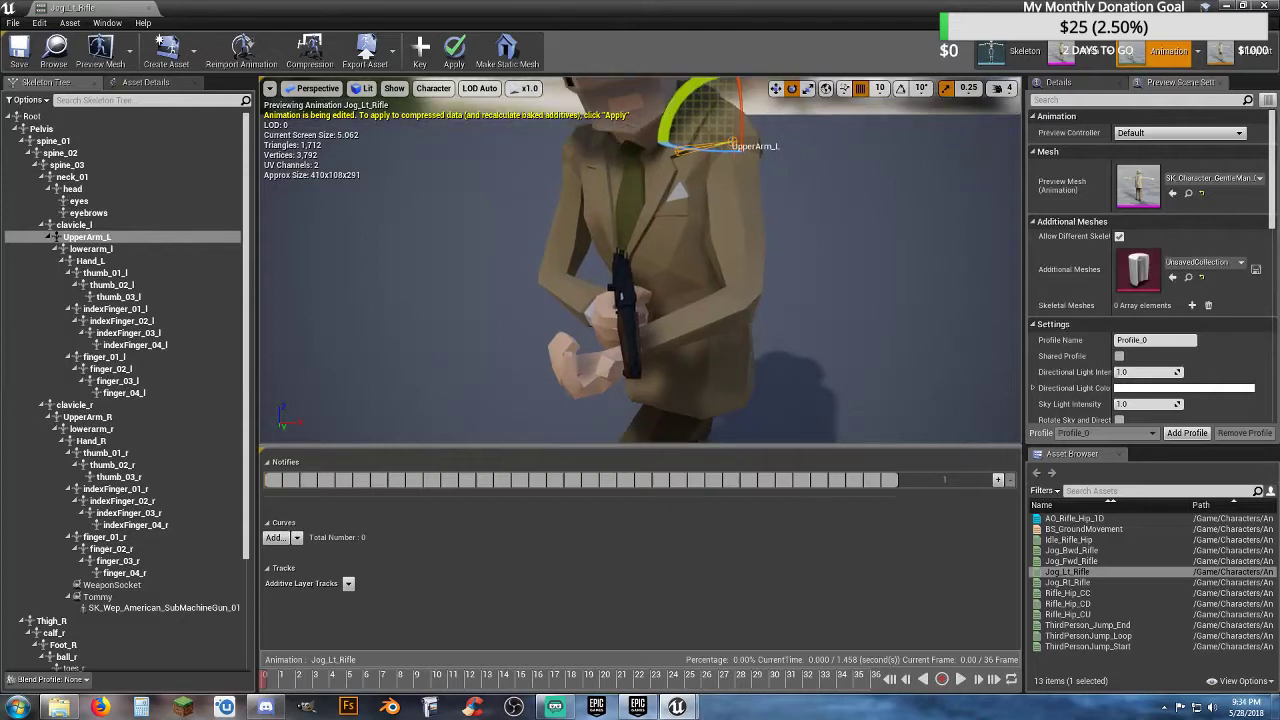
left_click_drag(685, 128, 672, 285)
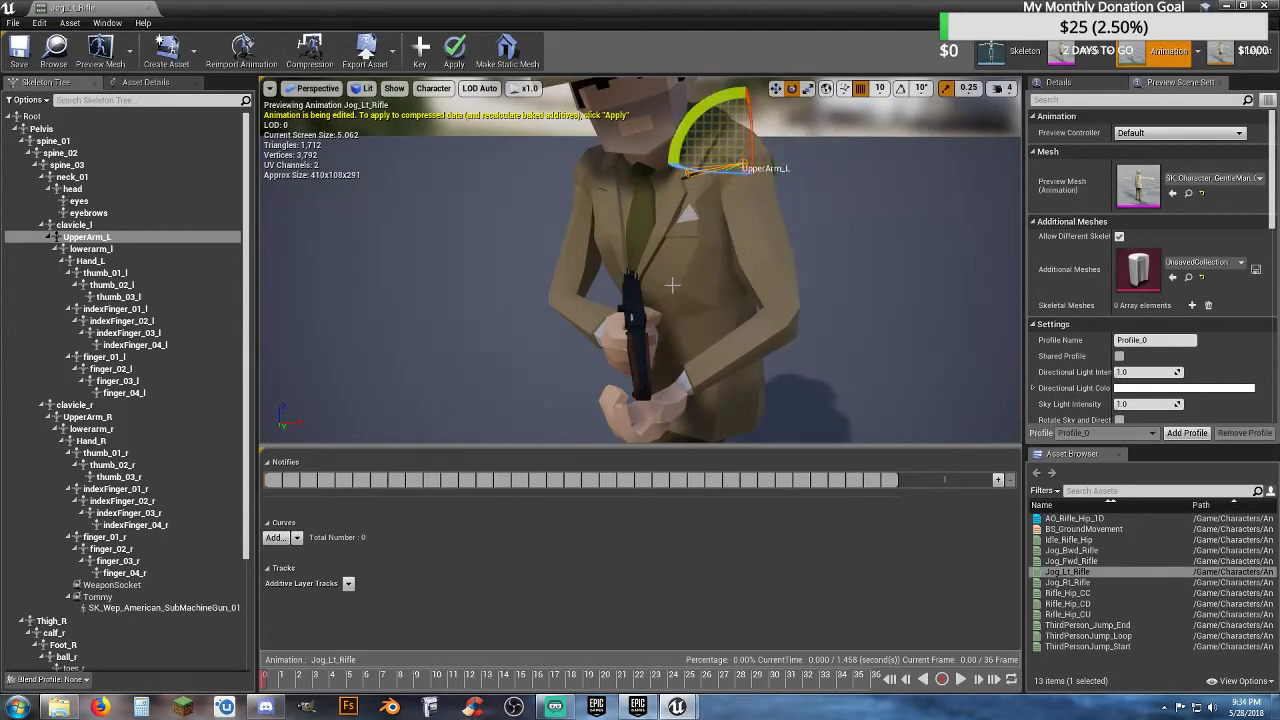
left_click(727, 350)
left_click_drag(858, 318, 862, 340)
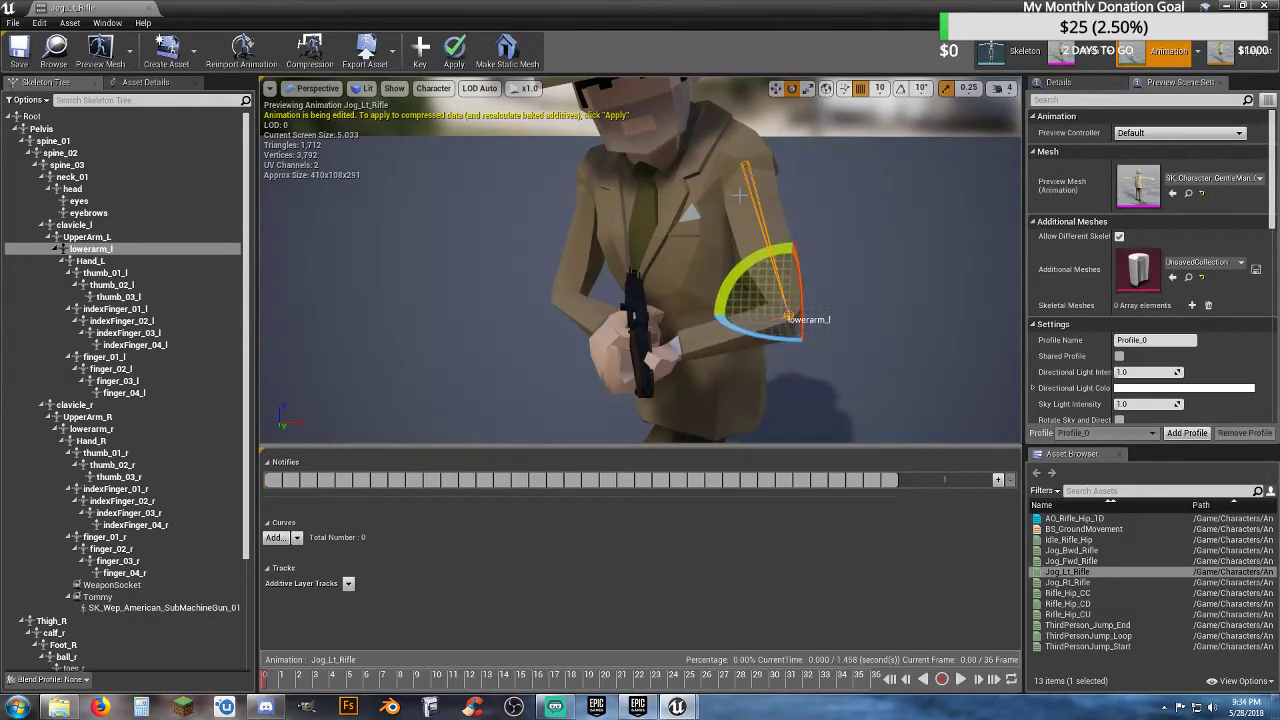
left_click(741, 195)
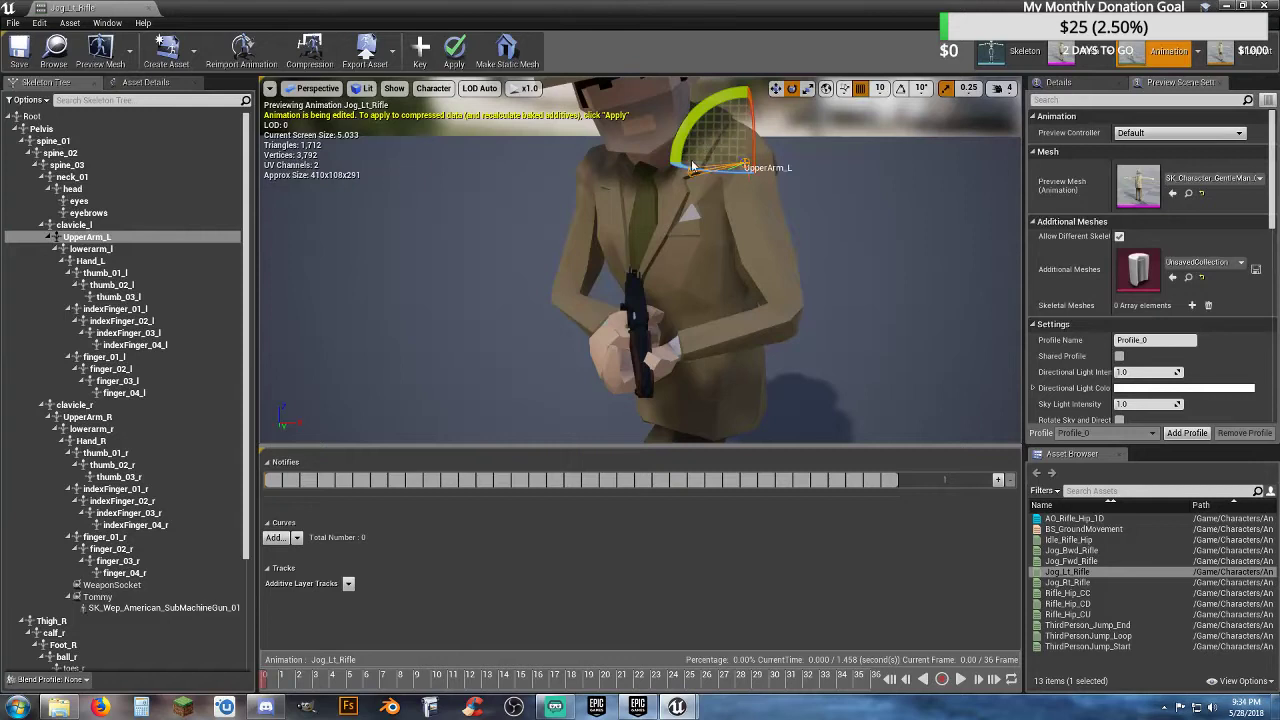
right_click_drag(699, 180, 702, 186)
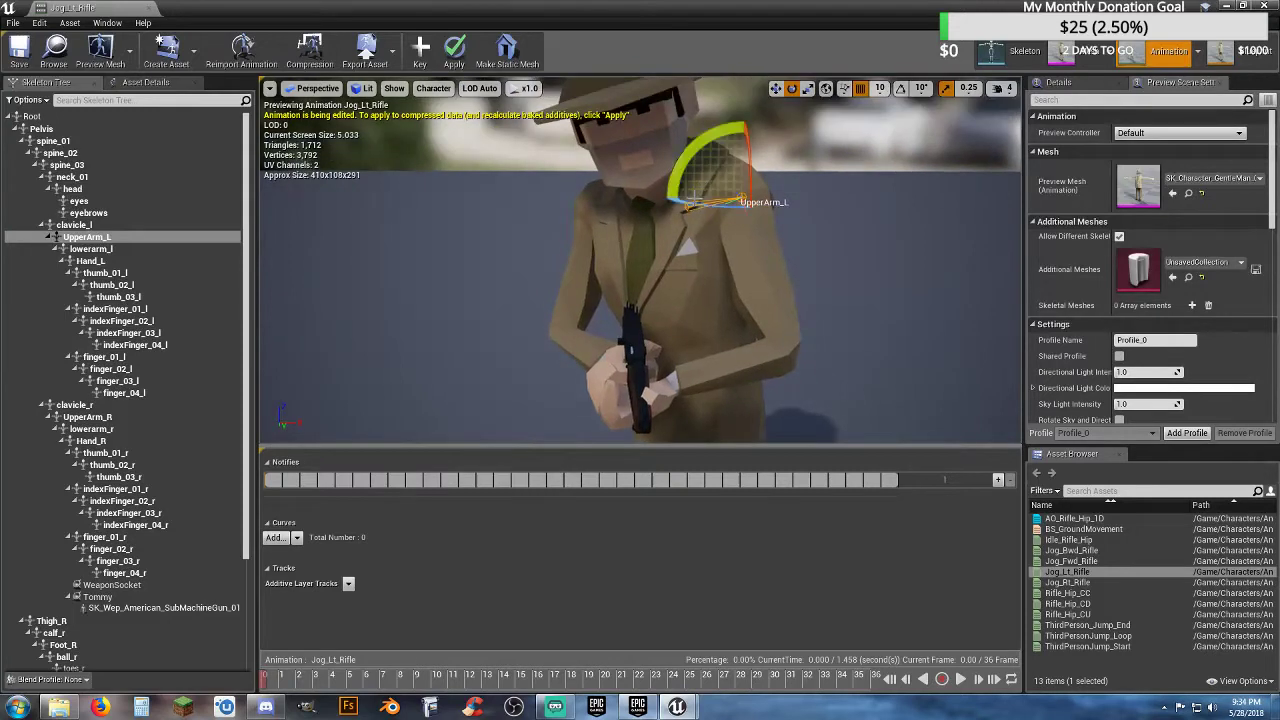
left_click_drag(742, 198, 826, 201)
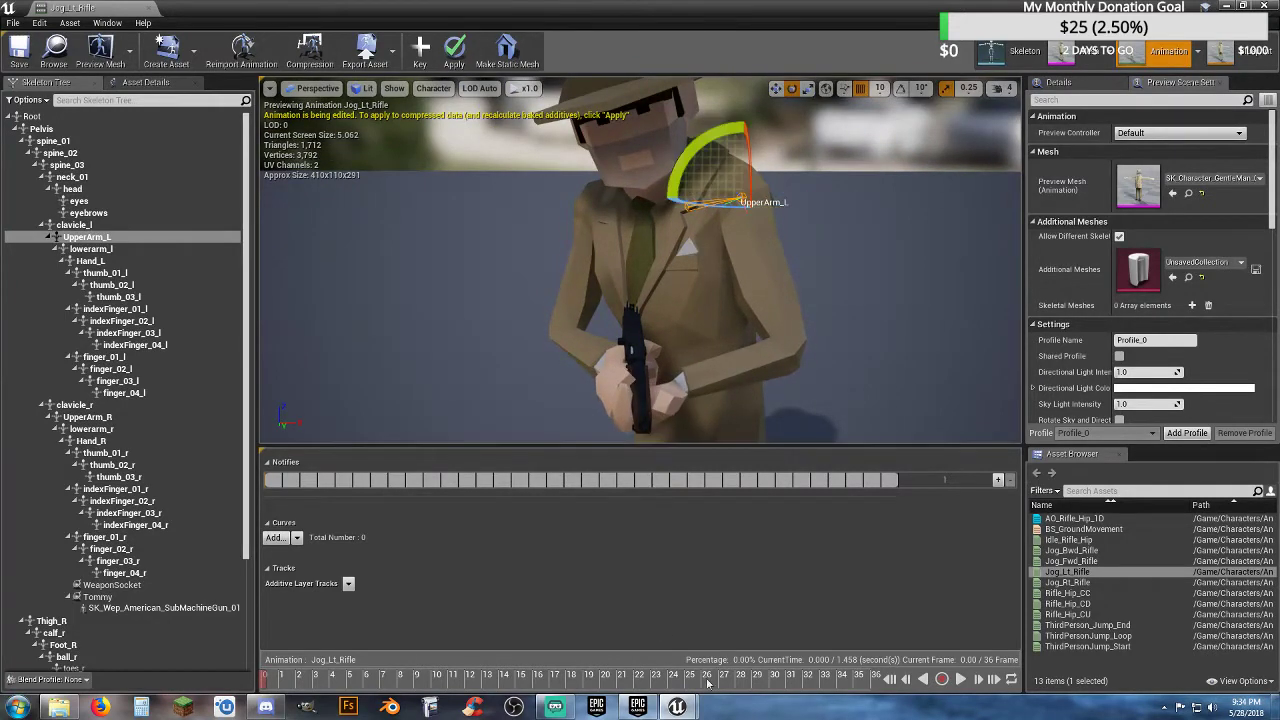
- Apply the adjusted left arm pose to Jog_Lt_Rifle, close it, and reopen it to save the animation before closing it again
left_click(454, 50)
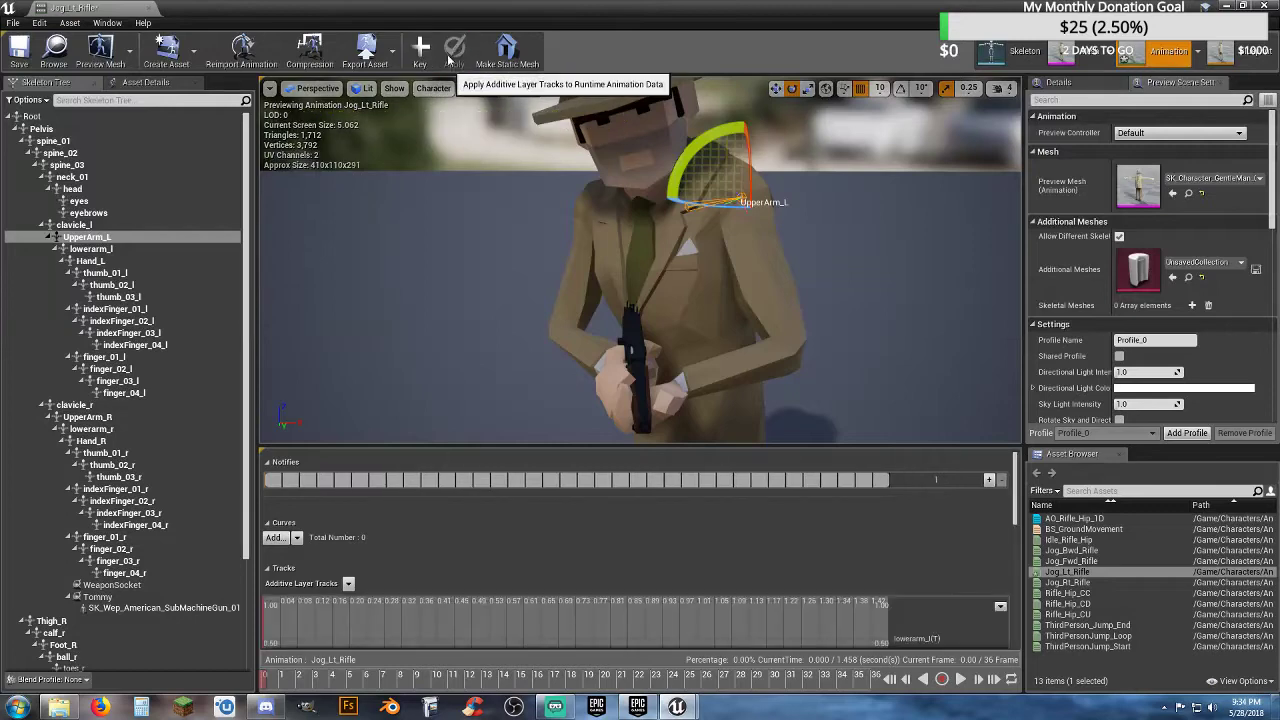
left_click(148, 8)
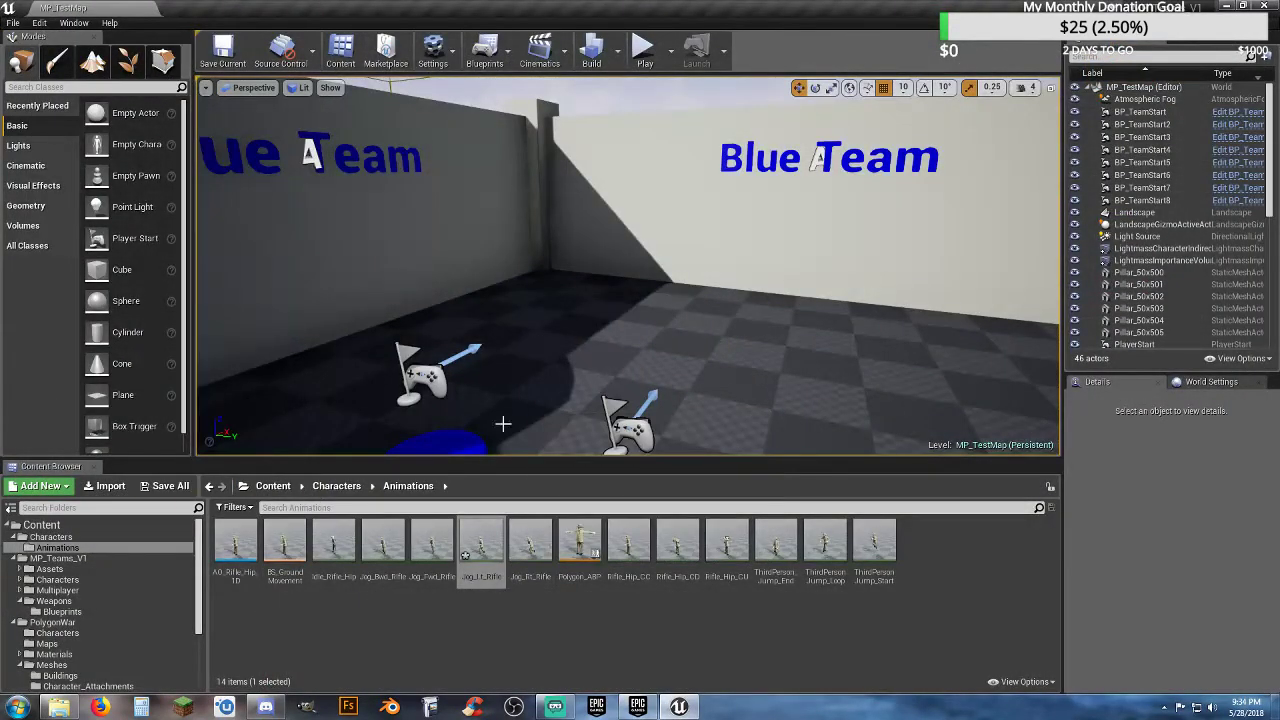
double_click(481, 545)
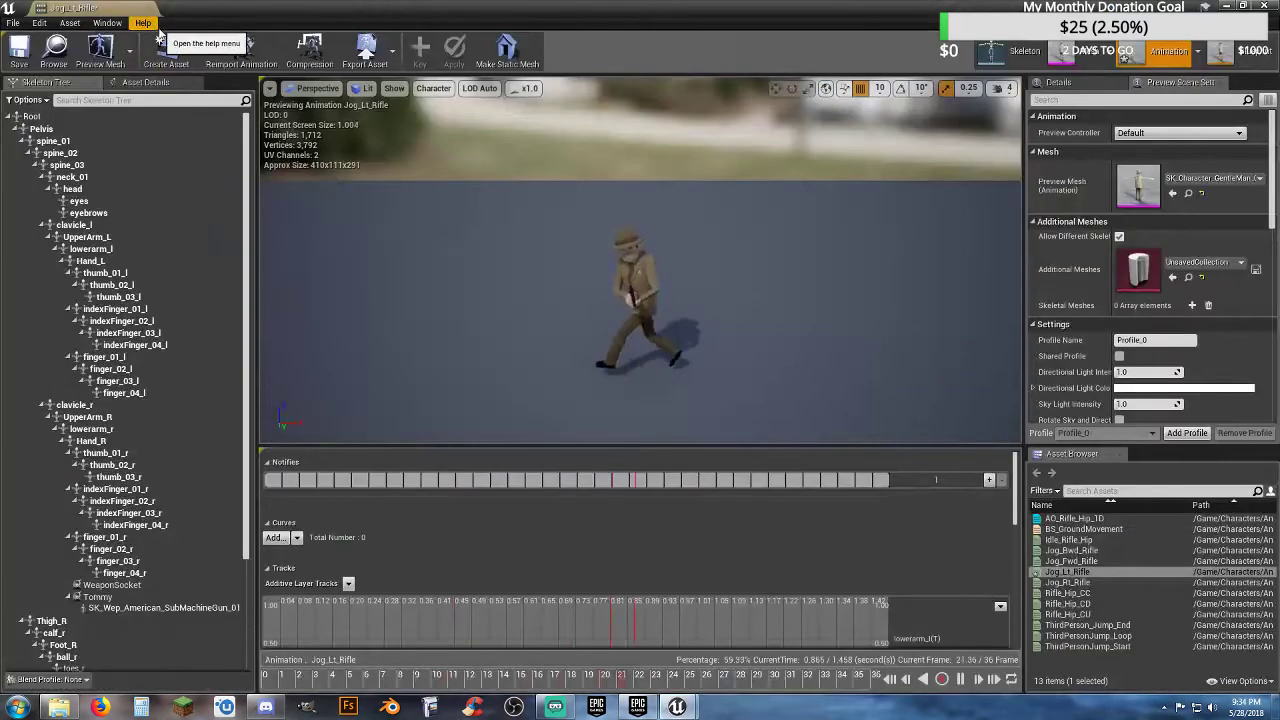
left_click(148, 8)
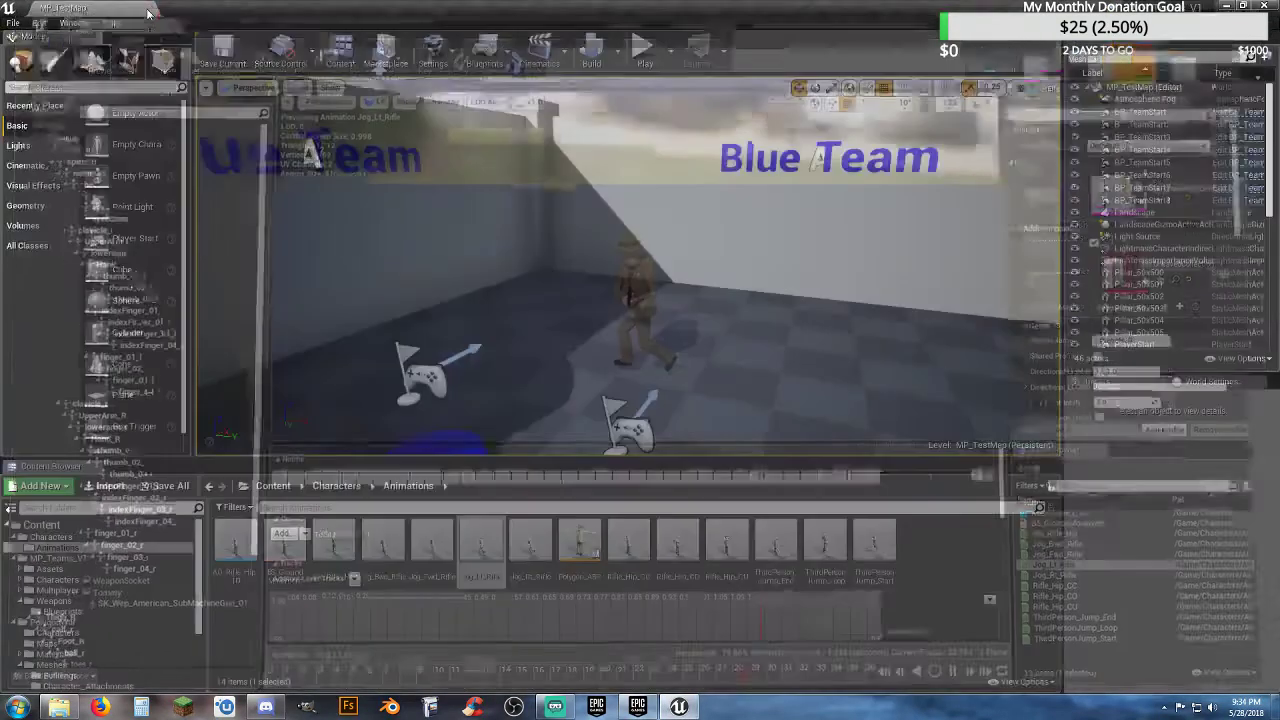
- Open the Jog_Rt_Rifle animation, set its paused playback to frame 0 and bring the character closer
double_click(530, 545)
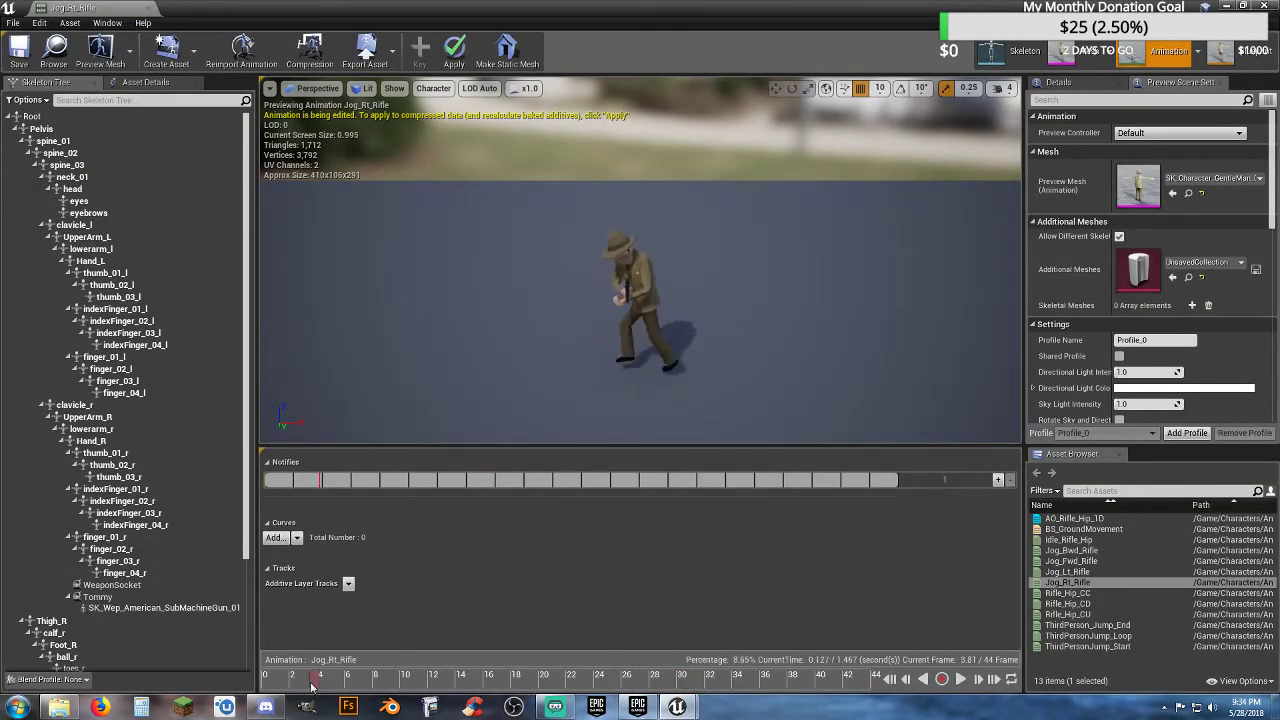
left_click_drag(686, 680, 241, 686)
right_click_drag(609, 352, 609, 352)
- Rotate the UpperArm_L and lowerarm_l bones in Jog_Rt_Rifle until the left hand wraps around the submachine gun's foregrip
left_click(690, 256)
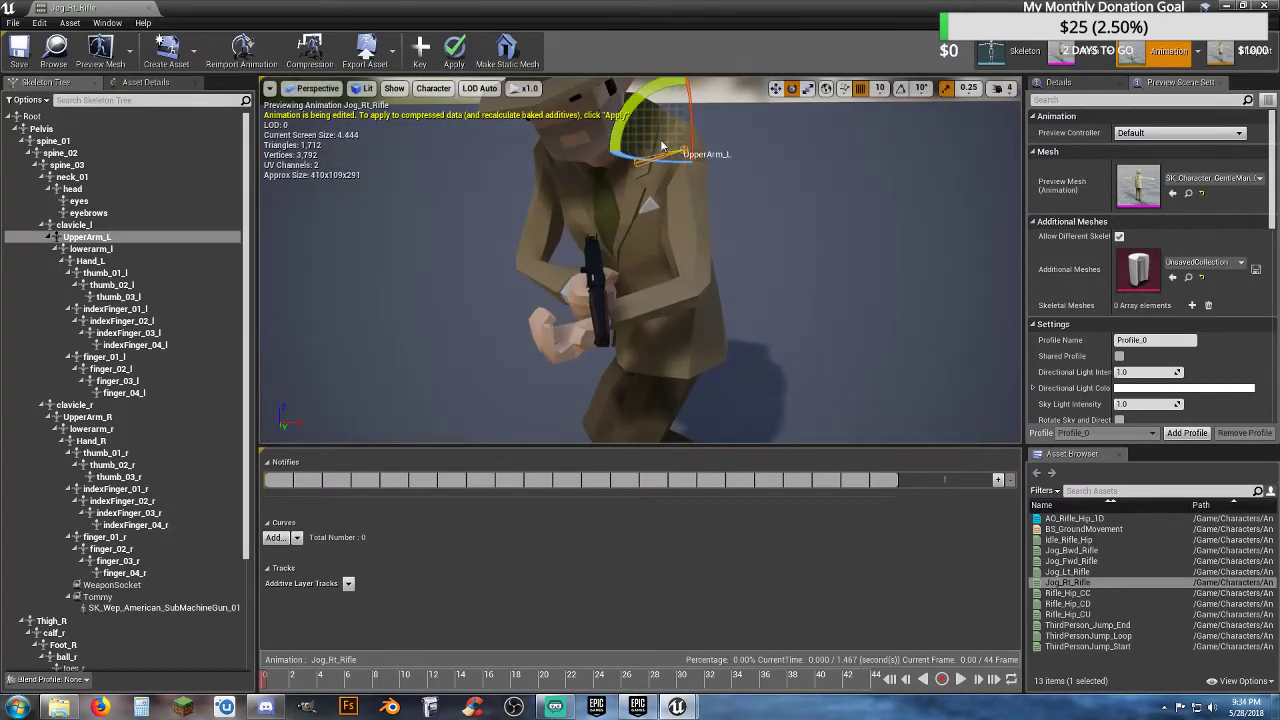
right_click_drag(635, 108, 634, 107)
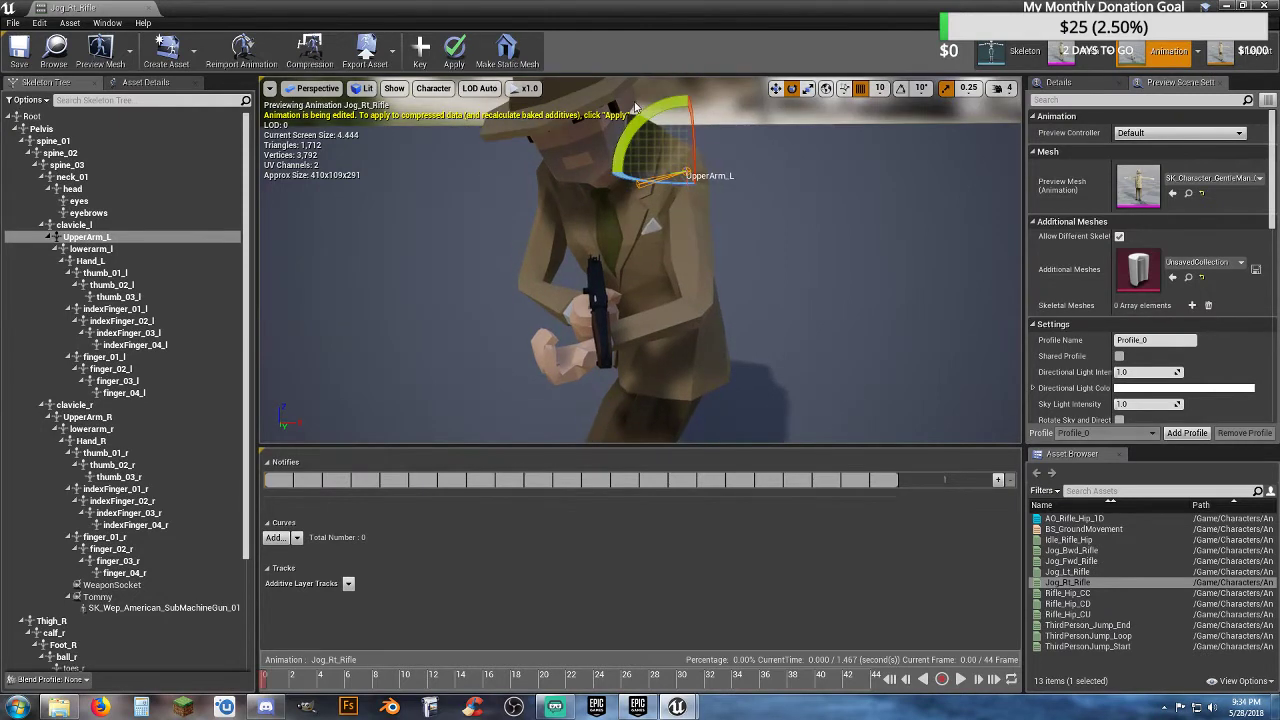
mouse_move(636, 178)
left_mouse_down()
mouse_move(668, 191)
mouse_move(640, 188)
left_mouse_up()
left_click(686, 330)
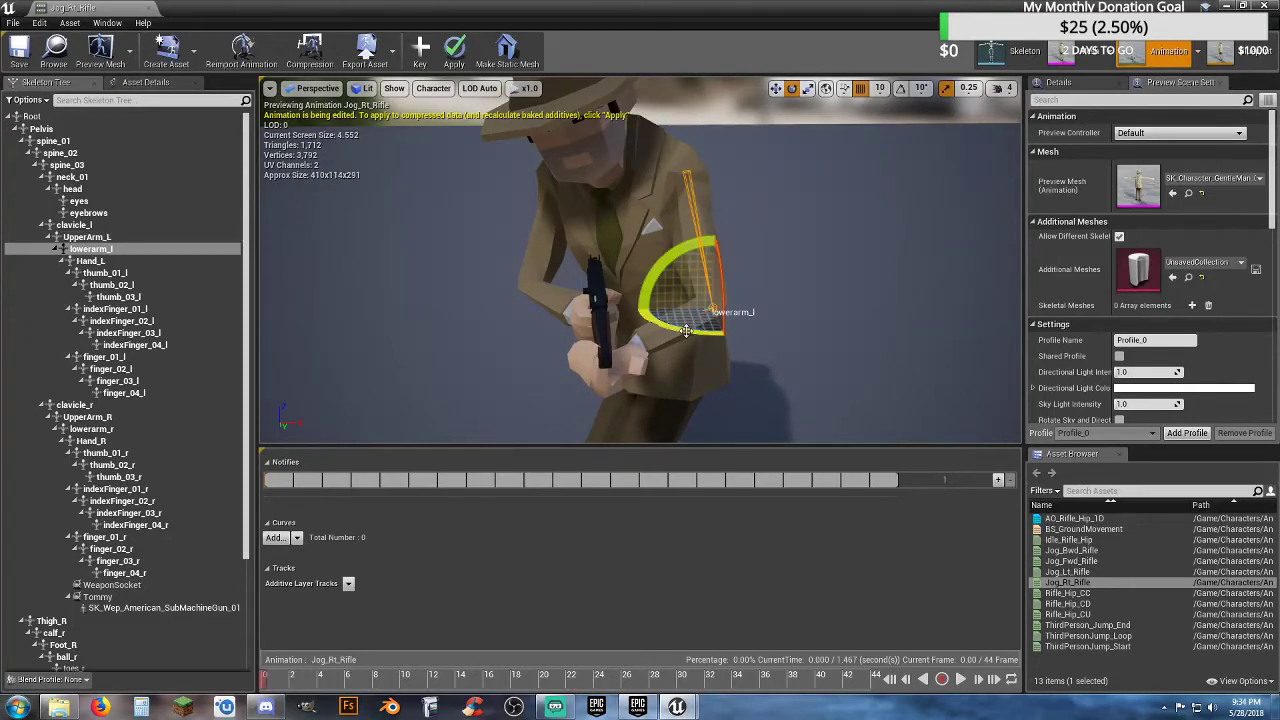
left_click_drag(740, 305, 790, 311)
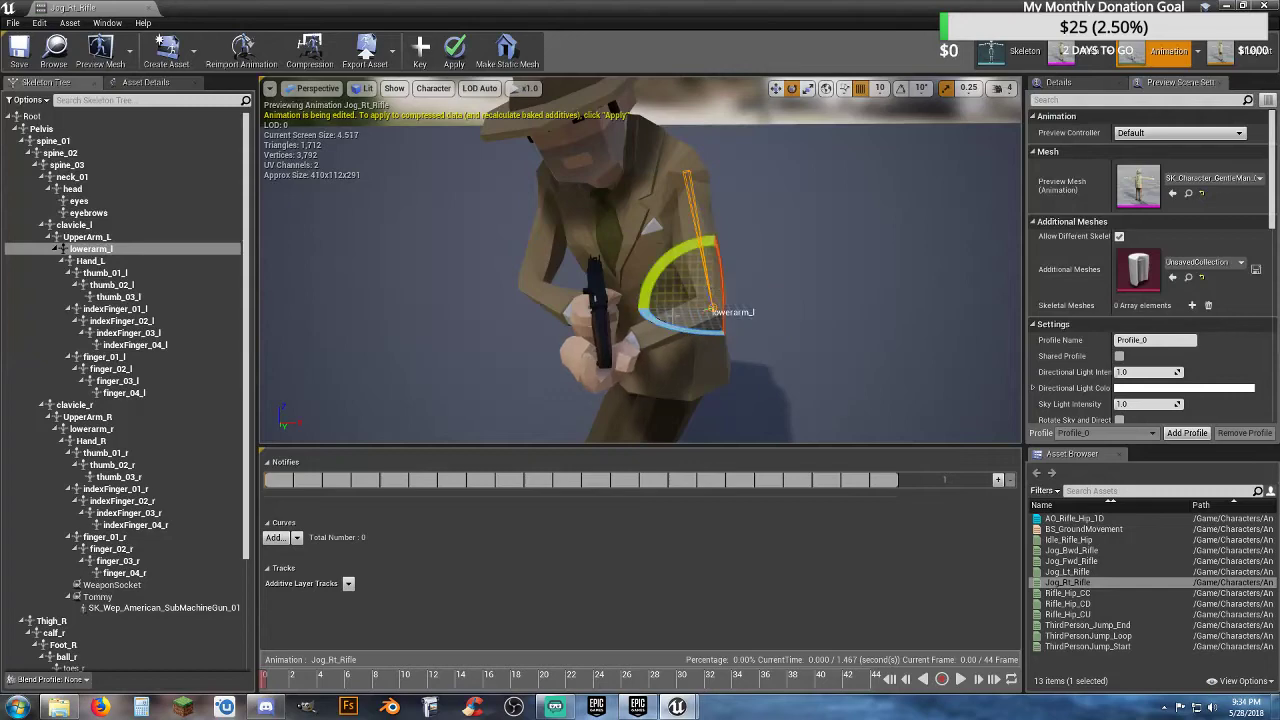
left_click_drag(660, 283, 790, 312)
right_click_drag(790, 312, 647, 316)
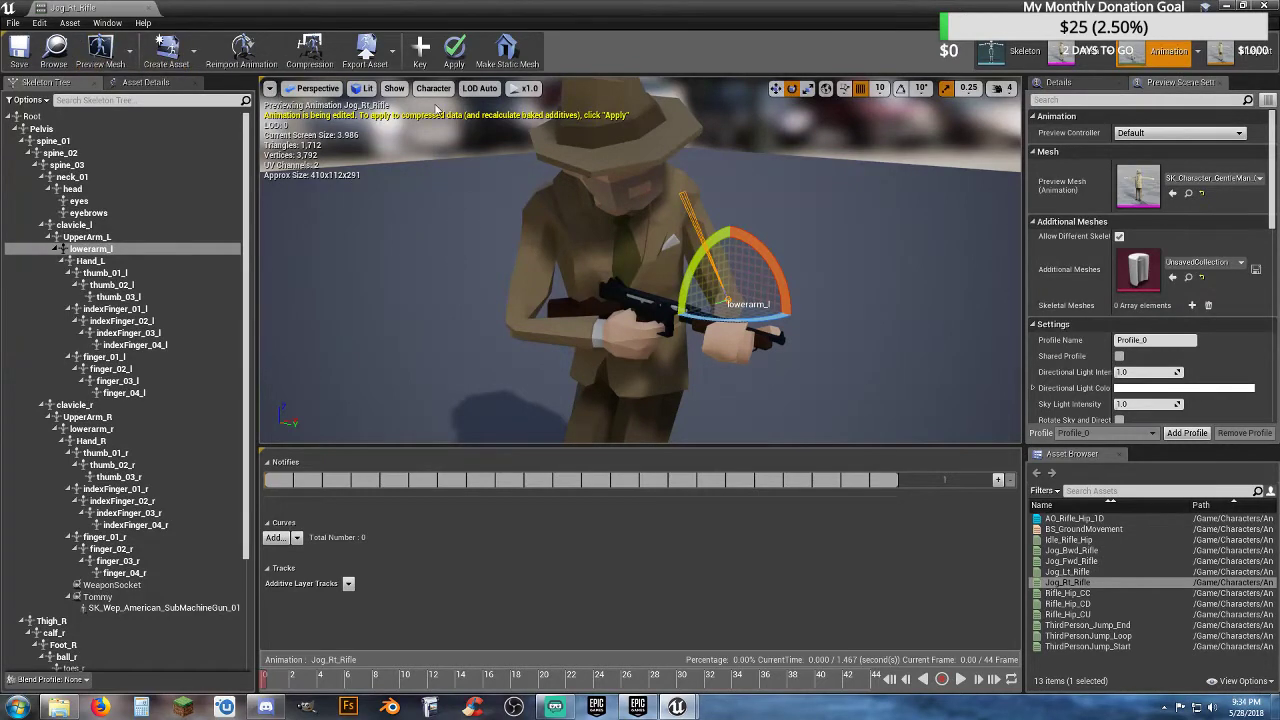
- Apply the adjusted left arm pose to Jog_Rt_Rifle, play the animation to check the grip, then save and close it
left_click(454, 48)
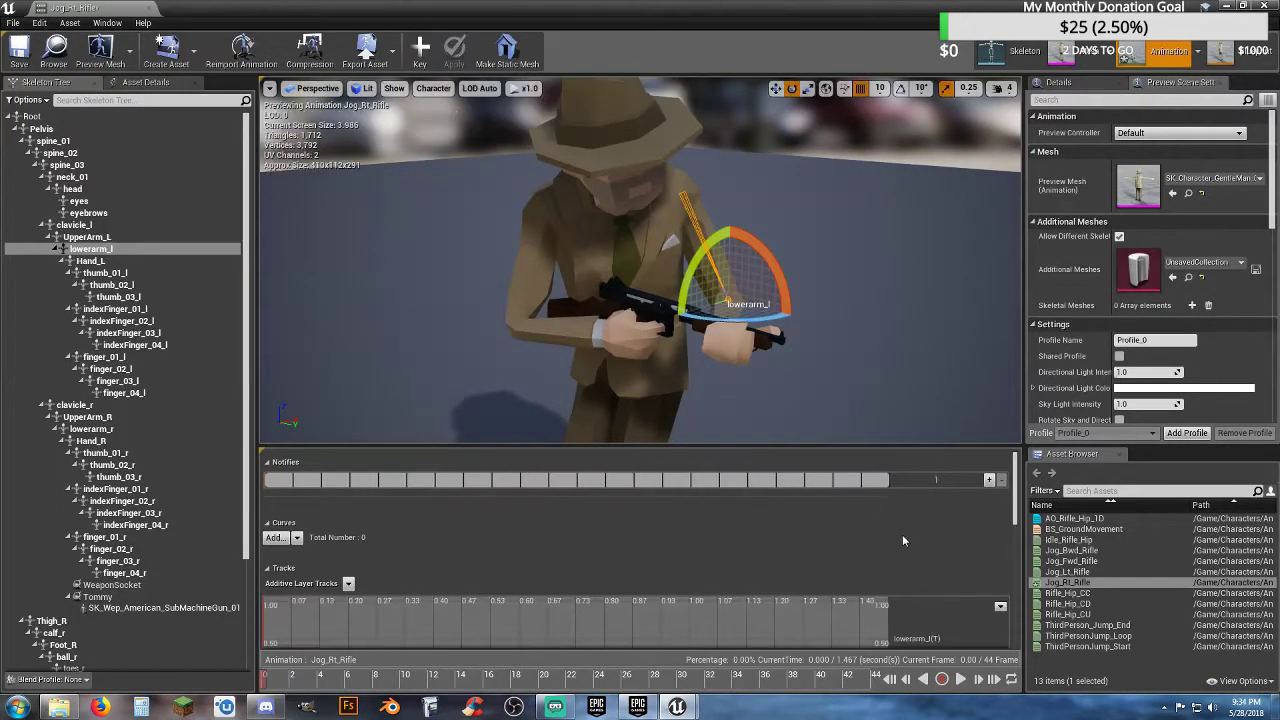
left_click(960, 679)
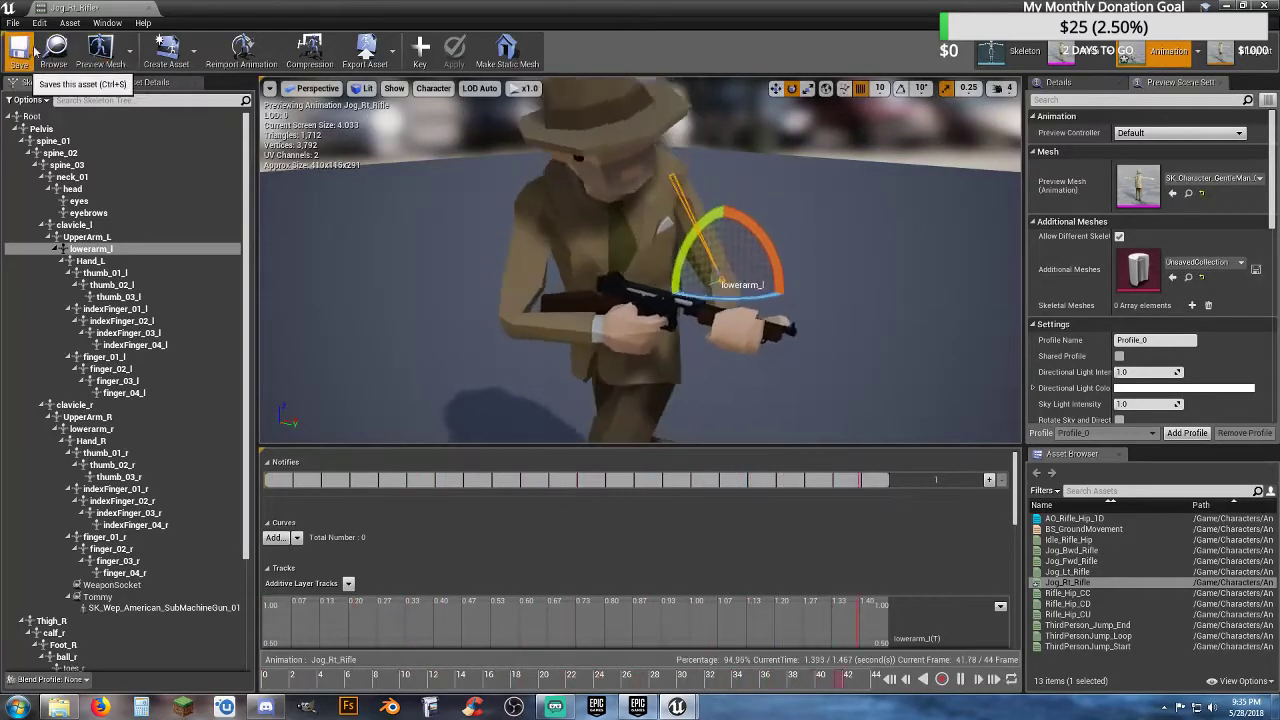
left_click(148, 7)
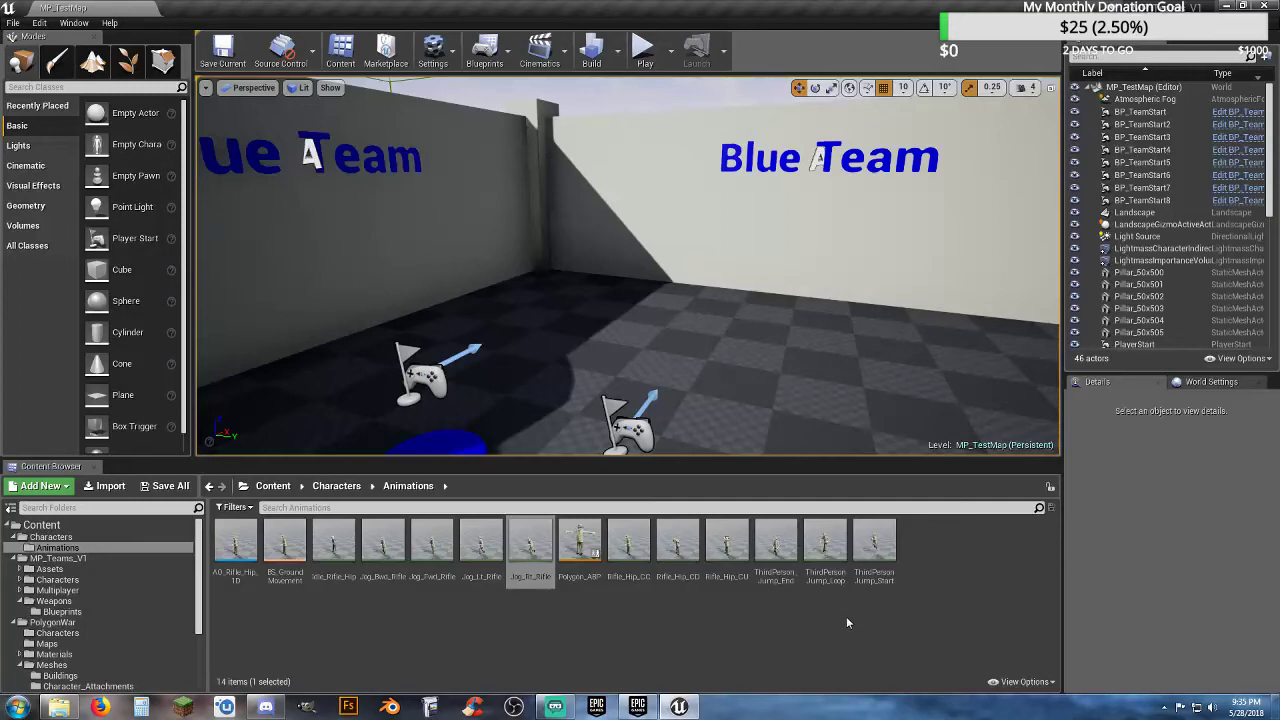
- Open the Rifle_Hip_CC animation and rotate the UpperArm_L and lowerarm_l bones so the left hand grips the submachine gun
double_click(630, 568)
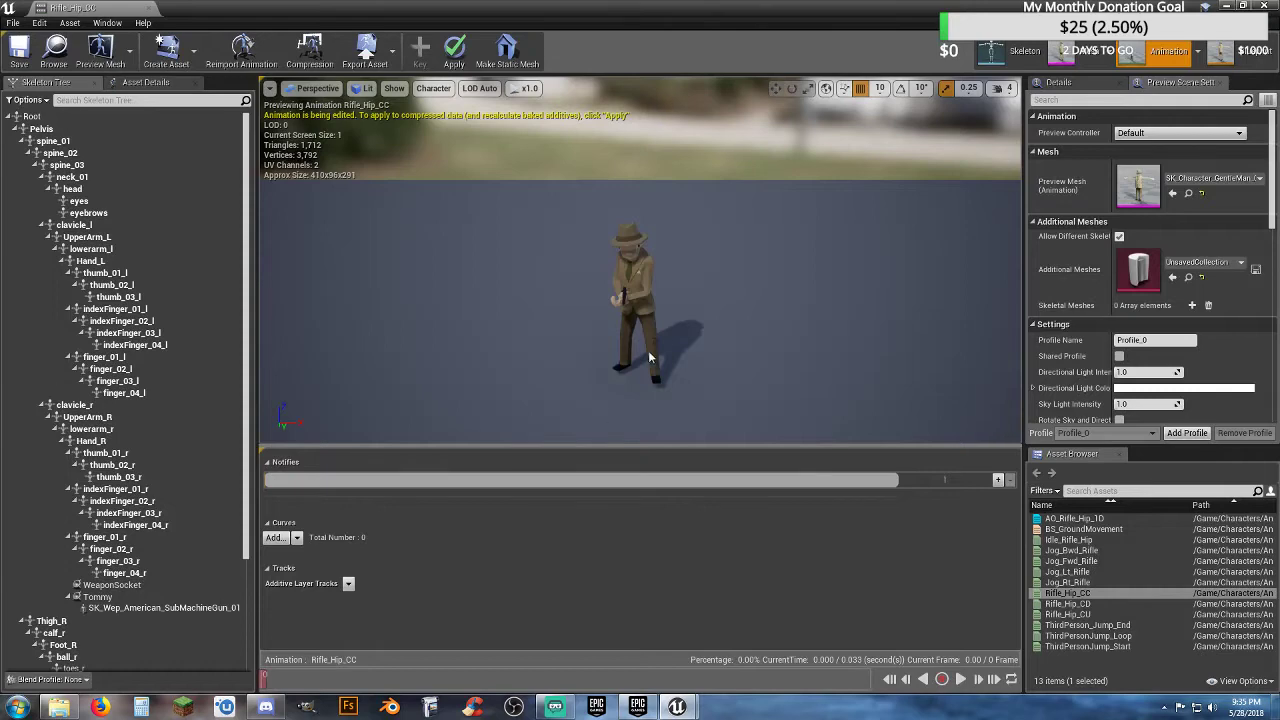
right_click_drag(649, 357, 649, 329)
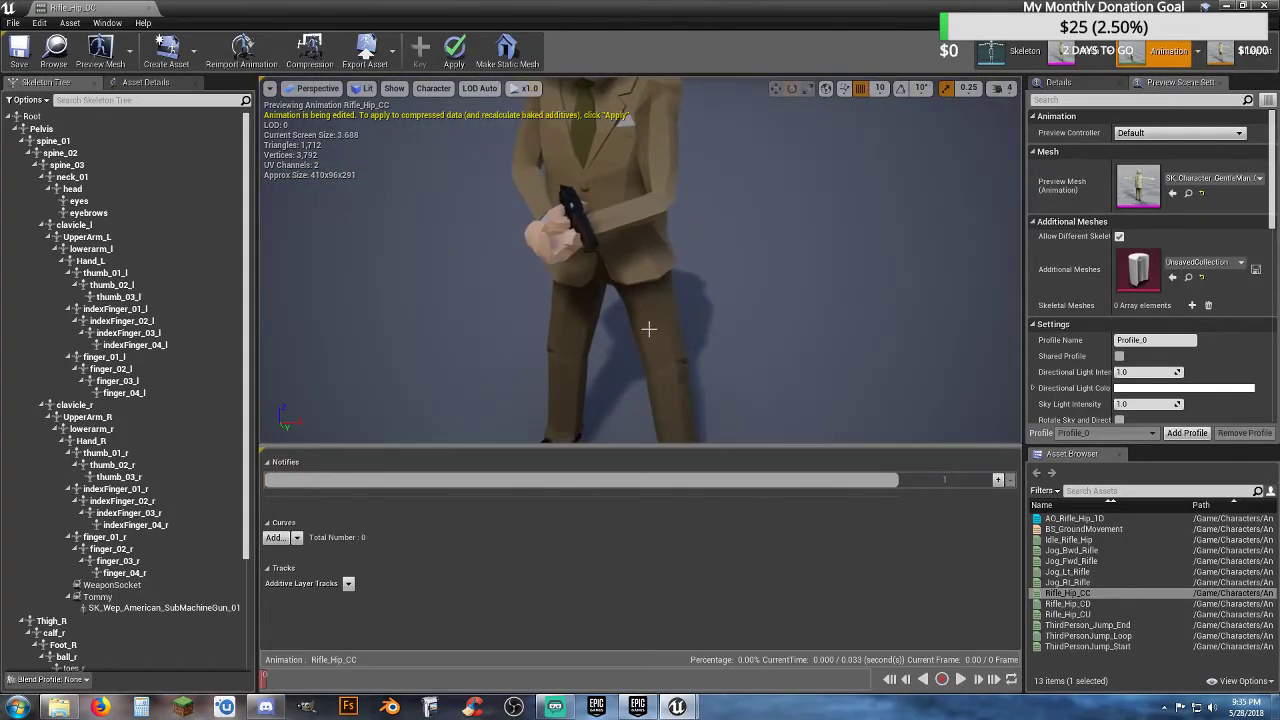
left_click(657, 130)
right_click_drag(674, 160, 617, 135)
left_click_drag(600, 185, 622, 214)
left_click_drag(618, 264, 622, 268)
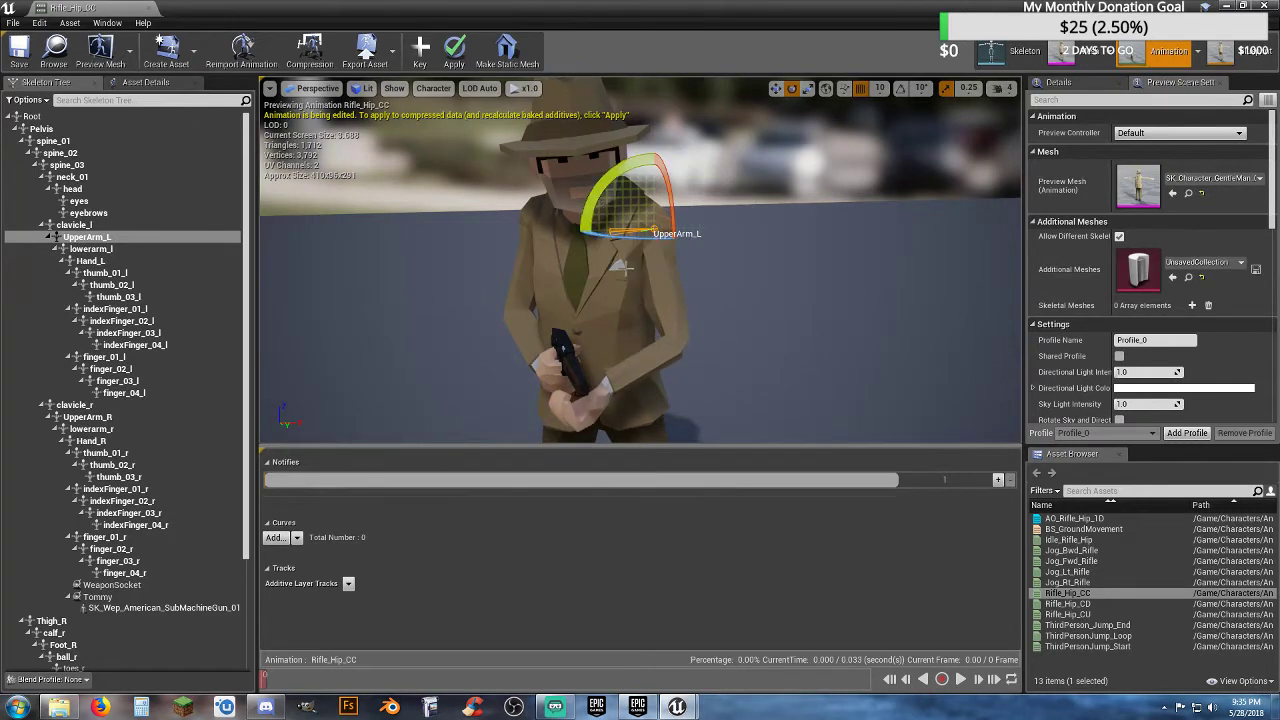
left_click(627, 366)
left_click_drag(637, 318, 658, 339)
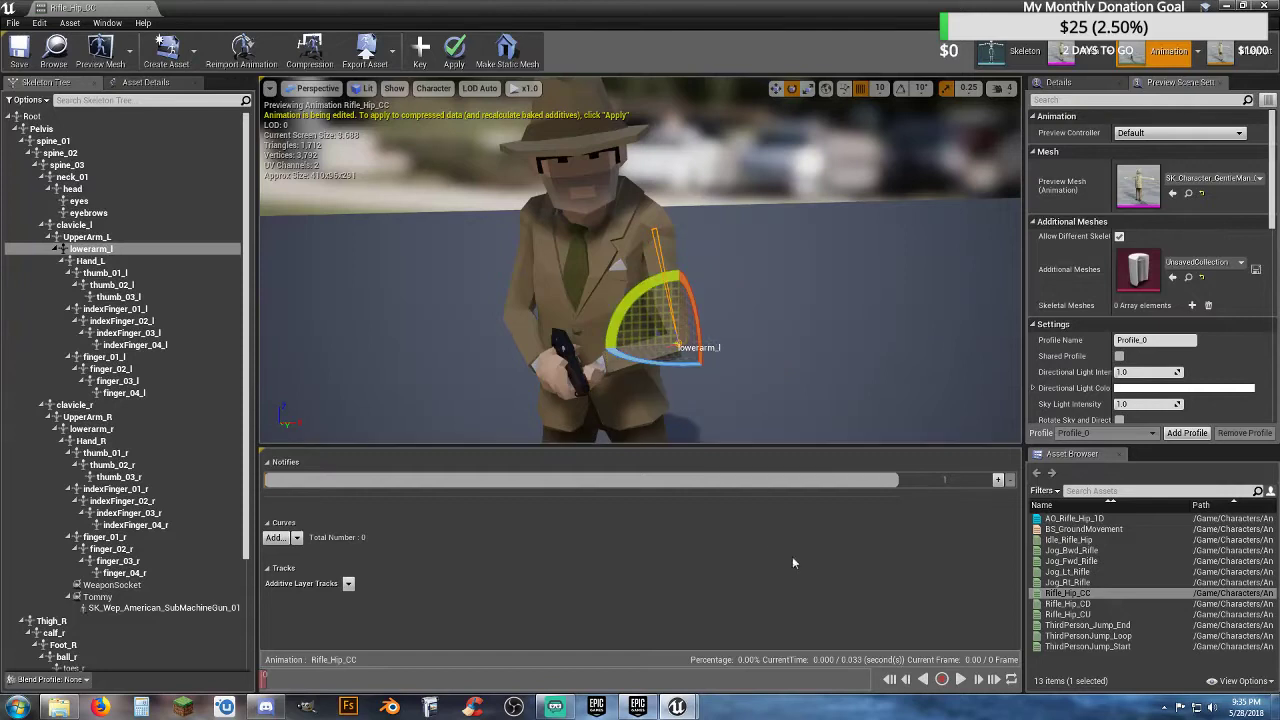
- Apply the adjusted left arm pose to Rifle_Hip_CC, play the animation to check it and close it
left_click(436, 52)
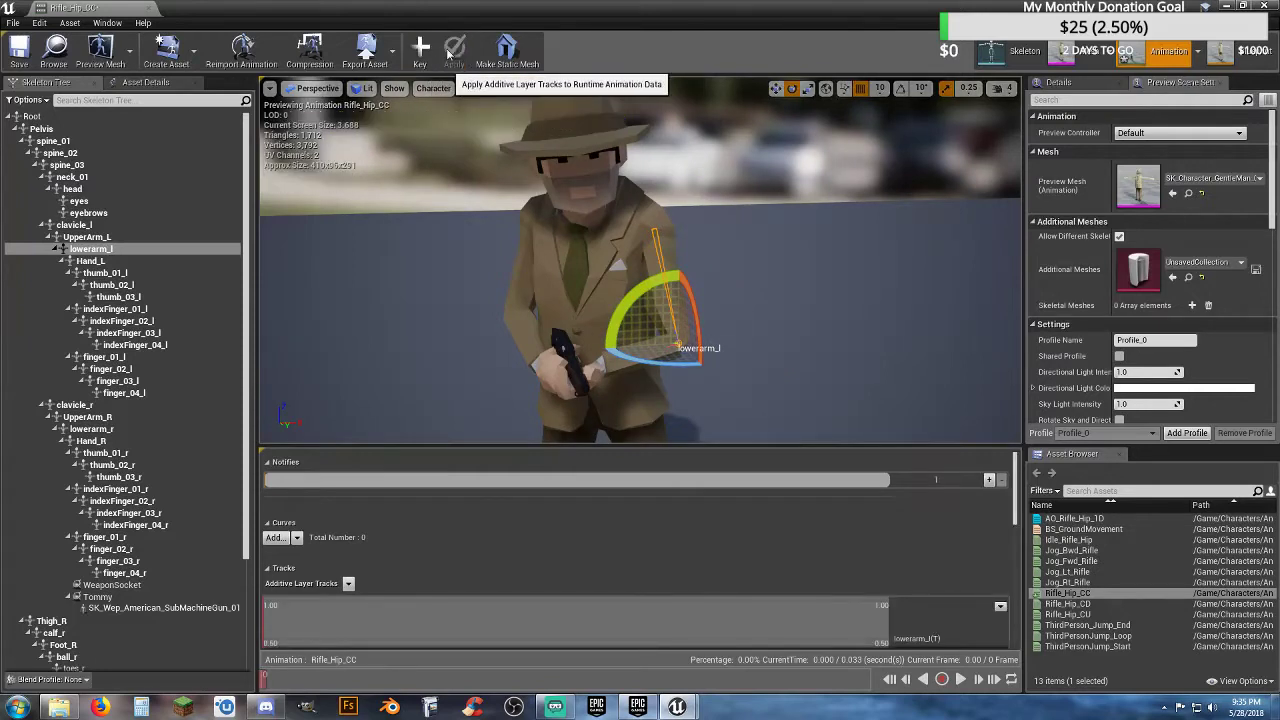
left_click(454, 50)
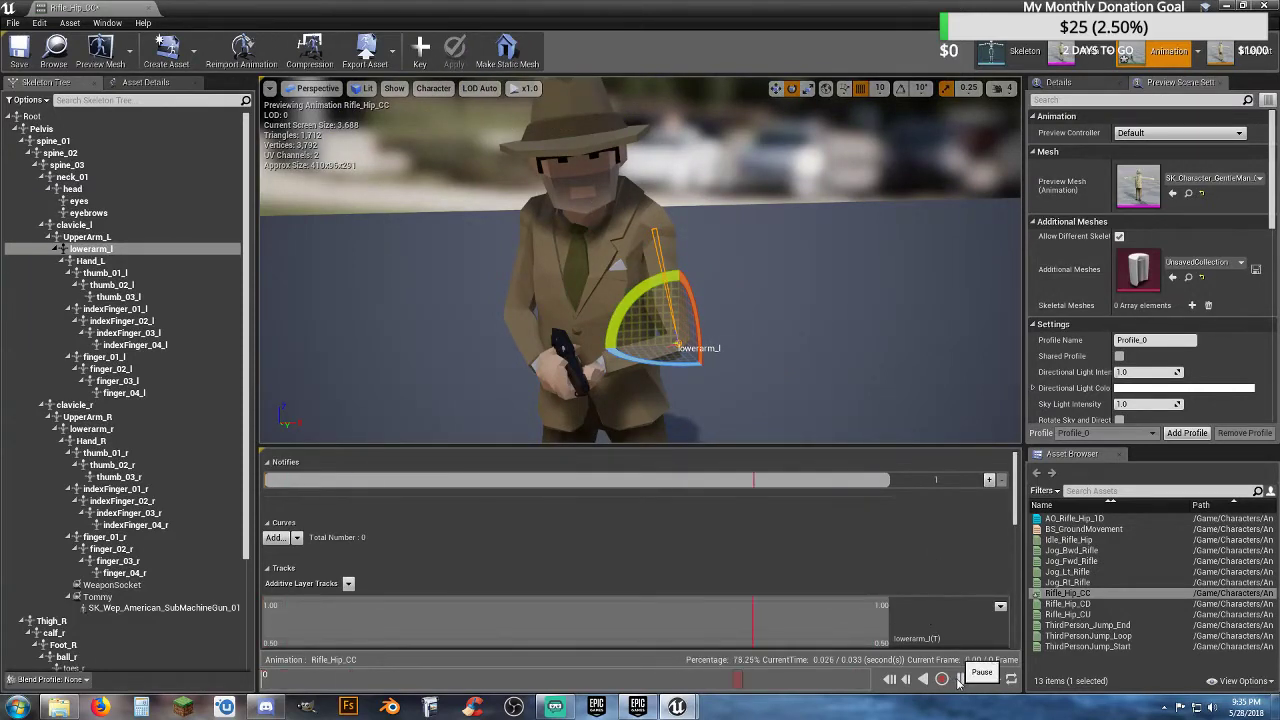
left_click(149, 9)
- Open the Rifle_Hip_CD animation and rotate the lowerarm_l bone to swing the left forearm down beside the submachine gun
double_click(678, 578)
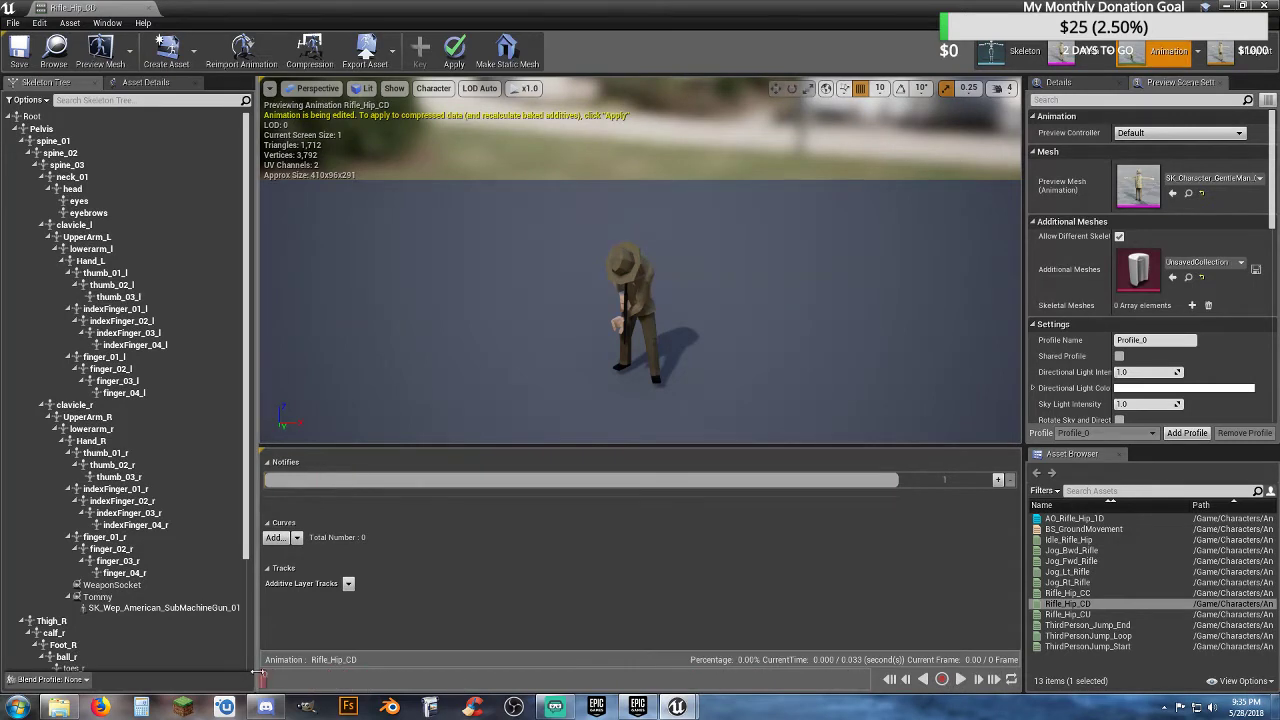
key("w")
right_click_drag(640, 260, 668, 293)
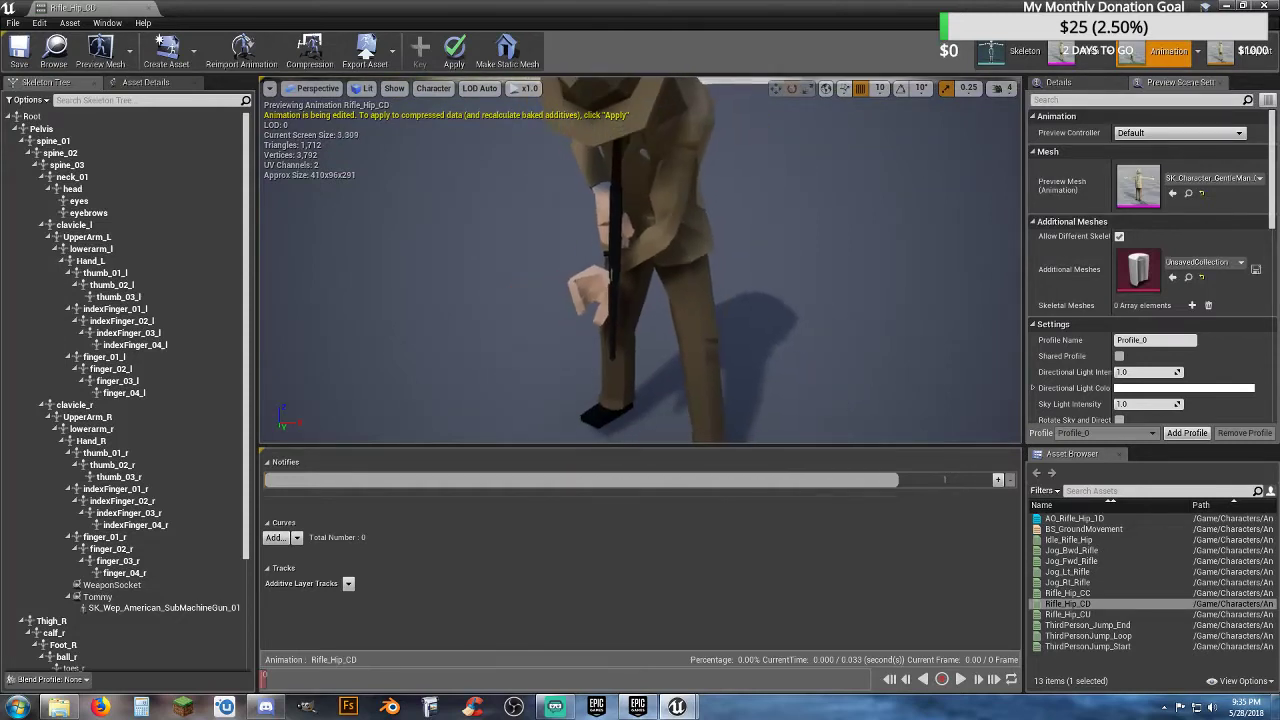
left_click(646, 253)
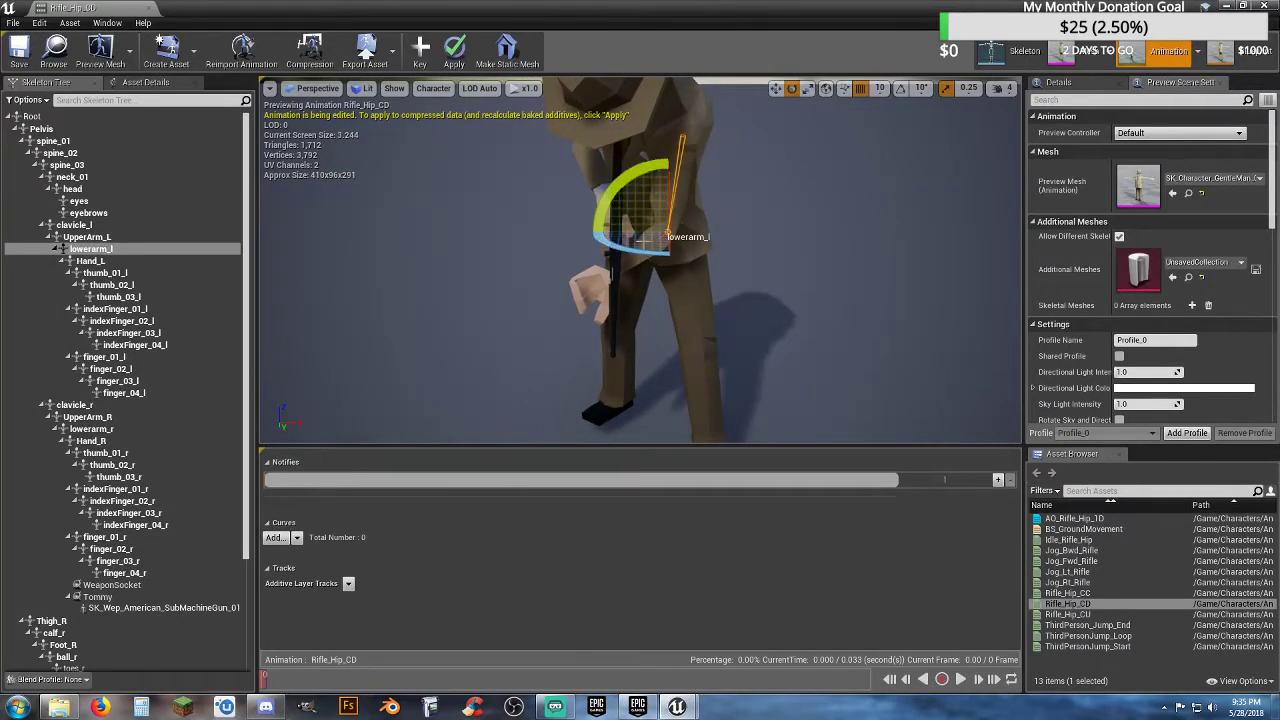
left_click_drag(607, 205, 645, 256)
mouse_move(668, 288)
right_mouse_down()
mouse_move(676, 325)
mouse_move(675, 297)
right_mouse_up()
key("w")
key("s")
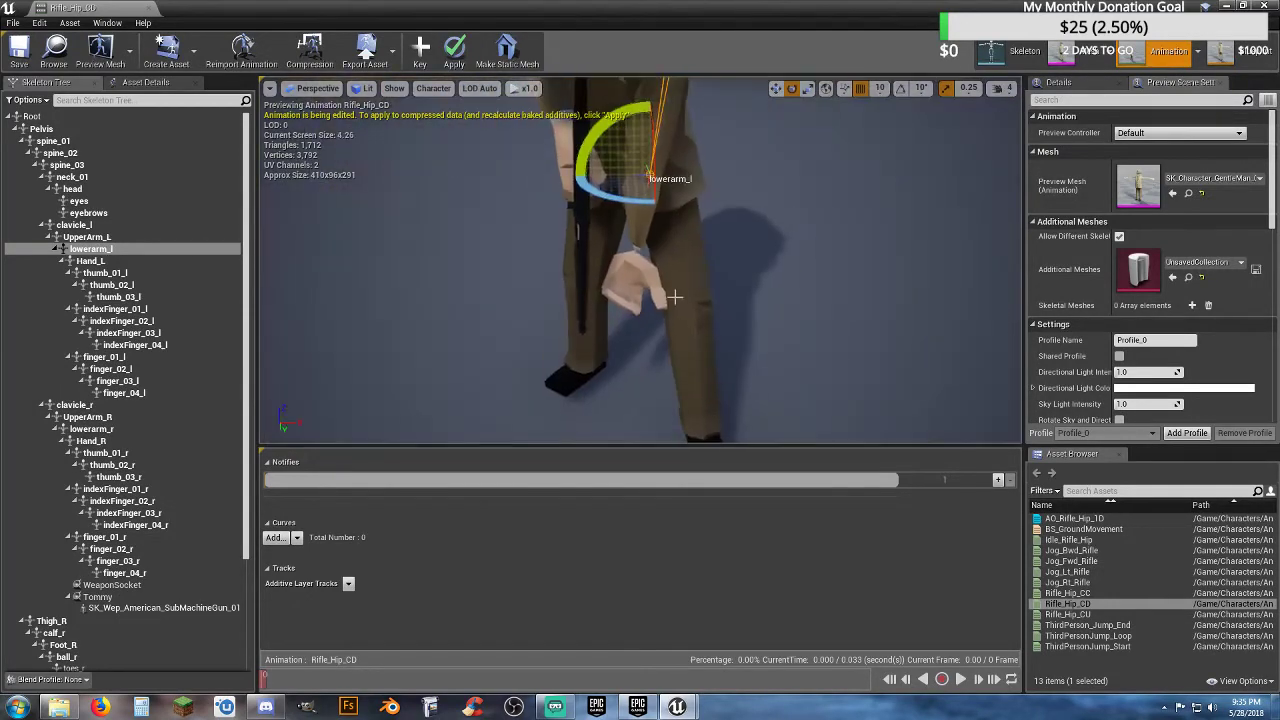
- Rotate the Hand_L bone in Rifle_Hip_CD so the left palm turns toward the submachine gun
left_click(635, 270)
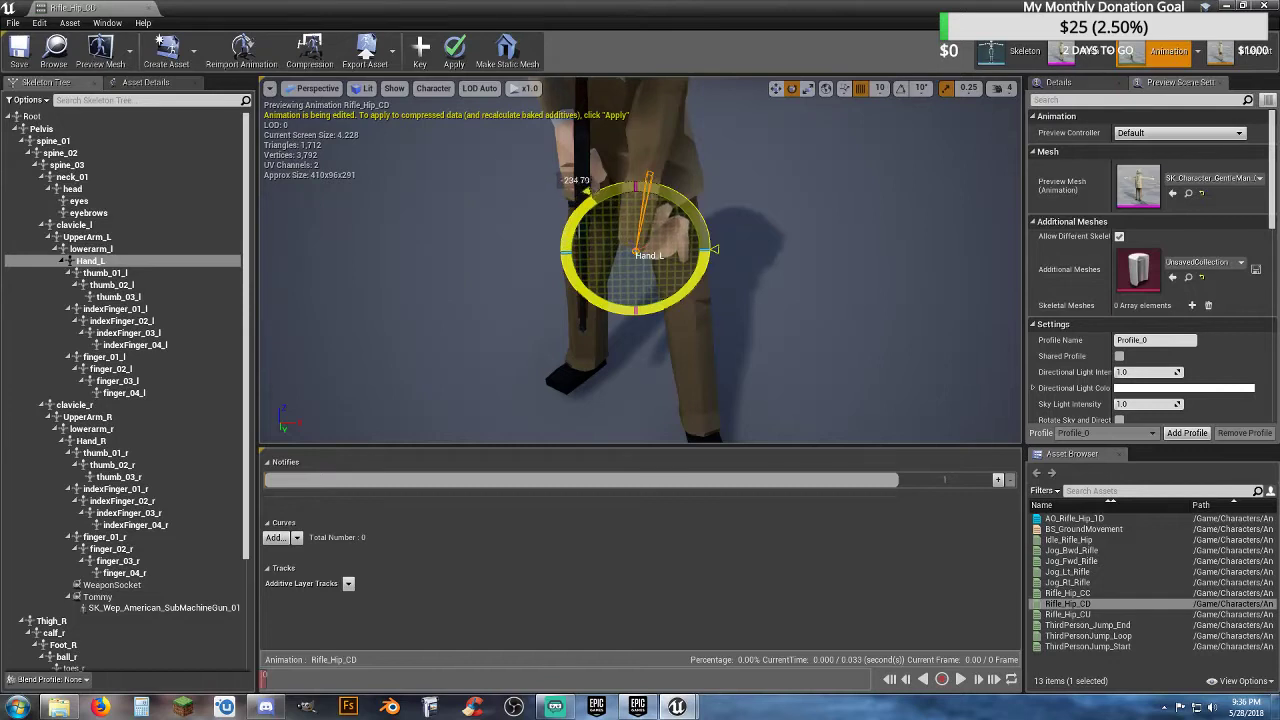
left_click_drag(560, 232, 638, 186)
left_click_drag(585, 228, 708, 258)
mouse_move(604, 285)
right_mouse_down()
mouse_move(640, 262)
mouse_move(500, 285)
mouse_move(640, 290)
mouse_move(620, 285)
right_mouse_up()
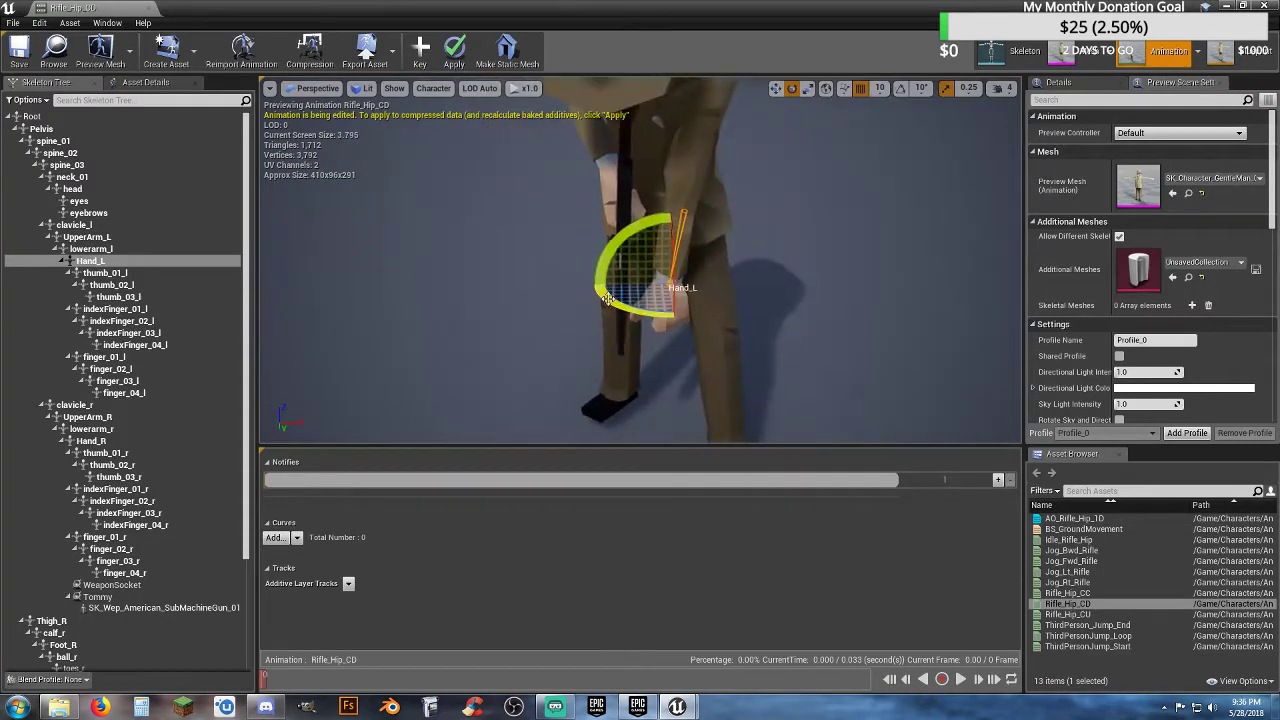
left_click_drag(610, 272, 679, 251)
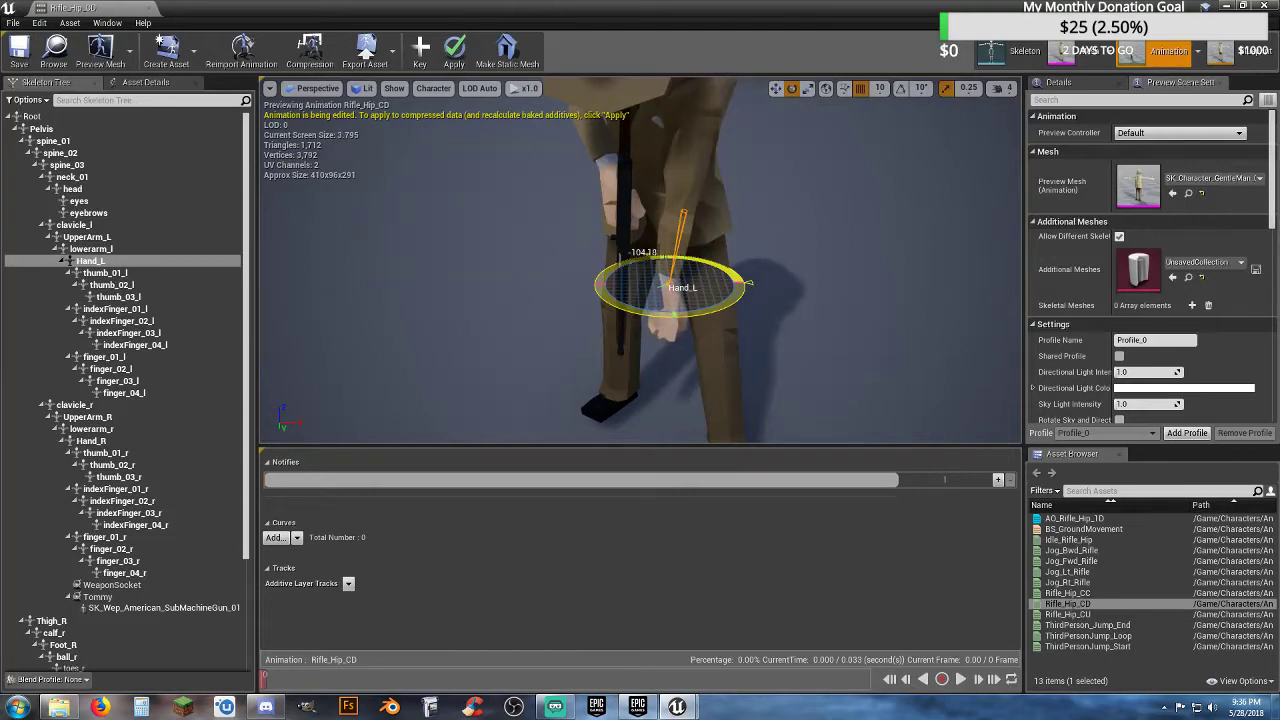
left_click_drag(679, 251, 648, 270)
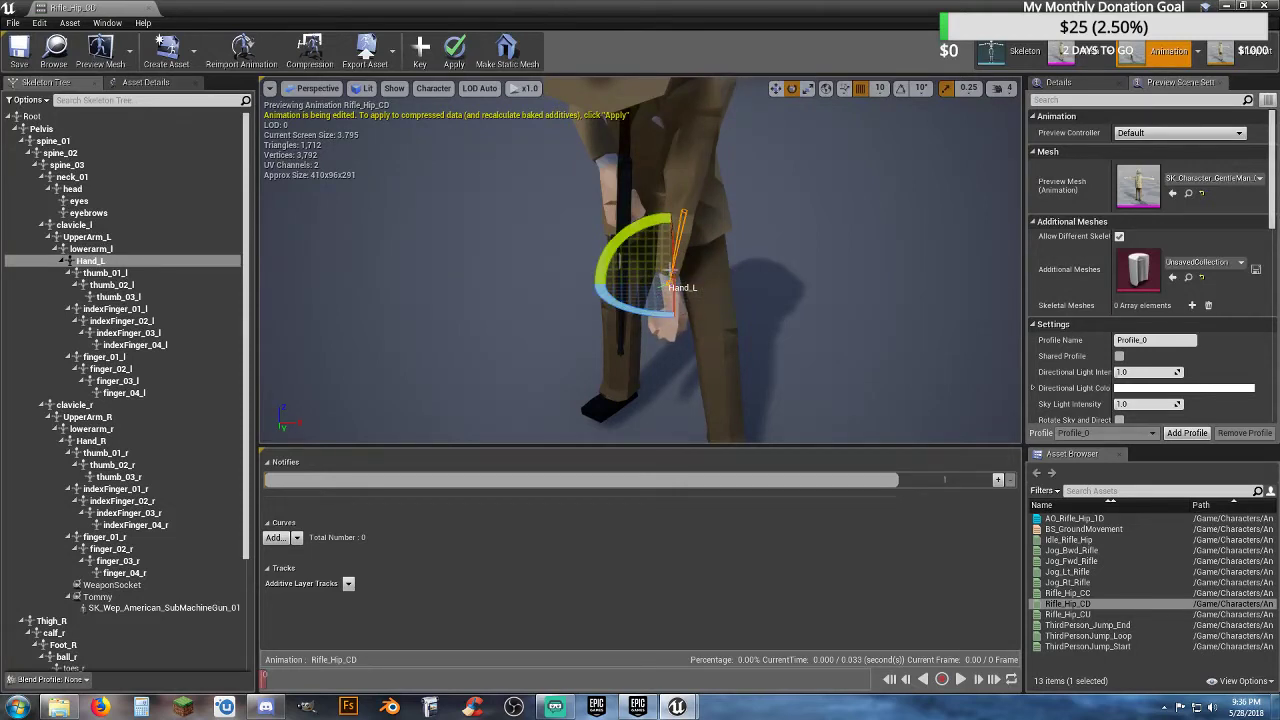
left_click_drag(610, 253, 614, 260)
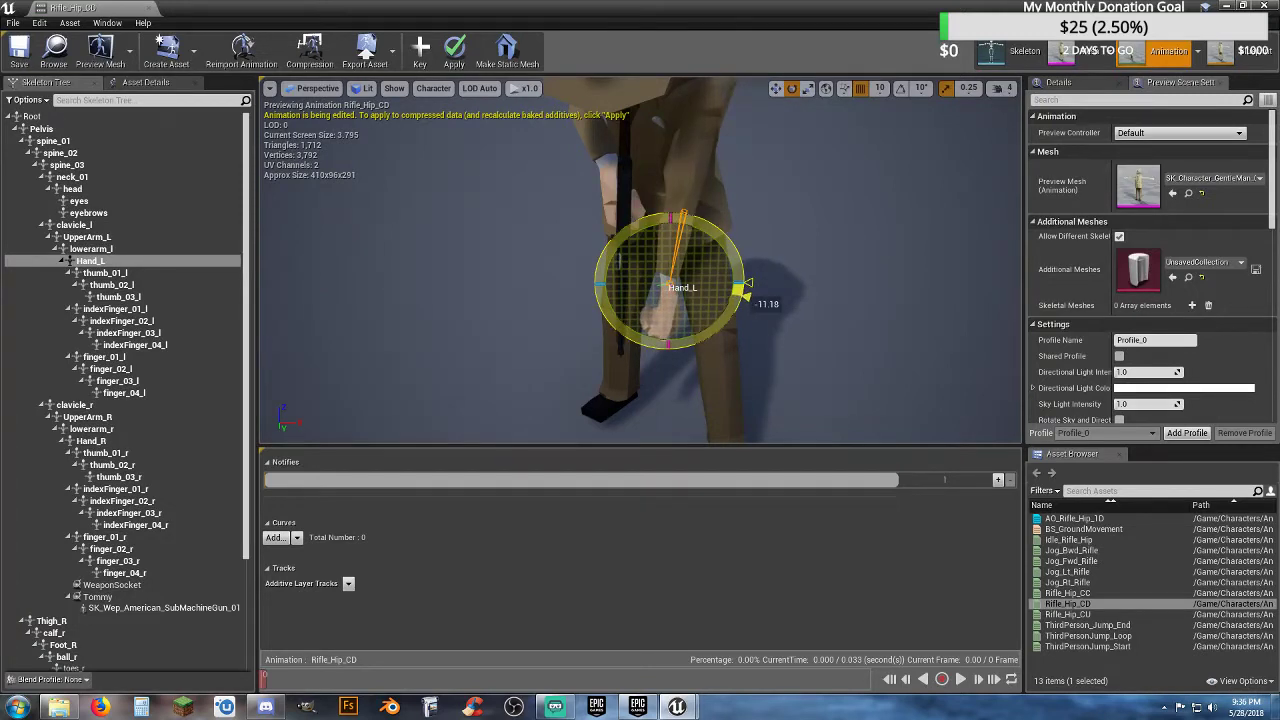
left_click_drag(694, 205, 694, 200)
- Rotate the lowerarm_l bone until the left hand grips the submachine gun, then apply the pose and close Rifle_Hip_CD
left_click(691, 202)
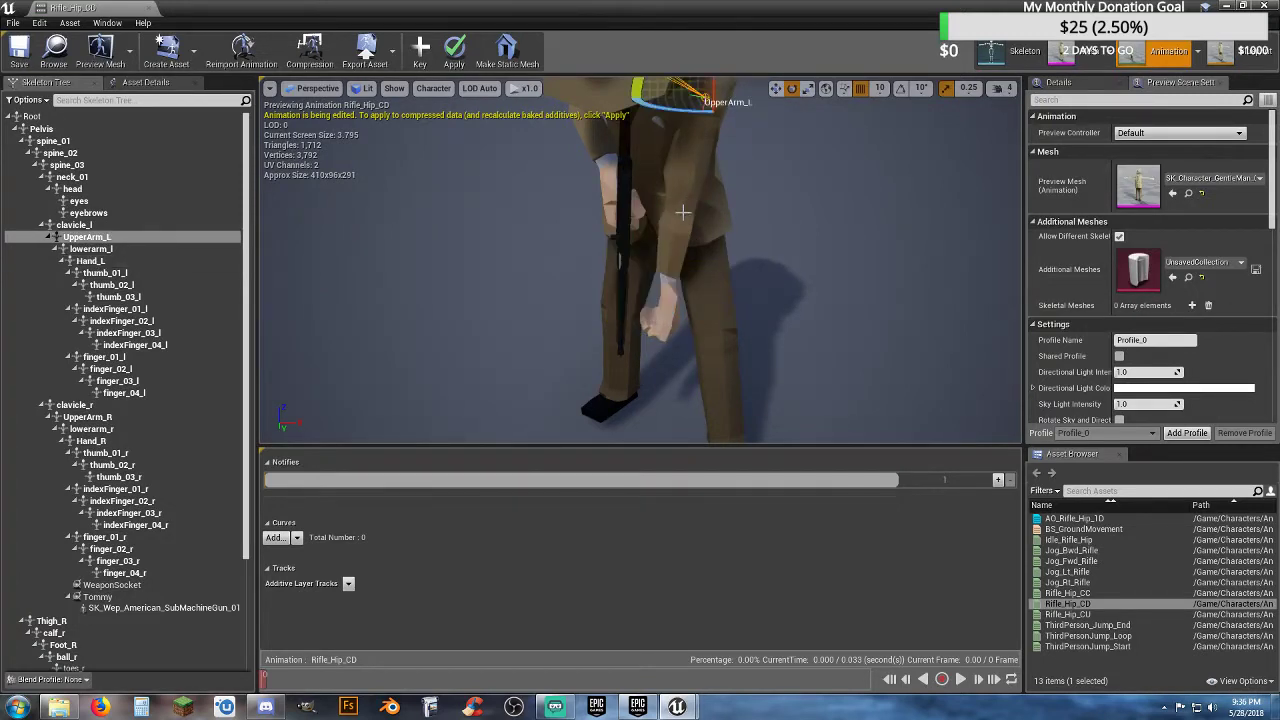
left_click(683, 212)
left_click_drag(616, 210, 618, 234)
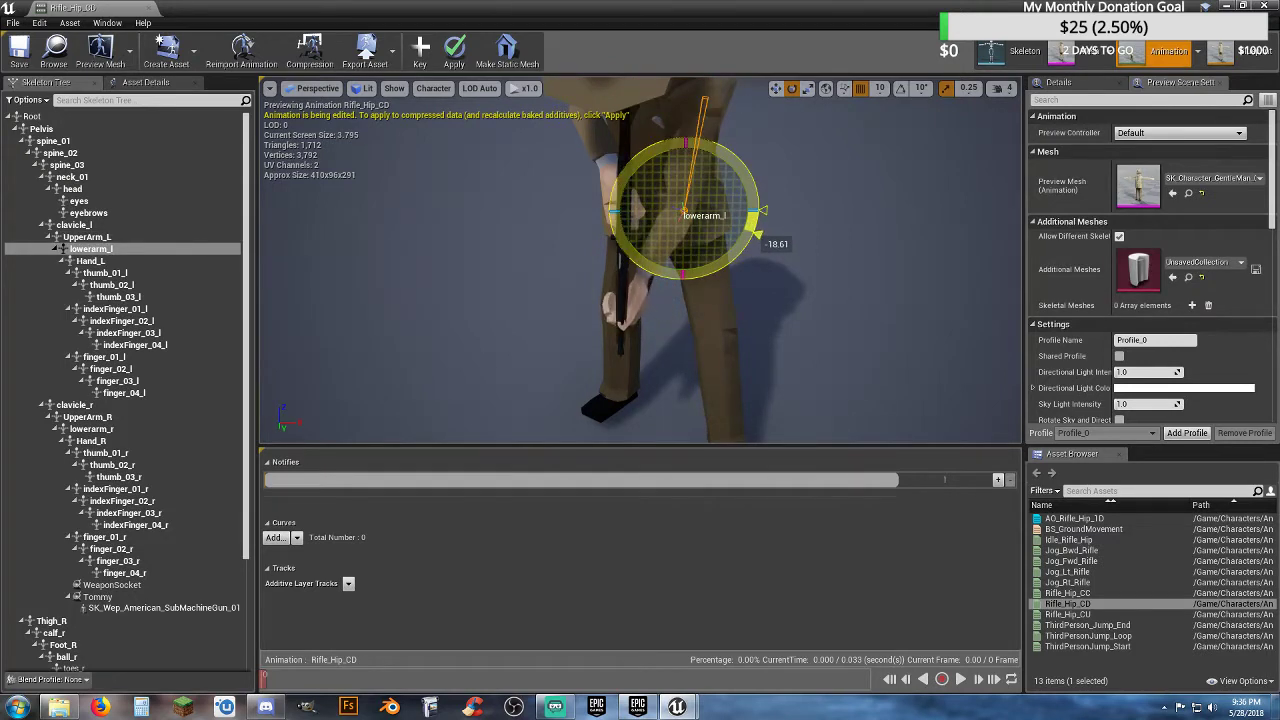
left_click_drag(618, 234, 618, 235)
right_click_drag(618, 235, 694, 258)
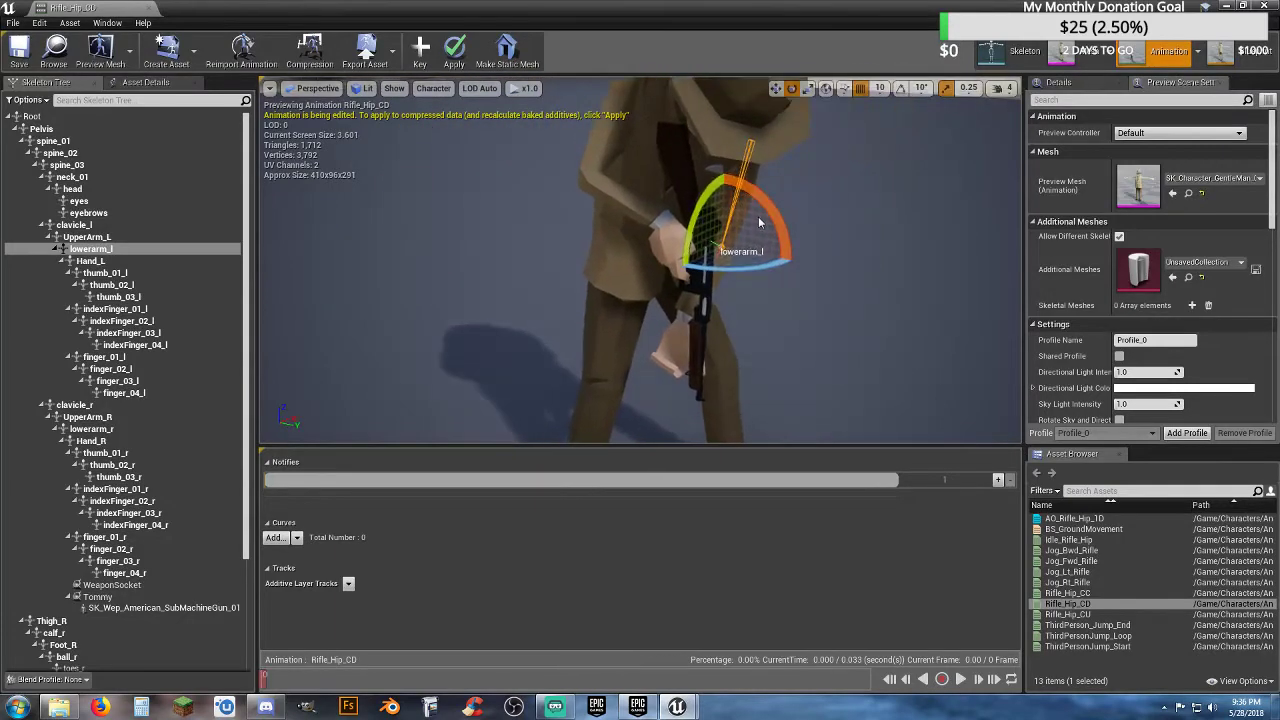
mouse_move(759, 222)
left_mouse_down()
mouse_move(774, 219)
mouse_move(740, 235)
left_mouse_up()
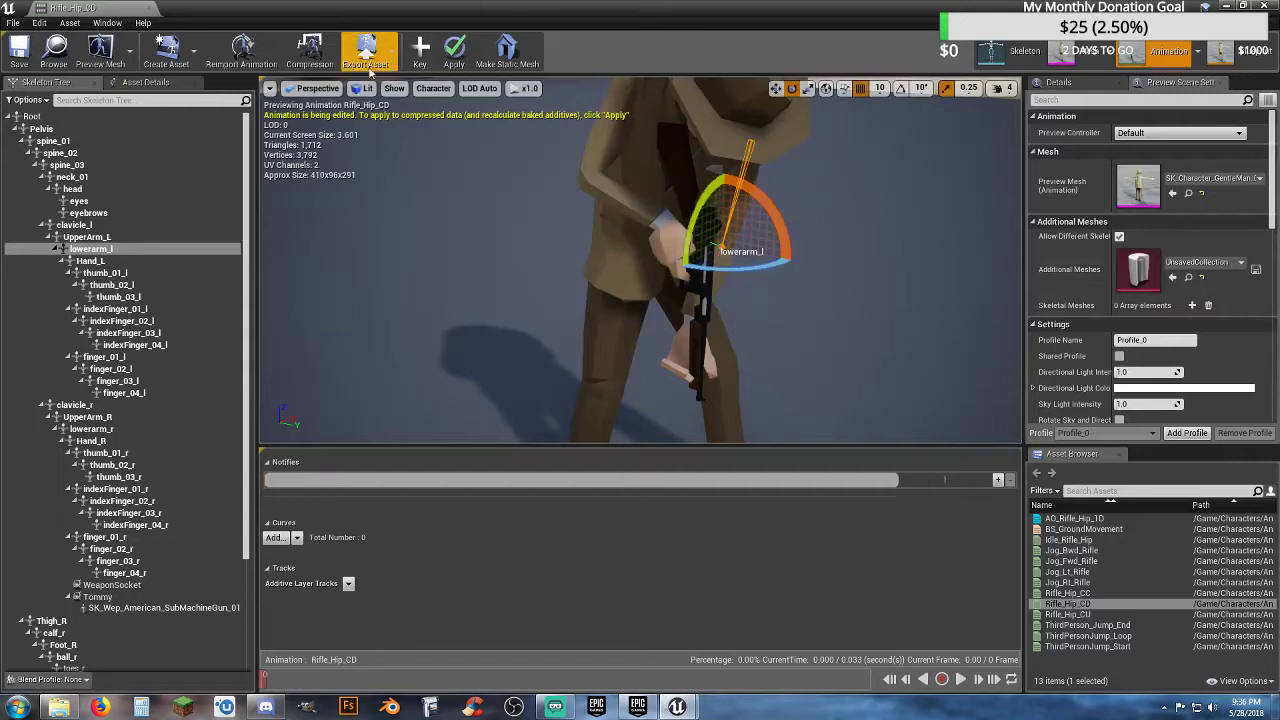
left_click(419, 52)
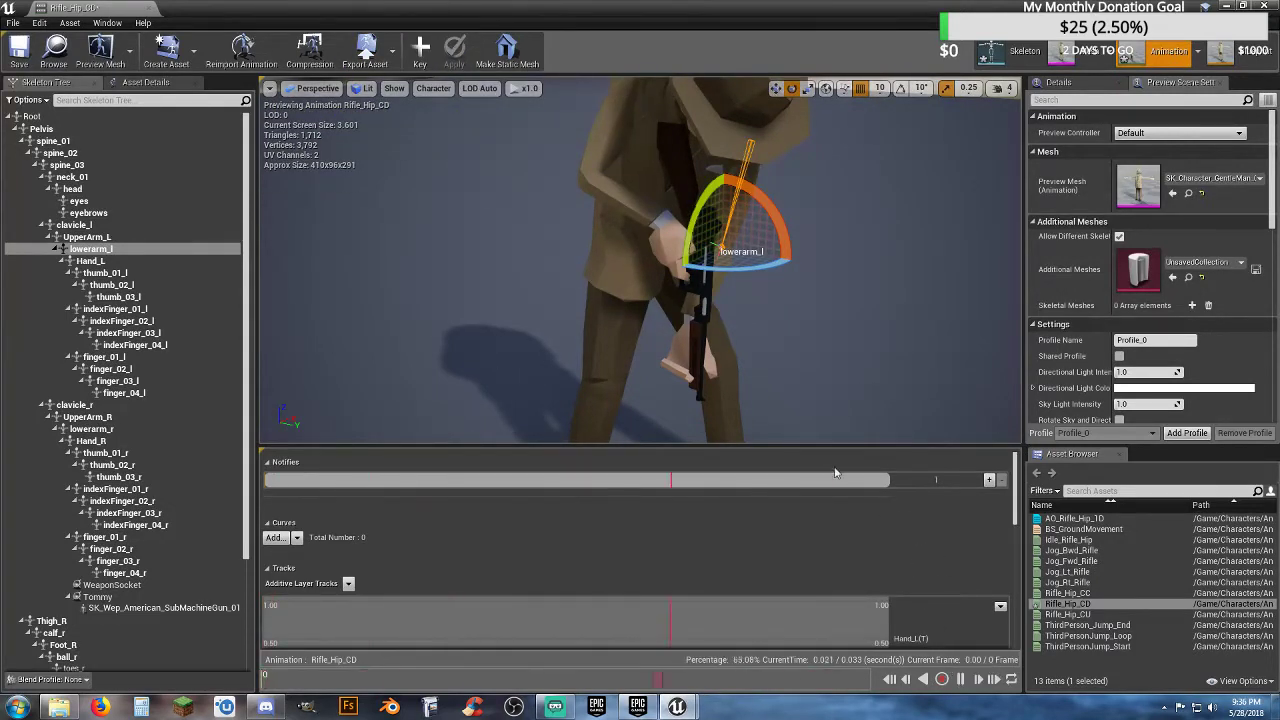
left_click(148, 8)
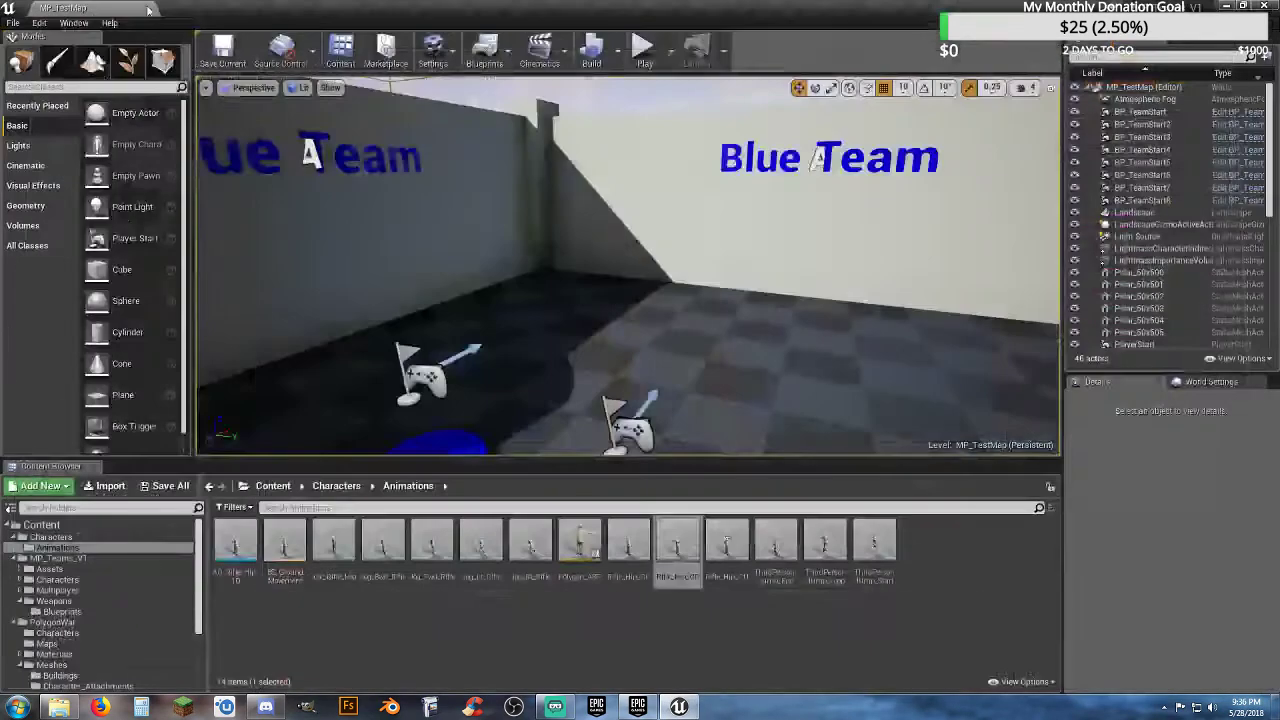
- Open the Rifle_Hip_CU animation, pause it and rotate the UpperArm_L bone to bring the left hand closer to the gun
double_click(731, 577)
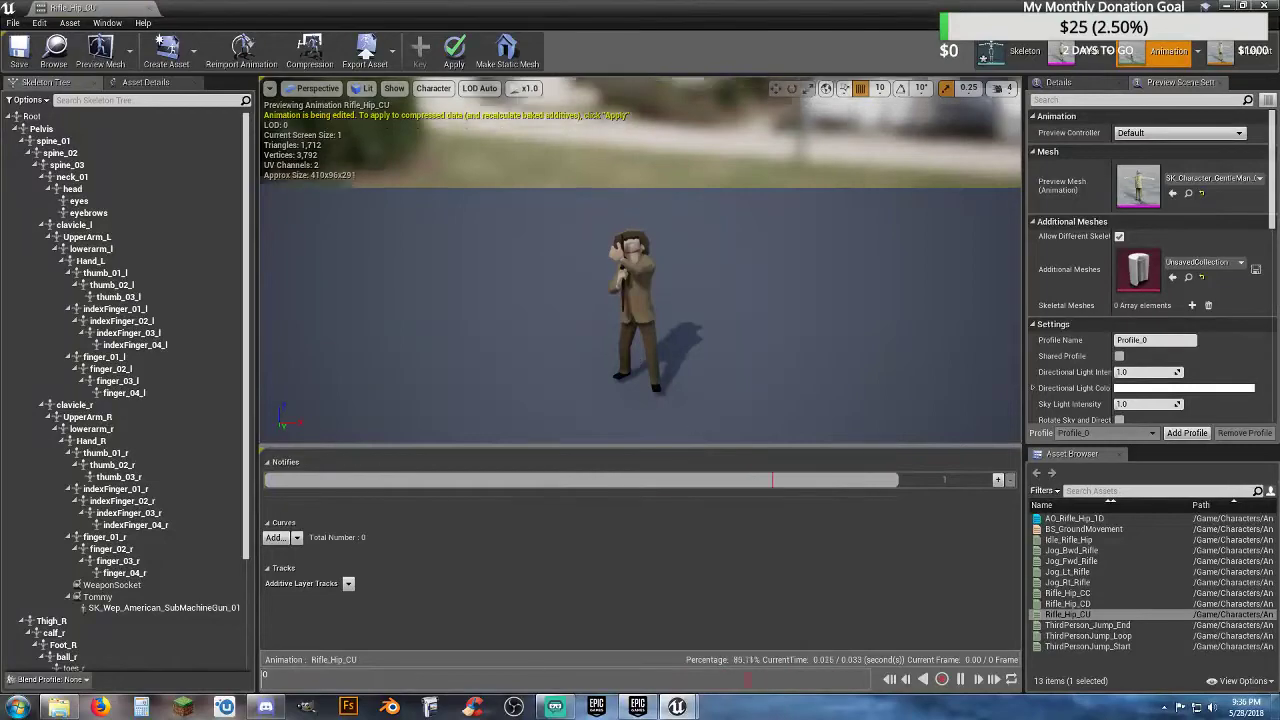
key("w")
right_click_drag(640, 262, 643, 328)
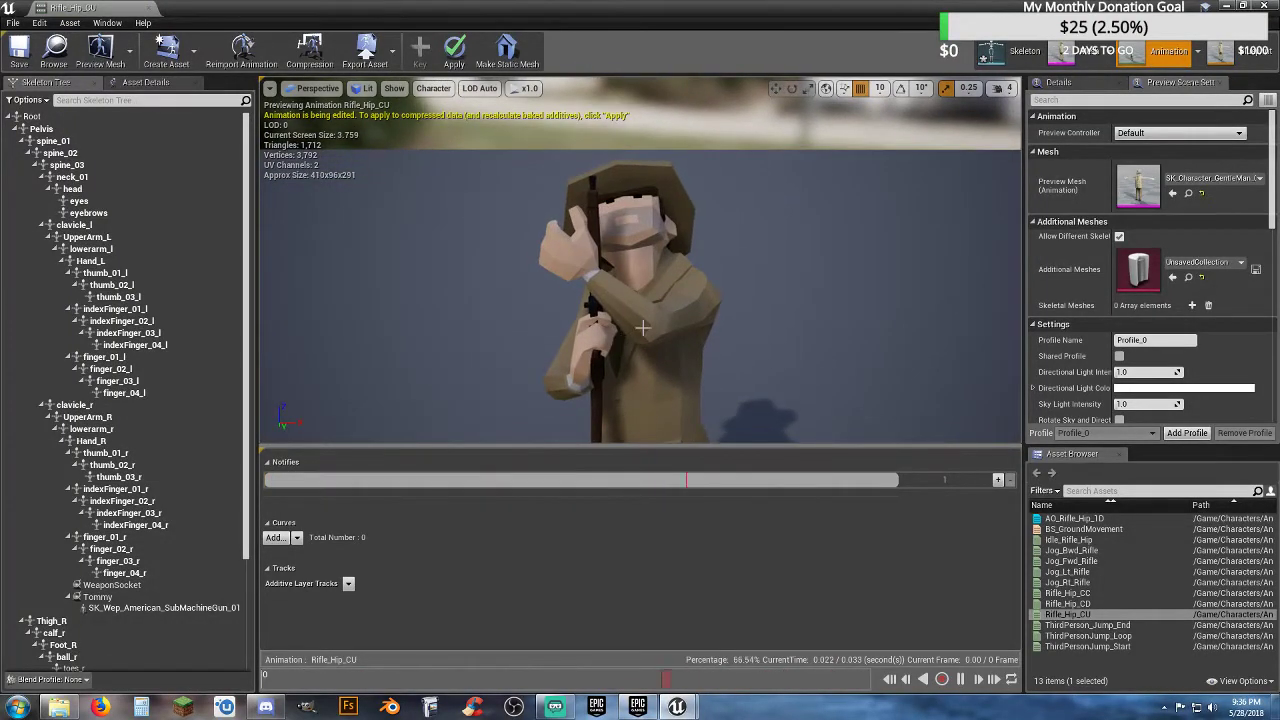
left_click(683, 311)
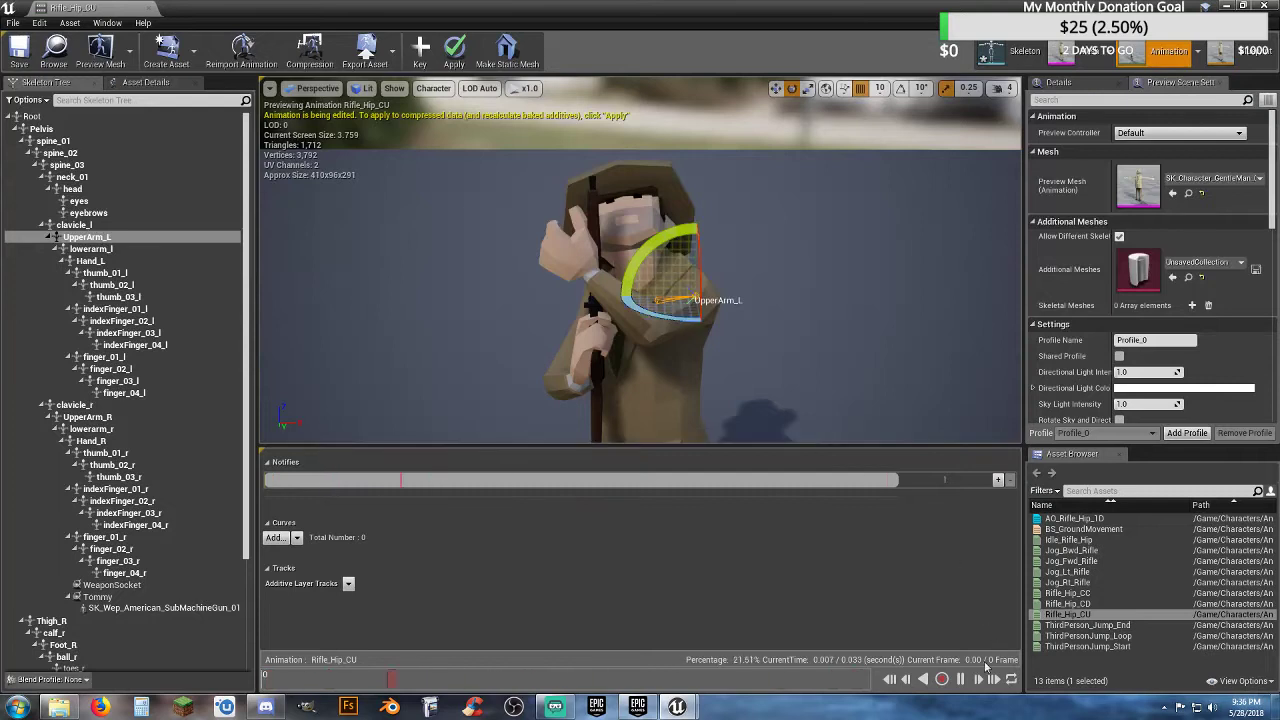
left_click(962, 679)
left_click_drag(650, 316, 763, 290)
- Fine-tune the rotation of the lowerarm_l and UpperArm_L bones in Rifle_Hip_CU until the left hand wraps around the submachine gun
left_click(62, 249)
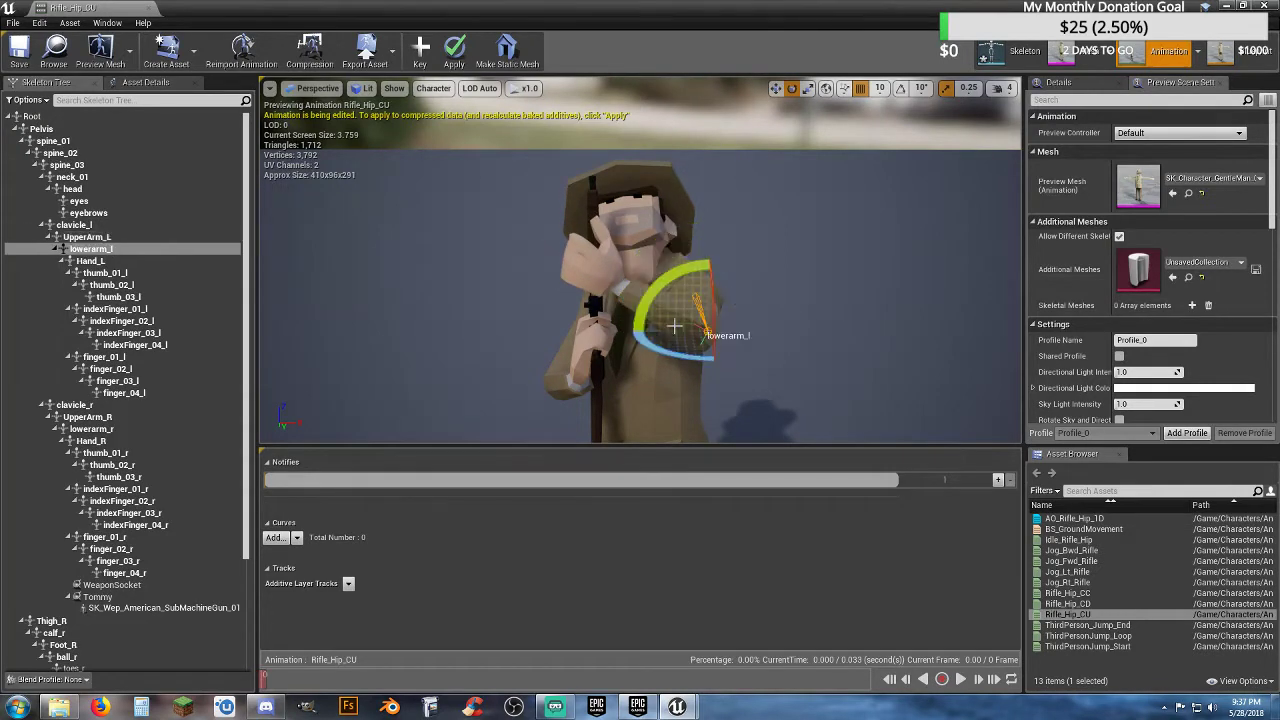
left_click_drag(672, 354, 695, 350)
right_click_drag(640, 260, 572, 238)
right_click_drag(634, 272, 625, 297)
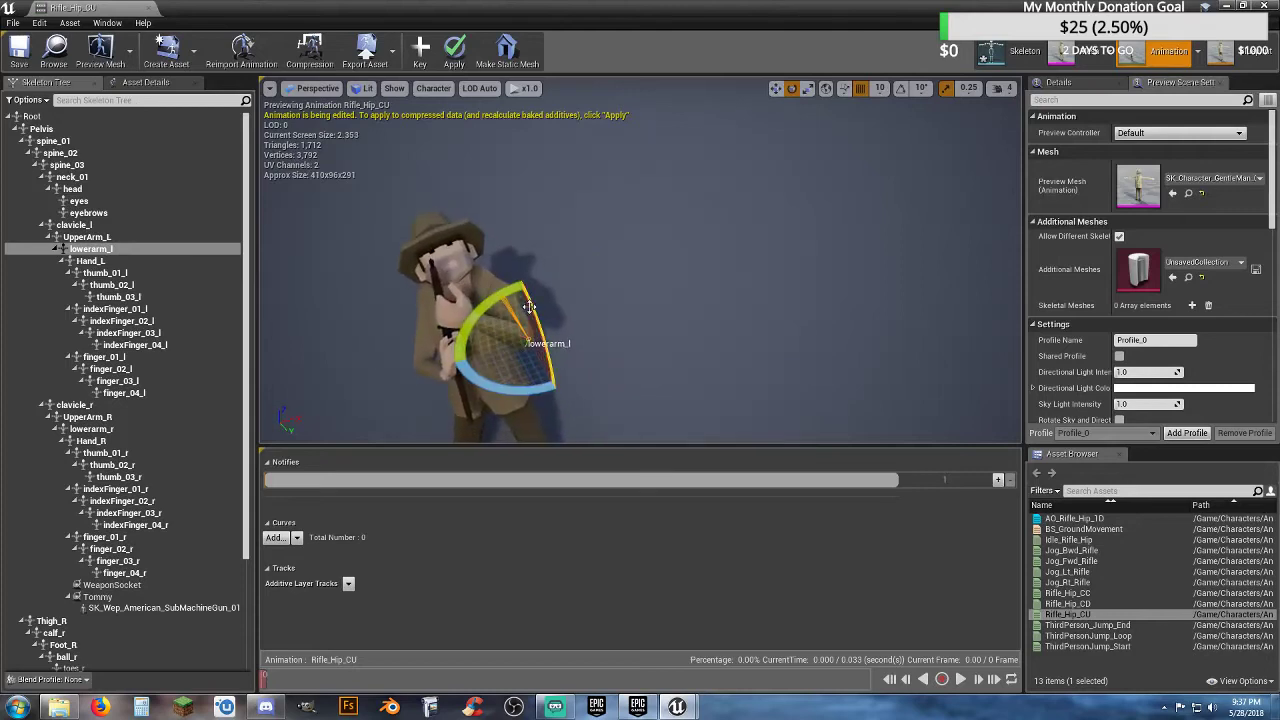
left_click(50, 236)
left_click_drag(507, 343, 512, 343)
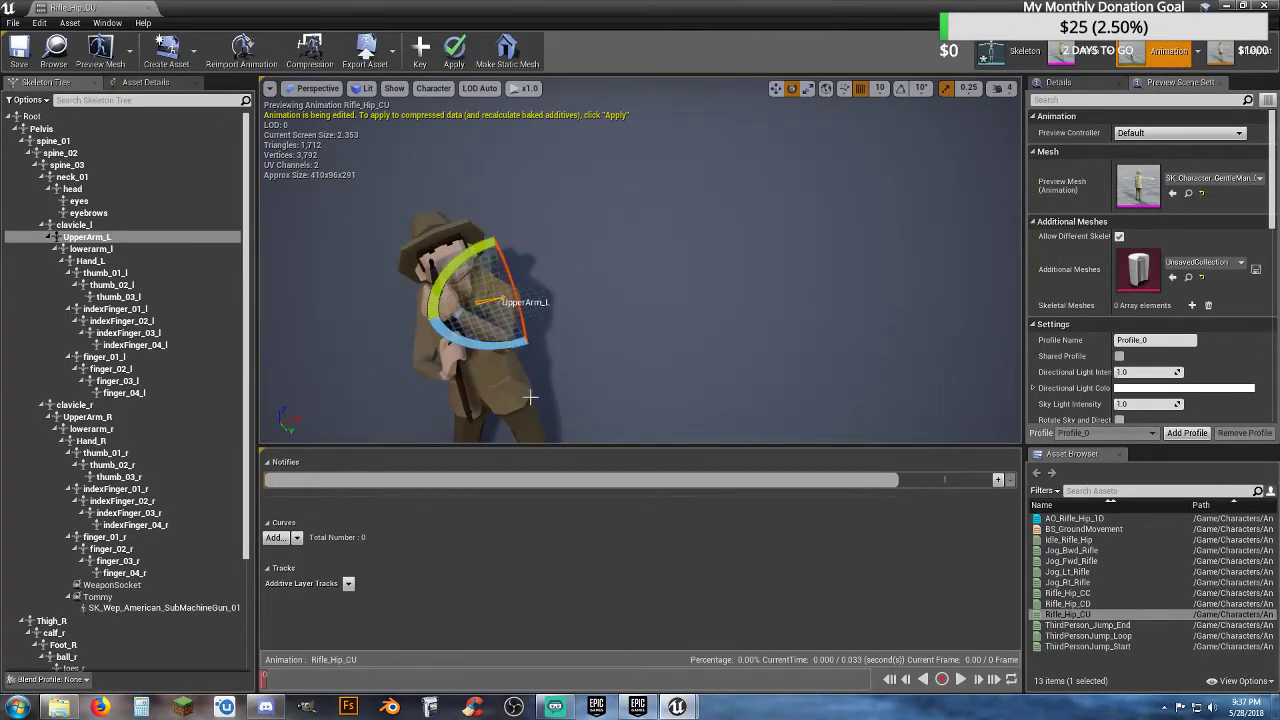
right_click_drag(625, 297, 575, 302)
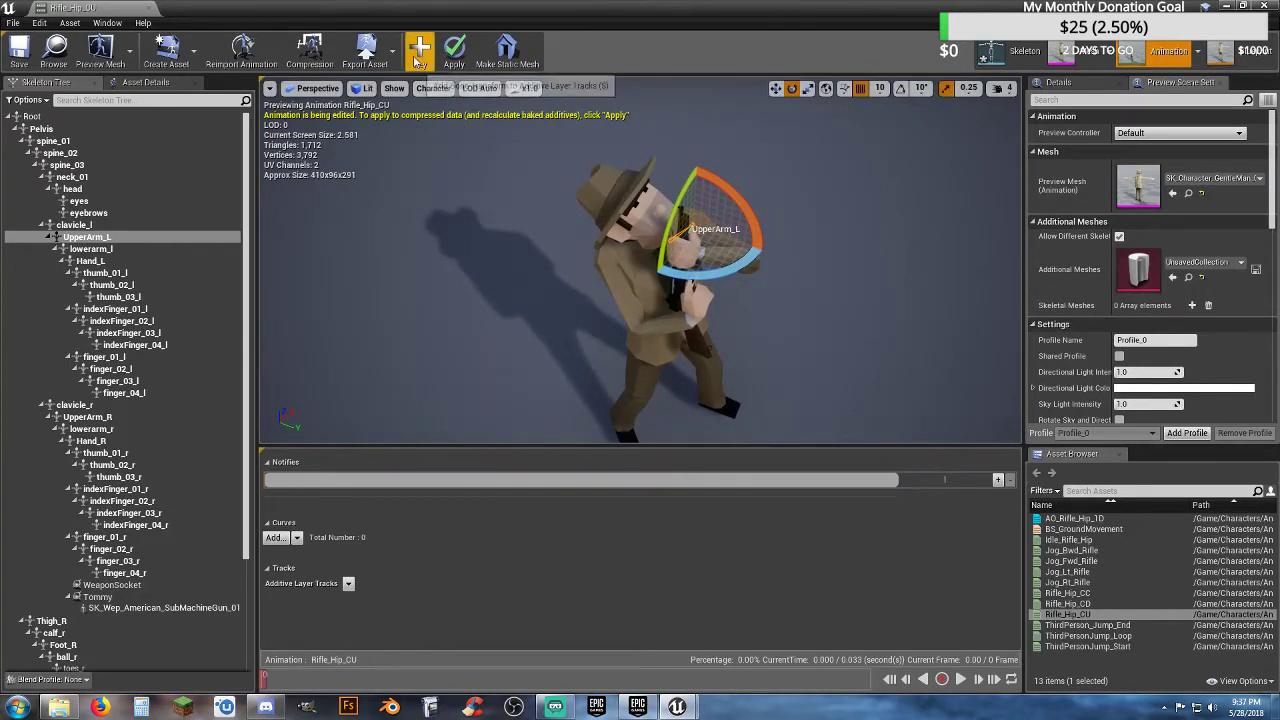
- Apply the adjusted left arm pose to Rifle_Hip_CU, save the animation and close it
left_click(453, 50)
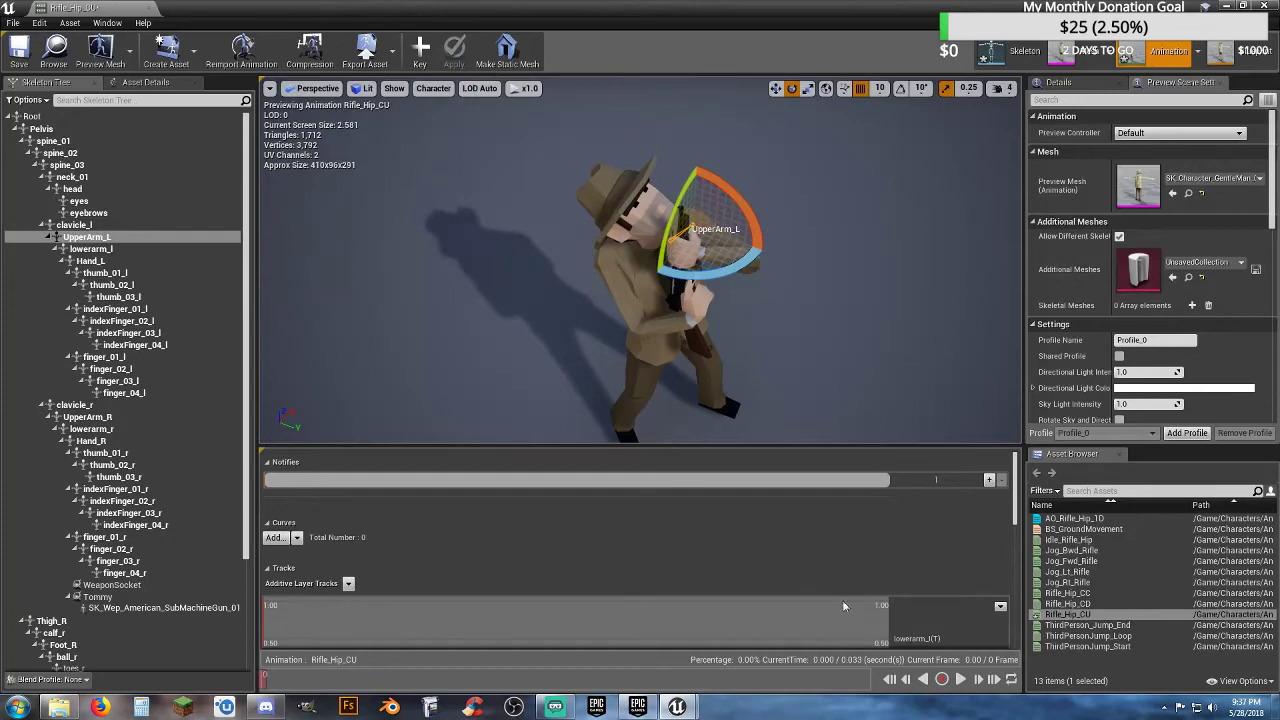
left_click(10, 50)
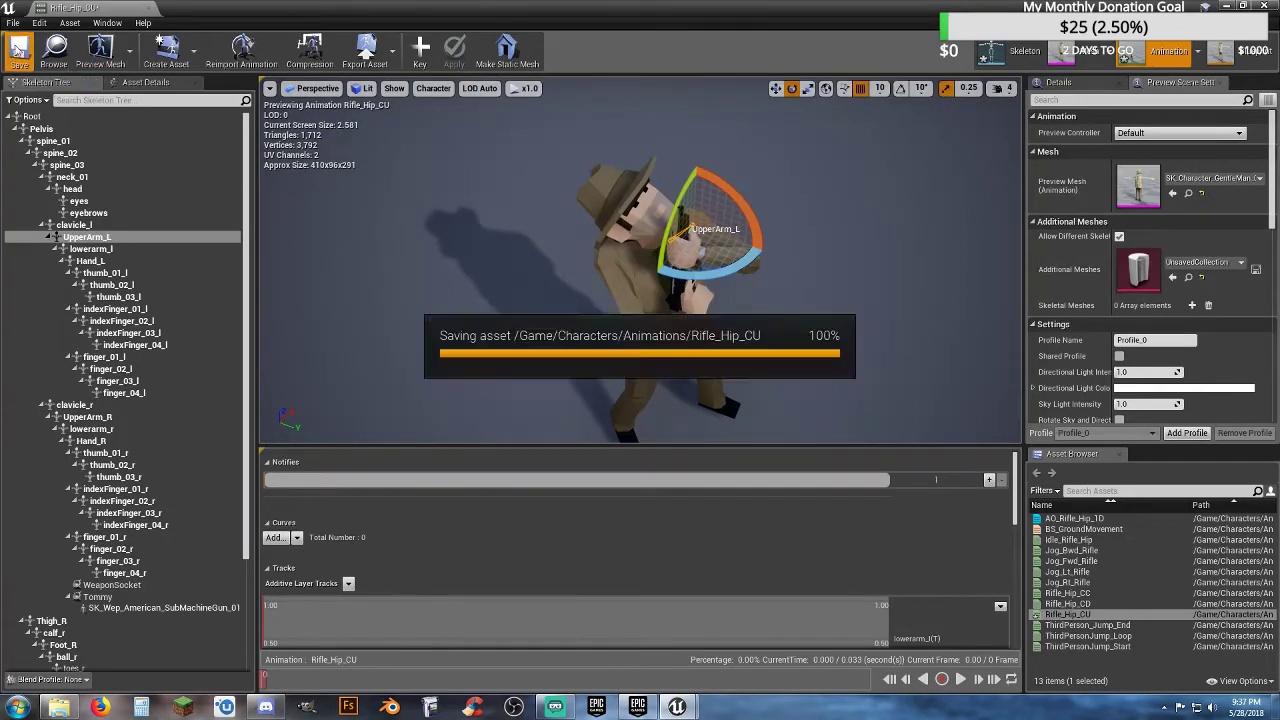
left_click(104, 7)
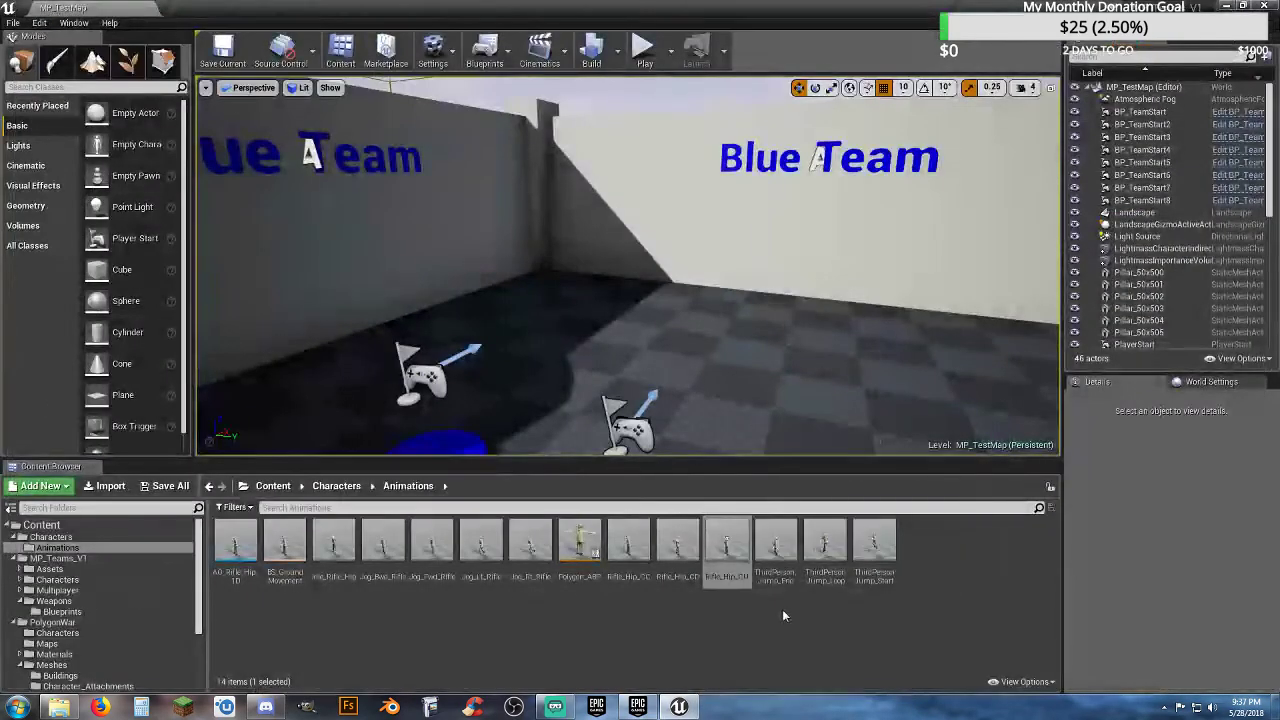
- Open ThirdPerson_Jump_End, go to its first frame, inspect how the character holds the gun and close it
double_click(761, 559)
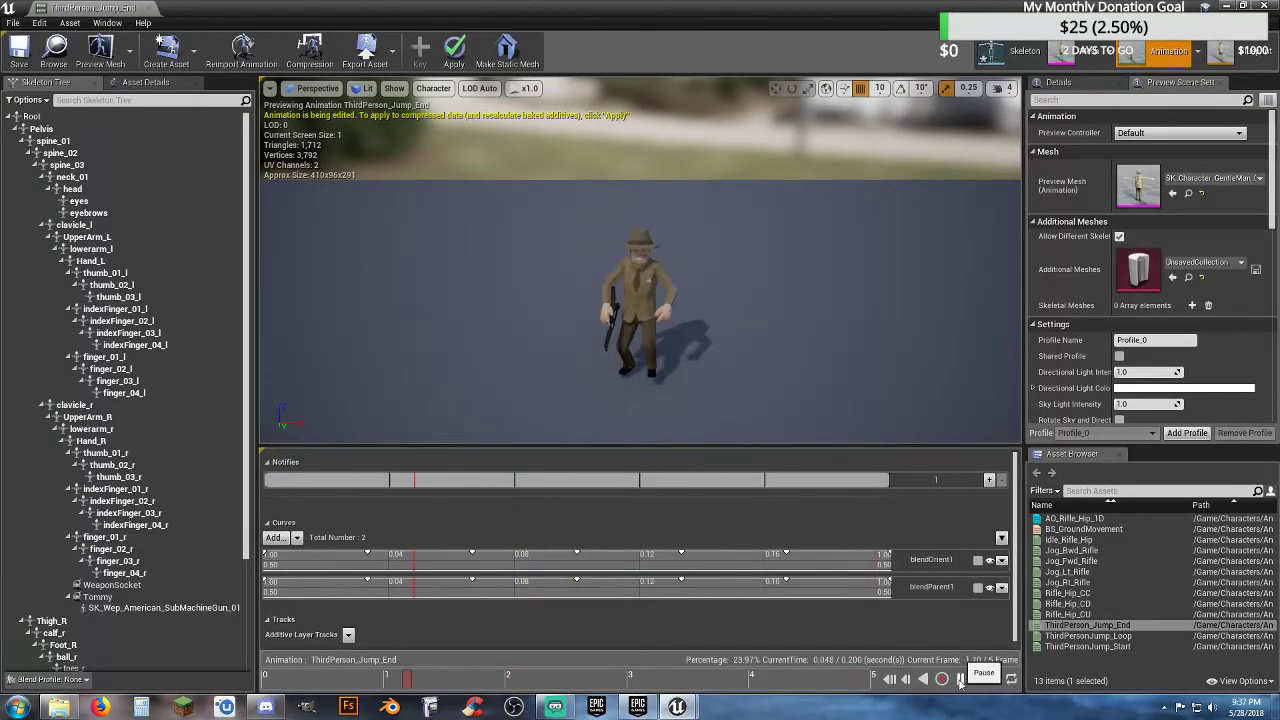
left_click_drag(406, 686, 281, 683)
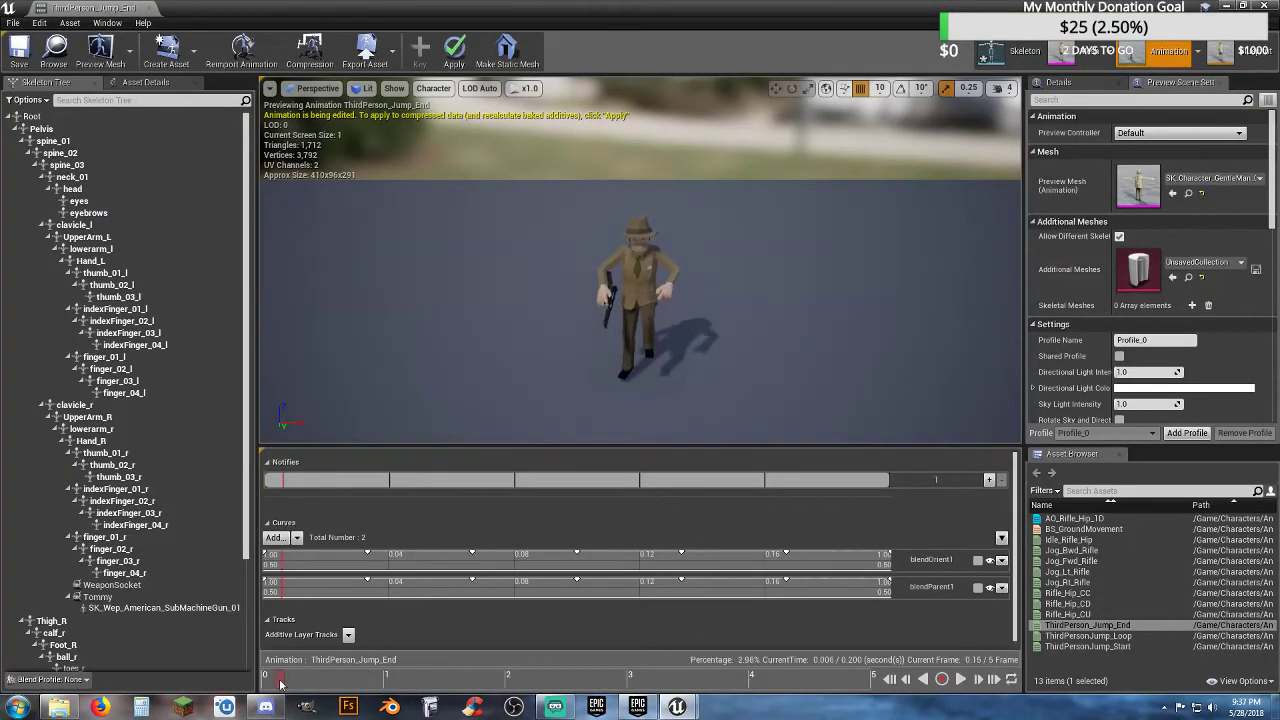
right_click_drag(613, 404, 640, 440)
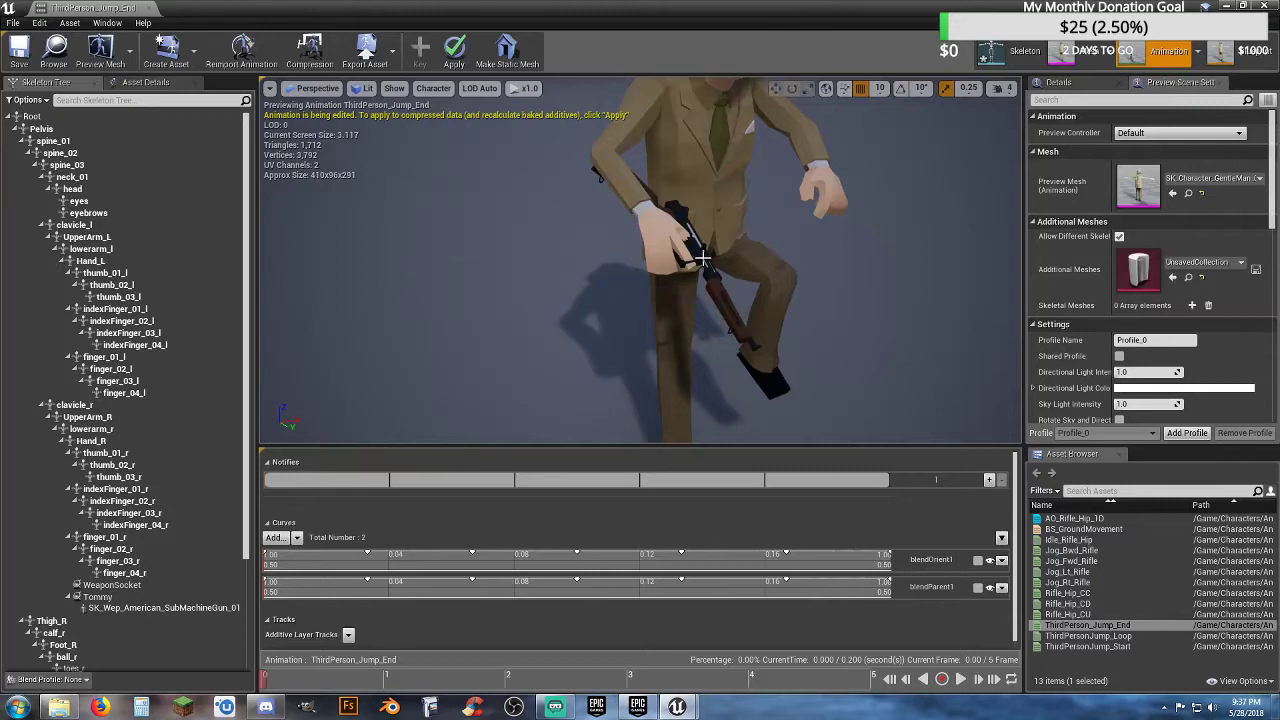
right_click_drag(718, 277, 650, 284)
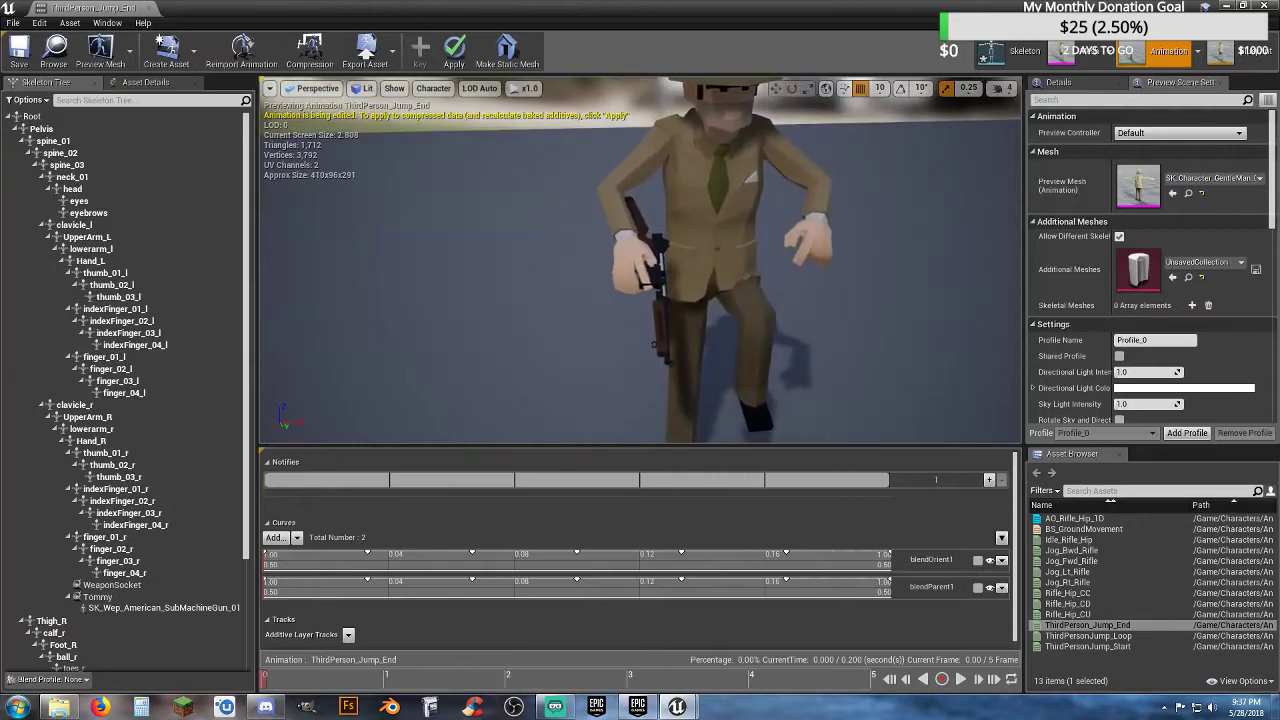
left_click(149, 8)
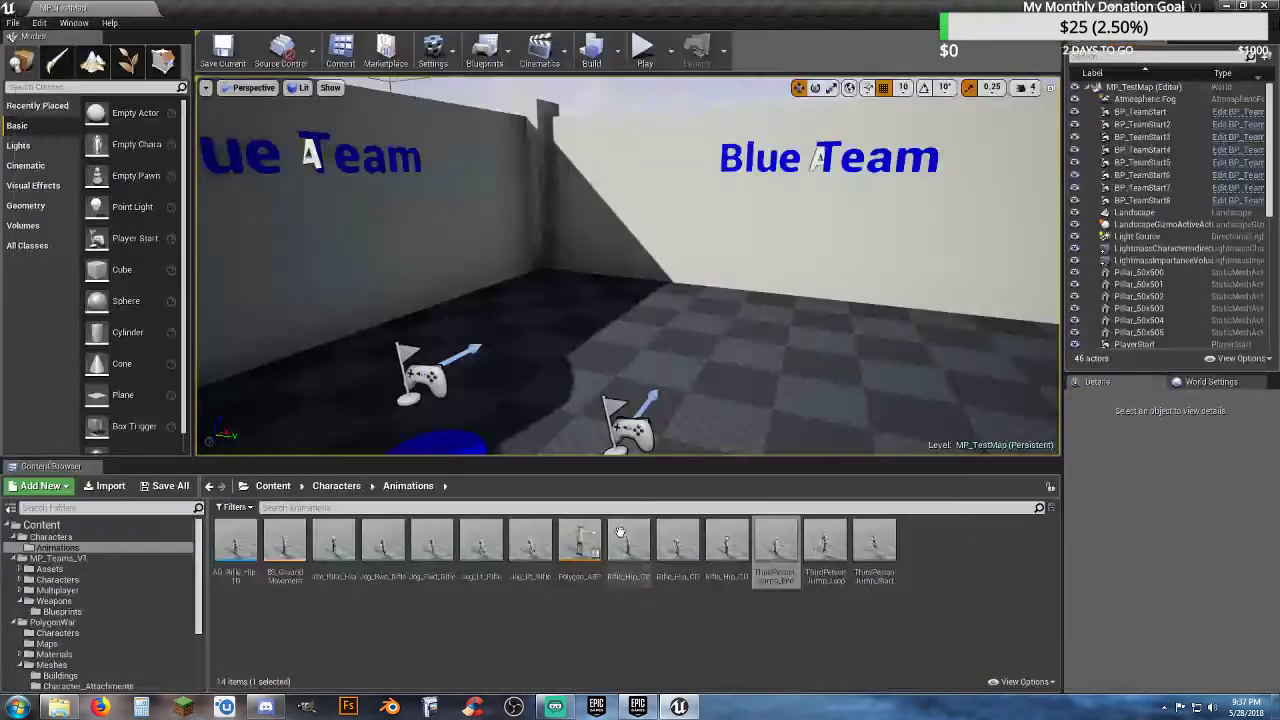
- Open ThirdPersonJump_Loop and ThirdPersonJump_Start one after the other to check their arm poses, closing each without edits
double_click(825, 545)
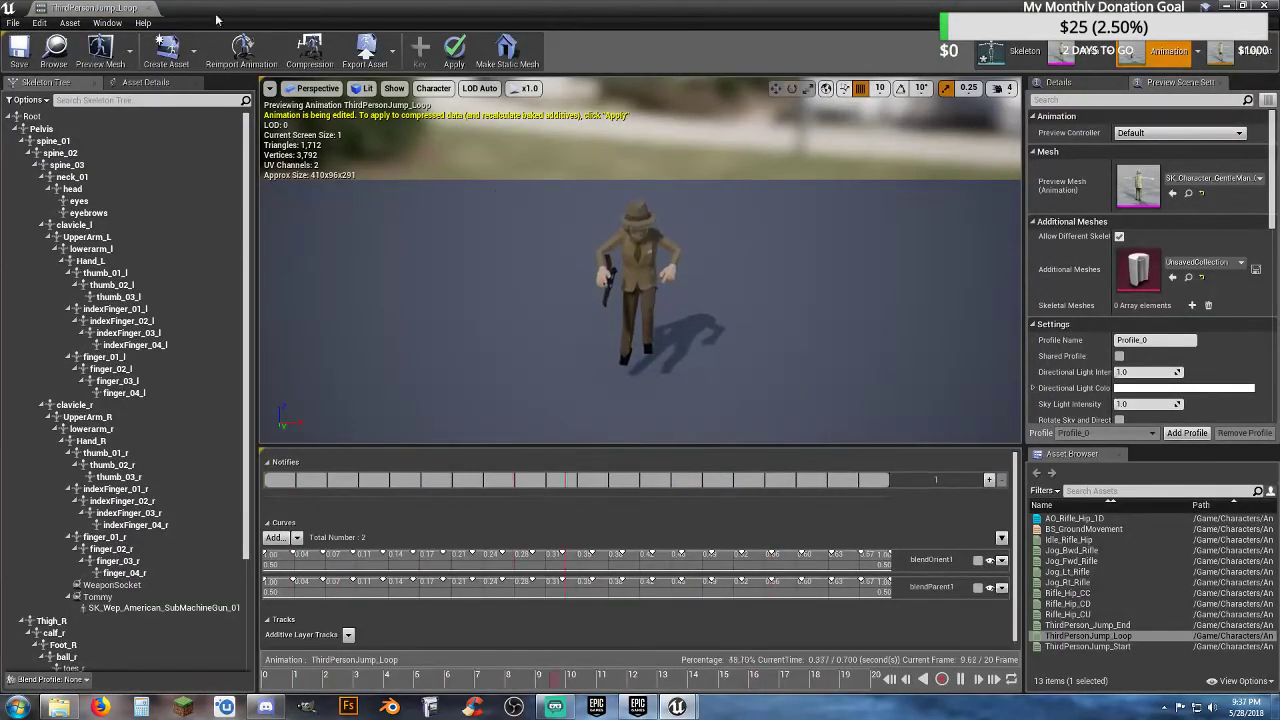
left_click(149, 8)
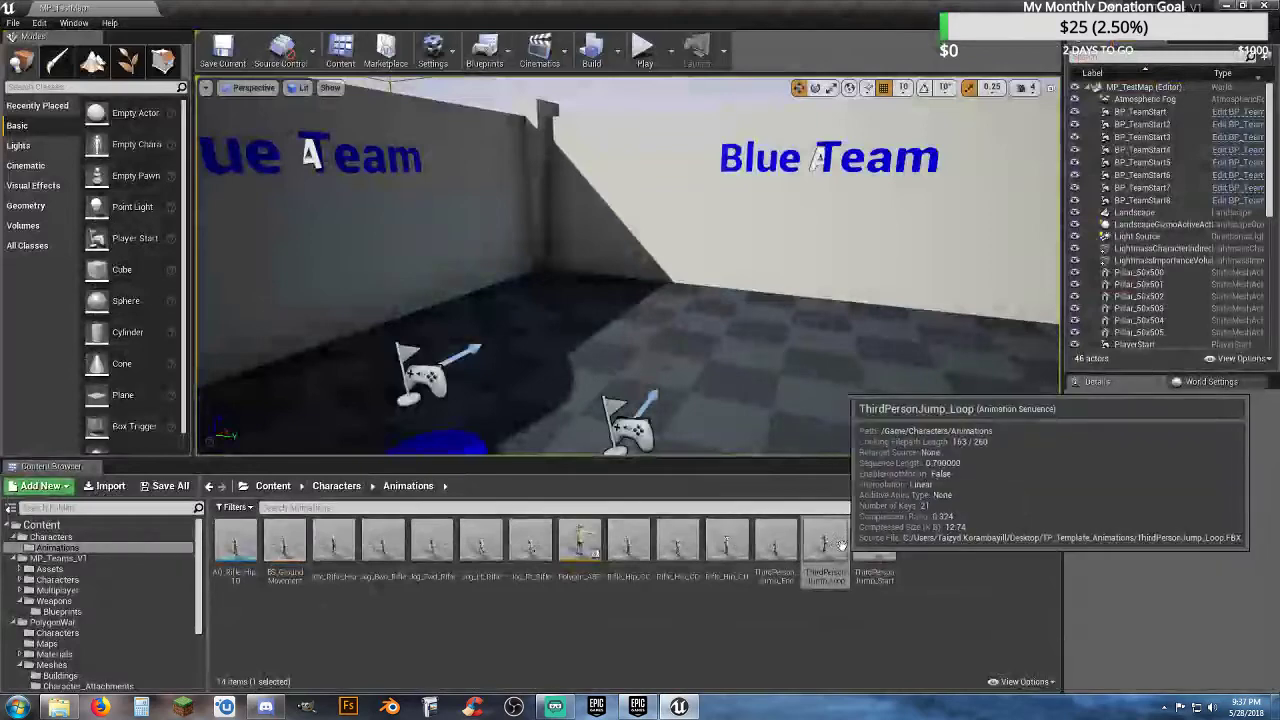
double_click(884, 553)
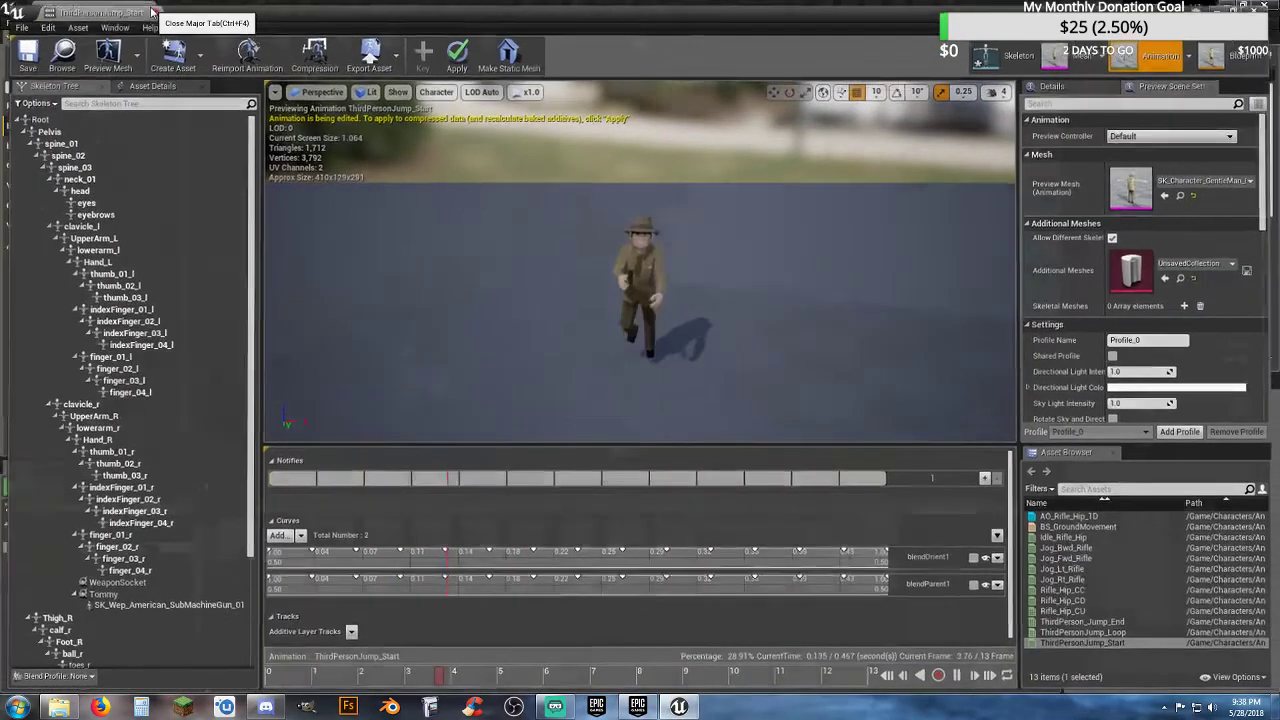
left_click(152, 10)
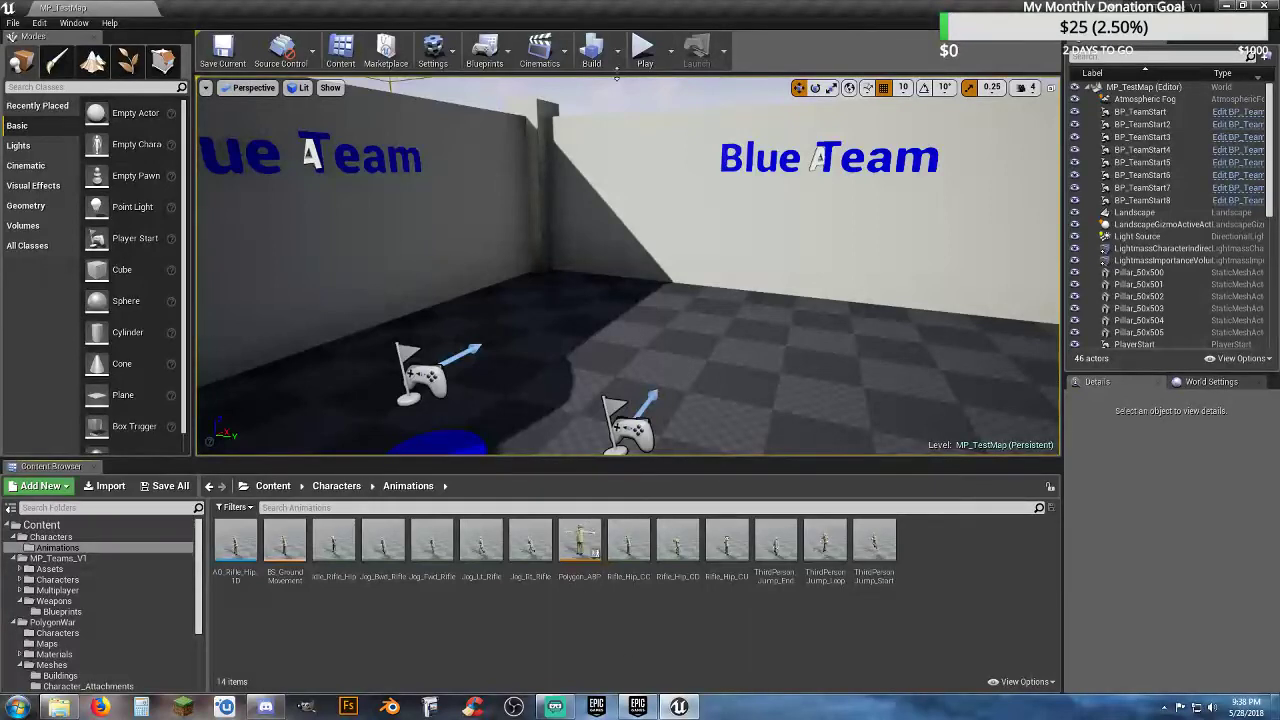
- Play-test the level as a Recon on the blue team, check the character's arm pose while moving, and stop the session
left_click(643, 48)
left_click(713, 146)
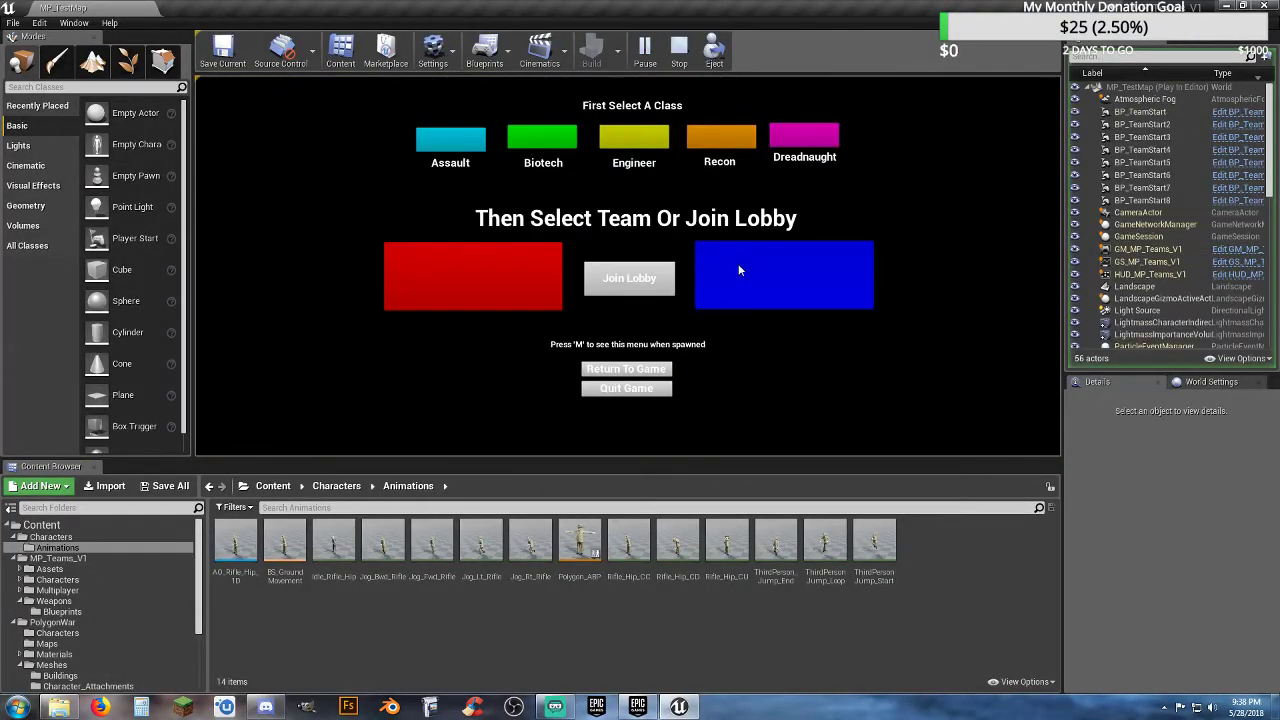
left_click(740, 263)
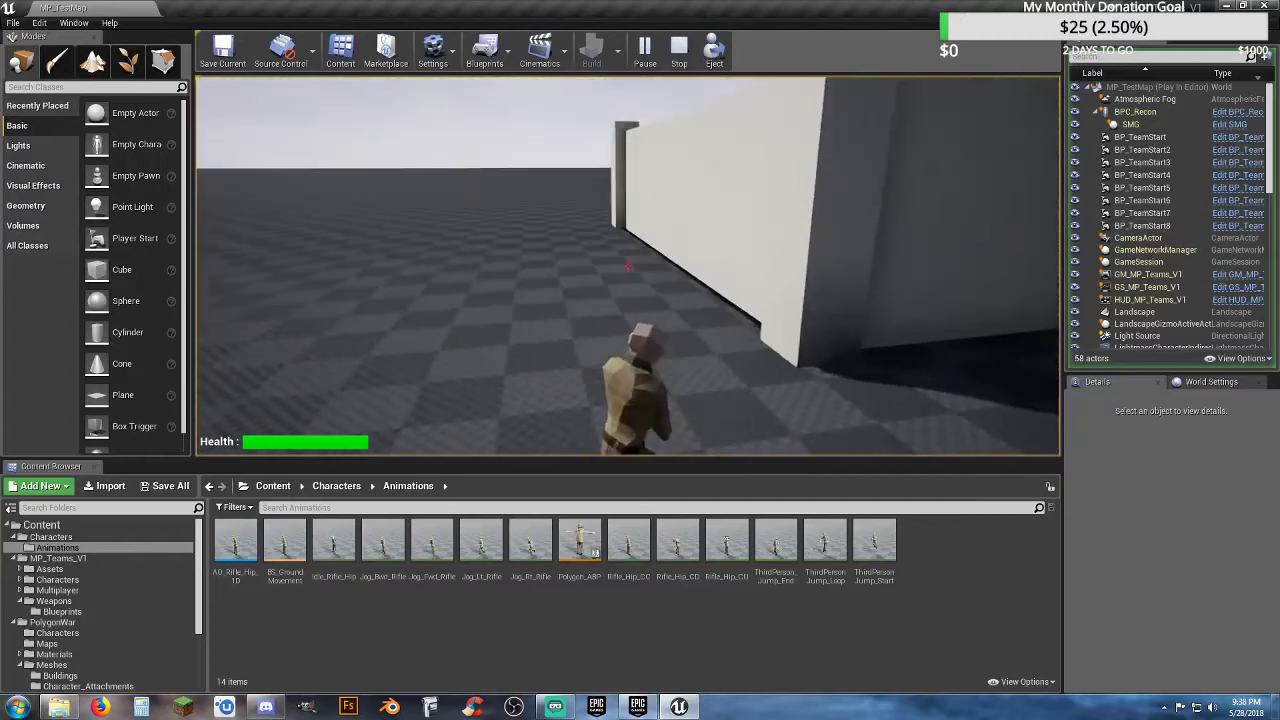
key("Escape")
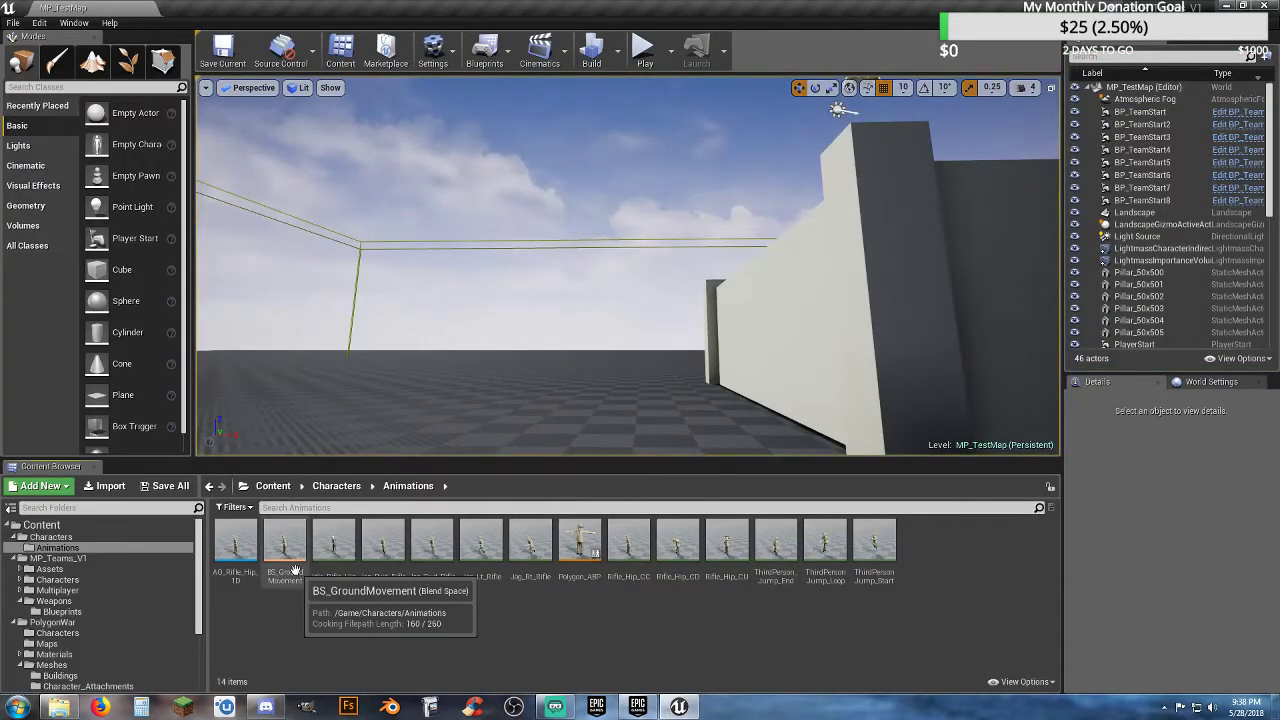
- Open the AO_Rifle_Hip_1D blend space, inspect the character's rifle hold from the front, and close it
double_click(237, 548)
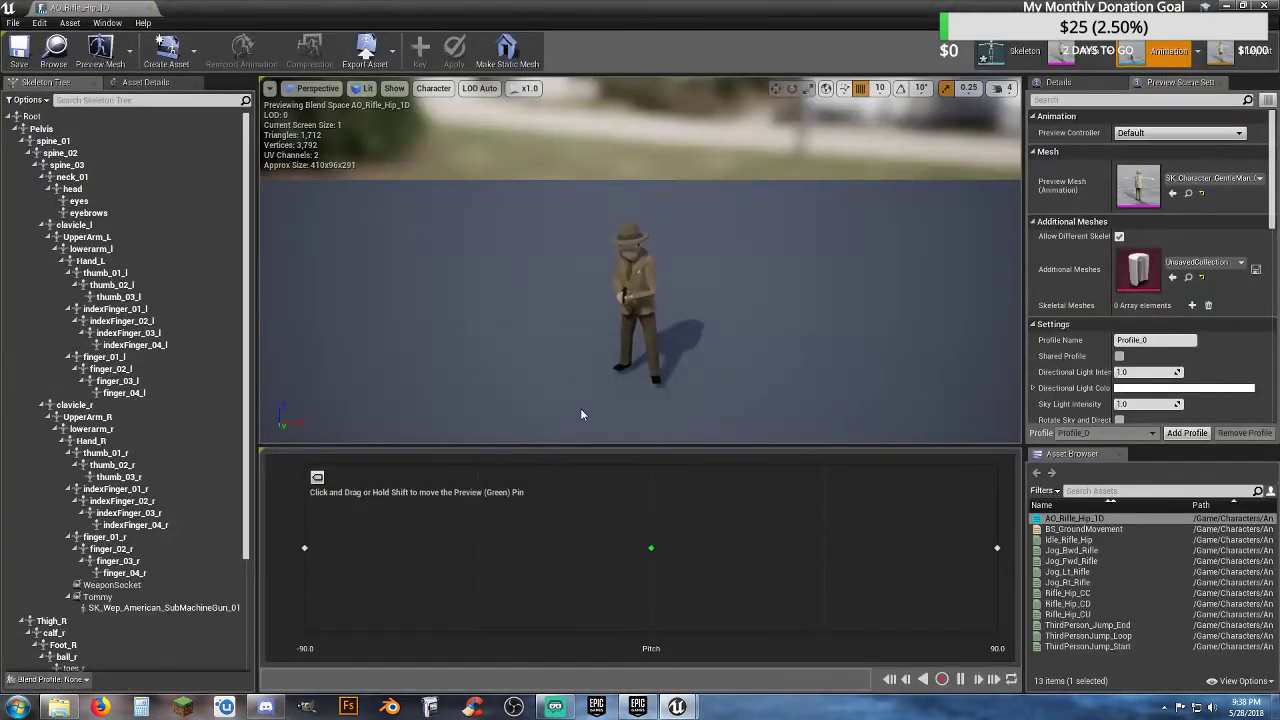
left_click_drag(598, 372, 560, 345)
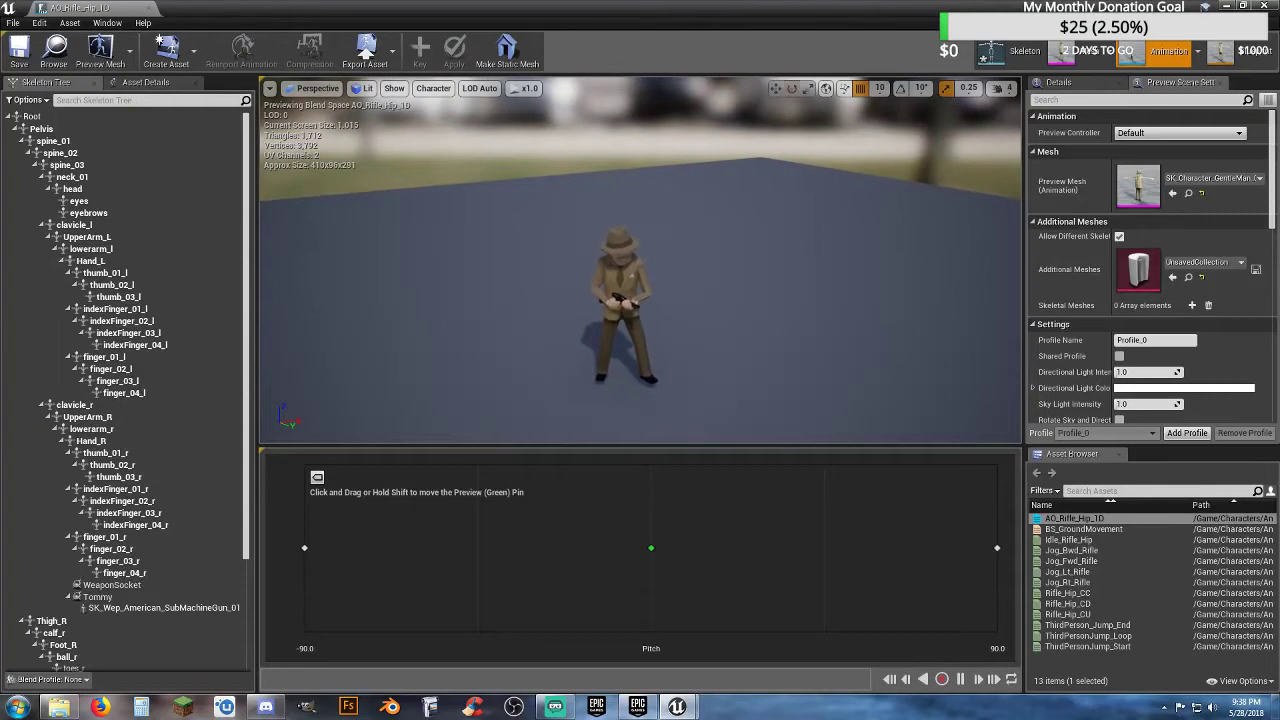
left_click(148, 8)
- Open BS_GroundMovement, preview the movement pose at the maximum speed of 270, and close the blend space
double_click(281, 584)
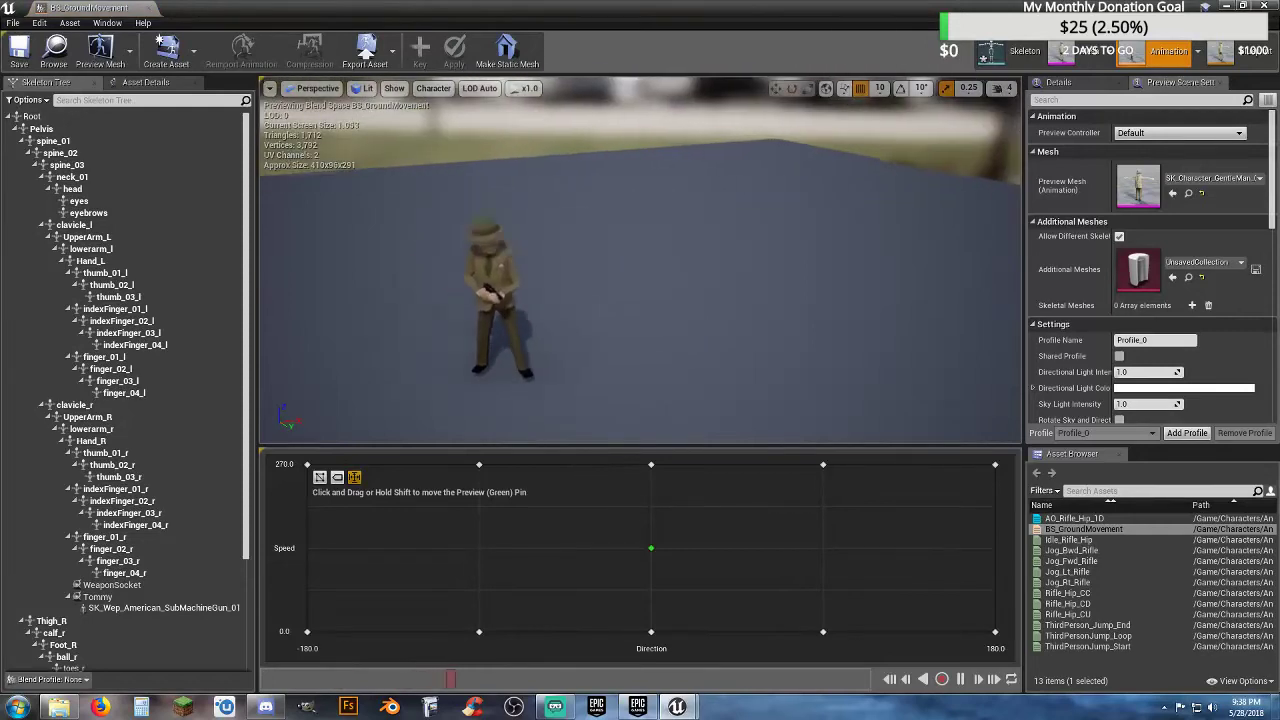
left_click_drag(651, 548, 918, 463)
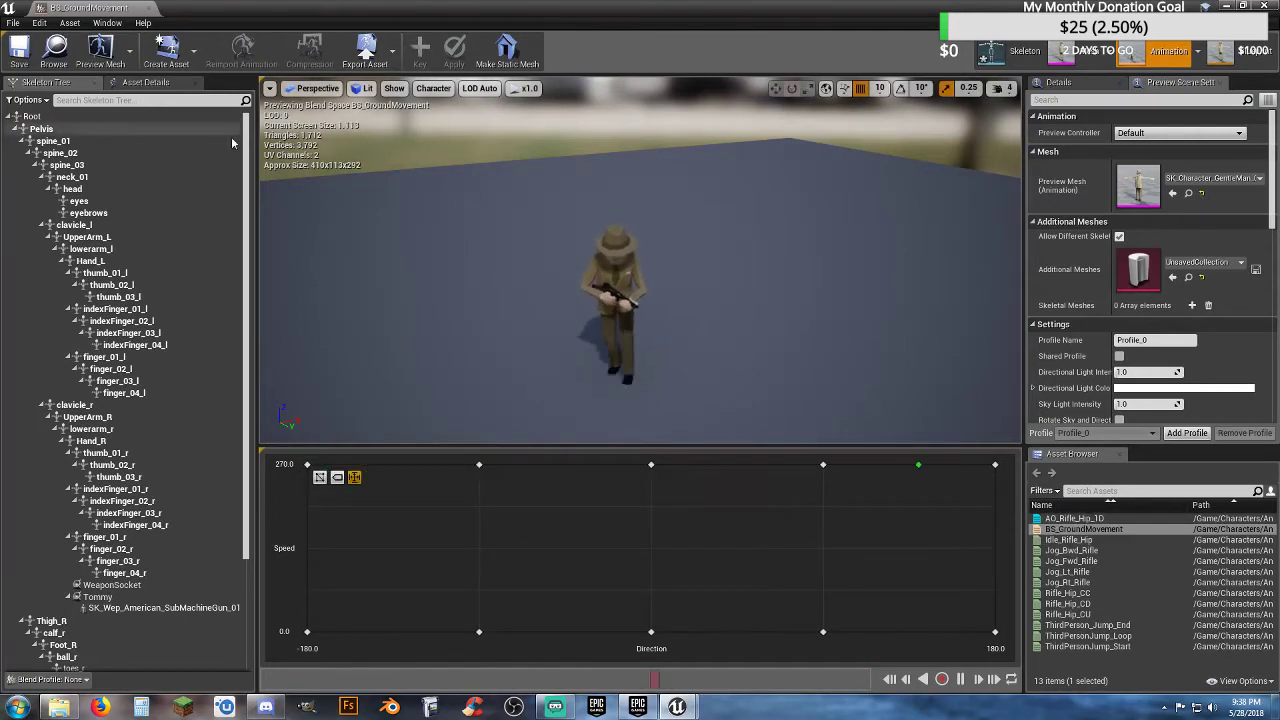
left_click(676, 643)
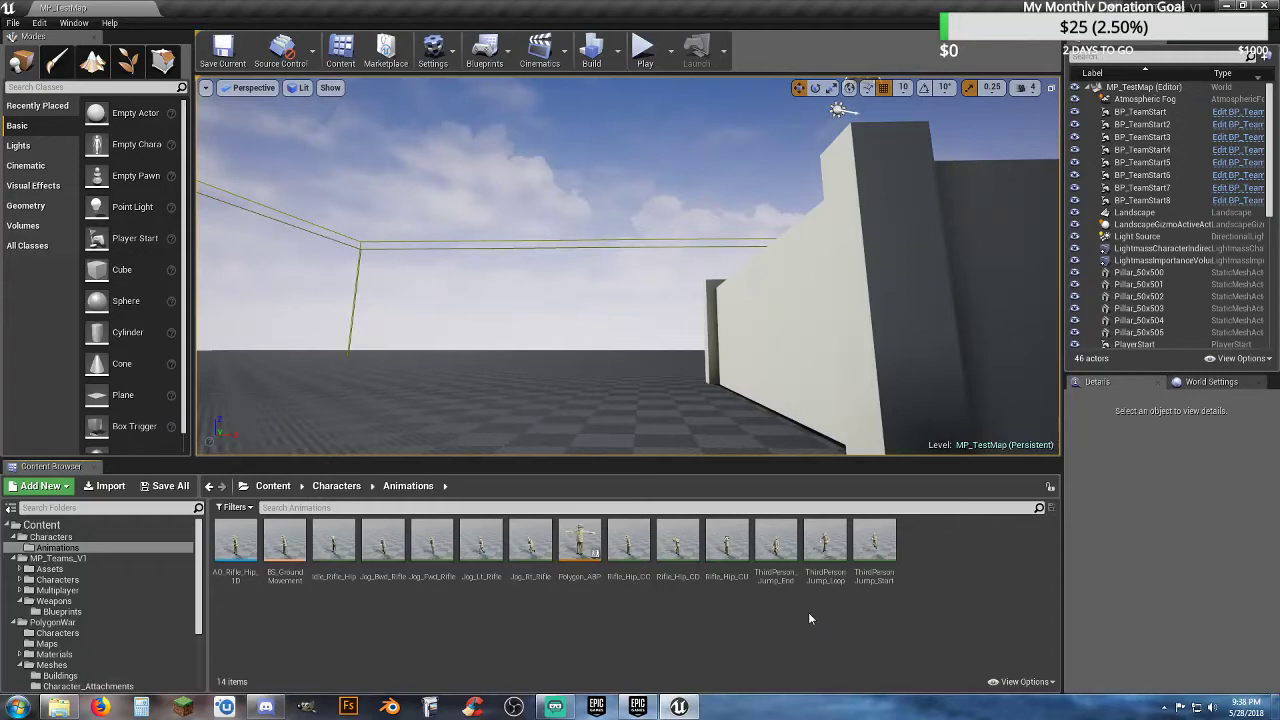
- Open BP_Character_Master from MP_Teams_V1/Characters/Blueprints and examine the comment groups across its event graph
left_click(20, 581)
left_click(50, 591)
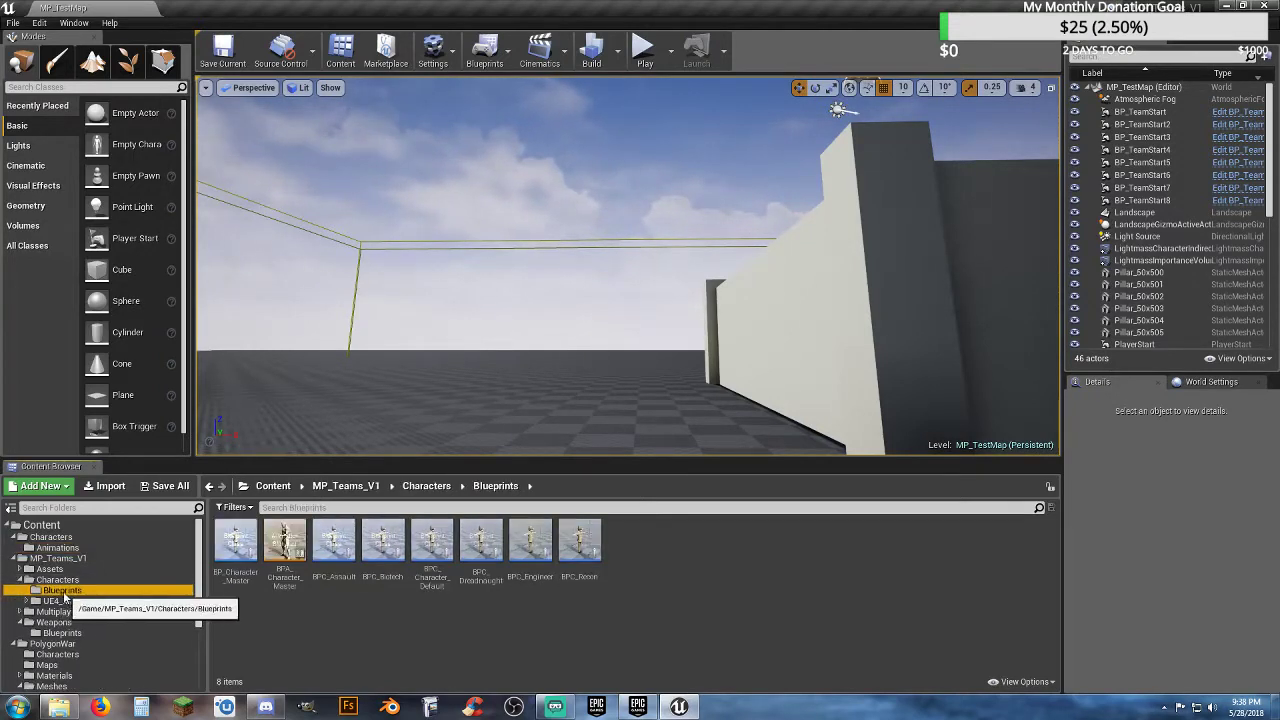
double_click(240, 578)
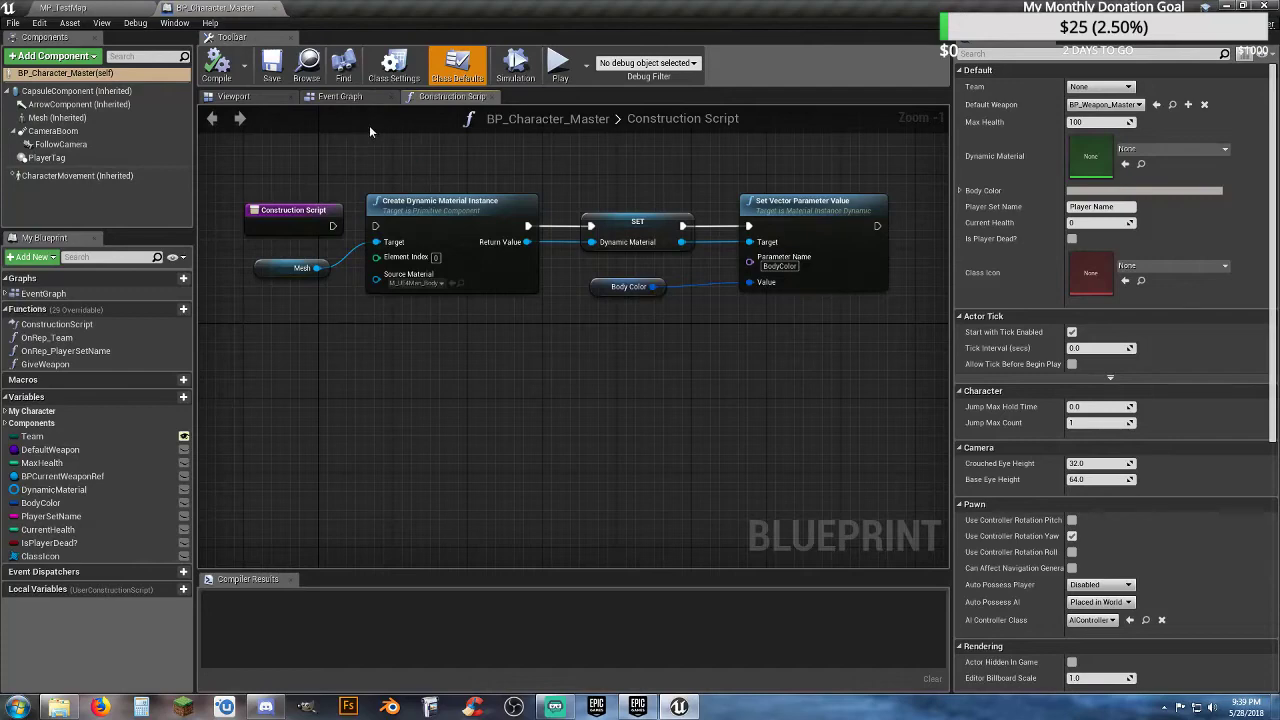
left_click(335, 98)
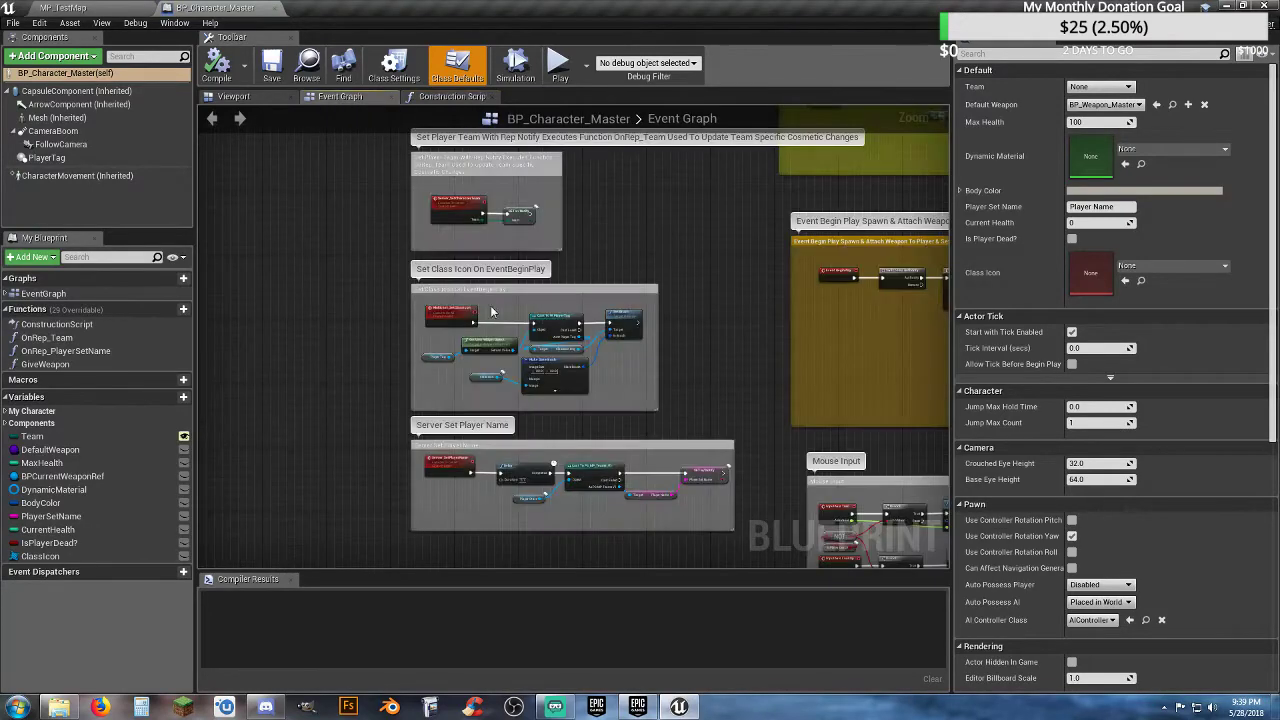
right_click_drag(556, 272, 571, 330)
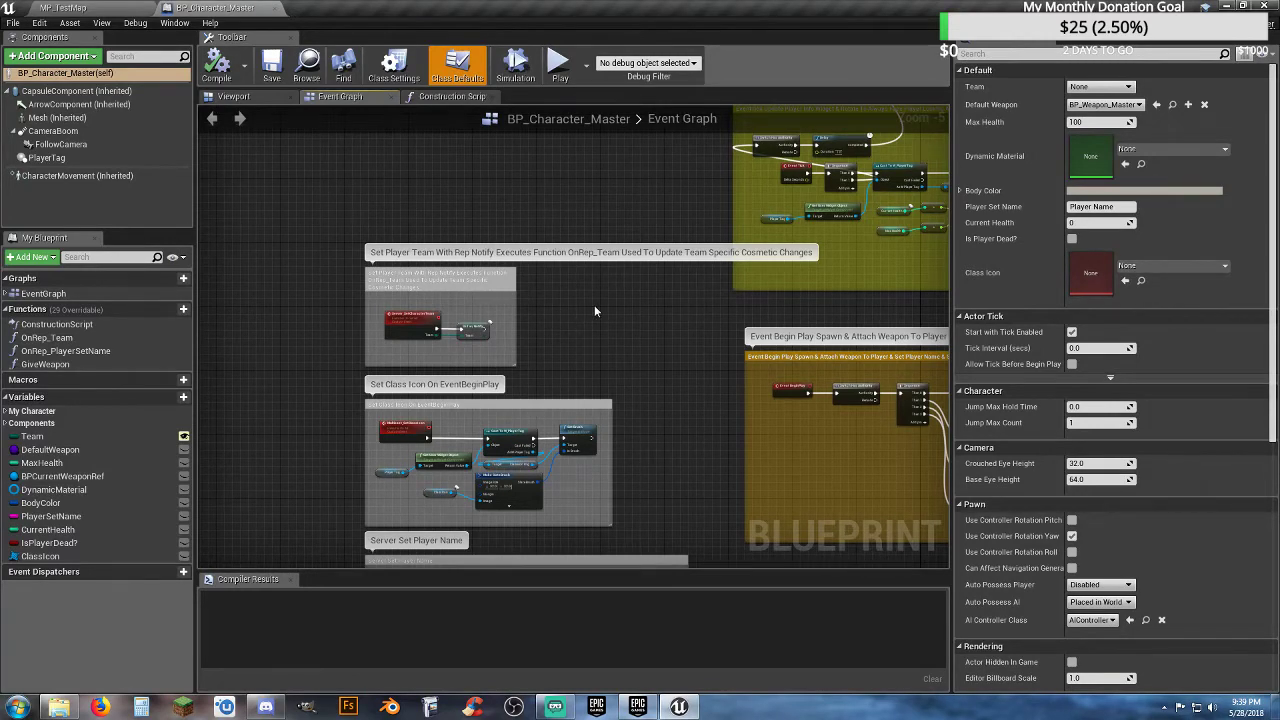
right_click_drag(594, 305, 670, 391)
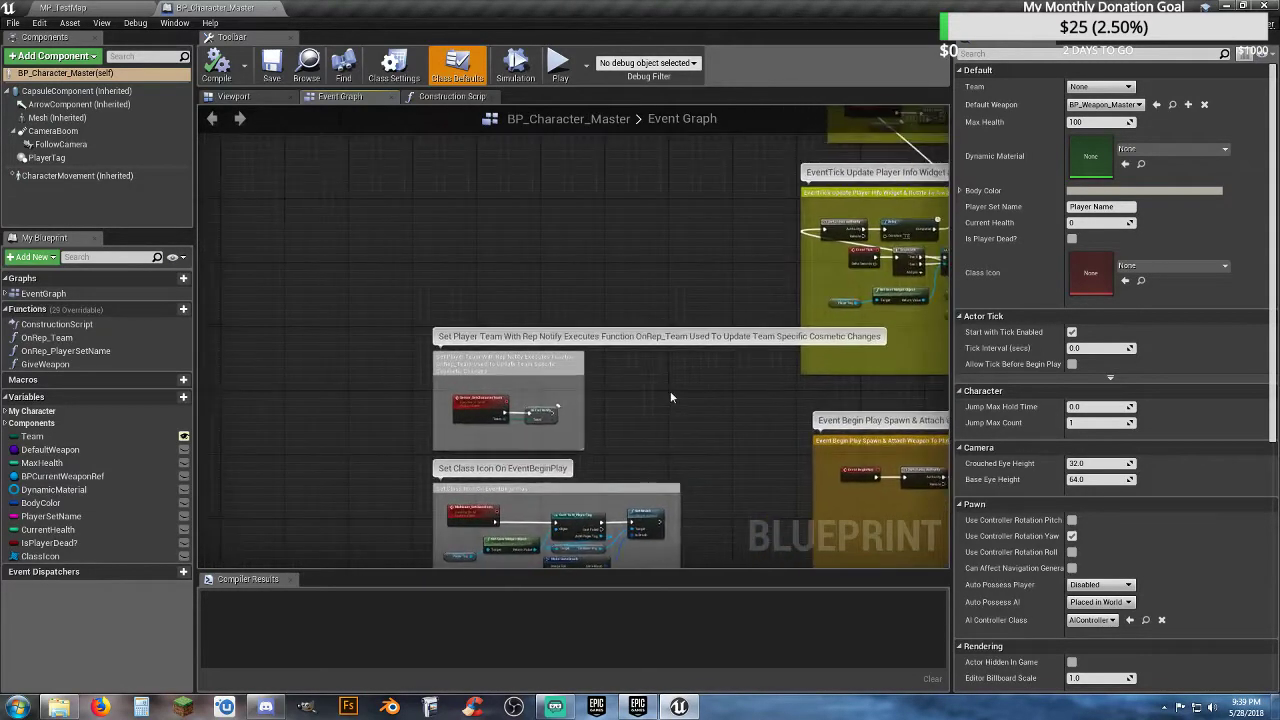
scroll(670, 391, "up", 3)
scroll(671, 397, "down", 9)
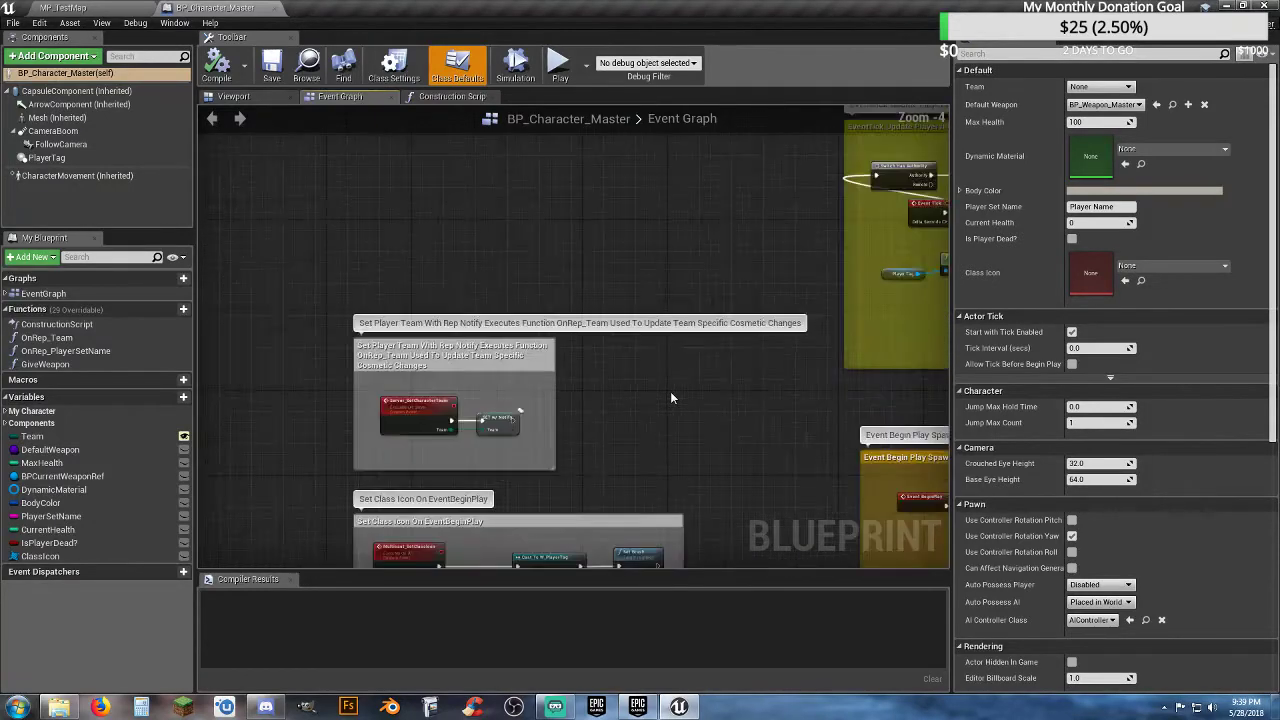
right_click_drag(678, 382, 326, 254)
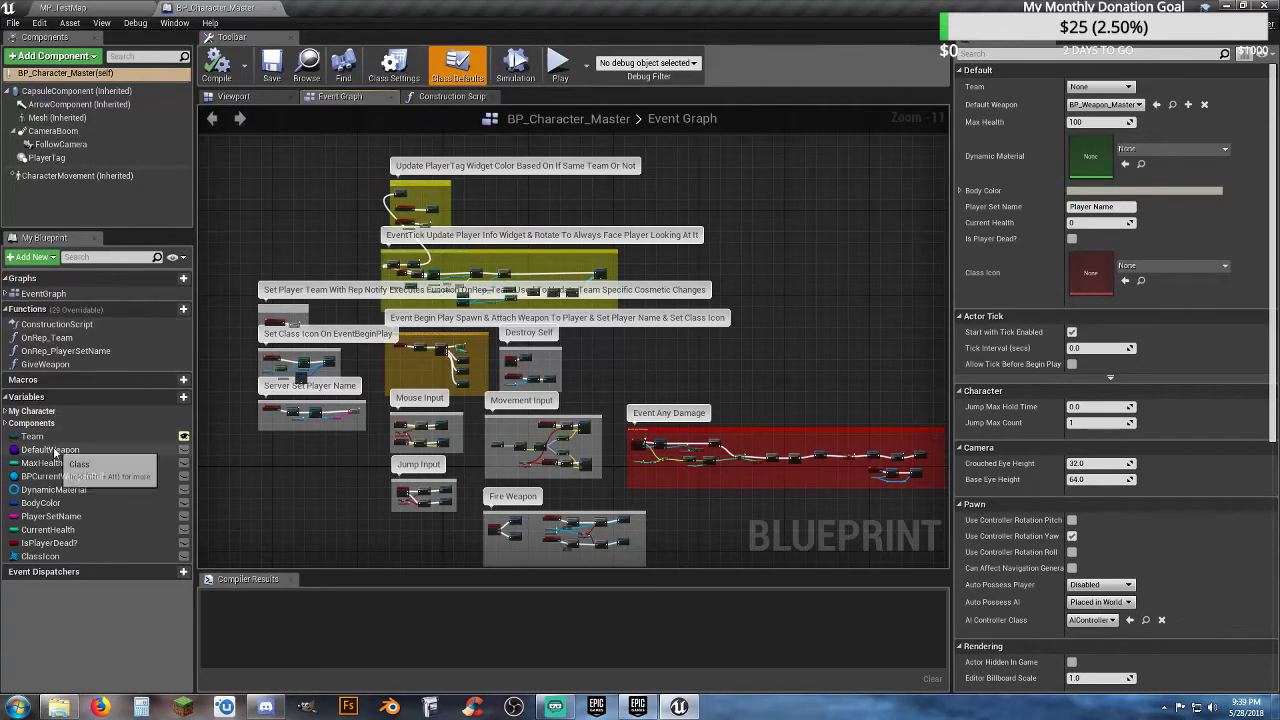
- Inspect the DefaultWeapon variable, the Mesh component and the Team variable of BP_Character_Master, and close the blueprint
left_click(78, 452)
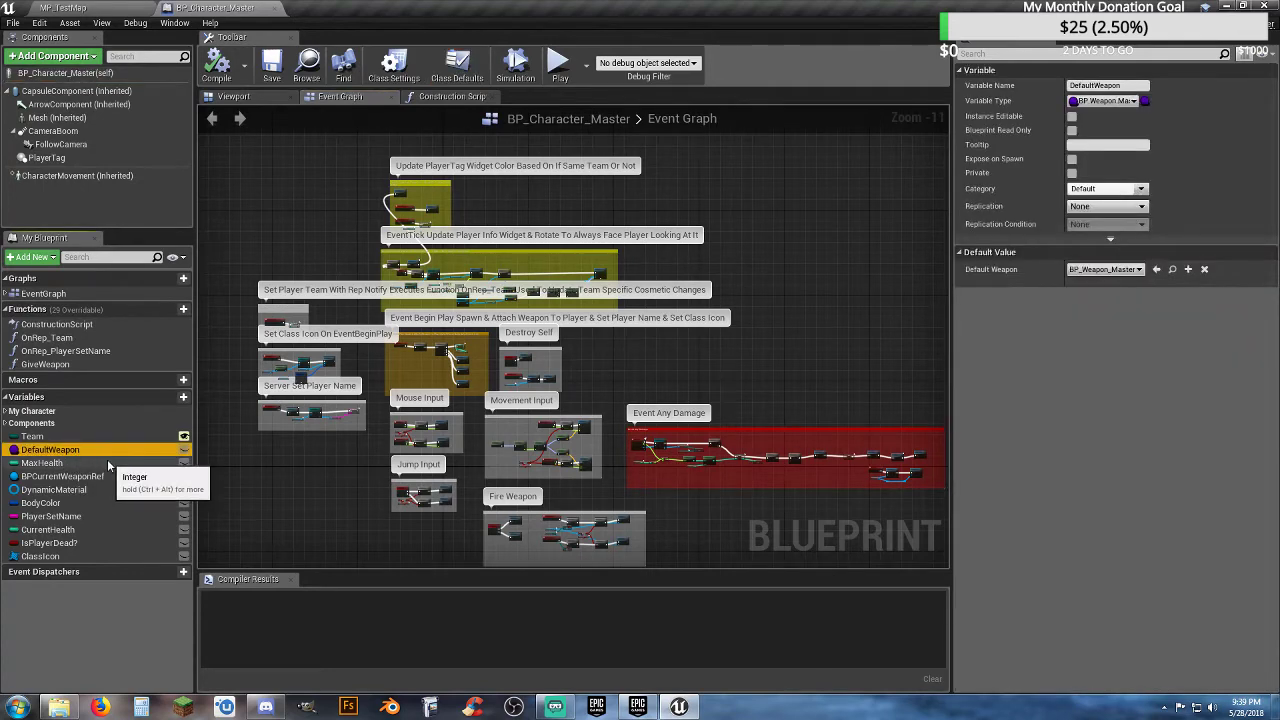
left_click(70, 119)
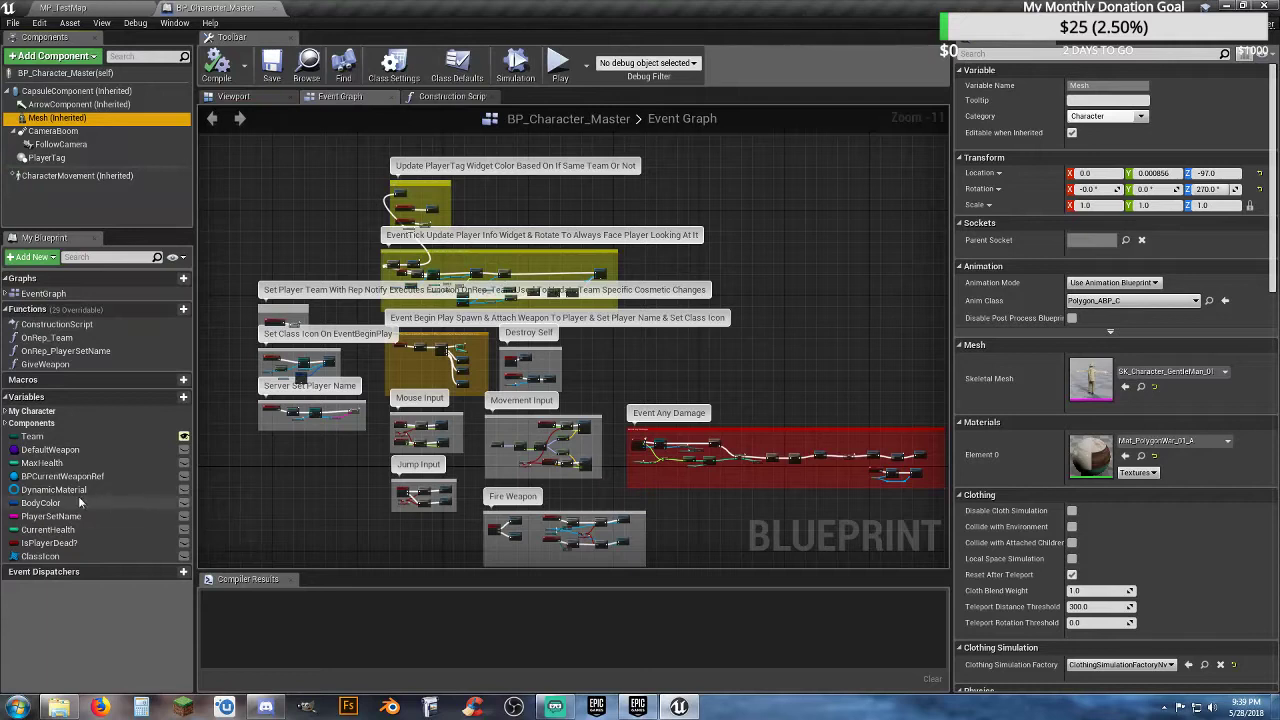
left_click(33, 437)
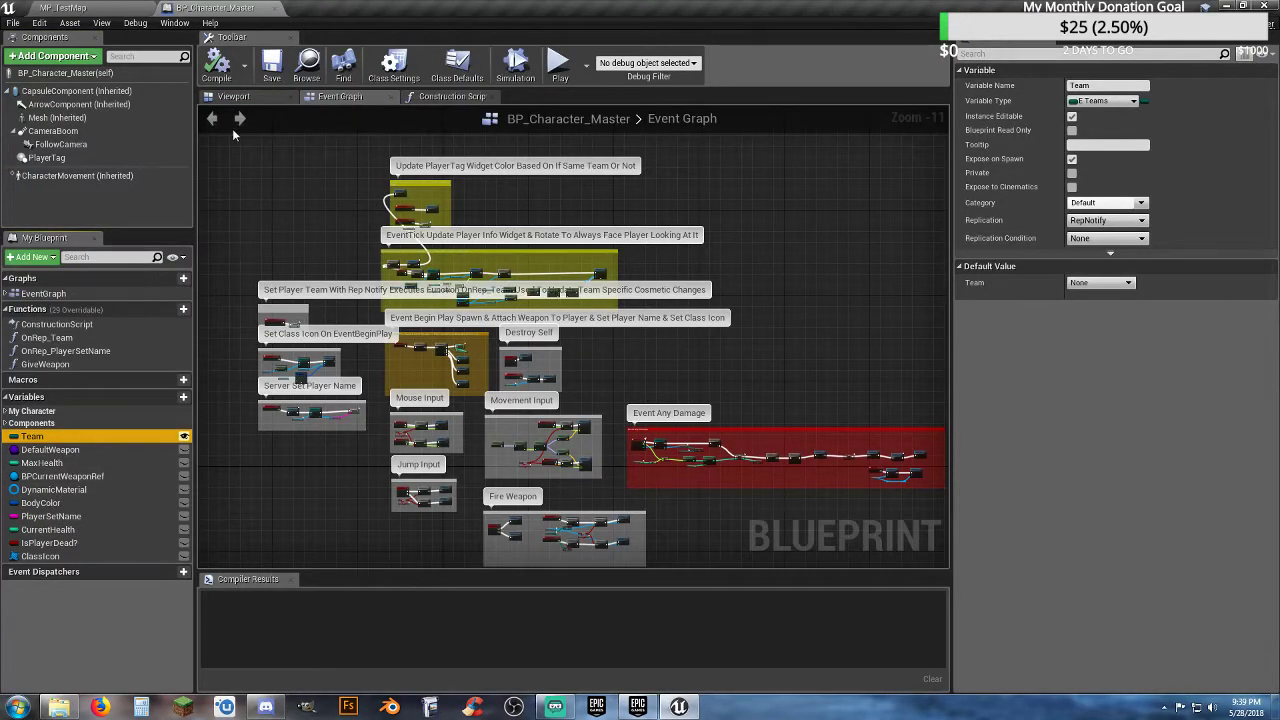
left_click(275, 9)
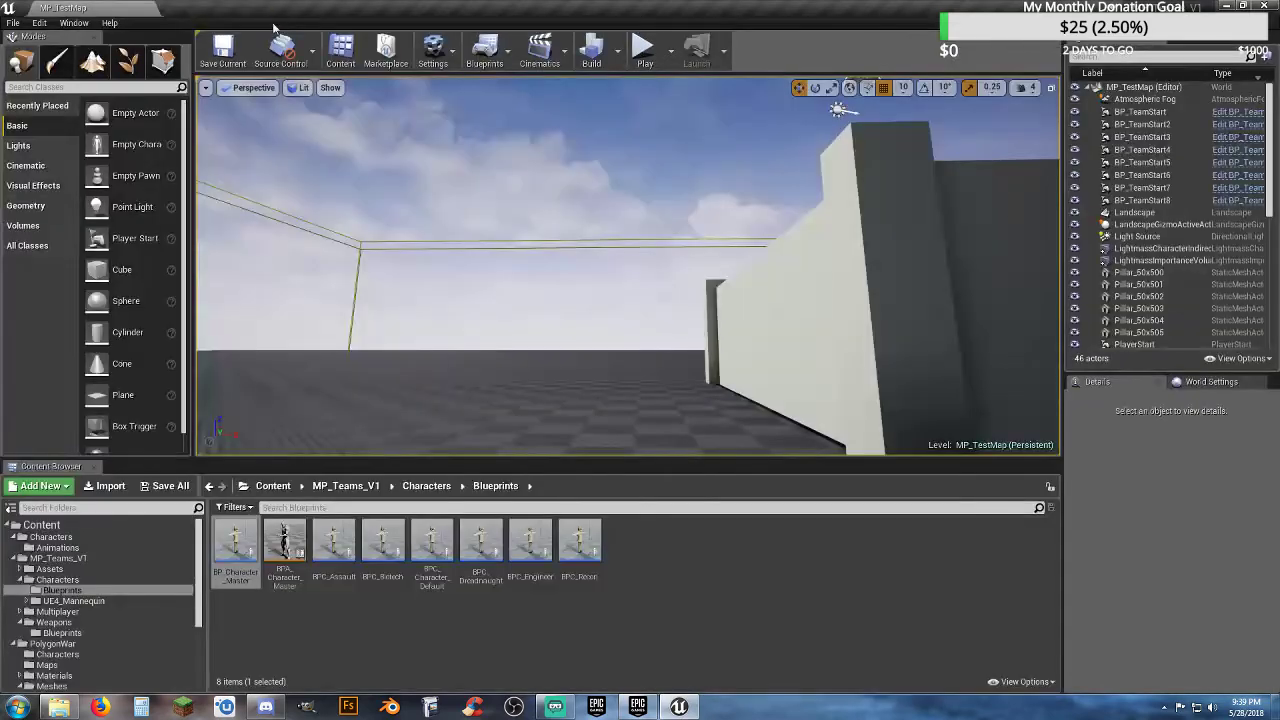
- Play-test the level as an Engineer on the red team, look at the character from above, and stop the session
left_click(641, 48)
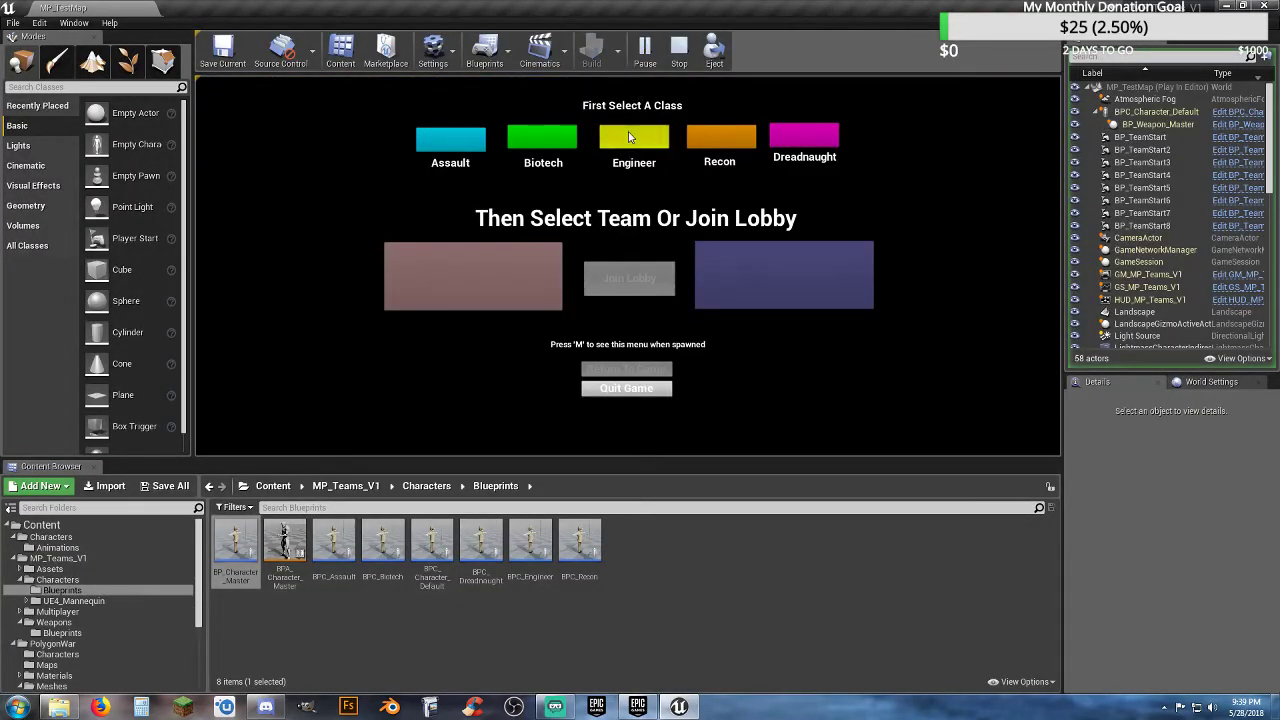
left_click(634, 145)
left_click(514, 294)
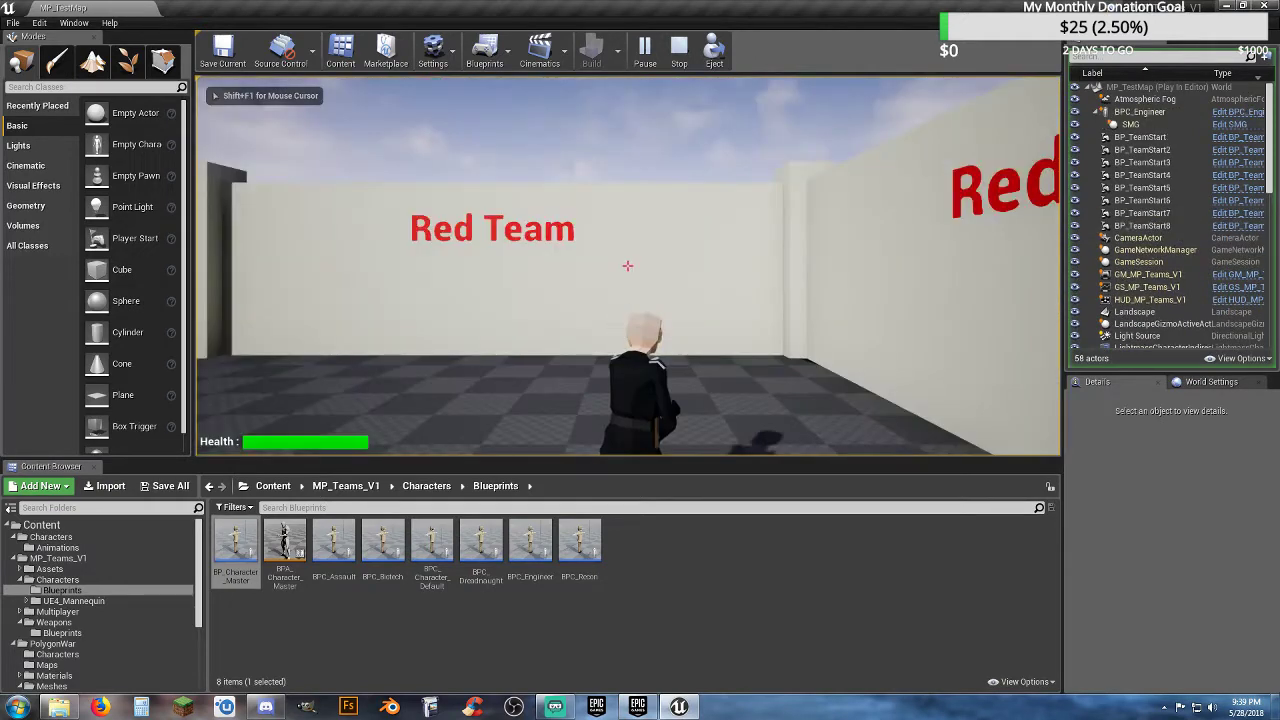
key("s")
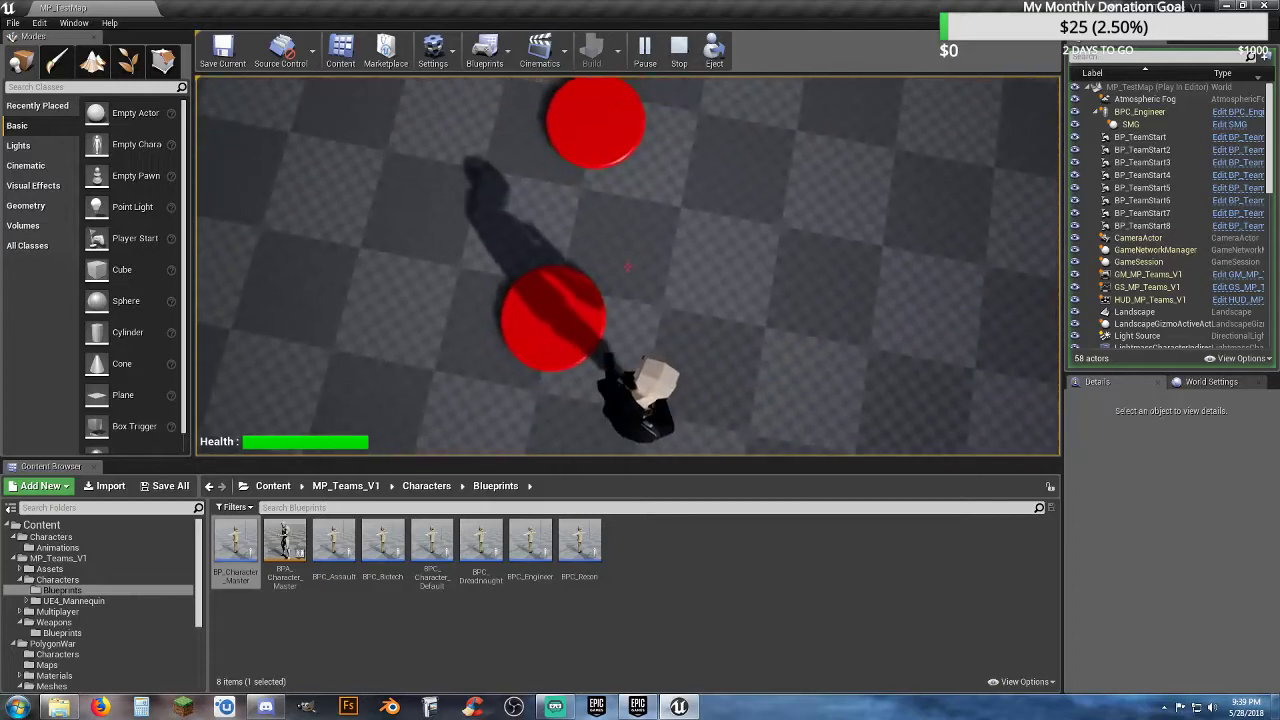
key("Escape")
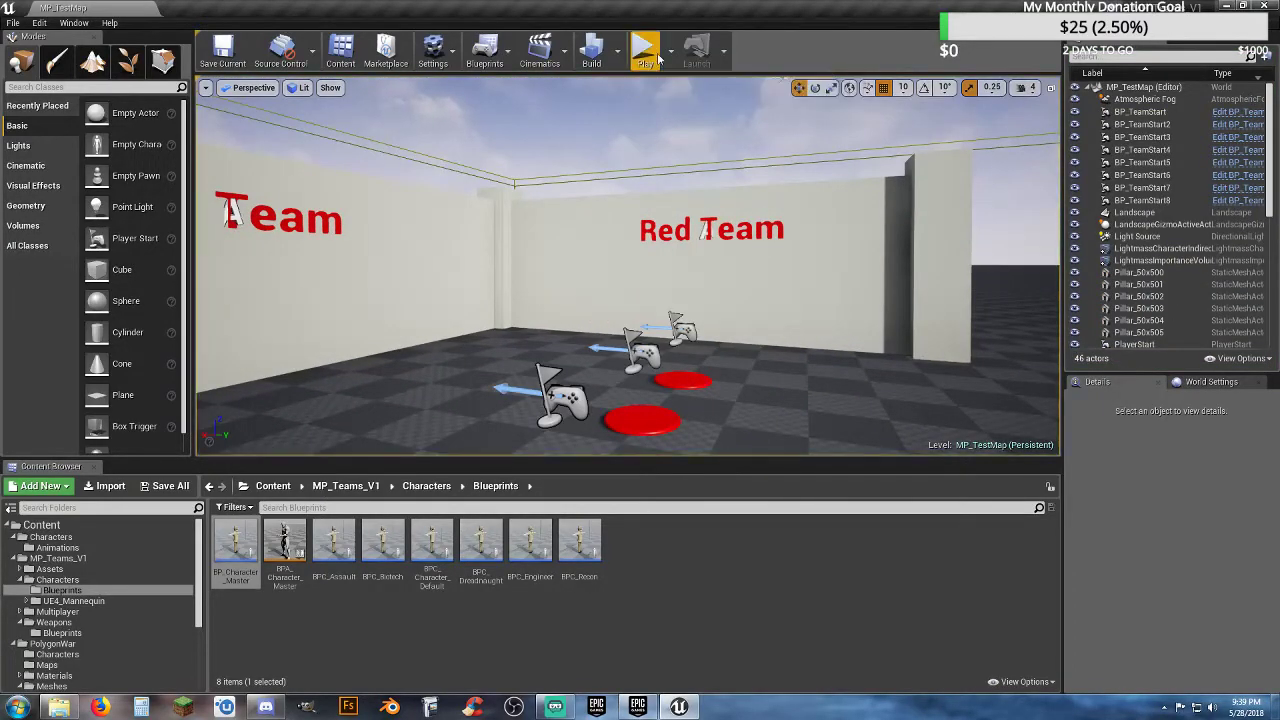
- Set the number of players to 2 and launch the game in new editor windows
left_click(670, 50)
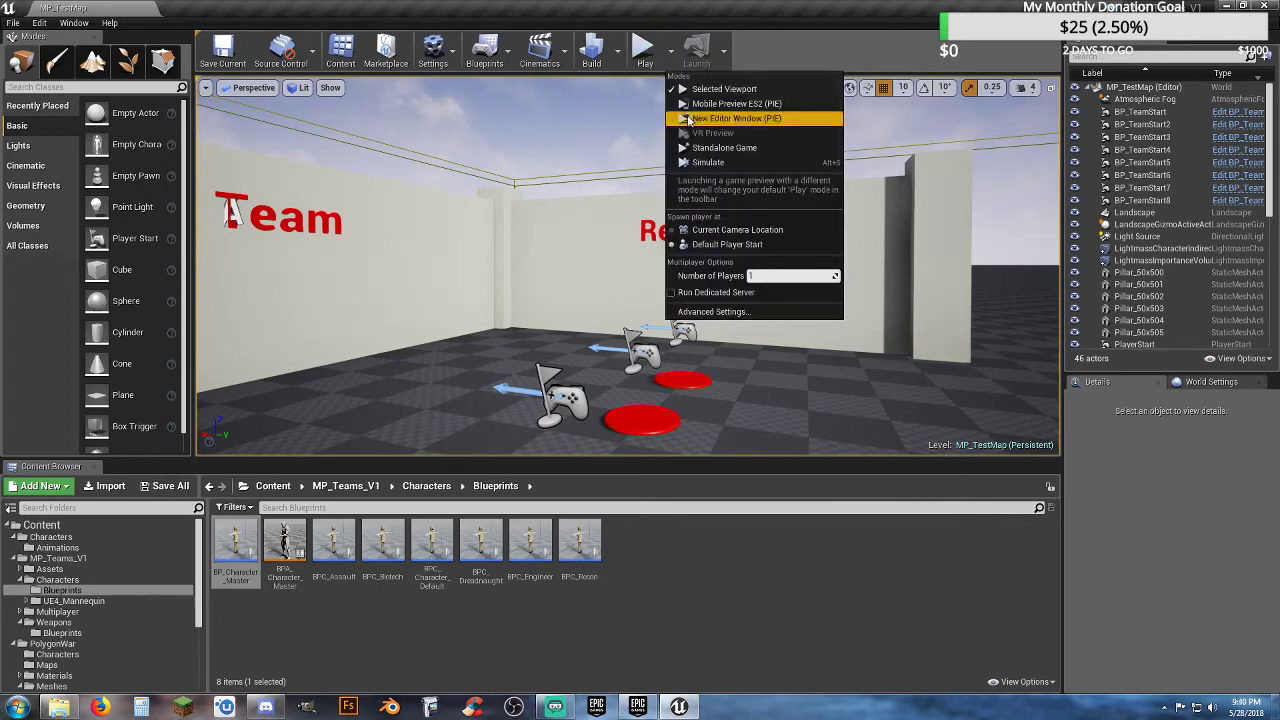
left_click(792, 274)
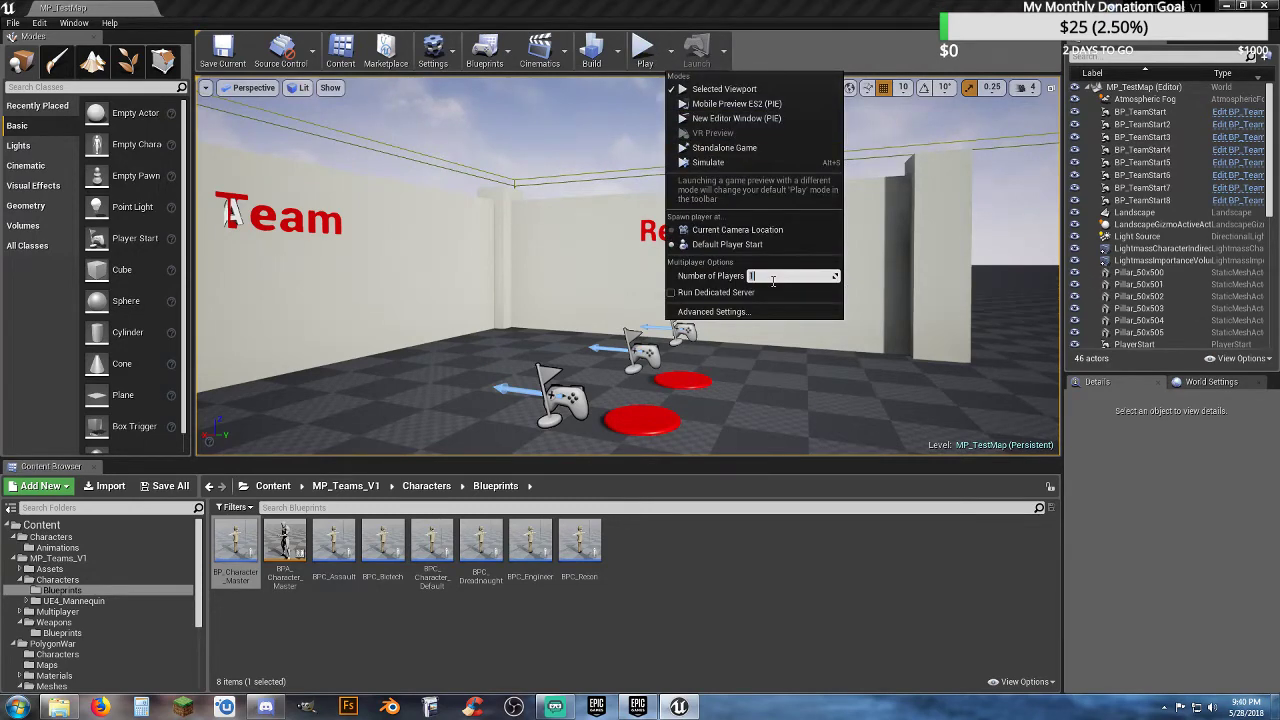
left_click(739, 117)
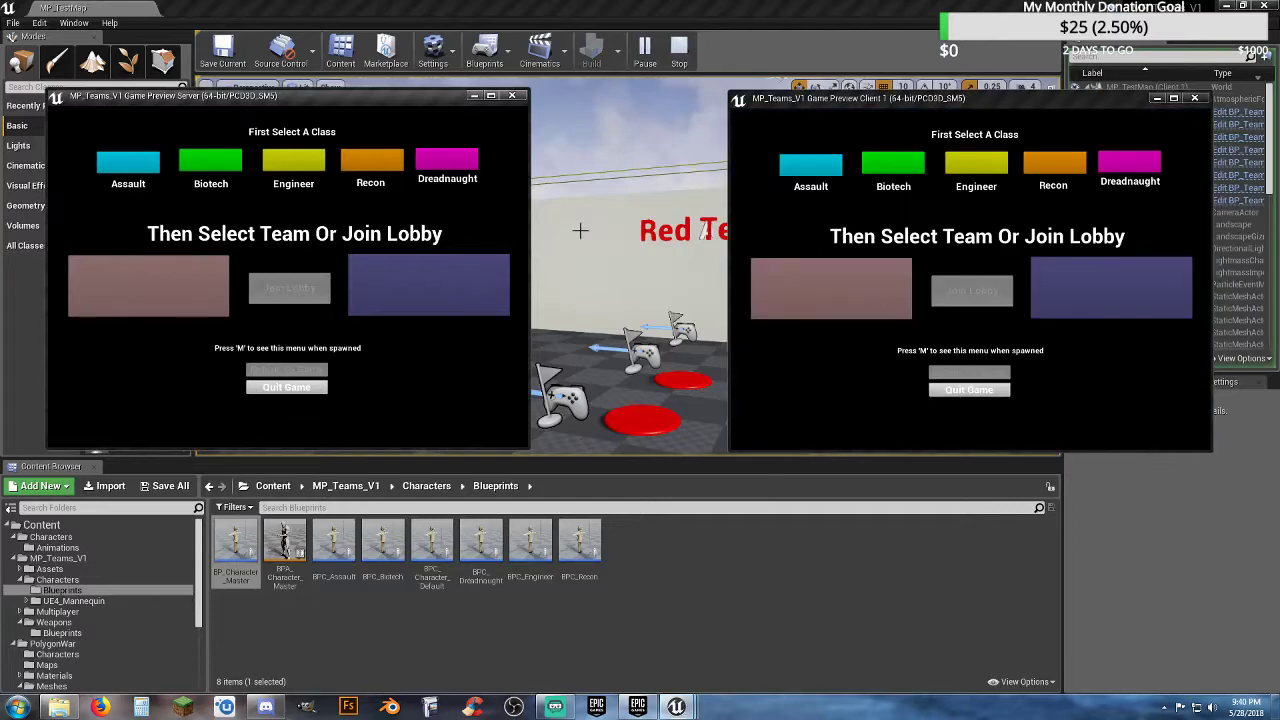
- Join the red team as an Engineer in the server window and the blue team as a Biotech in the client window
left_click(294, 174)
left_click(289, 288)
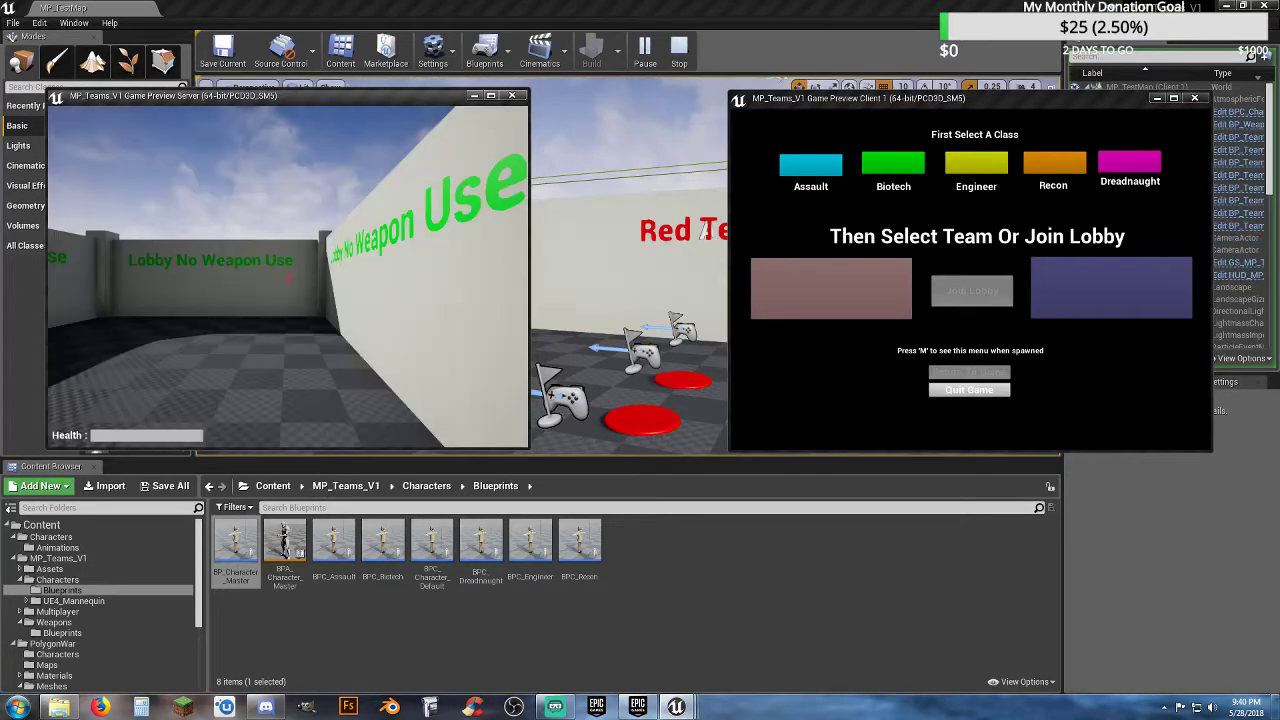
key("alt+Tab")
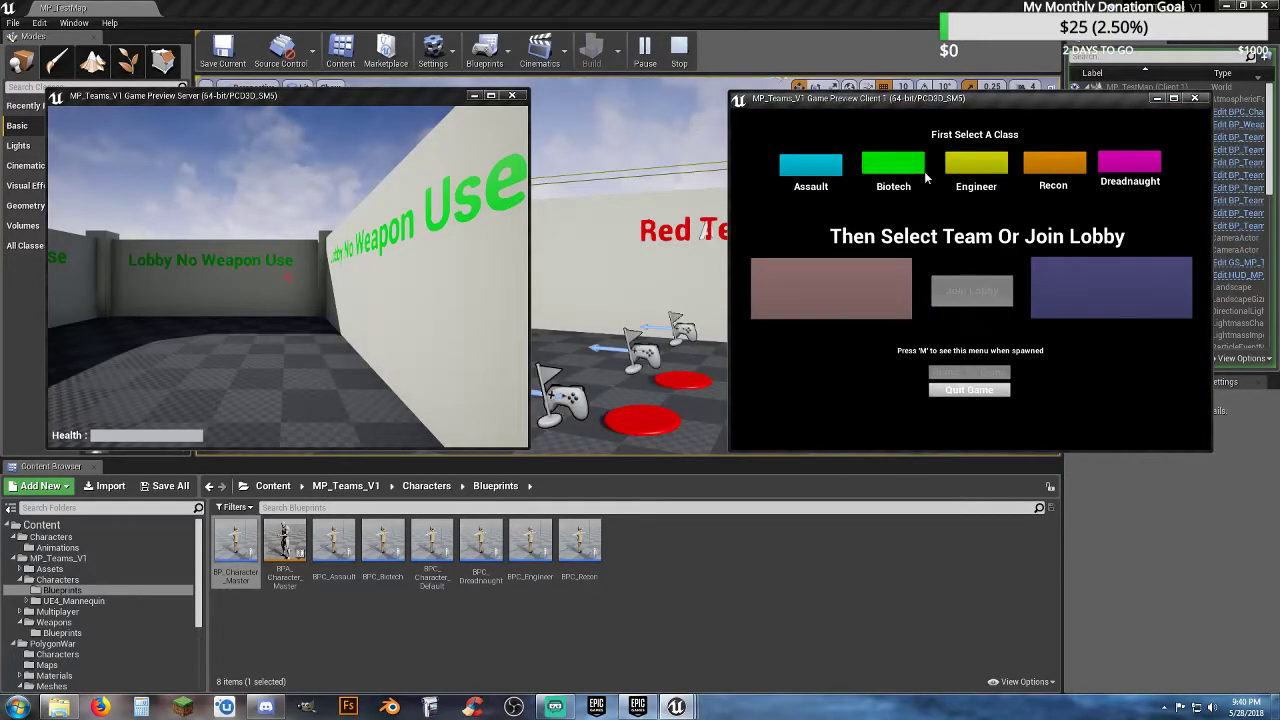
left_click(922, 170)
left_click(1064, 310)
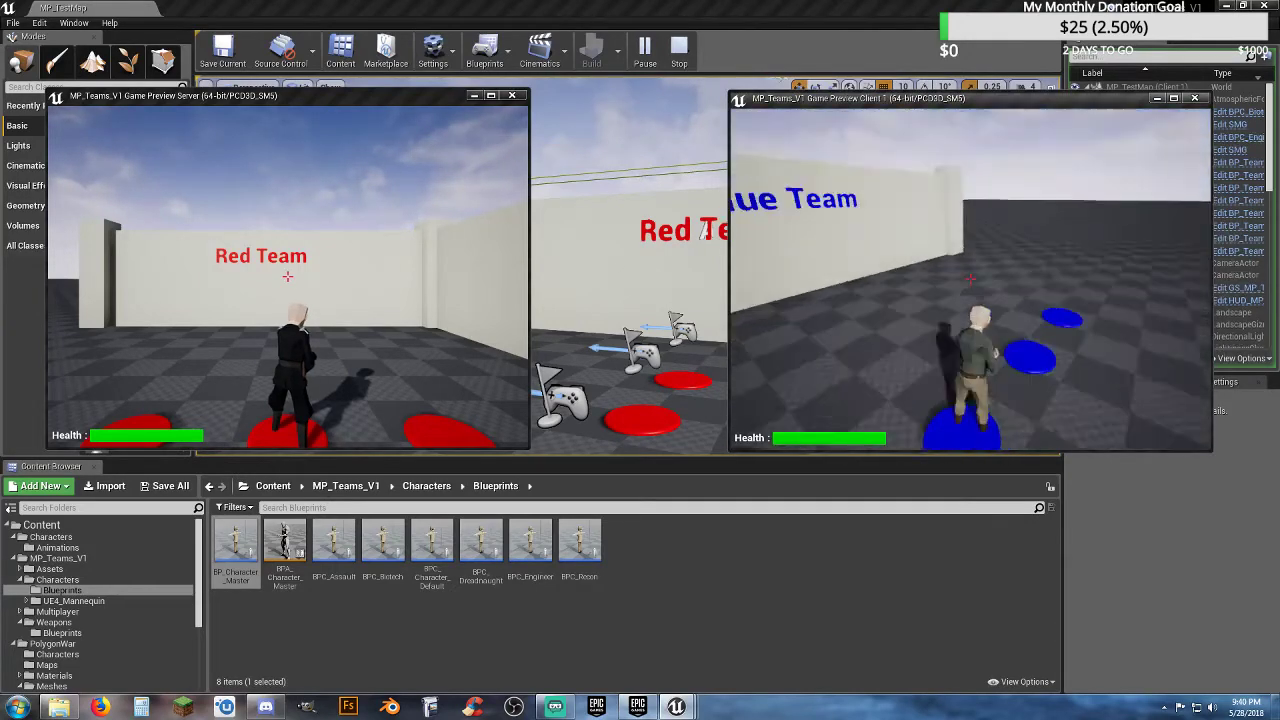
- Run the client's Biotech character over to the red team's Engineer to compare both characters' gun poses up close
key("w")
key("w")
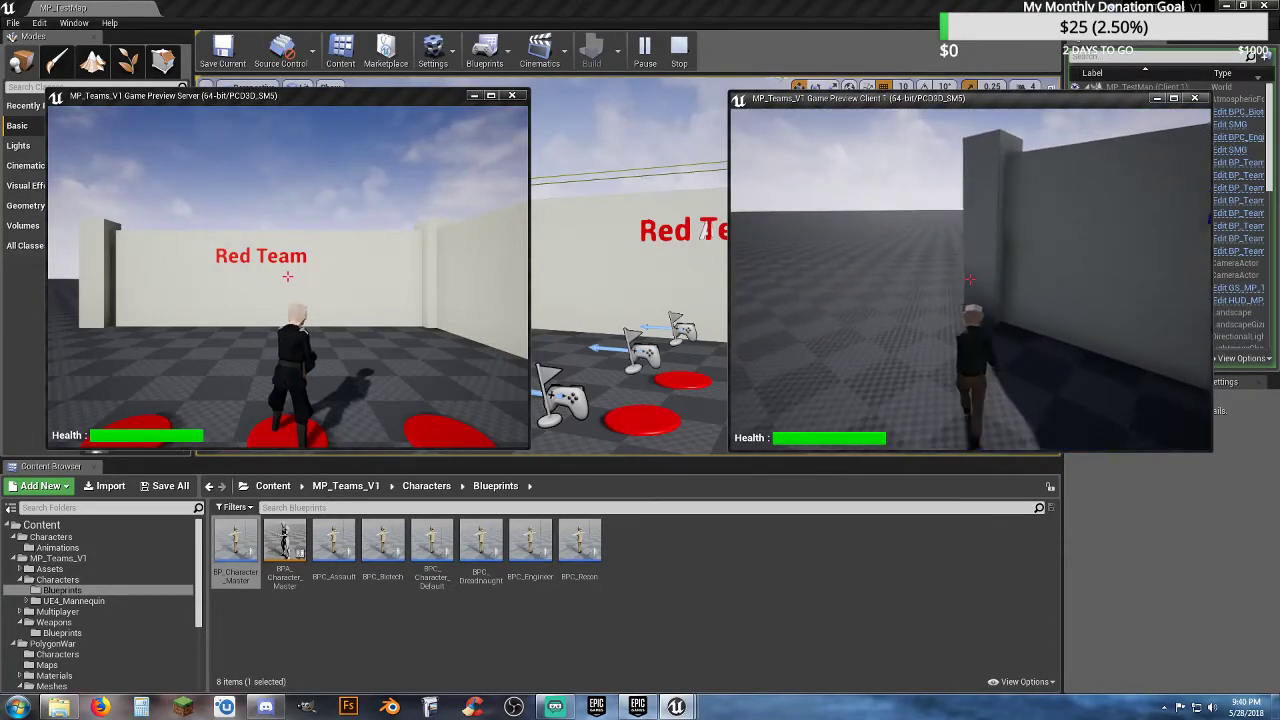
key("w")
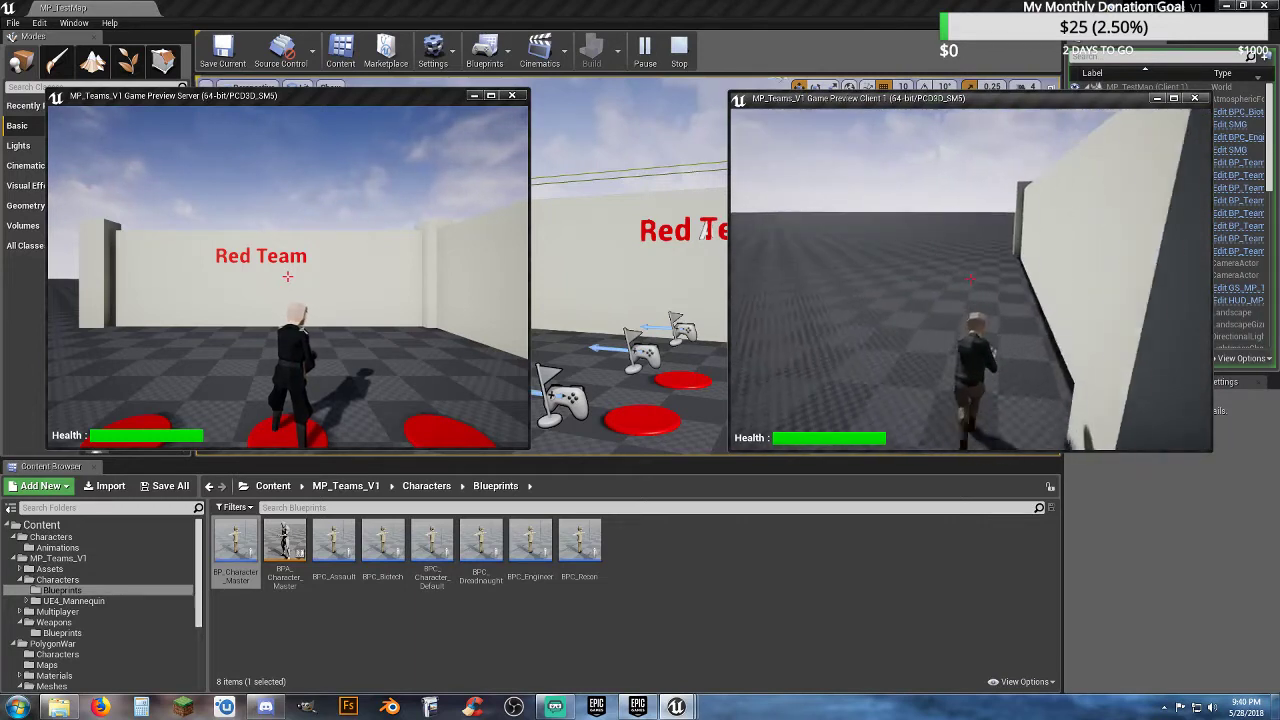
key("w")
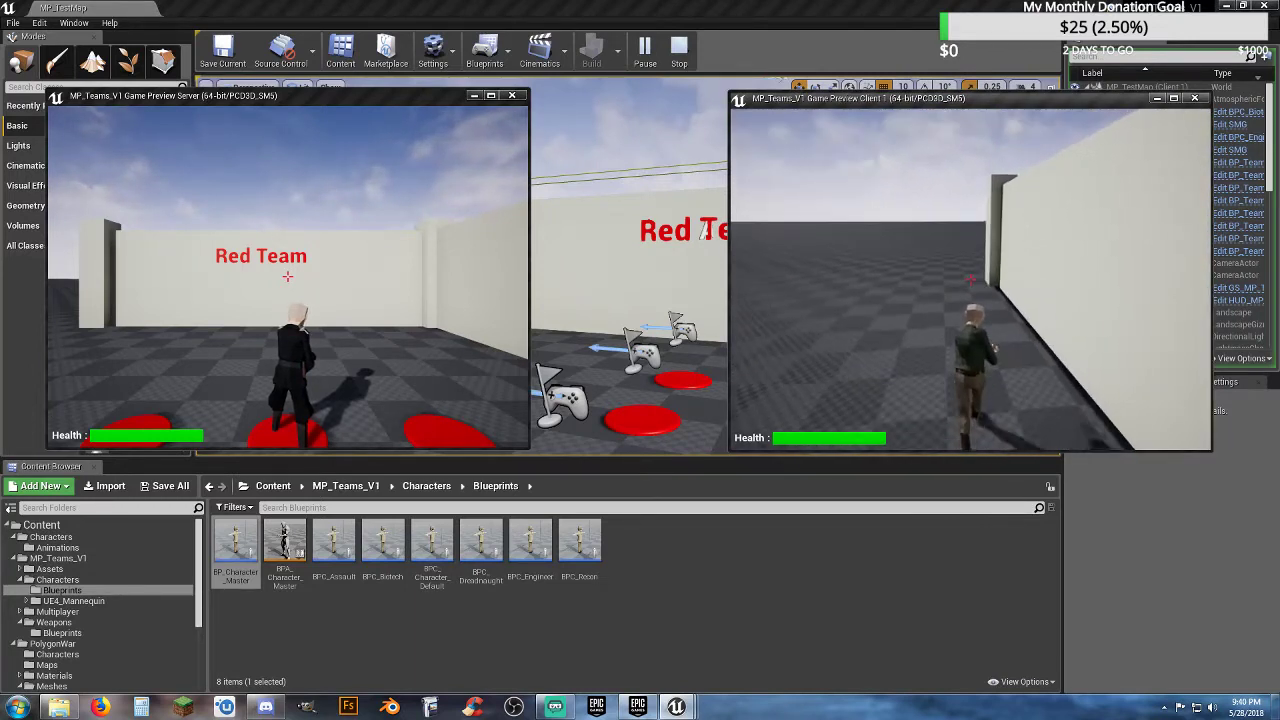
key("w")
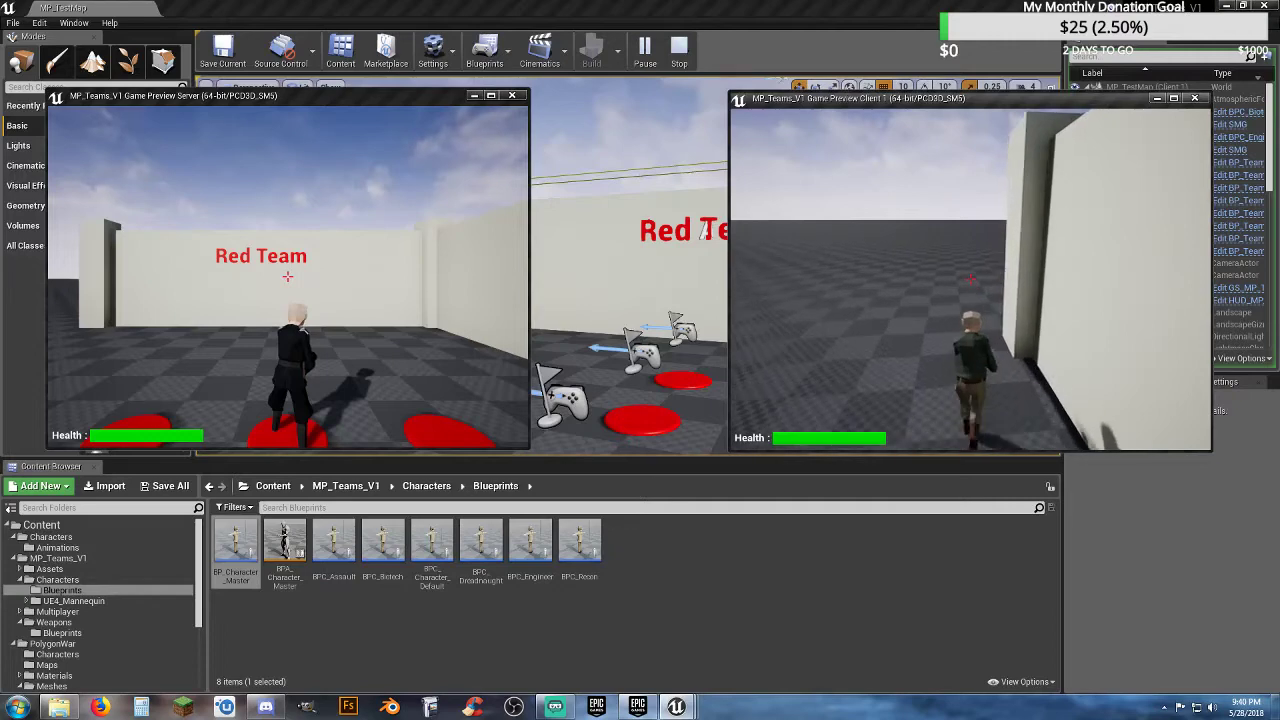
key("w")
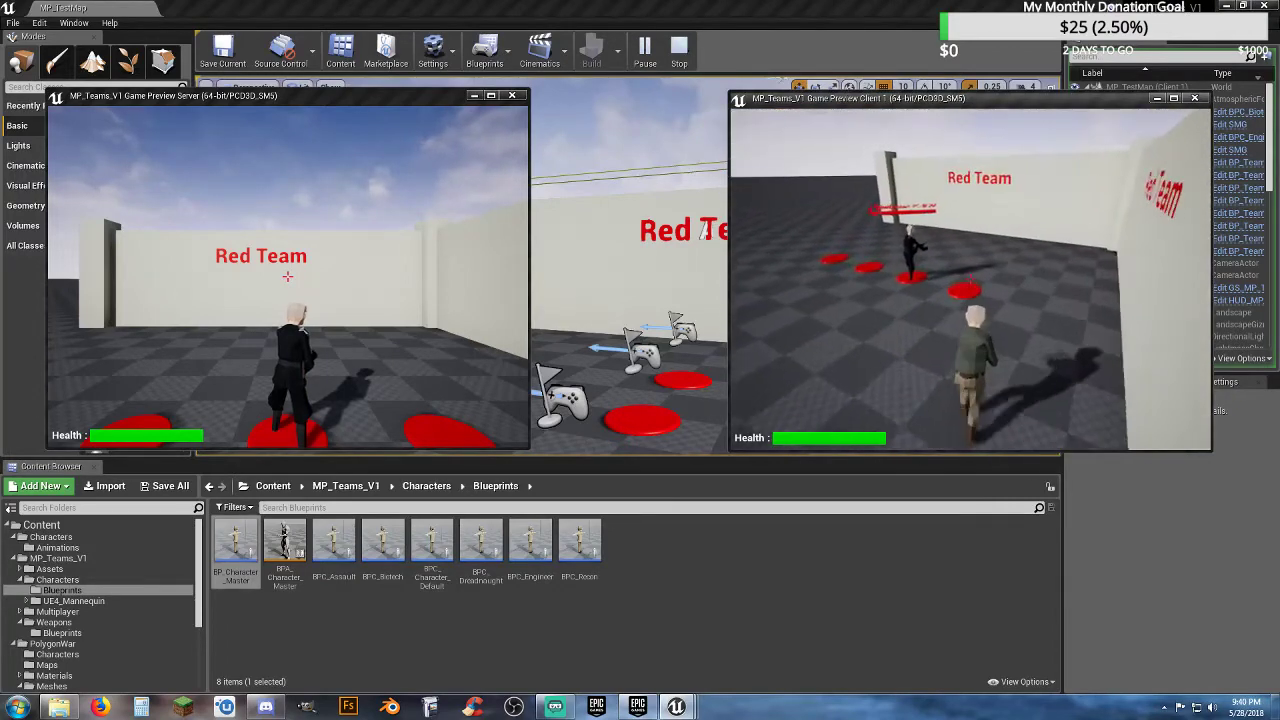
key("w")
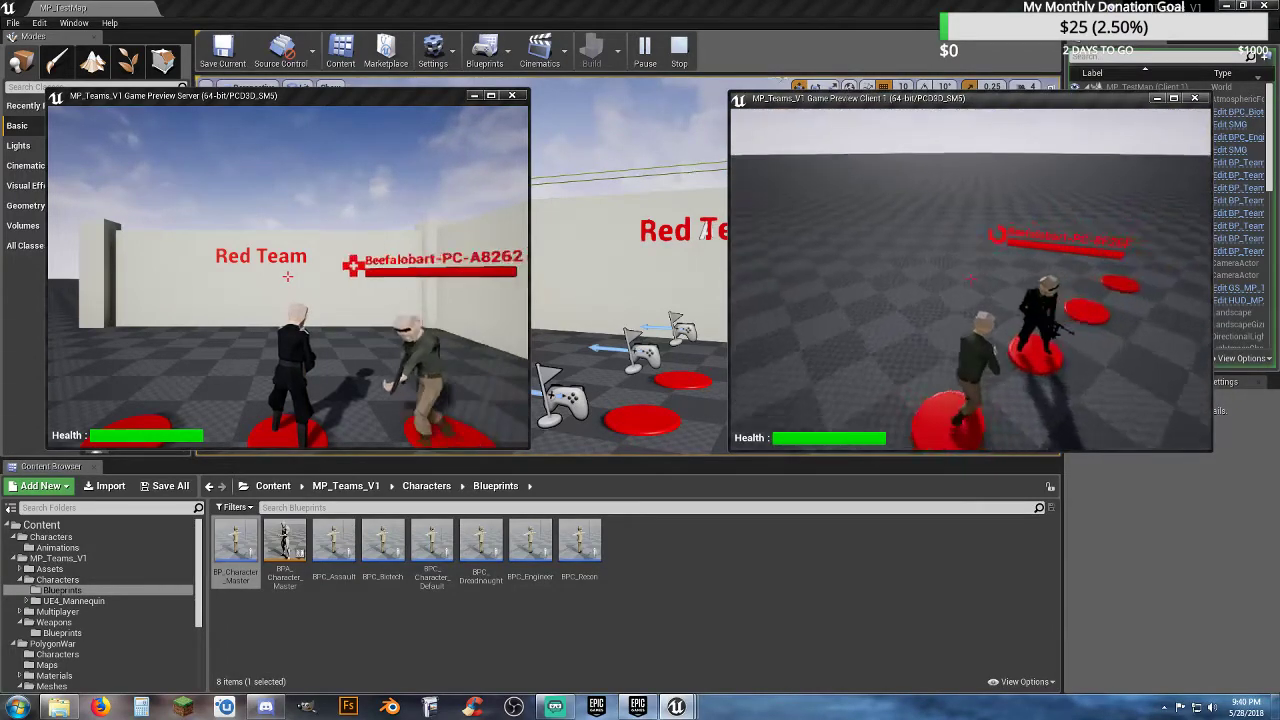
- End the two-player play test and open the SMG blueprint from the MP_Teams_V1 Weapons Blueprints folder
key("s")
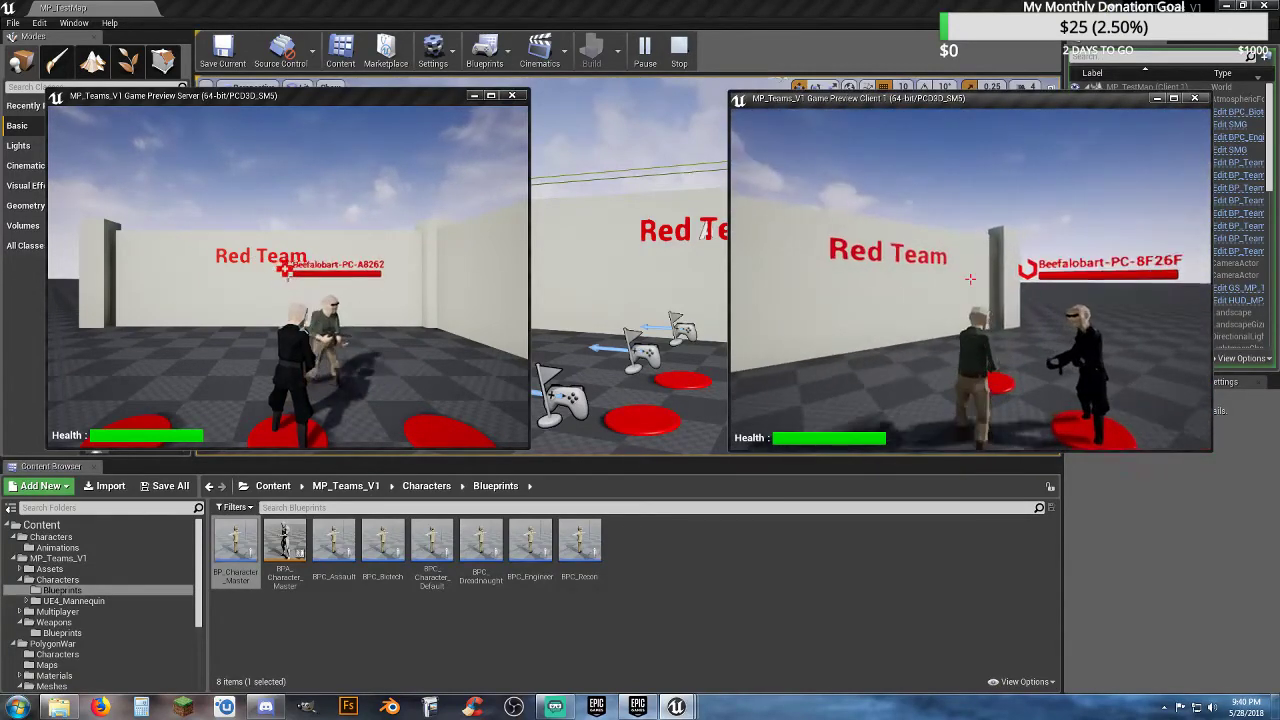
key("Escape")
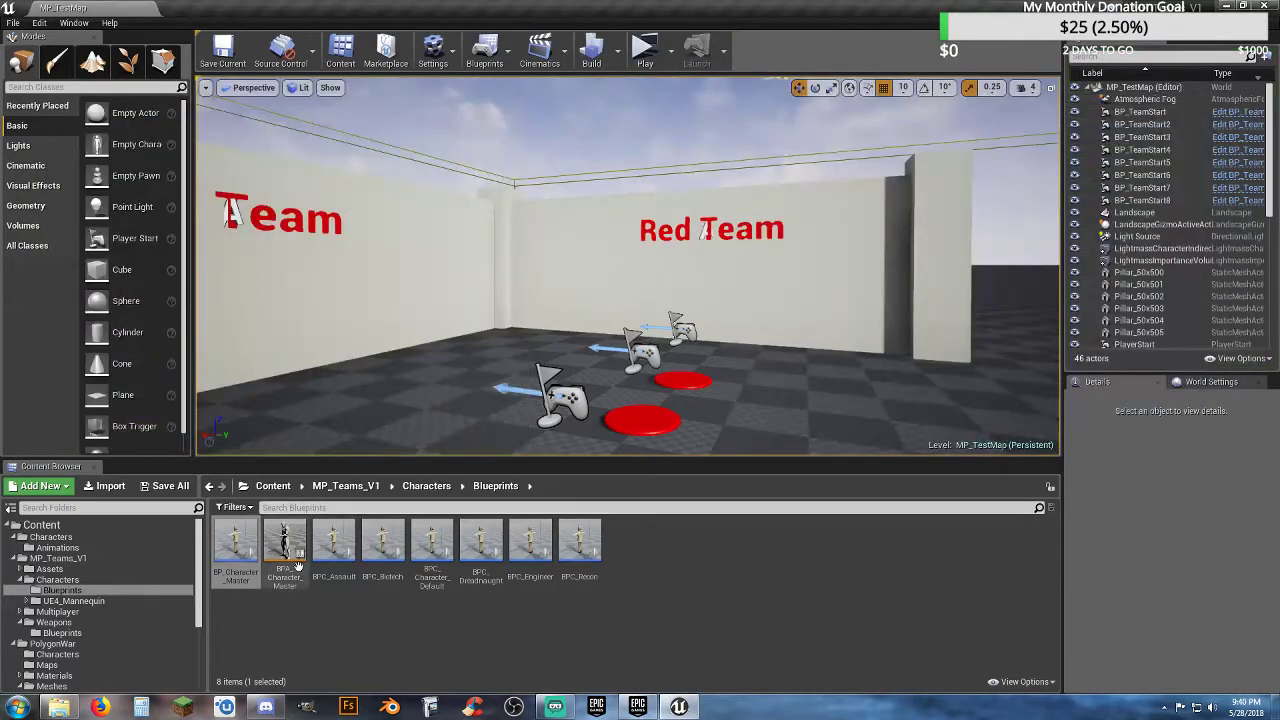
left_click(266, 628)
scroll(106, 627, "down", 4)
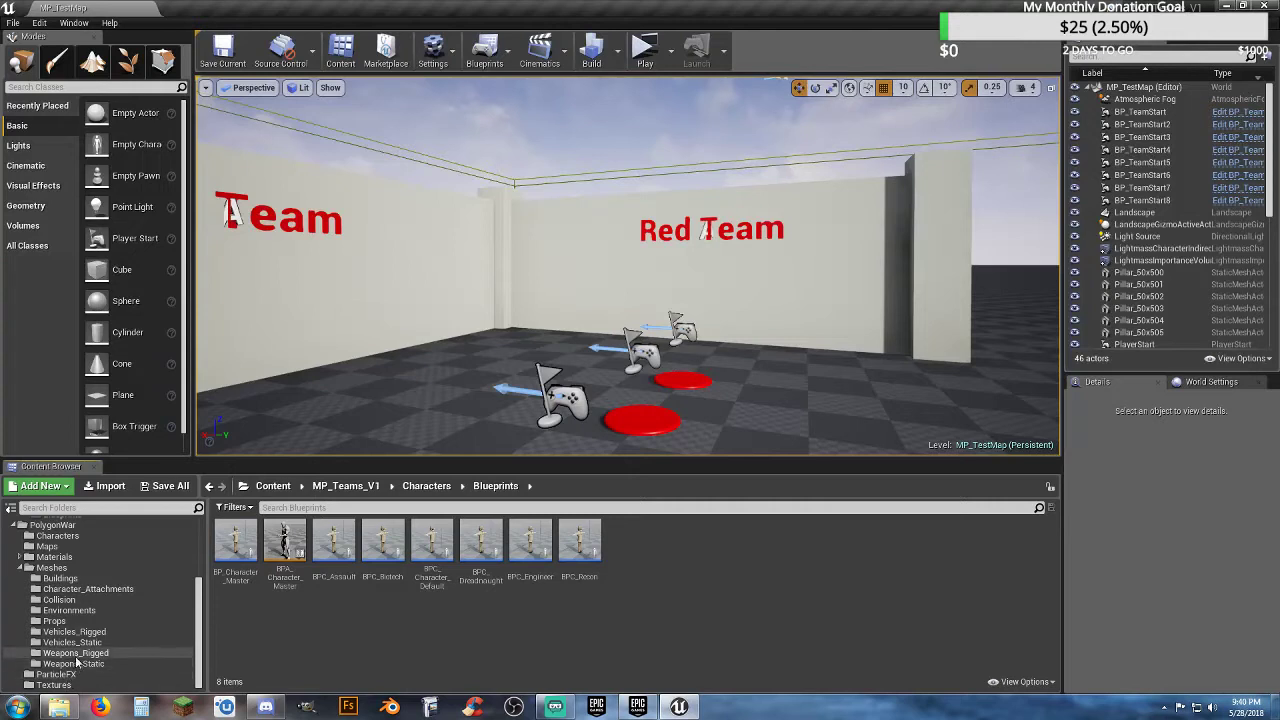
scroll(66, 580, "up", 2)
scroll(66, 575, "down", 1)
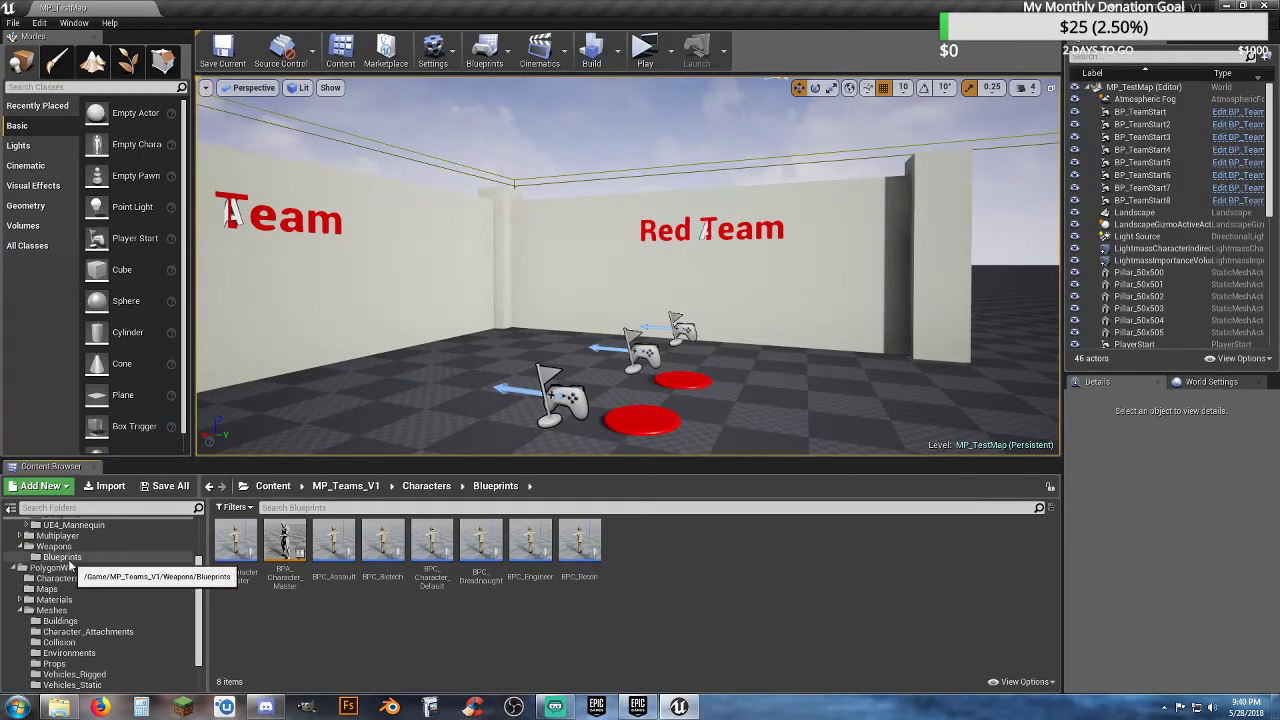
left_click(64, 557)
double_click(287, 545)
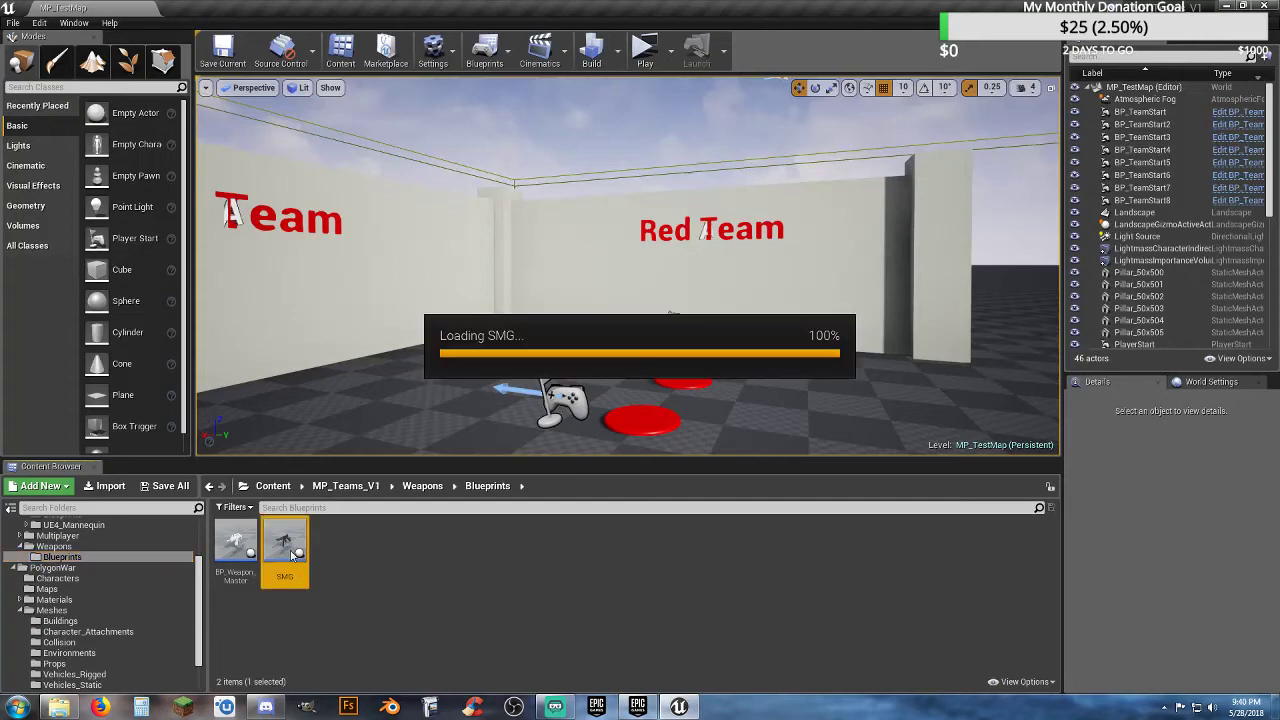
- Examine the SMG event graph's Set Skeletal Mesh branches, the SK_Weapon component's mesh settings and the weapon's class defaults
right_click_drag(314, 359, 258, 401)
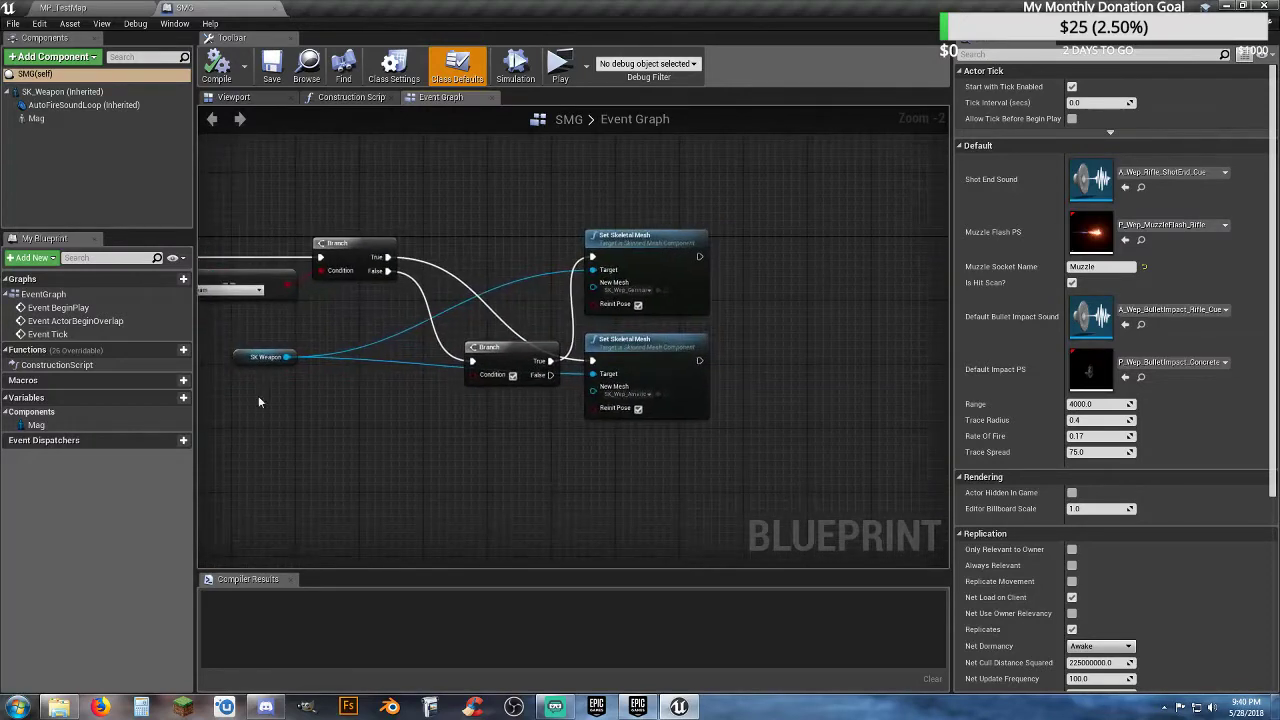
right_click_drag(549, 447, 514, 451)
scroll(514, 451, "up", 2)
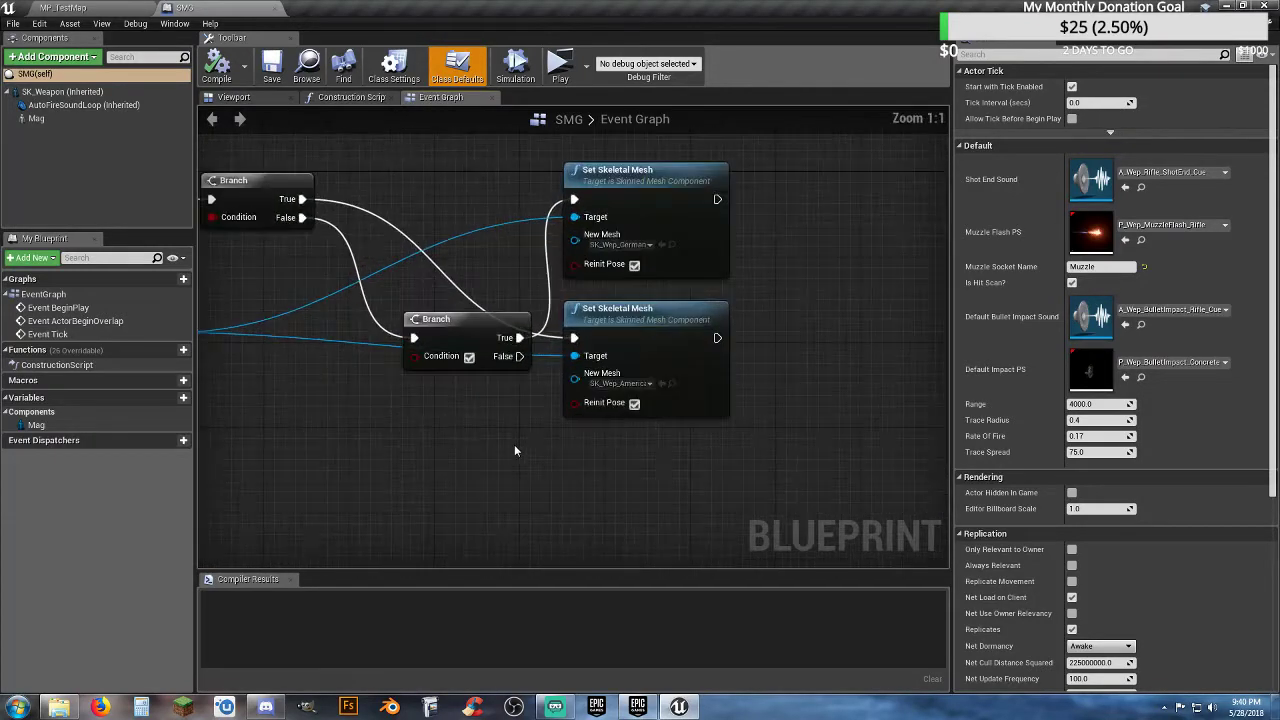
right_click_drag(514, 451, 421, 464)
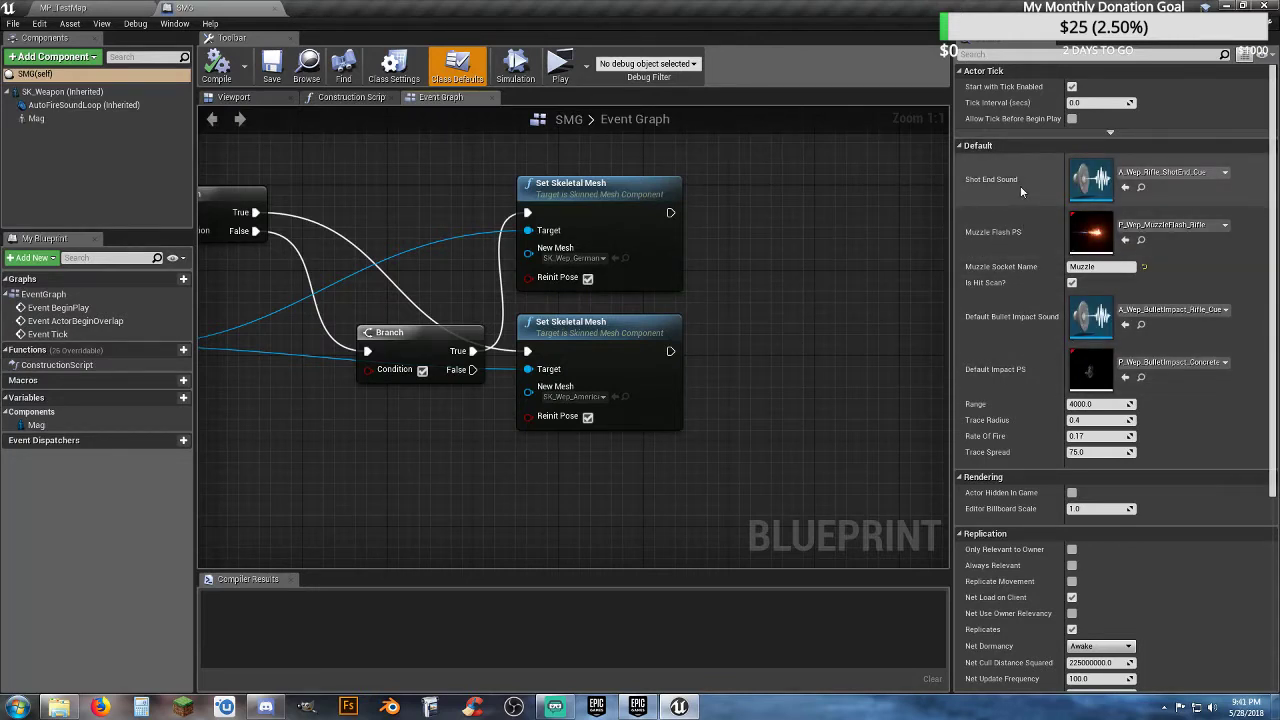
scroll(1020, 185, "down", 3)
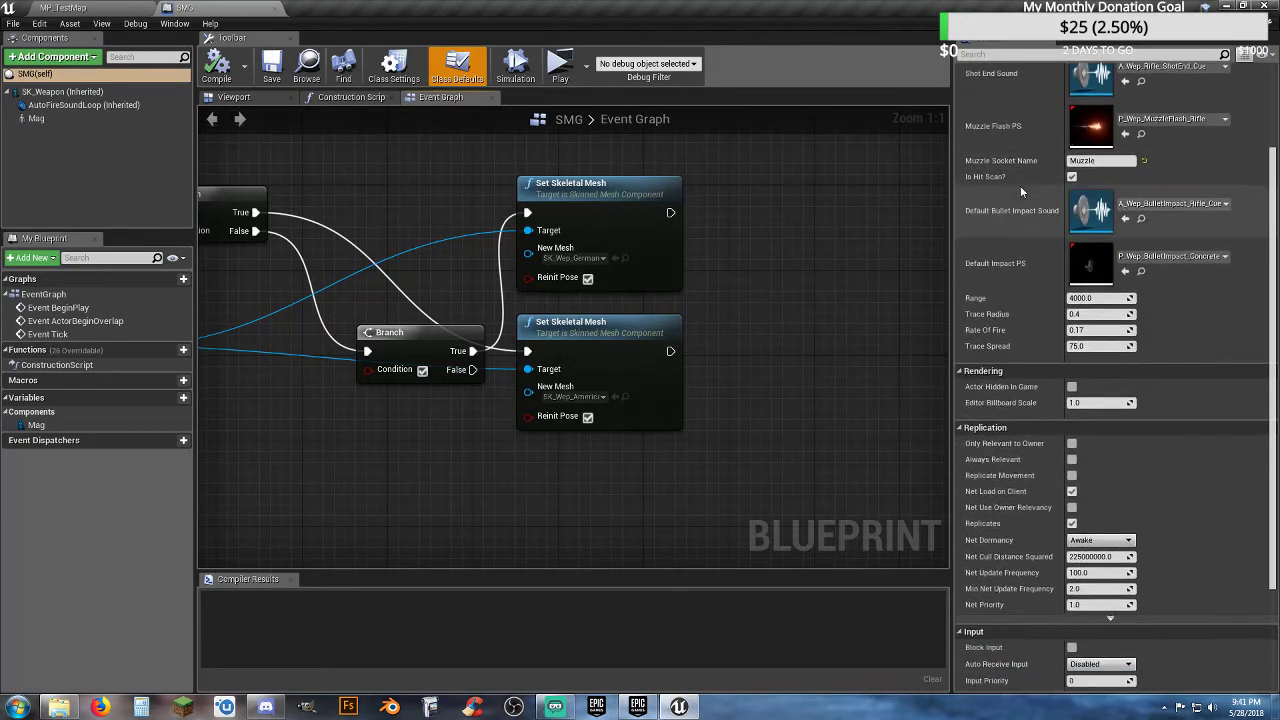
scroll(1020, 185, "up", 3)
left_click(627, 197)
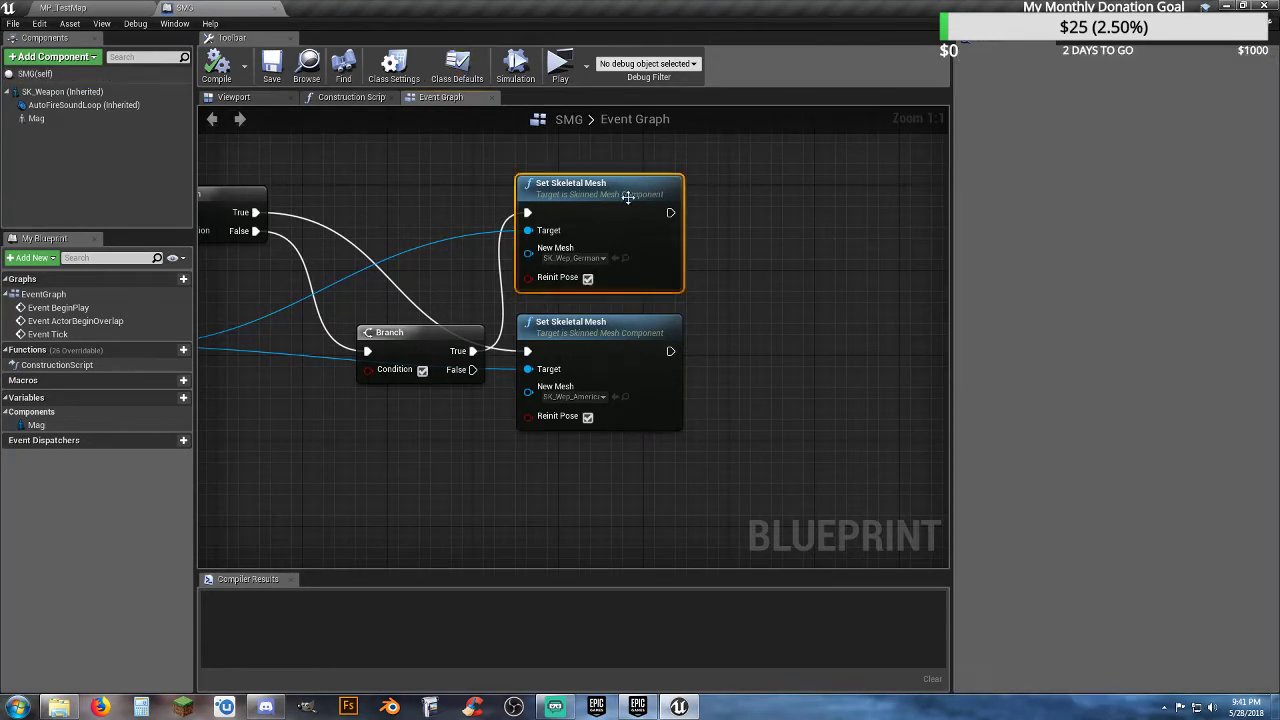
left_click(68, 93)
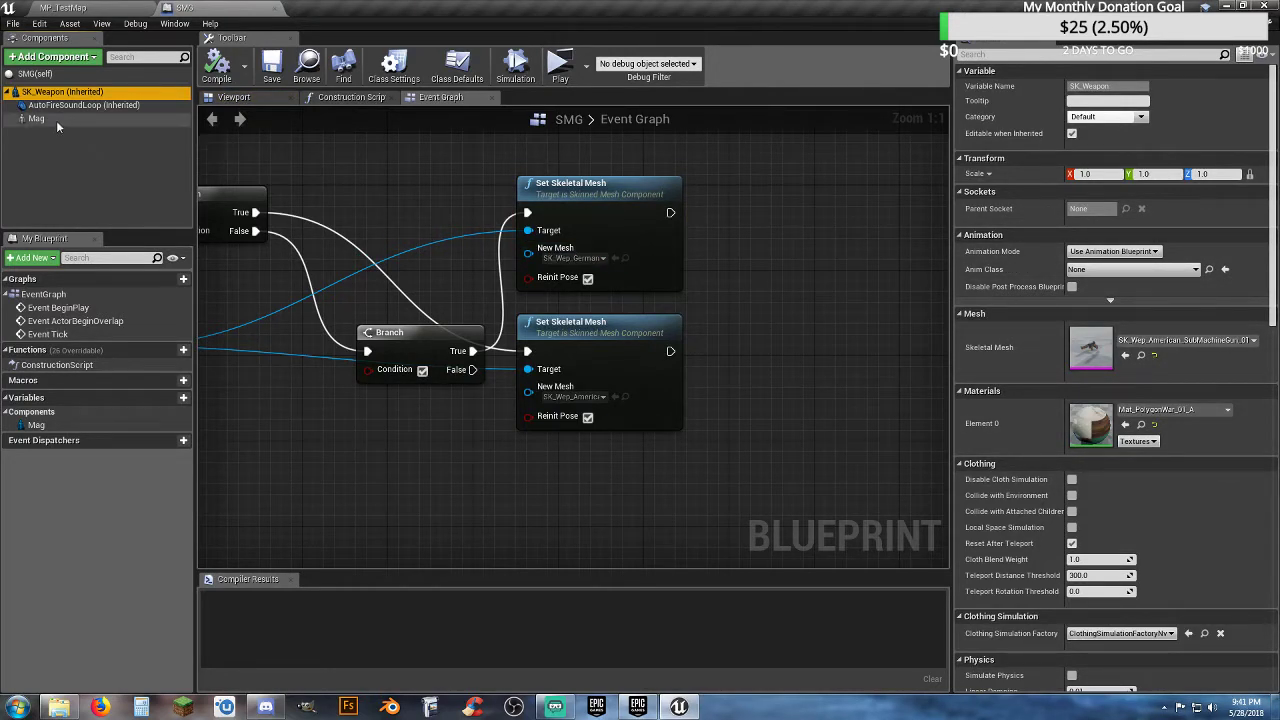
left_click(36, 74)
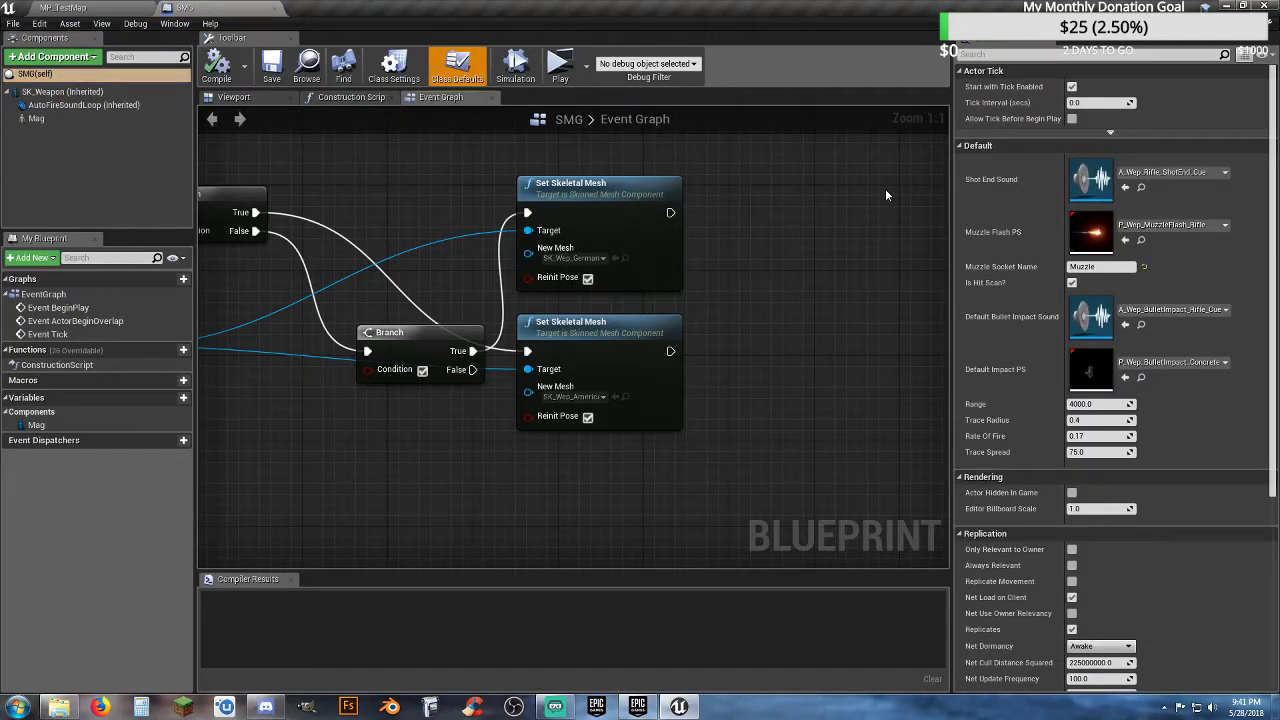
scroll(1010, 346, "down", 4)
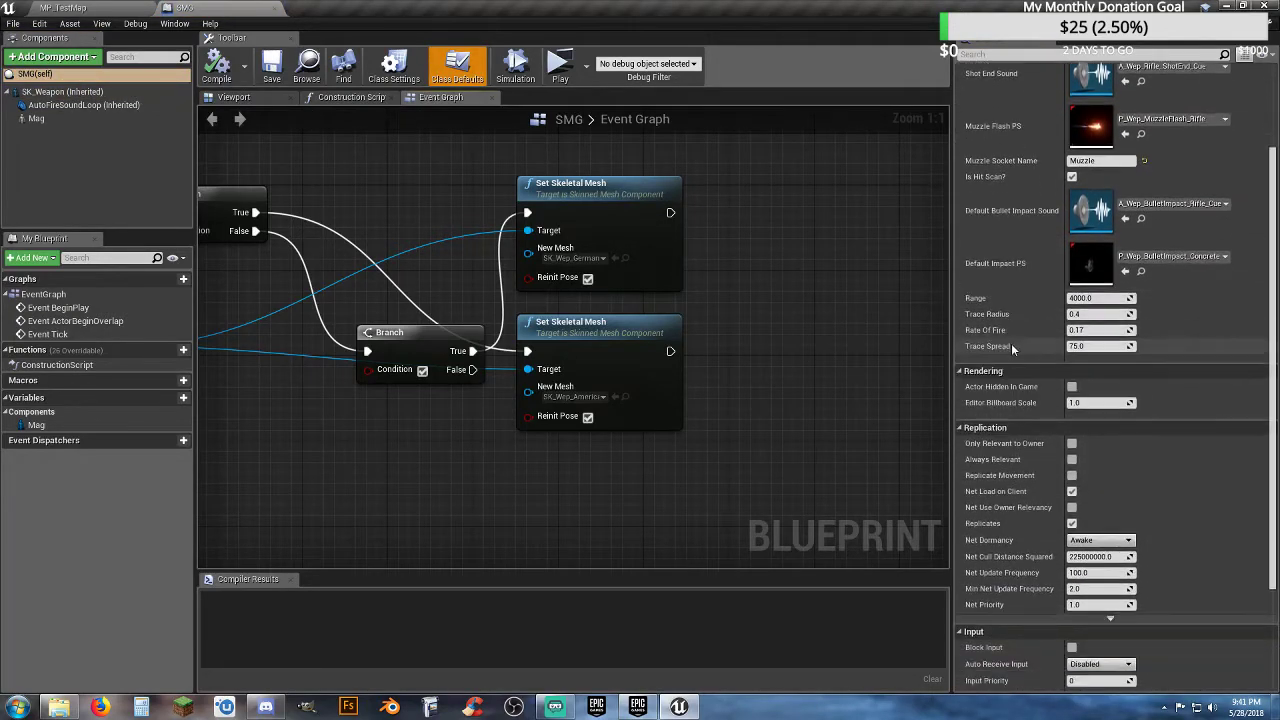
scroll(1006, 346, "up", 4)
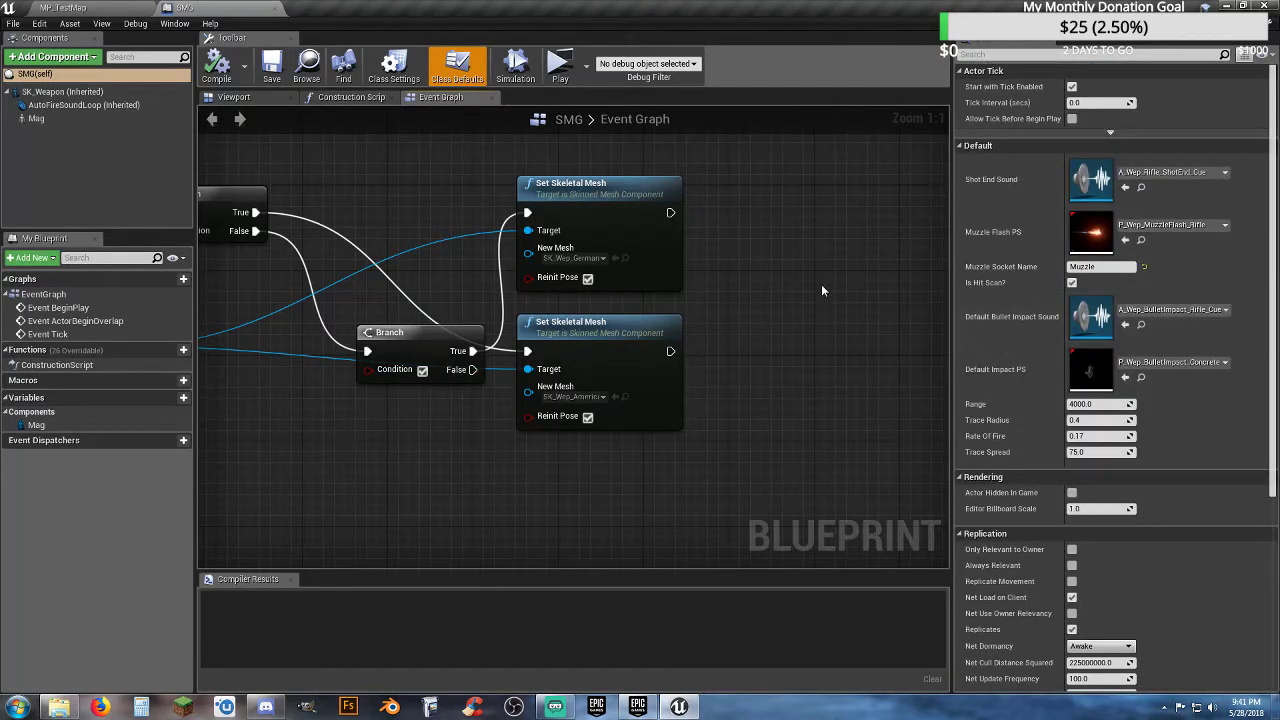
- Return to the level editor and open the BPC_Assault blueprint from the MP_Teams_V1 Characters Blueprints folder
left_click(104, 9)
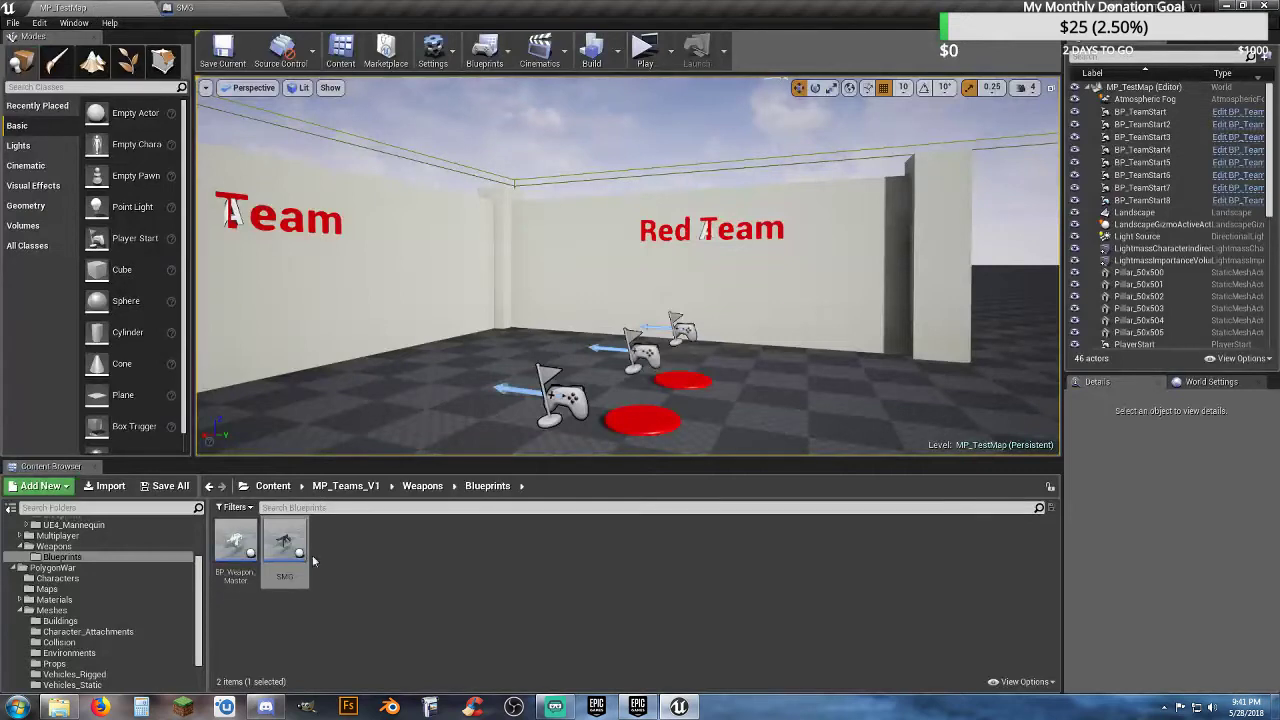
left_click(62, 590)
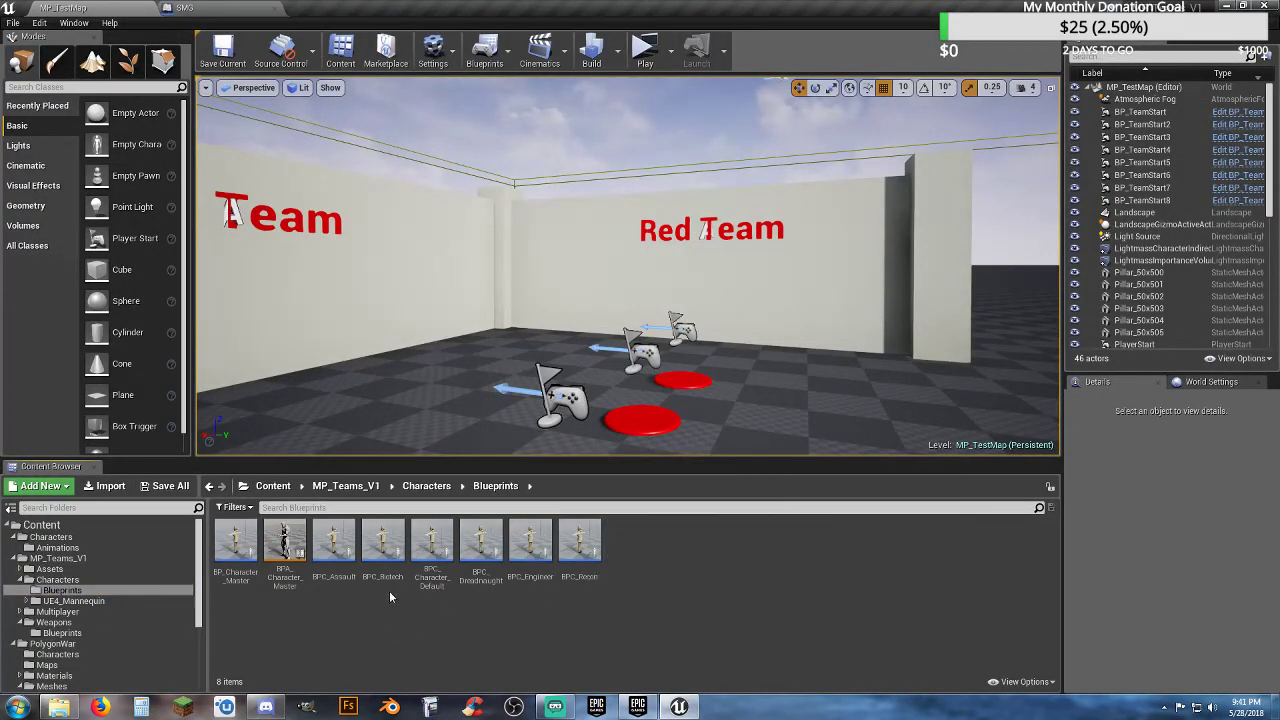
left_click(345, 578)
double_click(345, 578)
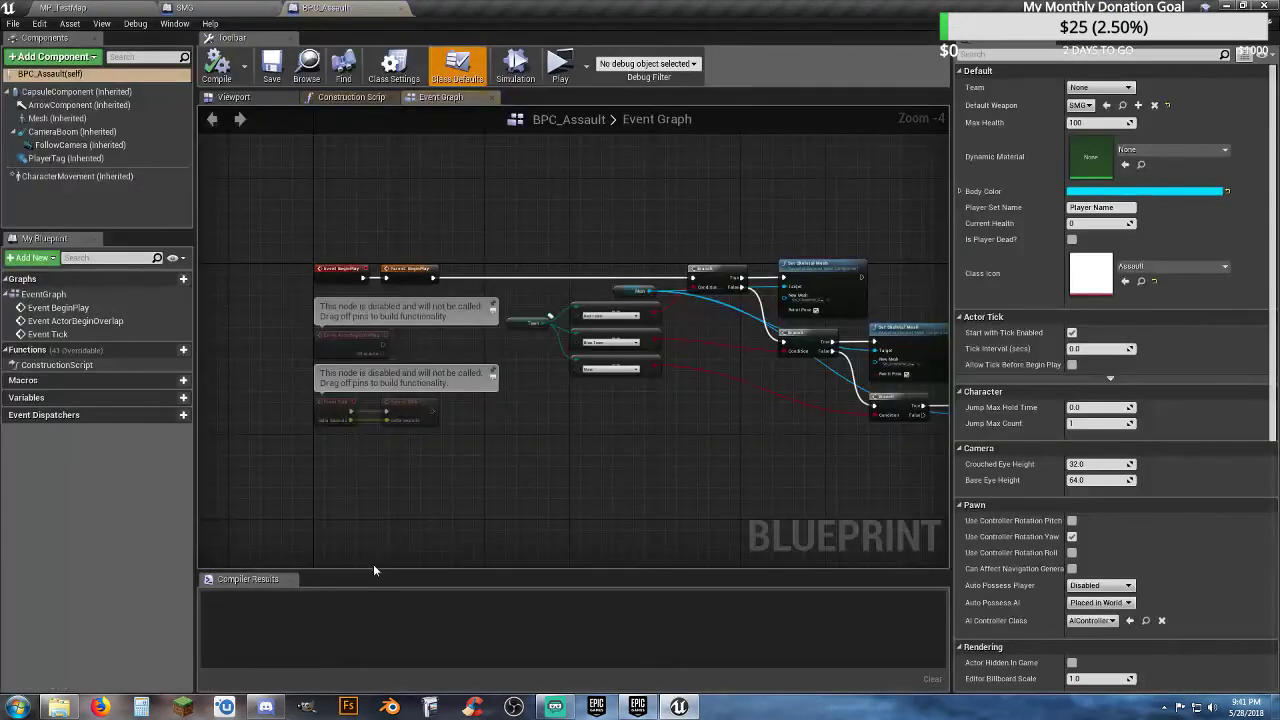
- Move the Team variable node slightly down beside its team comparison nodes in the BPC_Assault event graph
scroll(564, 420, "up", 5)
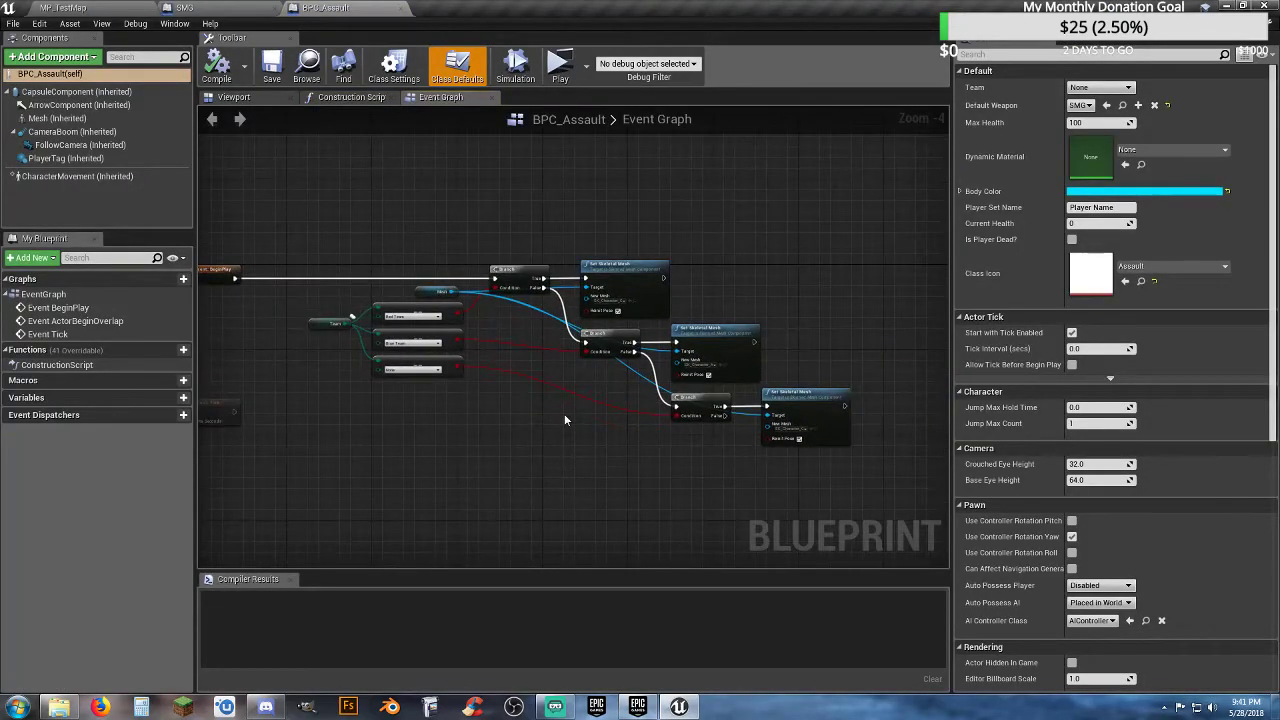
scroll(560, 416, "down", 3)
right_click_drag(542, 411, 755, 466)
scroll(754, 464, "down", 5)
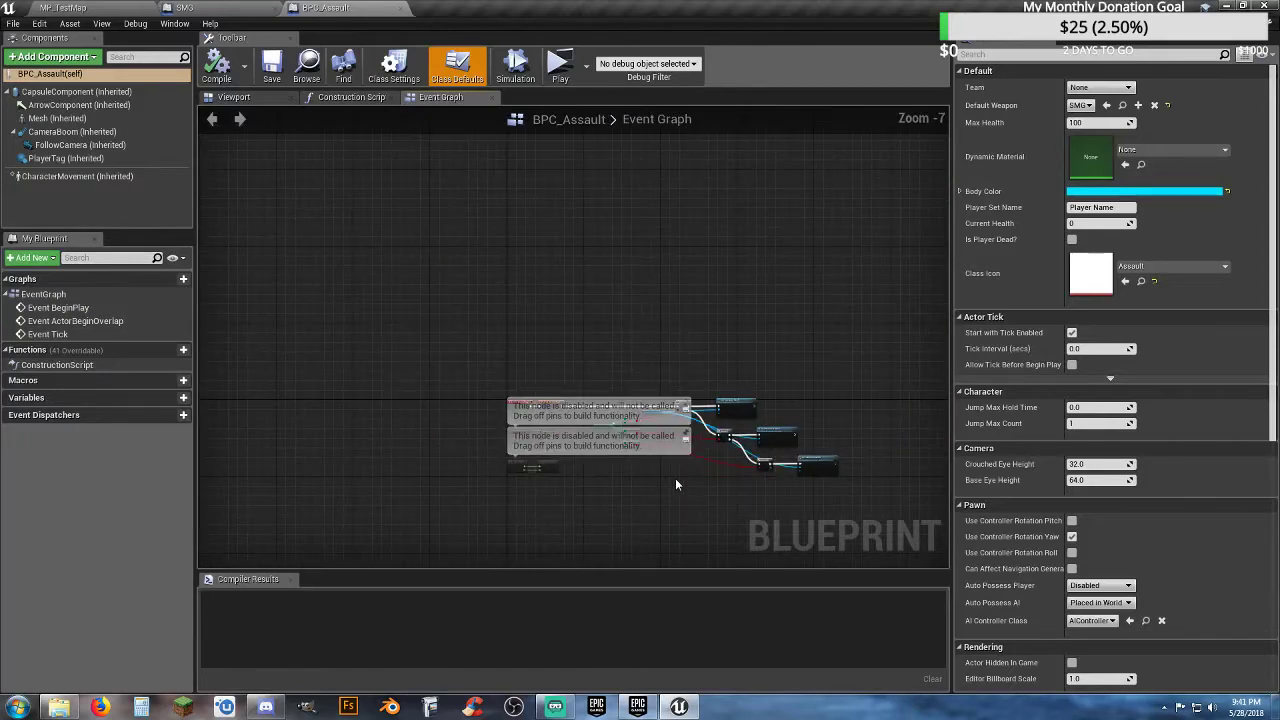
scroll(676, 482, "up", 3)
scroll(676, 485, "up", 4)
right_click_drag(733, 396, 690, 433)
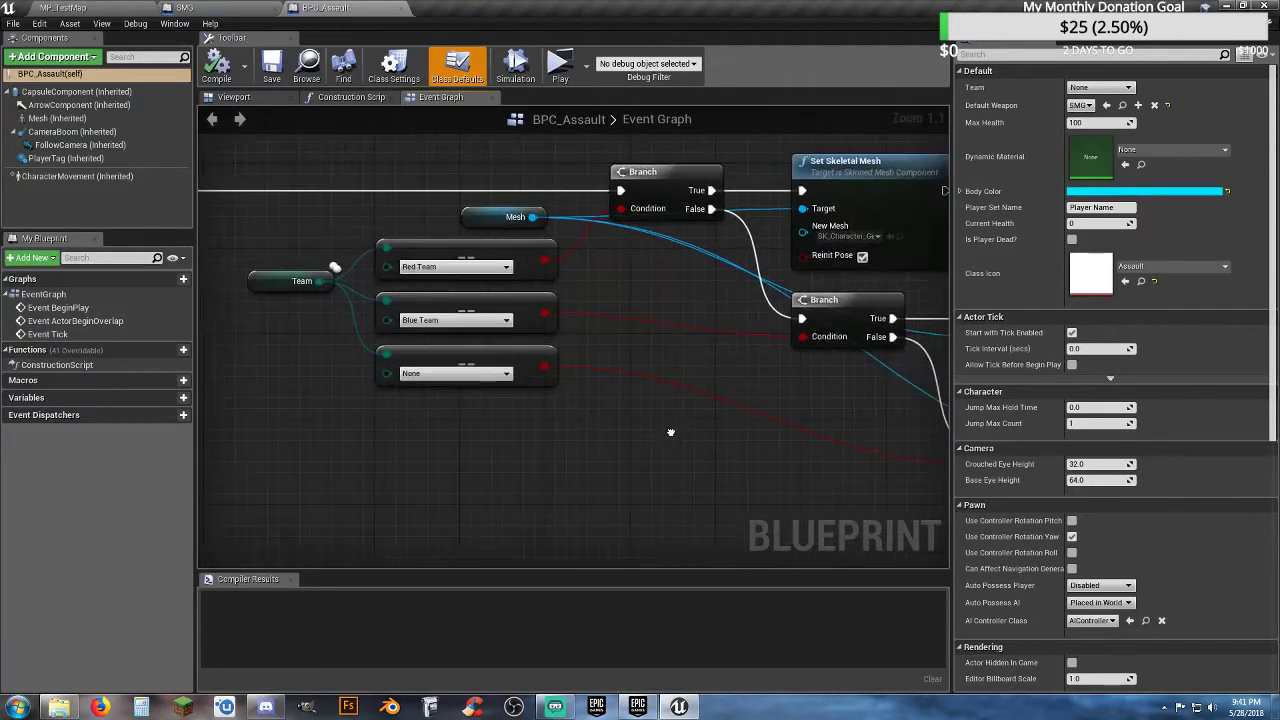
left_click_drag(290, 281, 279, 303)
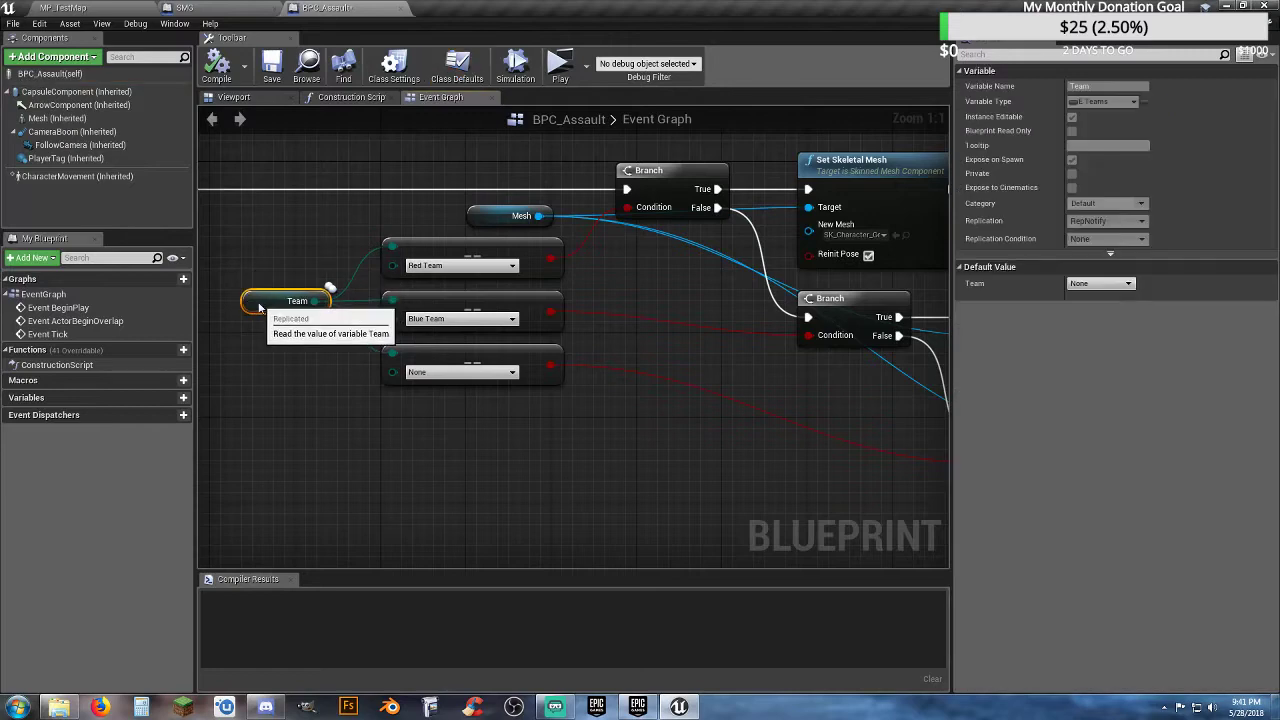
- Examine how BPC_Assault's team branches set the skeletal mesh, and check the Team and Default Weapon entries in its class defaults
left_click(680, 459)
right_click_drag(680, 459, 457, 338)
right_click_drag(506, 375, 493, 365)
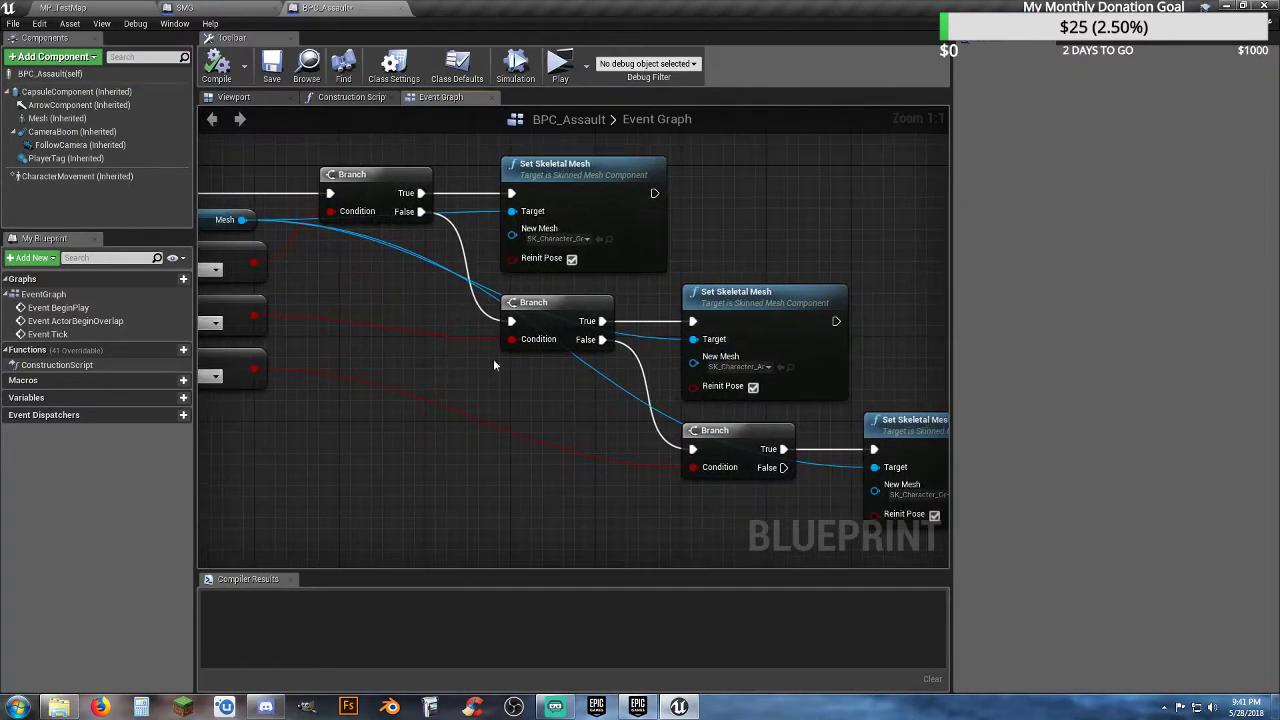
right_click_drag(578, 426, 406, 409)
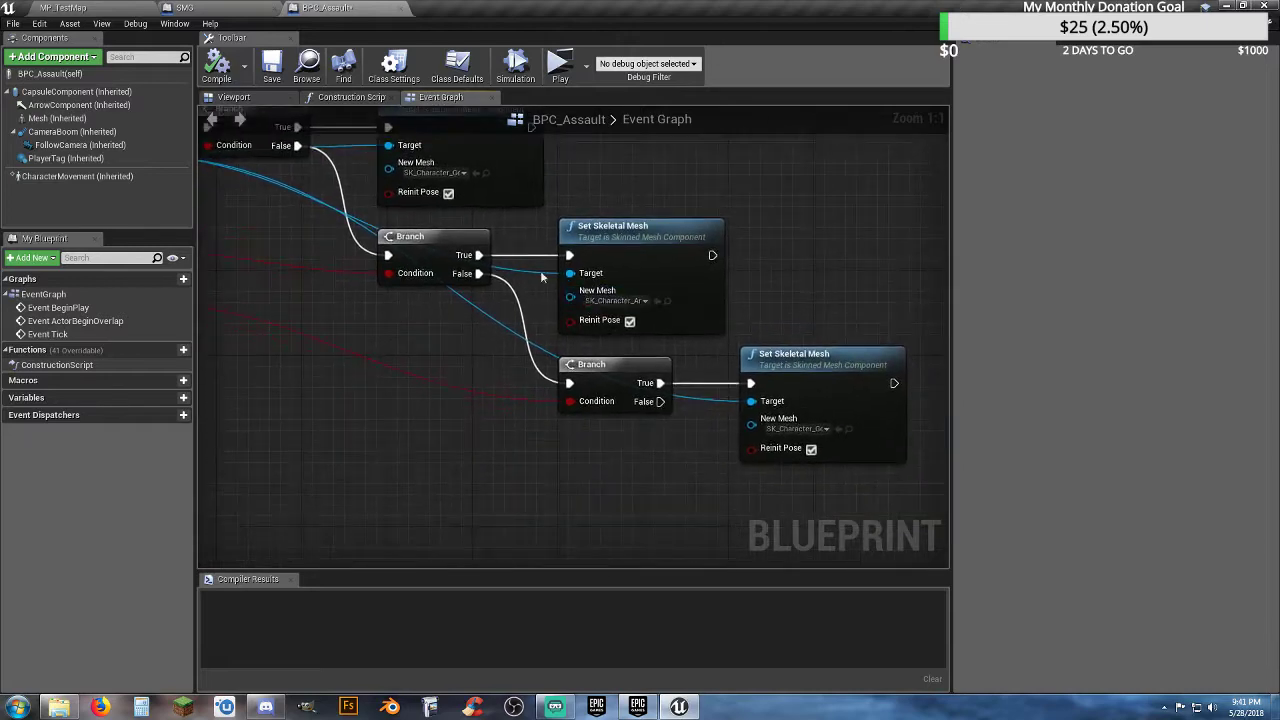
right_click_drag(482, 430, 772, 525)
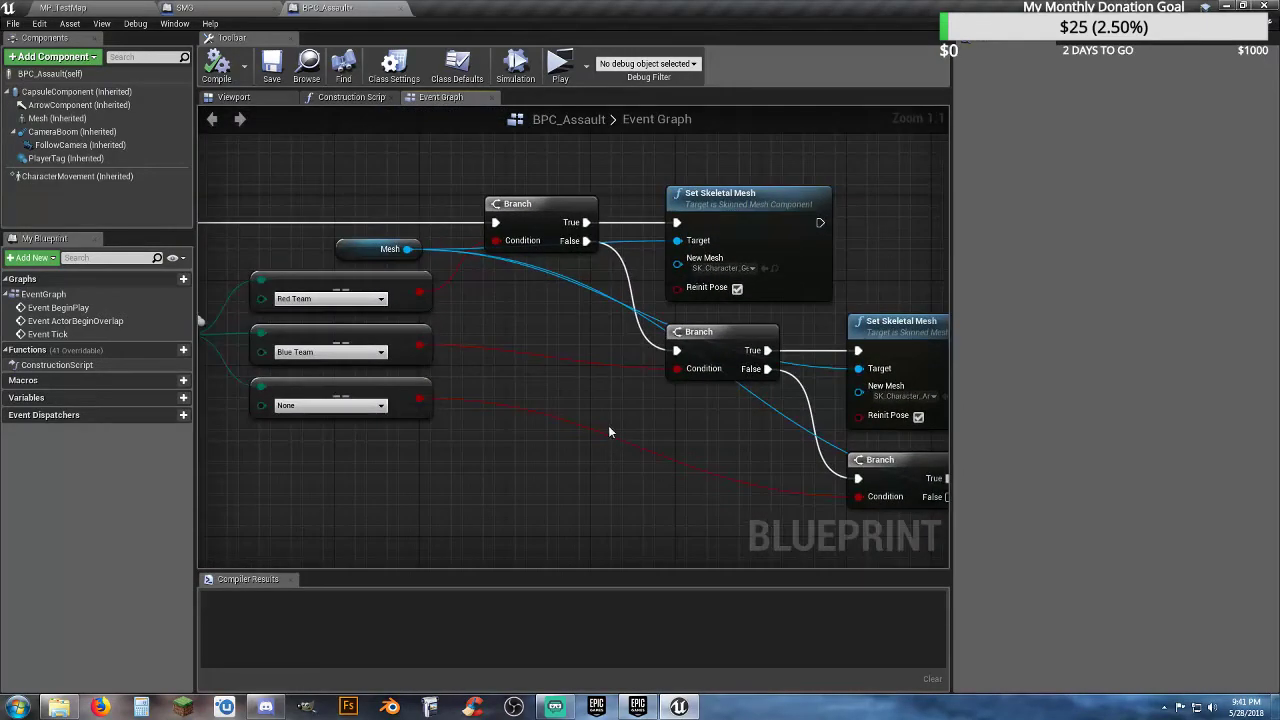
right_click_drag(586, 403, 577, 431)
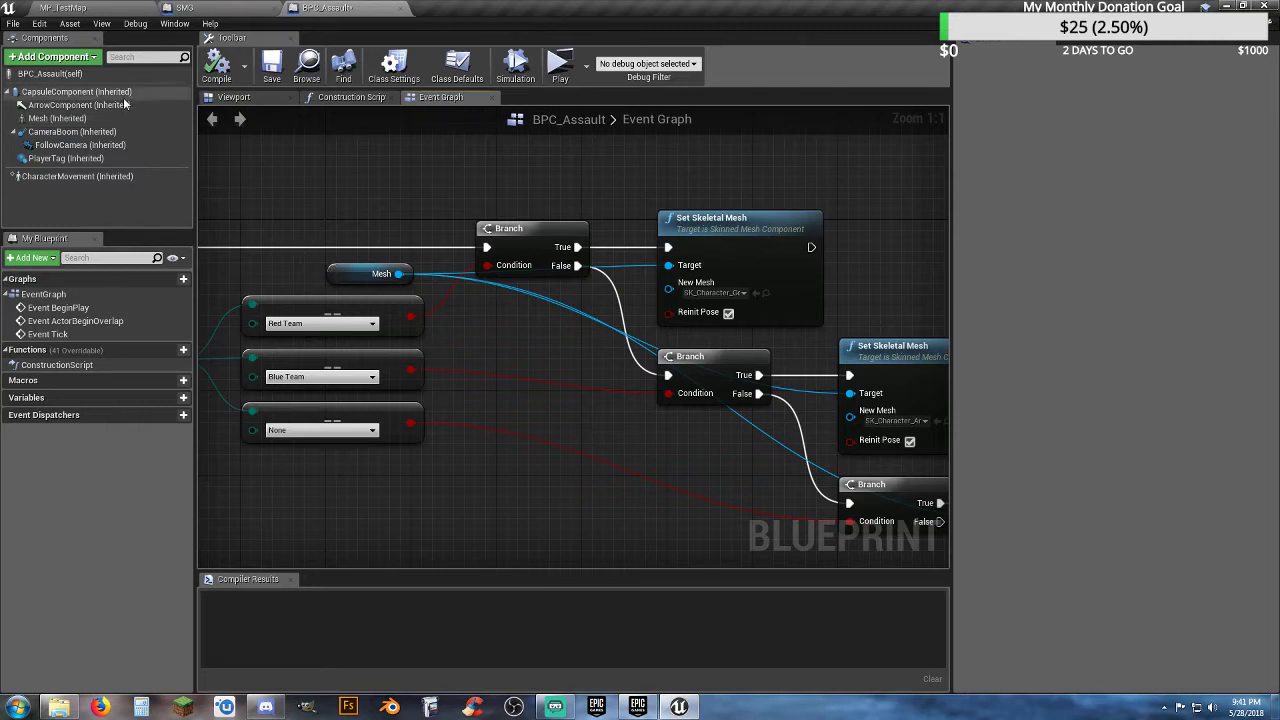
left_click(74, 75)
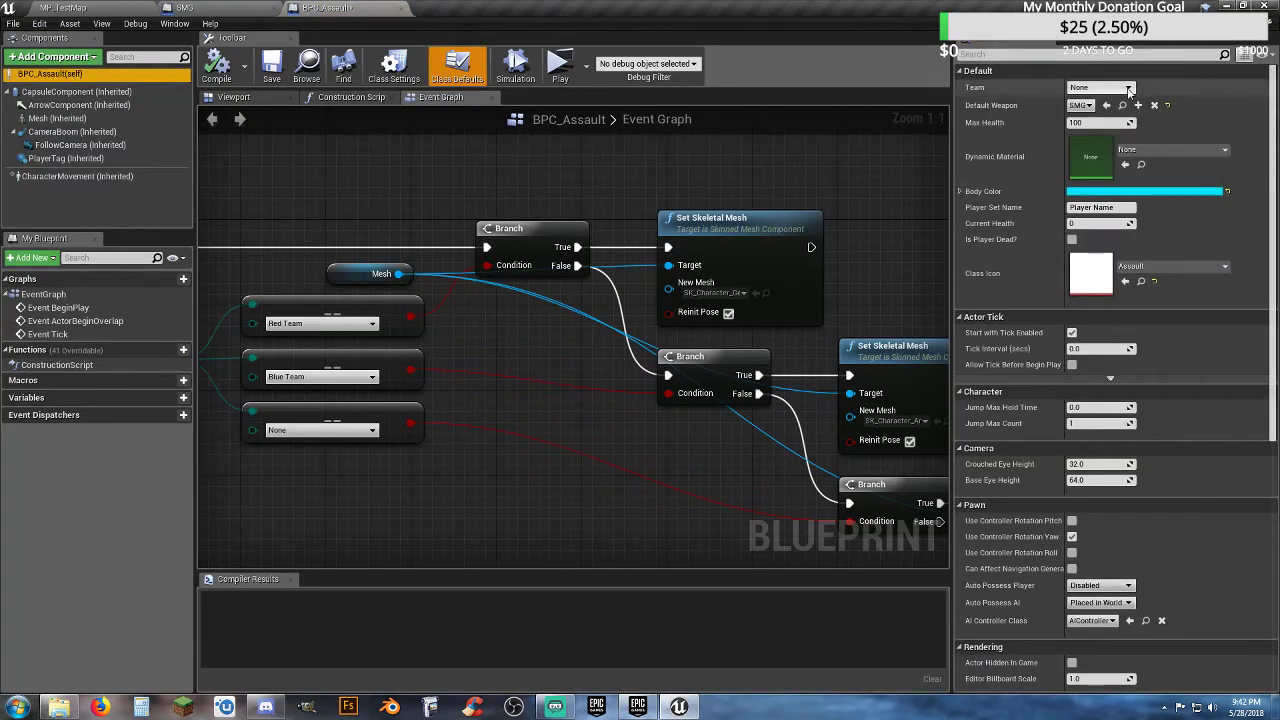
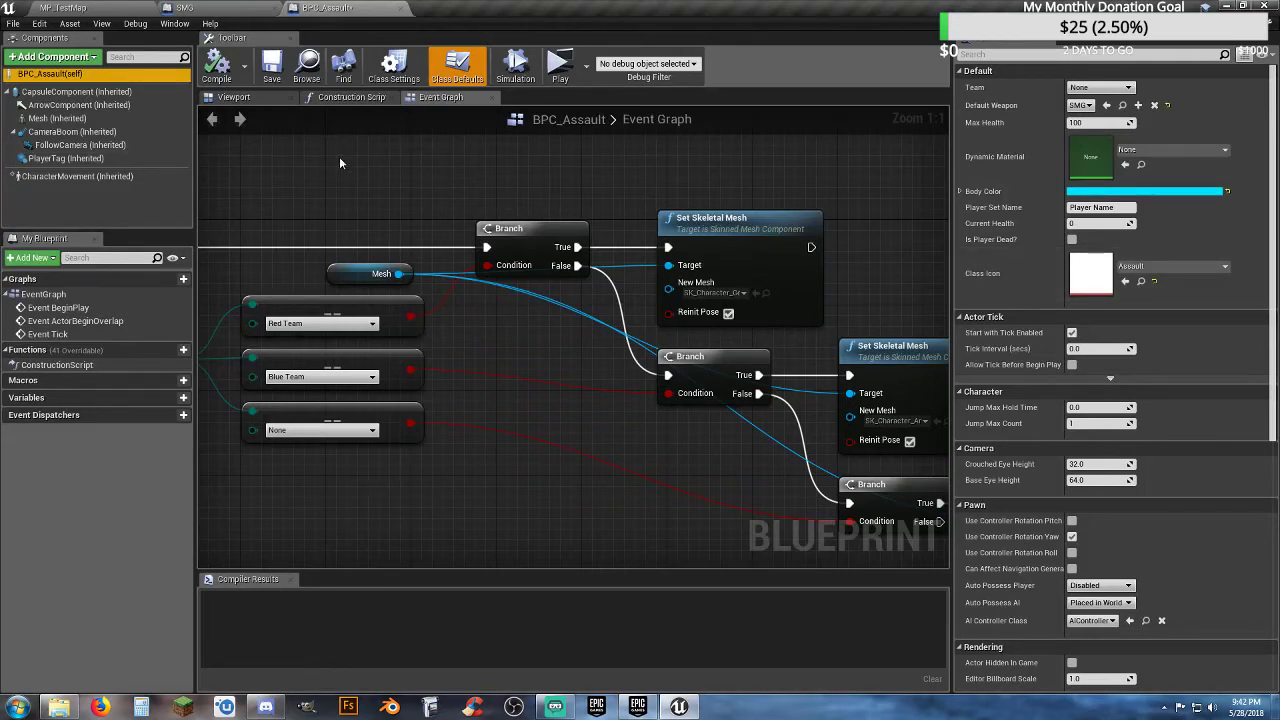
right_click_drag(339, 156, 528, 223)
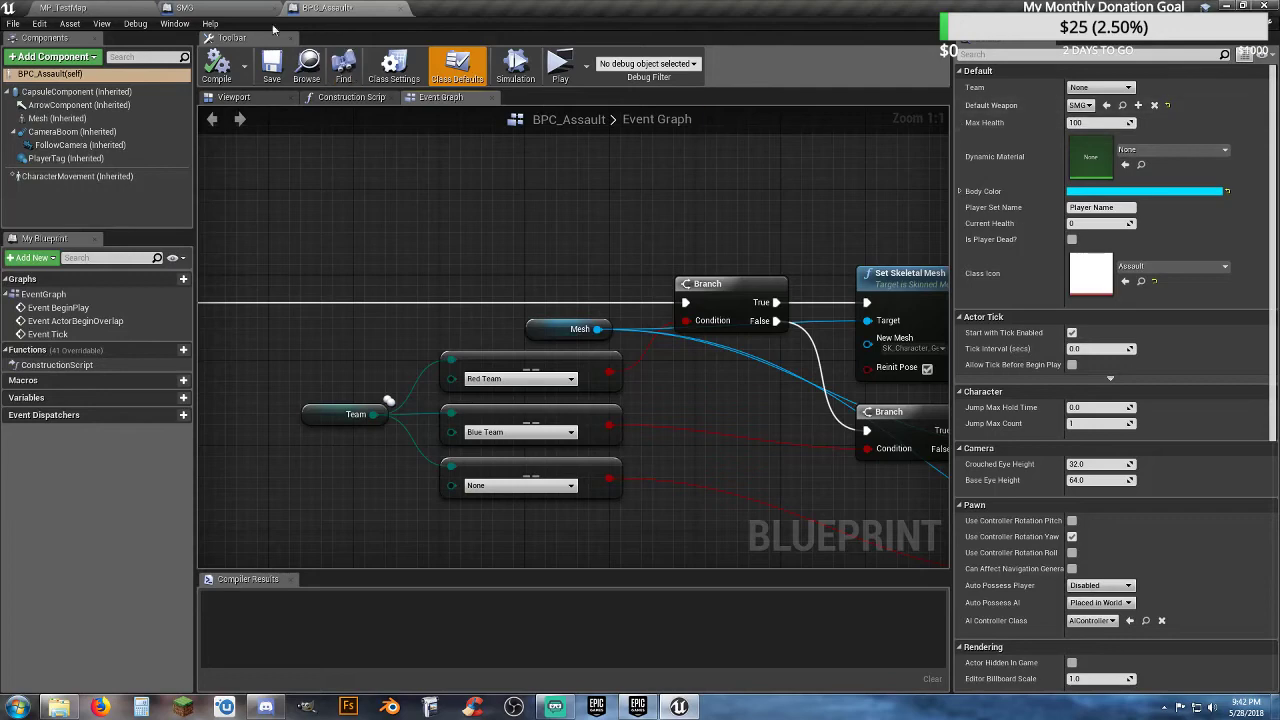
- Switch back to the SMG blueprint and review its Red Team comparison and the branches feeding the Set Skeletal Mesh nodes
left_click(245, 7)
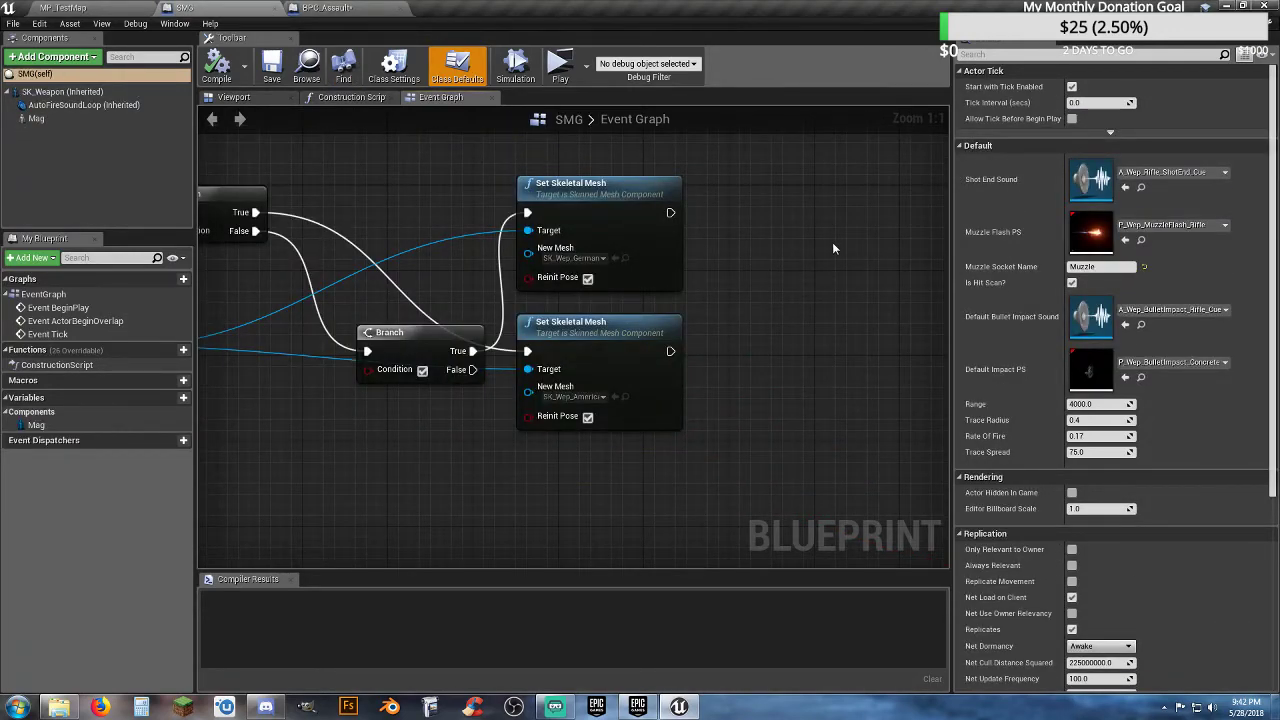
right_click_drag(834, 248, 932, 251)
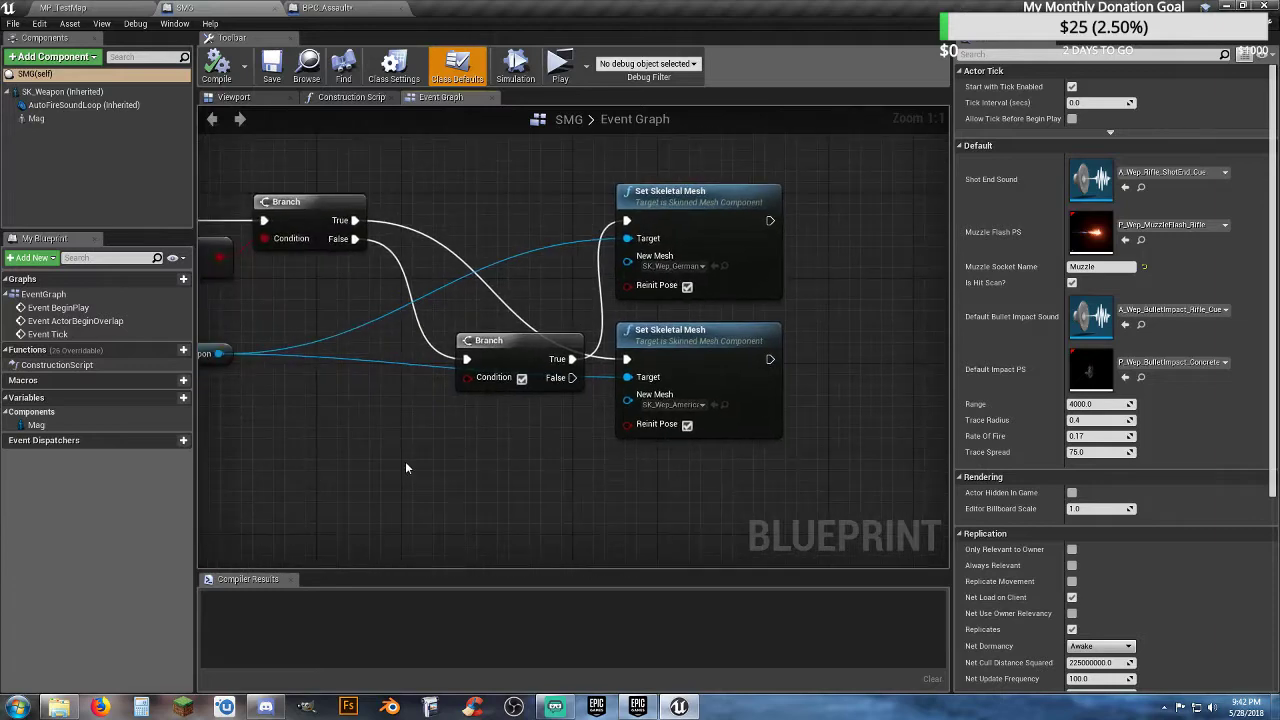
right_click_drag(405, 467, 358, 486)
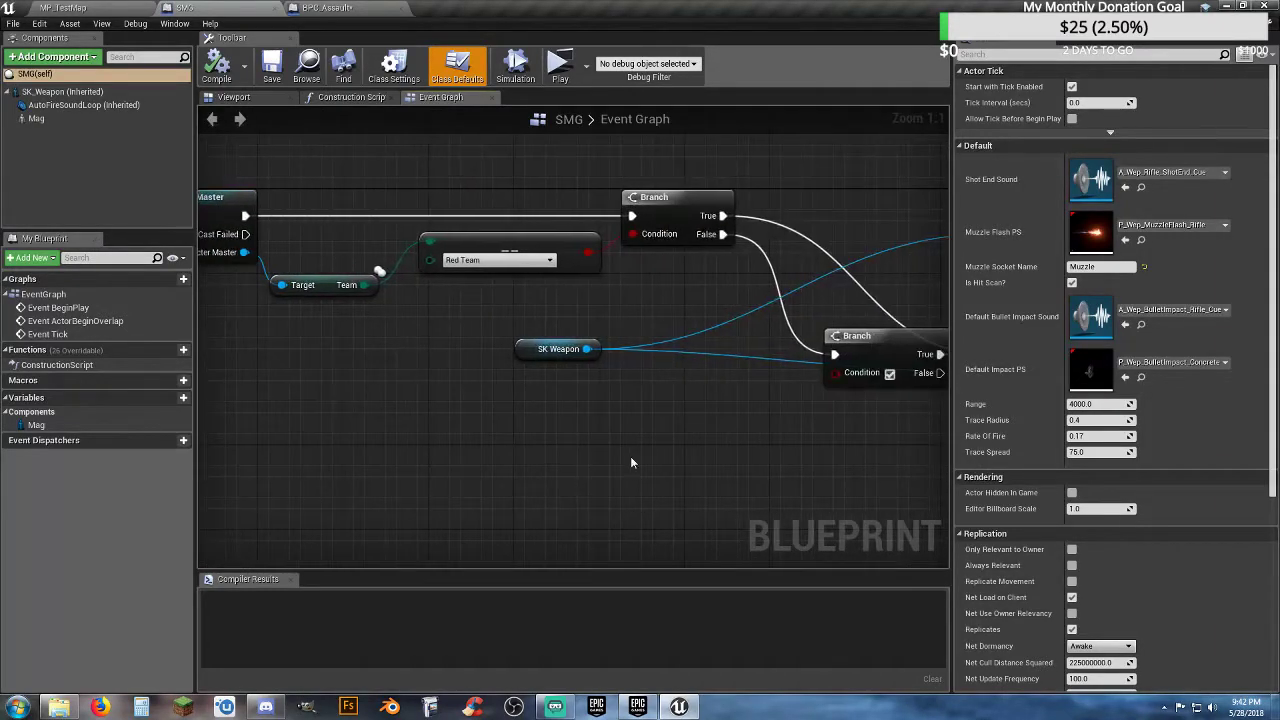
right_click_drag(630, 462, 478, 481)
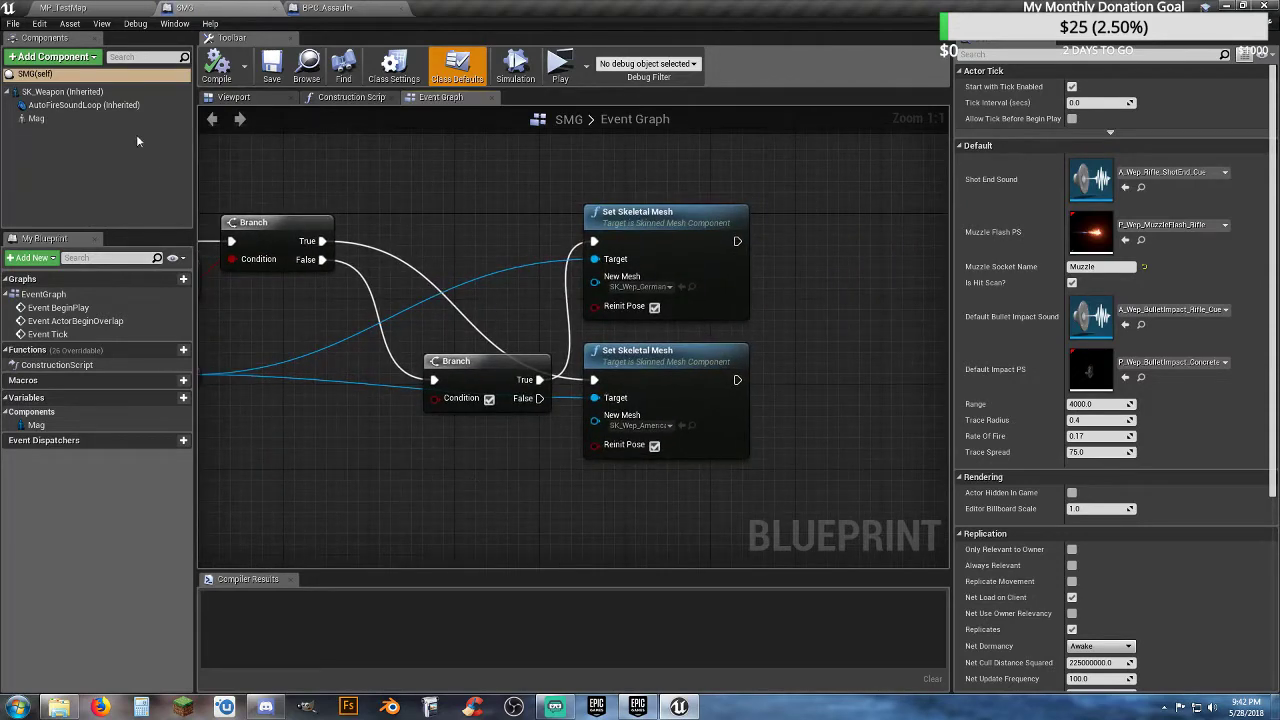
- Inspect the SMG blueprint's SK_Weapon component and its class defaults, including the Muzzle Flash PS choices and the advanced Actor Tick options
left_click(62, 91)
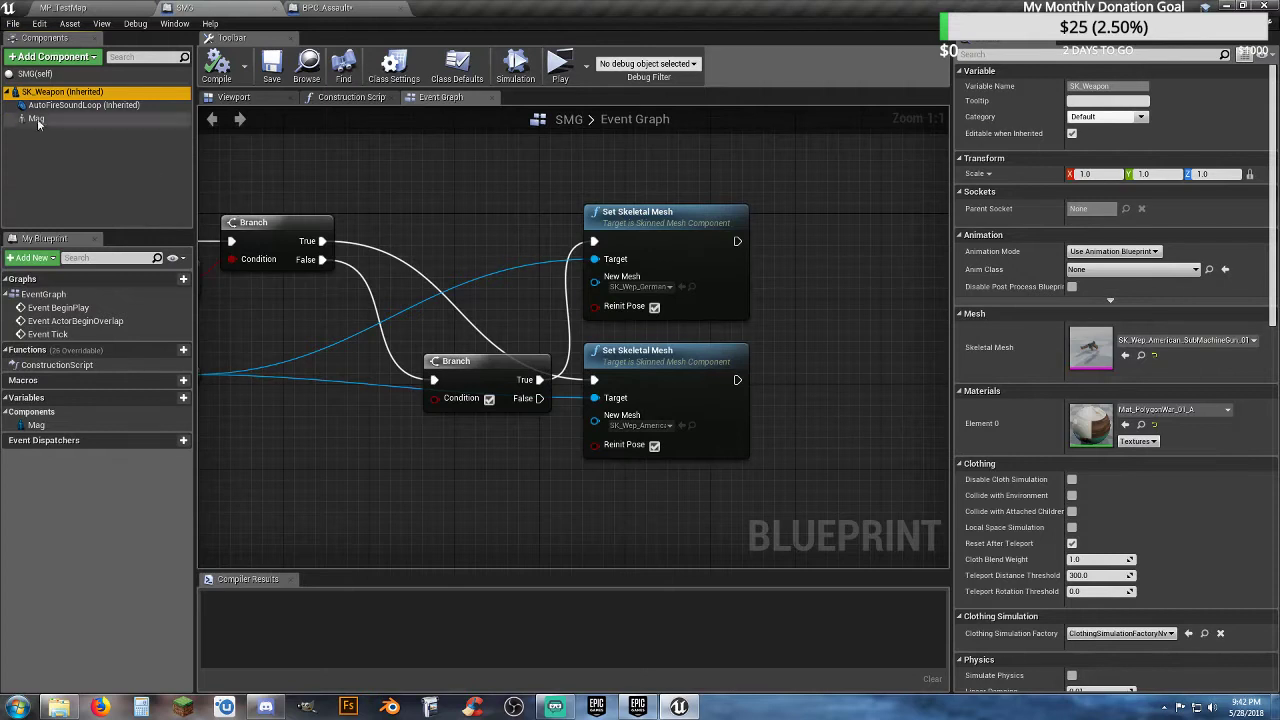
left_click(45, 75)
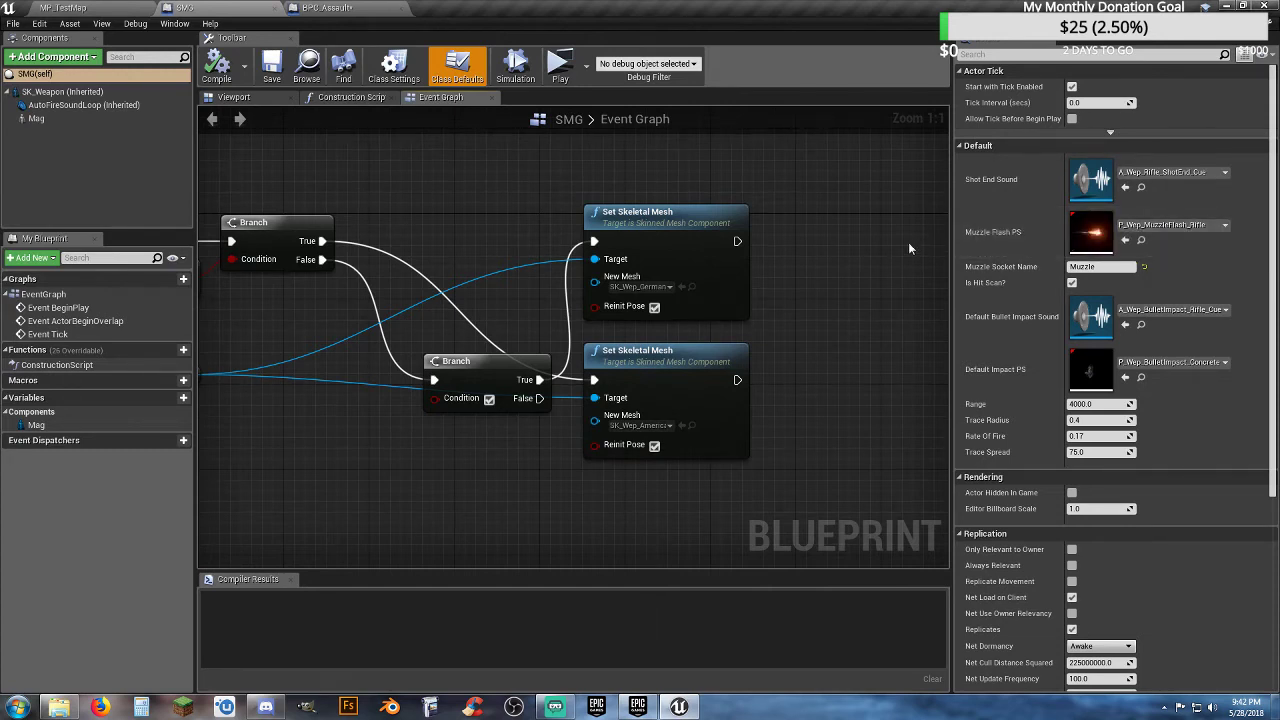
left_click(1199, 228)
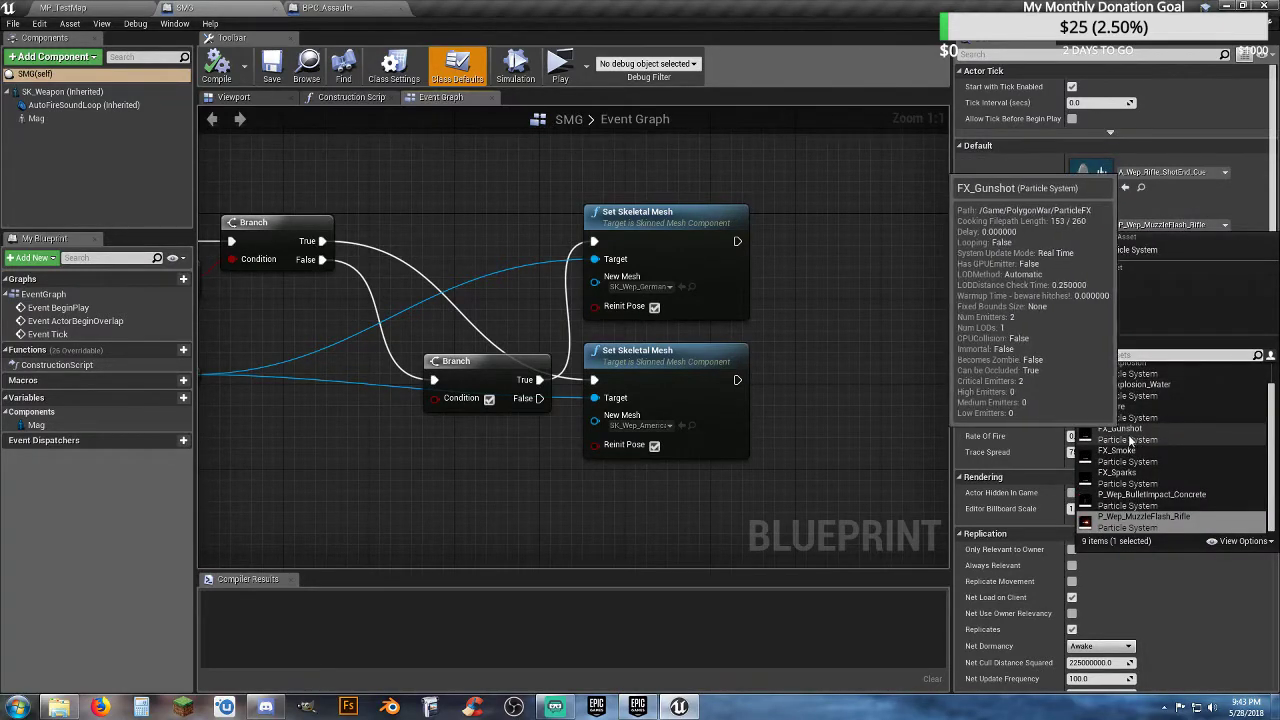
left_click(884, 378)
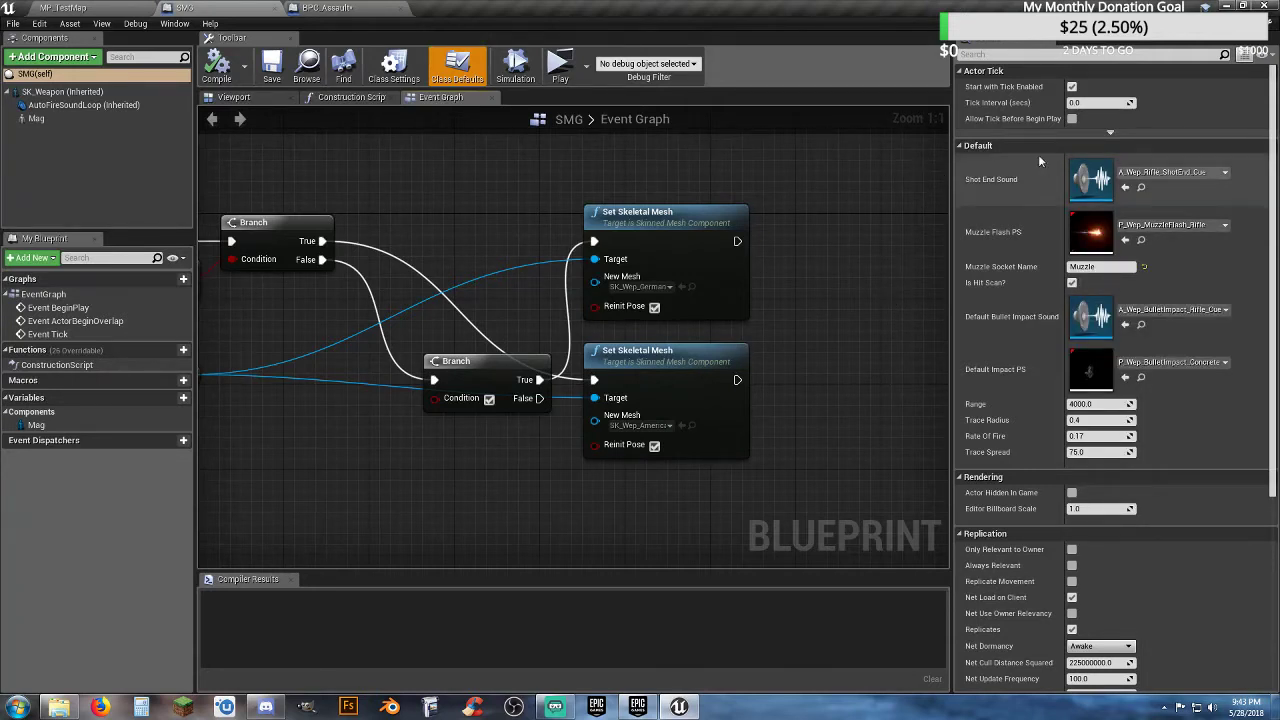
left_click(1110, 131)
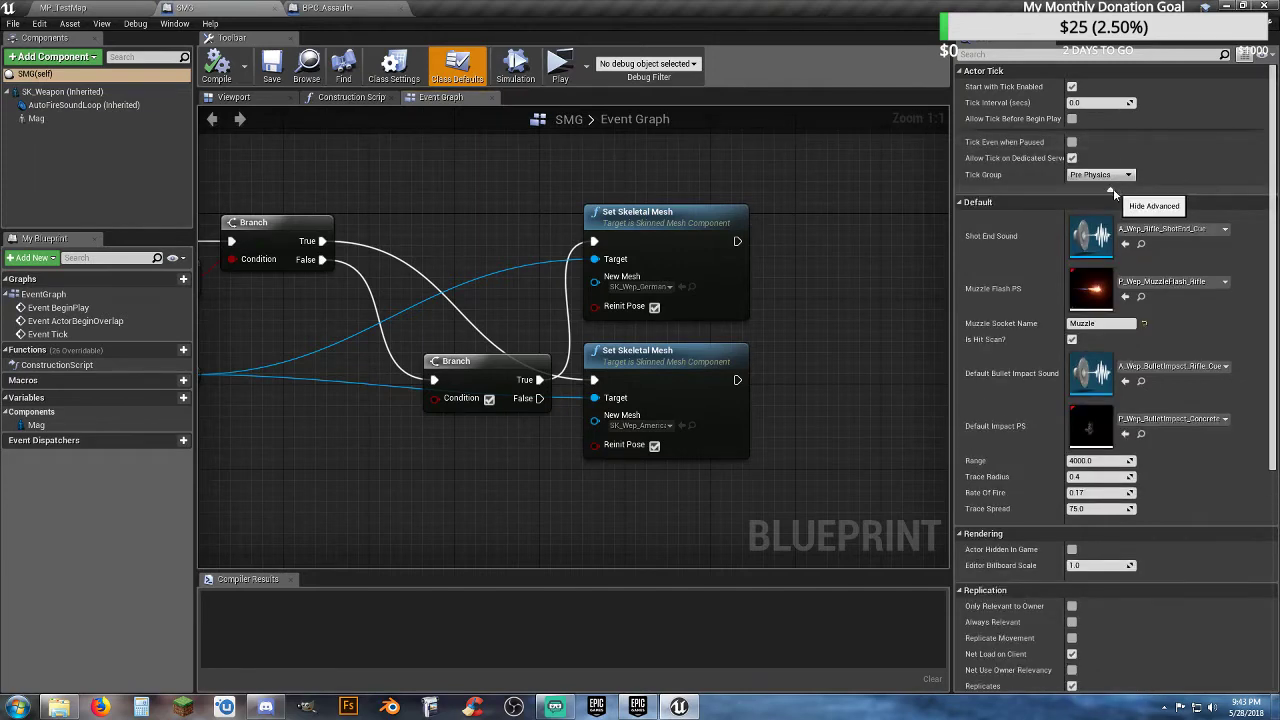
left_click(1110, 189)
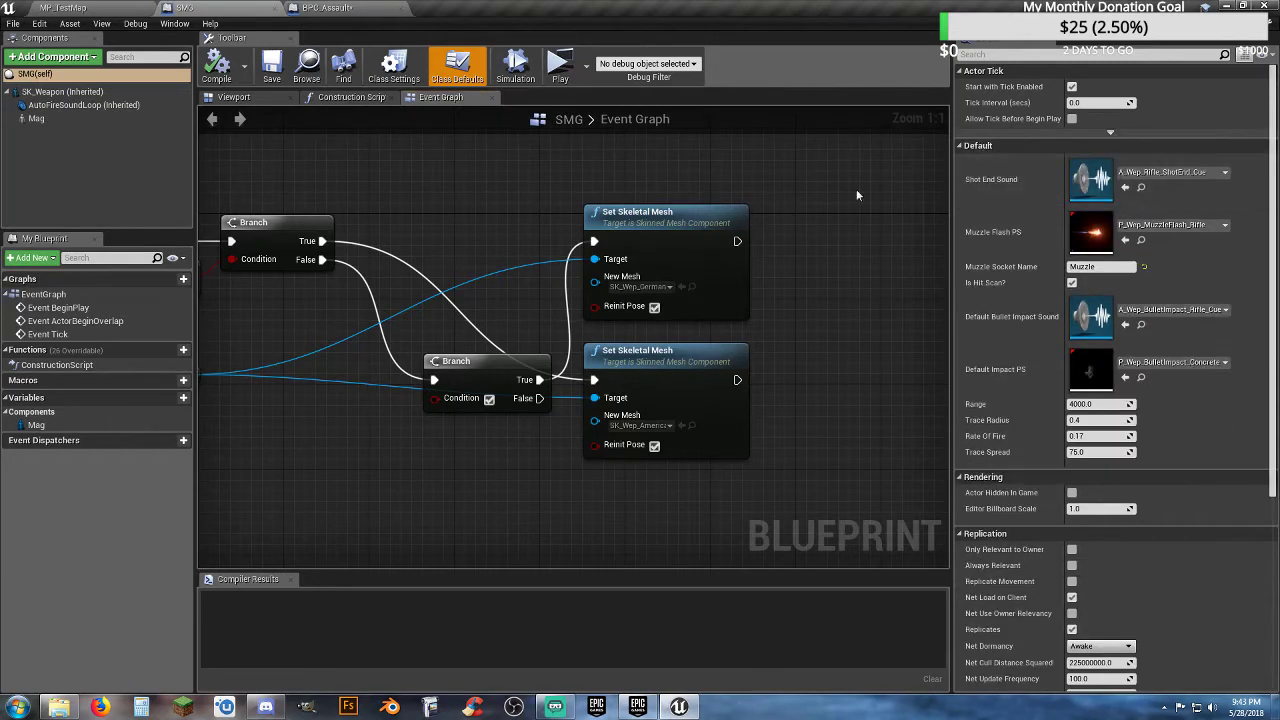
left_click(327, 8)
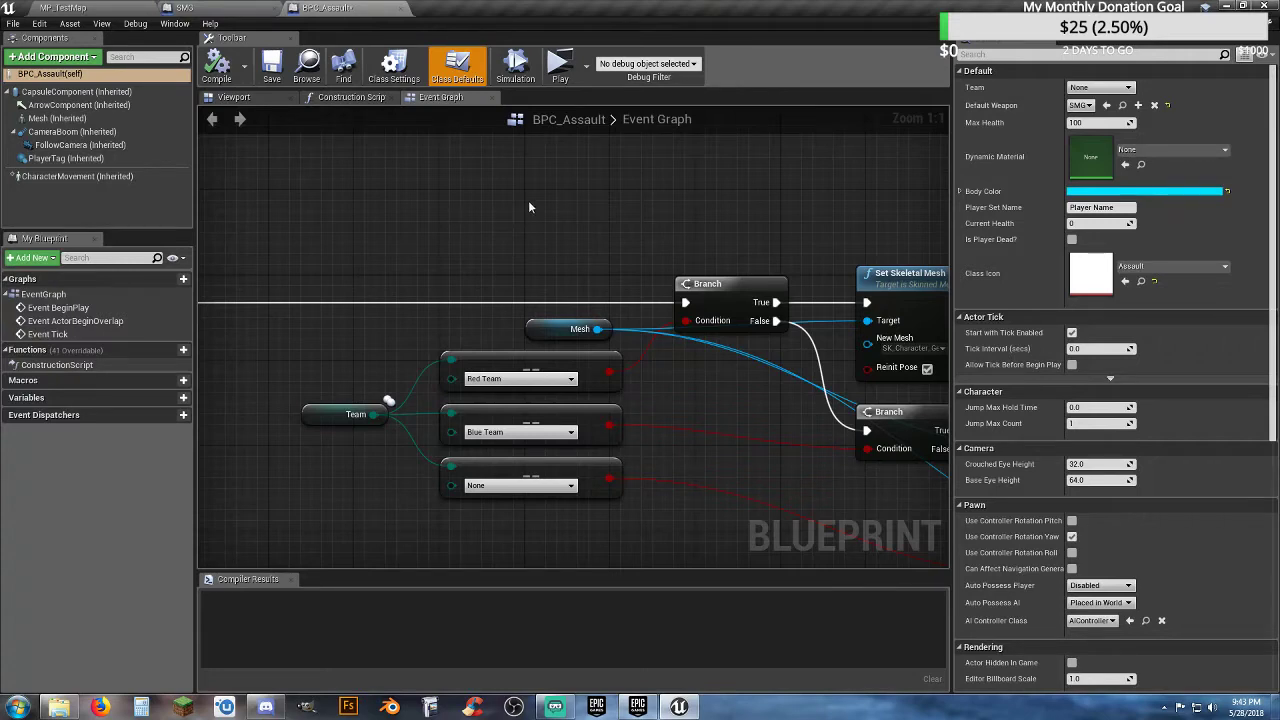
left_click(205, 10)
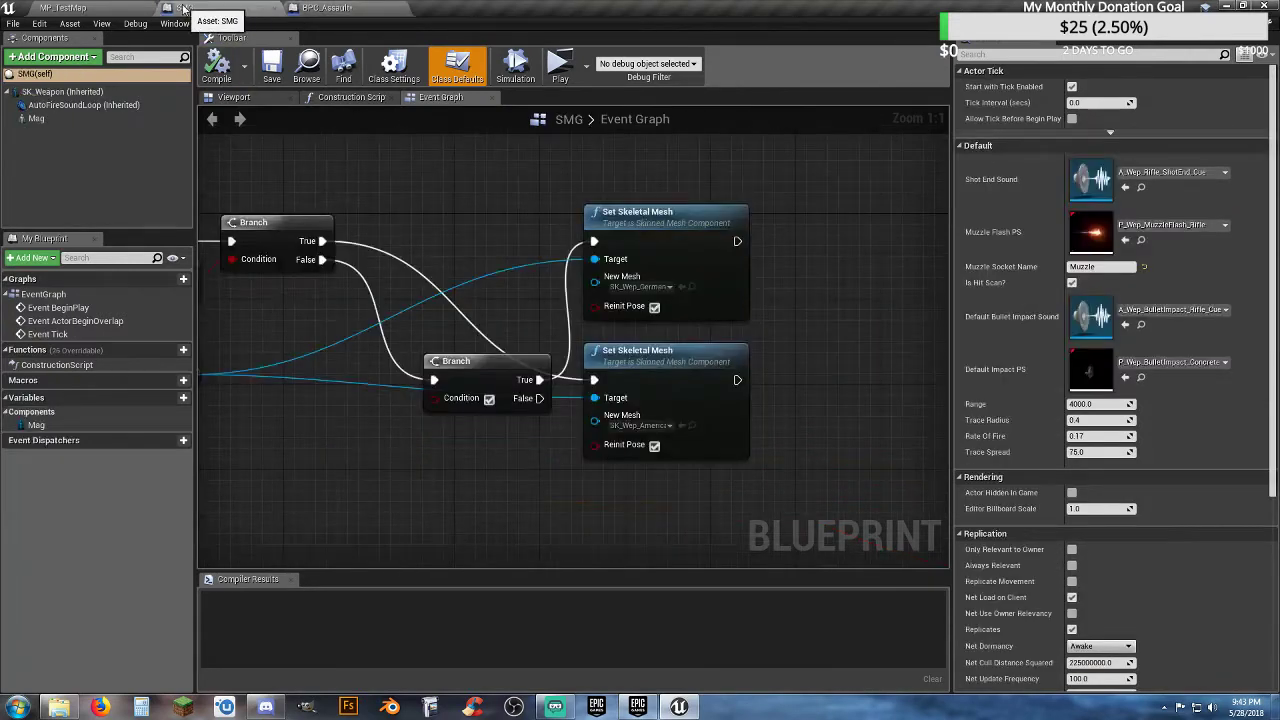
- Open the BP_Weapon_Master blueprint from the MP_Teams_V1 Weapons Blueprints folder and look through its Sphere Trace function
left_click(100, 8)
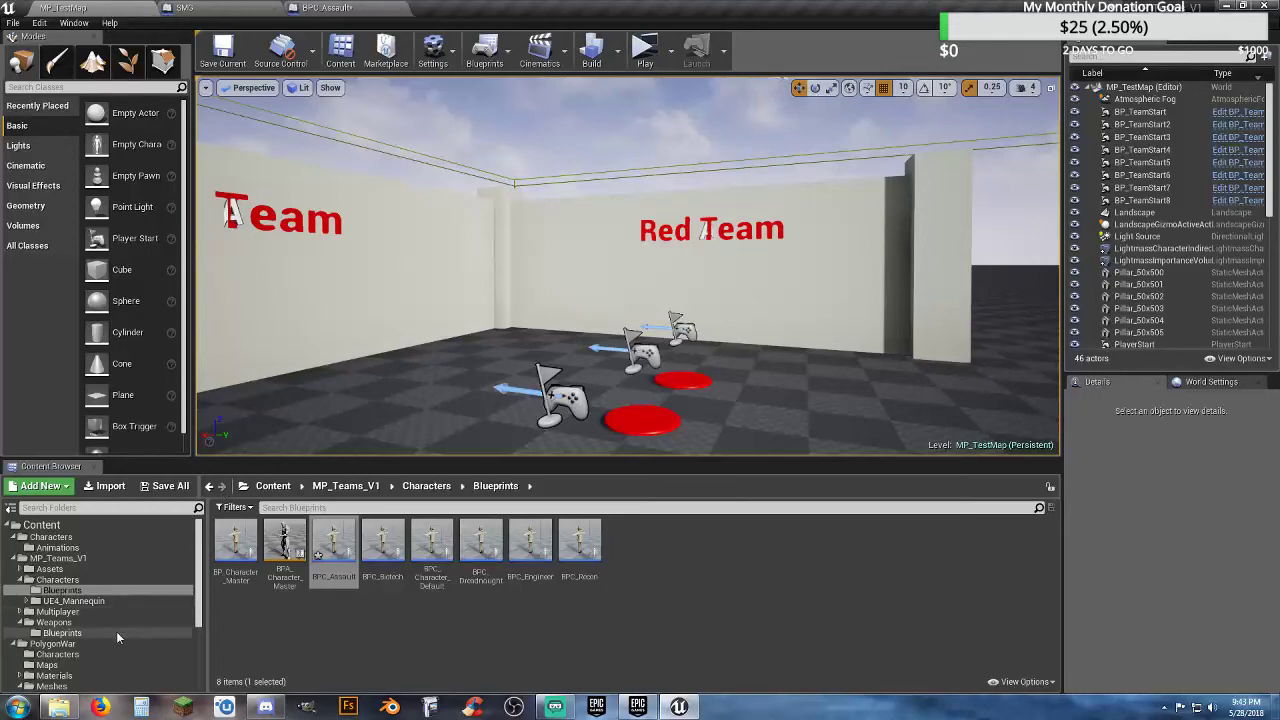
left_click(86, 632)
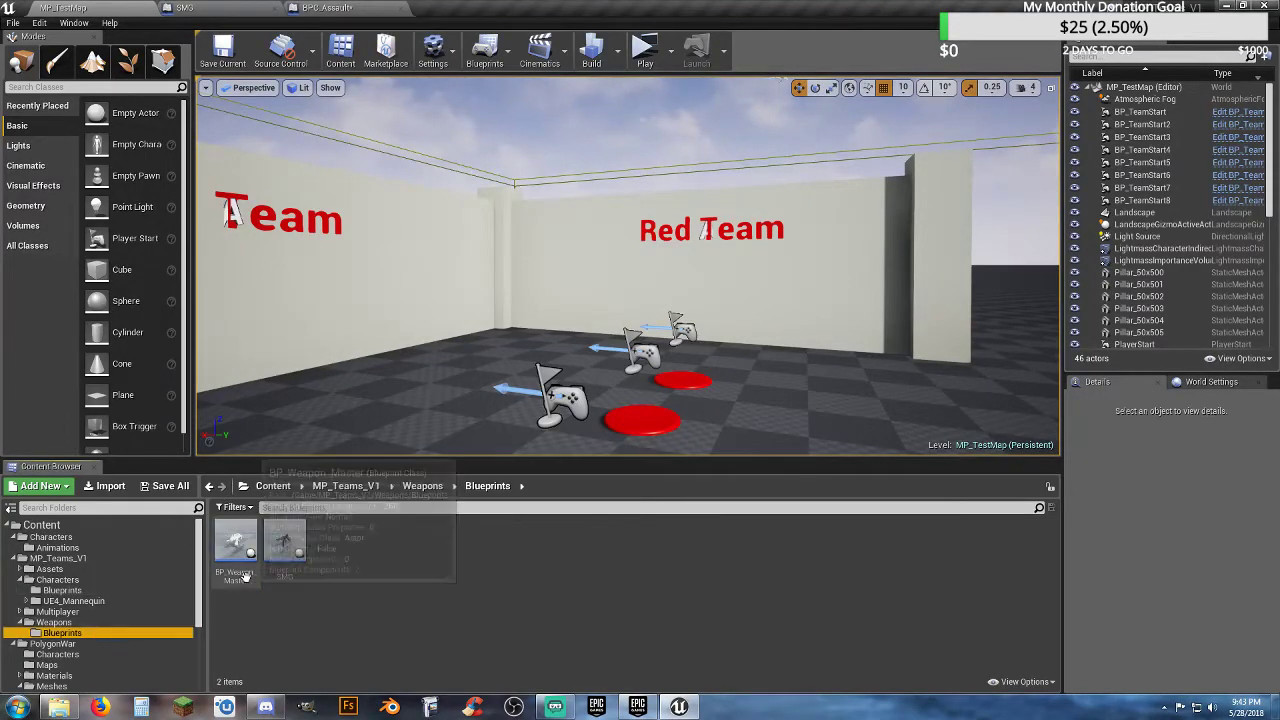
double_click(236, 540)
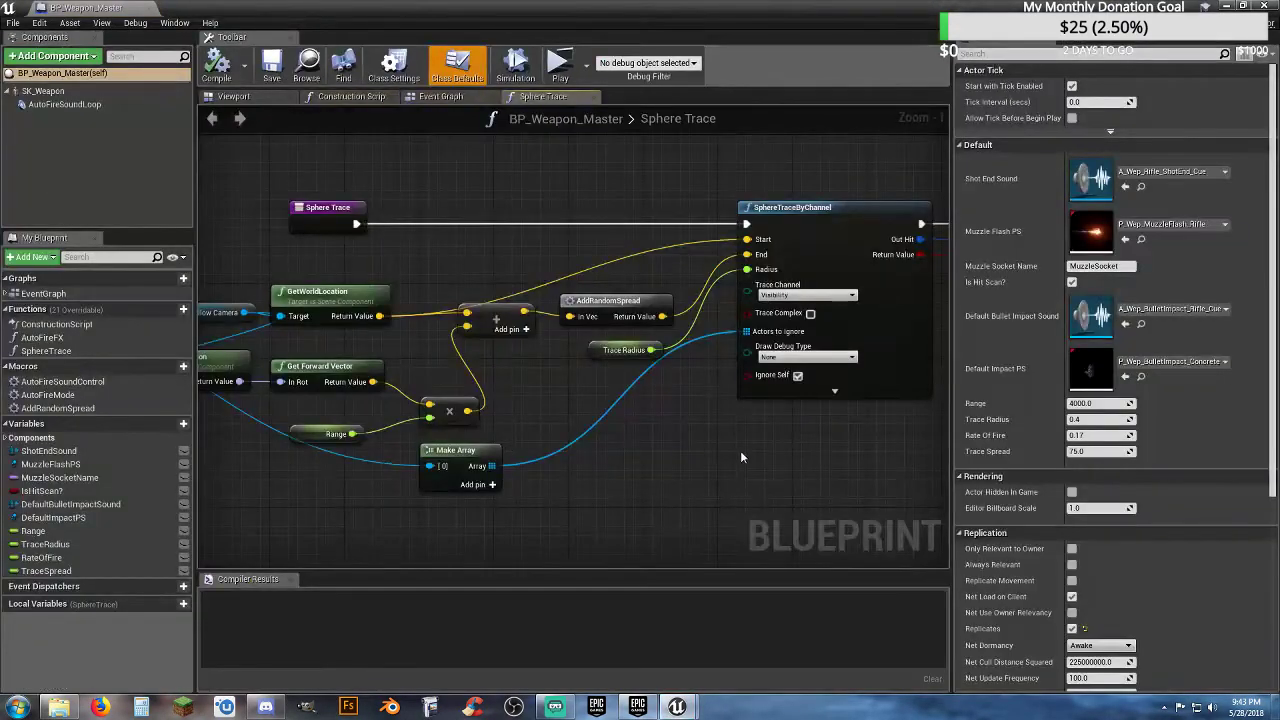
right_click_drag(798, 457, 326, 486)
right_click_drag(518, 456, 217, 445)
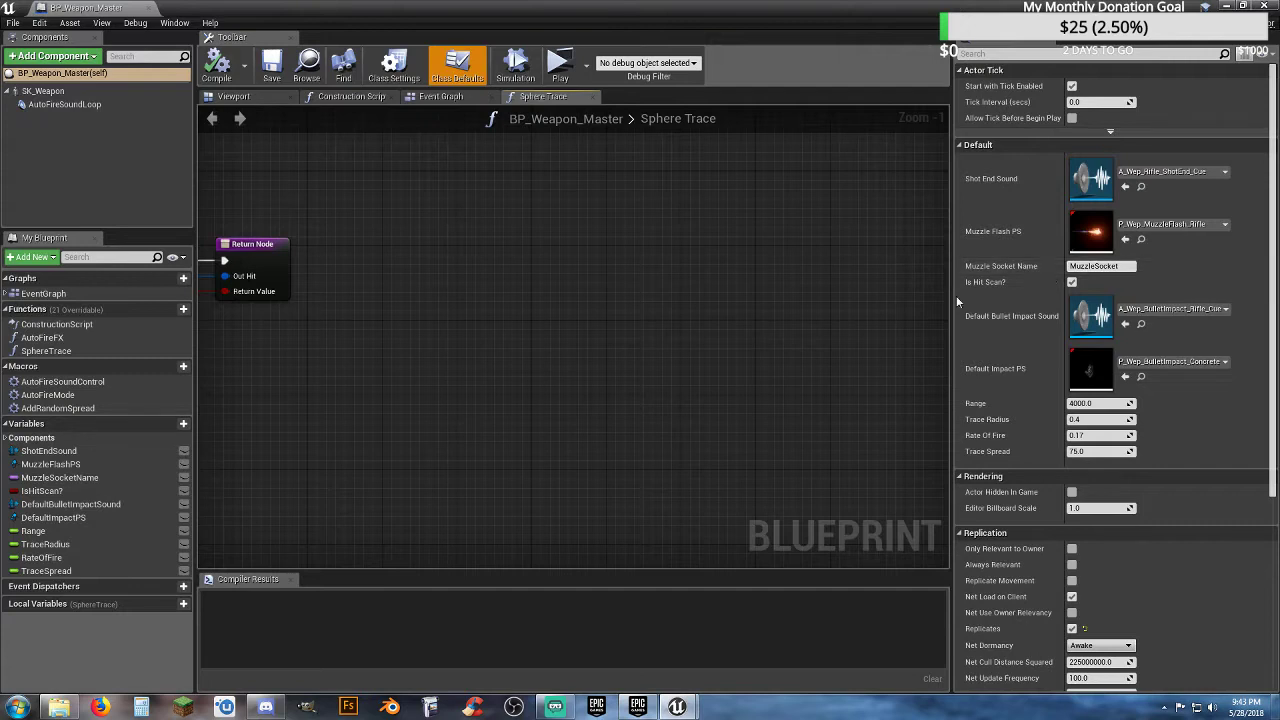
- Check the SK_Weapon component's settings in BP_Weapon_Master, close that blueprint, and compare the same inherited component in SMG
left_click(52, 92)
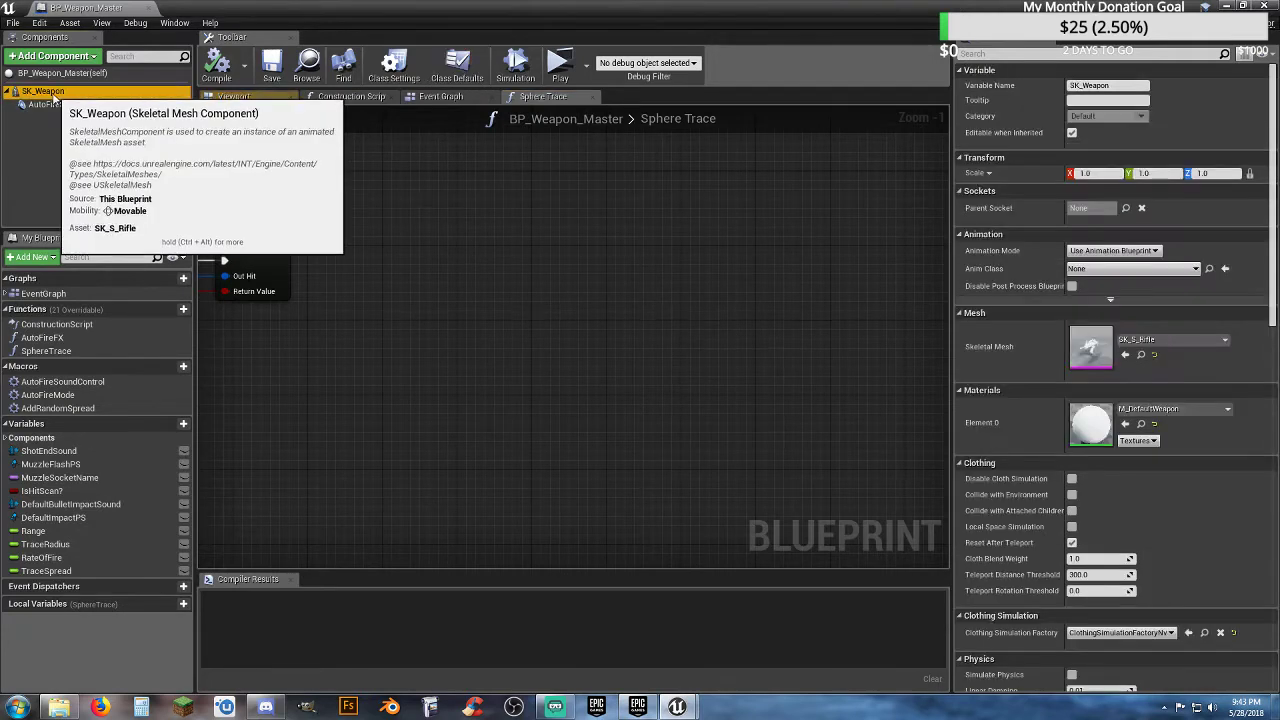
left_click(55, 106)
left_click(56, 93)
left_click(149, 8)
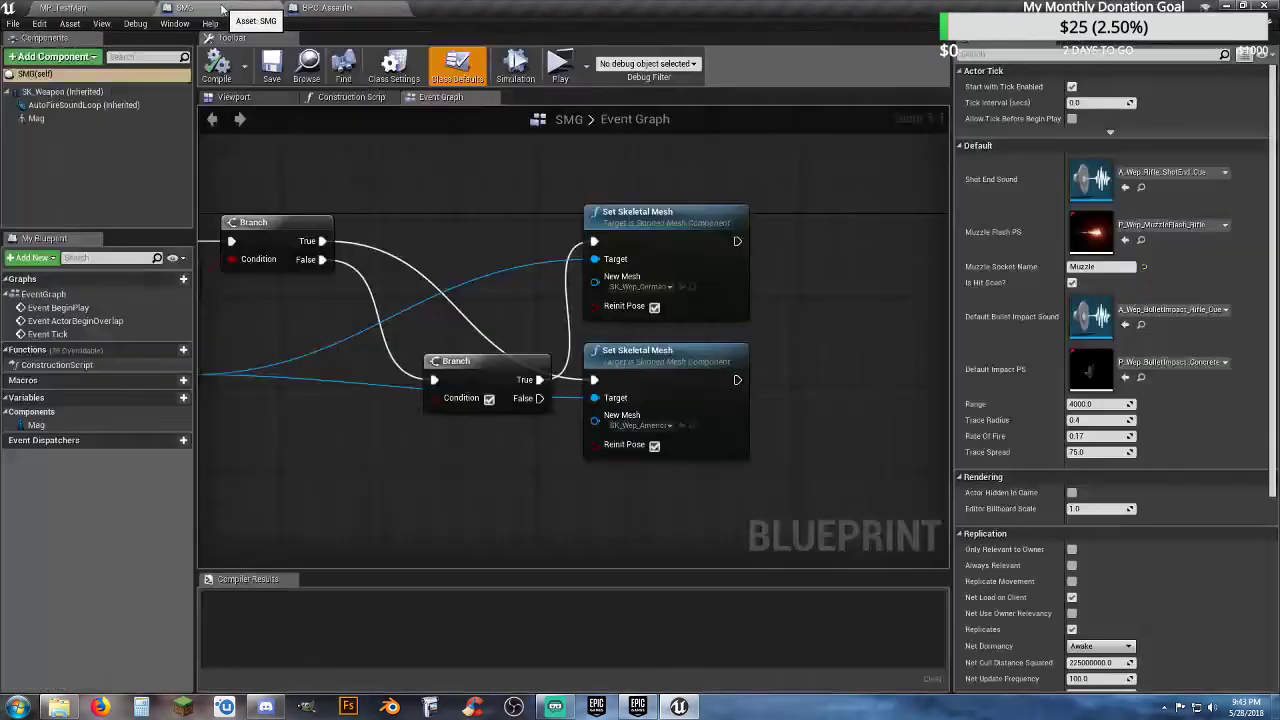
left_click(250, 8)
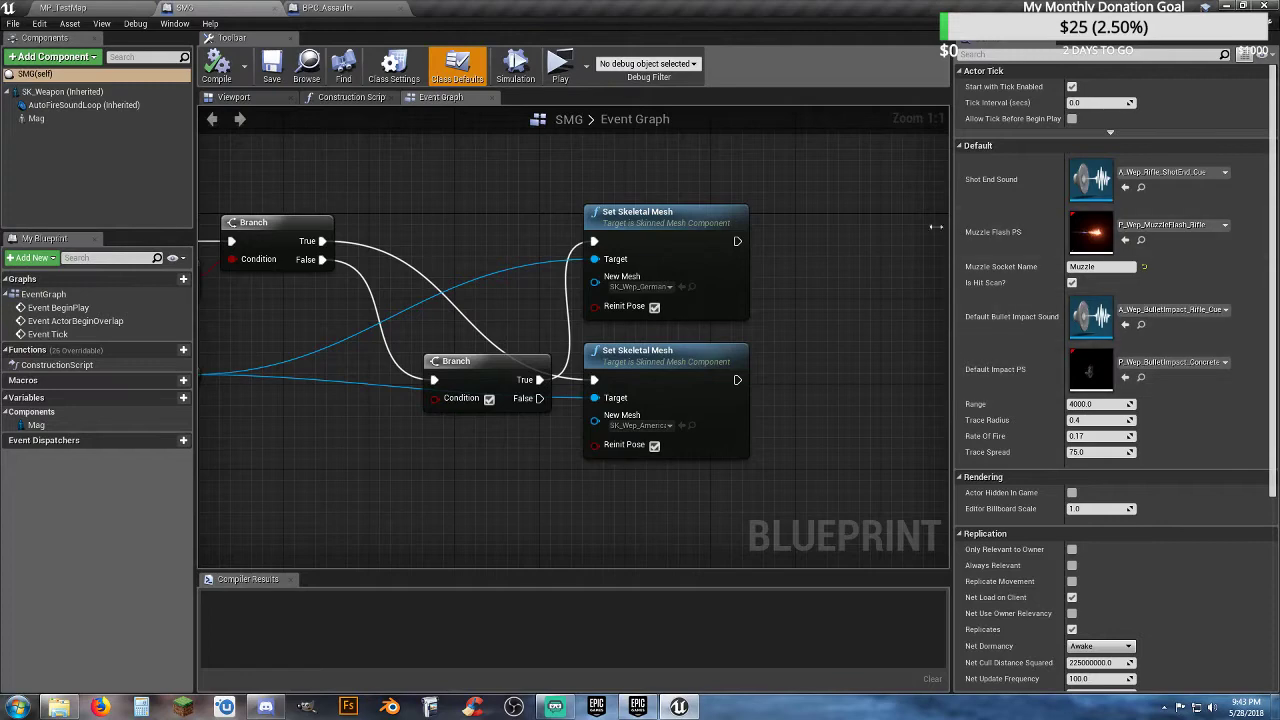
left_click(60, 91)
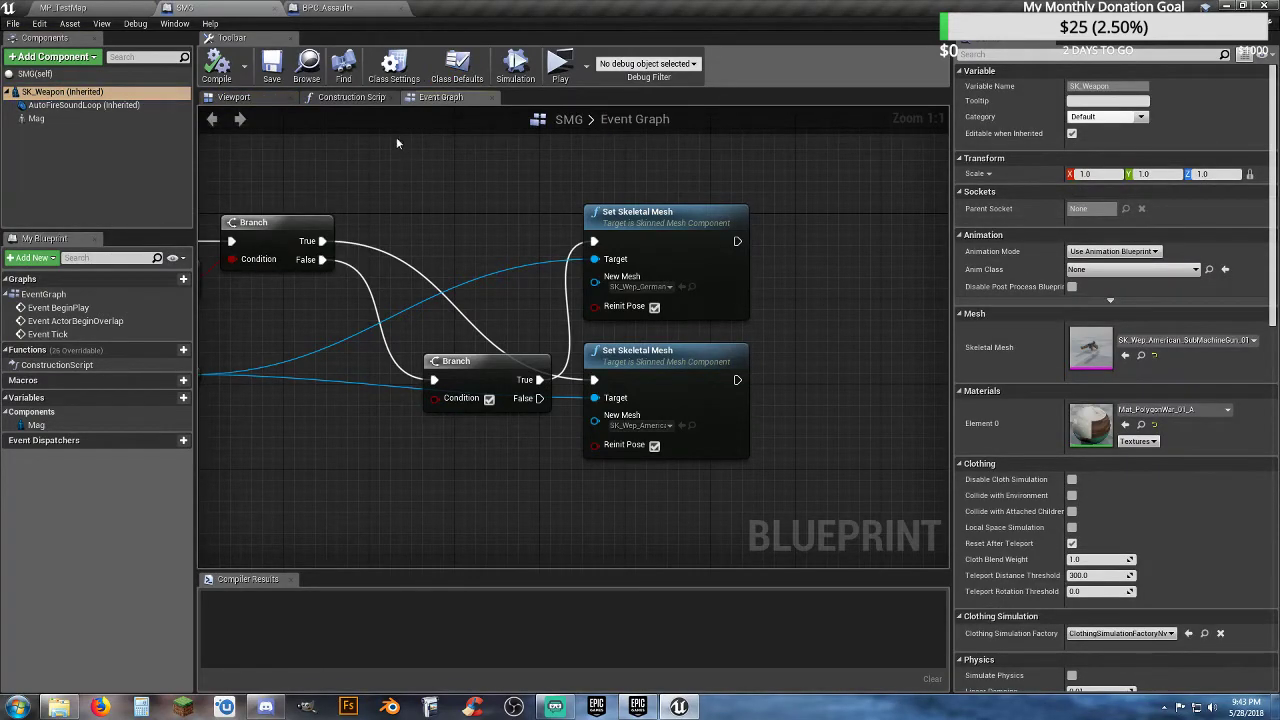
- Review BPC_Assault's class defaults and its team-based Set Skeletal Mesh branches, and save and close the blueprint
left_click(326, 8)
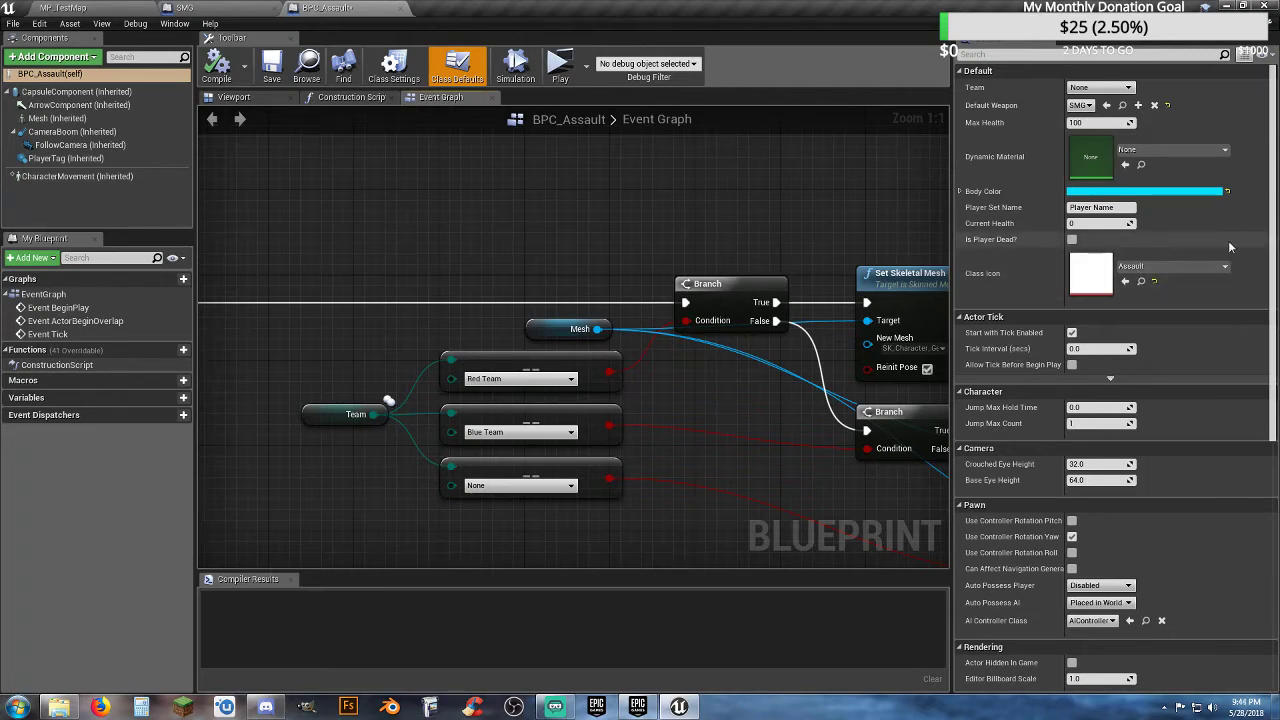
scroll(1230, 246, "down", 2)
scroll(1230, 246, "down", 6)
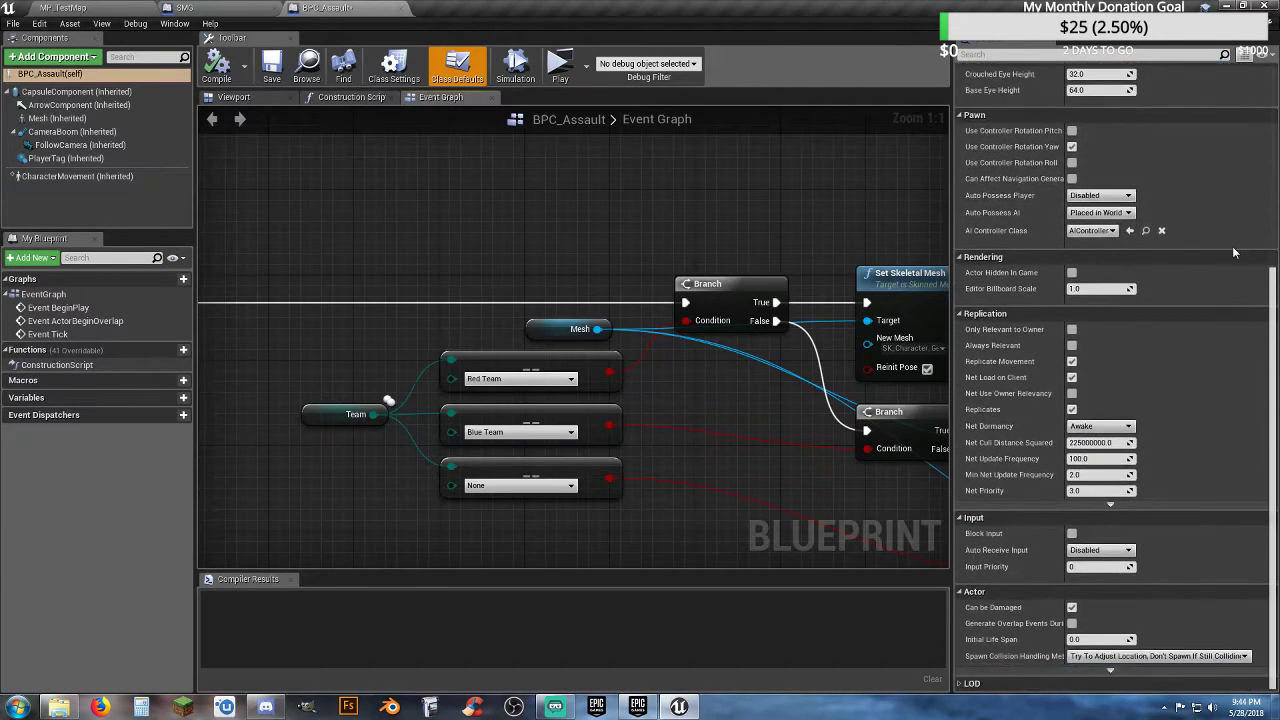
scroll(1232, 246, "up", 8)
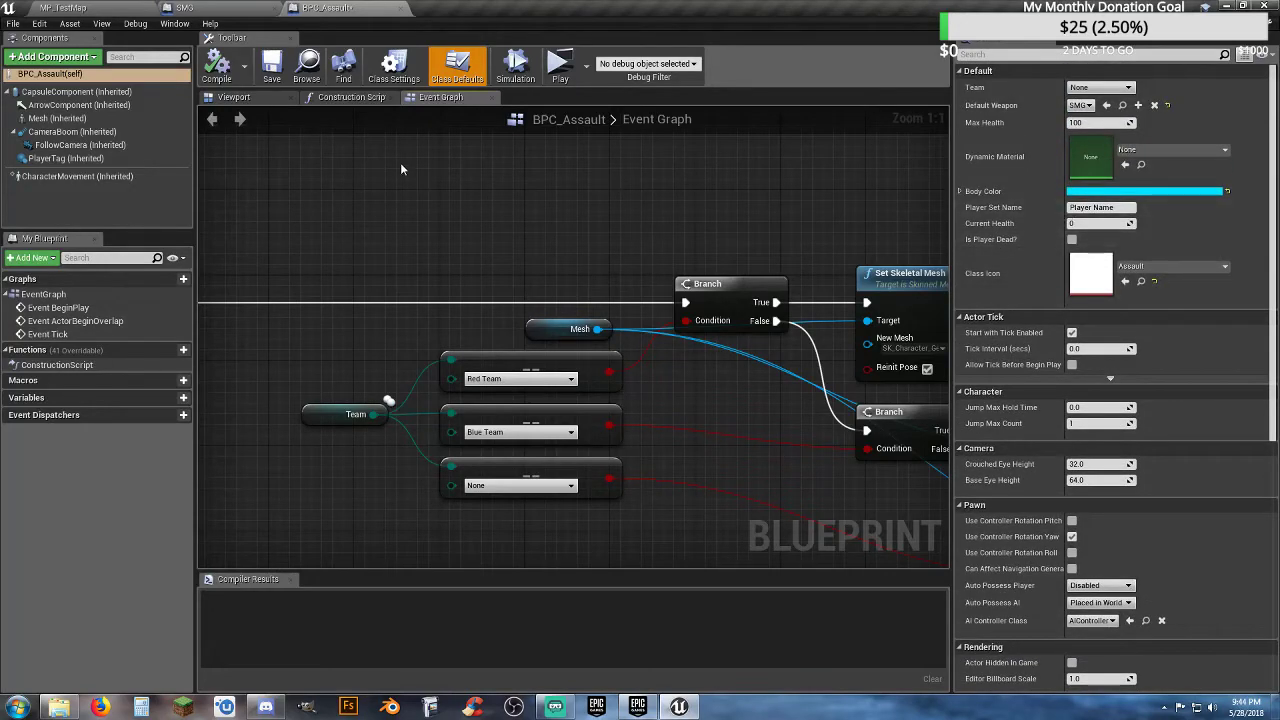
right_click_drag(460, 194, 490, 173)
right_click_drag(684, 200, 614, 163)
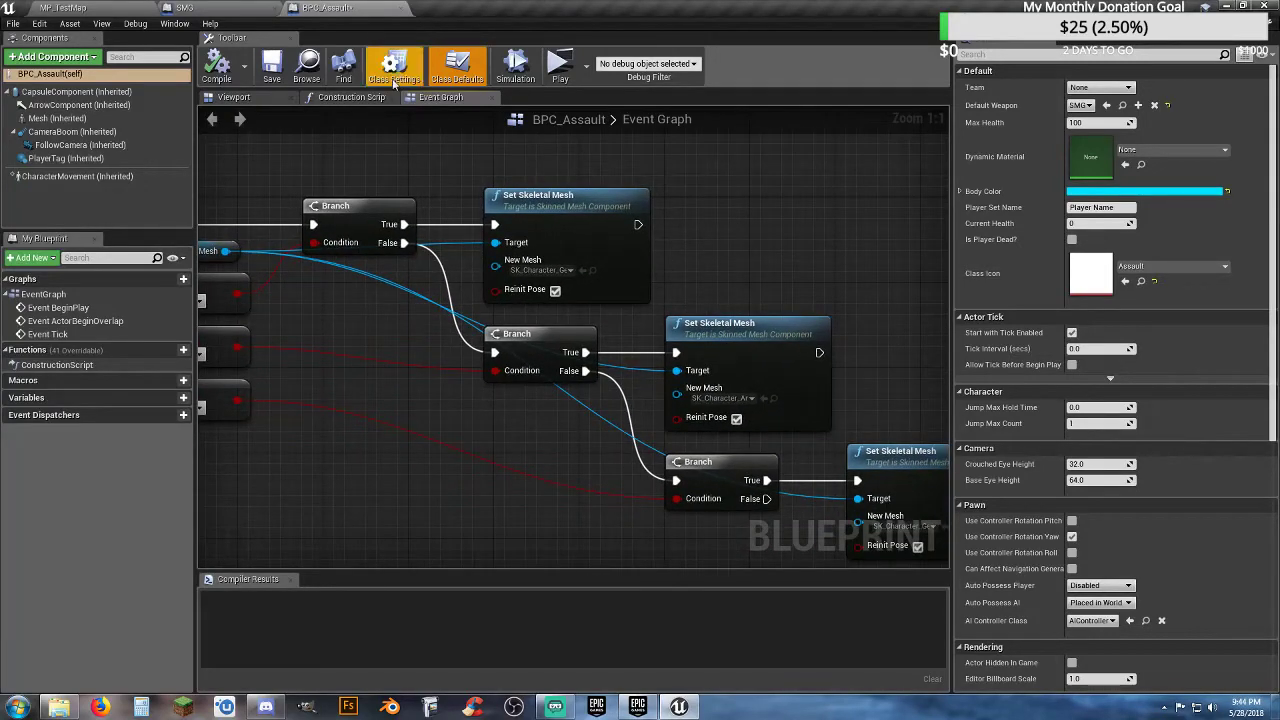
left_click(271, 66)
left_click(401, 8)
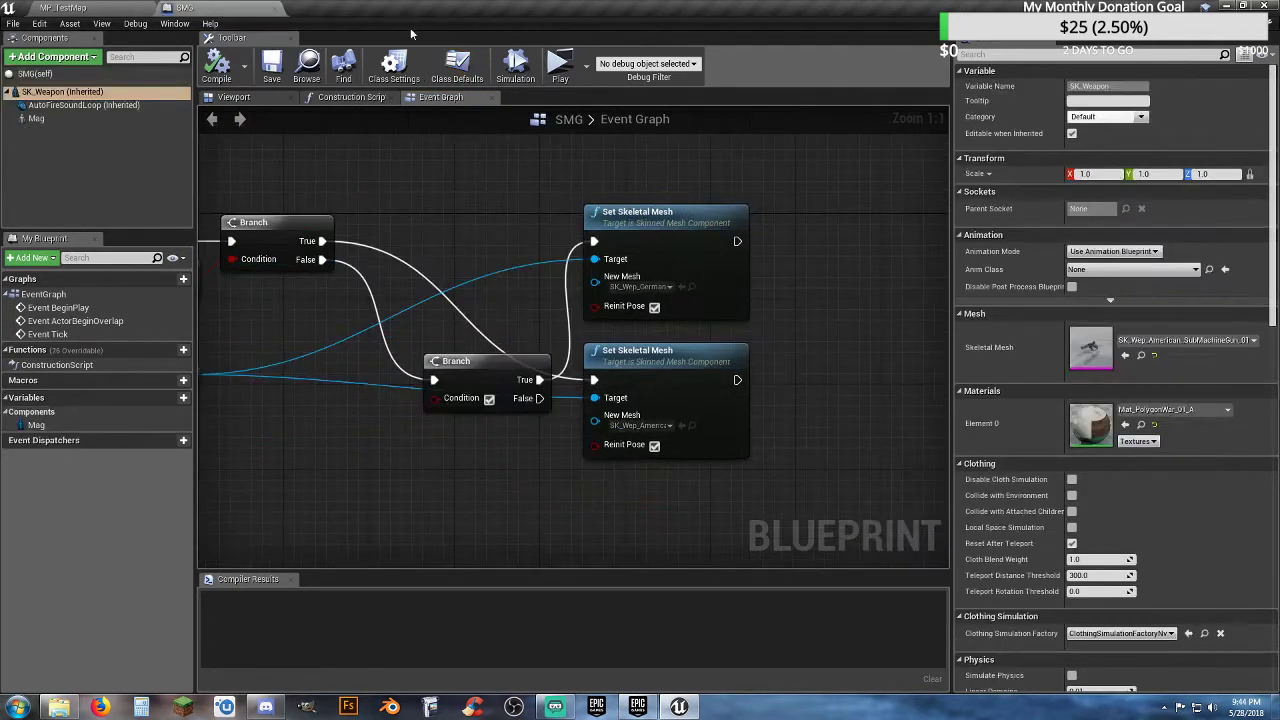
- Review the SMG event graph's mesh branches and read through the class defaults for any team or weapon mesh setting
right_click_drag(459, 207, 435, 168)
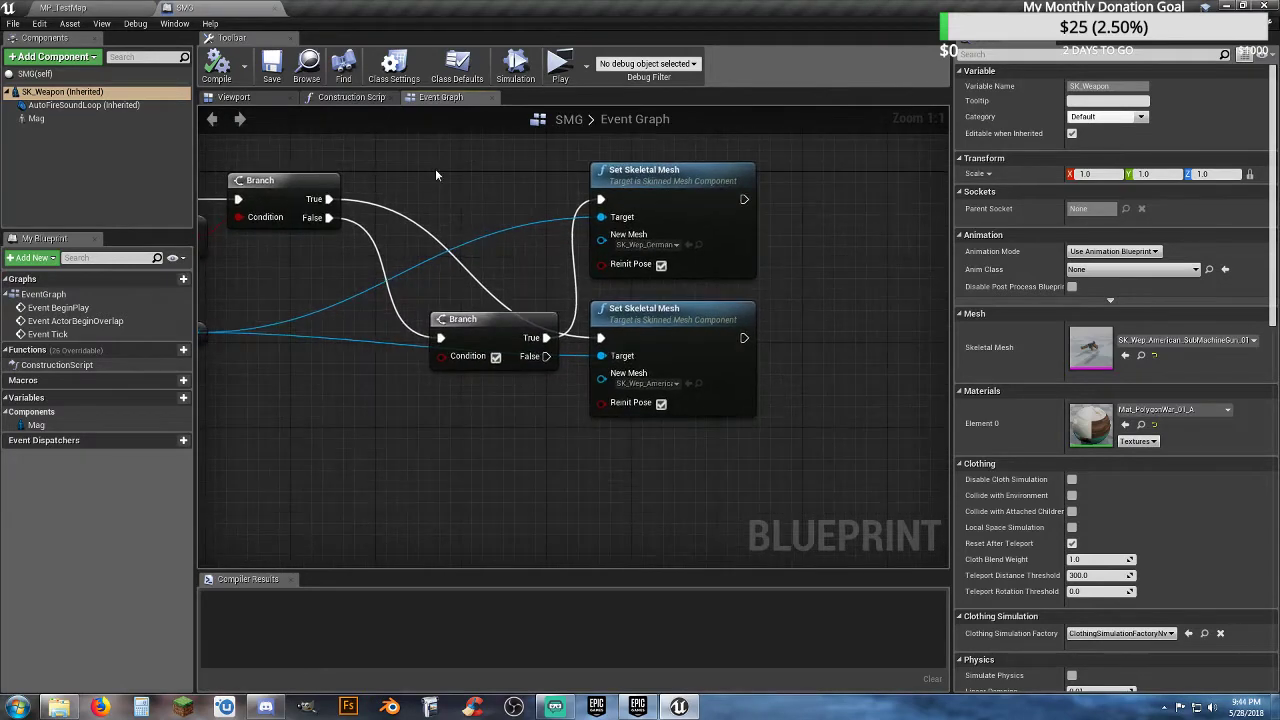
right_click_drag(491, 443, 544, 447)
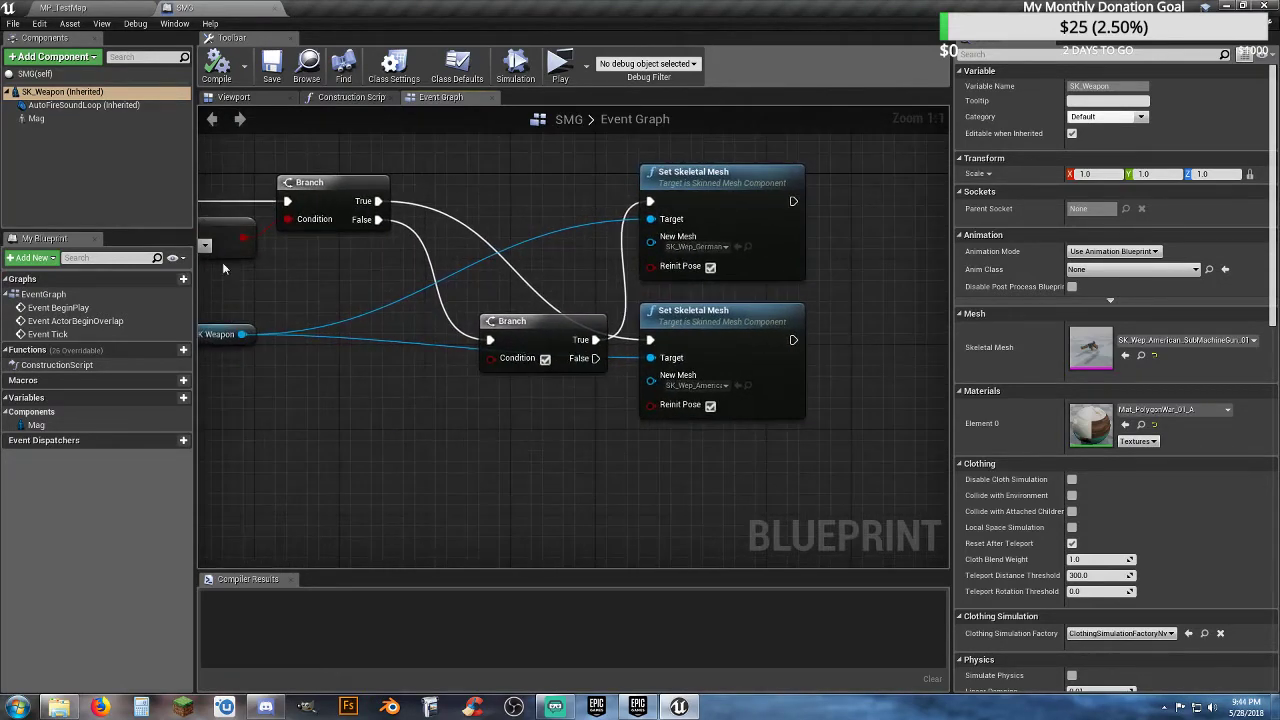
right_click_drag(424, 440, 445, 455)
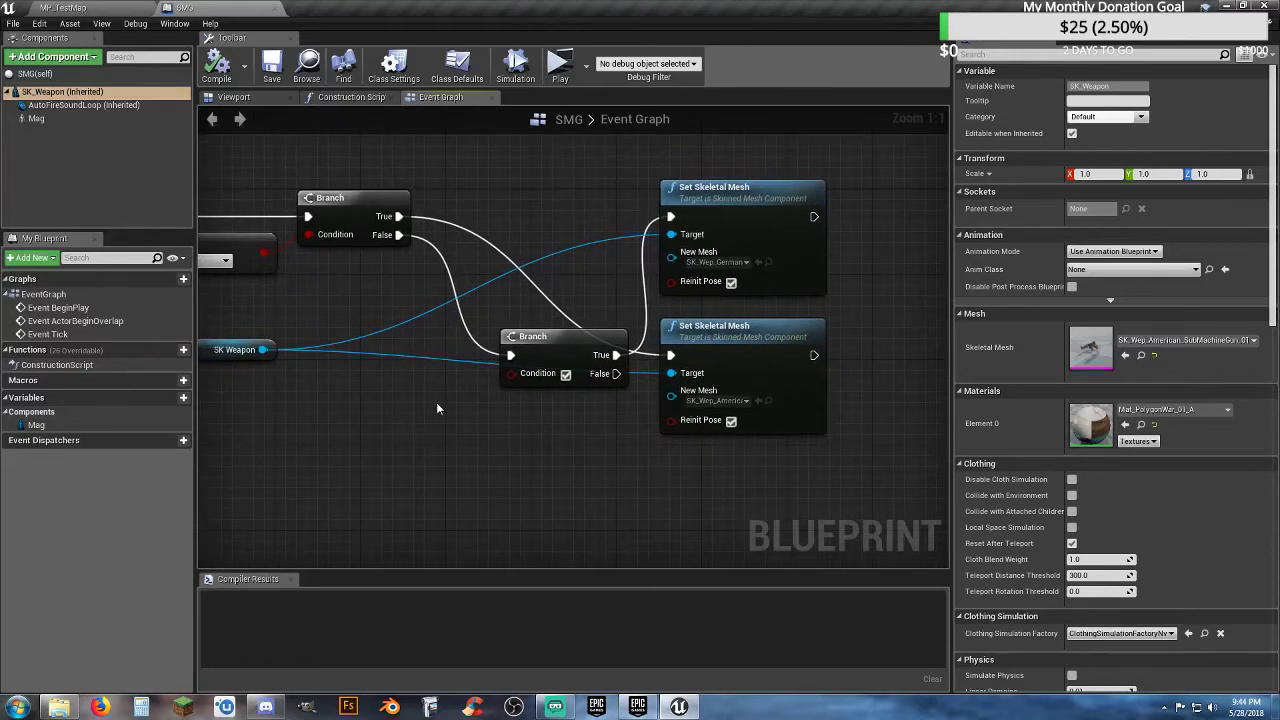
left_click(35, 73)
right_click_drag(595, 501, 266, 494)
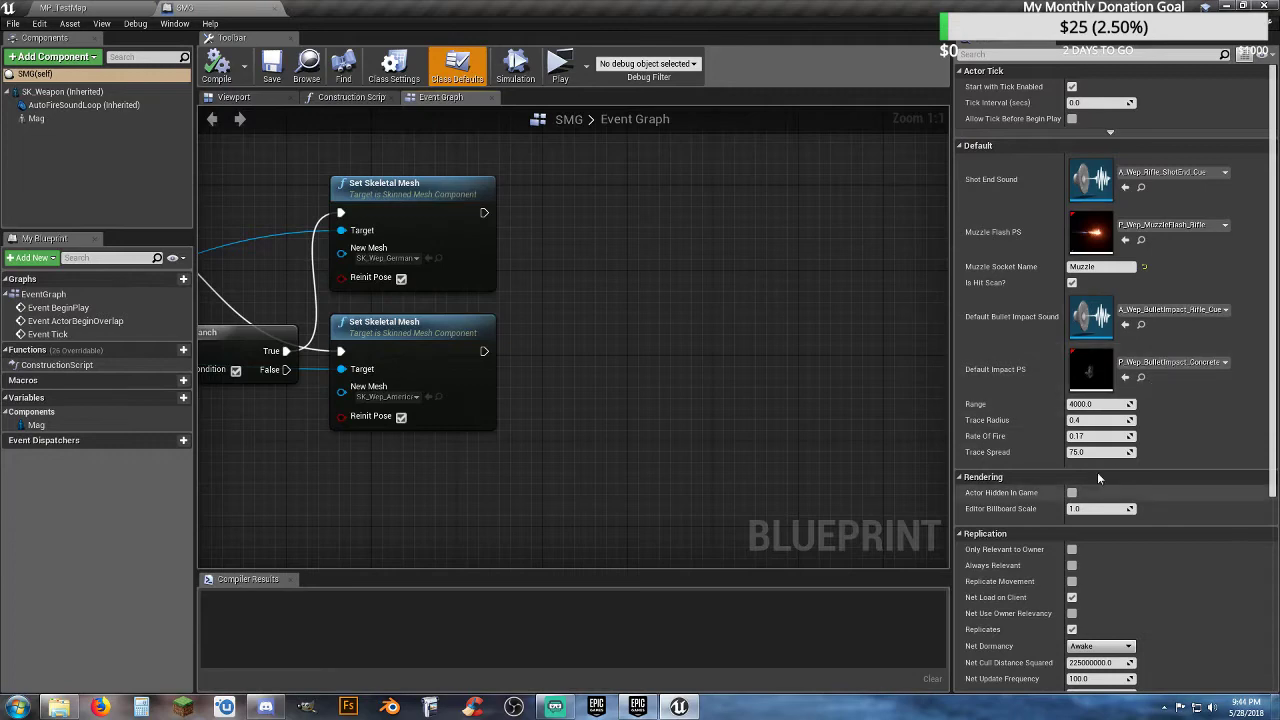
scroll(1008, 430, "down", 3)
scroll(1008, 432, "down", 3)
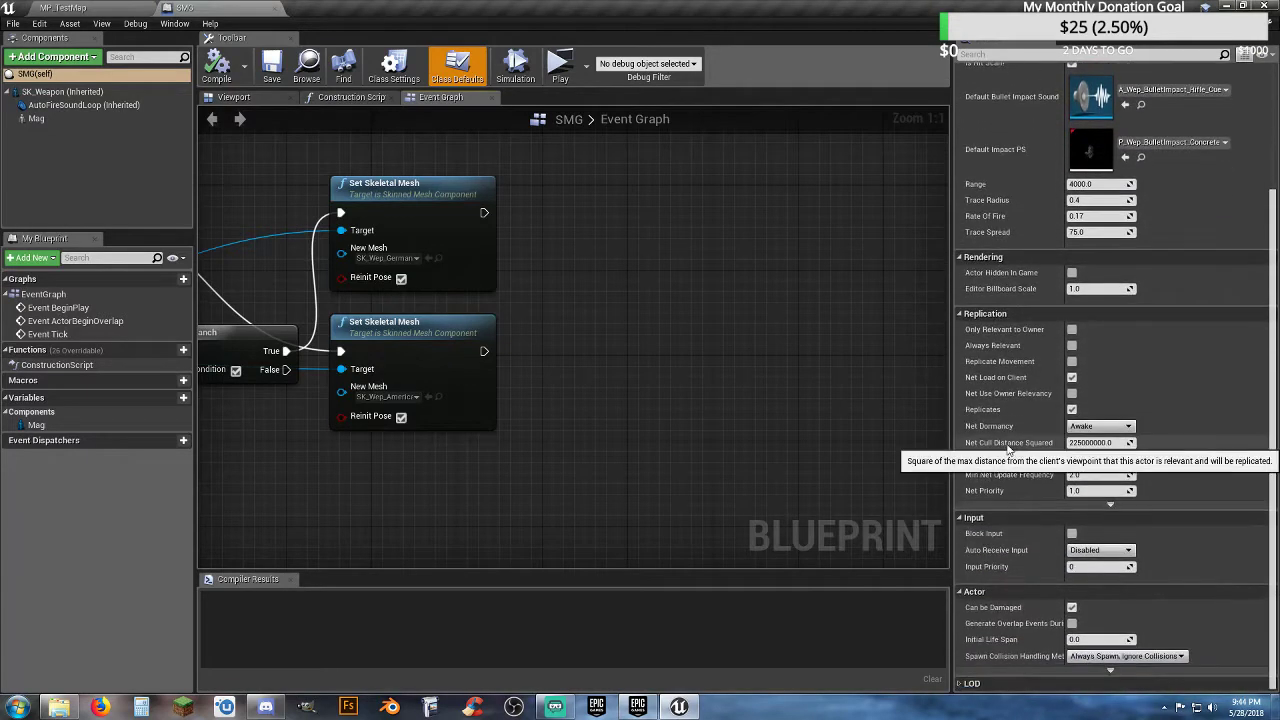
scroll(1008, 450, "up", 6)
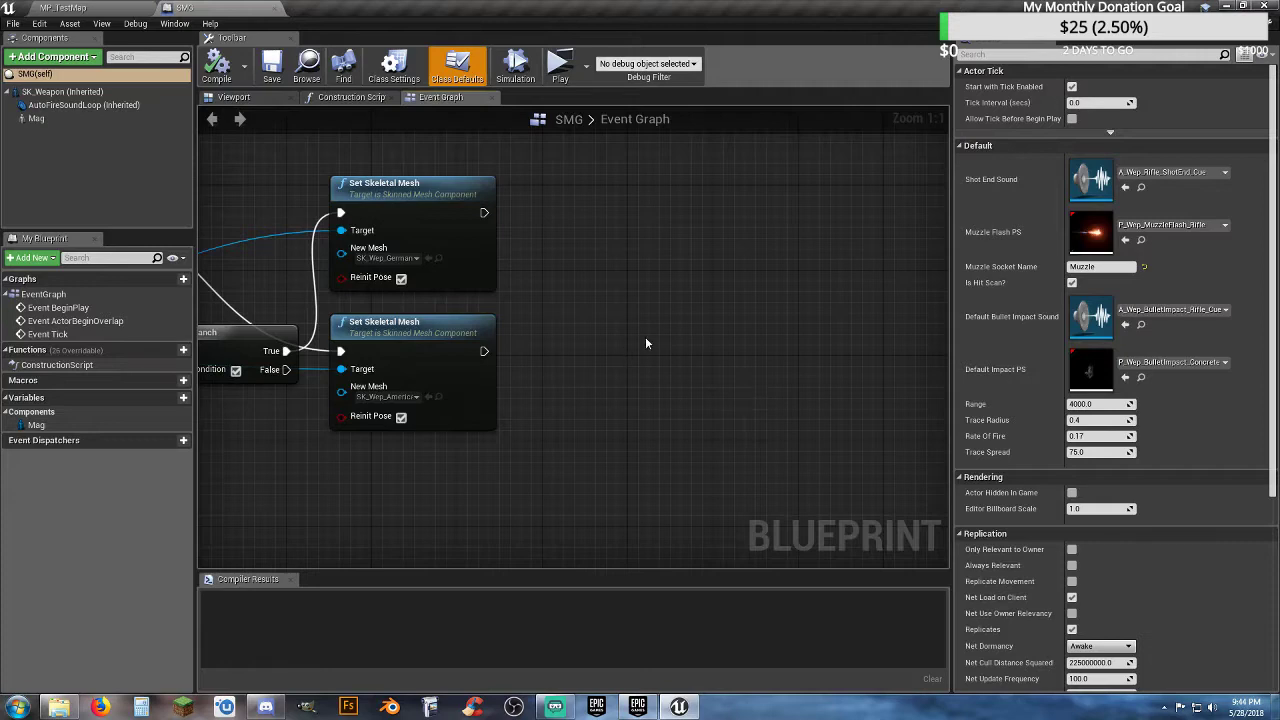
- Examine SMG's SK_Weapon and Mag skeletal mesh components, including the weapon's 3D preview, against the blueprint's own class defaults
left_click(62, 92)
left_click(240, 98)
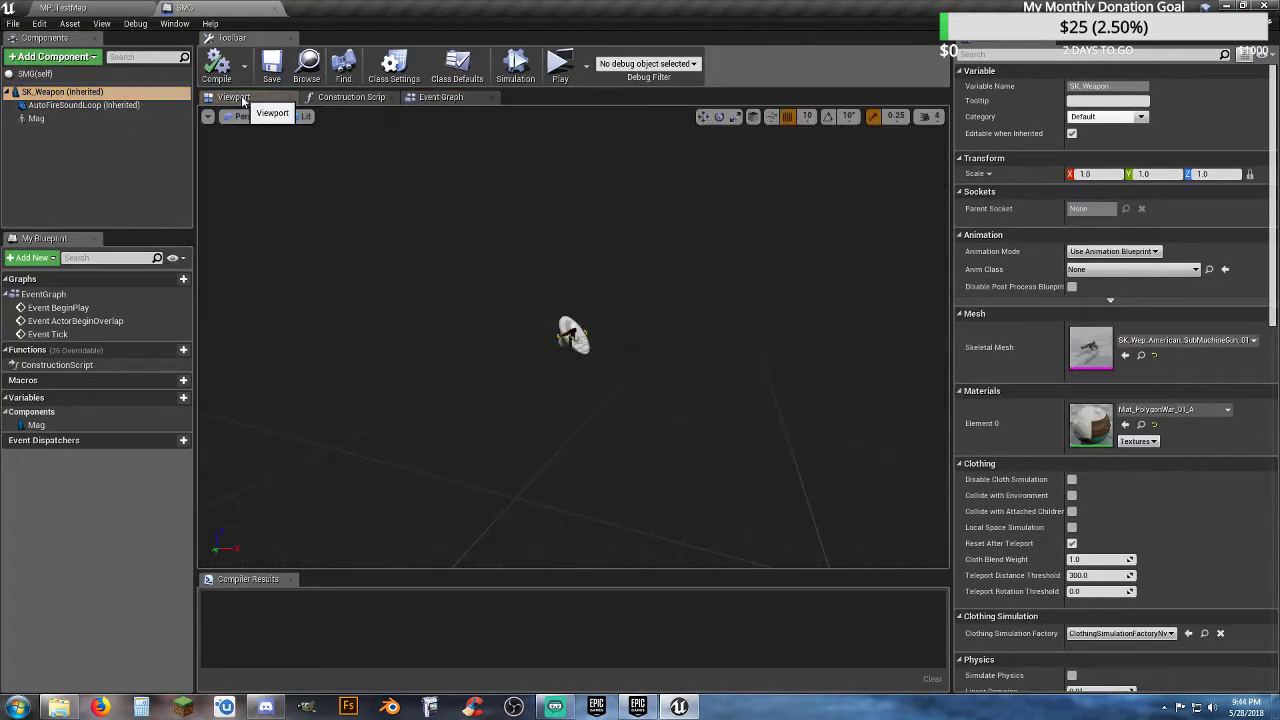
left_click(440, 97)
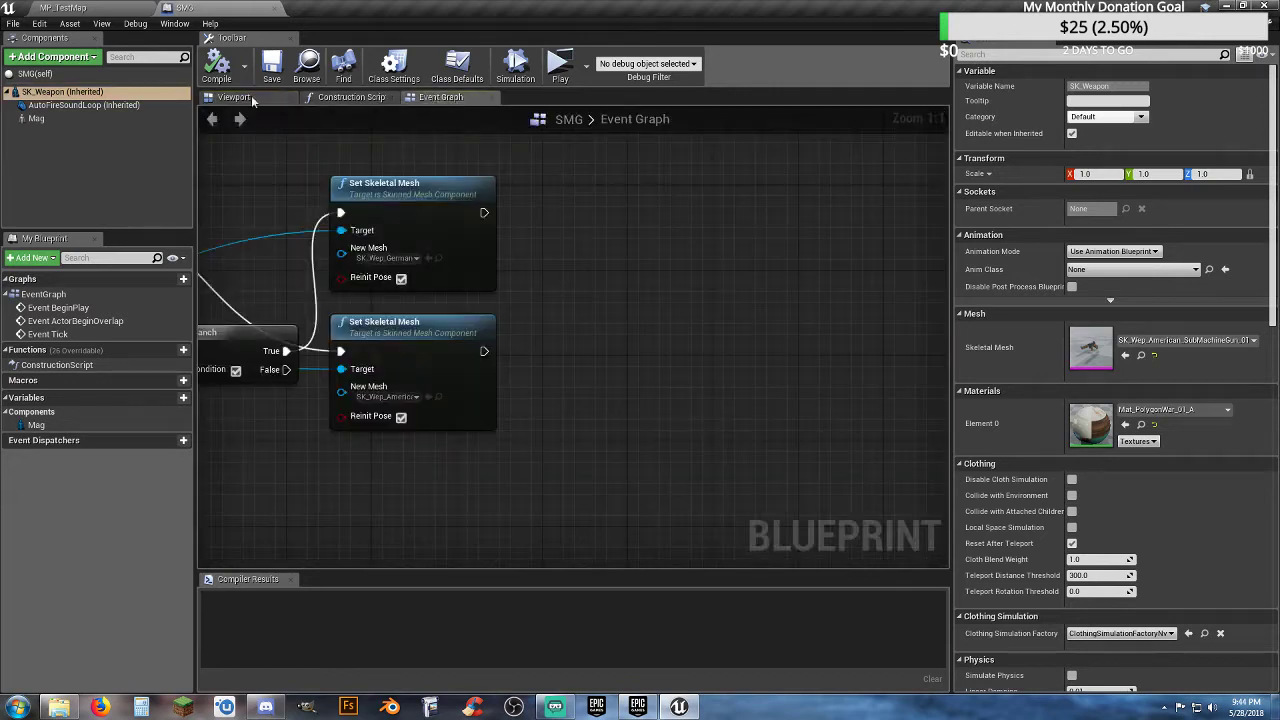
left_click(40, 119)
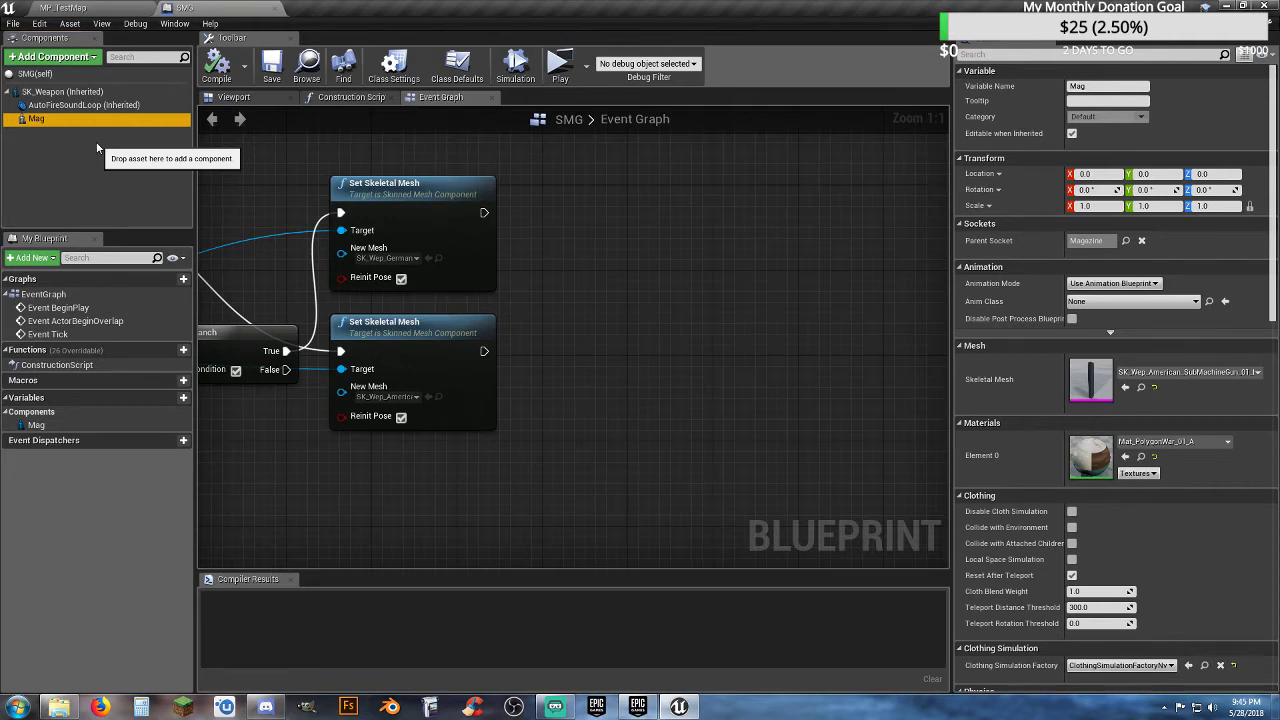
left_click(74, 93)
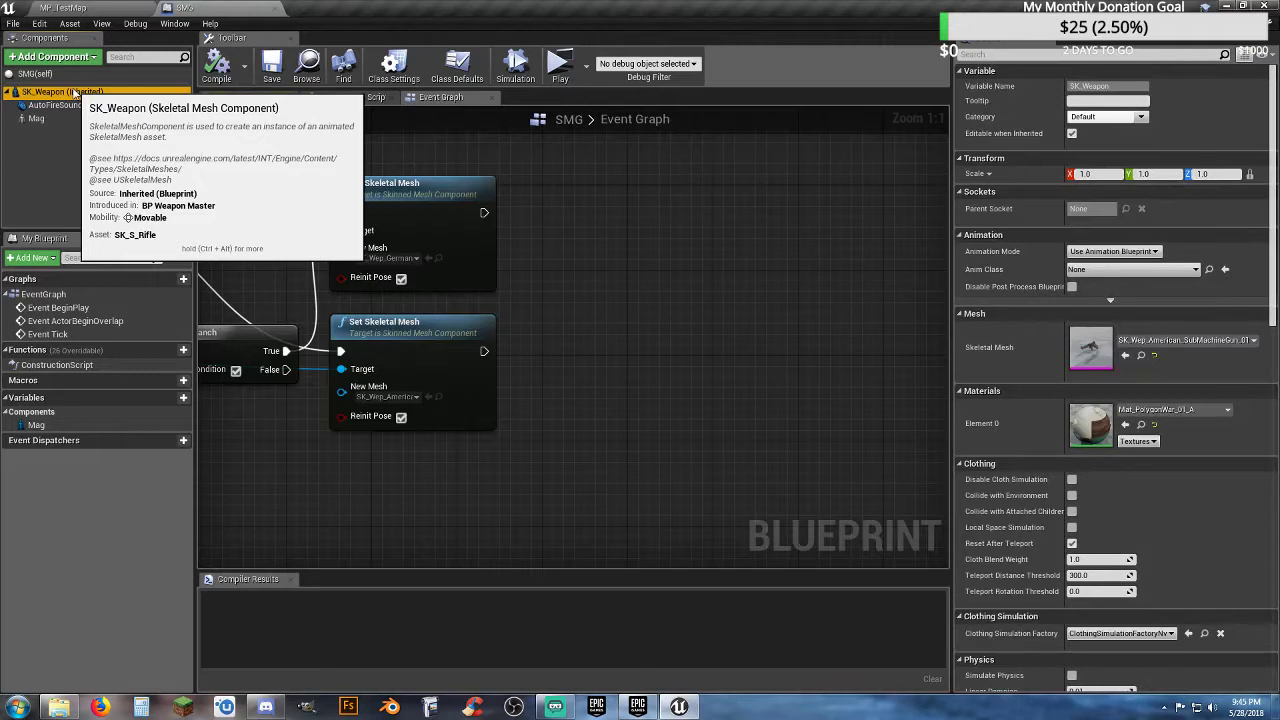
left_click(35, 74)
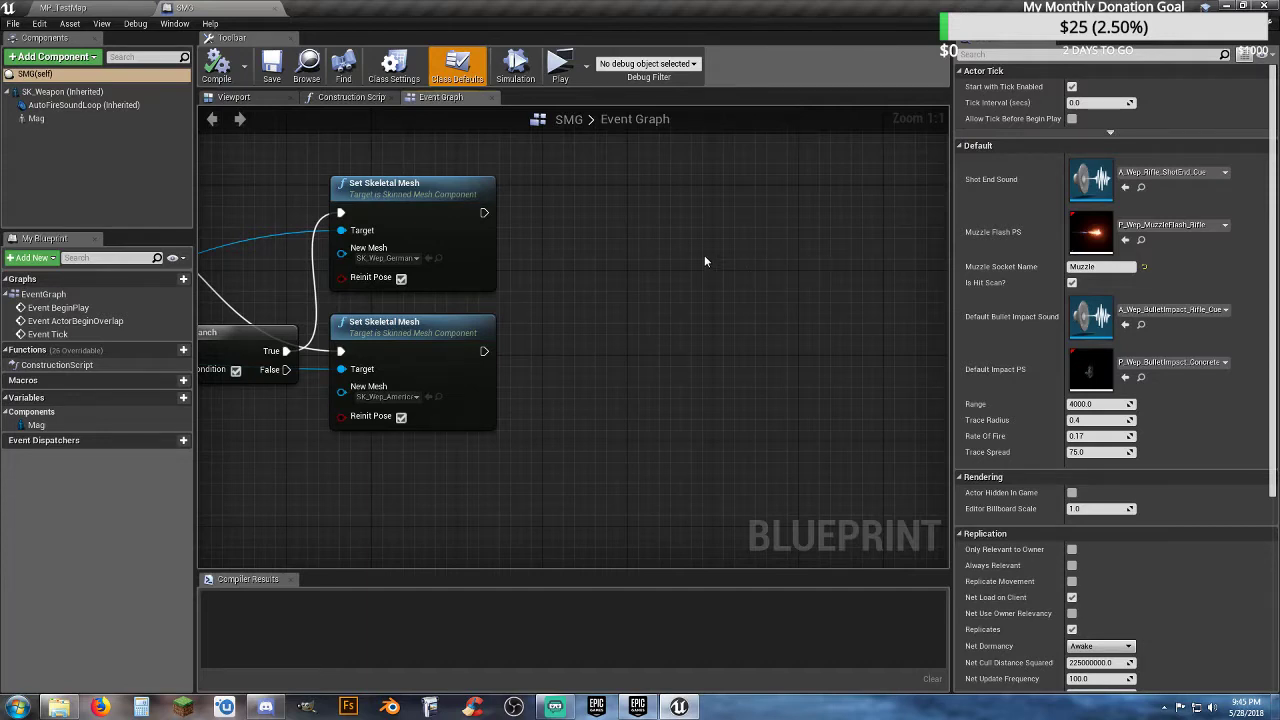
- Close the SMG blueprint and open BP_Character_Master from the MP_Teams_V1 Characters Blueprints folder to check its Default Weapon entry
left_click(275, 12)
left_click(60, 590)
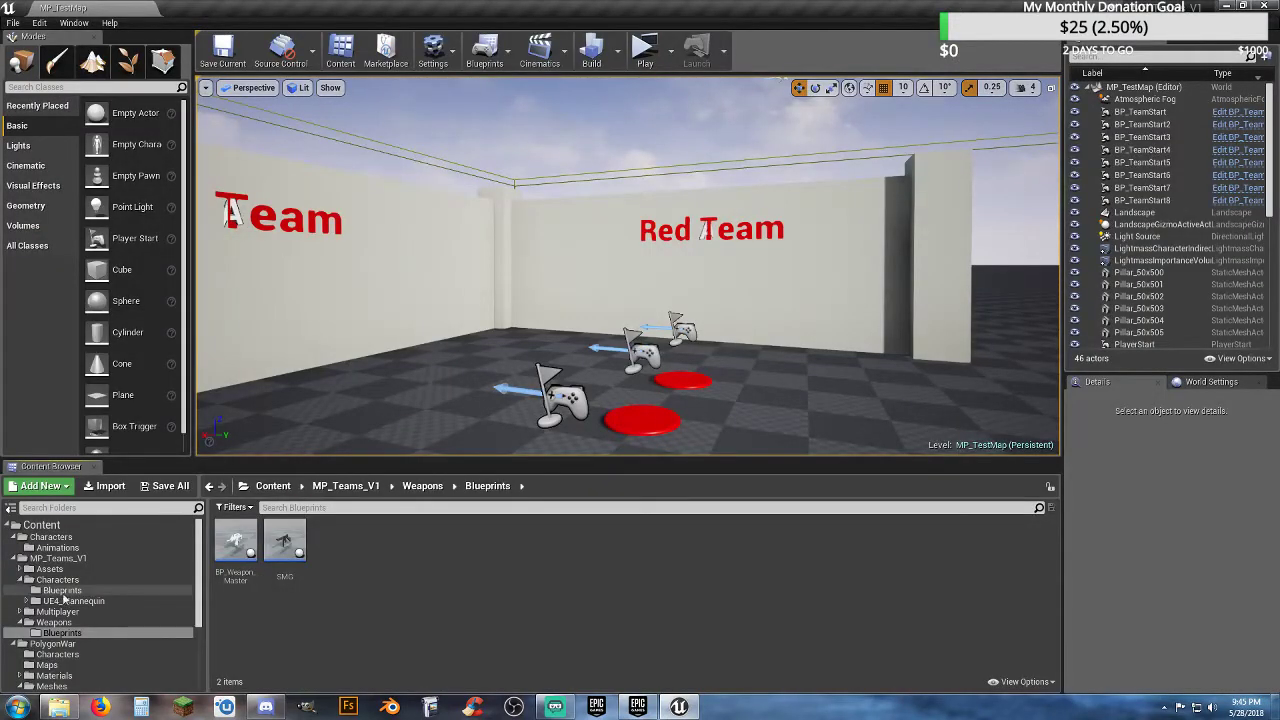
left_click(272, 606)
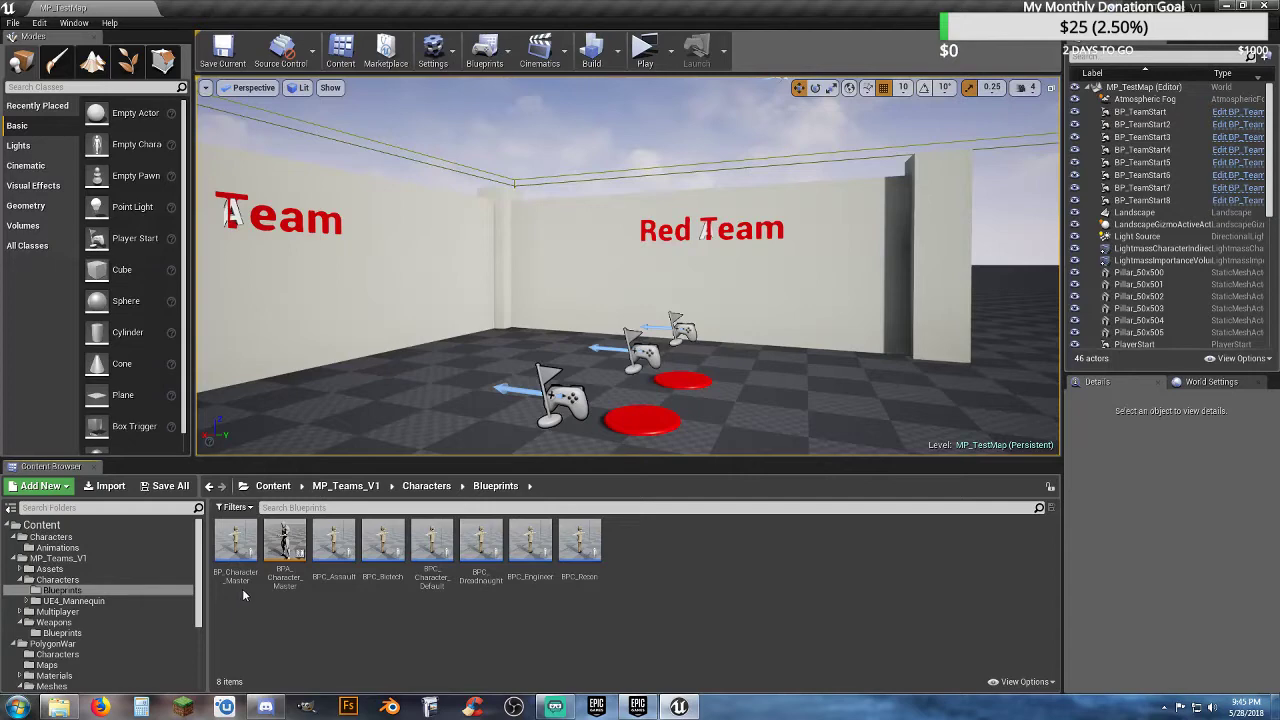
double_click(238, 578)
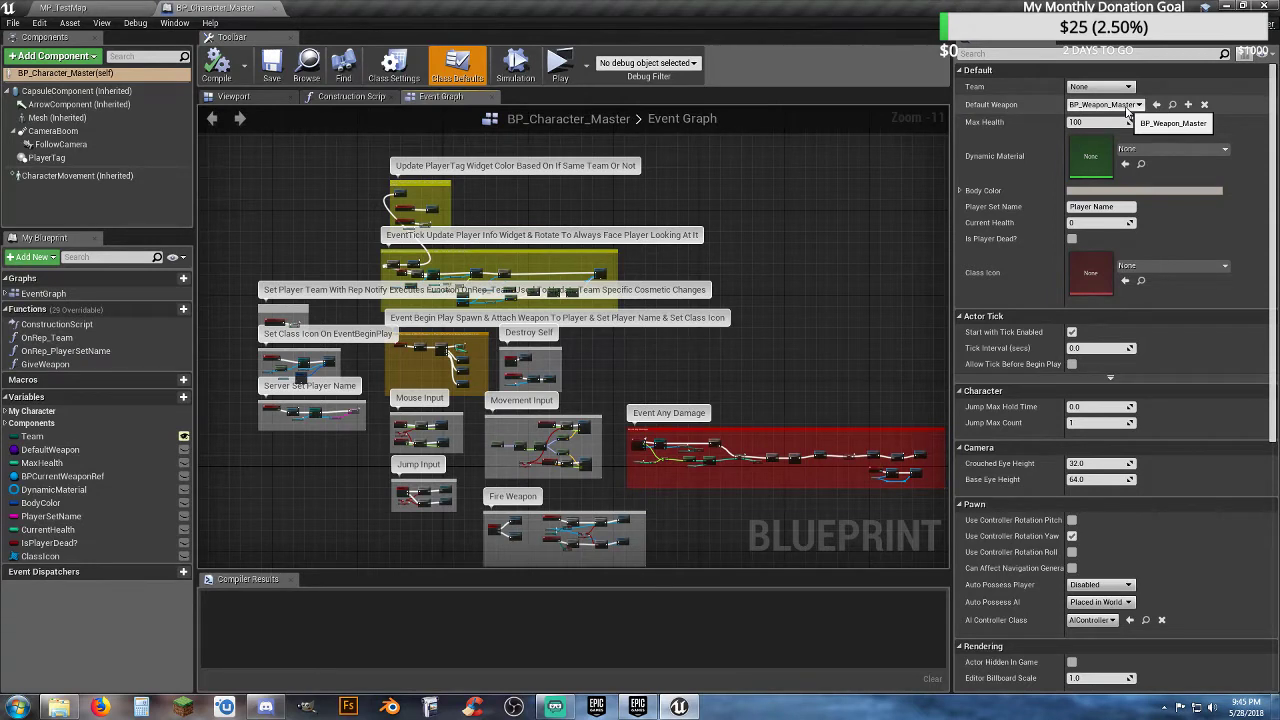
- Set BP_Character_Master's Default Weapon to SMG, and compile and save the blueprint
left_click(1127, 108)
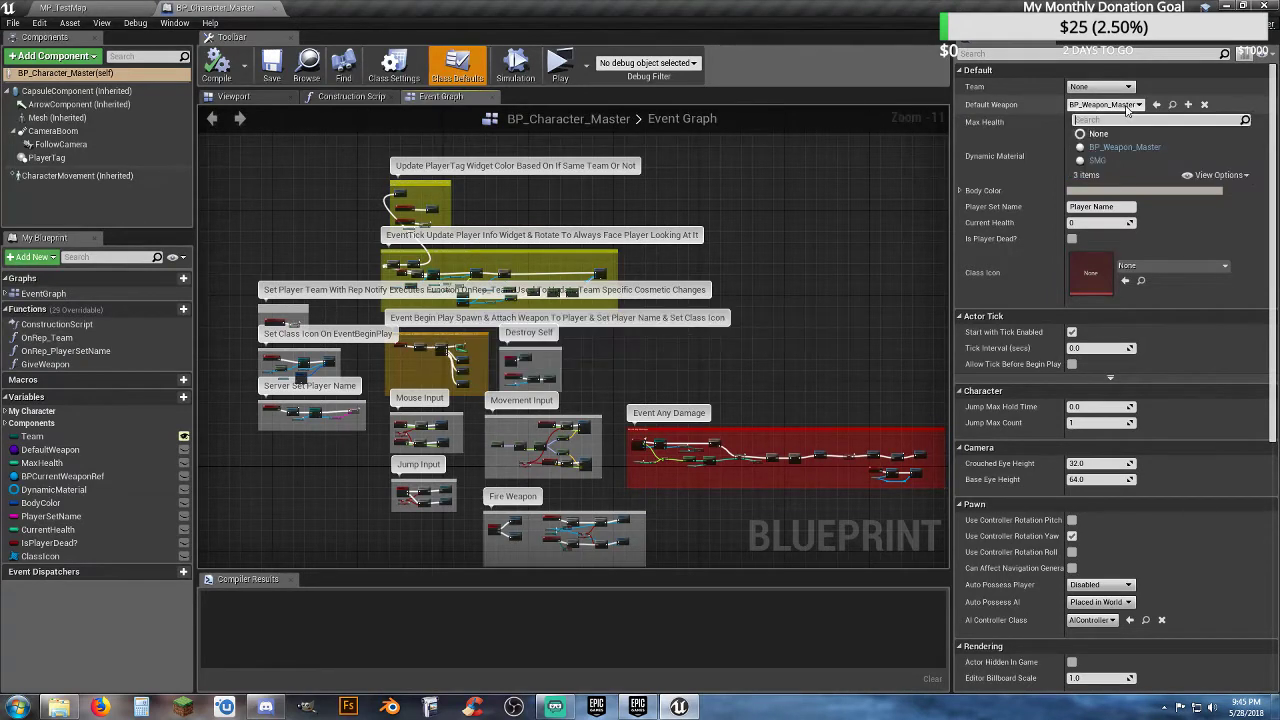
left_click(1106, 164)
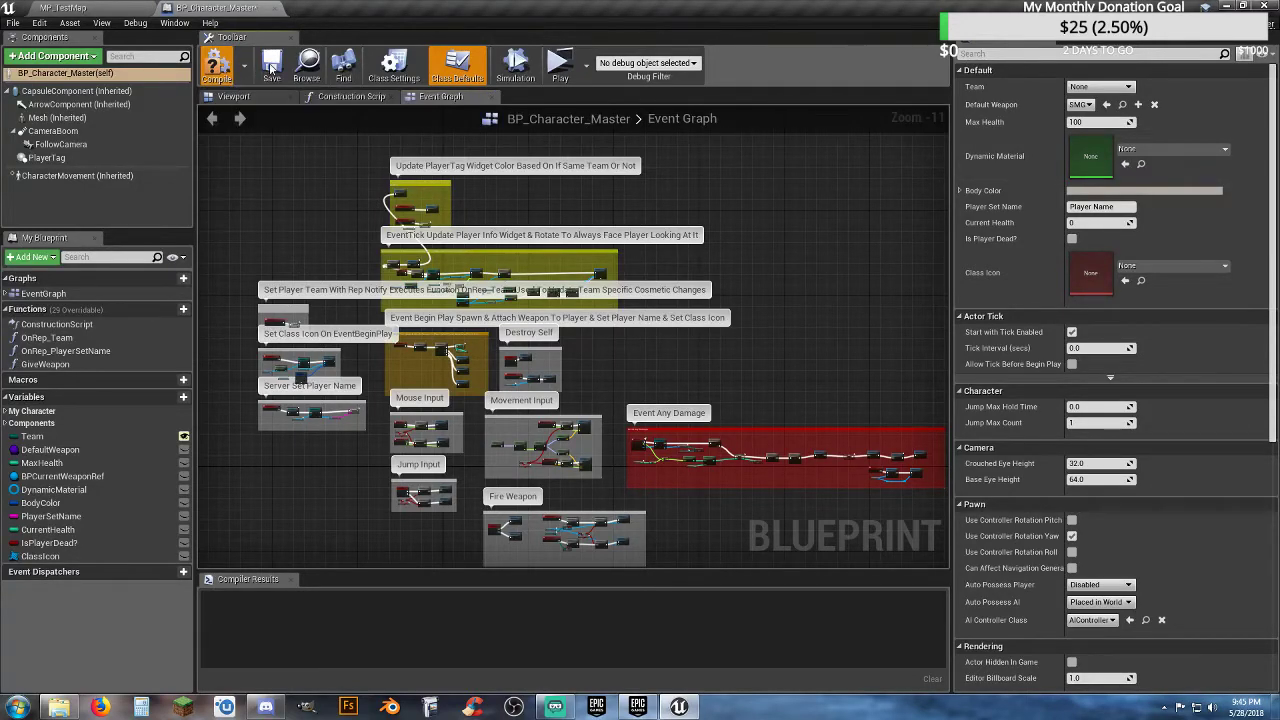
left_click(271, 68)
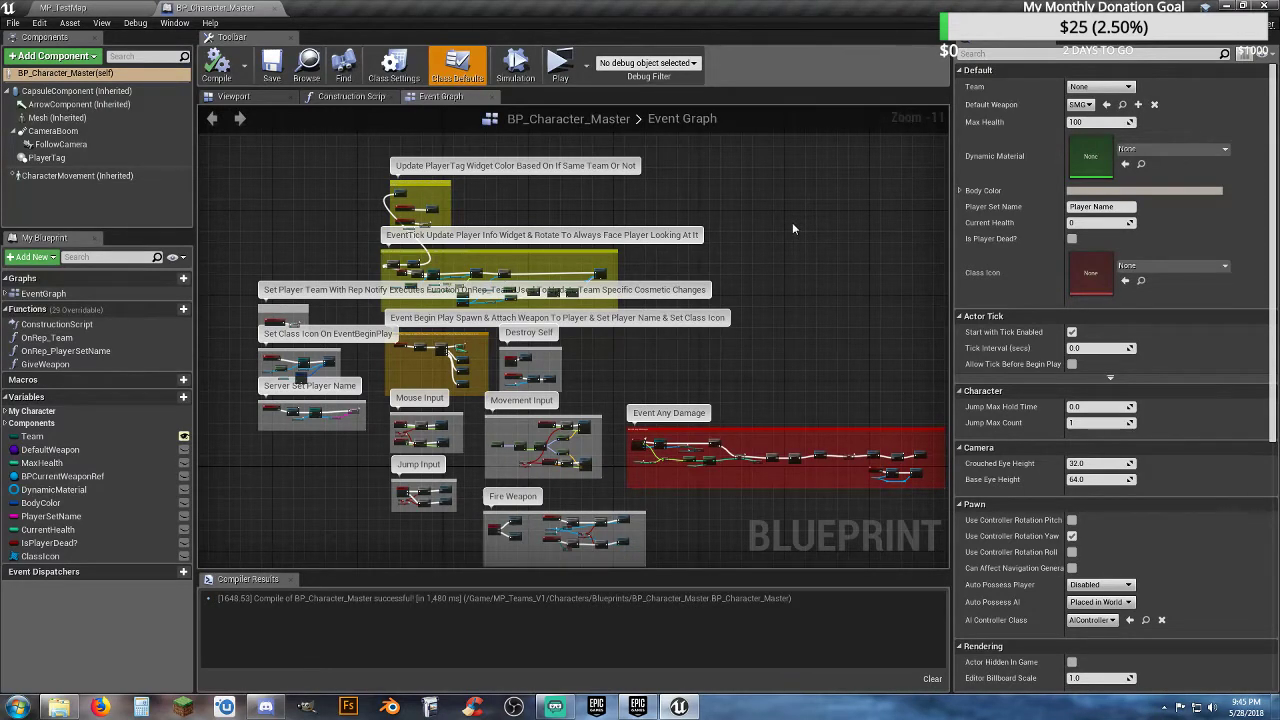
- Open the GiveWeapon function and examine its weapon socket name entries, checking the project's mesh folders alongside
double_click(48, 364)
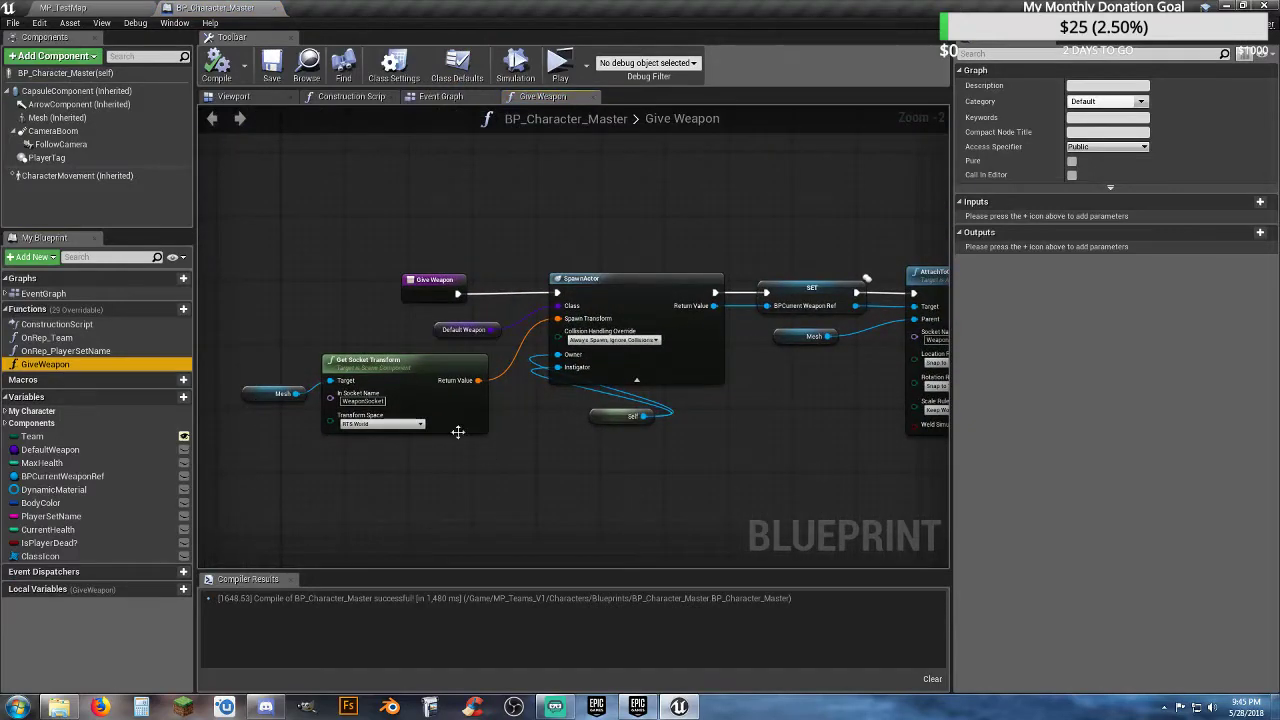
left_click(383, 401)
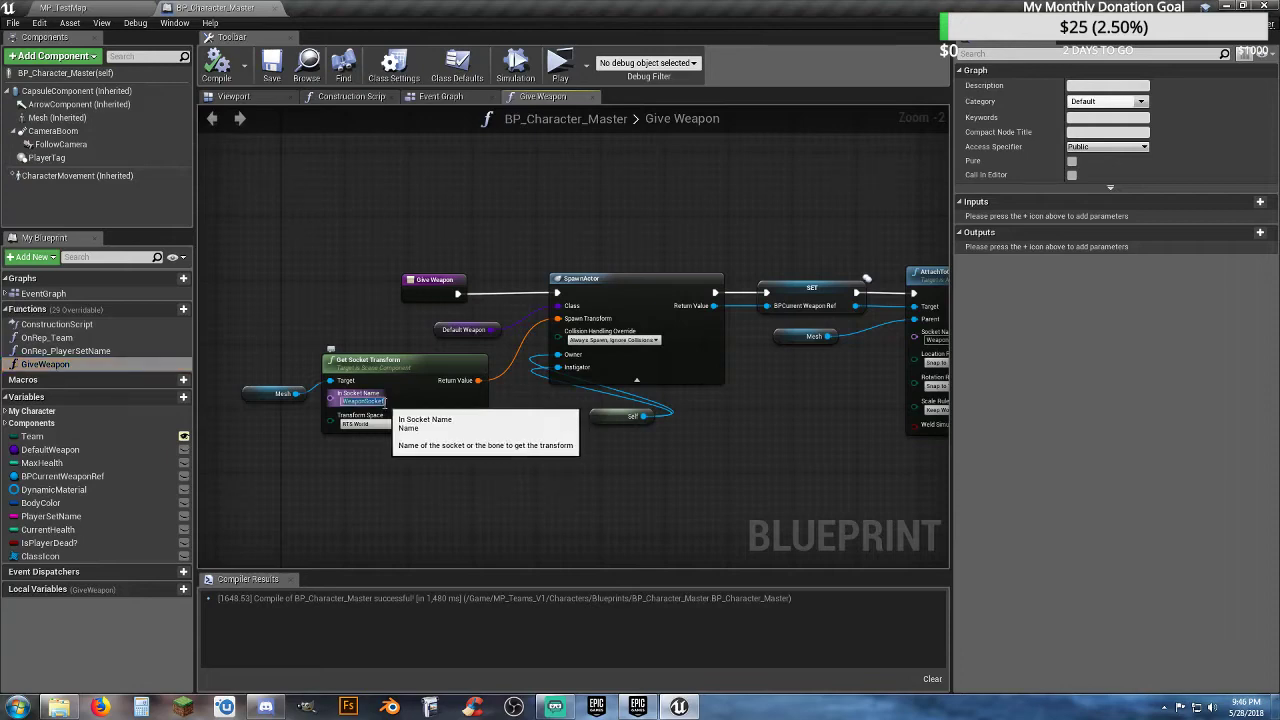
left_click(116, 10)
scroll(76, 608, "down", 5)
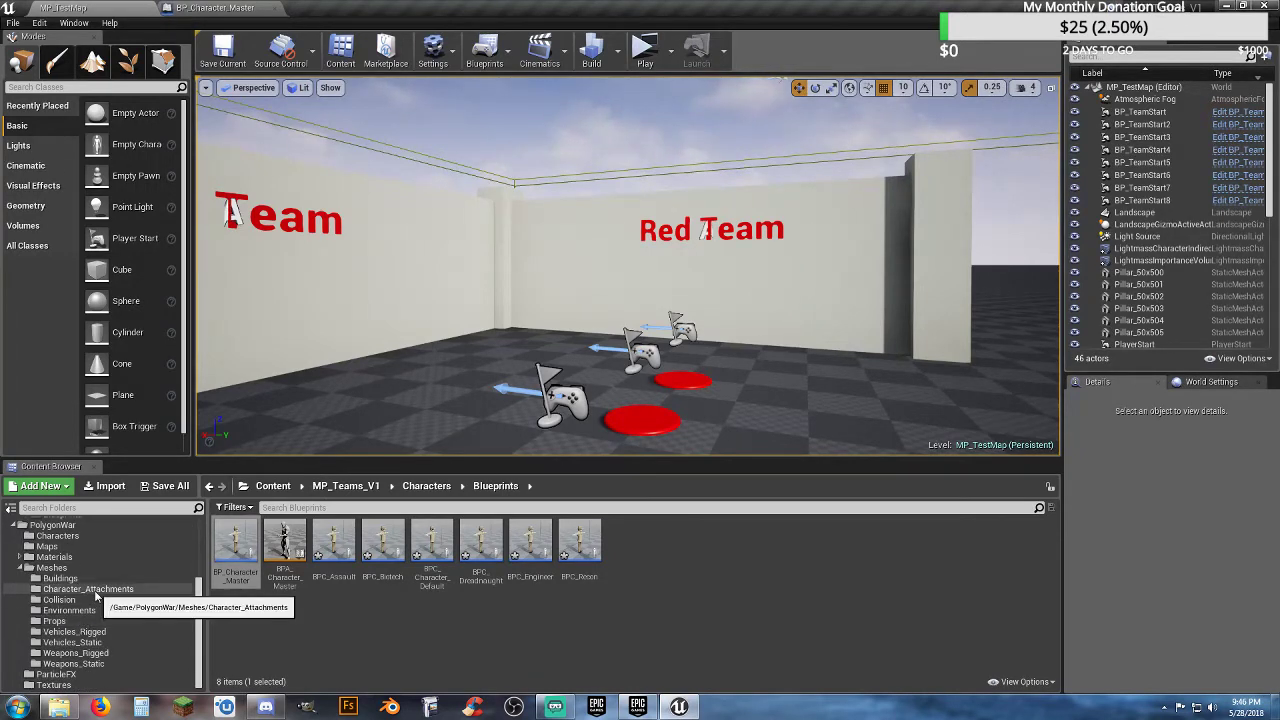
left_click(218, 8)
right_click_drag(669, 505, 598, 493)
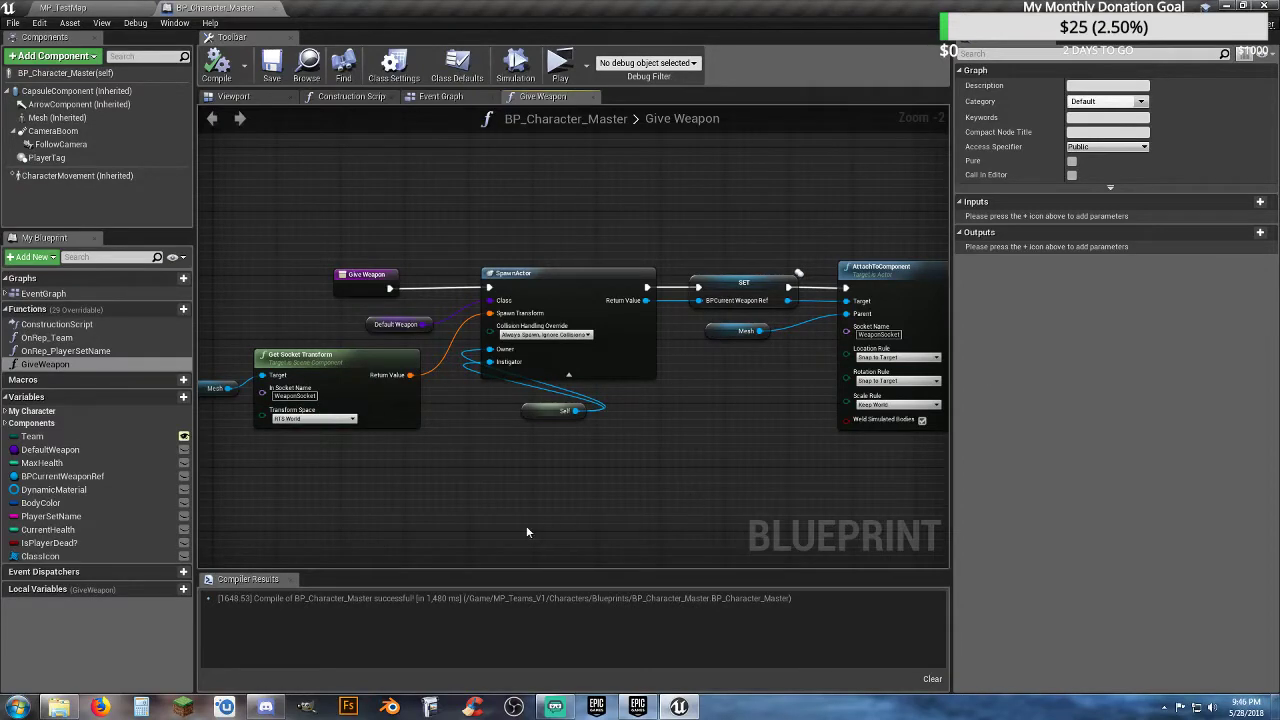
left_click(110, 12)
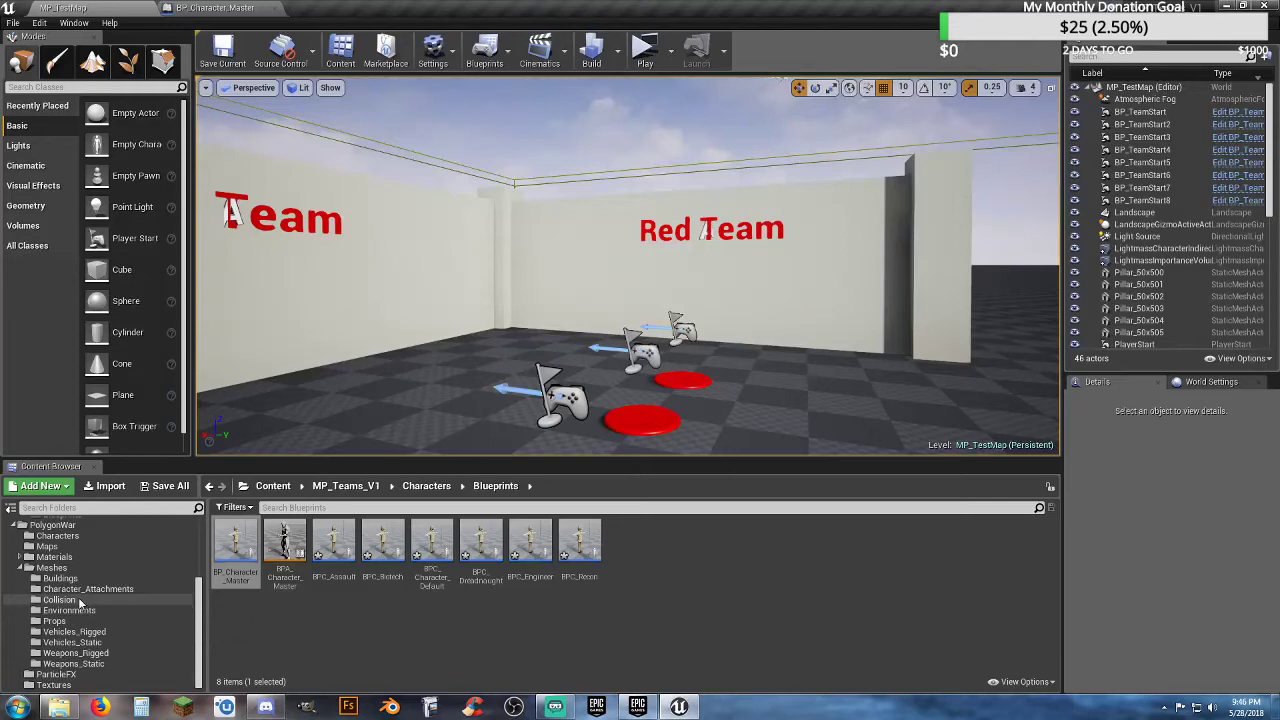
scroll(80, 600, "up", 3)
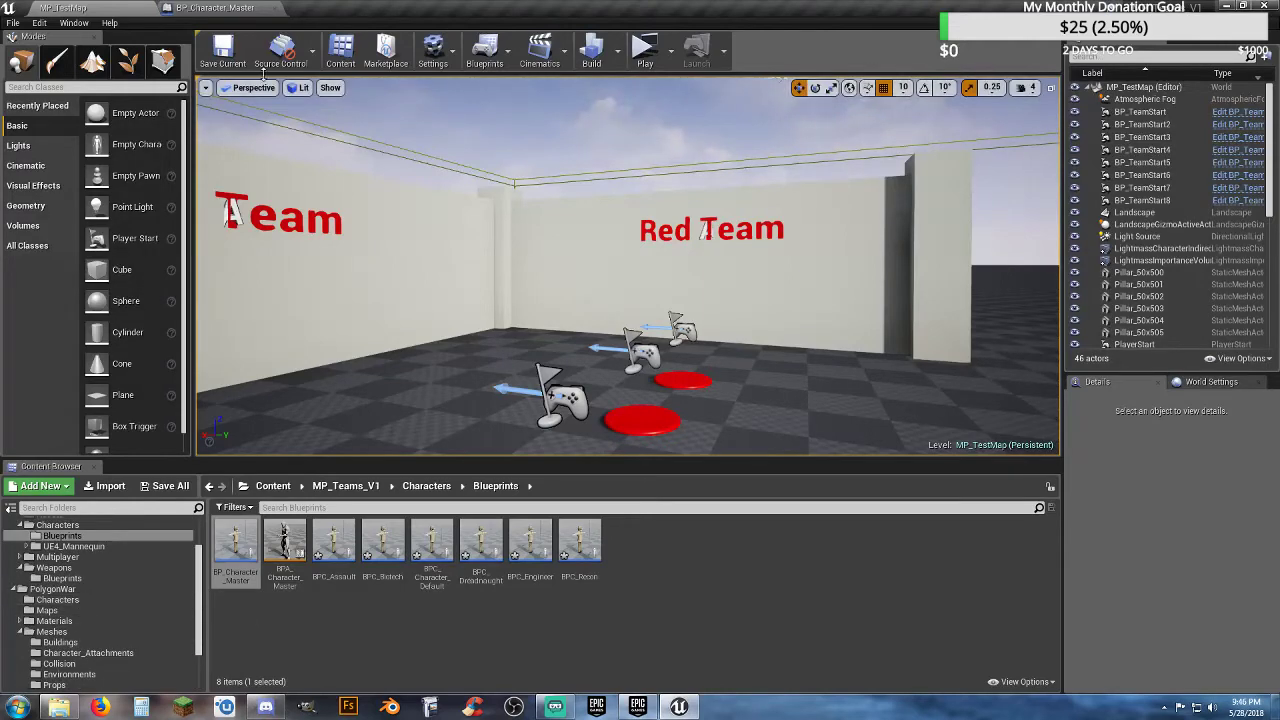
- Set the socket name to Tommy on GiveWeapon's Get Socket Transform and AttachToComponent nodes, and compile and save the blueprint
left_click(250, 8)
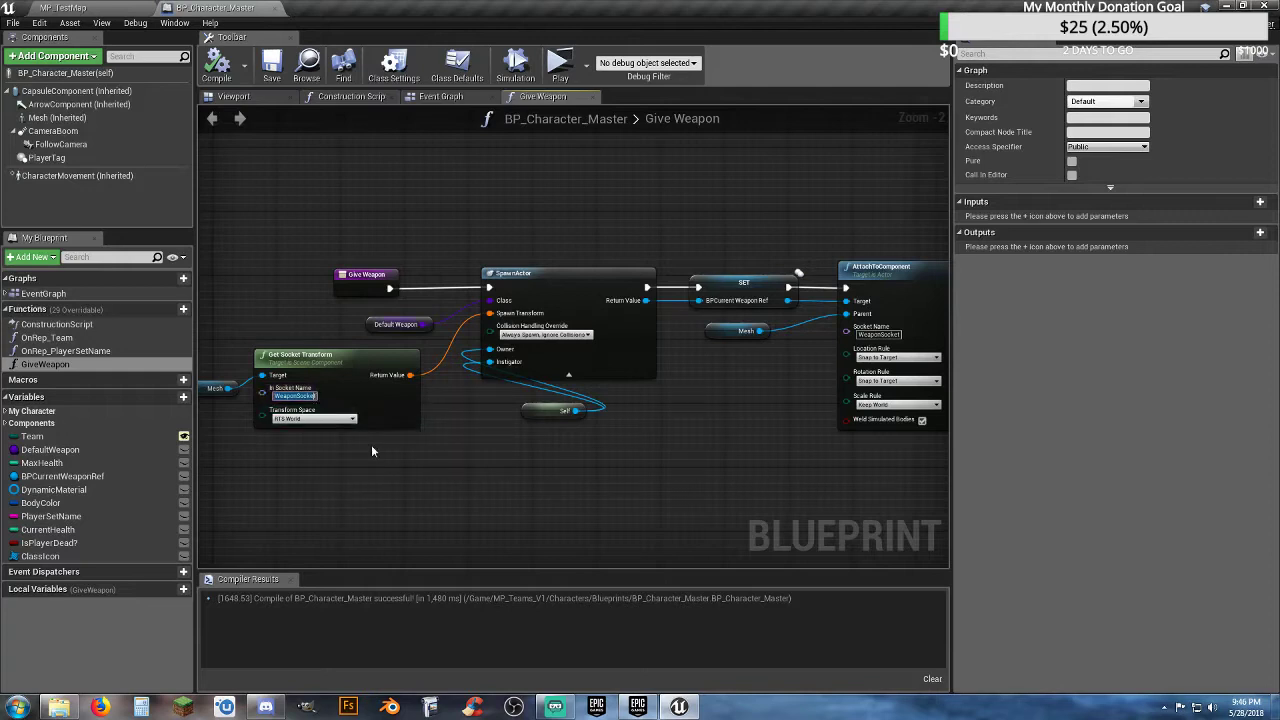
key("BackSpace")
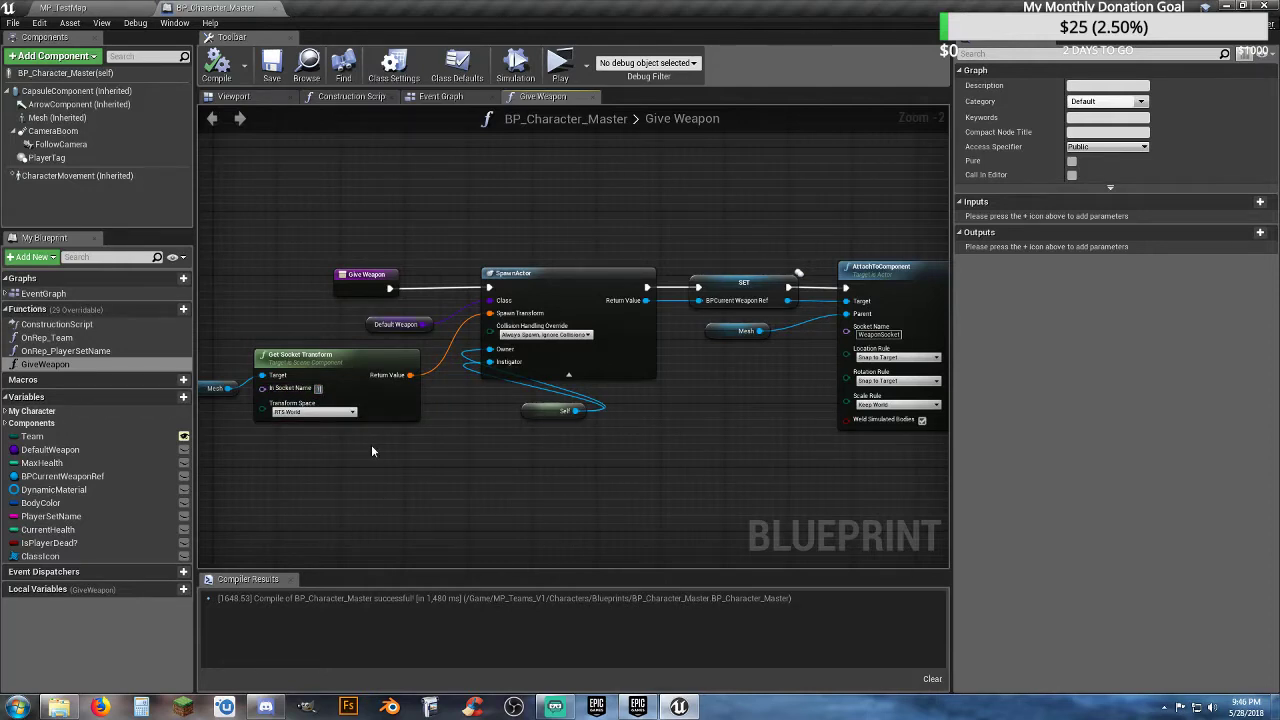
type("TommyH")
key("BackSpace")
key("Return")
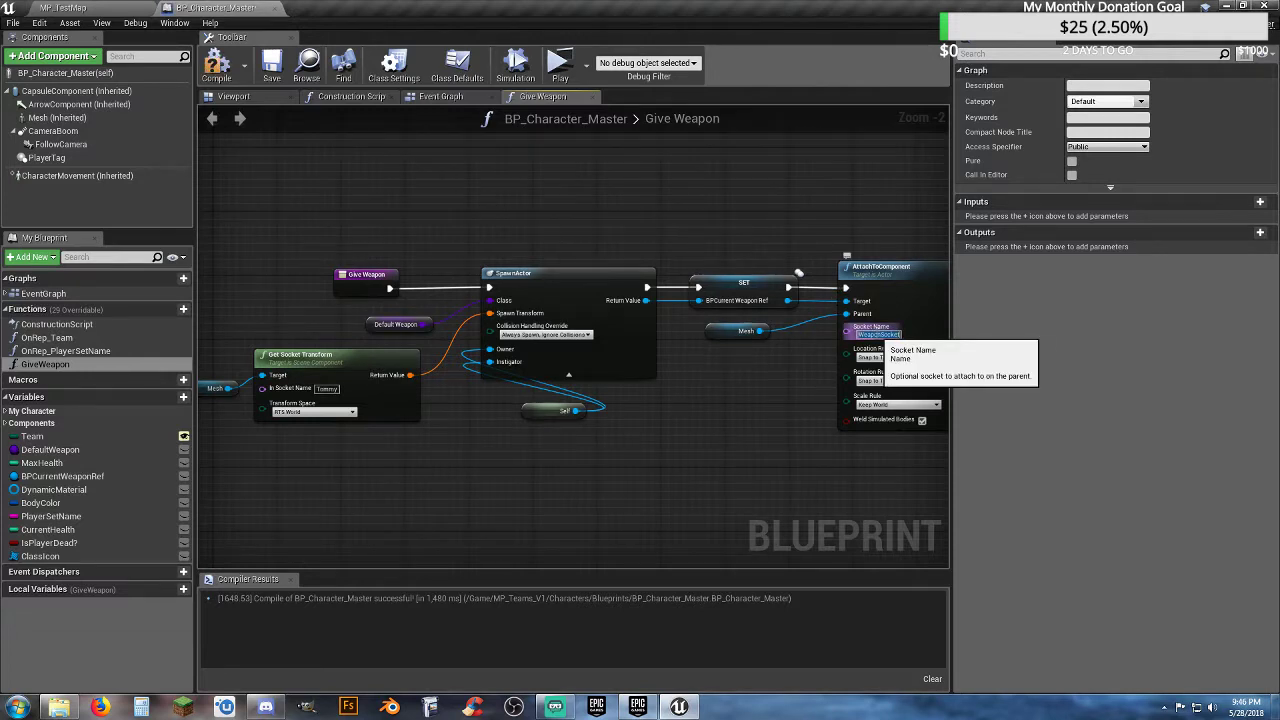
type("Tommy")
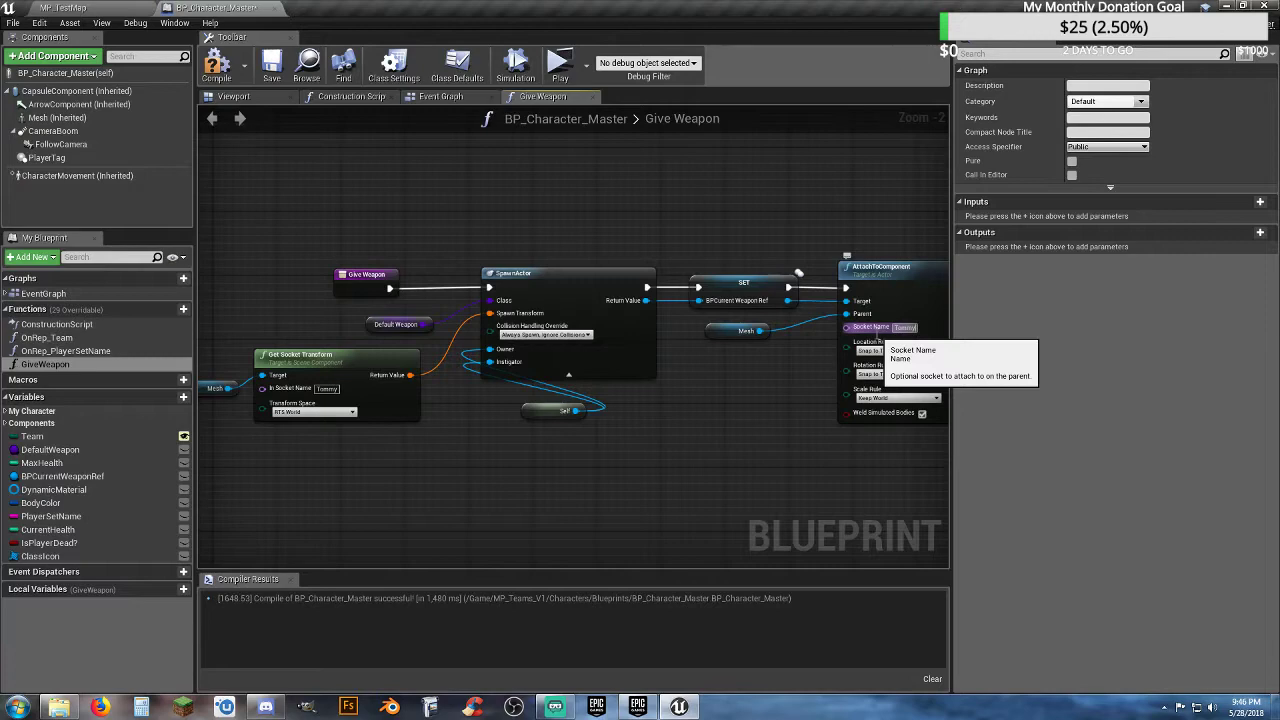
left_click(217, 65)
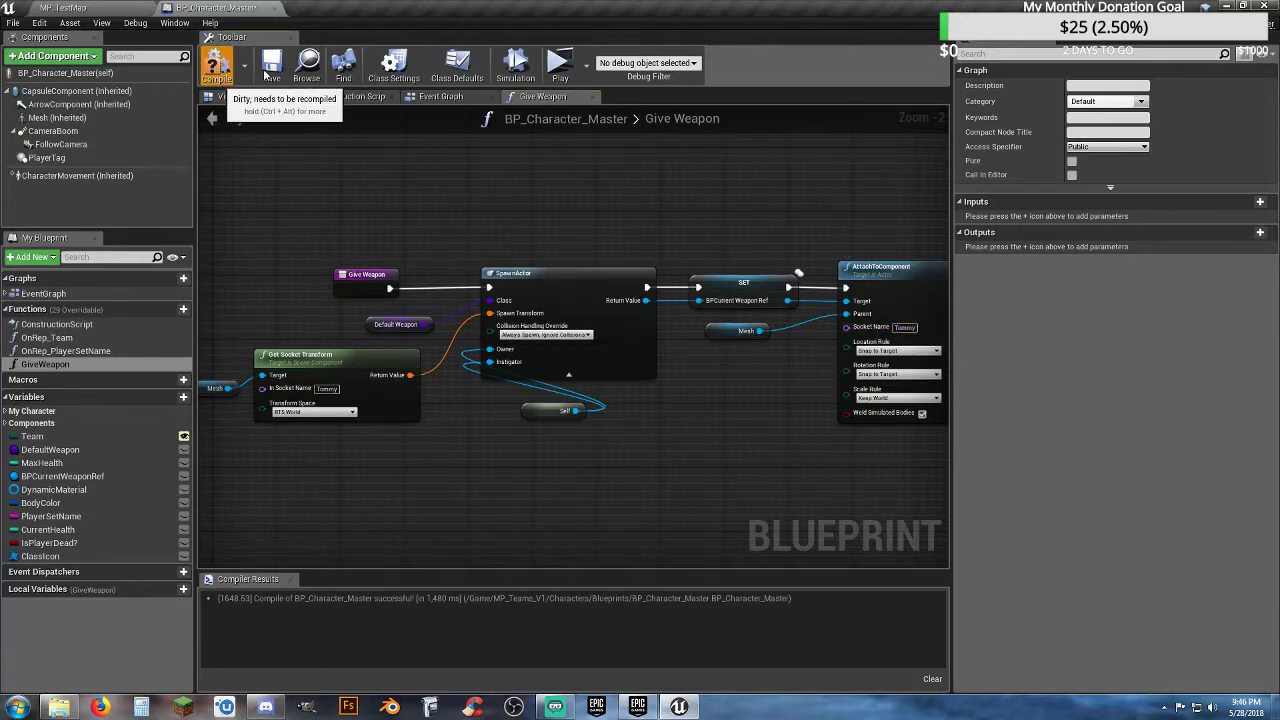
- Play-test MP_TestMap from the server window, spawning as Engineer on the red team and switching to Recon on the blue team
left_click(102, 10)
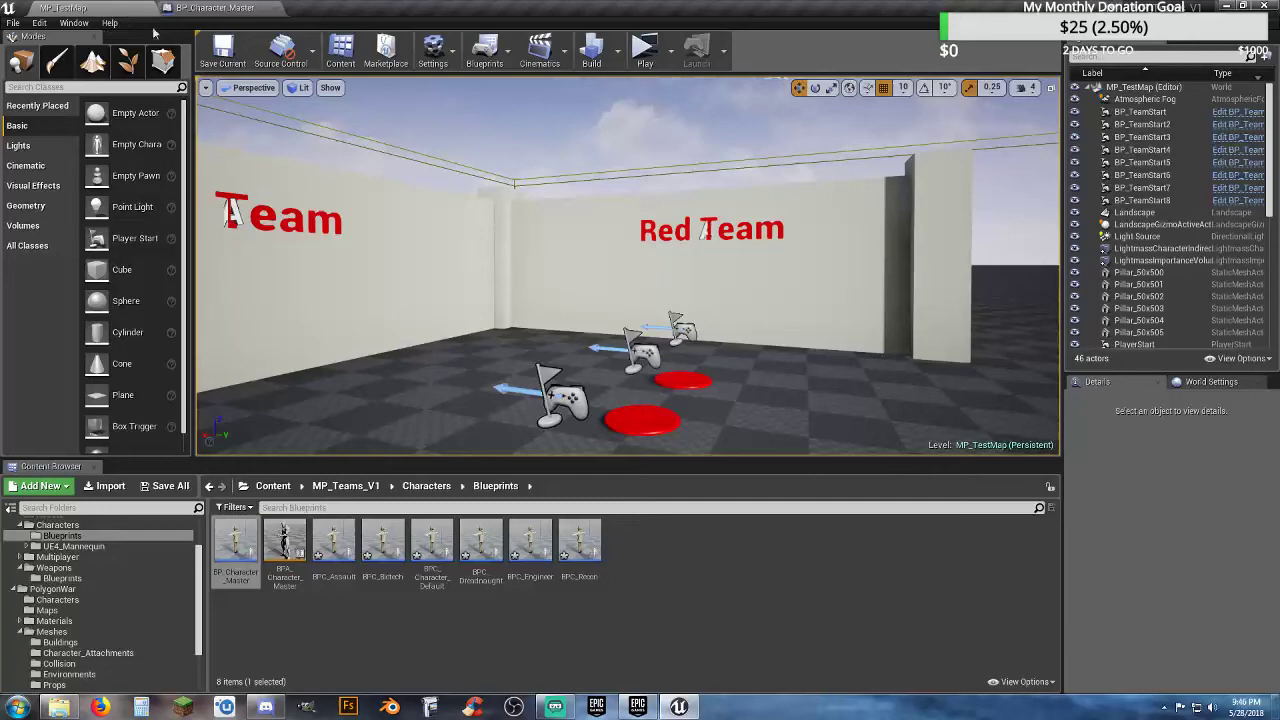
left_click(644, 47)
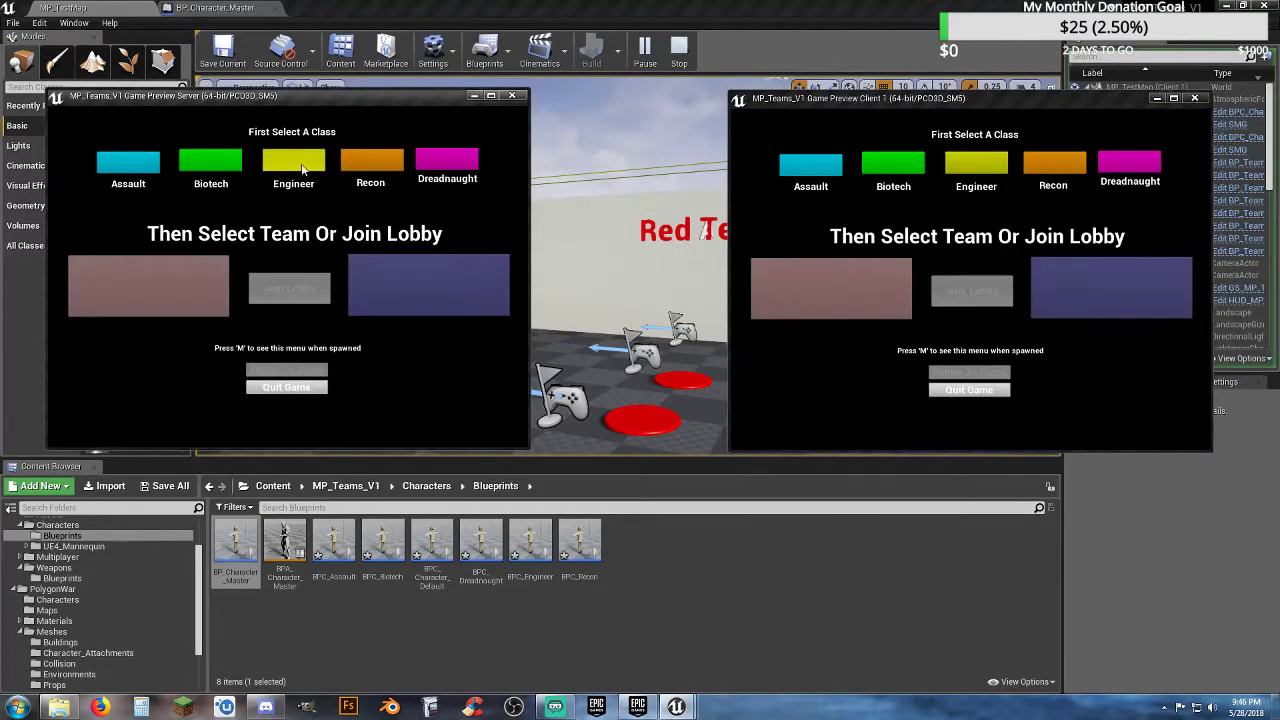
left_click(187, 303)
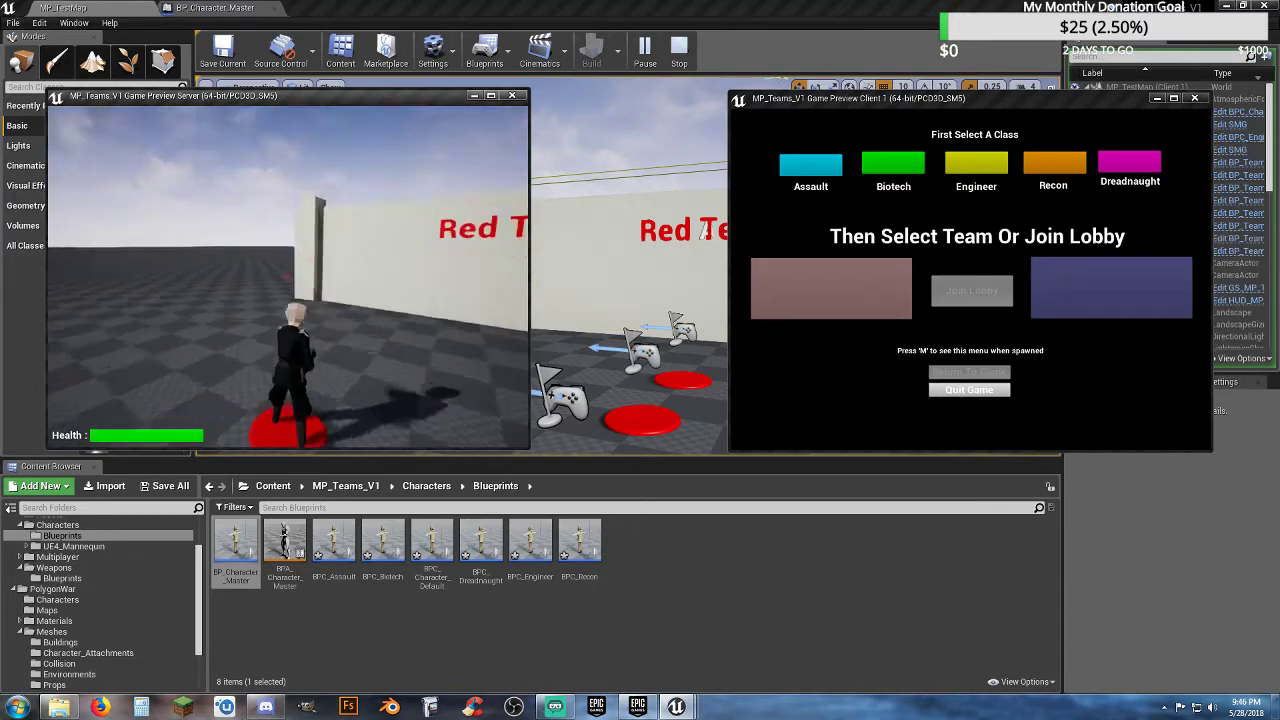
key("m")
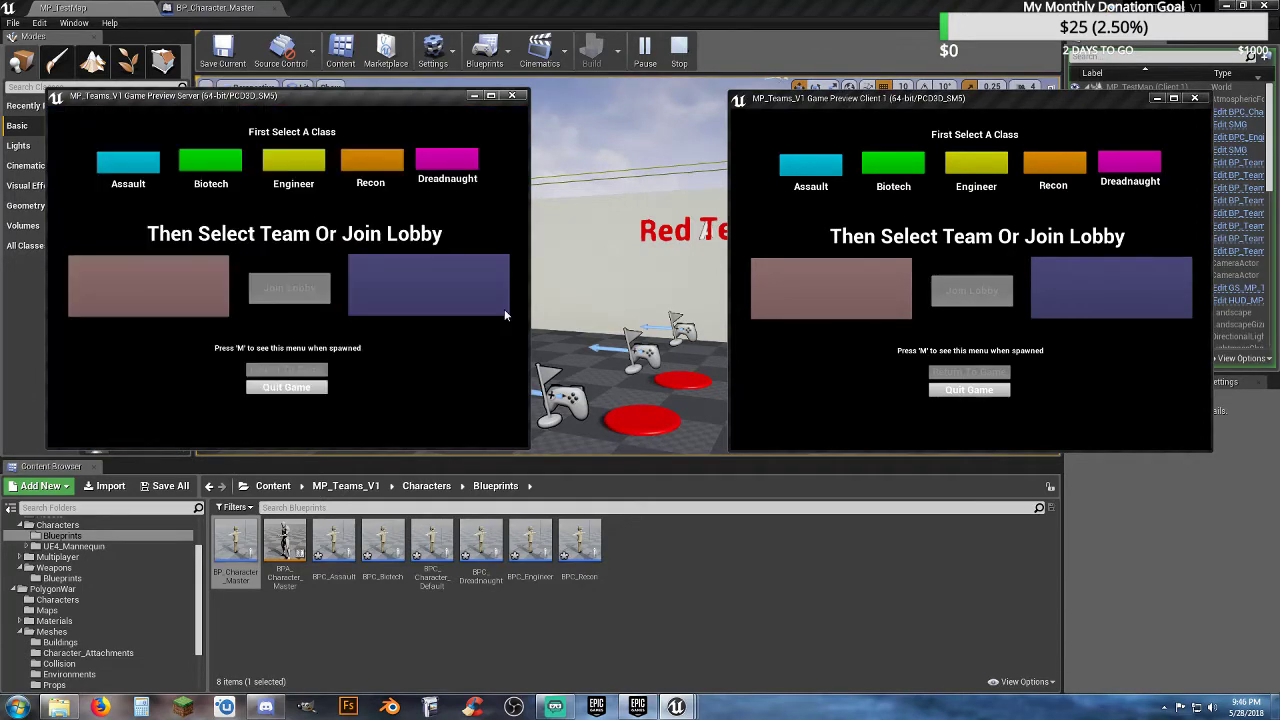
left_click(370, 176)
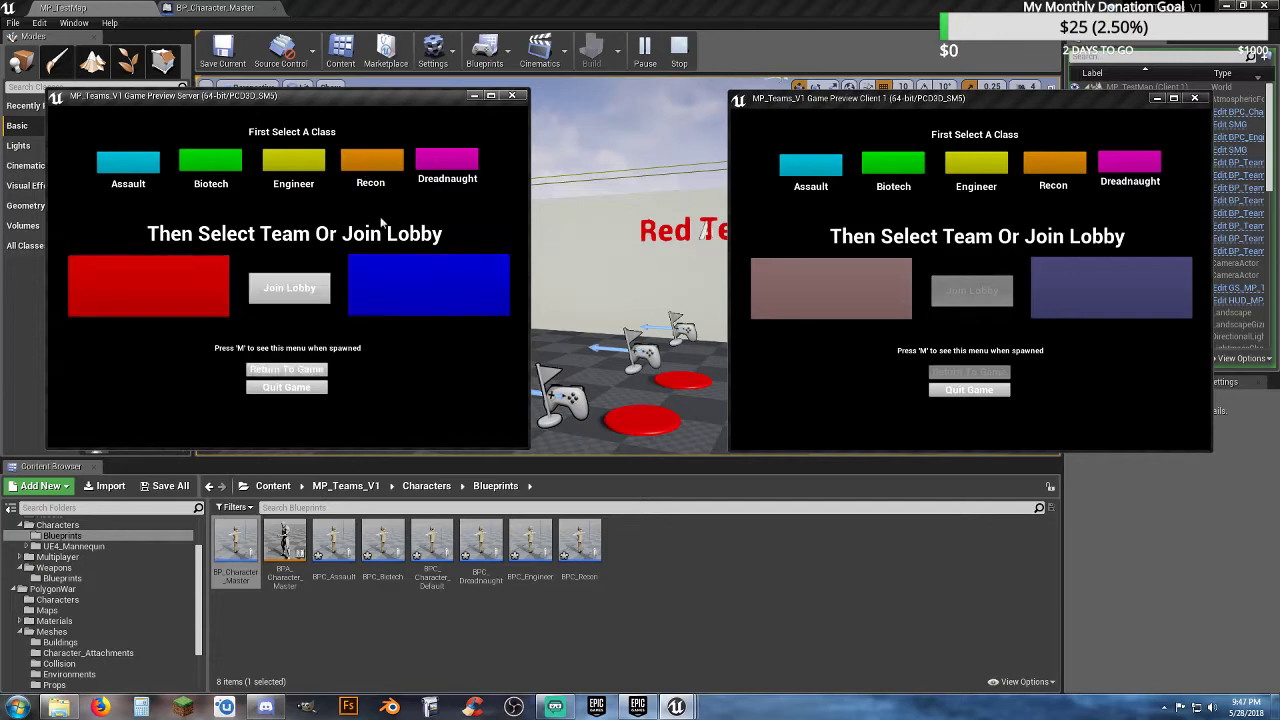
left_click(409, 294)
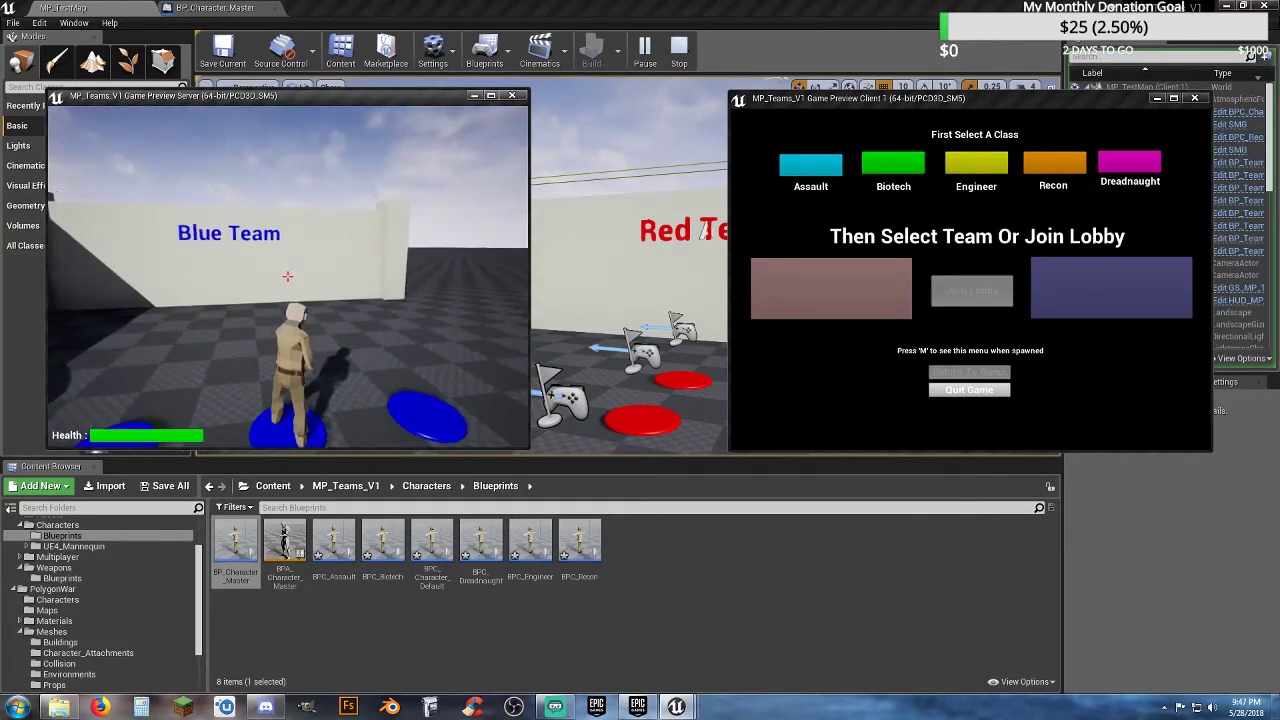
- Spawn the client player as Engineer on the blue team, inspect how both characters hold the SMG, and stop the play test
key("alt+Tab")
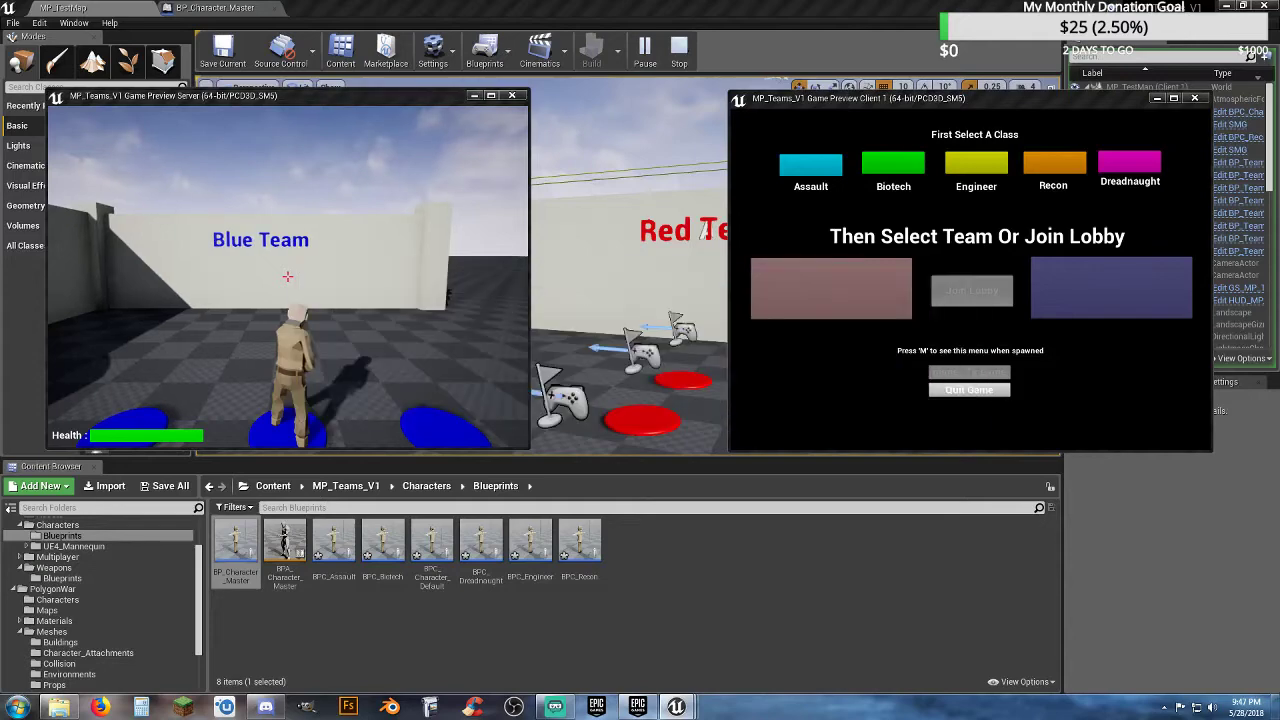
left_click(1004, 170)
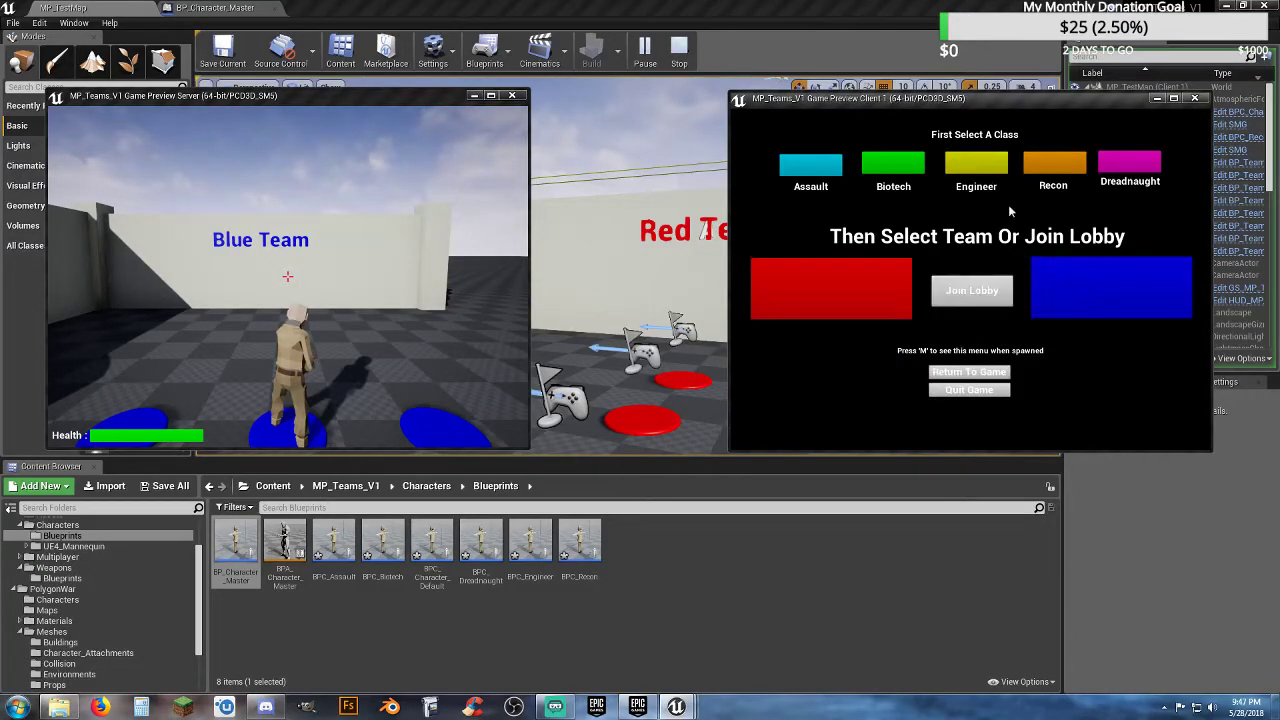
left_click(1054, 282)
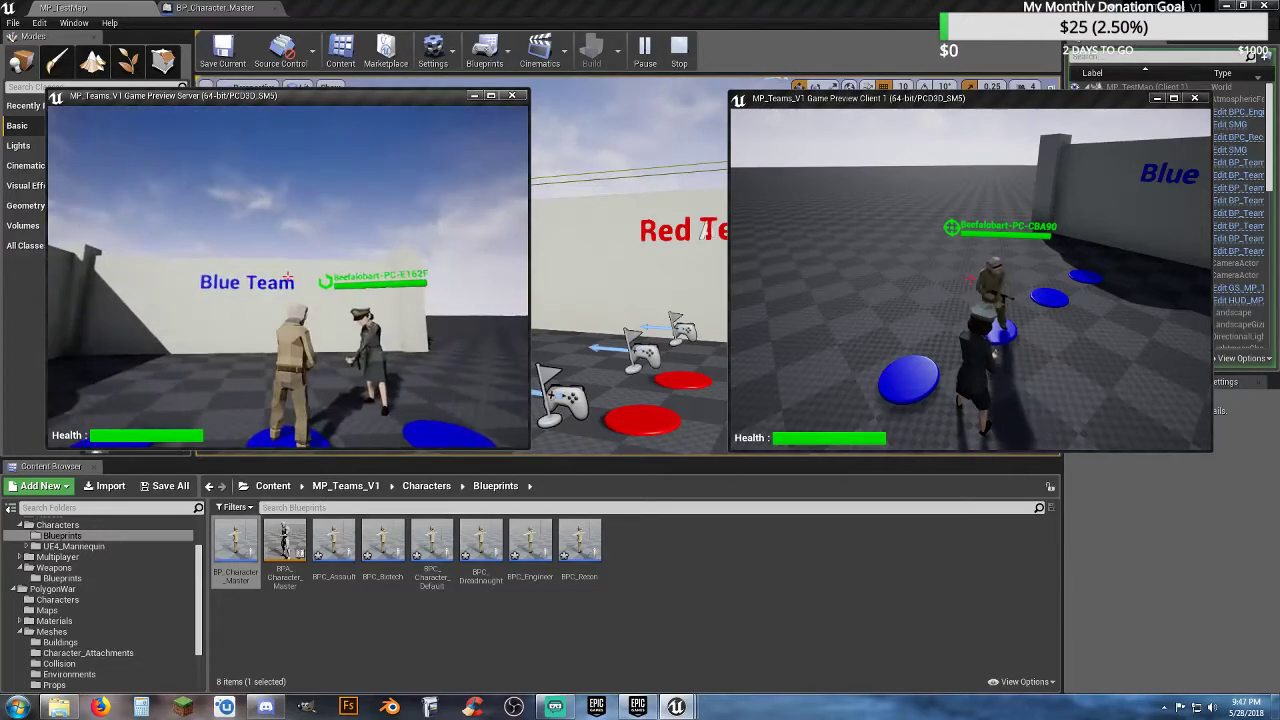
key("Escape")
- Save all modified content, including the BPC character blueprints and SK_Character_PolyWar_Skeleton
left_click(645, 567)
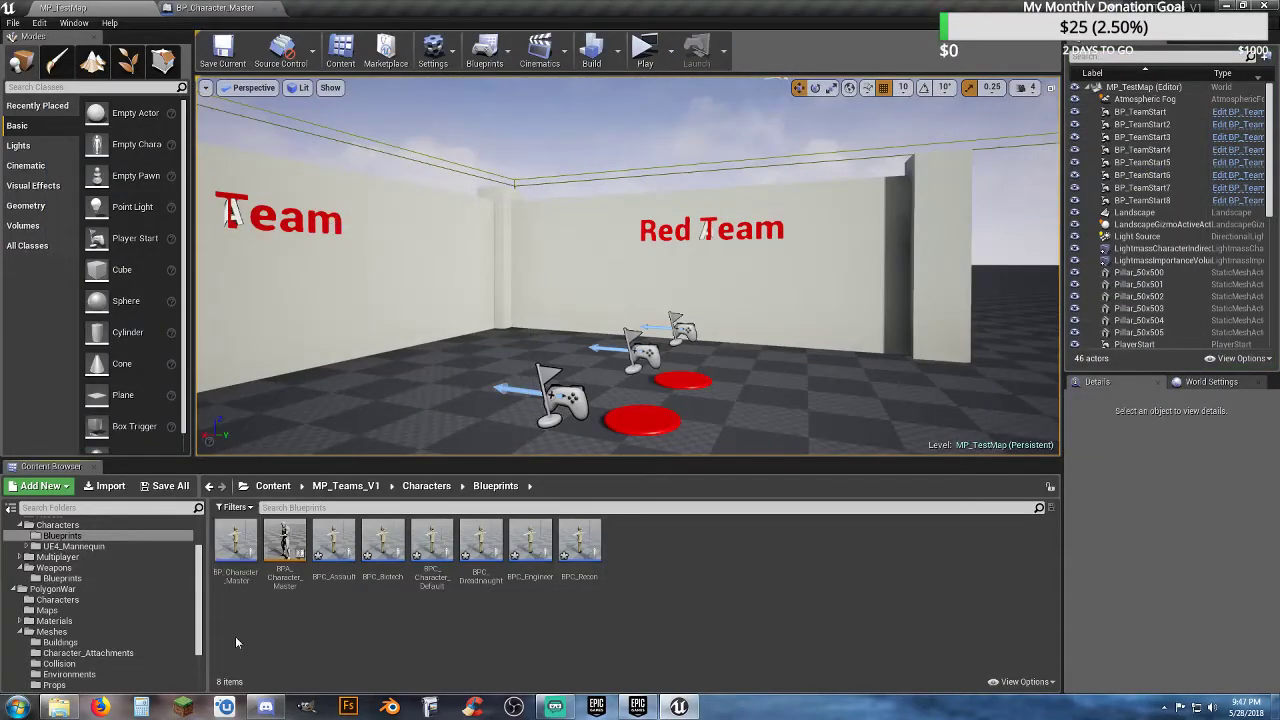
left_click(168, 486)
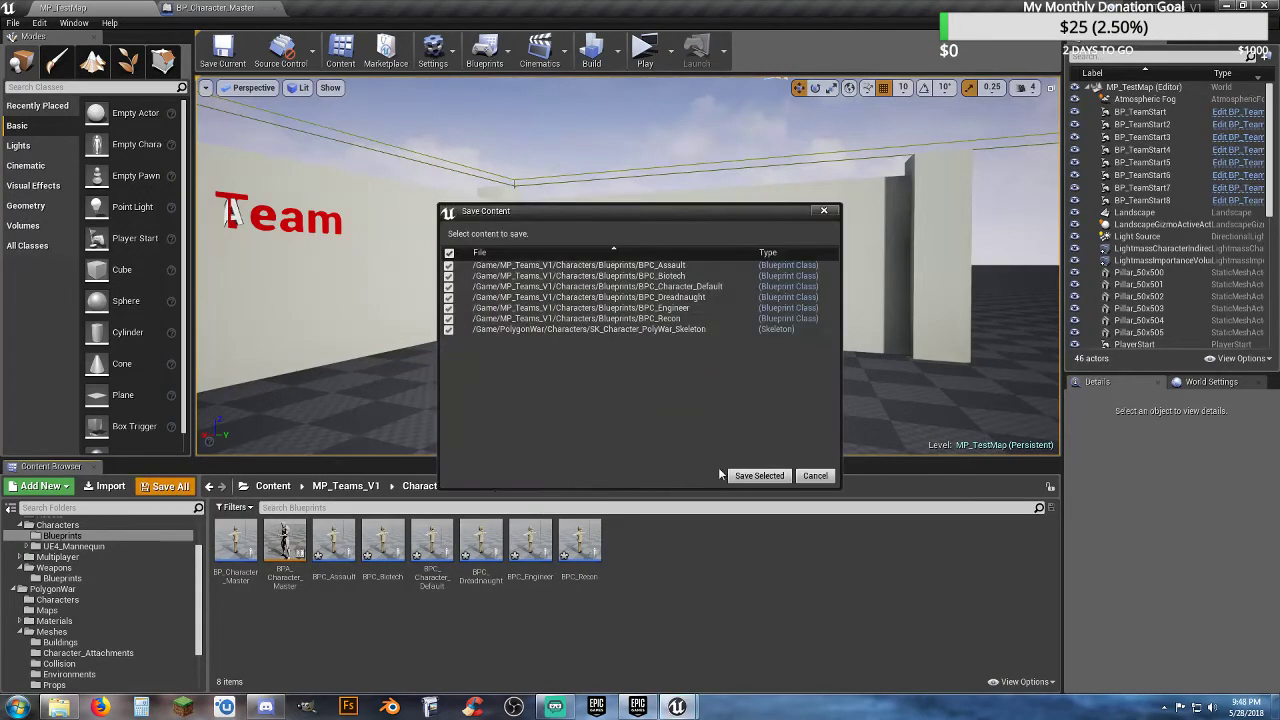
left_click(757, 476)
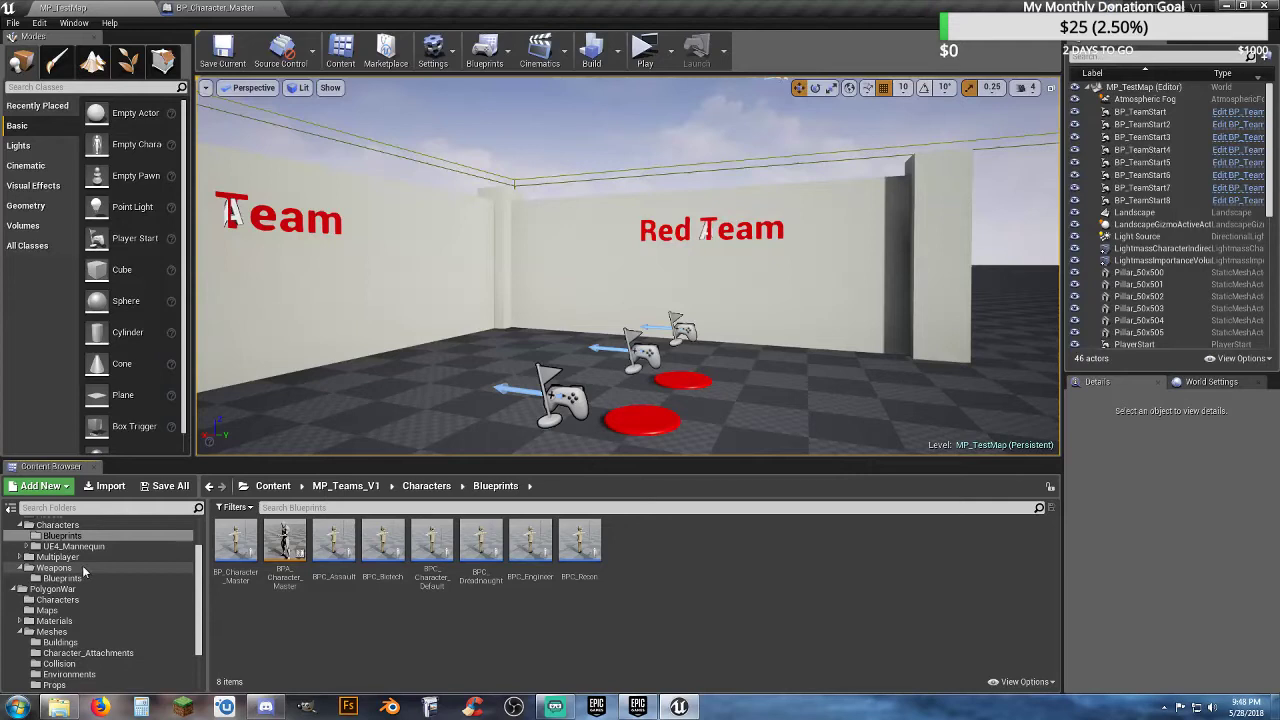
scroll(82, 565, "down", 3)
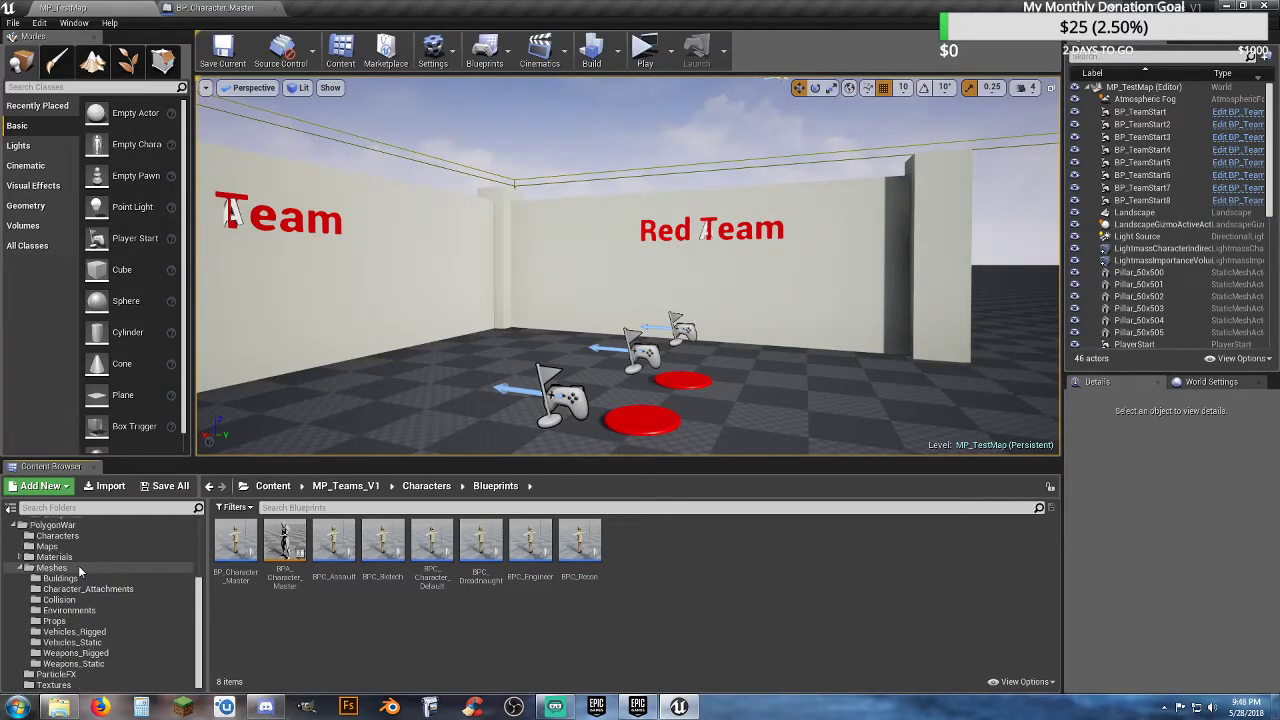
scroll(78, 565, "up", 3)
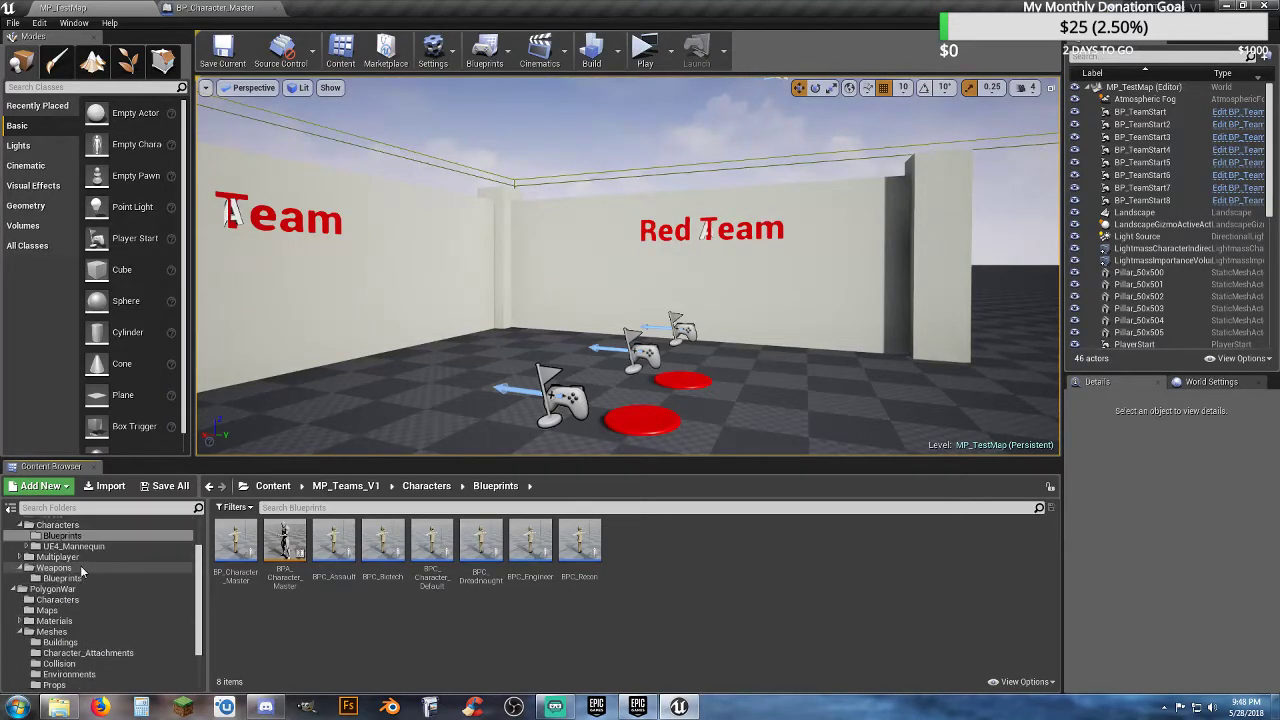
- Set the Scale Rule of GiveWeapon's AttachToComponent node to Snap to Target, and compile, save and close BP_Character_Master
left_click(226, 8)
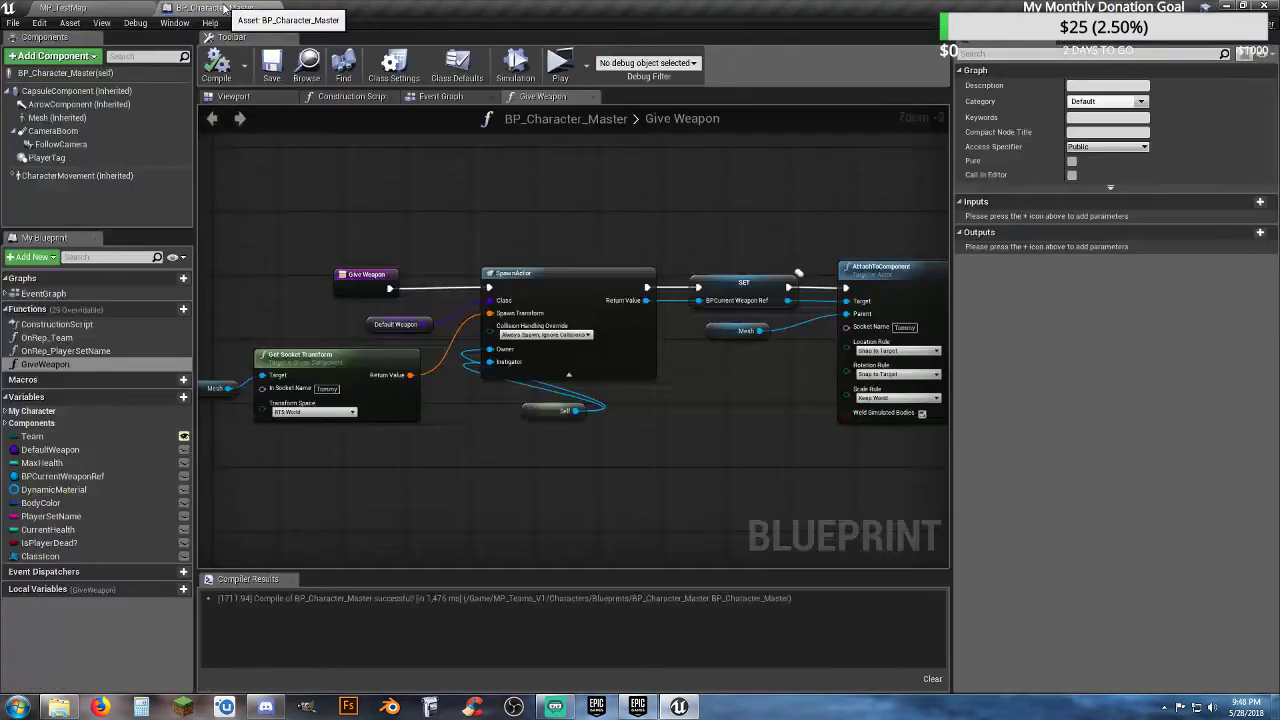
right_click_drag(530, 186, 385, 180)
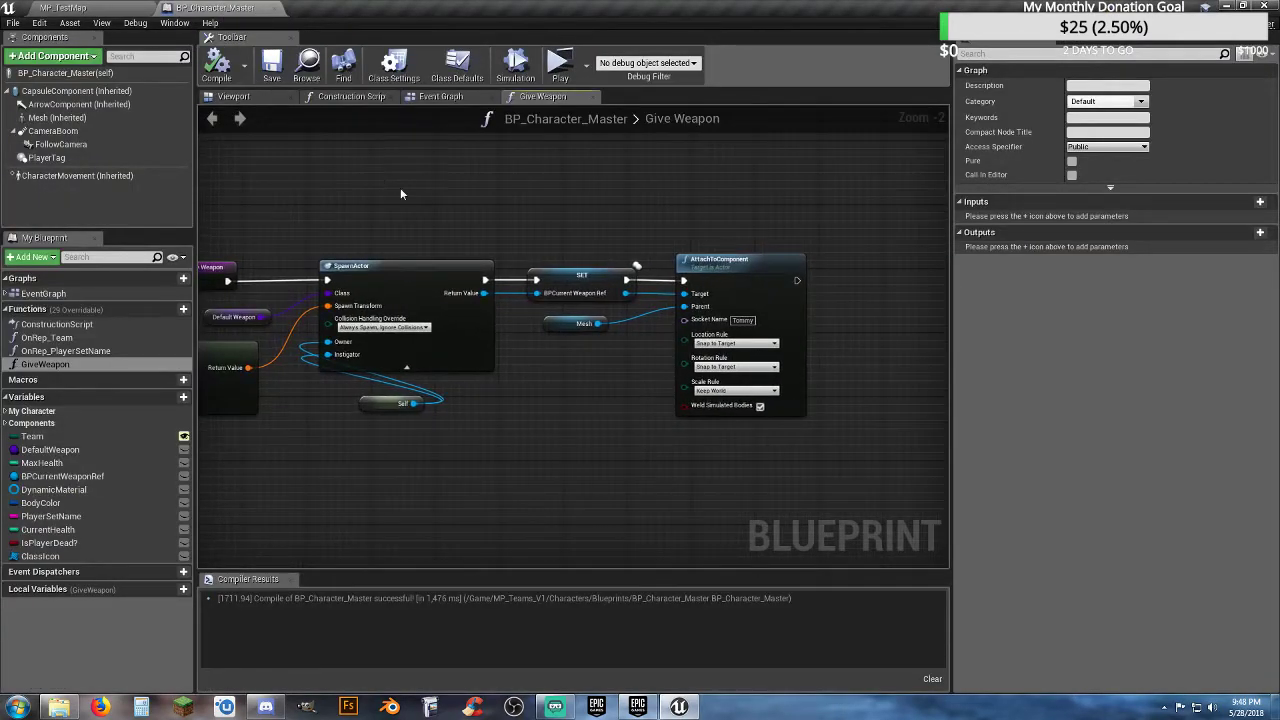
left_click(737, 390)
left_click(726, 419)
right_click_drag(604, 437, 655, 443)
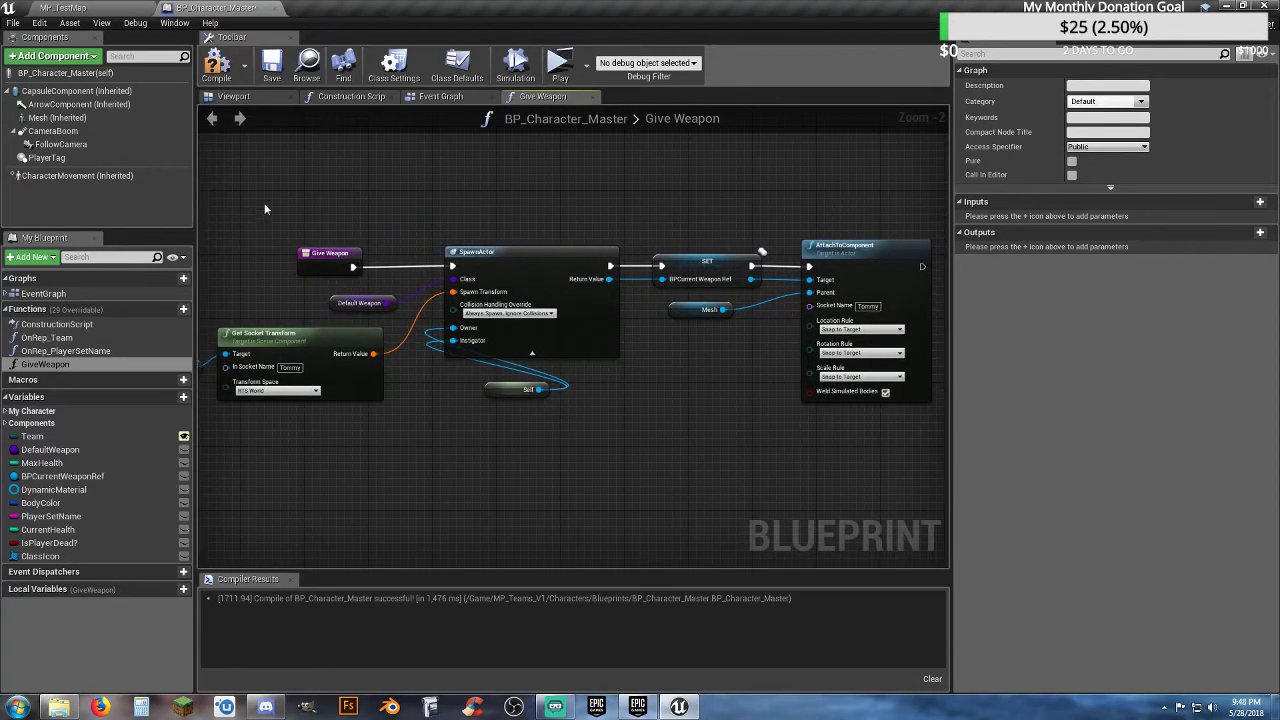
right_click_drag(265, 209, 305, 205)
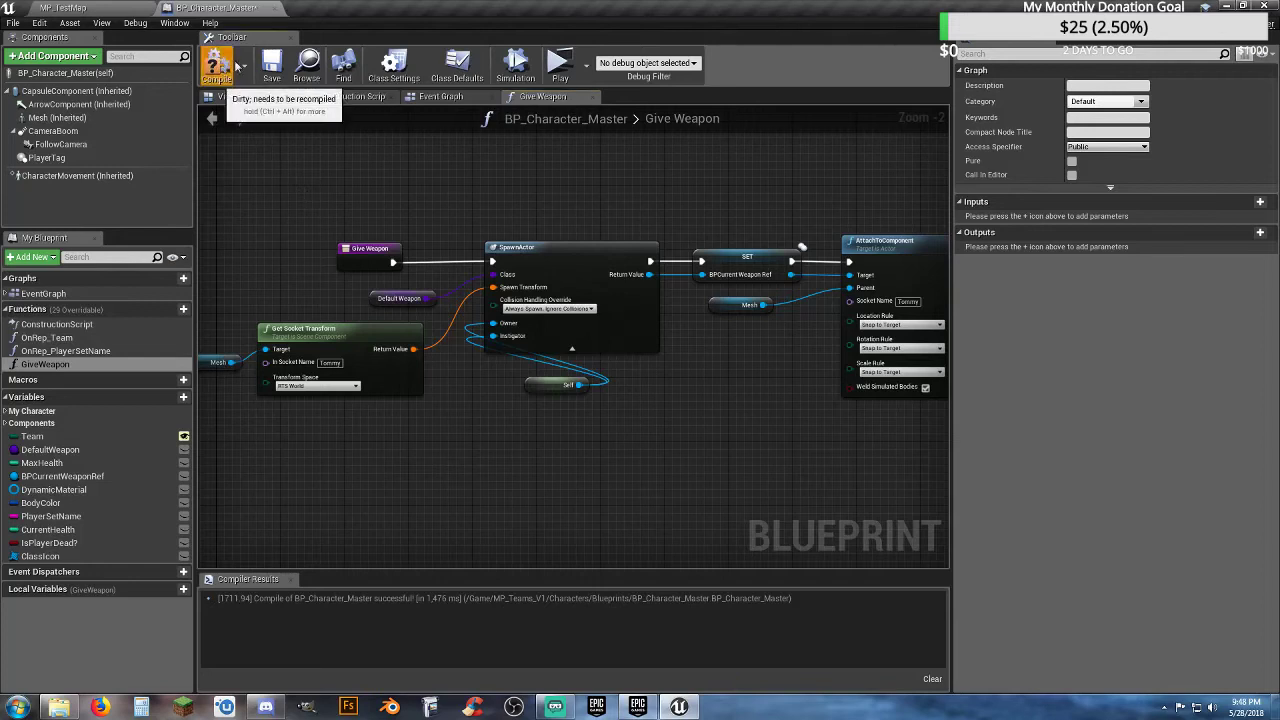
left_click(273, 72)
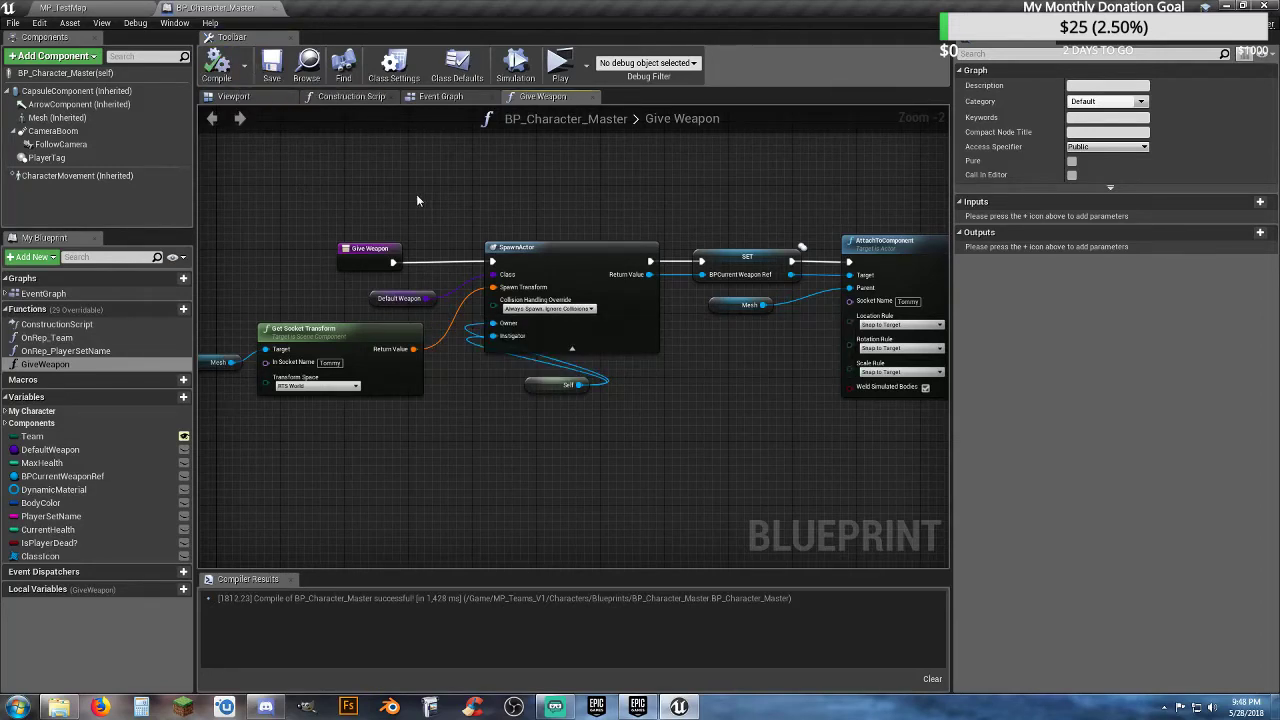
right_click_drag(416, 200, 470, 191)
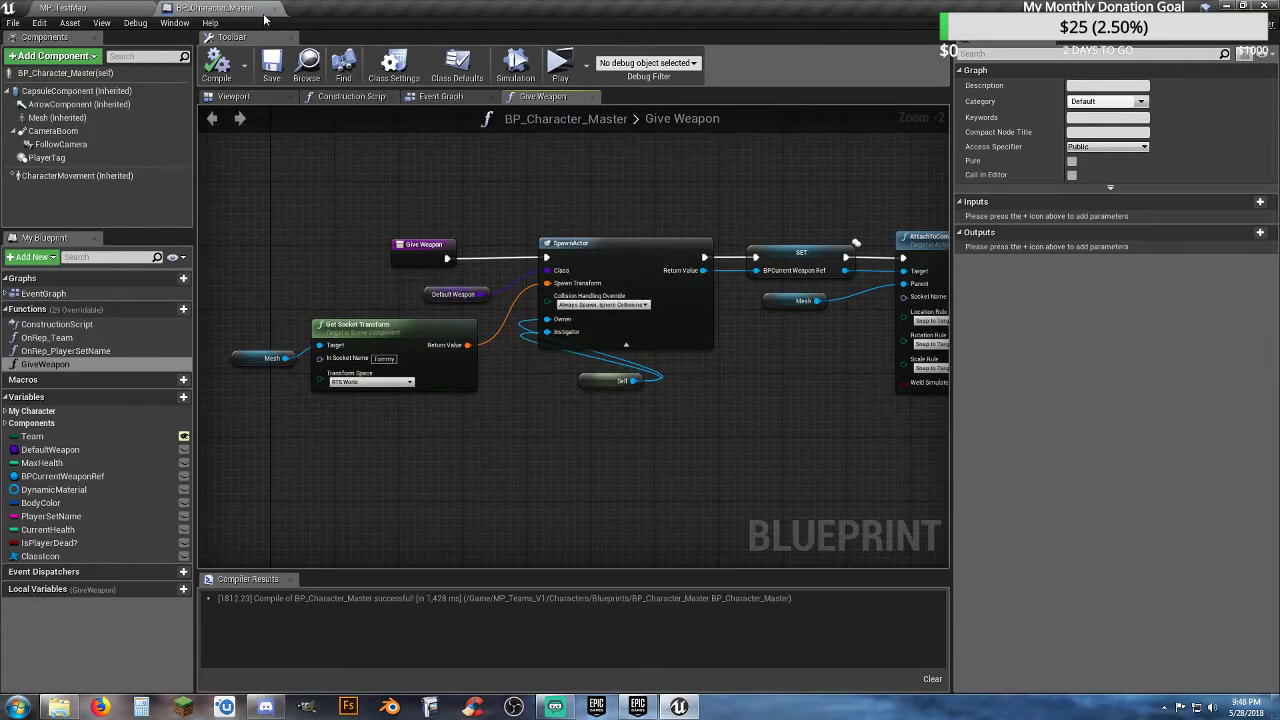
left_click(62, 7)
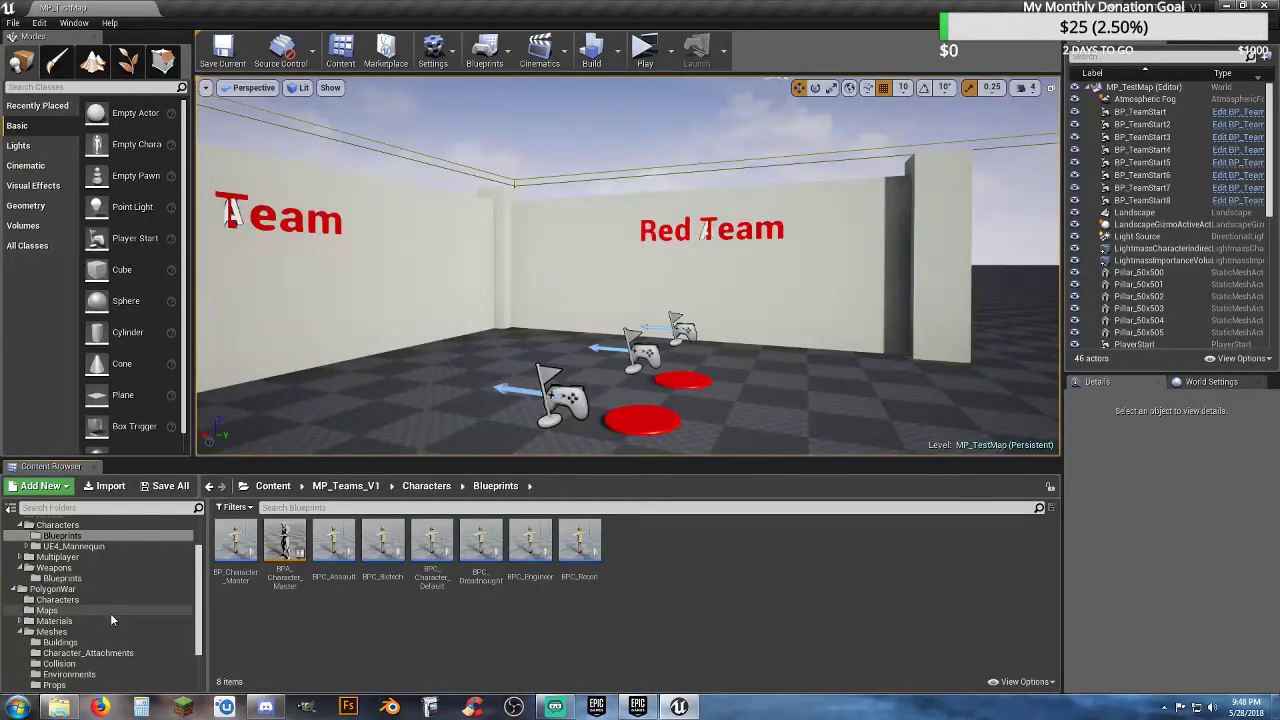
- Open the SMG blueprint from the Weapons Blueprints folder, closing BP_Weapon_Master without changes
left_click(62, 578)
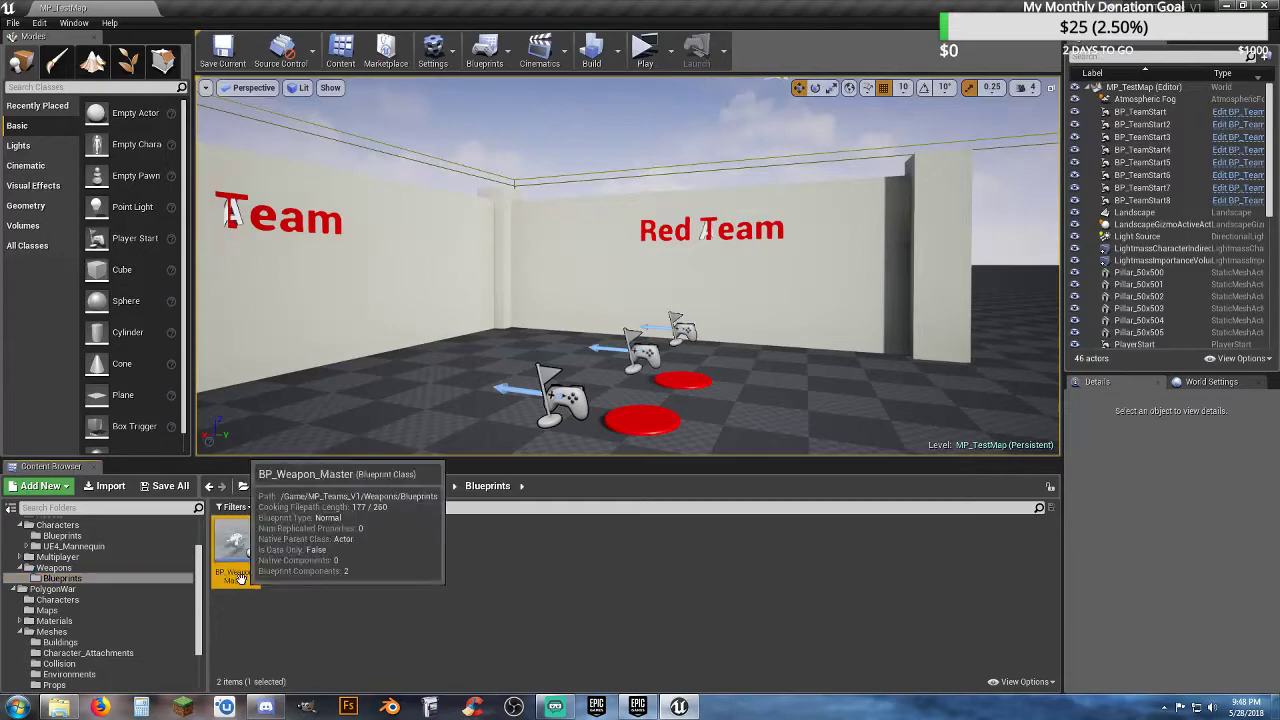
double_click(252, 586)
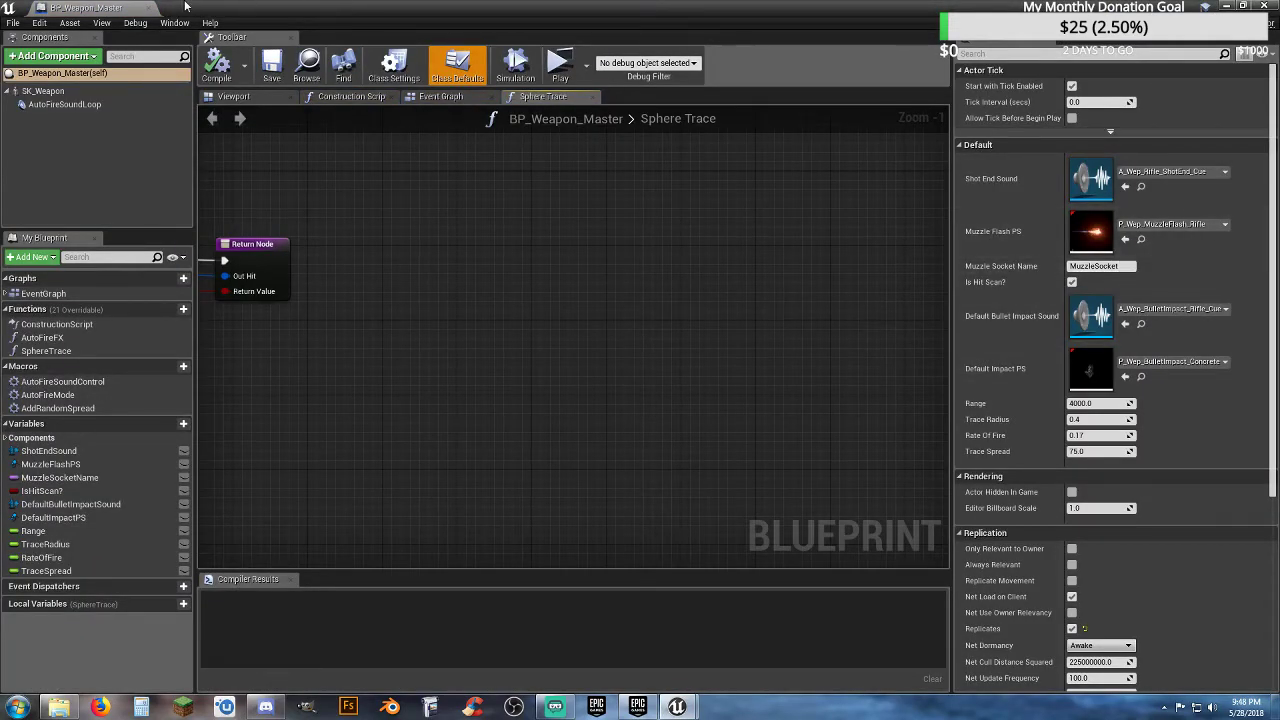
left_click(150, 8)
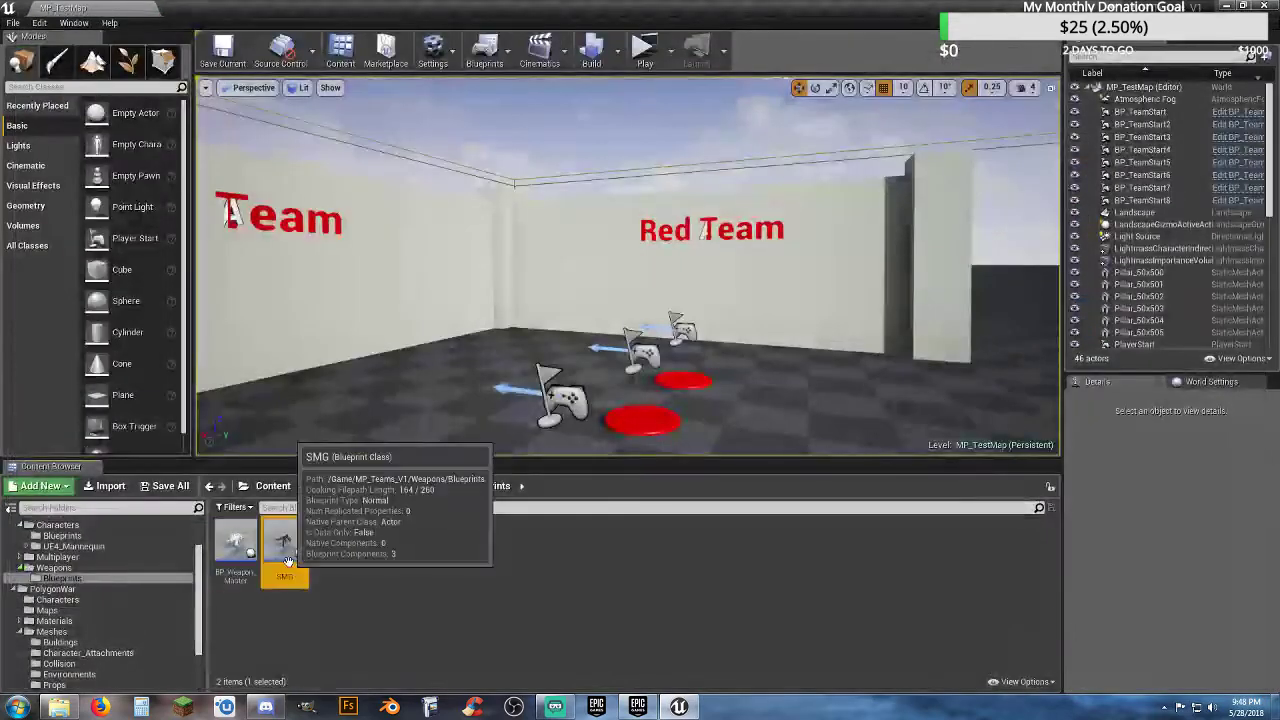
double_click(292, 566)
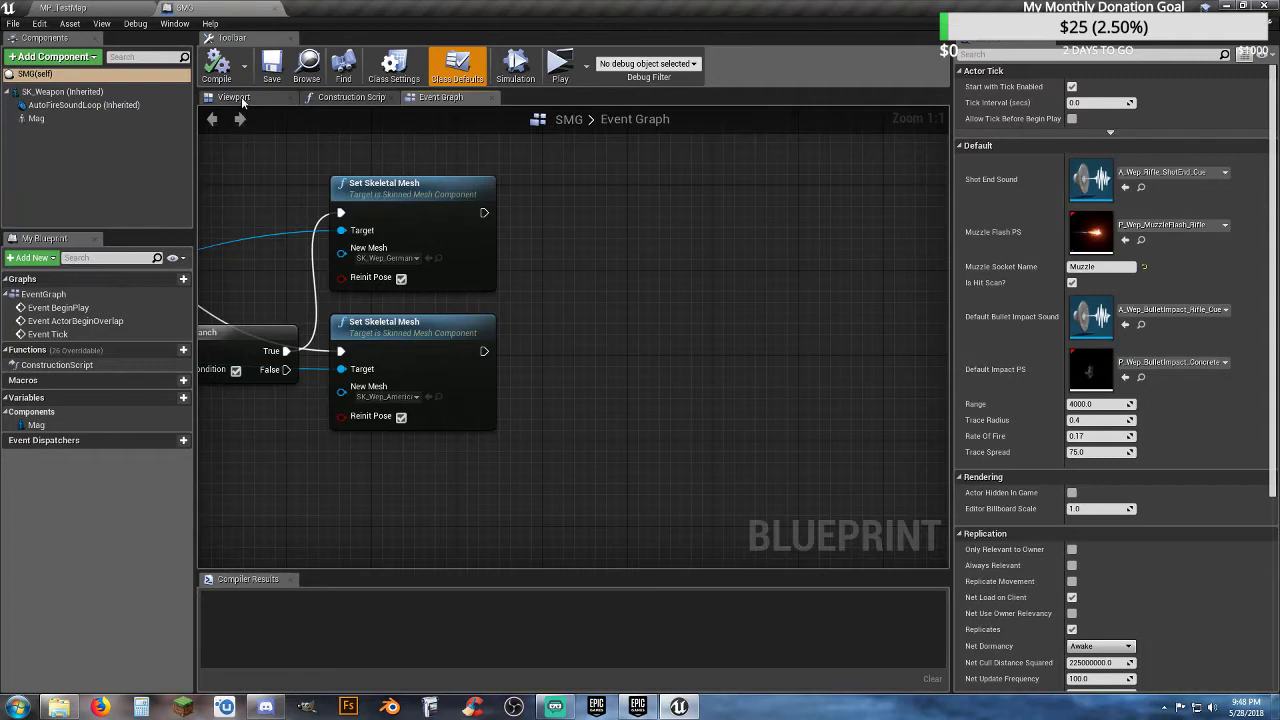
- Disconnect both Branch nodes' True outputs from the Set Skeletal Mesh nodes and move the second Branch closer to the first
right_click_drag(646, 396, 942, 414)
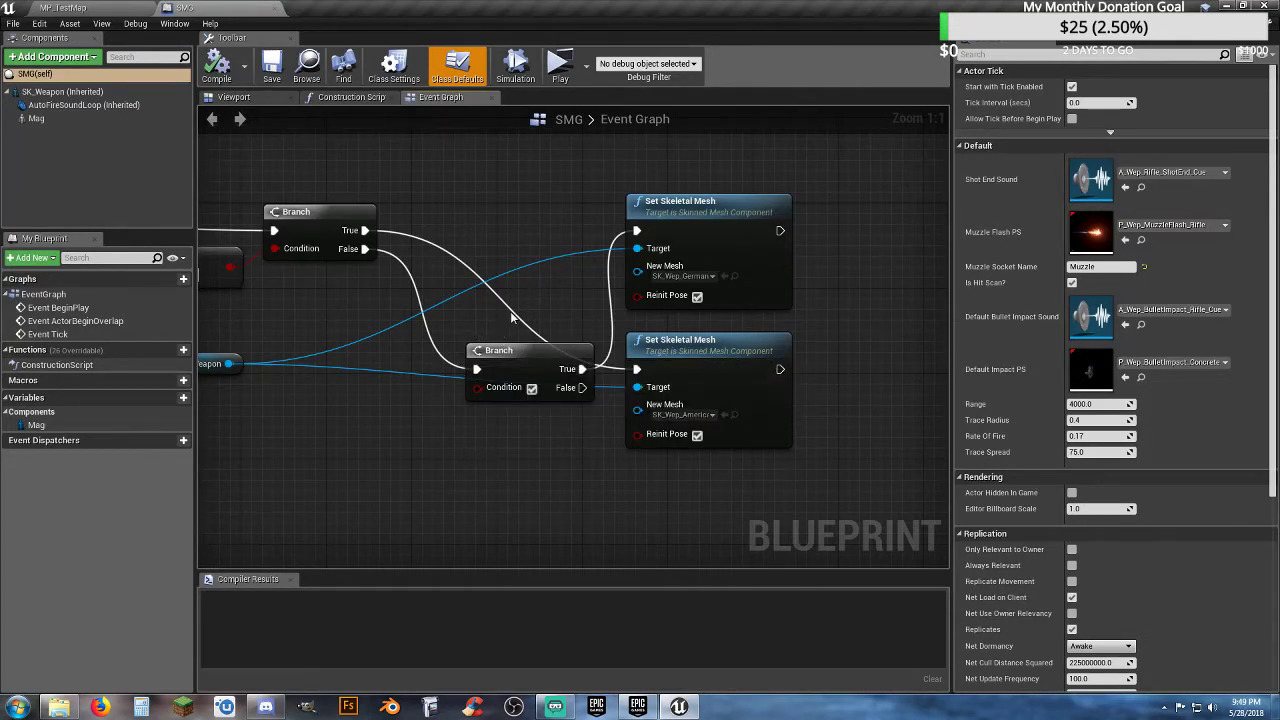
left_click_drag(519, 320, 512, 310, "ctrl")
left_click(500, 226)
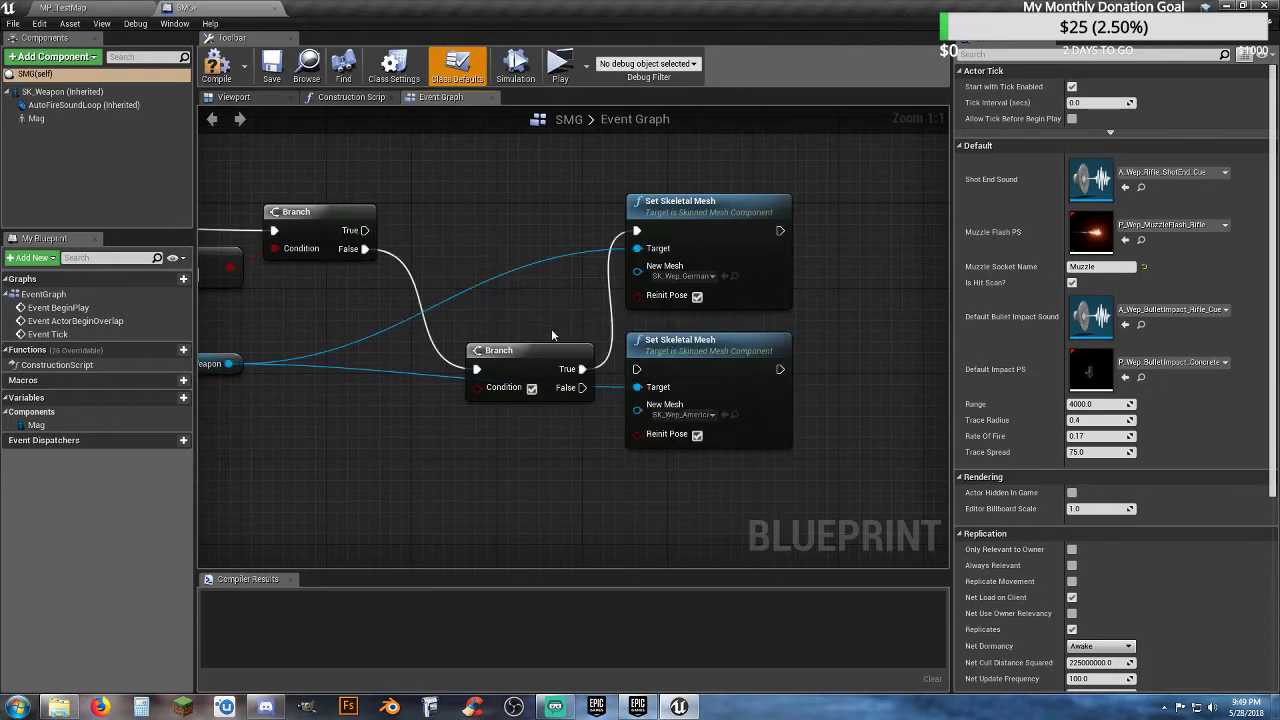
left_click_drag(547, 352, 485, 297)
right_click_drag(324, 312, 413, 315)
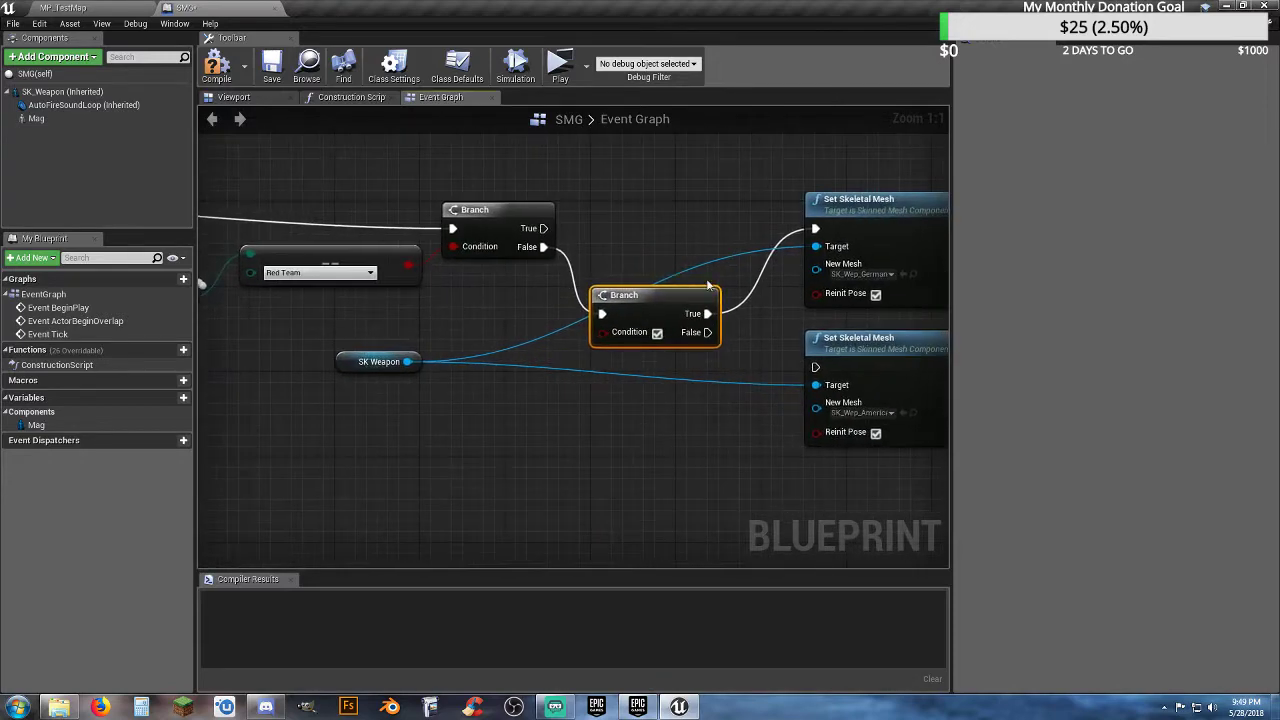
right_click(748, 303)
left_click(586, 419)
right_click_drag(586, 419, 464, 489)
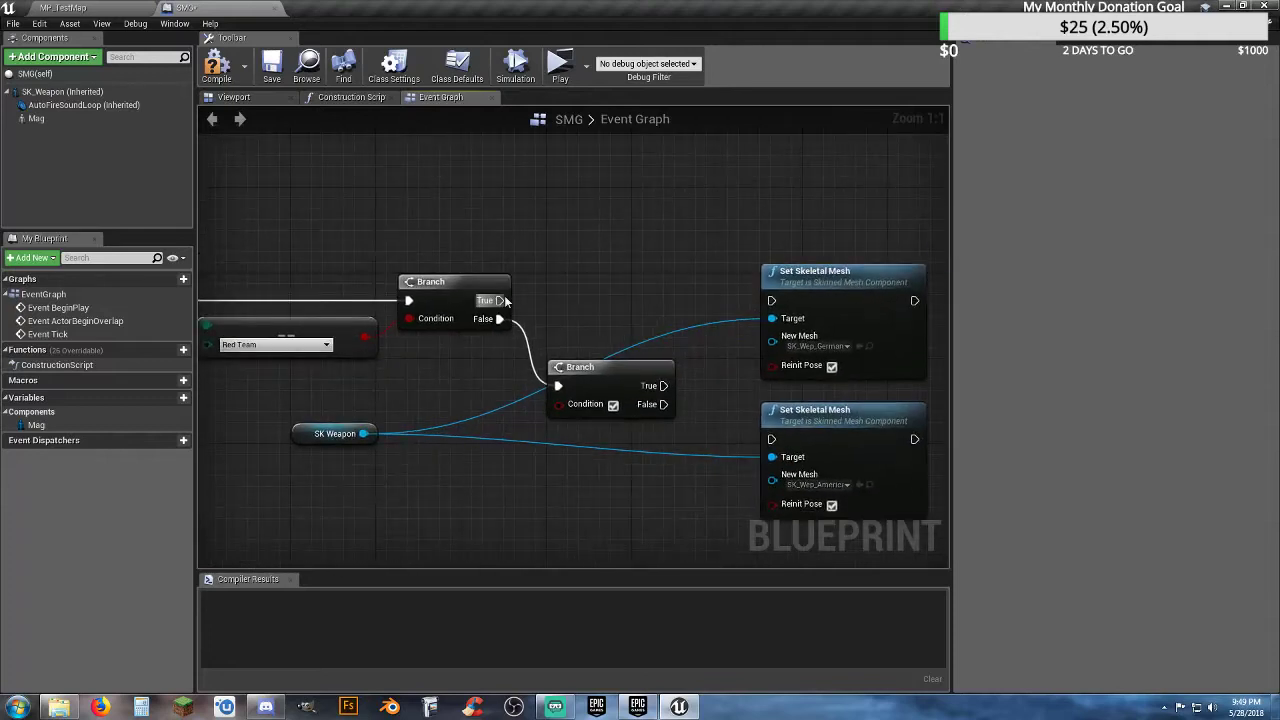
- Connect the first Branch's True output to the German Set Skeletal Mesh and the second Branch's True output to the American one
left_click_drag(497, 300, 771, 300)
right_click_drag(637, 460, 582, 366)
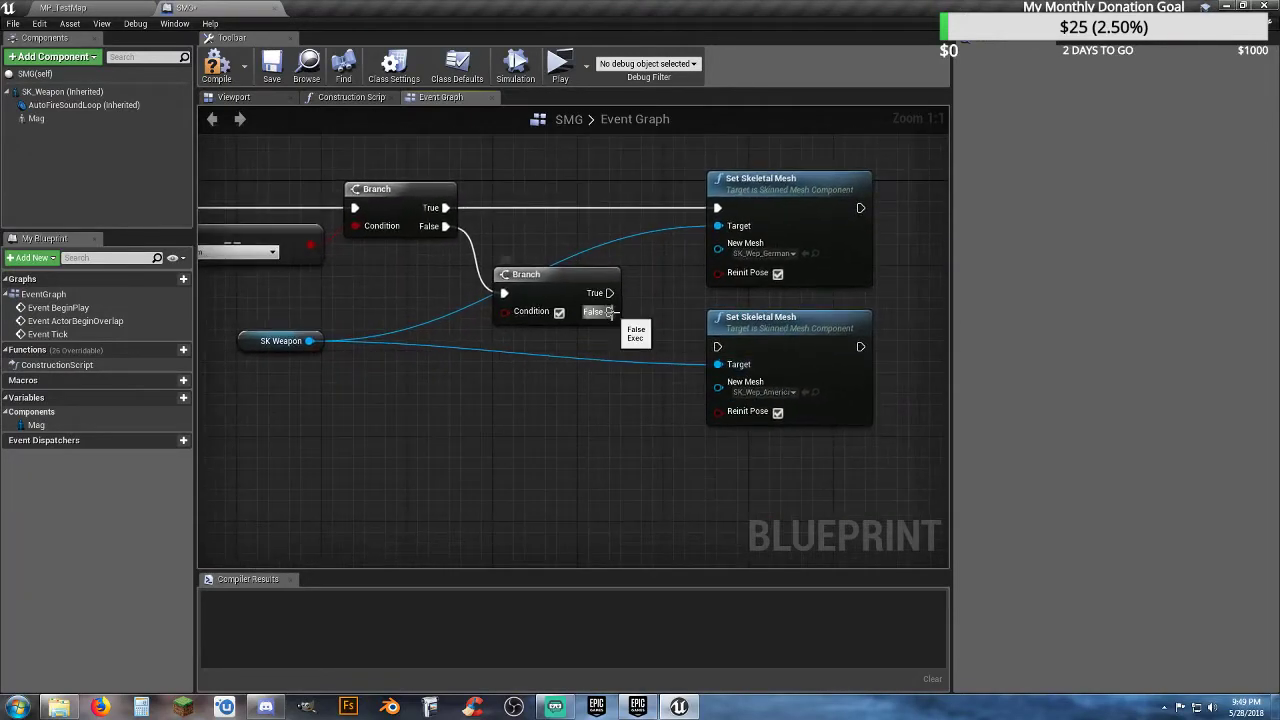
left_click_drag(609, 293, 719, 348)
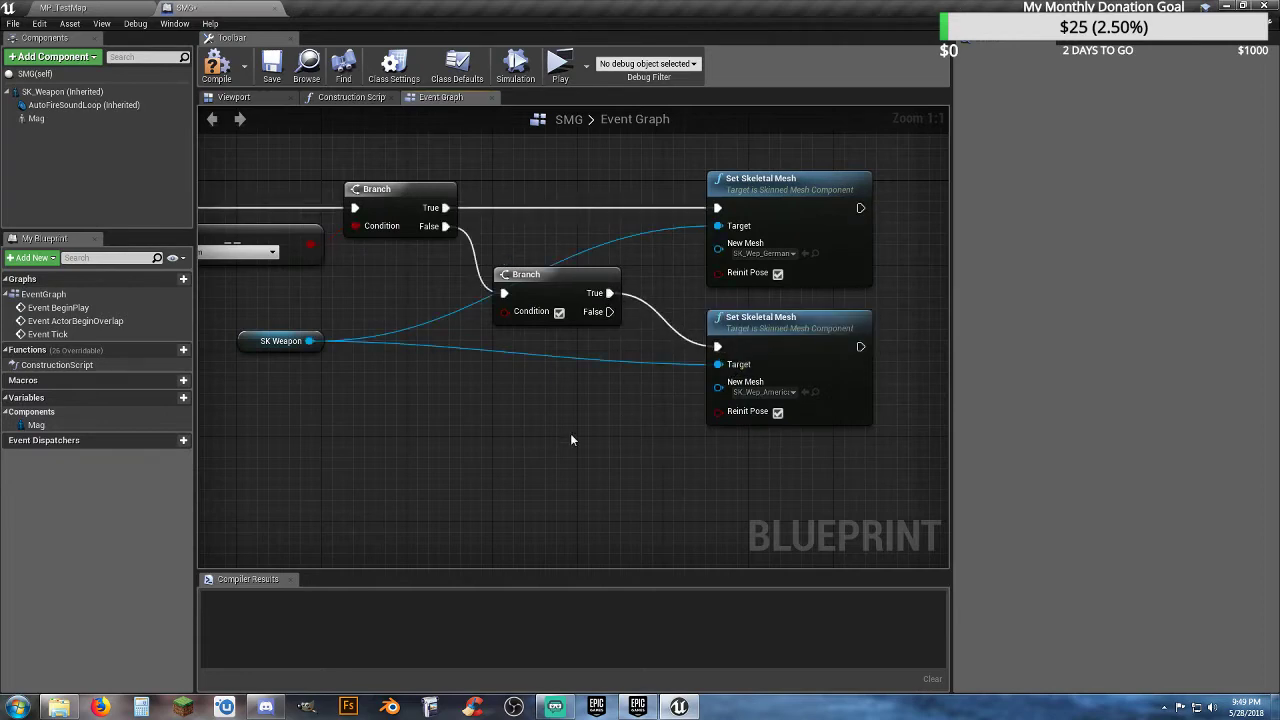
- Add an Equal (Enum) node comparing Team with Blue Team and connect its result to the second Branch's Condition
right_click_drag(561, 436, 718, 445)
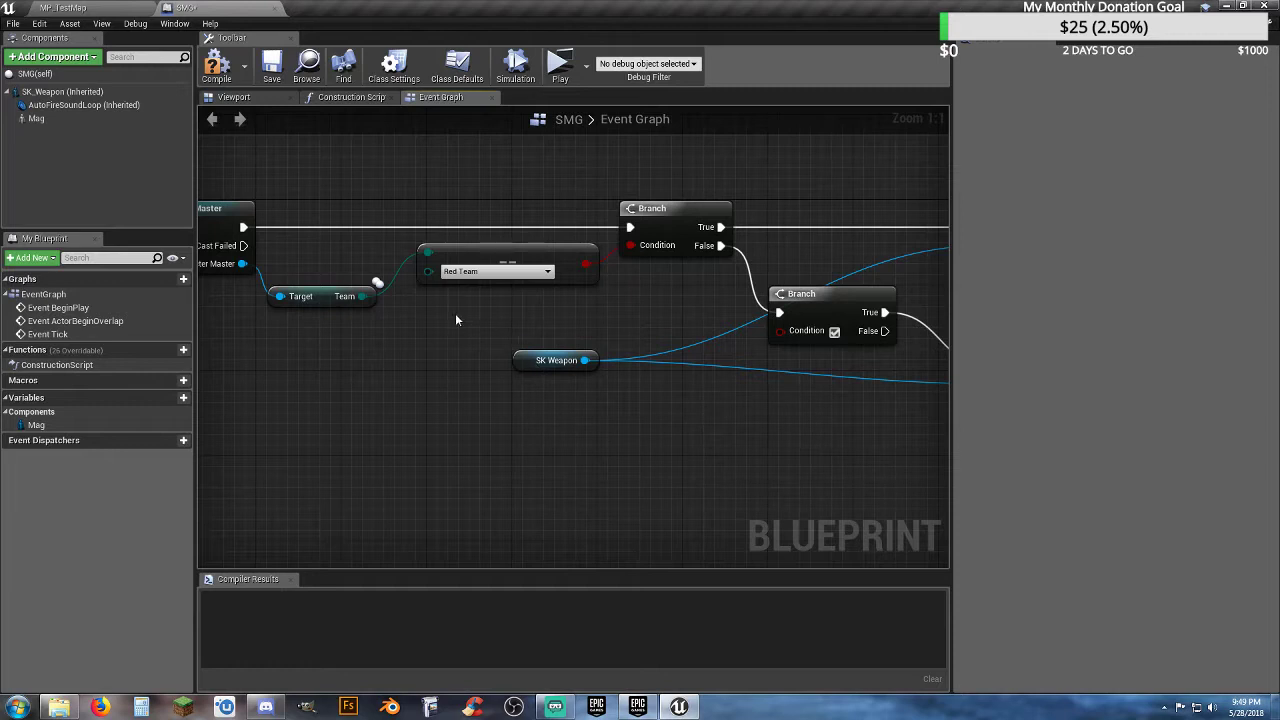
left_click_drag(362, 296, 440, 317, "ctrl")
type("=")
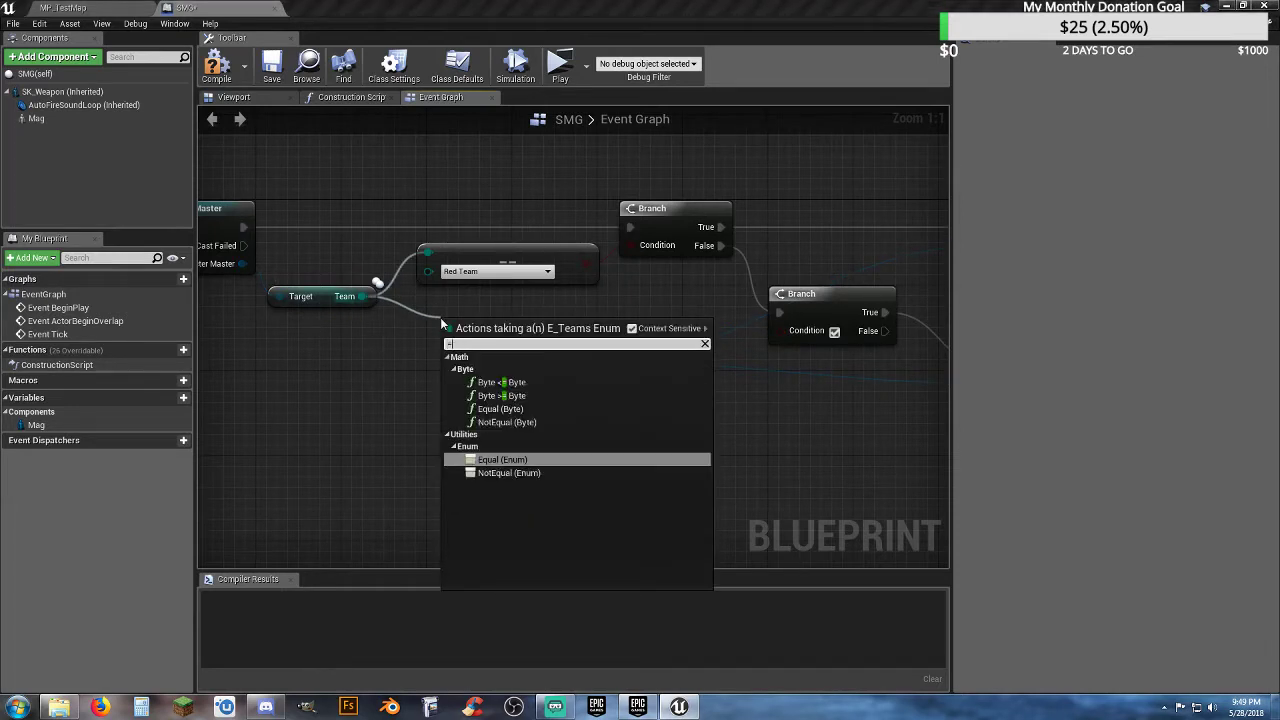
type("=")
key("Return")
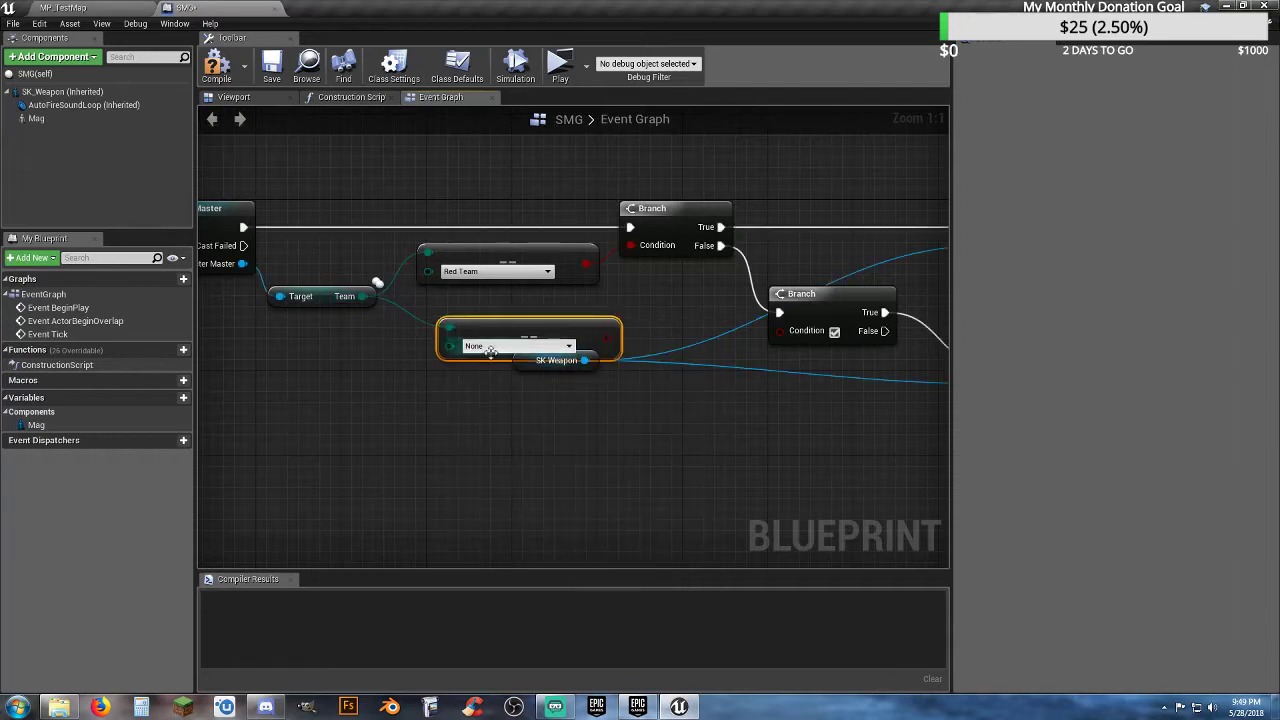
left_click_drag(490, 350, 469, 330)
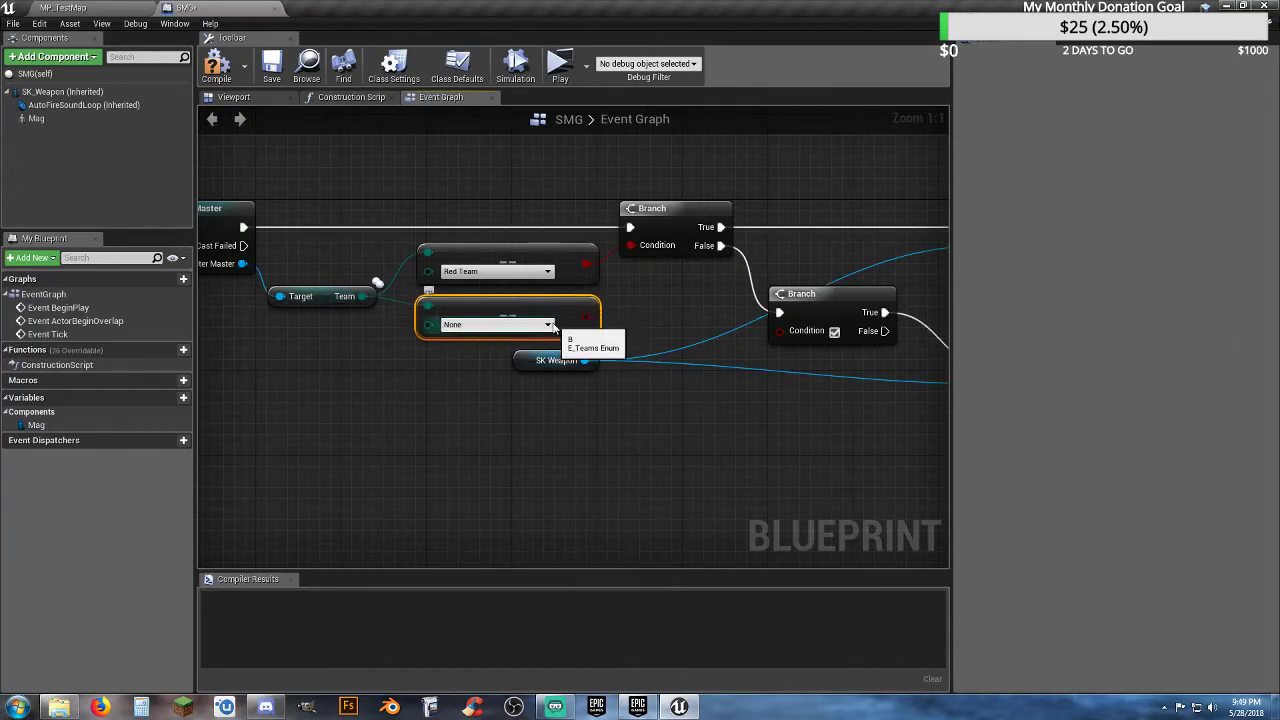
left_click(548, 325)
left_click(482, 349)
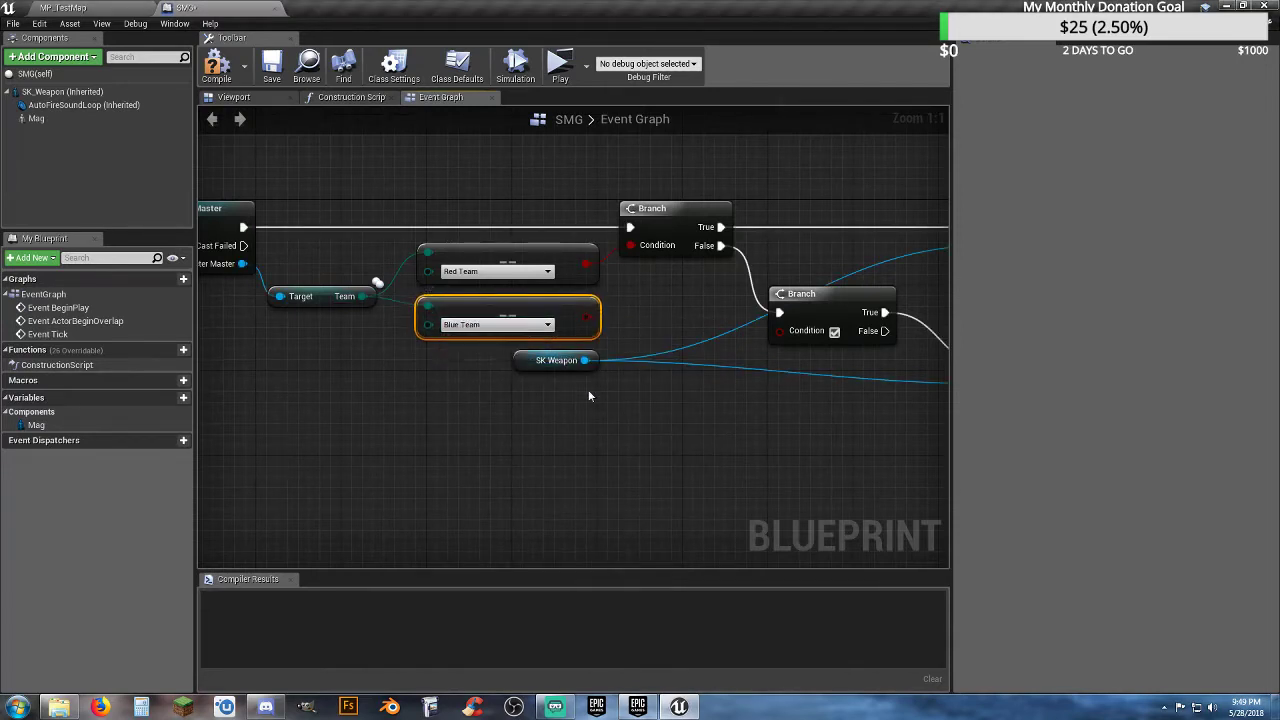
left_click_drag(586, 320, 678, 330)
left_click_drag(772, 340, 780, 332)
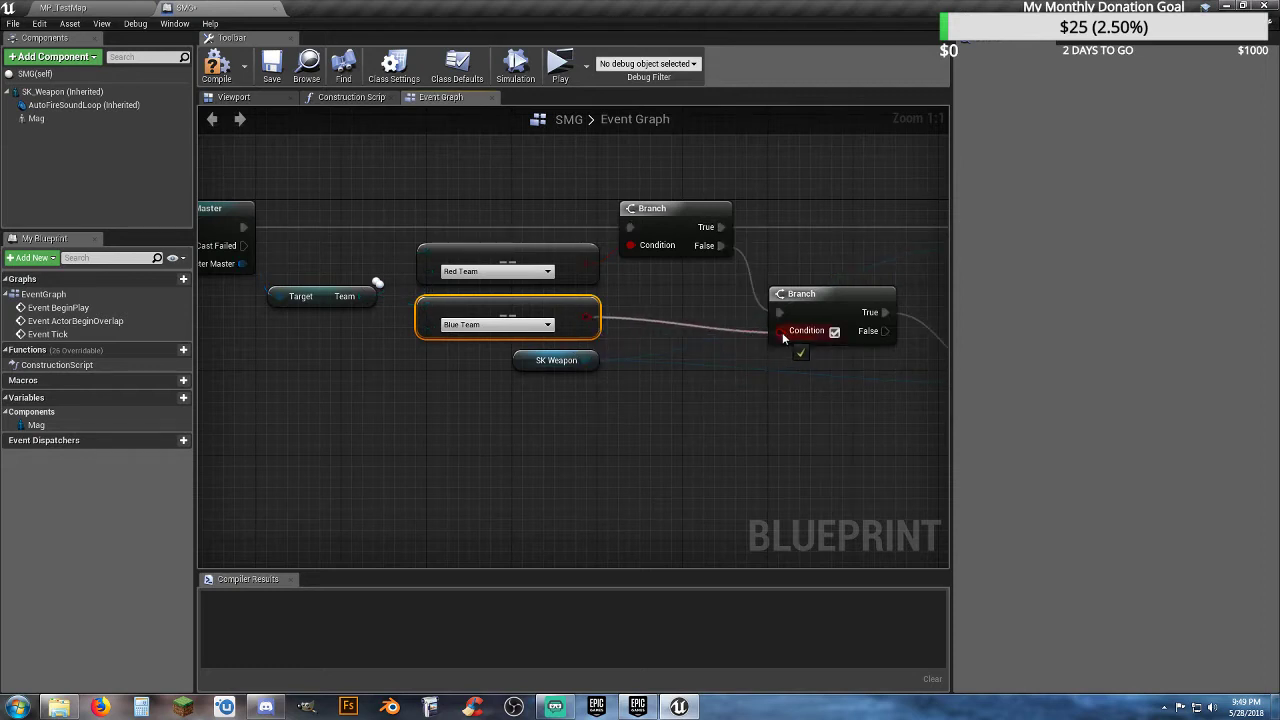
- Check the rewired team branches, and compile and save the SMG blueprint
right_click_drag(780, 332, 624, 407)
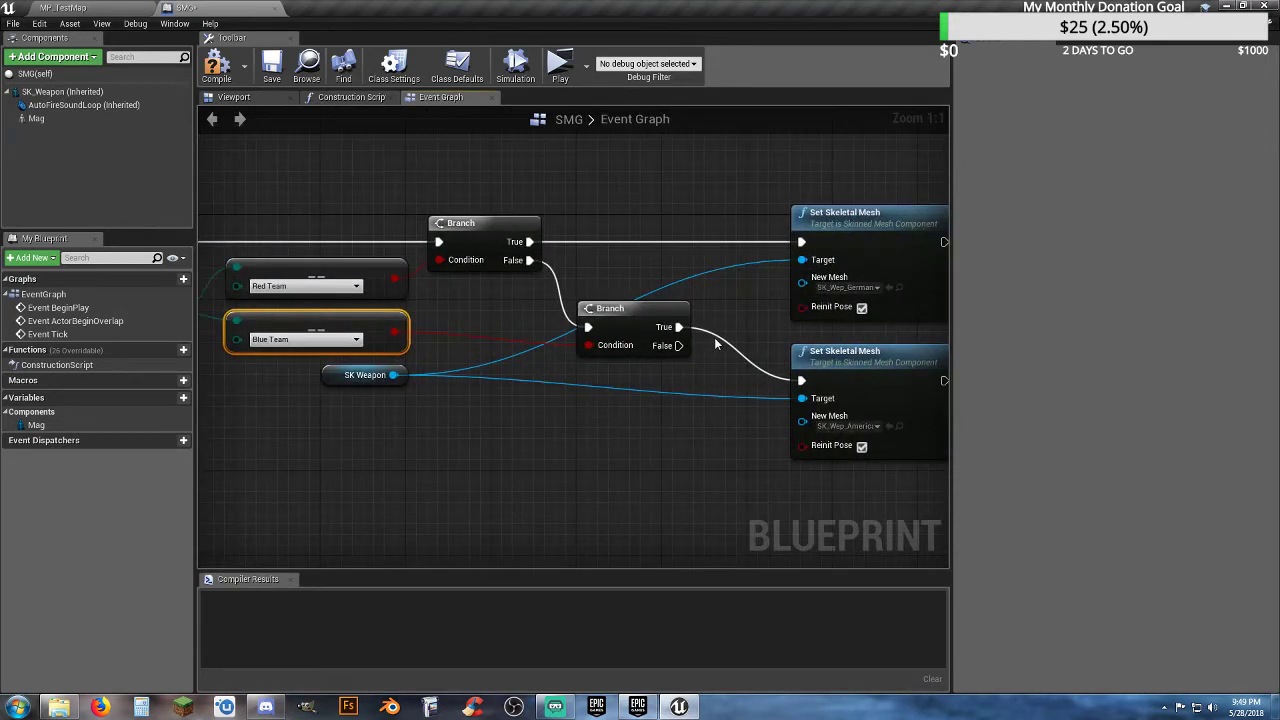
left_click(561, 467)
left_click(216, 66)
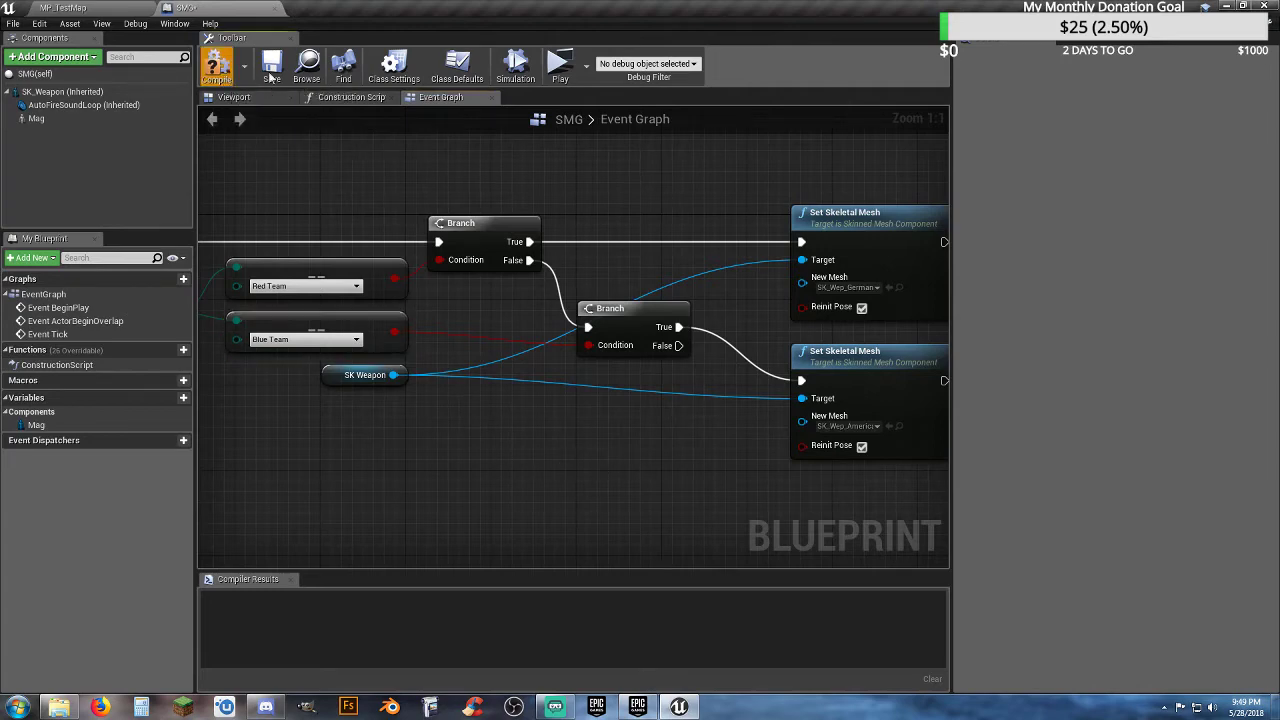
- Start a play test of MP_TestMap and spawn the server player as Recon on the blue team
left_click(66, 8)
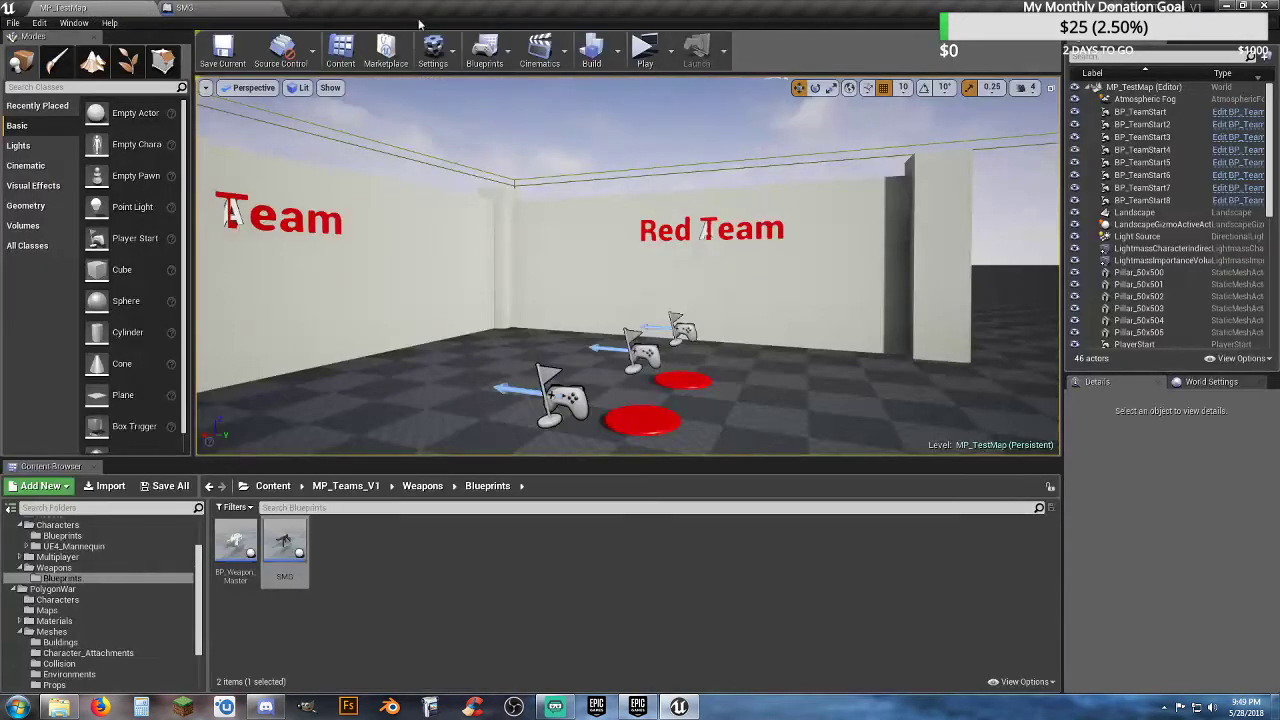
left_click(645, 55)
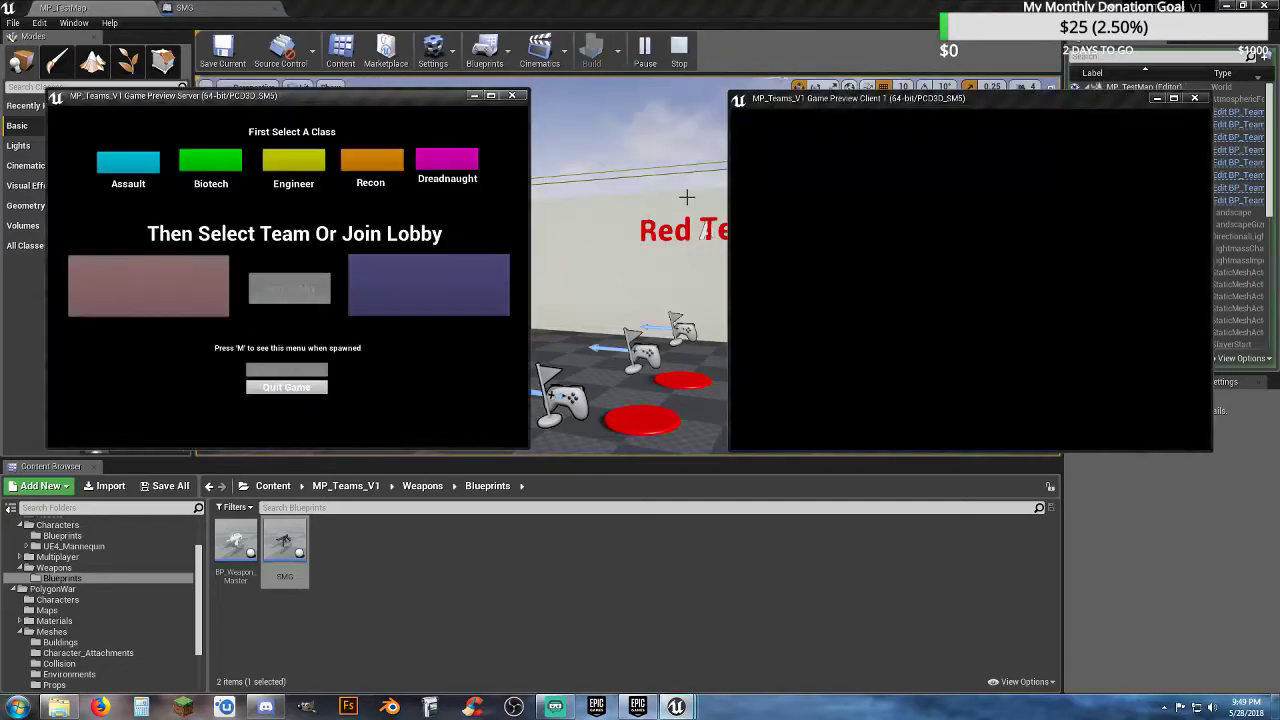
left_click(372, 162)
left_click(289, 288)
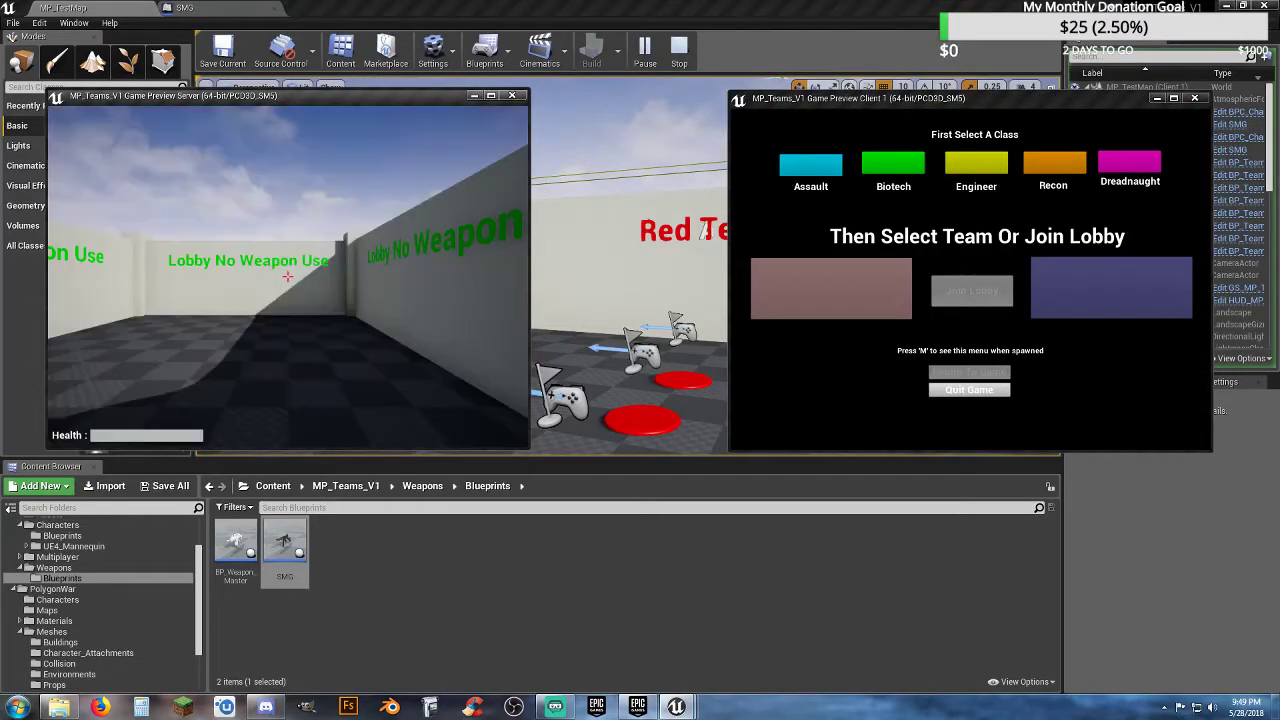
- Spawn the client player as Engineer on the blue team and walk up to the server's character to check the weapons
key("alt+Tab")
left_click(976, 165)
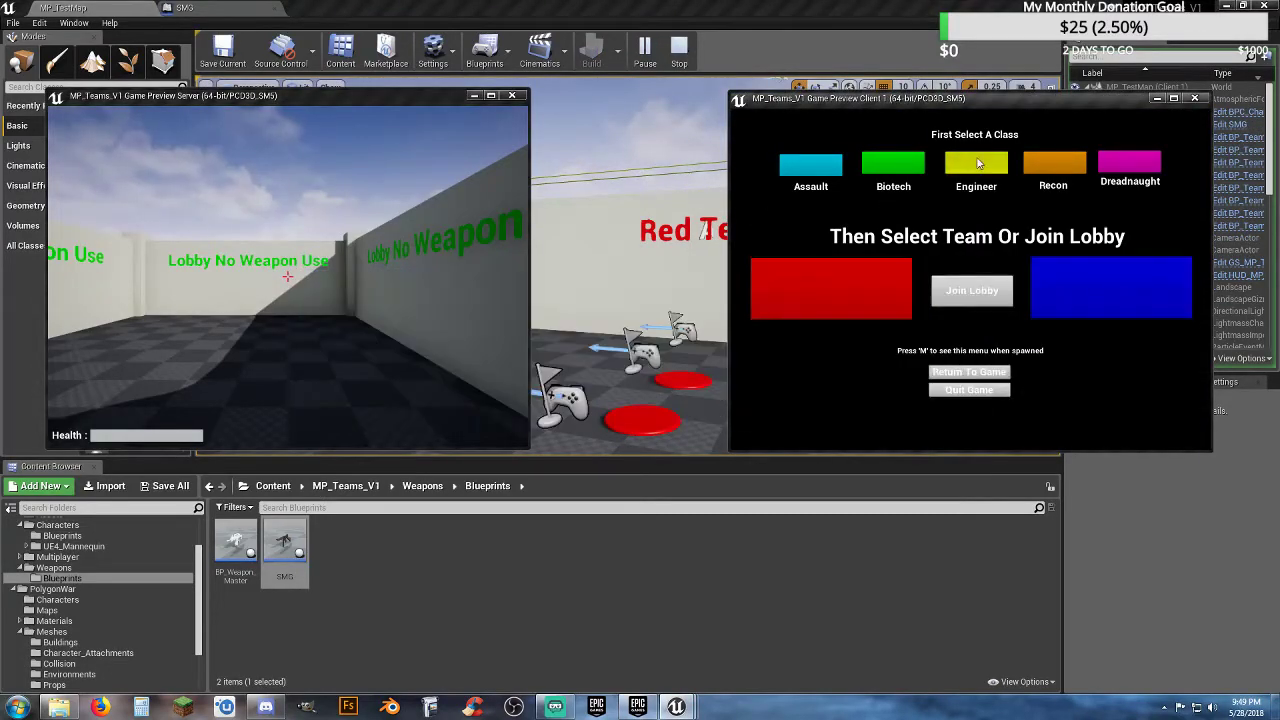
left_click(1046, 263)
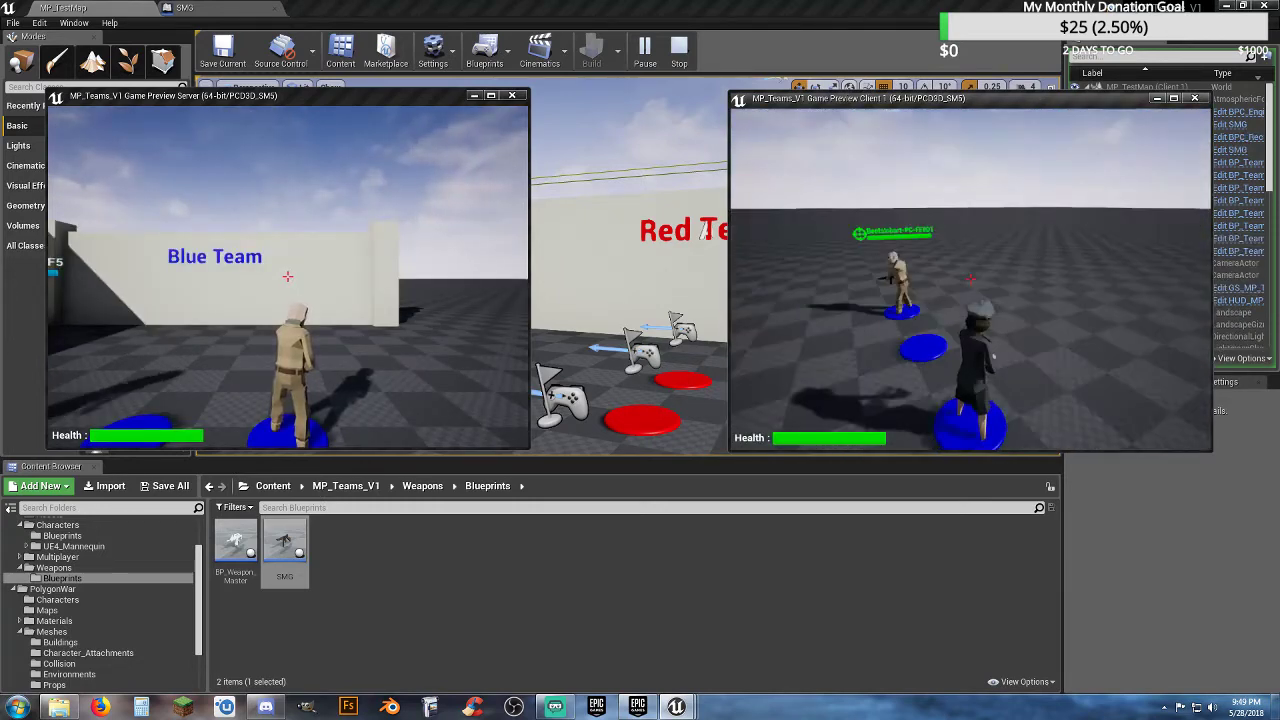
key("w")
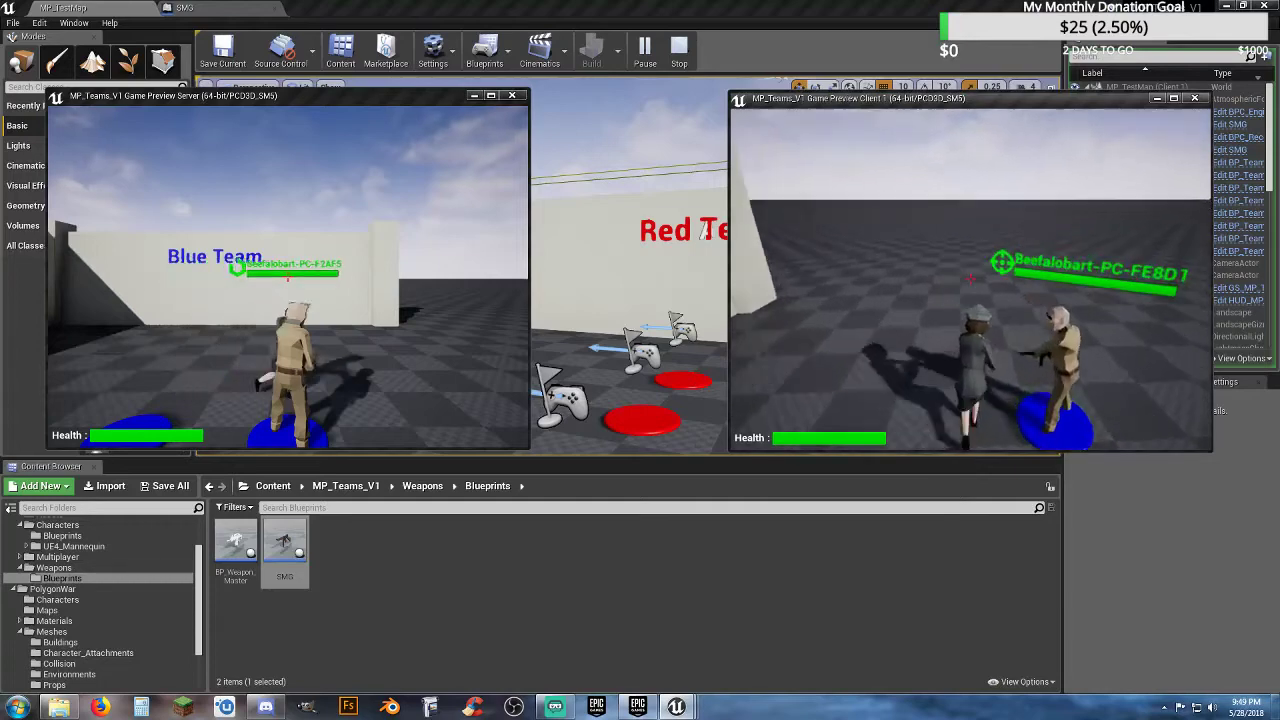
- Walk the client's character around its blue teammate and respawn it as Assault on the Red Team
key("d")
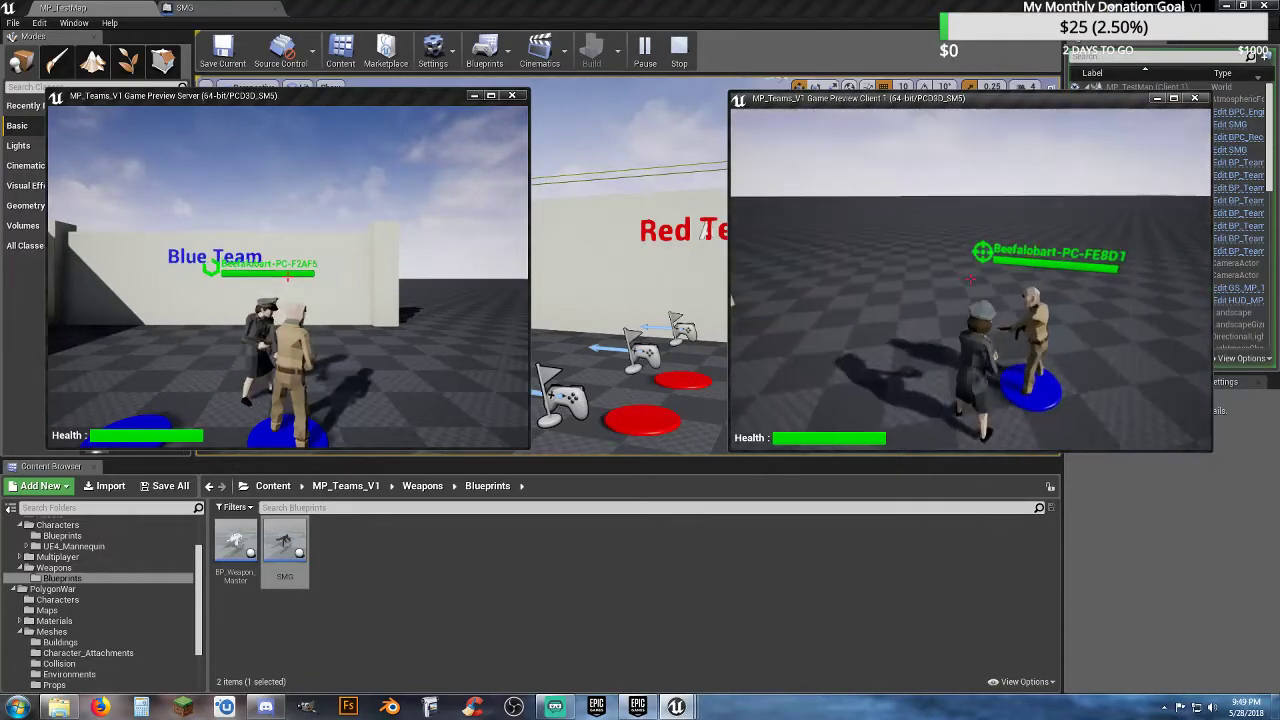
key("w")
key("d")
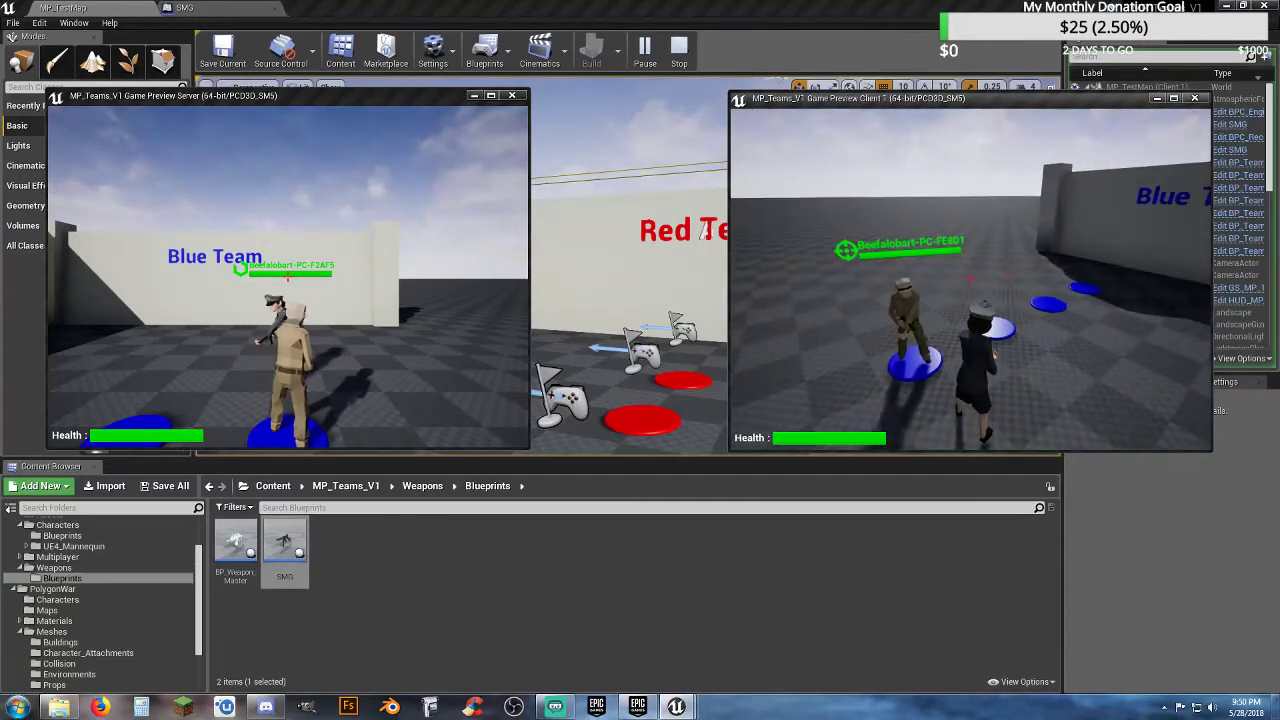
key("m")
left_click(828, 186)
left_click(826, 290)
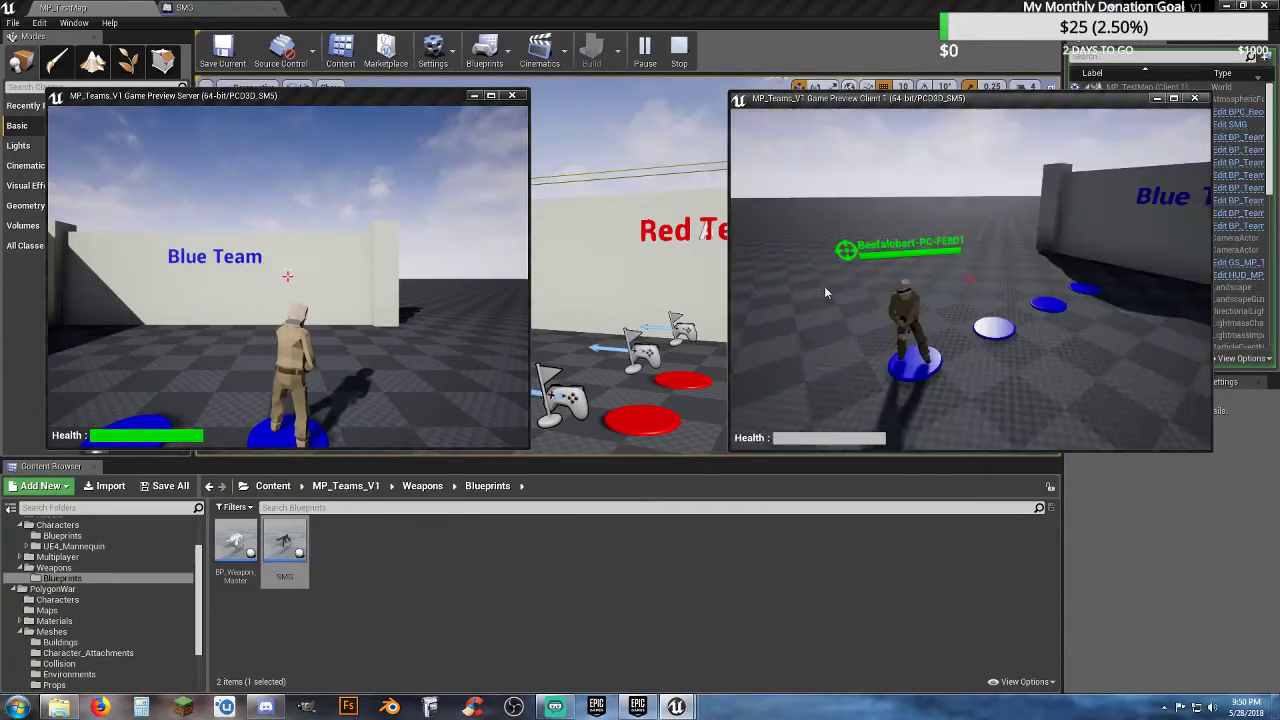
- Switch to the server preview window and respawn its character as Assault on the Red Team
key("alt+Tab")
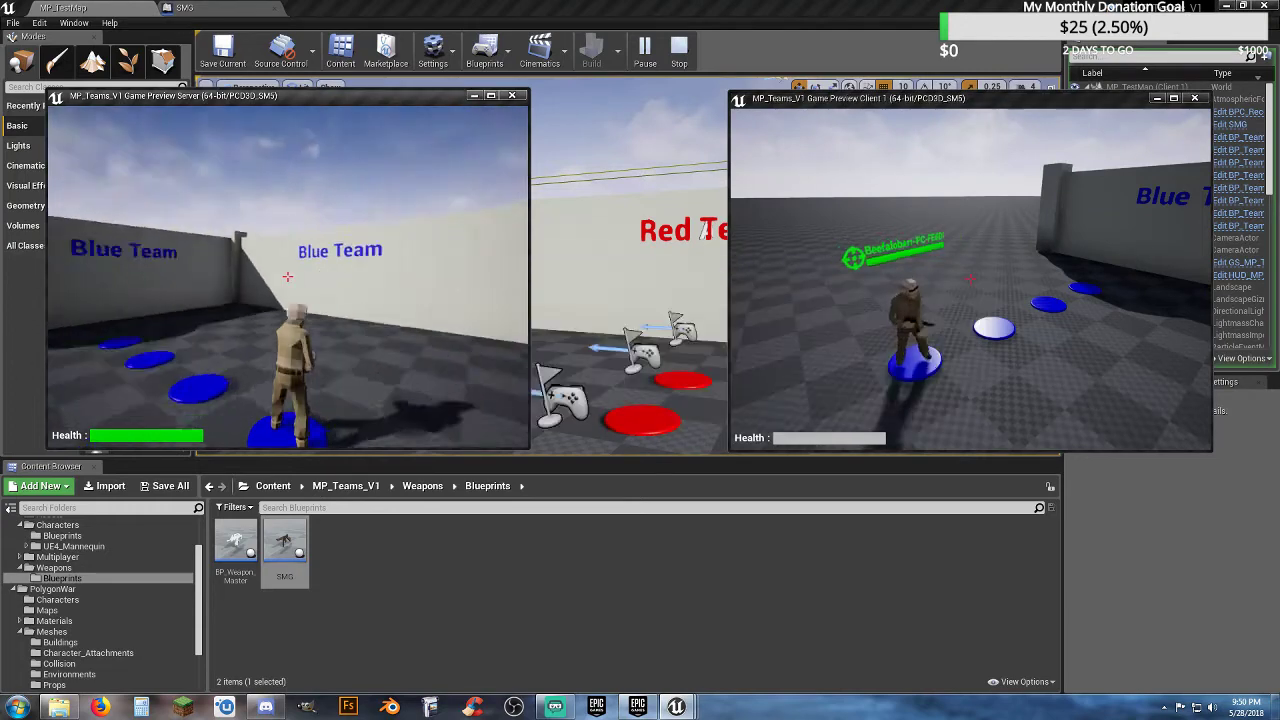
key("m")
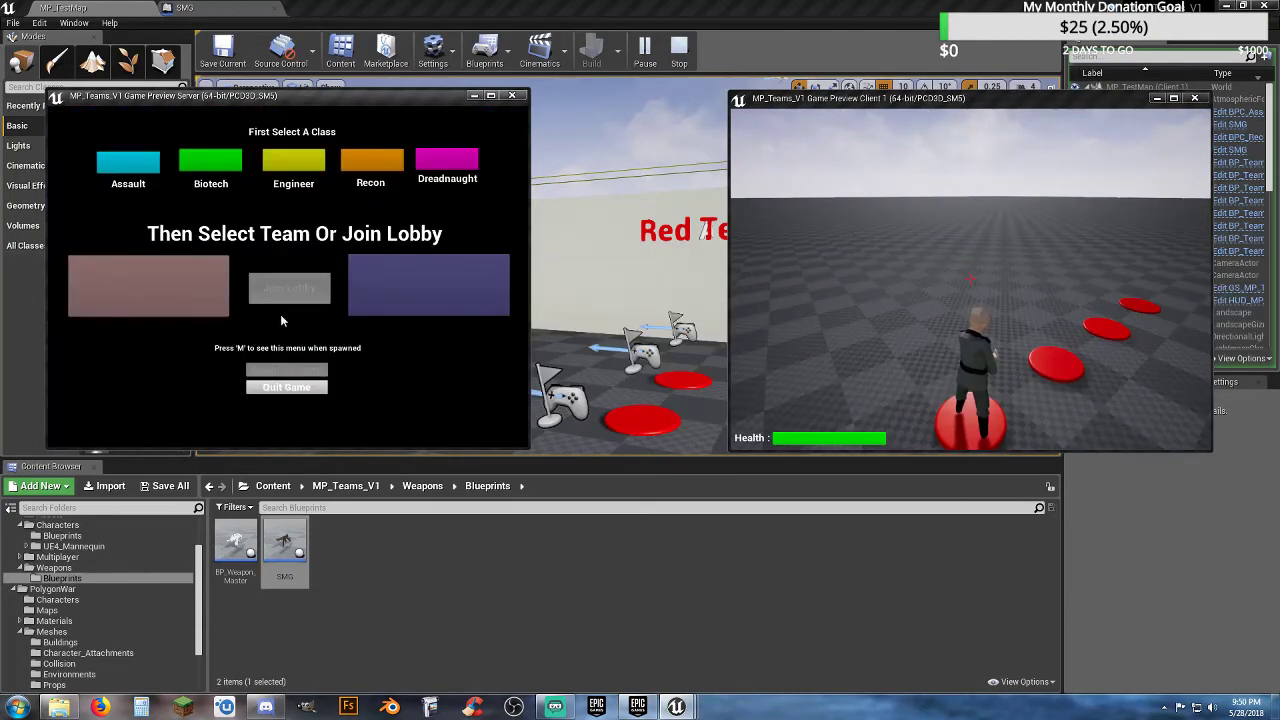
left_click(140, 172)
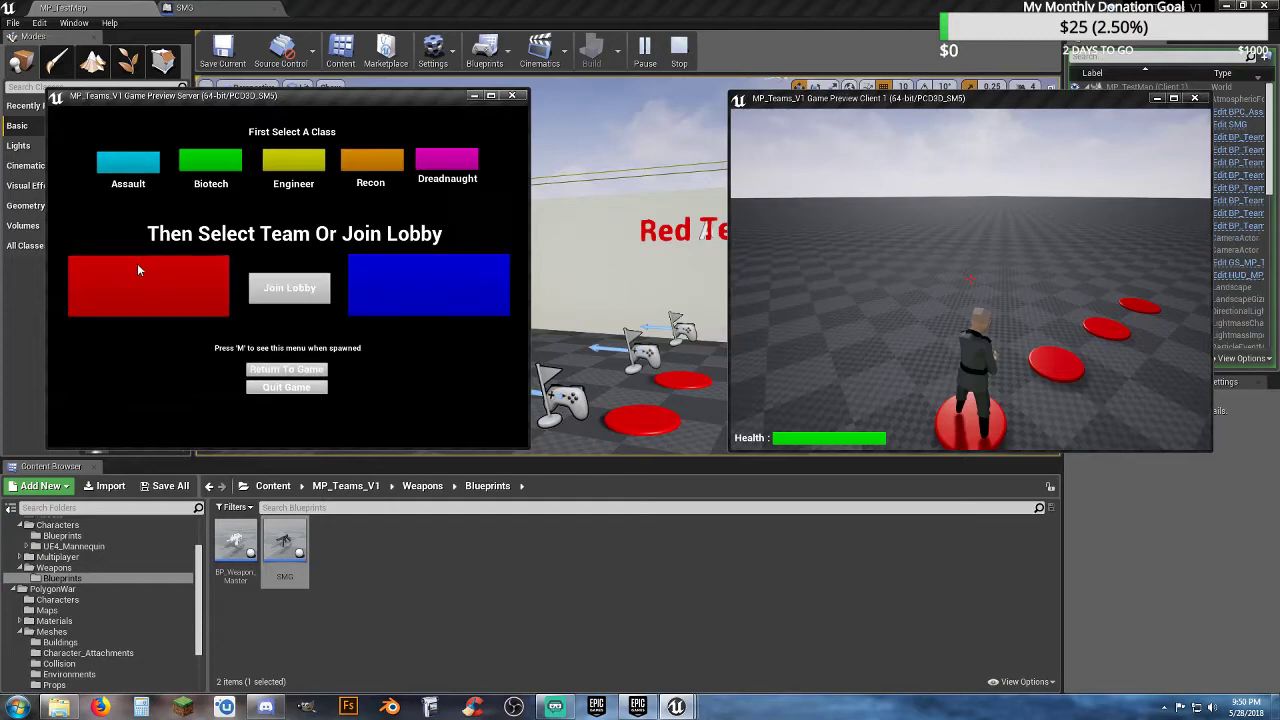
left_click(138, 268)
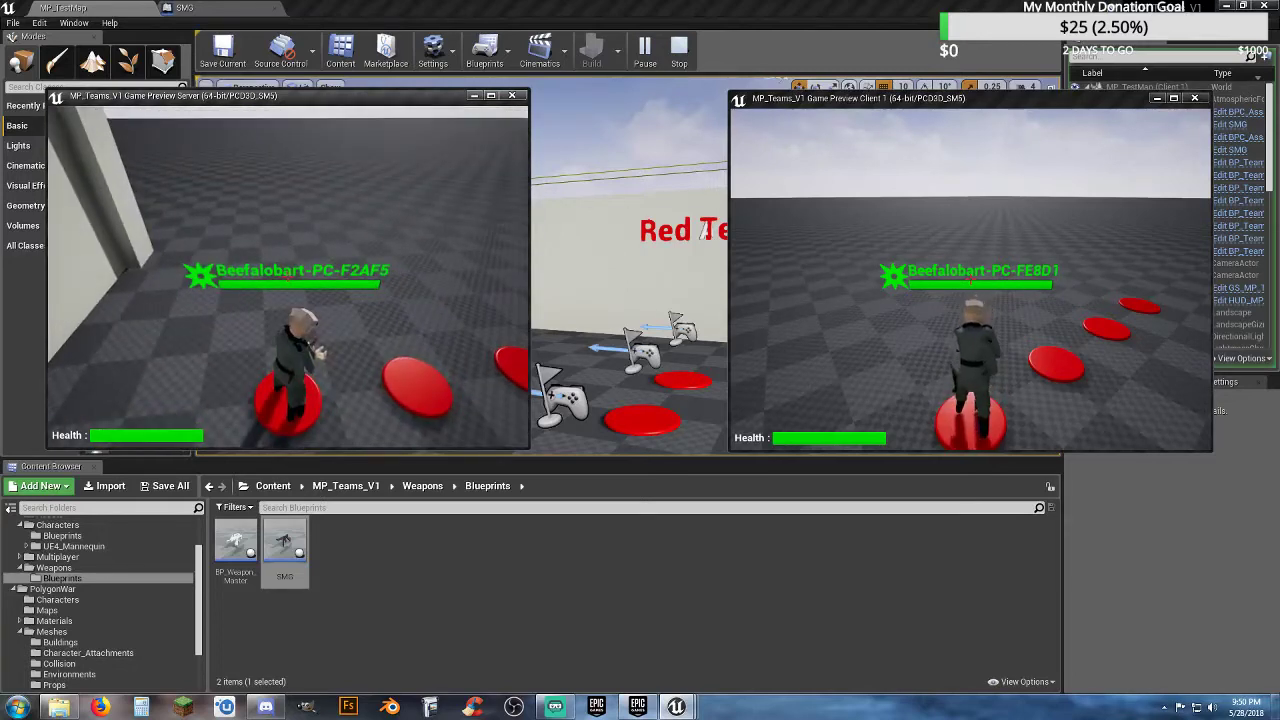
- Respawn the server's character once more, choosing the Assault class and the Red Team again
key("m")
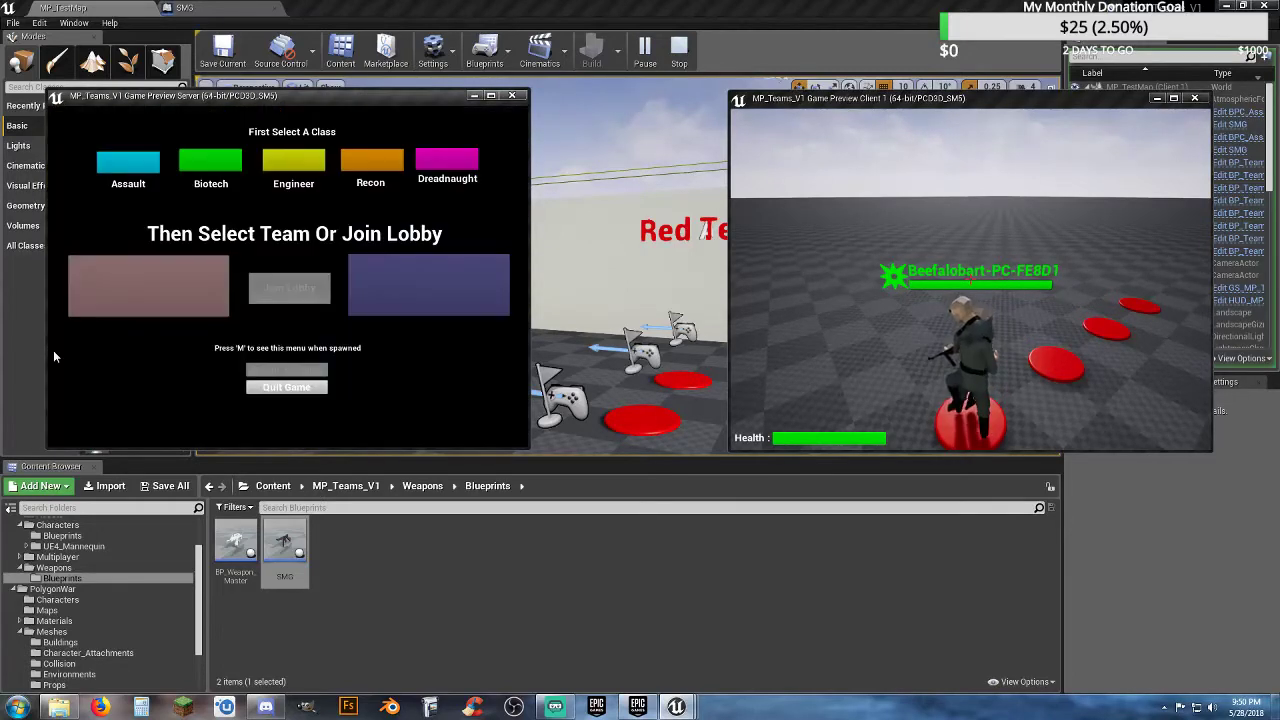
left_click(118, 170)
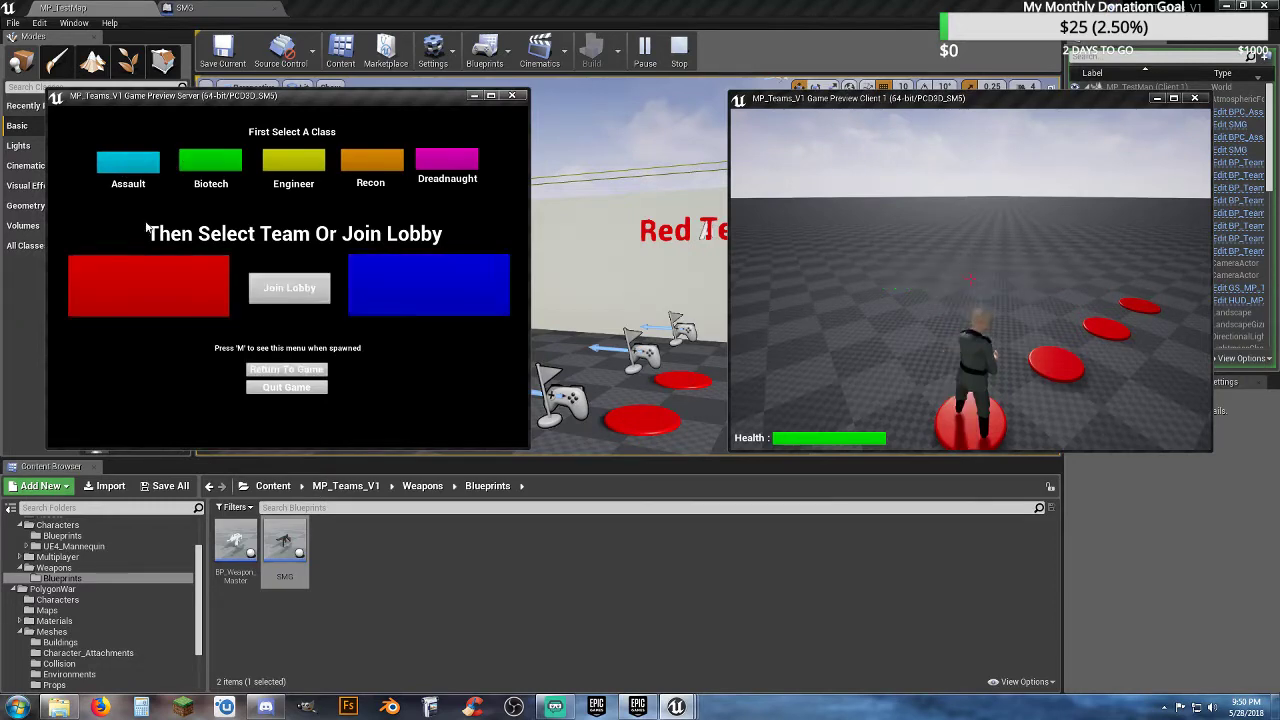
left_click(166, 277)
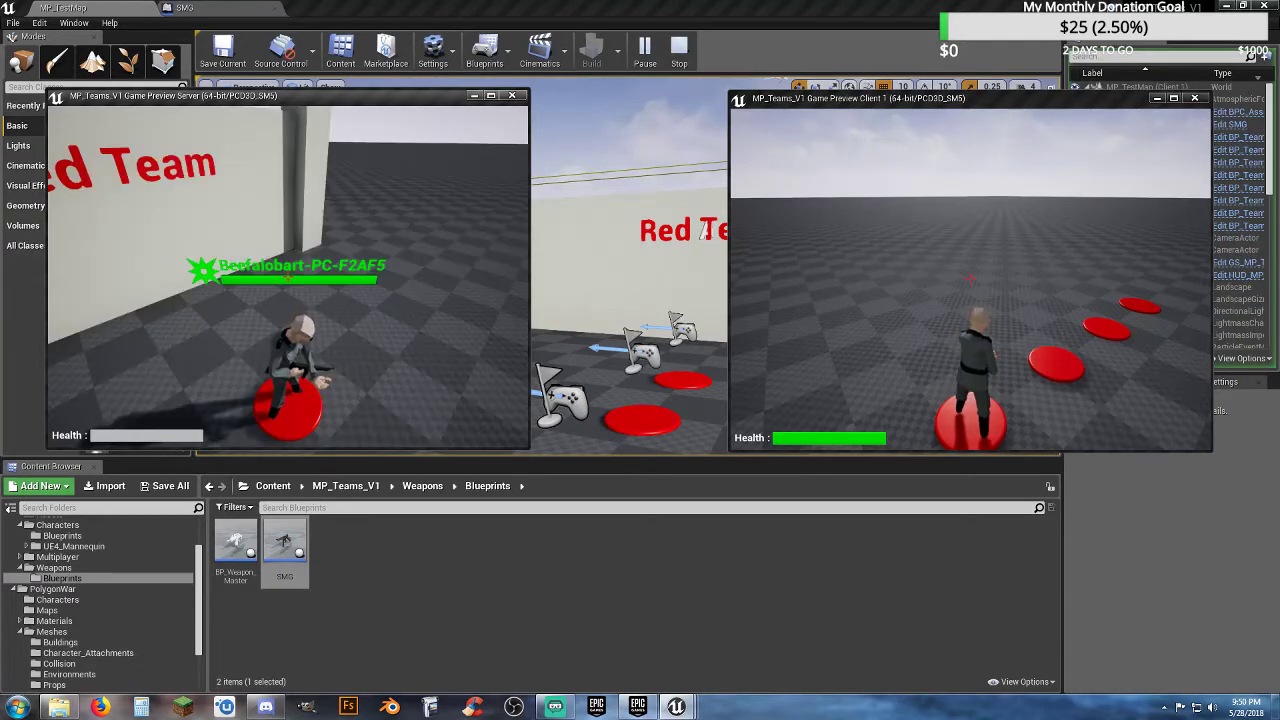
- Move the server's character around its red teammate and examine the weapon each character holds in both preview windows
key("w")
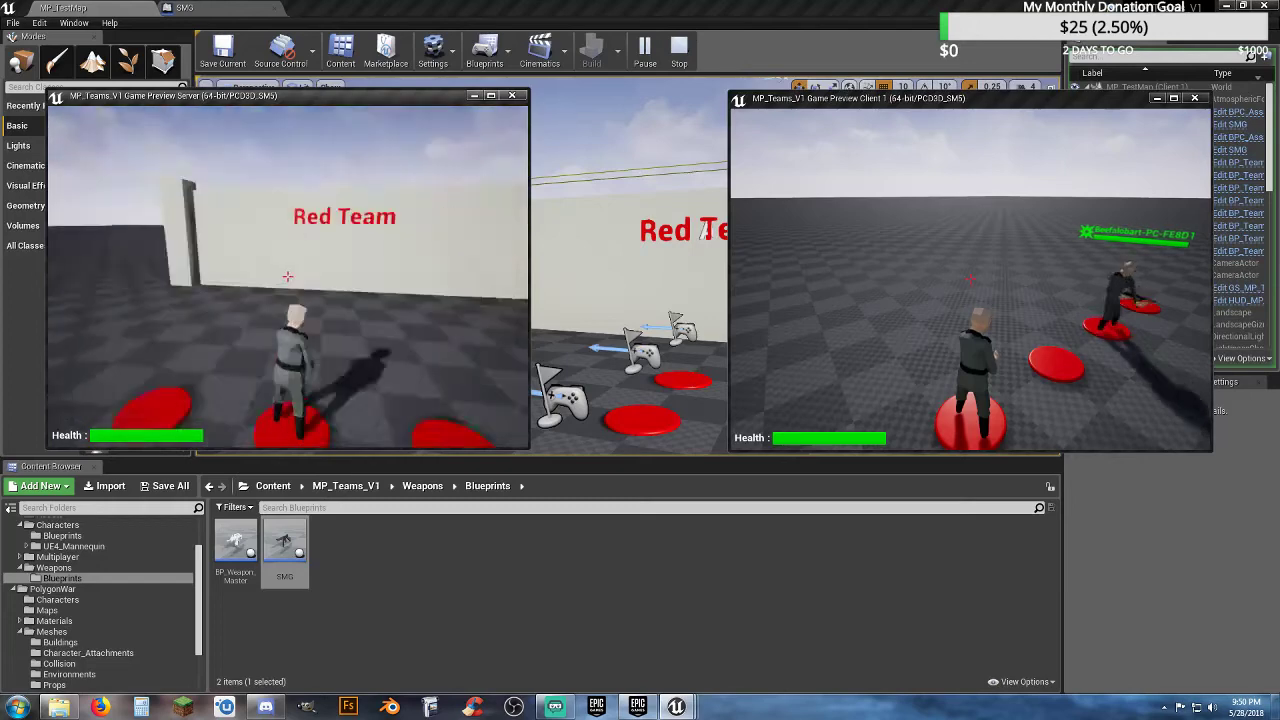
key("w")
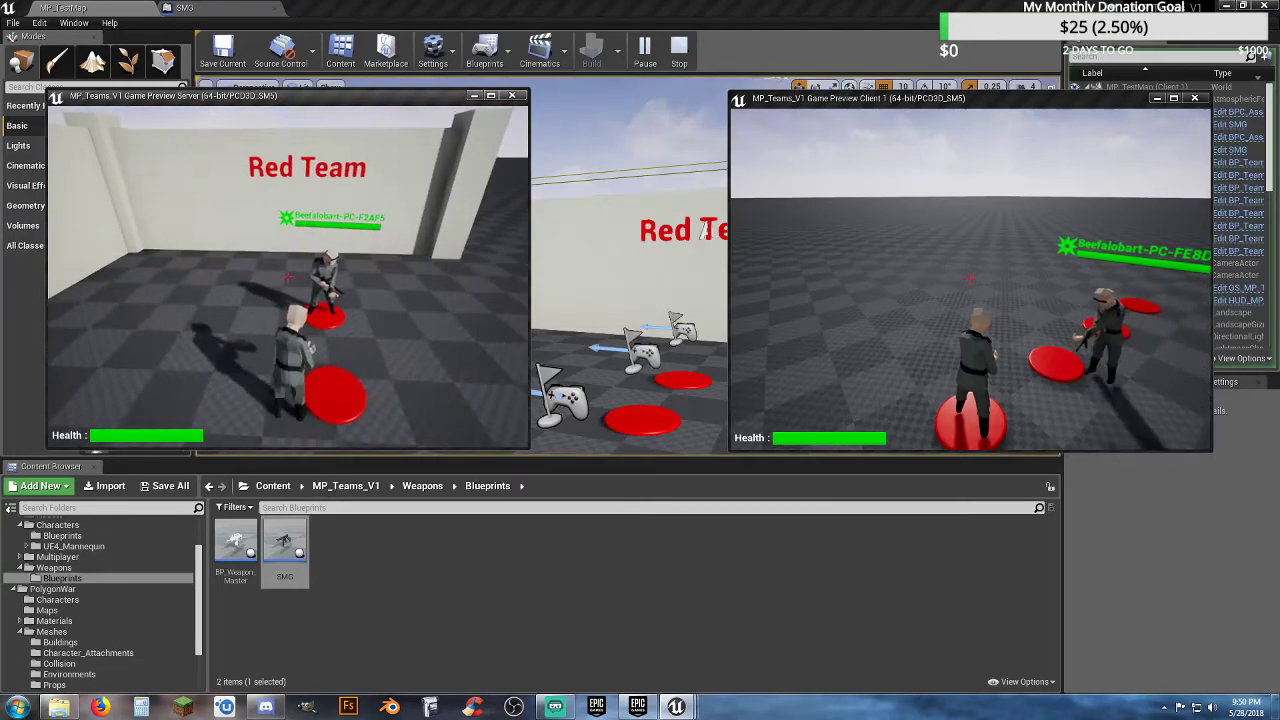
key("w")
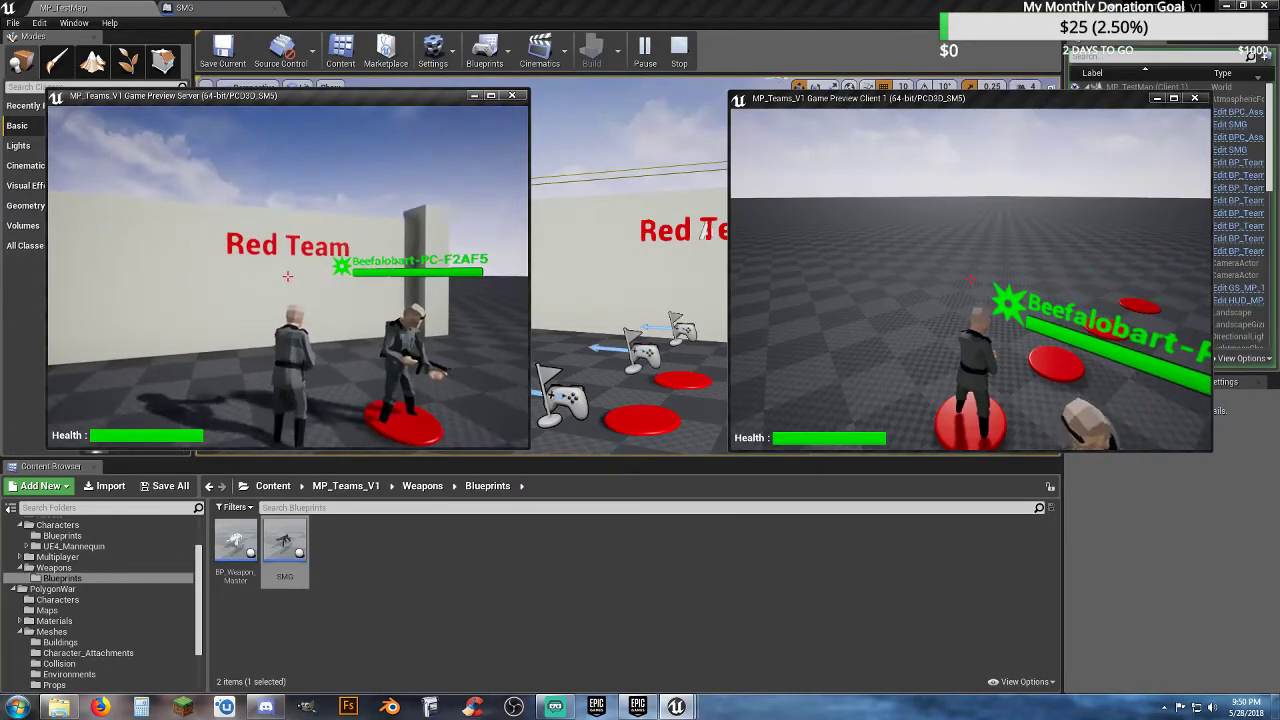
key("s")
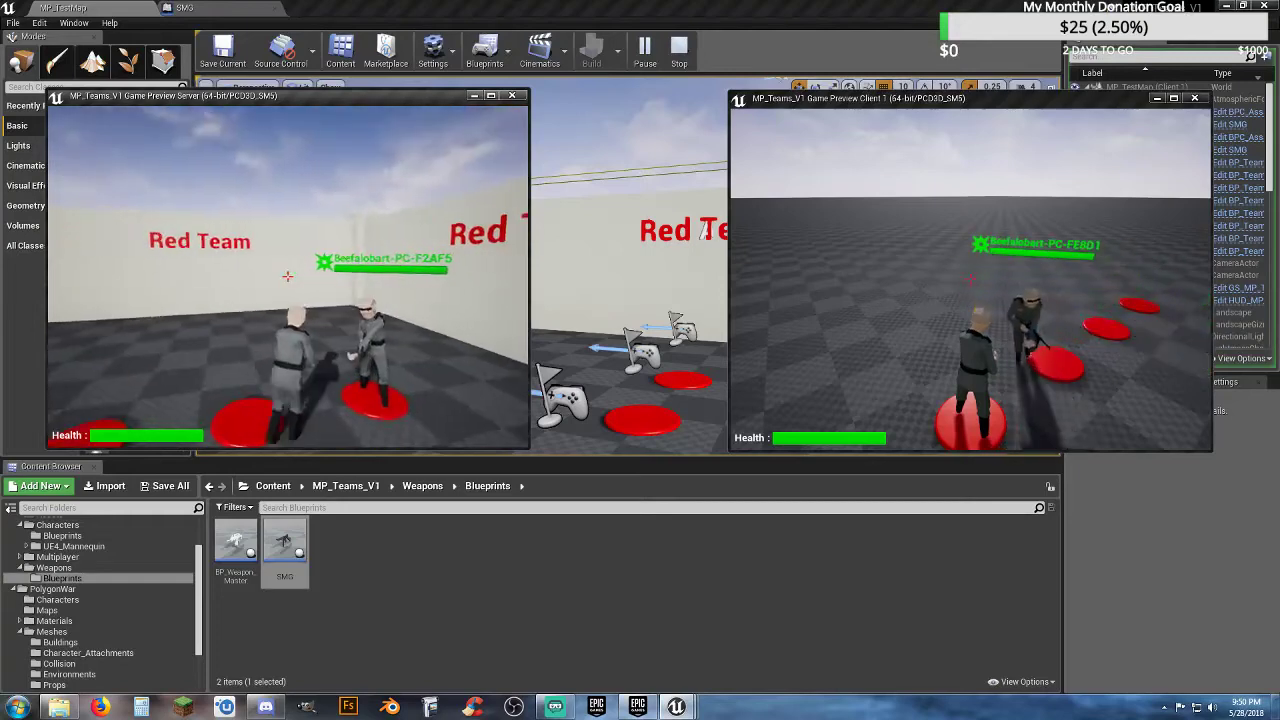
key("s")
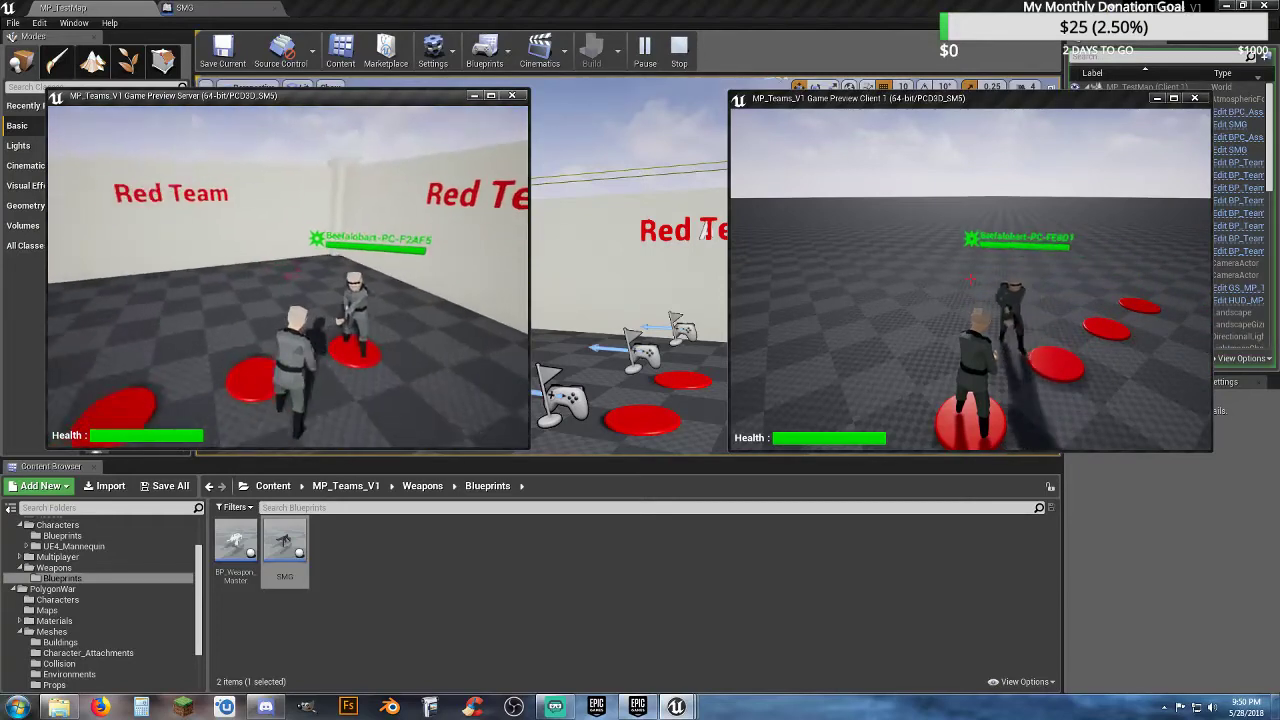
key("w")
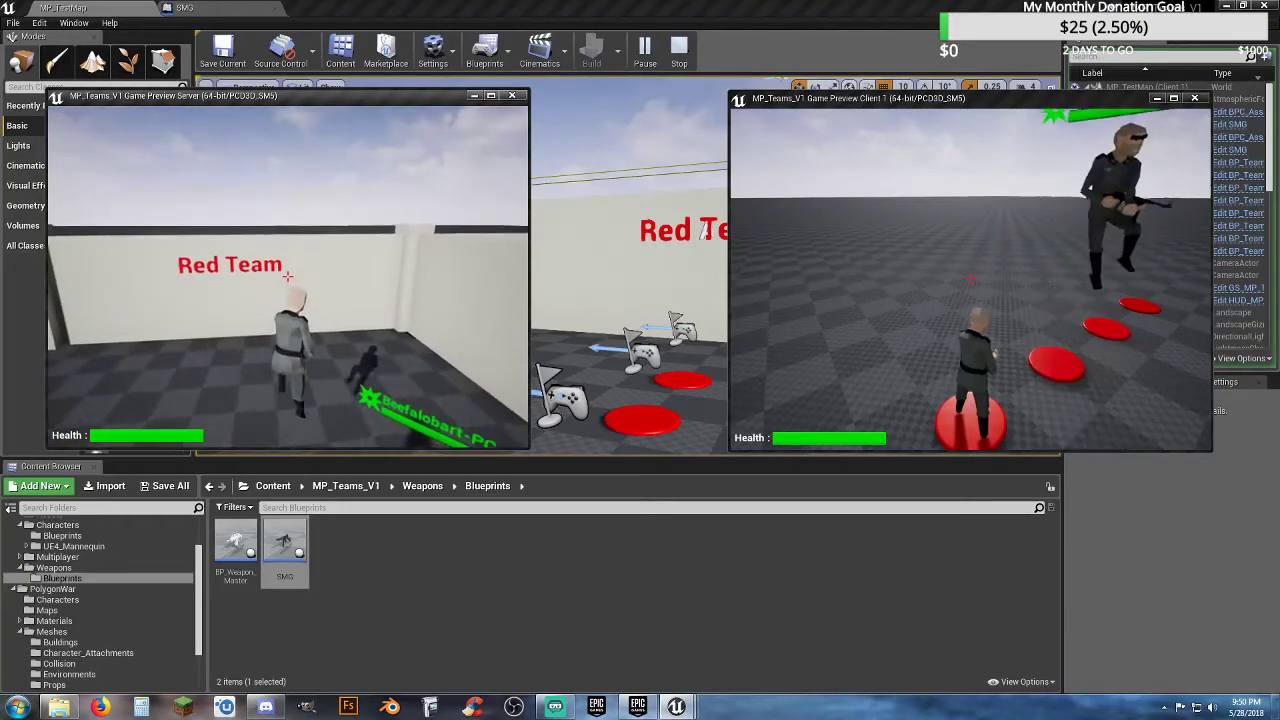
key("w")
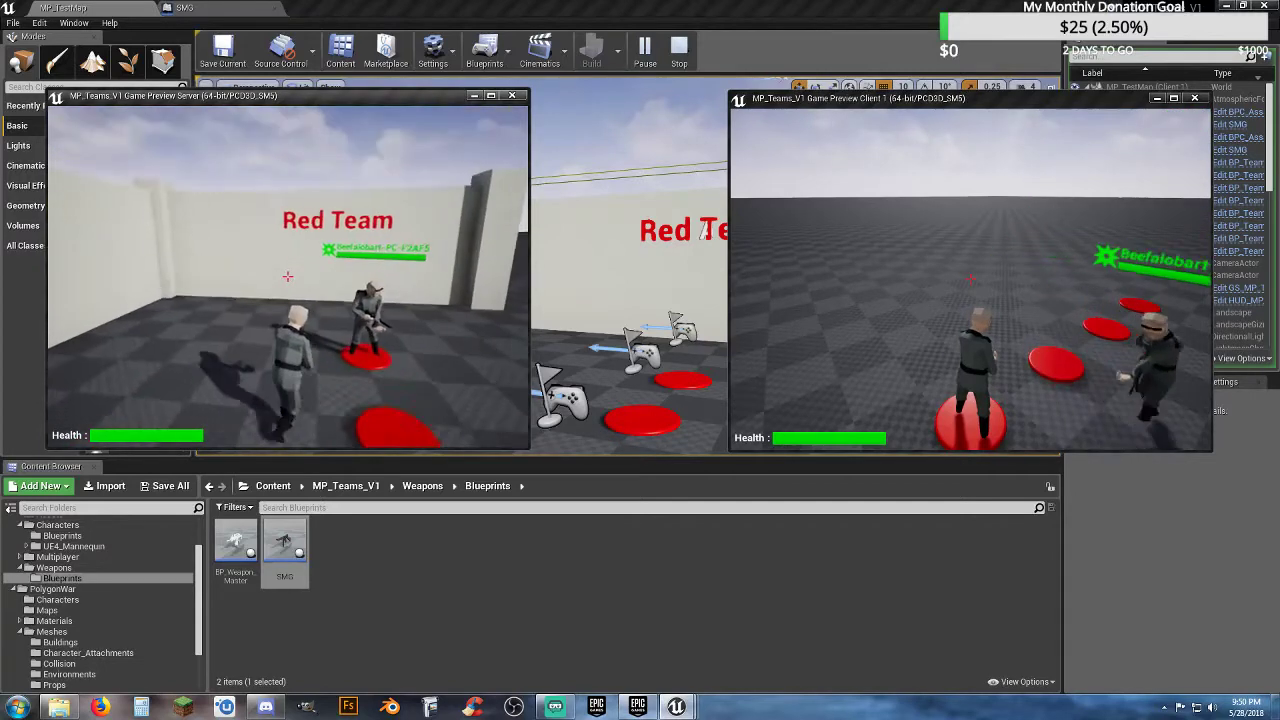
key("w")
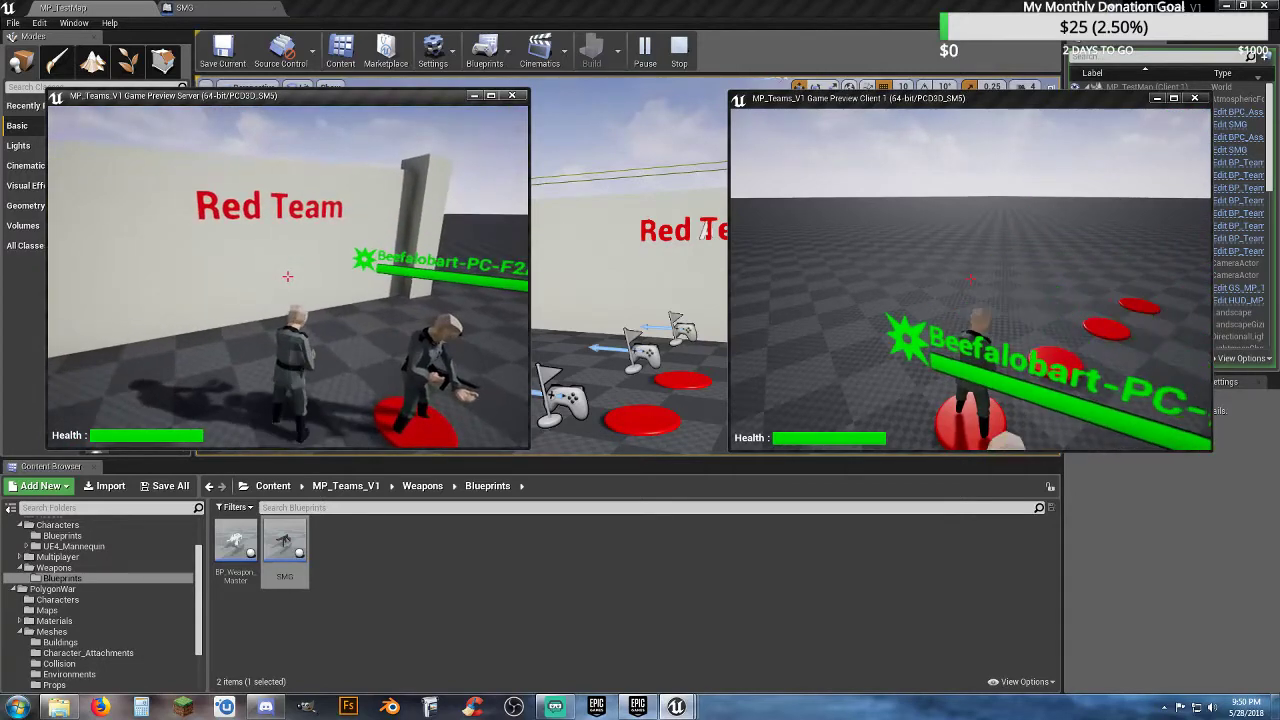
key("s")
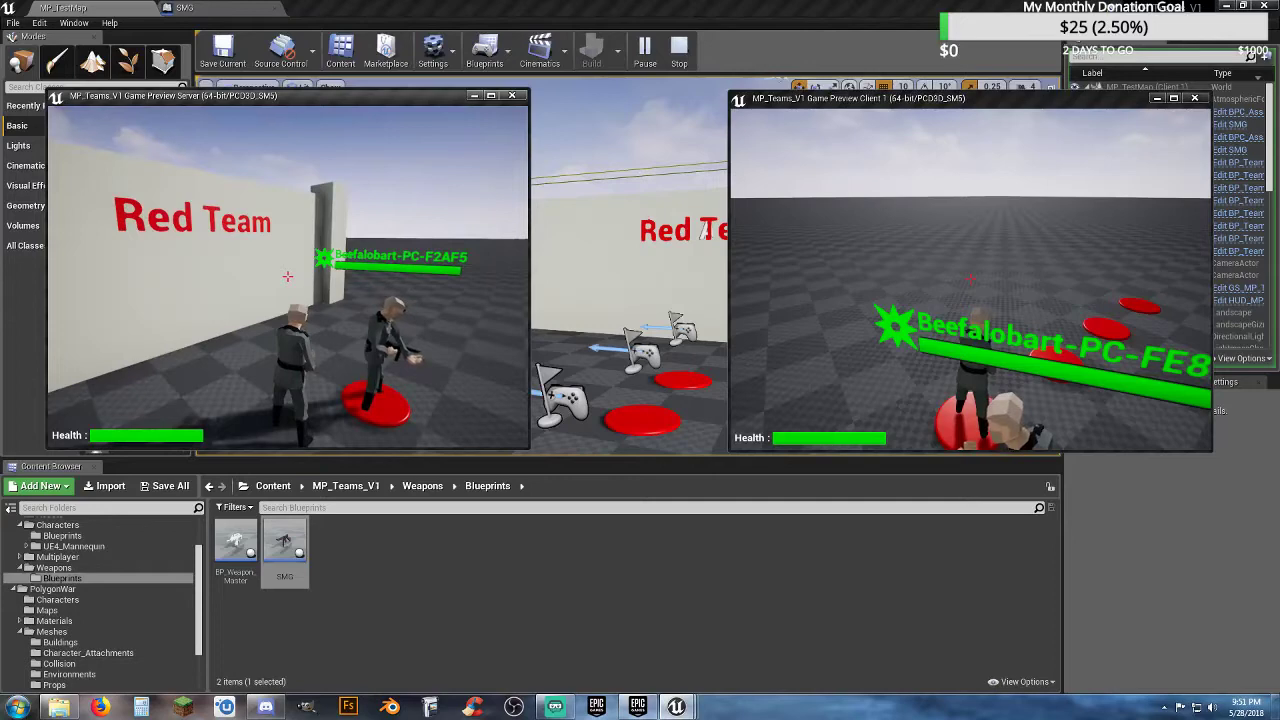
key("s")
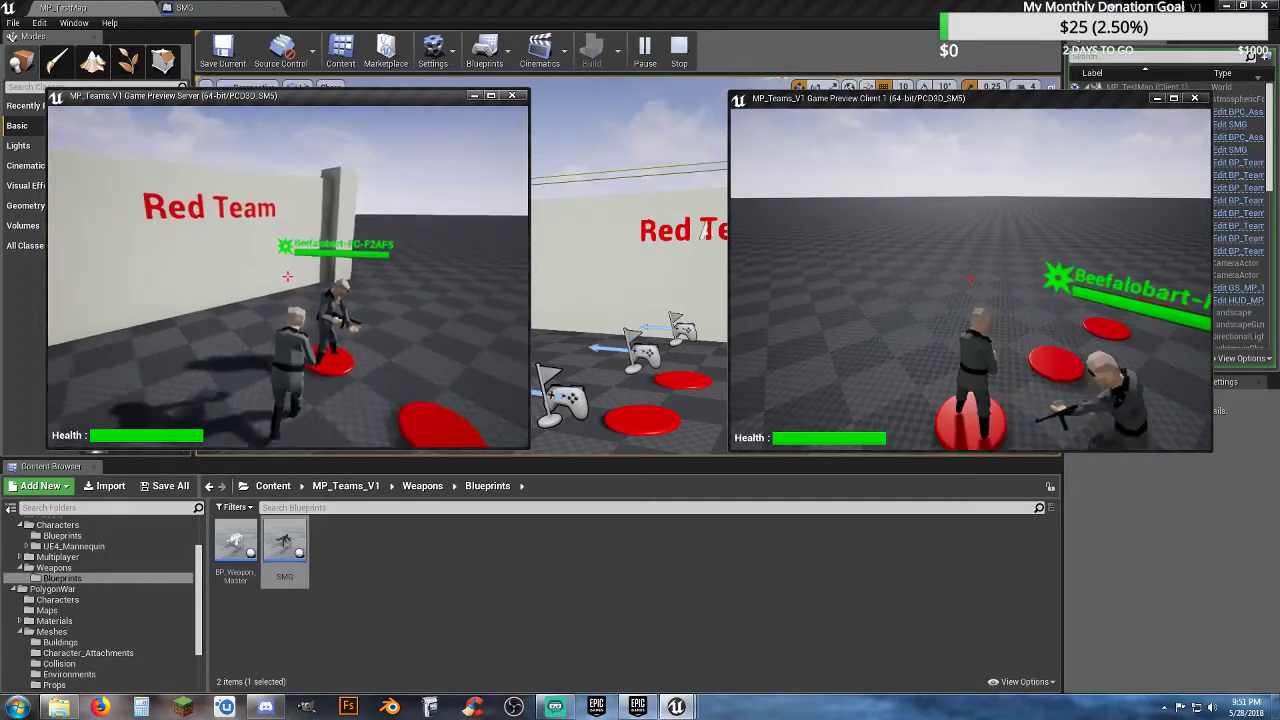
- Fire the server character's weapon at its teammate, turn around it once more and end the play session
left_click(288, 270)
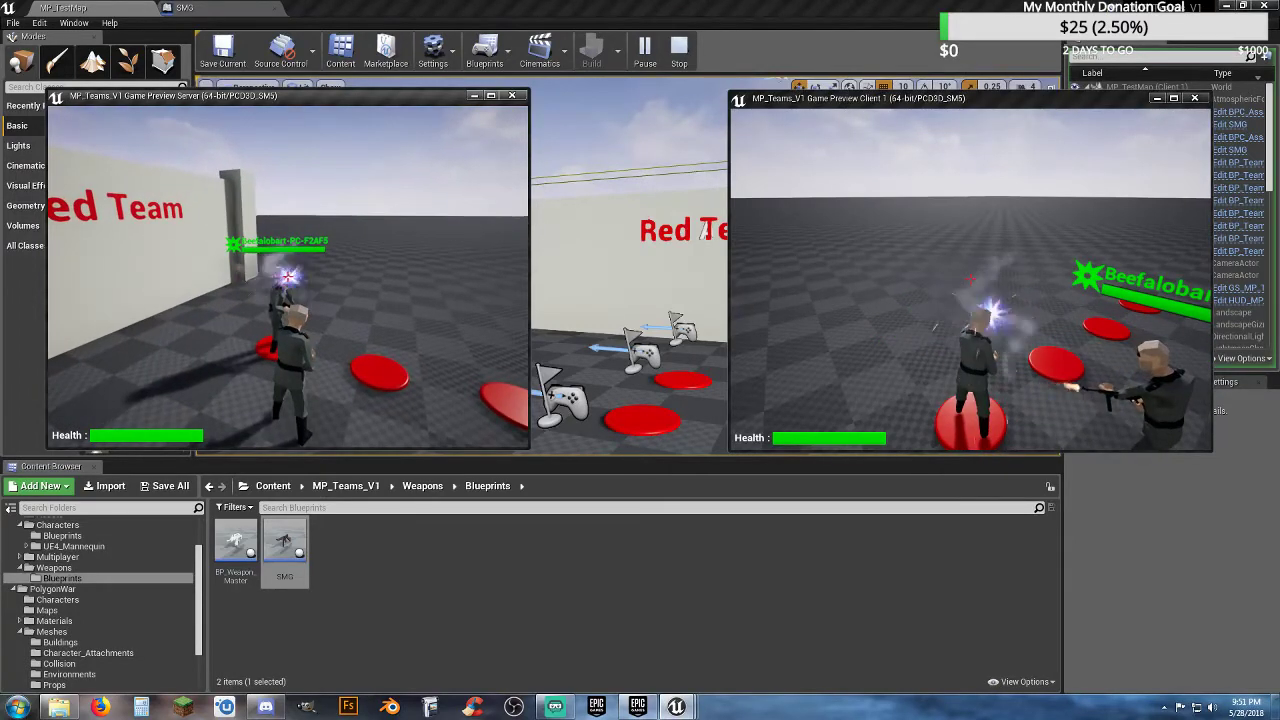
key("a")
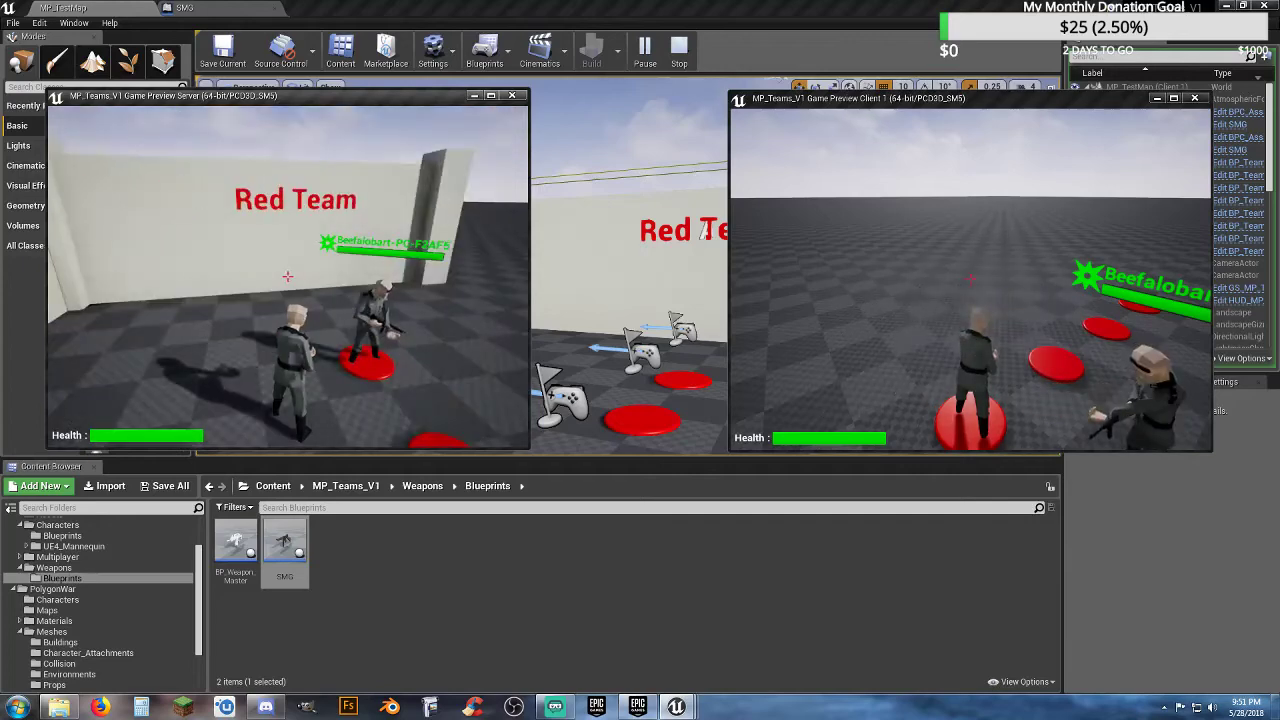
key("Escape")
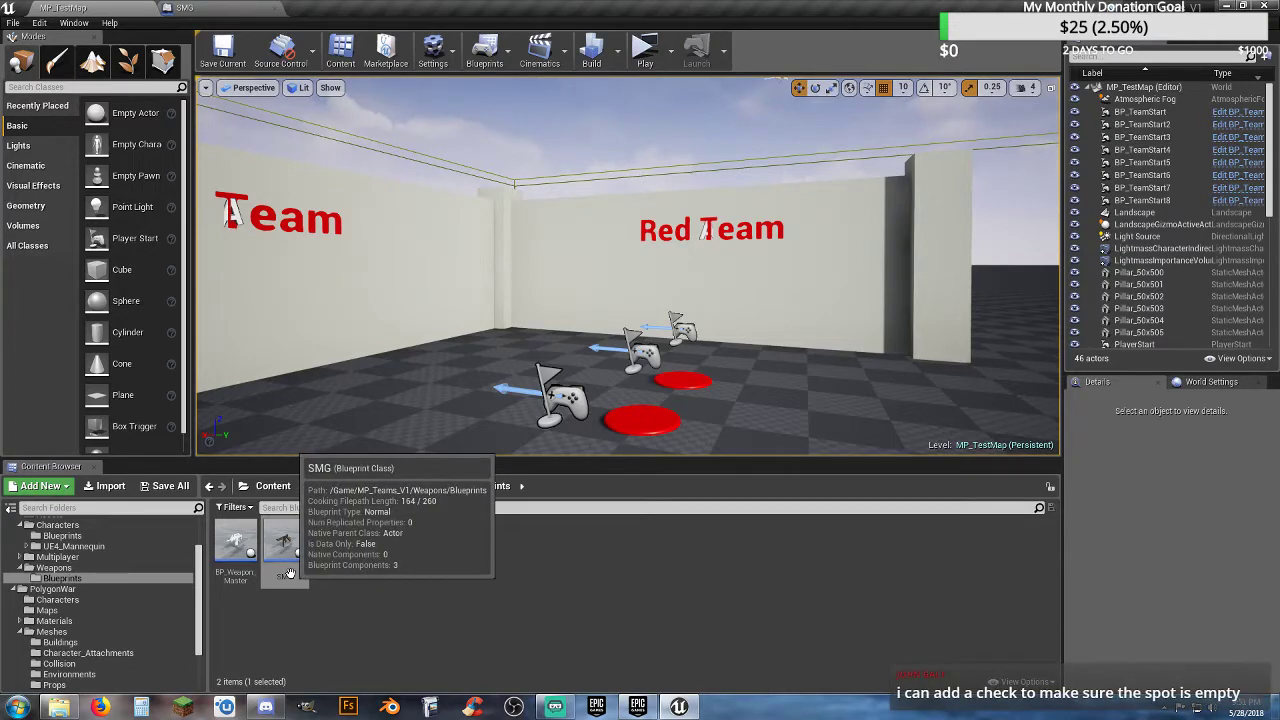
- Delete the Blue Team comparison node feeding the second Branch in the SMG blueprint's event graph
left_click(212, 7)
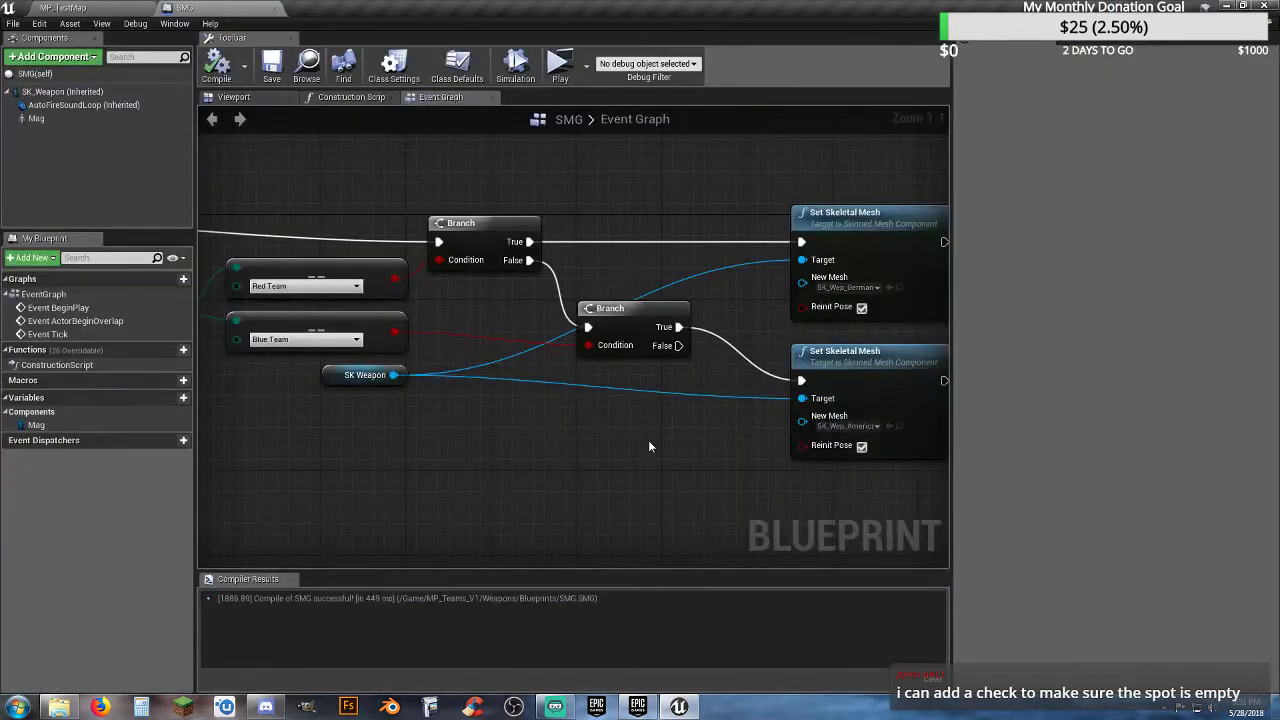
right_click_drag(648, 446, 776, 433)
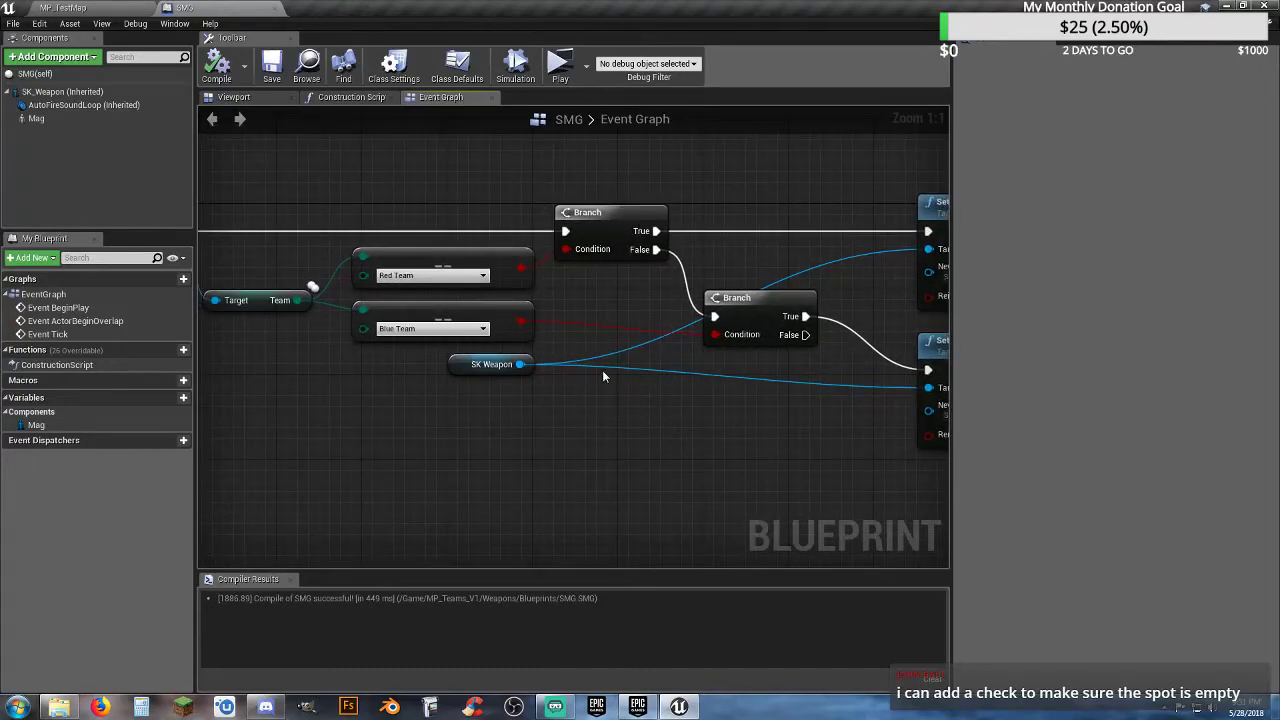
right_click_drag(360, 391, 342, 433)
right_click_drag(548, 452, 510, 451)
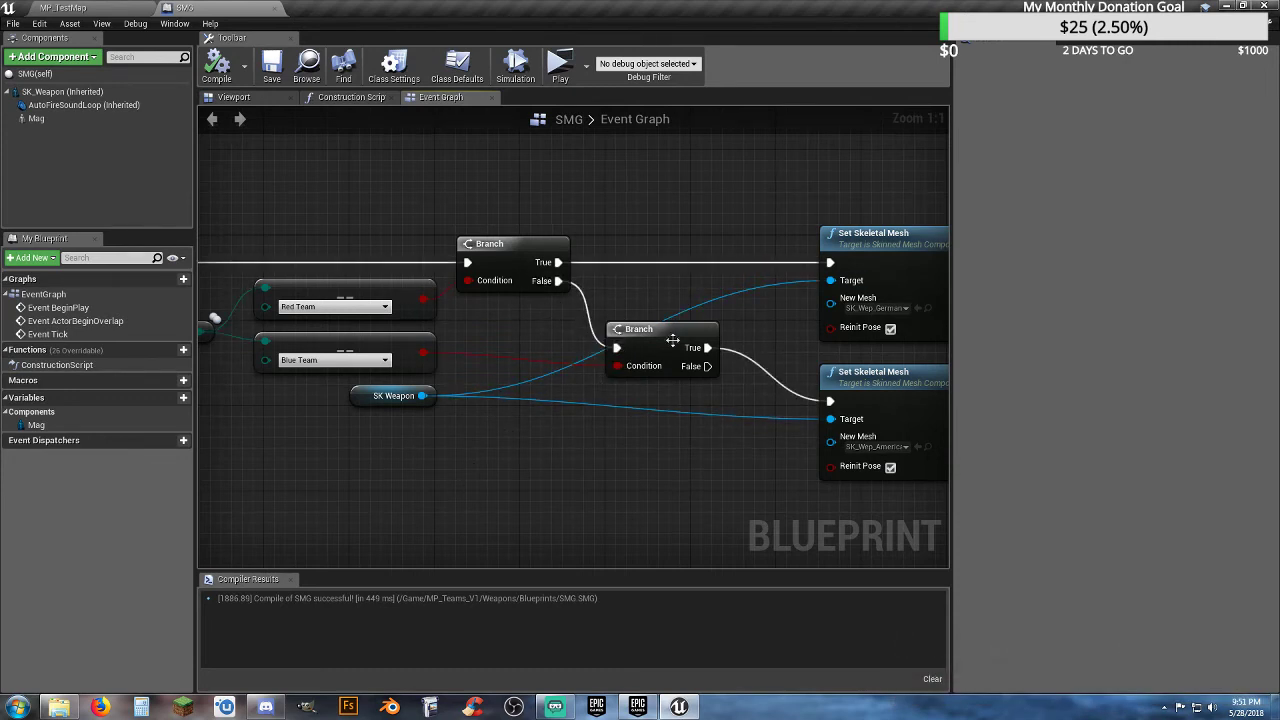
left_click(382, 340)
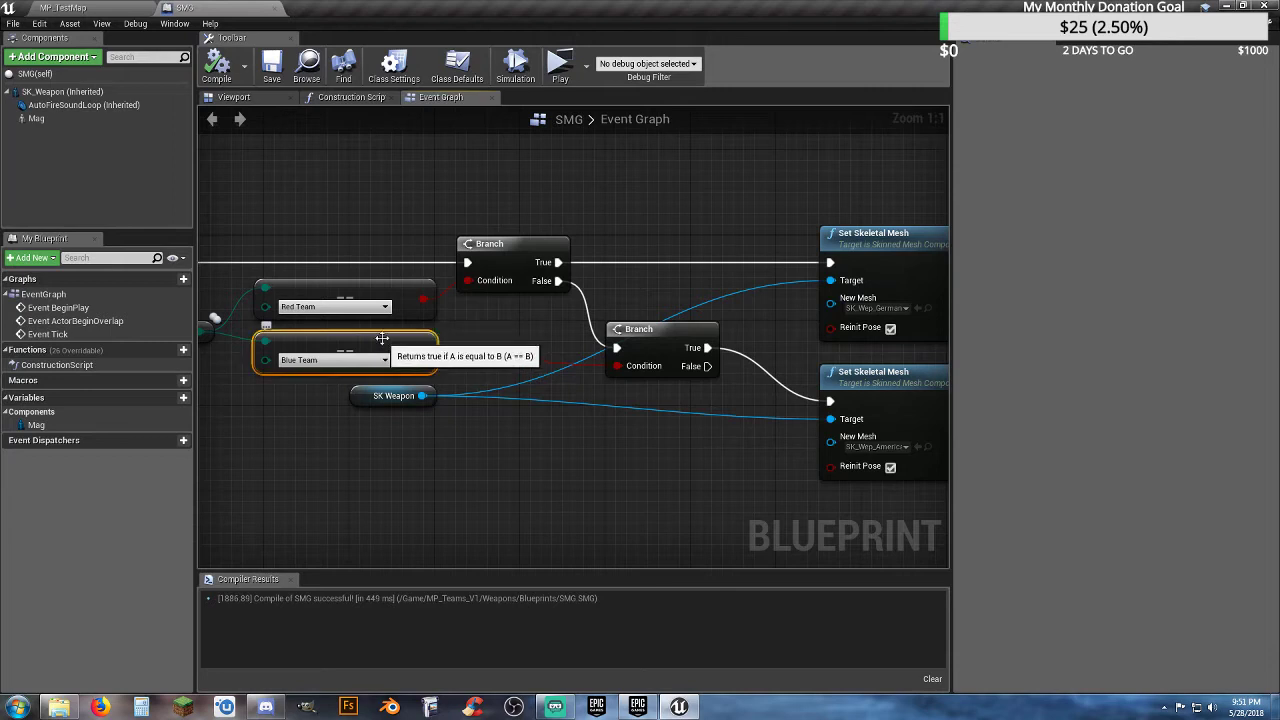
key("Delete")
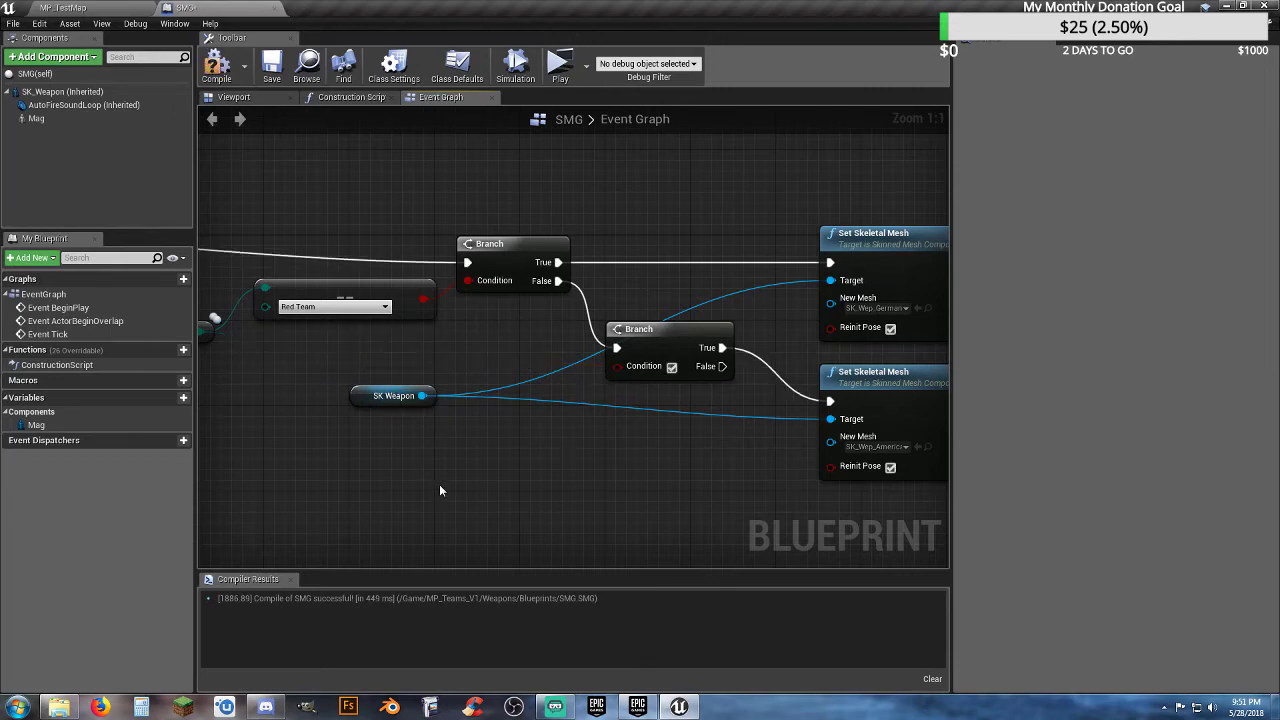
- Move the SK Weapon node lower in the event graph to free the space beneath the Red Team comparison
mouse_move(576, 467)
right_mouse_down()
mouse_move(477, 462)
mouse_move(600, 473)
right_mouse_up()
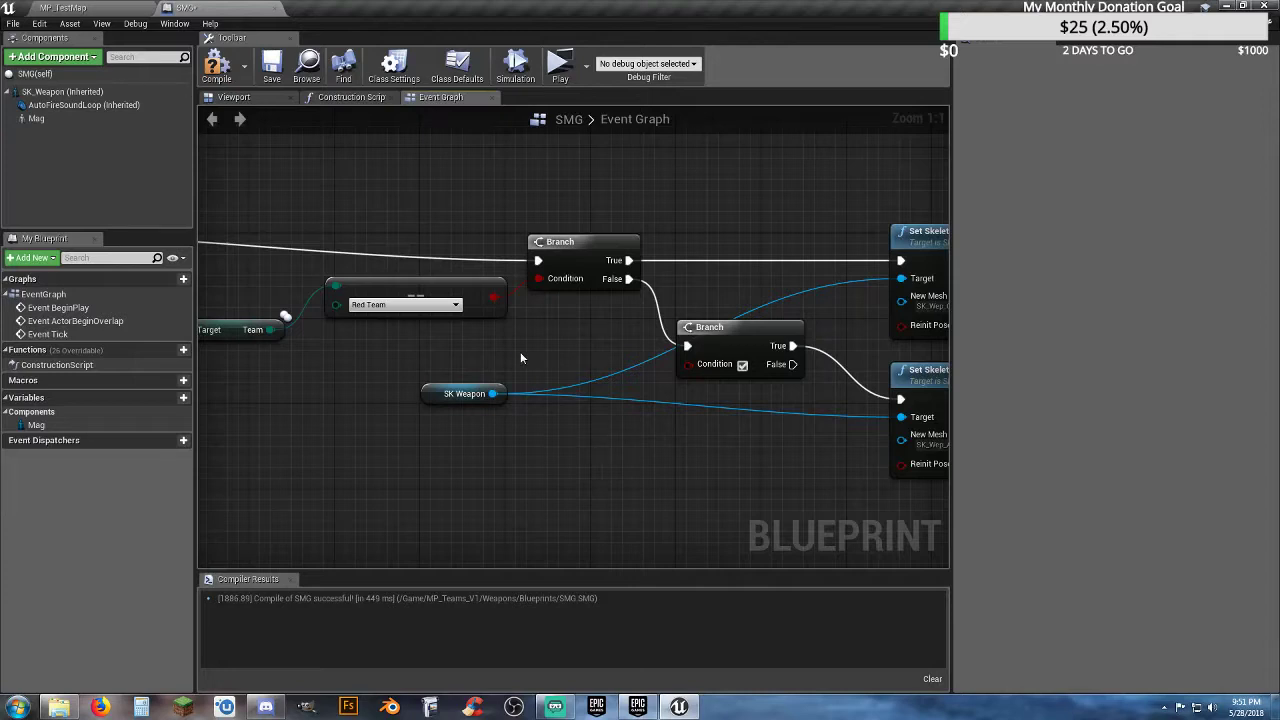
right_click_drag(577, 324, 462, 348)
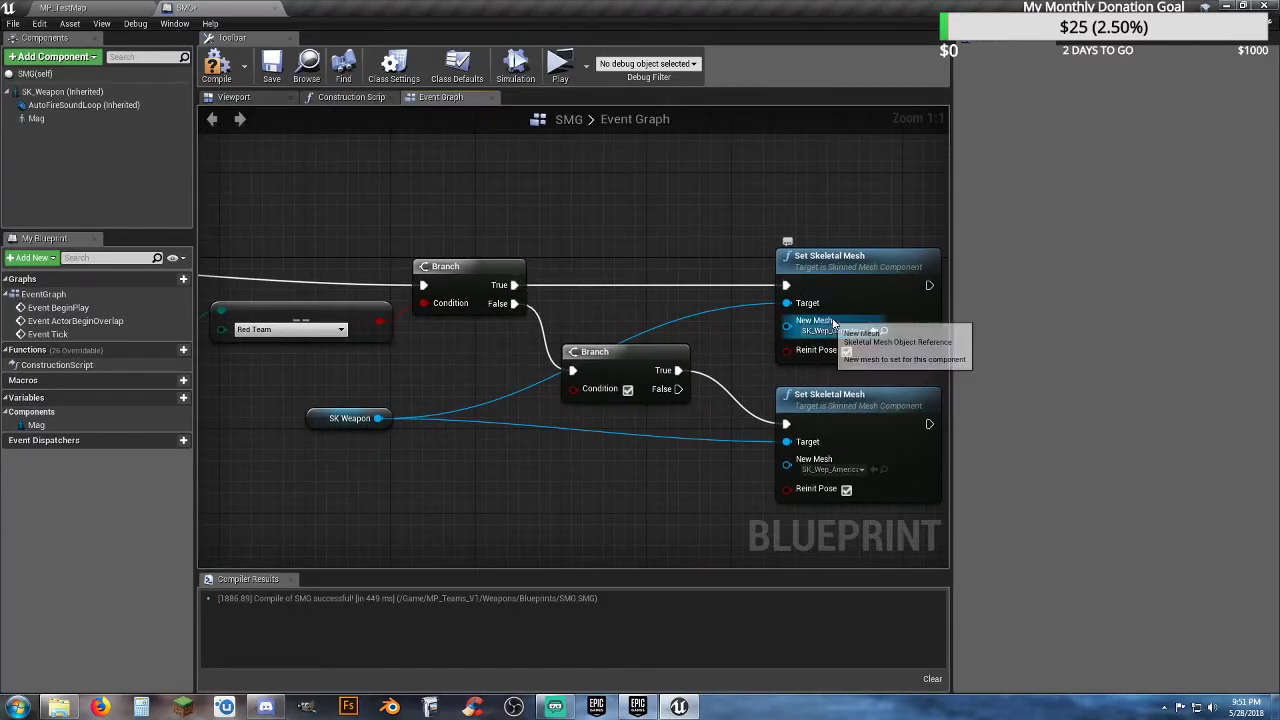
right_click_drag(584, 496, 592, 451)
right_click_drag(511, 467, 680, 497)
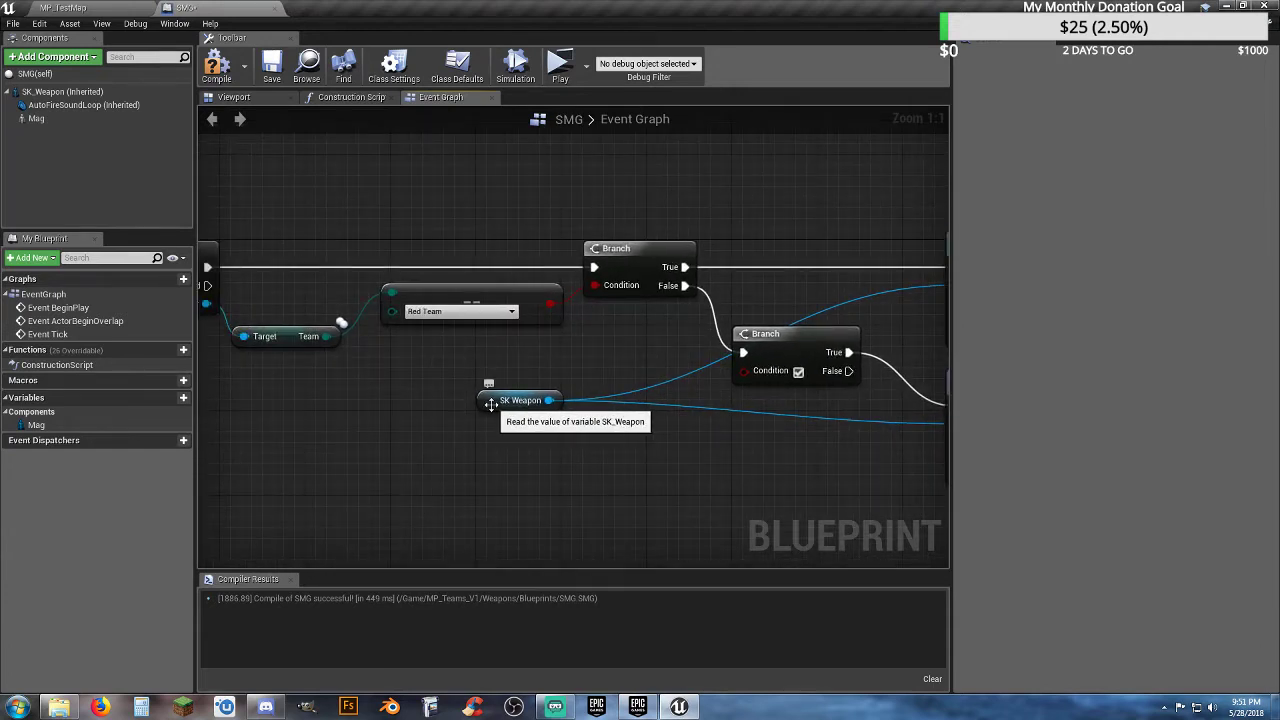
left_click_drag(499, 406, 499, 492)
left_click(628, 428)
- Add an Equal (Enum) comparison from the Team output and place it directly beneath the Red Team comparison
right_click_drag(584, 394, 321, 395)
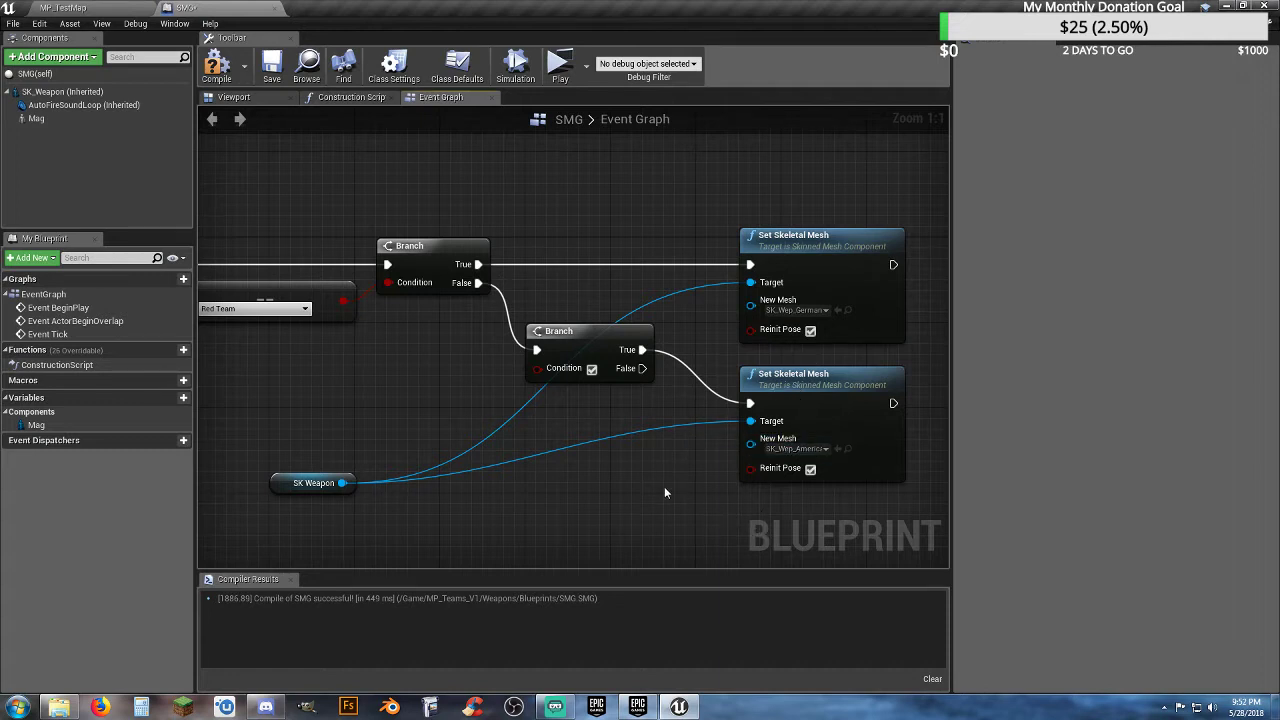
right_click_drag(664, 492, 692, 477)
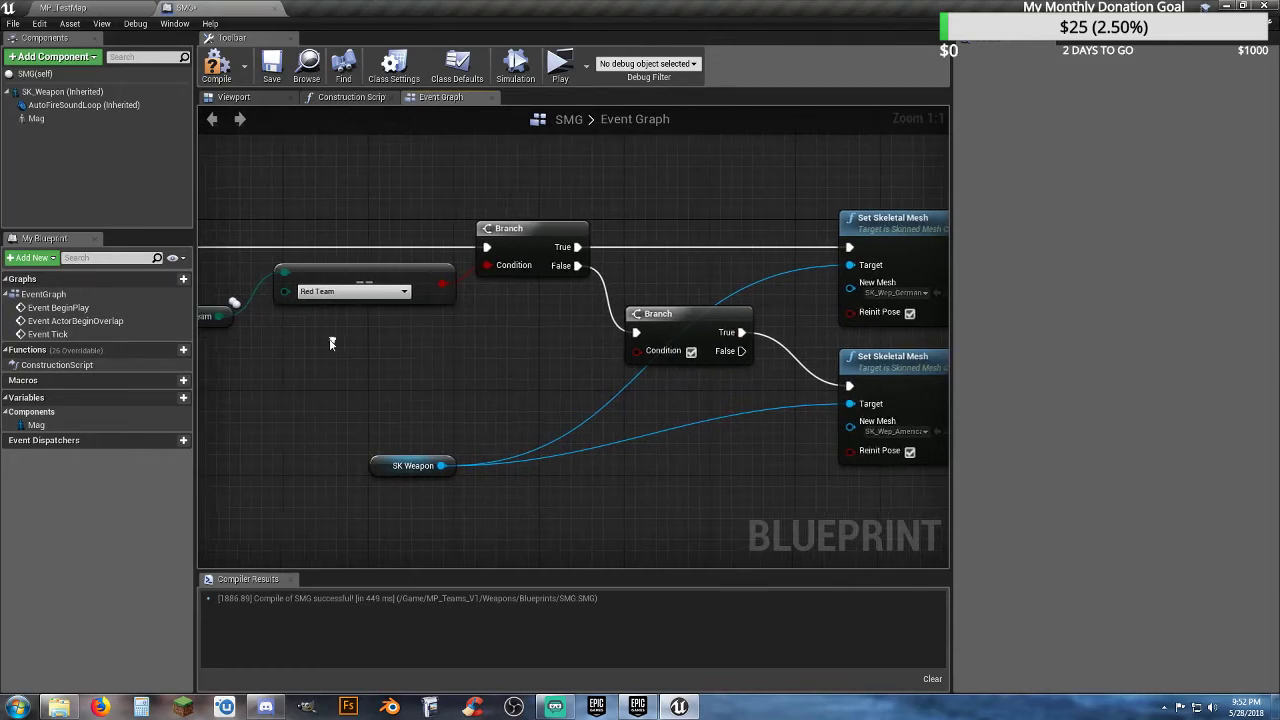
right_click_drag(334, 337, 390, 346)
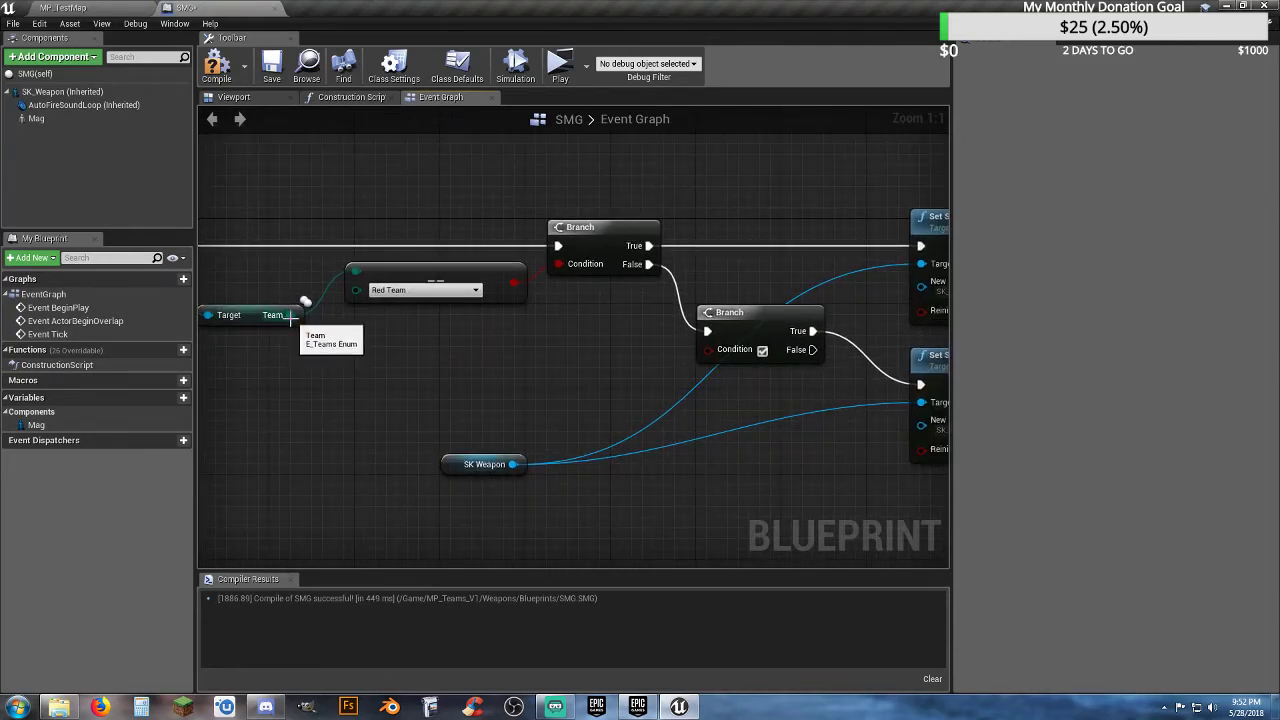
left_click_drag(291, 318, 368, 344, "ctrl")
type("==")
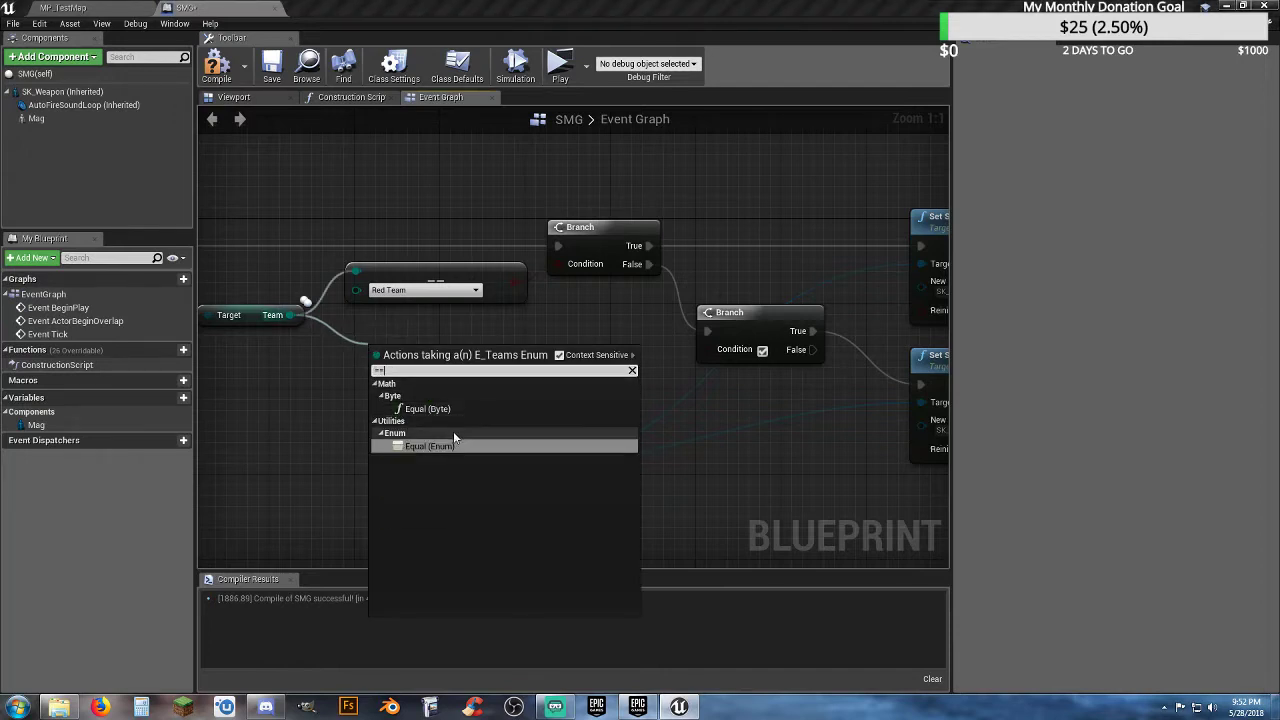
left_click(450, 445)
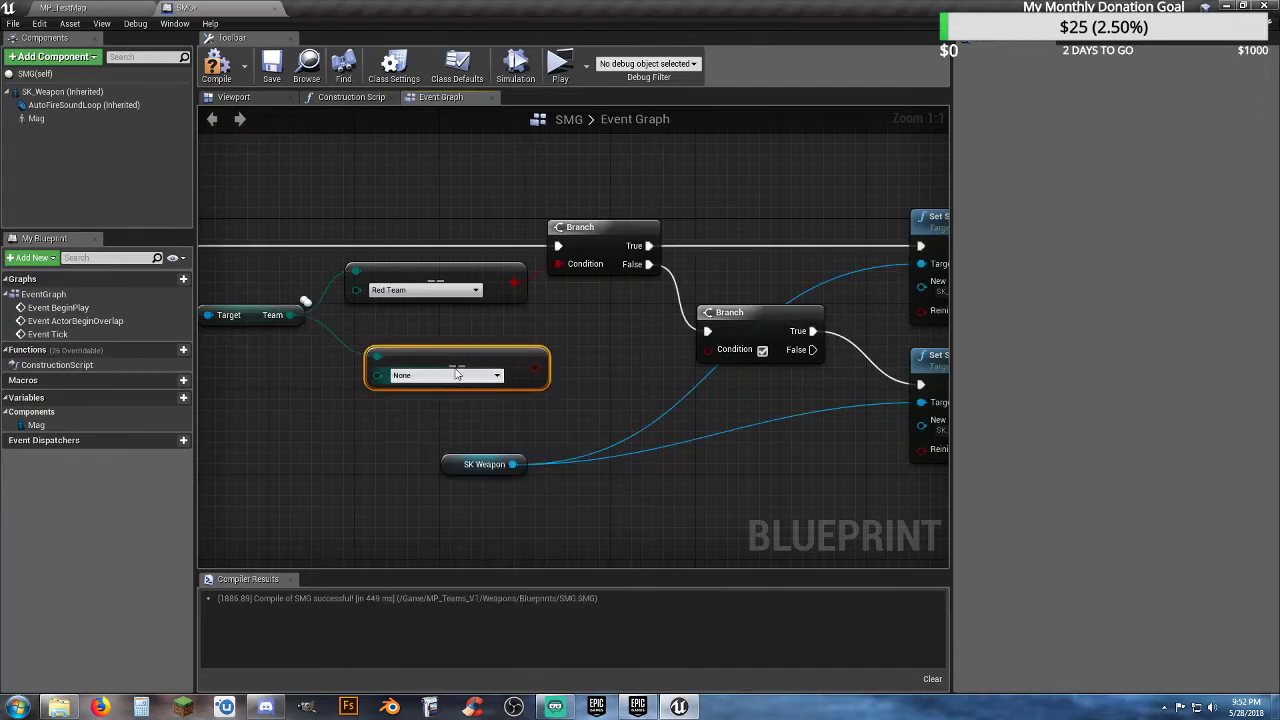
left_click_drag(438, 363, 415, 332)
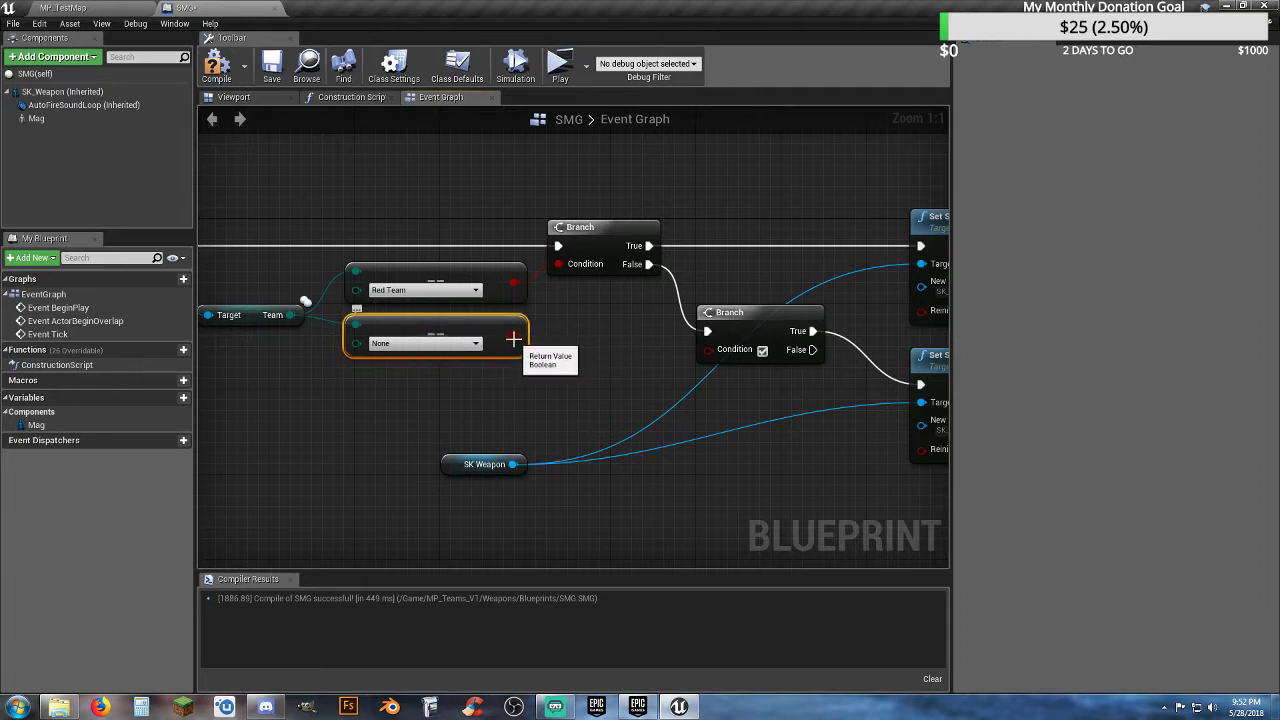
- Connect the new comparison's result to the second Branch's Condition and set its comparison value to Blue Team
left_click_drag(513, 340, 712, 355)
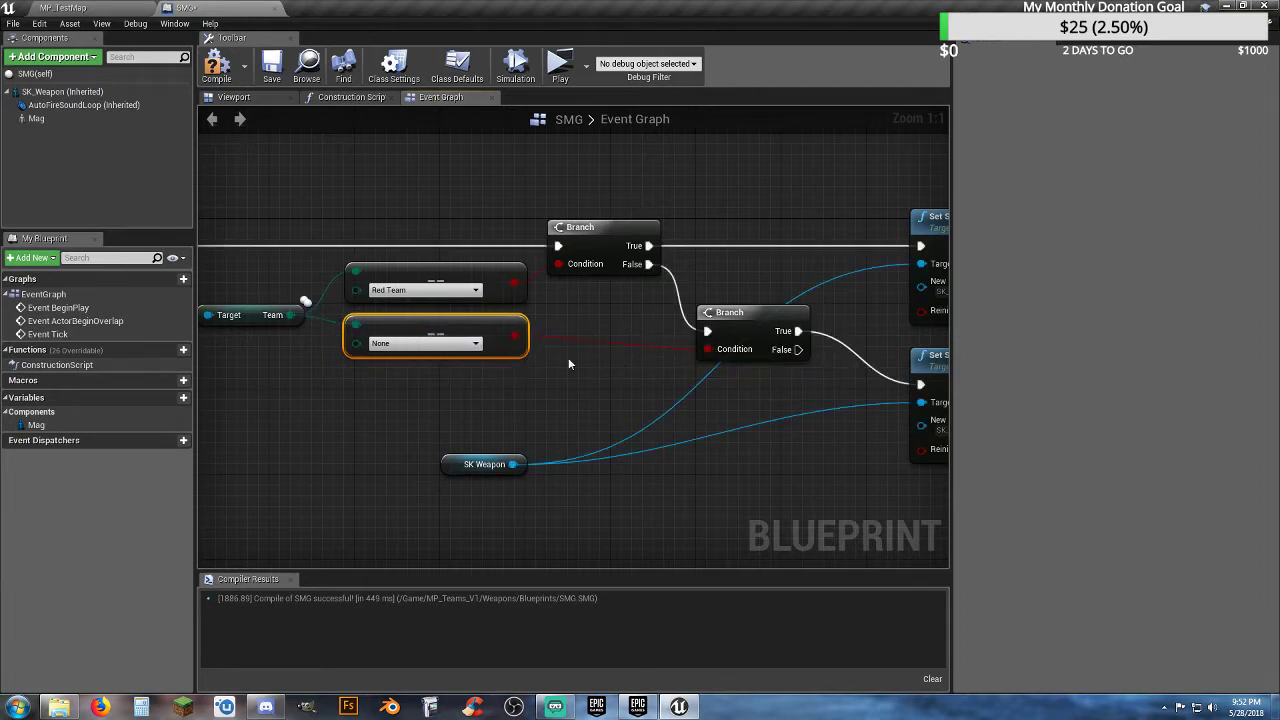
left_click(455, 344)
left_click(431, 369)
left_click(440, 393)
right_click_drag(440, 393, 446, 332)
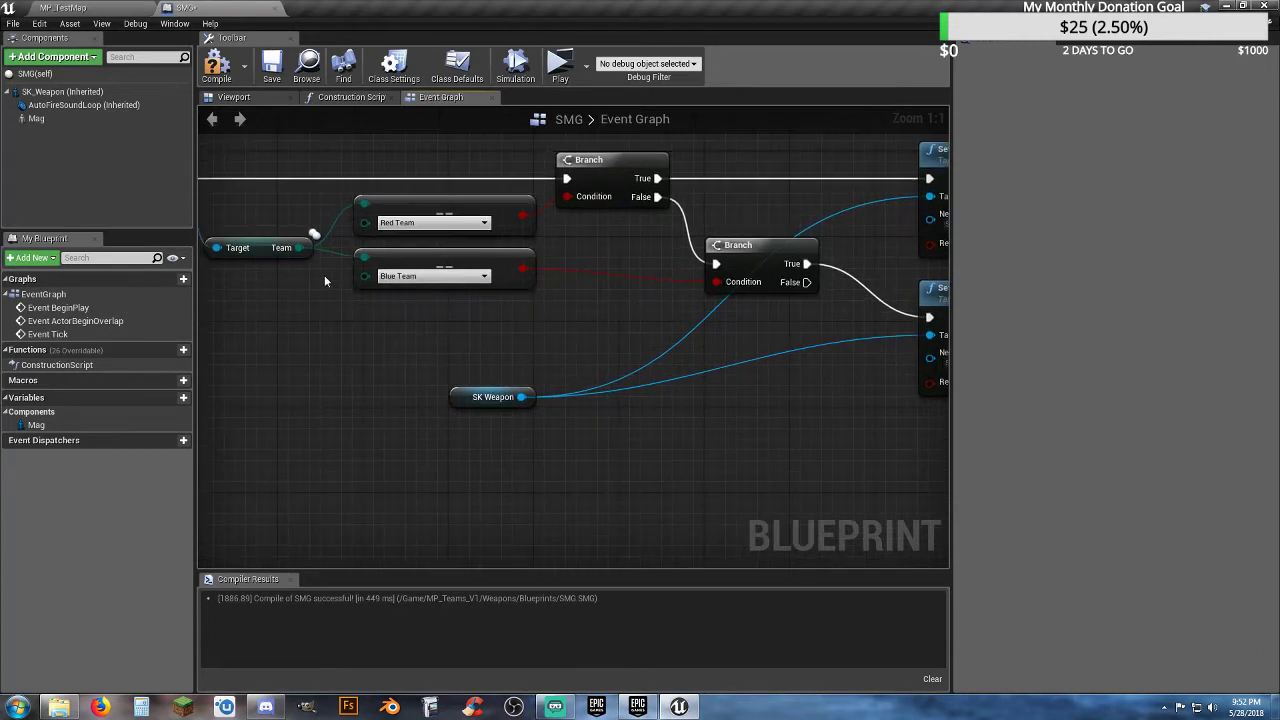
left_click_drag(298, 247, 384, 335)
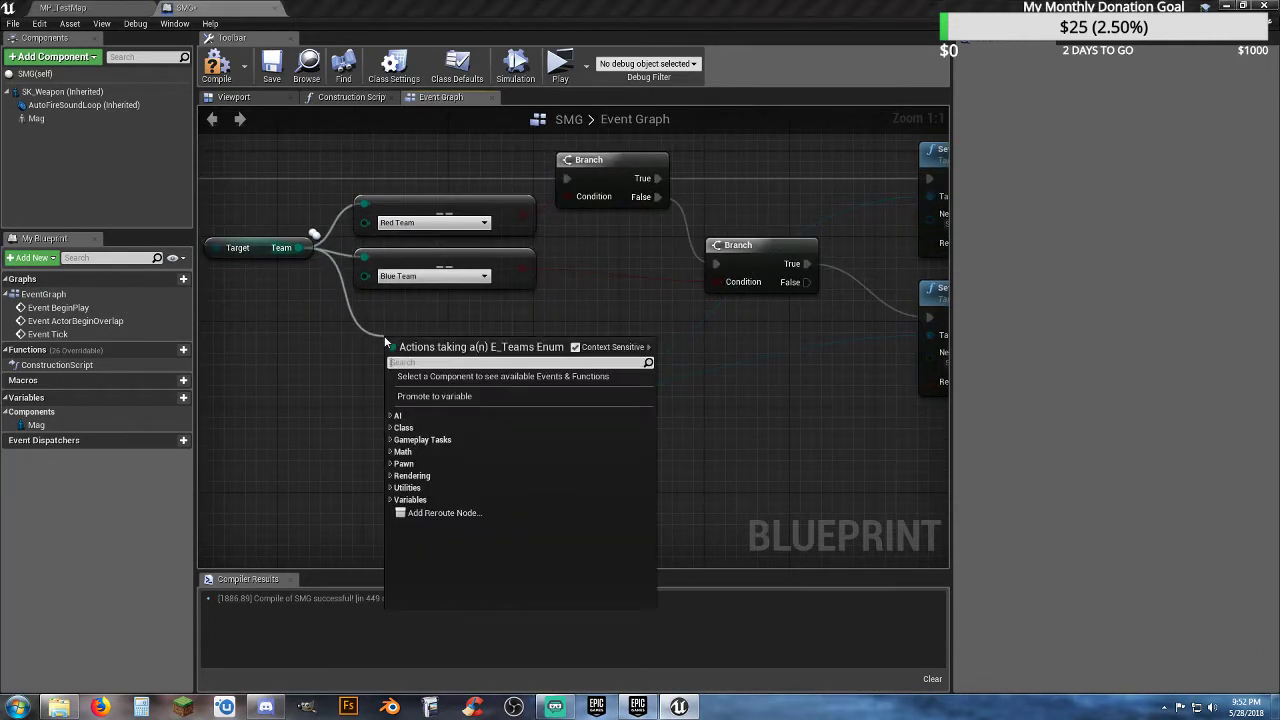
left_click(318, 346)
- Move the second Branch node up, closer to the first Branch's False output
right_click_drag(318, 346, 271, 401)
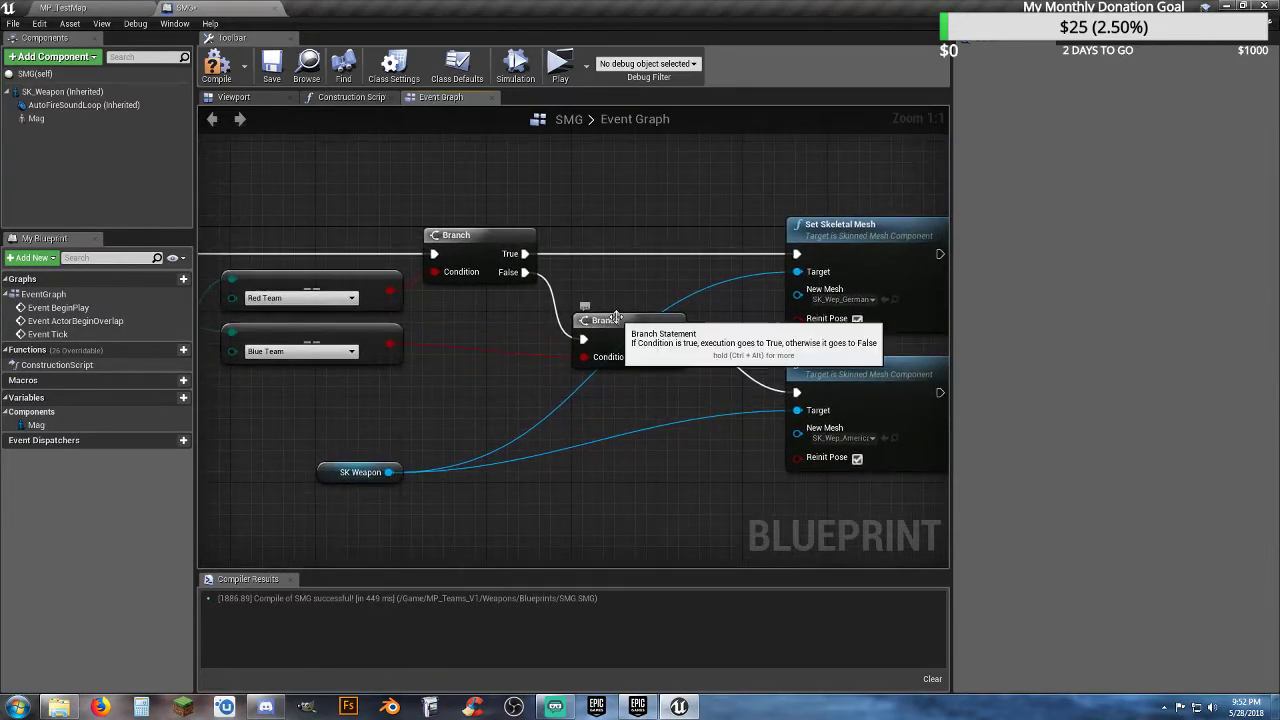
left_click_drag(621, 325, 610, 293)
left_click(667, 482)
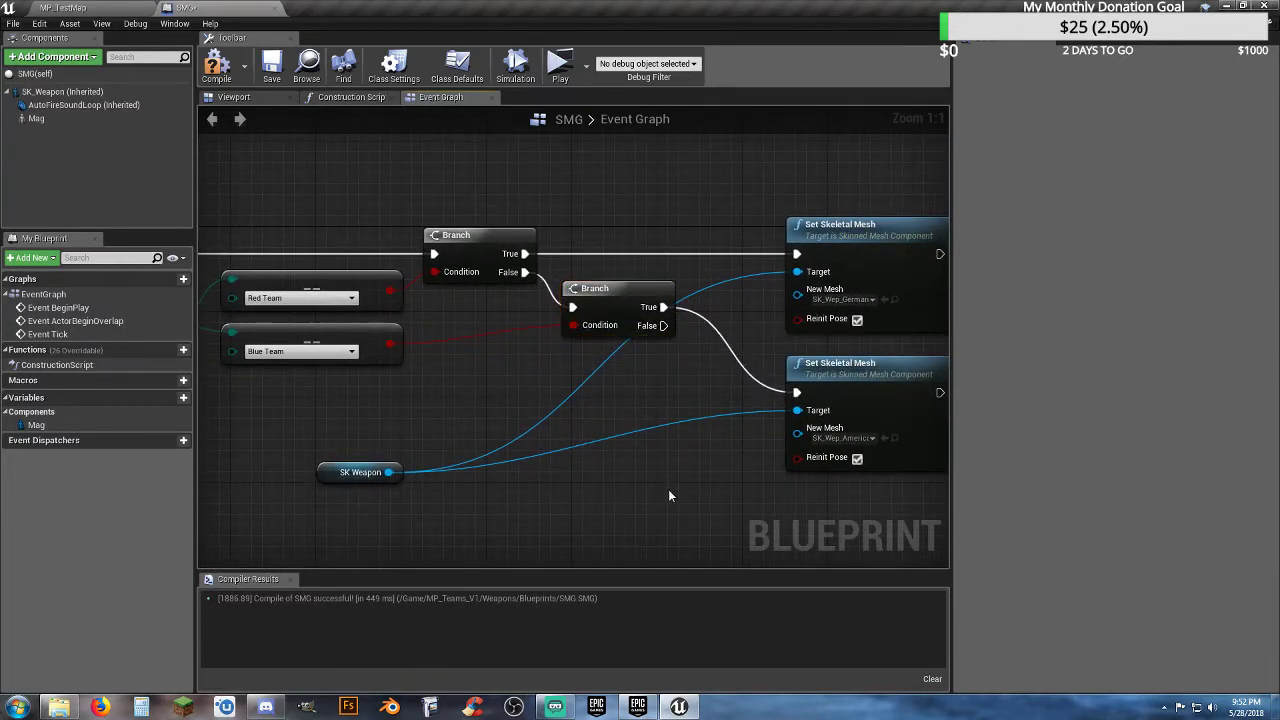
right_click_drag(668, 489, 697, 490)
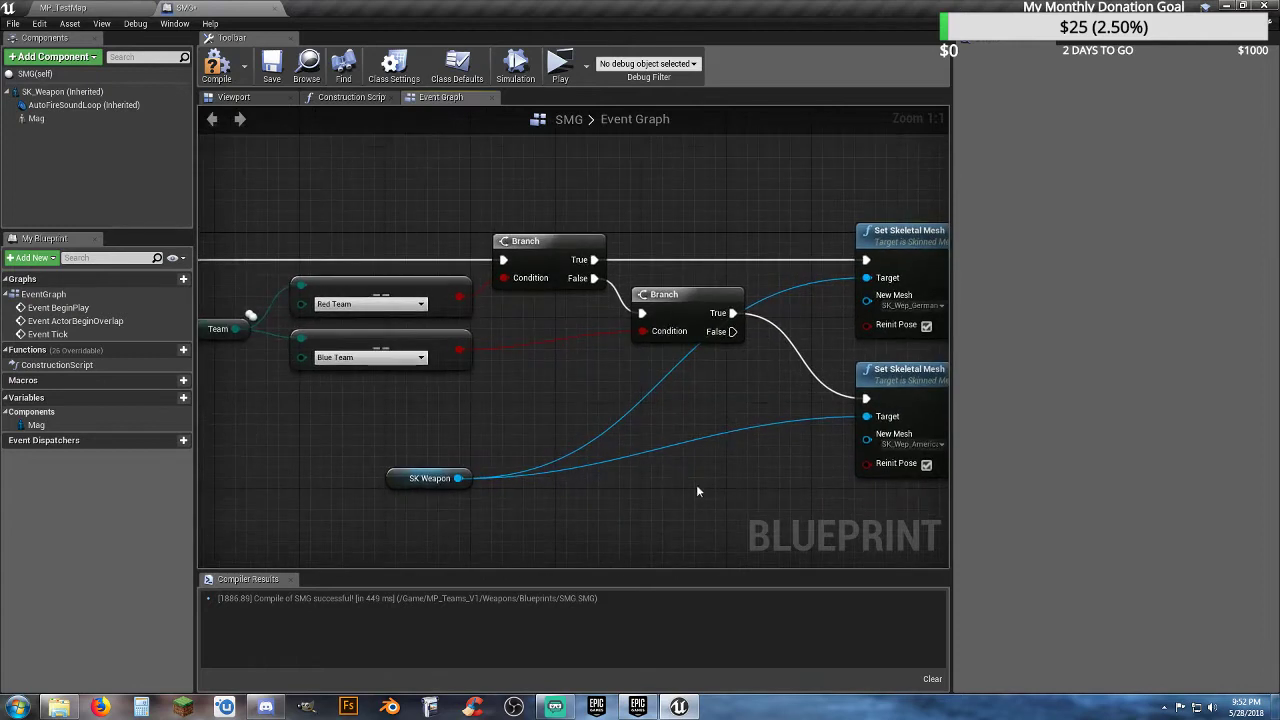
- Delete the Blue Team comparison node that feeds the second Branch's Condition
left_click(403, 340)
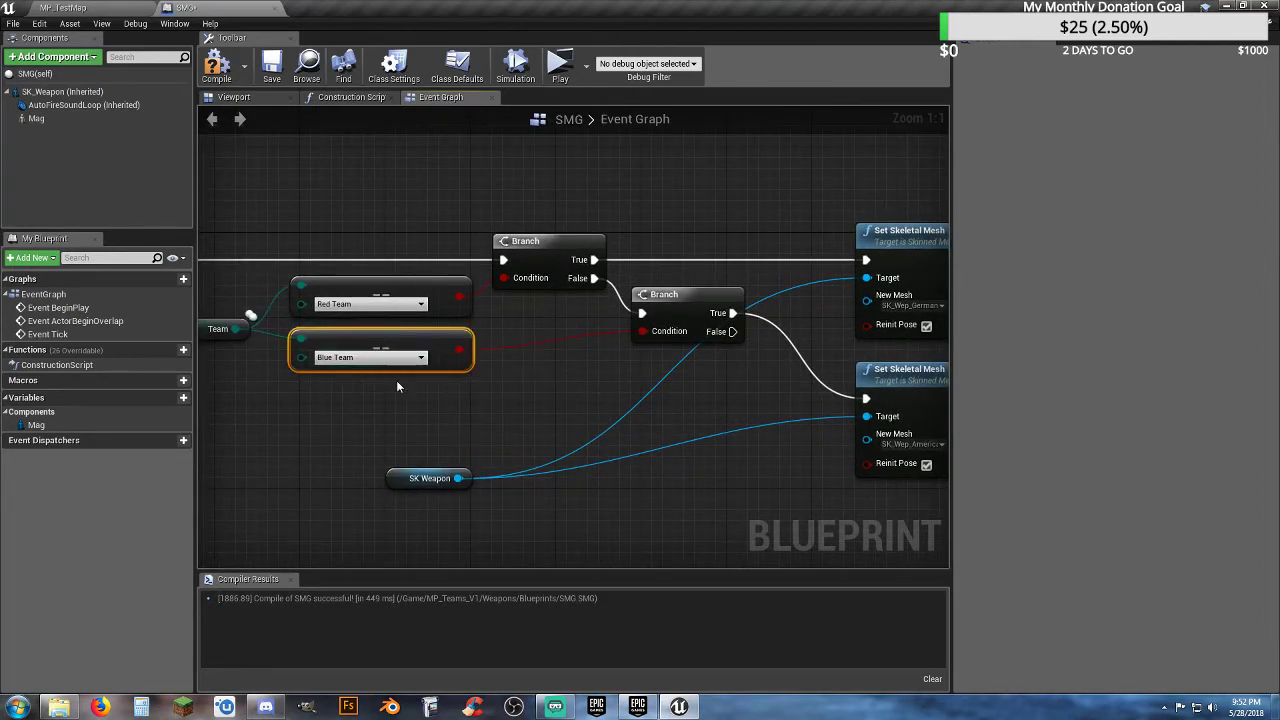
key("Delete")
right_click_drag(545, 392, 522, 398)
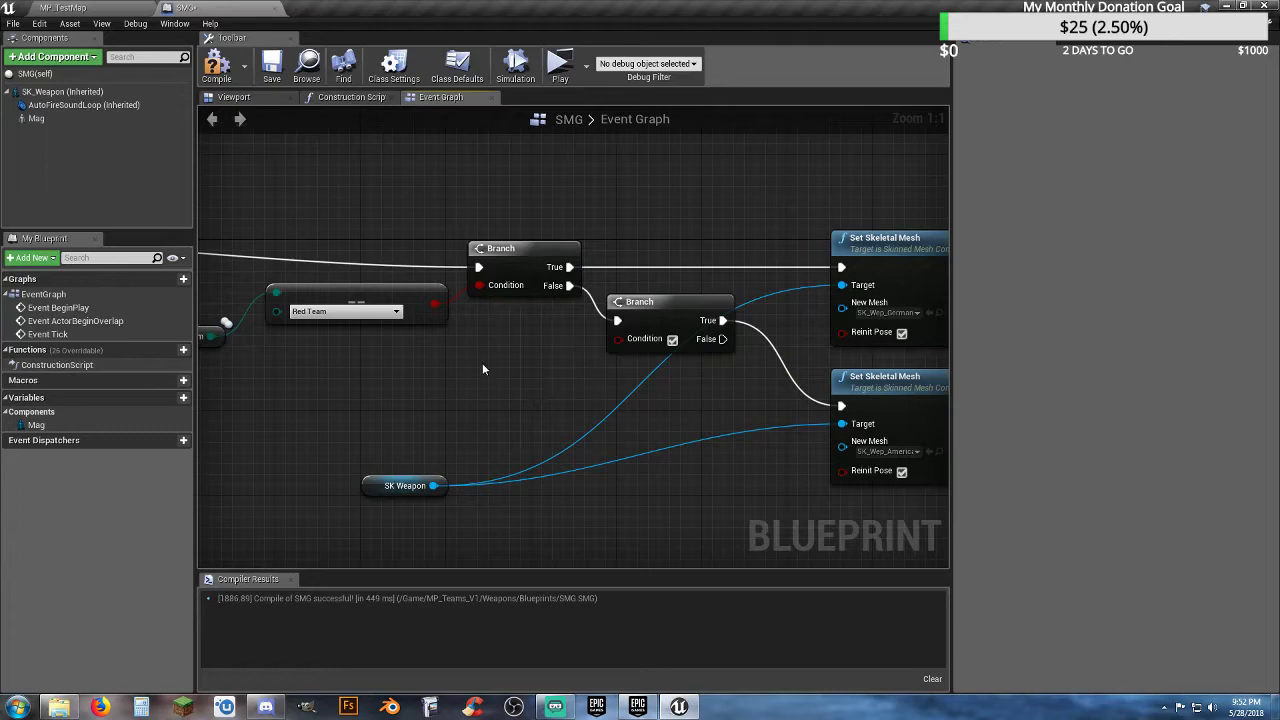
- Compile and save the SMG blueprint with the second Branch's Condition left unconnected and enabled
right_click_drag(329, 389, 401, 394)
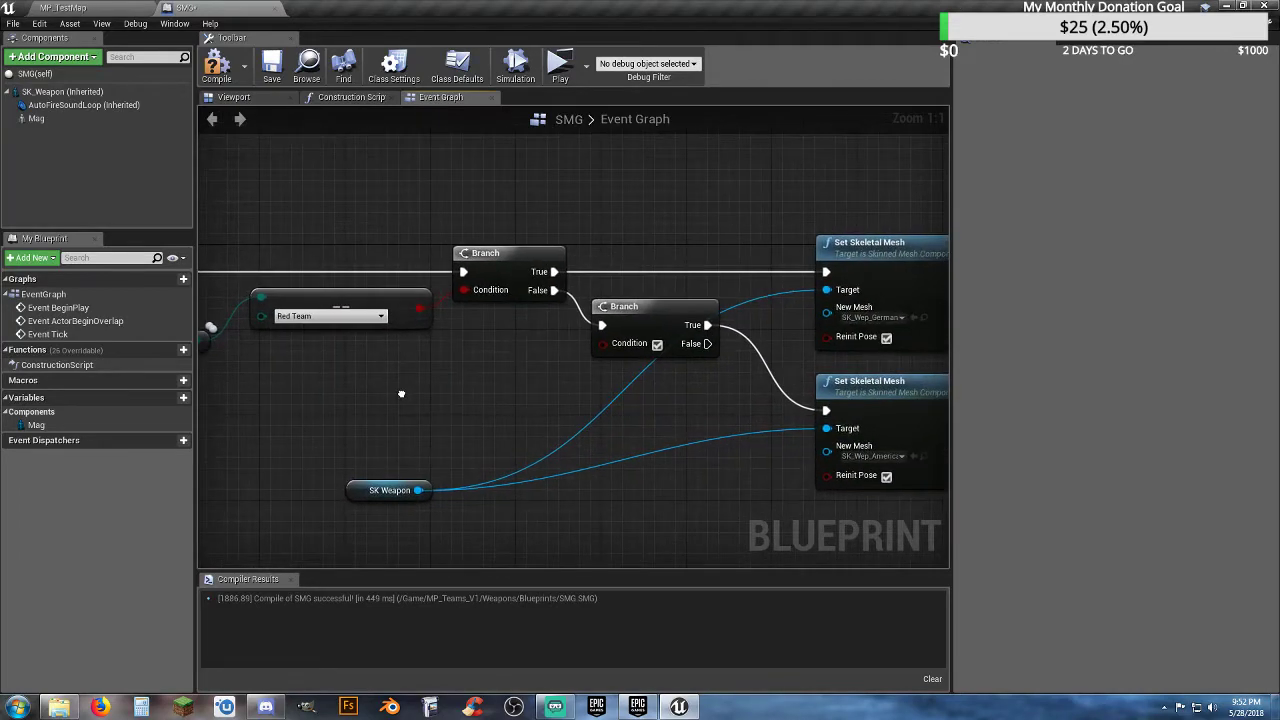
right_click_drag(466, 341, 401, 352)
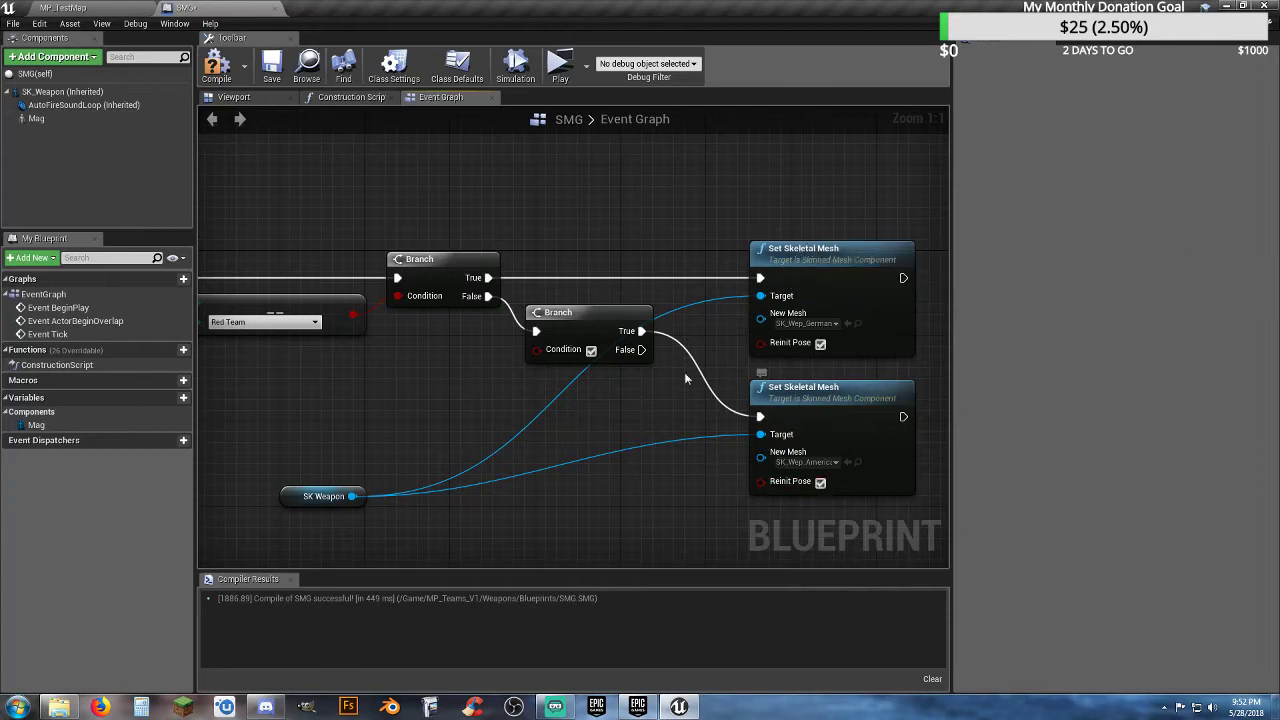
left_click(218, 68)
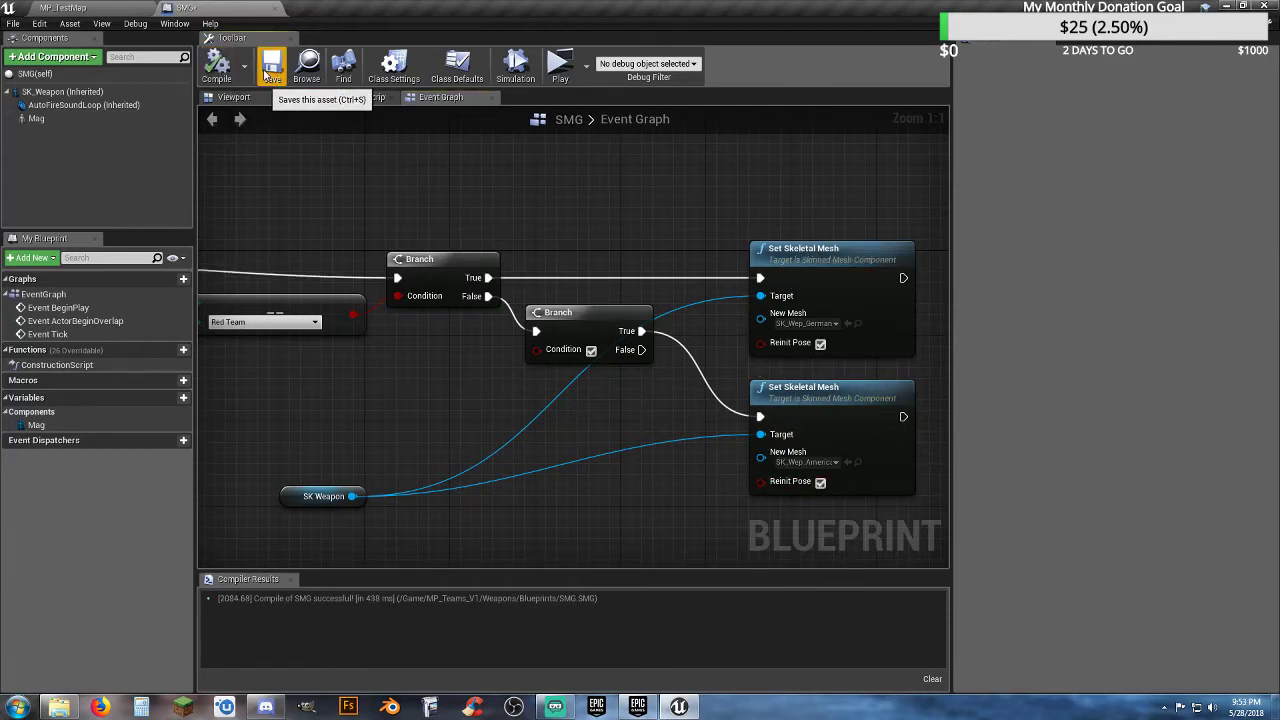
left_click(271, 66)
- Return to the MP_TestMap level, start the multiplayer preview and join the red team as Engineer in the server window
left_click(117, 10)
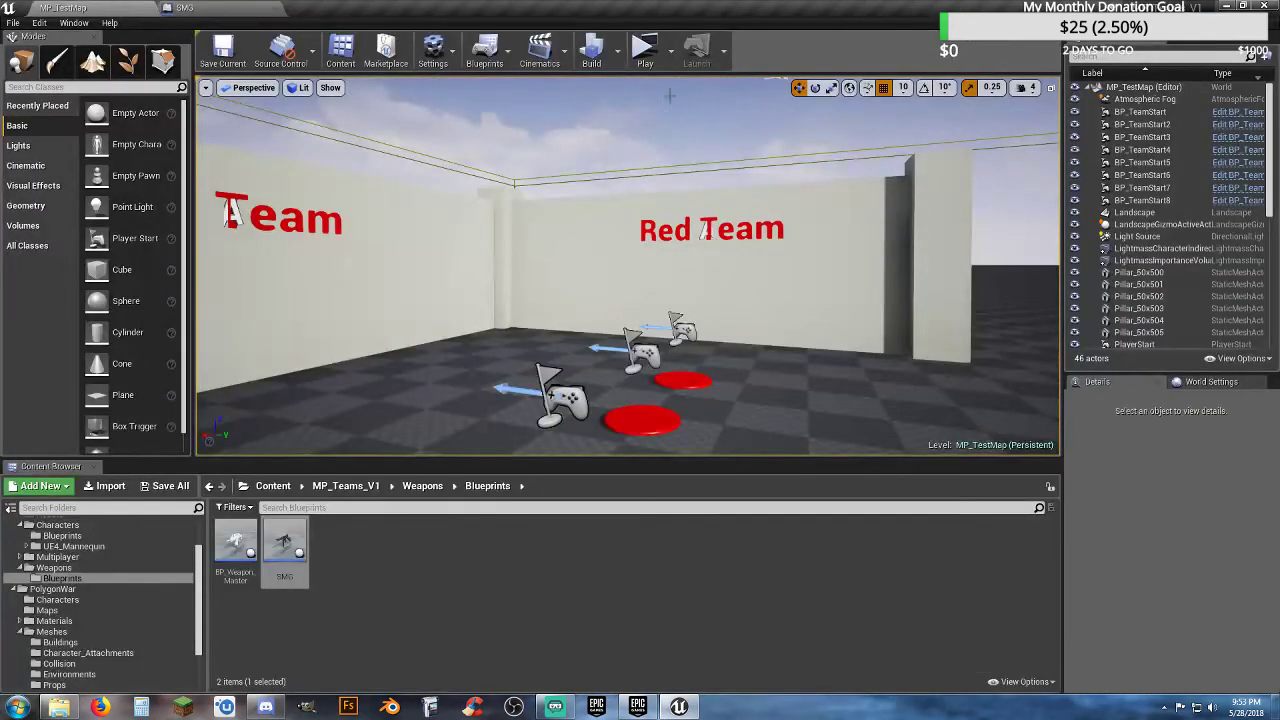
left_click(645, 55)
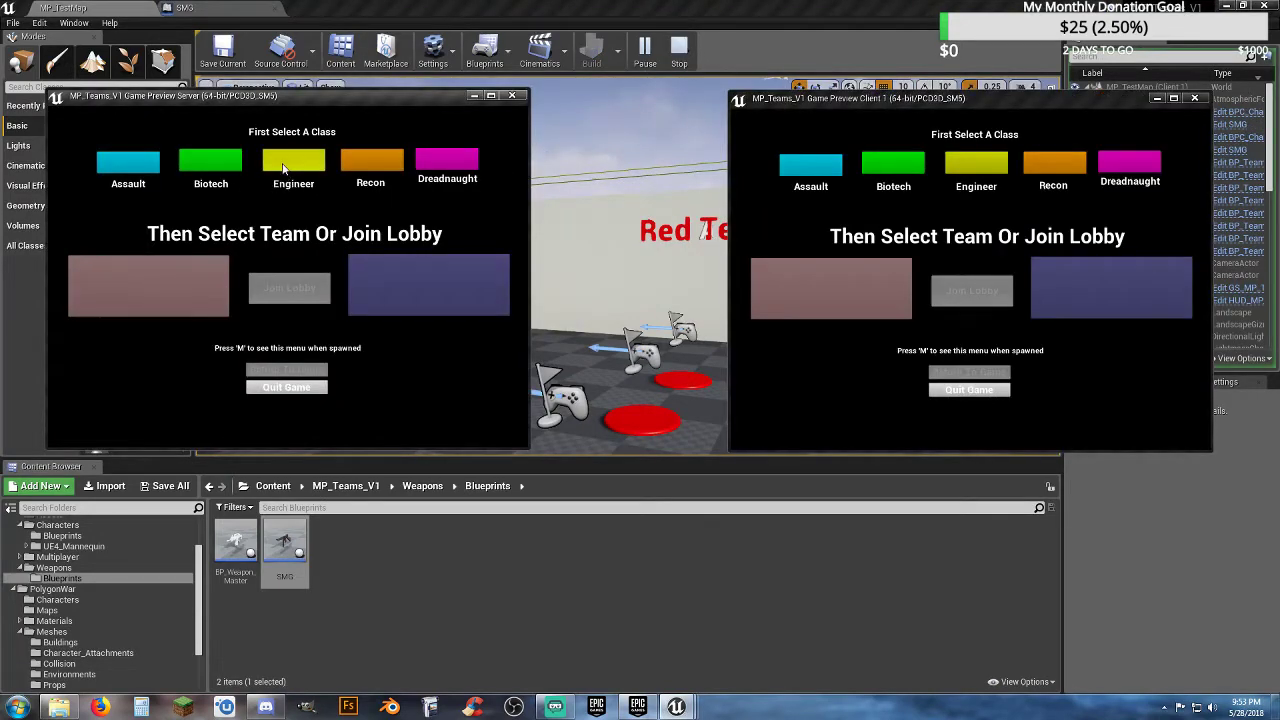
left_click(212, 266)
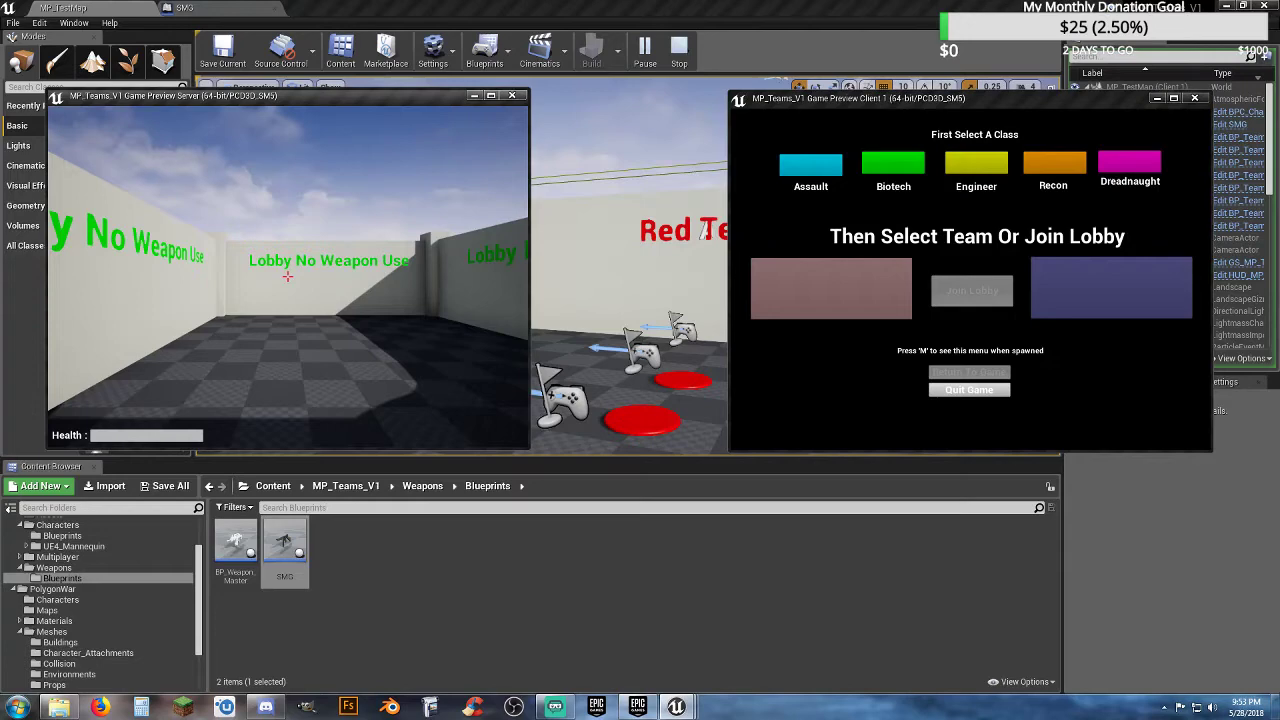
- Join the red team as Assault in the client preview window
key("alt+Tab")
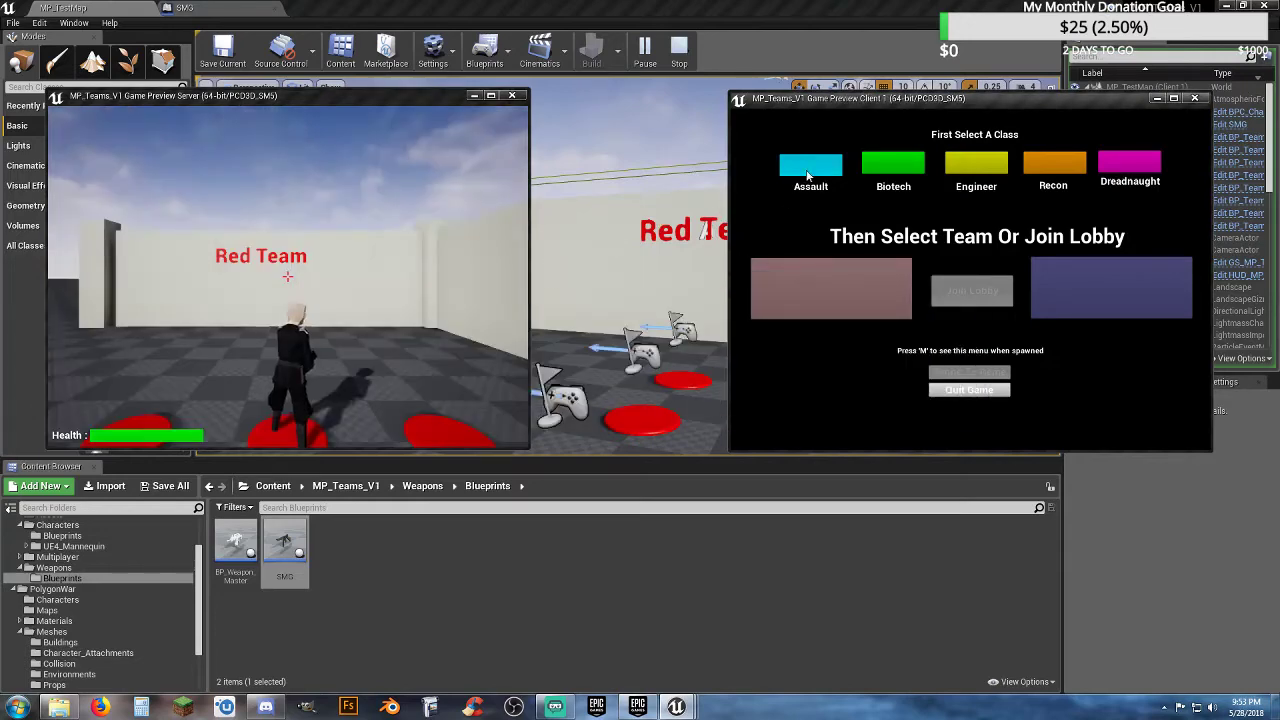
left_click(808, 175)
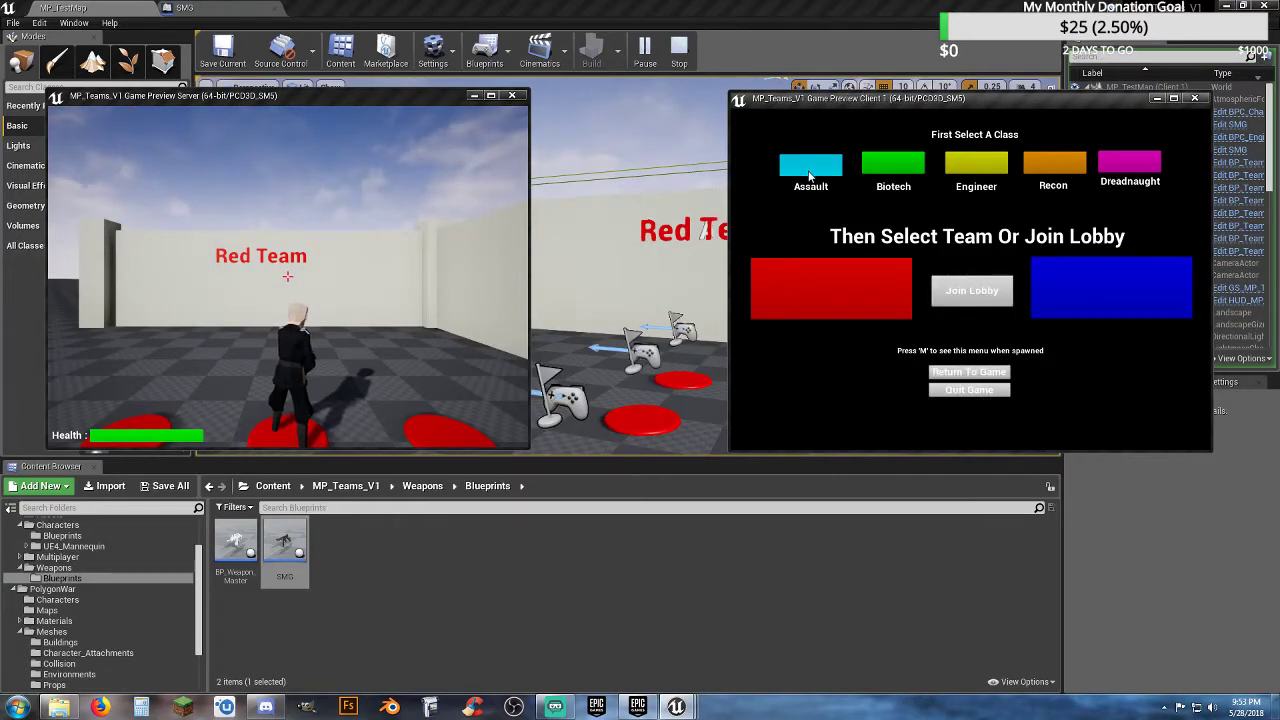
left_click(844, 276)
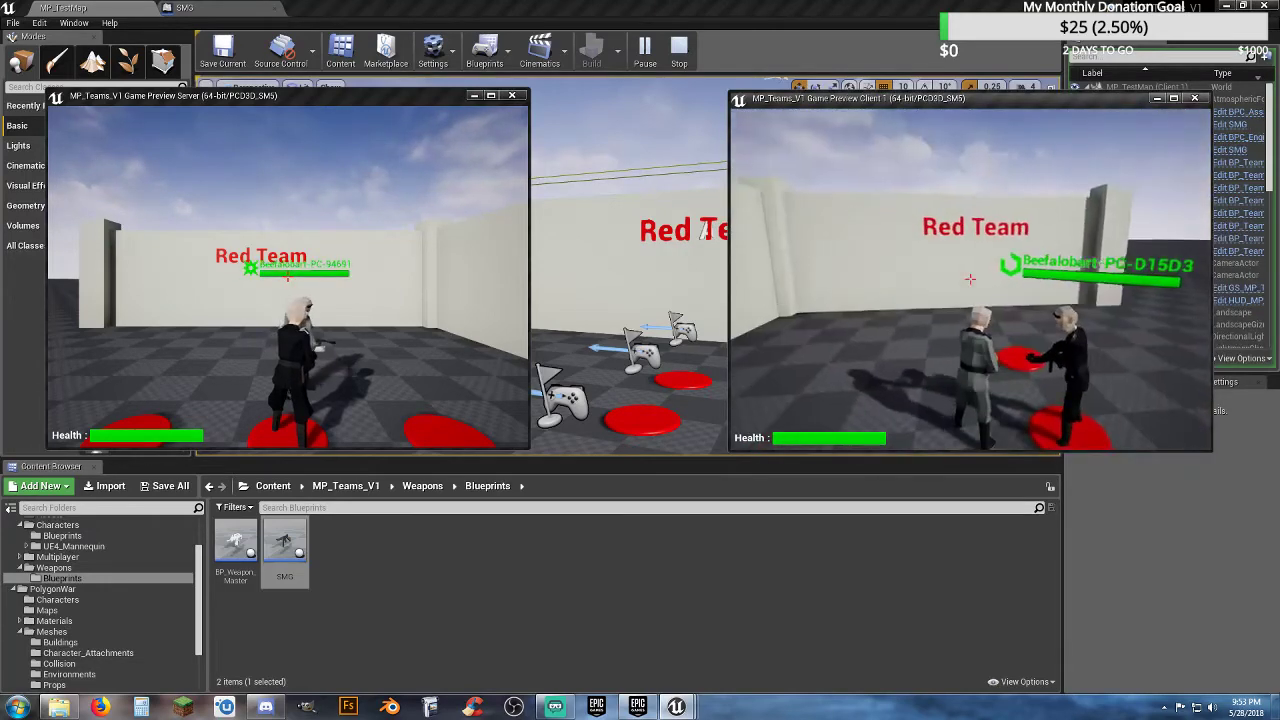
- Move the client's character around its red teammate and examine the weapon each character holds in both preview windows
key("a")
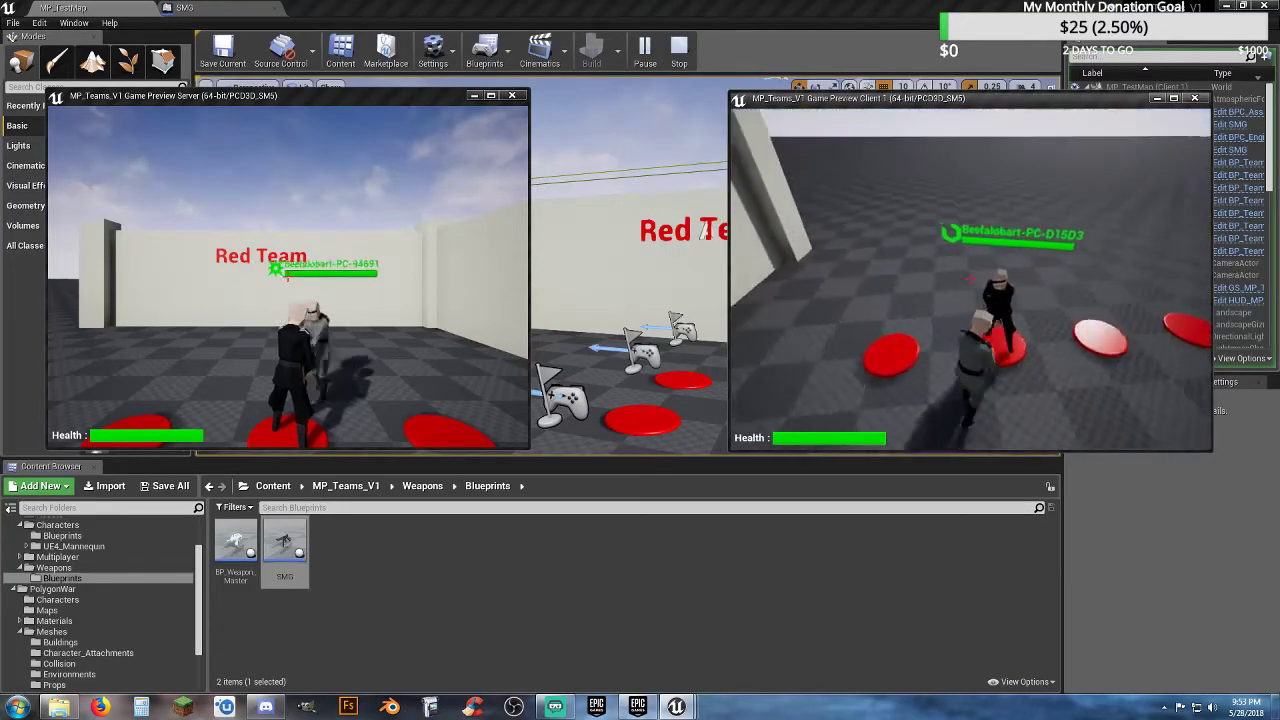
key("w")
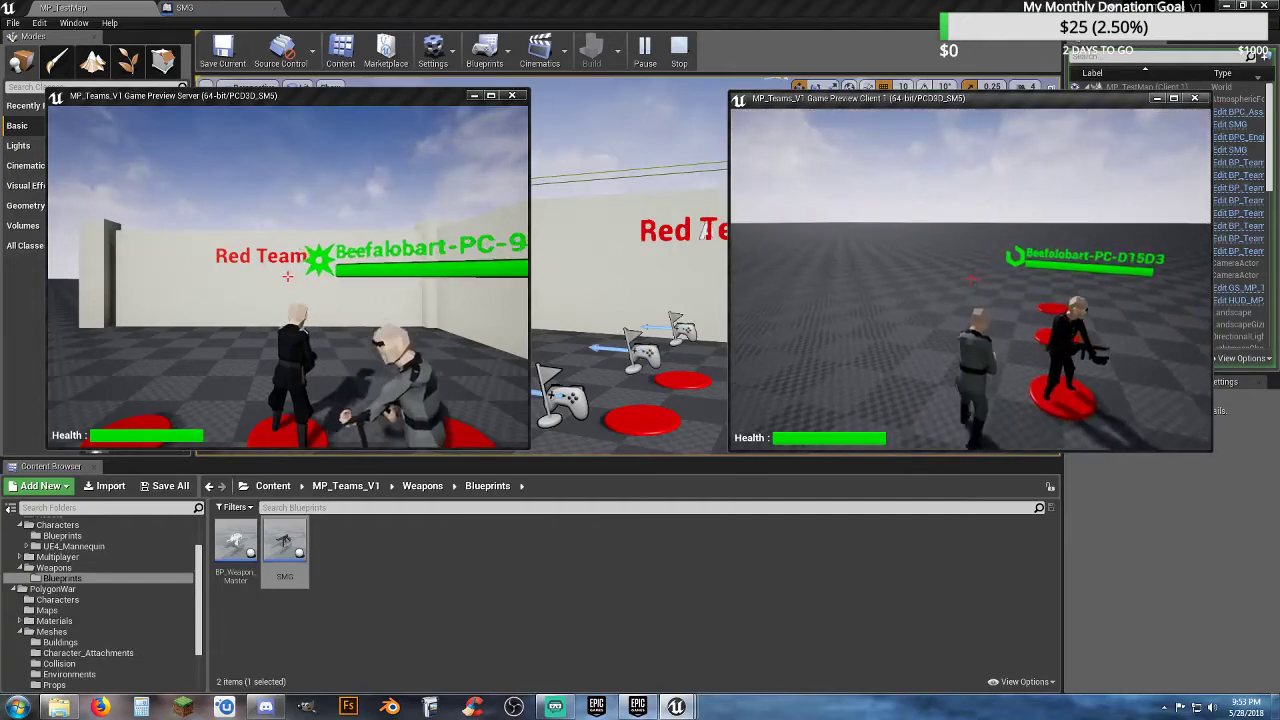
key("a")
key("d")
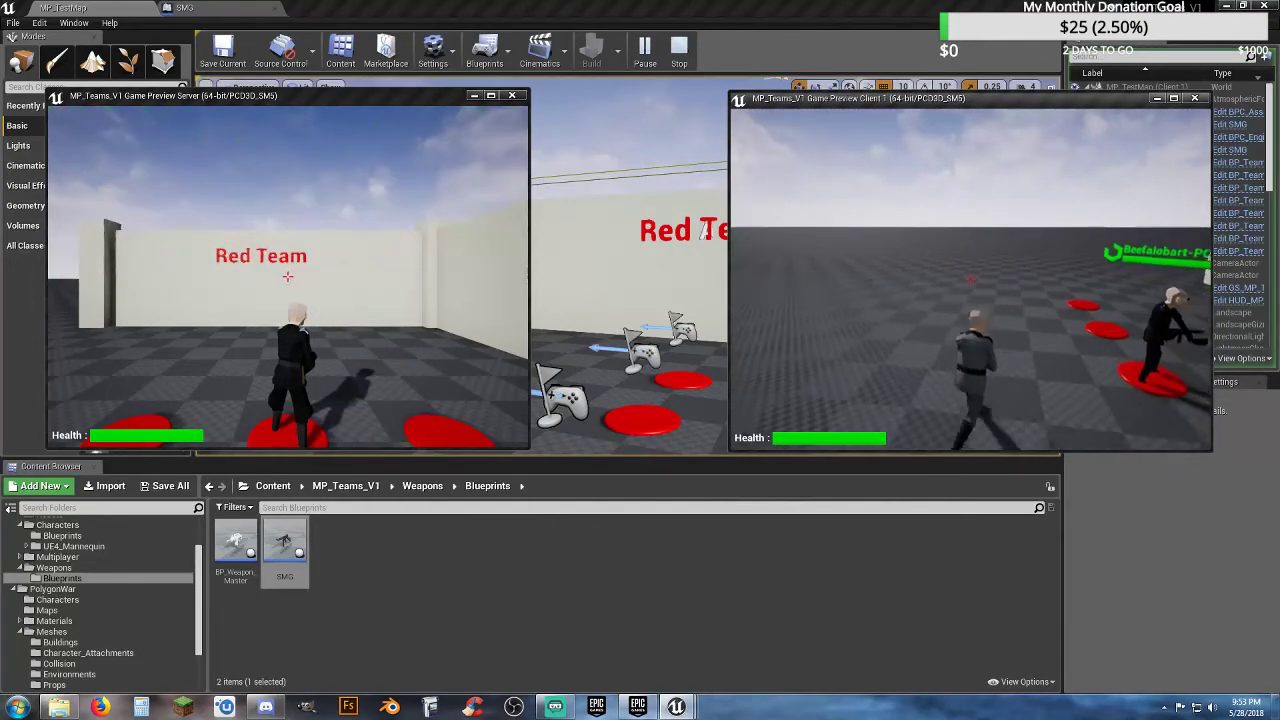
key("d")
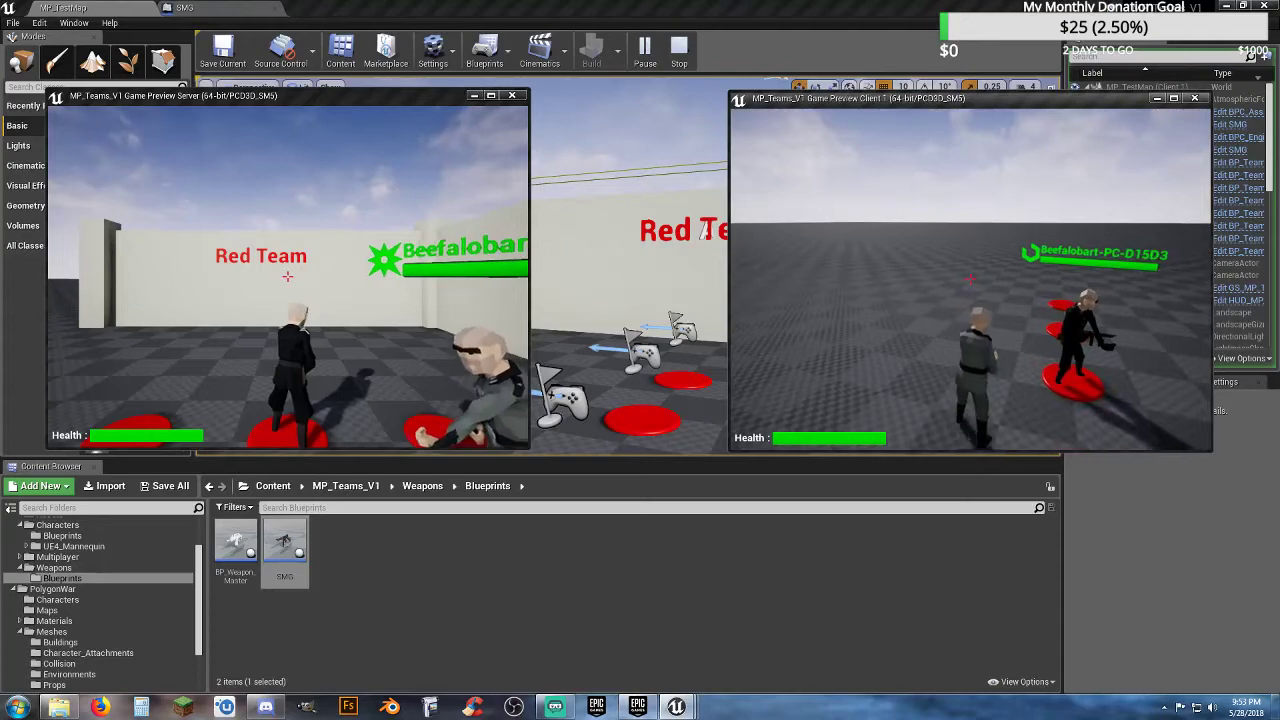
key("d")
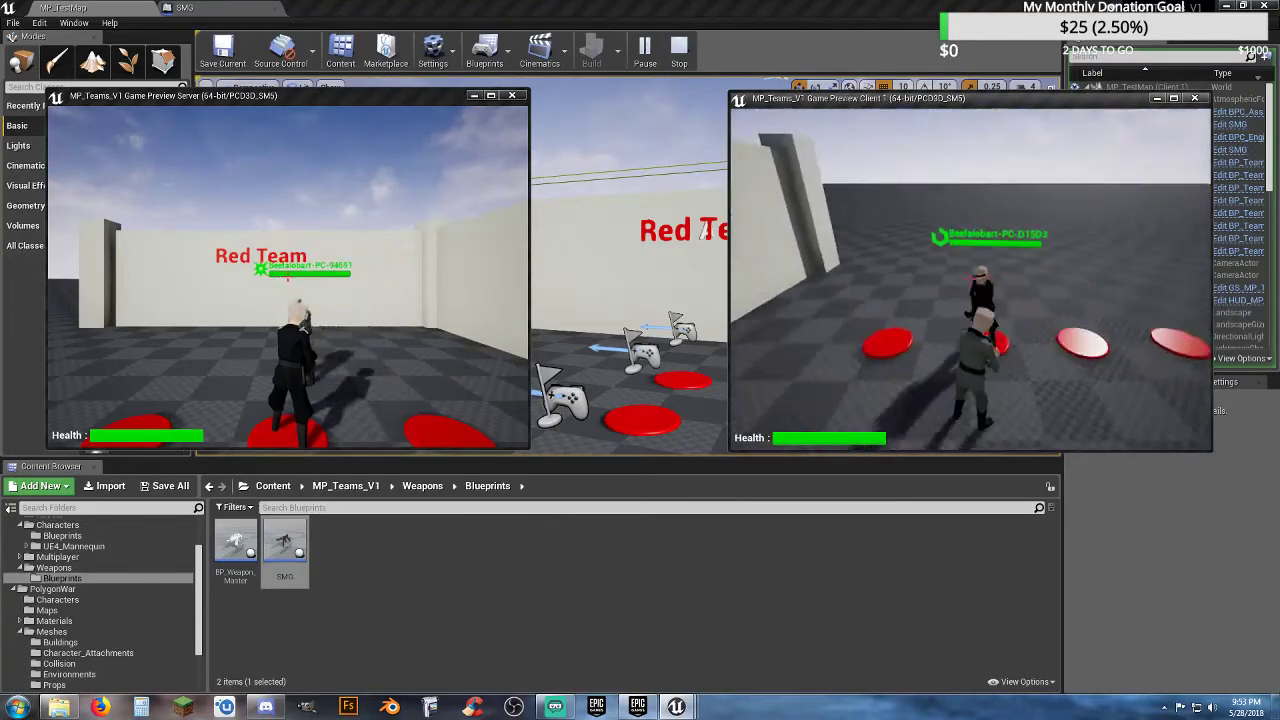
key("w")
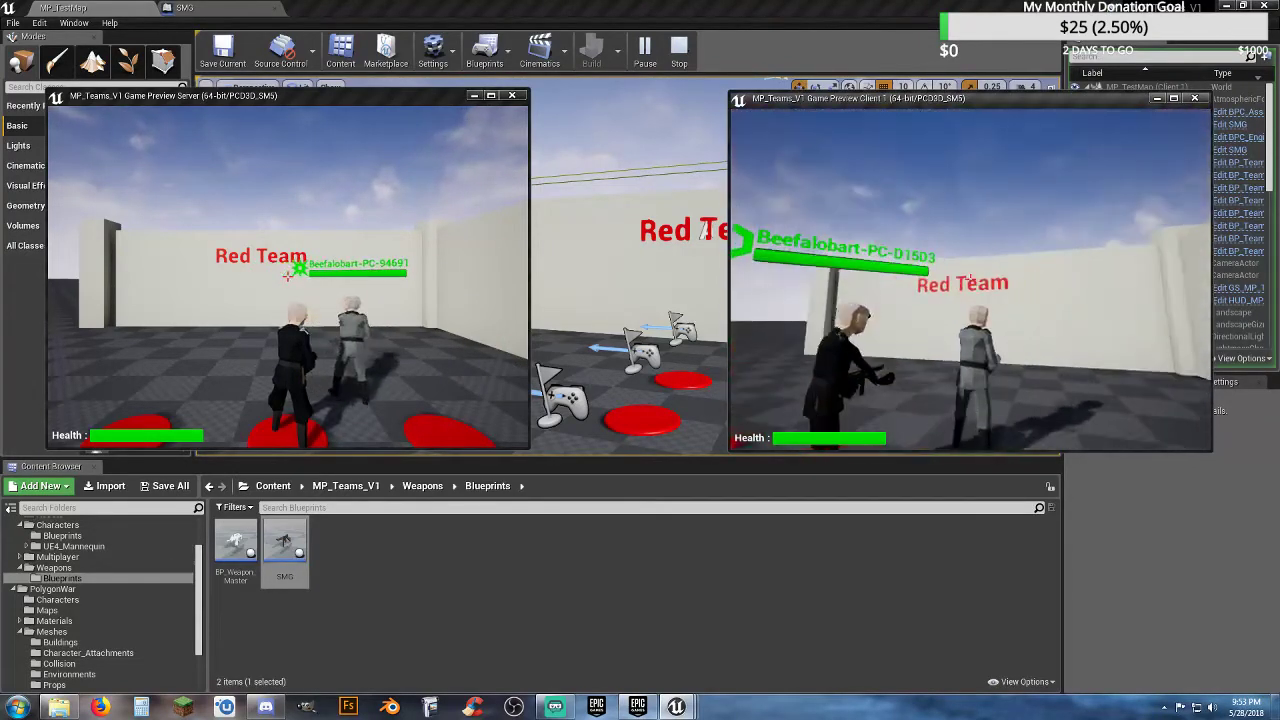
- Walk the client's character back to its teammate, jump beside it and compare both weapons again from close up
key("w")
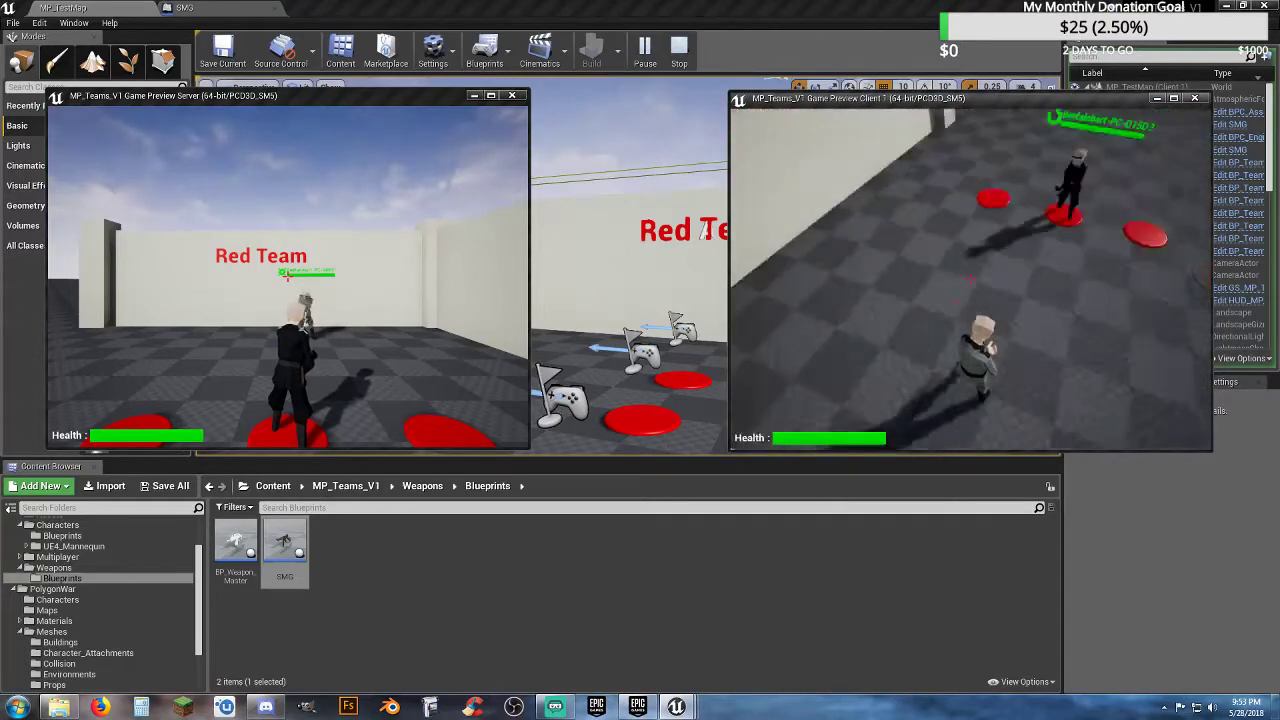
key("w")
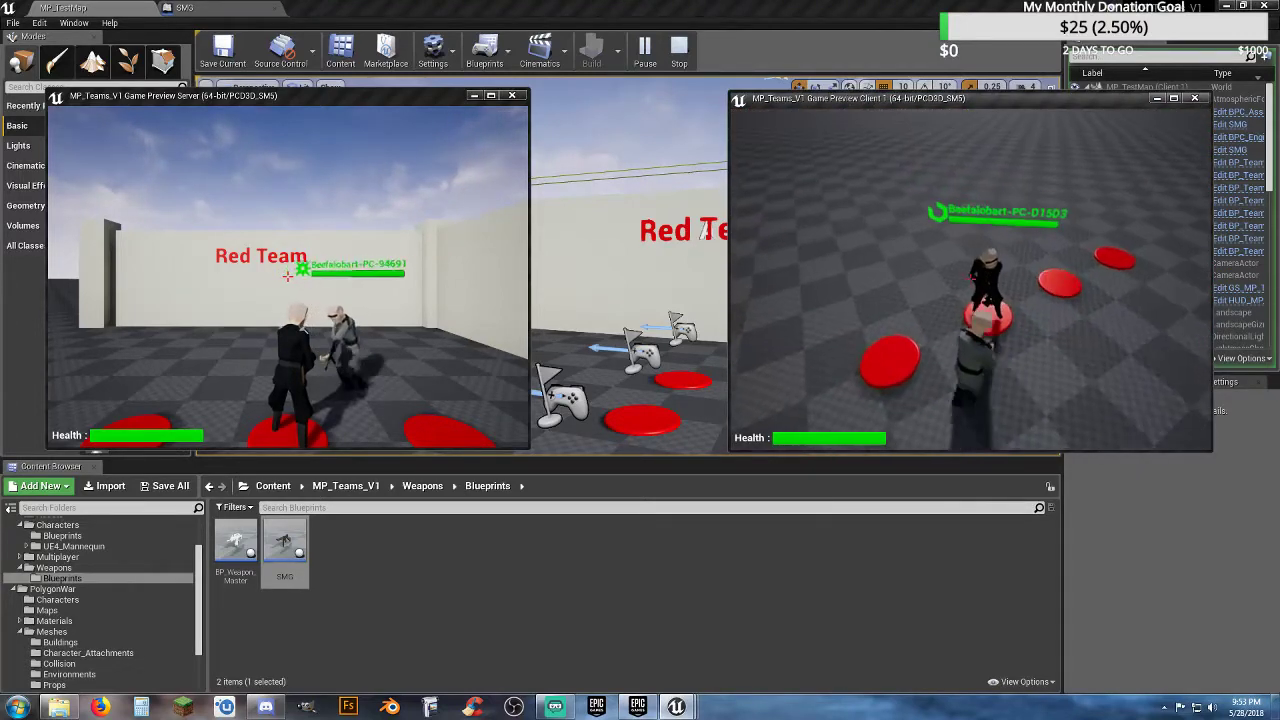
key("s")
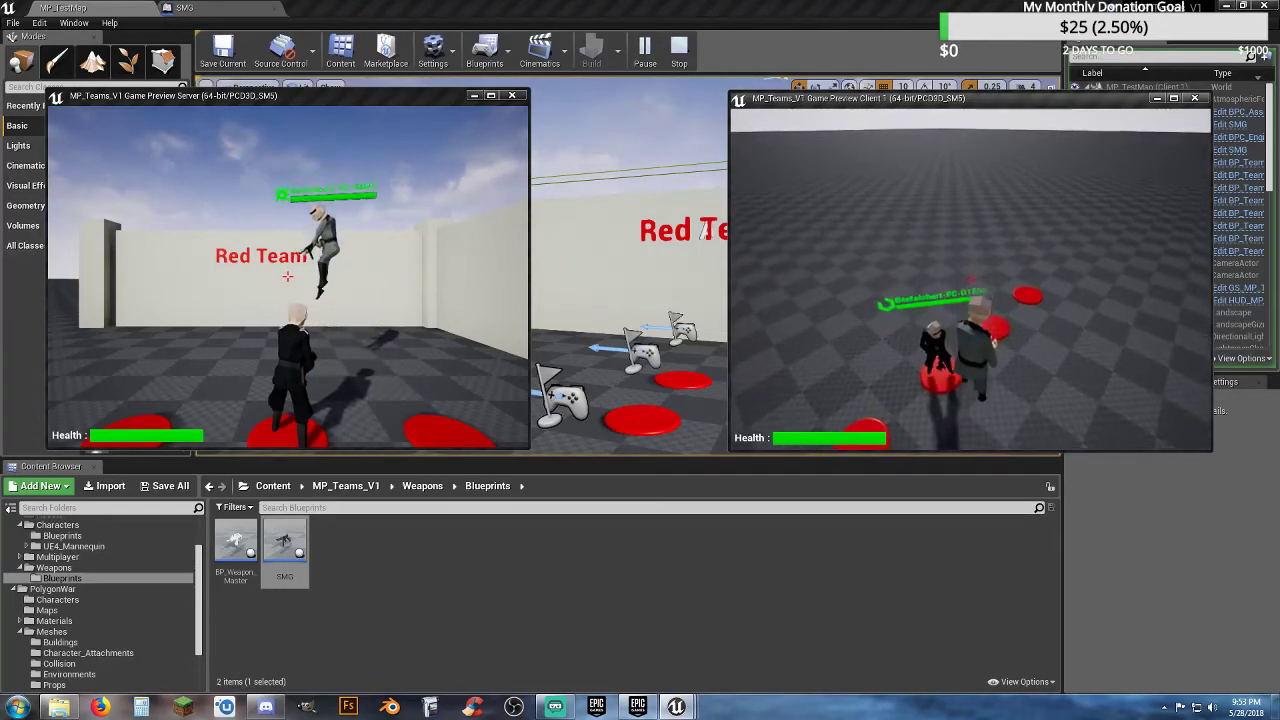
key("space")
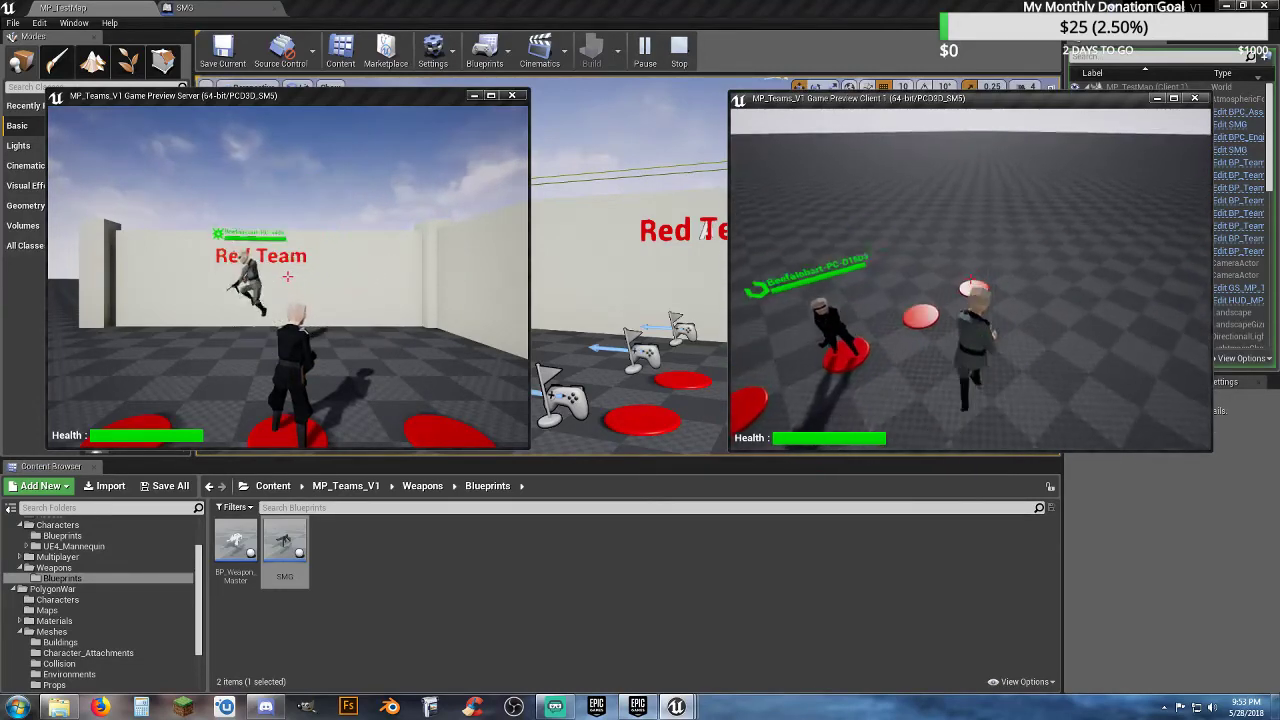
key("a")
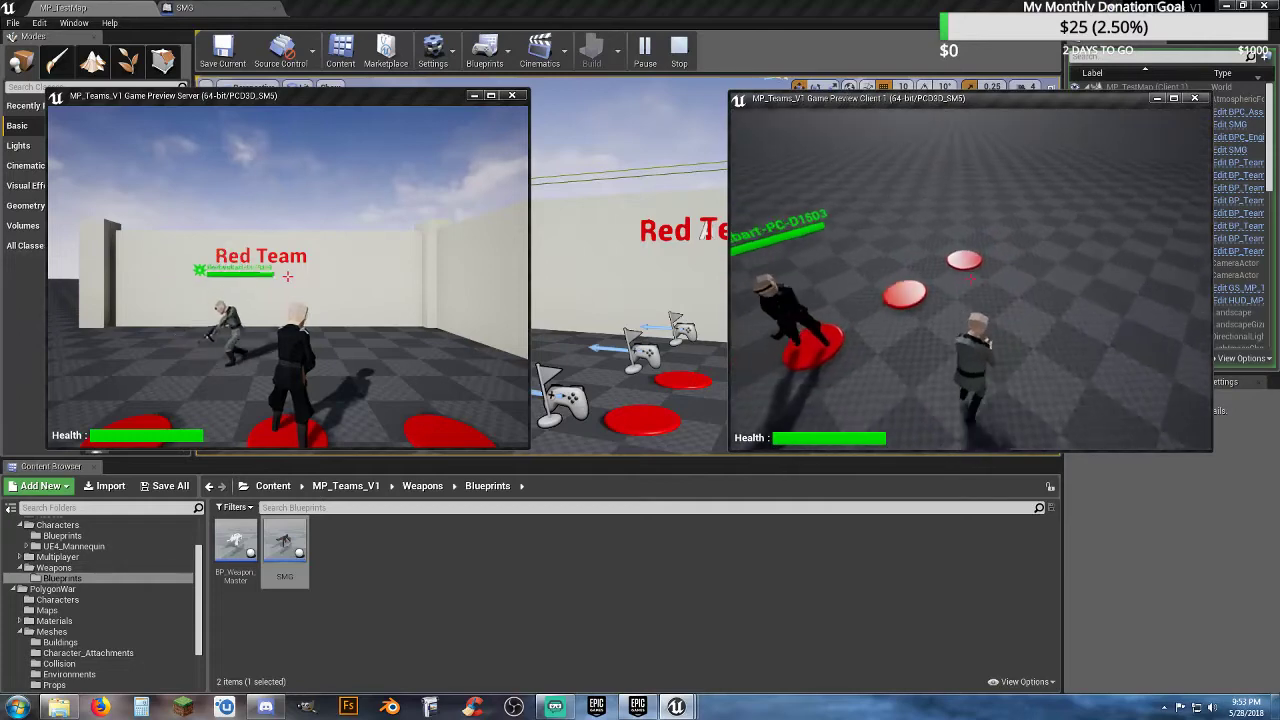
key("w")
key("w")
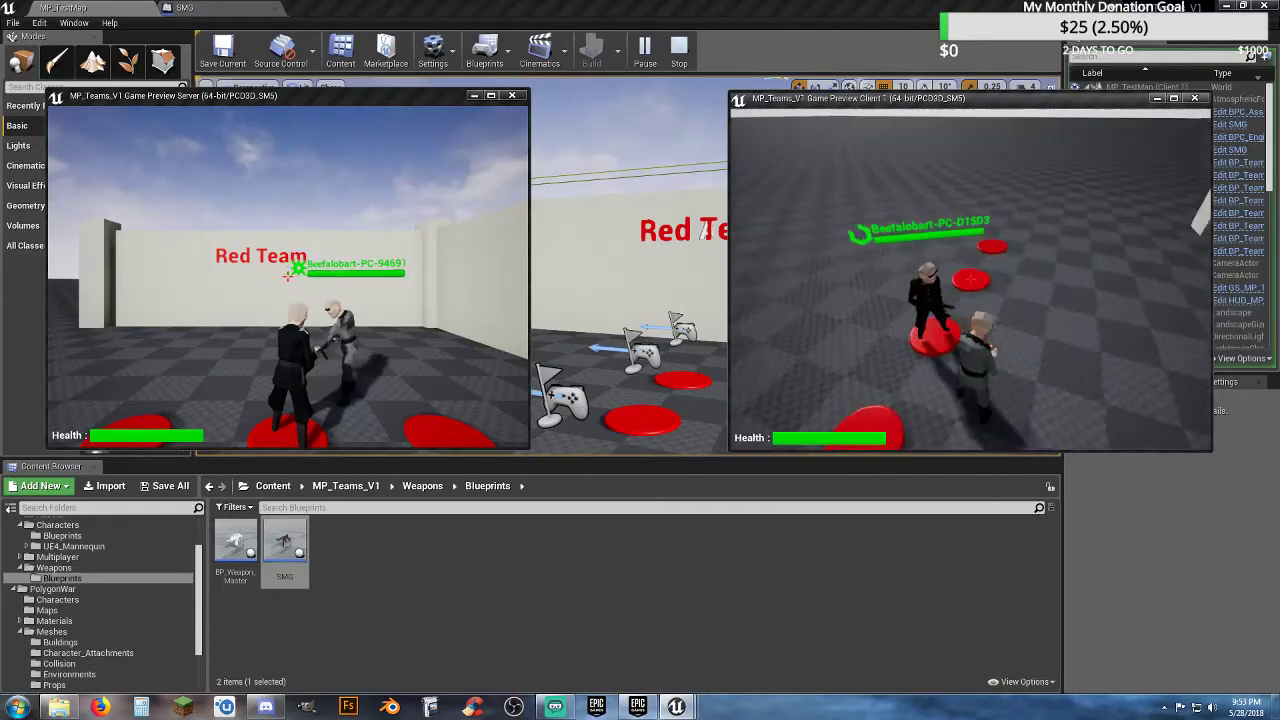
- Back the client's character away, turn and walk the server's character beside it to compare their weapons in both windows, and end the preview
key("s")
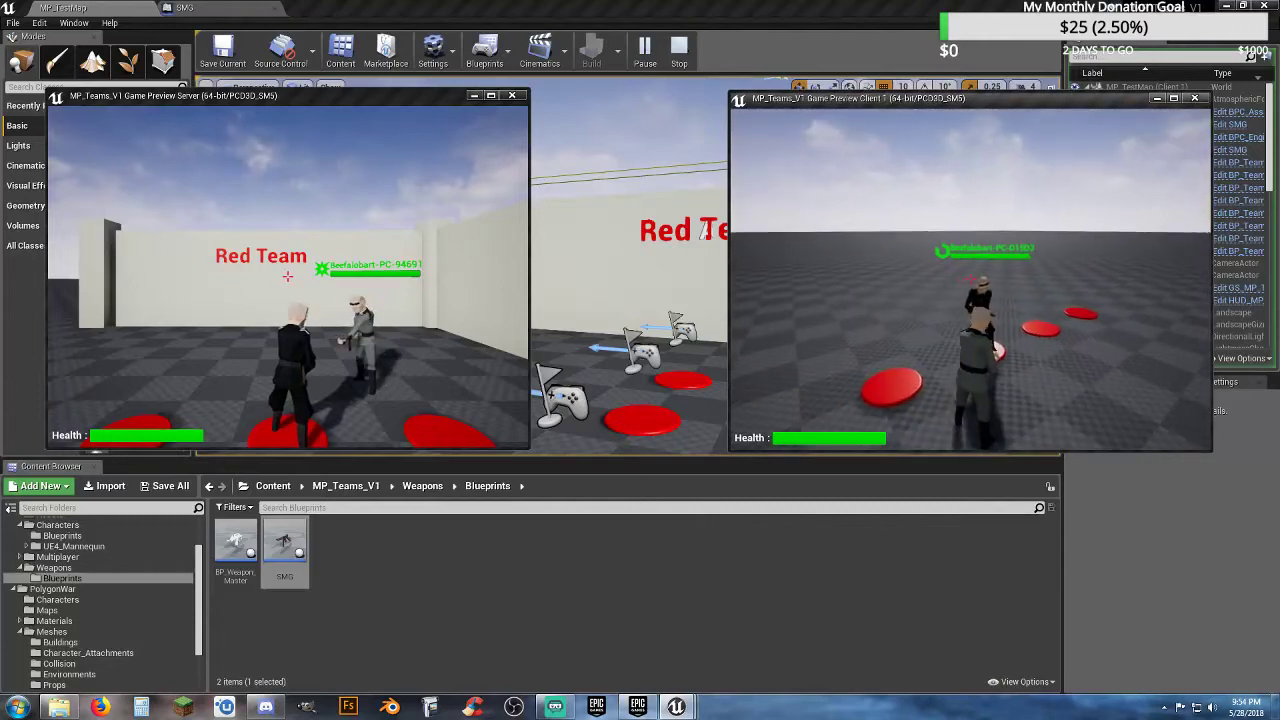
left_click(288, 300)
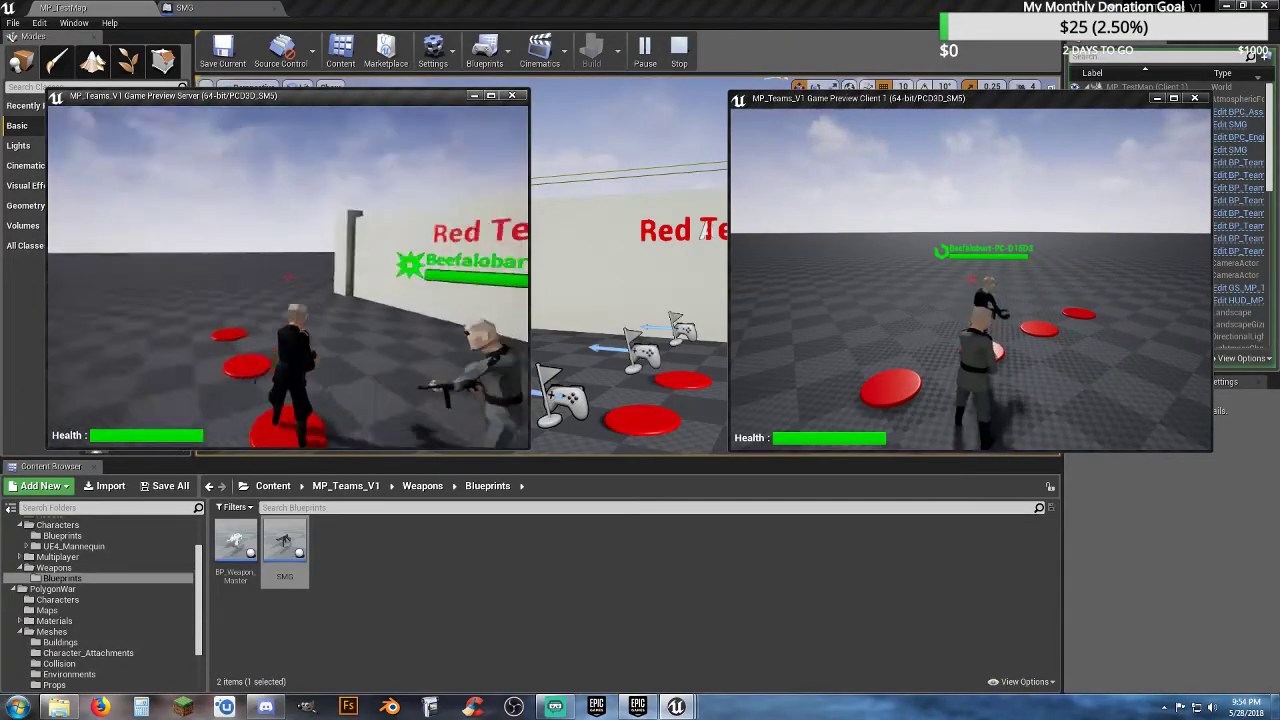
key("w")
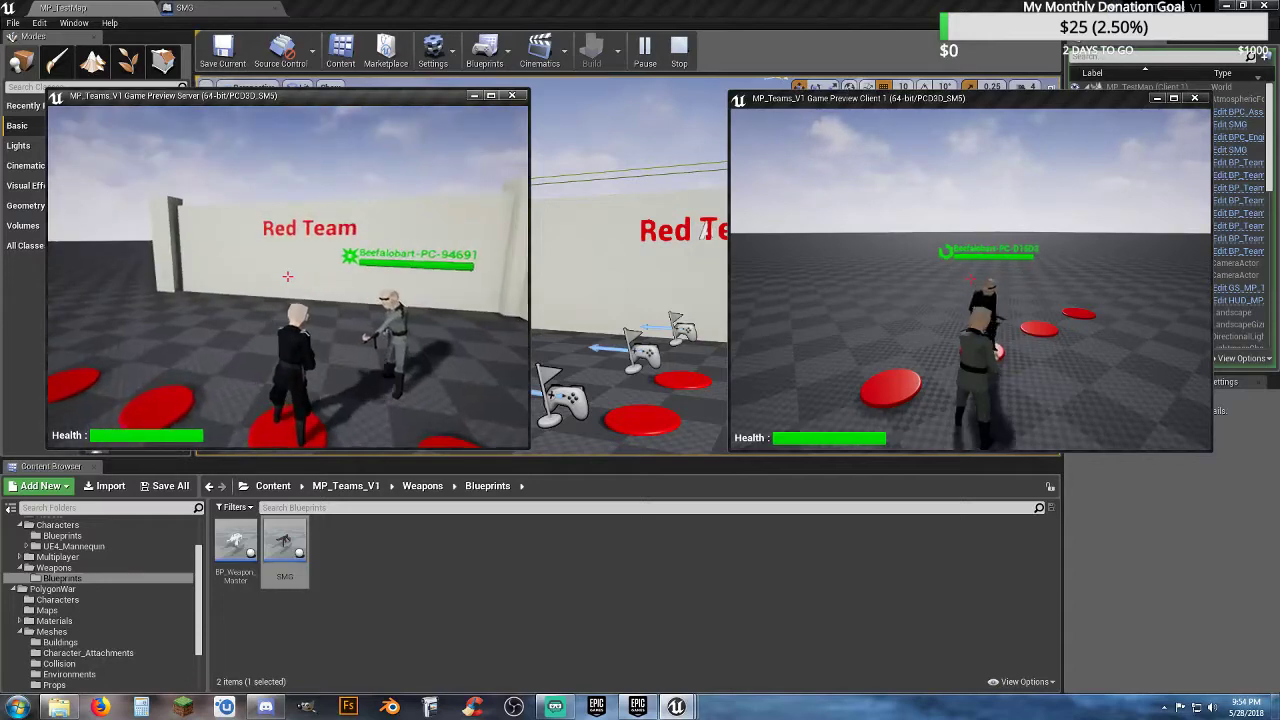
key("w")
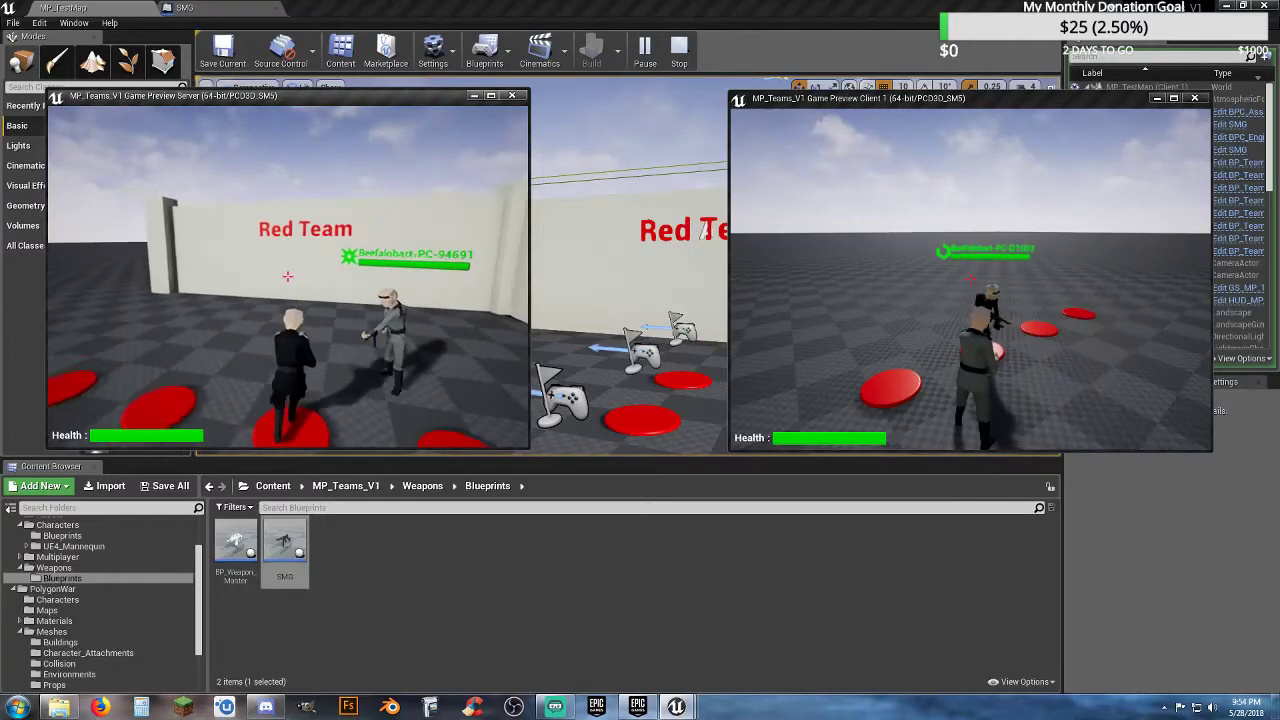
key("w")
key("w")
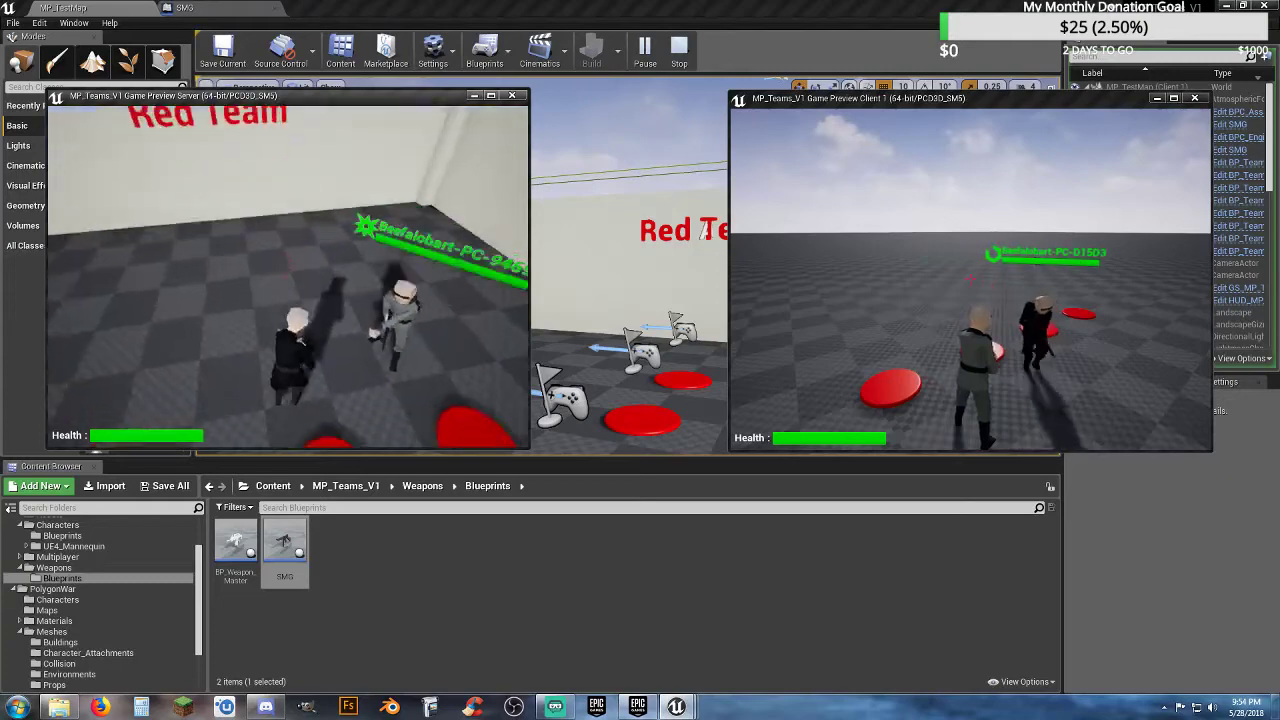
key("w")
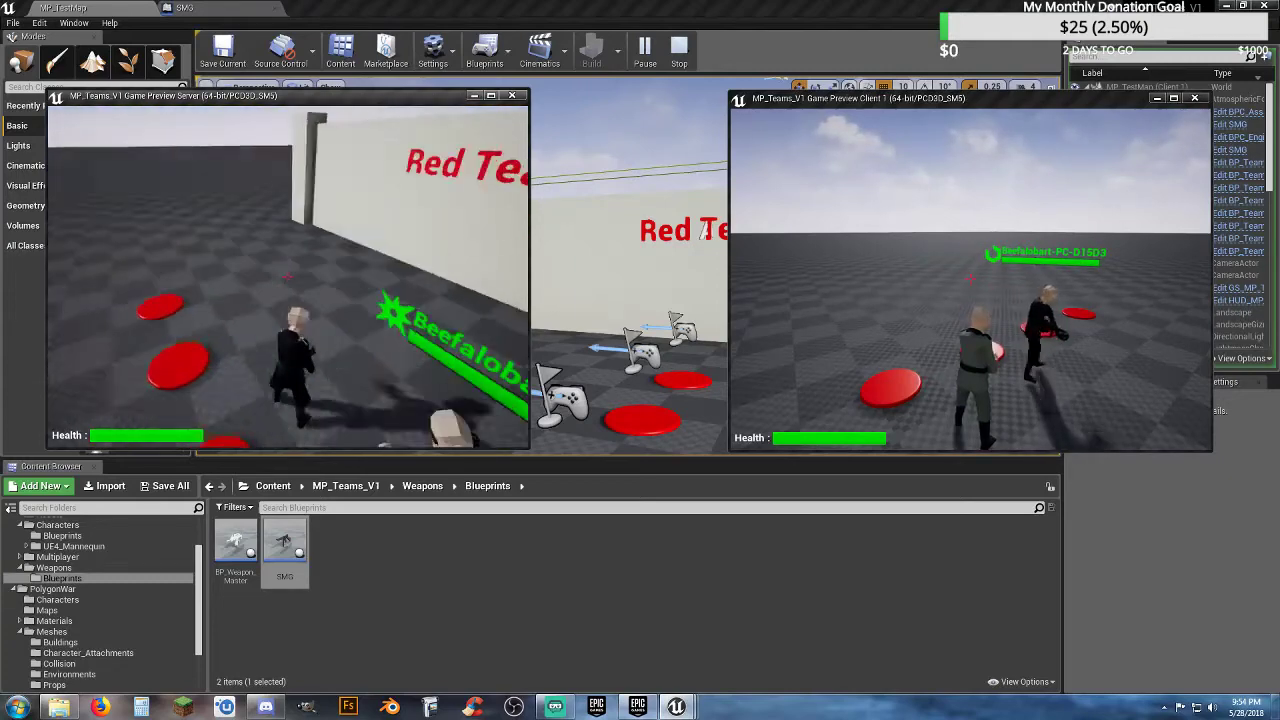
key("w")
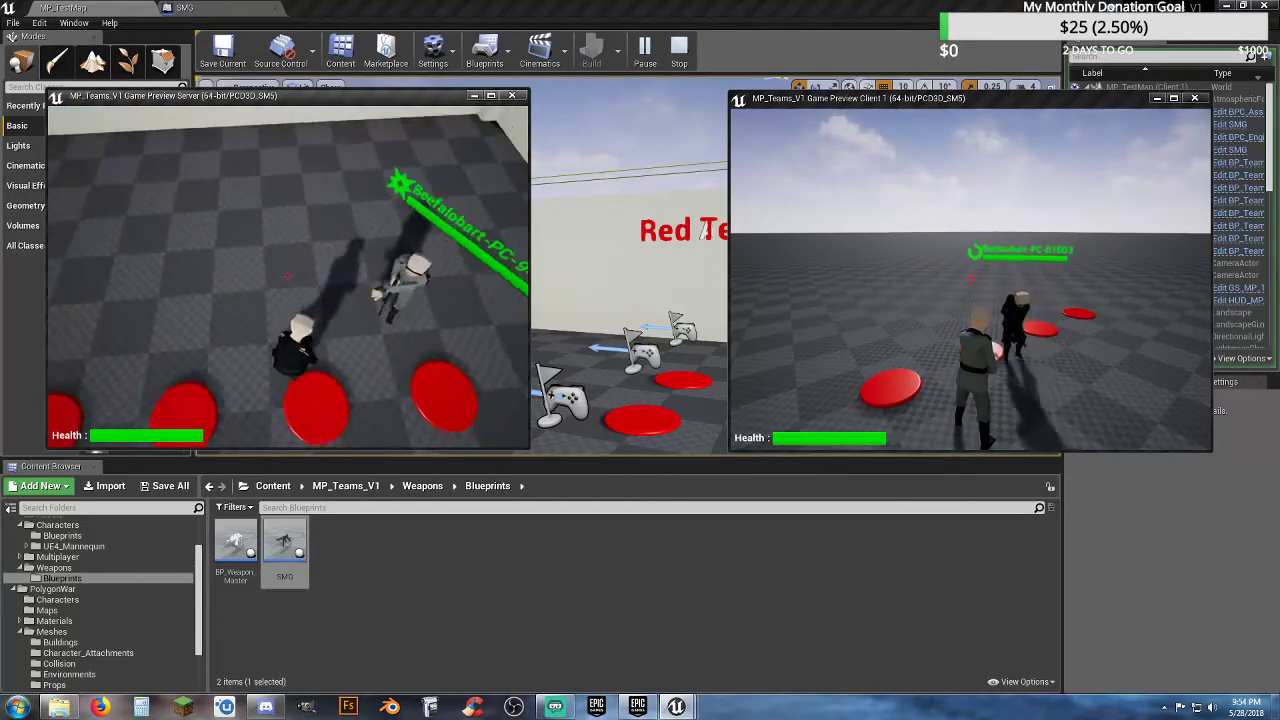
key("w")
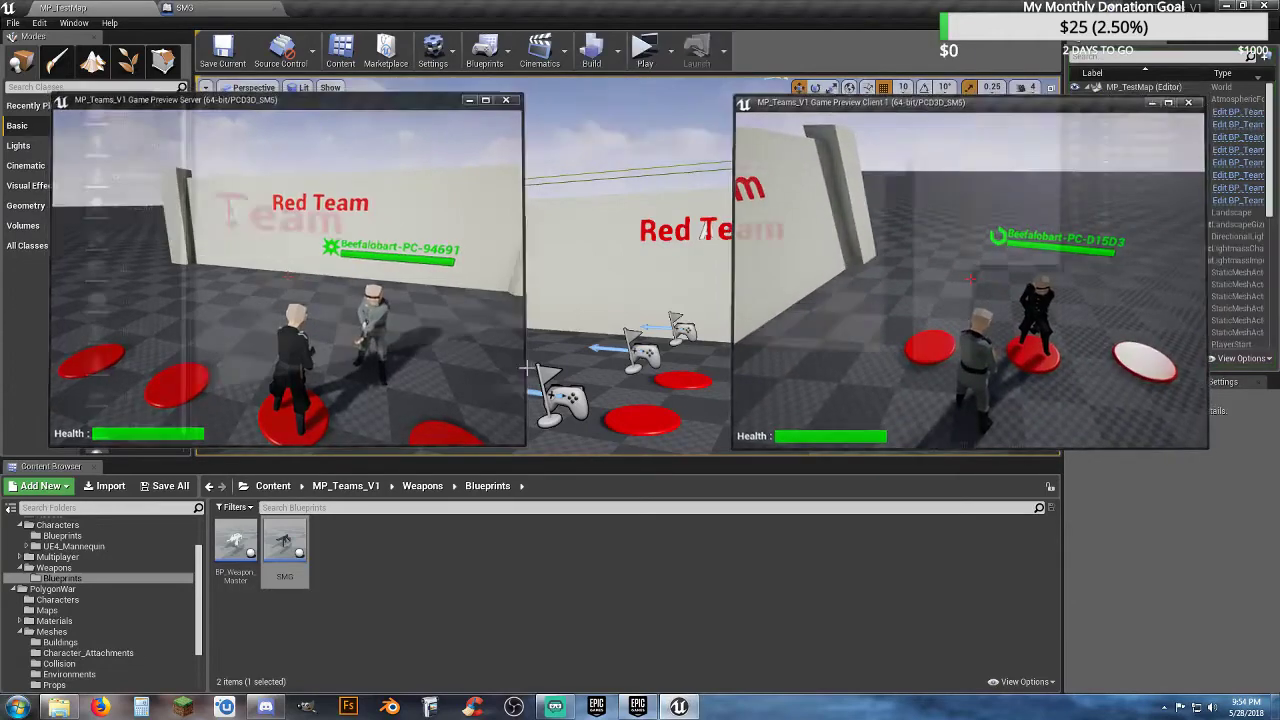
key("Escape")
- In the SMG Event Graph, add an Equal (Enum) comparison from the Team output and set it to Blue Team
left_click(244, 12)
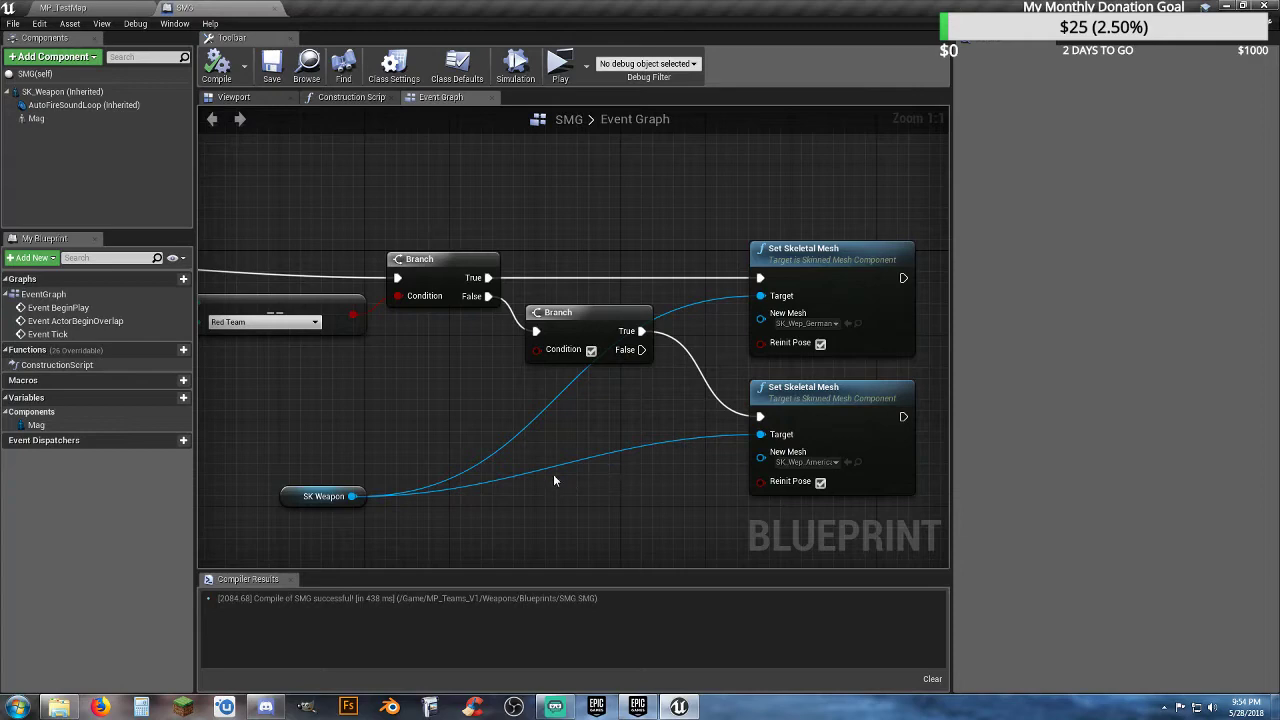
mouse_move(583, 410)
right_mouse_down()
mouse_move(835, 417)
mouse_move(585, 400)
right_mouse_up()
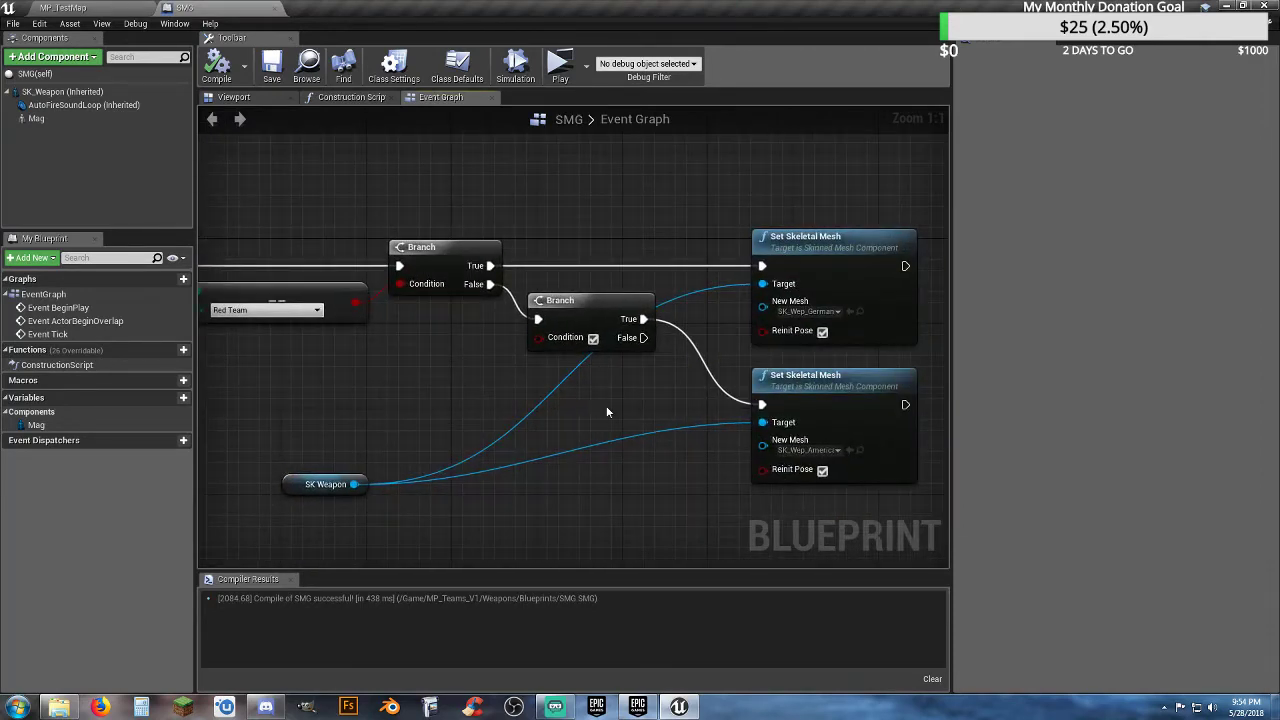
right_click_drag(613, 412, 688, 423)
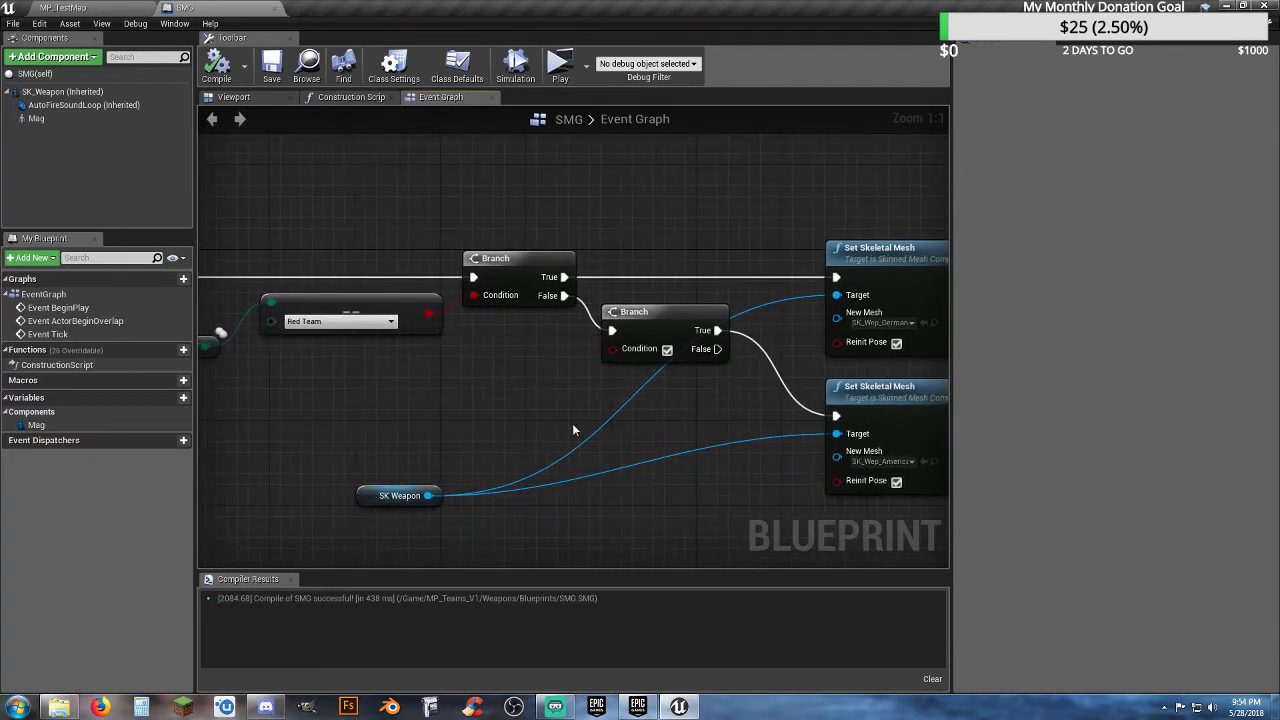
right_click_drag(312, 376, 364, 358)
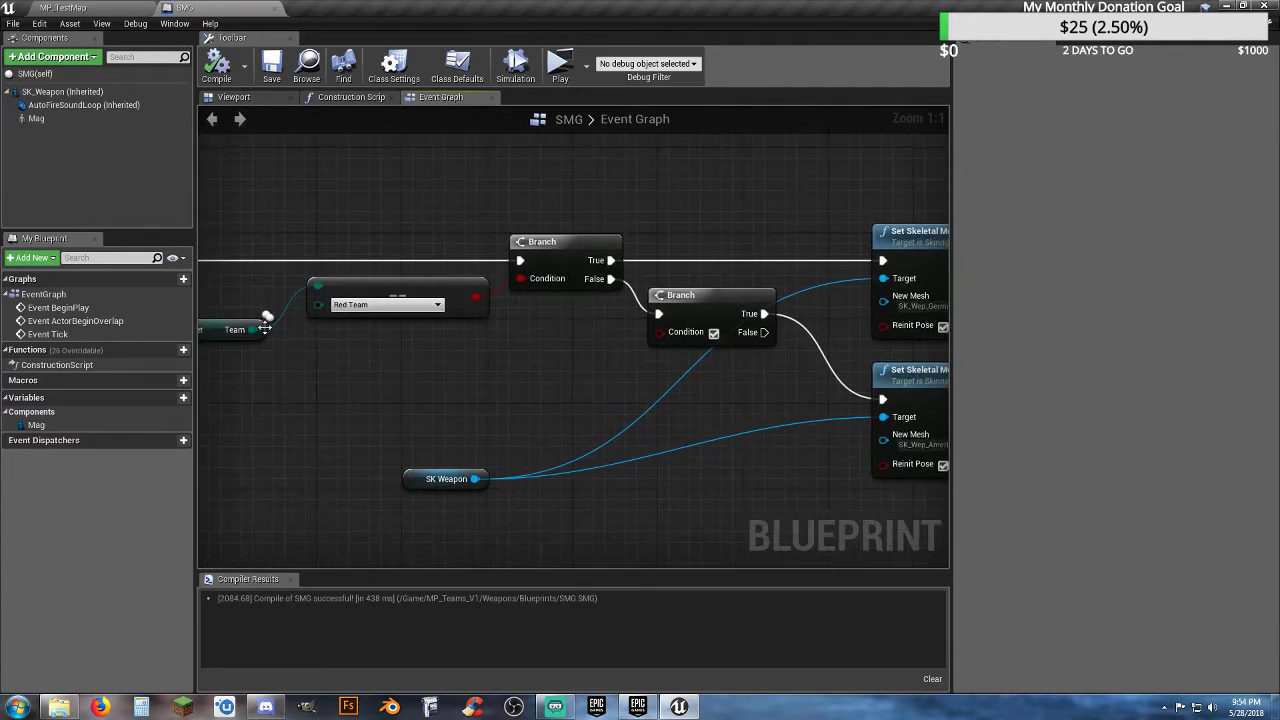
left_click_drag(258, 329, 377, 369)
type("==")
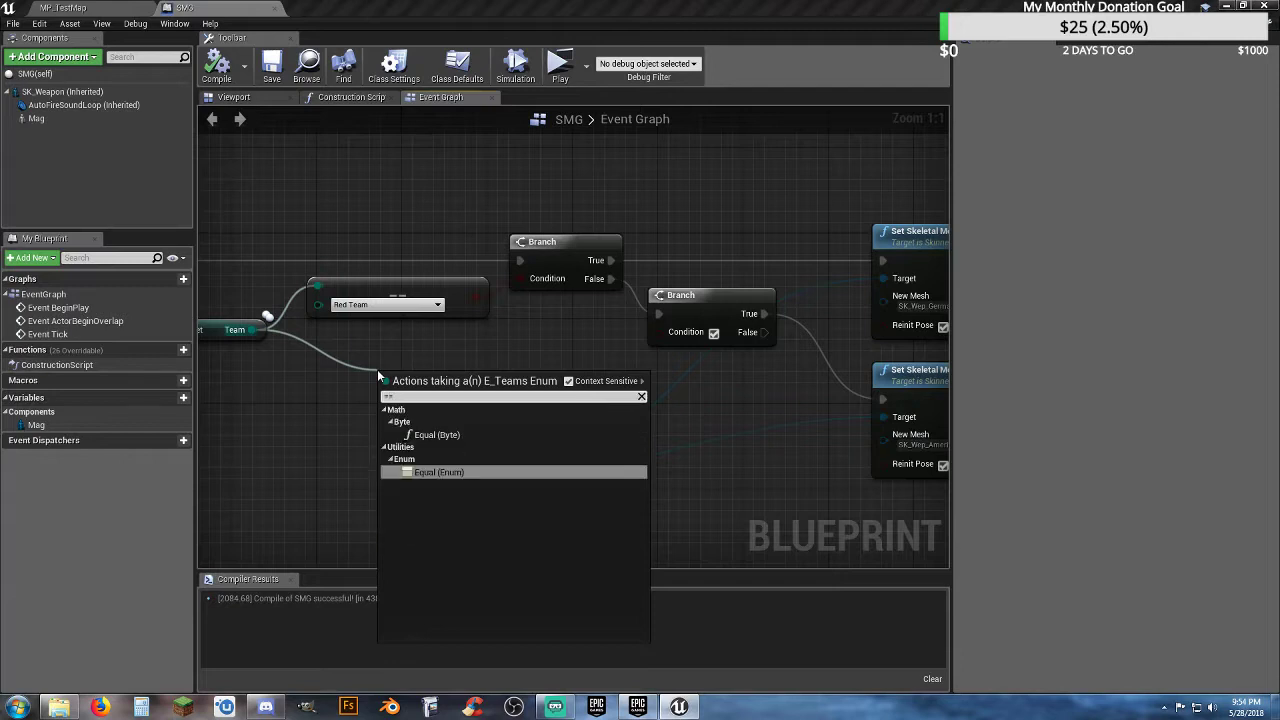
left_click(465, 468)
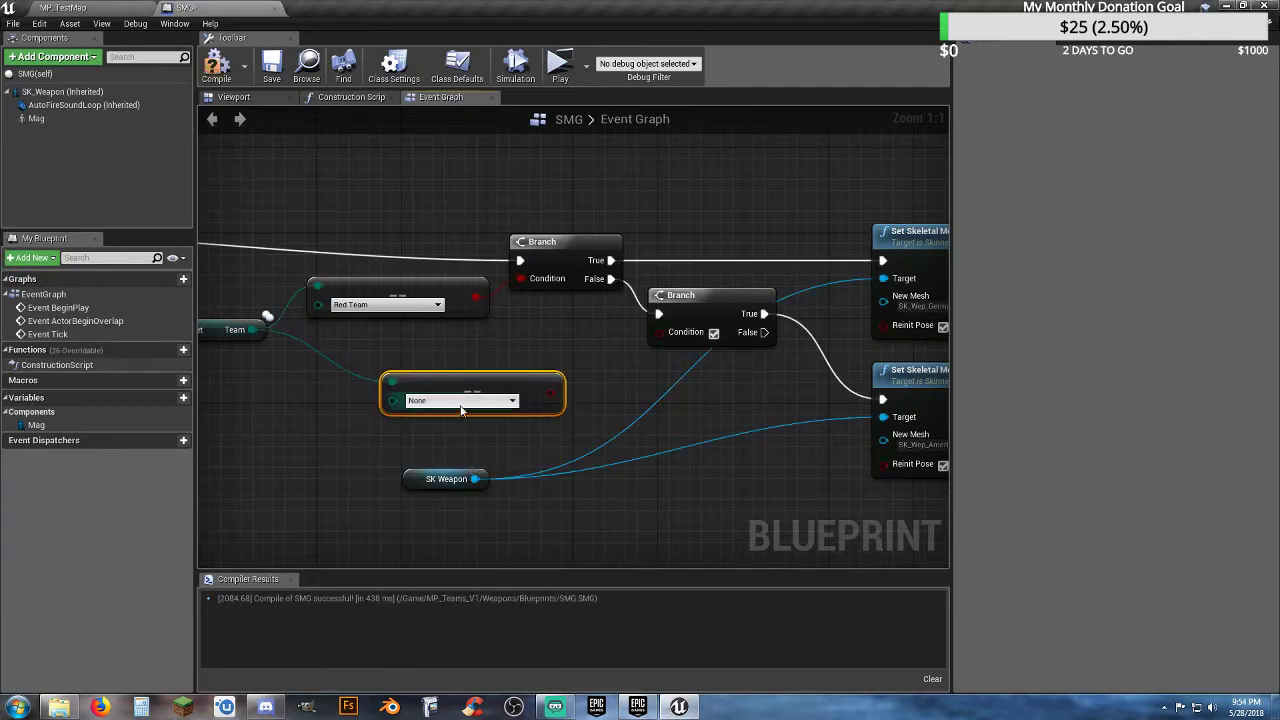
left_click(461, 401)
left_click(448, 428)
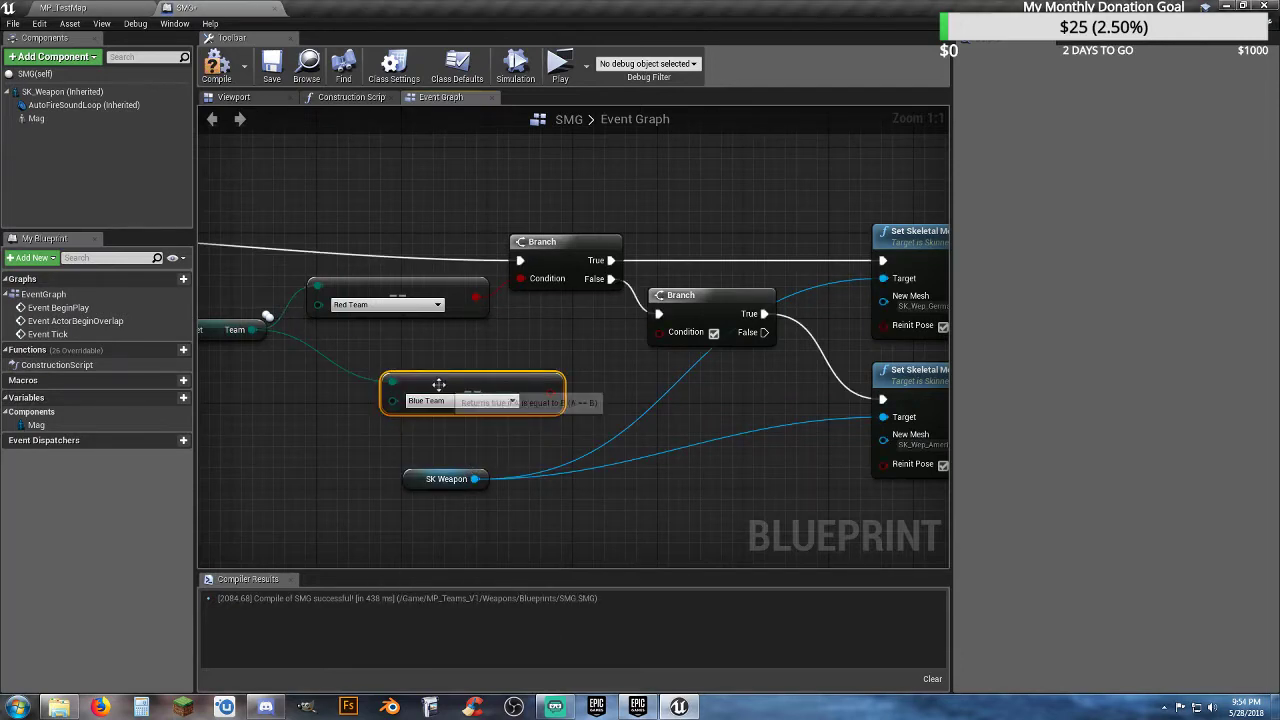
- Place the Blue Team comparison directly below the Red Team one and connect its result to the second Branch's Condition
left_click_drag(437, 386, 355, 342)
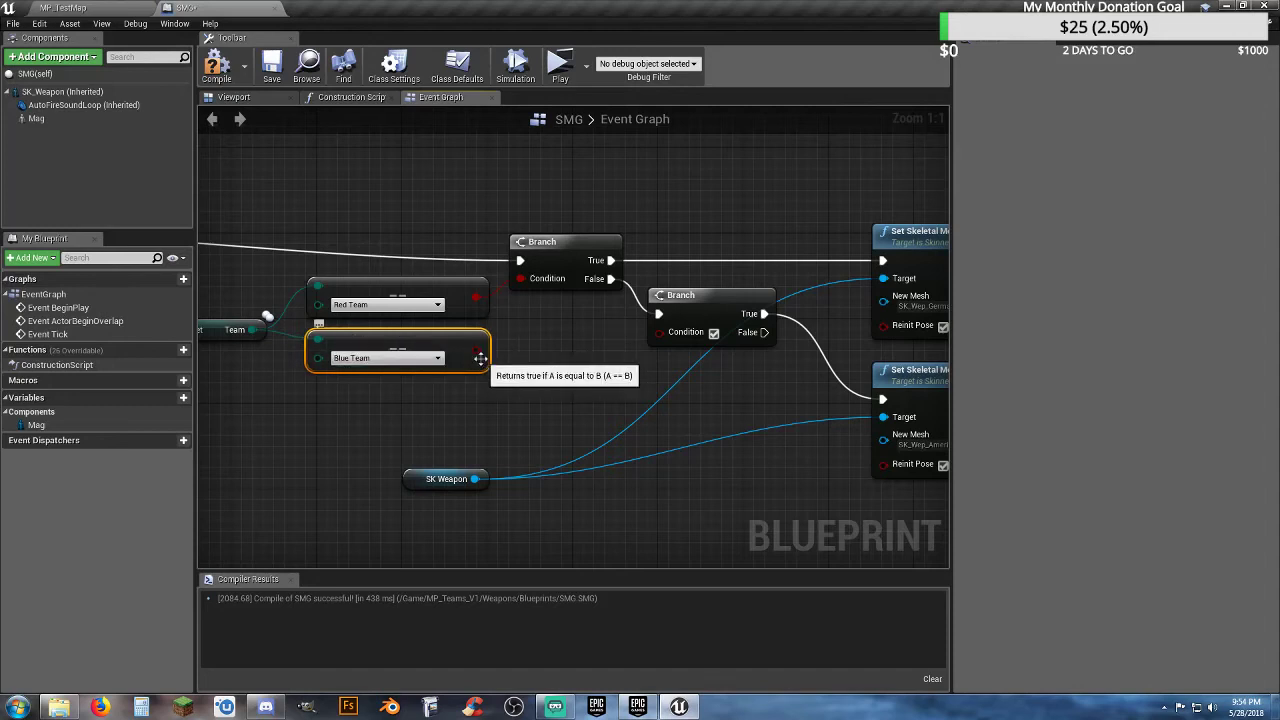
left_click_drag(477, 351, 489, 360)
left_click_drag(651, 345, 660, 332)
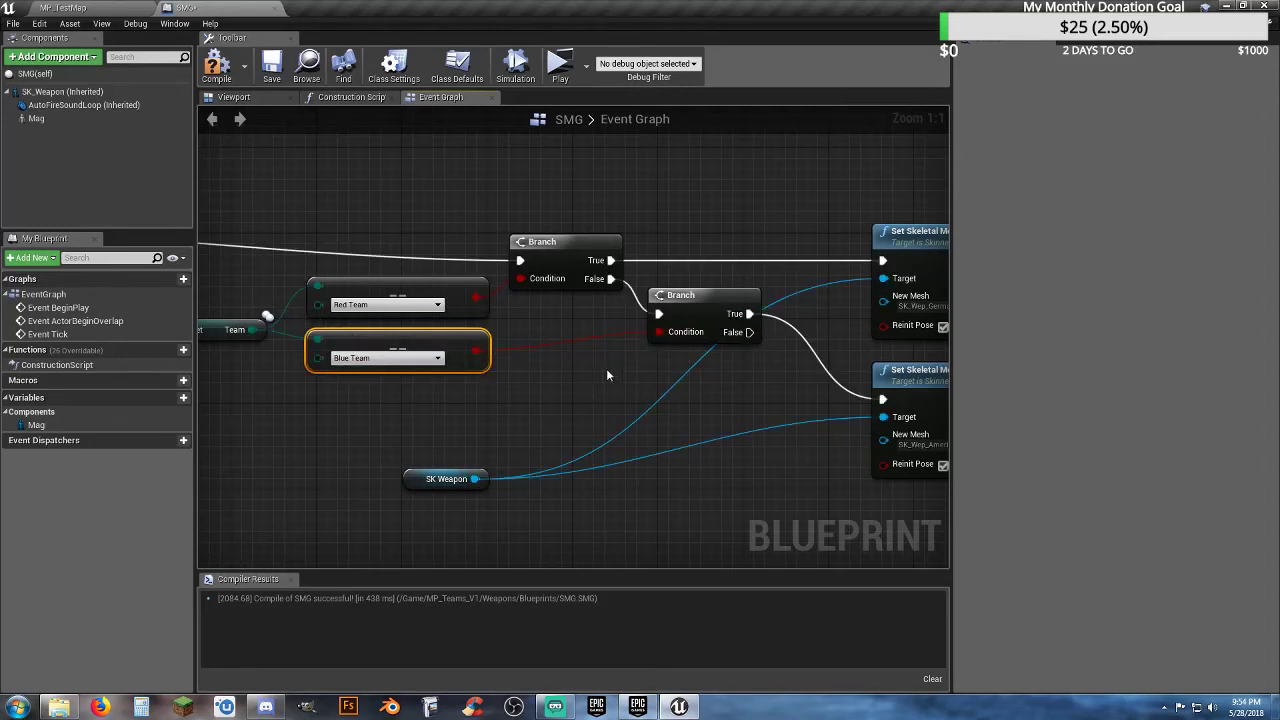
left_click(606, 368)
- Compile and save the SMG blueprint
right_click_drag(606, 368, 492, 384)
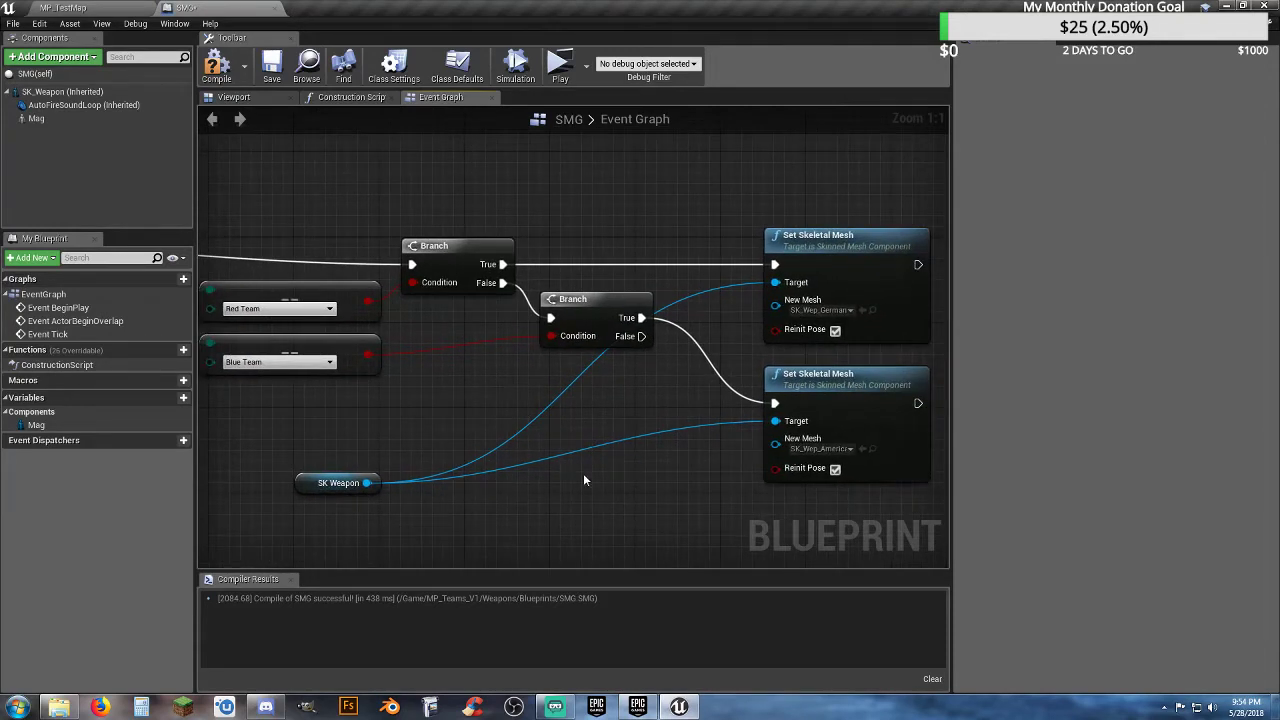
right_click_drag(517, 485, 575, 489)
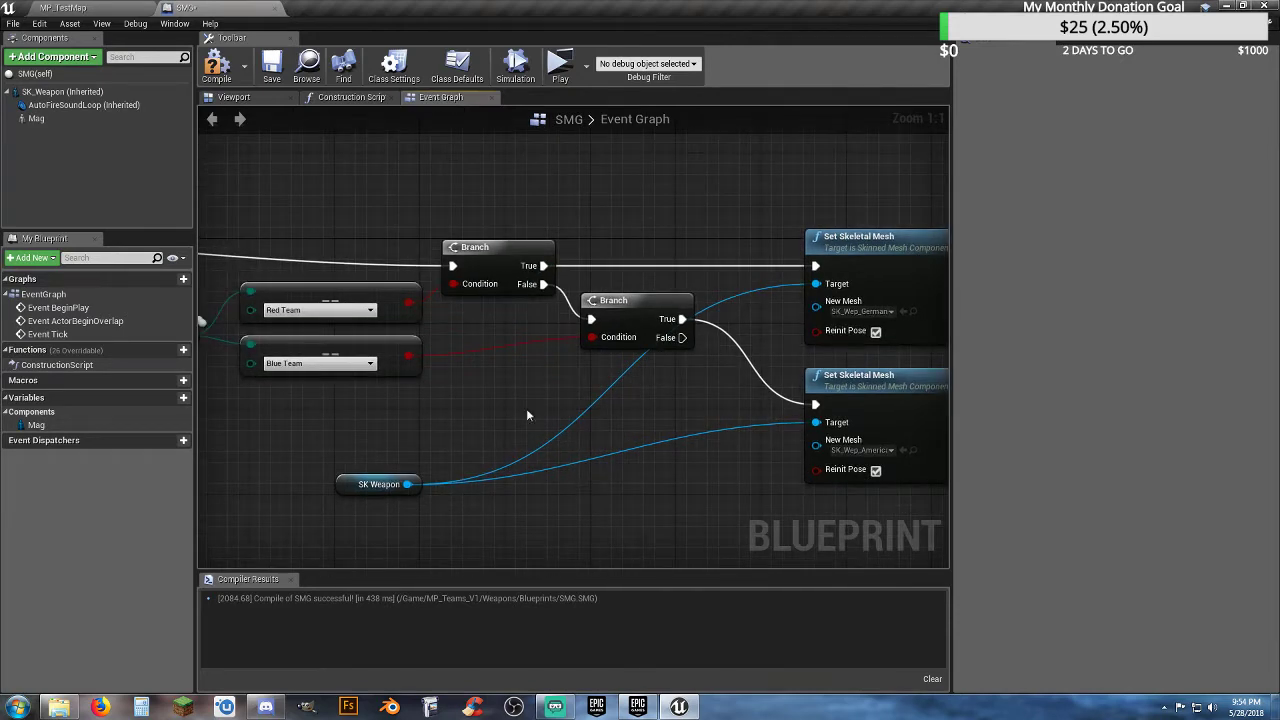
left_click(271, 65)
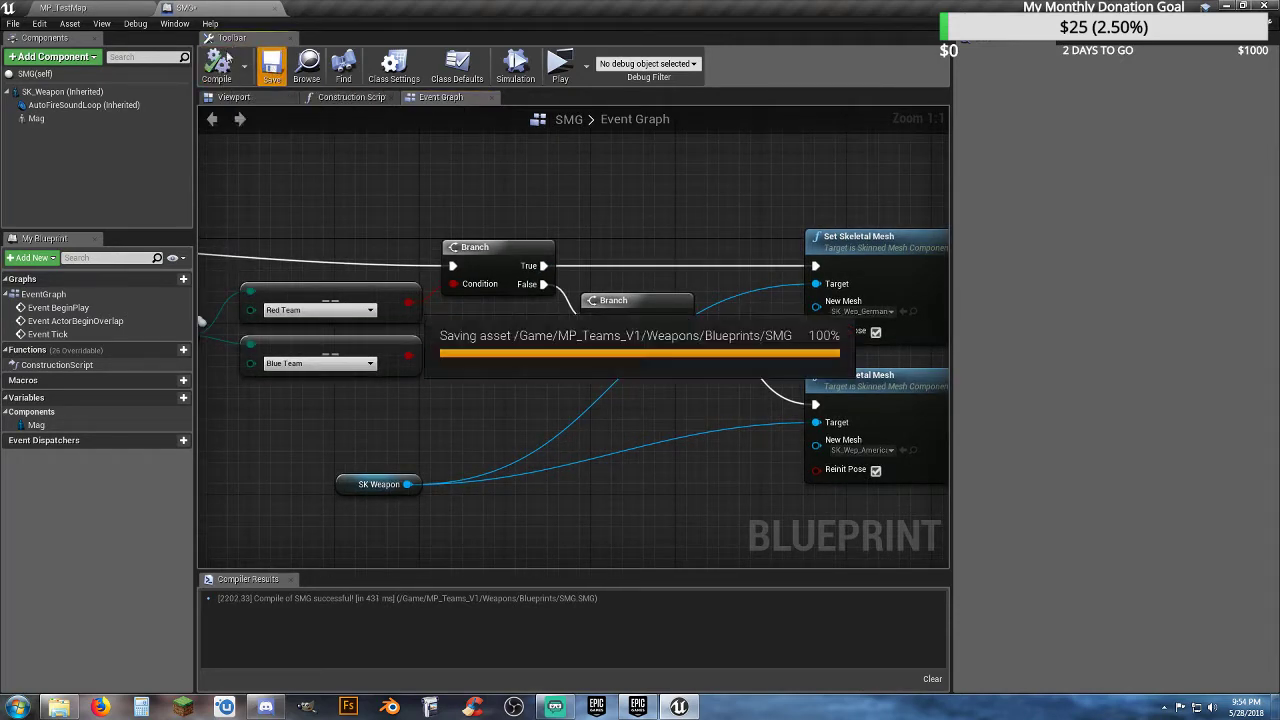
- Start the multiplayer preview from the MP_TestMap level and join the red team as Engineer on the server and Biotech on the client
left_click(122, 10)
left_click(644, 48)
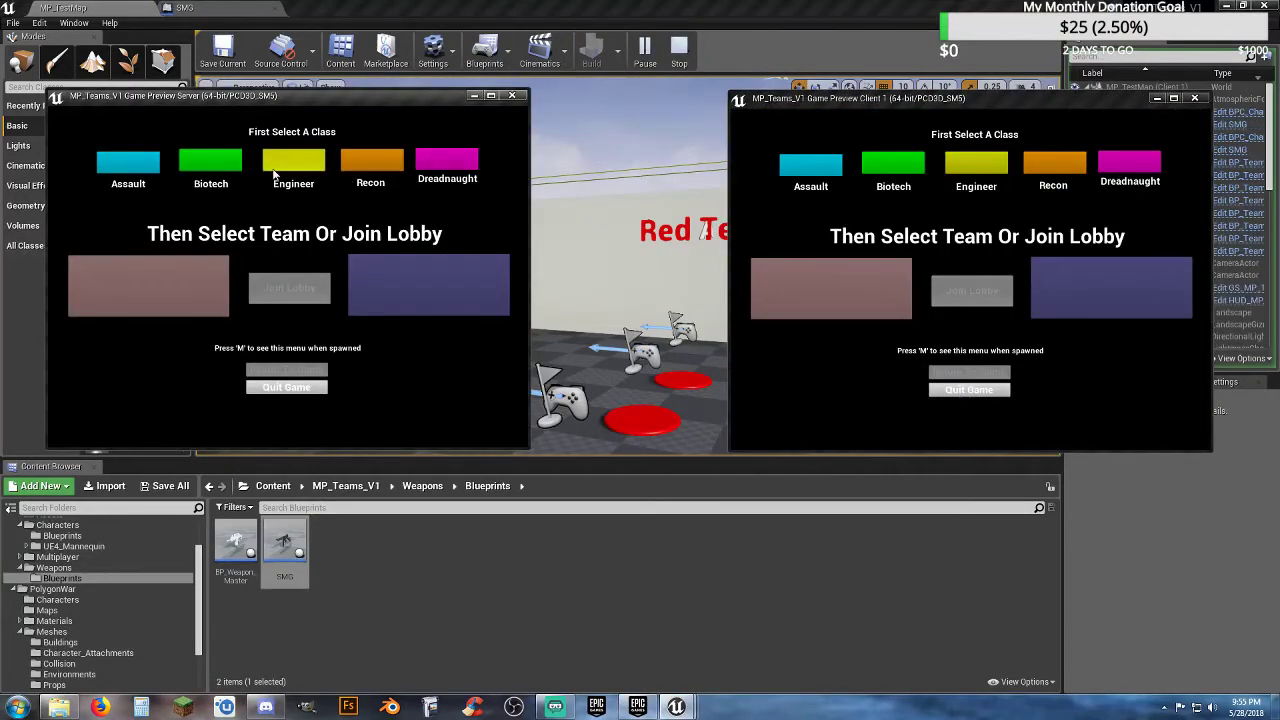
left_click(294, 164)
left_click(211, 277)
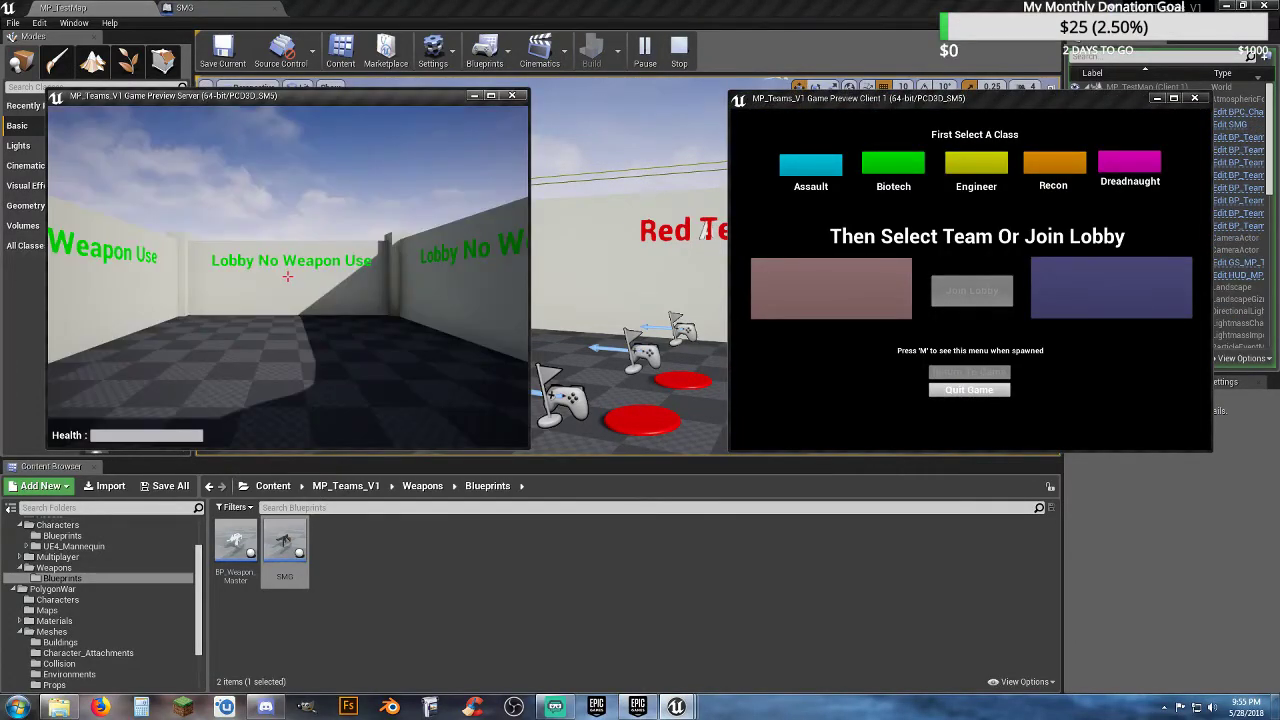
left_click(894, 165)
left_click(848, 295)
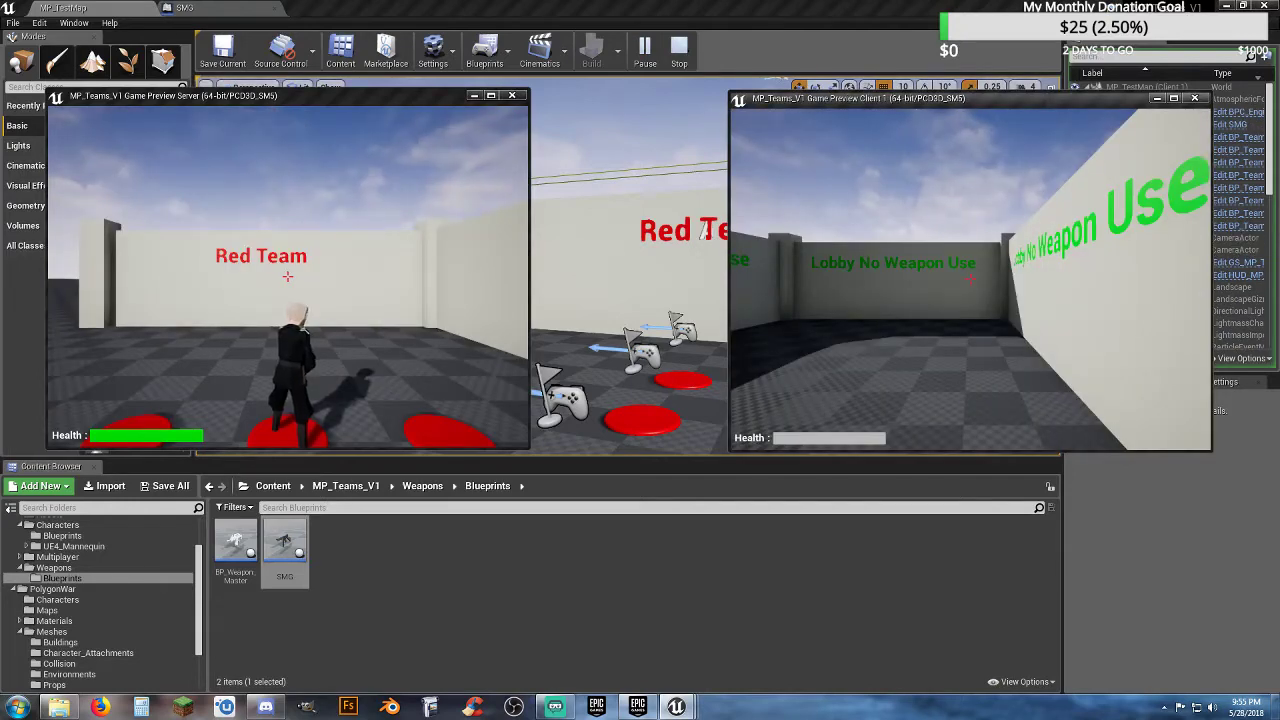
- Walk the client's Biotech character around the Engineer, examine both characters' weapon meshes in the two windows, and end the preview
key("w")
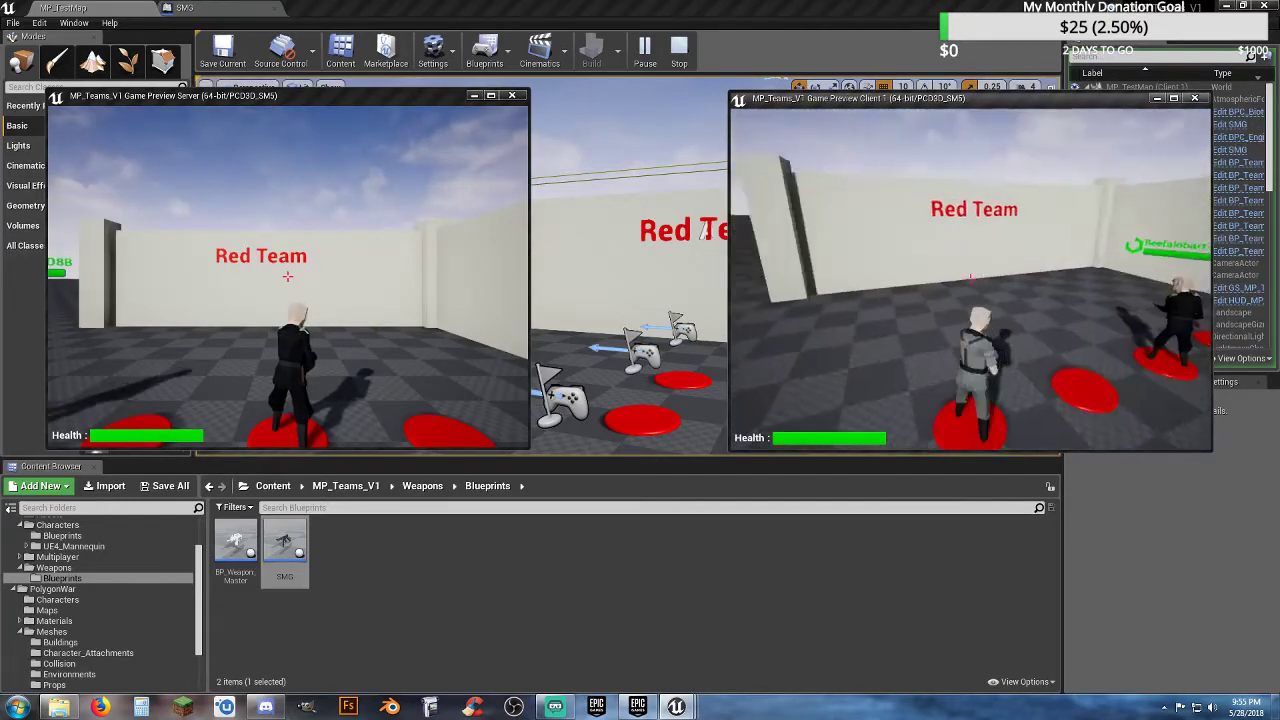
key("w")
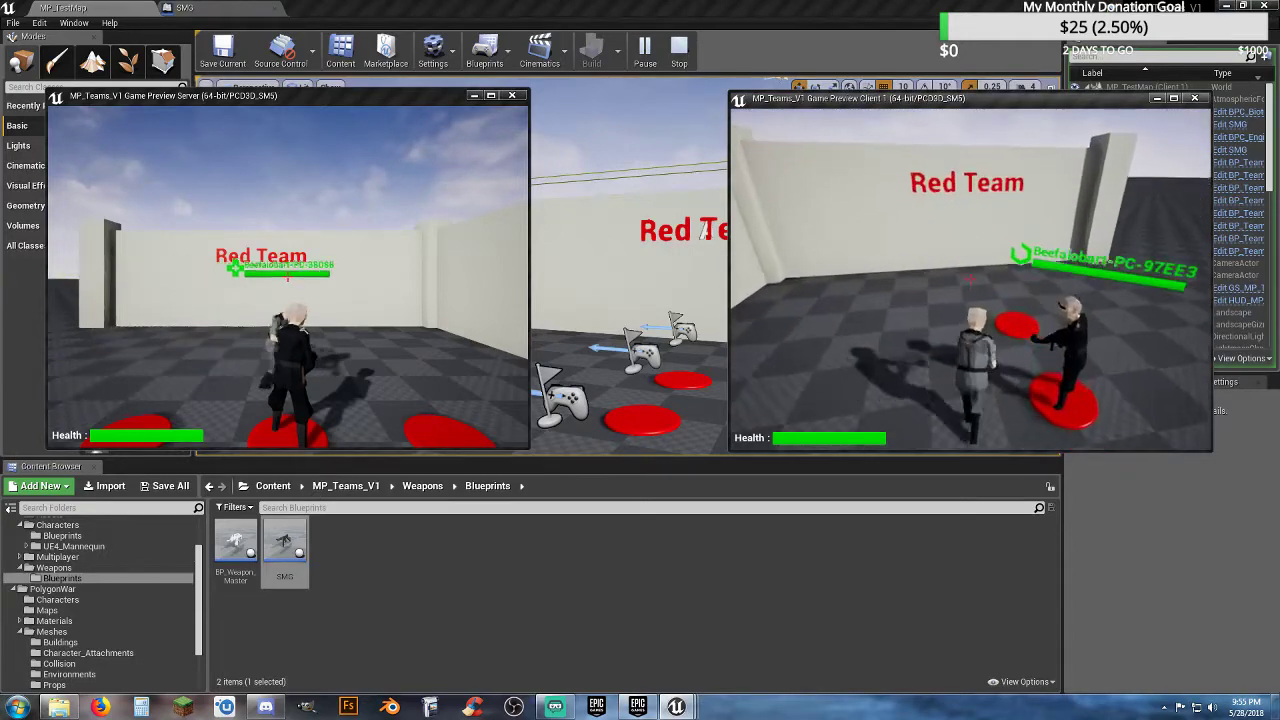
key("w")
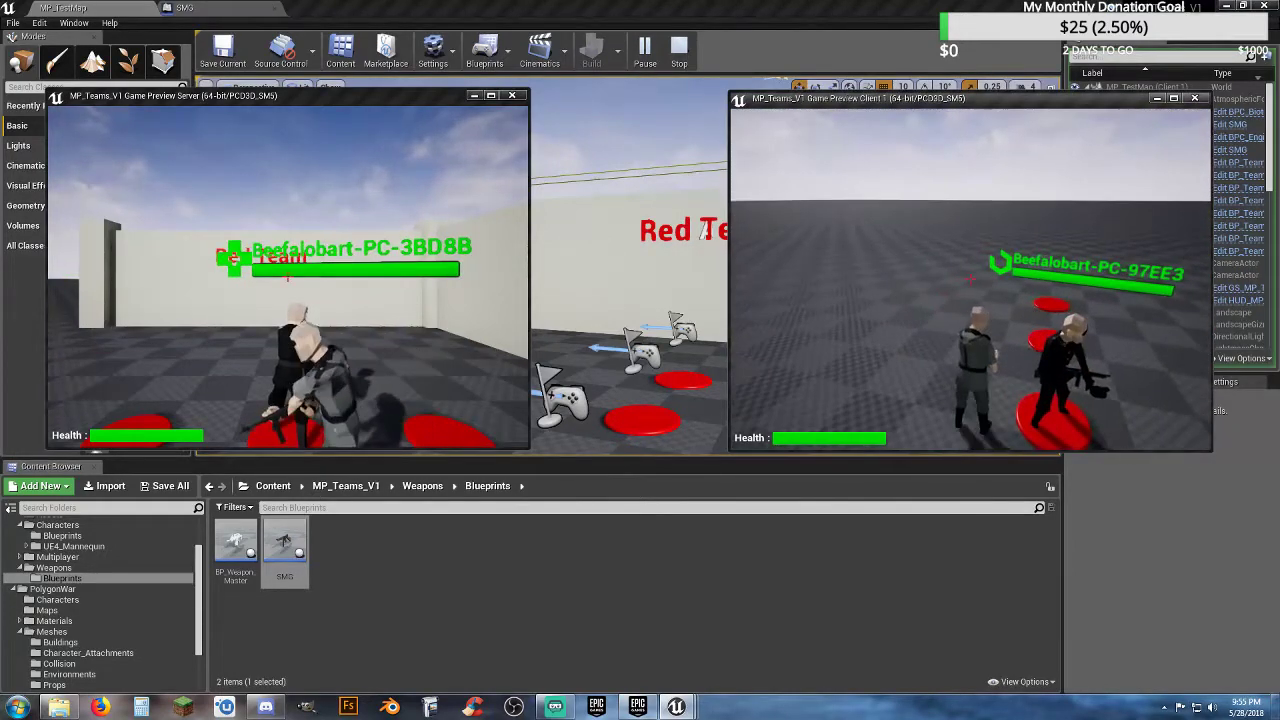
key("w")
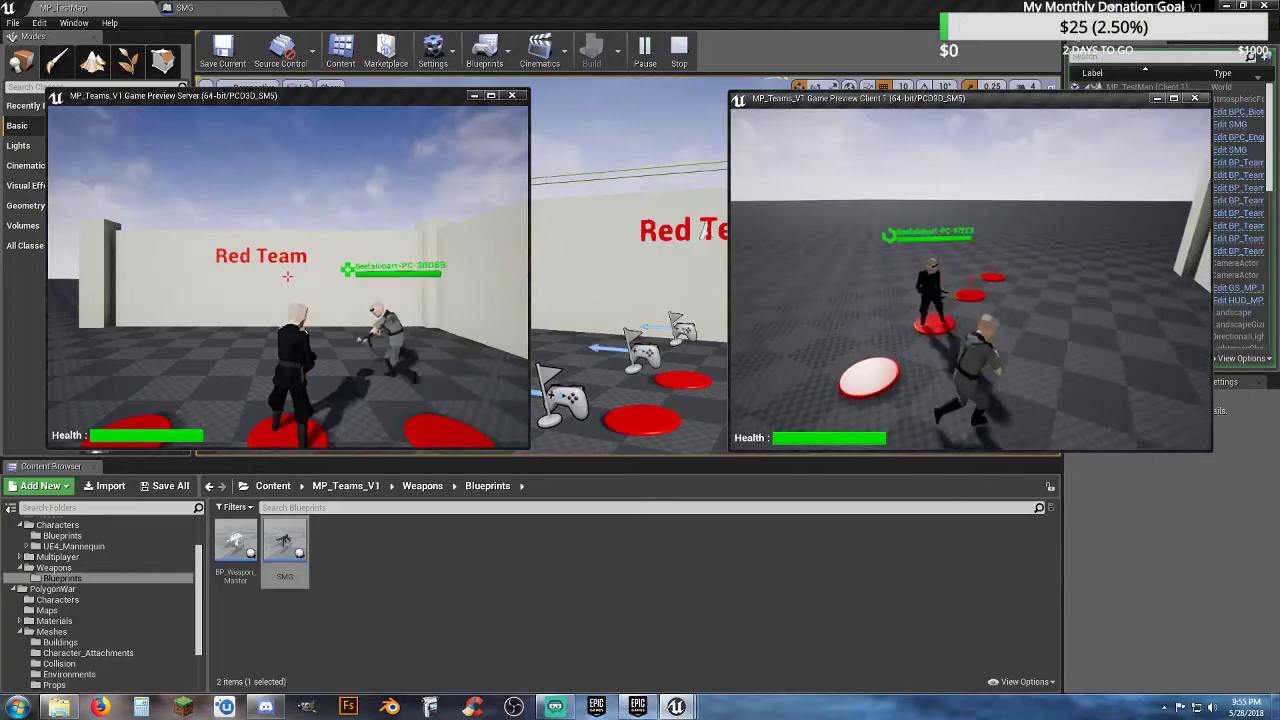
key("w")
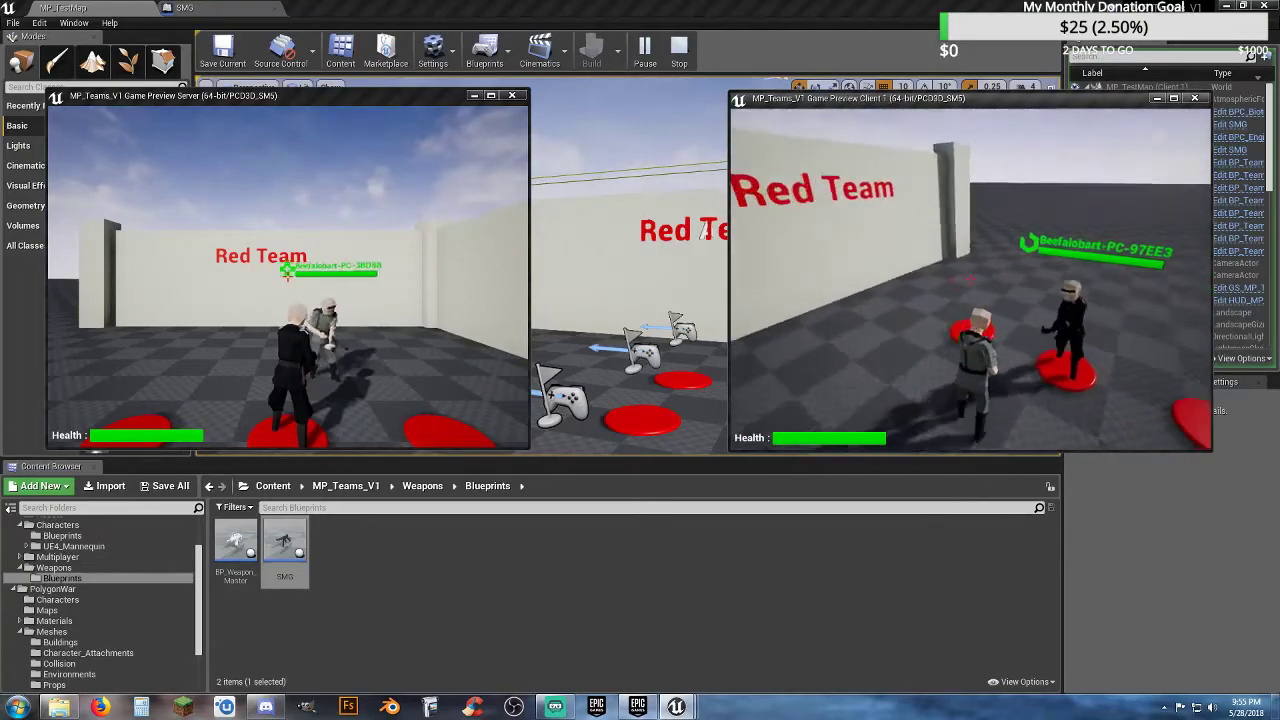
key("w")
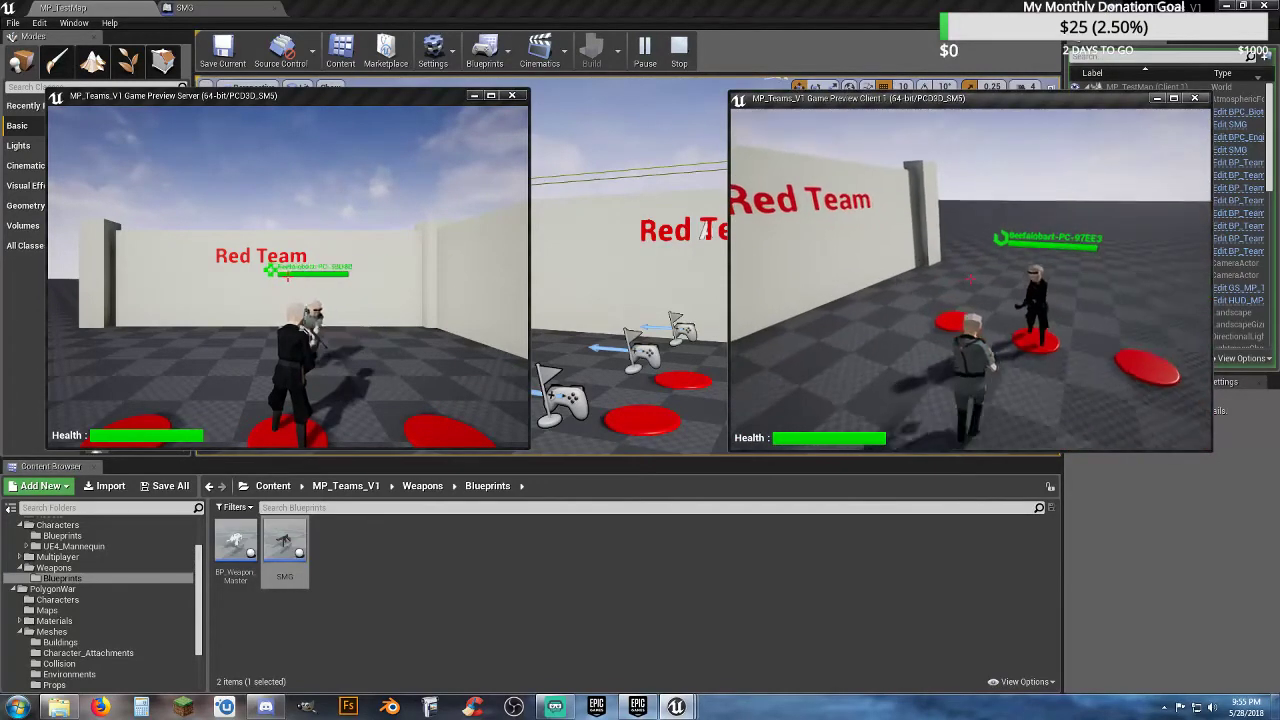
key("w")
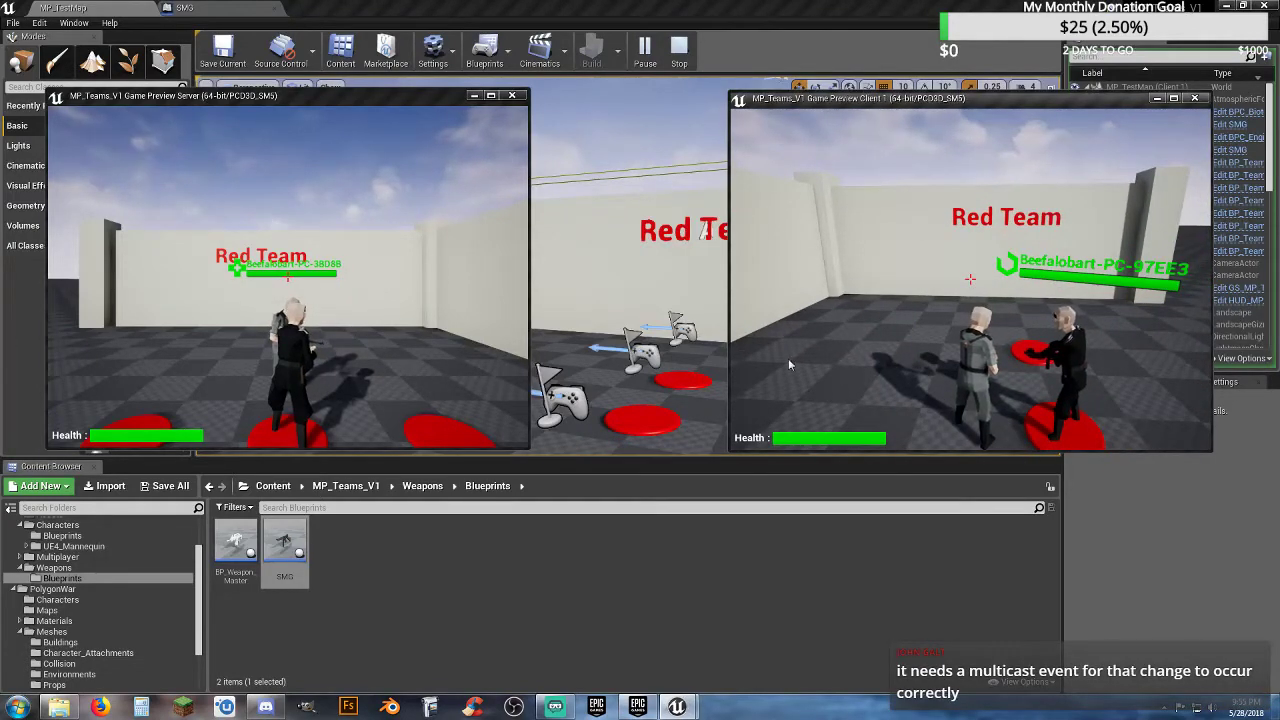
key("Escape")
- Return to the SMG Event Graph and move the SK Weapon node up, just beneath the Blue Team comparison
left_click(218, 8)
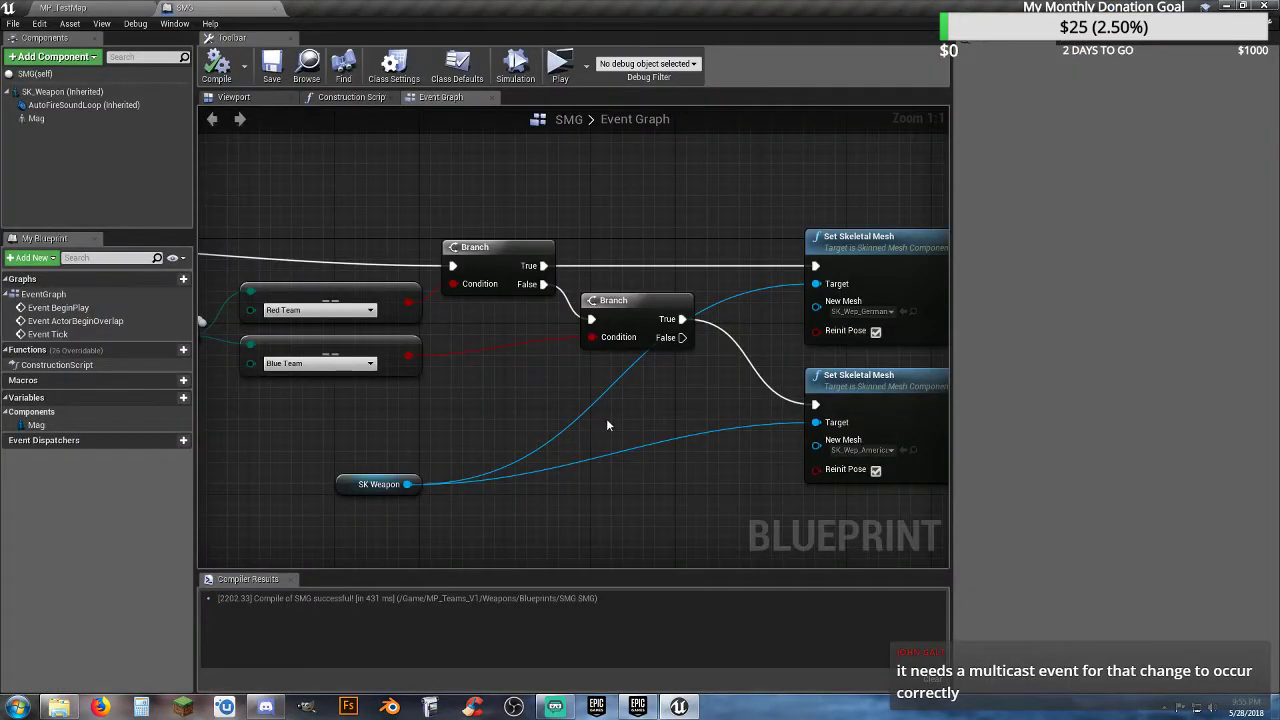
right_click_drag(582, 467, 429, 398)
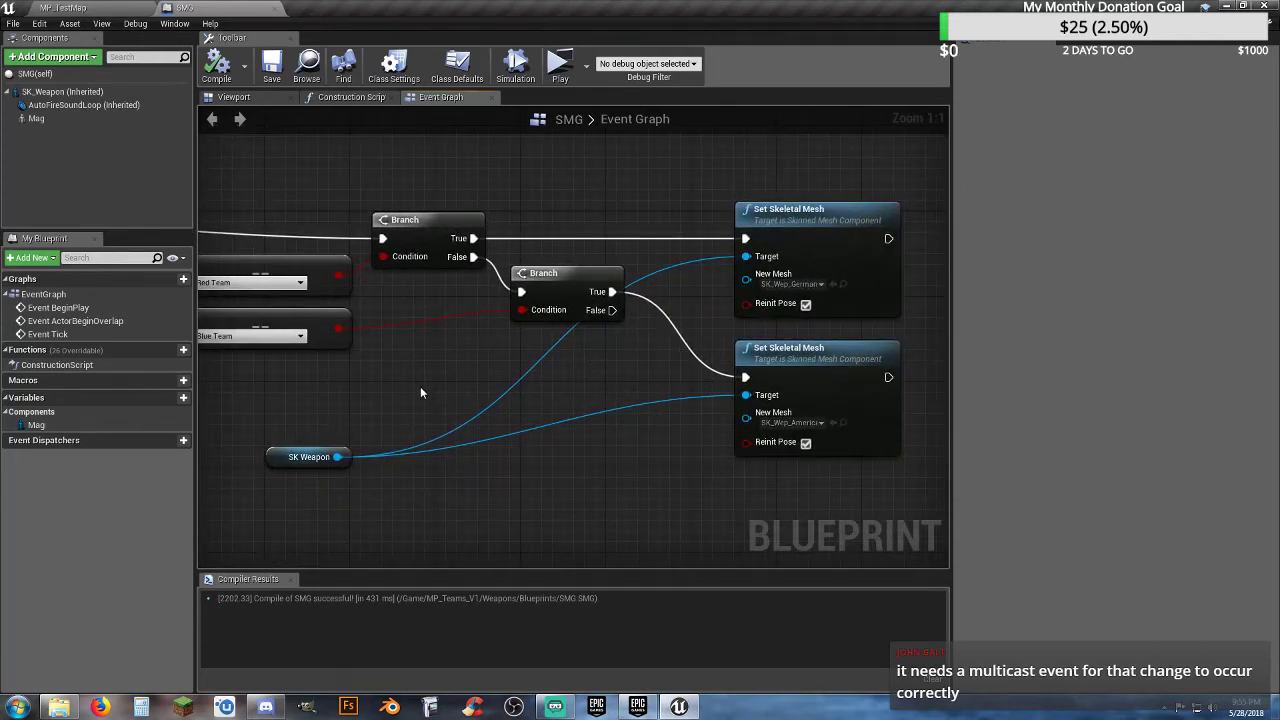
right_click_drag(421, 392, 461, 399)
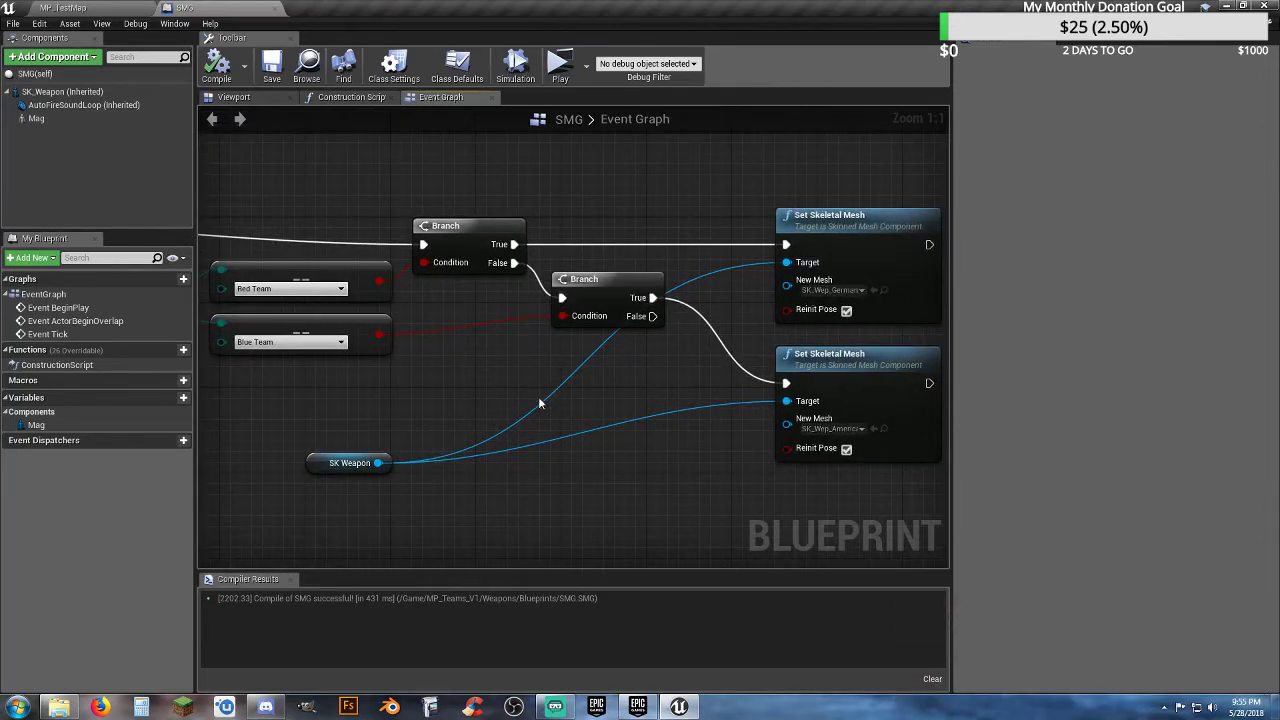
left_click_drag(312, 465, 323, 412)
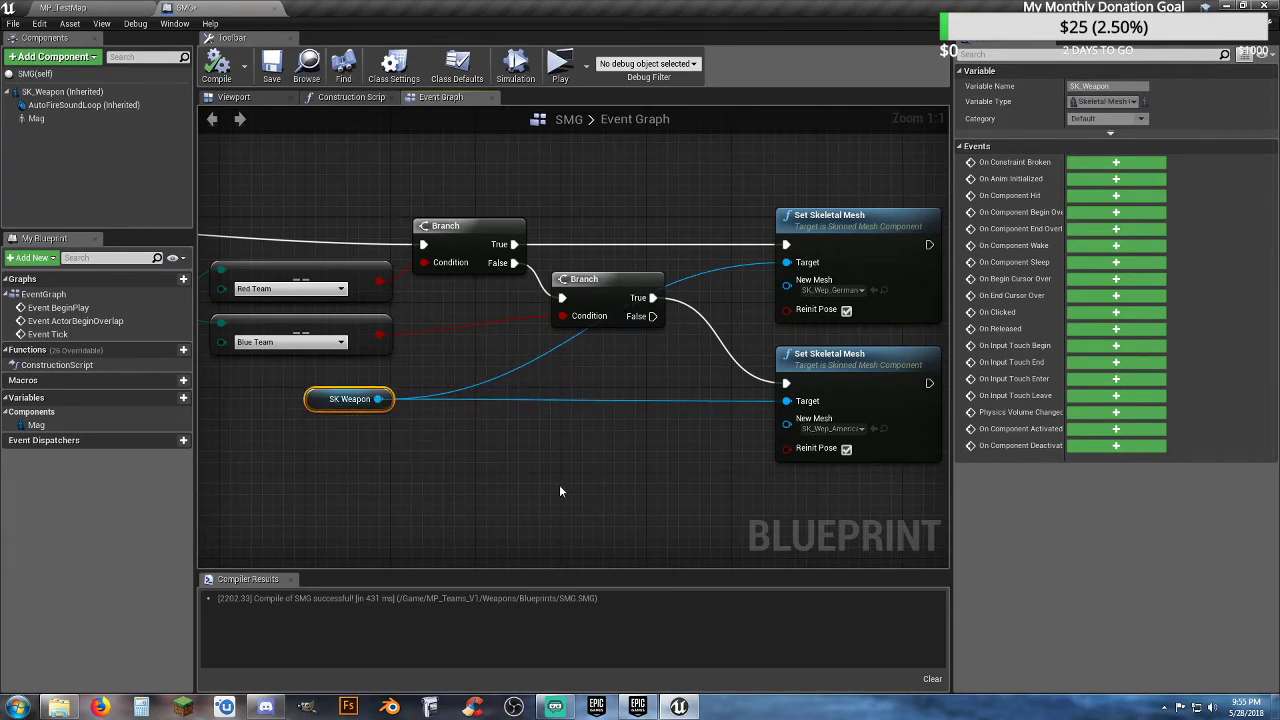
left_click(559, 484)
right_click_drag(629, 455, 600, 429)
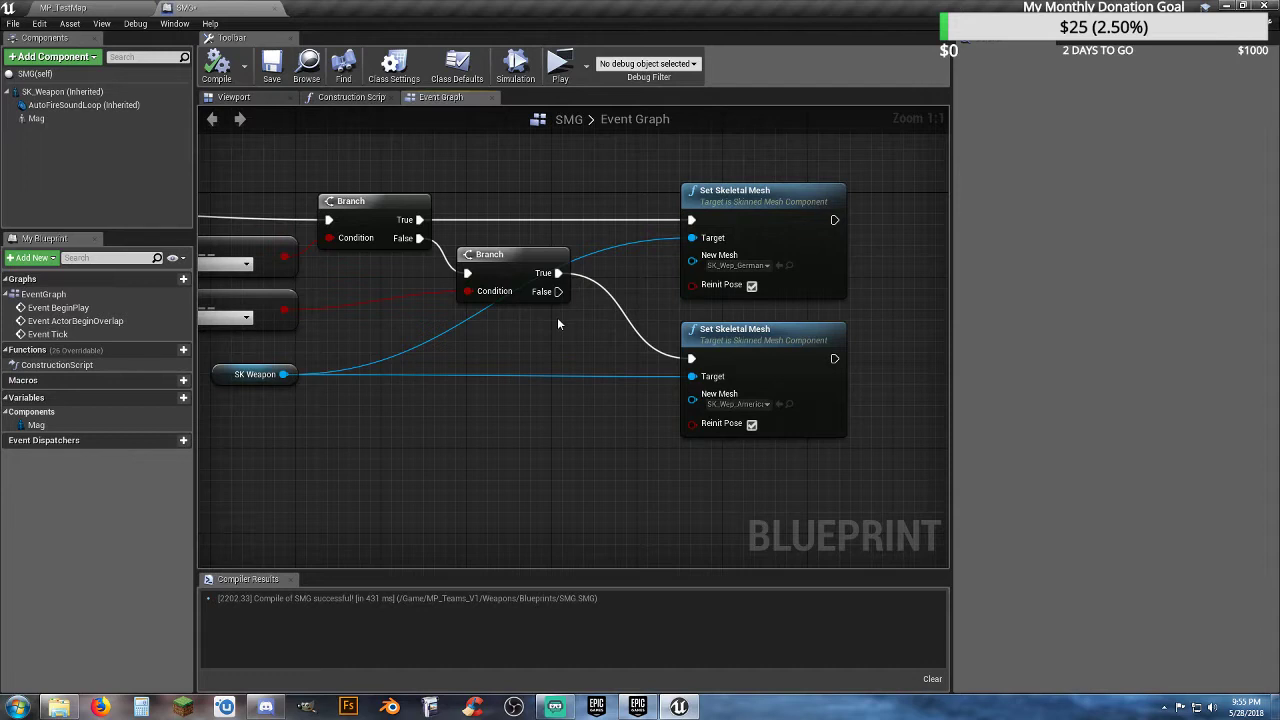
- Connect the False output of the Blue Team Branch to the Set Skeletal Mesh node that uses the German weapon mesh
right_click_drag(479, 323, 515, 319)
left_click_drag(593, 288, 719, 221)
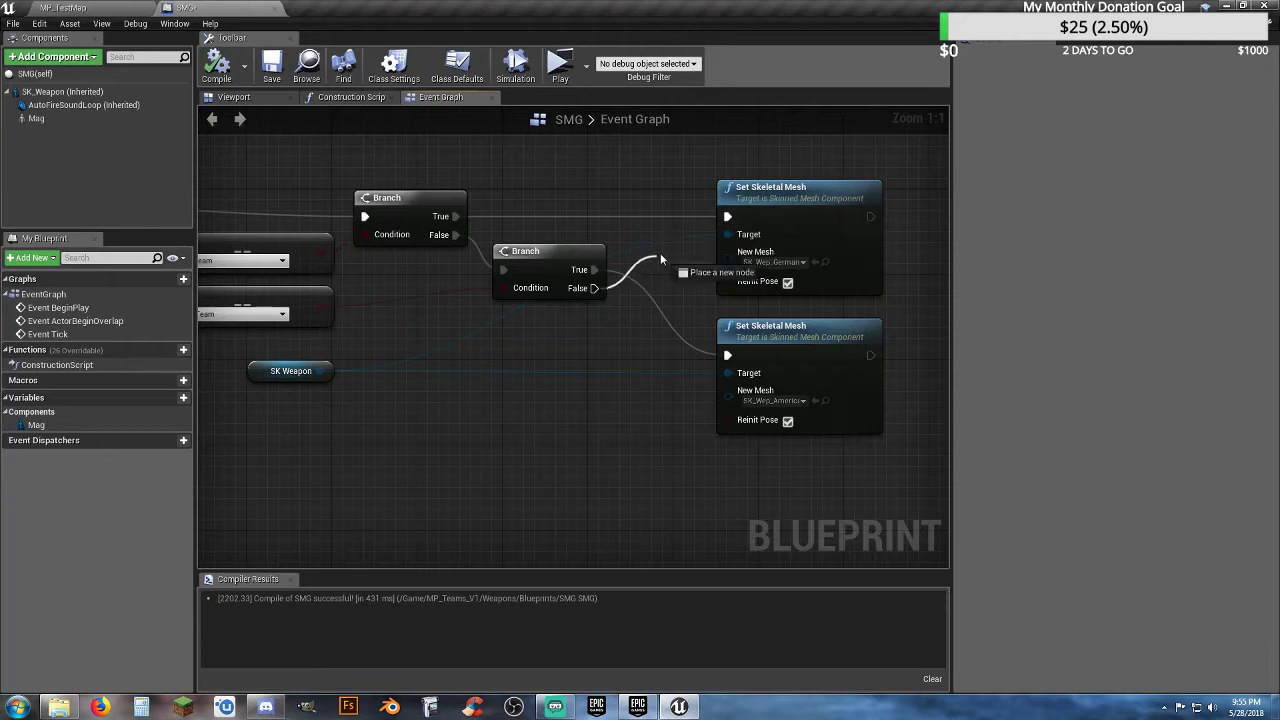
left_click_drag(660, 260, 728, 221)
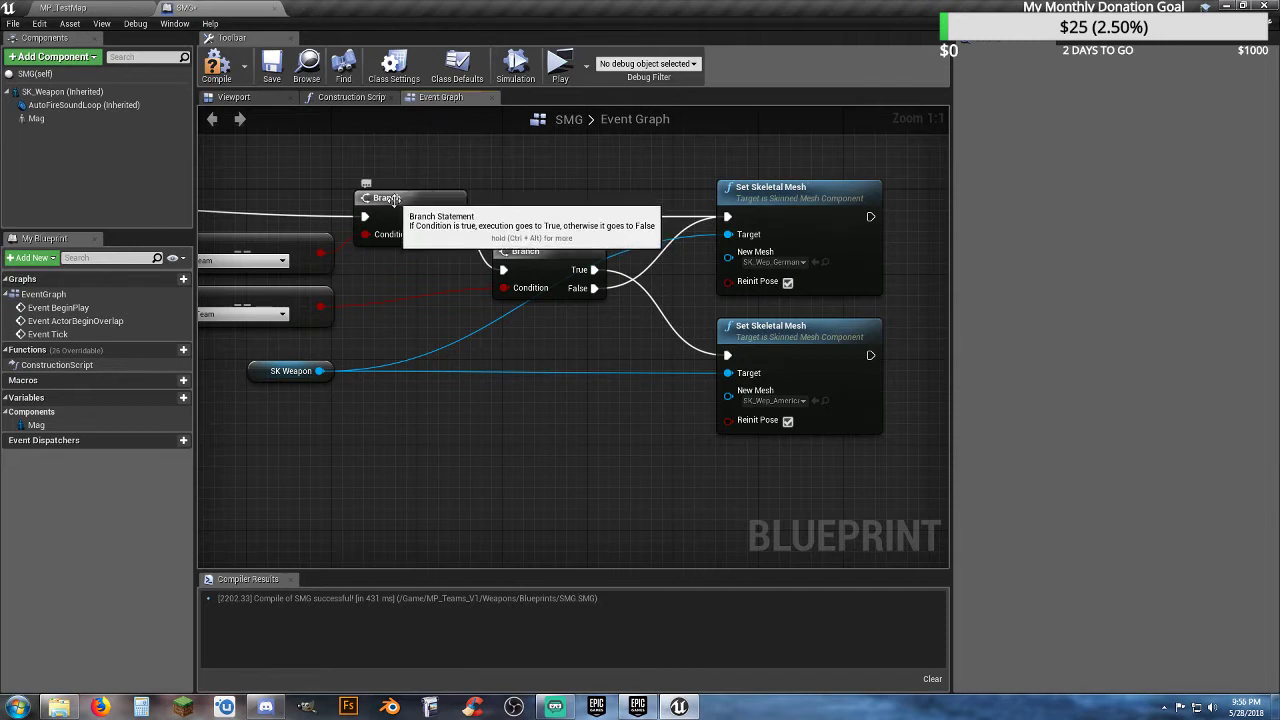
- Compile and save the SMG blueprint with the newly connected False output
right_click_drag(414, 314, 491, 305)
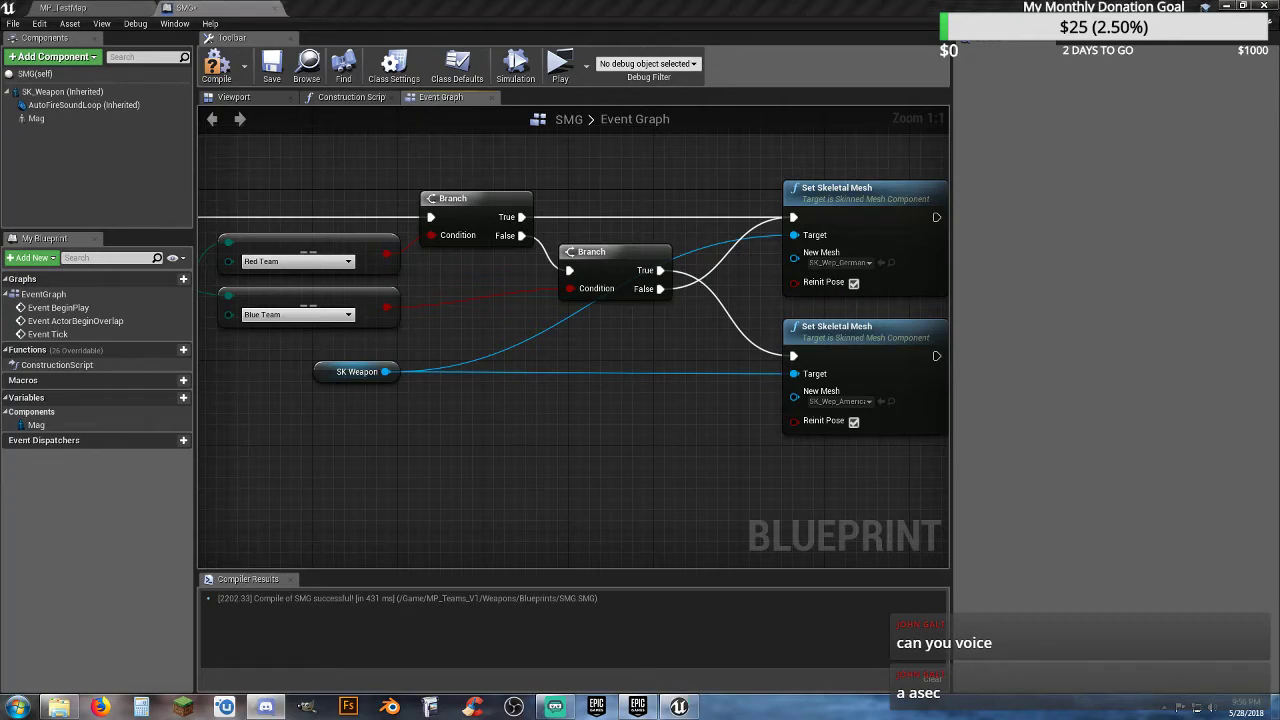
right_click_drag(681, 408, 553, 427)
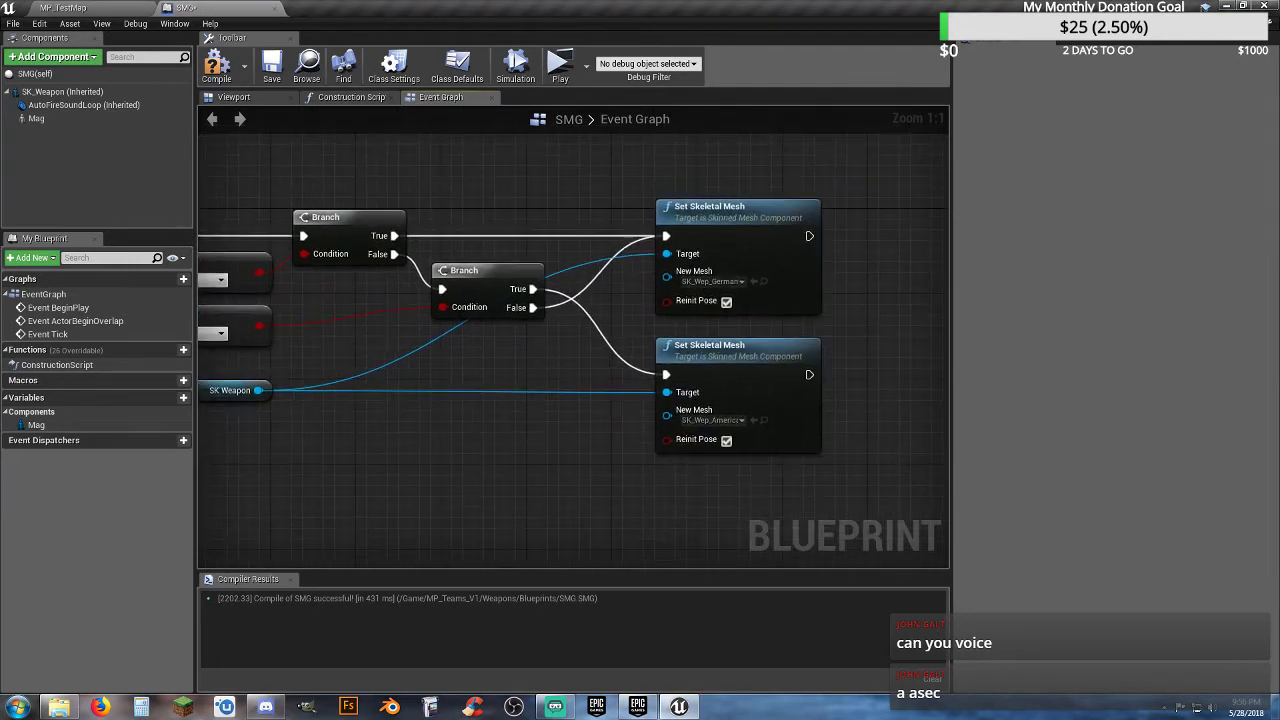
left_click(210, 64)
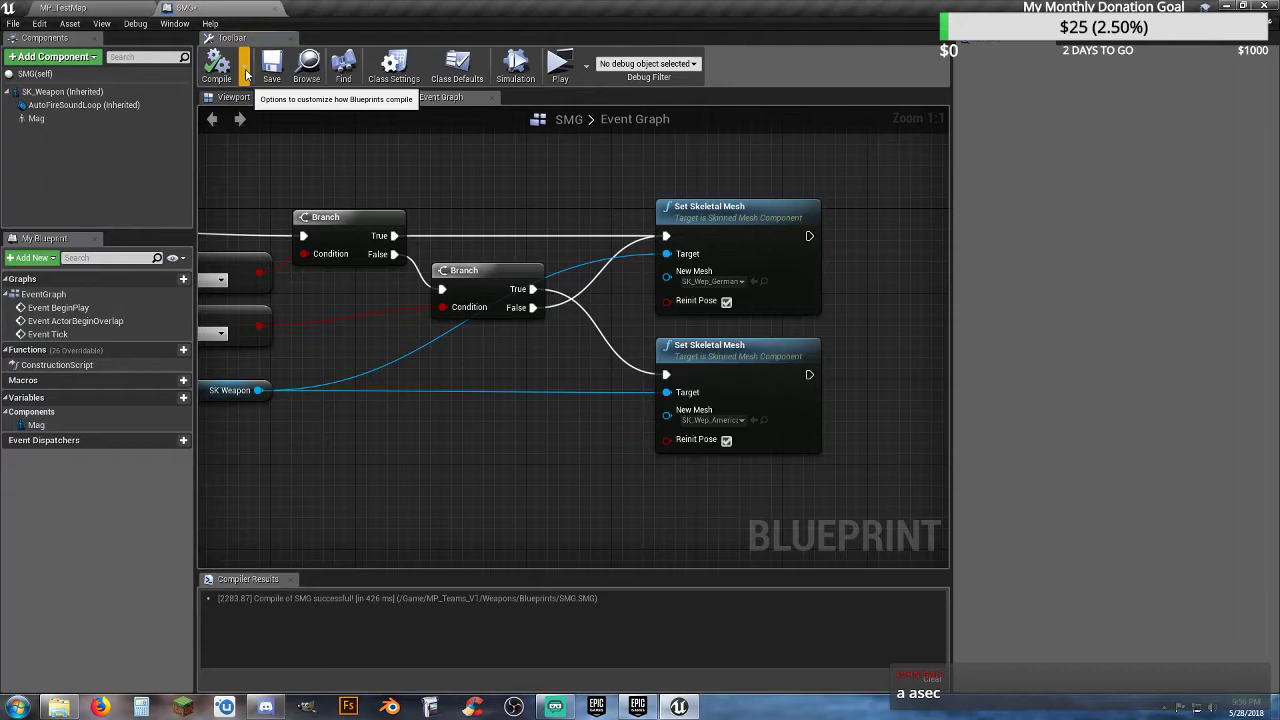
left_click(268, 72)
- Start the multiplayer preview from MP_TestMap and join the red team as Dreadnaught on the server and Assault on the client
left_click(62, 7)
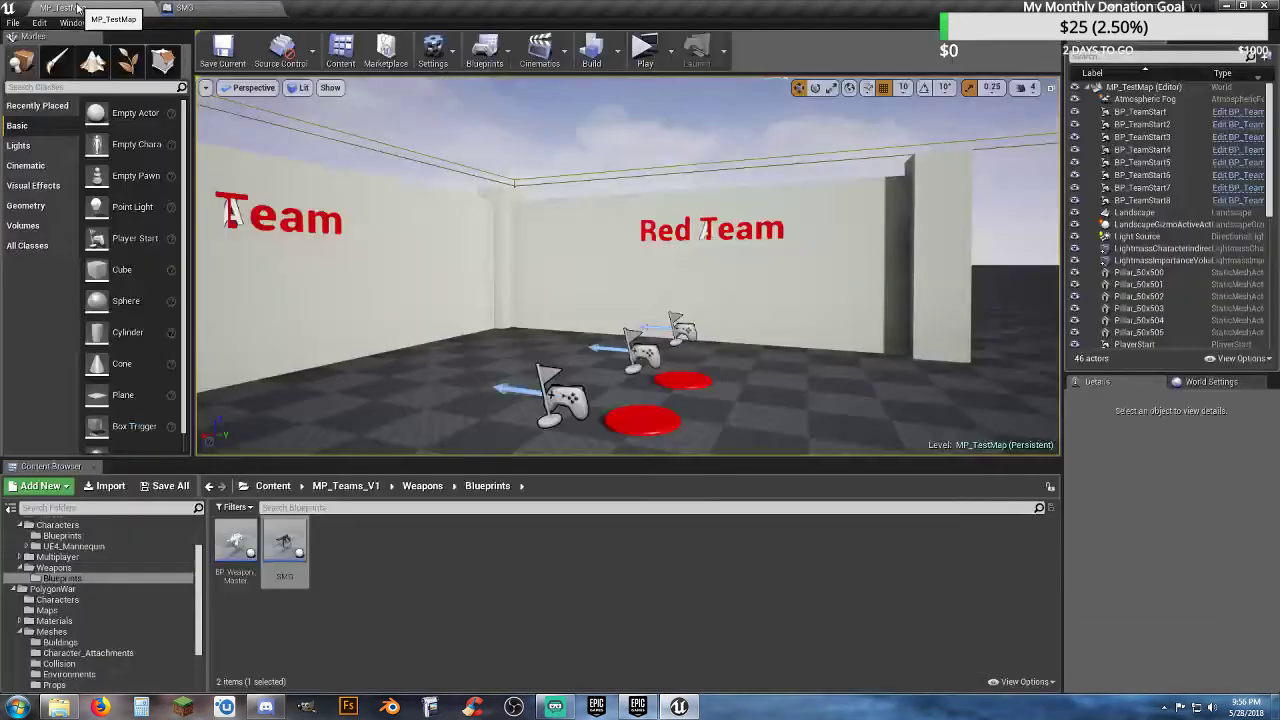
left_click(644, 52)
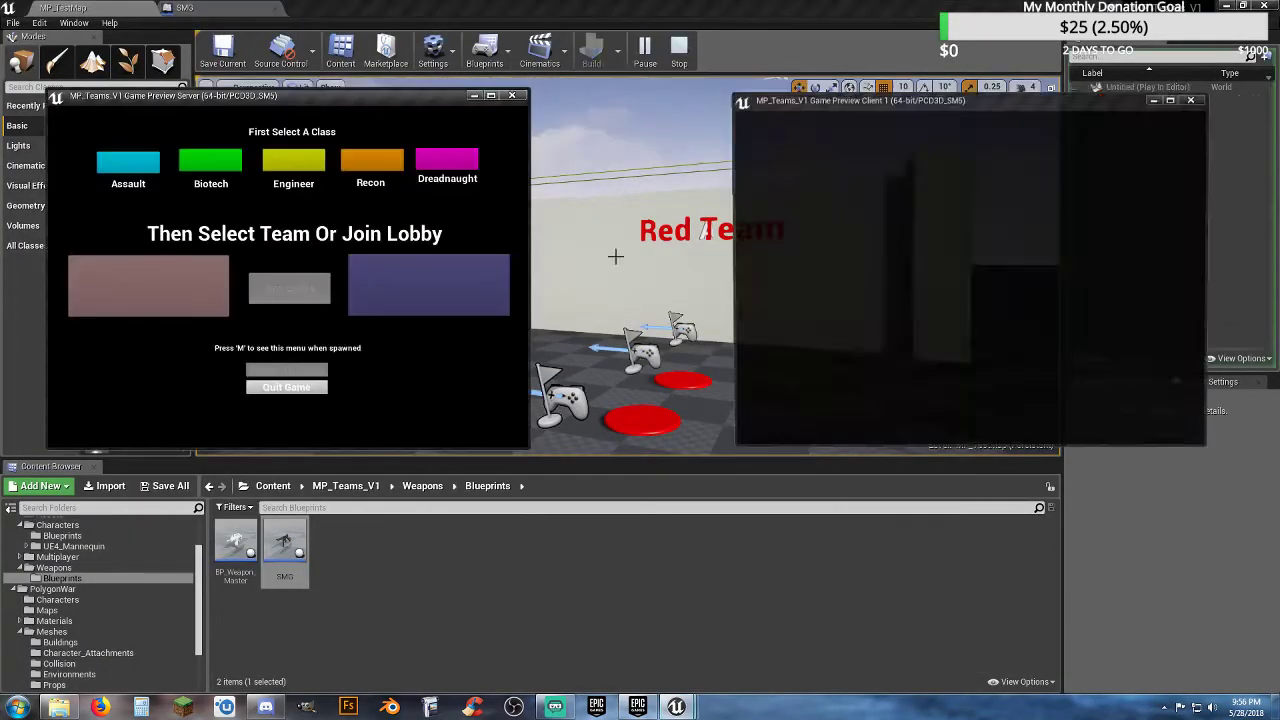
left_click(440, 166)
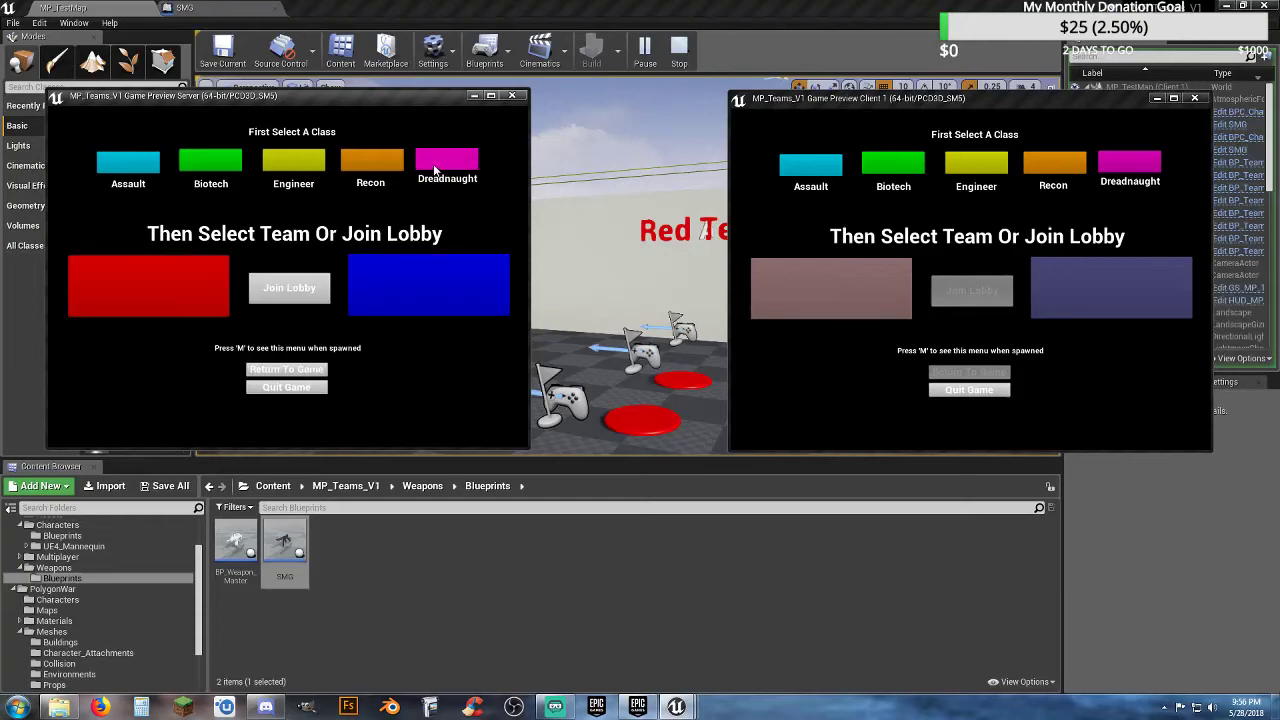
left_click(202, 295)
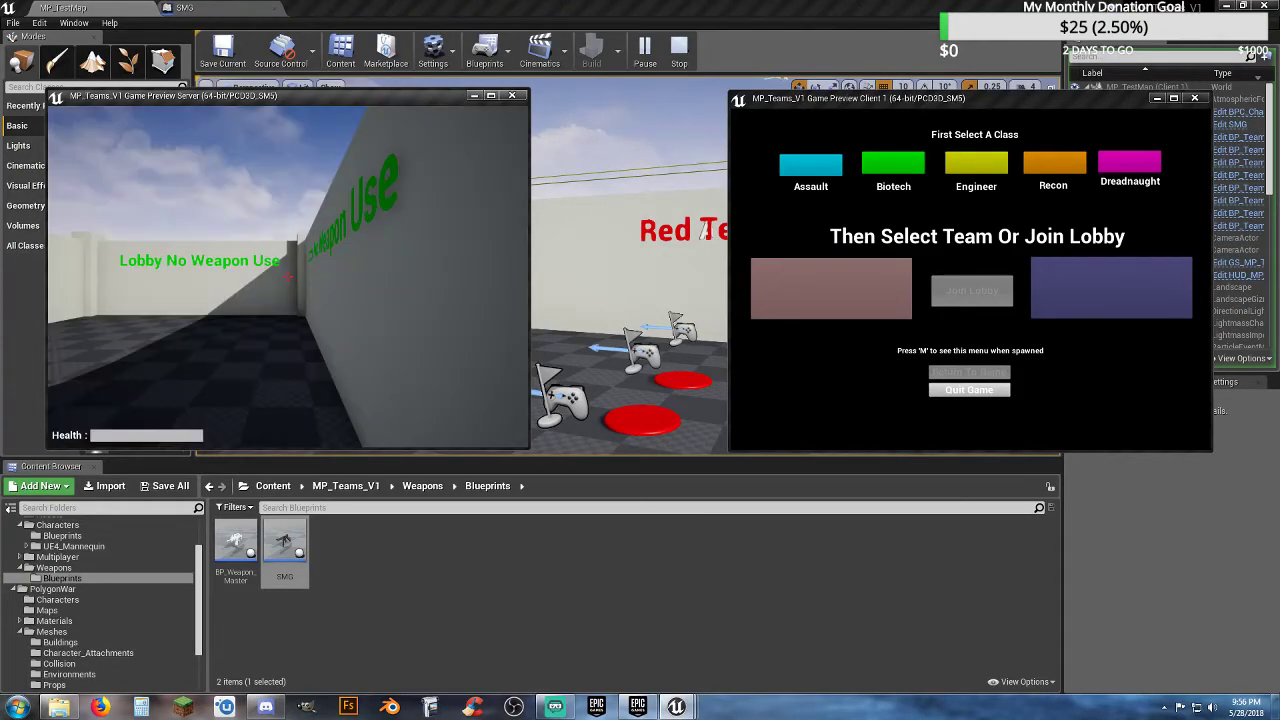
key("alt+Tab")
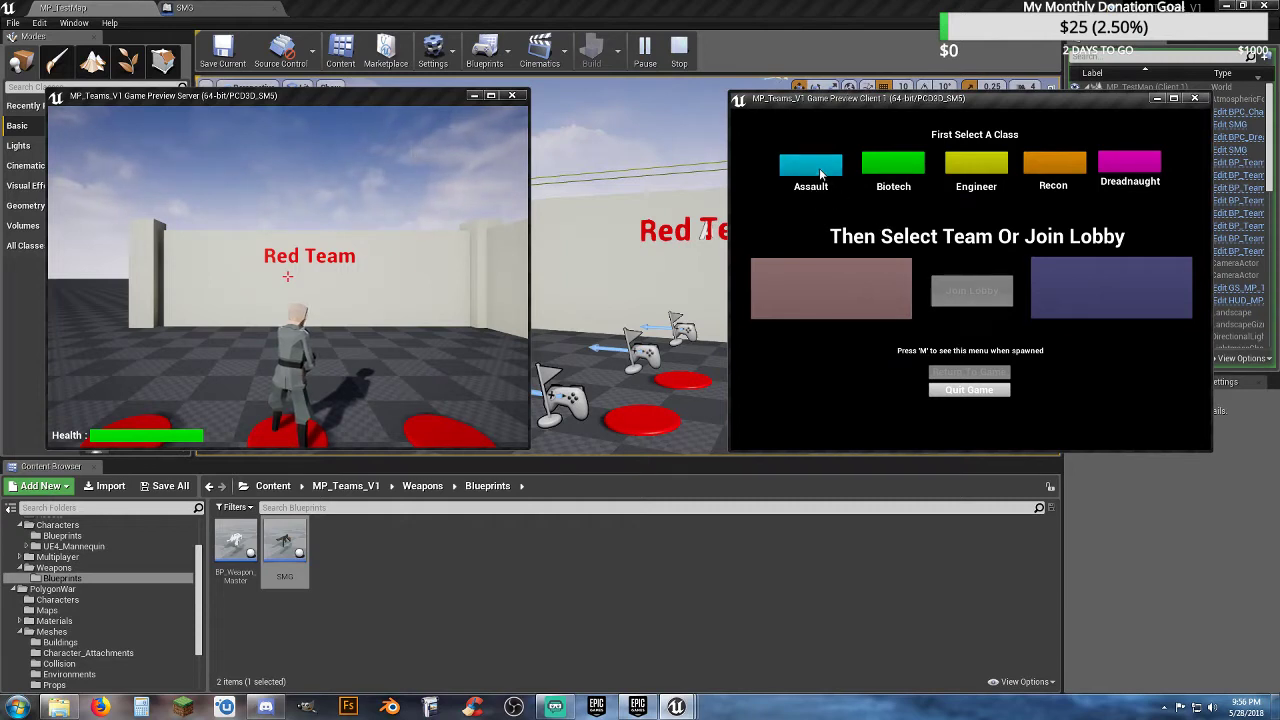
left_click(820, 173)
left_click(826, 278)
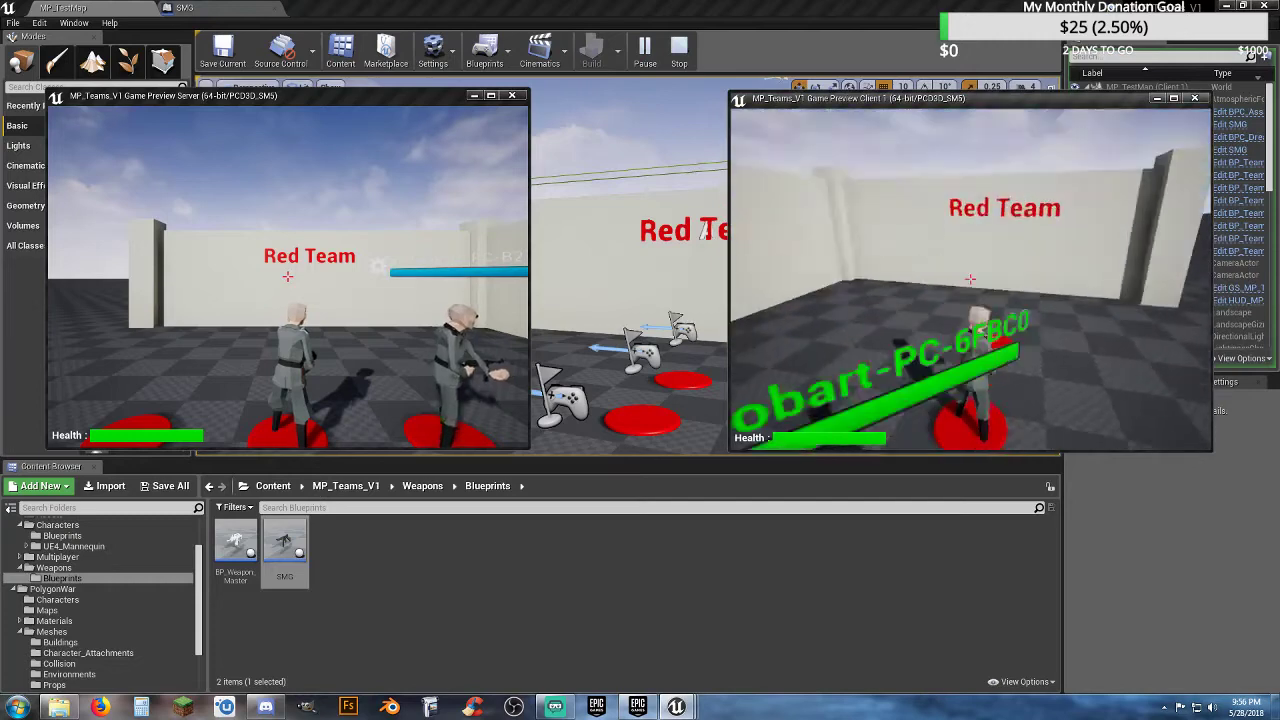
- Walk the client's Assault character around the Dreadnaught, examine both characters' weapon meshes in the two windows, and end the preview
key("w")
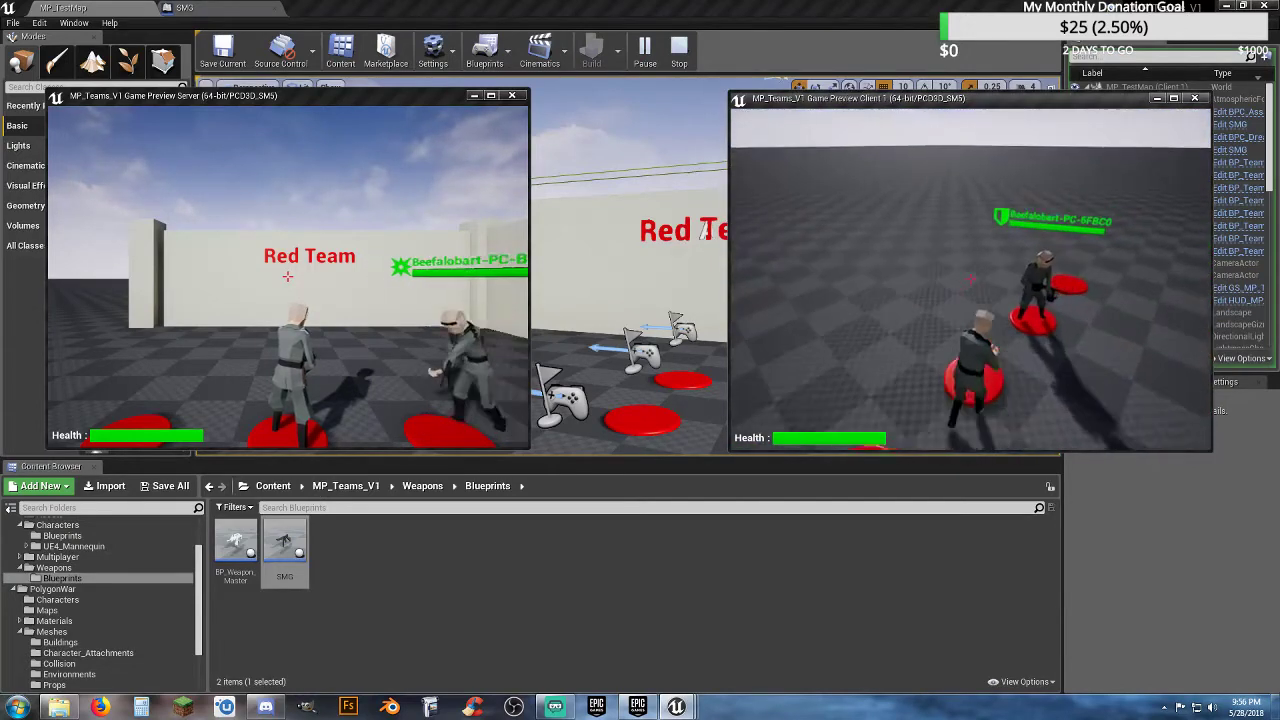
key("w")
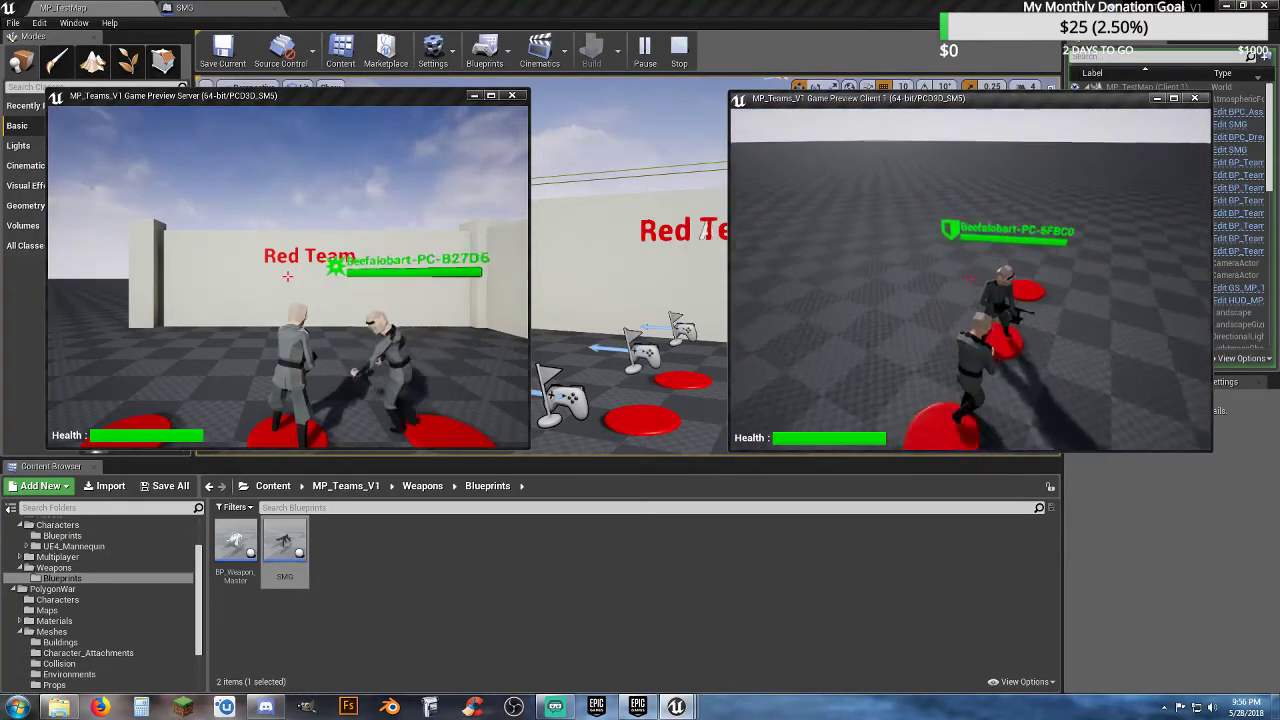
key("w")
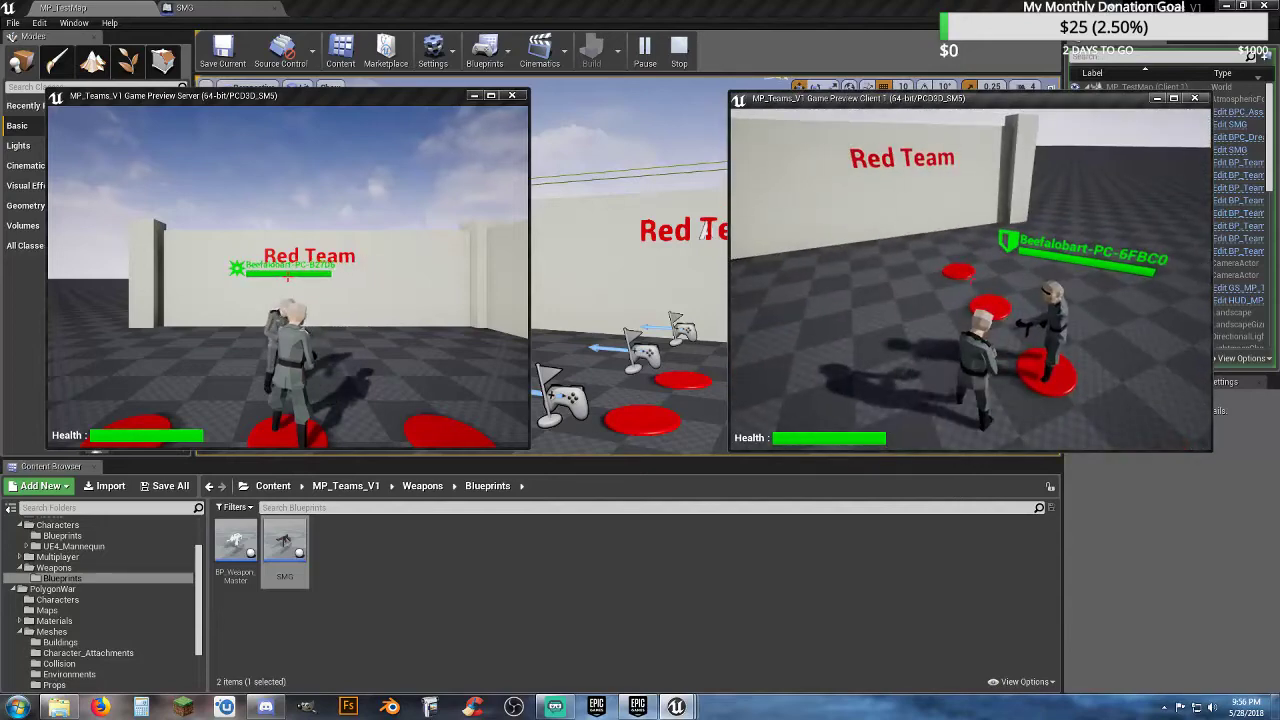
key("w")
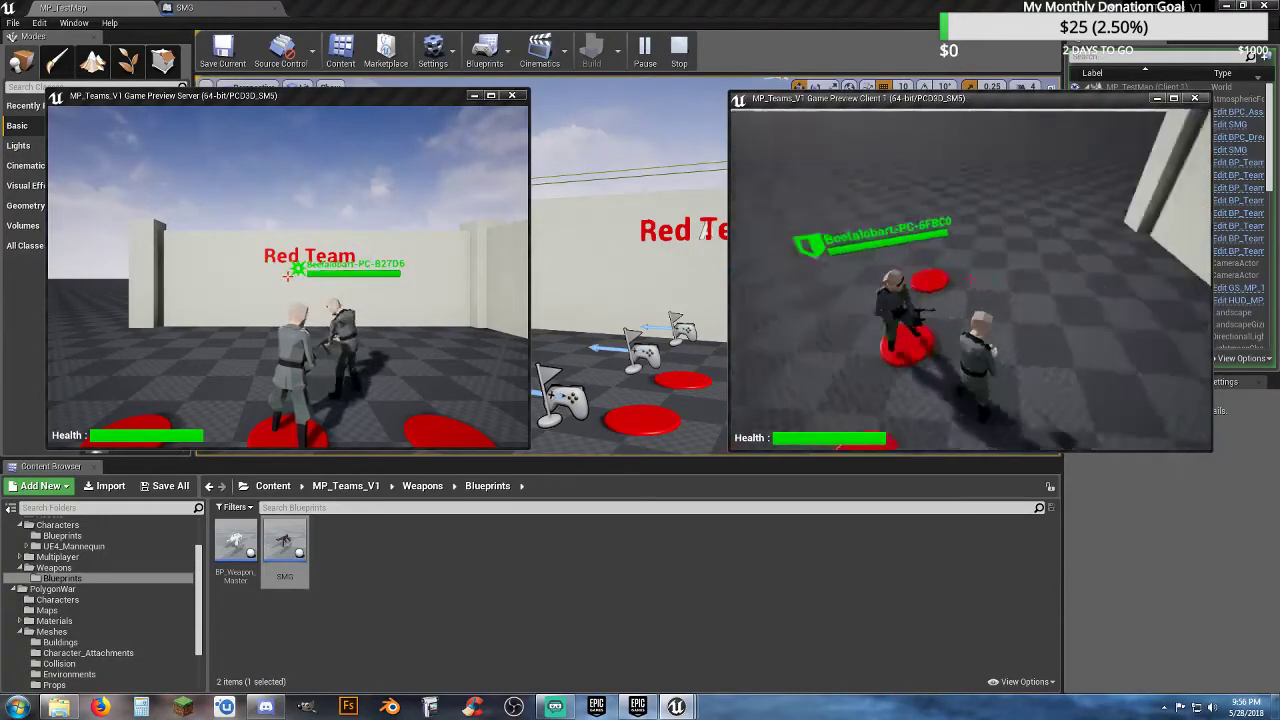
key("w")
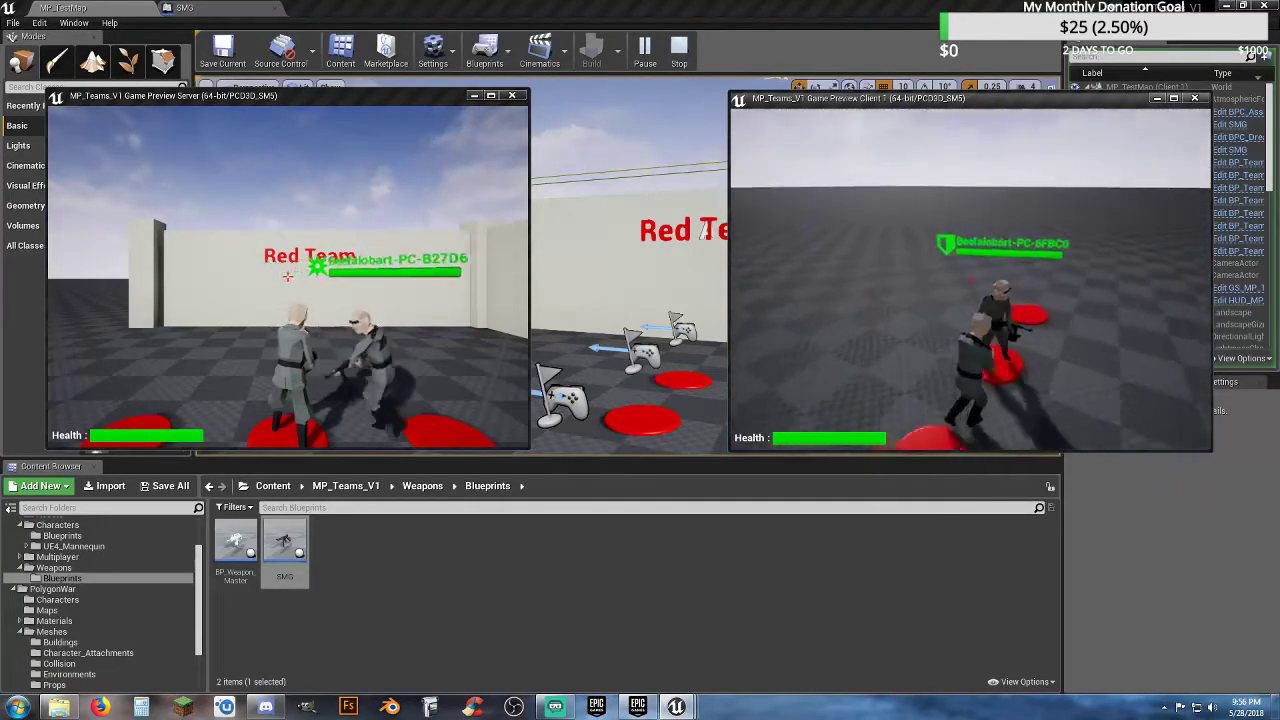
key("w")
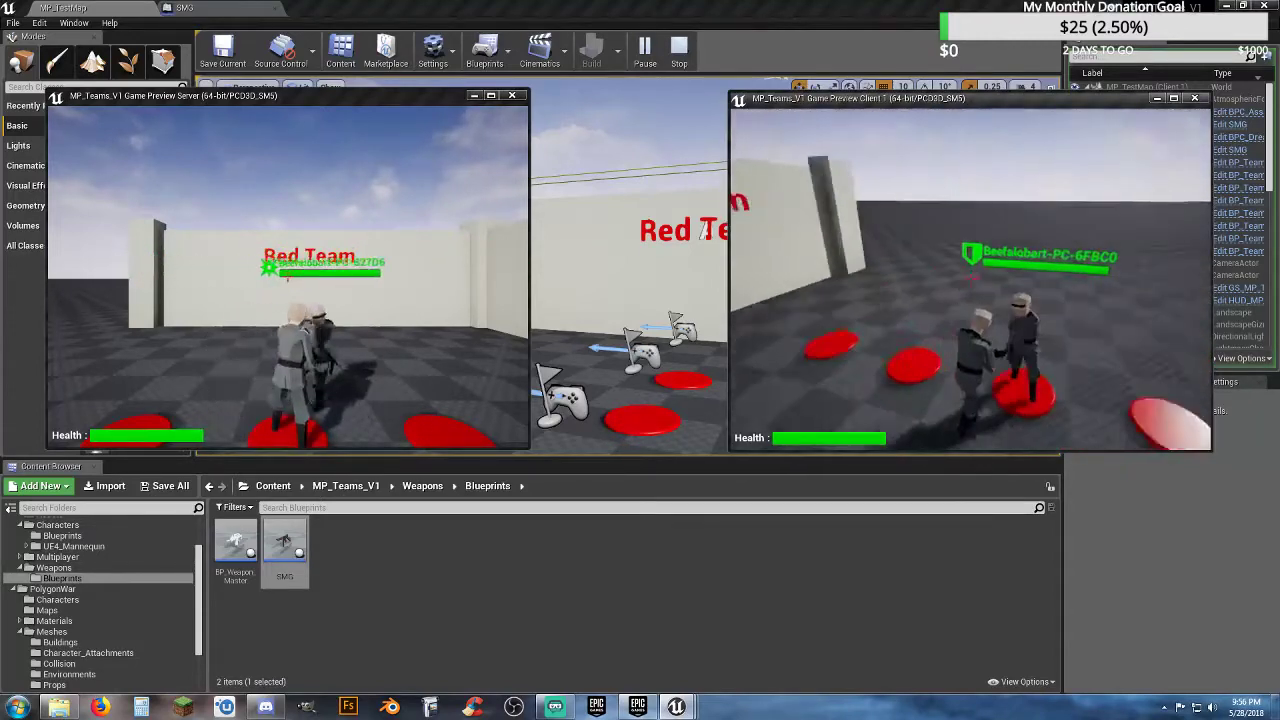
key("w")
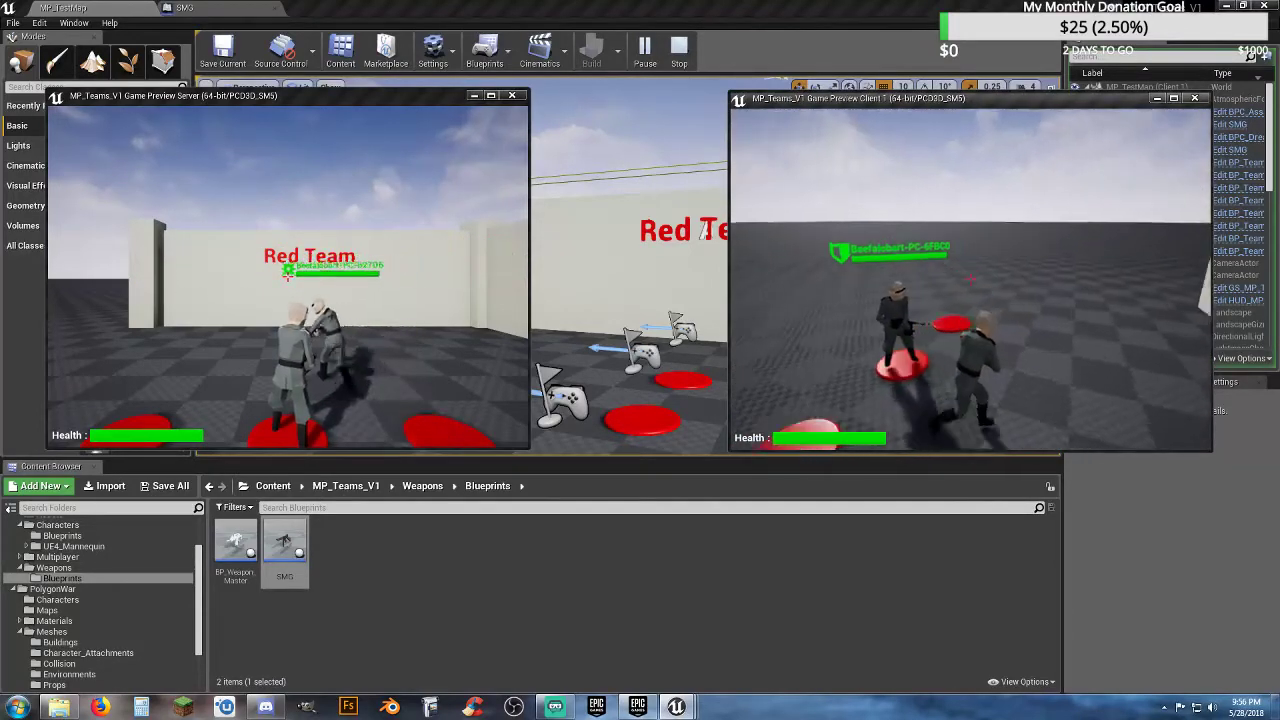
key("w")
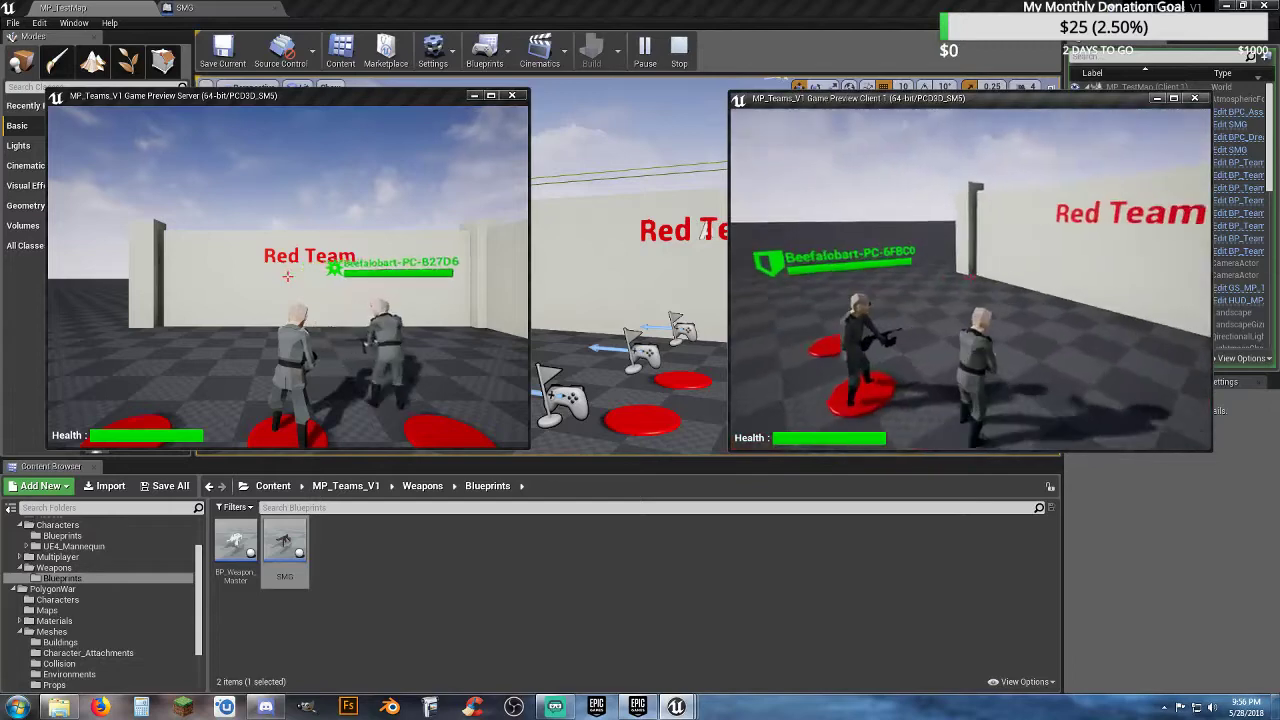
key("w")
key("Escape")
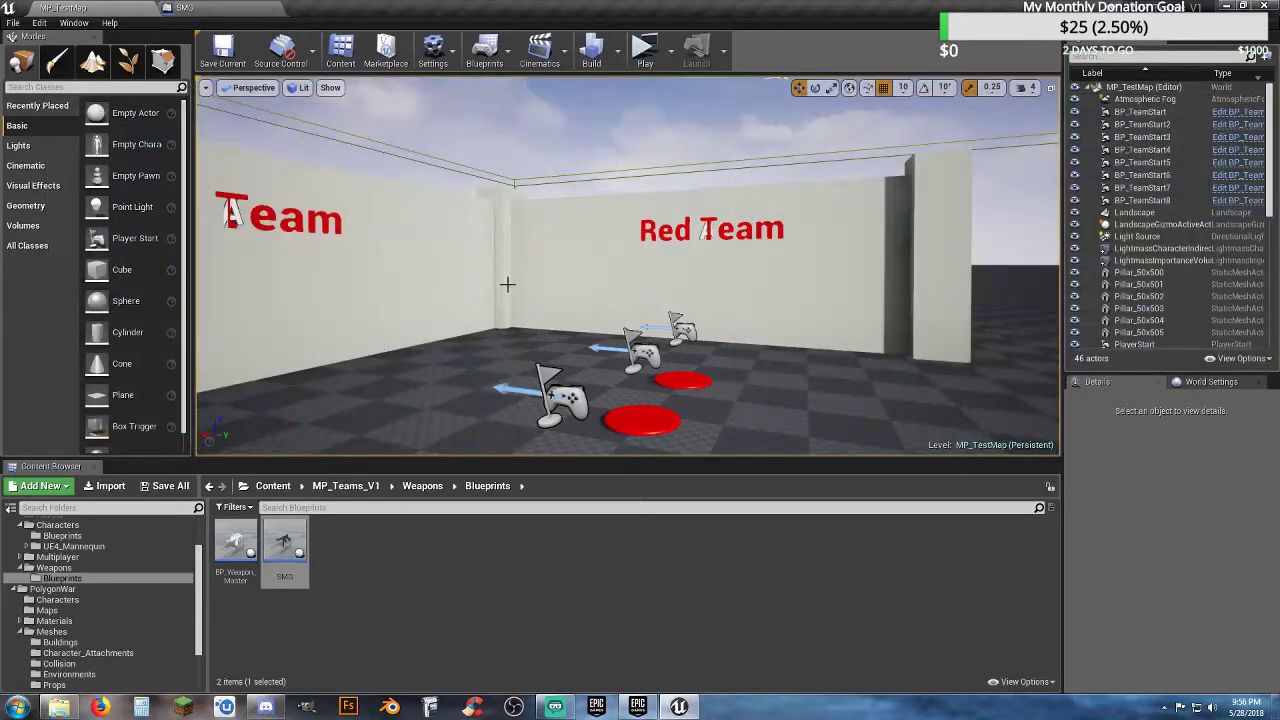
- Test the blue team in a new multiplayer preview with an Engineer on the server and a Biotech on the client, comparing their weapon meshes
left_click(636, 54)
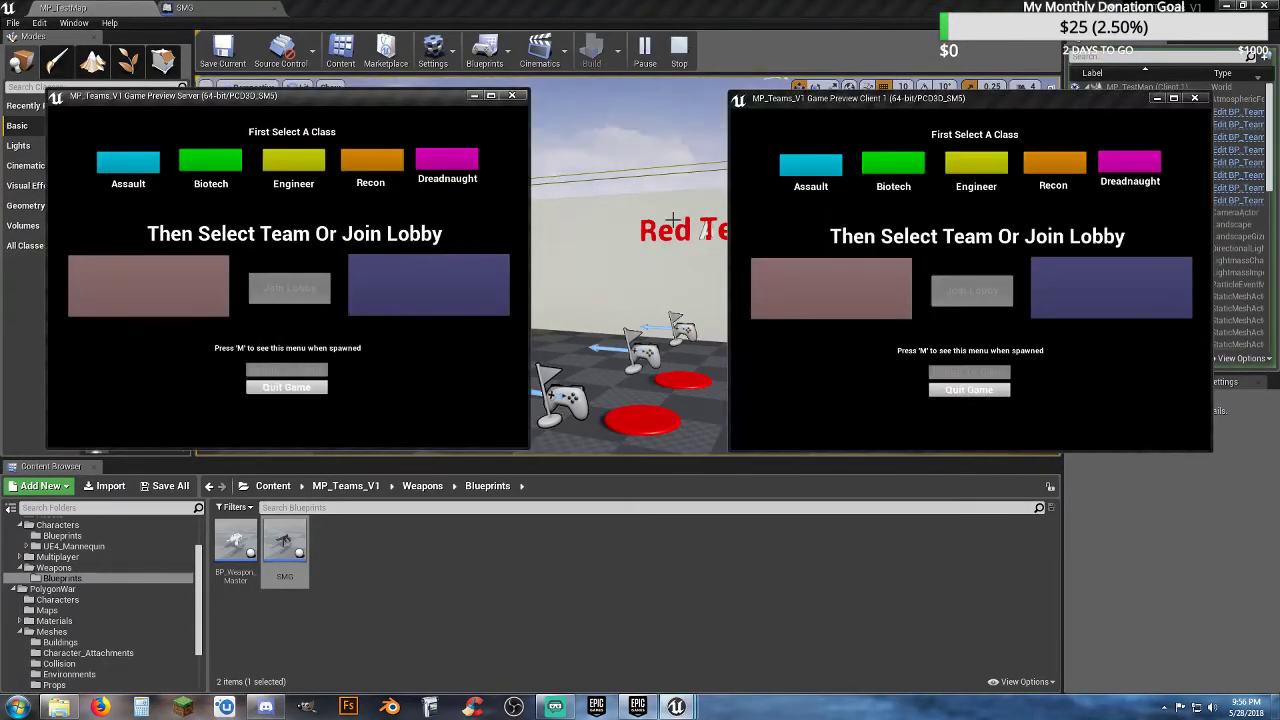
left_click(283, 167)
left_click(406, 274)
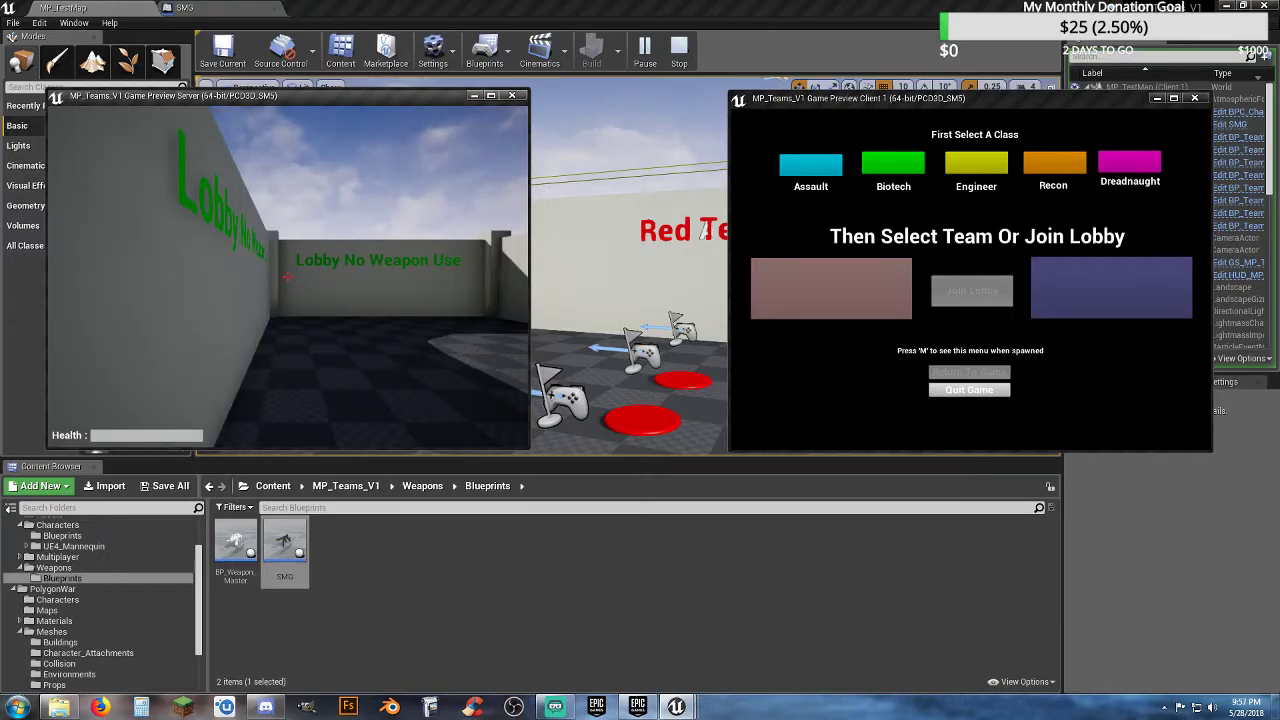
left_click(952, 201)
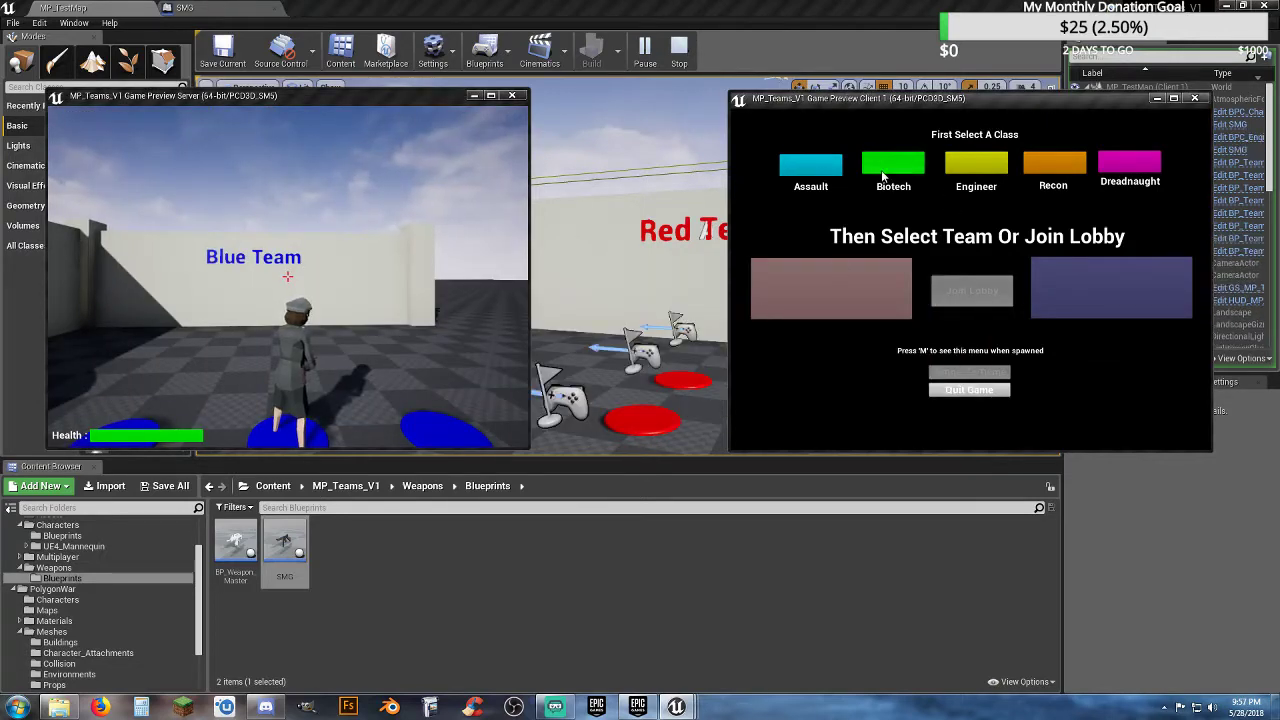
left_click(882, 172)
left_click(1058, 278)
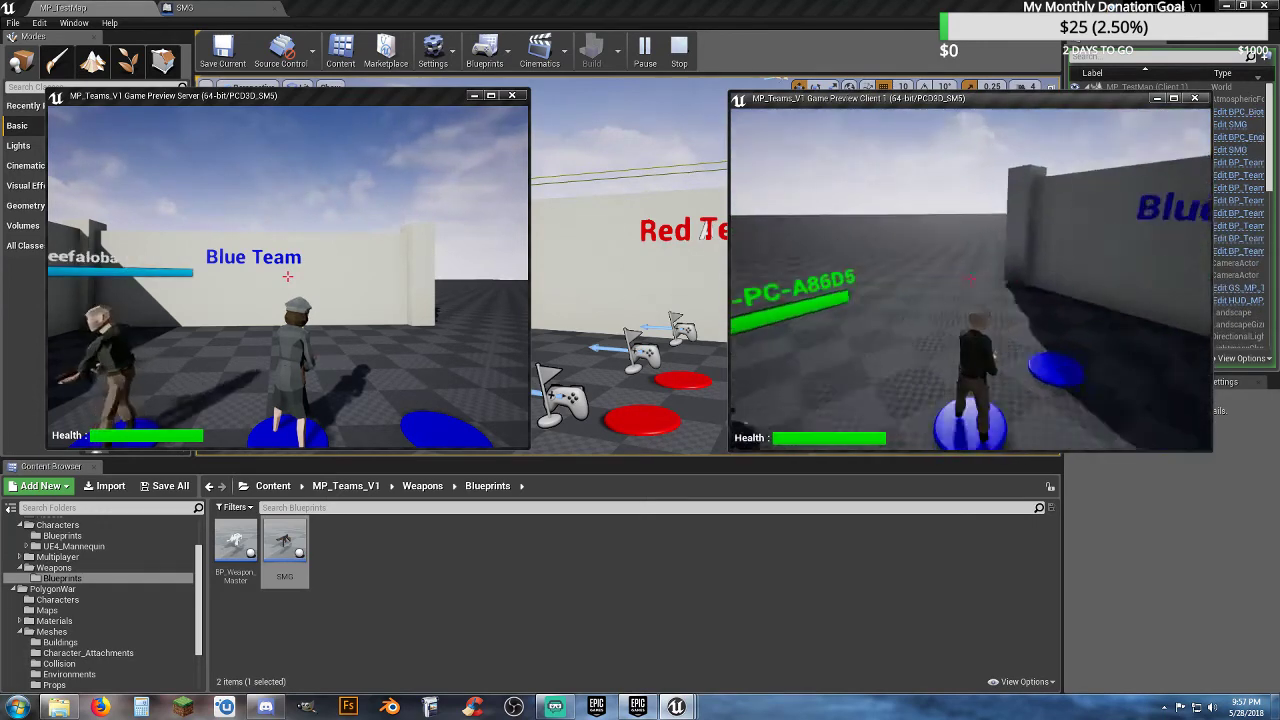
key("w")
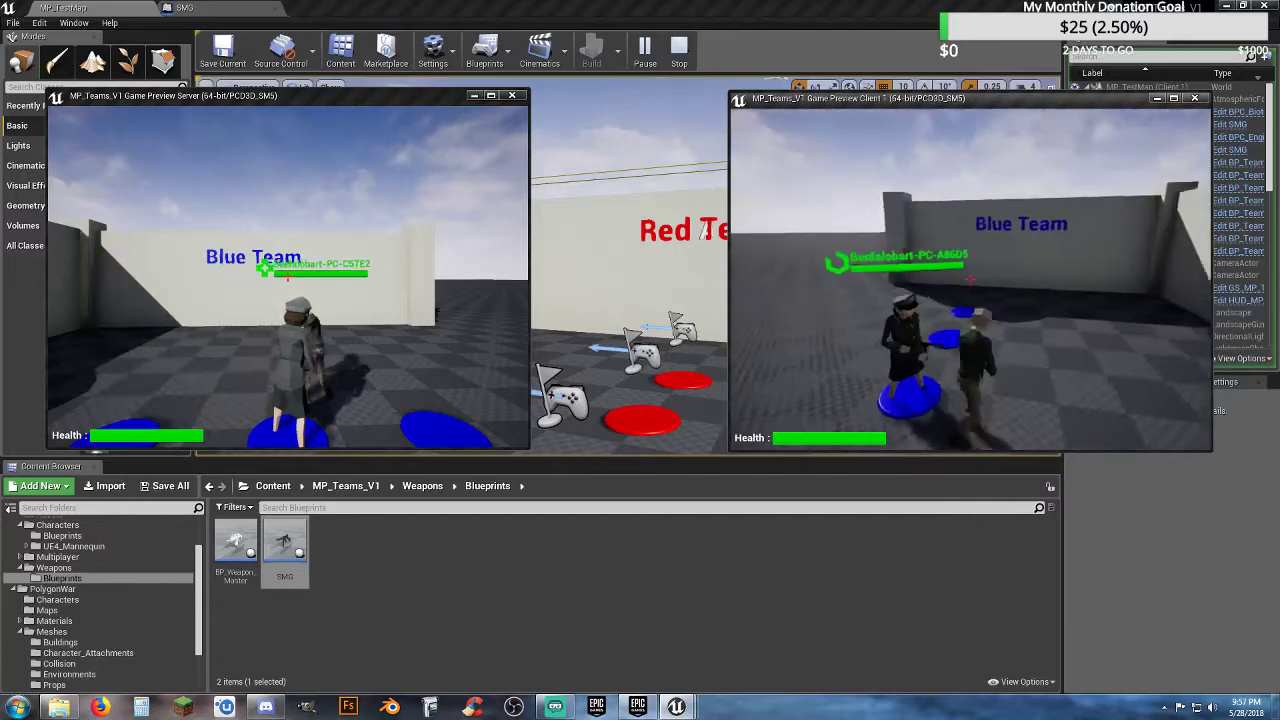
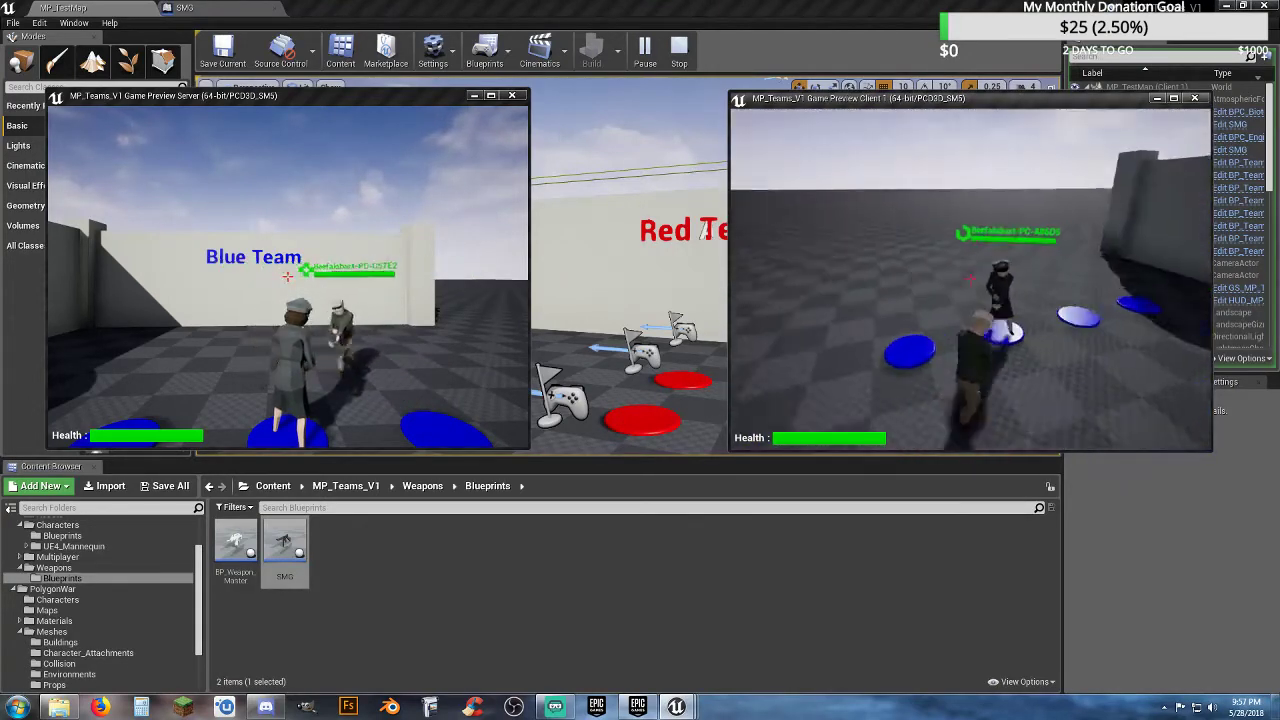
key("Escape")
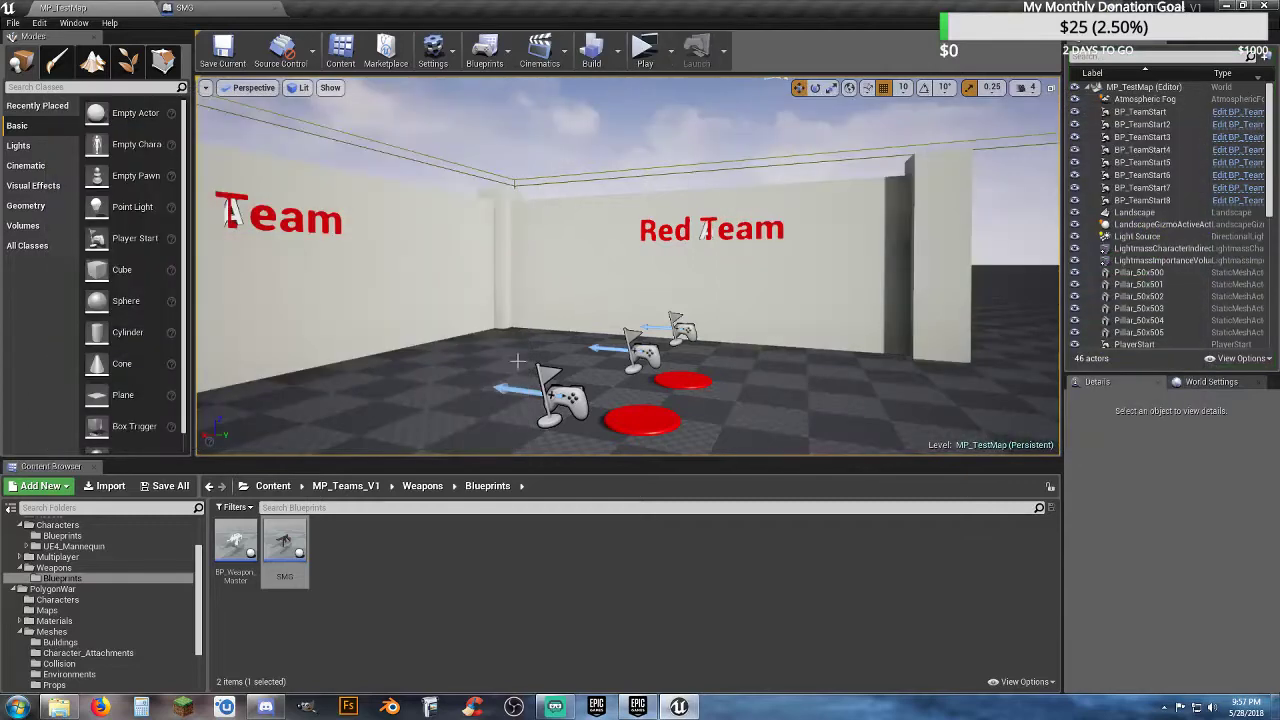
- Return to the SMG Event Graph and review the chain from the character cast through the team comparisons and Branches to Set Skeletal Mesh
double_click(285, 548)
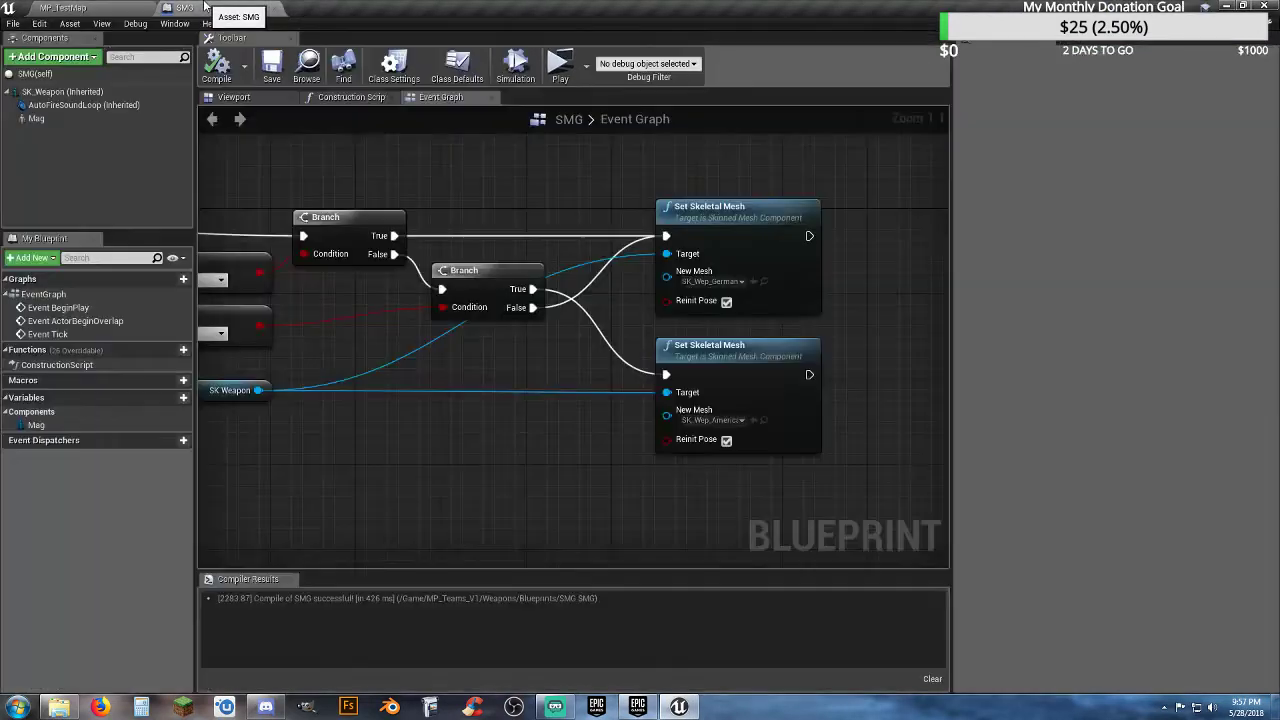
right_click_drag(447, 409, 451, 465)
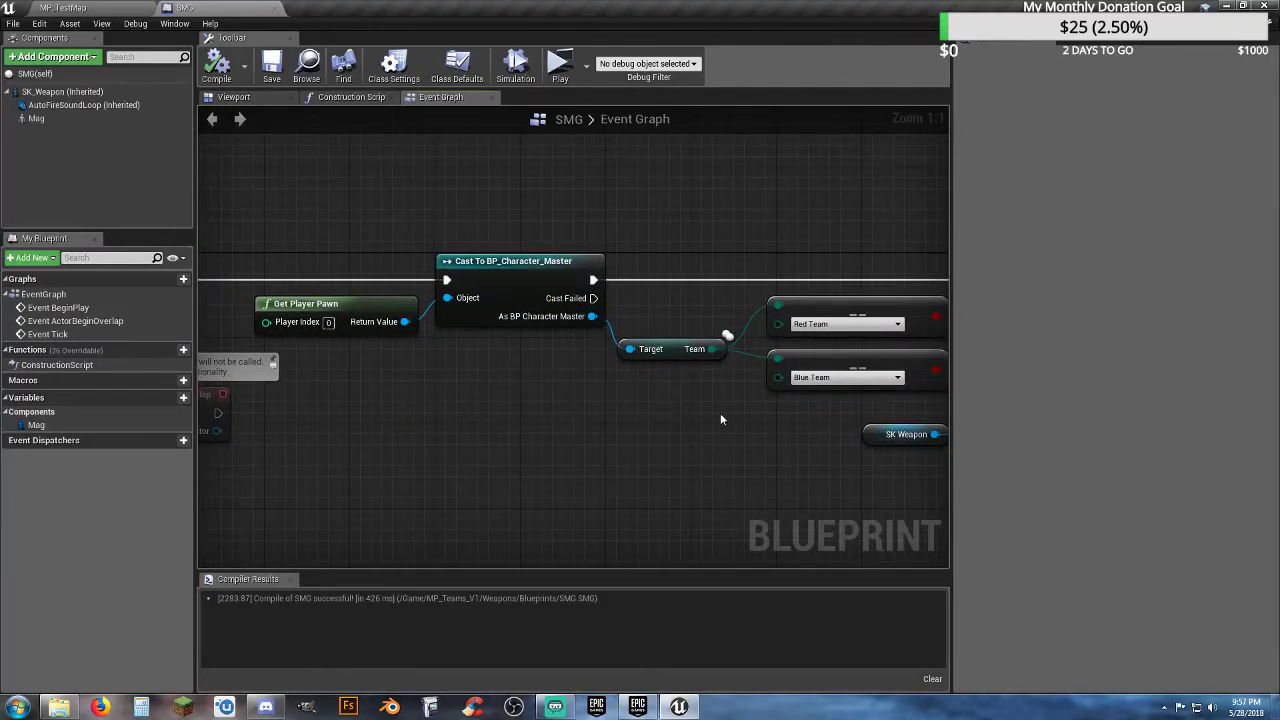
right_click_drag(720, 420, 492, 419)
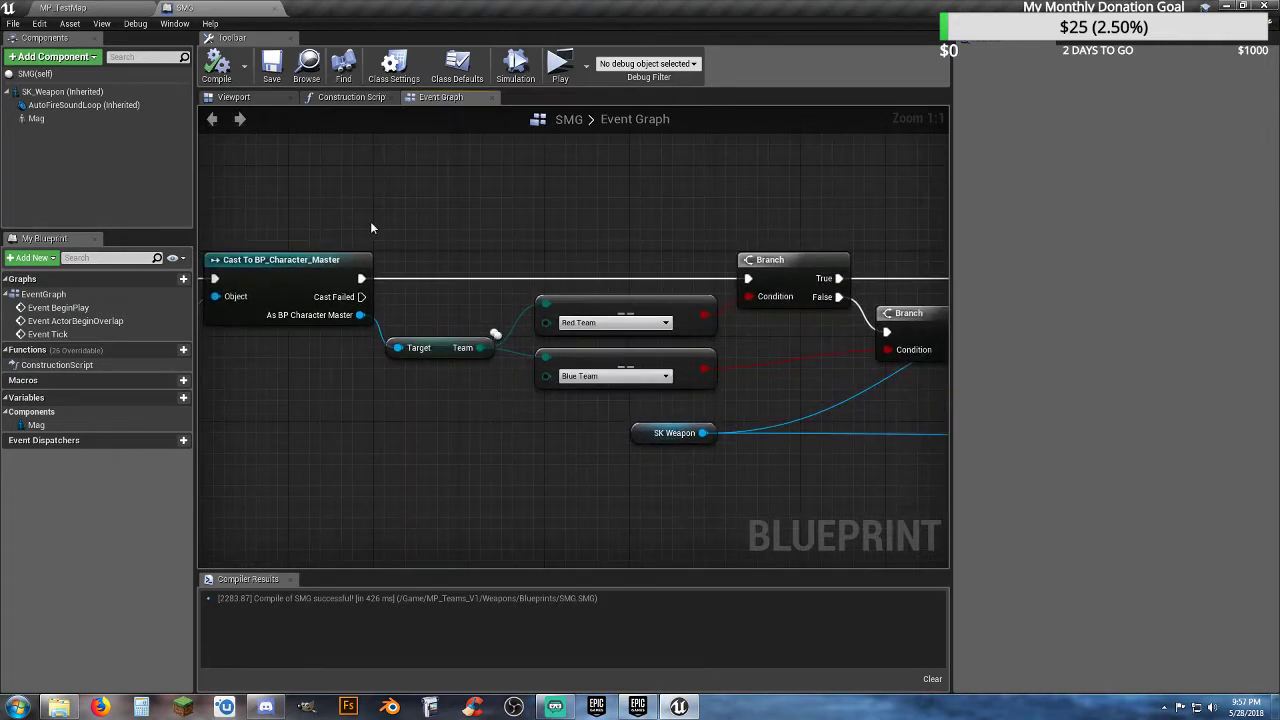
left_click_drag(450, 392, 300, 288)
left_click(498, 428)
right_click_drag(498, 428, 415, 403)
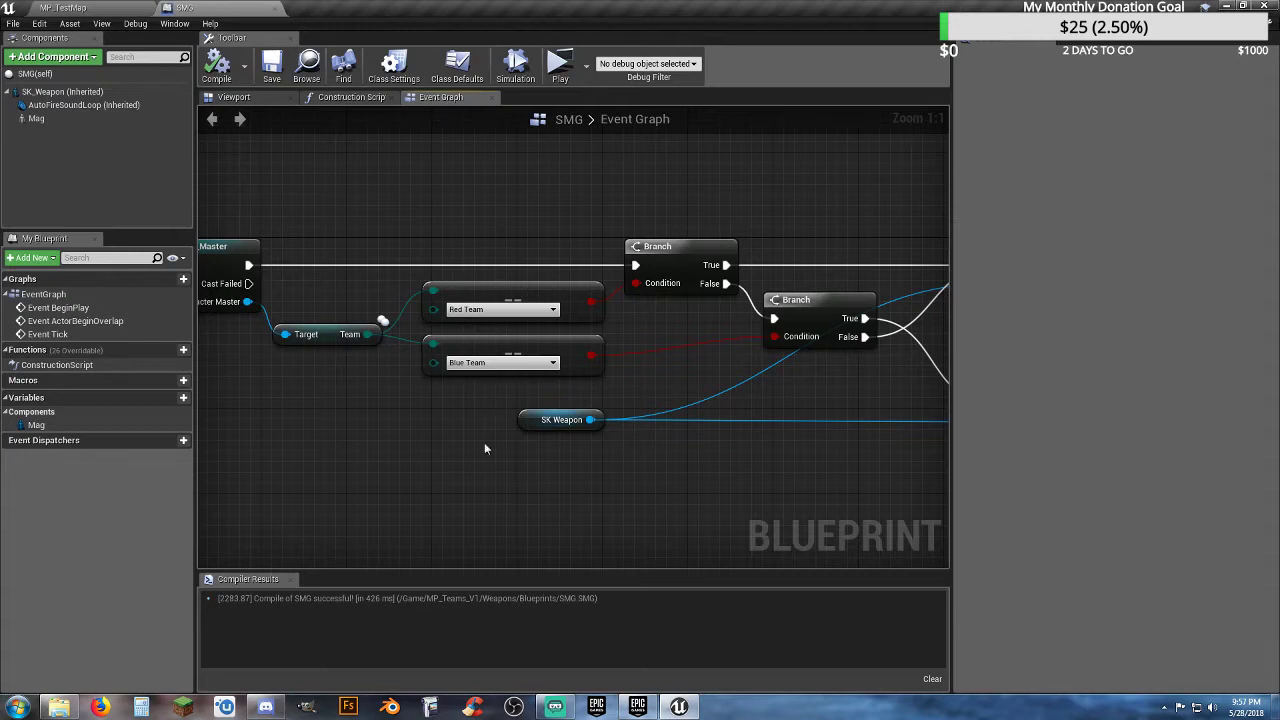
right_click_drag(484, 448, 433, 474)
right_click_drag(598, 486, 445, 403)
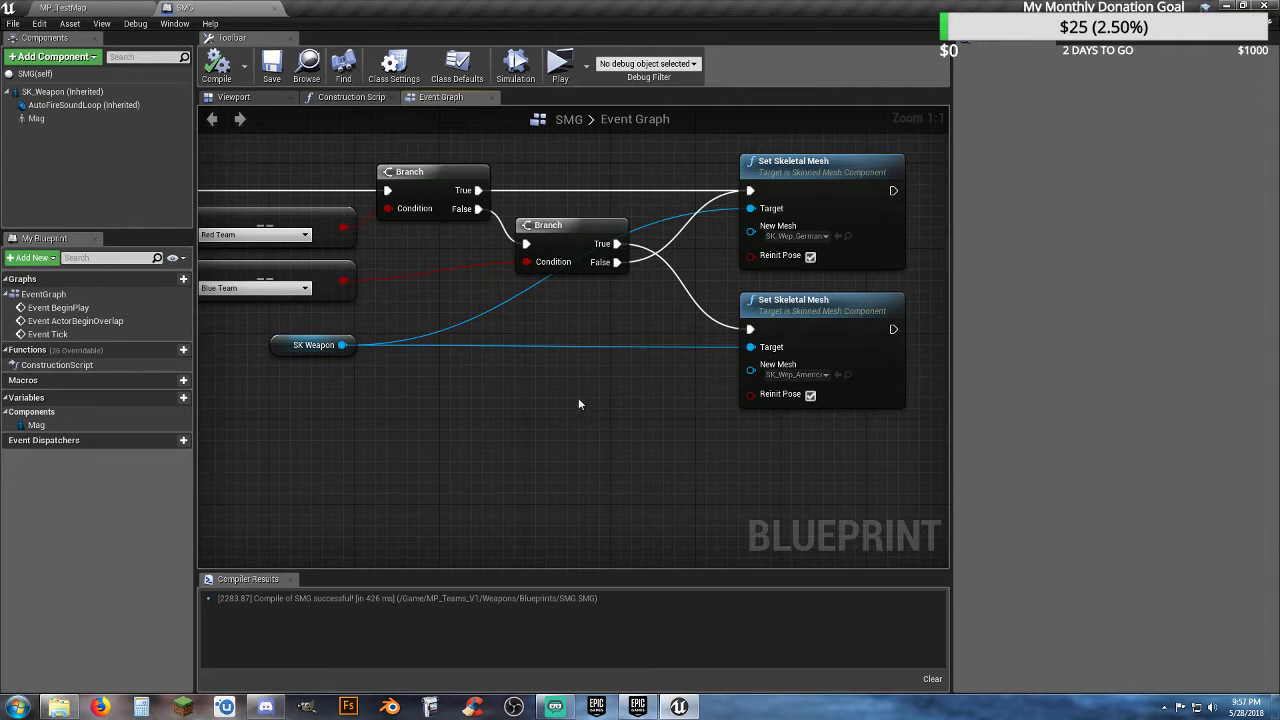
right_click_drag(578, 404, 526, 430)
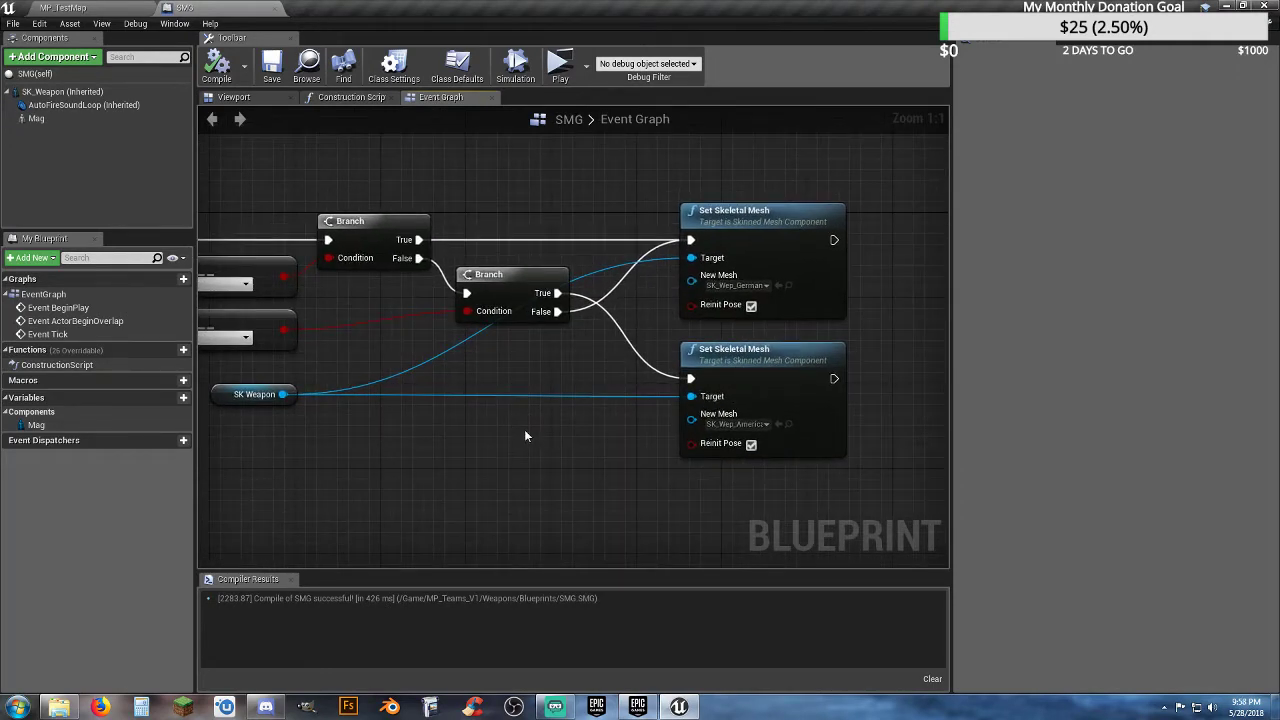
- Select both Set Skeletal Mesh nodes and move them slightly farther right from the Branch nodes
left_click_drag(854, 498, 773, 205)
left_click(604, 453)
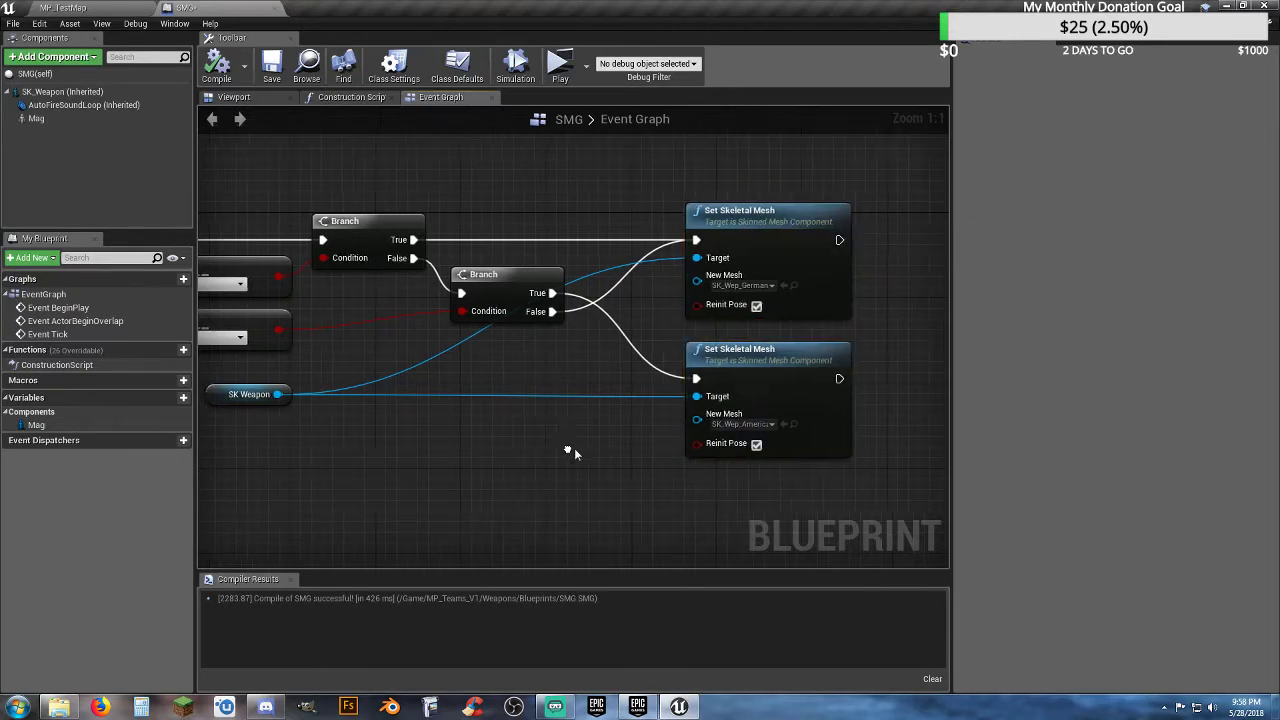
right_click_drag(574, 448, 527, 451)
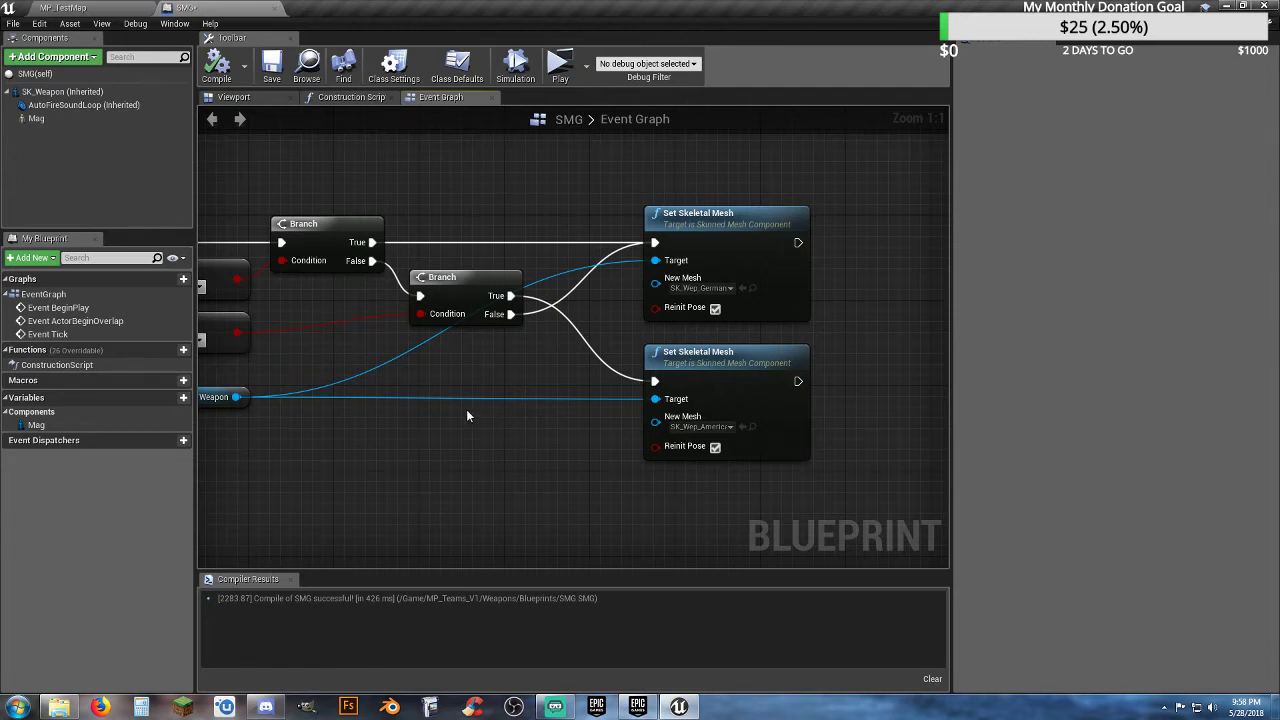
- Disconnect Event BeginPlay from the BP_Character_Master cast, connect it to a new Print String node instead, and save the blueprint
right_click_drag(454, 420, 726, 405)
right_click_drag(413, 404, 794, 457)
right_click_drag(563, 403, 527, 476)
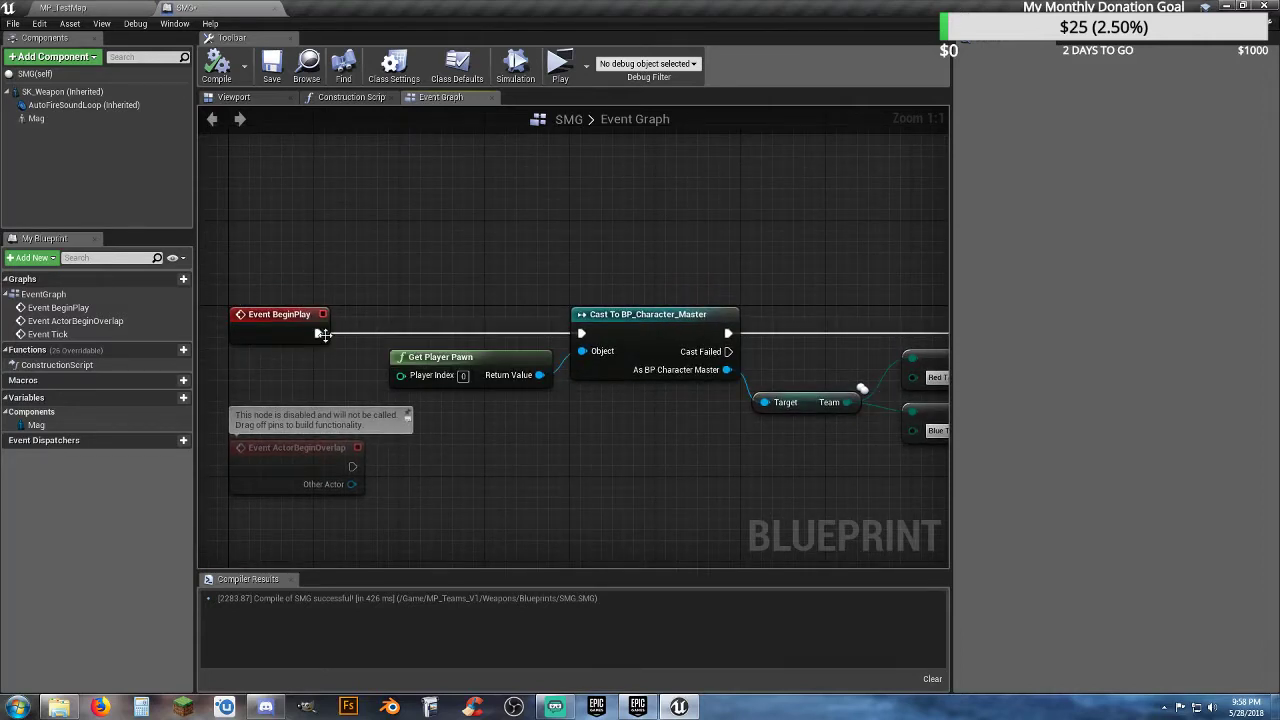
left_click(372, 330, "alt")
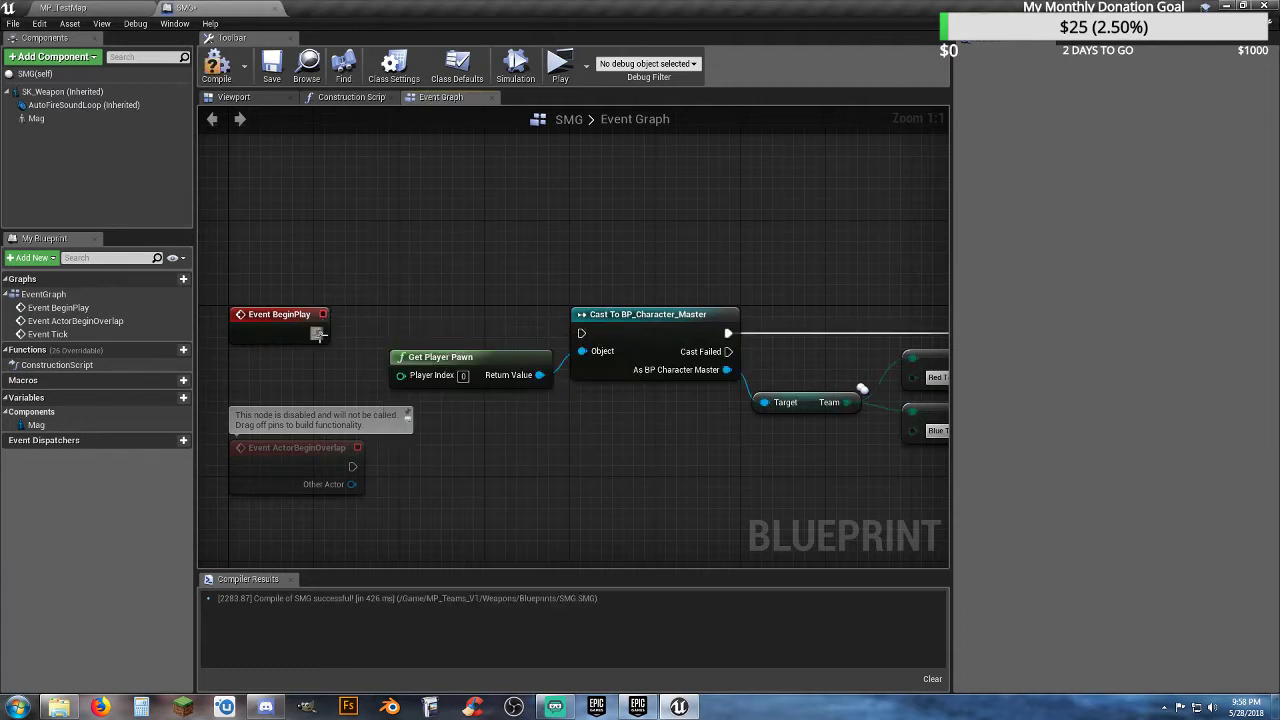
left_click_drag(317, 334, 397, 232)
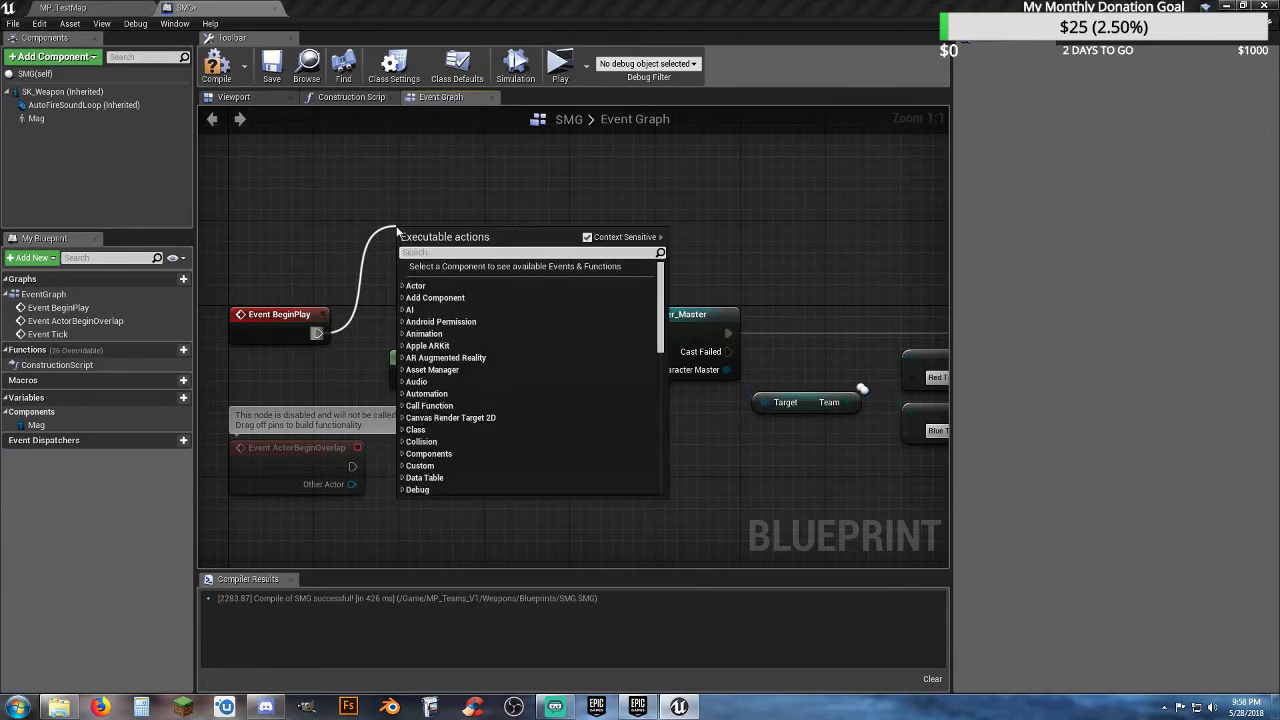
type("print")
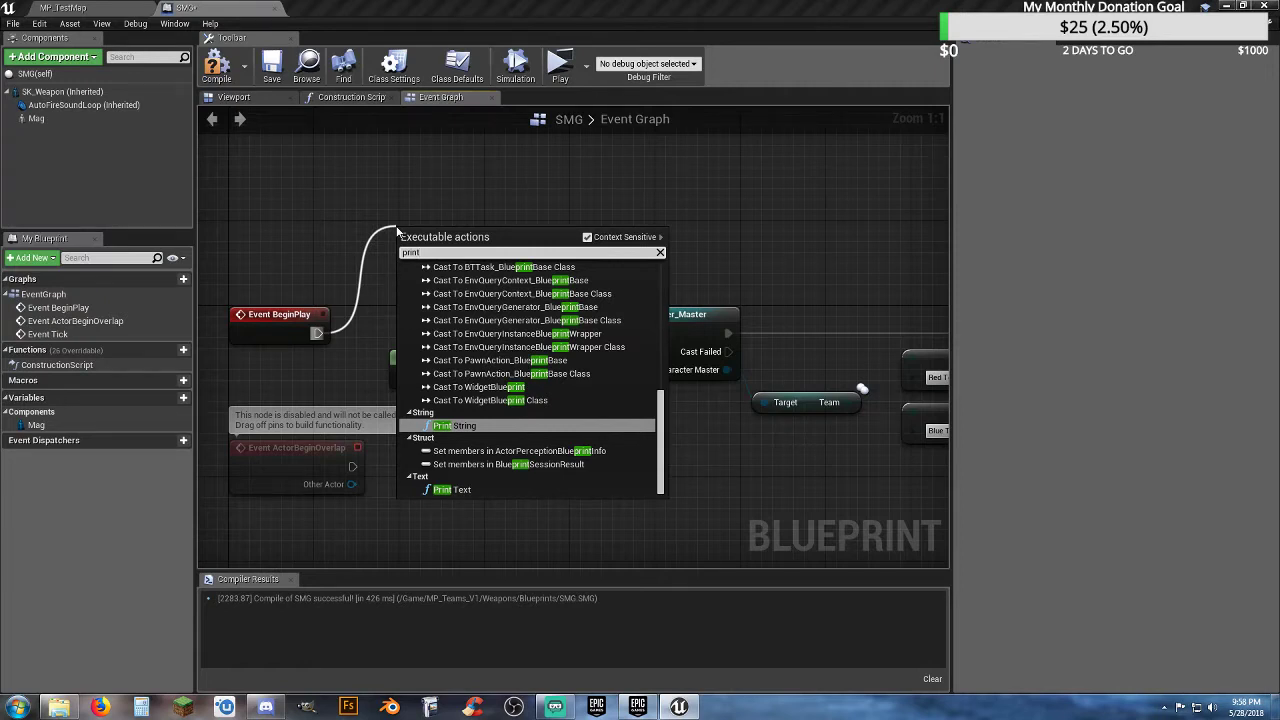
left_click(463, 427)
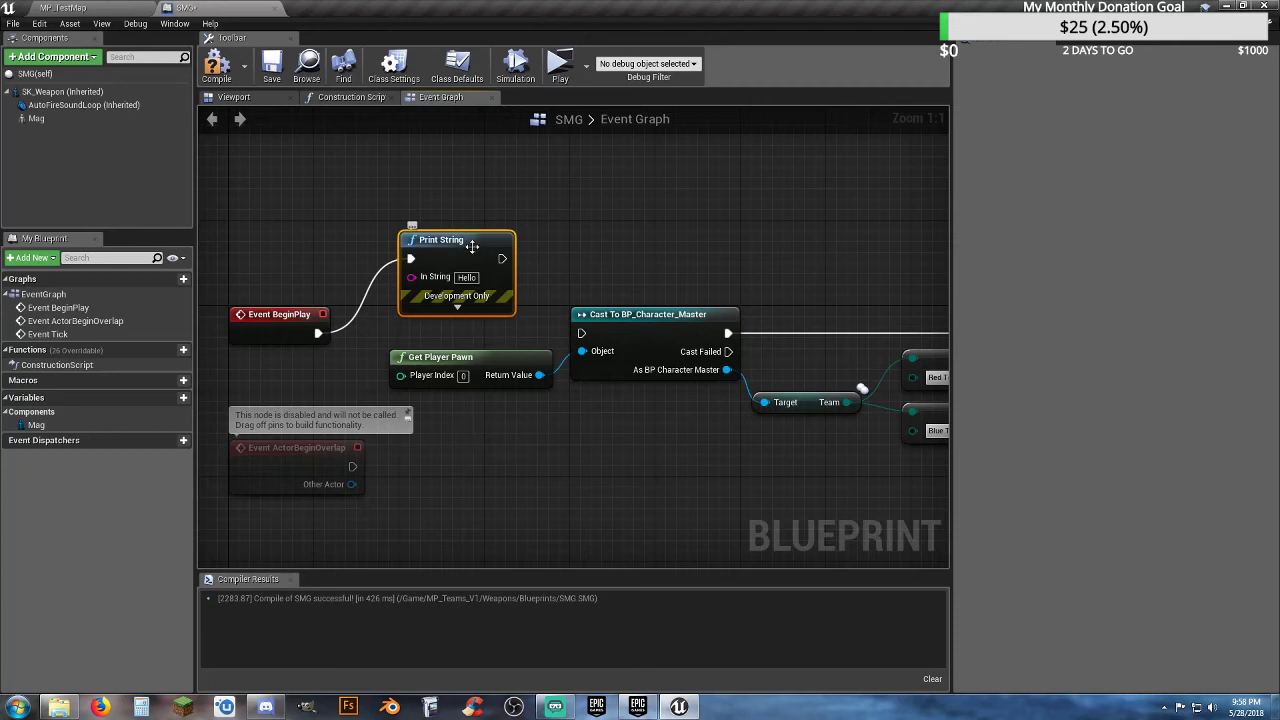
left_click_drag(462, 239, 451, 208)
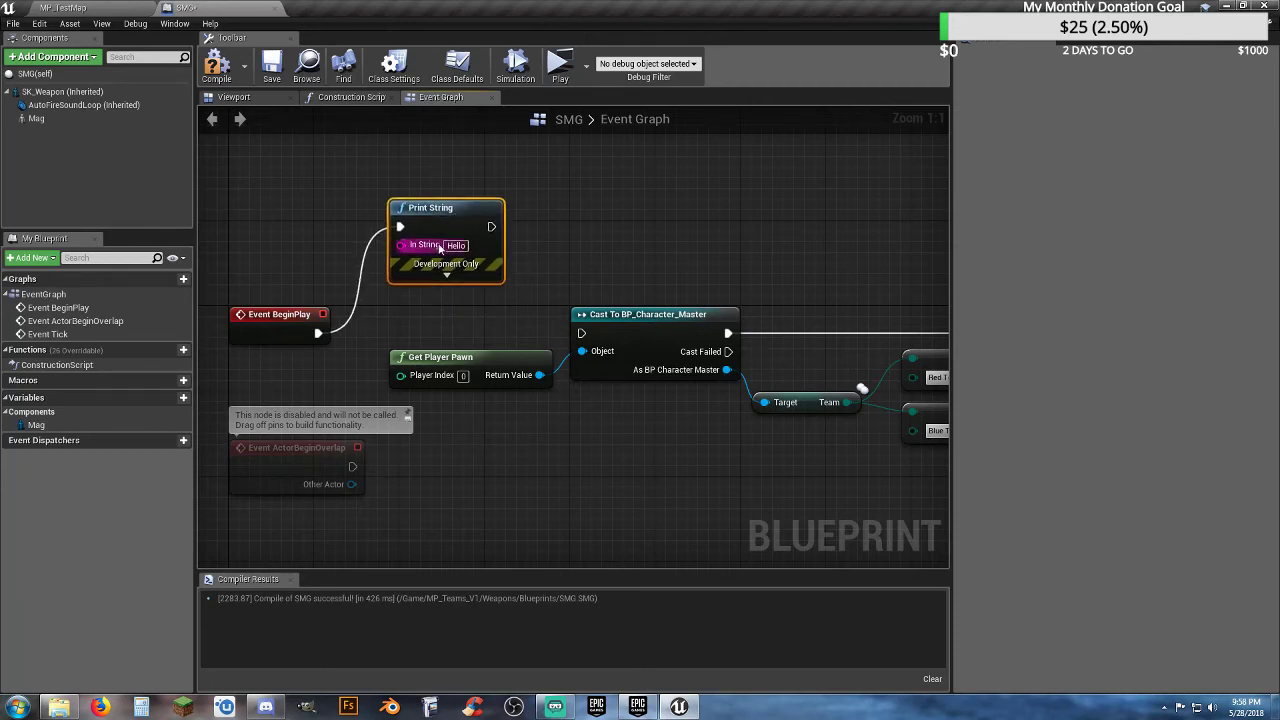
left_click(604, 218)
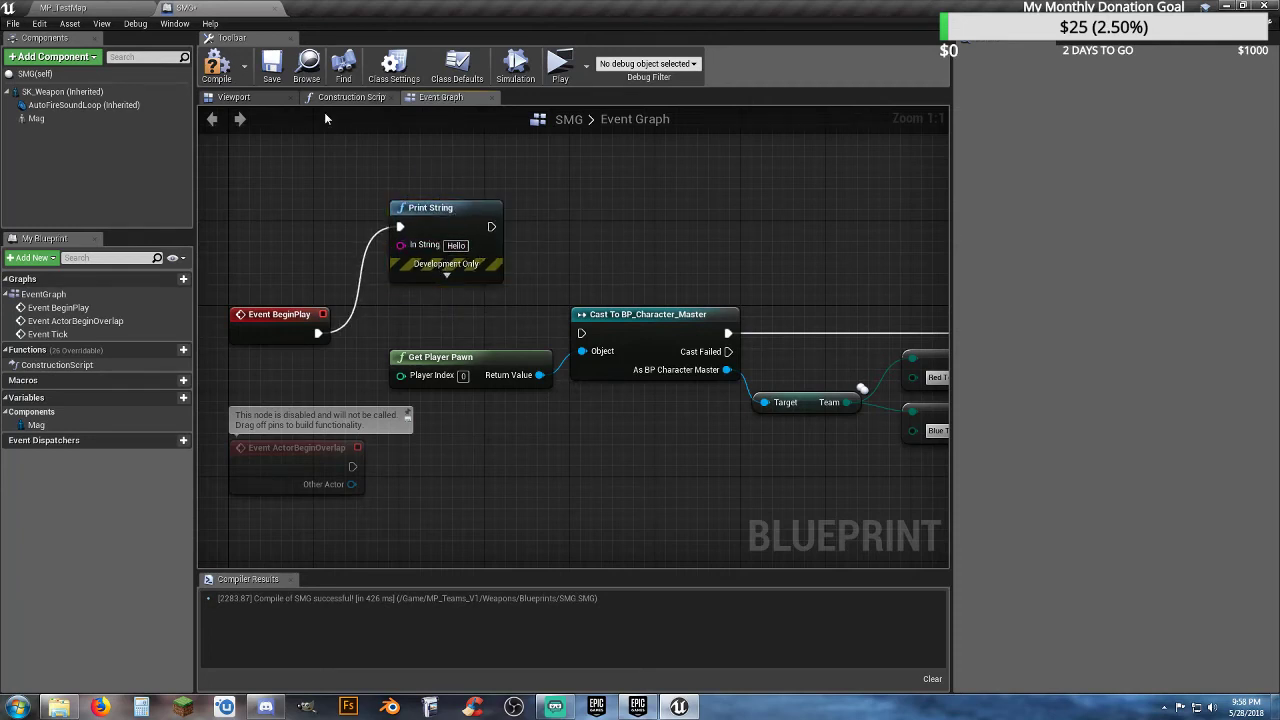
left_click(271, 66)
- Start a multiplayer preview of MP_TestMap with a blue-team Dreadnaught on the server and a red-team Assault on the client
left_click(62, 8)
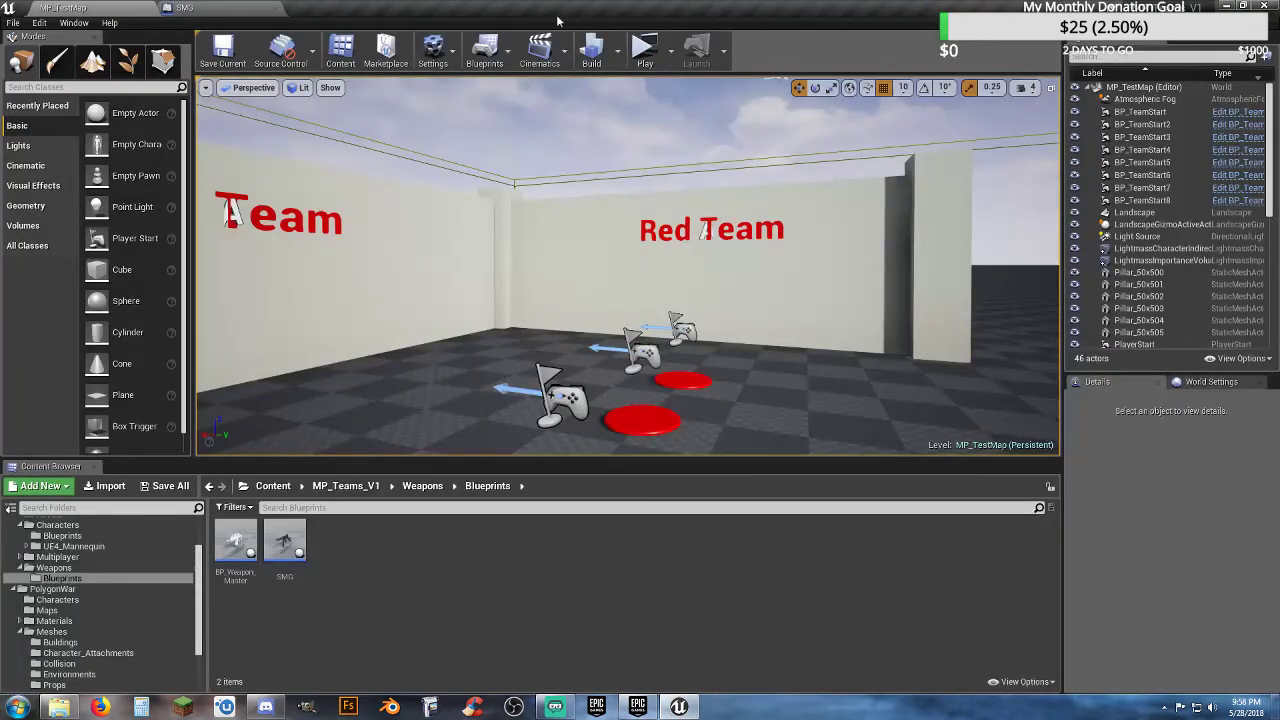
left_click(643, 45)
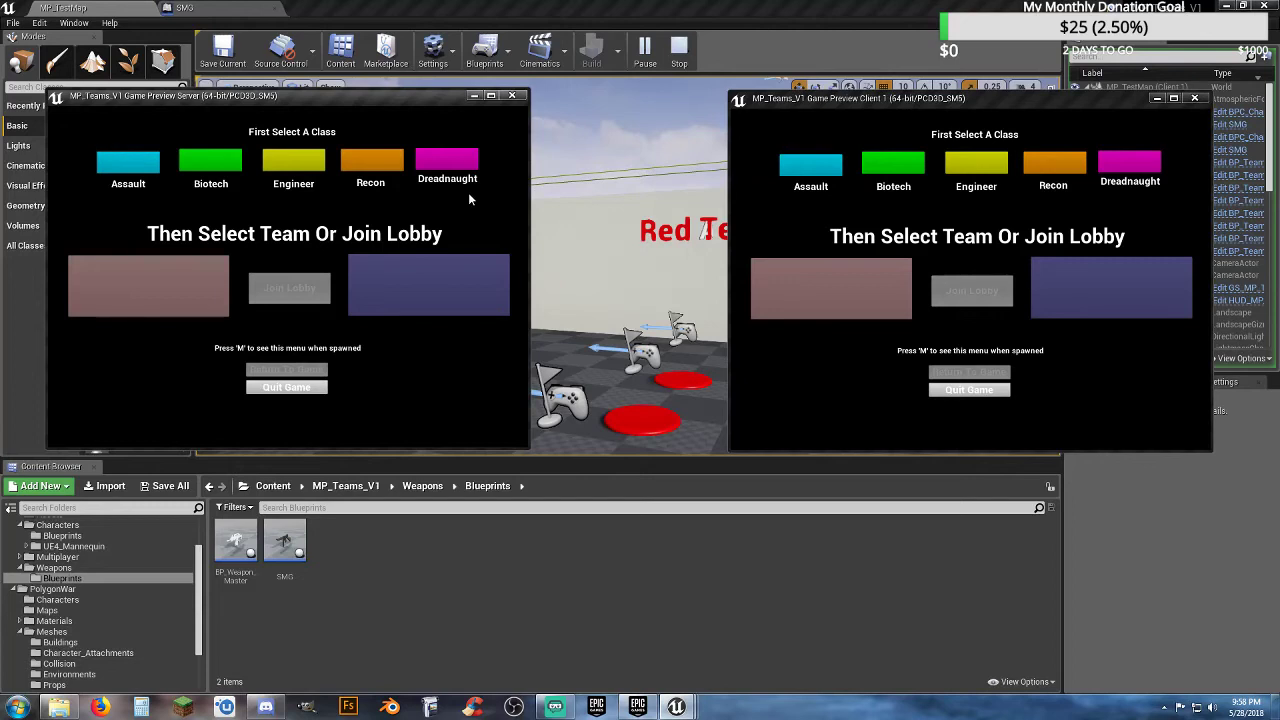
left_click(456, 162)
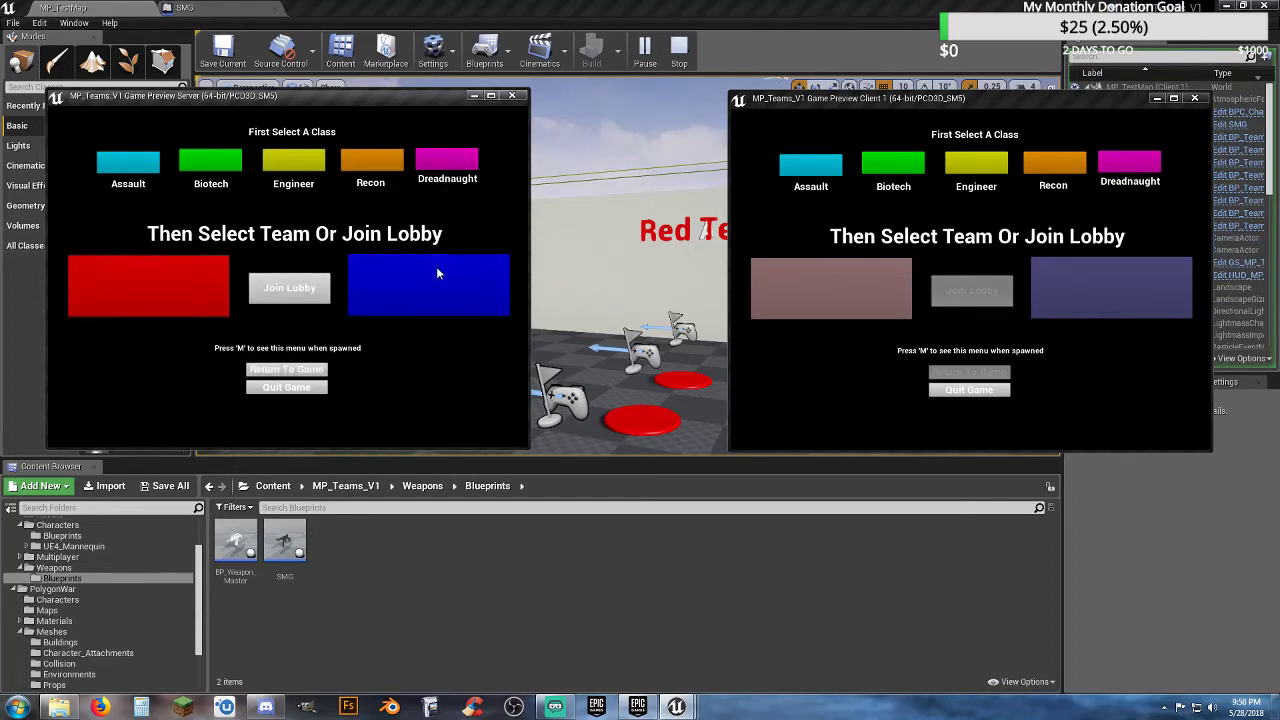
left_click(436, 273)
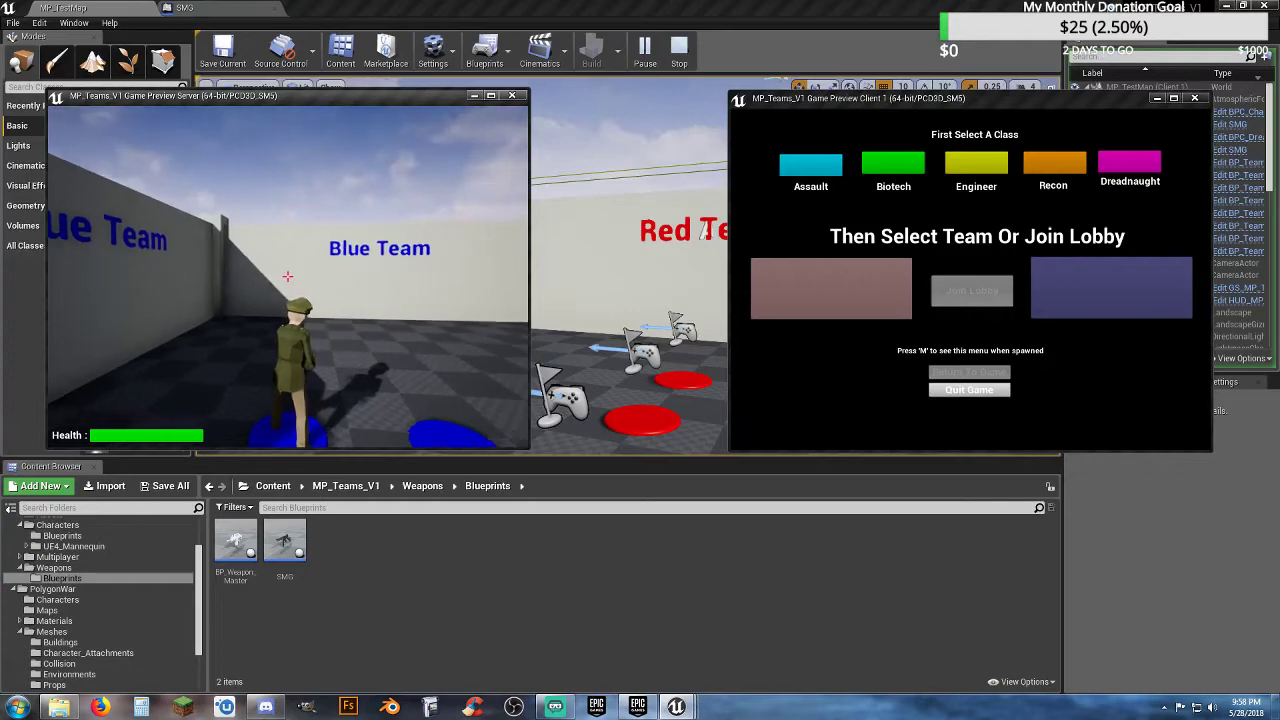
key("shift+F1")
left_click(824, 173)
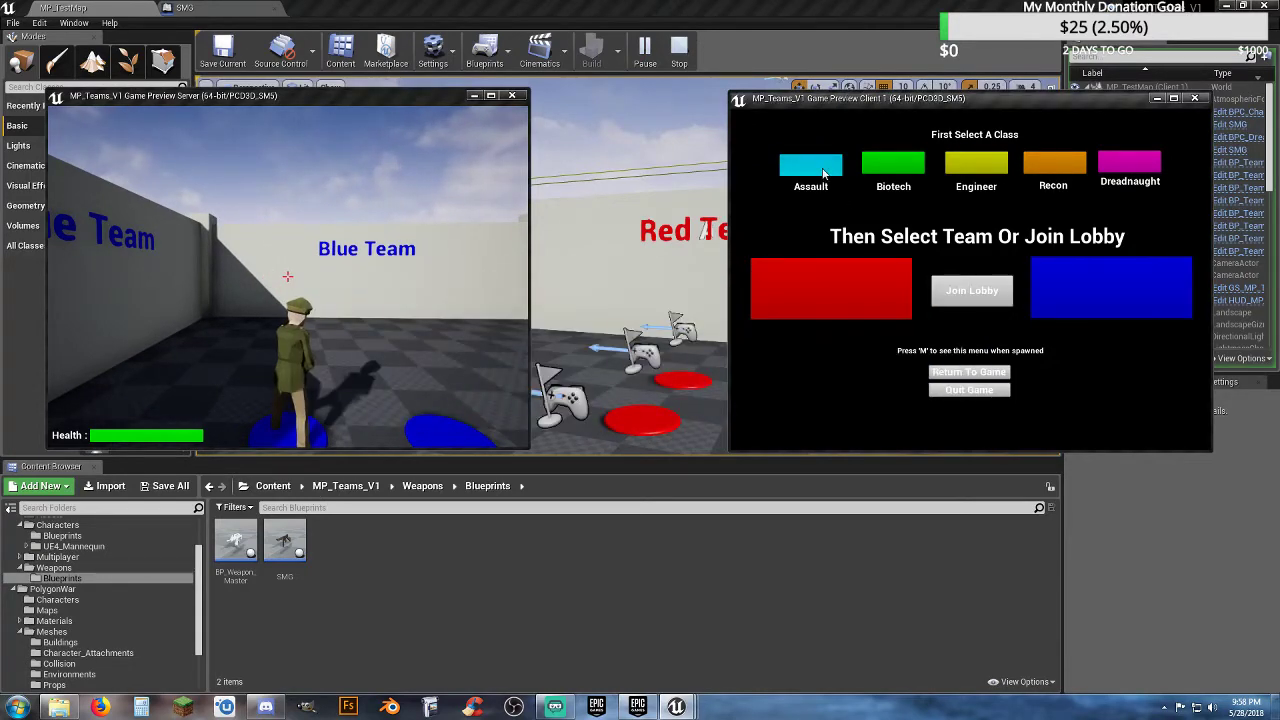
left_click(971, 290)
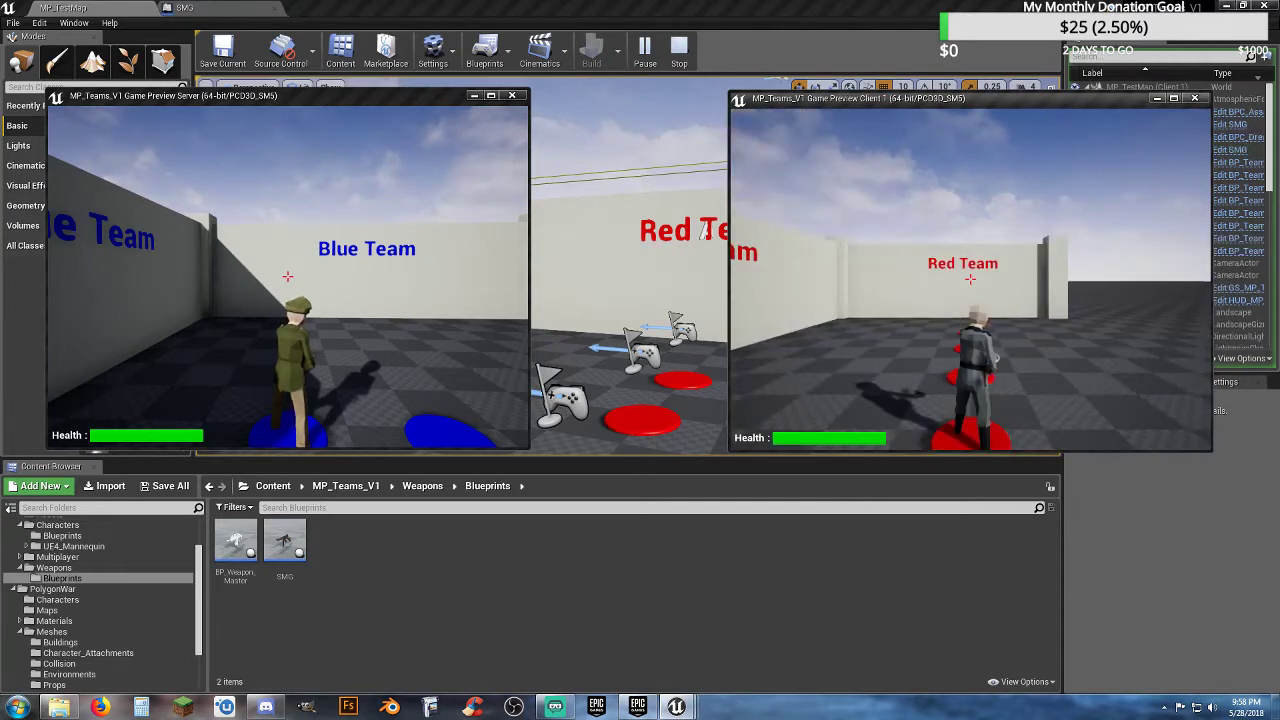
- Walk the client's Assault over to and around the Dreadnaught, compare both characters' weapon meshes, and end the preview
key("d")
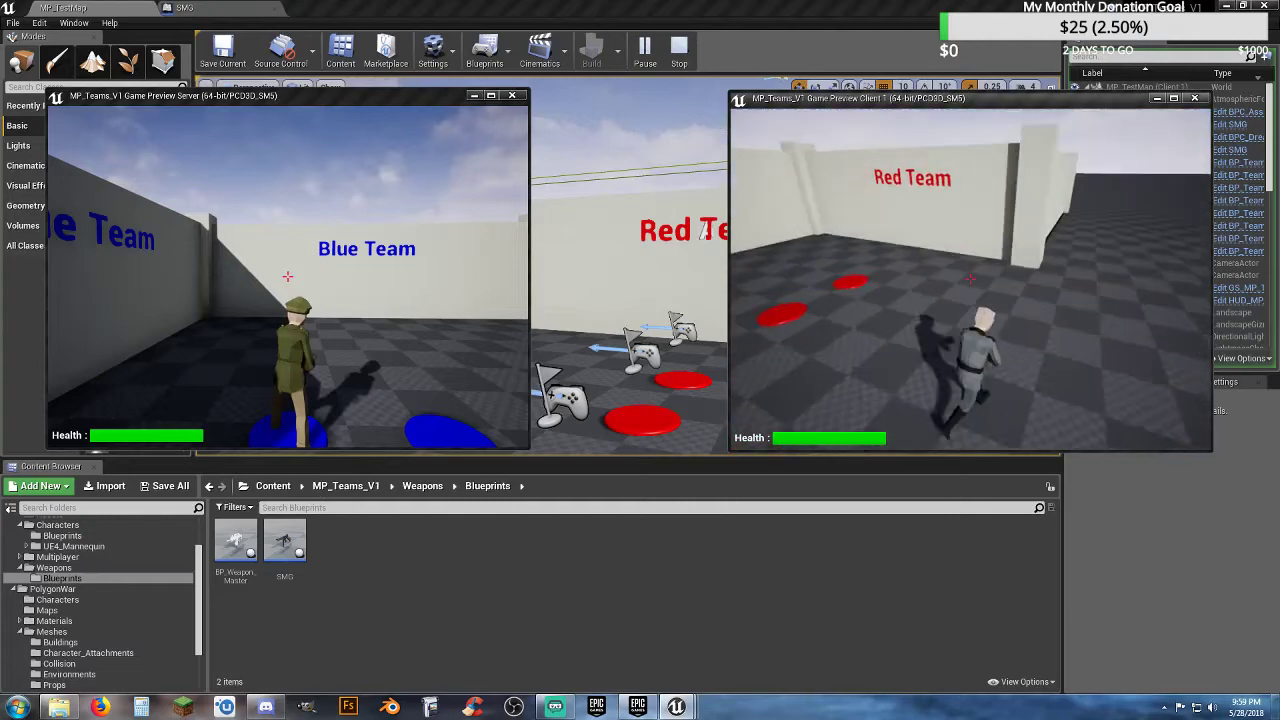
key("w")
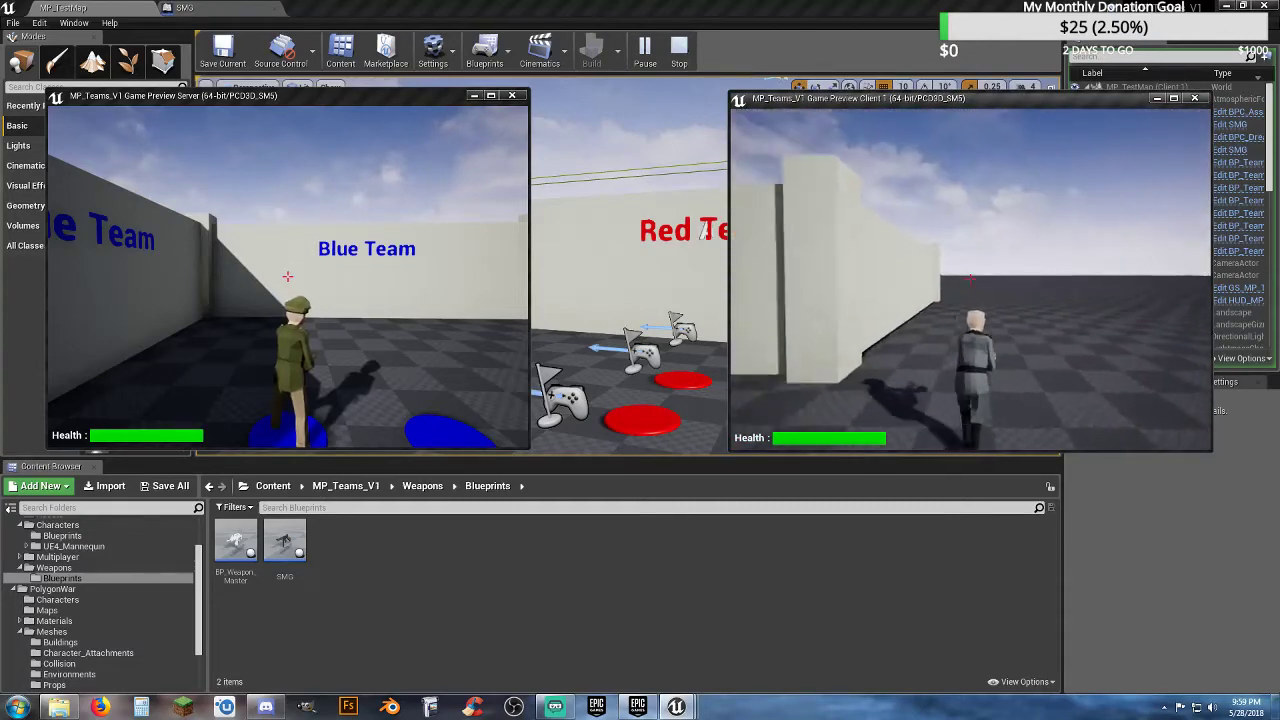
key("w")
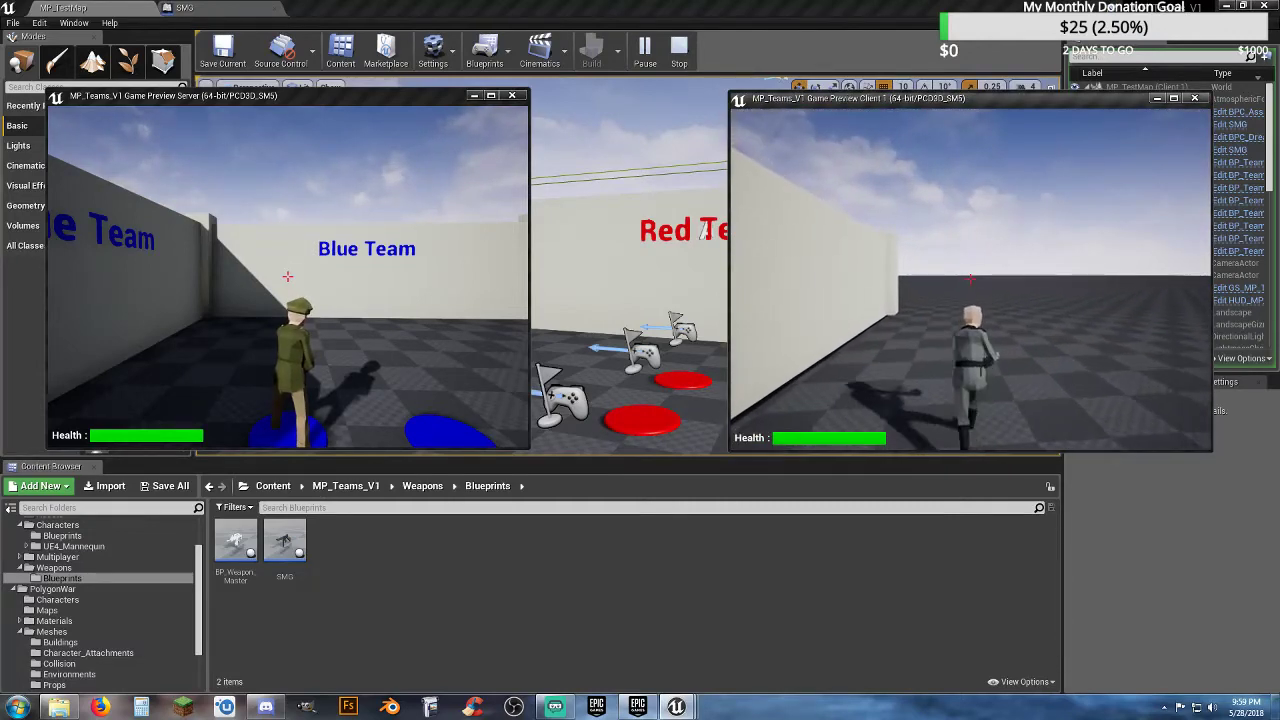
key("w")
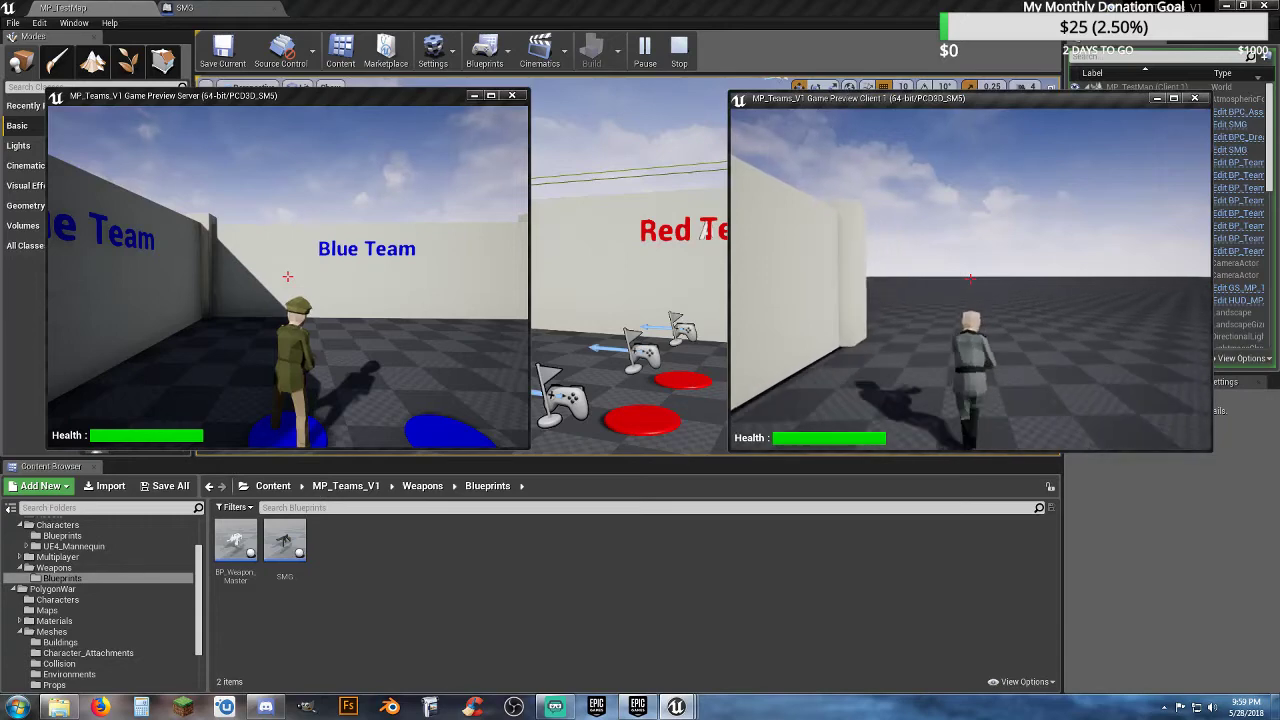
key("w")
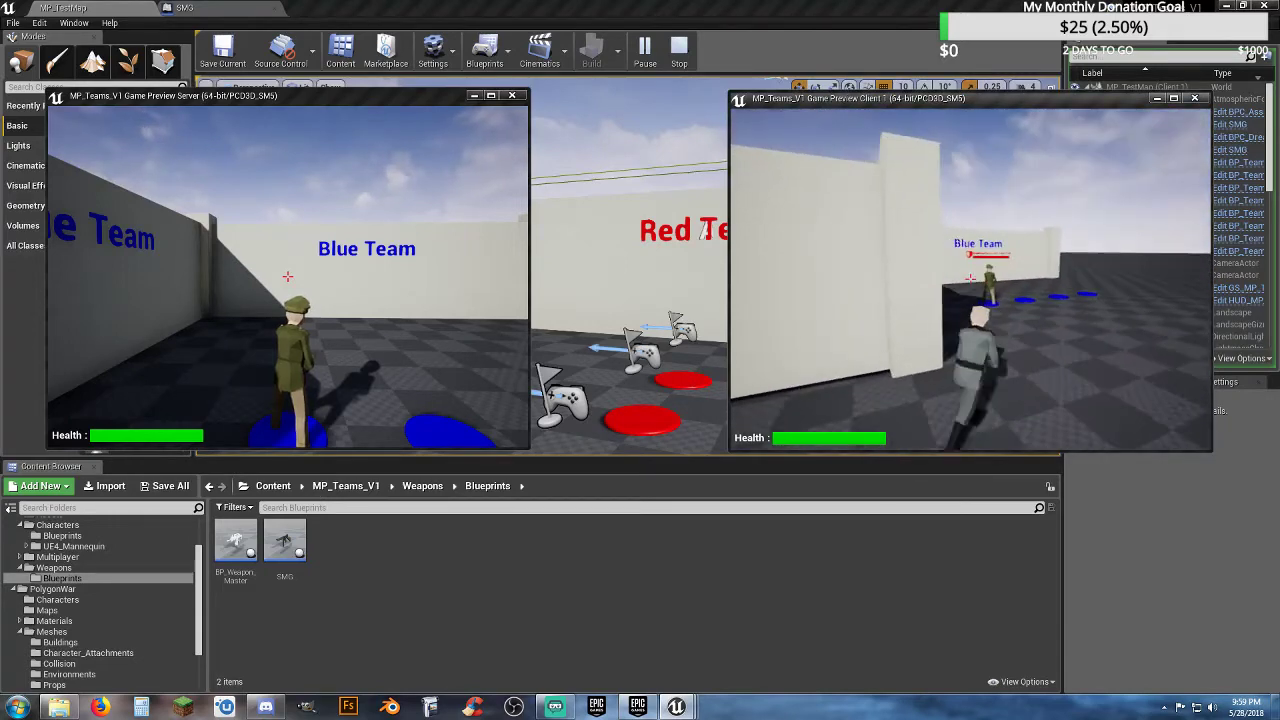
key("w")
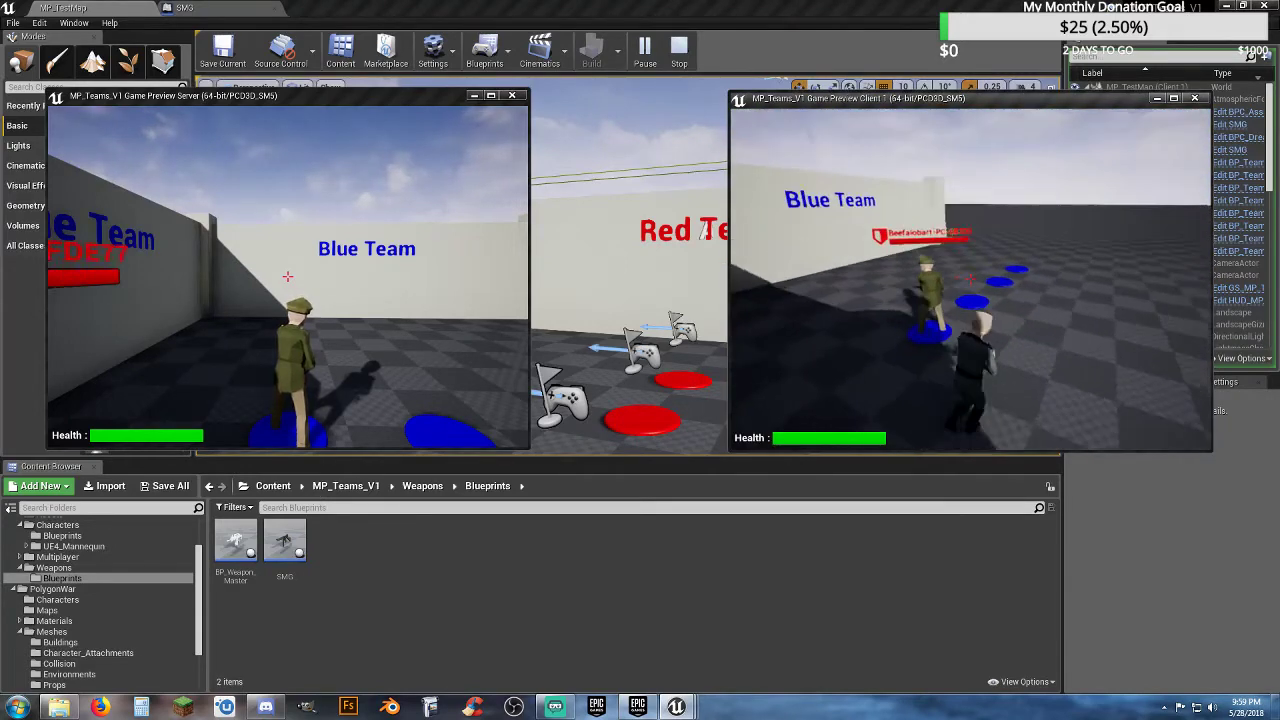
key("w")
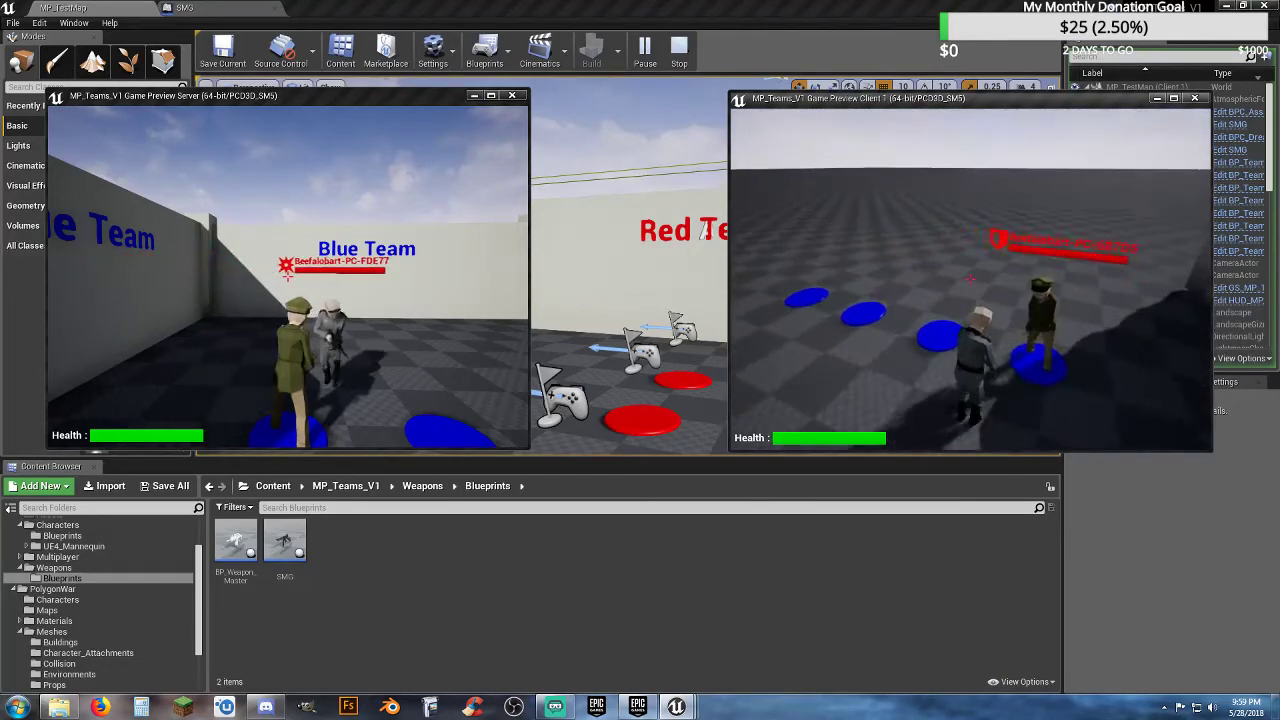
key("w")
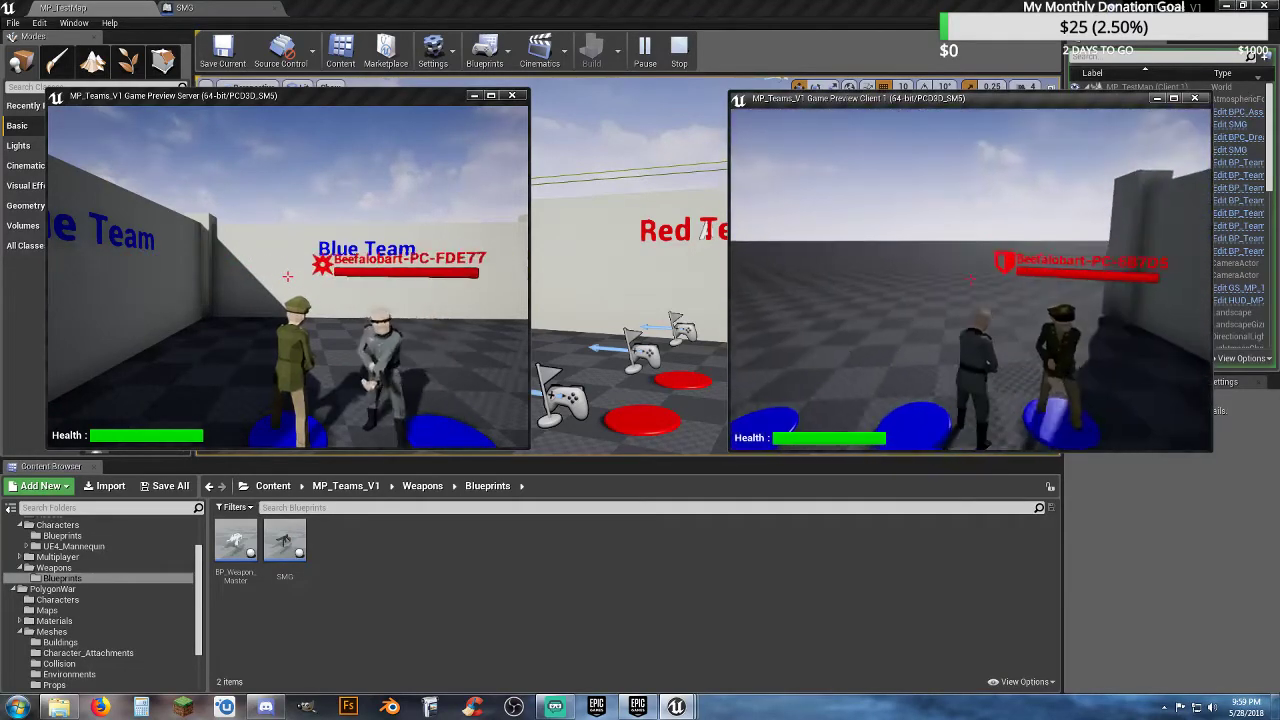
key("w")
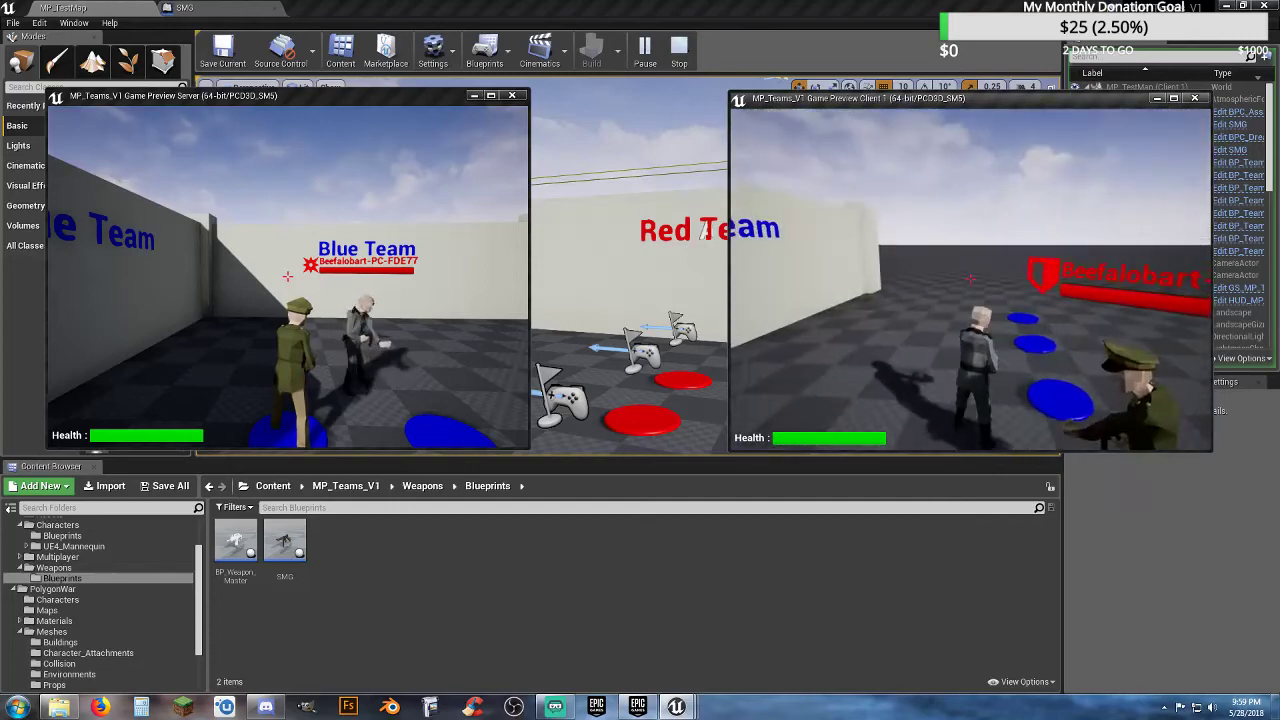
key("w")
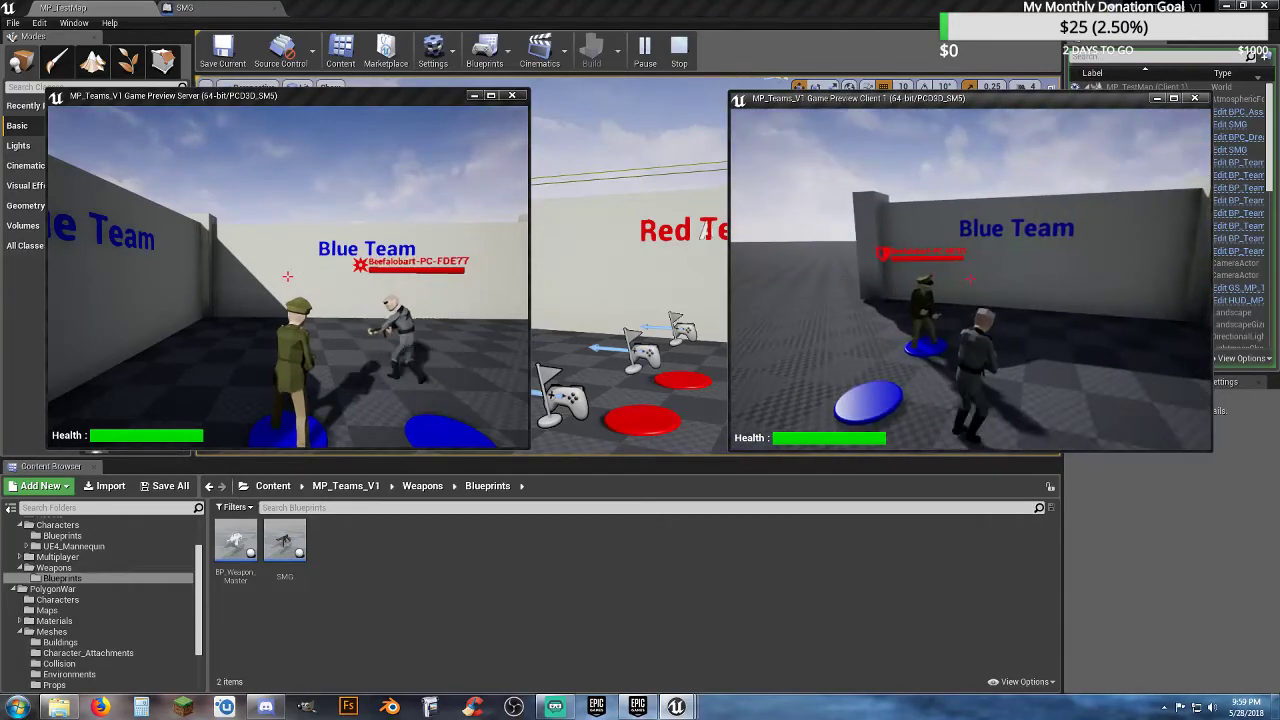
key("Escape")
- Delete the Print String node from the SMG Event Graph and reconnect Event BeginPlay to the BP_Character_Master cast
left_click(183, 7)
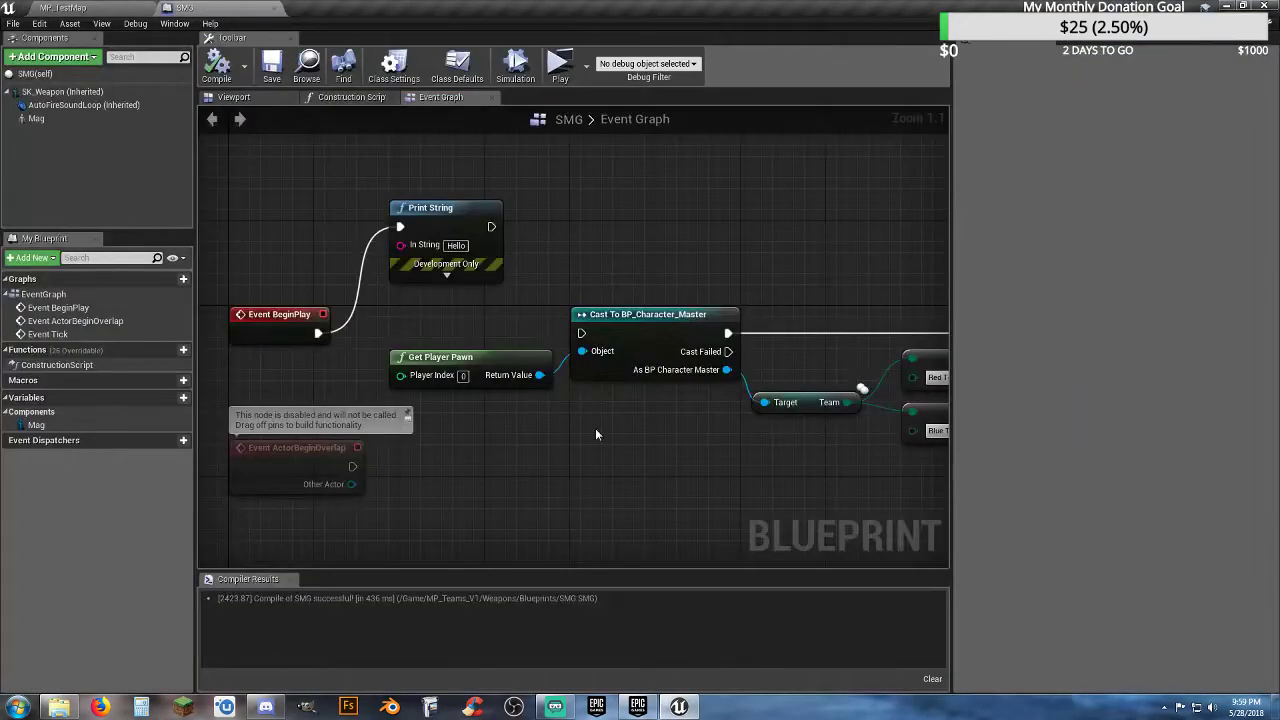
left_click(465, 214)
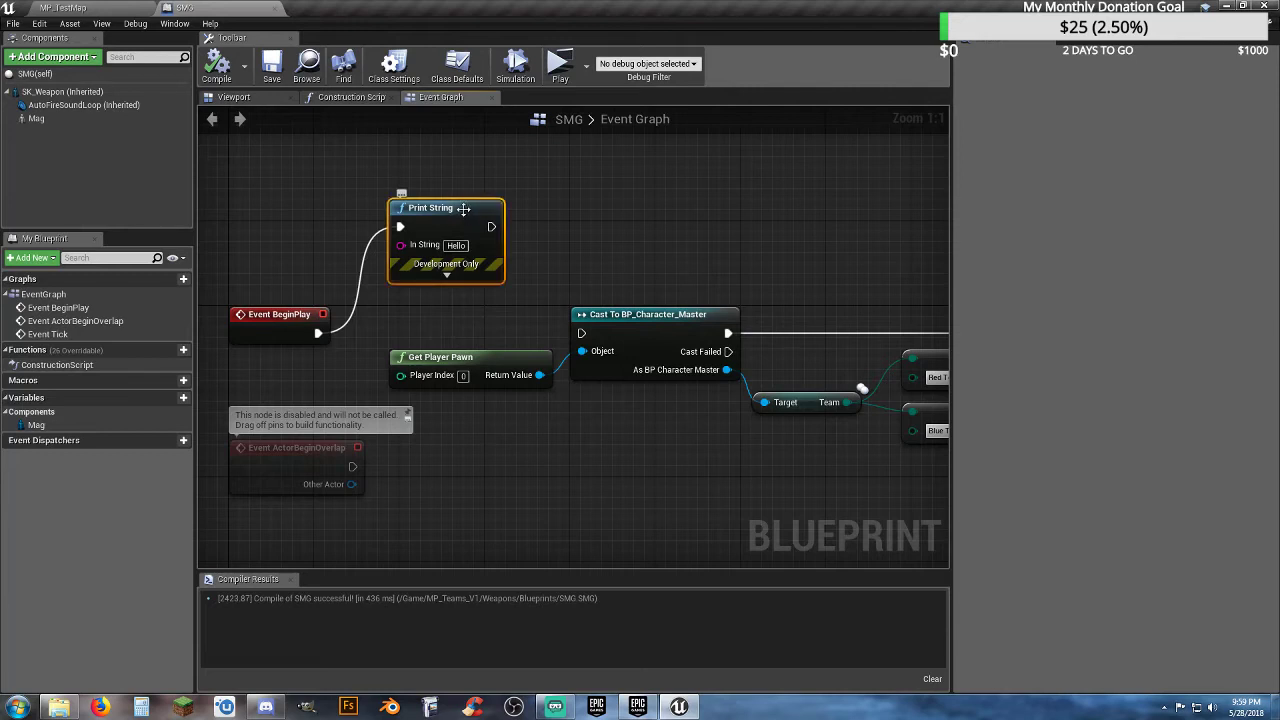
key("Delete")
left_click_drag(317, 333, 595, 331)
left_click(470, 318)
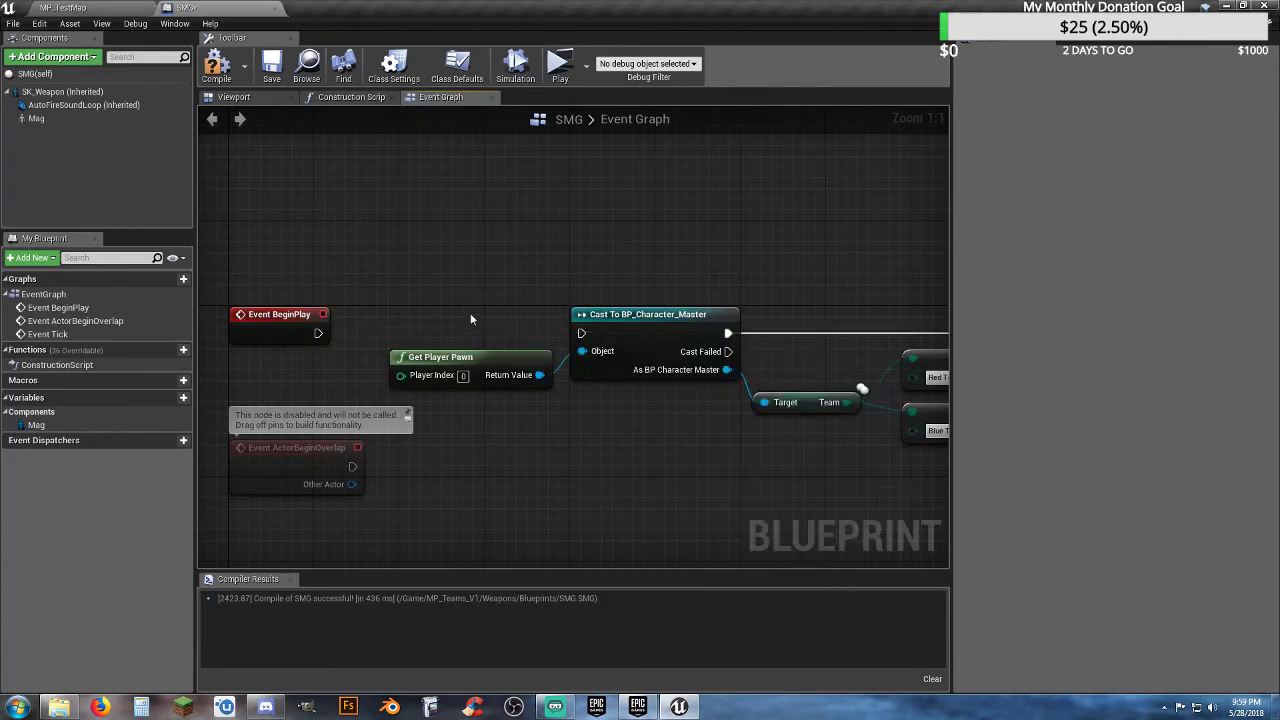
left_click_drag(327, 331, 582, 333)
- Delete the Blue Team comparison node feeding the second Branch and compile the SMG blueprint
right_click_drag(595, 458, 311, 435)
left_click(588, 418)
right_click_drag(588, 418, 470, 382)
key("Delete")
right_click_drag(683, 474, 548, 472)
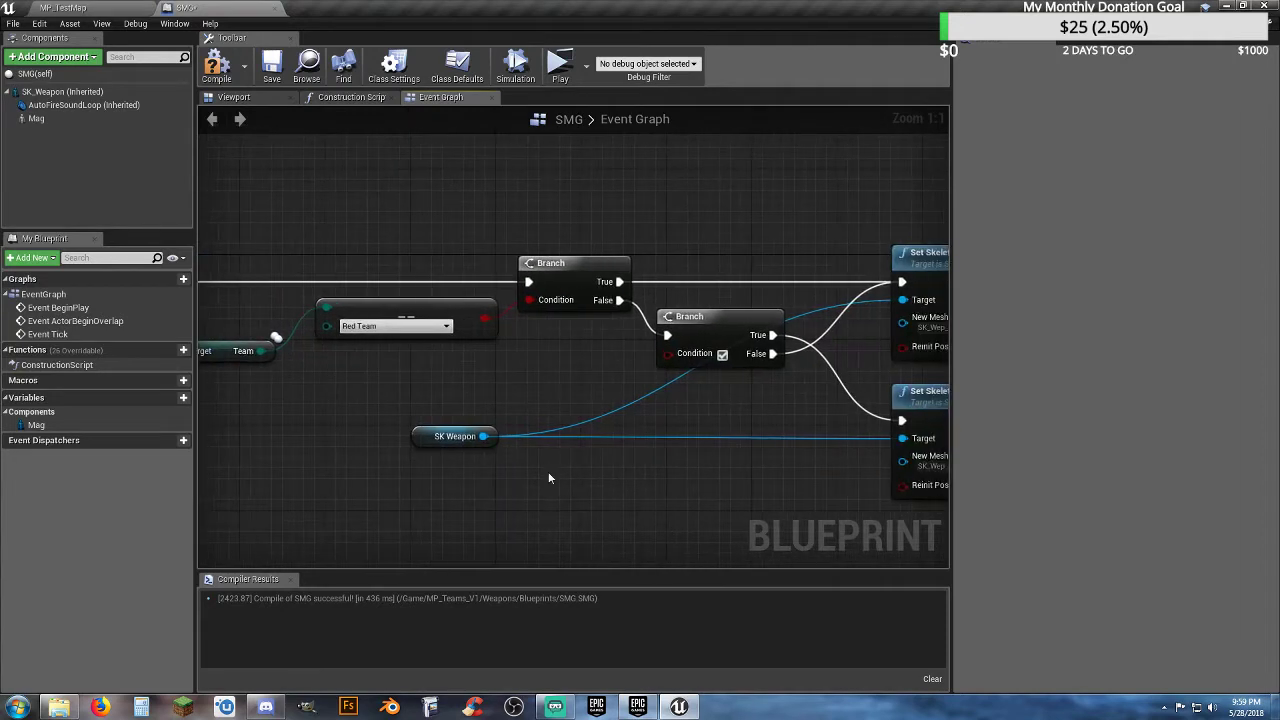
left_click(244, 66)
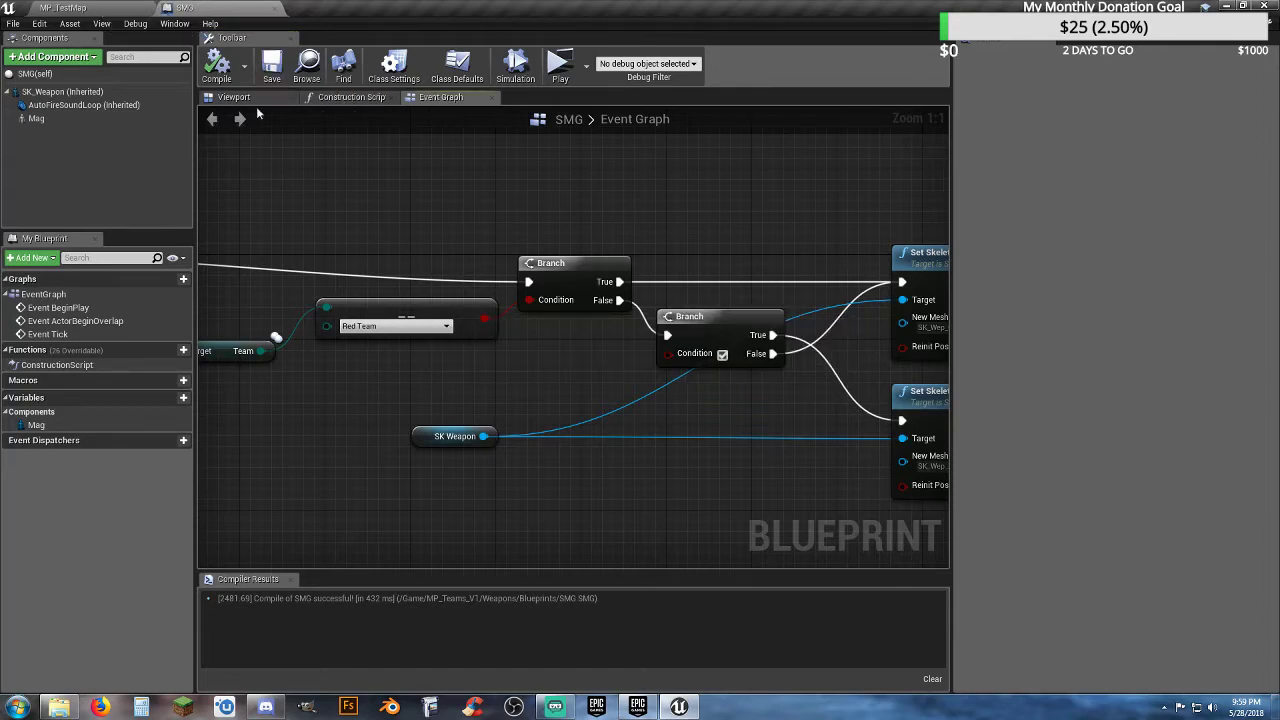
right_click_drag(320, 231, 731, 235)
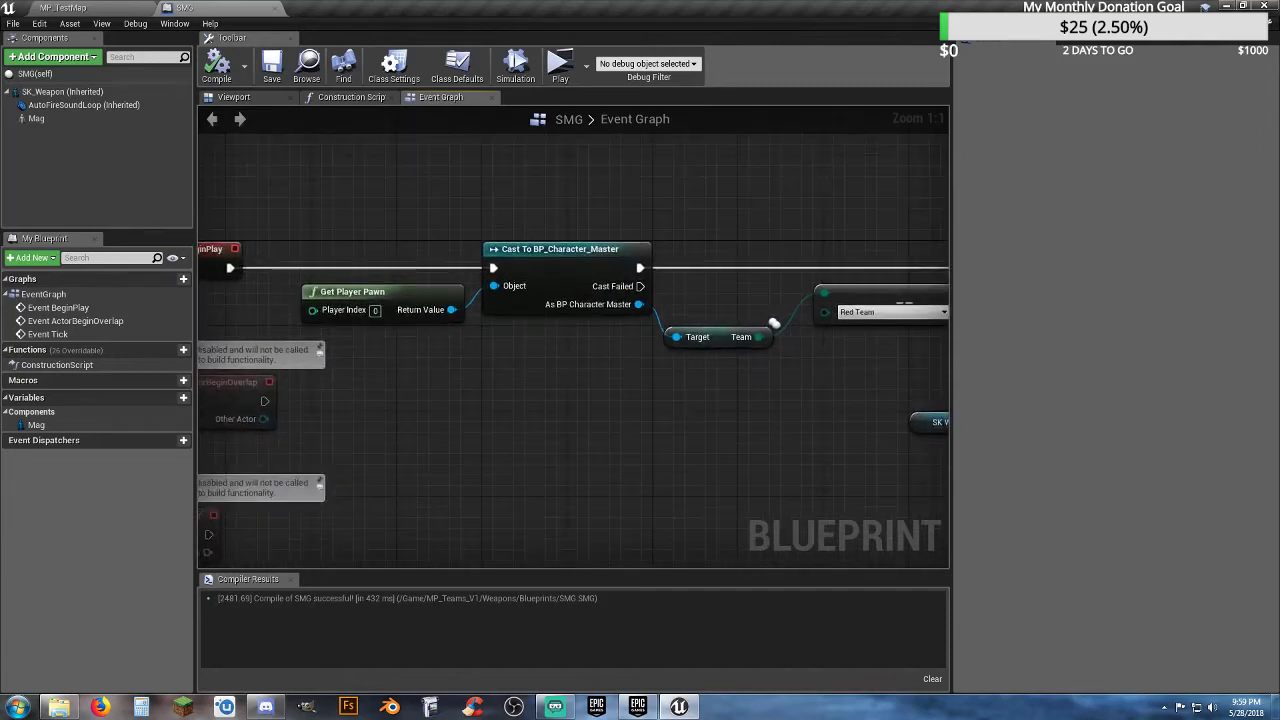
- Start a multiplayer preview of MP_TestMap with a blue-team Recon on the server and a red-team Assault on the client
left_click(78, 7)
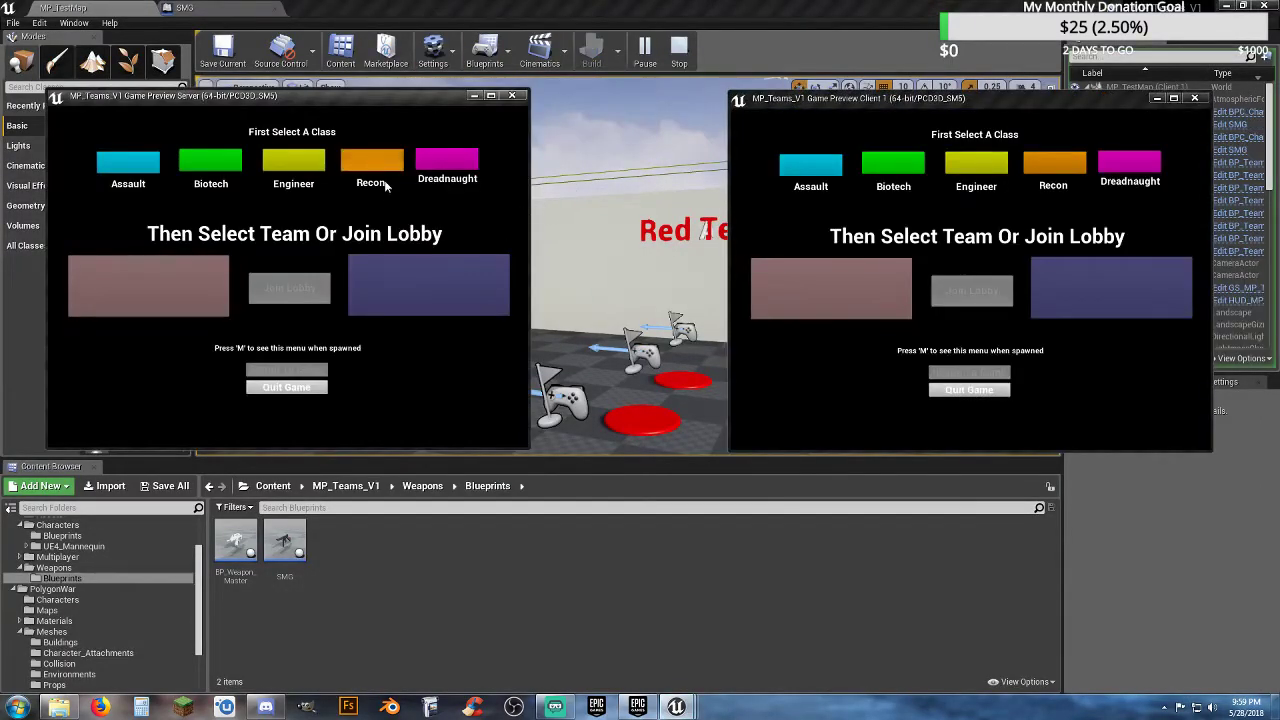
left_click(383, 167)
left_click(290, 286)
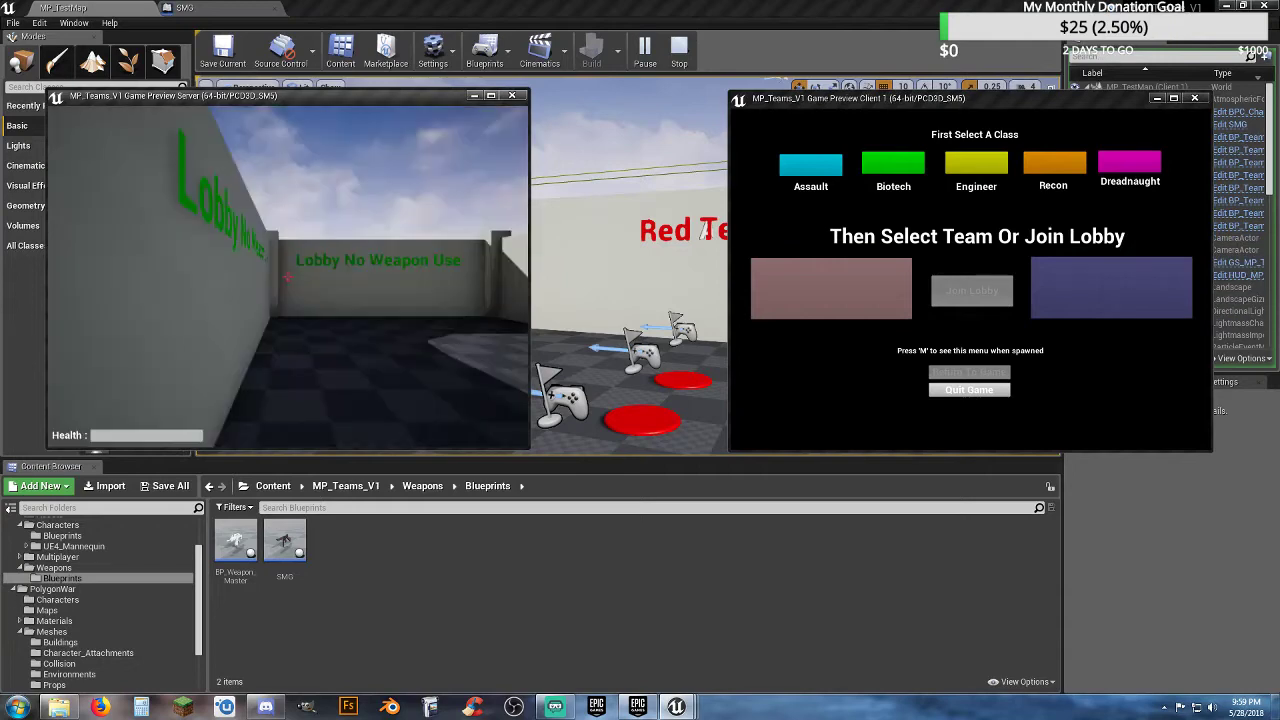
key("alt+Tab")
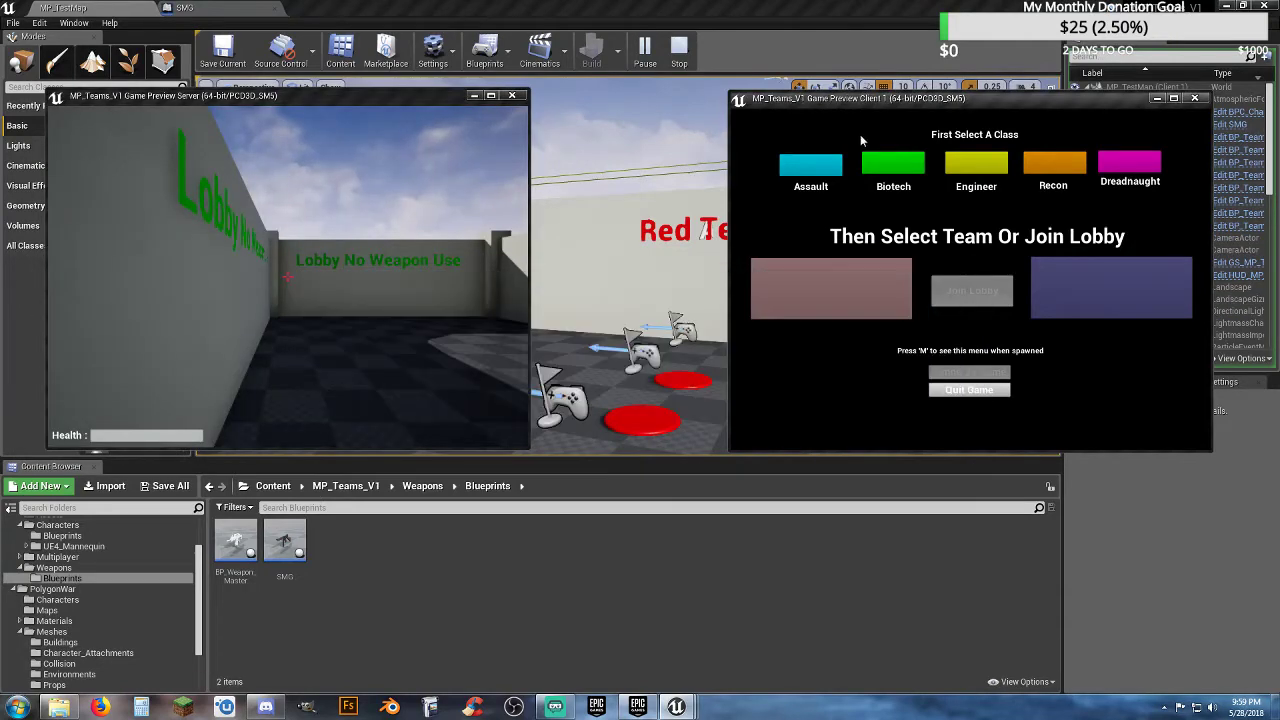
left_click(815, 163)
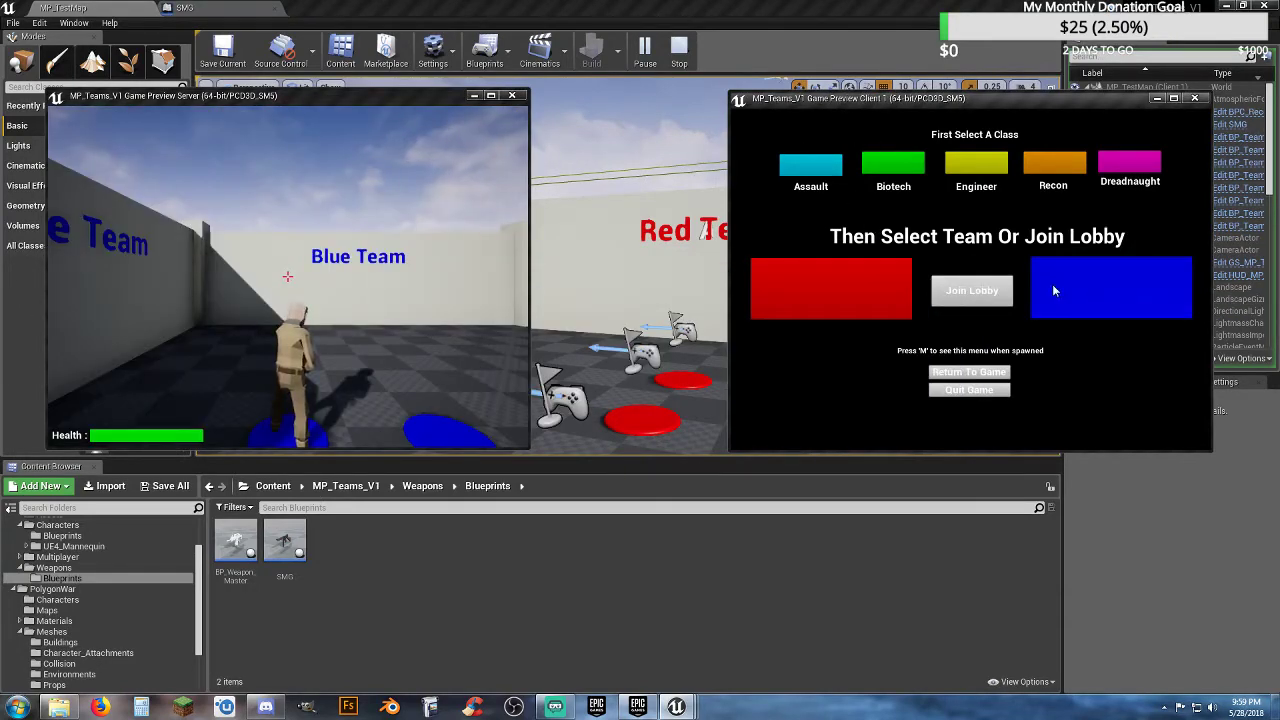
left_click(887, 293)
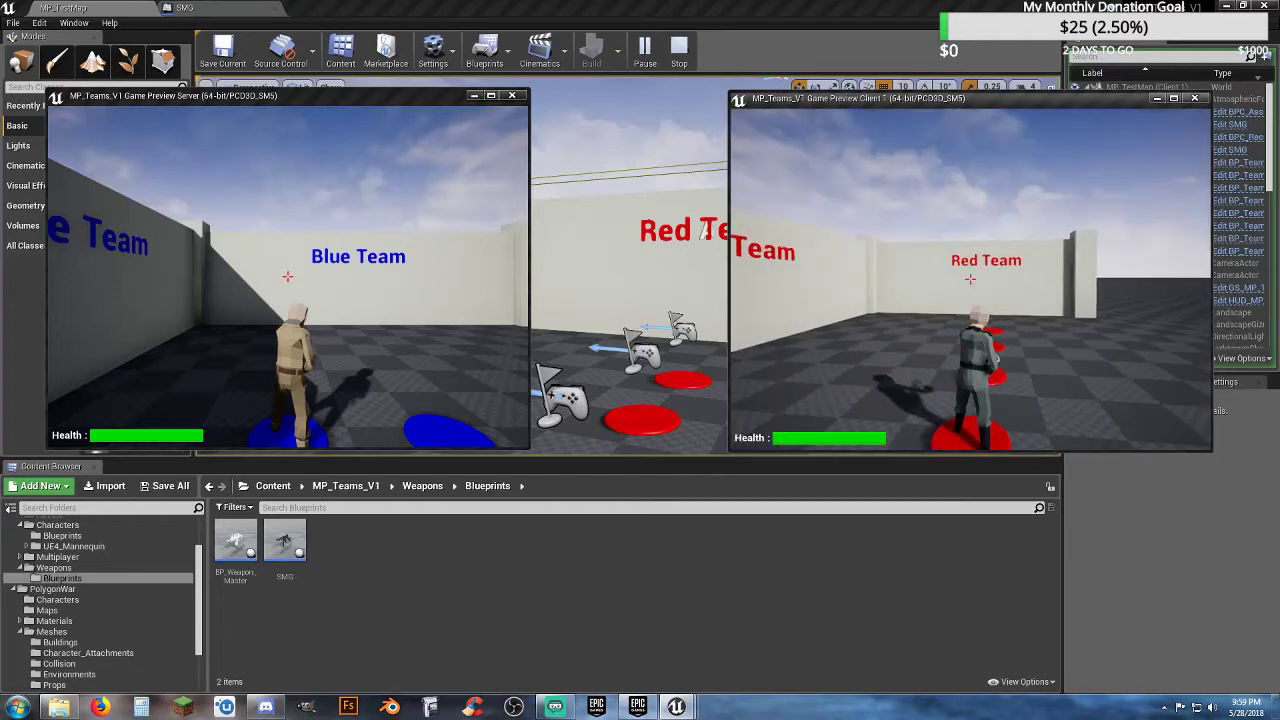
- Walk the client's Assault over to the blue-team Recon, compare both characters' weapon meshes, and end the preview
key("d")
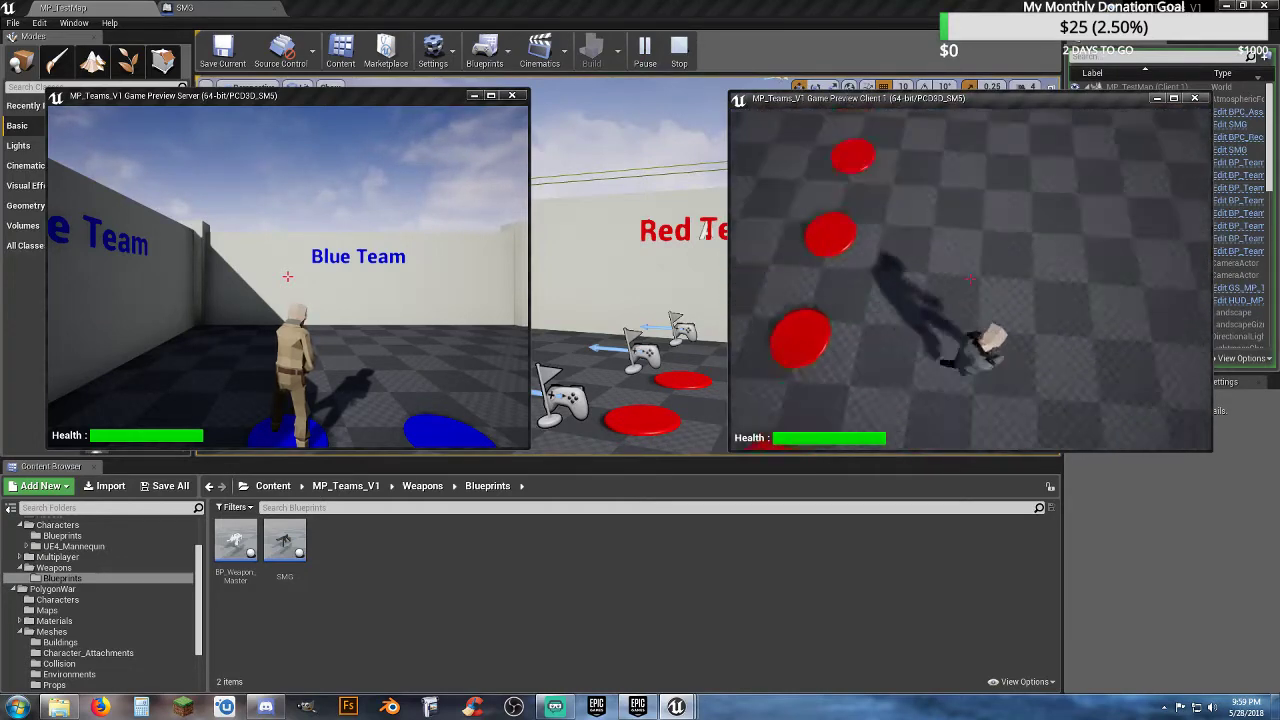
key("w")
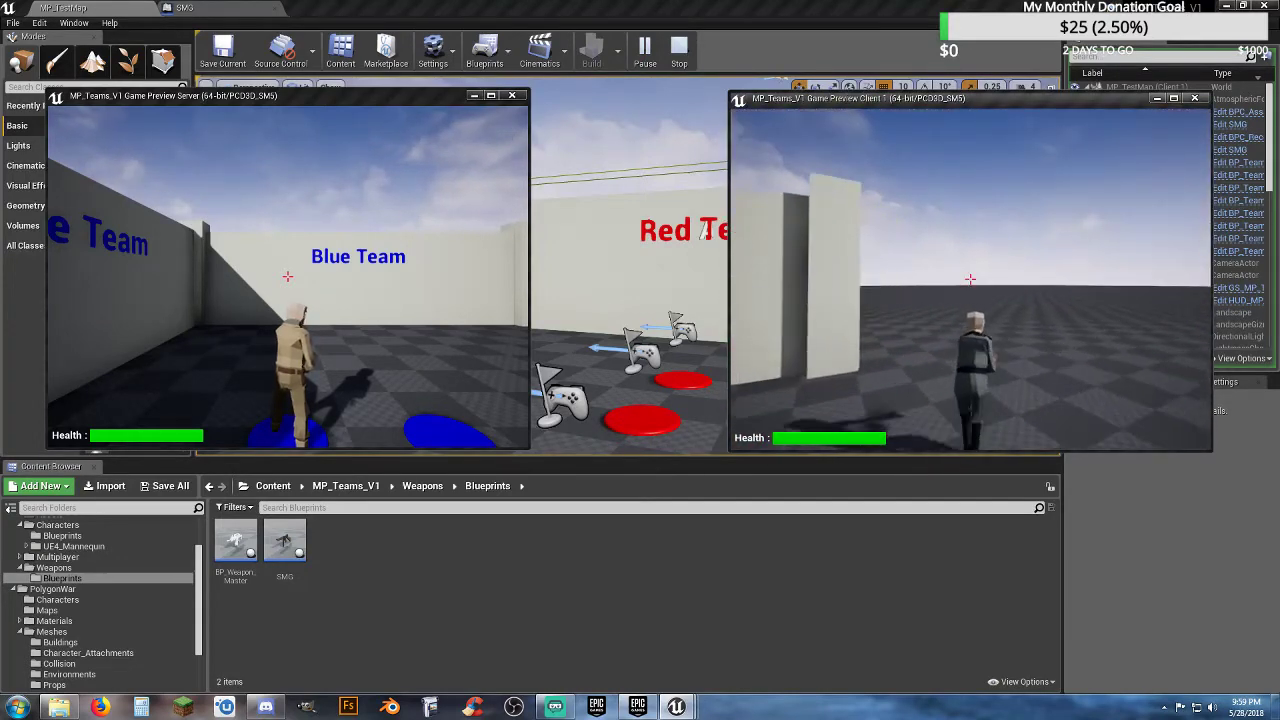
key("w")
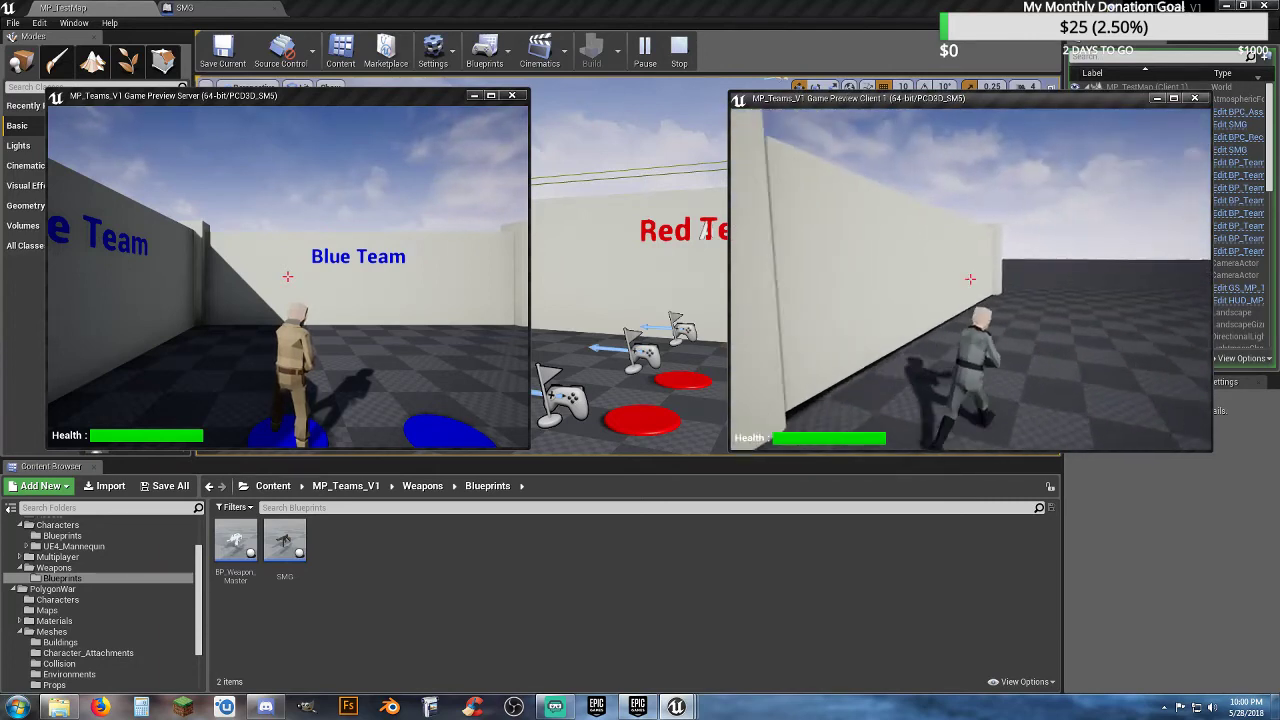
key("w")
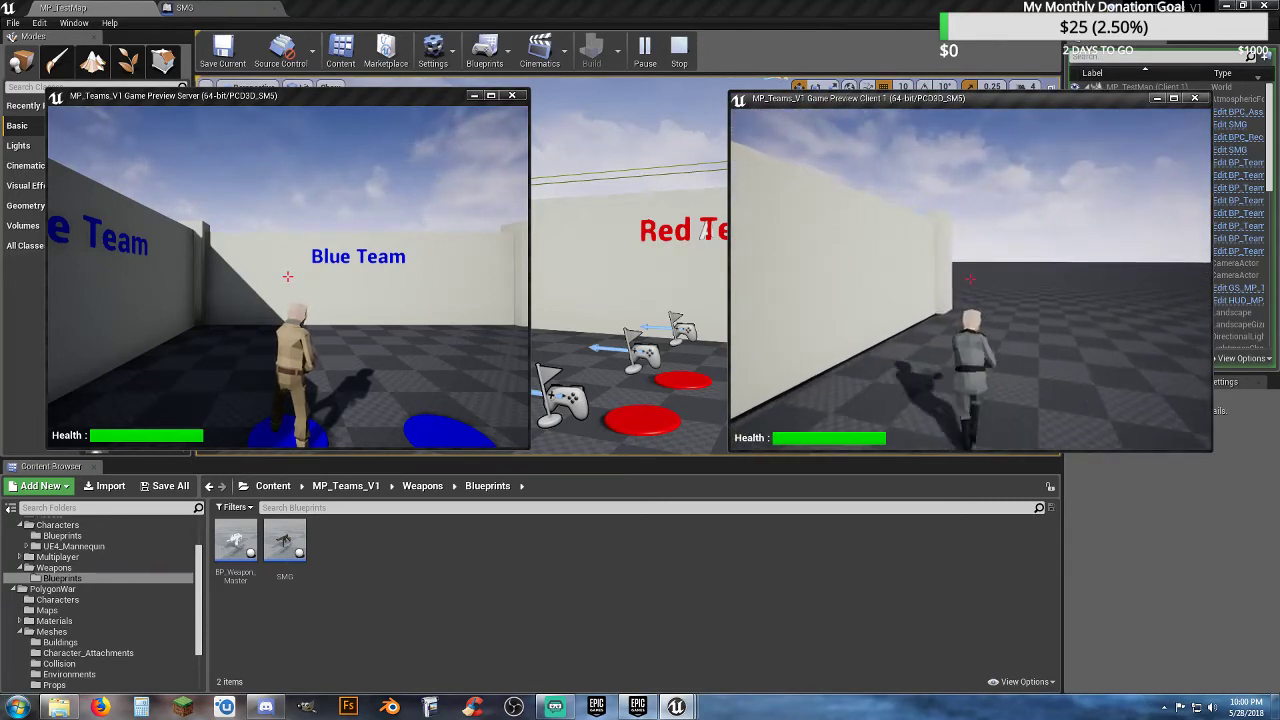
key("w")
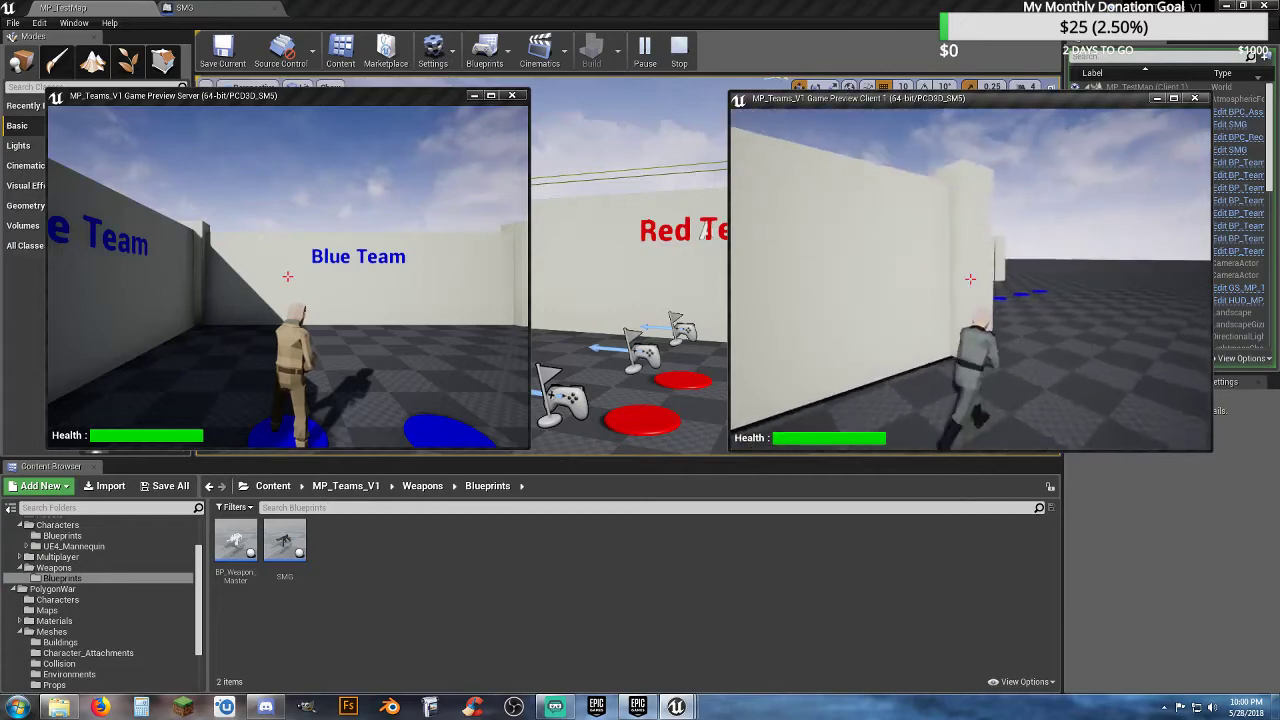
key("w")
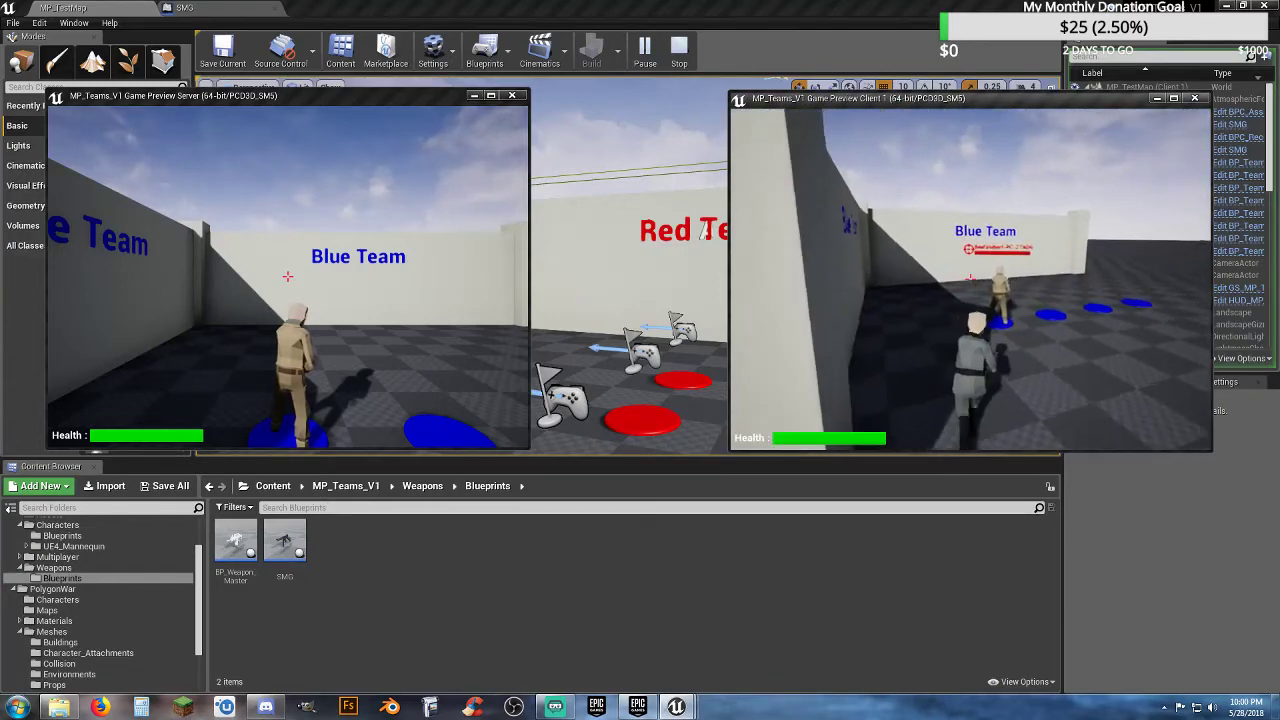
key("w")
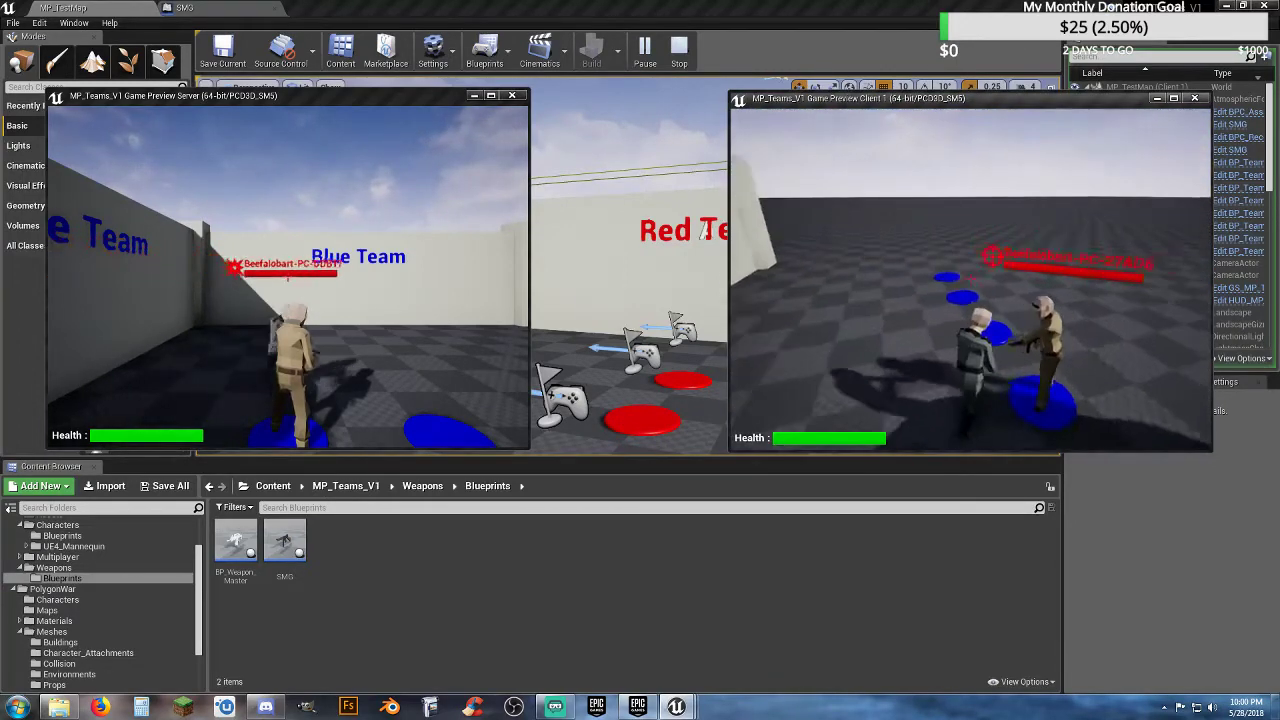
key("Escape")
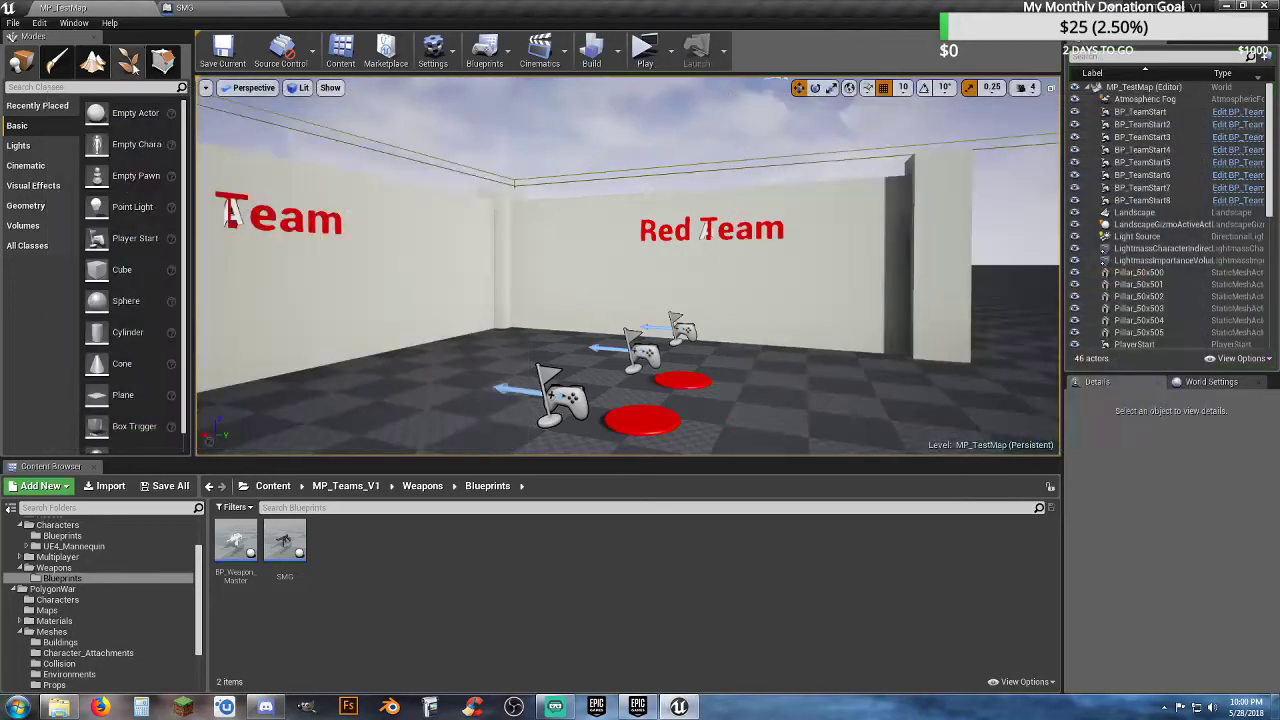
- Delete the disabled Event ActorBeginOverlap and Event Tick nodes from the SMG Event Graph
left_click(220, 7)
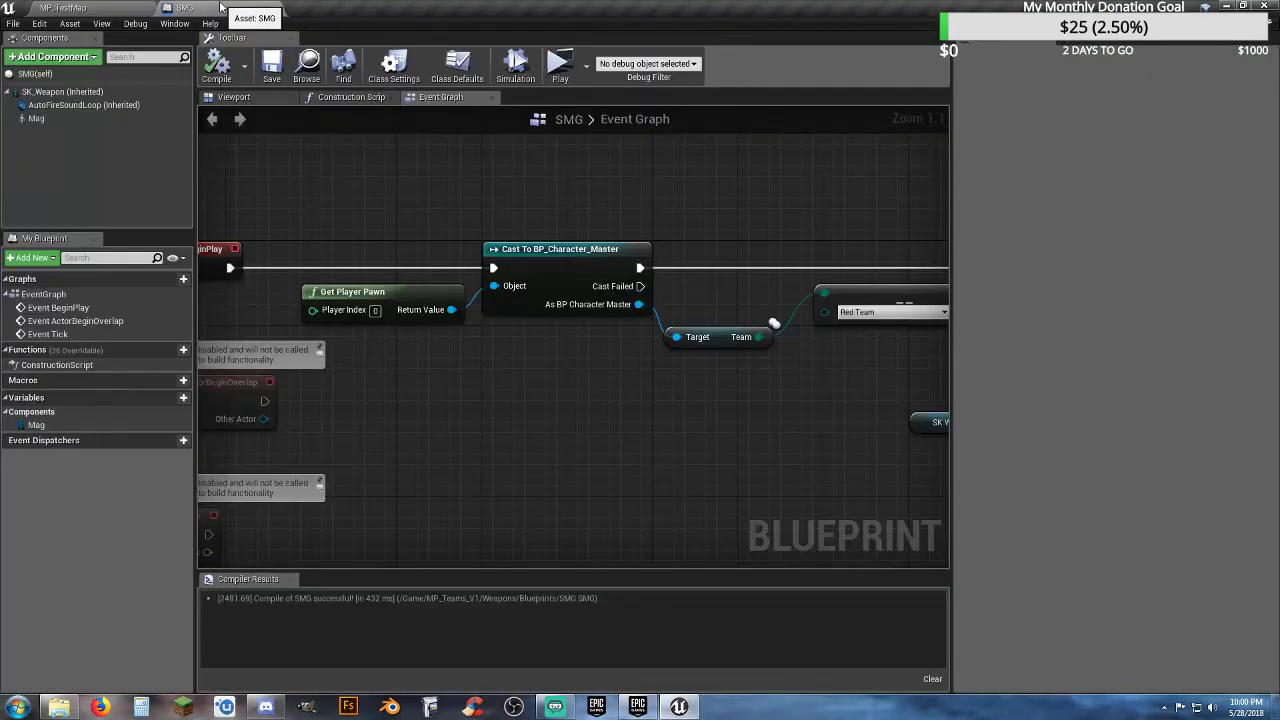
scroll(604, 406, "down", 3)
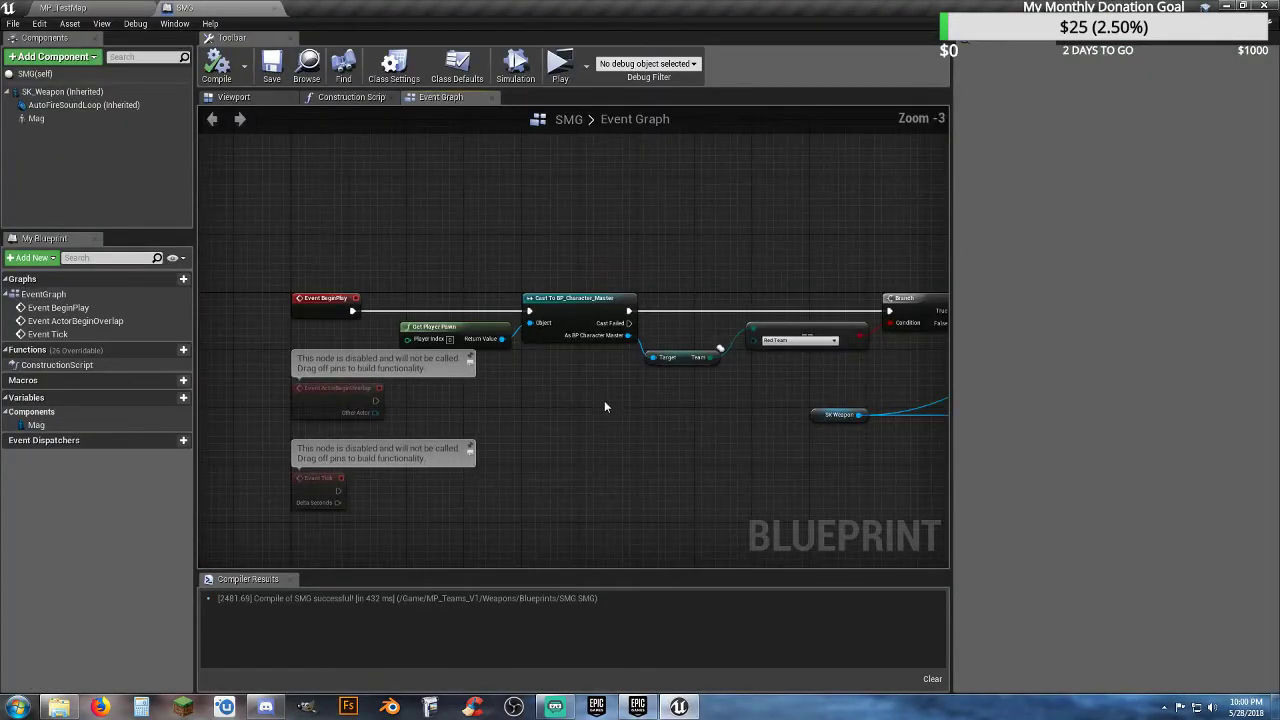
right_click_drag(663, 443, 506, 443)
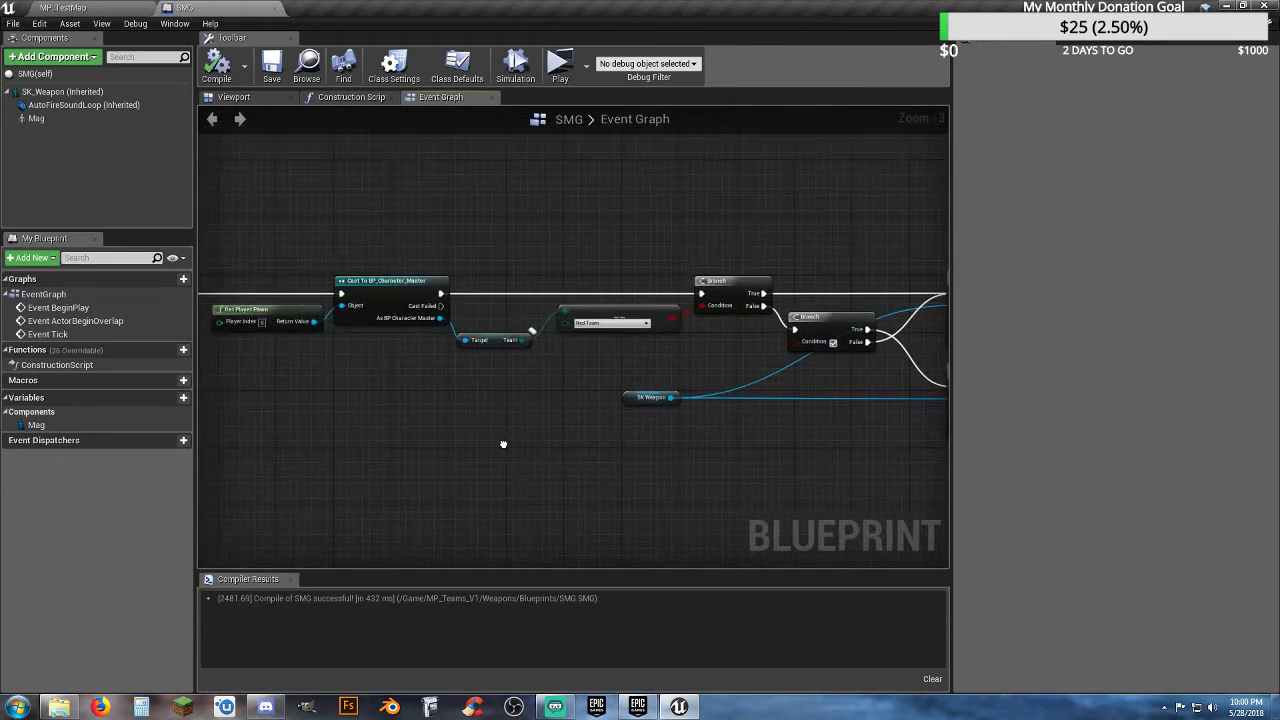
right_click_drag(407, 448, 635, 470)
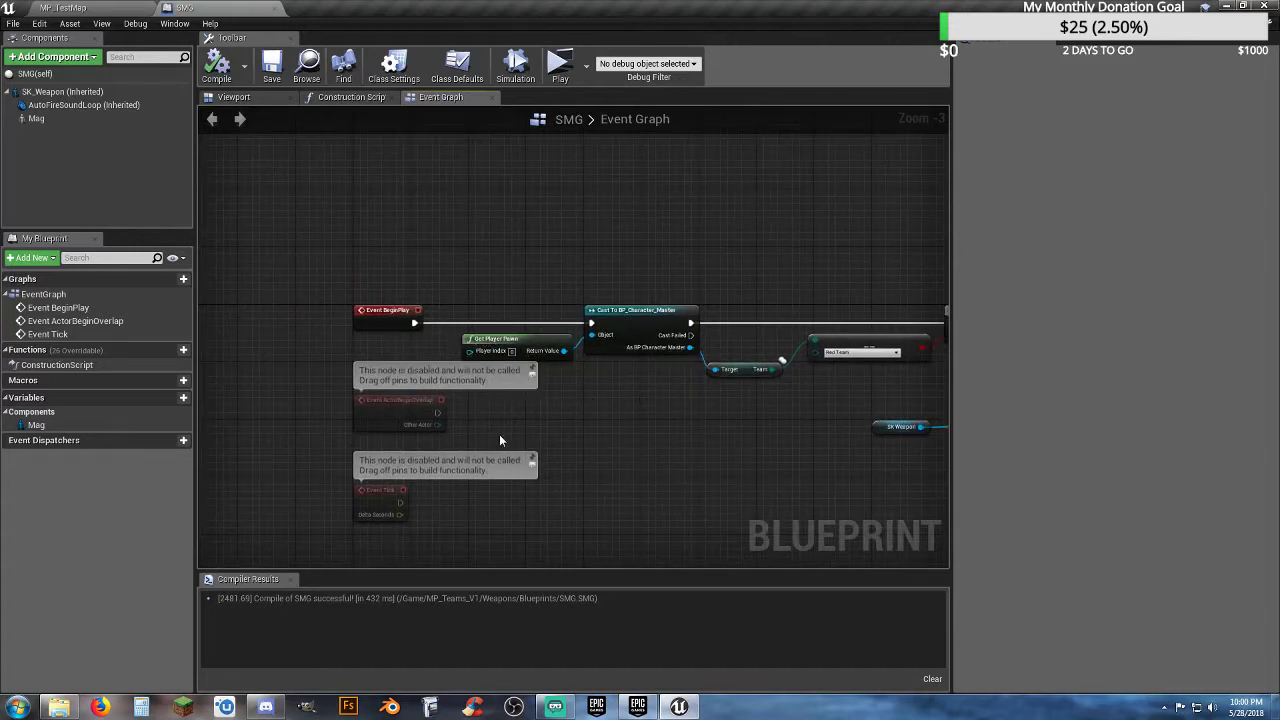
left_click_drag(432, 520, 316, 405)
key("Delete")
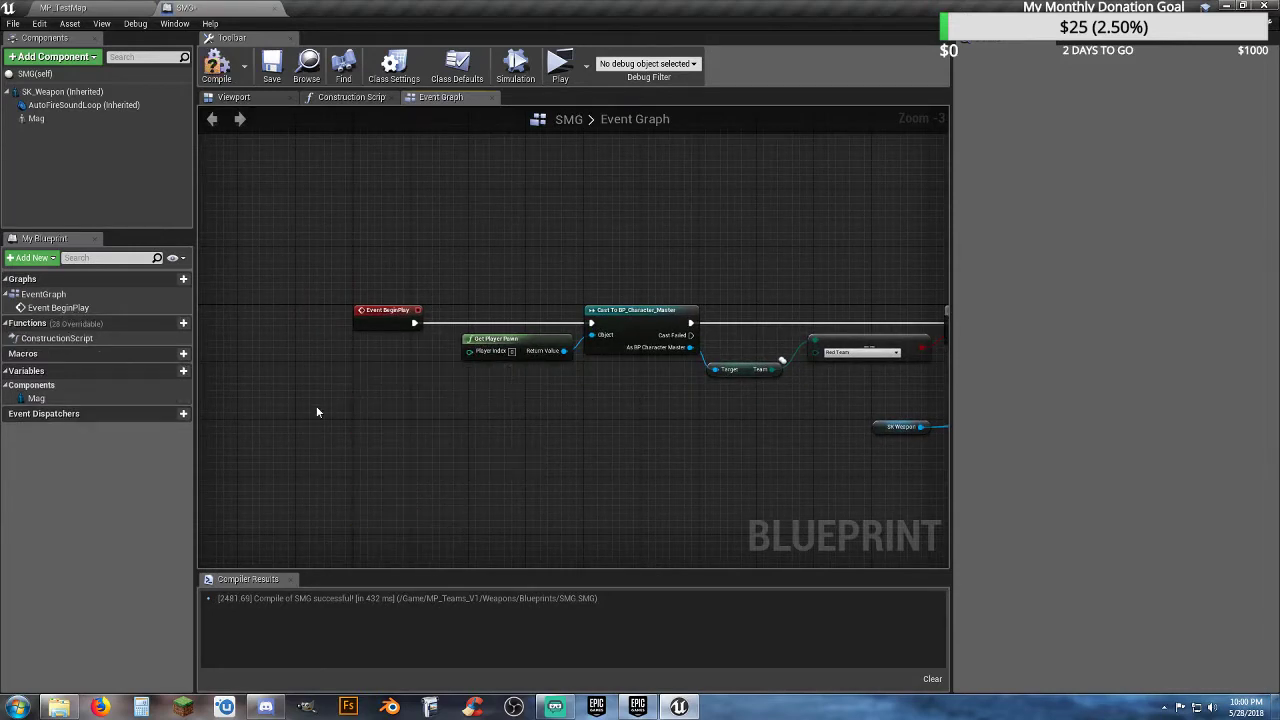
- Move Event BeginPlay farther from the BP_Character_Master cast and compile the SMG blueprint
left_click_drag(380, 323, 264, 321)
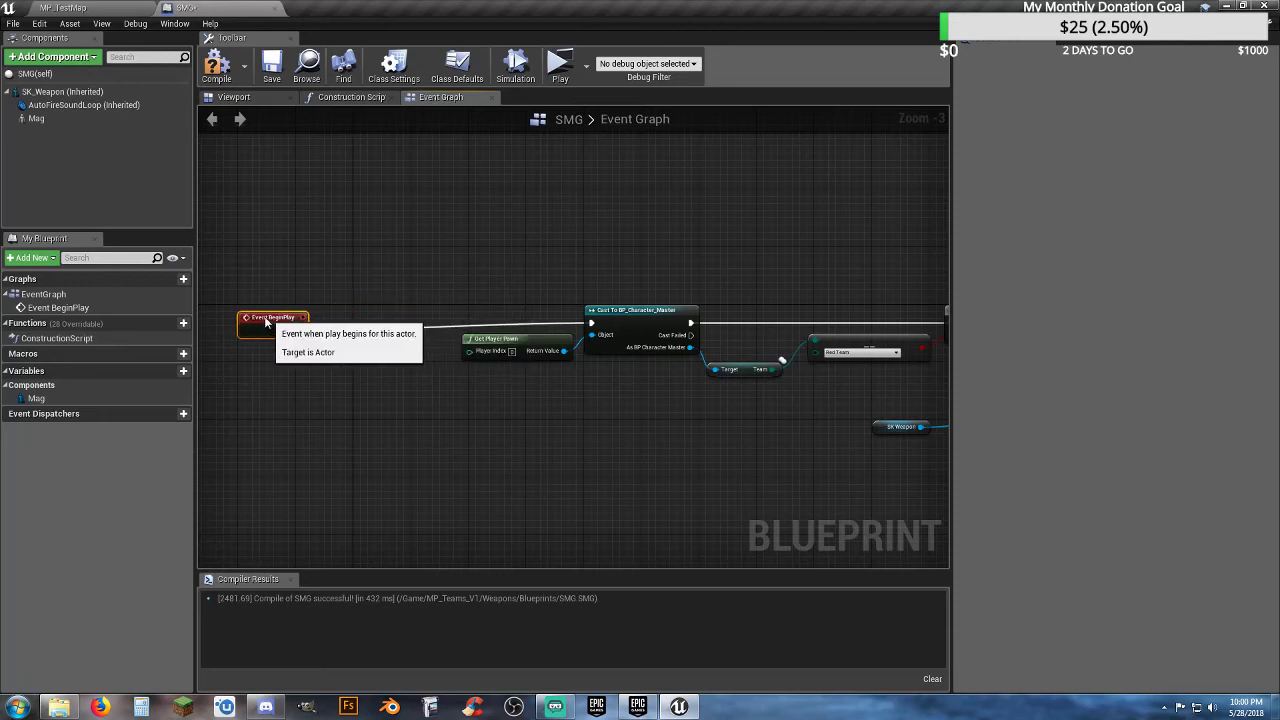
left_click(309, 385)
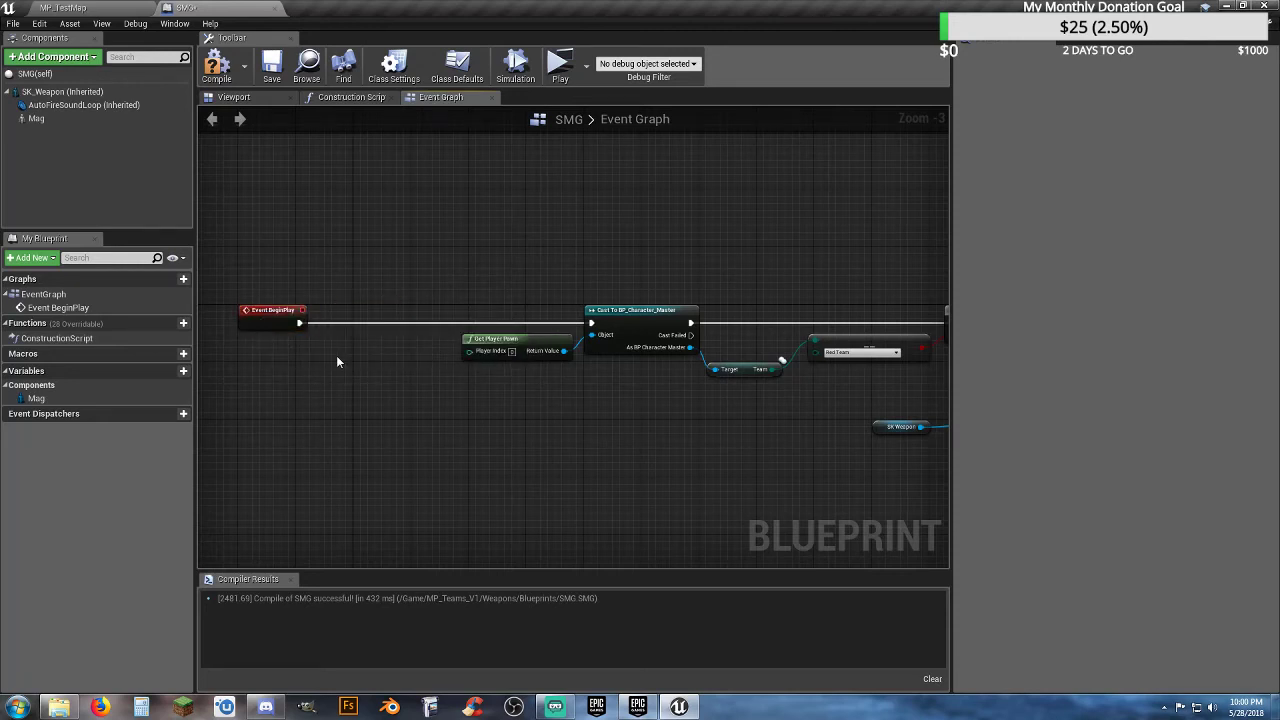
left_click(217, 66)
- Move the Get Player Pawn node below the execution wire, farther from the BP_Character_Master cast
scroll(358, 366, "up", 3)
right_click_drag(358, 368, 457, 412)
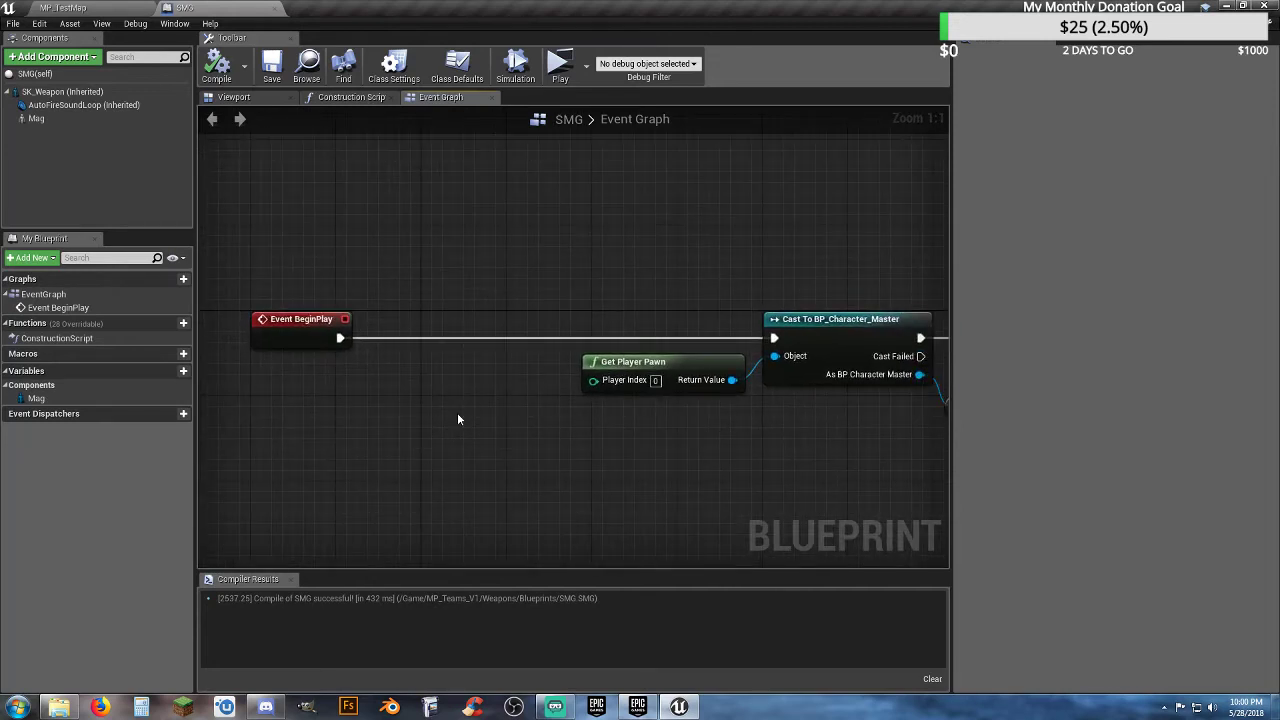
right_click_drag(616, 434, 511, 443)
left_click(584, 377)
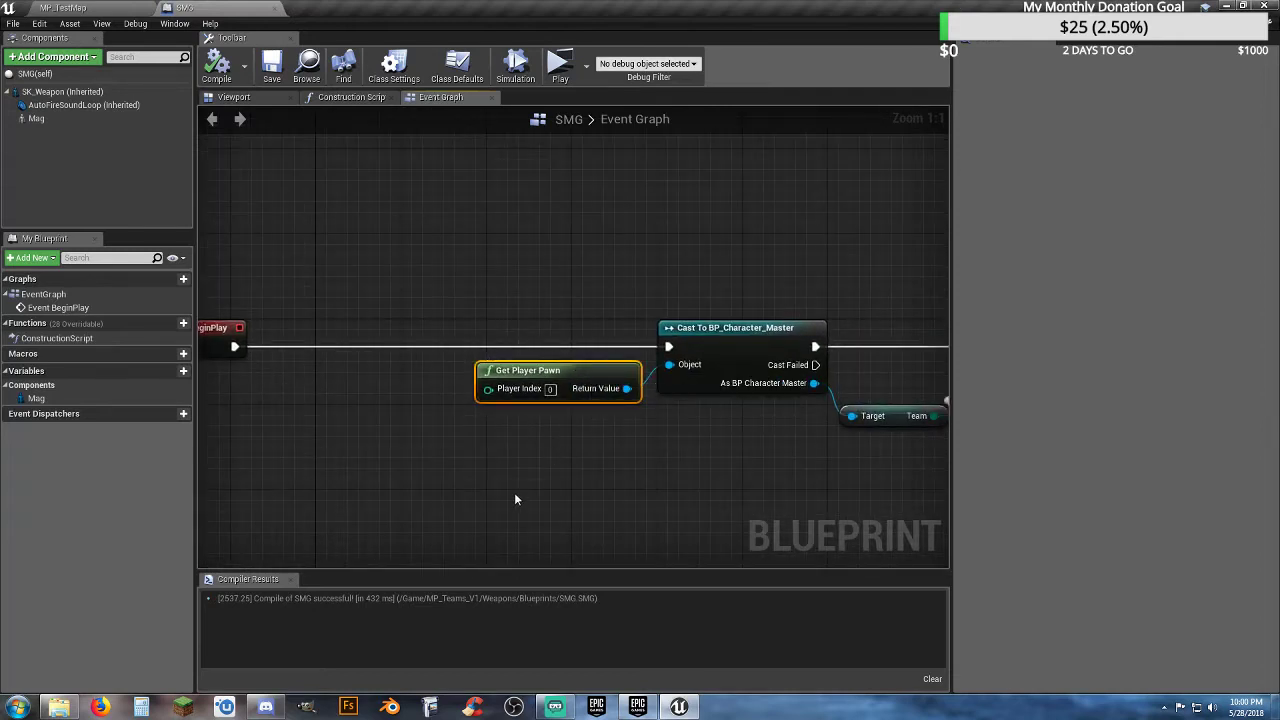
left_click_drag(573, 373, 502, 412)
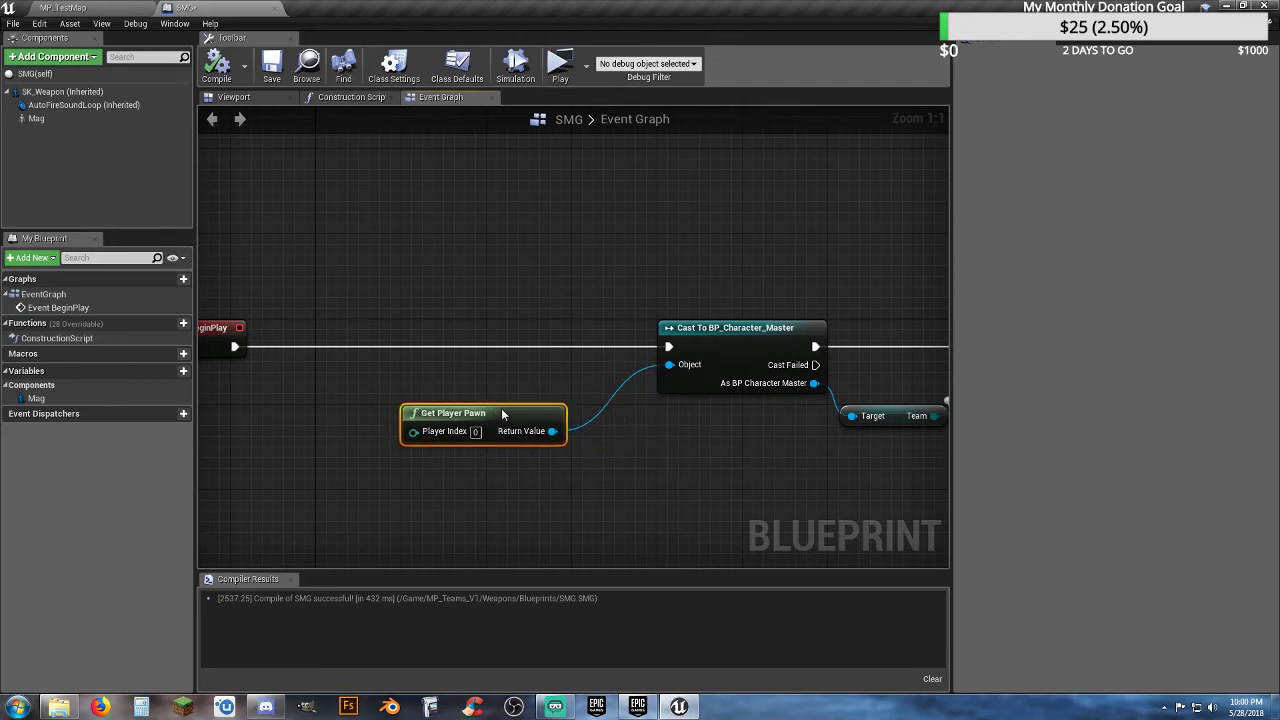
left_click(506, 490)
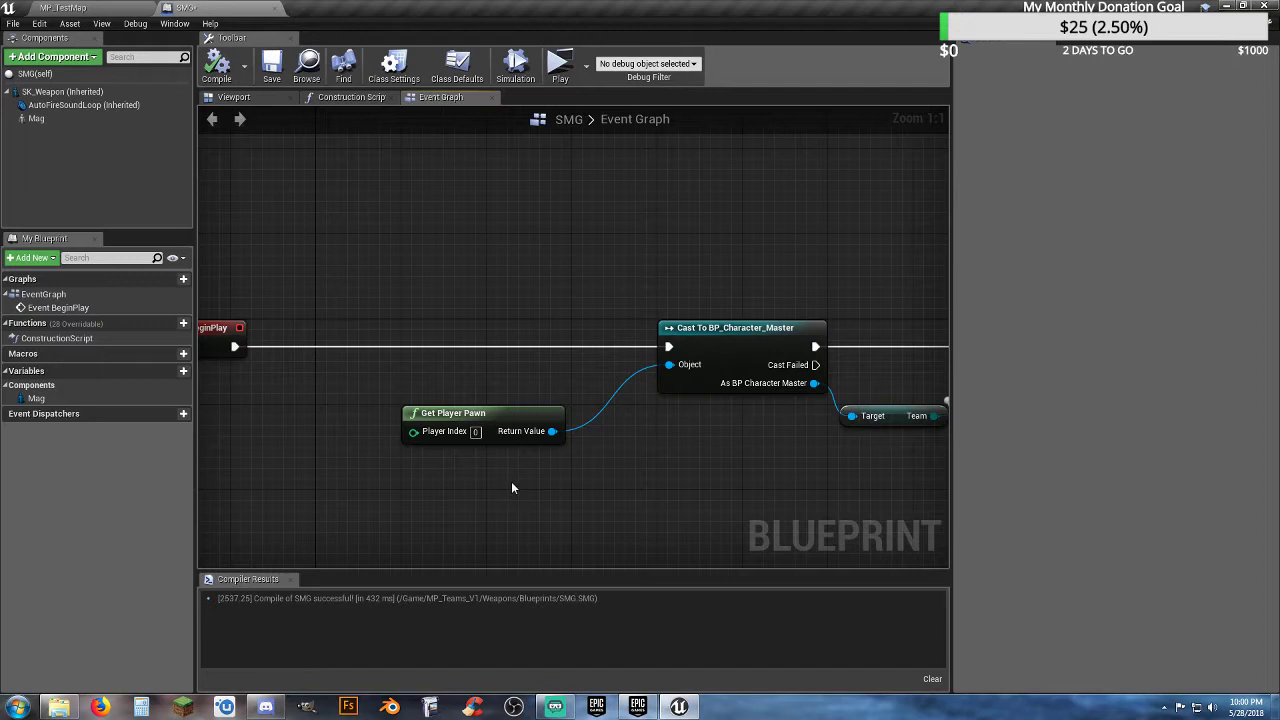
- Delete all the team-check and mesh-setting nodes from the SMG Event Graph, keeping only Event BeginPlay
right_click_drag(665, 469, 486, 466)
scroll(629, 483, "down", 2)
scroll(675, 475, "down", 3)
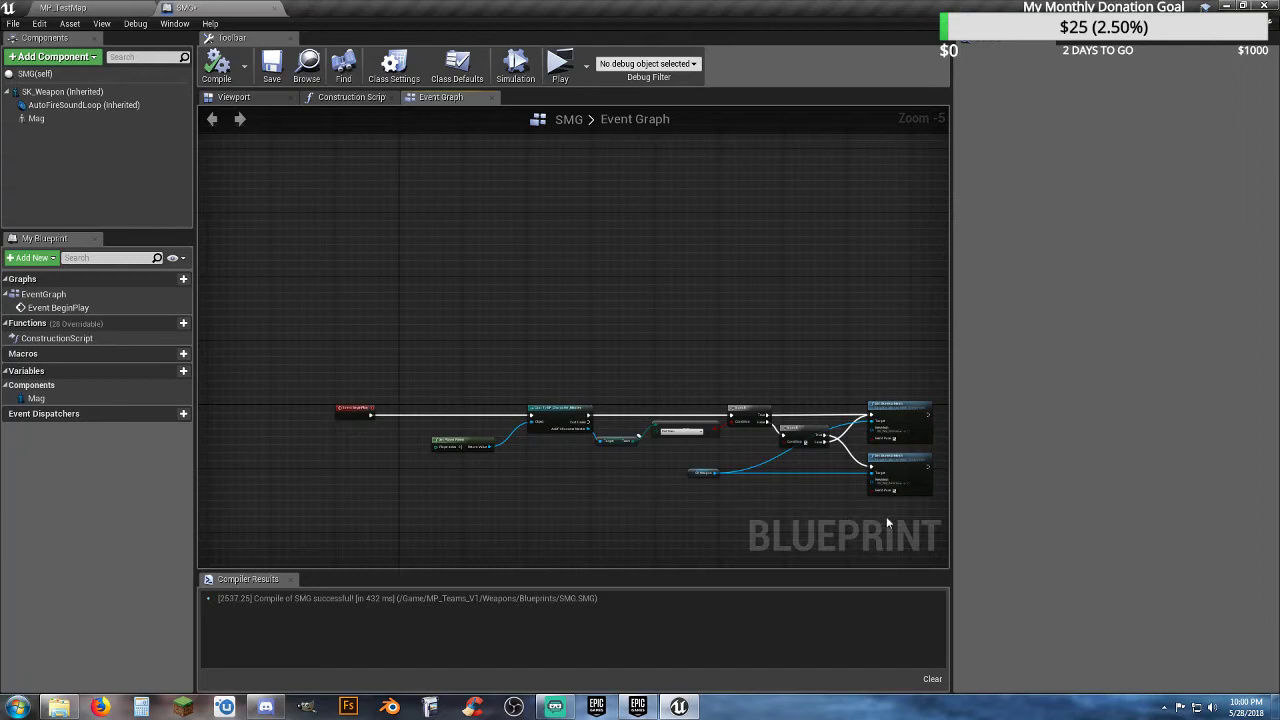
left_click_drag(898, 517, 460, 365)
key("Delete")
right_click_drag(474, 403, 592, 432)
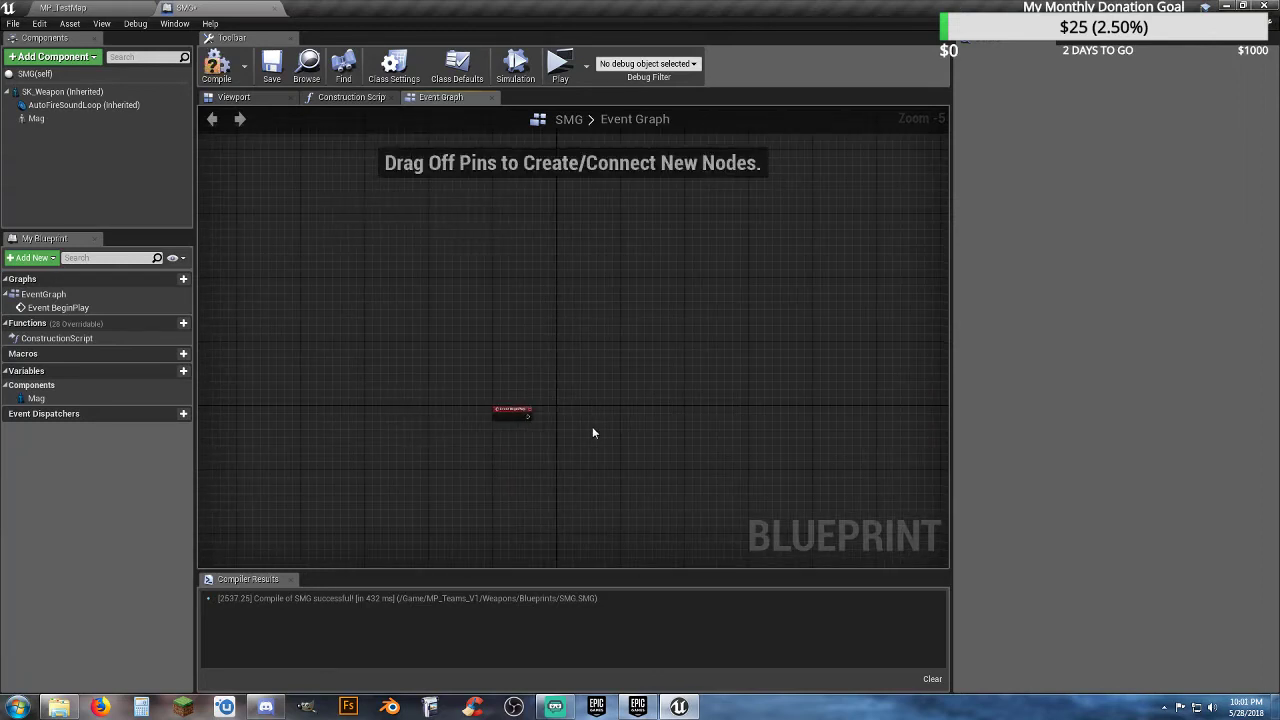
- Add a Switch Has Authority node driven by Event BeginPlay and align it beside the event
scroll(592, 432, "up", 6)
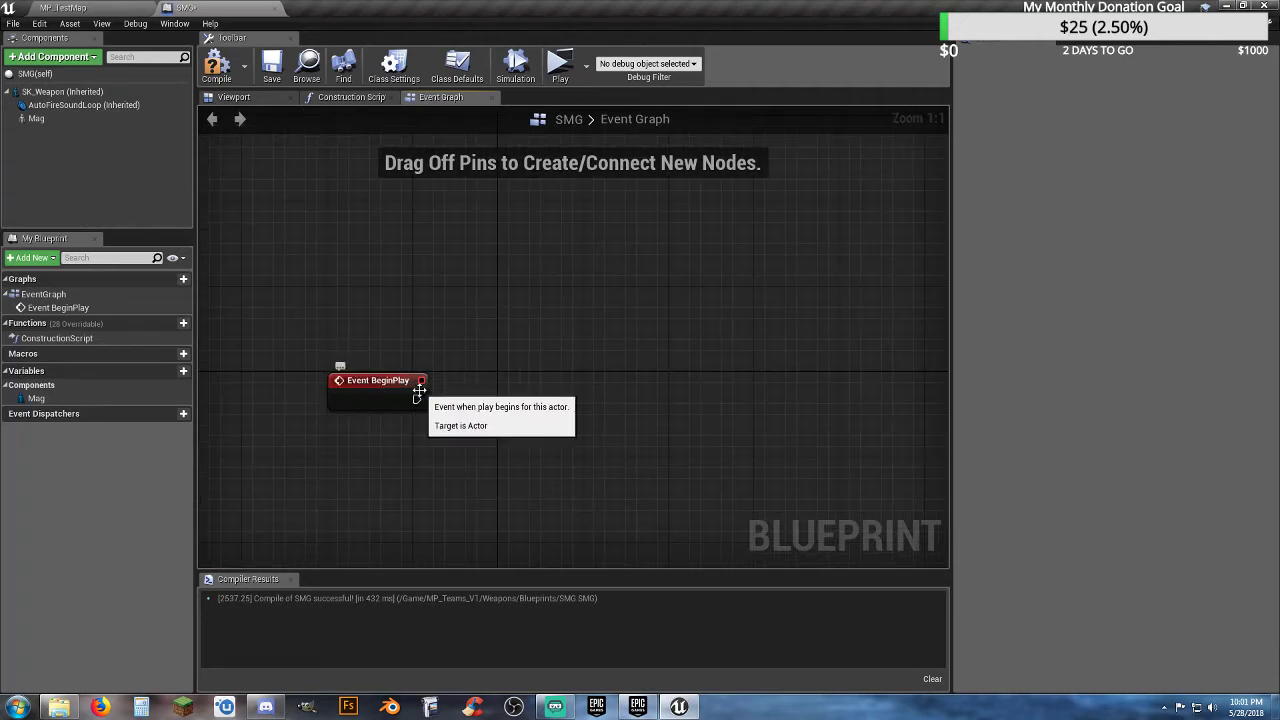
left_click_drag(416, 399, 490, 401)
type("sw")
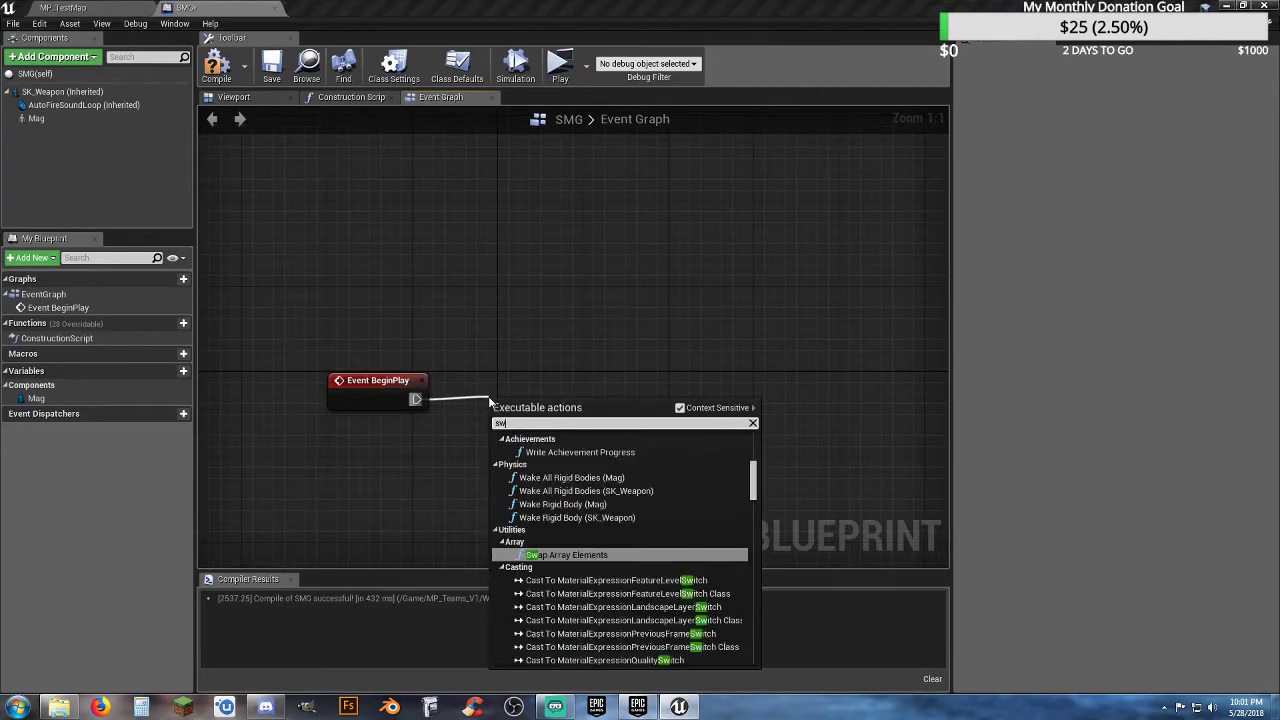
type("itch")
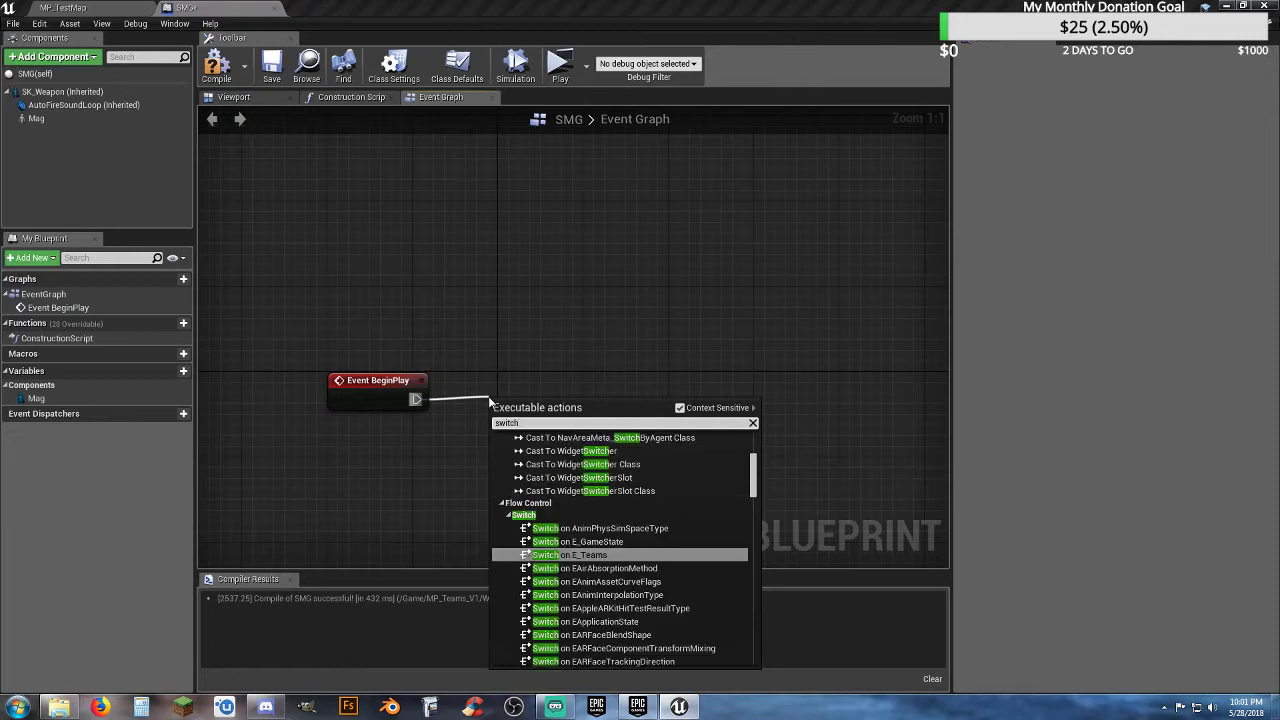
type("ha")
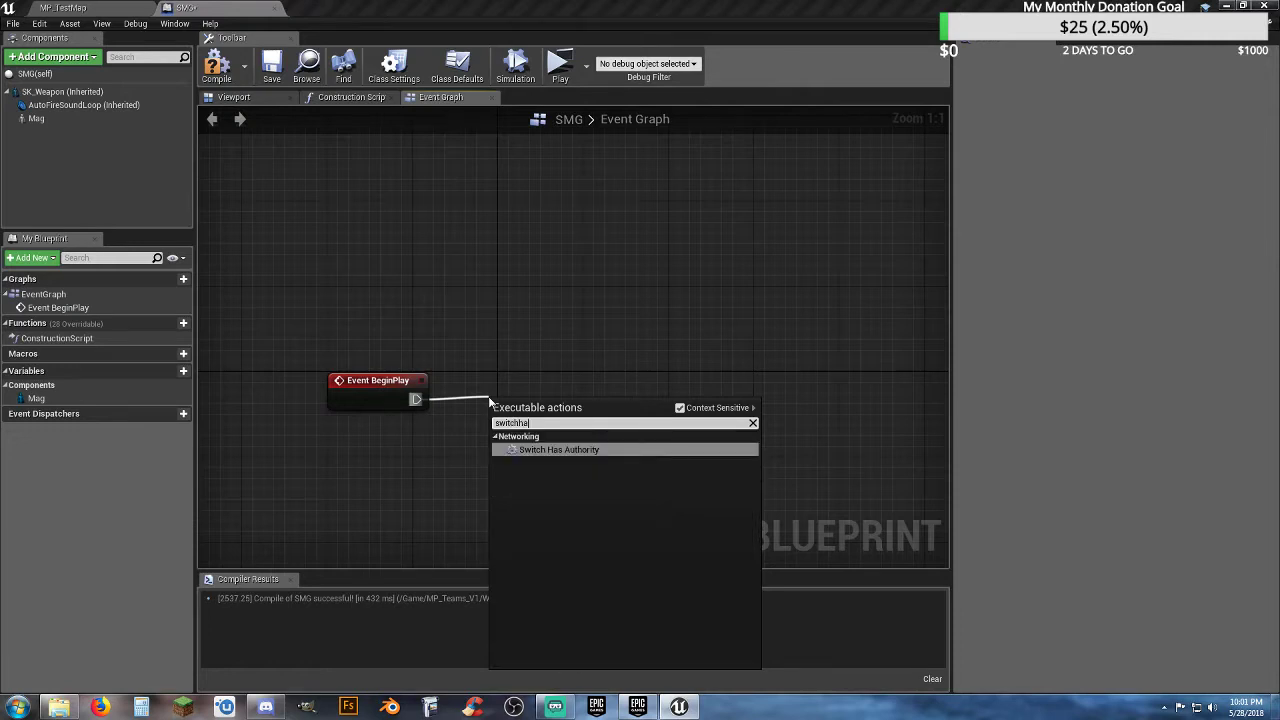
left_click(573, 449)
left_click_drag(532, 403, 546, 372)
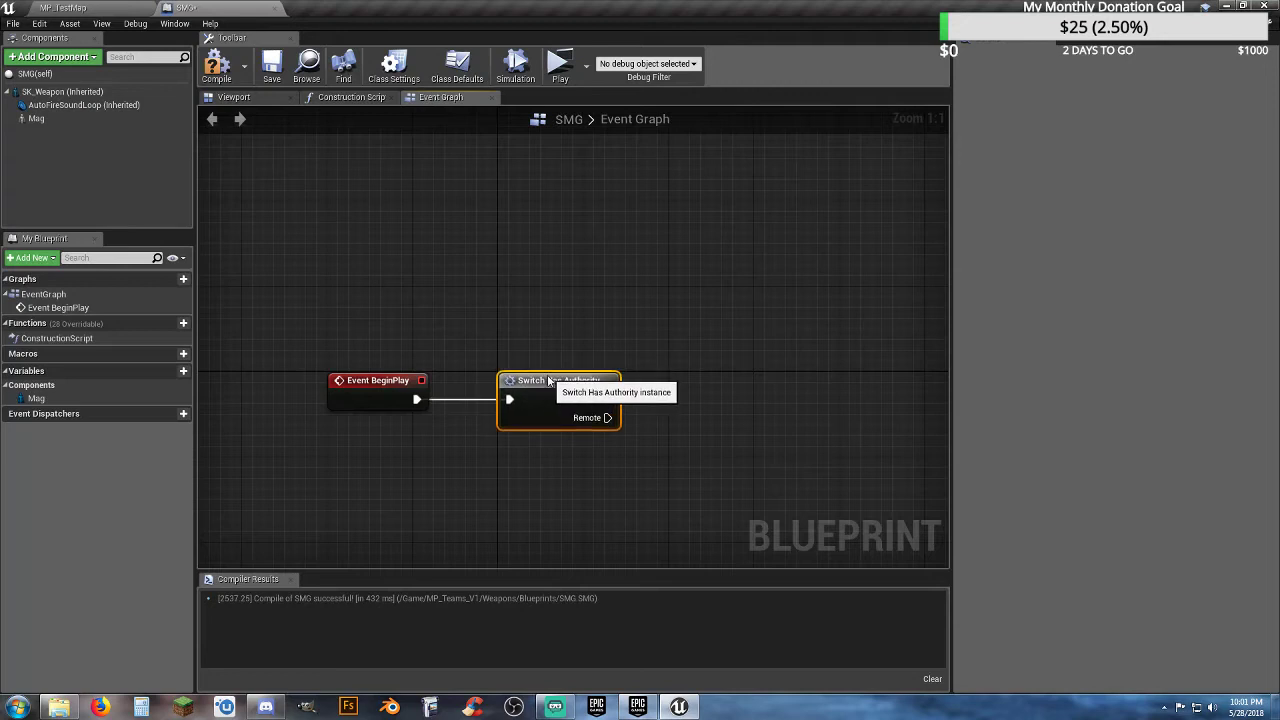
left_click(486, 480)
right_click_drag(486, 480, 484, 420)
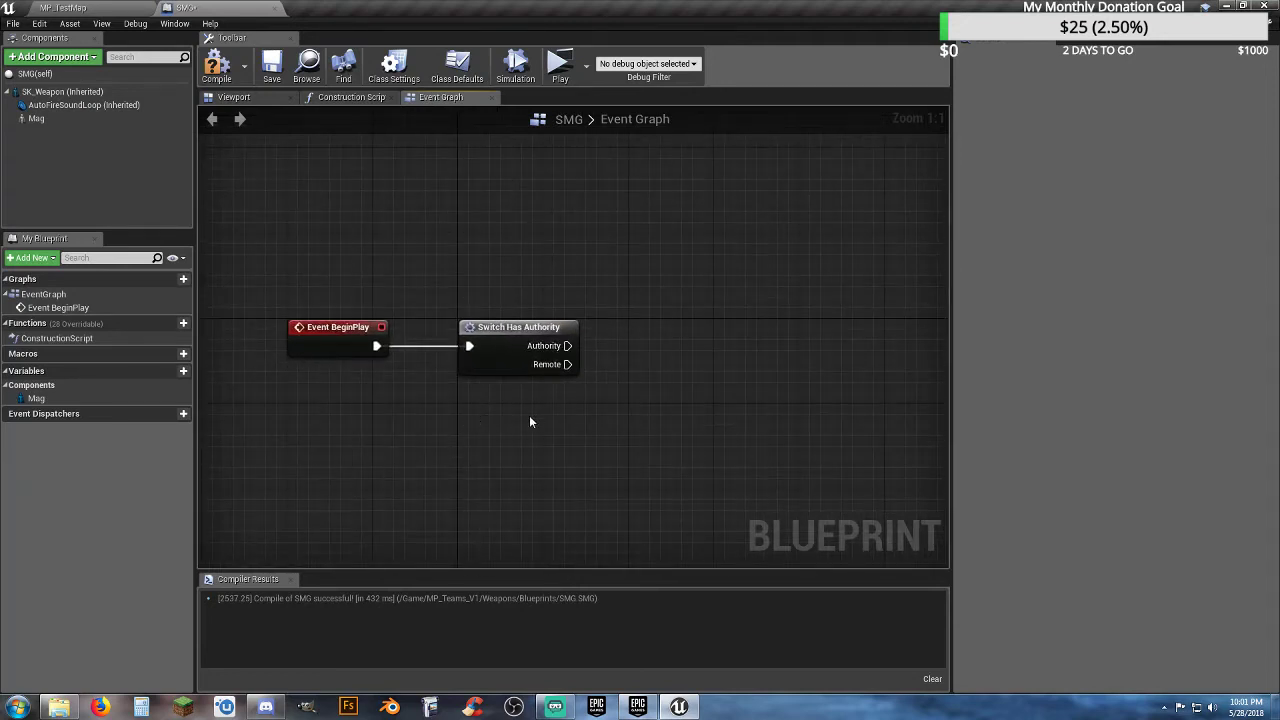
- Add a custom event named "Server set skeletal mesh" and place it directly below Event BeginPlay
right_click_drag(571, 414, 543, 374)
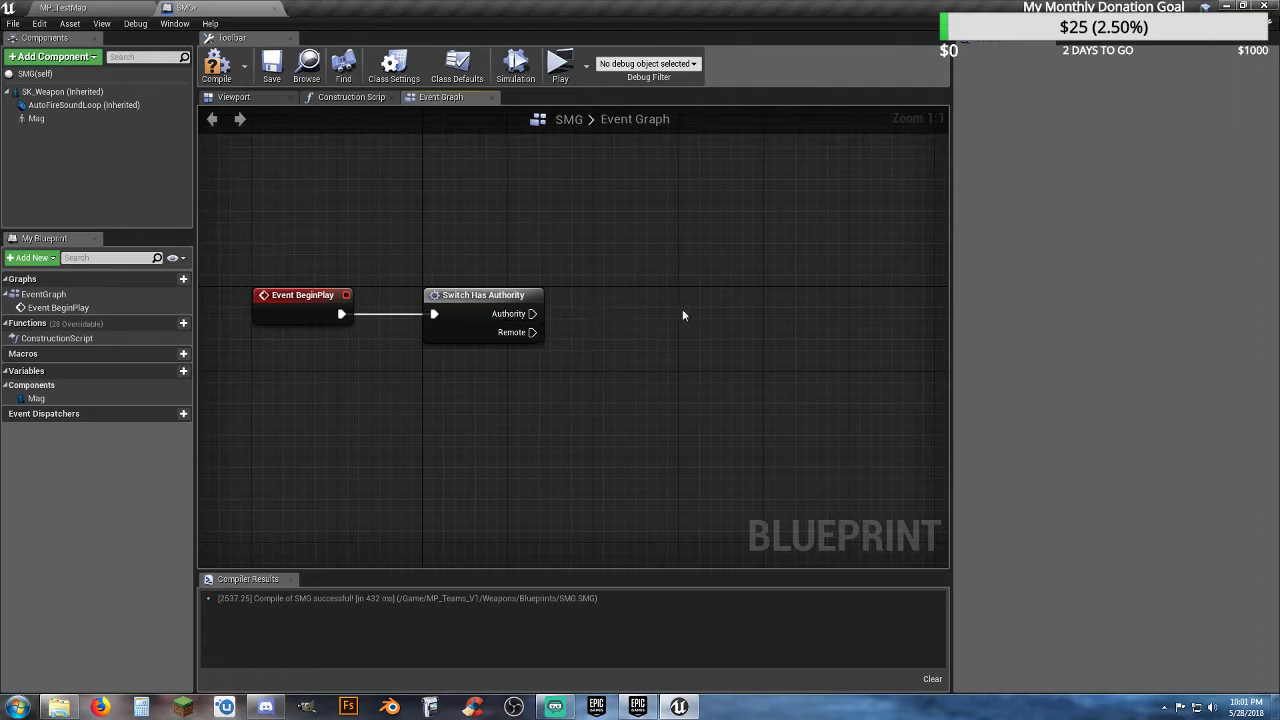
right_click(363, 439)
type("c")
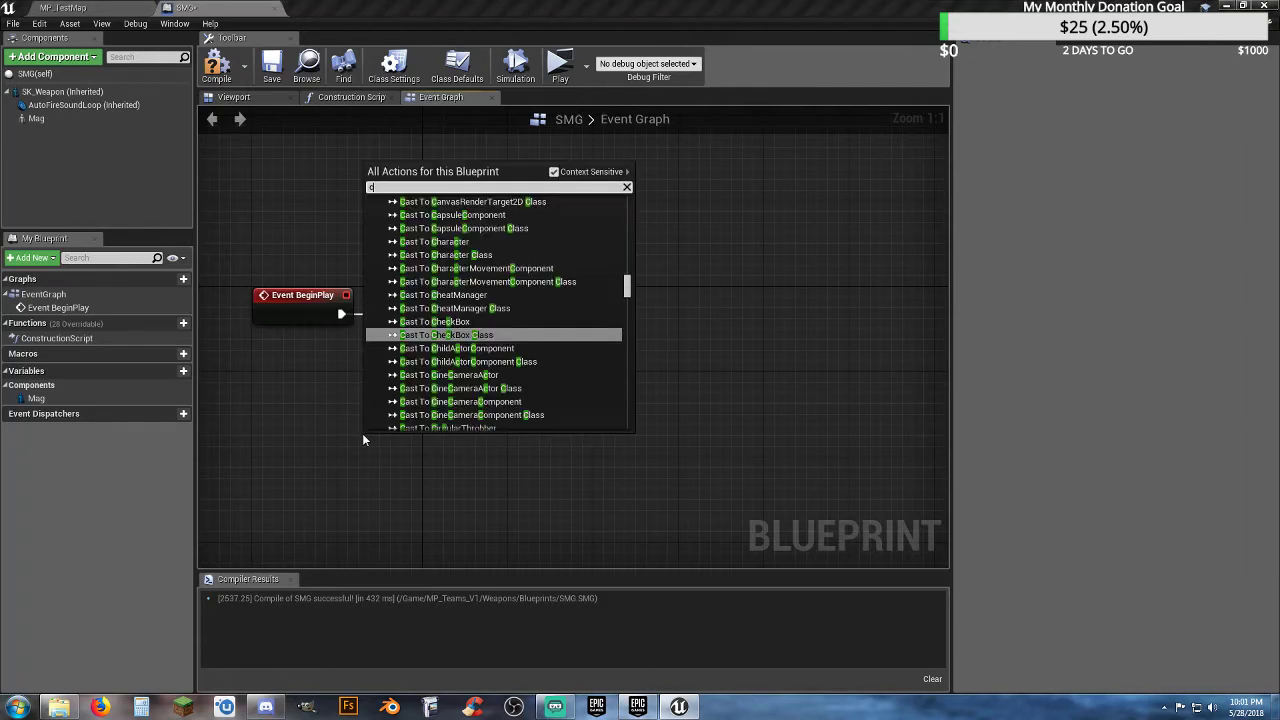
type("ustom")
key("Return")
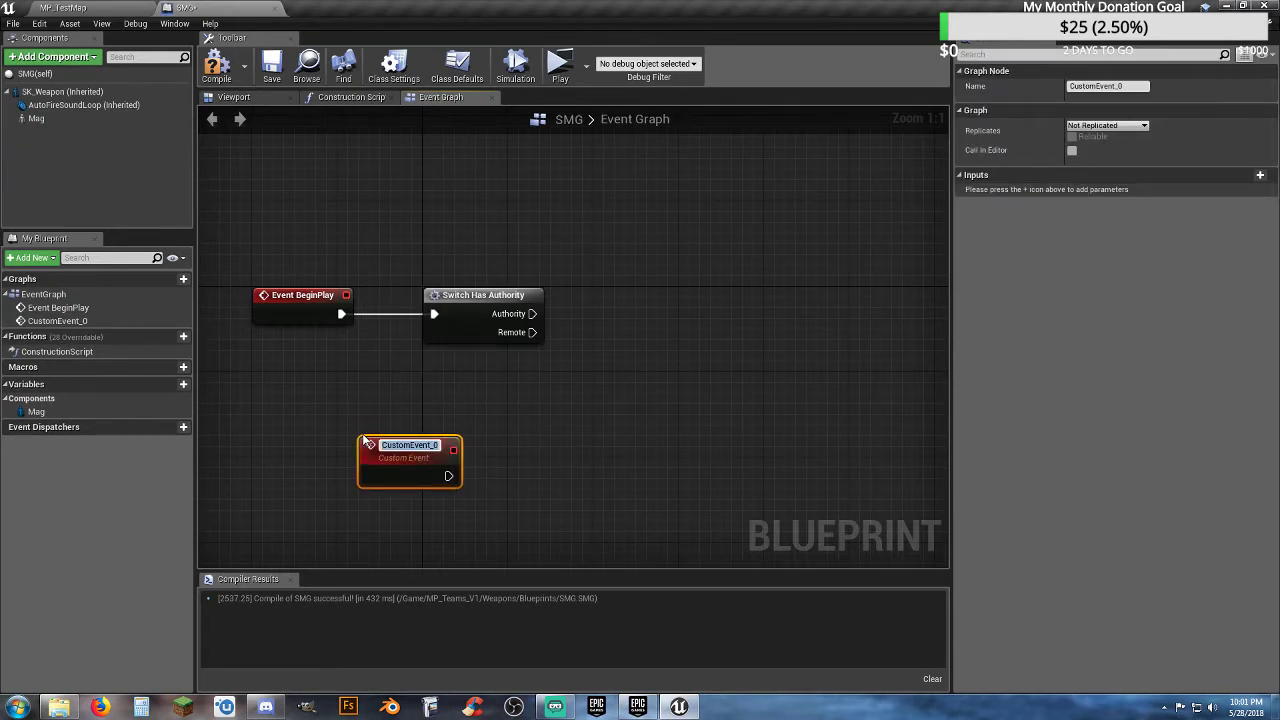
type("Server")
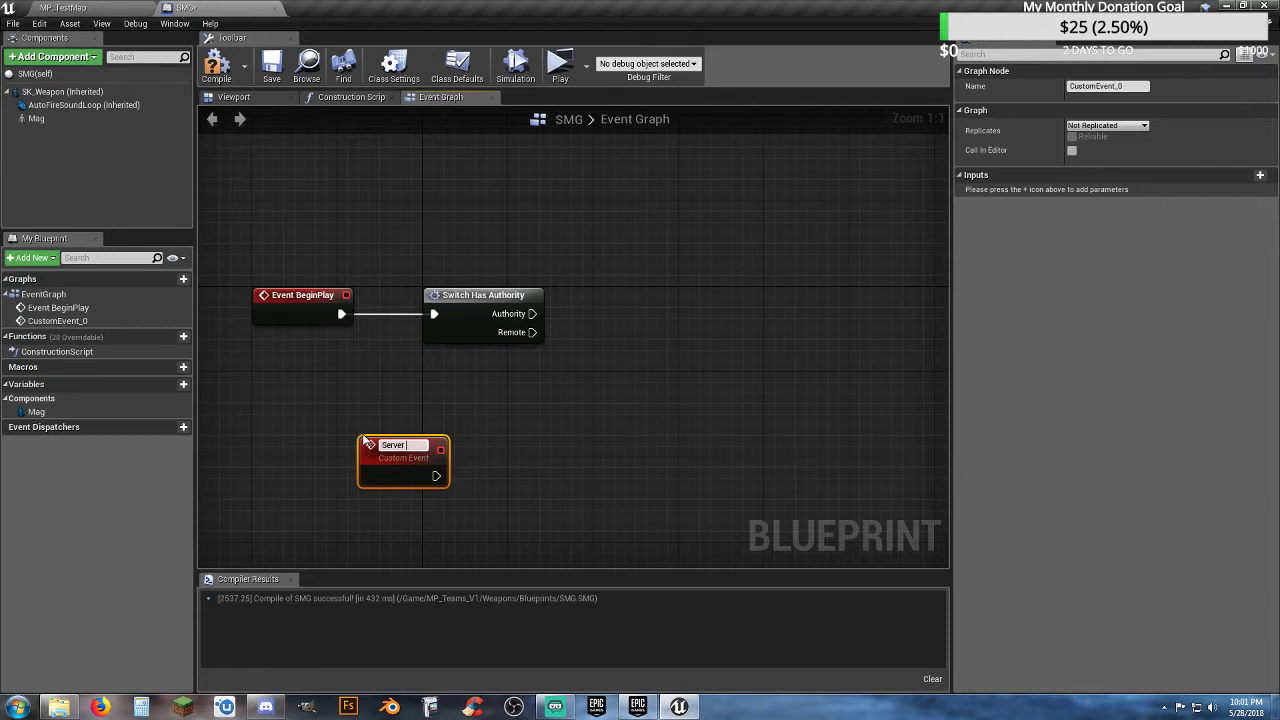
type(" set")
type("skeletal mesh")
key("Return")
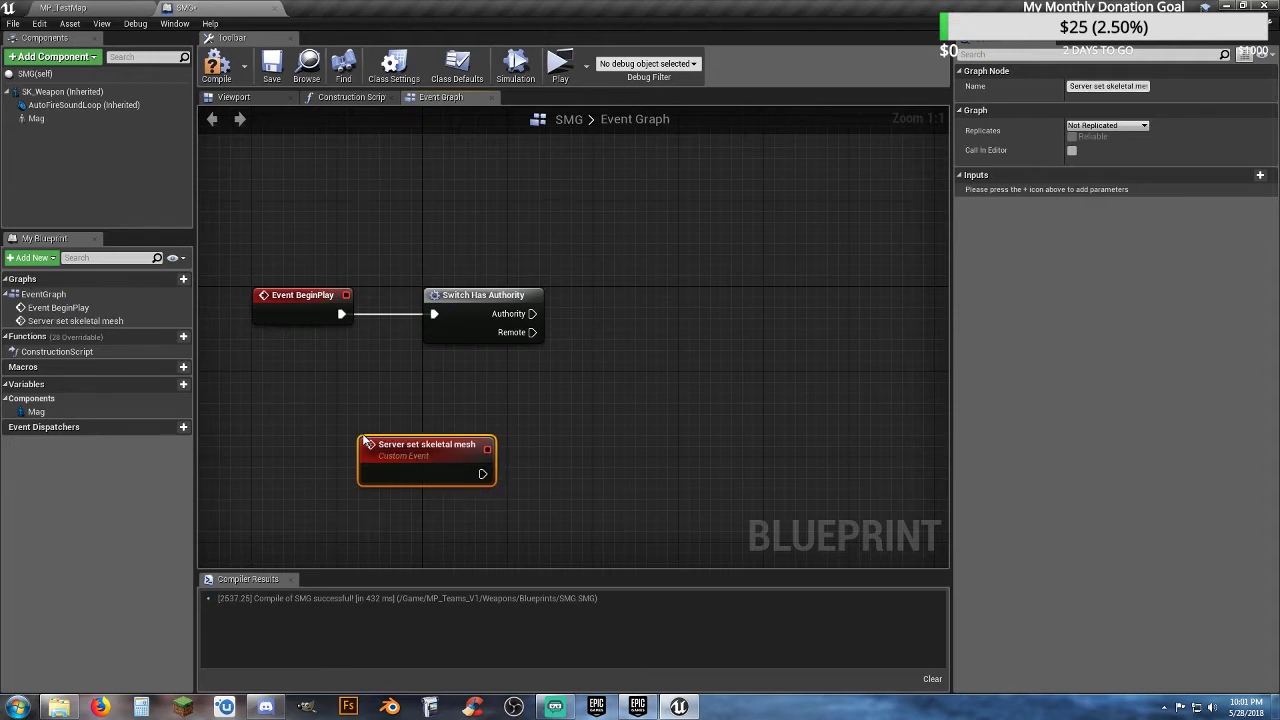
left_click_drag(428, 459, 318, 390)
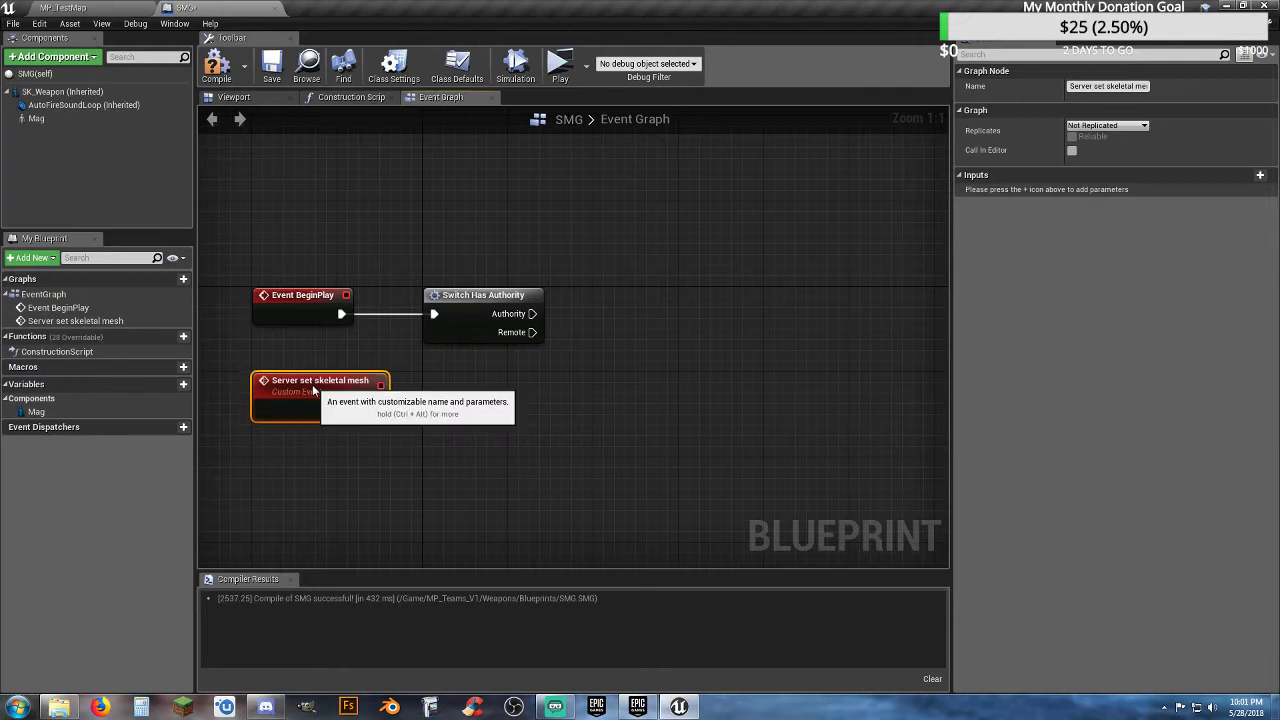
left_click(331, 438)
- Set the Server set skeletal mesh event's replication to Run on Server and compile the SMG blueprint
right_click_drag(331, 438, 294, 429)
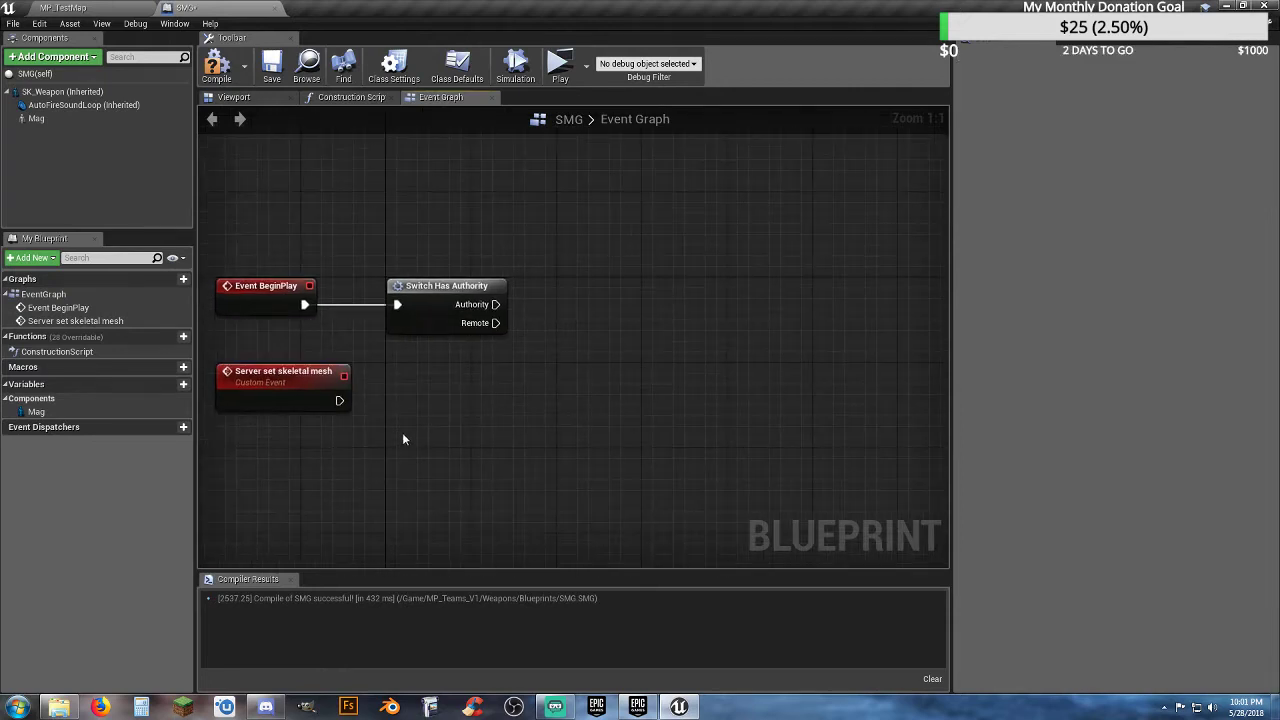
right_click_drag(305, 488, 369, 472)
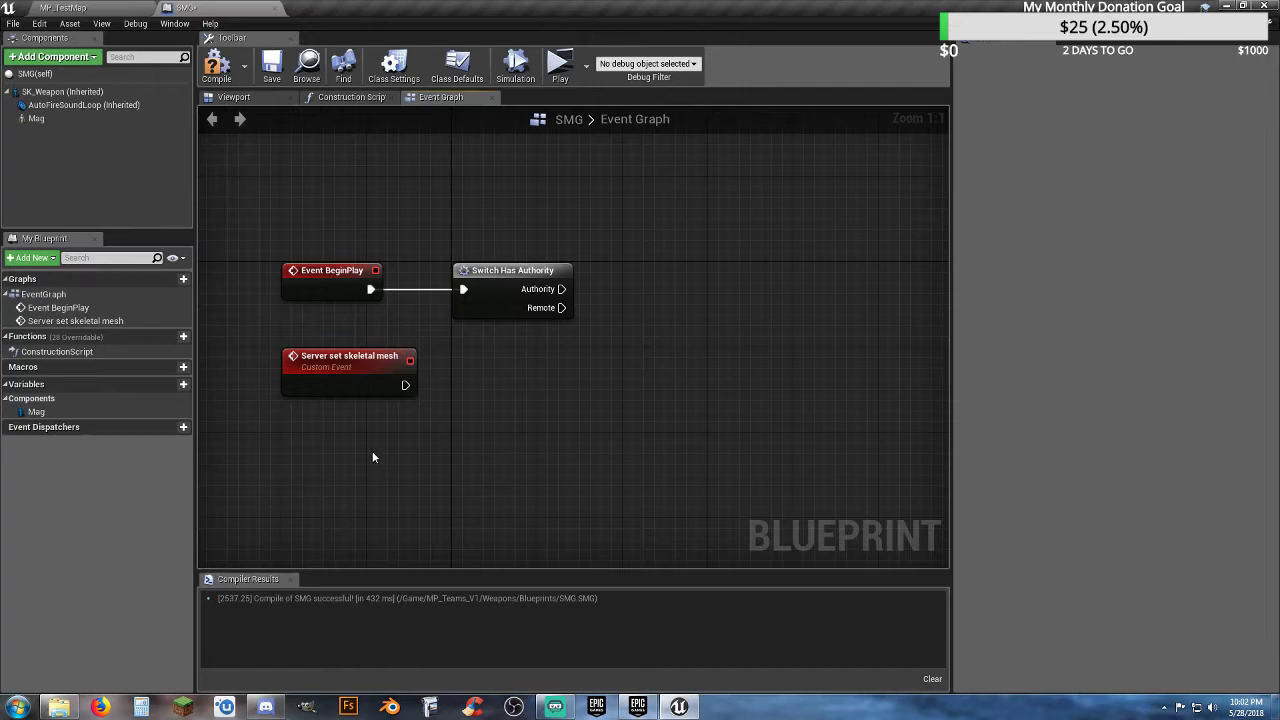
mouse_move(367, 472)
right_mouse_down()
mouse_move(362, 489)
mouse_move(389, 463)
mouse_move(386, 484)
right_mouse_up()
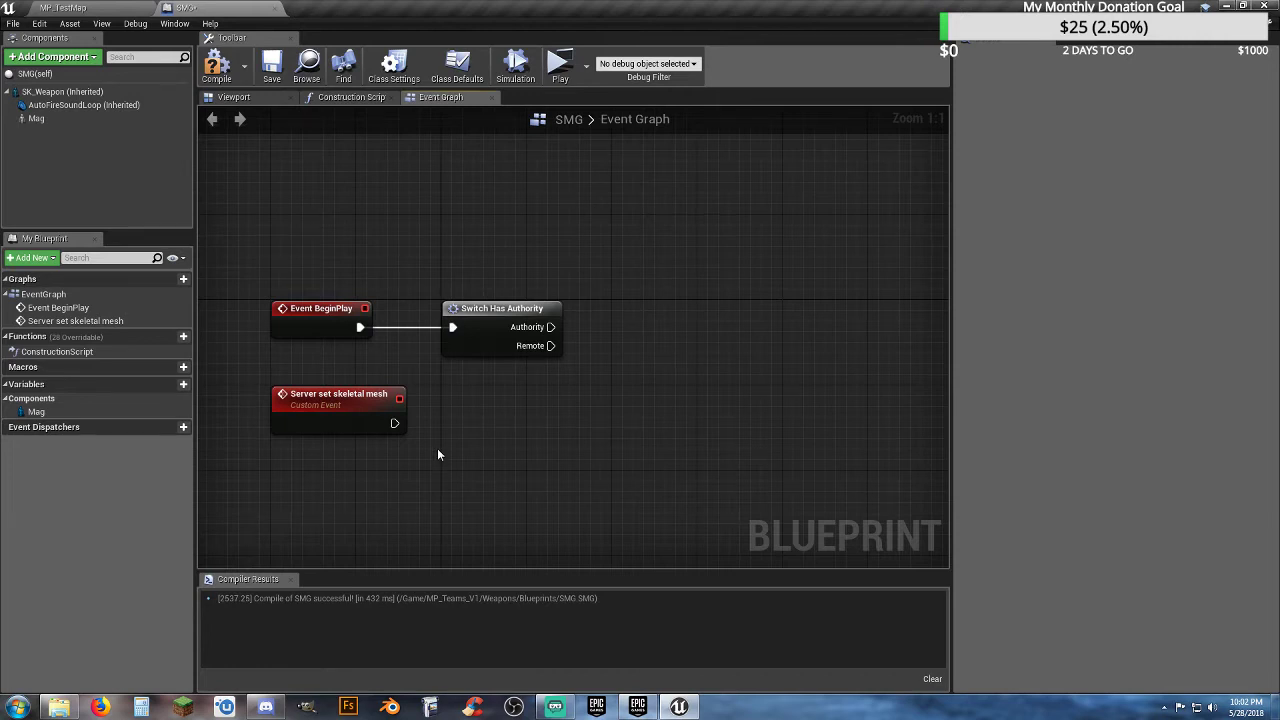
left_click(364, 414)
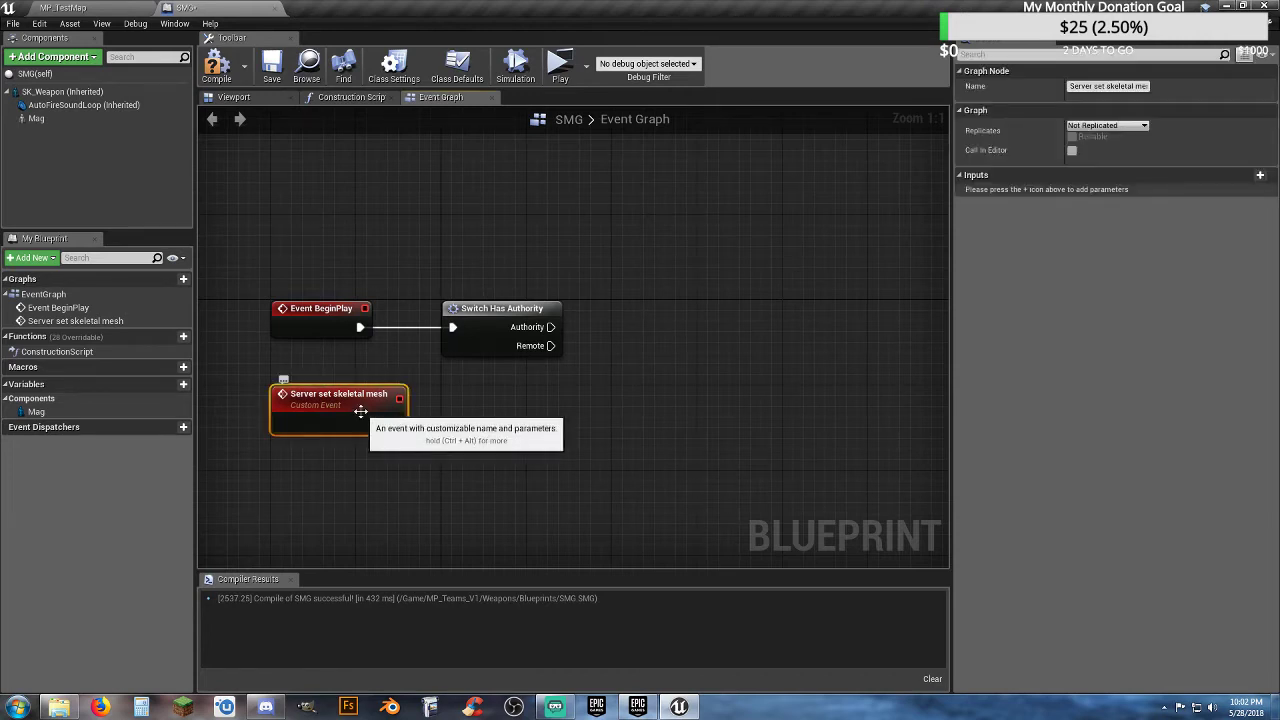
left_click(1108, 126)
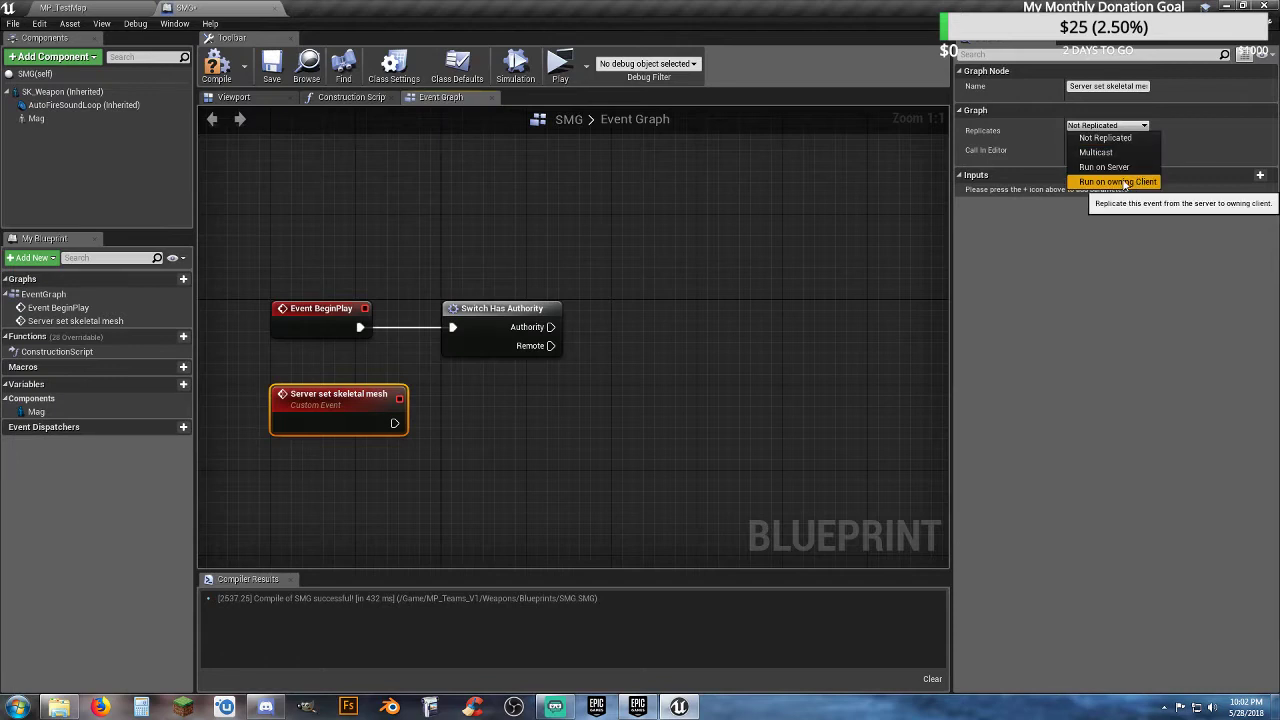
left_click(1110, 163)
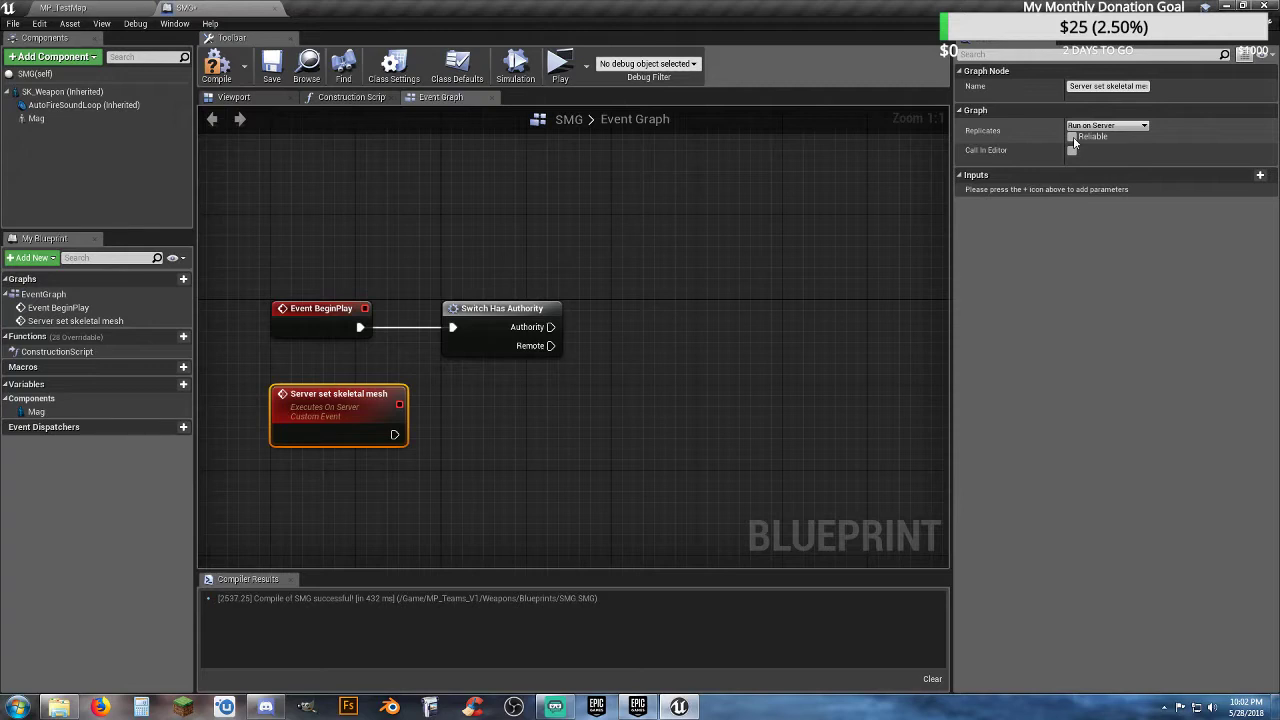
left_click(460, 492)
left_click(252, 68)
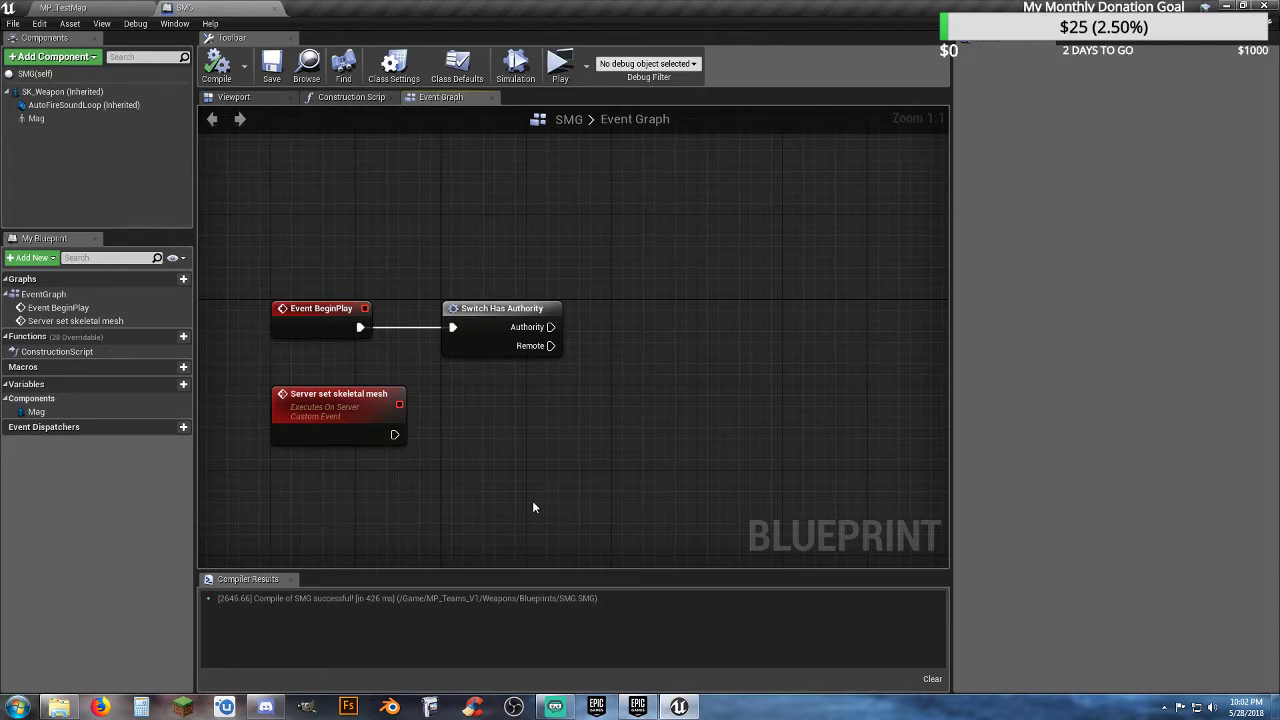
- Add a custom event named "Multicast set skeletal mesh" and align it below the Server set skeletal mesh event
right_click_drag(511, 503, 562, 393)
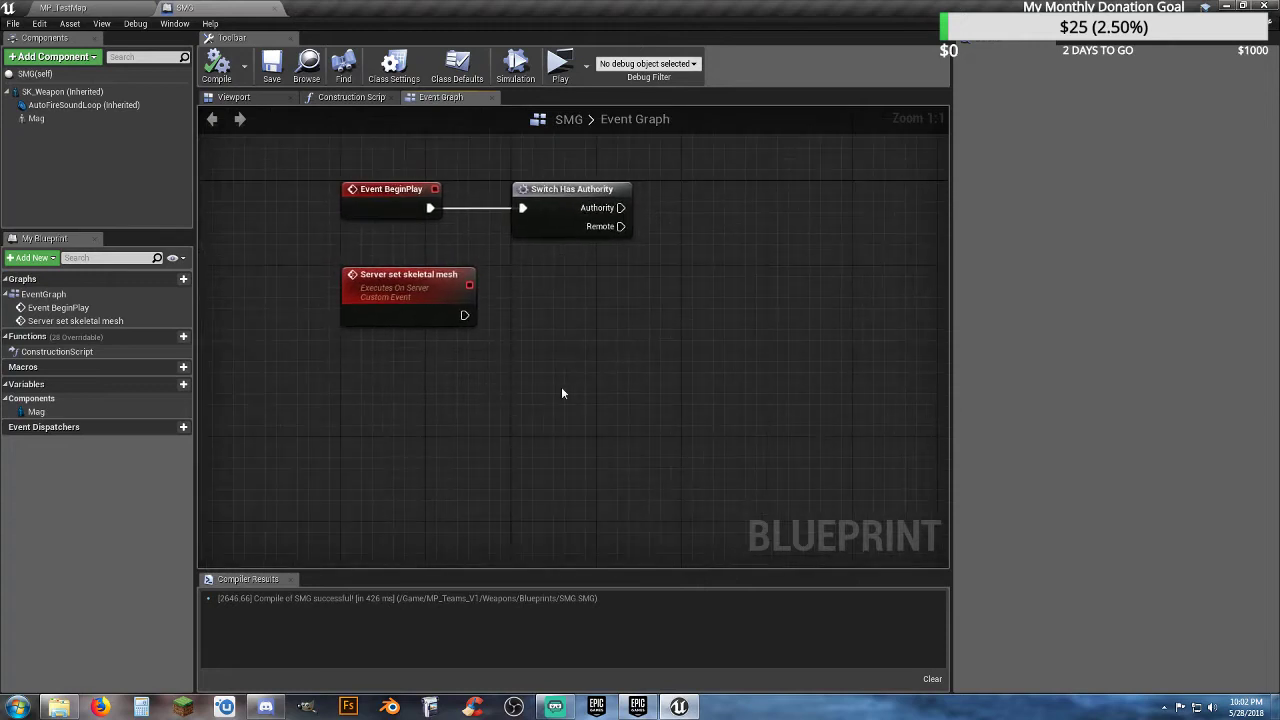
right_click(370, 408)
type("cust")
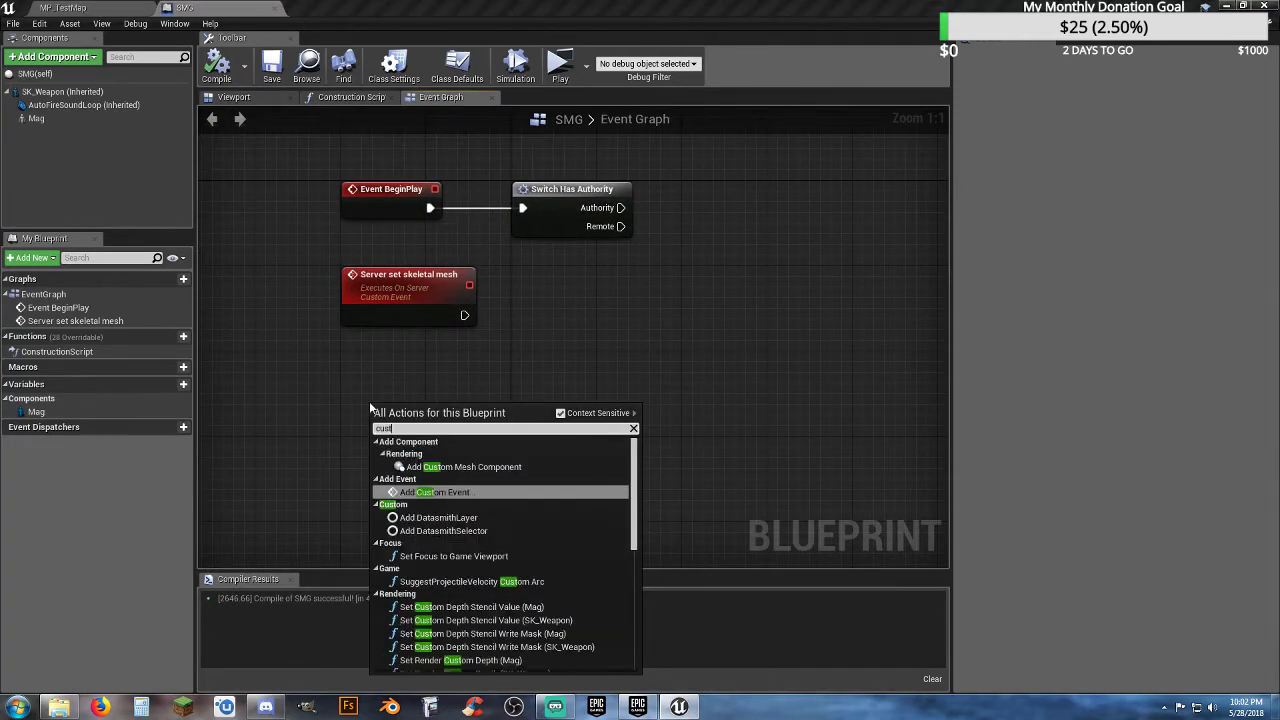
key("Return")
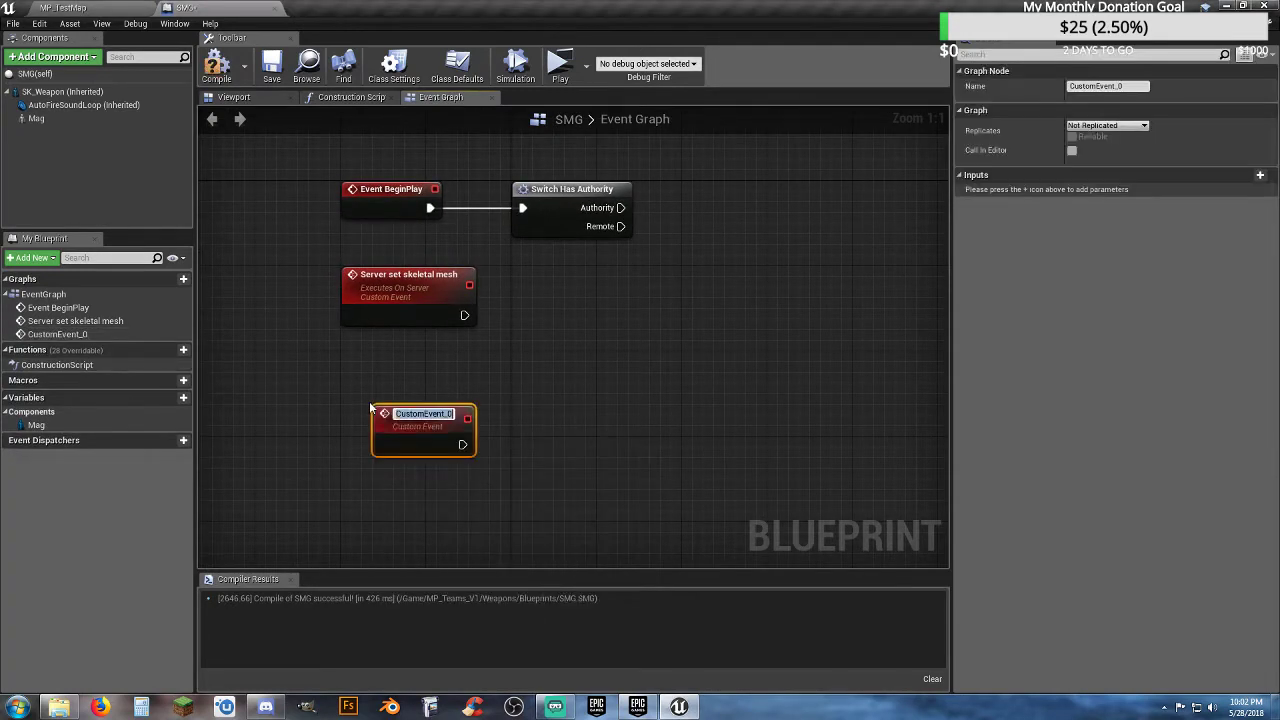
type("Multicast")
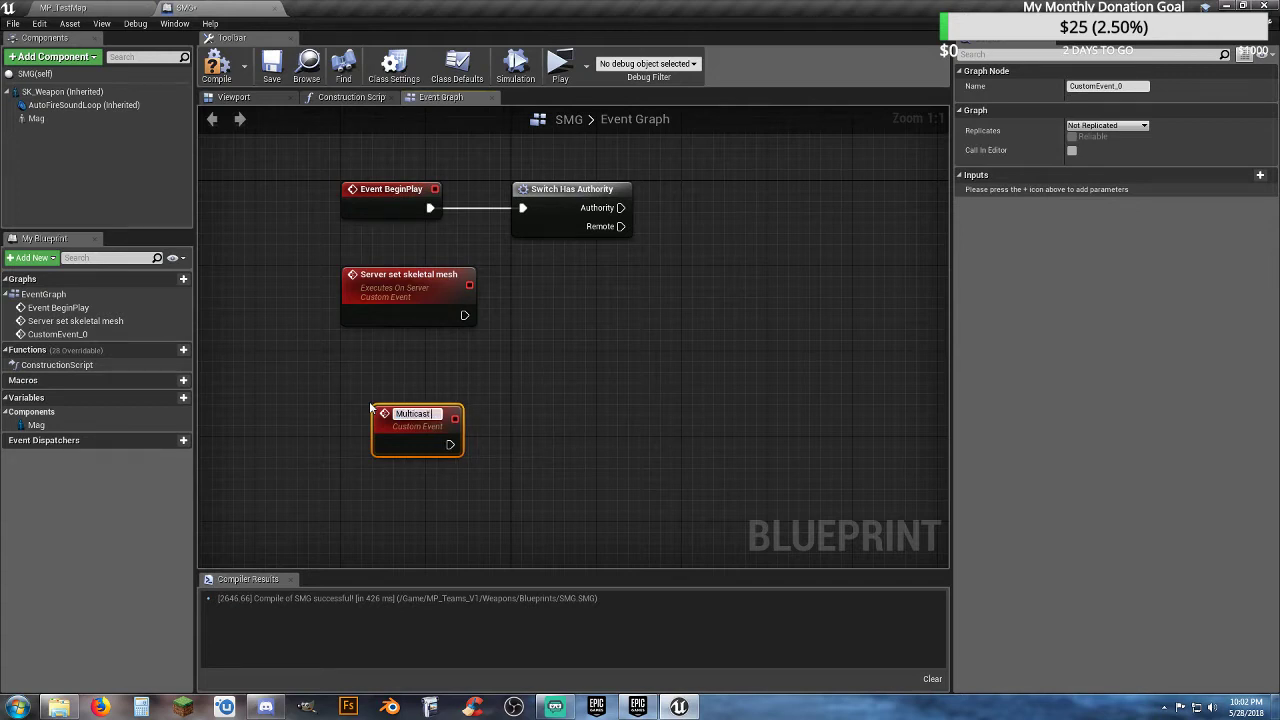
type(" set sk")
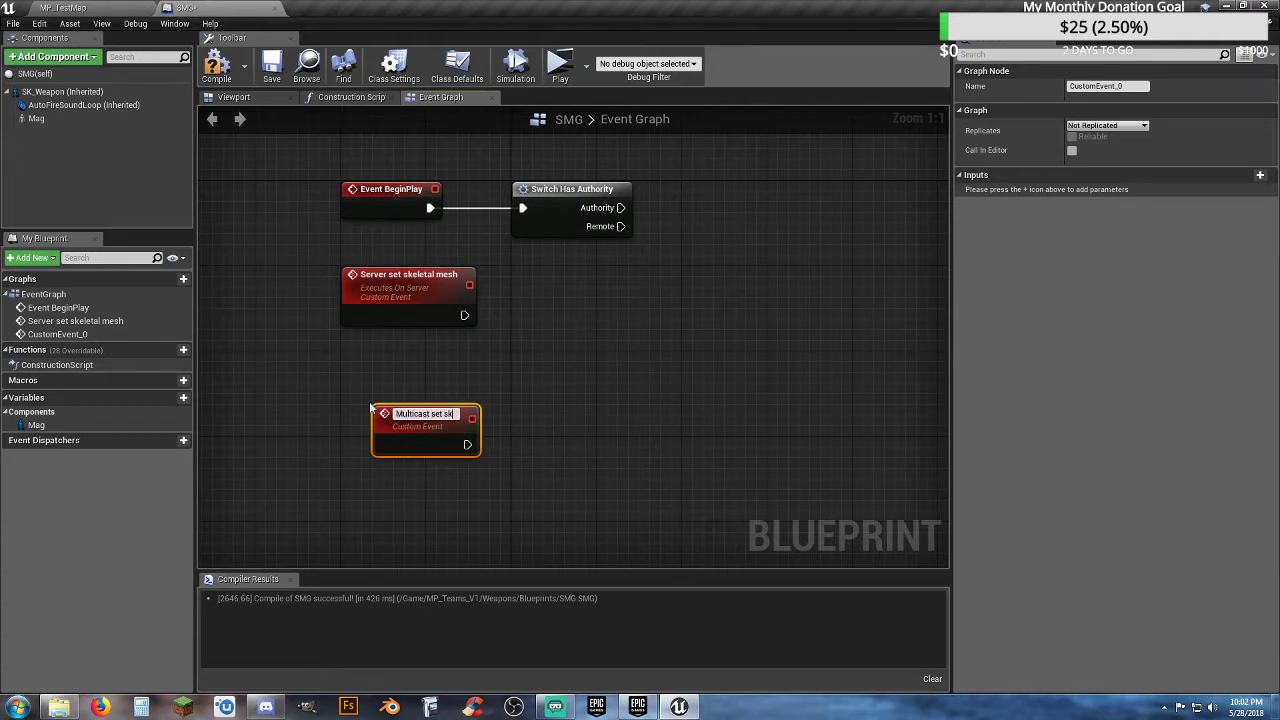
type("eletal mesh")
key("Return")
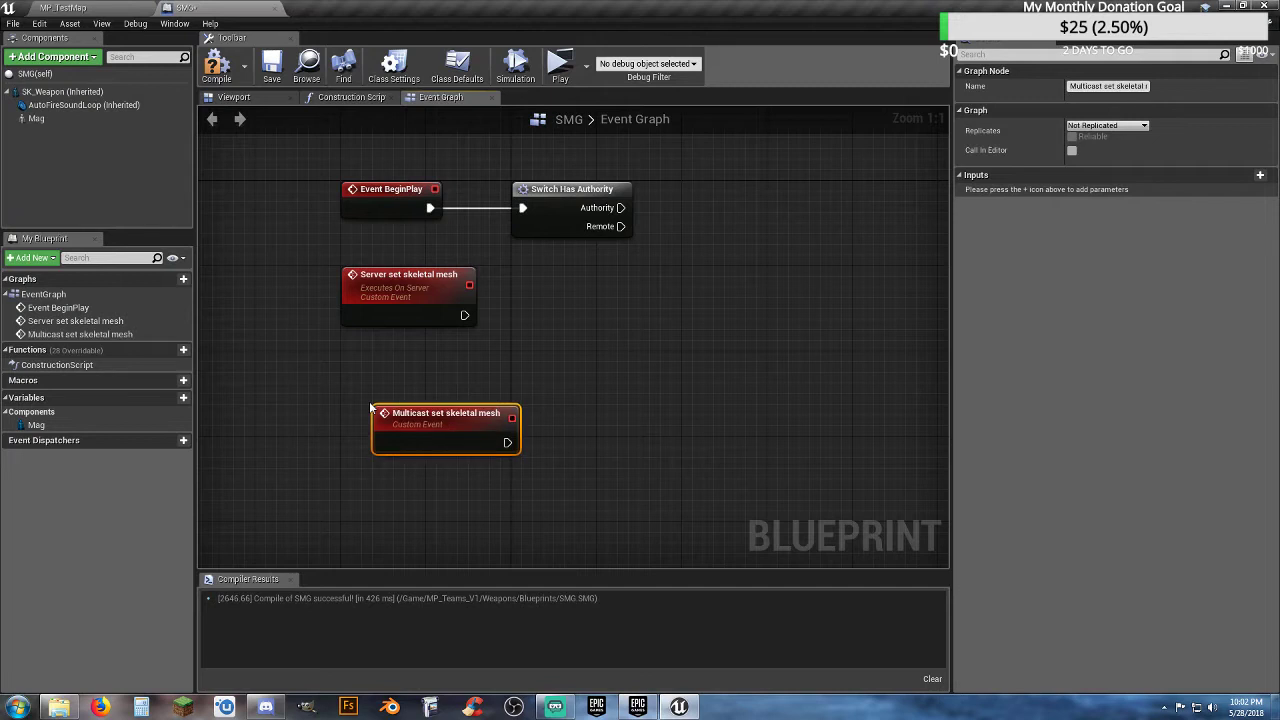
left_click_drag(392, 413, 361, 445)
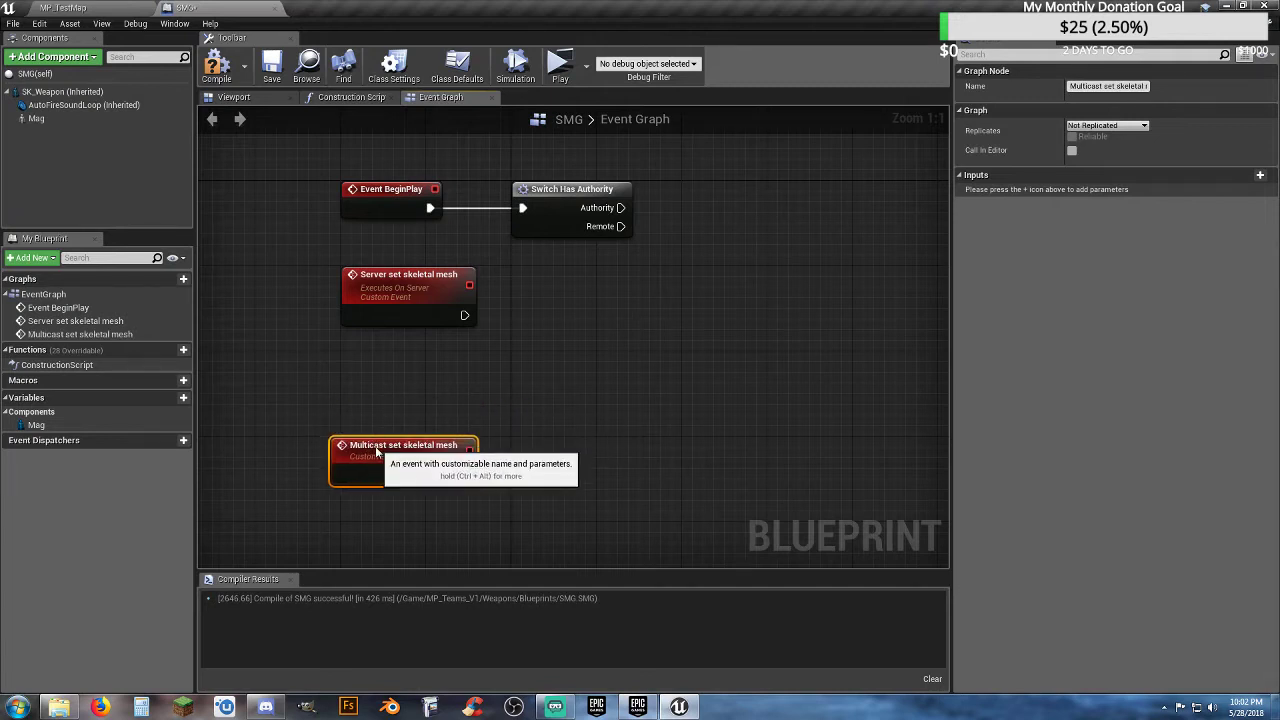
left_click(503, 397)
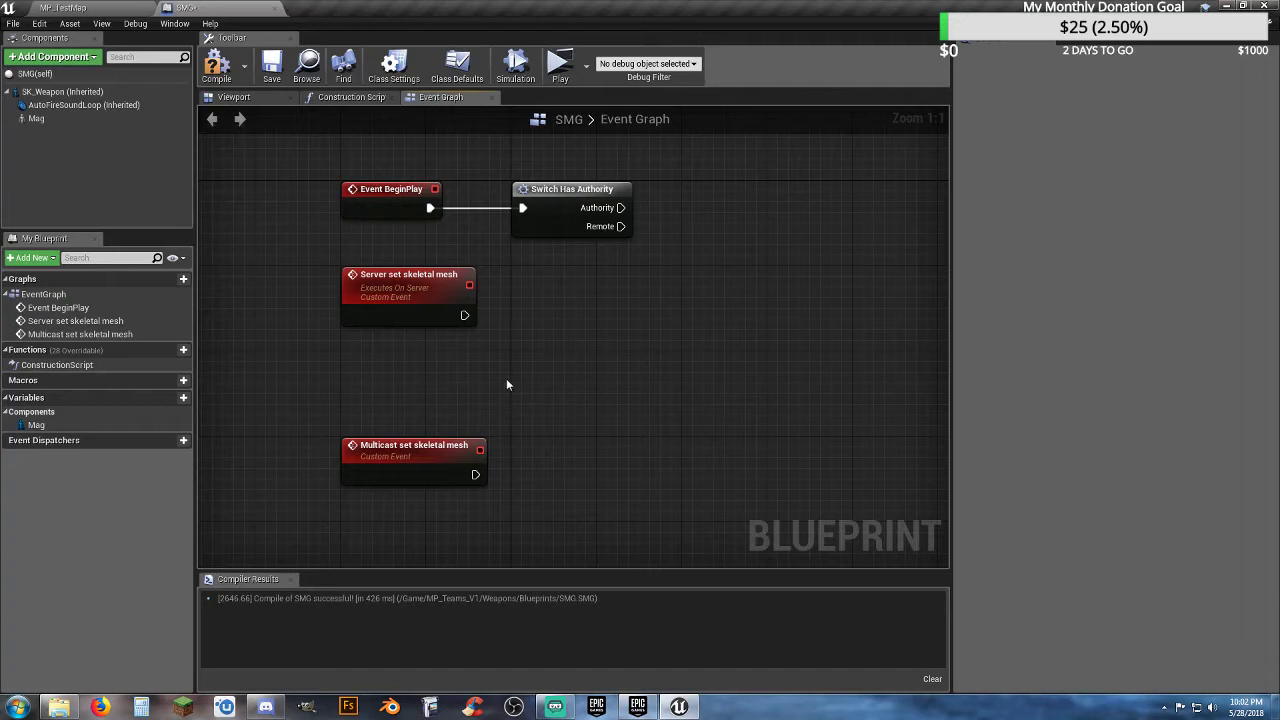
- Set the Multicast set skeletal mesh event's replication to Multicast and compile the blueprint
left_click(441, 446)
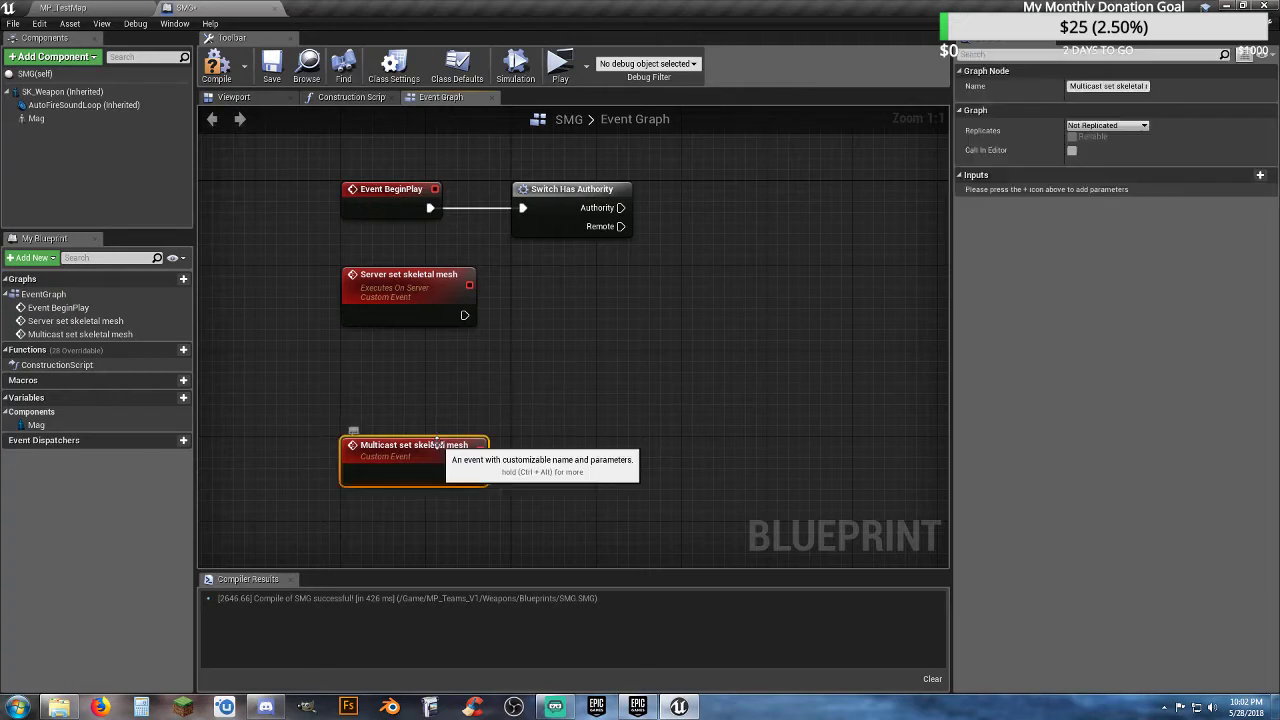
left_click(1122, 127)
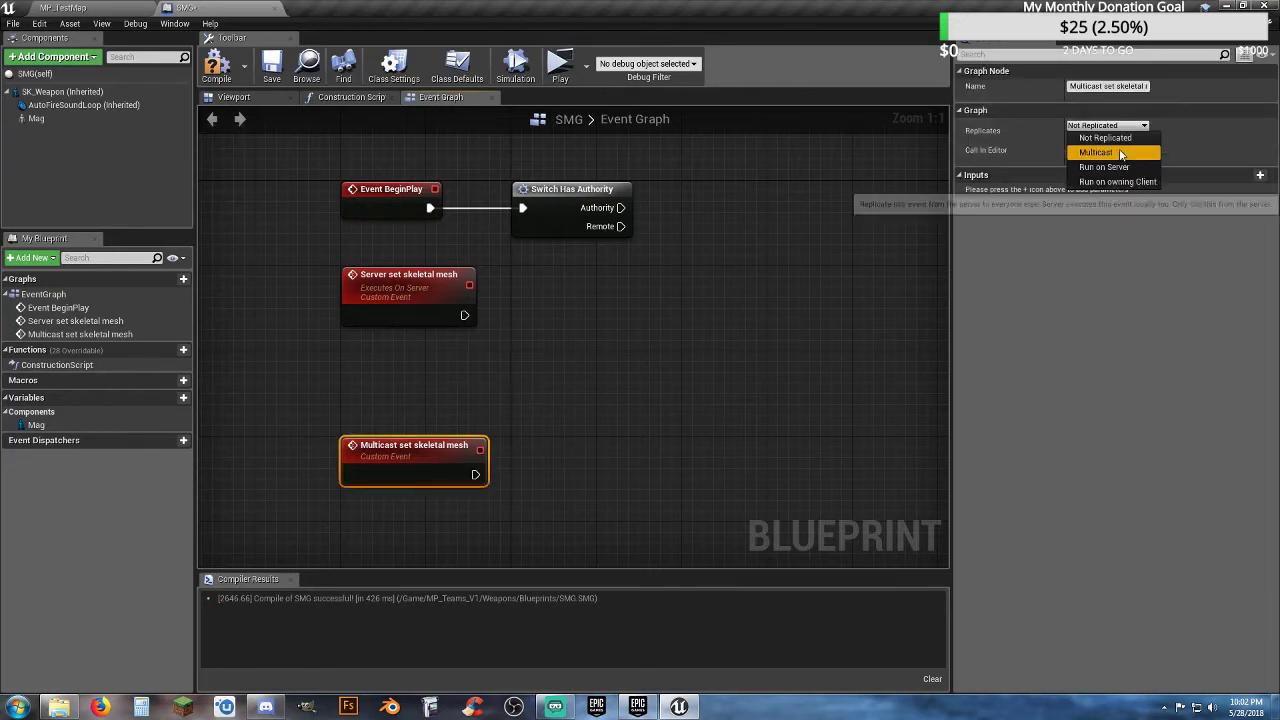
left_click(1100, 151)
left_click(624, 399)
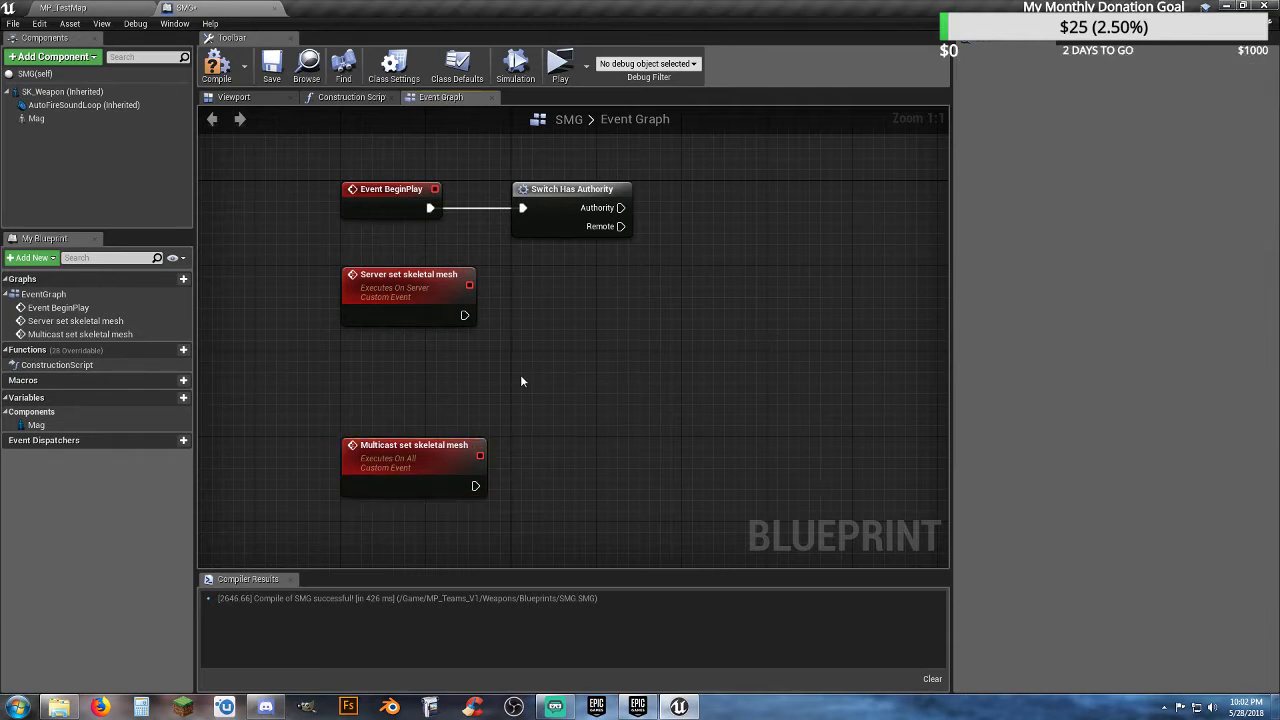
left_click(216, 64)
- Call Server Set Skeletal Mesh from the Authority output of Switch Has Authority and align the call with the switch
left_click_drag(621, 207, 725, 208)
type("serverse")
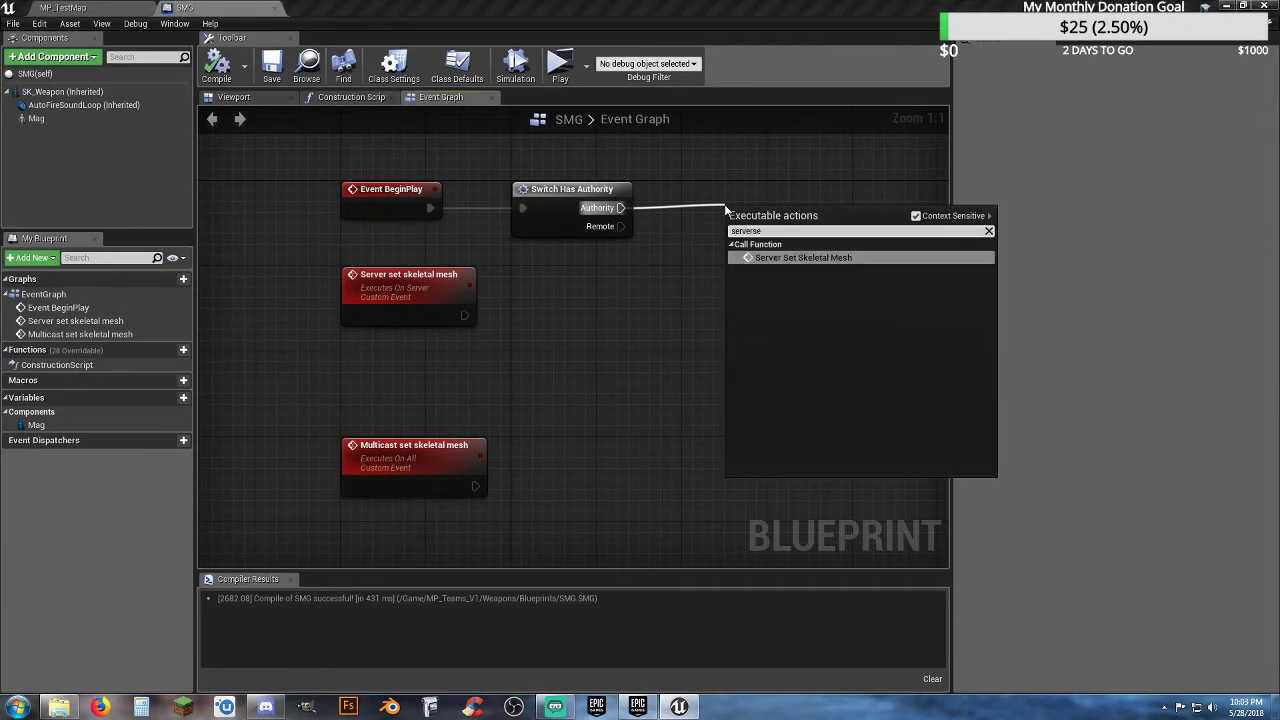
key("Return")
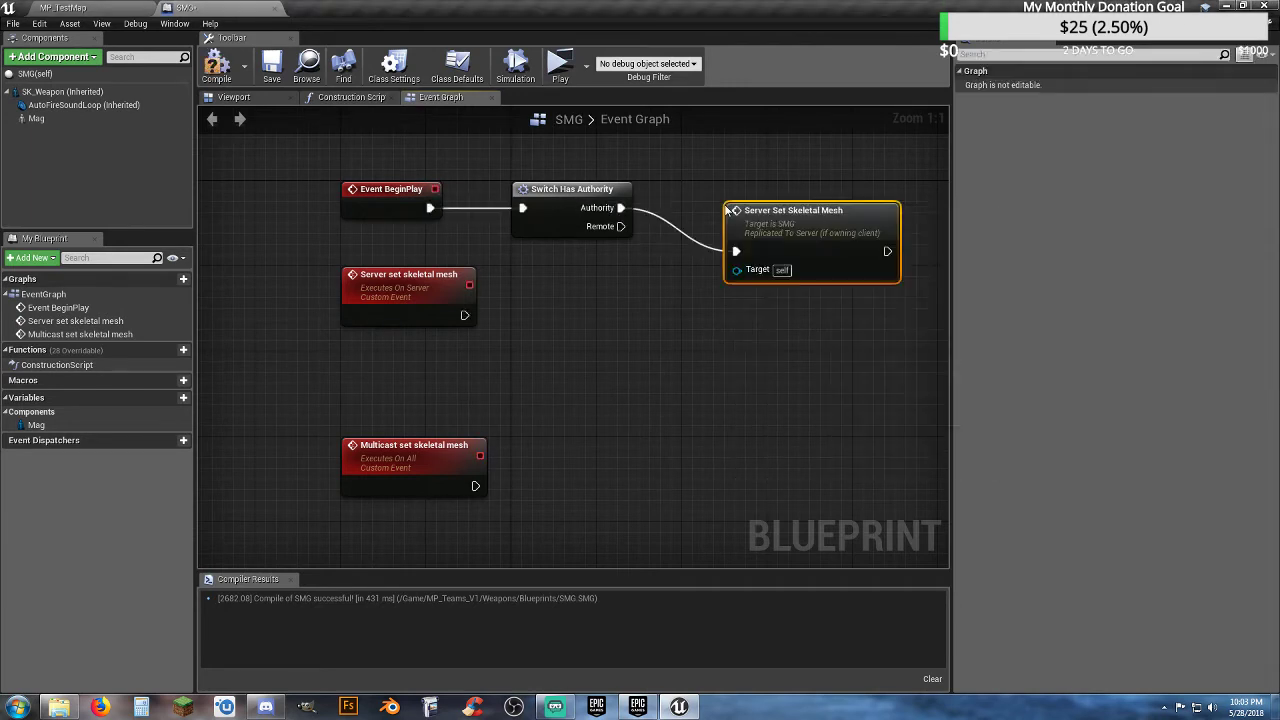
left_click_drag(733, 205, 713, 184)
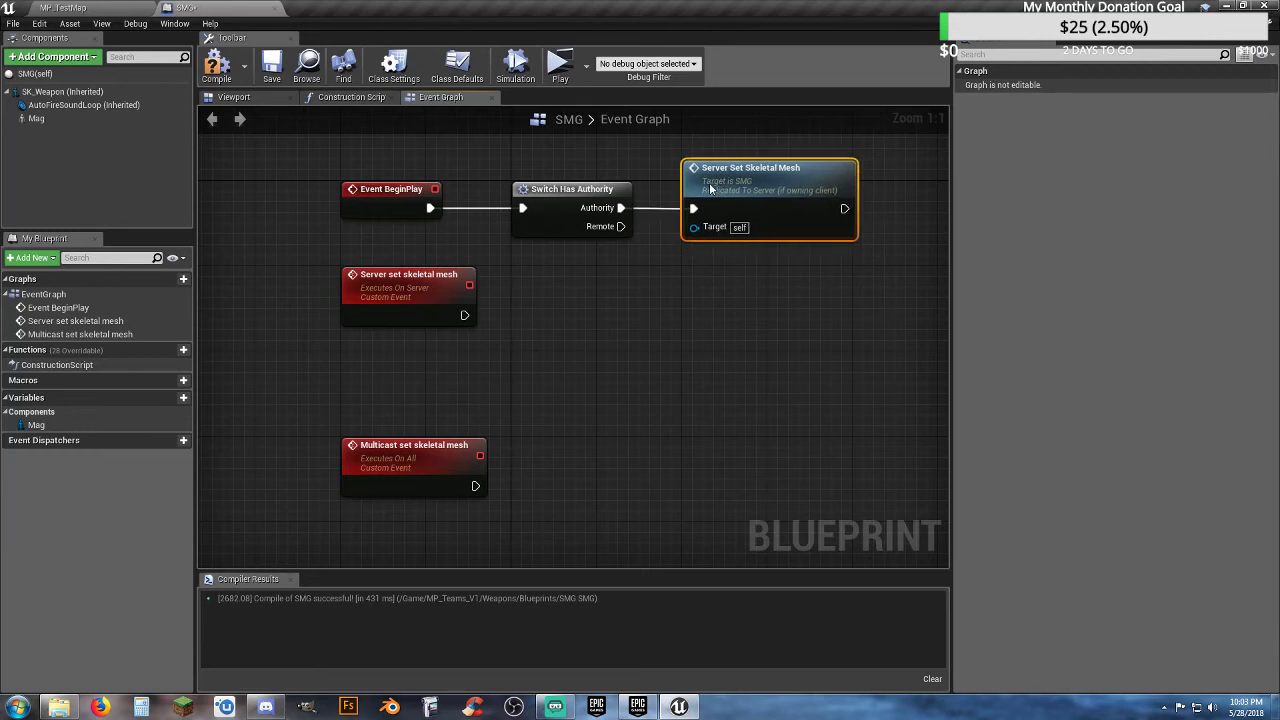
- Try a Multicast Set Skeletal Mesh call after the Server Set Skeletal Mesh call, and delete it
right_click_drag(724, 292, 616, 320)
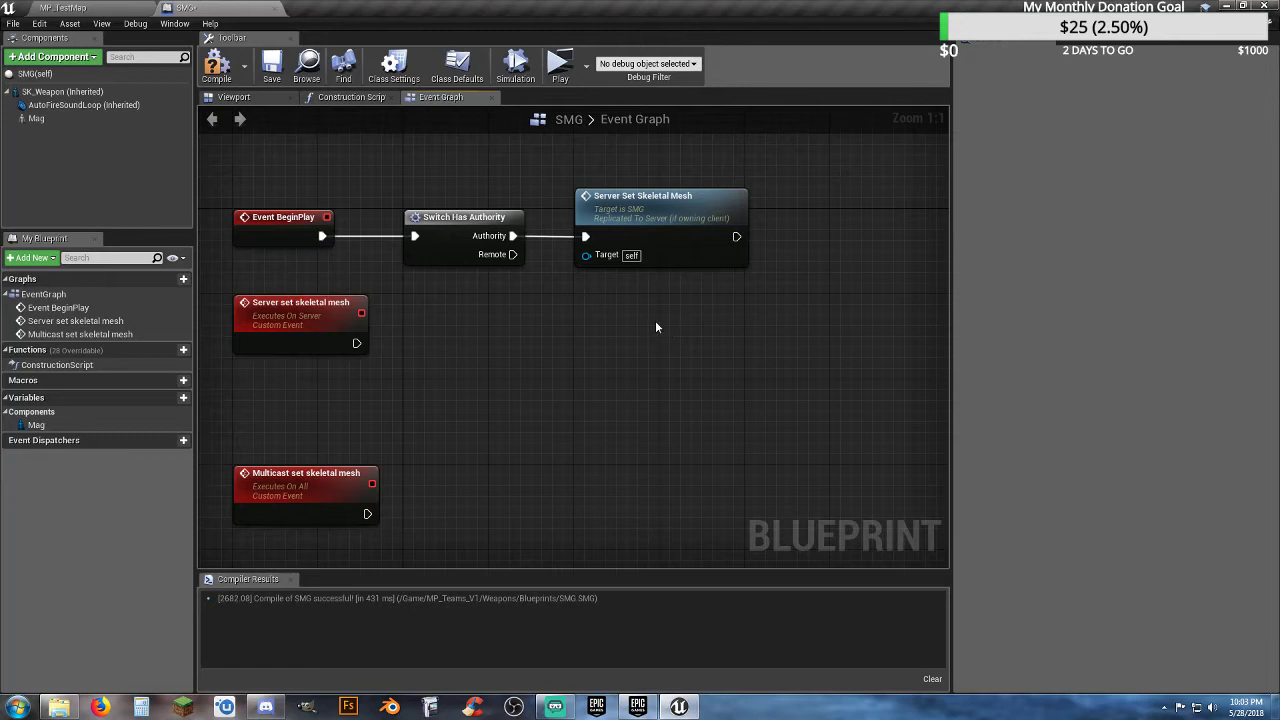
right_click_drag(656, 327, 607, 332)
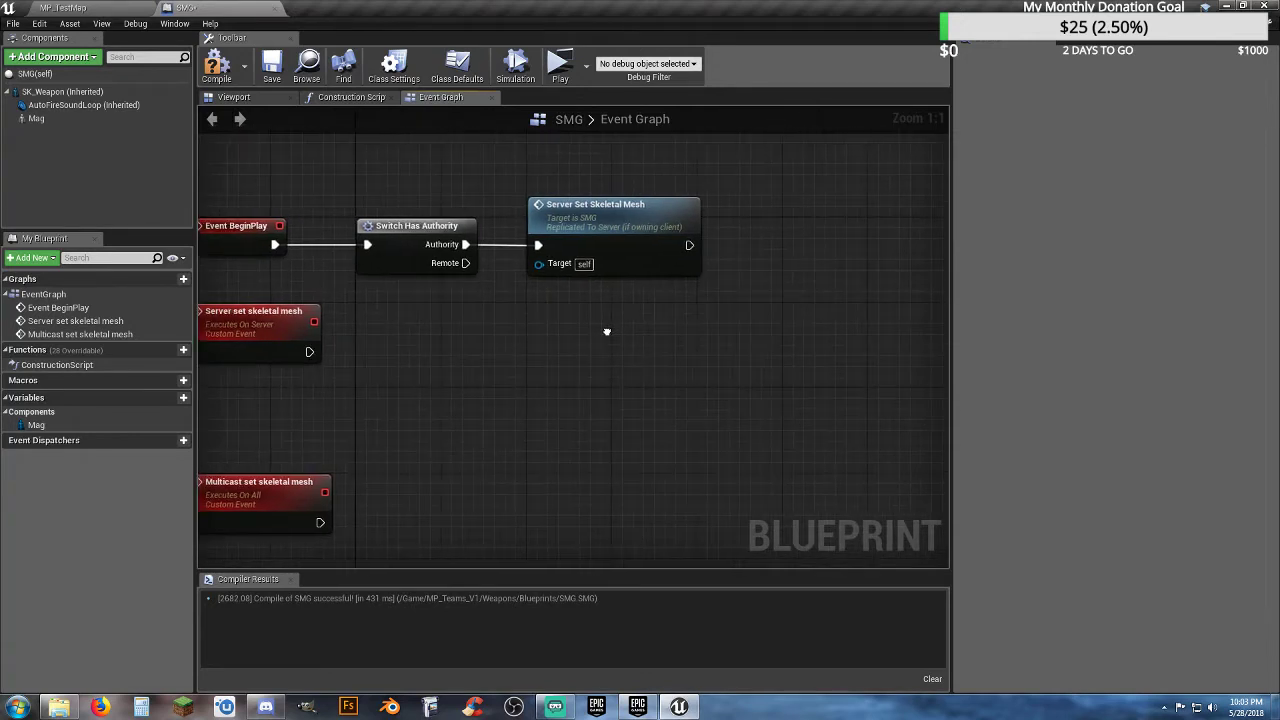
left_click_drag(689, 245, 759, 244)
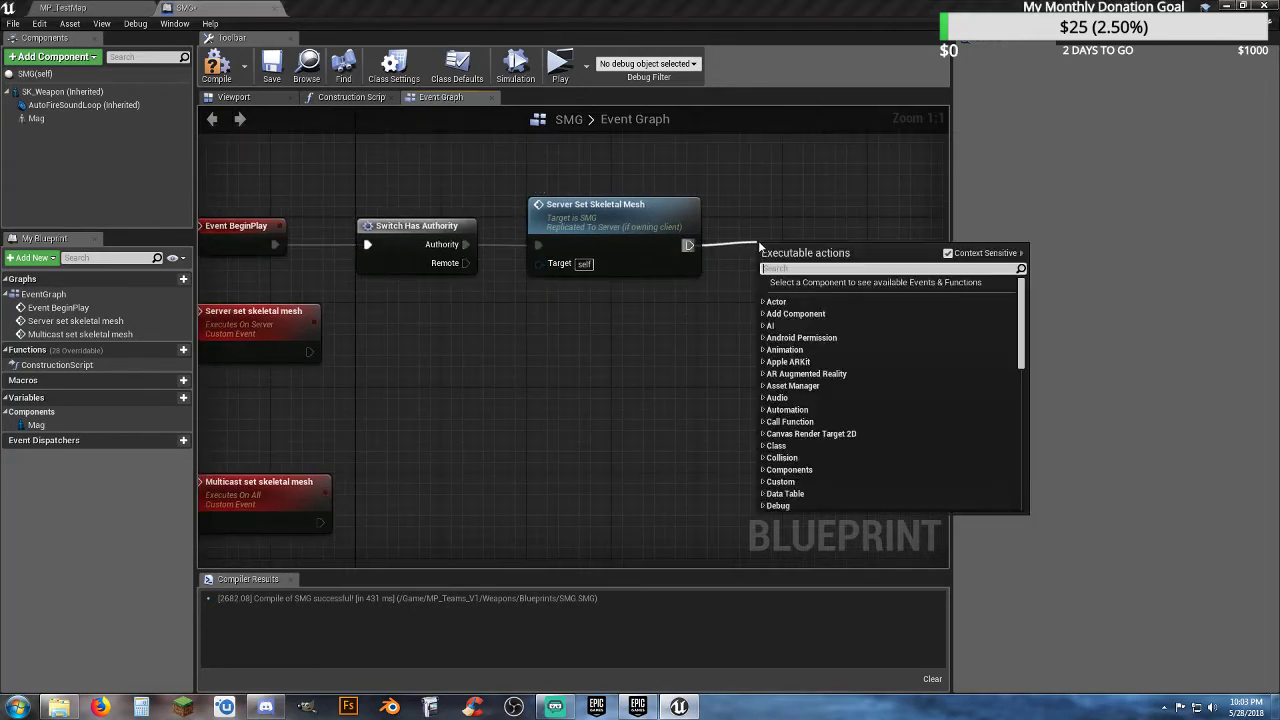
type("multicast")
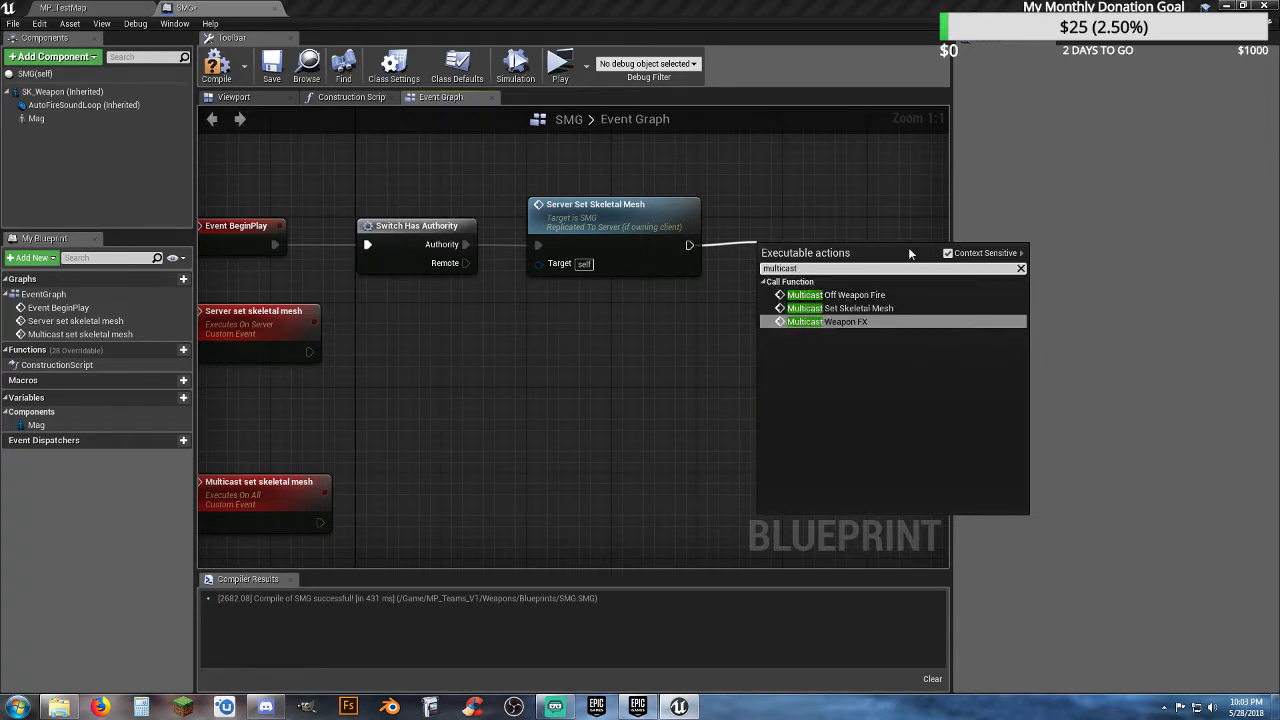
left_click(883, 308)
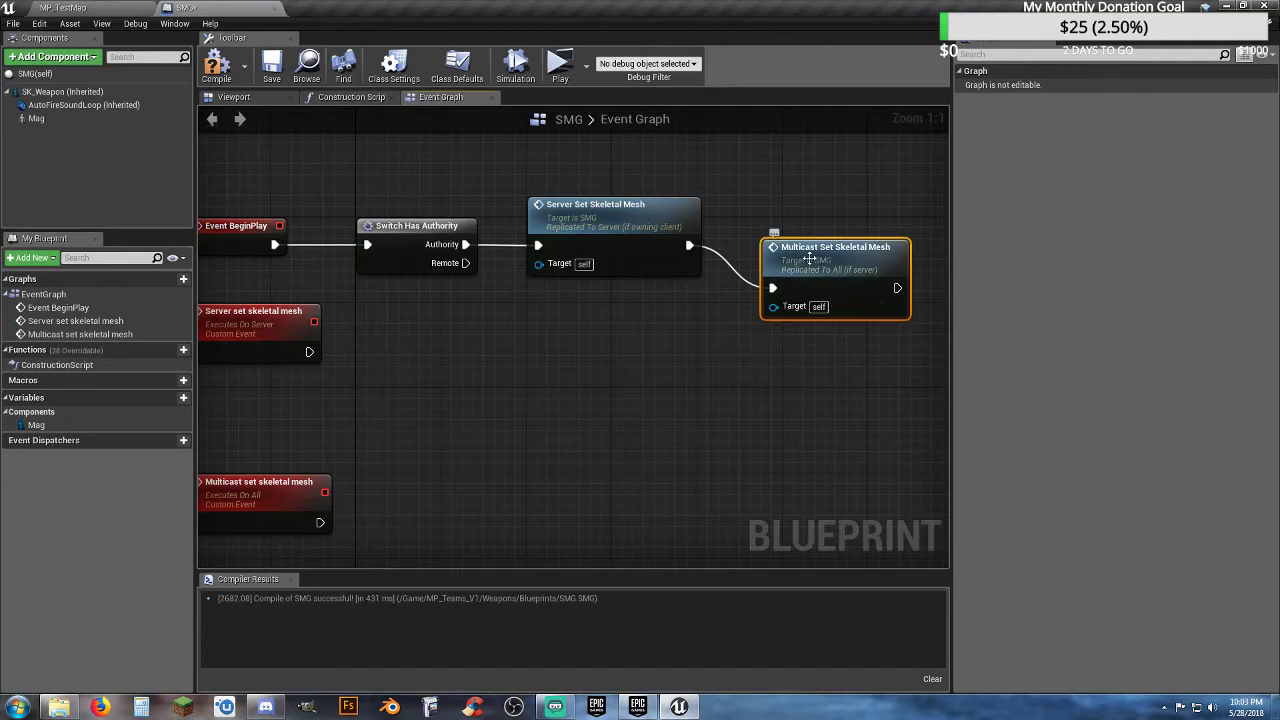
left_click_drag(881, 313, 859, 270)
left_click(773, 334)
mouse_move(691, 338)
right_mouse_down()
mouse_move(689, 300)
mouse_move(677, 322)
right_mouse_up()
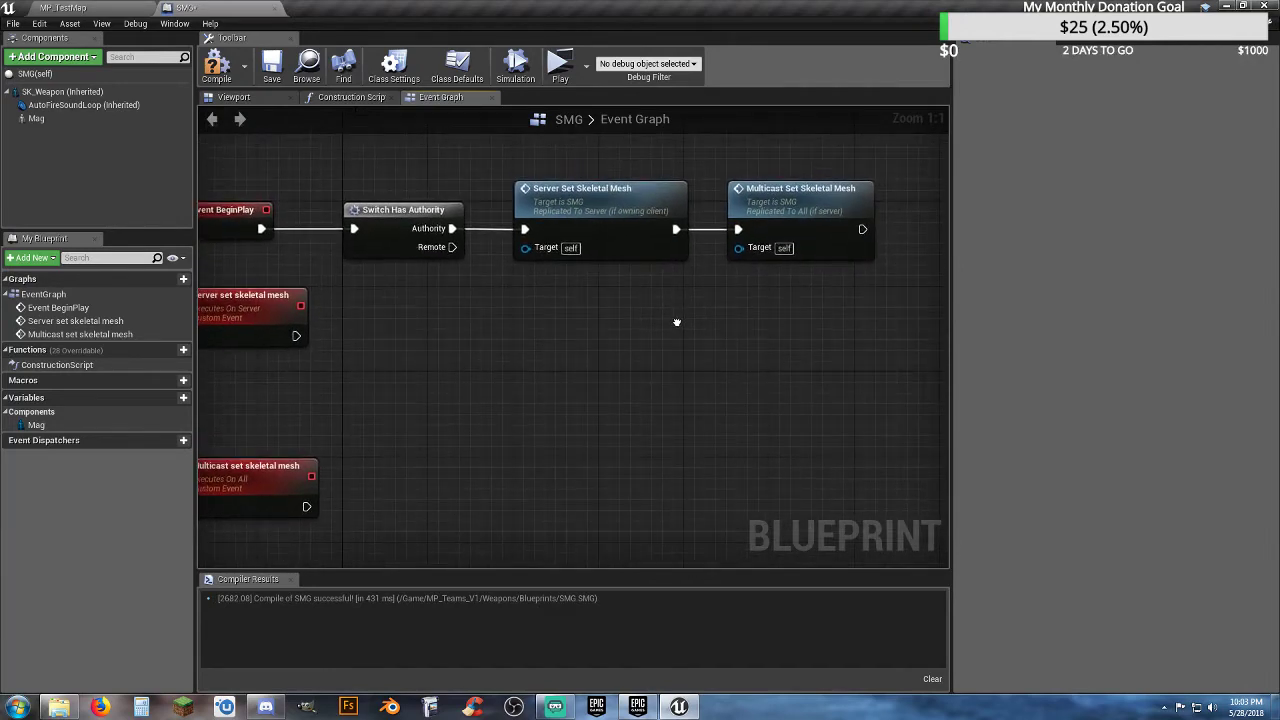
left_click(775, 235)
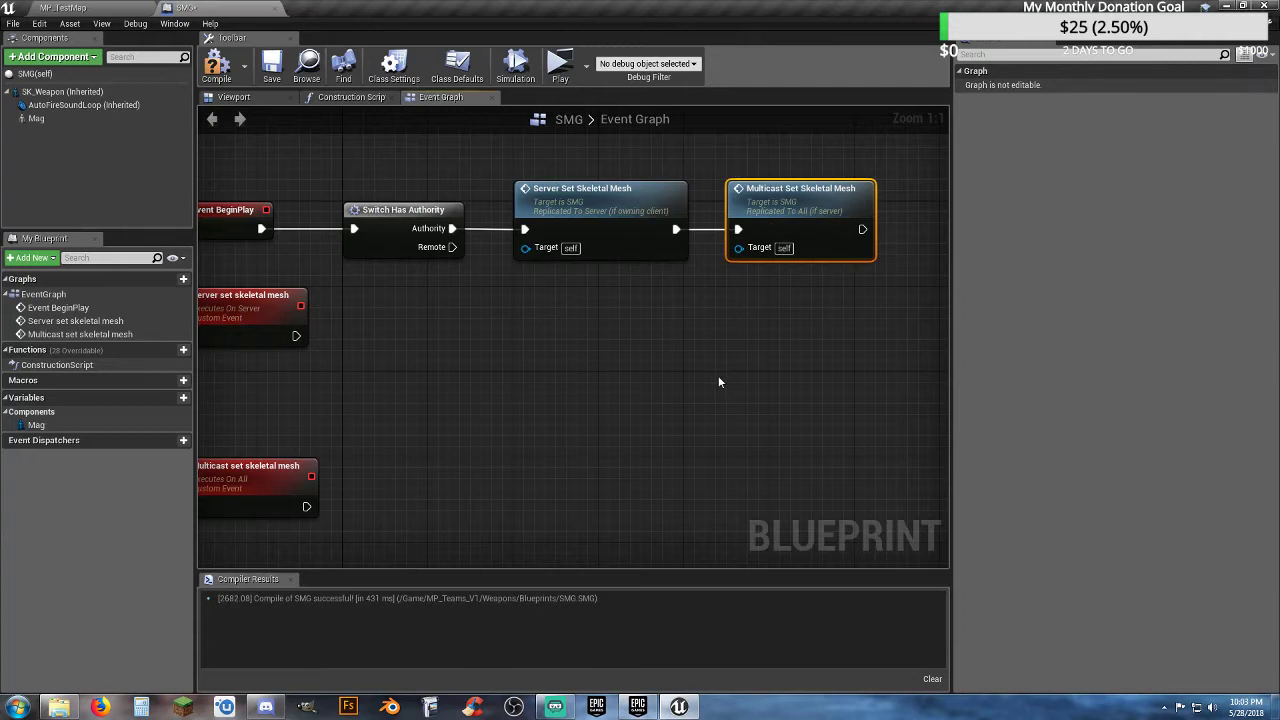
key("Delete")
- Call Multicast Set Skeletal Mesh from the Server set skeletal mesh event and align the call beside the event
right_click_drag(568, 378, 657, 347)
left_click(337, 441)
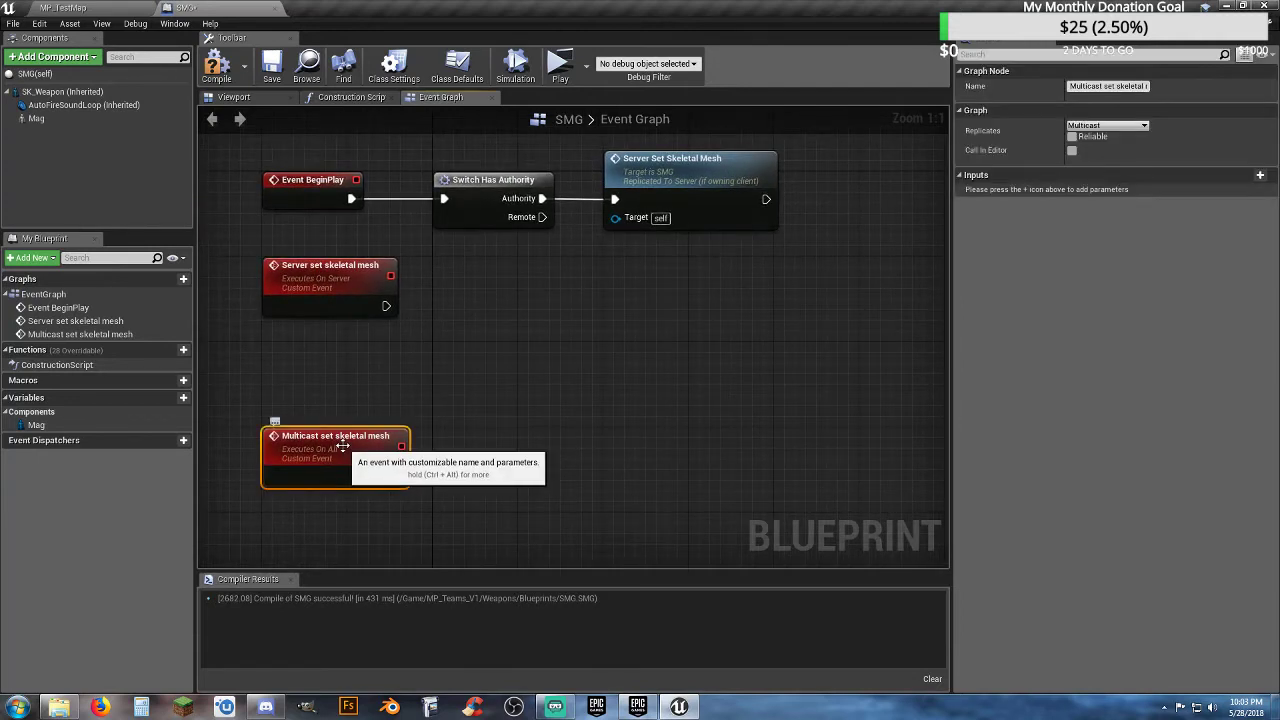
left_click(333, 270)
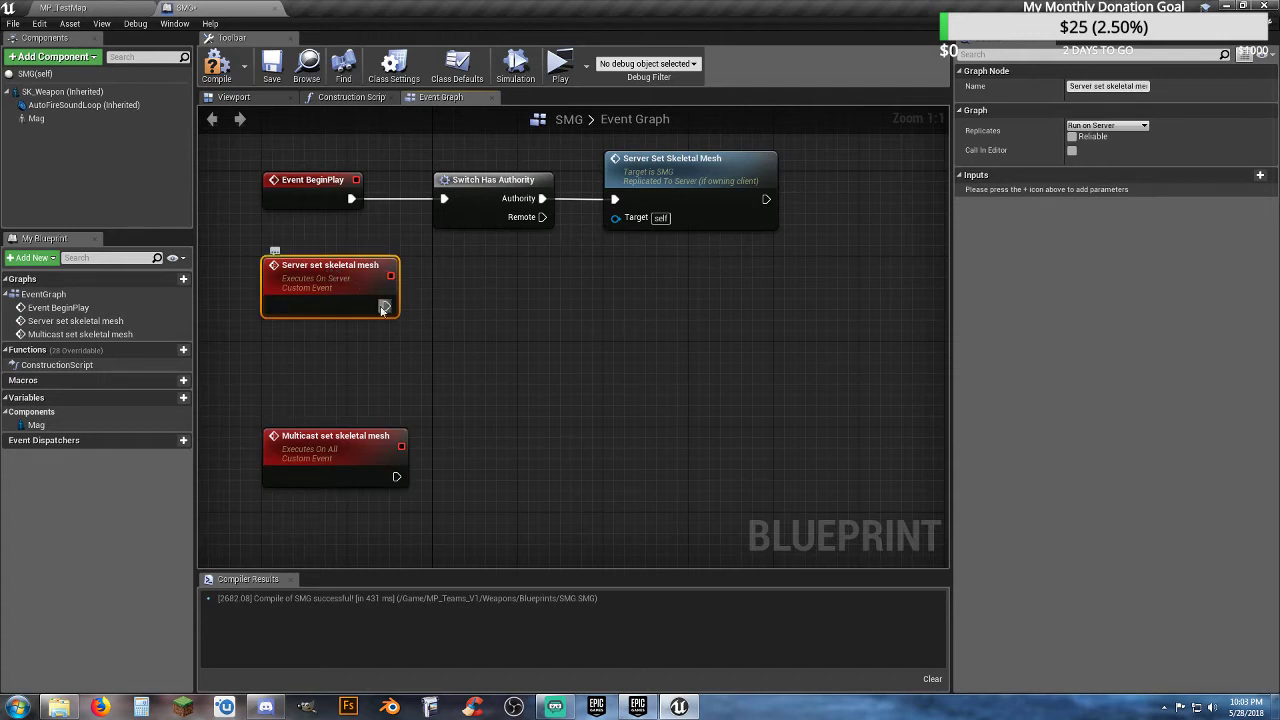
left_click_drag(384, 306, 488, 305)
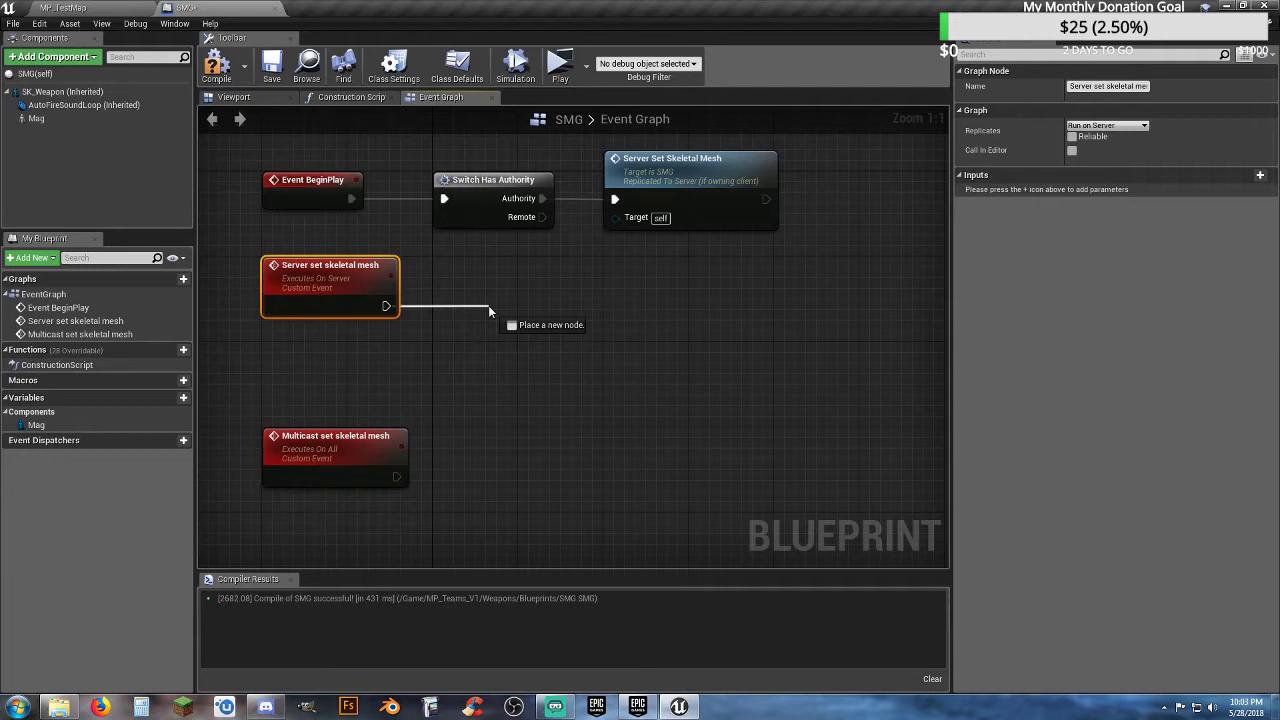
left_click_drag(489, 308, 489, 308)
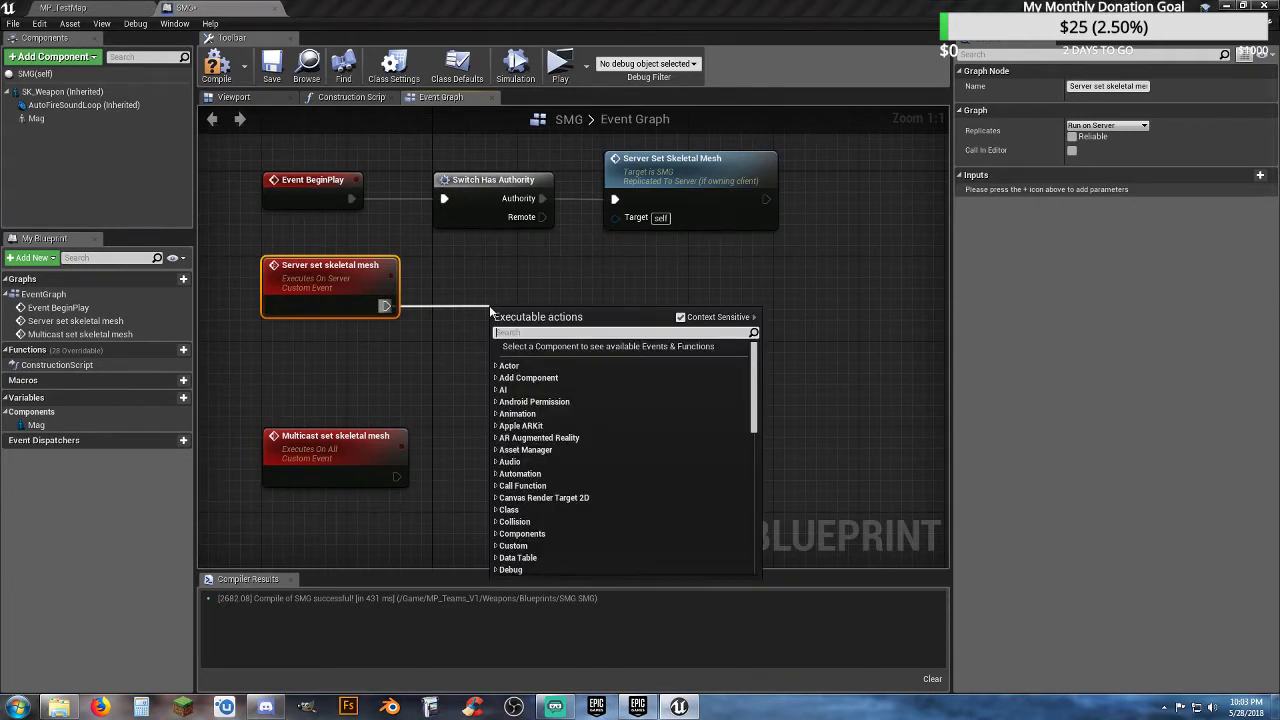
type("multicas")
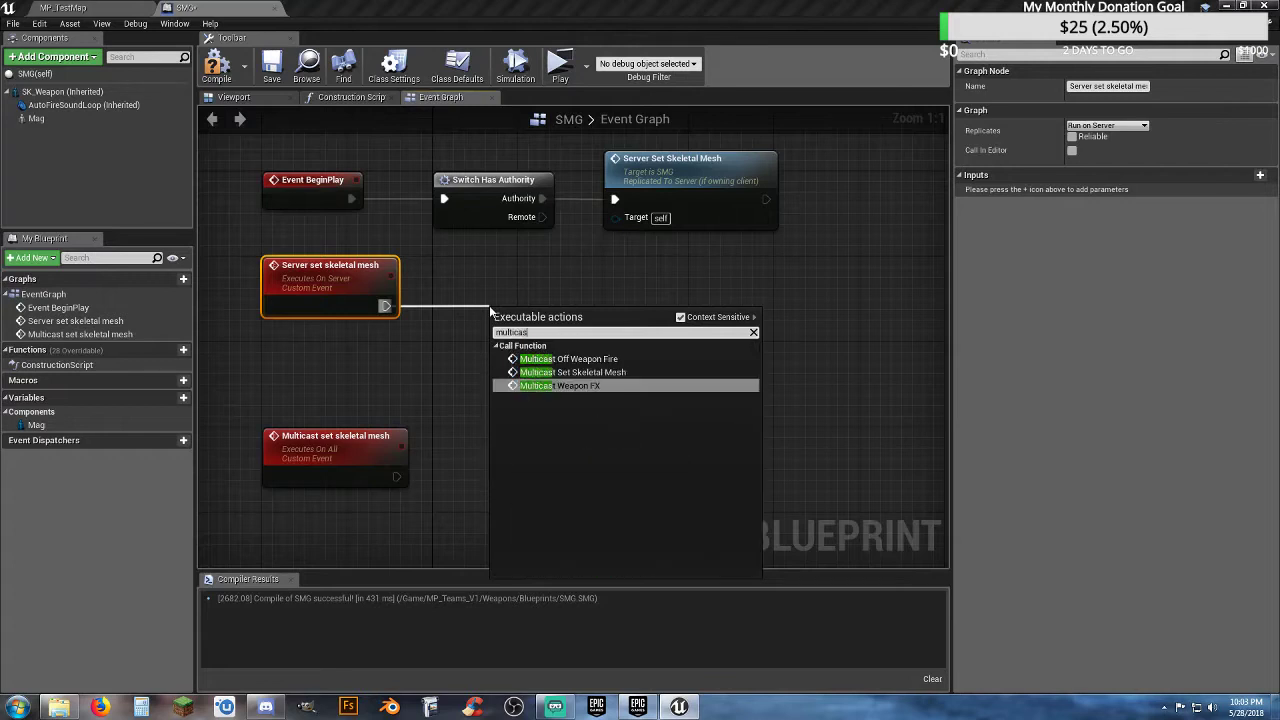
type("t")
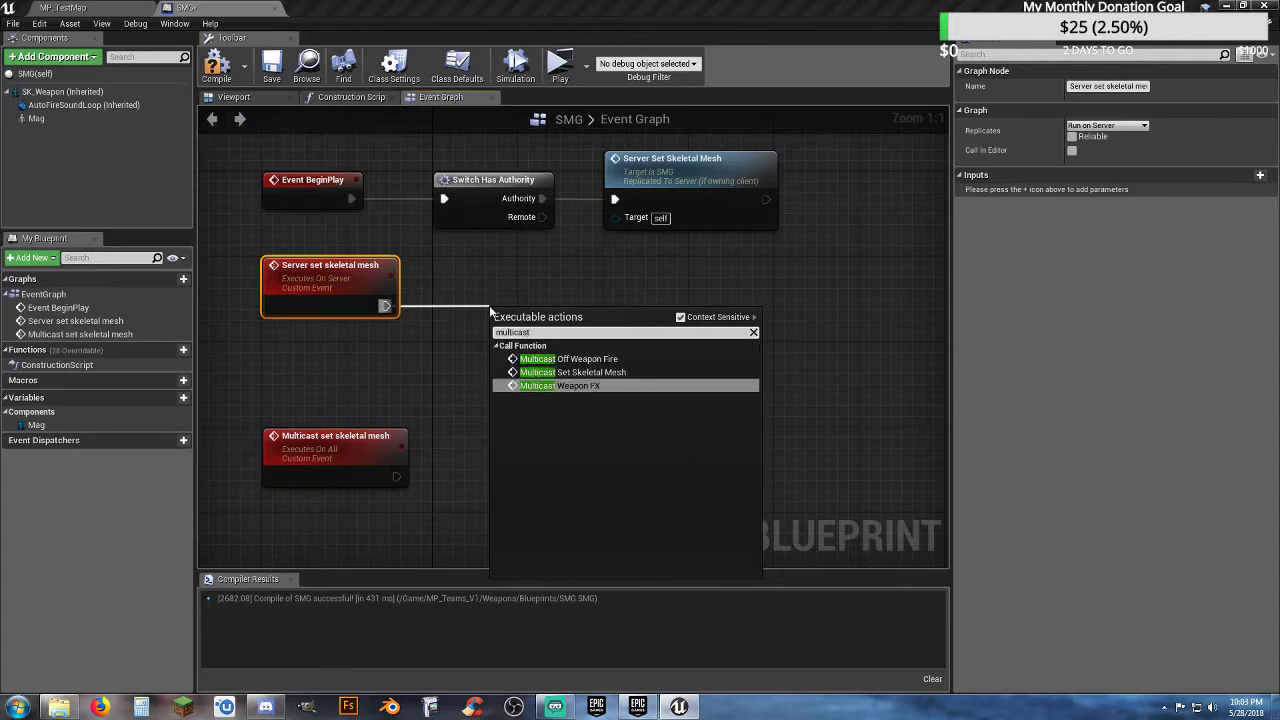
left_click(599, 372)
left_click_drag(510, 320, 453, 274)
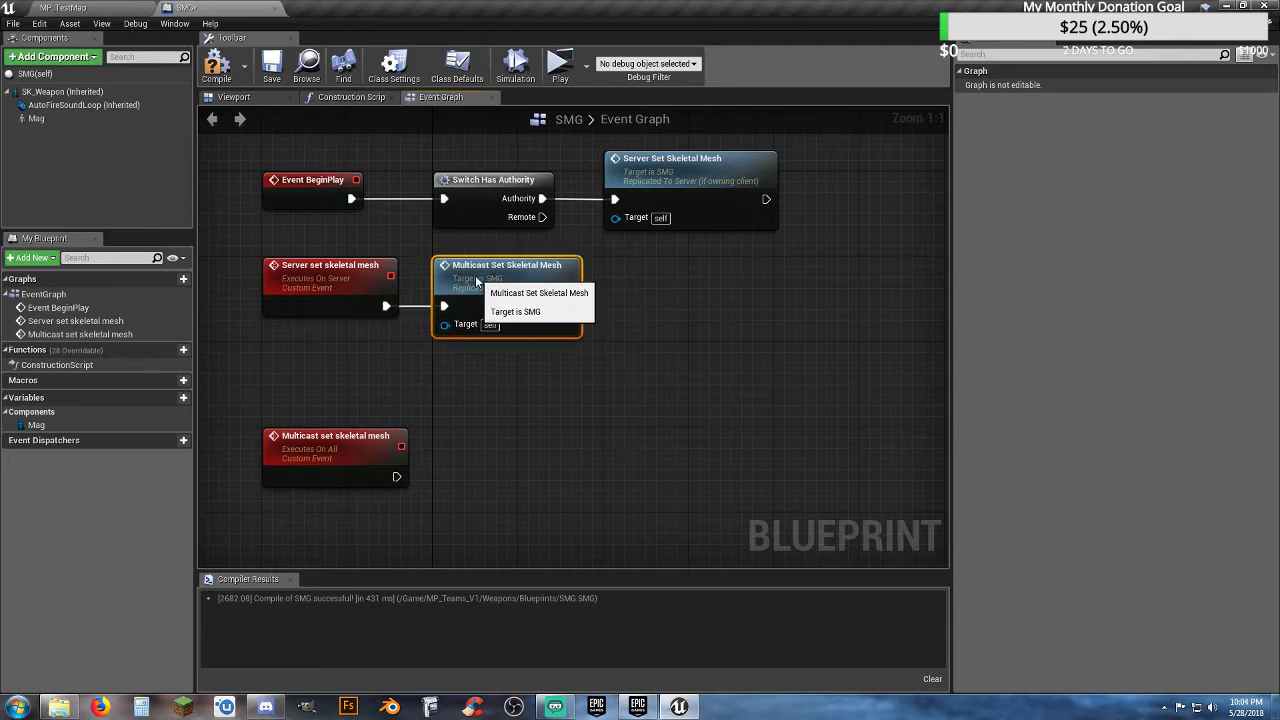
- Move both skeletal mesh custom events and the Multicast Set Skeletal Mesh call further down, away from the BeginPlay row
left_click_drag(514, 486, 317, 364)
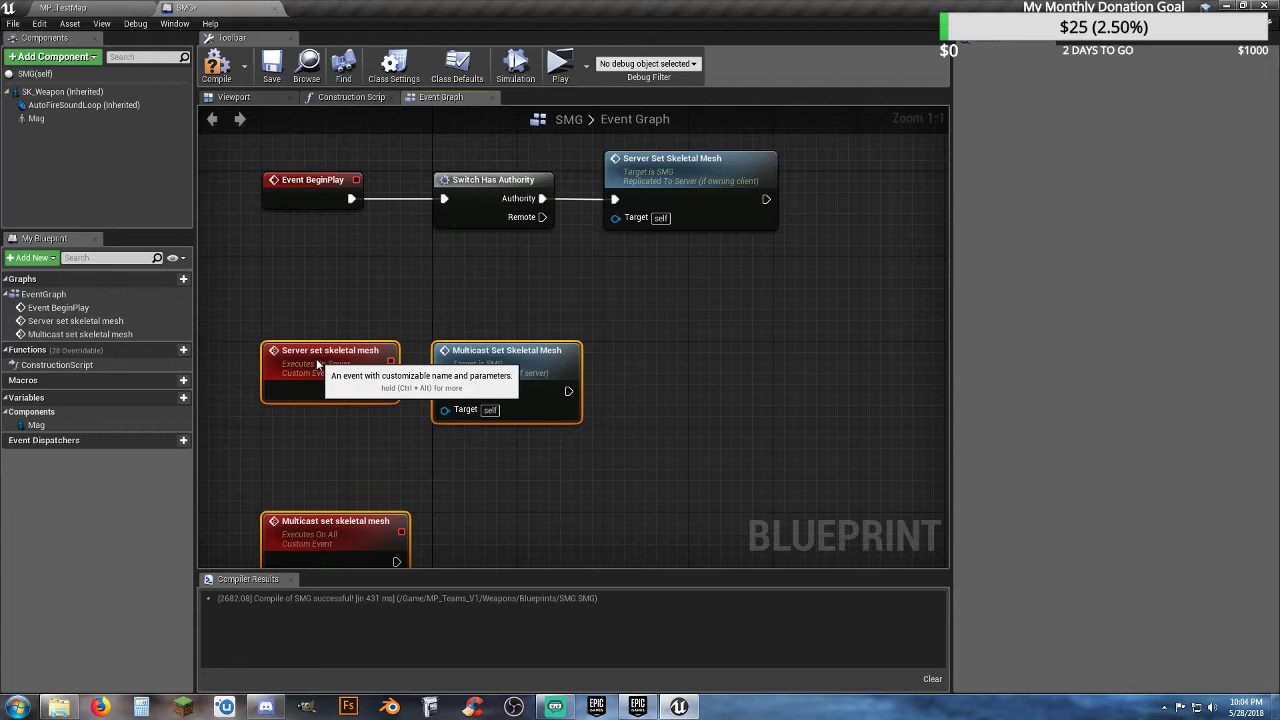
left_click(431, 472)
right_click_drag(431, 472, 409, 406)
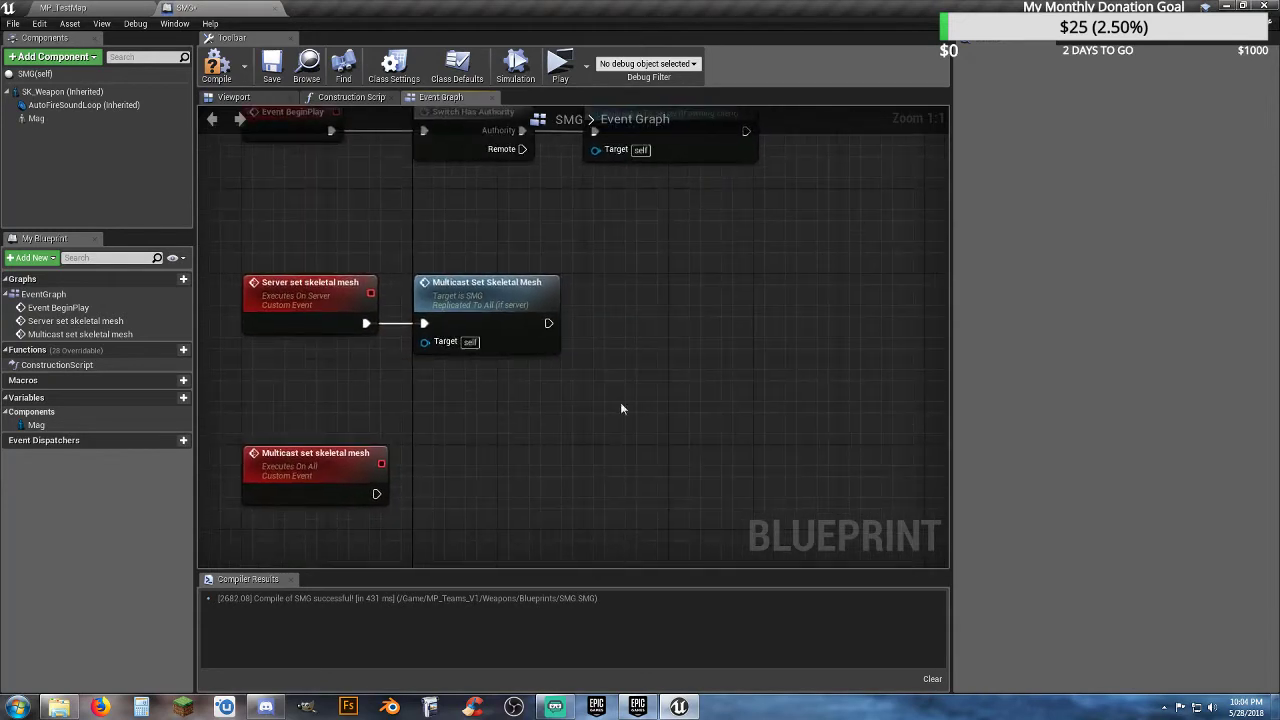
right_click_drag(658, 340, 648, 385)
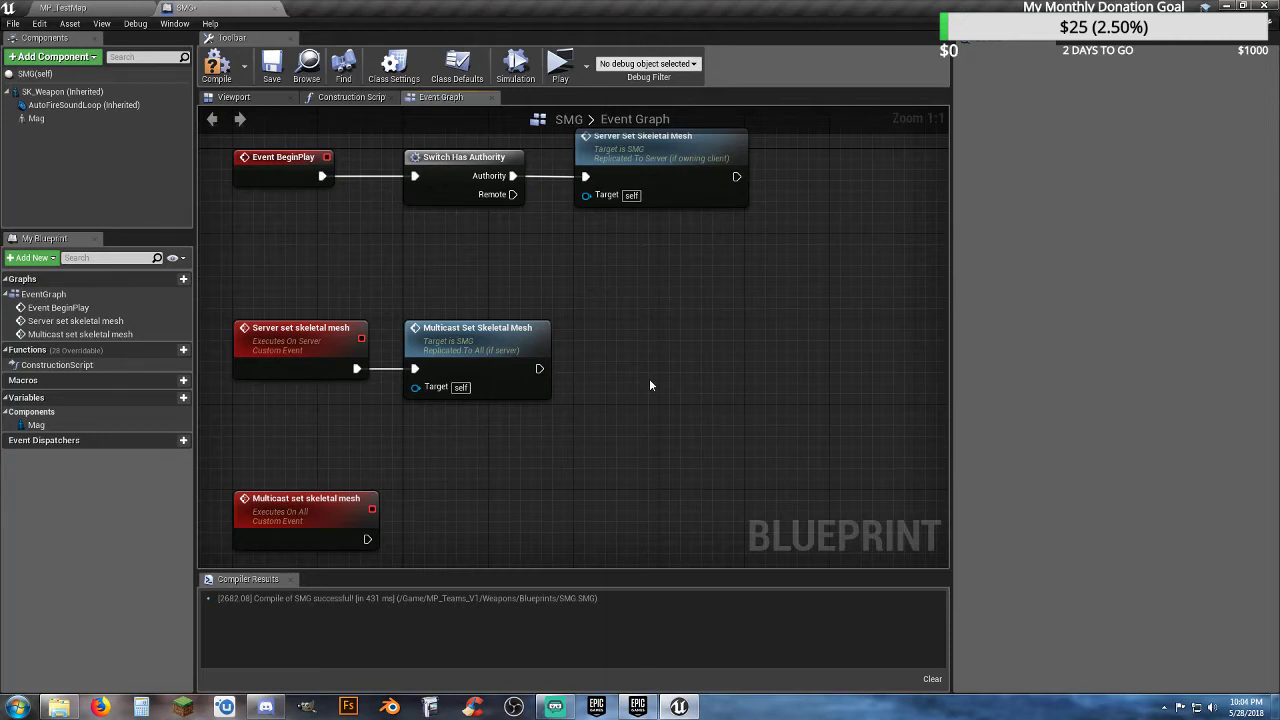
right_click_drag(699, 301, 654, 353)
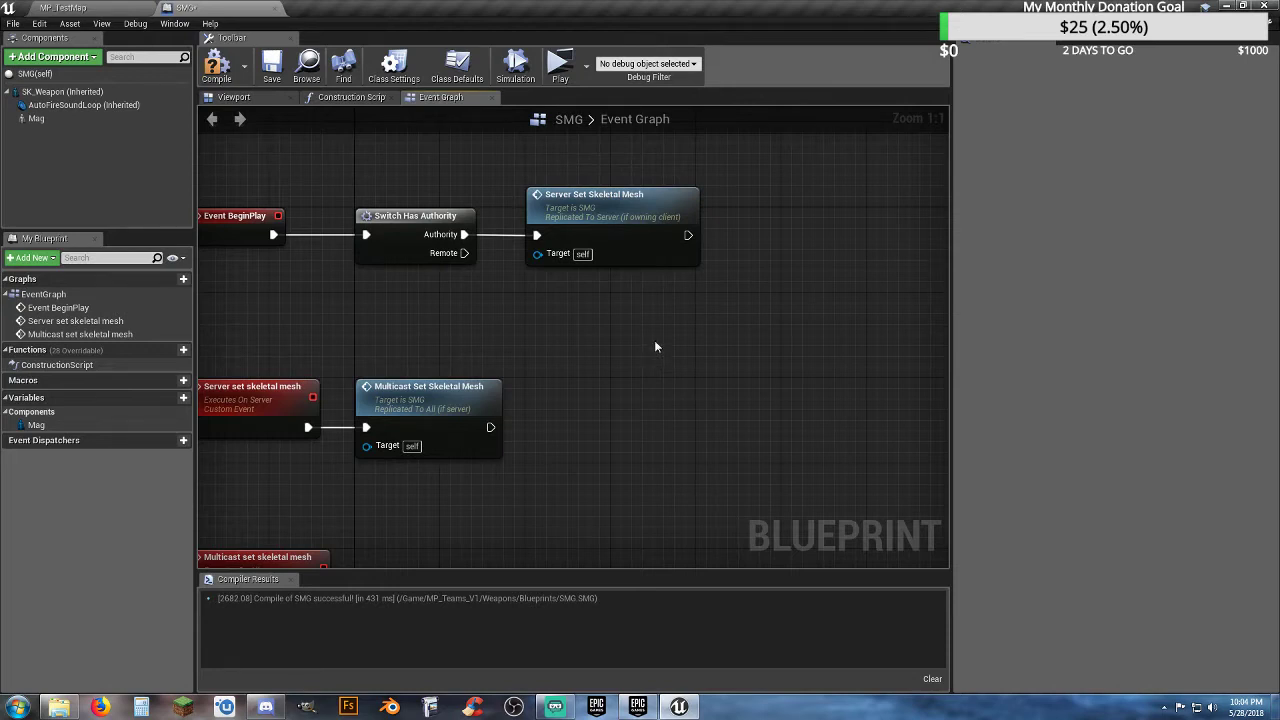
right_click_drag(654, 329, 694, 297)
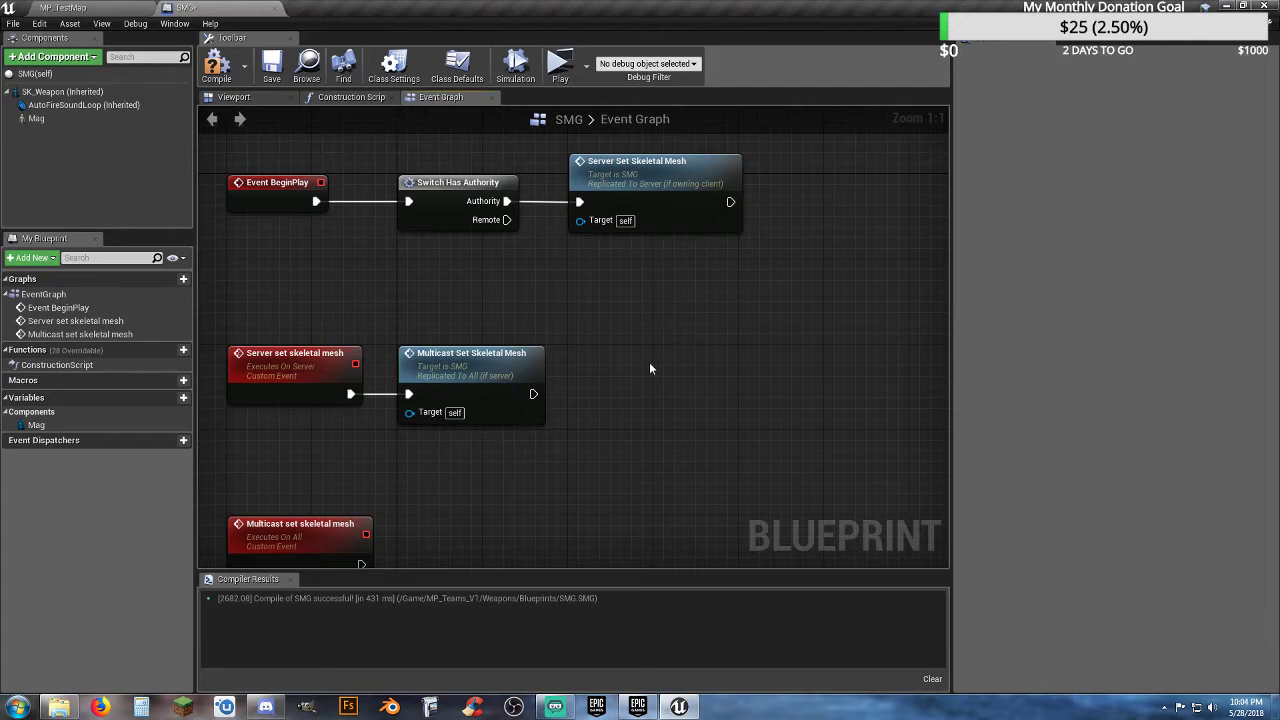
- Add the actor's Get Owner node and place it just below the Multicast set skeletal mesh event
right_click_drag(650, 368, 691, 331)
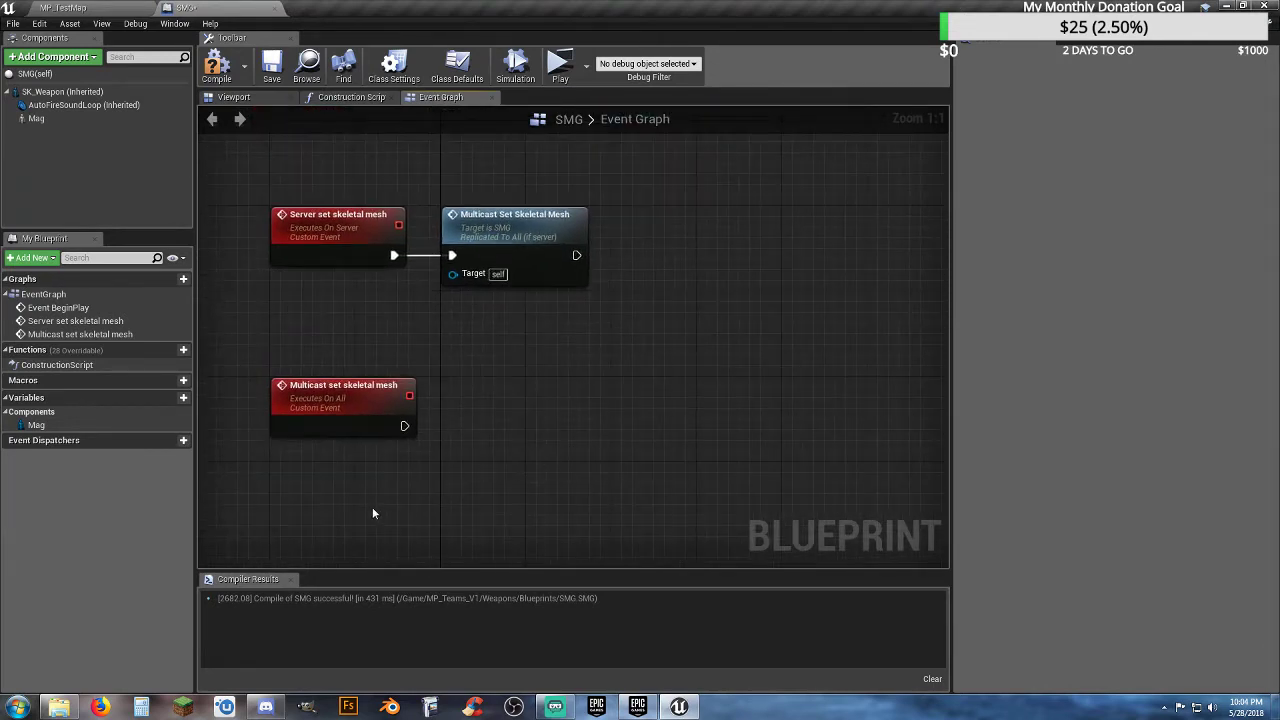
right_click_drag(372, 513, 373, 510)
type("getowner")
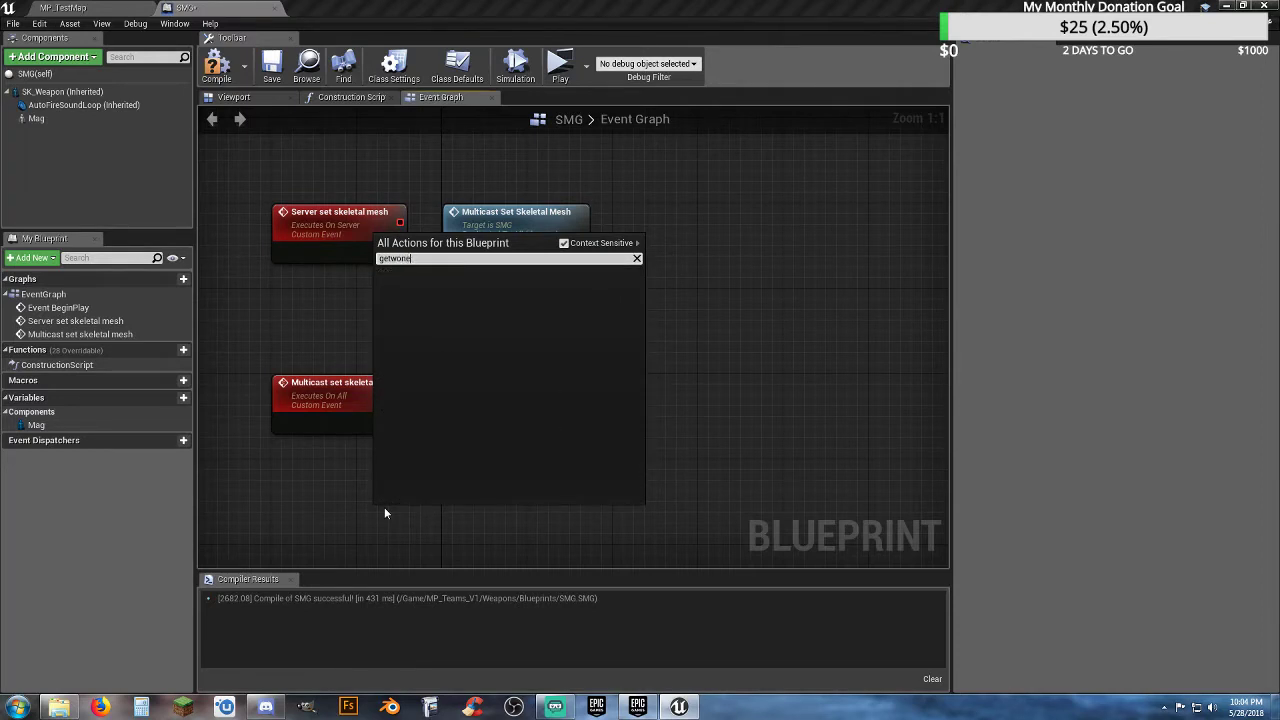
key("BackSpace")
key("BackSpace")
key("BackSpace")
key("BackSpace")
type("owner")
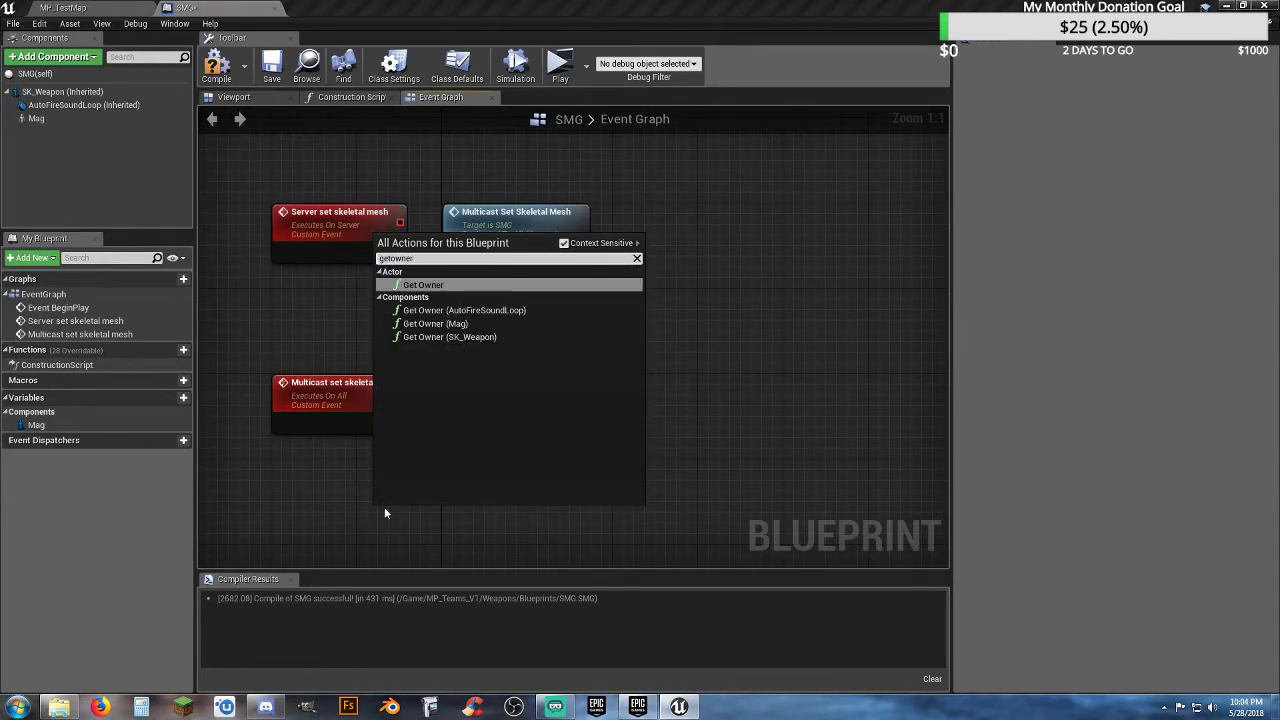
key("Return")
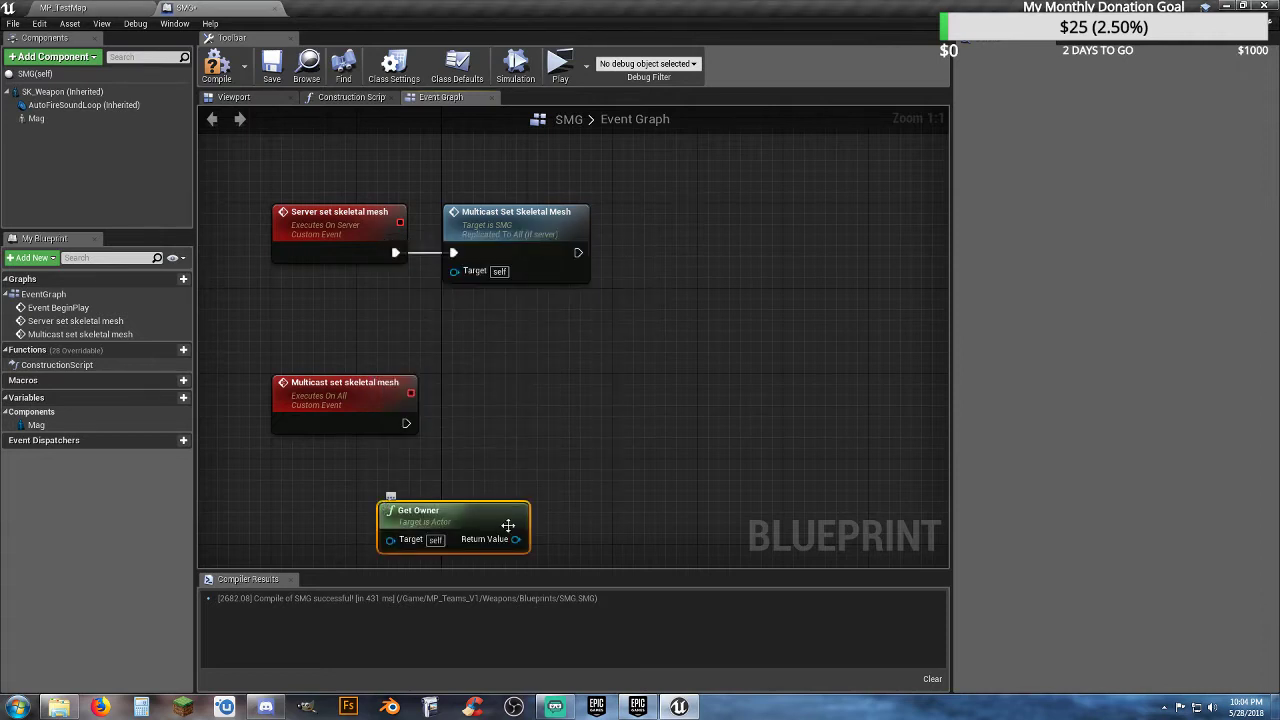
left_click_drag(480, 520, 542, 480)
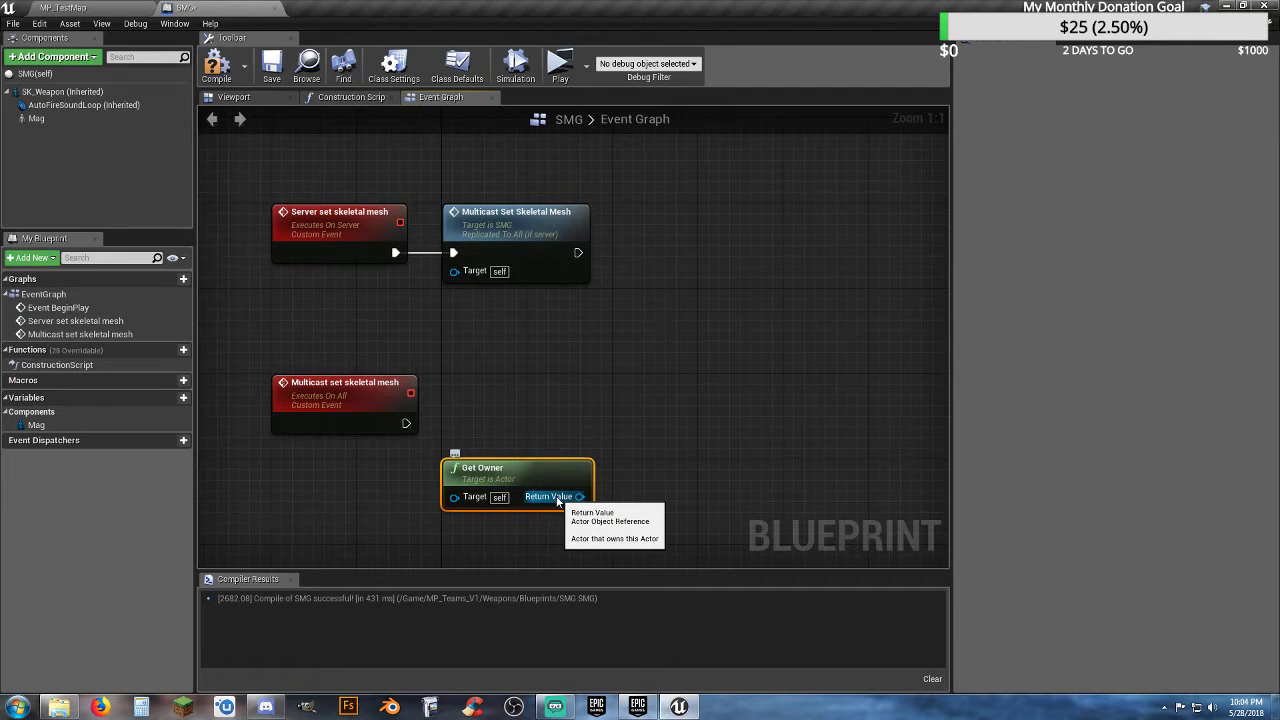
- Cast Get Owner's return value to BP_Character_Master and place the cast beside the Get Owner node
left_click_drag(570, 498, 664, 488)
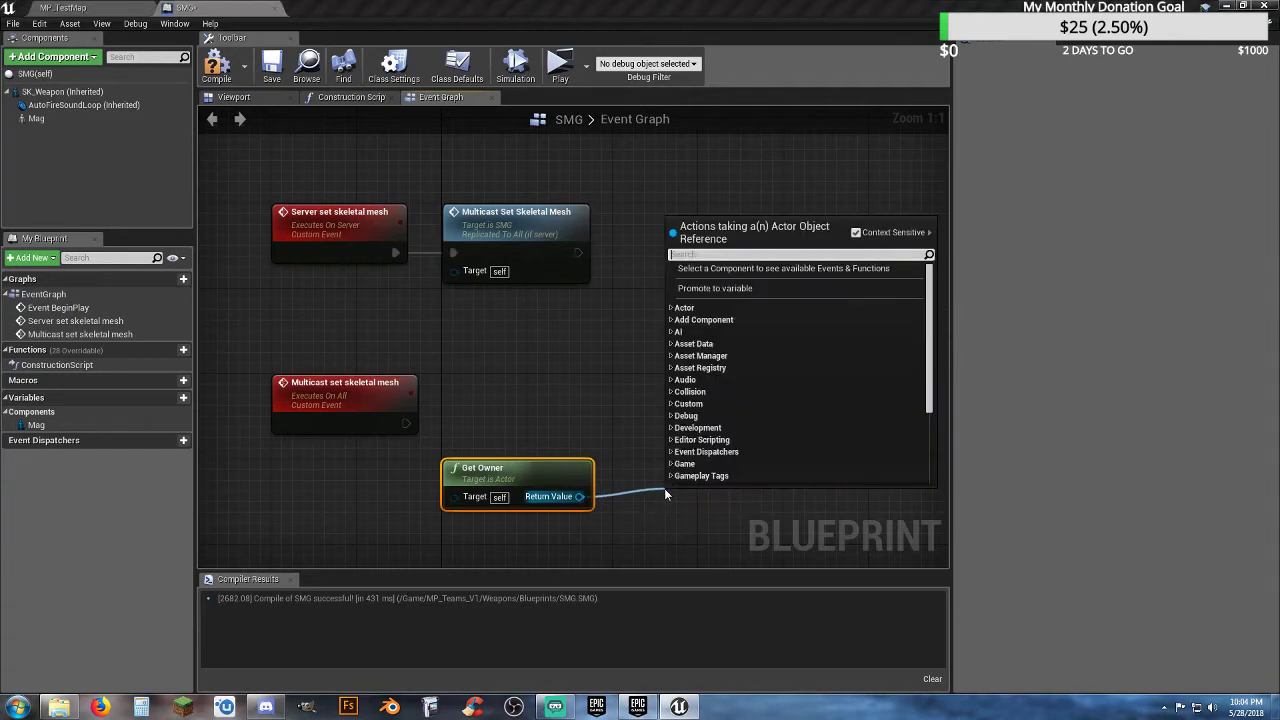
type("casttoma")
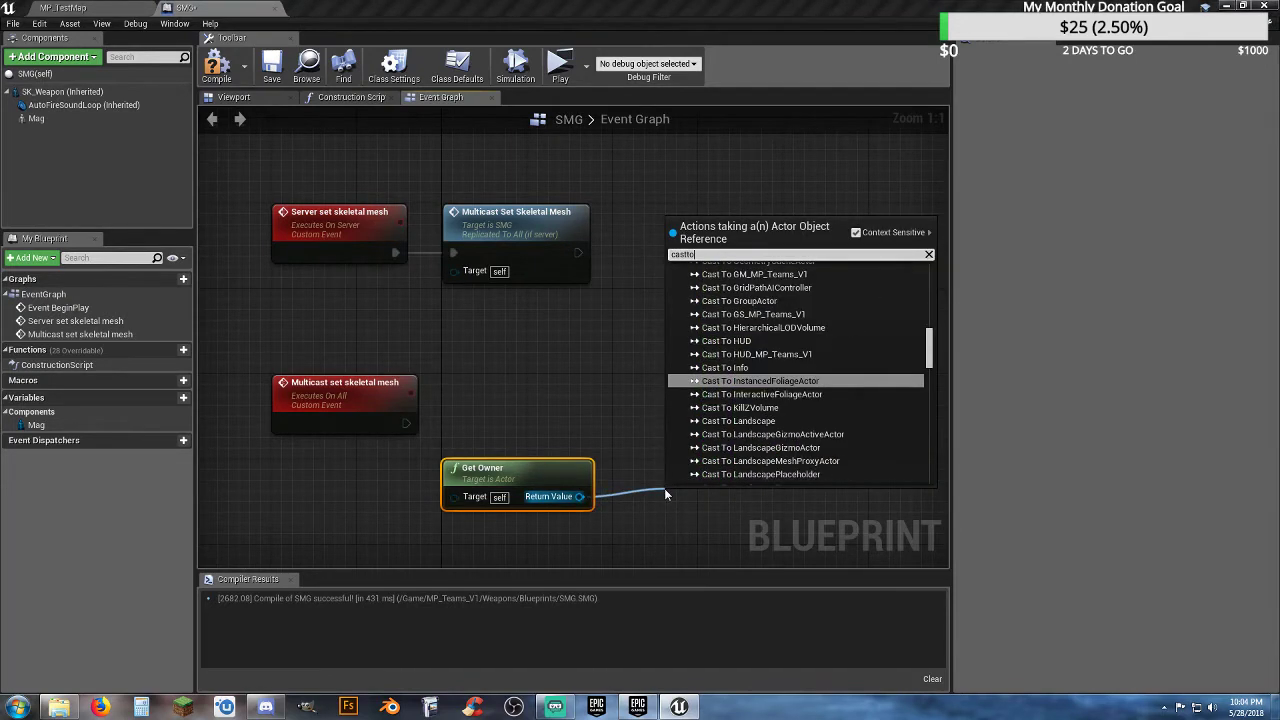
key("BackSpace")
key("BackSpace")
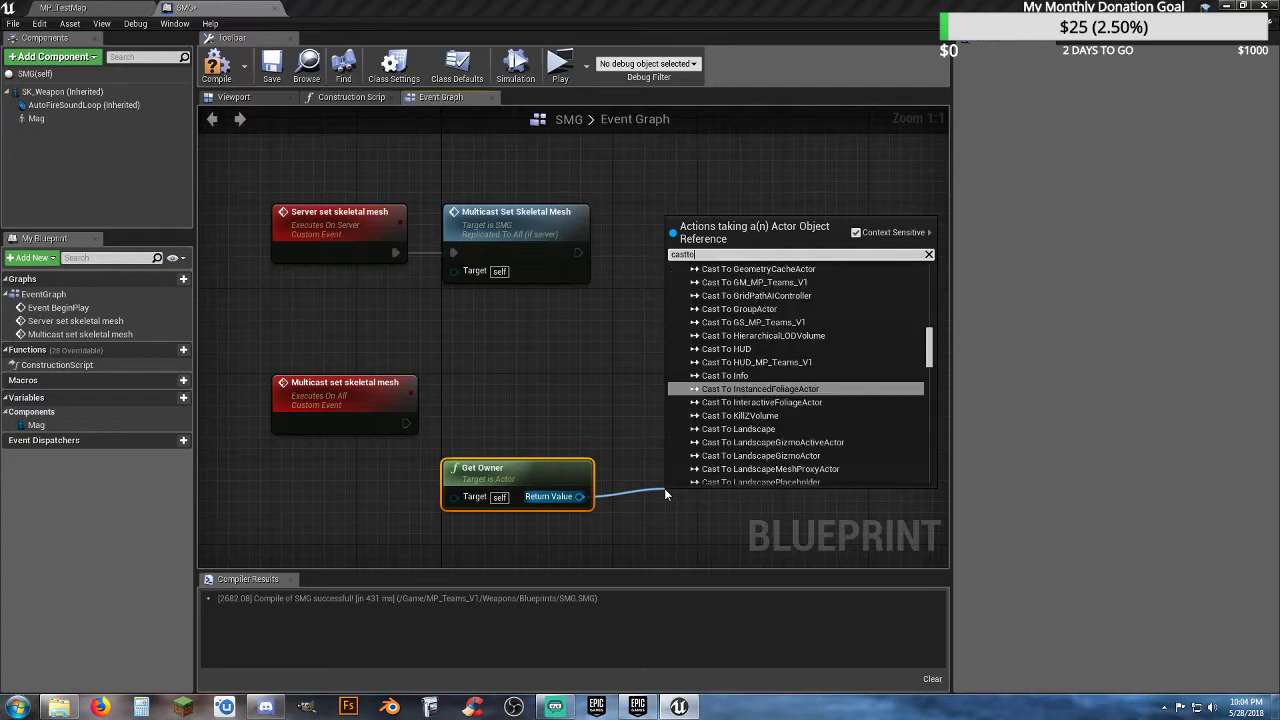
type("cha")
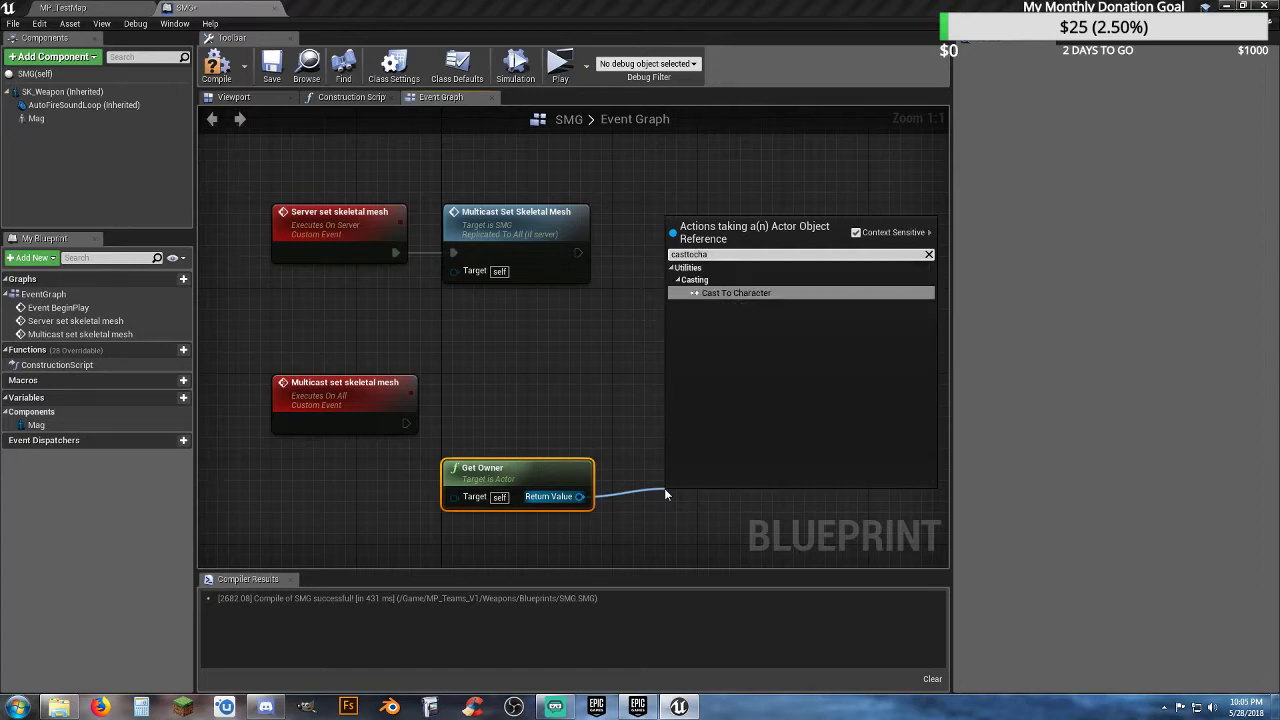
key("BackSpace")
key("BackSpace")
key("BackSpace")
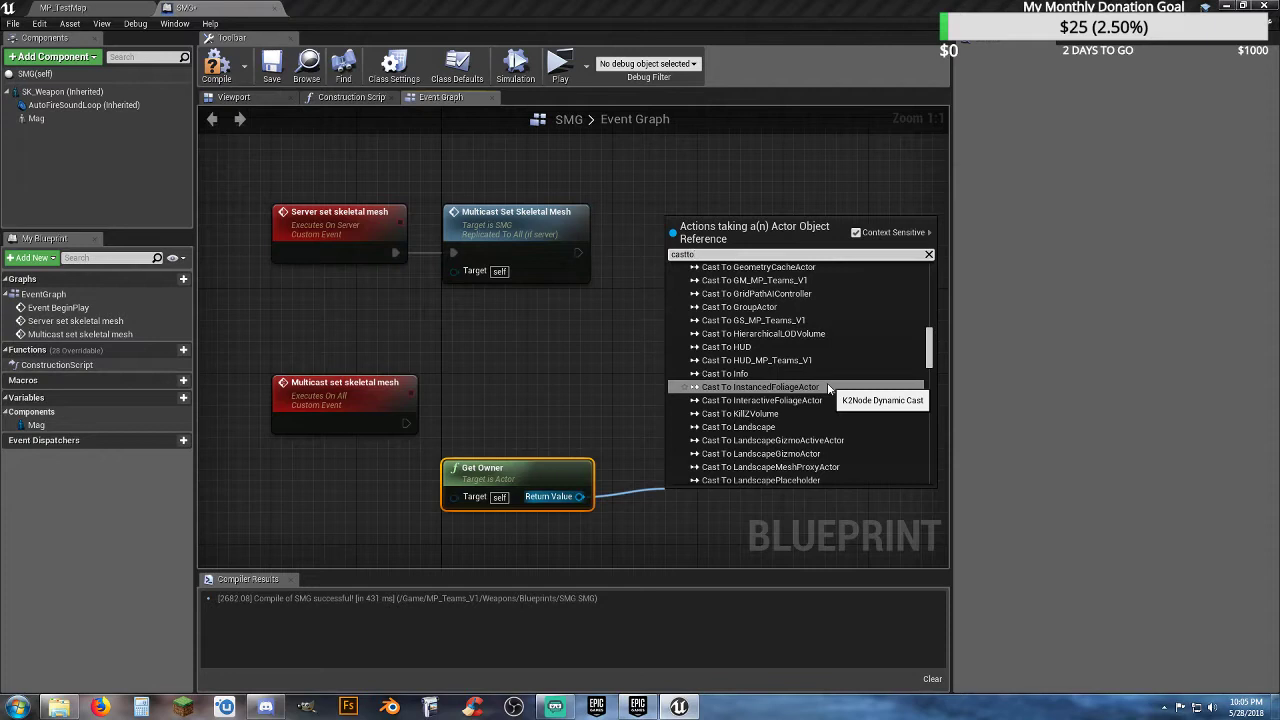
key("BackSpace")
key("BackSpace")
key("BackSpace")
key("BackSpace")
key("BackSpace")
key("BackSpace")
type("master")
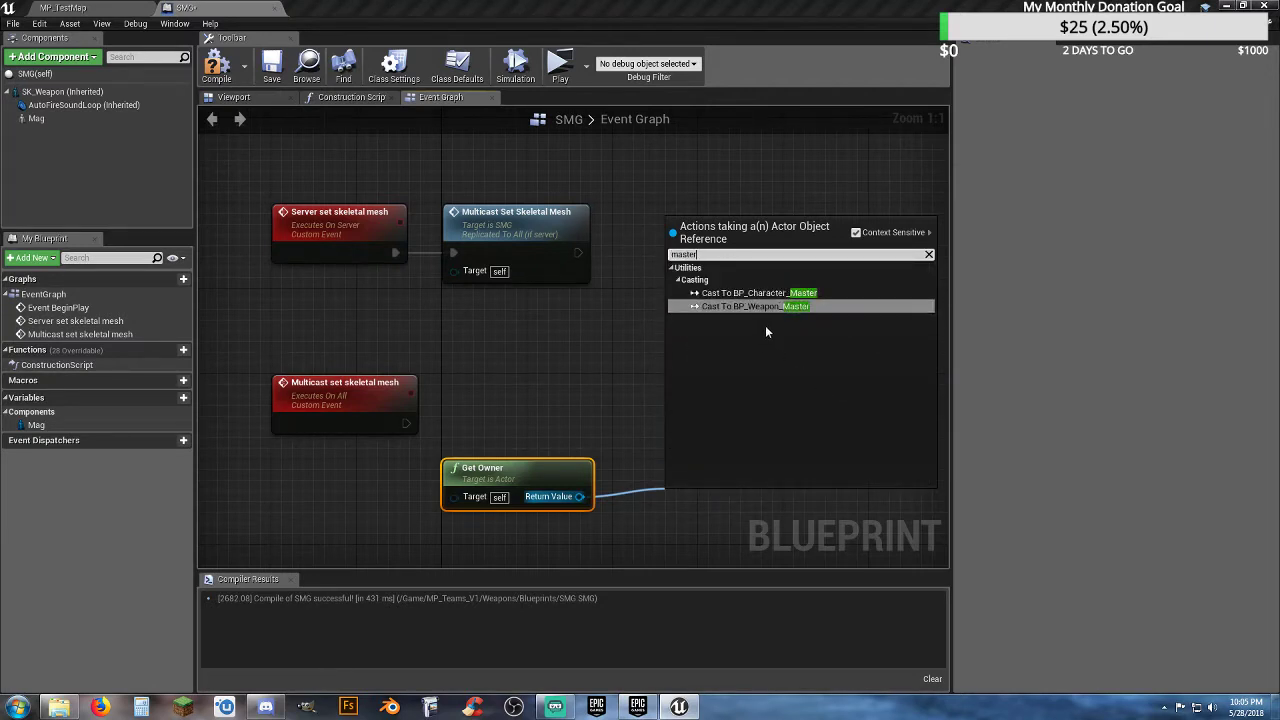
key("Escape")
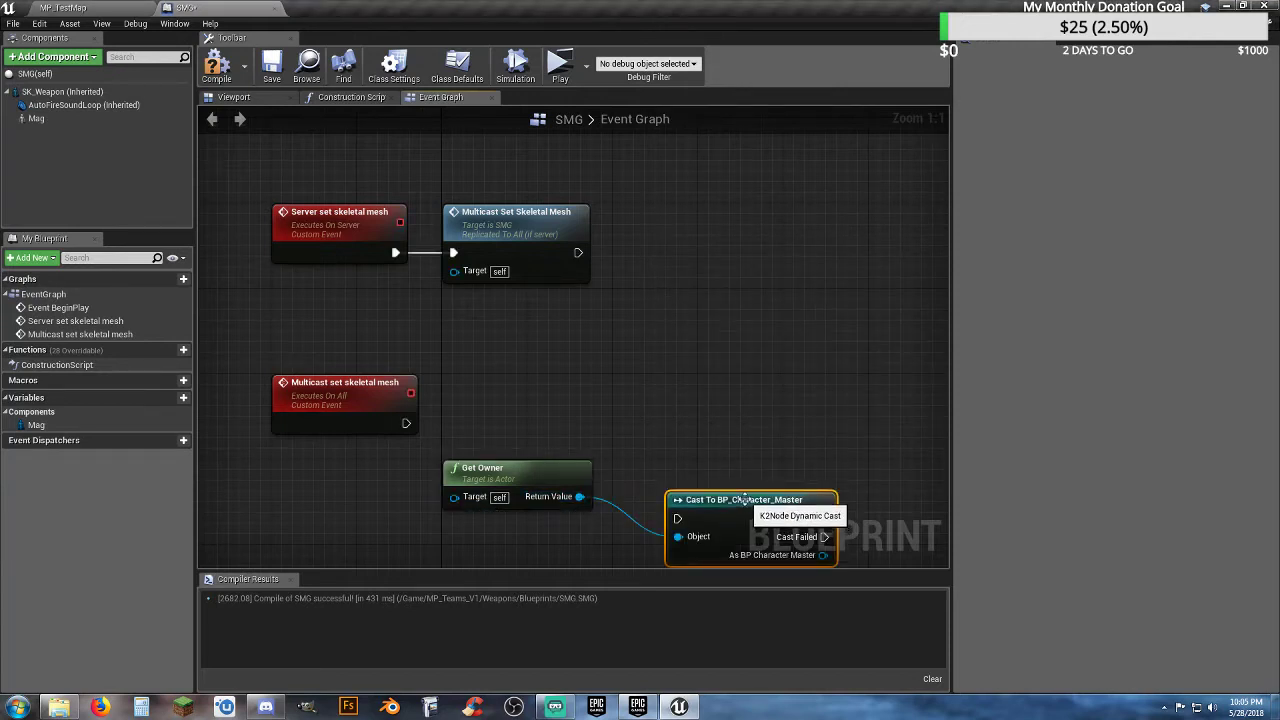
left_click_drag(745, 498, 740, 423)
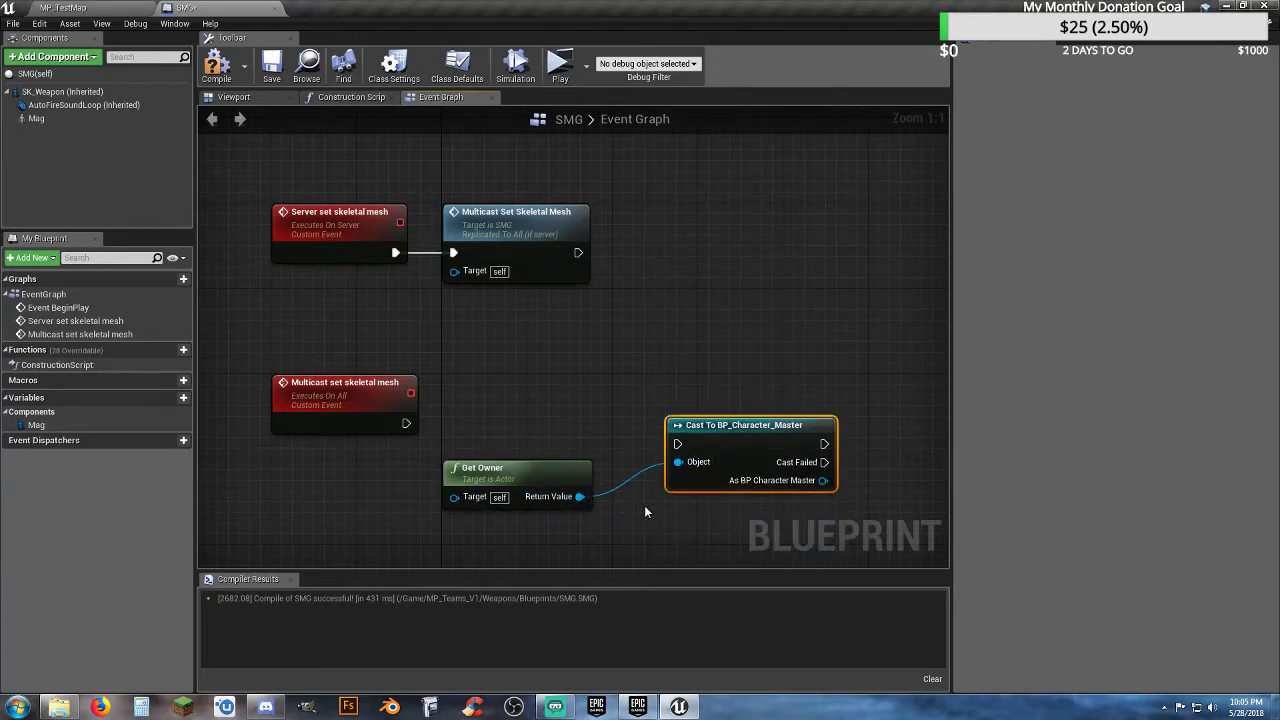
- Get the Team variable from the As BP Character Master output of the cast
right_click_drag(645, 512, 647, 470)
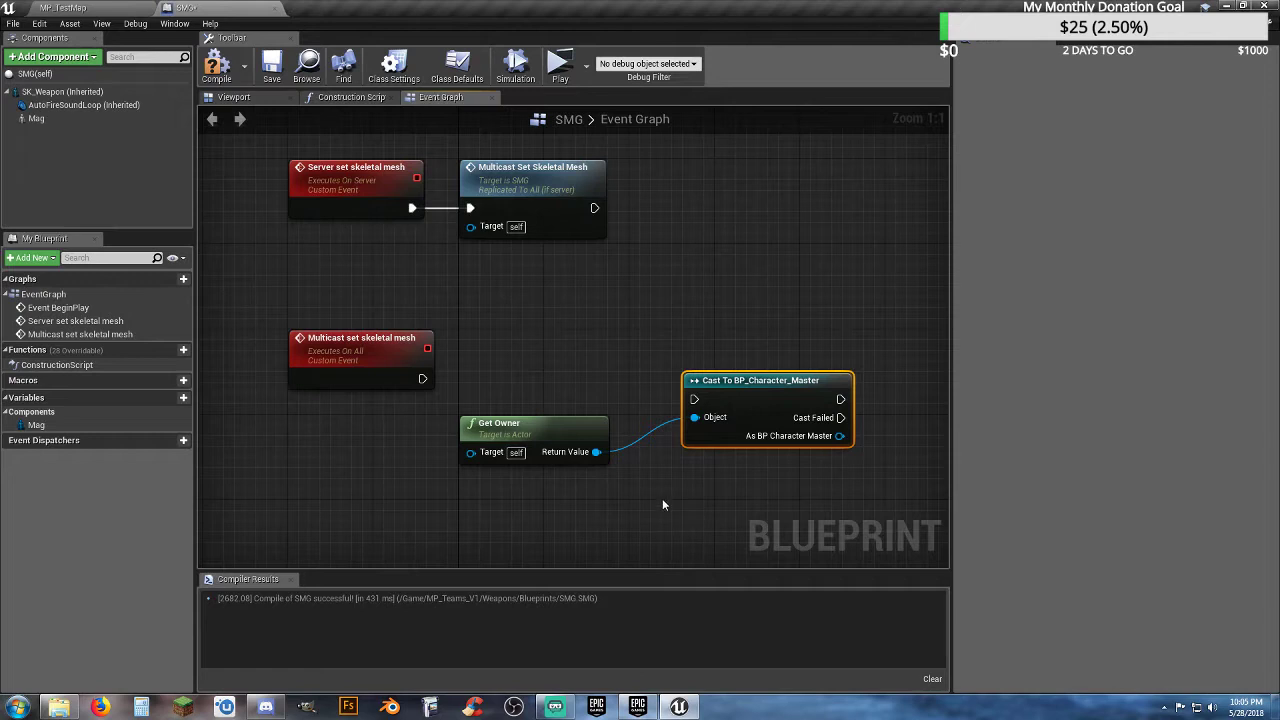
right_click_drag(677, 491, 571, 484)
left_click_drag(736, 436, 825, 477)
type("tea")
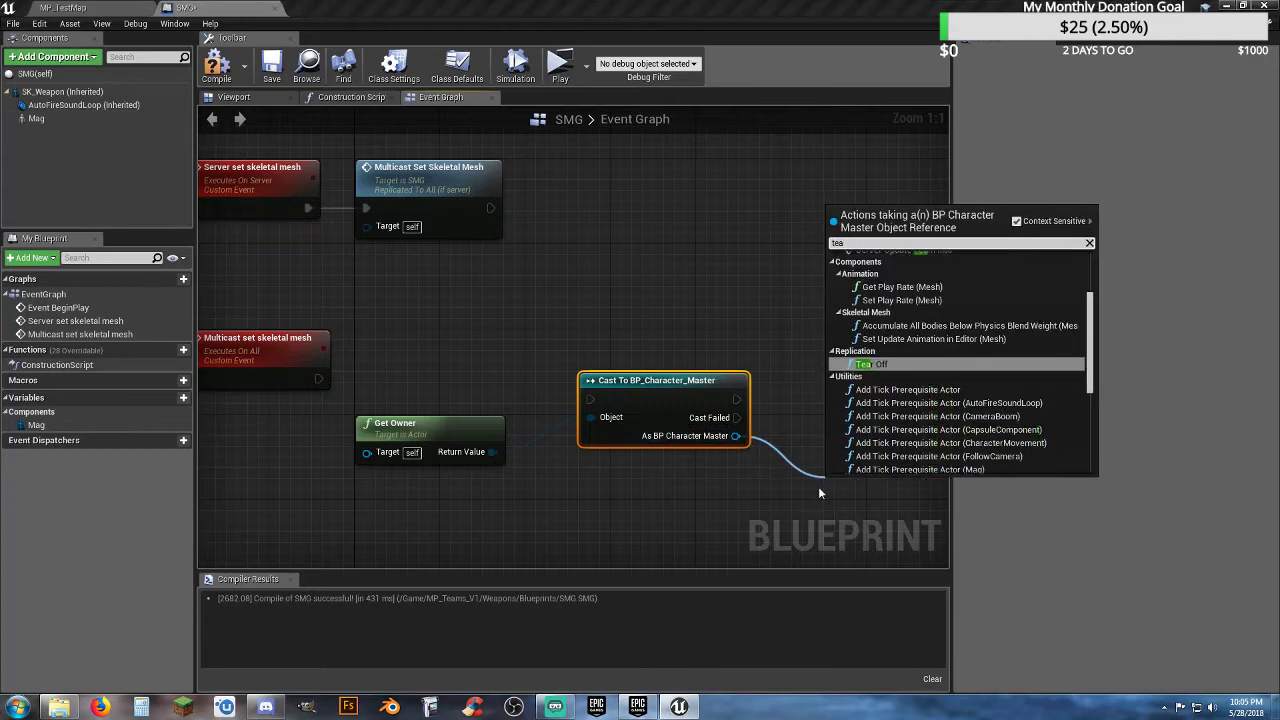
type("m")
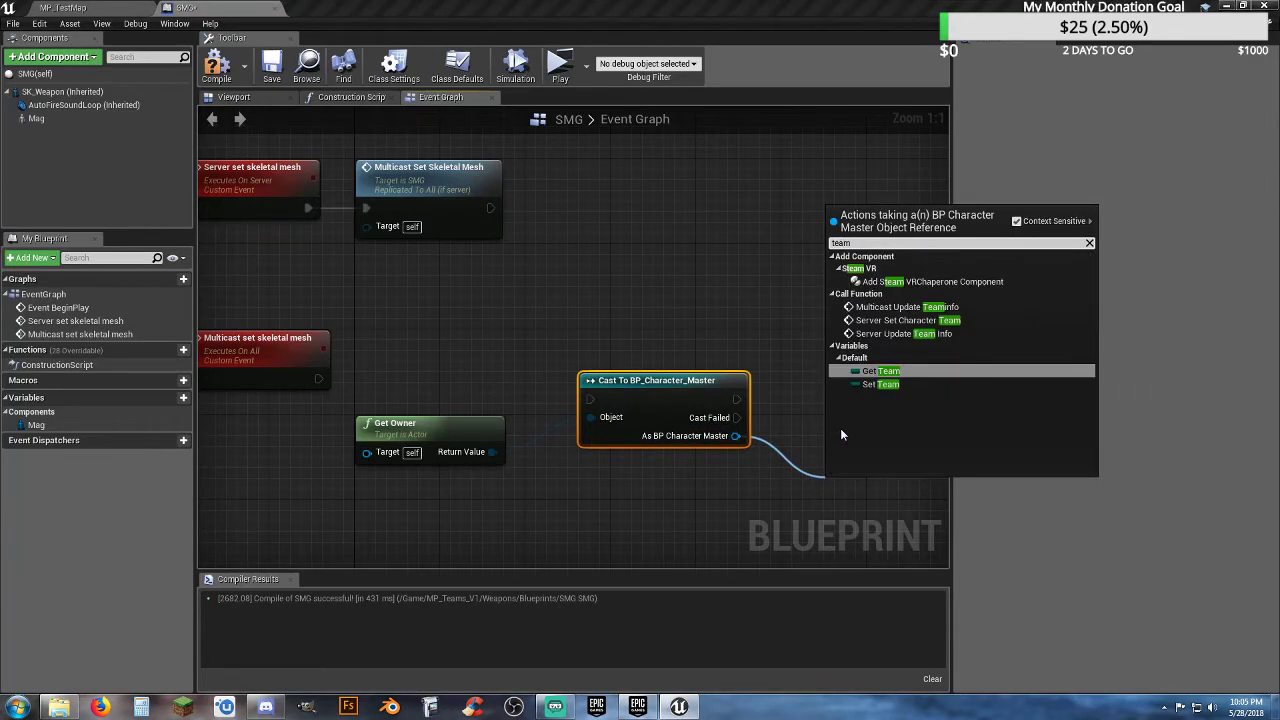
left_click(882, 382)
right_click_drag(833, 428, 776, 331)
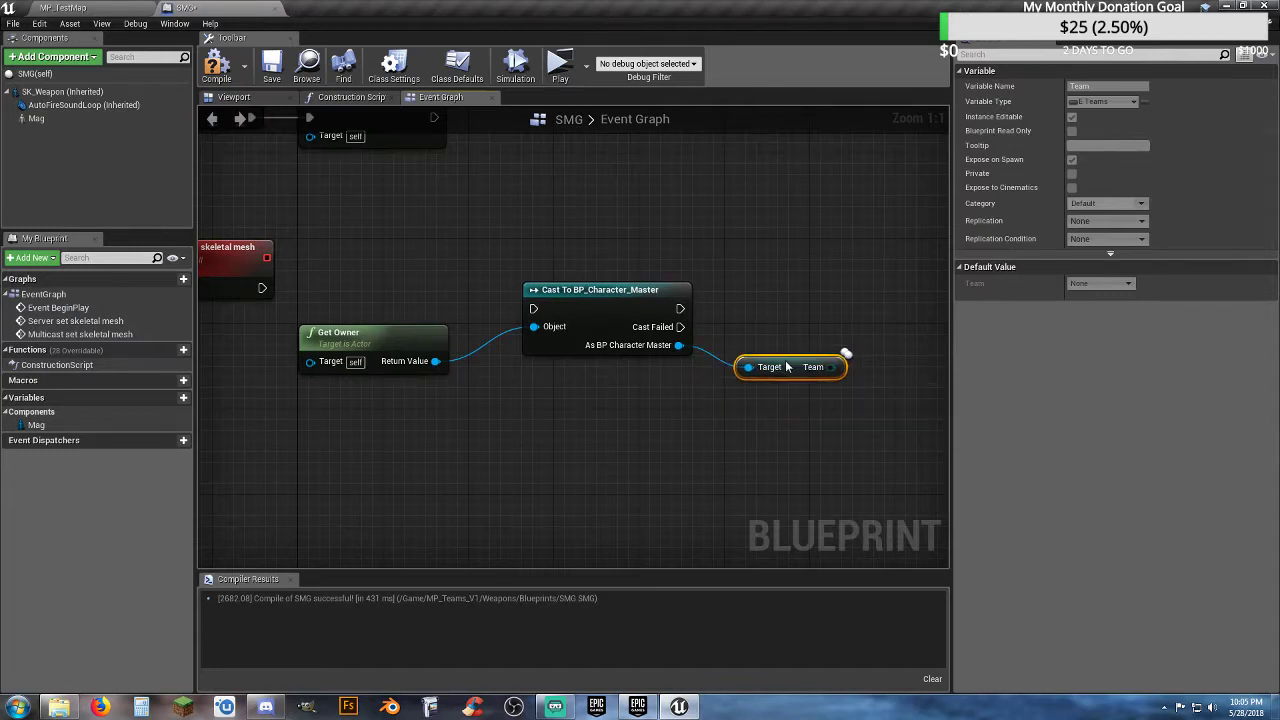
- Connect the Multicast set skeletal mesh event to the cast, and arrange Get Owner, the cast and the Team getter closely beside the event
left_click(496, 421)
right_click_drag(496, 421, 602, 475)
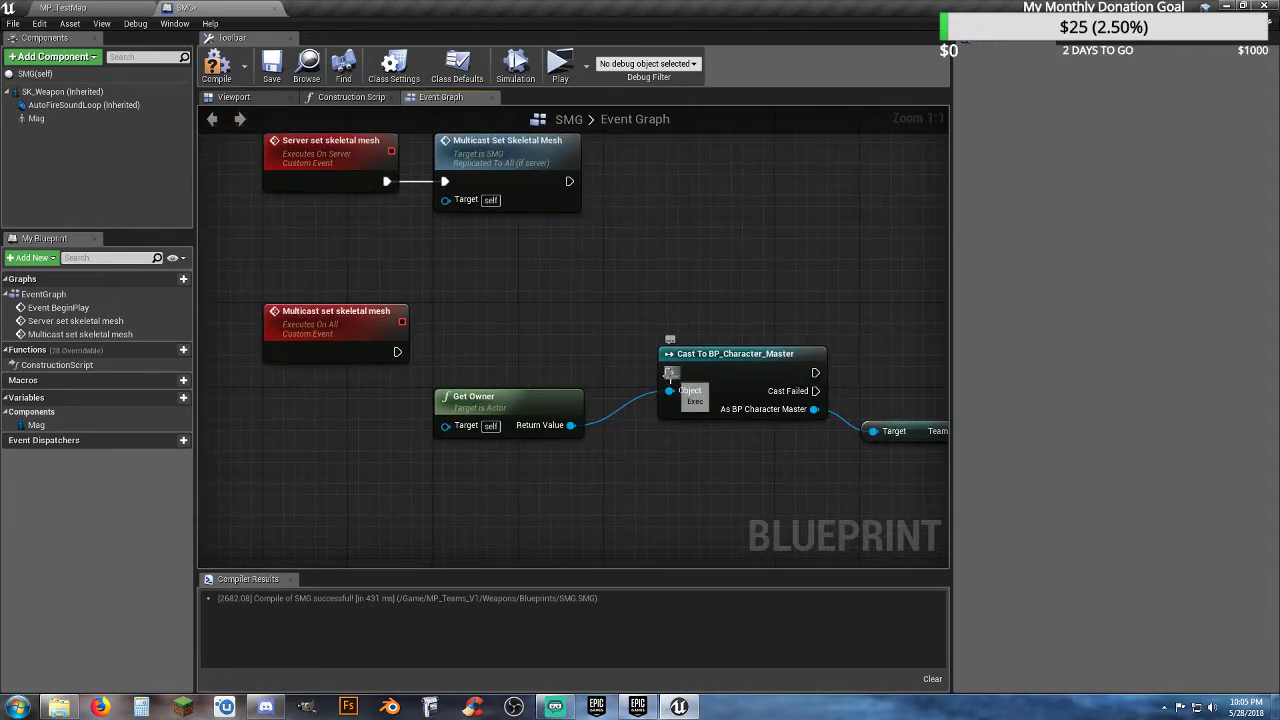
left_click_drag(668, 372, 399, 354)
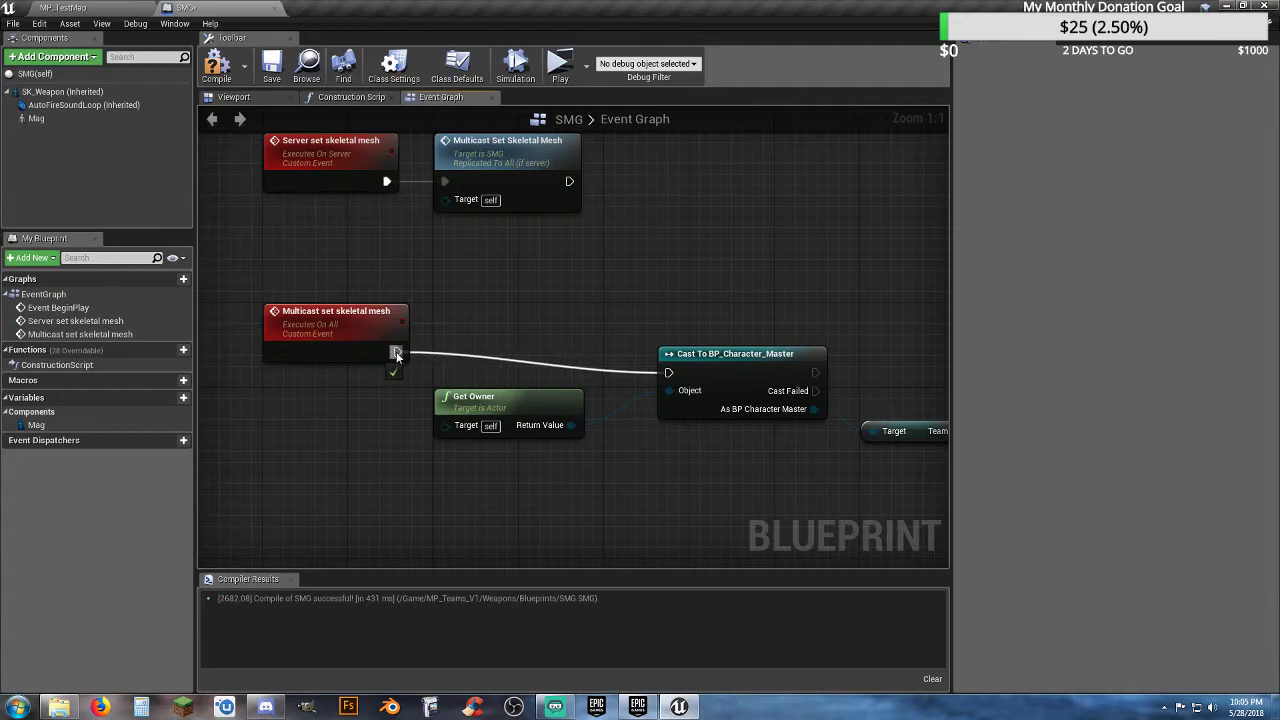
left_click_drag(495, 410, 322, 410)
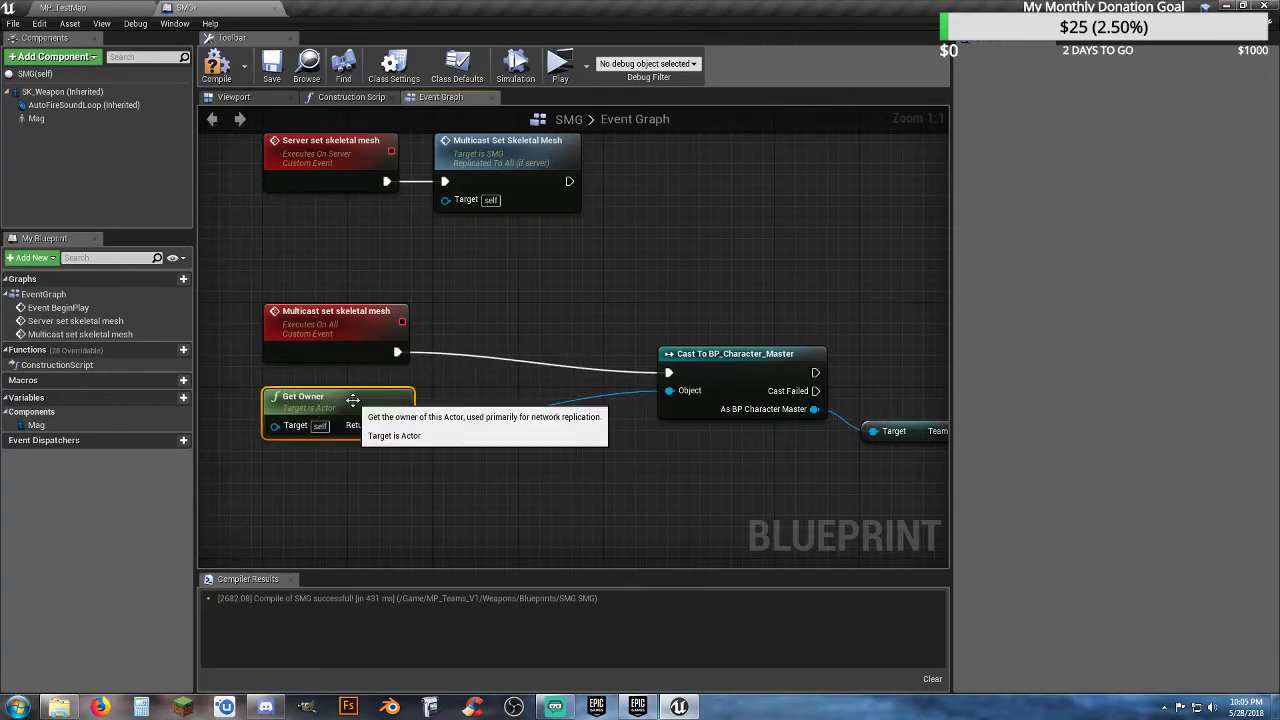
left_click_drag(701, 360, 519, 339)
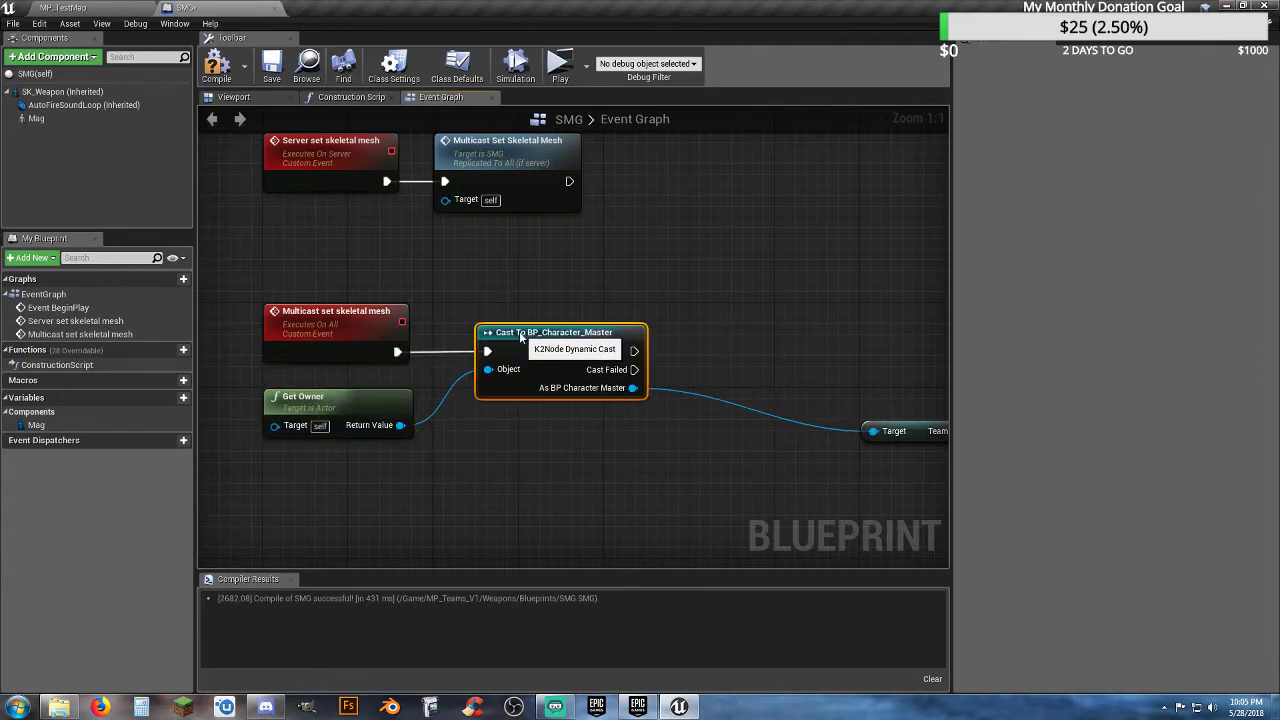
right_click_drag(850, 439, 744, 413)
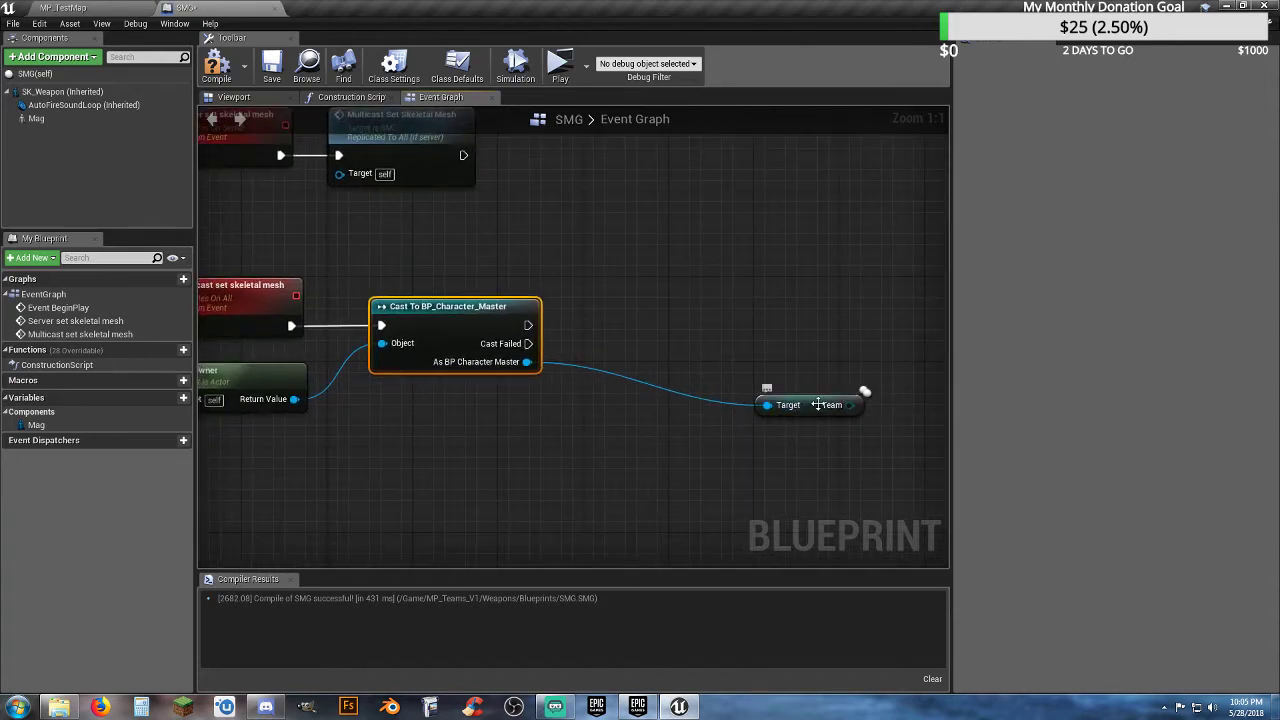
left_click_drag(818, 405, 613, 394)
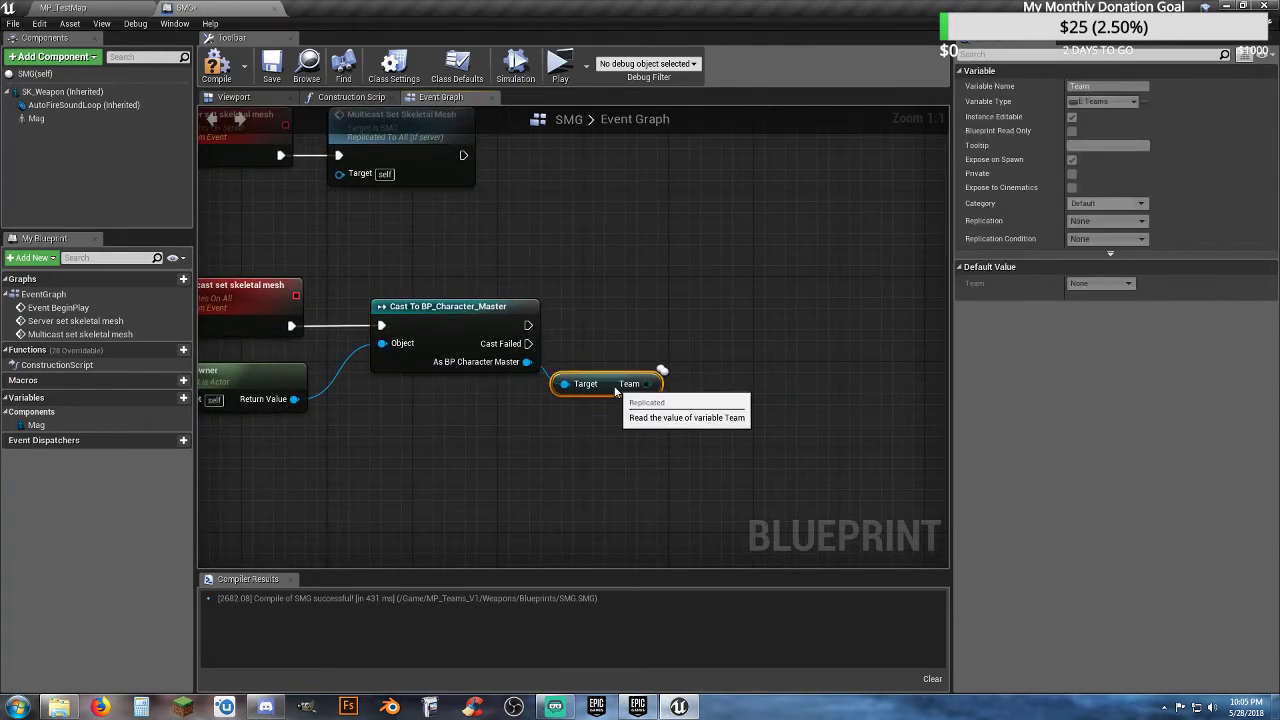
- Add an Equal (Enum) comparison from the Team output, place it beside the getter, and set its comparison value to Red Team
left_click(614, 409)
right_click_drag(614, 409, 522, 374)
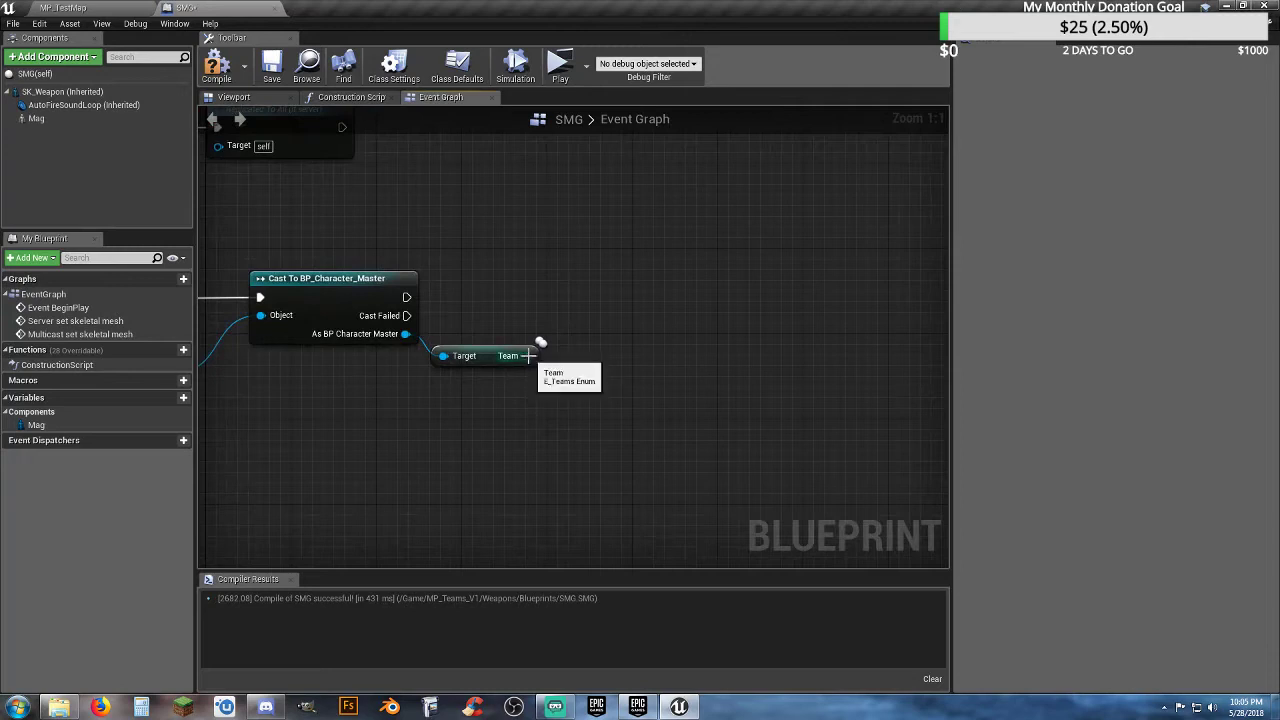
left_click_drag(524, 355, 587, 384)
type("equal")
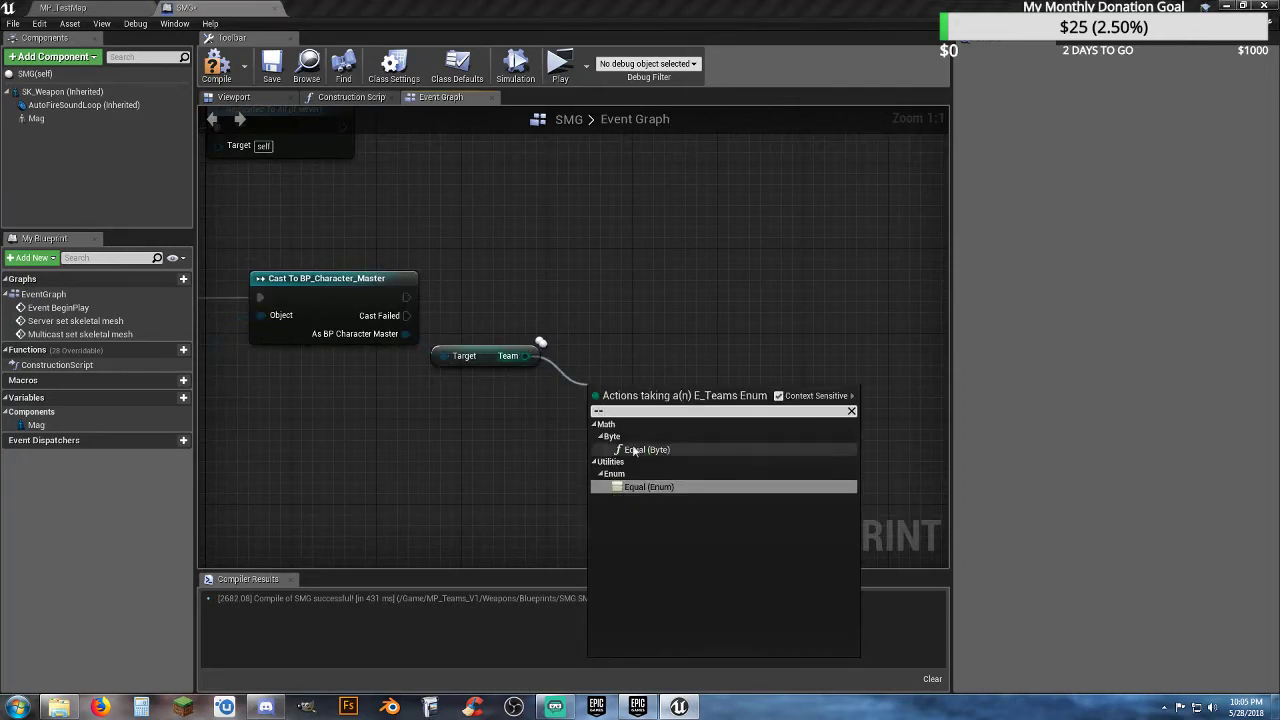
left_click(654, 484)
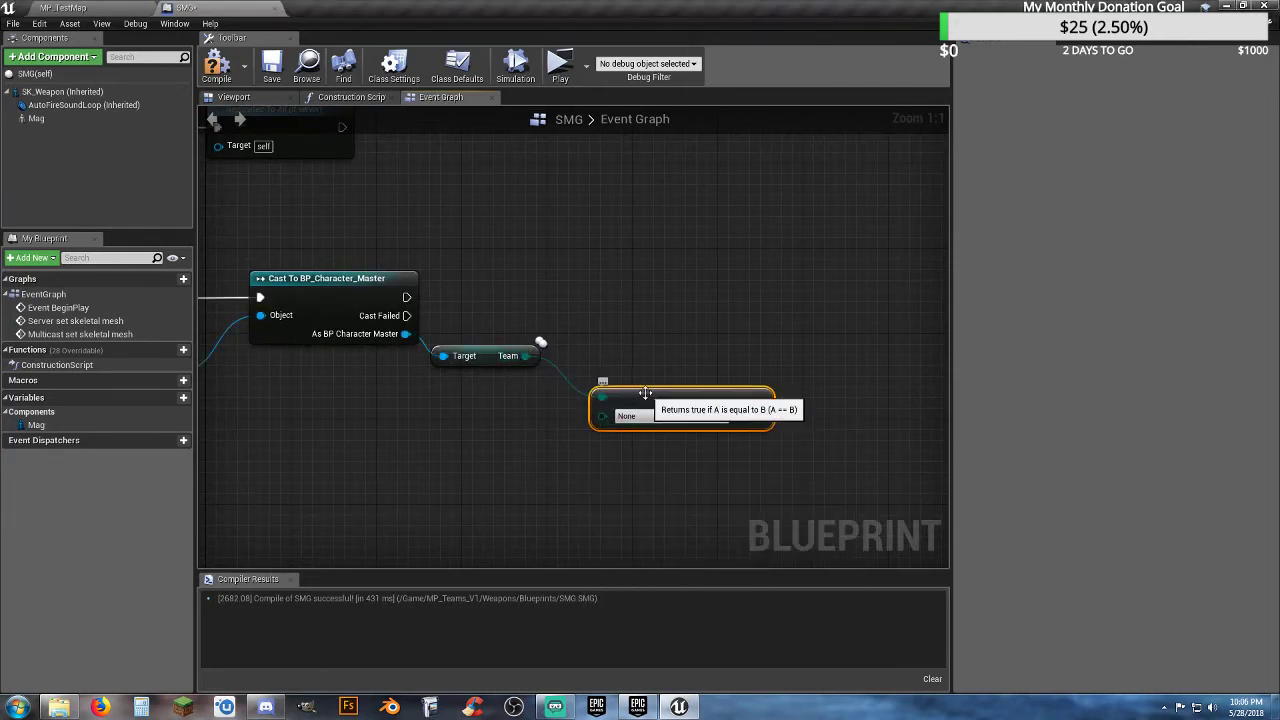
left_click_drag(650, 395, 623, 343)
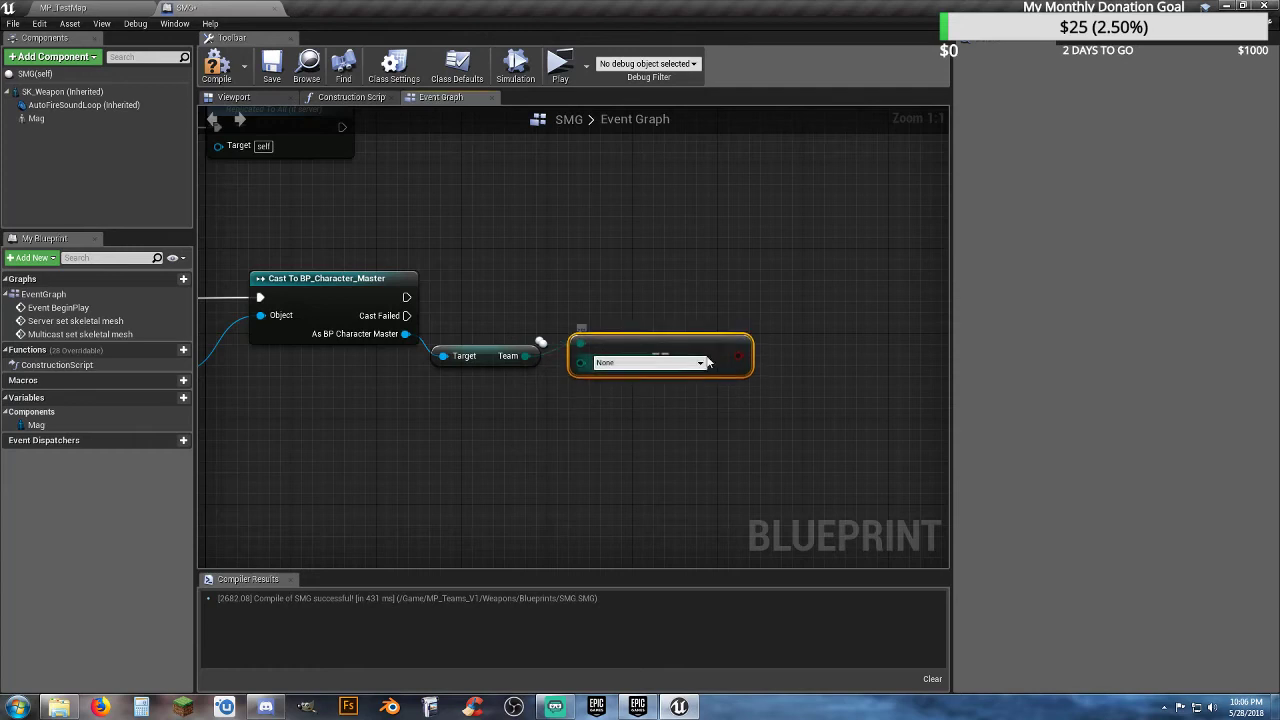
left_click(650, 362)
left_click(648, 384)
right_click_drag(646, 393, 596, 408)
- Add a Branch after the BP_Character_Master cast, run the cast's execution into it, and use the Red Team comparison as its condition
left_click_drag(353, 313, 760, 437)
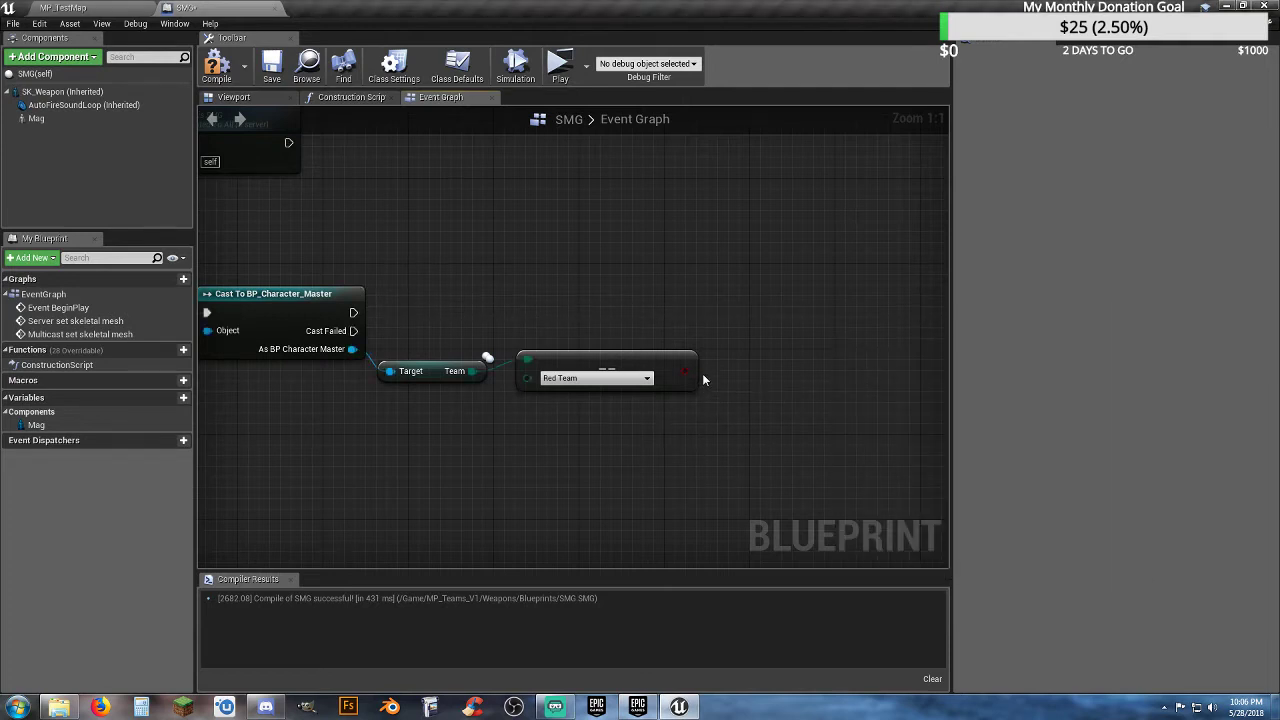
left_click(807, 317)
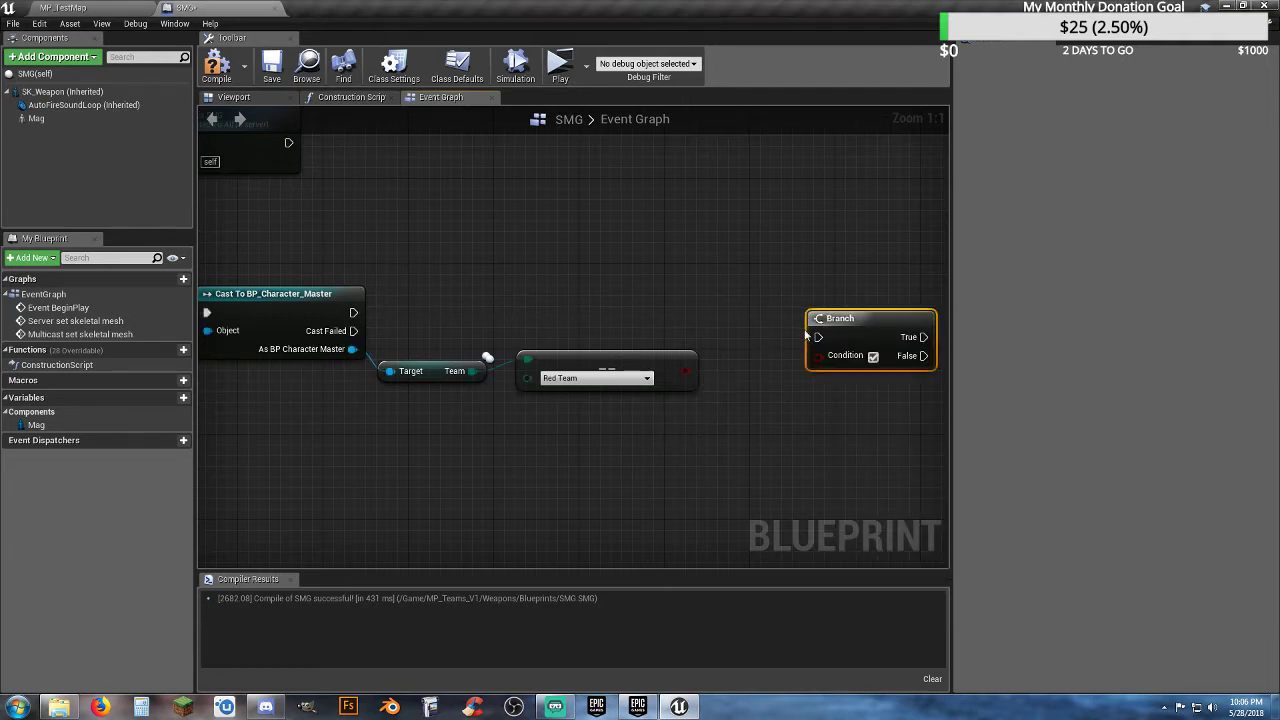
left_click_drag(818, 337, 357, 311)
left_click_drag(690, 378, 795, 300)
left_click(735, 435)
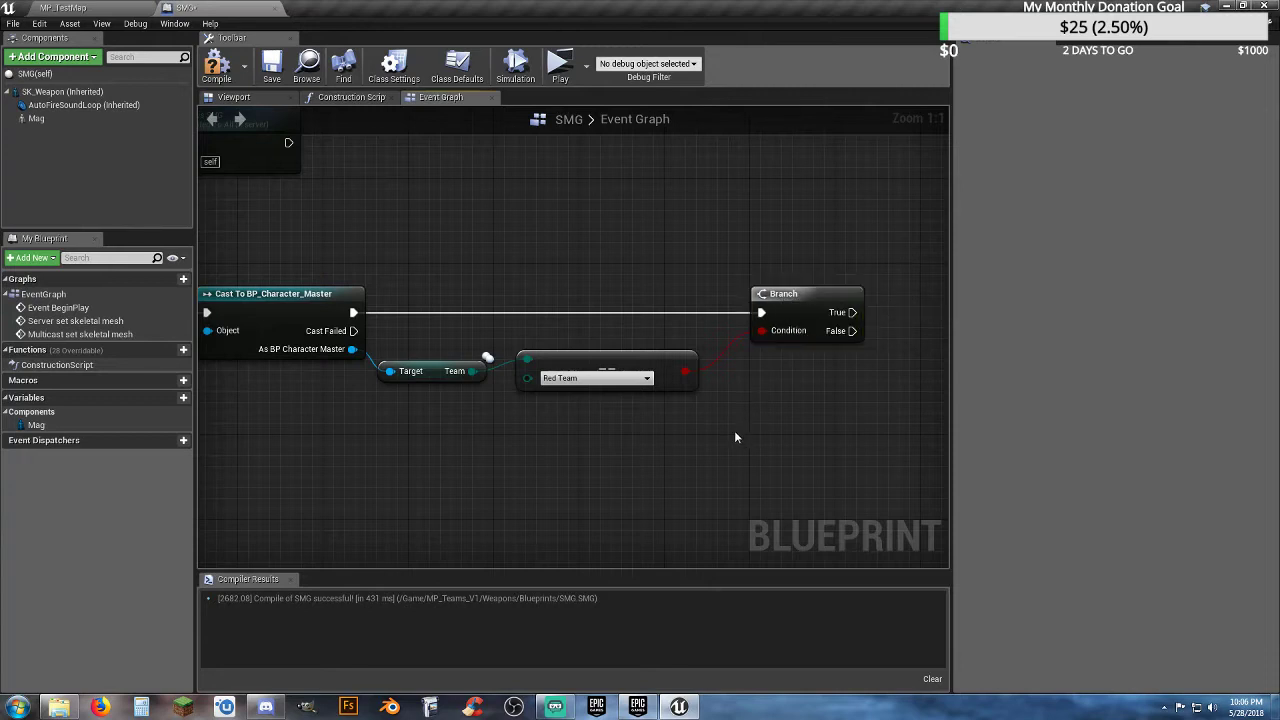
right_click_drag(735, 435, 730, 437)
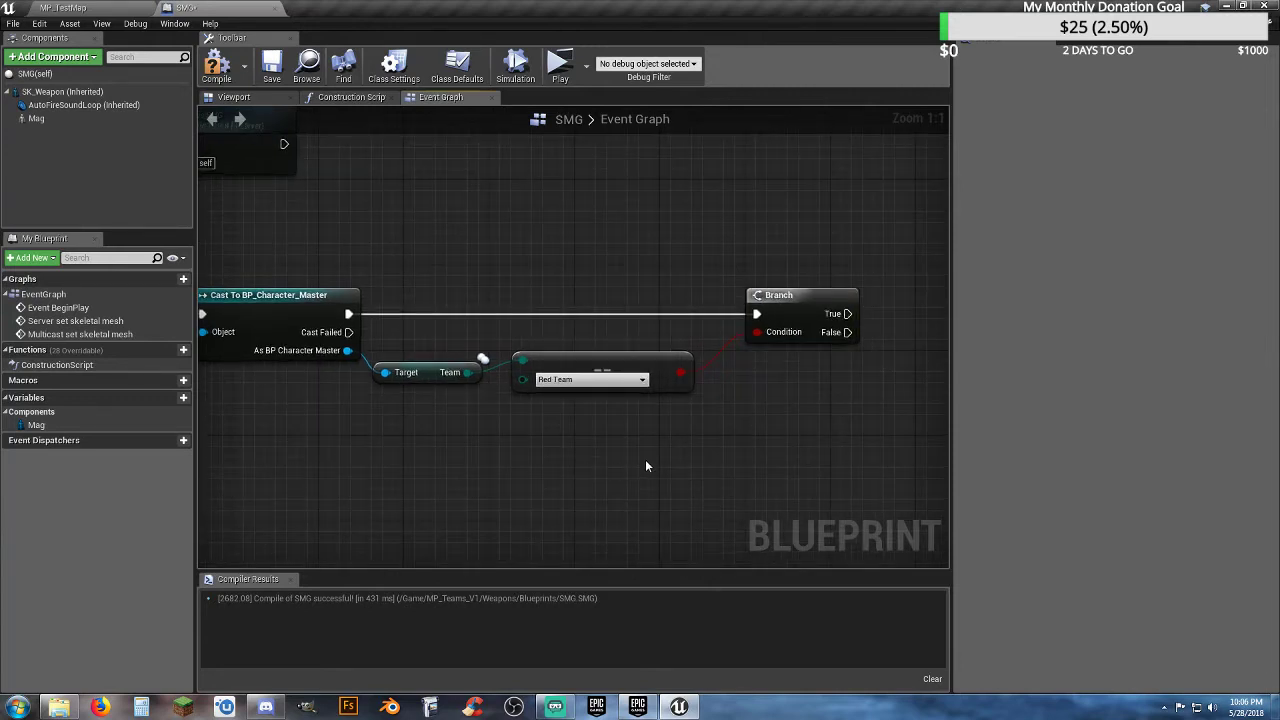
- Add a Set Skeletal Mesh (SK_Weapon) node on the Branch's True output and place its SK Weapon reference below the Branch
right_click_drag(645, 462, 419, 465)
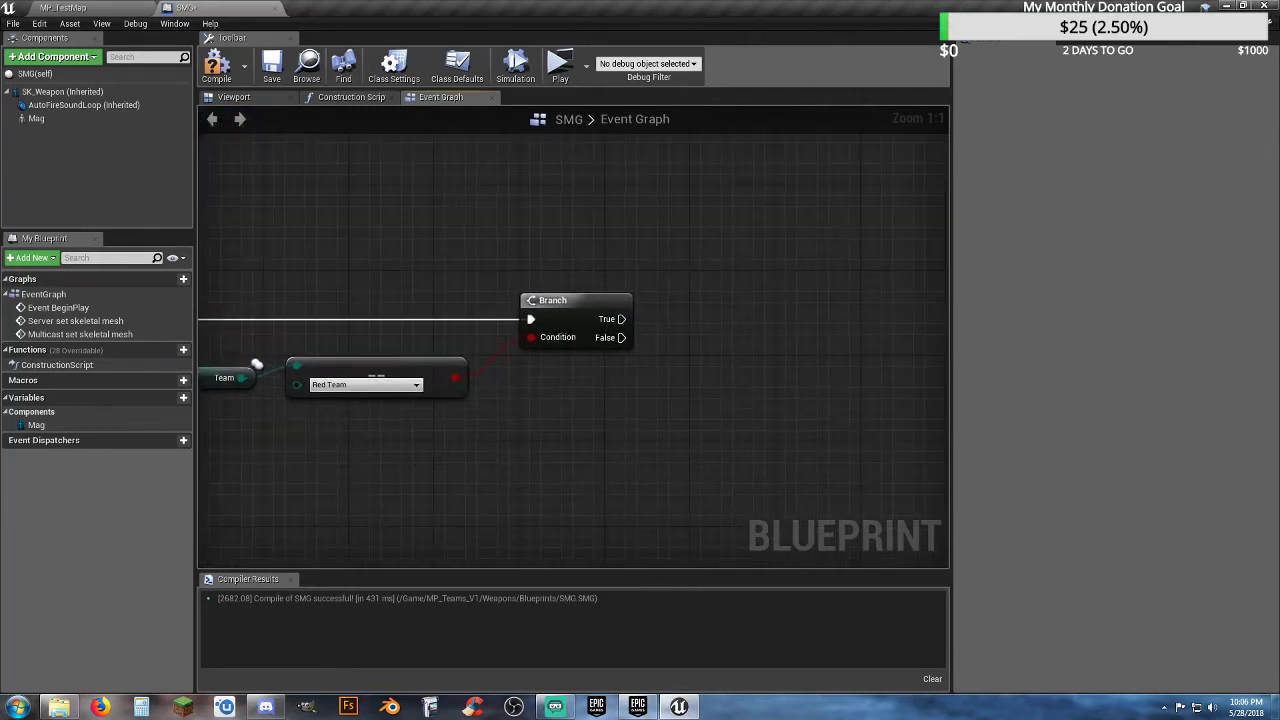
left_click_drag(621, 319, 774, 321)
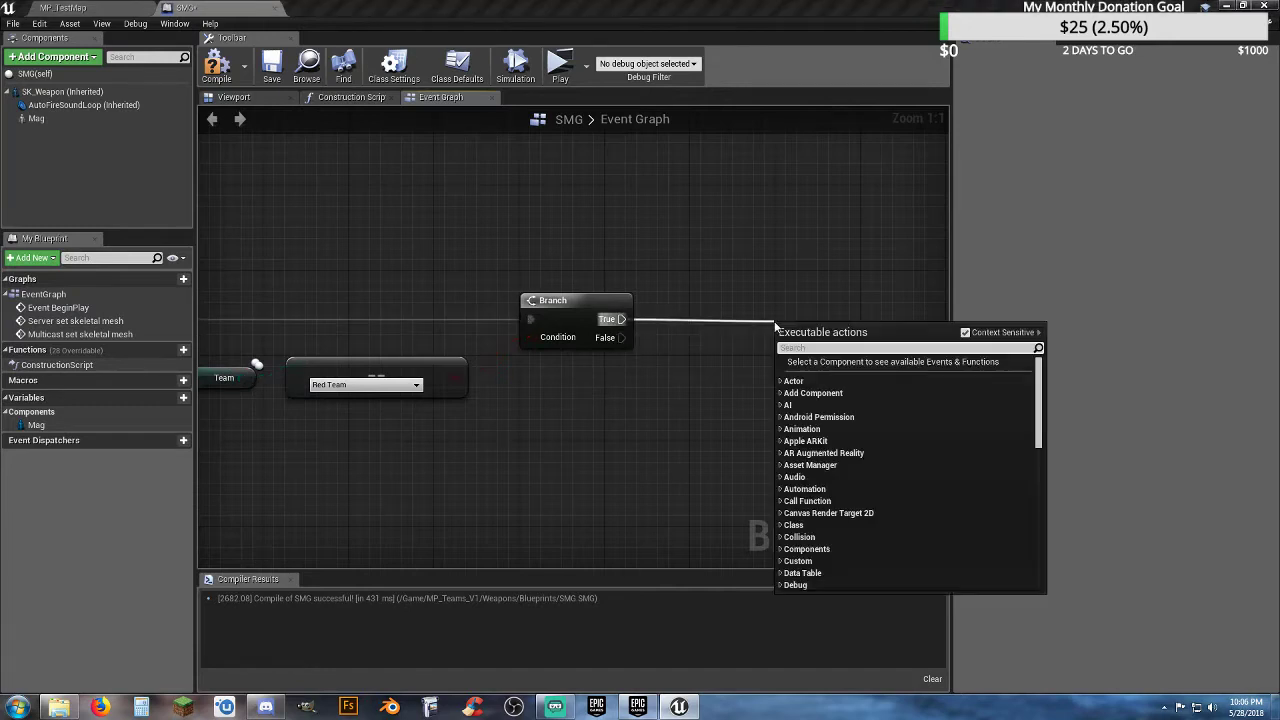
type("setskele")
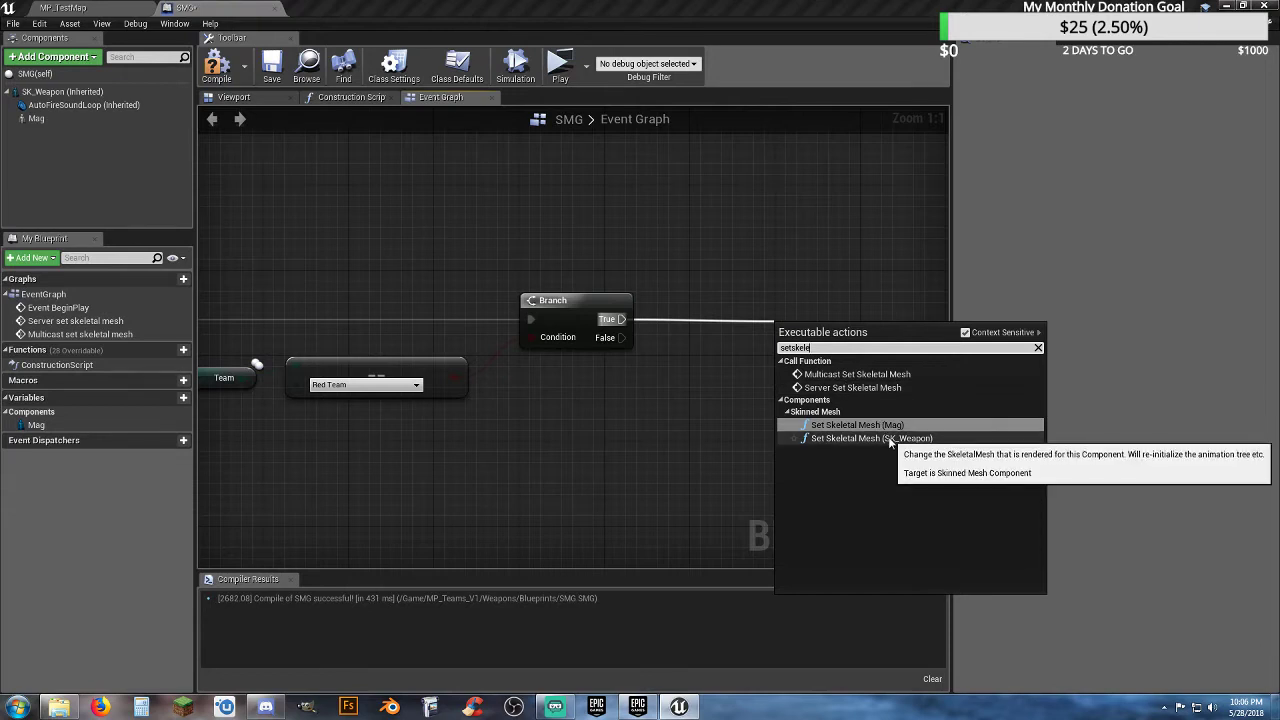
left_click(890, 441)
left_click_drag(857, 345, 840, 298)
left_click(676, 357)
left_click_drag(637, 269, 563, 378)
left_click(608, 428)
right_click_drag(631, 443, 594, 358)
- Set the True branch's New Mesh to SK_Wep_German_SubmachineGun_01 and move its Set Skeletal Mesh node closer to the Branch
left_click(790, 279)
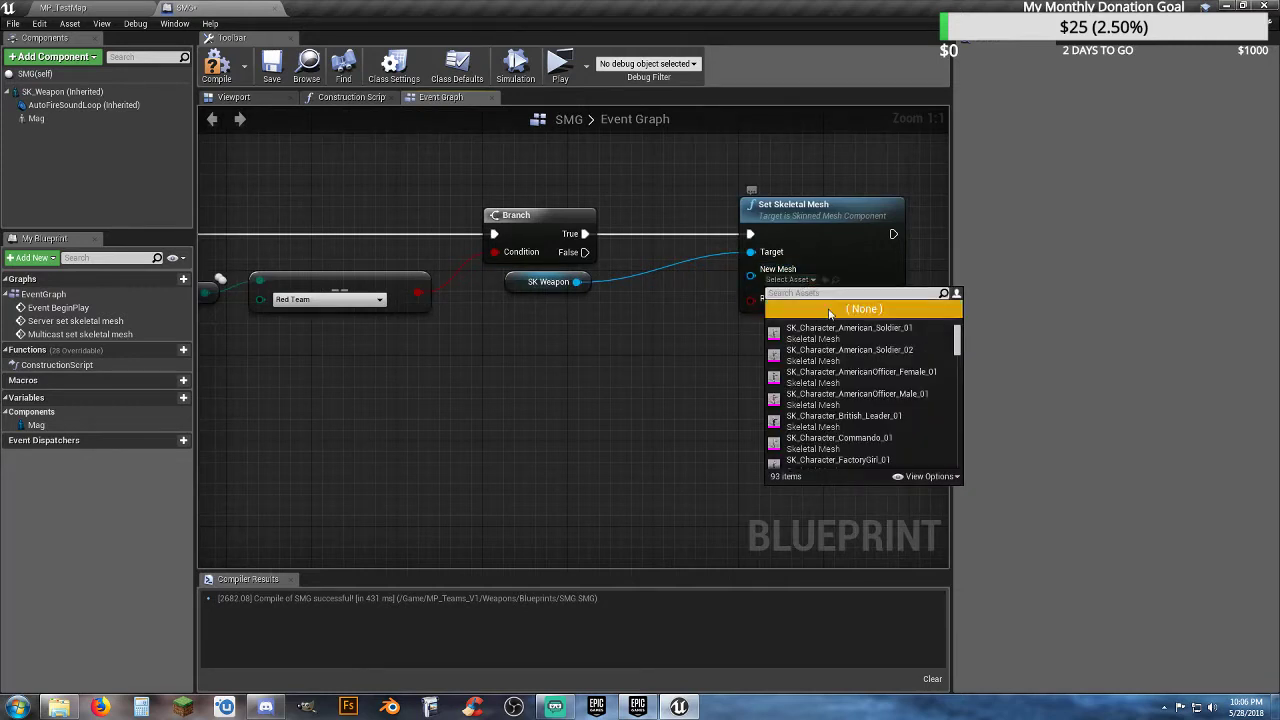
type("sub")
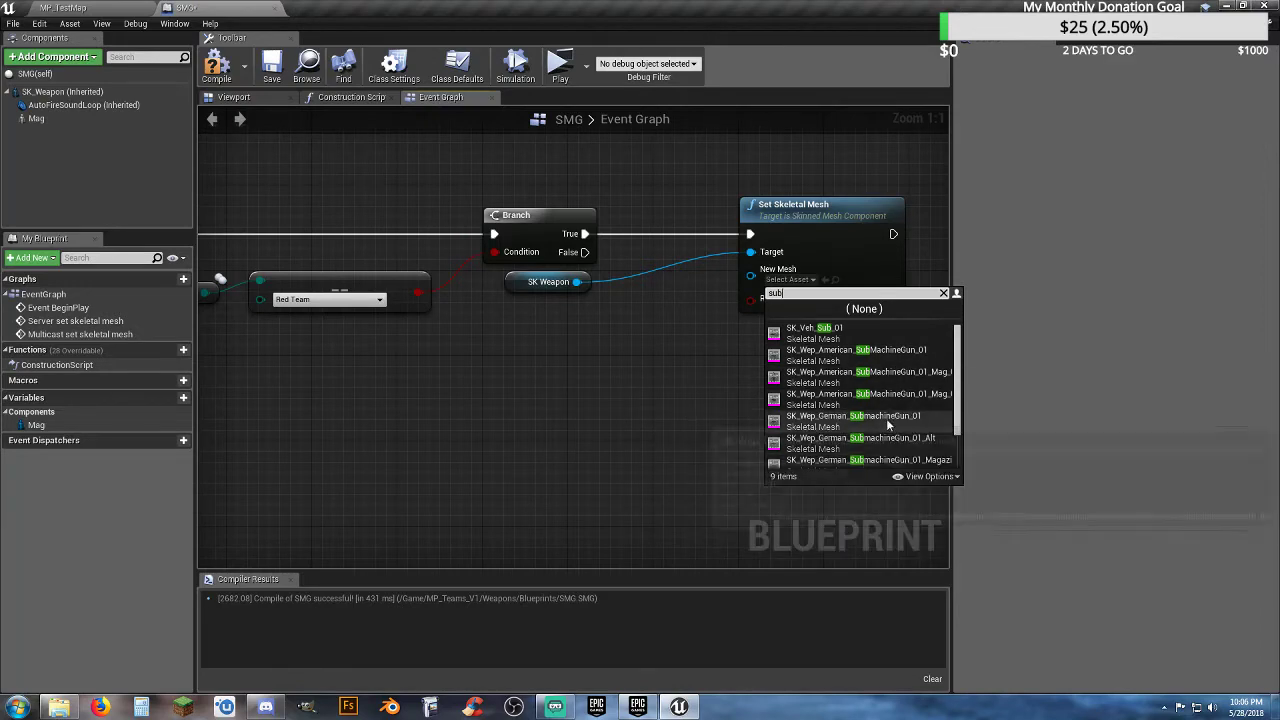
left_click(894, 418)
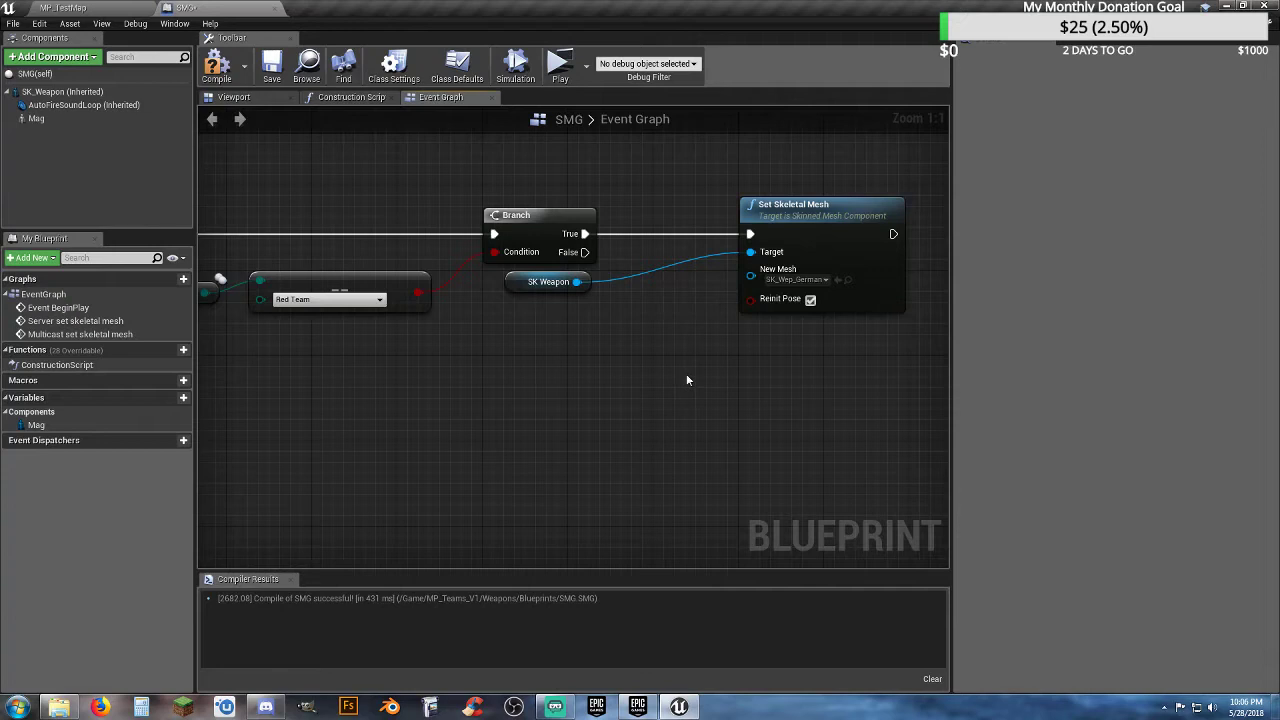
right_click_drag(564, 377, 619, 377)
right_click_drag(482, 373, 463, 392)
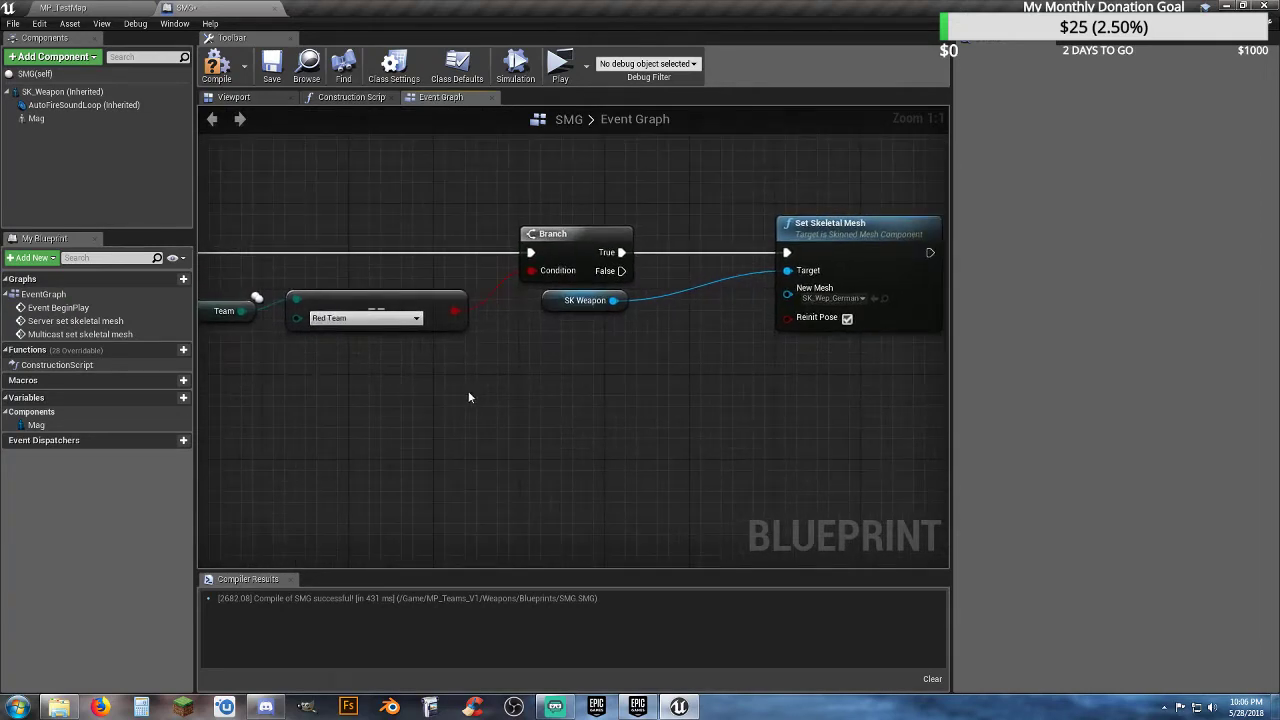
left_click_drag(840, 233, 754, 236)
left_click(653, 403)
- Duplicate the Set Skeletal Mesh node below the original and connect the Branch's False output and SK Weapon to the copy
right_click_drag(671, 406, 777, 406)
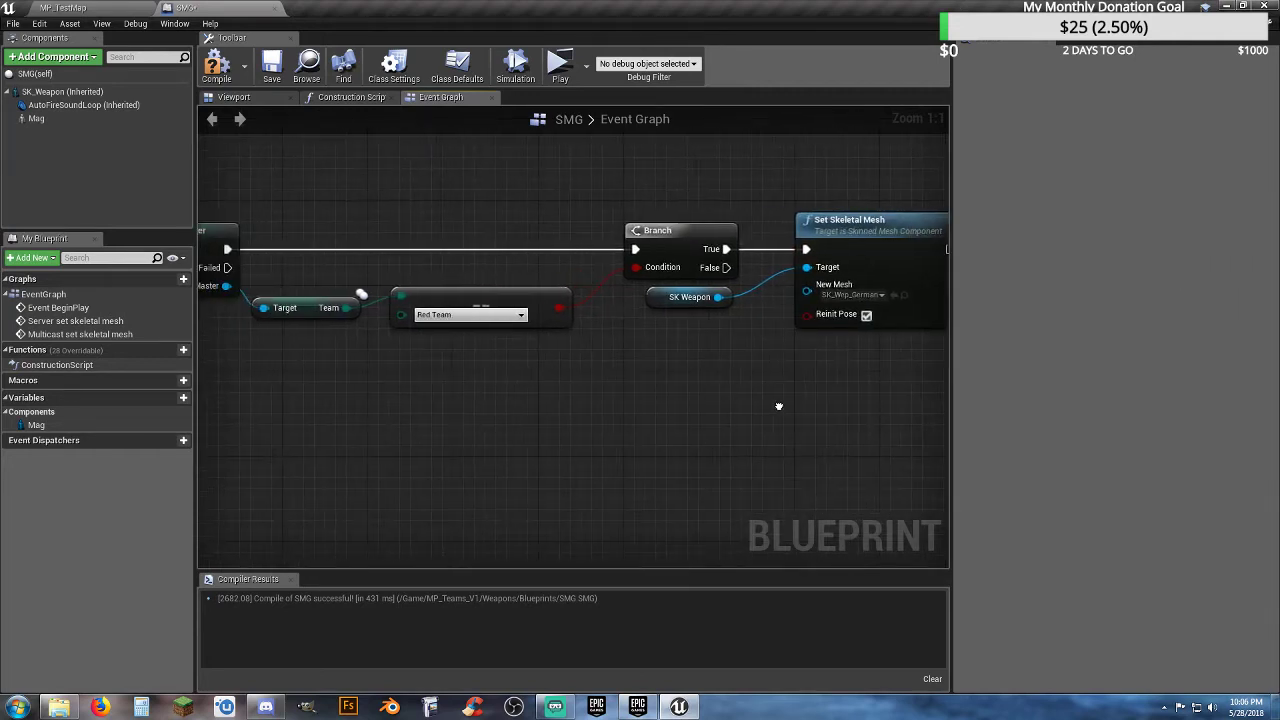
right_click_drag(575, 460, 467, 435)
right_click_drag(370, 427, 478, 457)
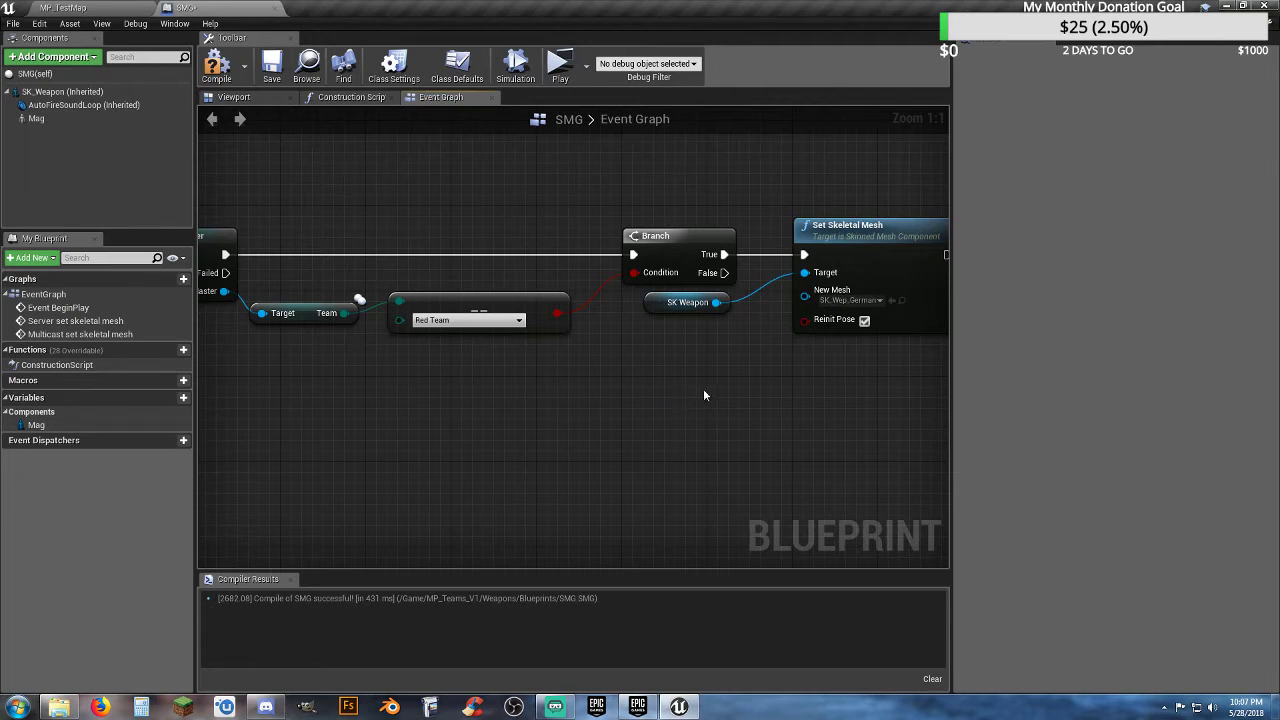
right_click_drag(703, 388, 642, 394)
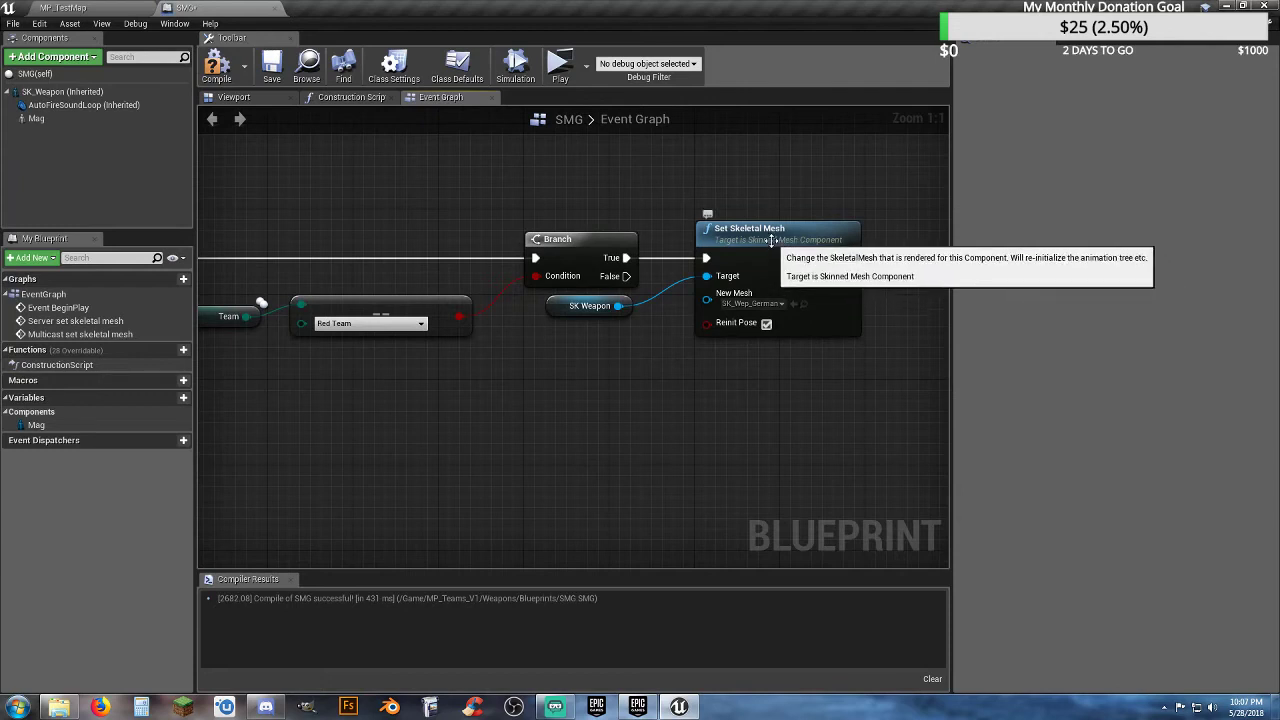
left_click_drag(774, 245, 857, 245)
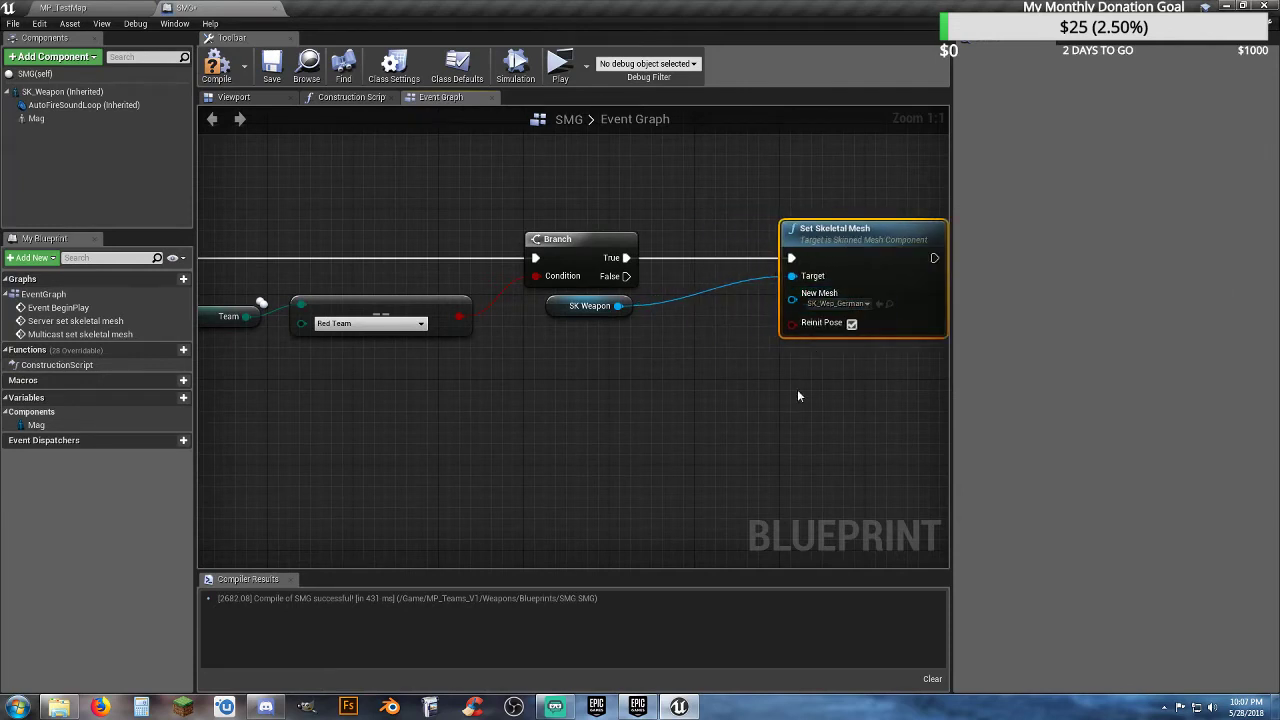
key("ctrl+c")
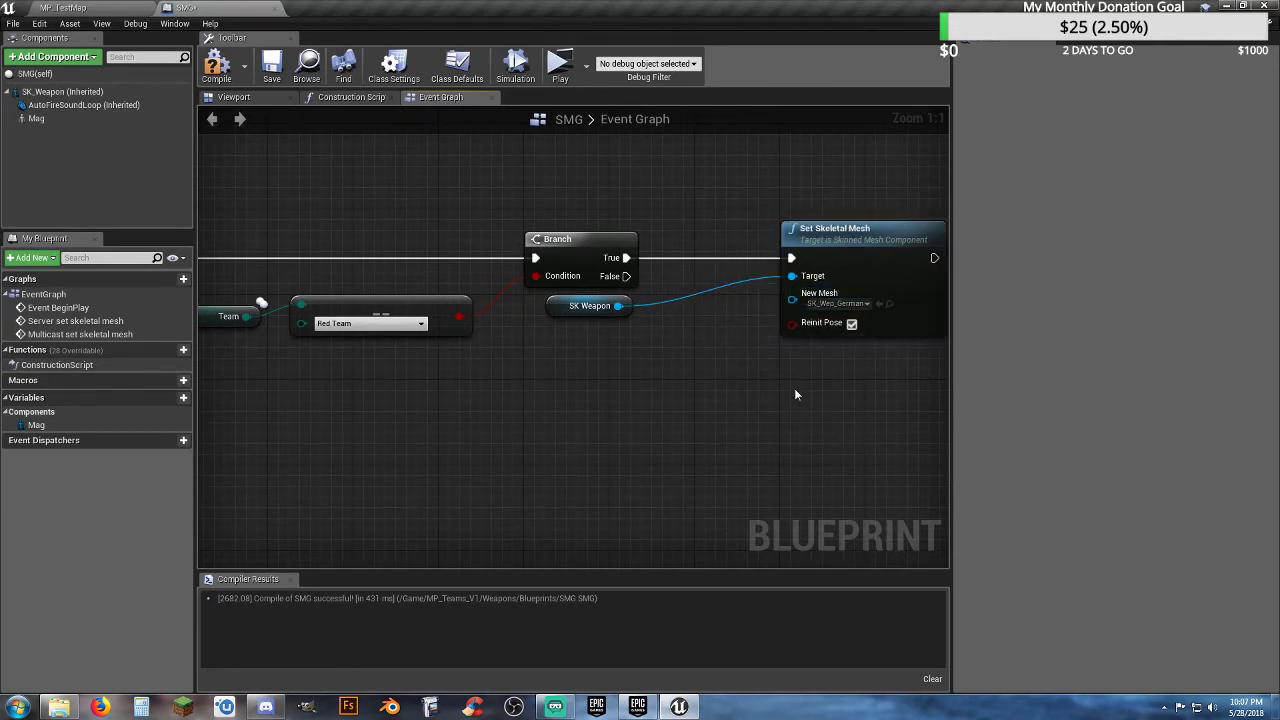
key("ctrl+v")
left_click_drag(832, 405, 821, 394)
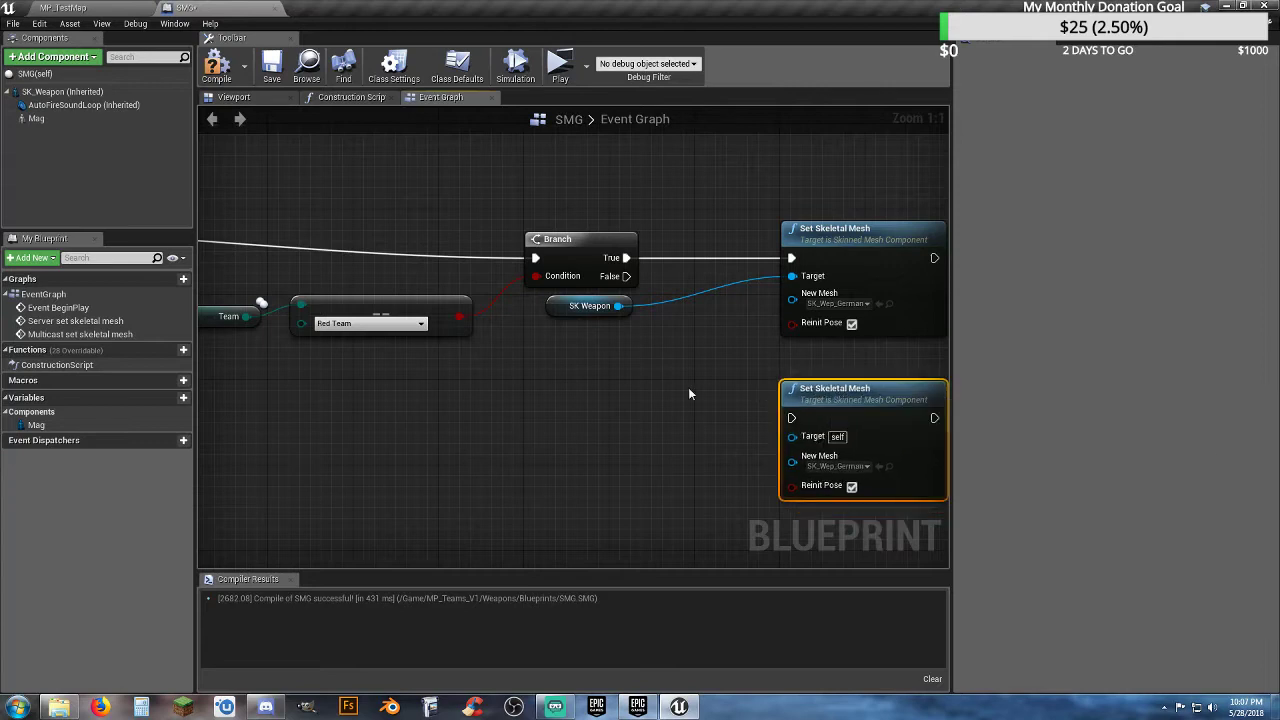
left_click_drag(618, 306, 626, 277)
left_click(791, 436, "alt")
- Set the New Mesh of the False branch's Set Skeletal Mesh node to SK_Wep_American_SubMachineGun_01
left_click(838, 463)
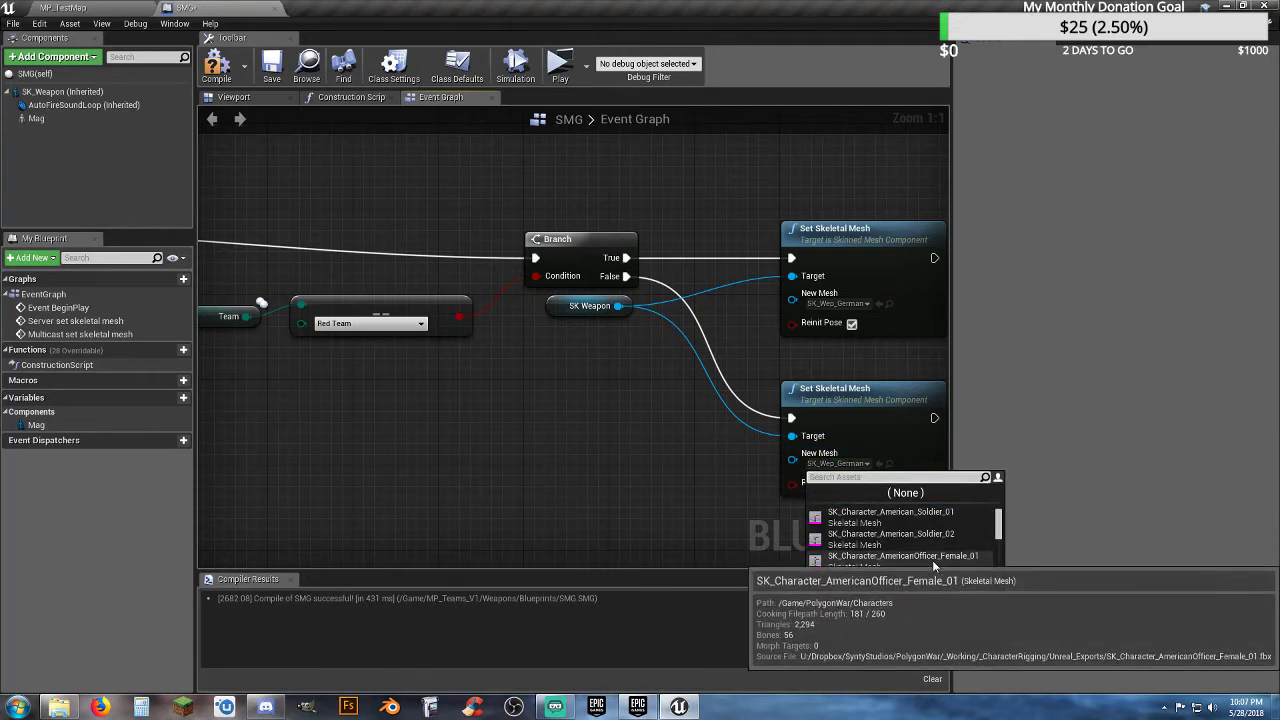
type("sub")
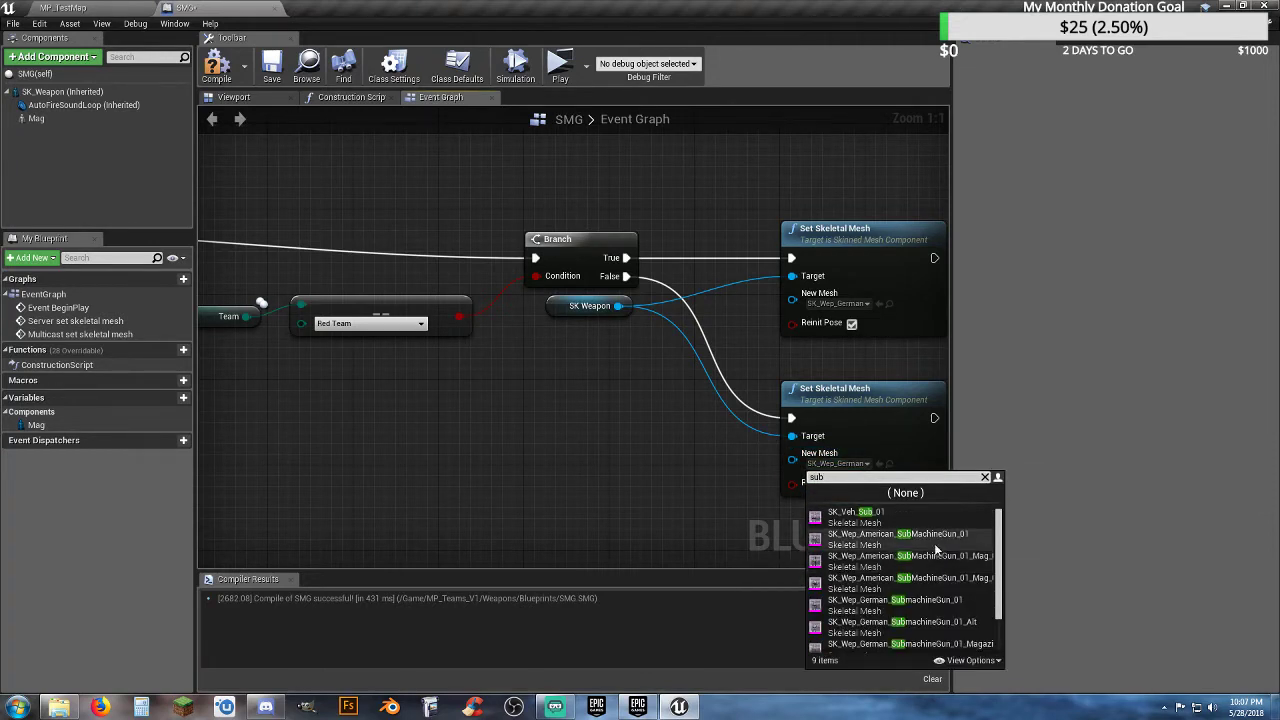
left_click(935, 546)
right_click_drag(545, 447, 542, 407)
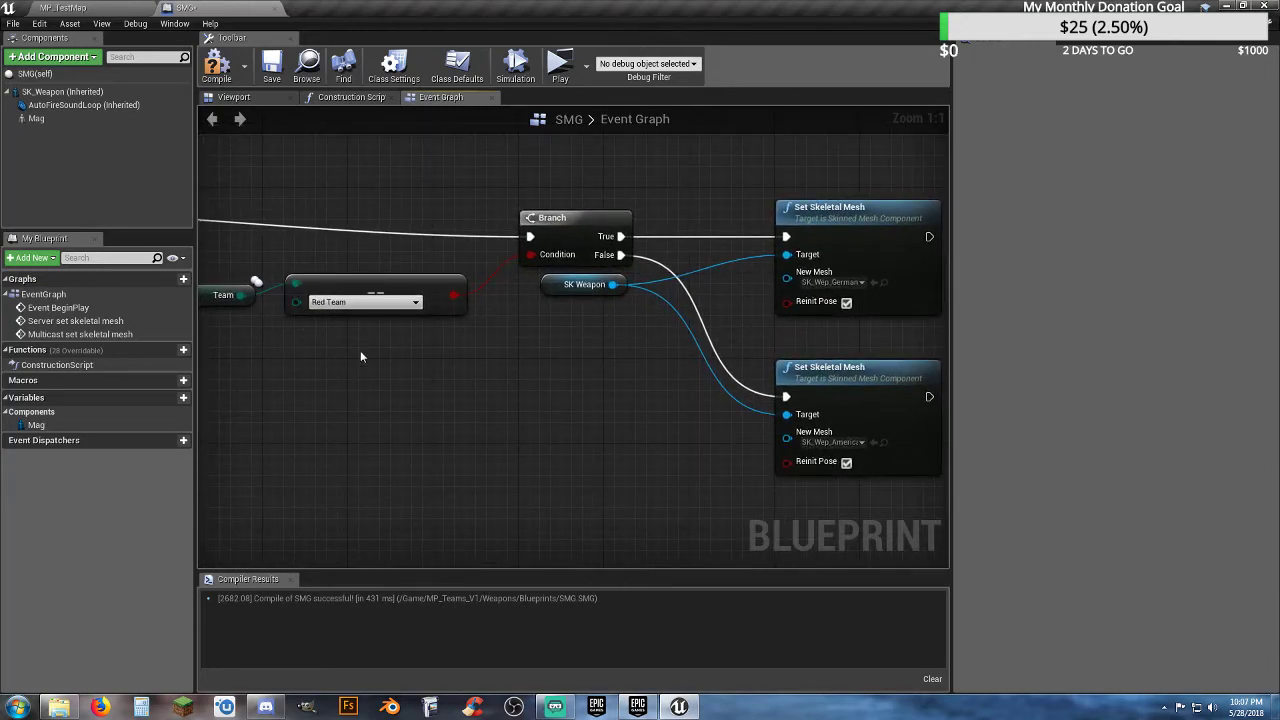
- Review the finished team comparison and Branch wiring, and save the SMG blueprint
left_click(345, 283)
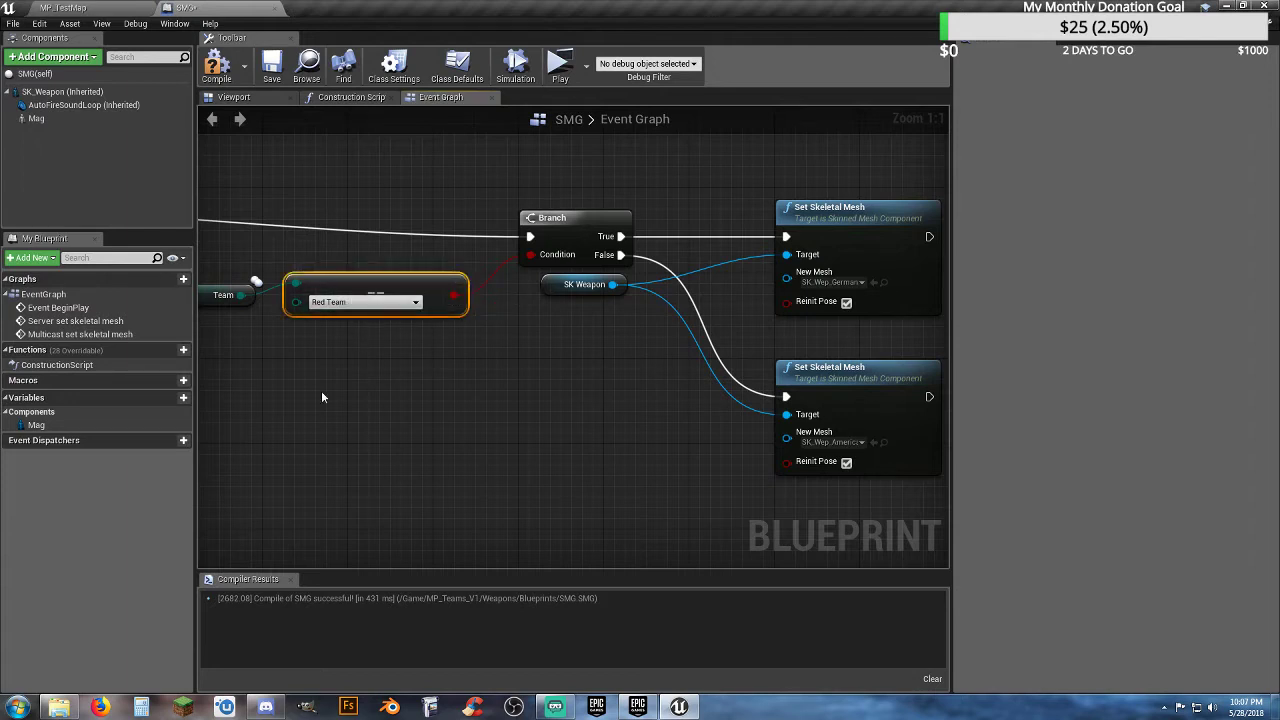
right_click_drag(321, 397, 432, 378)
right_click_drag(504, 331, 540, 463)
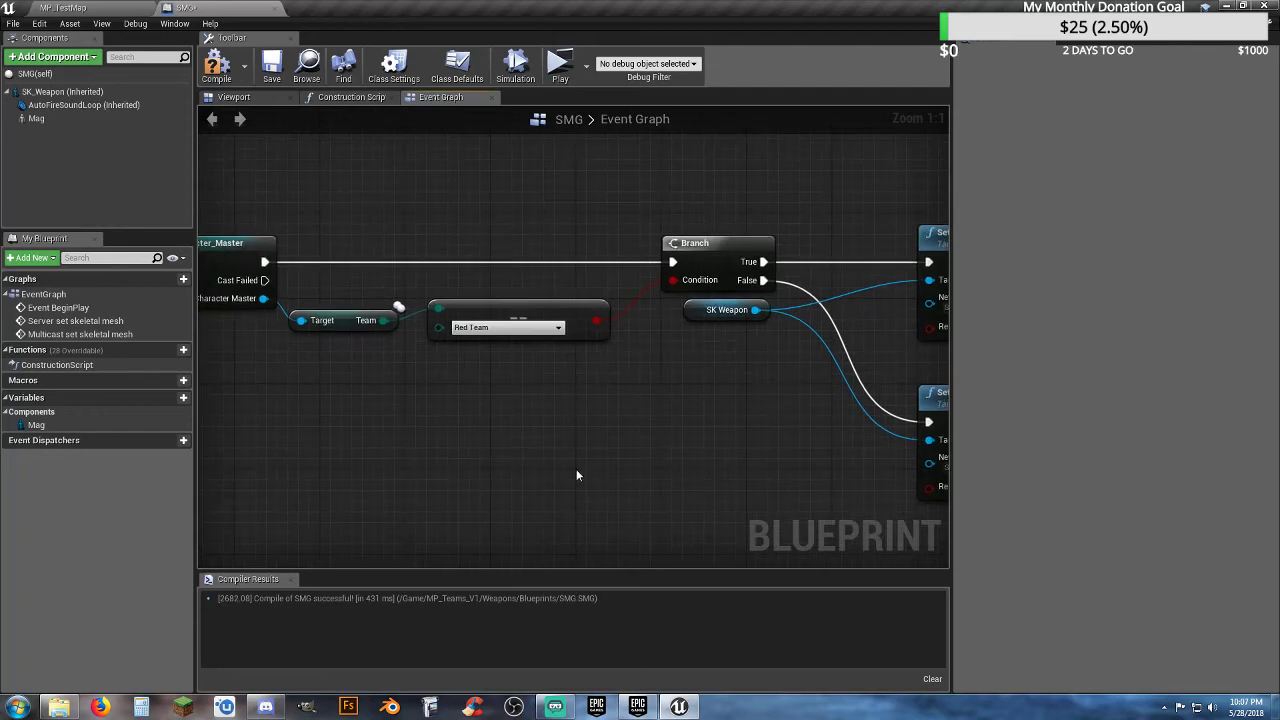
left_click(271, 68)
- Start a play session of MP_TestMap and join the lobby as an Engineer in the server window
left_click(104, 9)
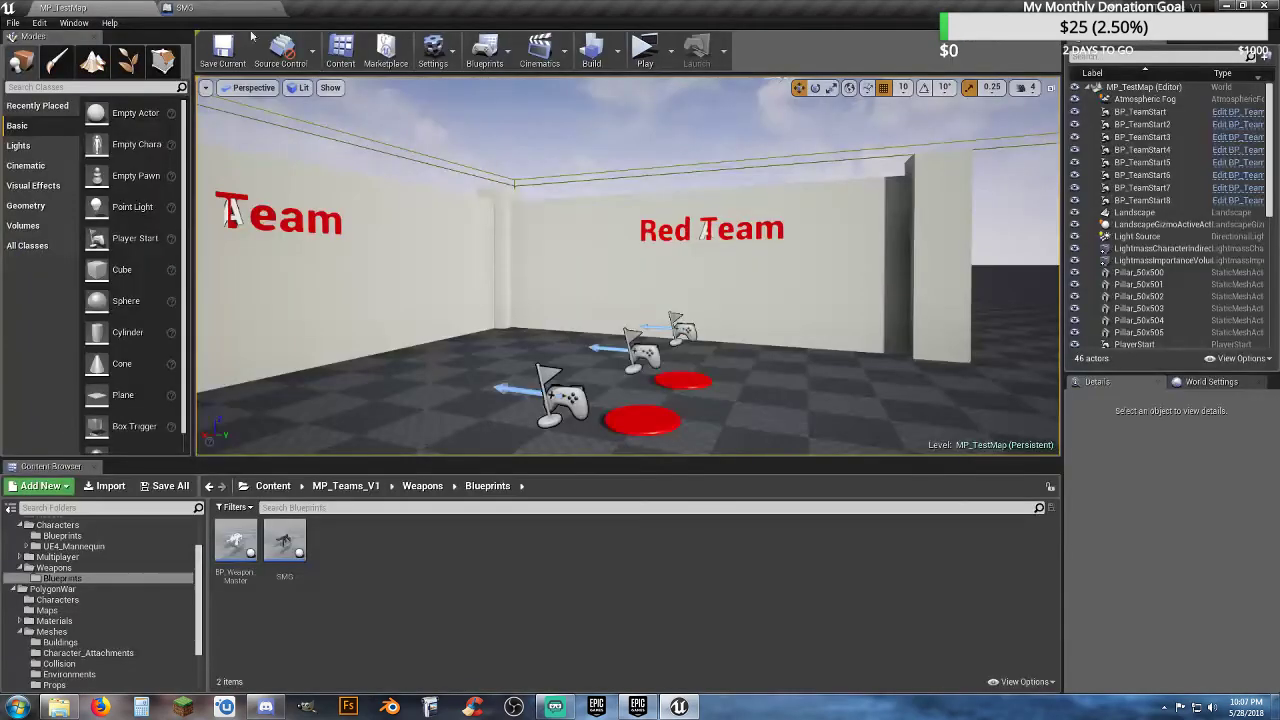
left_click(645, 52)
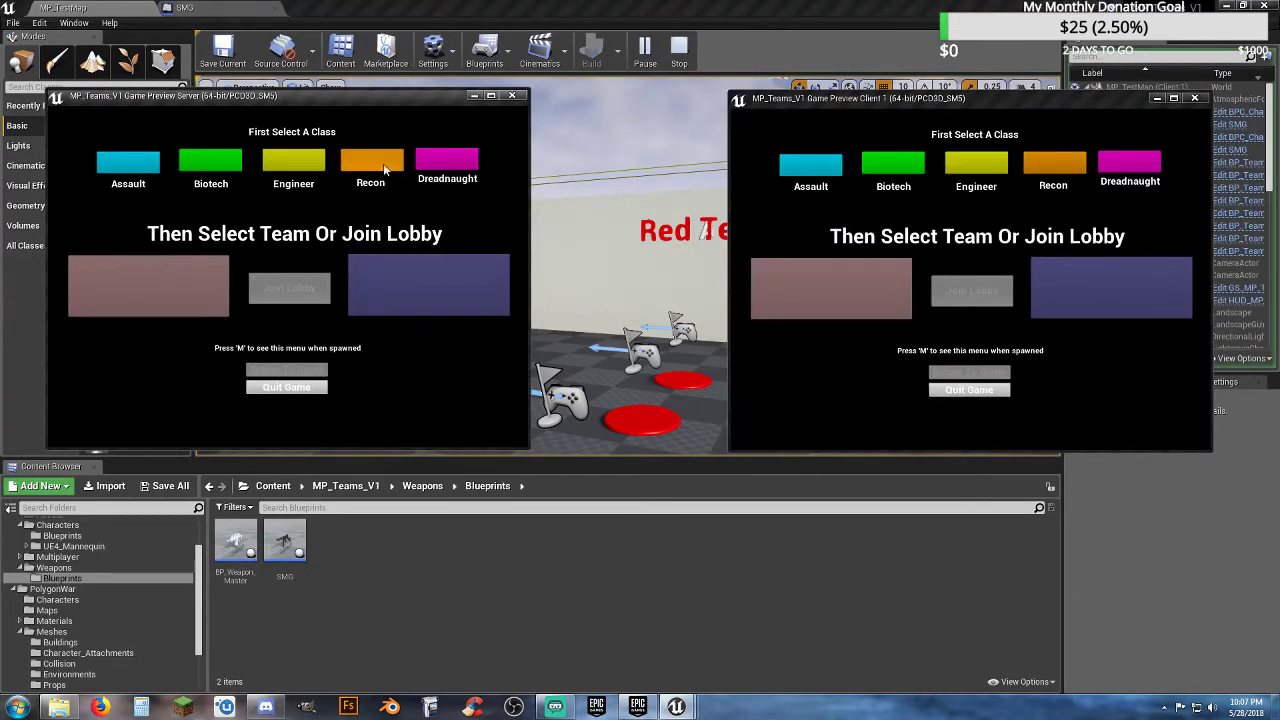
left_click(309, 172)
left_click(292, 289)
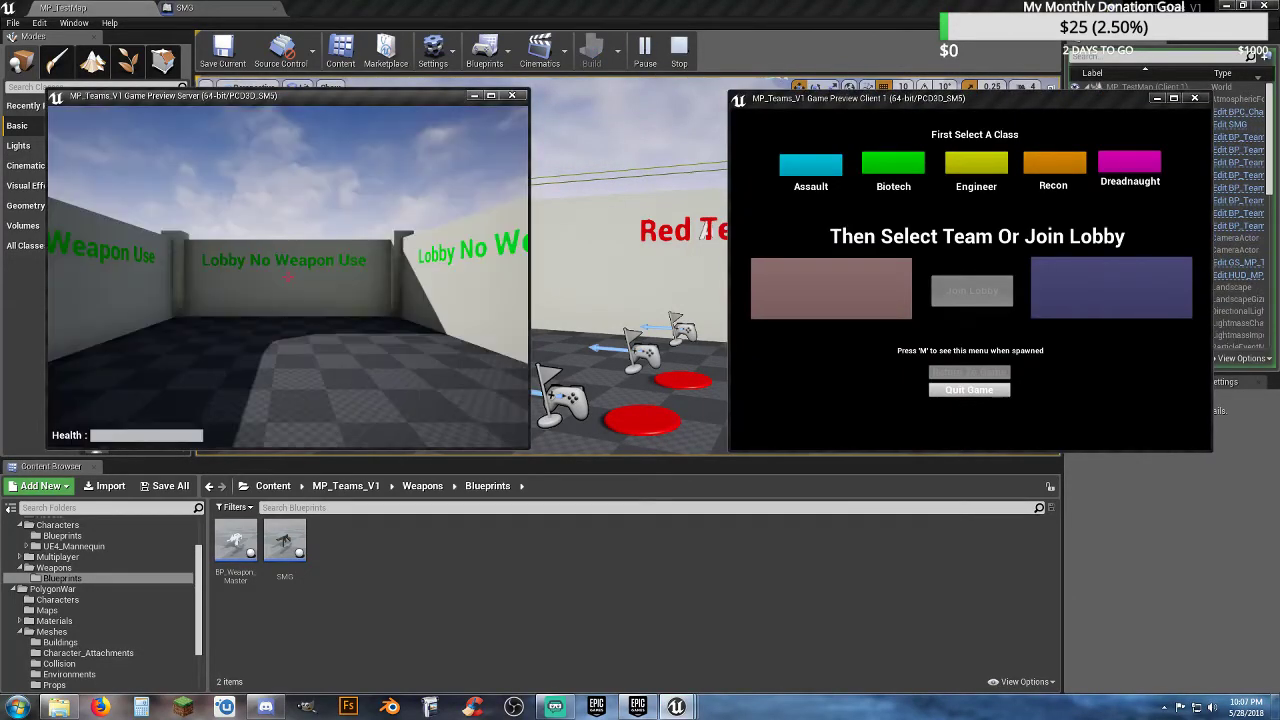
- Switch to the client game window and join the lobby there as an Engineer
key("alt+Tab")
left_click(976, 165)
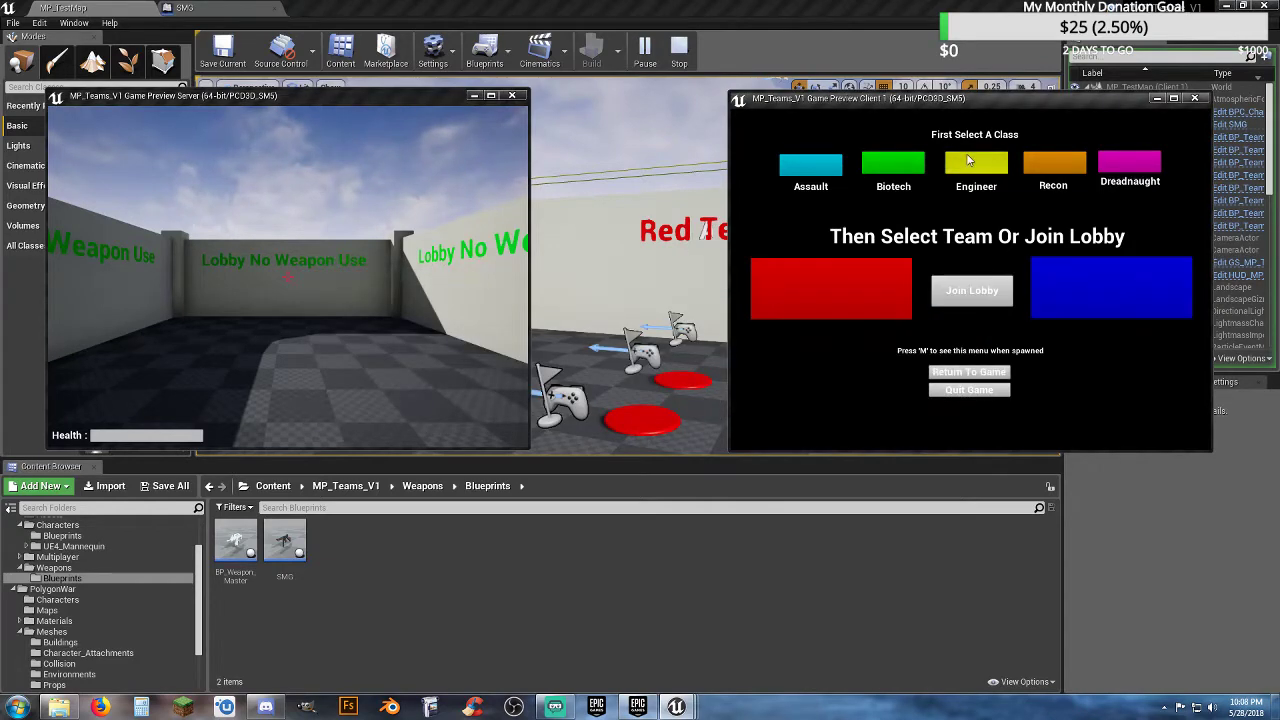
left_click(967, 292)
left_click(967, 296)
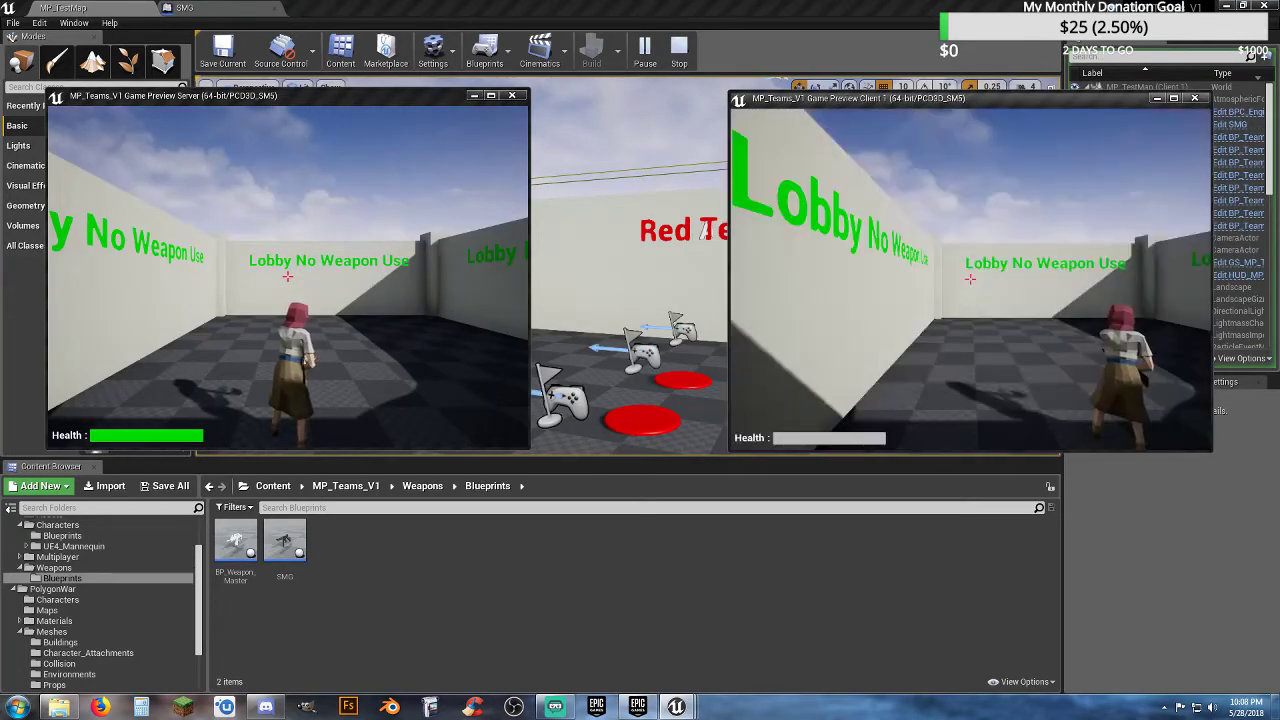
- Walk the client's character up to the server's character in the lobby to compare the weapon meshes in both windows
key("w")
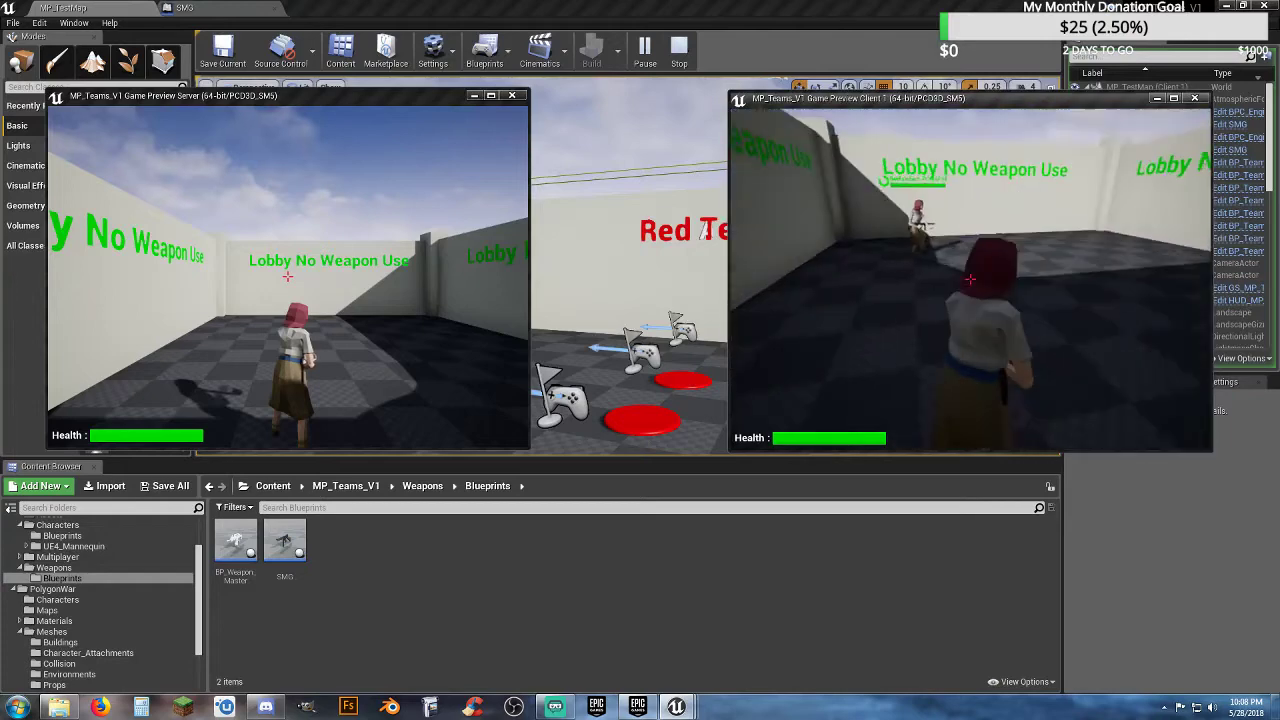
key("w")
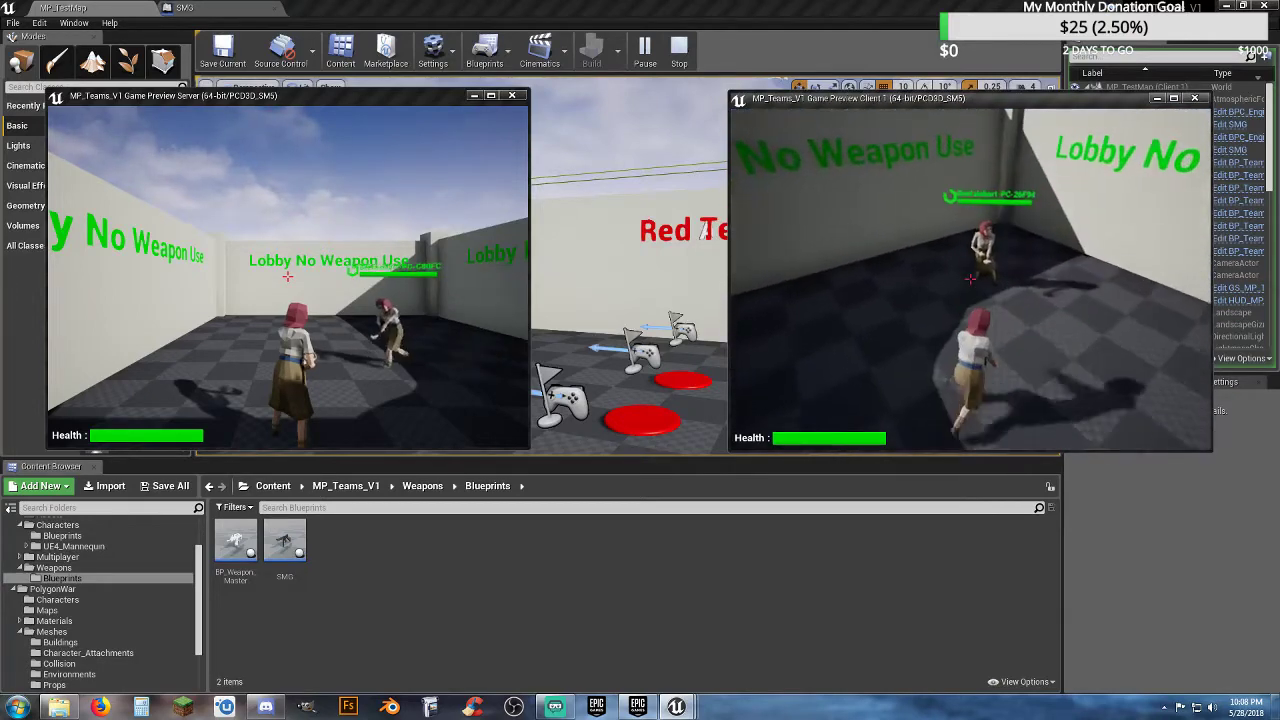
key("w")
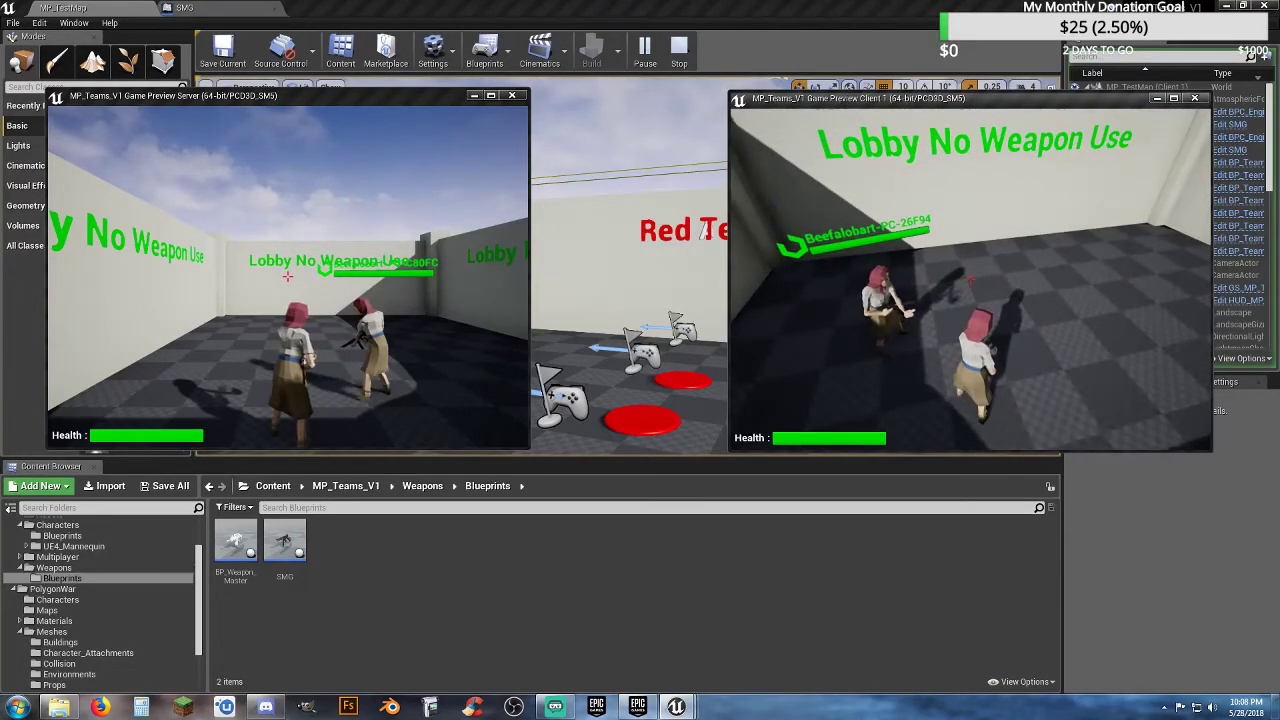
key("w")
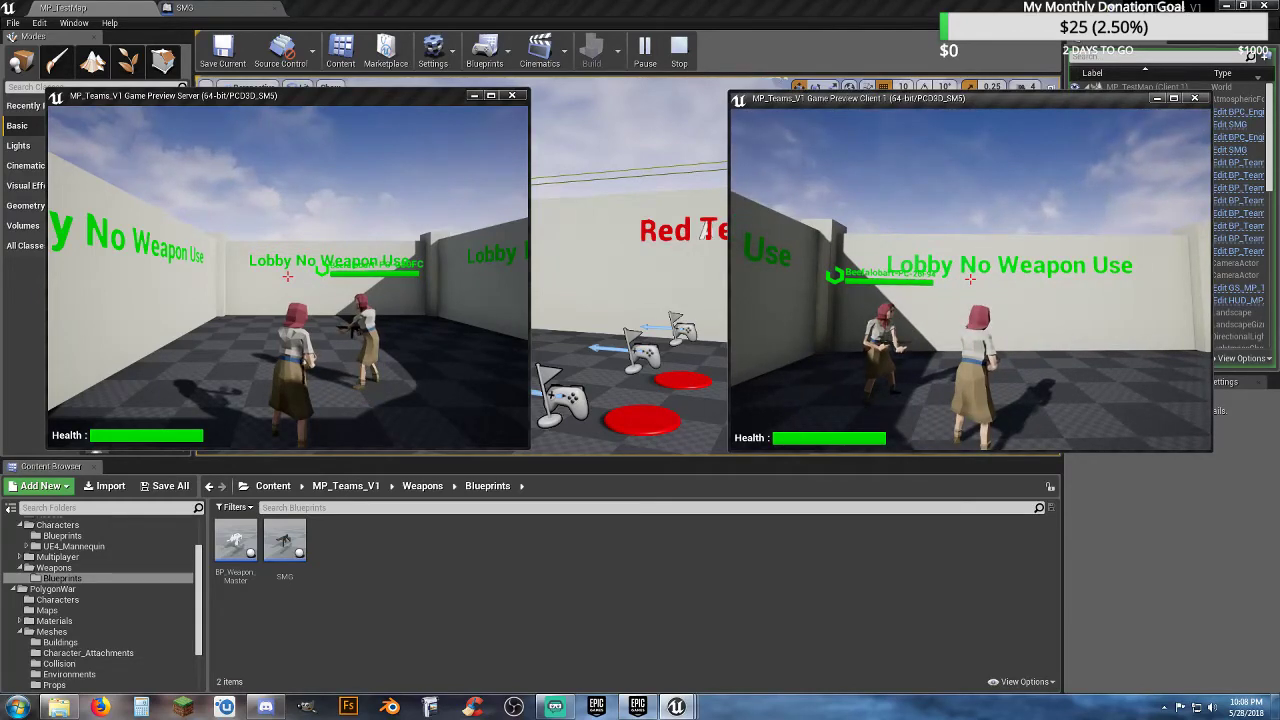
- Finish circling the server's character in the lobby, and respawn the client's character as an Engineer on the Blue Team
key("w")
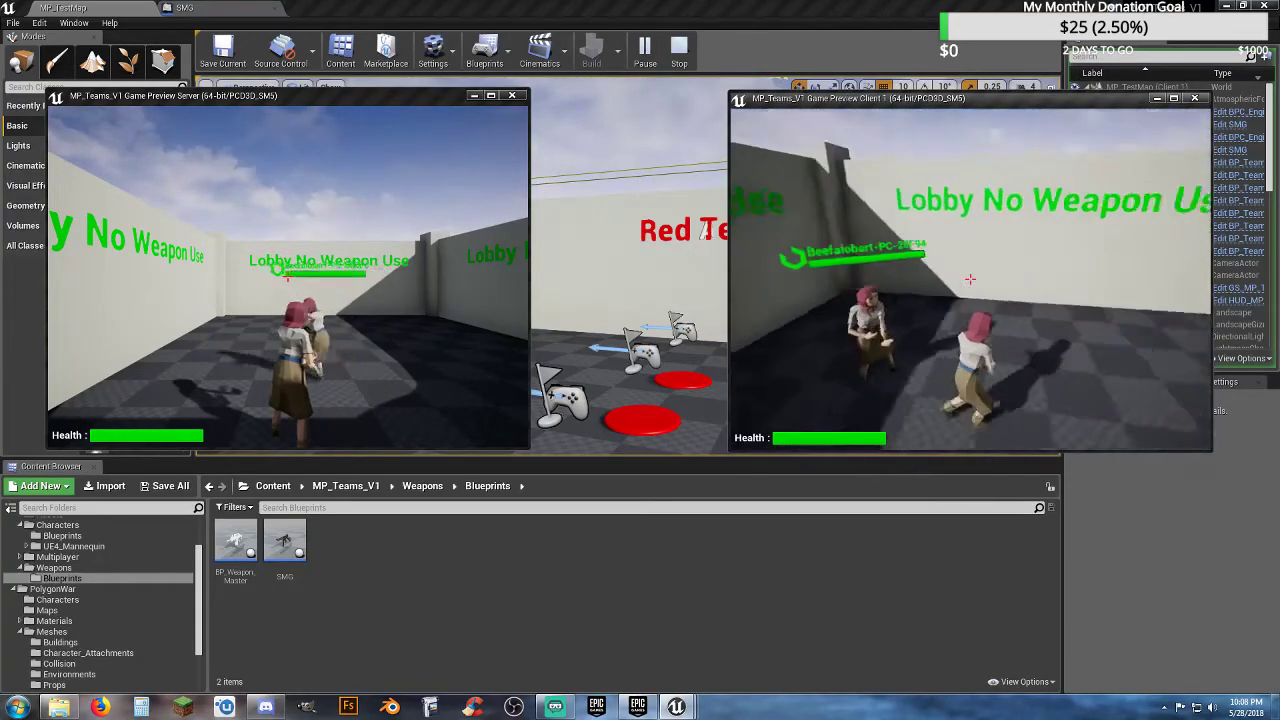
key("w")
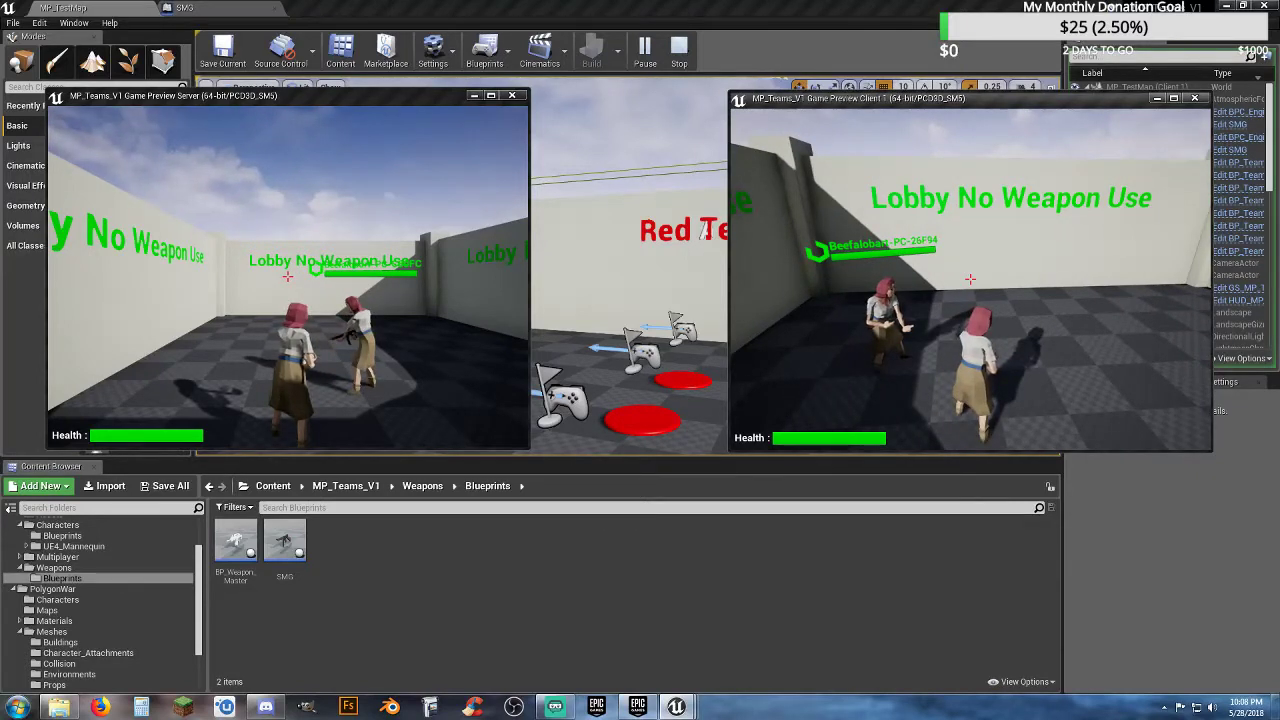
key("m")
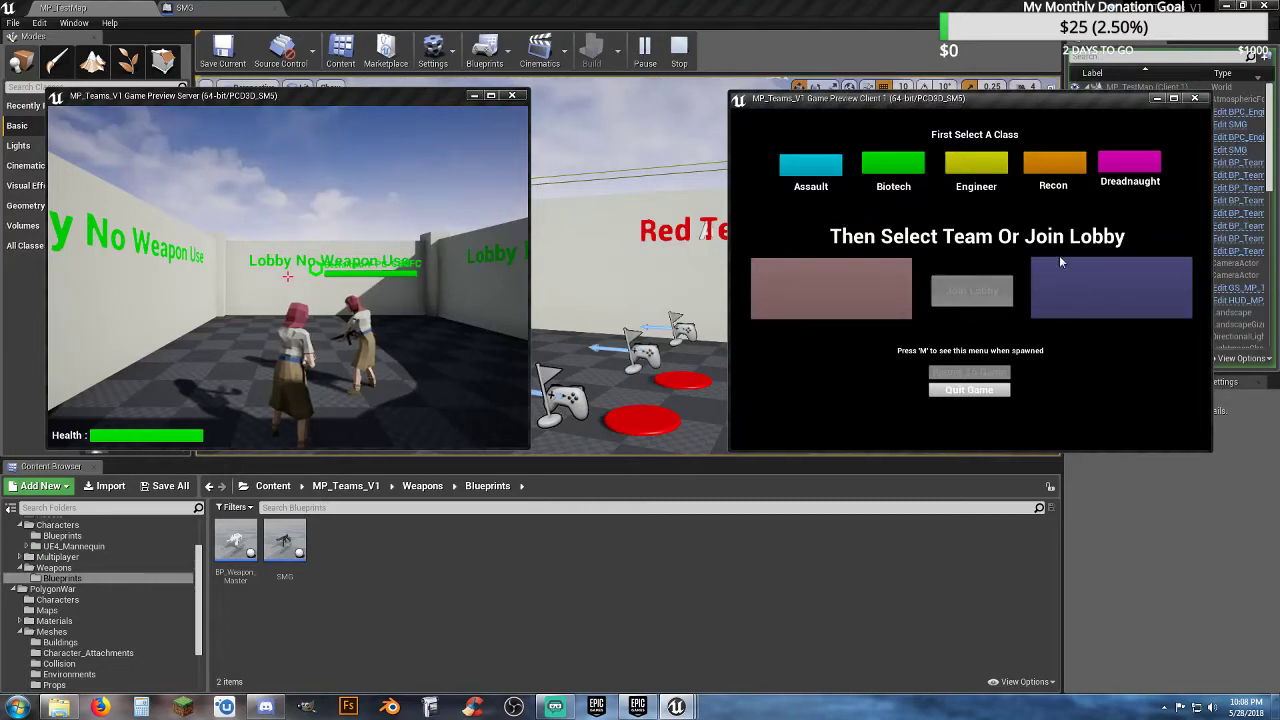
left_click(995, 180)
left_click(1081, 299)
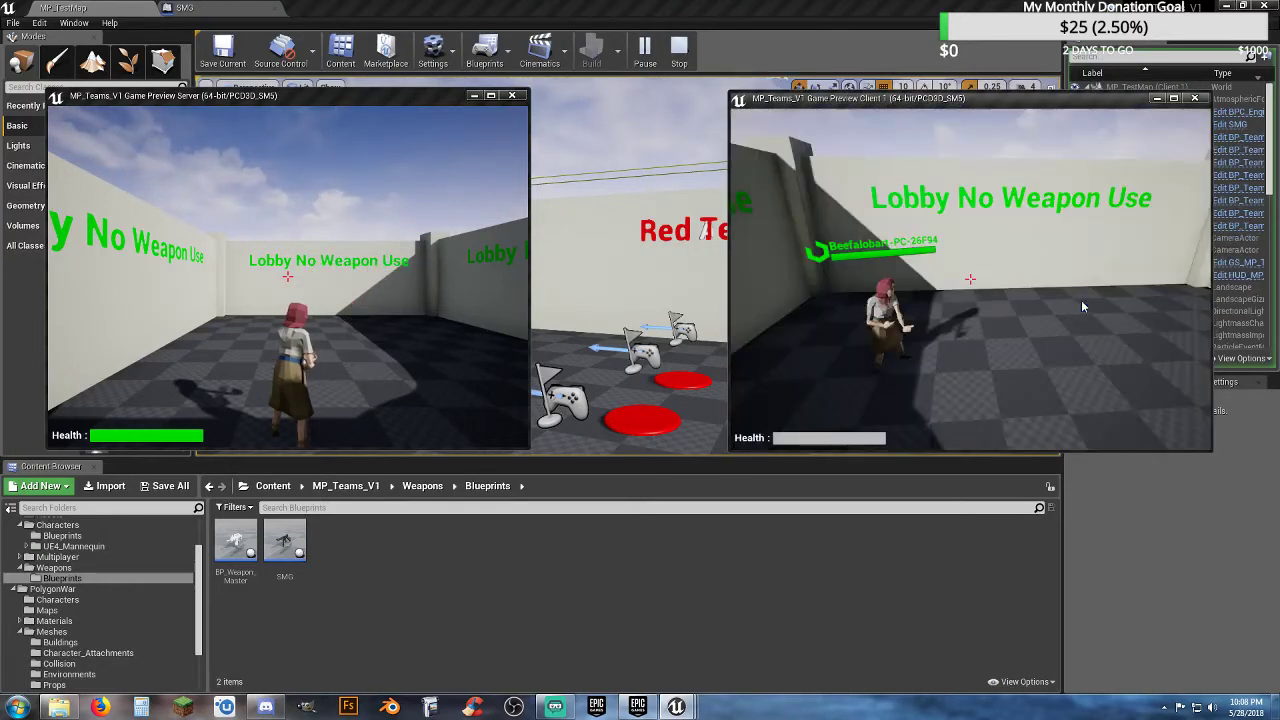
- Switch to the server game window and respawn its character as a Recon on the Blue Team
key("alt+Tab")
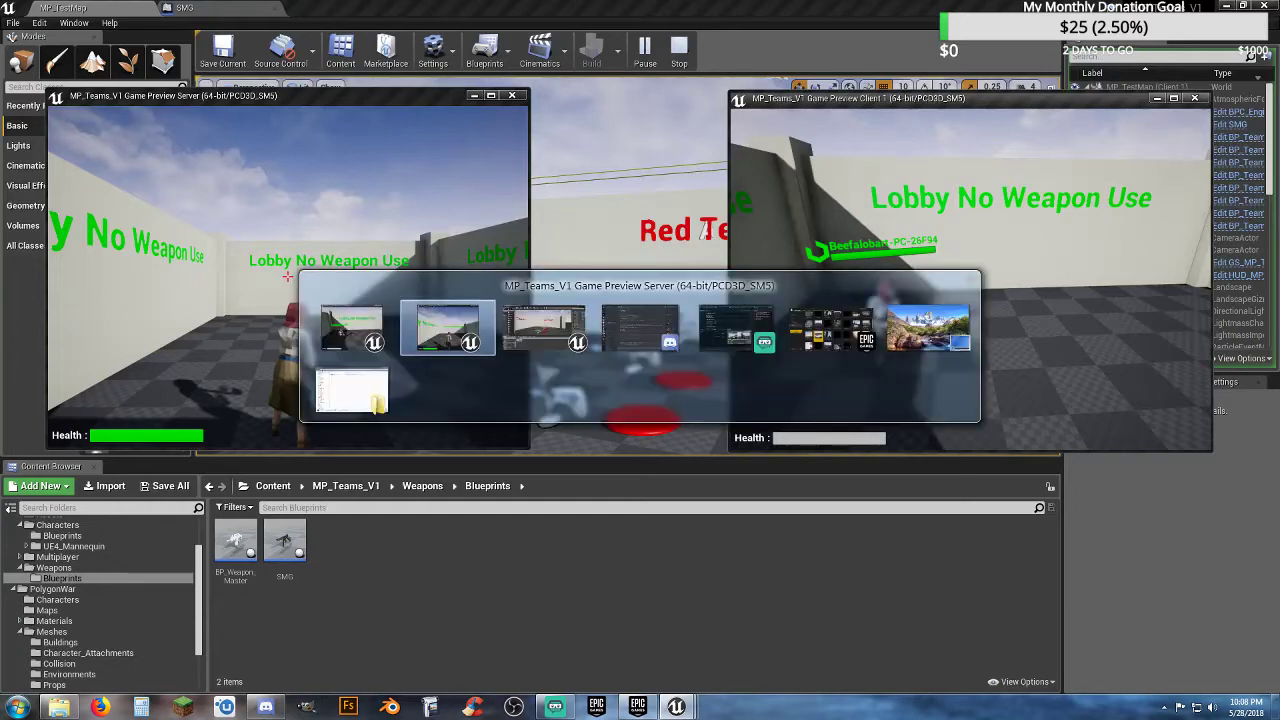
key("m")
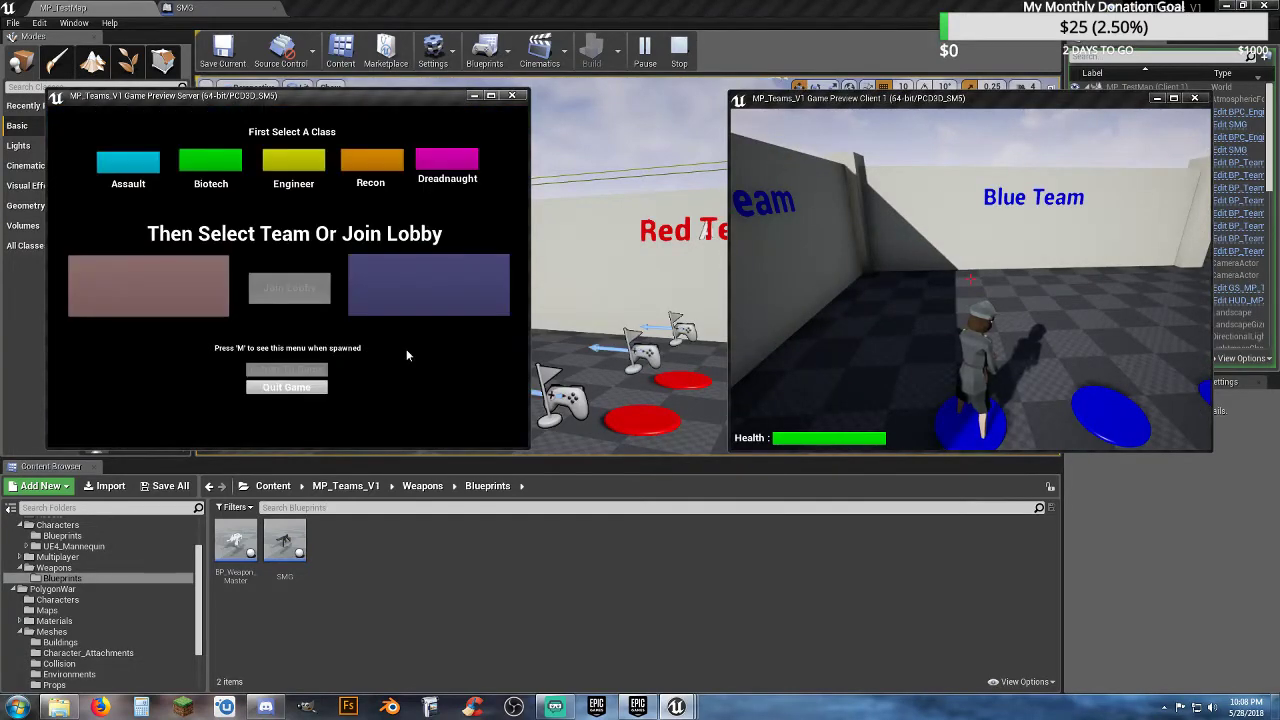
left_click(372, 163)
left_click(422, 290)
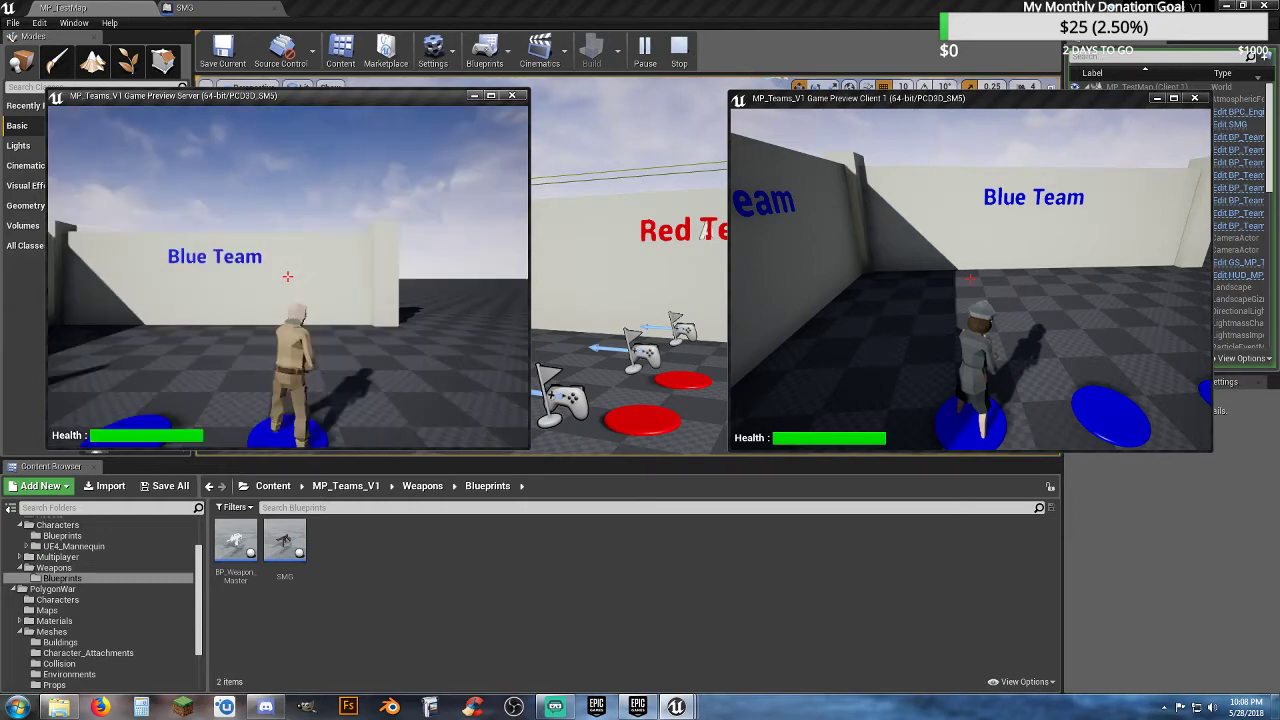
- Walk the server's Recon around the client's Engineer in the Blue Team area to compare the weapon meshes in both windows
key("w")
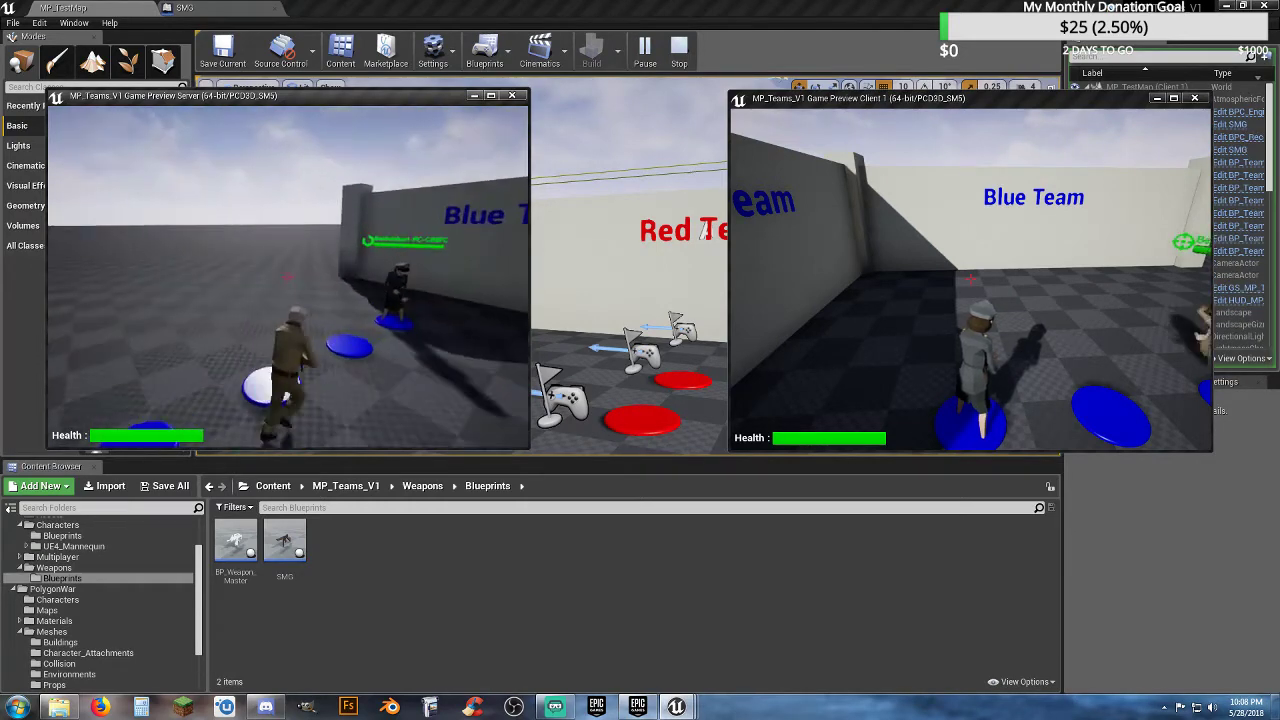
key("s")
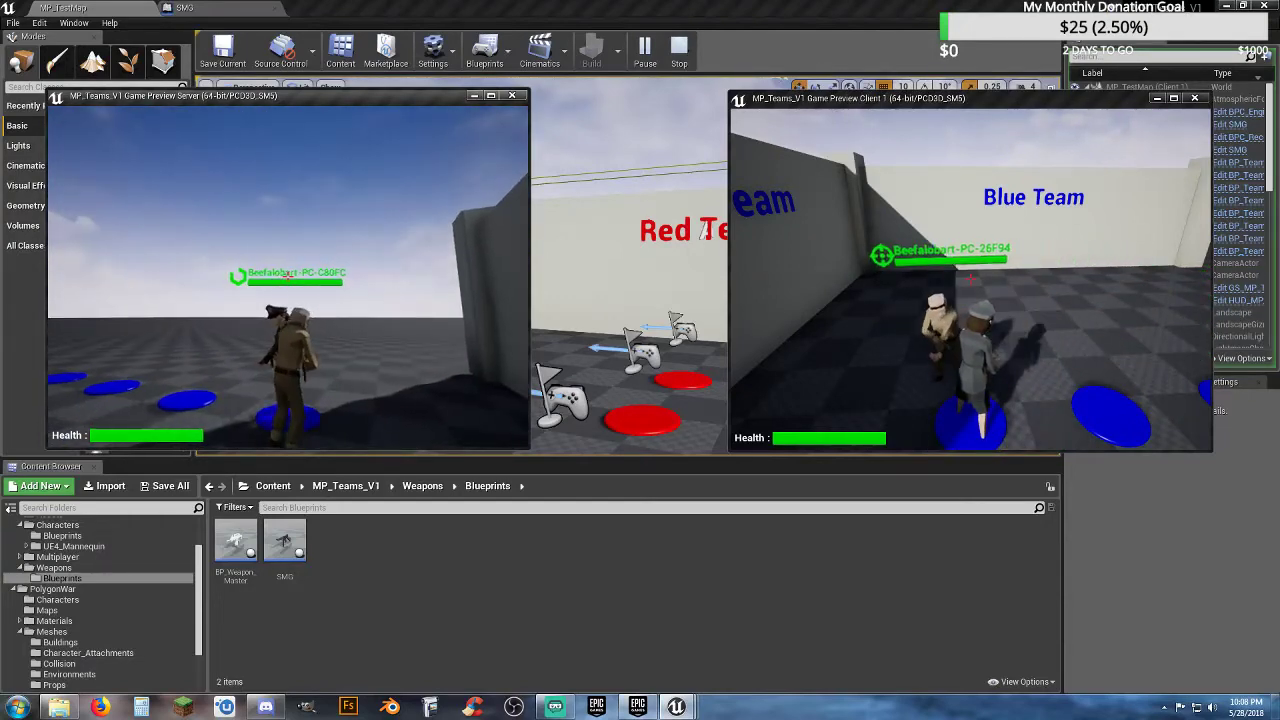
key("w")
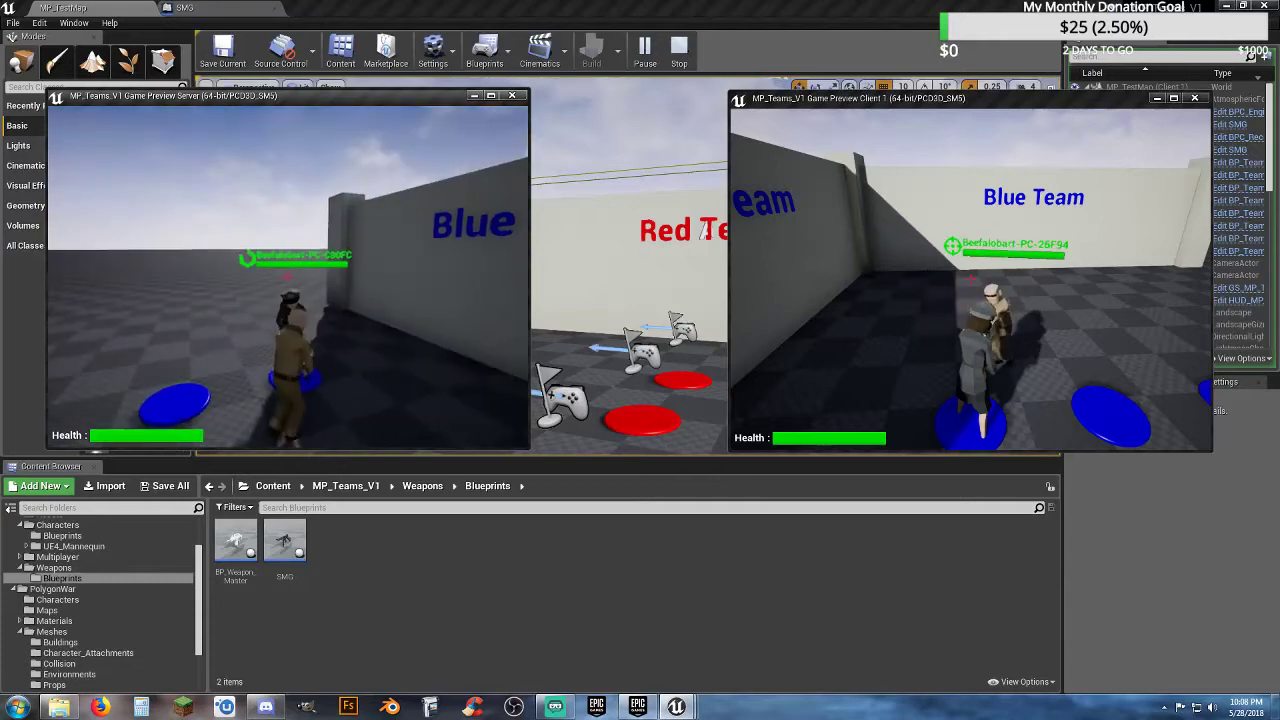
key("w")
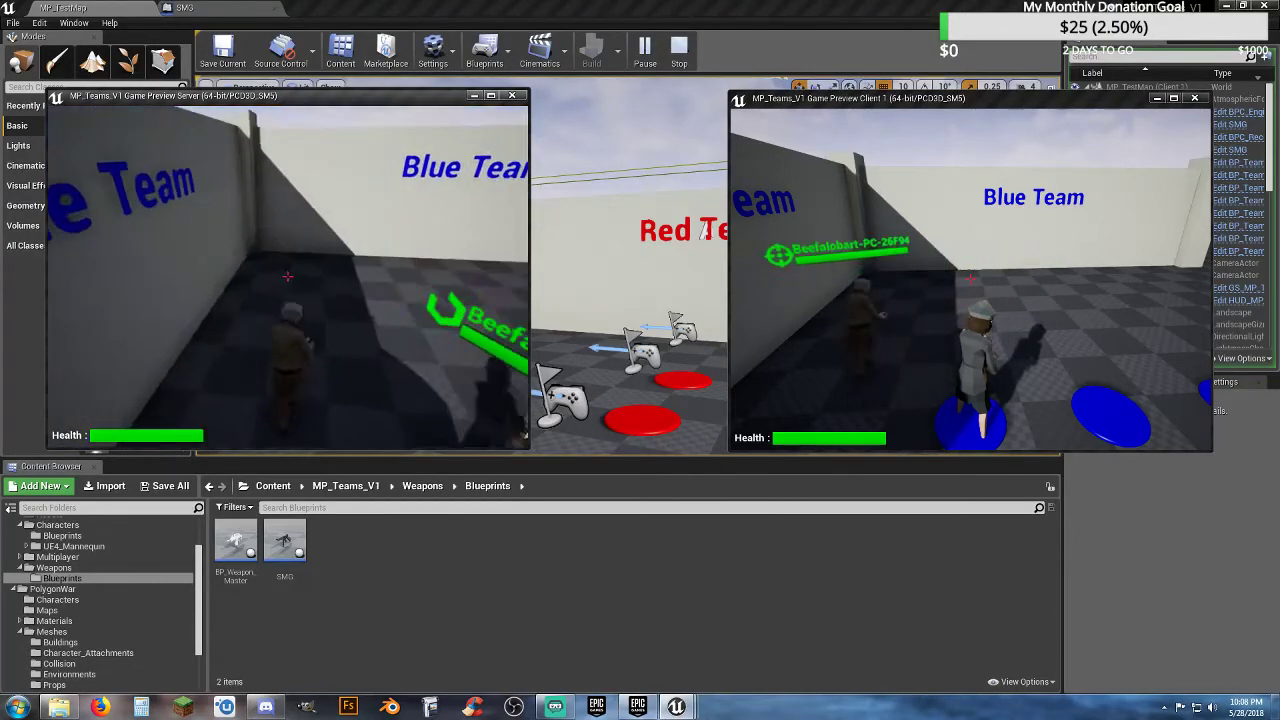
key("w")
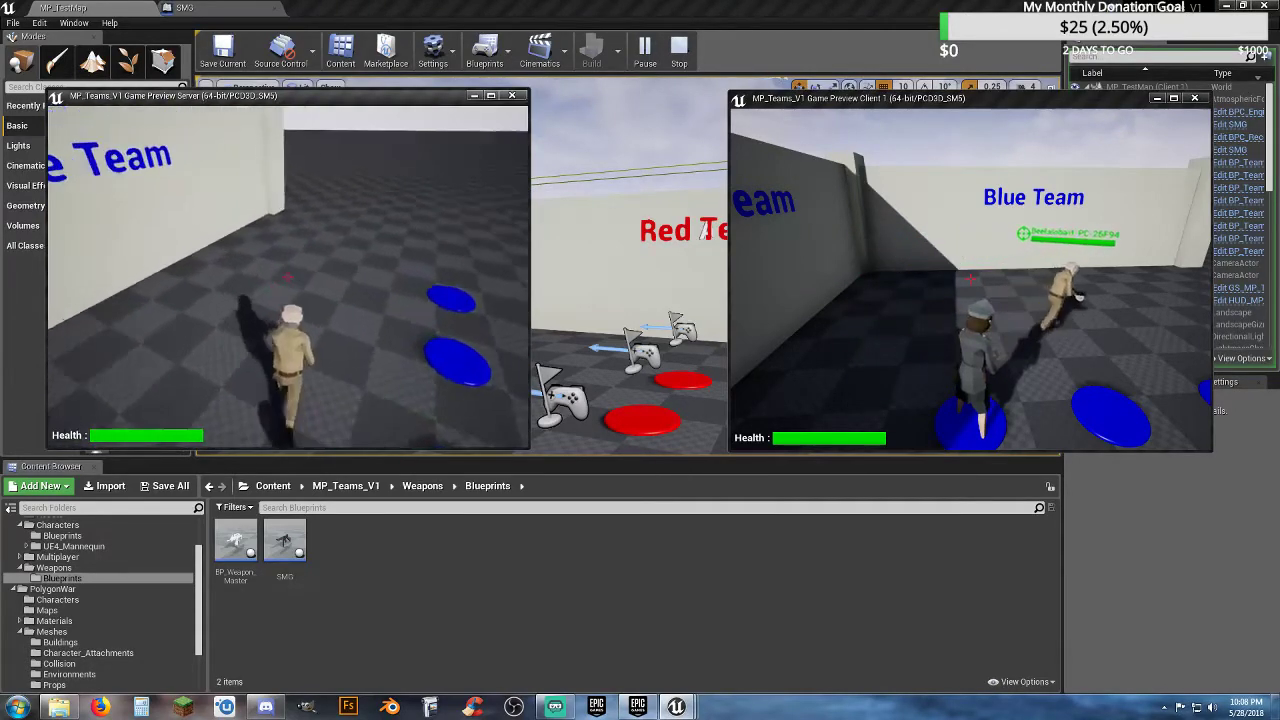
key("w")
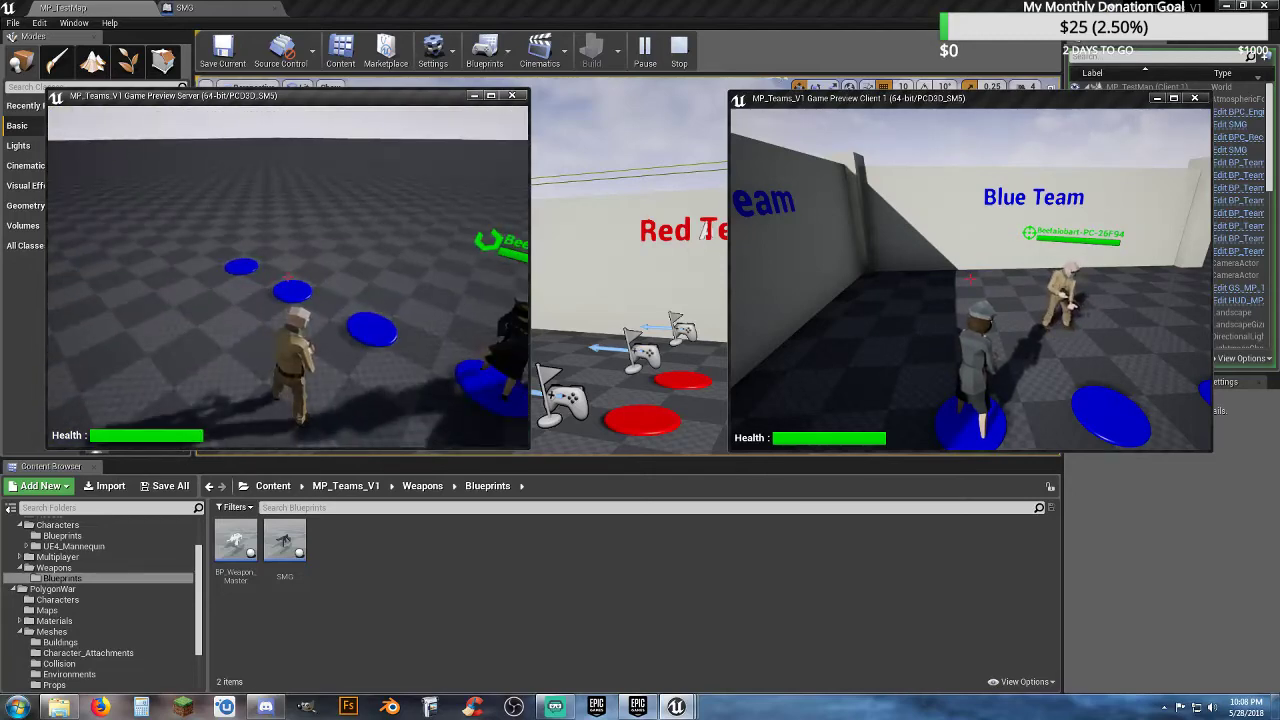
- Respawn the server's character as an Assault on the Red Team
key("m")
left_click(121, 168)
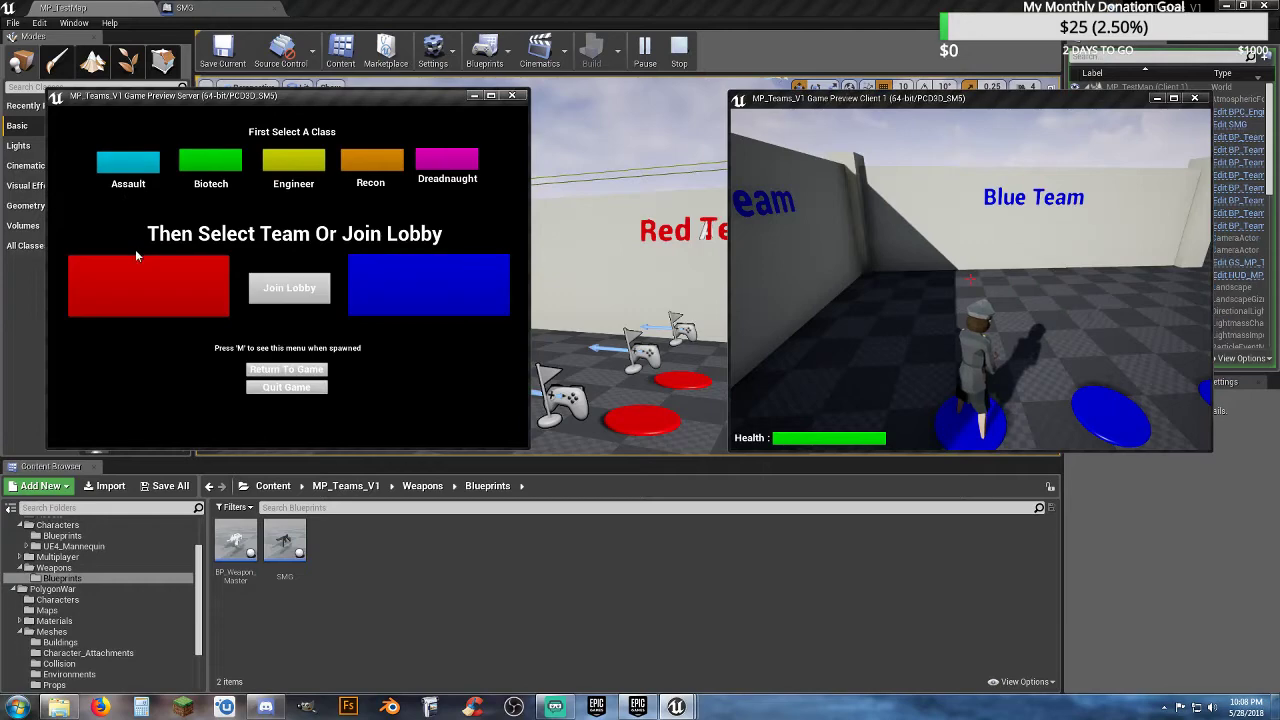
left_click(140, 280)
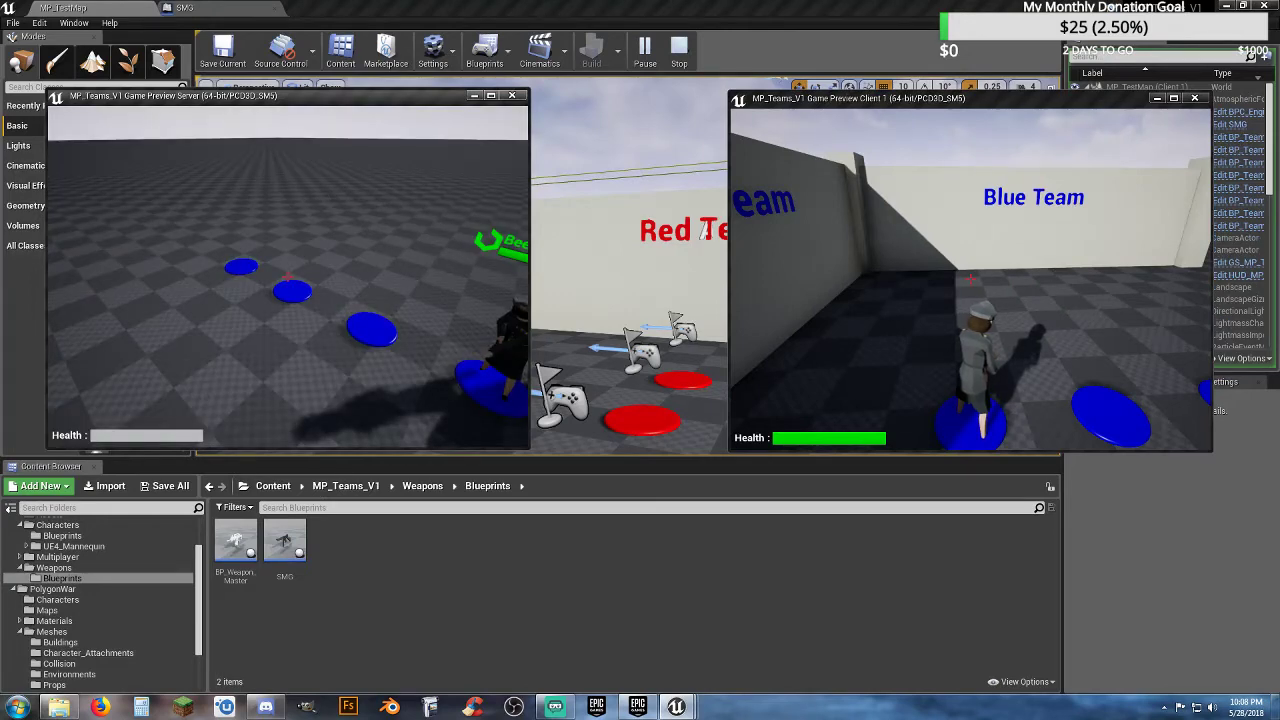
- Switch to the client game window and respawn its character as an Engineer on the Red Team
key("alt+Tab")
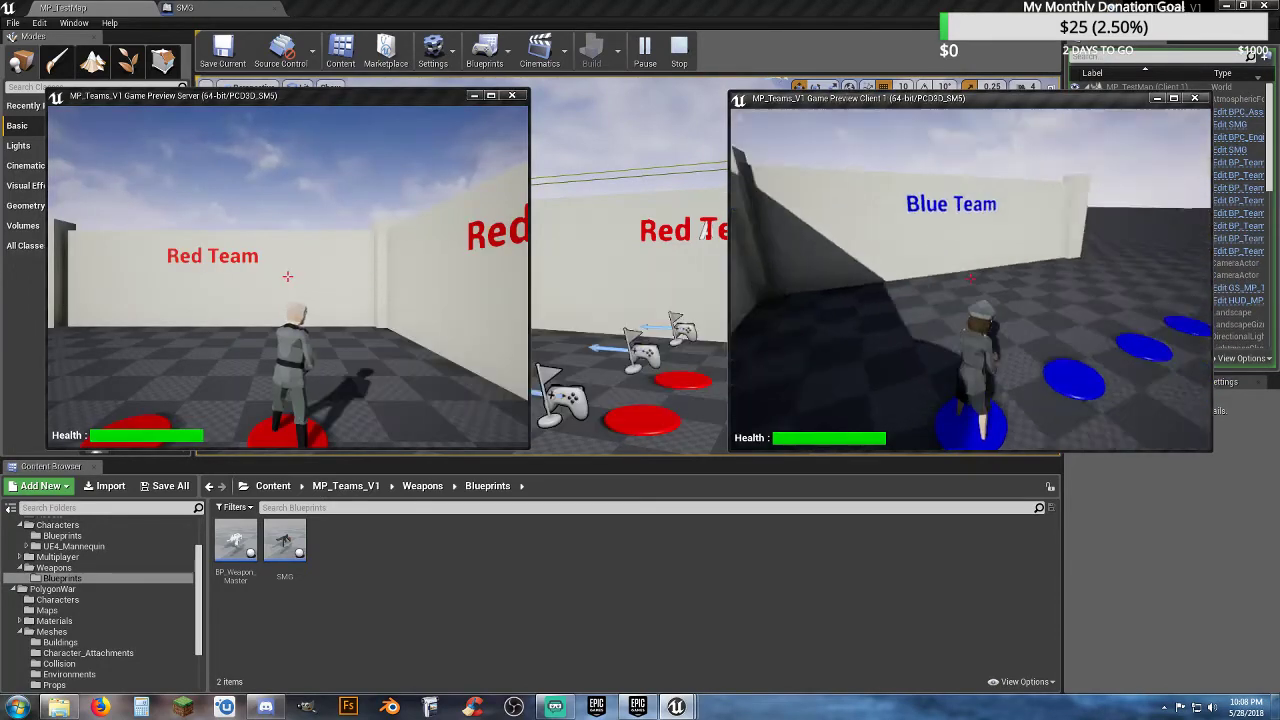
key("m")
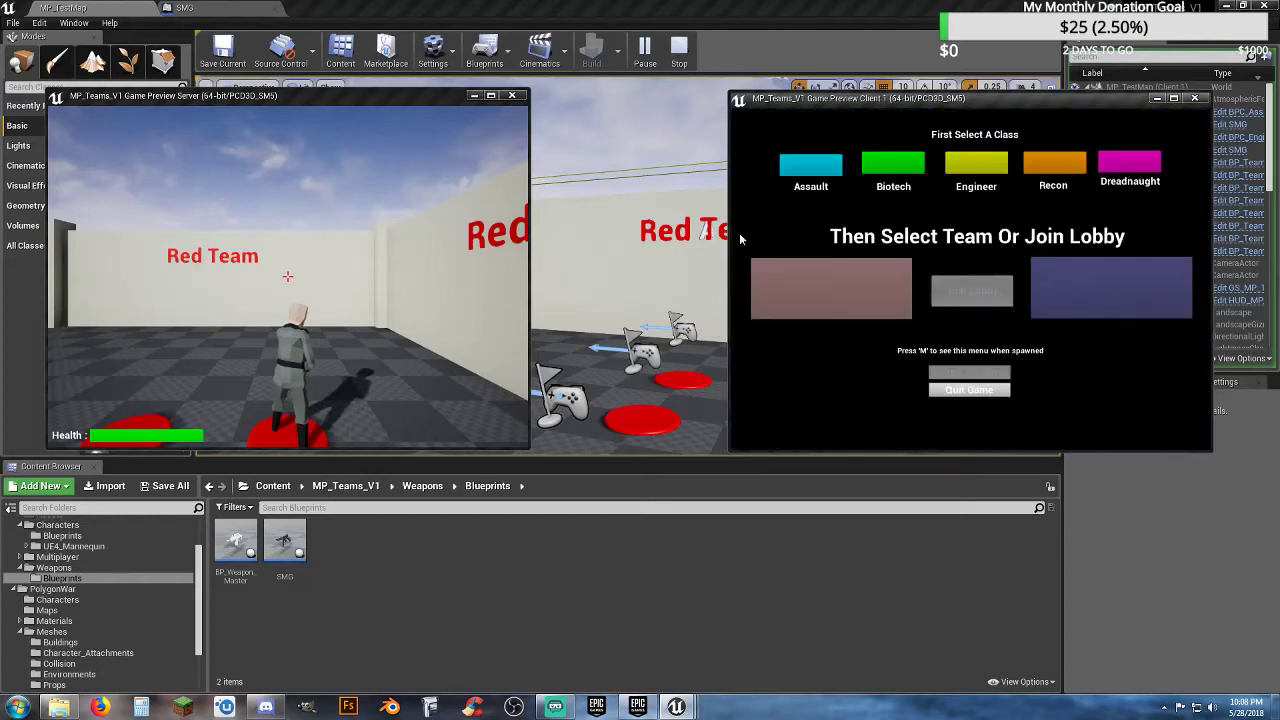
left_click(957, 166)
left_click(1105, 288)
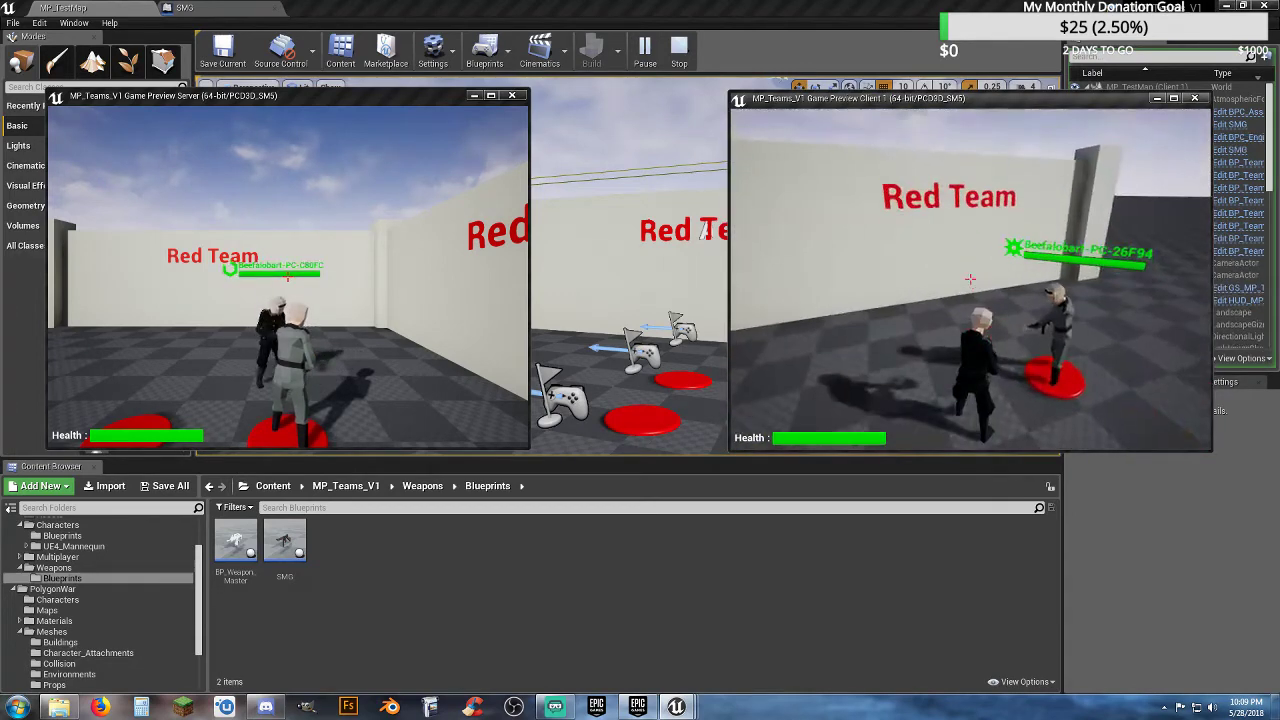
- Walk the client's Engineer around the server's Assault in the Red Team area to compare their weapon meshes
key("w")
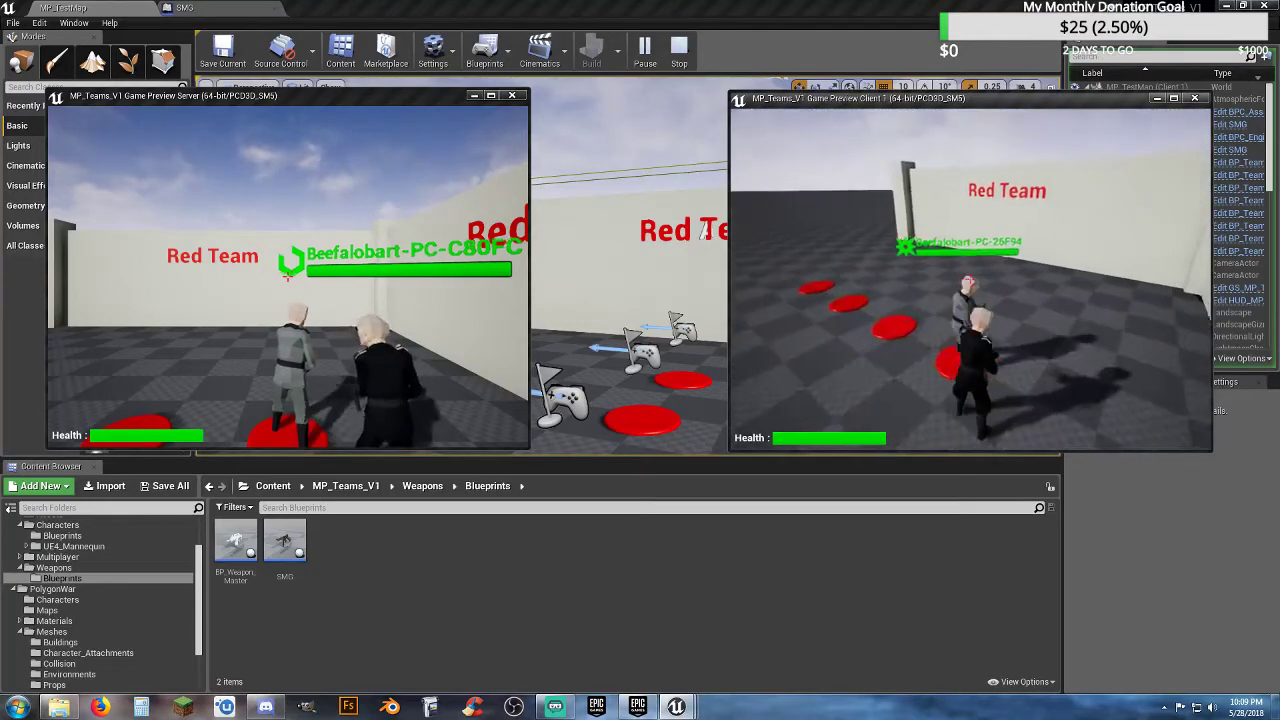
key("w")
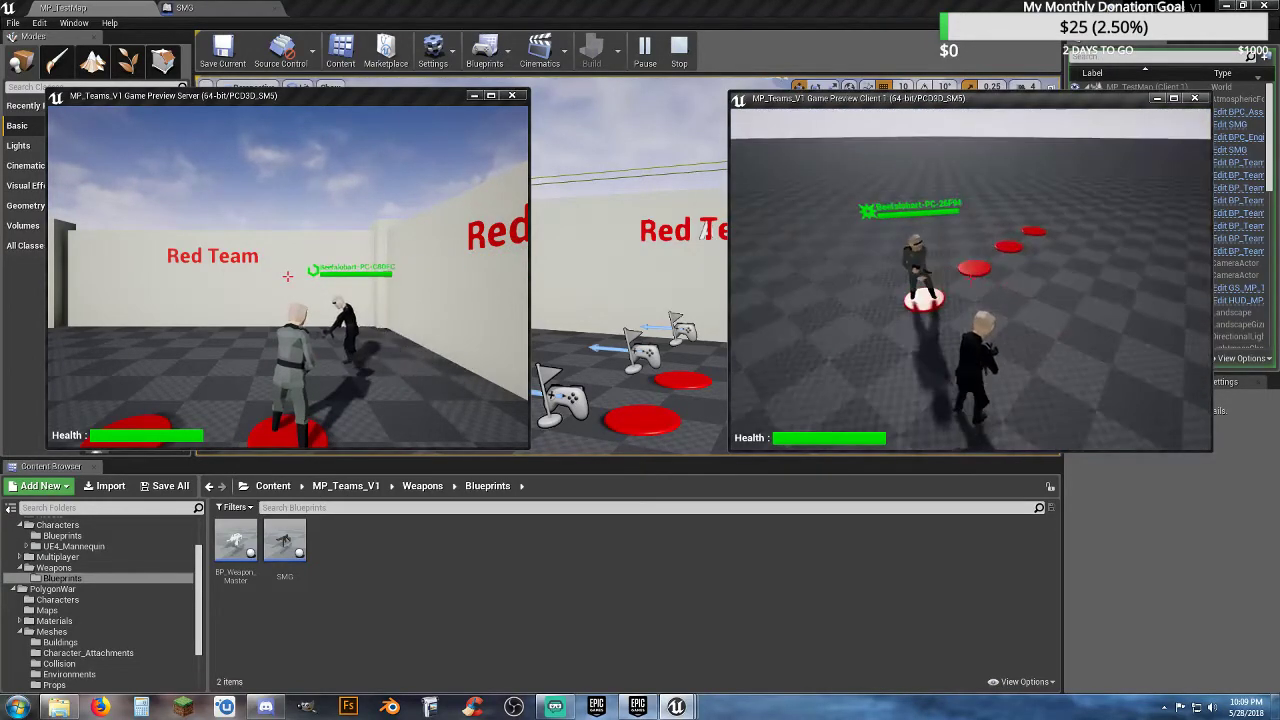
key("w")
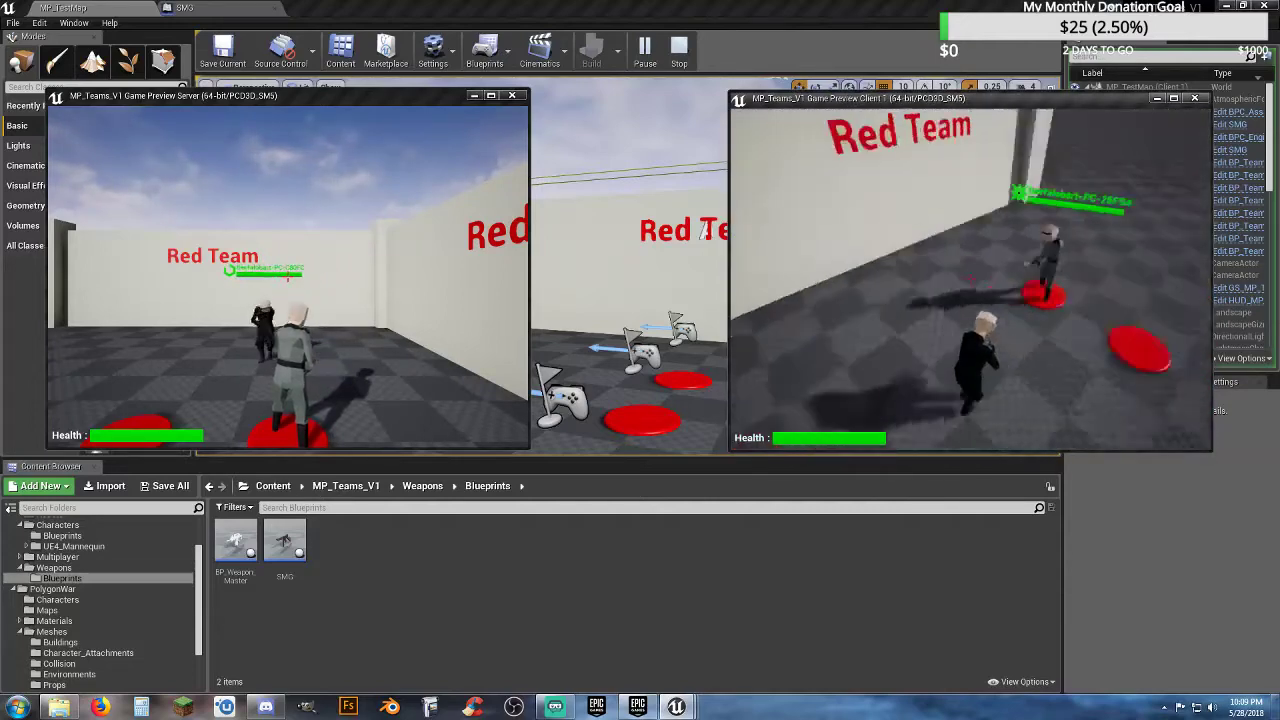
key("w")
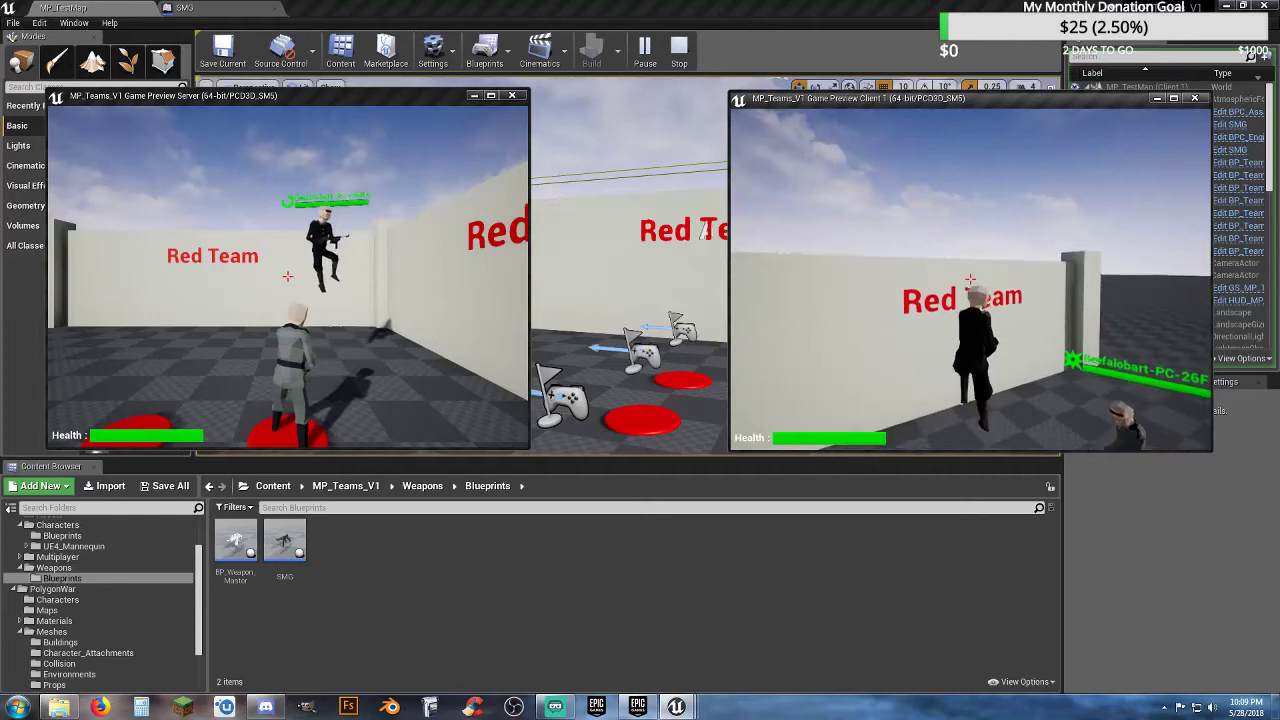
- Make the client's character jump repeatedly to check its weapon mesh from the server window, and end the play session
key("space")
key("space")
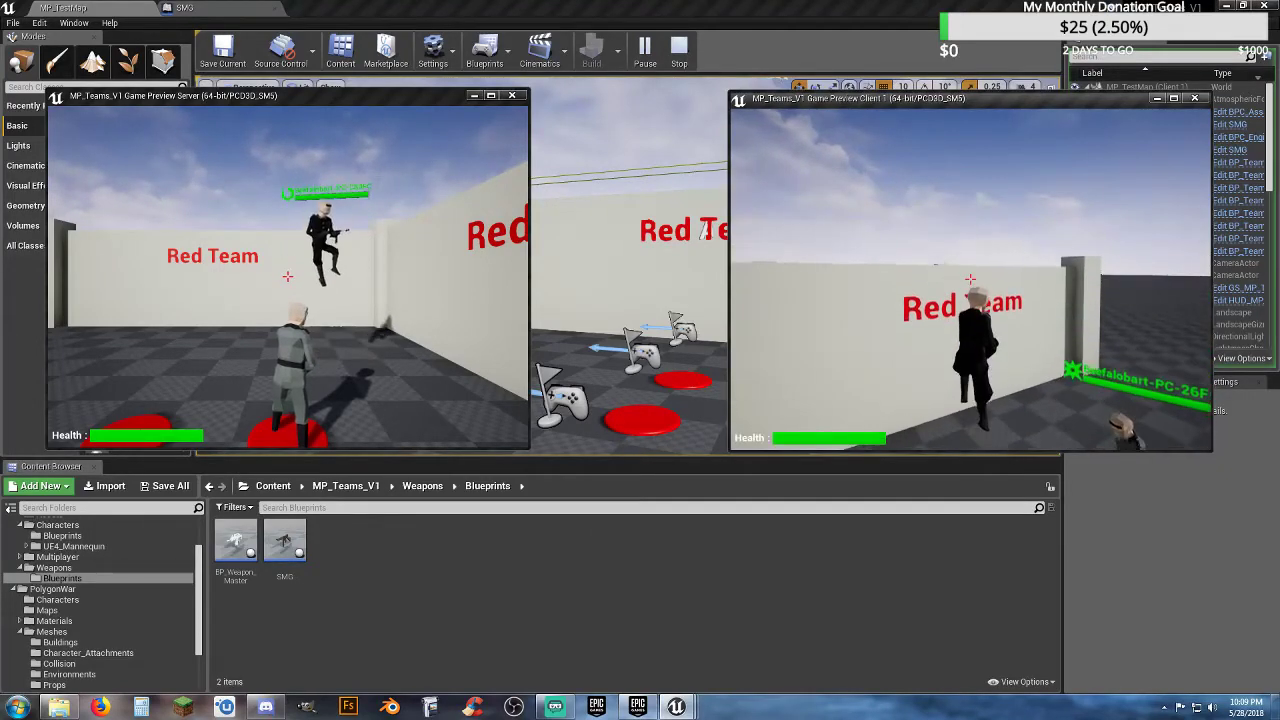
key("space")
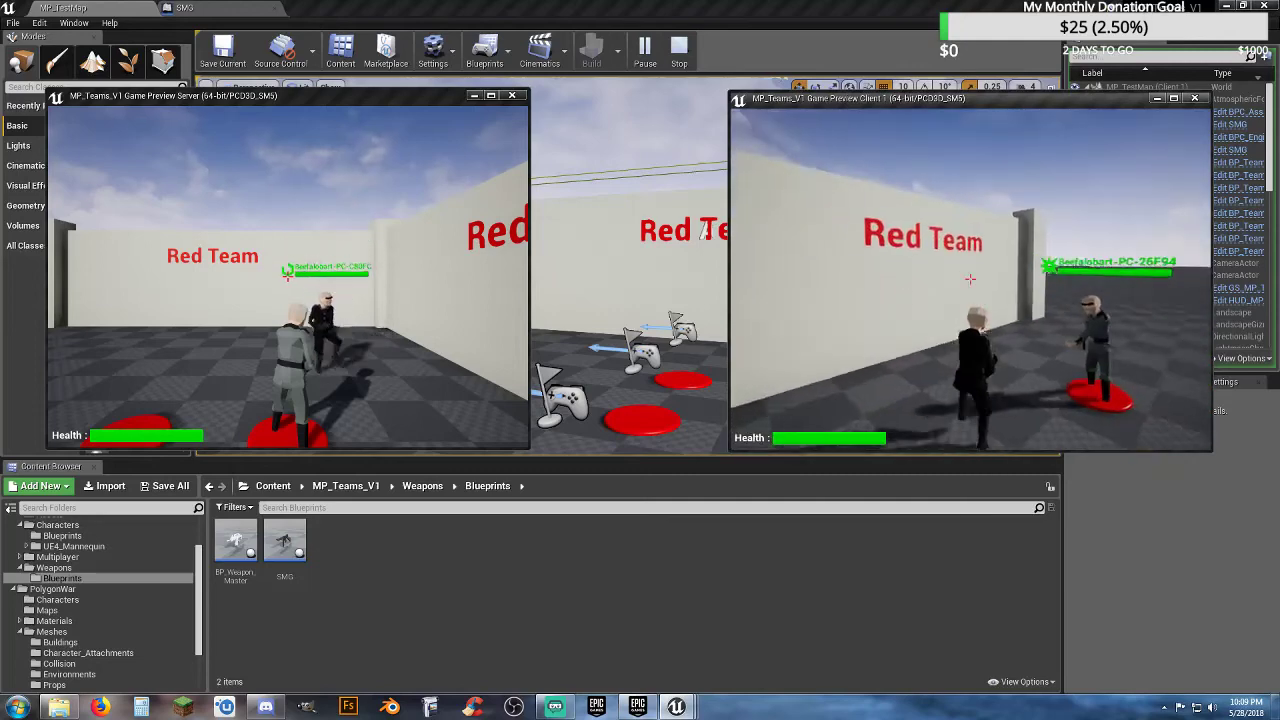
key("space")
key("space")
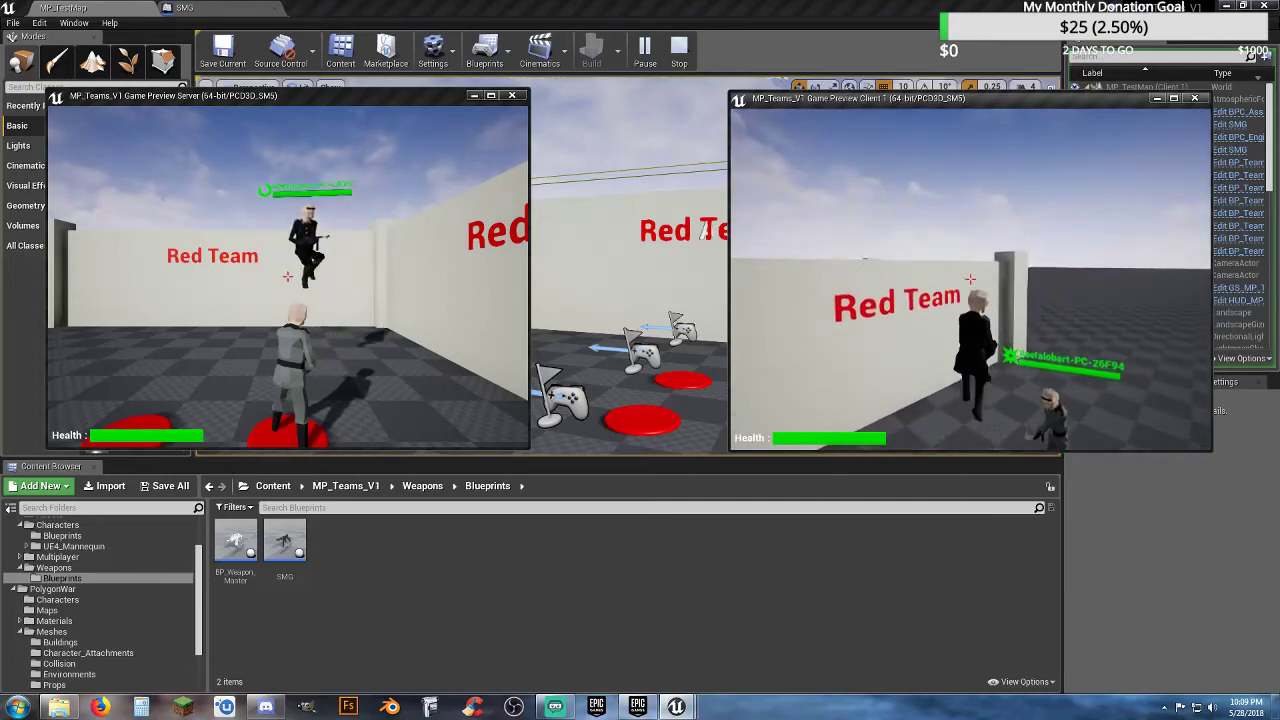
key("space")
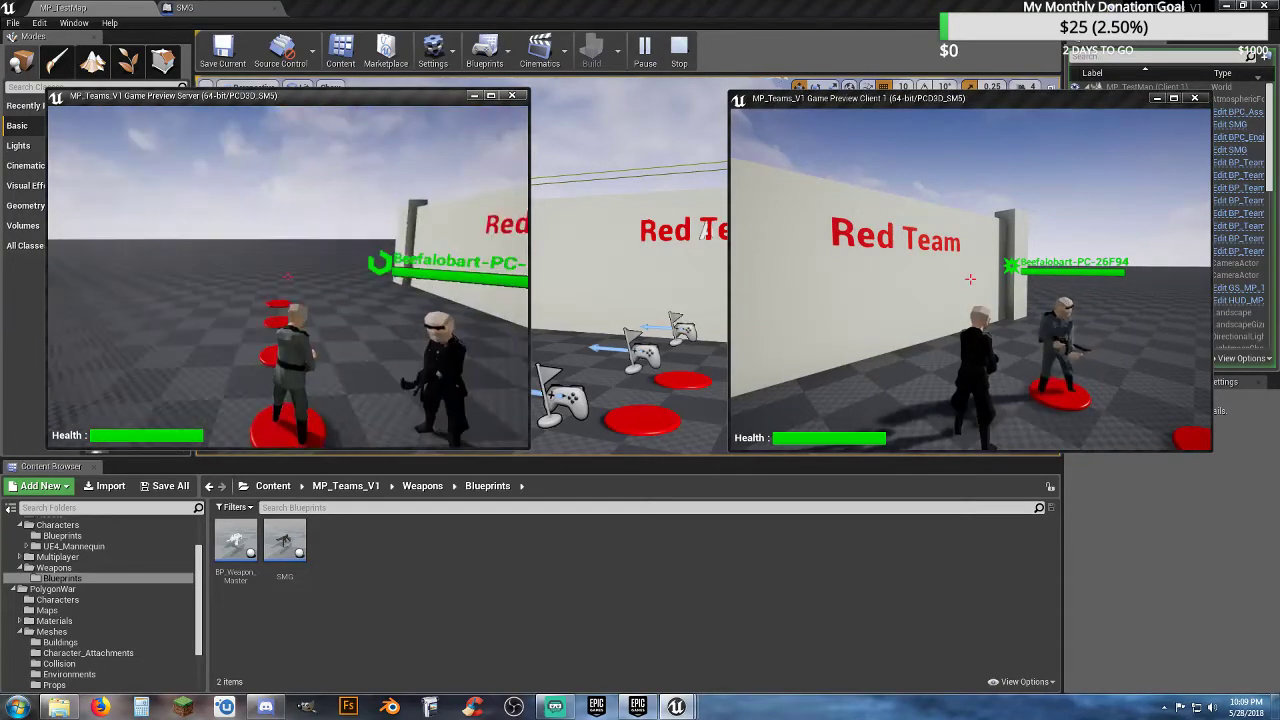
key("Escape")
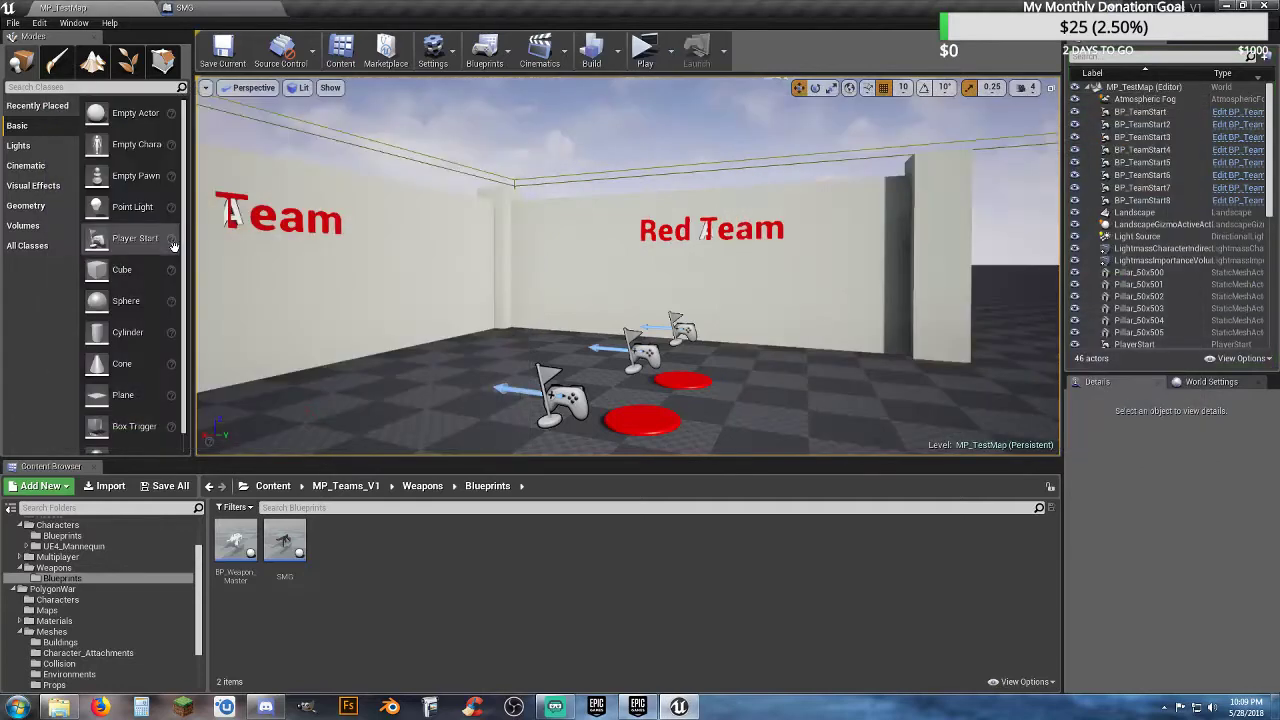
- In the SMG blueprint's Event Graph, move the Multicast Set Skeletal Mesh call farther away from the Server set skeletal mesh event
left_click(215, 10)
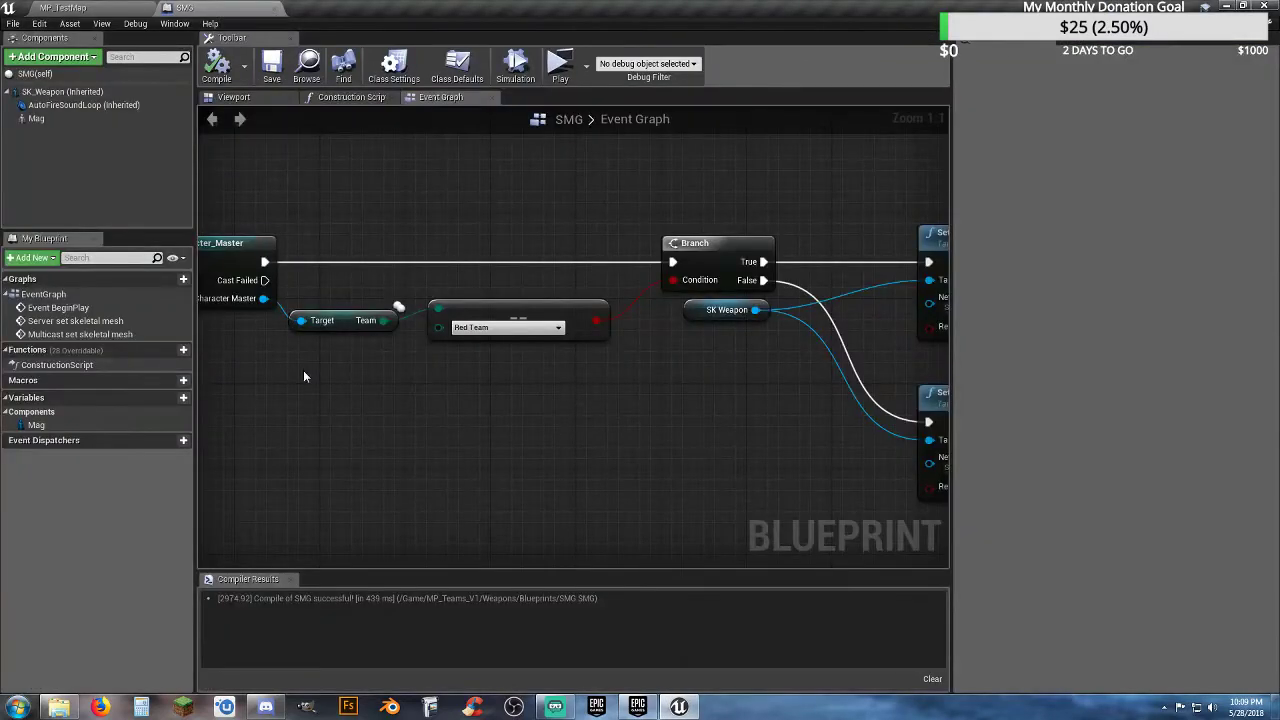
right_click_drag(282, 376, 772, 479)
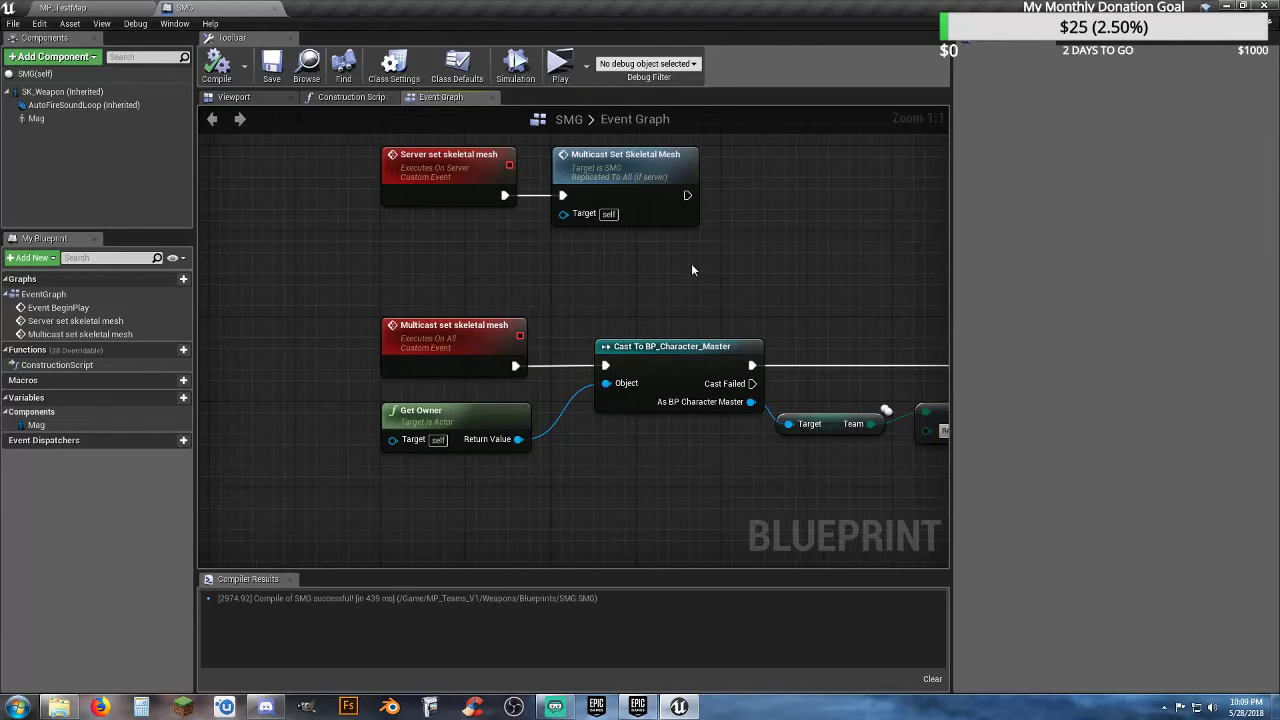
right_click_drag(691, 263, 589, 333)
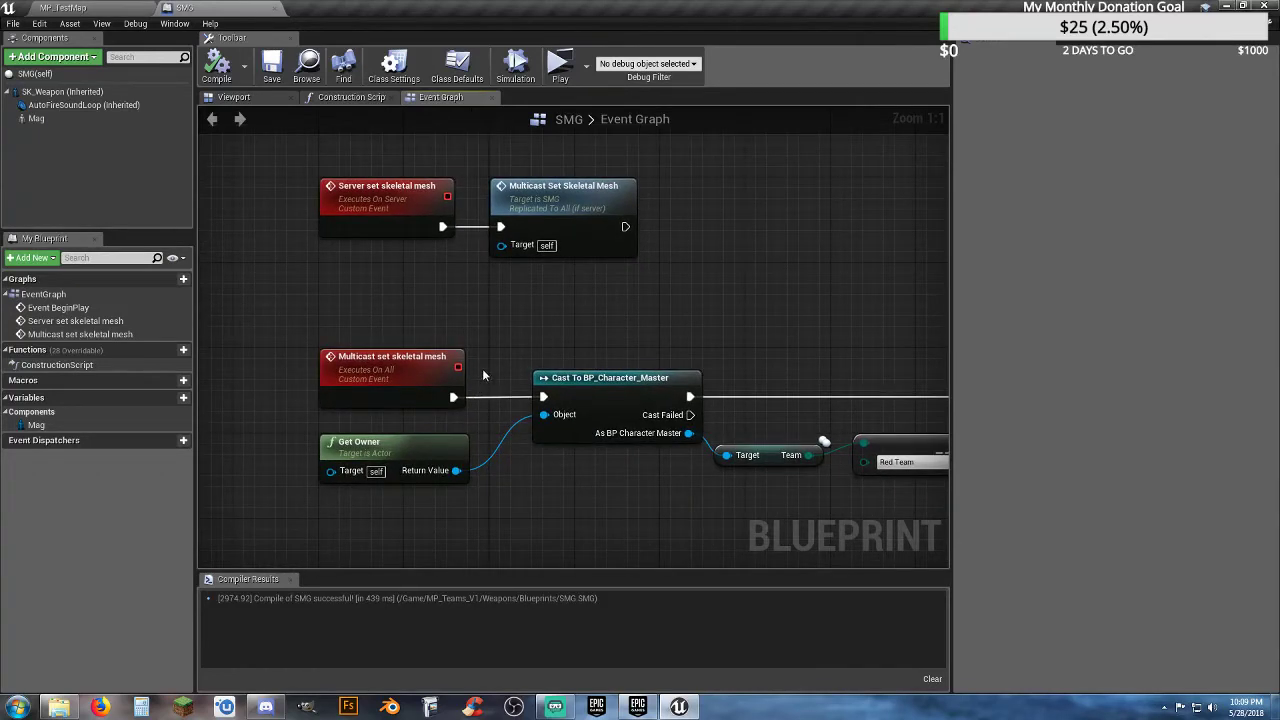
right_click_drag(512, 298, 510, 332)
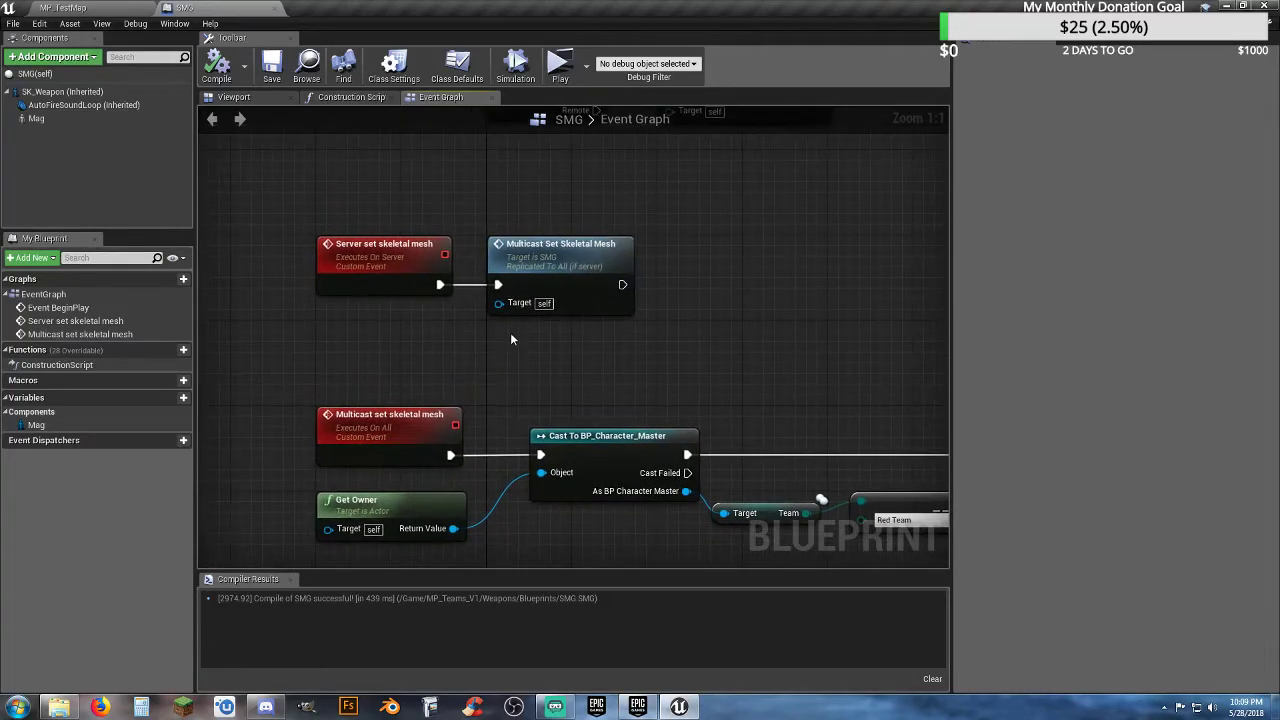
left_click(563, 257)
left_click_drag(563, 257, 627, 257)
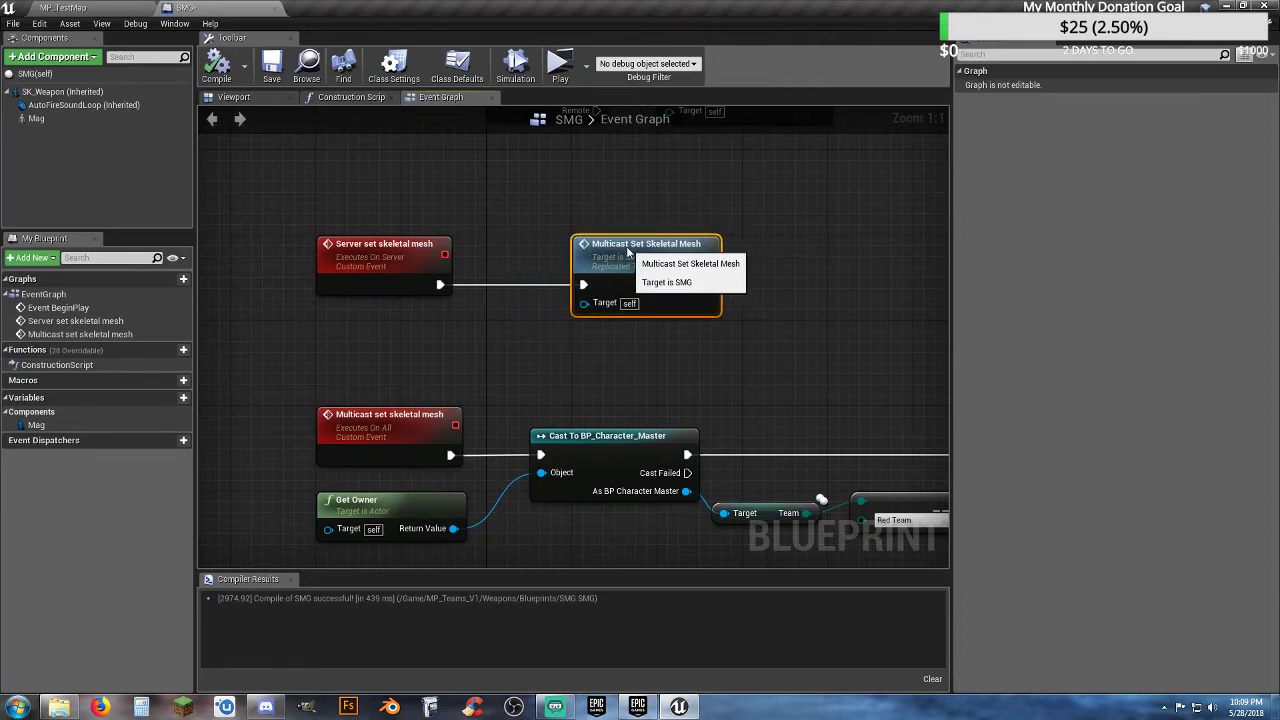
left_click(571, 346)
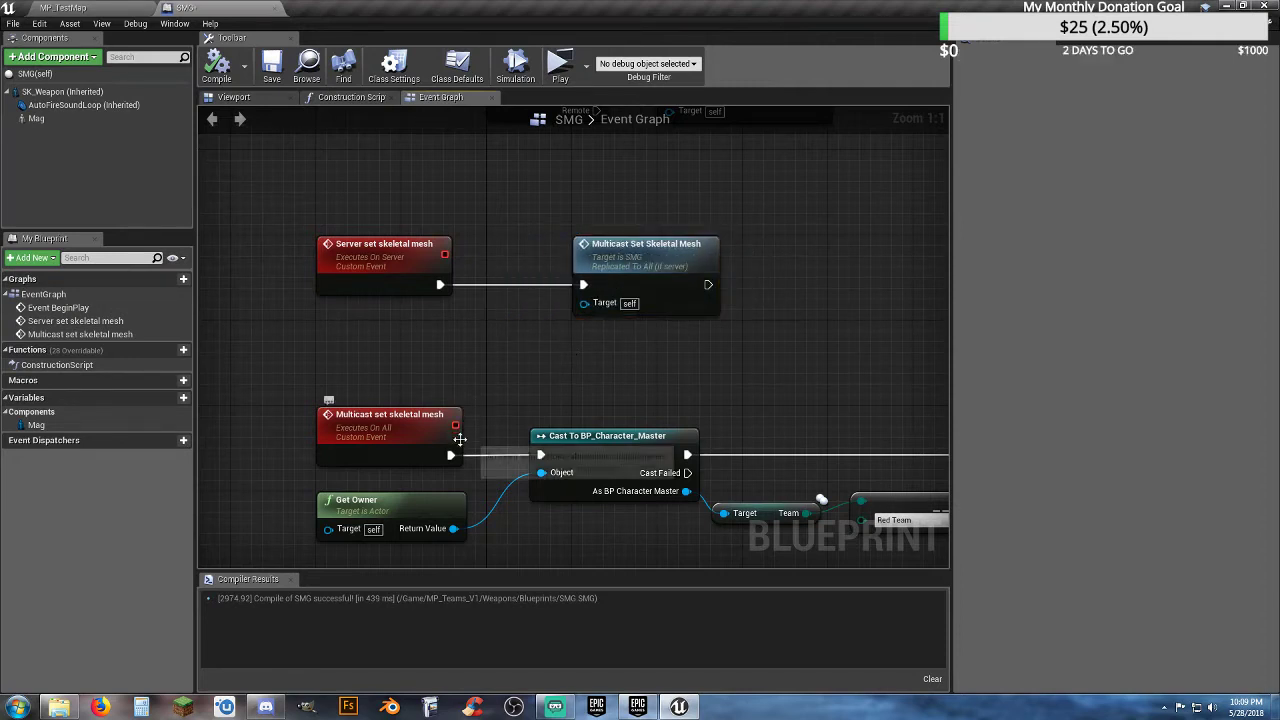
- Connect Server set skeletal mesh directly to Cast To BP_Character_Master, disconnect the Multicast set skeletal mesh event from the cast, and compile and save the blueprint
mouse_move(522, 386)
right_mouse_down()
mouse_move(534, 529)
mouse_move(518, 375)
right_mouse_up()
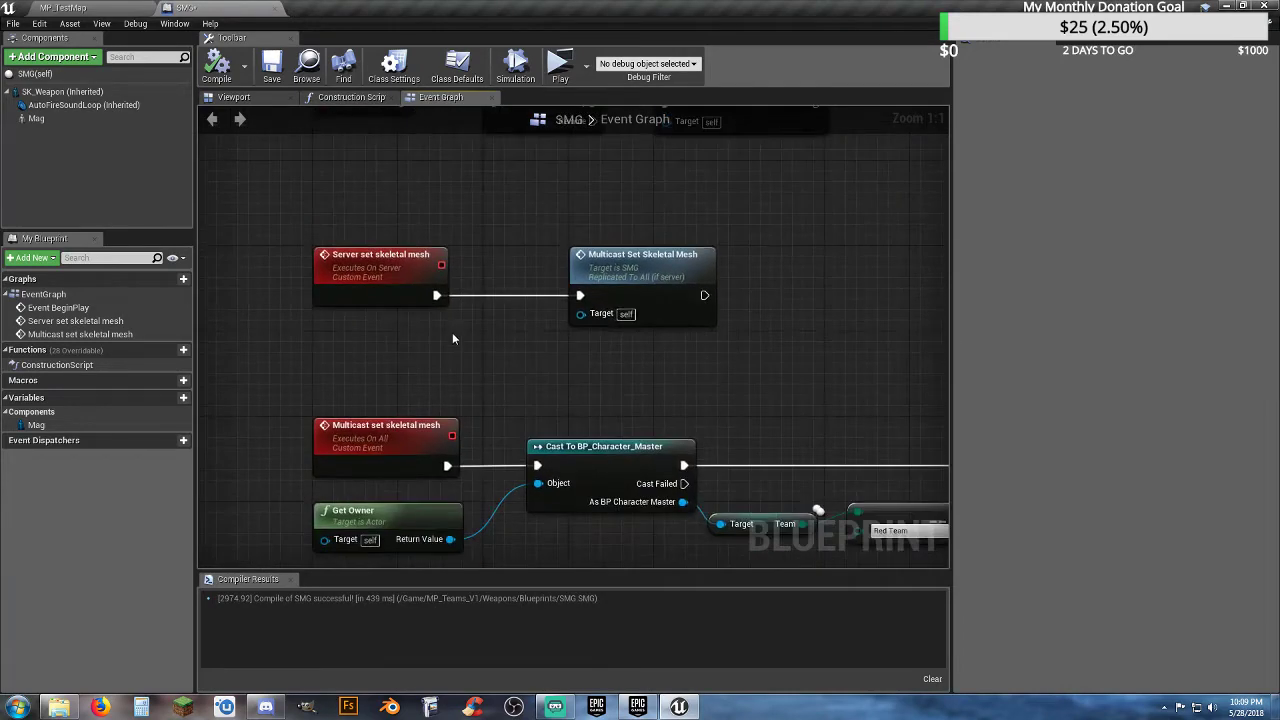
left_click(388, 283)
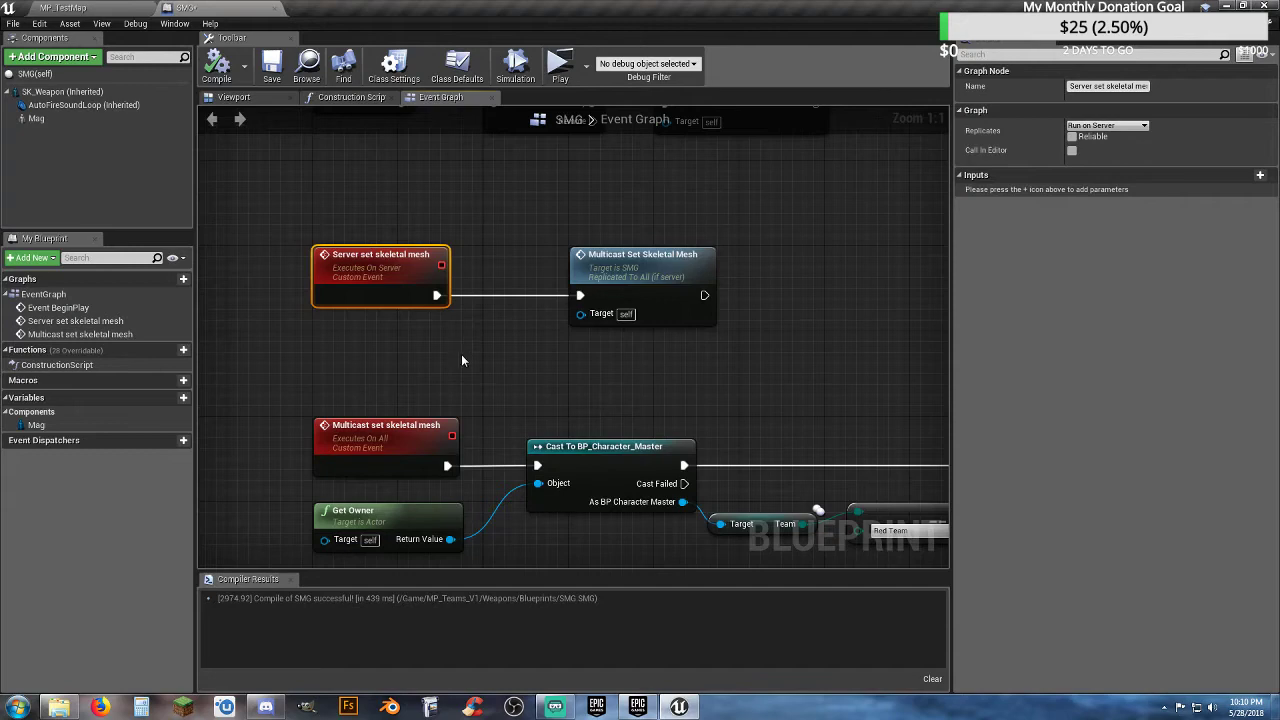
right_click_drag(468, 362, 395, 305)
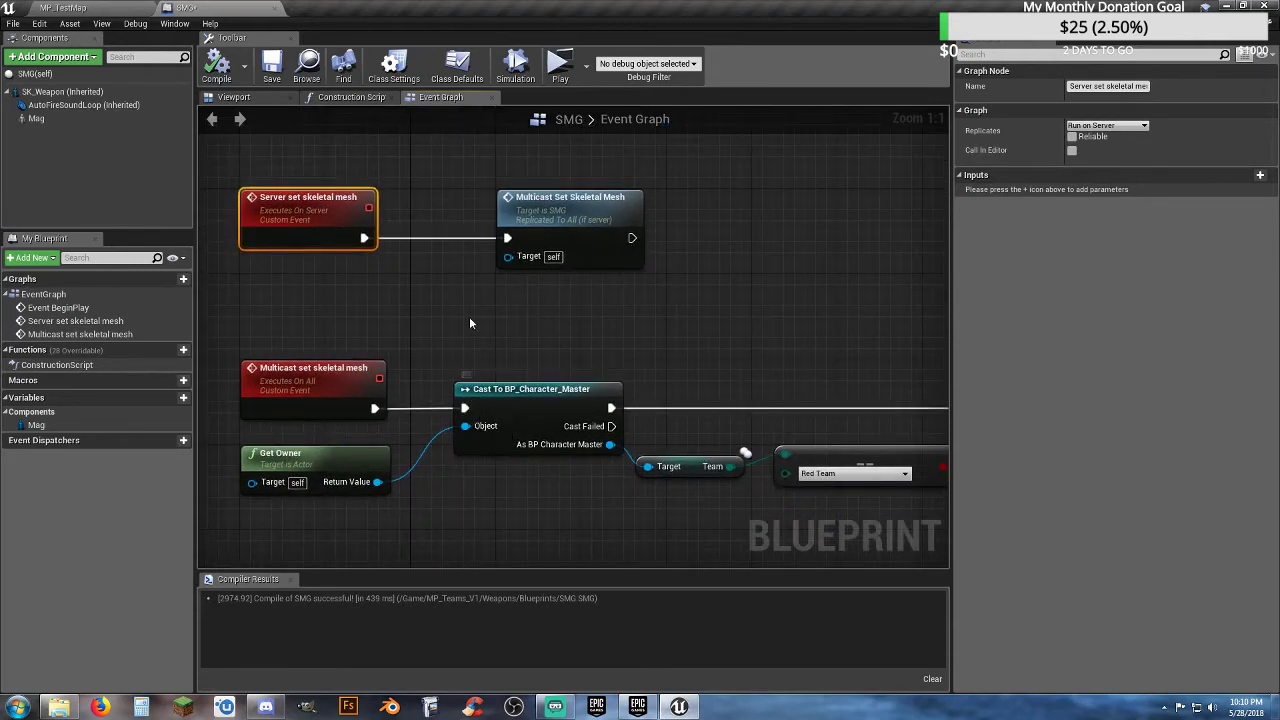
left_click_drag(364, 238, 372, 250)
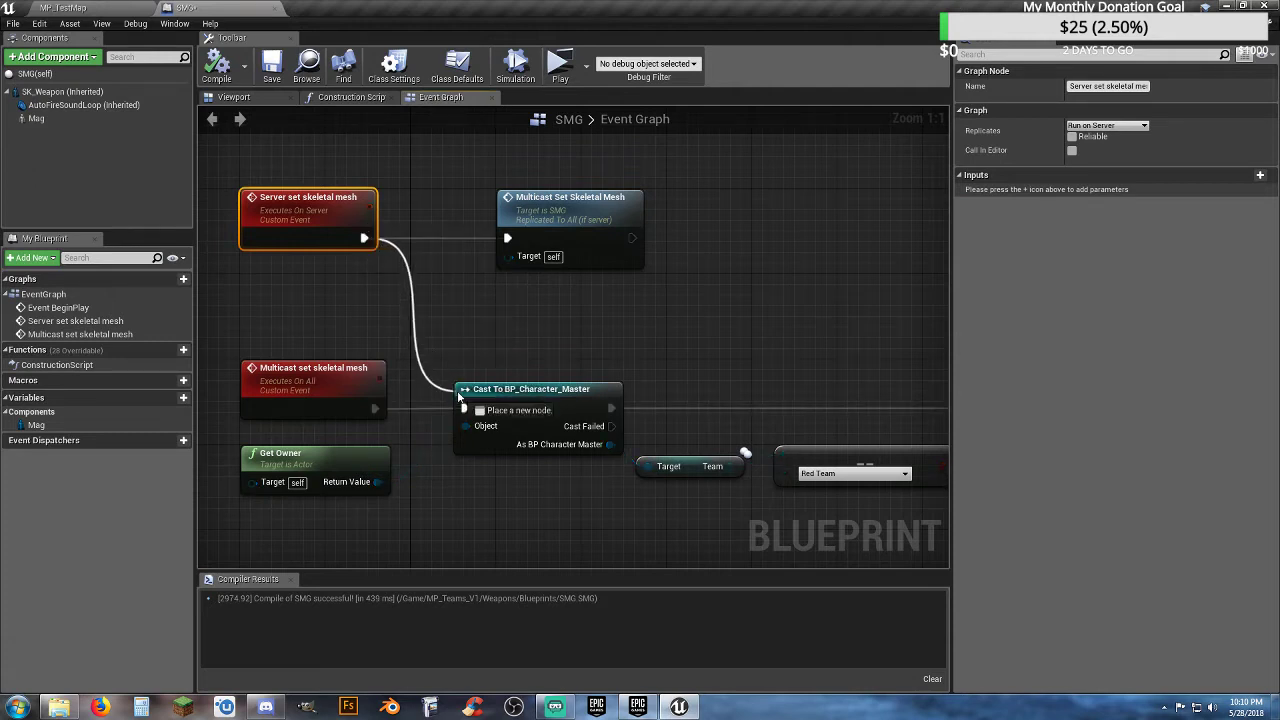
left_click_drag(459, 397, 464, 408)
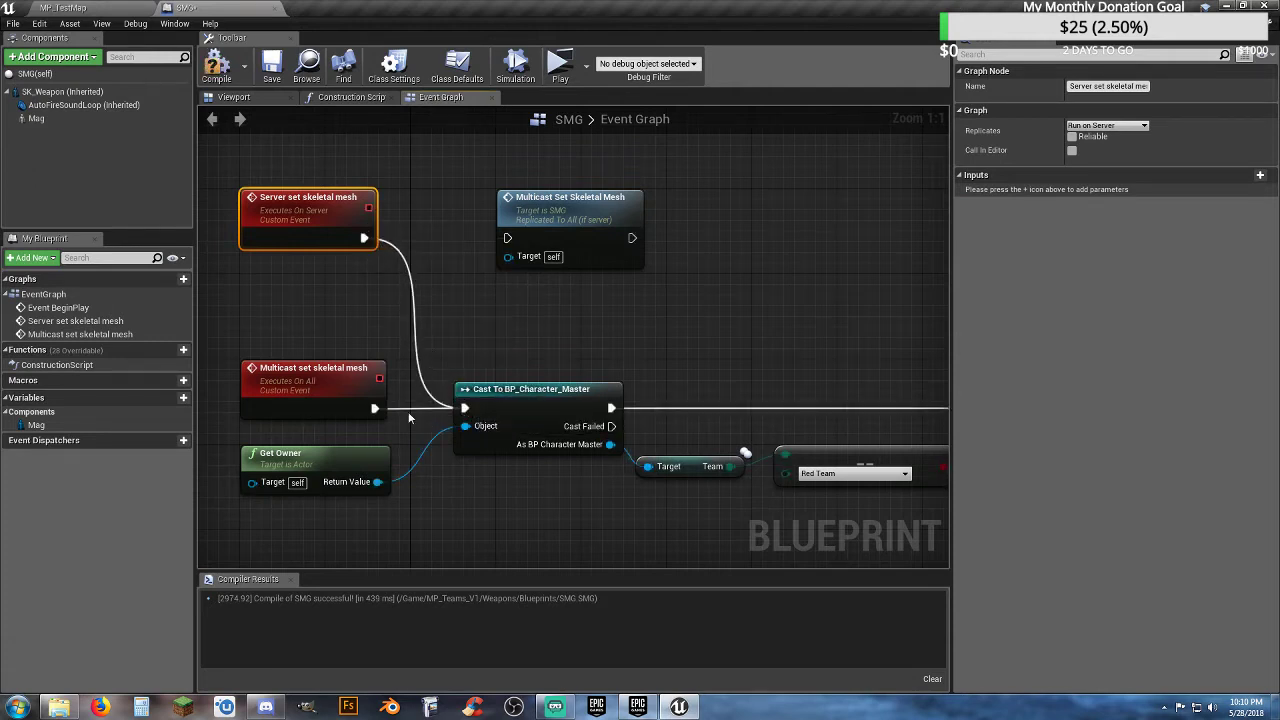
left_click(404, 412)
left_click(404, 412, "ctrl")
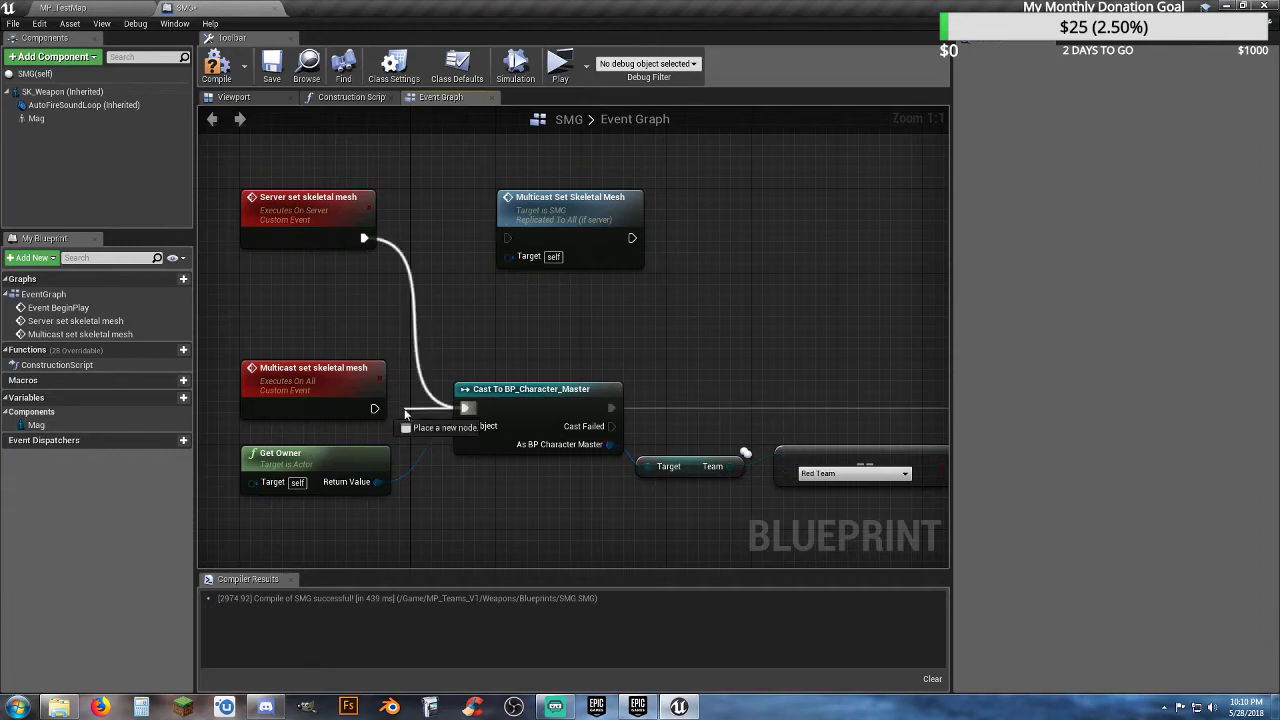
left_click(329, 280)
mouse_move(438, 278)
right_mouse_down()
mouse_move(500, 474)
mouse_move(462, 397)
mouse_move(449, 294)
right_mouse_up()
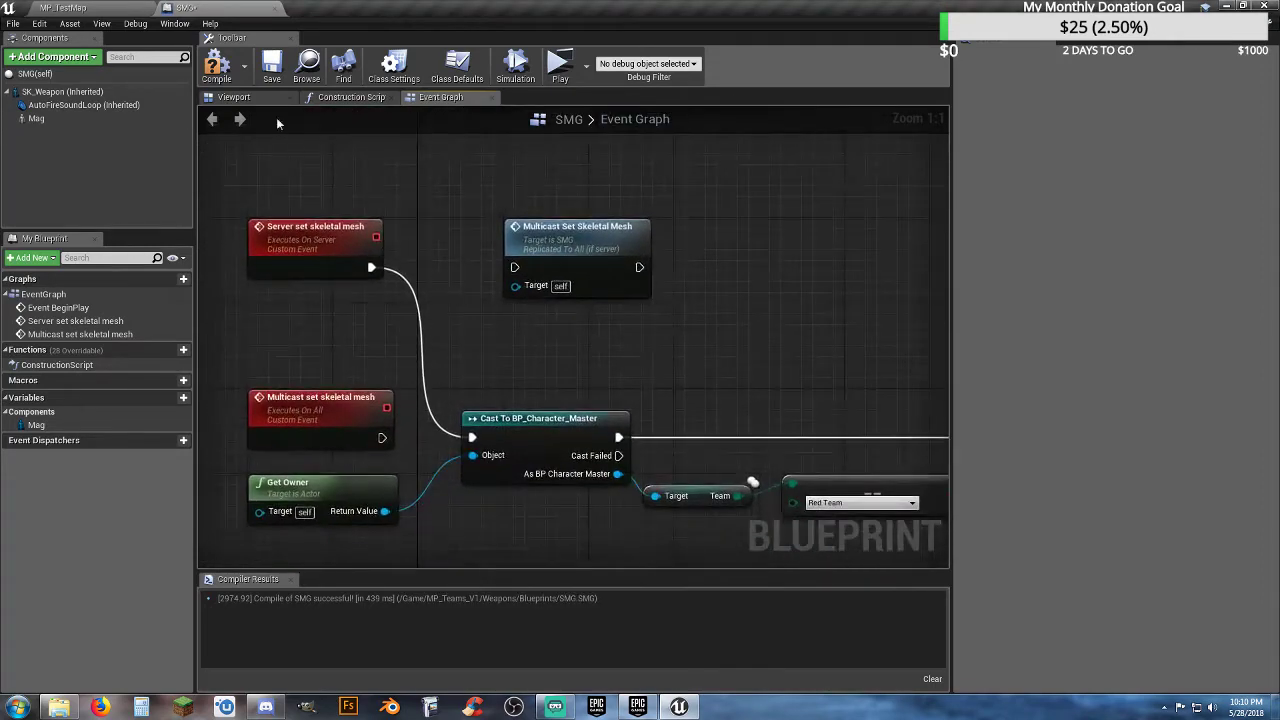
left_click(217, 65)
left_click(271, 65)
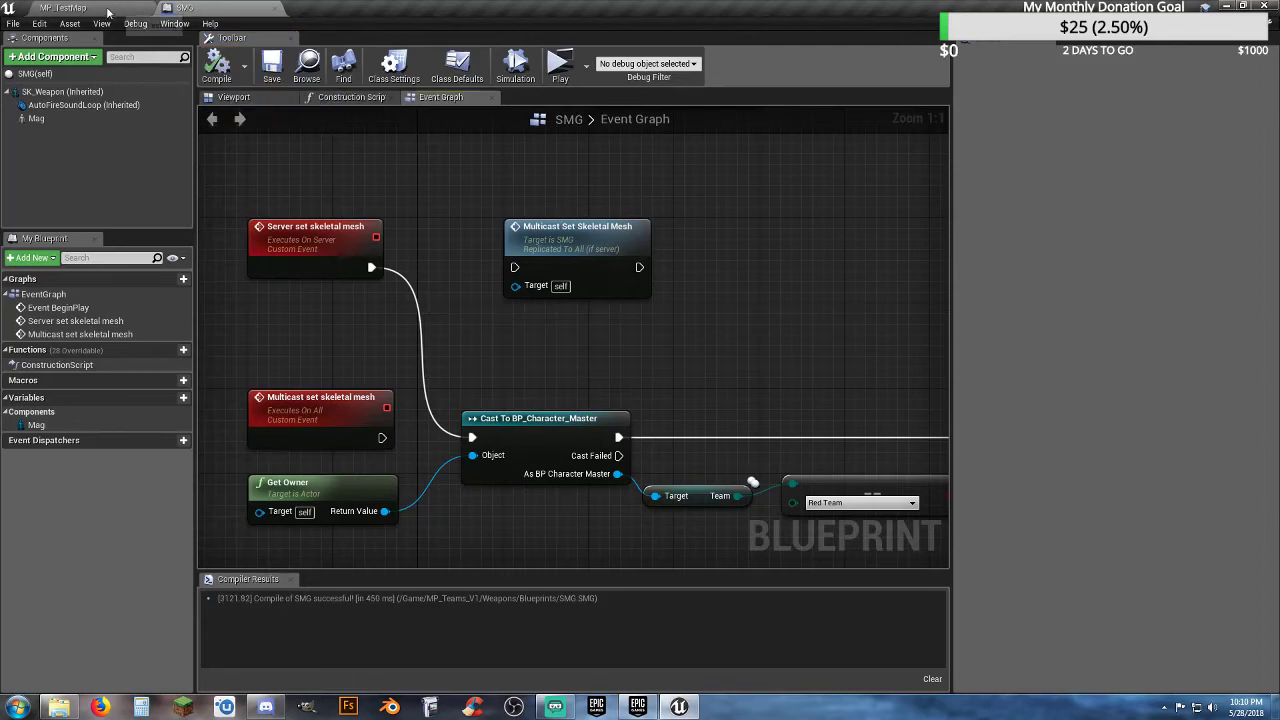
- Start a play session from MP_TestMap and spawn the server as Recon and the client as Biotech on the Red Team
left_click(108, 12)
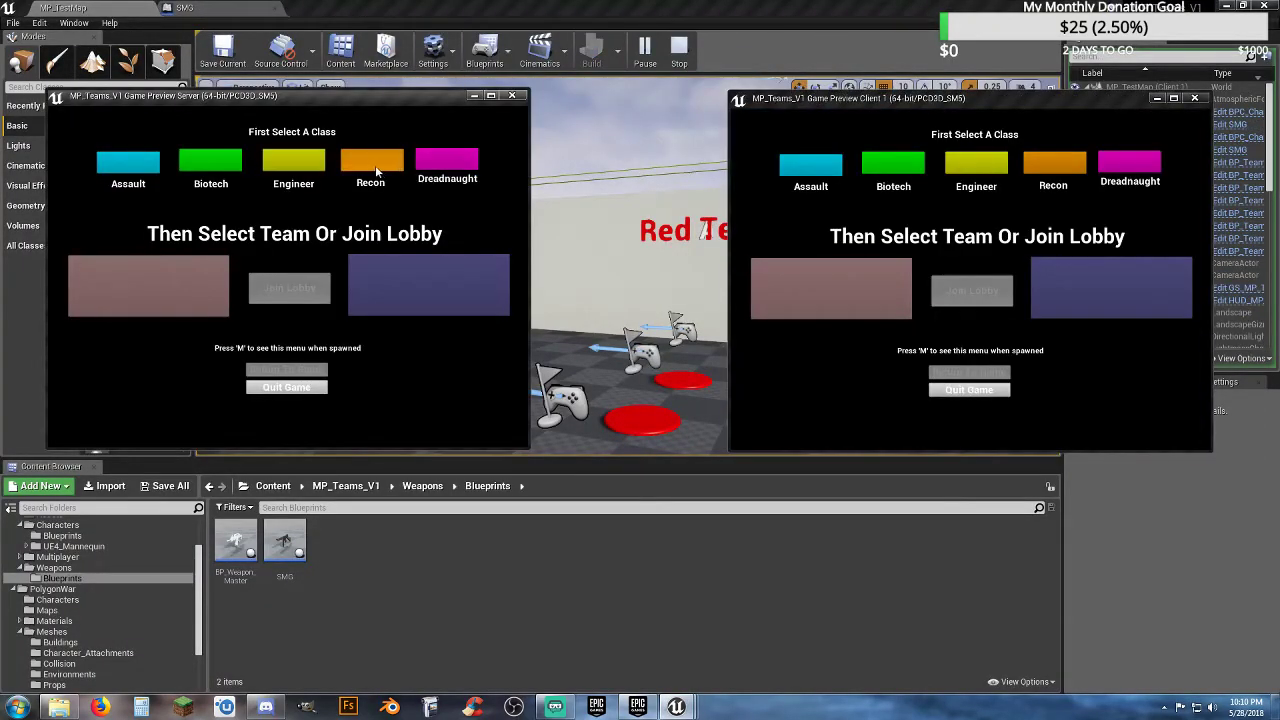
left_click(377, 173)
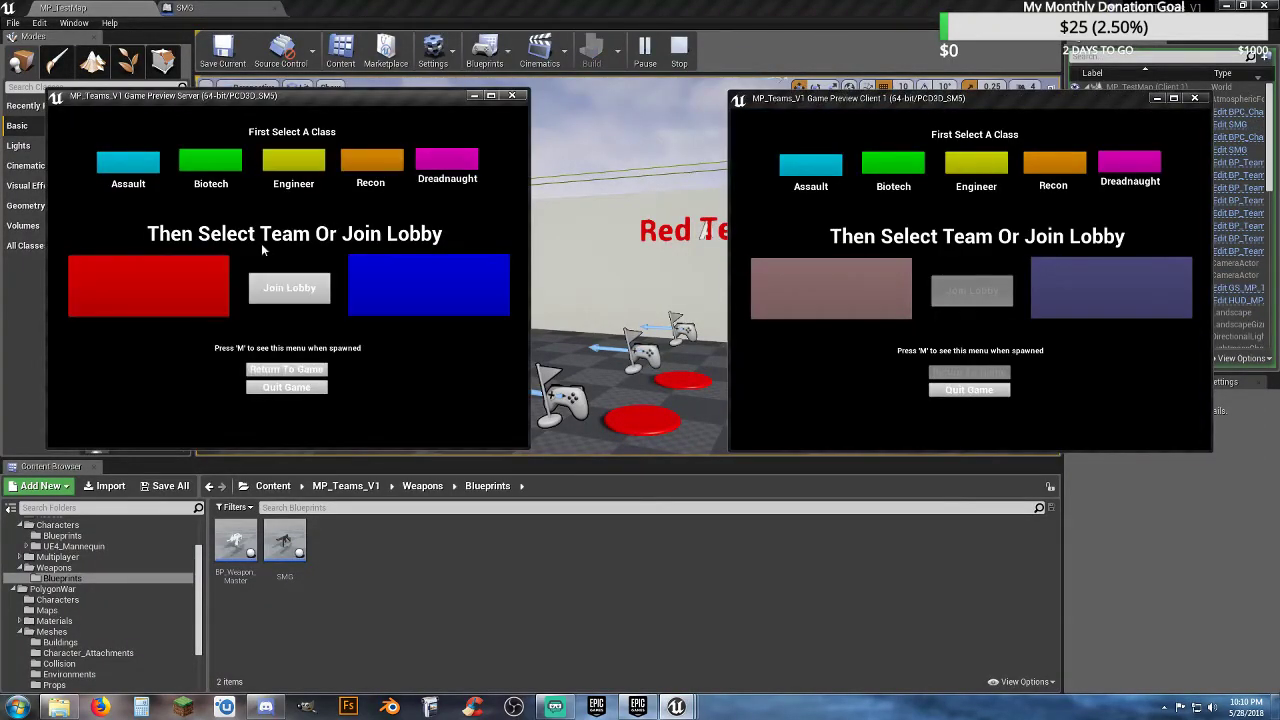
left_click(205, 282)
left_click(866, 165)
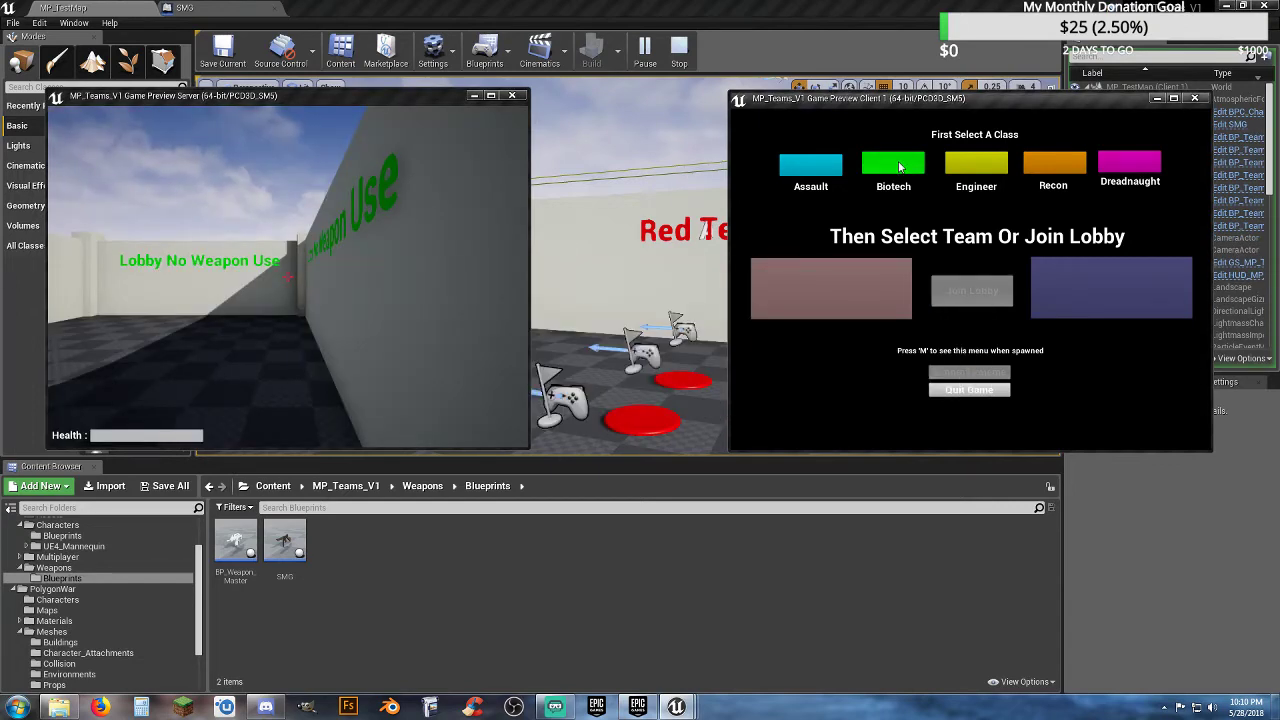
left_click(863, 291)
left_click(863, 291)
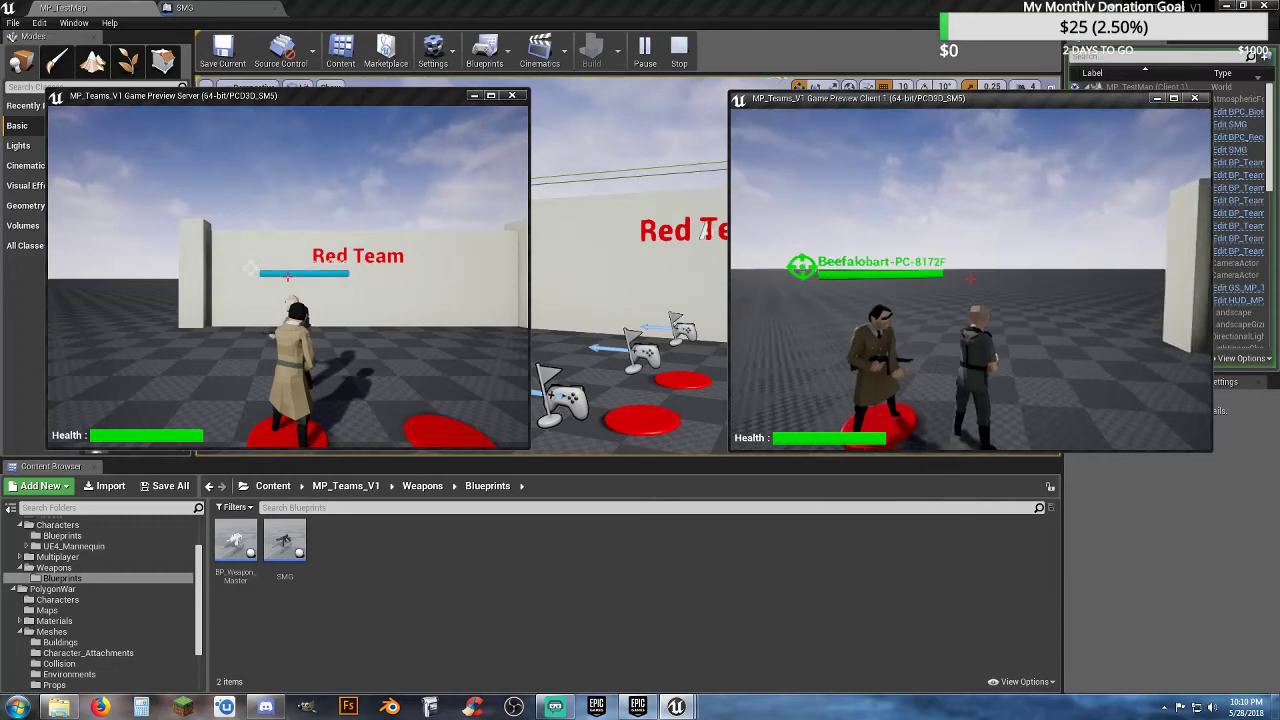
- Walk and jump the client's Biotech around the server's Recon to compare their weapon meshes in both windows, and end the play session
key("w")
key("space")
key("w")
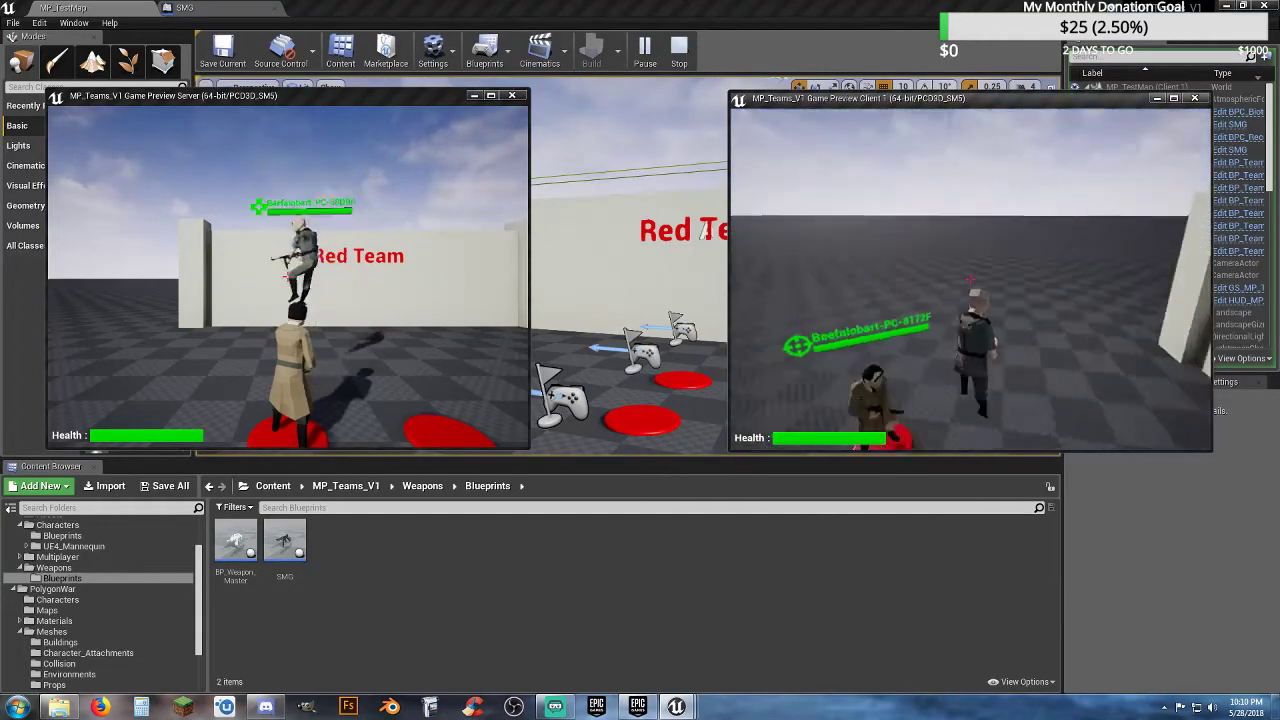
key("w")
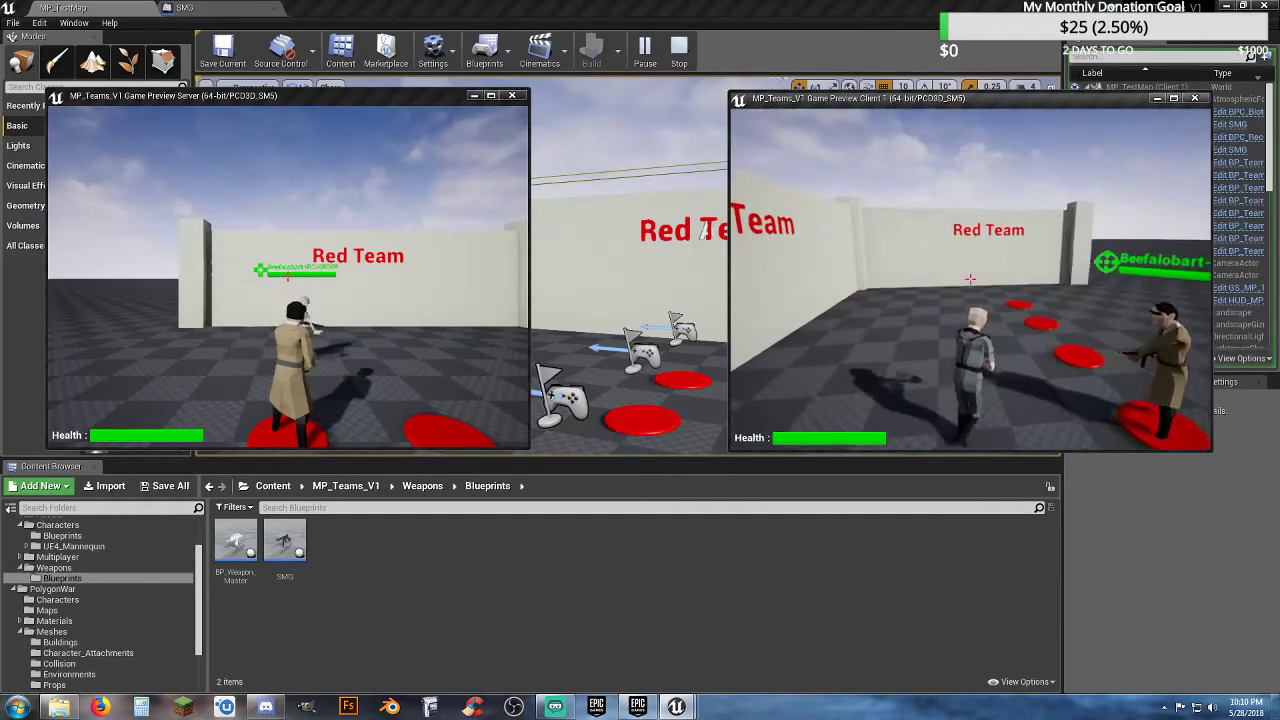
key("d")
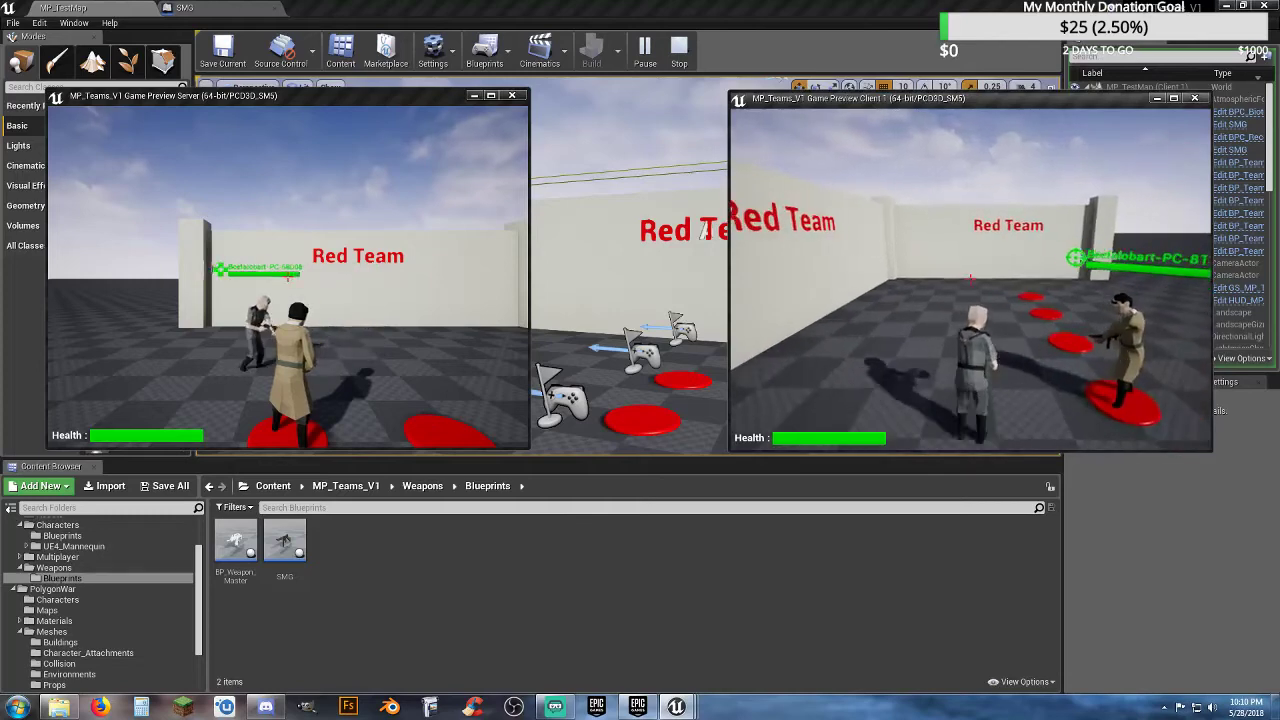
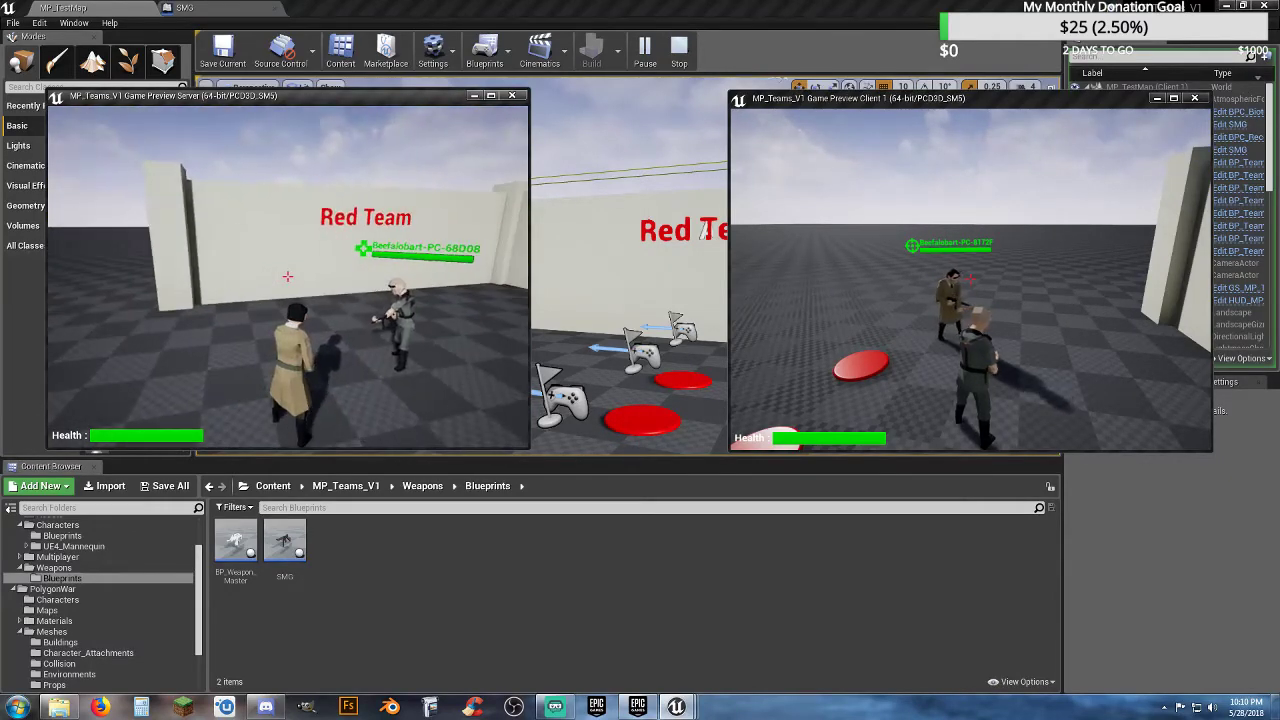
key("alt+Tab")
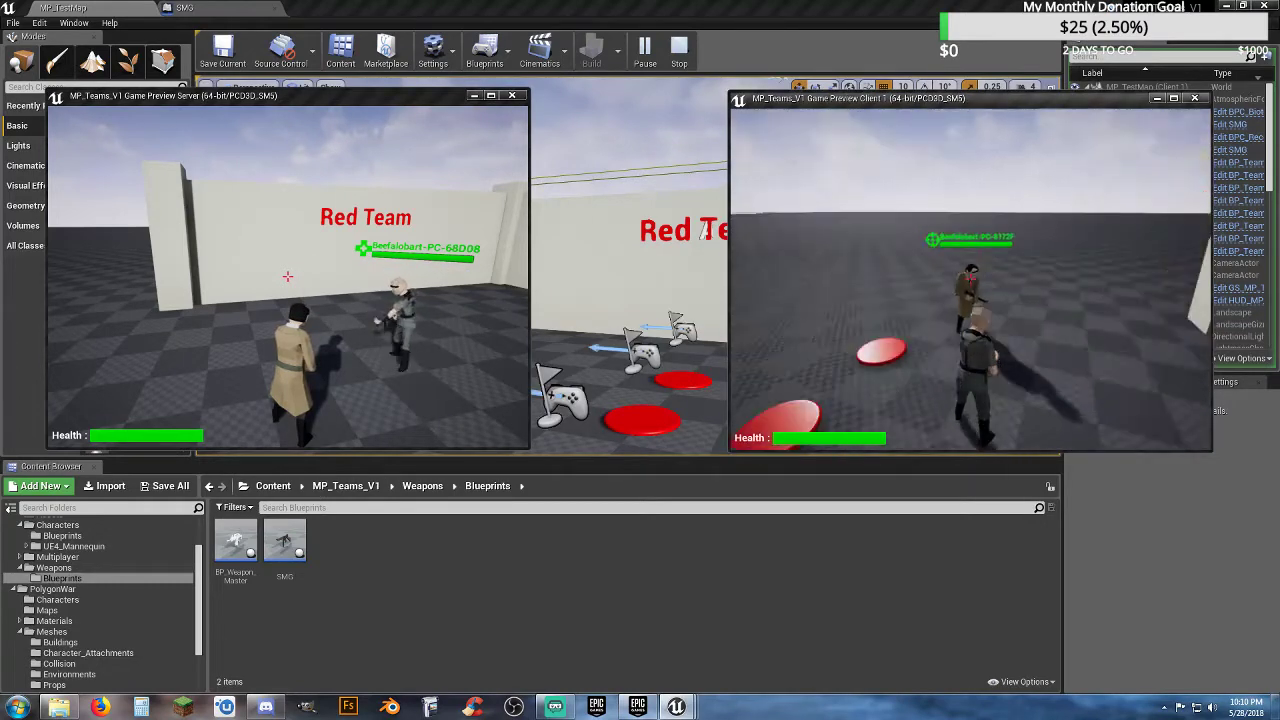
key("d")
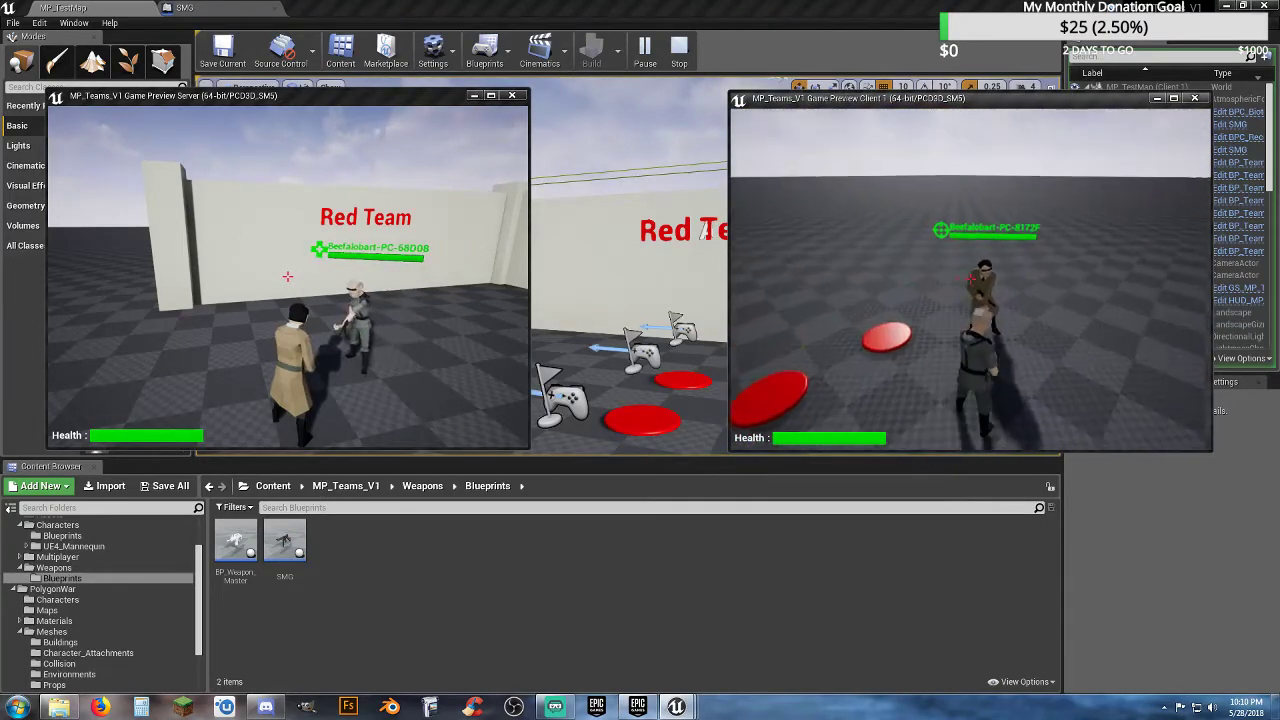
key("Escape")
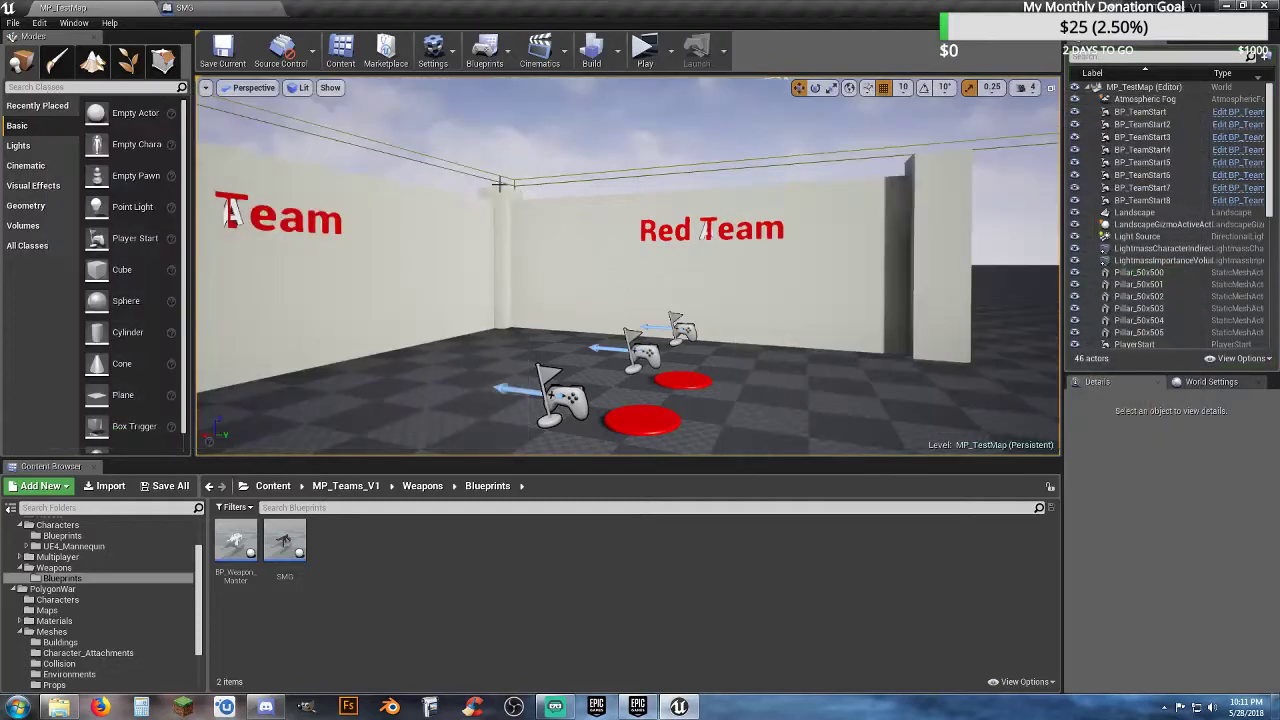
- Open the Idle_Rifle_Hip animation from Characters/Animations to inspect how the character holds the weapon, and return to the level editor
scroll(78, 558, "up", 3)
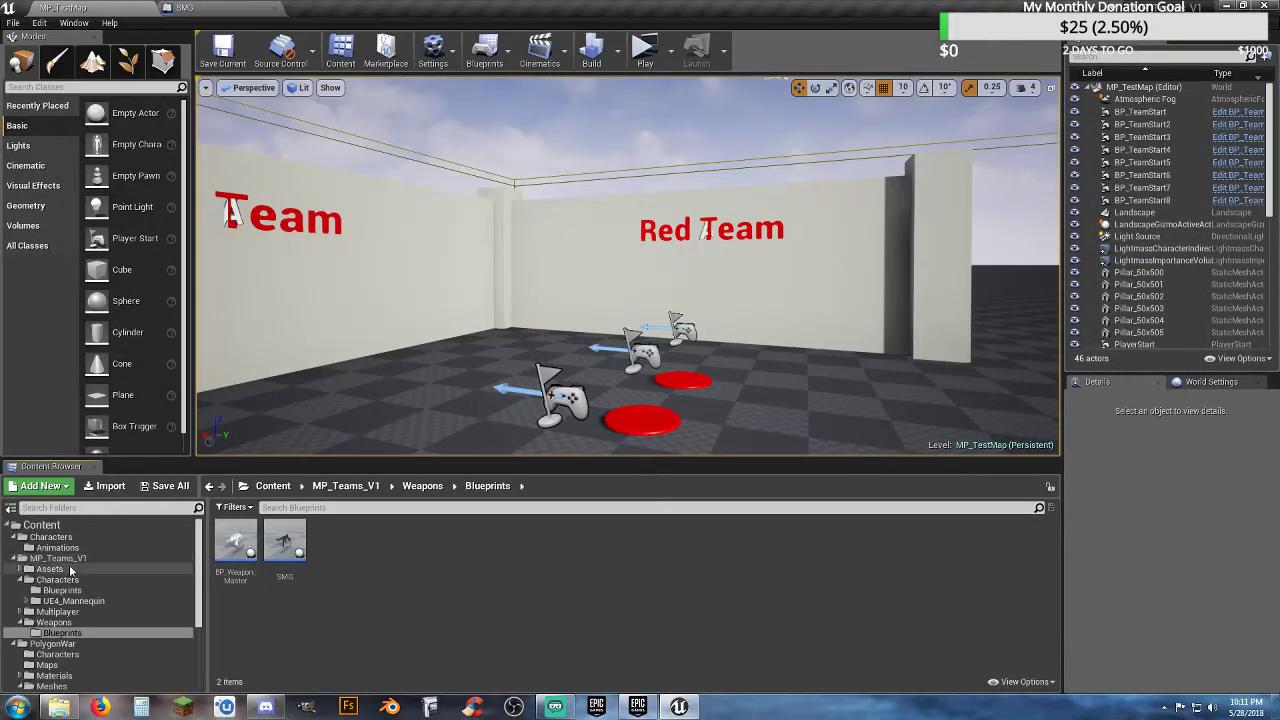
left_click(108, 549)
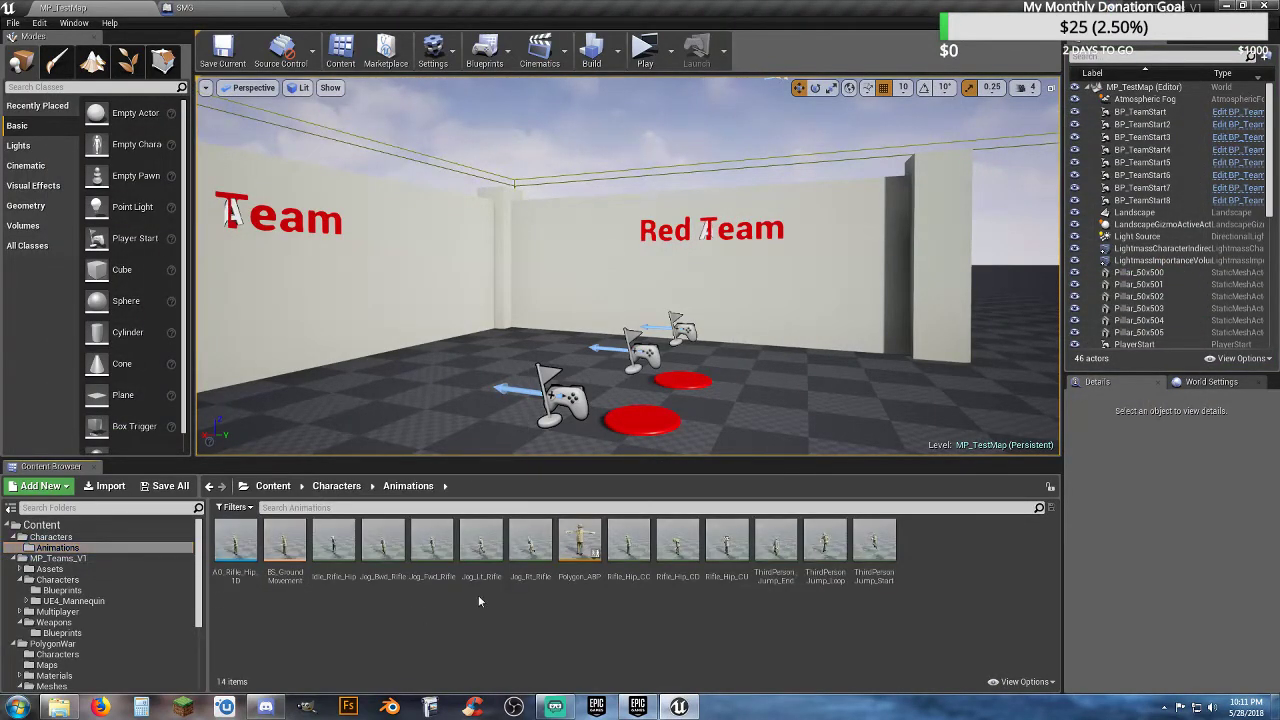
double_click(343, 578)
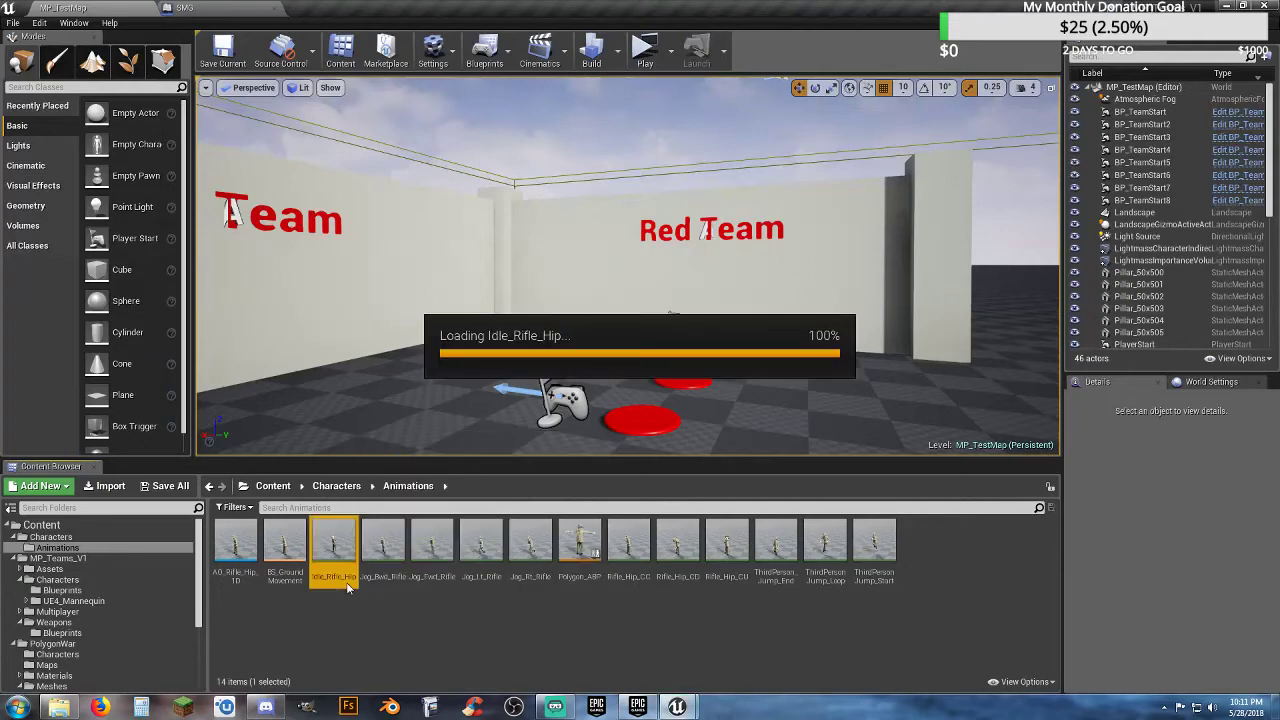
right_click_drag(598, 371, 598, 371)
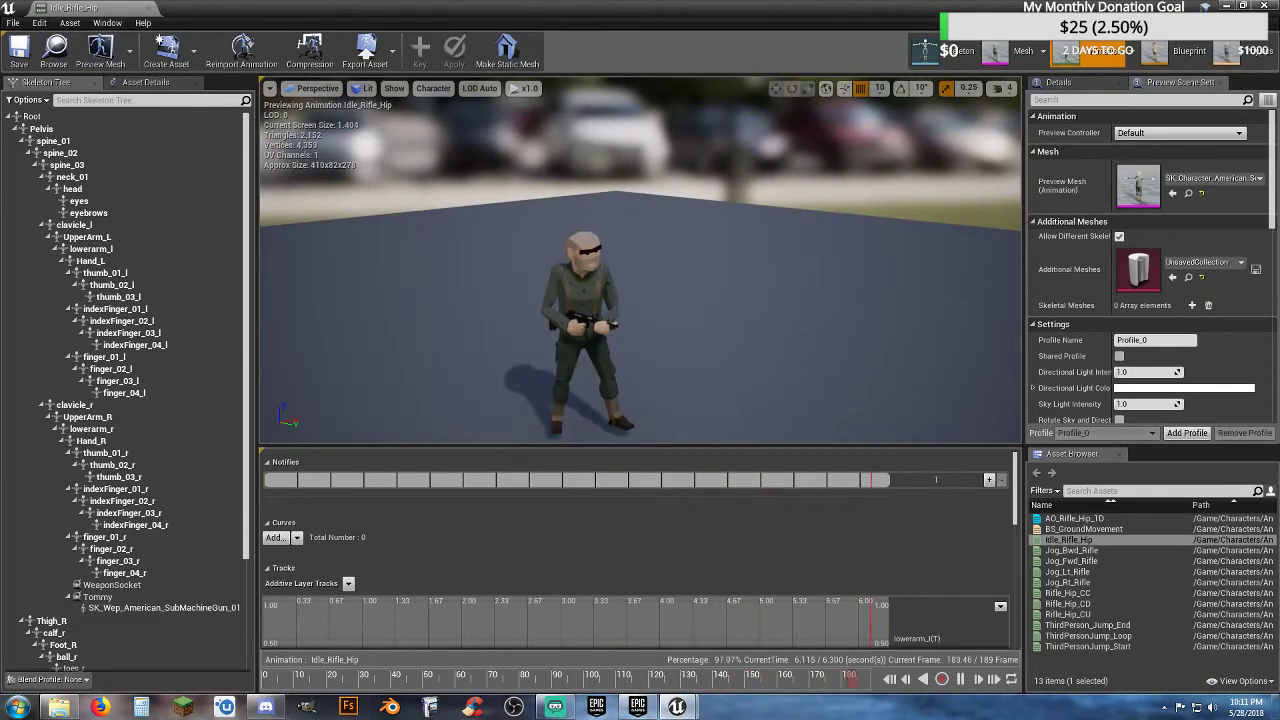
left_click(145, 15)
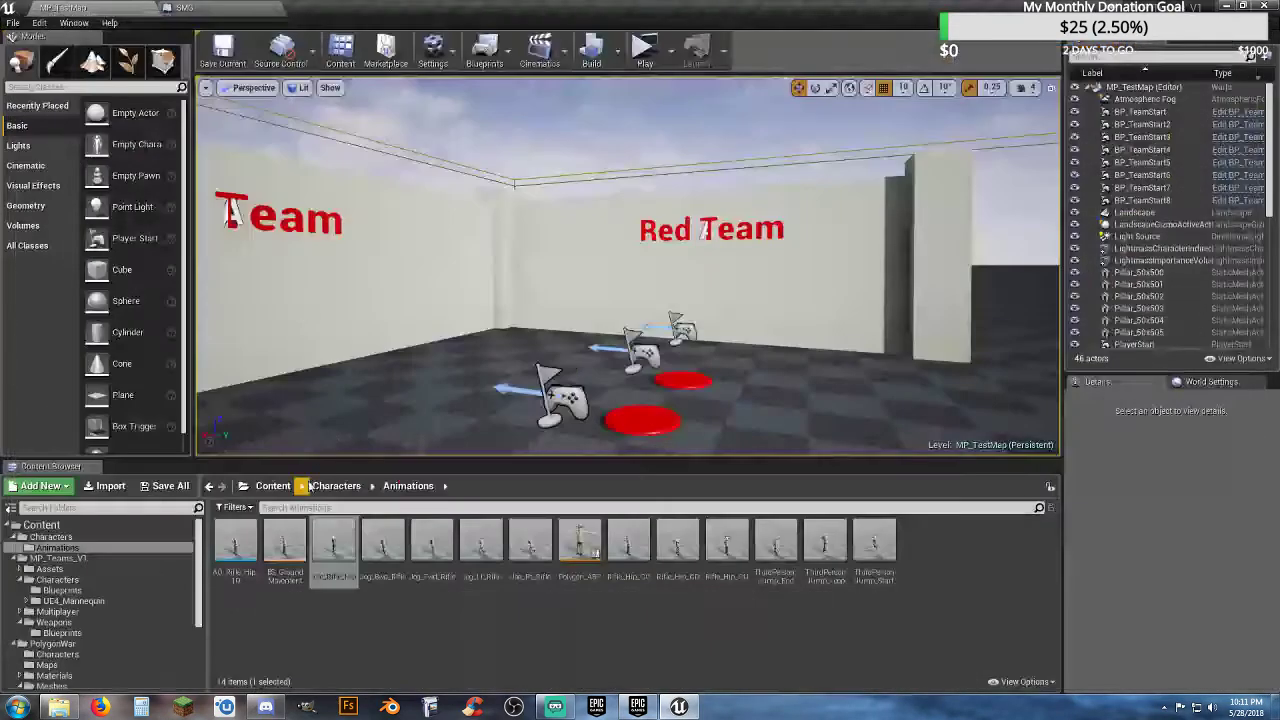
left_click(519, 663)
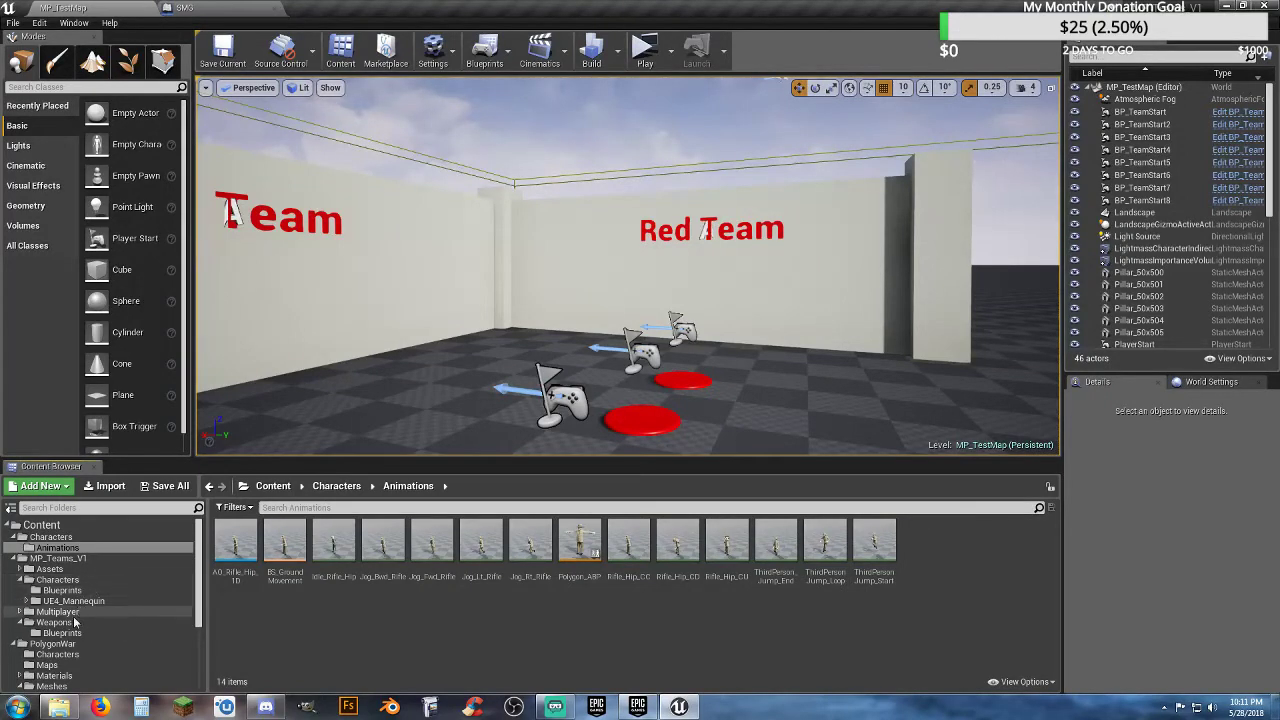
- Open the character skeleton in PolygonWar/Characters, set its preview controller to Use Specific Animation, and bring up the choice of preview animations
scroll(67, 616, "down", 3)
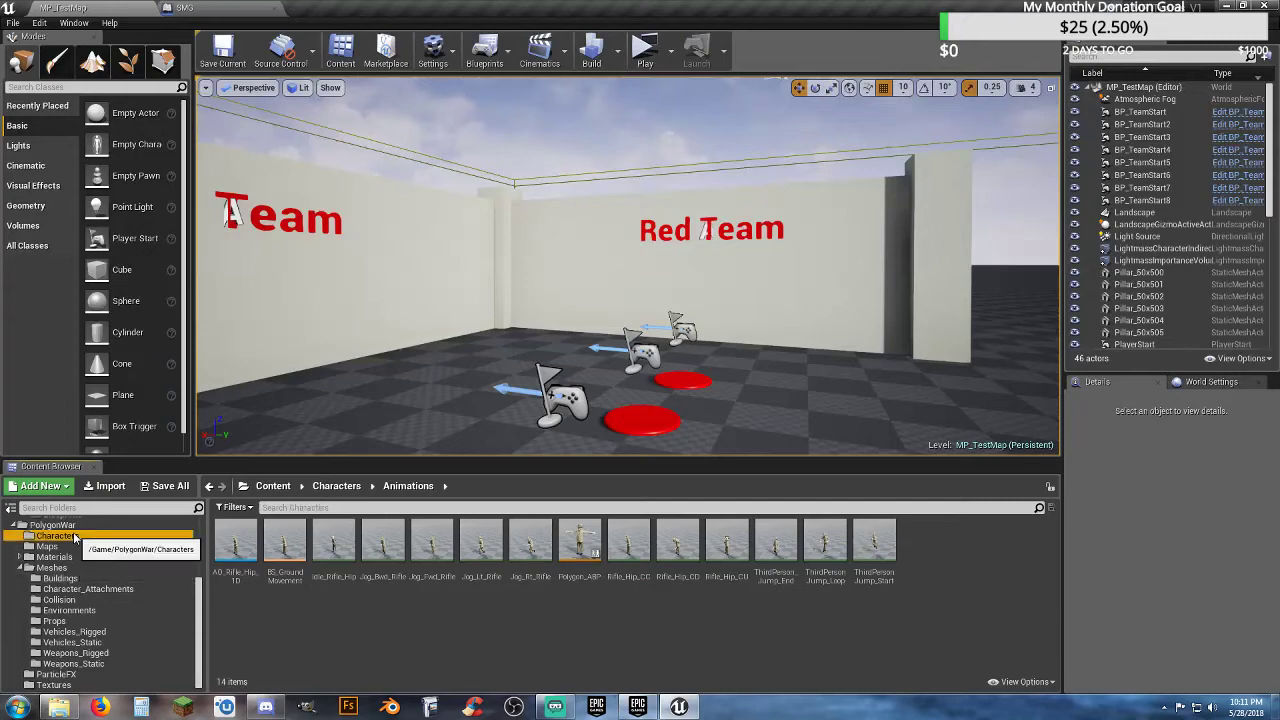
left_click(60, 536)
double_click(236, 628)
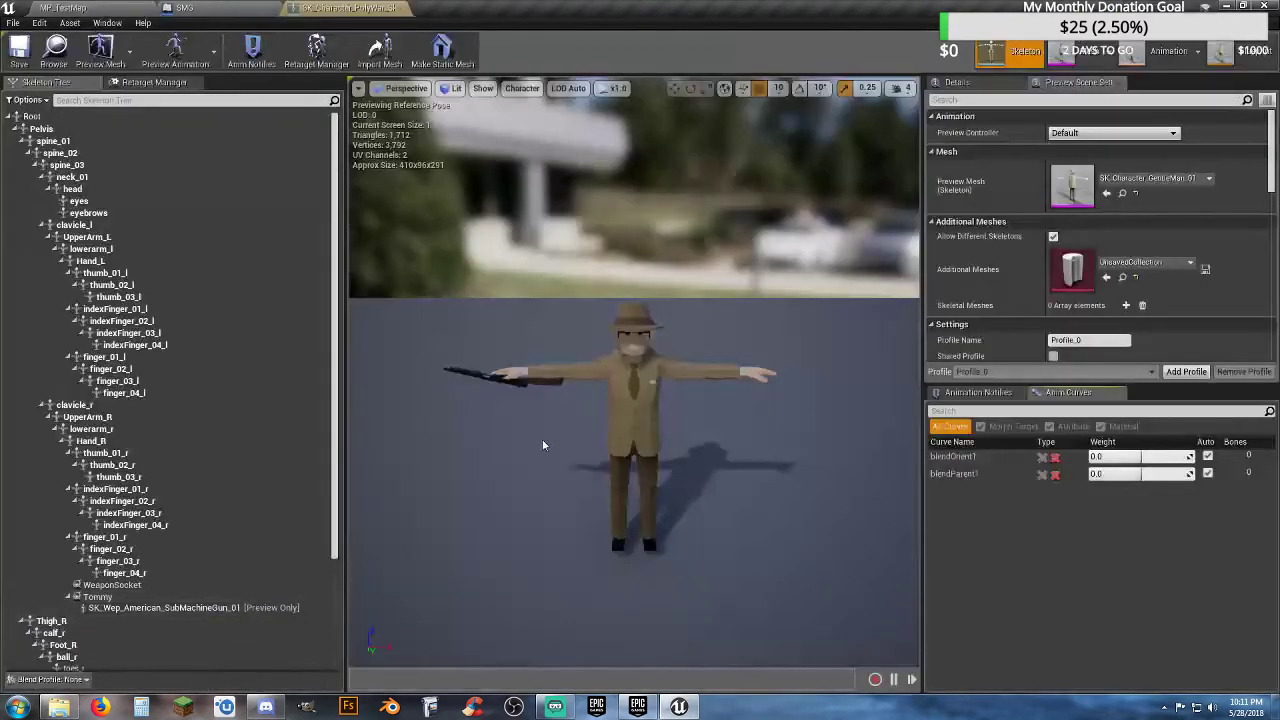
left_click(1093, 133)
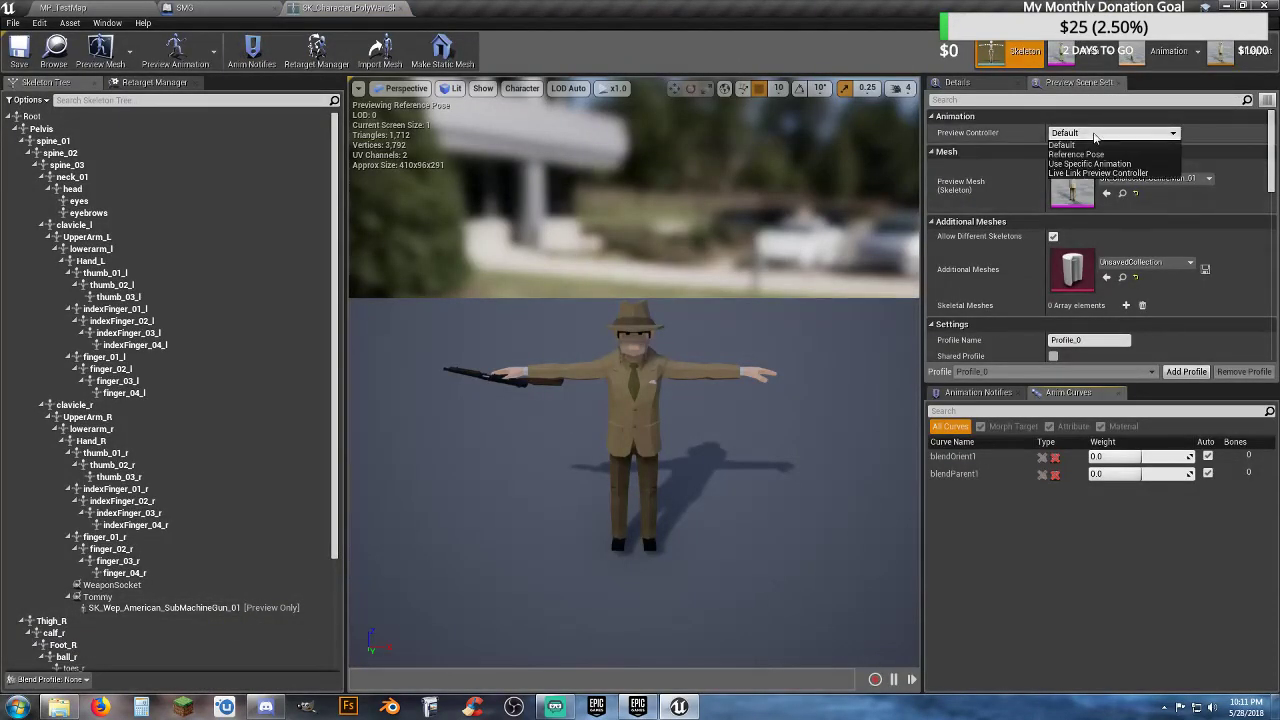
left_click(1090, 164)
left_click(1139, 162)
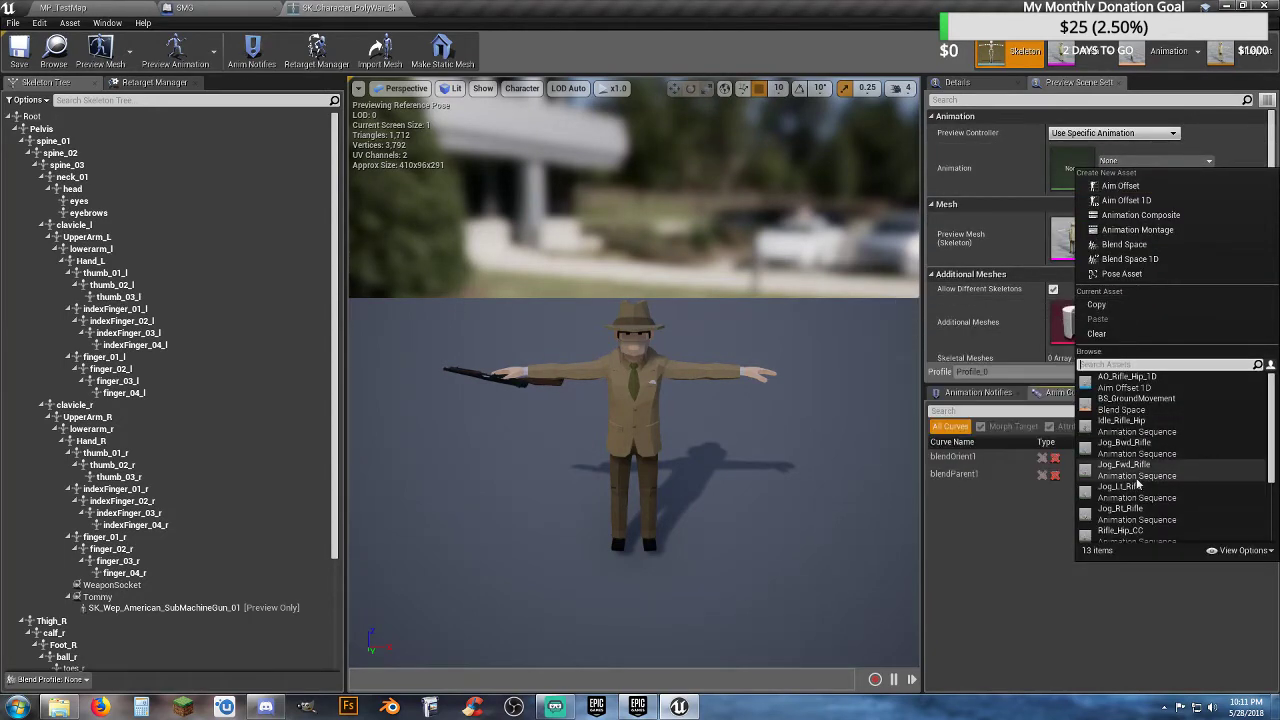
- Preview the Idle_Rifle_Hip animation on the character skeleton and examine how the hands hold the submachine gun
left_click(1151, 428)
left_click_drag(731, 494, 652, 402)
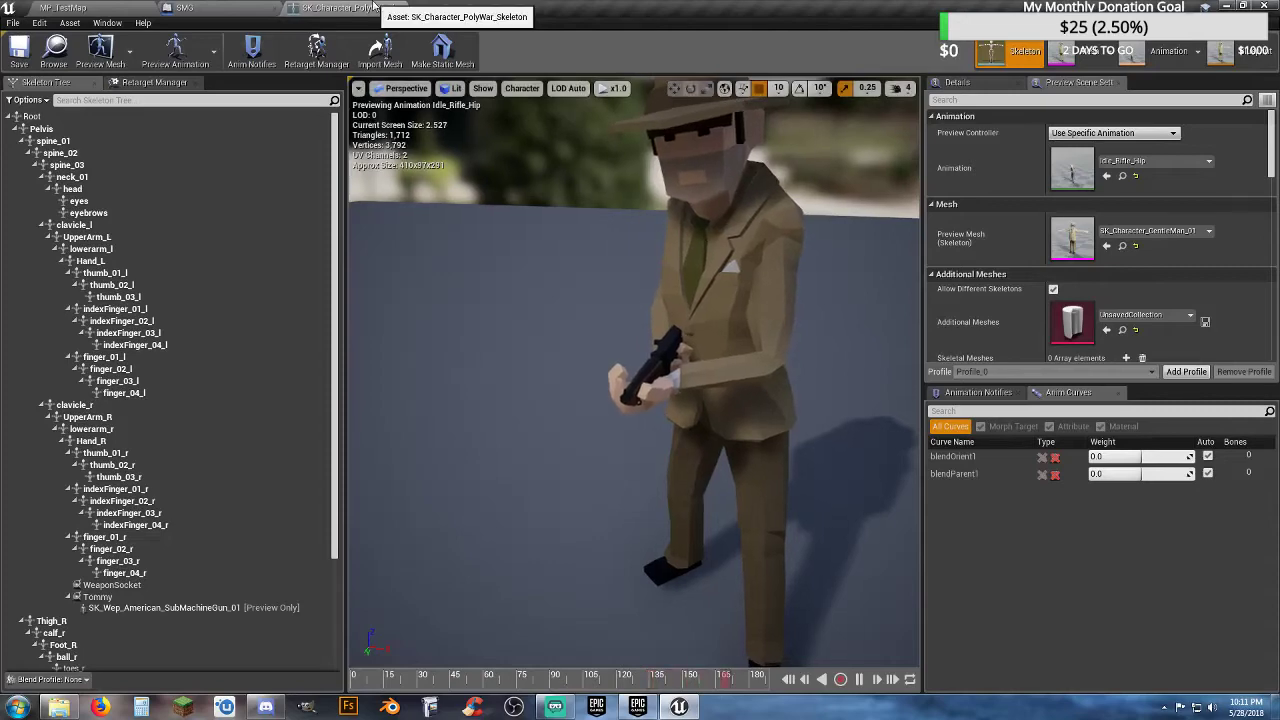
- Return to the MP_TestMap level editor and open the Animations folder under Content > Characters
left_click(184, 8)
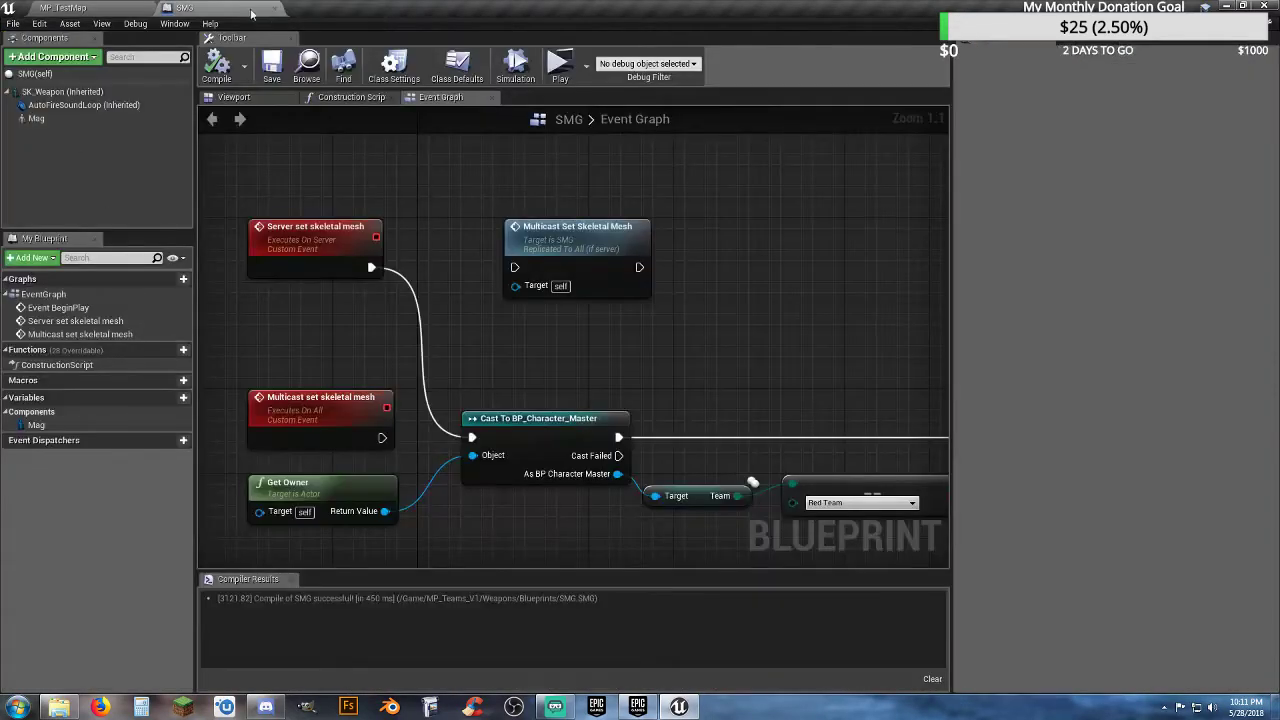
left_click(121, 9)
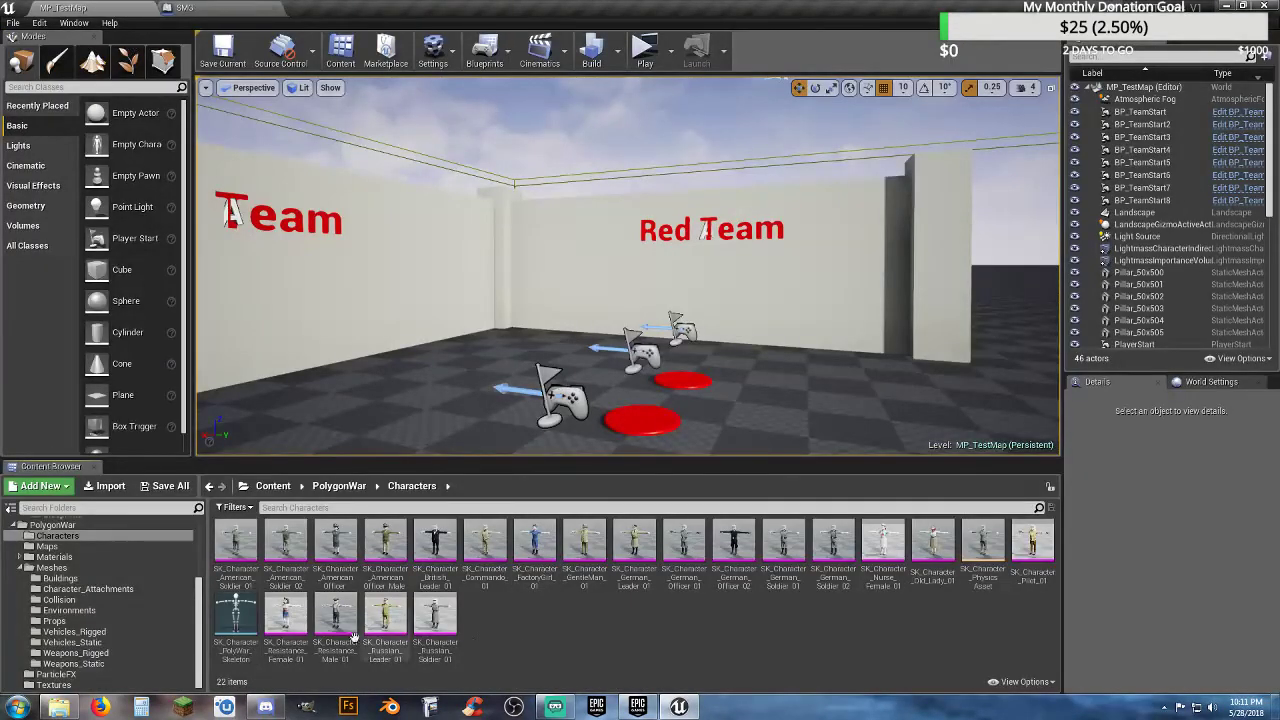
scroll(120, 590, "up", 3)
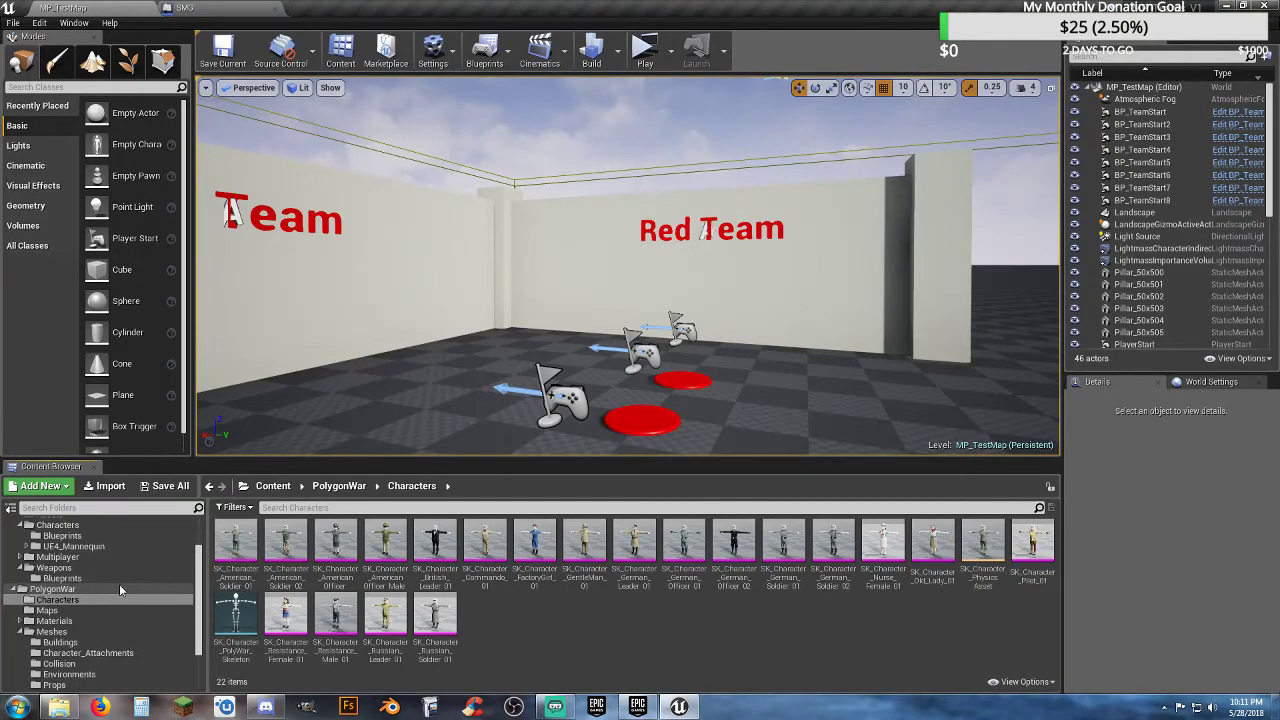
scroll(119, 584, "up", 3)
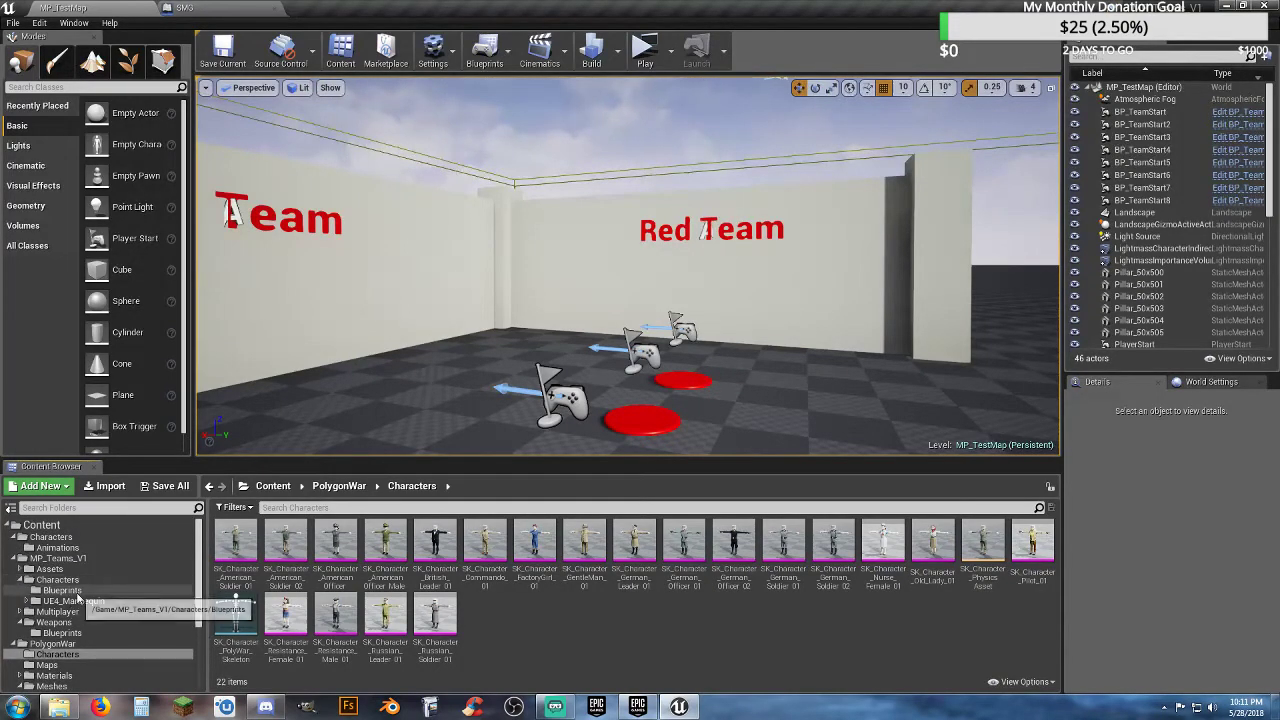
left_click(62, 549)
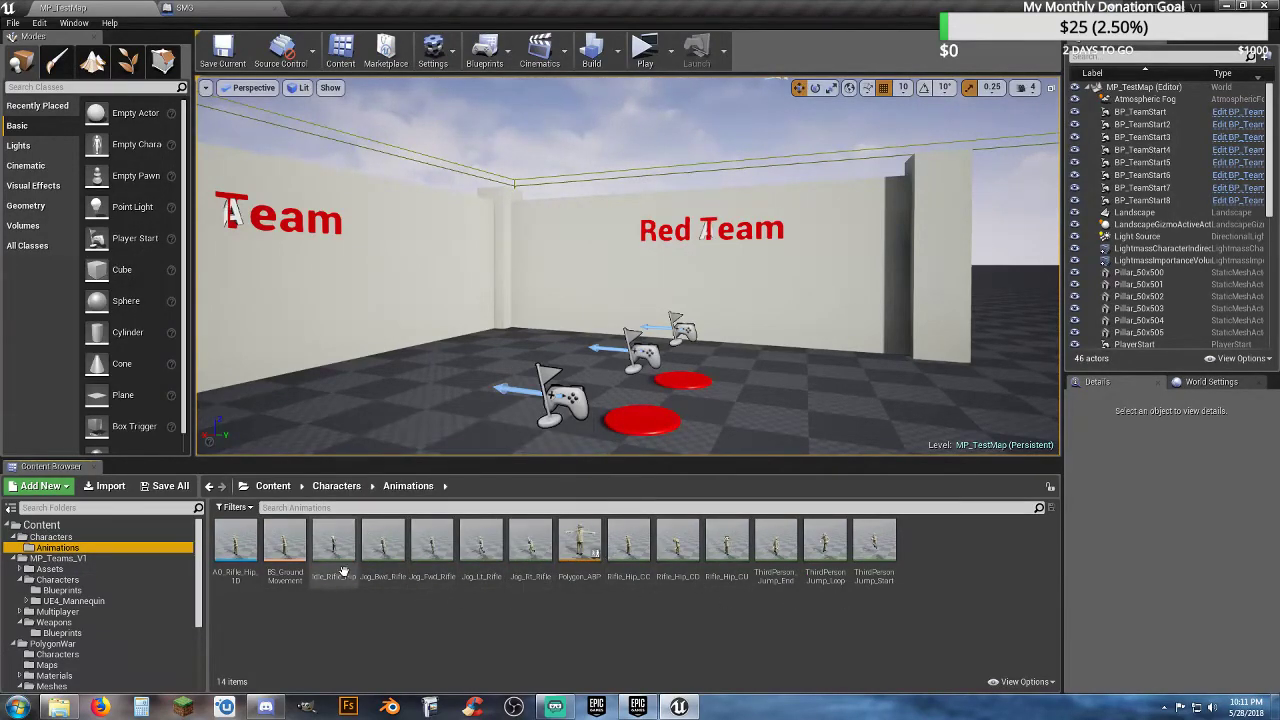
- Examine the weapon pose in the AO_Rifle_Hip_1D aim offset and the Rifle_Hip_CC animation, closing each asset
double_click(240, 555)
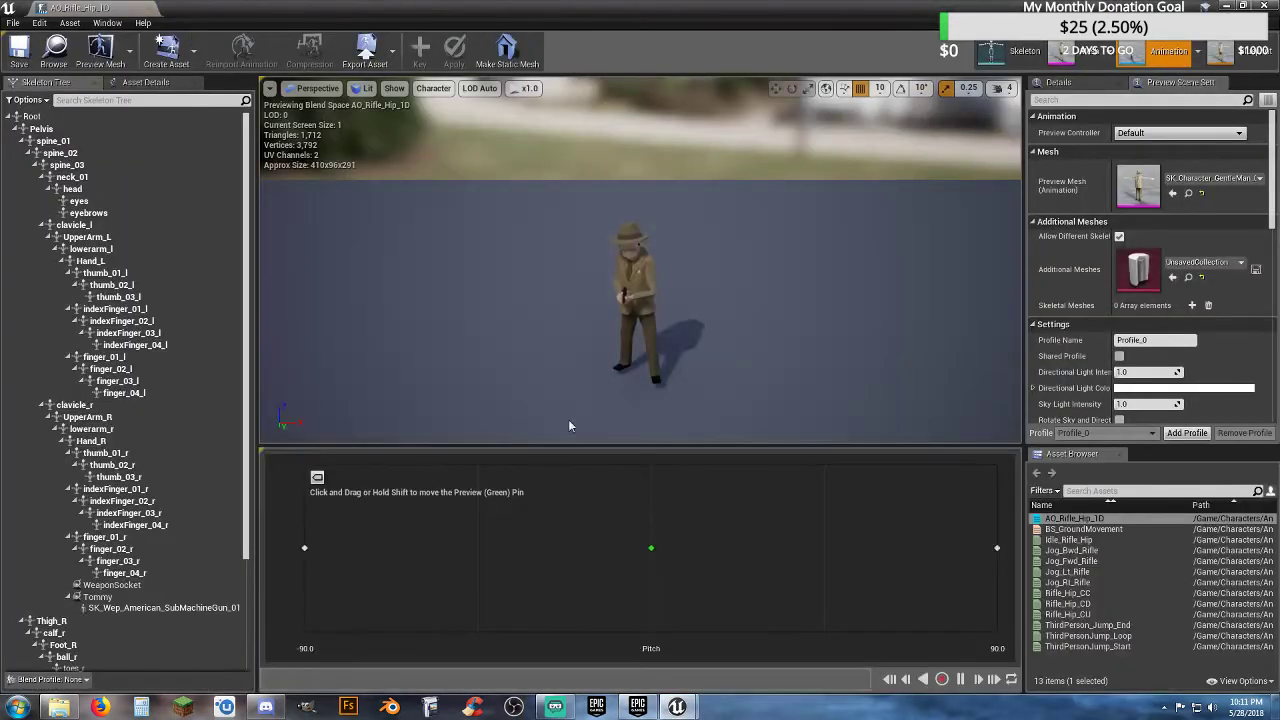
left_click_drag(568, 426, 639, 370)
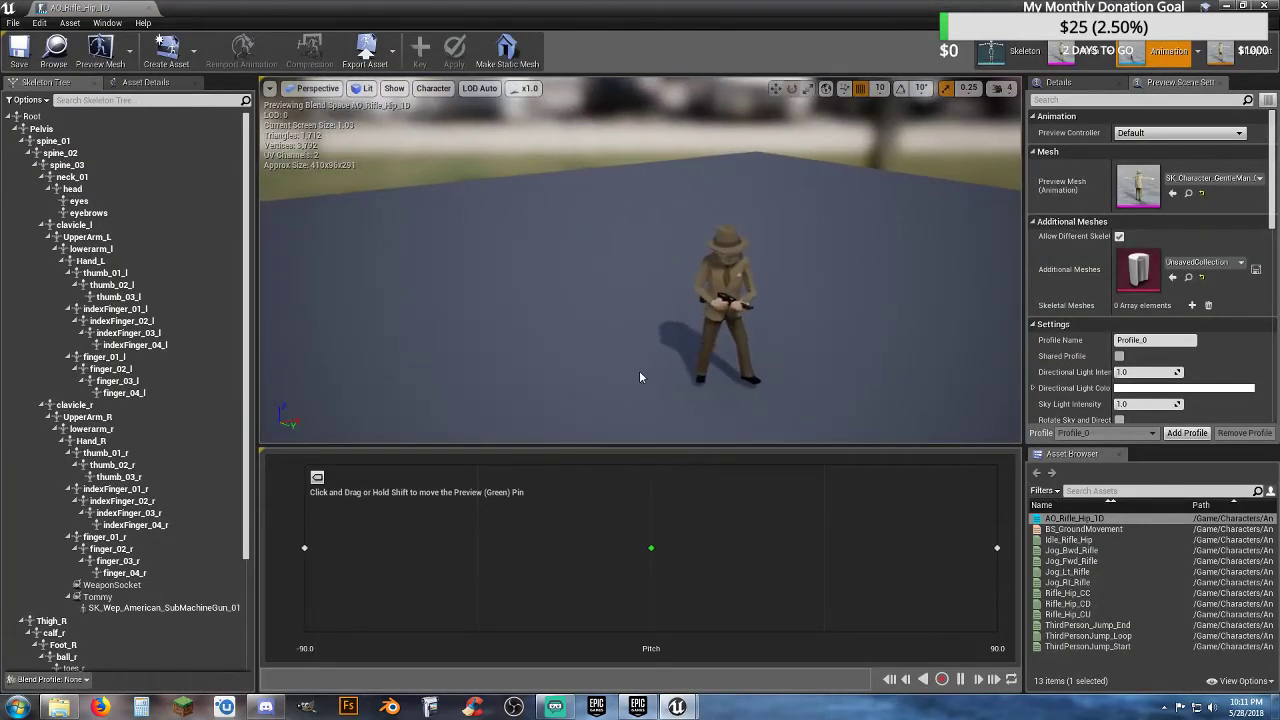
left_click(149, 8)
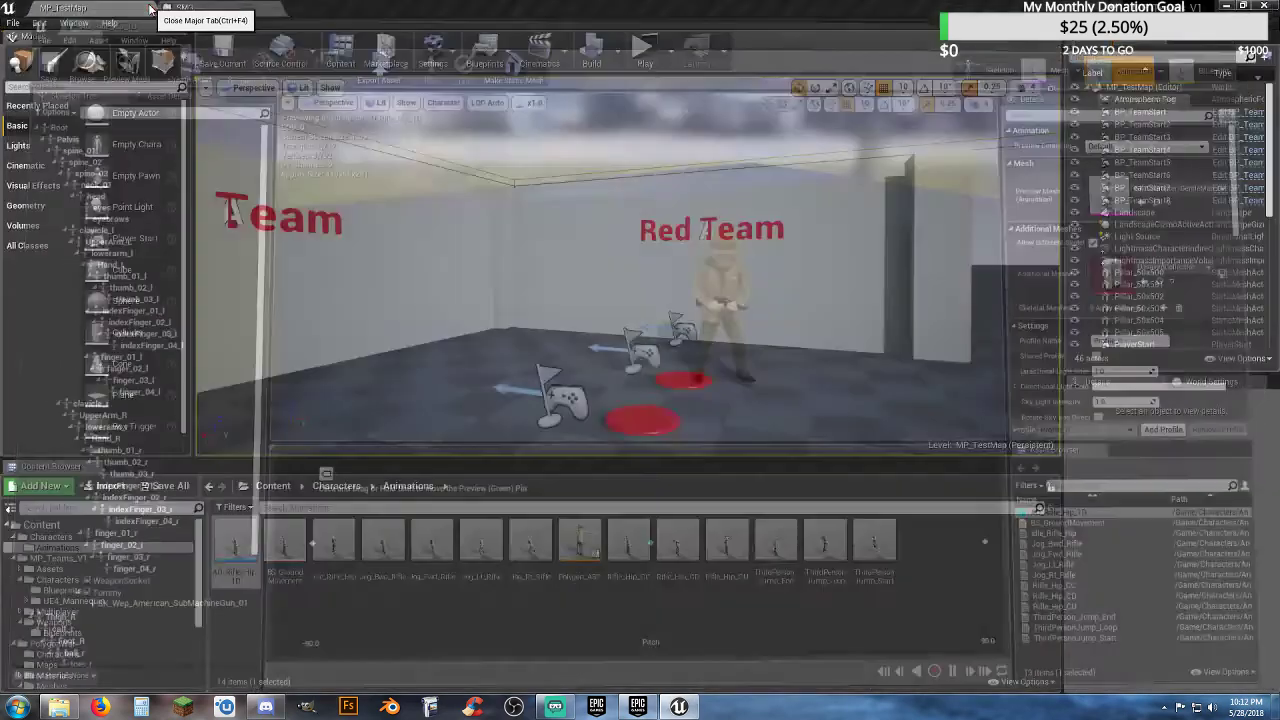
double_click(628, 545)
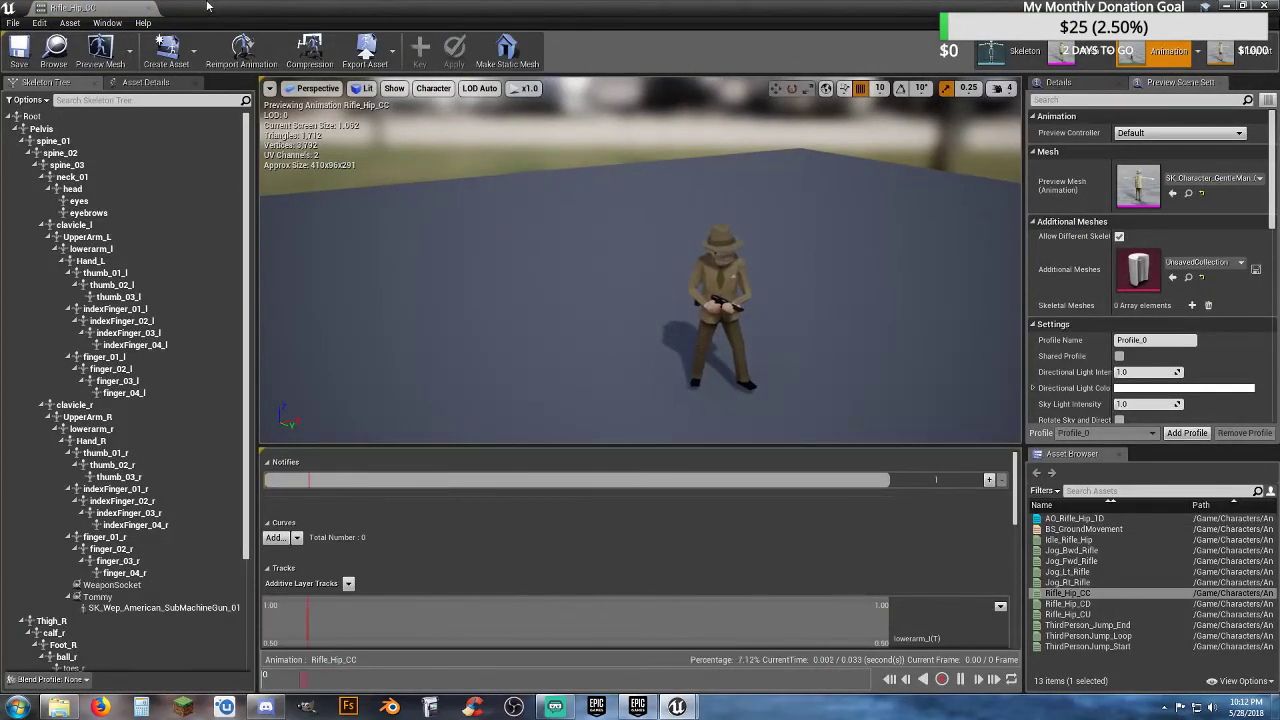
left_click(149, 8)
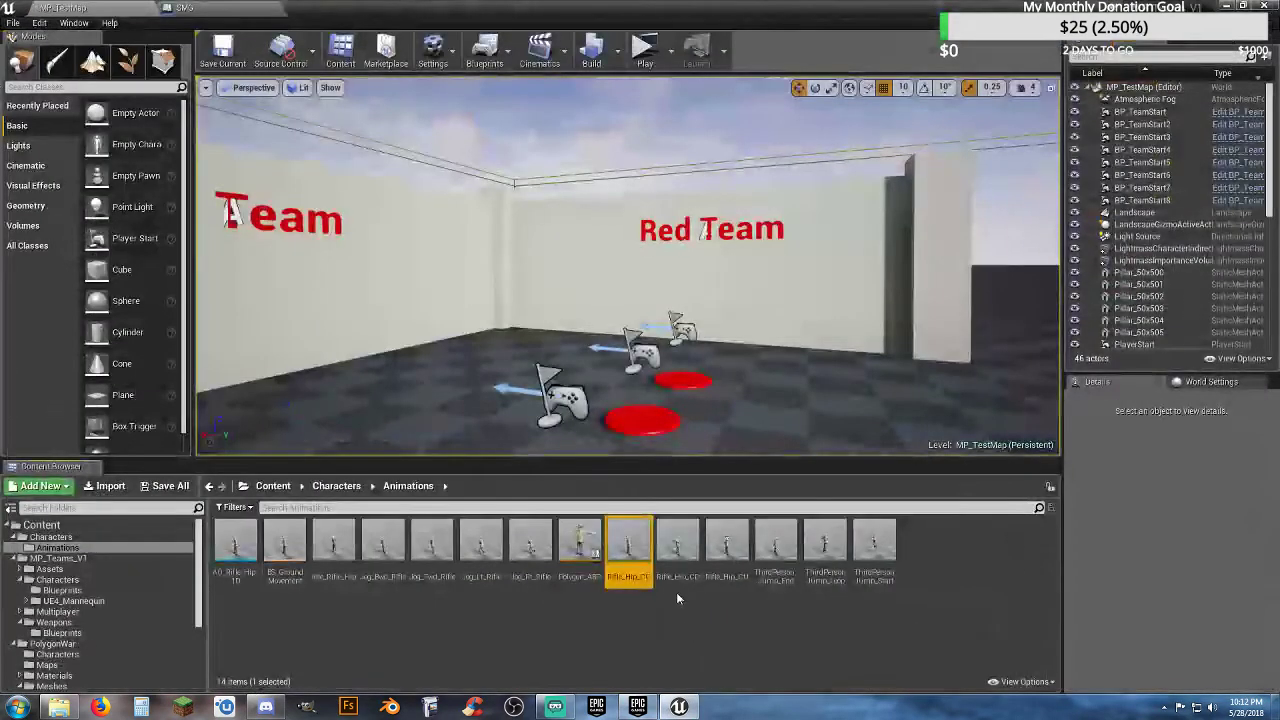
- Examine the hand placement in the Rifle_Hip_CD and Rifle_Hip_CU aim animations, closing each asset
double_click(677, 545)
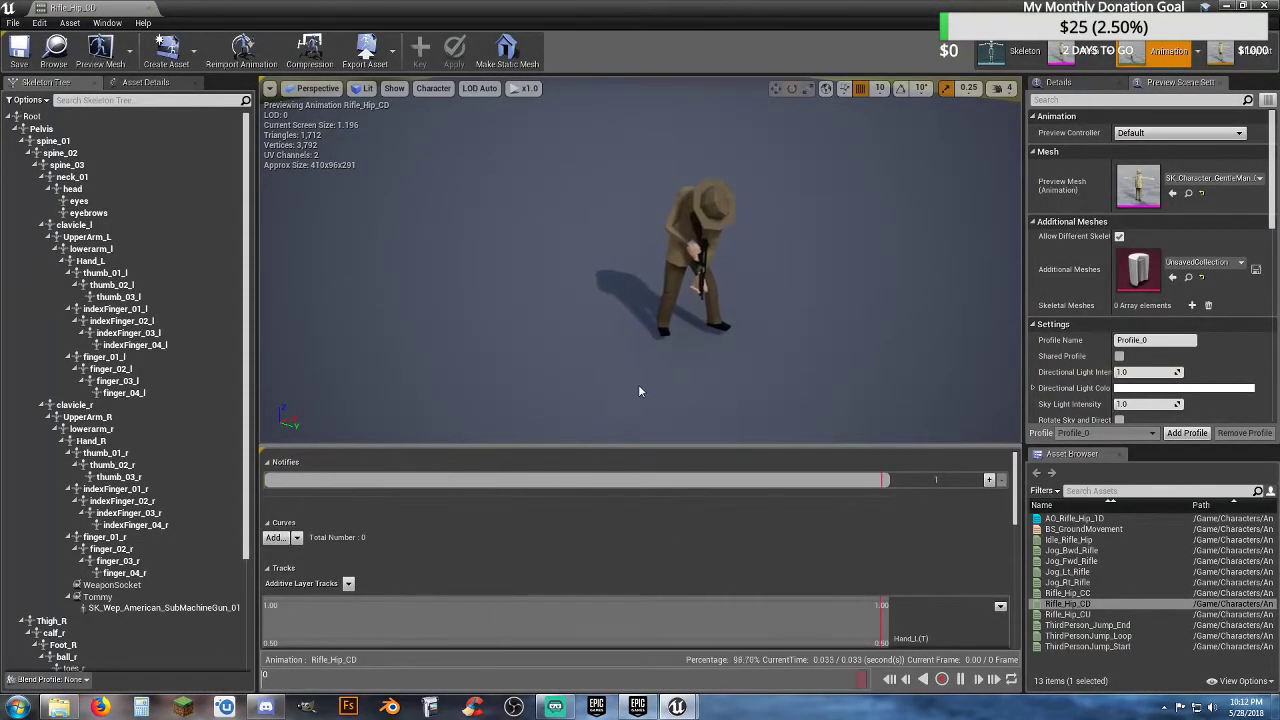
right_click_drag(639, 386, 525, 396)
key("w")
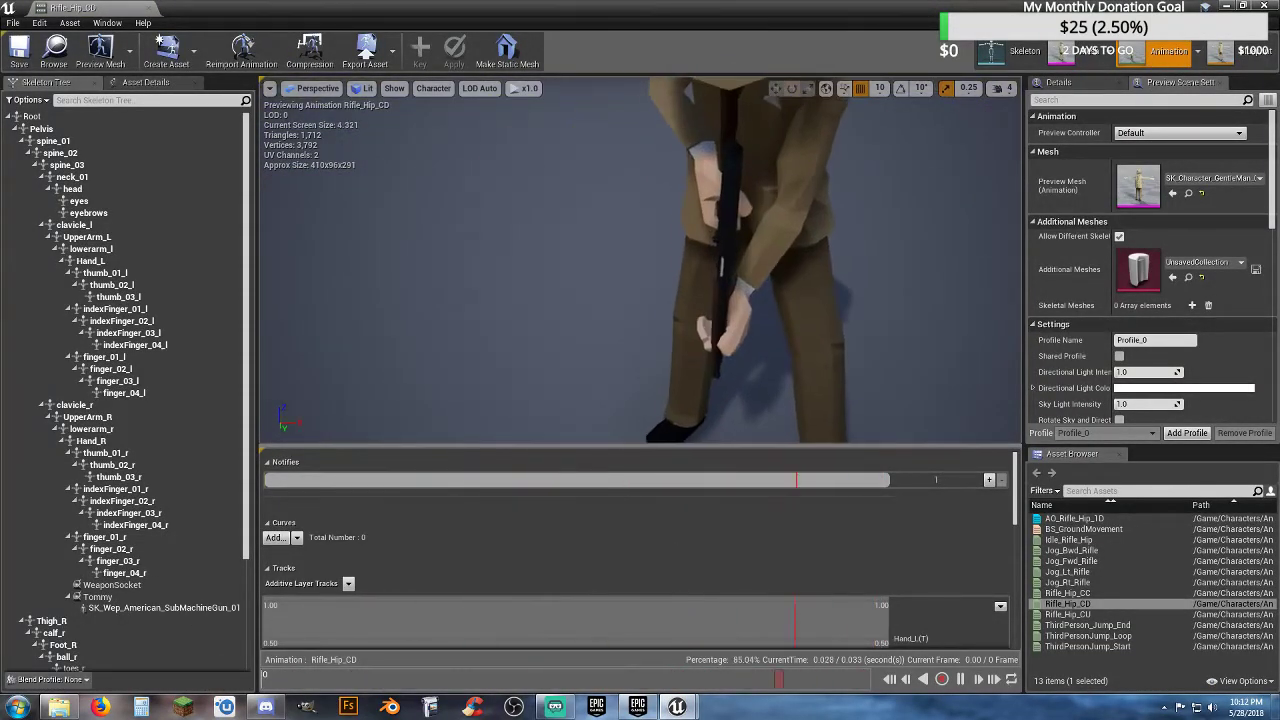
left_click(149, 8)
double_click(728, 560)
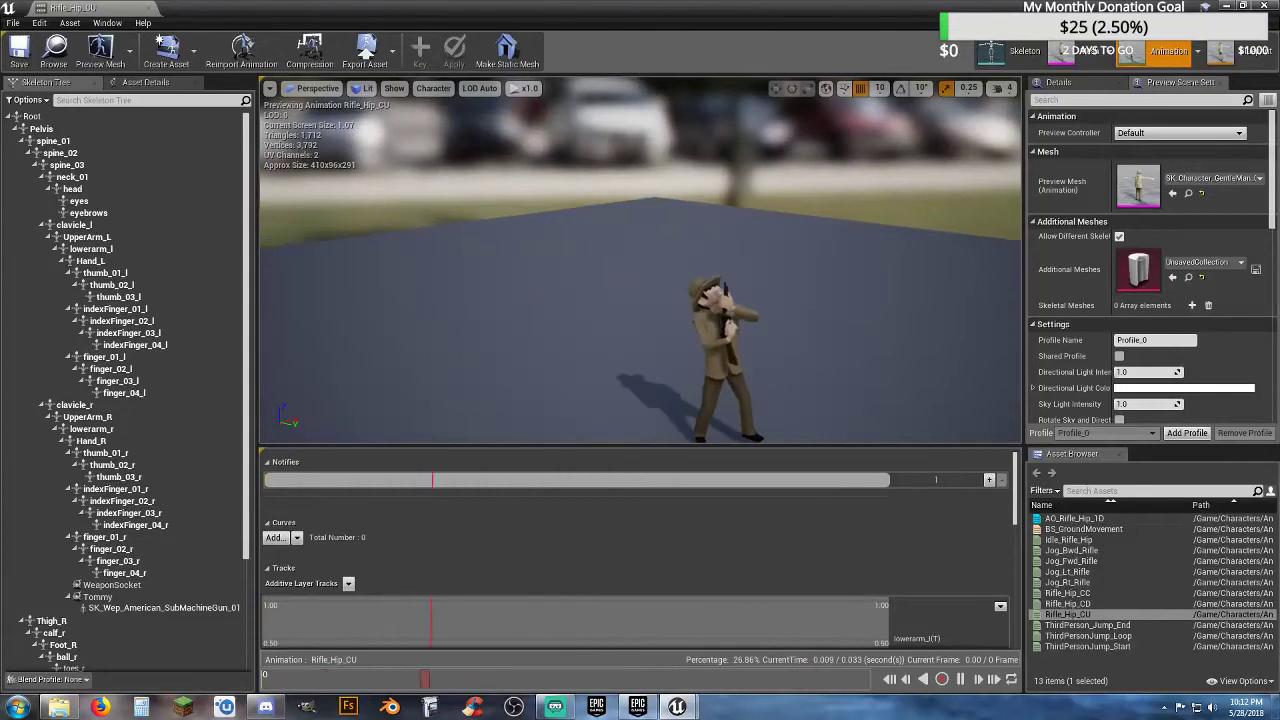
mouse_move(646, 305)
right_mouse_down()
mouse_move(632, 305)
mouse_move(646, 305)
right_mouse_up()
key("d")
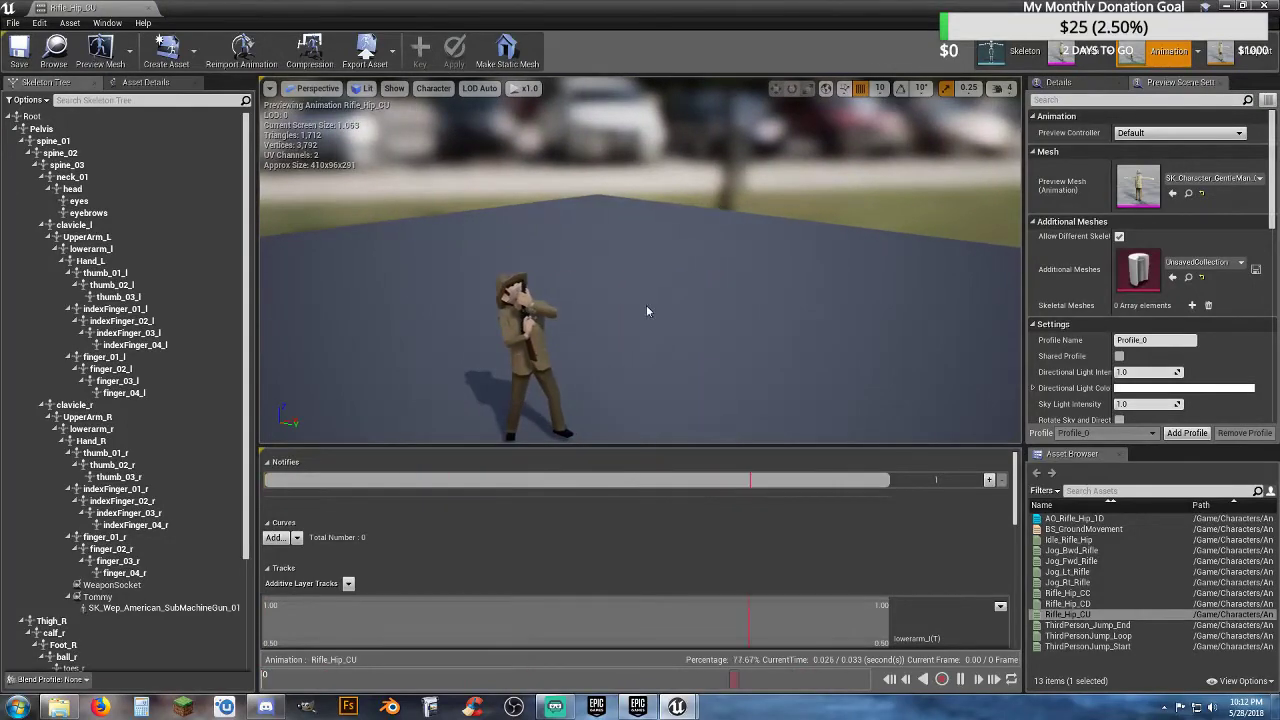
left_click(148, 9)
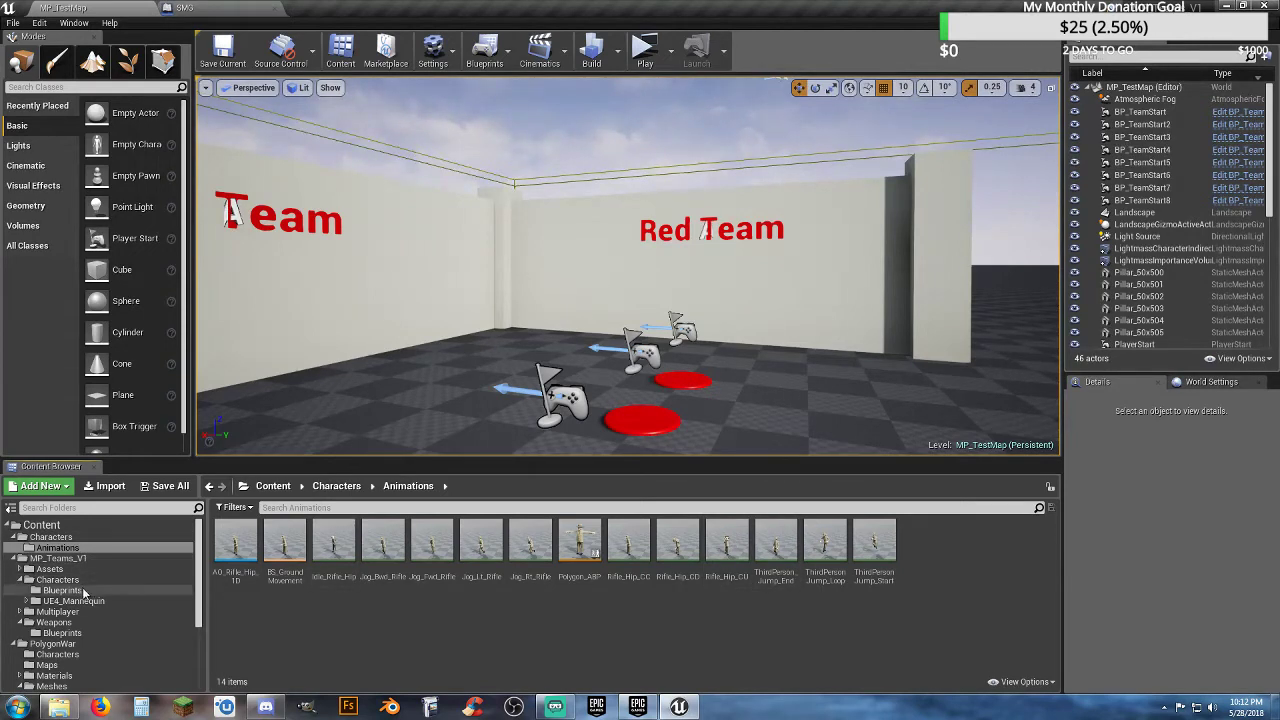
- Browse the Weapons and Characters Blueprints folders in MP_Teams_V1 for the character's animation blueprint
scroll(73, 590, "down", 2)
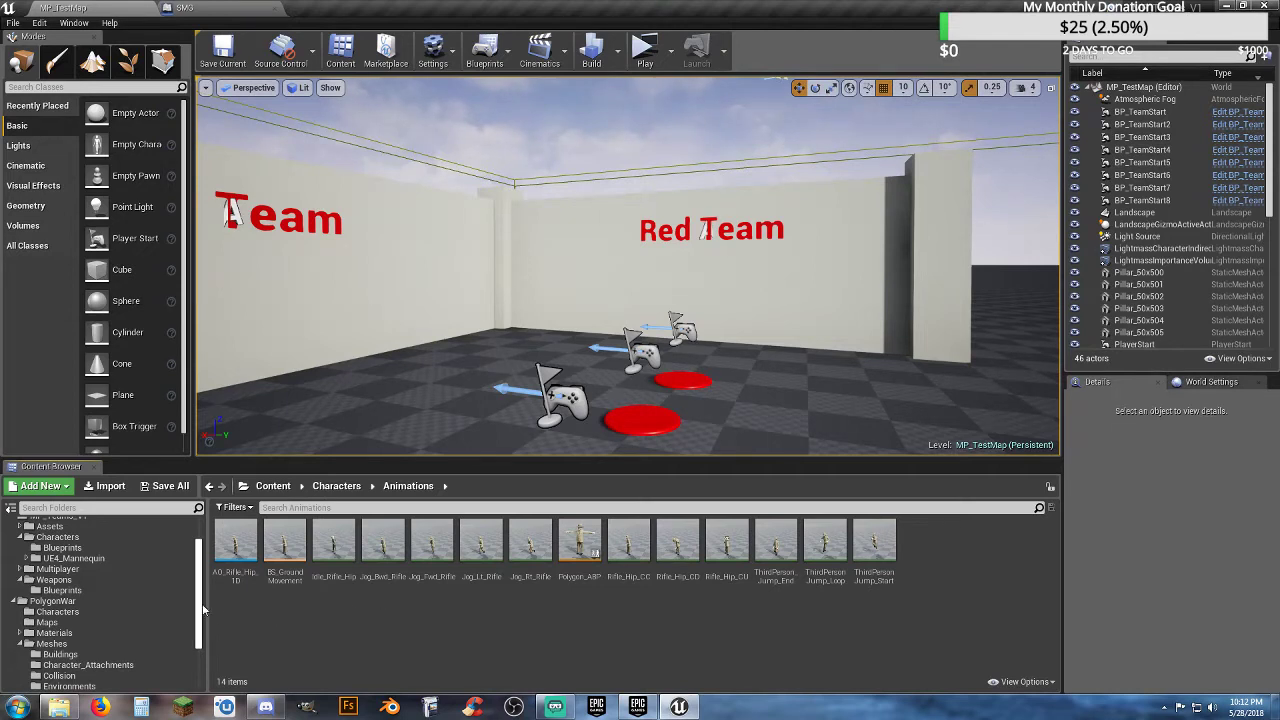
left_click(62, 590)
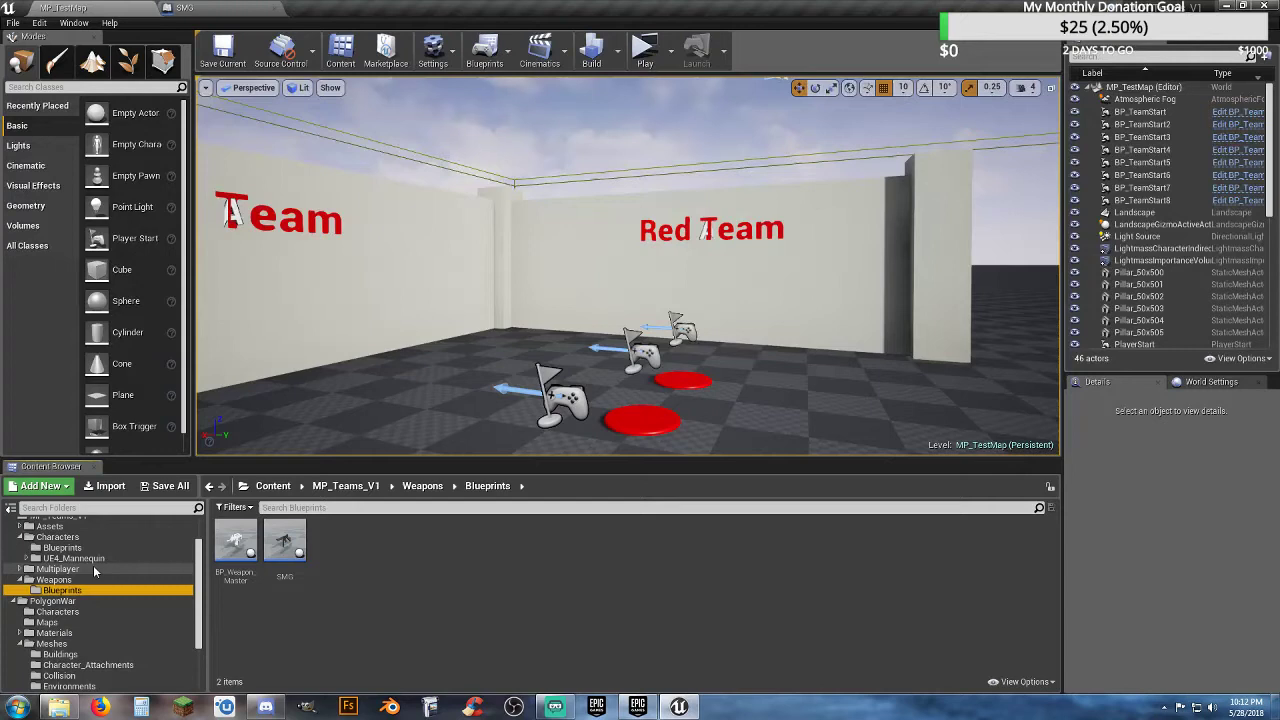
scroll(93, 565, "down", 2)
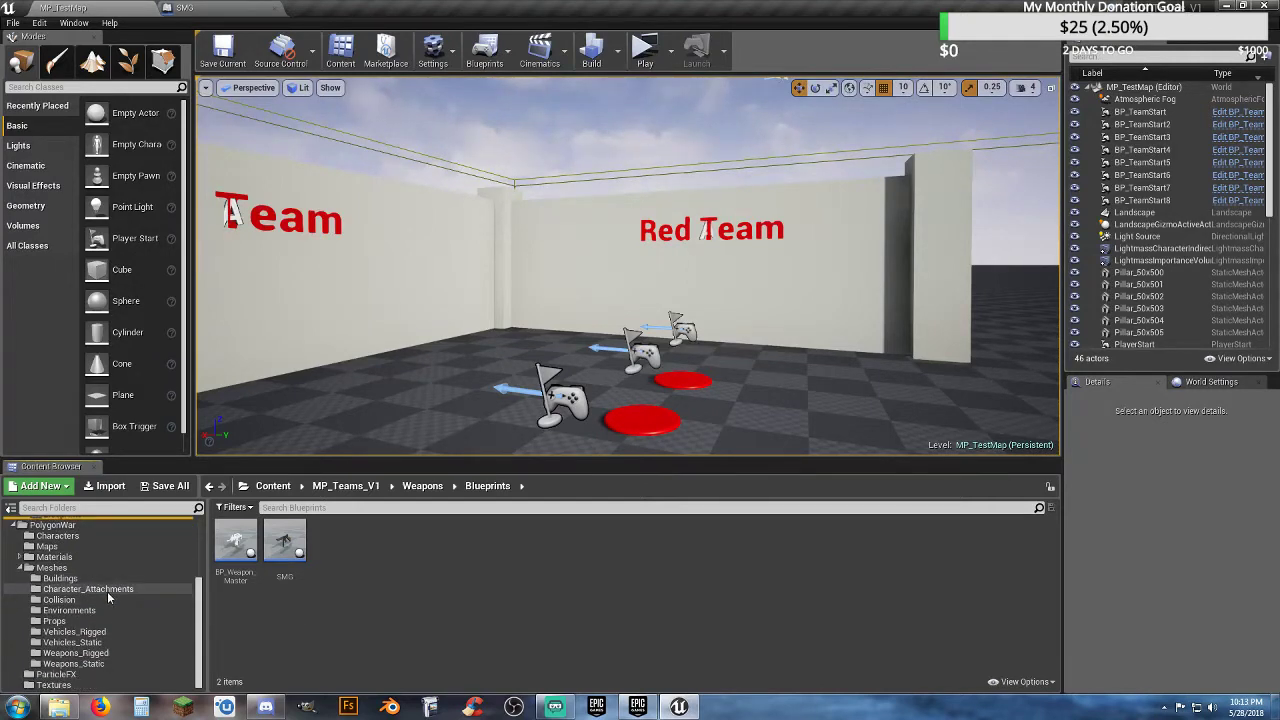
scroll(104, 597, "up", 2)
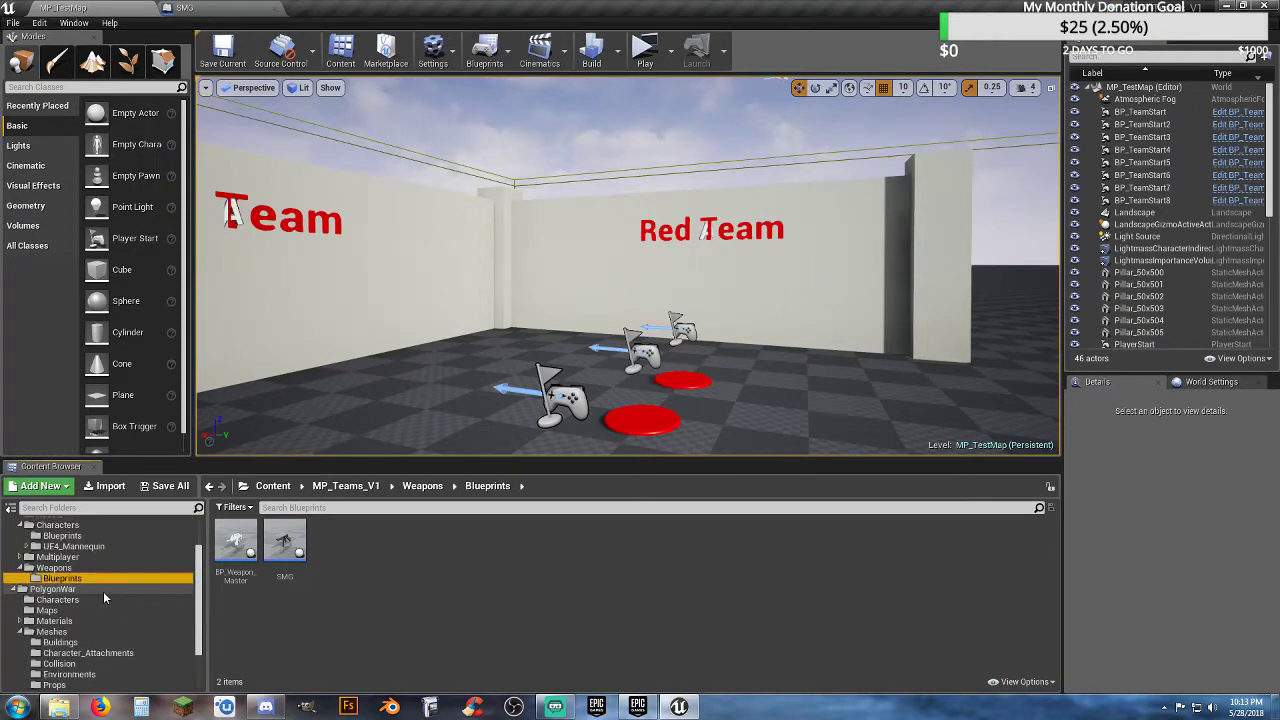
scroll(104, 597, "up", 1)
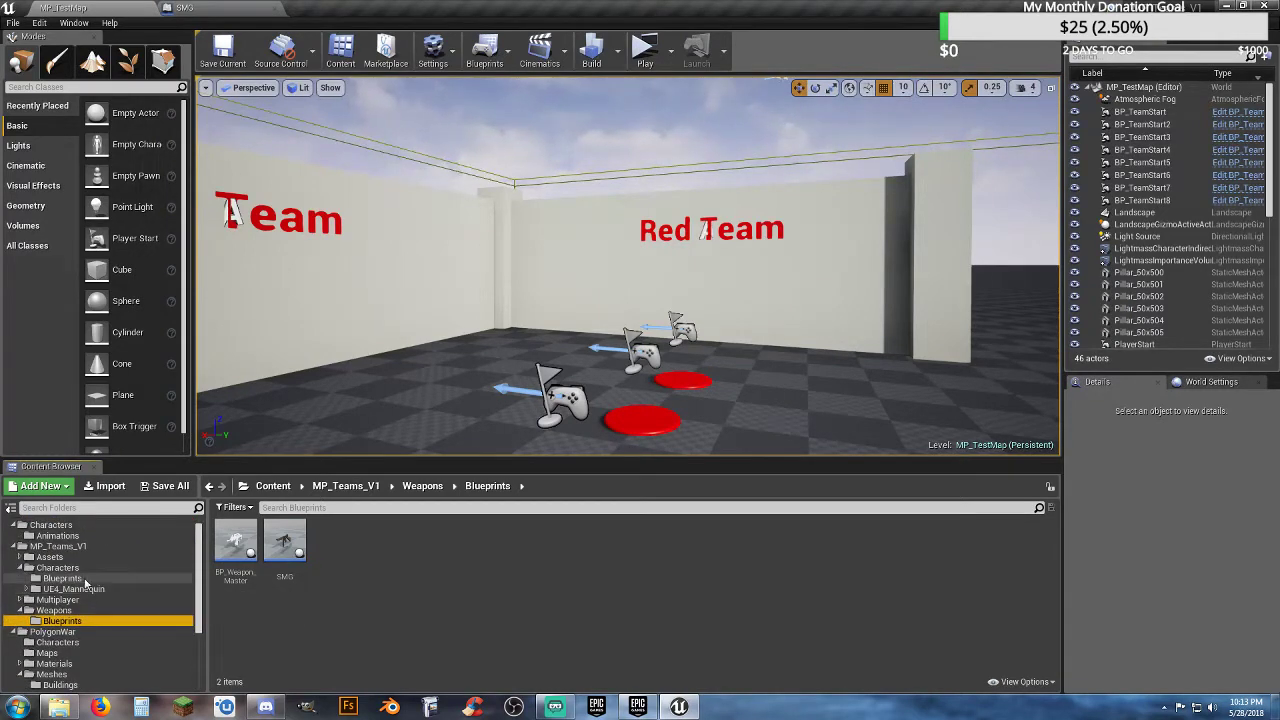
left_click(84, 579)
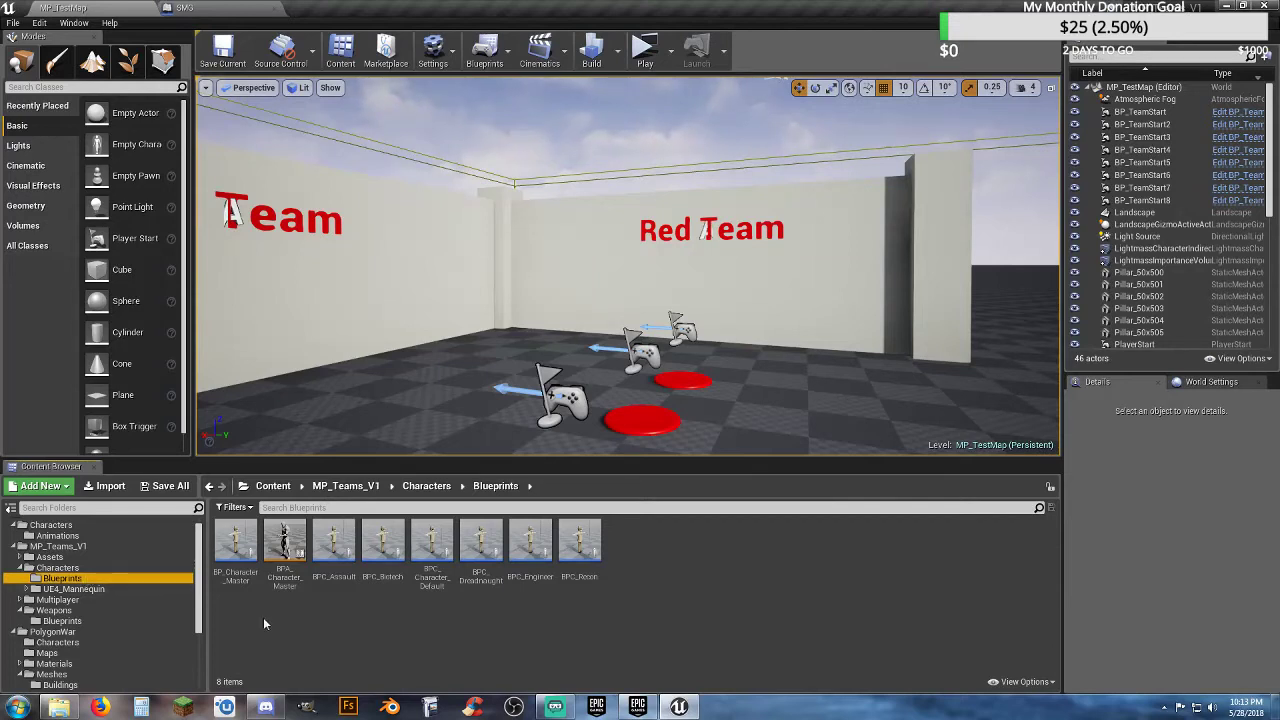
left_click(72, 568)
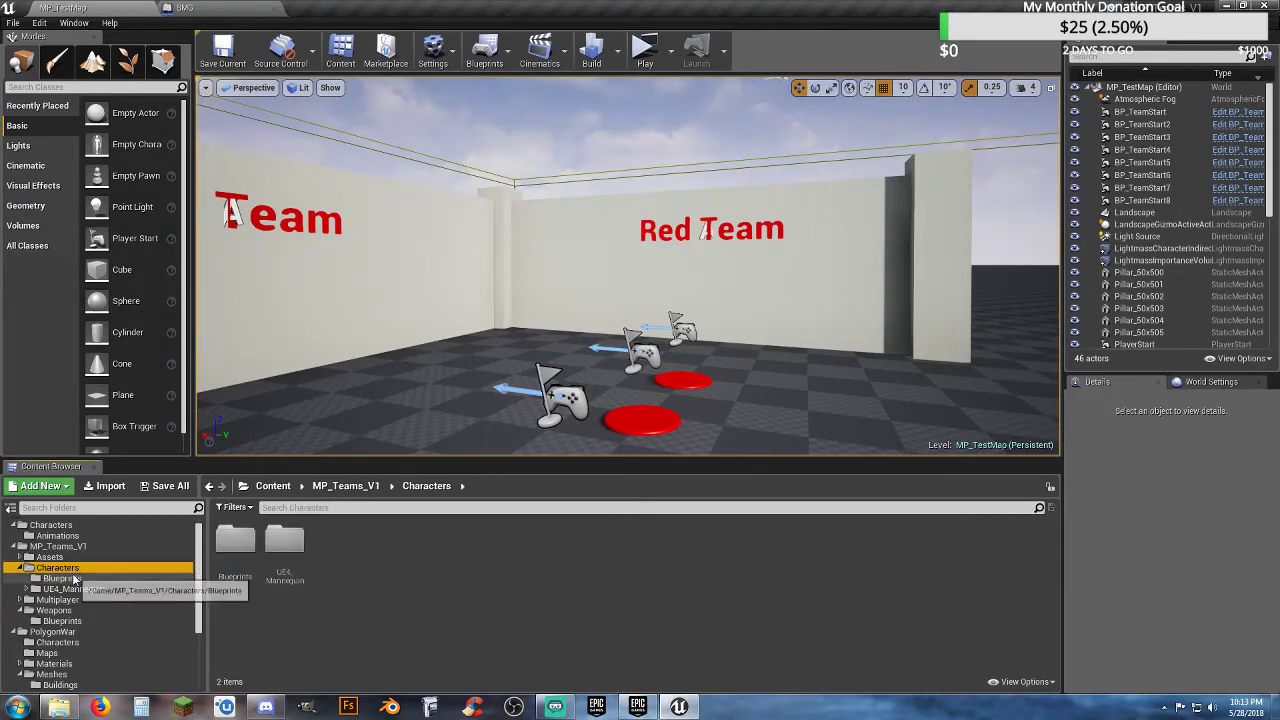
left_click(65, 578)
left_click(271, 611)
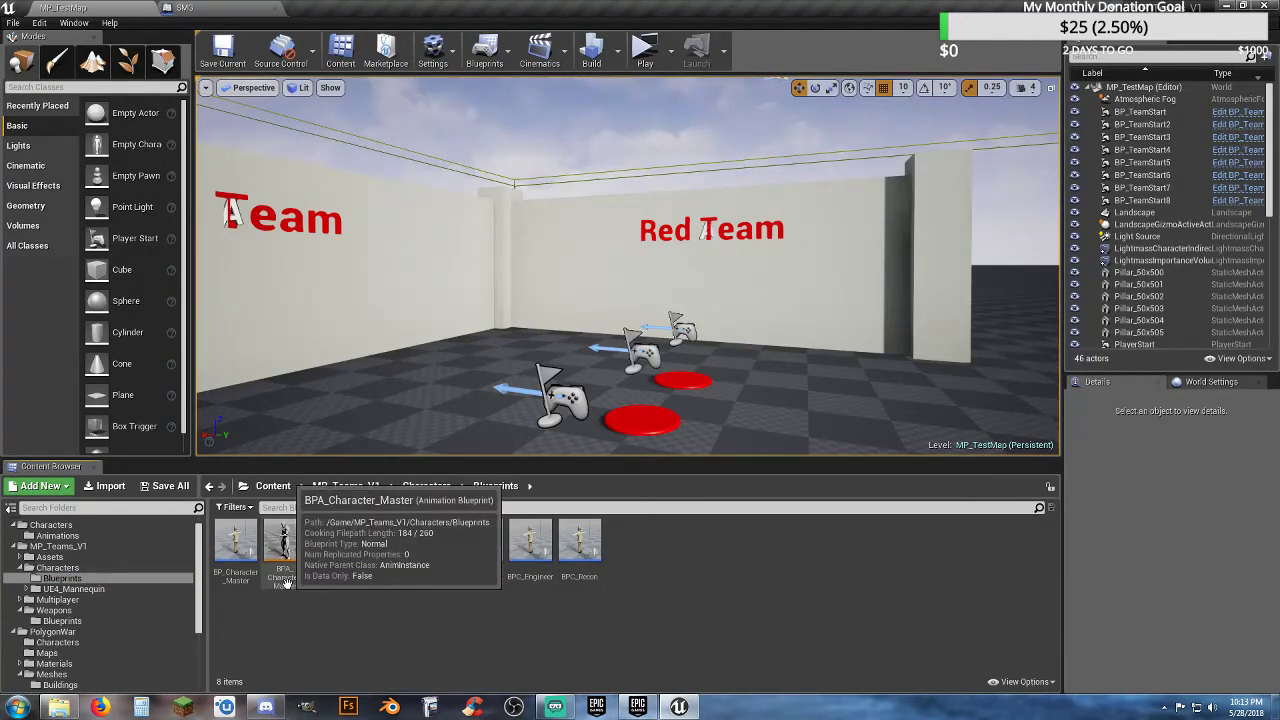
- Open the Polygon_ABP animation blueprint from the Characters > Animations folder and examine the preview character's hands and the event graph
left_click(81, 537)
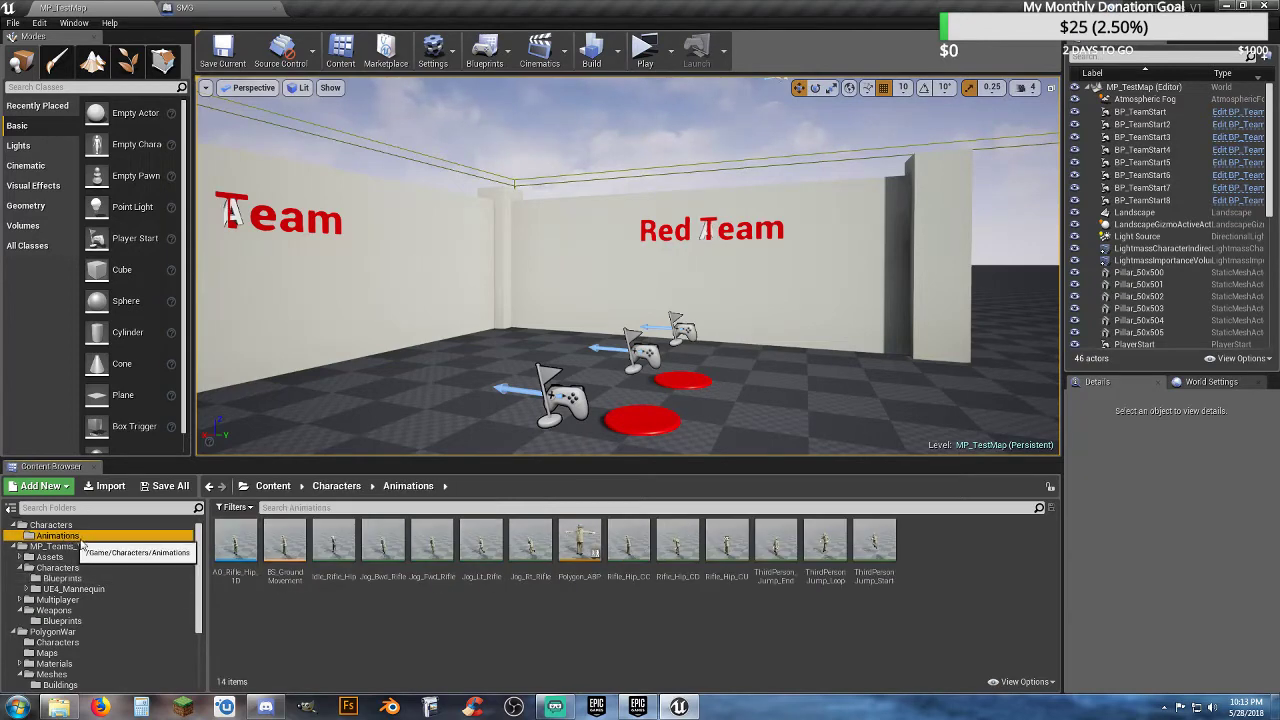
double_click(593, 585)
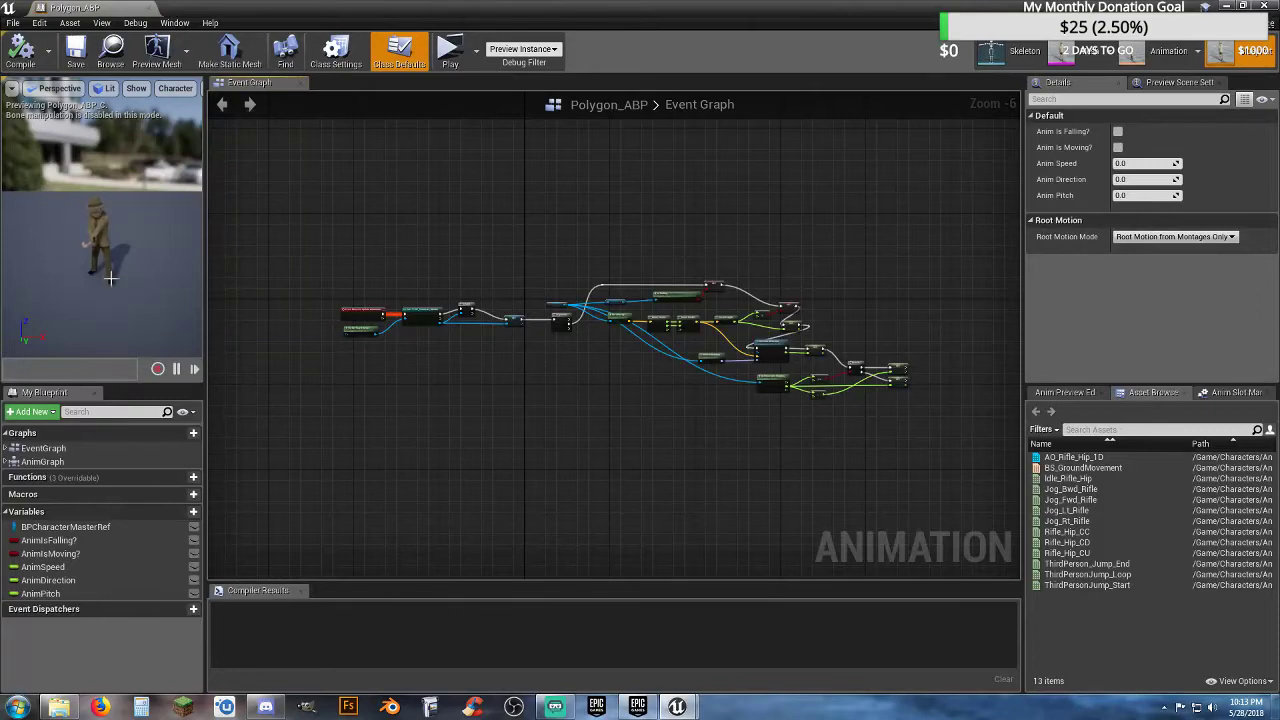
scroll(99, 241, "up", 5)
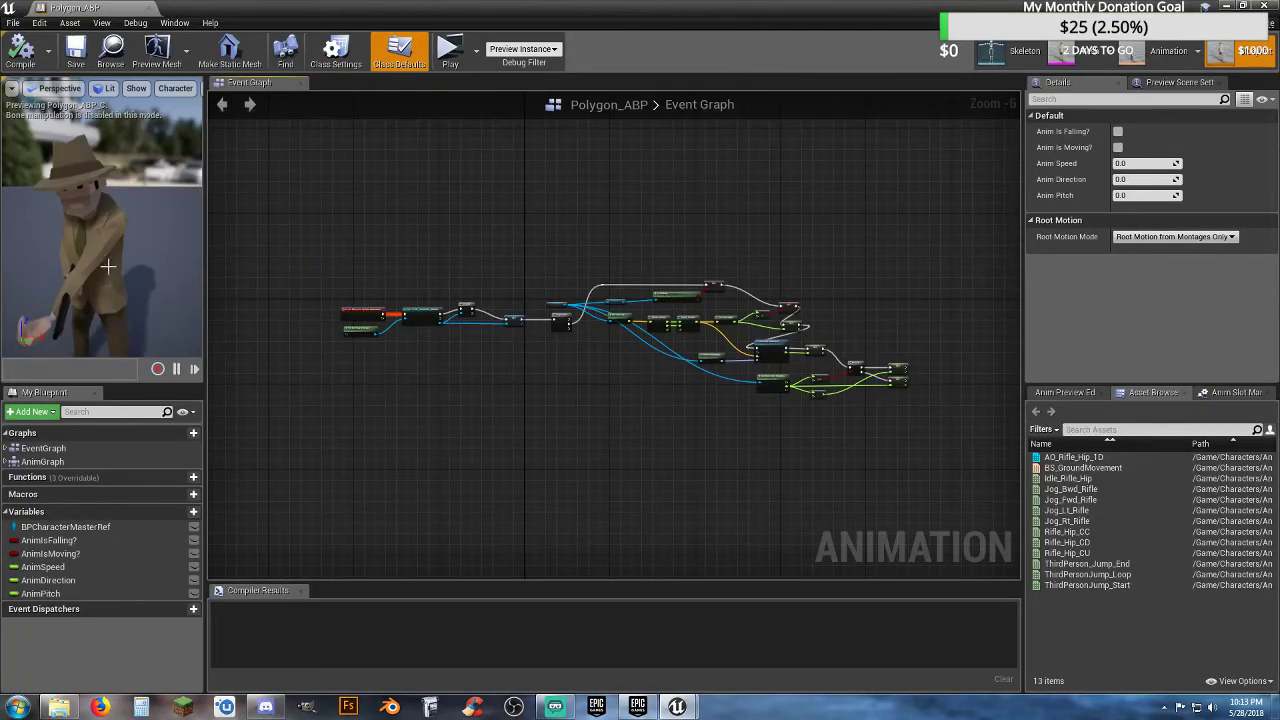
scroll(108, 266, "down", 4)
scroll(106, 270, "up", 3)
scroll(104, 275, "down", 3)
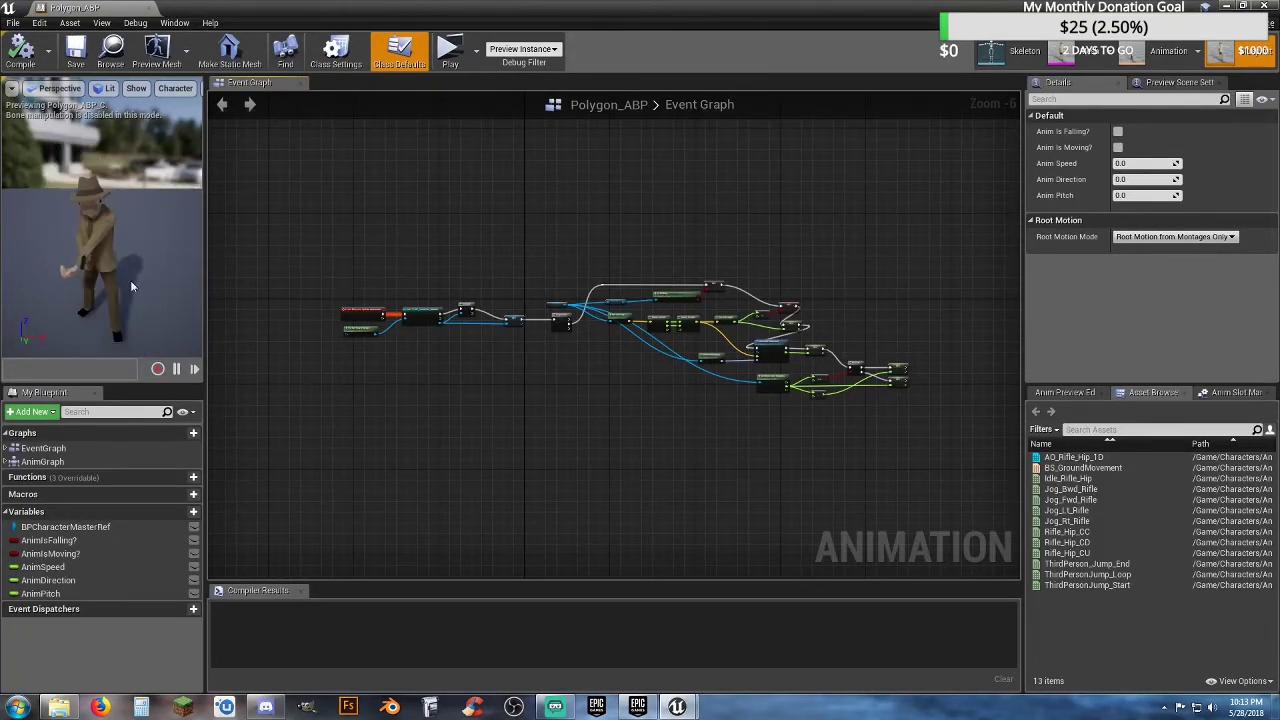
scroll(390, 342, "up", 3)
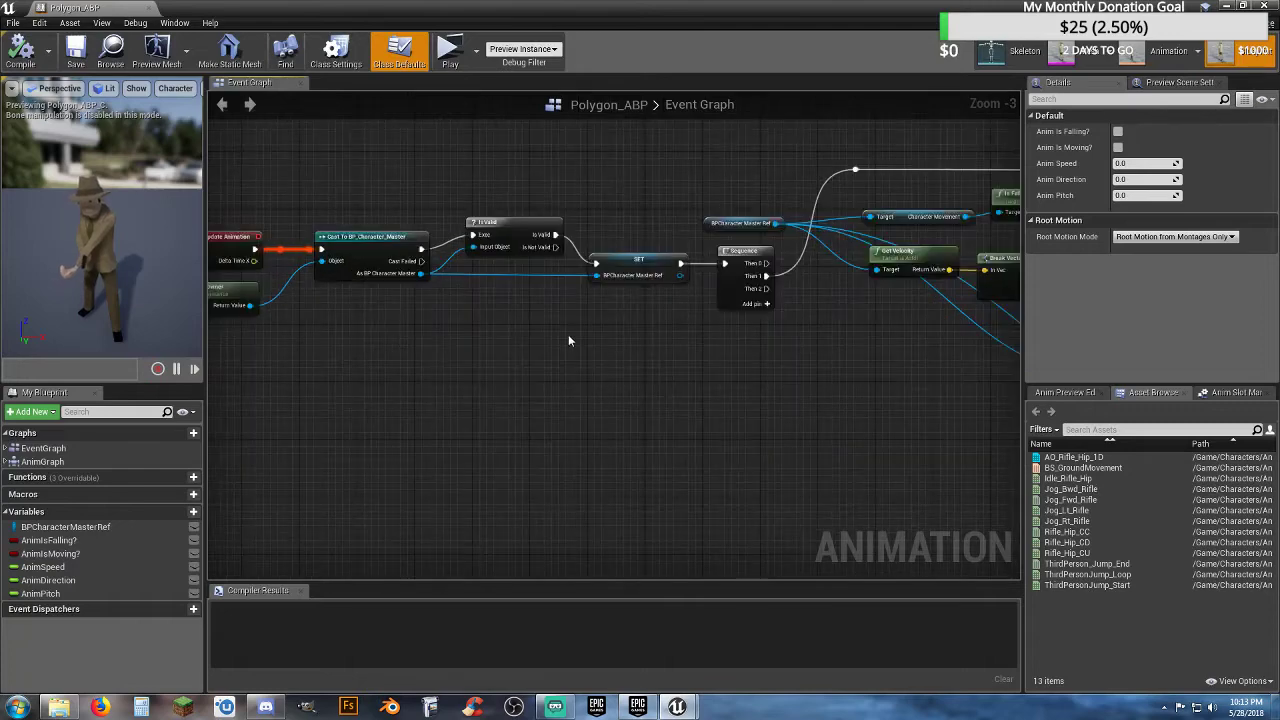
right_click_drag(568, 341, 837, 369)
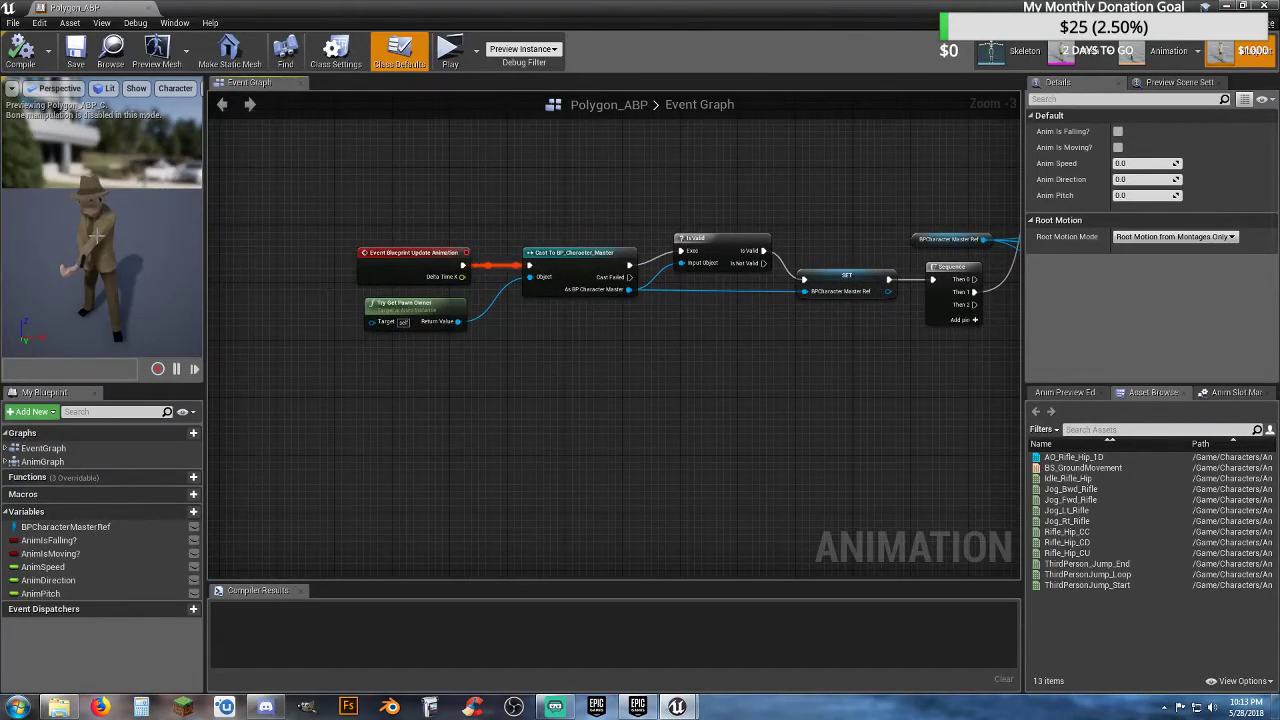
scroll(88, 240, "up", 4)
mouse_move(92, 282)
right_mouse_down()
mouse_move(138, 296)
mouse_move(99, 284)
right_mouse_up()
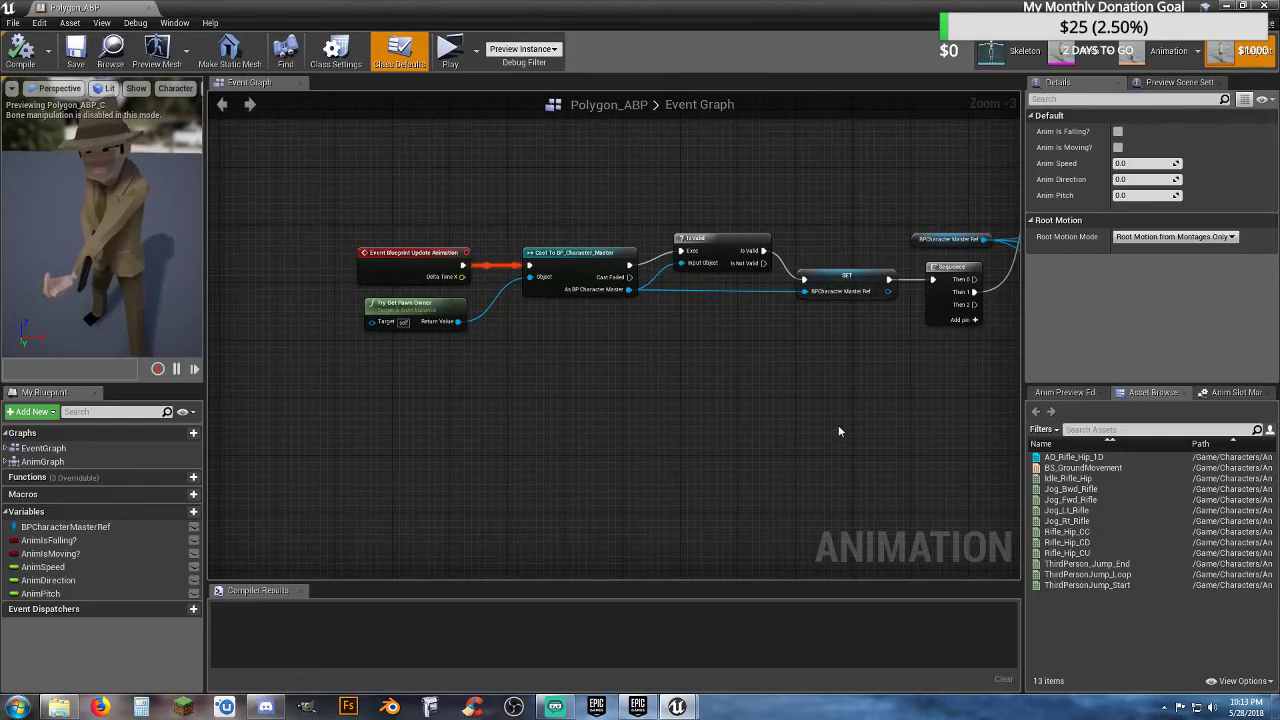
right_click_drag(900, 403, 834, 391)
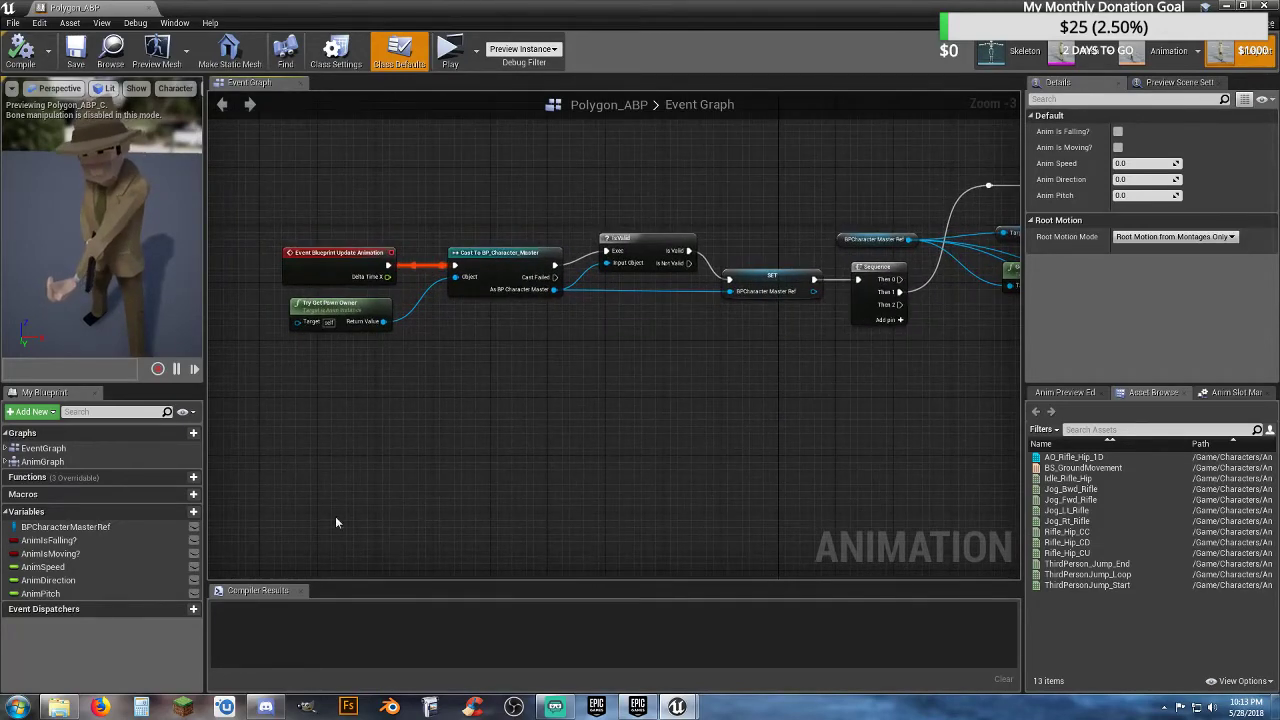
- Open the AnimGraph of Polygon_ABP and select the FABRIK node to show its effector and solver settings
double_click(42, 461)
scroll(490, 398, "down", 1)
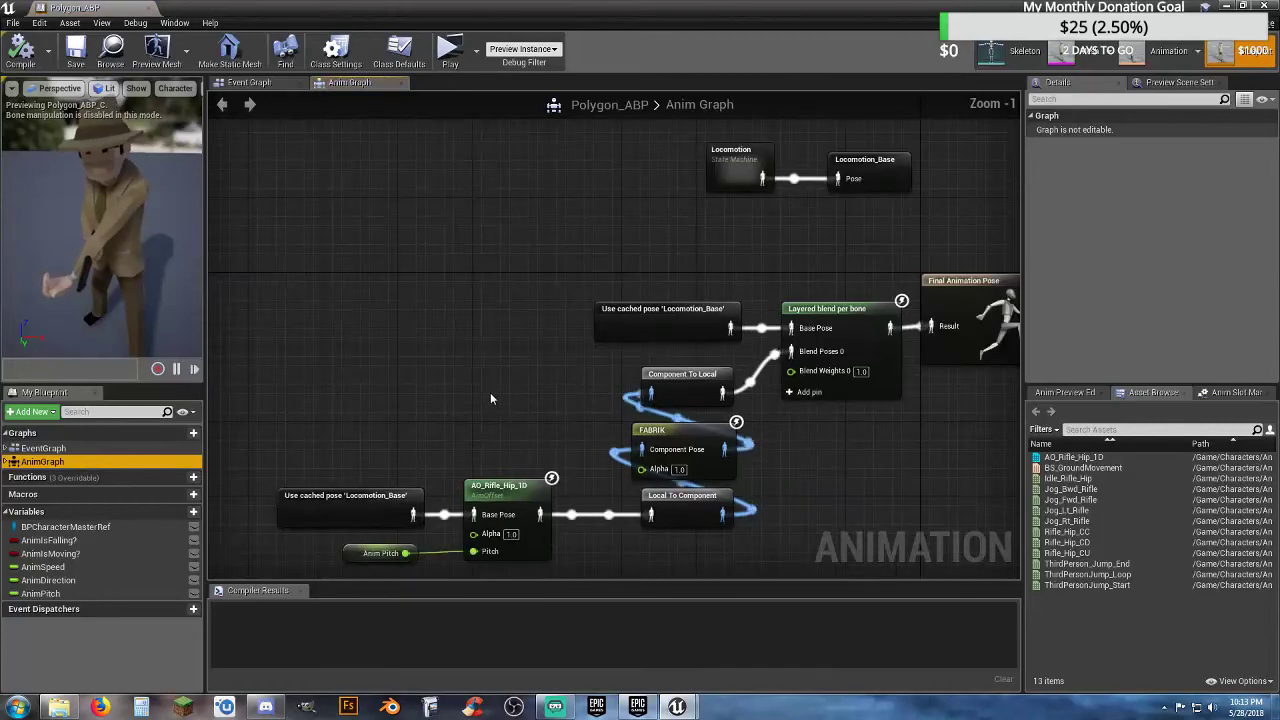
right_click_drag(510, 401, 505, 358)
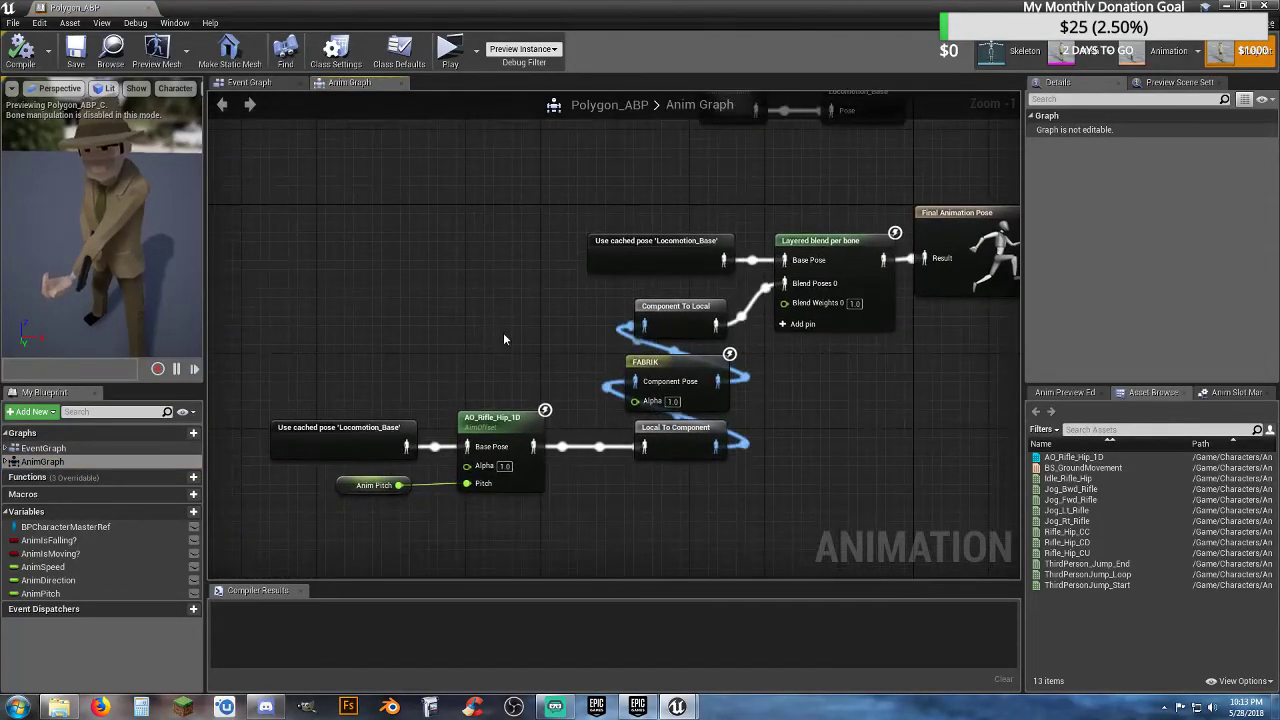
left_click(693, 370)
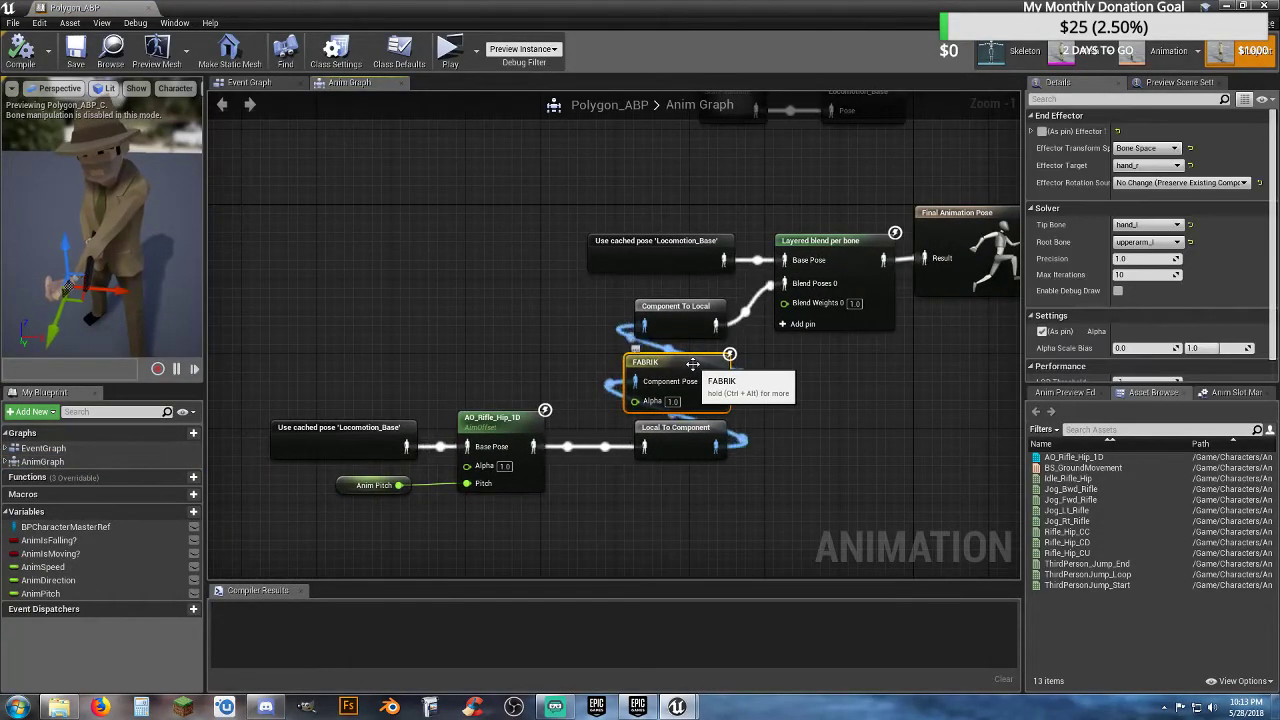
- Connect AO_Rifle_Hip_1D directly to Blend Poses 0 of the Layered blend per bone node and move the bypassed FABRIK and conversion nodes aside
right_click_drag(669, 528, 592, 518)
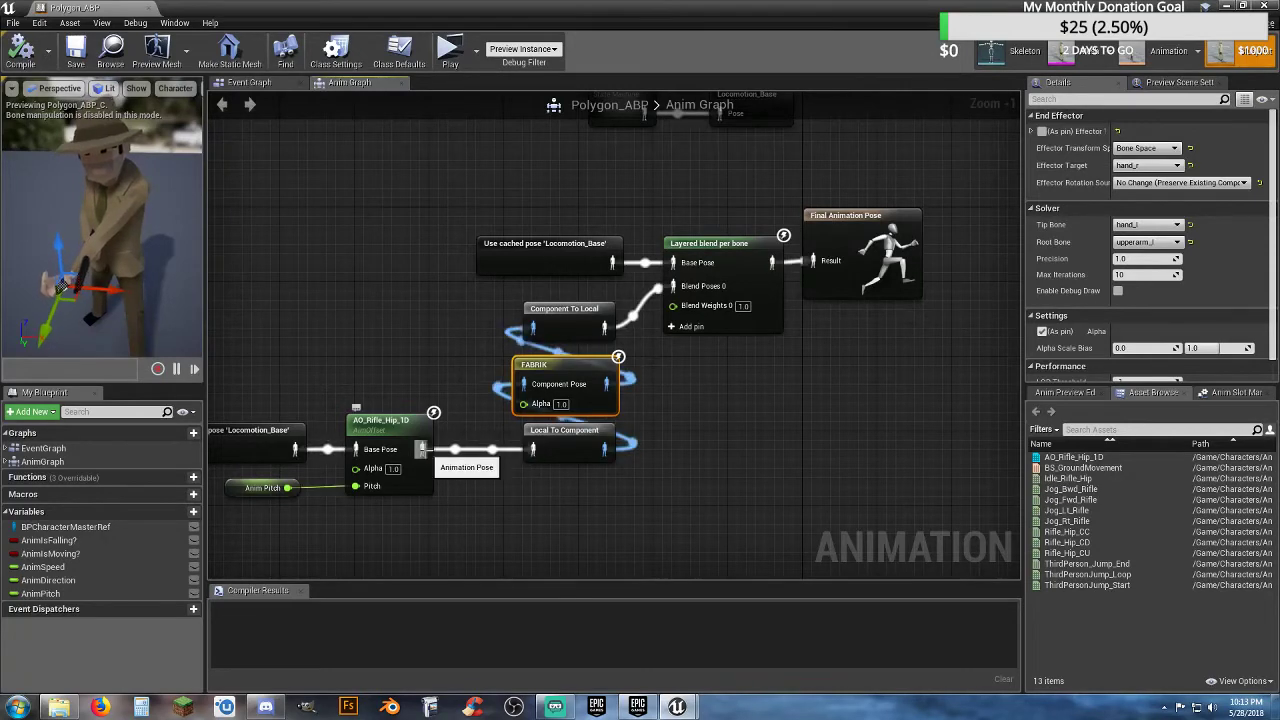
left_click_drag(422, 448, 673, 286)
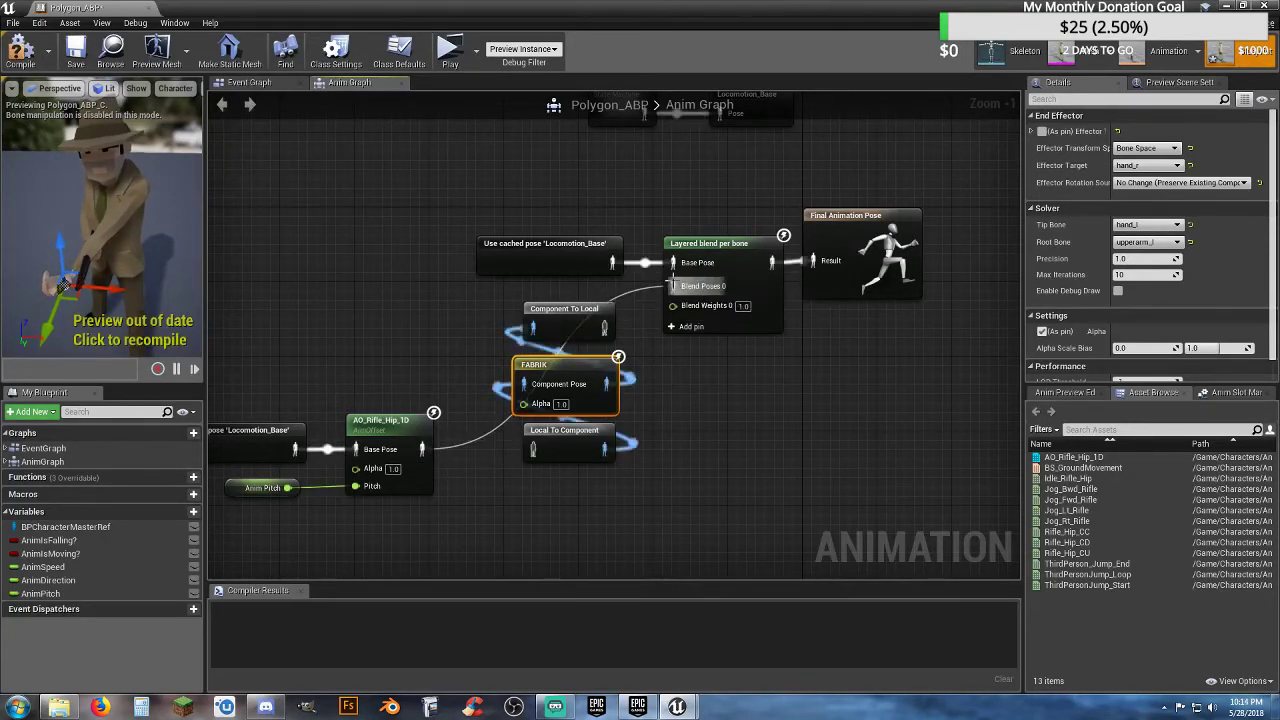
left_click_drag(552, 340, 688, 376)
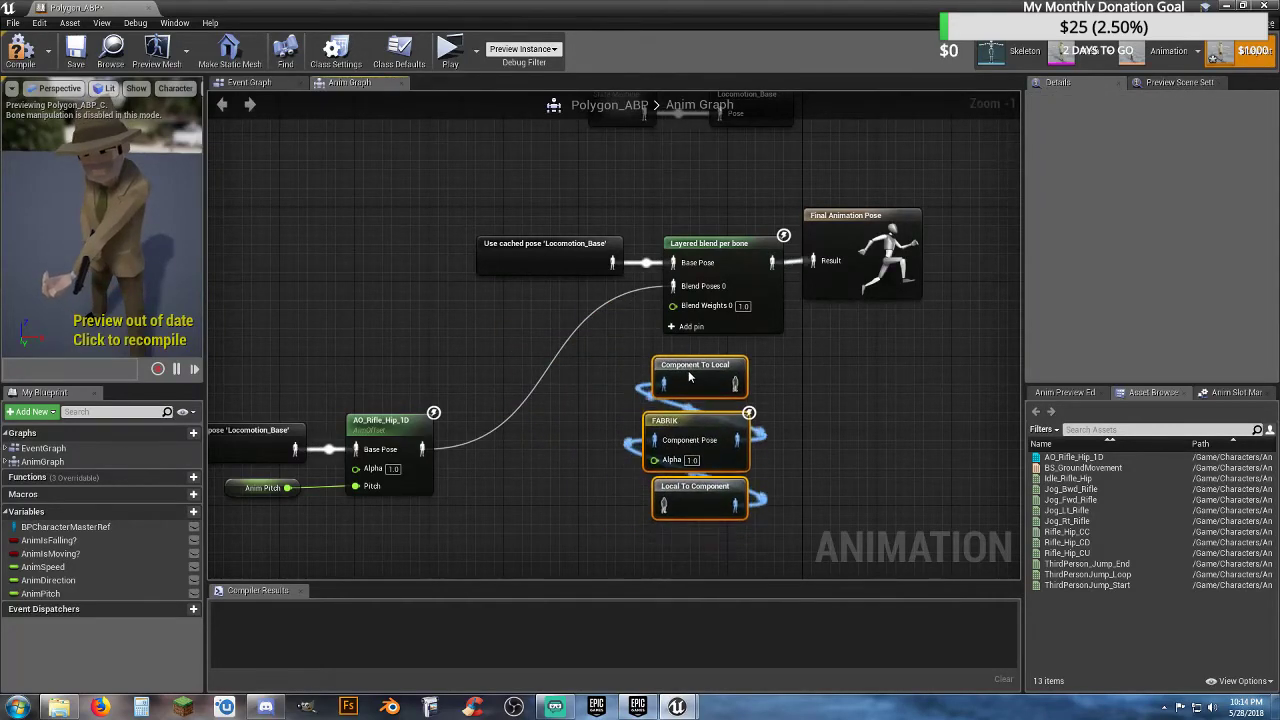
left_click(589, 431)
- Compile and save the Polygon_ABP animation blueprint and close it
left_click(20, 50)
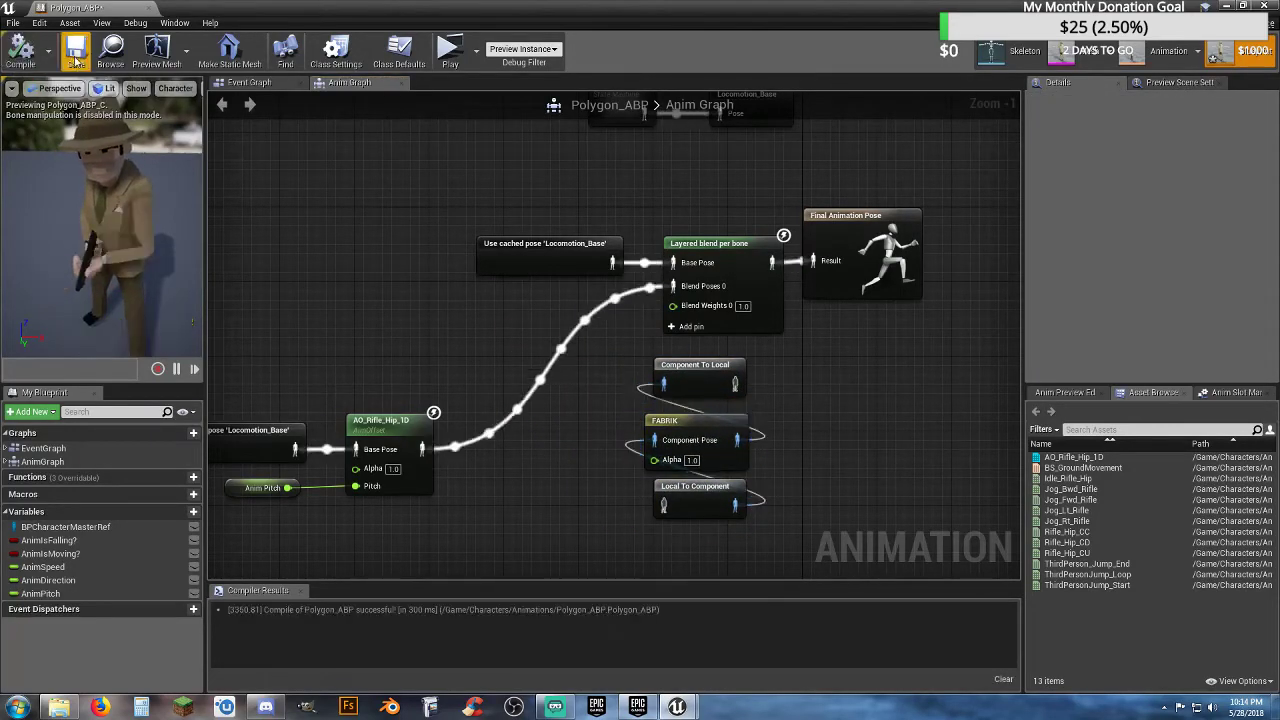
left_click(75, 55)
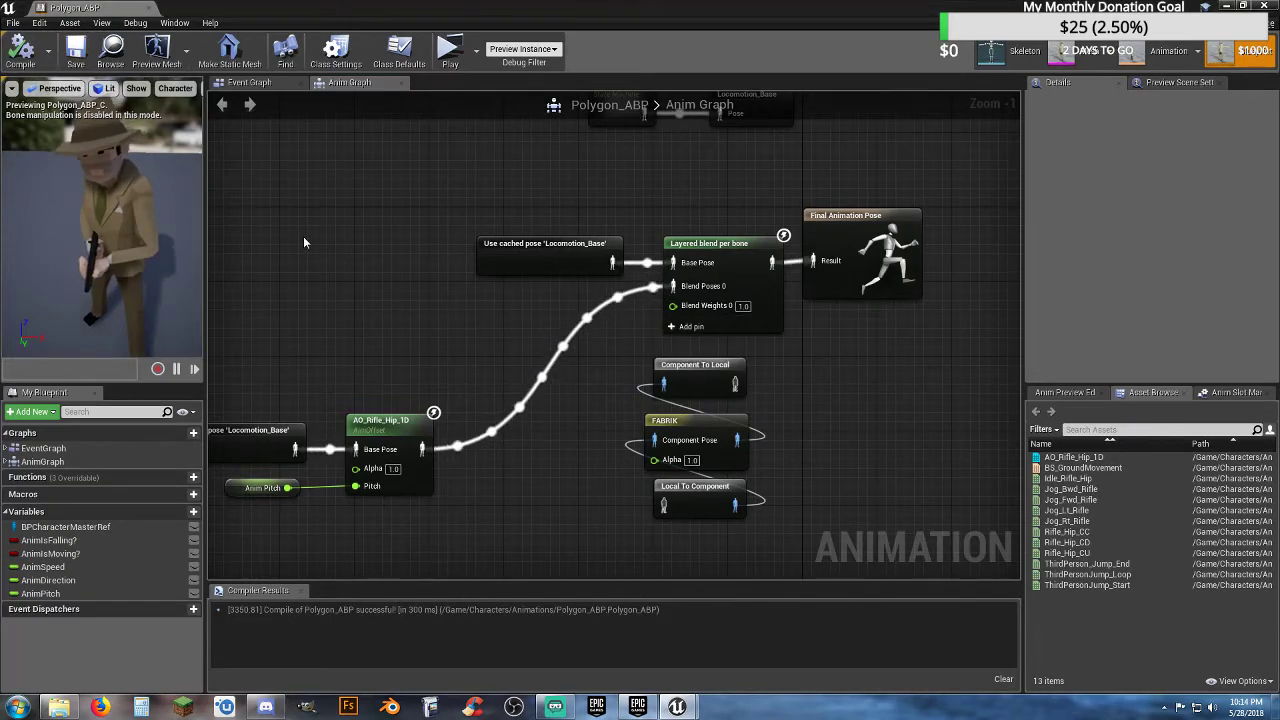
left_click(151, 11)
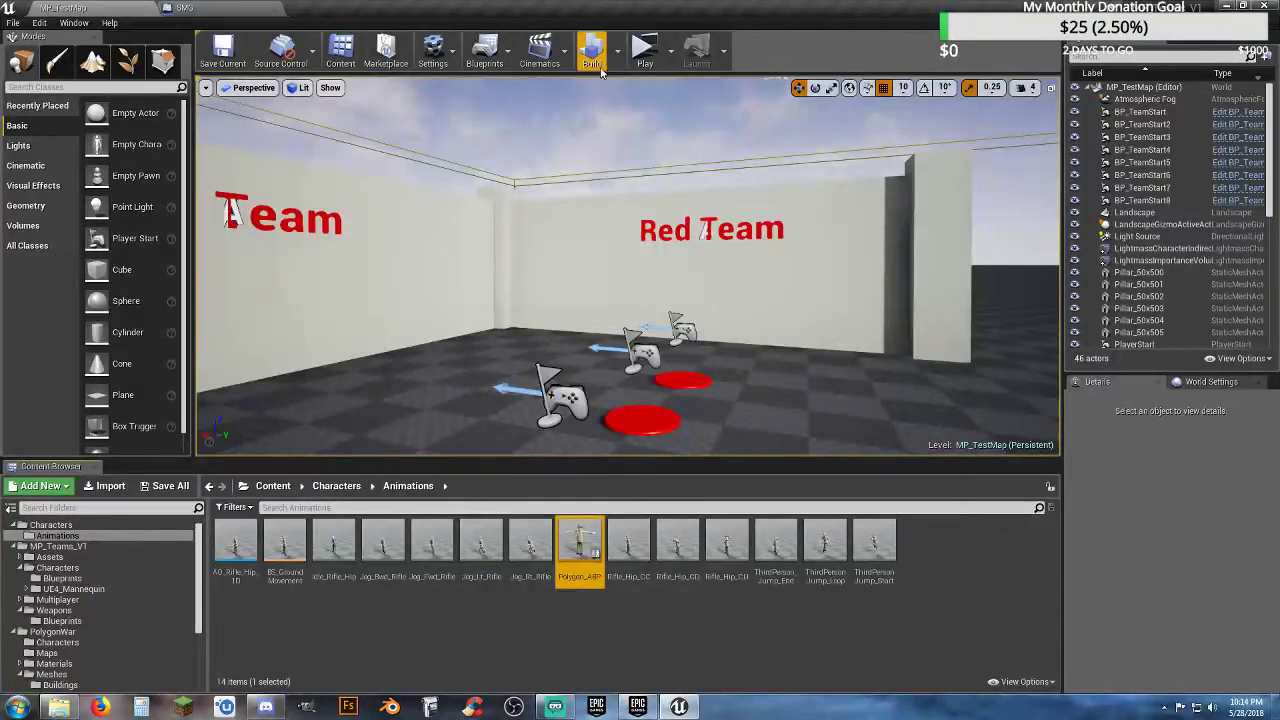
- Start a play test and spawn an Engineer in the server window and an Assault in the client window, both on the red team
left_click(645, 58)
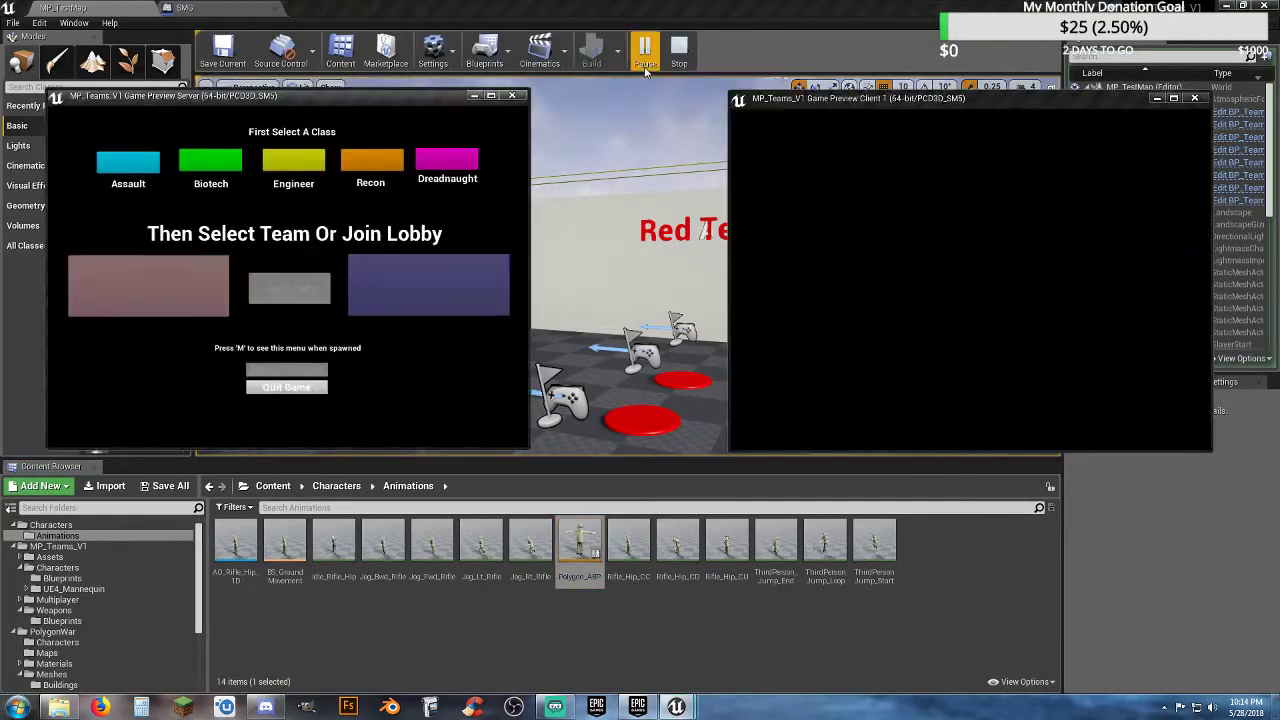
left_click(305, 177)
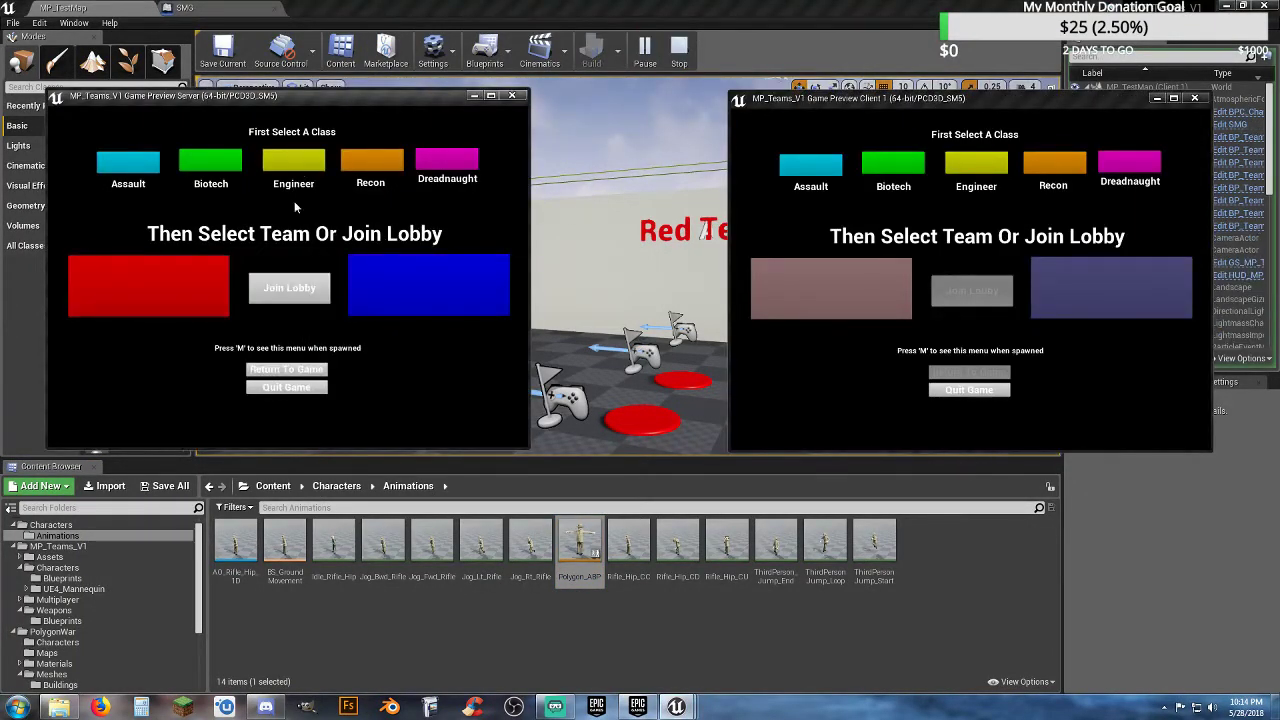
left_click(190, 306)
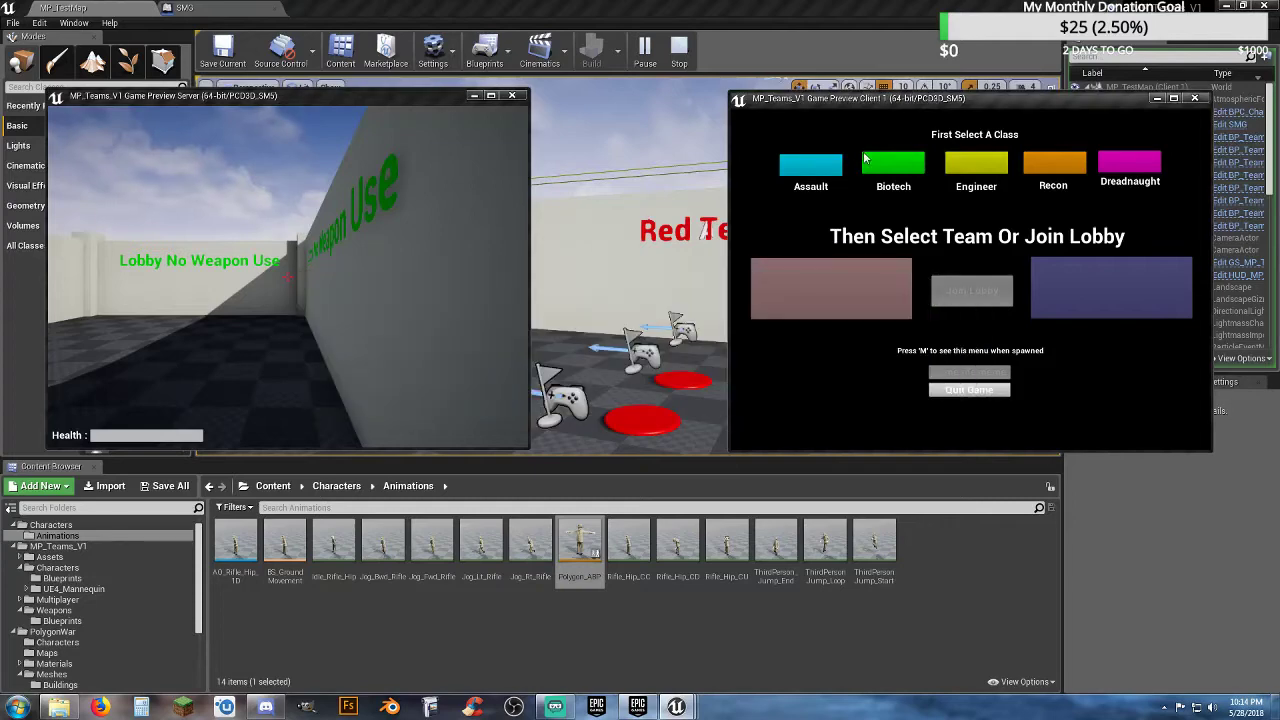
left_click(808, 166)
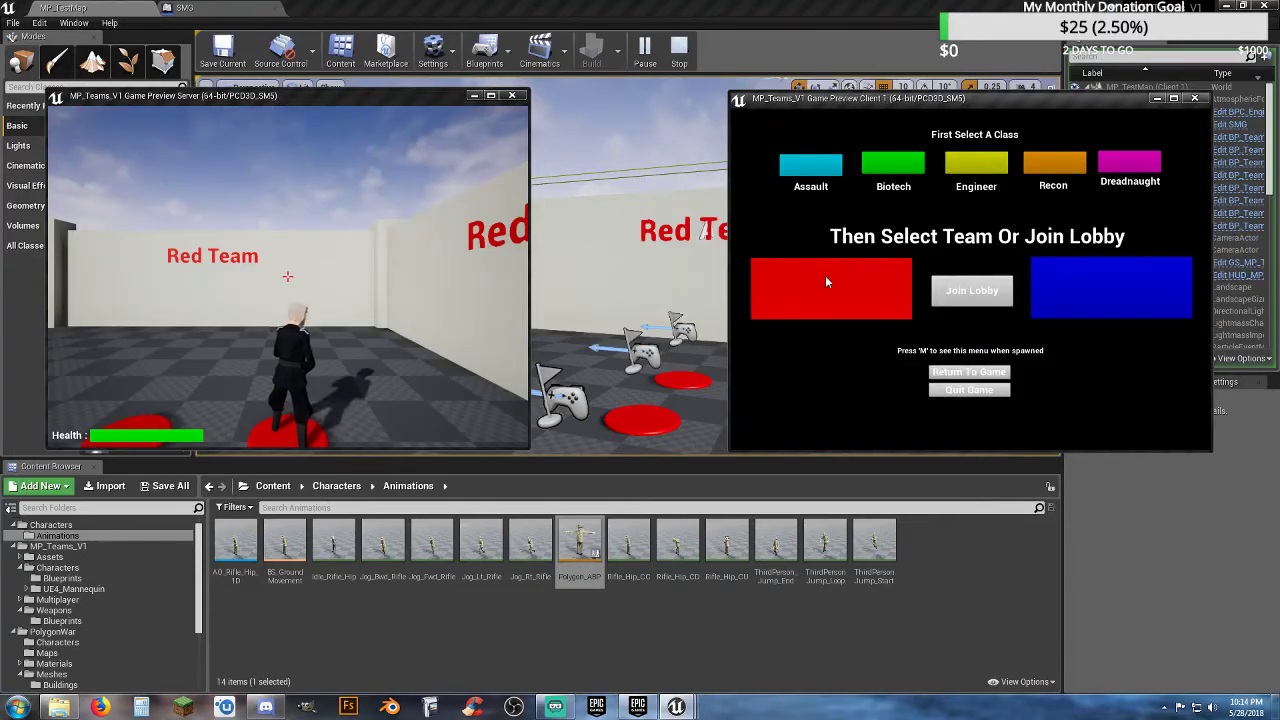
left_click(825, 275)
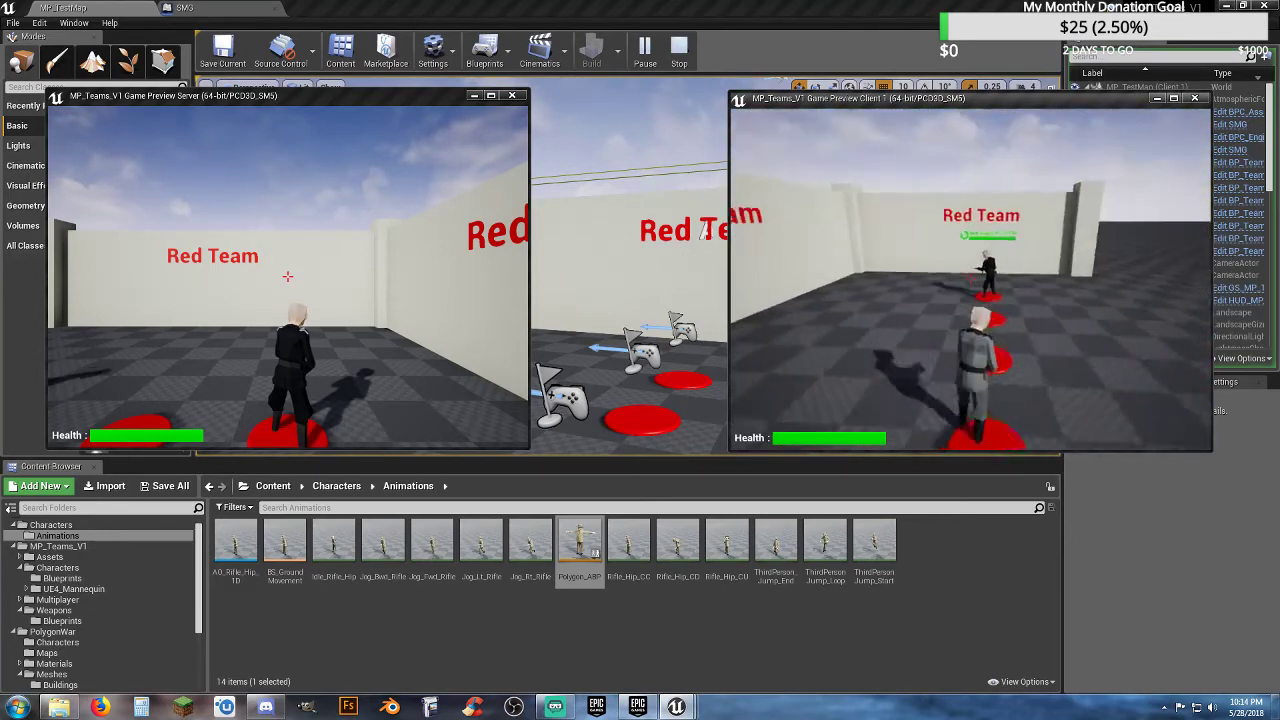
- Move the client's character around the other player and fire the weapon to examine the hand grip in both windows, ending the play test
key("a")
key("w")
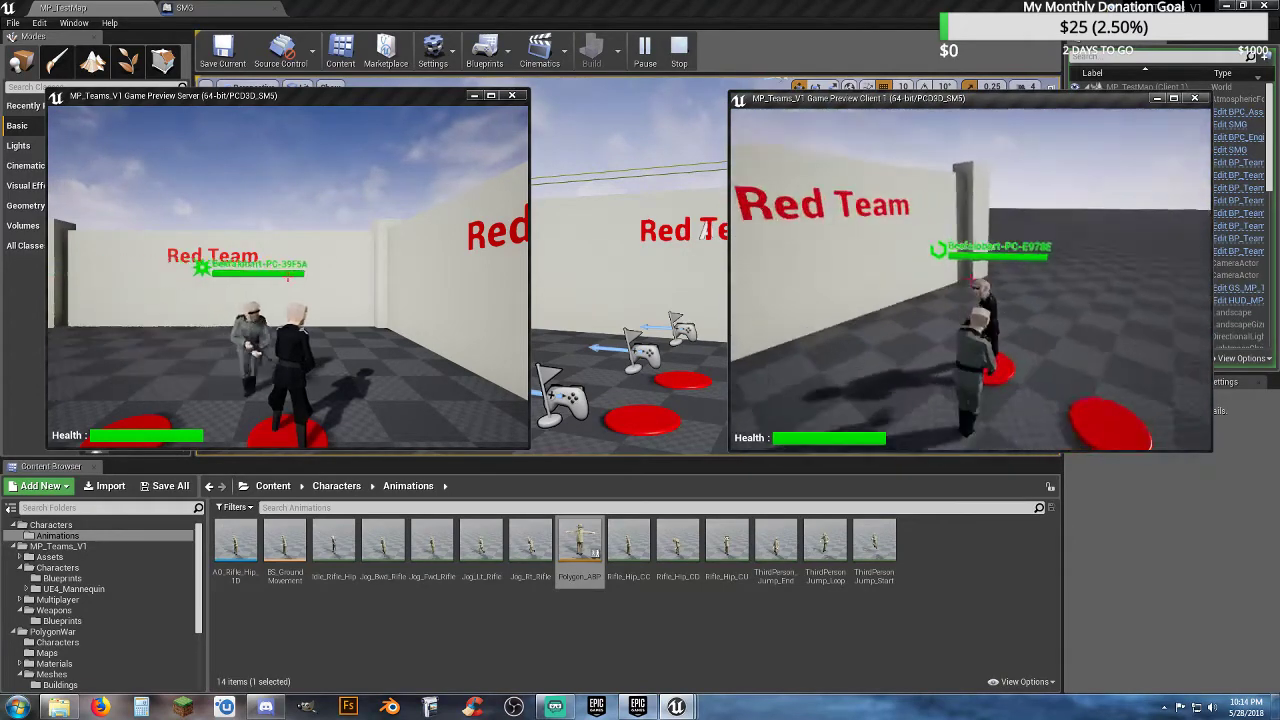
key("w")
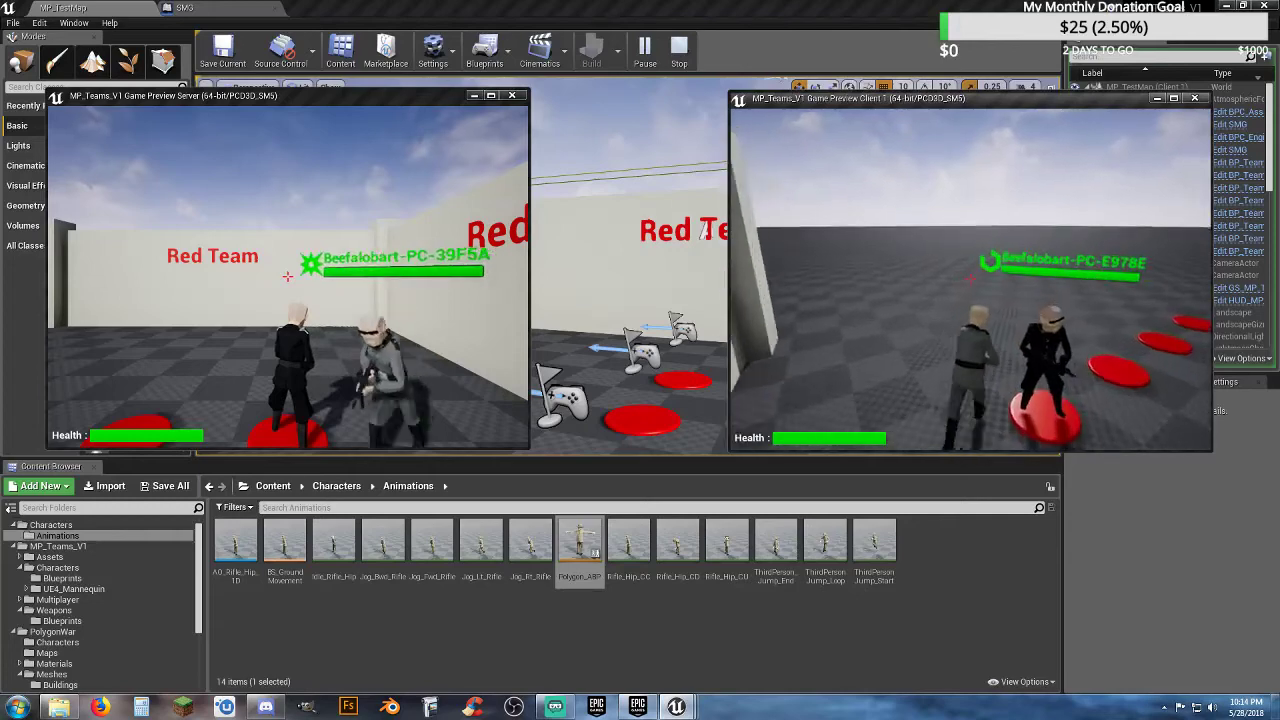
key("s")
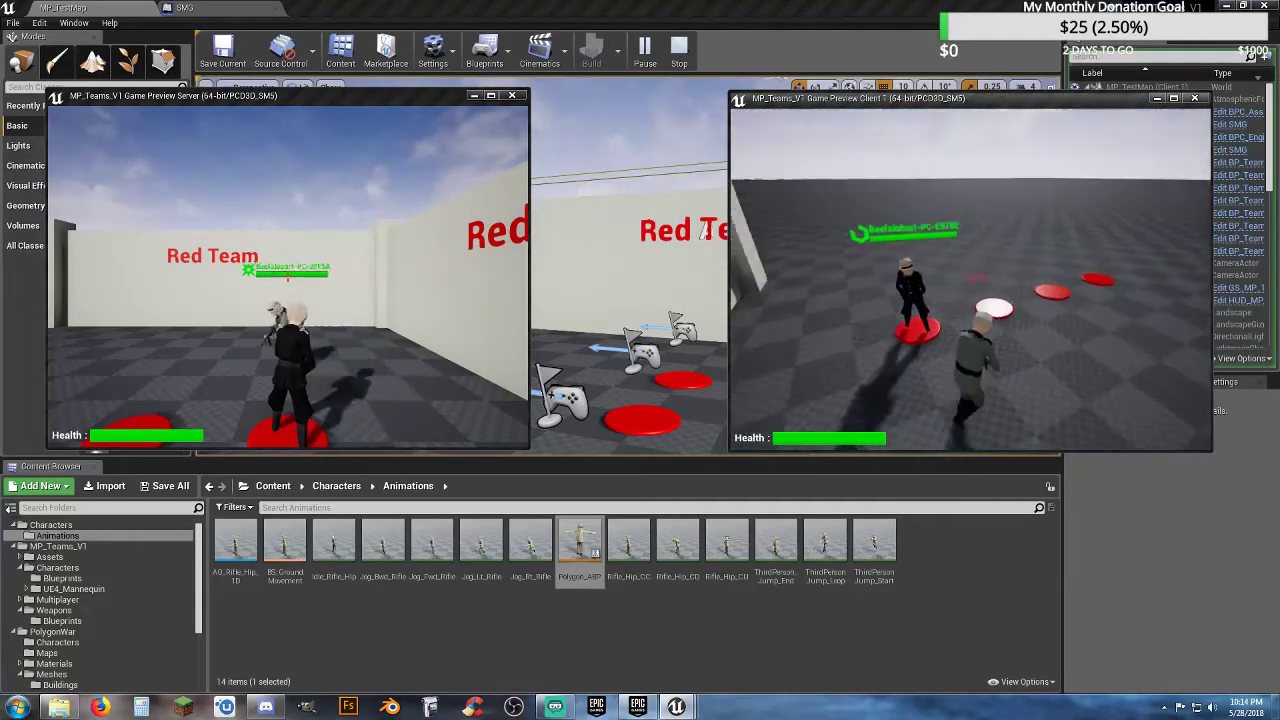
key("w")
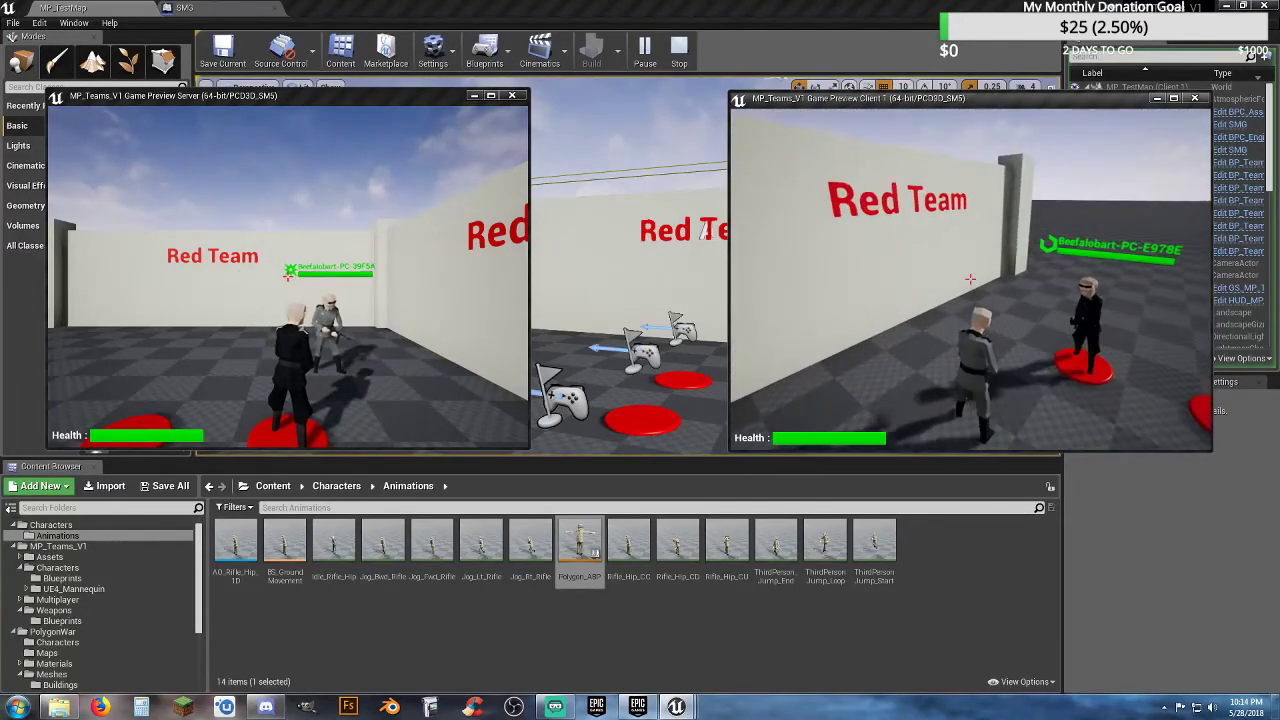
left_click(969, 279)
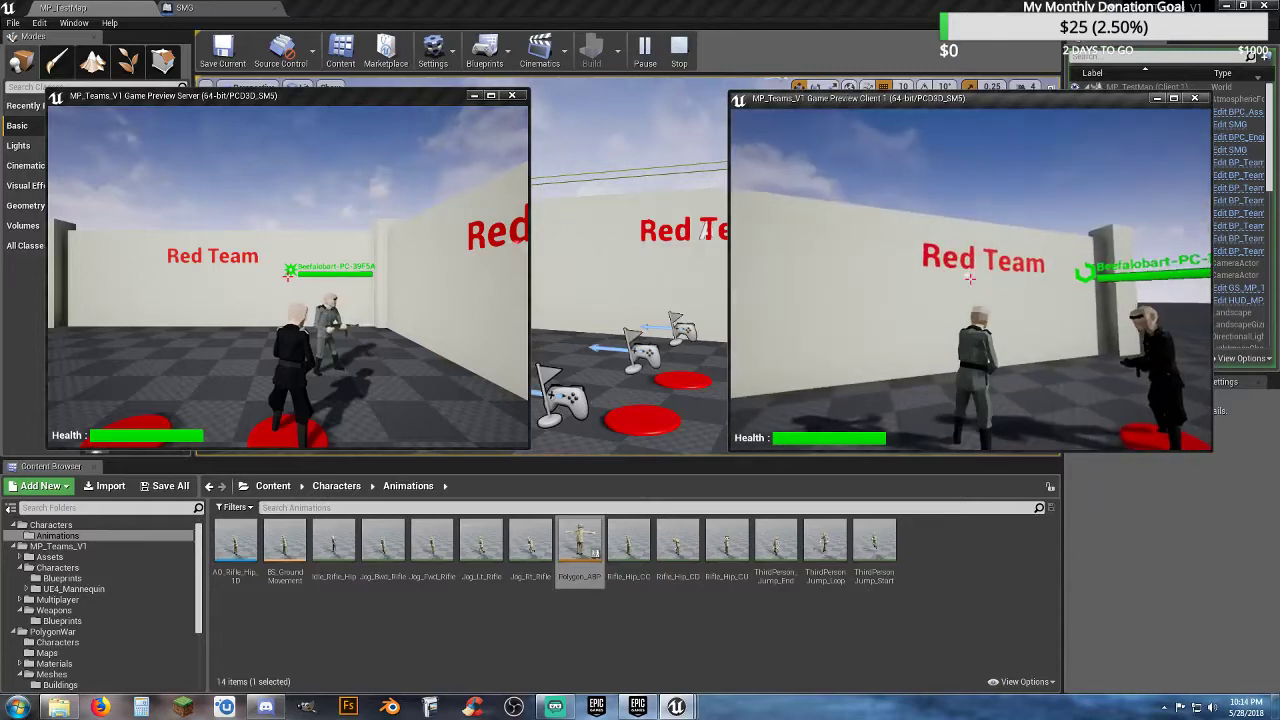
left_click(969, 279)
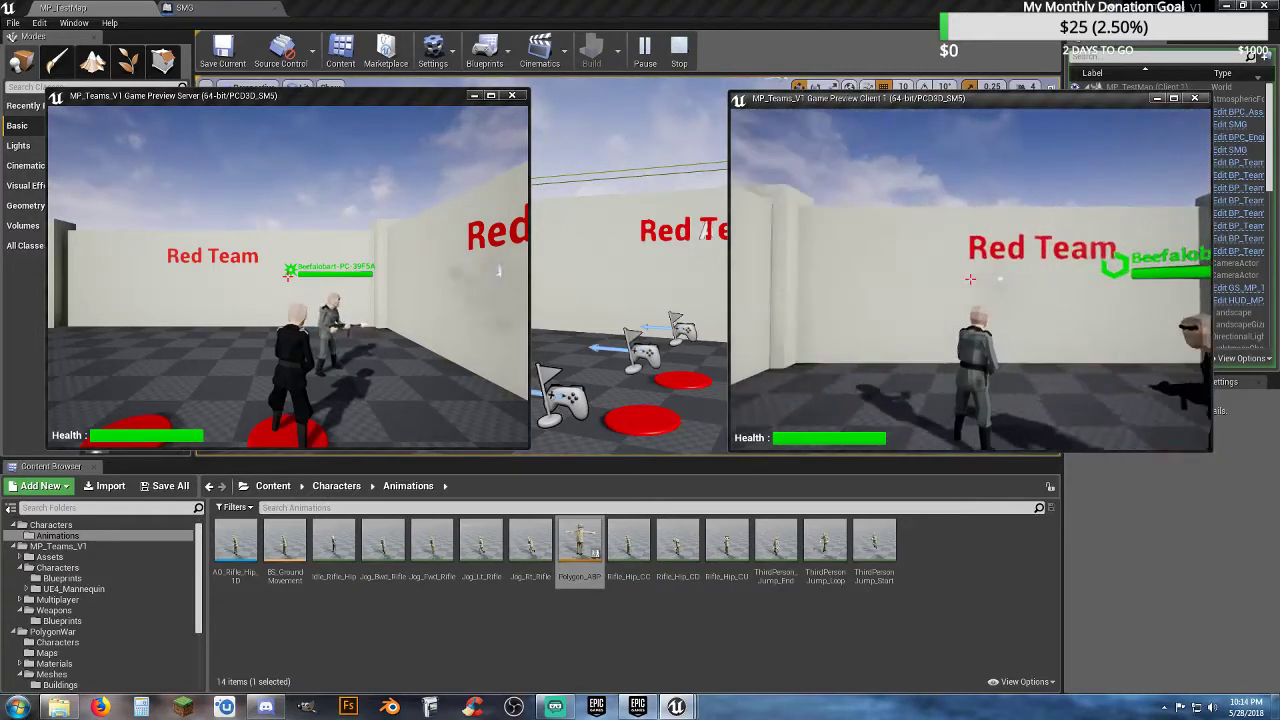
key("a")
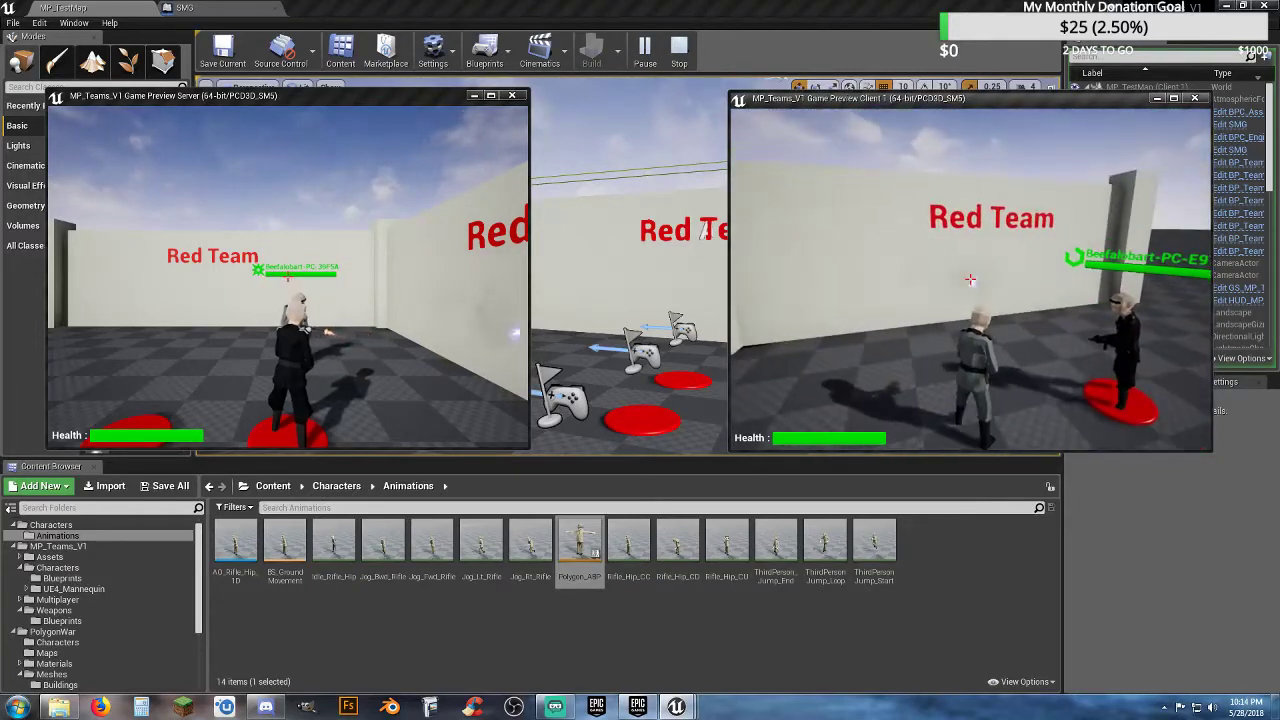
key("d")
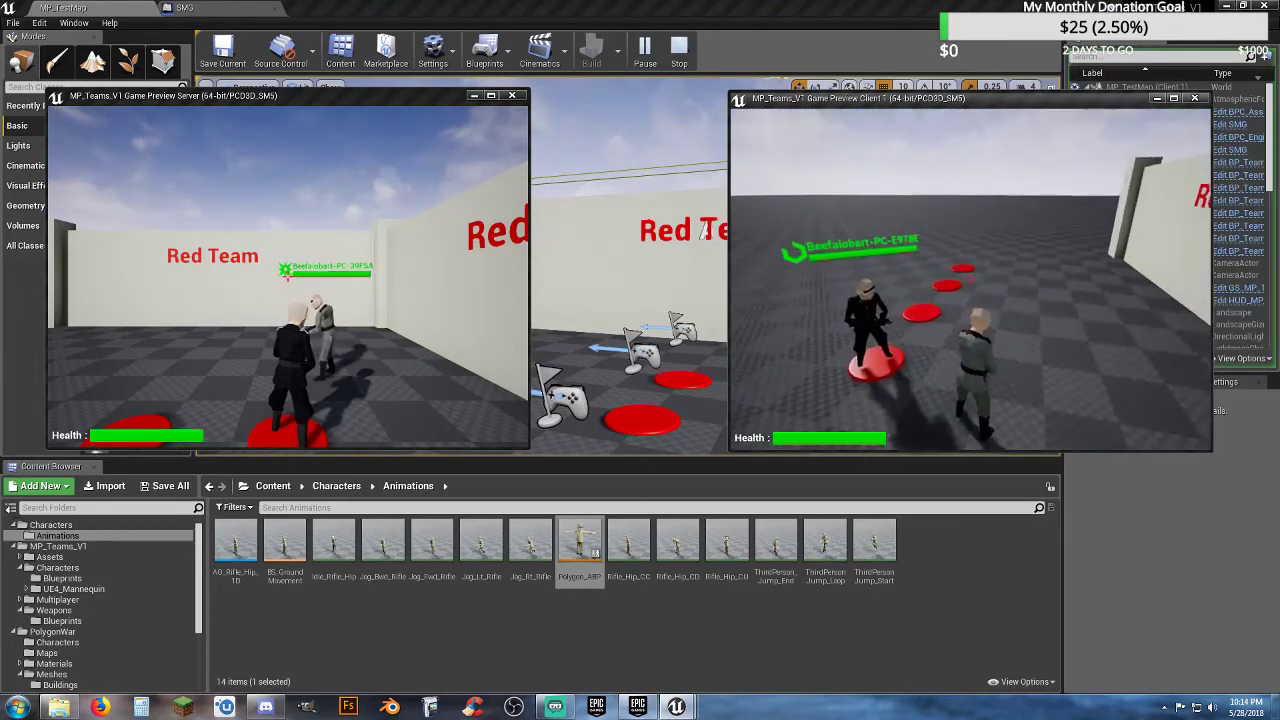
key("Escape")
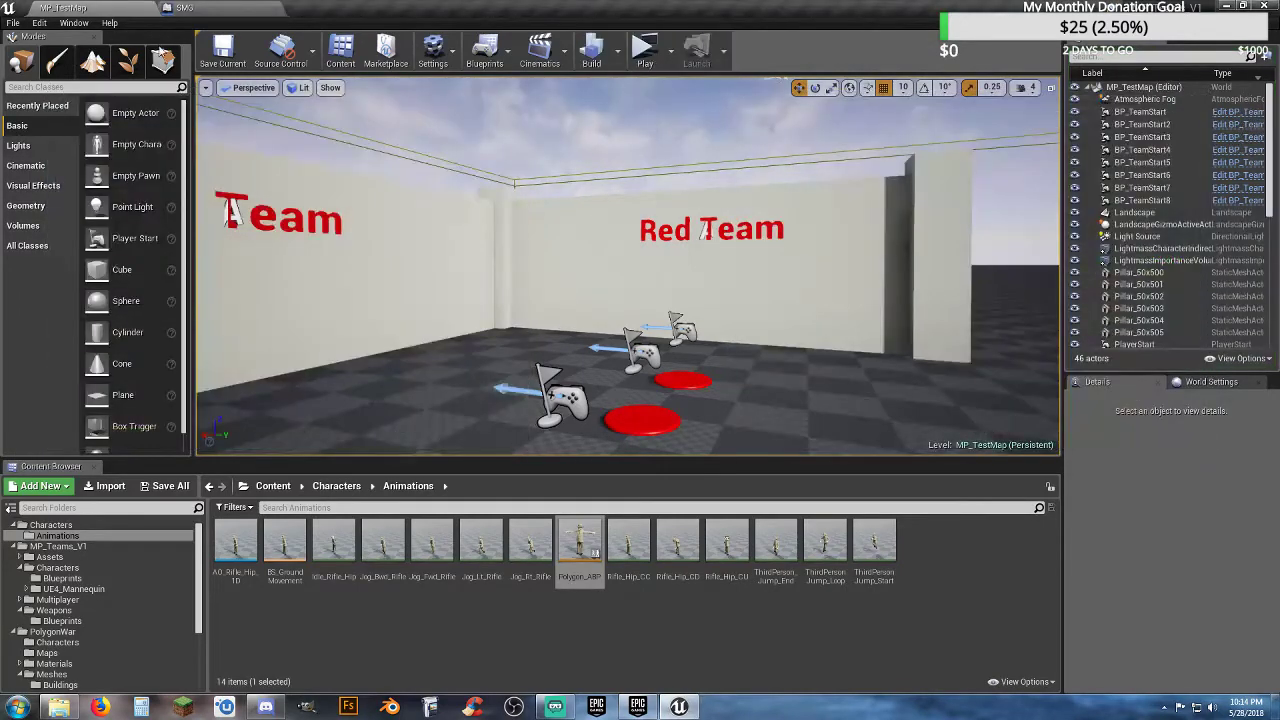
- In the SMG blueprint, wire Server set skeletal mesh to the Multicast Set Skeletal Mesh call and its multicast event to Cast To BP_Character_Master, and compile
left_click(205, 10)
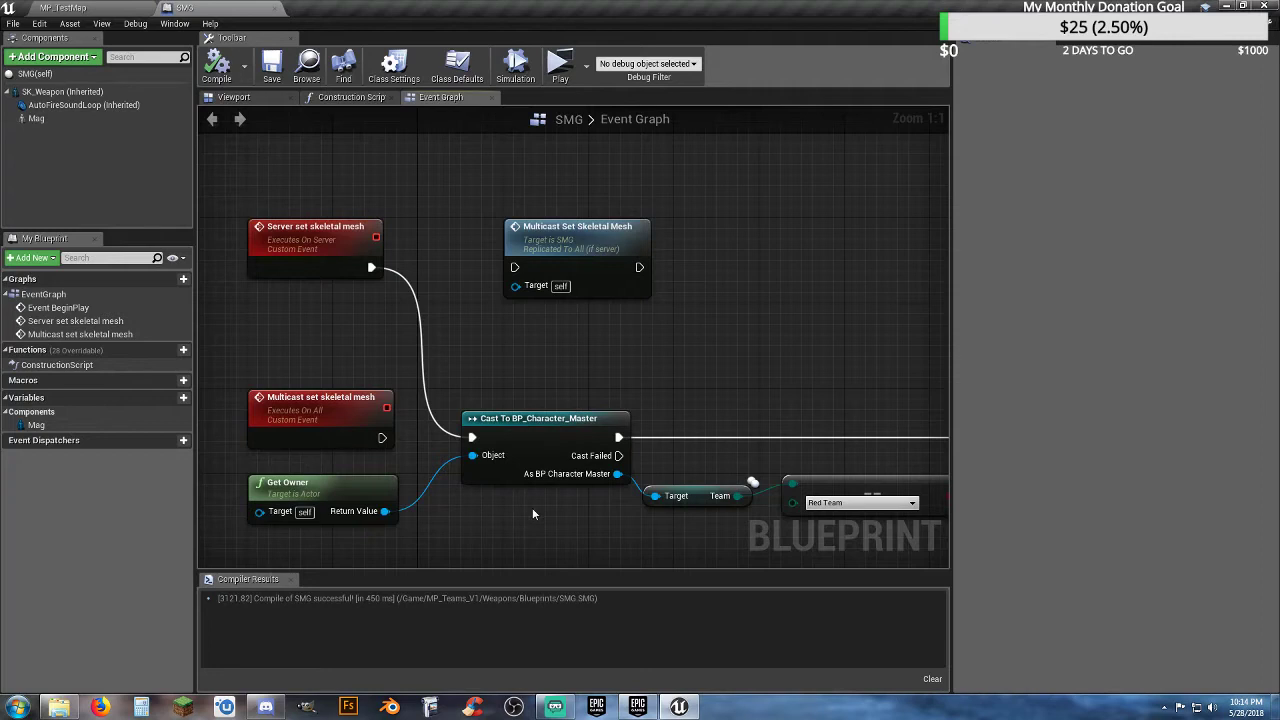
right_click_drag(565, 358, 584, 288)
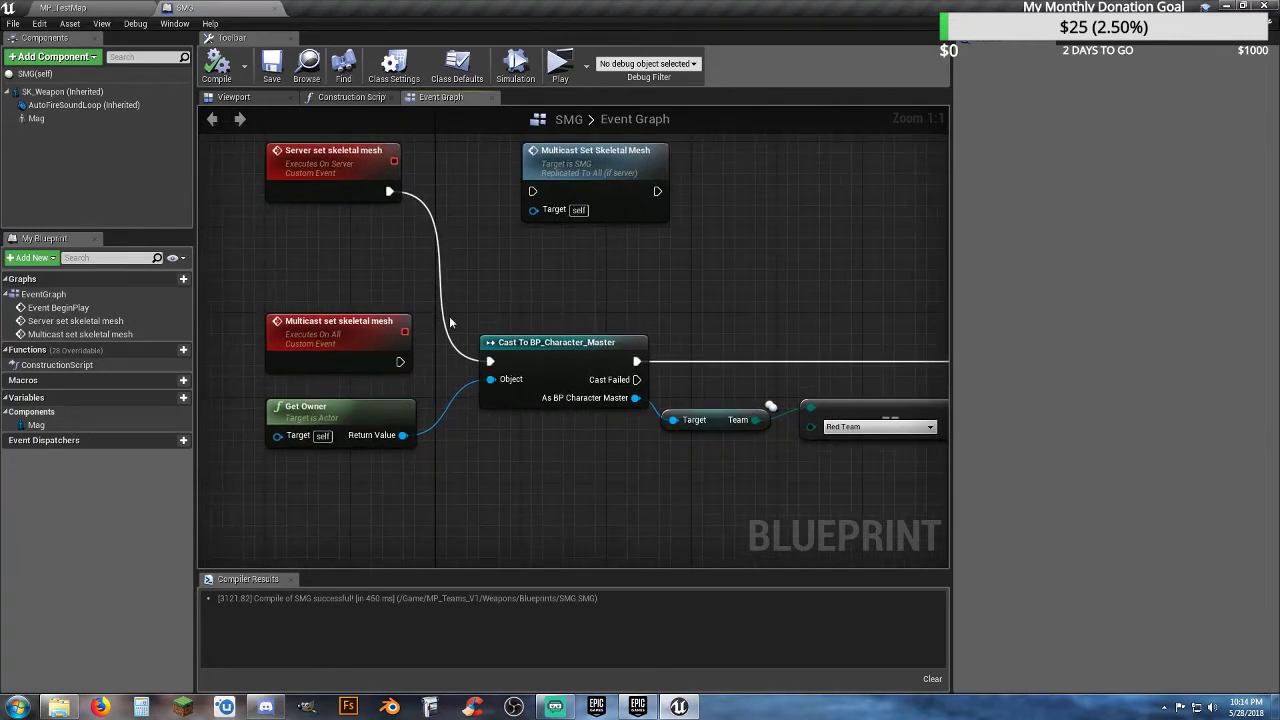
left_click_drag(389, 192, 533, 192)
left_click_drag(397, 362, 494, 366)
right_click_drag(627, 489, 240, 425)
scroll(240, 425, "down", 1)
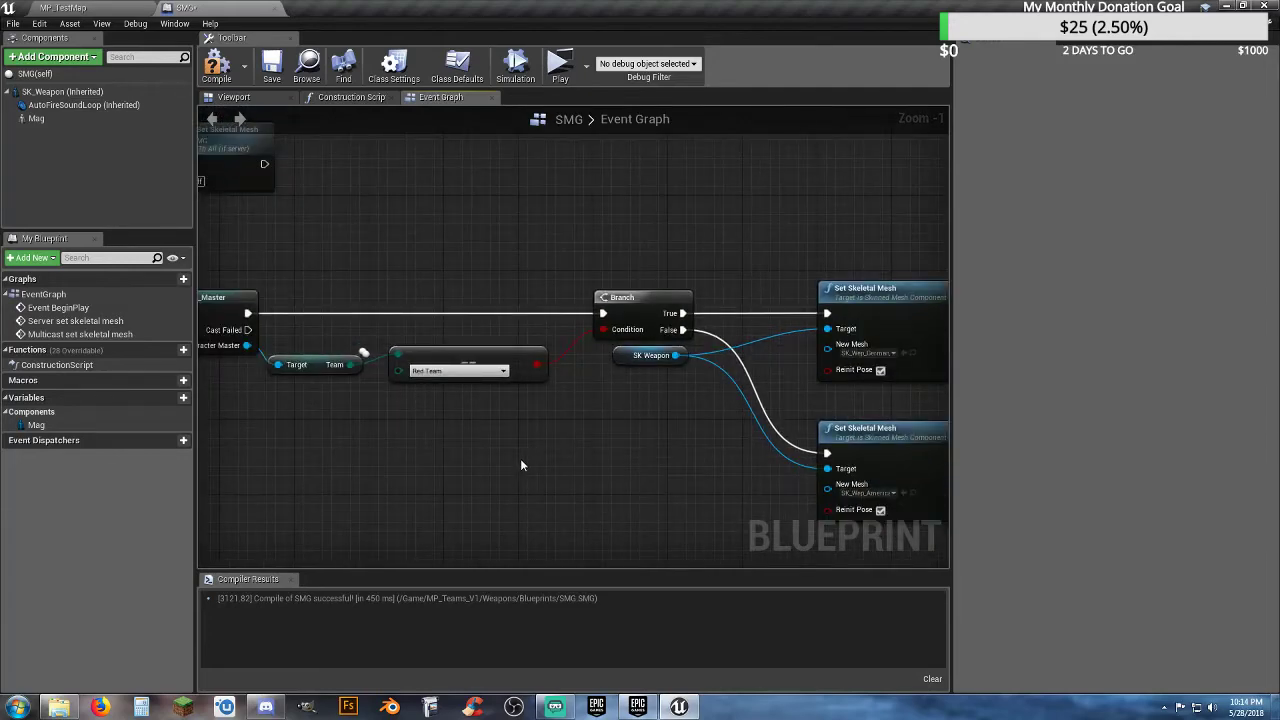
right_click_drag(520, 460, 631, 656)
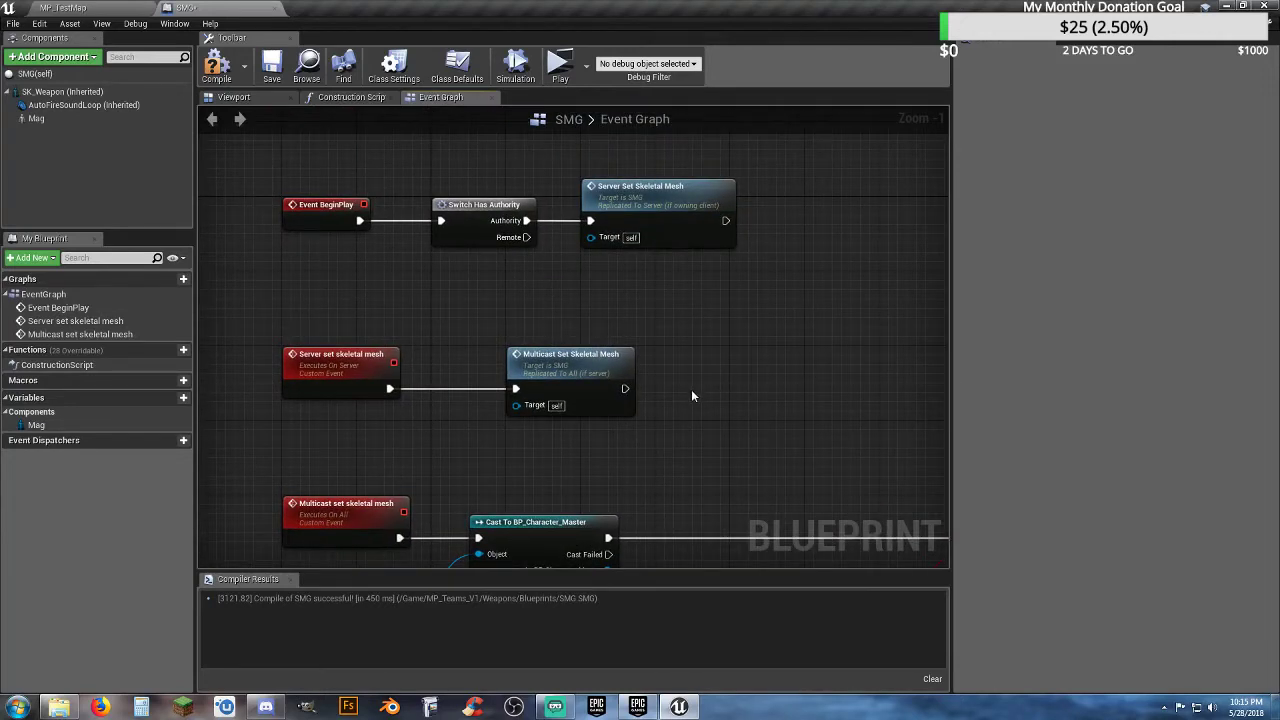
left_click(216, 66)
- Move Get Owner aside, feed the BP_Character_Master cast's Object from a new Get Player Pawn node, and compile and save the SMG blueprint
right_click_drag(686, 342, 640, 131)
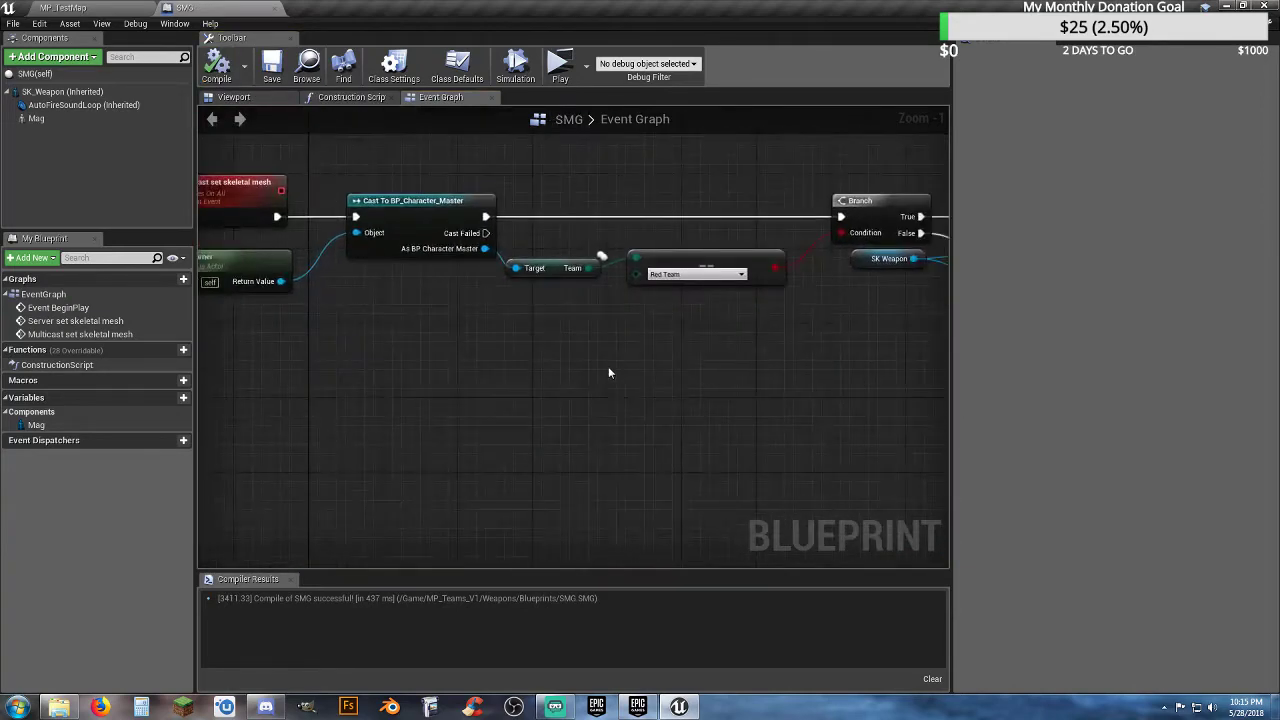
right_click_drag(608, 372, 831, 391)
left_click_drag(470, 284, 474, 430)
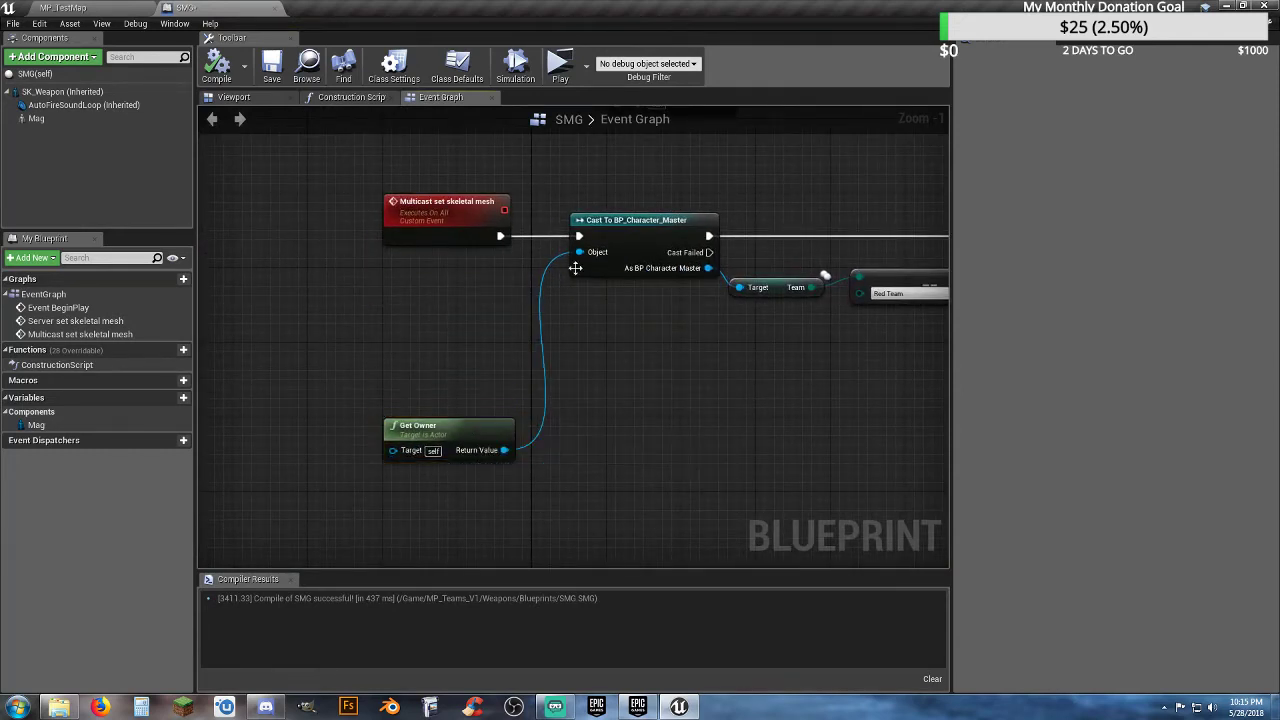
left_click_drag(578, 252, 467, 286)
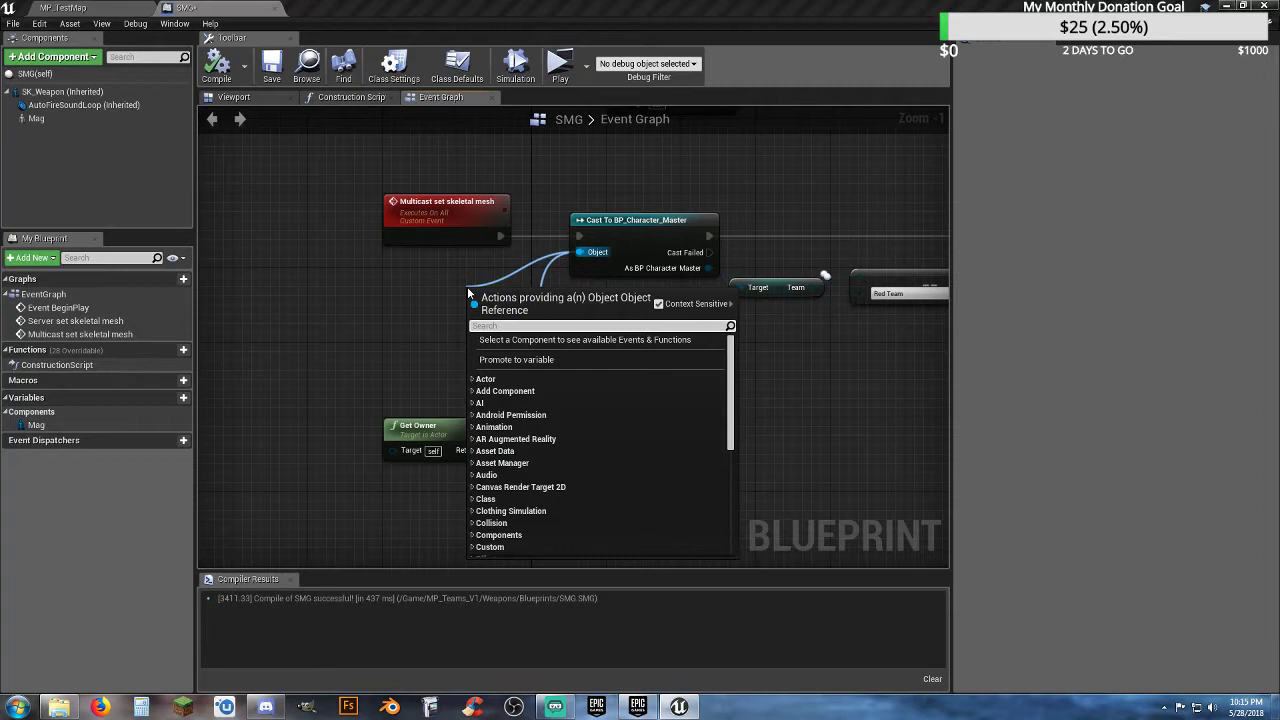
type("playerpa")
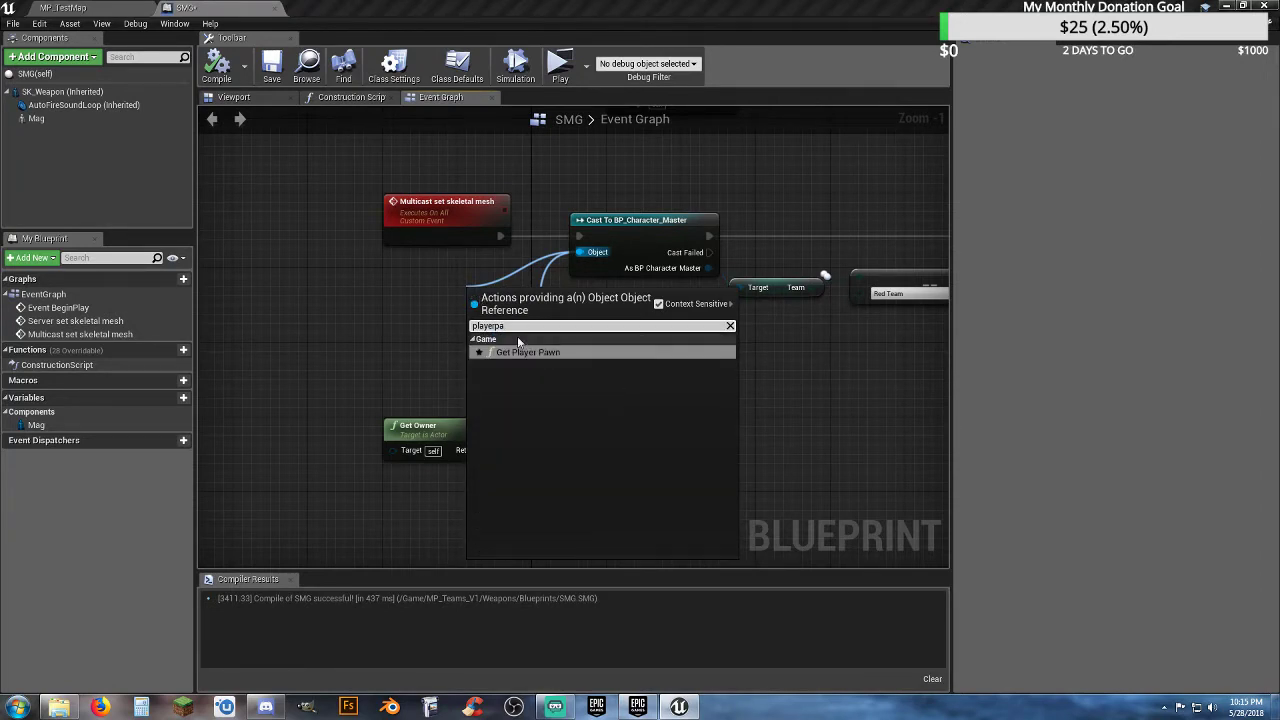
left_click(529, 355)
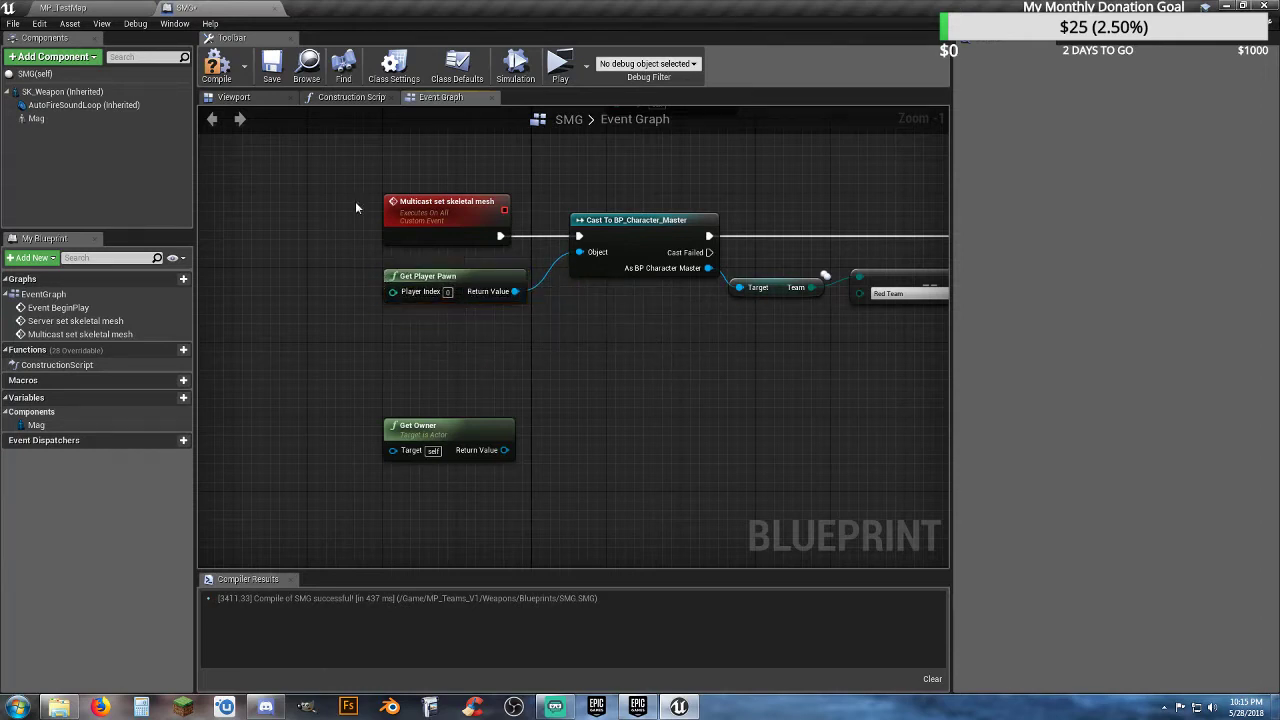
left_click(217, 68)
left_click(271, 66)
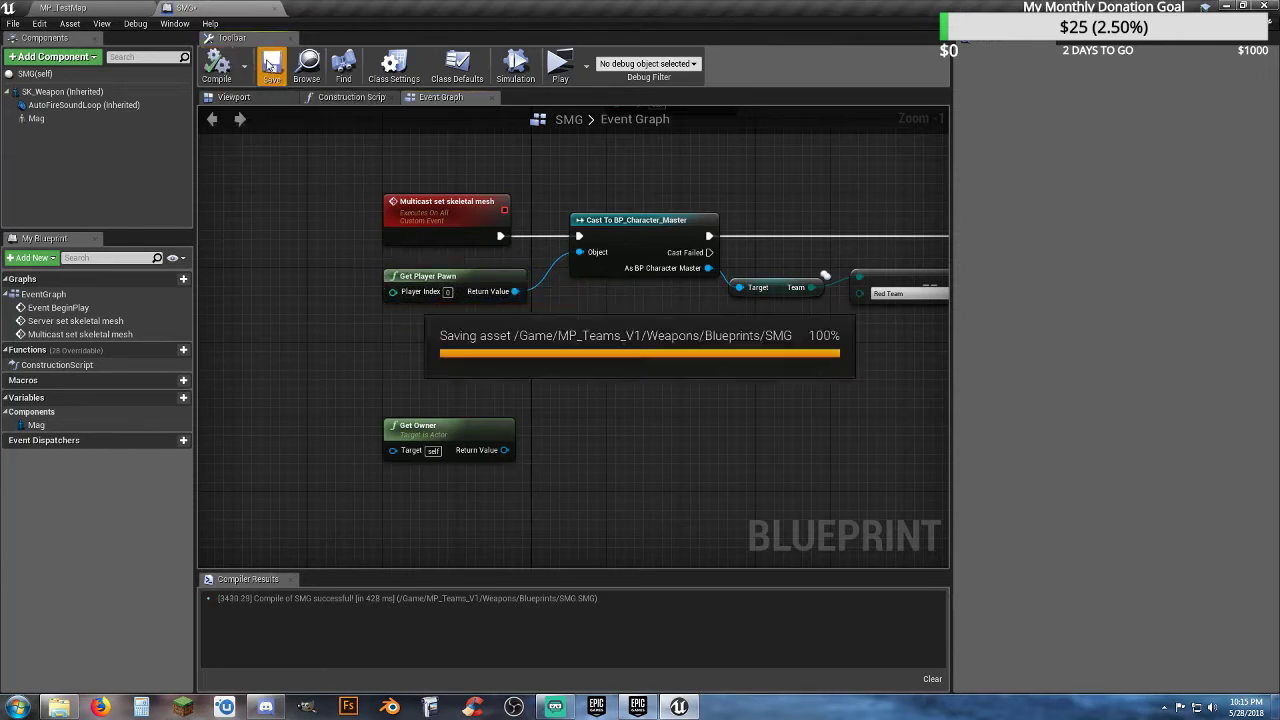
- Play test MP_TestMap with a Biotech in the server window and a Dreadnaught in the client window, both joining the red team
left_click(120, 7)
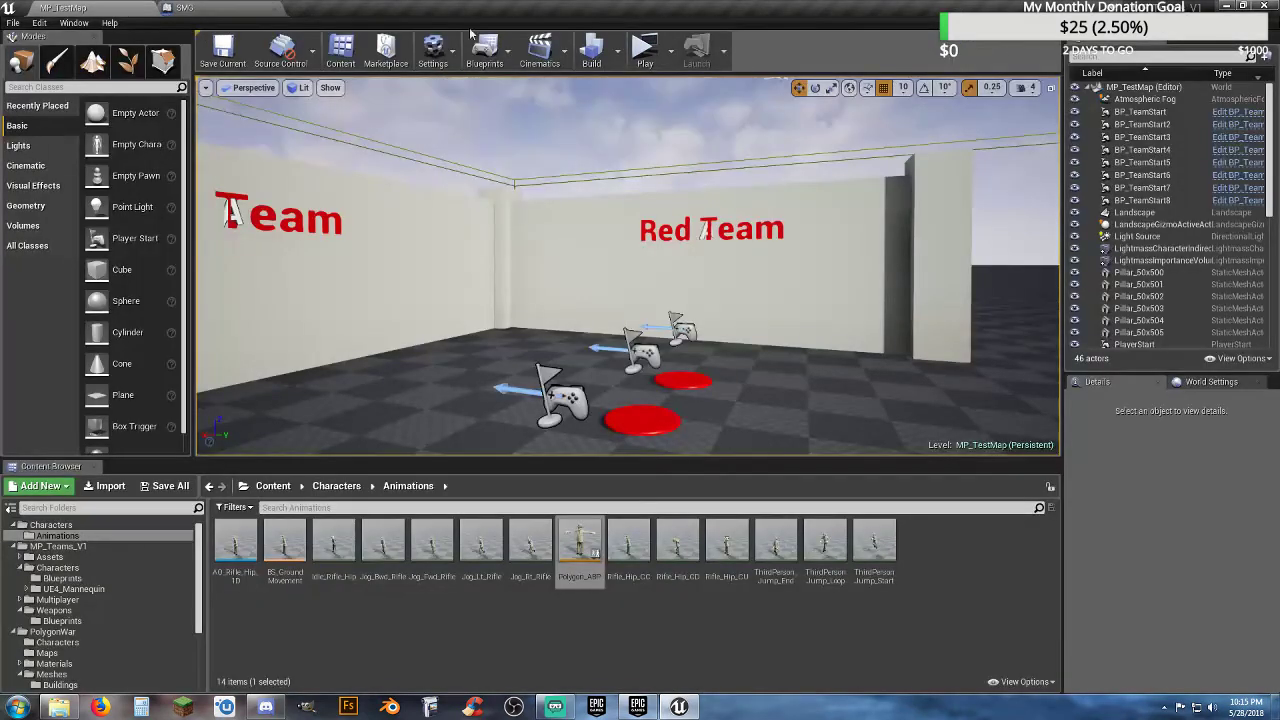
left_click(640, 50)
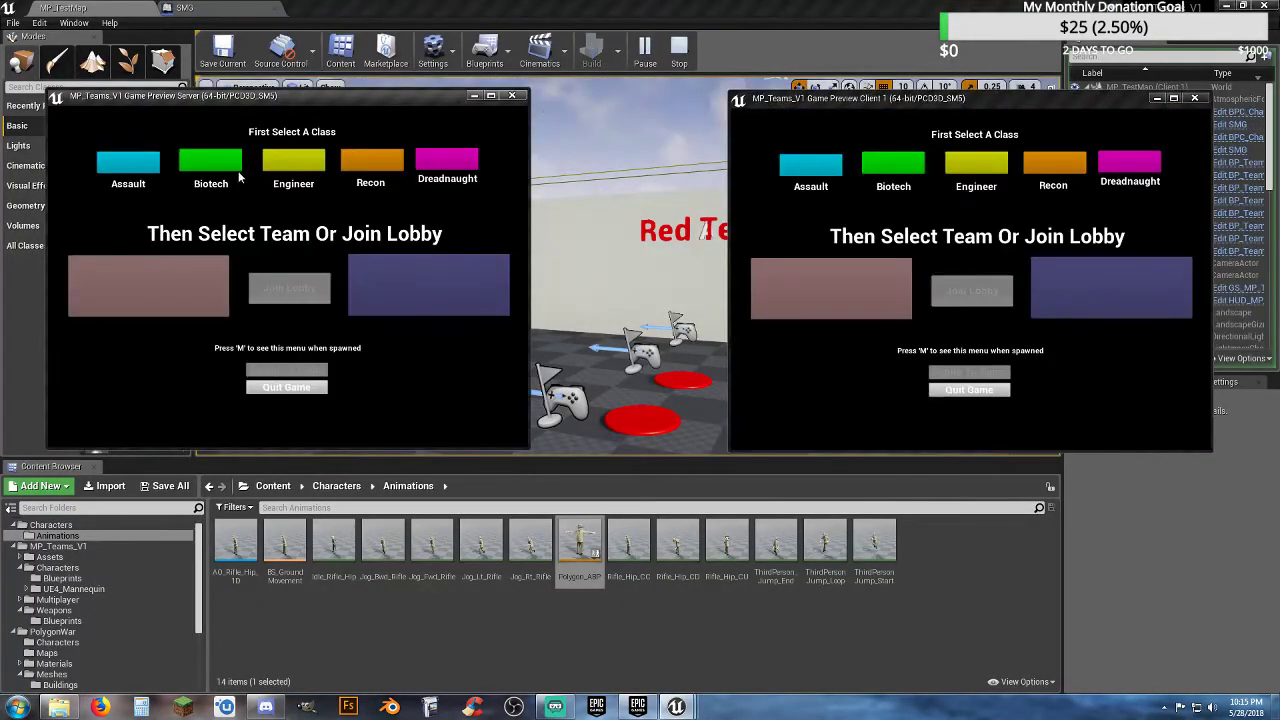
left_click(239, 176)
left_click(186, 283)
left_click(829, 197)
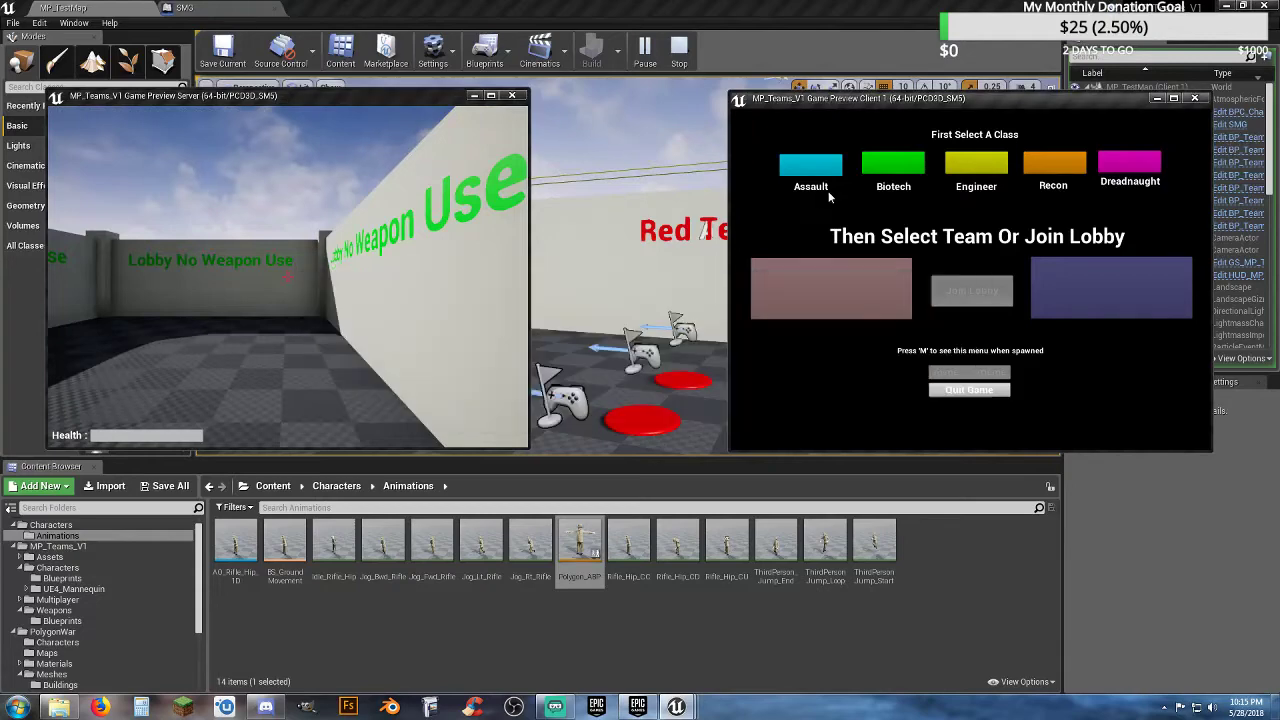
left_click(1113, 166)
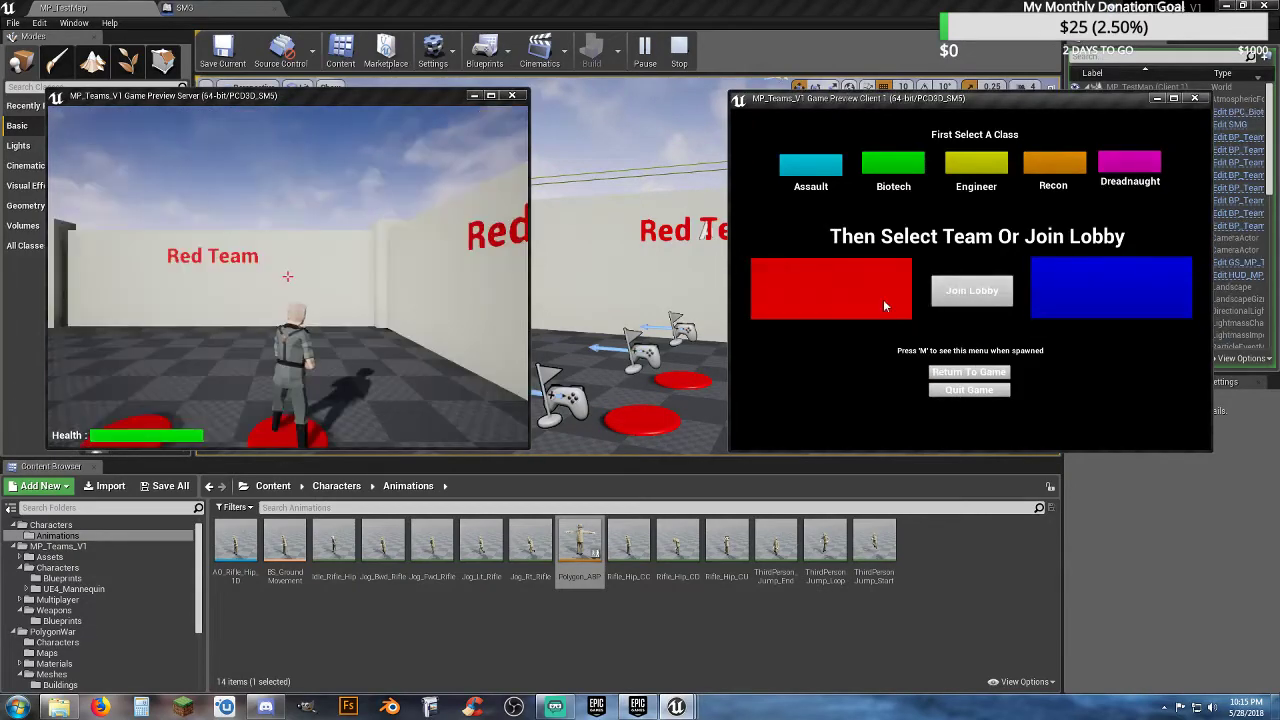
left_click(884, 298)
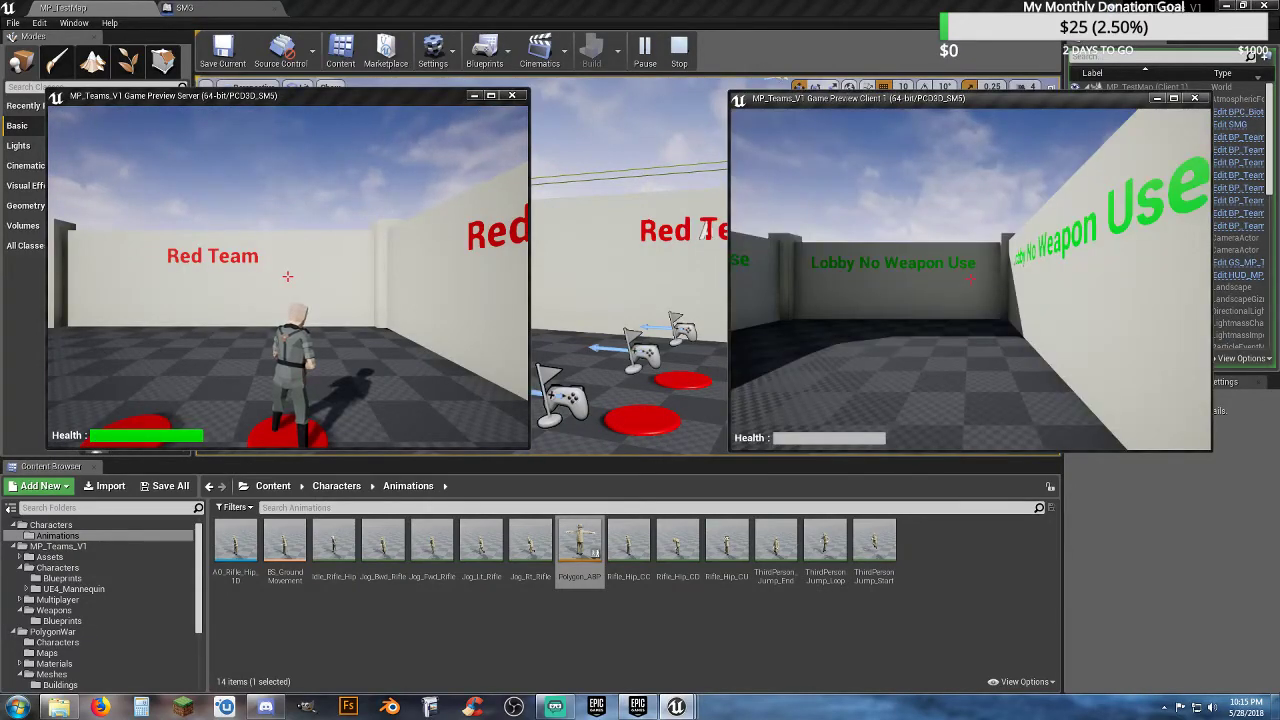
- Move the client's character around the server's character in the red team area to examine both weapons and hand grips
key("w")
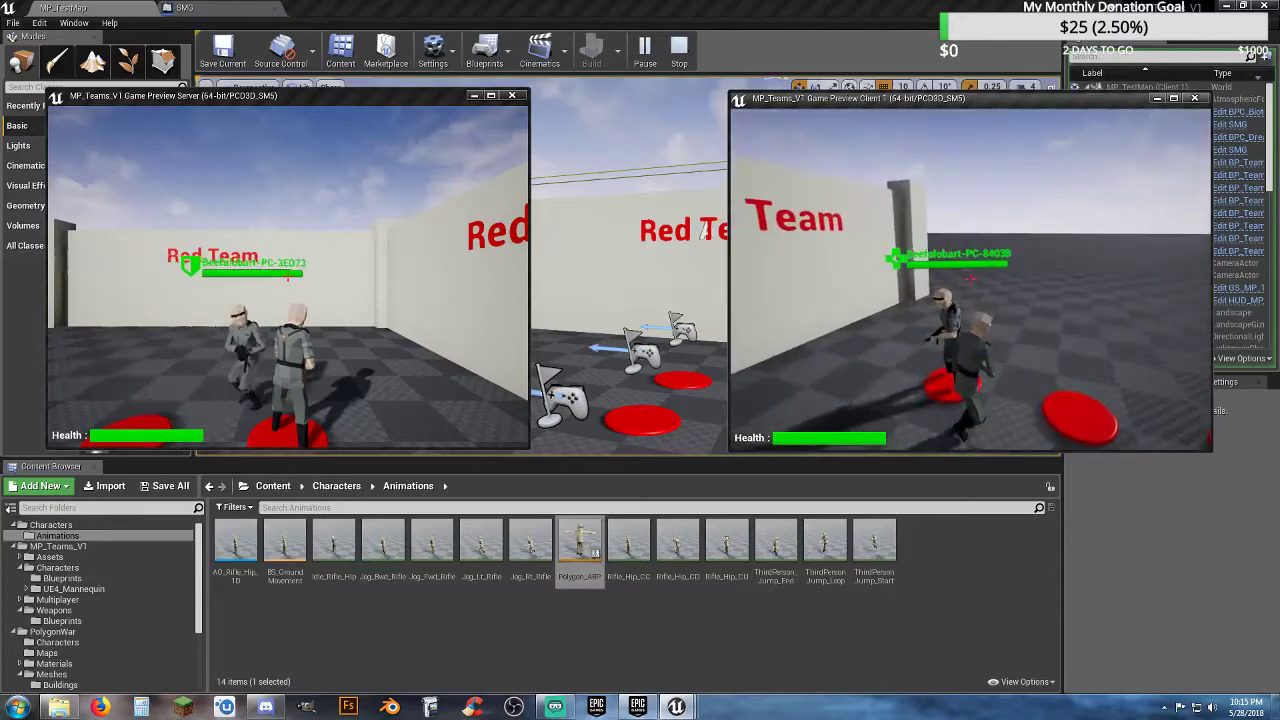
key("w")
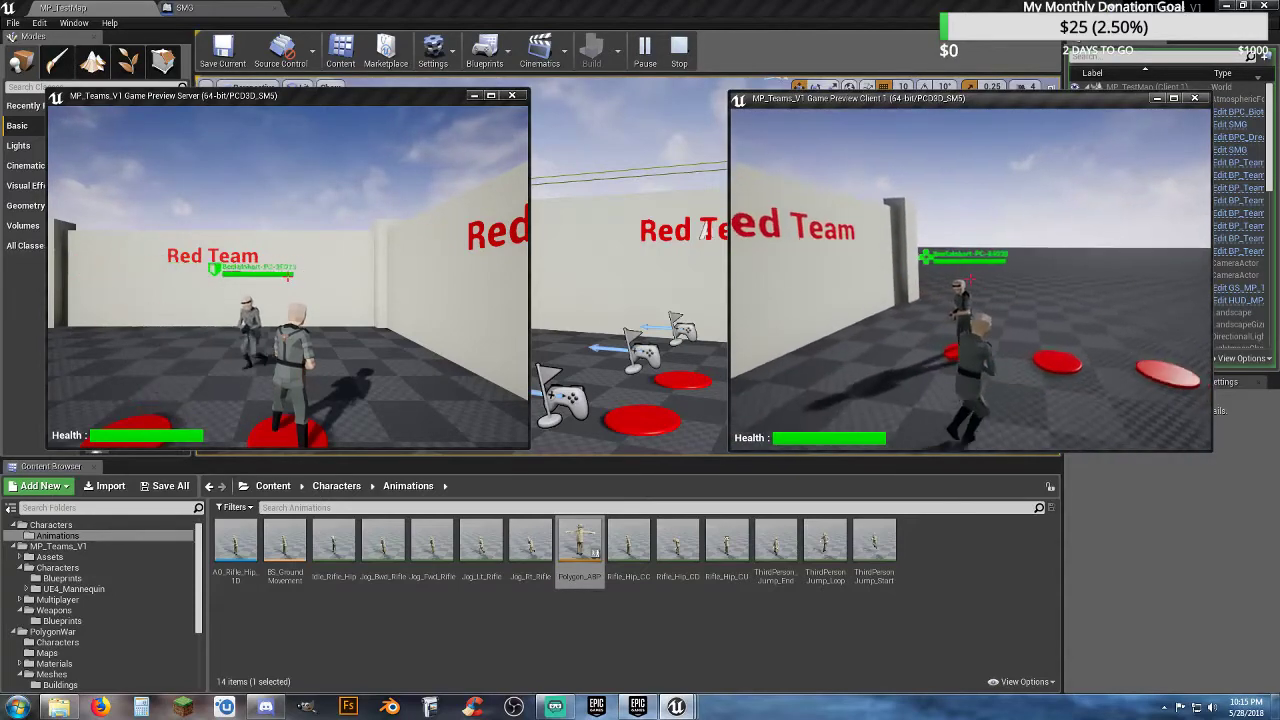
key("w")
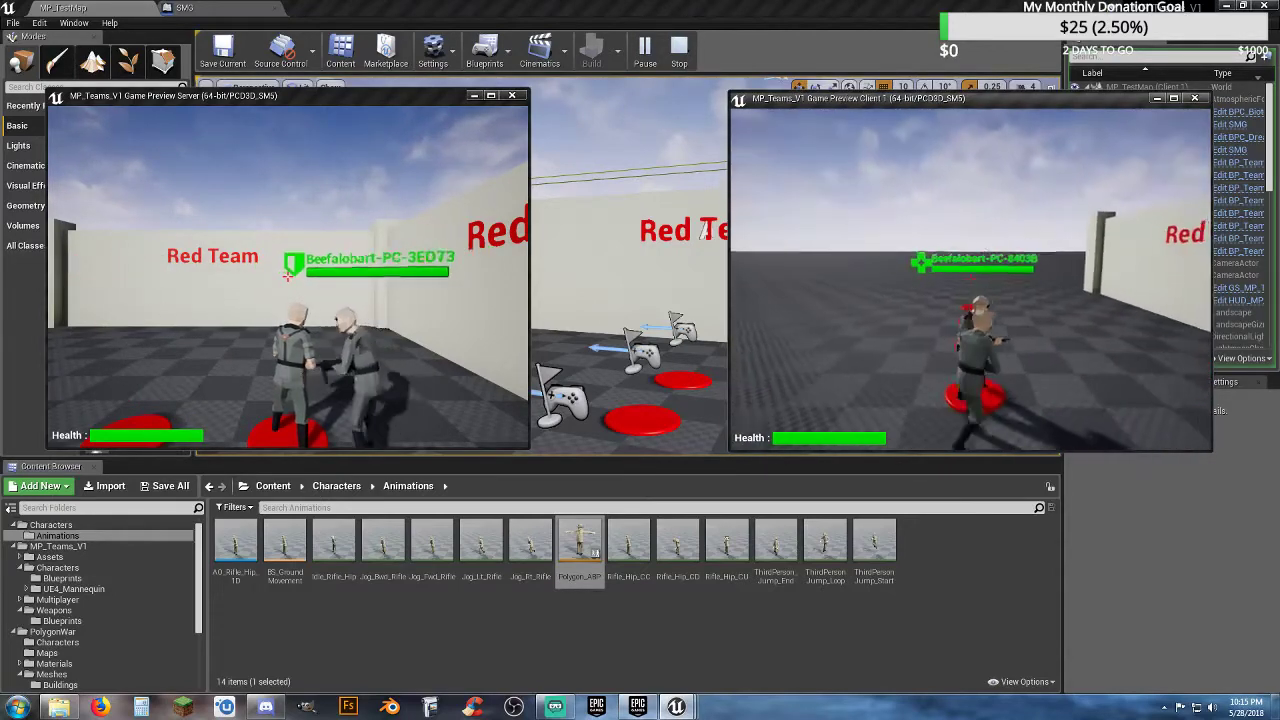
key("w")
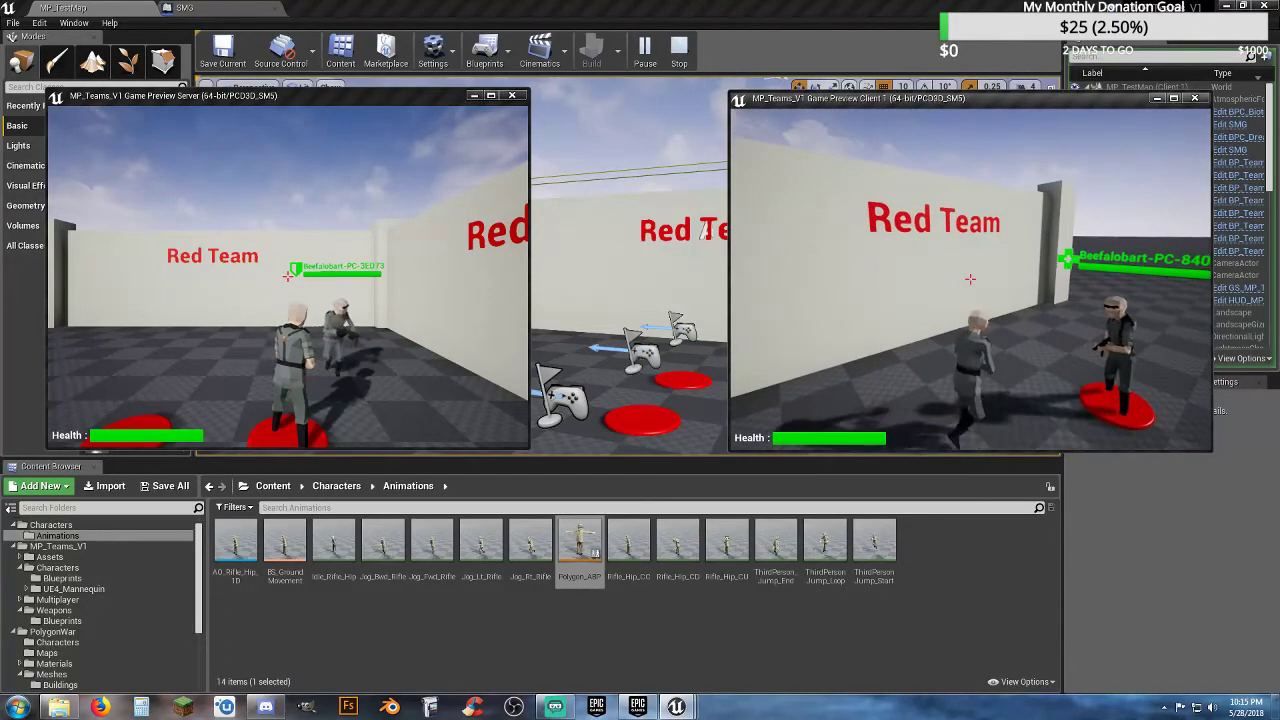
key("d")
key("a")
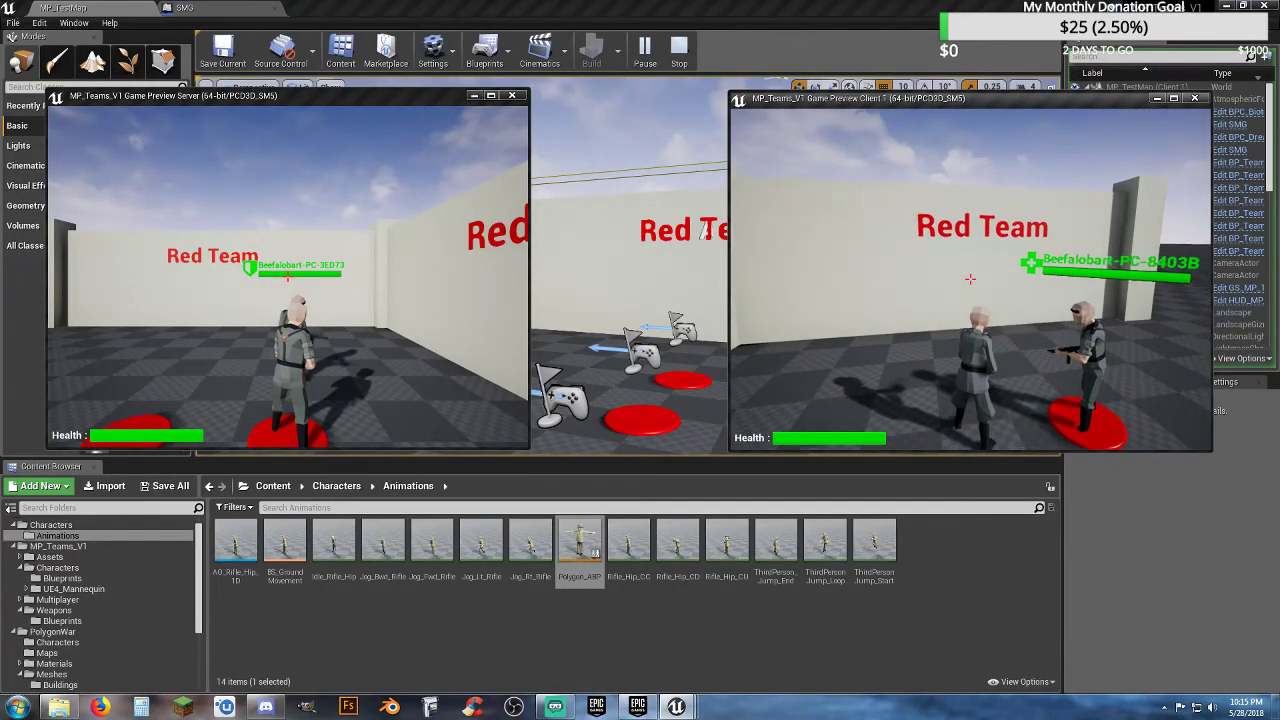
- Switch the client's player to the Assault class in the lobby and walk the character around there
key("m")
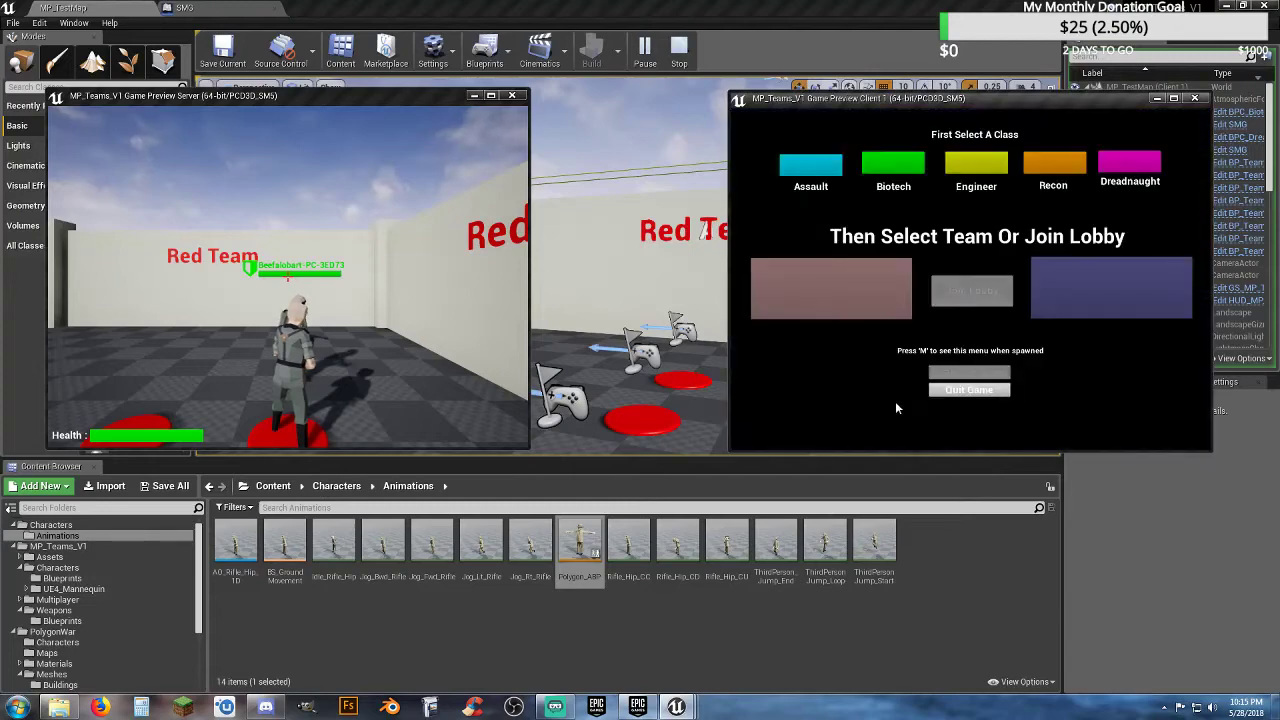
left_click(825, 165)
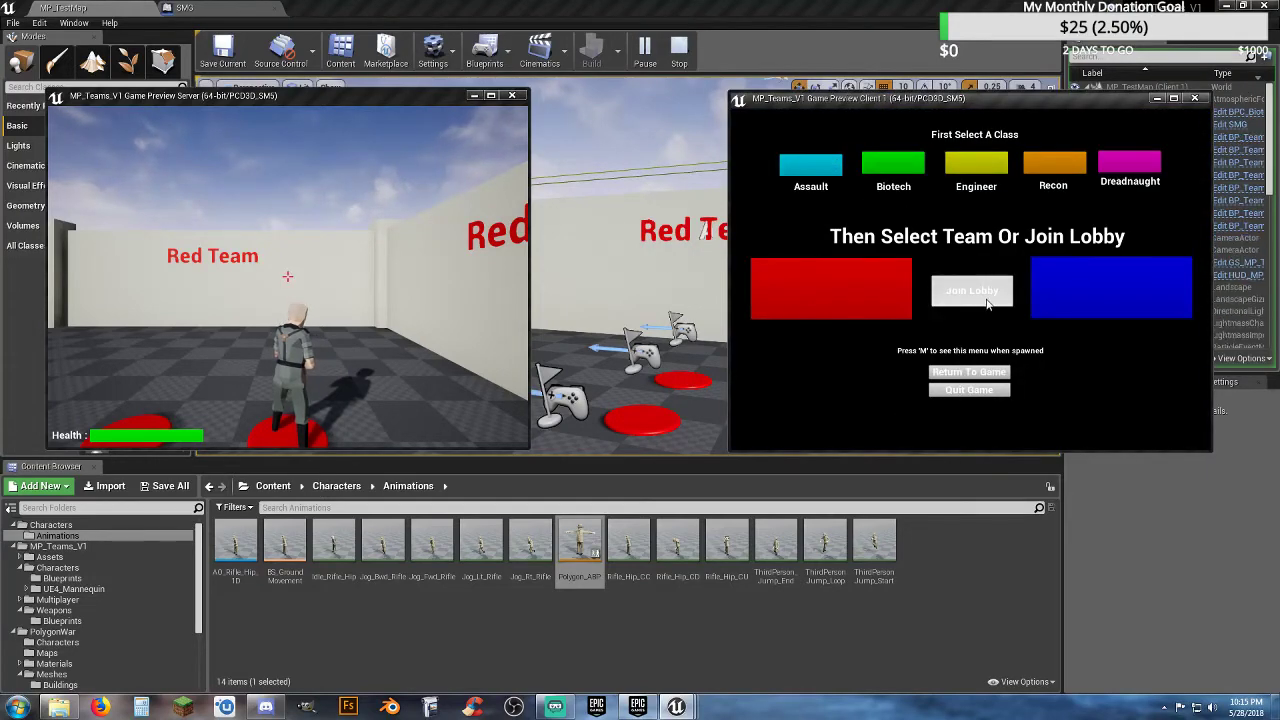
left_click(985, 303)
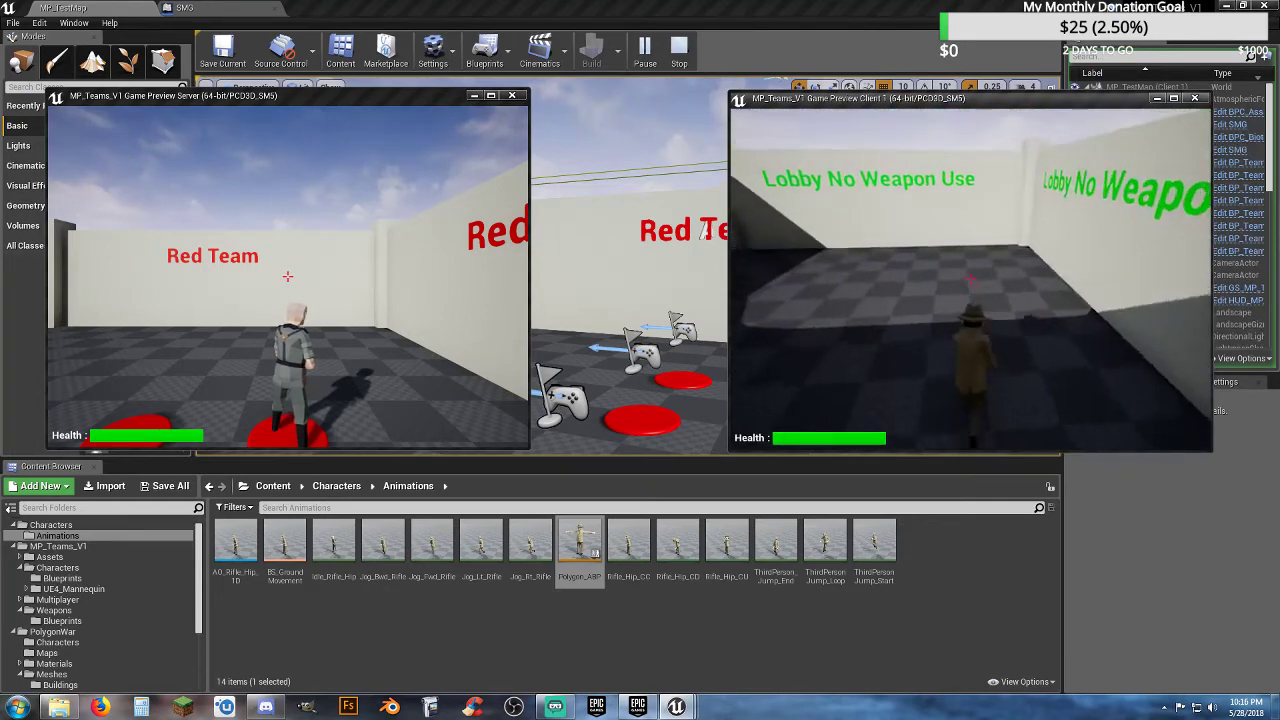
key("w")
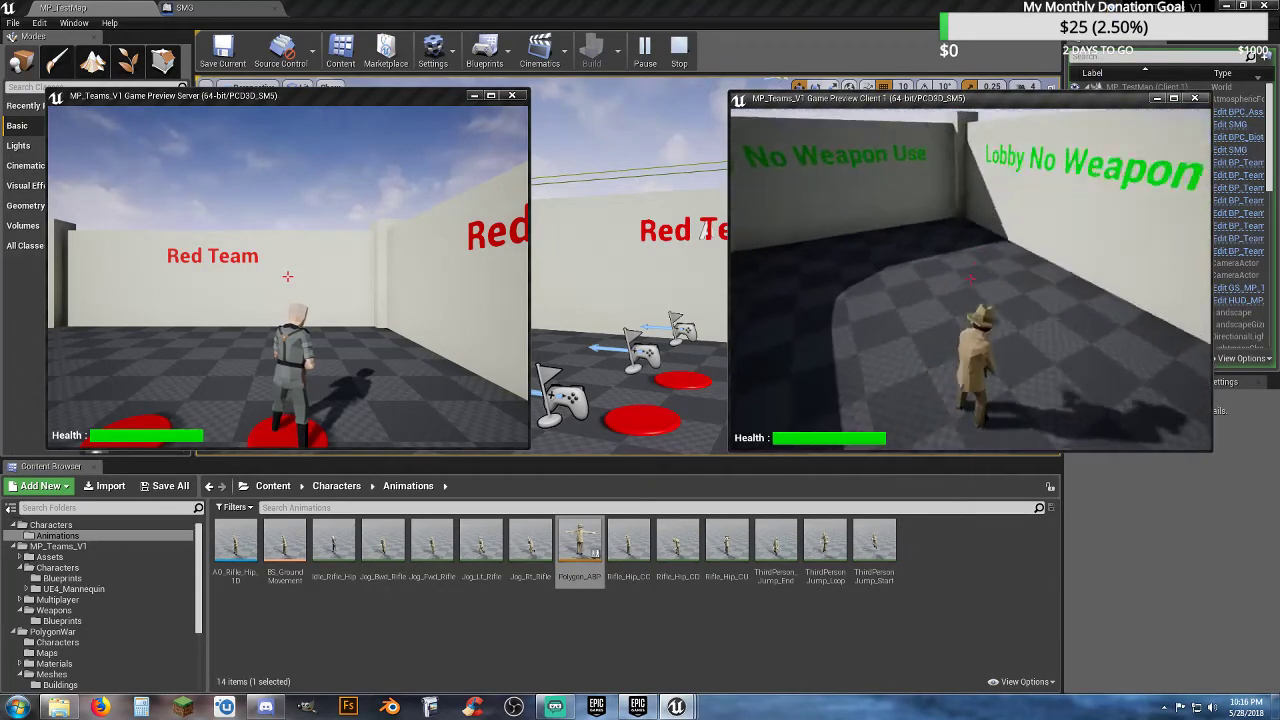
key("w")
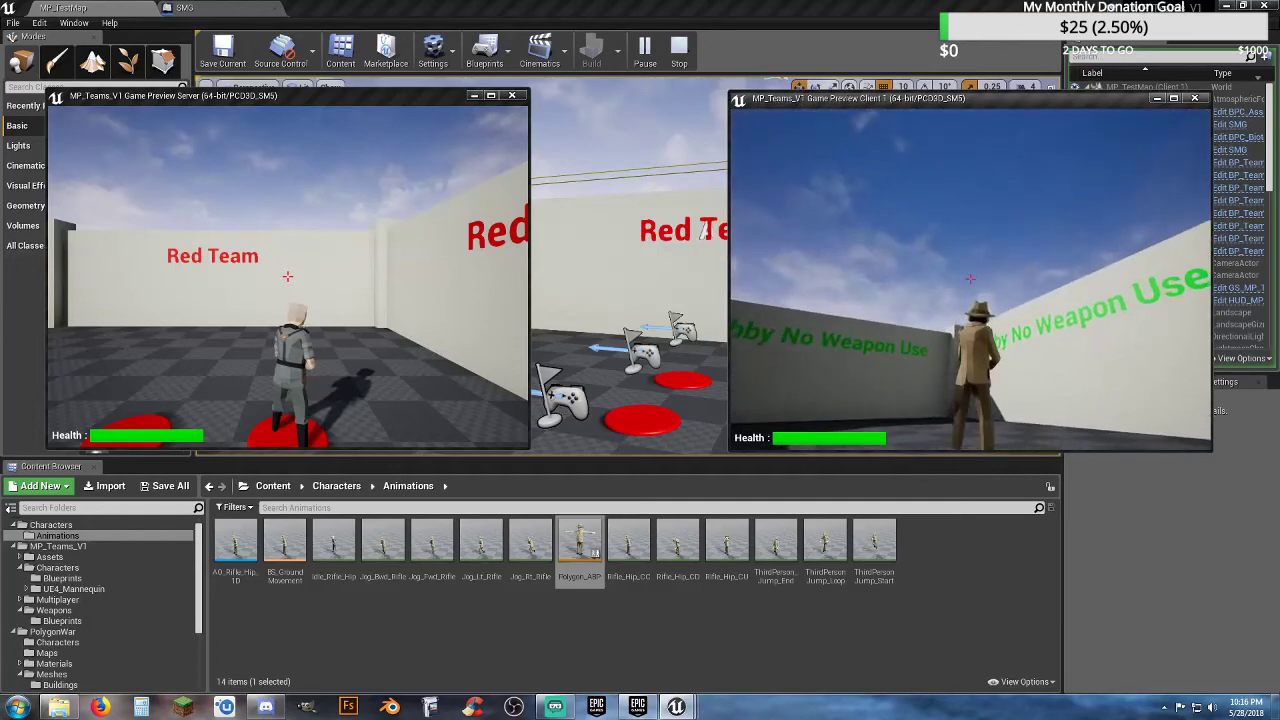
key("w")
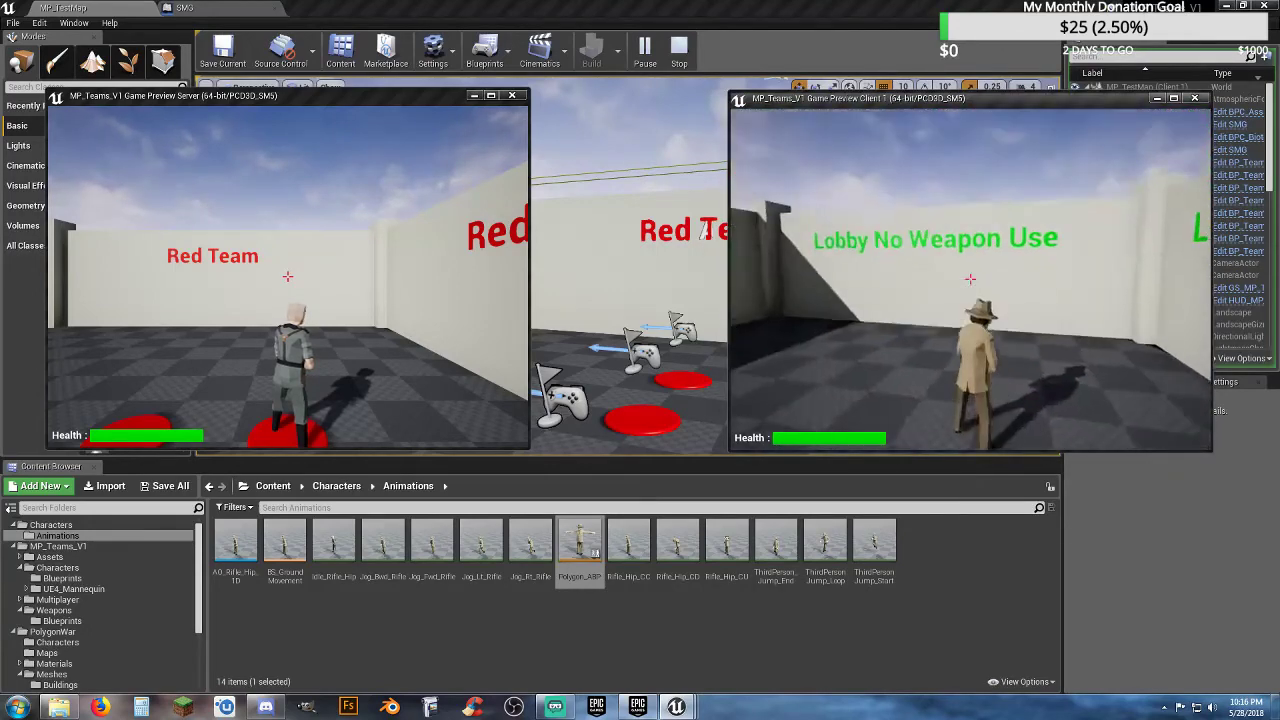
key("w")
- Switch the server's player to the Recon class and join the lobby
key("alt+Tab")
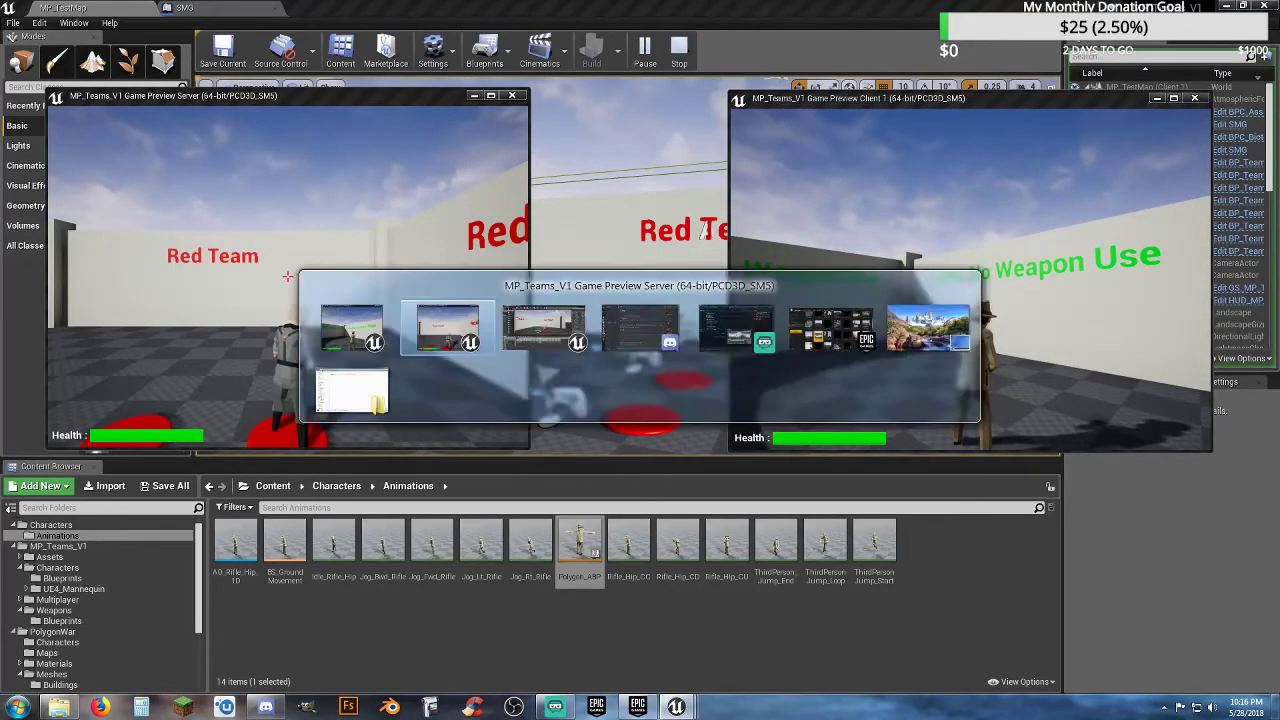
key("m")
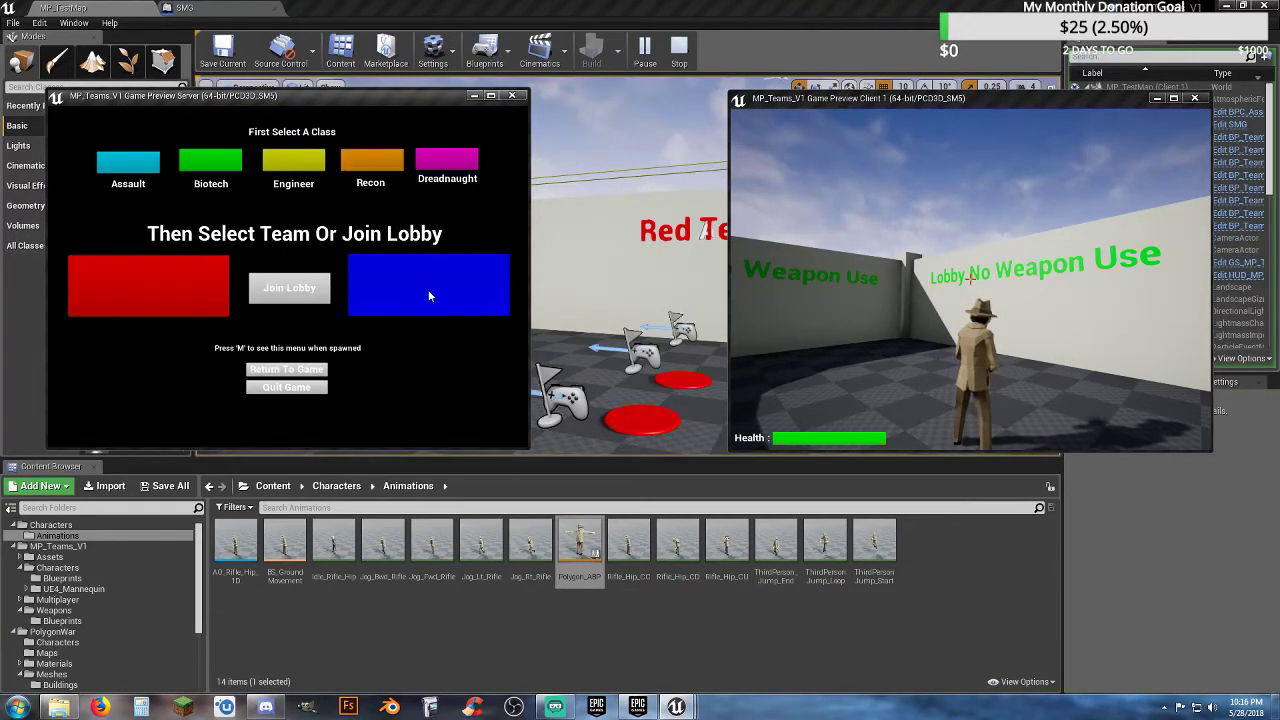
left_click(322, 297)
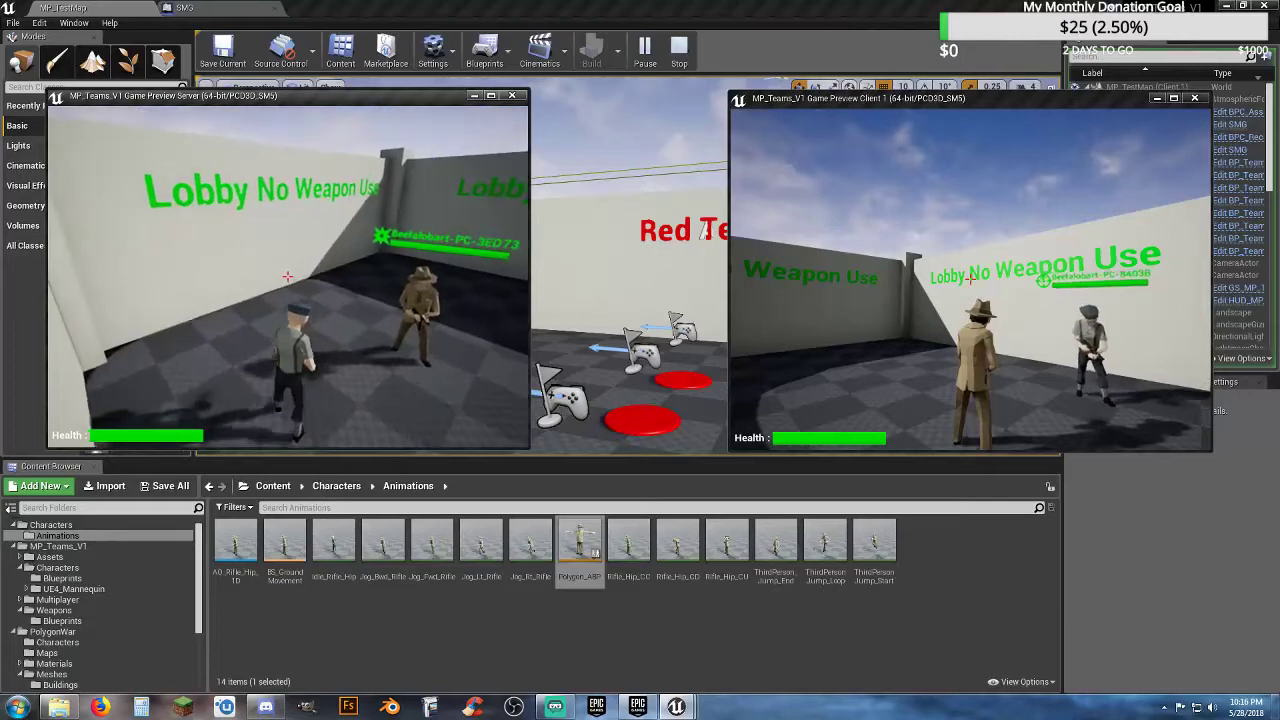
- Move the server's character around the client's character in the lobby to examine the weapons in both windows, and end the play test
key("s")
key("w")
key("w")
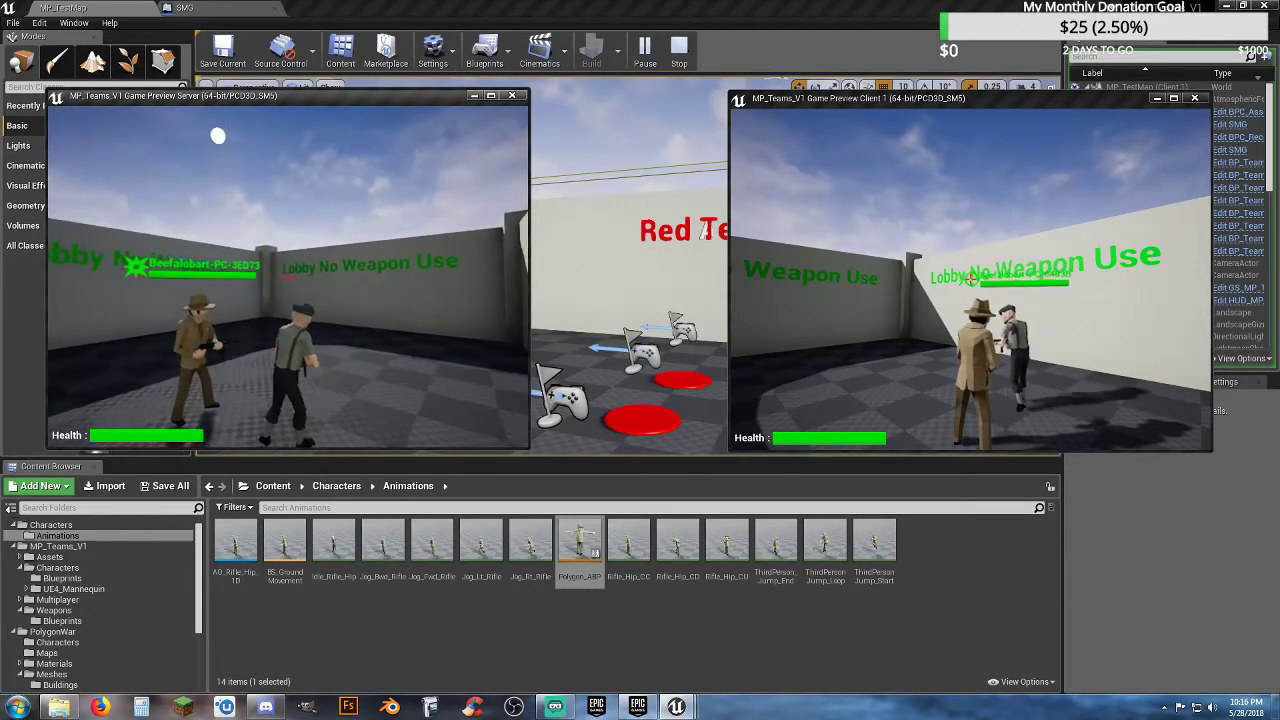
key("d")
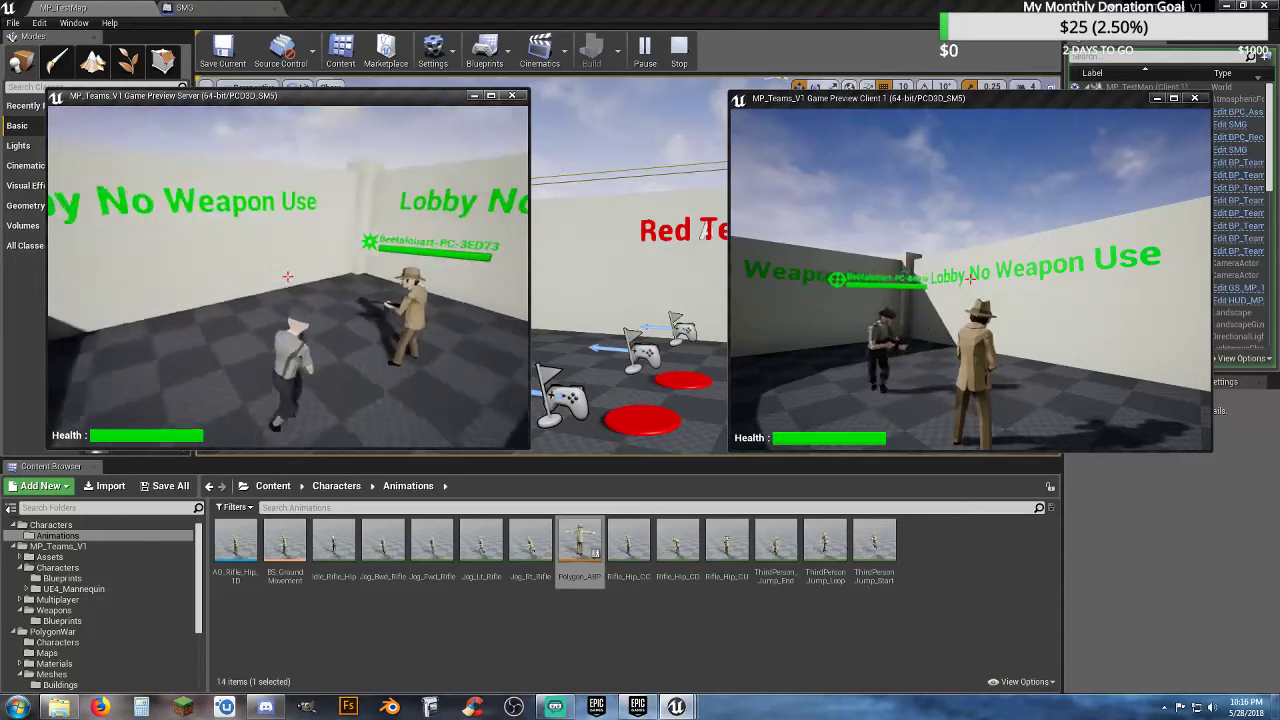
key("d")
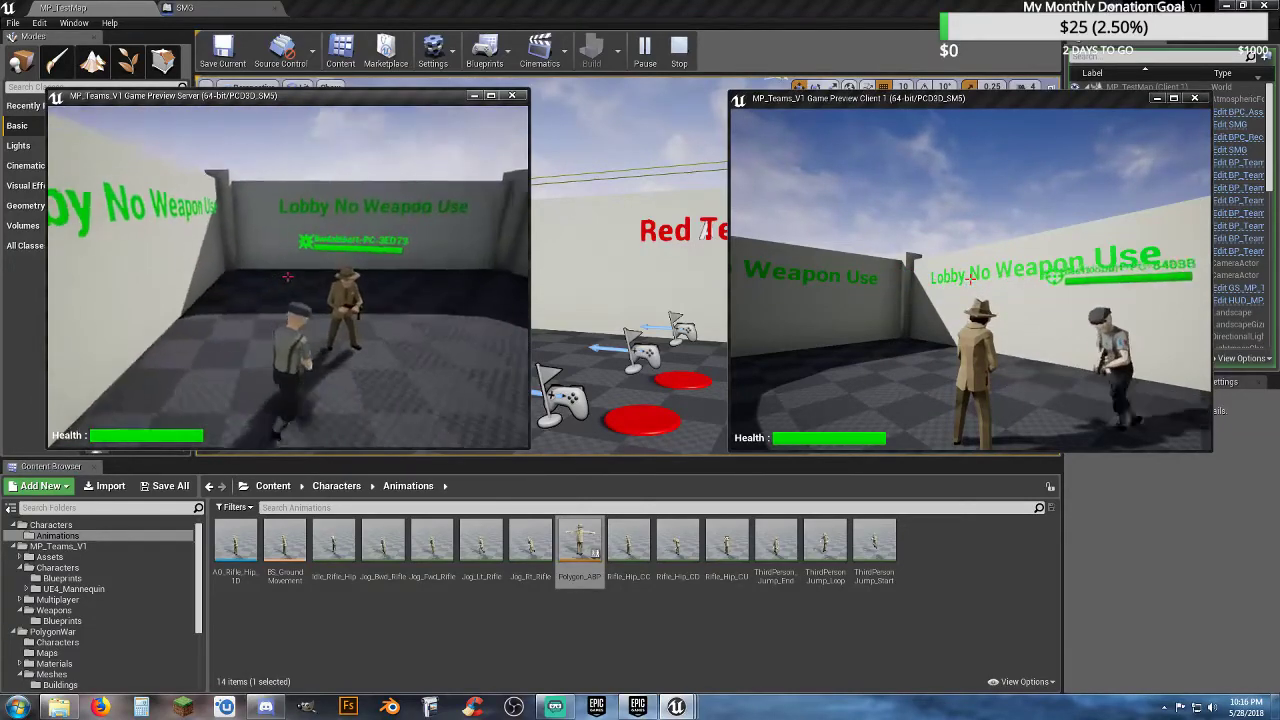
key("a")
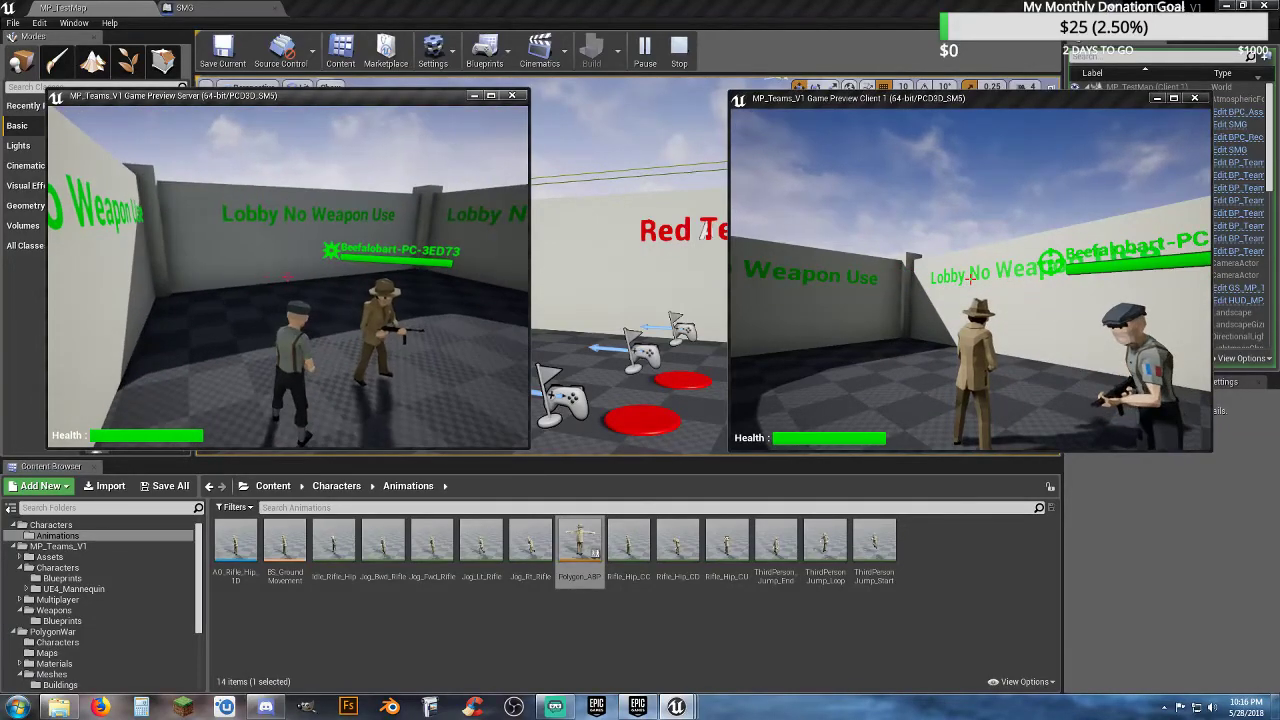
key("d")
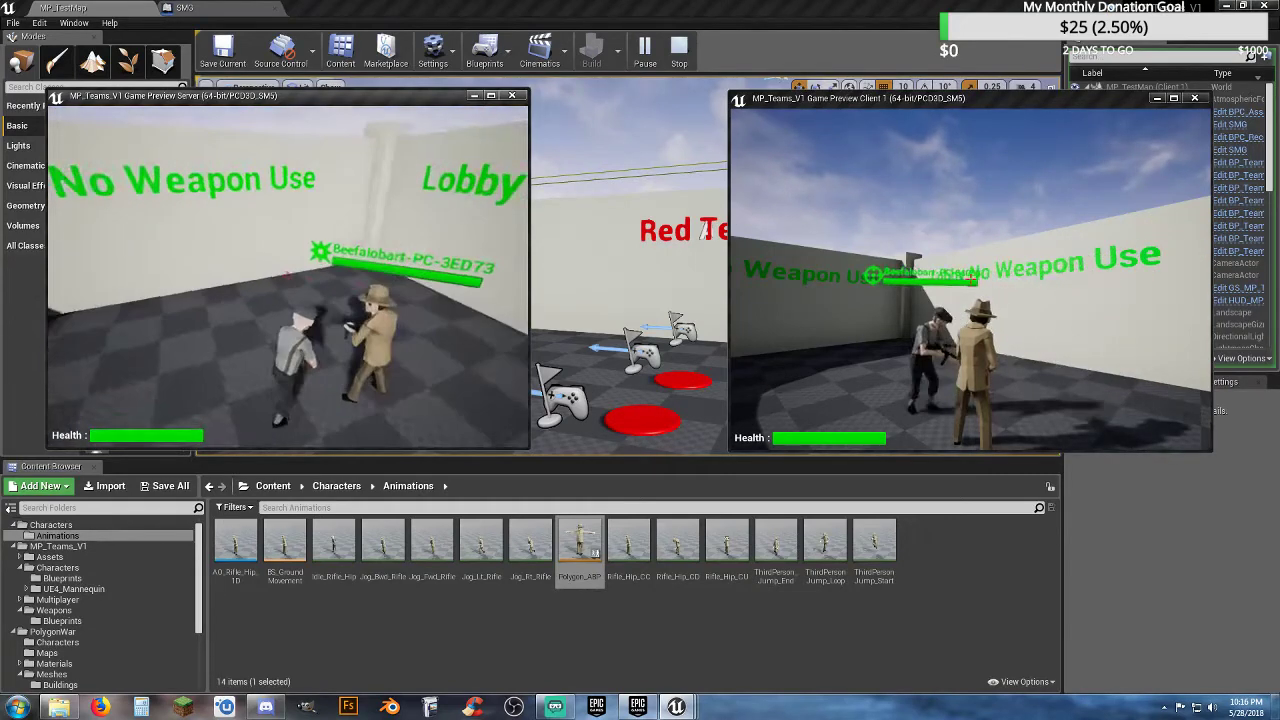
key("a")
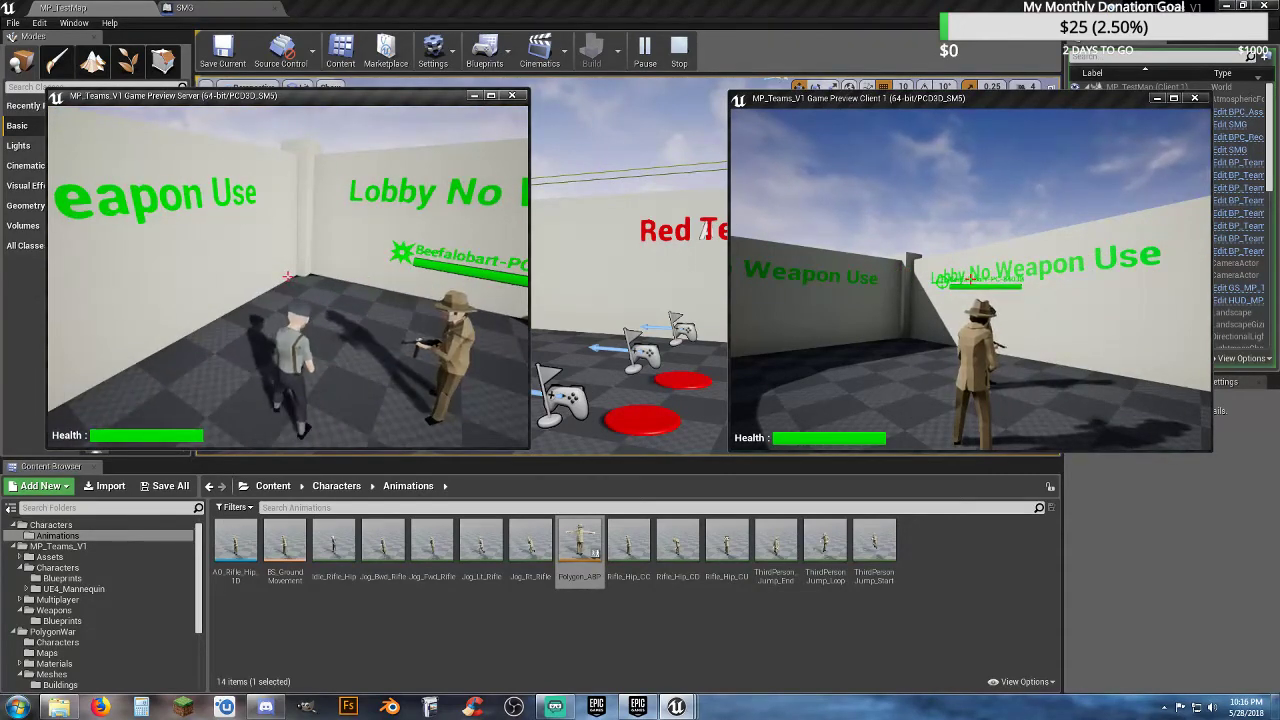
key("Escape")
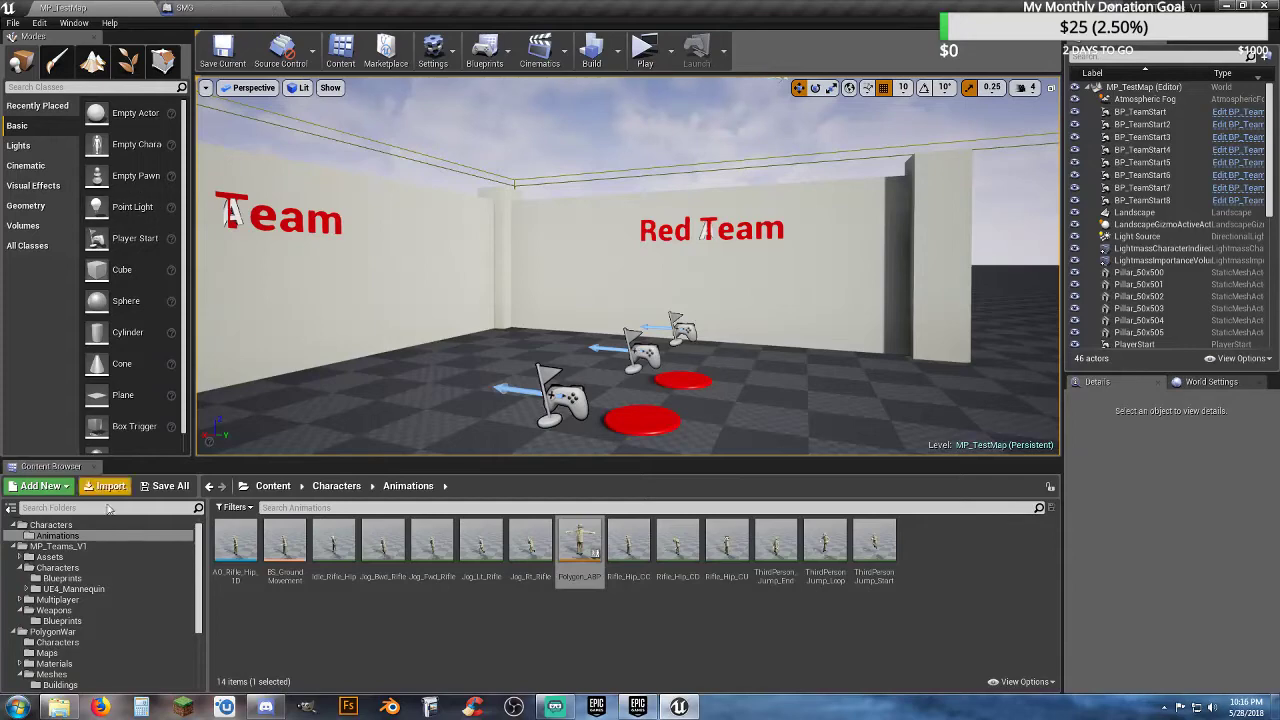
- In the SMG event graph, add an Is Locally Controlled node from the cast's As BP Character Master output, below the team comparison
left_click(205, 8)
right_click_drag(605, 340, 508, 433)
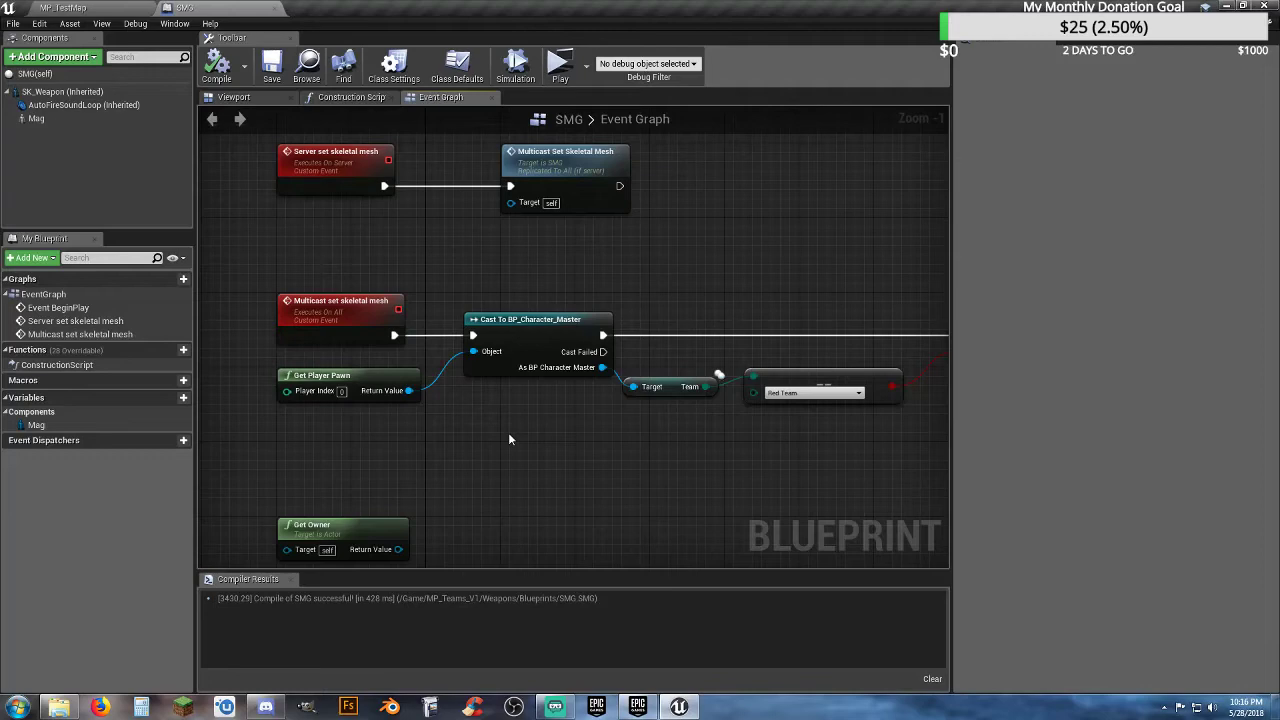
right_click_drag(531, 437, 237, 417)
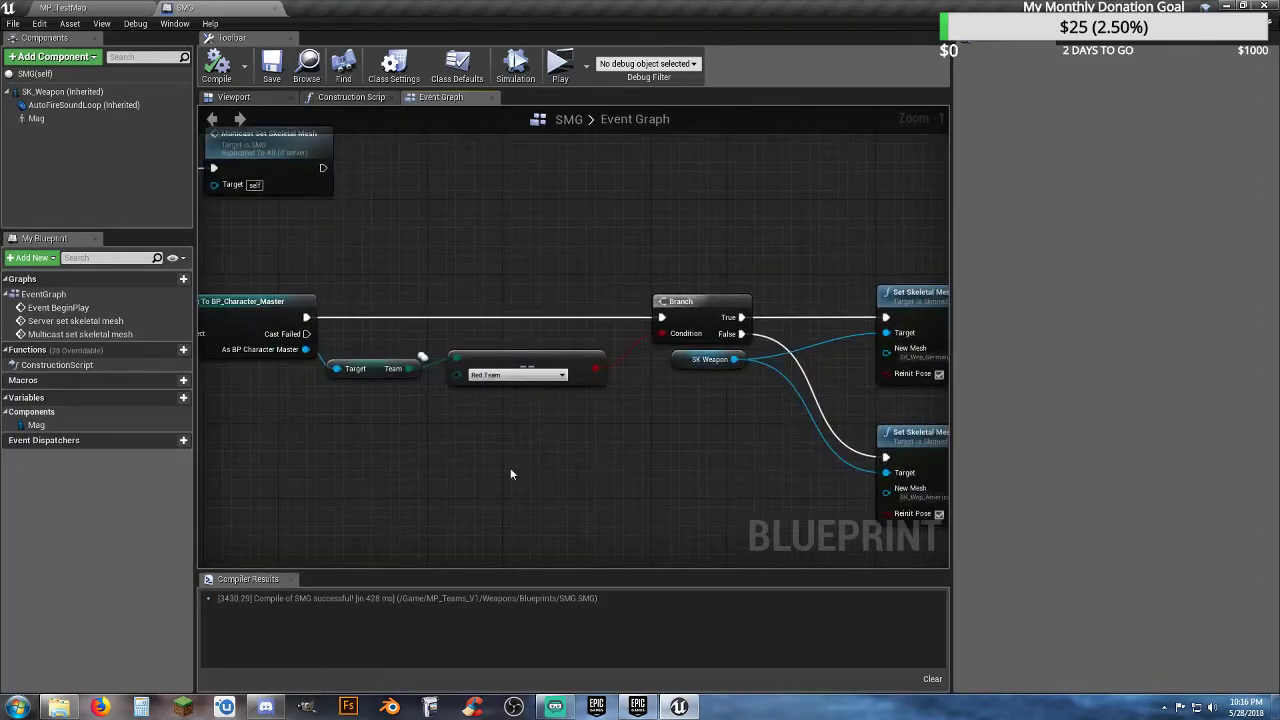
right_click_drag(700, 502, 610, 497)
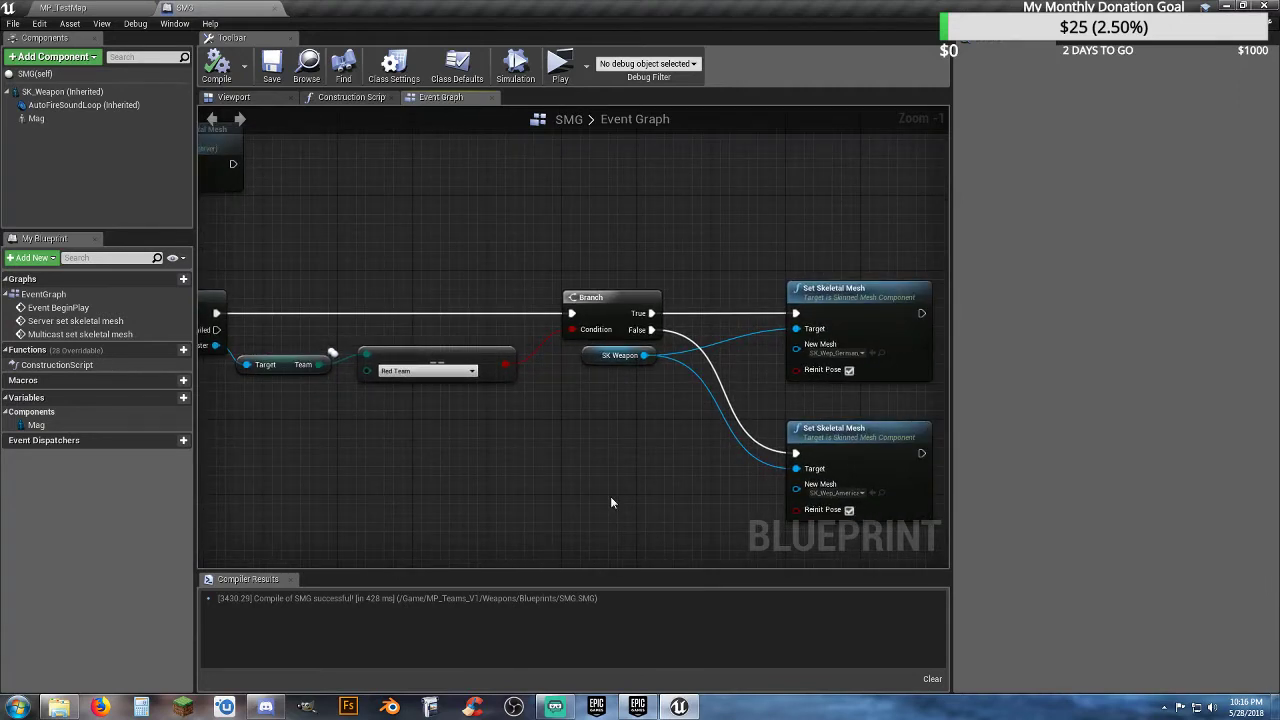
right_click_drag(543, 477, 652, 473)
left_click_drag(333, 340, 378, 456)
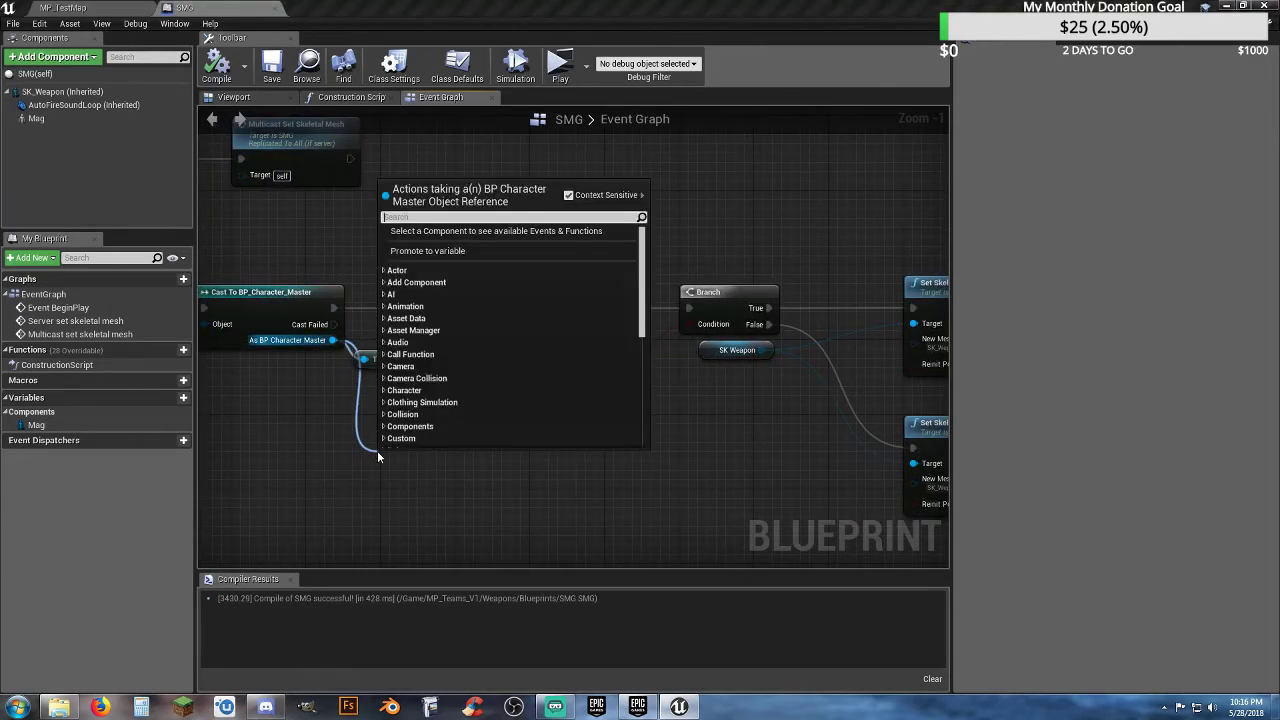
type("isloc")
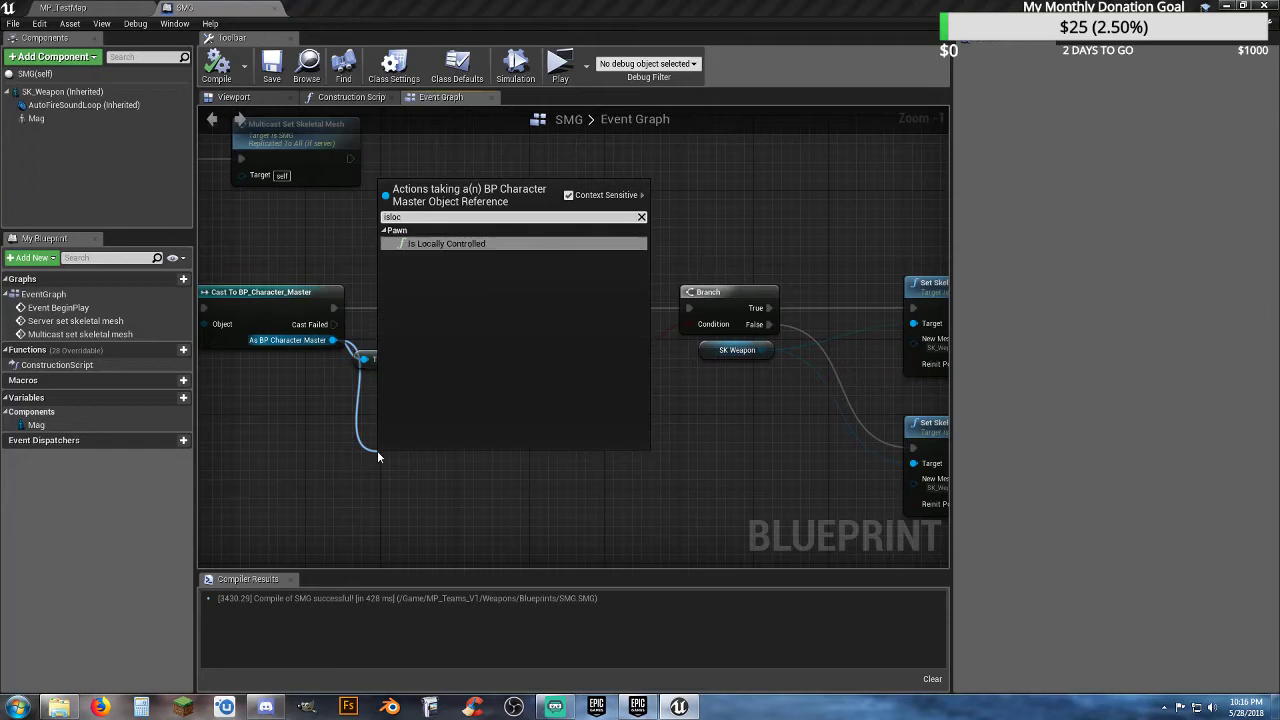
left_click(472, 245)
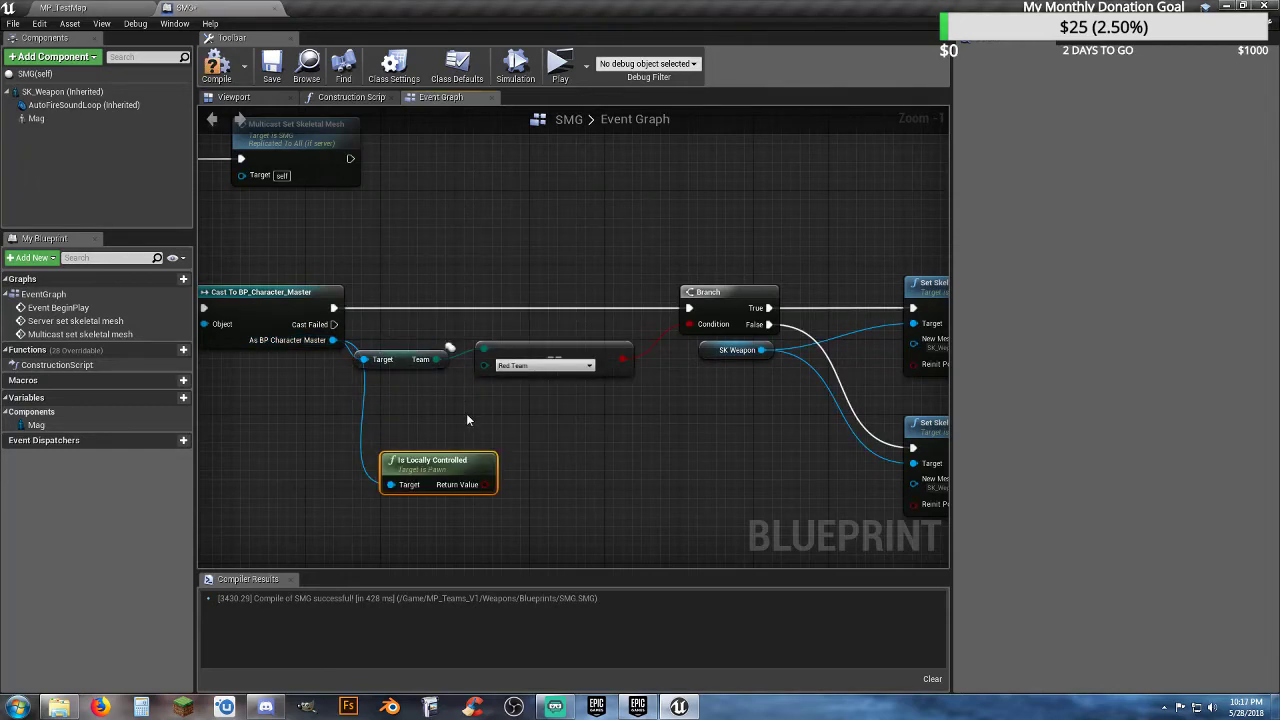
right_click_drag(466, 420, 532, 430)
left_click_drag(511, 447, 514, 418)
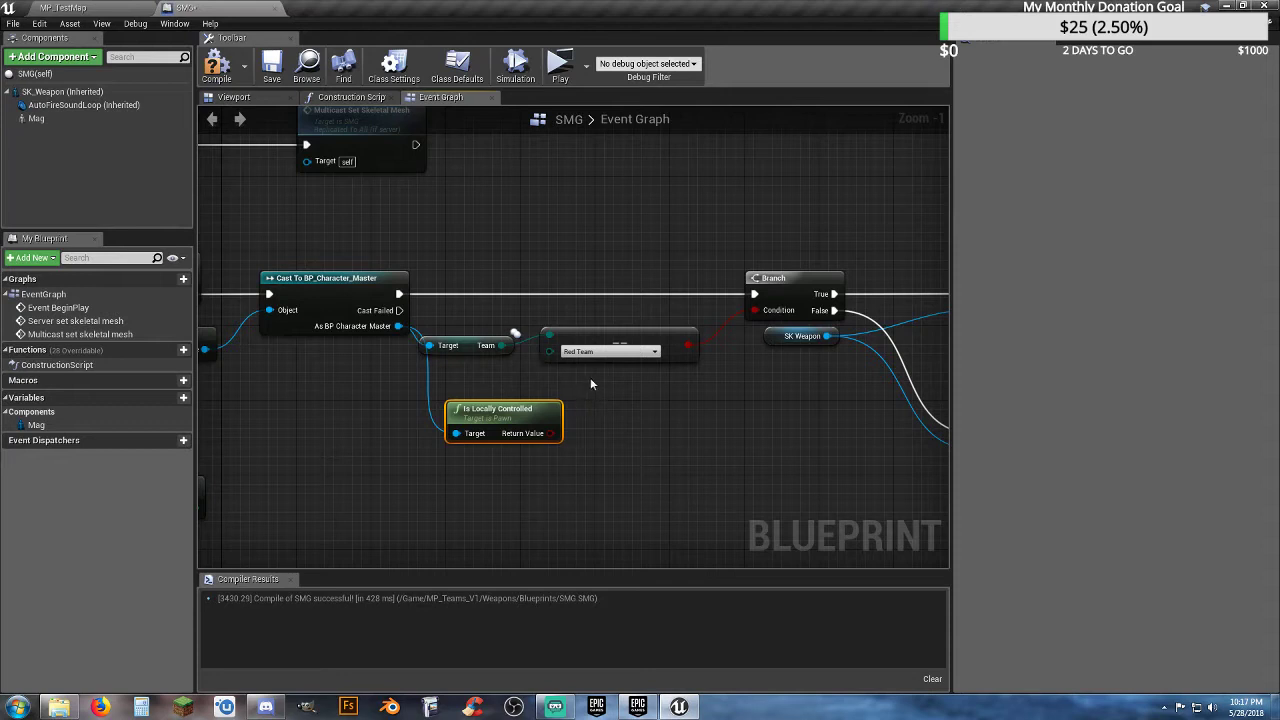
- Insert a Branch conditioned on Is Locally Controlled between the BP_Character_Master cast and the team Branch, and compile and save the SMG blueprint
left_click(724, 441)
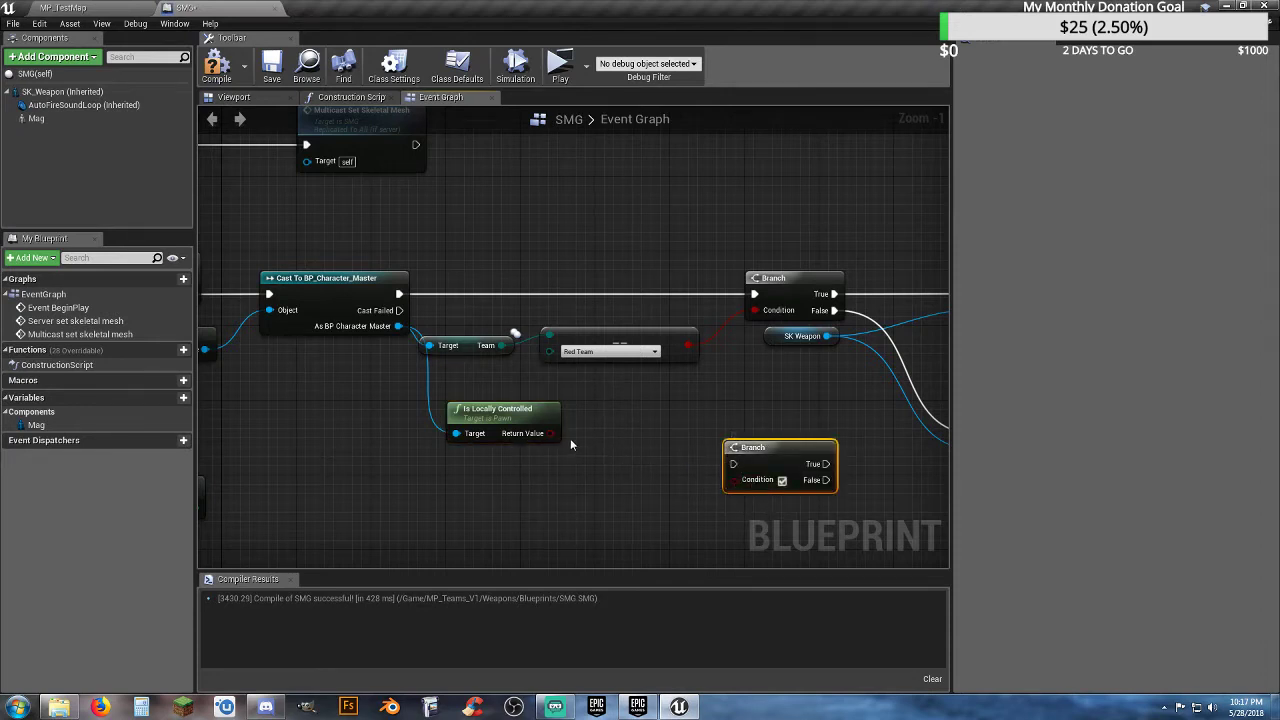
left_click_drag(551, 433, 736, 480)
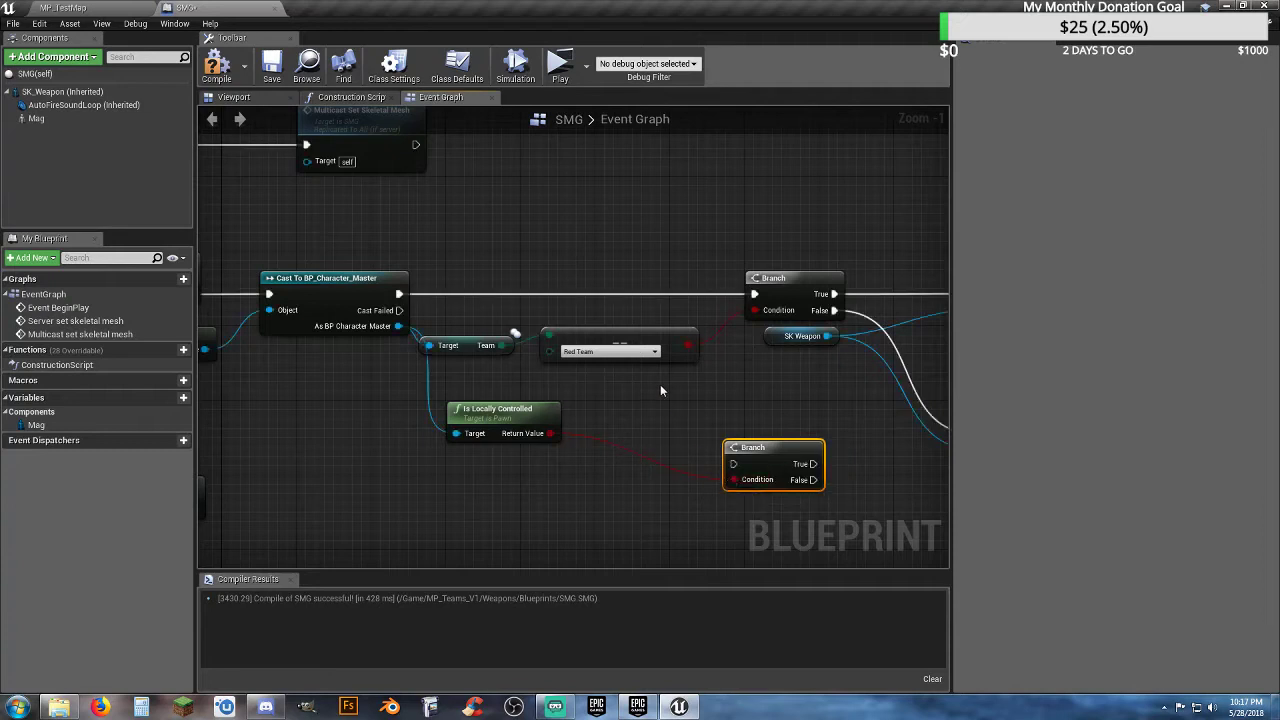
right_click_drag(760, 440, 810, 475)
left_click_drag(817, 484, 655, 320)
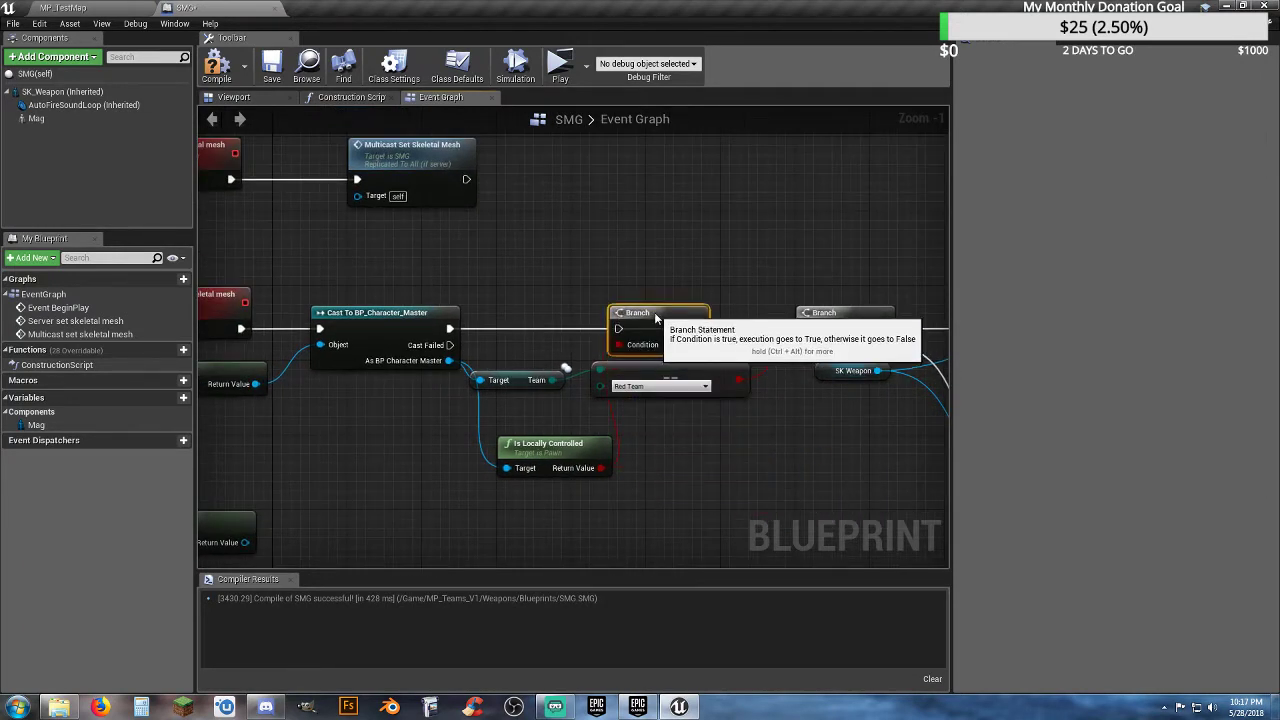
left_click_drag(453, 329, 795, 327)
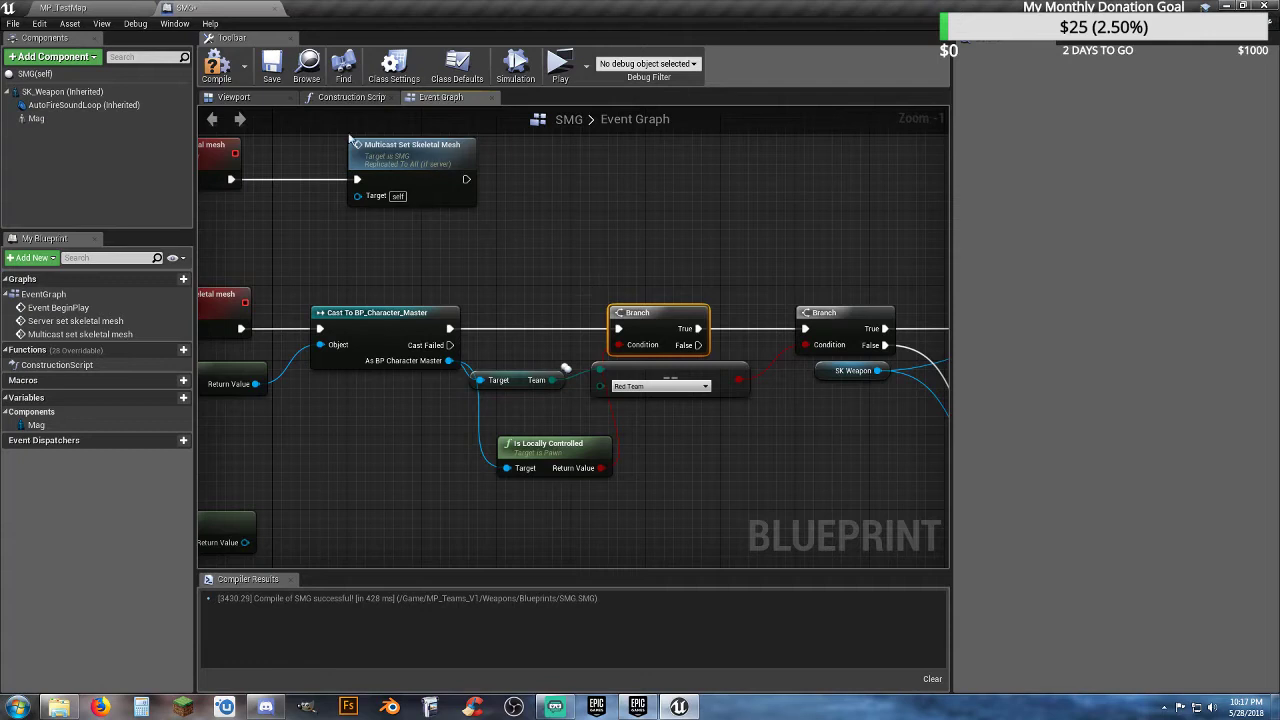
left_click_drag(562, 455, 544, 289)
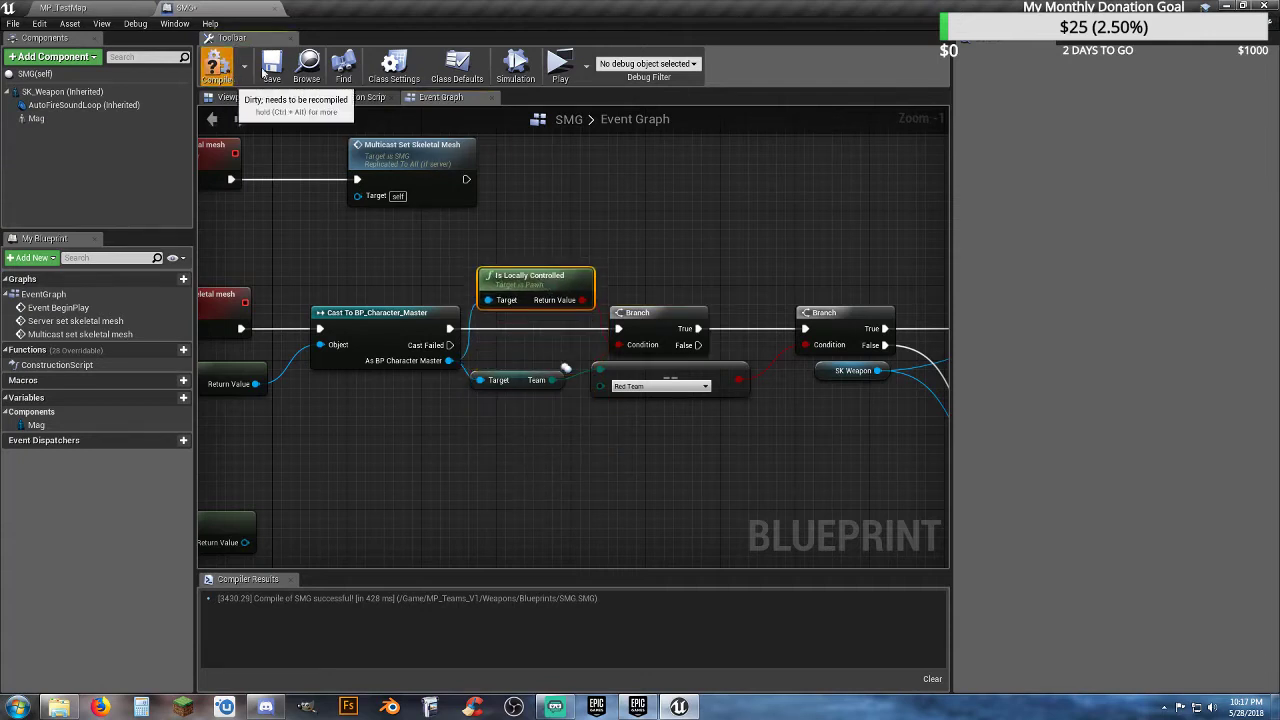
- Run a multiplayer play test with the server as Engineer and the client as Biotech on the red team, compare their weapons, and end it
left_click(122, 12)
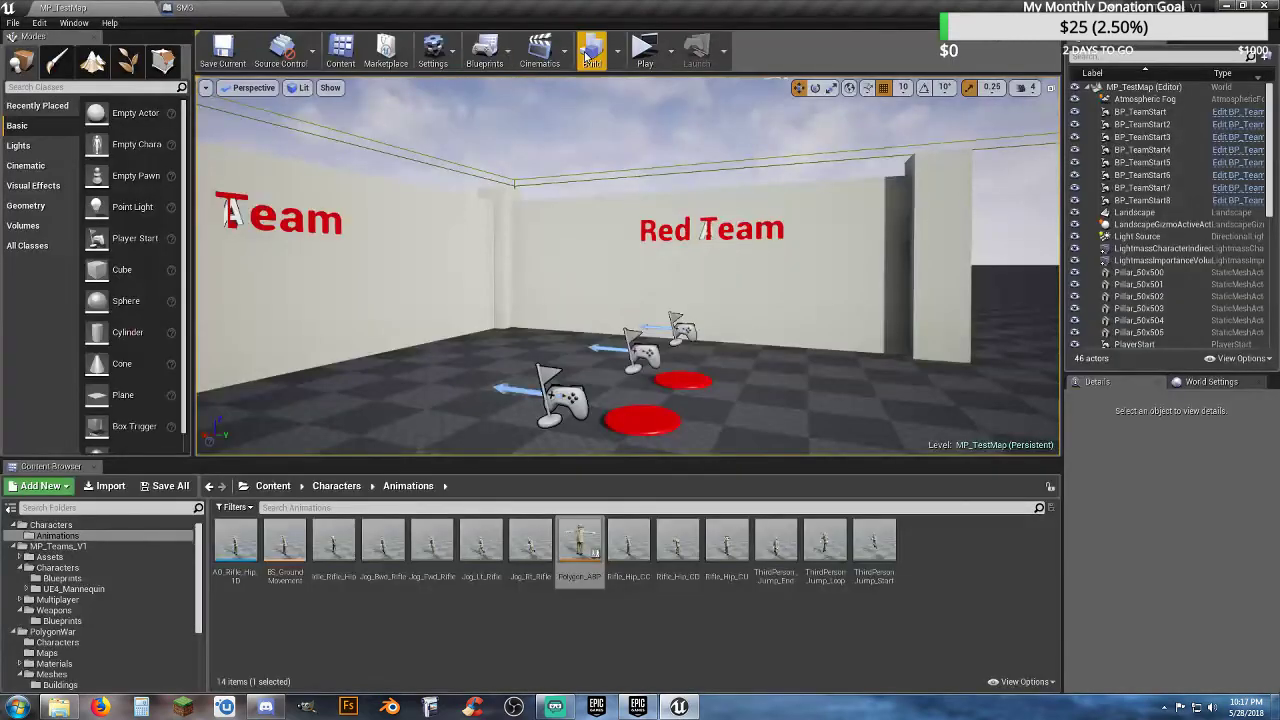
left_click(646, 55)
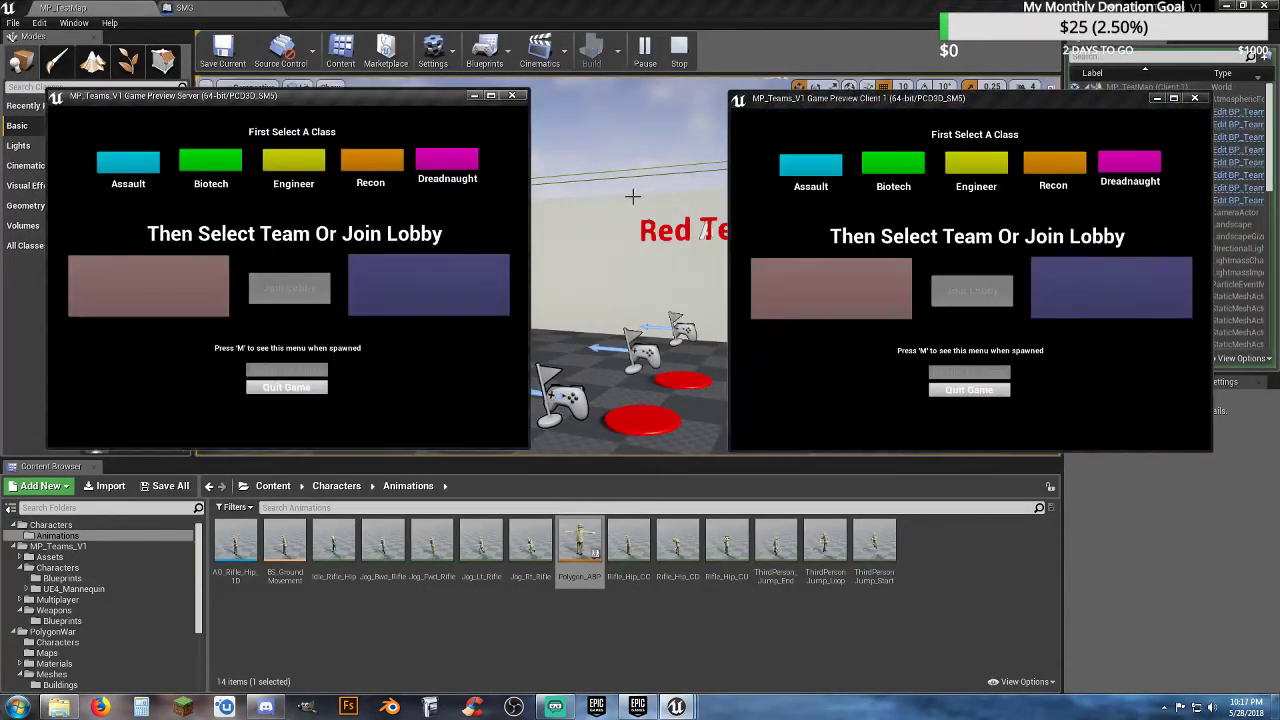
left_click(309, 172)
left_click(170, 270)
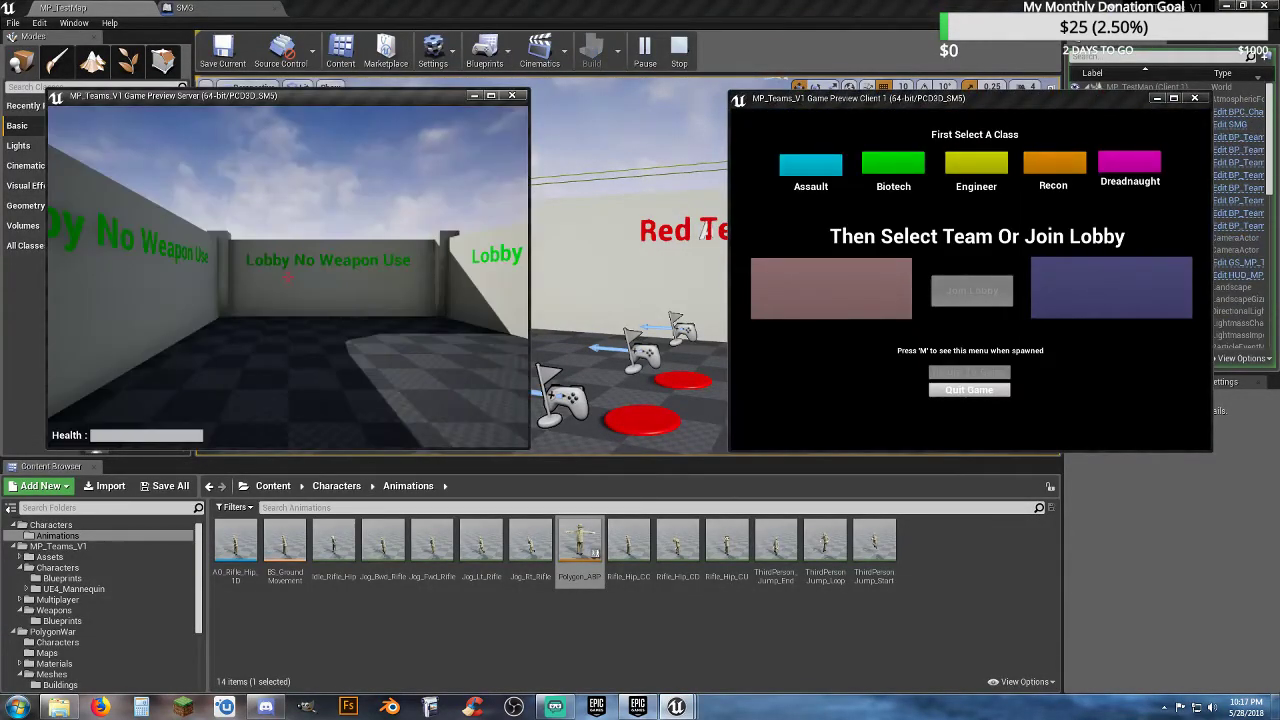
left_click(893, 163)
left_click(893, 163)
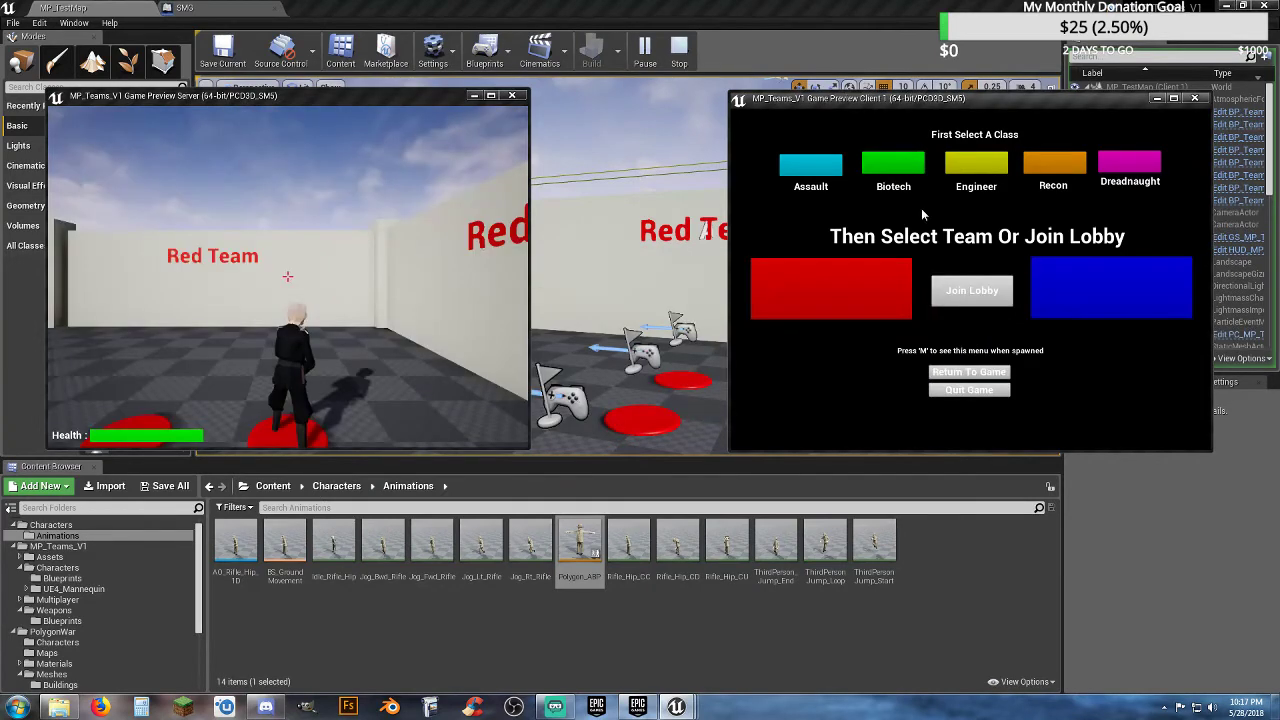
left_click(846, 292)
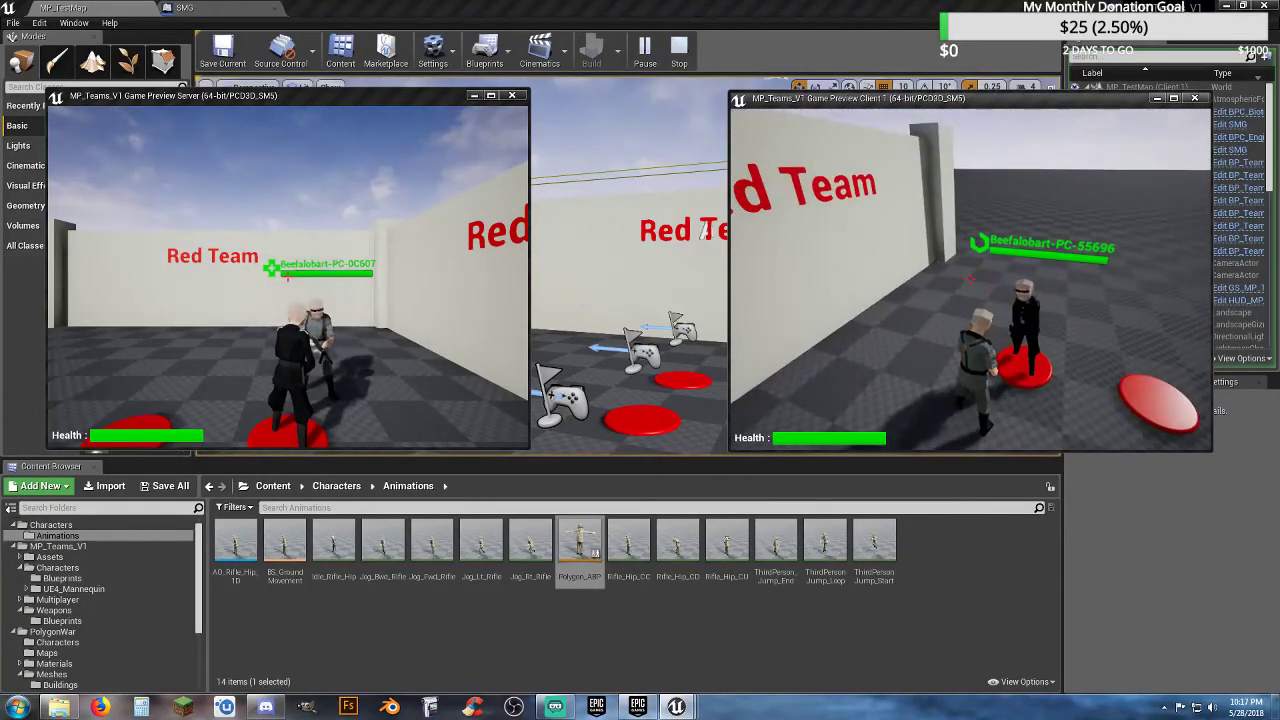
key("Escape")
- In the SMG event graph, drive the team Branch from the Is Locally Controlled Branch's False output instead of True, and compile and save
left_click(186, 8)
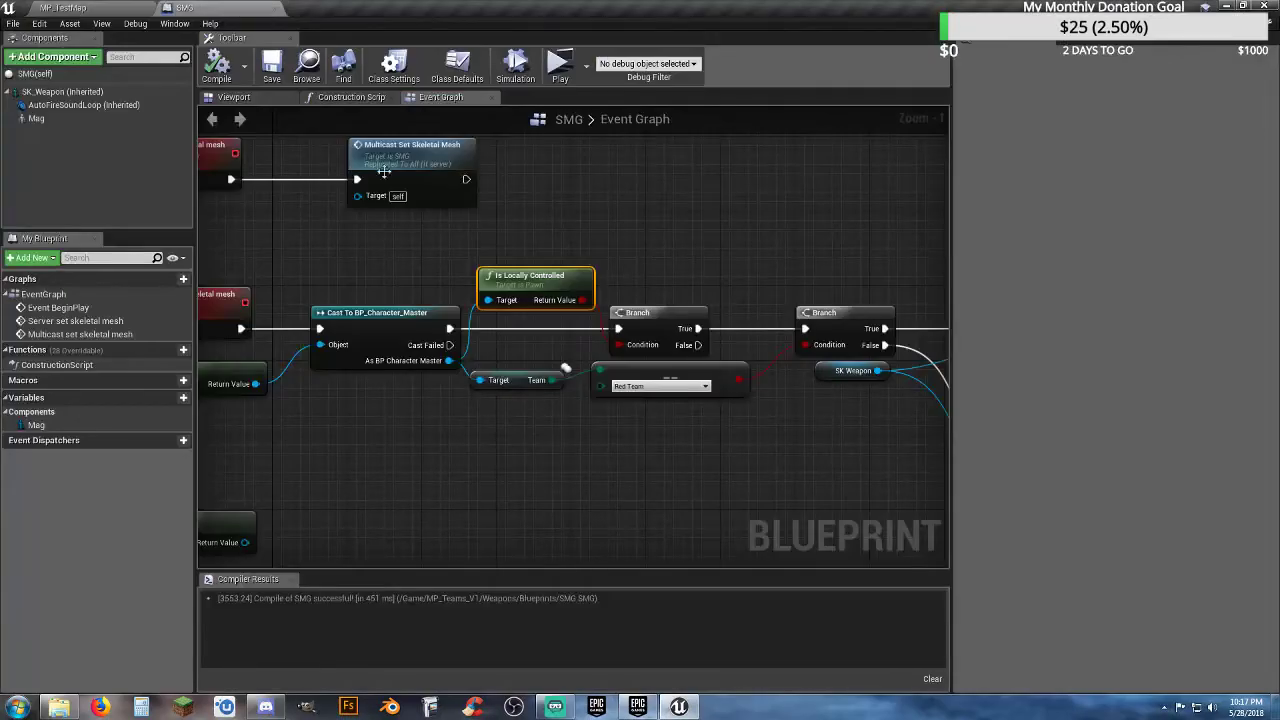
right_click_drag(775, 429, 664, 448)
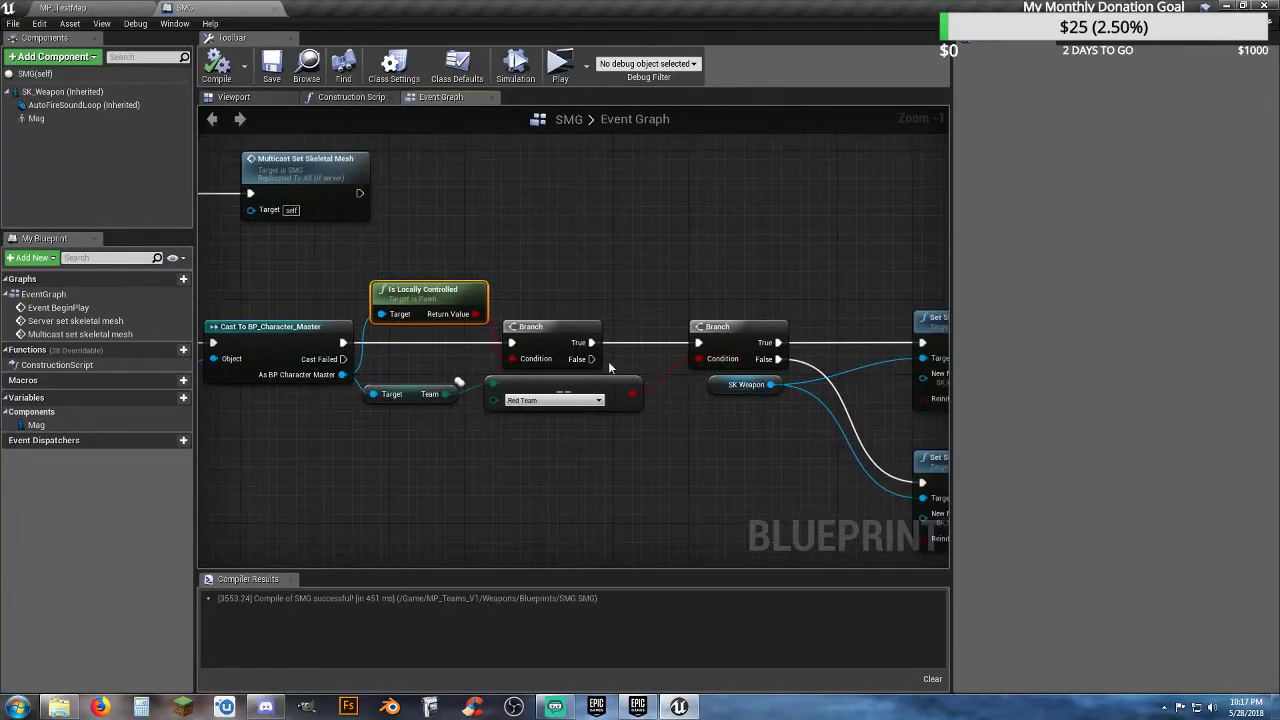
left_click(625, 342, "alt")
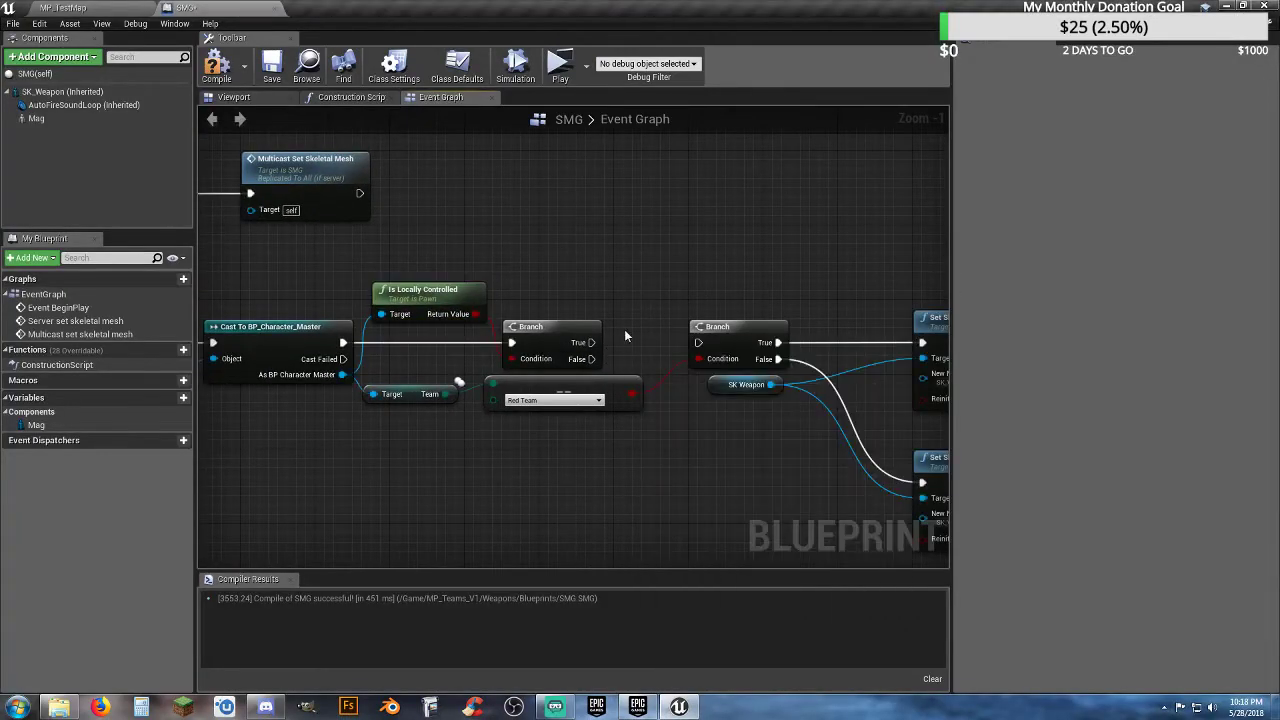
left_click_drag(591, 359, 698, 343)
left_click(217, 70)
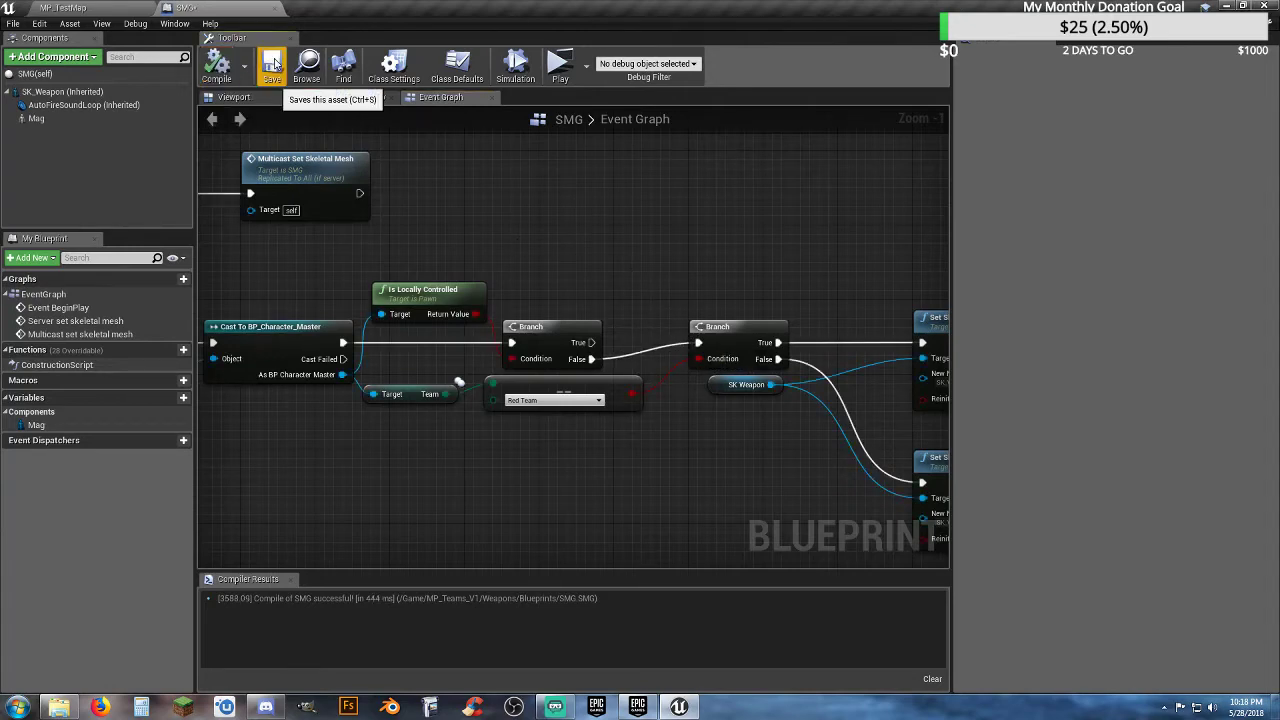
- Start a multiplayer play test from MP_TestMap with the server as Recon and the client as Assault, both on the red team
left_click(95, 8)
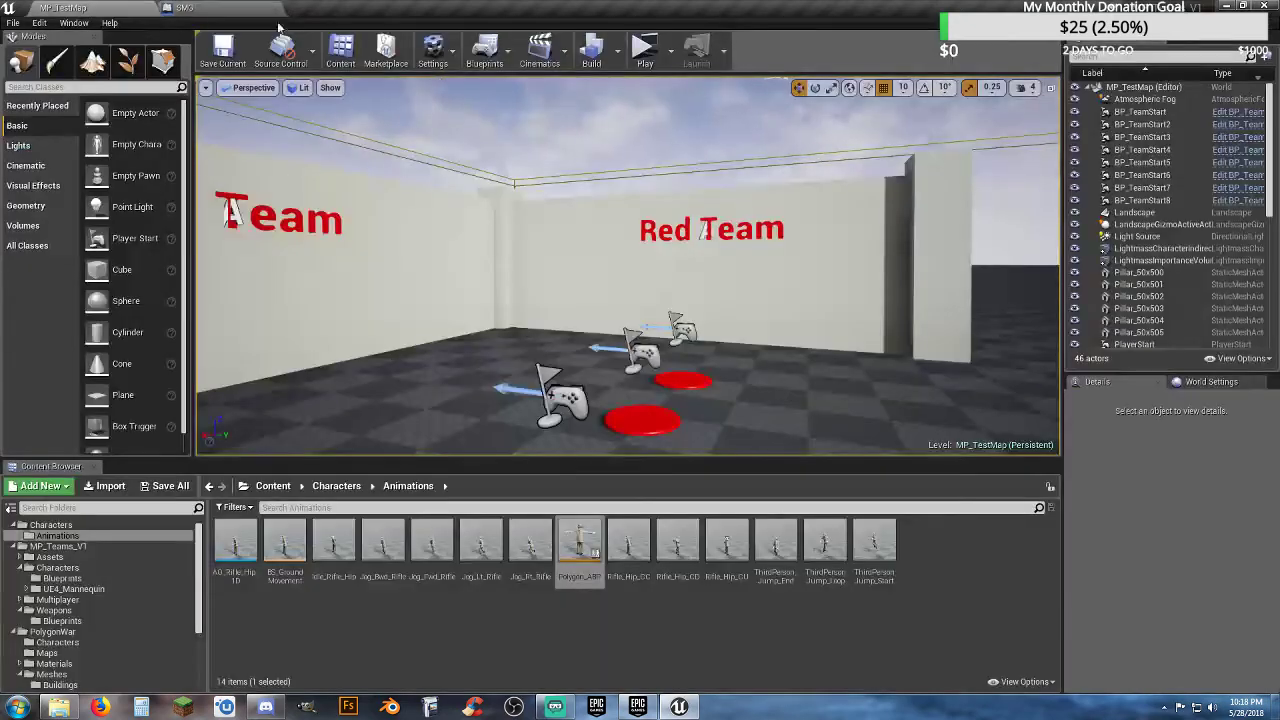
left_click(645, 63)
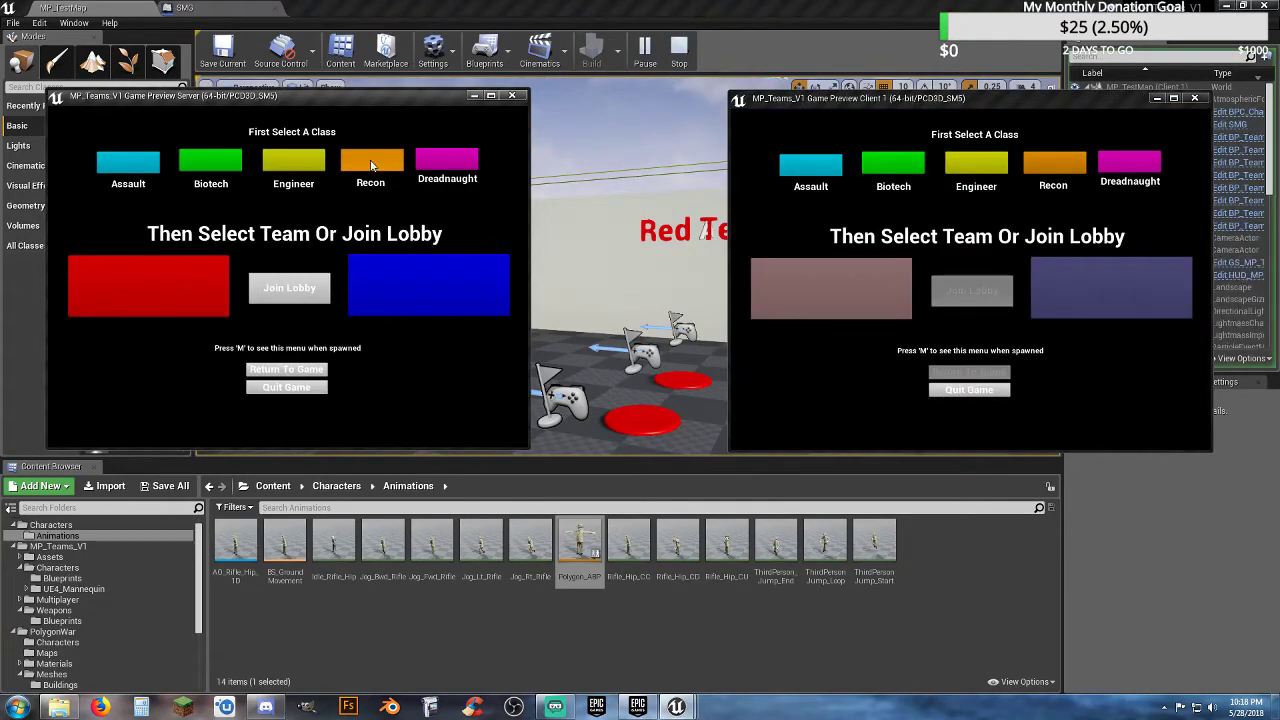
left_click(207, 289)
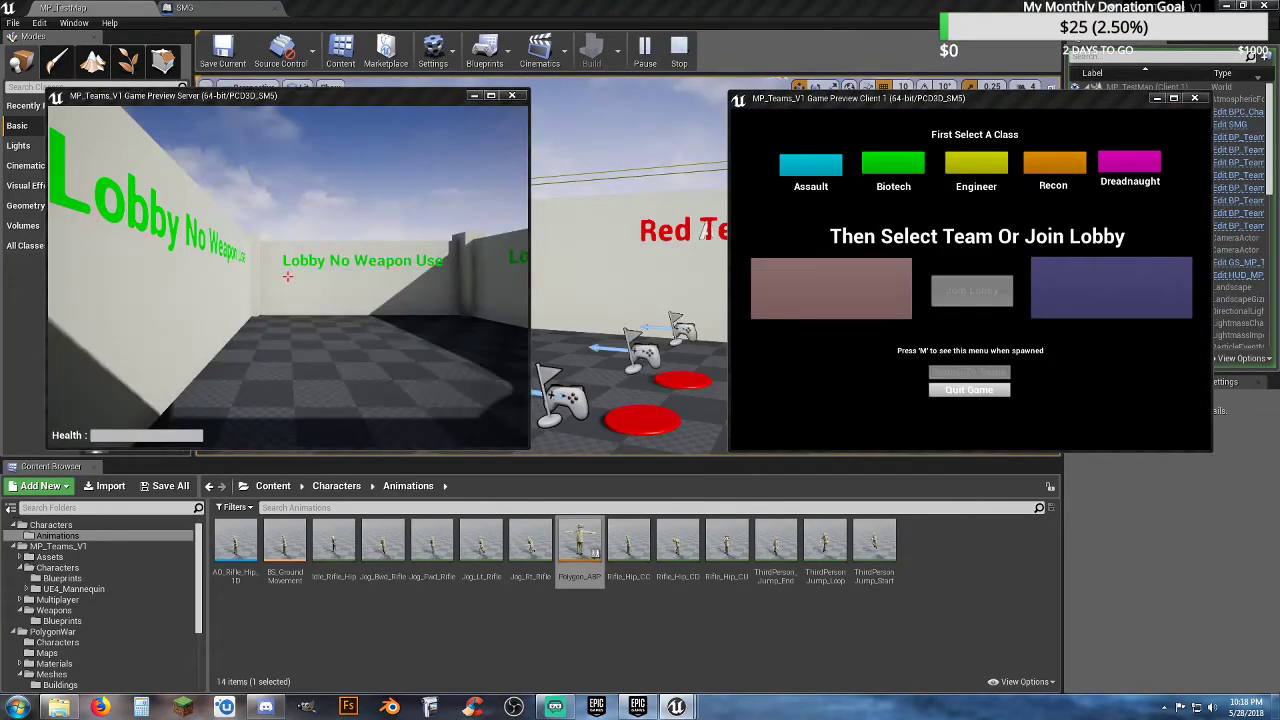
left_click(816, 168)
left_click(971, 290)
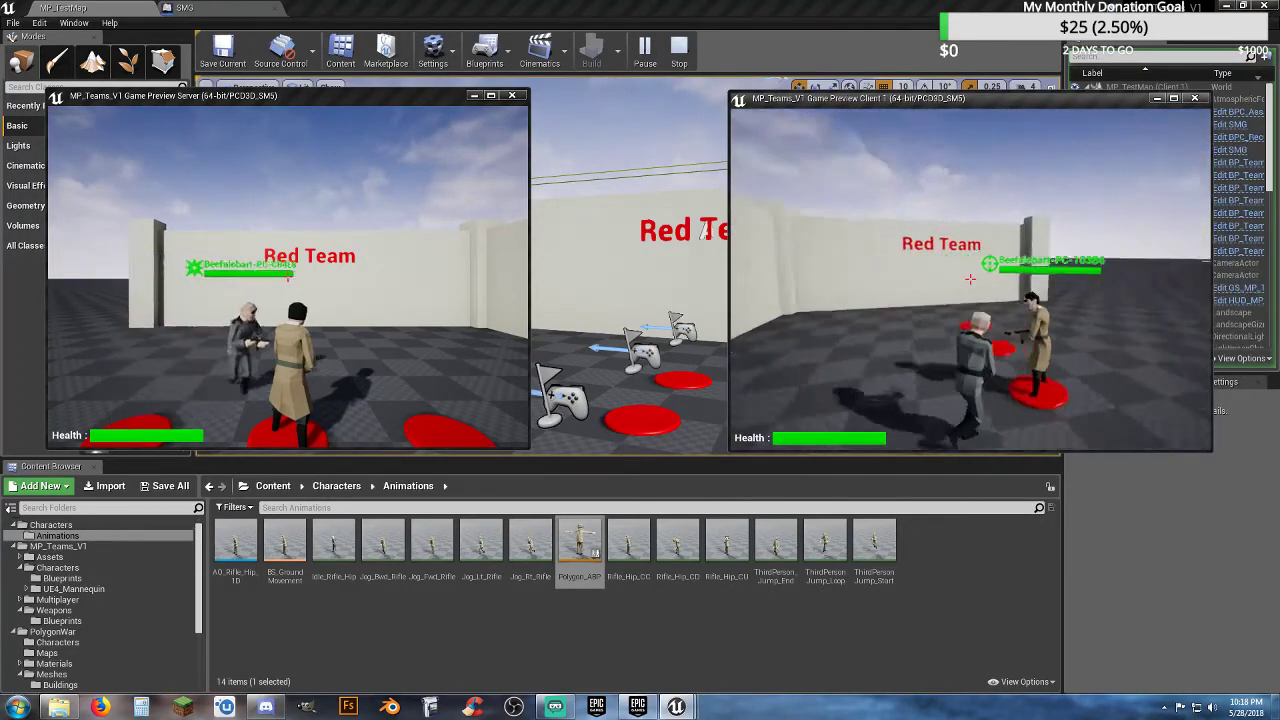
- Move the client's Assault character around the server's Recon character to examine the weapons in both windows, and end the play test
key("w")
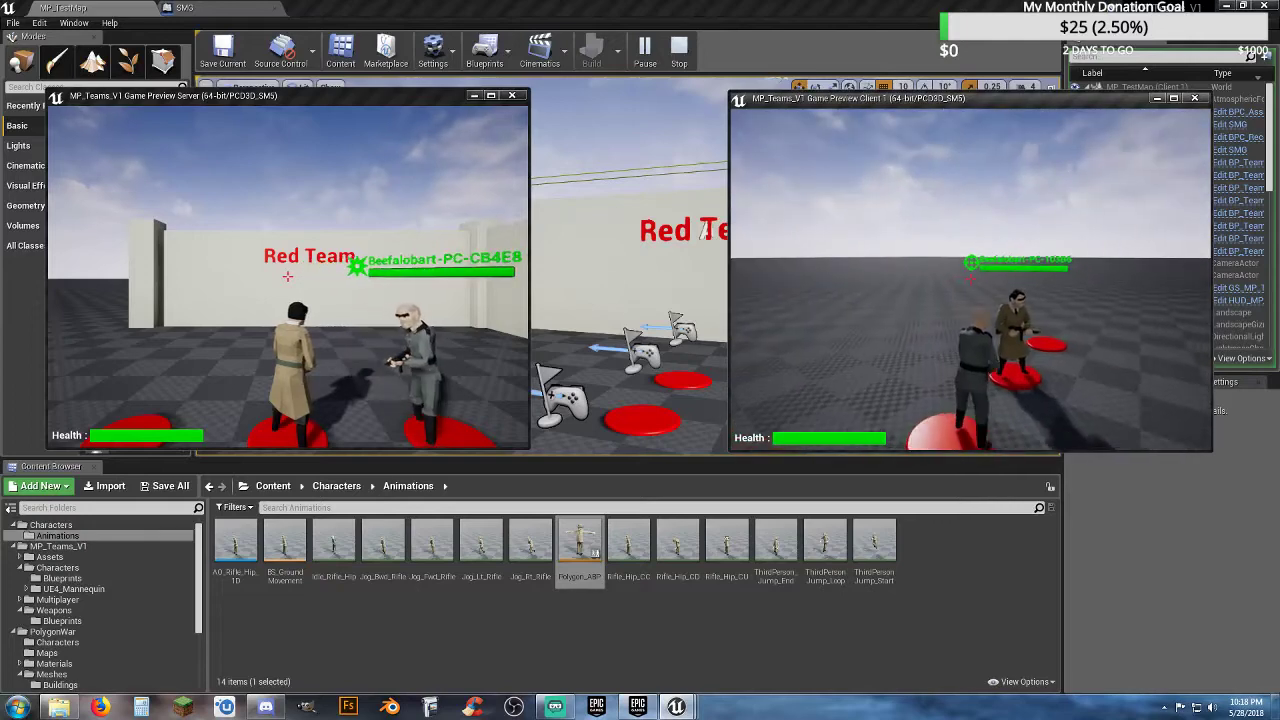
key("w")
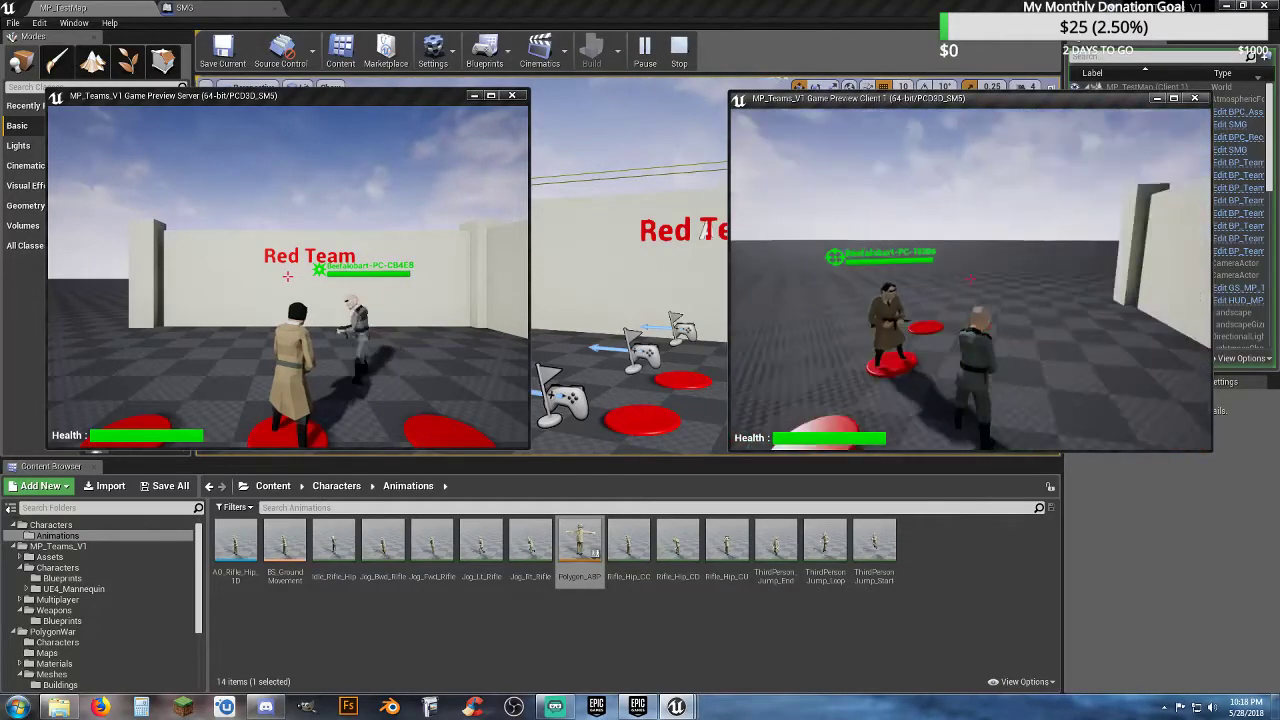
key("w")
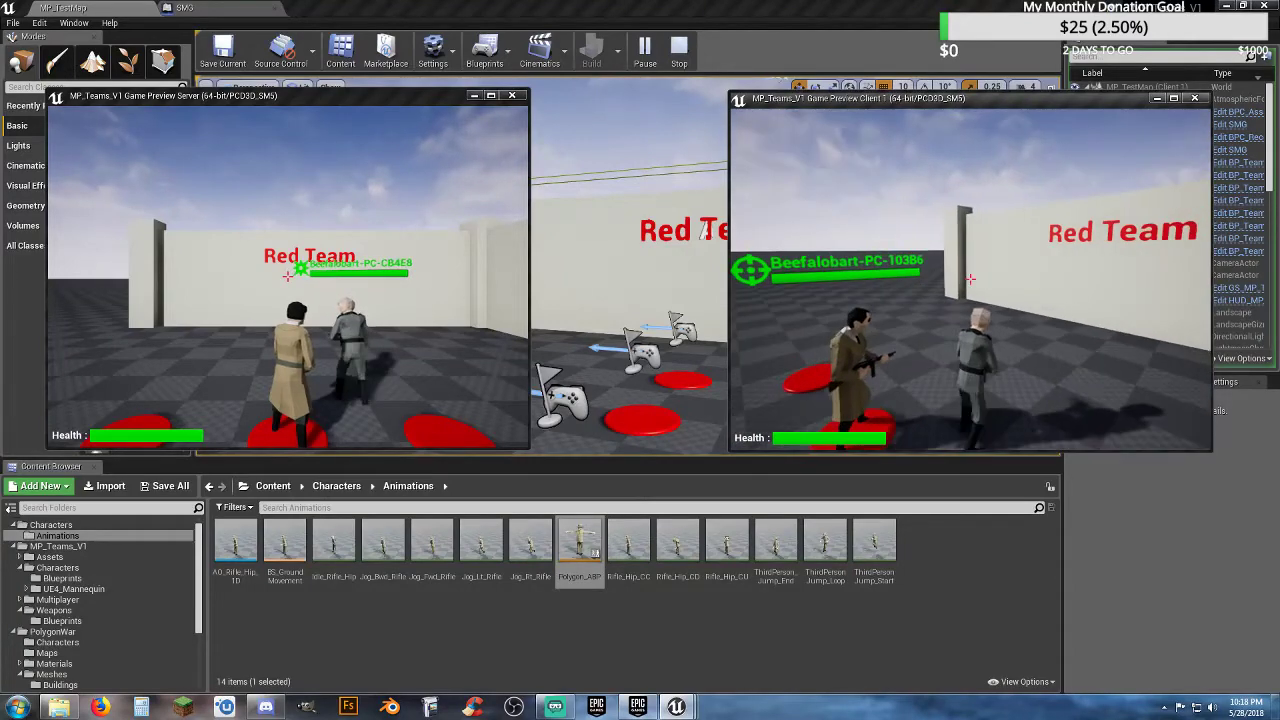
key("w")
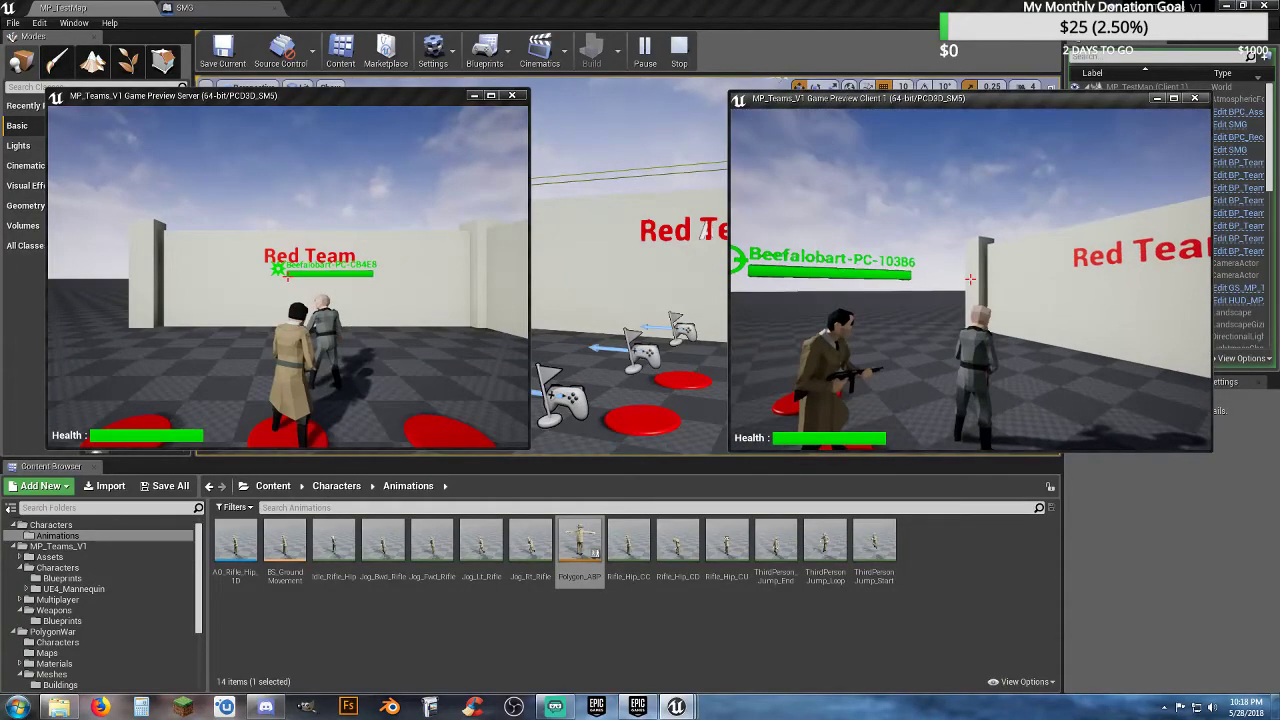
key("w")
key("w")
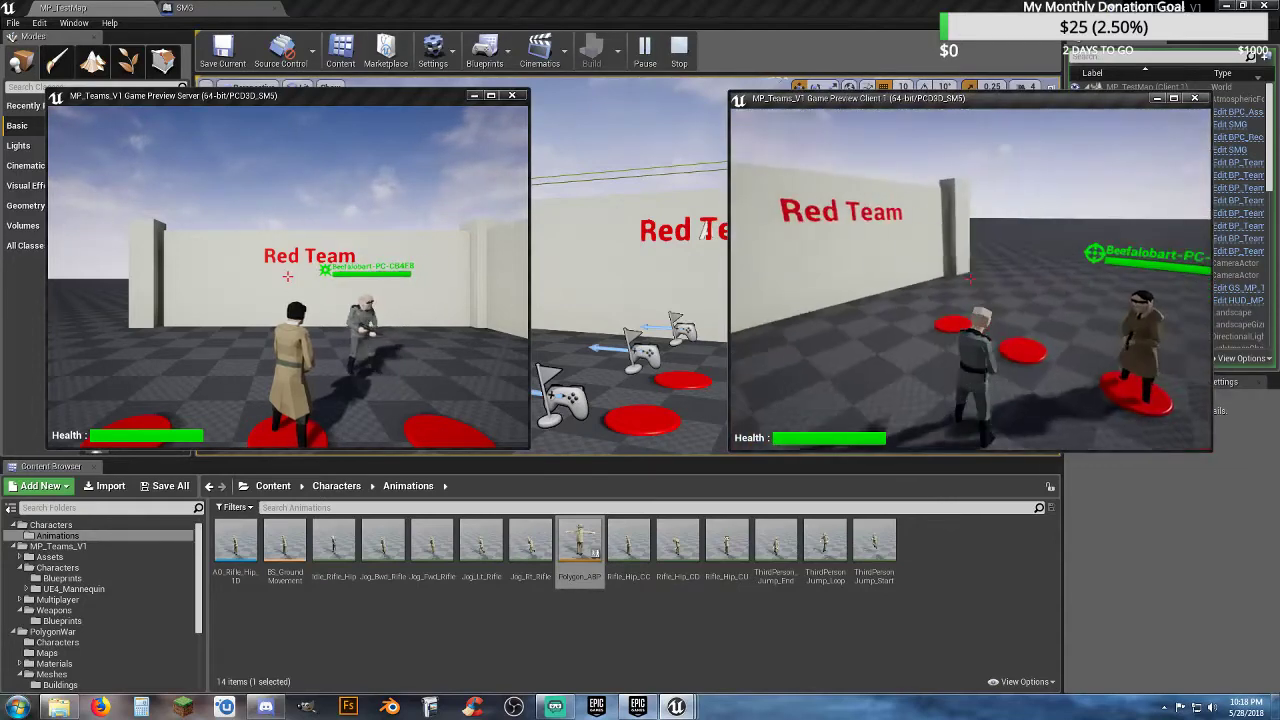
key("Escape")
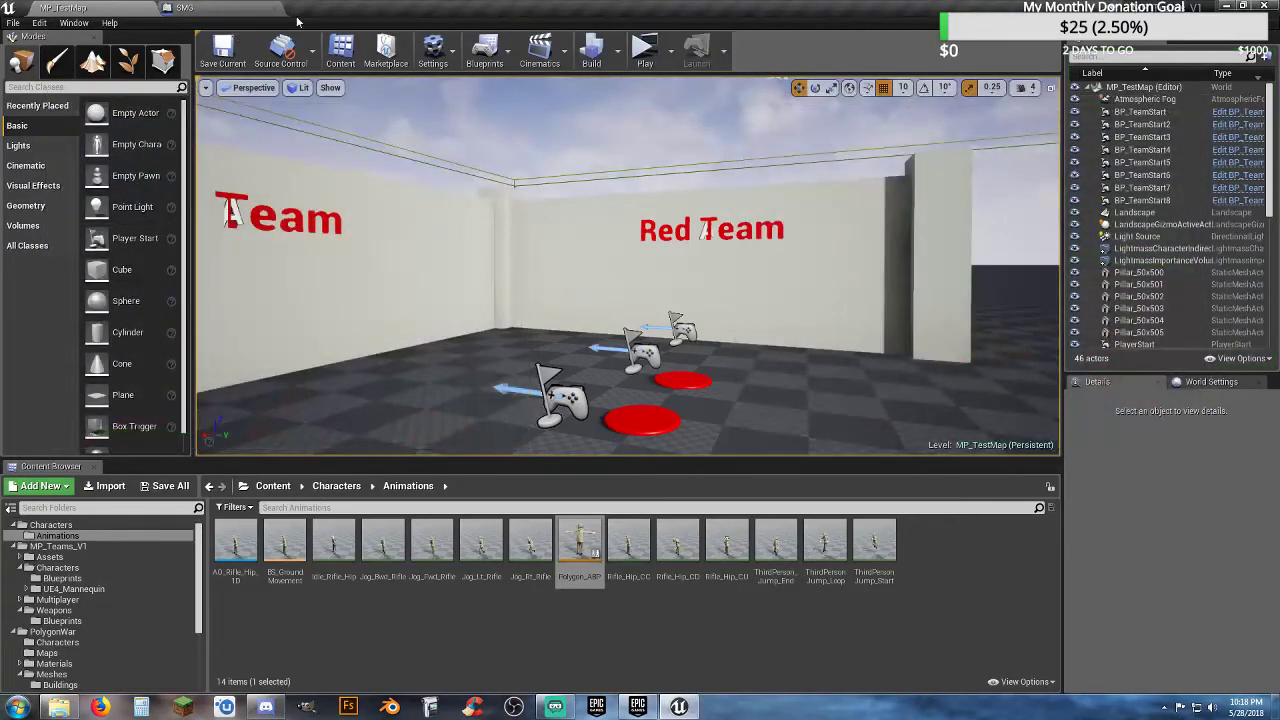
- In the SMG event graph, detach the wire between the Is Locally Controlled Branch's False output and the team Branch, and reconnect it
left_click(255, 9)
right_click_drag(683, 464, 729, 380)
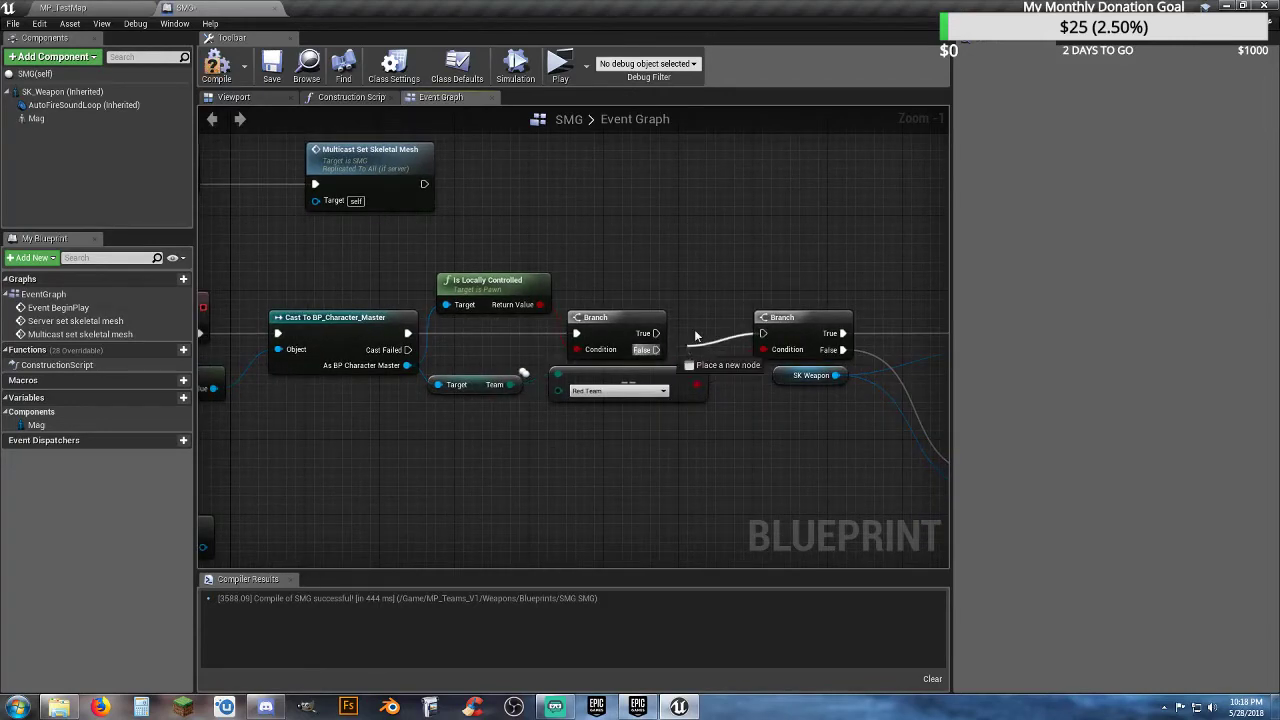
key("ctrl+z")
right_click_drag(665, 323, 663, 311)
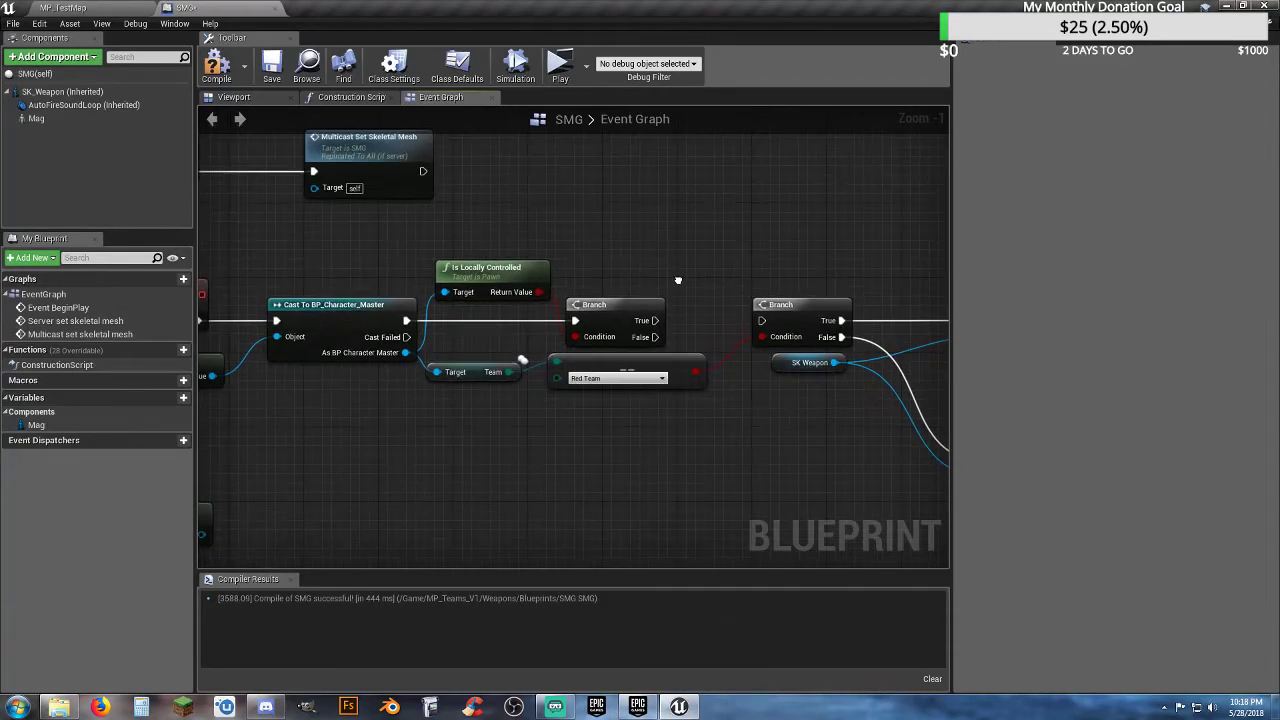
left_click_drag(653, 340, 760, 324)
- Swap the team Branch outputs so True runs the American Set Skeletal Mesh and False the German one, and compile and save the SMG
right_click_drag(702, 420, 516, 382)
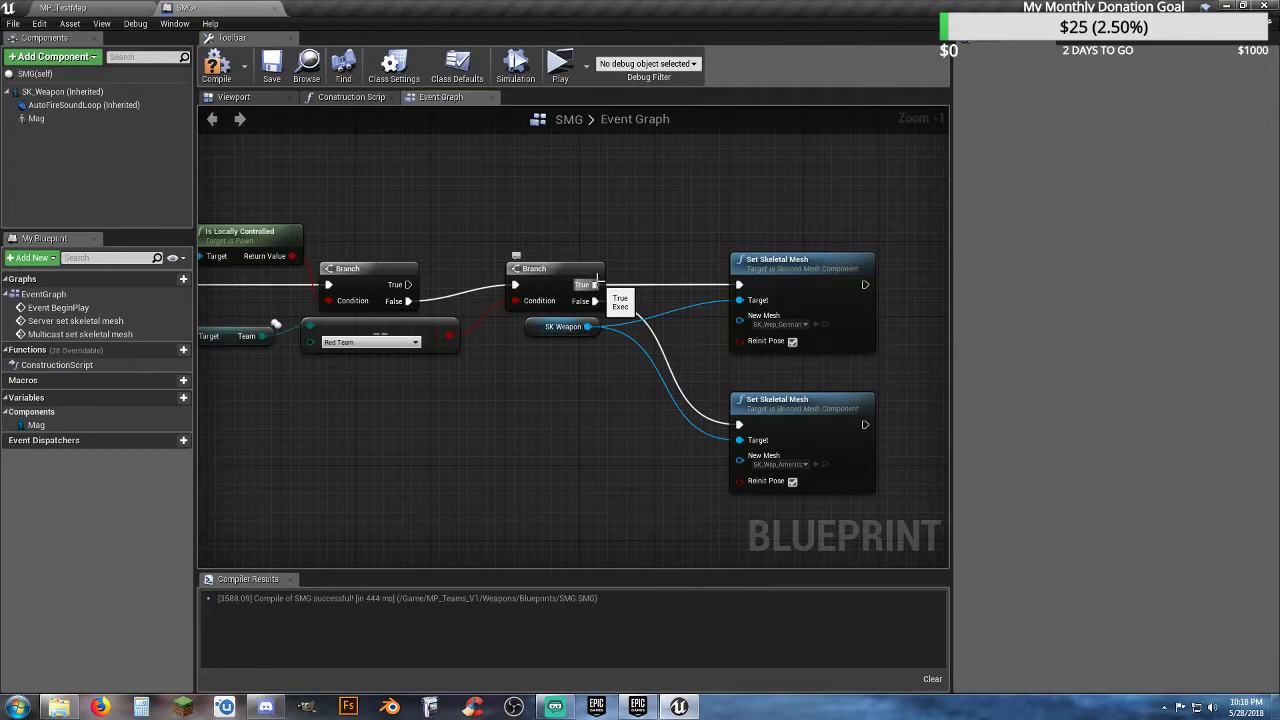
left_click_drag(595, 285, 720, 290, "ctrl")
left_click(639, 257)
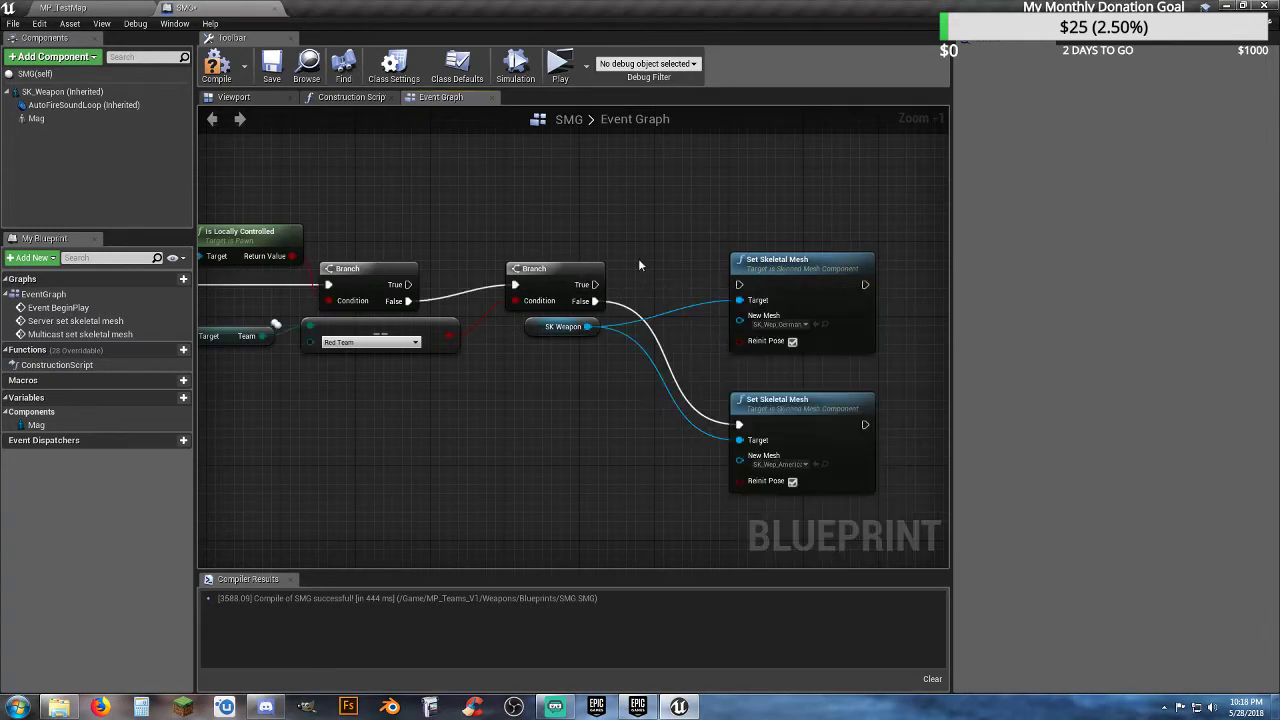
left_click_drag(595, 301, 622, 298, "ctrl")
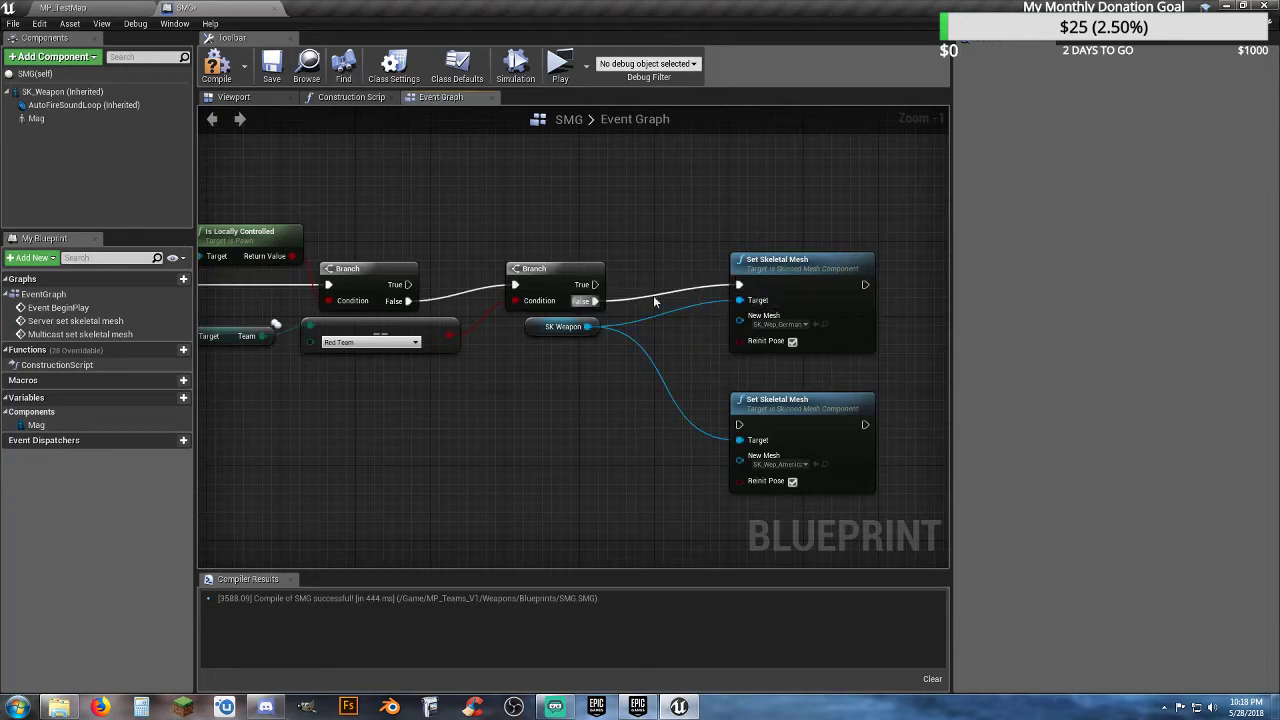
left_click_drag(630, 307, 739, 425)
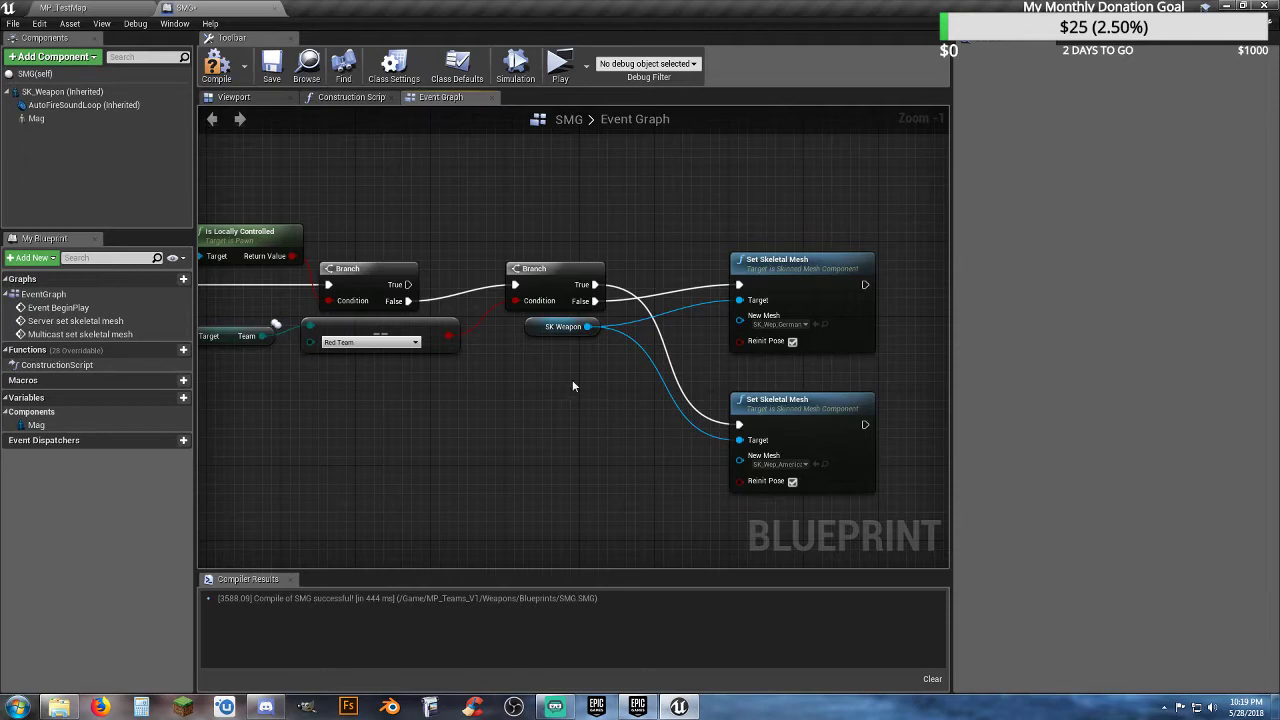
right_click_drag(499, 412, 548, 408)
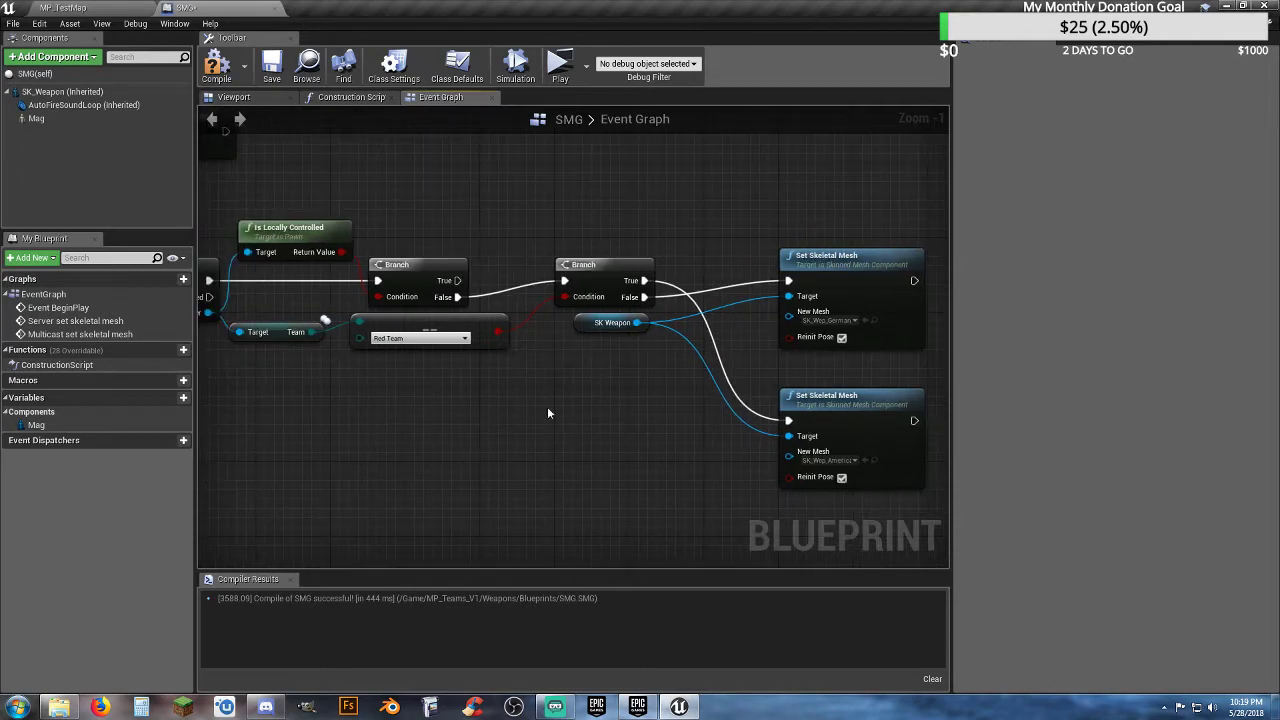
left_click(216, 65)
left_click(271, 65)
- Start a multiplayer play test from MP_TestMap with the server as Engineer and the client as Recon, both on the red team
left_click(112, 8)
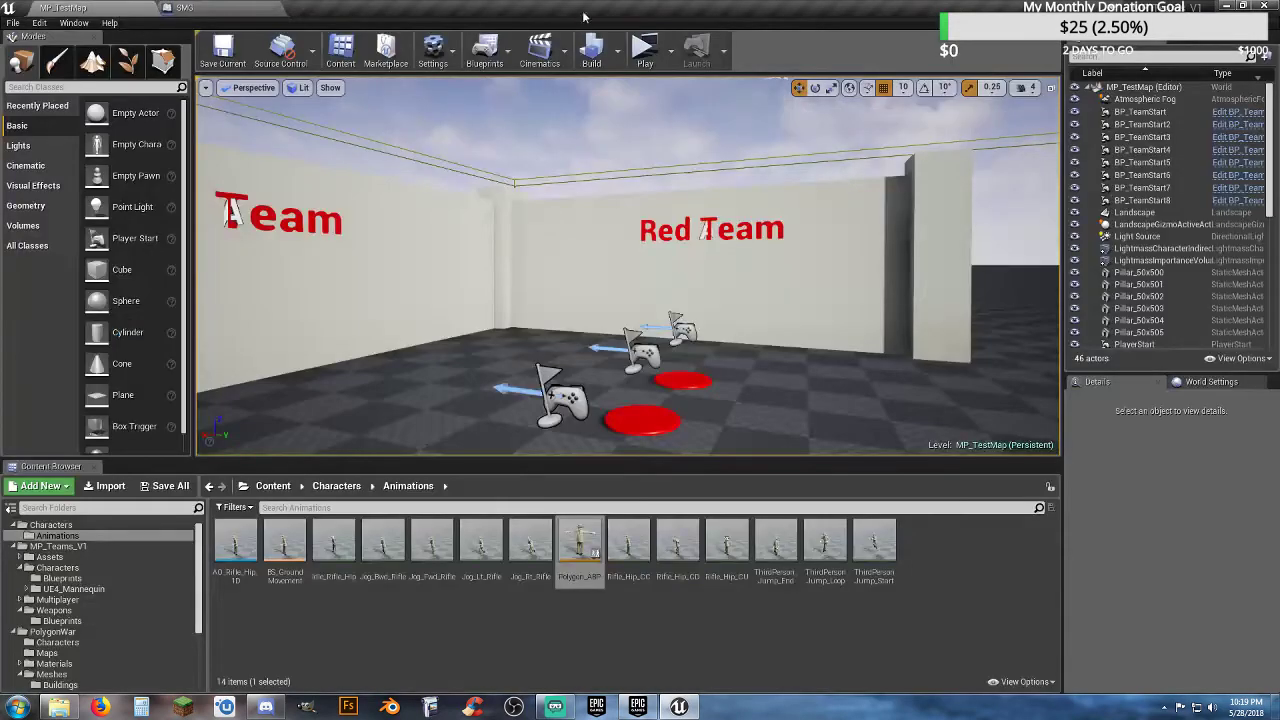
left_click(636, 52)
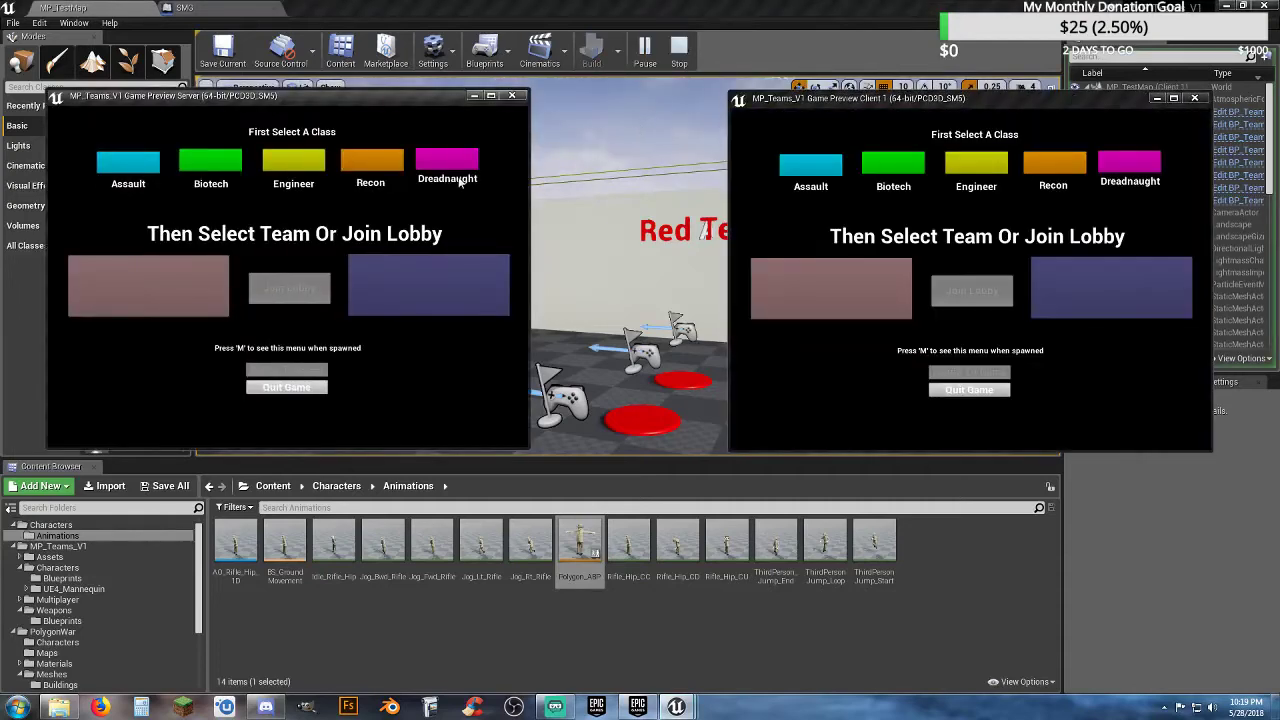
left_click(299, 162)
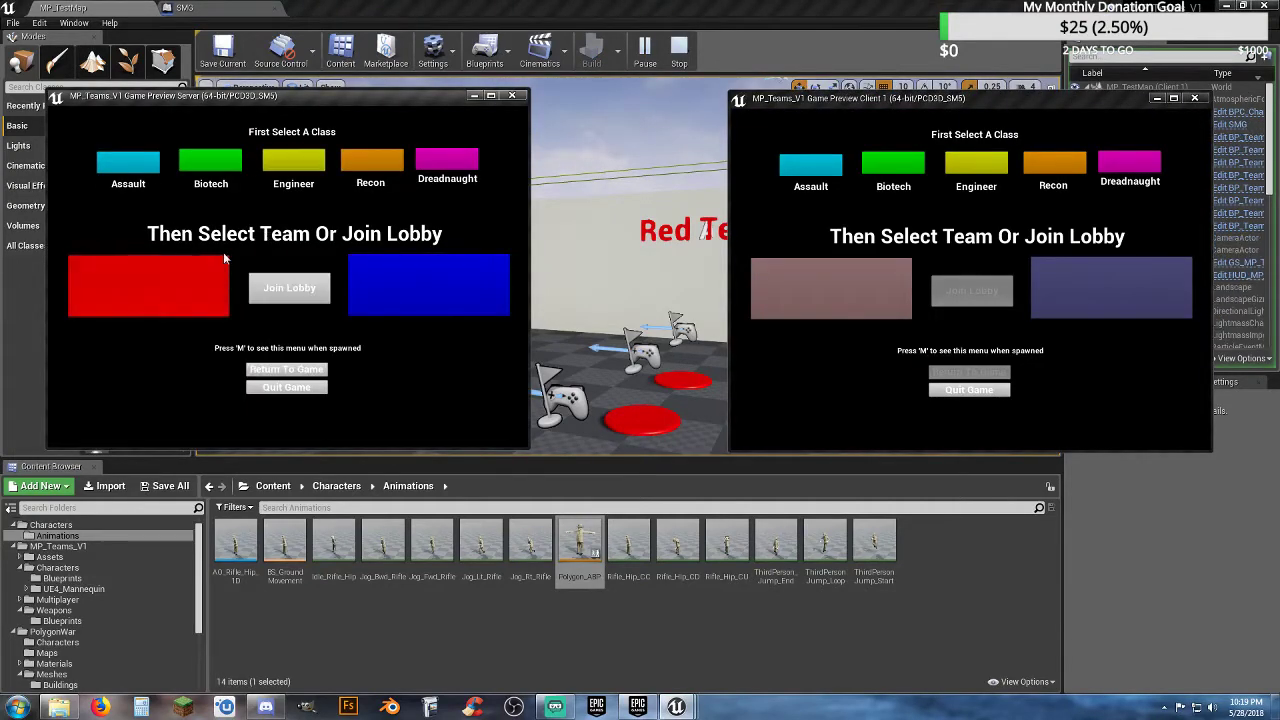
left_click(289, 288)
left_click(772, 142)
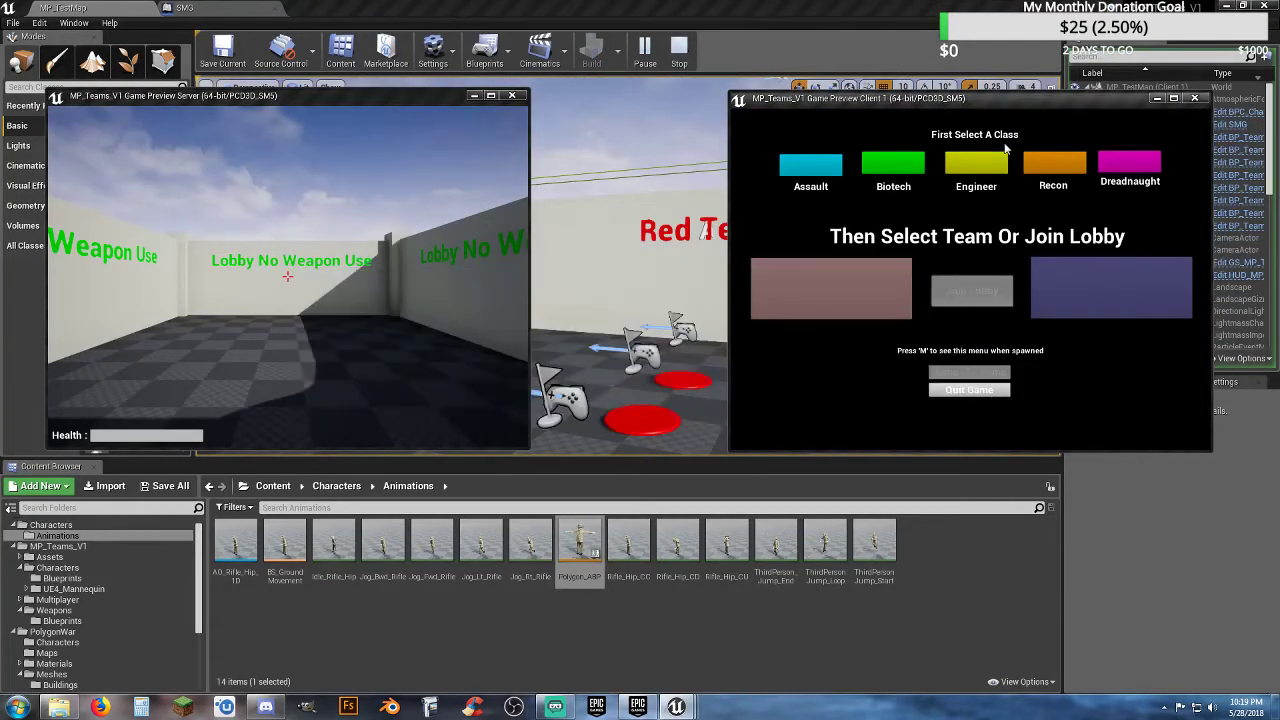
left_click(1054, 164)
left_click(879, 298)
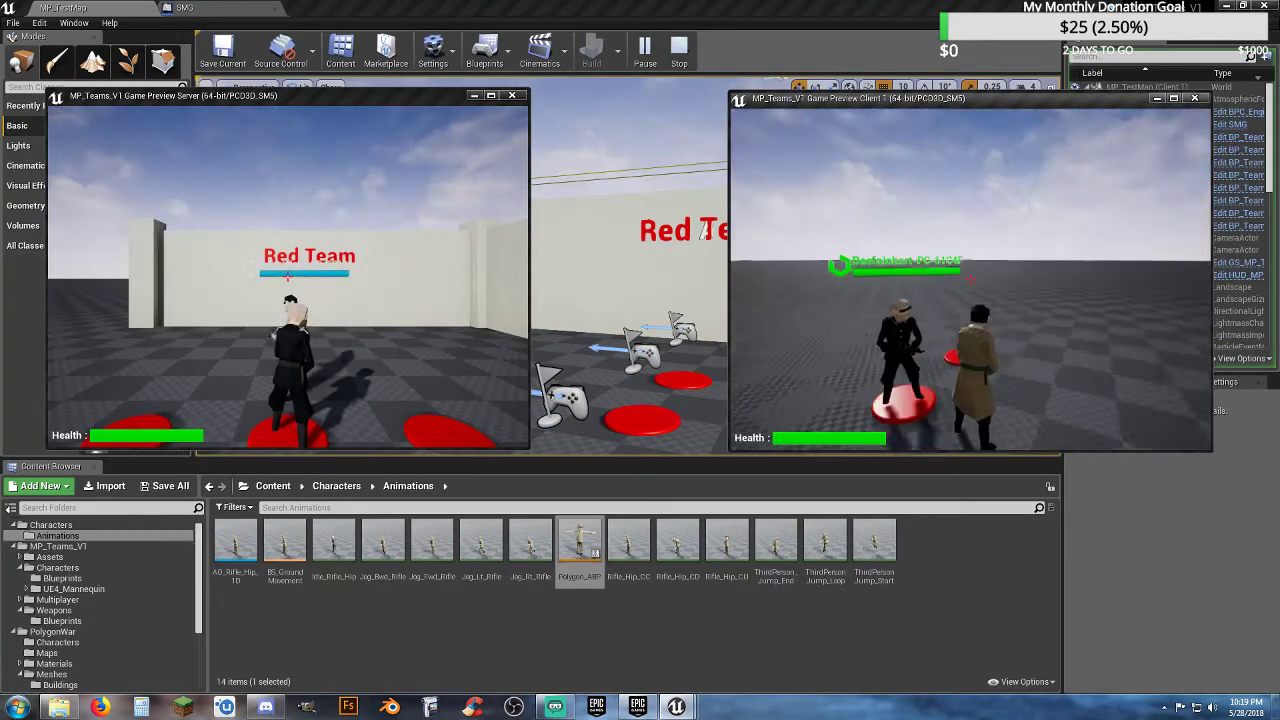
- Move the client's Recon character around the server's Engineer character to examine the weapons in both windows, and end the play test
key("a")
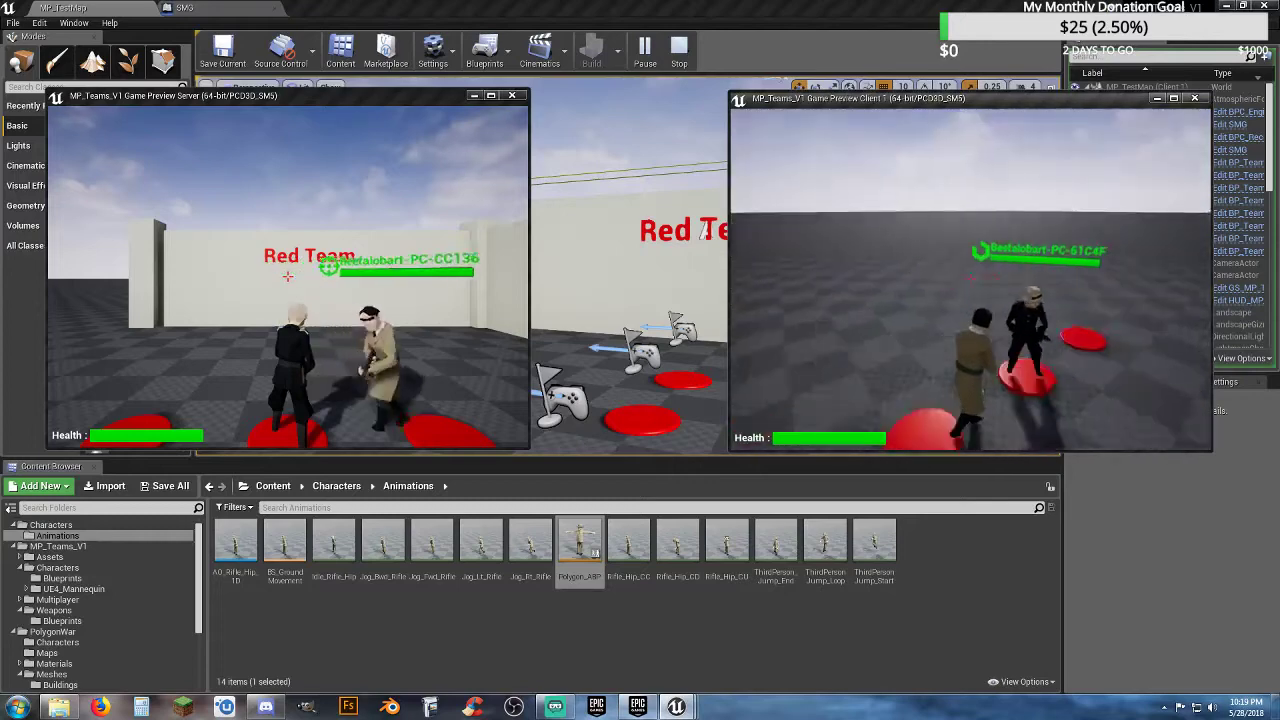
key("a")
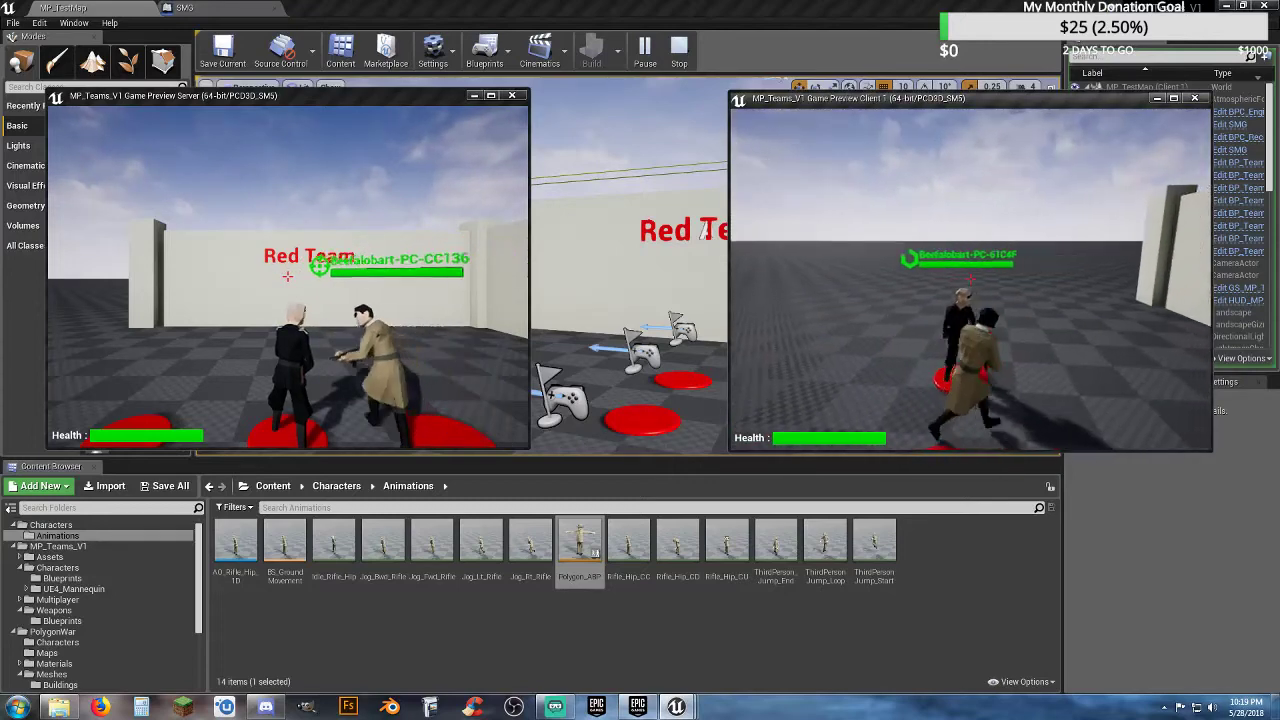
key("a")
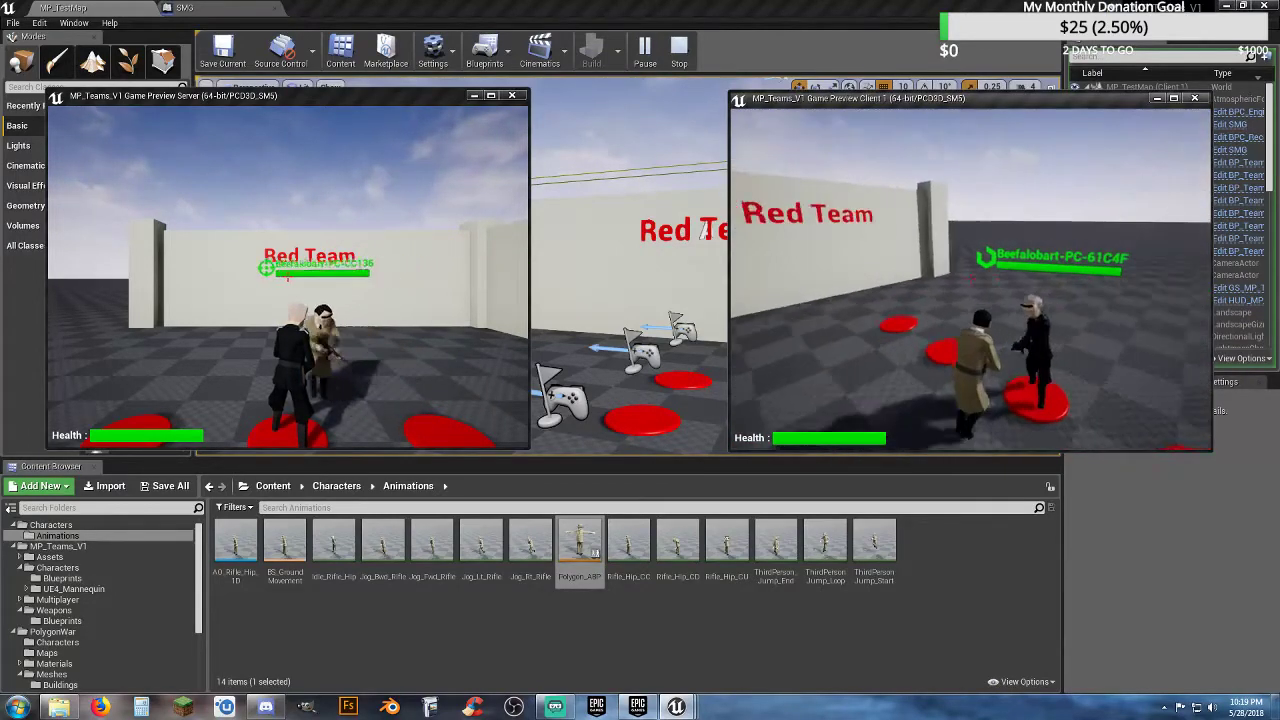
key("a")
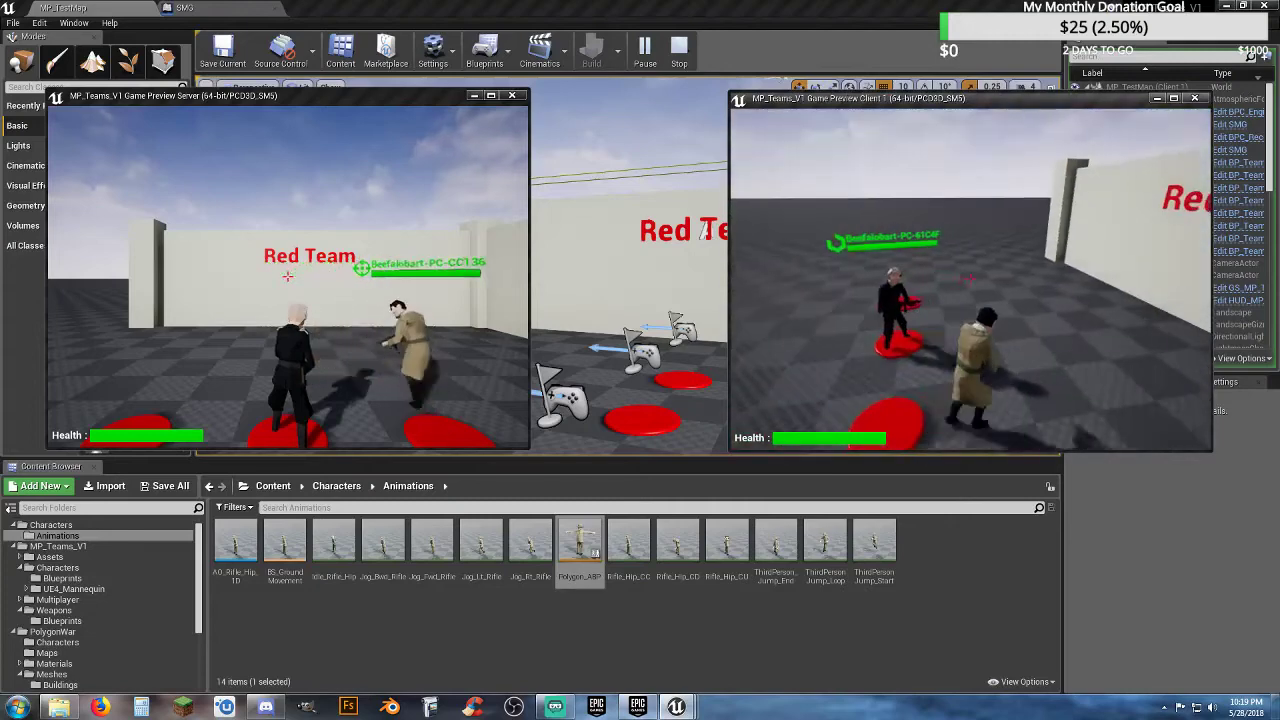
key("a")
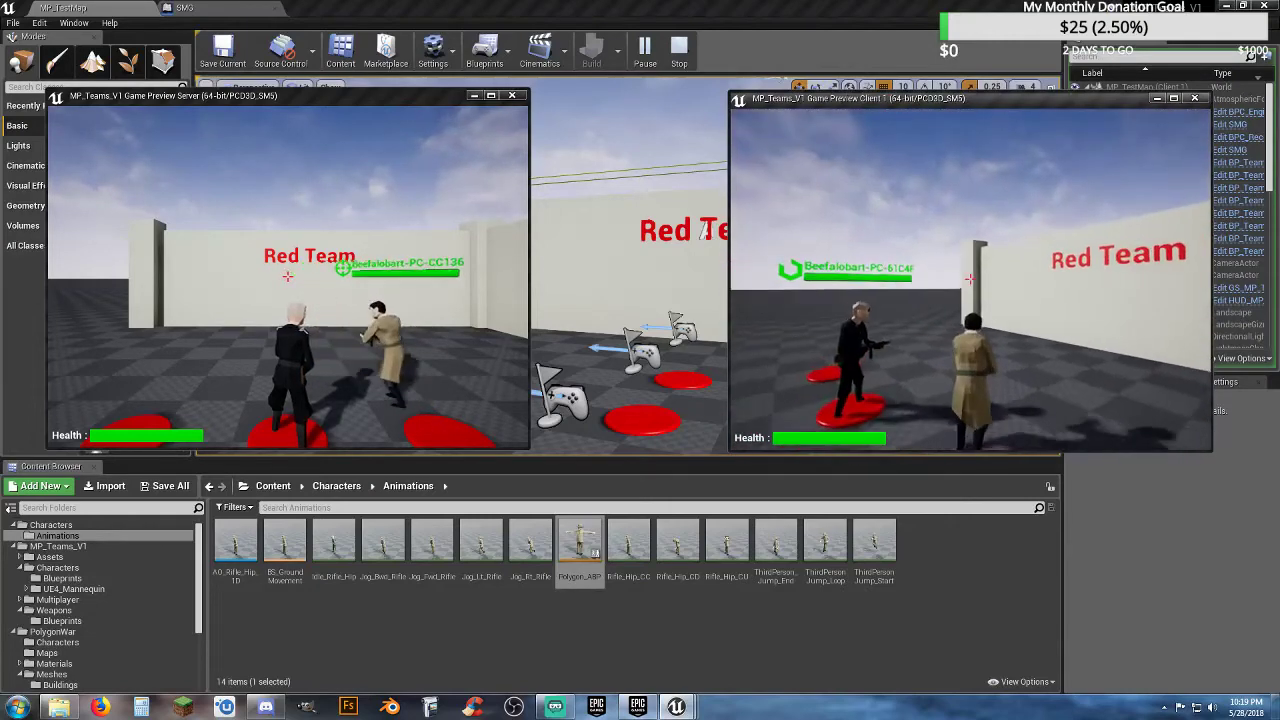
key("Escape")
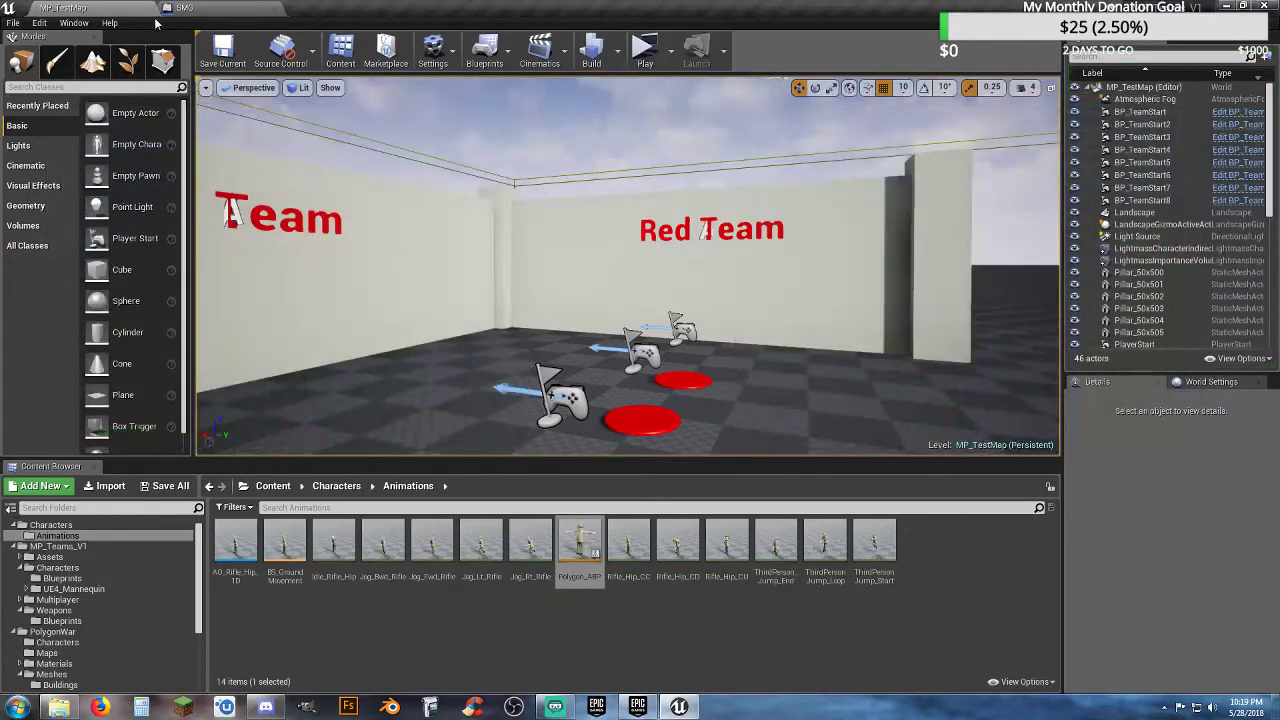
- In the SMG event graph, detach the Multicast set skeletal mesh event from the Cast To BP_Character_Master and move it beneath the Server set skeletal mesh event
left_click(183, 8)
right_click_drag(425, 471, 528, 370)
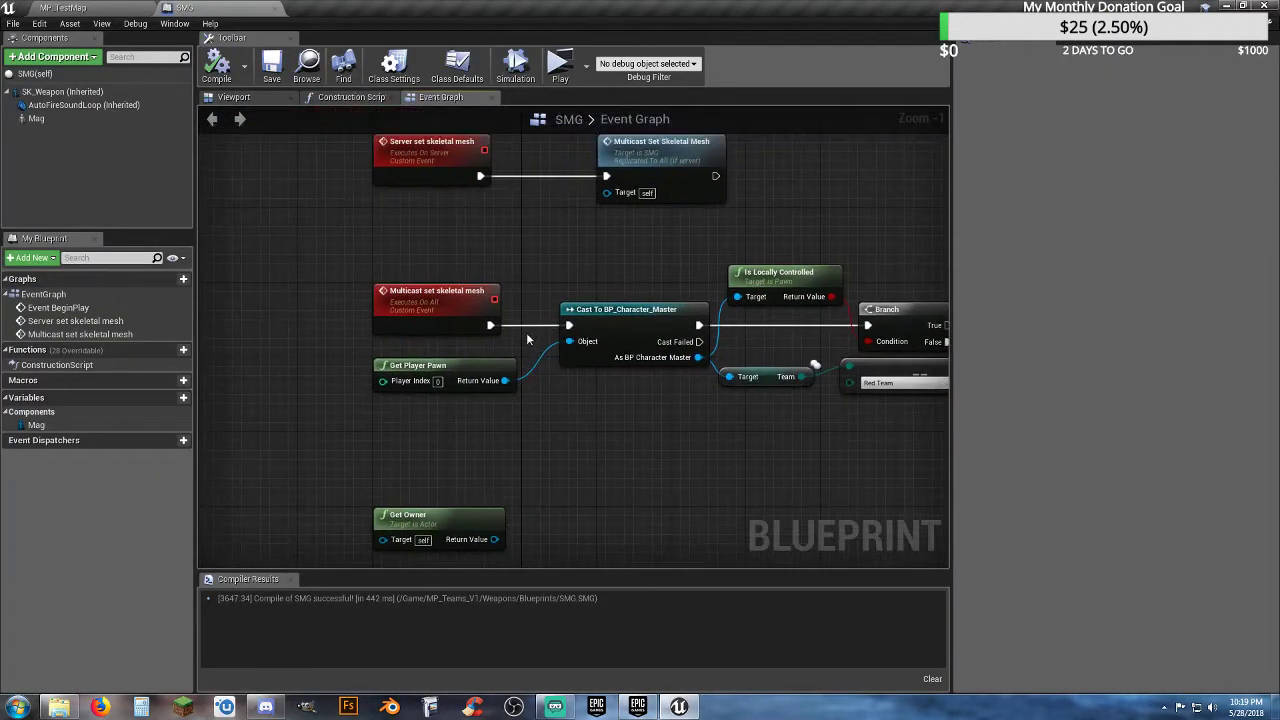
left_click(525, 328, "ctrl")
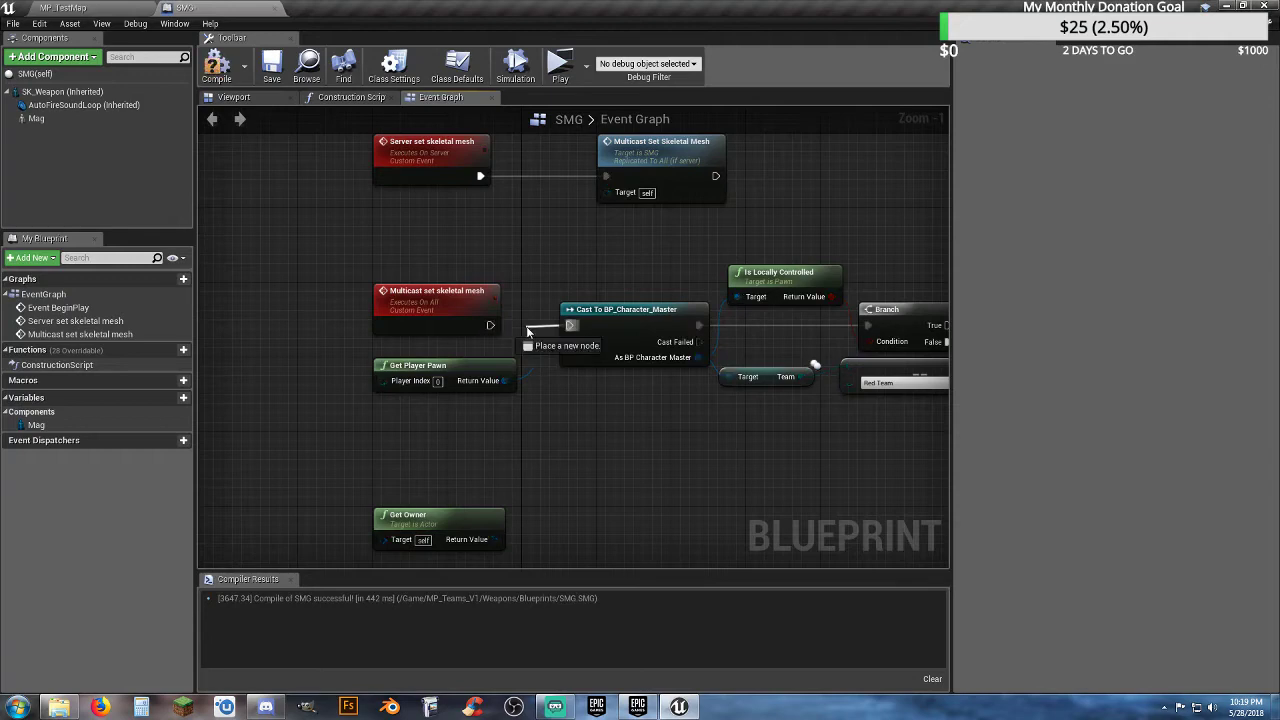
left_click(503, 238)
left_click_drag(425, 285, 425, 212)
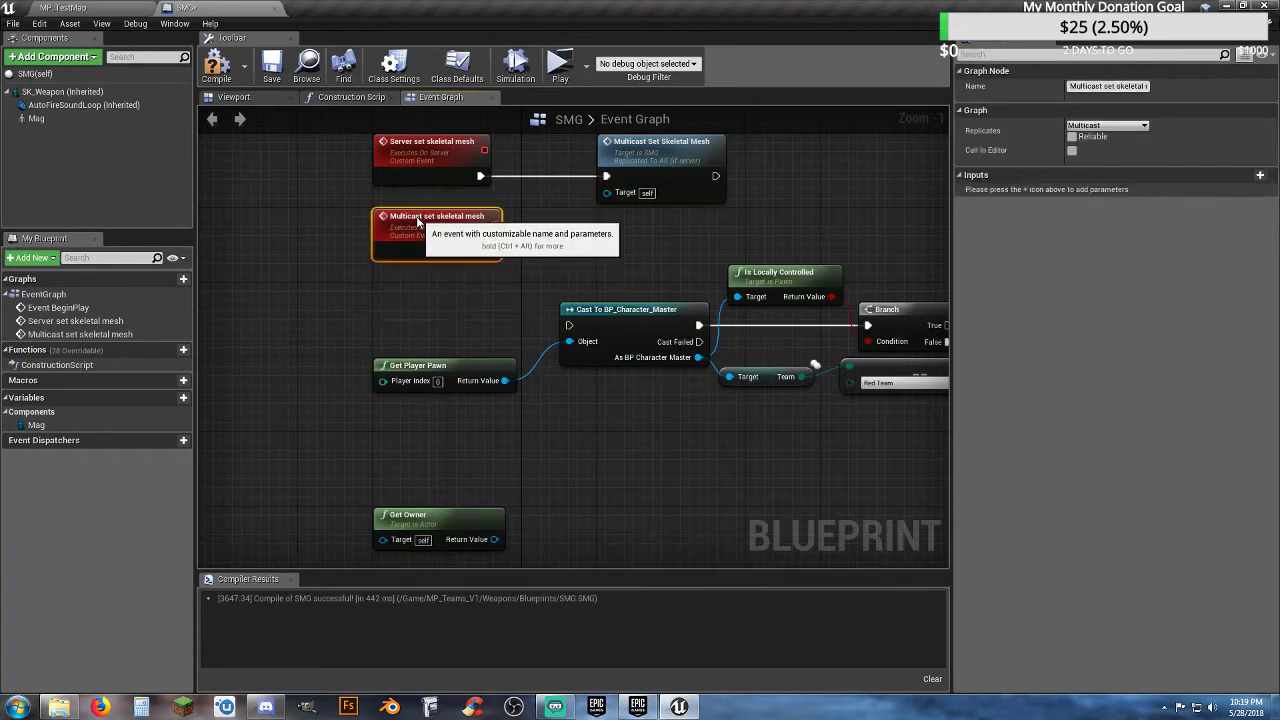
left_click(573, 234)
right_click_drag(575, 243, 620, 445)
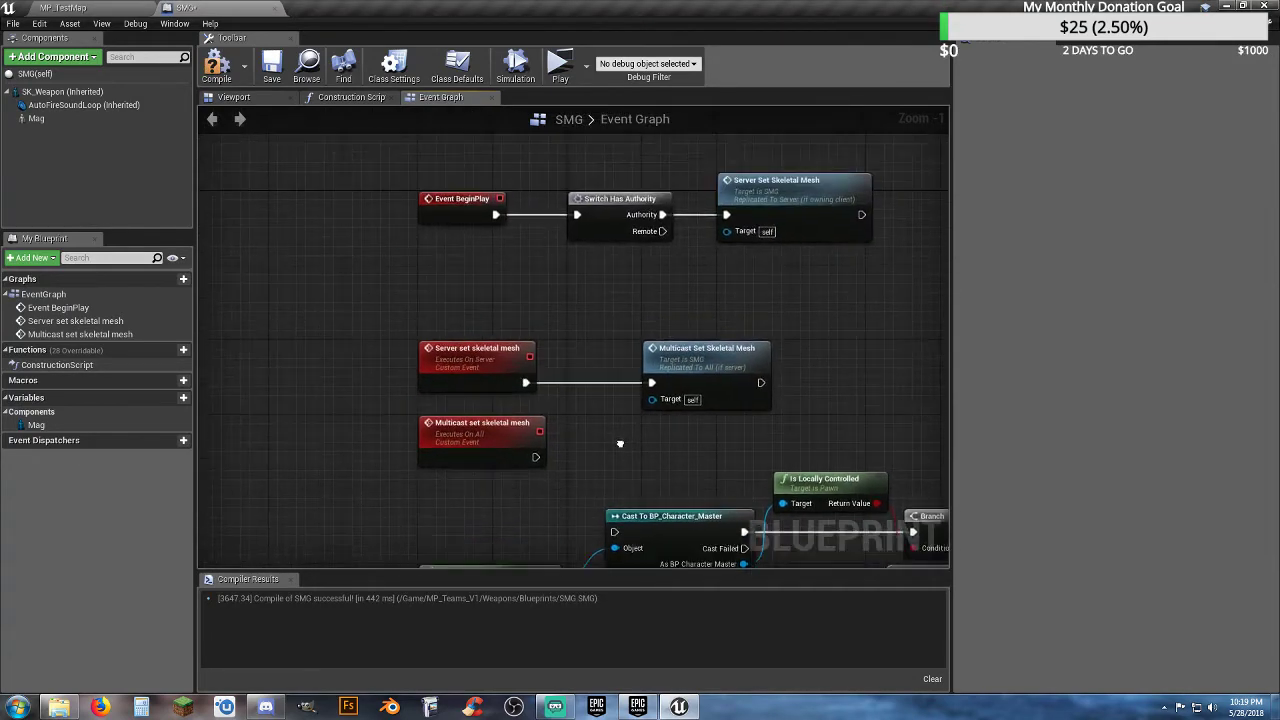
- Detach Event BeginPlay from Switch Has Authority, place it beside Cast To BP_Character_Master, and wire it to the cast's execution input
left_click(531, 216, "ctrl")
left_click(451, 275)
left_click_drag(531, 216, 616, 532, "ctrl")
right_click_drag(650, 462, 552, 336)
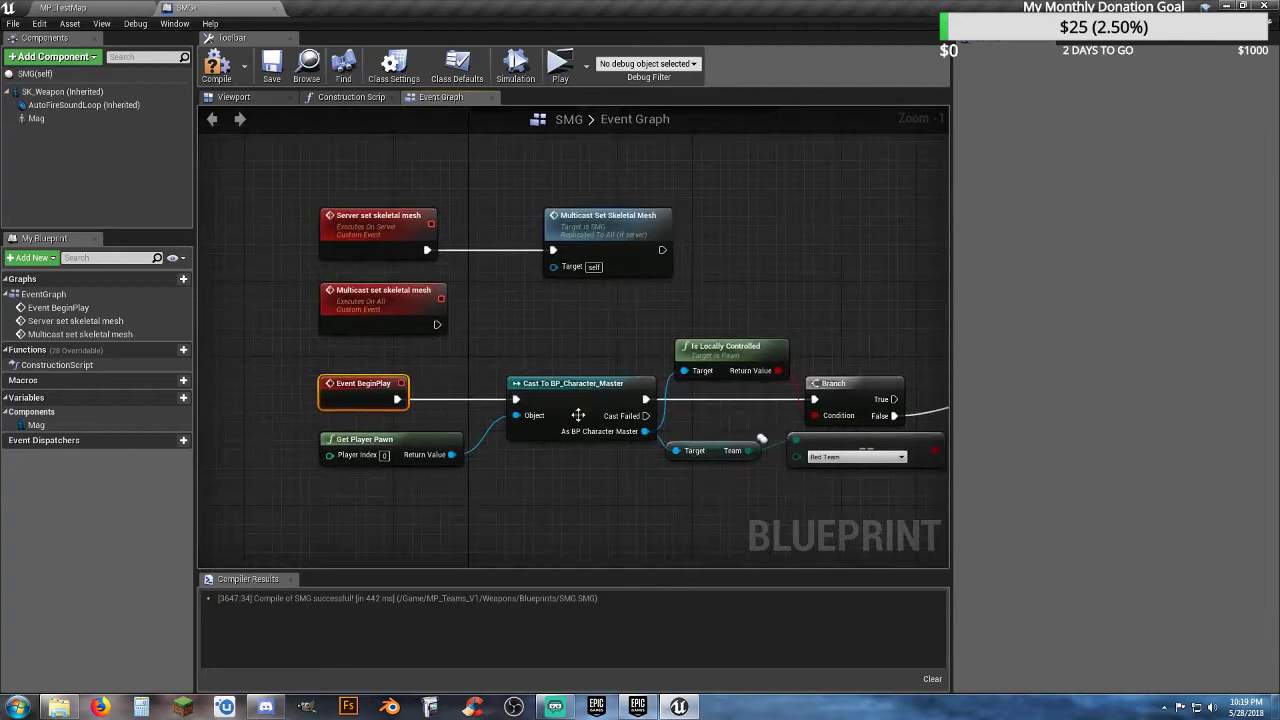
right_click_drag(591, 487, 586, 455)
right_click_drag(408, 248, 397, 199)
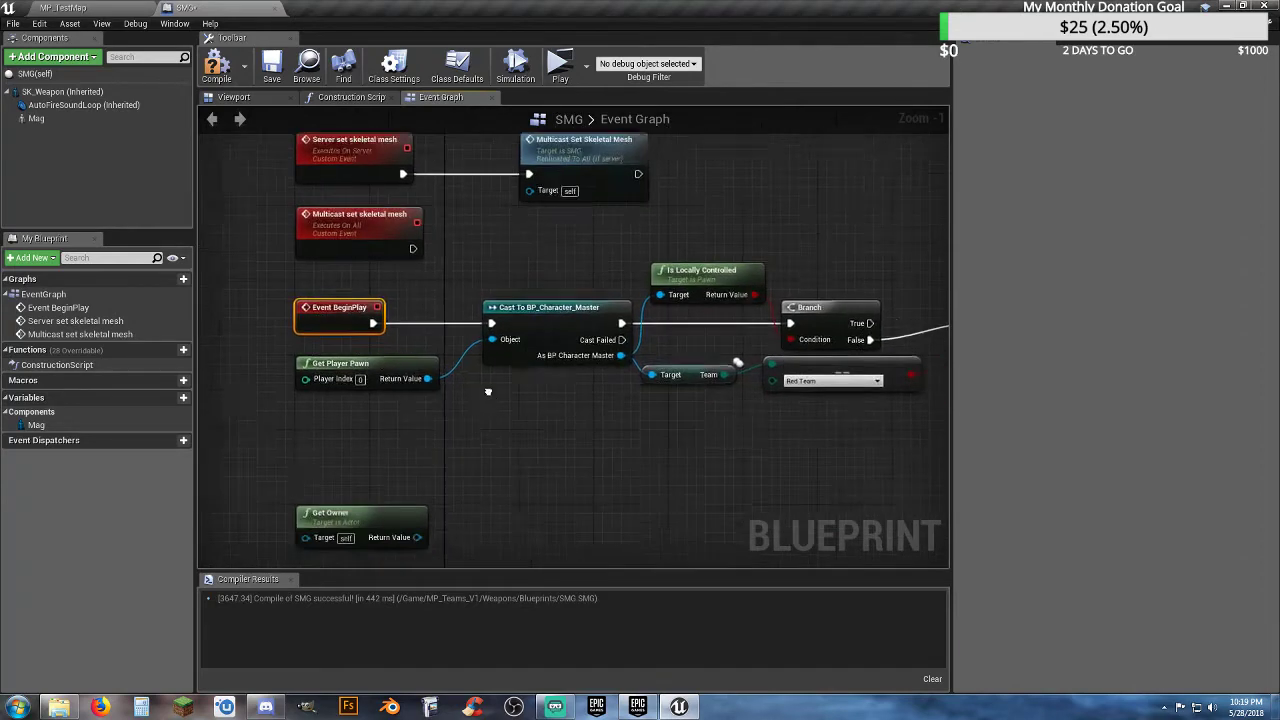
- Delete the unused Get Owner node, and compile and save the SMG
left_click(378, 504)
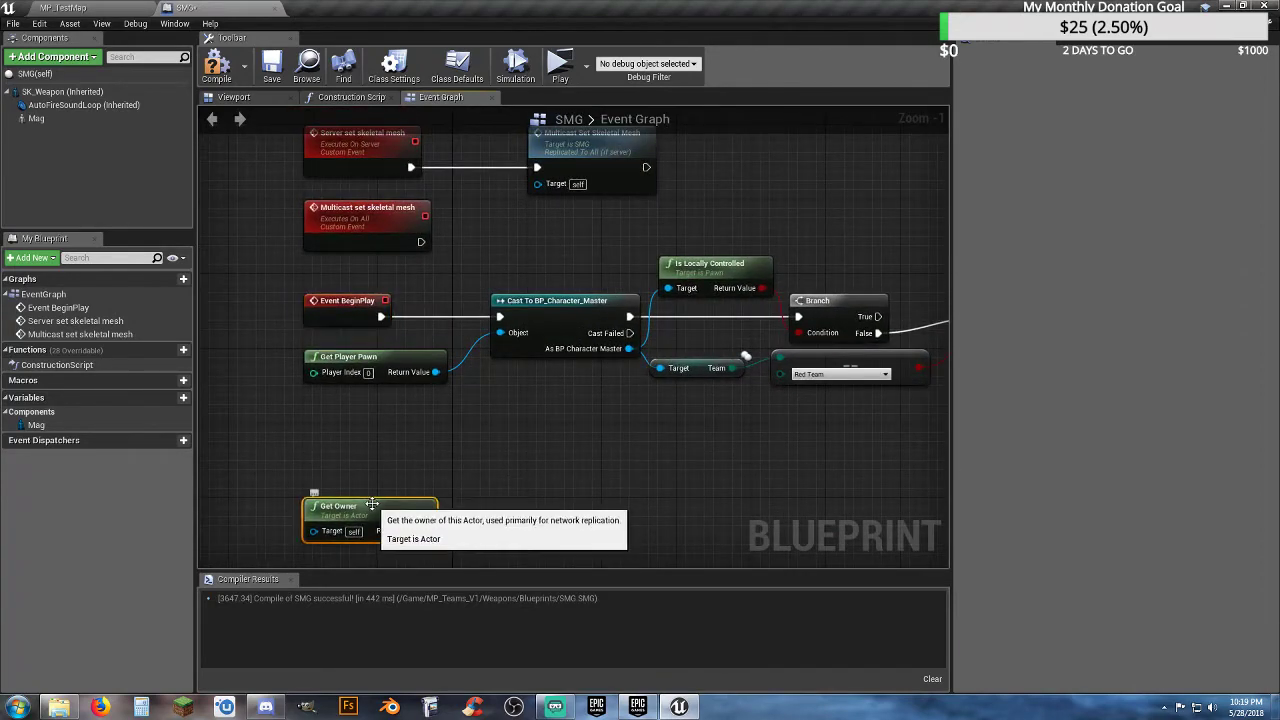
key("Delete")
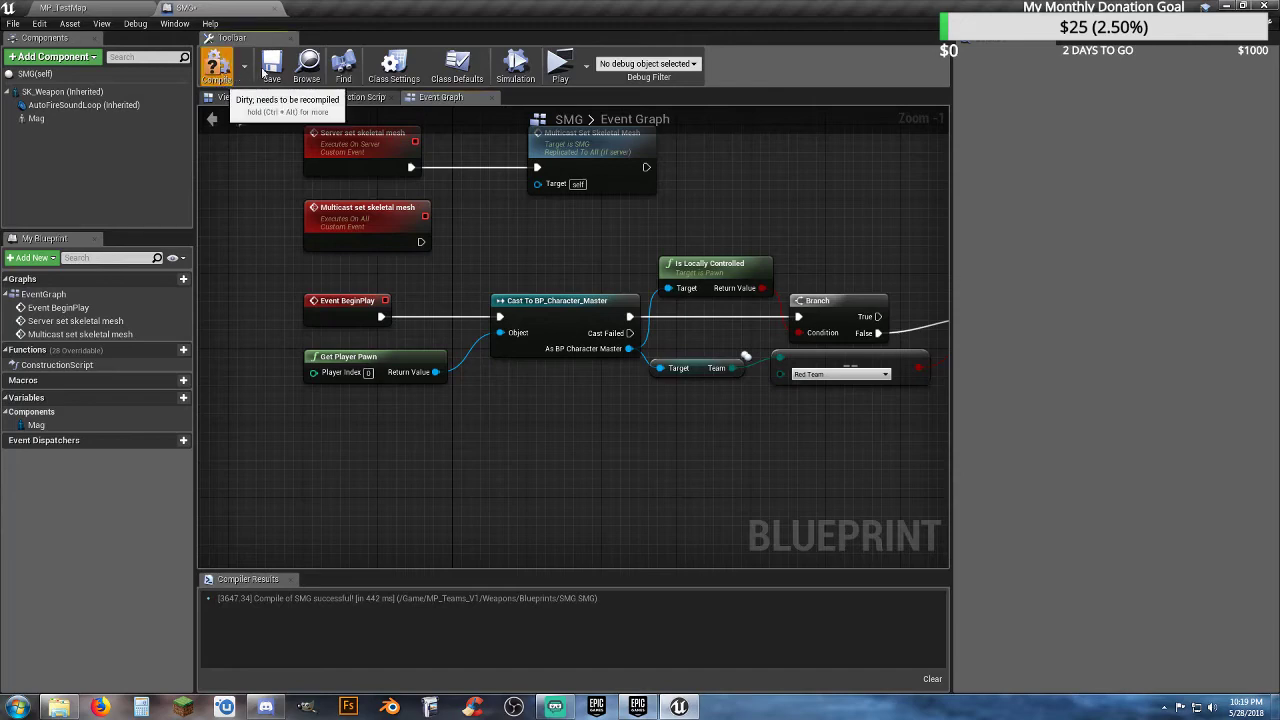
left_click(216, 63)
- Start a multiplayer play test from MP_TestMap with the server as Dreadnaught and the client as Biotech, both on the red team
left_click(62, 7)
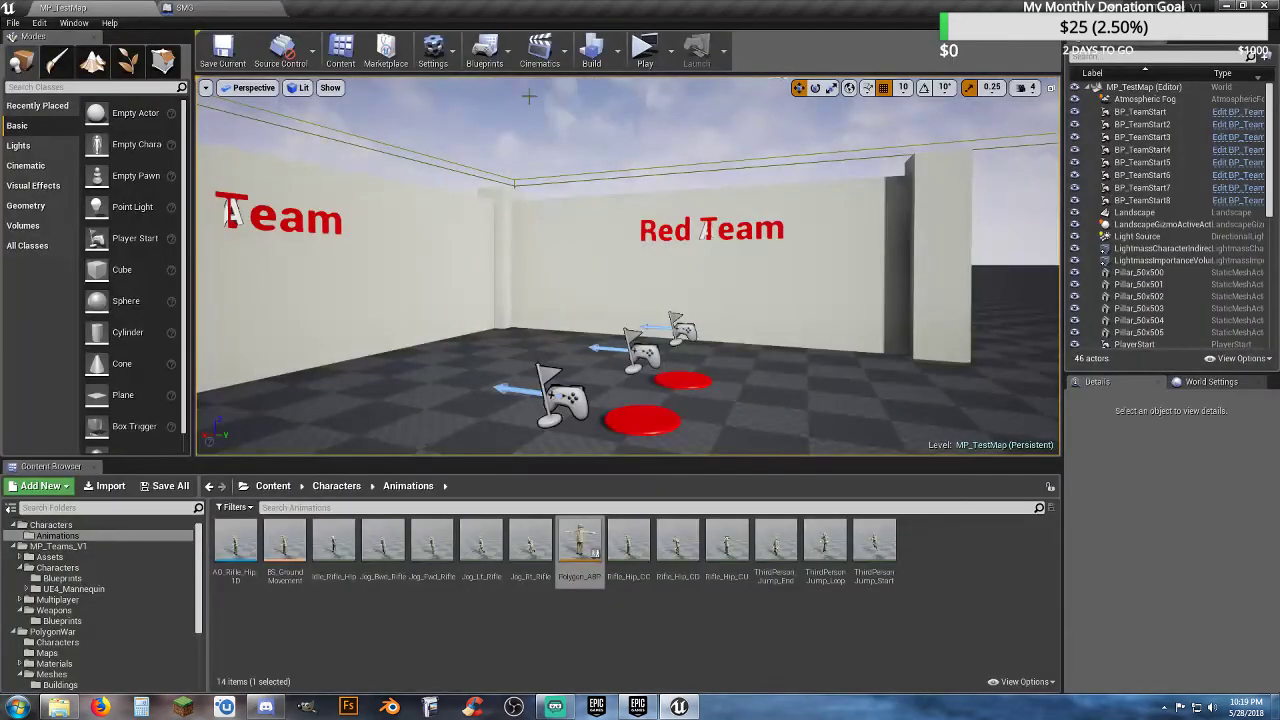
left_click(642, 52)
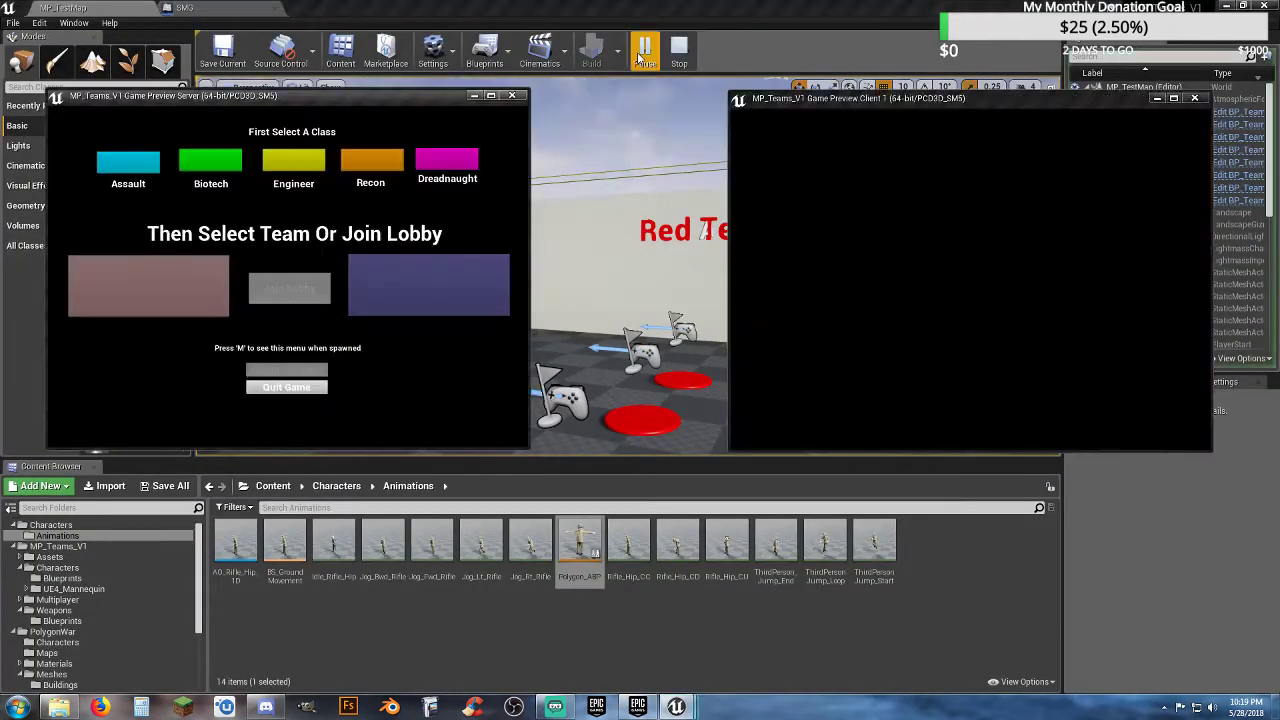
left_click(446, 165)
left_click(288, 289)
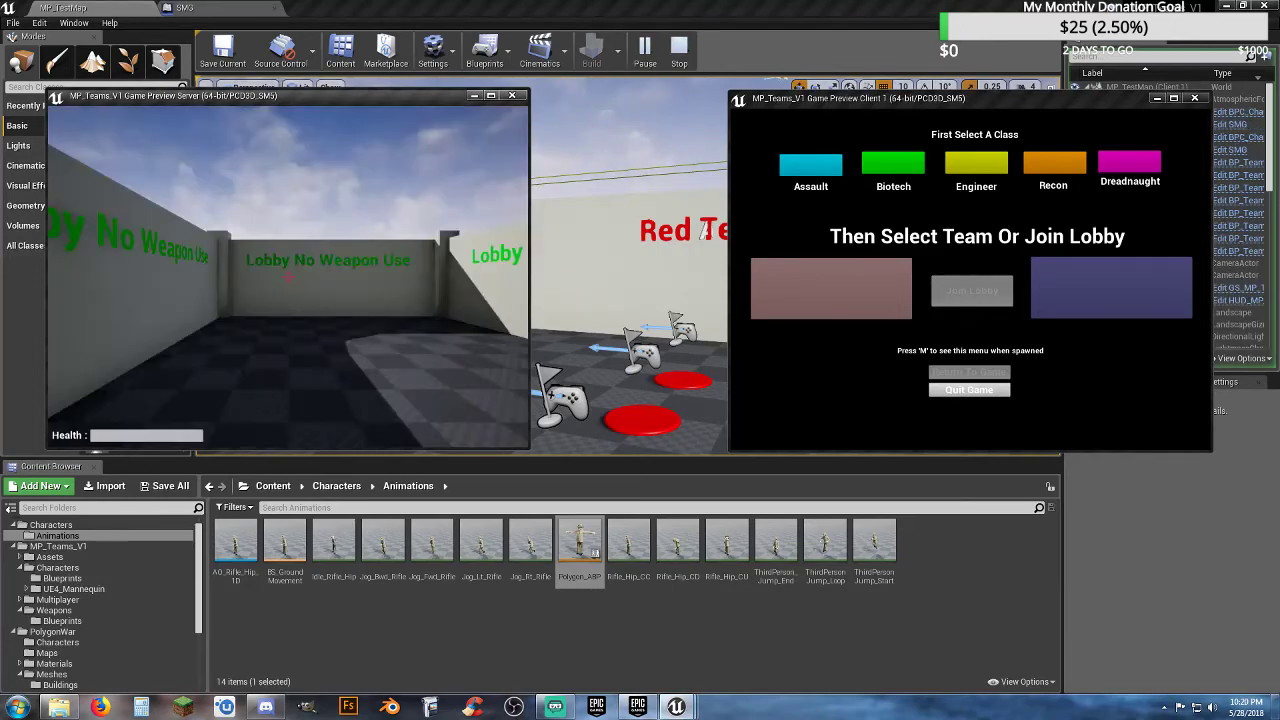
left_click(843, 145)
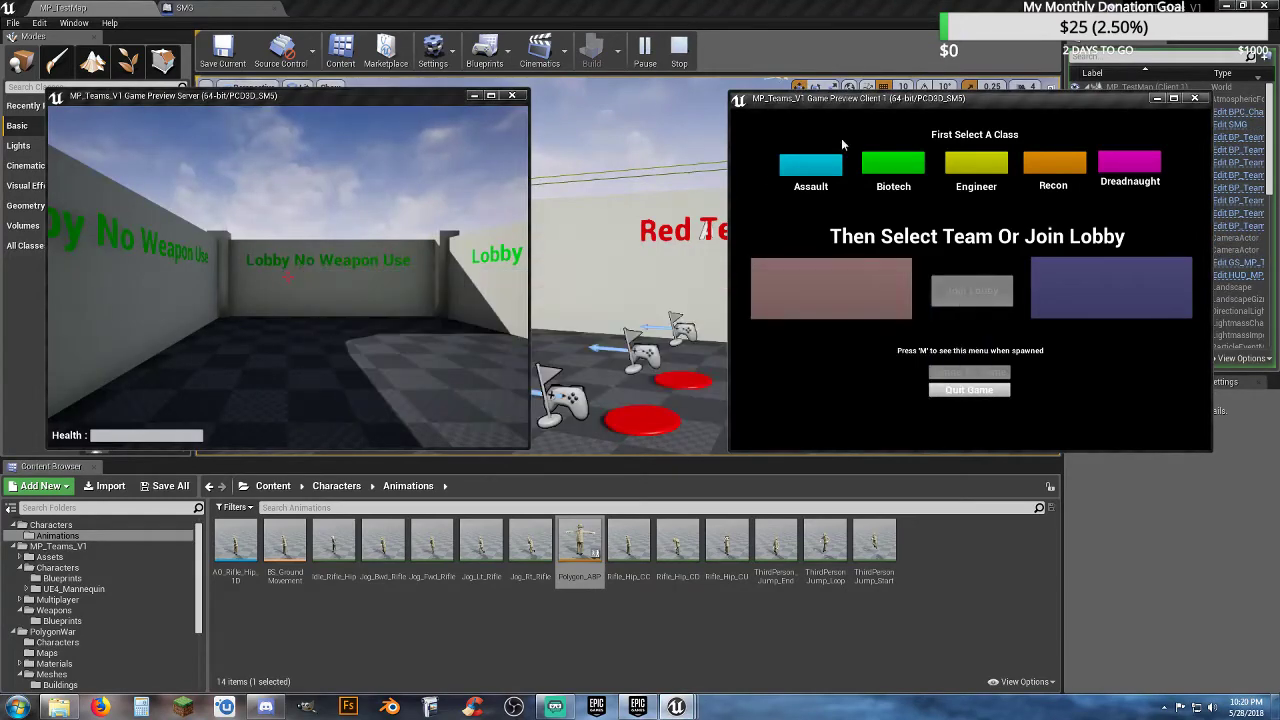
left_click(885, 176)
left_click(846, 298)
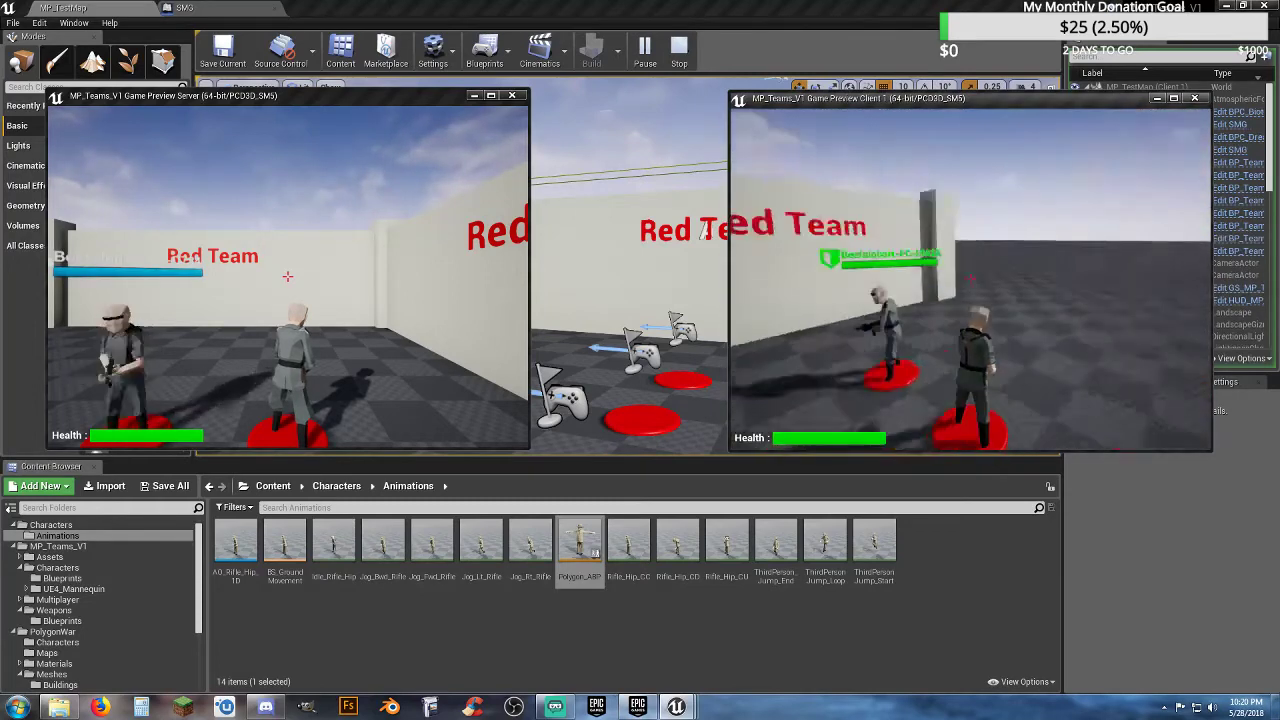
- Move the client's Biotech character around the server's Dreadnaught character to compare the weapons in both windows, and end the play test
key("w")
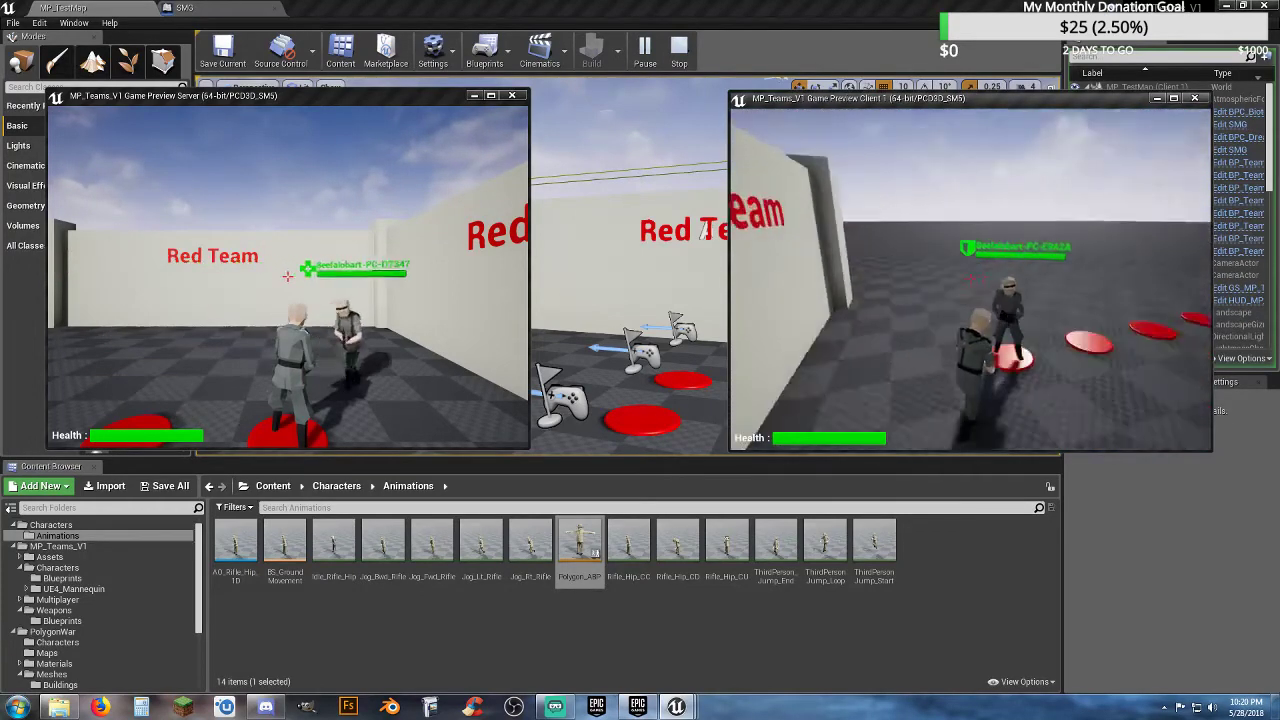
key("d")
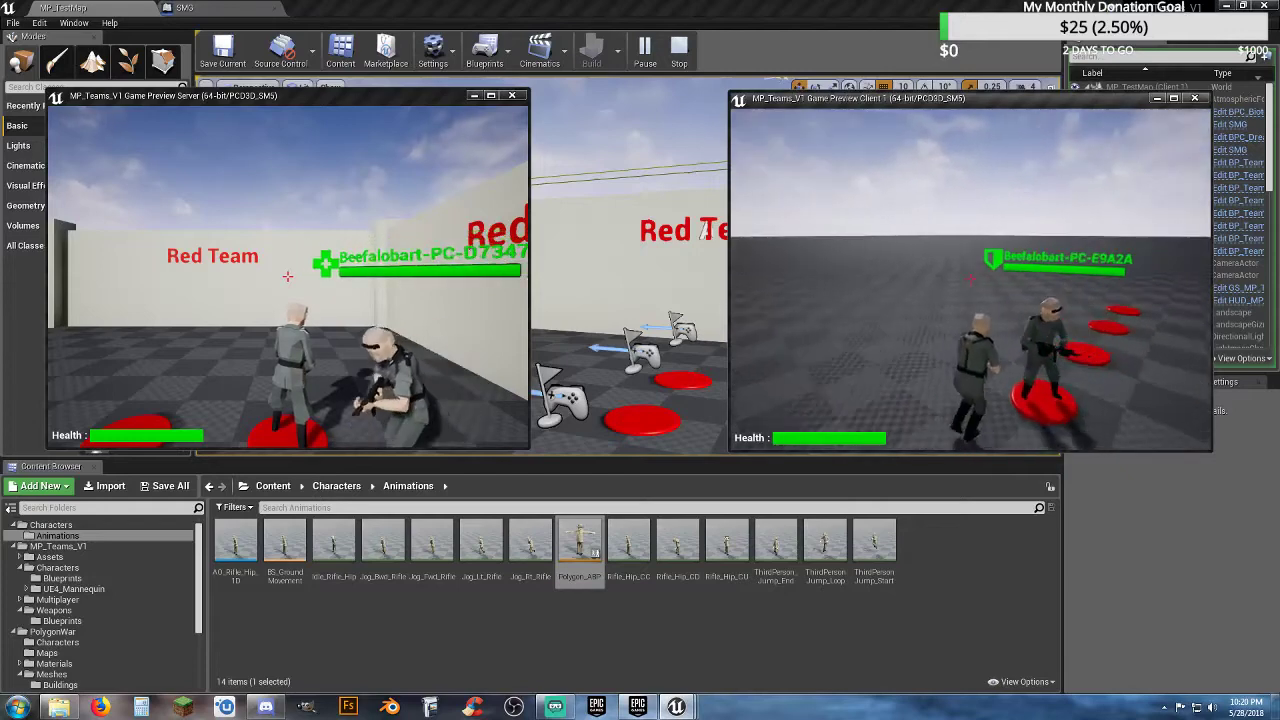
key("s")
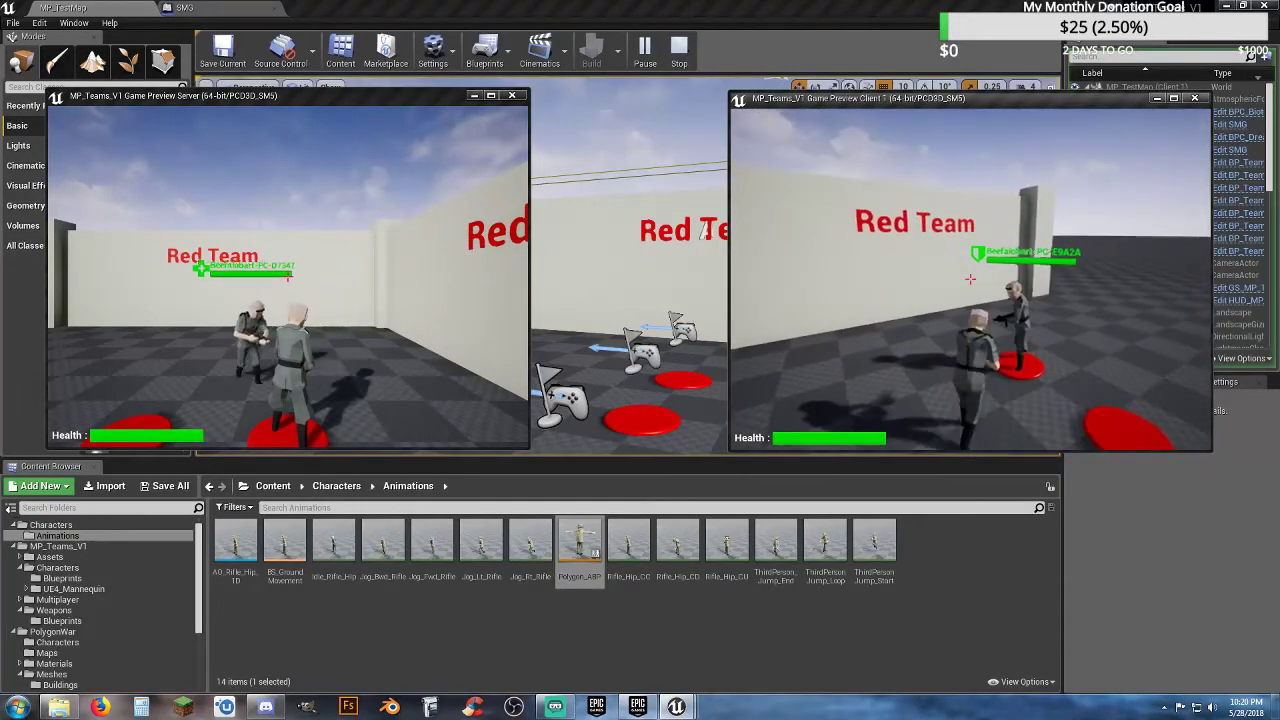
key("w")
key("Escape")
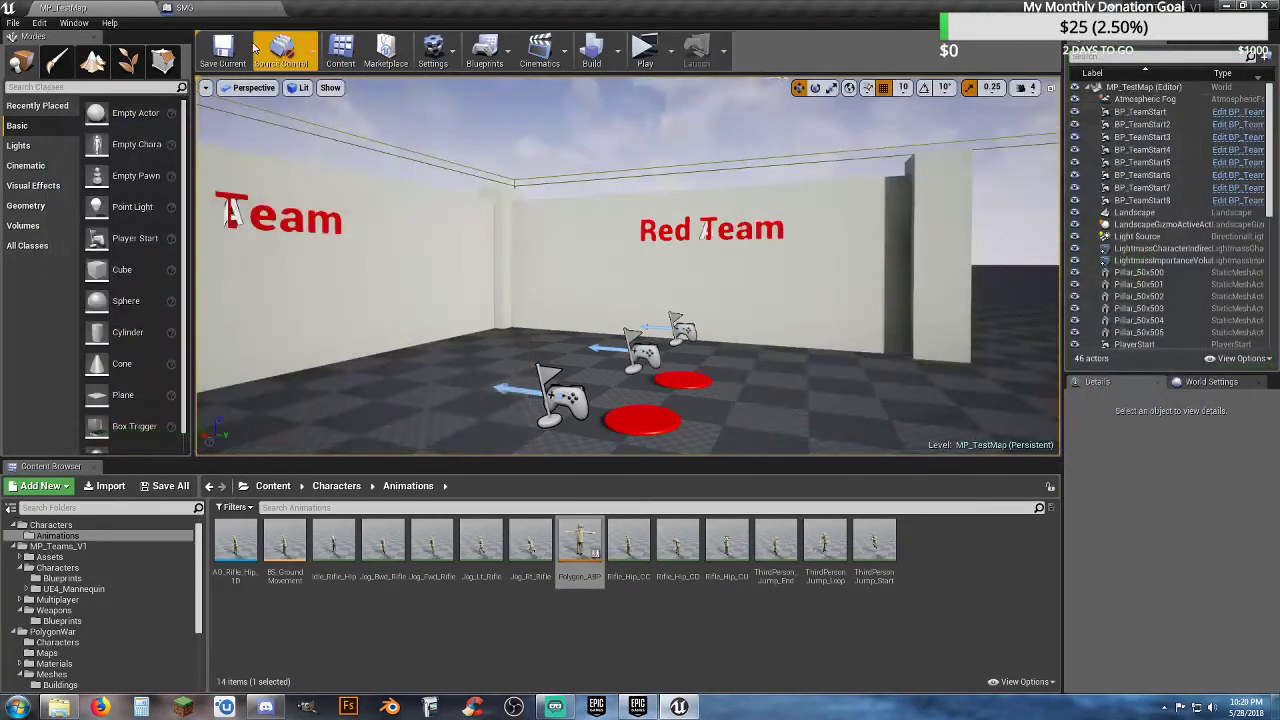
- Delete the SMG's Is Locally Controlled node and its Branch, wire Cast To BP_Character_Master directly to the team Branch, and compile and save
left_click(233, 12)
right_click_drag(783, 456, 623, 484)
left_click(552, 296)
key("Delete")
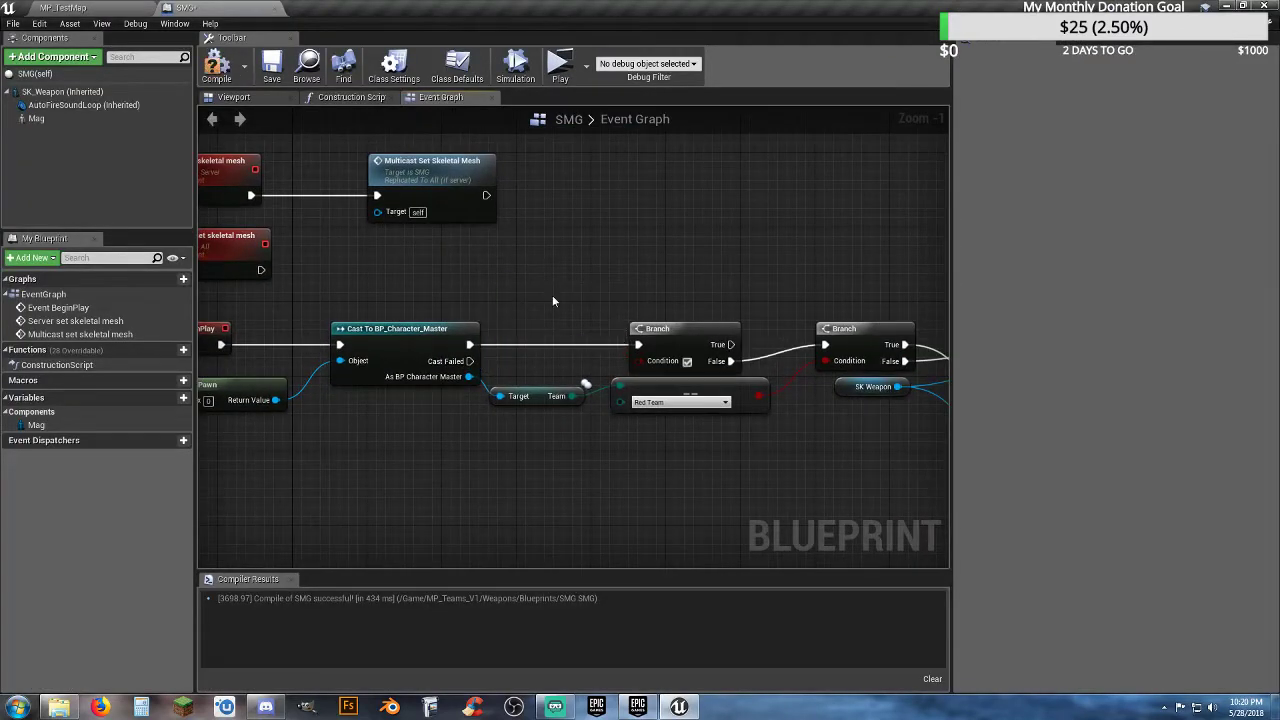
left_click(656, 328)
key("Delete")
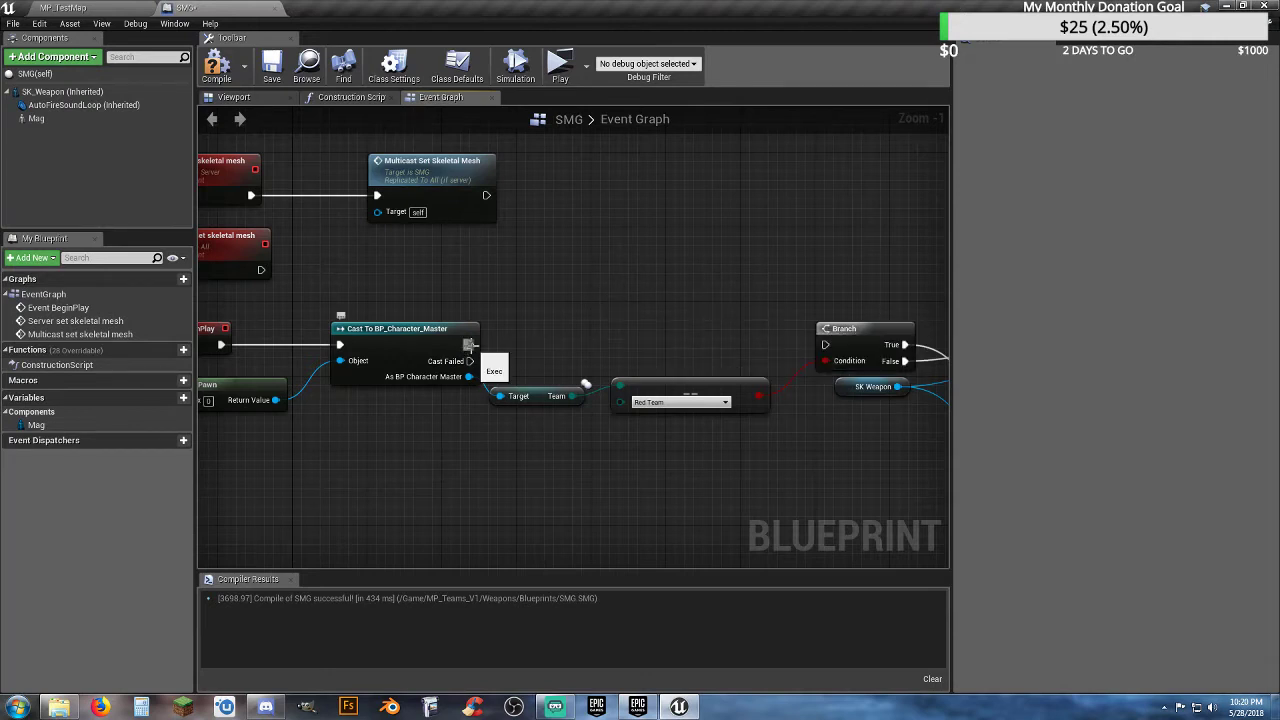
left_click_drag(469, 345, 824, 344)
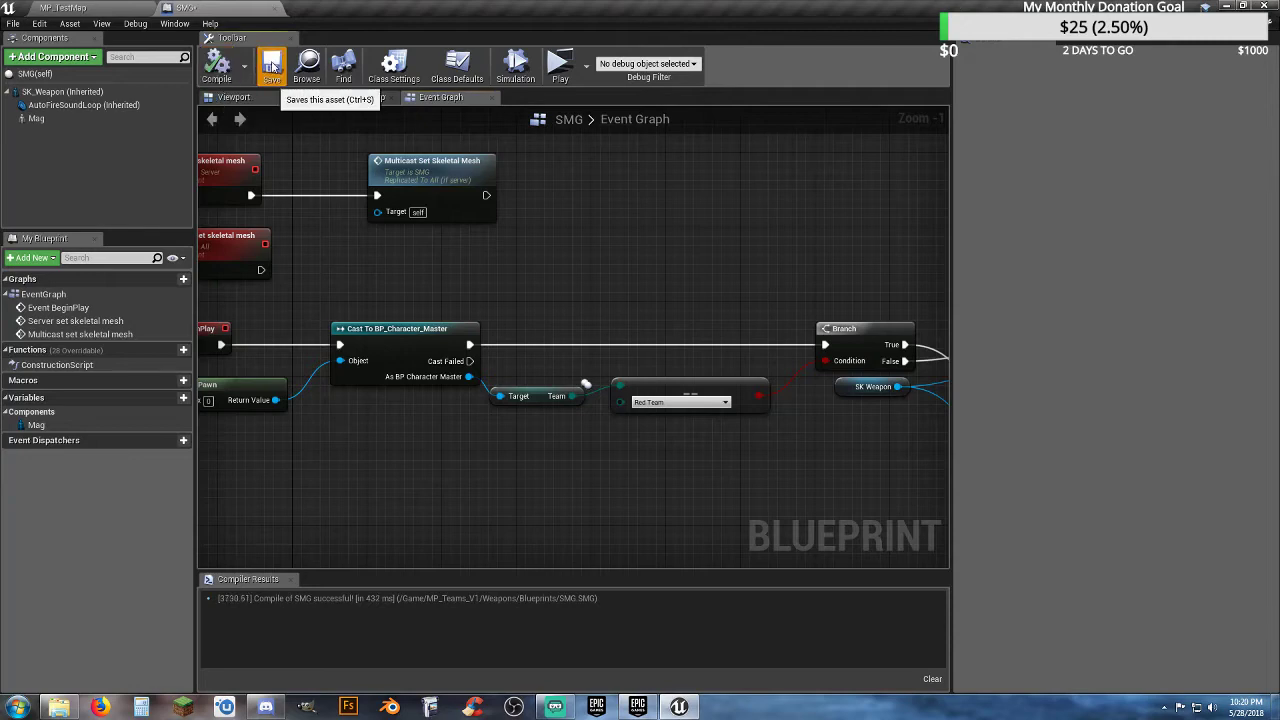
- Start a multiplayer play test from MP_TestMap with the server as Biotech and the client as Engineer, both on the red team
left_click(105, 12)
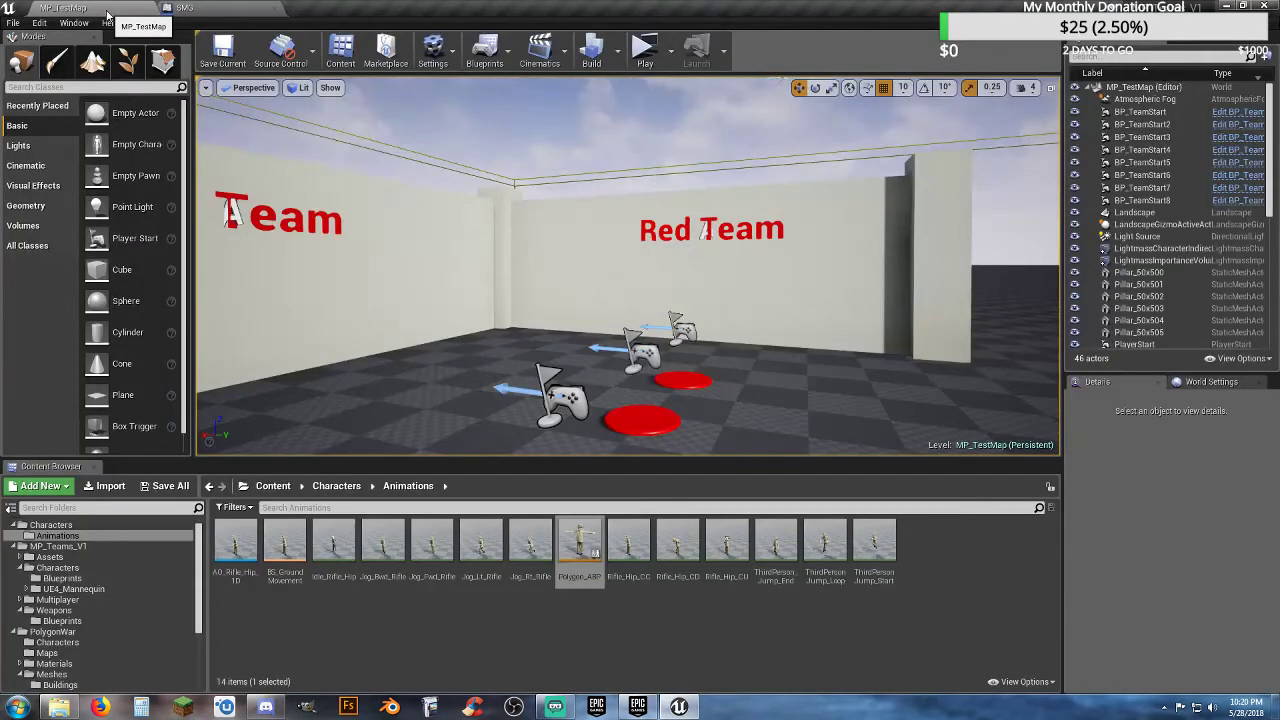
left_click(645, 45)
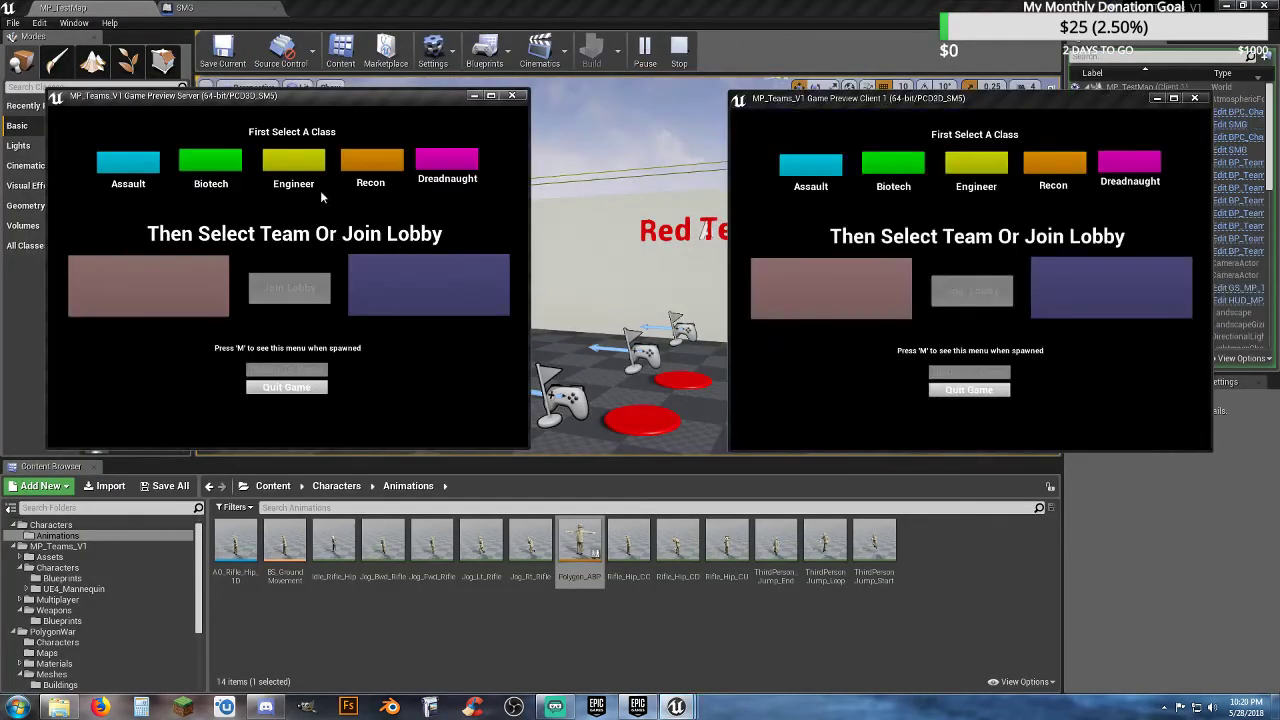
left_click(208, 165)
left_click(148, 290)
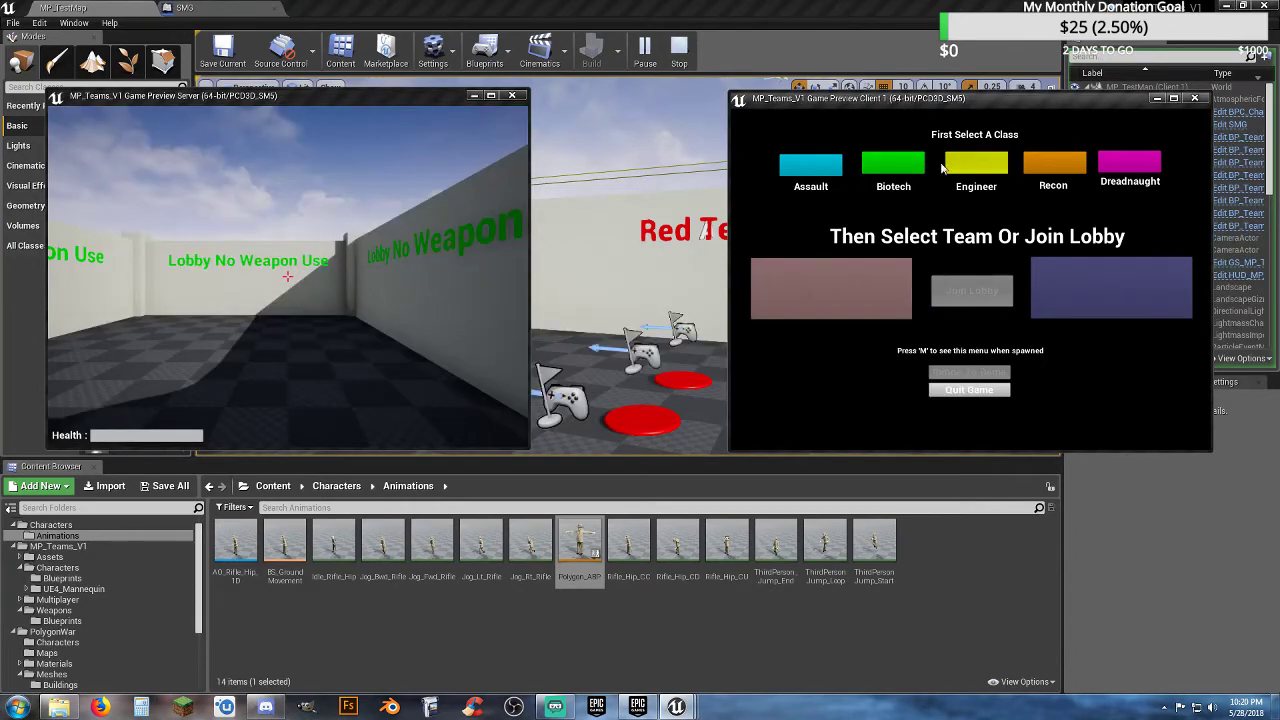
left_click(976, 165)
left_click(864, 297)
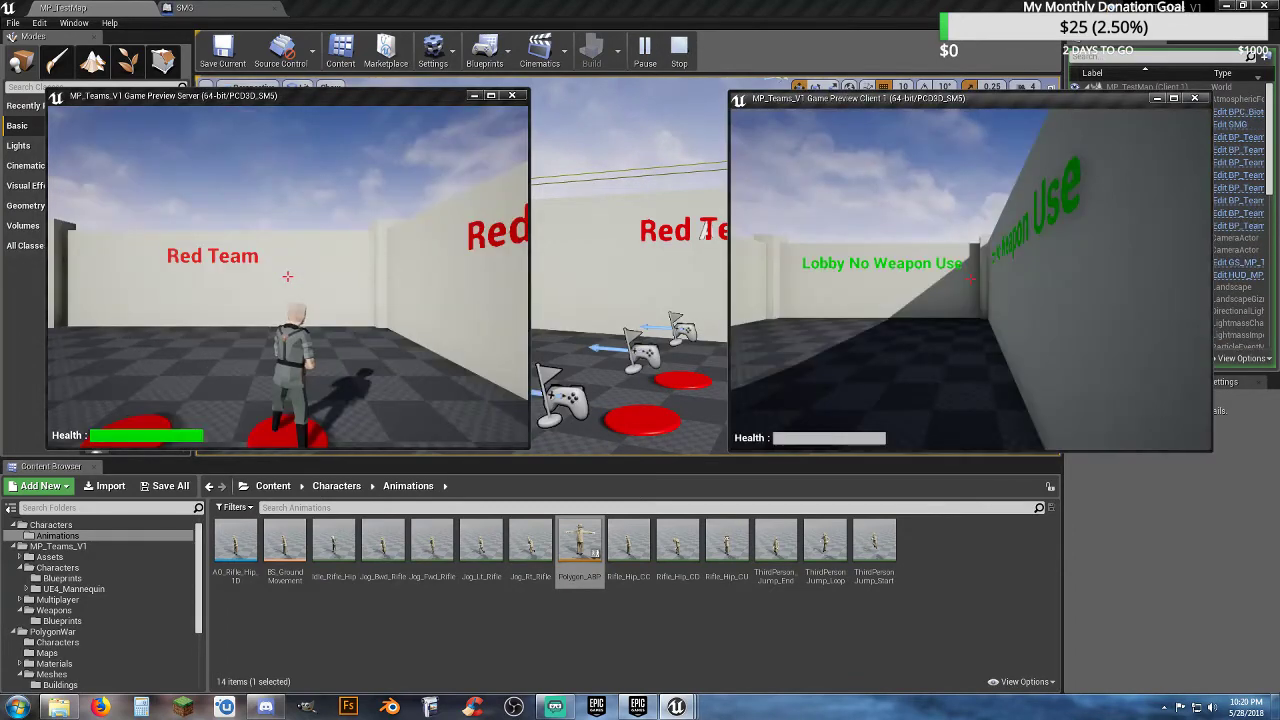
- Move the client's Engineer character up to the server's Biotech character to check the weapons in both windows, and end the play test
key("w")
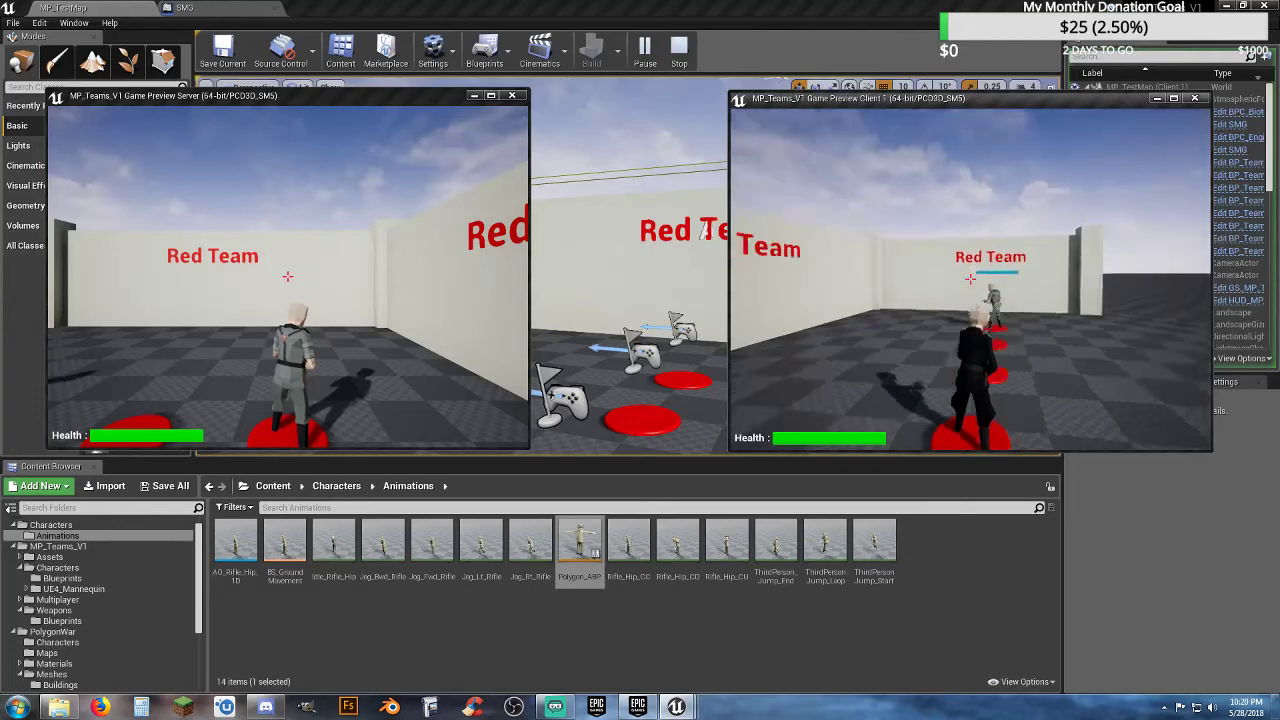
key("w")
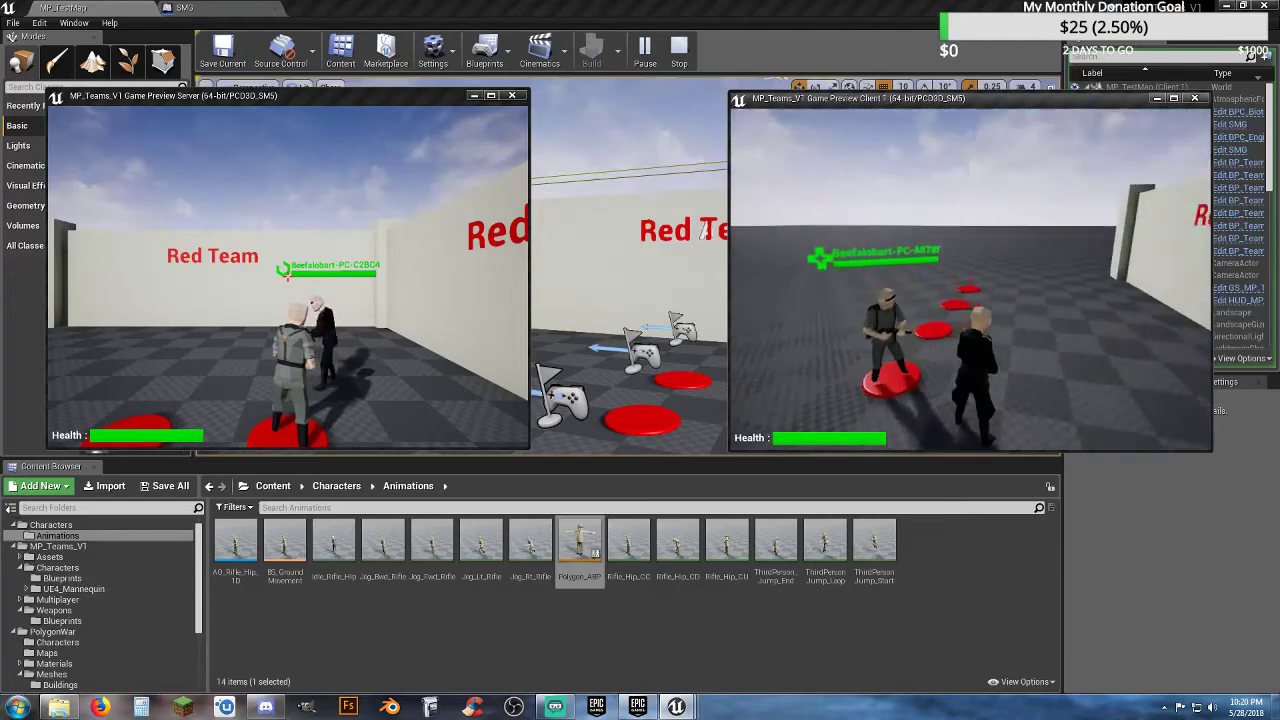
key("Escape")
- Review the SMG event graph's wiring from Event BeginPlay through the team Branch to the two Set Skeletal Mesh nodes
left_click(181, 9)
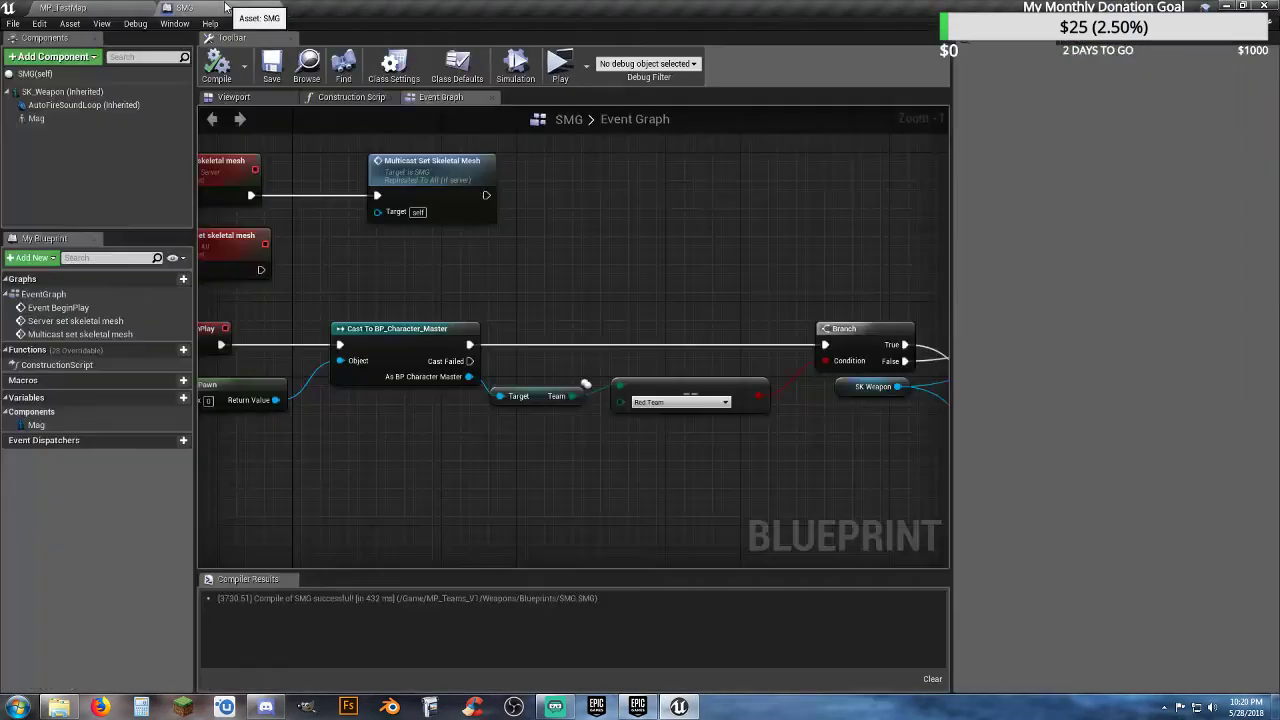
right_click_drag(639, 484, 396, 431)
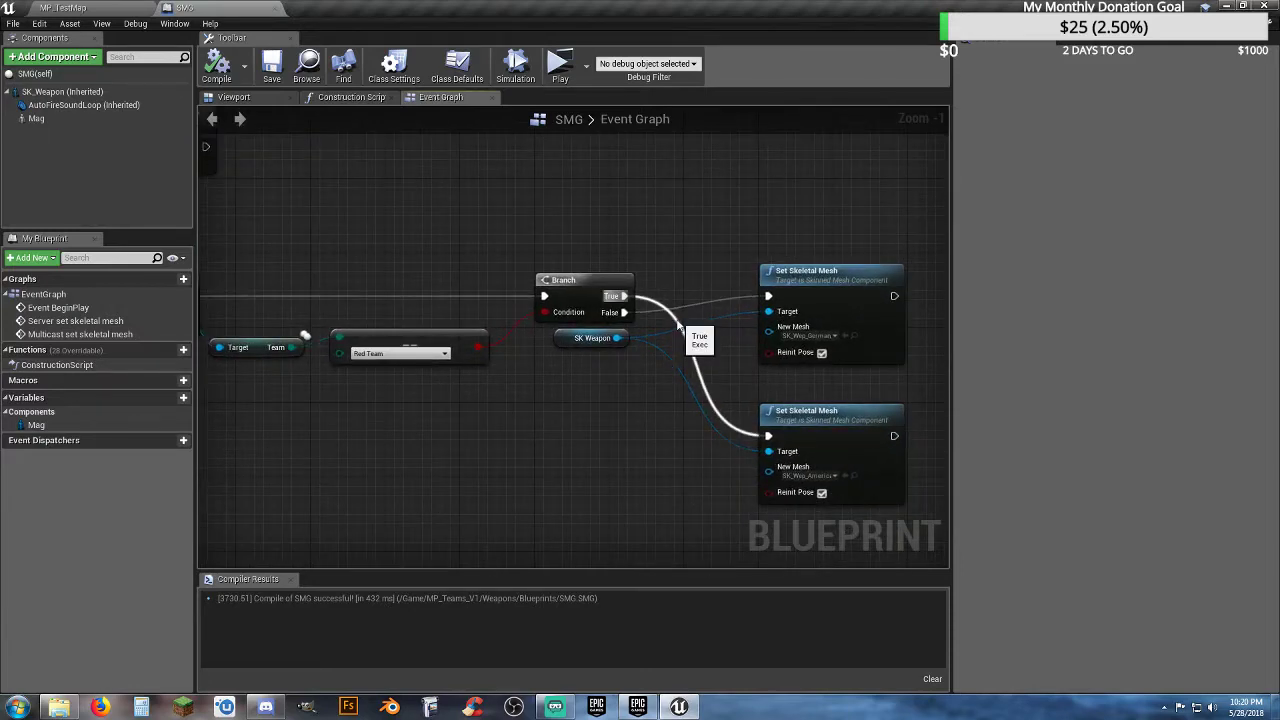
right_click_drag(392, 463, 756, 467)
right_click_drag(483, 454, 531, 516)
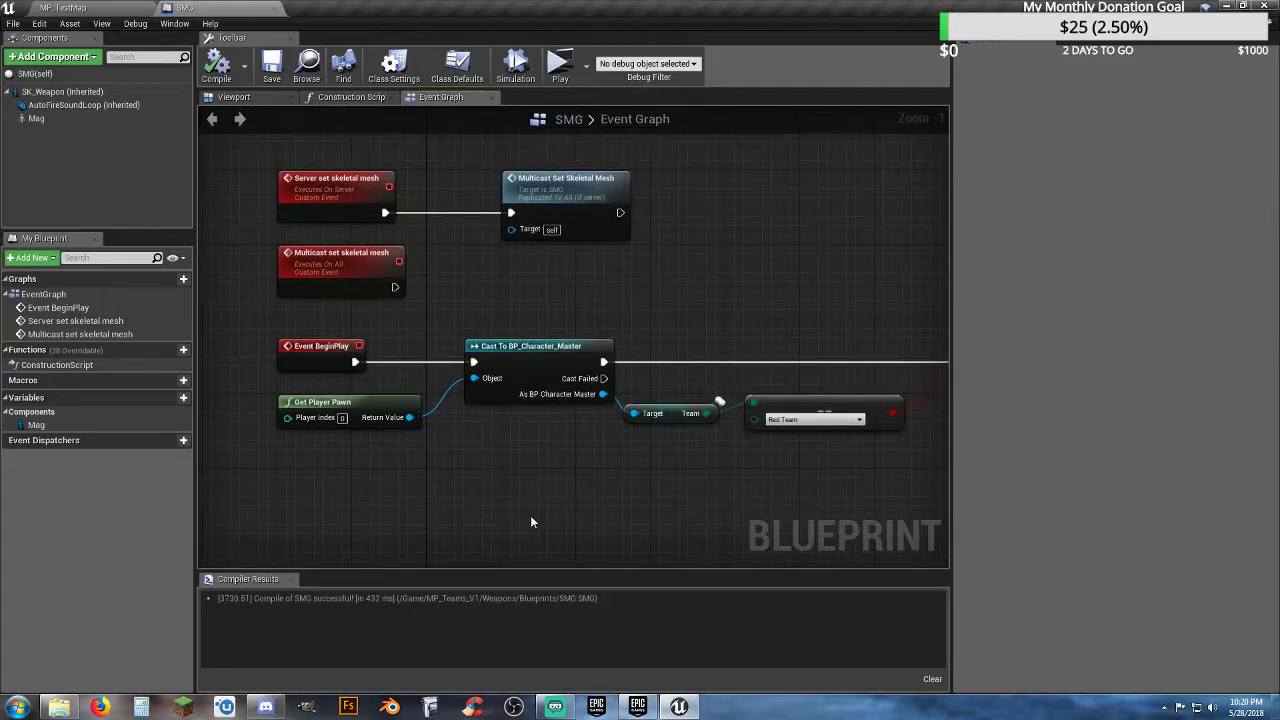
- Rewire the team Branch so True runs the Set Skeletal Mesh node with the German mesh and False runs the American one
right_click_drag(619, 484, 571, 480)
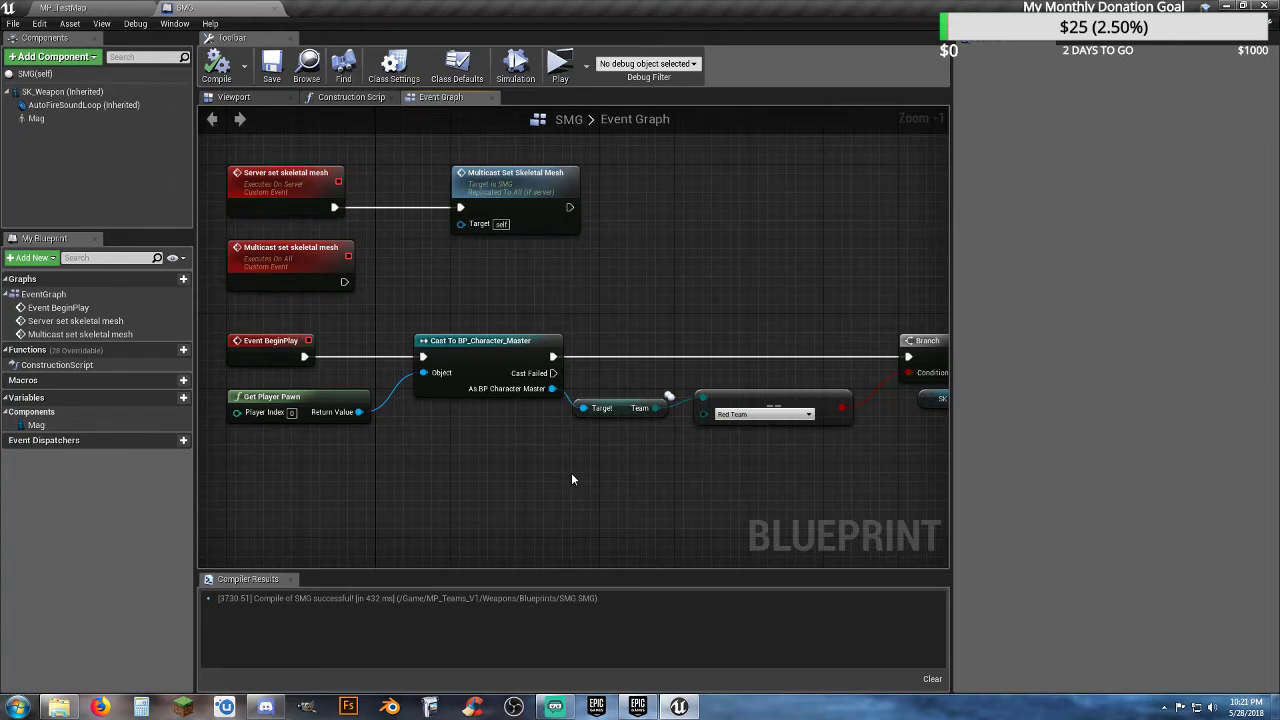
right_click_drag(497, 463, 467, 476)
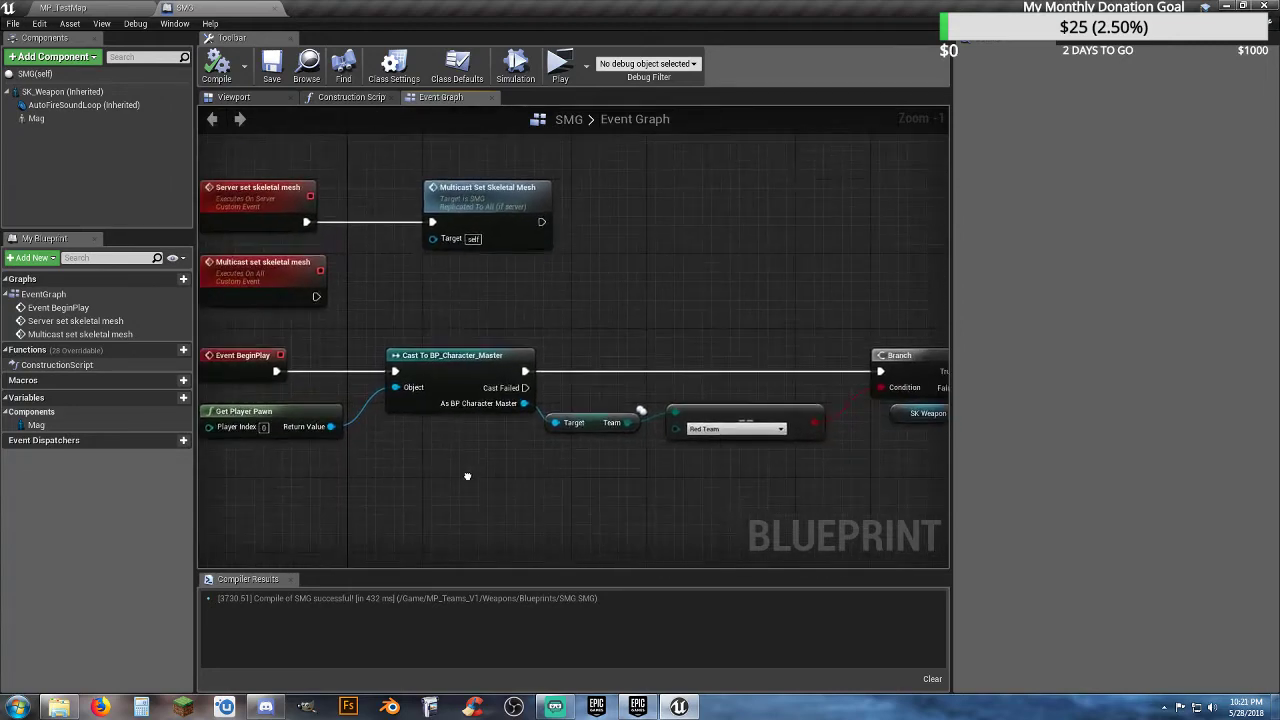
right_click_drag(651, 500, 513, 488)
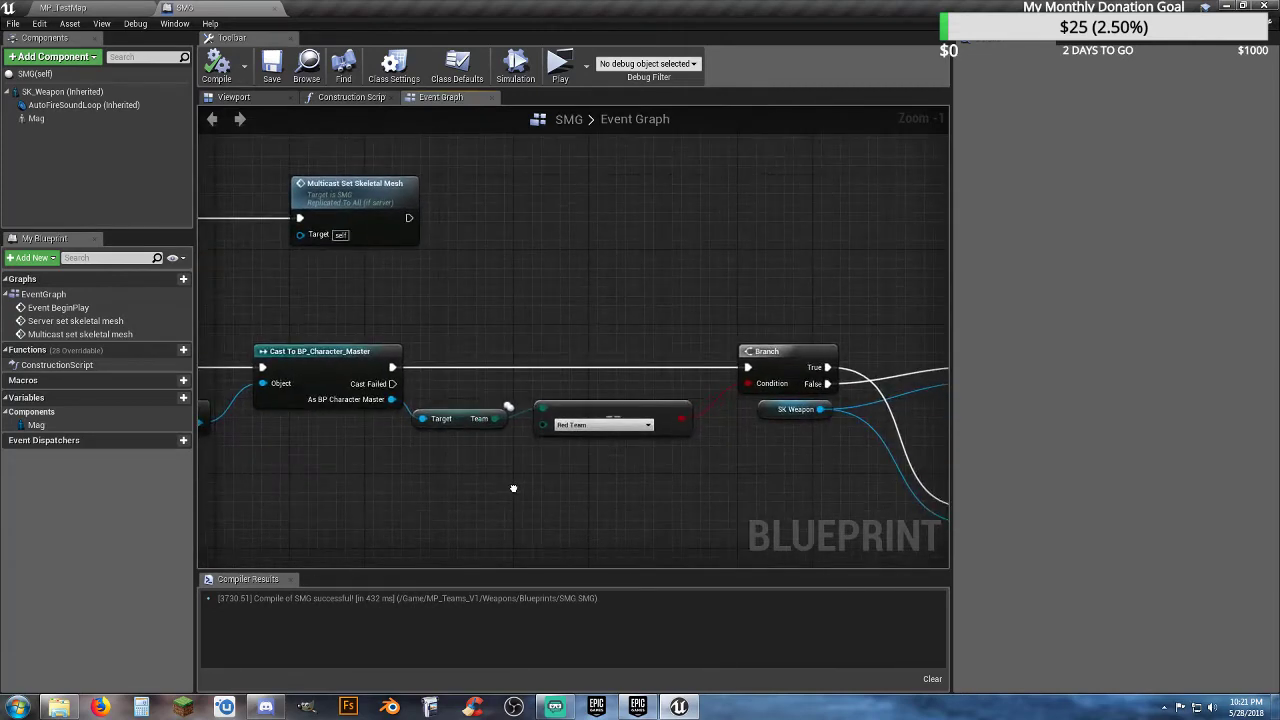
right_click_drag(423, 484, 498, 448)
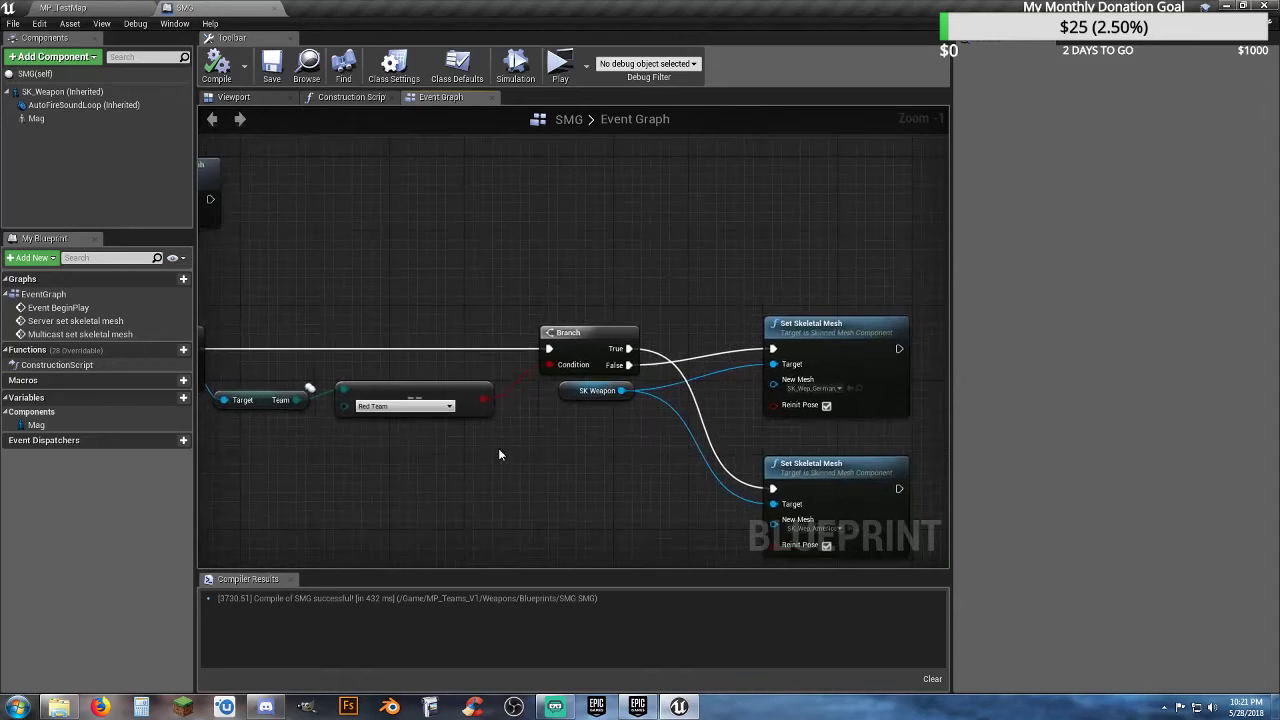
left_click_drag(629, 365, 766, 352)
left_click(696, 352)
left_click(692, 341)
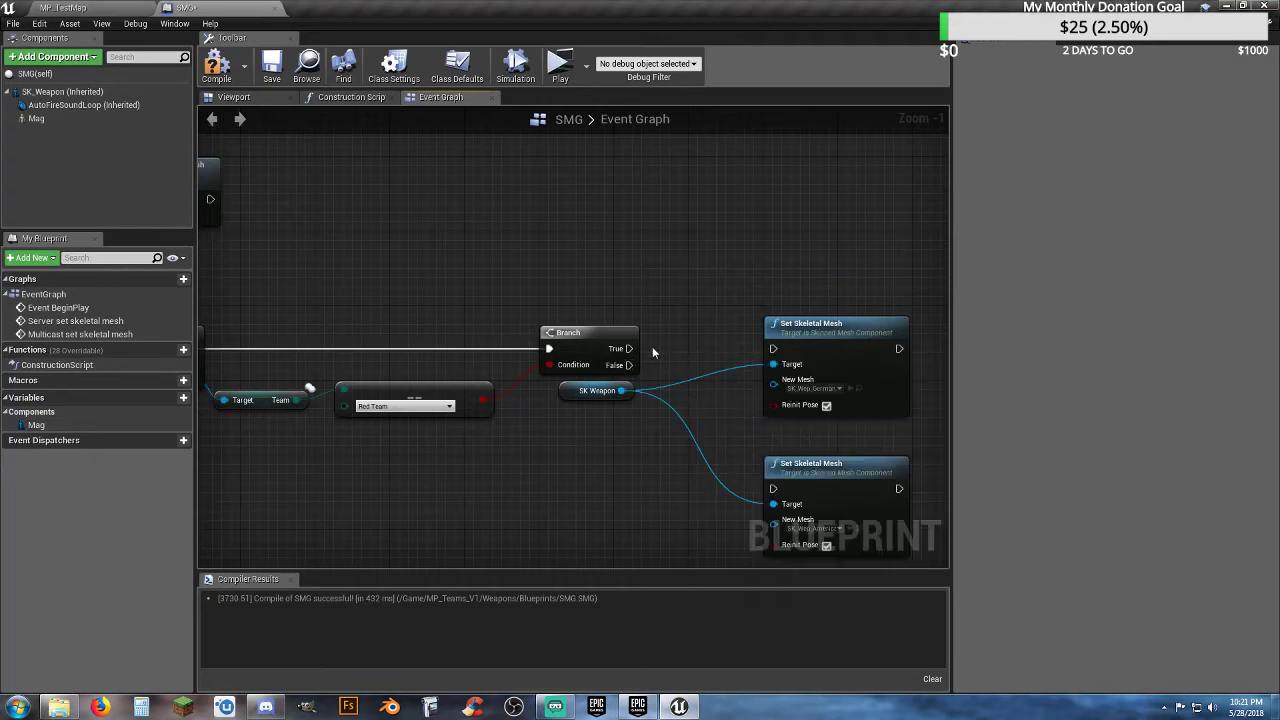
left_click_drag(629, 348, 773, 349)
left_click_drag(629, 365, 773, 488)
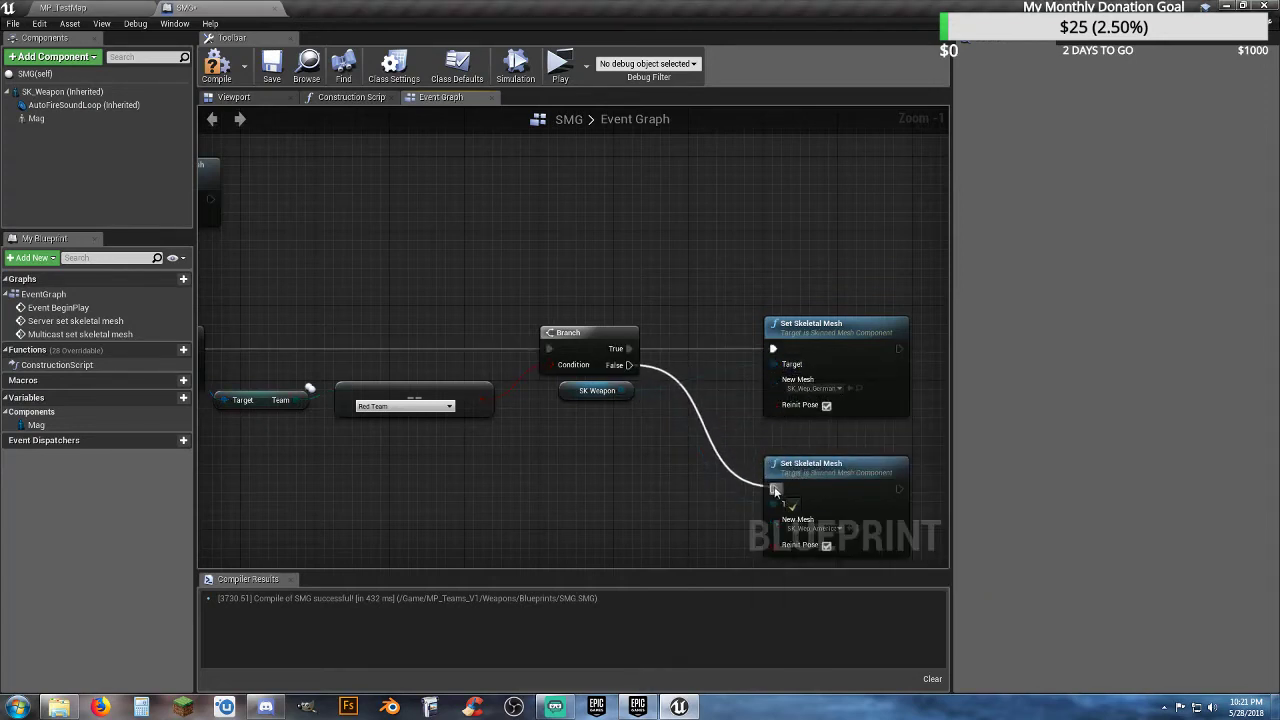
- Add a second Equal (Enum) comparison from the Team output and place it directly beneath the Red Team comparison
right_click_drag(574, 483, 516, 385)
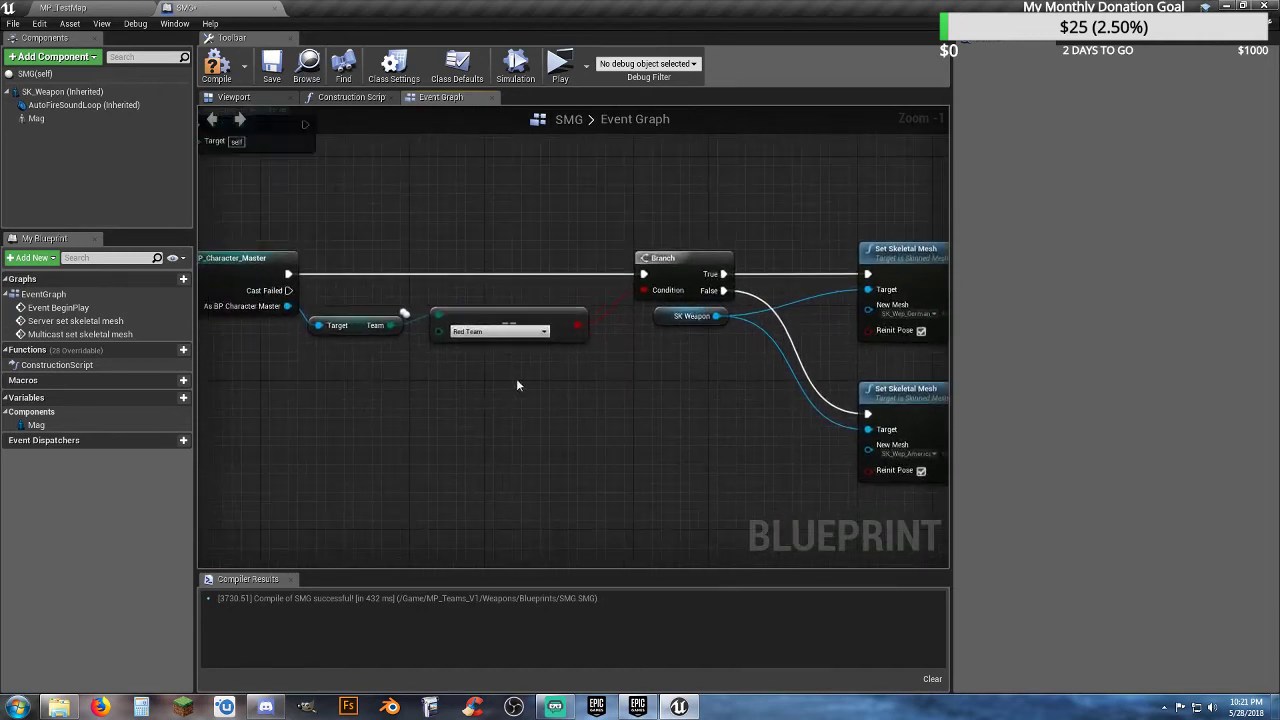
left_click_drag(393, 325, 441, 381)
type("==")
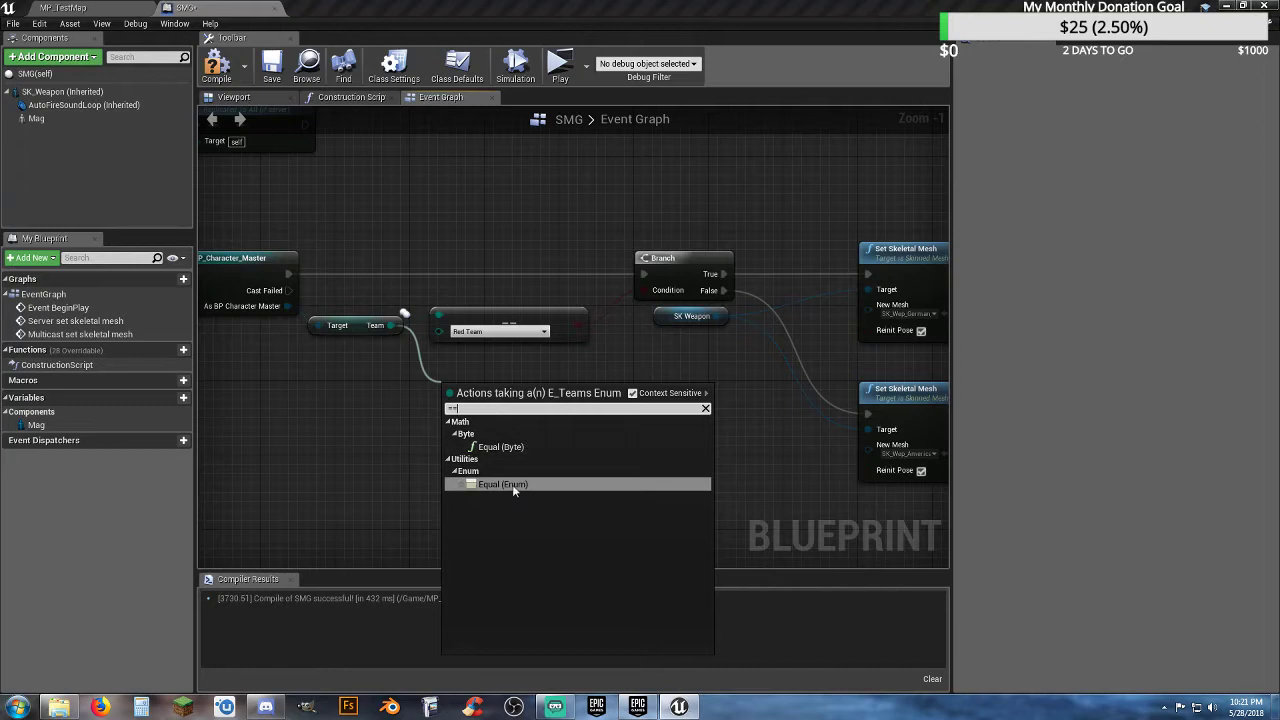
left_click(512, 486)
left_click_drag(515, 405, 508, 380)
right_click_drag(626, 389, 566, 389)
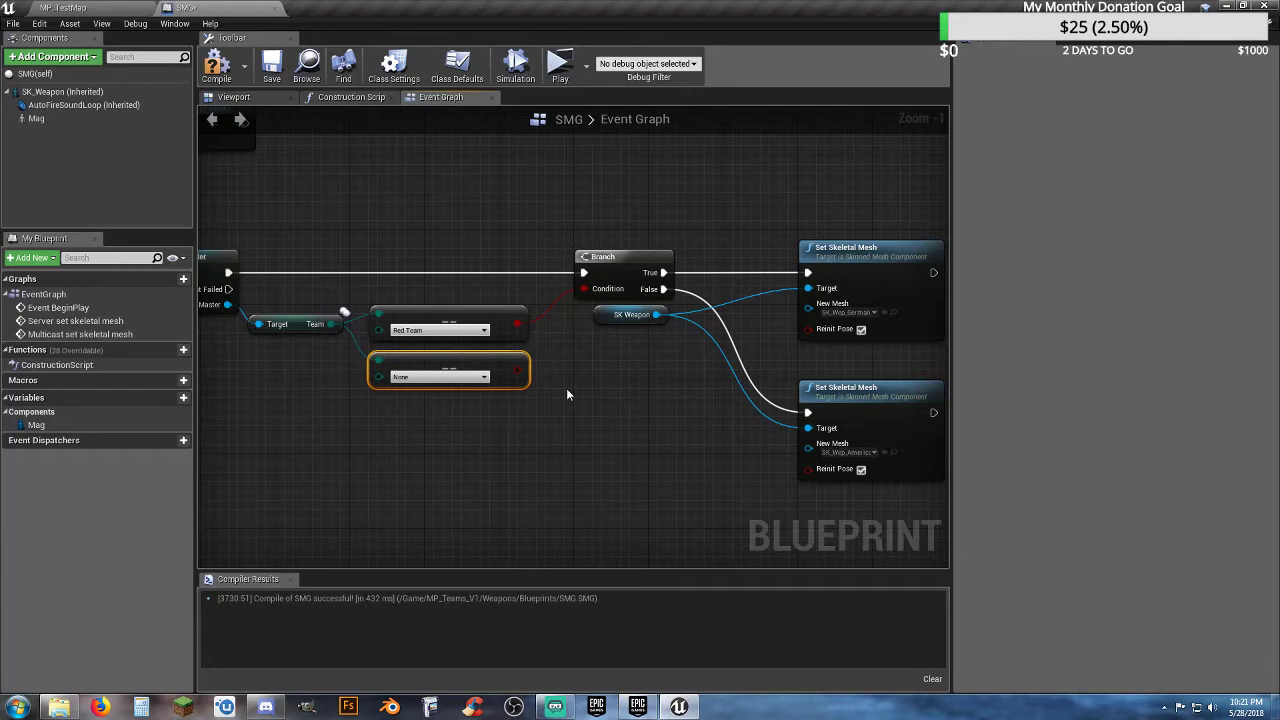
right_click_drag(569, 395, 694, 403)
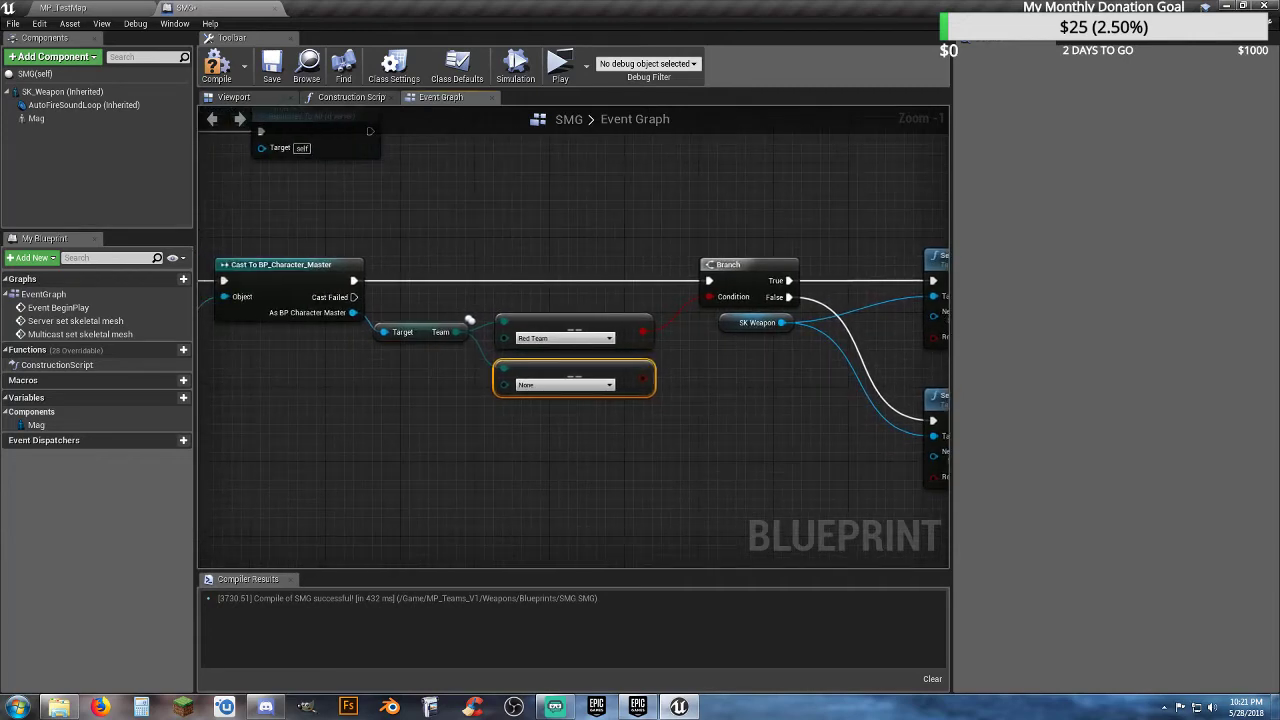
right_click_drag(518, 466, 384, 469)
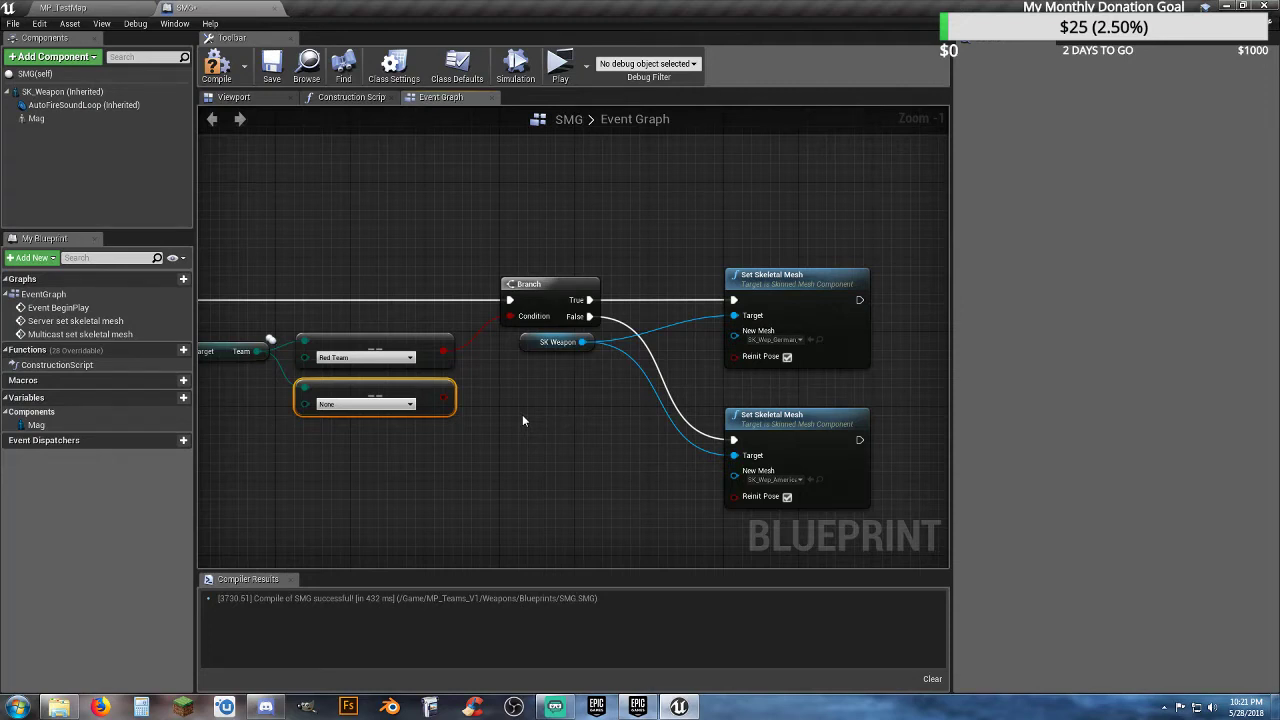
right_click_drag(522, 414, 556, 366)
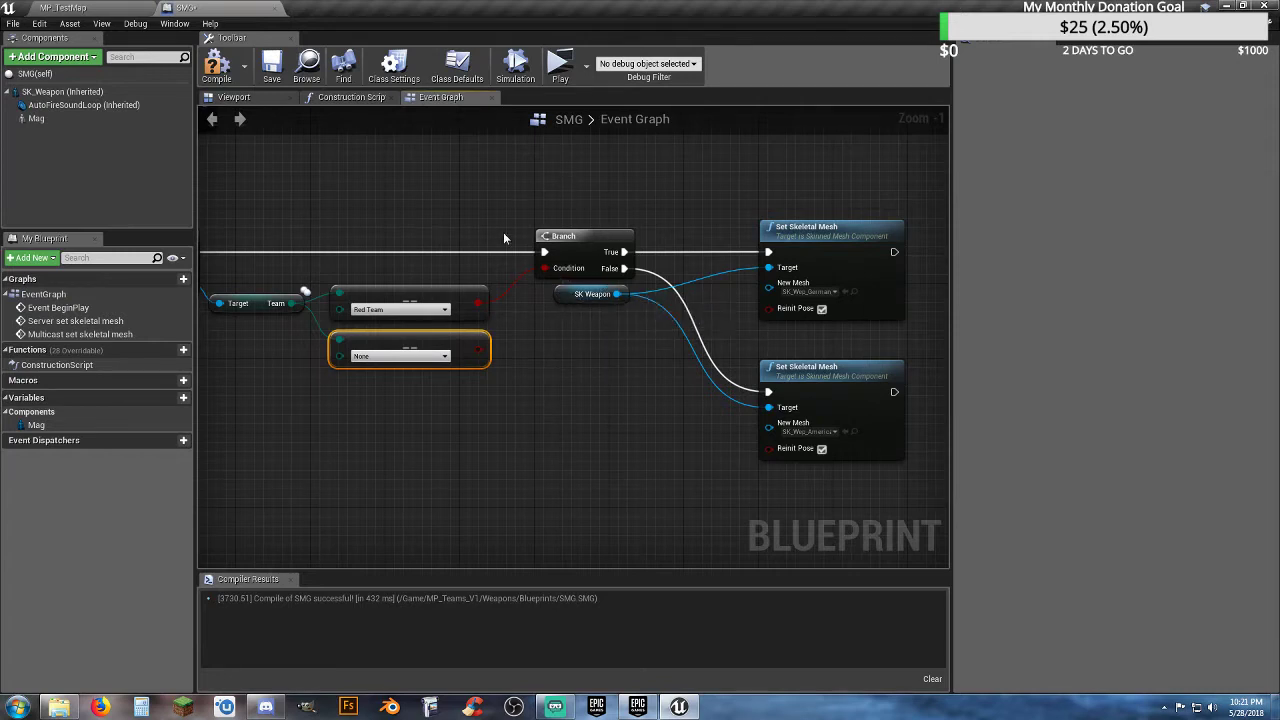
left_click(566, 392)
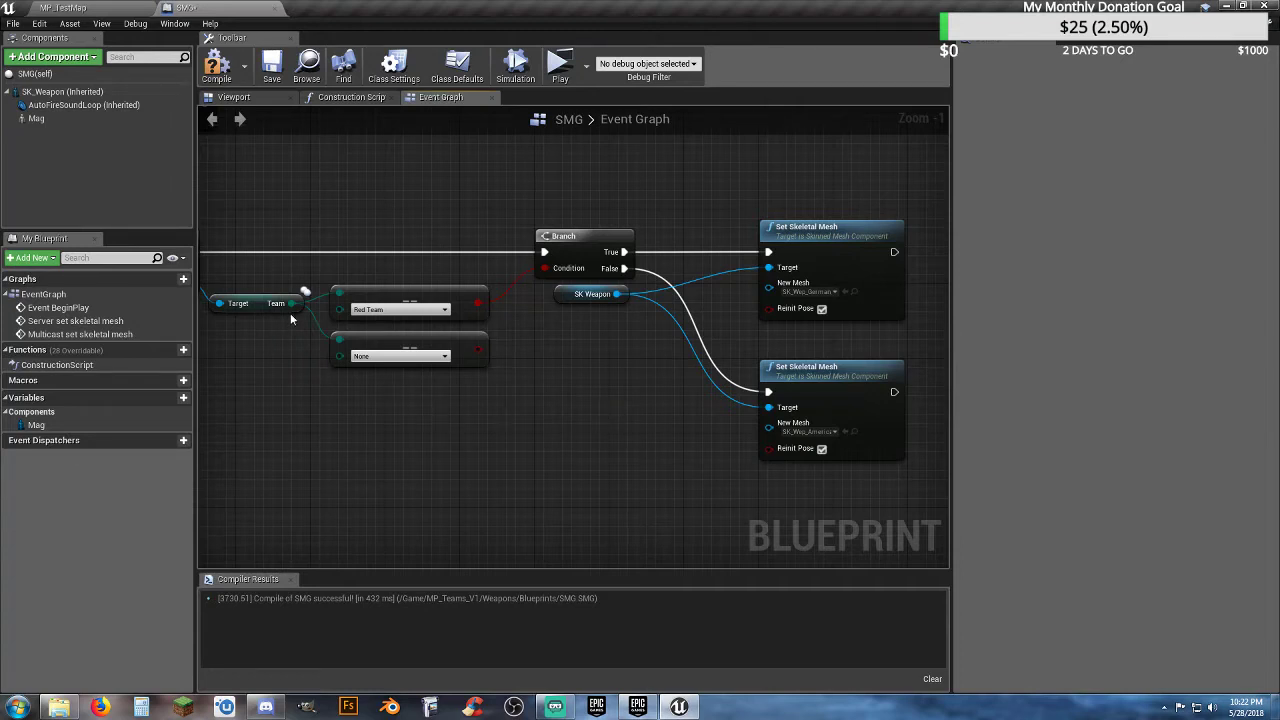
- Set the second team comparison to Blue Team and add a third Equal (Enum) node from the Team output beneath it
left_click_drag(297, 300, 341, 403)
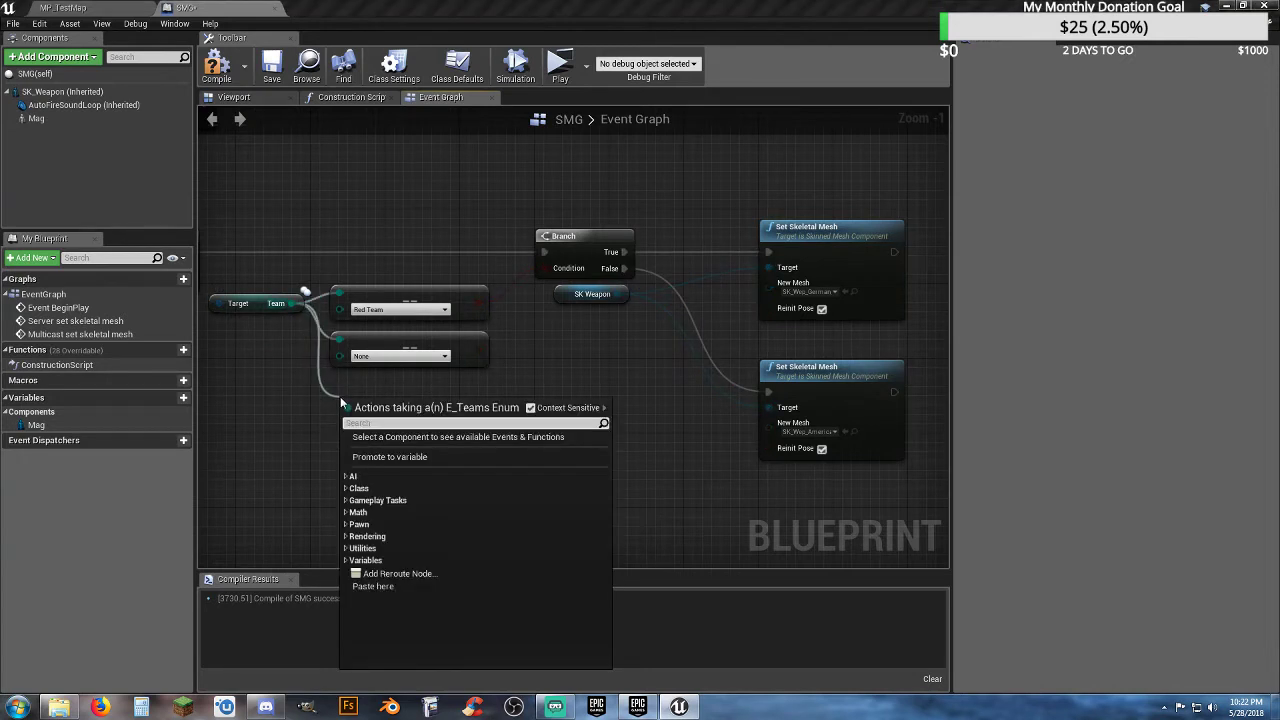
type("==")
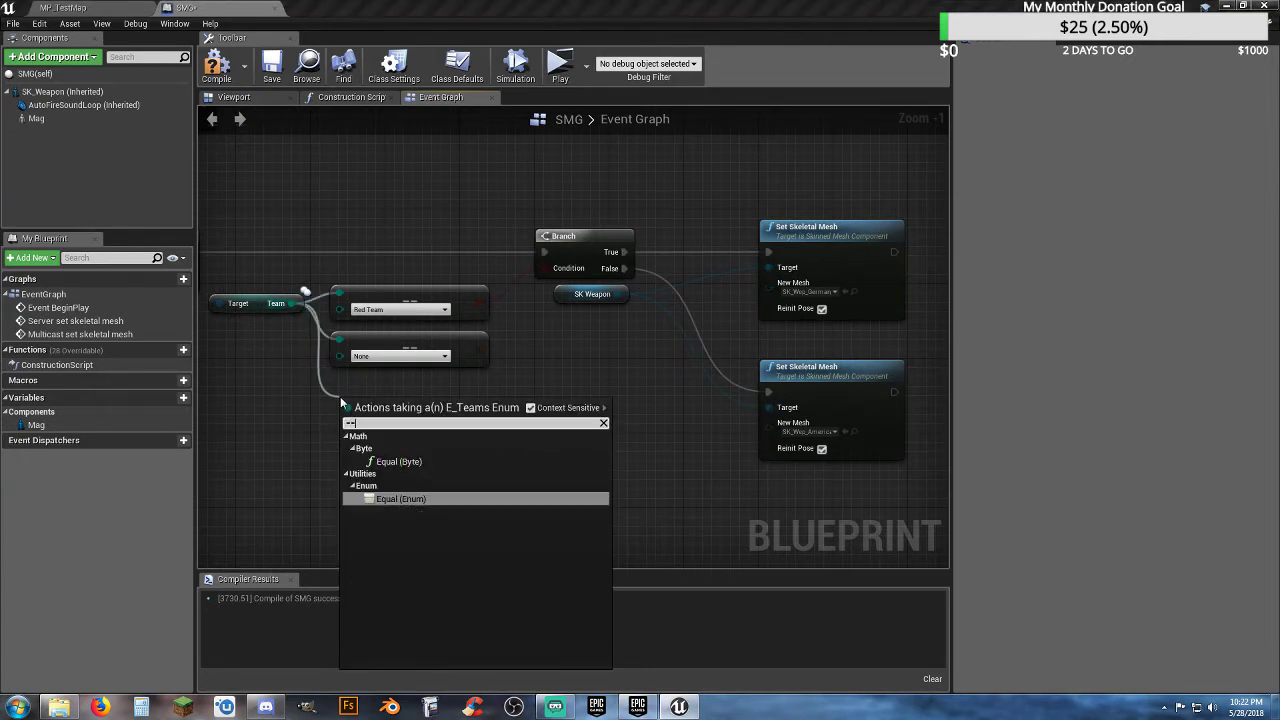
left_click(391, 501)
left_click(402, 357)
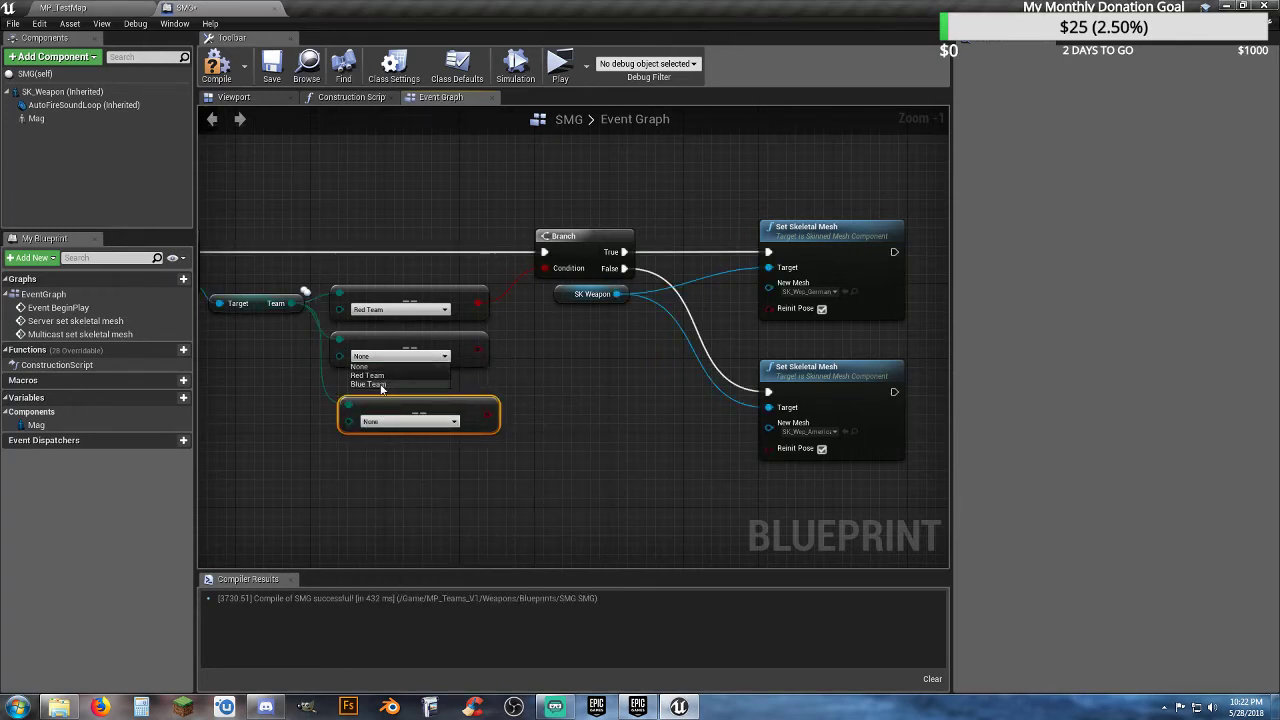
left_click(381, 387)
left_click_drag(390, 406, 377, 395)
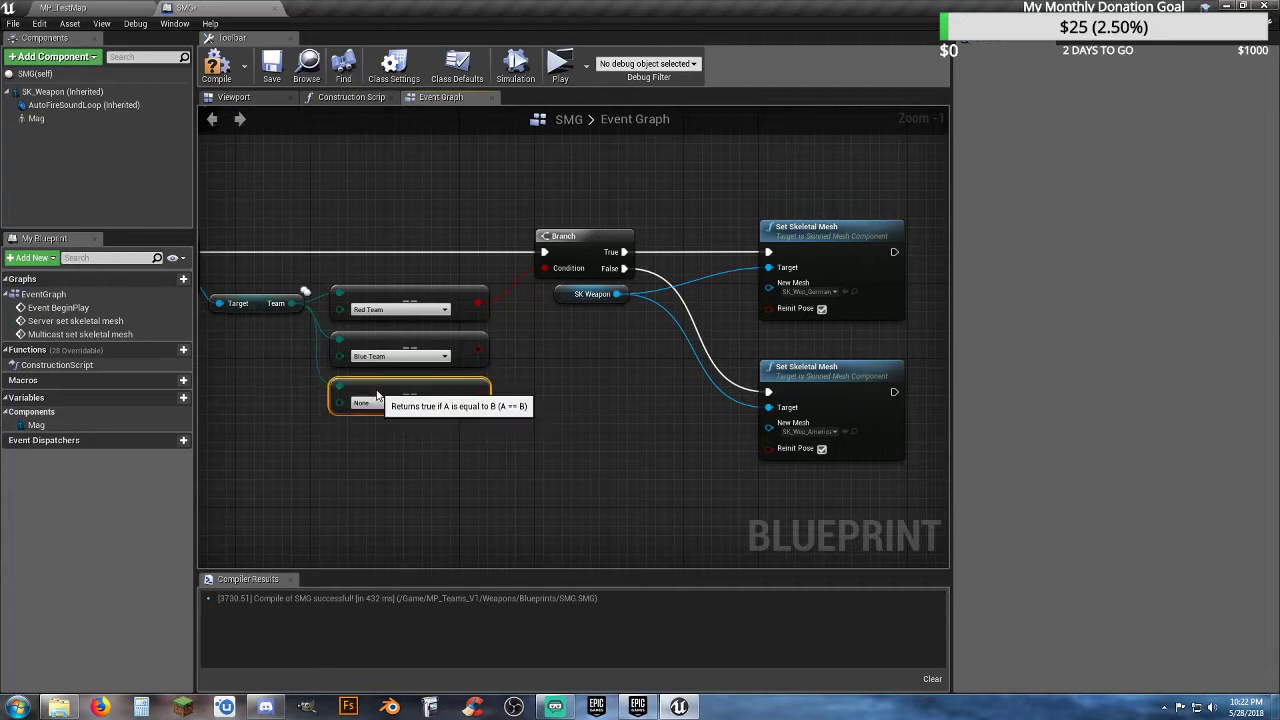
- Move the Team getter node down to line up with the middle of the three comparison nodes
left_click(296, 376)
right_click_drag(274, 376, 335, 346)
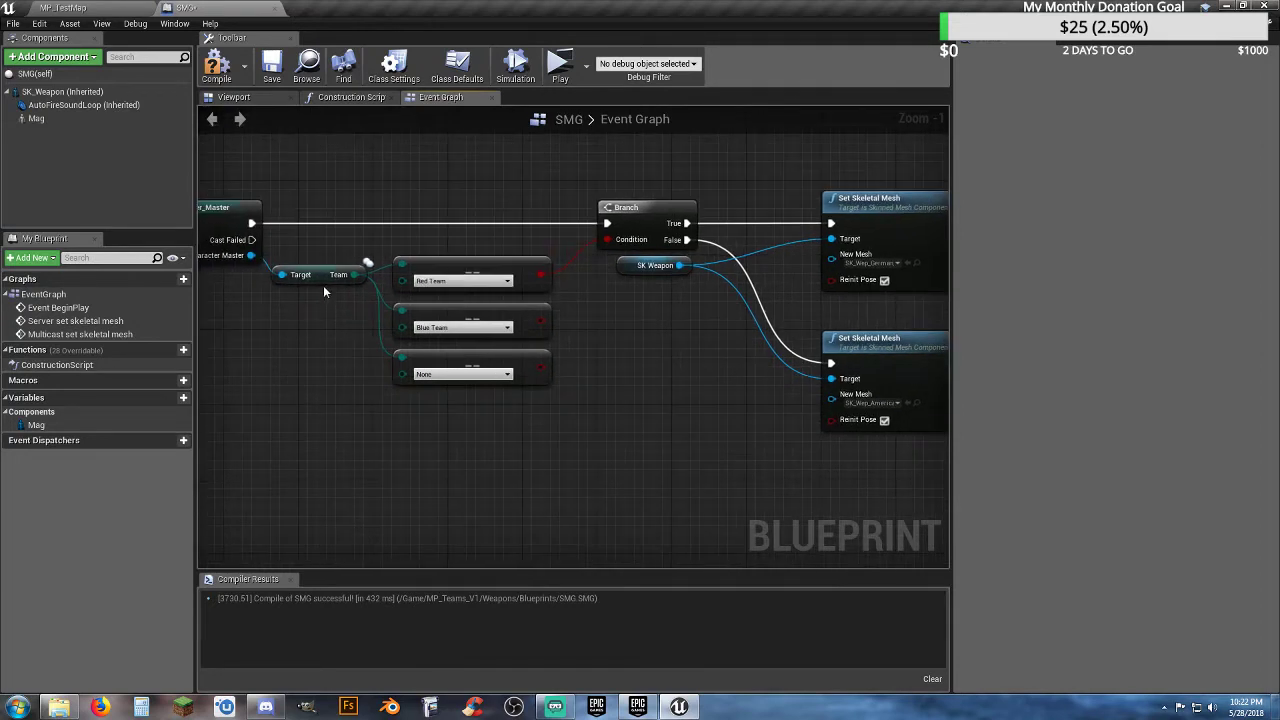
left_click_drag(282, 274, 316, 334)
left_click(254, 343)
right_click_drag(333, 407, 283, 425)
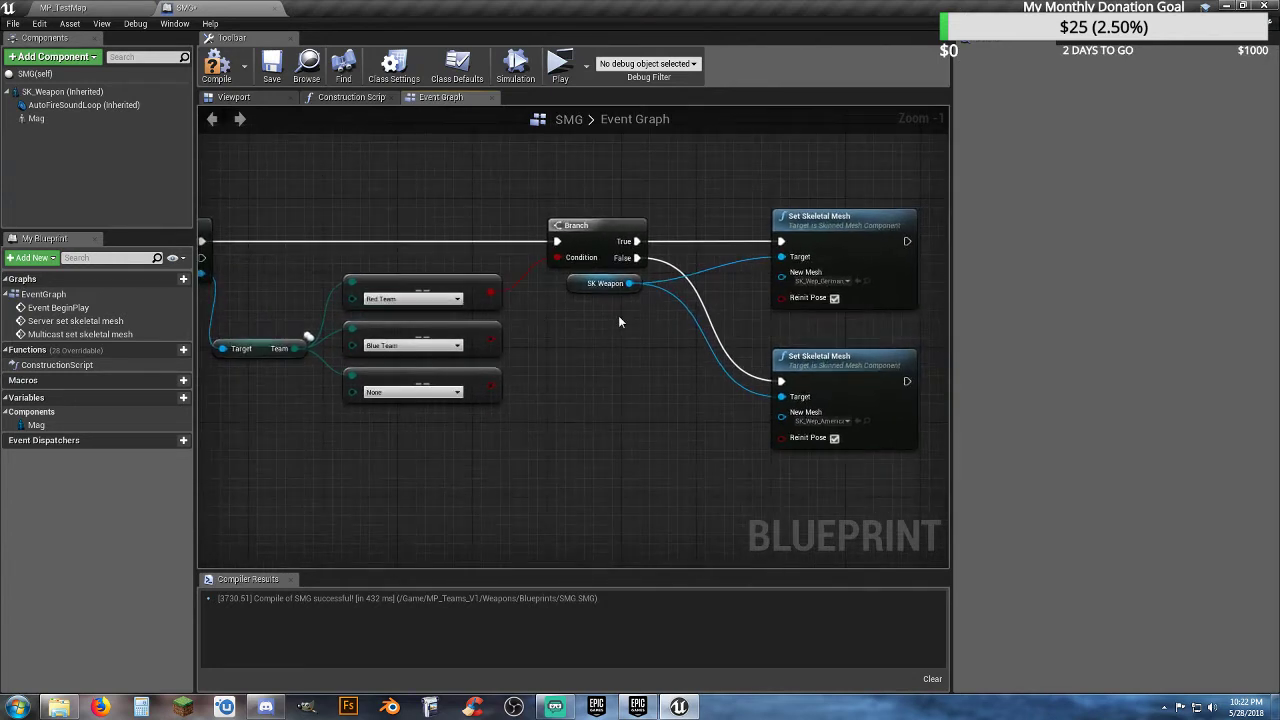
mouse_move(587, 384)
right_mouse_down()
mouse_move(702, 380)
mouse_move(585, 374)
mouse_move(586, 363)
right_mouse_up()
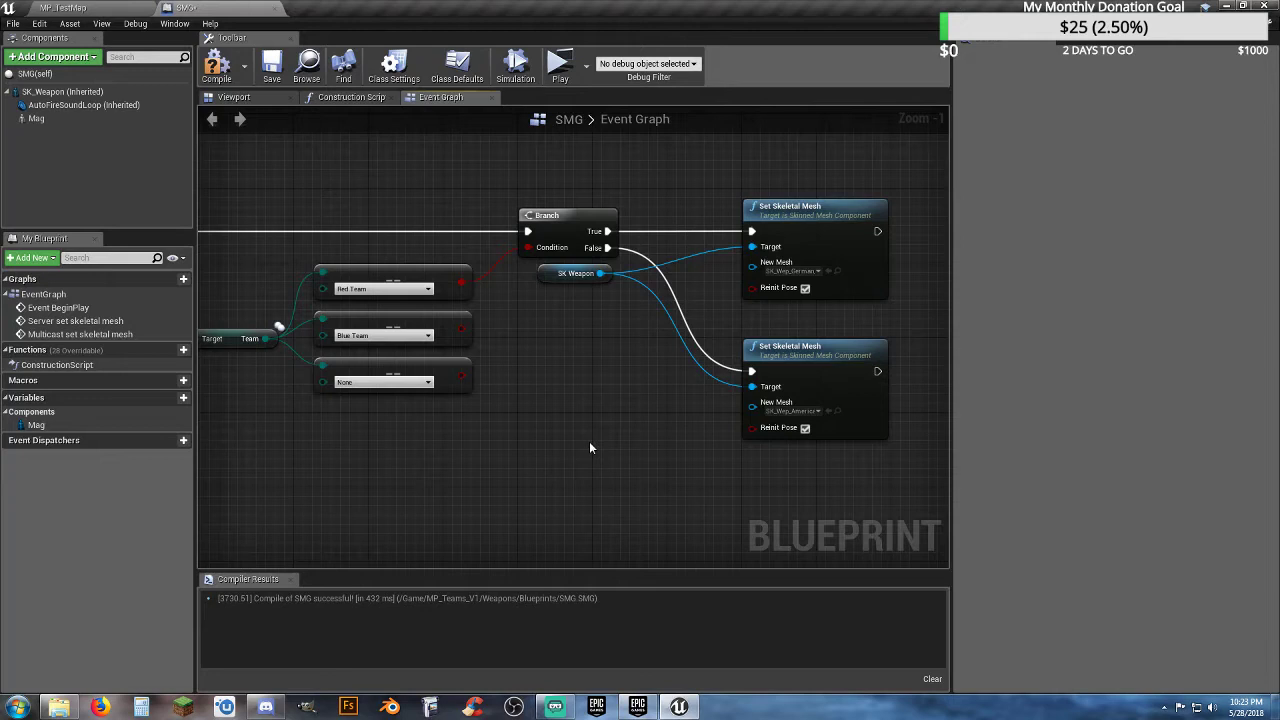
right_click_drag(575, 454, 602, 453)
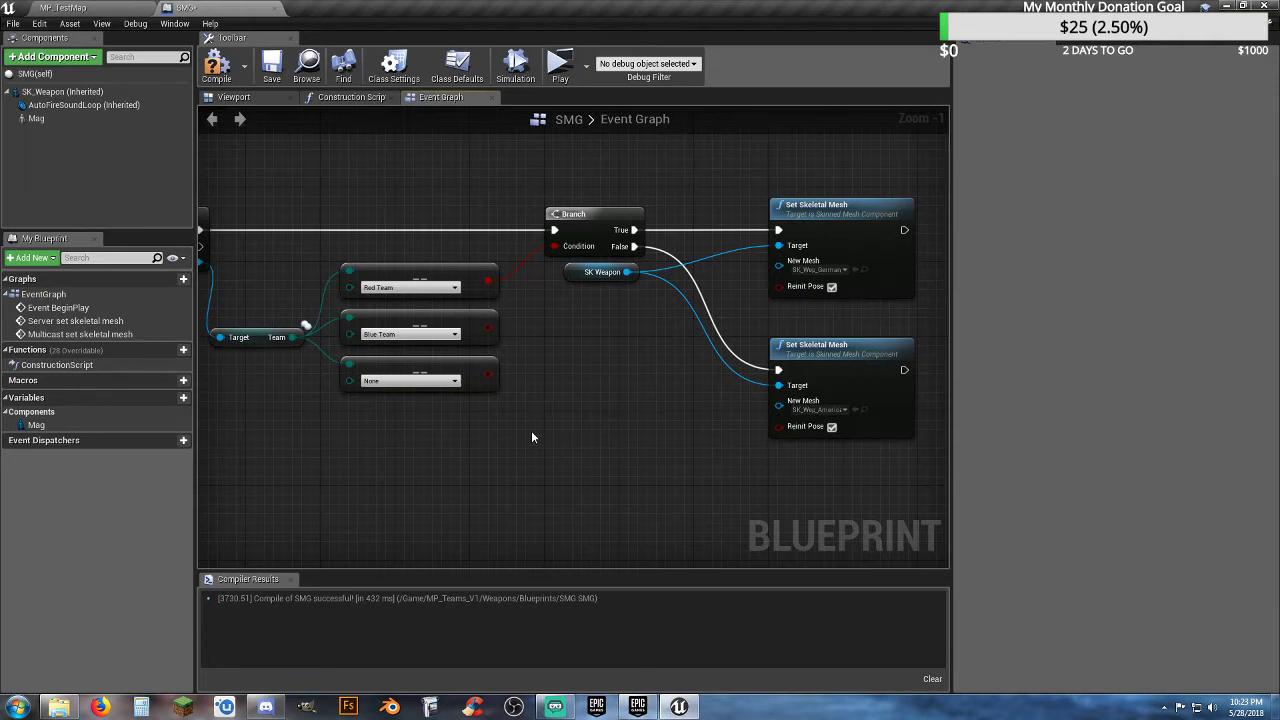
right_click_drag(534, 432, 616, 436)
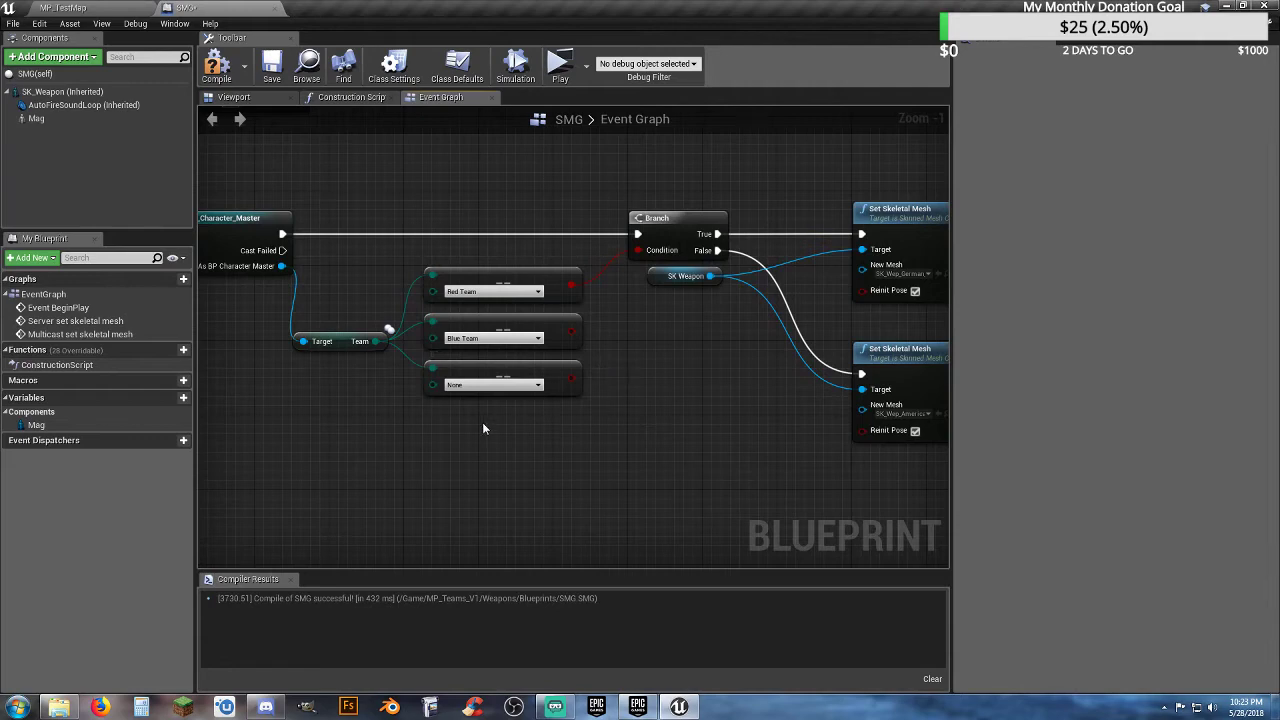
right_click_drag(482, 422, 546, 433)
right_click_drag(733, 364, 549, 322)
- Delete the team Branch node and move the SK Weapon reference below the comparison nodes
left_click_drag(827, 478, 600, 212)
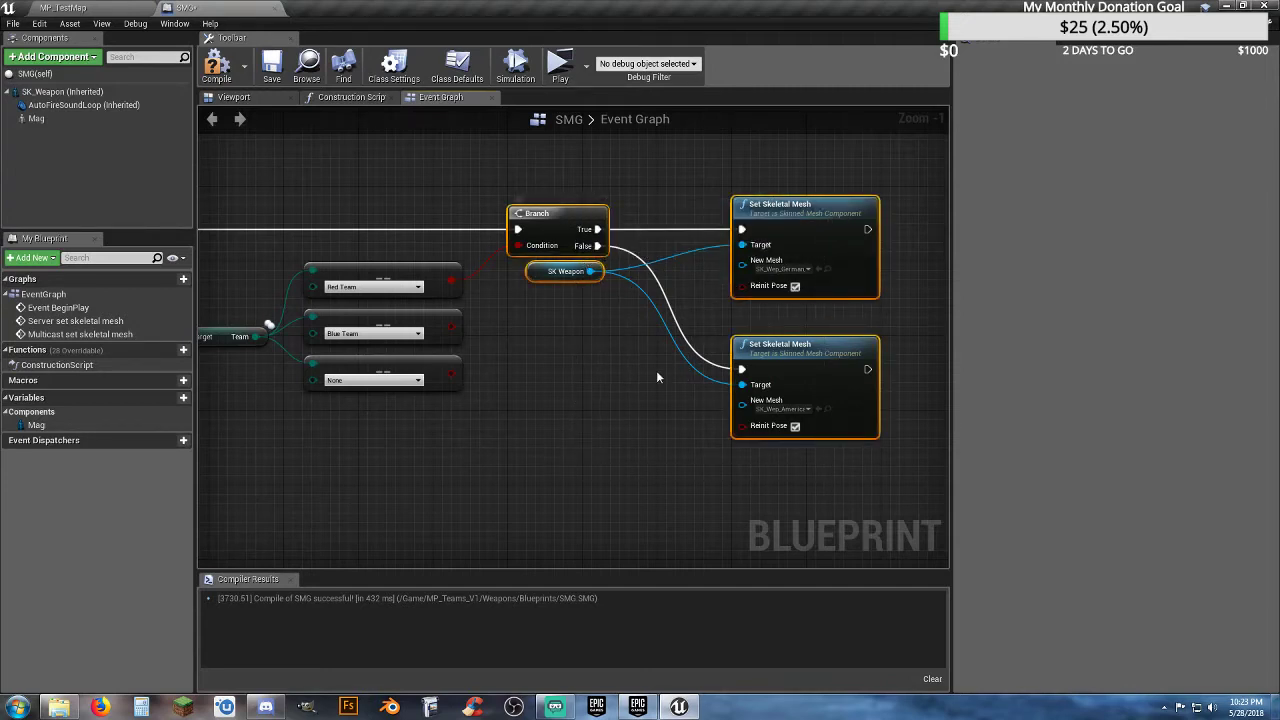
left_click_drag(656, 368, 535, 182)
left_click(575, 300)
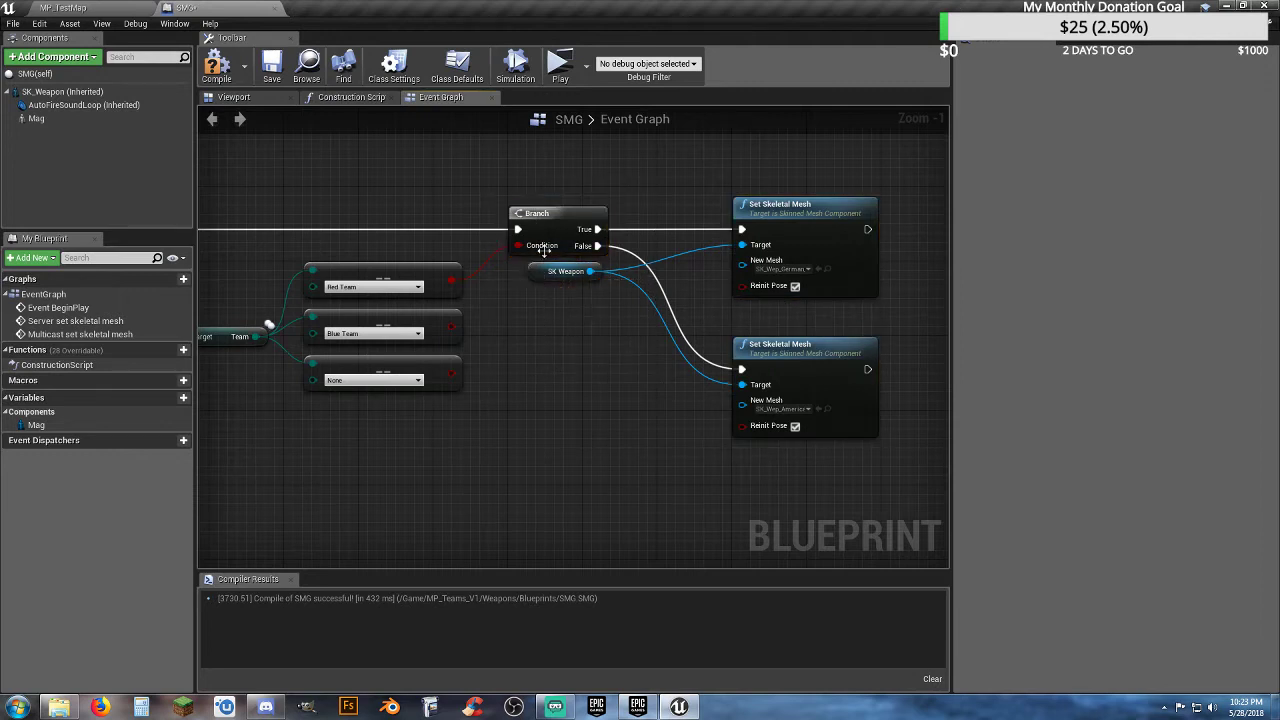
left_click(551, 215)
key("Delete")
left_click_drag(538, 275, 408, 414)
left_click(711, 461)
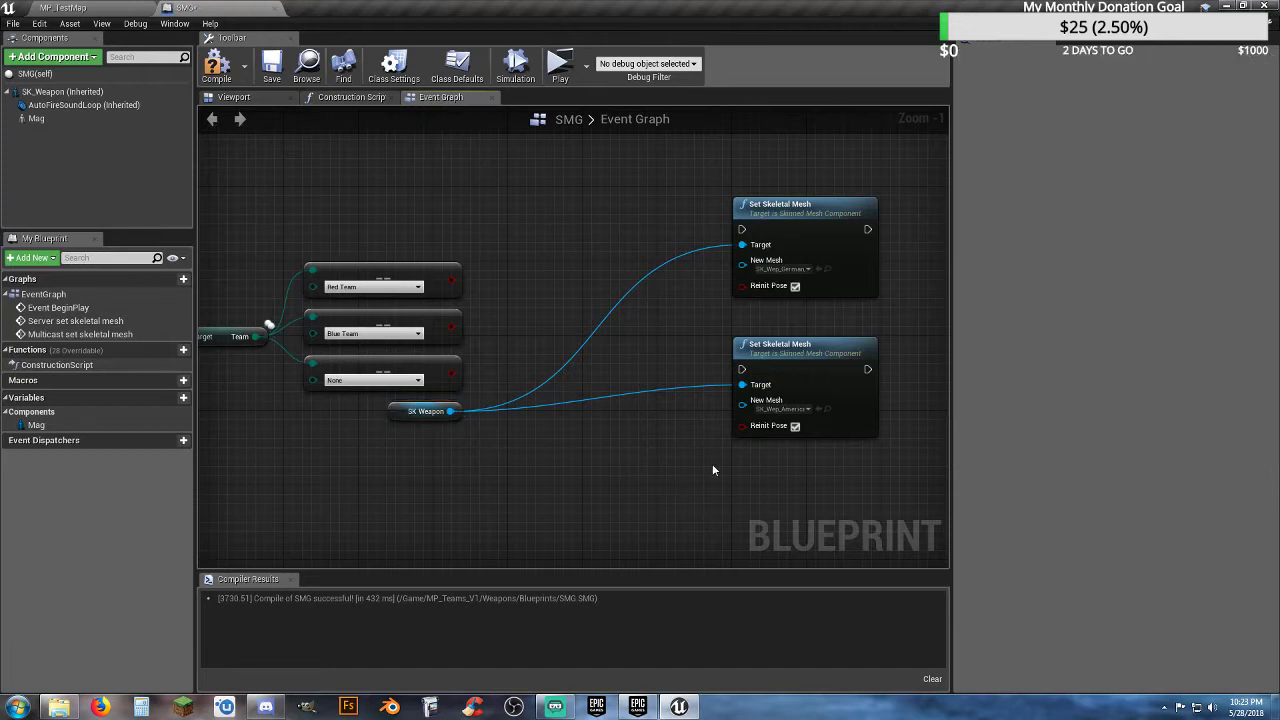
- Delete the comparison set to None and move the Team getter up beside the Red Team and Blue Team comparisons
right_click_drag(711, 456, 701, 398)
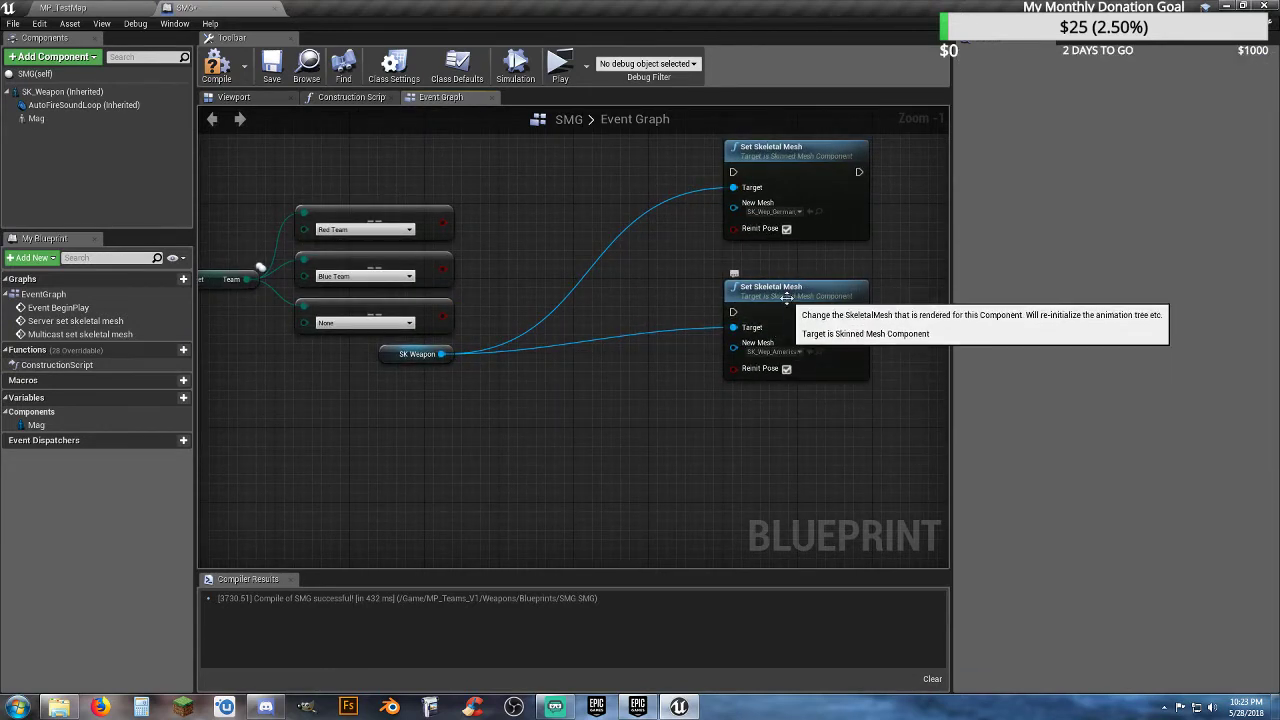
left_click(330, 314)
key("Delete")
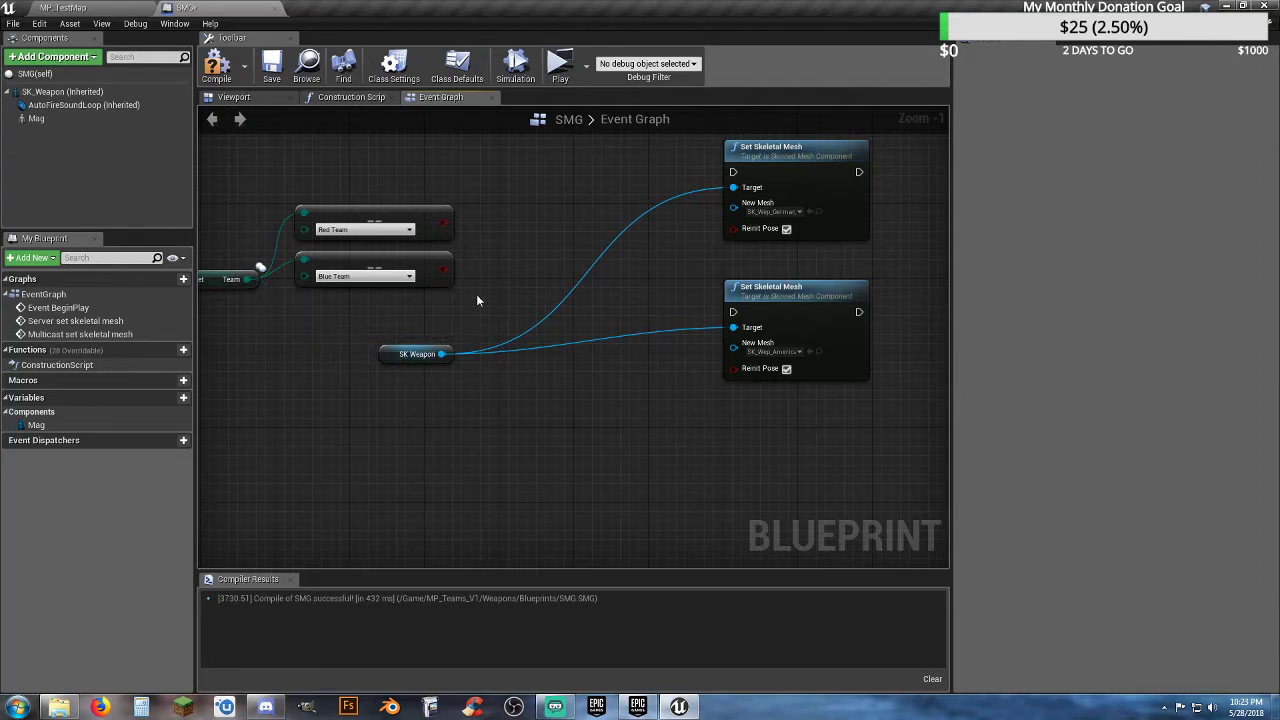
left_click_drag(477, 296, 350, 205)
right_click_drag(300, 298, 428, 313)
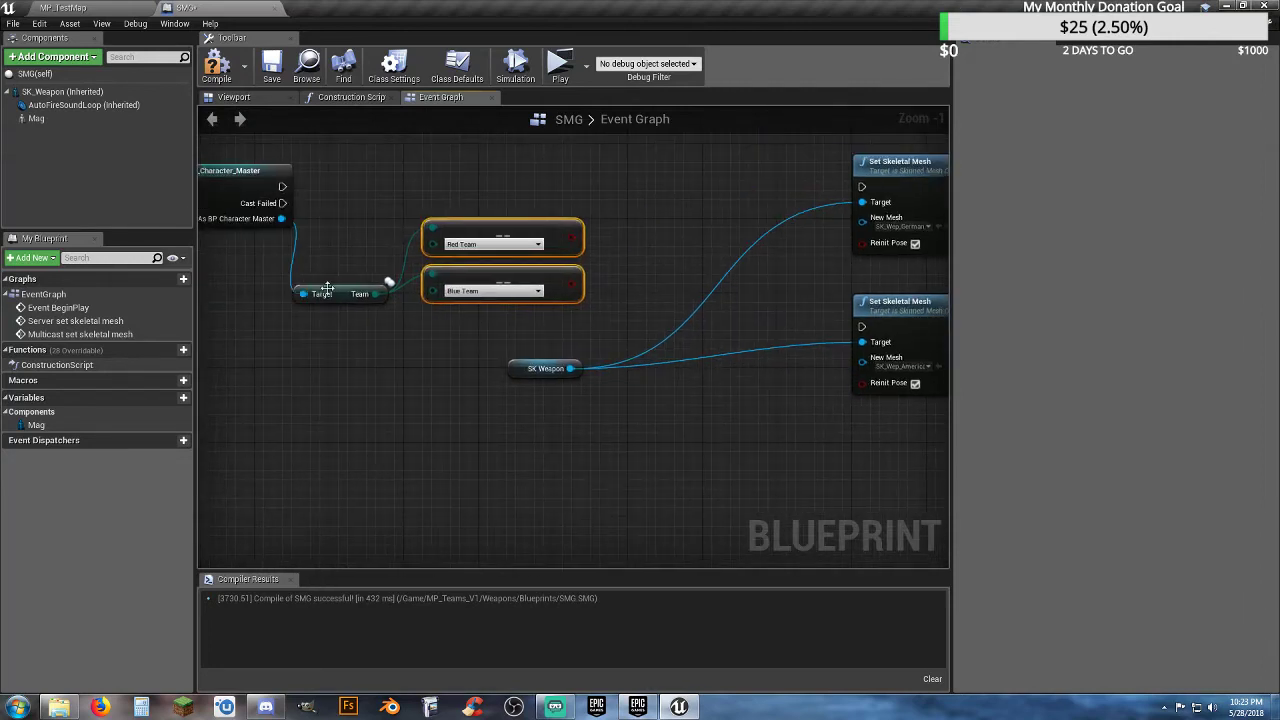
left_click_drag(327, 289, 356, 246)
right_click_drag(539, 253, 537, 250)
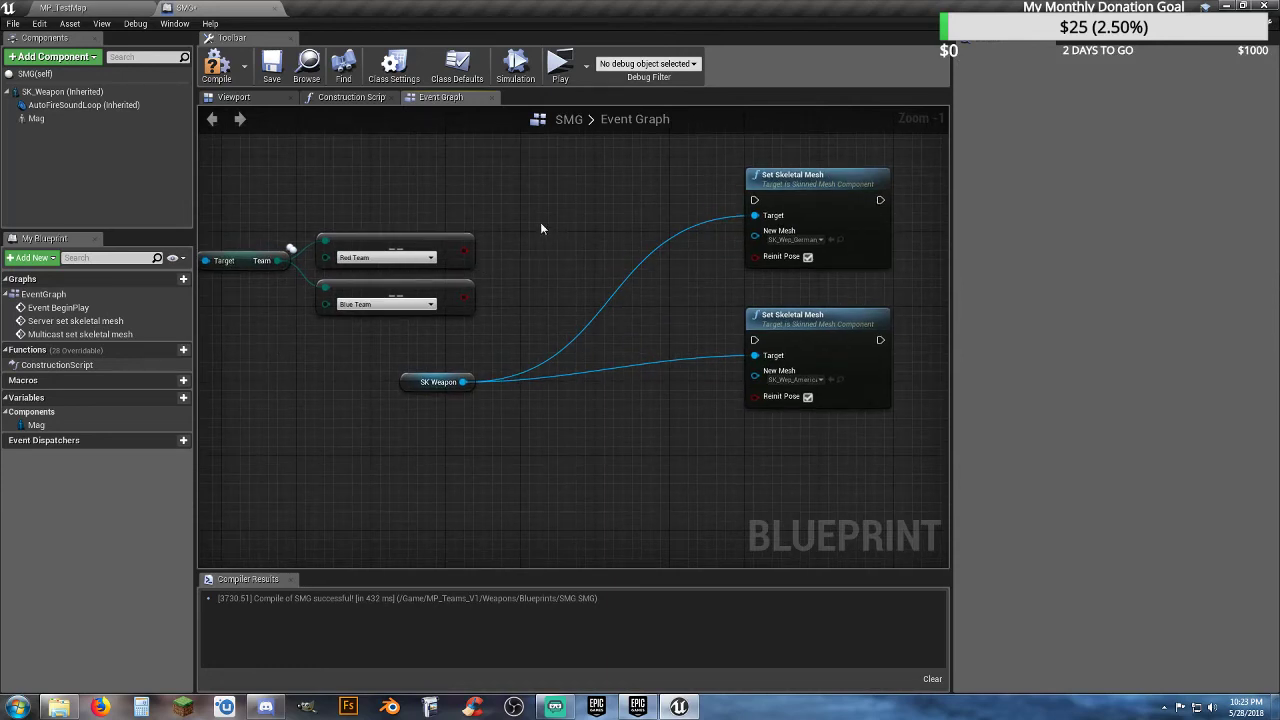
- Add a Sequence node after the team comparisons and wire Cast To BP_Character_Master's execution output into it
right_click(540, 222)
type("sequ")
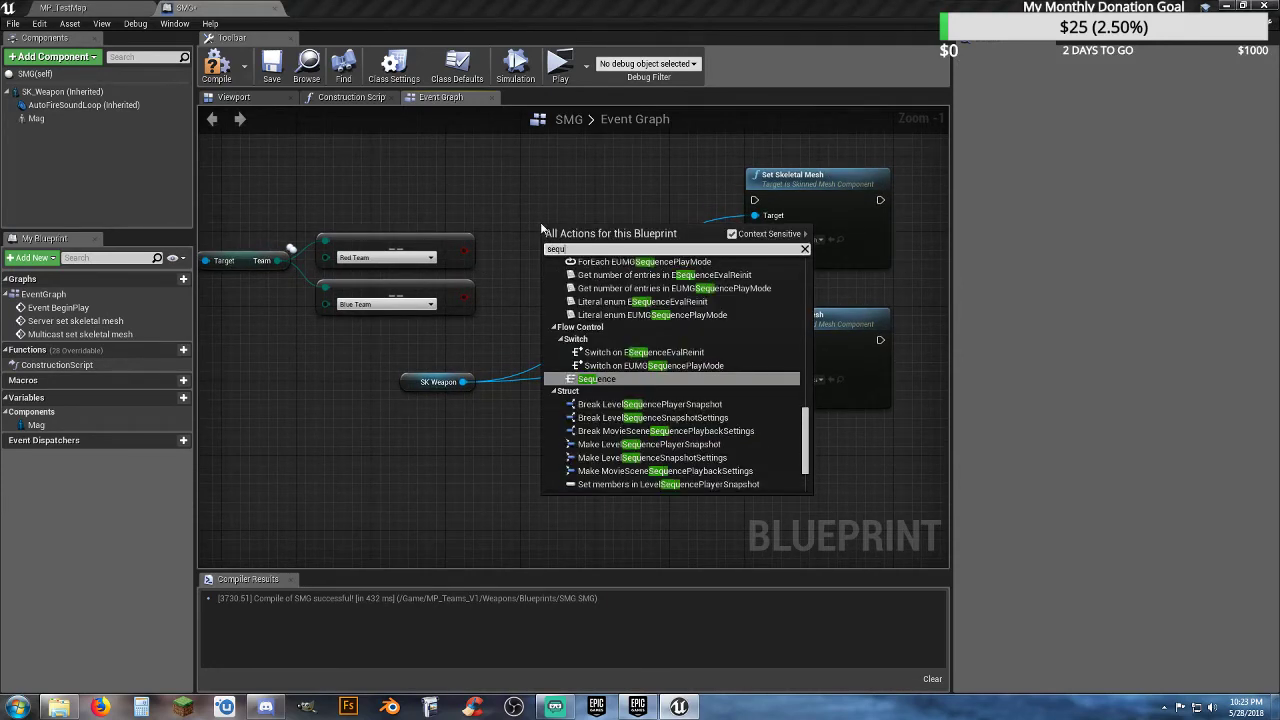
left_click(597, 379)
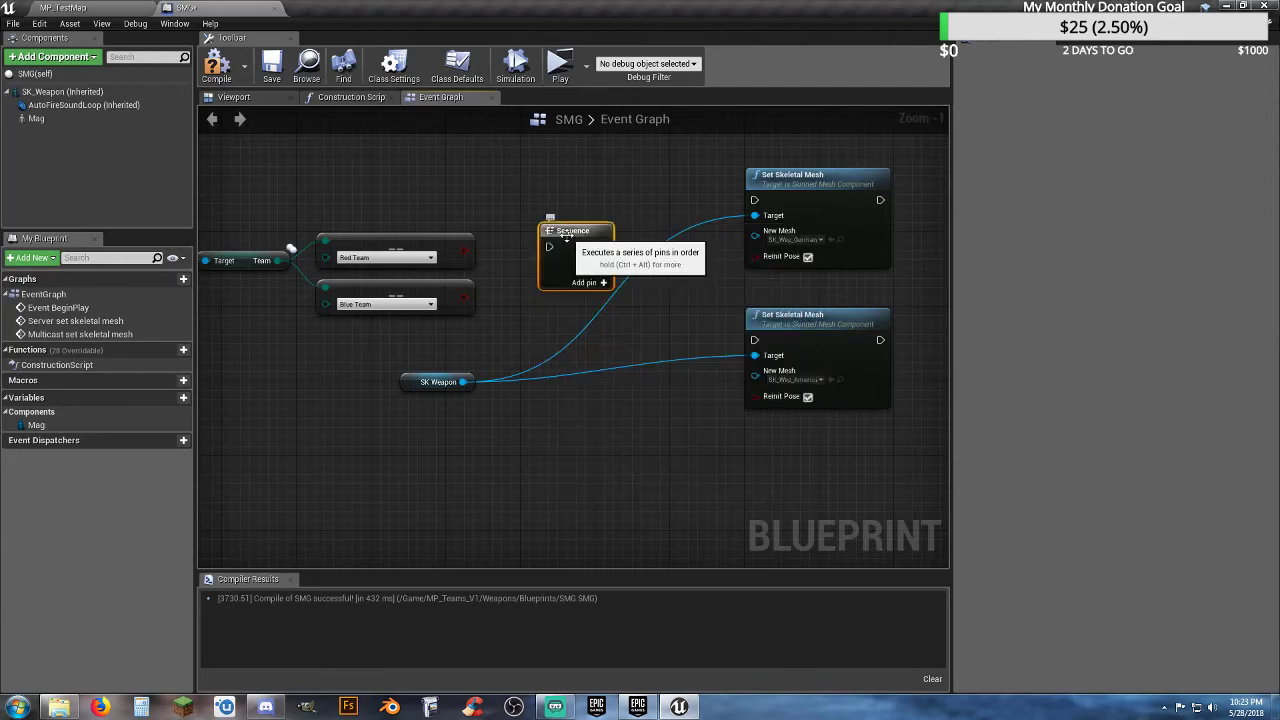
left_click_drag(566, 234, 546, 189)
right_click_drag(269, 236, 415, 258)
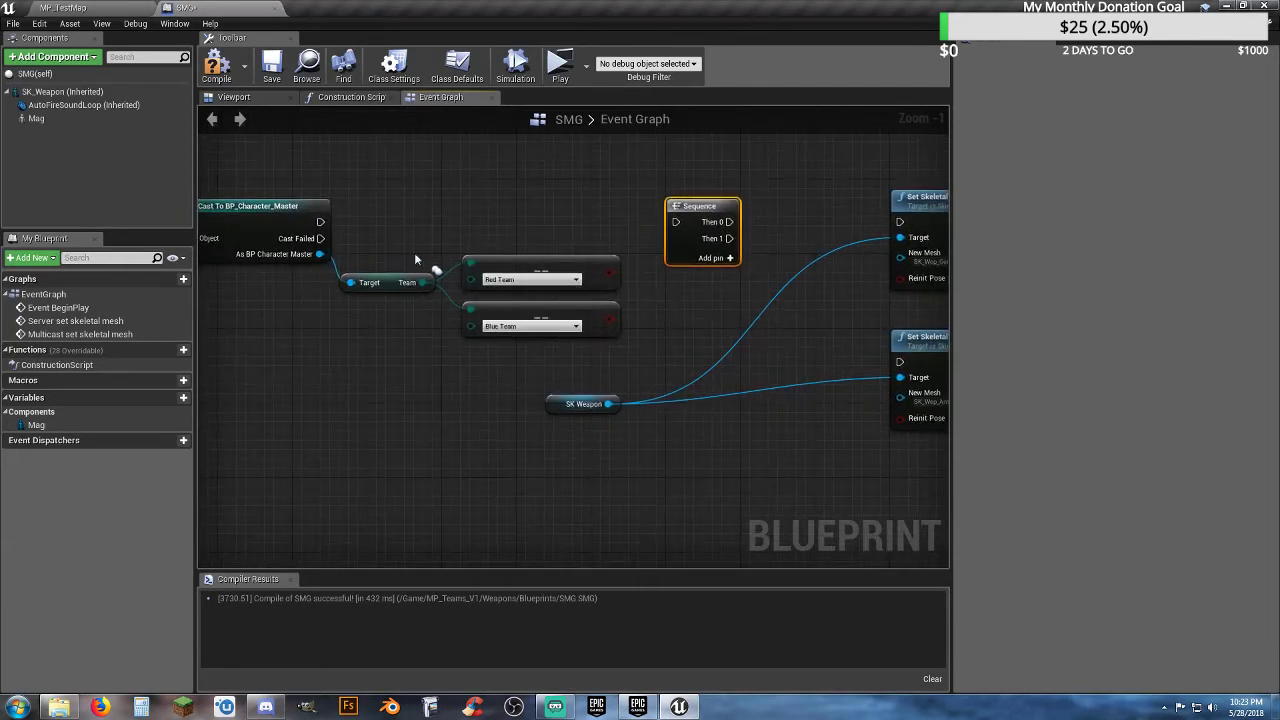
left_click_drag(320, 222, 671, 208)
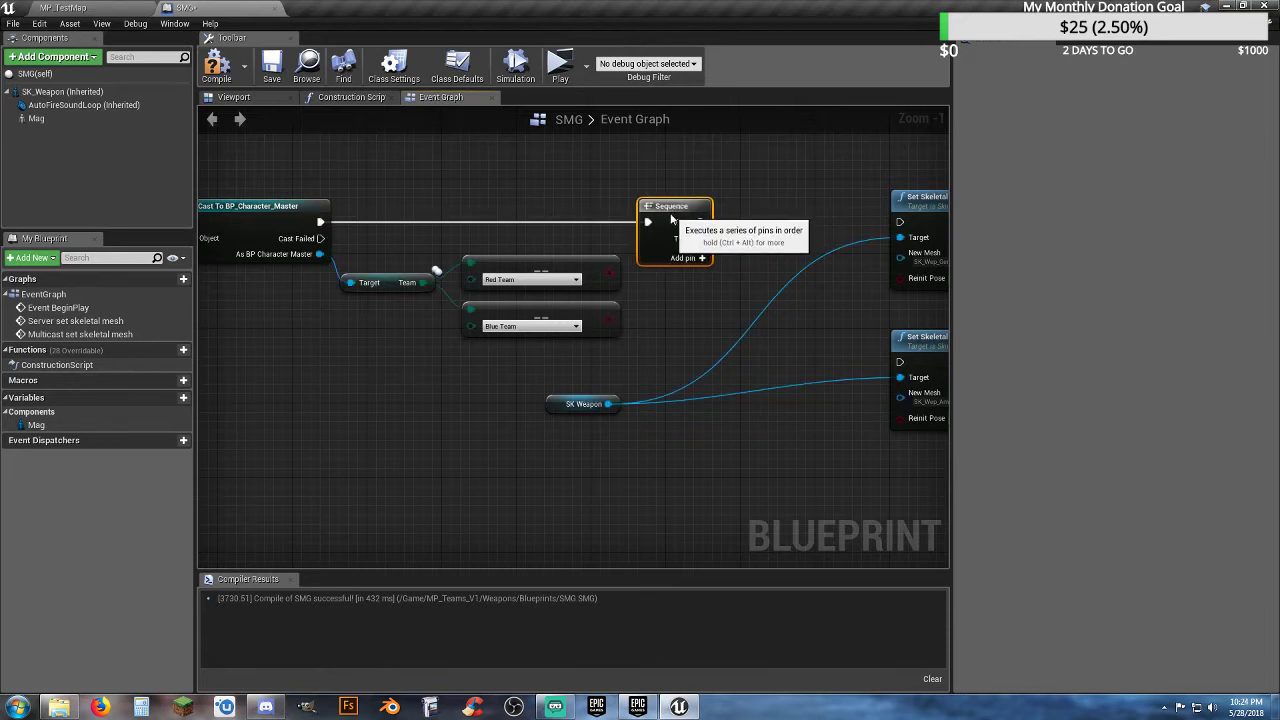
- Move both Set Skeletal Mesh nodes farther from the Sequence node and add a Branch node in the gap
right_click_drag(691, 296, 476, 265)
left_click_drag(766, 466, 857, 188)
left_click(620, 258)
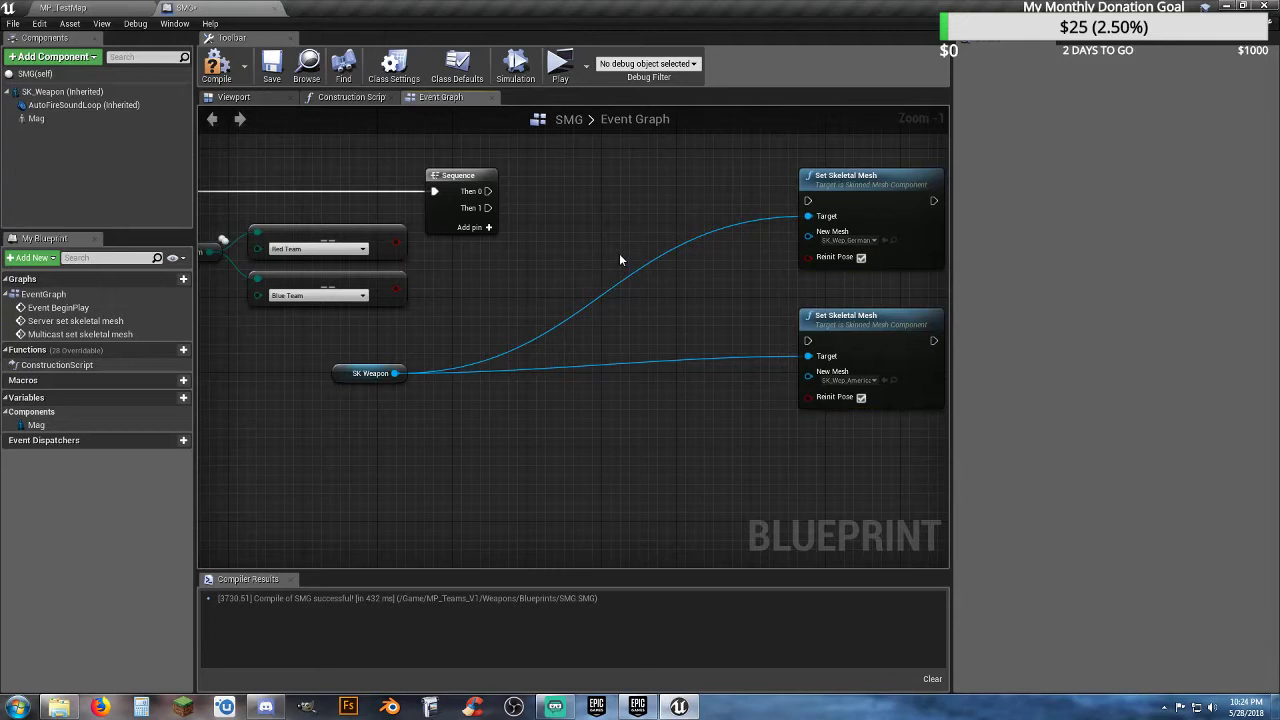
key("b")
left_click(591, 206)
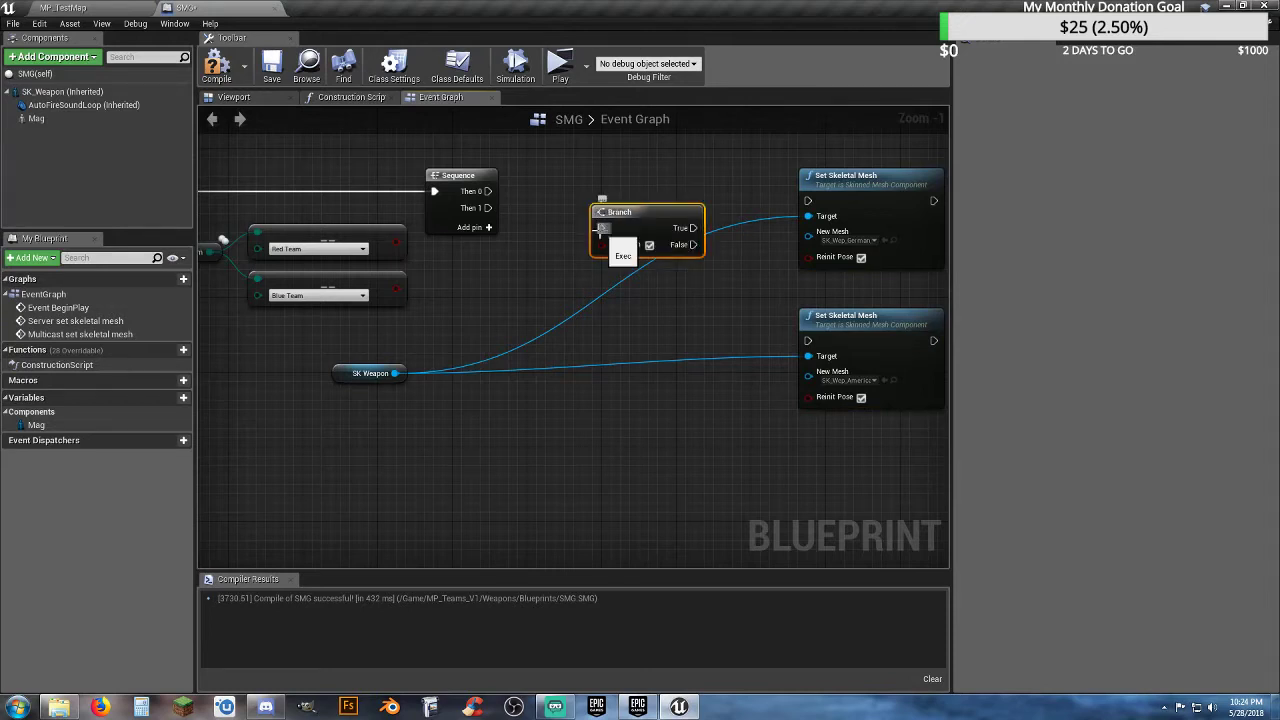
- Wire the Sequence's Then 0 output into the Branch and feed the Red Team comparison result into its Condition
left_click_drag(600, 228, 488, 191)
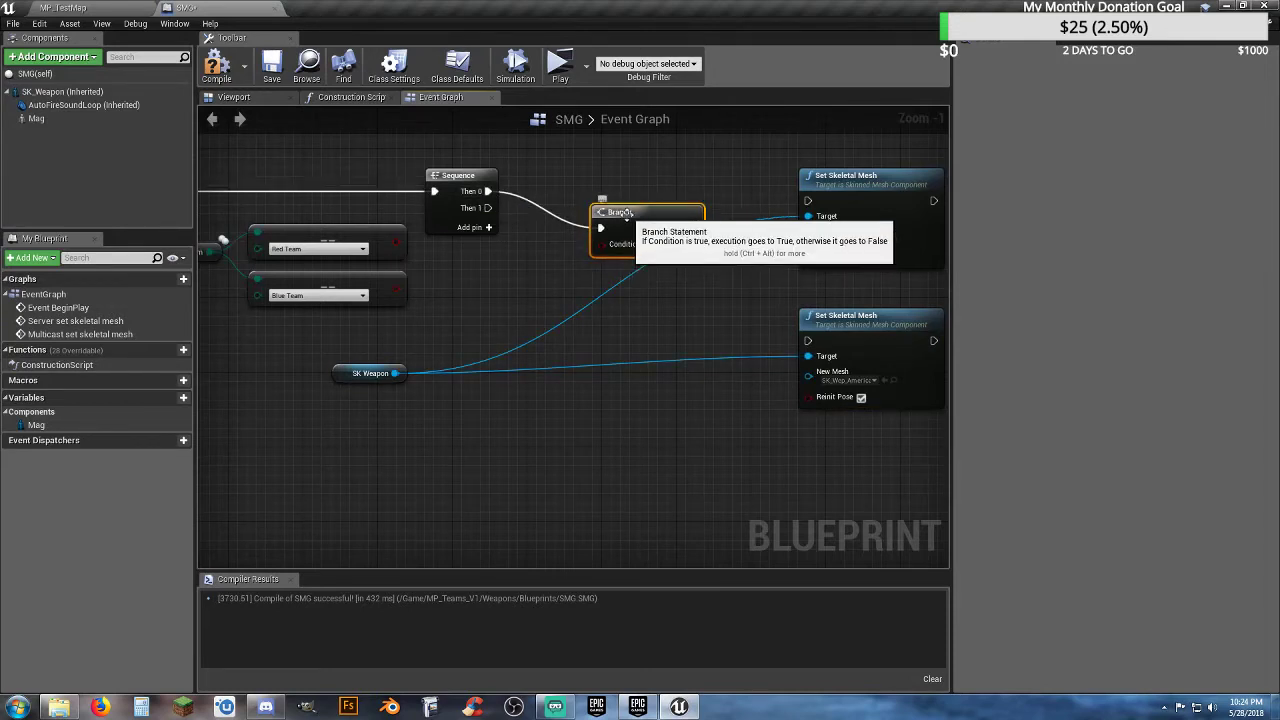
left_click_drag(626, 213, 600, 177)
right_click_drag(542, 271, 676, 263)
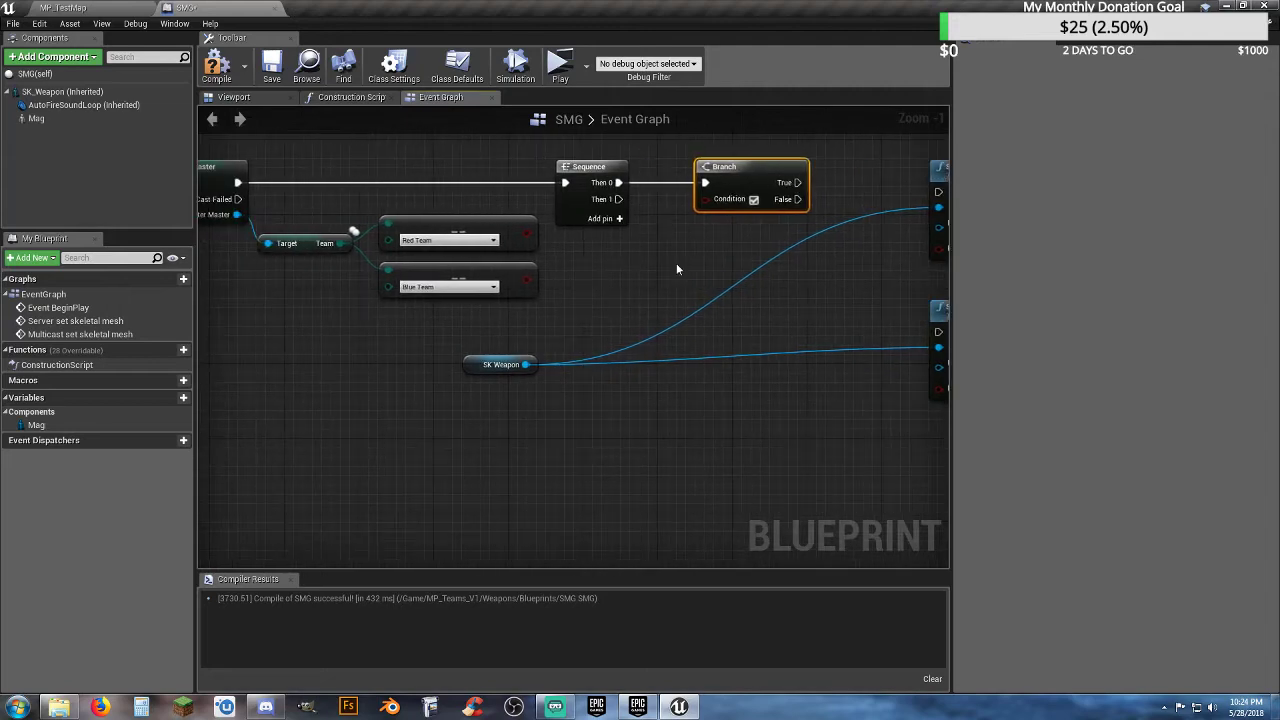
left_click_drag(527, 234, 706, 205)
- Wire the Red Team Branch's True output into the German Set Skeletal Mesh node and line that node up with the Branch
right_click_drag(706, 205, 544, 227)
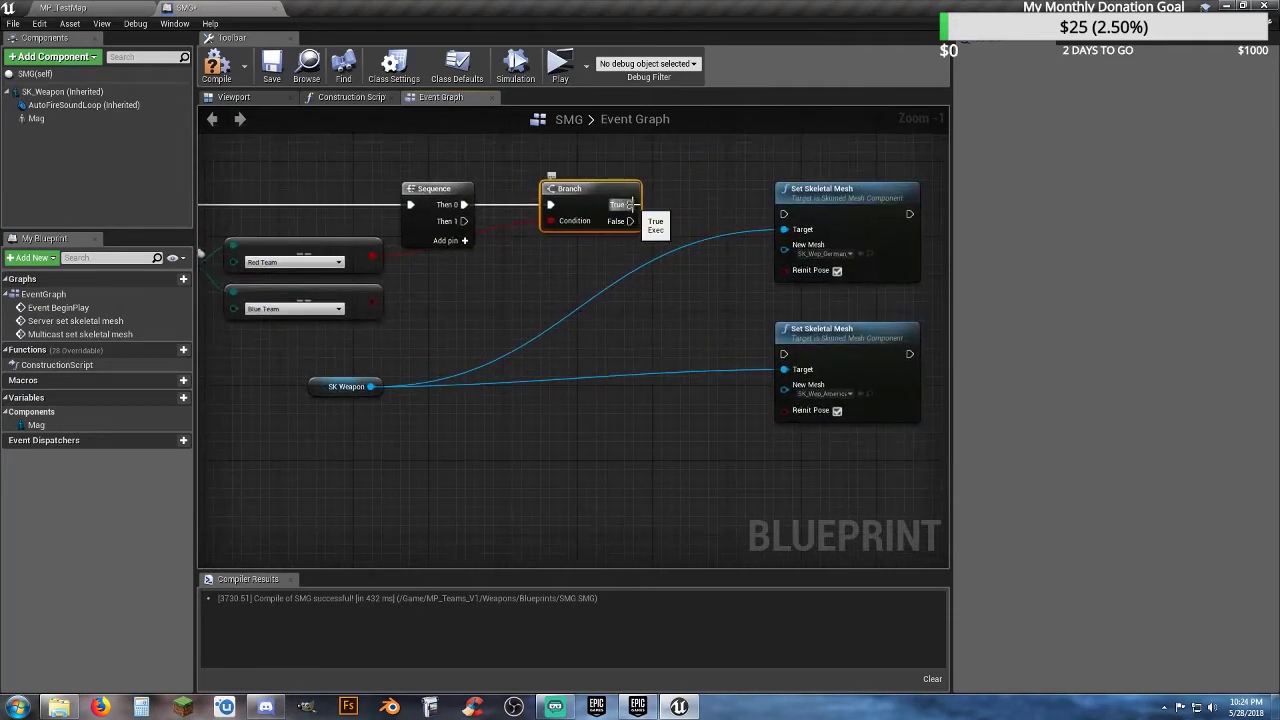
left_click_drag(630, 204, 767, 181)
left_click(618, 321)
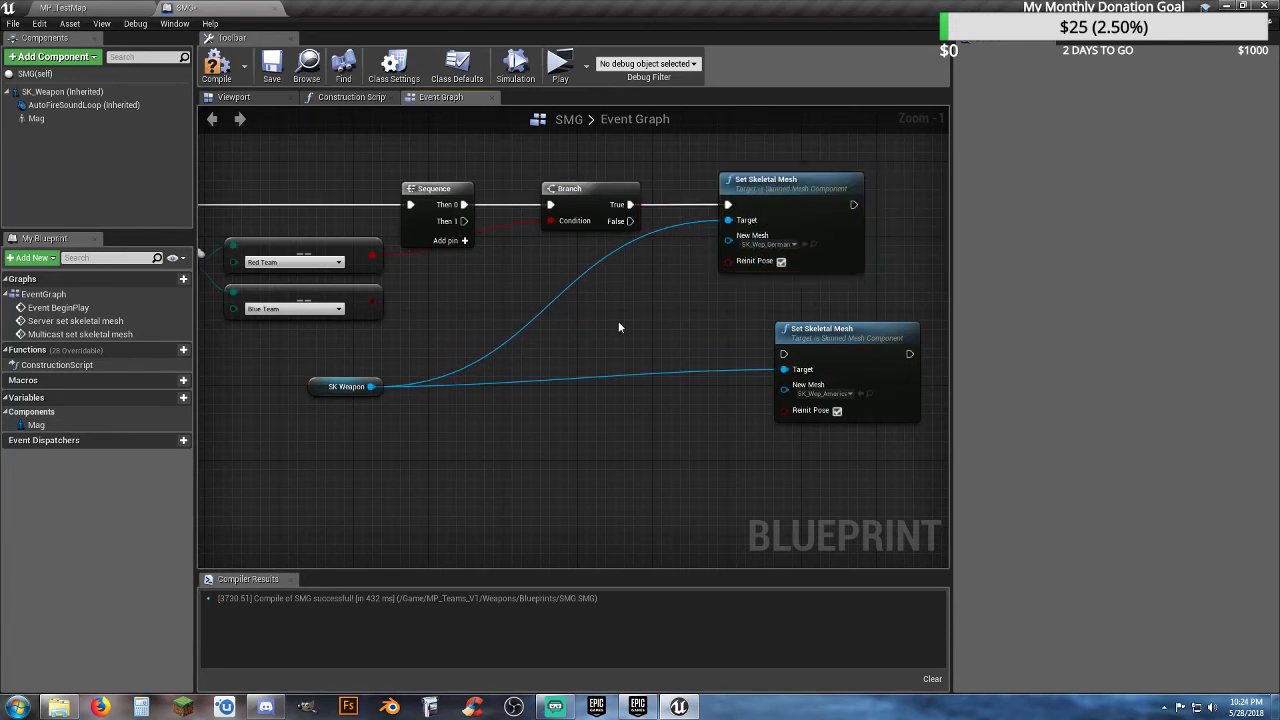
- Add a second Branch below the first one and wire the Sequence's Then 1 output into it
right_click_drag(618, 321, 691, 294)
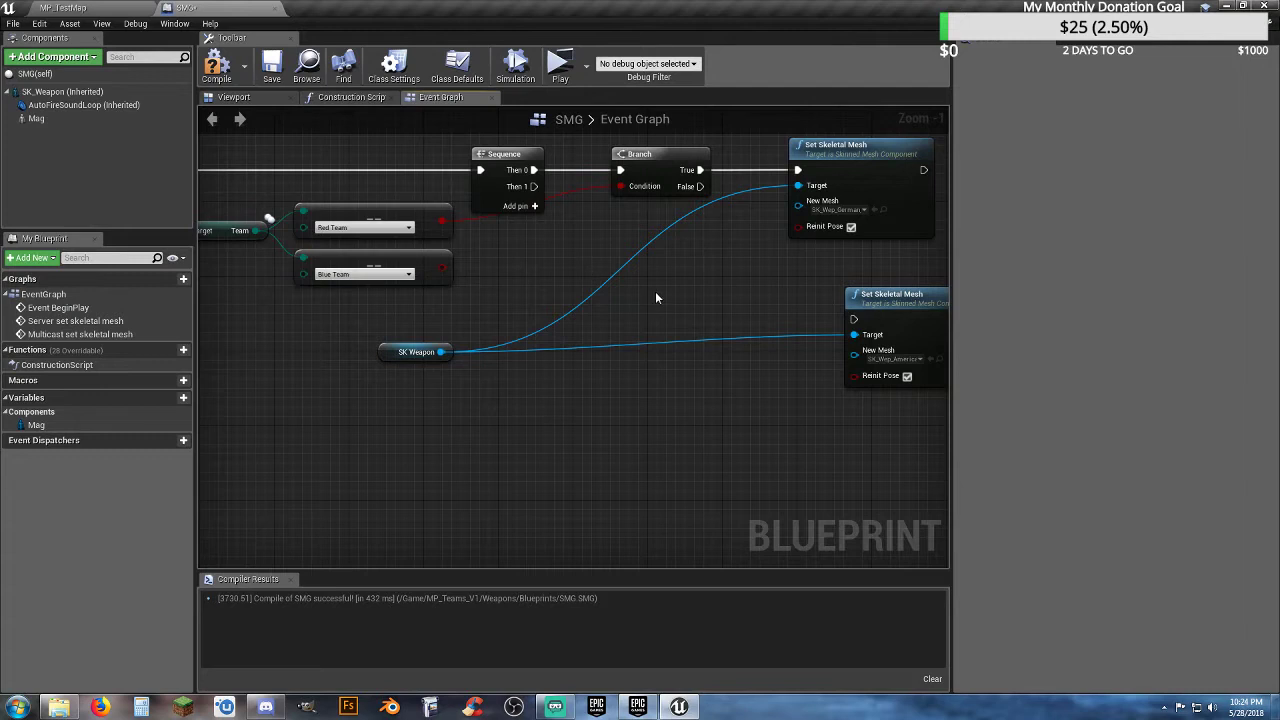
left_click(660, 288)
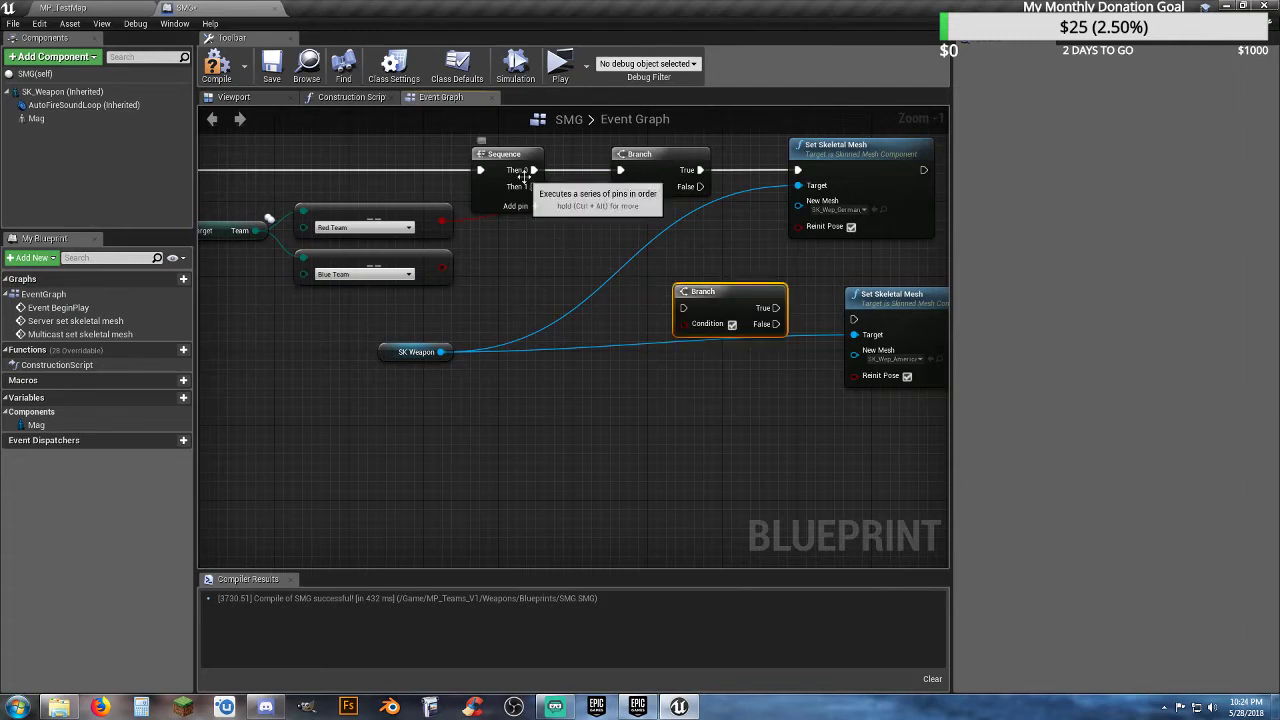
left_click_drag(534, 186, 636, 288)
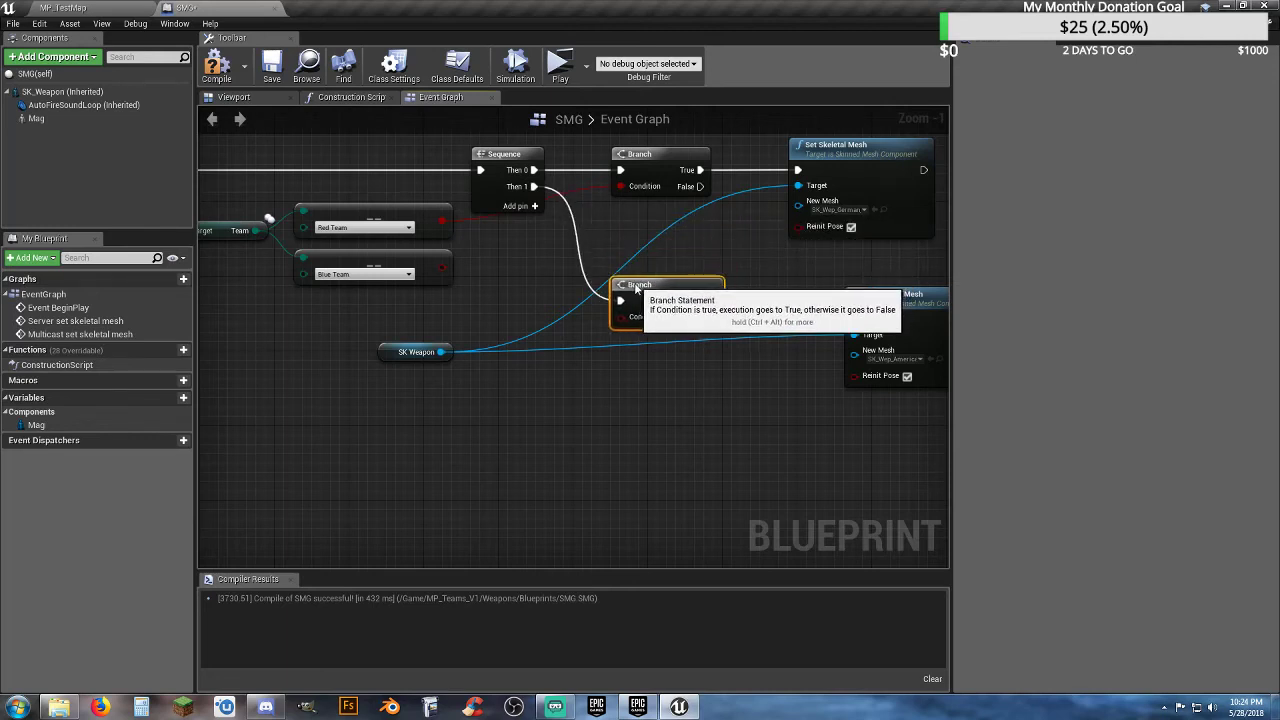
- Wire the second Branch's True output into the American Set Skeletal Mesh node and connect the Blue Team comparison result to its Condition
left_click_drag(713, 300, 808, 277)
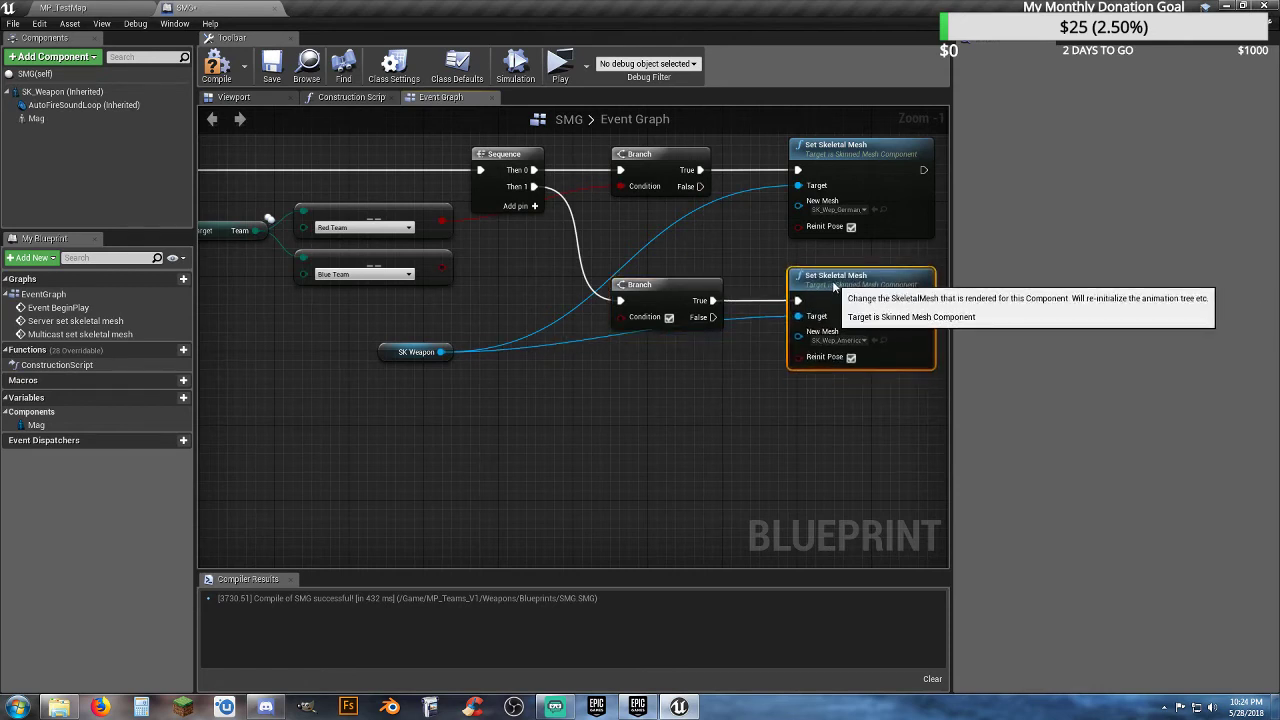
left_click(679, 384)
left_click_drag(443, 272, 621, 317)
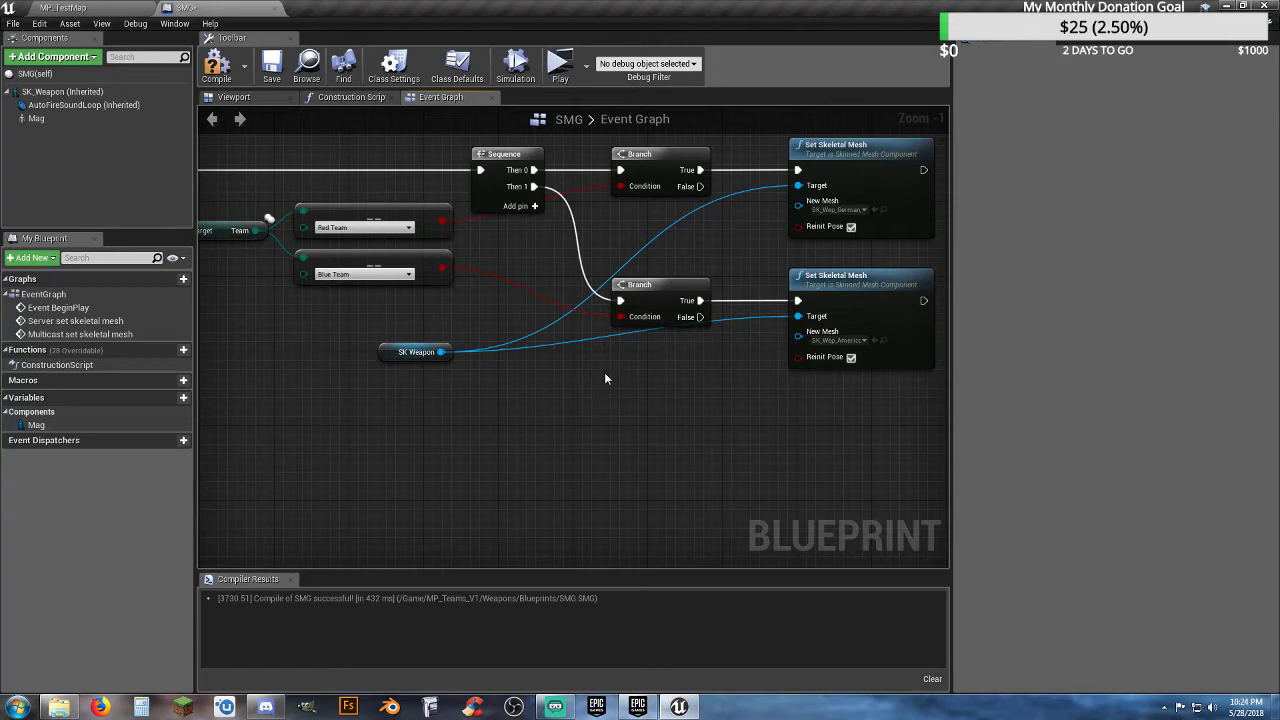
- Move the SK Weapon reference between the two Branch nodes
right_click_drag(288, 326, 360, 353)
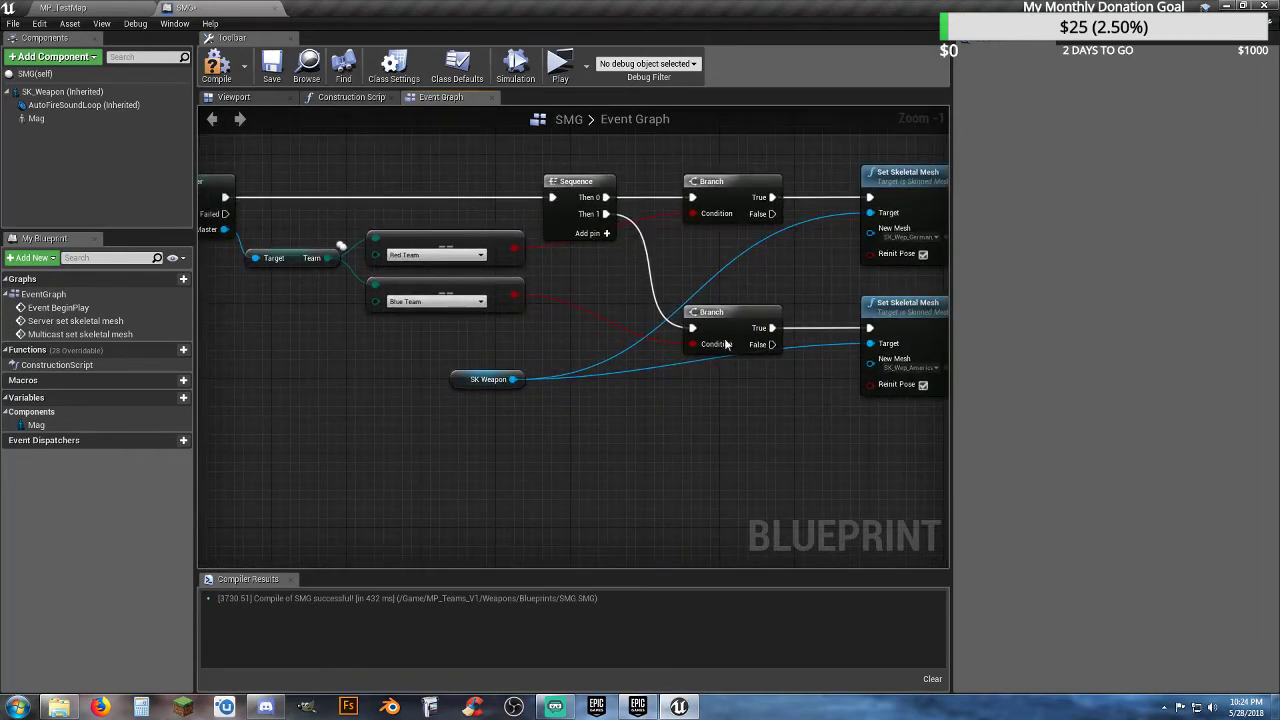
right_click_drag(758, 461, 646, 498)
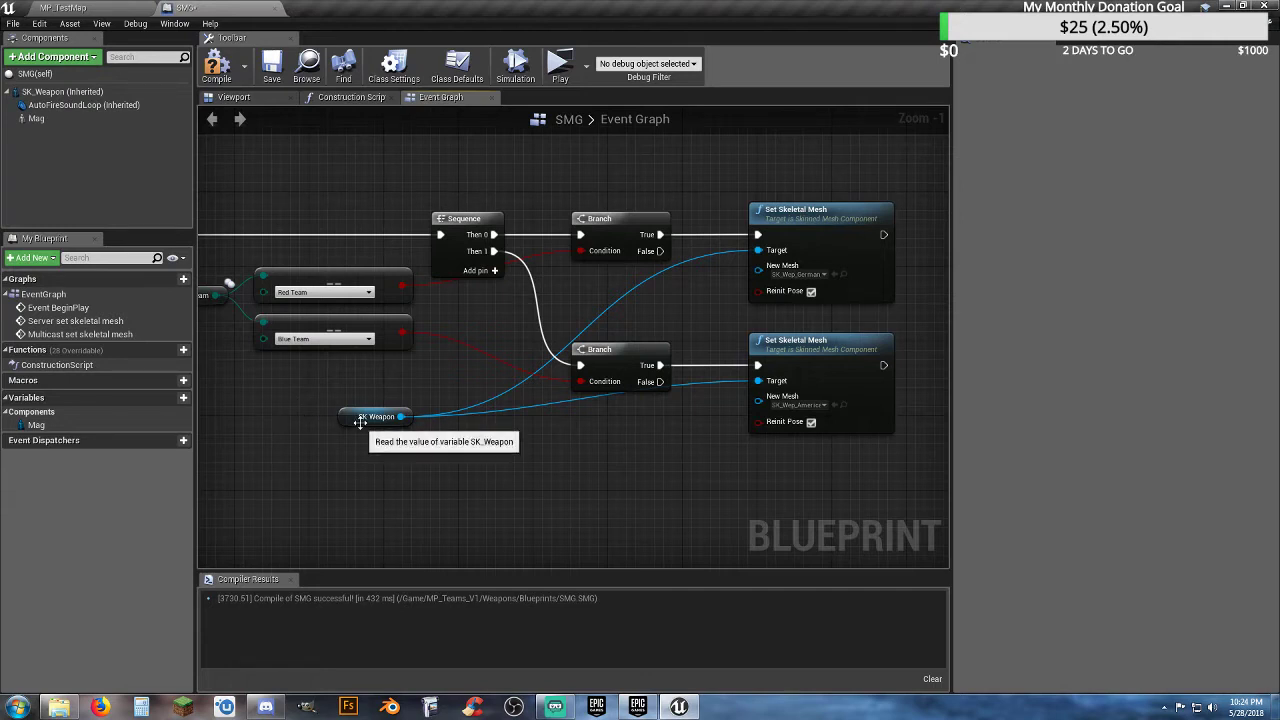
left_click_drag(353, 418, 577, 306)
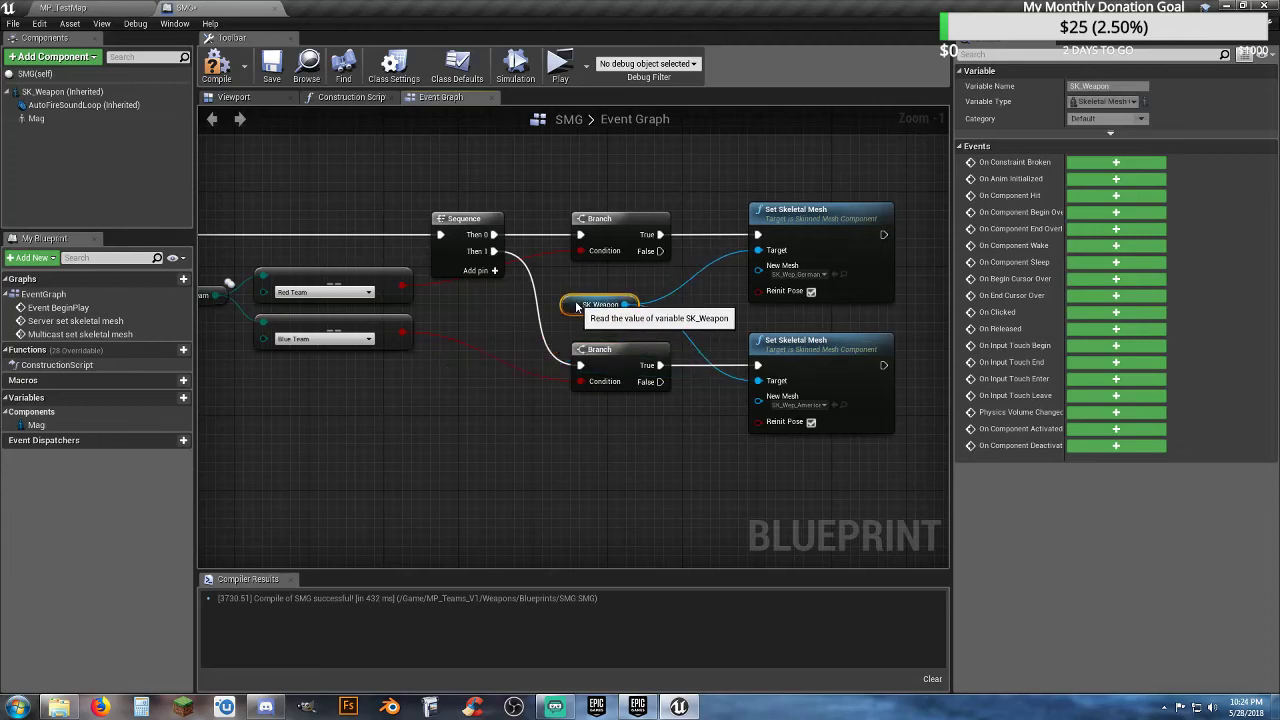
left_click(575, 455)
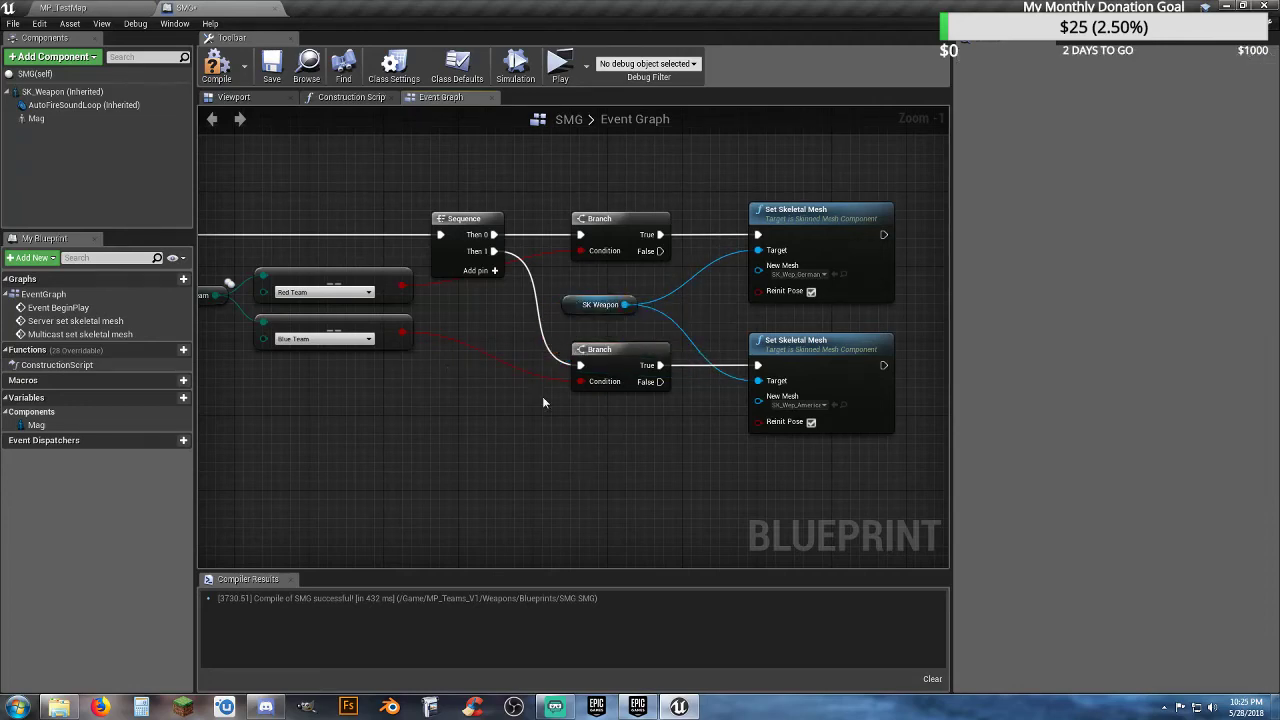
- Compile and save the SMG blueprint
right_click_drag(440, 449, 610, 496)
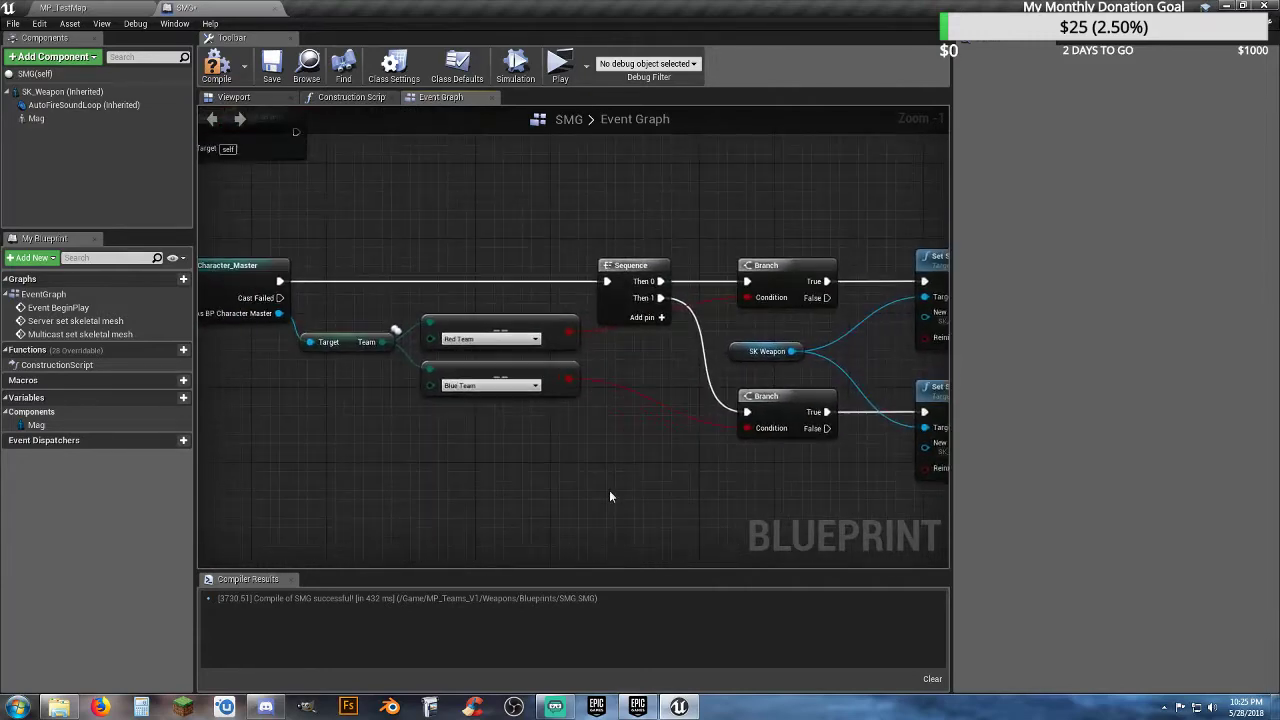
left_click(216, 64)
left_click(271, 66)
- Play MP_TestMap and spawn the server player as Biotech and the client player as Assault, both on the red team
left_click(90, 10)
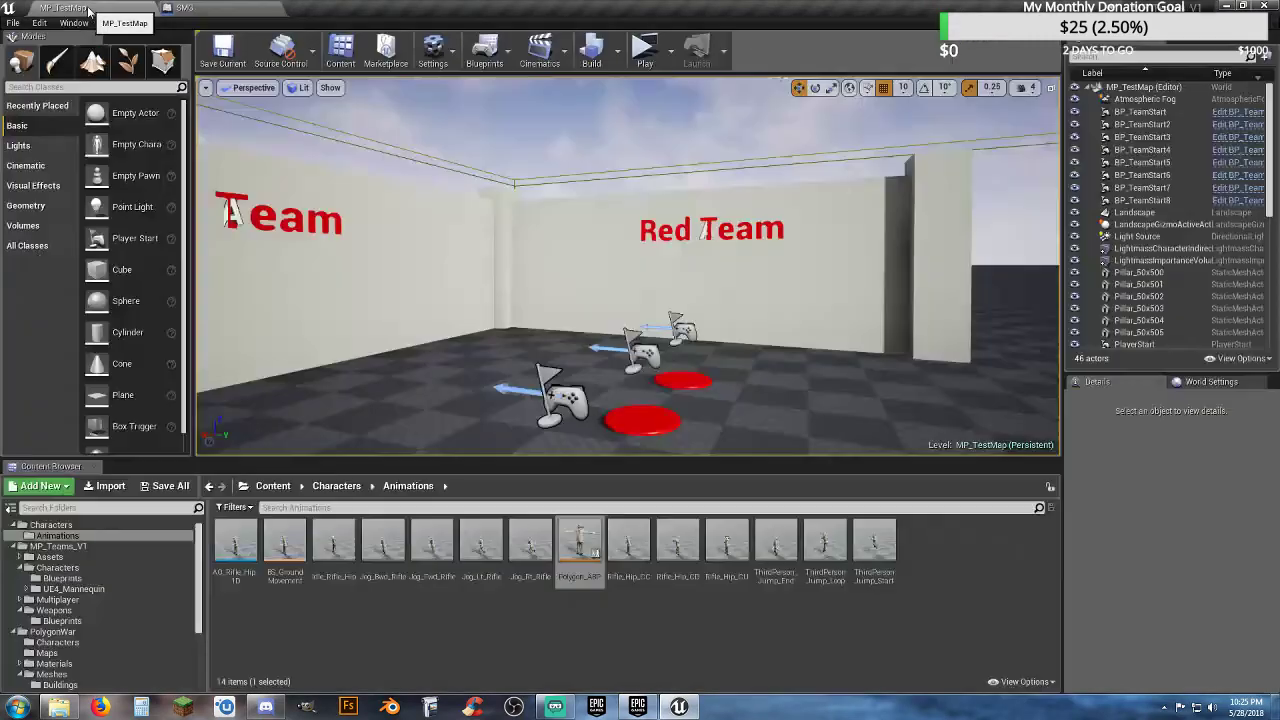
left_click(651, 66)
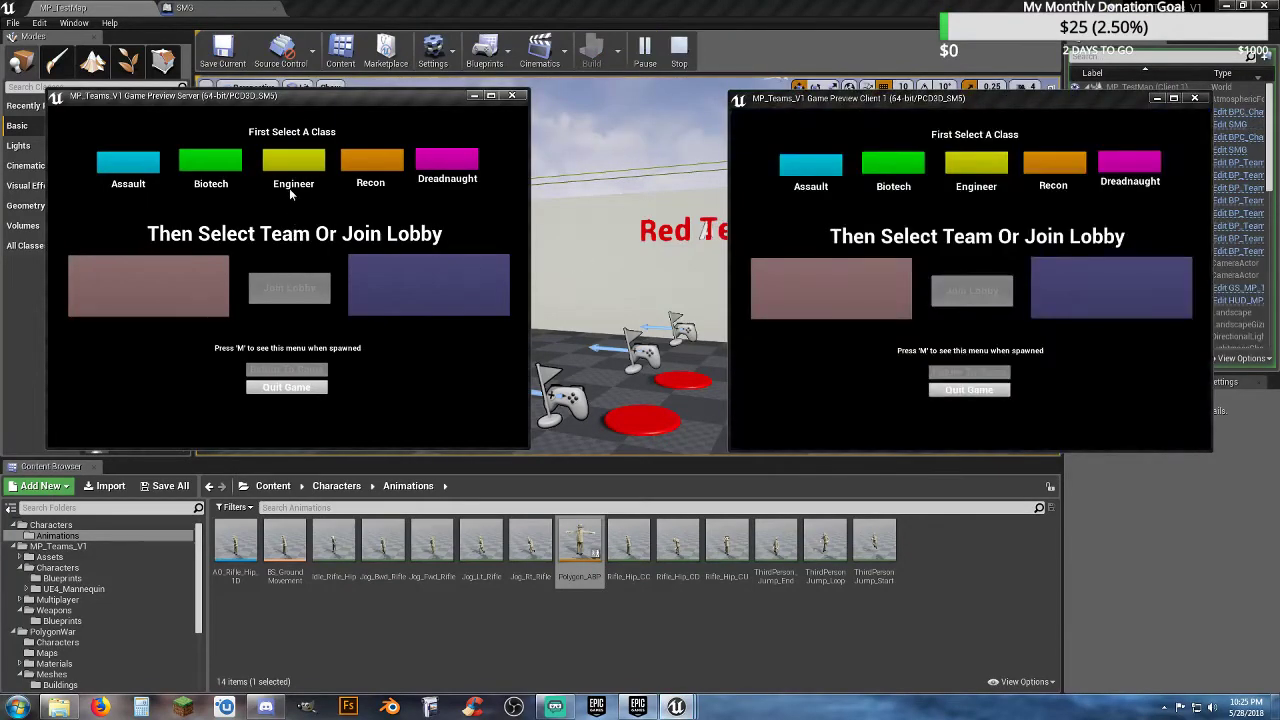
left_click(212, 166)
left_click(150, 287)
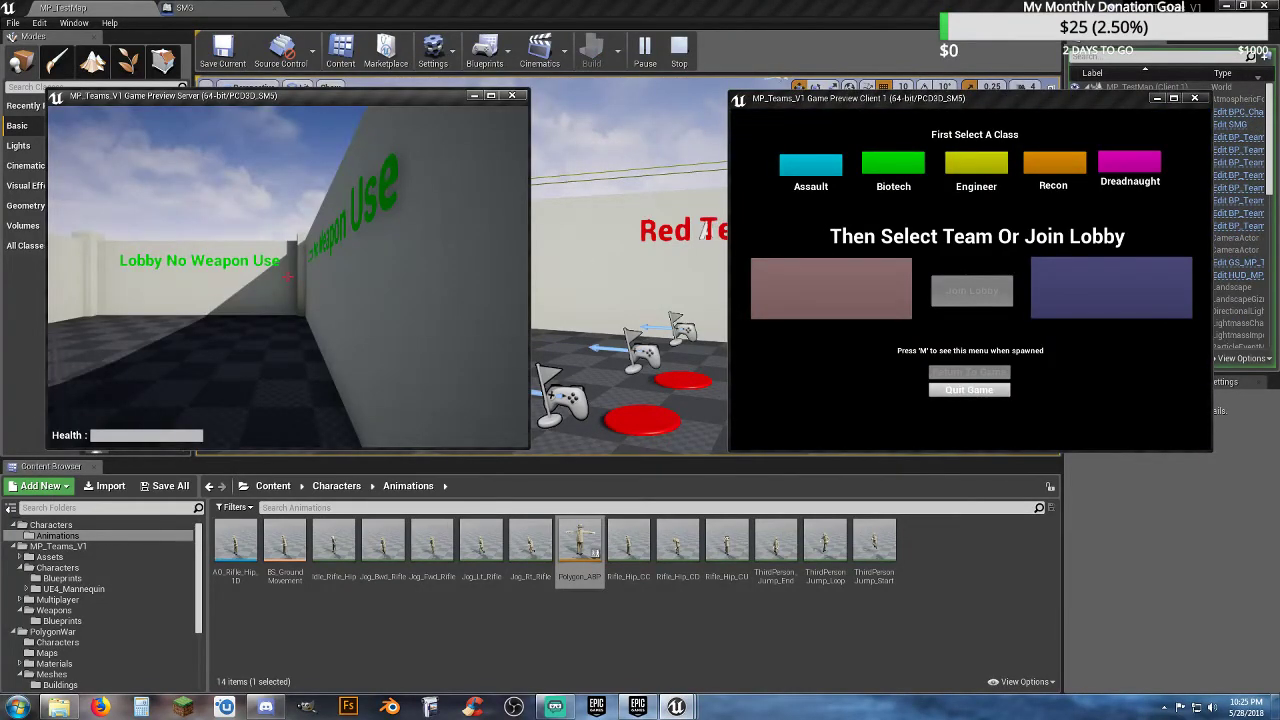
key("alt+Tab")
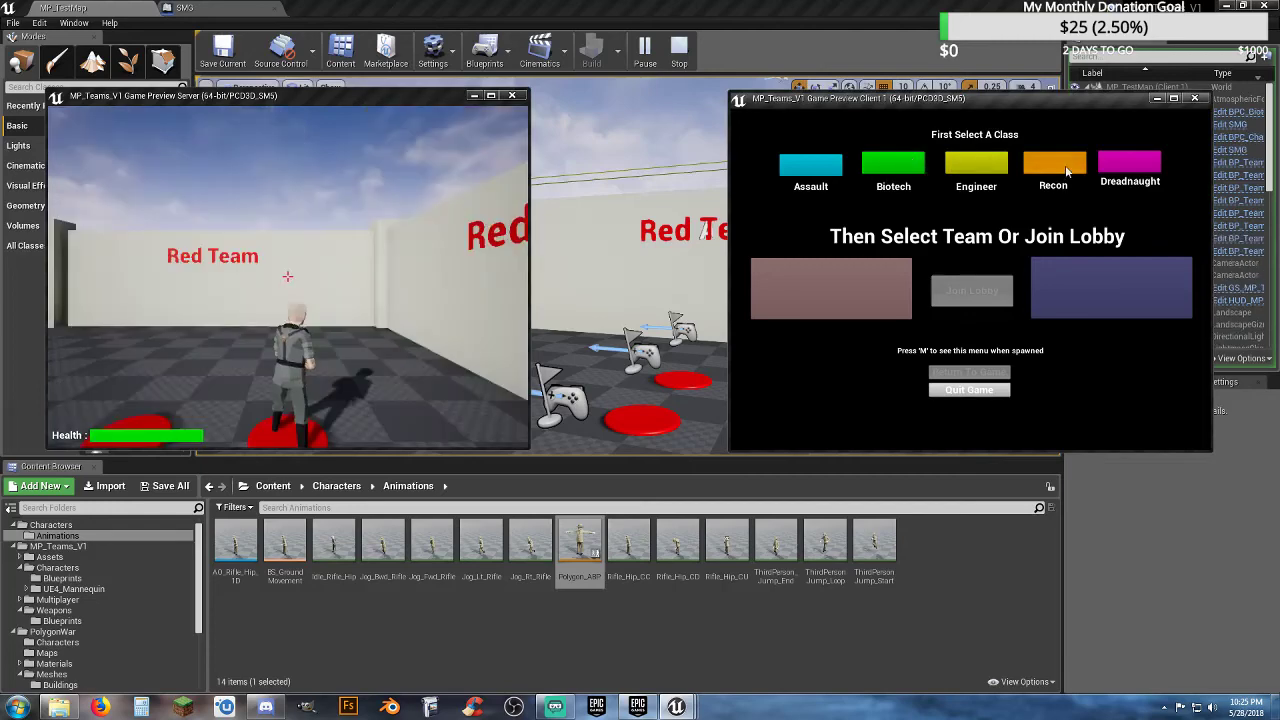
left_click(834, 169)
left_click(823, 288)
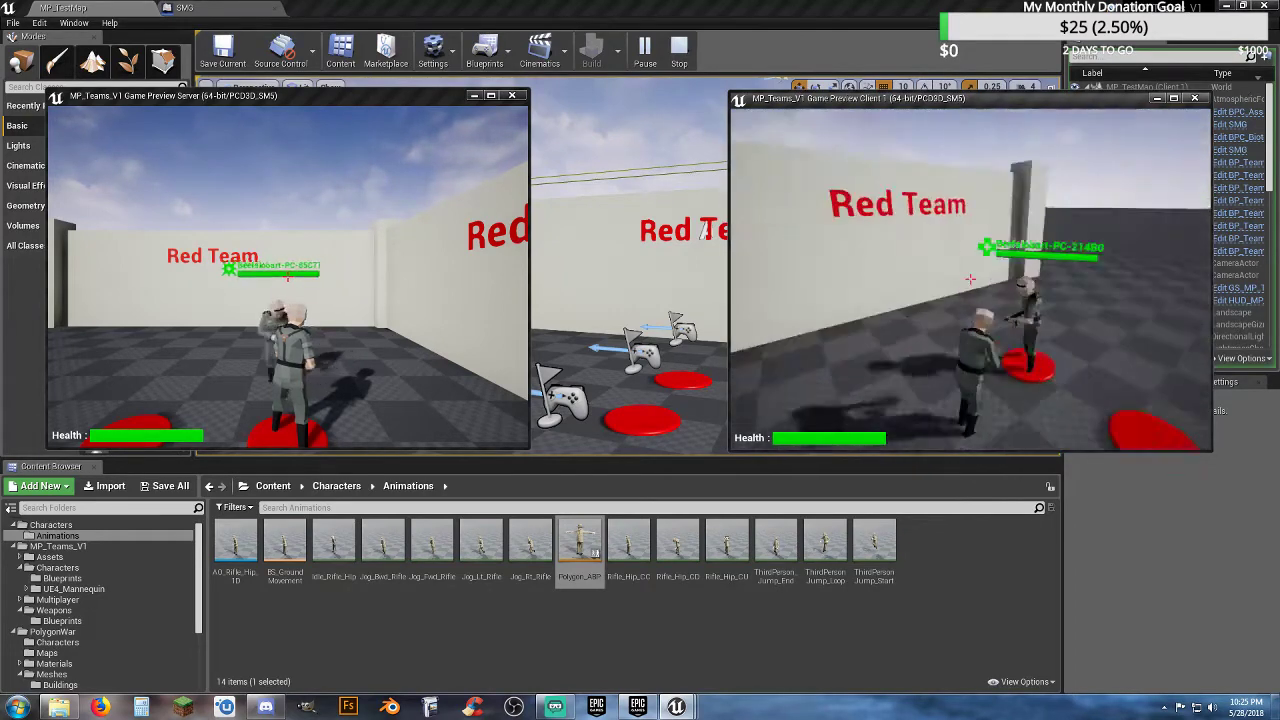
- Move the characters around in the client and server previews to compare their weapon meshes, fire on the server, and end the play session
key("w")
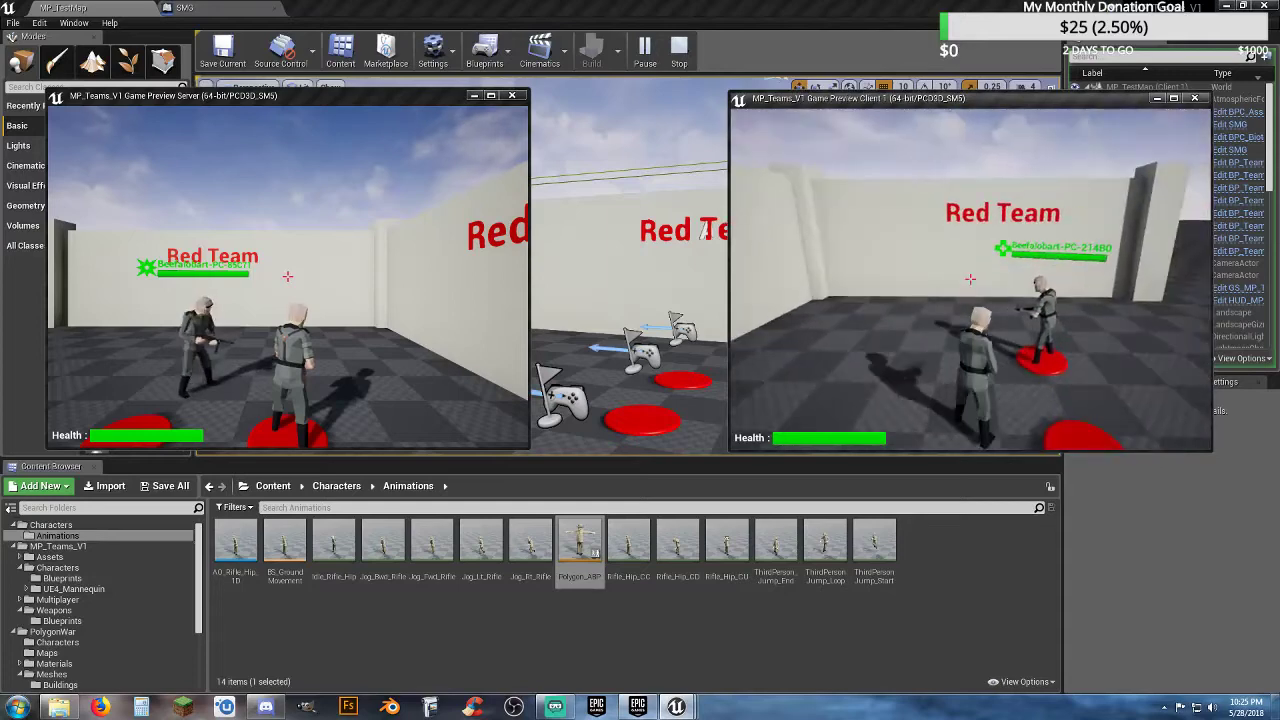
key("w")
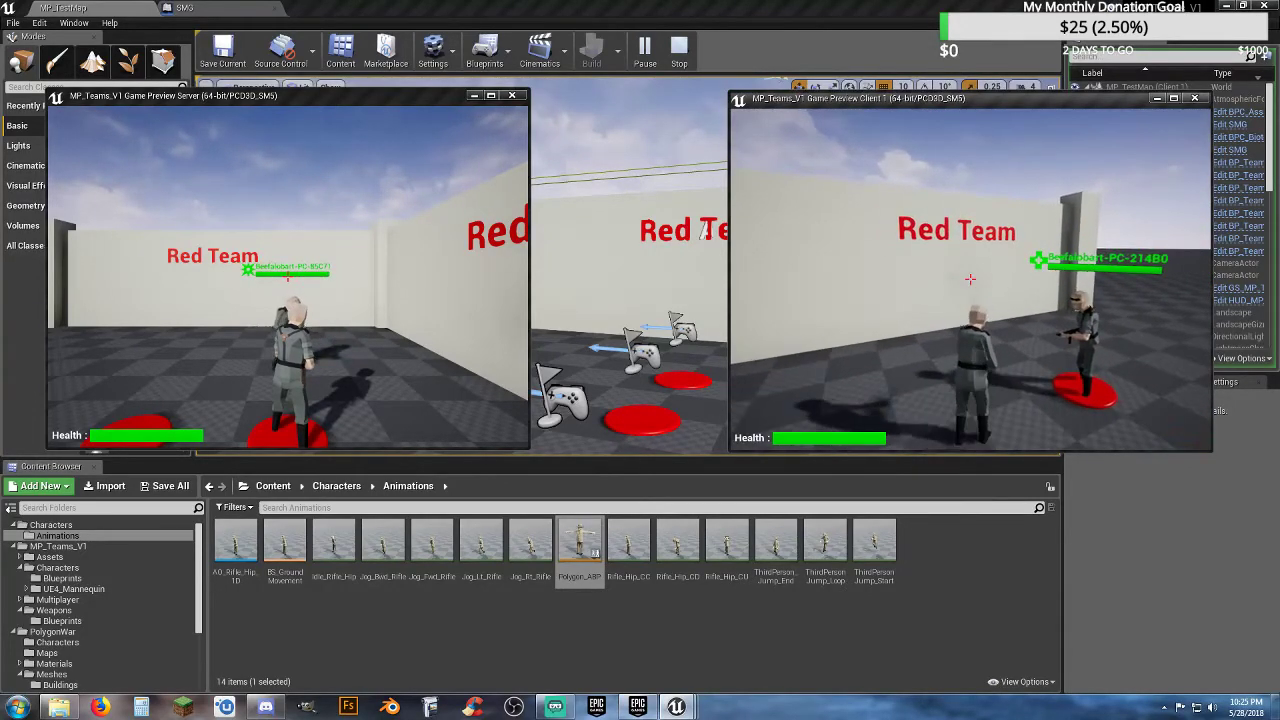
key("alt+Tab")
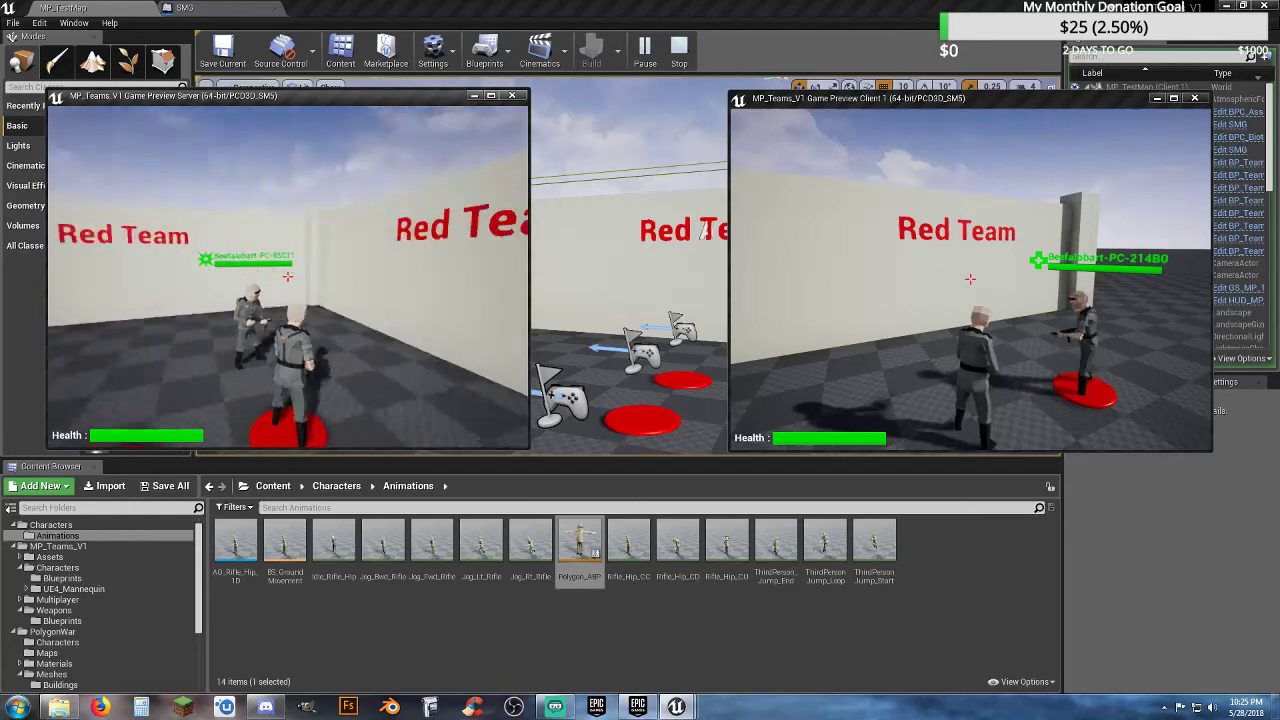
left_click(287, 276)
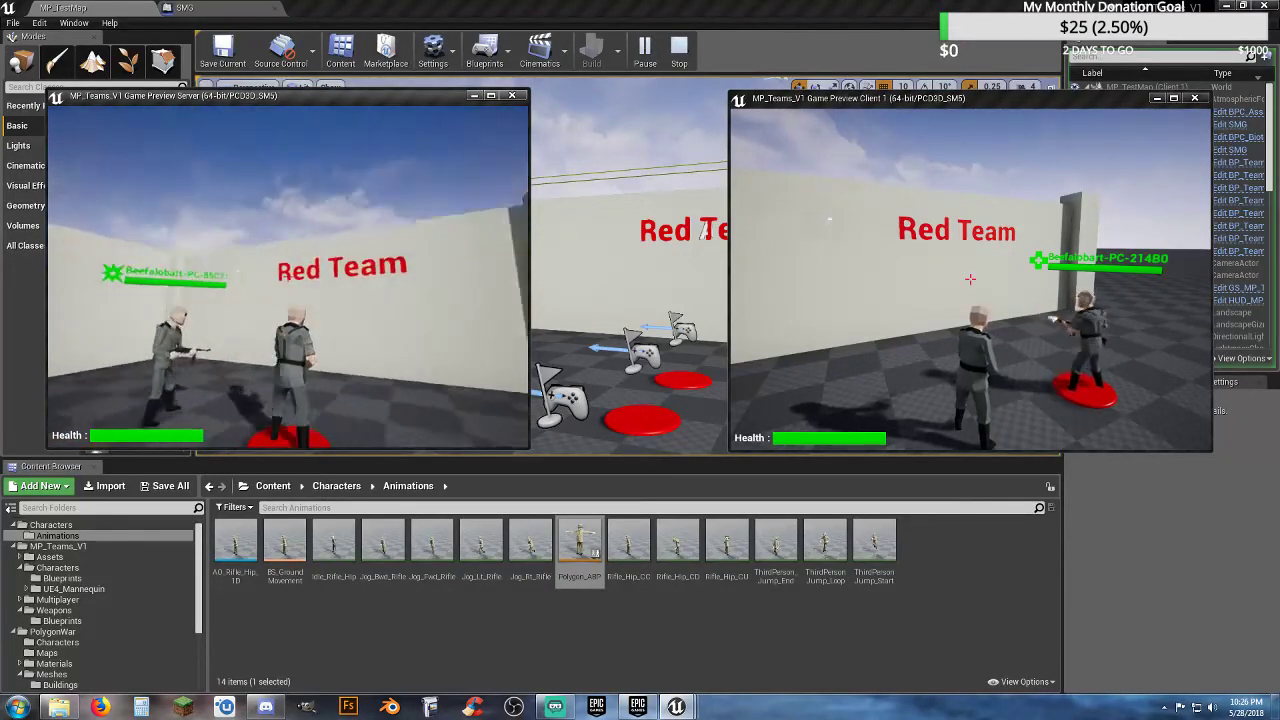
key("Escape")
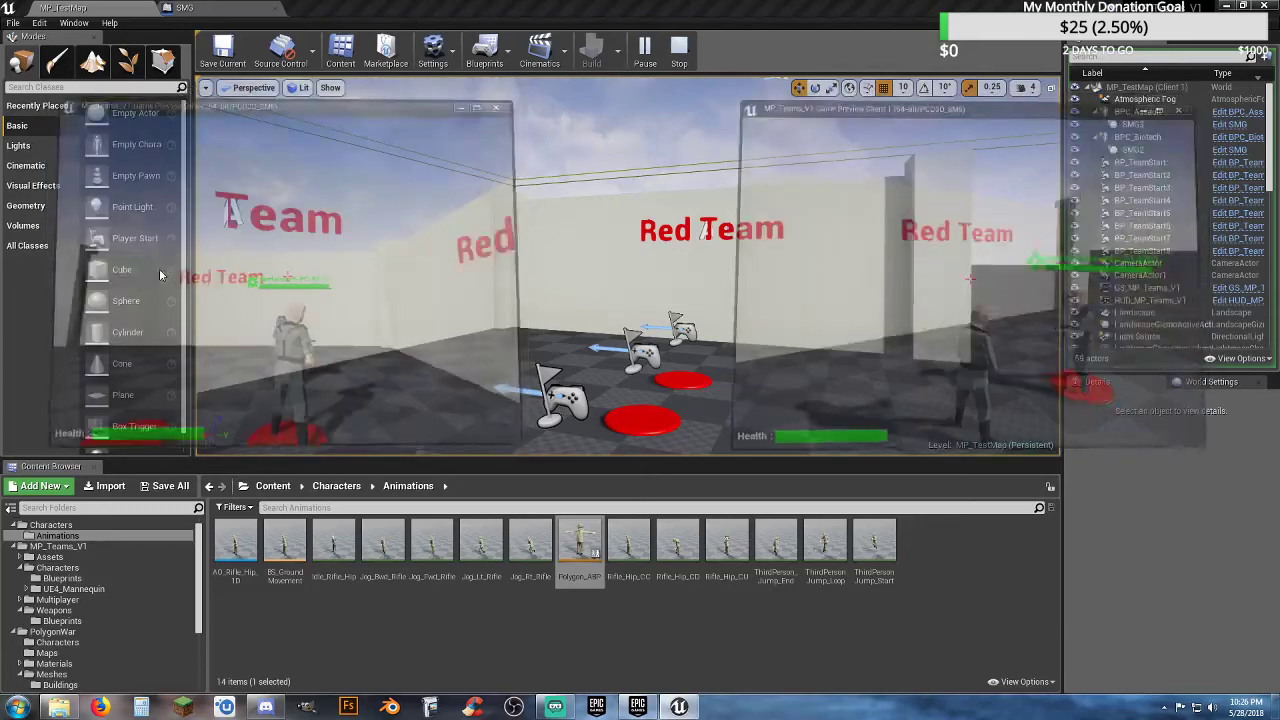
- Review the SMG event graph from Event BeginPlay to the Set Skeletal Mesh nodes and inspect the SK_Weapon component's details
left_click(184, 8)
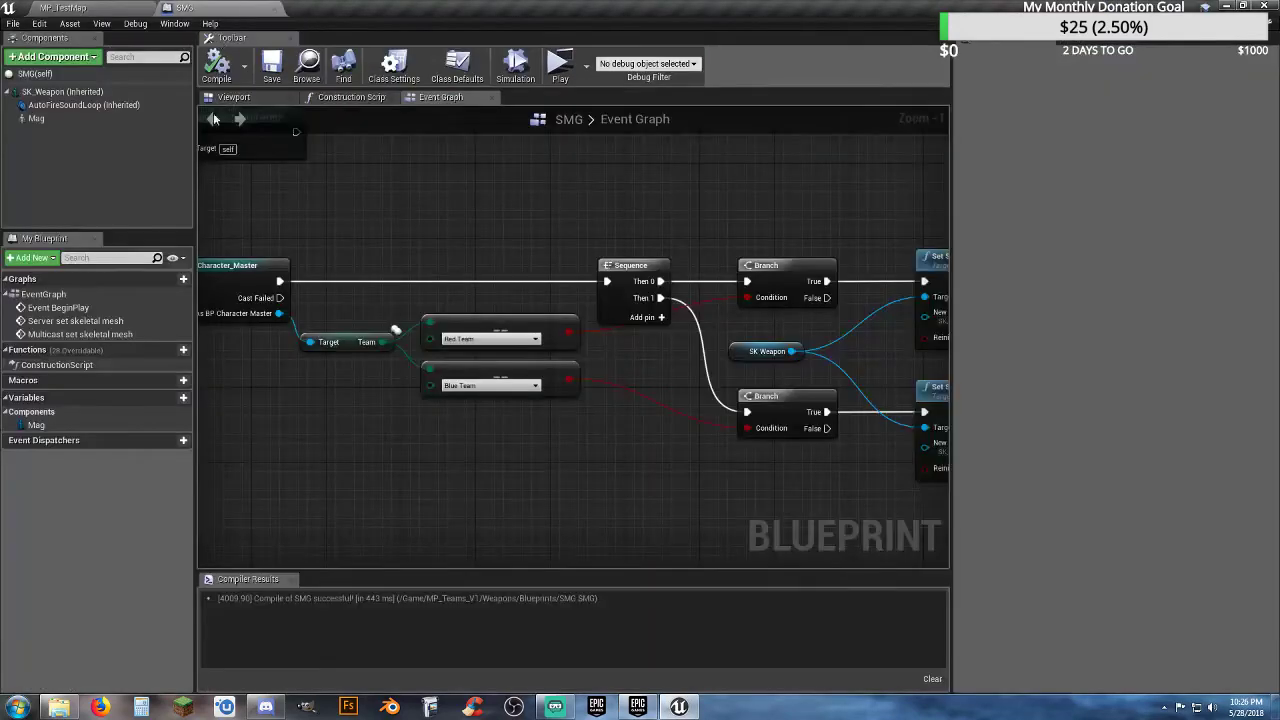
right_click_drag(396, 463, 676, 491)
right_click_drag(299, 443, 436, 446)
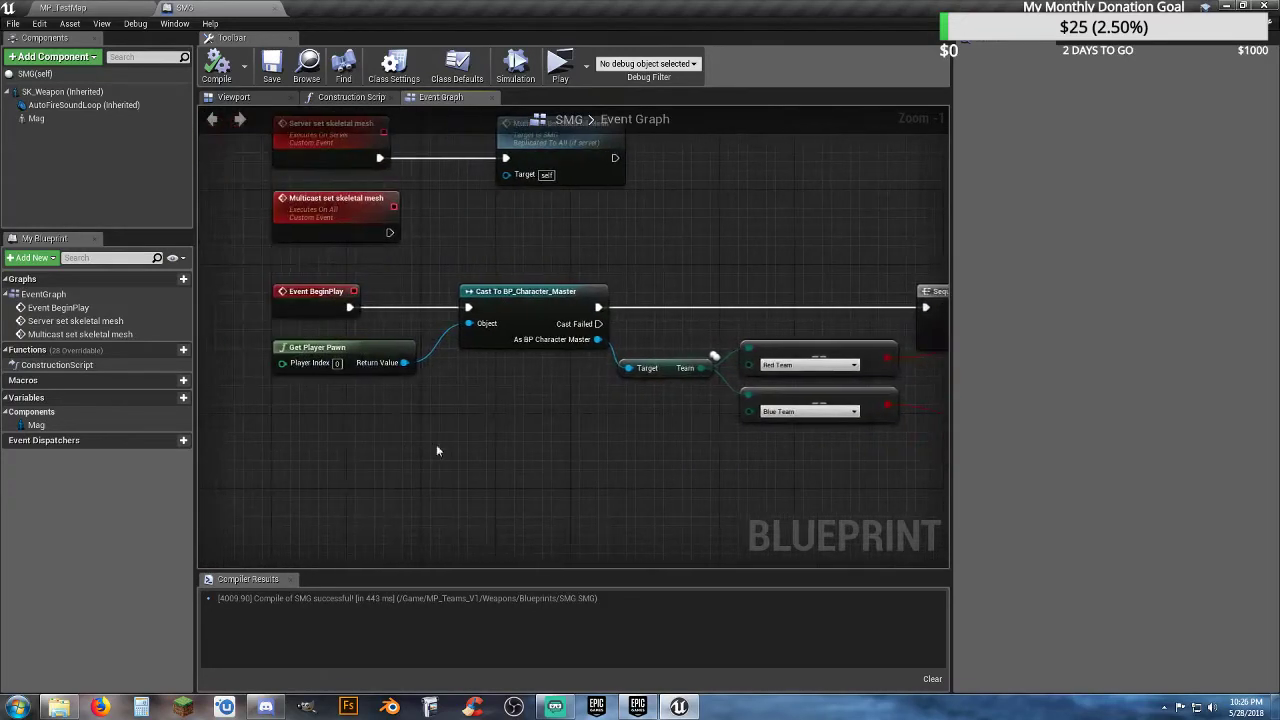
left_click(318, 290)
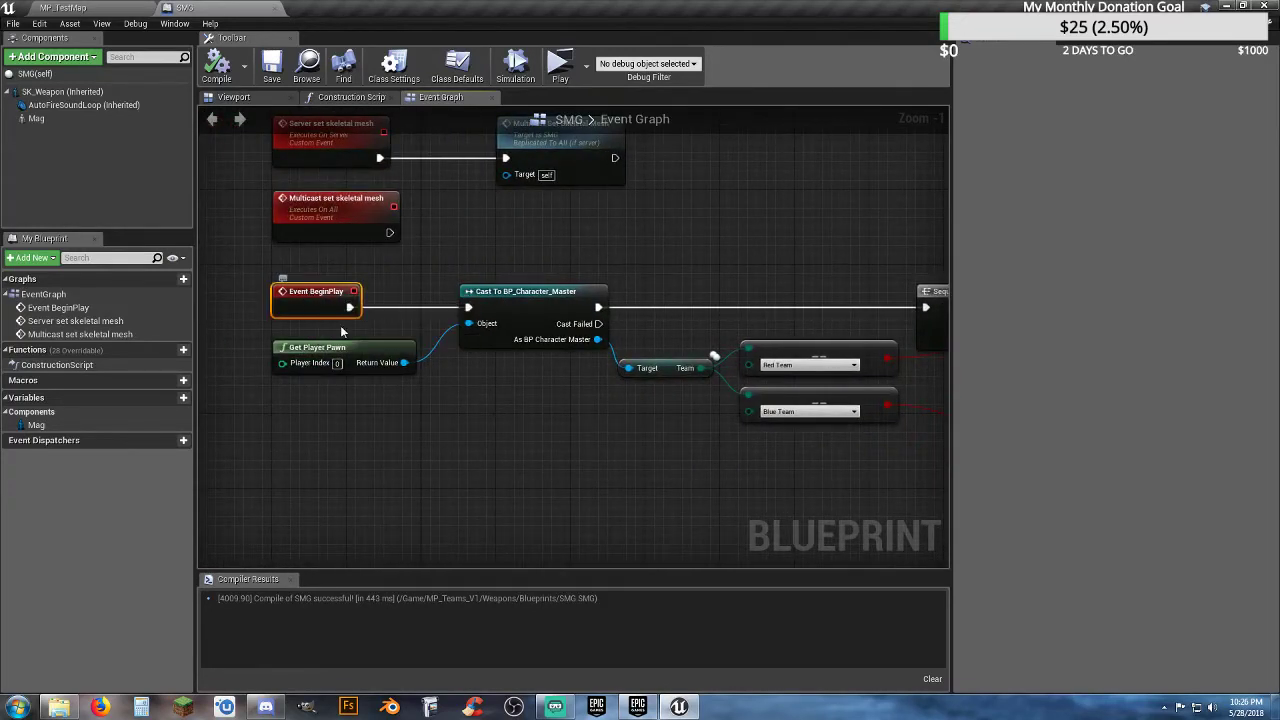
right_click_drag(508, 433, 296, 455)
right_click_drag(634, 480, 574, 473)
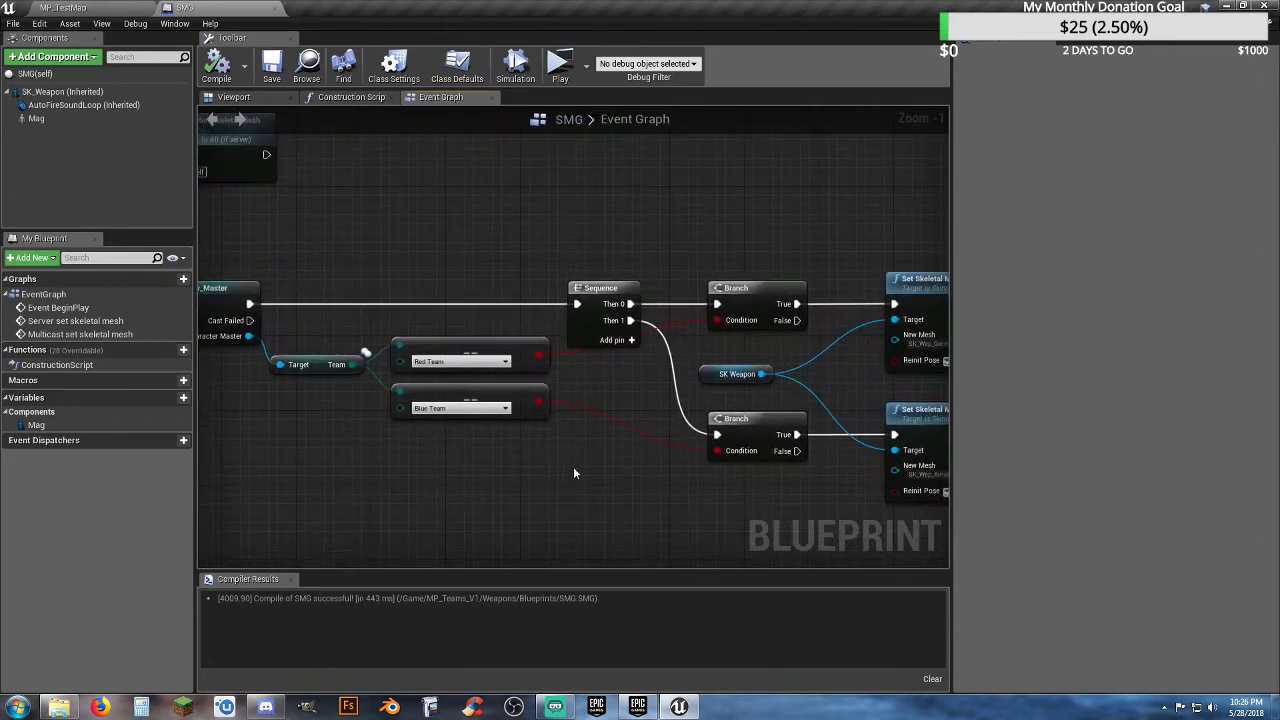
left_click(704, 373)
right_click_drag(662, 475, 451, 484)
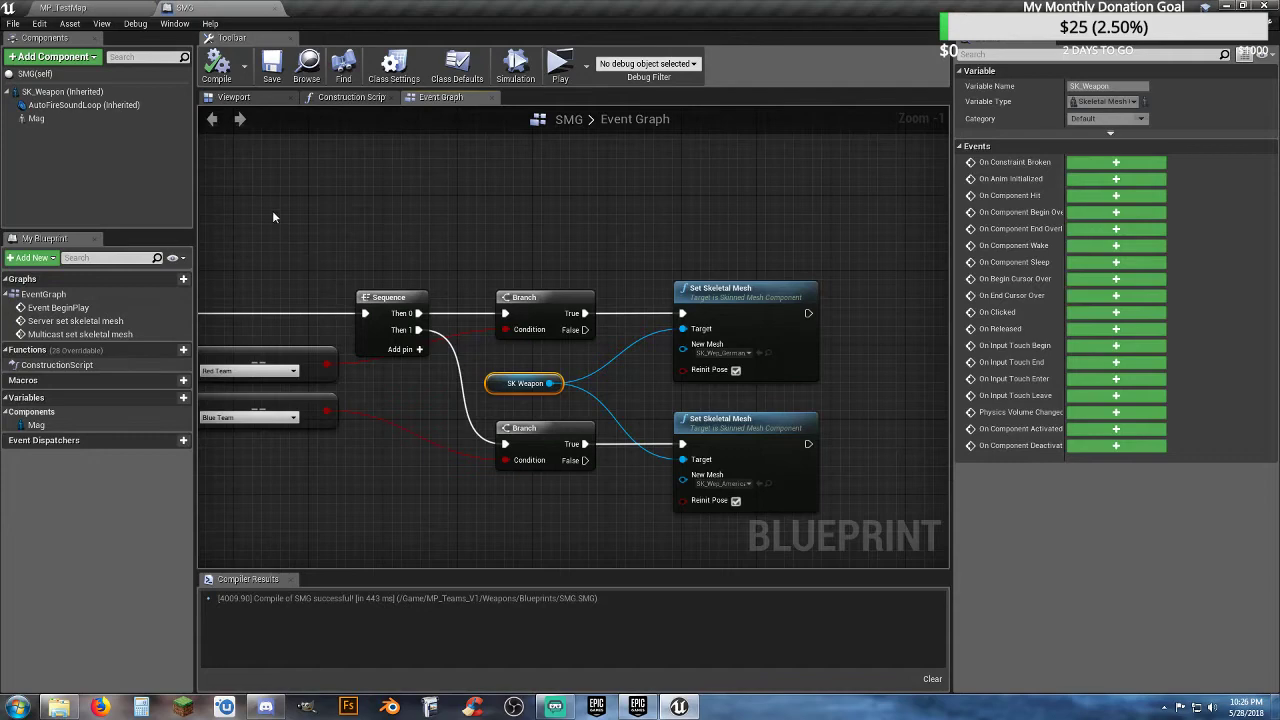
left_click(62, 92)
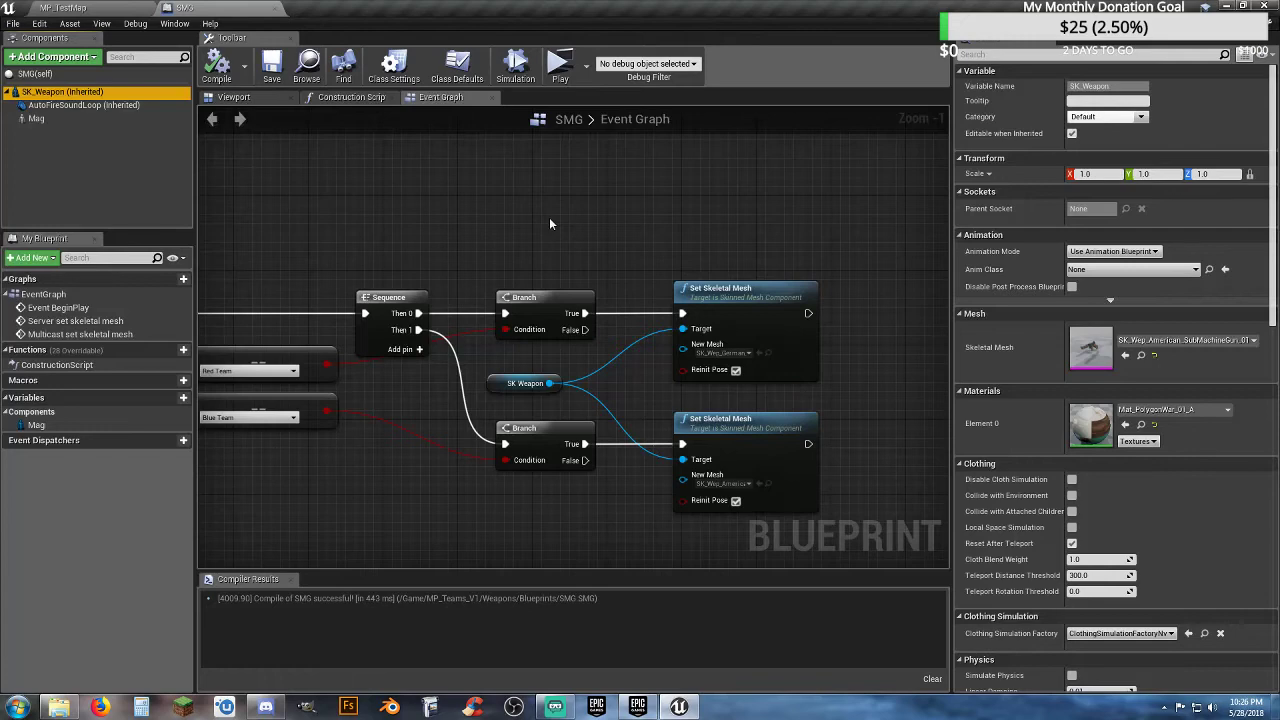
right_click_drag(568, 243, 672, 201)
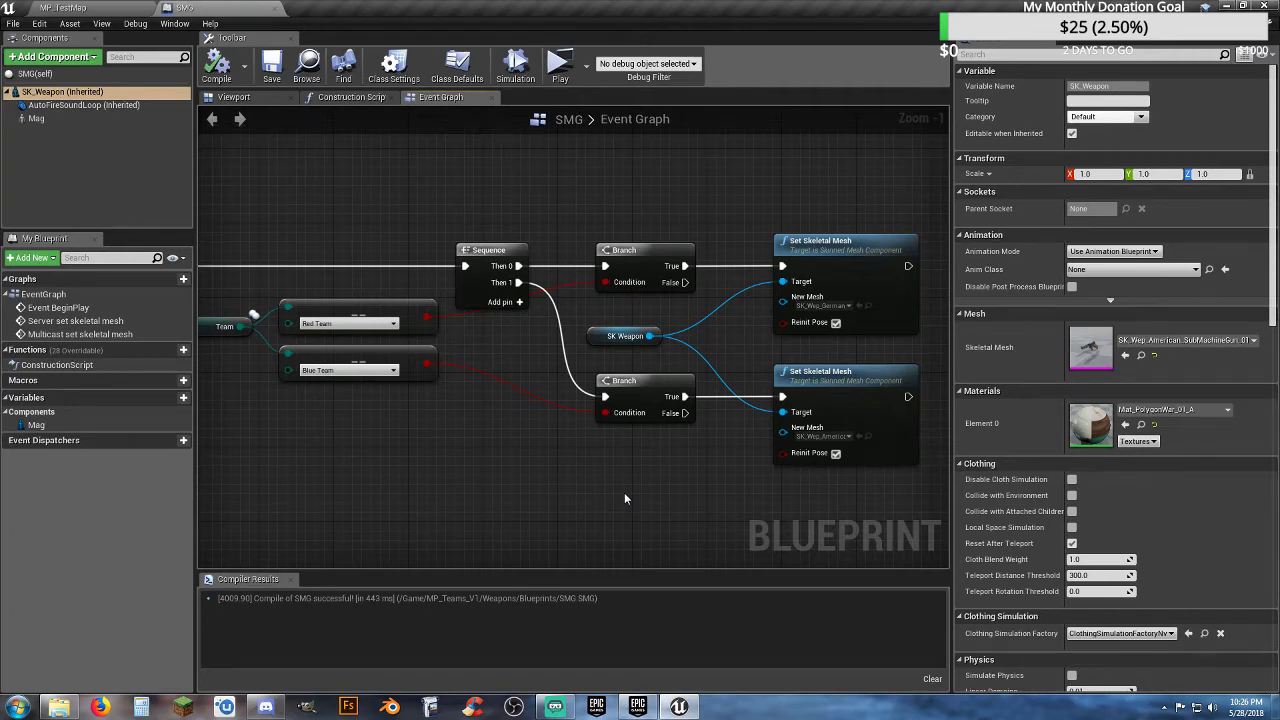
right_click_drag(566, 500, 551, 555)
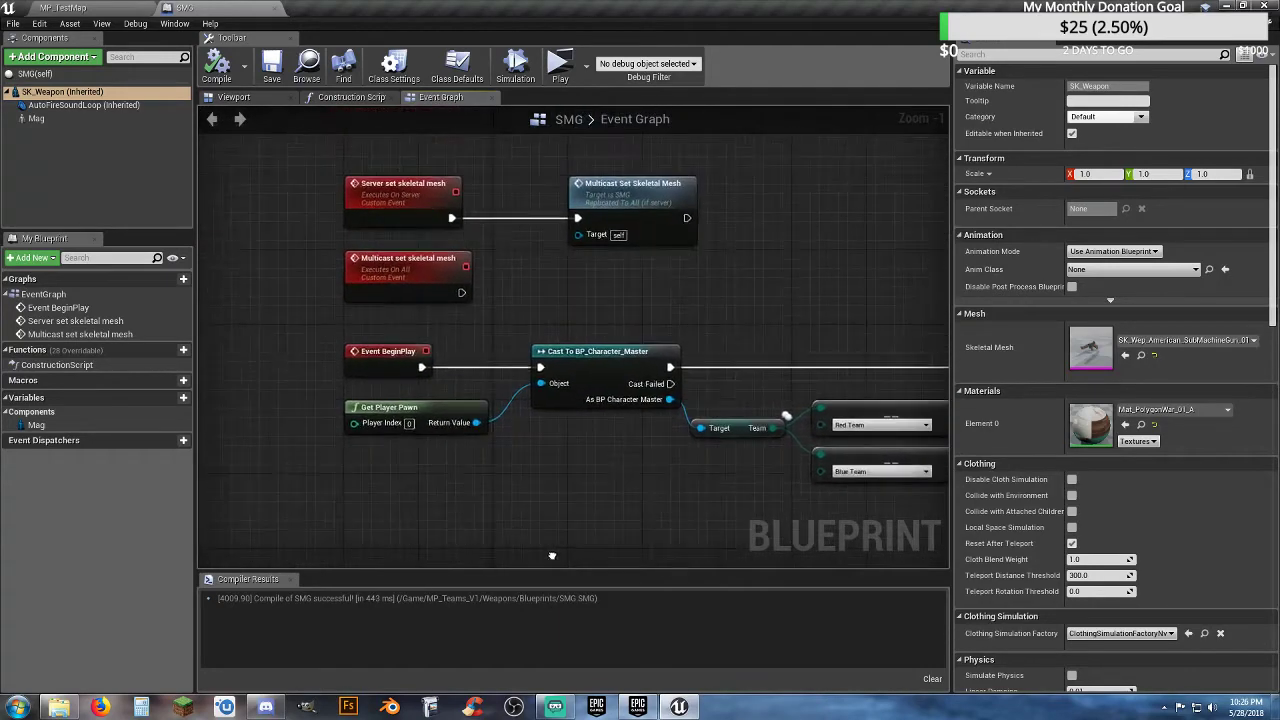
- Move Event BeginPlay beside Switch Has Authority and wire it in, and connect the Multicast set skeletal mesh event to Cast To BP_Character_Master
right_click_drag(540, 292, 584, 377)
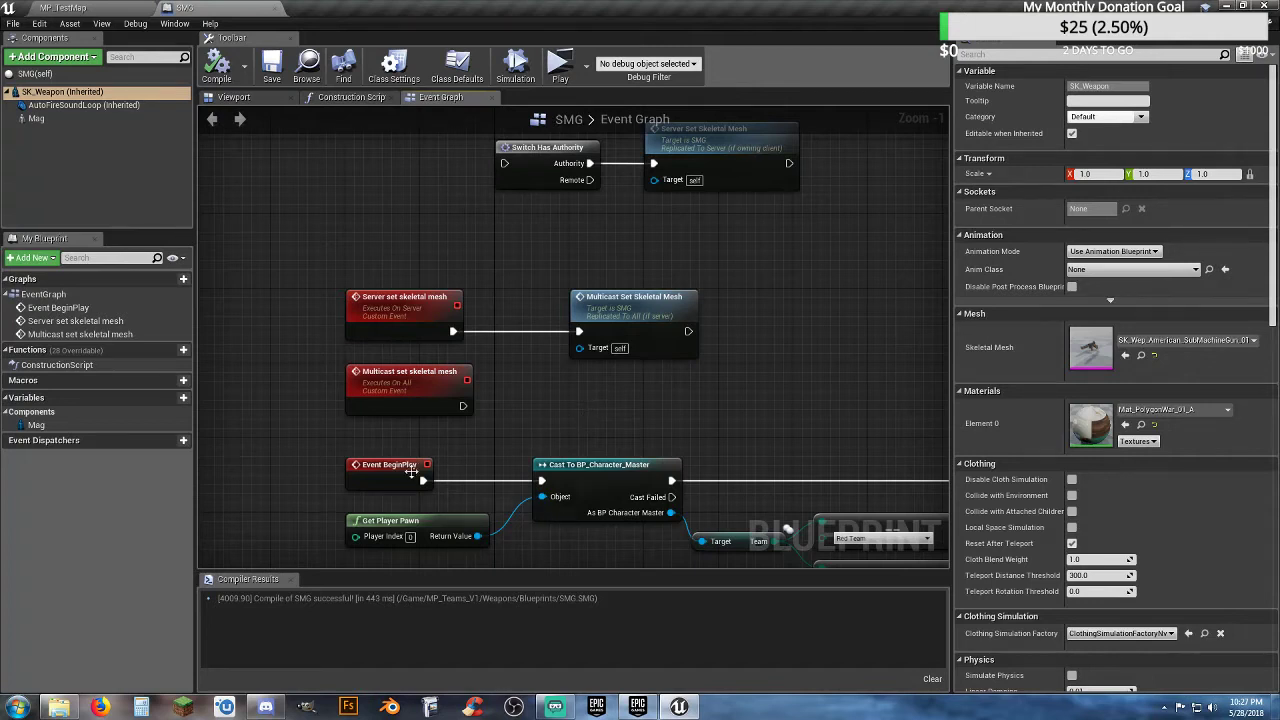
left_click_drag(390, 466, 390, 148)
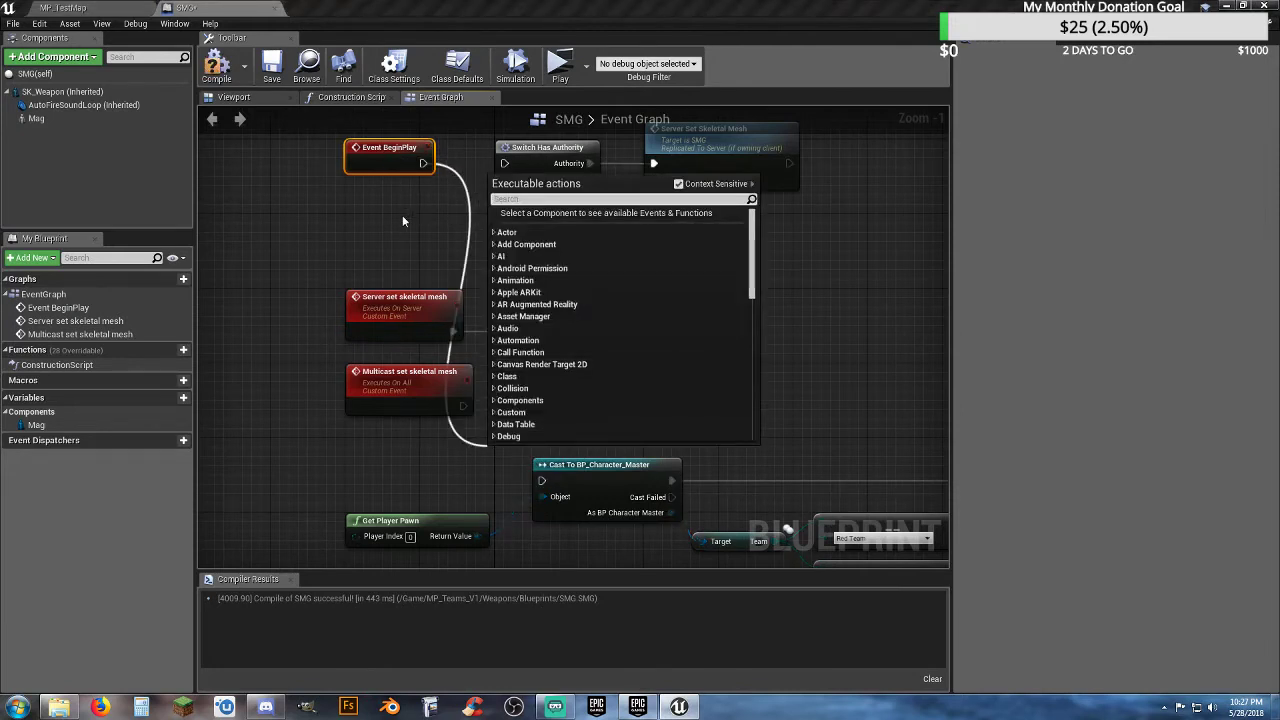
left_click(482, 178)
left_click_drag(422, 163, 506, 165)
left_click_drag(463, 405, 542, 484)
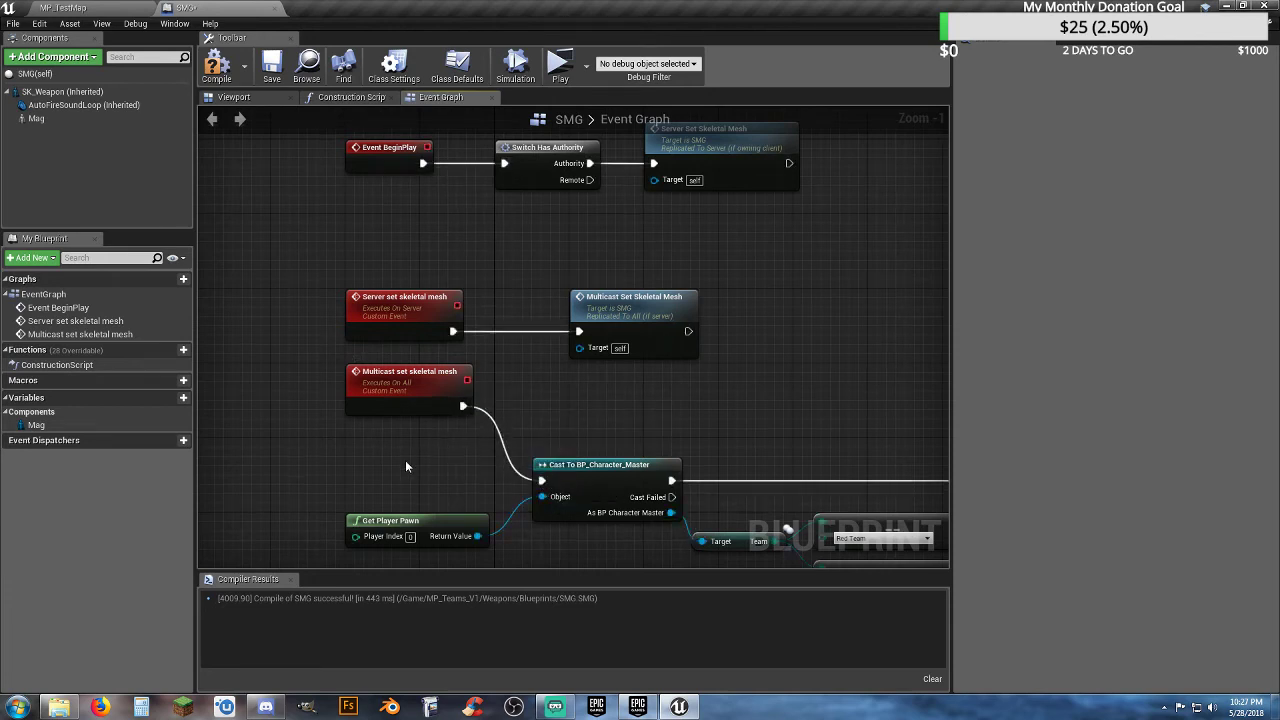
- Move the Multicast set skeletal mesh event level with Cast To BP_Character_Master, check the node chain, and compile the SMG blueprint
left_click_drag(410, 382, 416, 466)
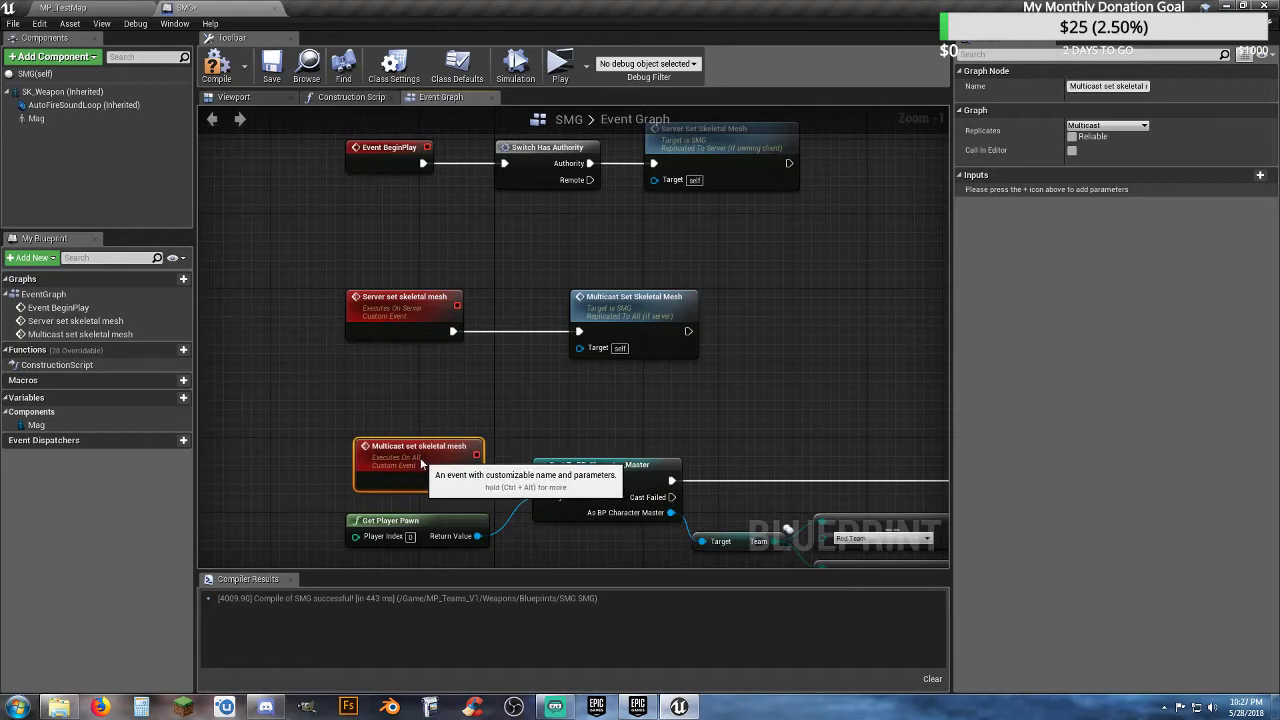
left_click(558, 387)
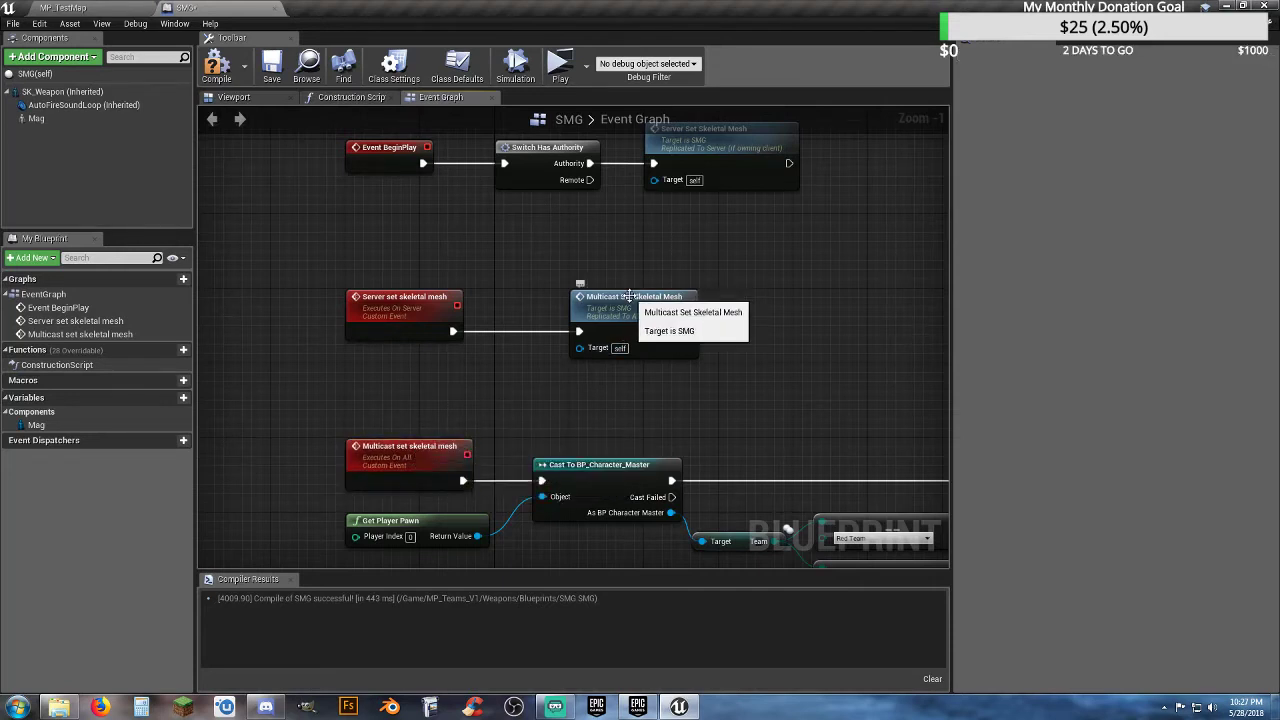
right_click_drag(508, 227, 518, 326)
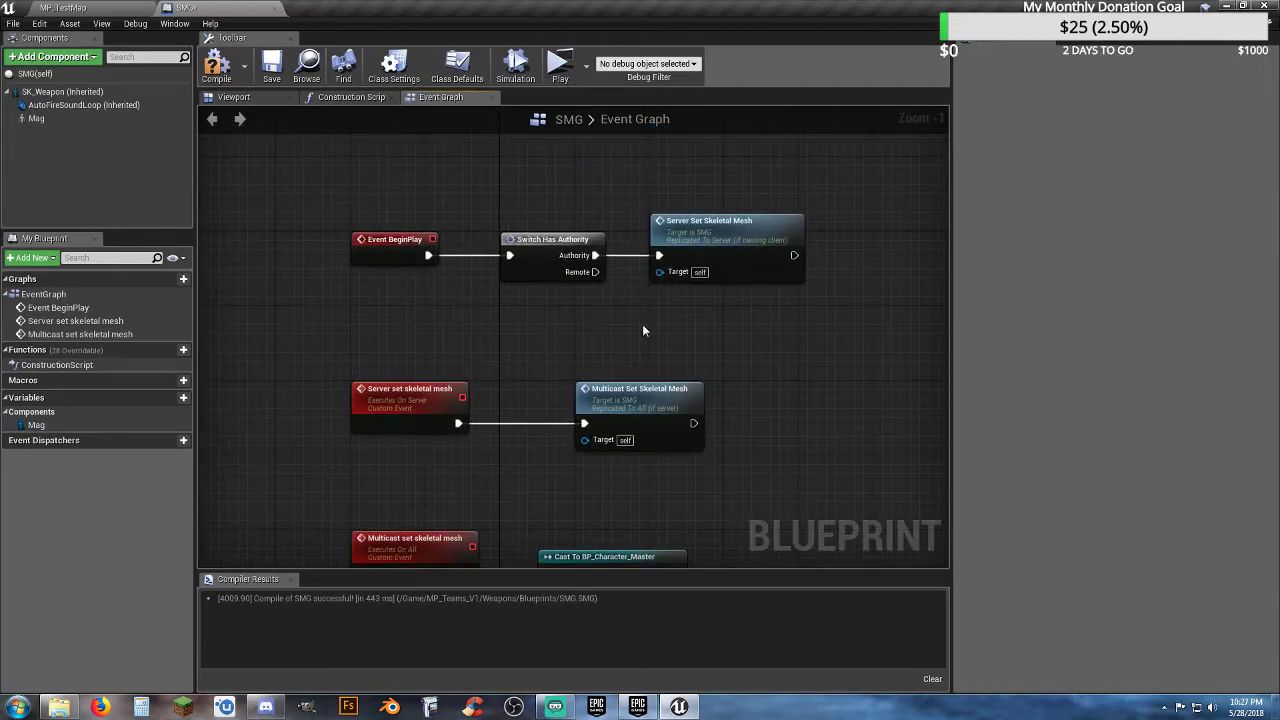
right_click_drag(642, 324, 600, 247)
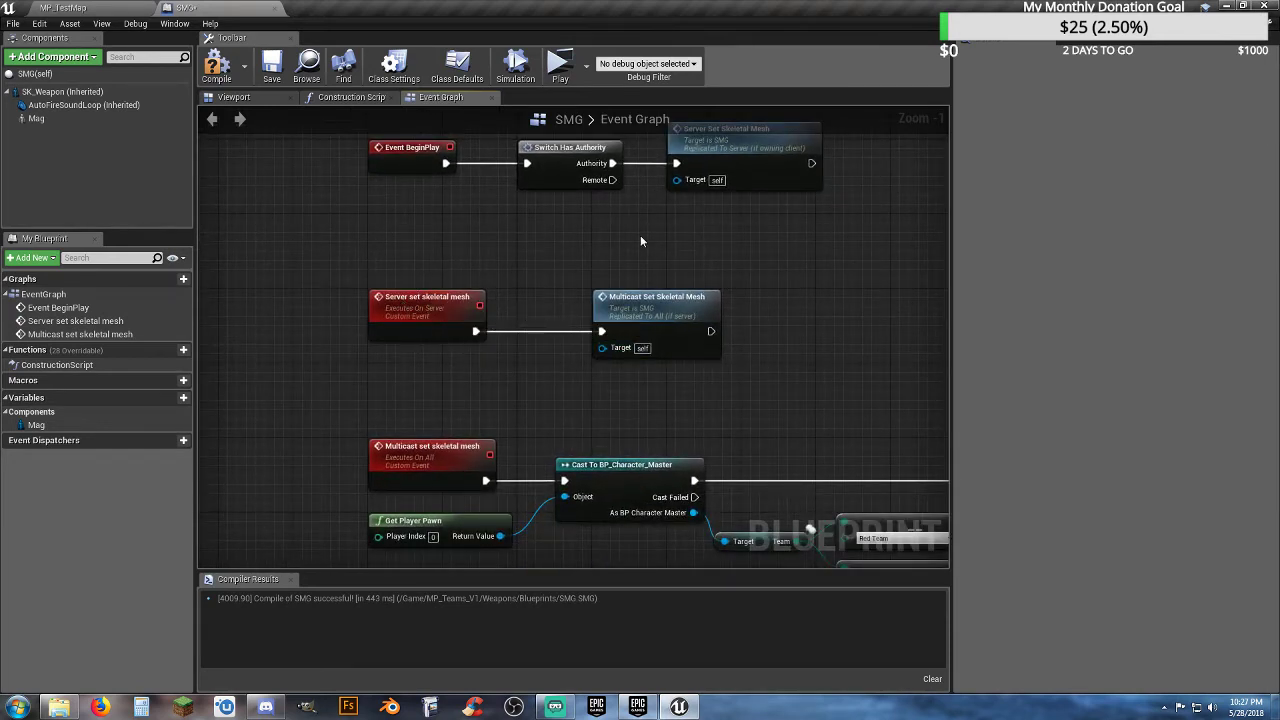
right_click_drag(626, 386, 592, 263)
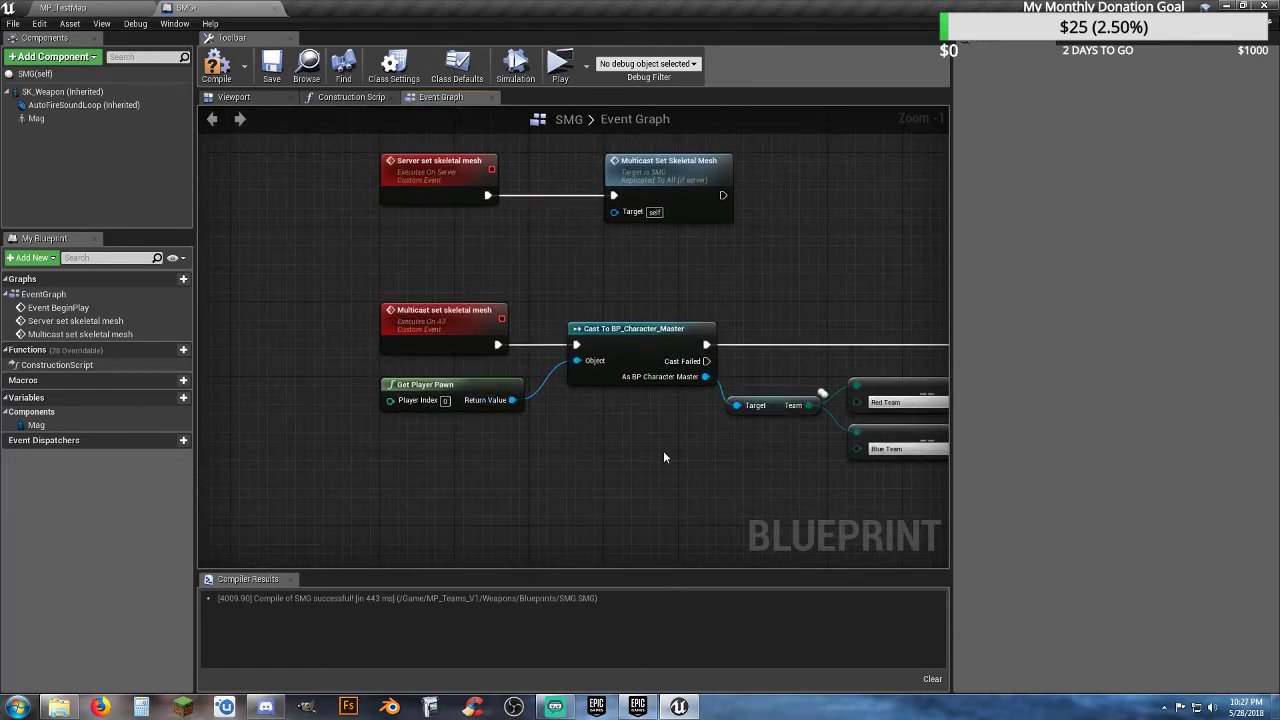
right_click_drag(663, 457, 266, 445)
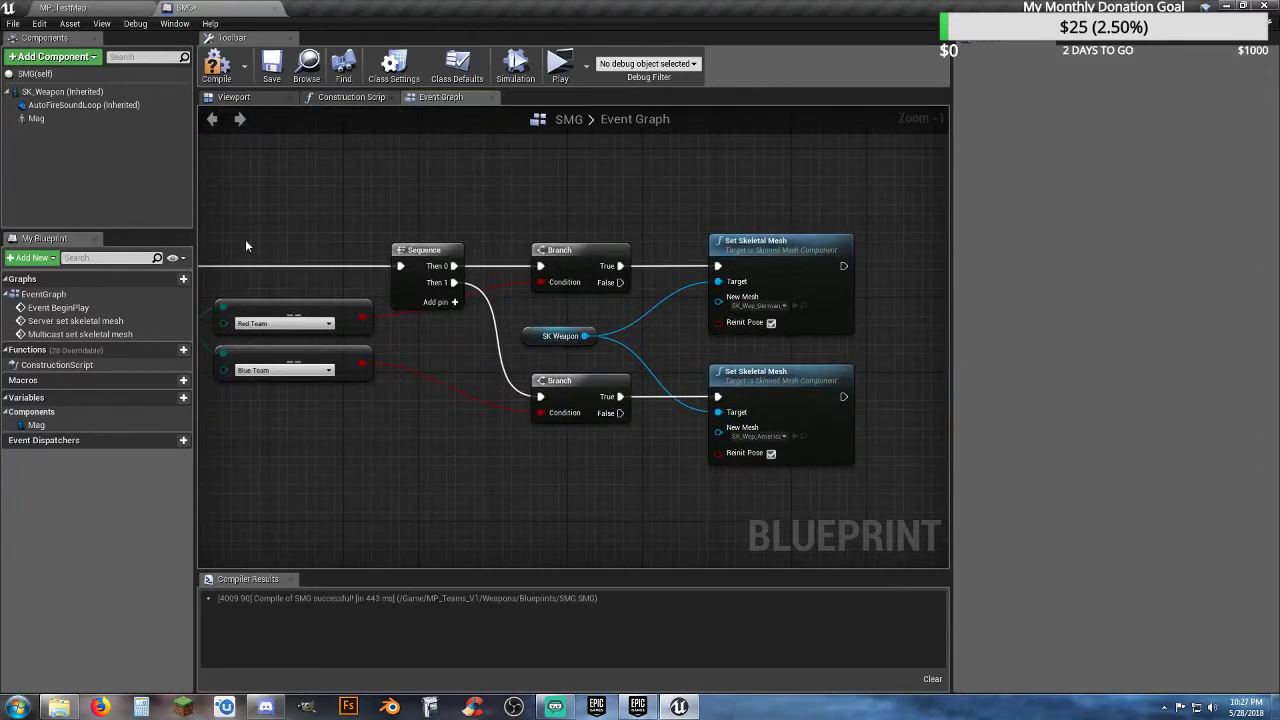
left_click(218, 65)
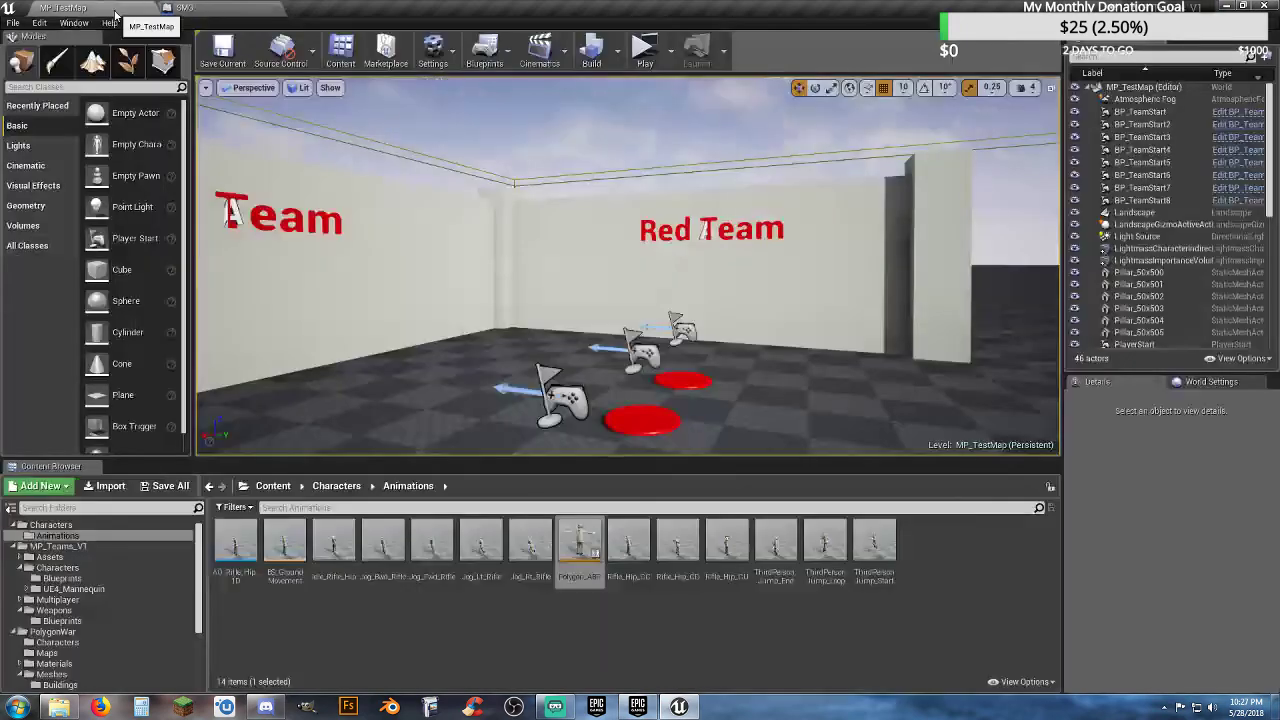
- Play MP_TestMap, spawn the server player as Assault and the client player as Biotech on the red team, compare their weapons, and end the session
left_click(640, 52)
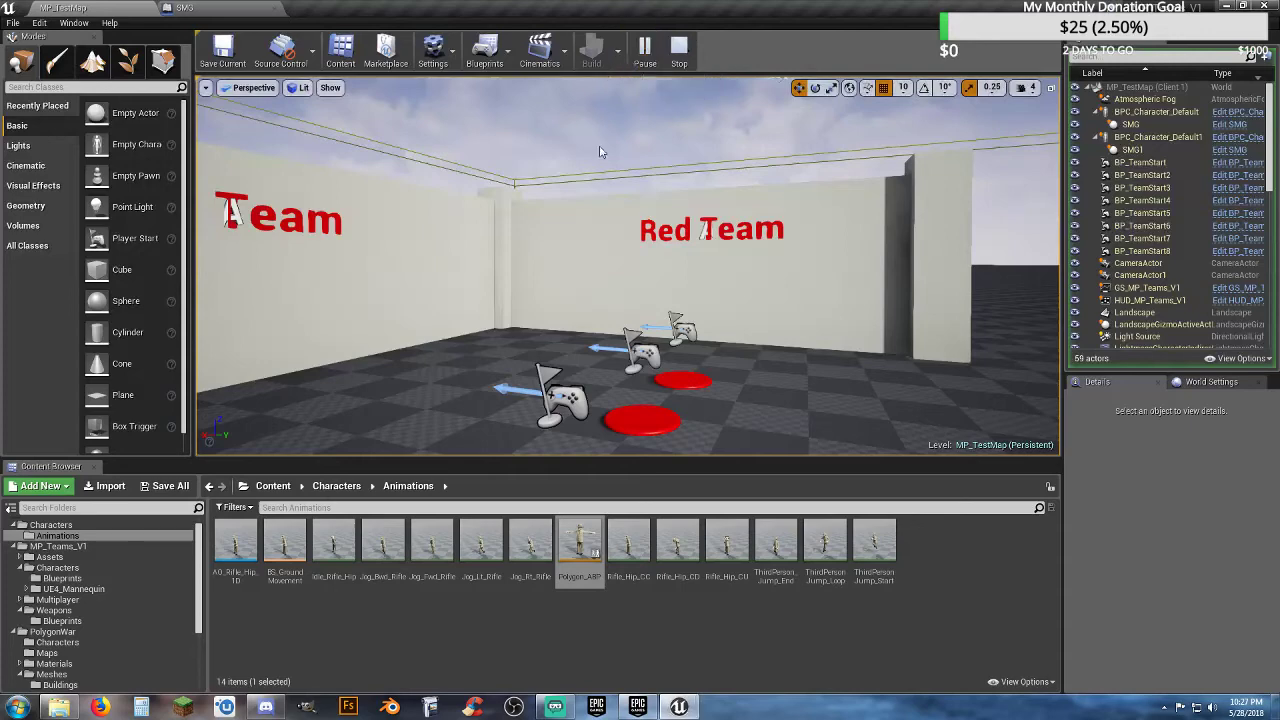
key("Escape")
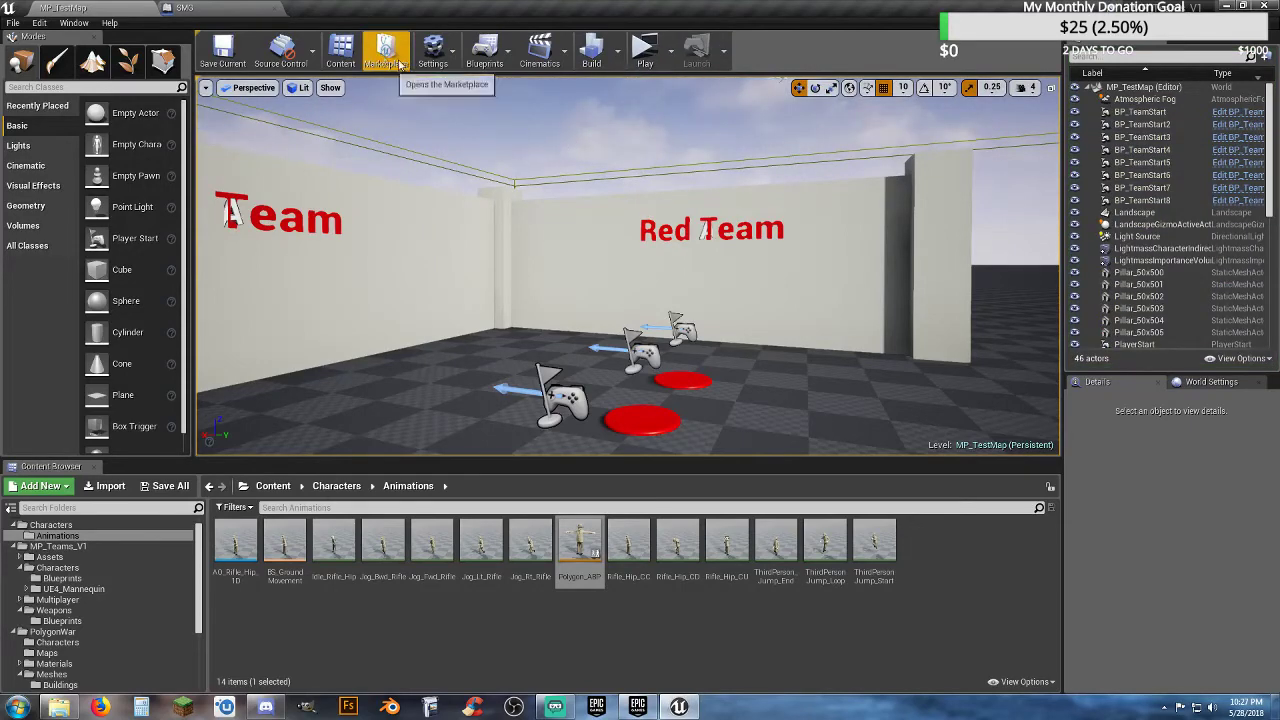
left_click(643, 52)
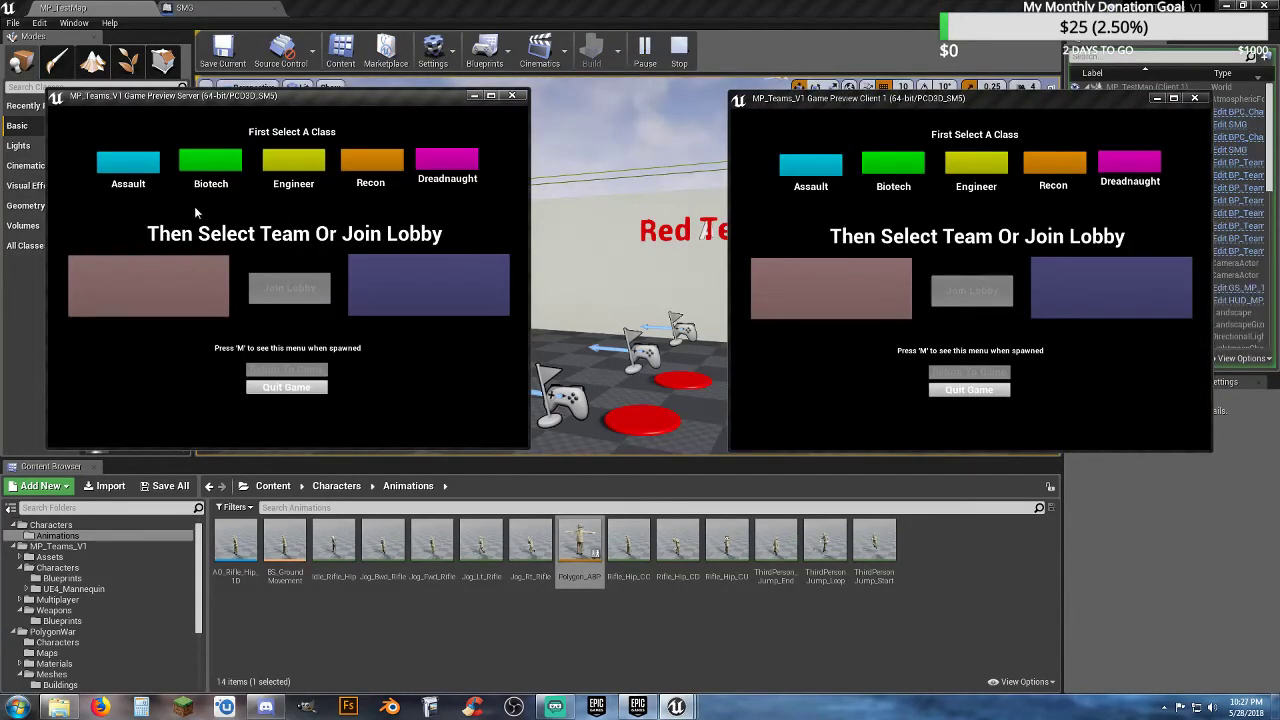
left_click(112, 164)
left_click(289, 288)
key("shift+F1")
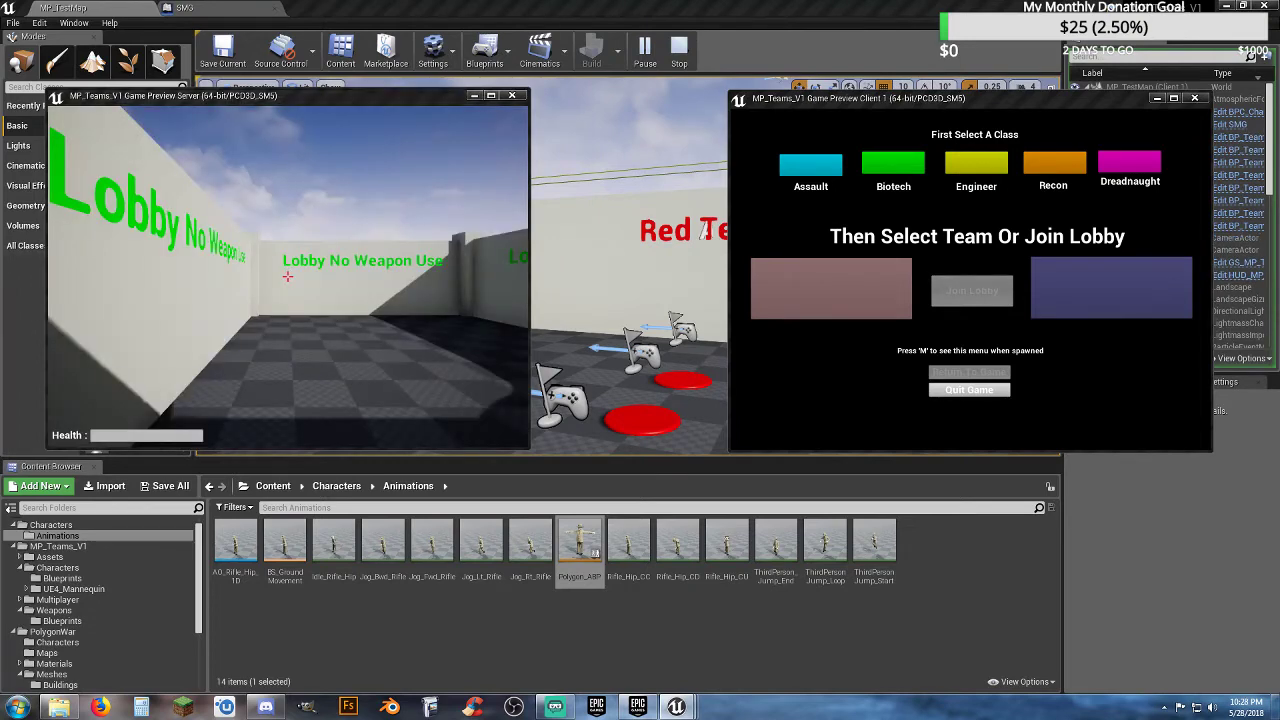
left_click(886, 163)
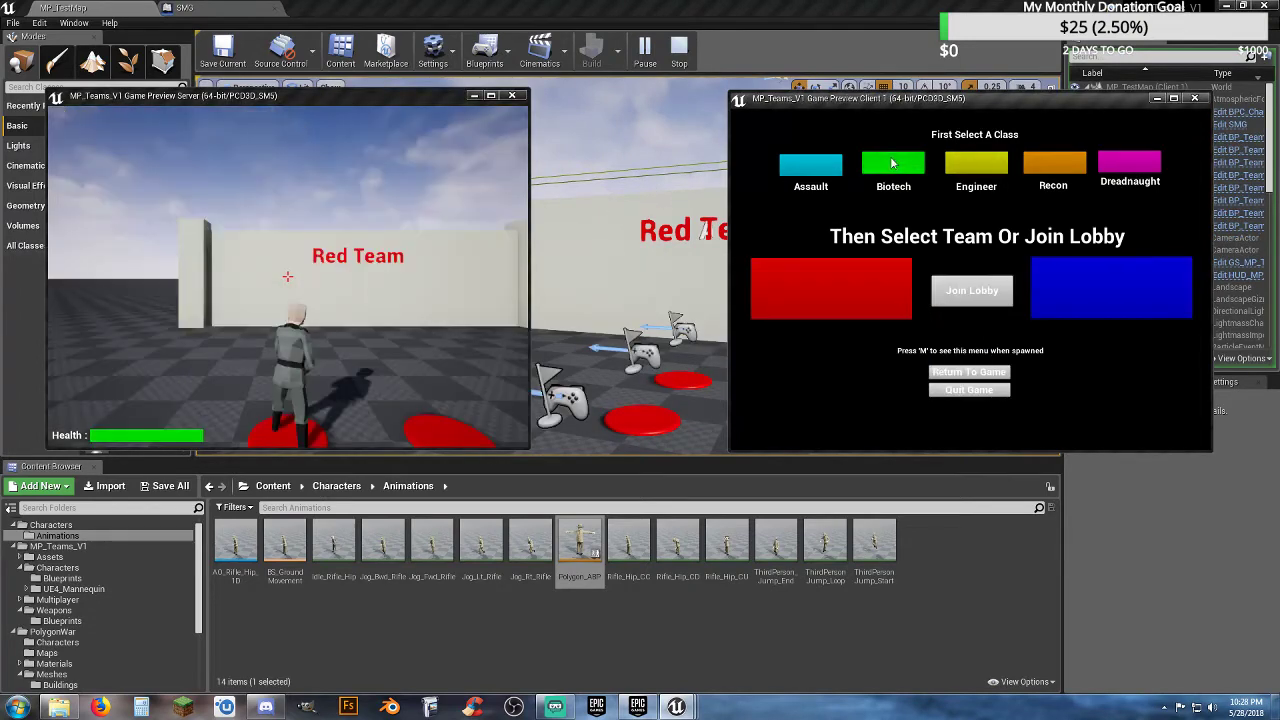
left_click(846, 293)
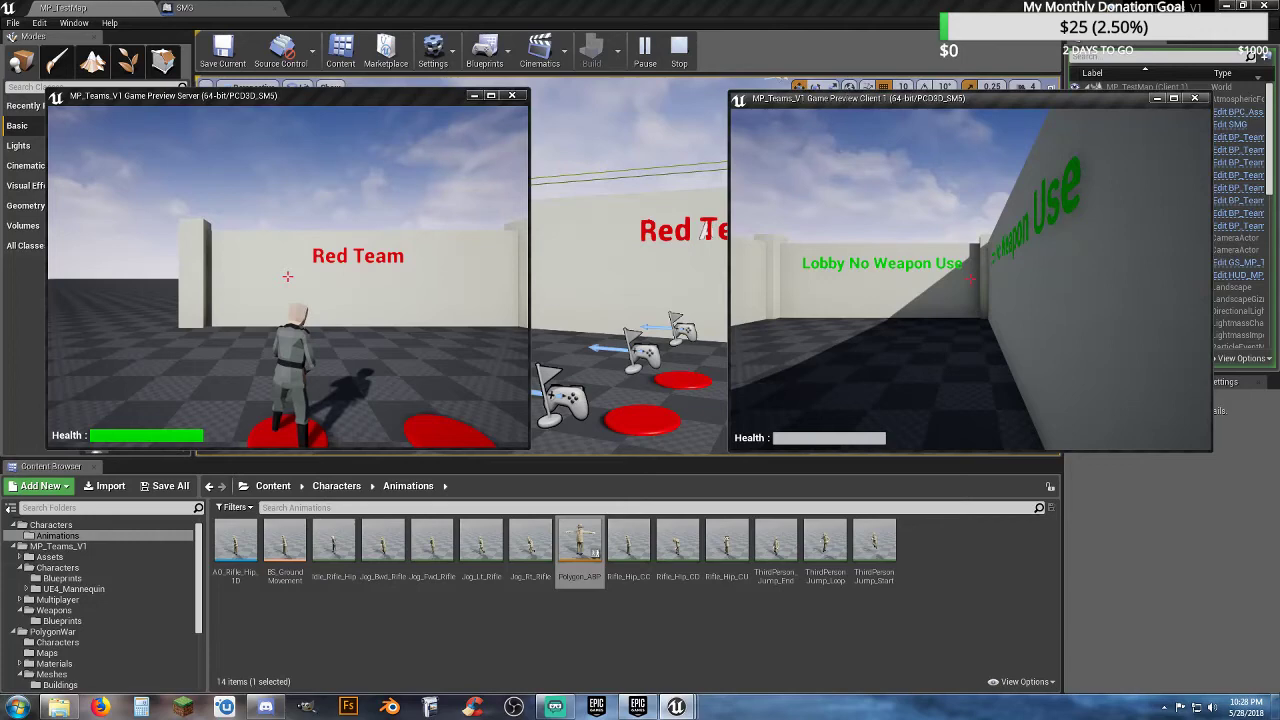
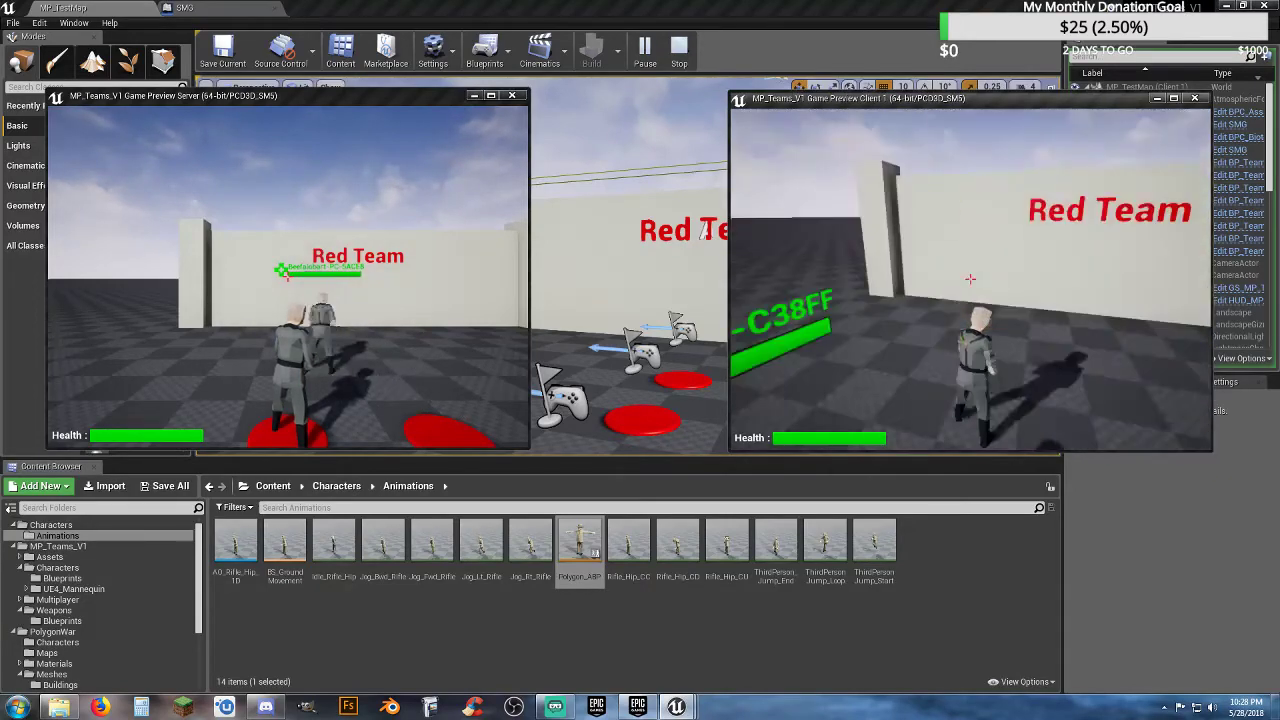
key("Escape")
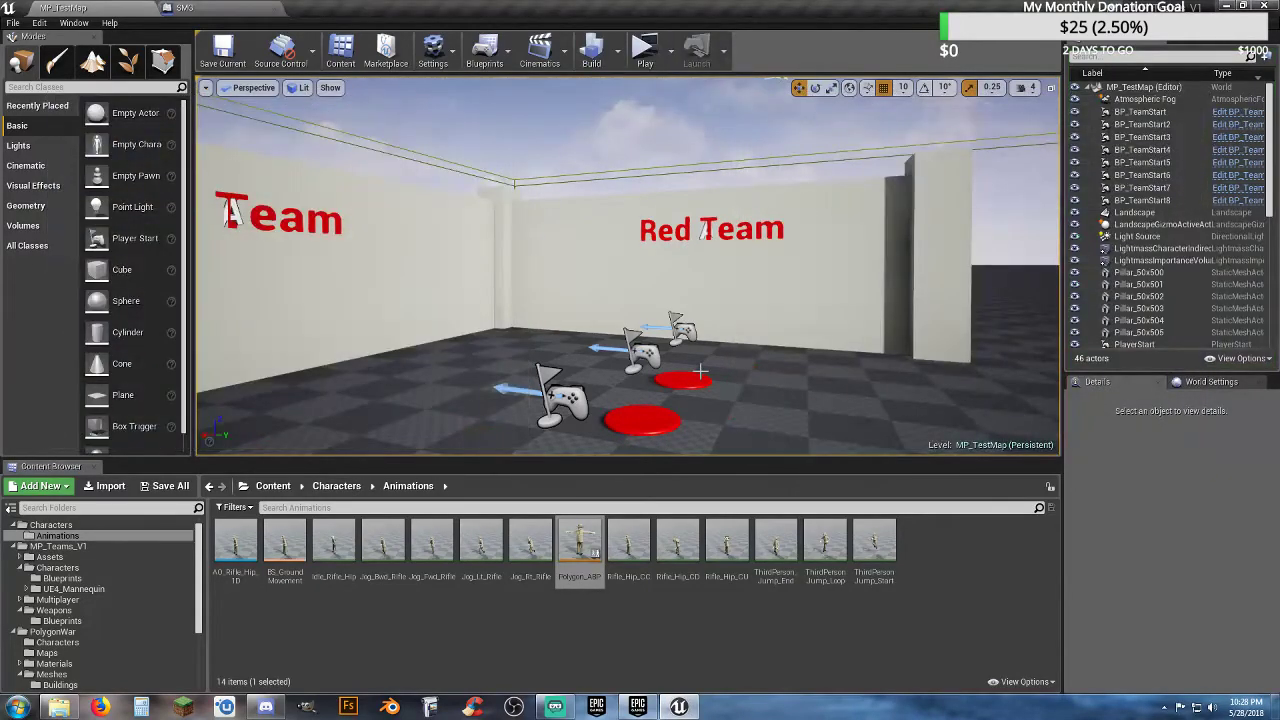
- Review the SMG graph from the Set Skeletal Mesh nodes back to Event BeginPlay and check the replication settings of both custom events
left_click(212, 9)
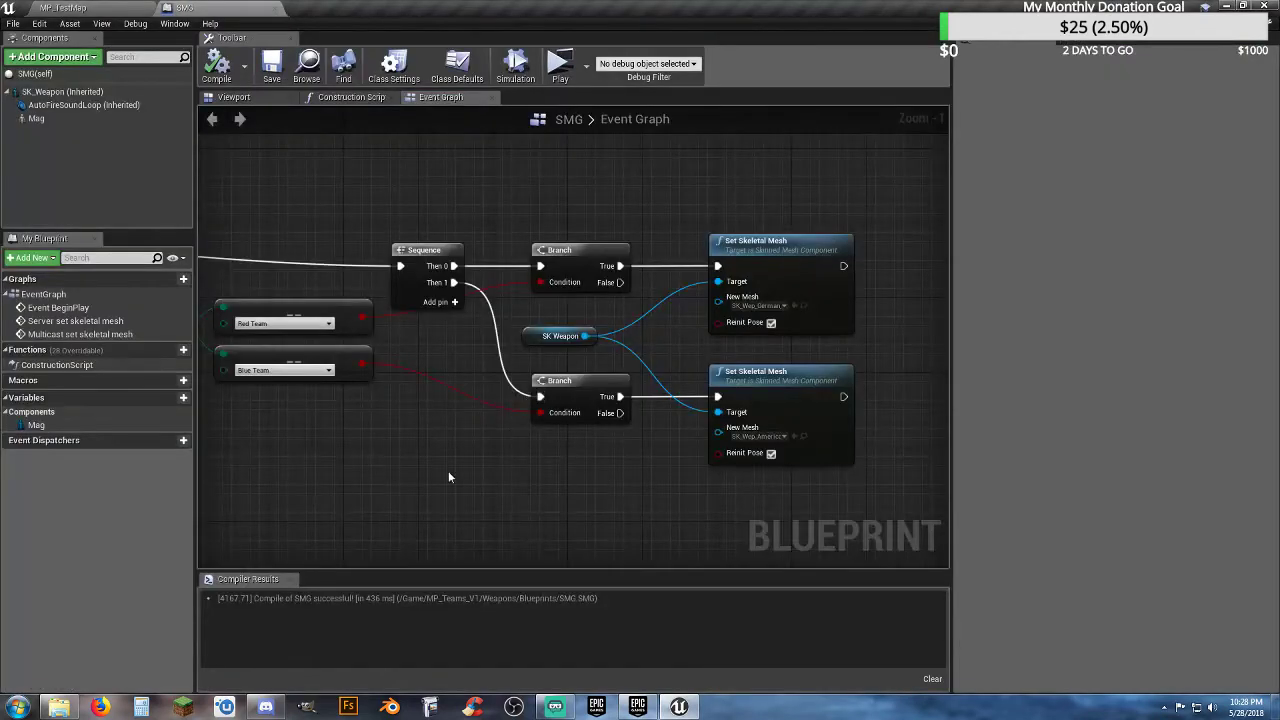
right_click_drag(344, 493, 446, 496)
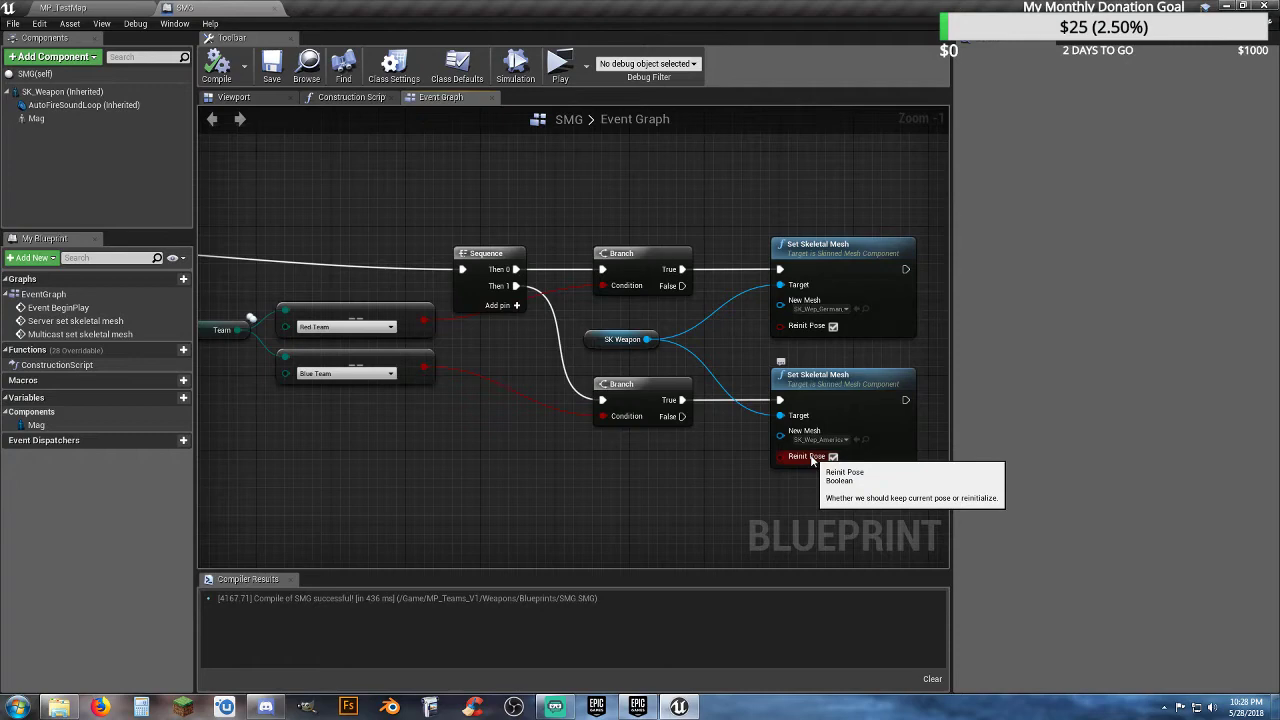
left_click(828, 388)
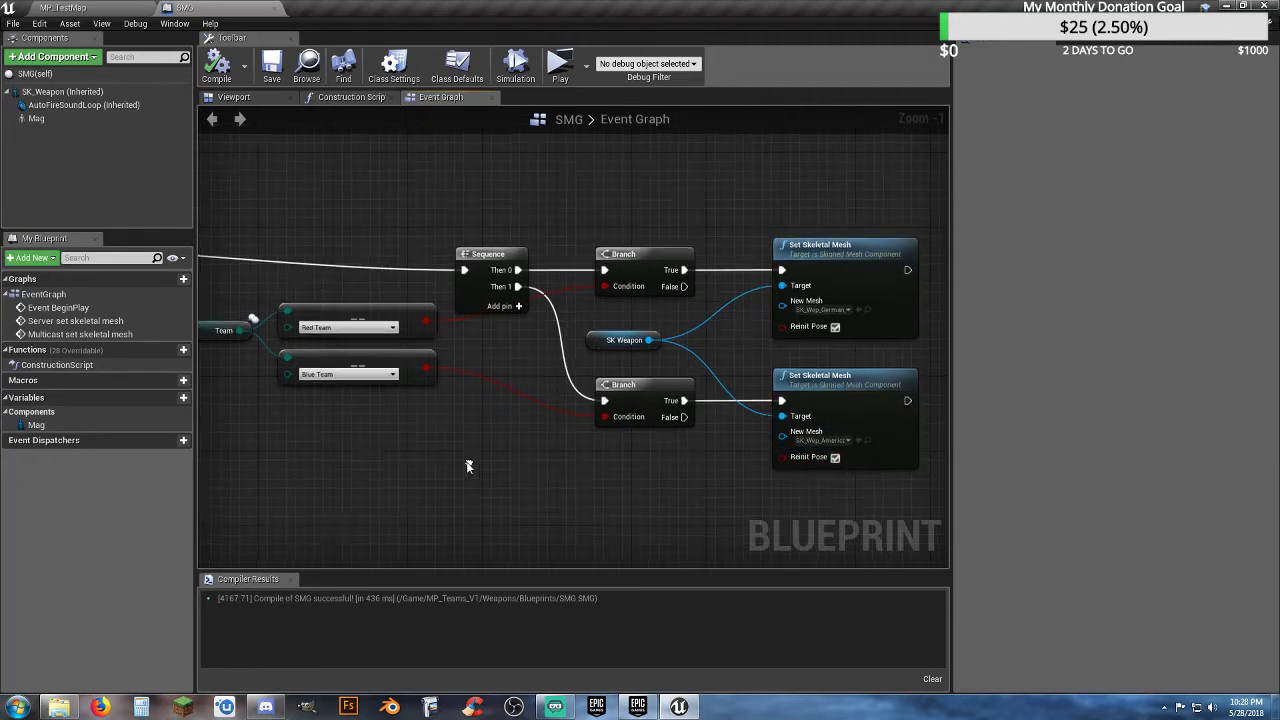
right_click_drag(471, 457, 734, 446)
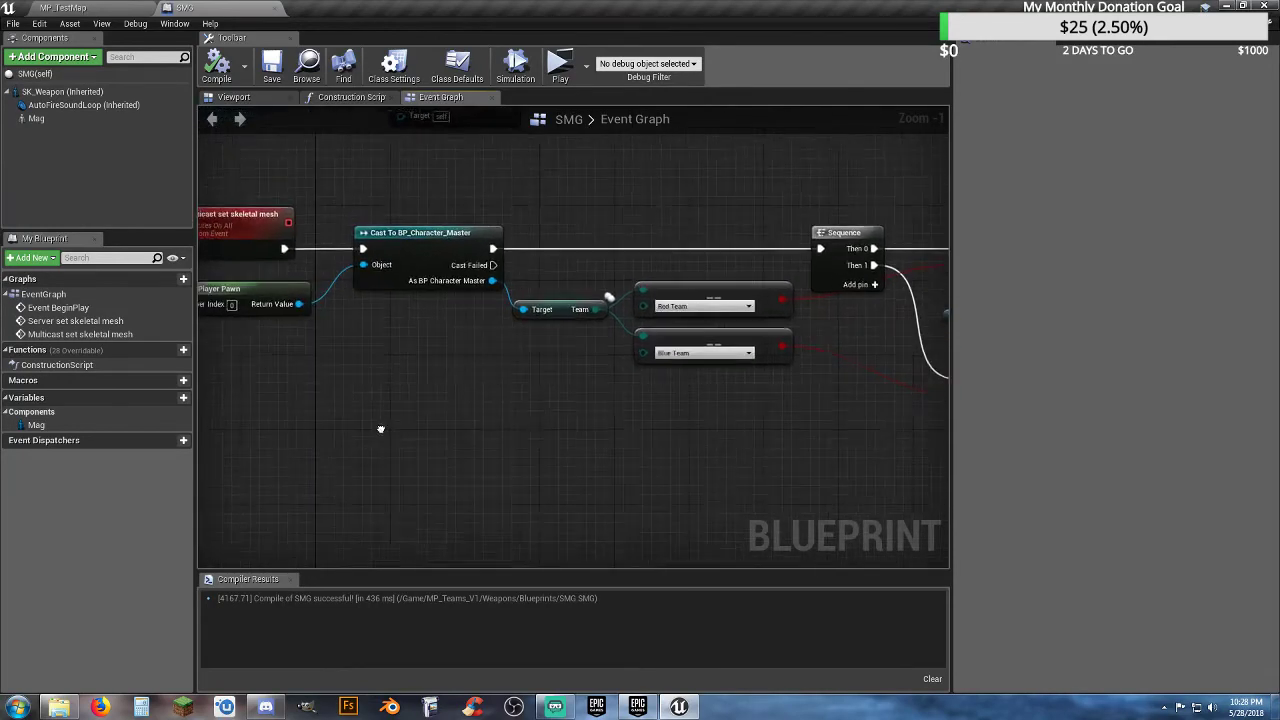
right_click_drag(380, 429, 588, 497)
right_click_drag(766, 286, 668, 235)
left_click(360, 270)
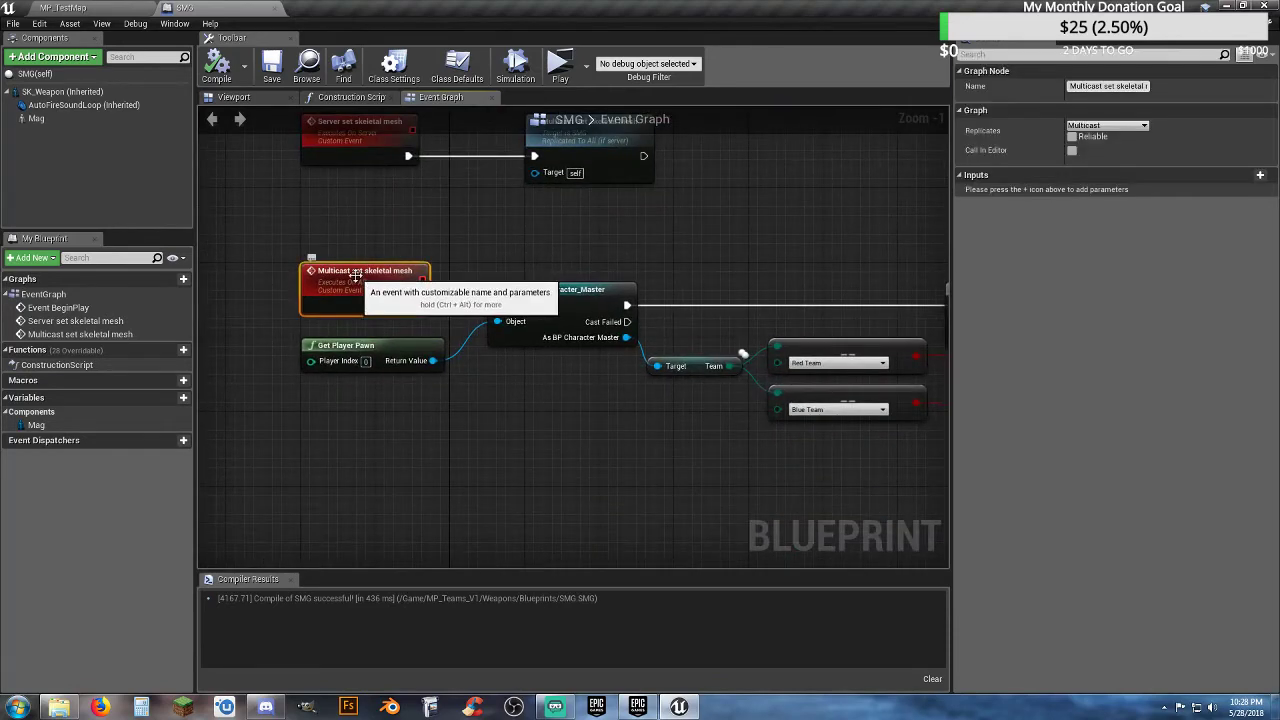
right_click_drag(570, 242, 586, 340)
right_click_drag(488, 298, 505, 377)
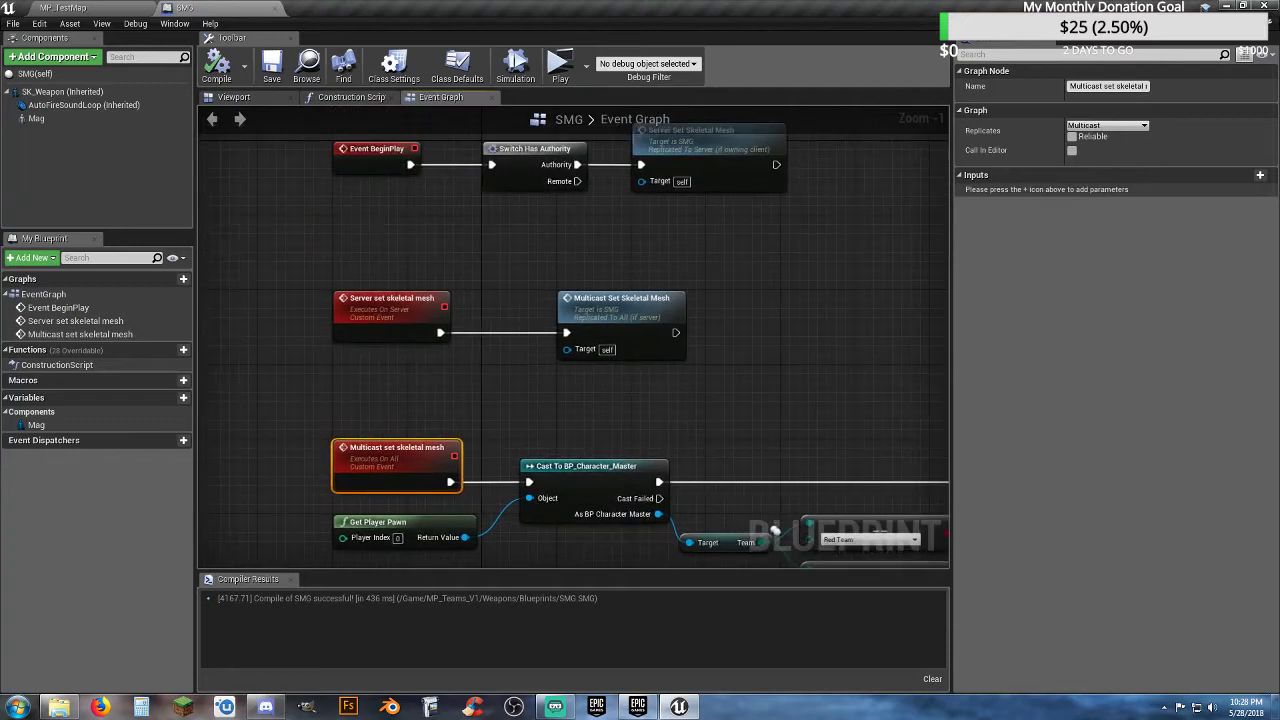
left_click(378, 308)
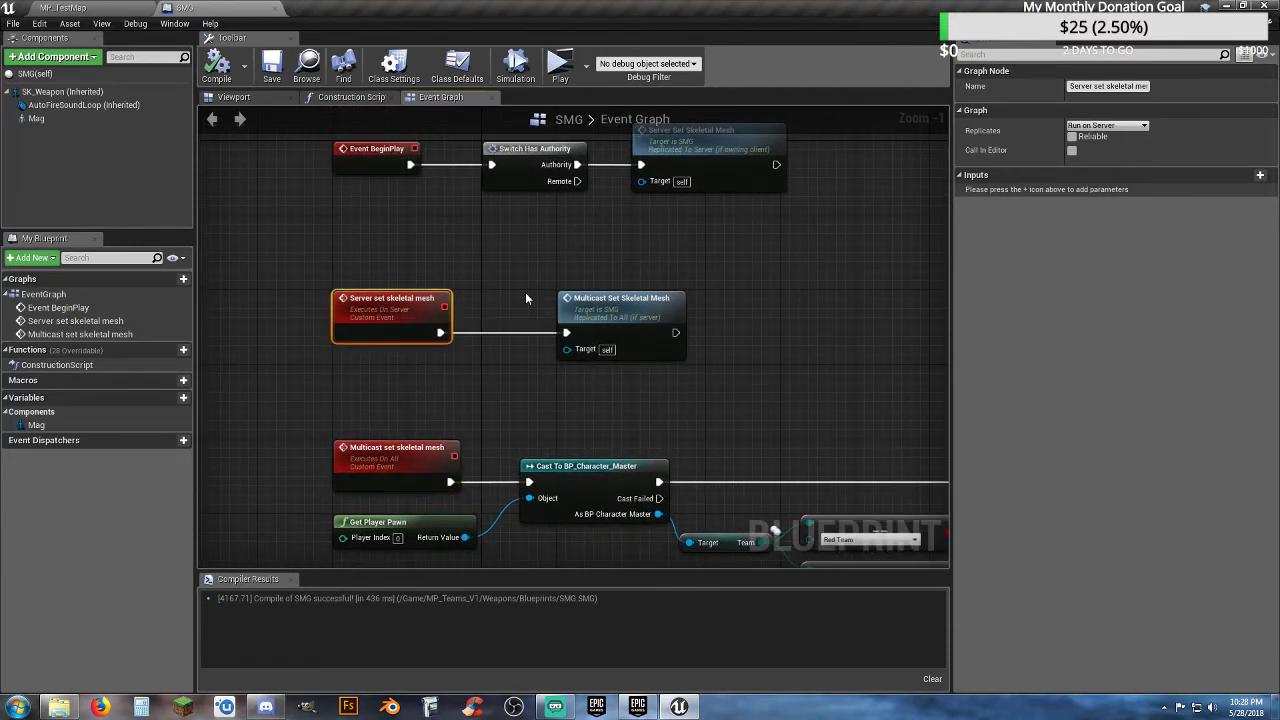
right_click_drag(523, 257, 543, 374)
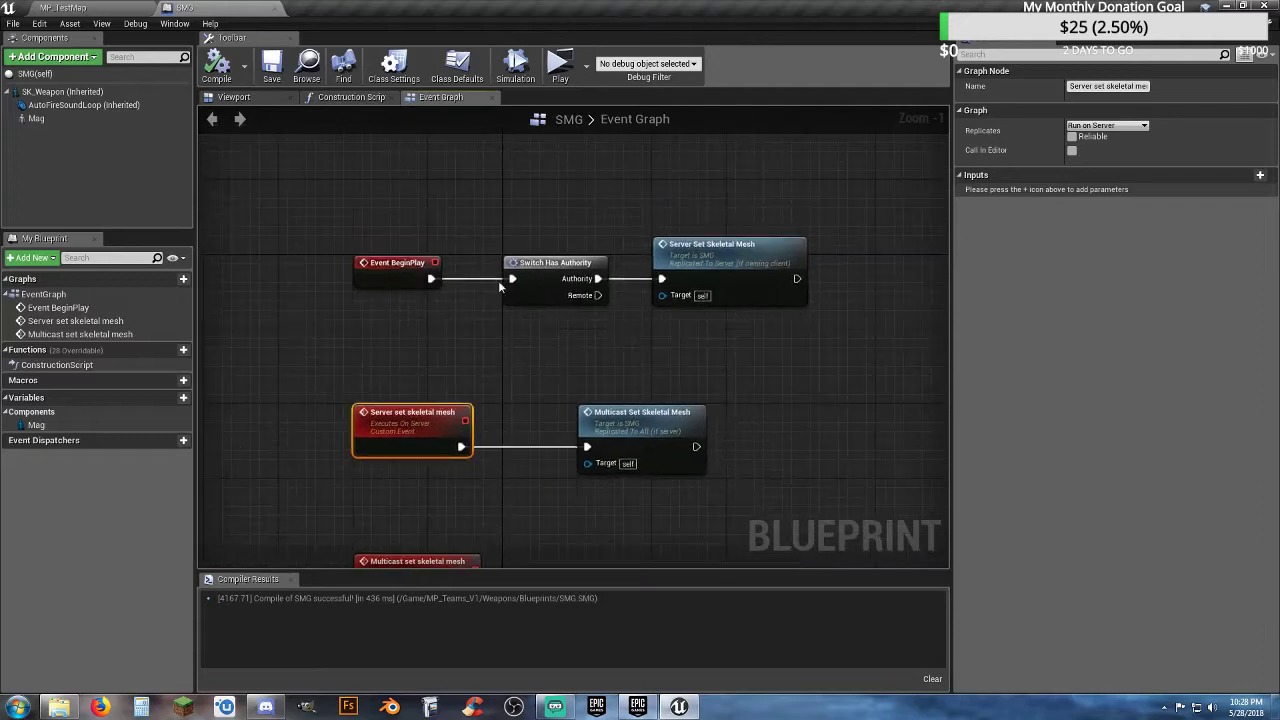
left_click(730, 250)
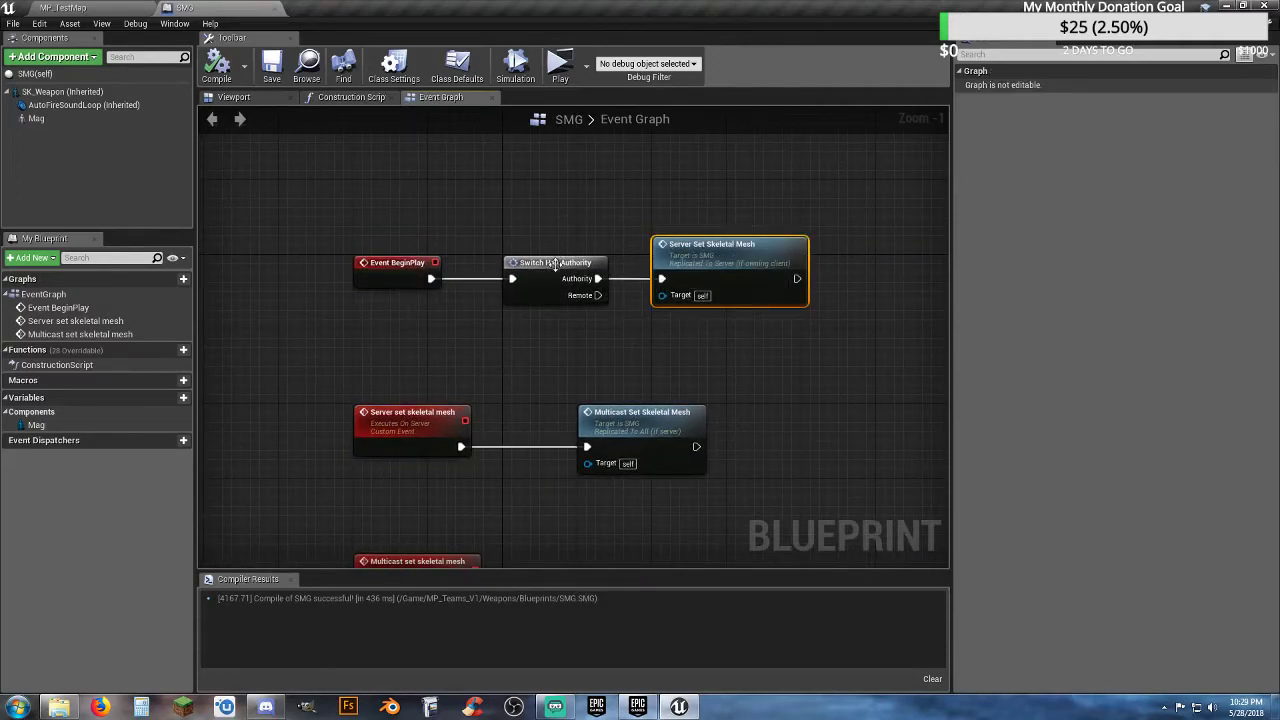
left_click(555, 265)
right_click_drag(520, 366, 537, 271)
left_click(537, 280)
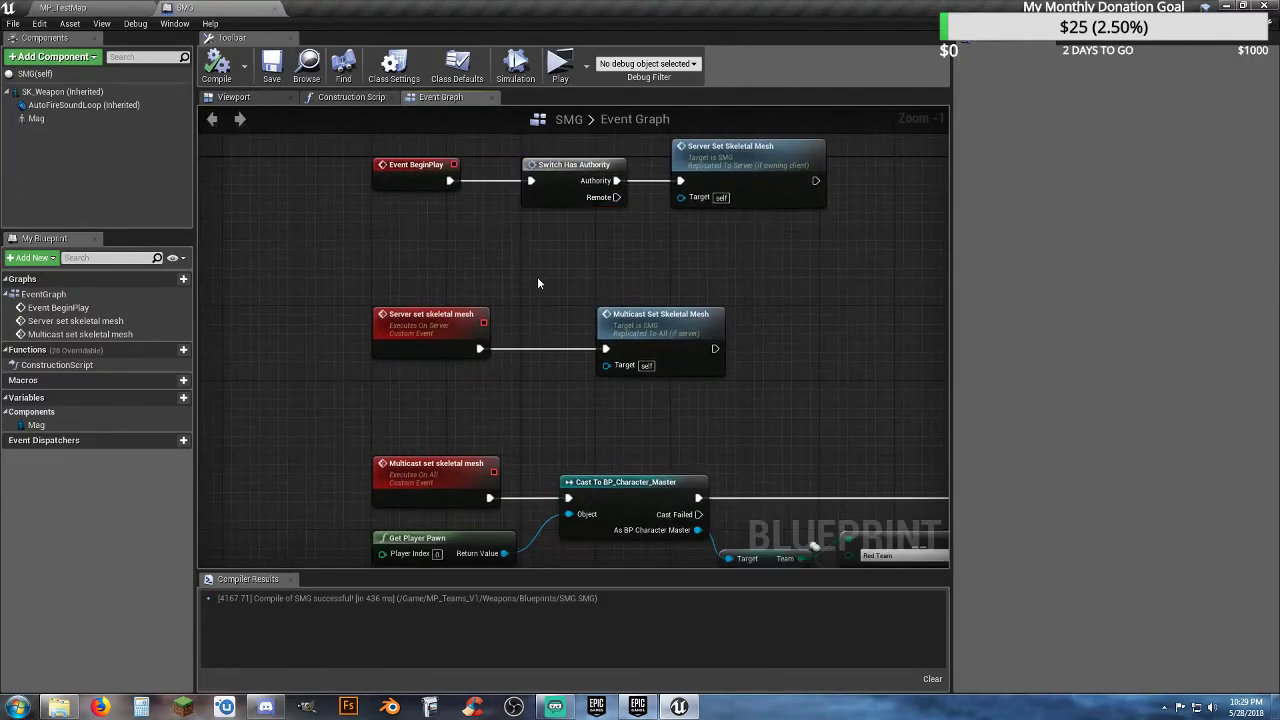
- Disconnect the multicast event from Cast To BP_Character_Master, run the cast directly from Server set skeletal mesh, and compile
right_click_drag(530, 368, 520, 298)
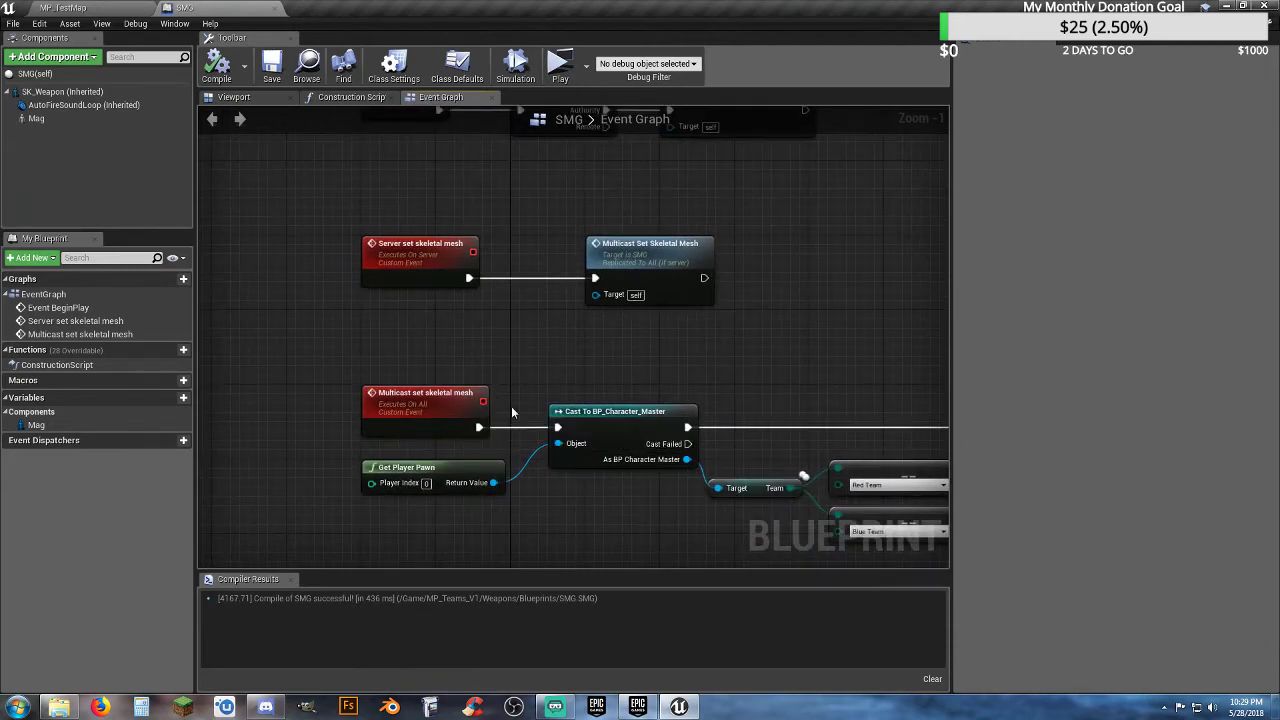
left_click(478, 427, "alt")
left_click_drag(469, 278, 556, 427, "ctrl")
right_click_drag(656, 375, 641, 421)
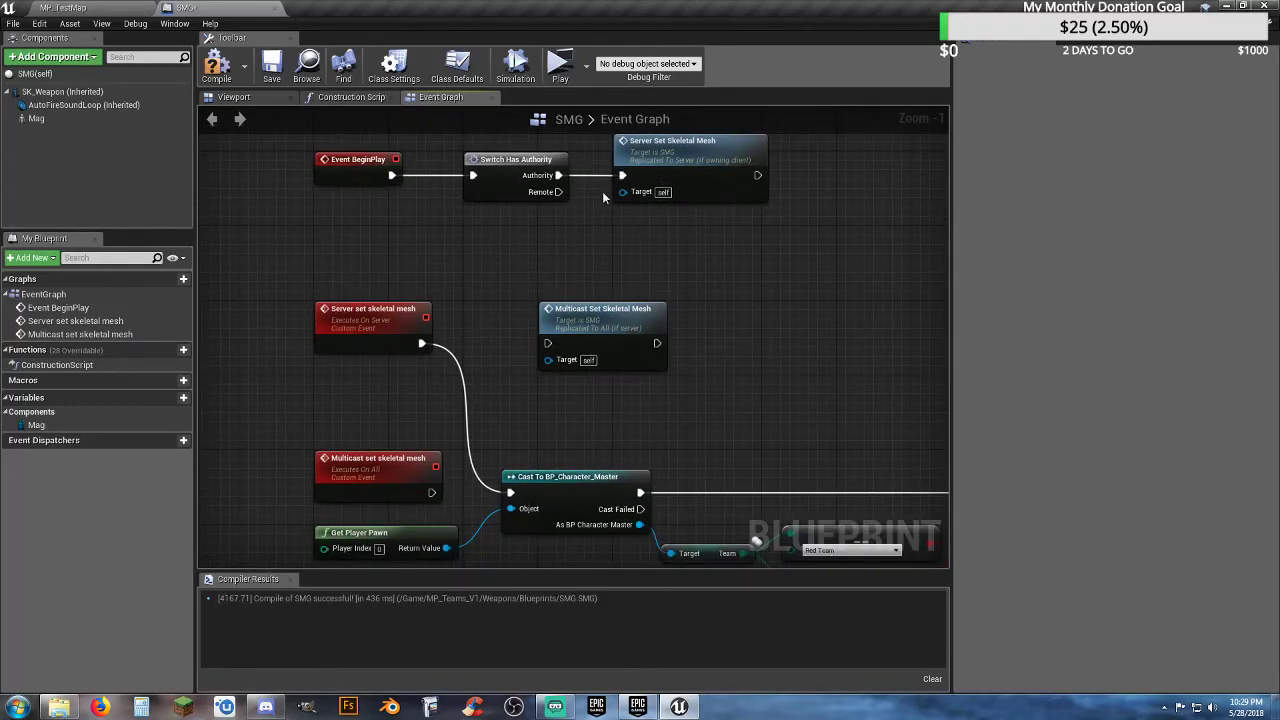
left_click(216, 65)
- Play MP_TestMap with one Biotech and one Recon player on the red team, move around to compare their weapon meshes, and end the session
left_click(110, 7)
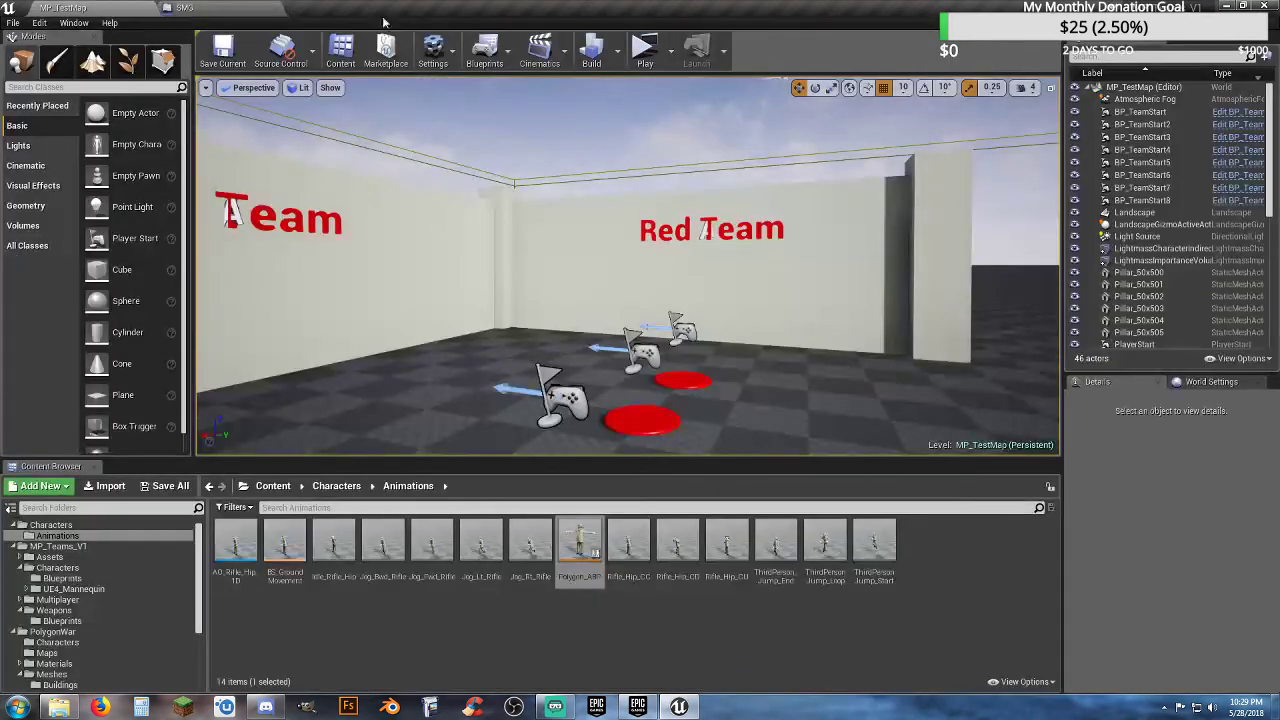
left_click(645, 50)
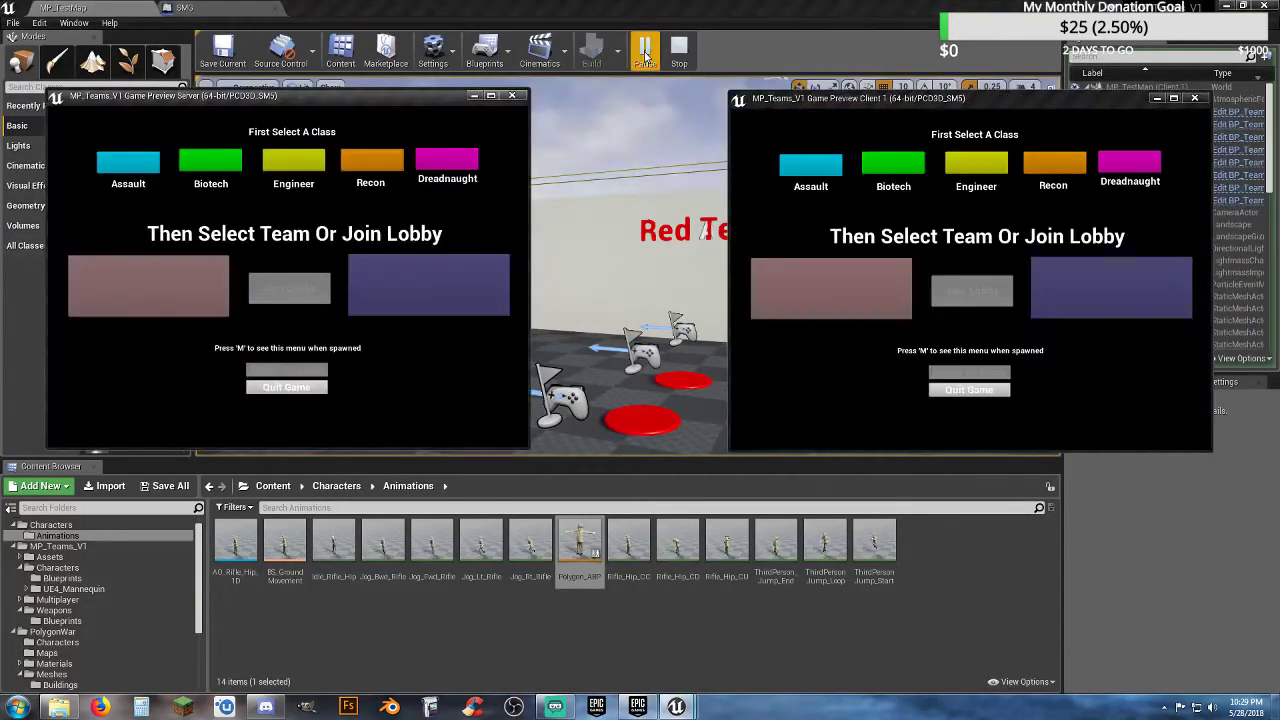
left_click(194, 282)
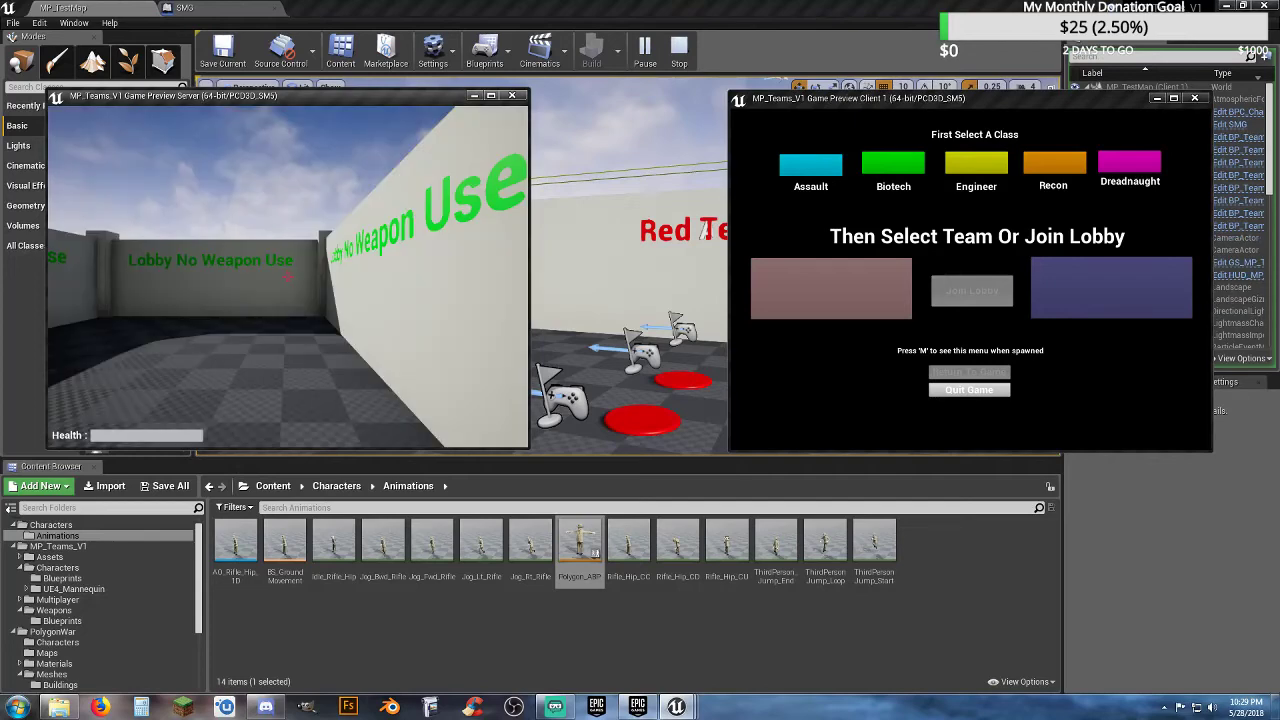
key("alt+Tab")
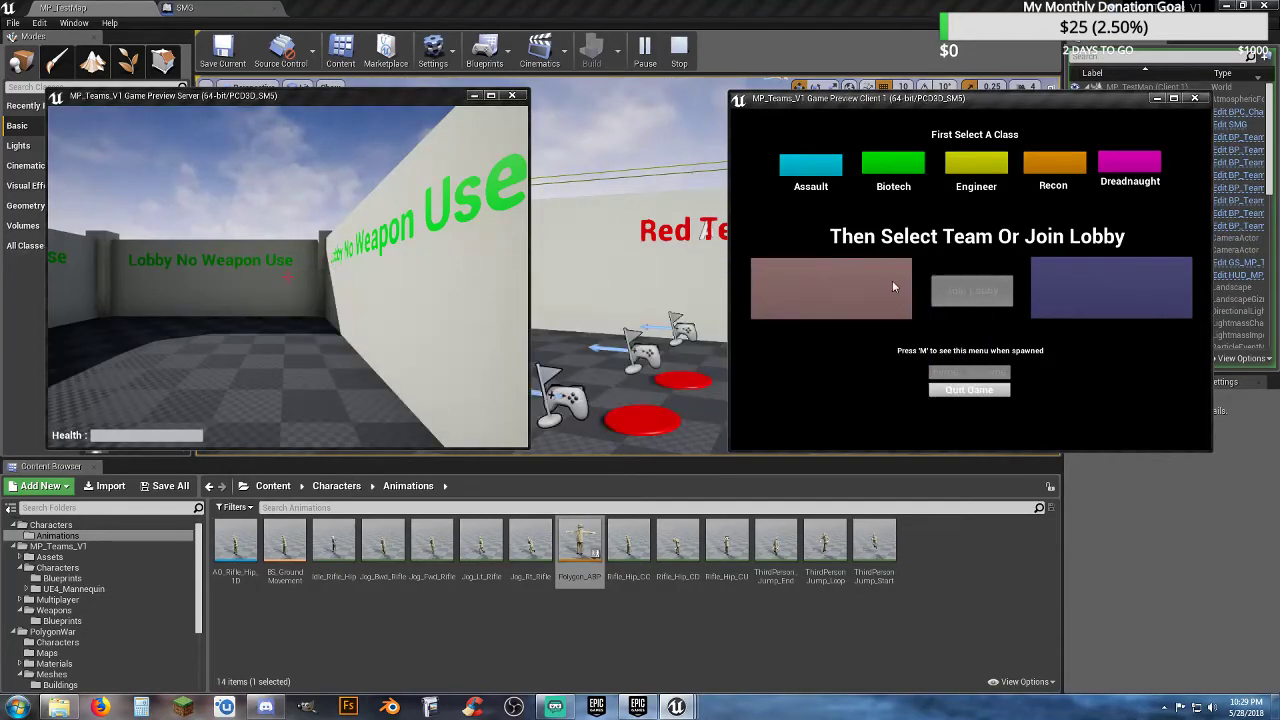
left_click(848, 296)
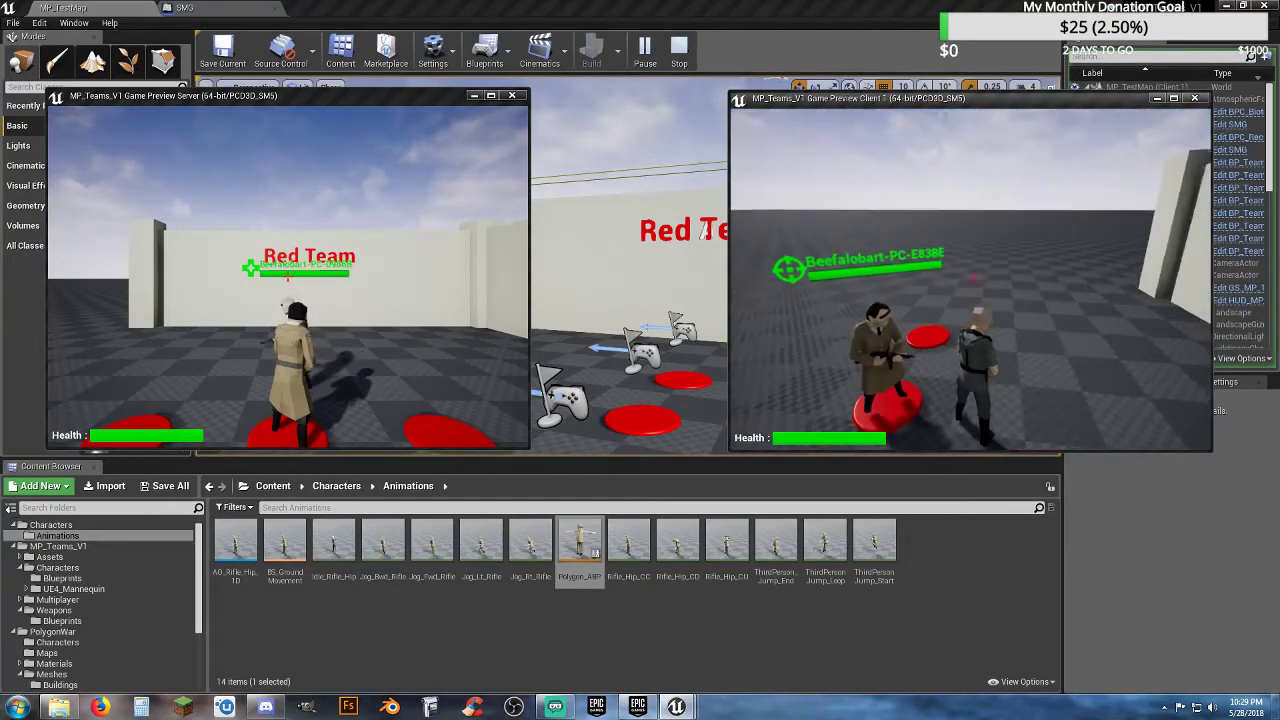
key("s")
key("w")
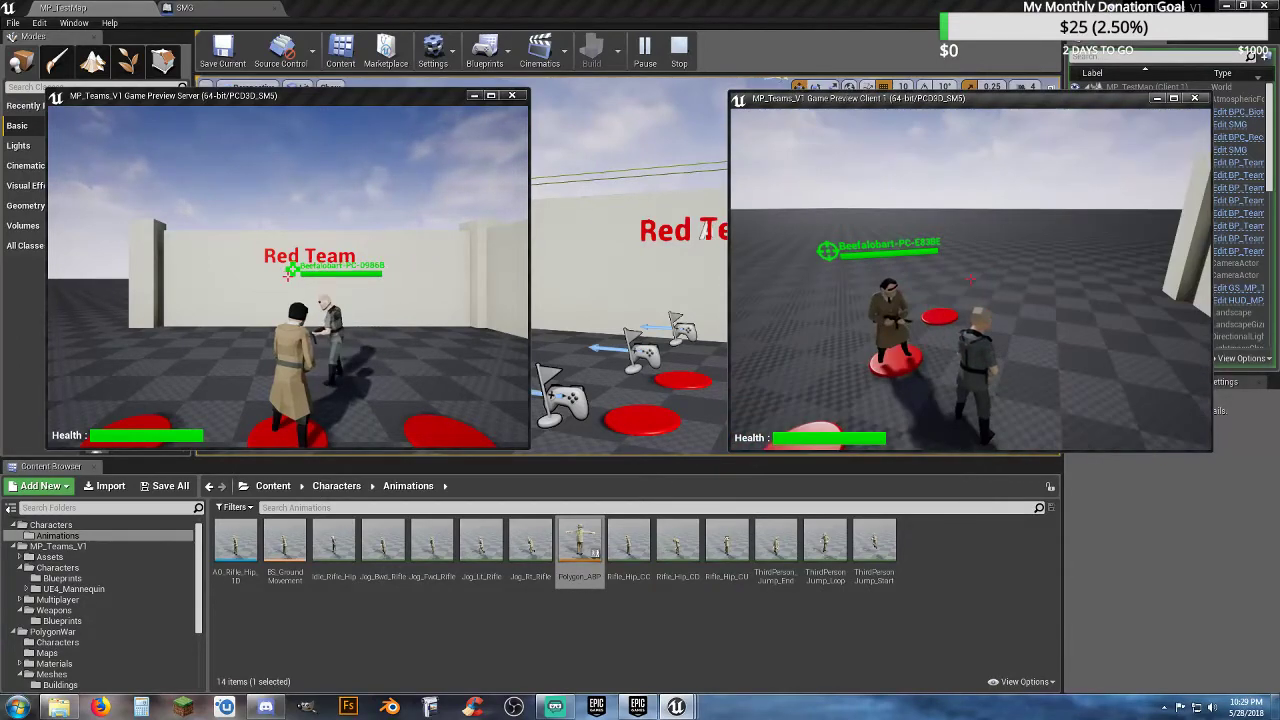
key("Escape")
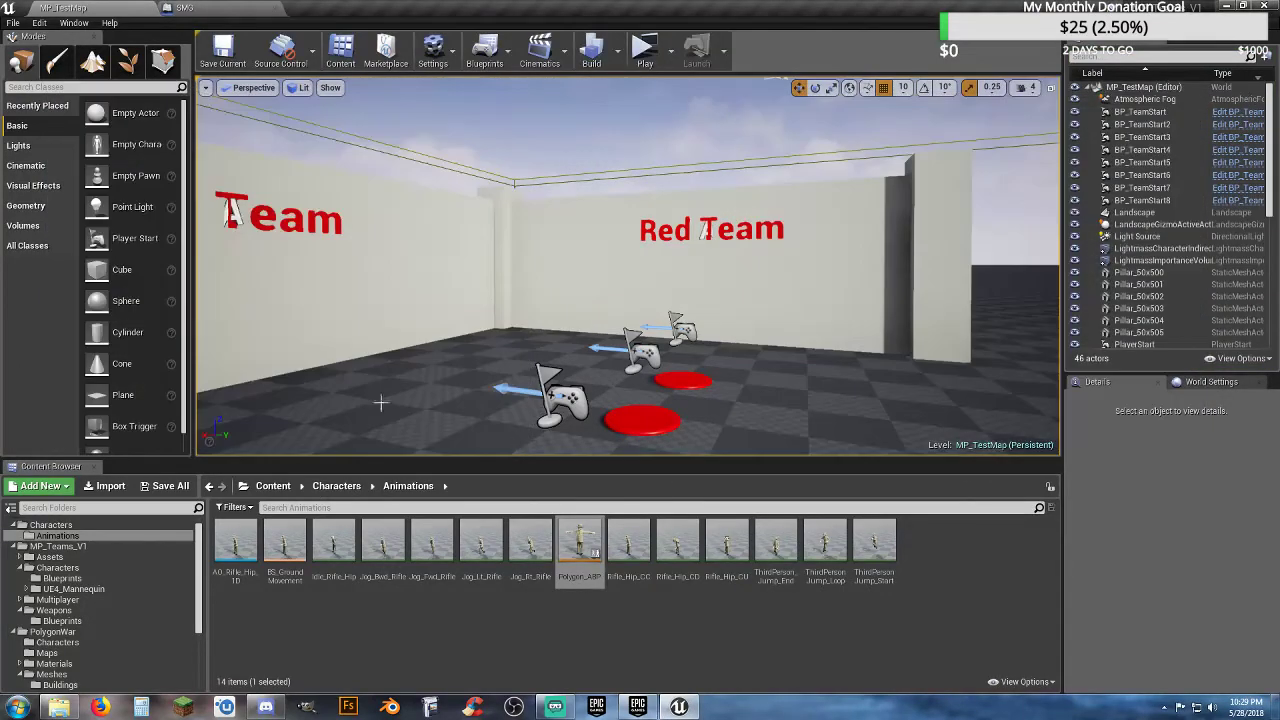
- Set the SMG's Server set skeletal mesh event to replicate as Run on owning Client and compile the blueprint
left_click(207, 10)
left_click(362, 327)
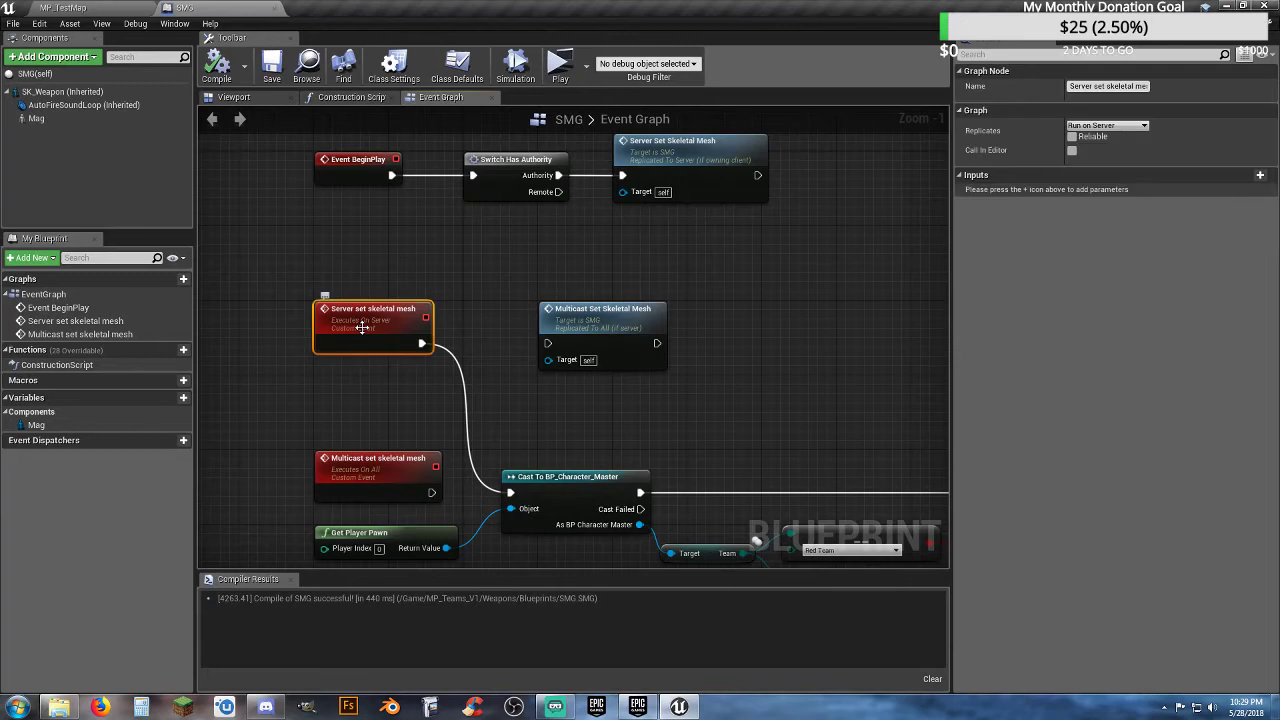
left_click(1122, 127)
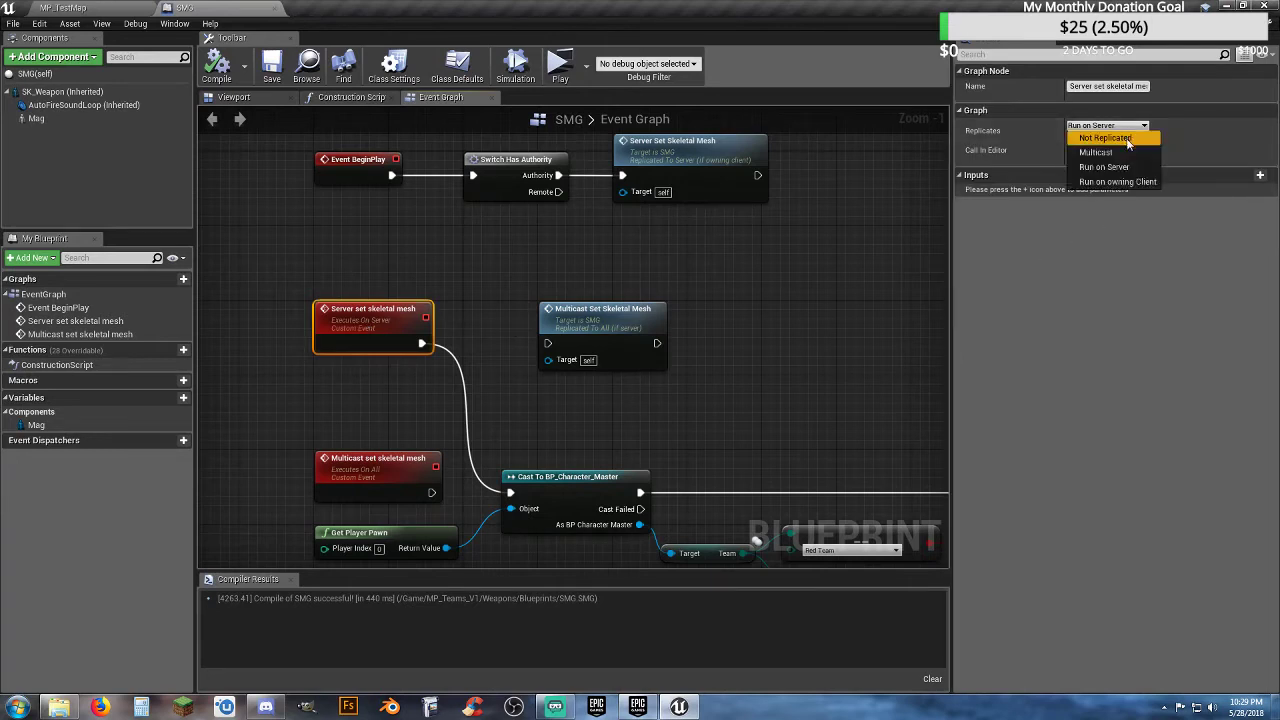
left_click(1117, 182)
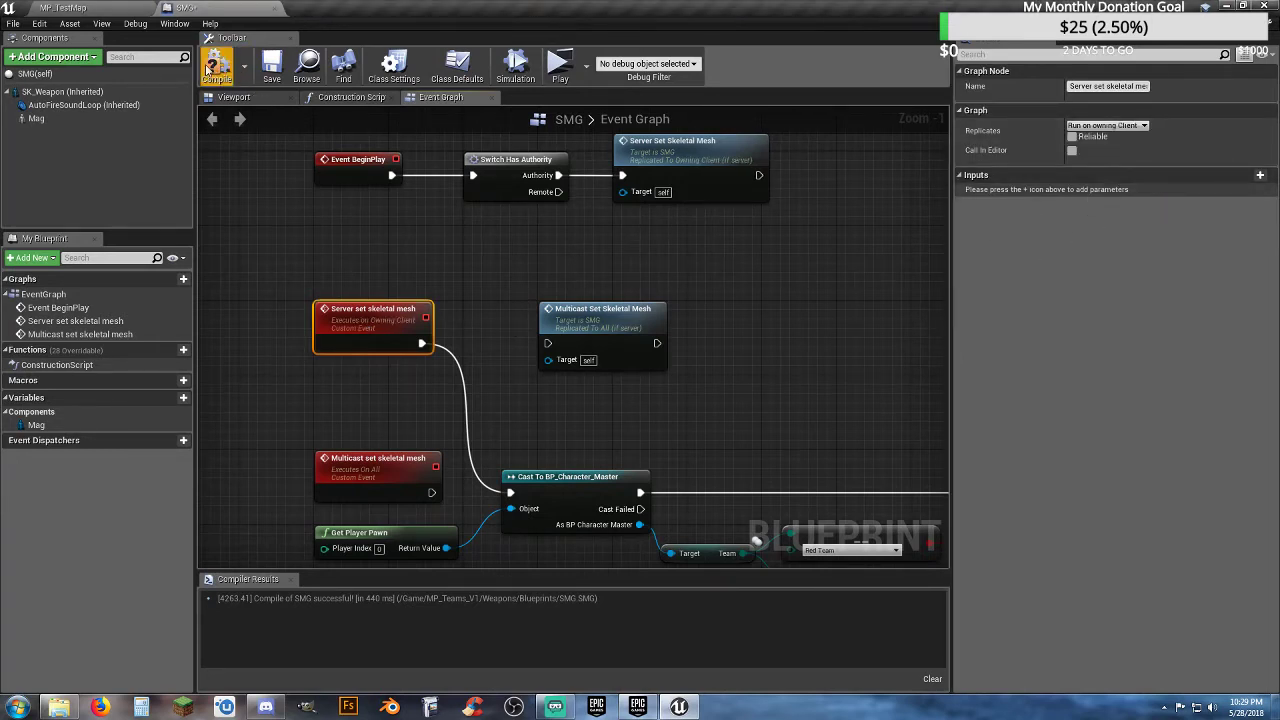
- Play MP_TestMap and spawn the server player as Recon and the client player as Engineer on the red team
left_click(128, 10)
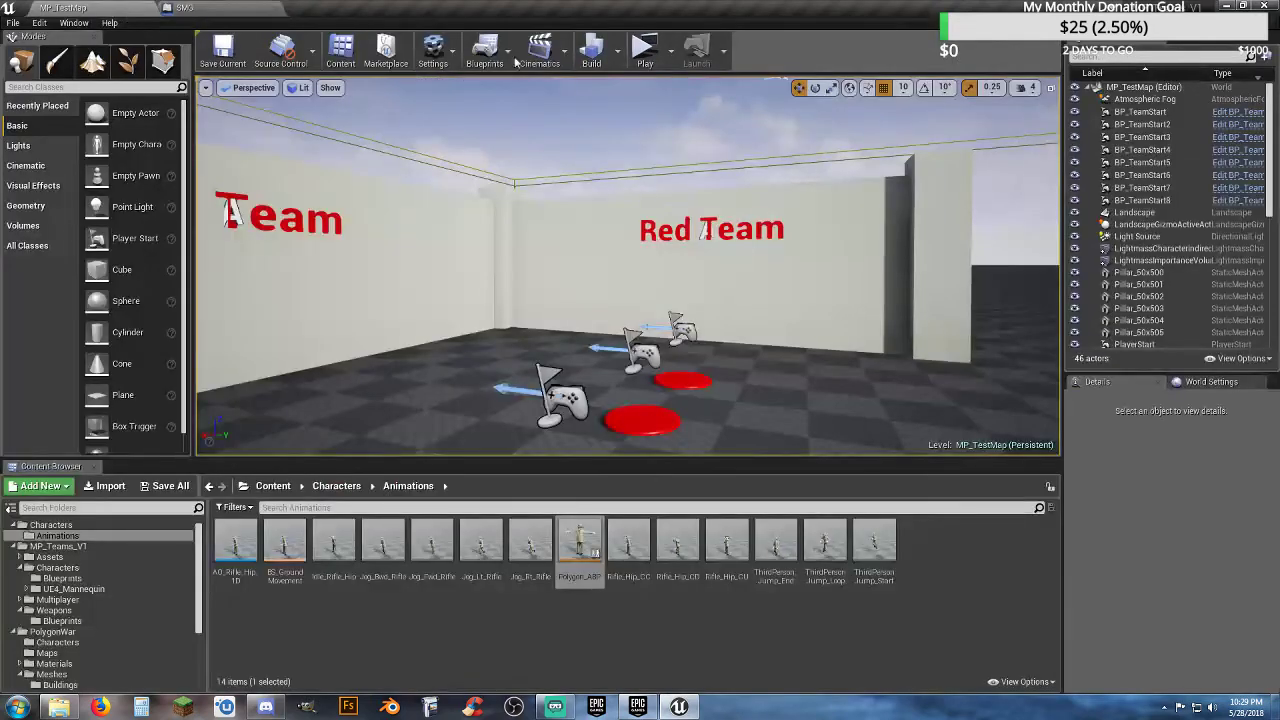
left_click(643, 50)
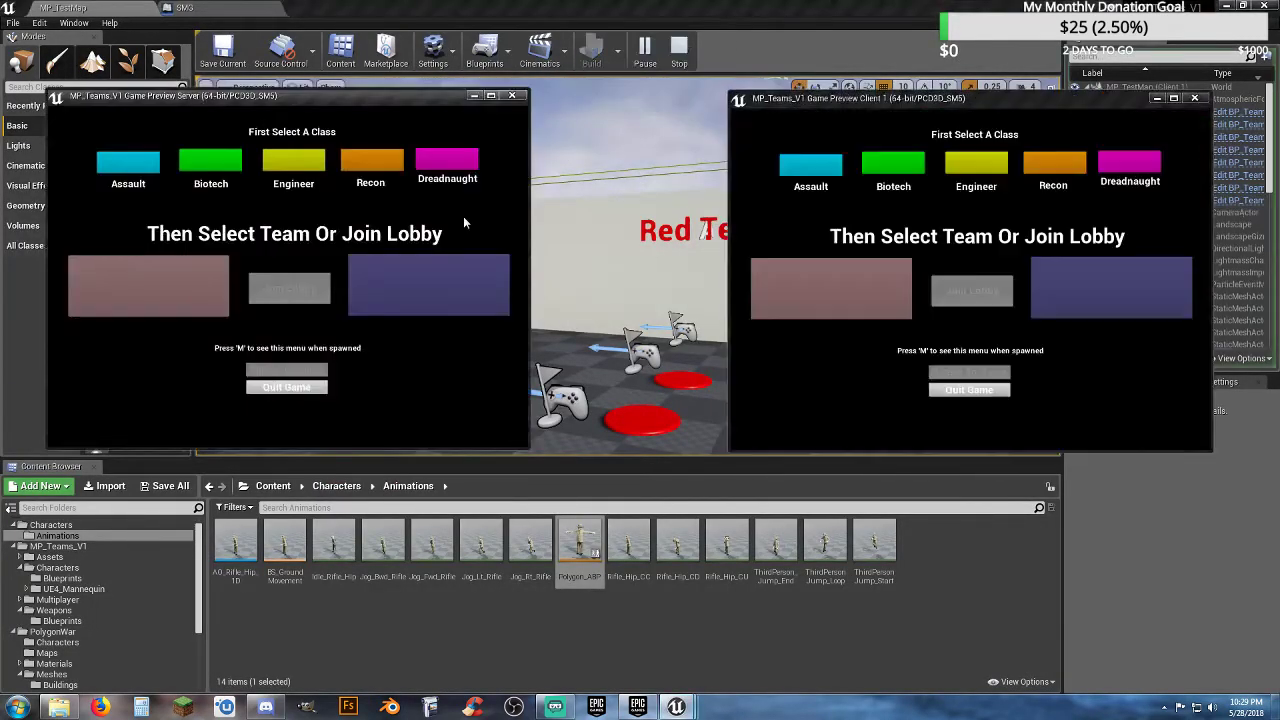
left_click(367, 170)
left_click(289, 288)
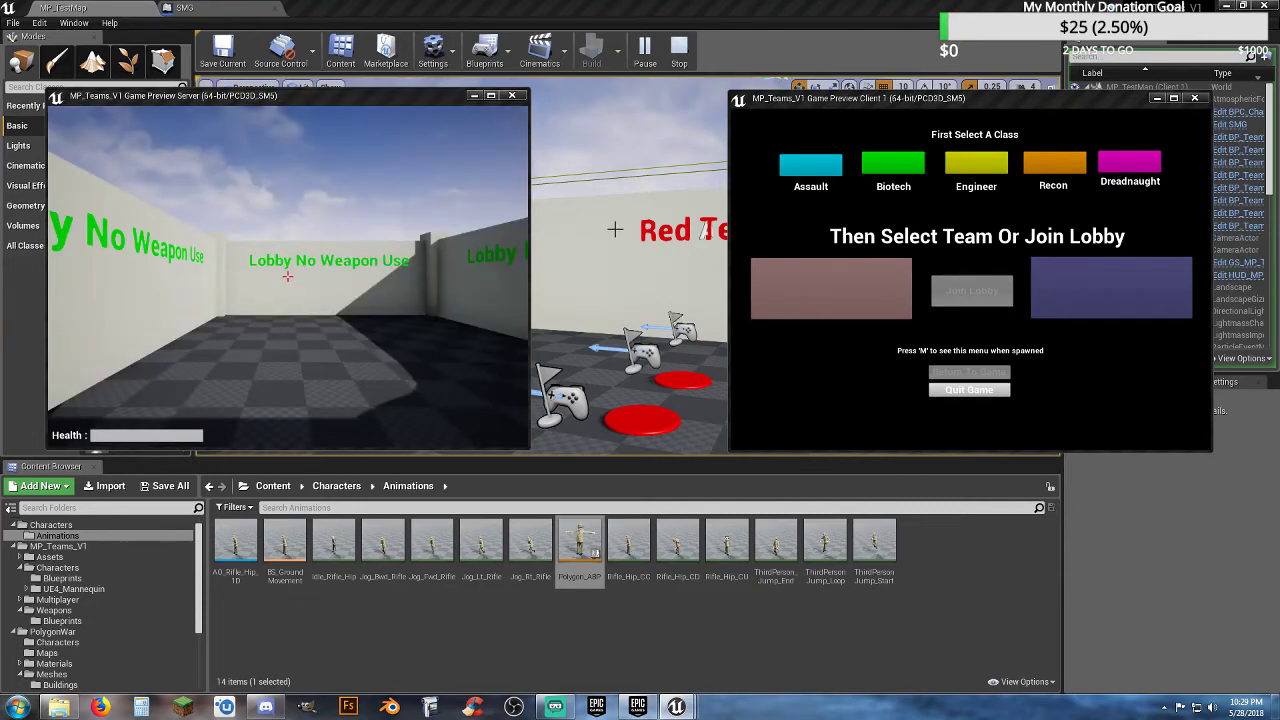
left_click(959, 192)
left_click(969, 168)
left_click(884, 296)
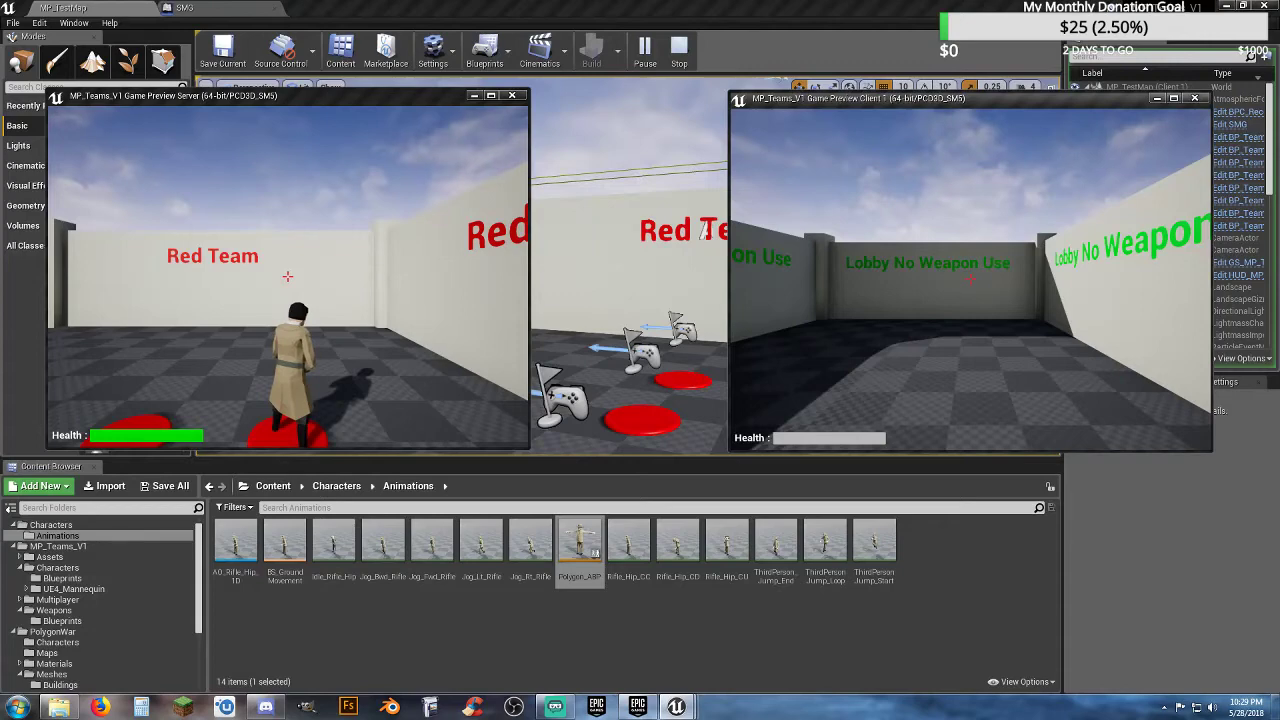
- Move the client's Engineer around the Recon player to compare their weapon meshes in both windows, and end the session
key("s")
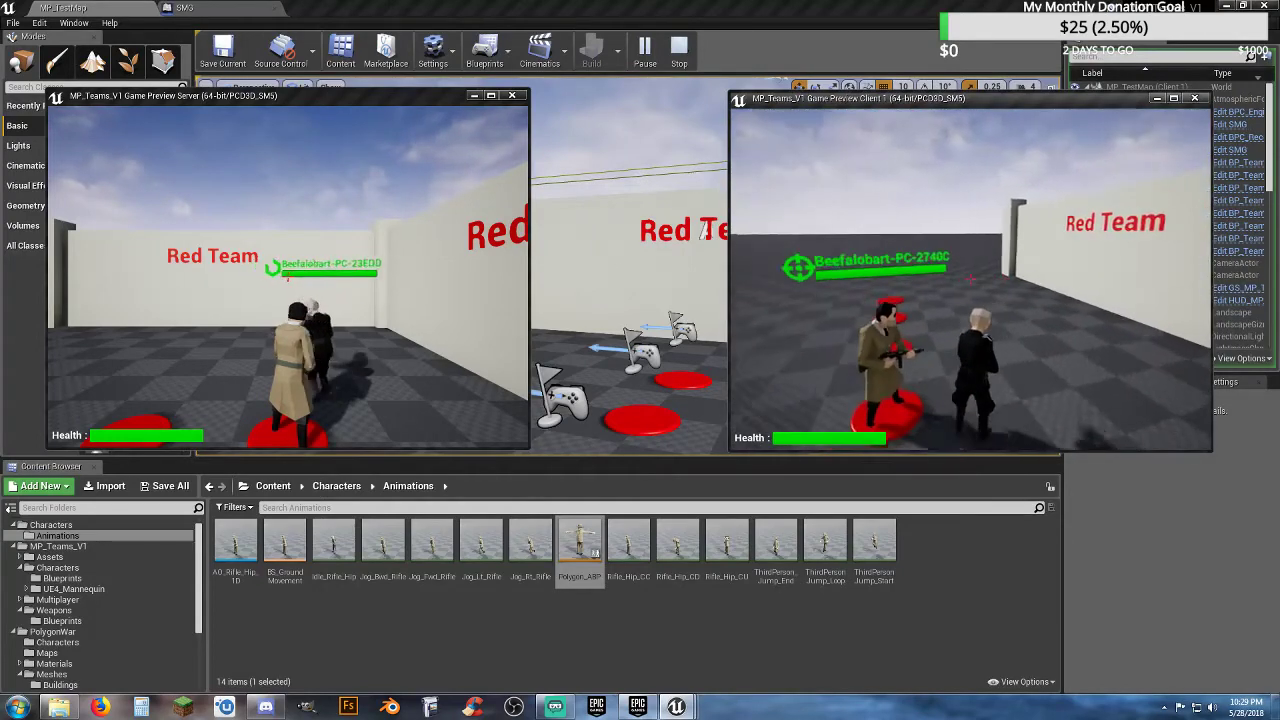
key("s")
key("d")
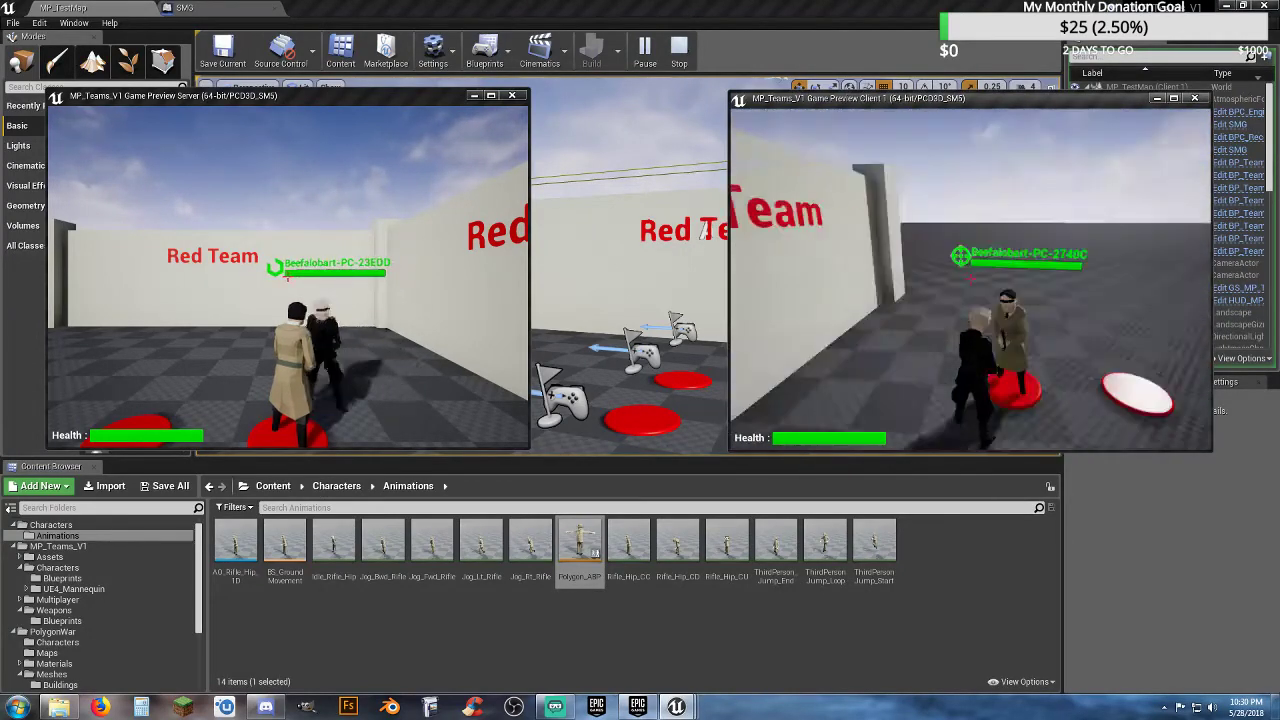
key("d")
key("s")
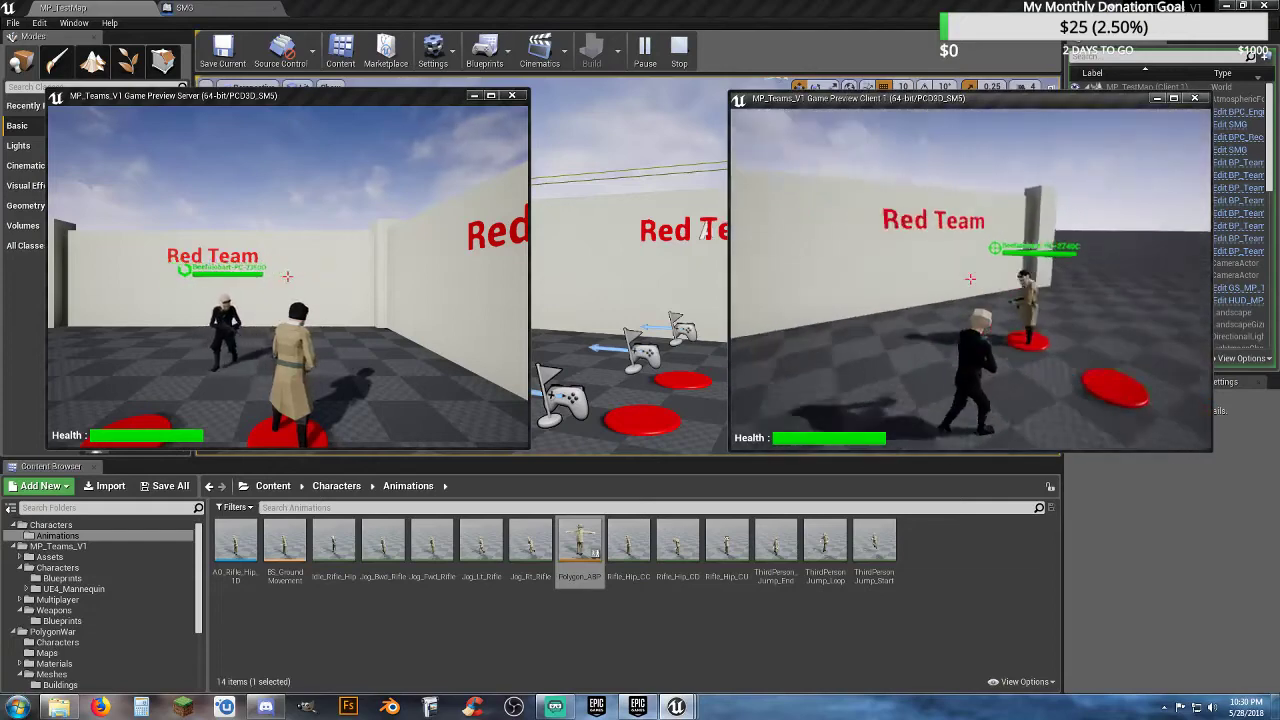
key("w")
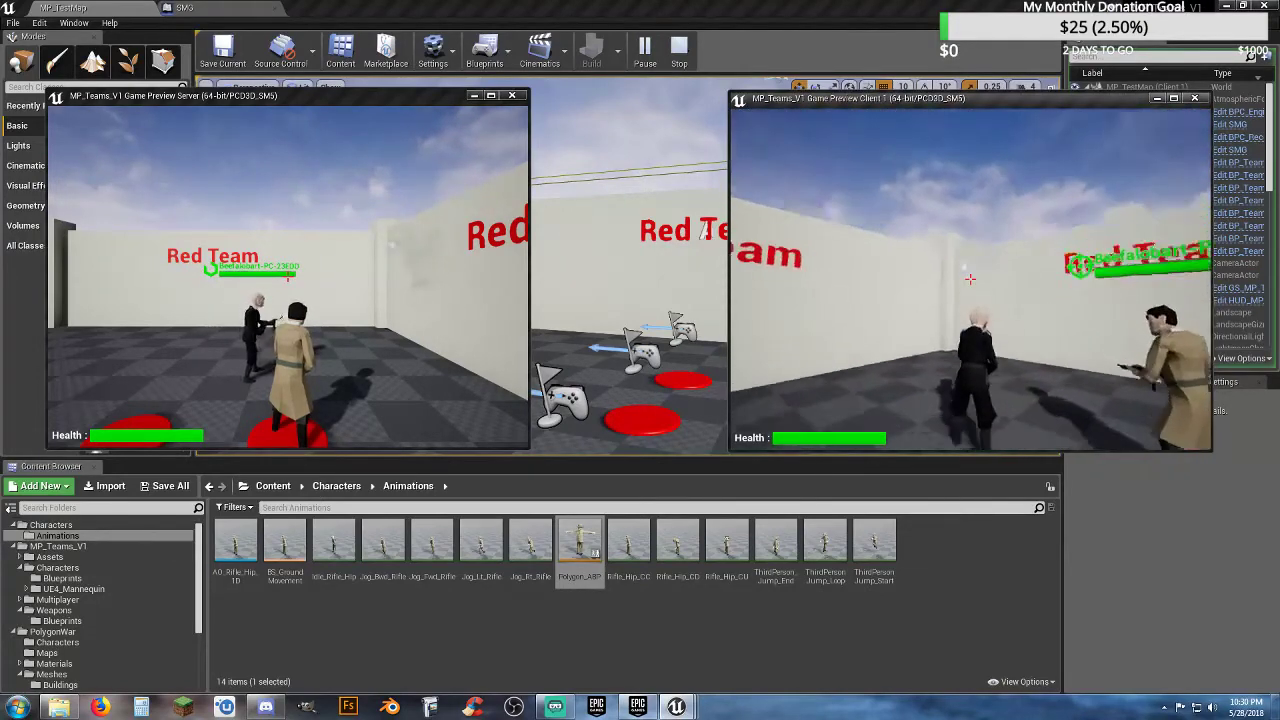
key("Escape")
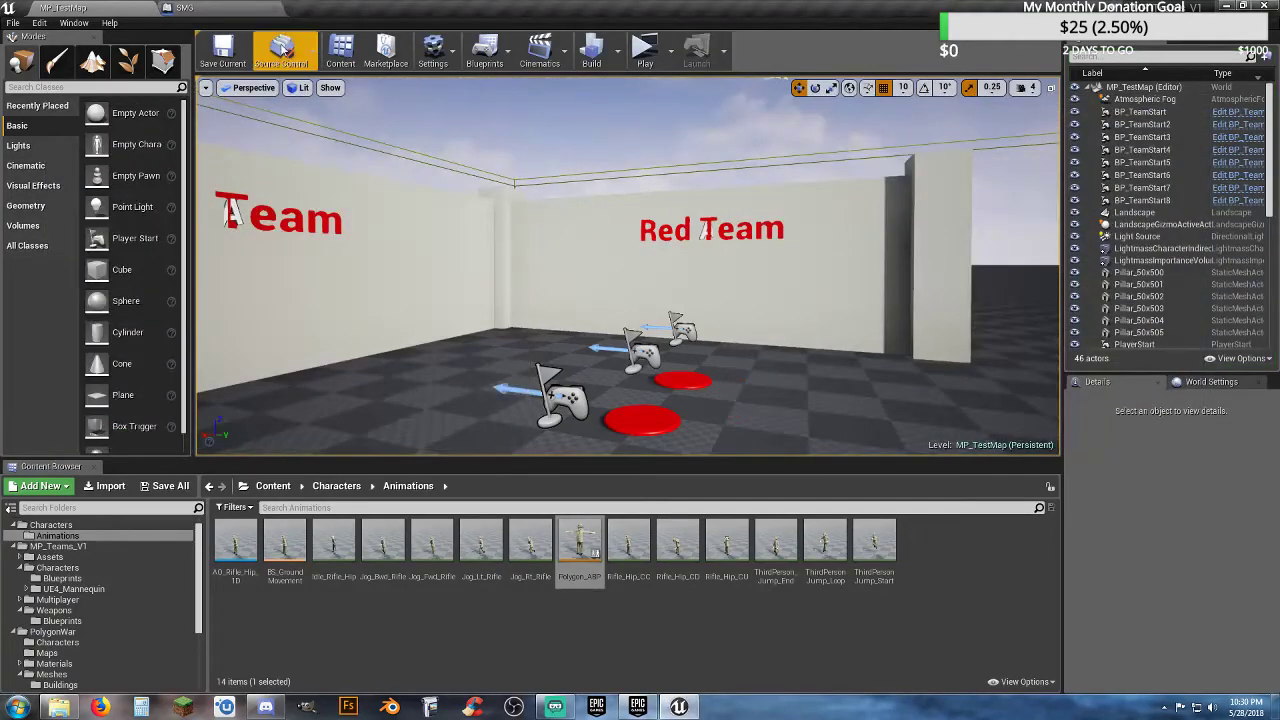
- Trace the SMG event graph from Event BeginPlay through Cast To BP_Character_Master to the two Set Skeletal Mesh nodes
left_click(252, 10)
left_click(422, 238)
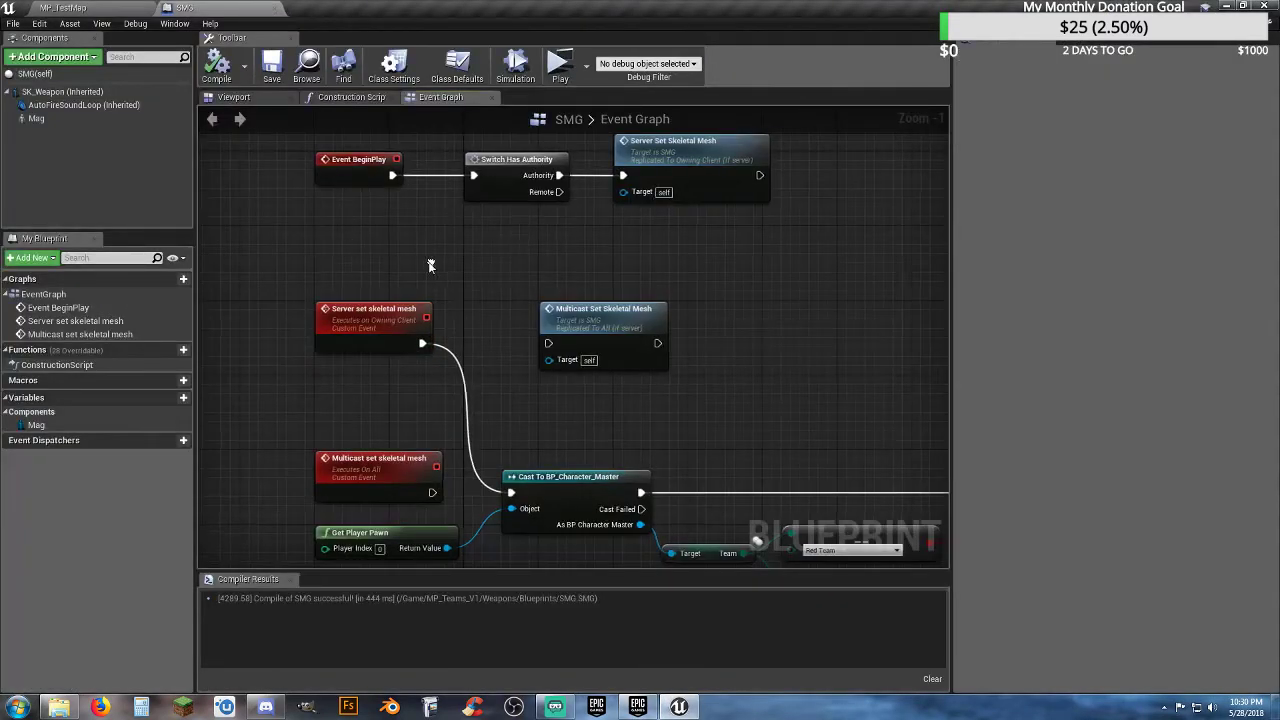
right_click_drag(422, 238, 467, 176)
right_click_drag(698, 366, 516, 371)
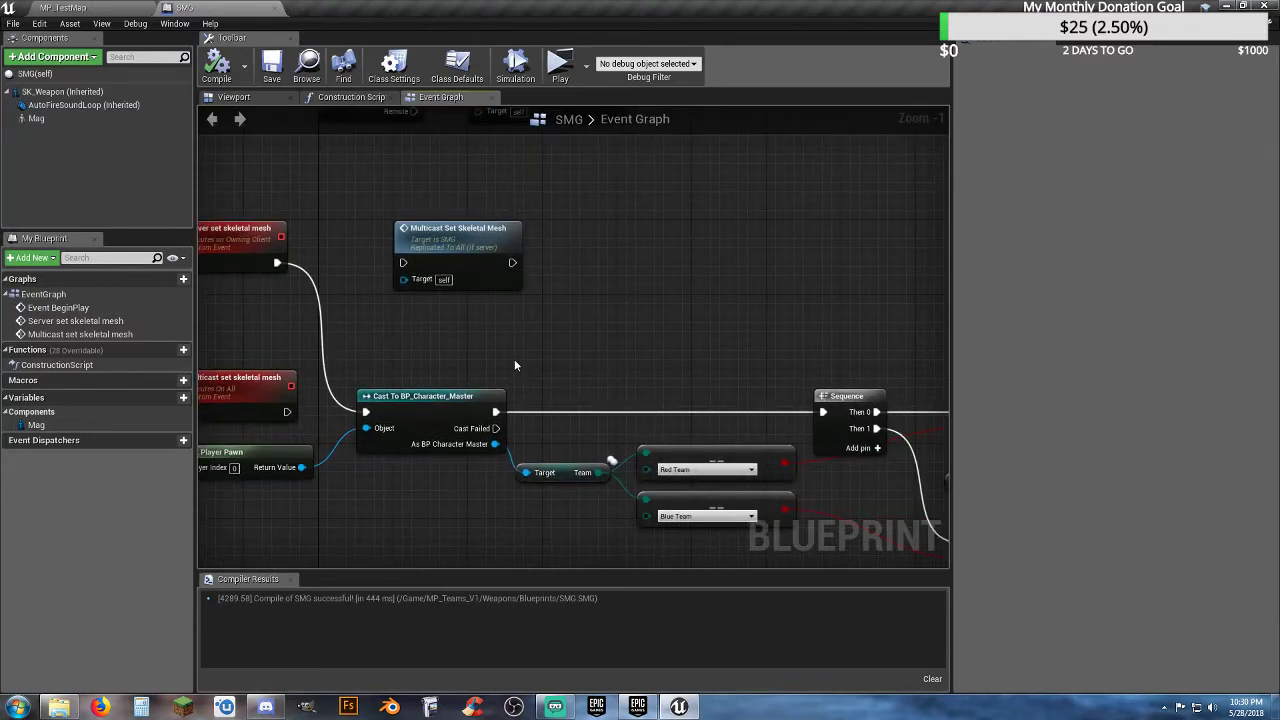
right_click_drag(492, 362, 619, 359)
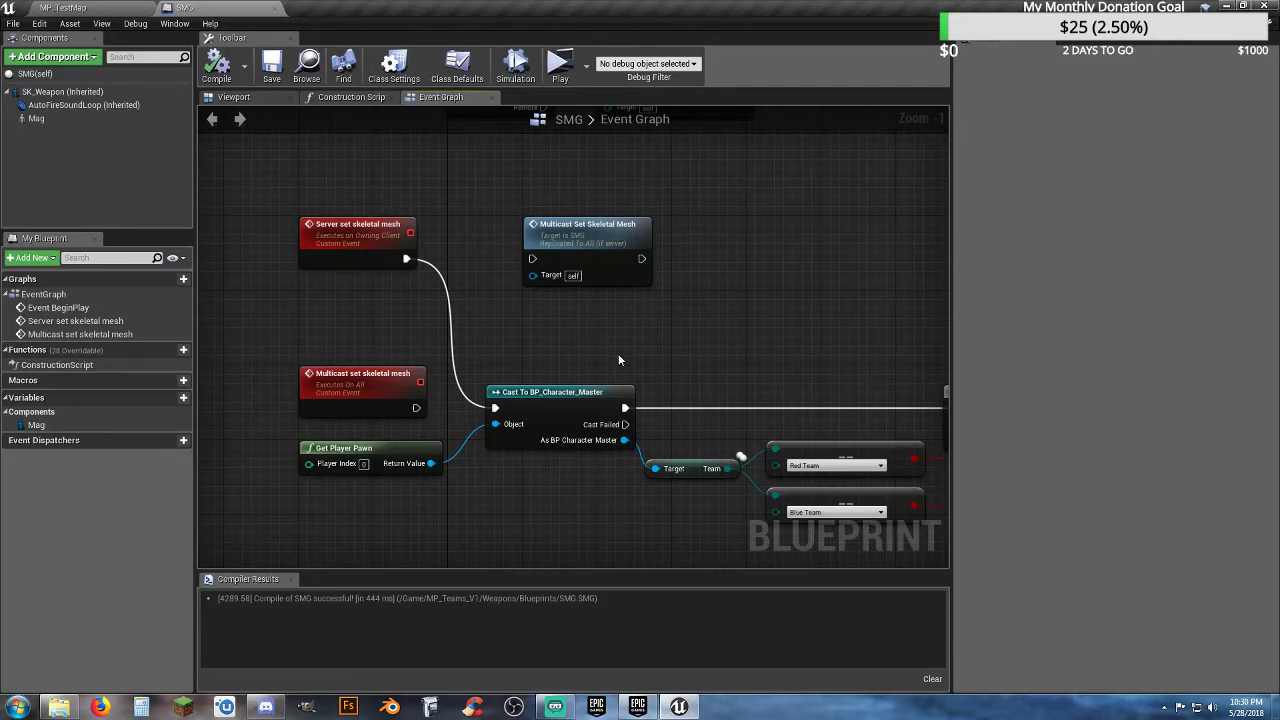
right_click_drag(751, 351, 204, 216)
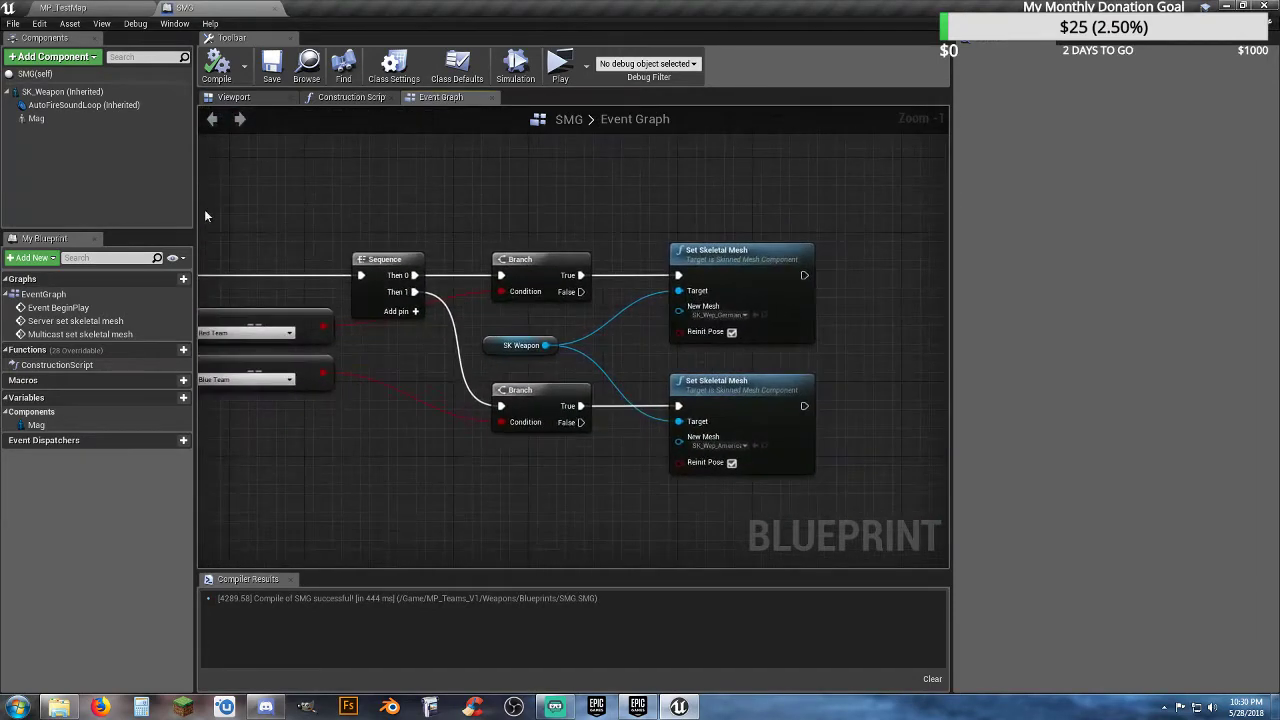
- Examine the Sequence, Branch and Set Skeletal Mesh nodes and follow the team checks back to the SMG's custom events
left_click(81, 8)
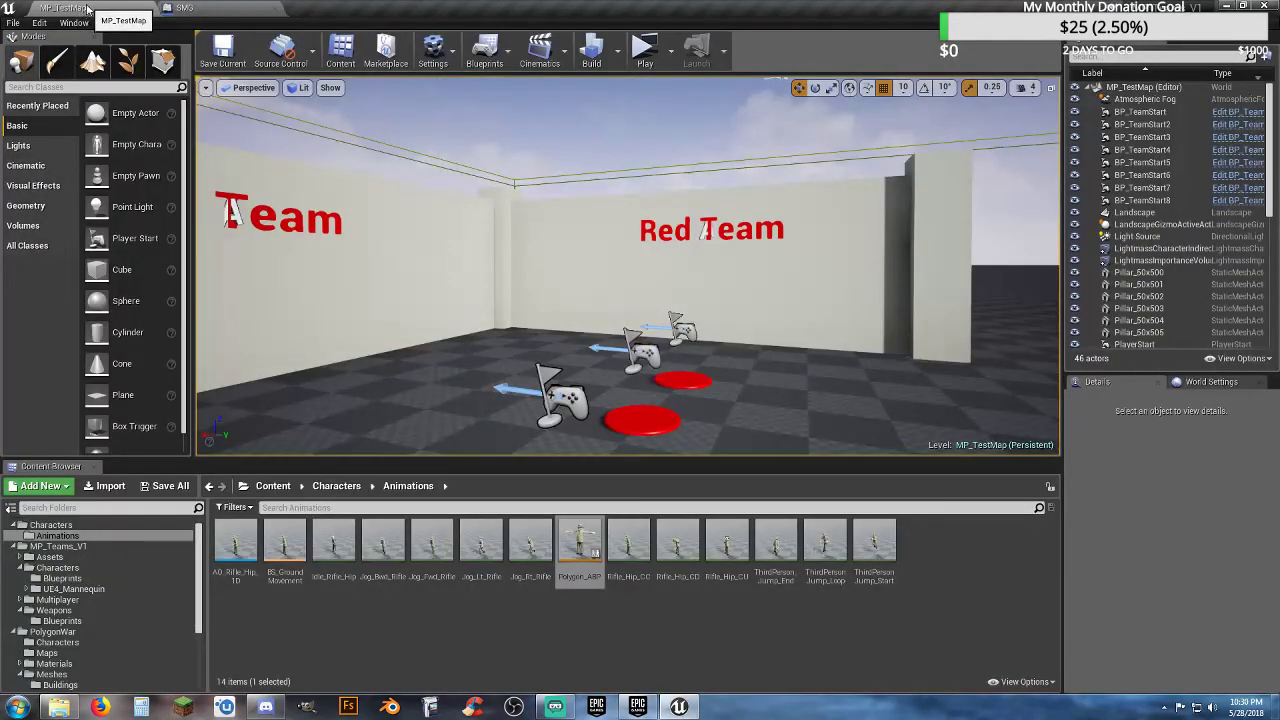
left_click(186, 8)
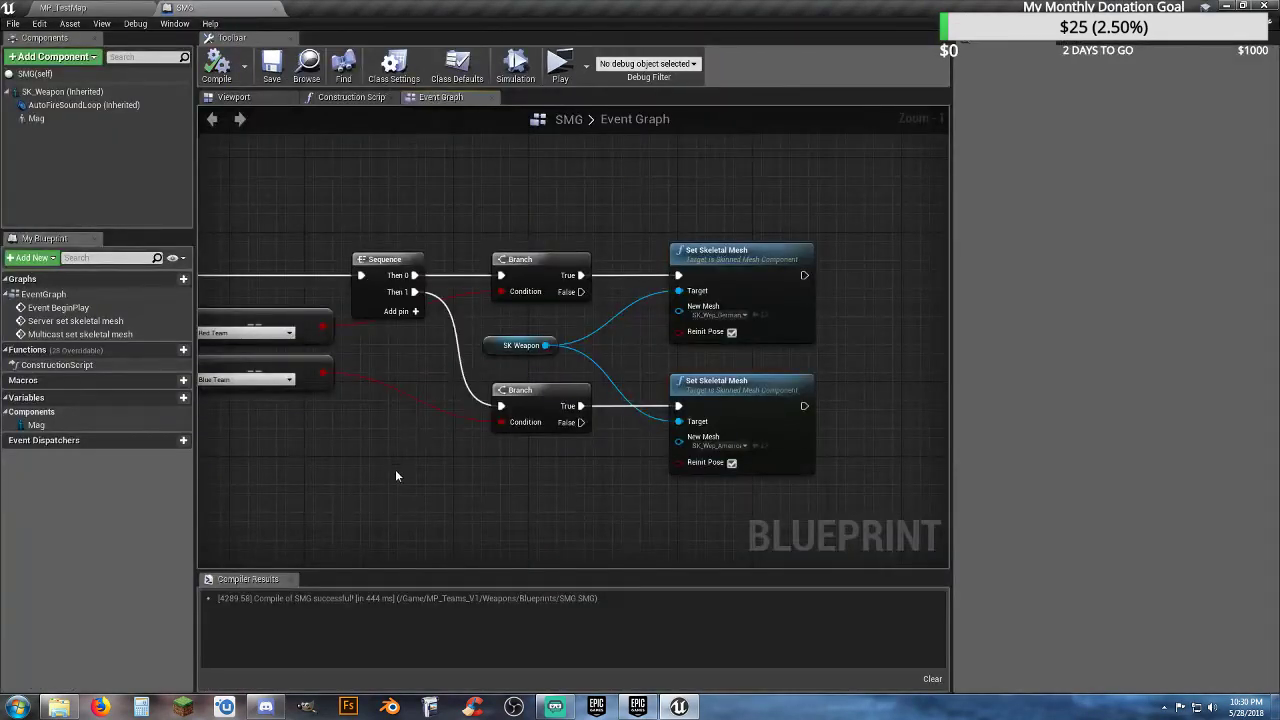
right_click_drag(395, 476, 475, 481)
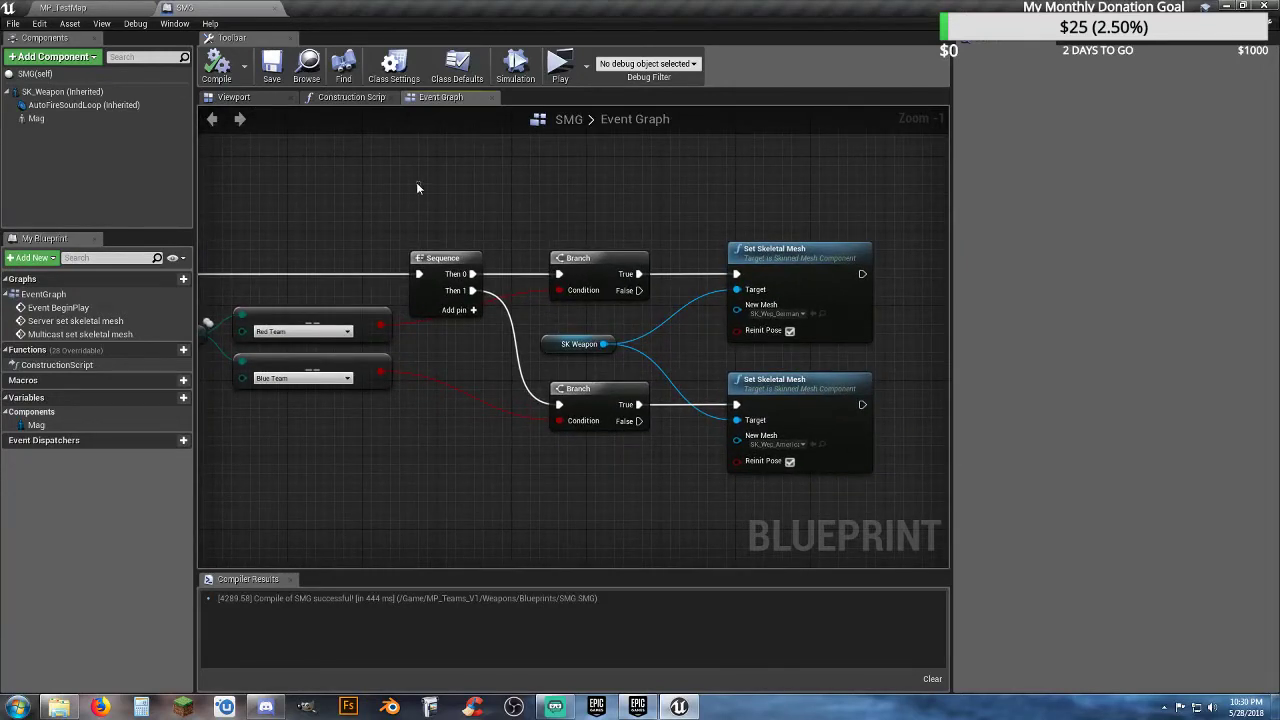
left_click_drag(417, 184, 877, 466)
left_click(639, 531)
right_click_drag(540, 497, 646, 502)
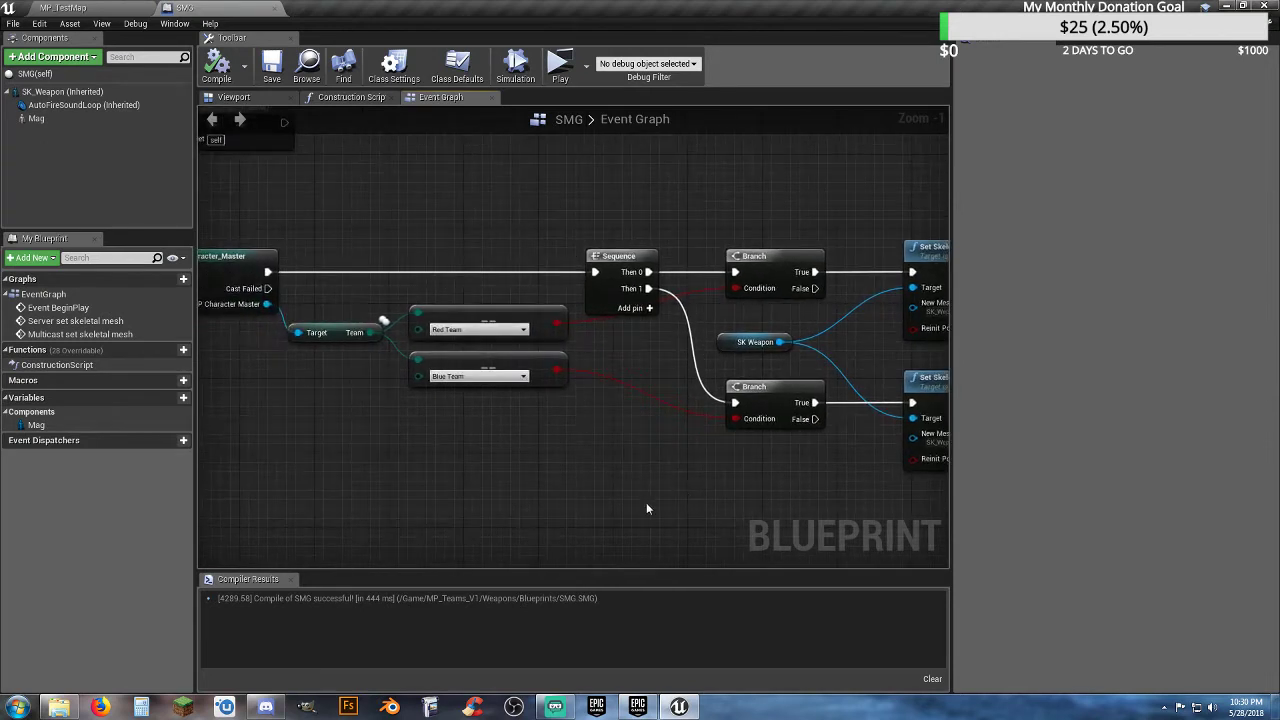
right_click_drag(558, 488, 511, 488)
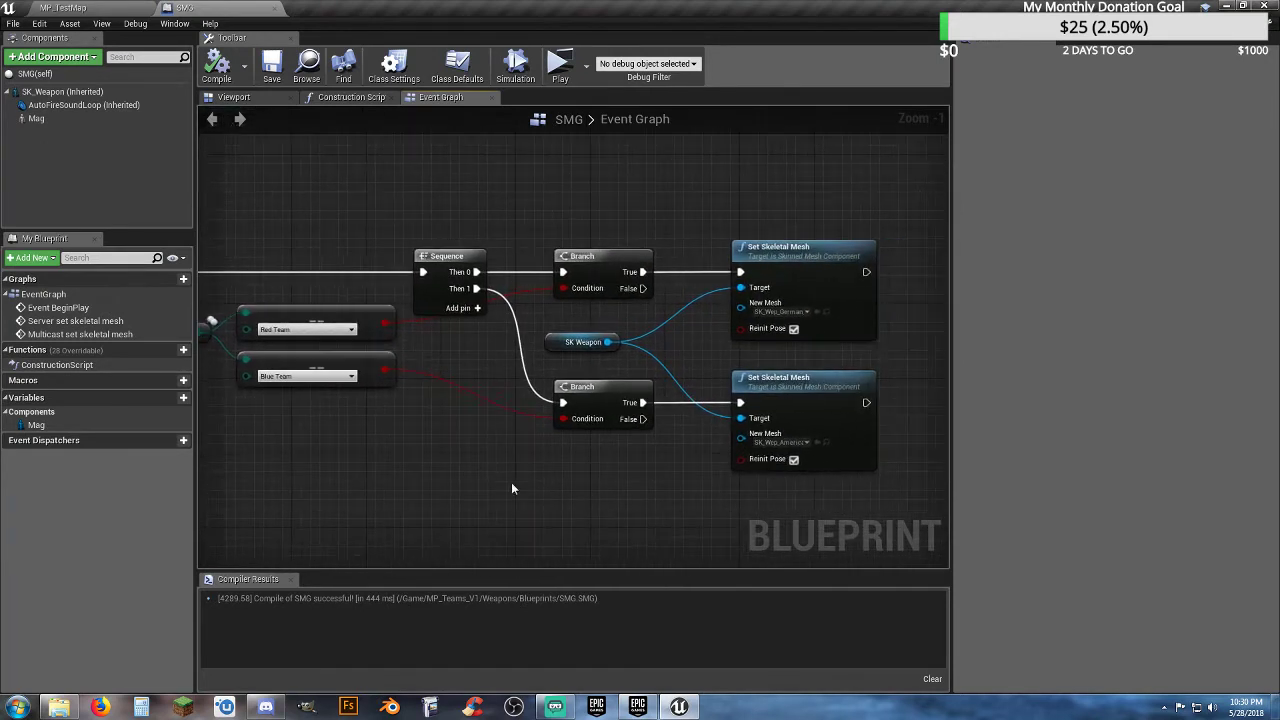
right_click_drag(327, 449, 485, 467)
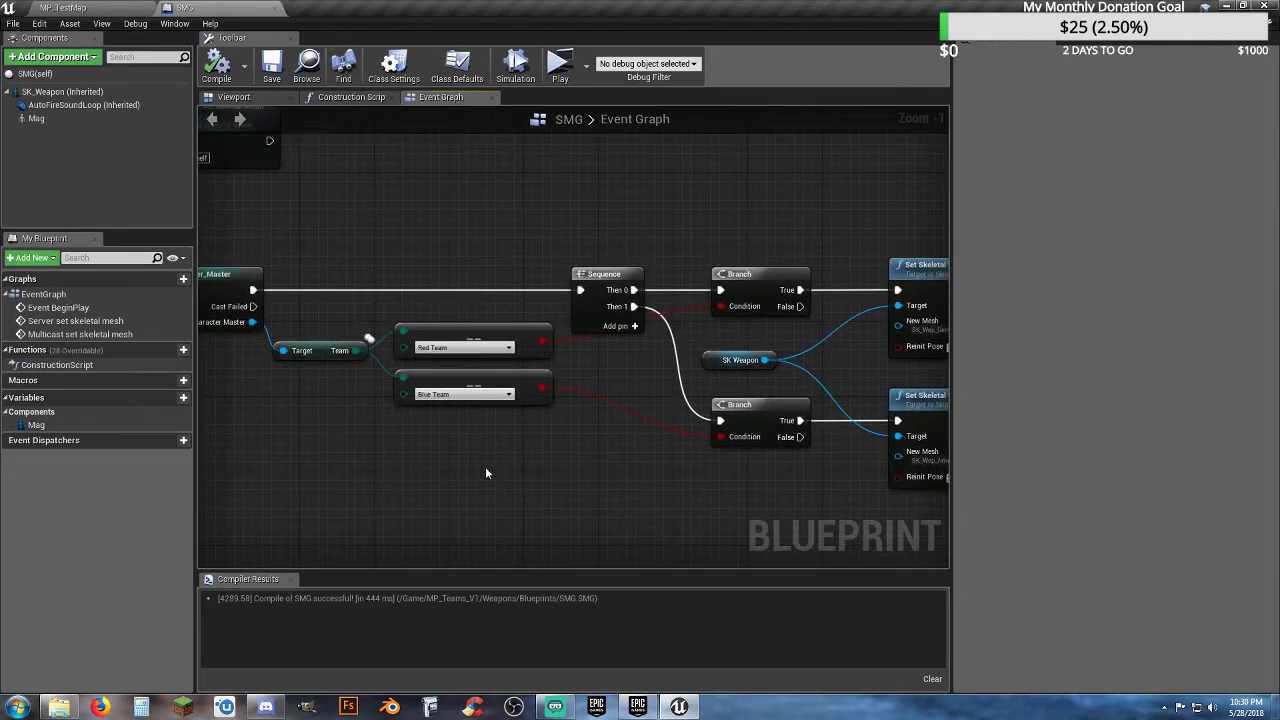
right_click_drag(485, 473, 612, 520)
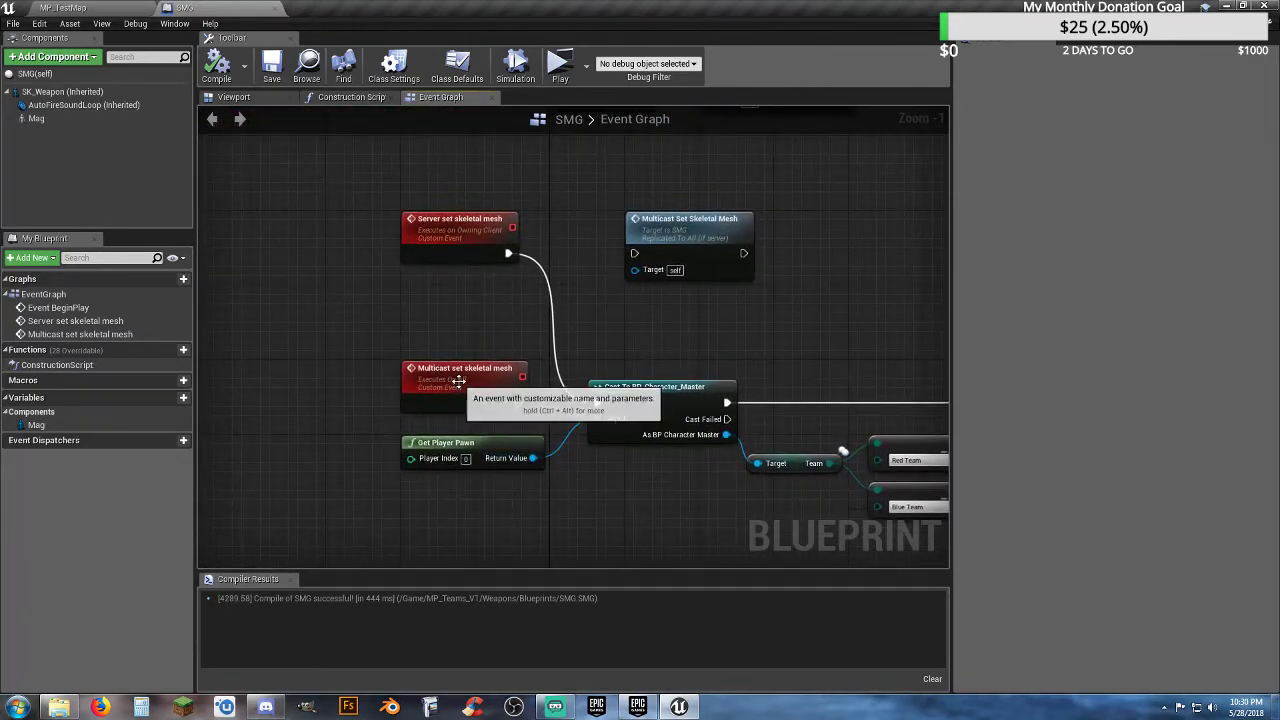
- Rearrange the custom events so Server set skeletal mesh lines up with Cast To BP_Character_Master and Multicast set skeletal mesh sits above it
left_click_drag(459, 380, 470, 317)
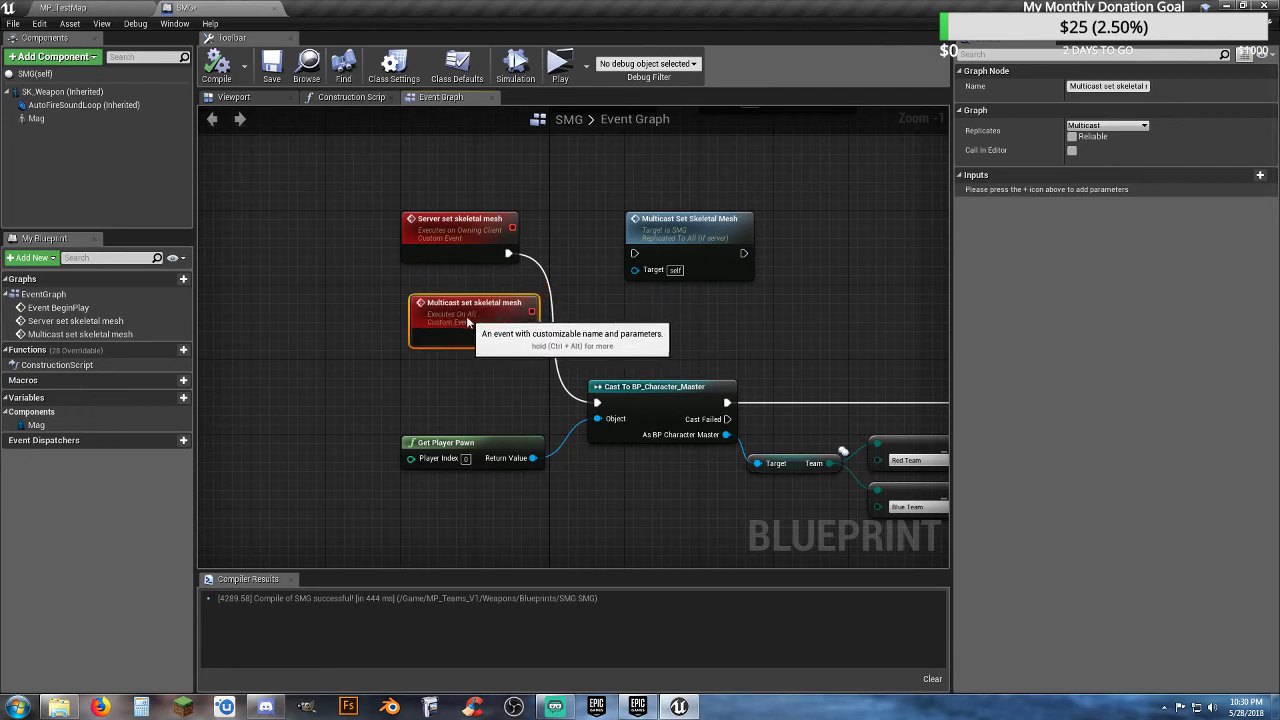
left_click(440, 391)
left_click_drag(451, 233, 450, 383)
left_click(576, 502)
right_click_drag(576, 502, 521, 493)
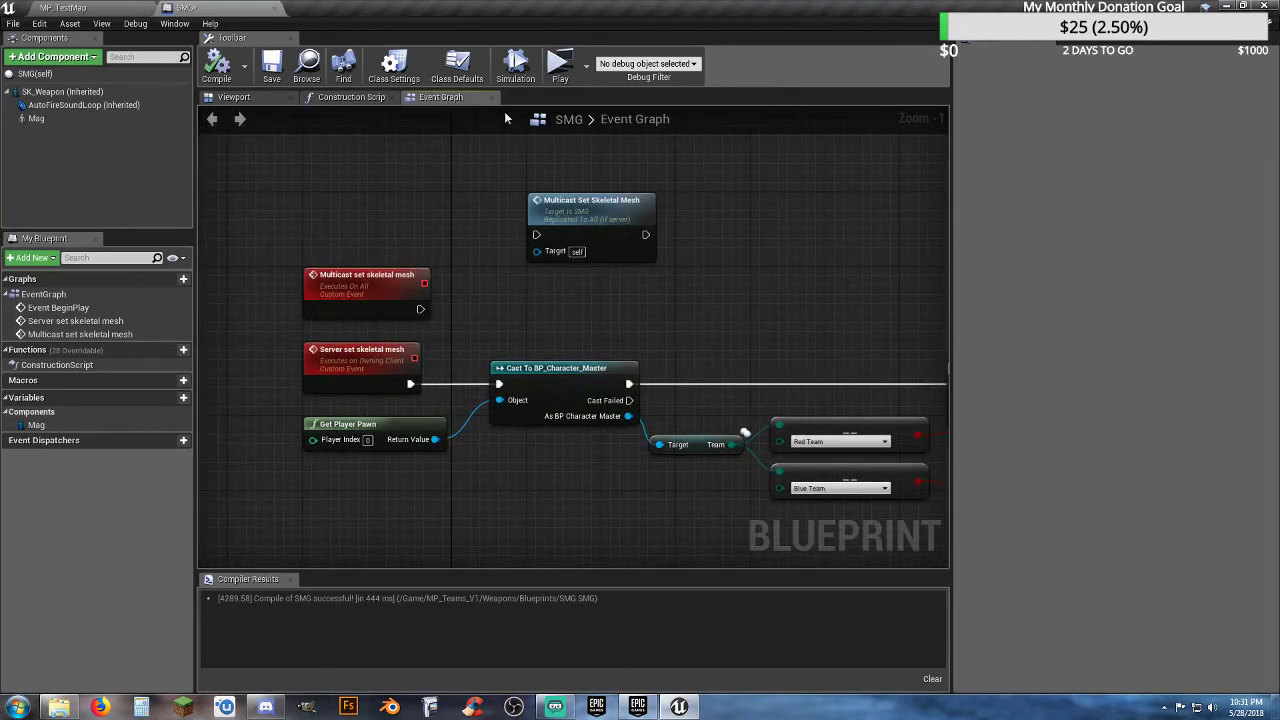
- Enable Run Dedicated Server in the multiplayer play options of MP_TestMap
left_click(88, 8)
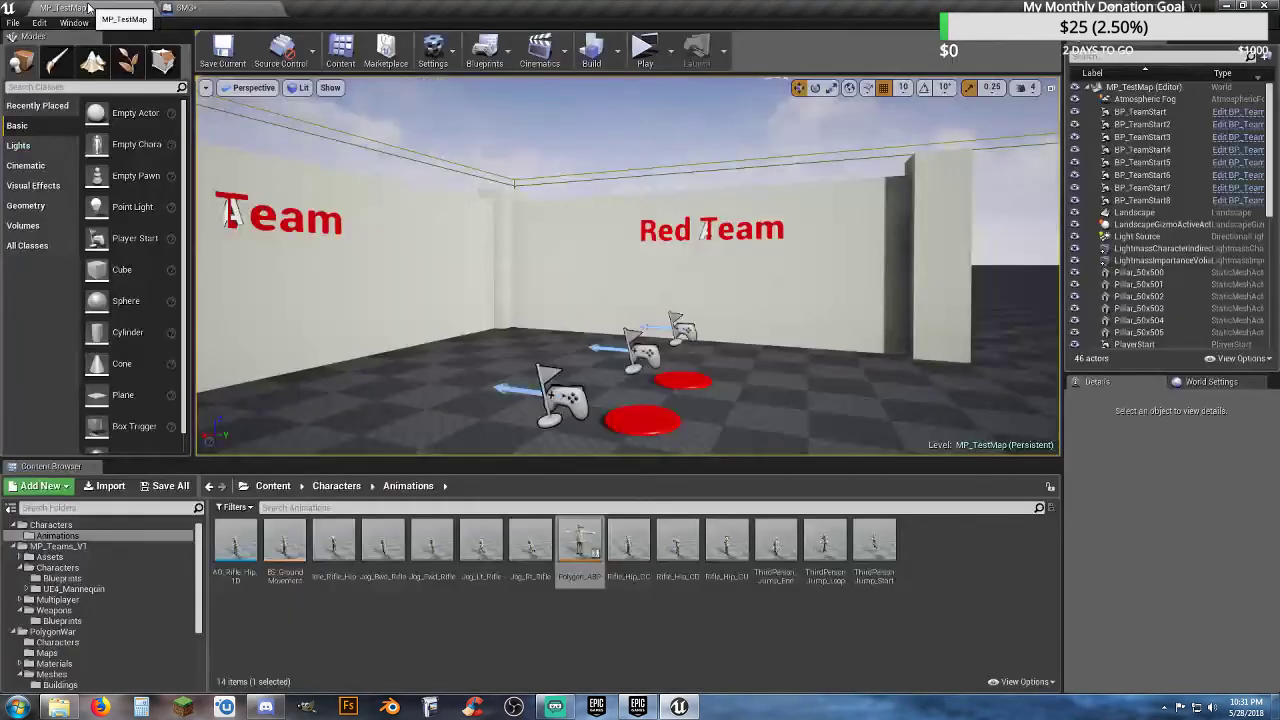
left_click(669, 61)
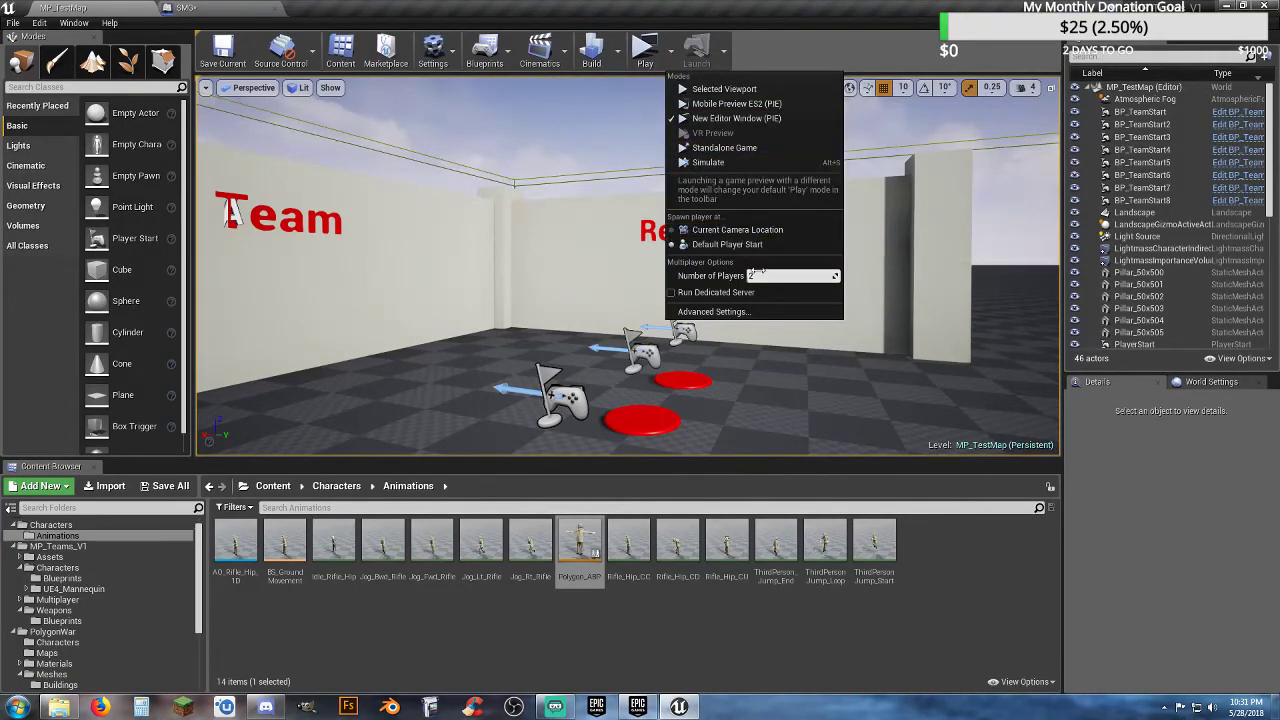
left_click(675, 293)
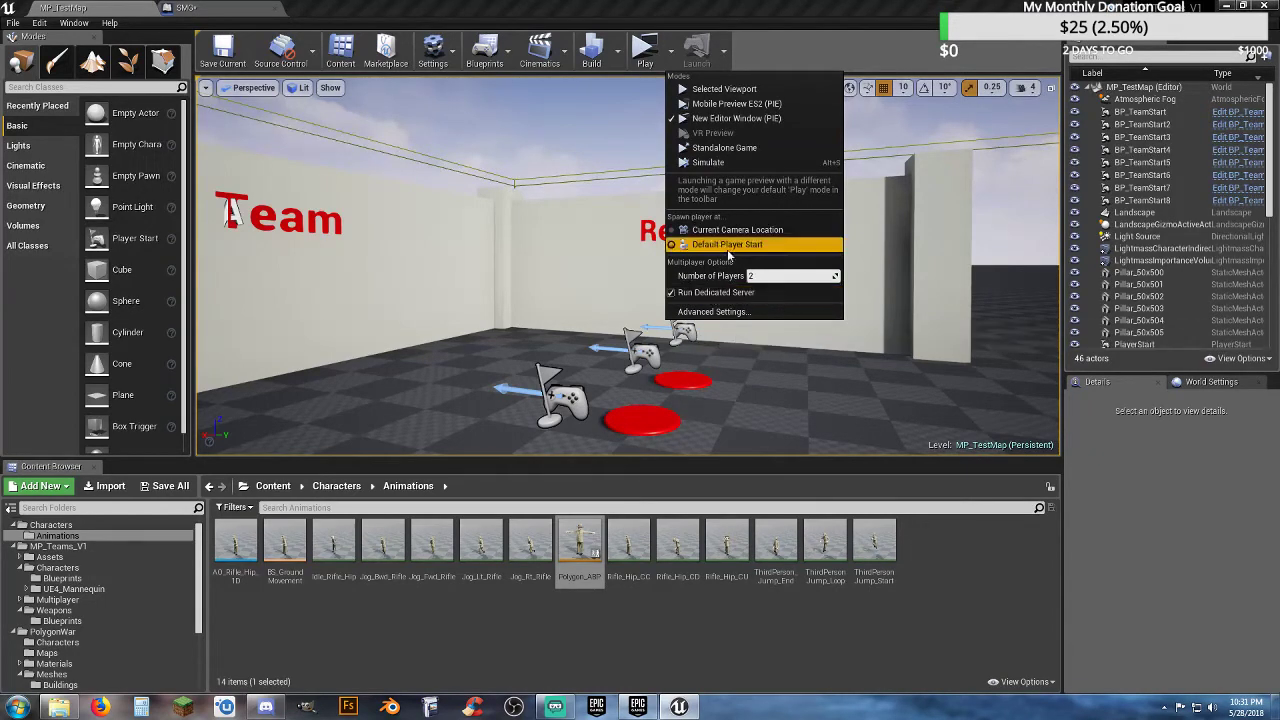
- Play with two clients, spawn one as Biotech and the other as Engineer on the red team, compare their weapons, and end the session
left_click(645, 50)
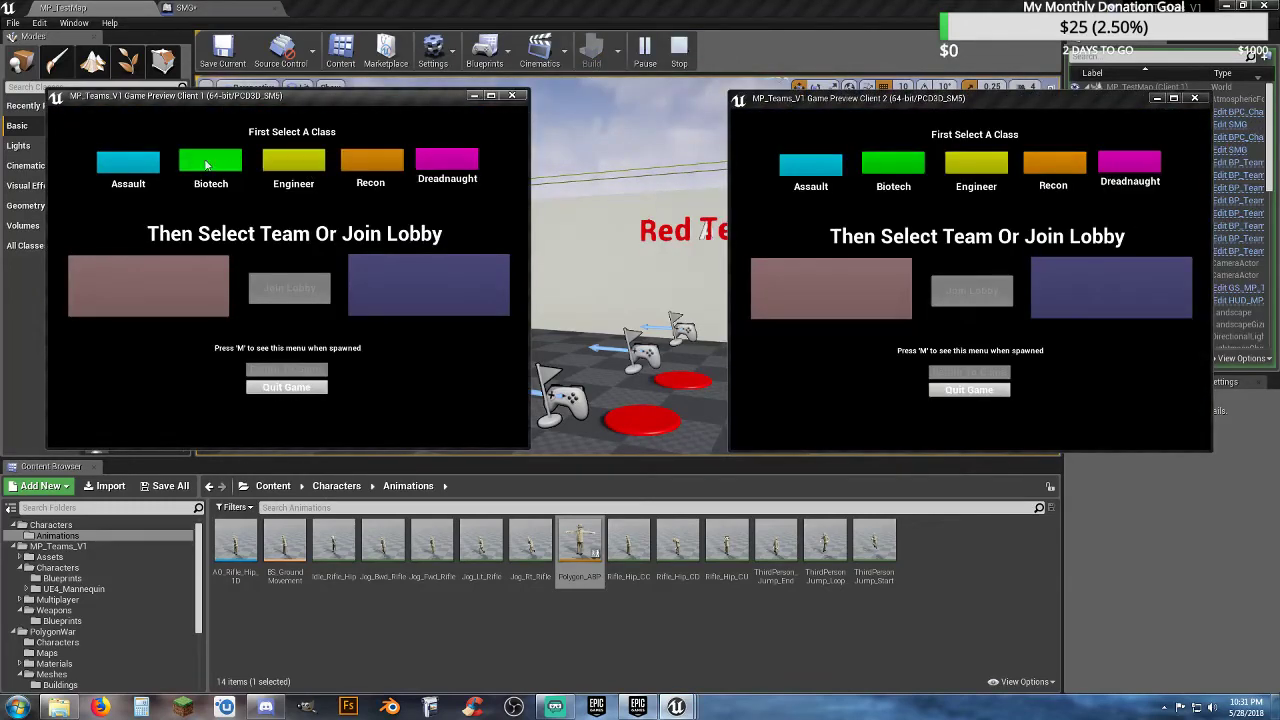
left_click(207, 166)
left_click(289, 287)
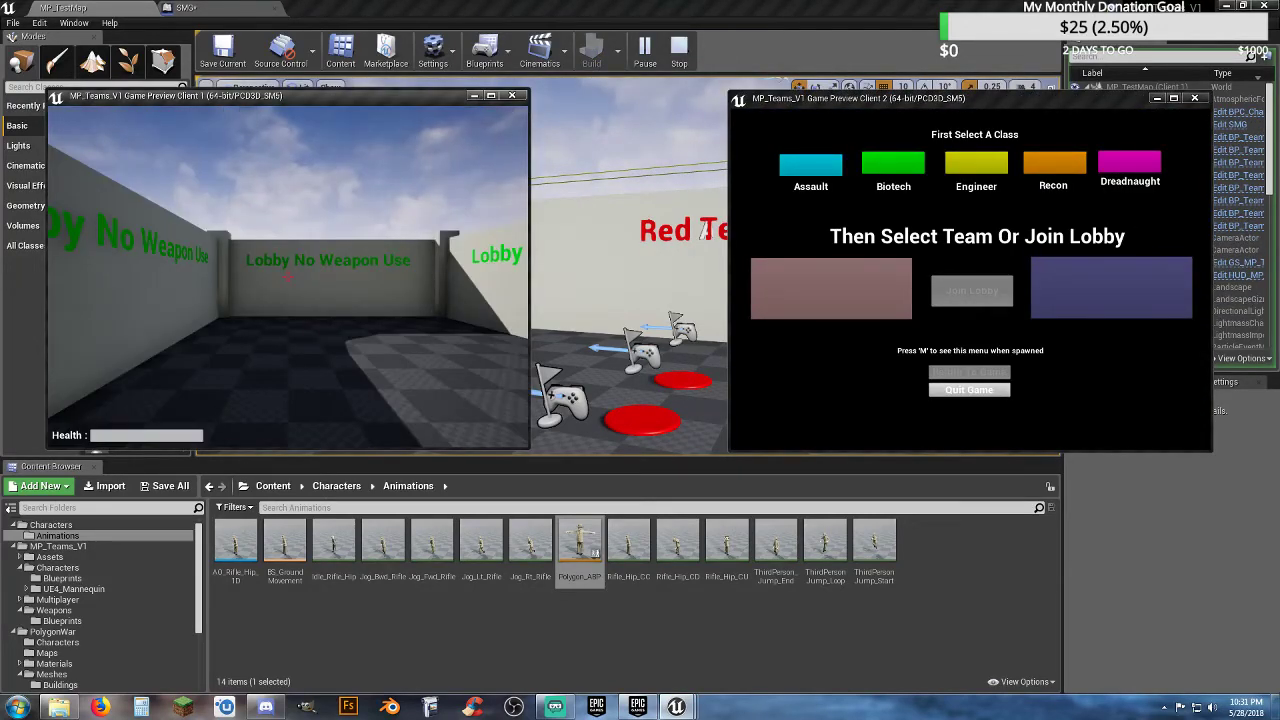
left_click(807, 238)
left_click(950, 176)
left_click(965, 290)
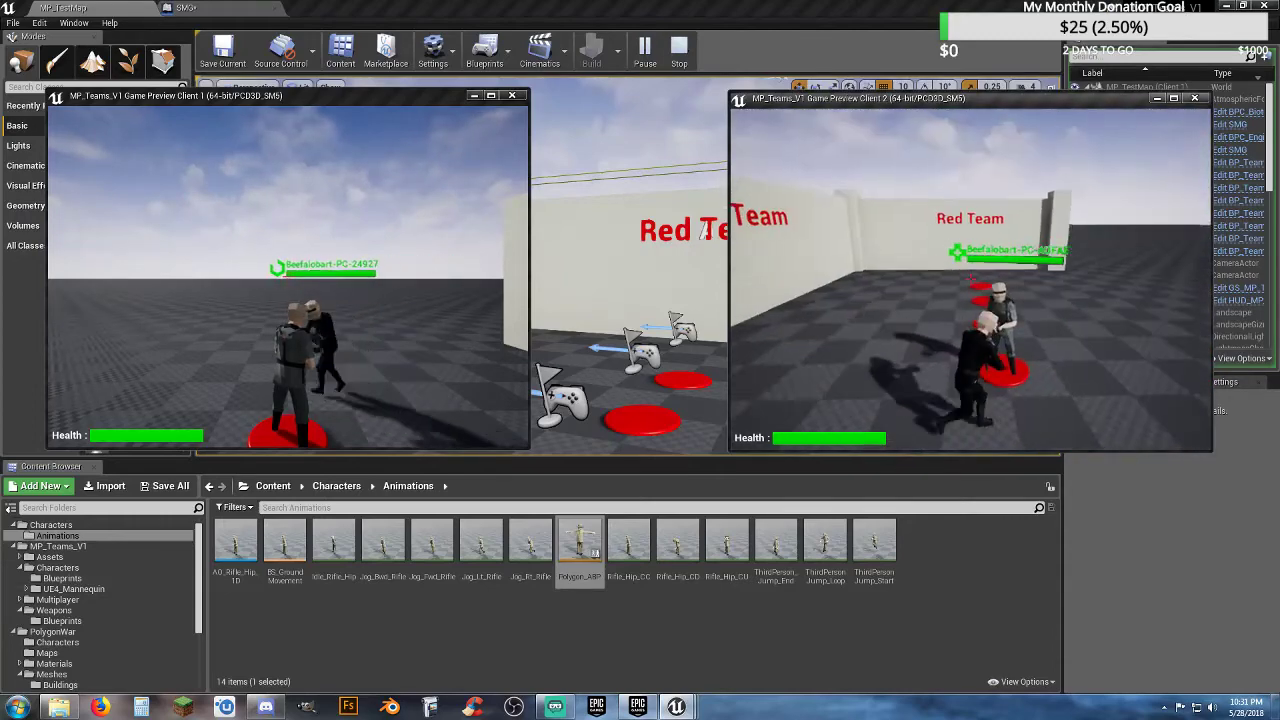
key("Escape")
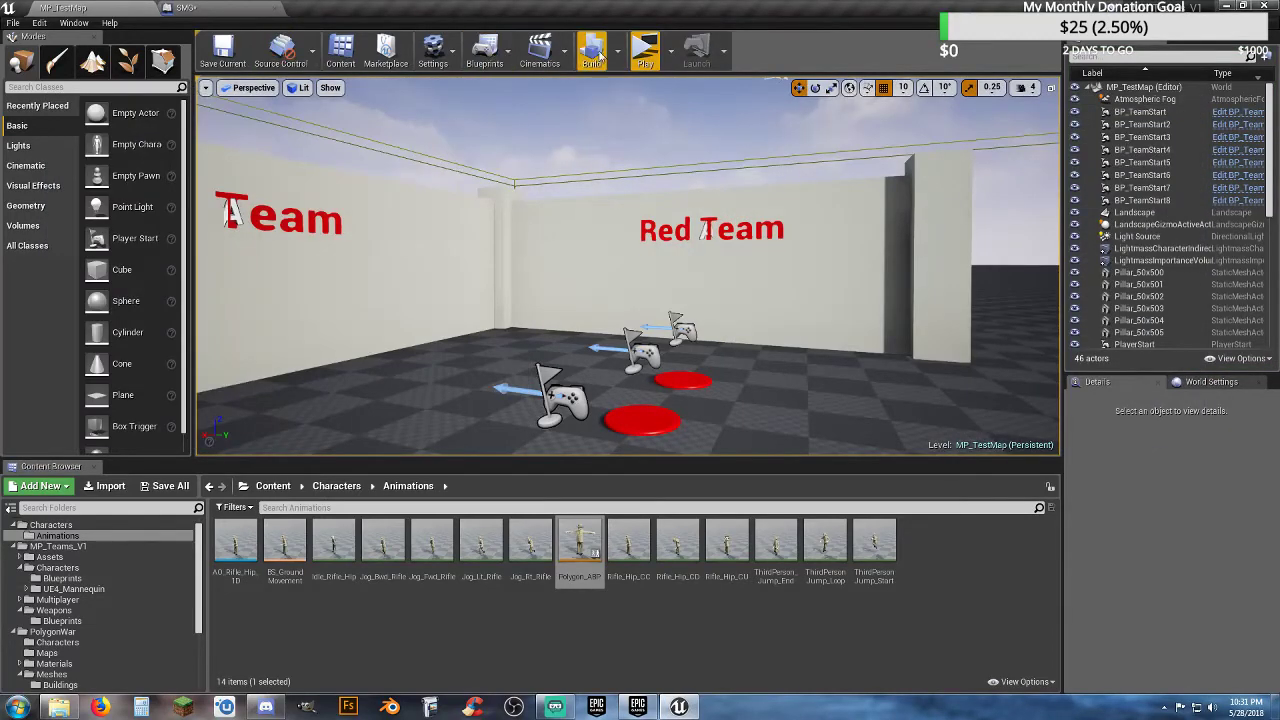
- Set the SMG's Server set skeletal mesh event to replicate as Run on Server and compile the blueprint
left_click(208, 9)
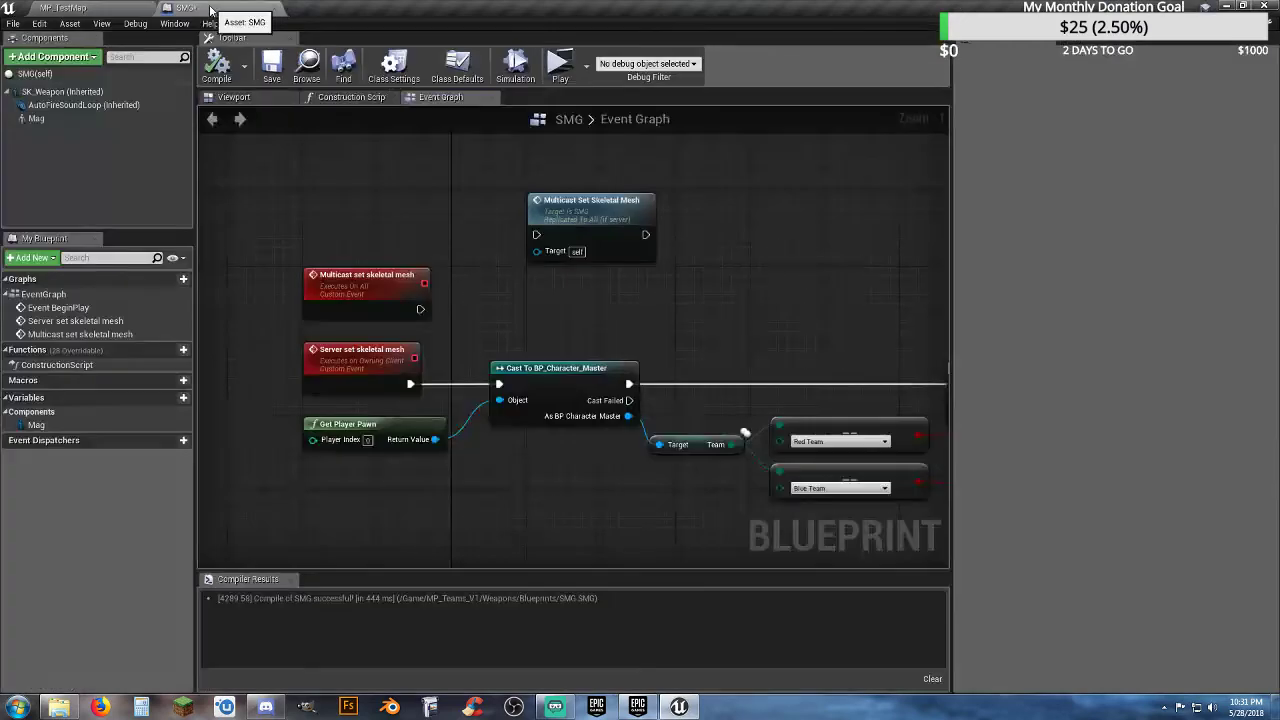
left_click(355, 356)
left_click(1105, 125)
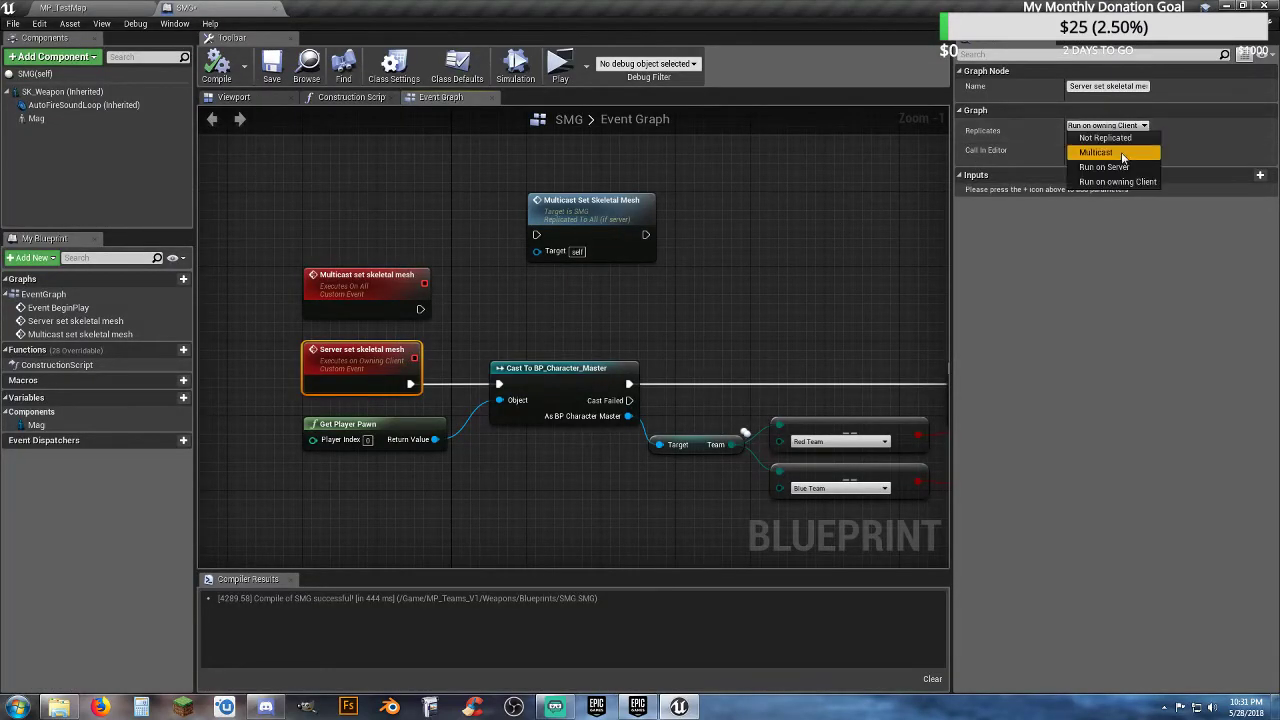
left_click(1120, 168)
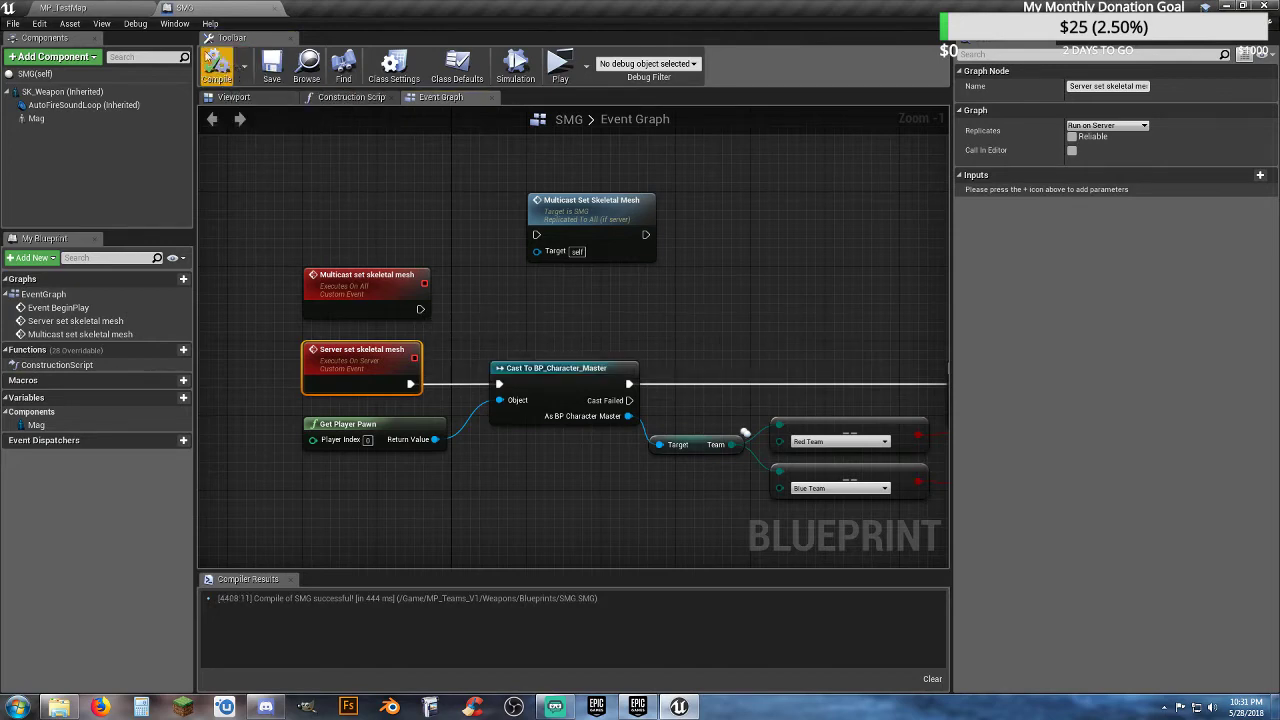
- Play MP_TestMap with two clients, spawn one as Recon and the other as Biotech on the red team, compare their weapons, and end the session
left_click(99, 9)
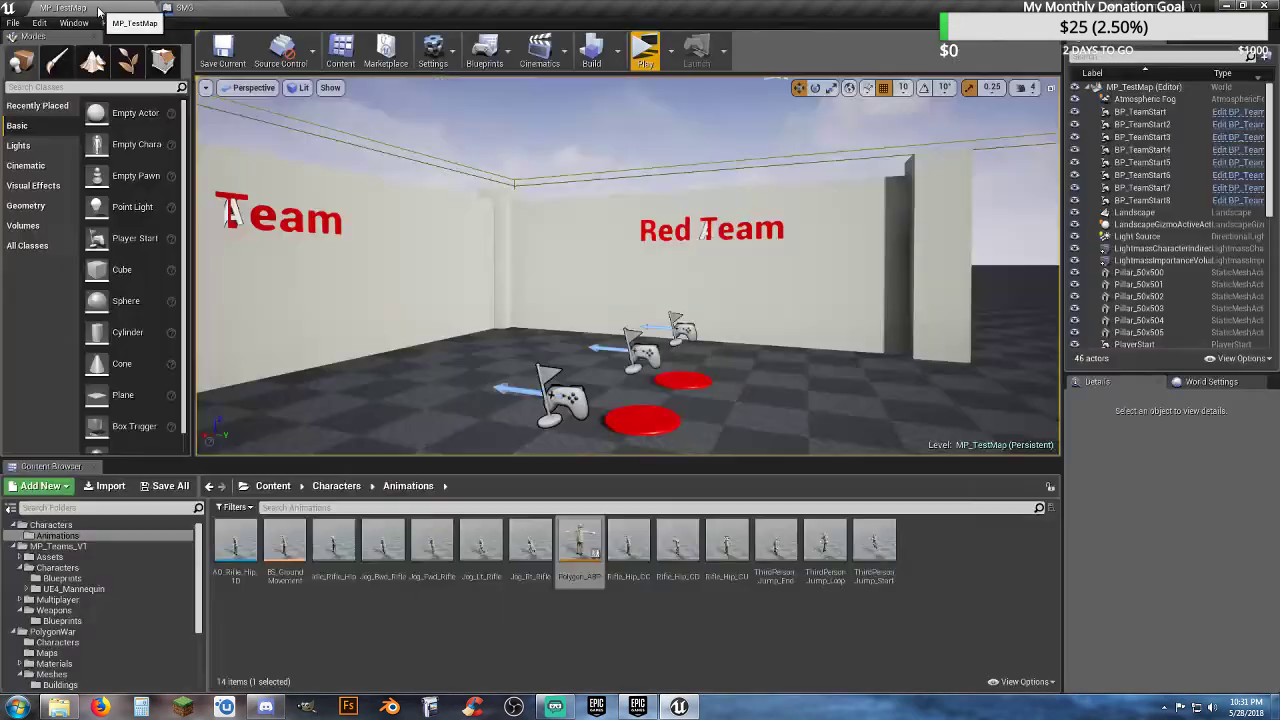
left_click(645, 50)
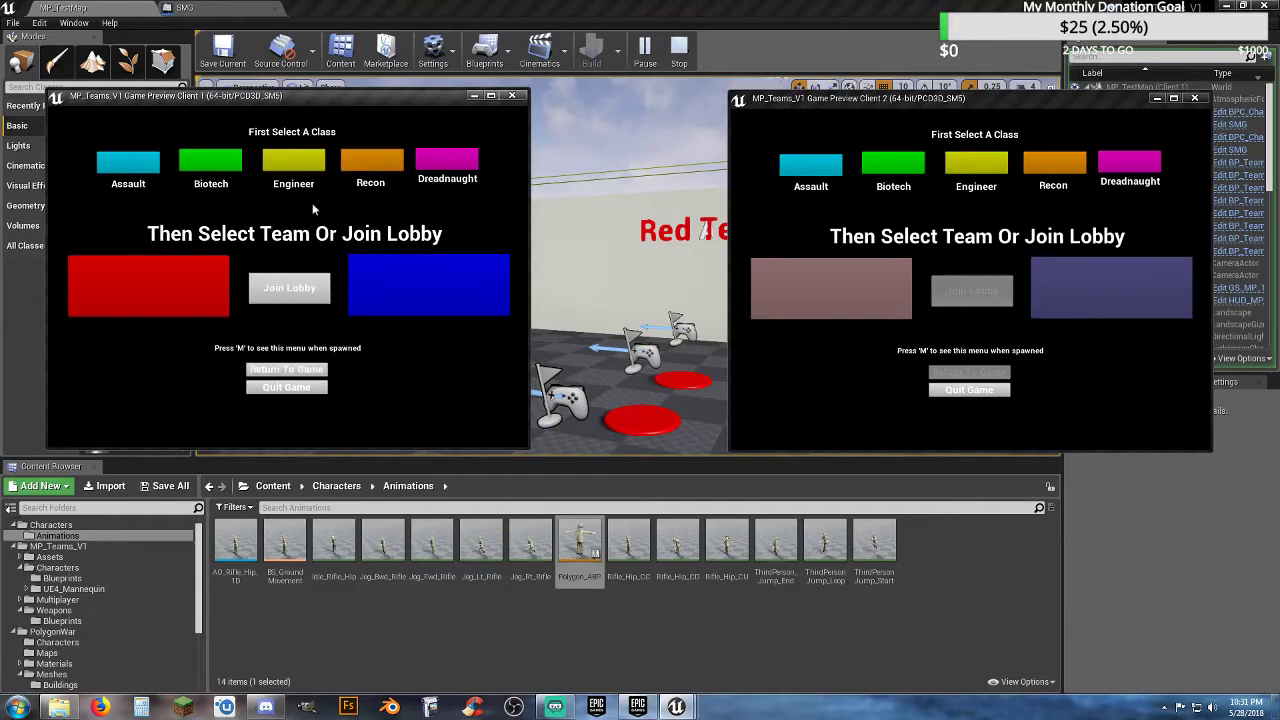
left_click(287, 290)
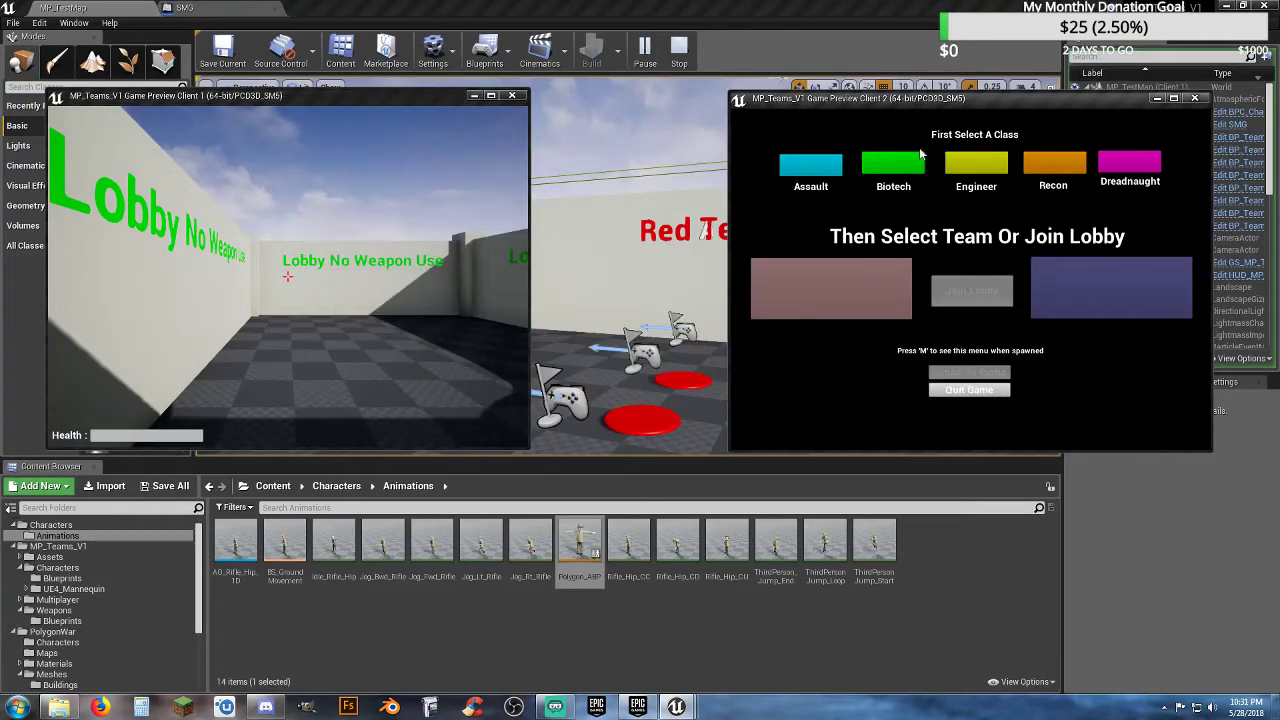
left_click(893, 165)
left_click(847, 311)
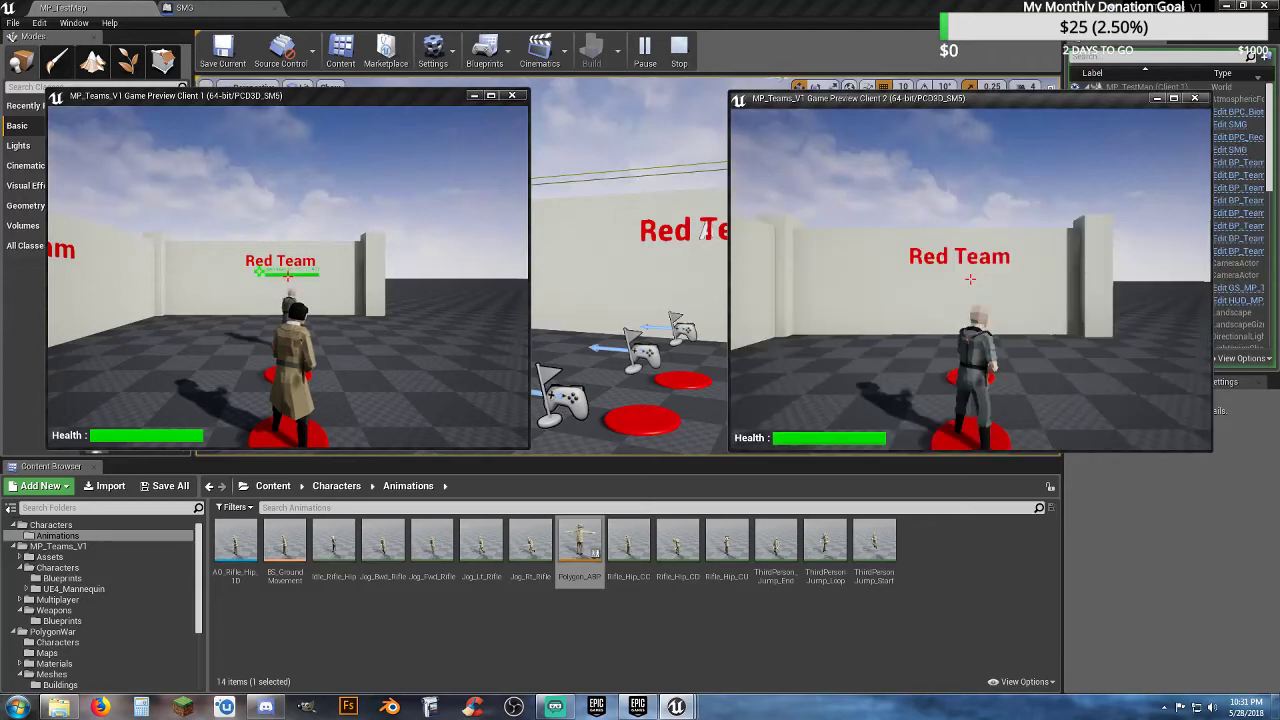
key("w")
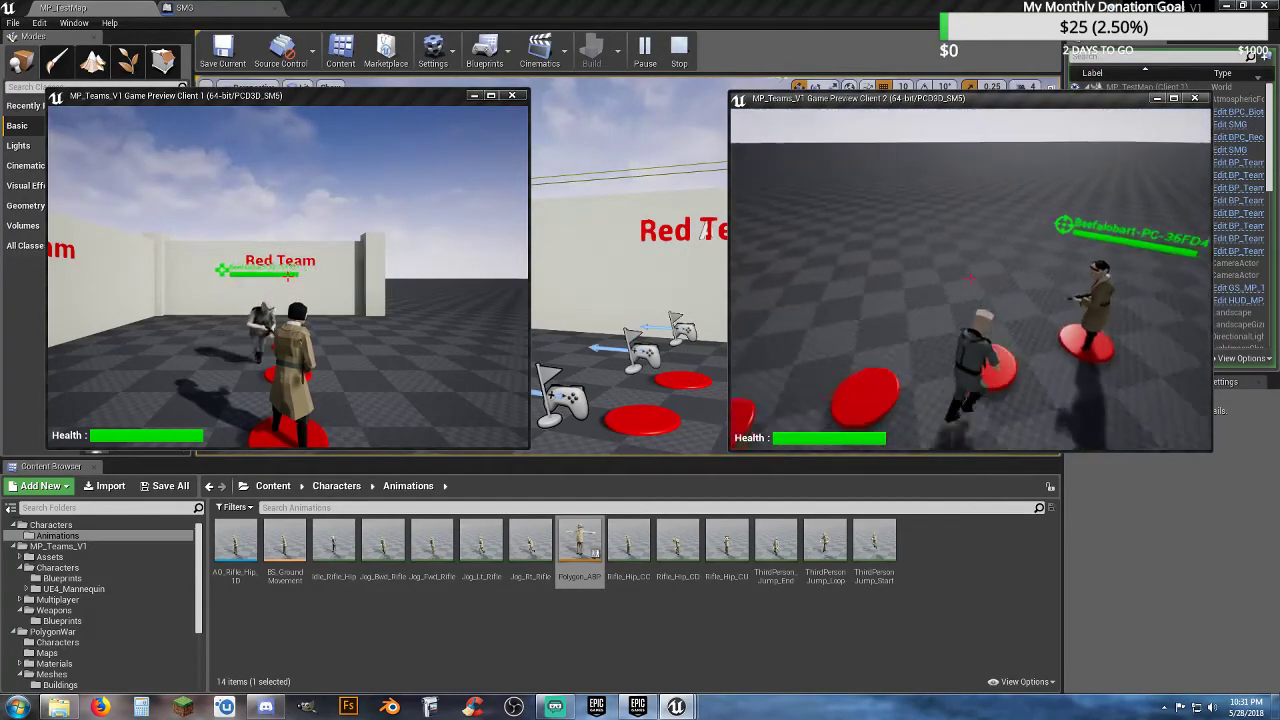
key("w")
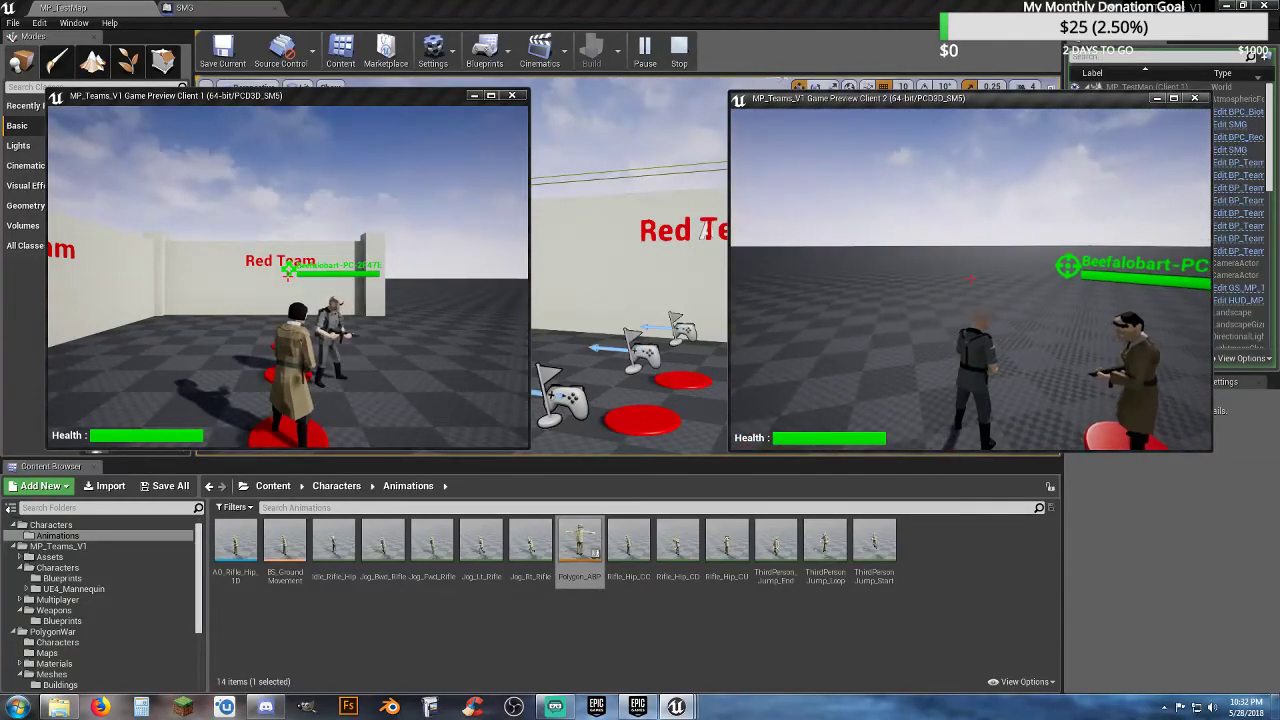
key("Escape")
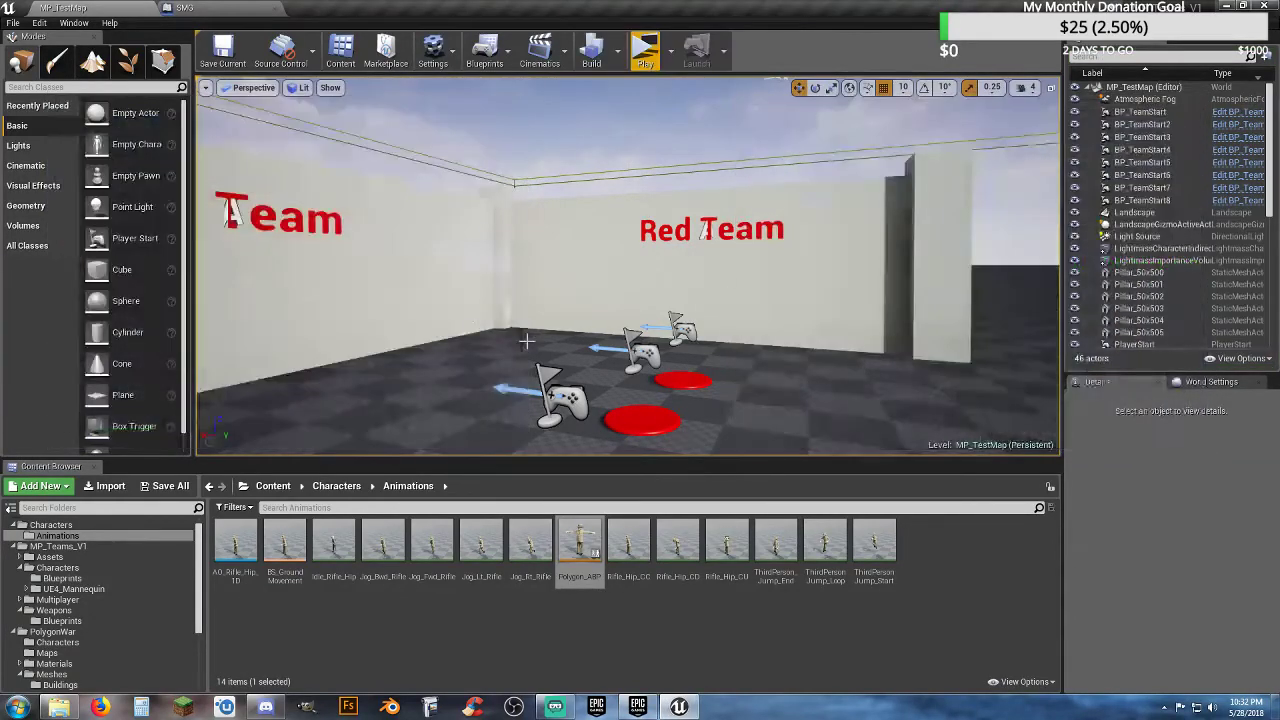
- Wire Server set skeletal mesh to the Multicast Set Skeletal Mesh call and Multicast set skeletal mesh to Cast To BP_Character_Master, then compile and save
left_click(215, 14)
left_click_drag(375, 357, 537, 236)
left_click_drag(424, 311, 500, 389)
left_click_drag(380, 277, 380, 352)
left_click(435, 306)
left_click(217, 66)
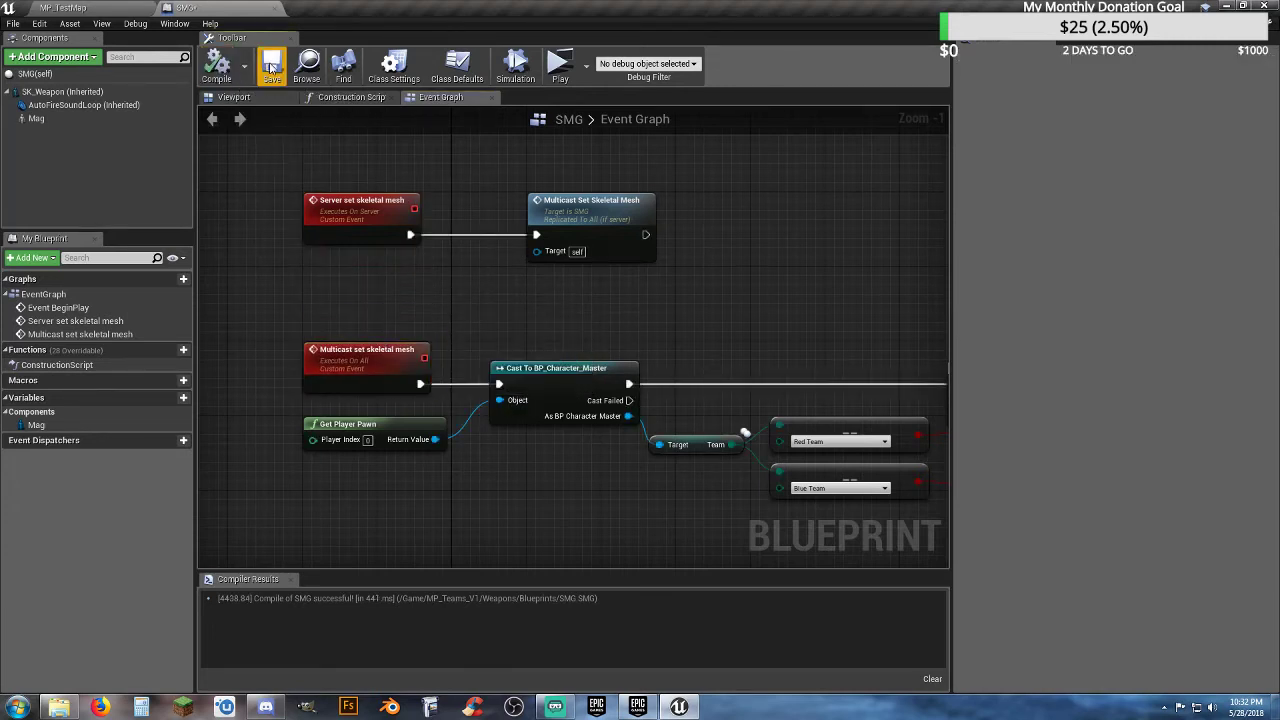
- Play with two clients, spawn one as Recon and the other as Assault on the red team, compare their weapons, and end the session
left_click(110, 6)
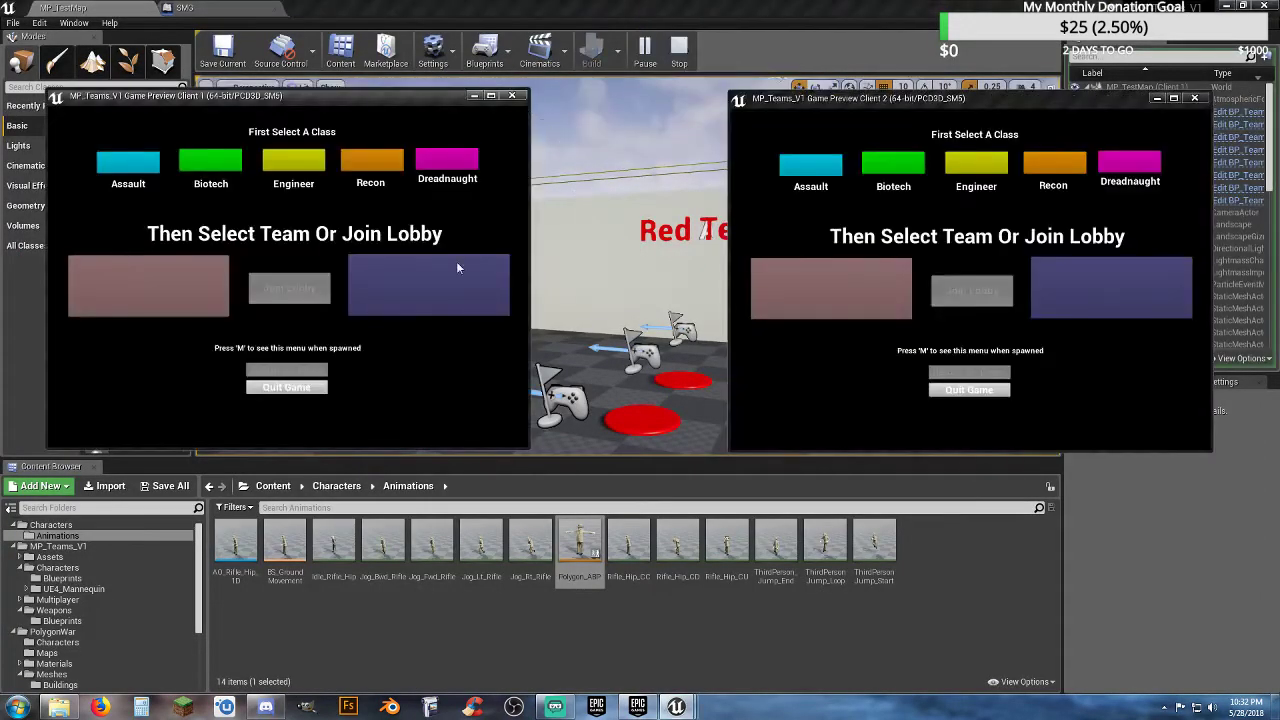
left_click(370, 160)
left_click(289, 288)
key("alt+Tab")
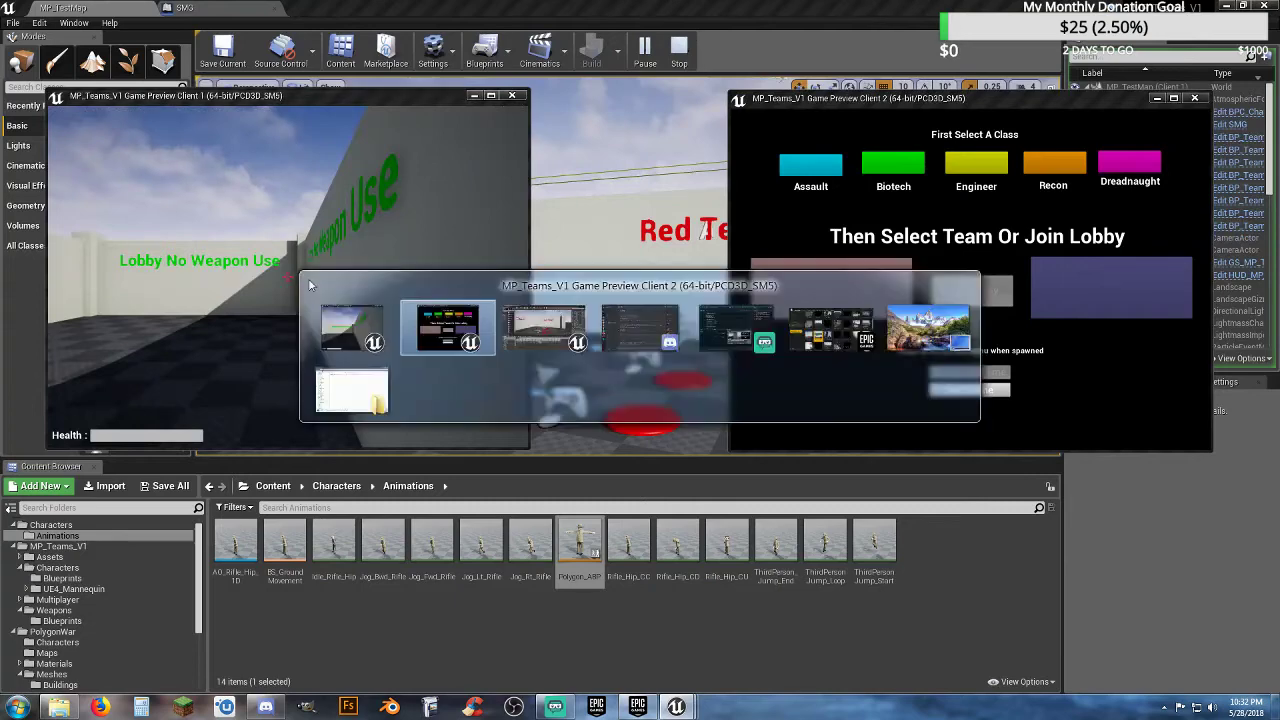
left_click(867, 170)
left_click(972, 290)
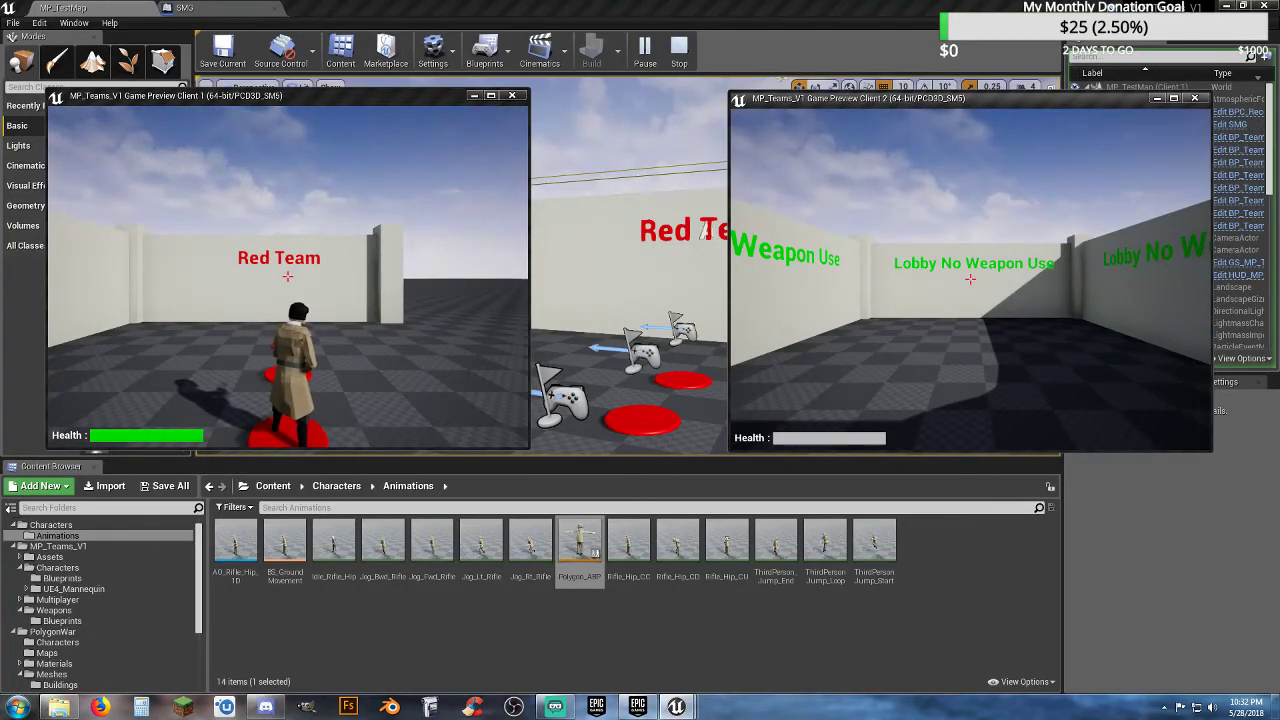
key("d")
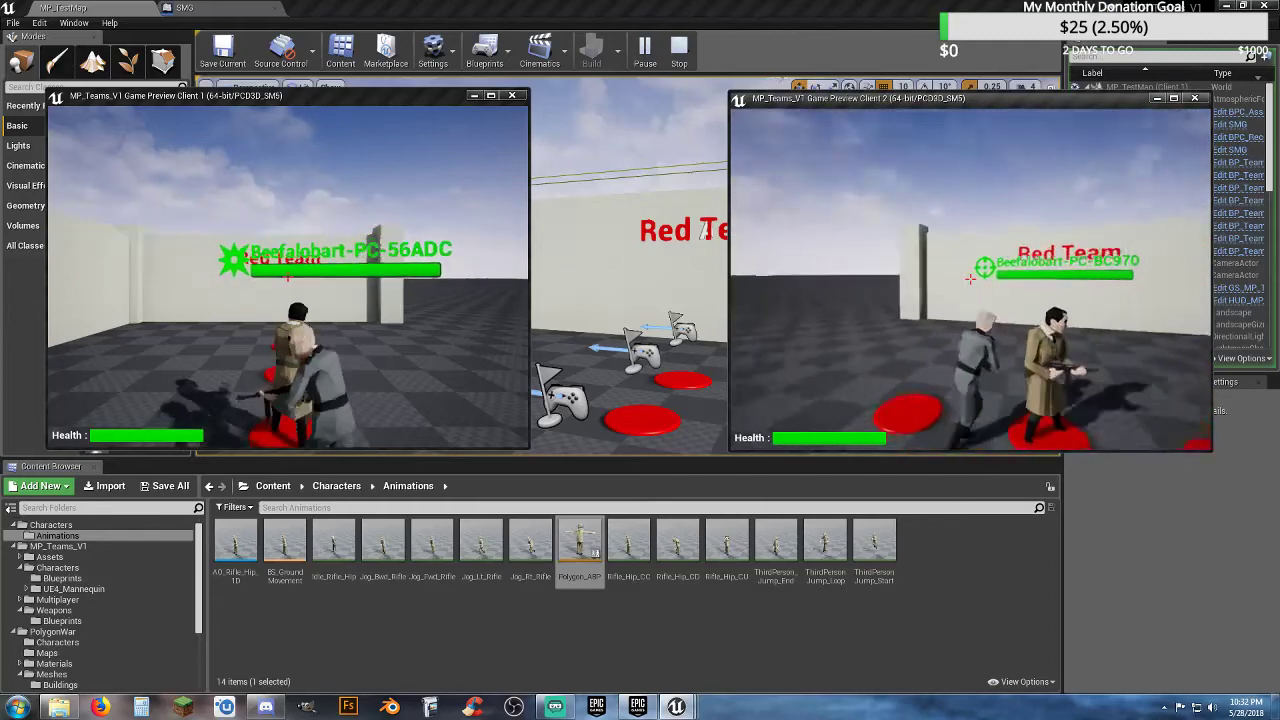
key("d")
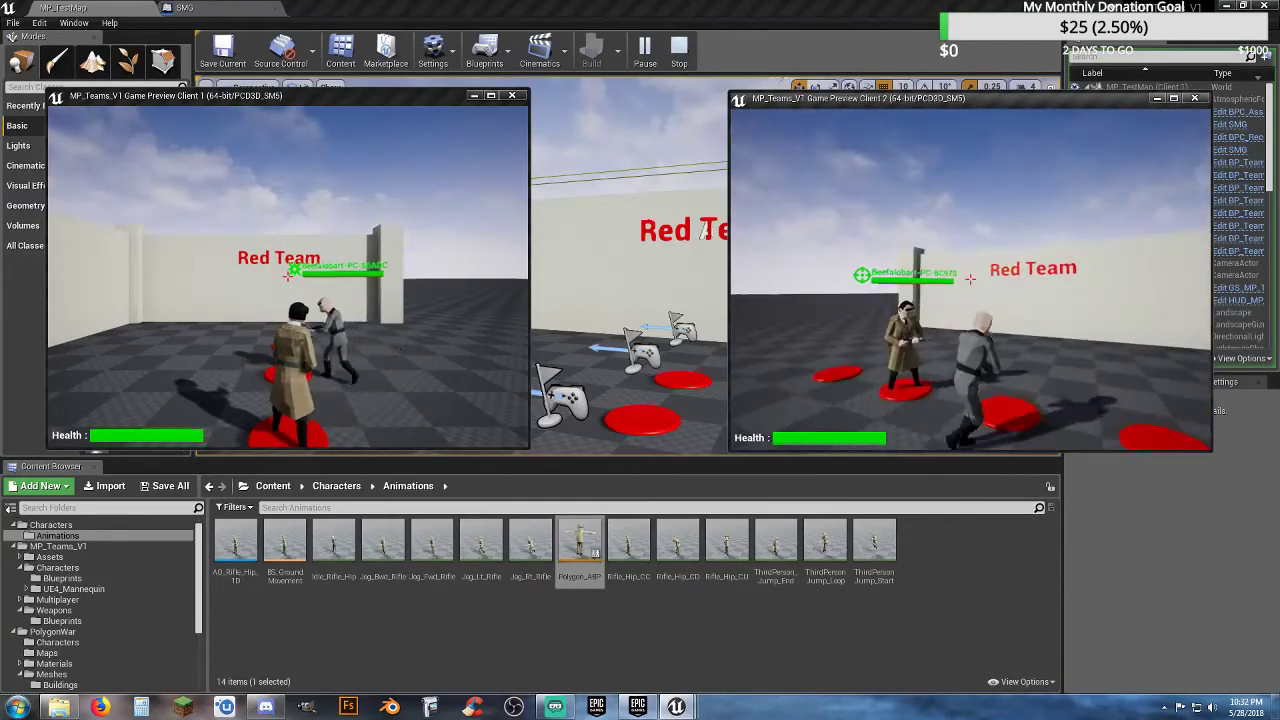
key("w")
key("a")
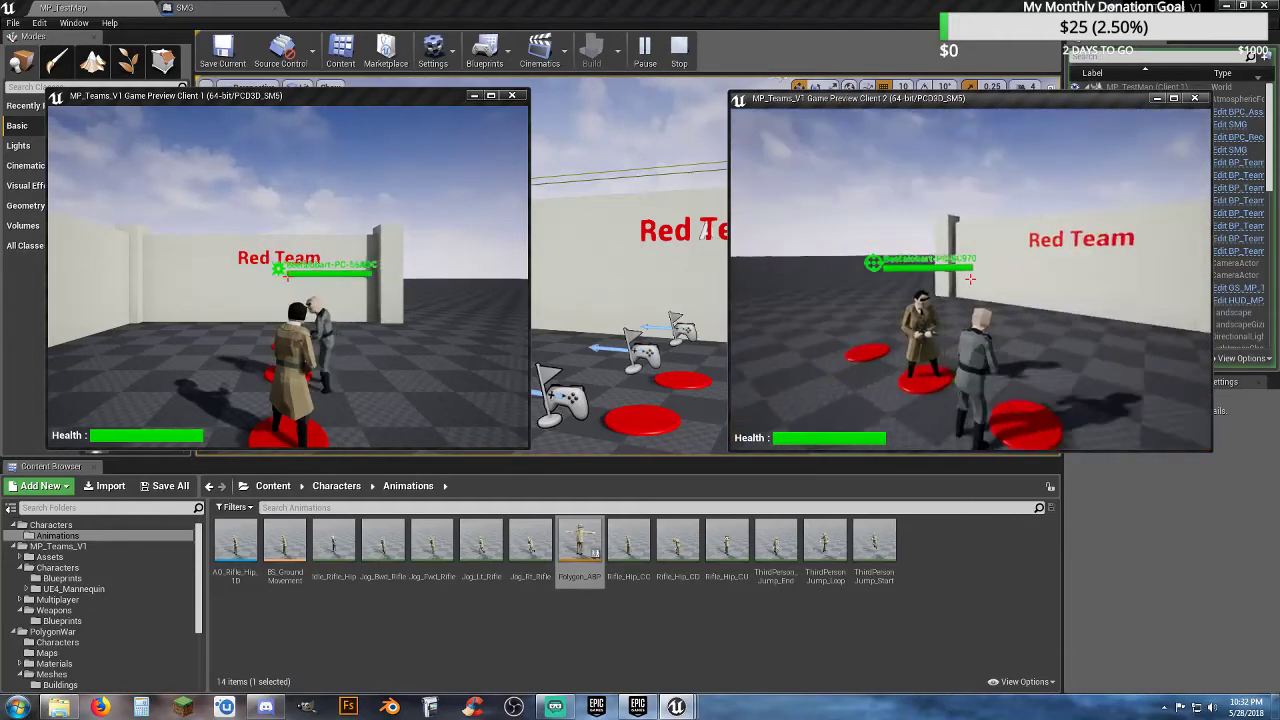
key("w")
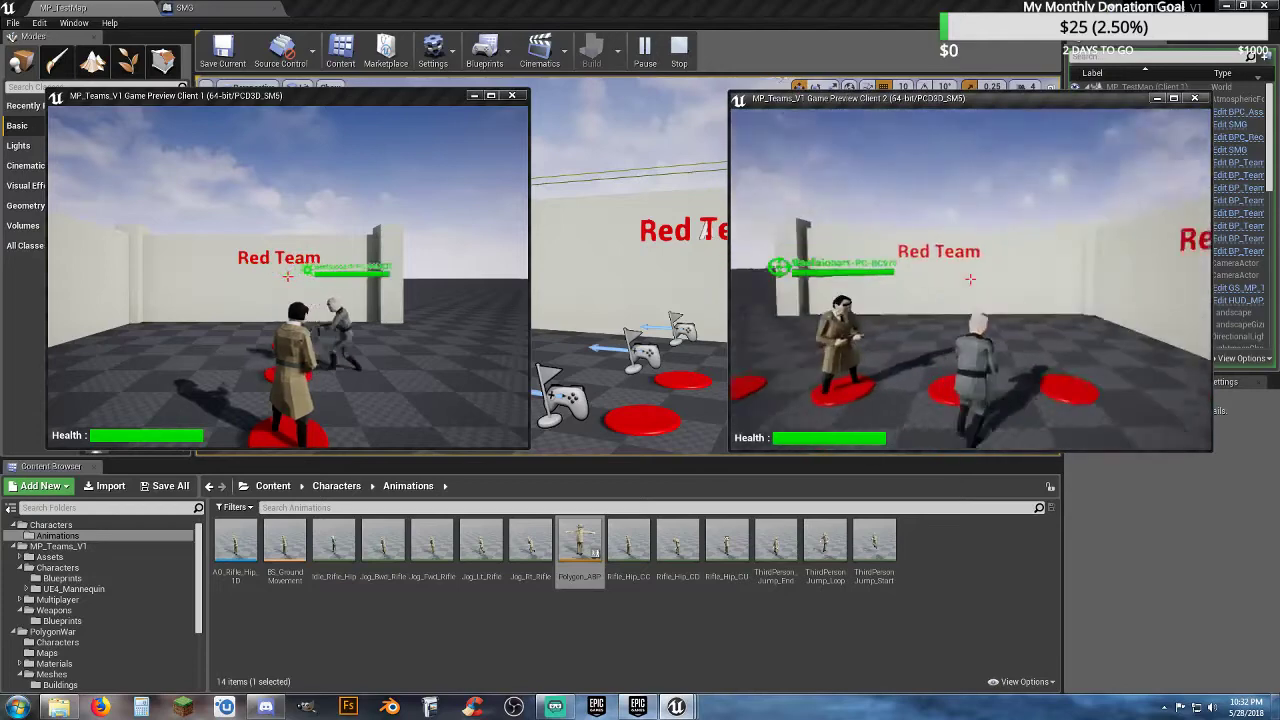
key("s")
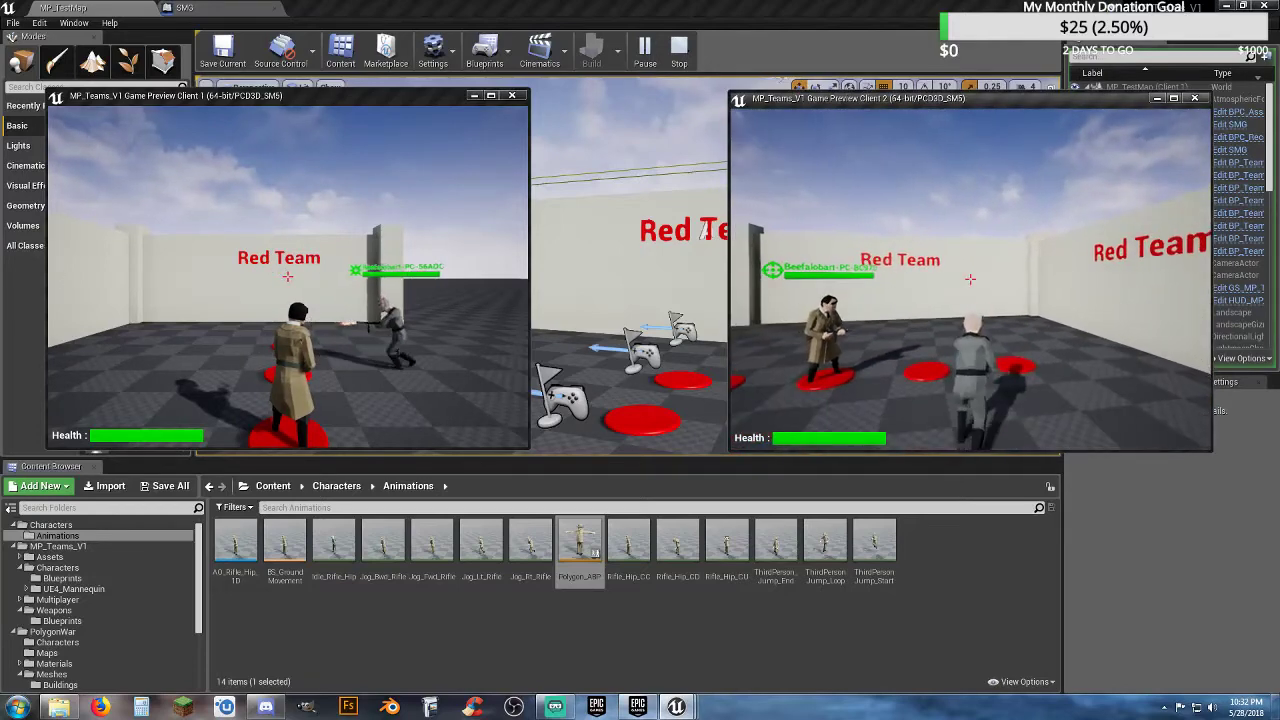
key("Escape")
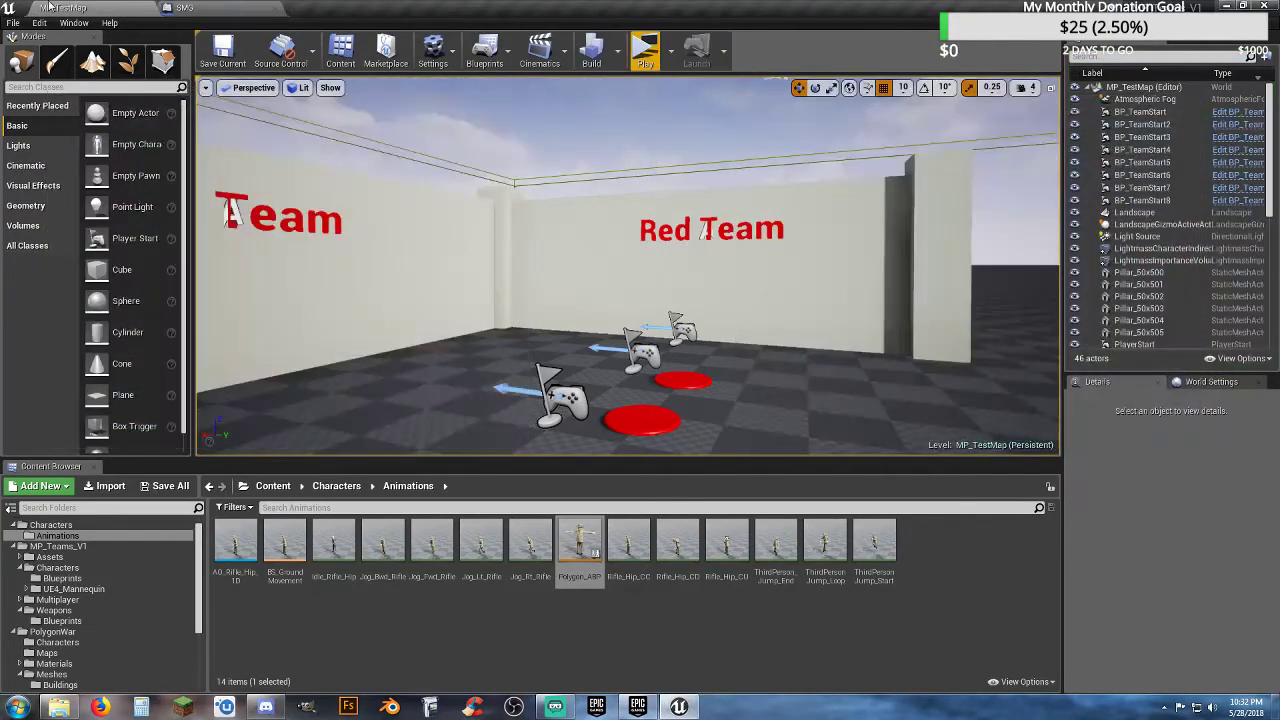
- Enable Component Replicates on the SMG's inherited SK_Weapon component and compile the blueprint
left_click(216, 9)
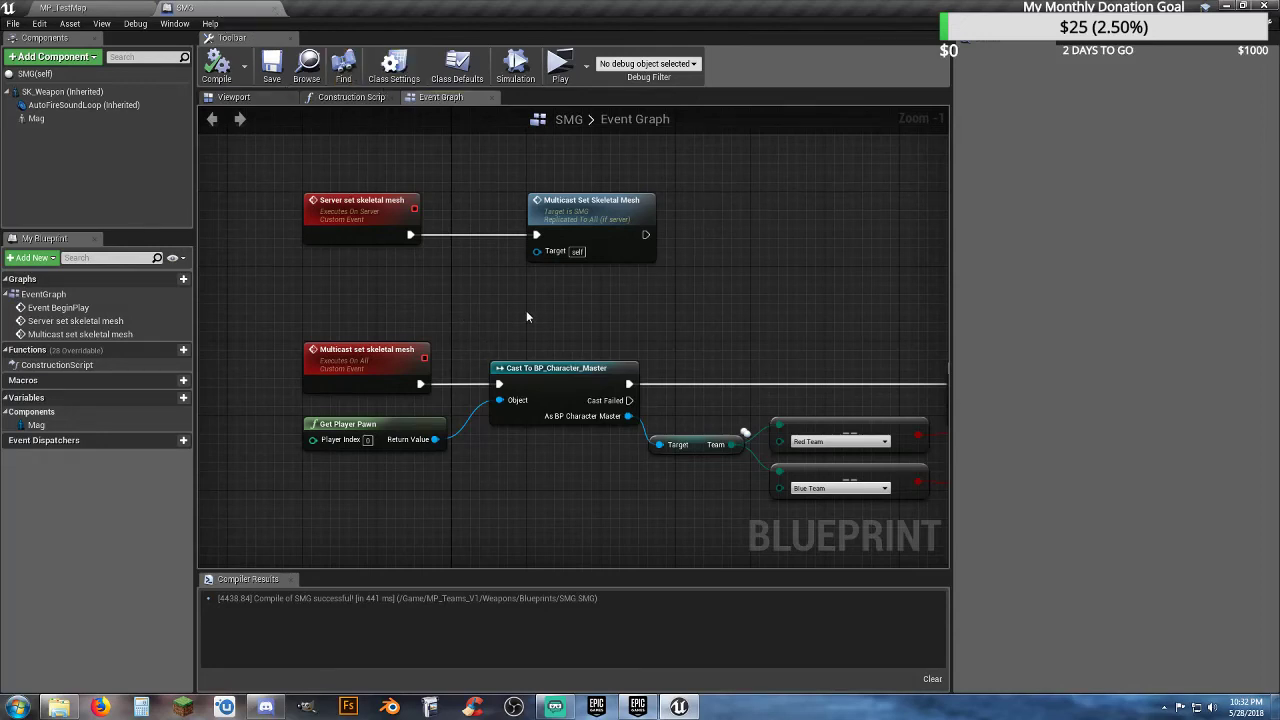
mouse_move(701, 325)
right_mouse_down()
mouse_move(618, 320)
mouse_move(682, 339)
right_mouse_up()
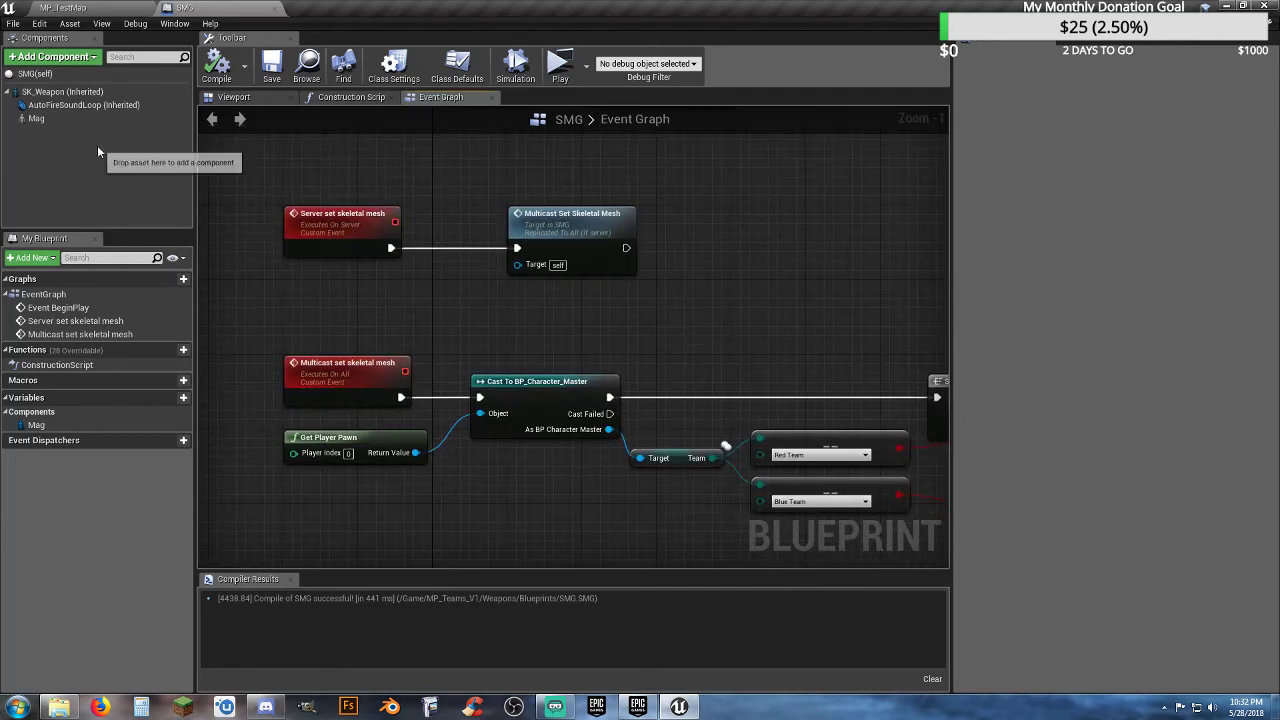
left_click(62, 91)
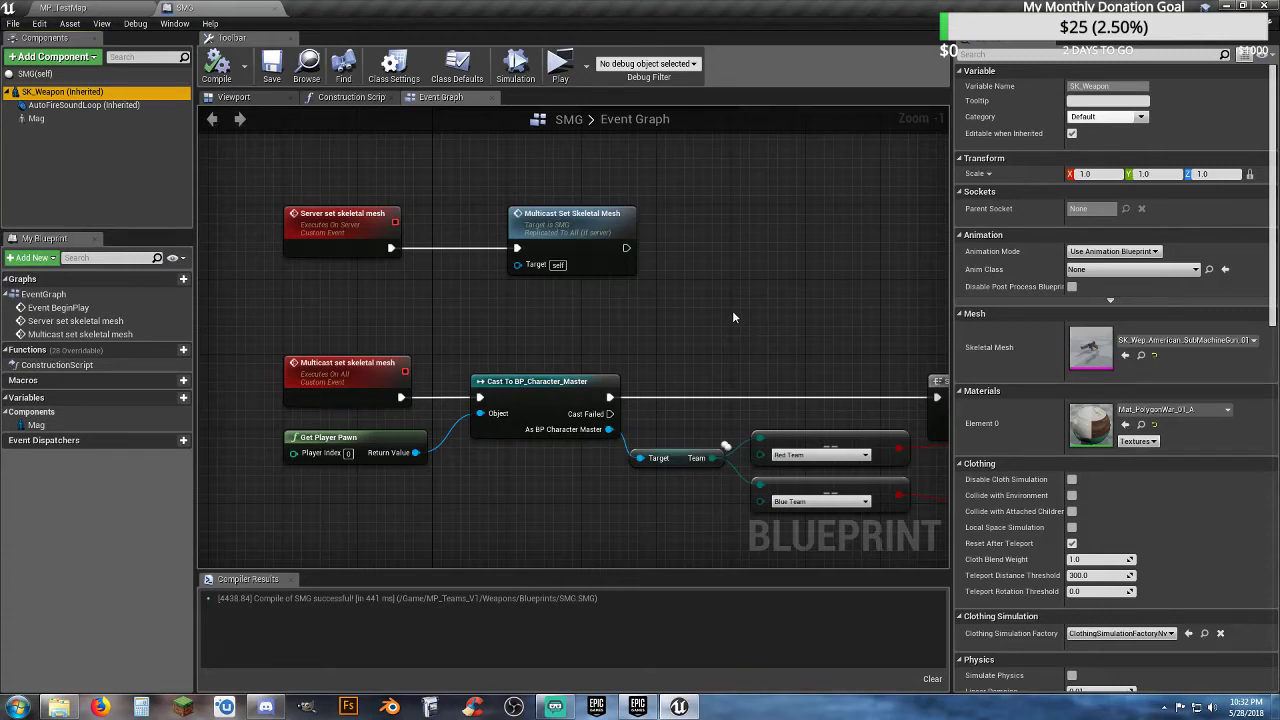
scroll(1052, 396, "down", 6)
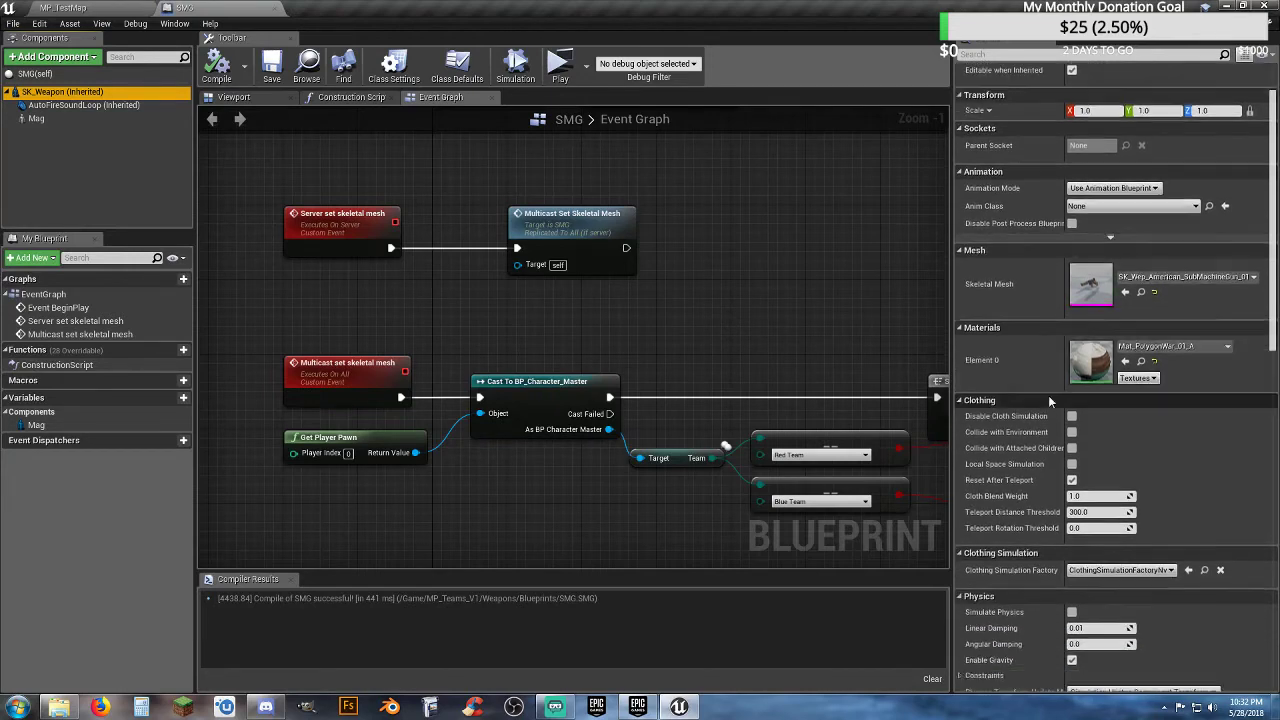
scroll(1048, 396, "down", 6)
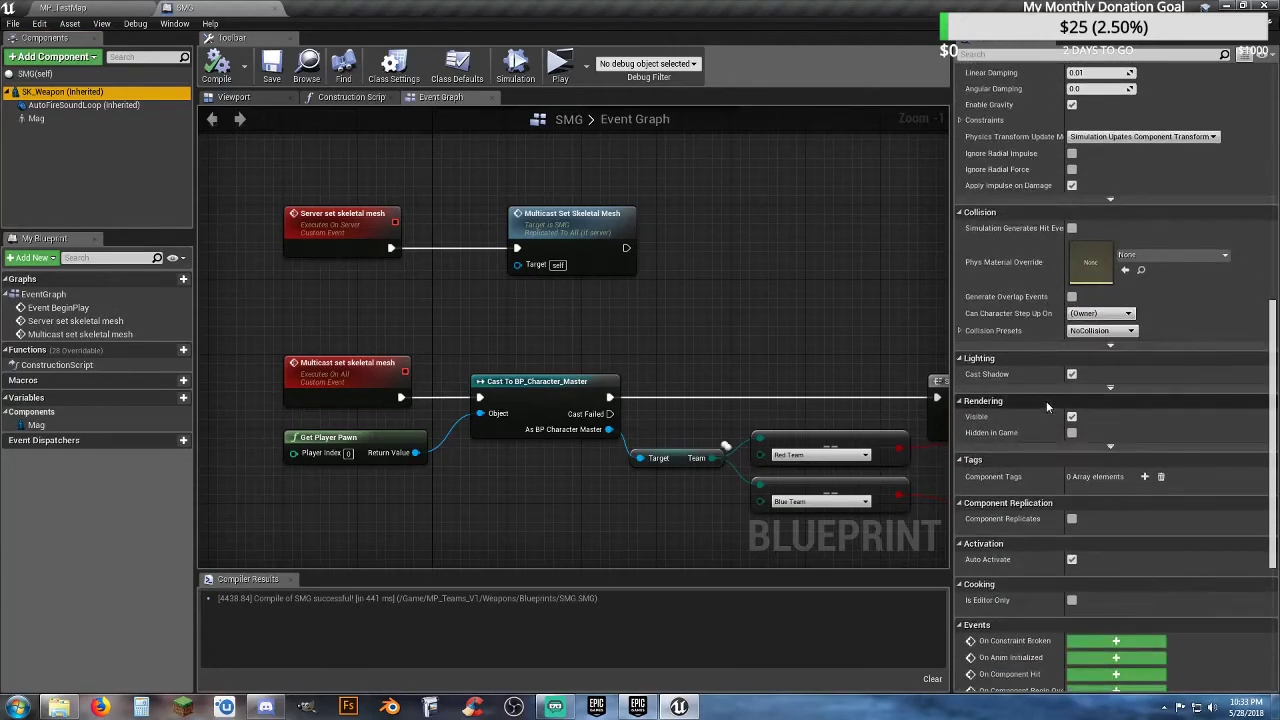
left_click(1072, 518)
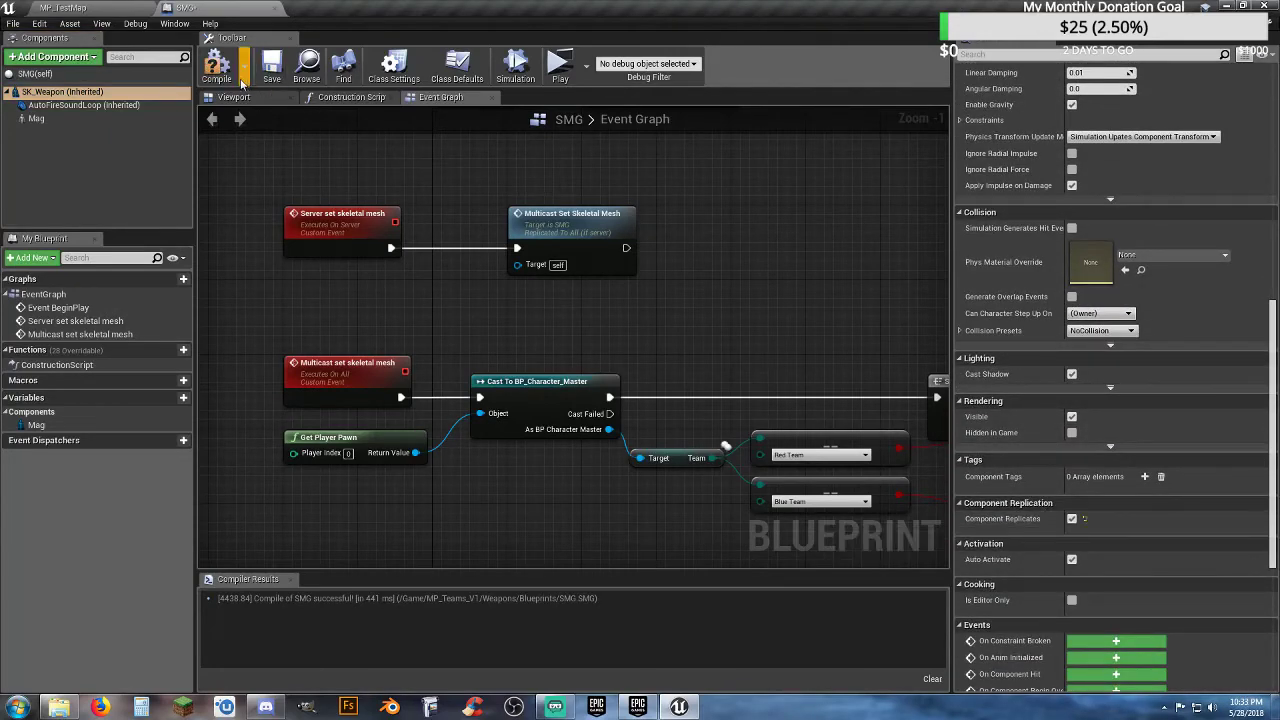
- Play with two clients, spawn both as Recon on the red team, compare their weapons from several angles, and end the session
left_click(105, 10)
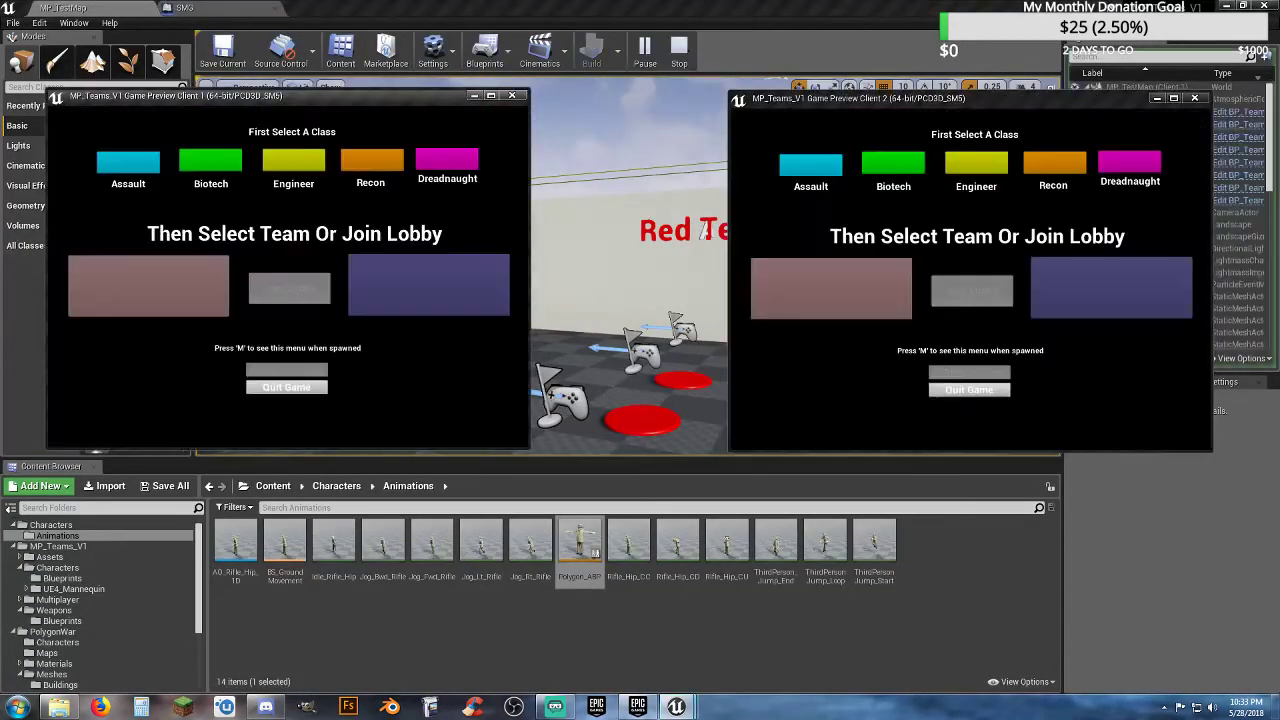
left_click(370, 162)
left_click(148, 286)
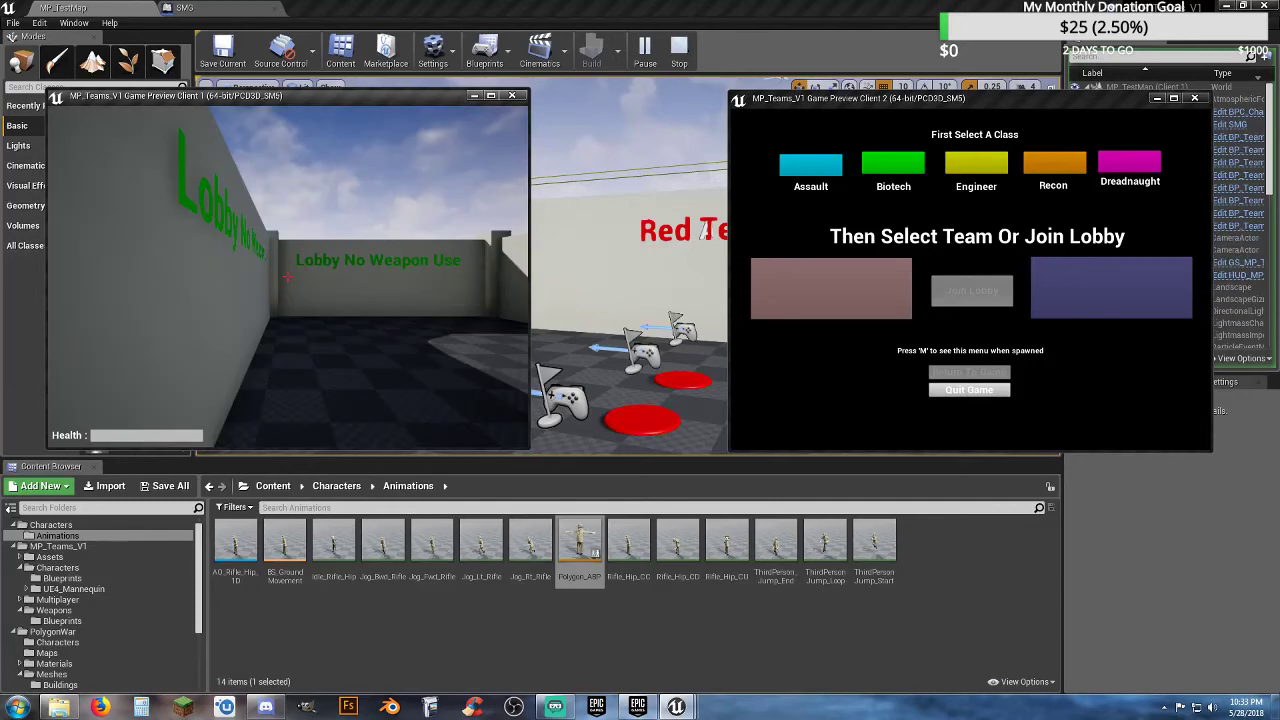
key("alt+Tab")
left_click(1038, 168)
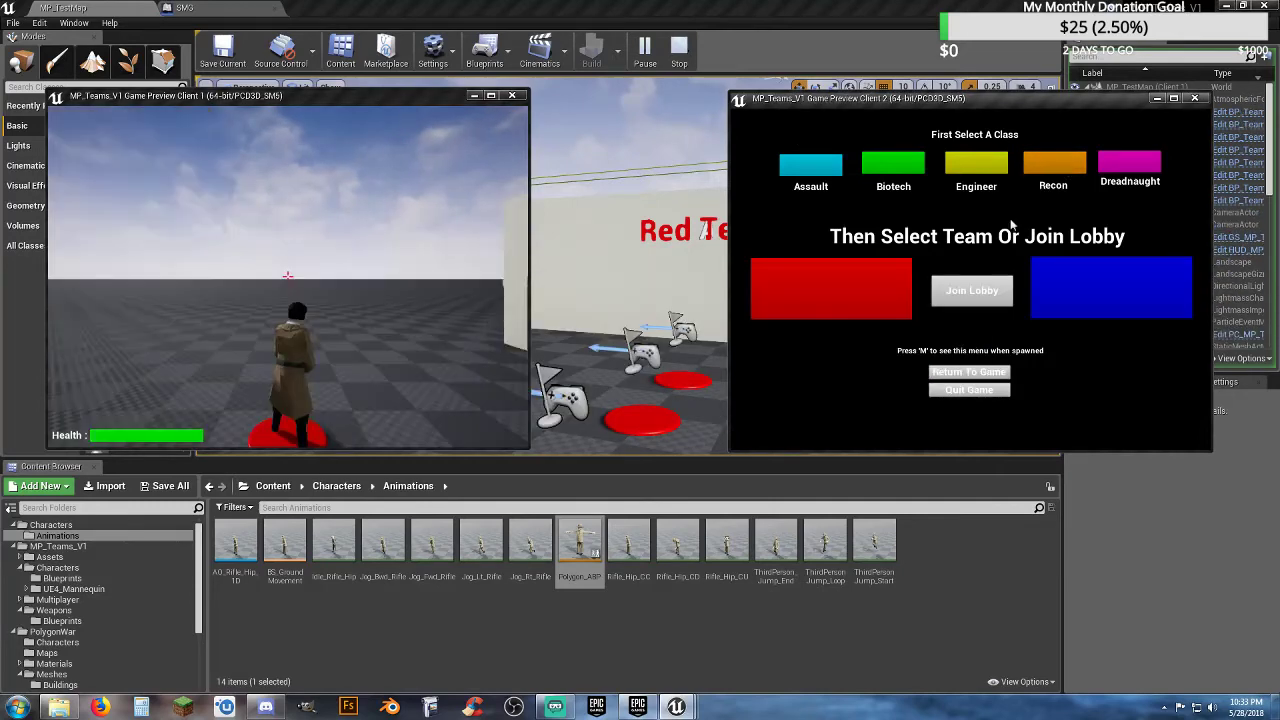
left_click(874, 291)
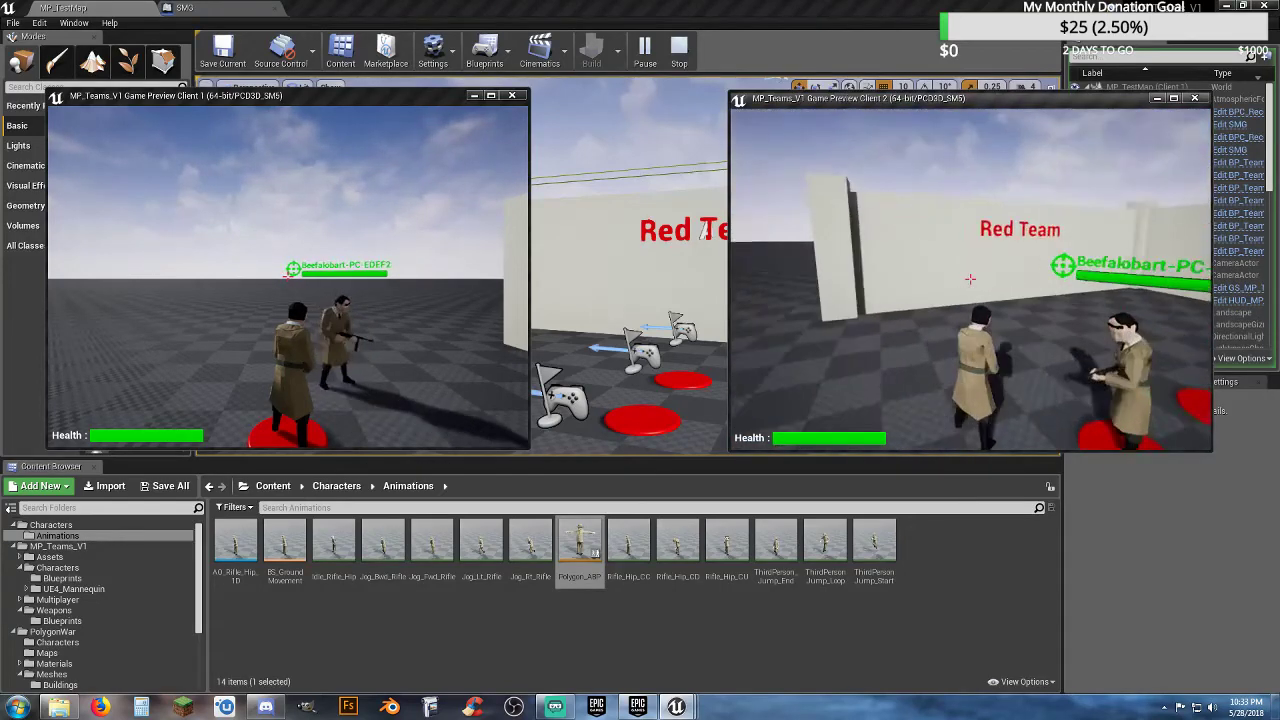
key("s")
key("s")
key("w")
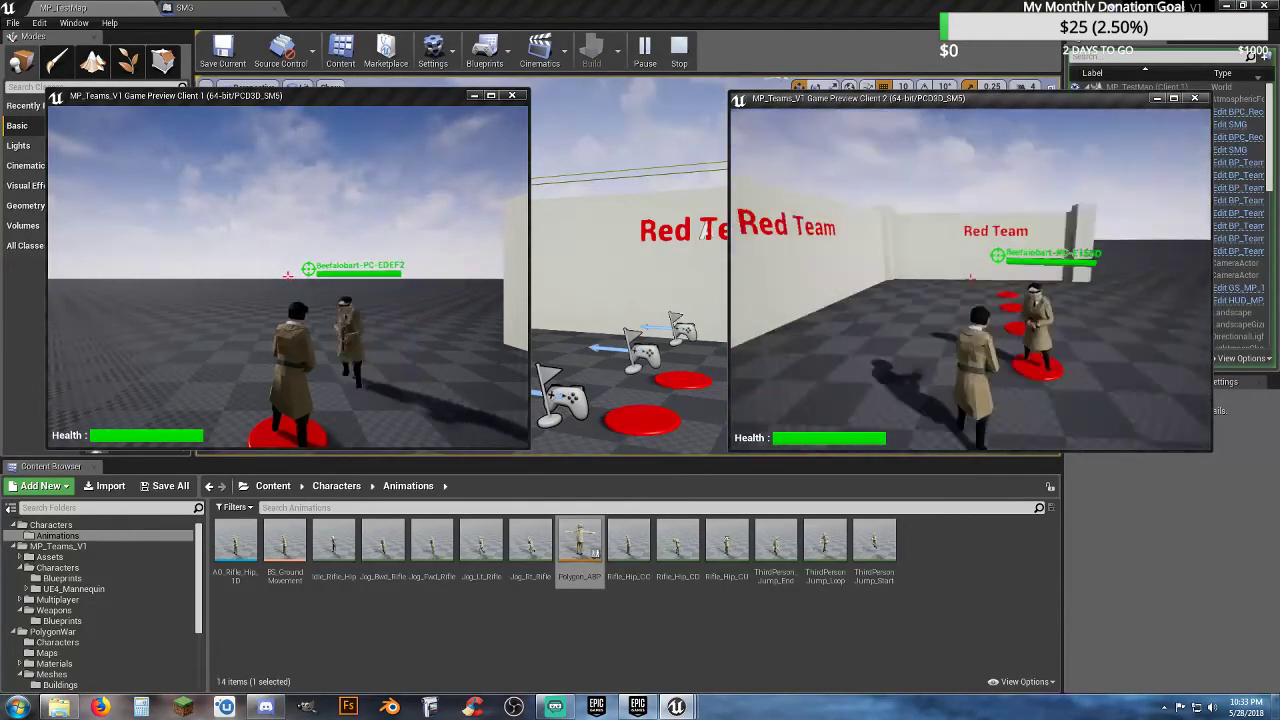
key("w")
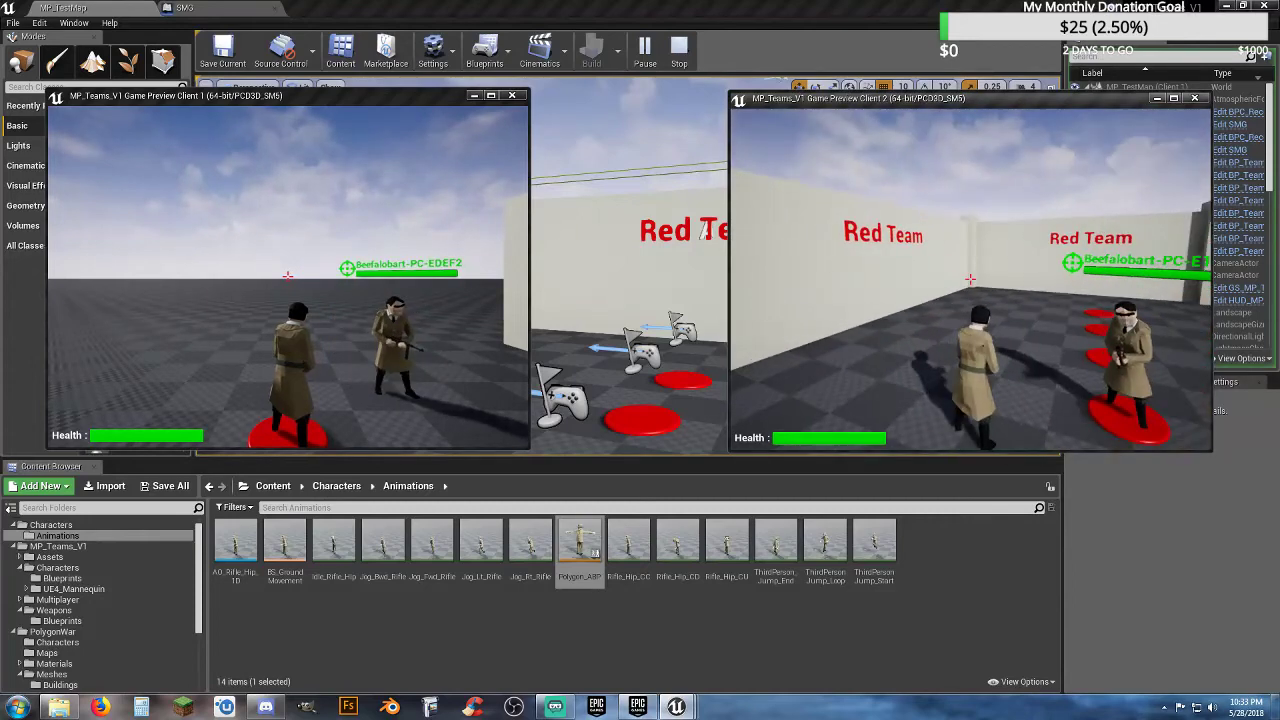
key("s")
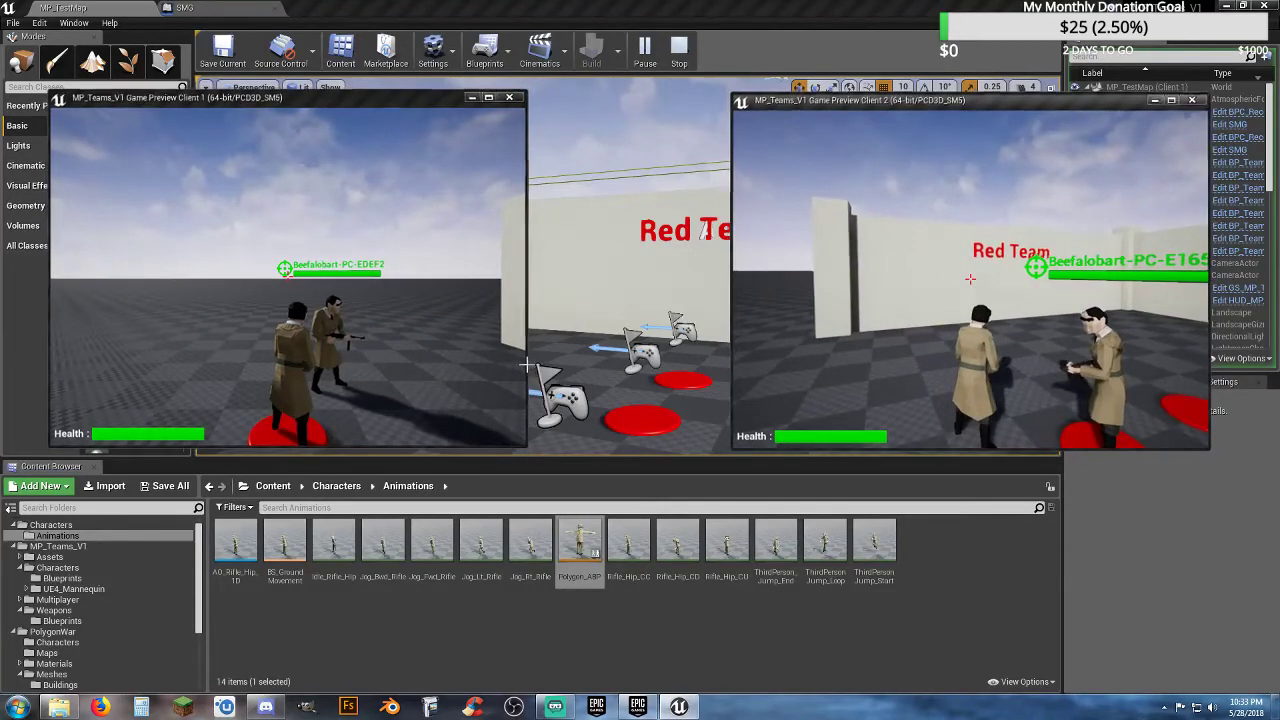
key("Escape")
- Review the SMG's SK_Weapon settings and the team checks, branches and Set Skeletal Mesh nodes in its event graph
left_click(219, 10)
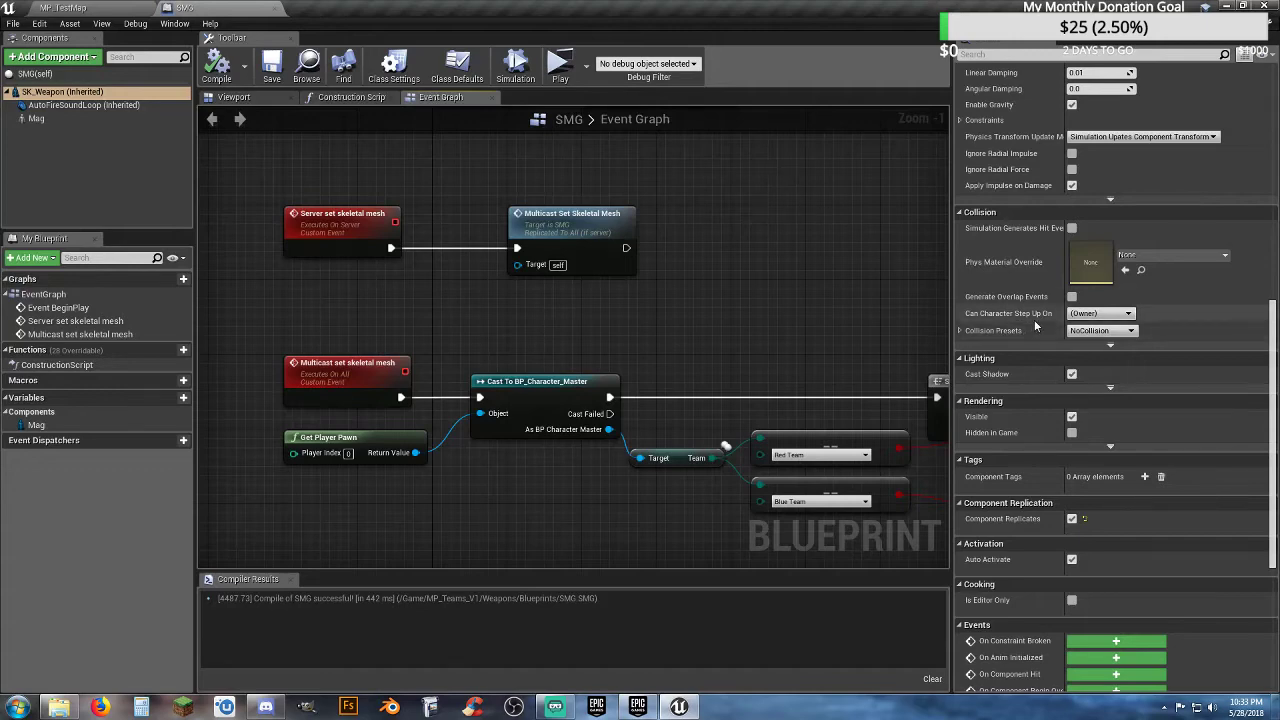
scroll(1034, 320, "up", 15)
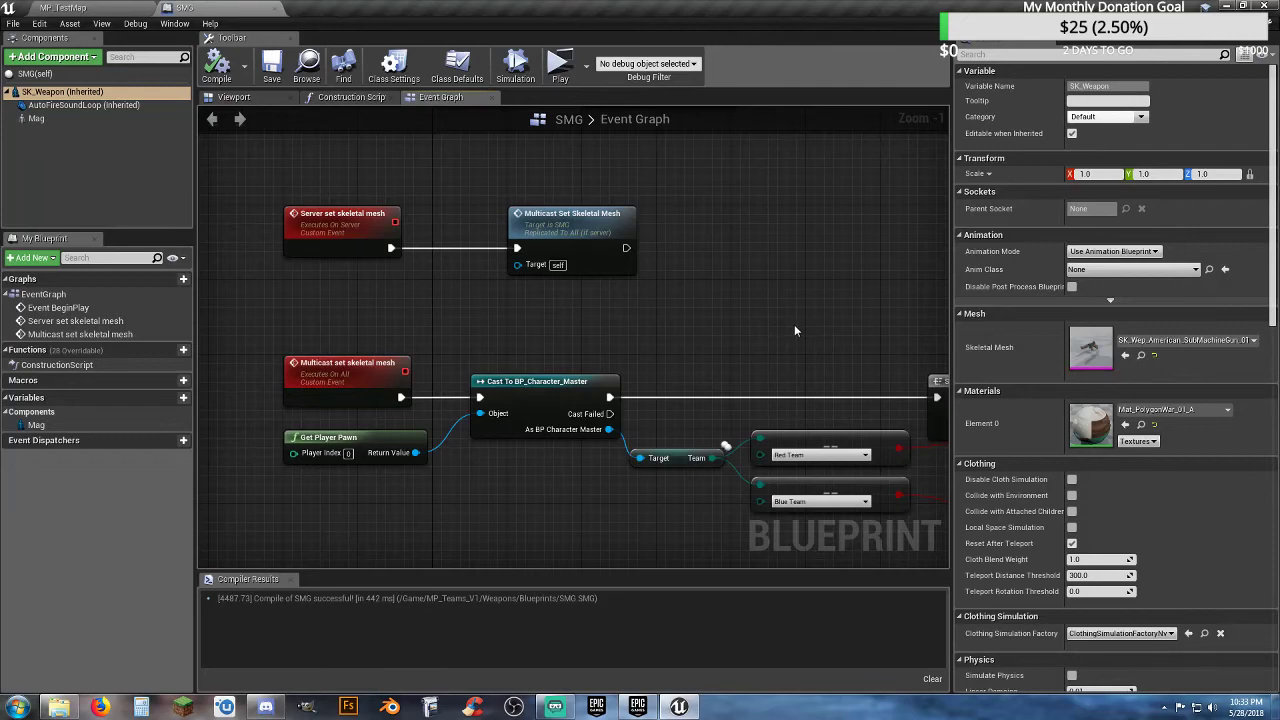
right_click_drag(794, 324, 248, 234)
right_click_drag(368, 476, 371, 414)
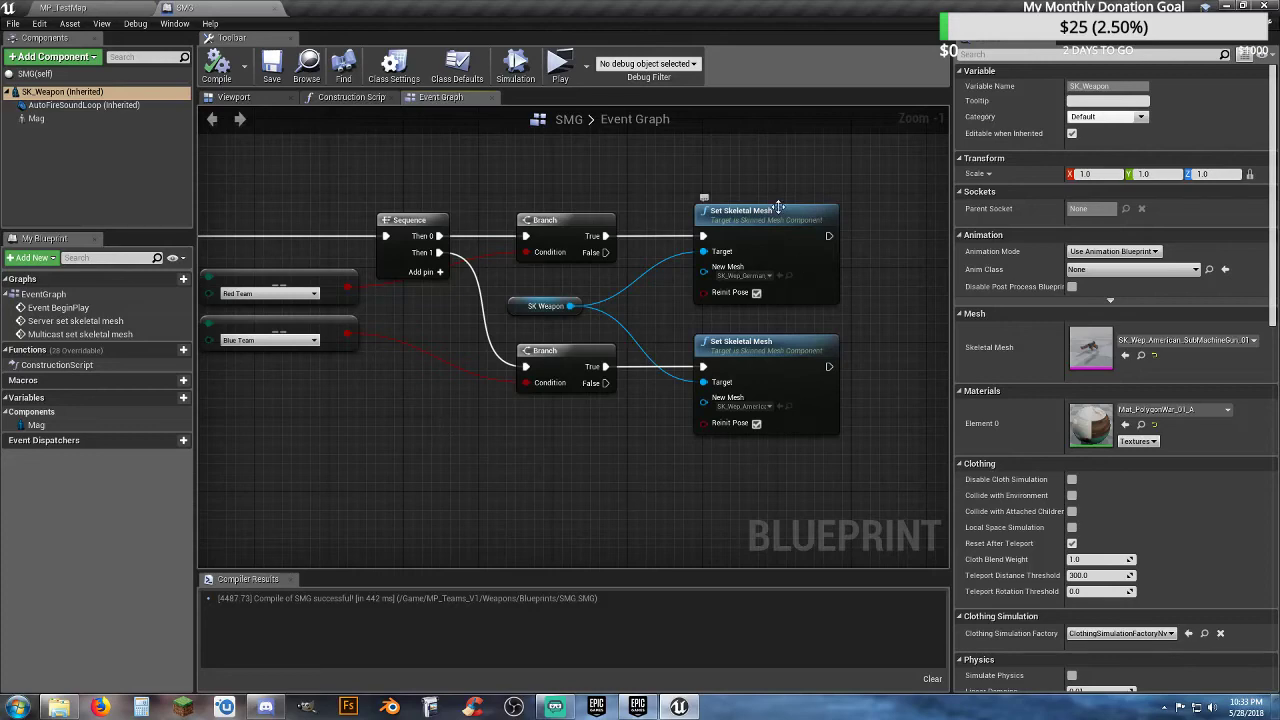
right_click_drag(577, 438, 651, 457)
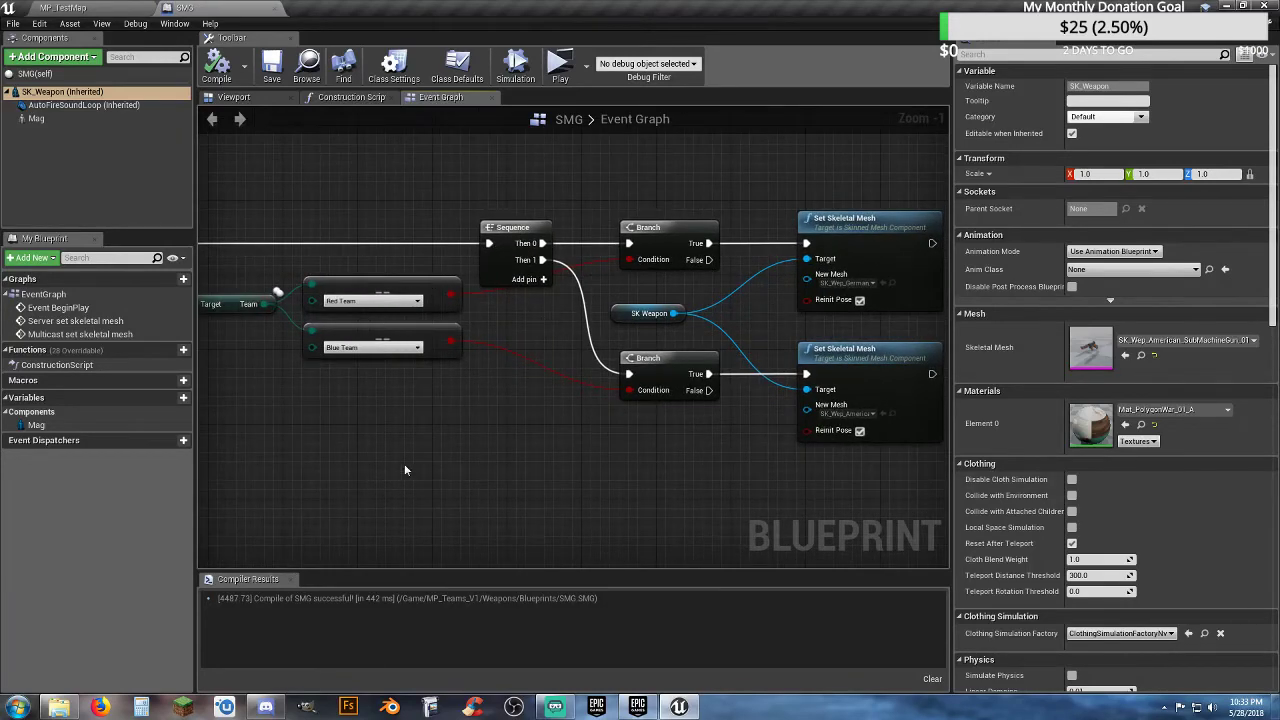
right_click_drag(404, 463, 492, 465)
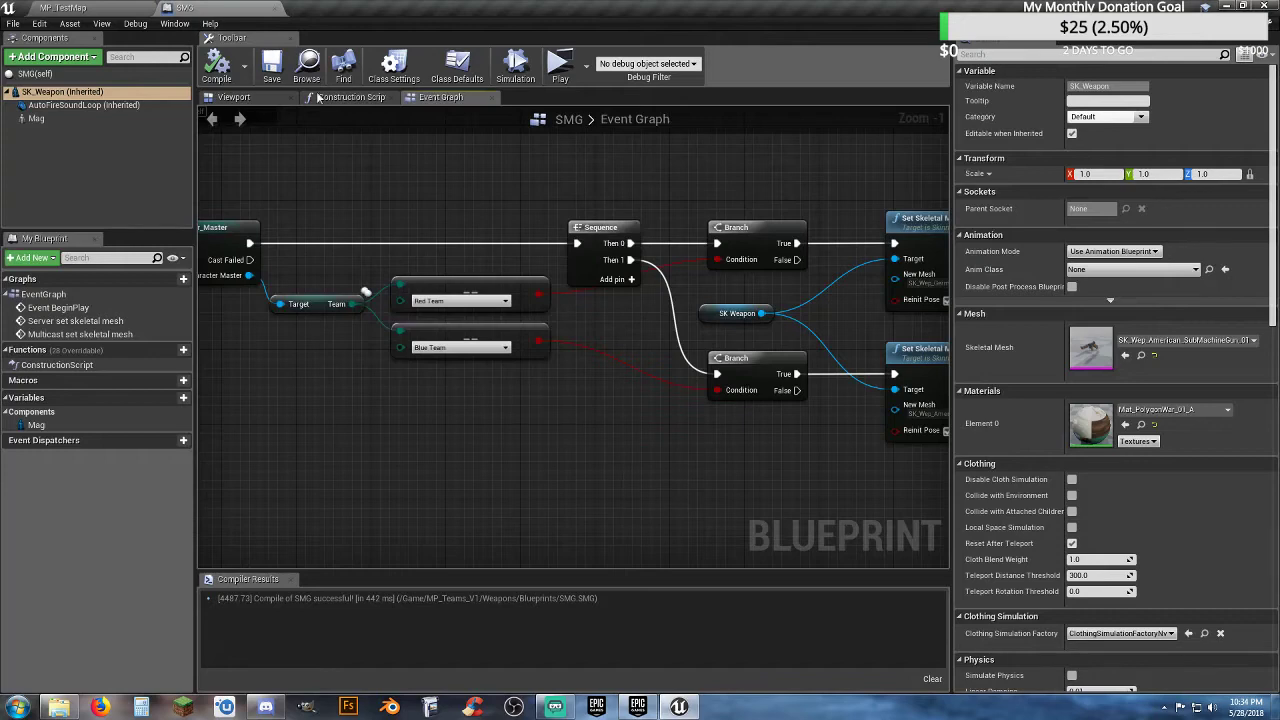
- Return to the MP_TestMap level editor and create a folder named temp directly under Content
left_click(65, 8)
left_click(480, 639)
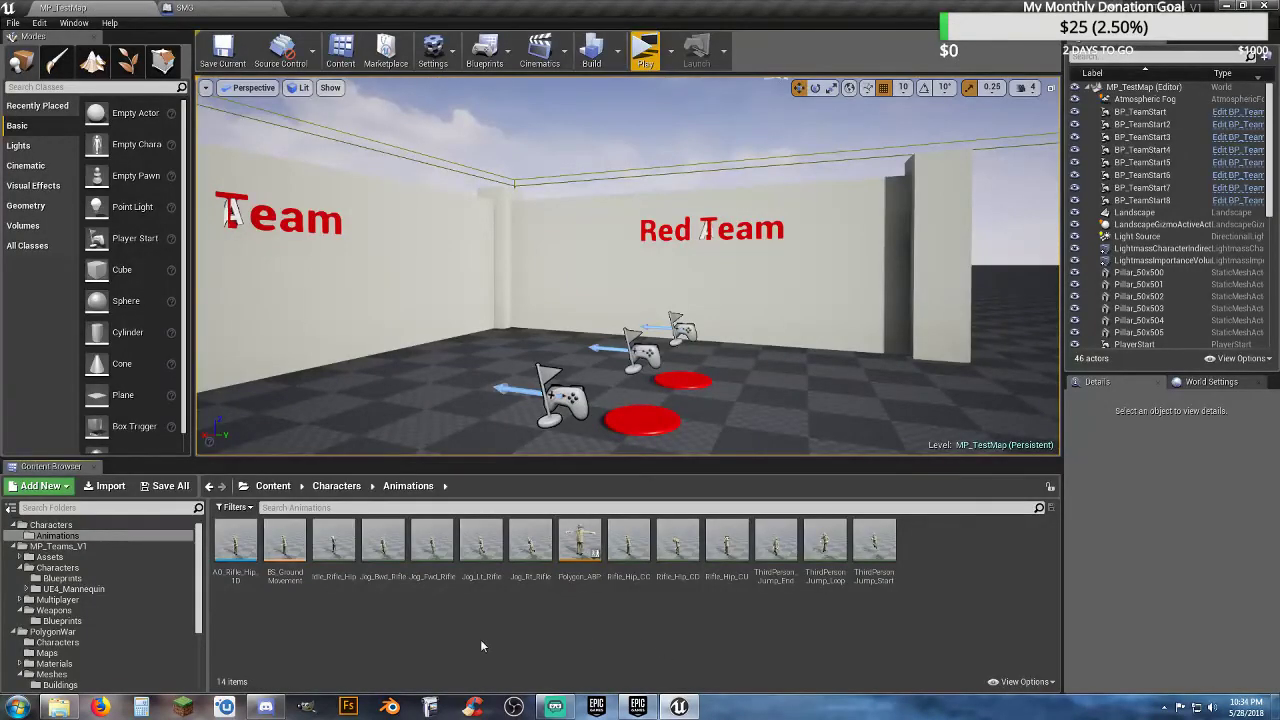
scroll(53, 570, "up", 1)
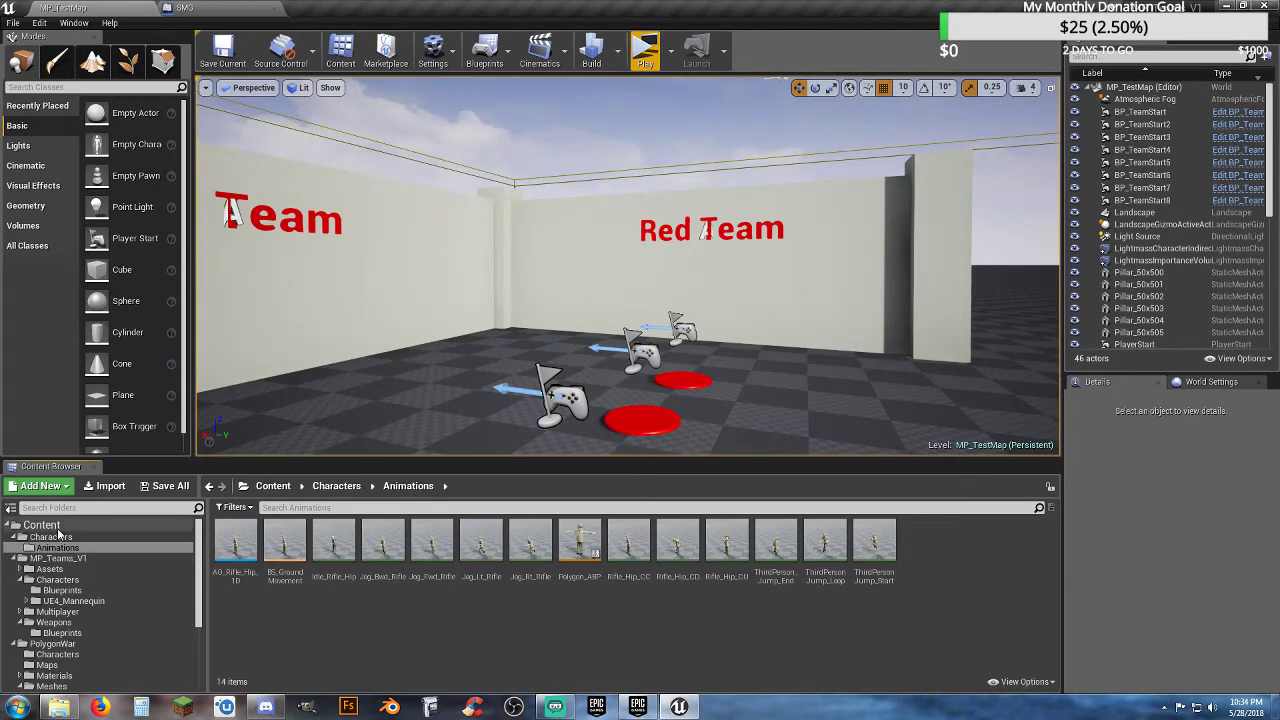
left_click(41, 525)
right_click(395, 549)
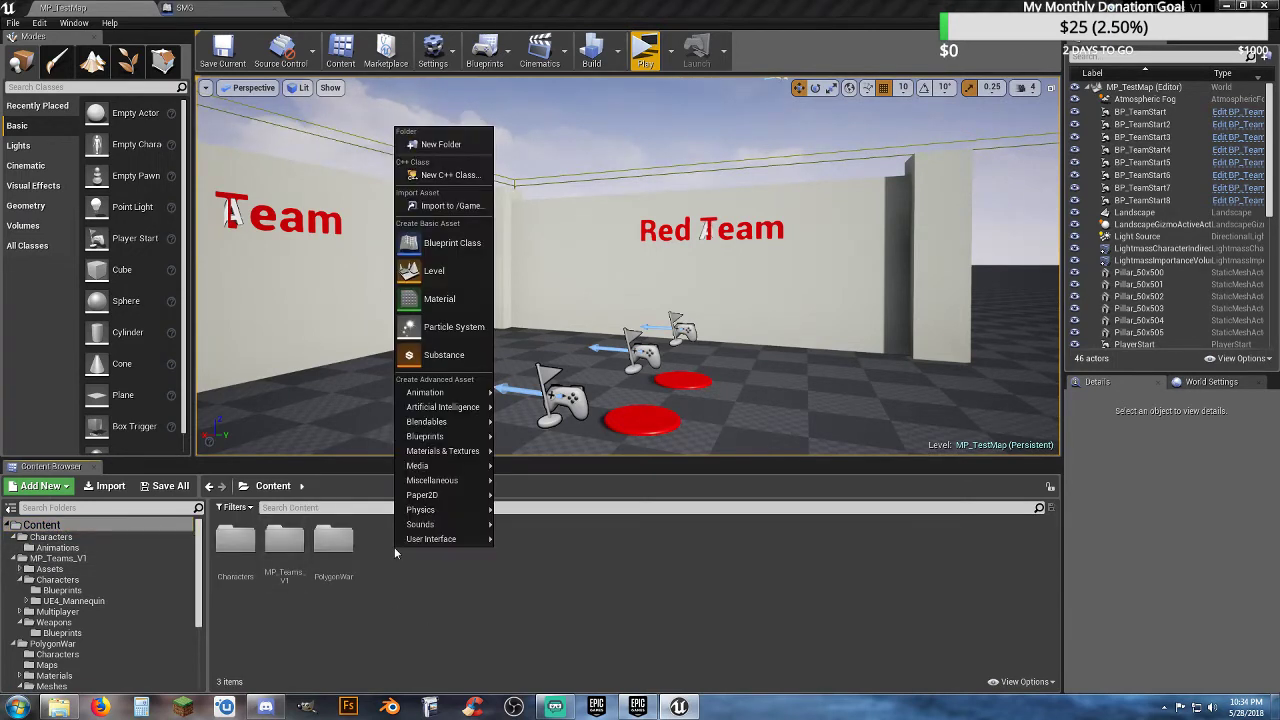
left_click(466, 145)
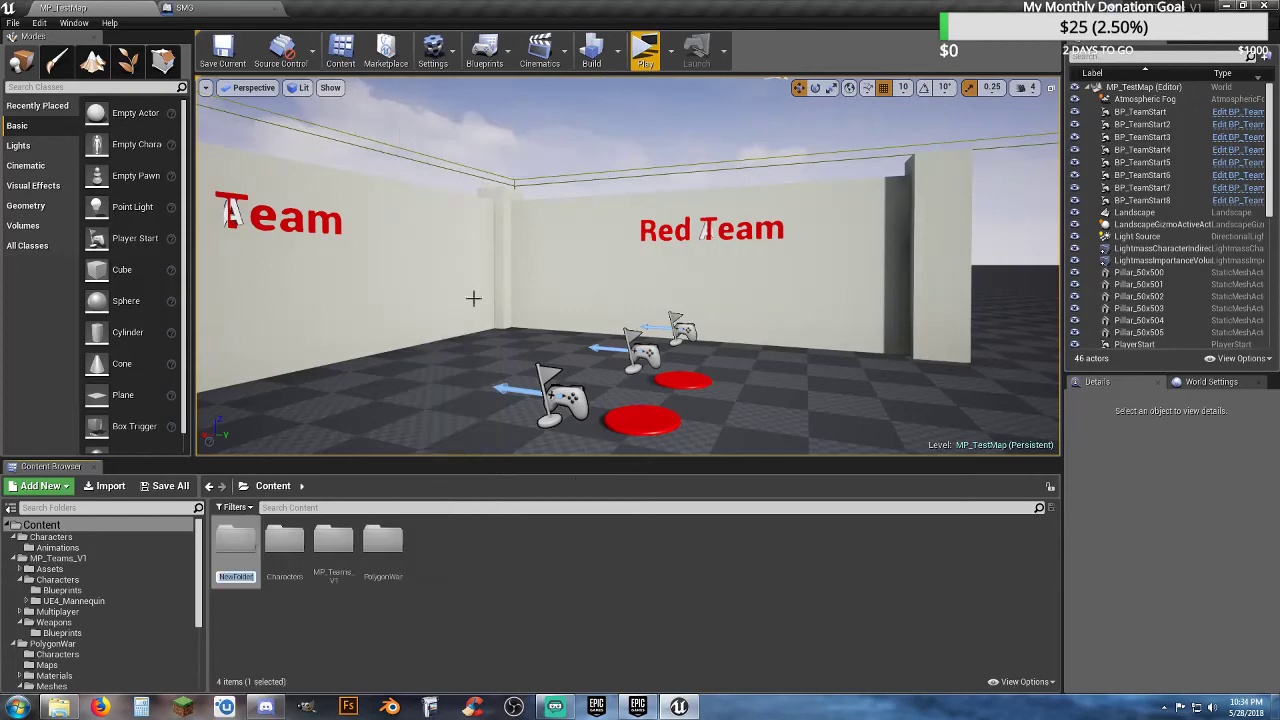
type("temp")
key("Return")
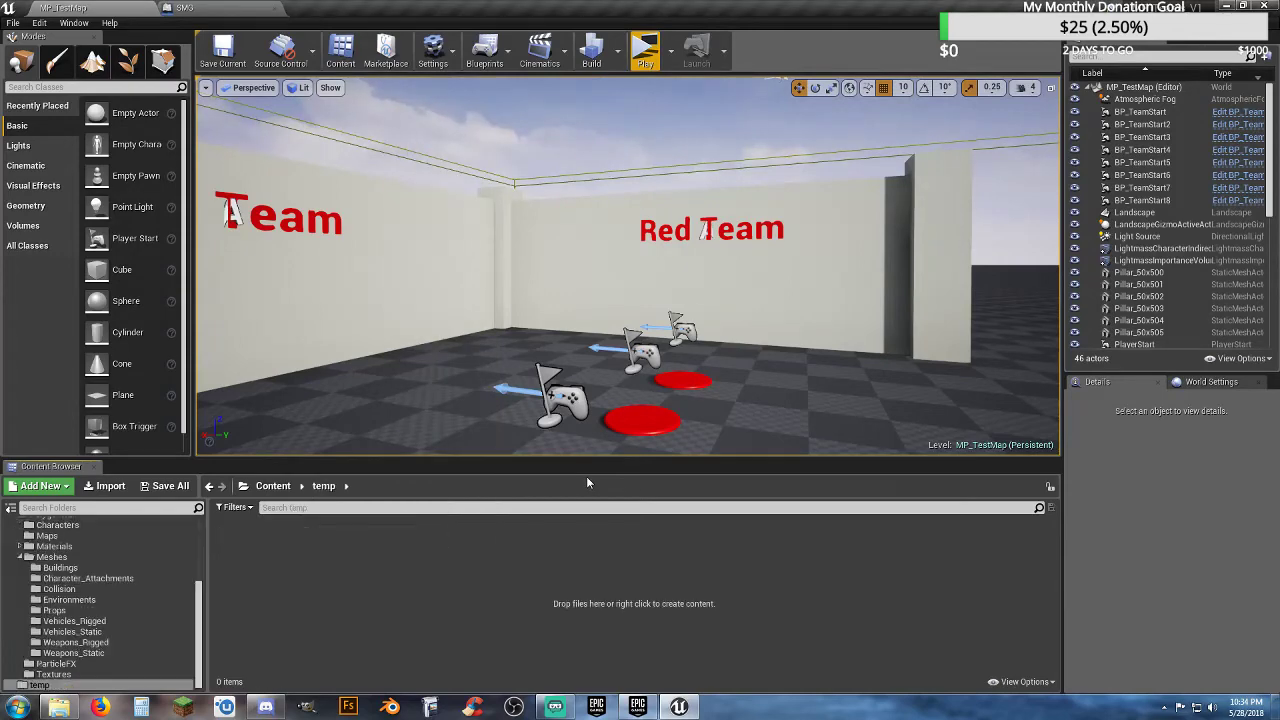
- Create a Structure asset named SMG_Struct in the temp folder and open it for editing
right_click(438, 582)
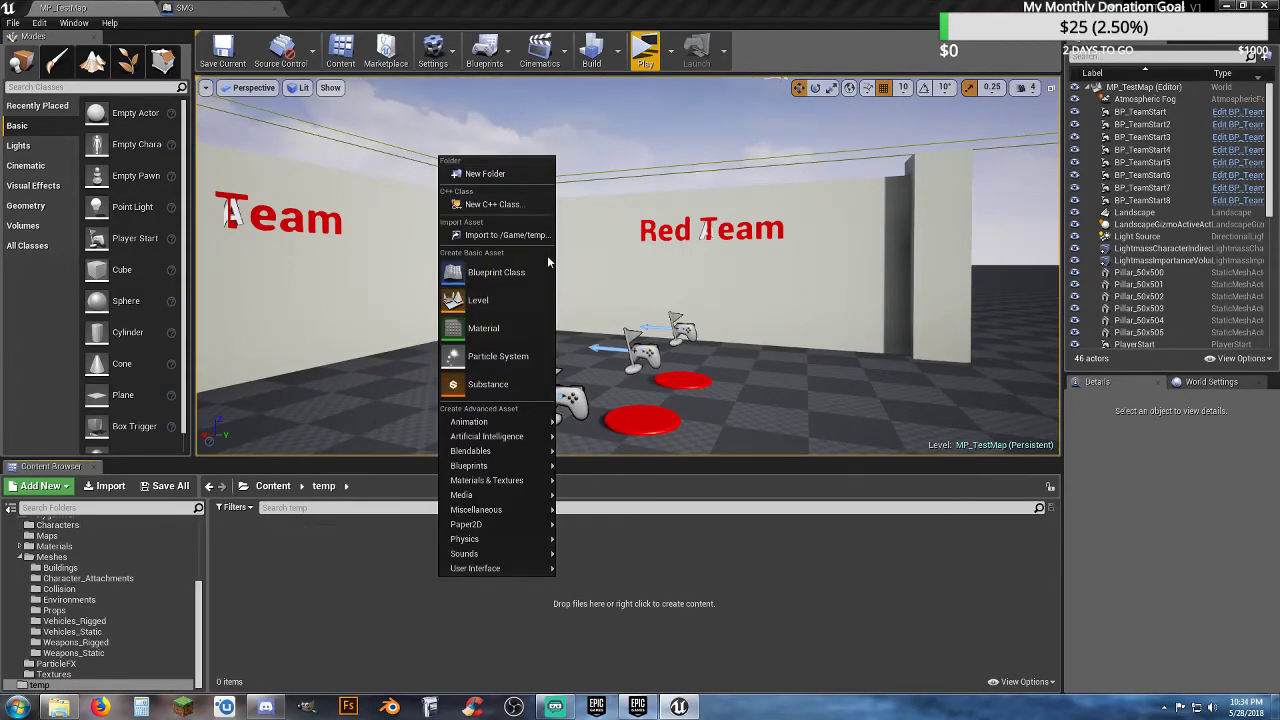
mouse_move(489, 413)
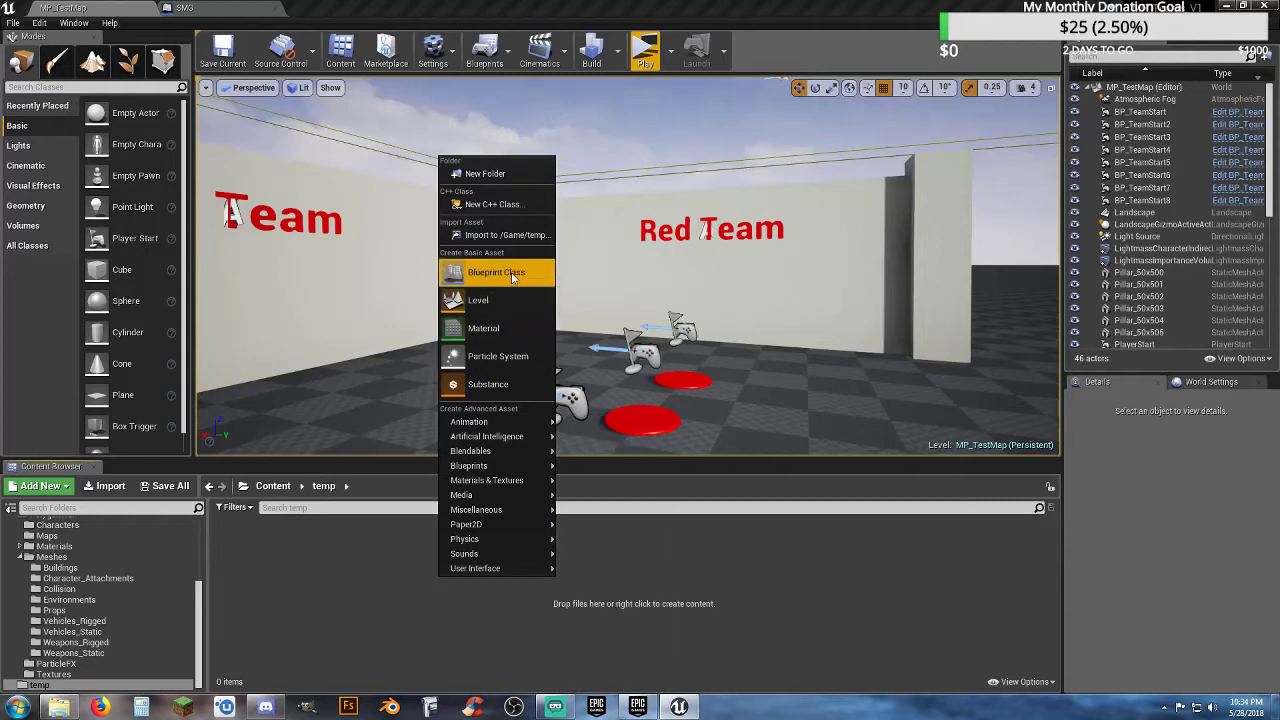
mouse_move(493, 457)
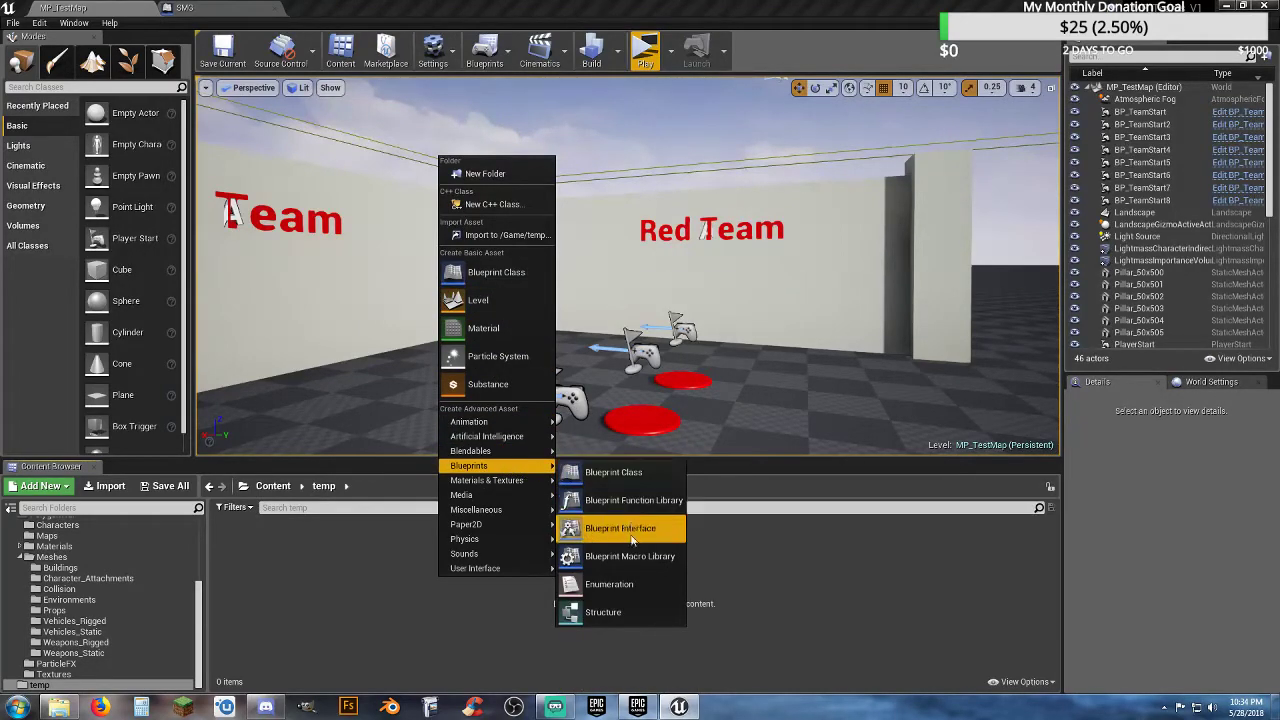
left_click(620, 612)
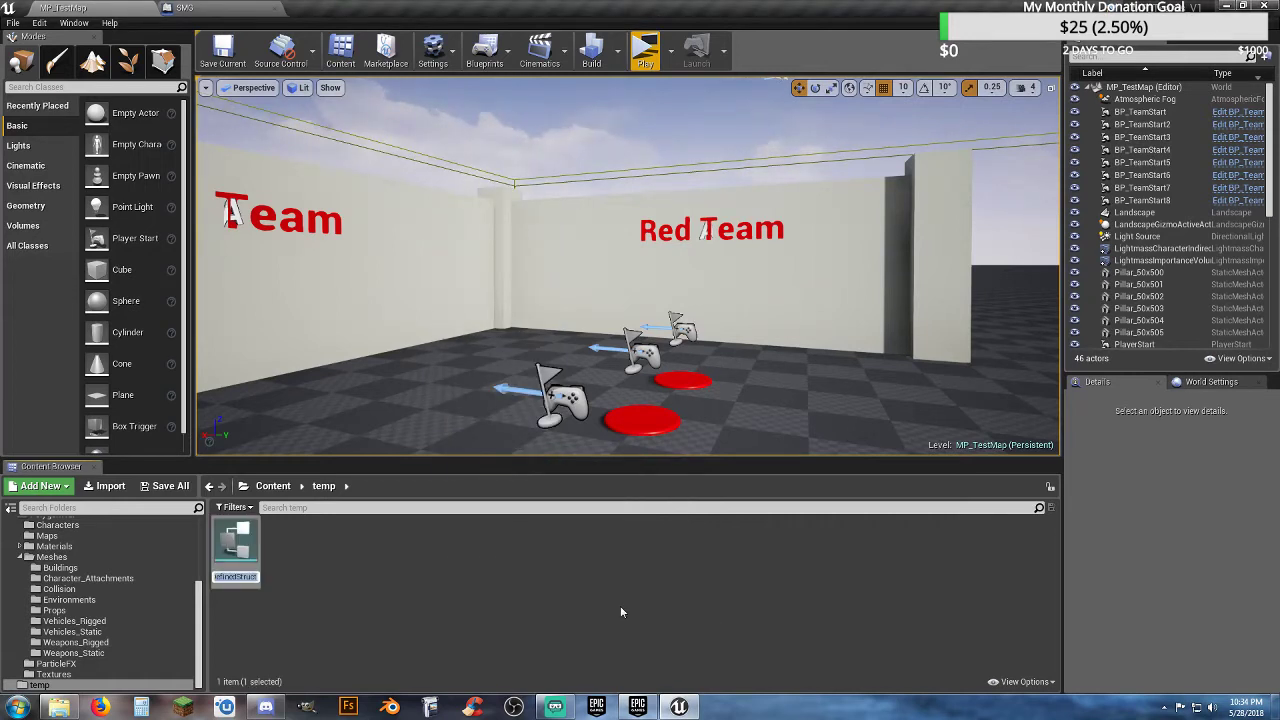
type("SMG_St")
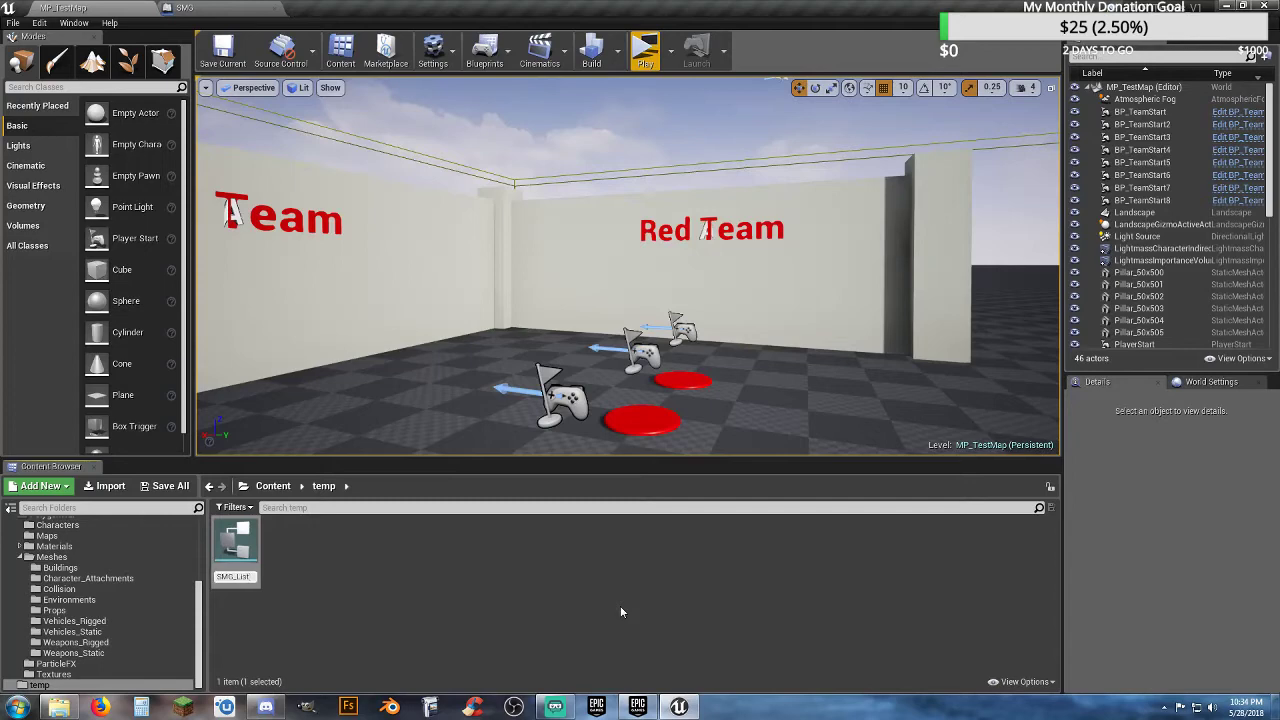
type("ruct")
key("Return")
key("Return")
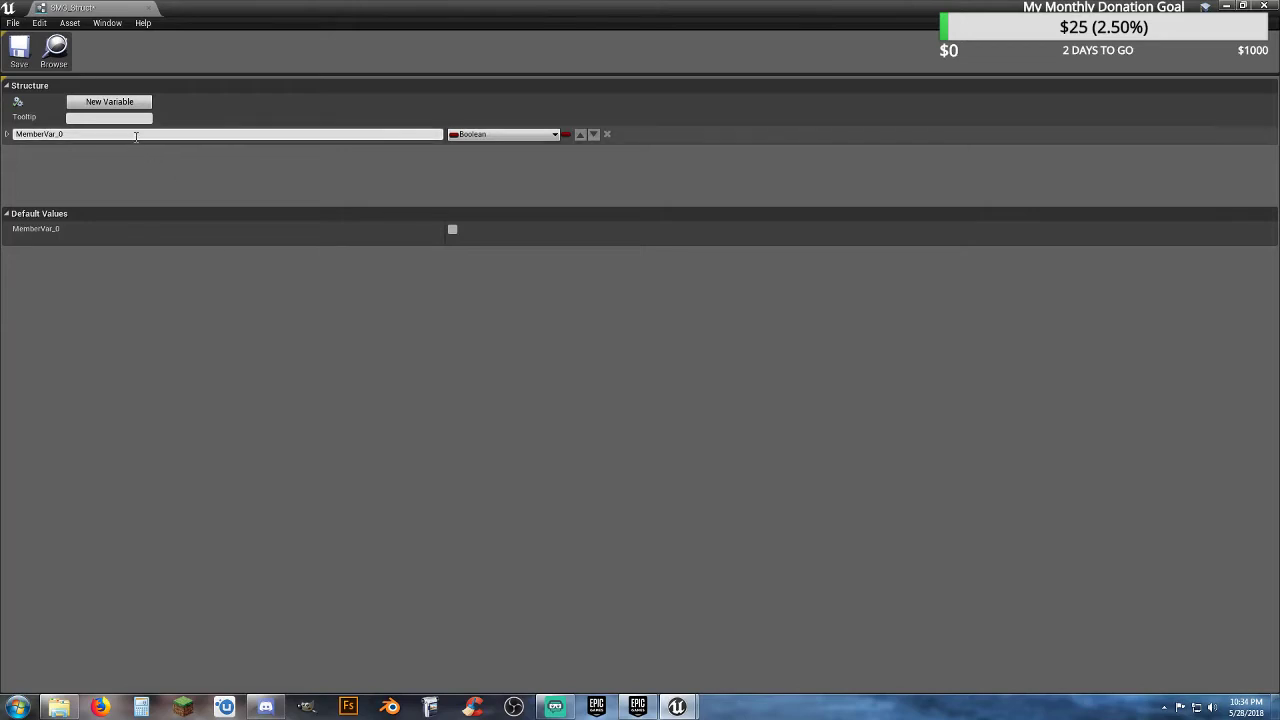
- Rename the structure's first member variable to MP-40
key("BackSpace")
key("BackSpace")
key("BackSpace")
key("BackSpace")
key("BackSpace")
key("BackSpace")
key("BackSpace")
key("BackSpace")
type("MP-40")
key("Return")
- Change the MP-40 variable's type to a Skeletal Mesh object reference
left_click(549, 138)
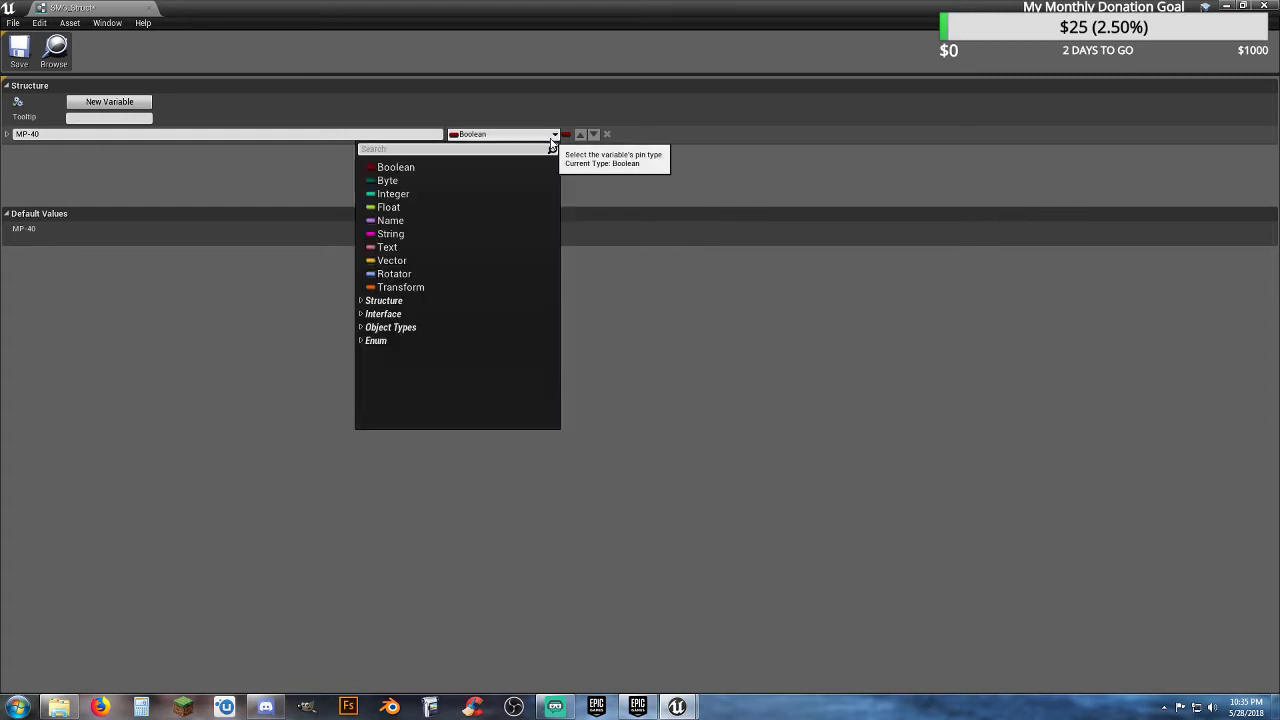
type("skeletal")
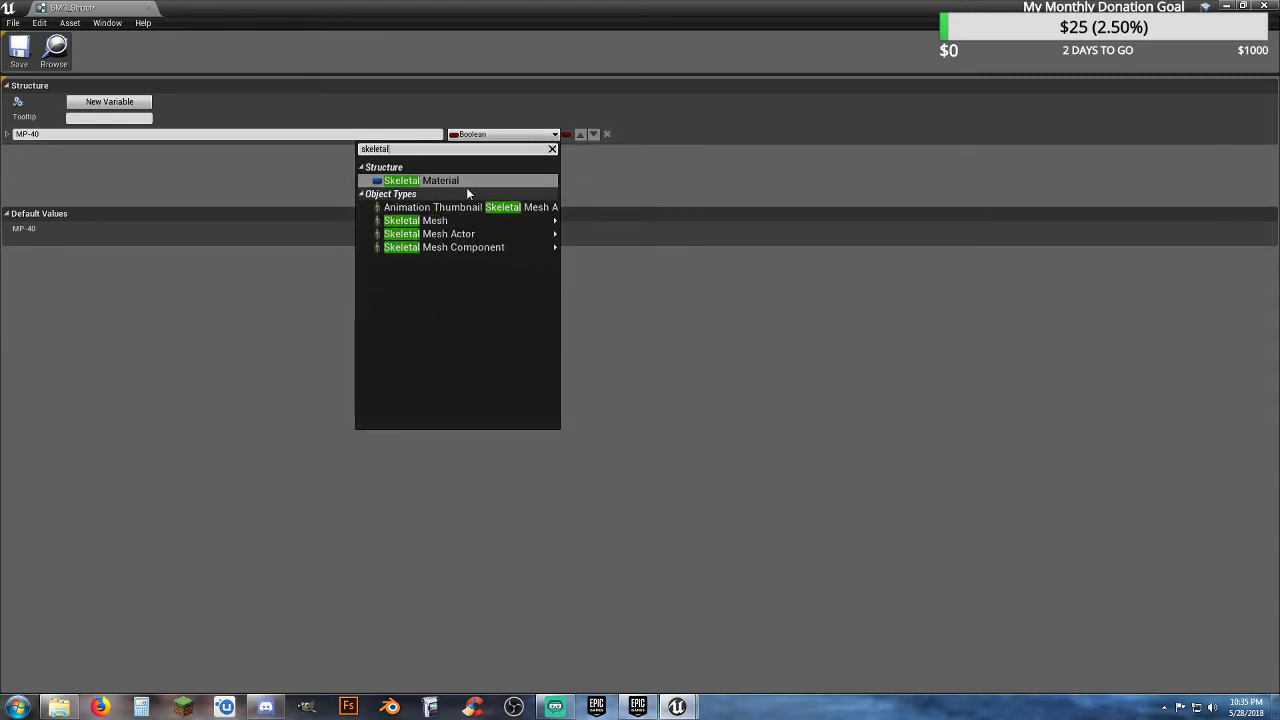
mouse_move(544, 220)
left_click(583, 222)
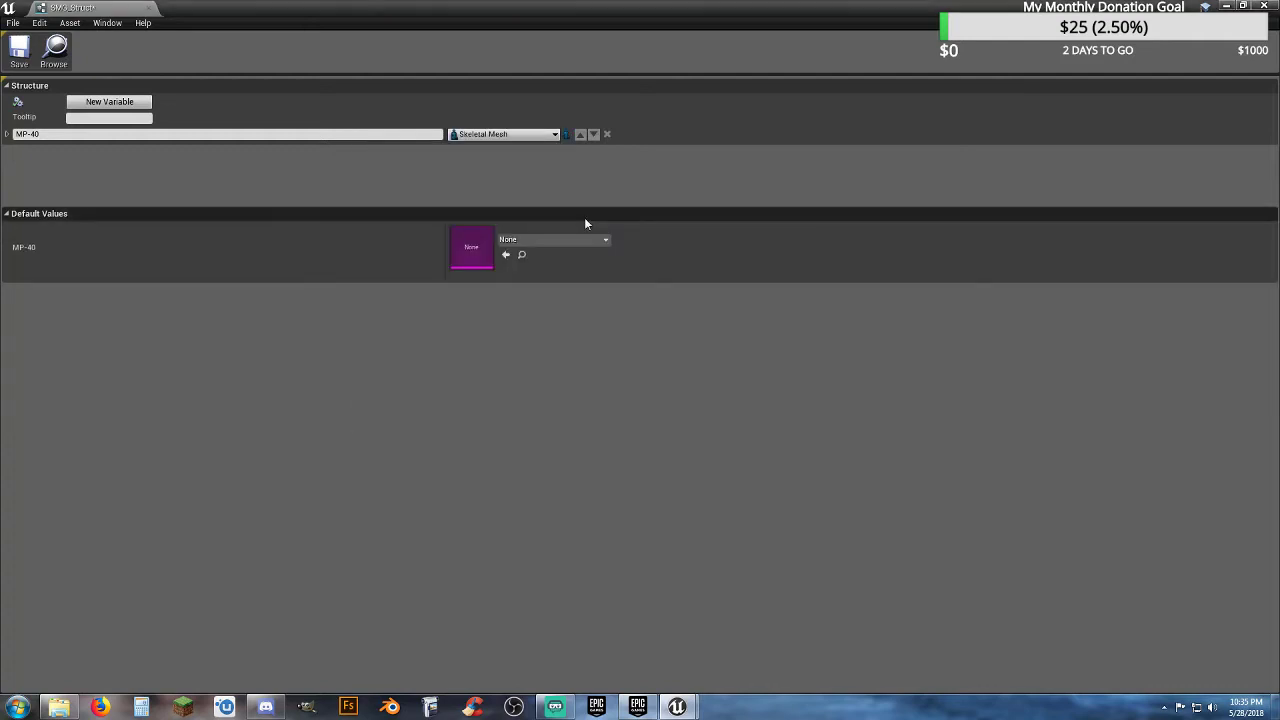
- Add a second Skeletal Mesh variable to the structure and name it Thompson
left_click(109, 101)
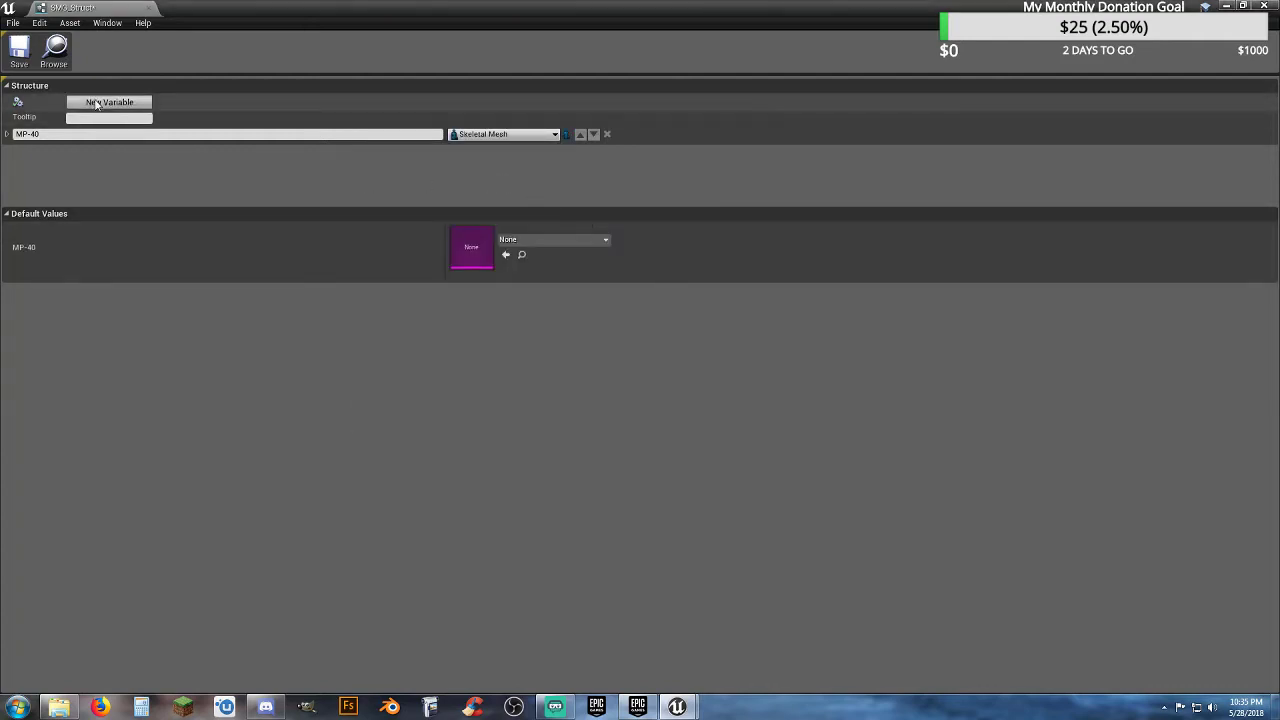
left_click(117, 152)
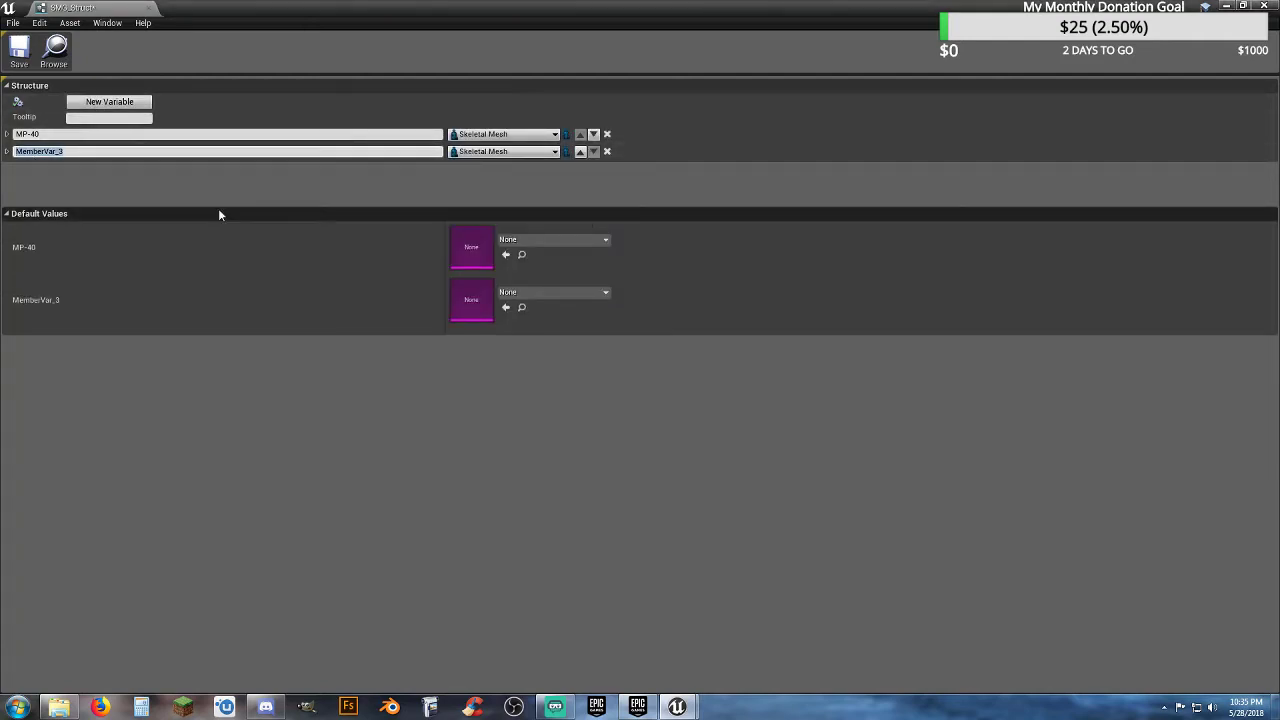
type("Thompson")
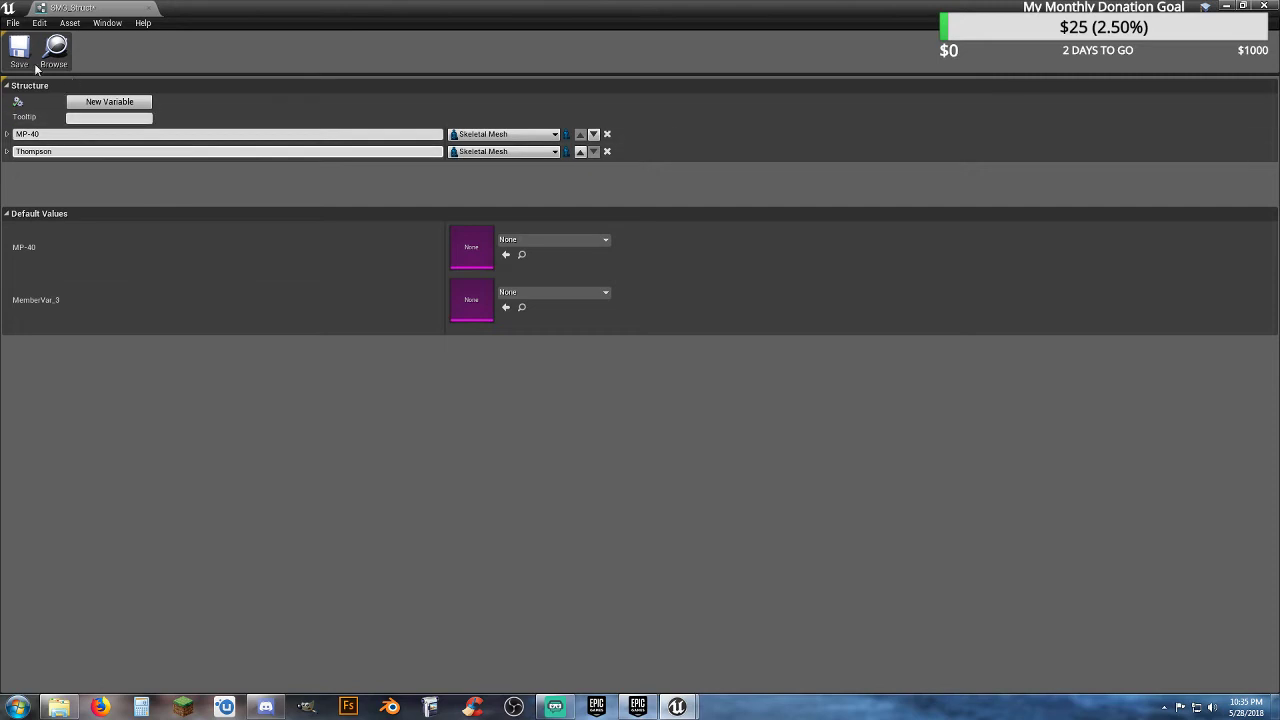
key("Return")
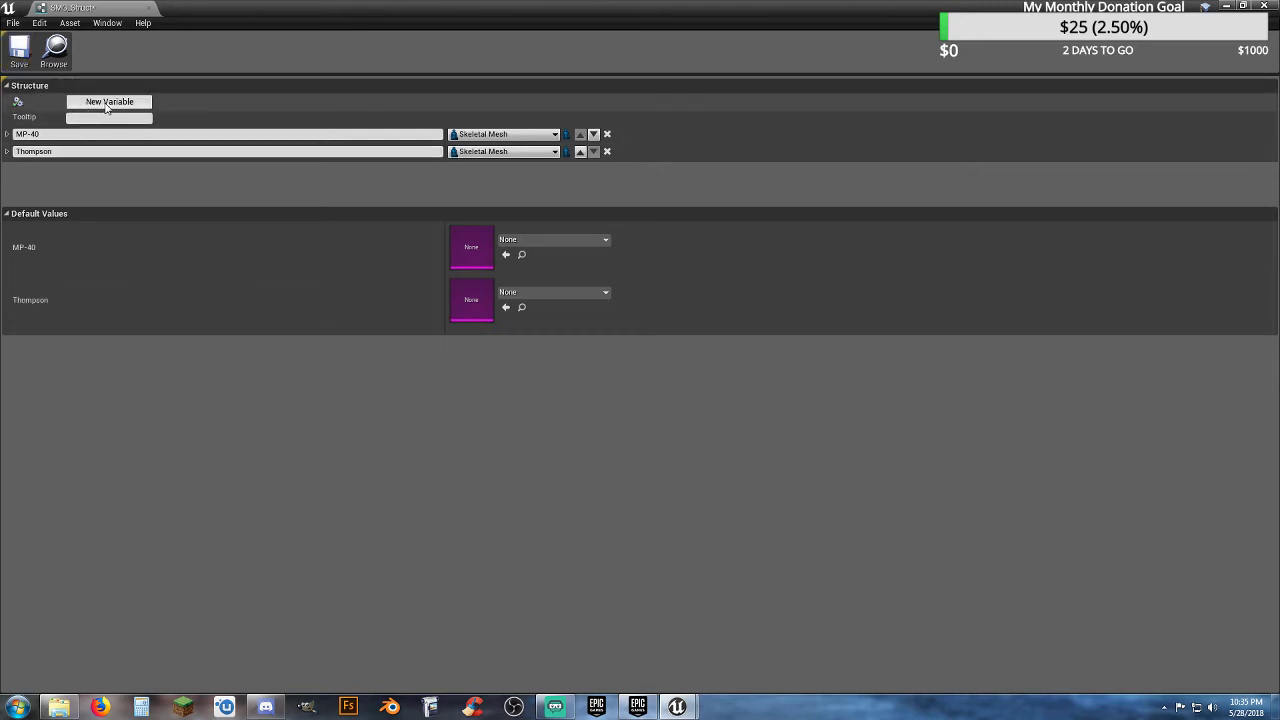
- Add a third Skeletal Mesh variable to the structure and name it None Gun
left_click(107, 103)
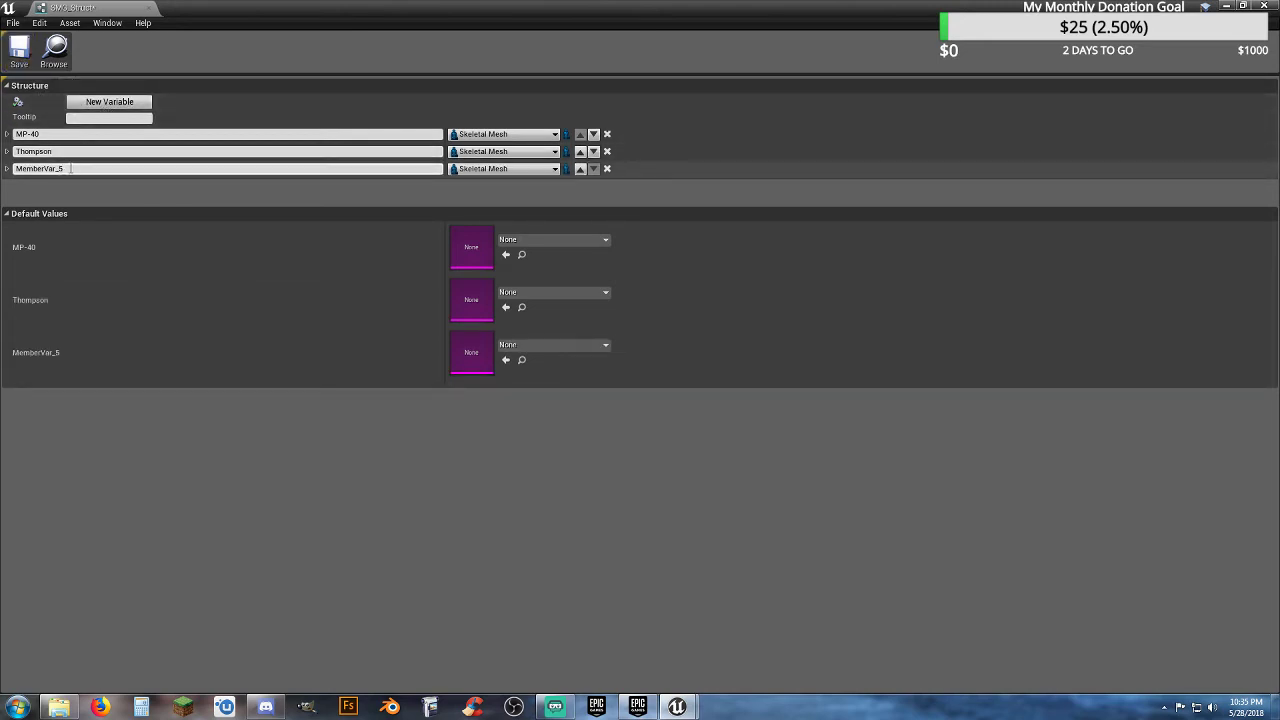
left_click(71, 168)
type("Nagant")
left_click(128, 245)
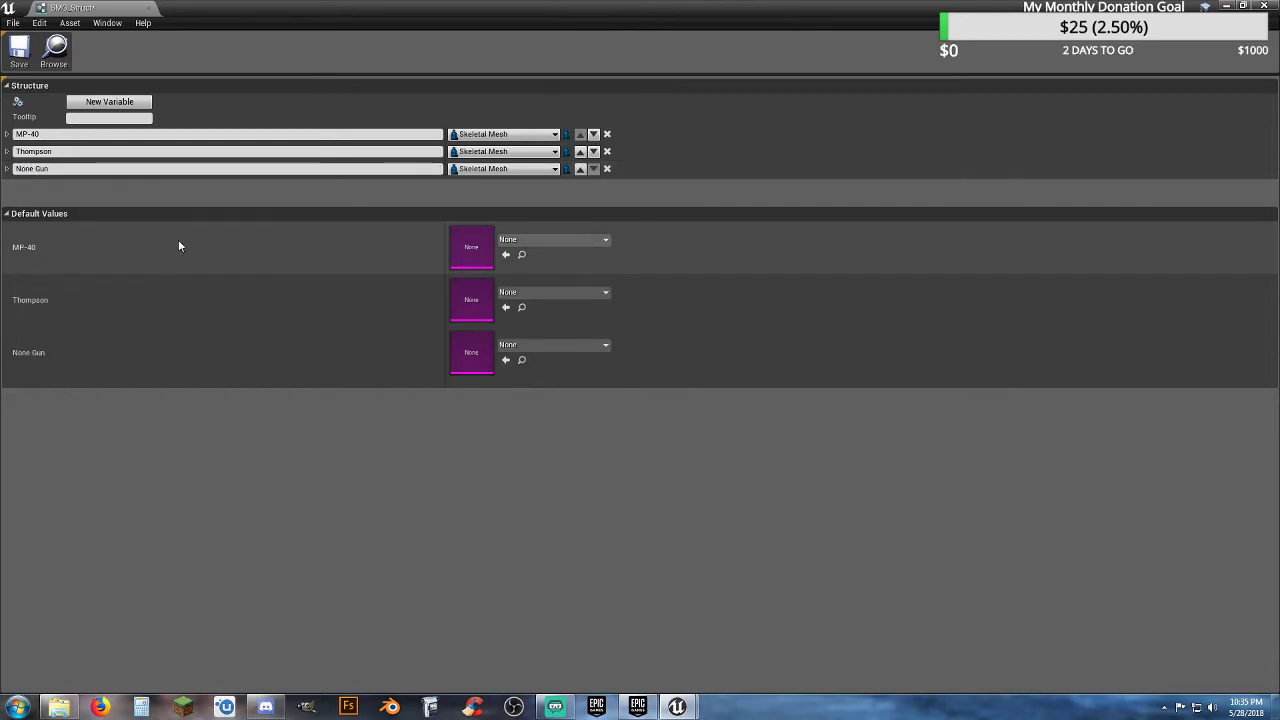
- Open the skeletal mesh asset choices for the MP-40 variable's default value
left_click(605, 241)
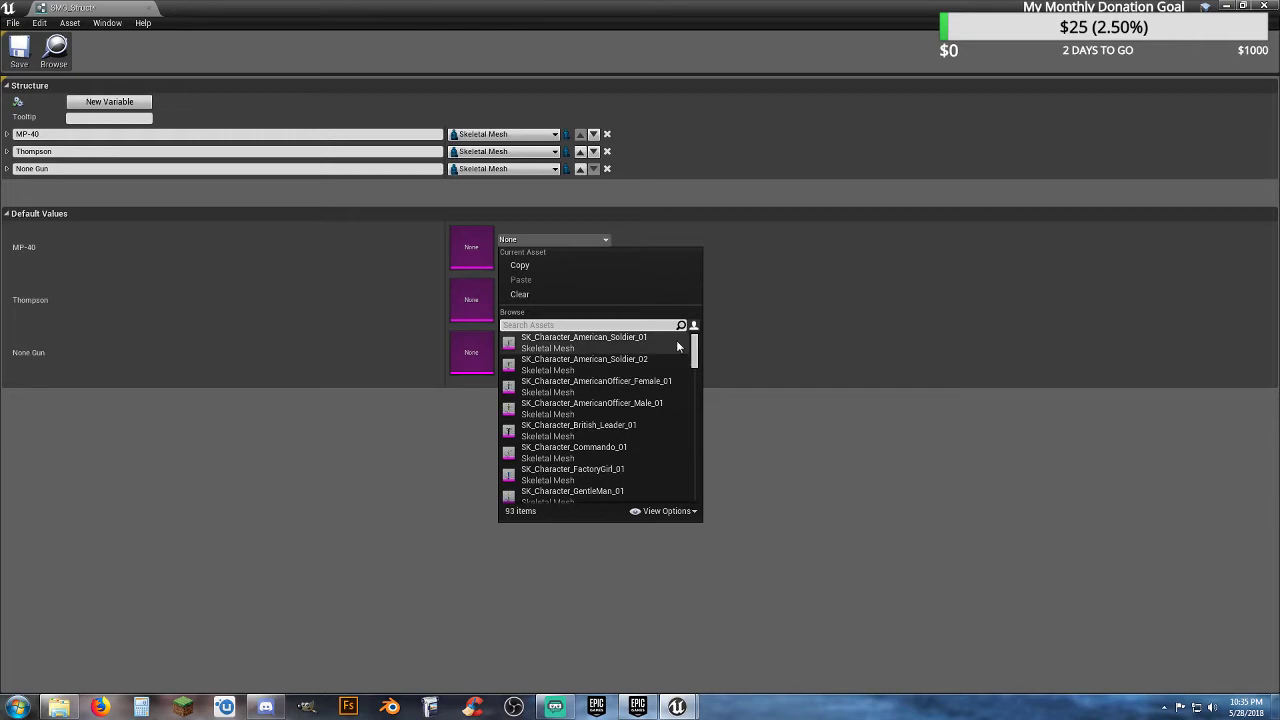
- Set the struct's default meshes to SK_Wep_German_SubmachineGun_01 for MP-40 and SK_Wep_American_SubMachineGun_01 for Thompson, then close the struct
type("sub")
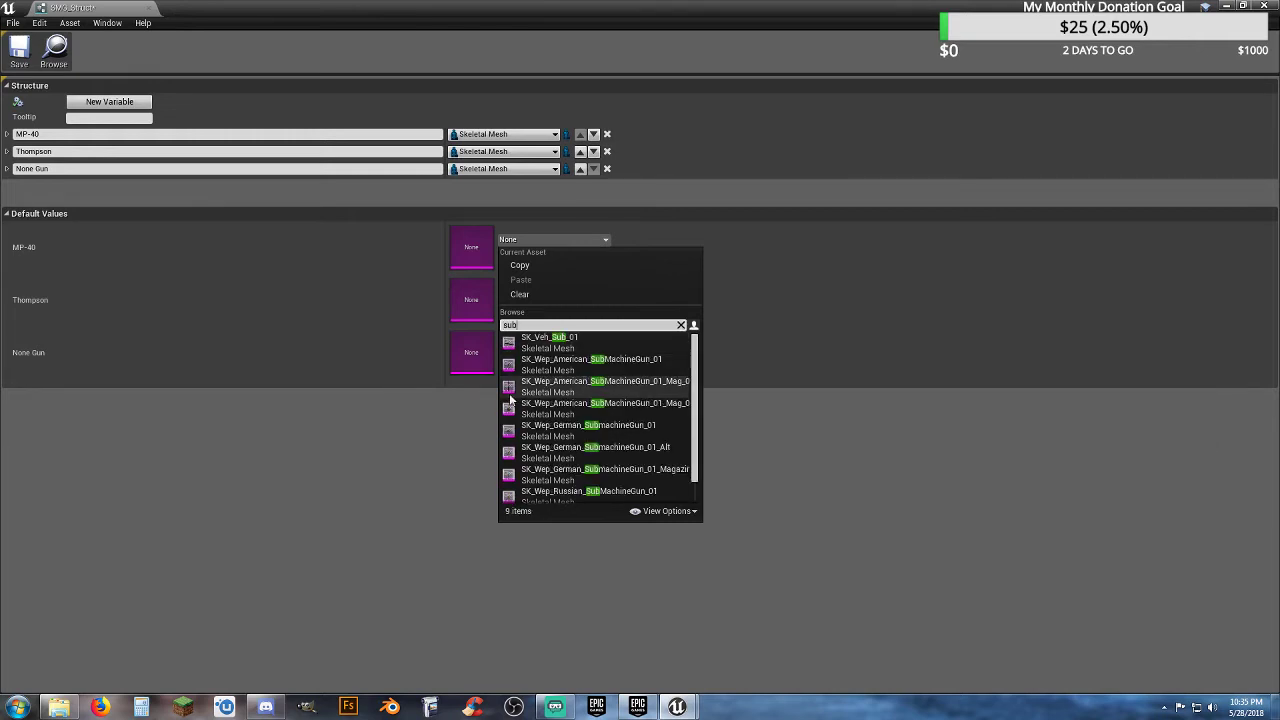
left_click(585, 437)
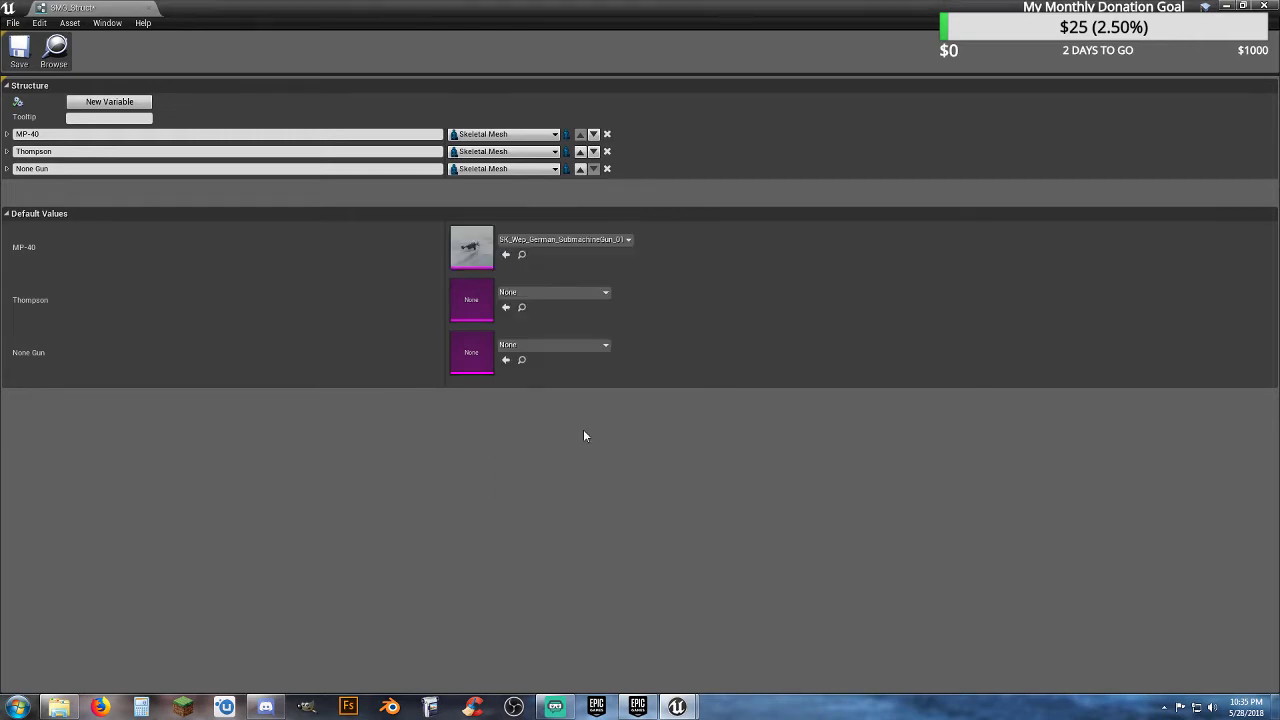
left_click(603, 295)
type("sub")
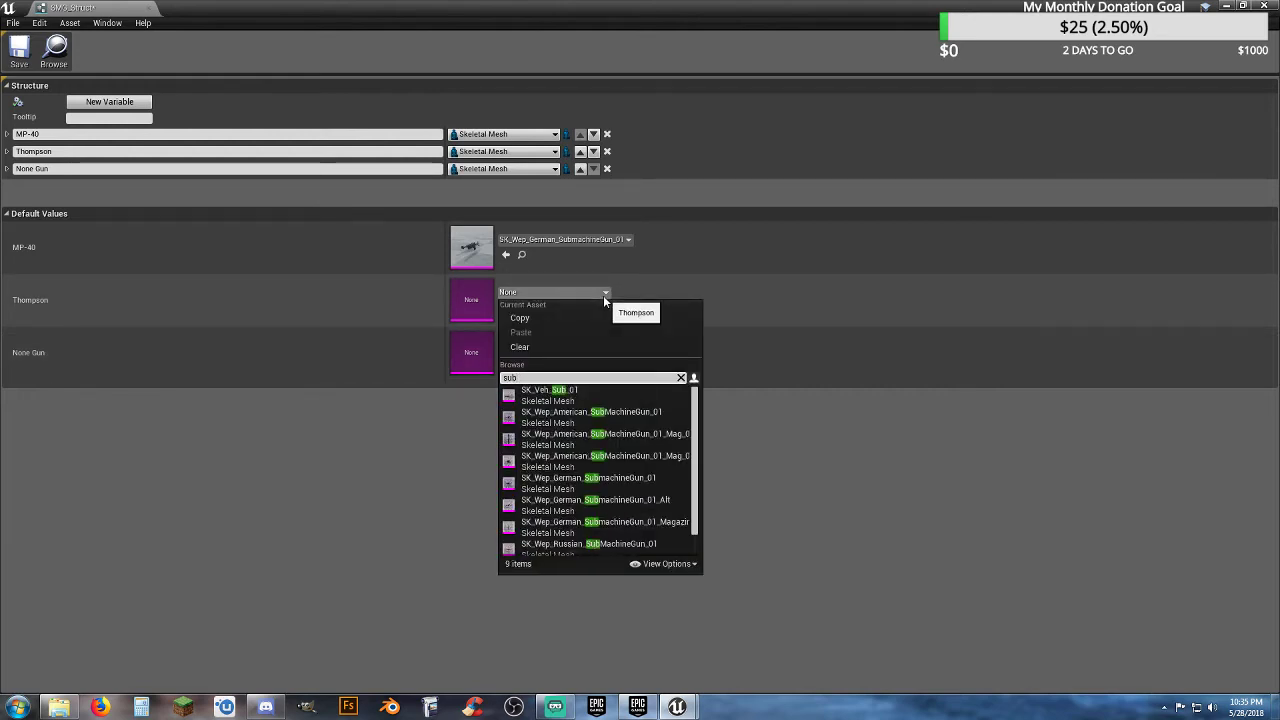
left_click(645, 411)
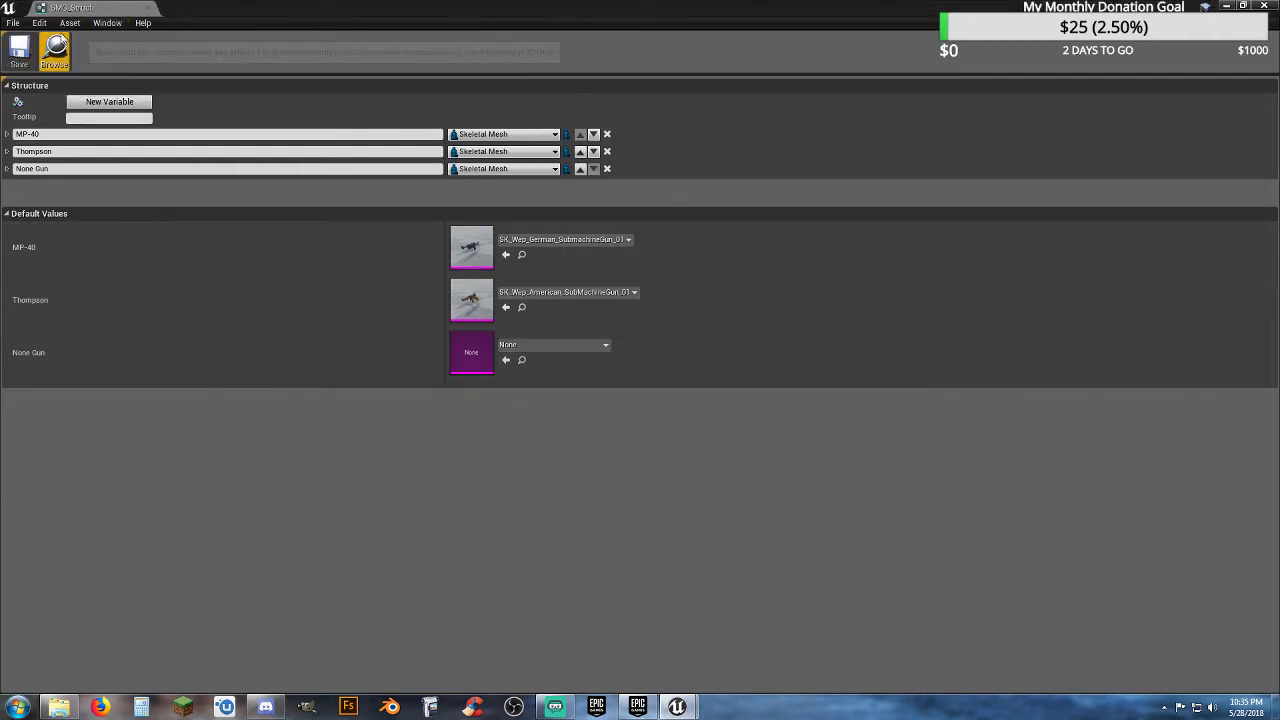
left_click(150, 8)
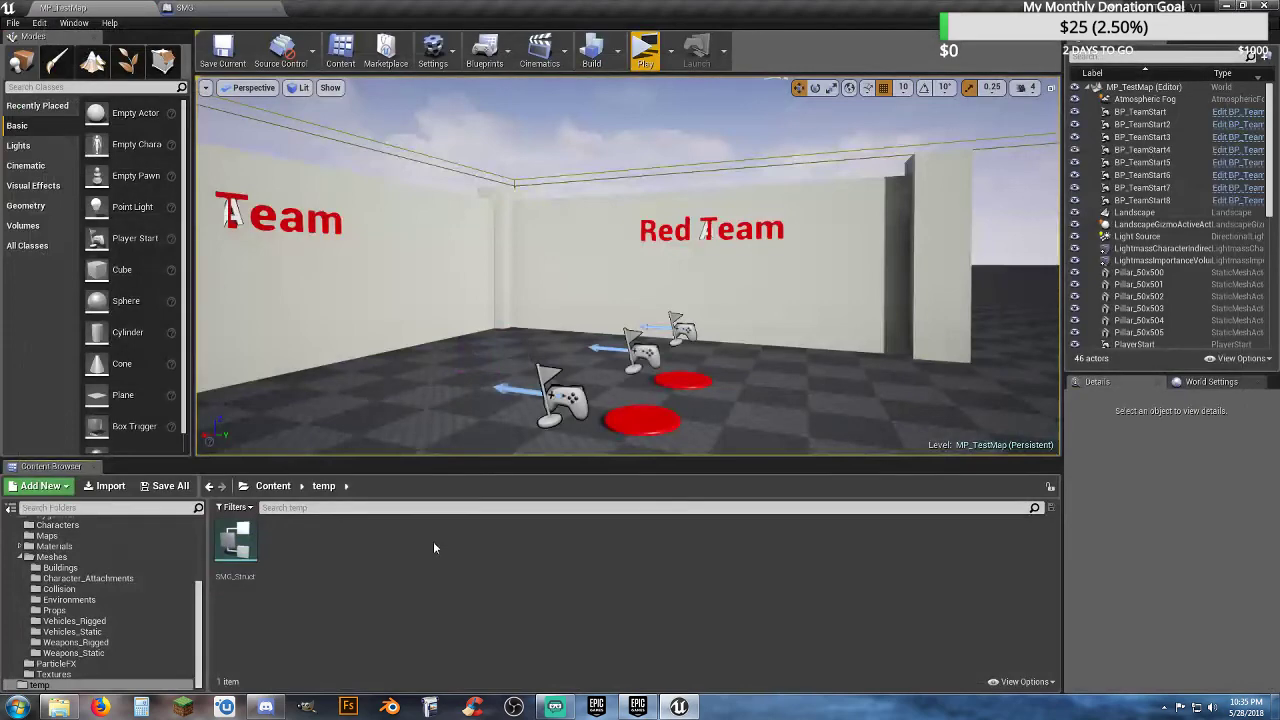
- Add a new variable named SMG to the SMG blueprint
left_click(192, 9)
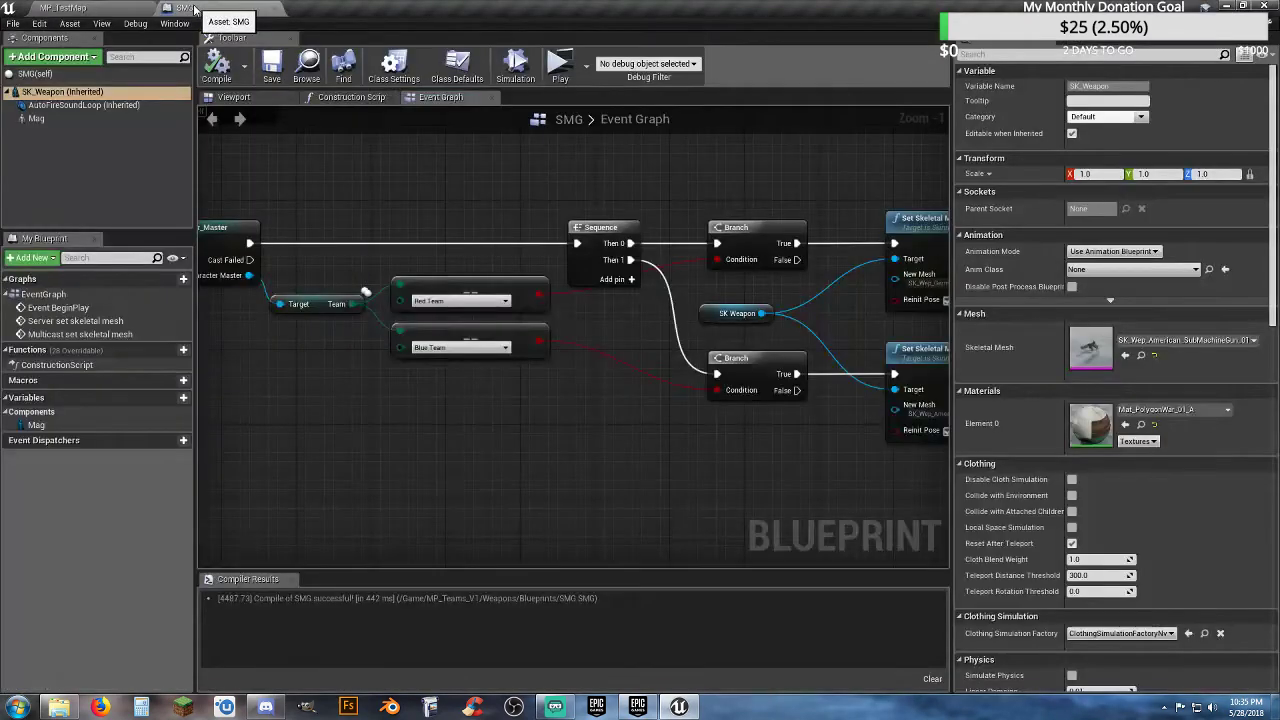
right_click_drag(505, 470, 347, 466)
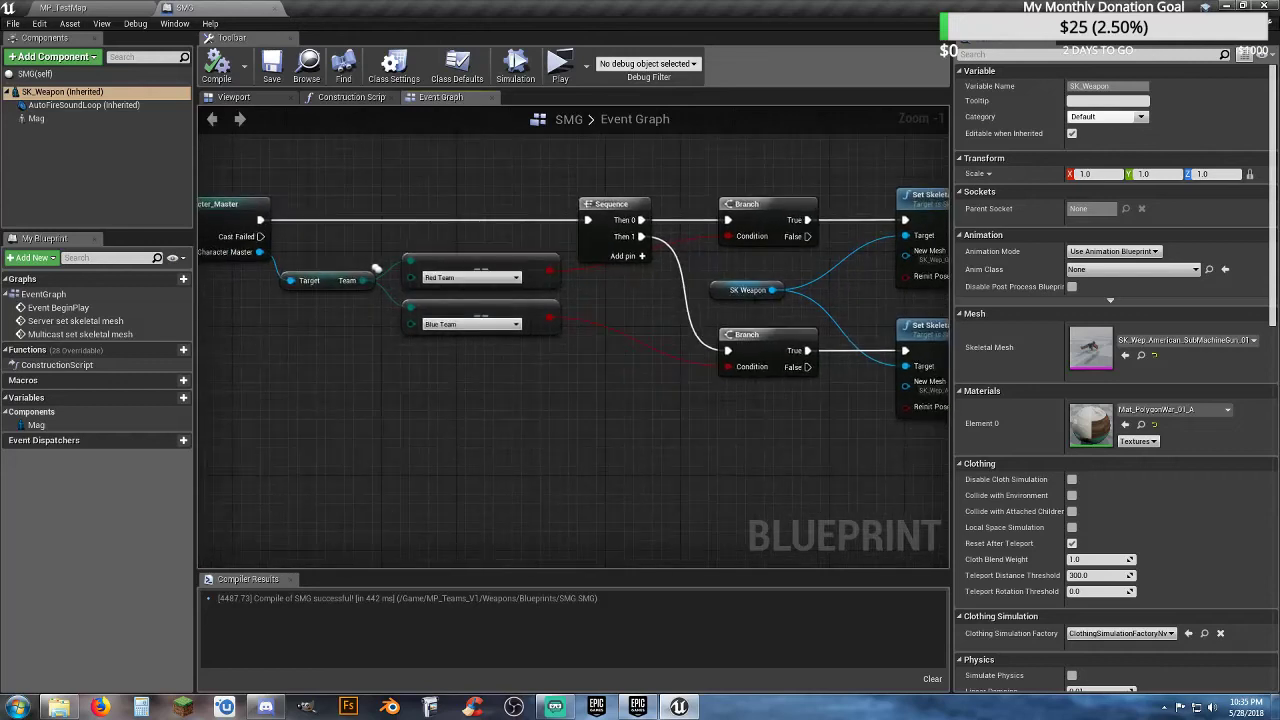
right_click(295, 450)
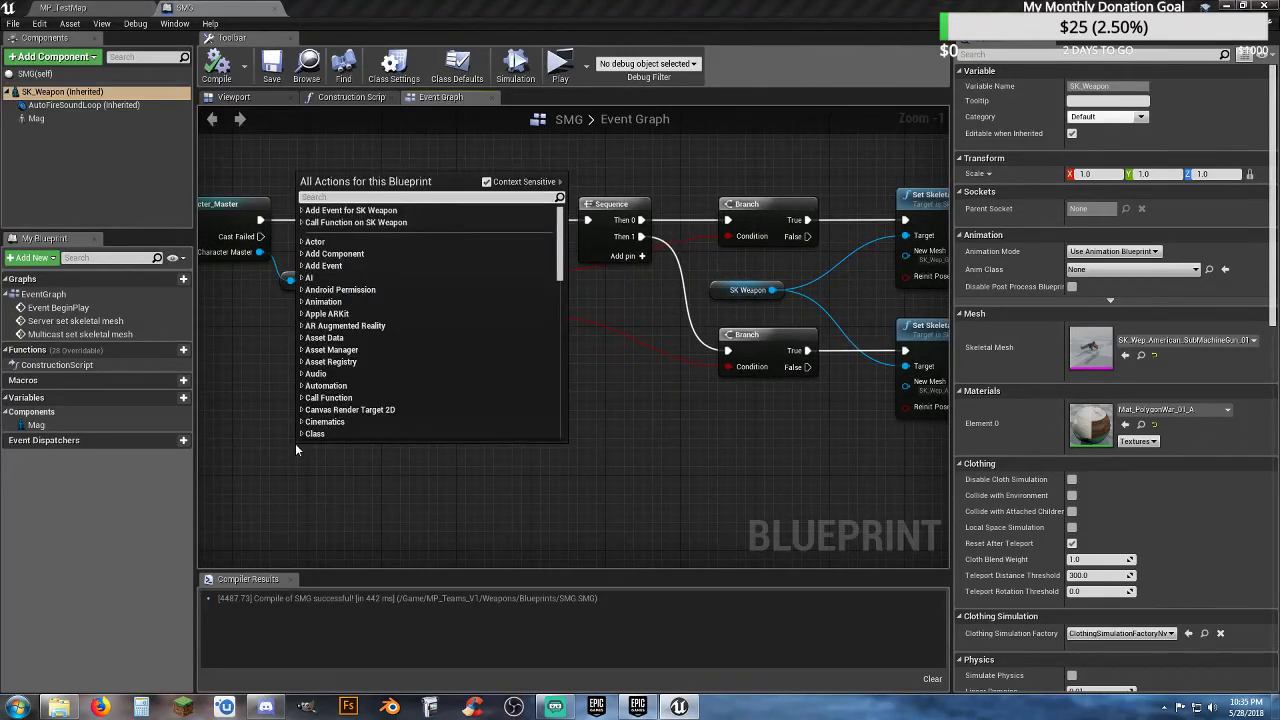
left_click(292, 467)
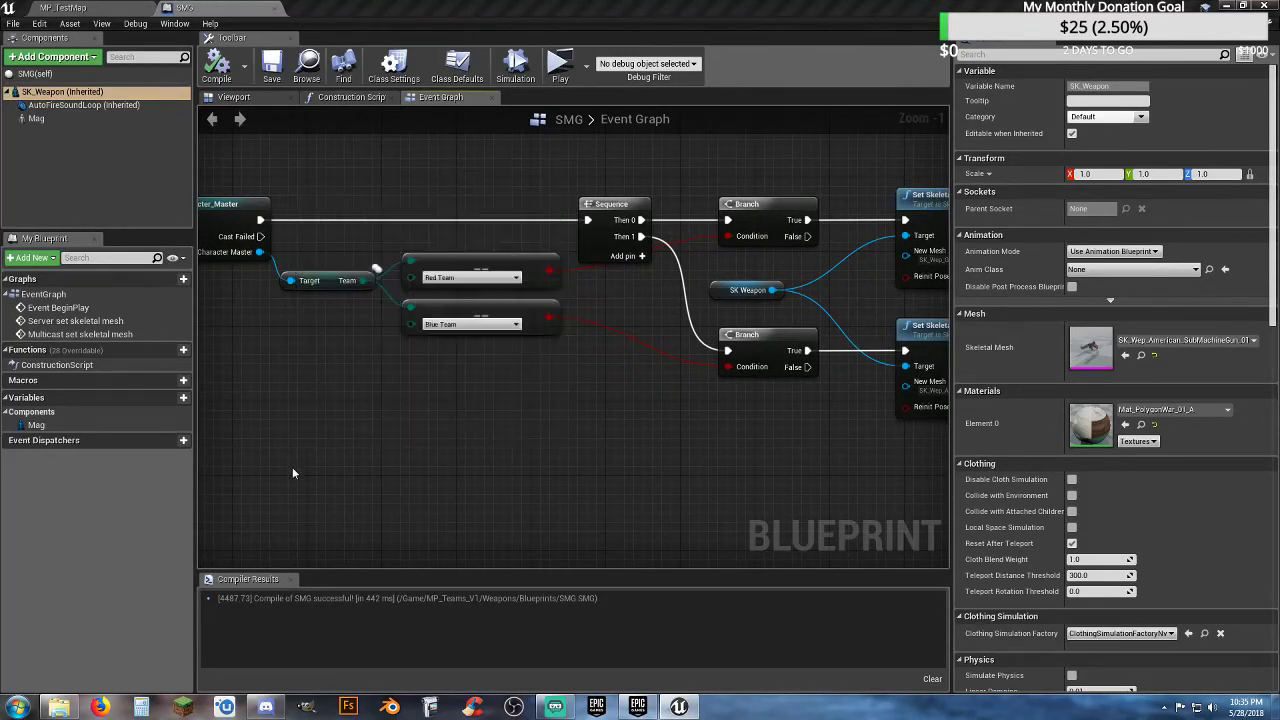
left_click(170, 398)
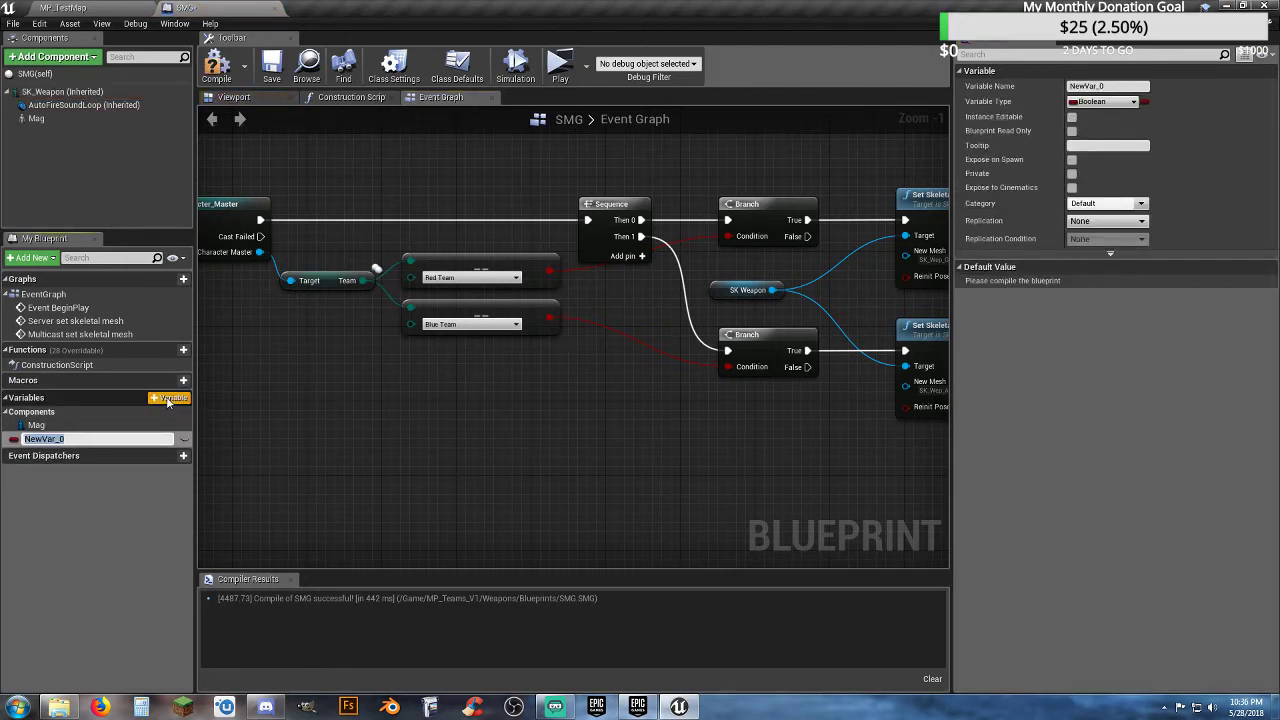
type("SMG")
key("Return")
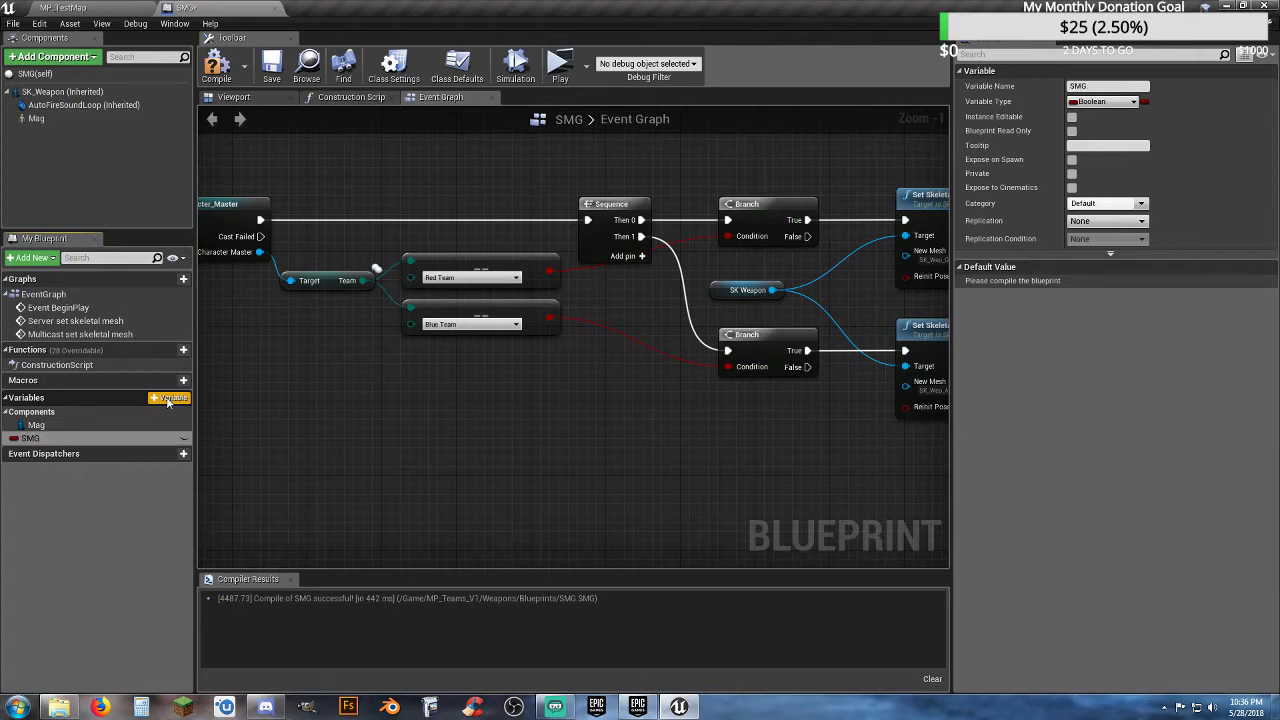
- Change the SMG variable's type to SMG Struct, compile and save the blueprint, and expand the variable's default values
left_click(1100, 101)
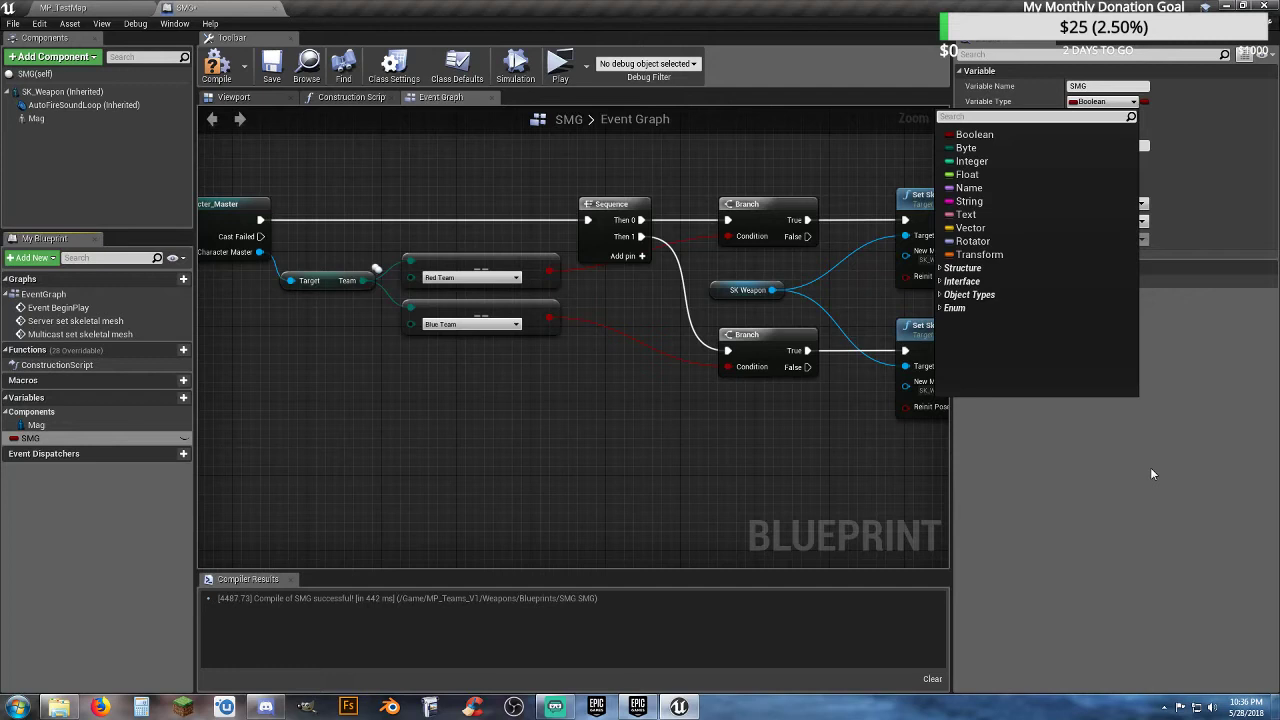
type("smg")
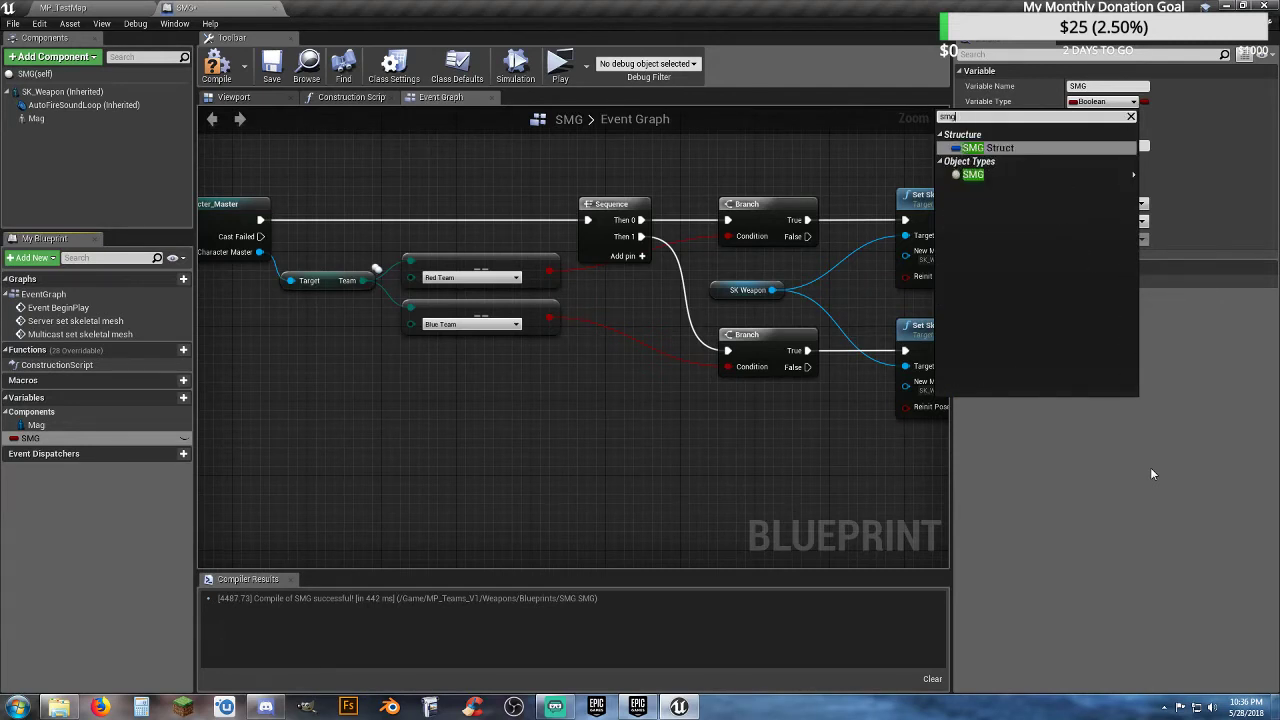
left_click(1005, 148)
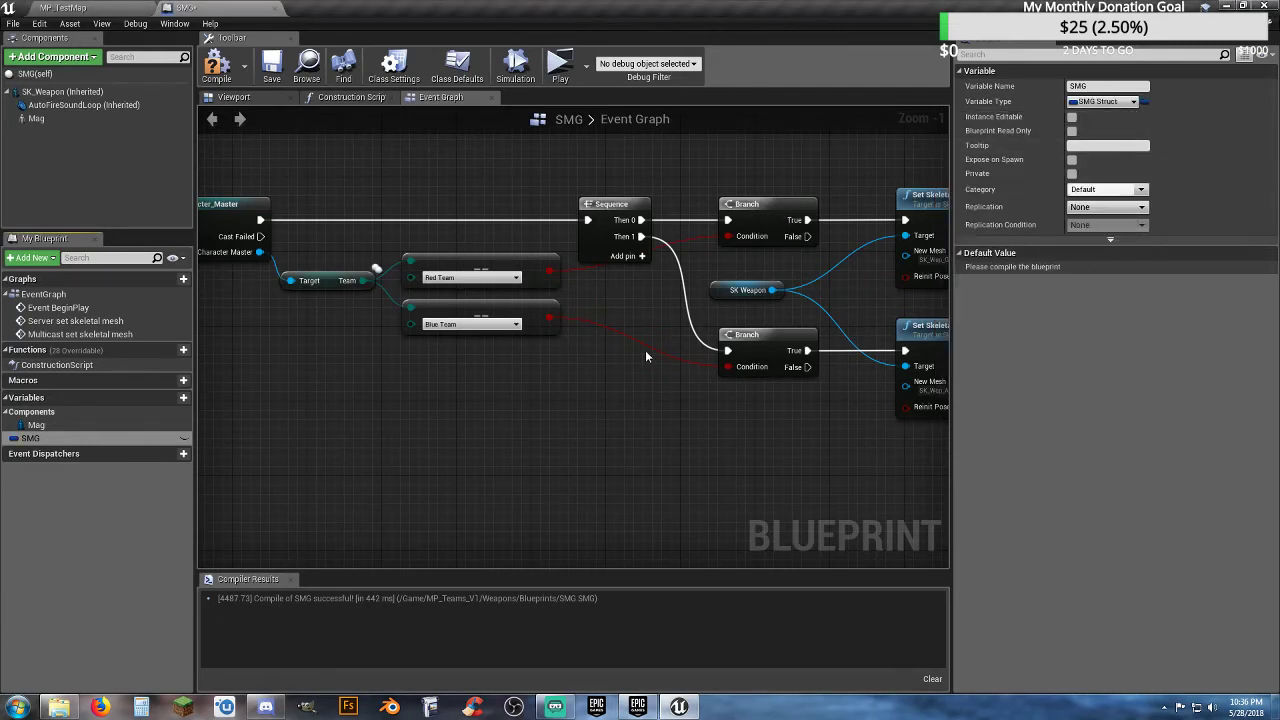
left_click(217, 68)
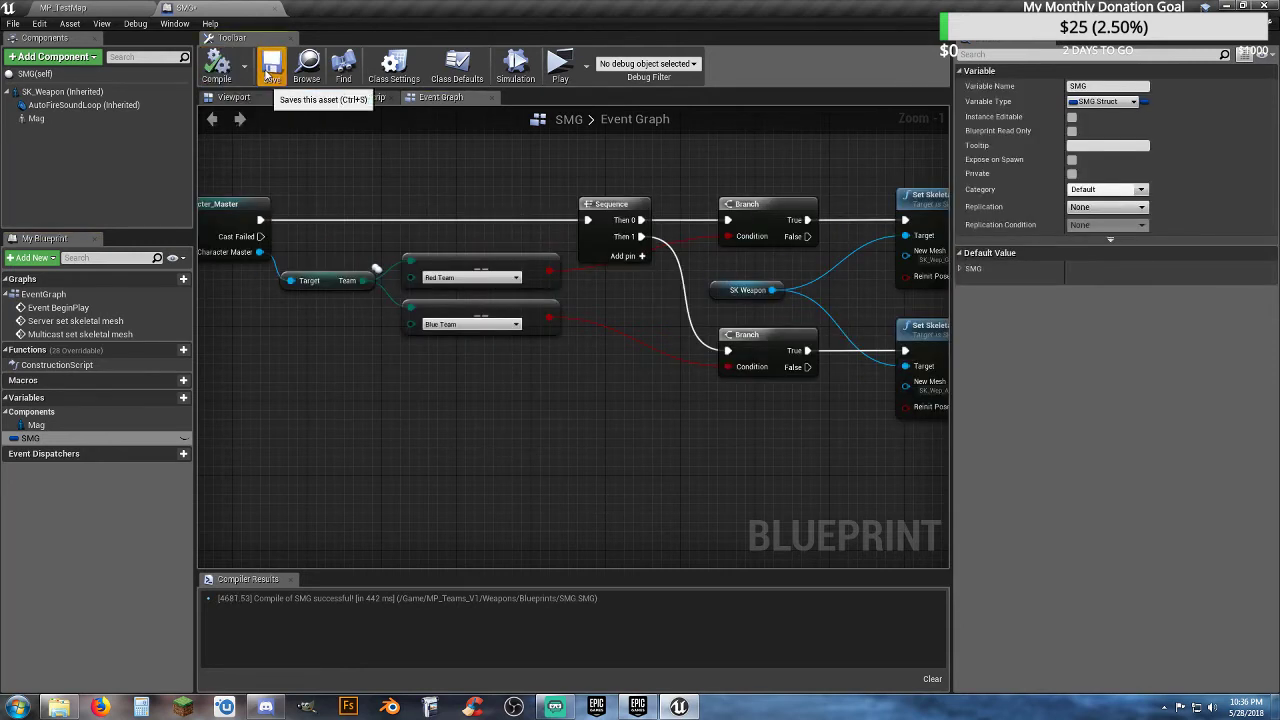
left_click(959, 269)
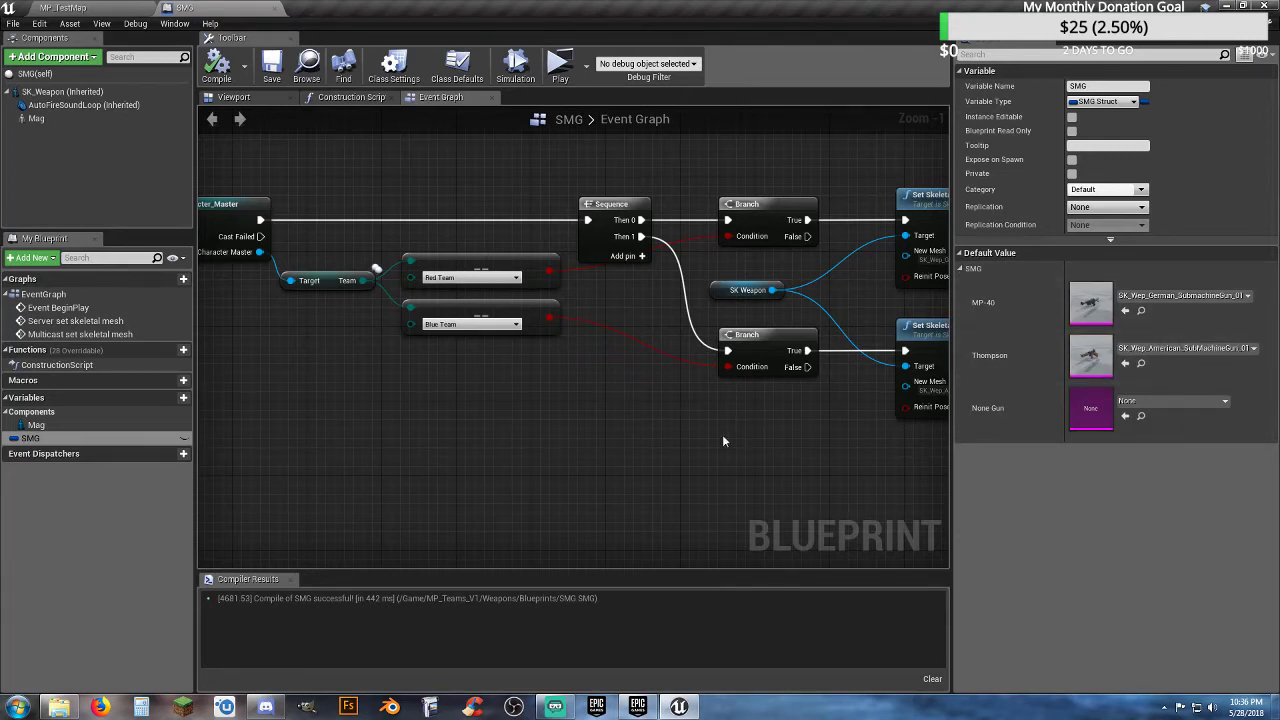
- Delete the Sequence, both Branch nodes, the SK Weapon reference and both Set Skeletal Mesh nodes from the Event Graph
right_click_drag(648, 463, 558, 495)
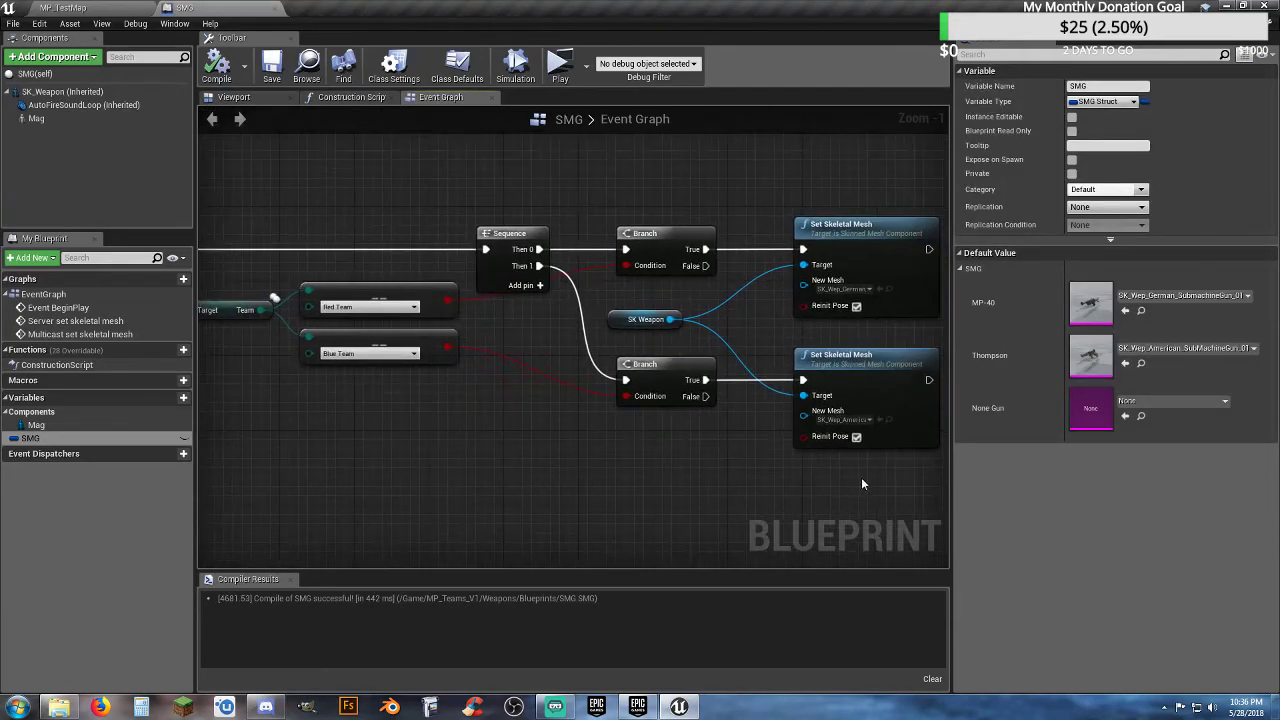
left_click_drag(863, 484, 495, 197)
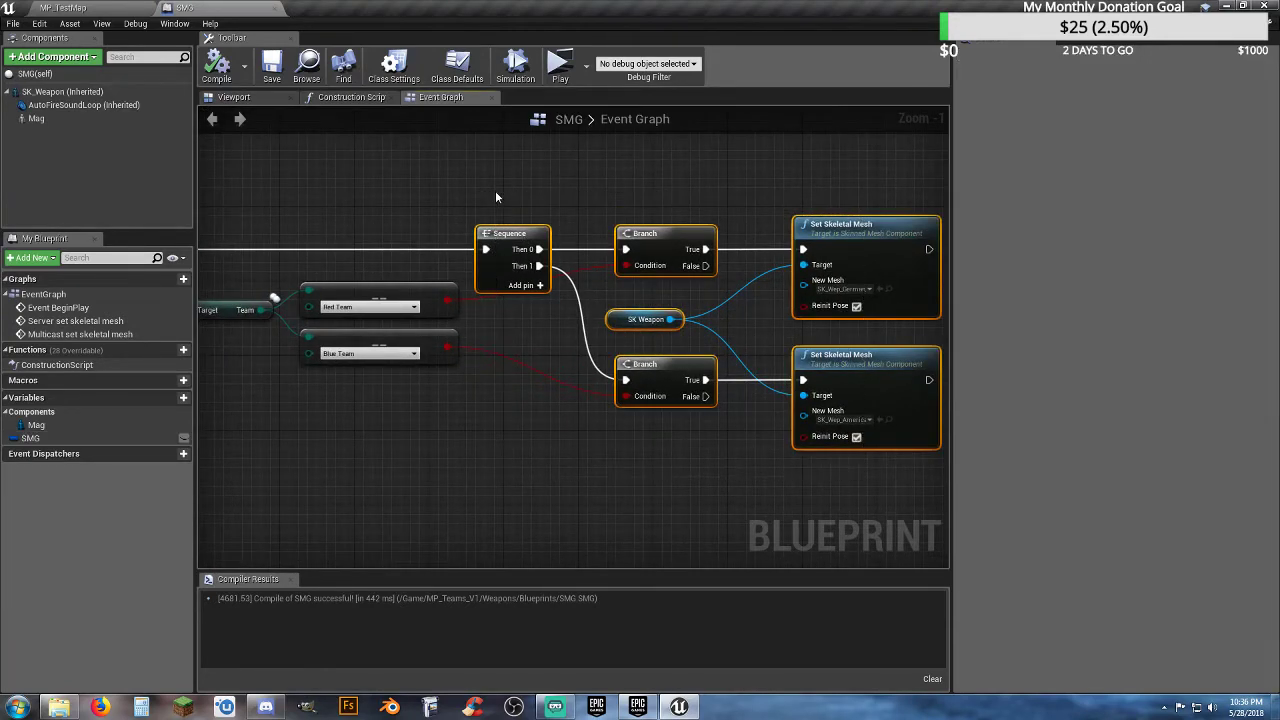
key("Delete")
- Add a third Equal (Enum) comparison from the Team output for None, and align the Team node with the middle comparison
right_click_drag(465, 350, 650, 343)
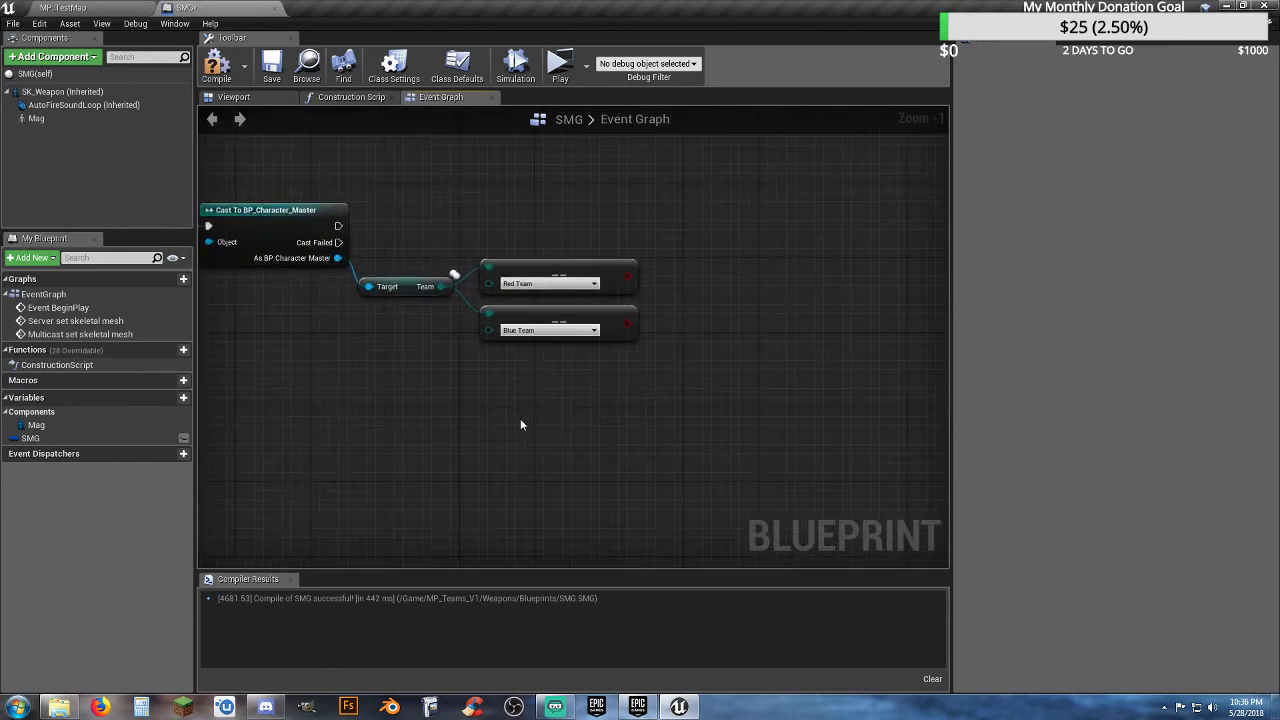
left_click_drag(441, 287, 492, 369)
type("==")
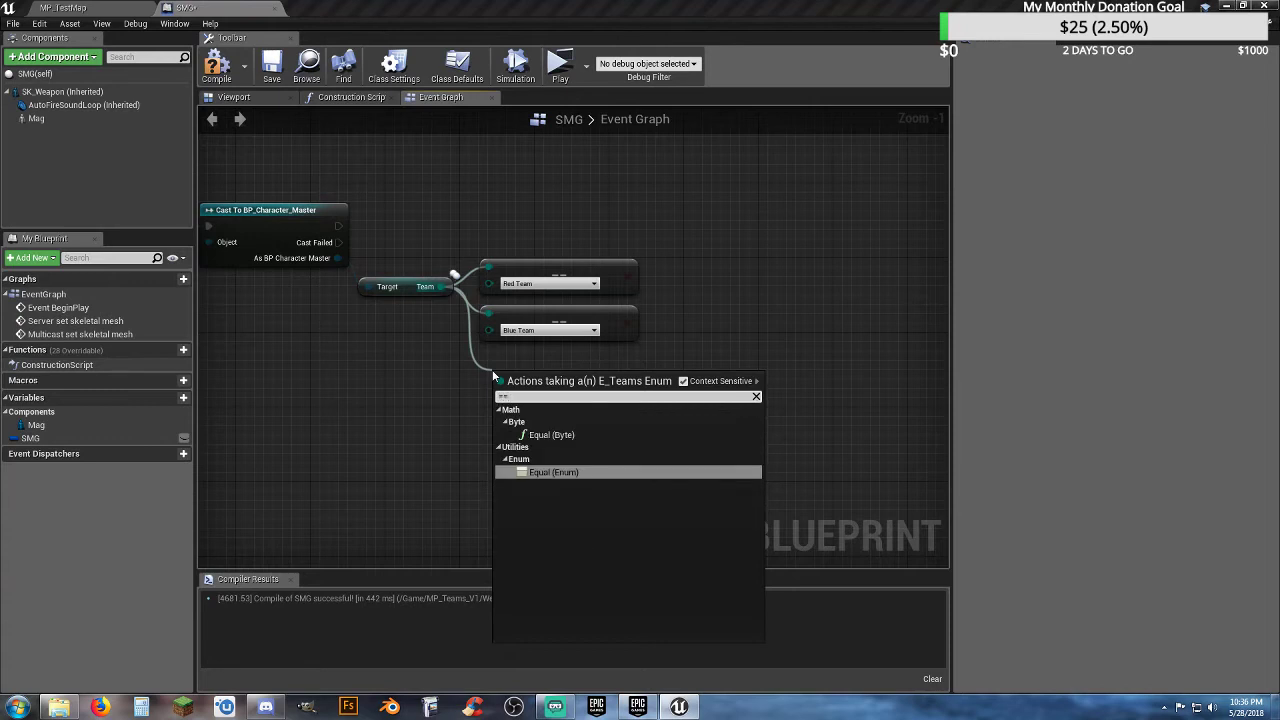
left_click(552, 471)
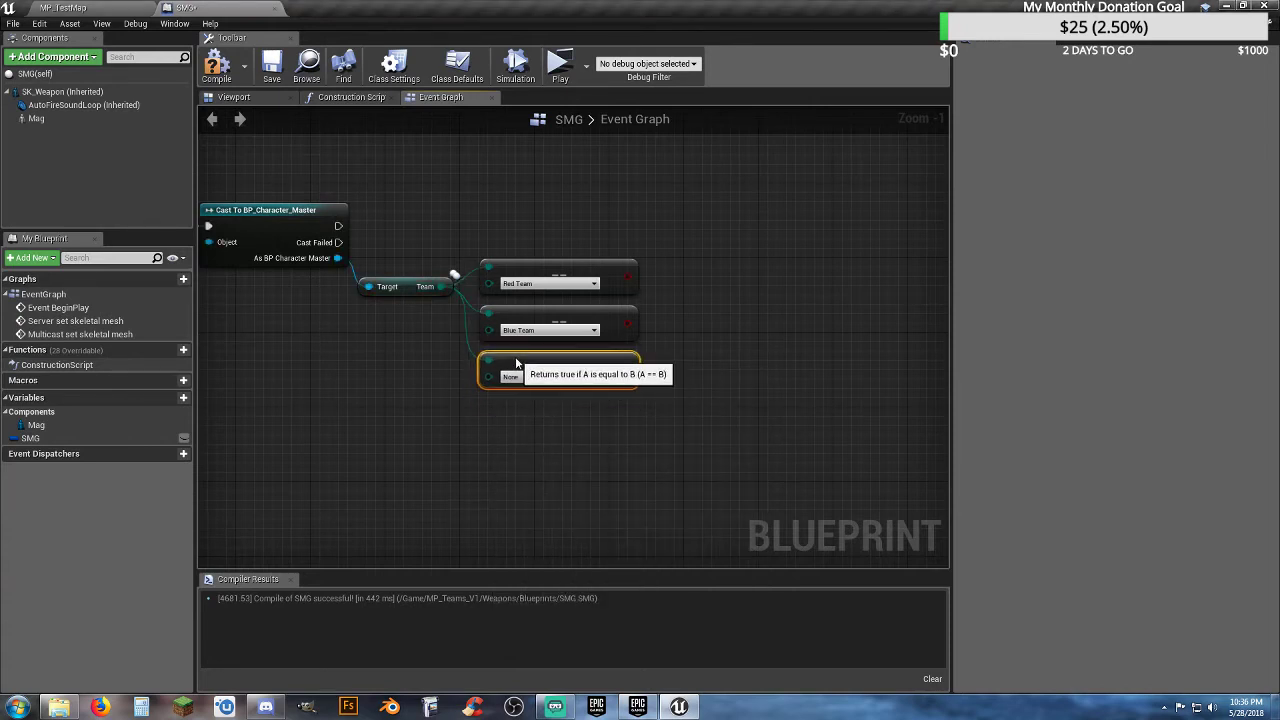
left_click(459, 430)
left_click_drag(401, 289, 402, 318)
left_click(404, 399)
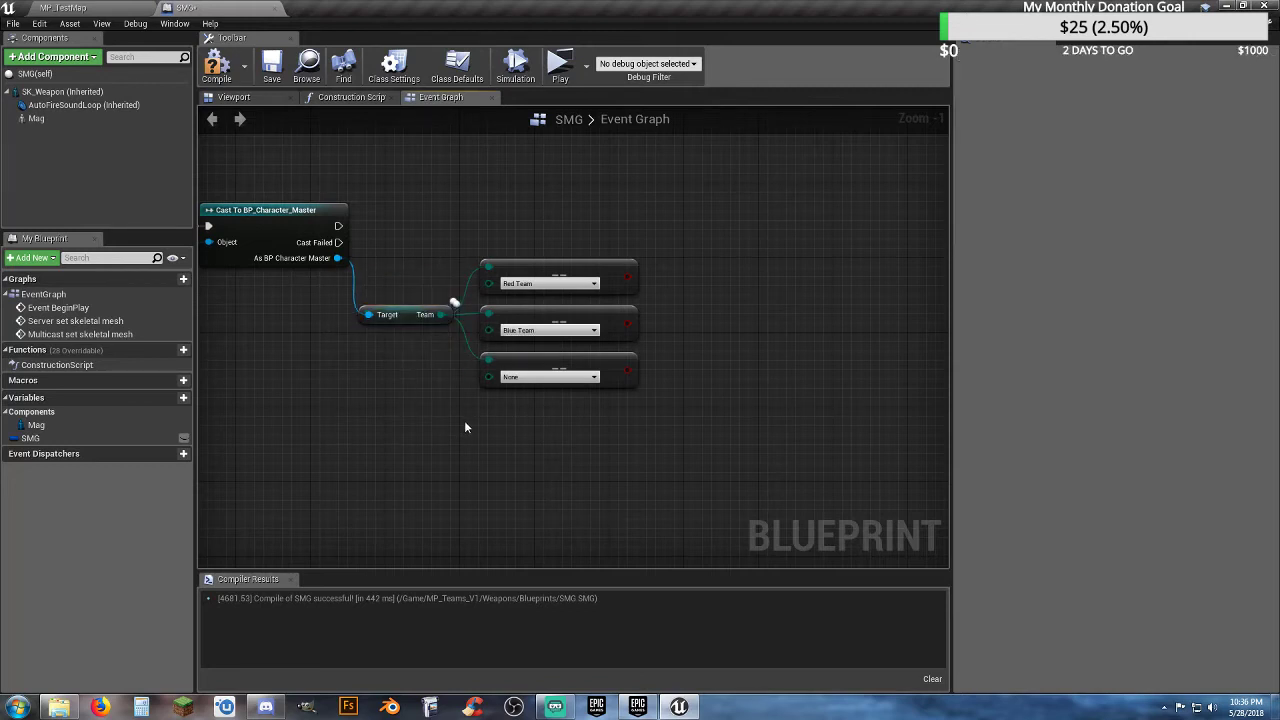
- Add a Sequence node beyond the team comparisons and give it a third output pin
right_click_drag(468, 419, 452, 450)
right_click_drag(557, 434, 513, 430)
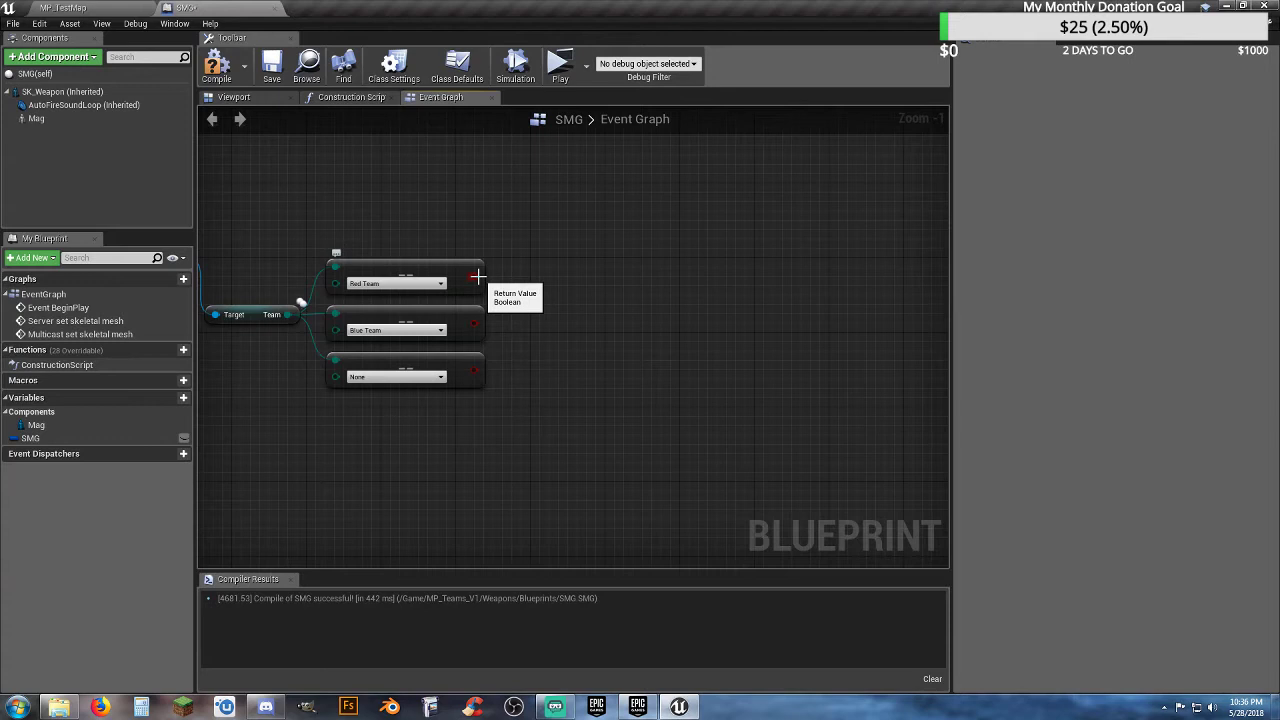
right_click_drag(595, 316, 608, 360)
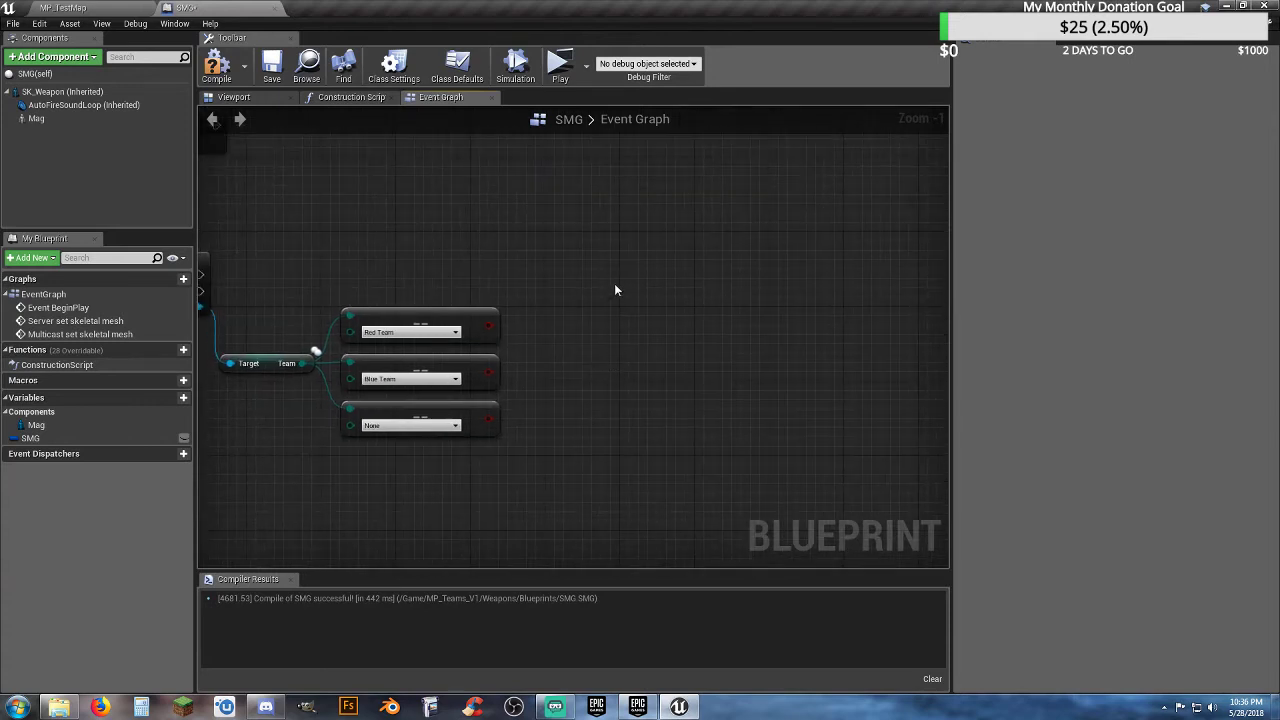
right_click(570, 245)
type("seqy")
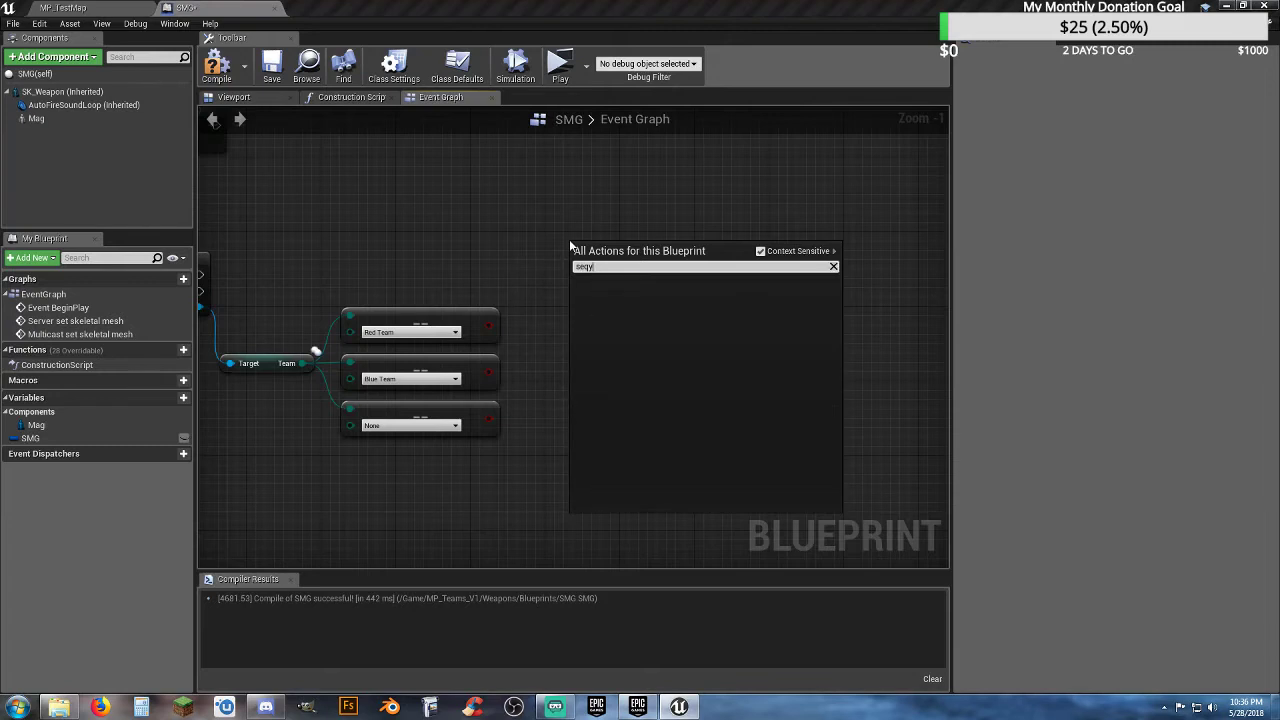
key("BackSpace")
key("BackSpace")
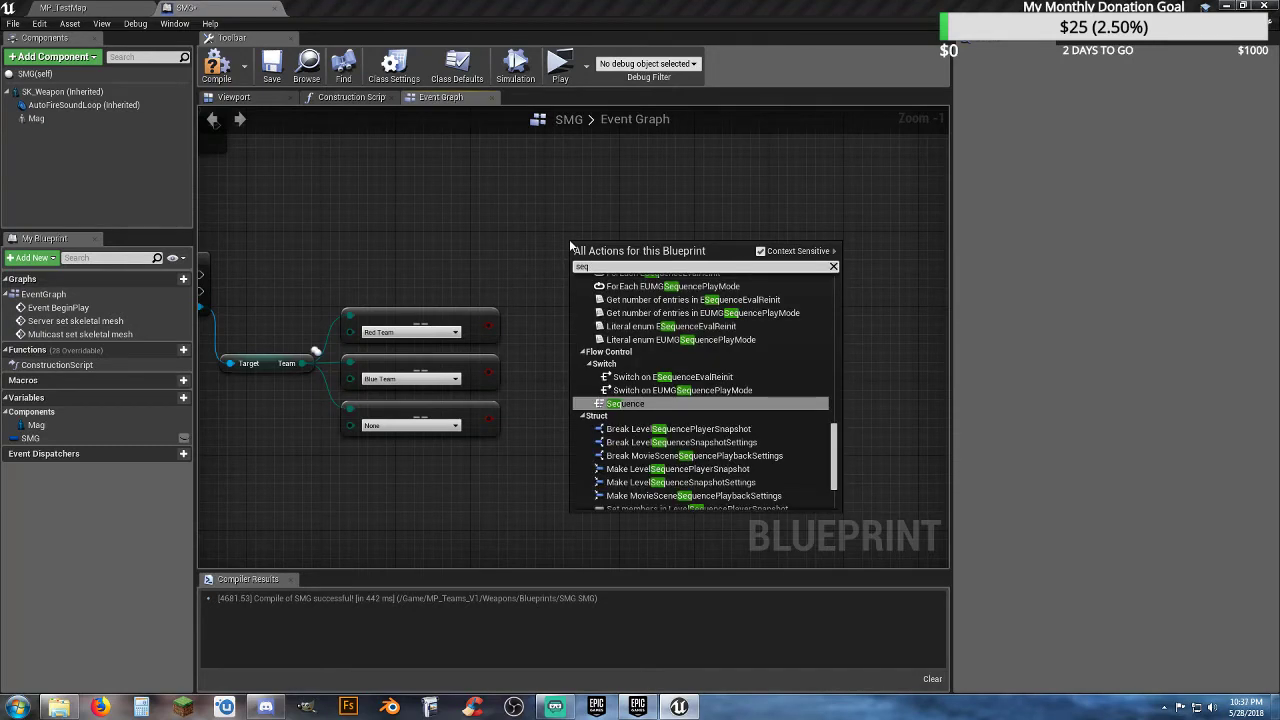
left_click(625, 403)
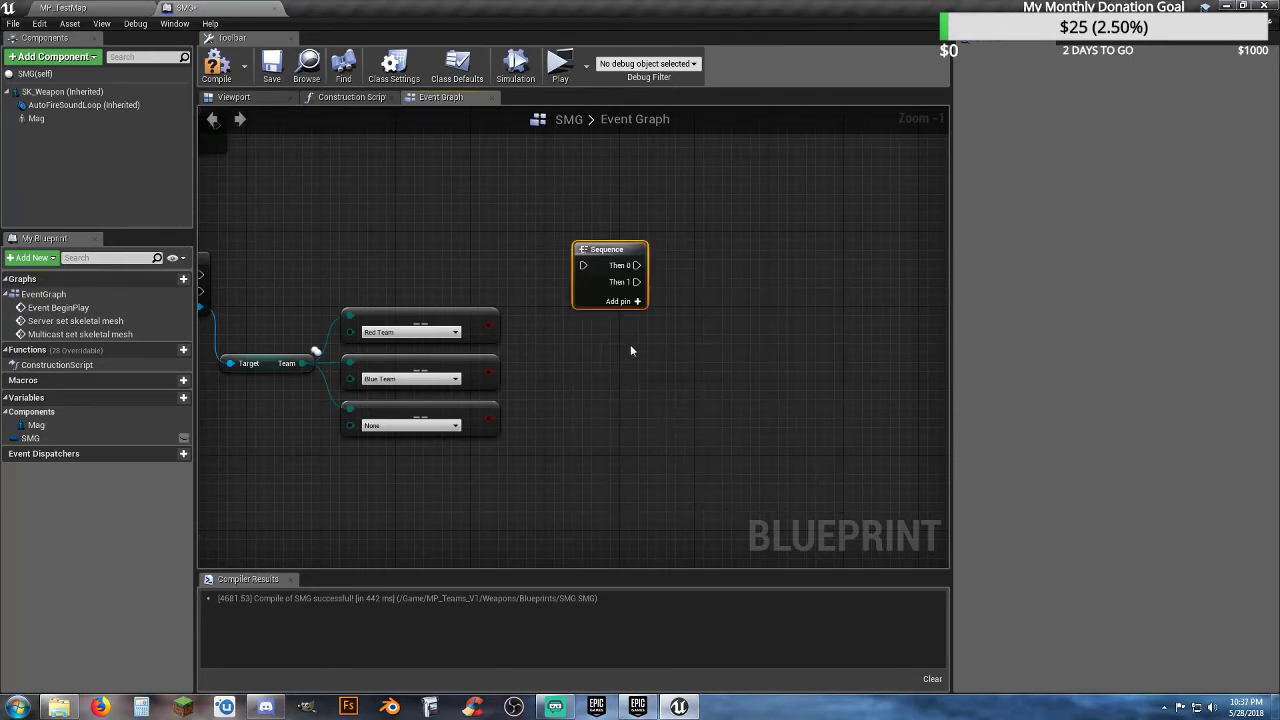
left_click(637, 301)
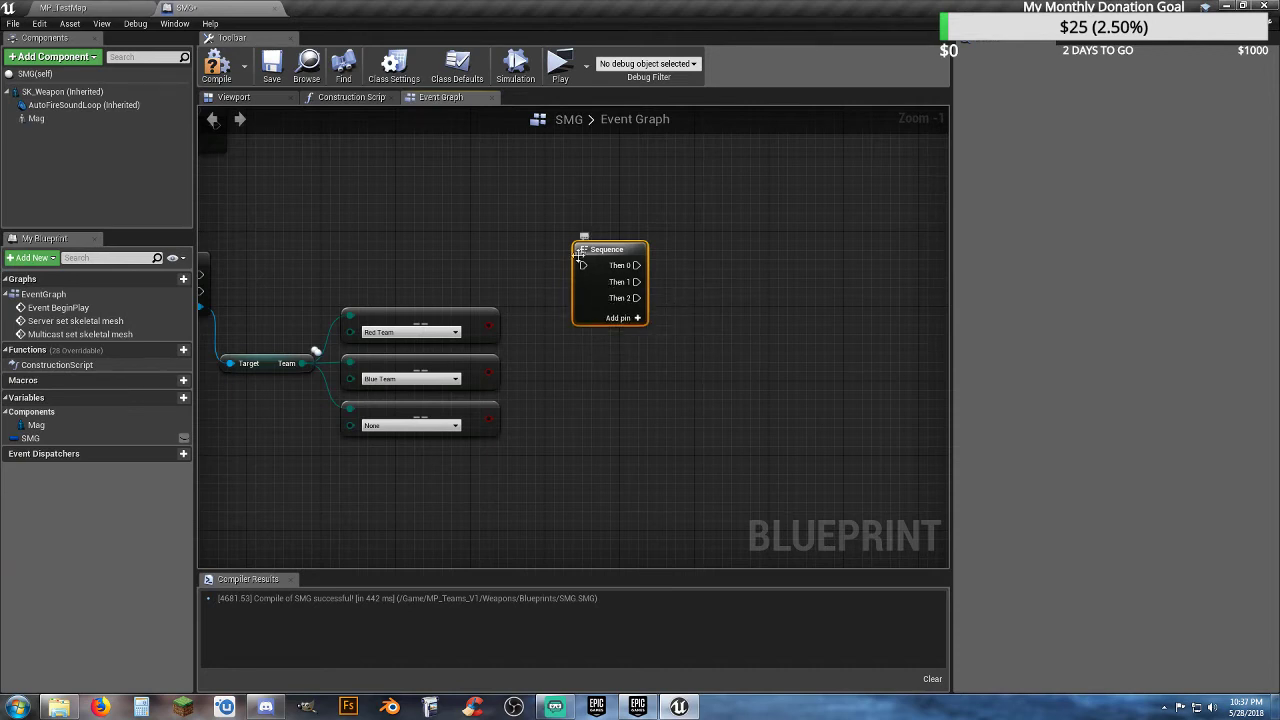
- Connect the Cast To BP_Character_Master execution output to the Sequence and move the Sequence farther away from the comparisons
left_click_drag(578, 255, 588, 246)
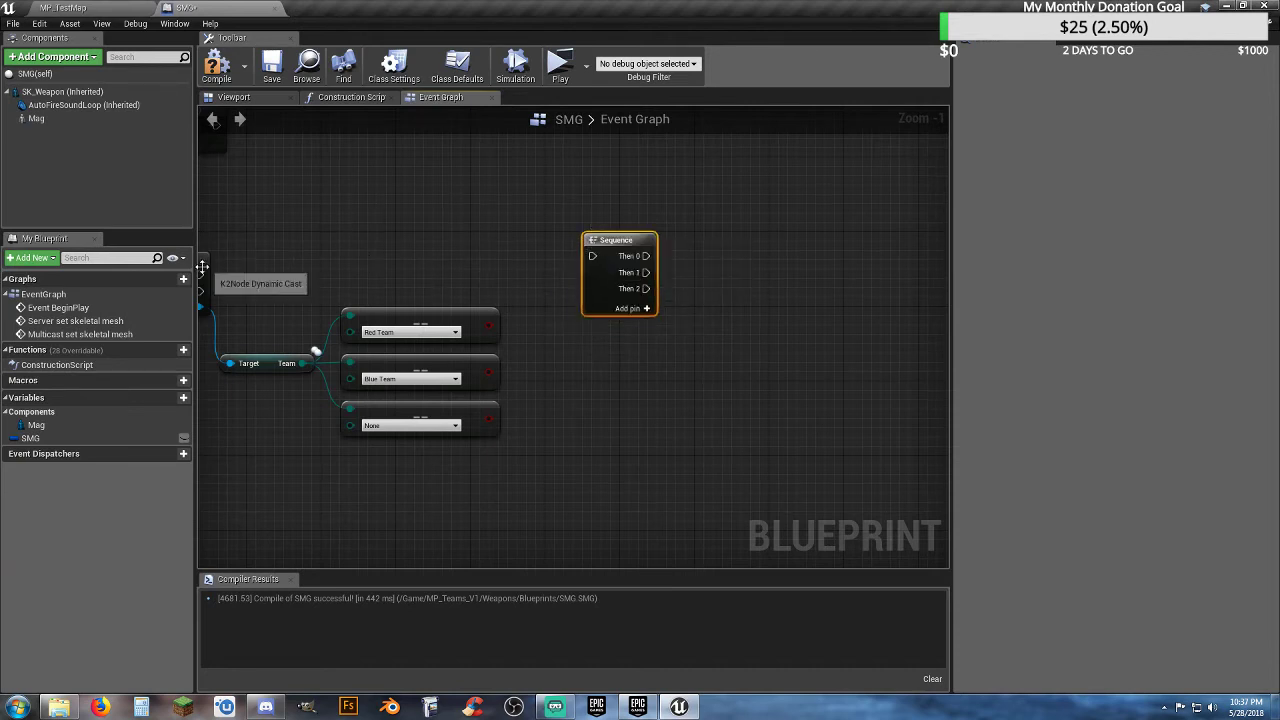
left_click_drag(202, 268, 582, 264)
left_click_drag(637, 261, 773, 266)
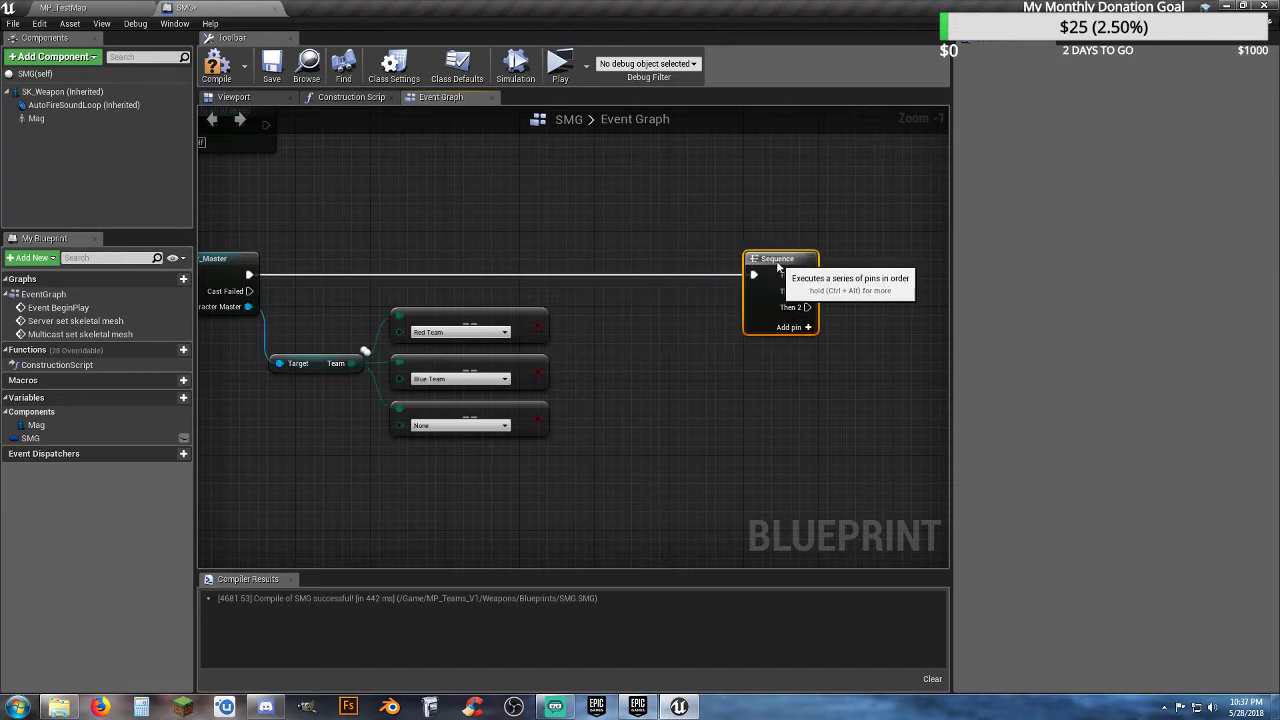
left_click(664, 416)
- Place a getter for the SMG variable below the team comparisons and connect it to a Break SMG_Struct node
right_click_drag(664, 416, 701, 293)
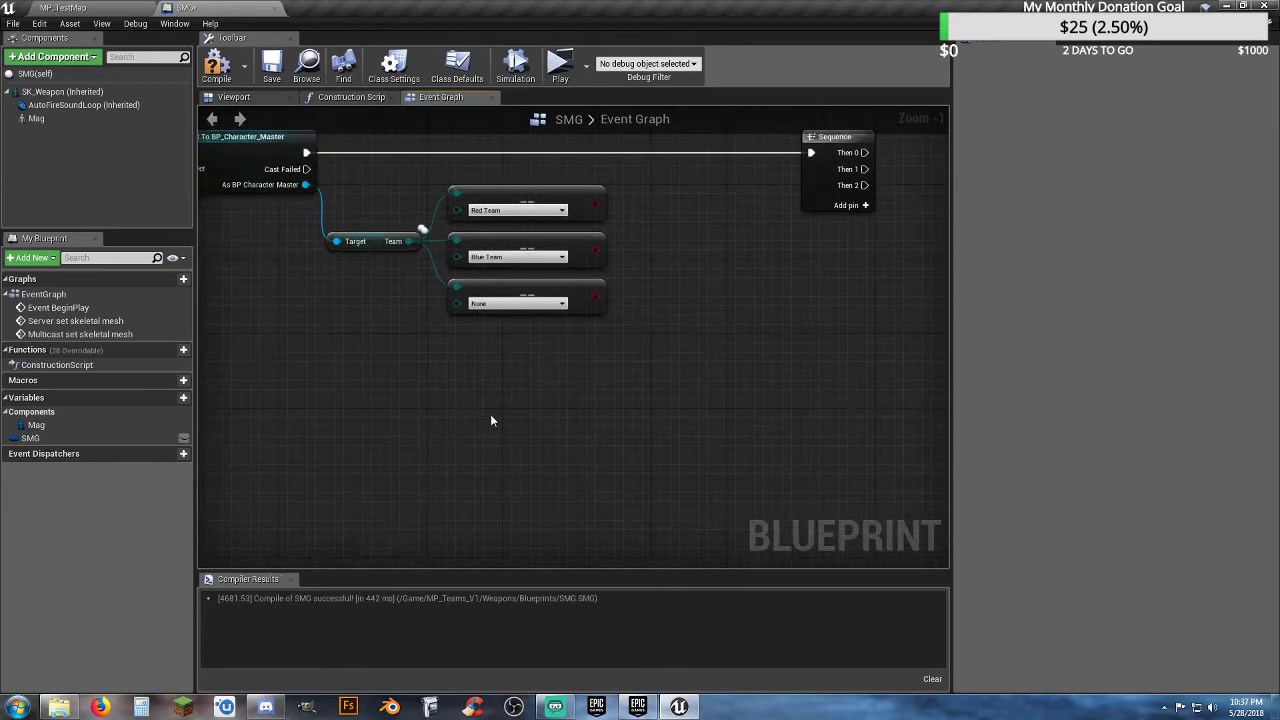
right_click(490, 421)
left_click(355, 418)
left_click_drag(101, 436, 459, 411)
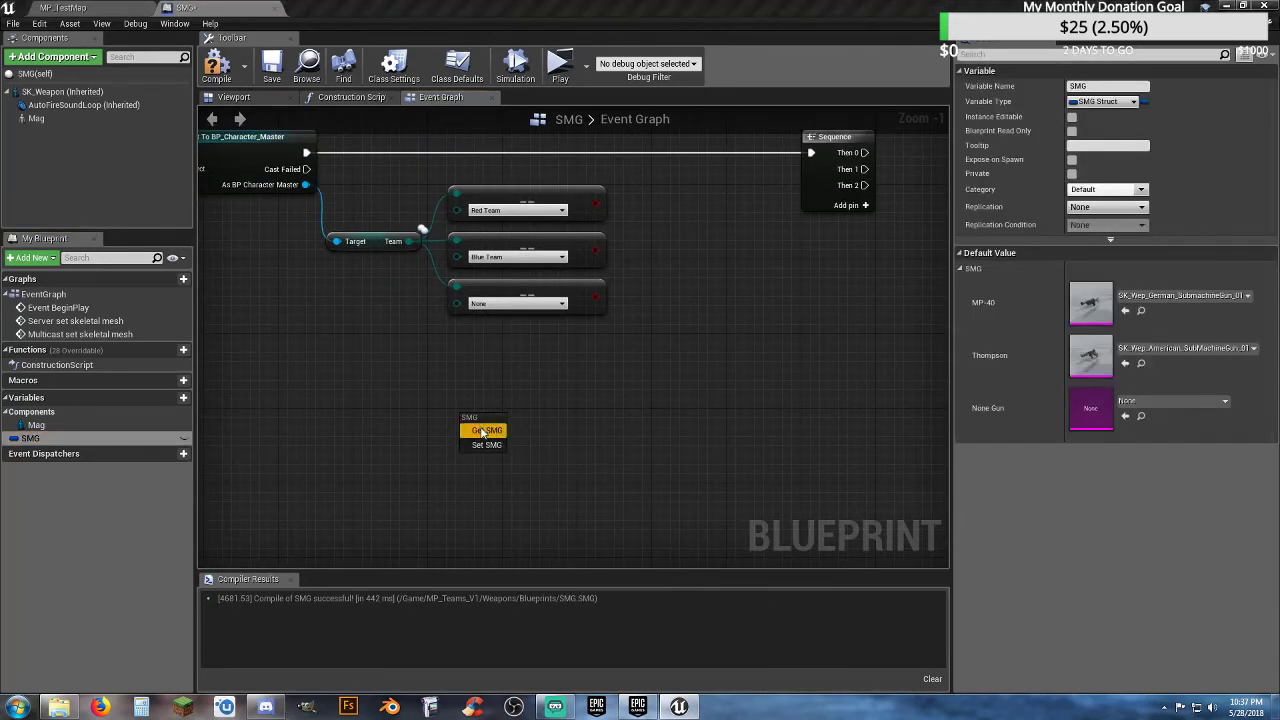
left_click(485, 431)
left_click_drag(529, 418, 573, 415)
left_click(632, 546)
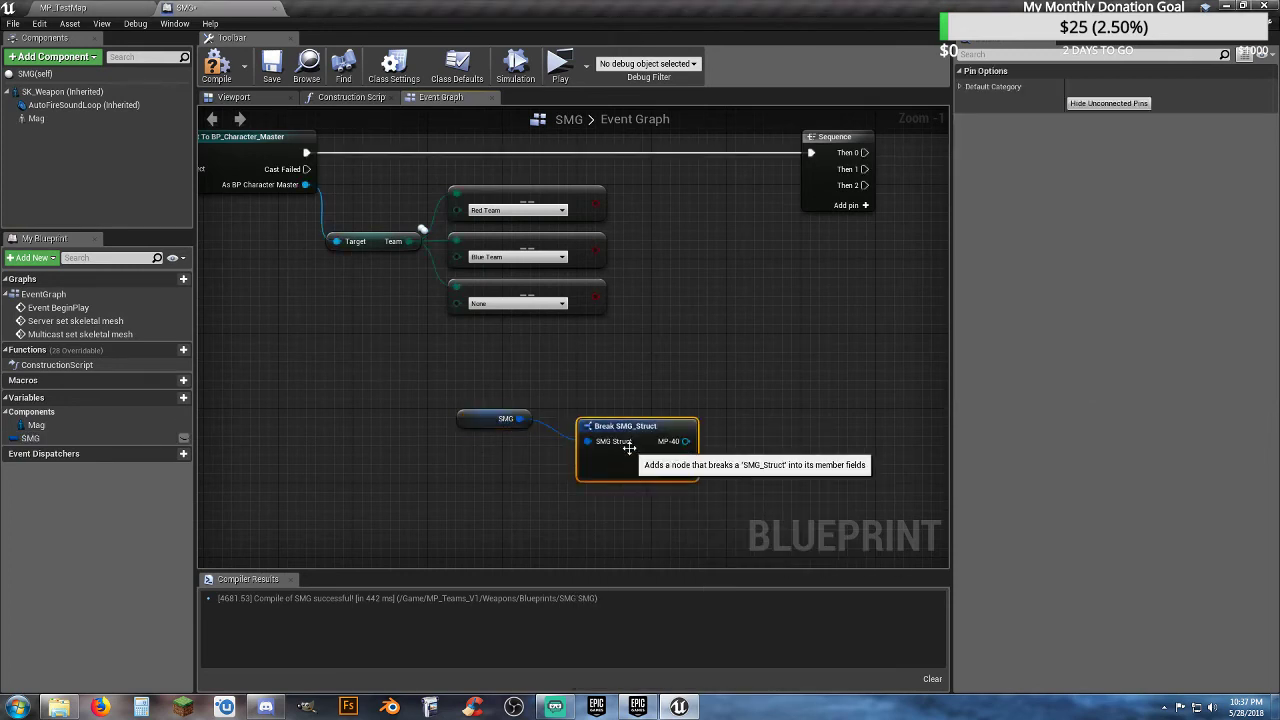
left_click(527, 478)
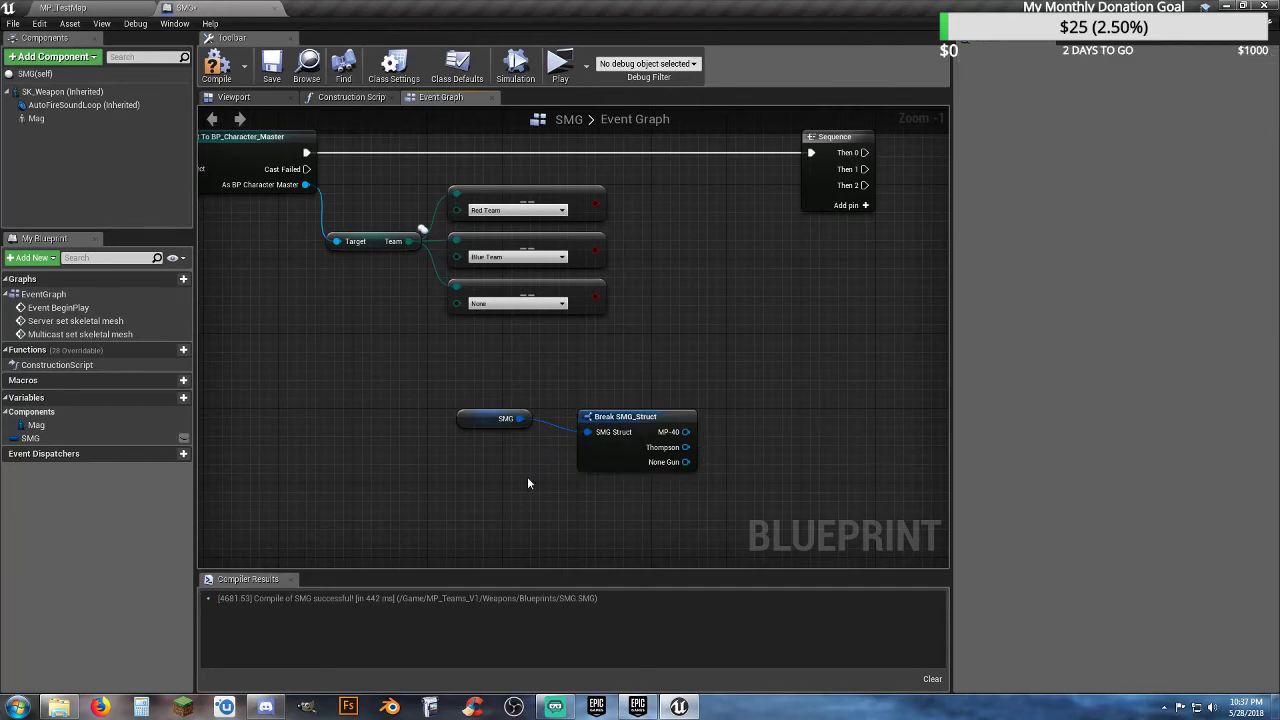
right_click_drag(527, 478, 417, 457)
right_click_drag(645, 384, 610, 446)
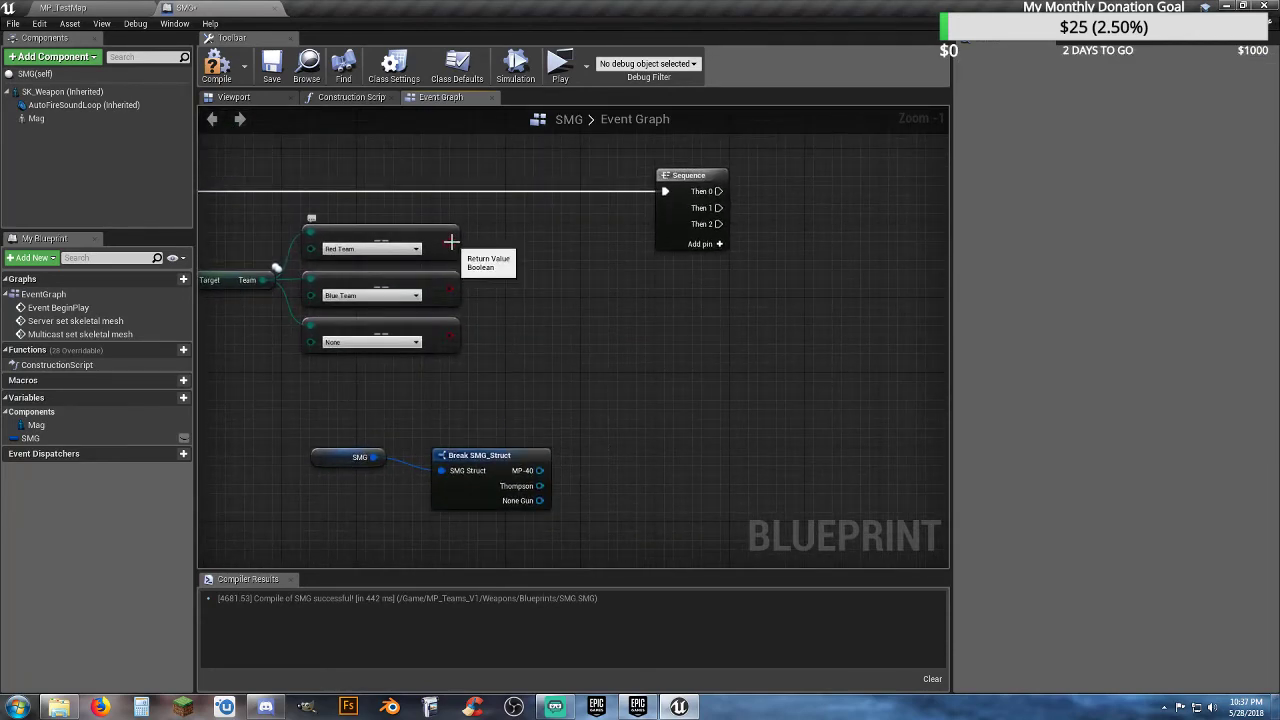
- Add a Branch node below the Sequence and make two copies of it farther down
left_click(691, 292)
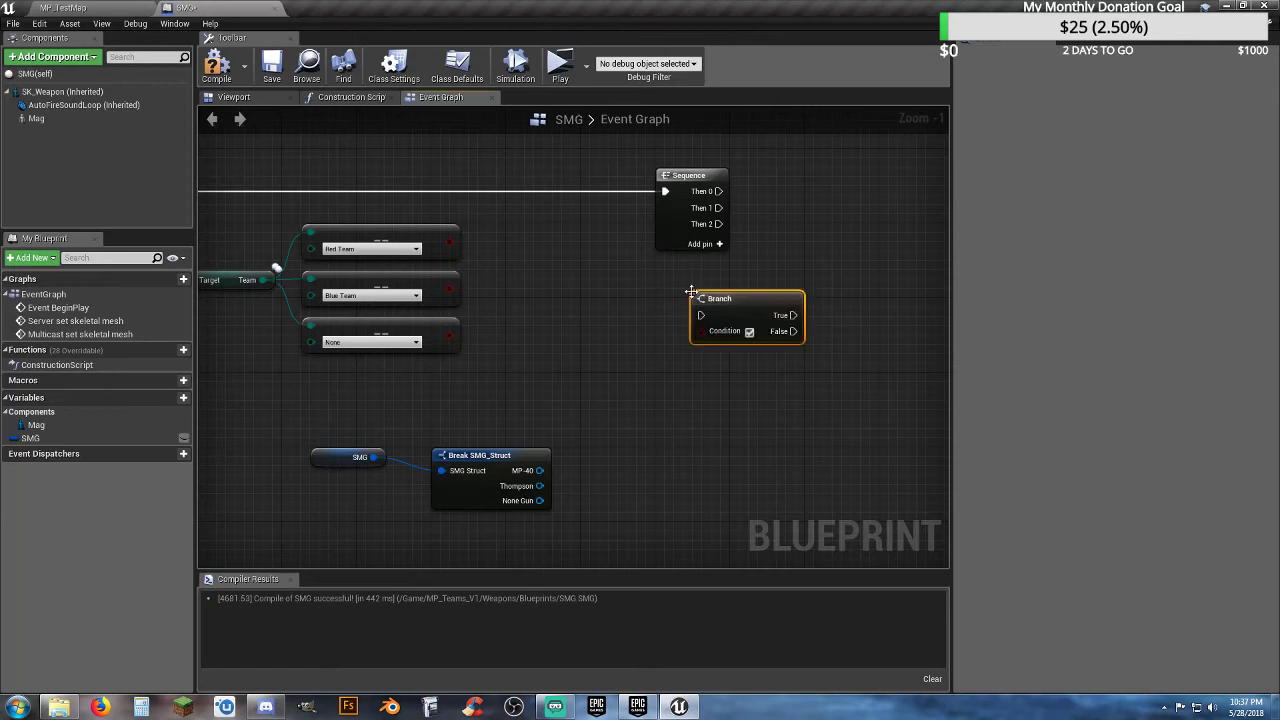
key("ctrl+c")
key("ctrl+v")
left_click(690, 430)
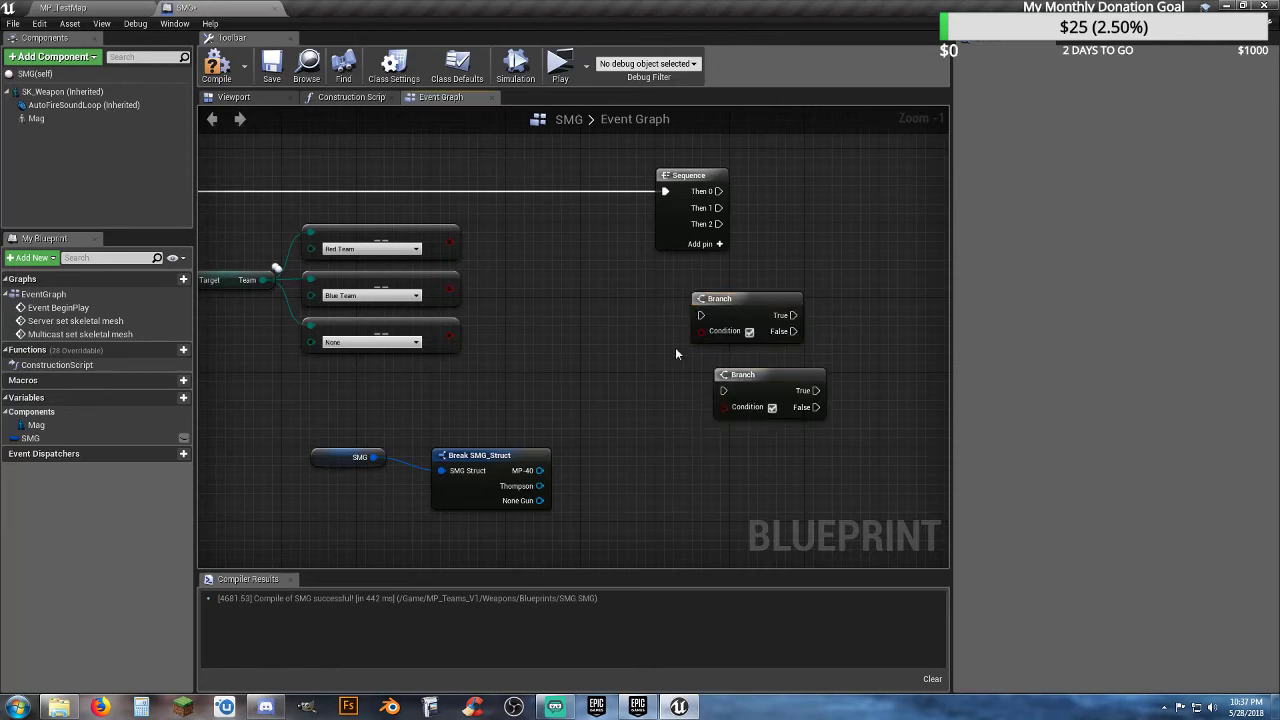
key("ctrl+v")
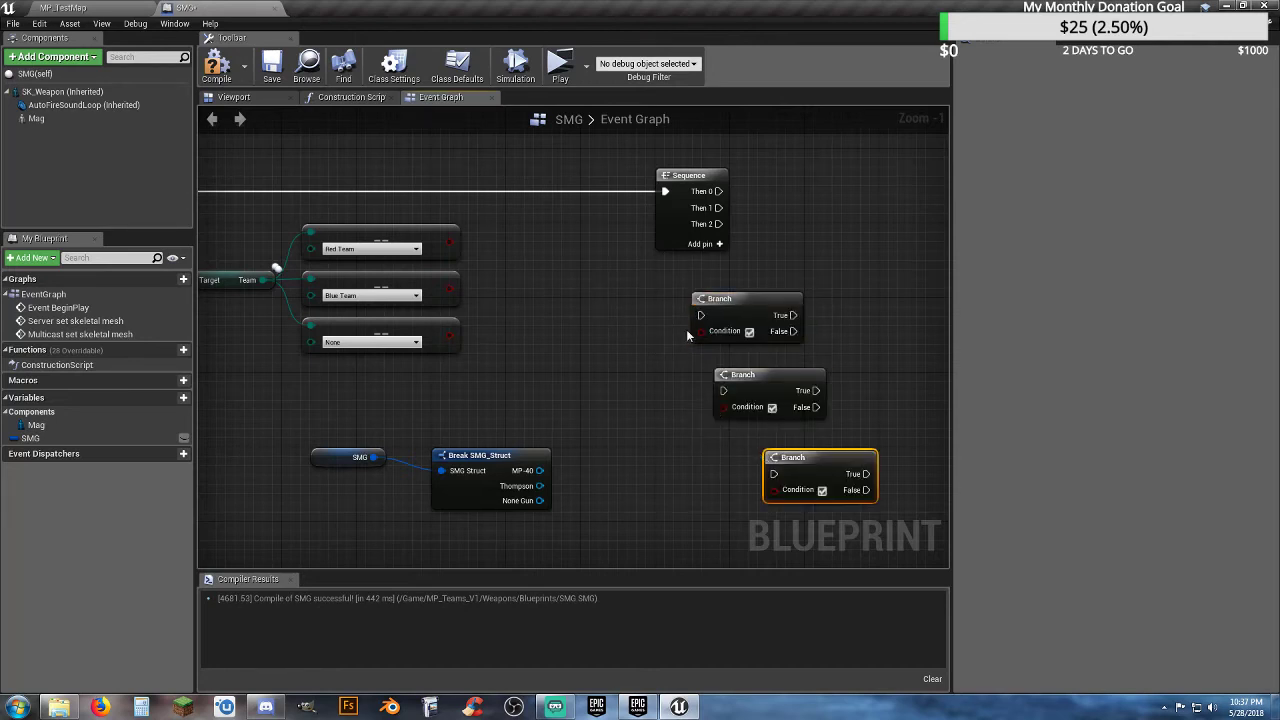
- Connect the Sequence's Then 0 output to the first Branch and arrange the three Branch nodes in a column beyond the Sequence
left_click_drag(700, 314, 627, 183)
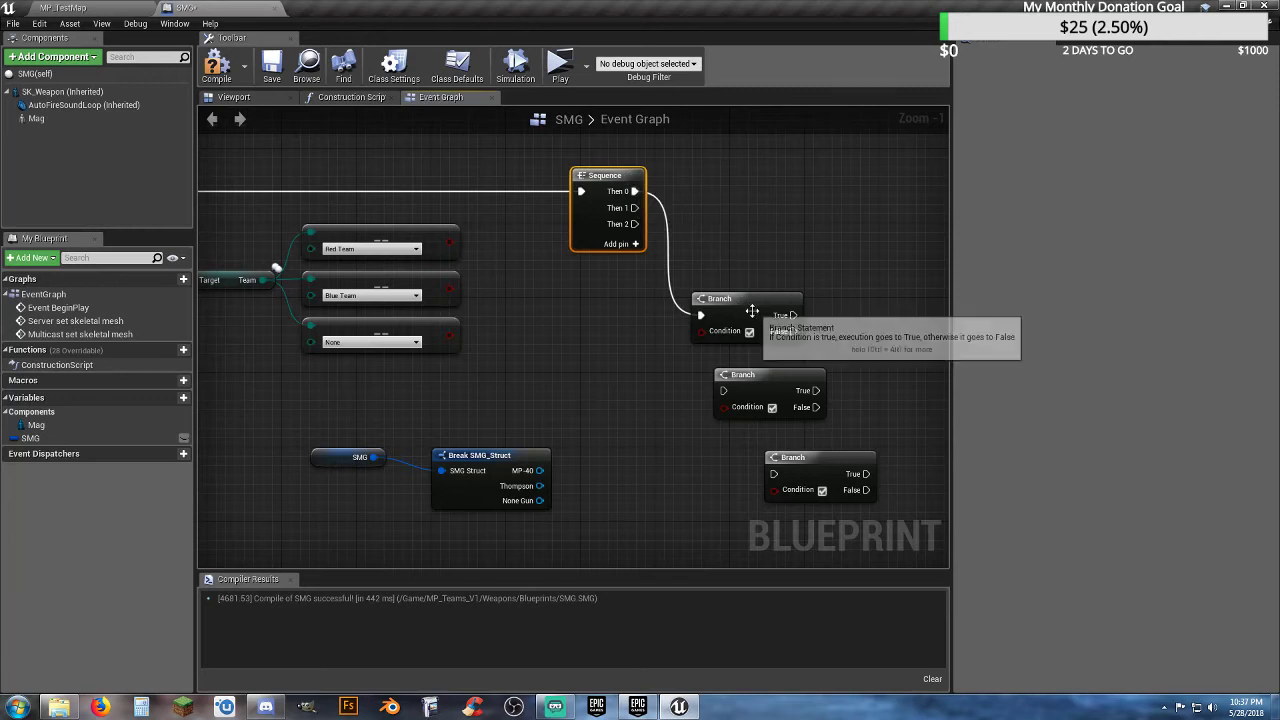
left_click_drag(744, 303, 790, 179)
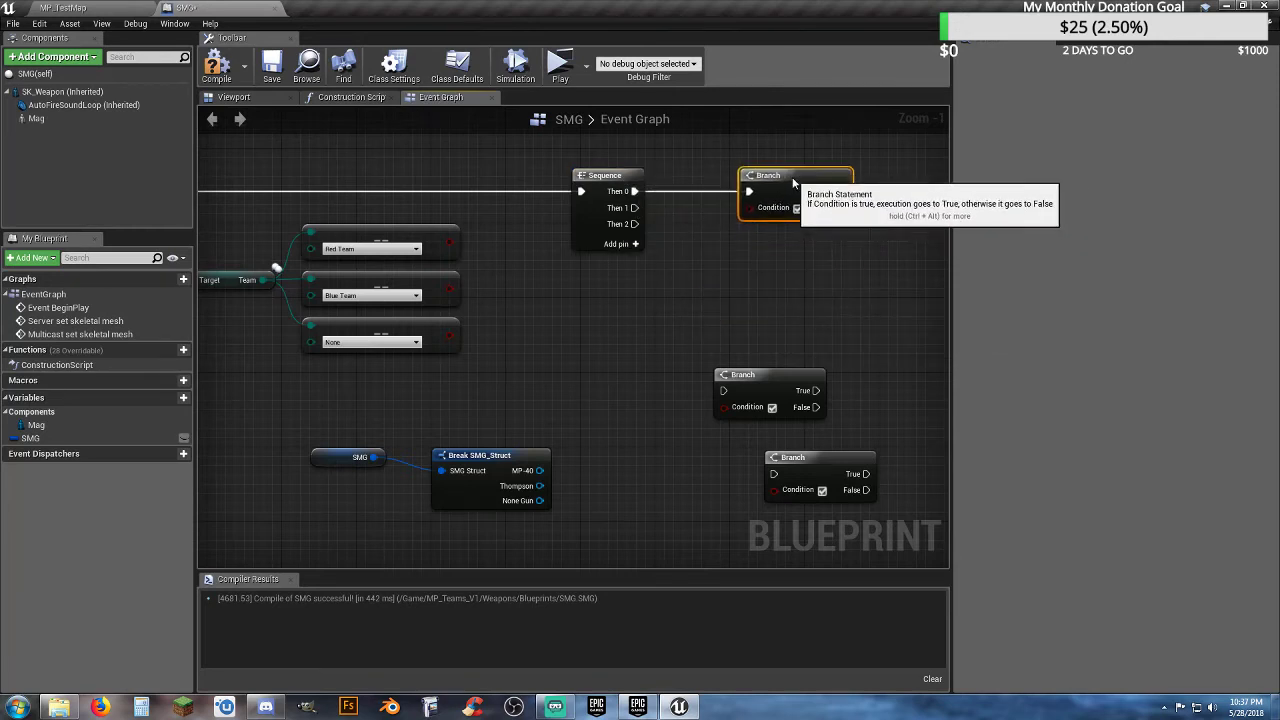
left_click_drag(767, 374, 771, 321)
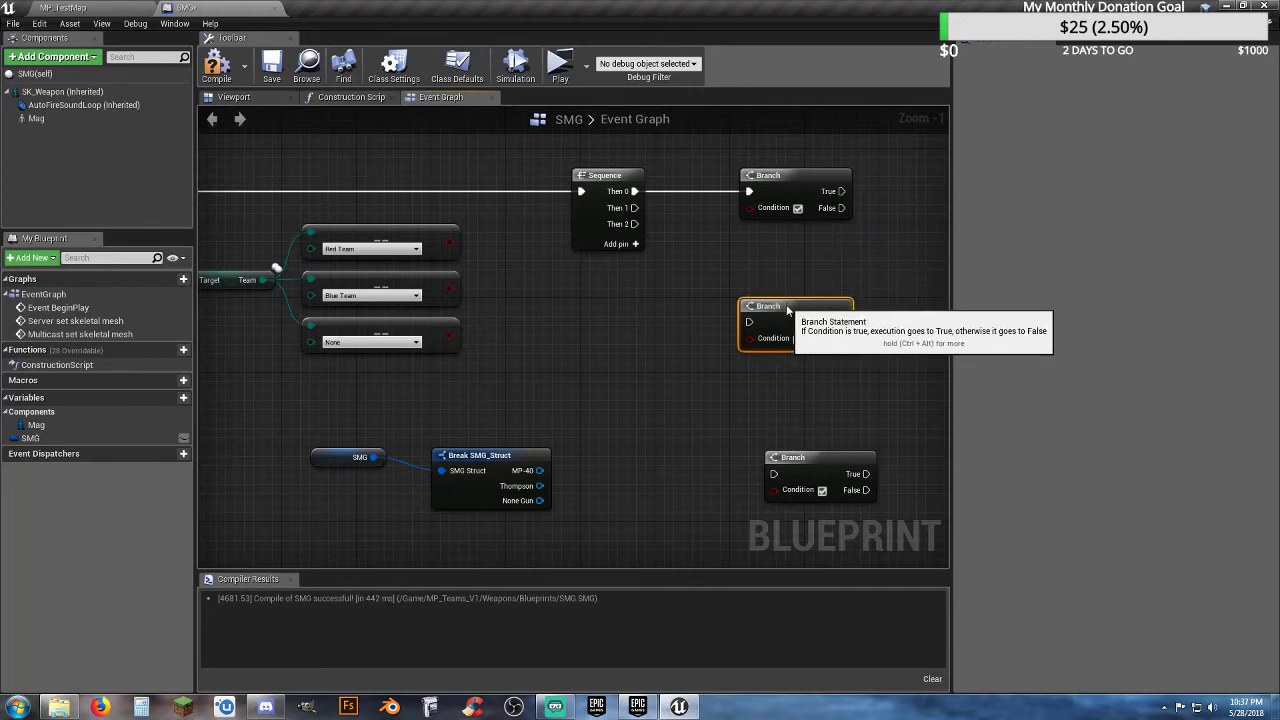
left_click_drag(820, 450, 786, 450)
left_click(746, 382)
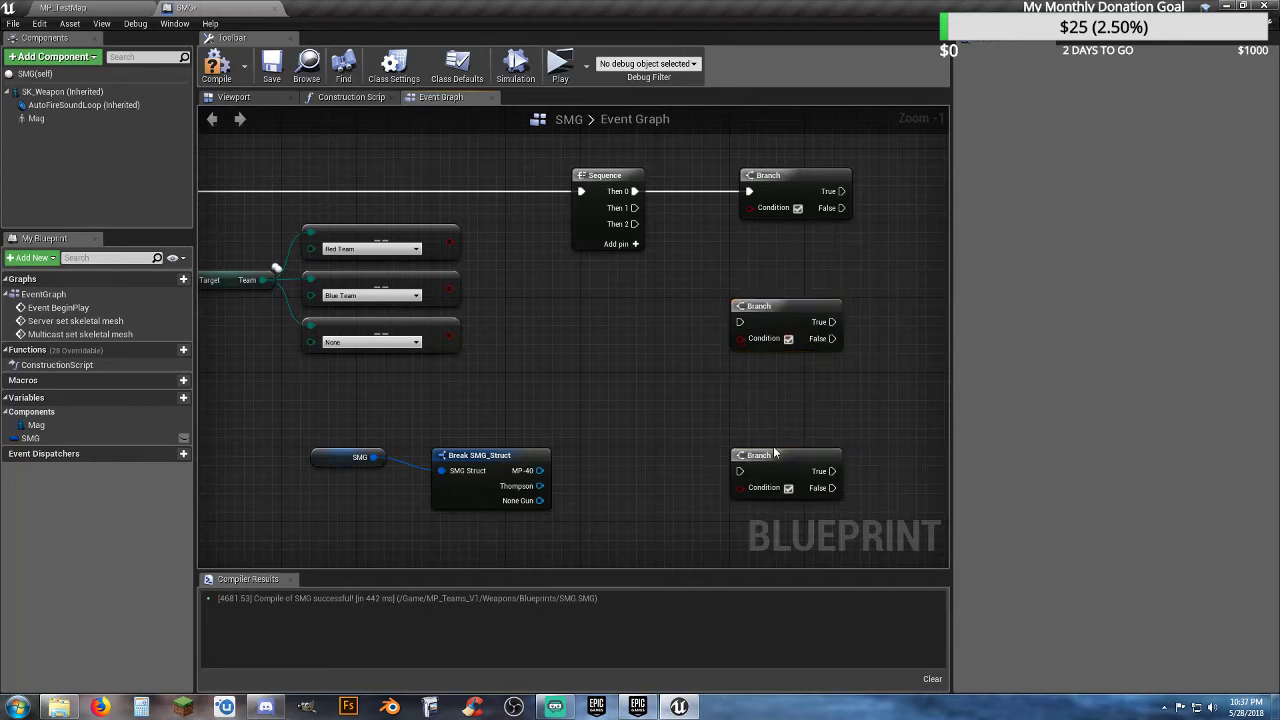
- Connect the Red Team, Blue Team and None comparison results to the Condition inputs of the first, second and third Branch respectively
left_click_drag(452, 241, 751, 208)
left_click_drag(452, 288, 742, 339)
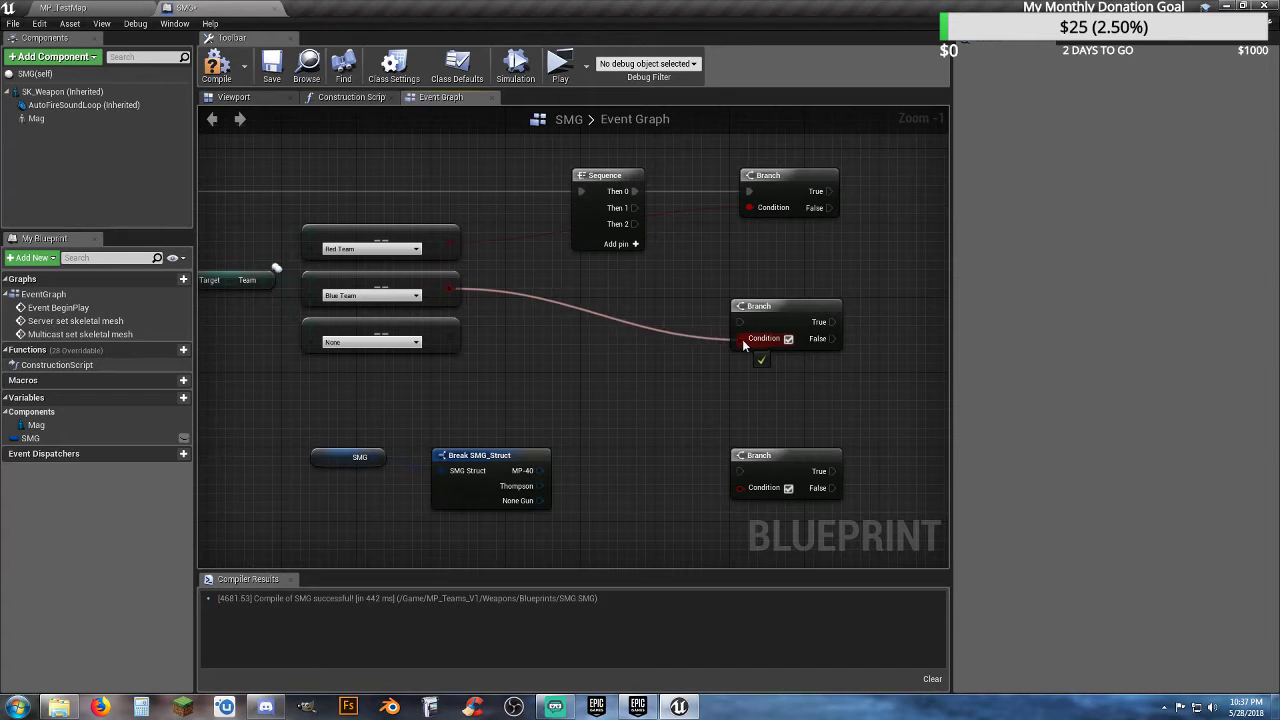
left_click_drag(451, 336, 742, 490)
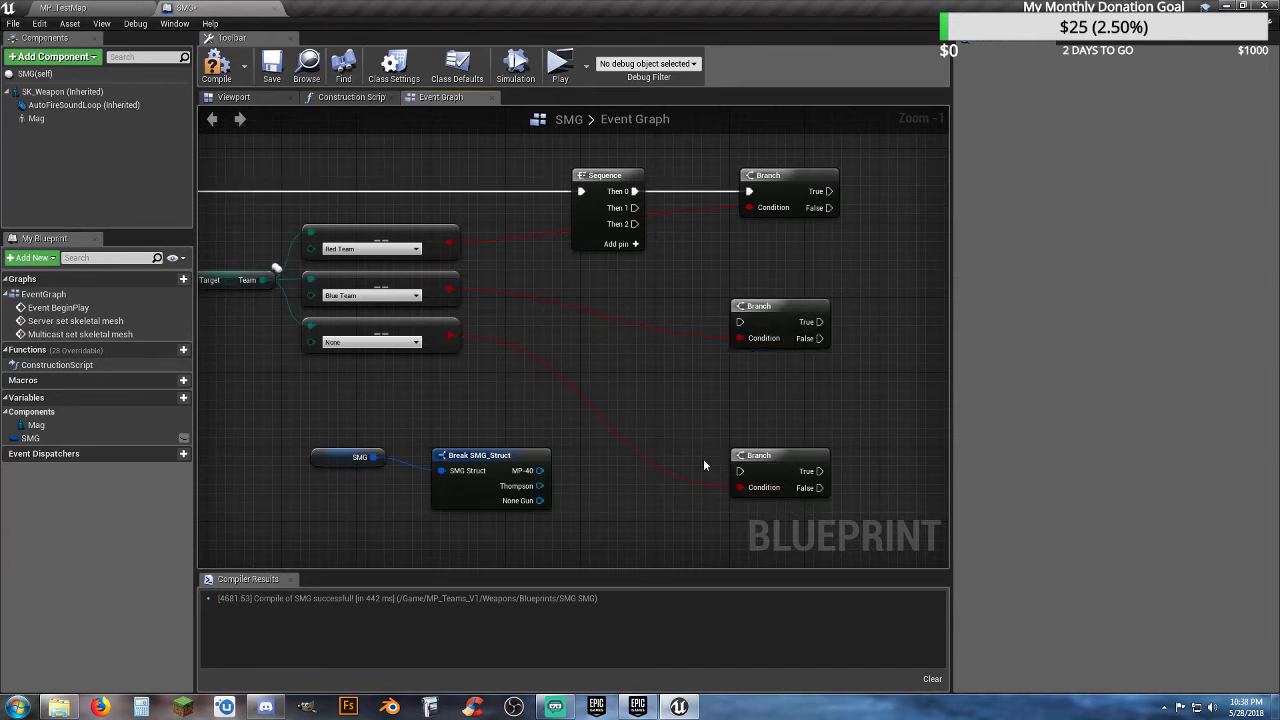
- Connect Then 1 to the second Branch and Then 2 to the third, and align the first Branch with the other two
left_click_drag(634, 208, 741, 321)
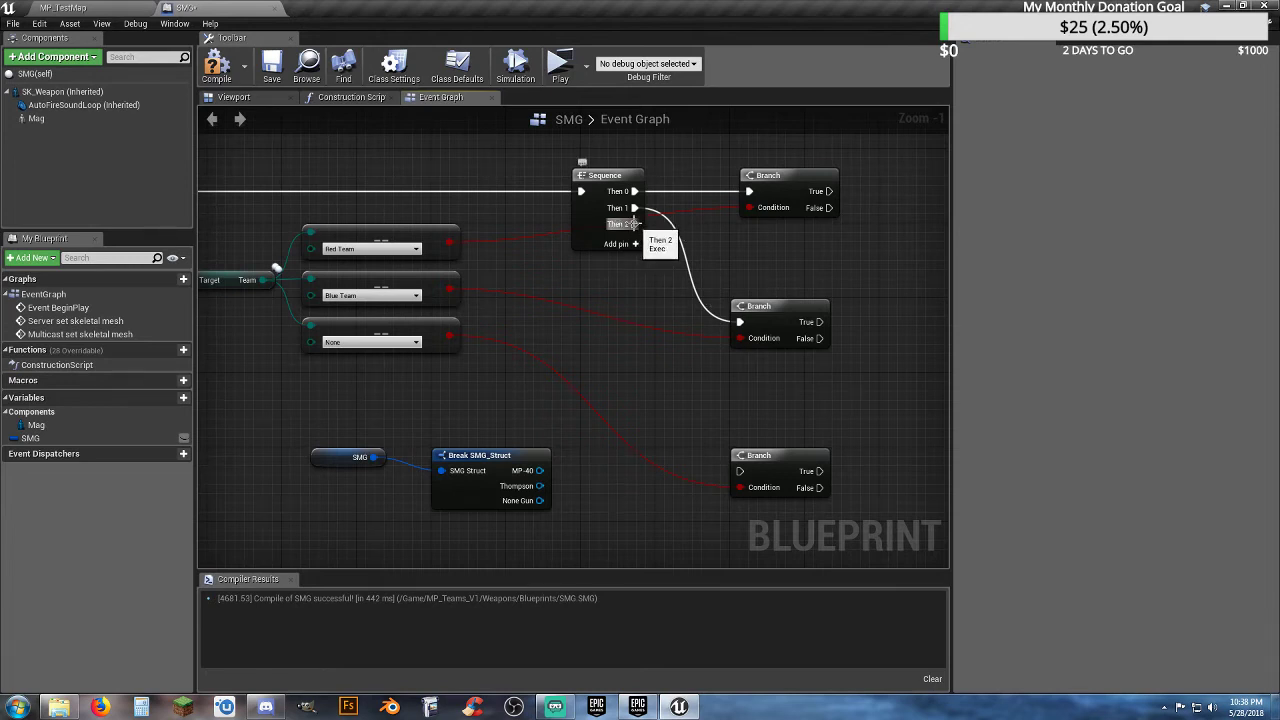
left_click_drag(633, 224, 740, 449)
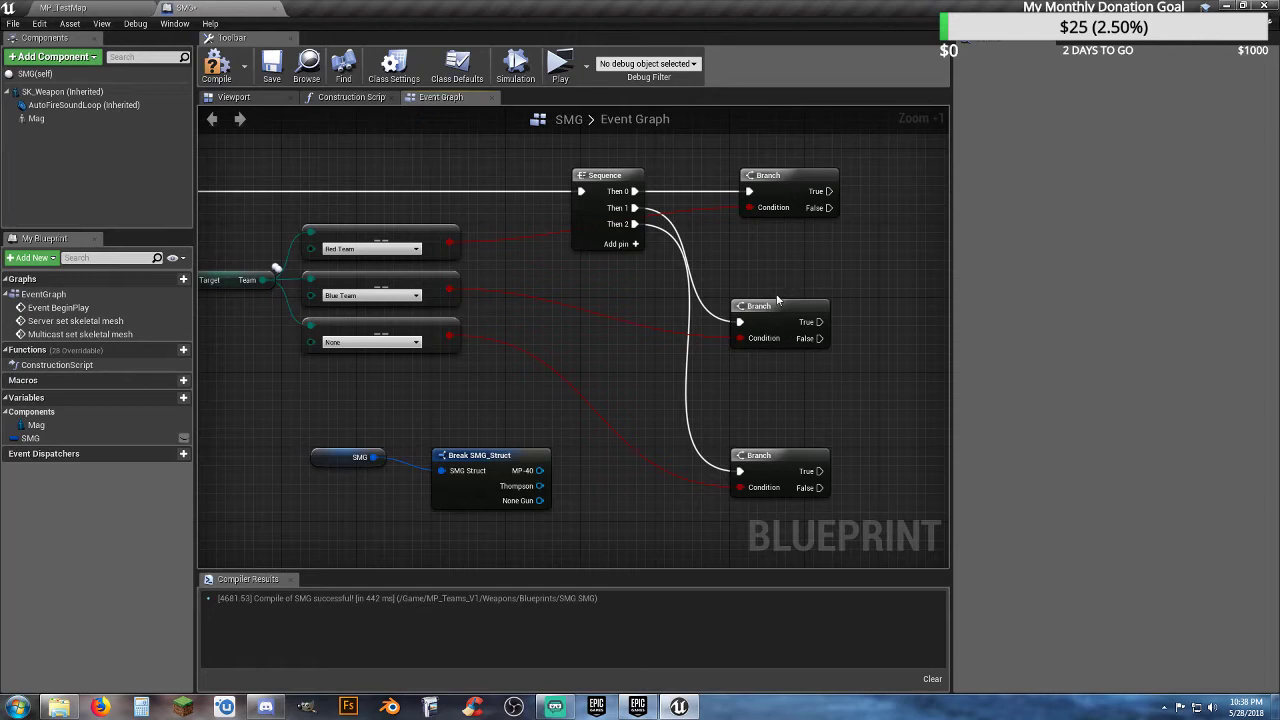
left_click_drag(770, 174, 761, 174)
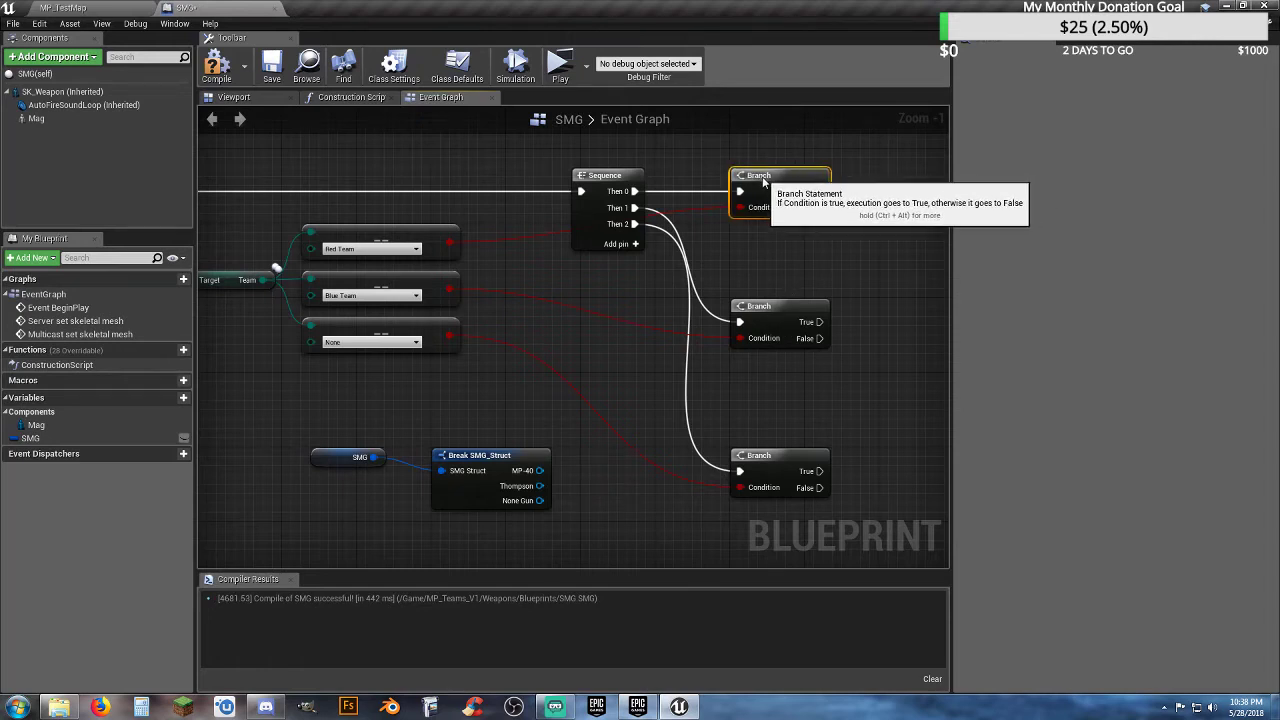
left_click(768, 263)
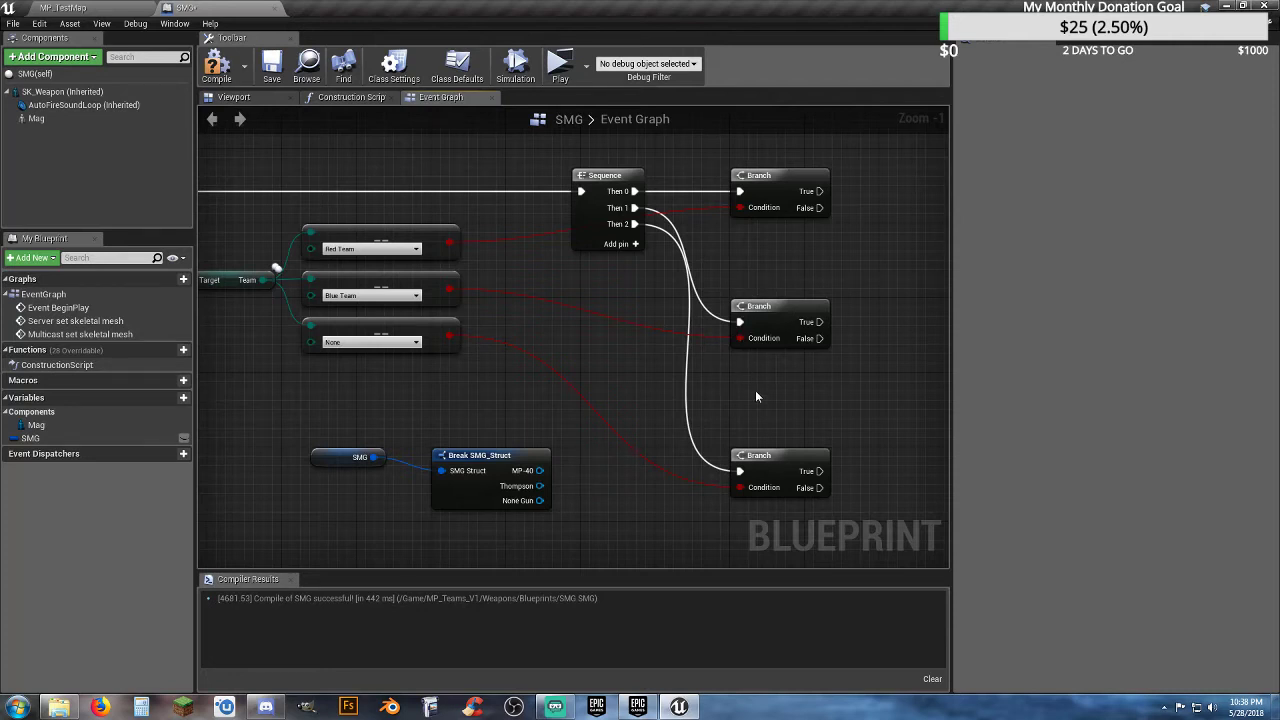
- Place a reference to the SK_Weapon component in the graph just above the SMG getter
right_click_drag(773, 383, 738, 329)
right_click_drag(557, 337, 514, 400)
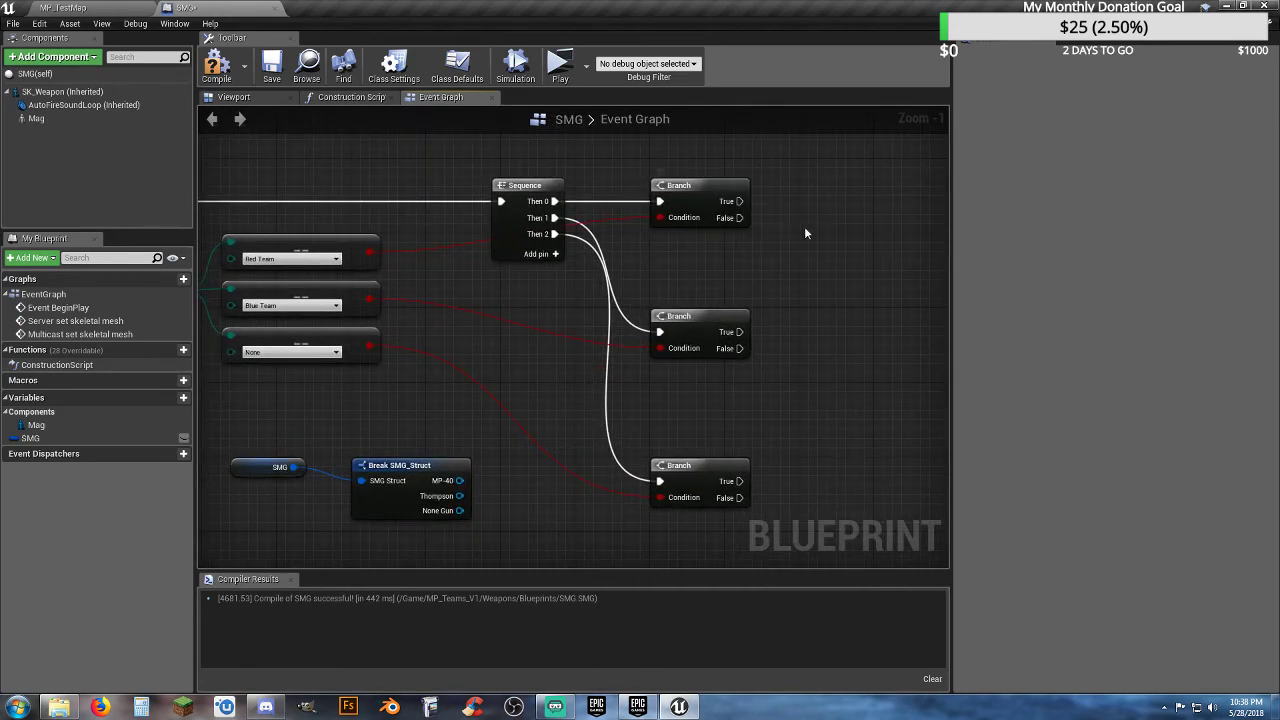
right_click_drag(806, 233, 716, 231)
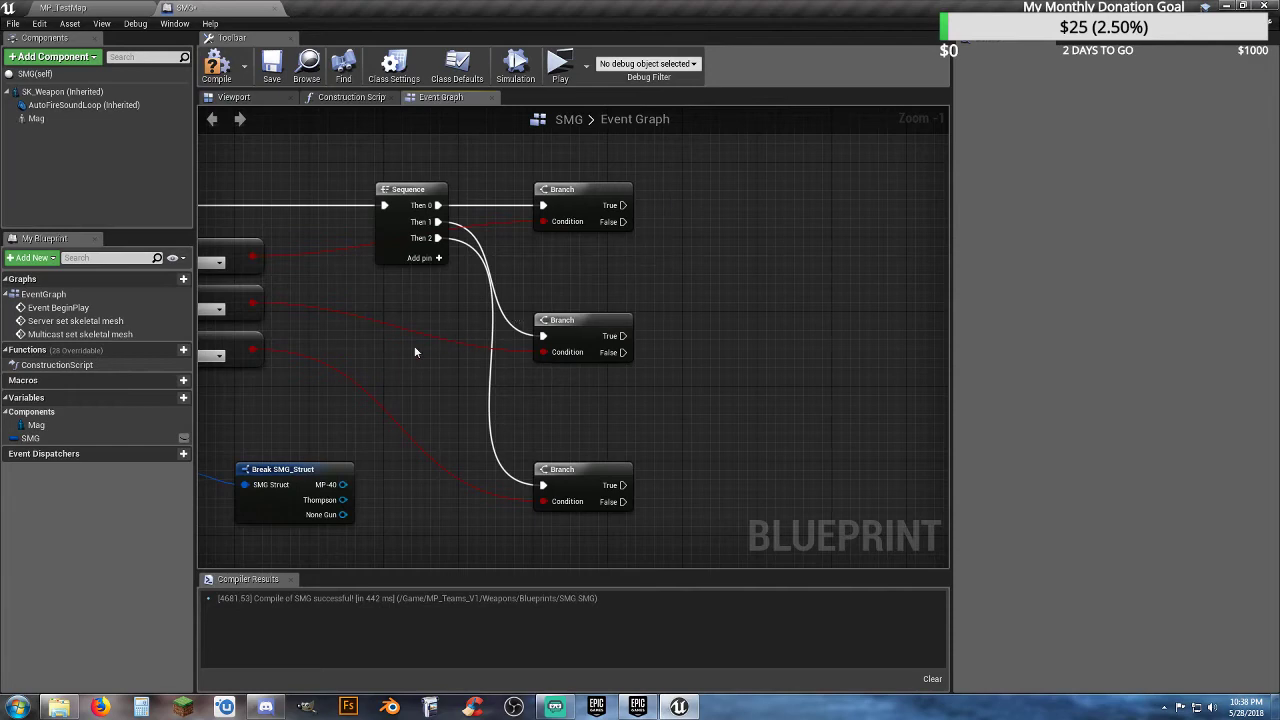
right_click_drag(414, 351, 615, 306)
left_click_drag(64, 92, 519, 348)
left_click_drag(438, 374, 355, 385)
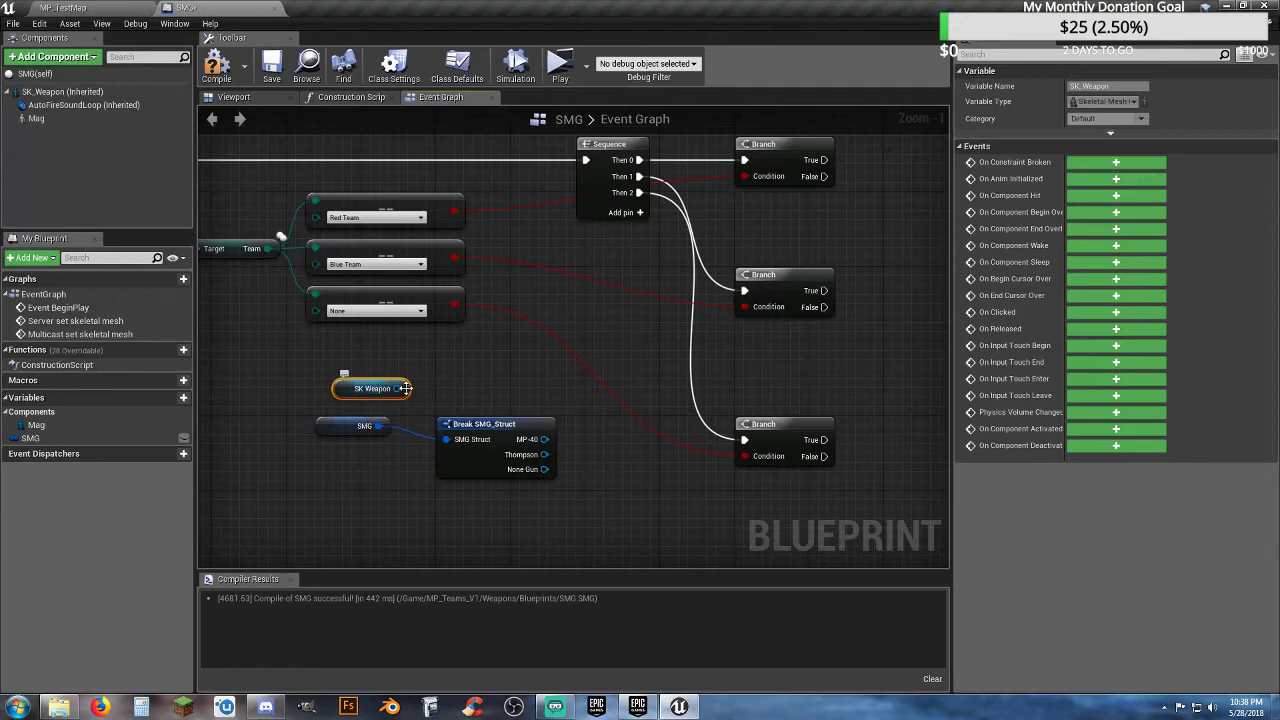
- Add a Set Skeletal Mesh node that targets the SK Weapon reference
right_click_drag(493, 377, 324, 376)
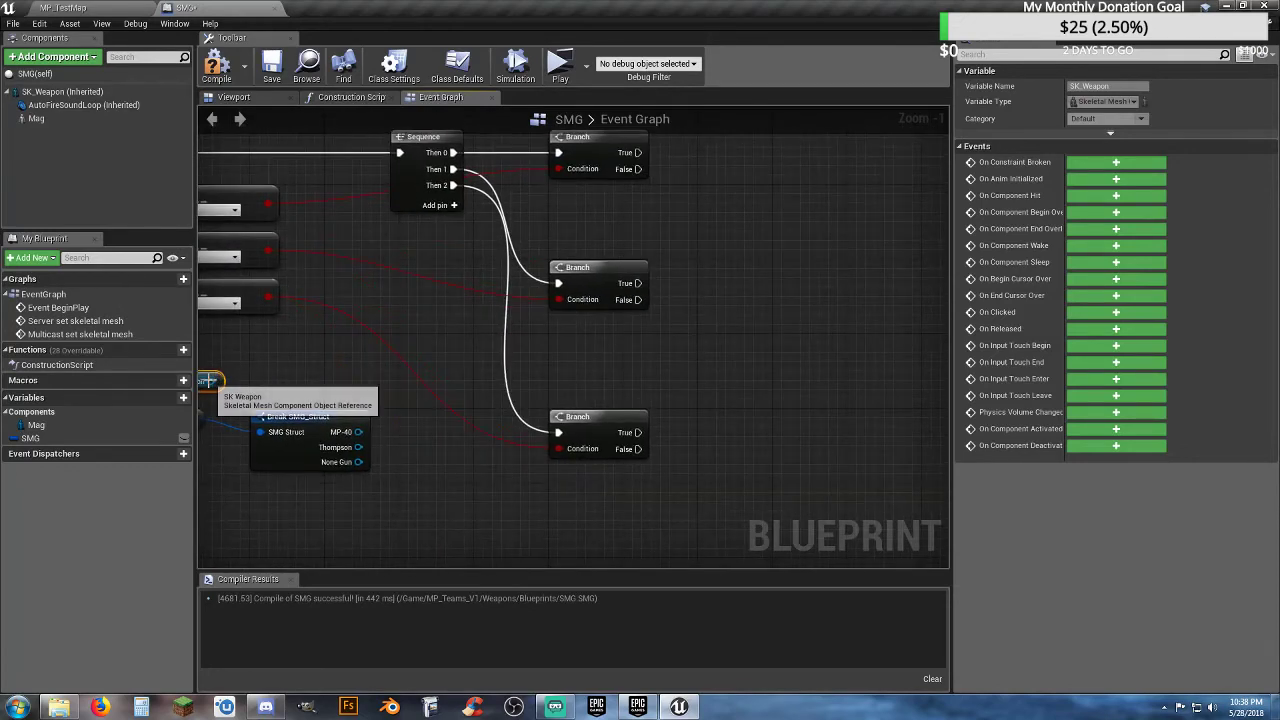
left_click_drag(212, 381, 813, 228)
type("sets")
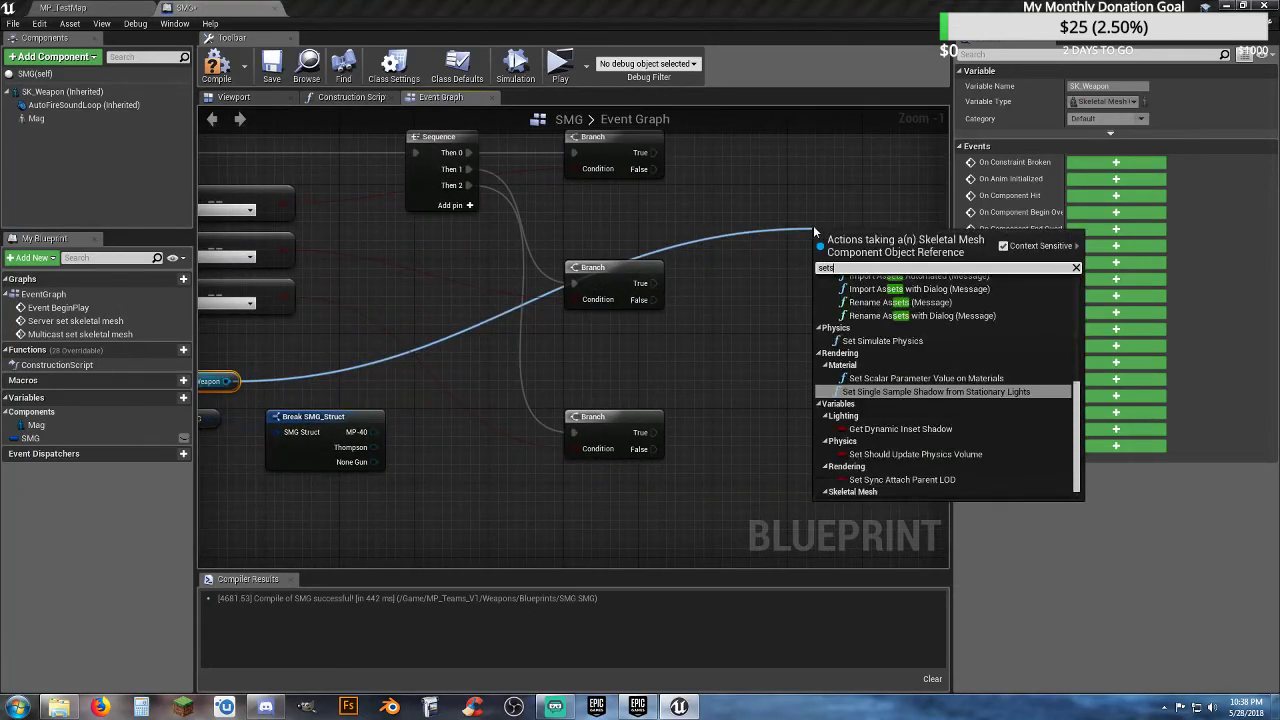
type("k")
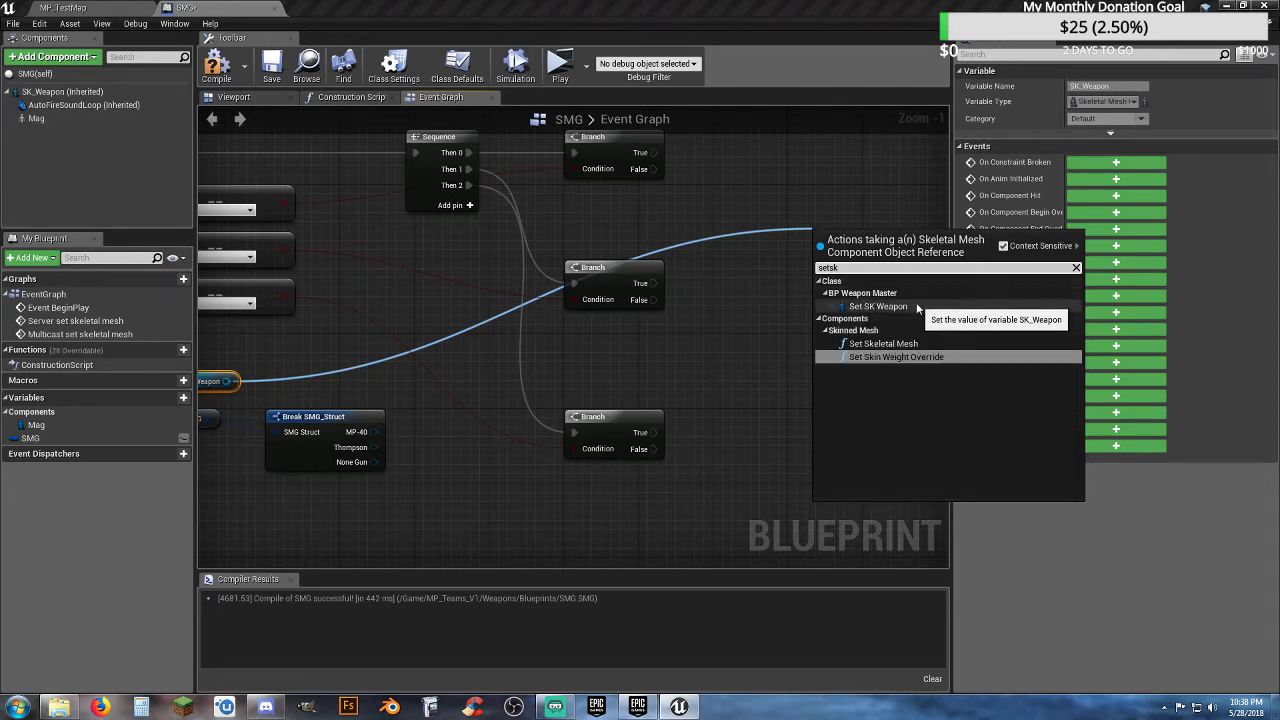
left_click(883, 343)
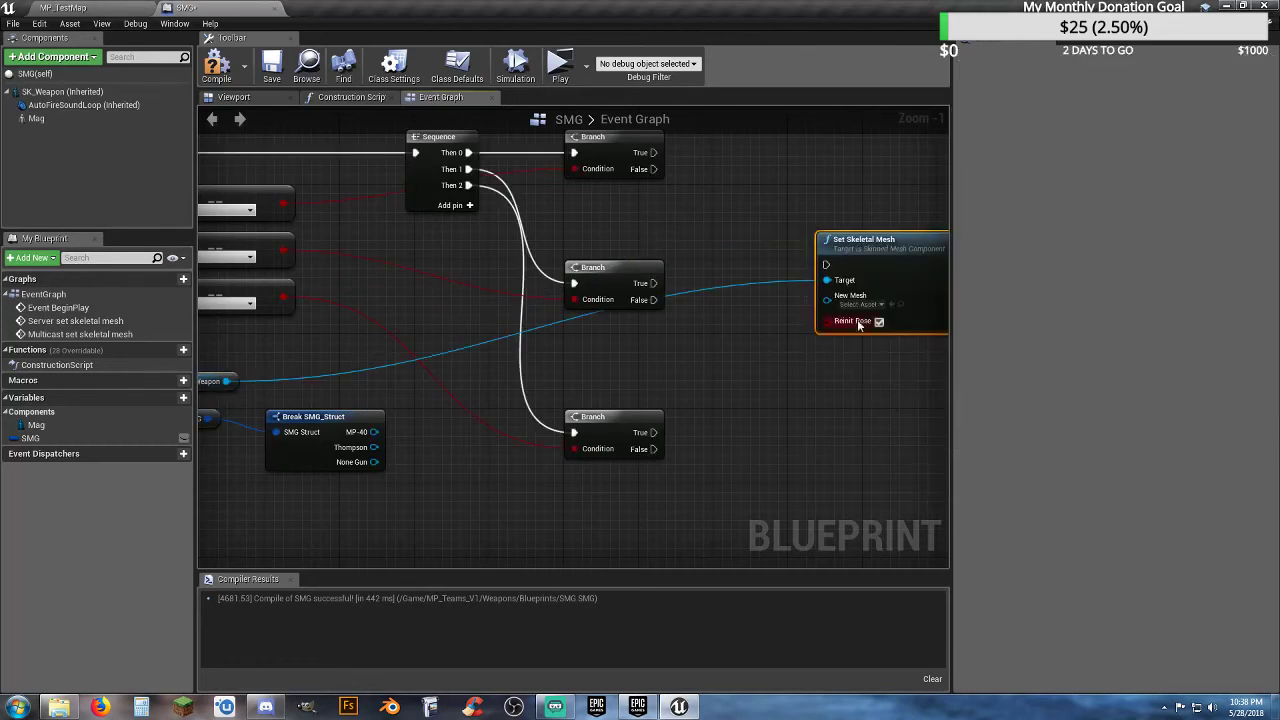
- Connect the first Branch's True output to Set Skeletal Mesh, line the node up with the Branch, and feed MP-40 into New Mesh
left_click_drag(860, 245, 830, 162)
right_click_drag(755, 231, 640, 281)
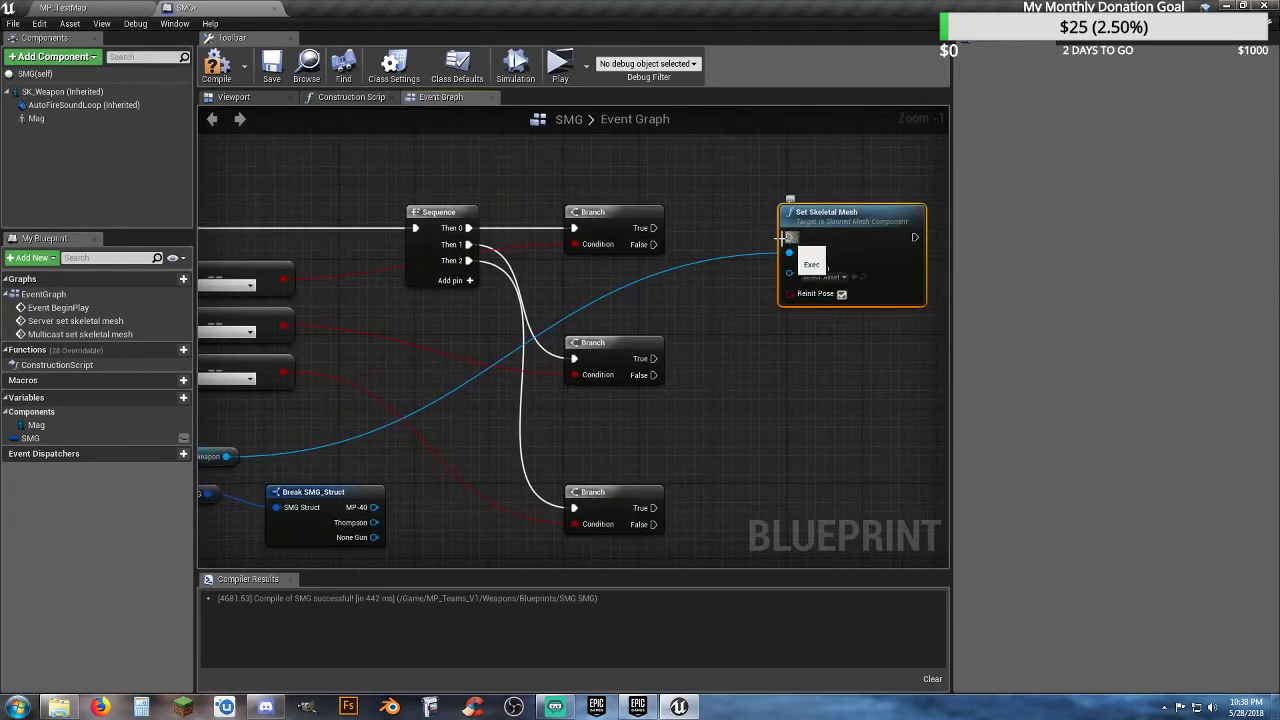
left_click_drag(783, 237, 652, 228)
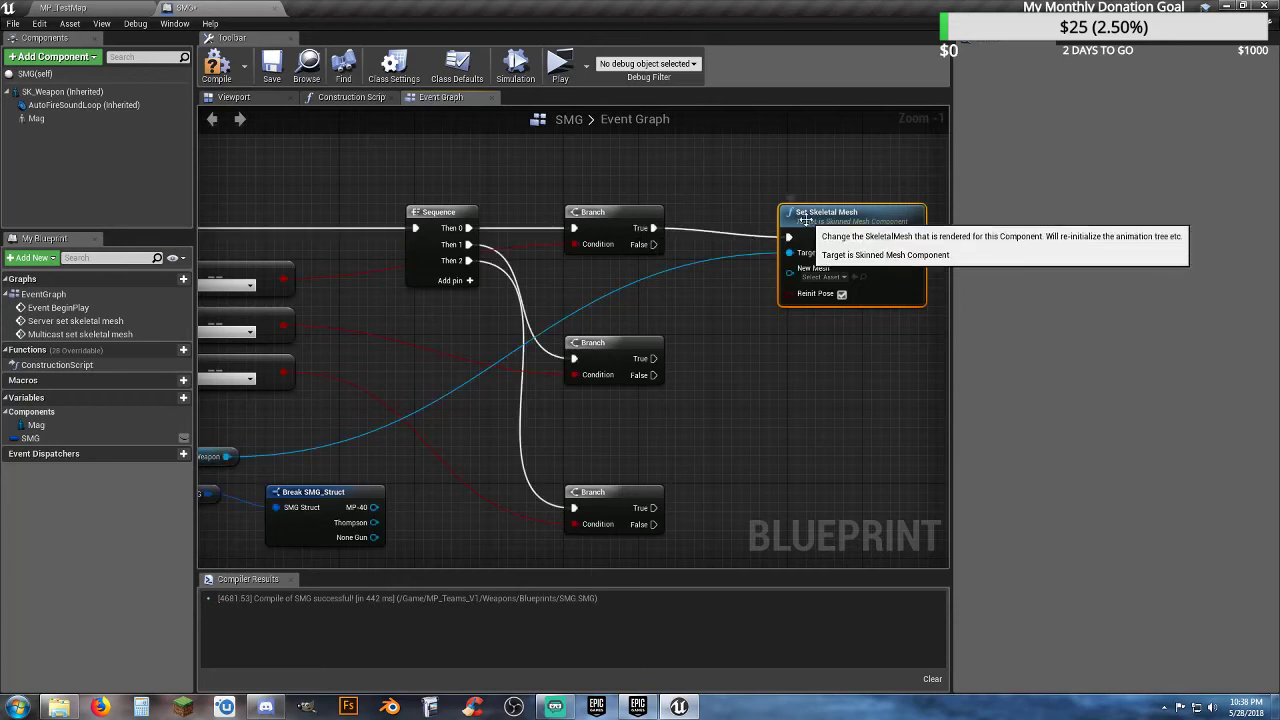
left_click_drag(806, 220, 745, 213)
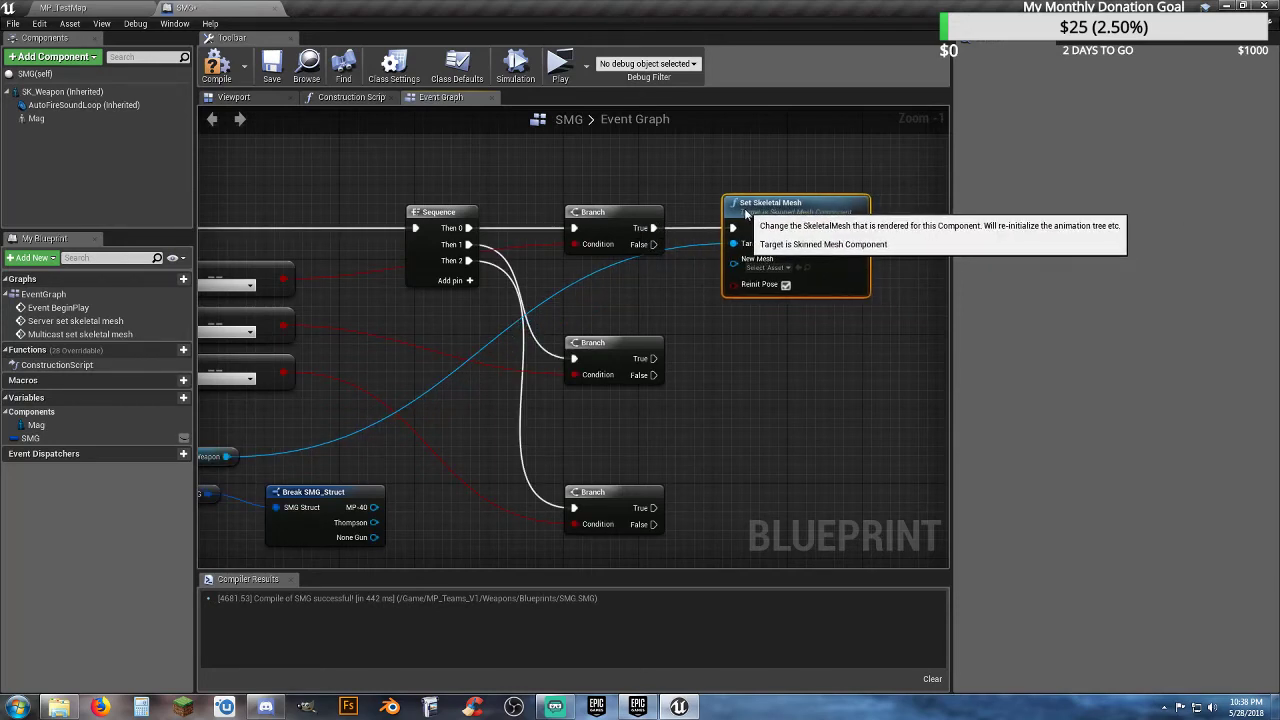
left_click(749, 368)
right_click_drag(749, 368, 783, 314)
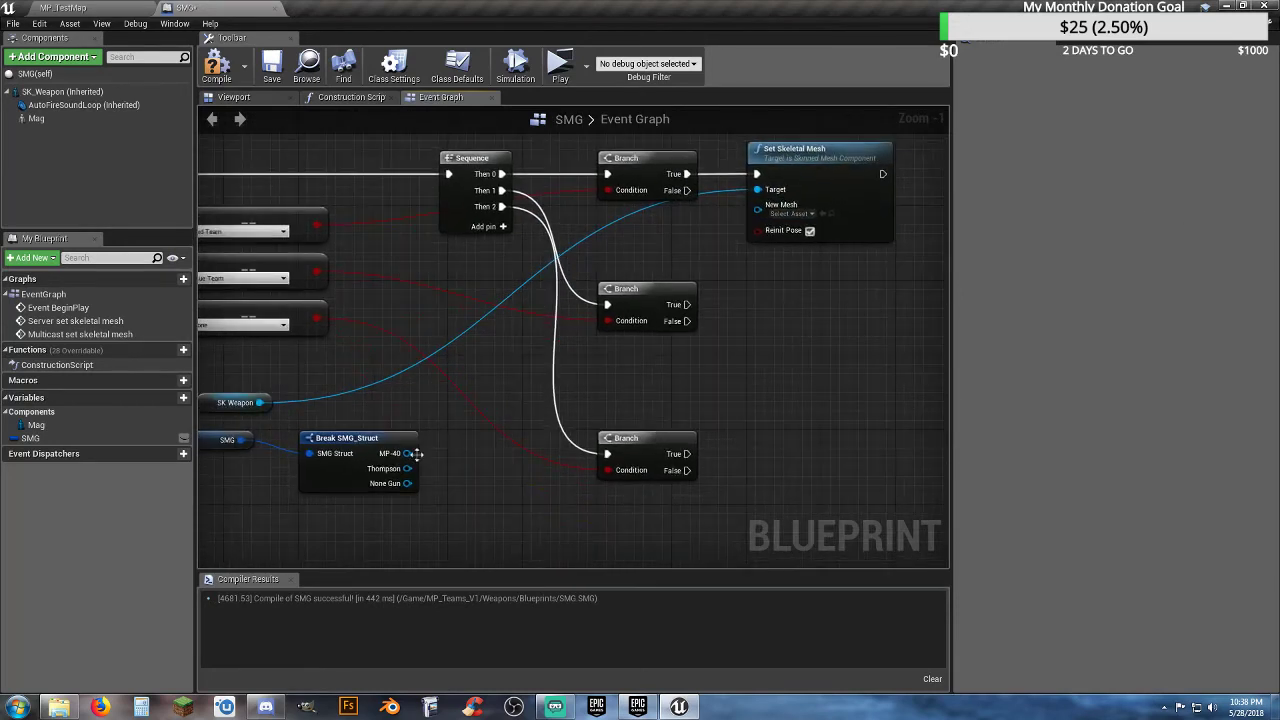
left_click_drag(415, 454, 755, 211)
- Create two copies of the Set Skeletal Mesh node below the original
left_click(810, 190)
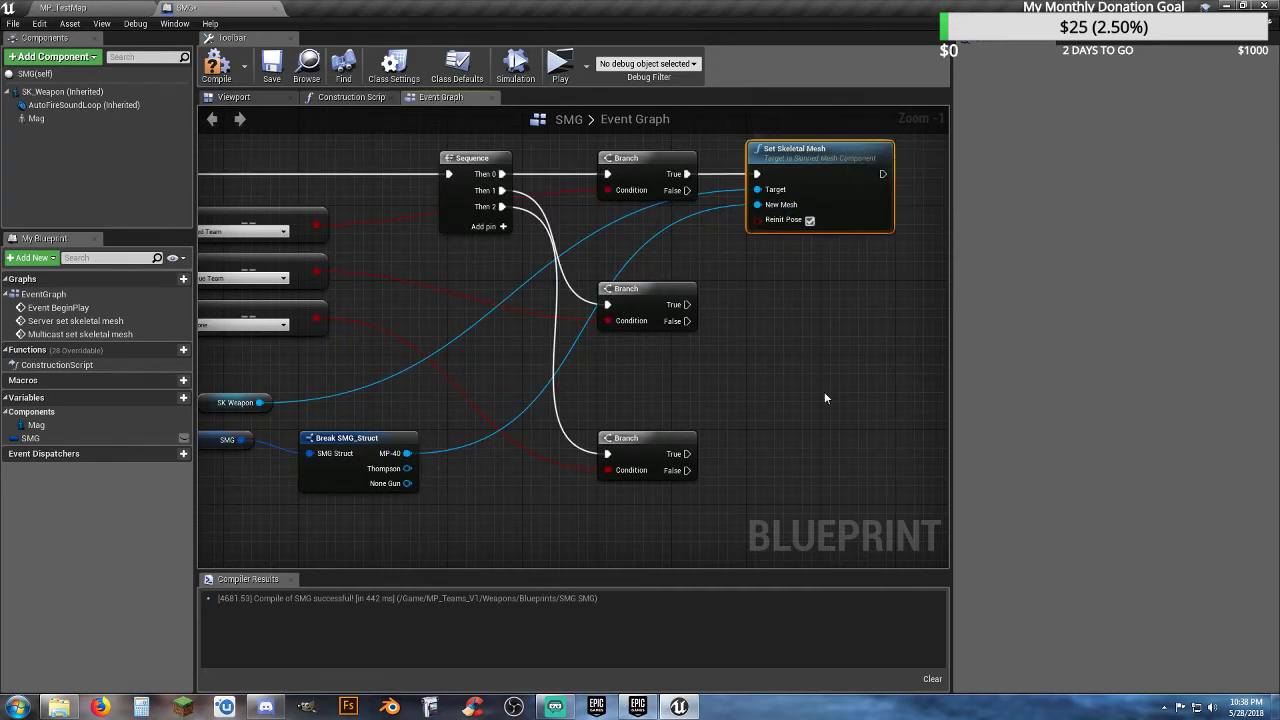
key("ctrl+v")
key("ctrl+v")
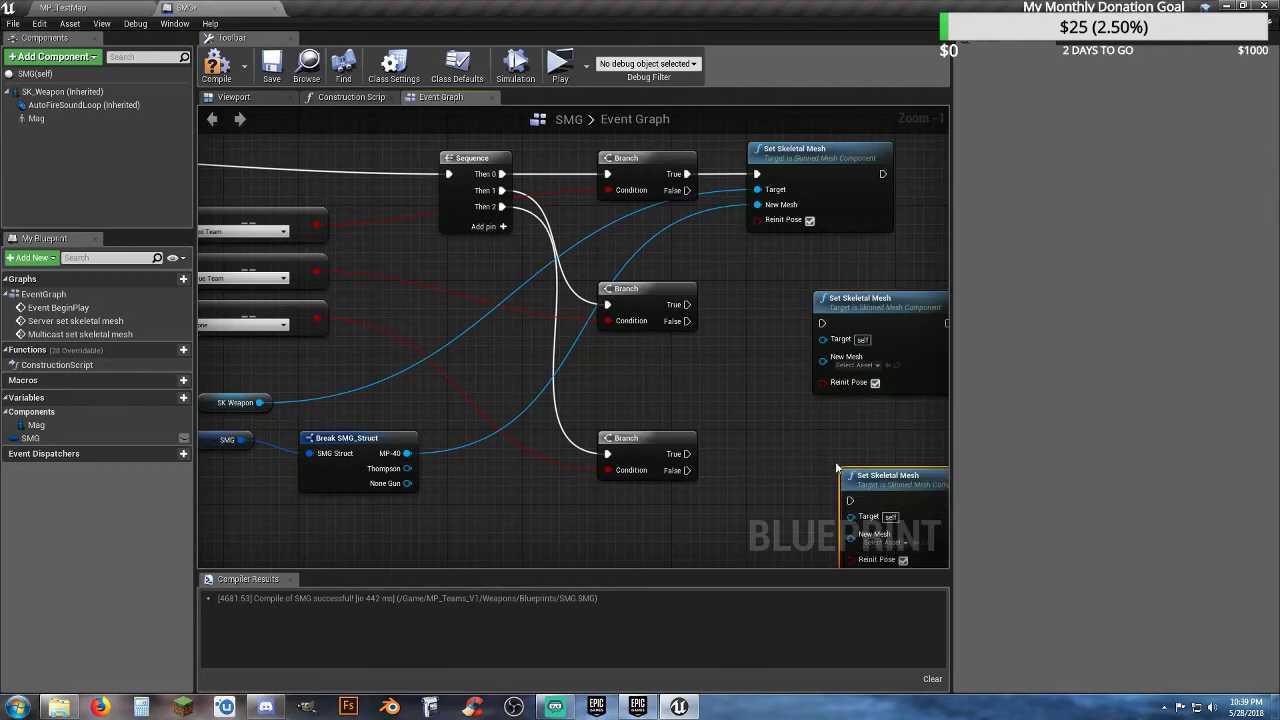
- Connect the second Branch's True output to the first copied Set Skeletal Mesh and align both copies beside the second and third Branches
left_click_drag(822, 323, 687, 304)
left_click_drag(856, 310, 787, 289)
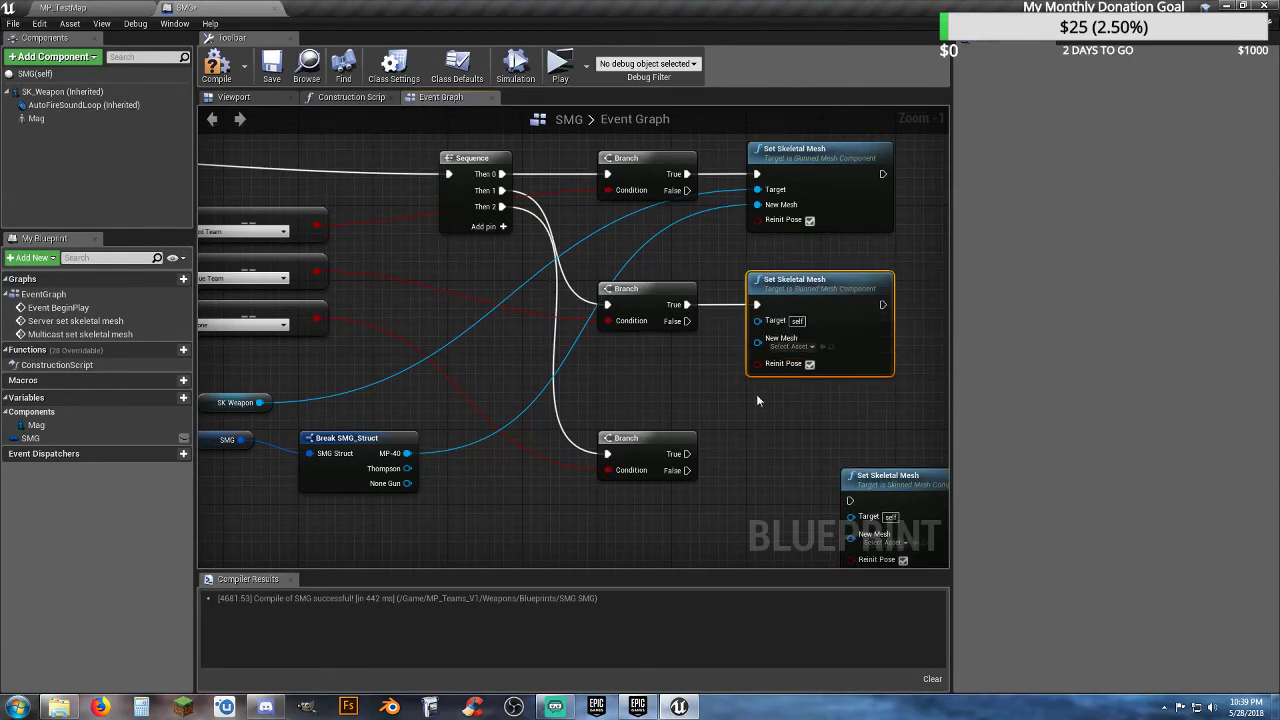
right_click_drag(757, 417, 745, 314)
left_click_drag(873, 370, 778, 324)
- Connect the struct's Thompson output to the second Set Skeletal Mesh's New Mesh input and None Gun to the third's
left_click(535, 411)
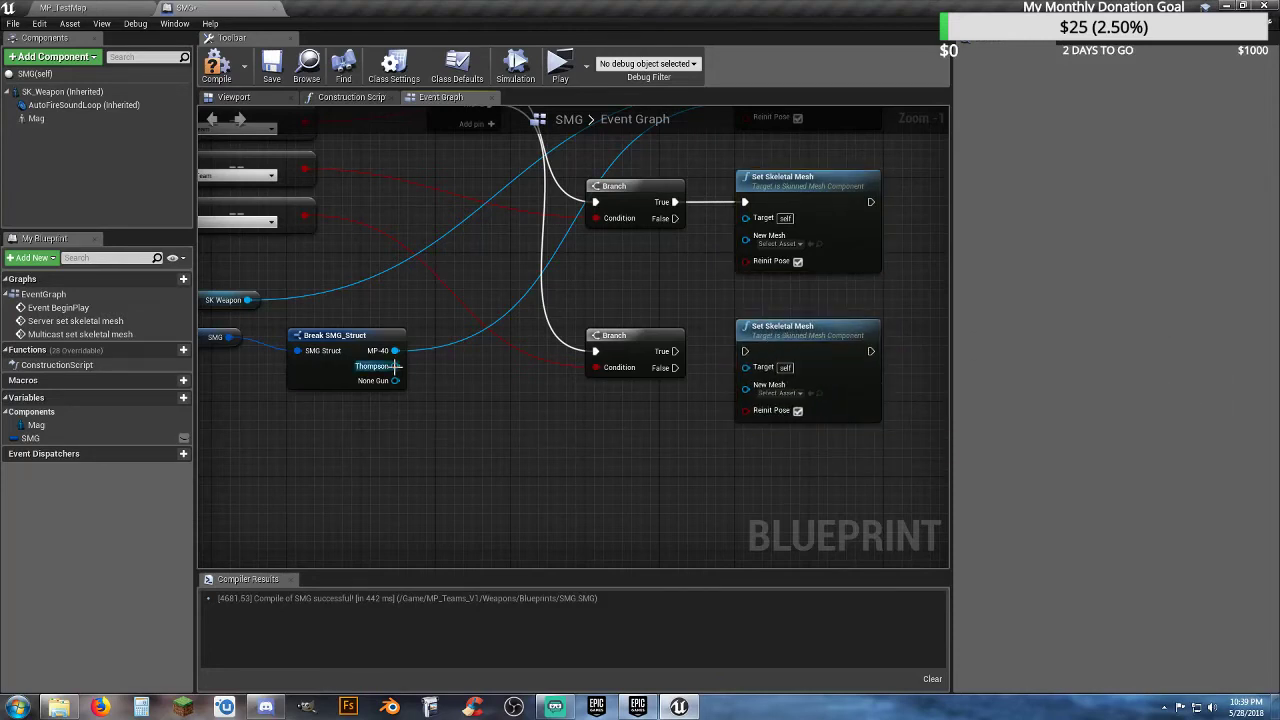
left_click_drag(395, 366, 745, 236)
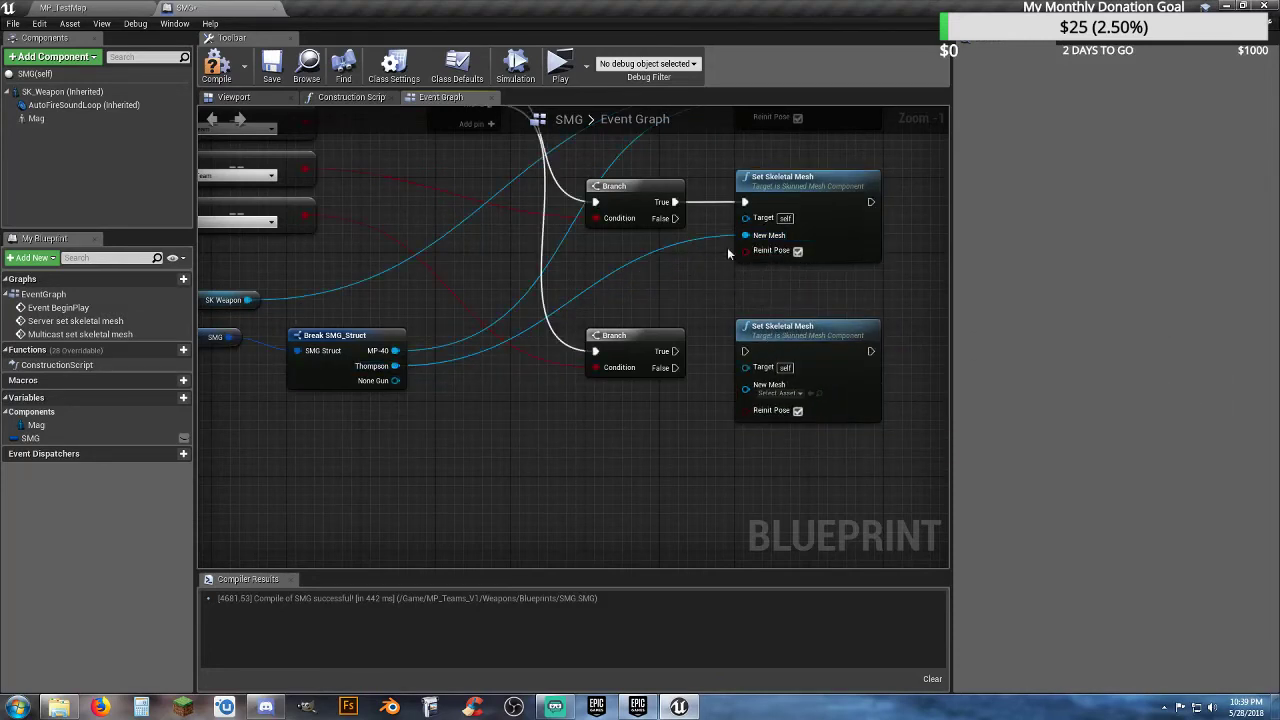
left_click_drag(397, 382, 746, 390)
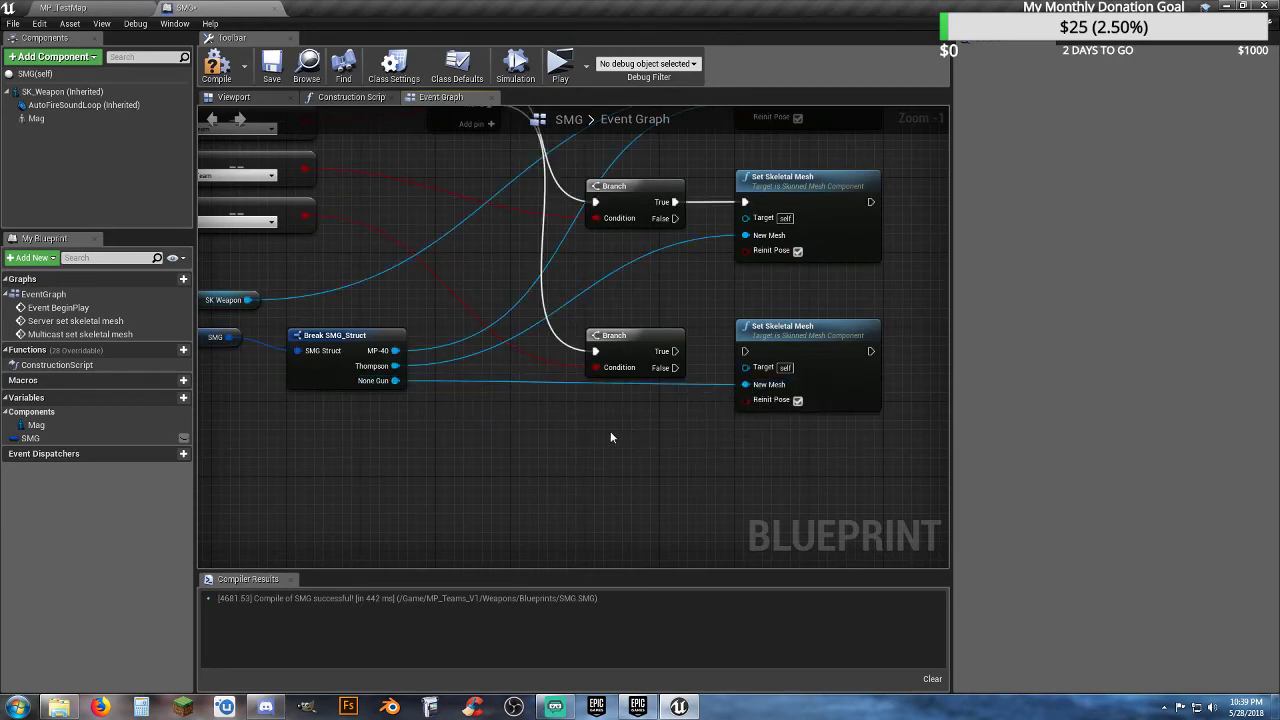
- Connect SK Weapon to the Target of the second and third Set Skeletal Mesh nodes, and the third Branch's True output to the third node
right_click_drag(611, 436, 733, 478)
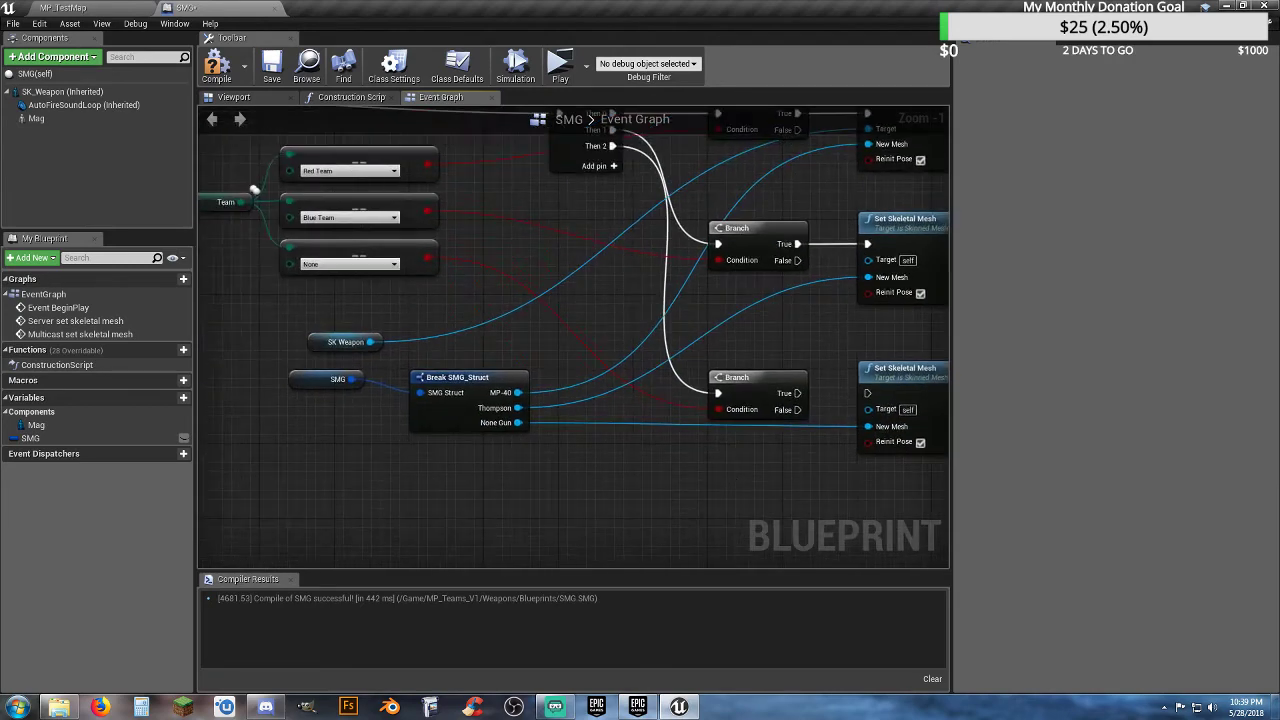
left_click(315, 342)
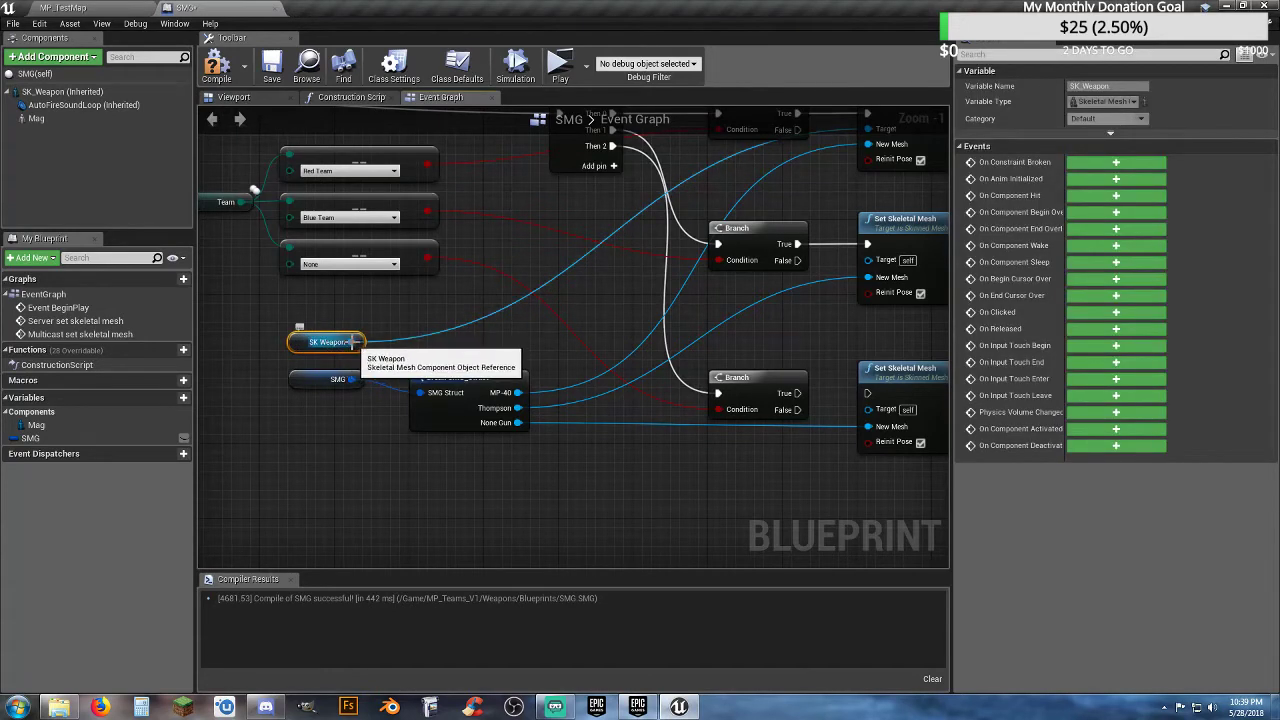
left_click_drag(351, 342, 870, 261)
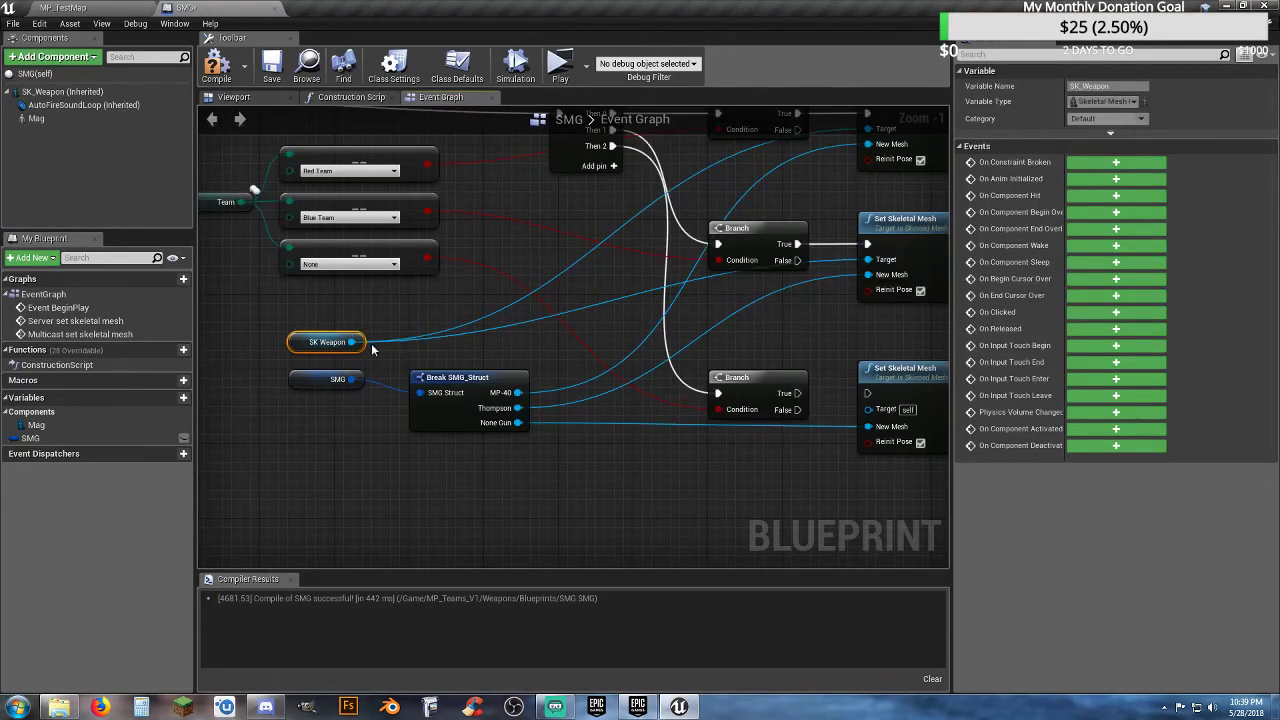
left_click_drag(351, 342, 797, 394)
left_click(820, 337)
right_click_drag(827, 323, 771, 385)
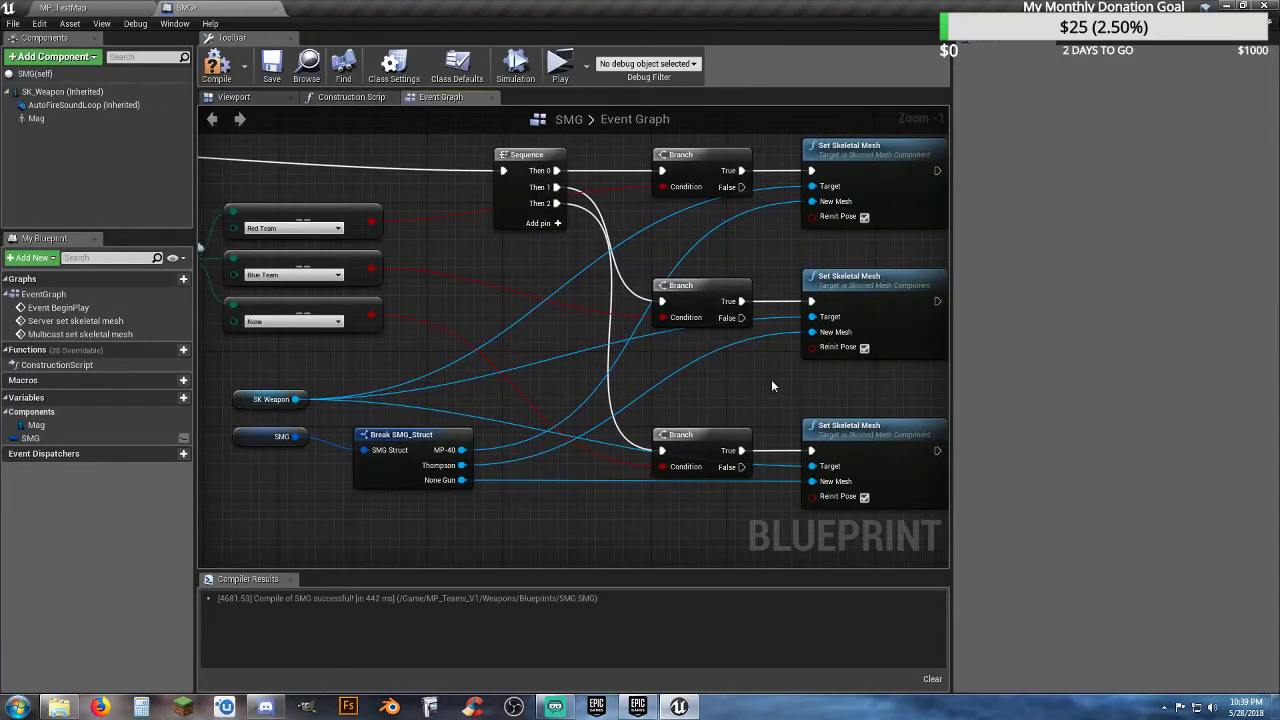
right_click_drag(465, 247, 533, 258)
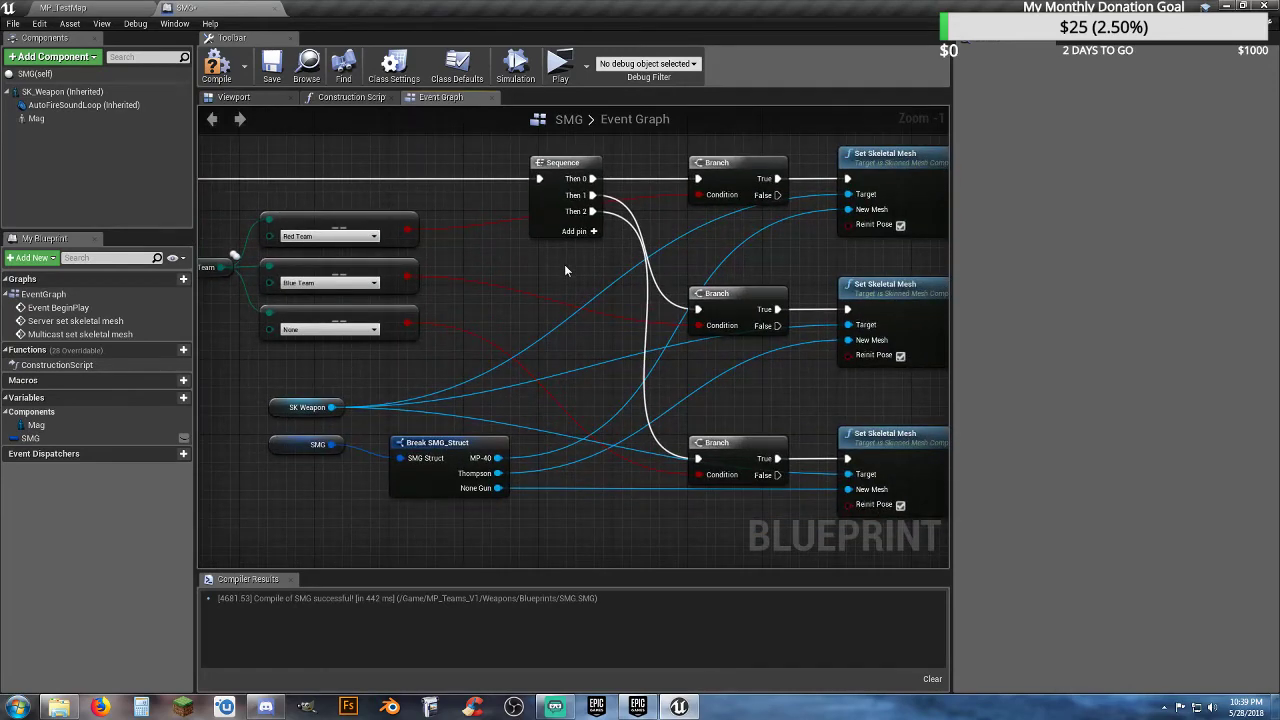
- Clear the skeletal mesh assigned to the inherited SK_Weapon component and compile the SMG blueprint
right_click_drag(673, 356, 665, 348)
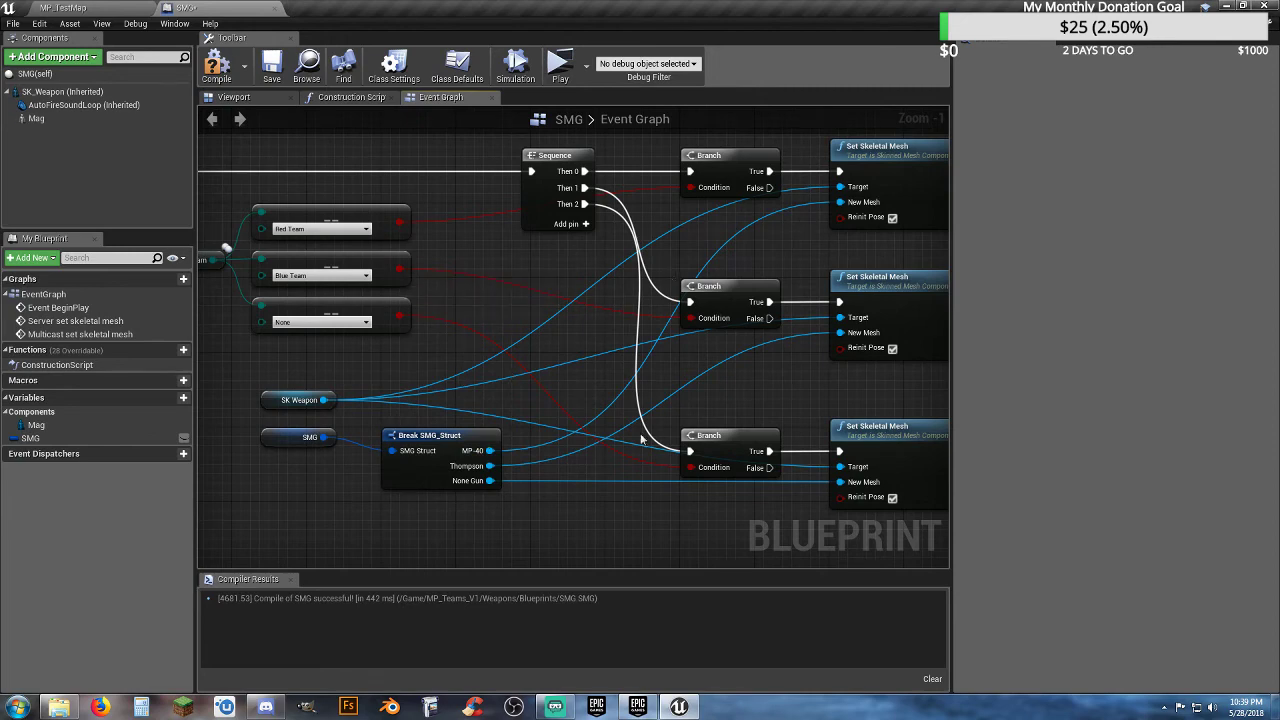
right_click_drag(792, 390, 754, 299)
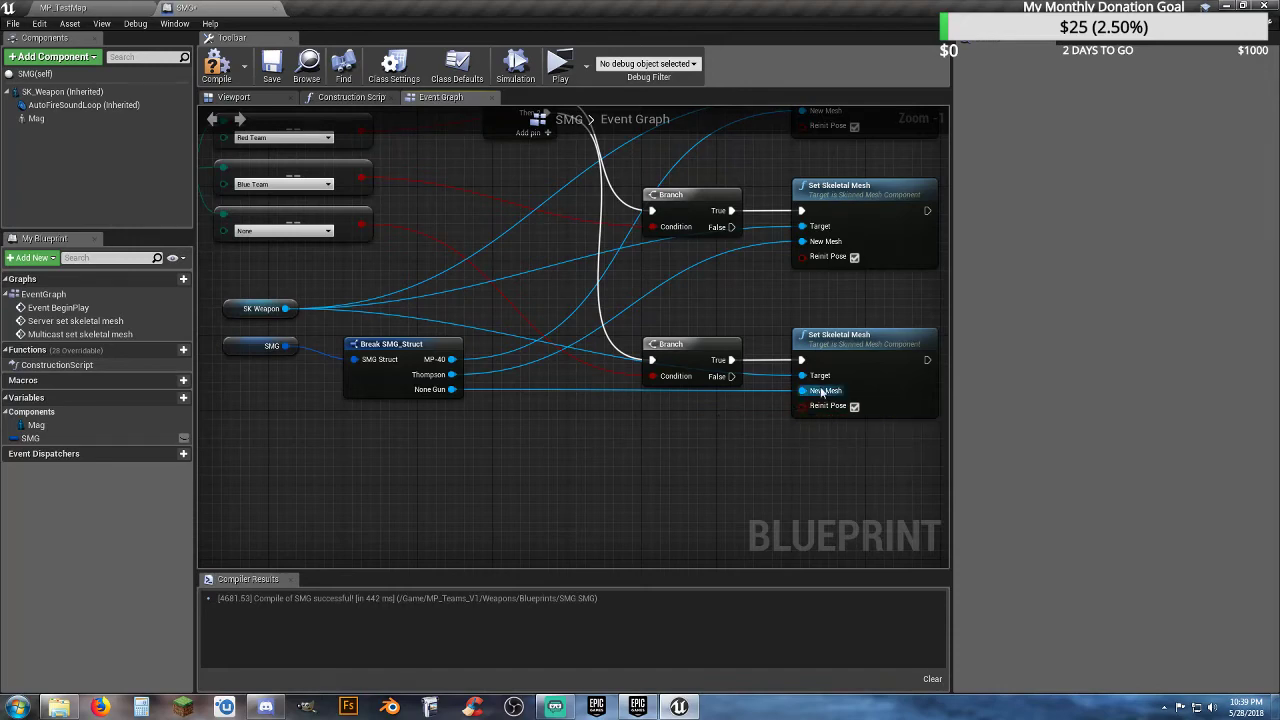
right_click_drag(616, 443, 671, 474)
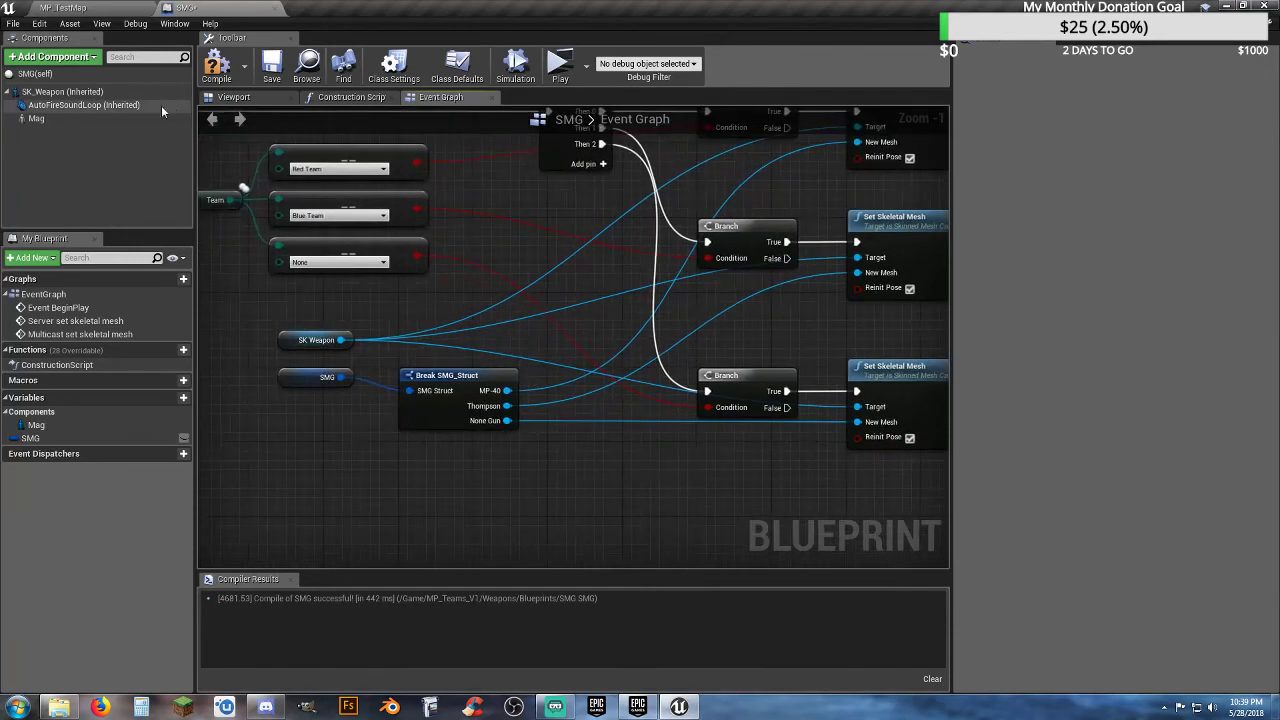
left_click(85, 94)
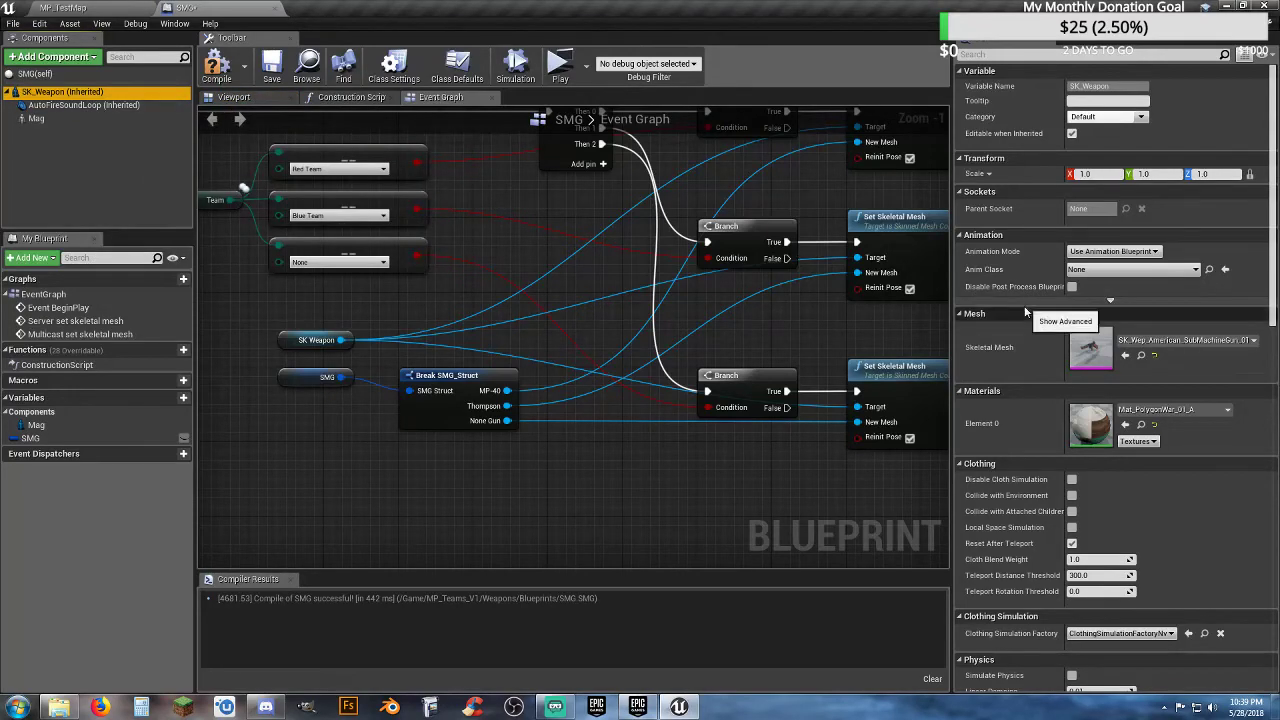
left_click(1255, 341)
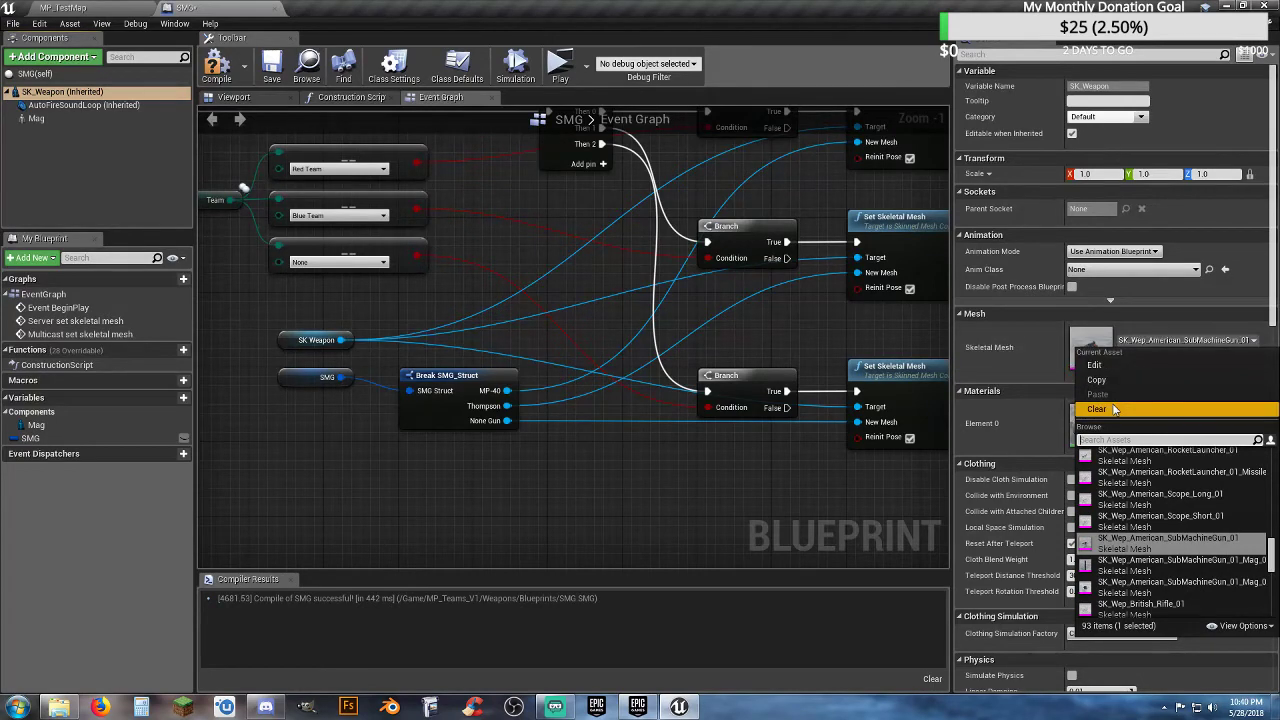
left_click(1112, 406)
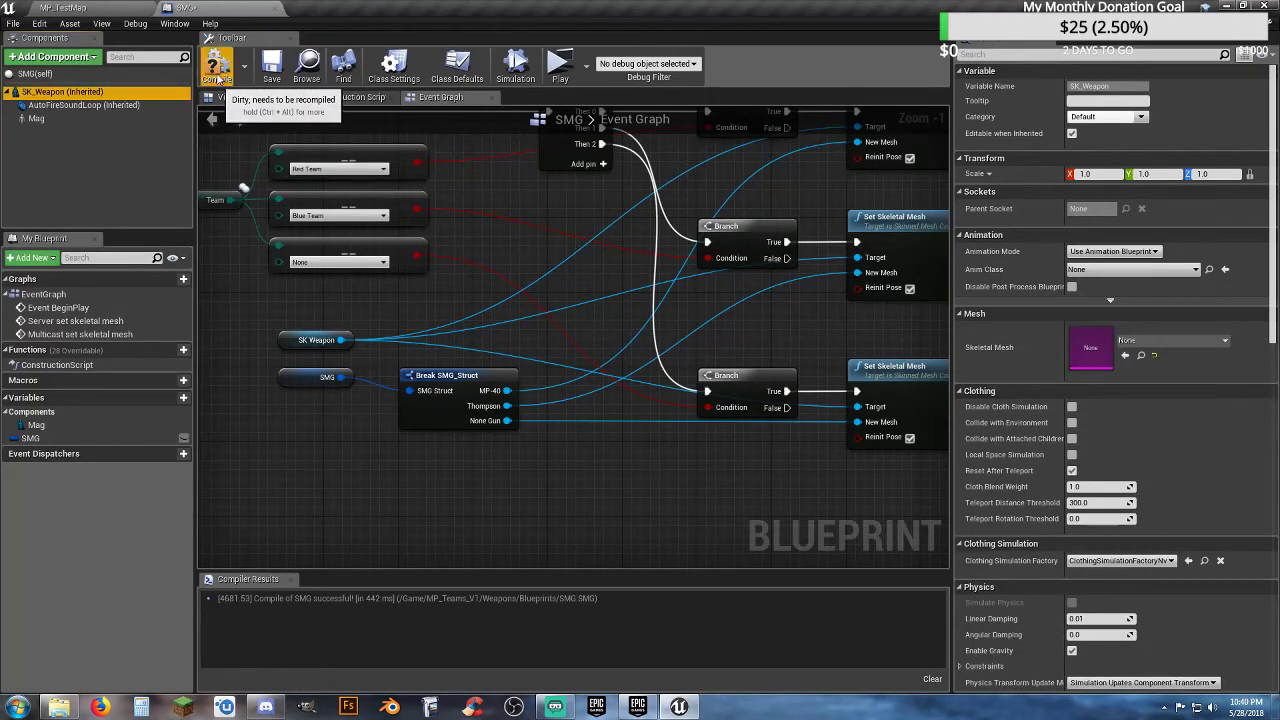
left_click(216, 65)
- Run a two-client preview of MP_TestMap, choose a class in each client and join the blue team with both players
left_click(140, 12)
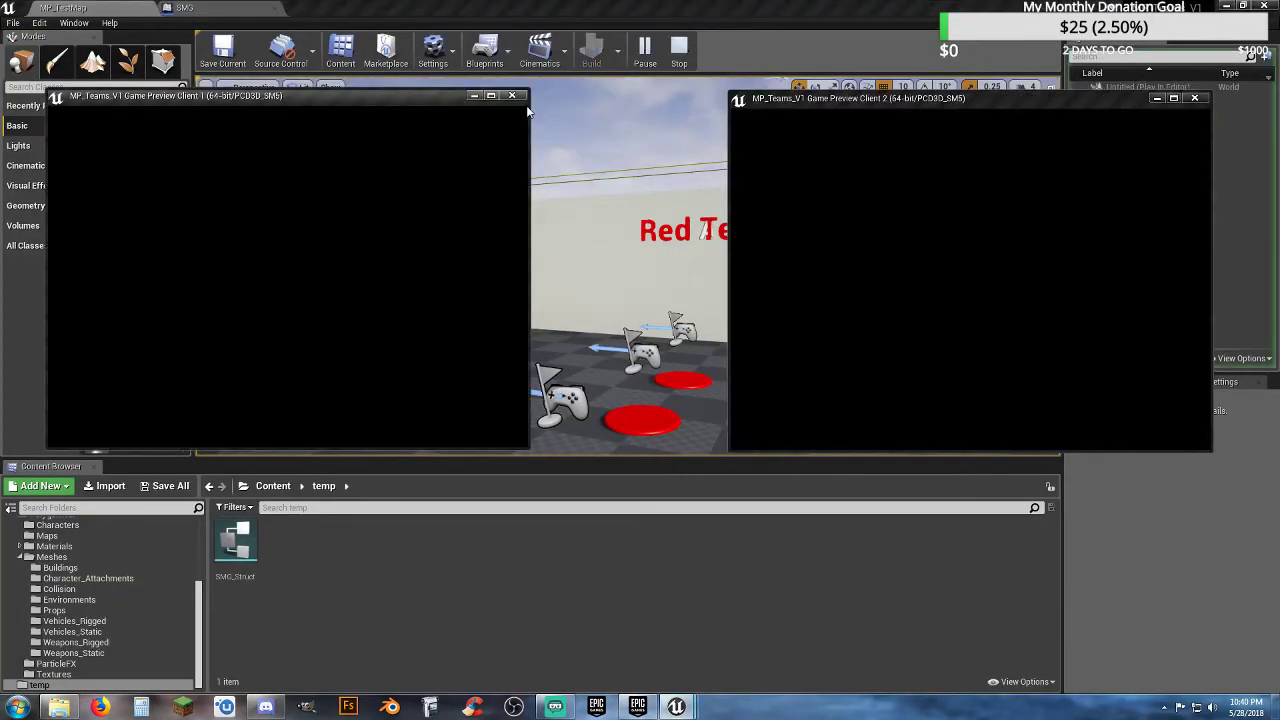
left_click(363, 175)
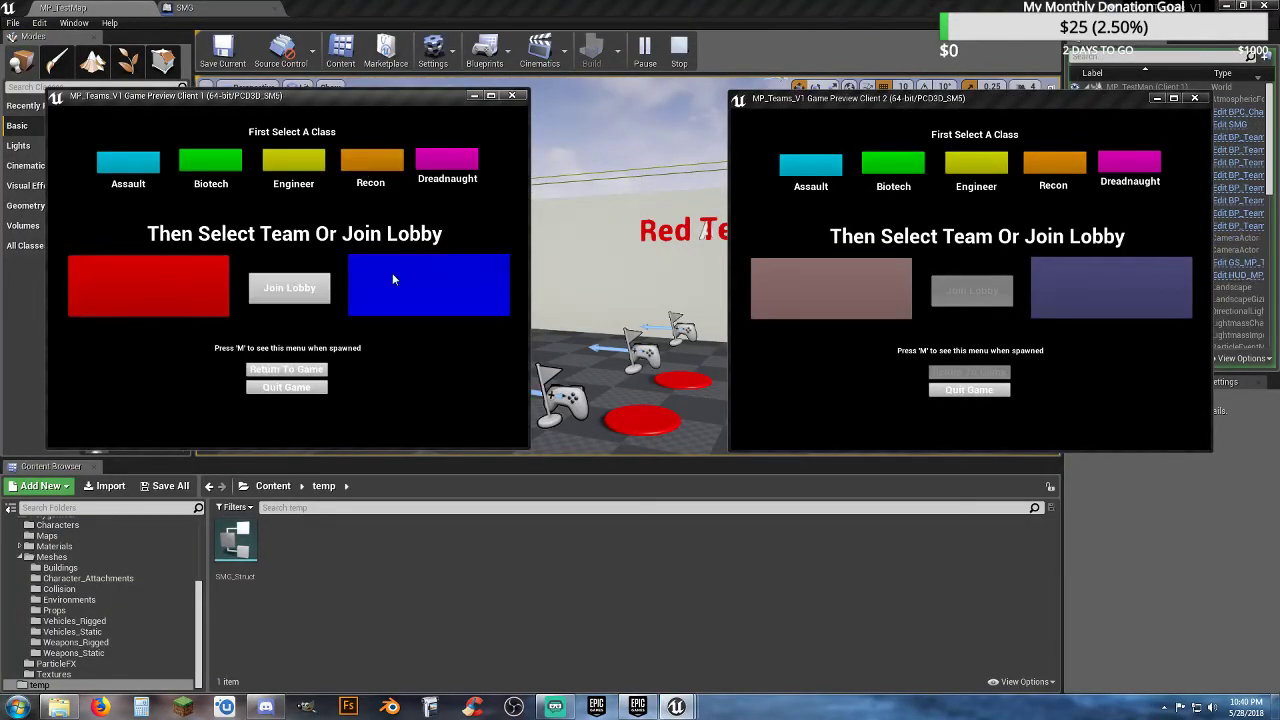
left_click(392, 273)
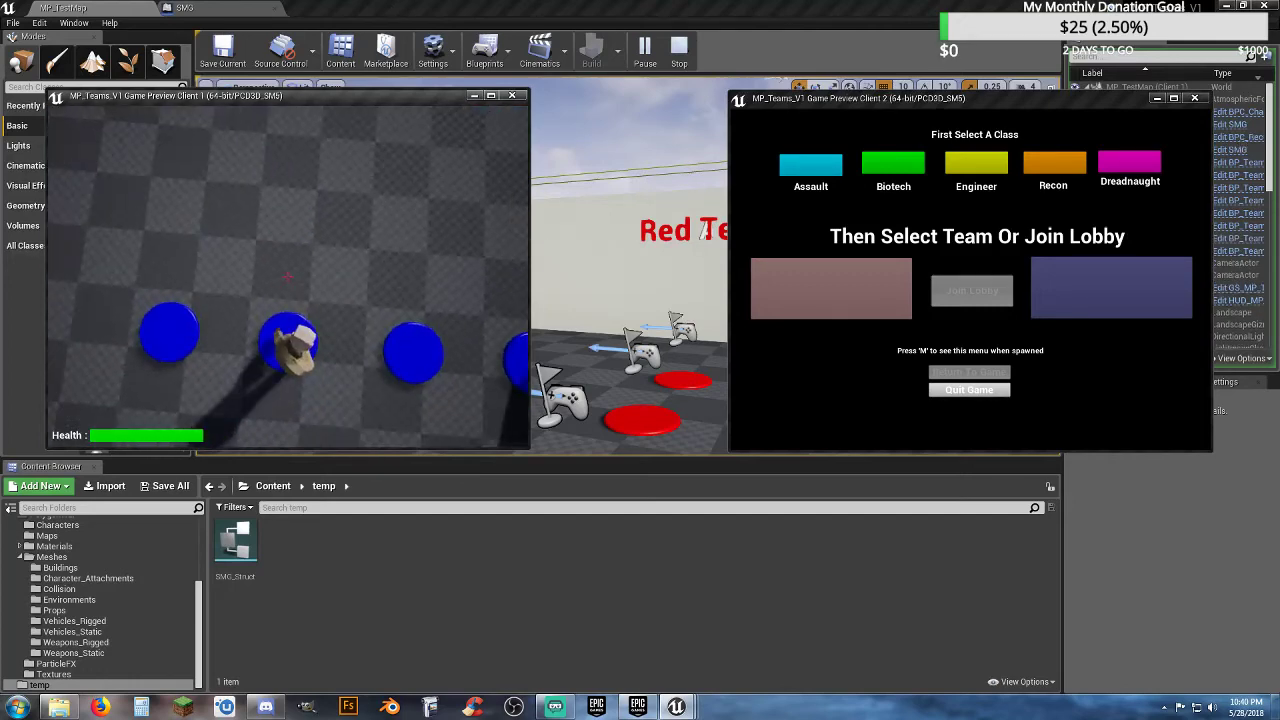
key("alt+Tab")
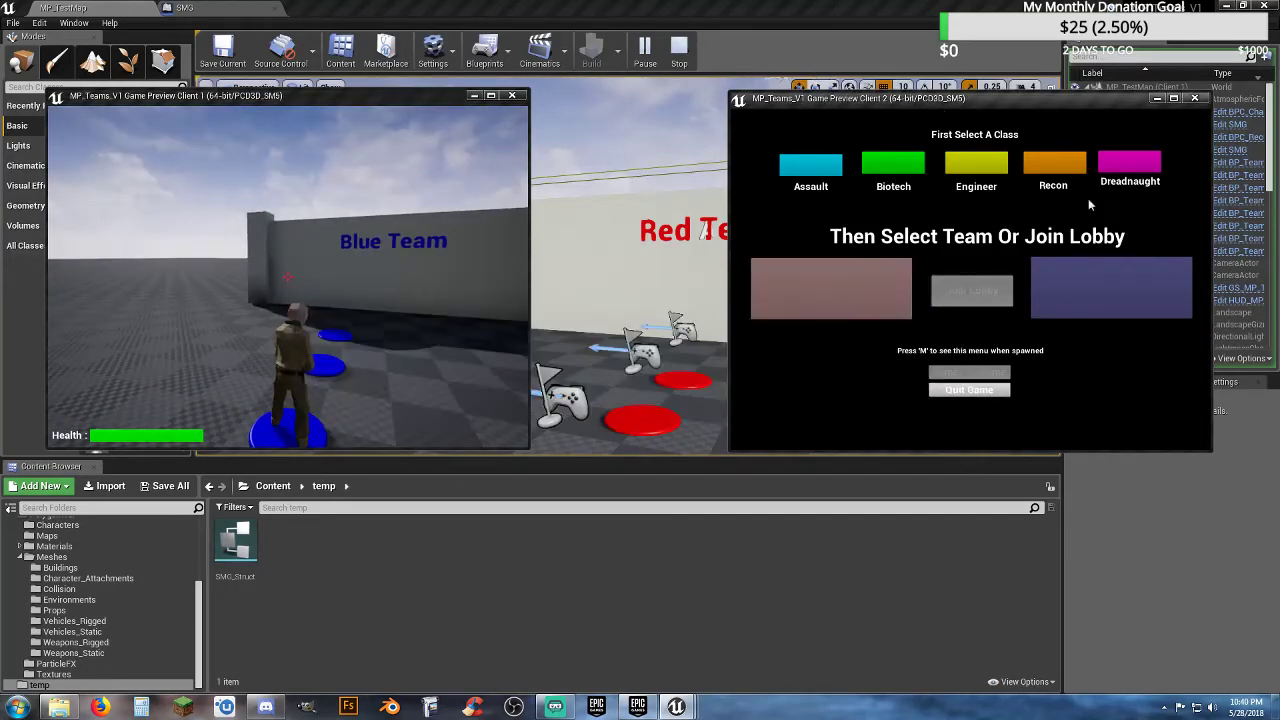
left_click(1053, 170)
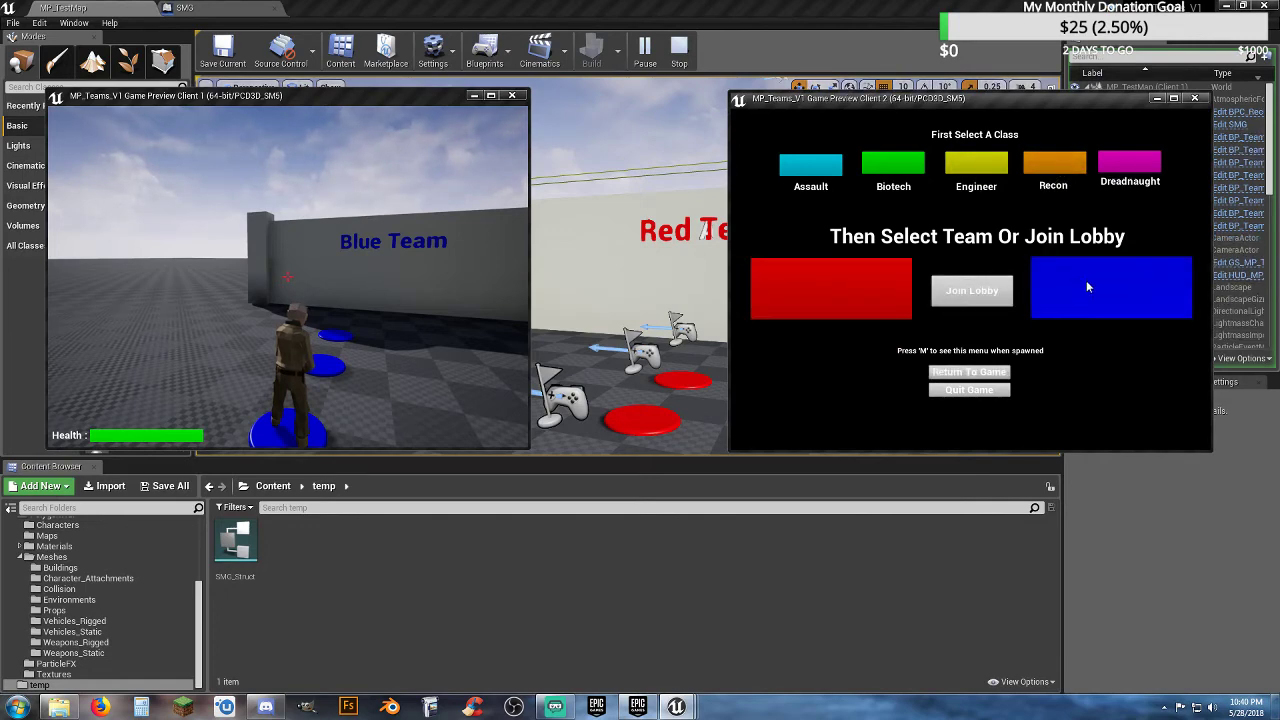
left_click(1087, 287)
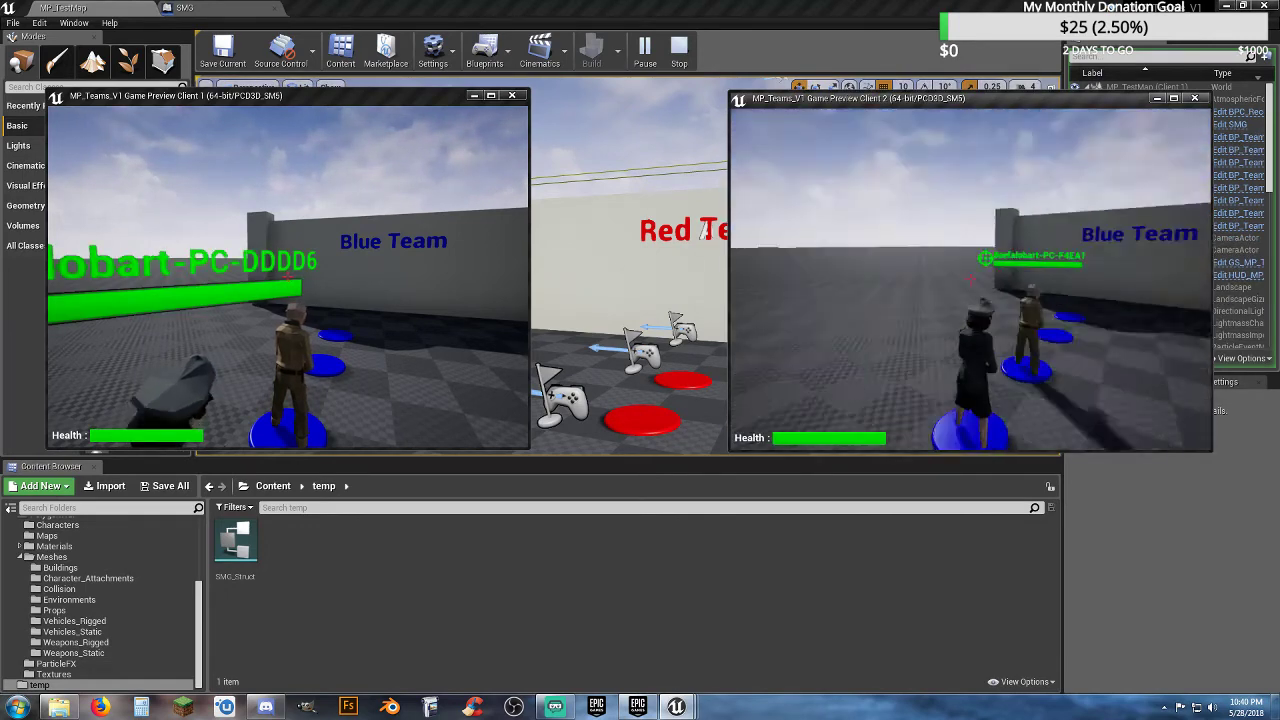
- Walk the second client's character around its teammate to inspect the weapon meshes on both blue-team players
key("d")
key("w")
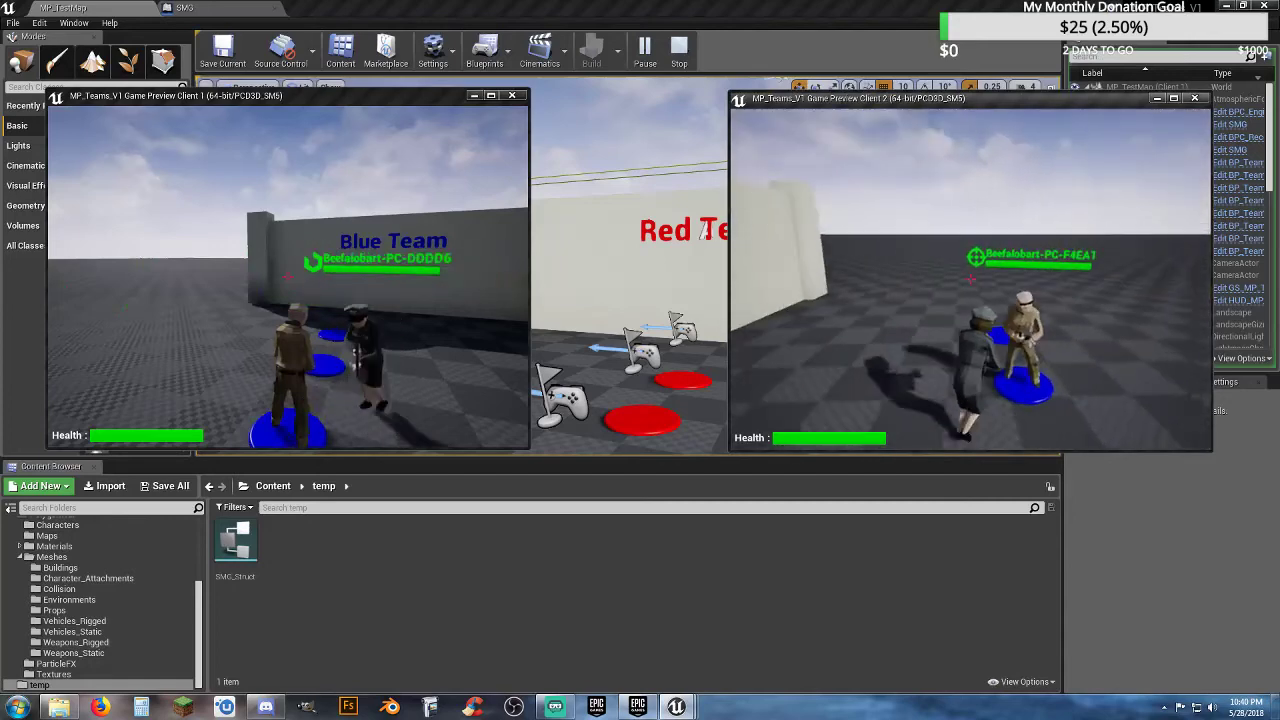
key("a")
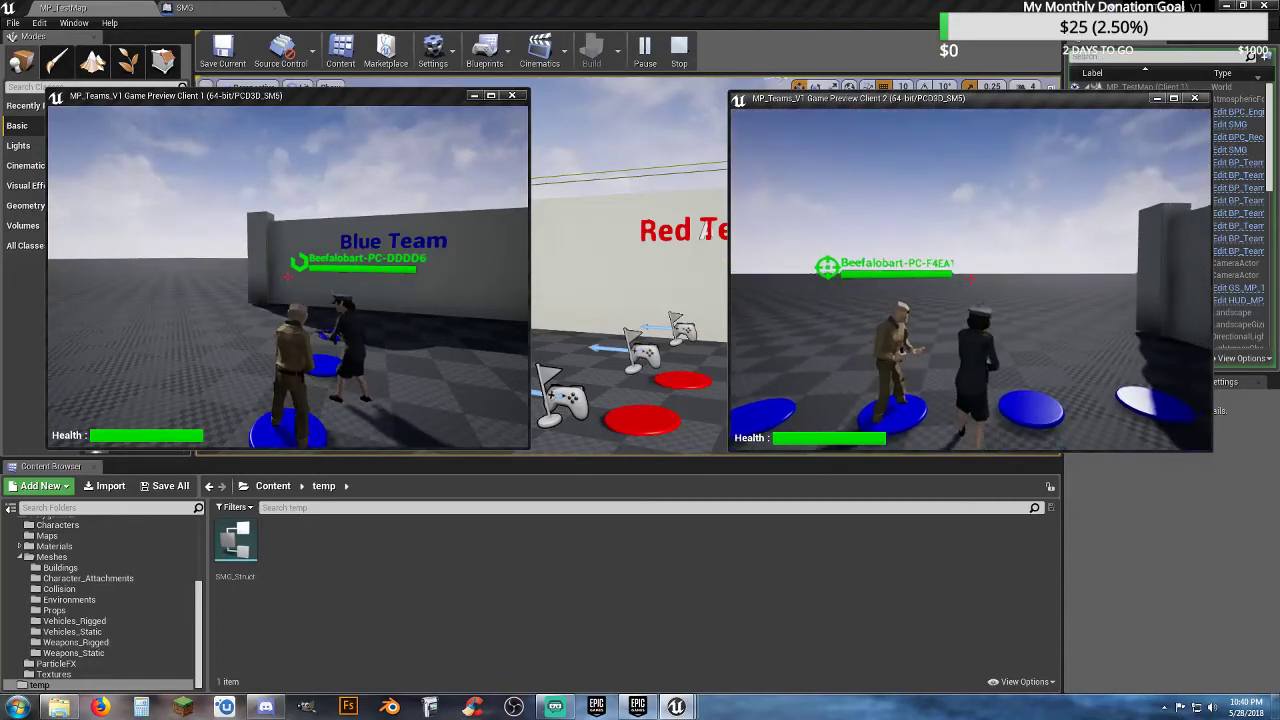
key("d")
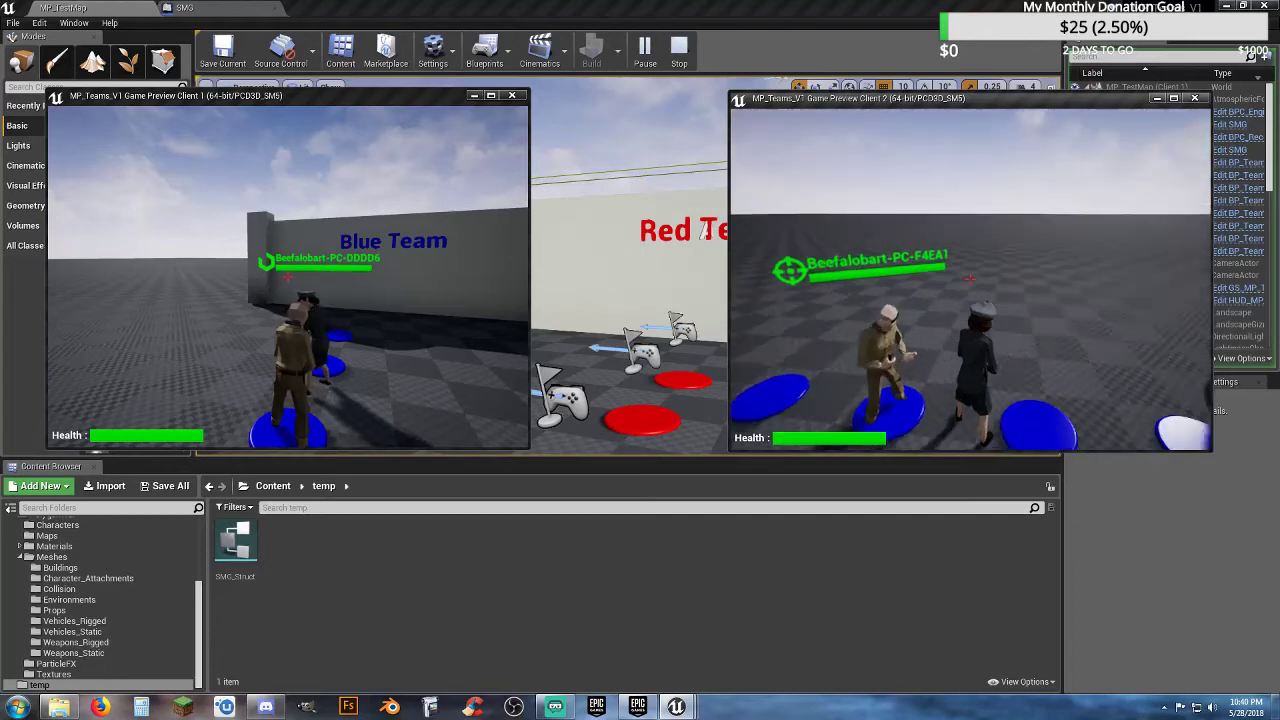
key("w")
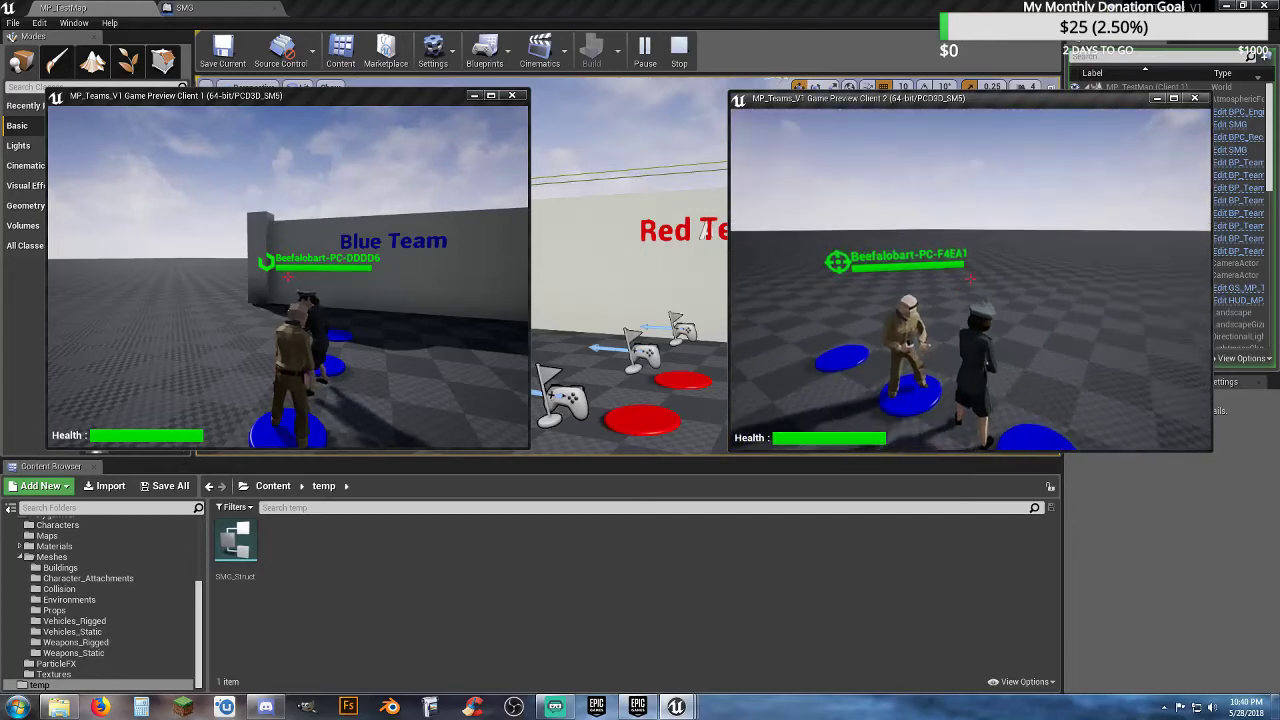
key("w")
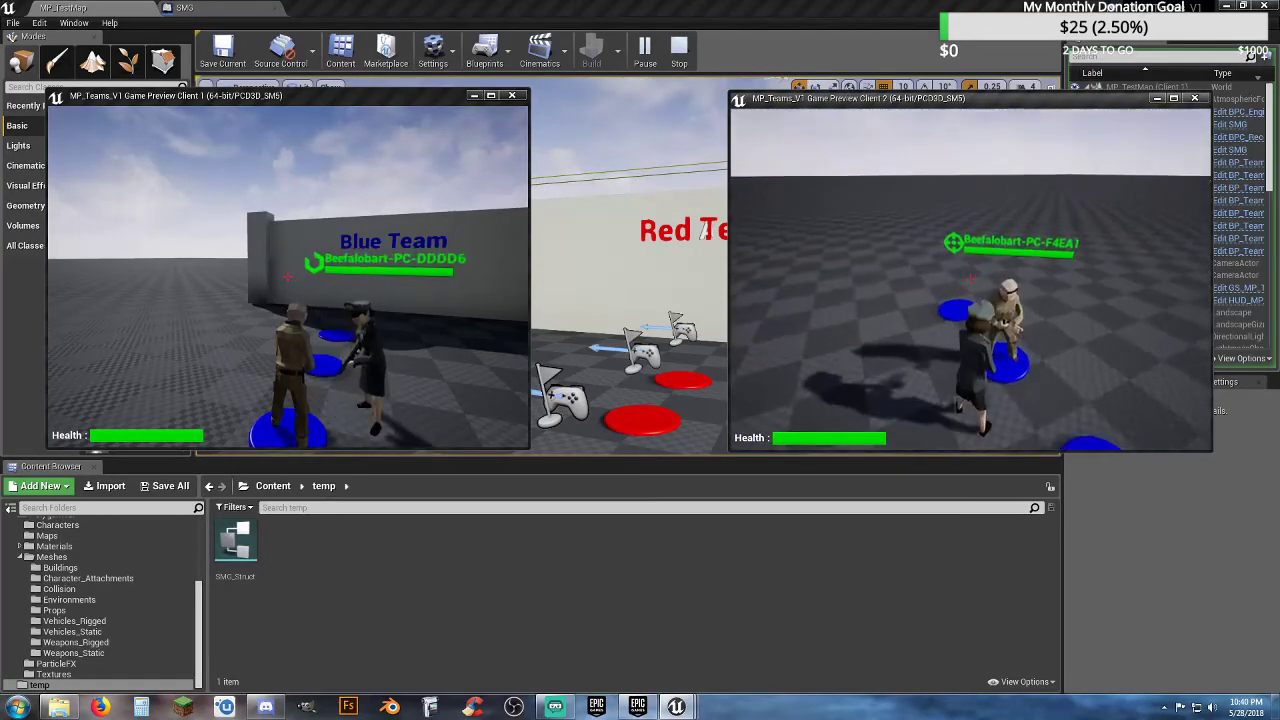
key("w")
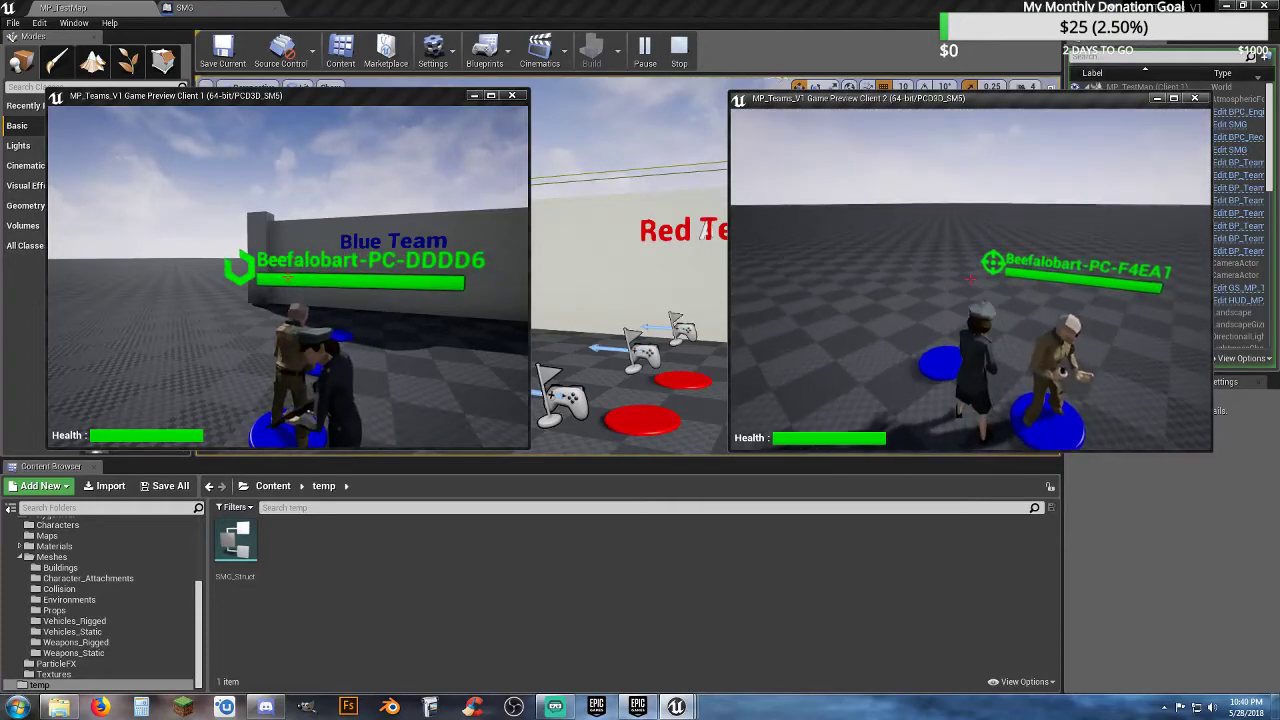
key("w")
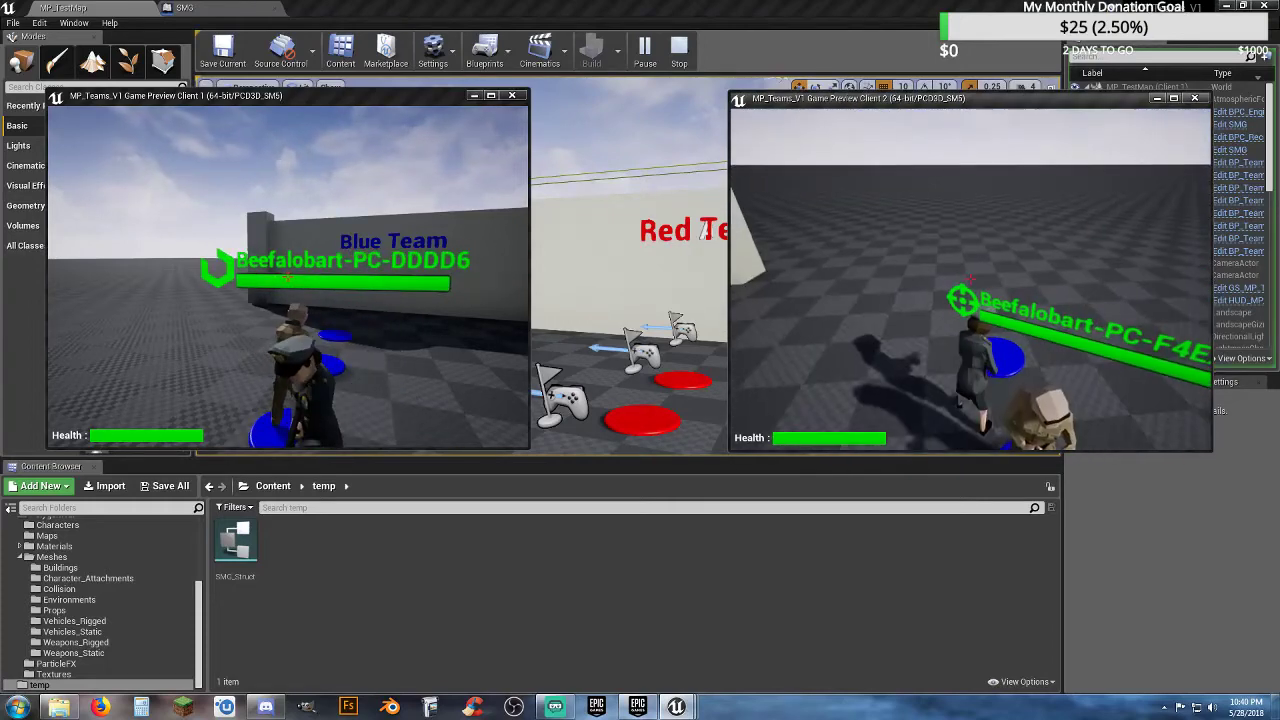
key("w")
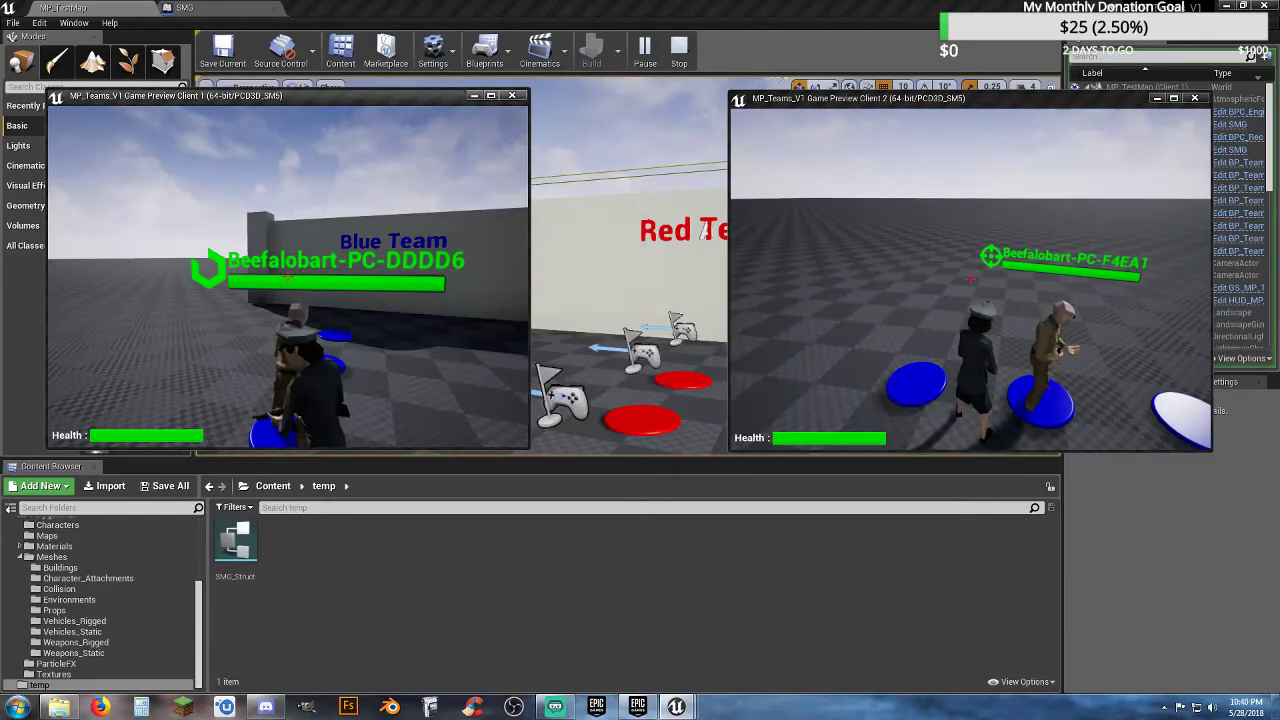
- Turn and jump with the first client's character to check its weapon from the second client, and end the preview
key("space")
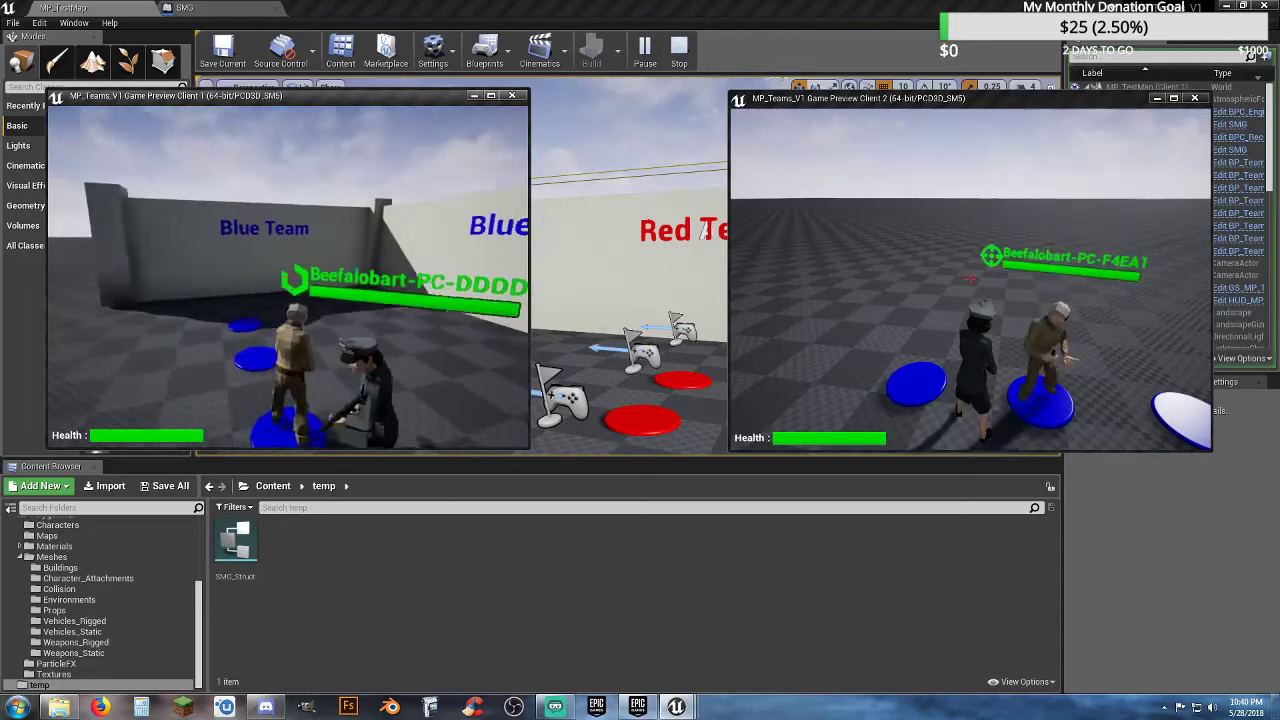
key("space")
key("space")
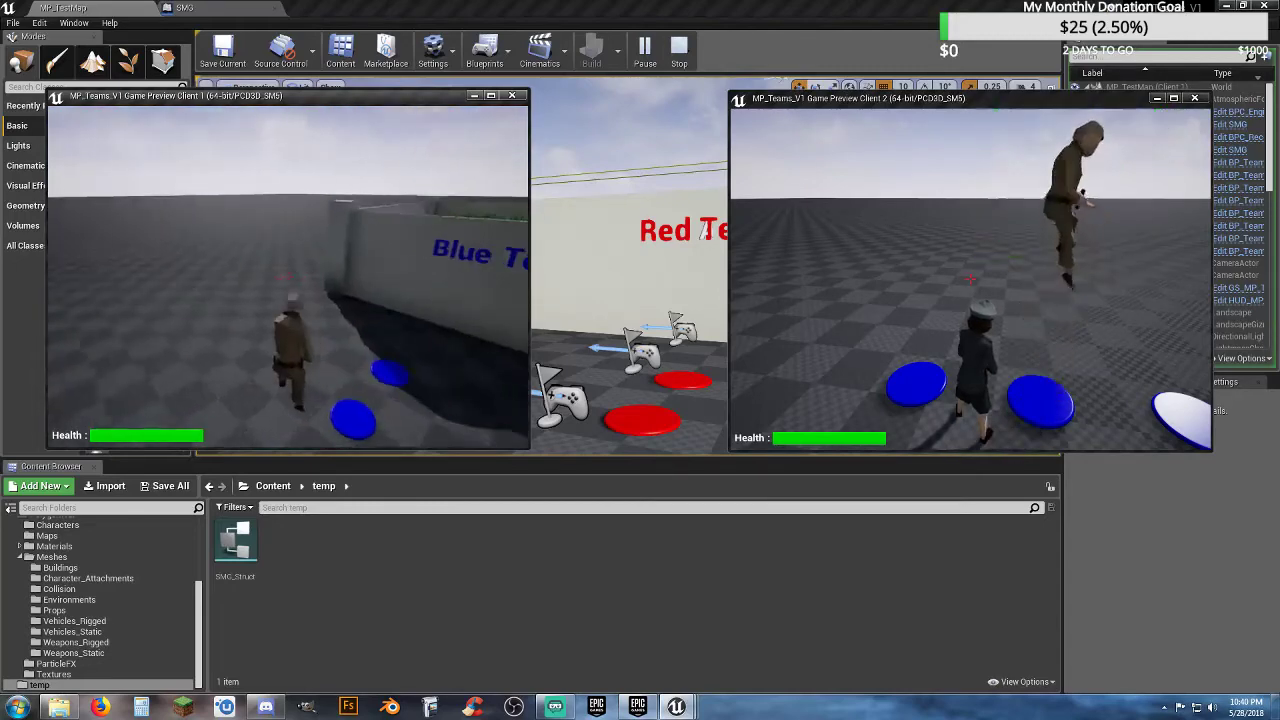
key("space")
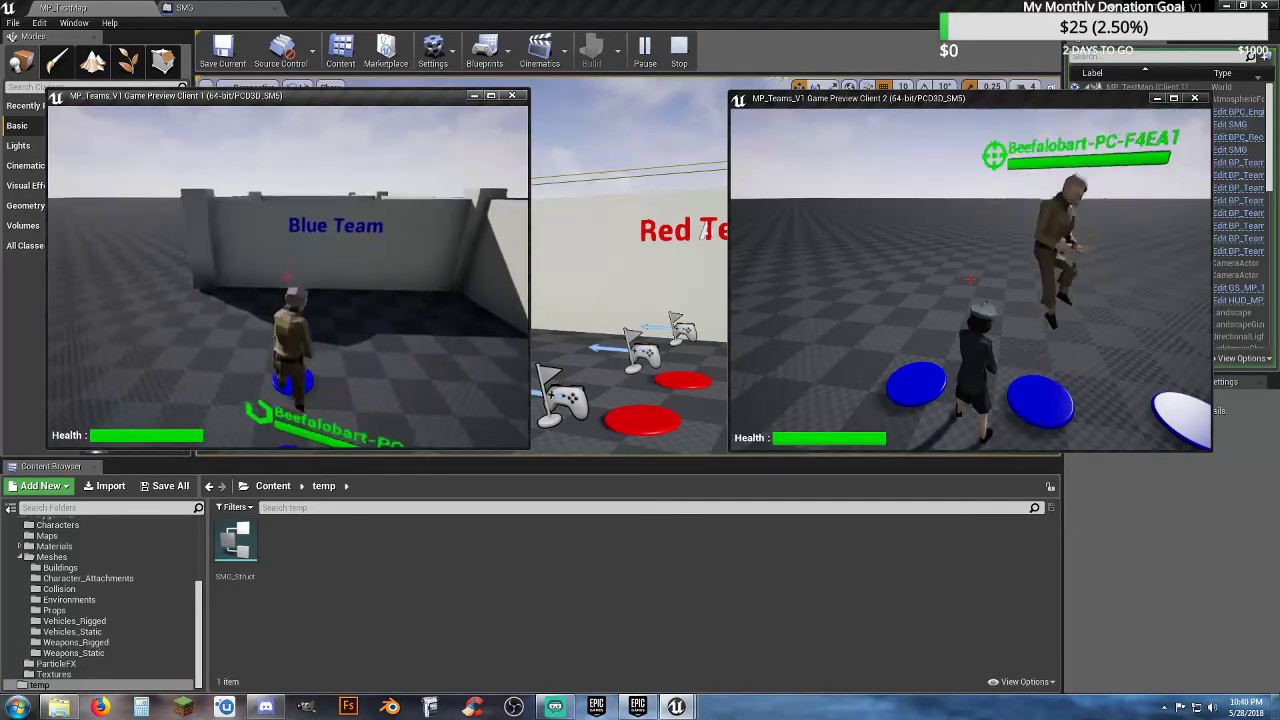
key("space")
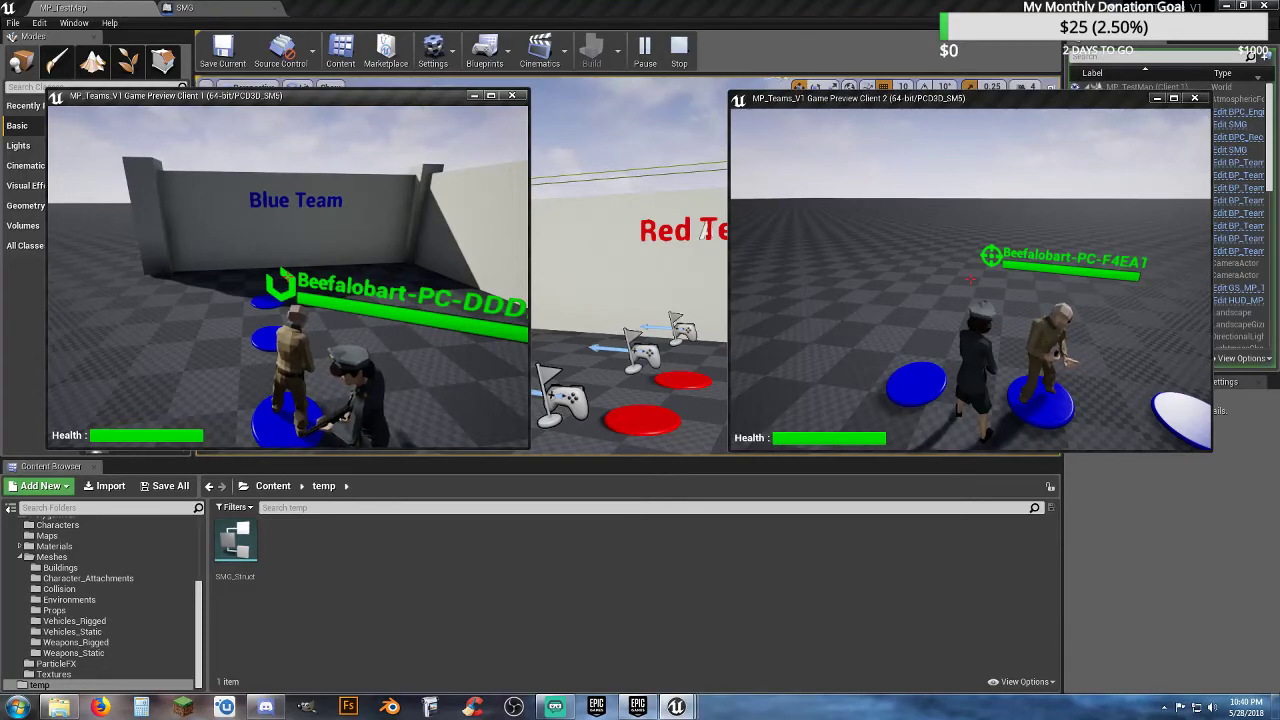
key("space")
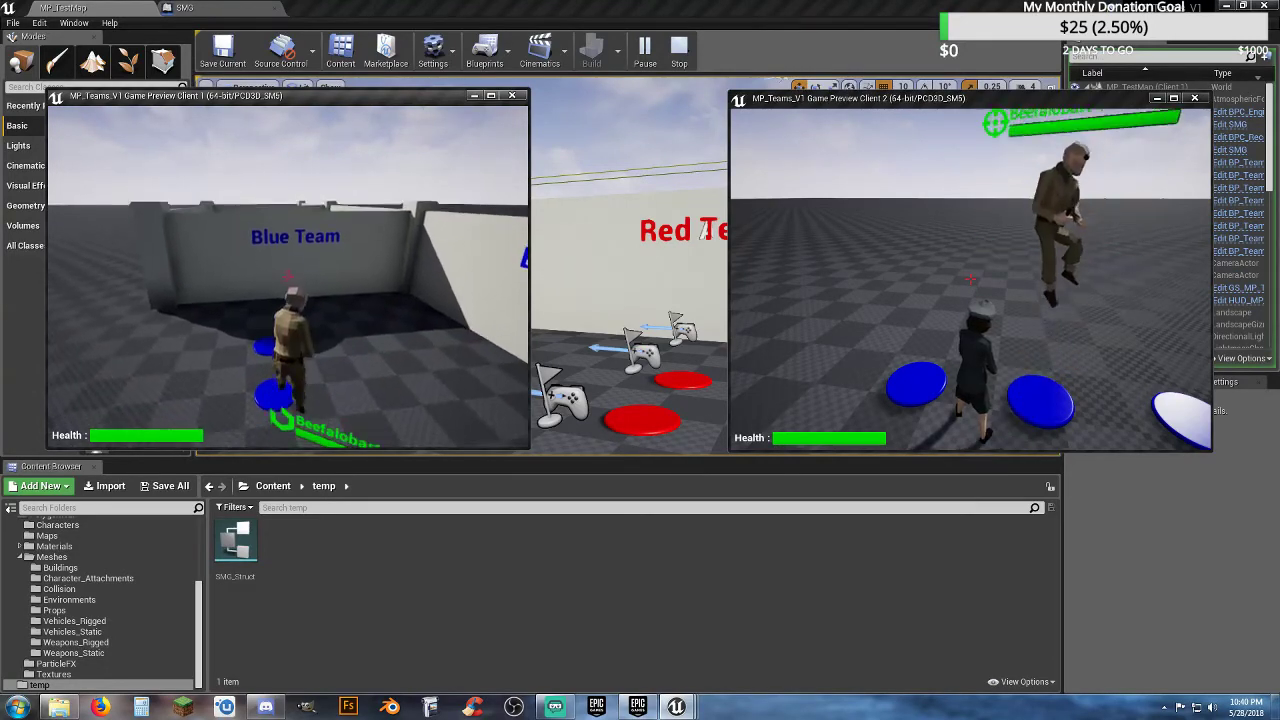
key("space")
key("Escape")
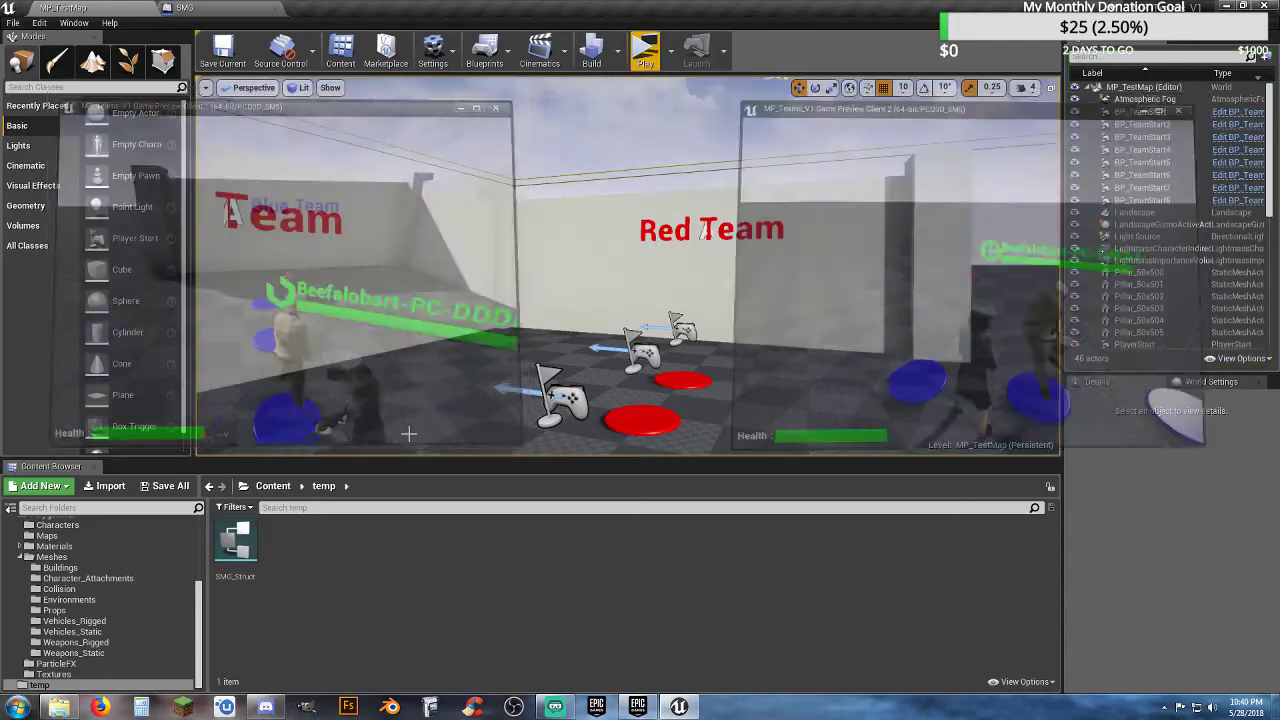
- Play with 1 player in the selected viewport, join the lobby as Engineer to check the no-team weapon, and stop the session
left_click(670, 50)
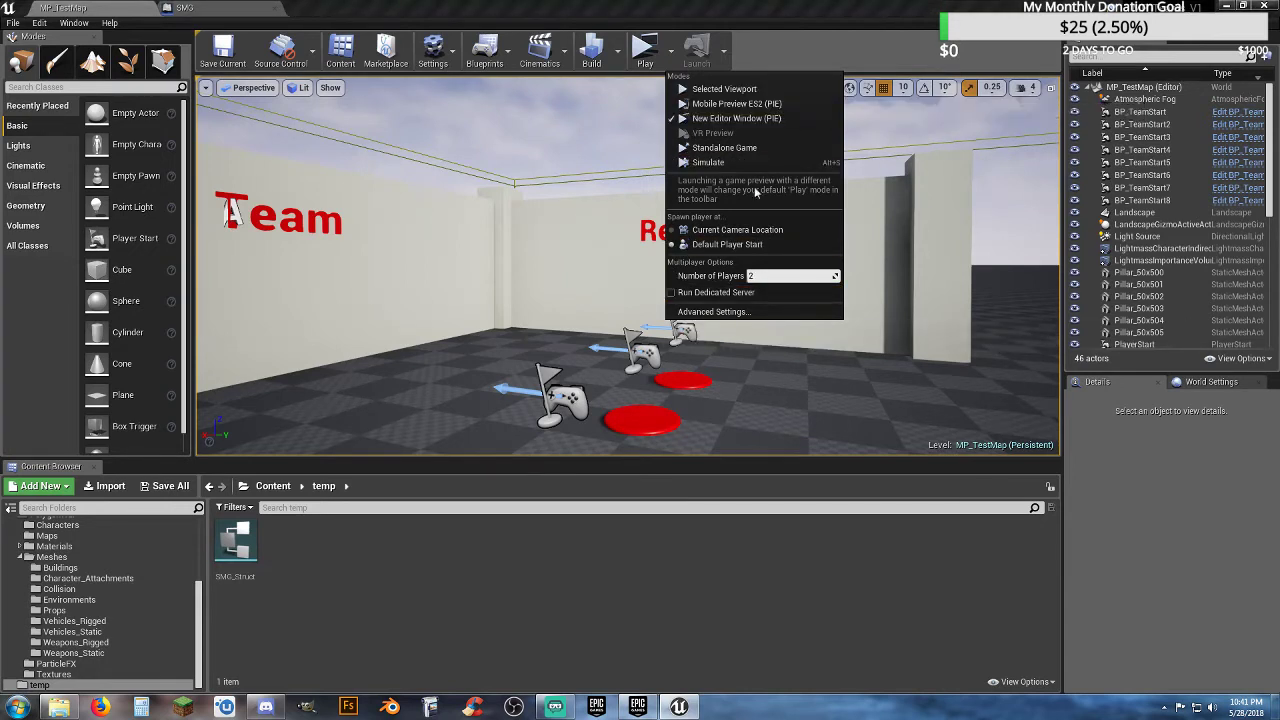
left_click(760, 274)
type("1")
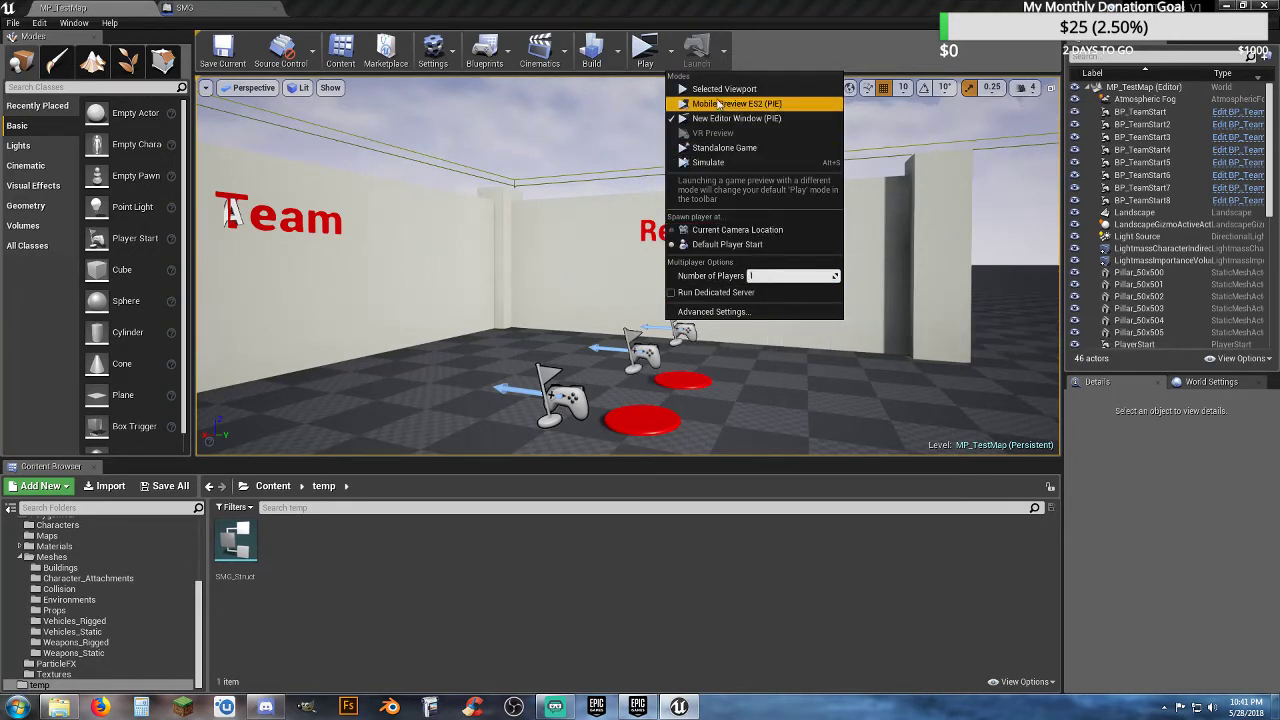
left_click(718, 90)
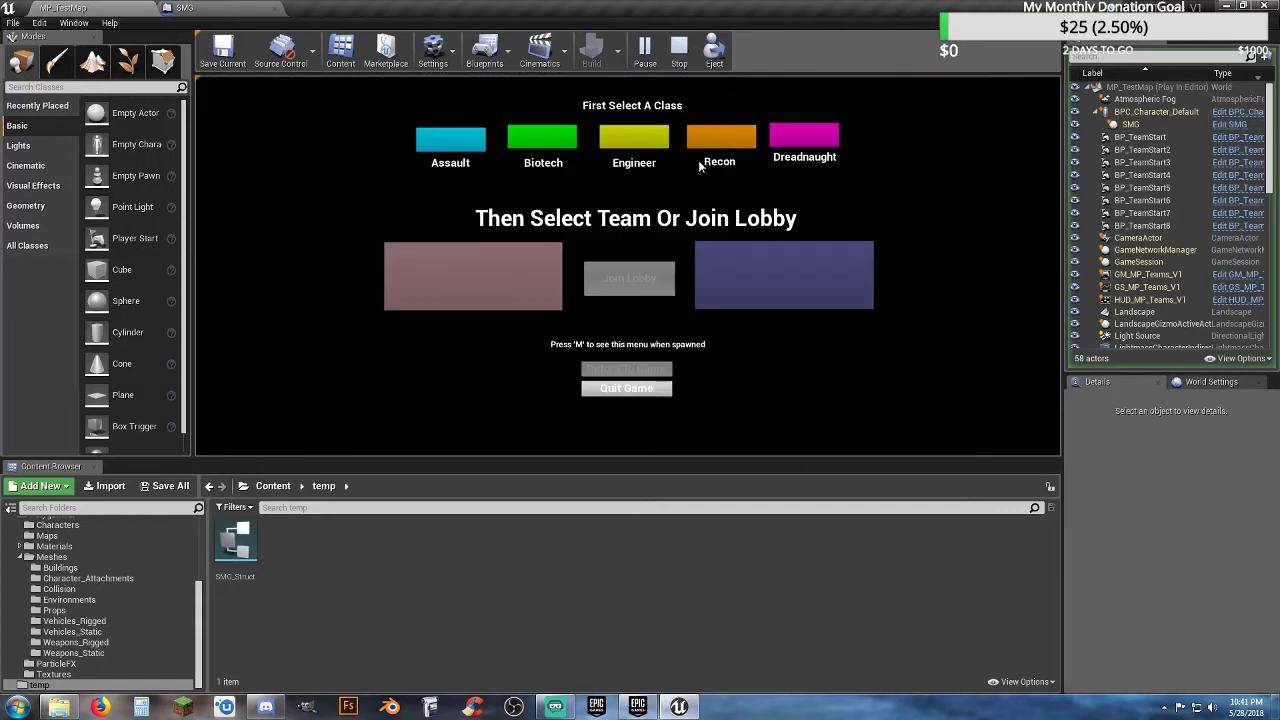
left_click(642, 272)
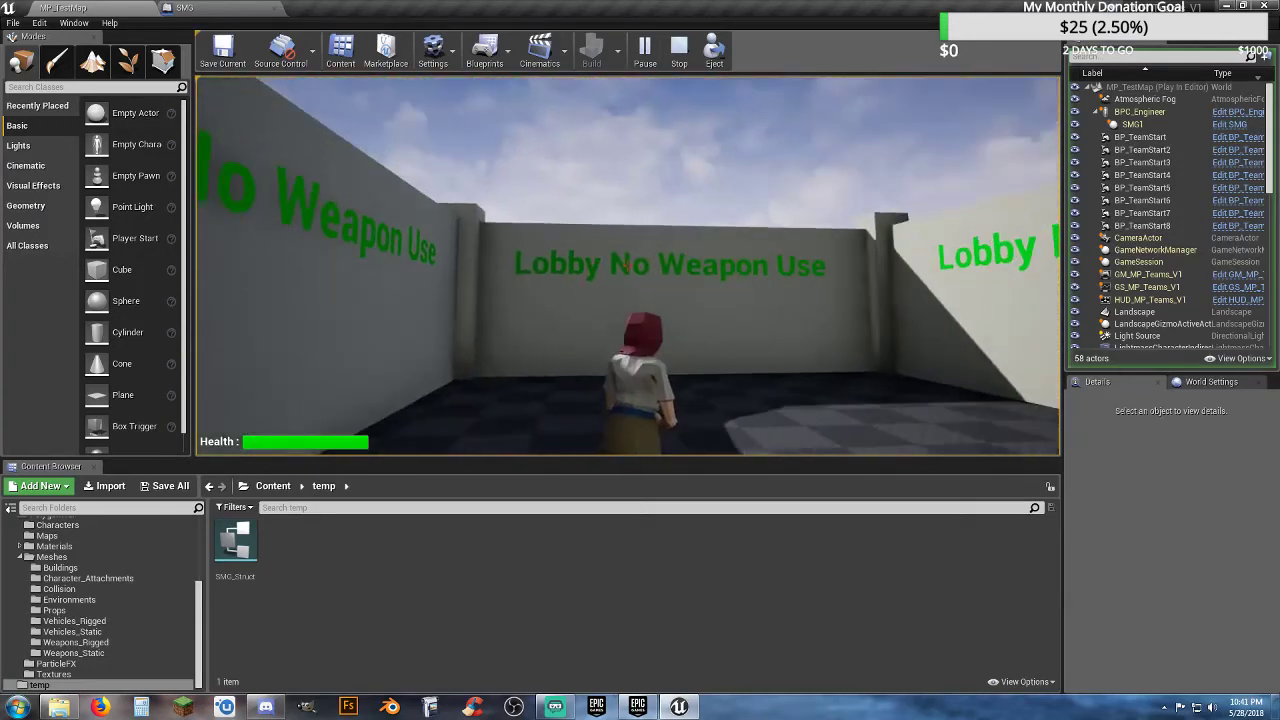
key("Escape")
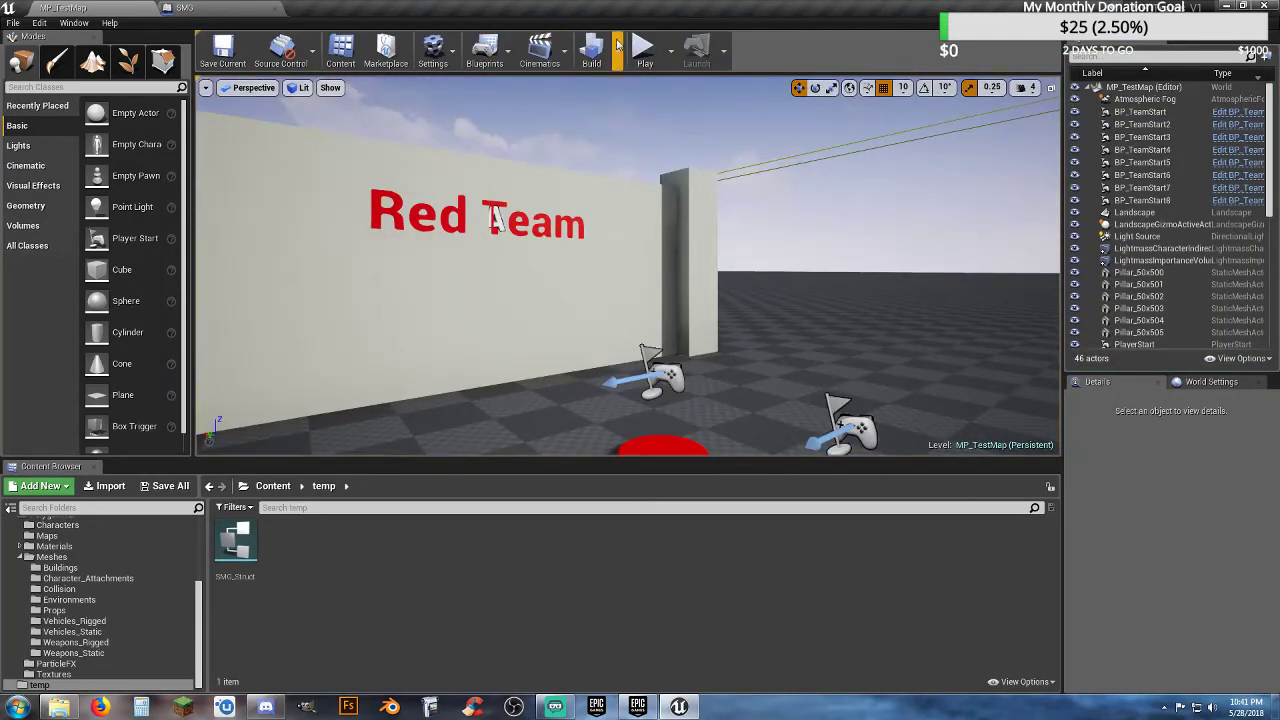
- Set the number of players for multiplayer previews to 2
left_click(617, 46)
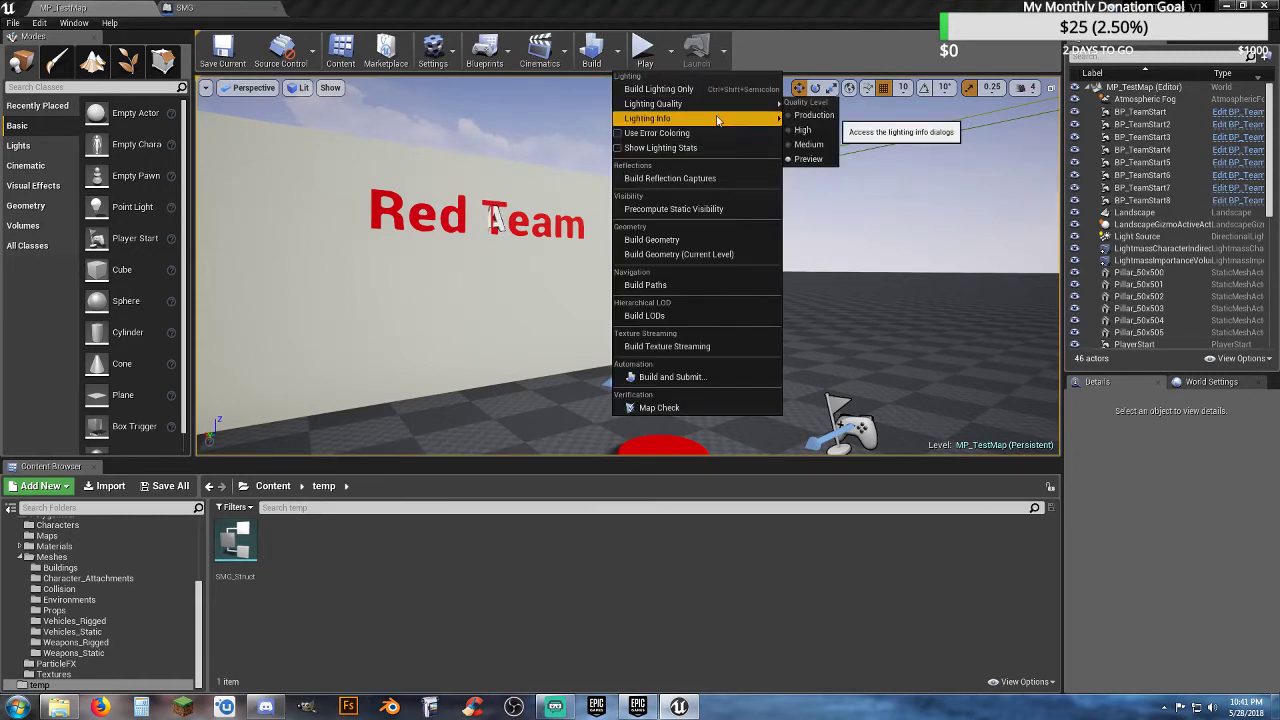
mouse_move(717, 120)
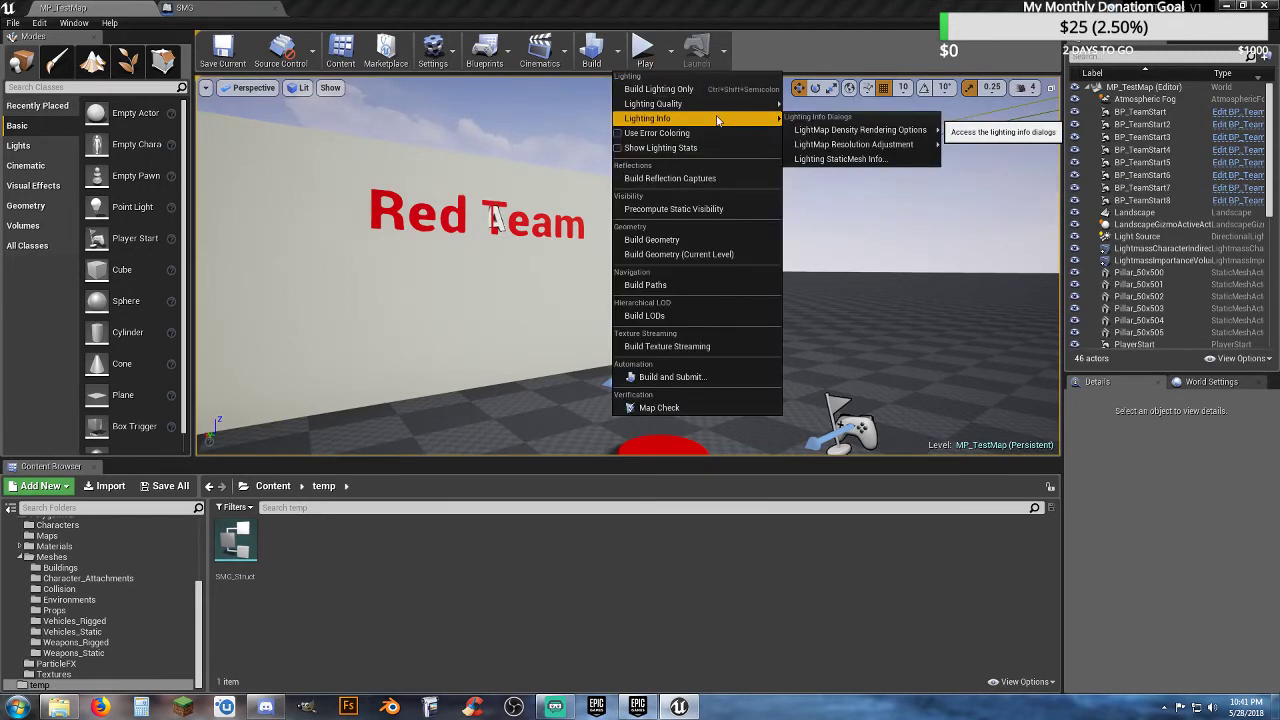
left_click(673, 55)
left_click(772, 277)
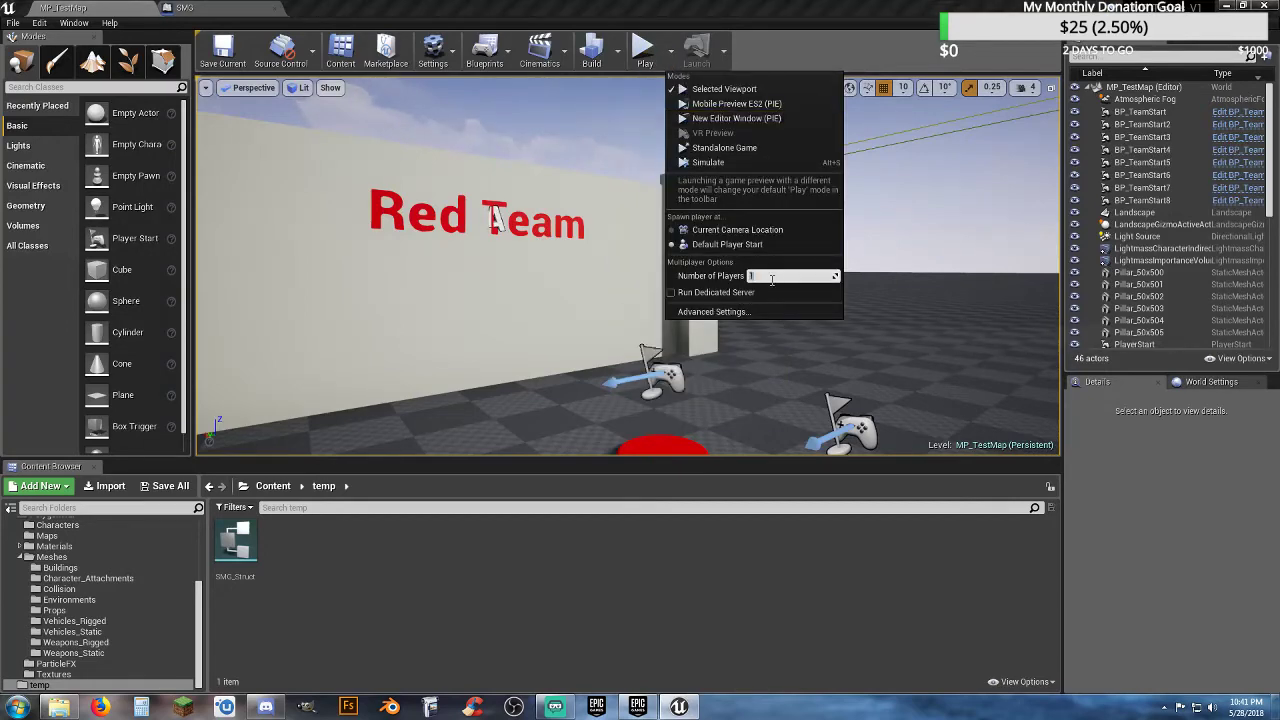
type("2")
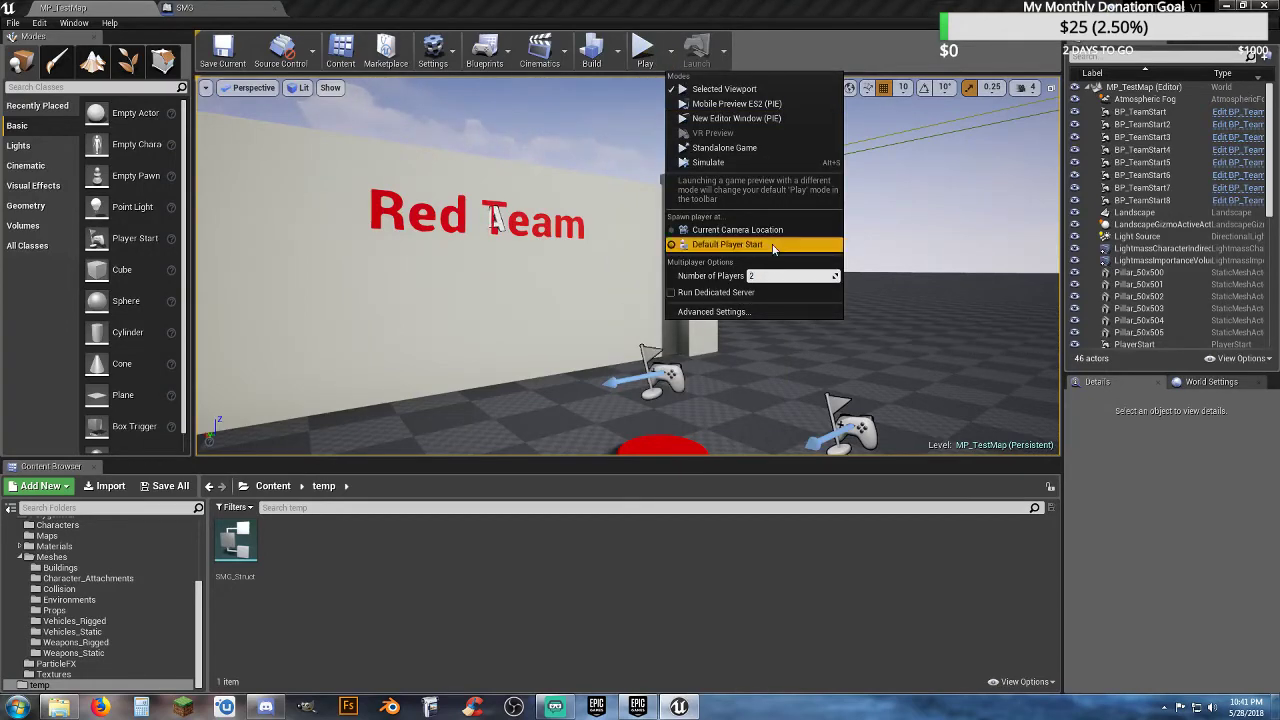
- Start a two-player preview in new editor windows and join the lobby as Engineer on both the server and the client
left_click(725, 120)
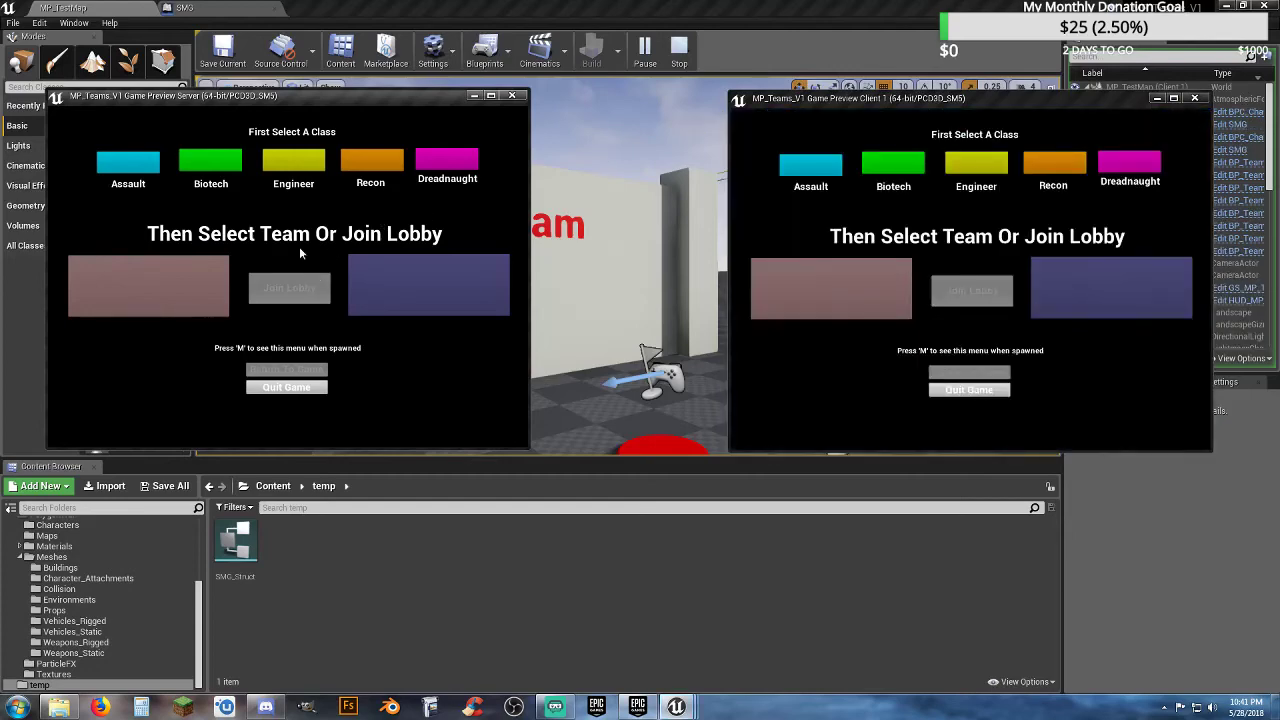
left_click(298, 168)
left_click(290, 291)
left_click(921, 190)
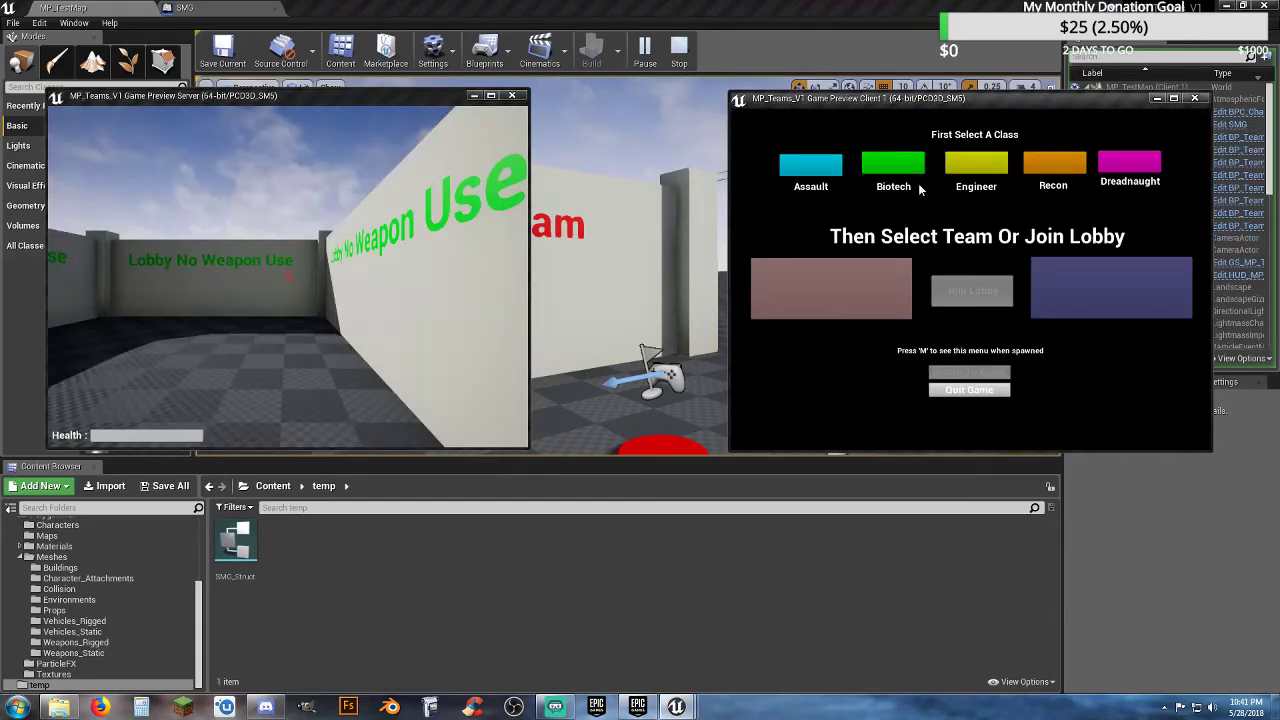
left_click(988, 168)
left_click(977, 298)
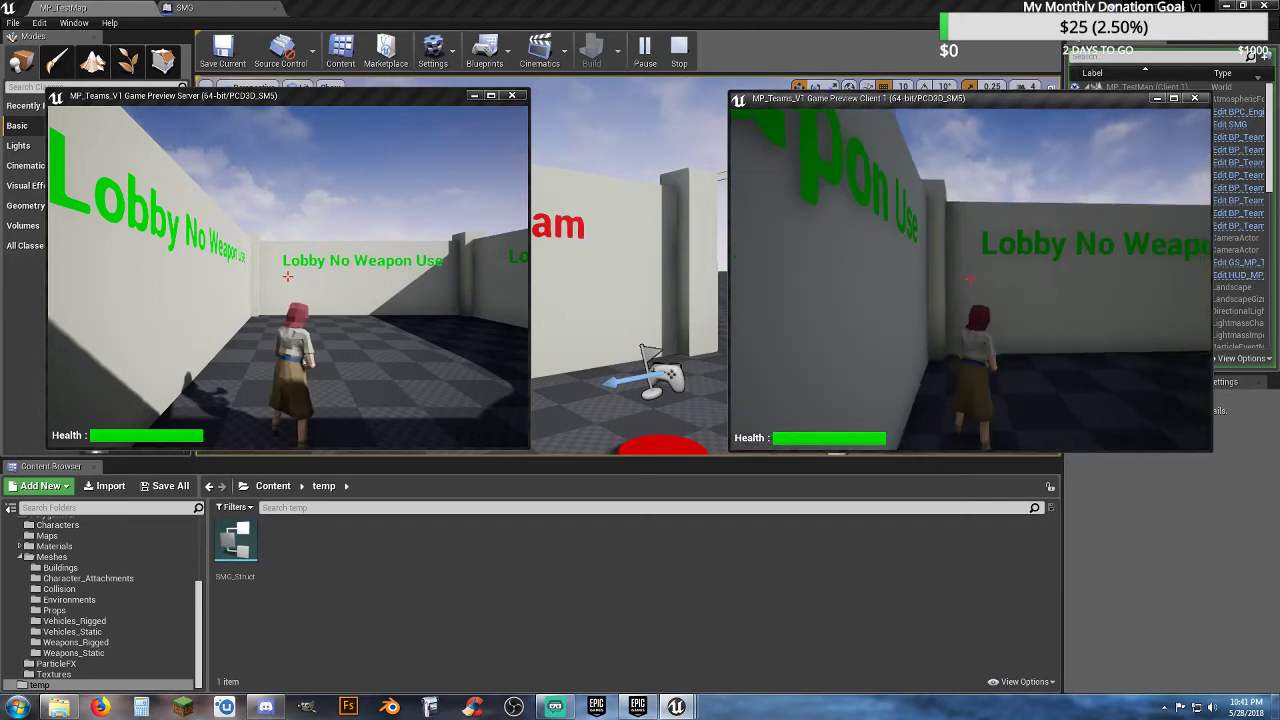
- Walk the client's character around the server's character in the lobby to inspect the no-team weapon meshes
key("w")
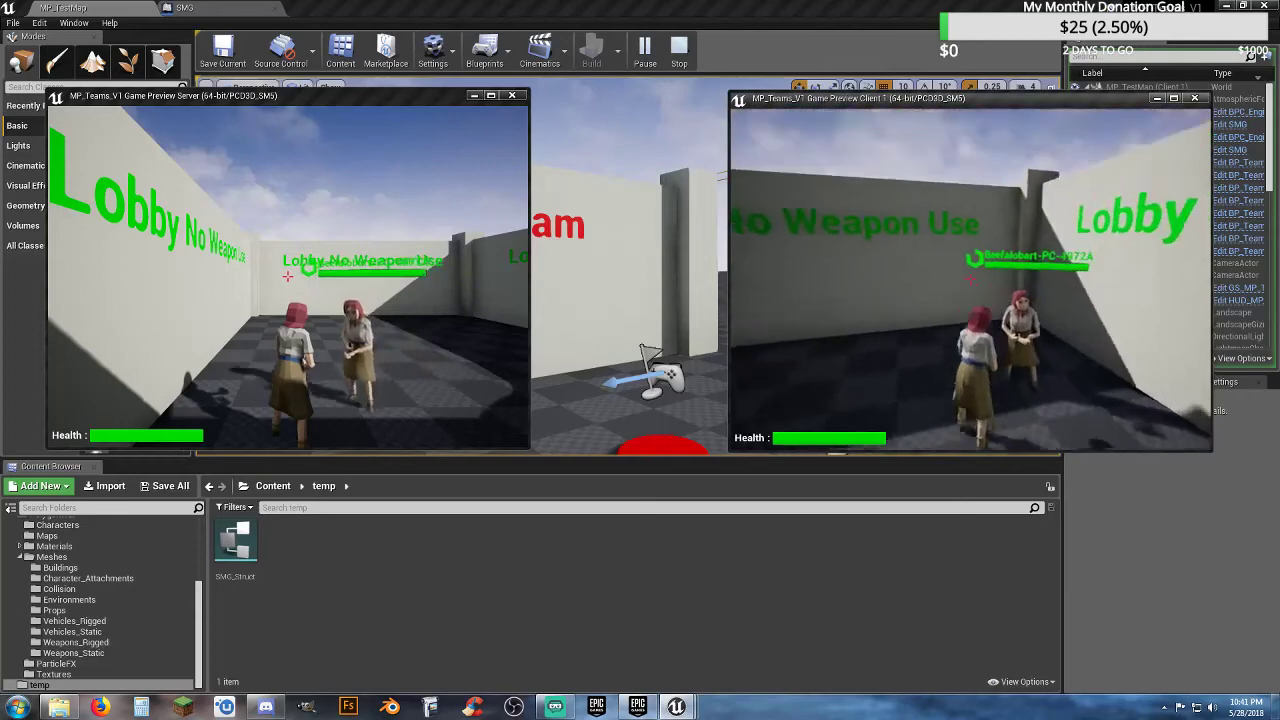
key("w")
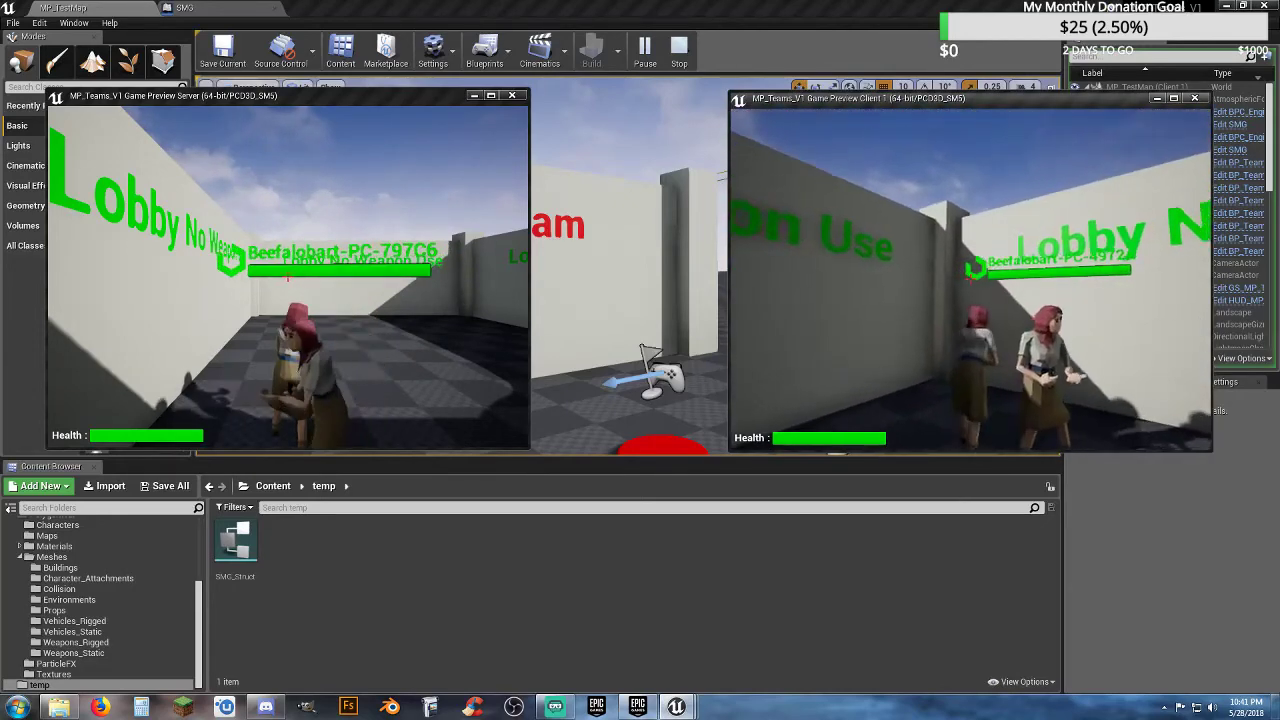
key("s")
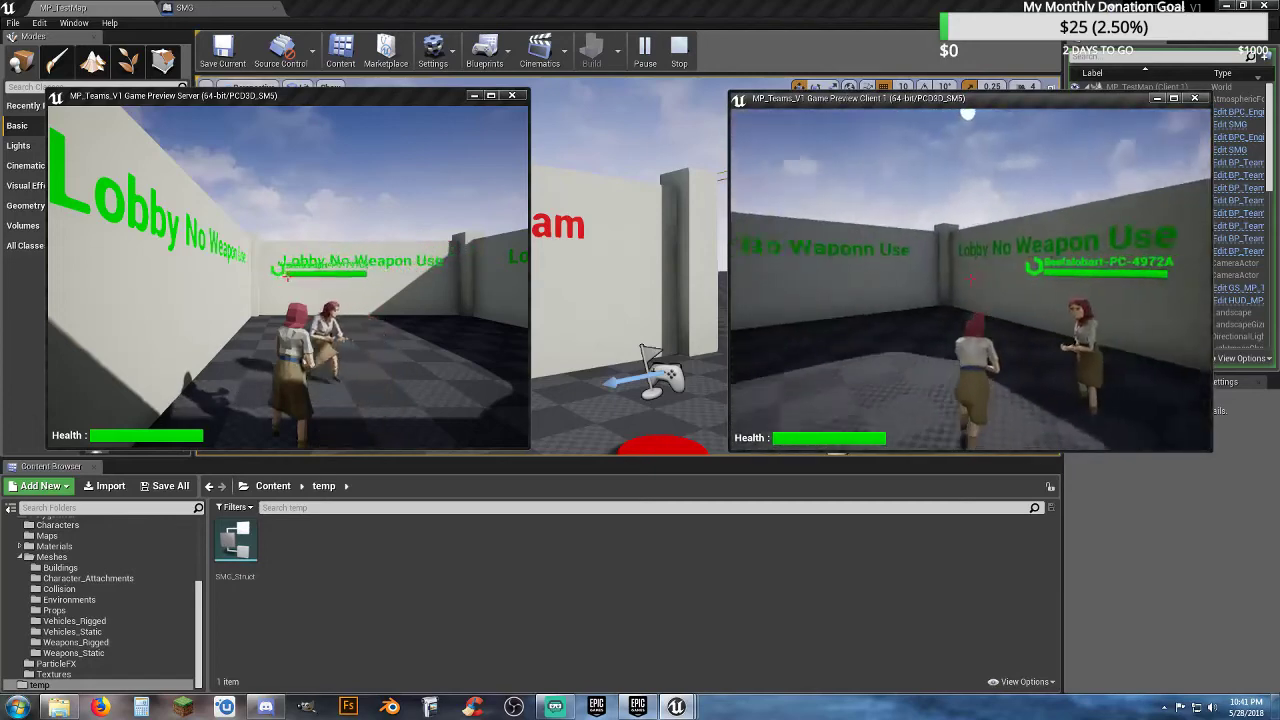
key("w")
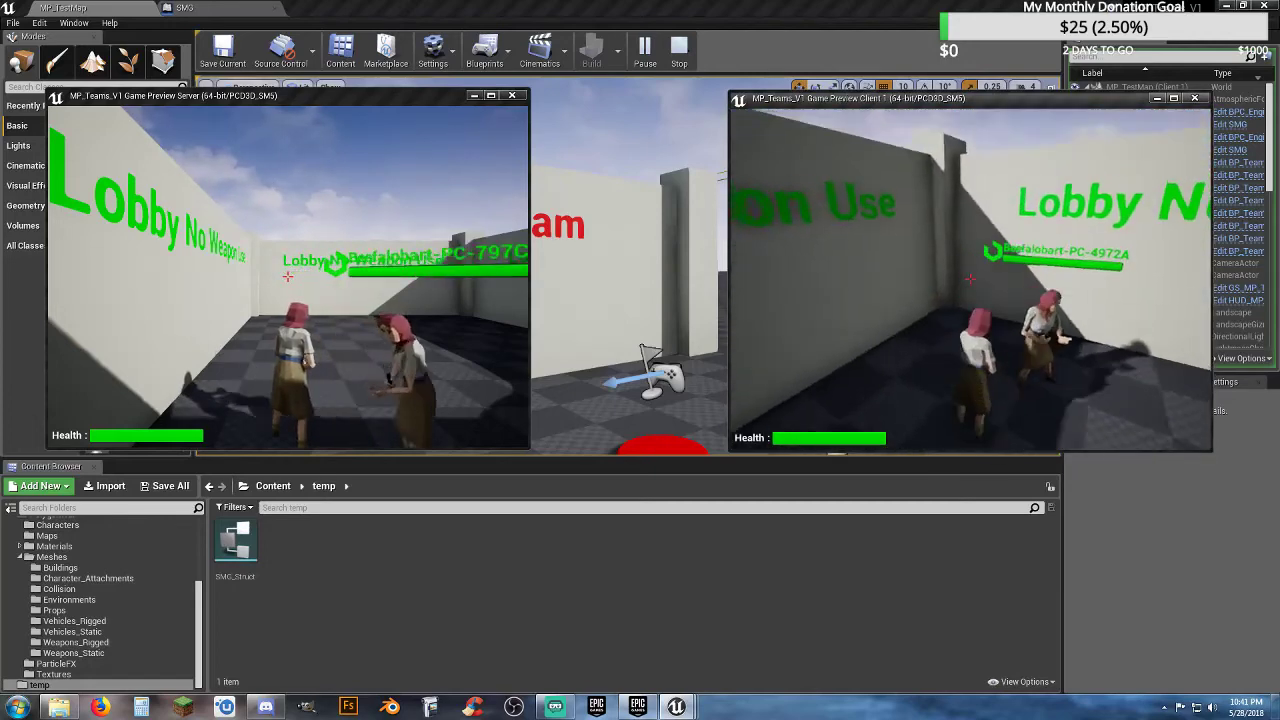
key("s")
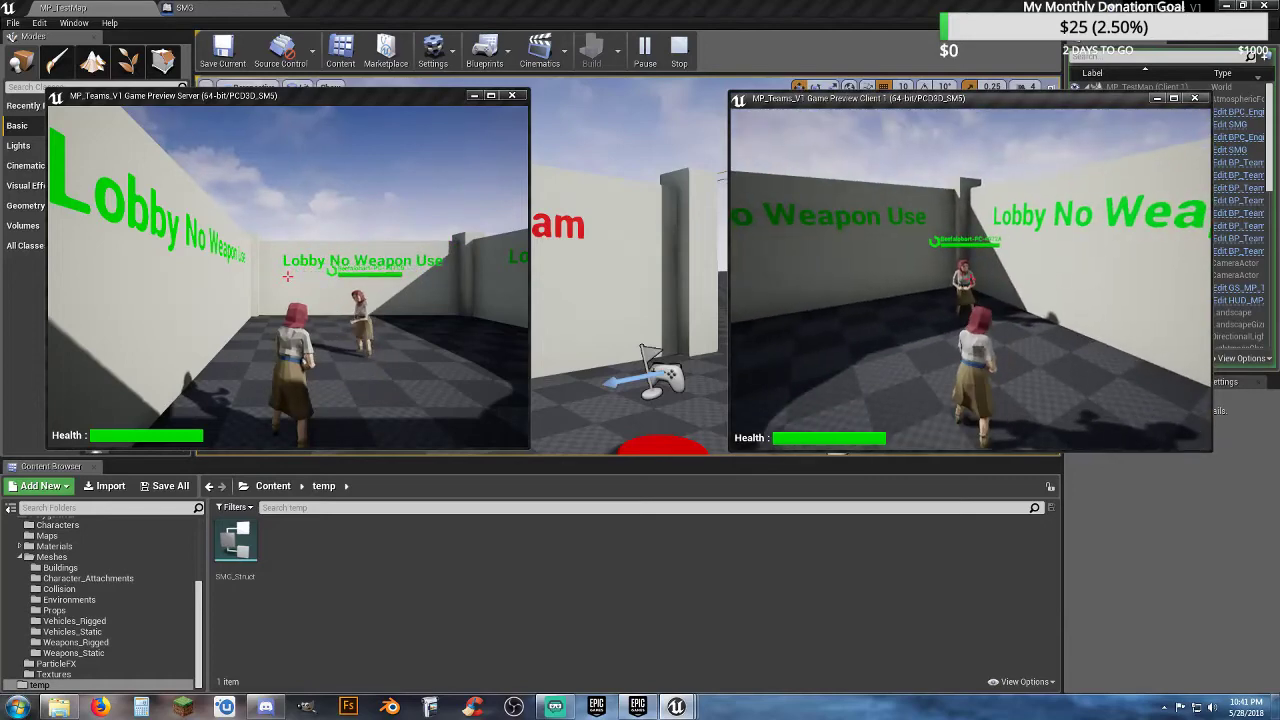
key("w")
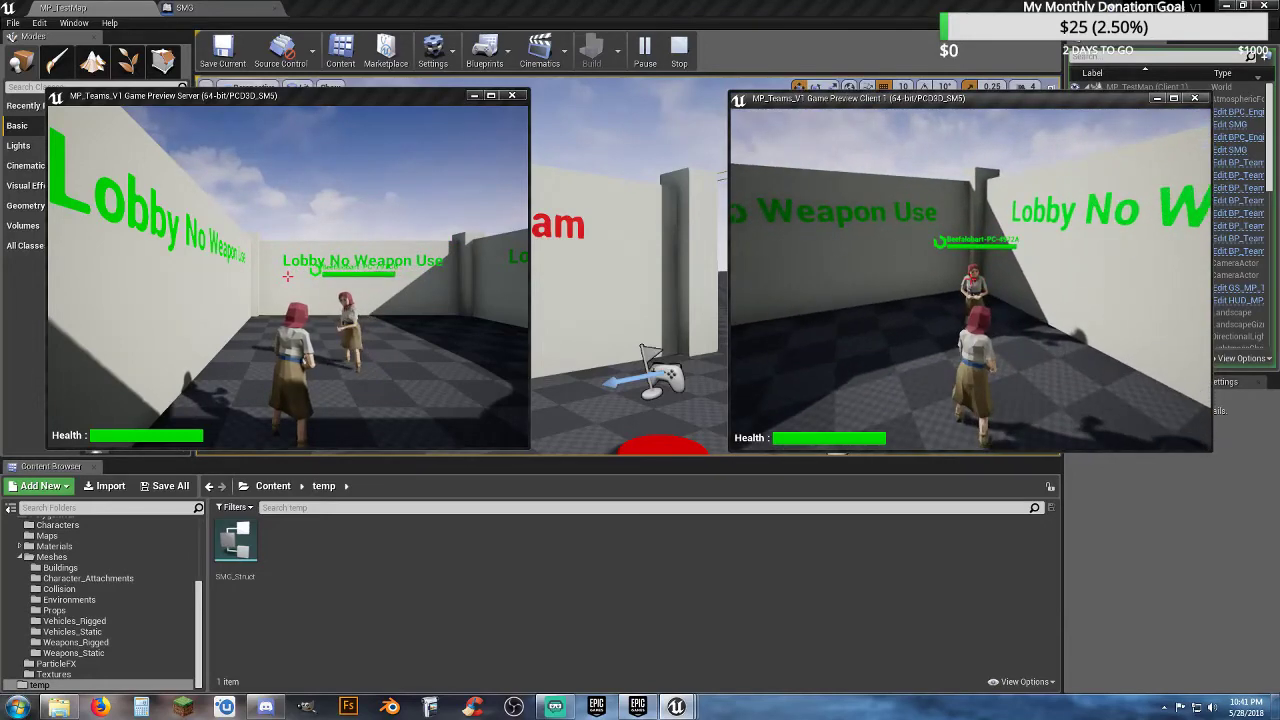
- Respawn the client as Assault and the server player as Biotech, both on the red team
key("m")
left_click(836, 184)
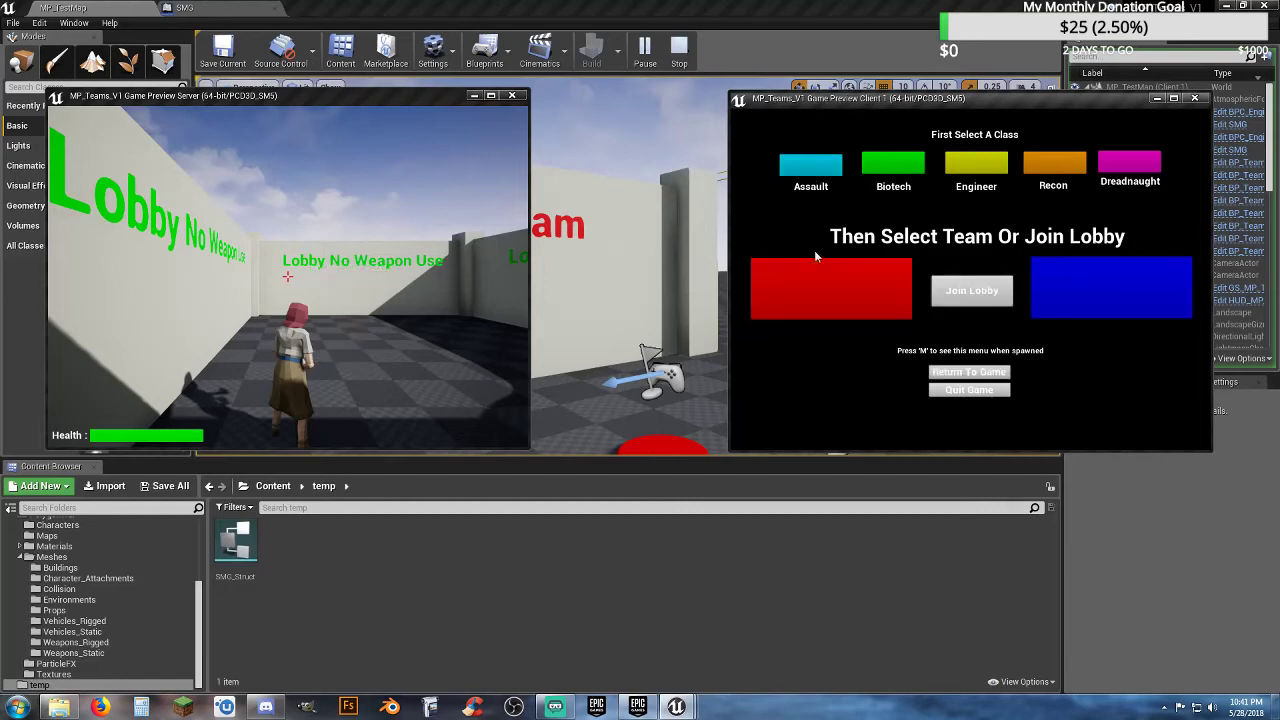
left_click(816, 290)
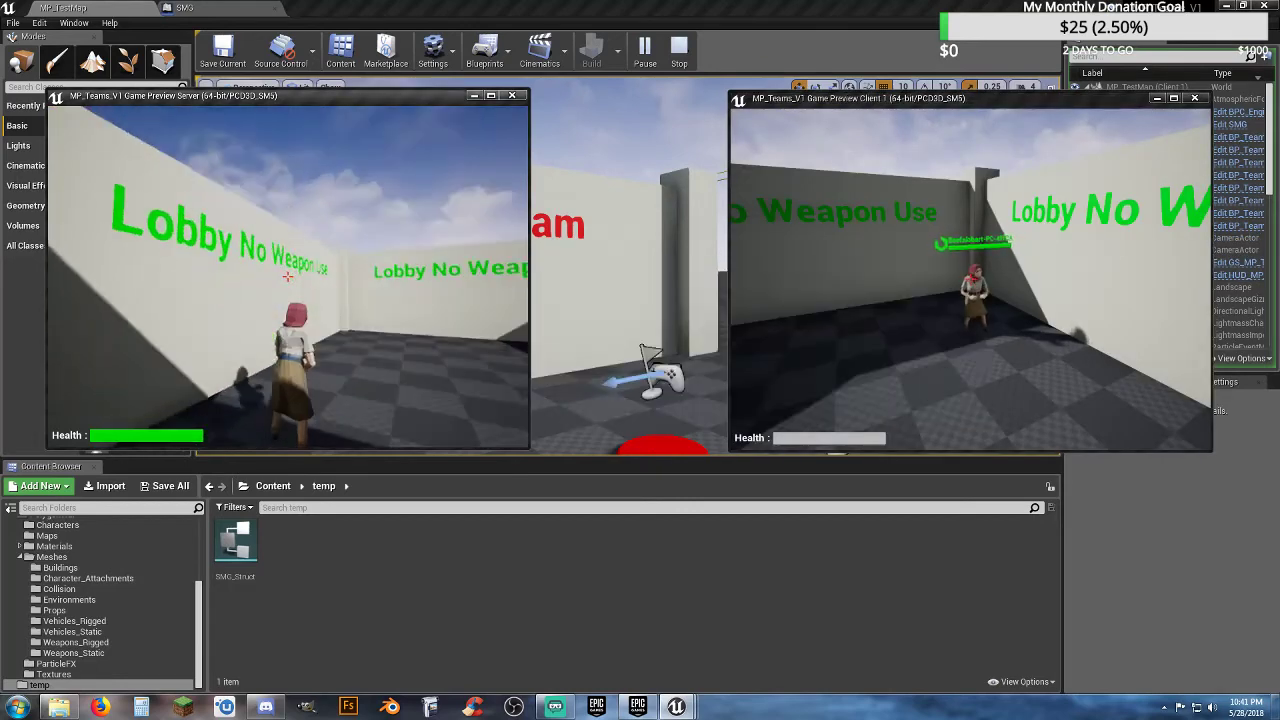
key("m")
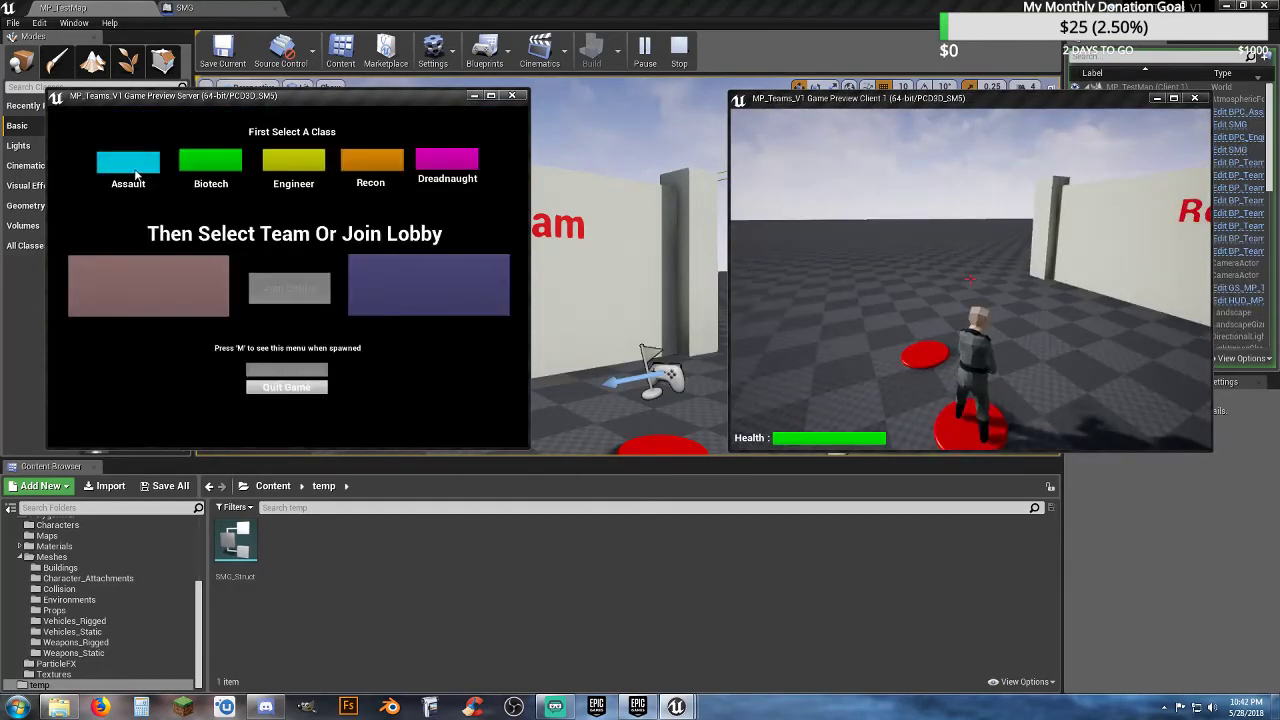
left_click(236, 162)
left_click(289, 288)
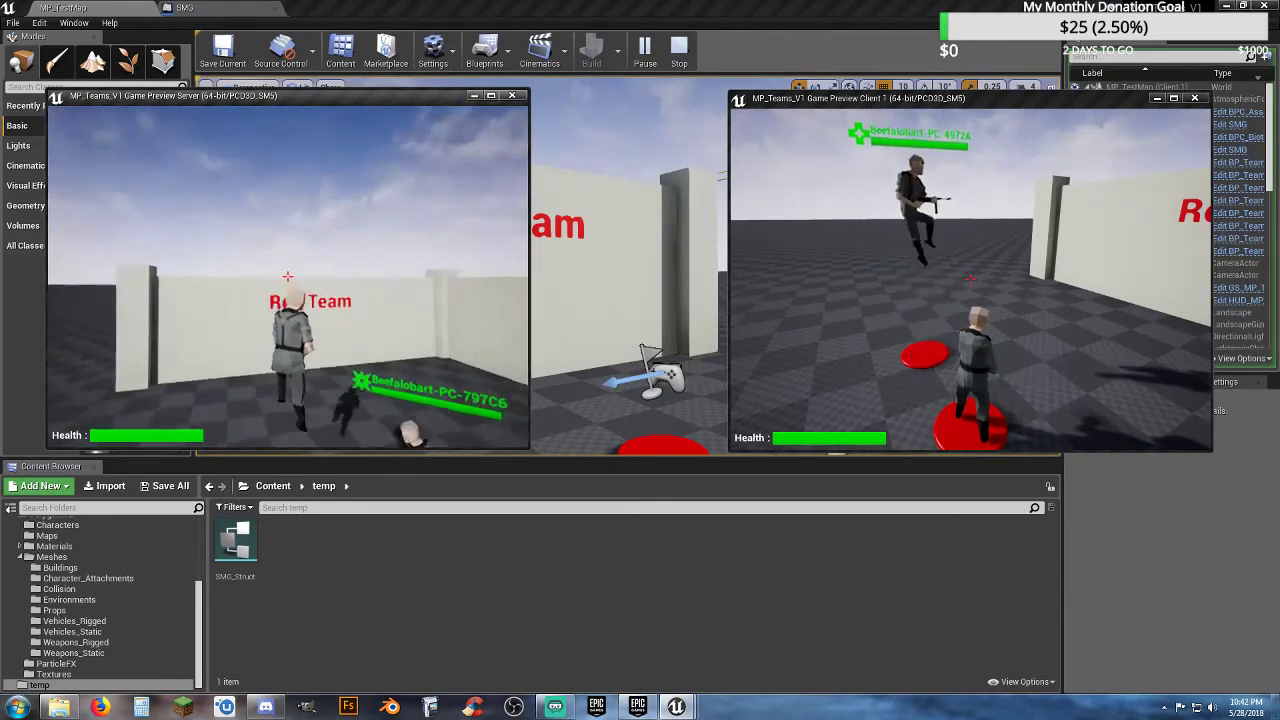
- Move the server's character around its red teammate to compare their weapon meshes, and end the preview
key("a")
key("a")
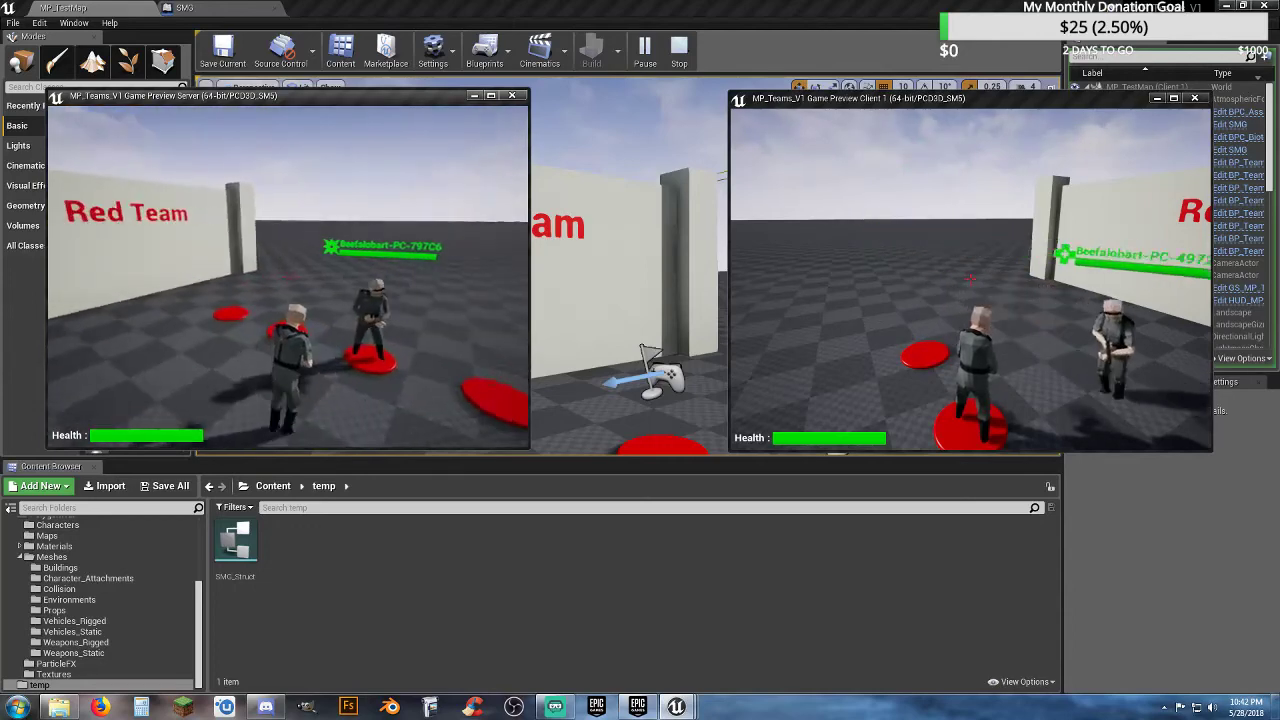
key("a")
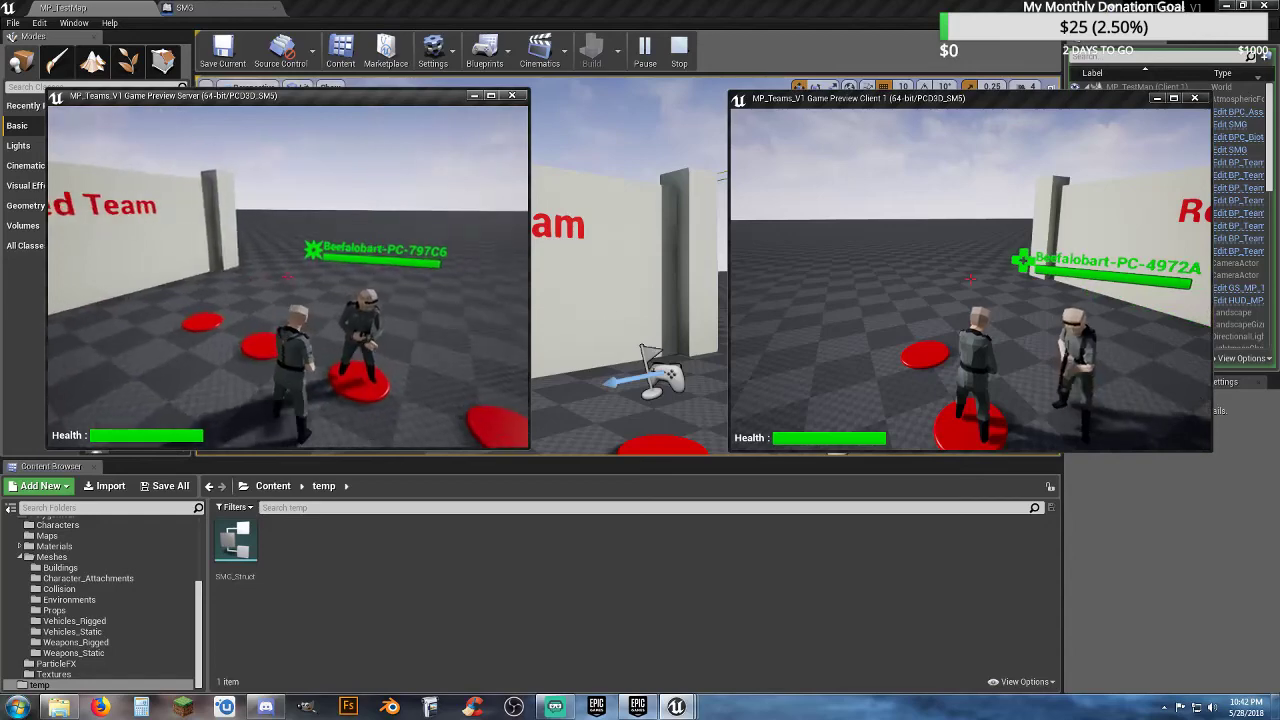
key("Escape")
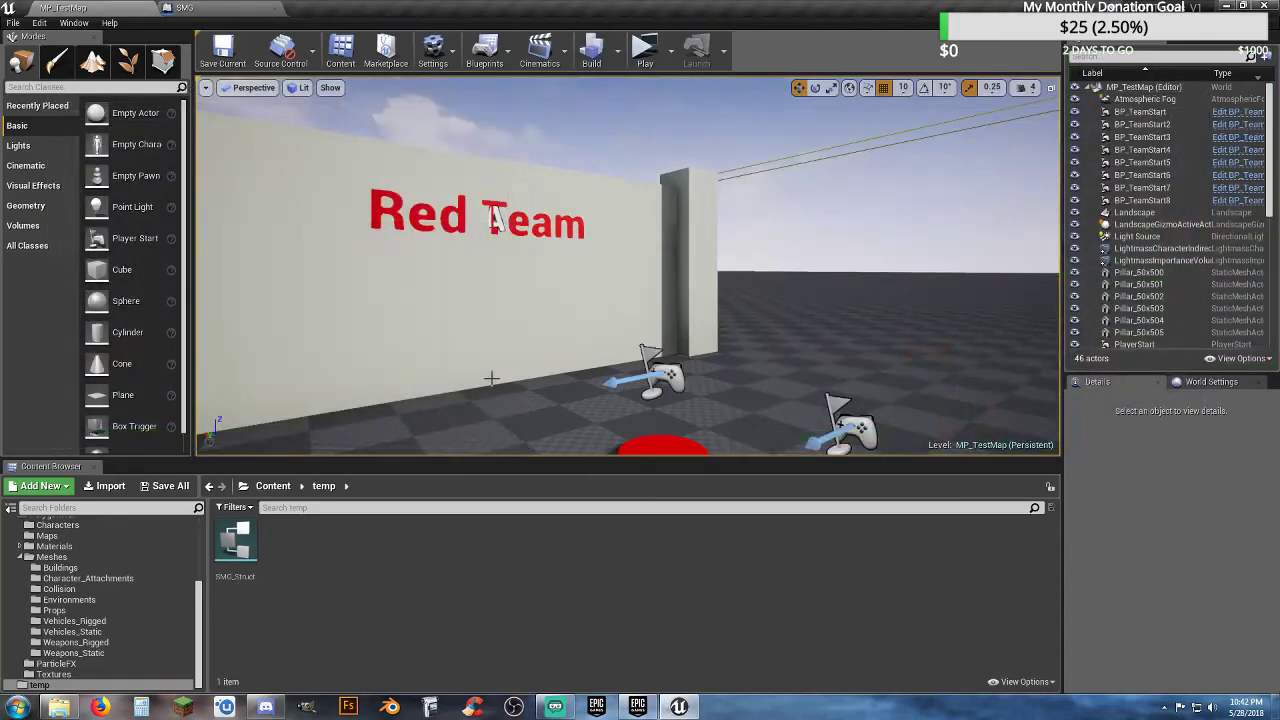
- Restart the two-player preview and spawn on the red team with the server as Biotech and the client as Assault
left_click(643, 63)
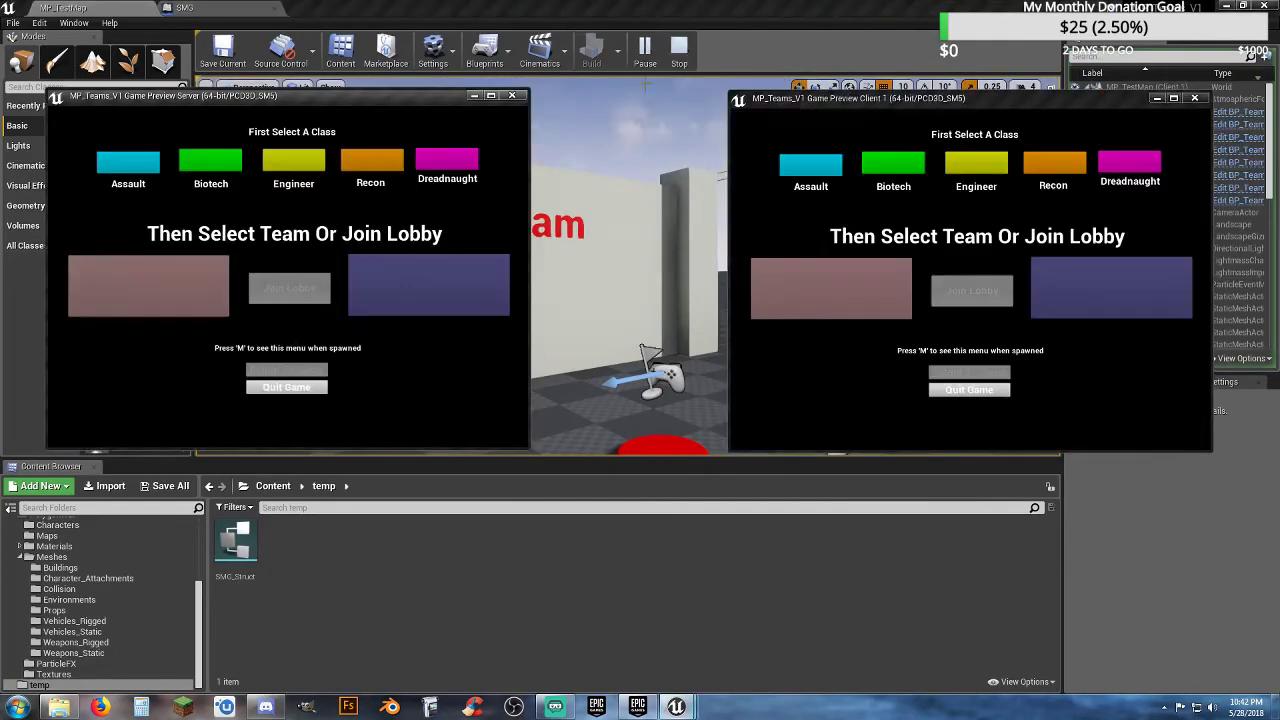
left_click(222, 176)
left_click(171, 263)
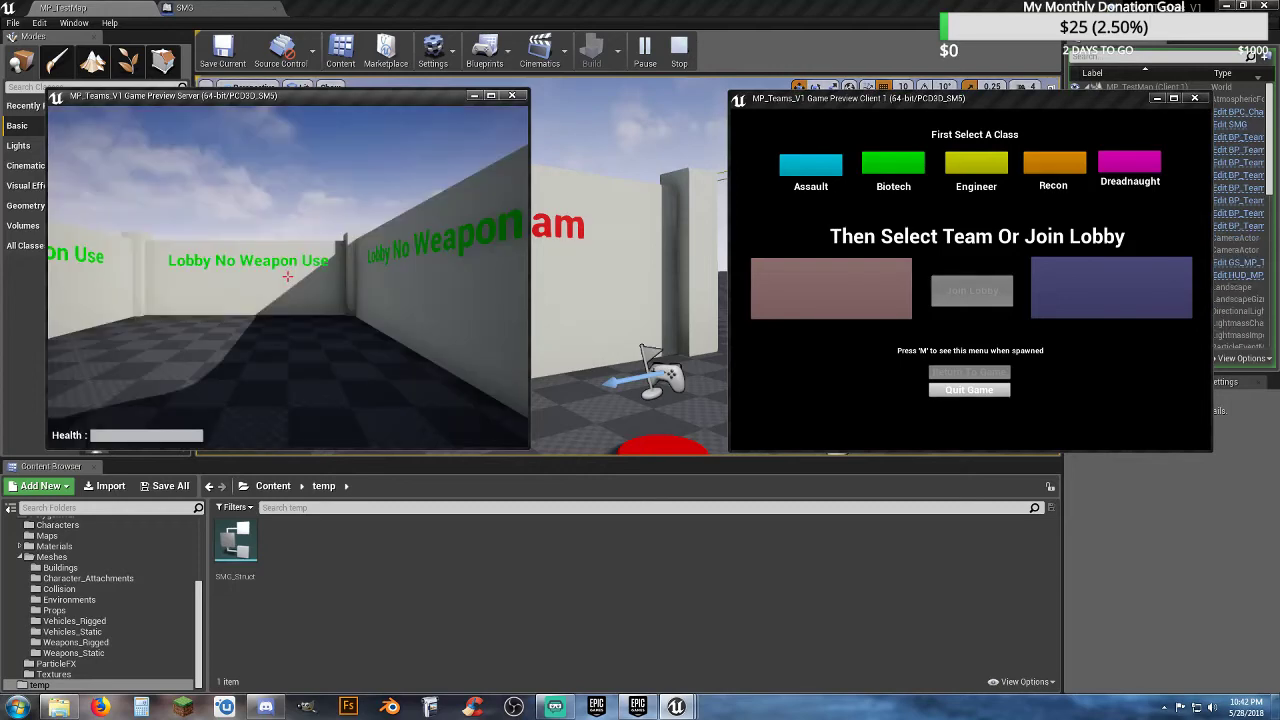
left_click(822, 171)
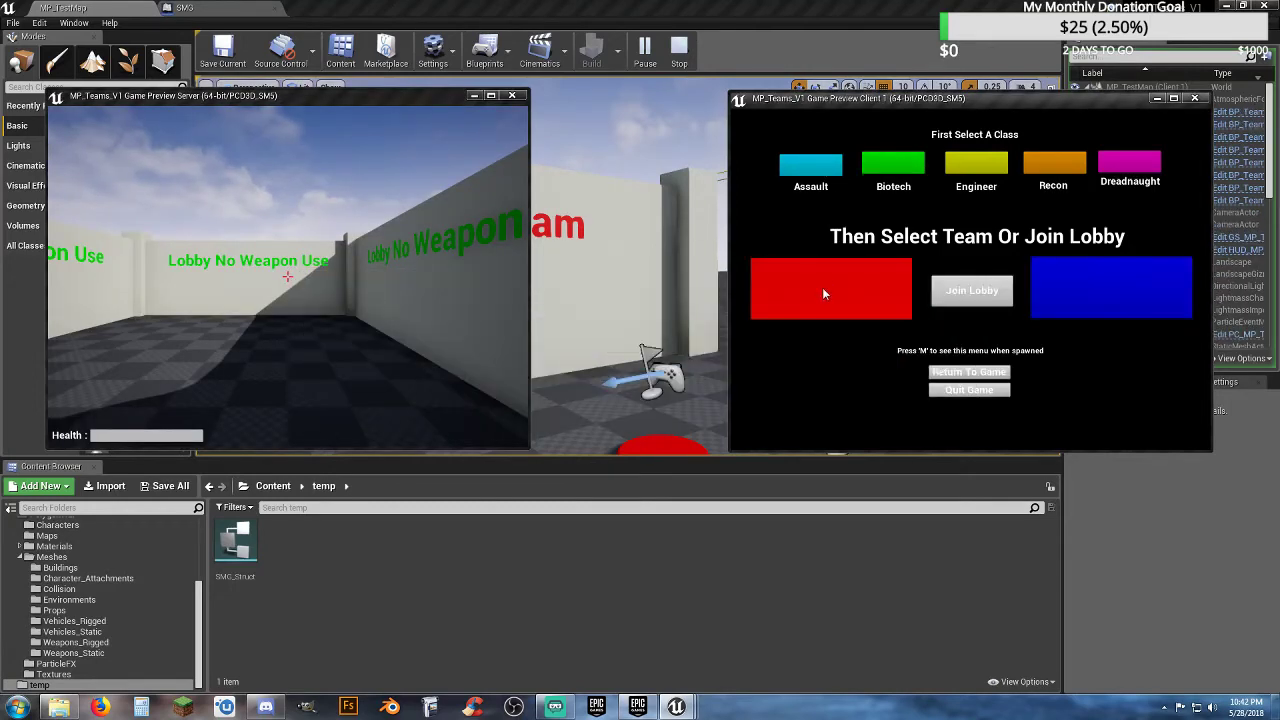
left_click(822, 288)
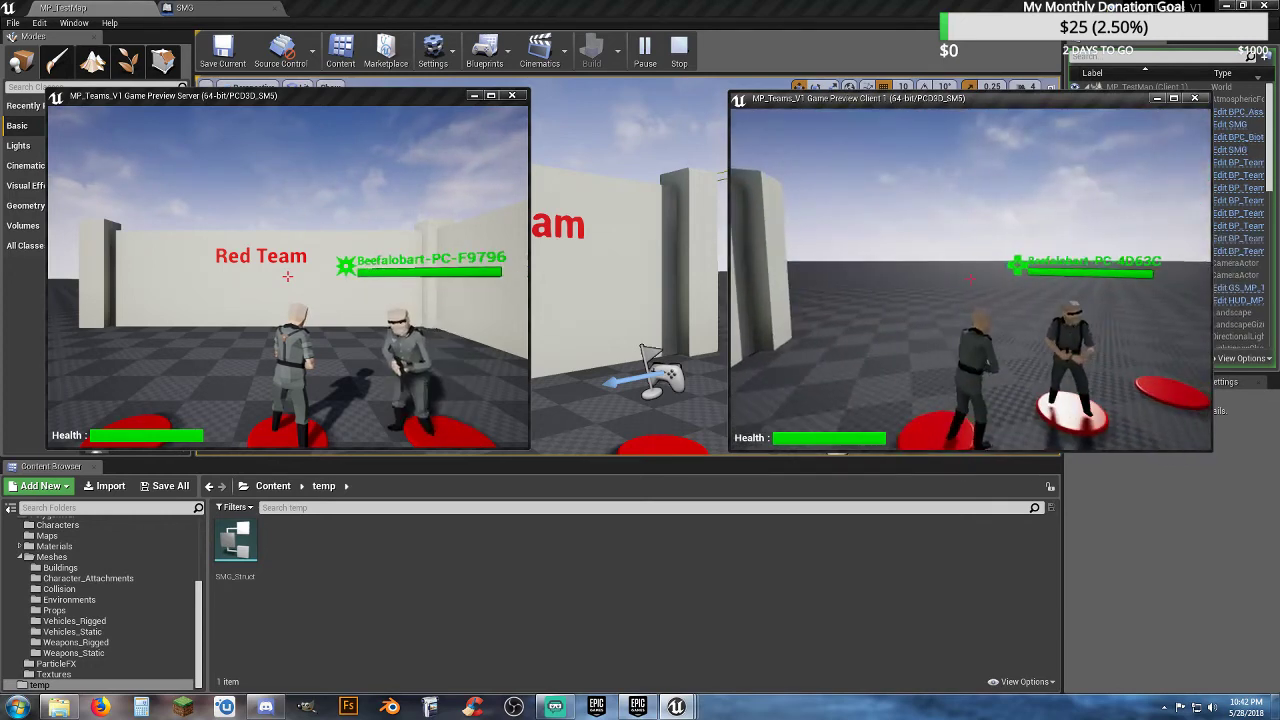
- Respawn the server player on the red team as Assault
key("alt+Tab")
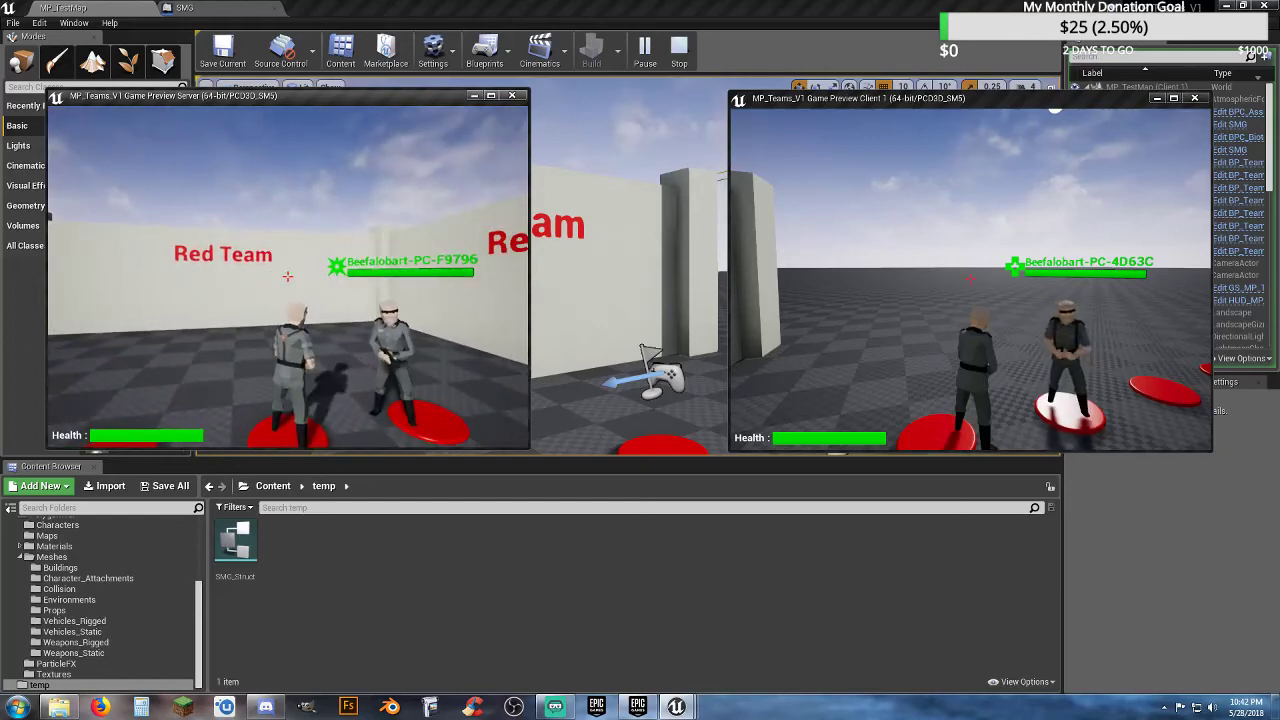
key("m")
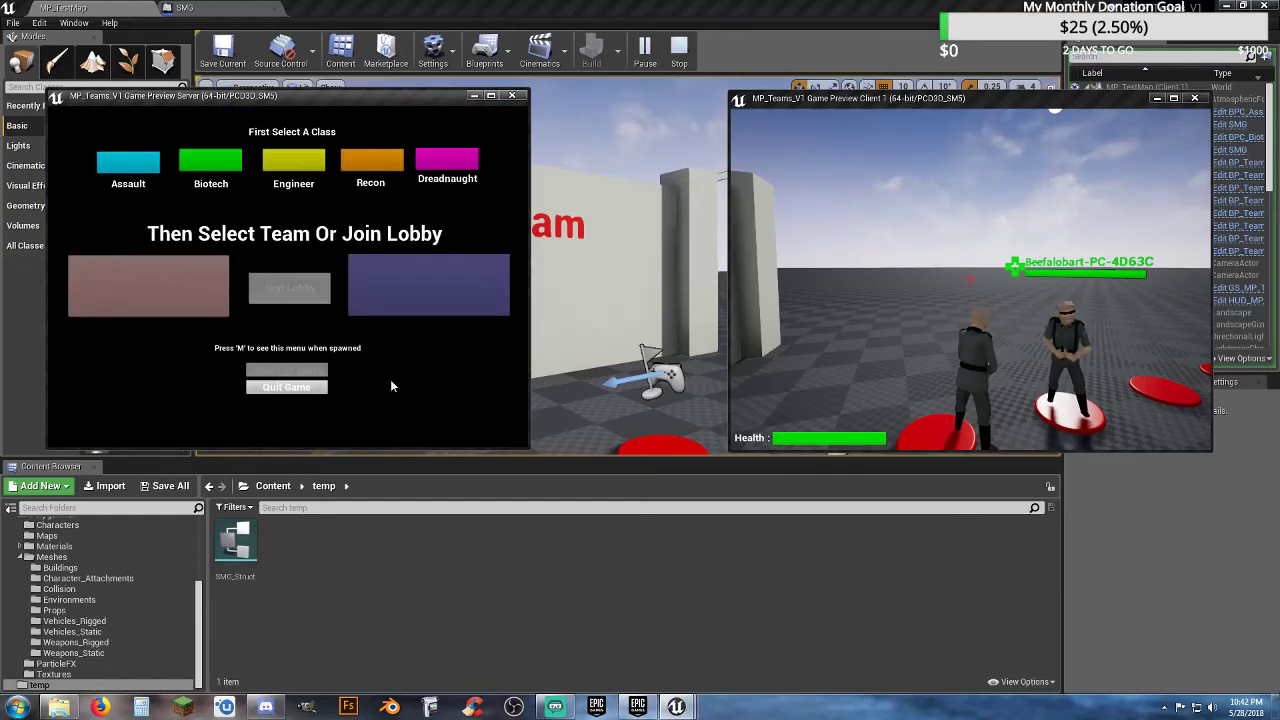
left_click(140, 168)
left_click(160, 289)
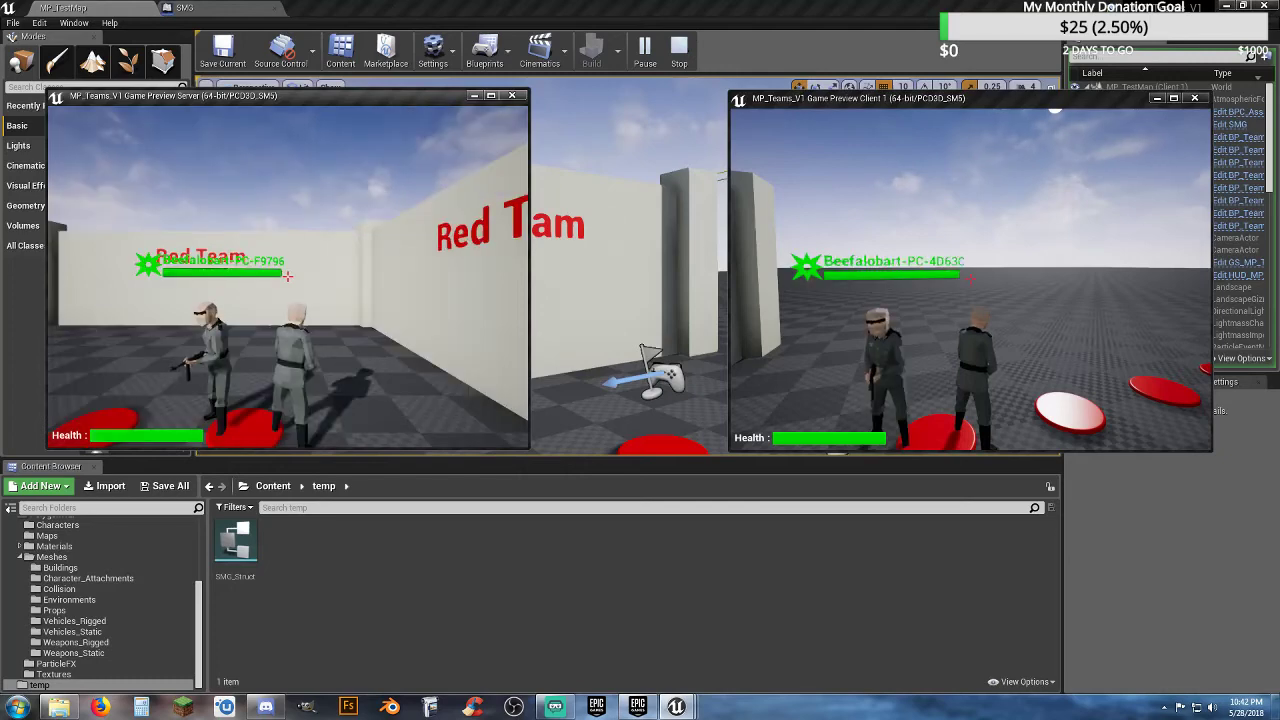
- Walk the server's Assault character around the client's character to inspect the red-team weapons, and end the preview
key("w")
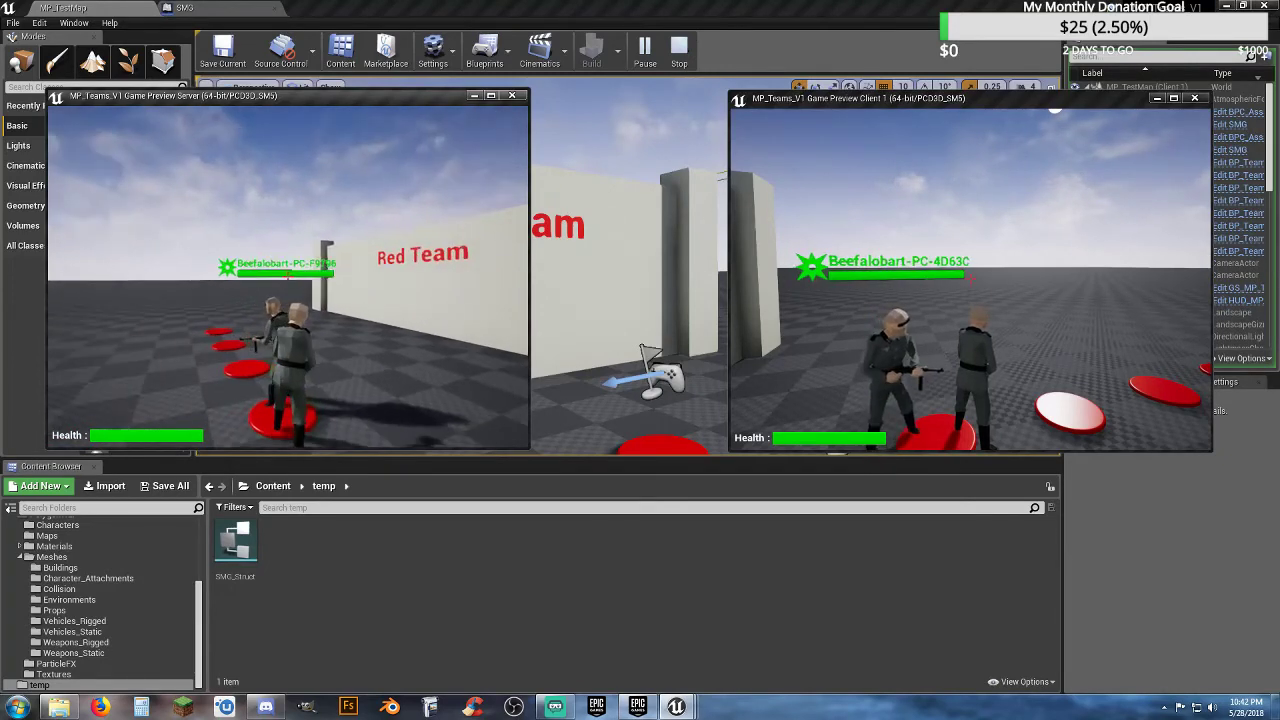
key("w")
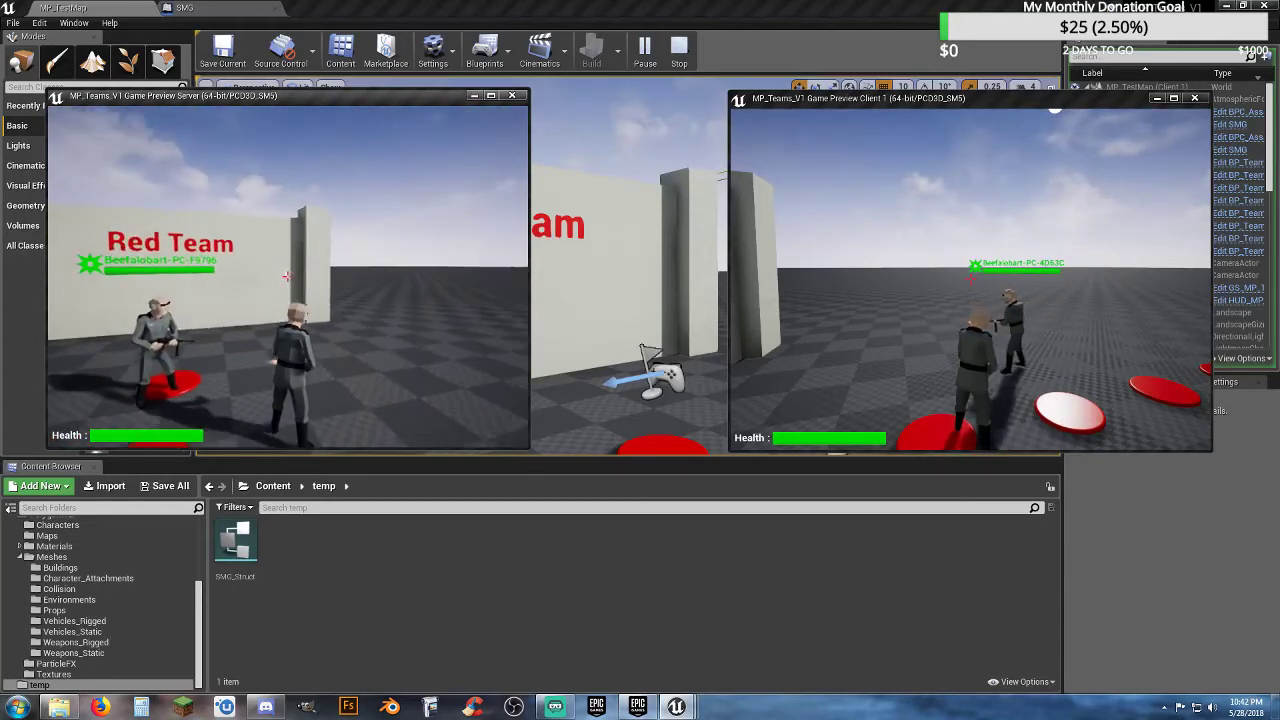
key("s")
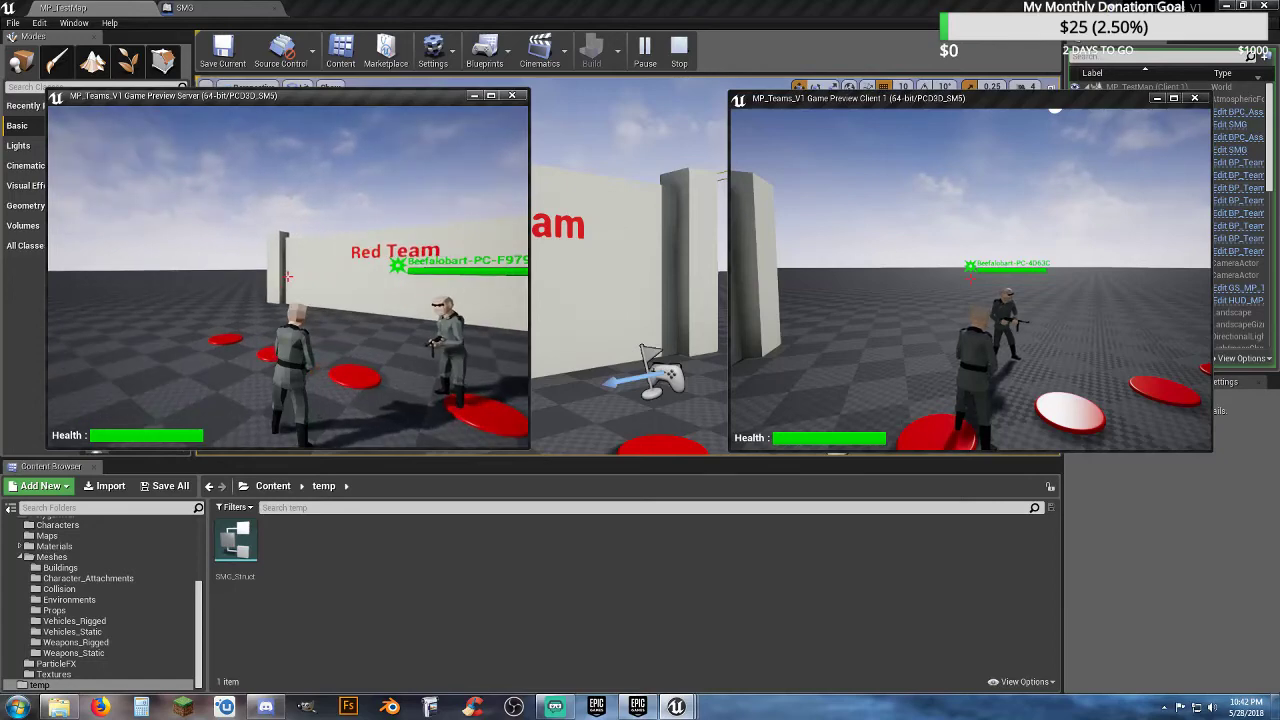
key("Escape")
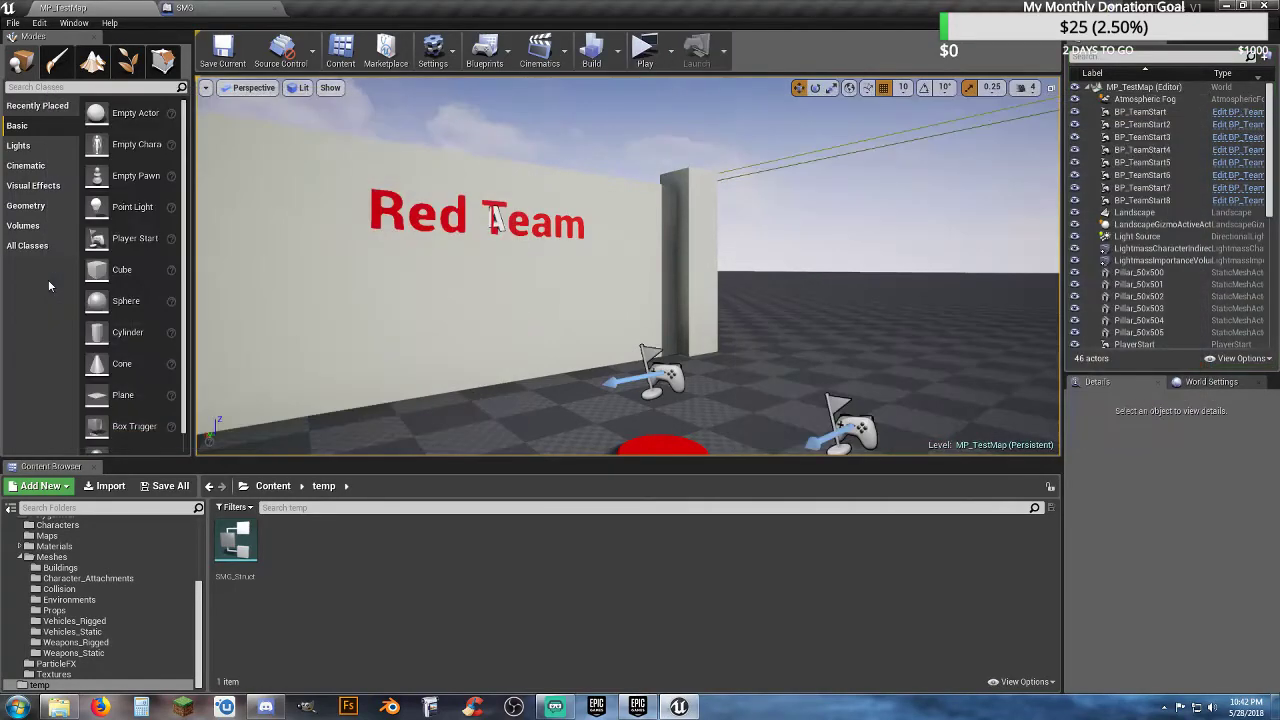
- Review the team-based skeletal mesh logic in the SMG blueprint's event graph and select the Mag component to examine its mesh settings
left_click(213, 8)
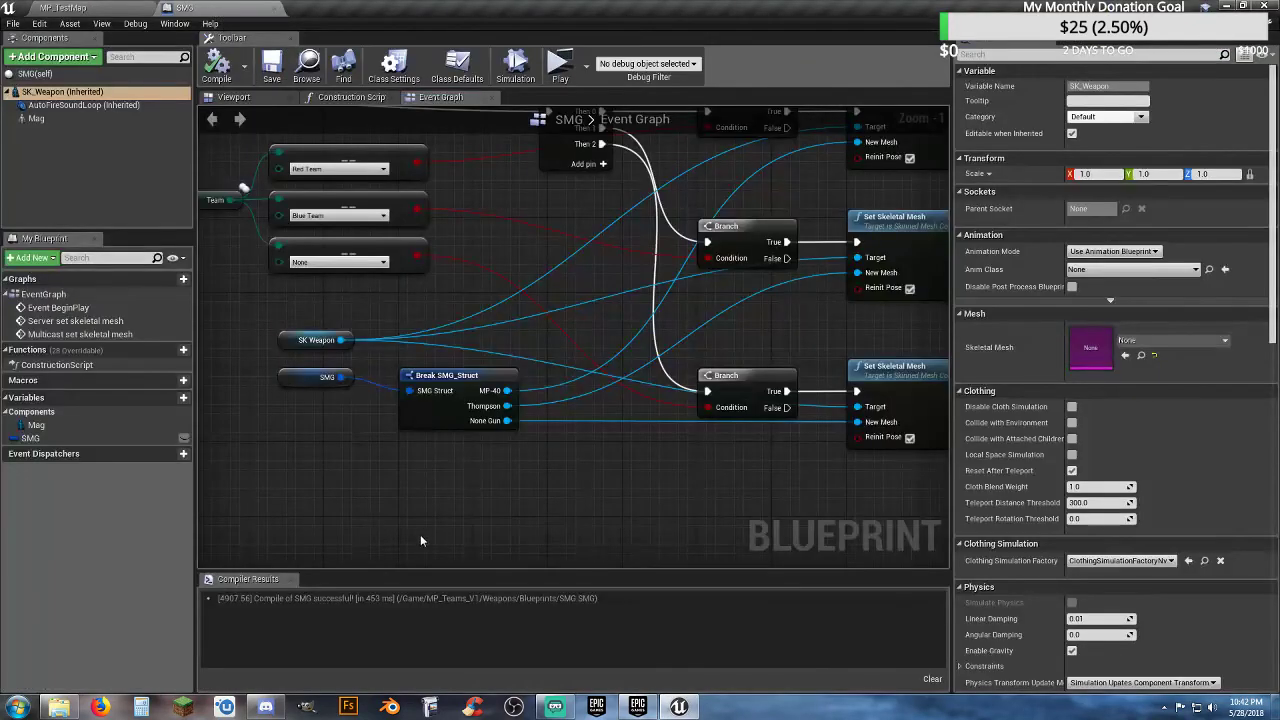
scroll(361, 475, "down", 4)
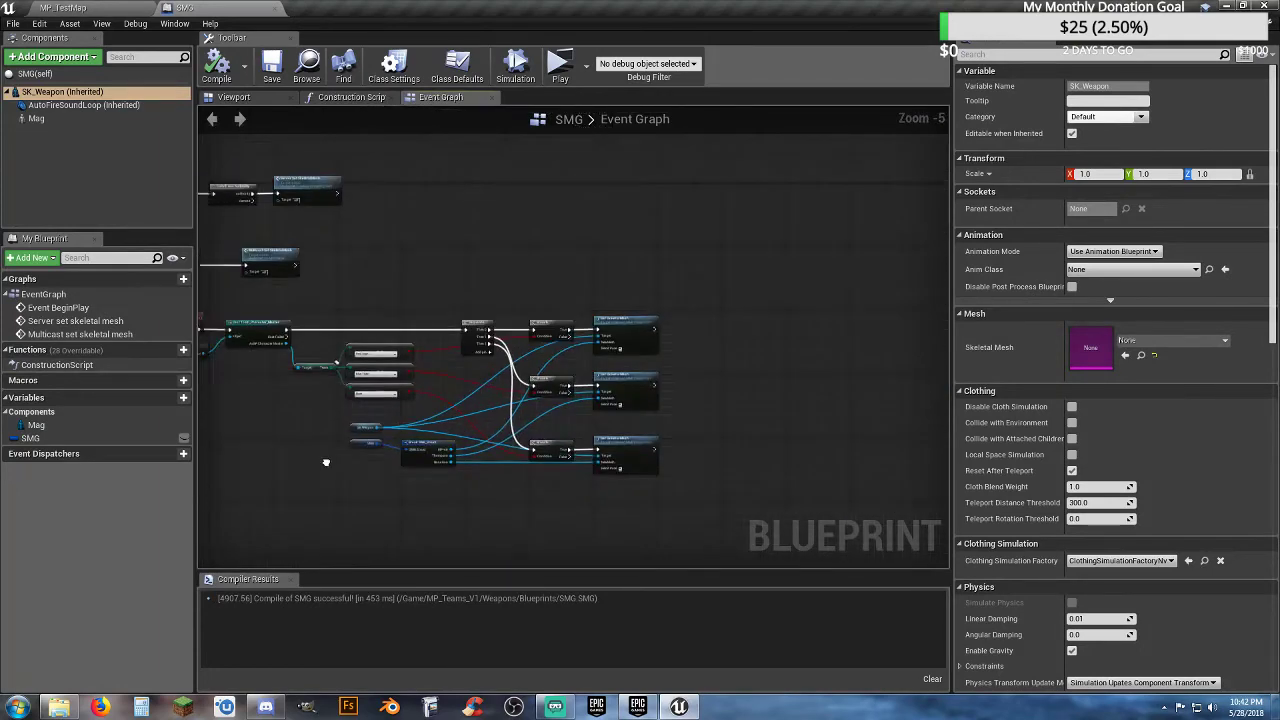
right_click_drag(358, 468, 507, 501)
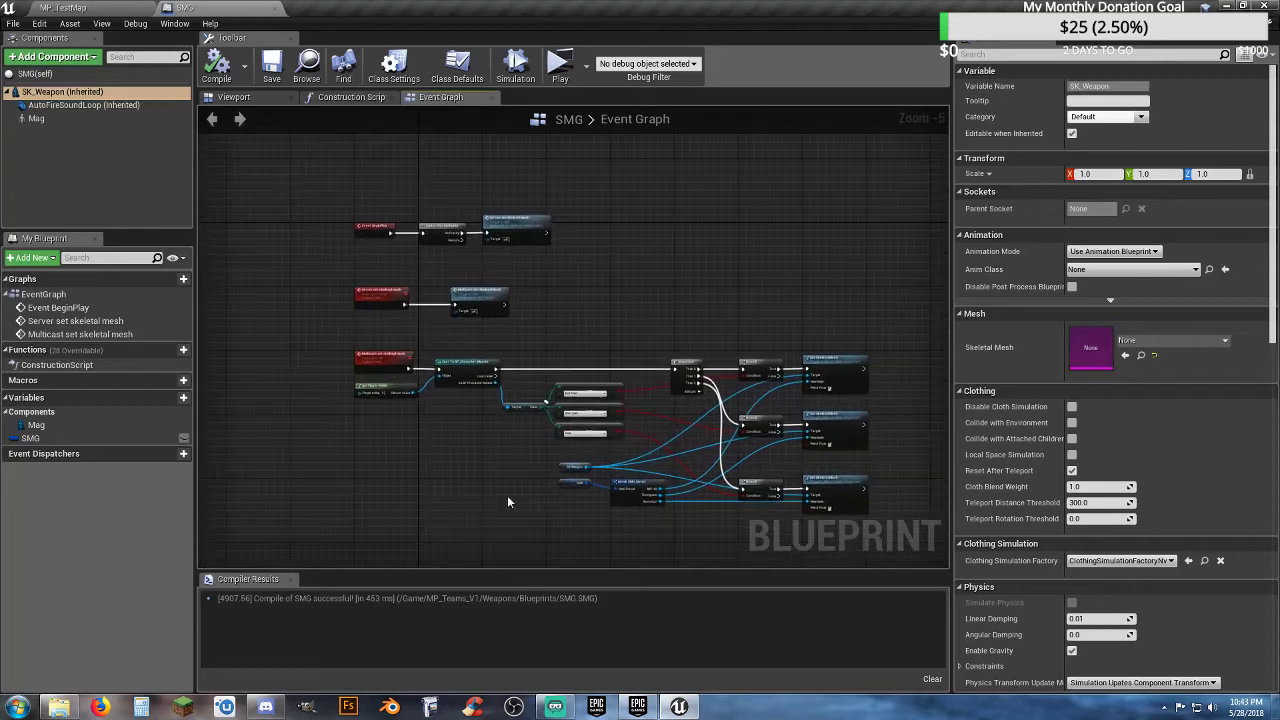
scroll(492, 350, "up", 2)
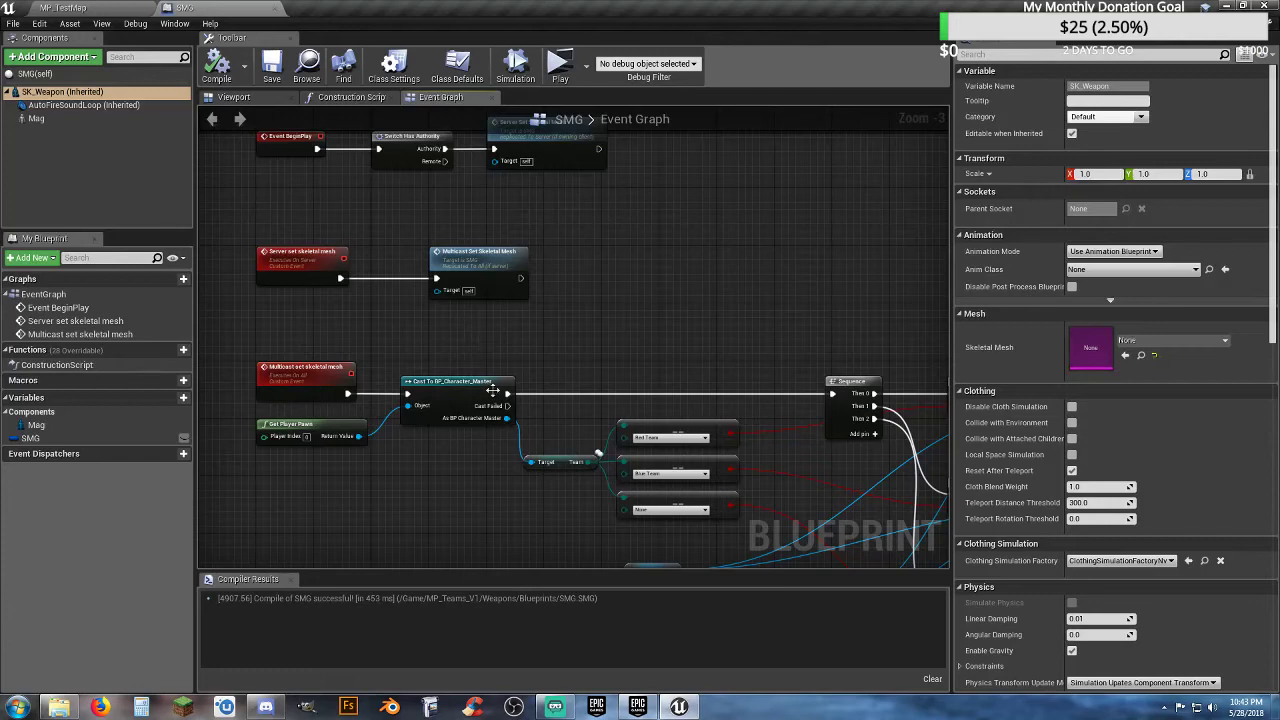
right_click_drag(465, 471, 516, 525)
right_click_drag(703, 309, 601, 217)
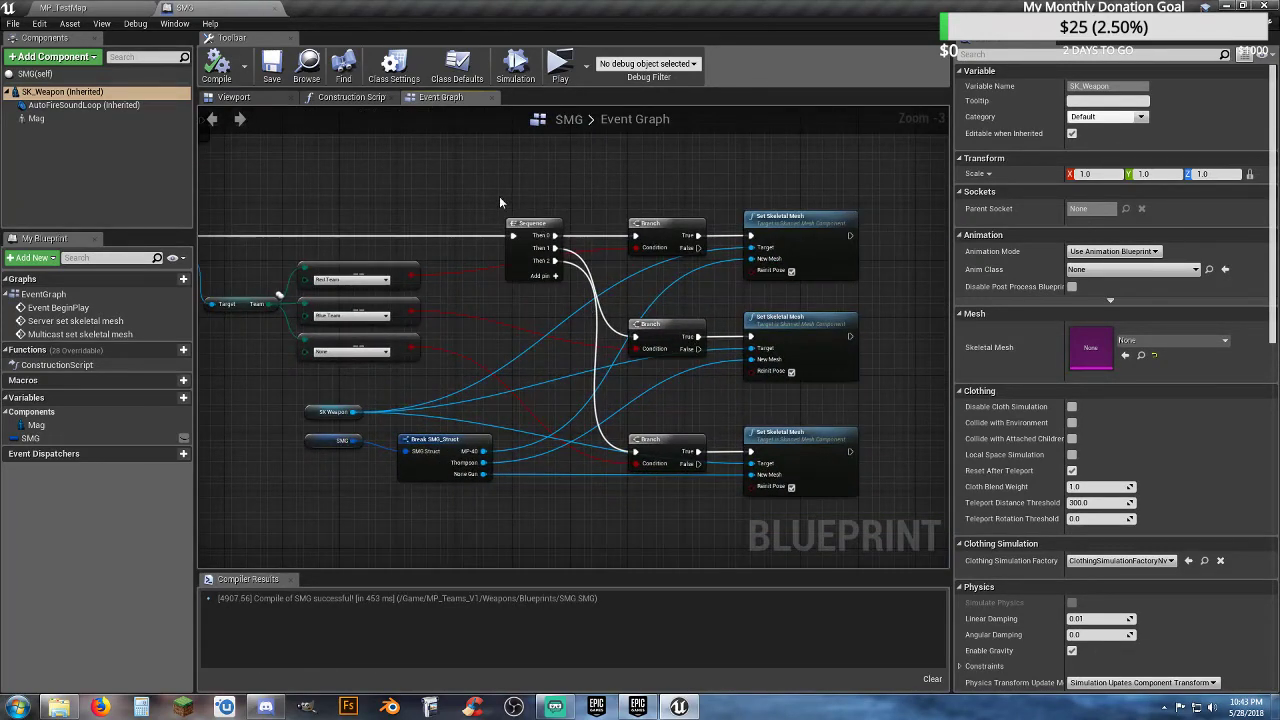
right_click_drag(499, 196, 539, 181)
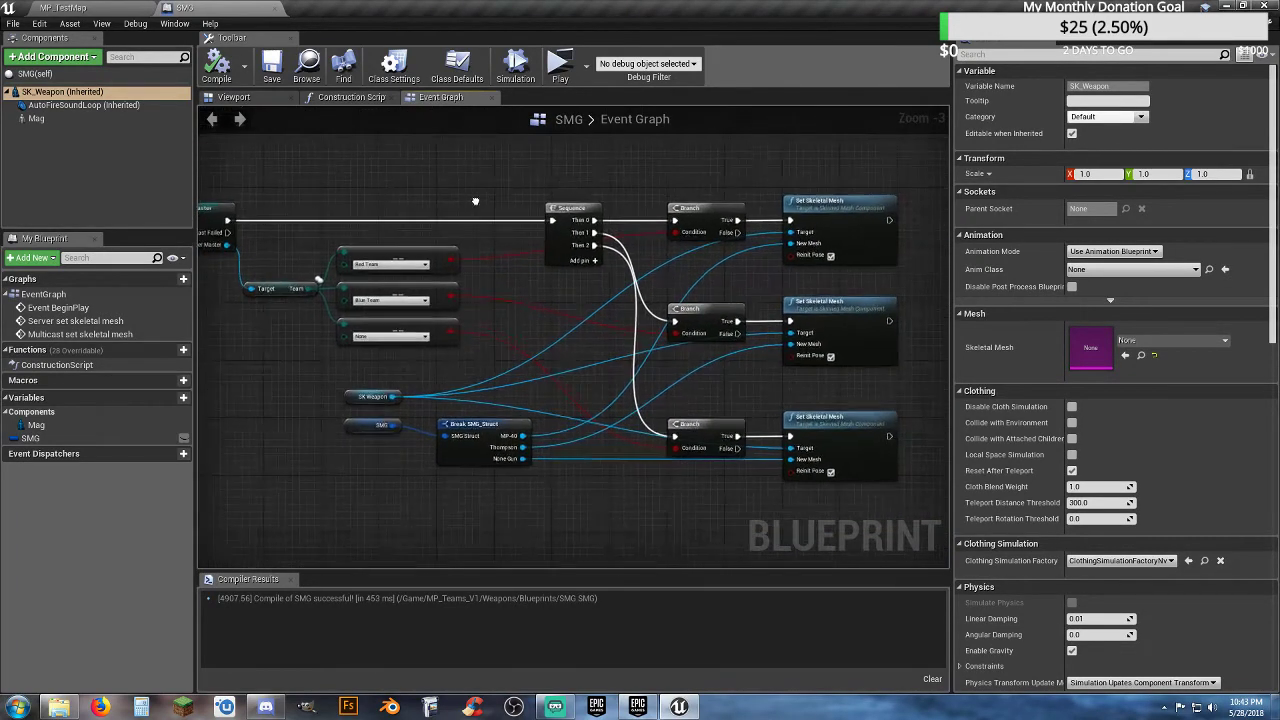
left_click(46, 120)
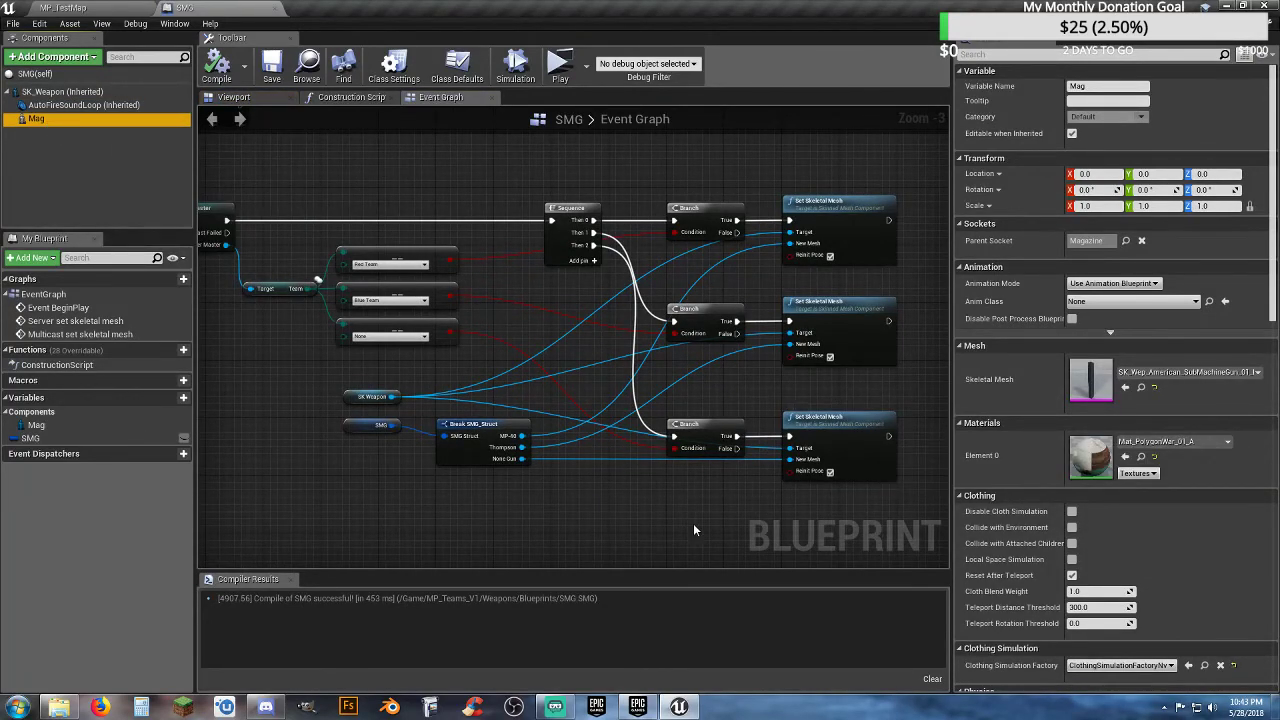
right_click_drag(693, 523, 584, 498)
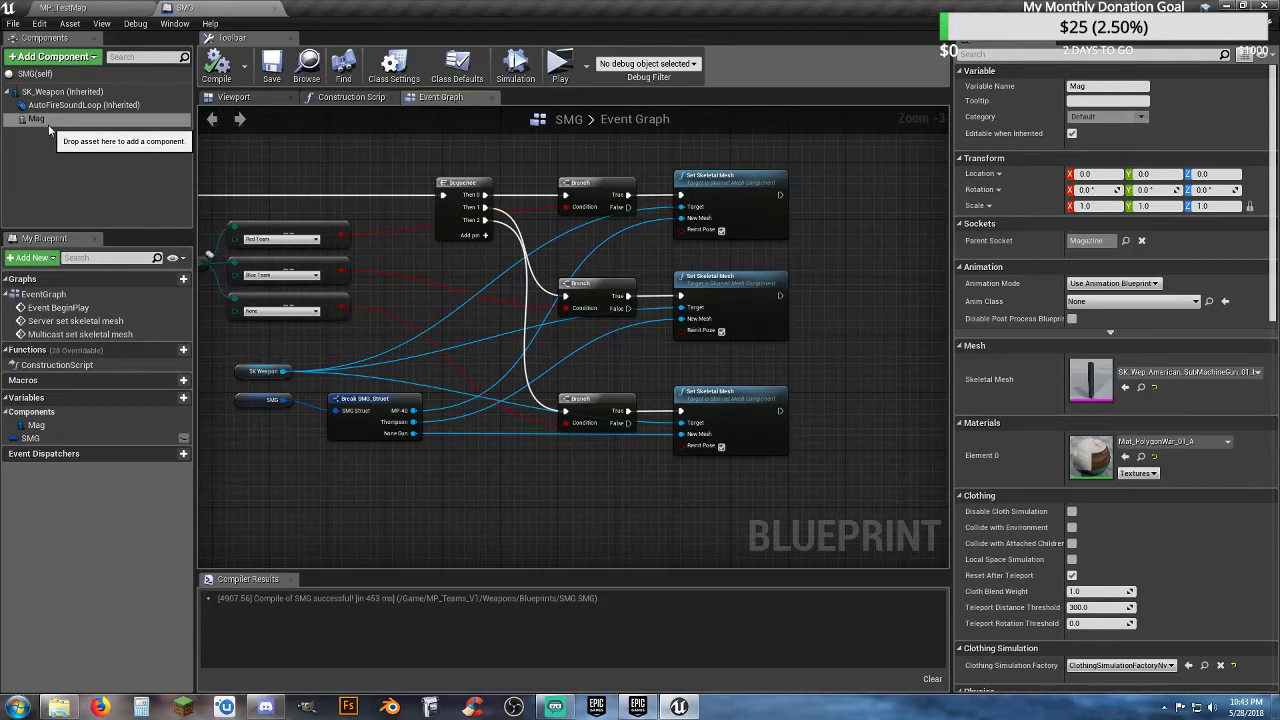
- Run the two-player preview with a red-team Biotech server and Engineer client, and walk the client around the server's character to inspect the weapons
left_click(38, 124)
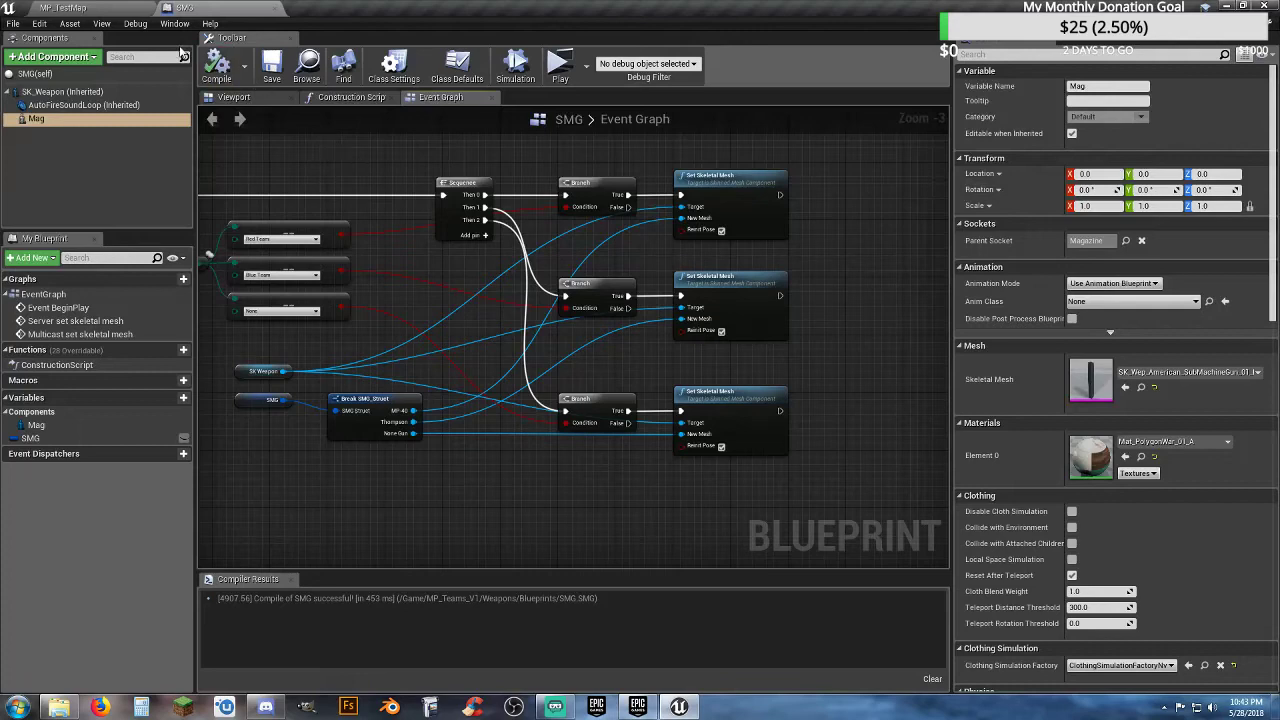
left_click(99, 9)
left_click(641, 49)
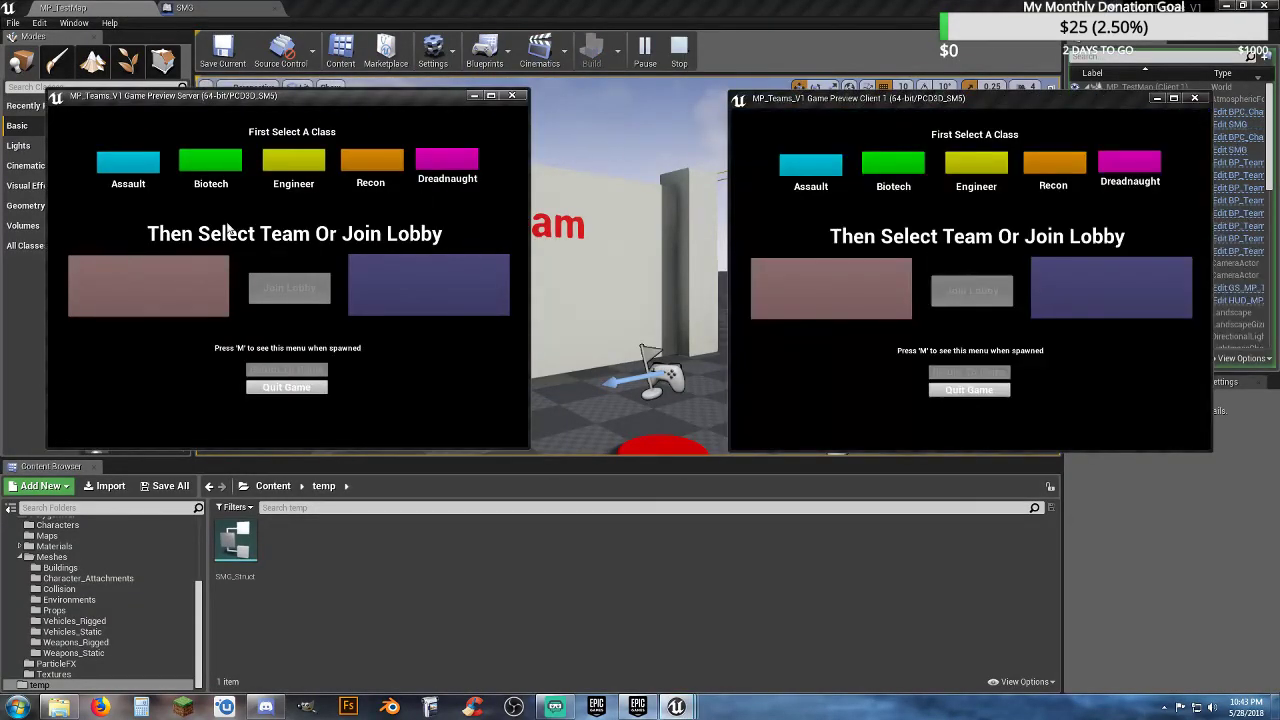
left_click(218, 170)
left_click(150, 290)
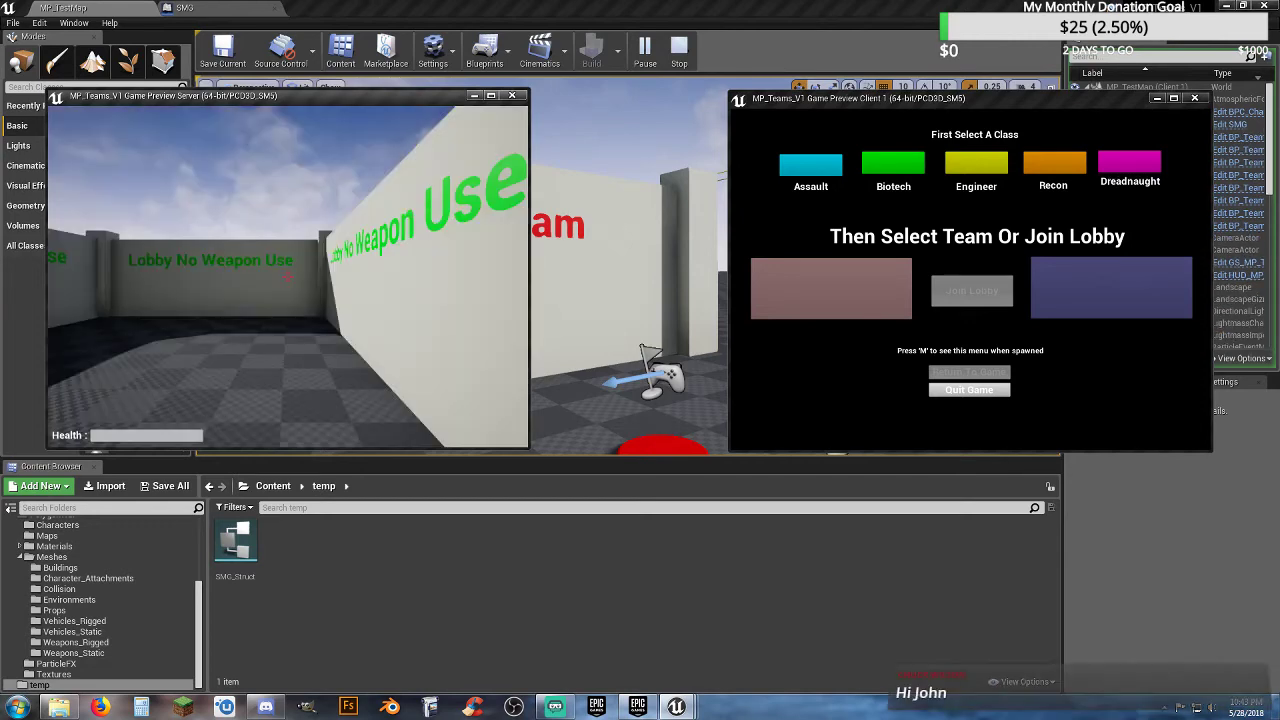
key("alt+Tab")
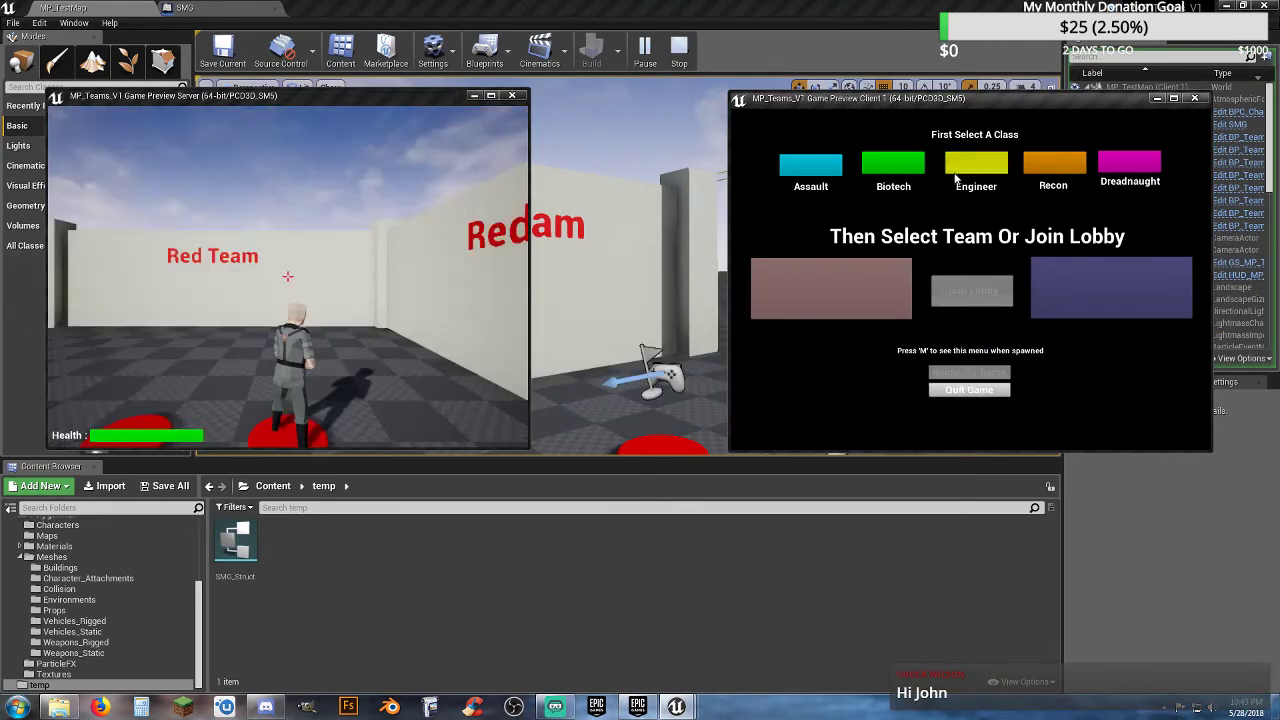
left_click(957, 169)
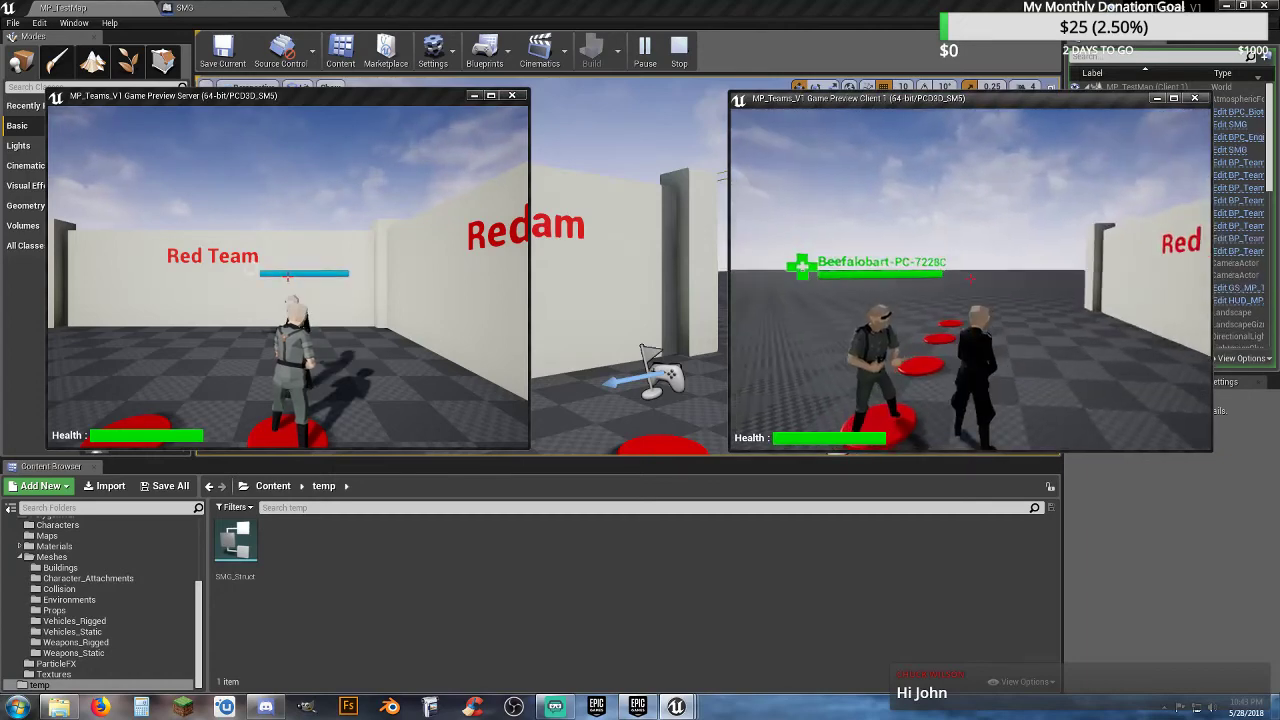
key("w")
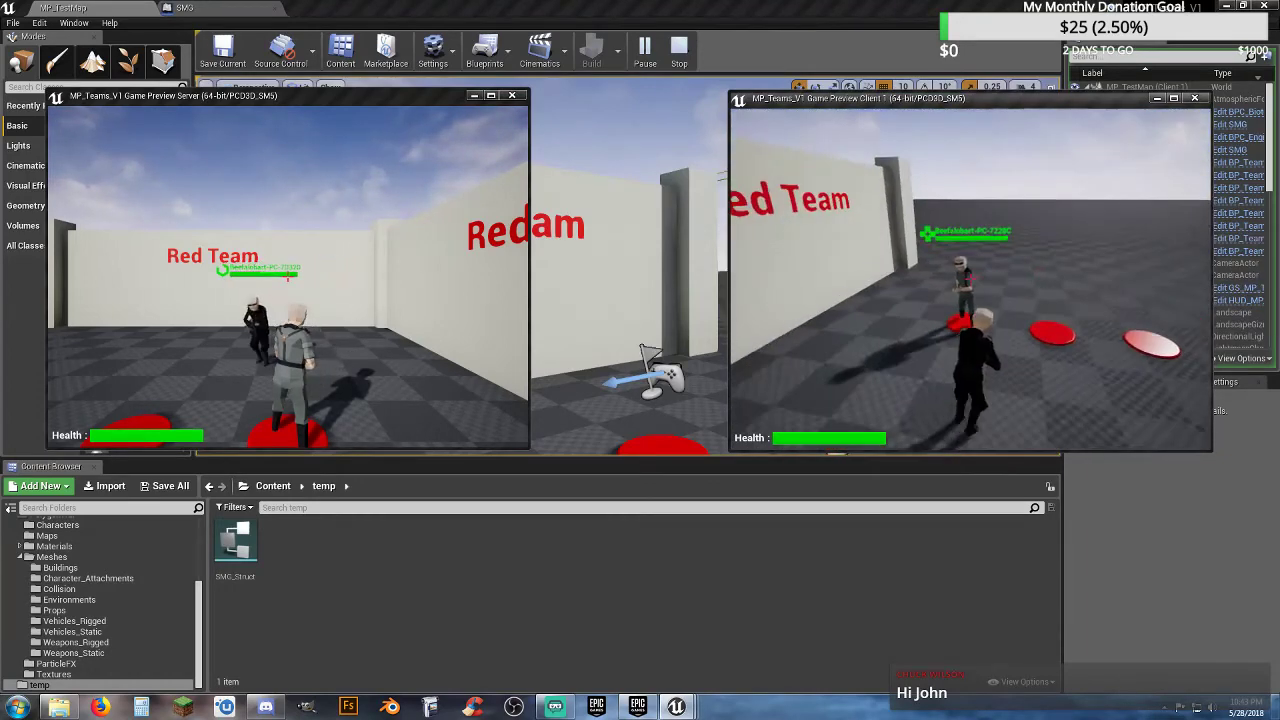
key("d")
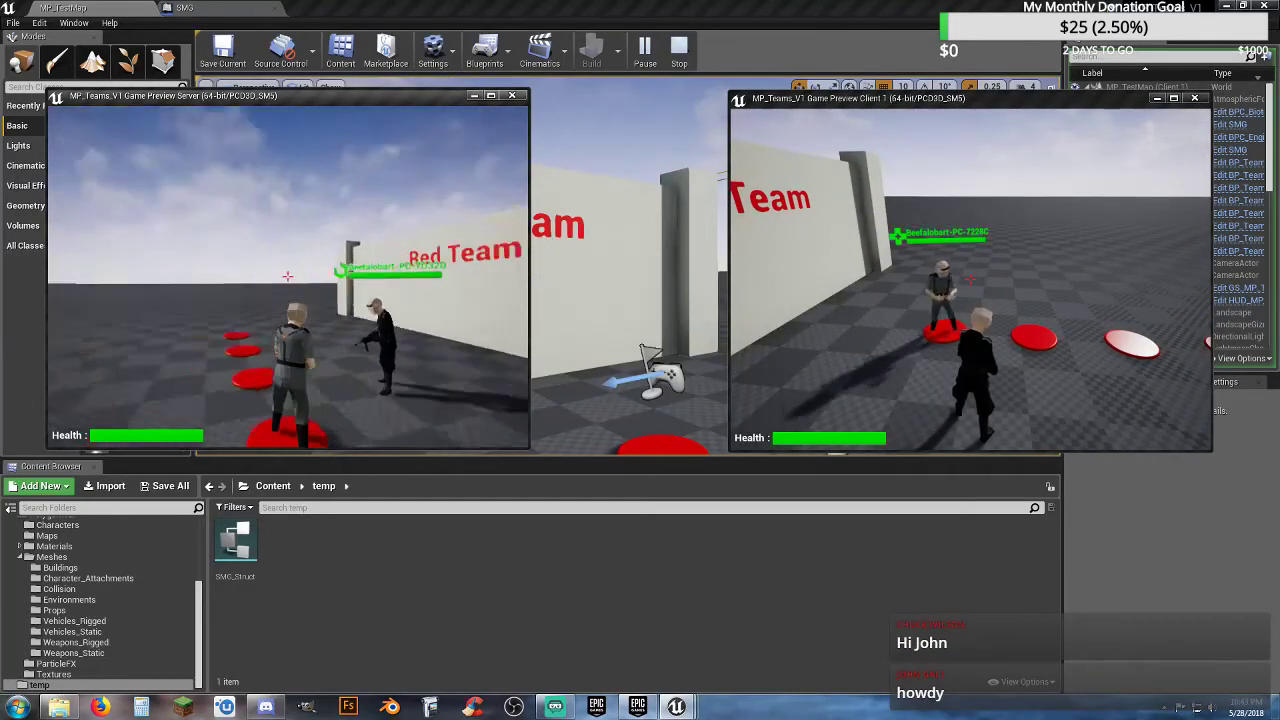
- Respawn the server player on the red team as Engineer
key("m")
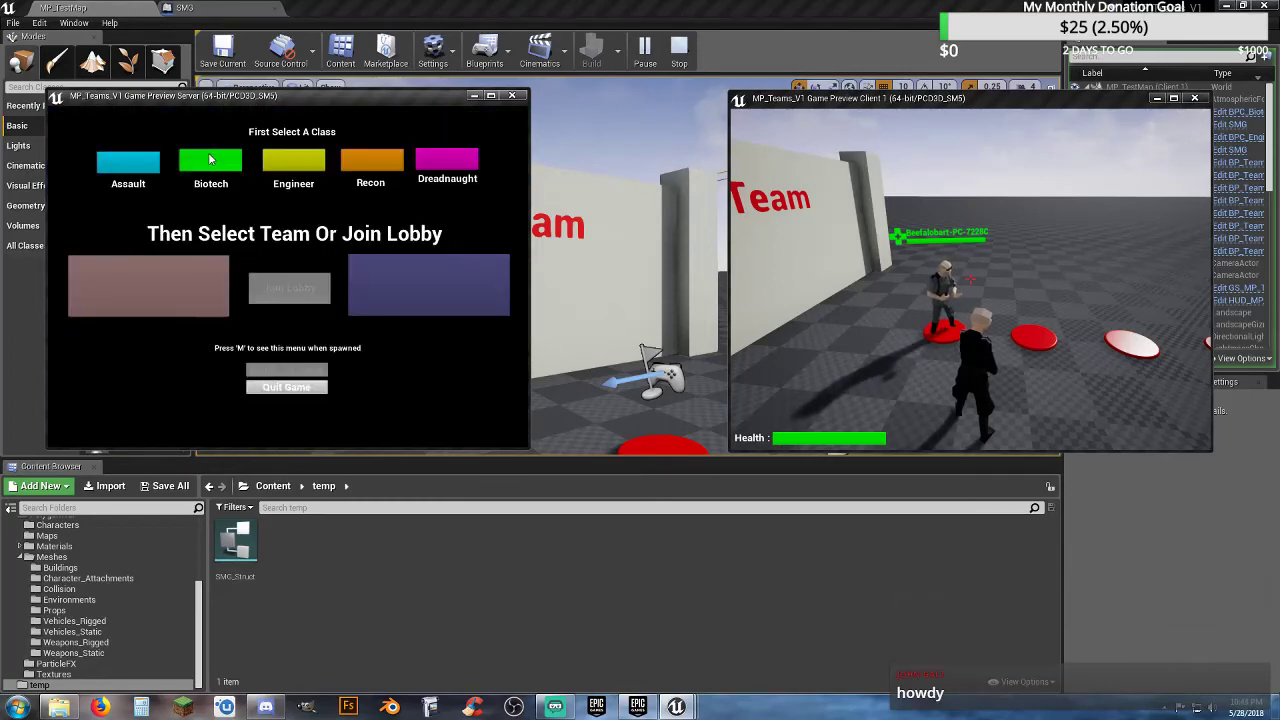
left_click(296, 158)
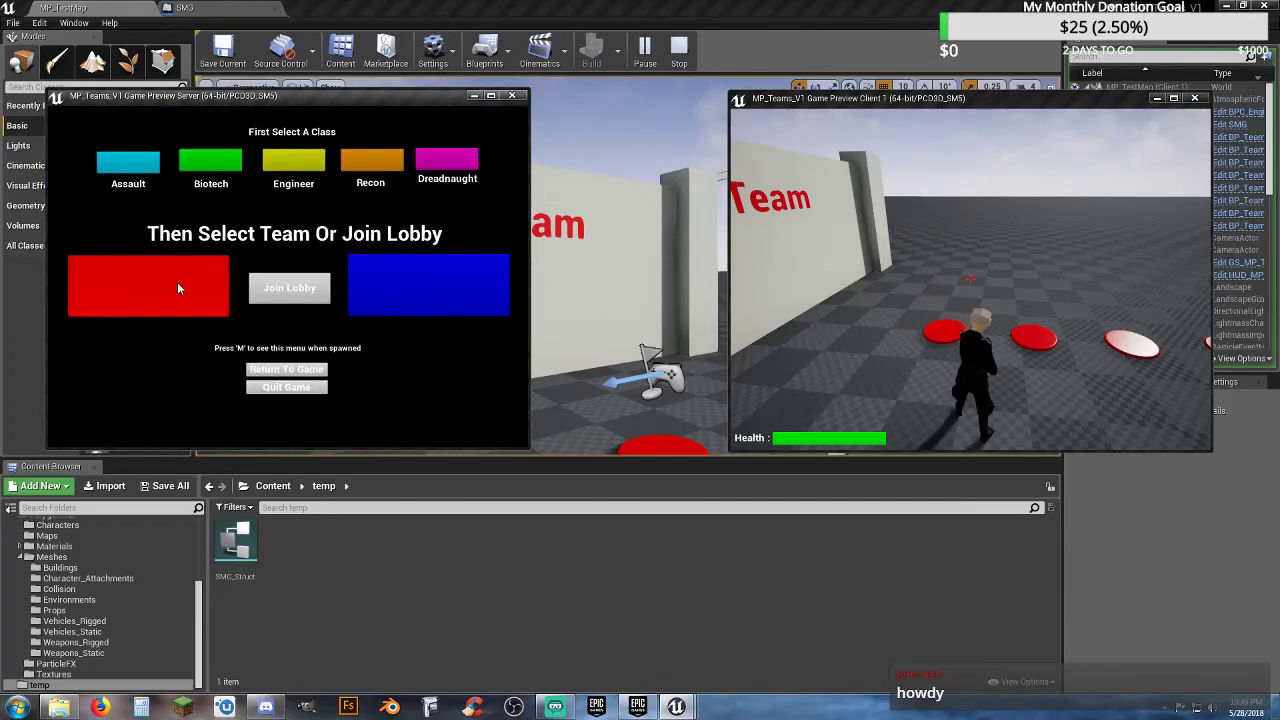
left_click(177, 285)
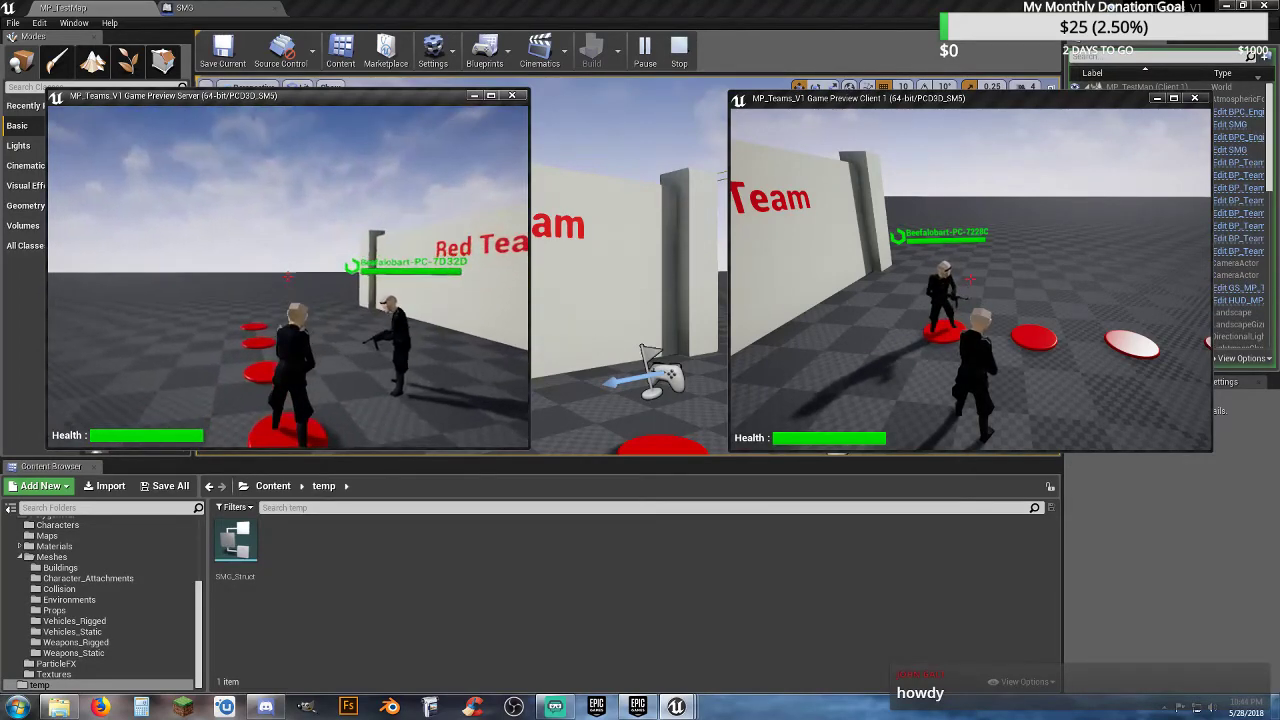
- Respawn the client player on the red team as Biotech
key("alt+Tab")
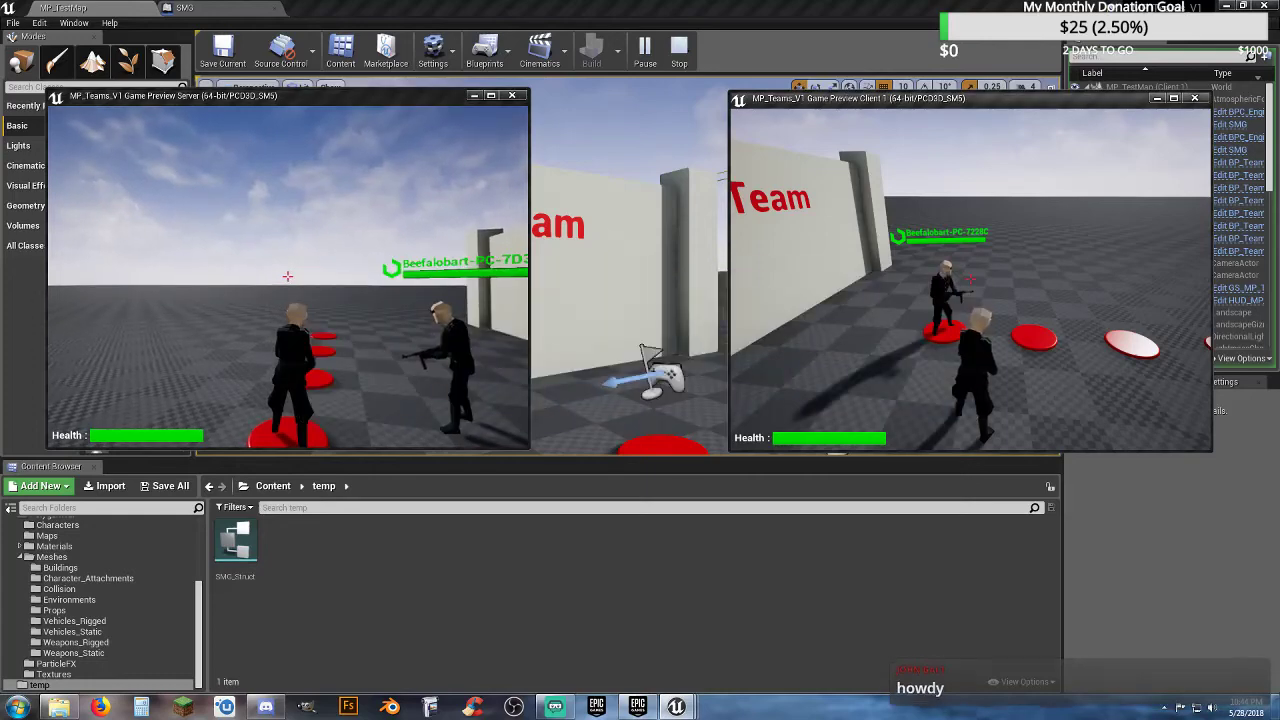
key("m")
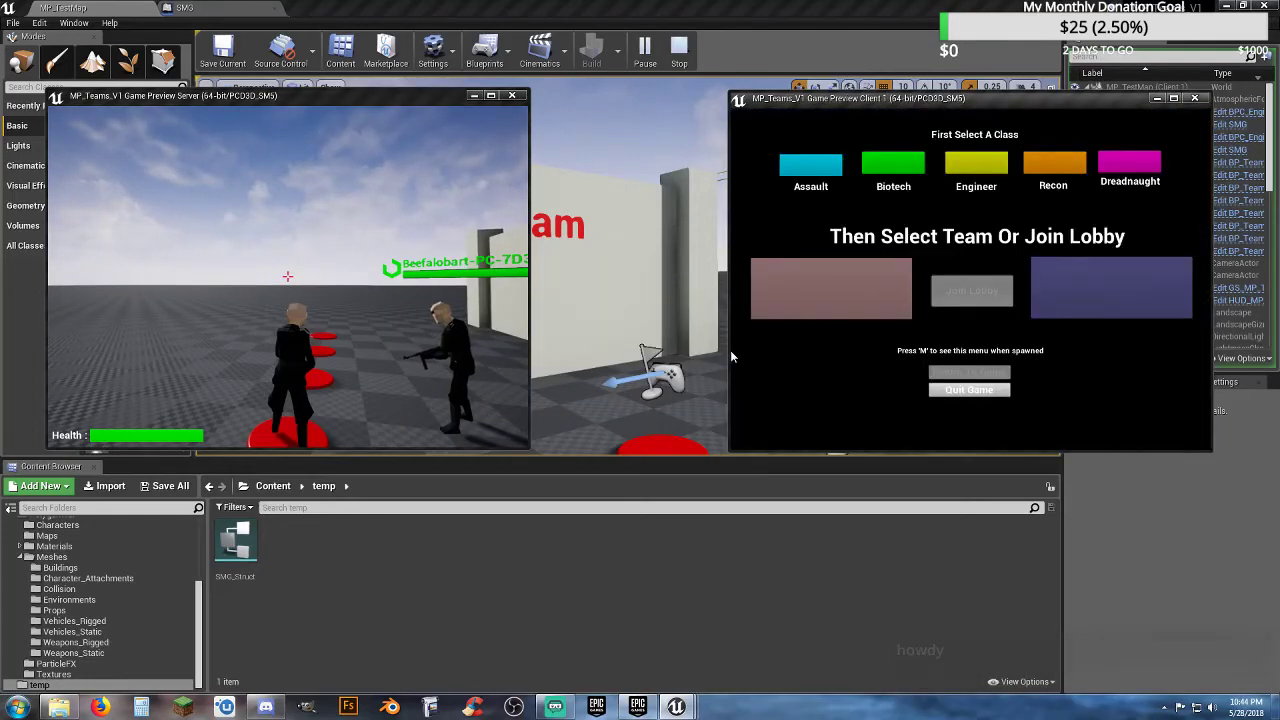
left_click(887, 177)
left_click(851, 288)
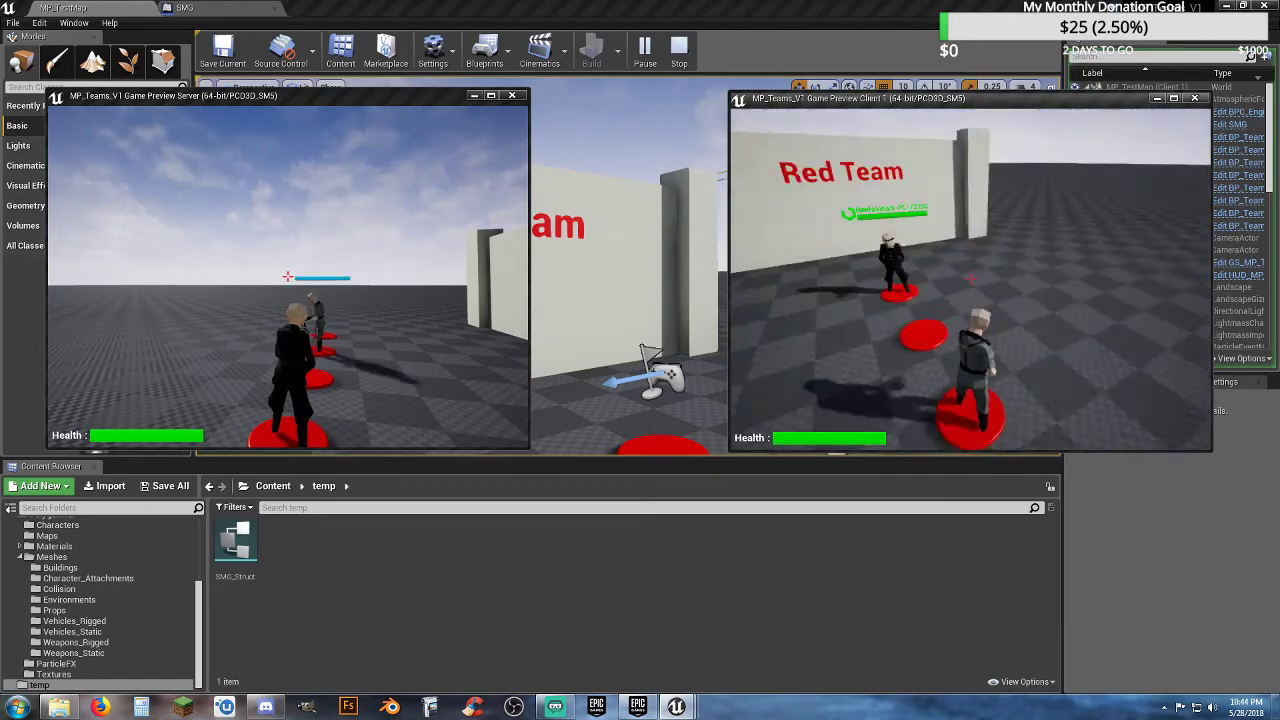
- Walk the client's Biotech and the server's Engineer around each other to inspect their red-team weapons, and end the preview
key("w")
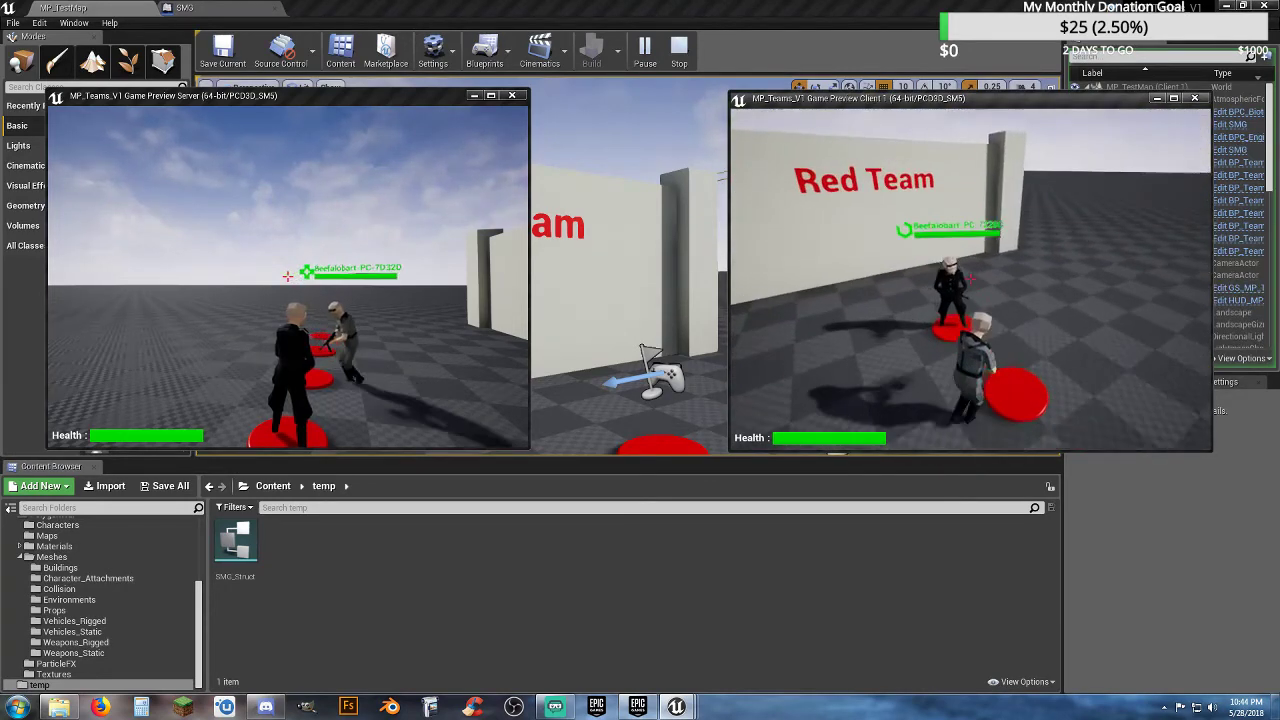
key("w")
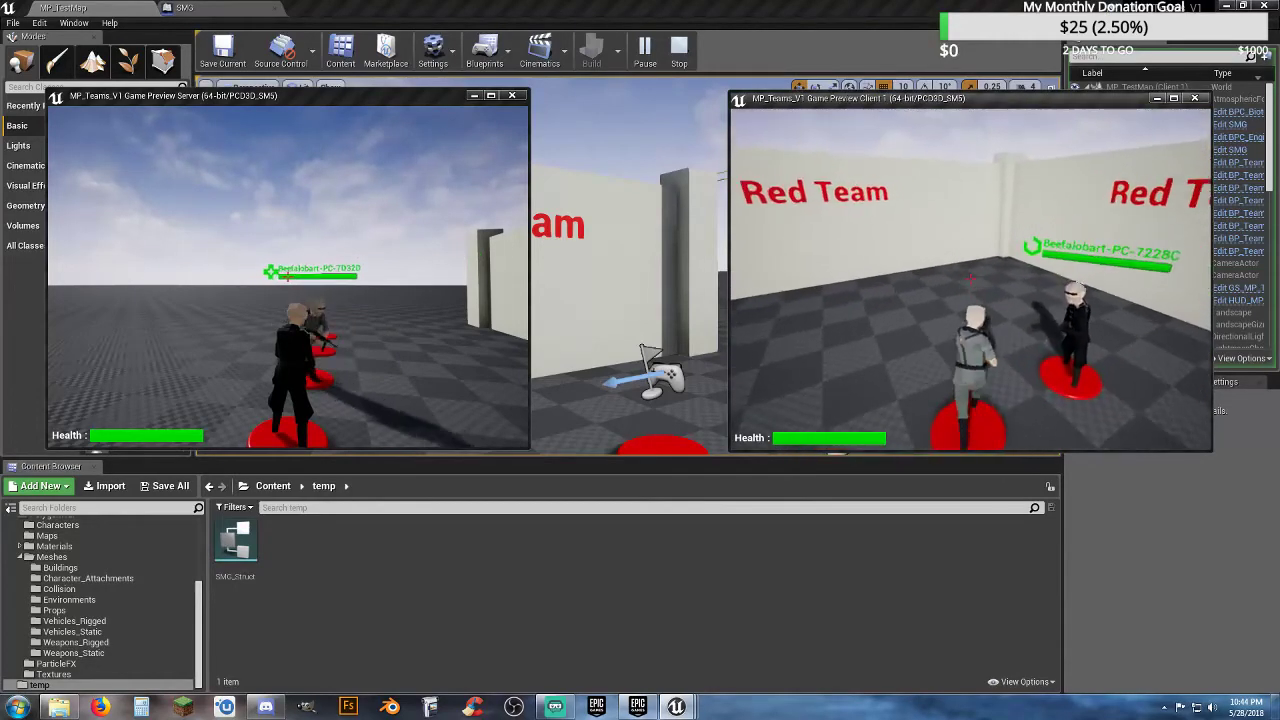
key("alt+Tab")
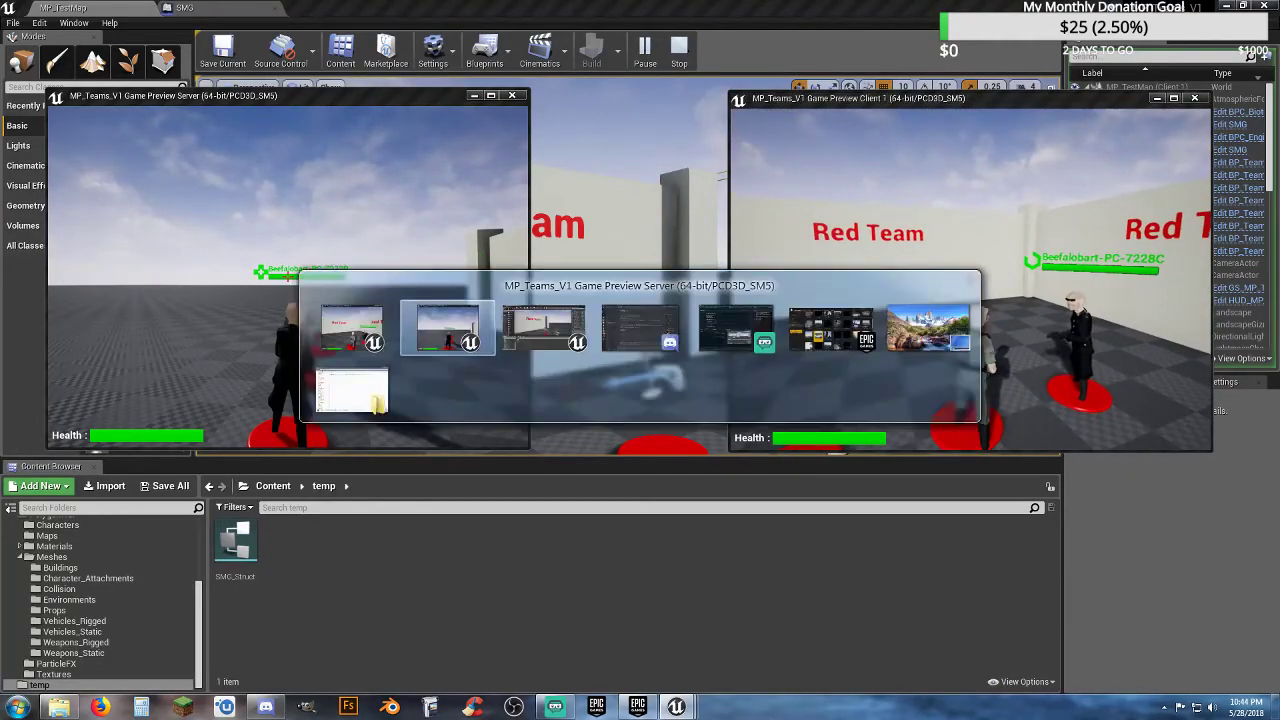
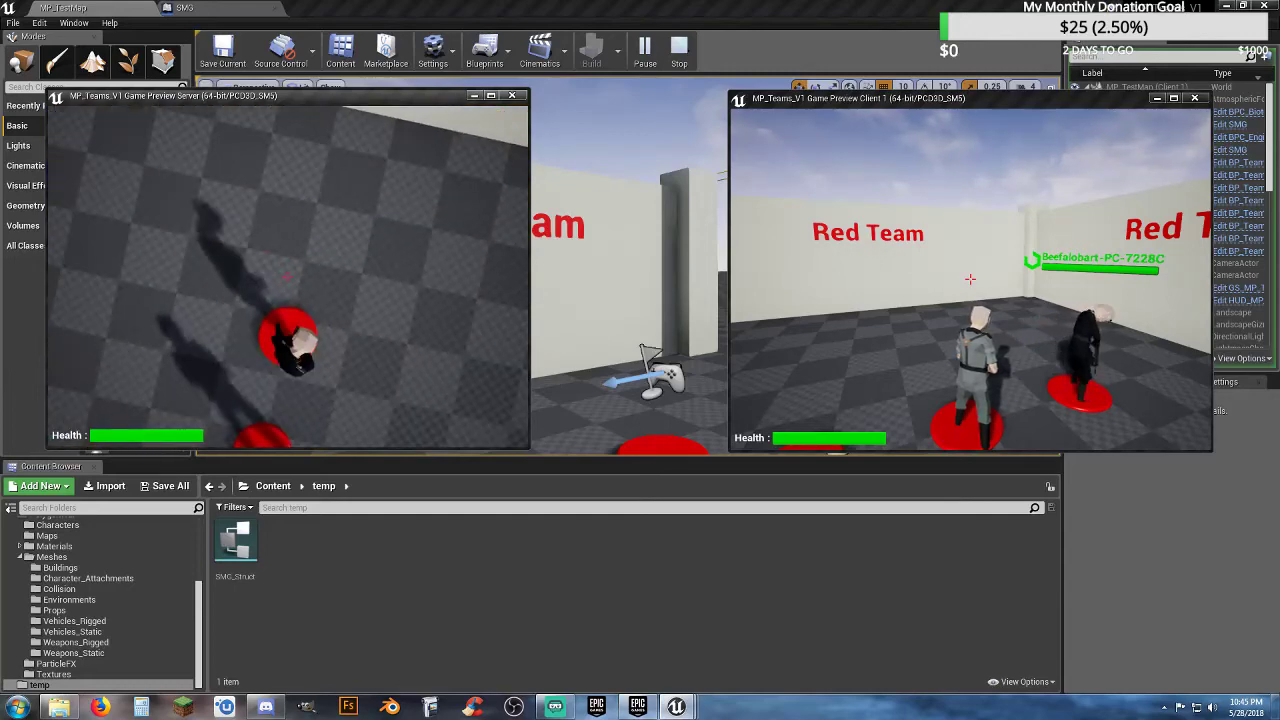
key("space")
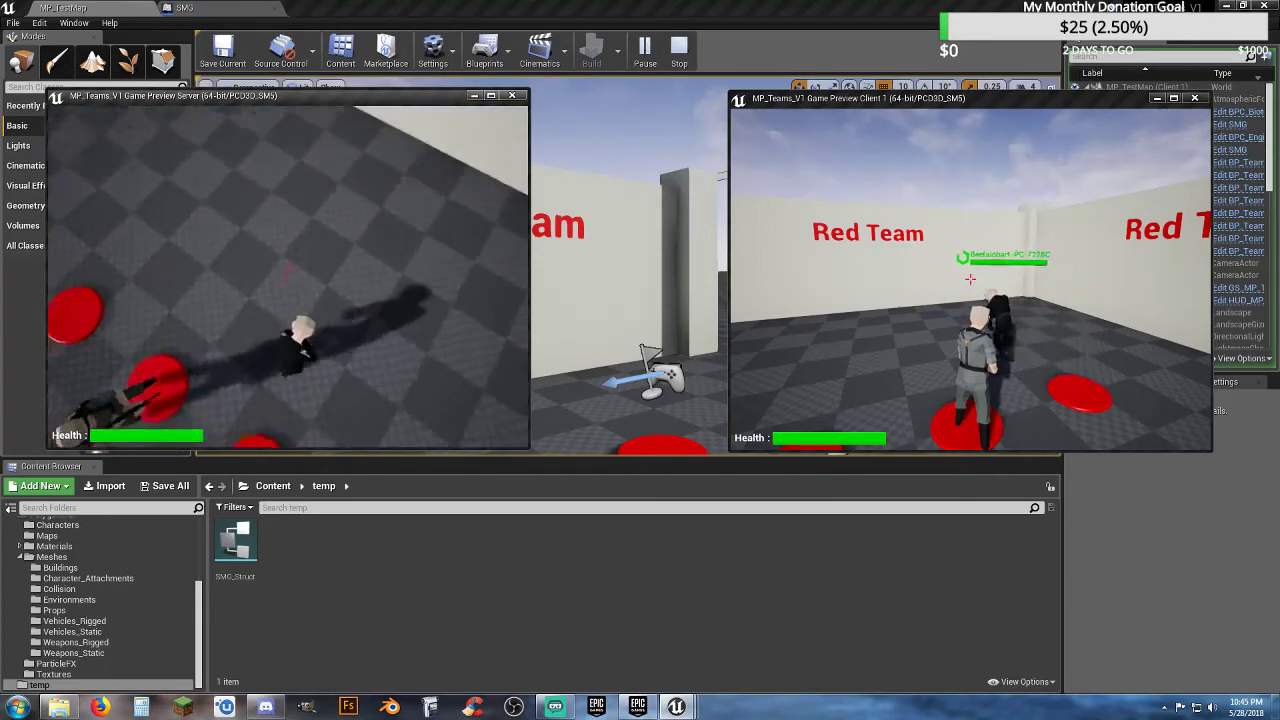
key("s")
key("space")
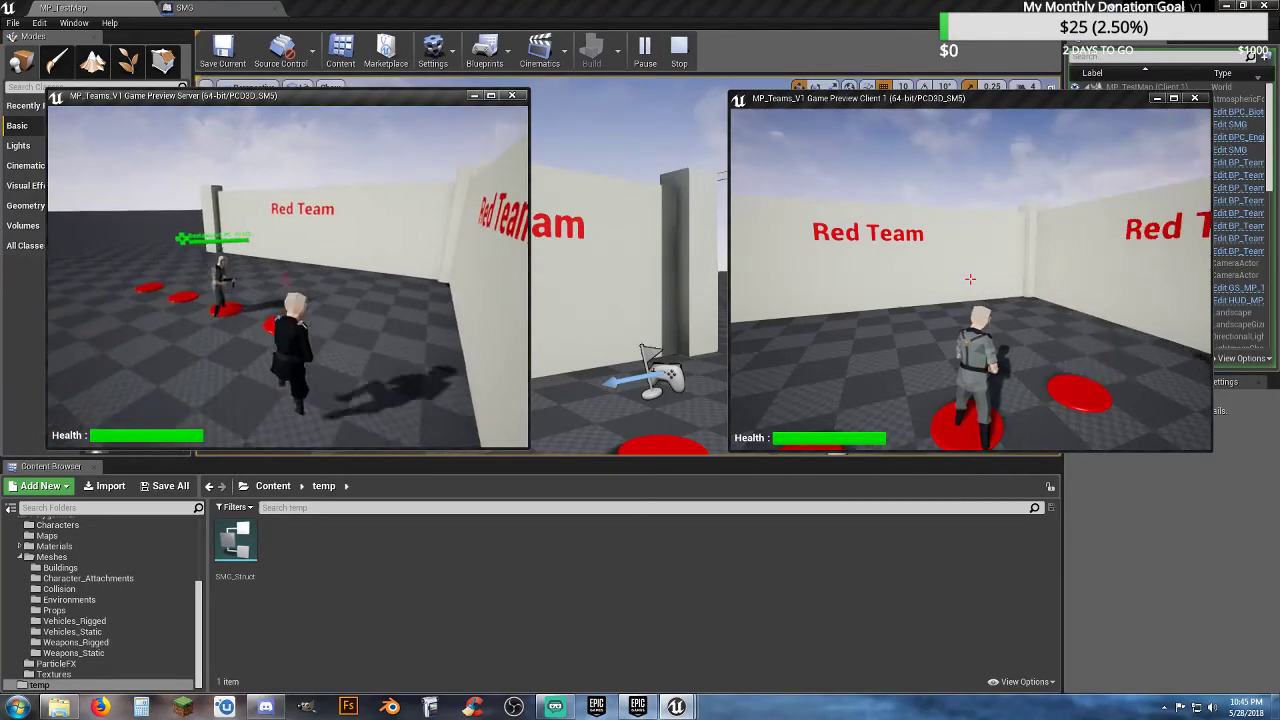
key("w")
key("space")
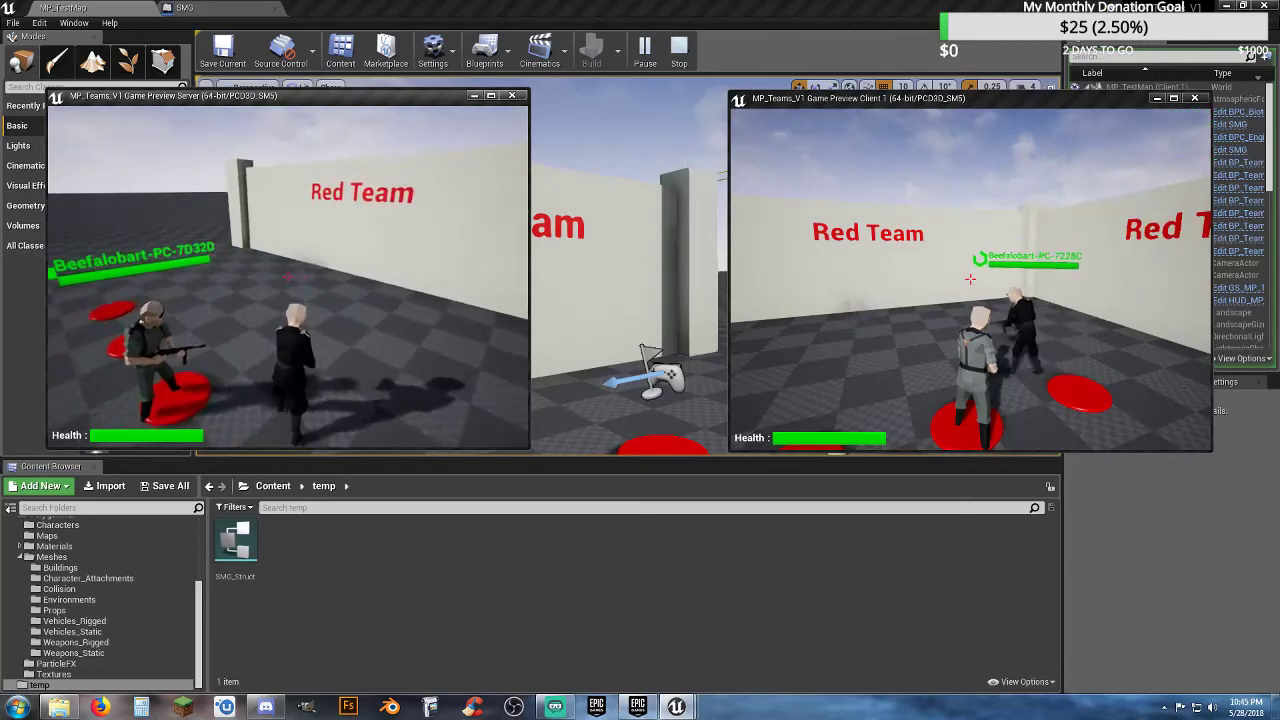
key("Escape")
- In the SMG event graph, insert a Do N node between Switch Has Authority's Authority output and the Server Set Skeletal Mesh call
left_click(227, 14)
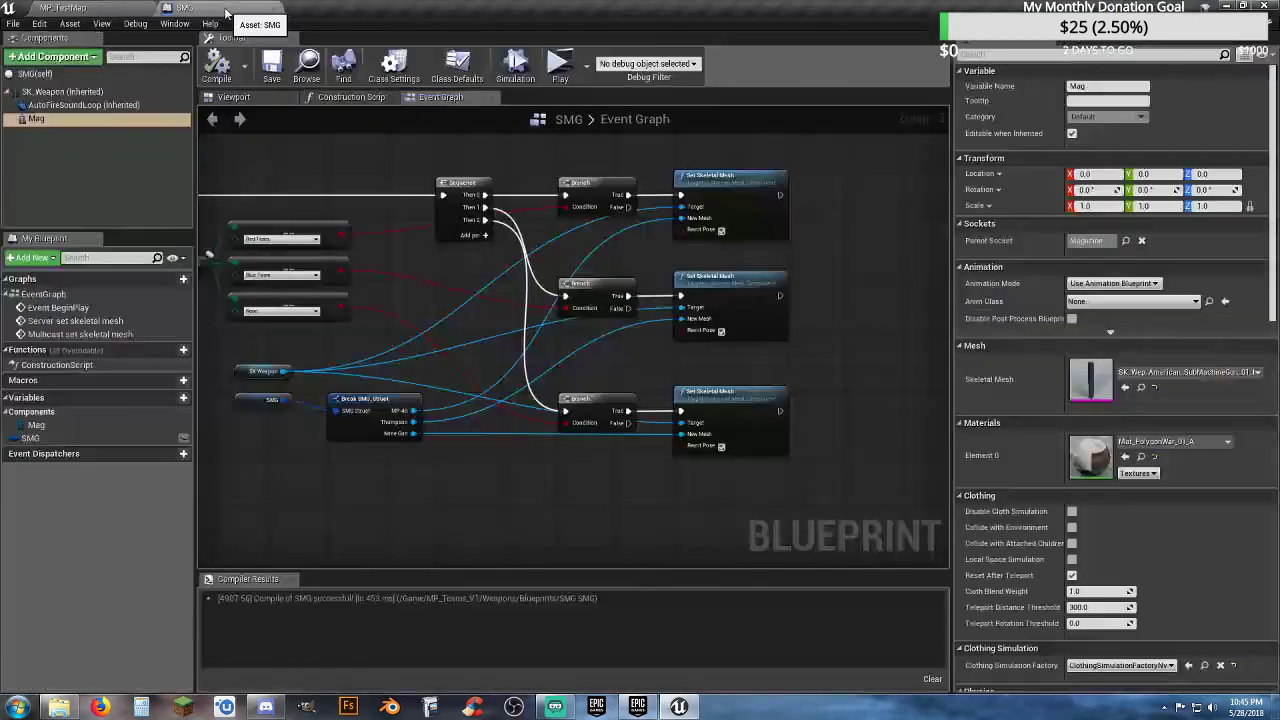
right_click_drag(300, 503, 500, 493)
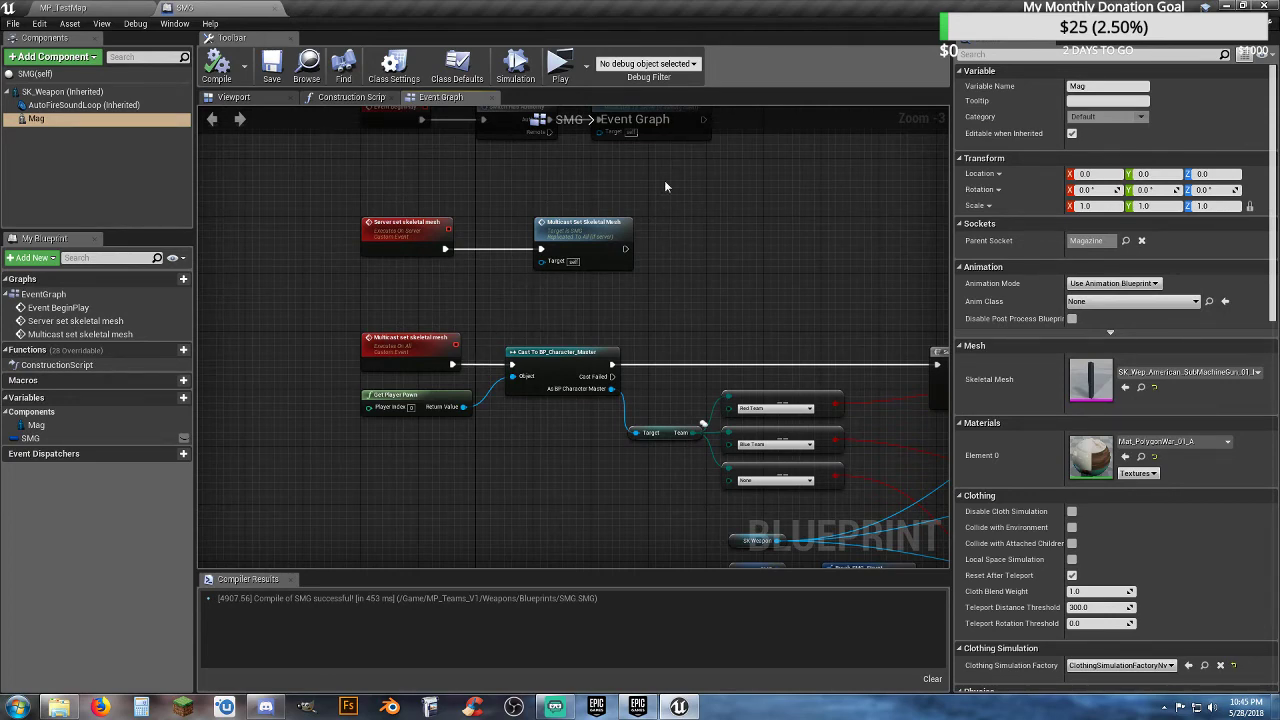
right_click_drag(664, 180, 678, 383)
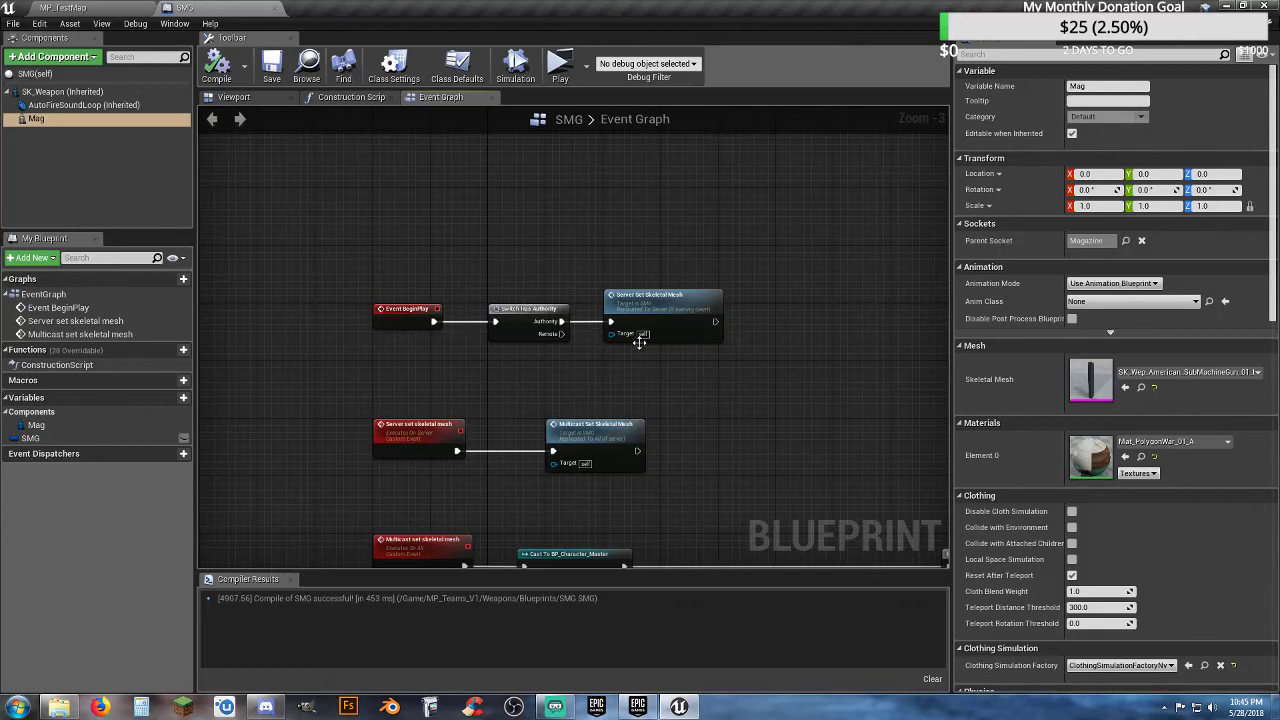
left_click_drag(645, 351, 646, 340)
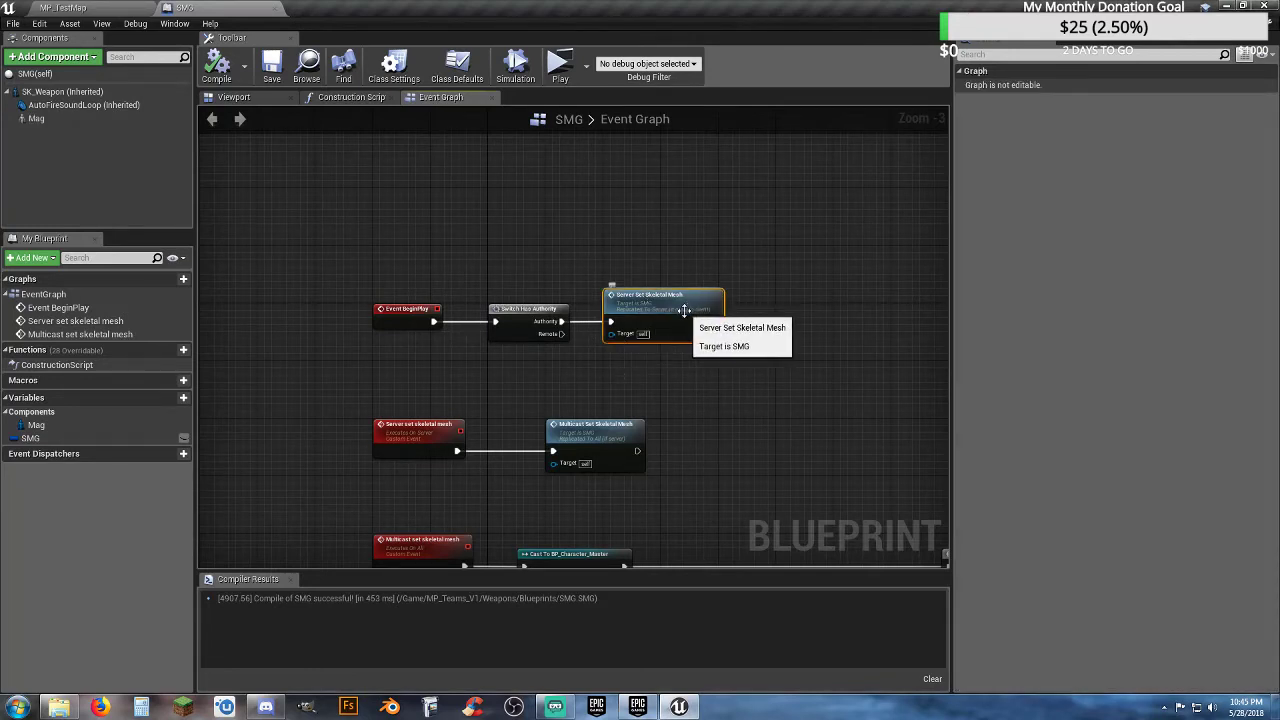
left_click_drag(674, 308, 804, 307)
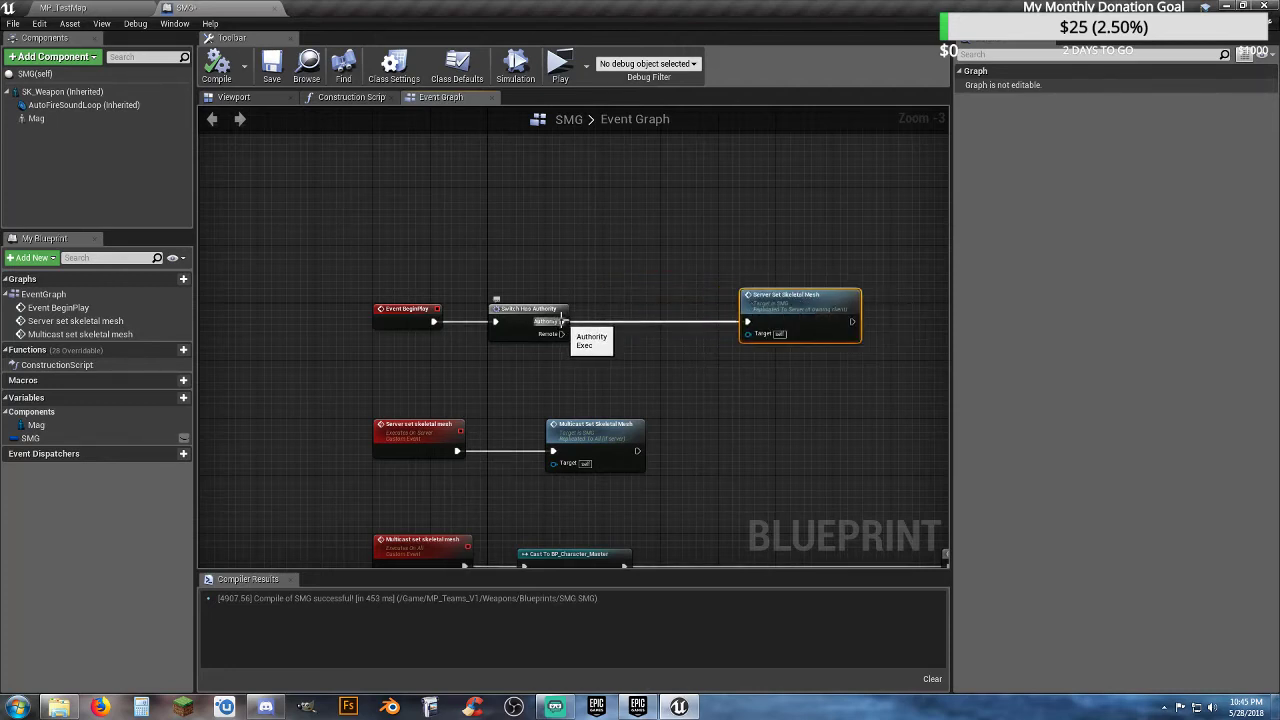
left_click_drag(563, 321, 608, 323)
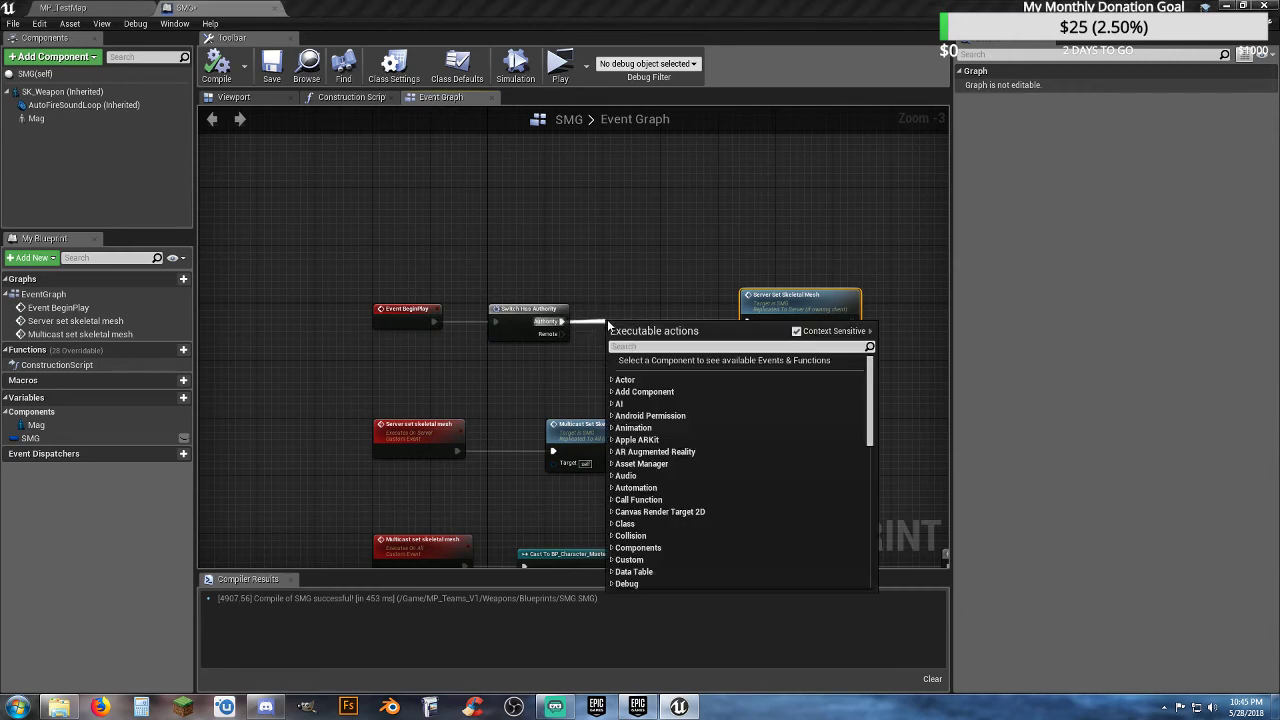
type("do")
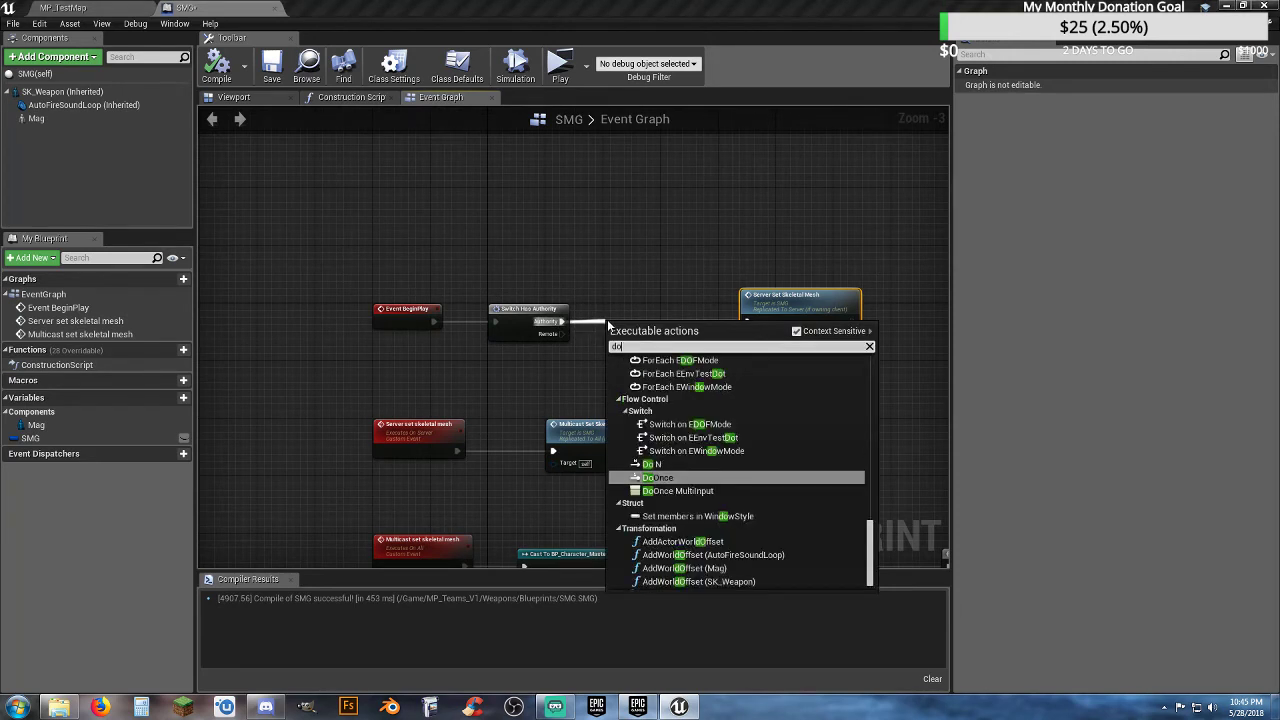
left_click(655, 464)
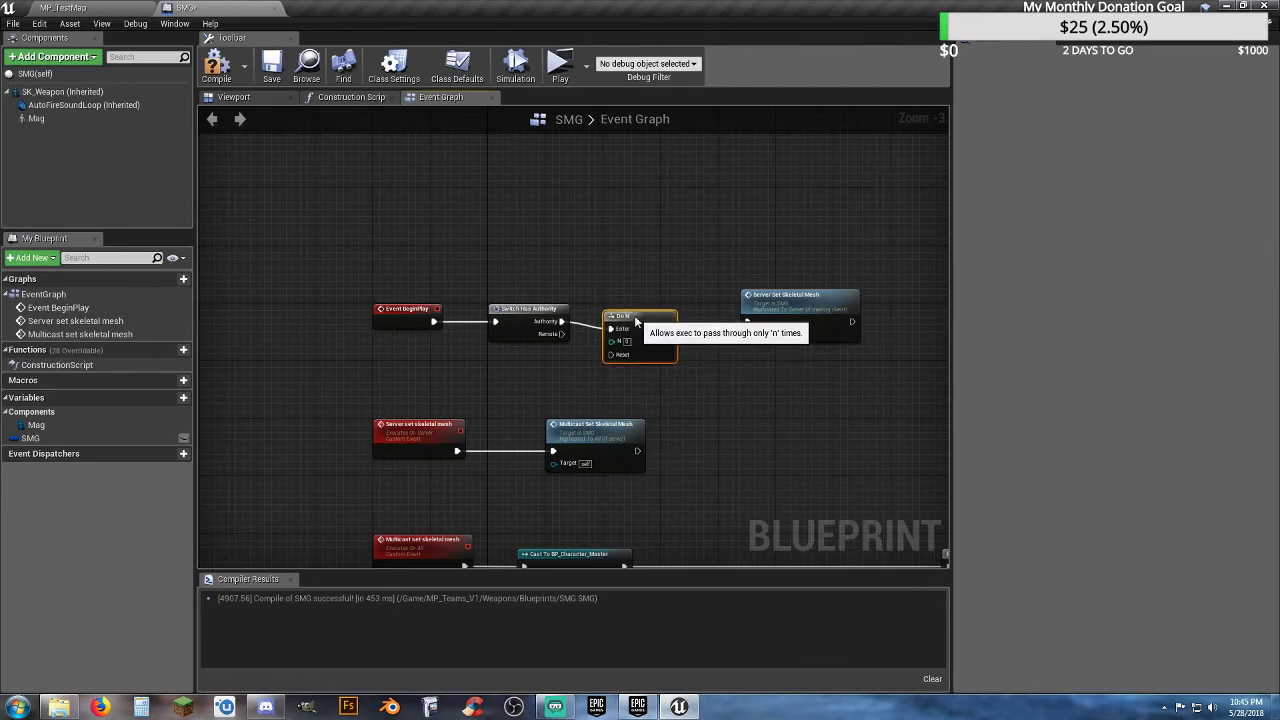
left_click_drag(634, 319, 641, 304)
- Set the Do N node's N value to 2, then compile and save the SMG blueprint
scroll(614, 365, "up", 3)
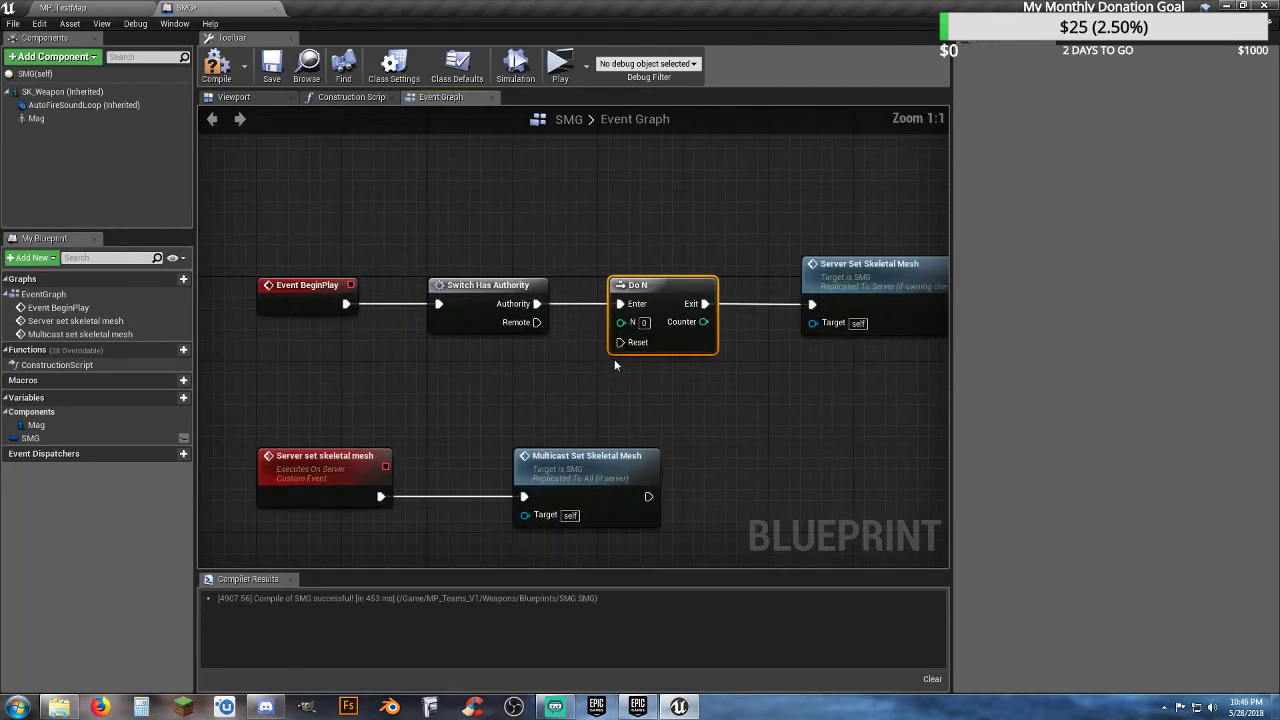
type("2")
left_click(700, 400)
left_click(217, 66)
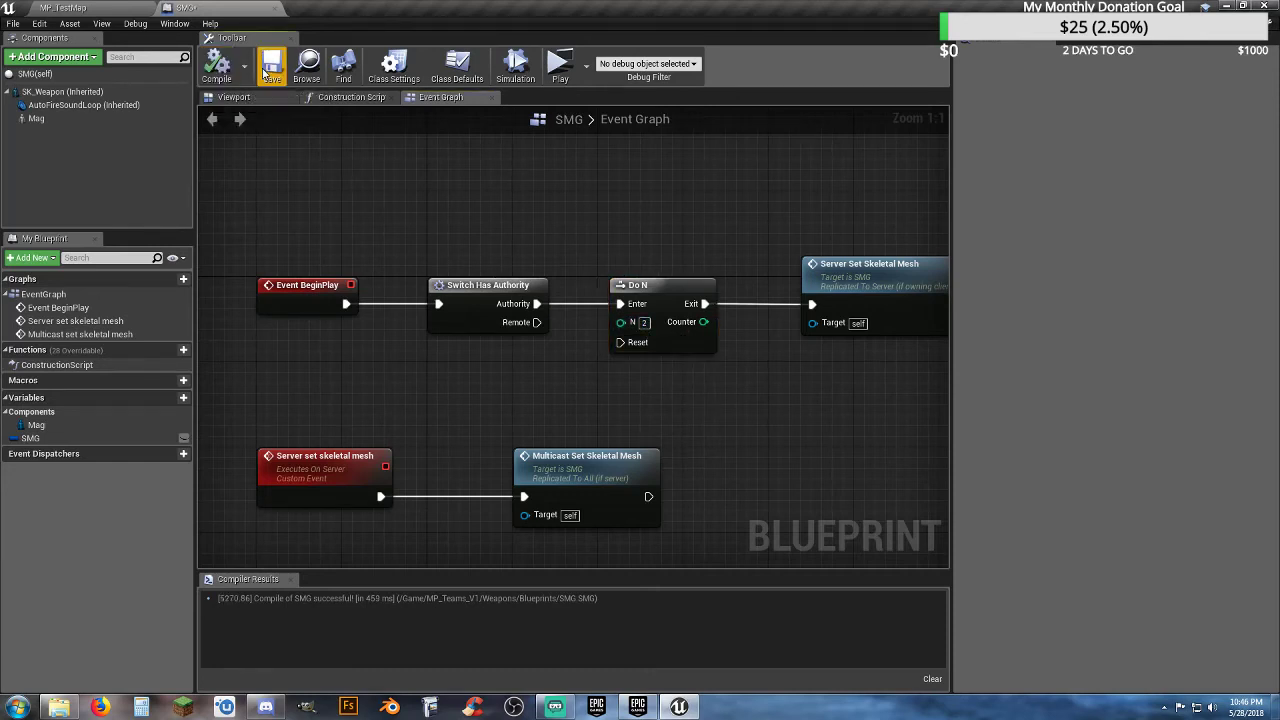
left_click(271, 65)
- Start a preview of MP_TestMap and spawn the server player as Biotech and the client player as Engineer, both on the red team
left_click(120, 10)
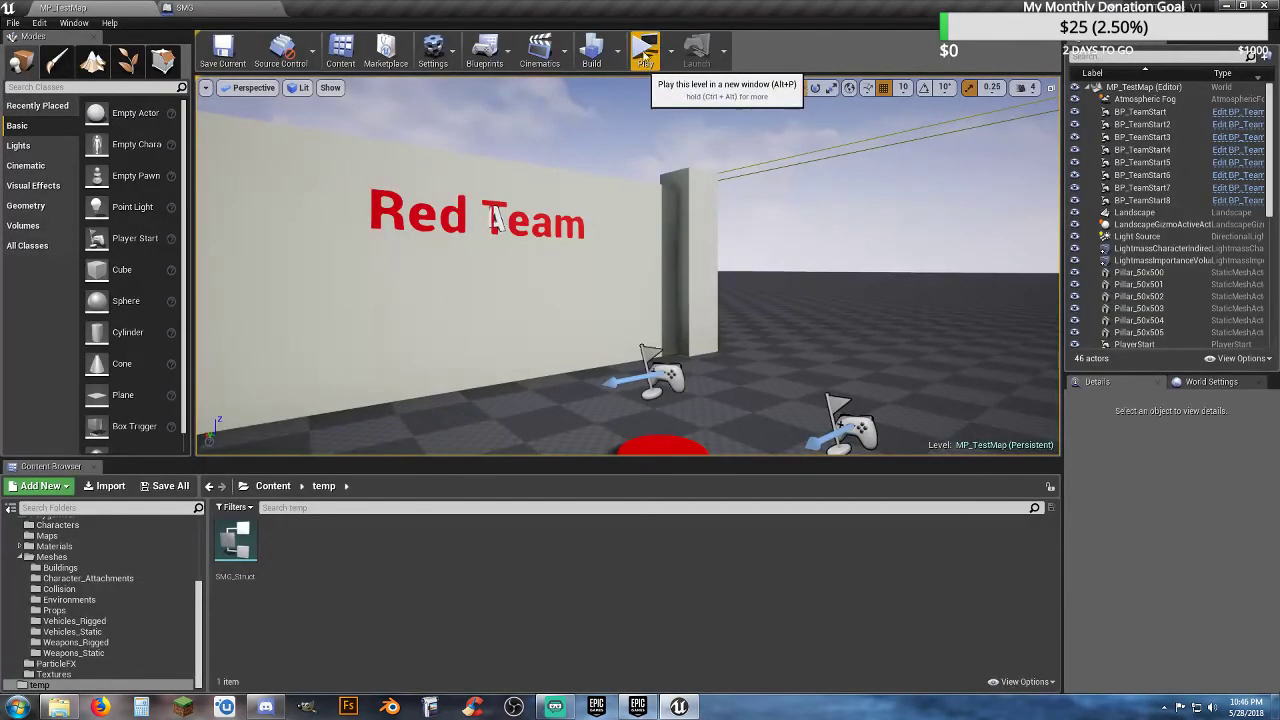
left_click(641, 50)
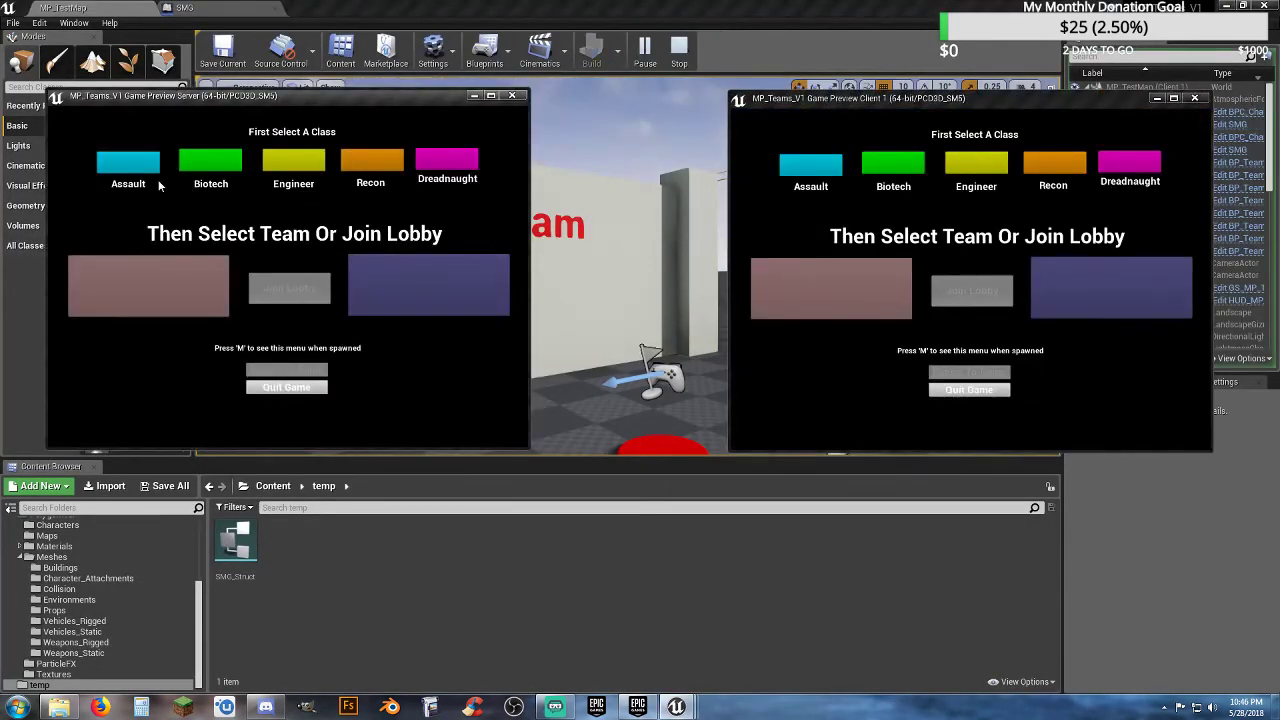
left_click(217, 162)
left_click(170, 280)
key("alt+Tab")
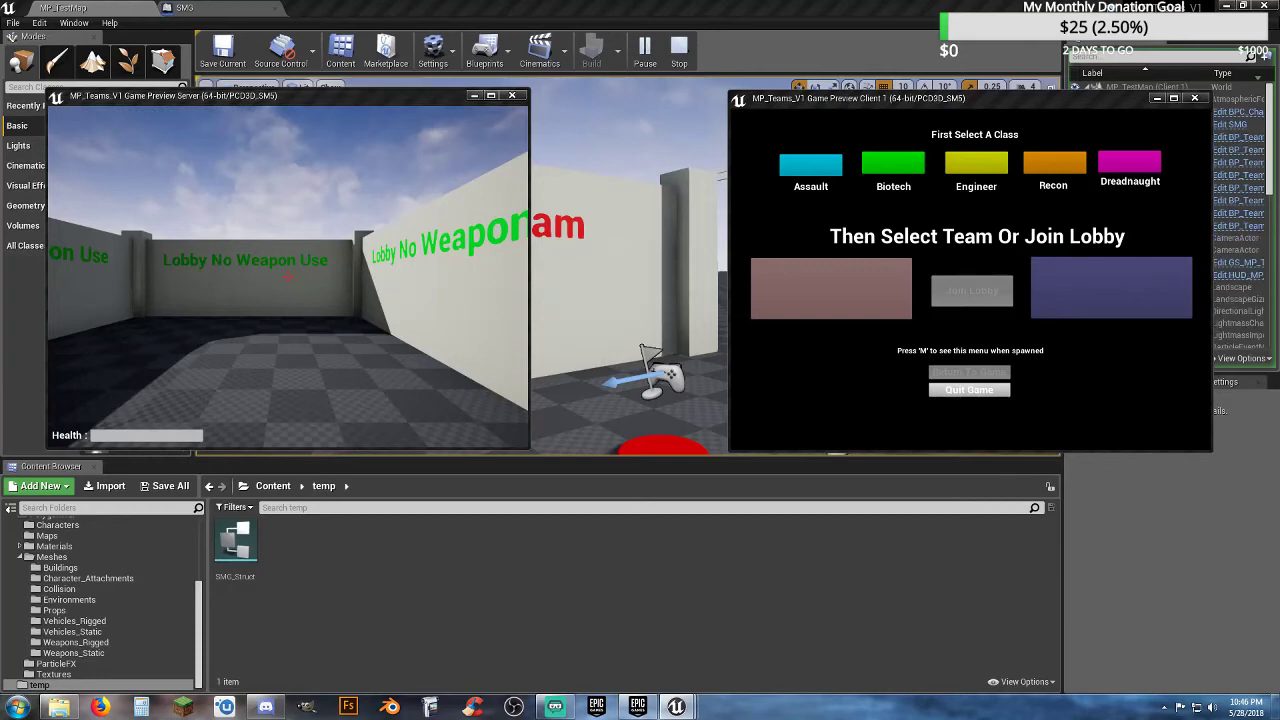
left_click(950, 170)
left_click(798, 268)
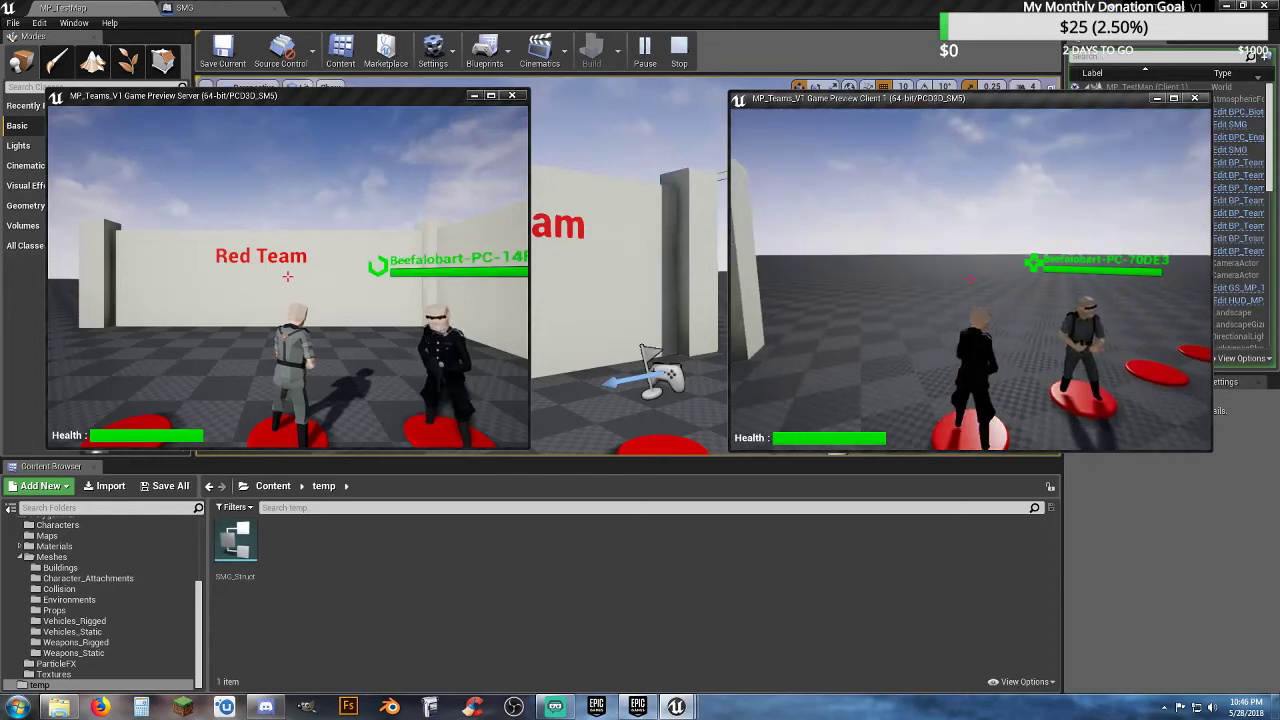
- Walk the client's Engineer around the server's Biotech to inspect both players' red-team weapons
key("d")
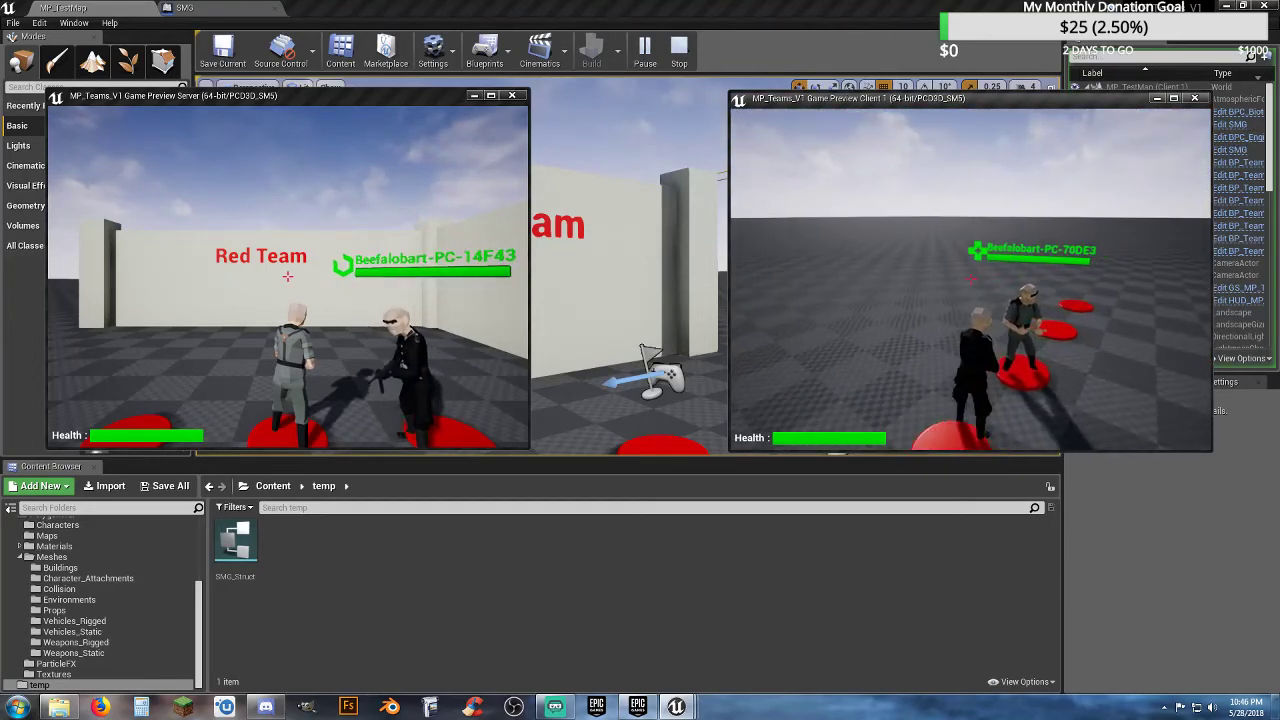
key("w")
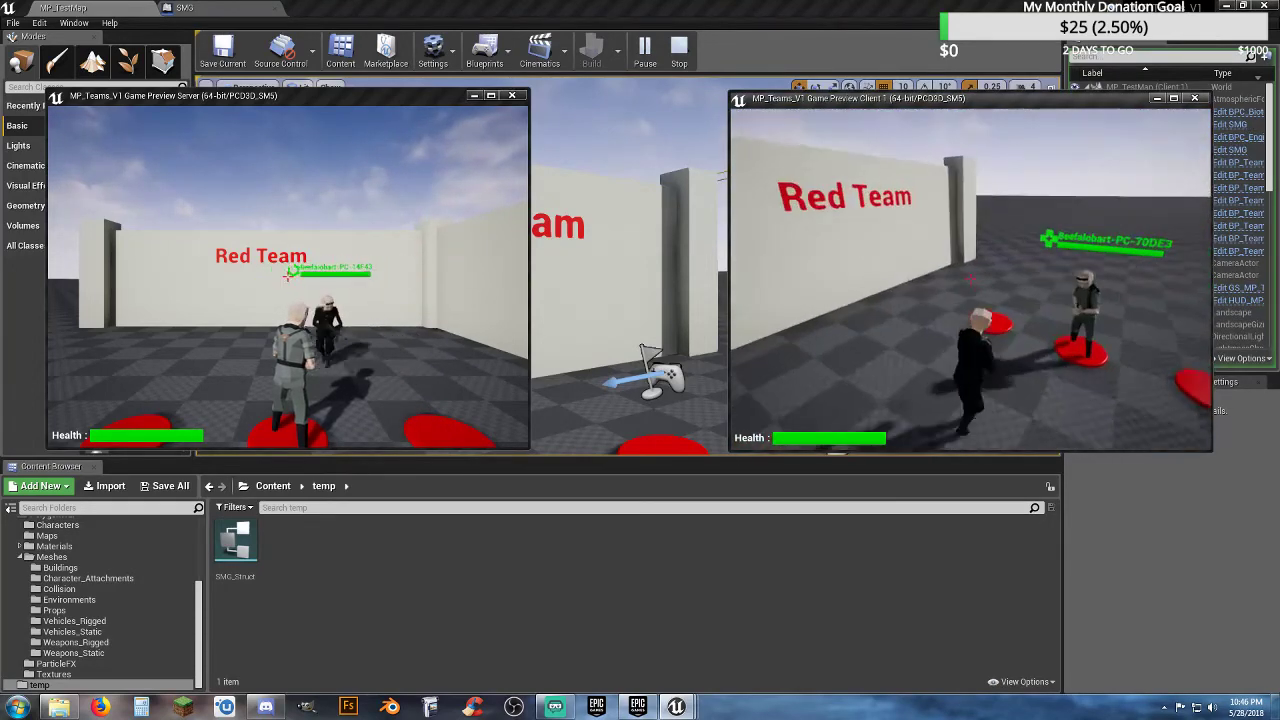
key("w")
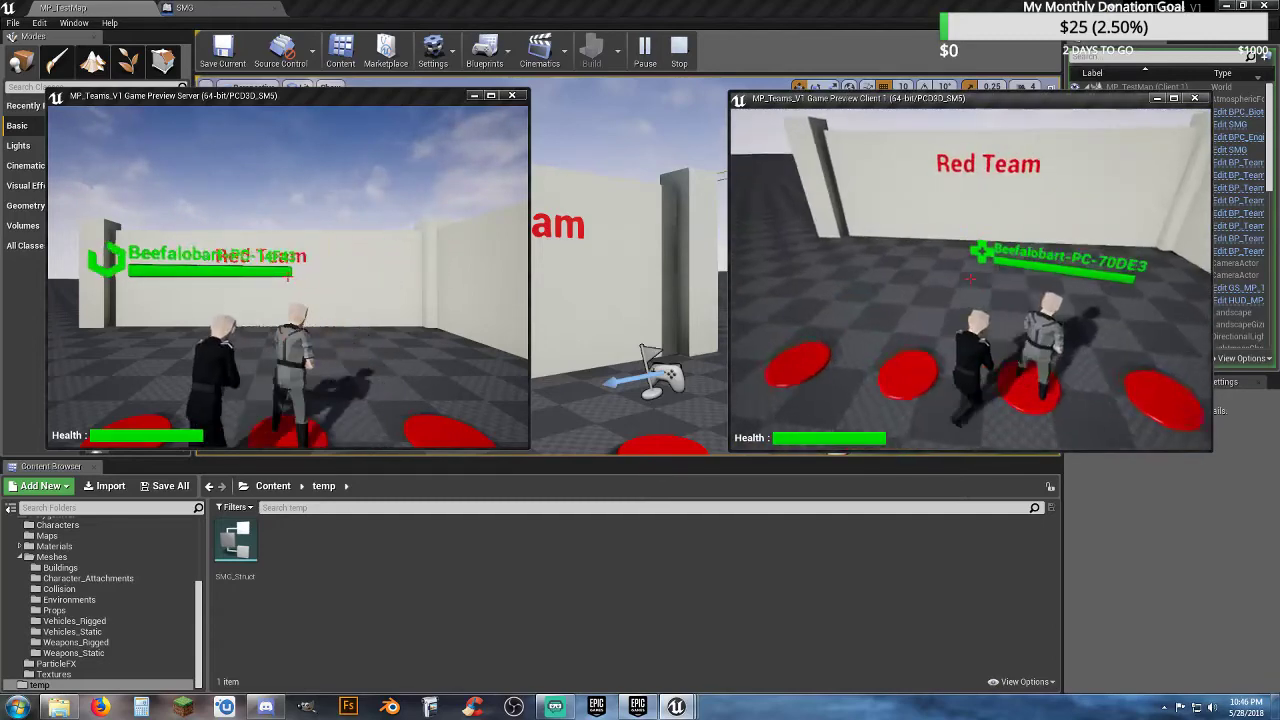
key("w")
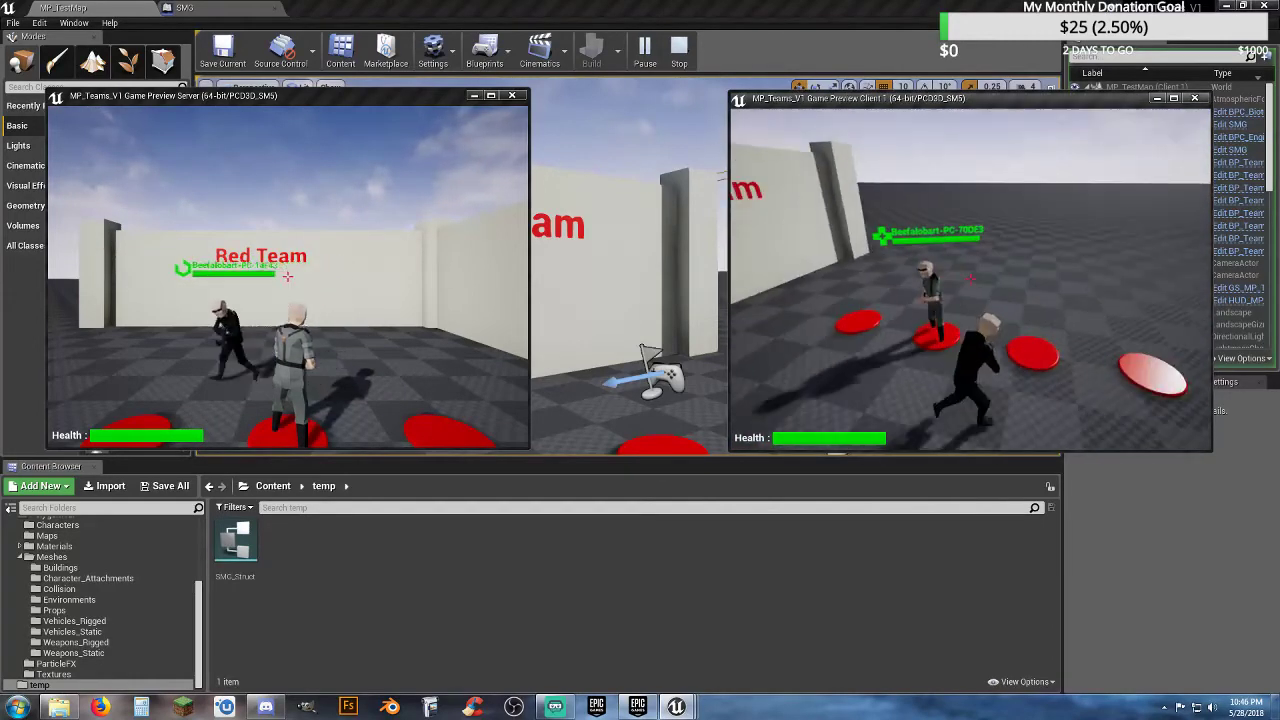
key("d")
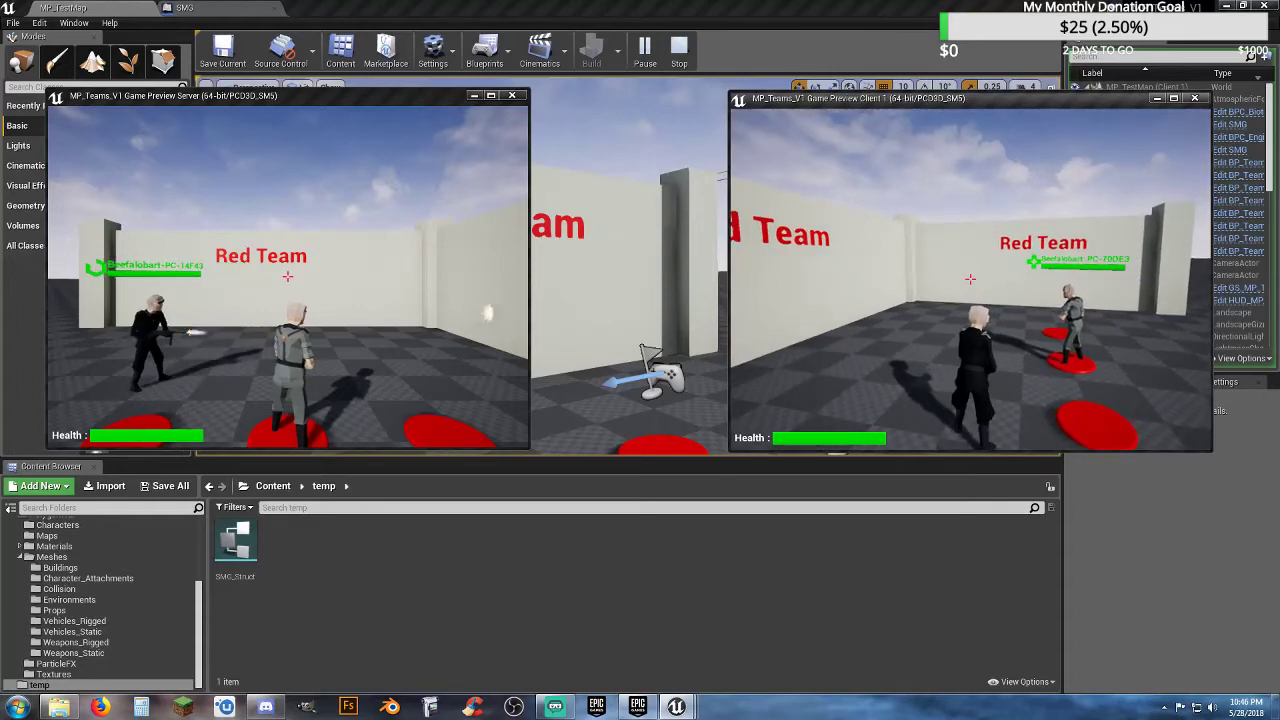
- Fire the client Engineer's weapon in the red team area to check where the shots originate, and end the preview
left_click(970, 279)
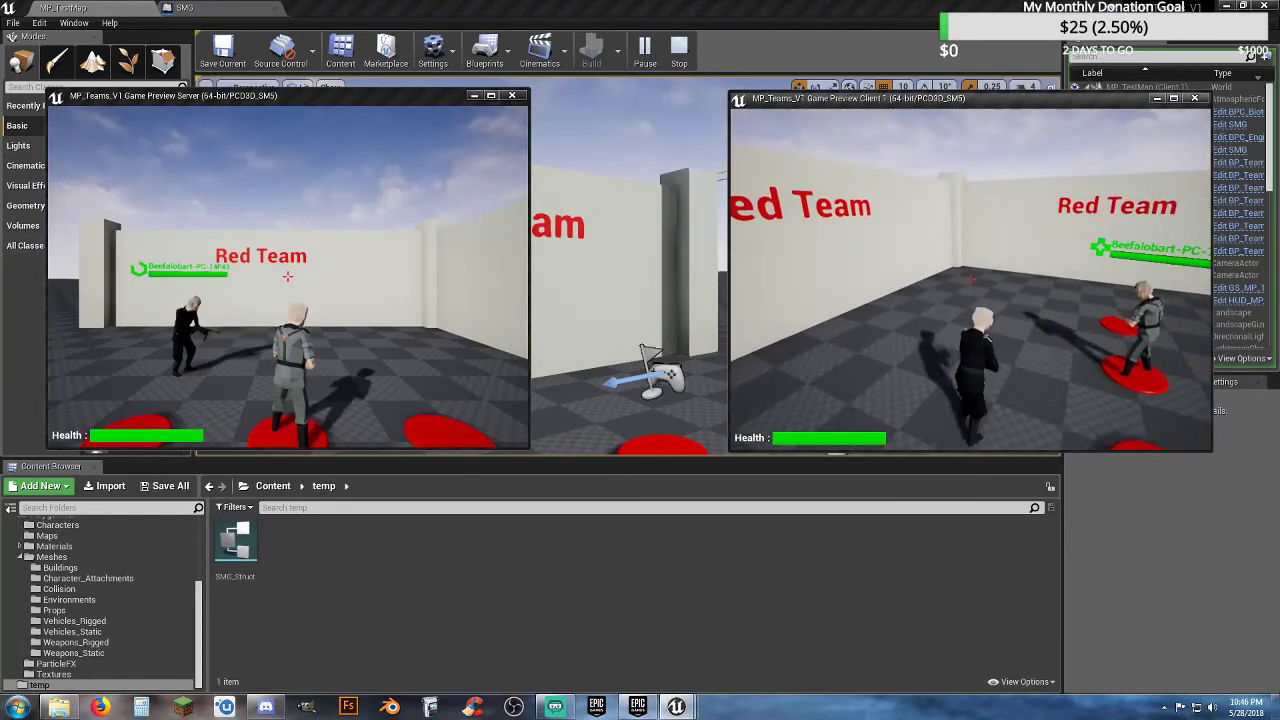
left_click(970, 279)
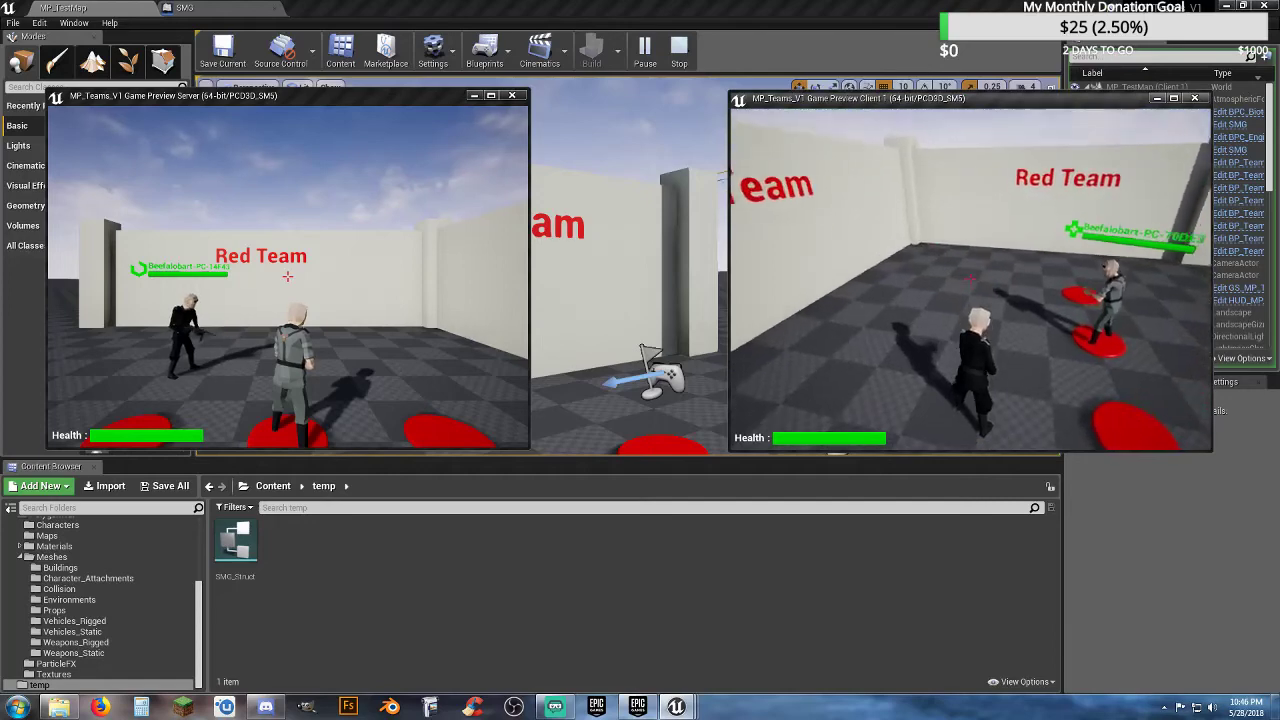
key("w")
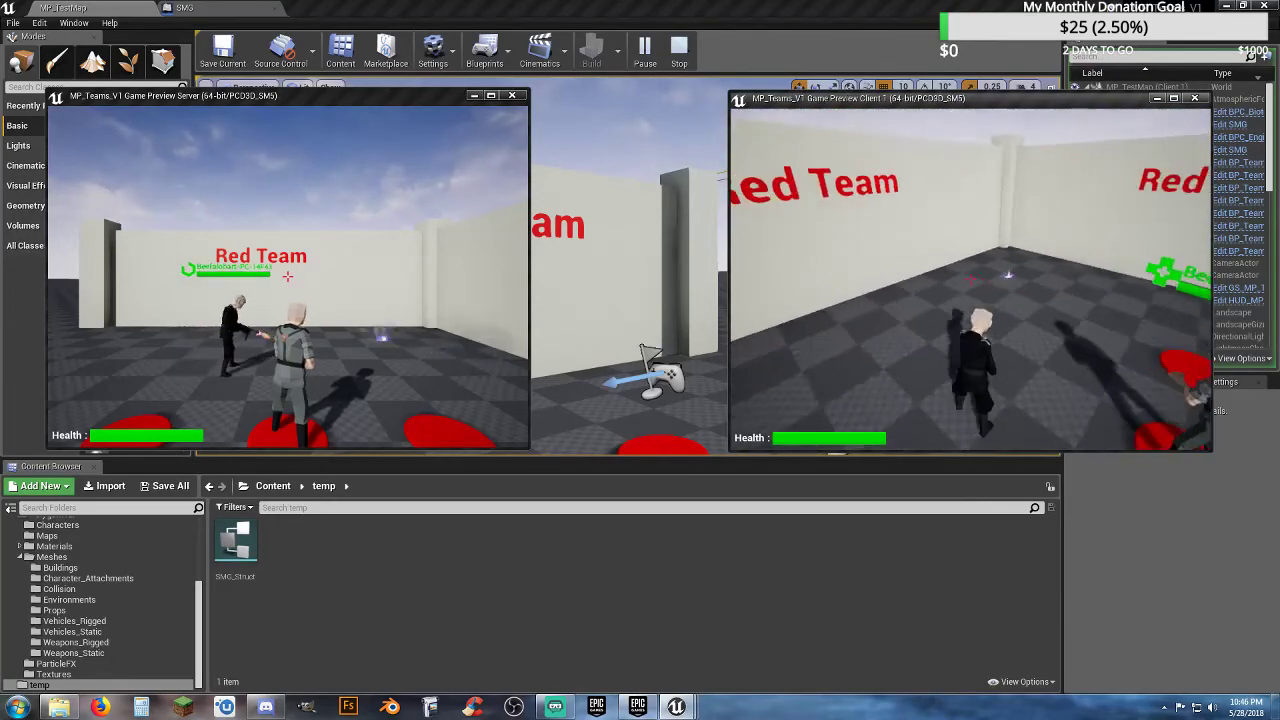
left_click(970, 279)
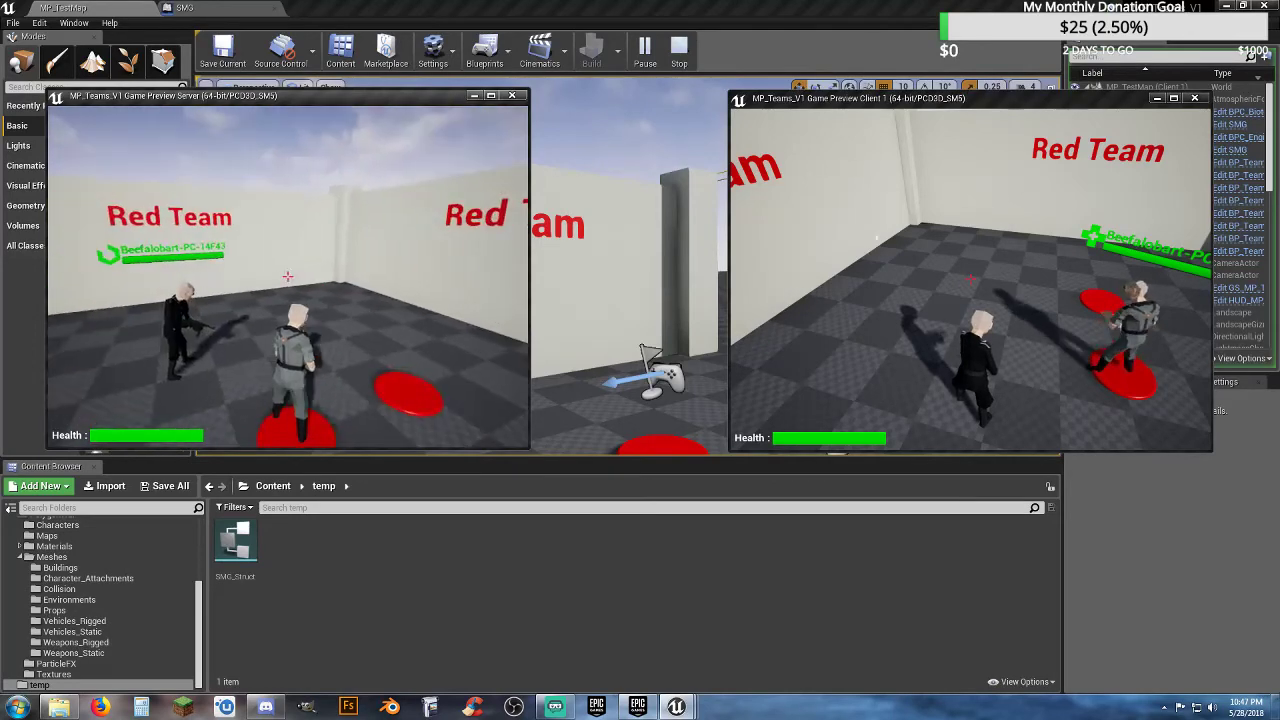
key("Escape")
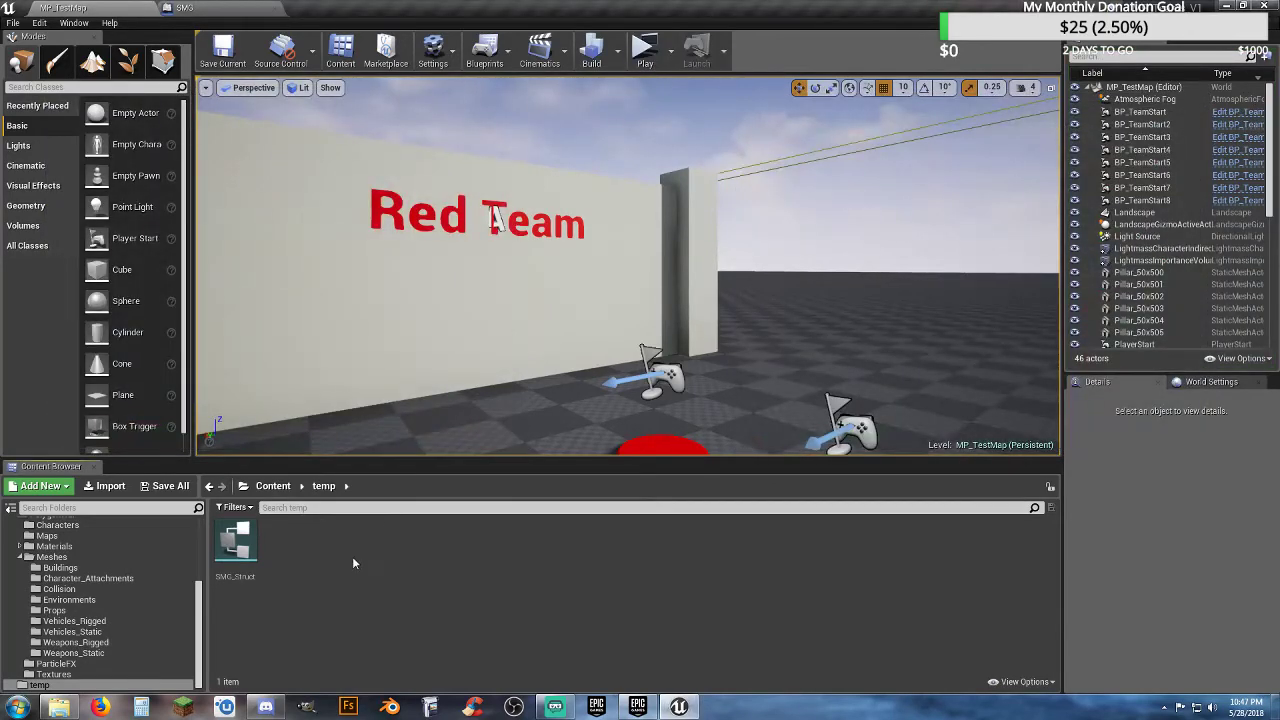
- Browse to PolygonWar/Meshes/Weapons_Rigged and open the SK_Wep_German_SubmachineGun_01 skeleton
scroll(88, 614, "up", 2)
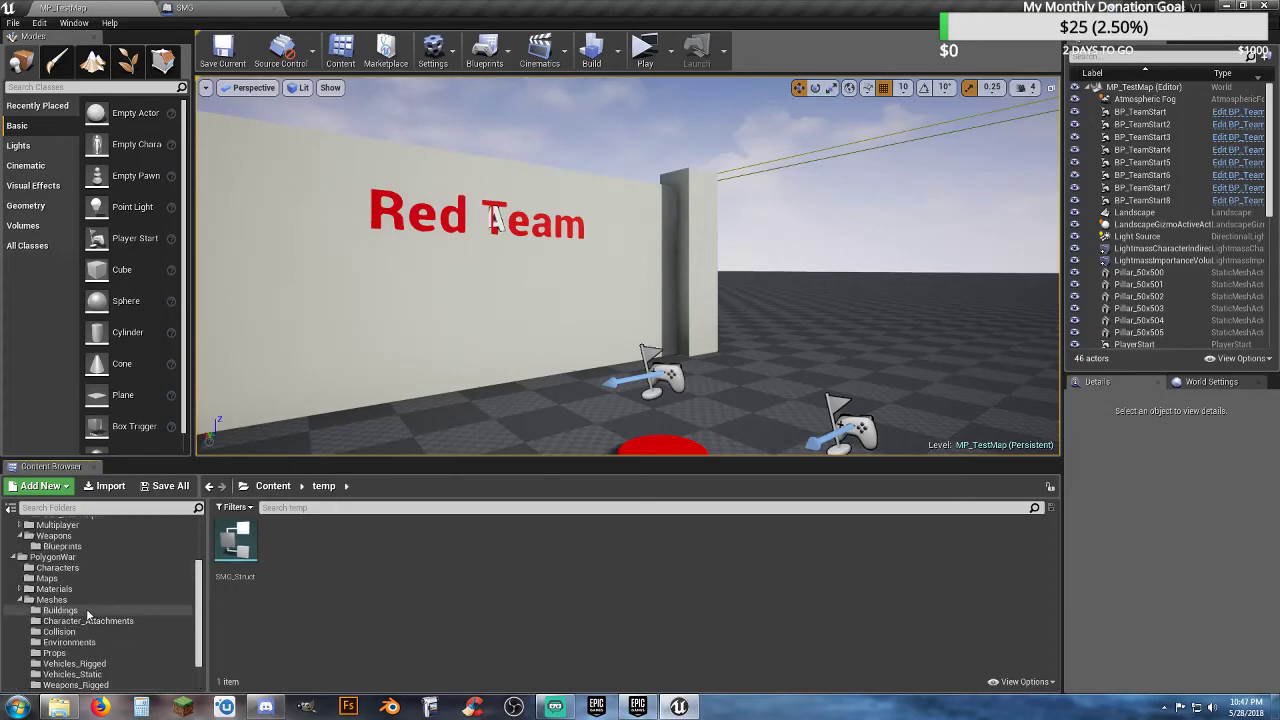
scroll(87, 614, "up", 2)
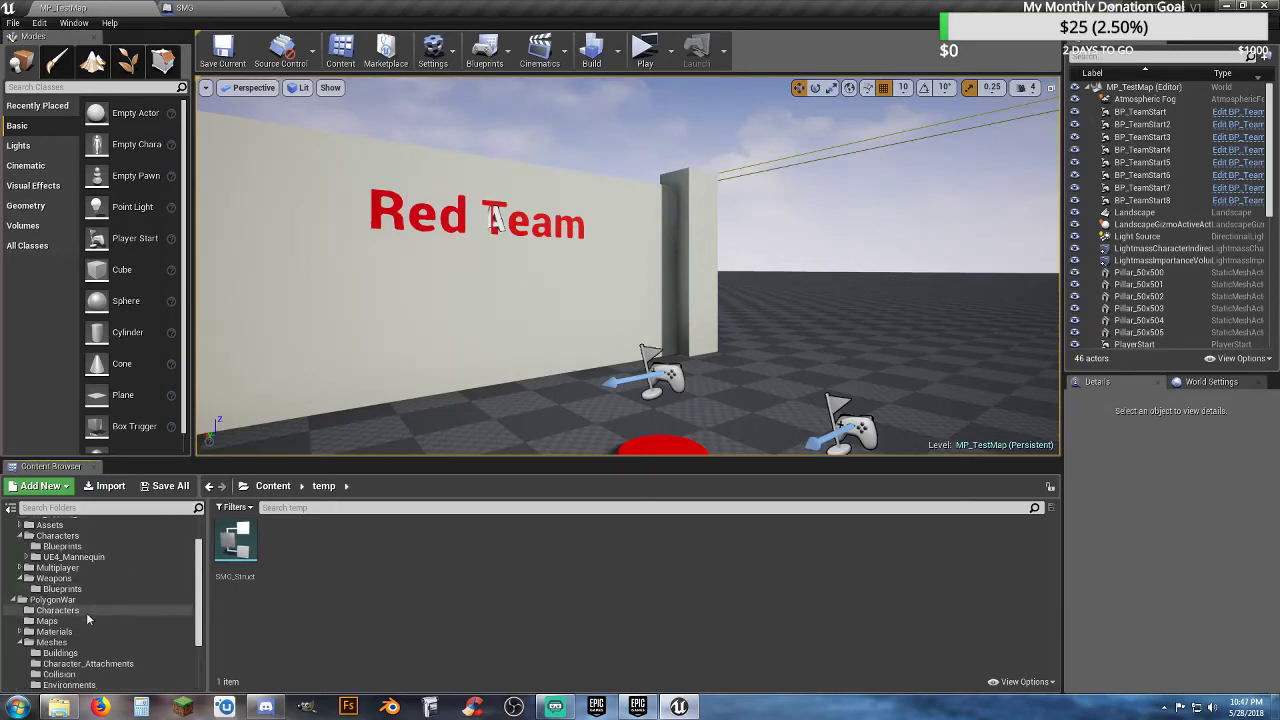
left_click(90, 610)
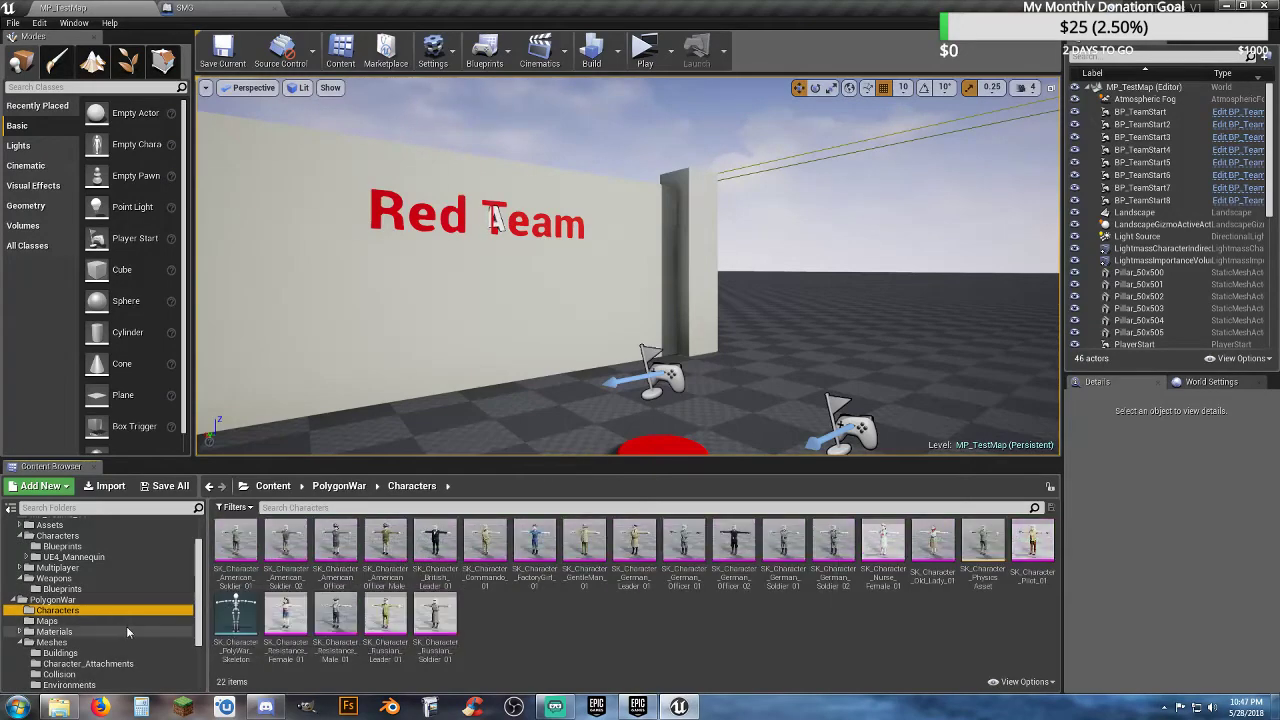
scroll(105, 616, "down", 3)
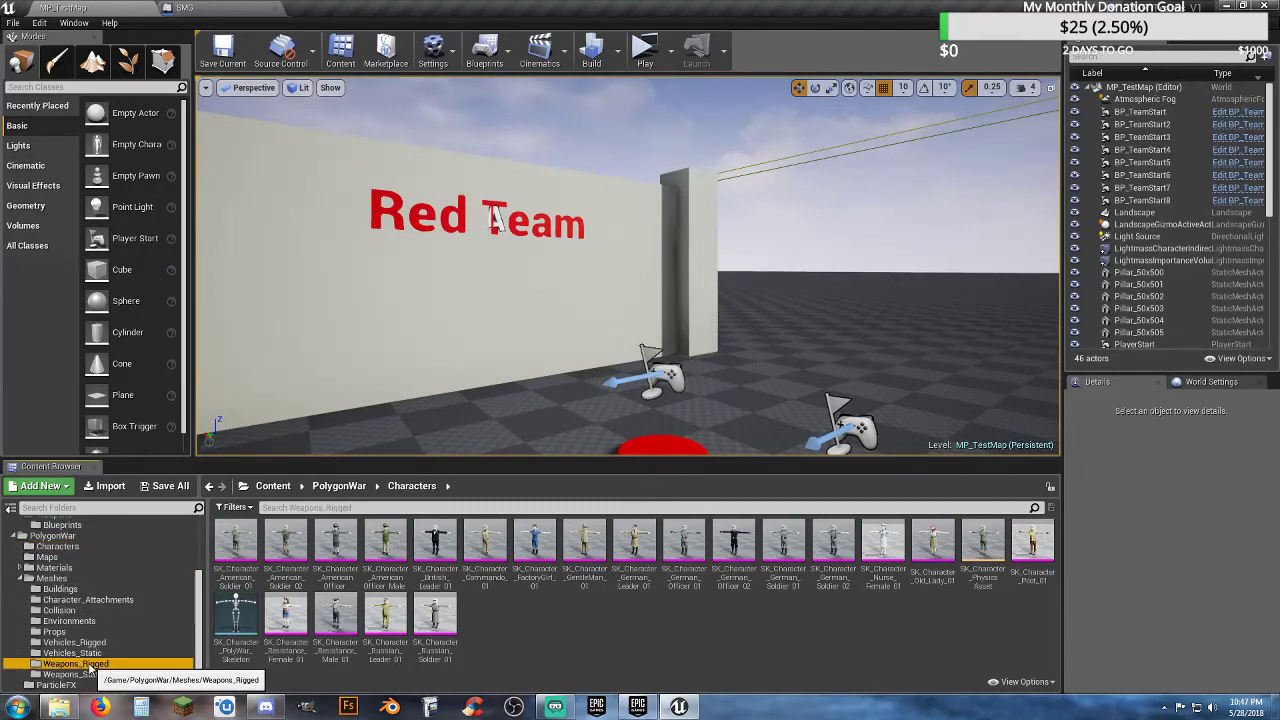
left_click(75, 663)
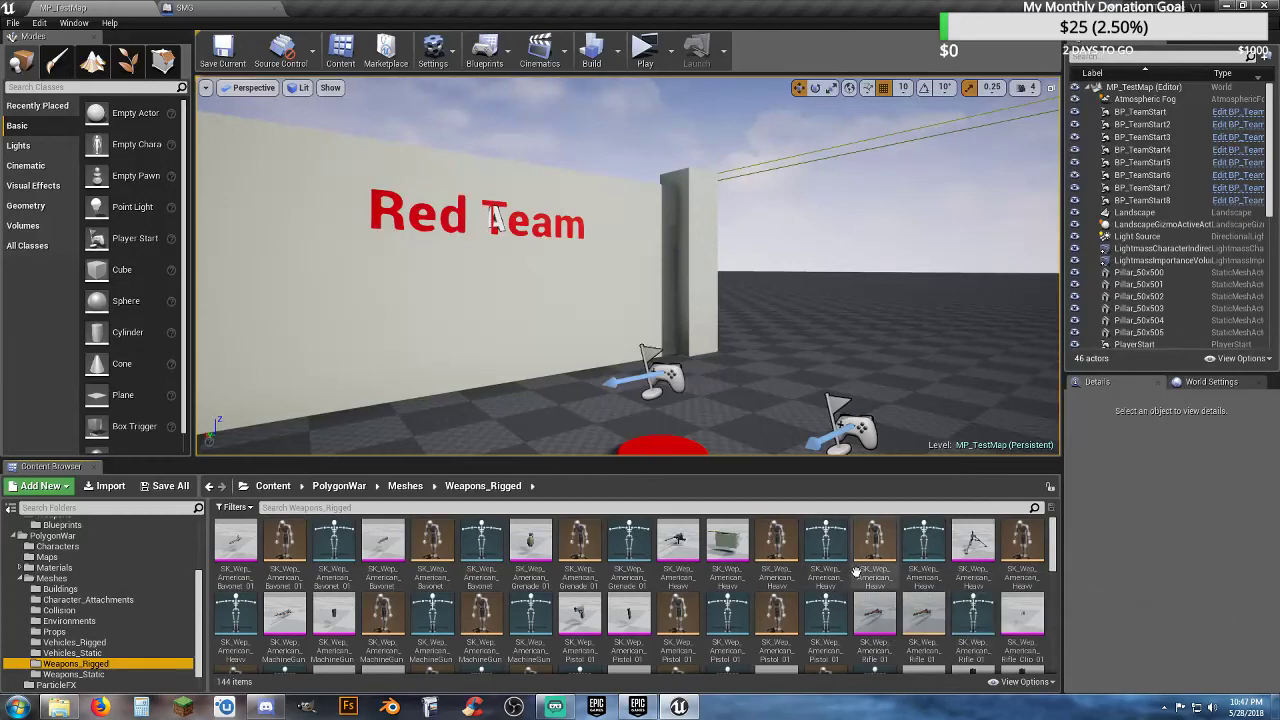
scroll(857, 570, "down", 5)
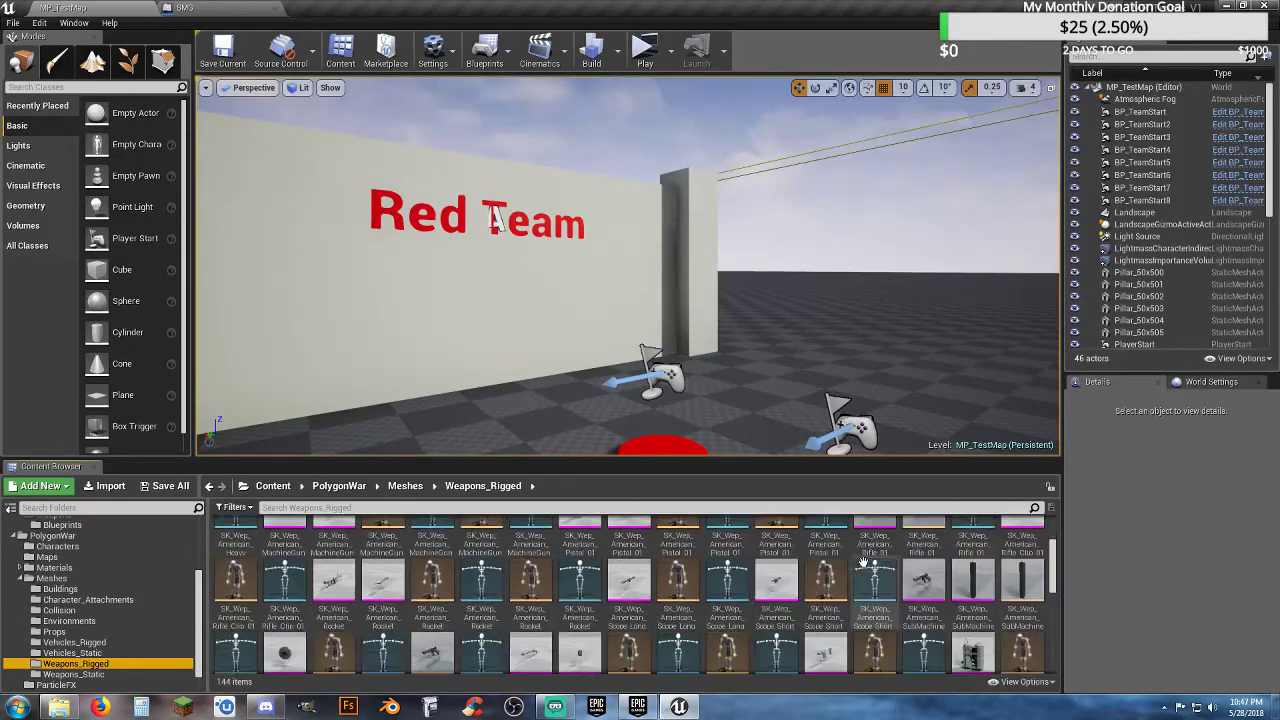
scroll(864, 555, "down", 5)
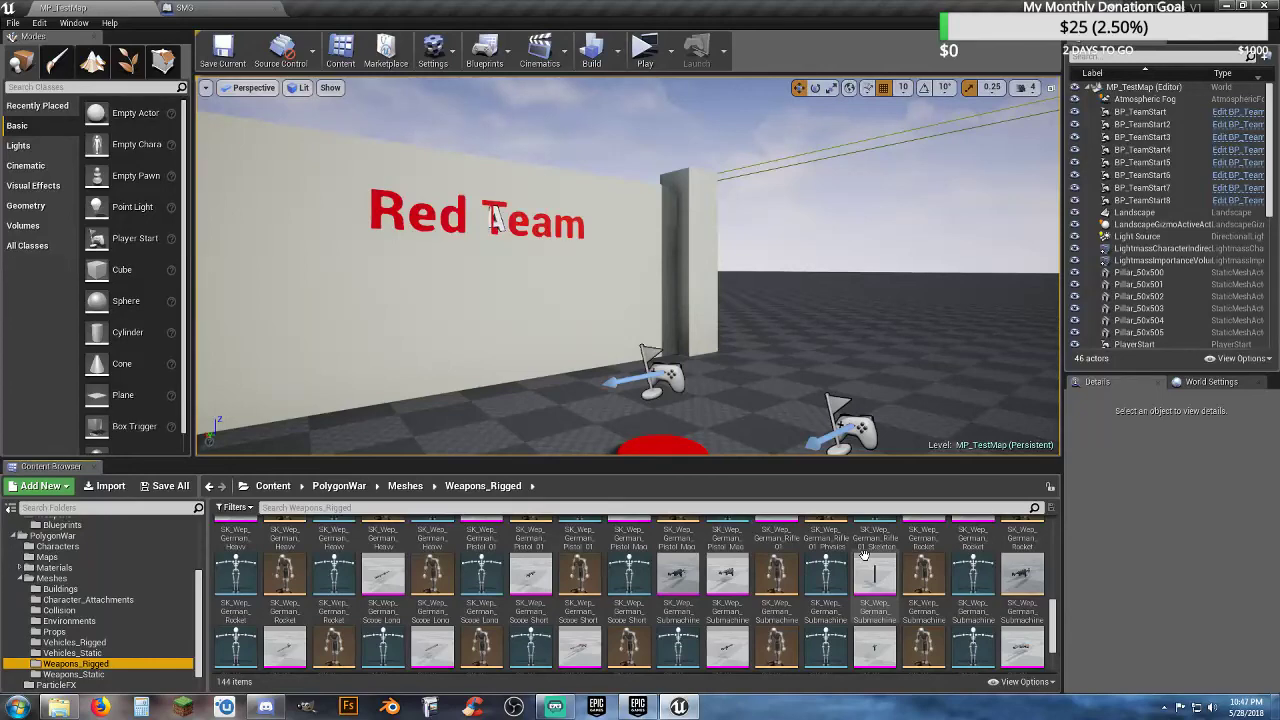
scroll(864, 555, "down", 1)
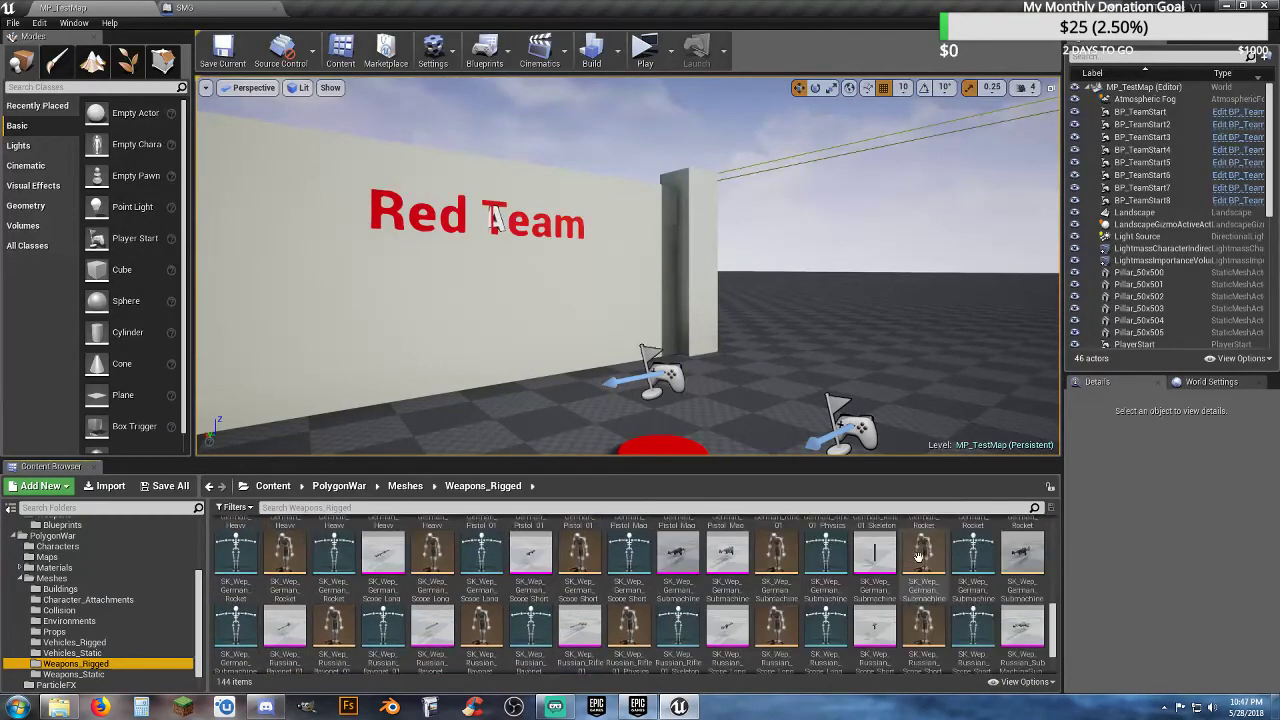
scroll(375, 655, "down", 1)
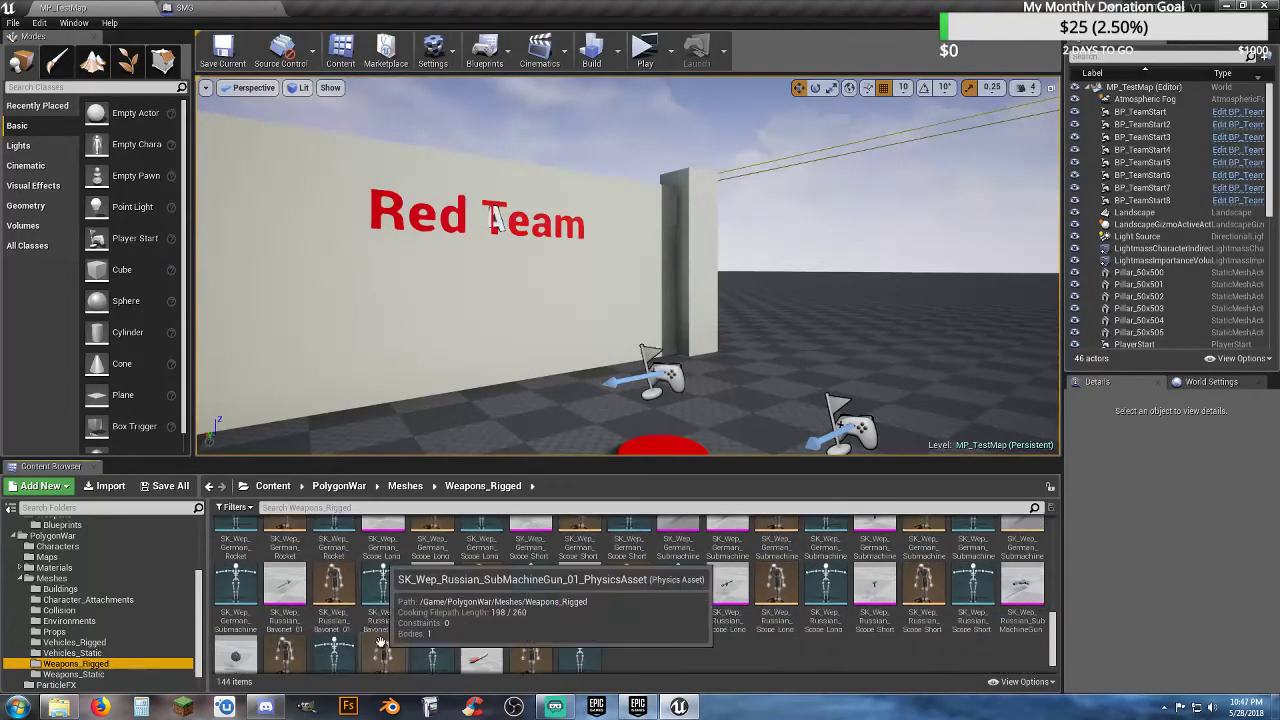
double_click(232, 622)
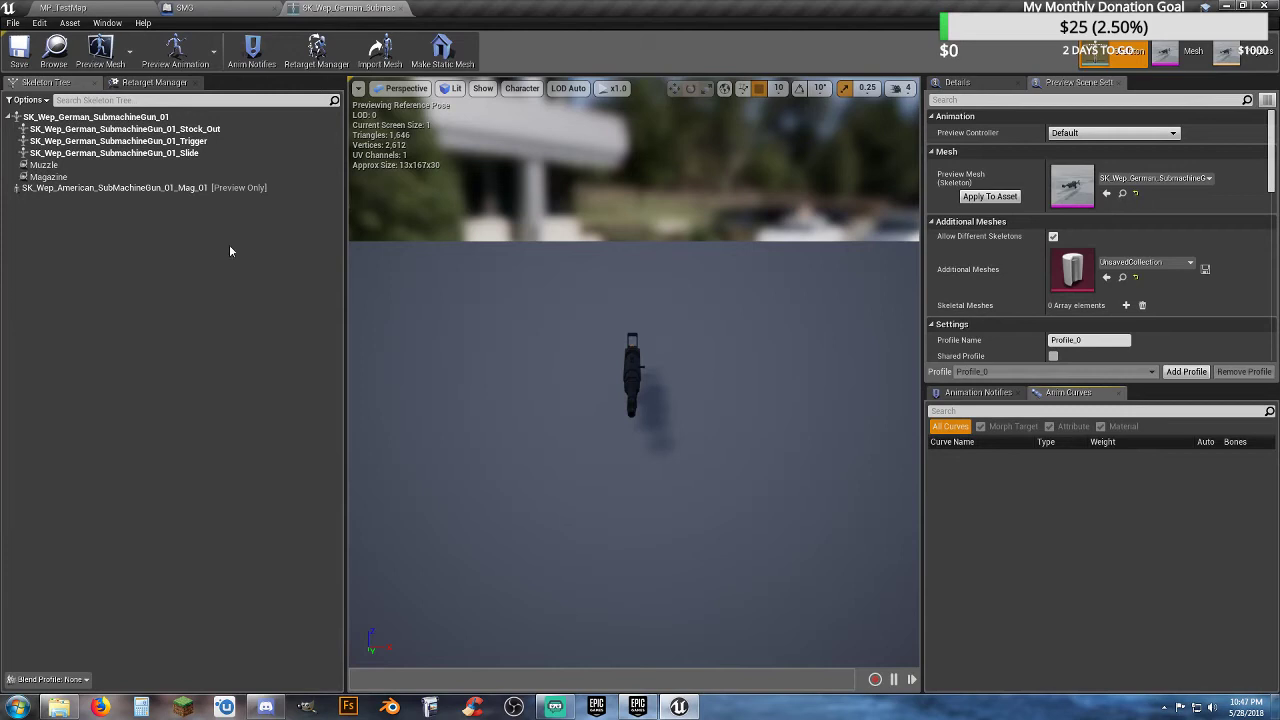
- Select the German submachine gun skeleton's Muzzle socket, examine its placement on the gun, and close the skeleton
left_click(44, 164)
left_click_drag(514, 387, 530, 370)
right_click_drag(530, 370, 581, 476)
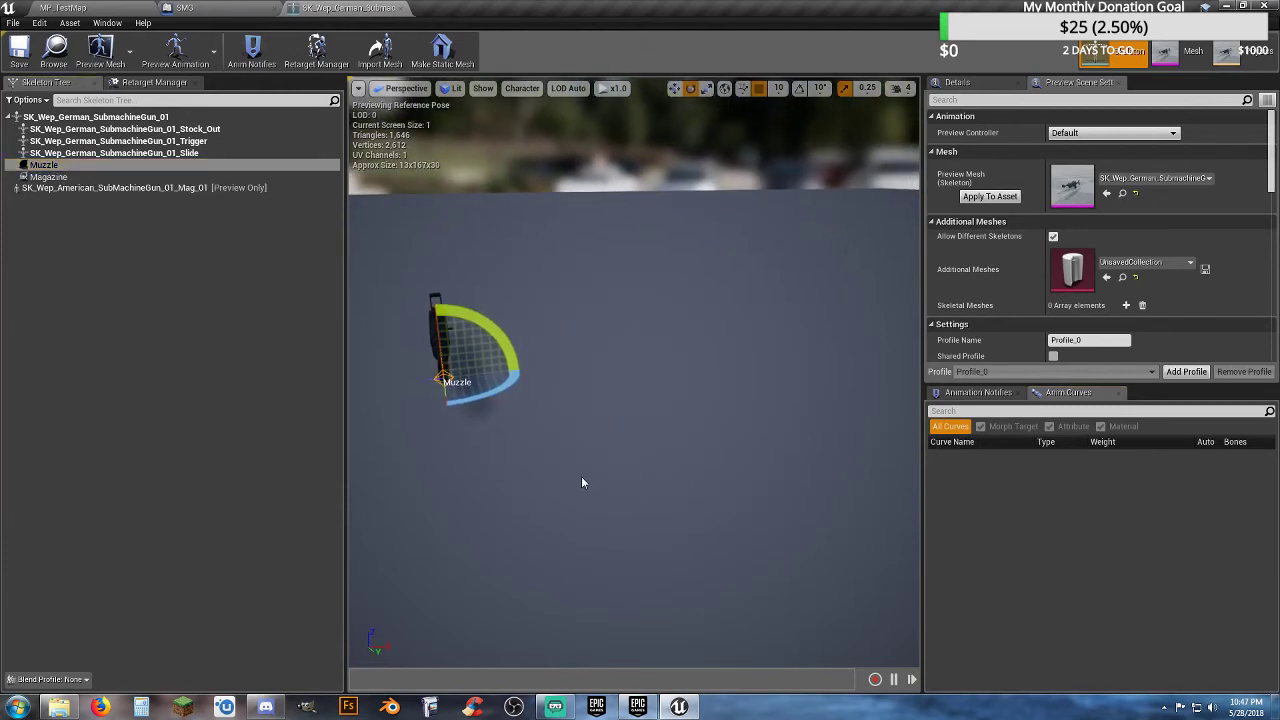
left_click(401, 9)
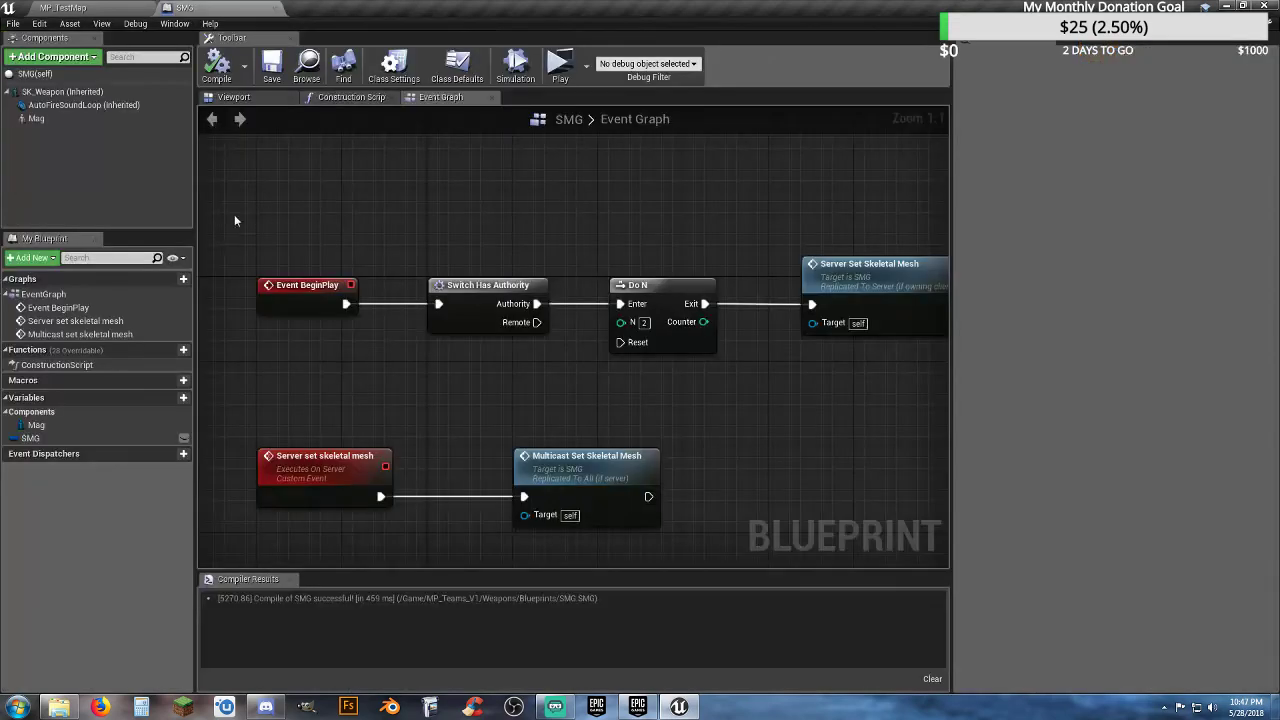
- Open the SK_Wep_American_SubMachineGun_01 skeleton from the MP_TestMap level's Weapons_Rigged assets and select its Muzzle socket
left_click(122, 8)
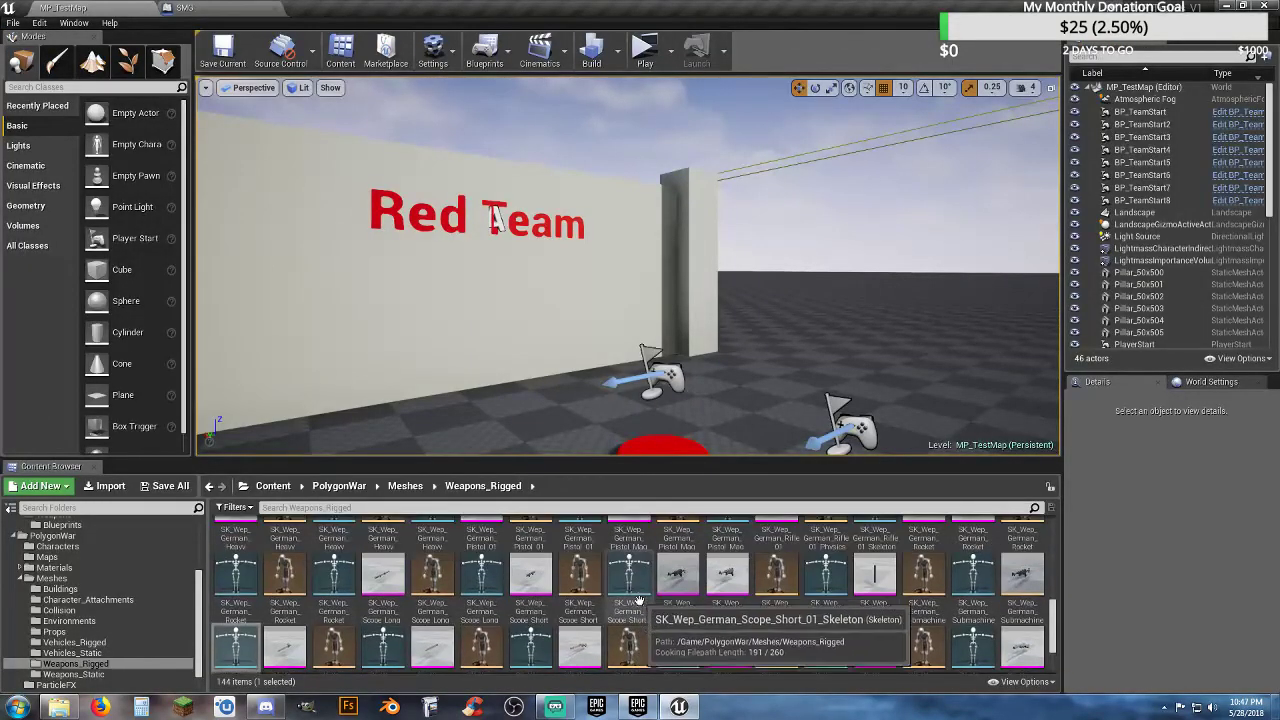
scroll(653, 614, "up", 2)
scroll(653, 614, "up", 1)
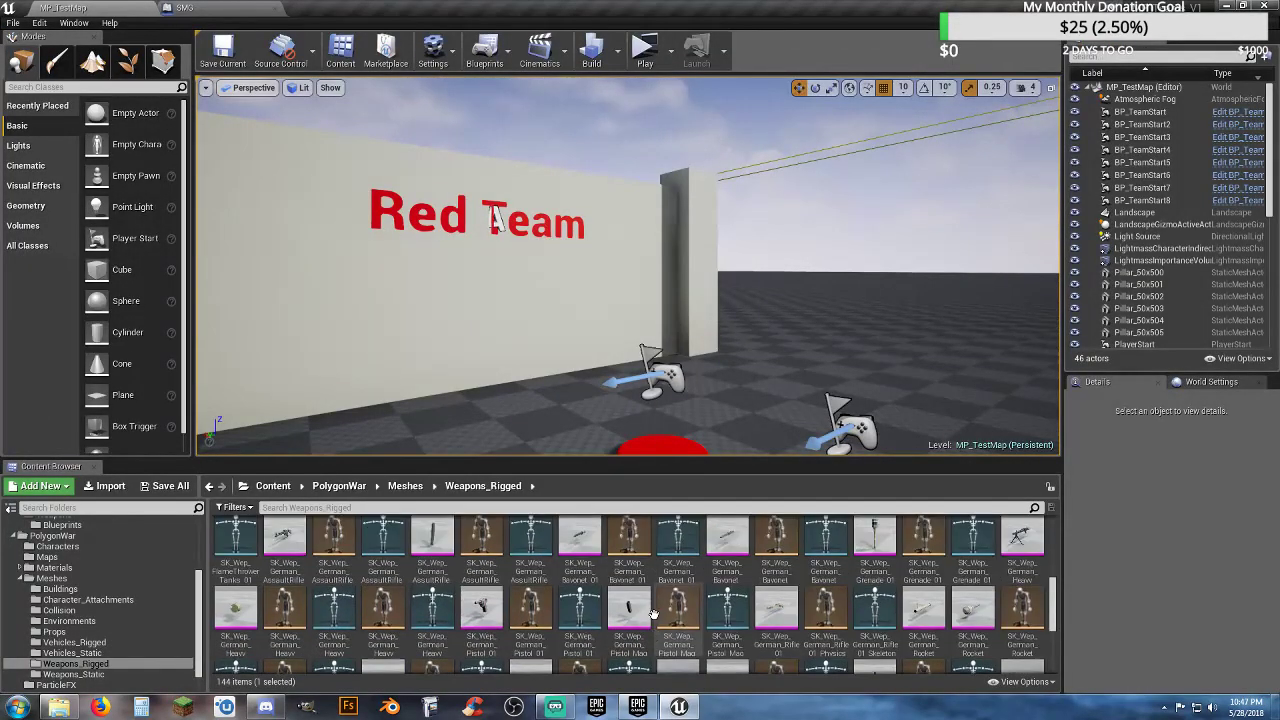
scroll(653, 614, "down", 3)
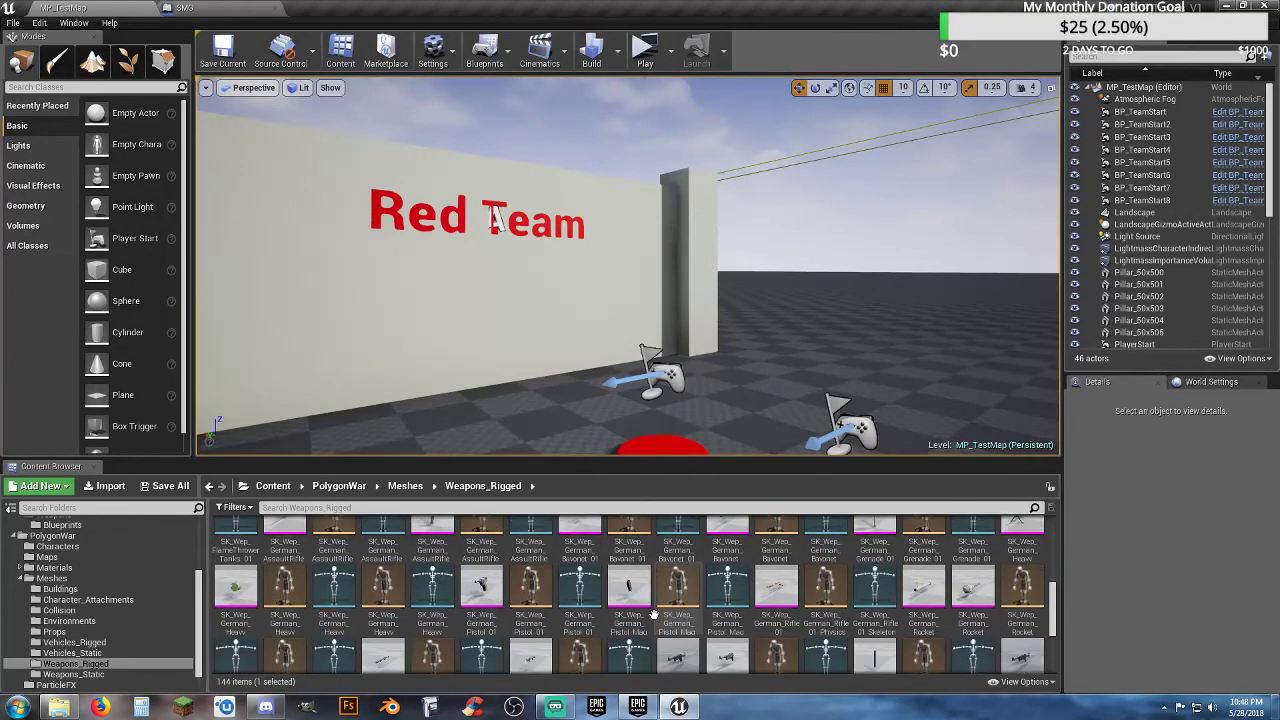
scroll(653, 614, "down", 2)
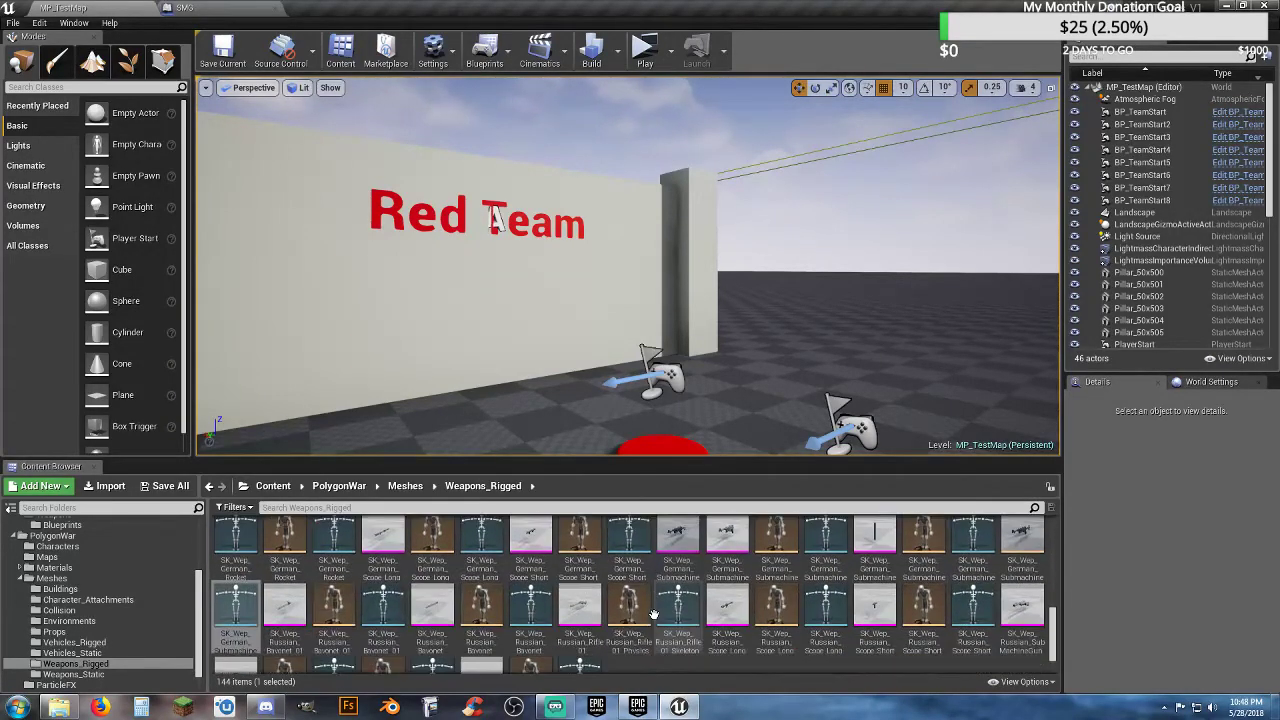
scroll(653, 614, "up", 3)
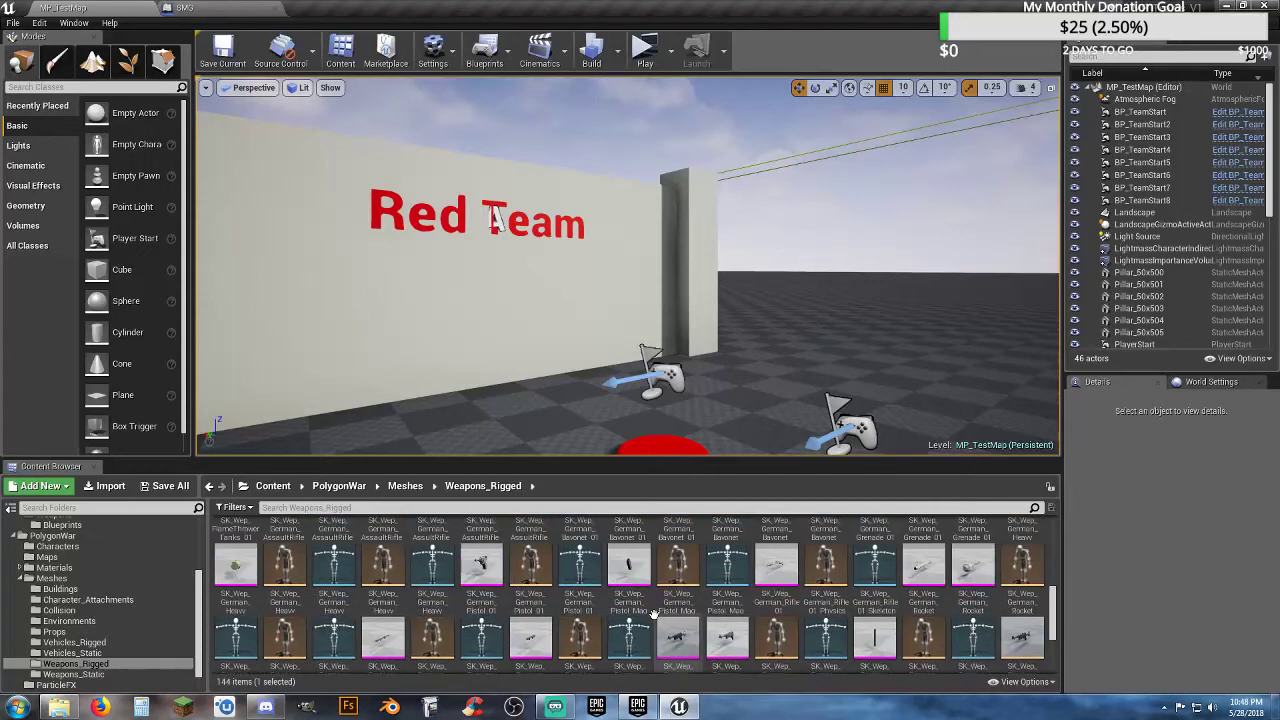
scroll(653, 614, "up", 4)
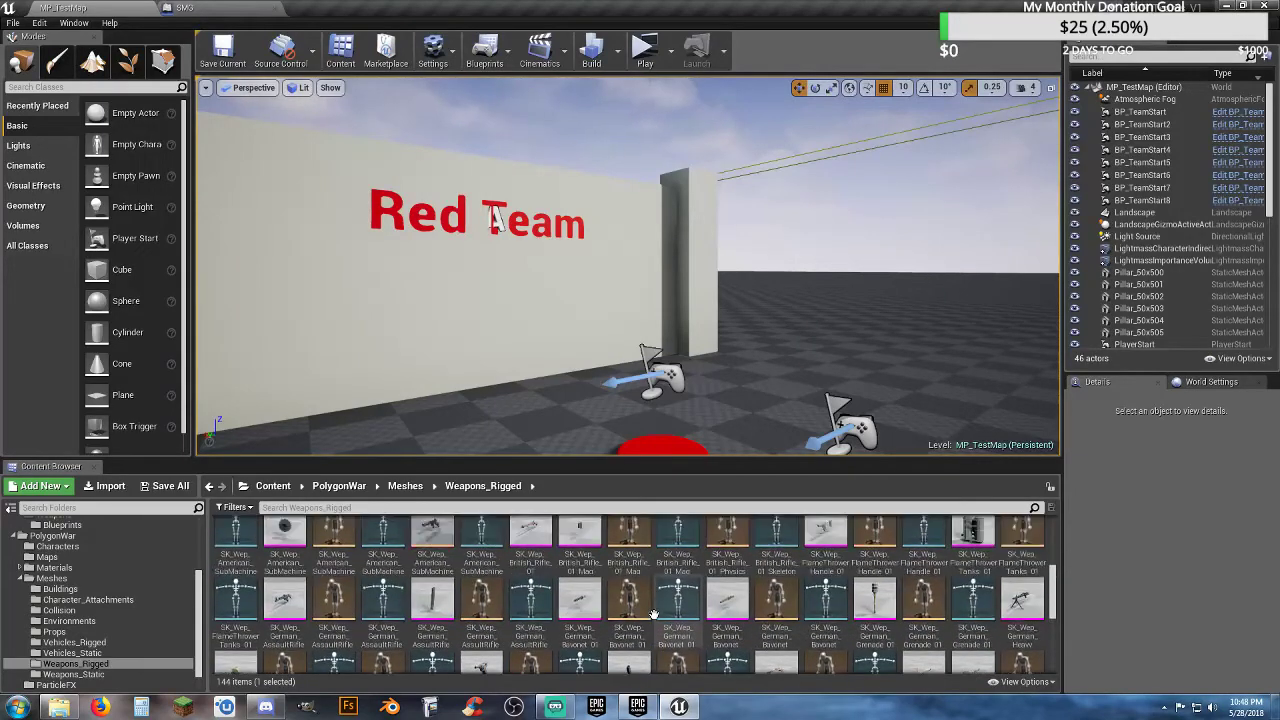
scroll(653, 614, "down", 2)
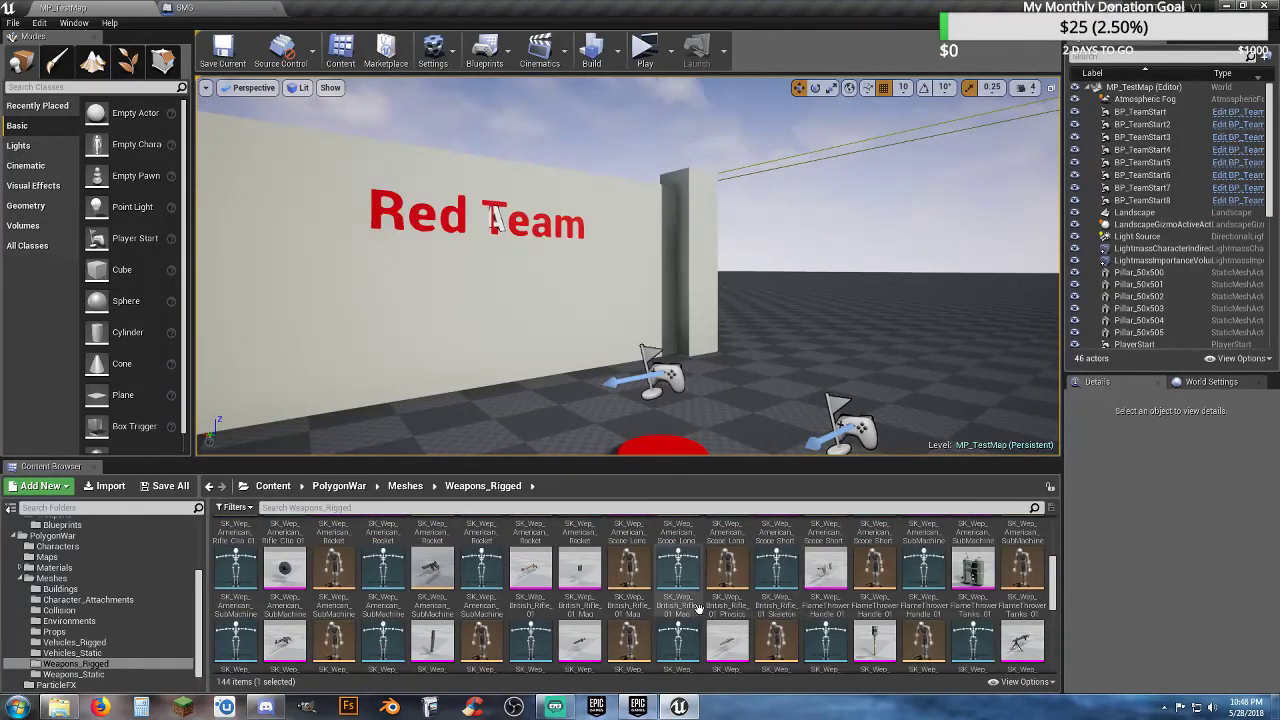
left_click(488, 608)
double_click(488, 607)
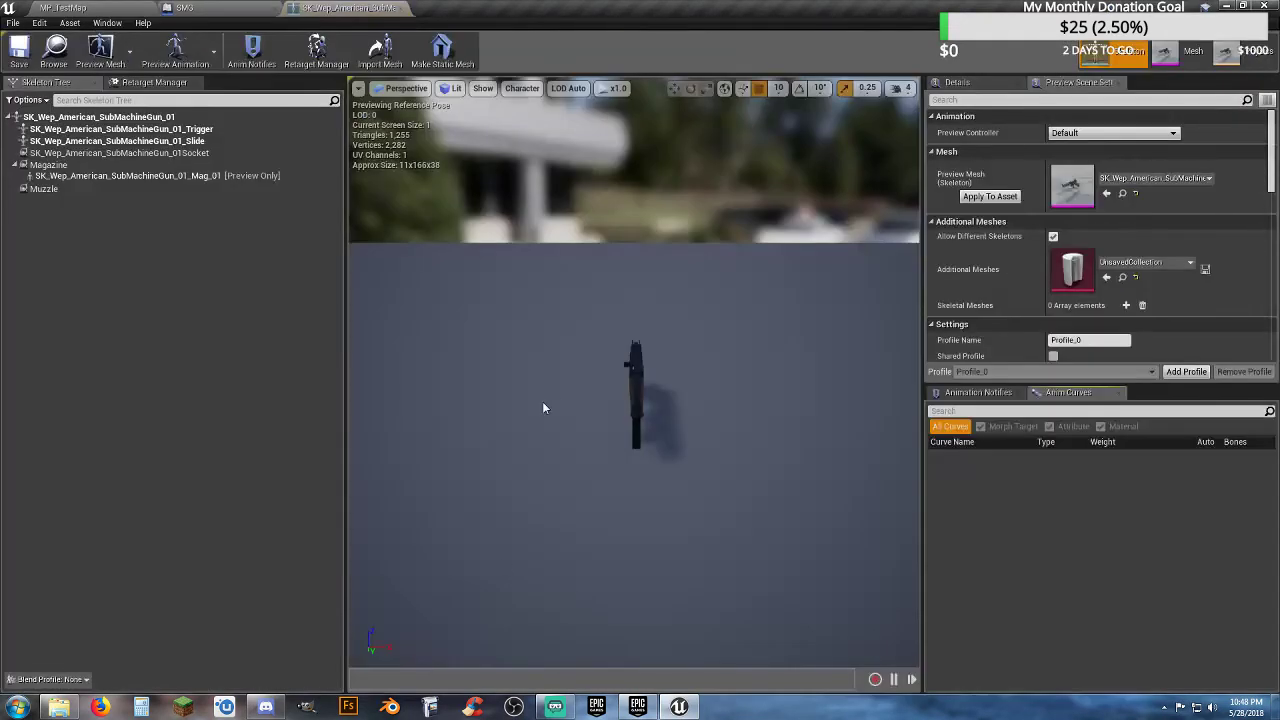
left_click(44, 188)
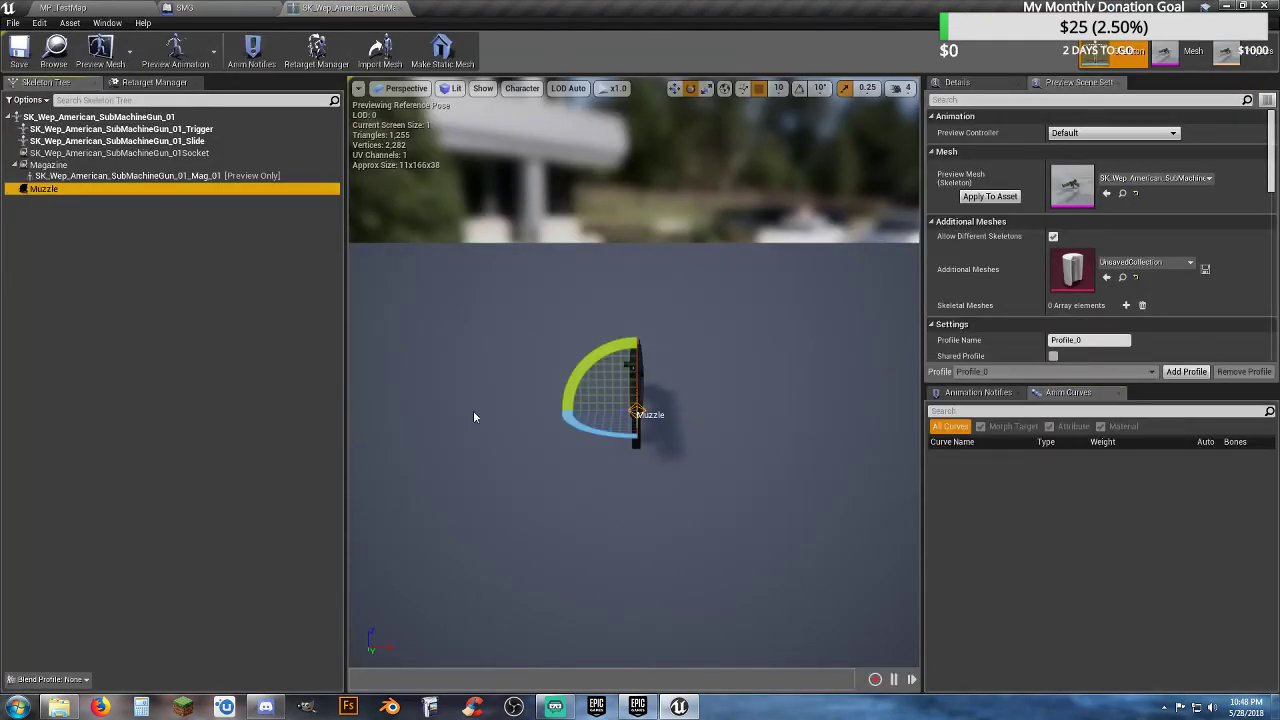
- Examine the Muzzle socket's placement on the American submachine gun and close its skeleton
key("f")
right_click_drag(600, 380, 523, 427)
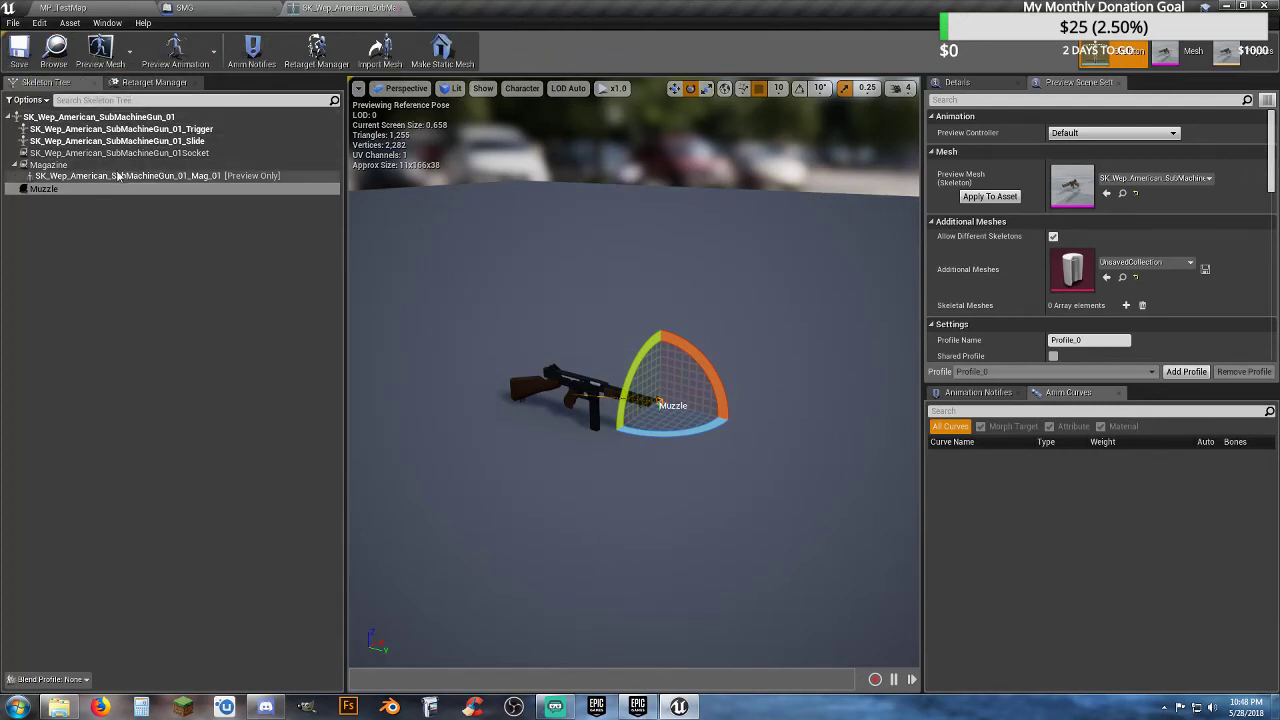
left_click(399, 9)
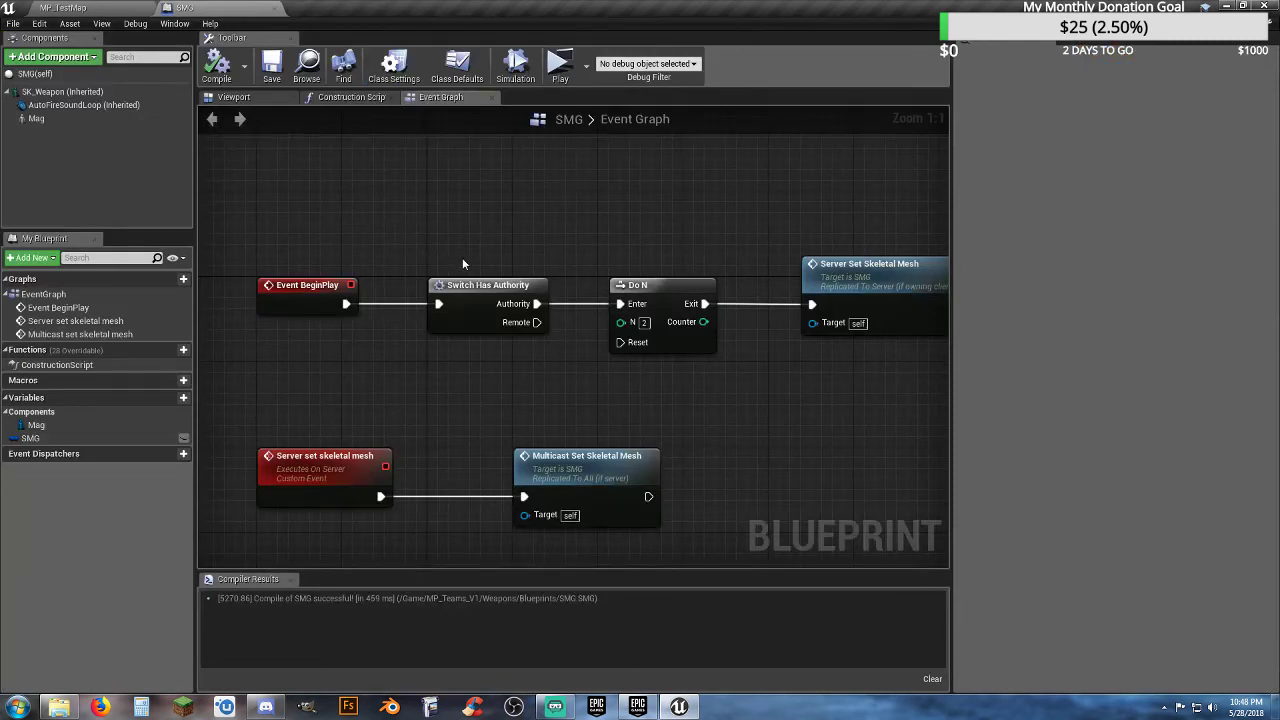
- Remove the Do N node, wire Switch Has Authority's Authority output straight to Server Set Skeletal Mesh, and compile the SMG blueprint
left_click(648, 285)
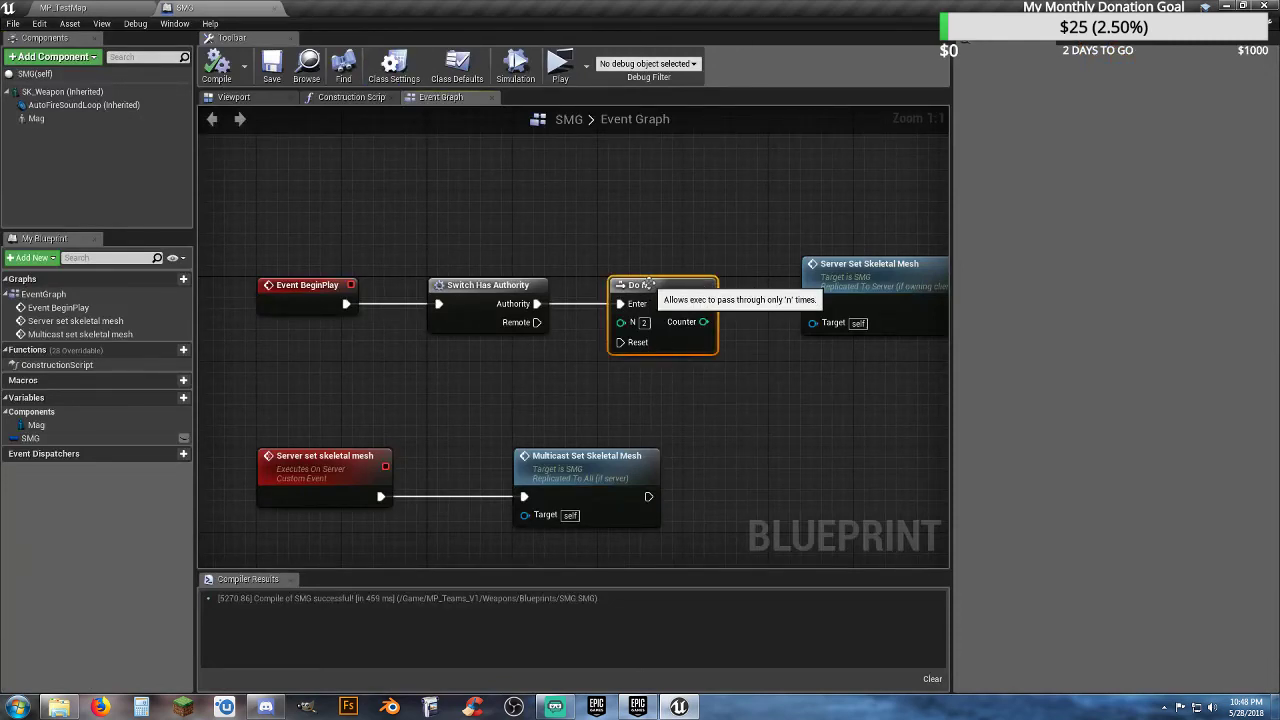
key("Delete")
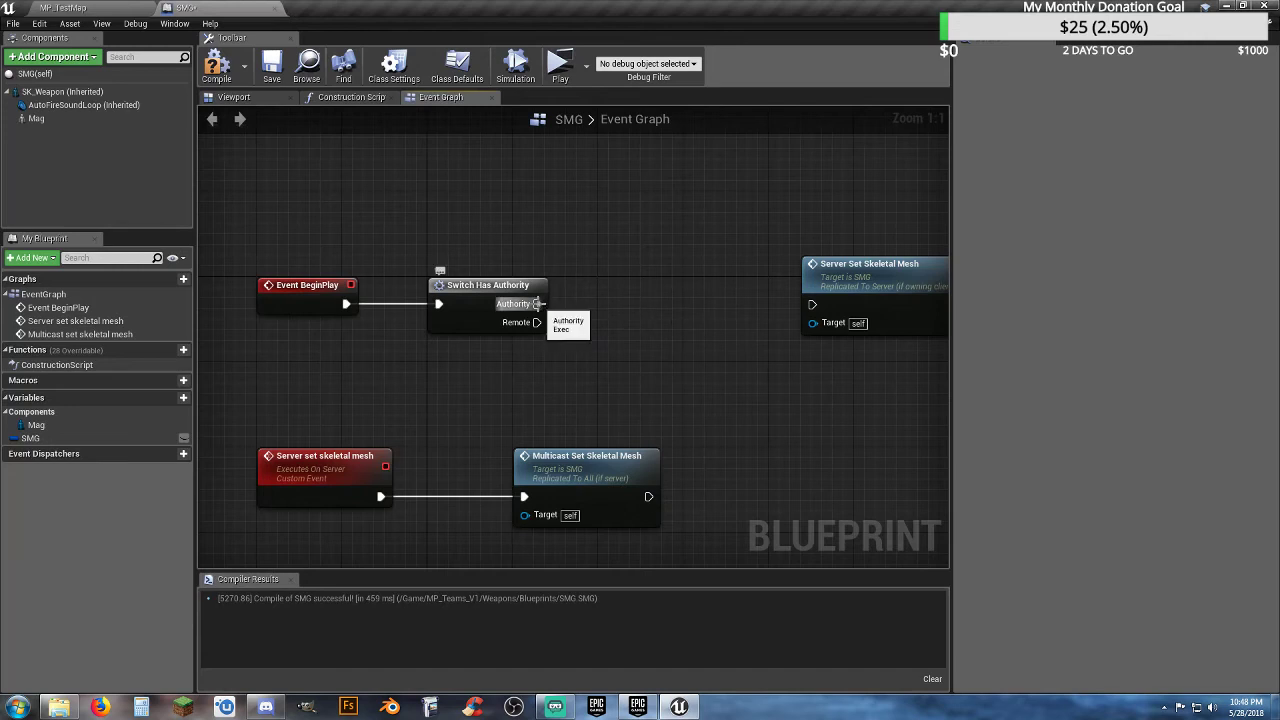
left_click_drag(537, 303, 665, 279)
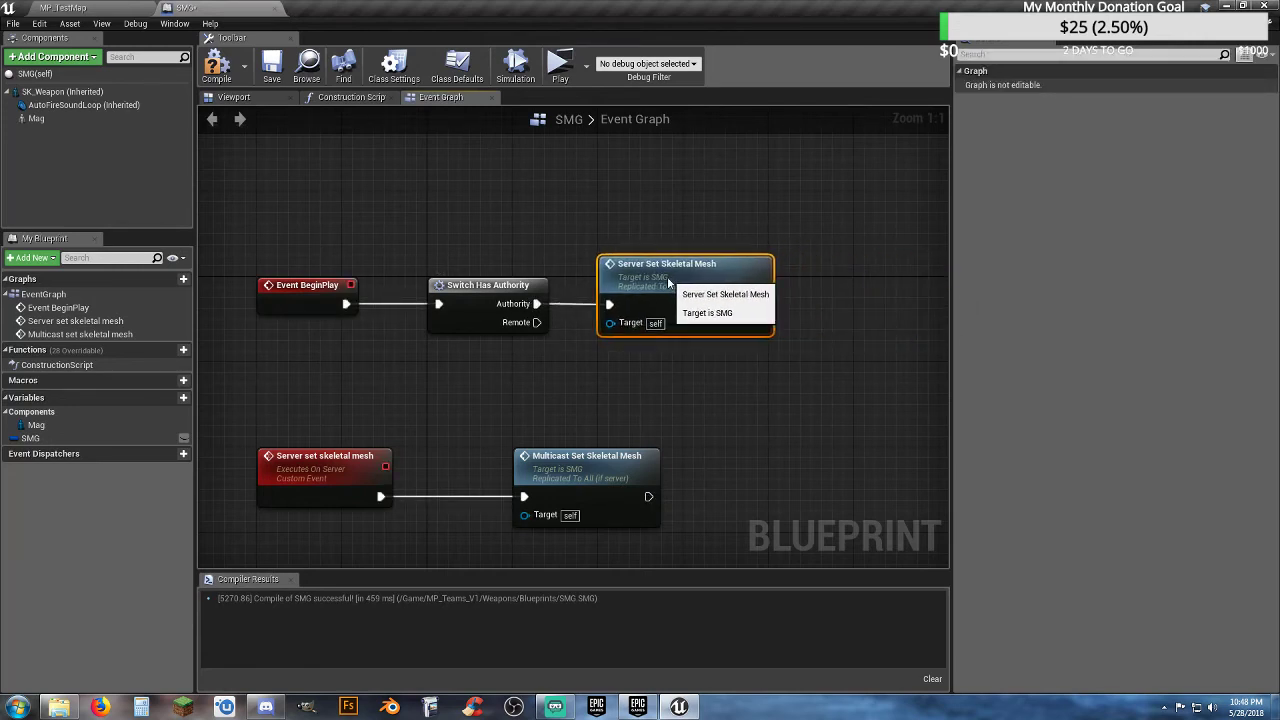
left_click(681, 349)
left_click(62, 91)
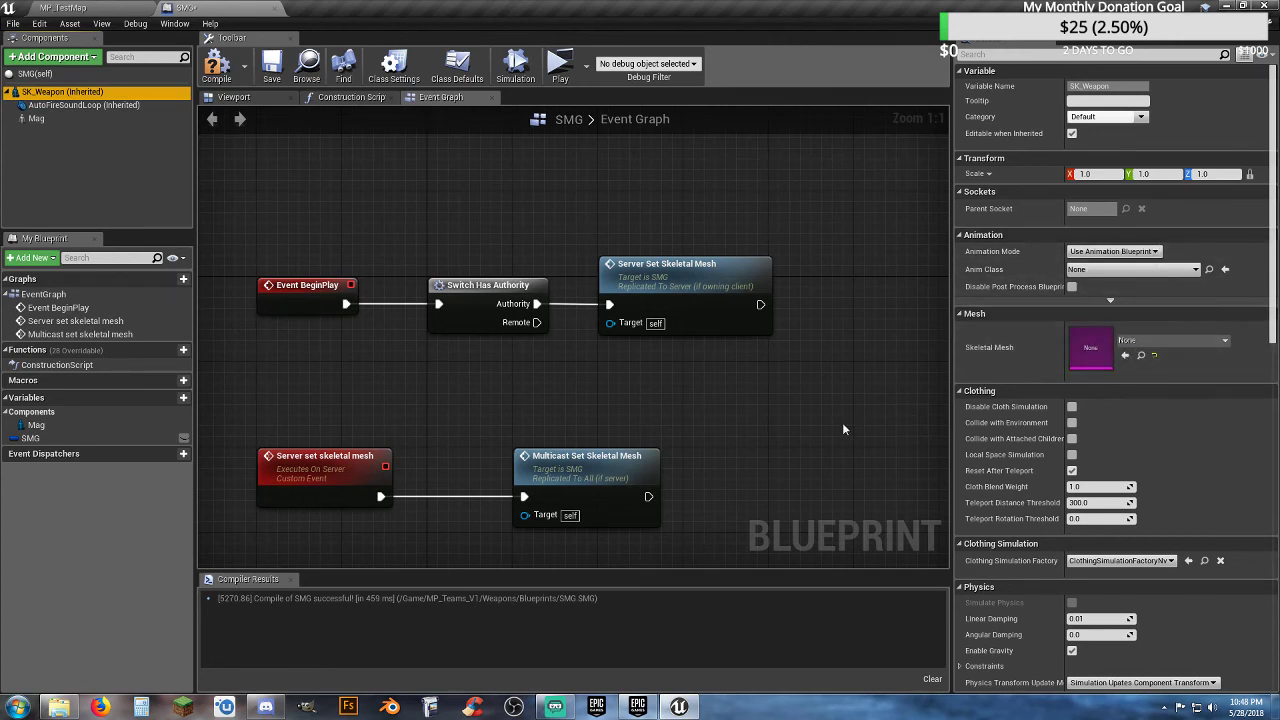
left_click(215, 68)
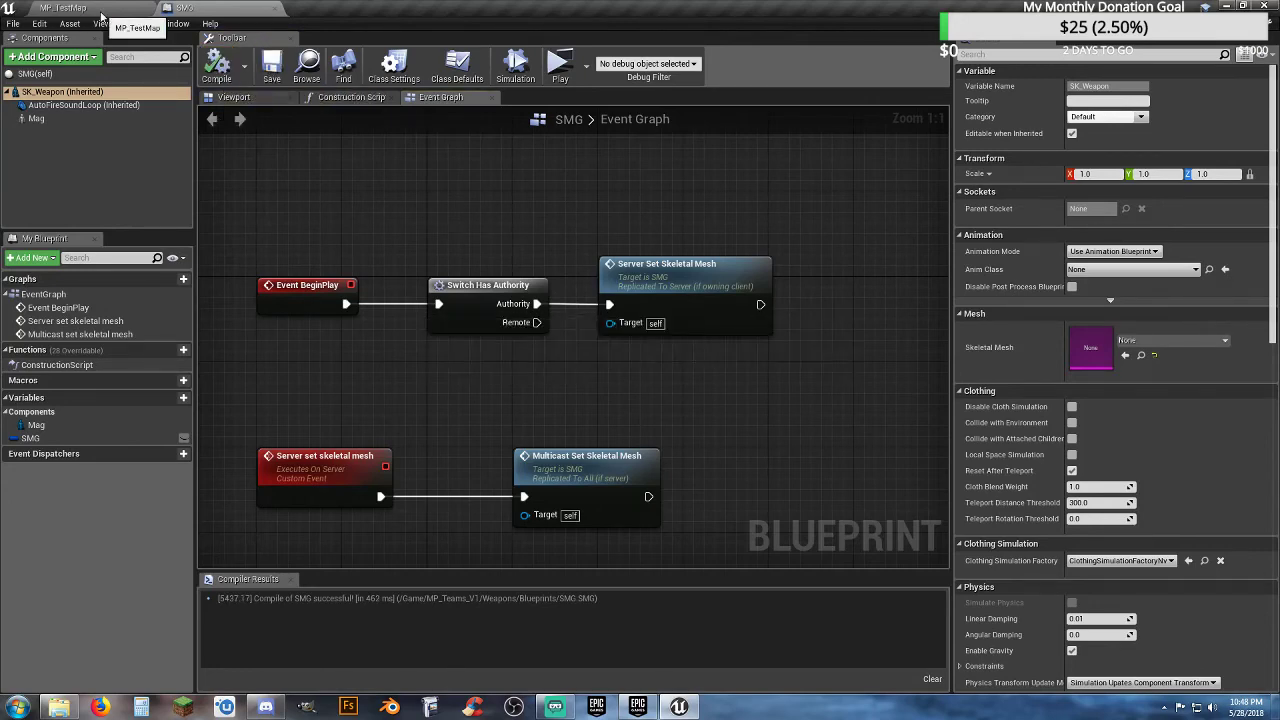
- Start a preview of MP_TestMap, joining the red team as Biotech on the server and as Assault on the client
left_click(101, 17)
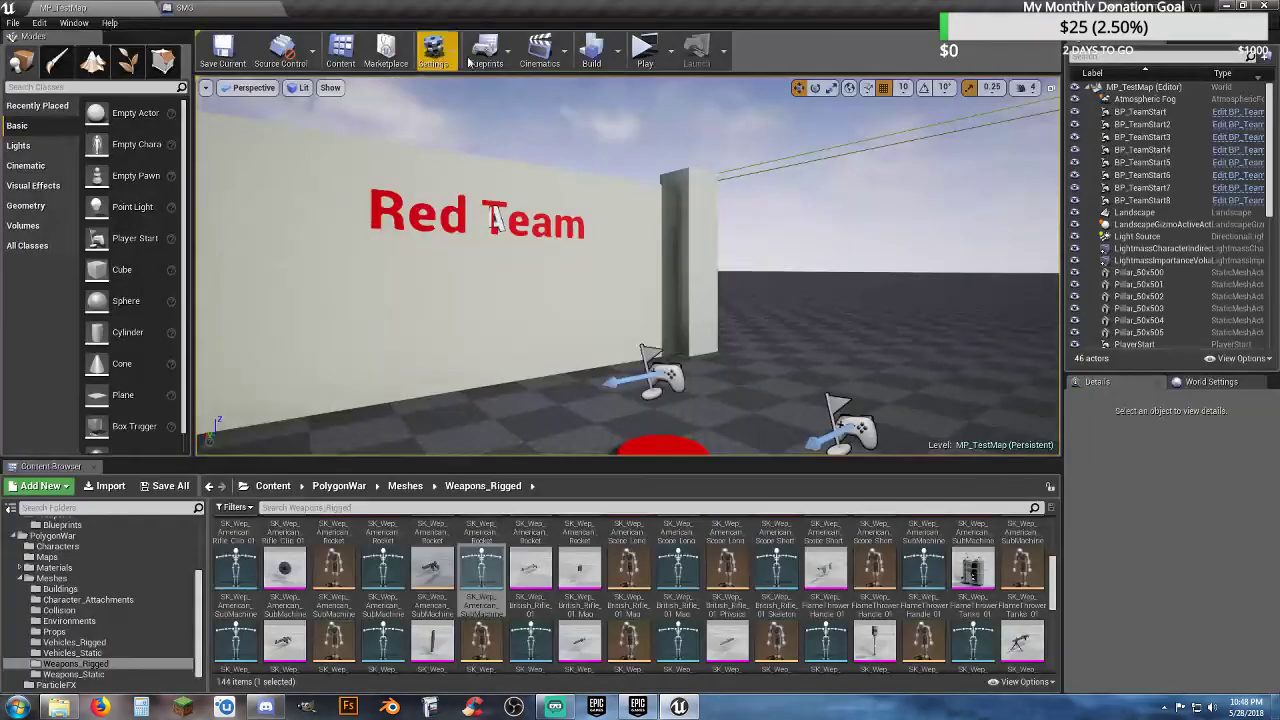
left_click(640, 52)
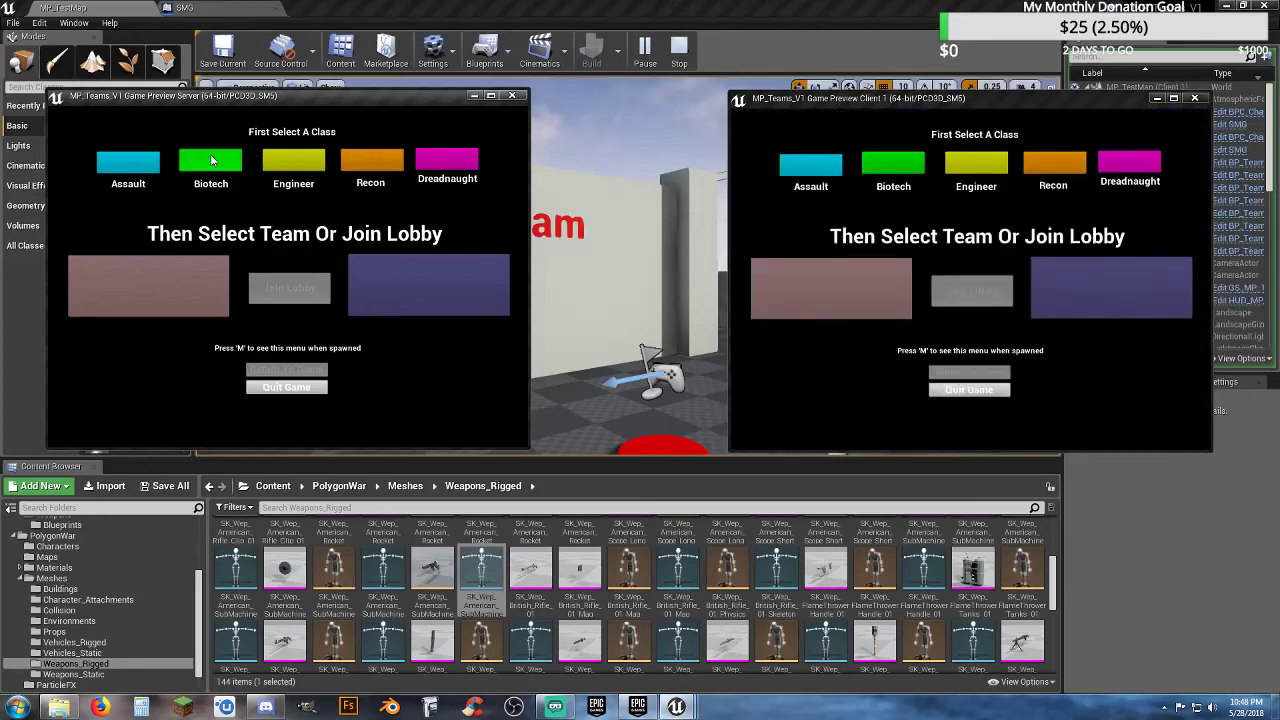
left_click(205, 160)
left_click(150, 282)
key("alt+Tab")
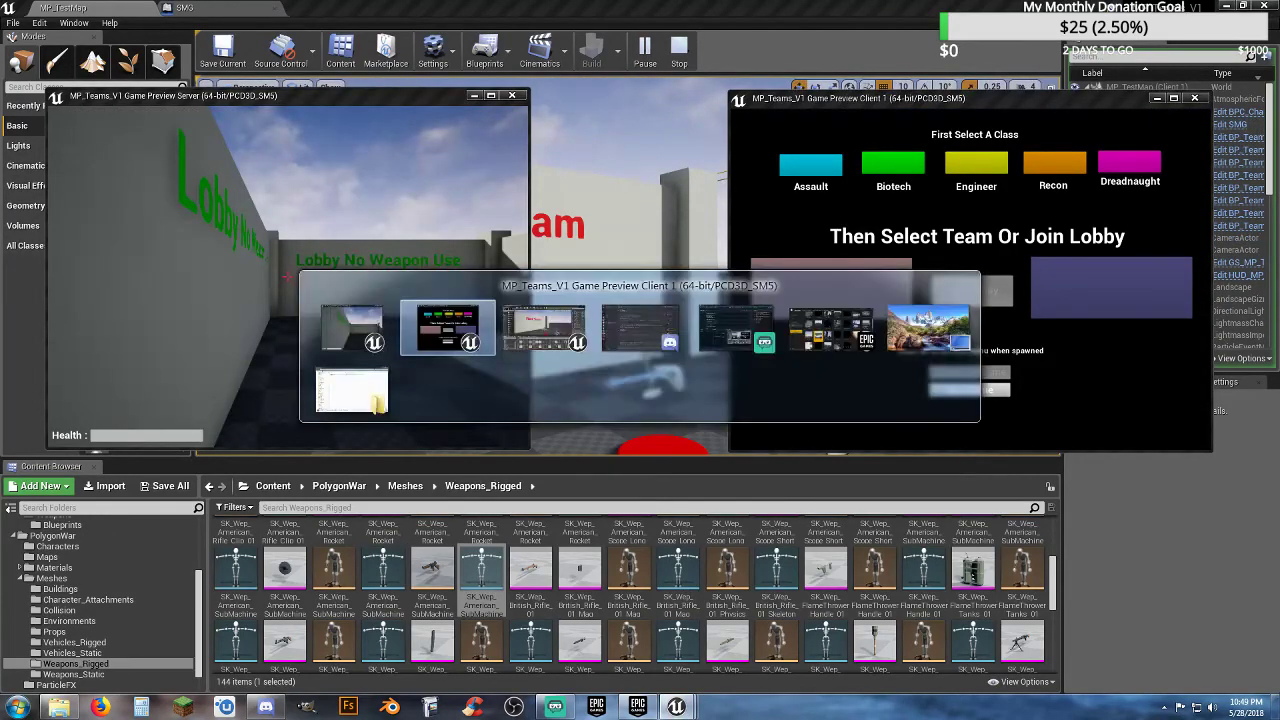
left_click(820, 172)
left_click(826, 283)
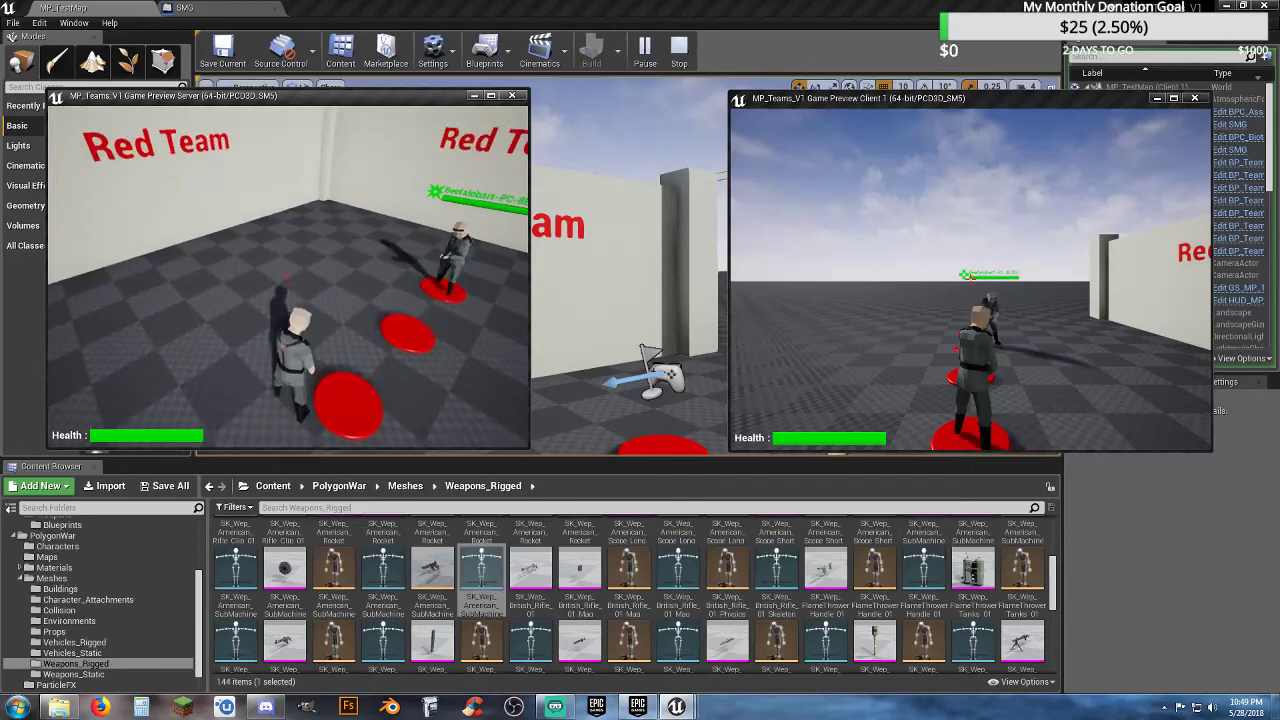
- Respawn the server character as Biotech on the red team, test firing its weapon beside the client, and end the preview
key("d")
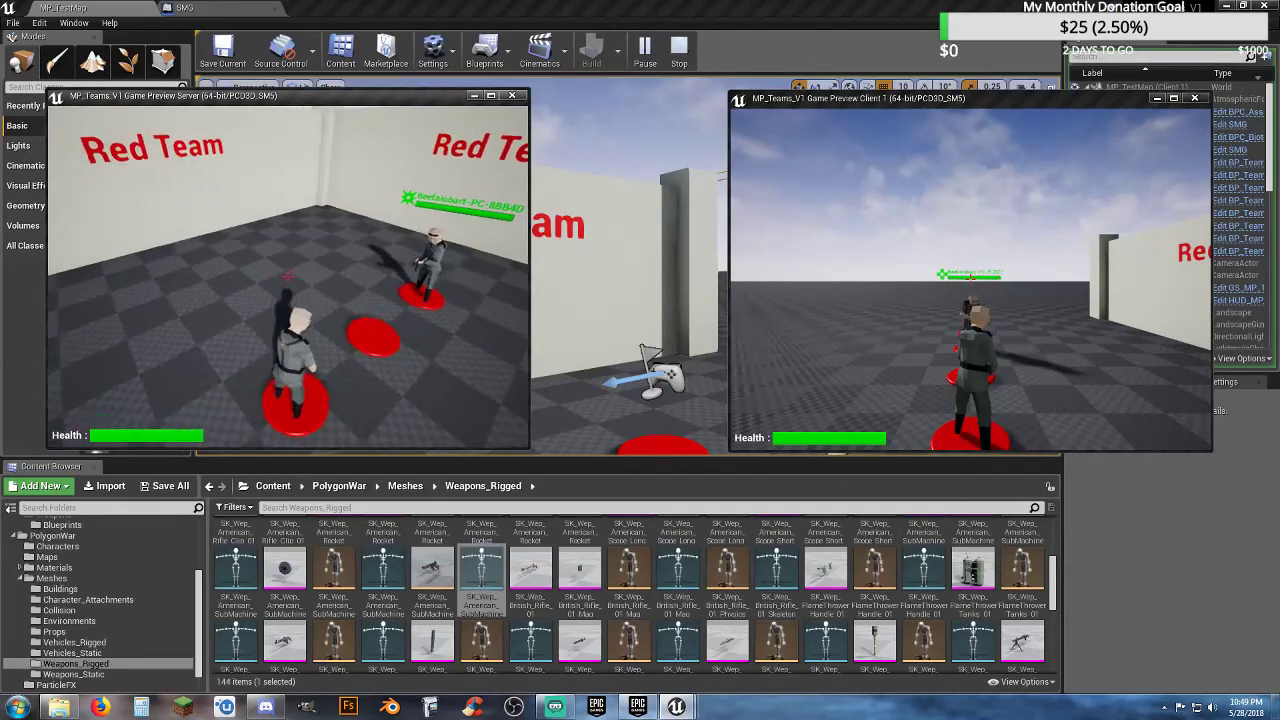
left_click(287, 276)
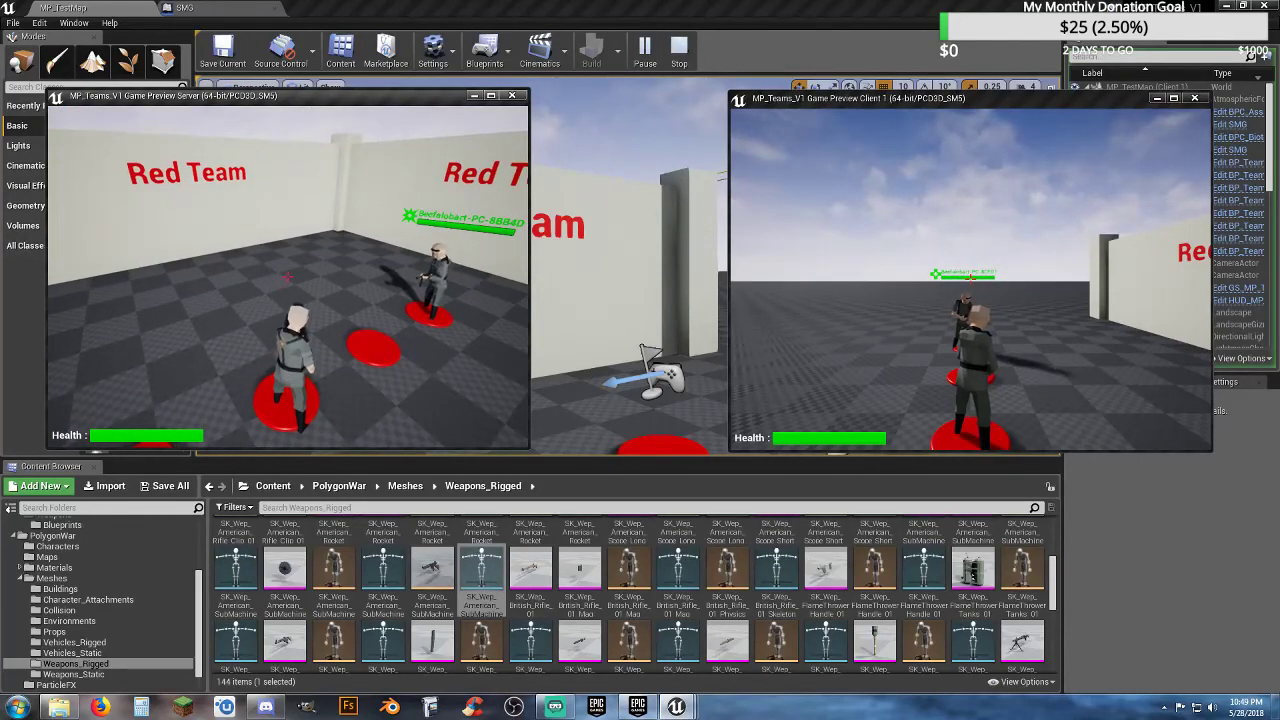
key("m")
left_click(224, 174)
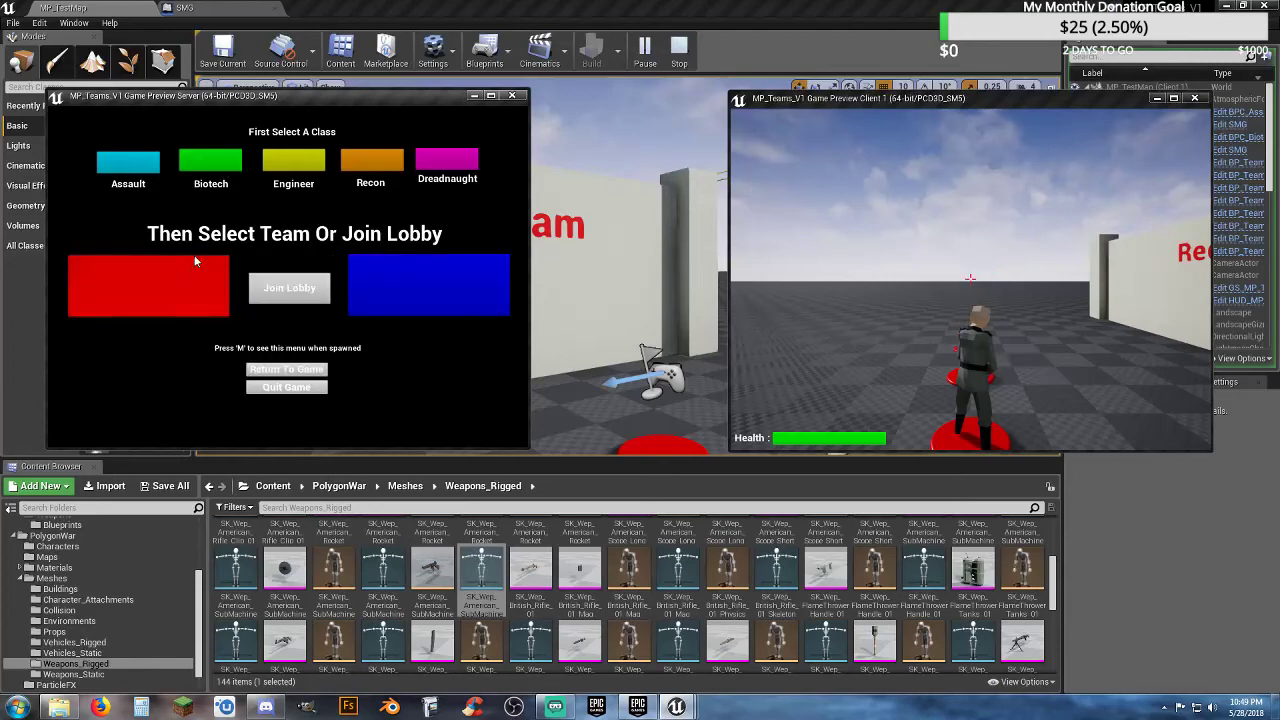
left_click(200, 265)
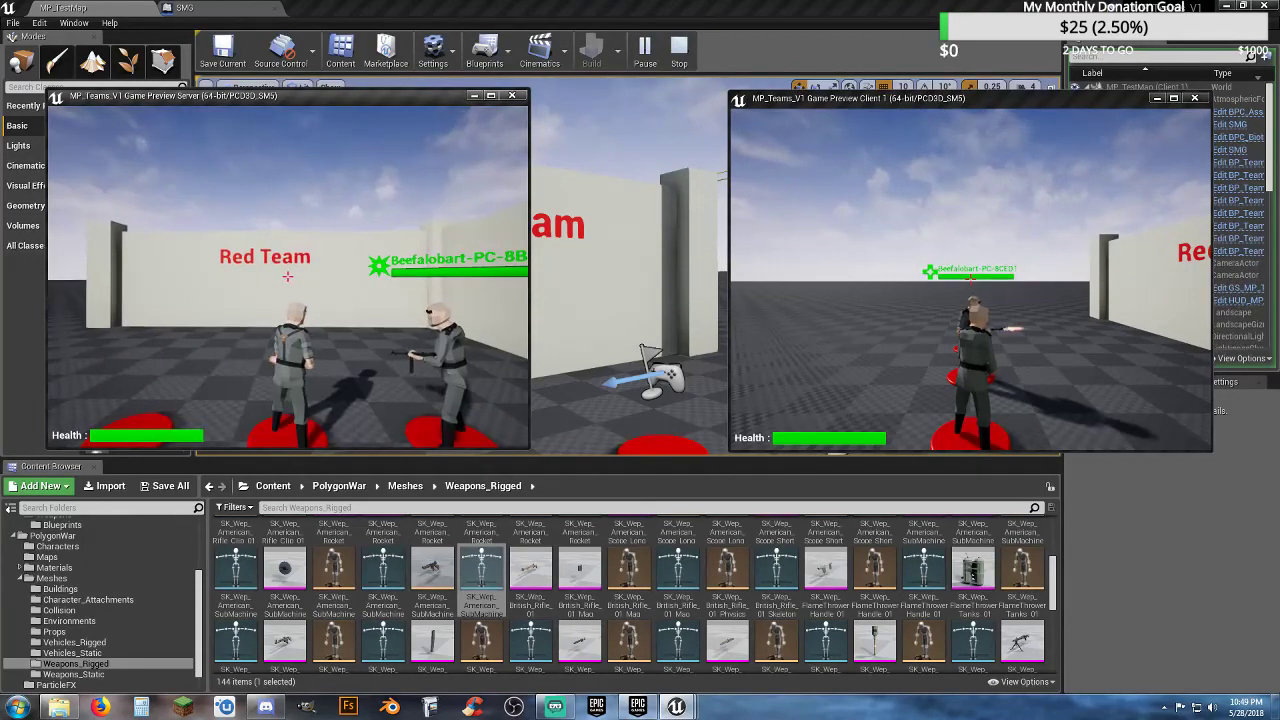
left_click(288, 276)
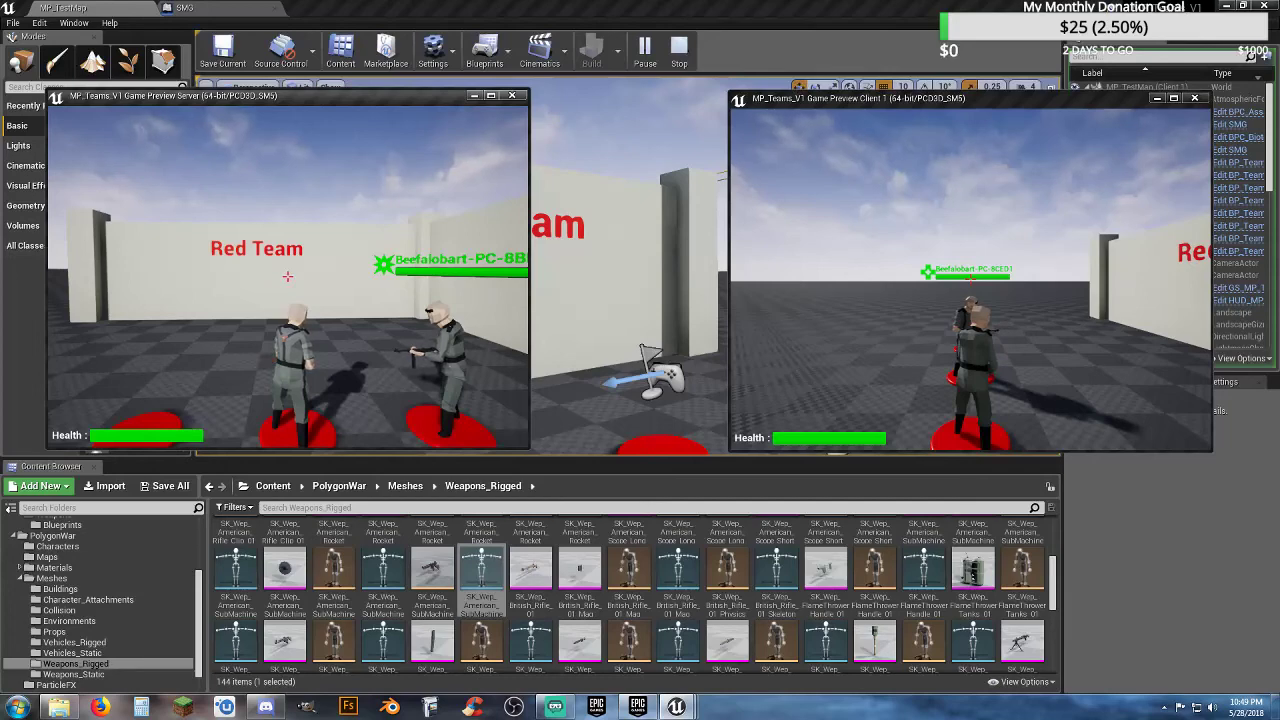
key("Escape")
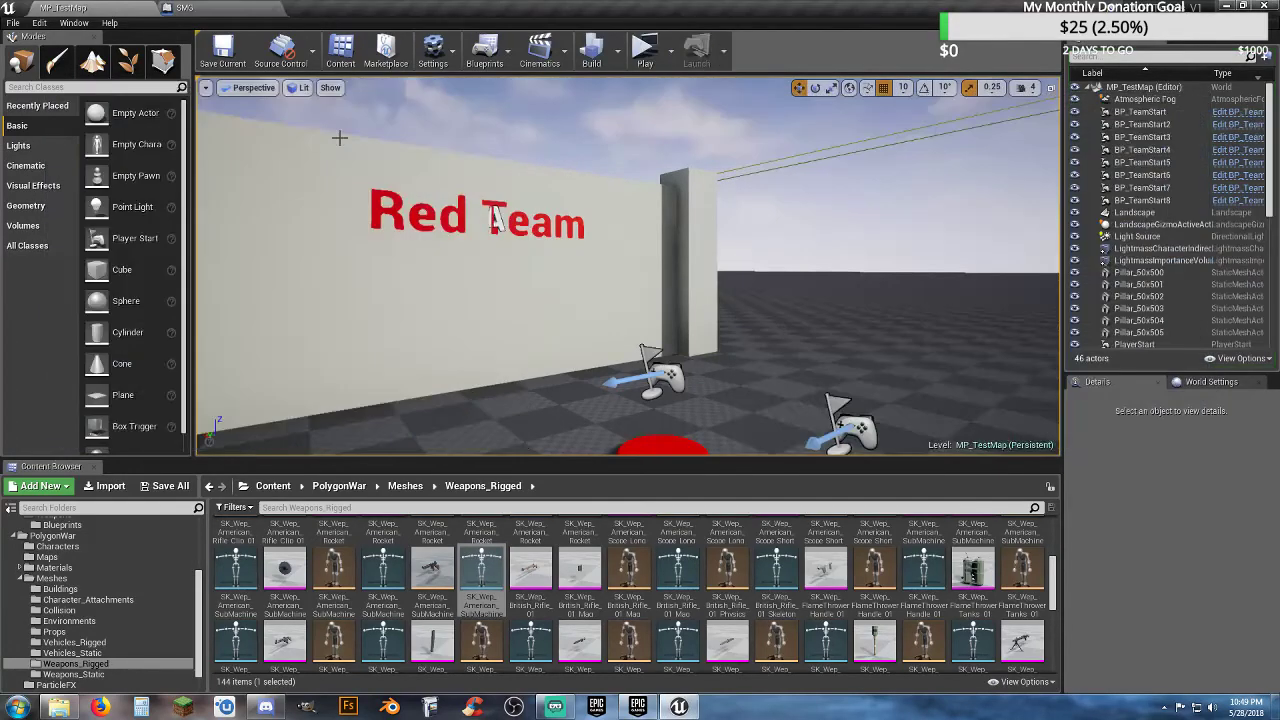
- Set the SMG blueprint's inherited SK_Weapon skeletal mesh to SK_Wep_German_Rifle_01, and compile and save the blueprint
left_click(224, 9)
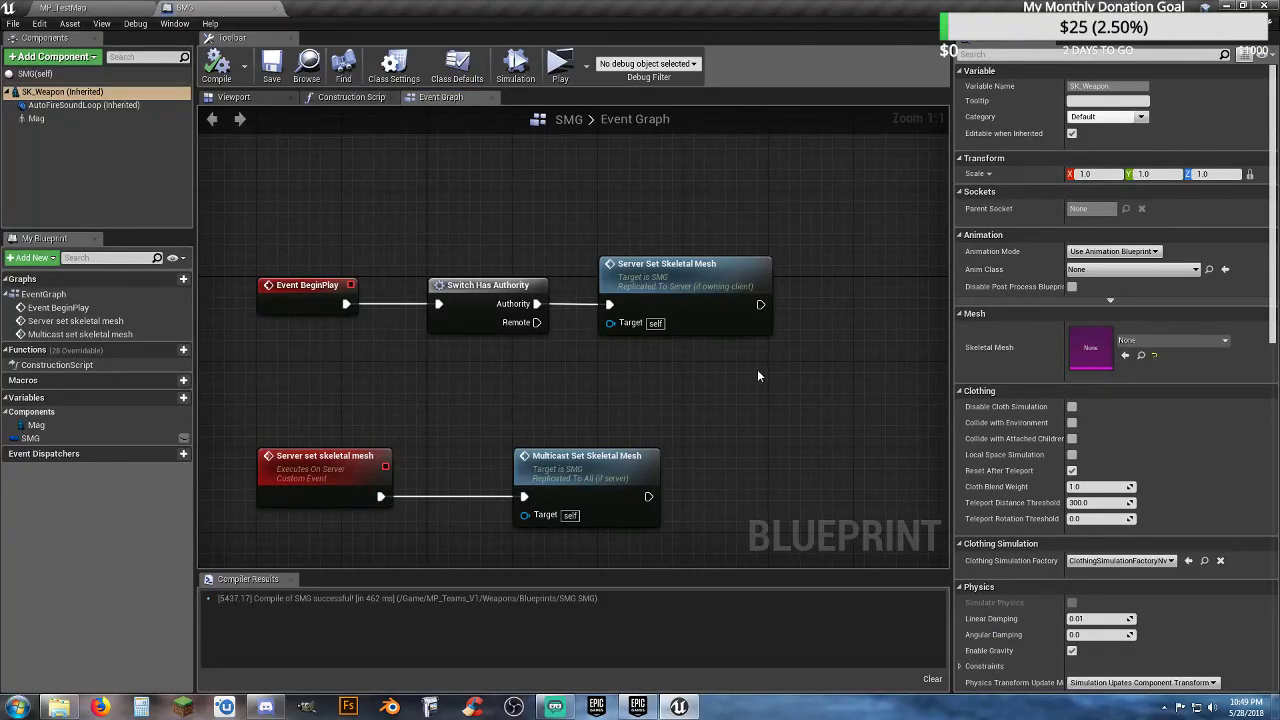
left_click(1213, 342)
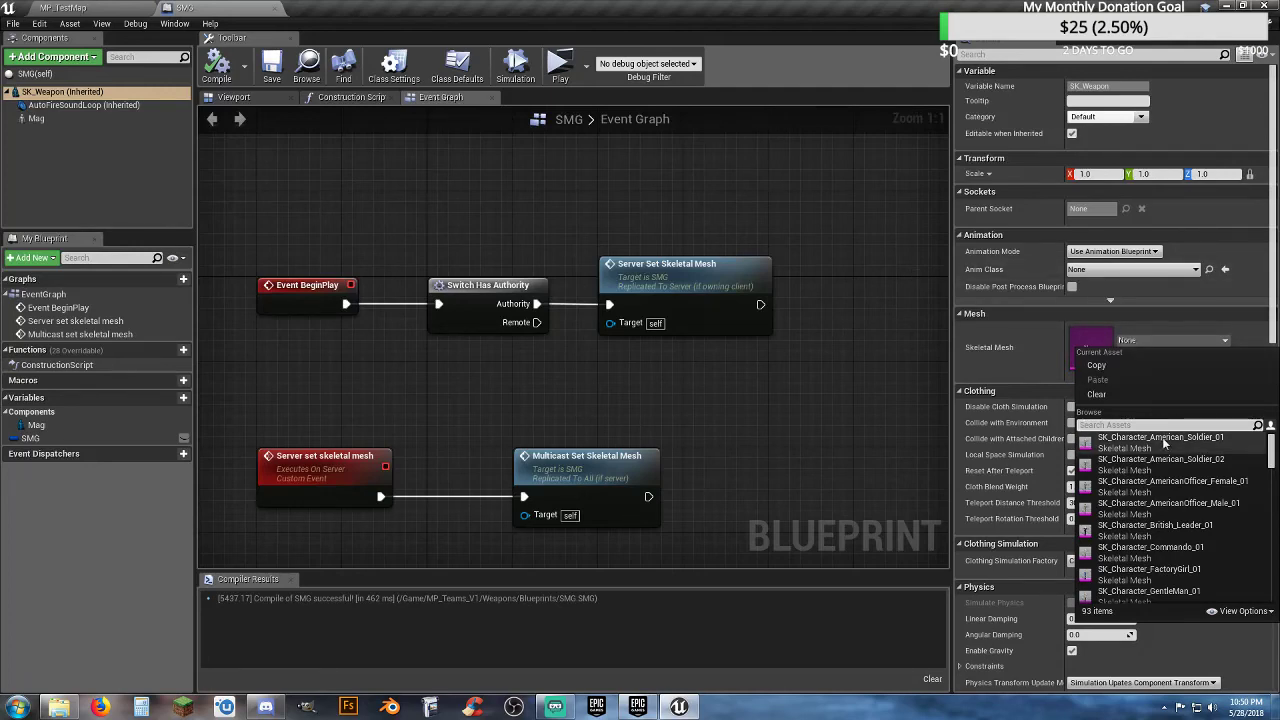
scroll(1180, 440, "down", 2)
scroll(1190, 443, "down", 4)
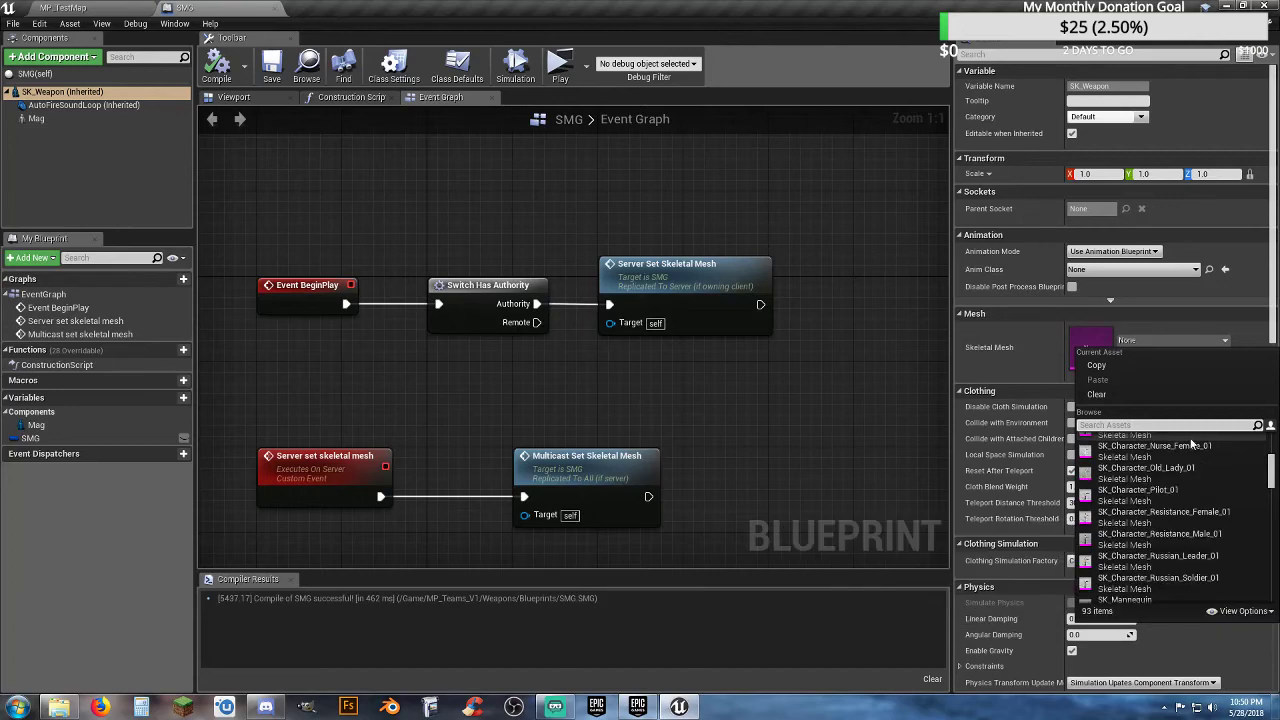
scroll(1193, 477, "down", 1)
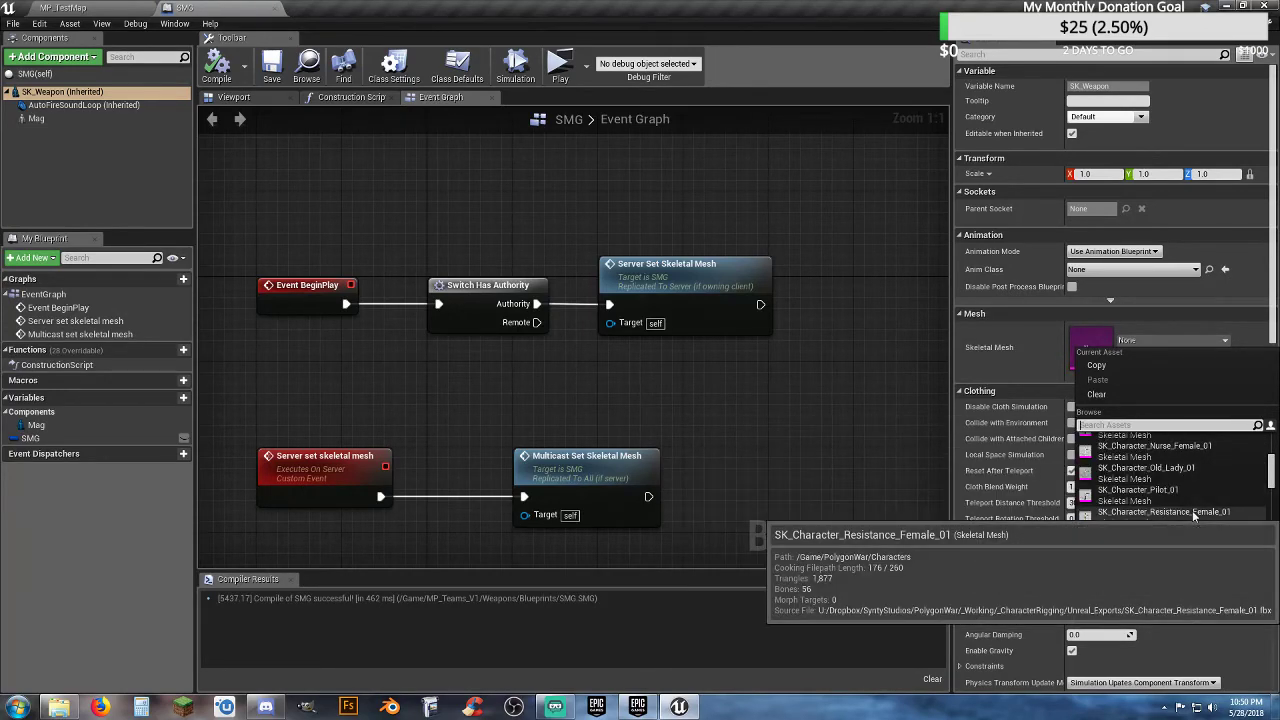
scroll(1184, 514, "down", 3)
scroll(1183, 517, "down", 3)
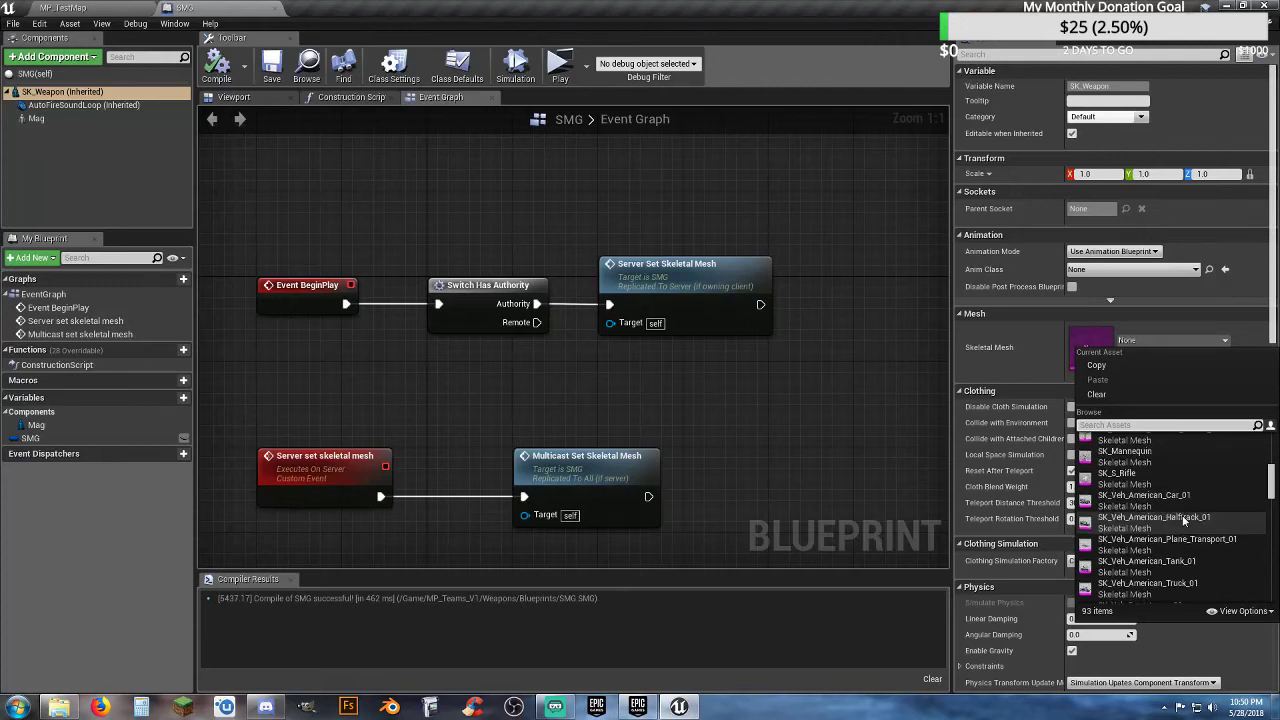
scroll(1183, 518, "down", 6)
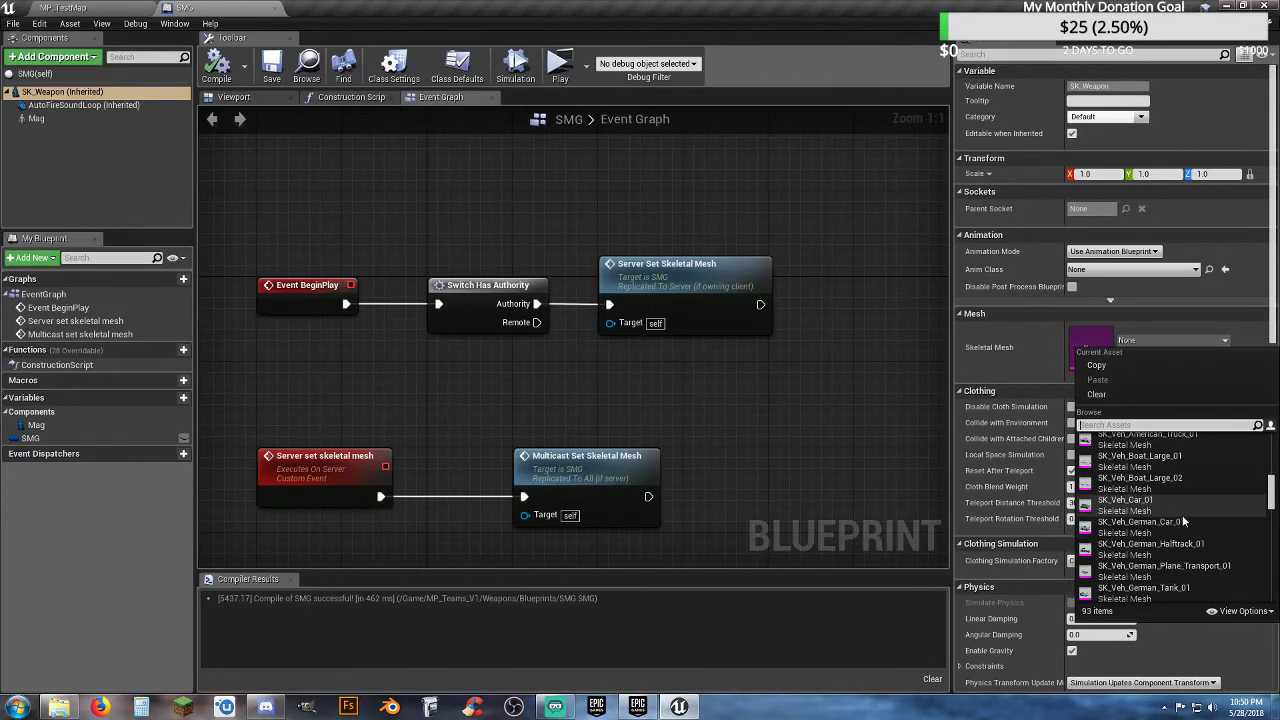
scroll(1190, 520, "down", 8)
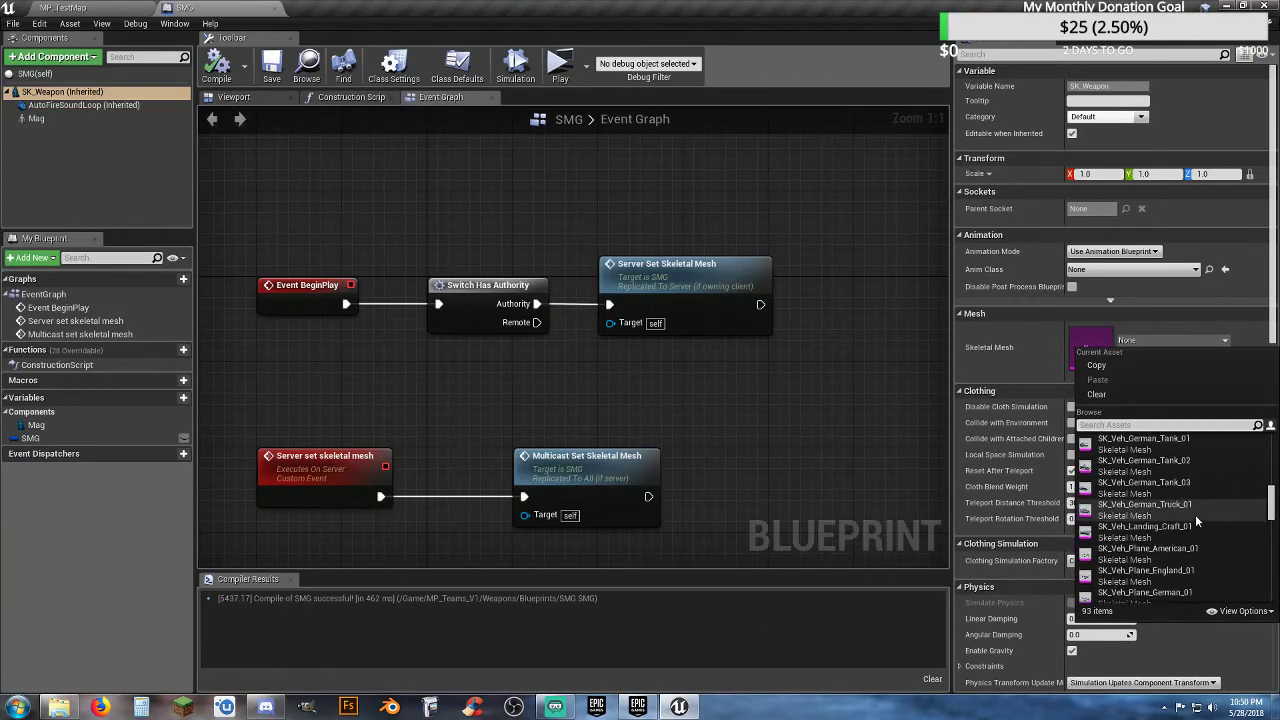
scroll(1195, 514, "down", 7)
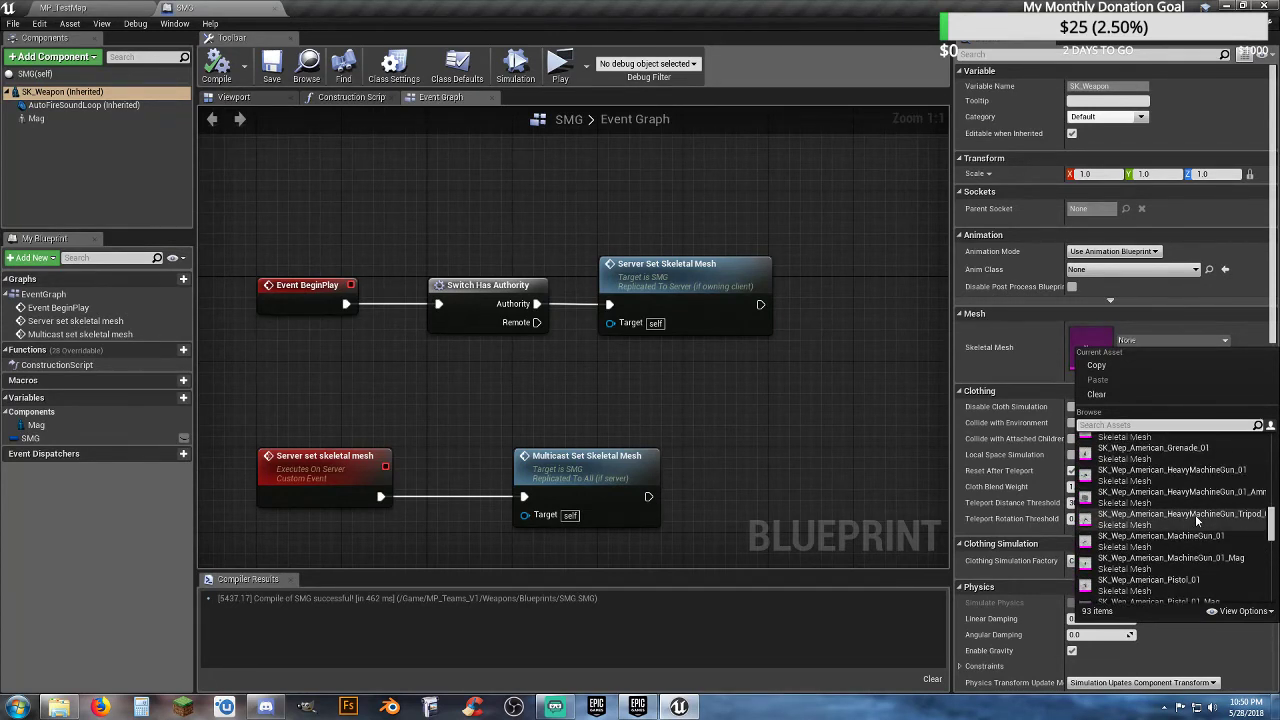
scroll(1197, 521, "down", 1)
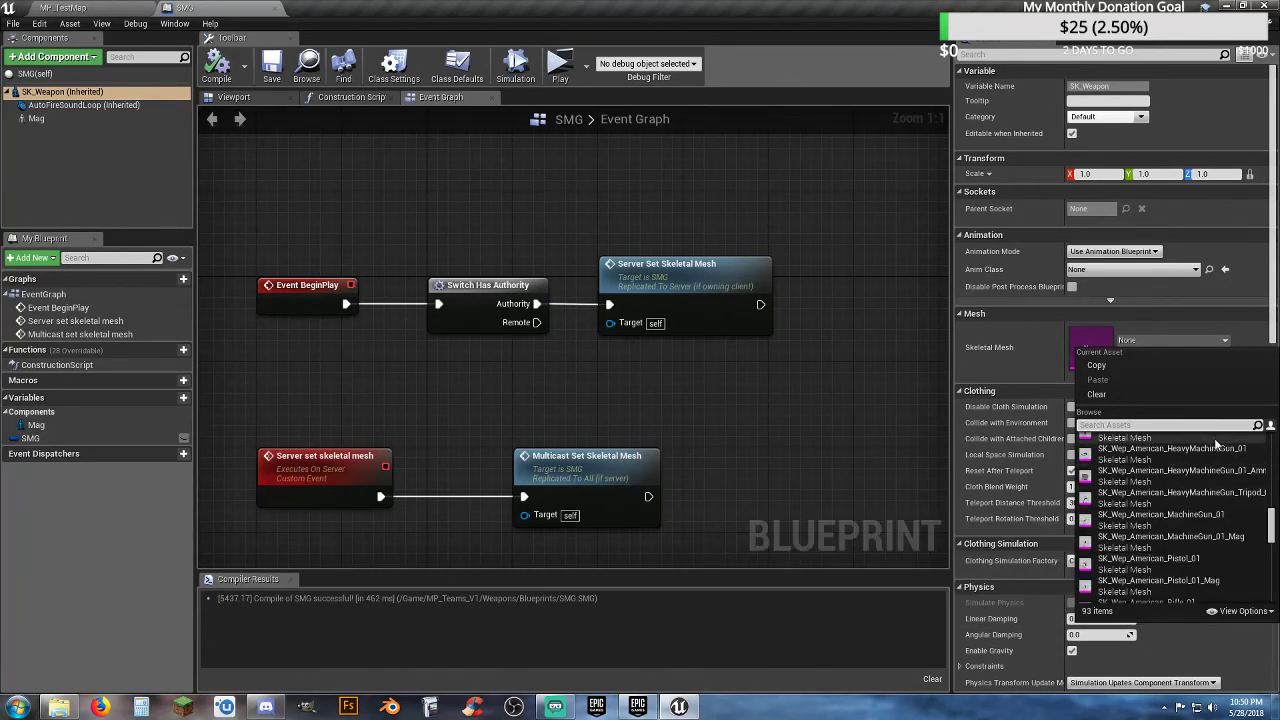
scroll(1185, 510, "down", 4)
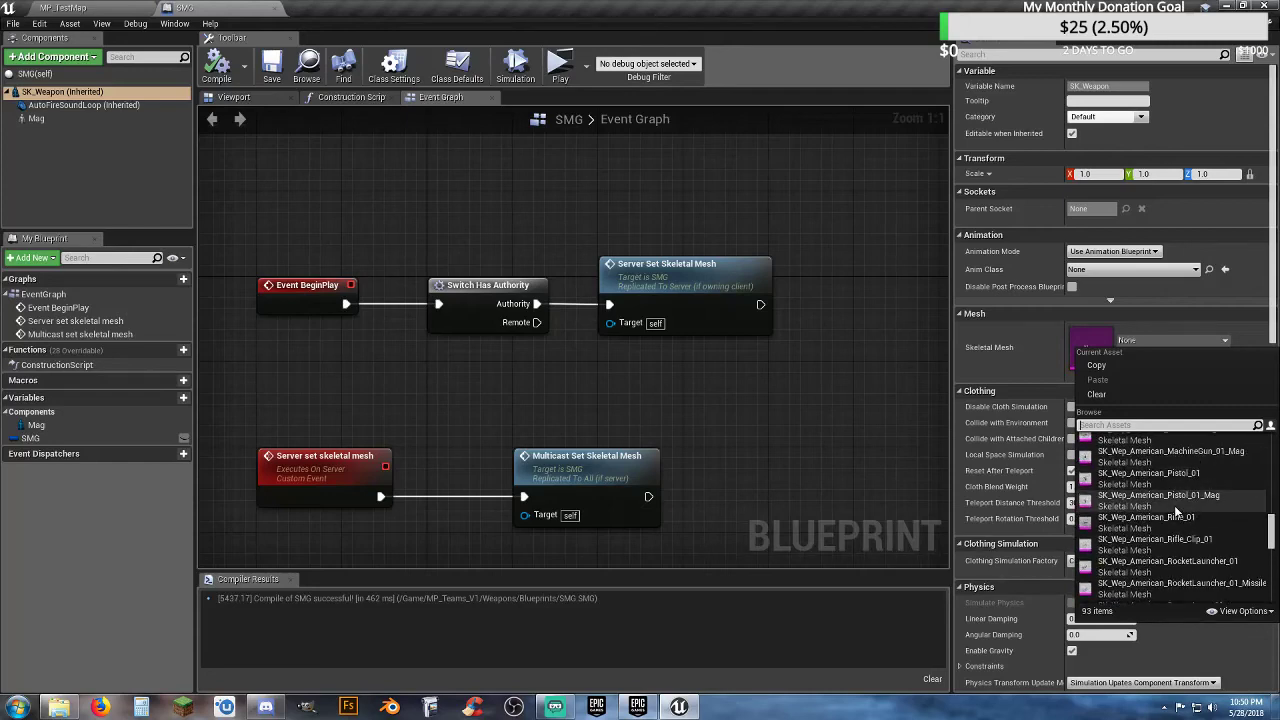
scroll(1174, 505, "down", 6)
scroll(1174, 506, "down", 4)
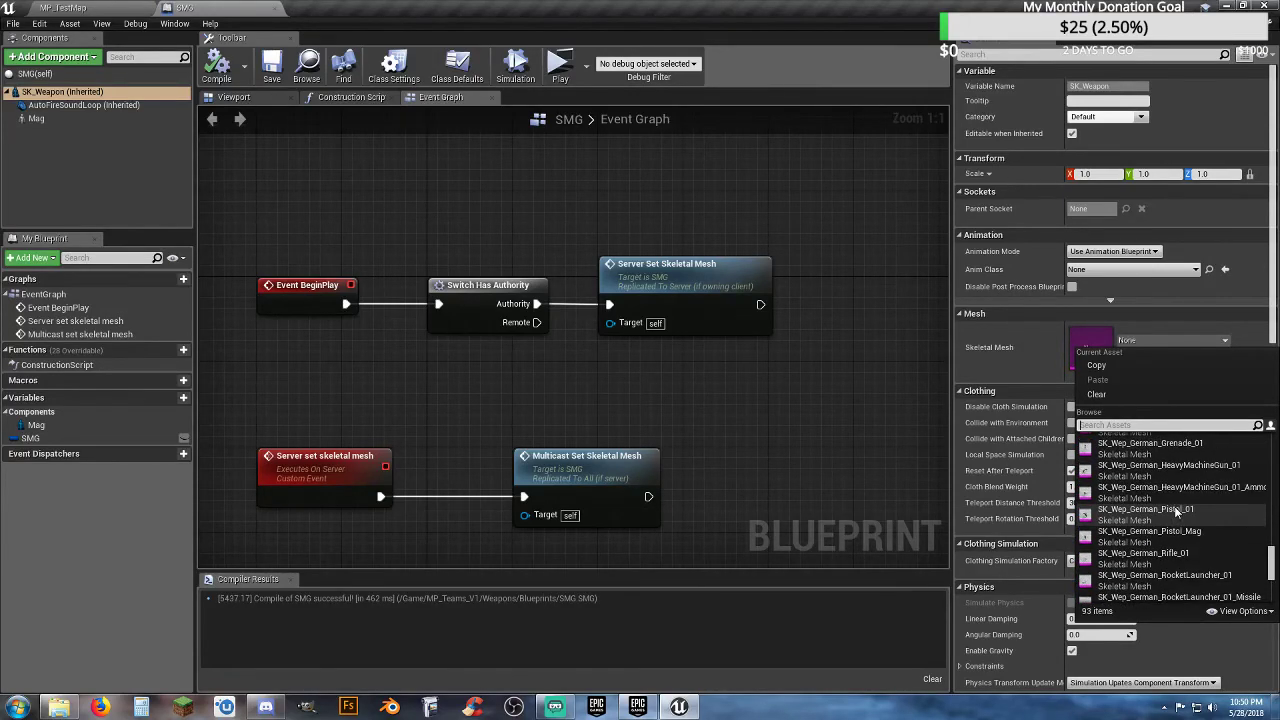
scroll(1174, 506, "down", 3)
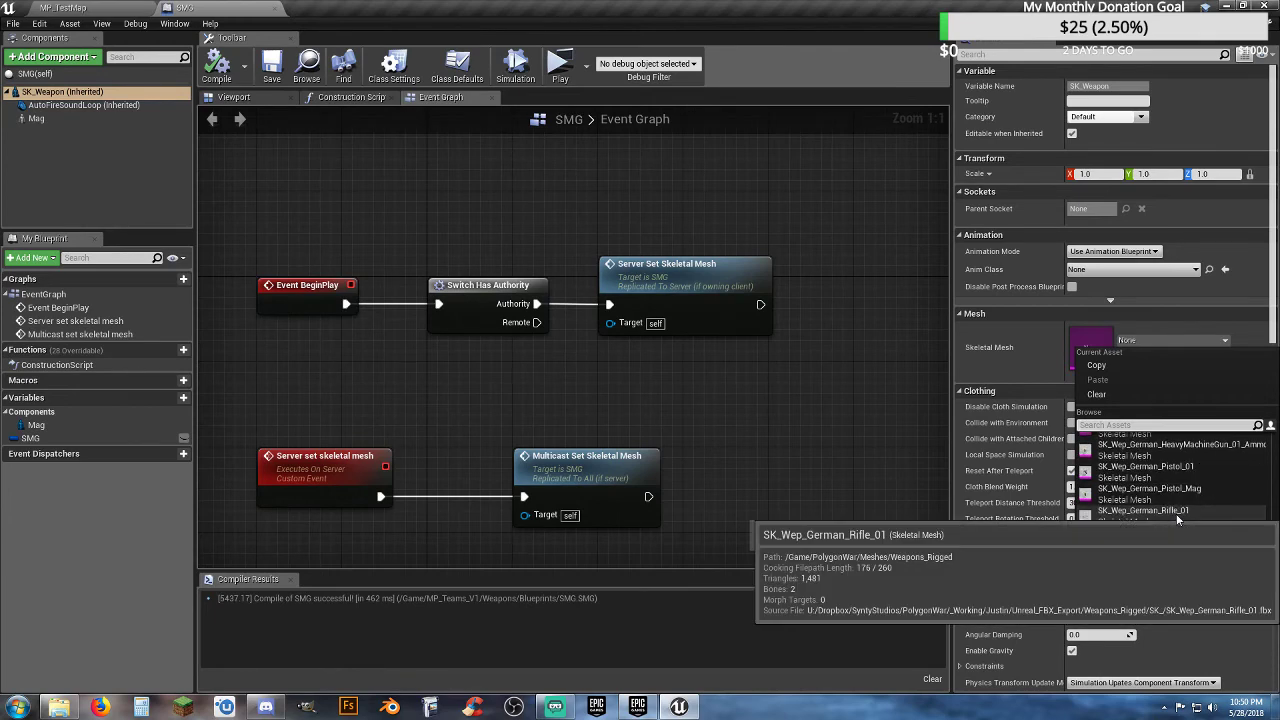
scroll(1190, 510, "down", 1)
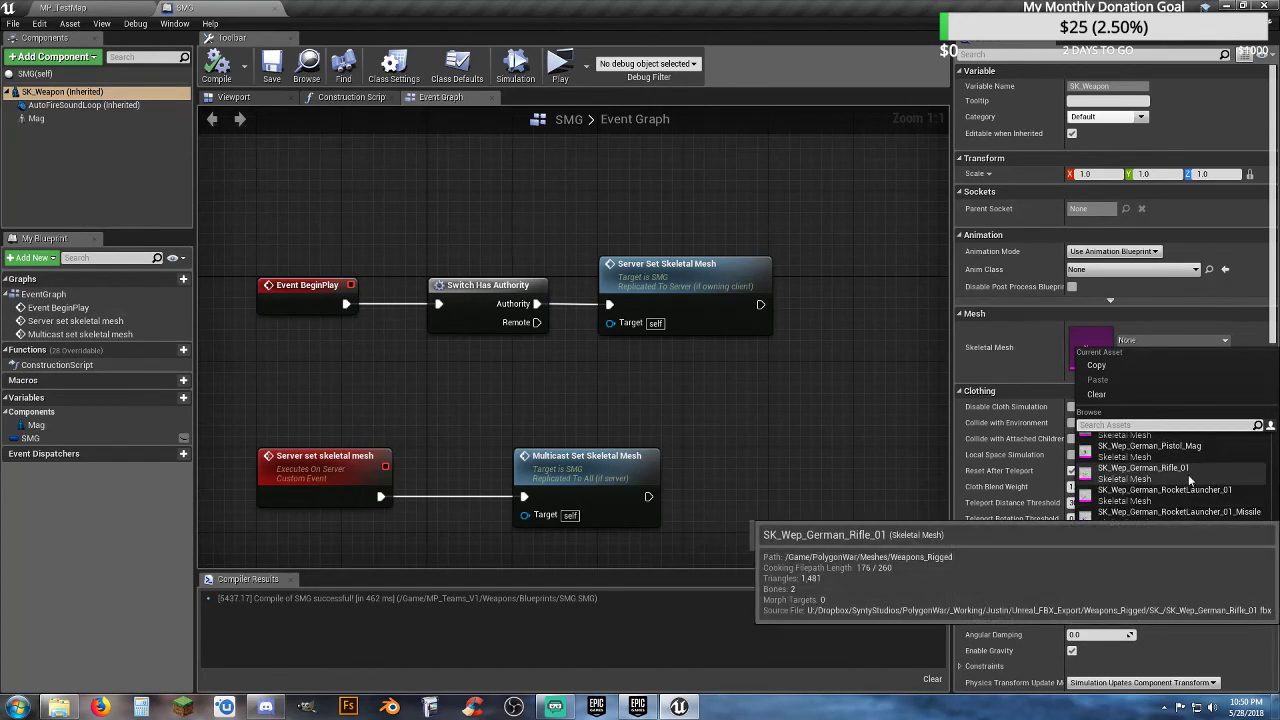
left_click(1150, 468)
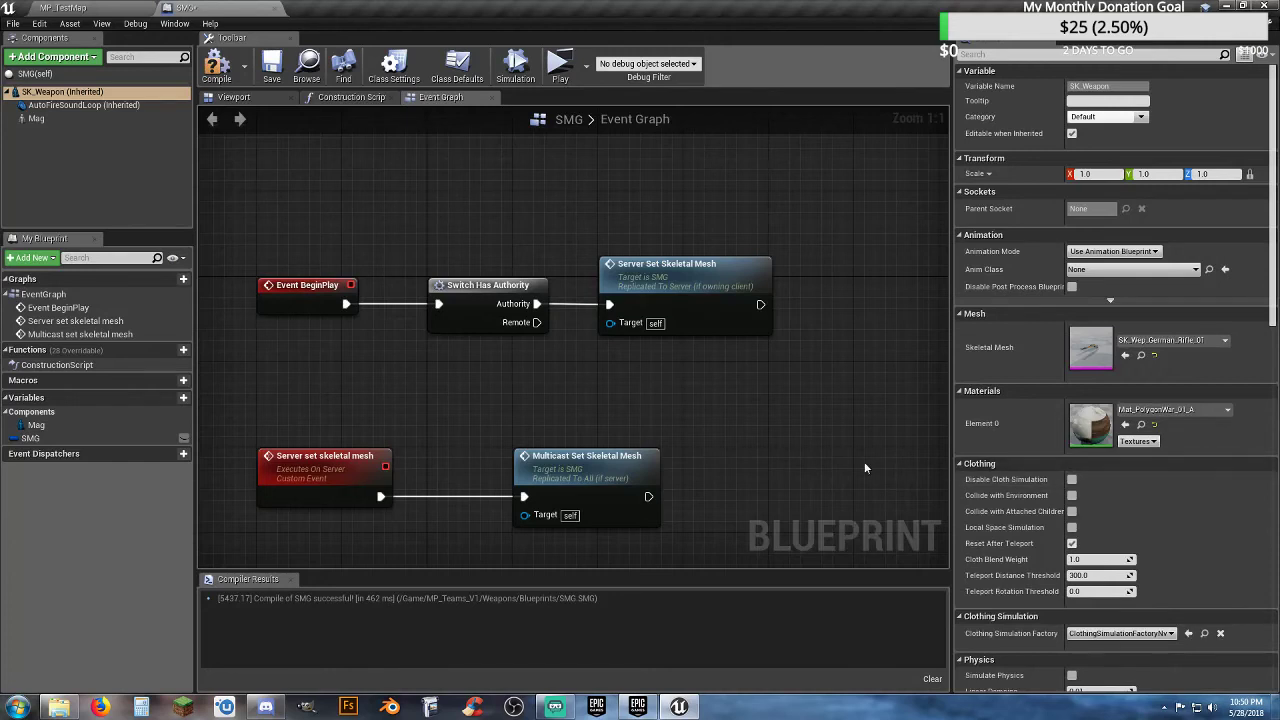
left_click(214, 67)
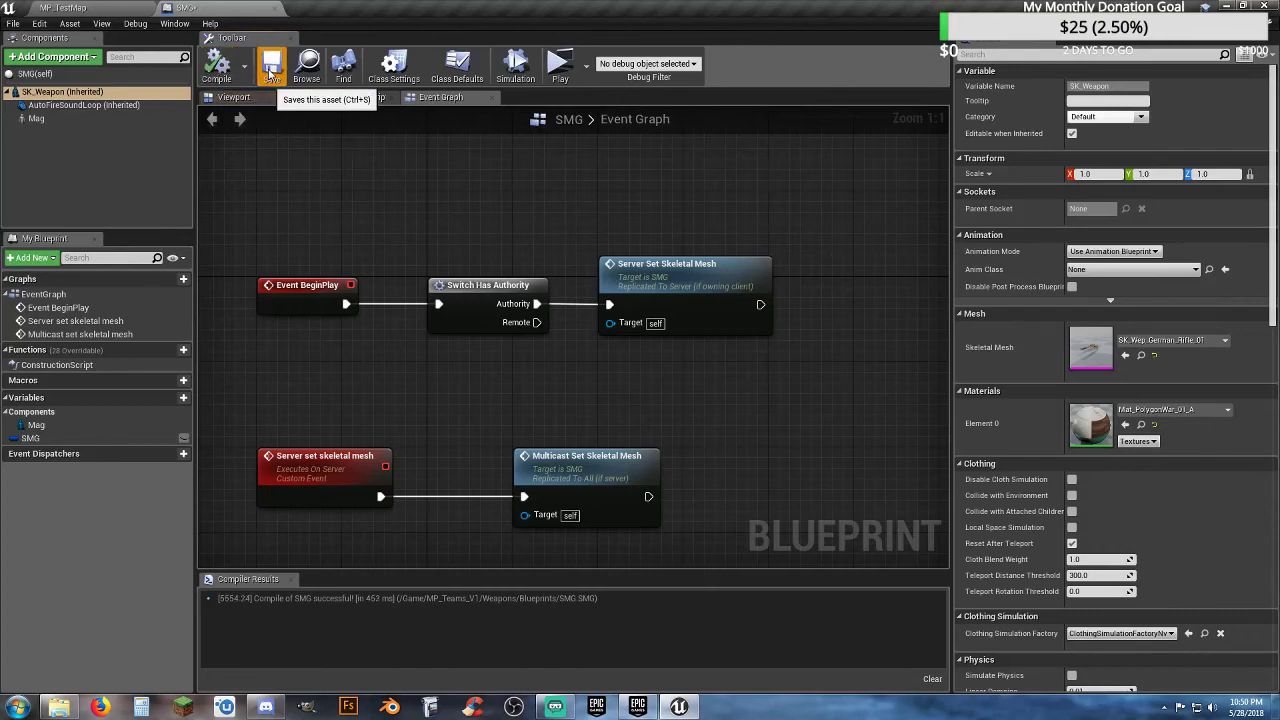
- Open the SK_Wep_German_Rifle_01_Skeleton asset from the MP_TestMap level's Weapons_Rigged folder
left_click(91, 12)
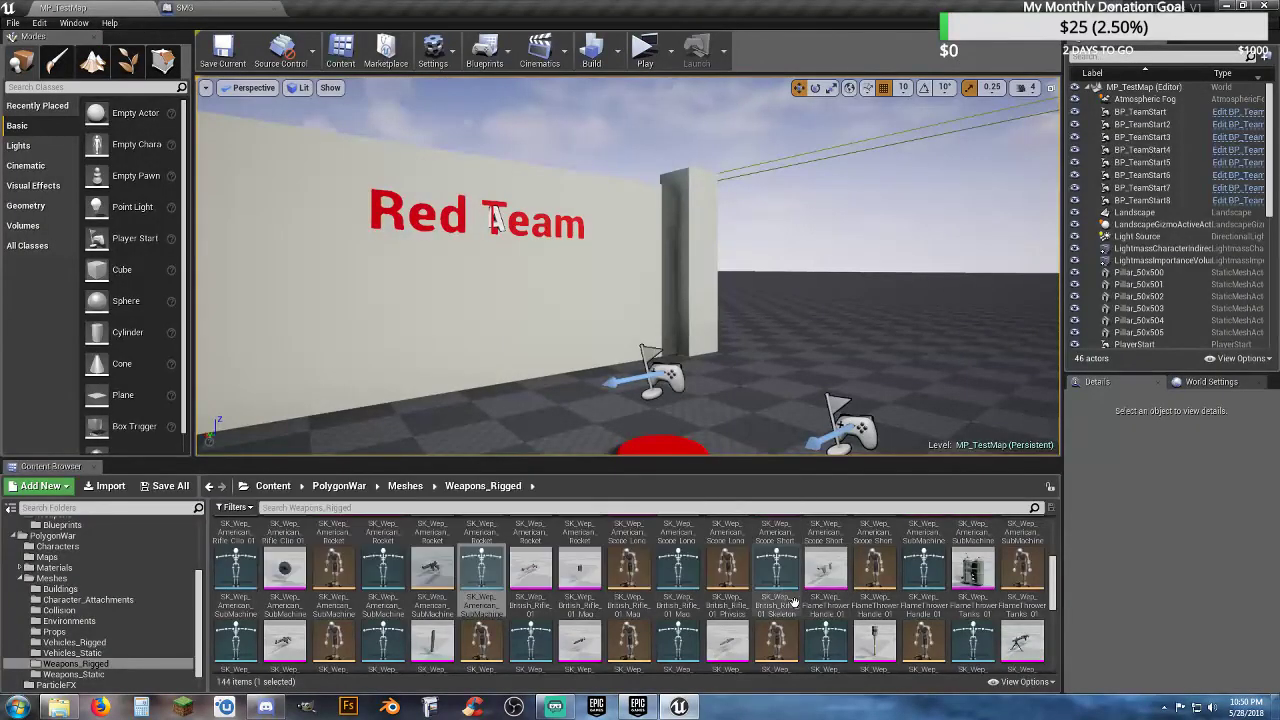
scroll(727, 600, "down", 5)
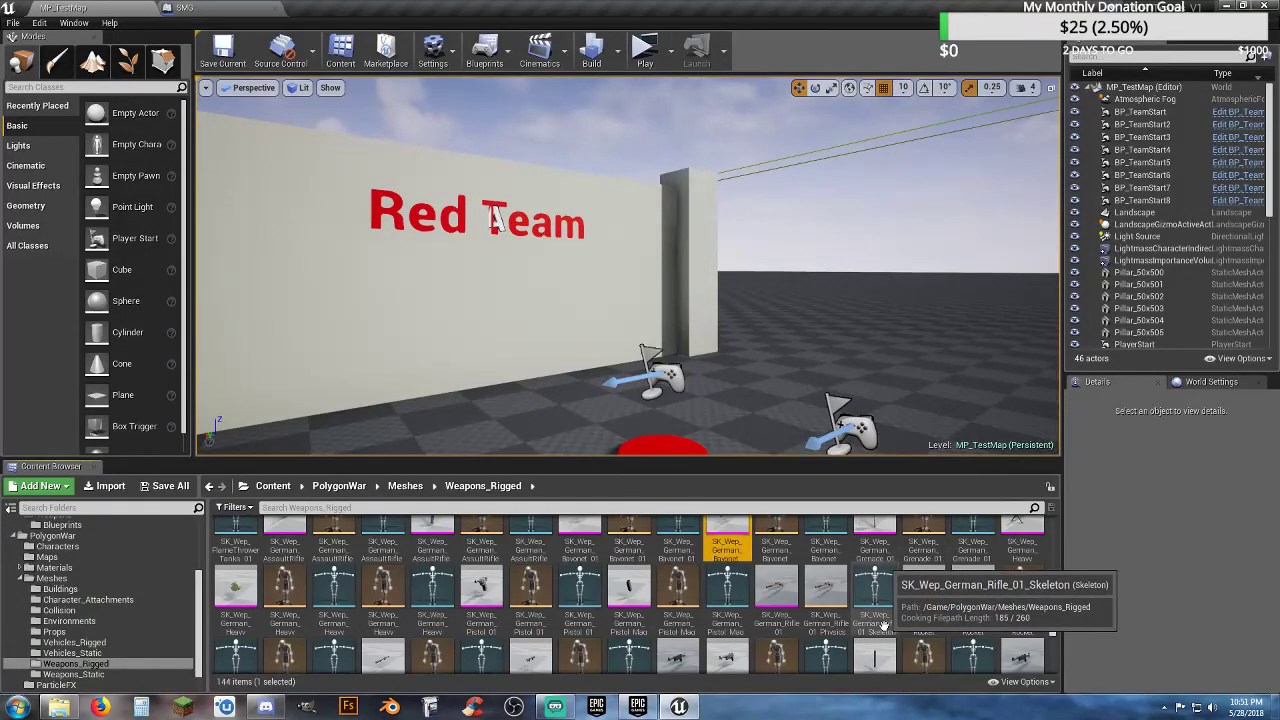
double_click(883, 622)
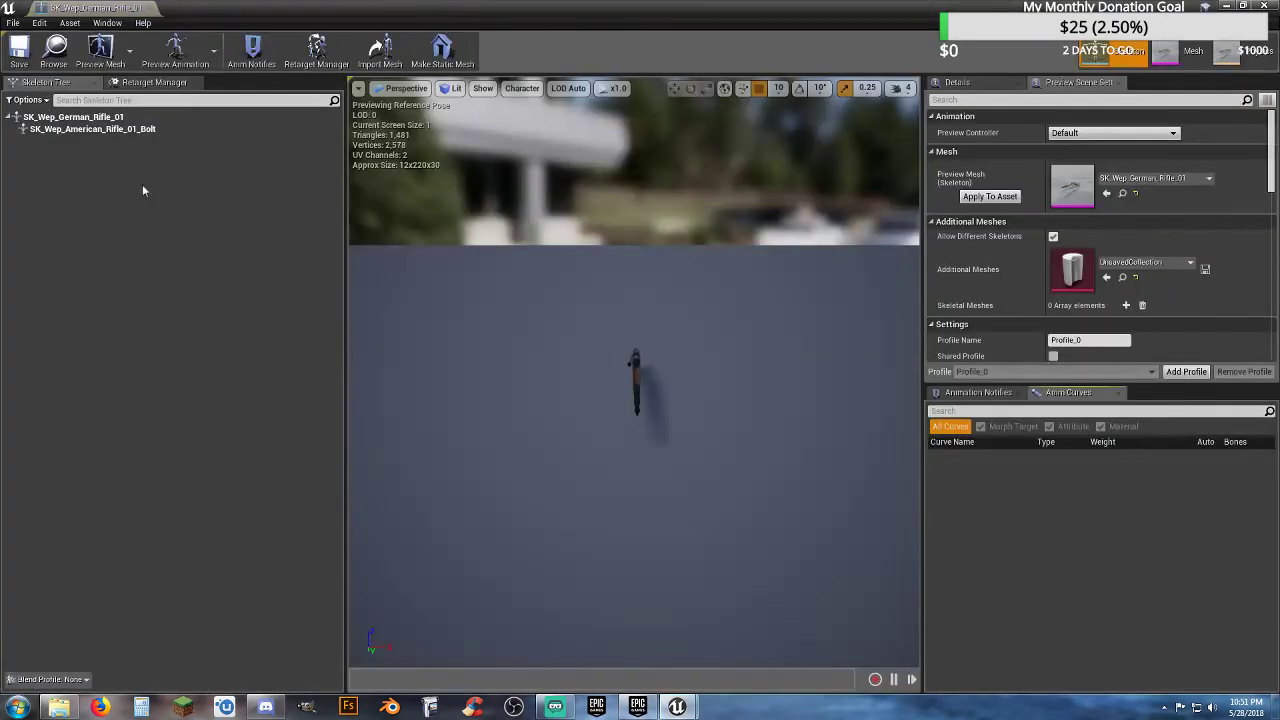
- Add a socket named Muzzle to the SK_Wep_German_Rifle_01 root bone of the rifle skeleton
left_click(68, 118)
right_click(66, 118)
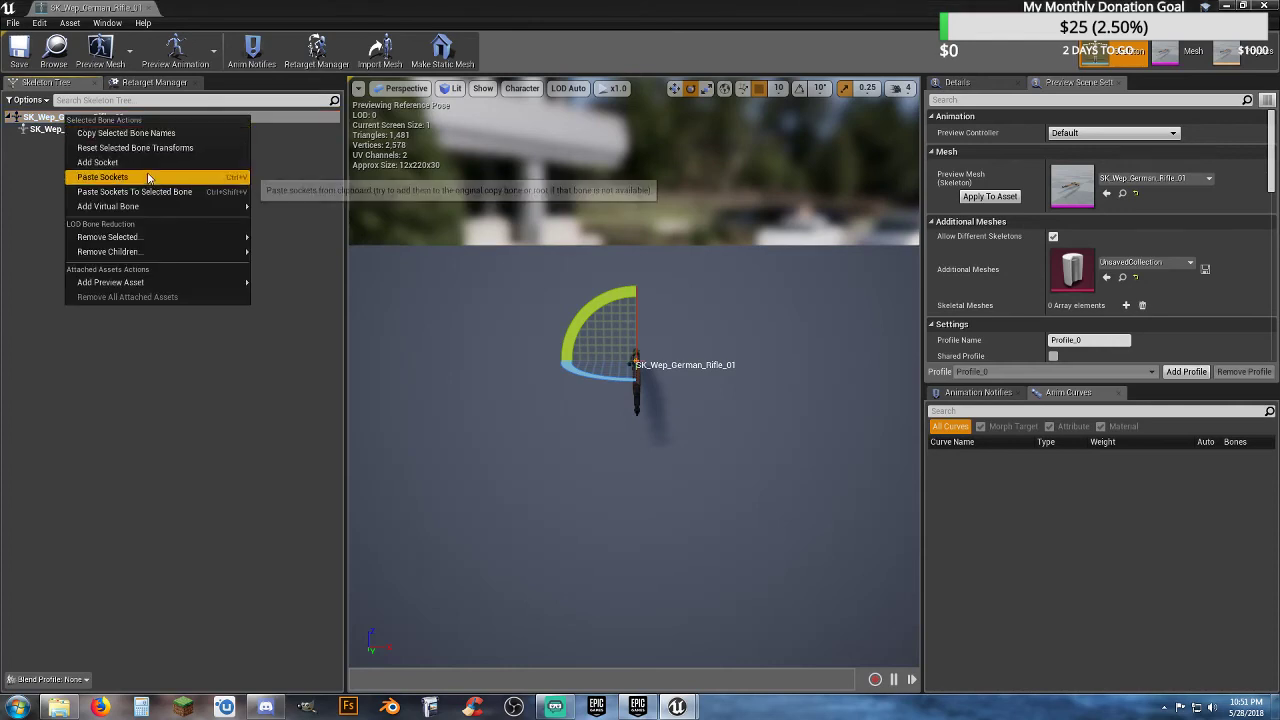
left_click(148, 163)
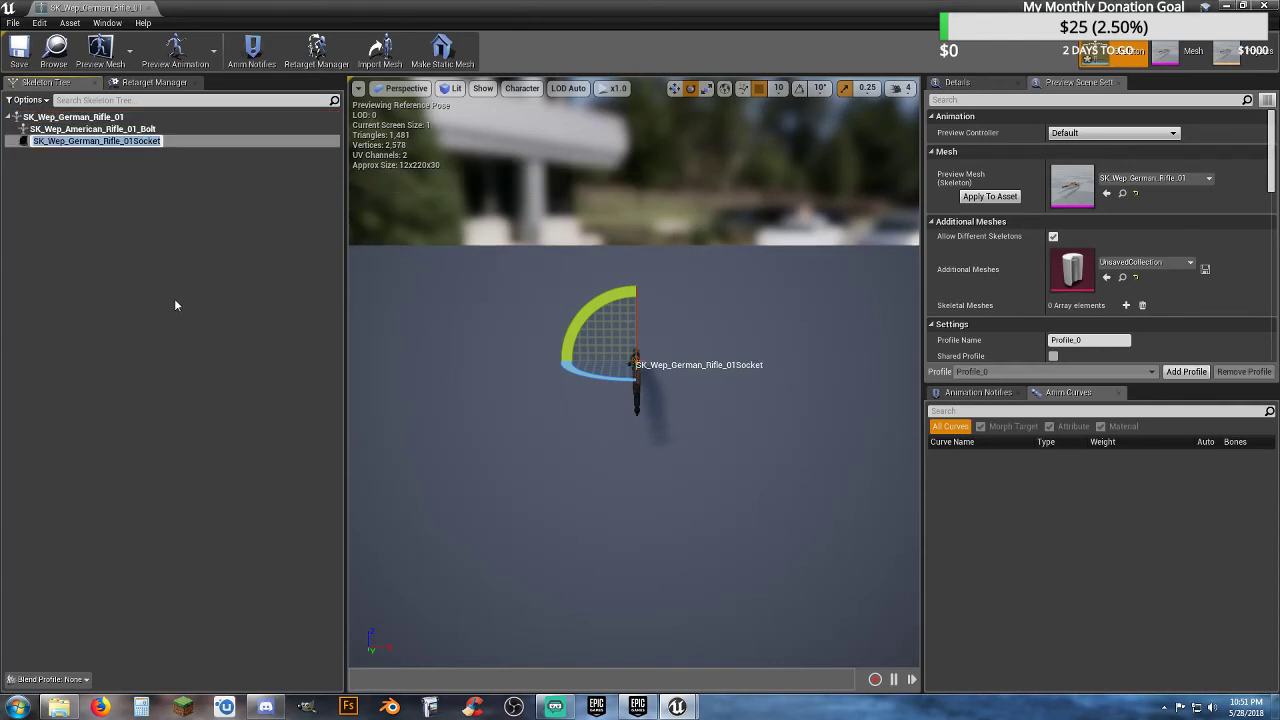
type("Muzzle")
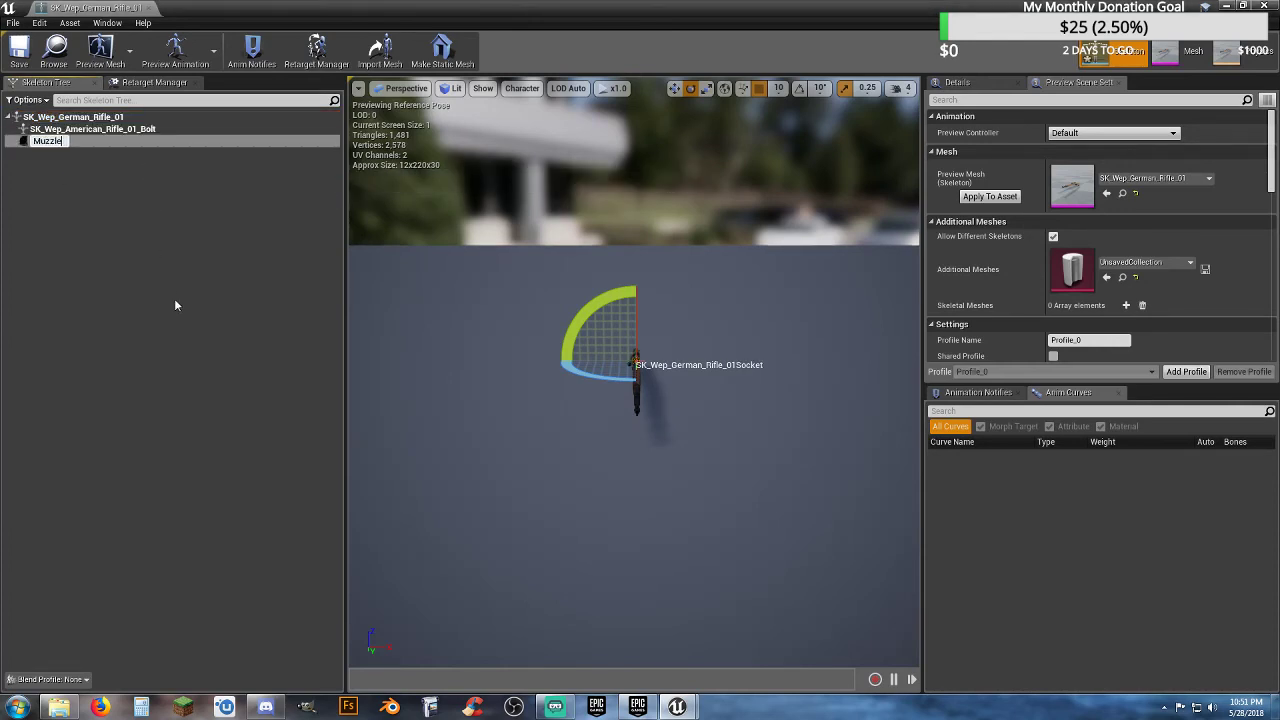
key("Return")
- Rotate the Muzzle socket and move it to the tip of the rifle barrel, and save and close the skeleton
left_click_drag(416, 355, 564, 403)
left_click_drag(748, 357, 825, 357)
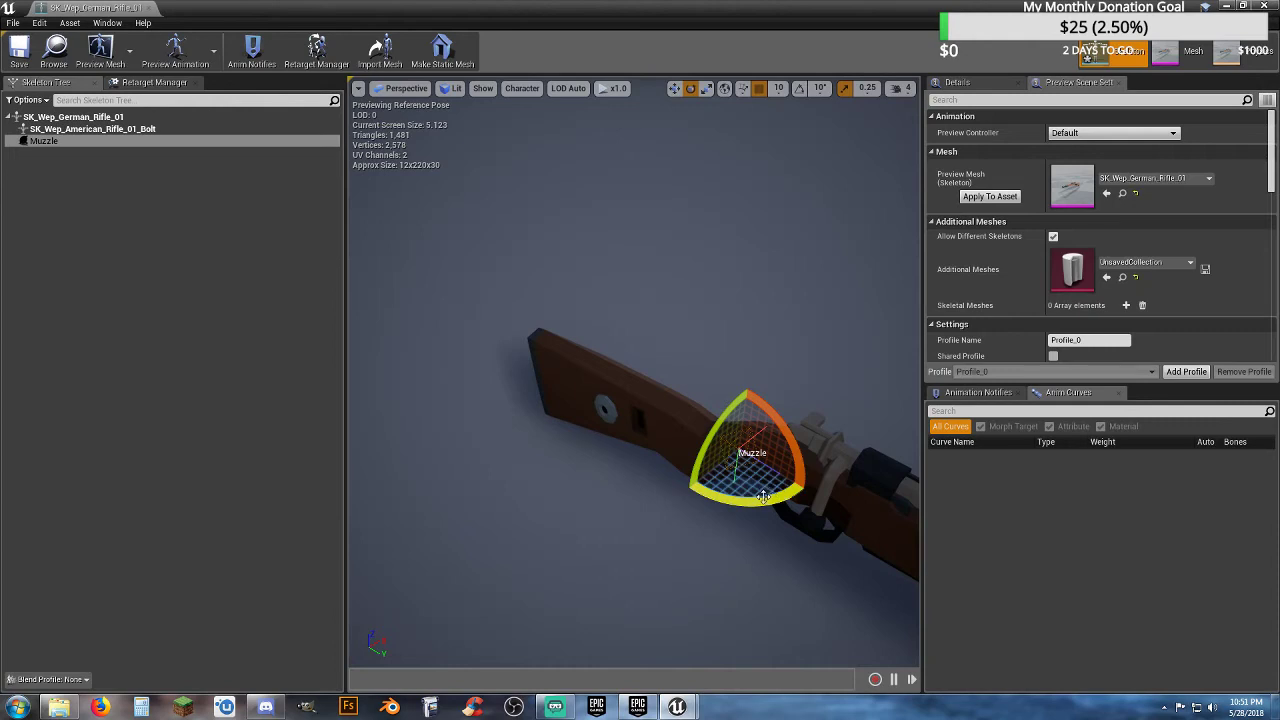
mouse_move(763, 497)
left_mouse_down()
mouse_move(822, 466)
mouse_move(760, 498)
left_mouse_up()
key("ctrl+z")
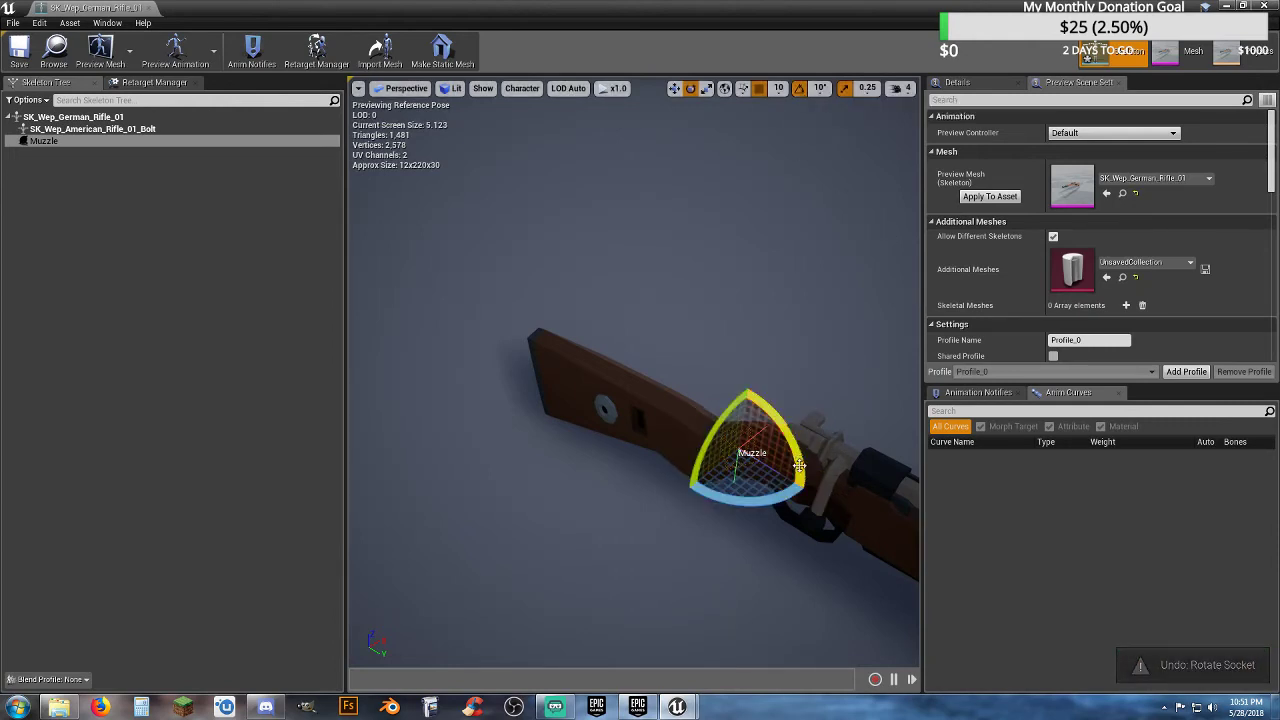
left_click_drag(800, 465, 808, 491)
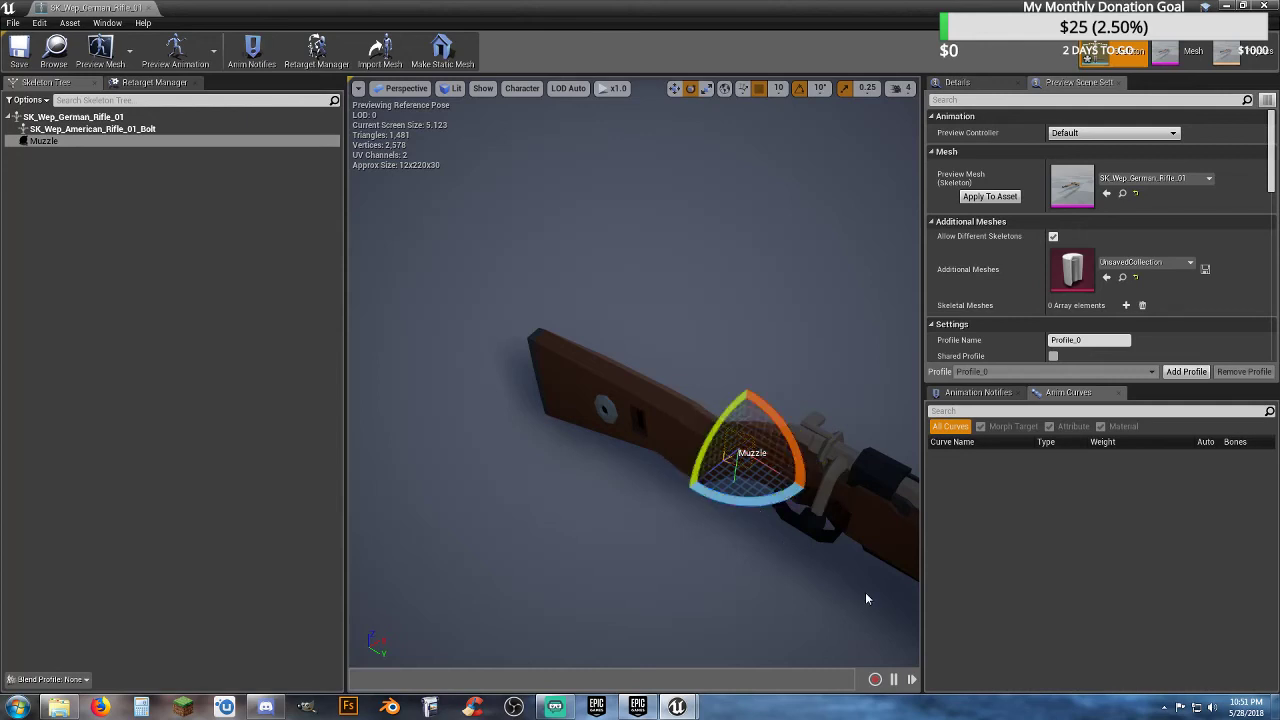
right_click_drag(808, 491, 591, 395)
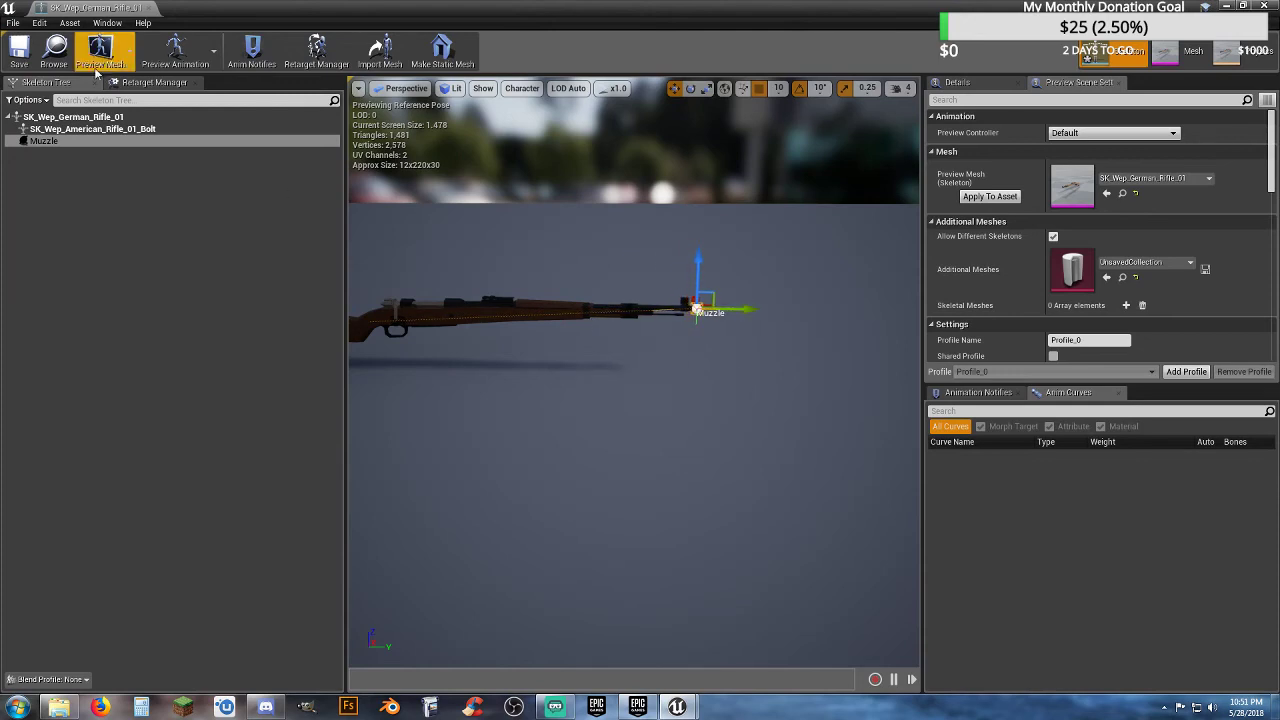
left_click(20, 50)
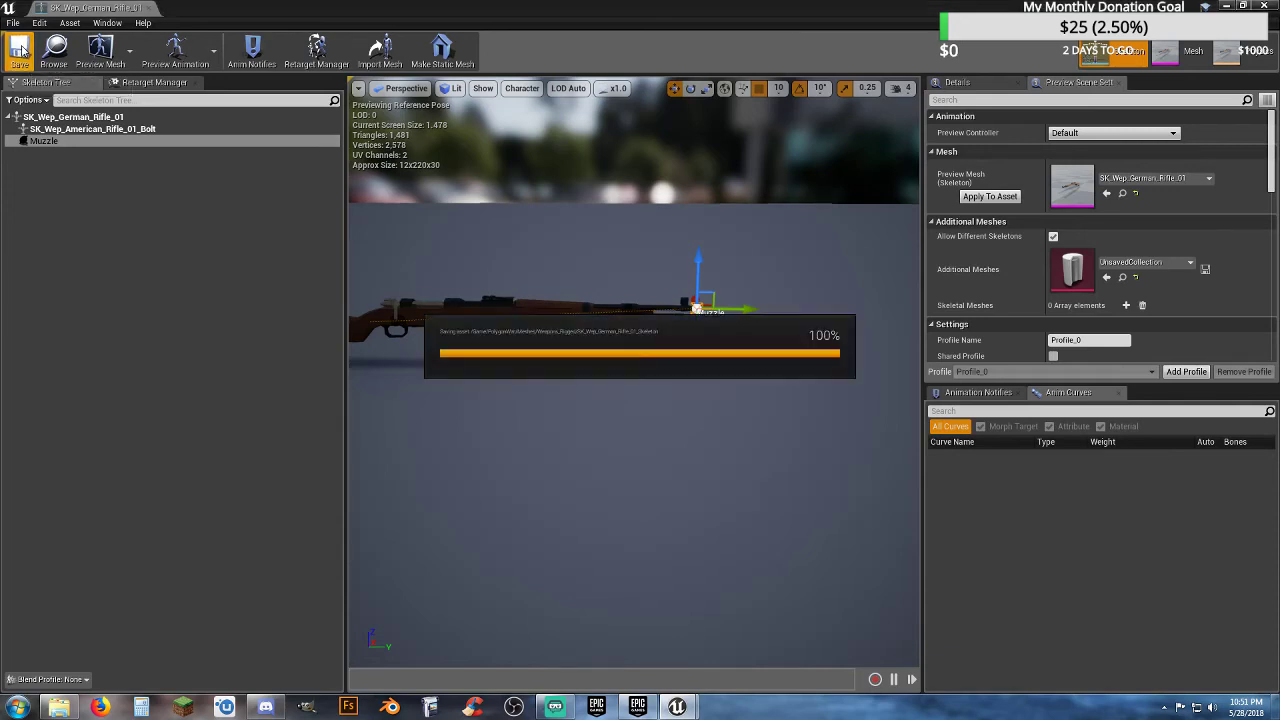
left_click(148, 8)
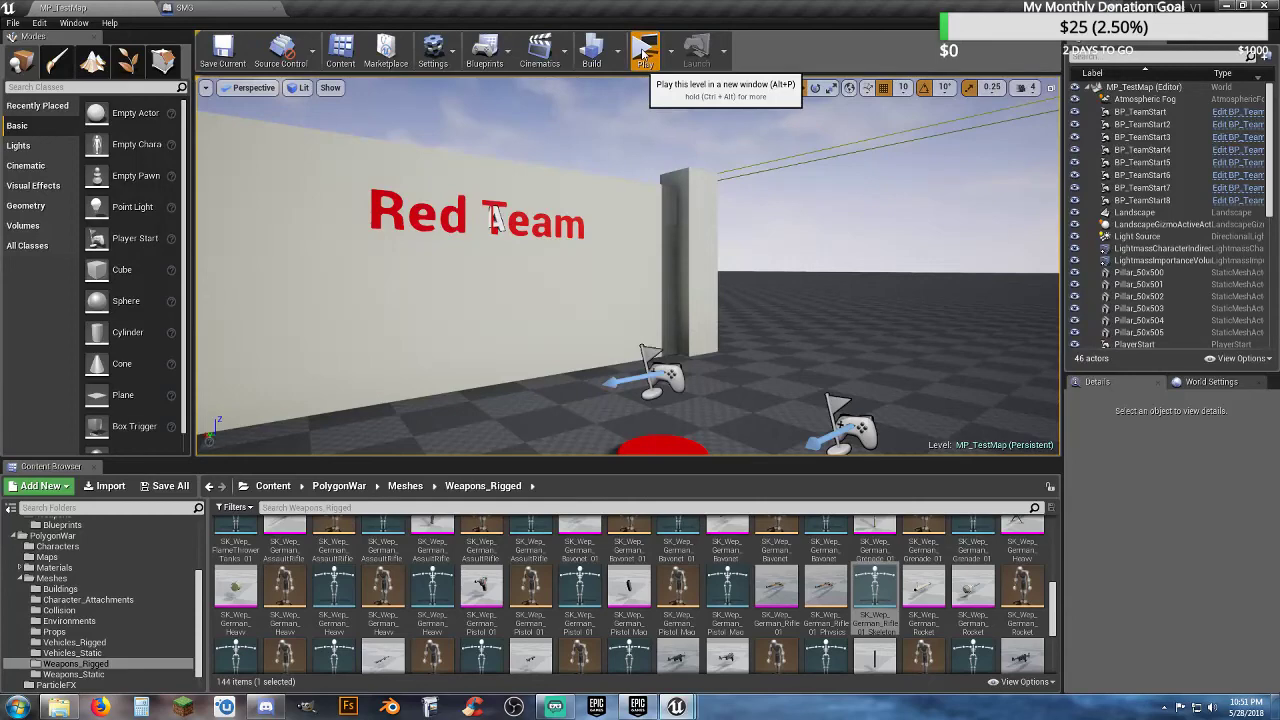
- Start a preview of MP_TestMap, joining the red team as Assault on the server and as Biotech on the client
left_click(644, 53)
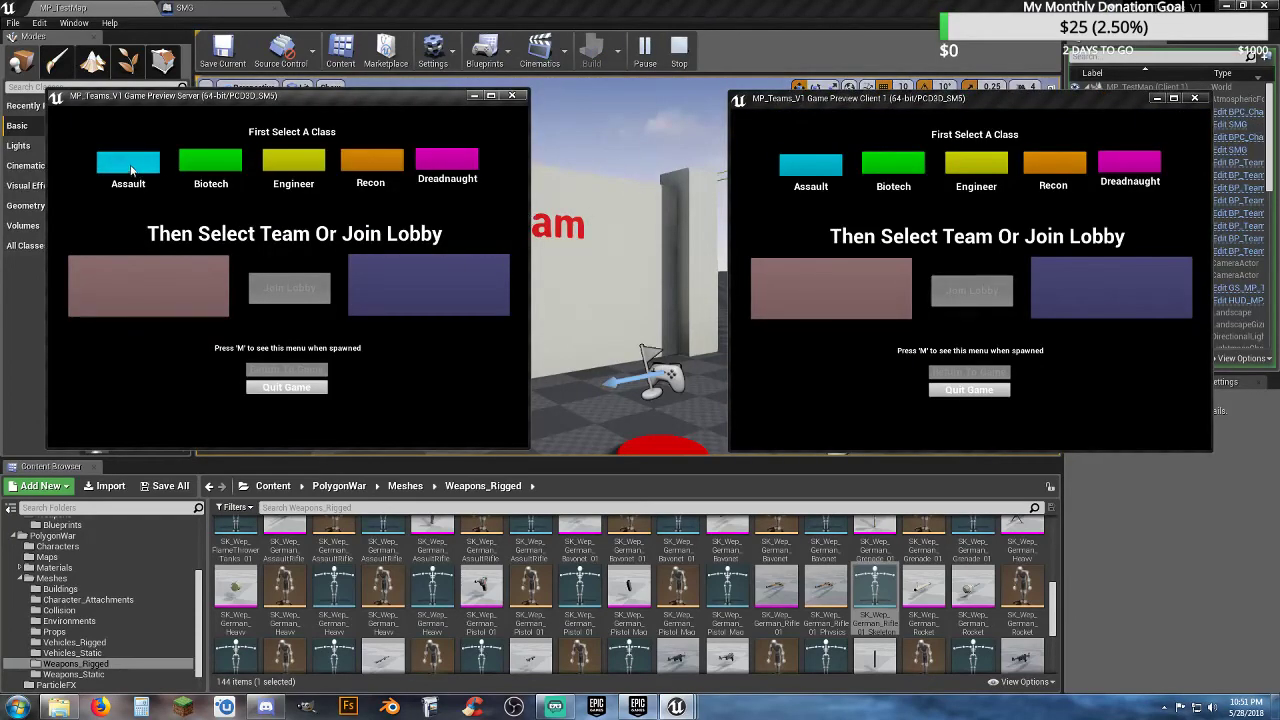
left_click(128, 165)
left_click(289, 288)
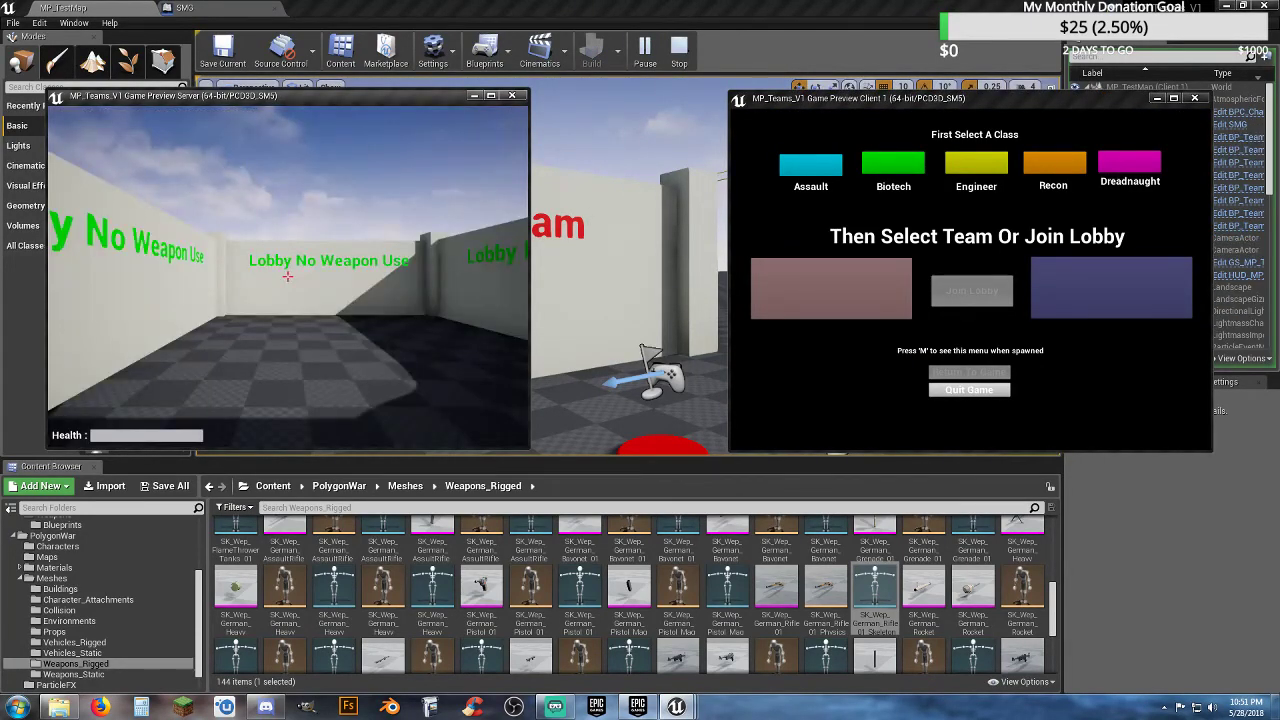
key("shift+F1")
left_click(895, 165)
left_click(855, 292)
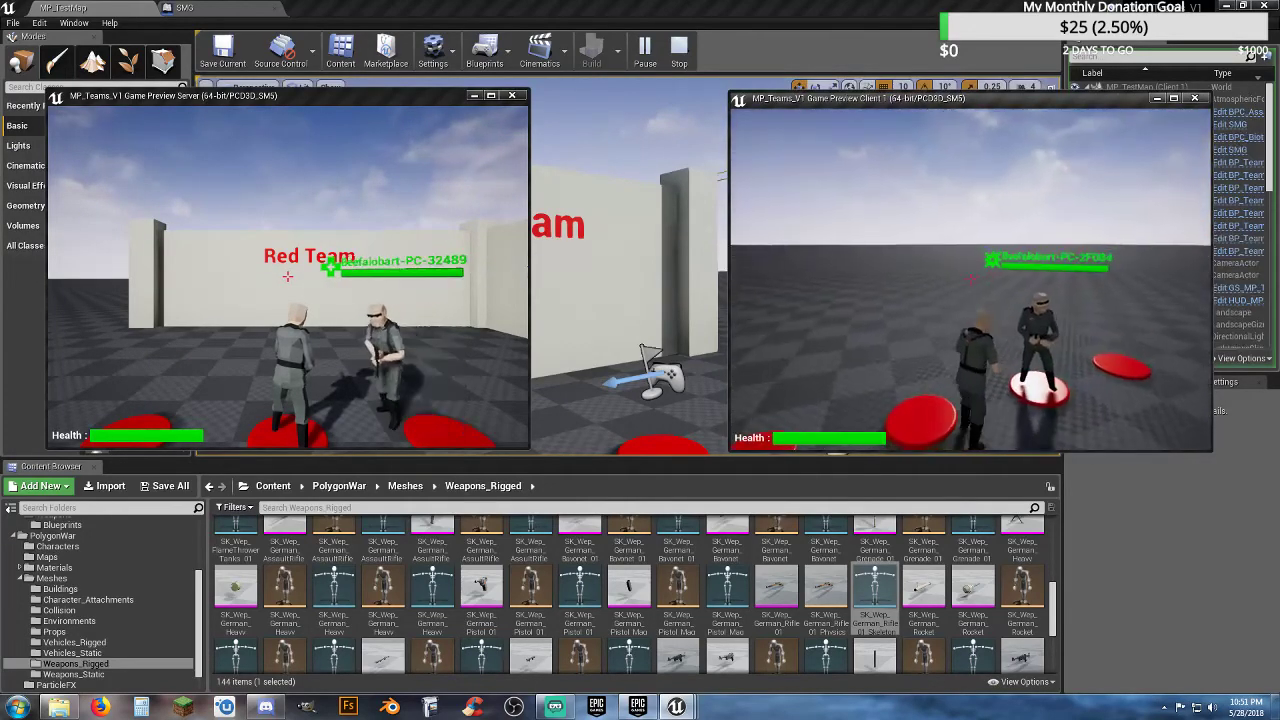
- Move the client's Biotech around the server character to examine its weapon, and test firing and jumping with the server's Assault
key("a")
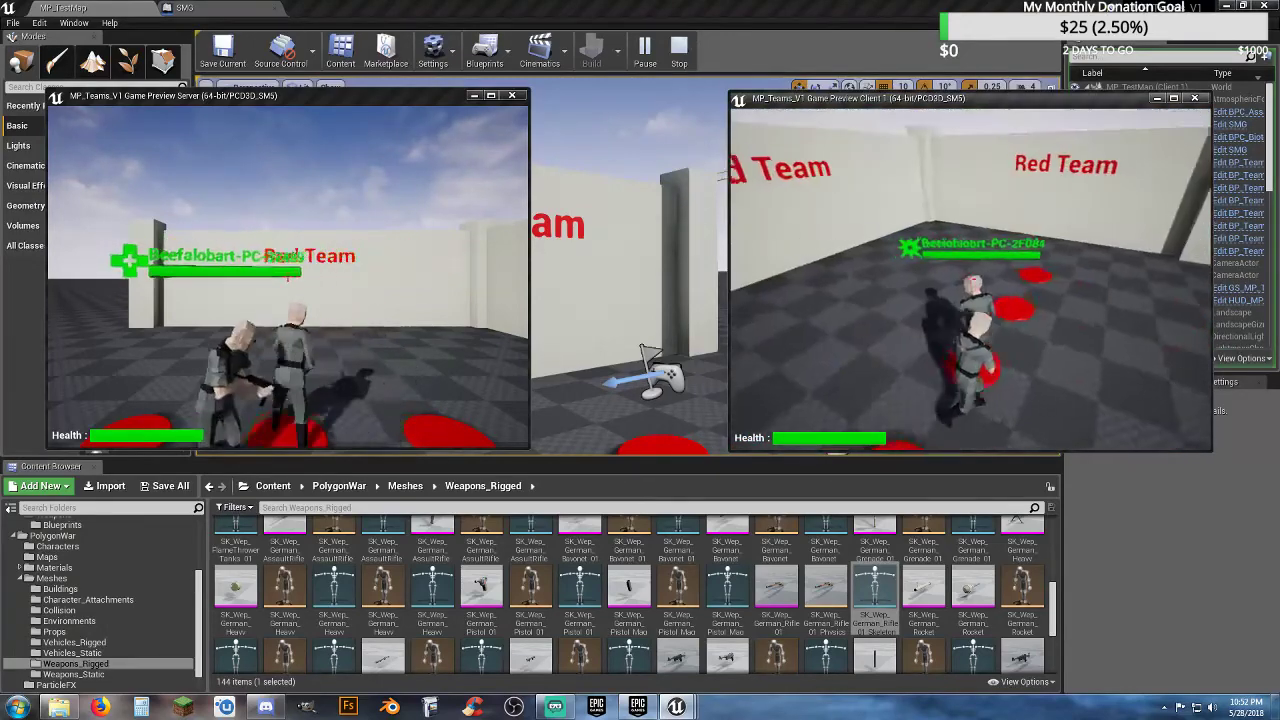
key("a")
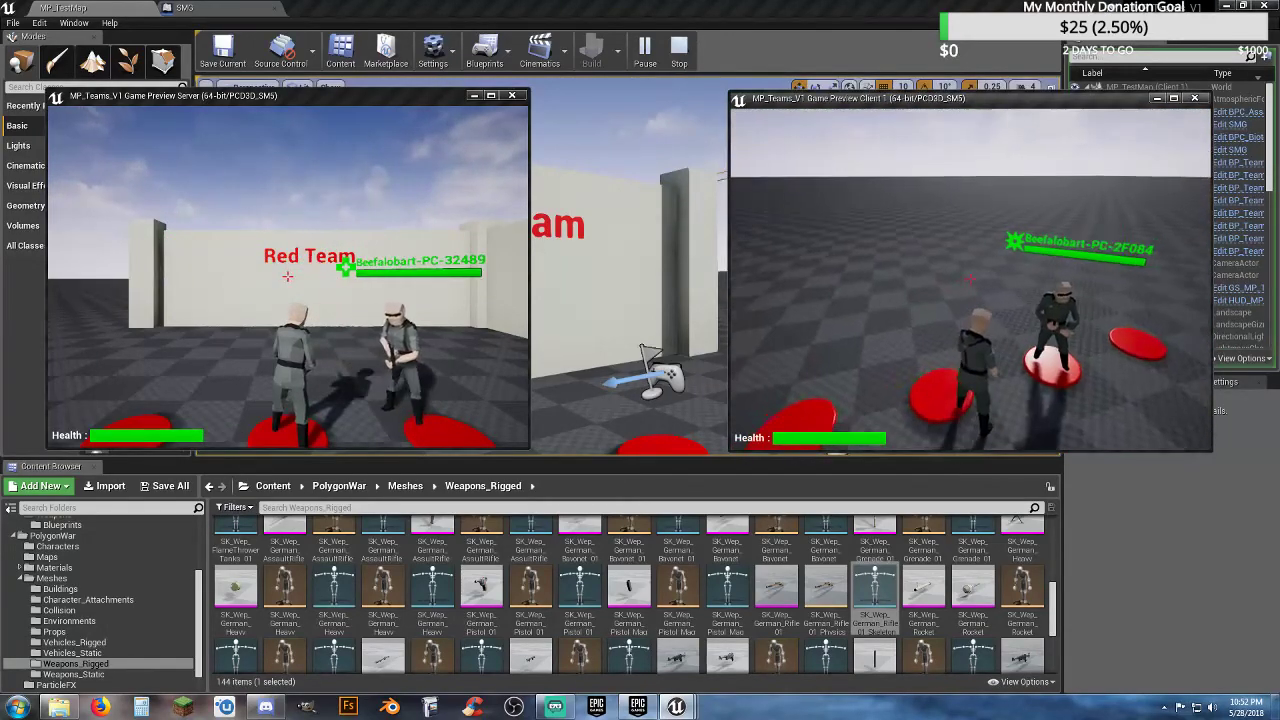
key("a")
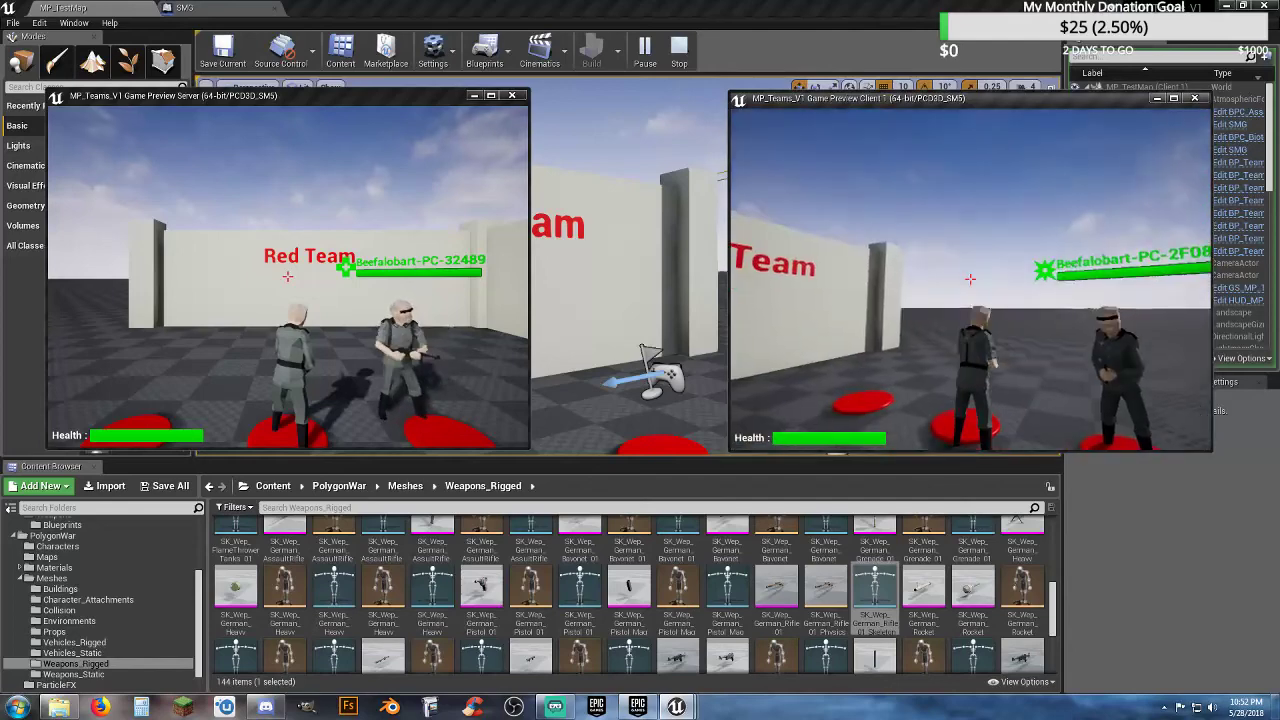
key("alt+Tab")
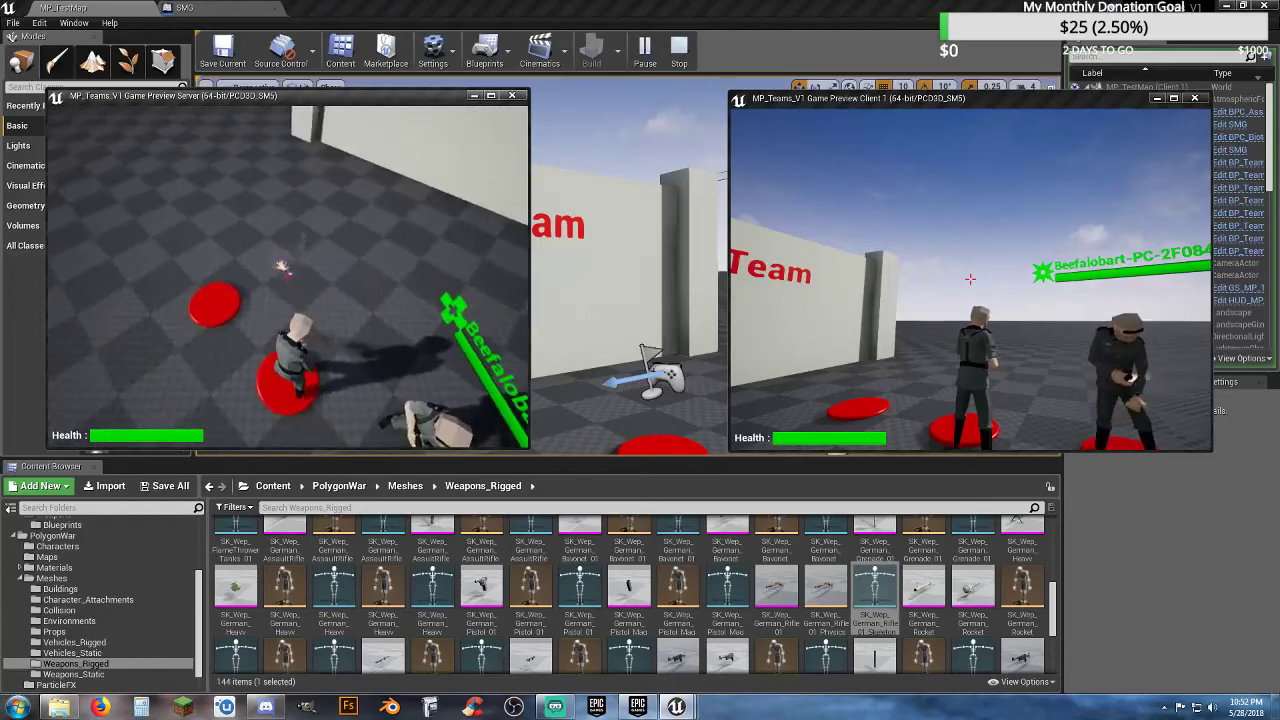
key("space")
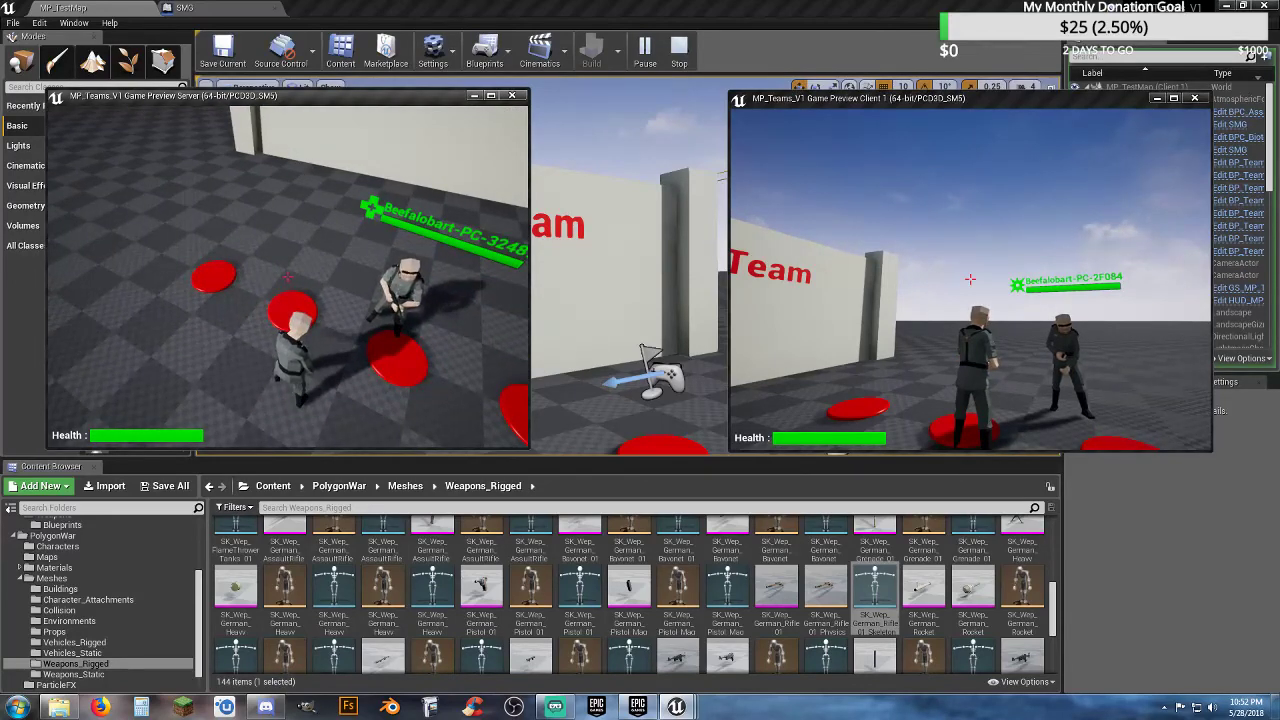
- Respawn the server character as Biotech on the red team, test firing its weapon, check it from the client, and end the preview
key("m")
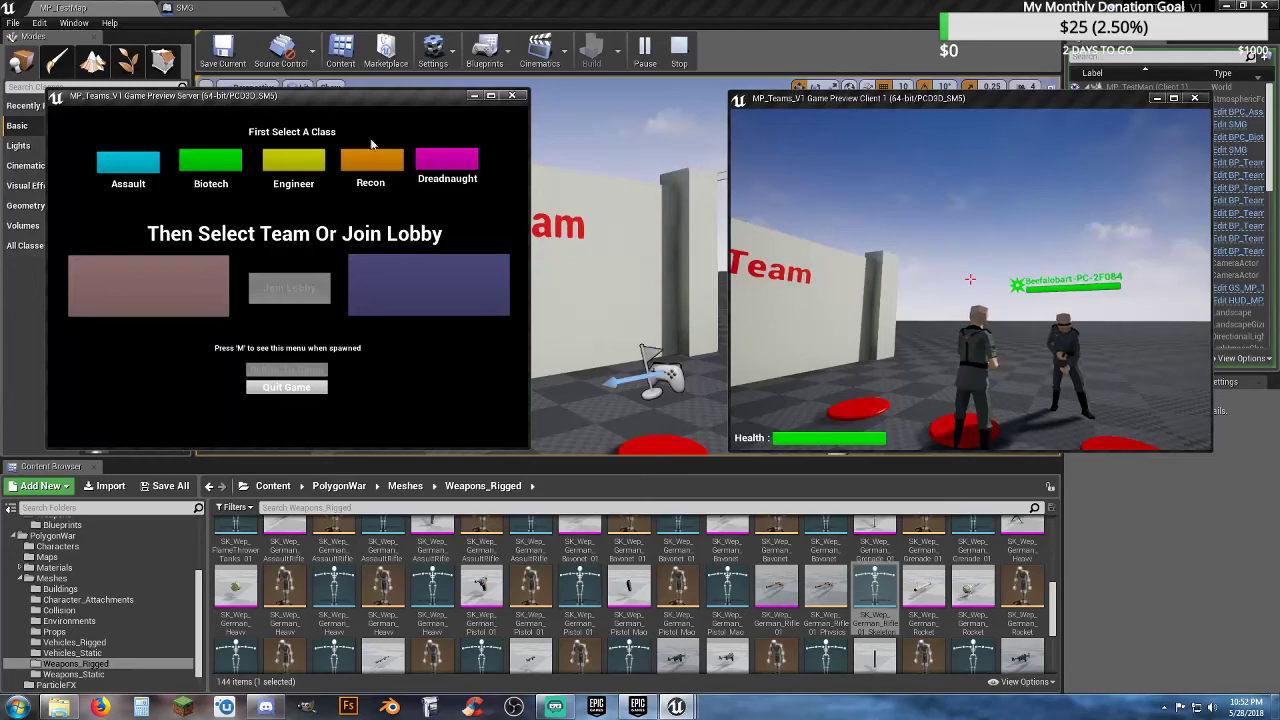
left_click(175, 285)
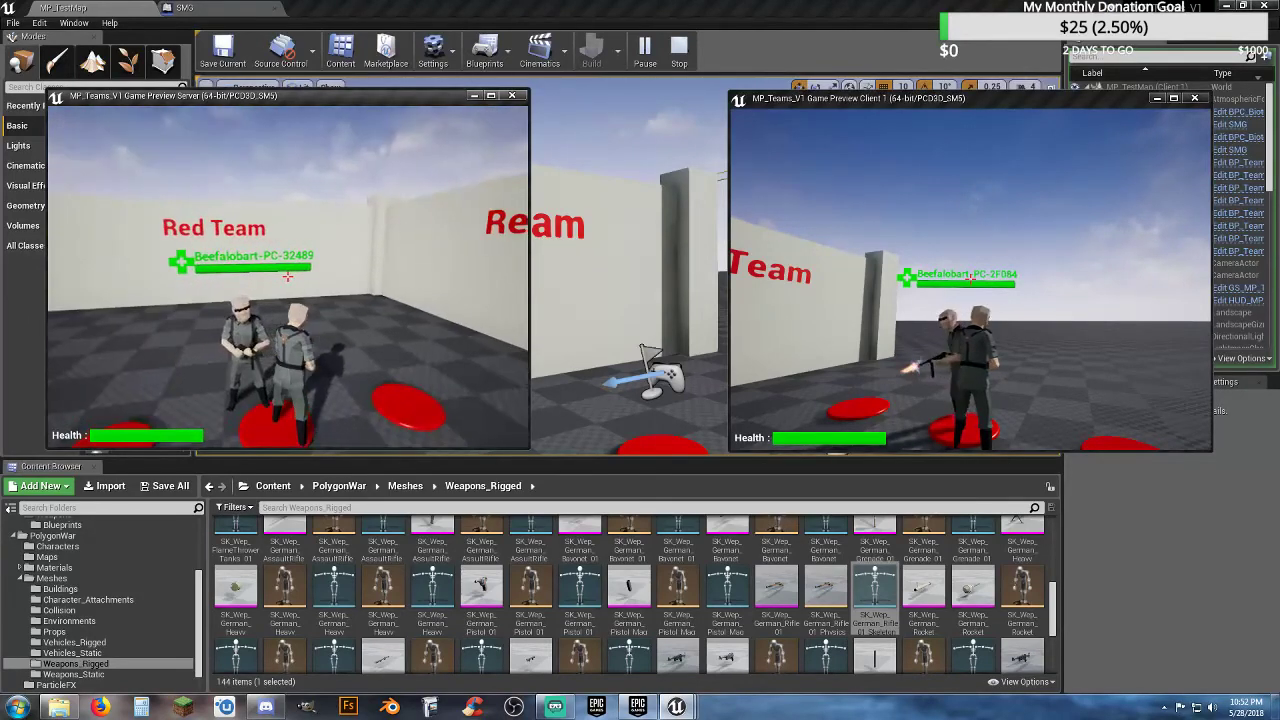
left_click(287, 277)
key("s")
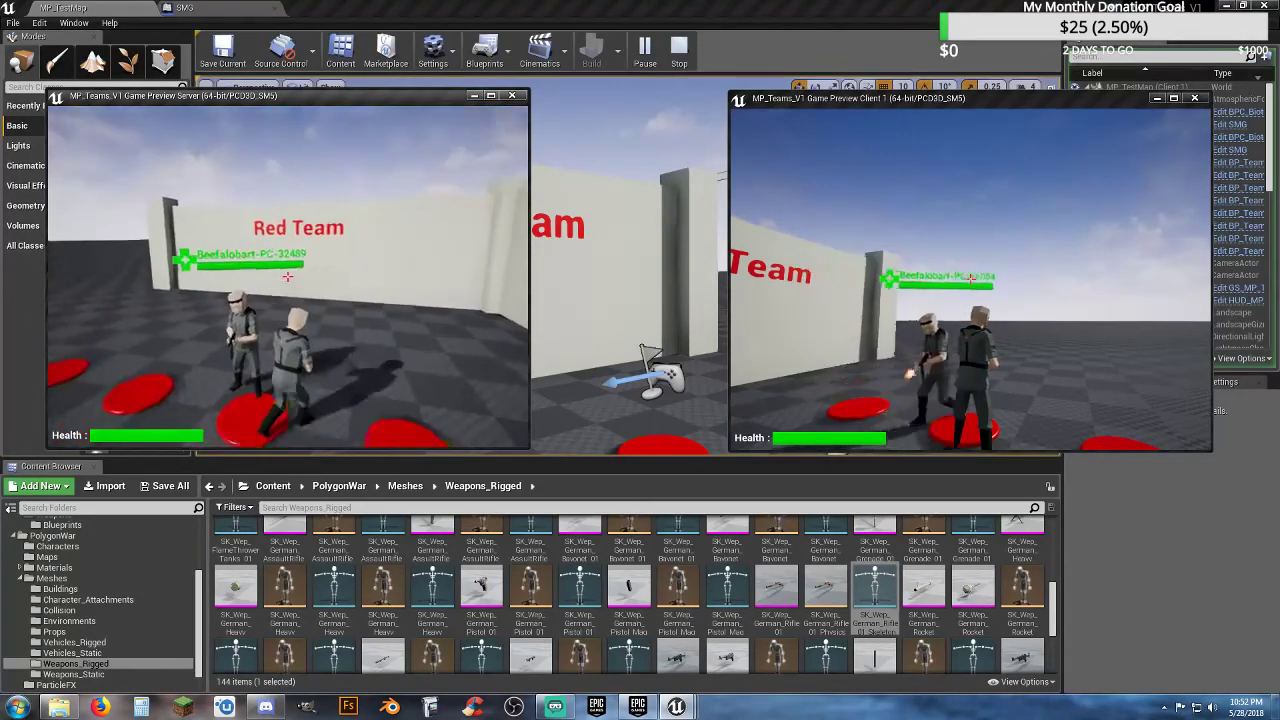
left_click(287, 277)
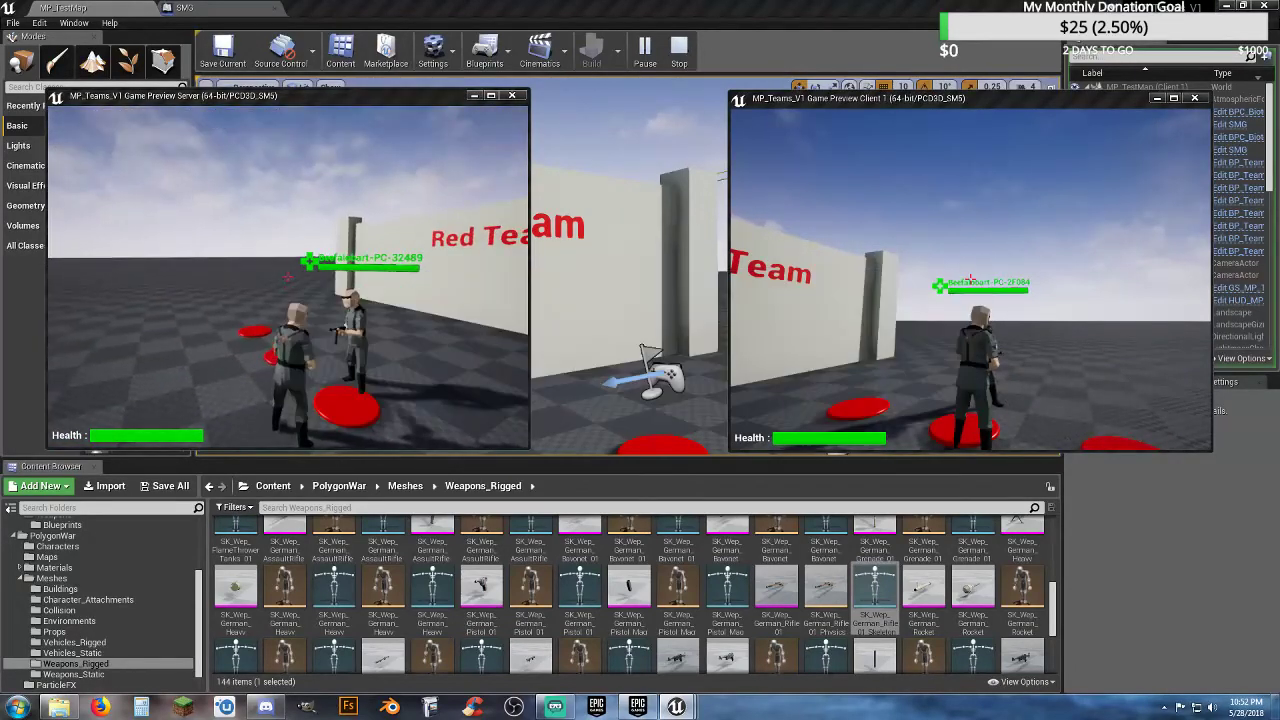
key("alt+Tab")
left_click(970, 280)
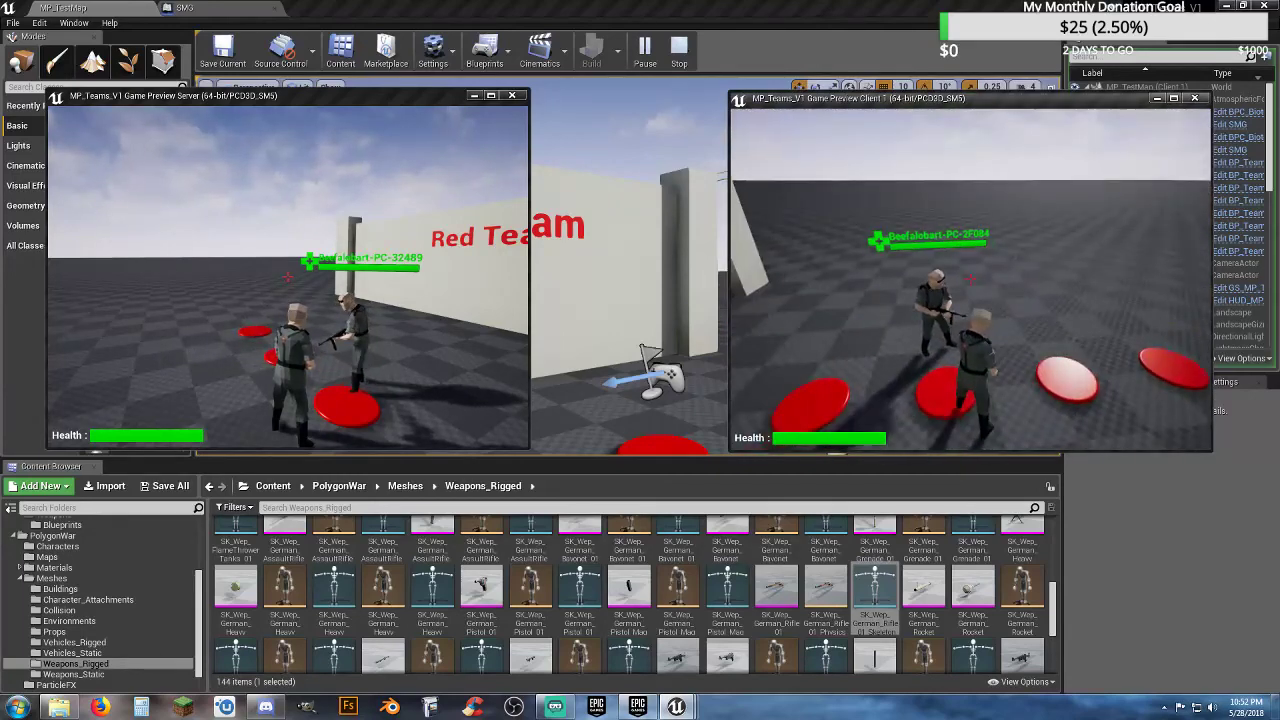
key("Escape")
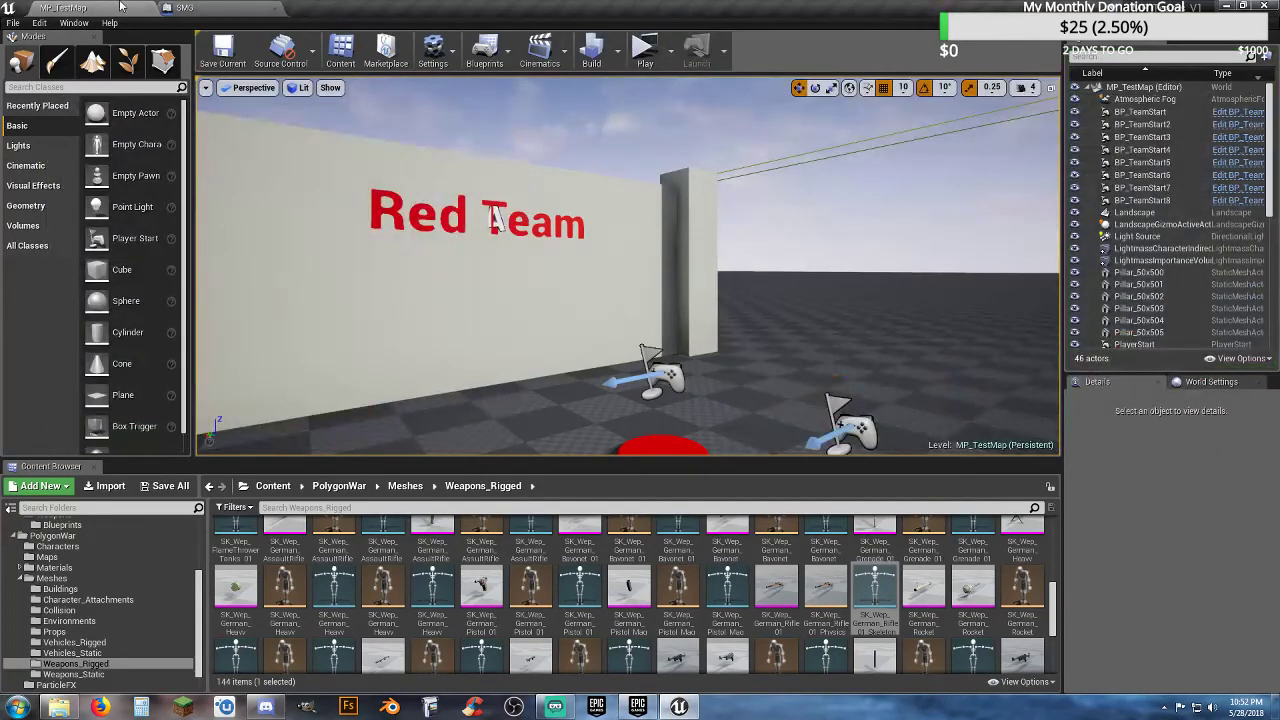
- Review the team branches and Set Skeletal Mesh nodes in the SMG blueprint's event graph
left_click(219, 9)
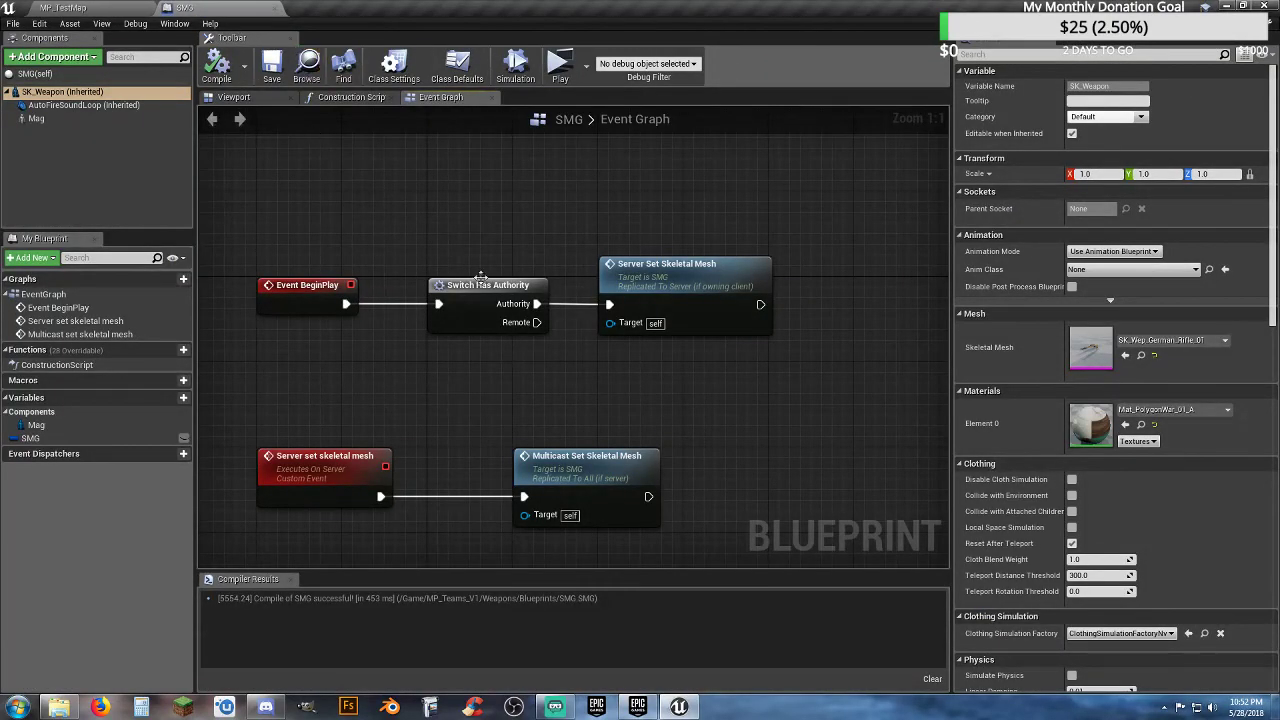
scroll(564, 377, "down", 3)
right_click_drag(564, 377, 622, 392)
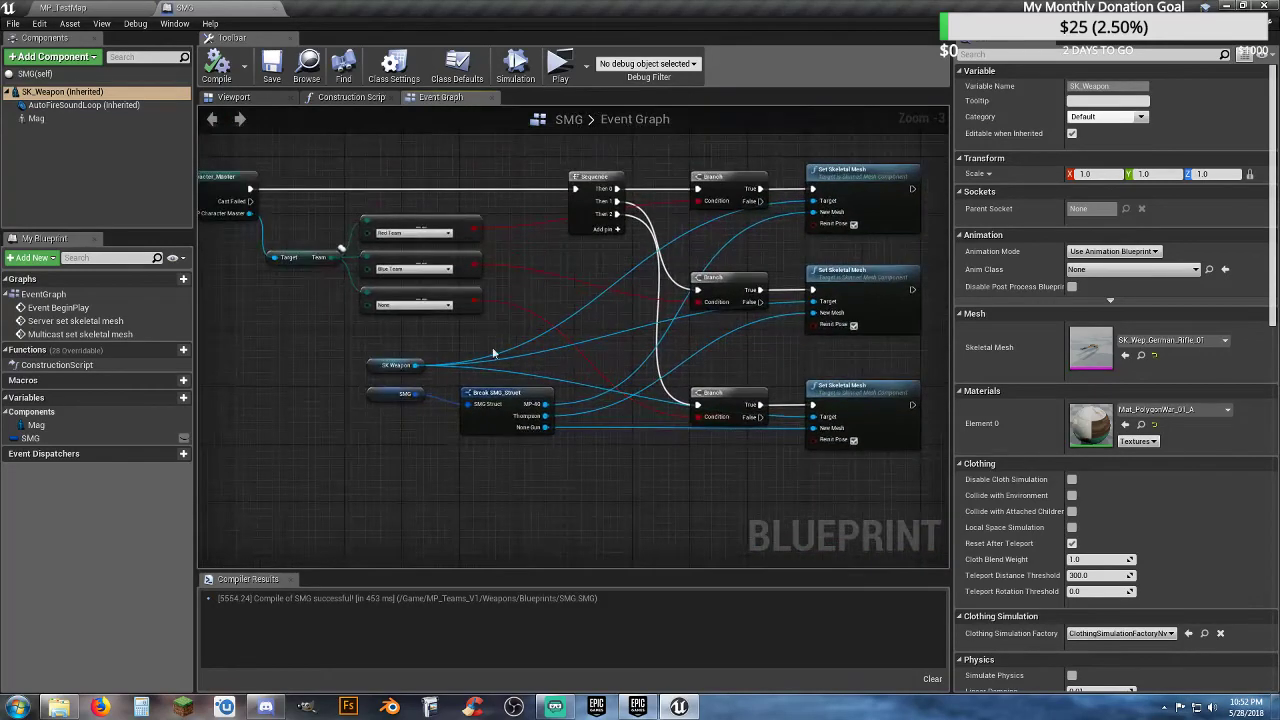
right_click_drag(780, 497, 750, 513)
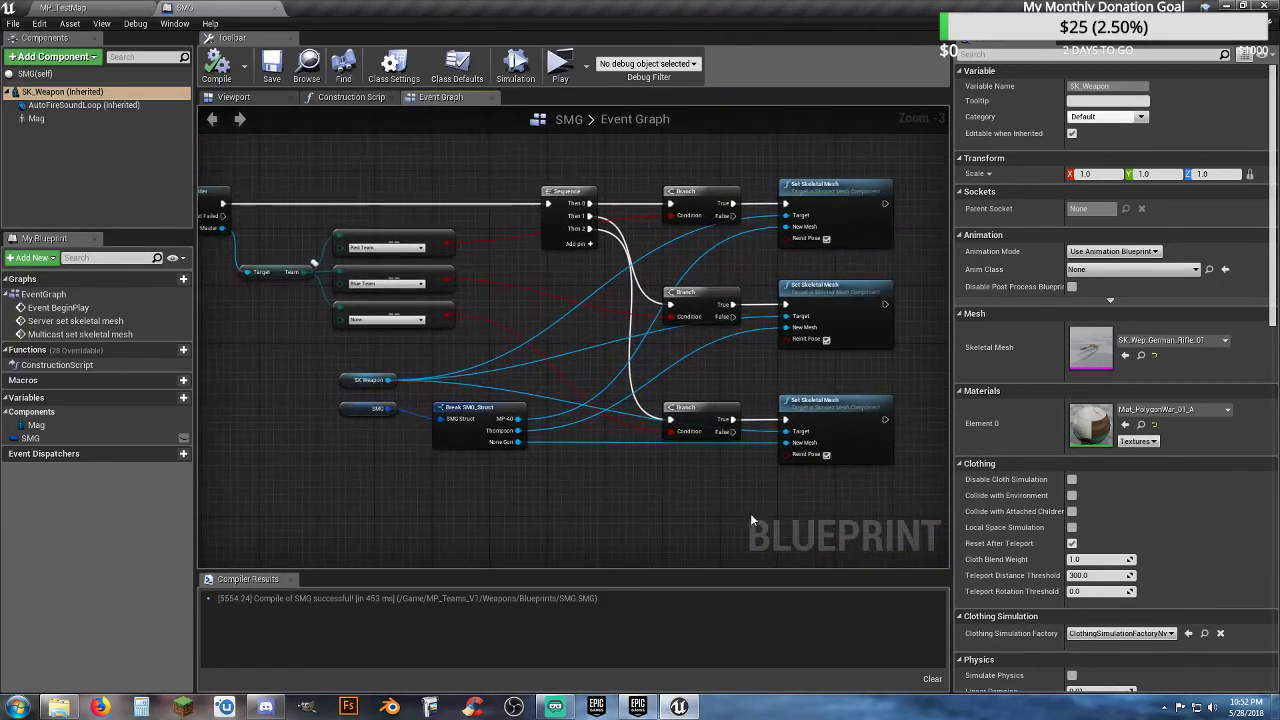
right_click_drag(540, 385, 615, 408)
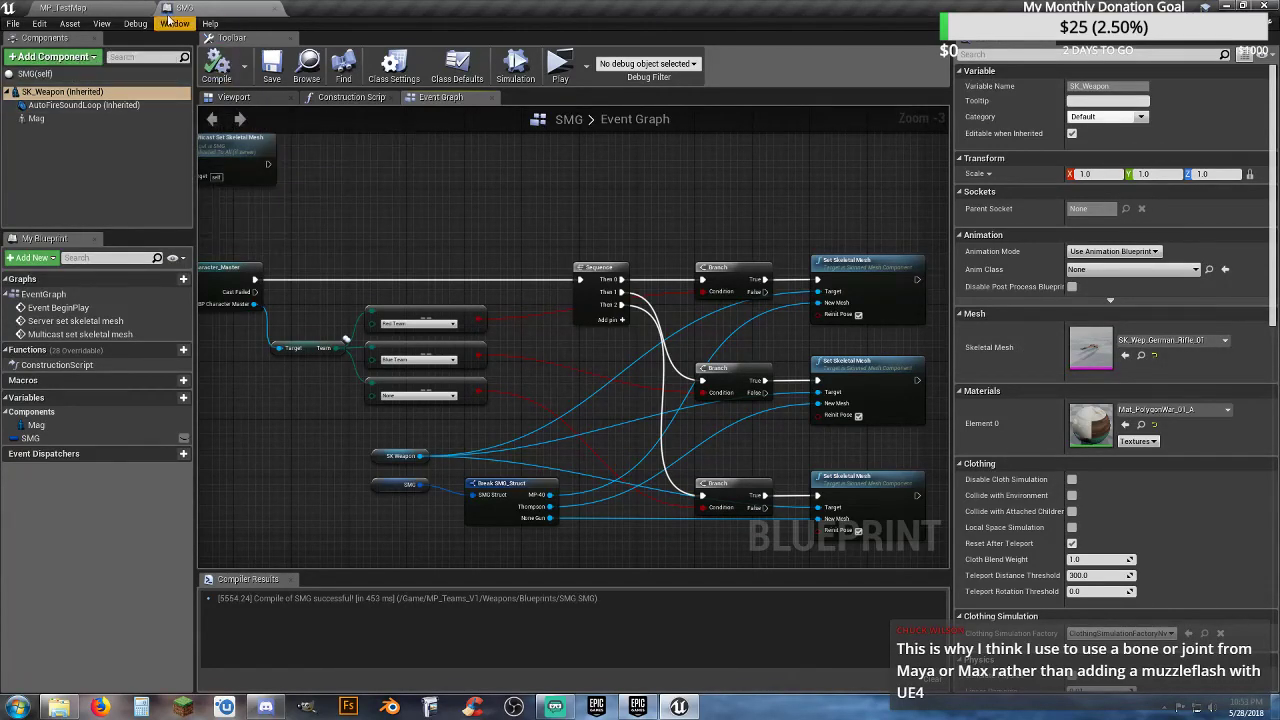
- Start a preview of MP_TestMap, joining the lobby as Engineer on the server and as Biotech on the client
left_click(116, 10)
left_click(644, 47)
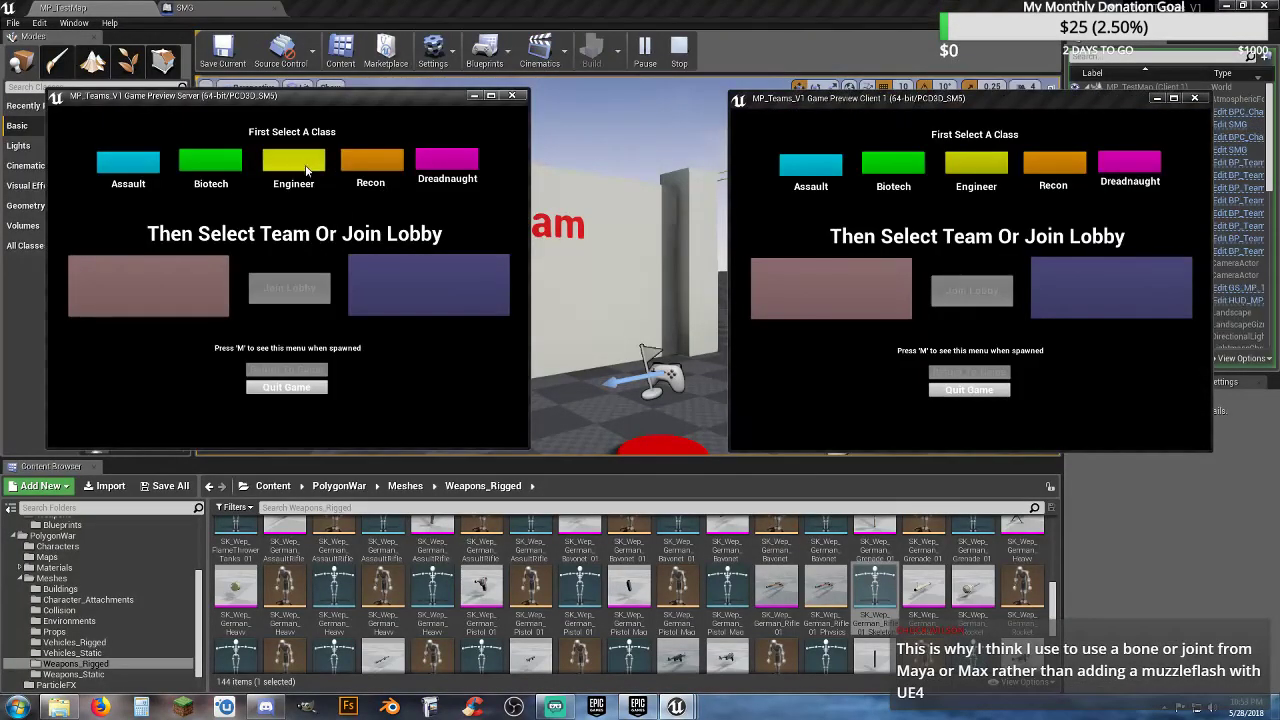
left_click(306, 172)
left_click(290, 287)
key("alt+Tab")
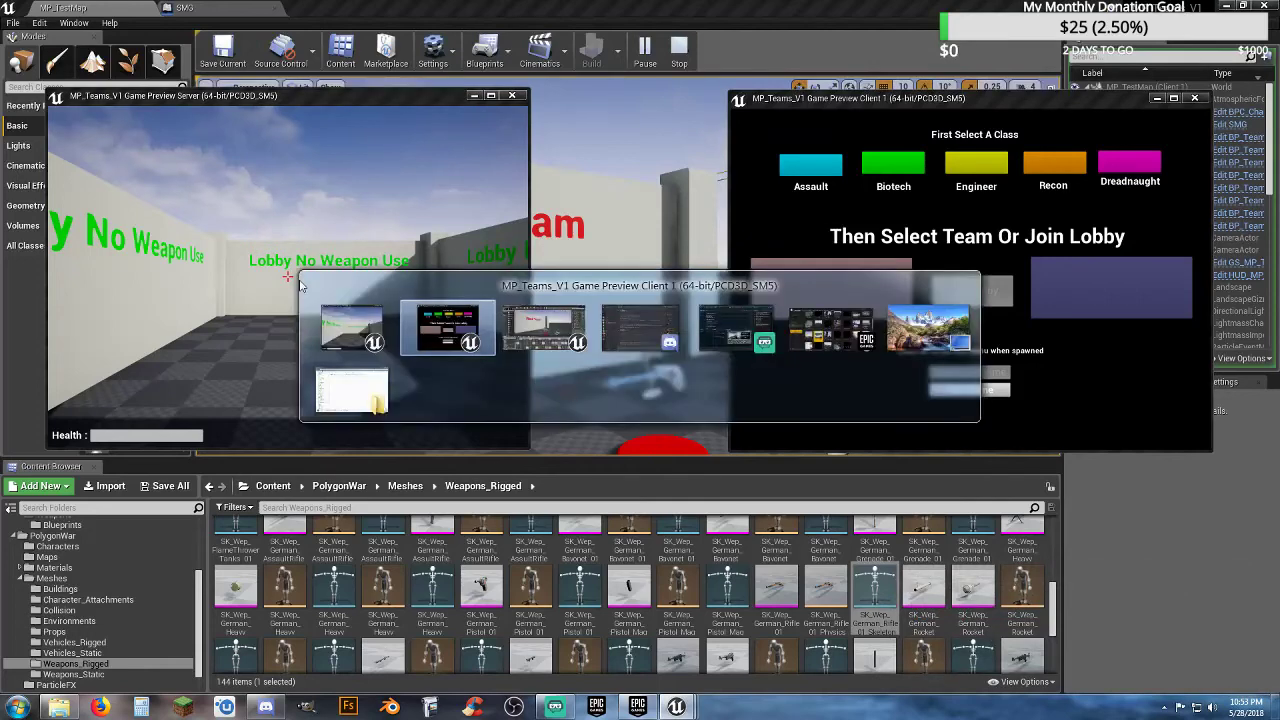
left_click(893, 163)
left_click(972, 290)
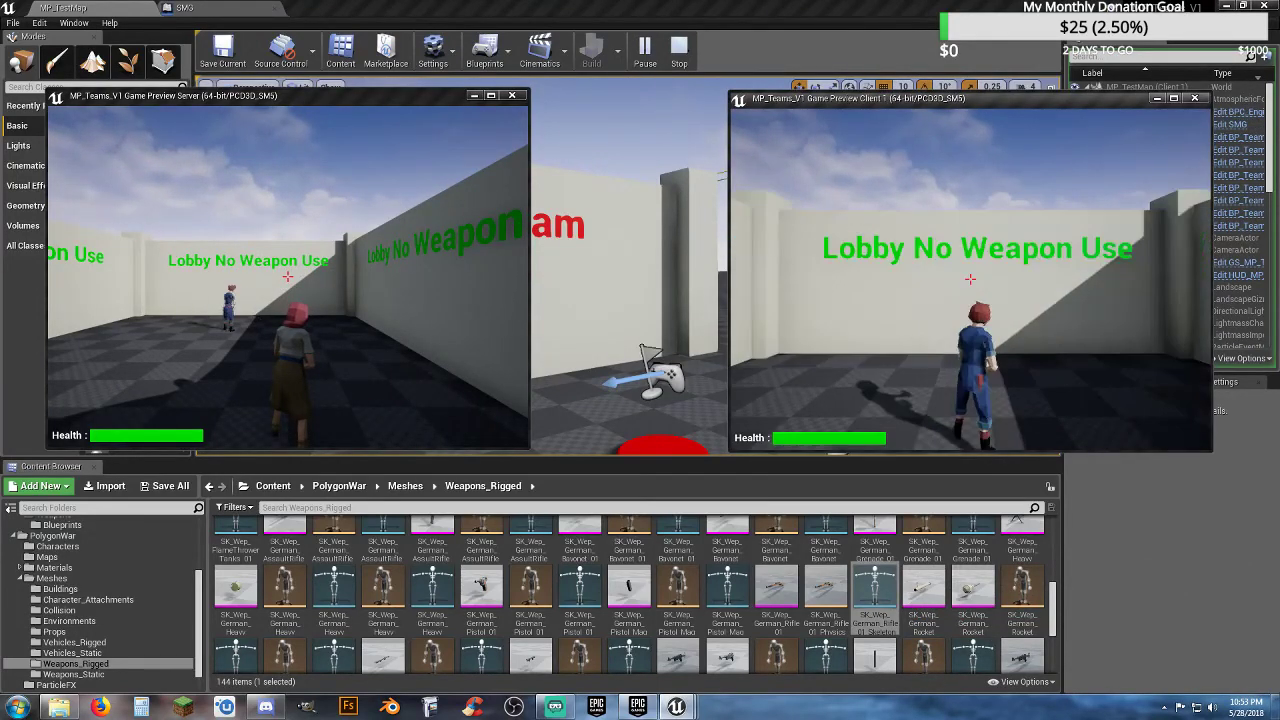
- Run the client's Biotech around the server's Engineer in the lobby to examine the weapons both characters hold
key("w")
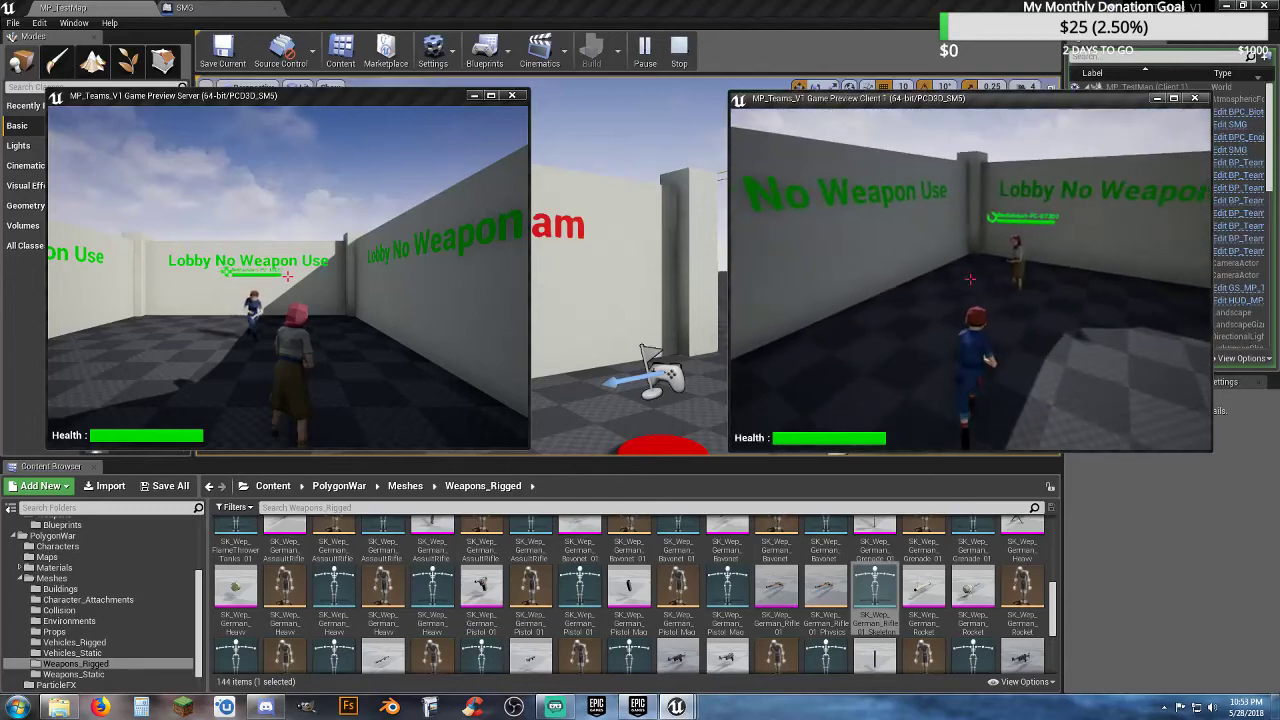
key("w")
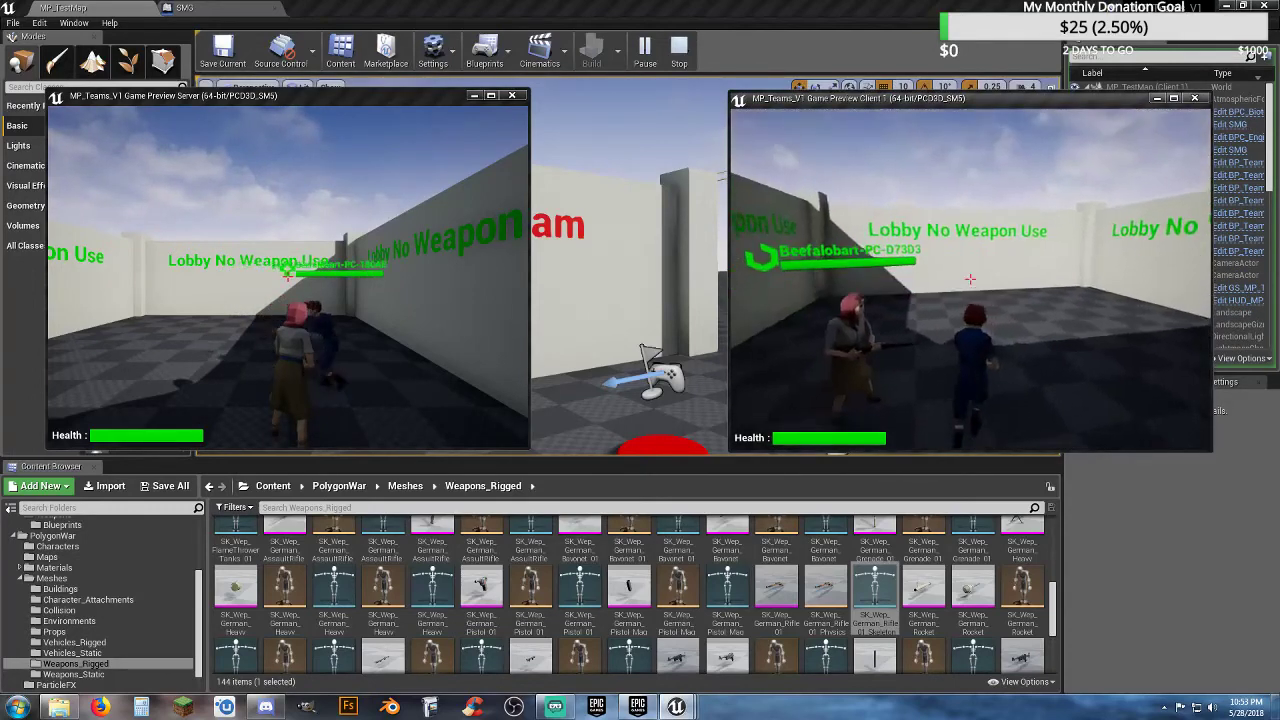
key("w")
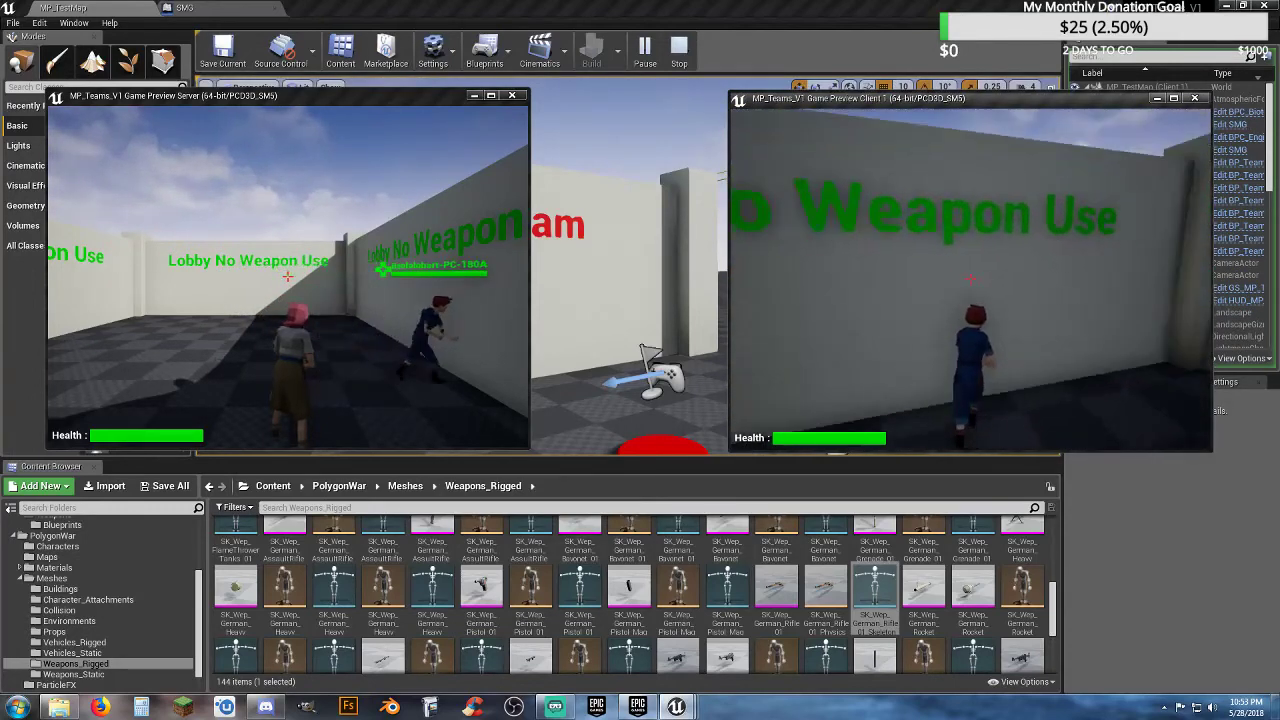
key("w")
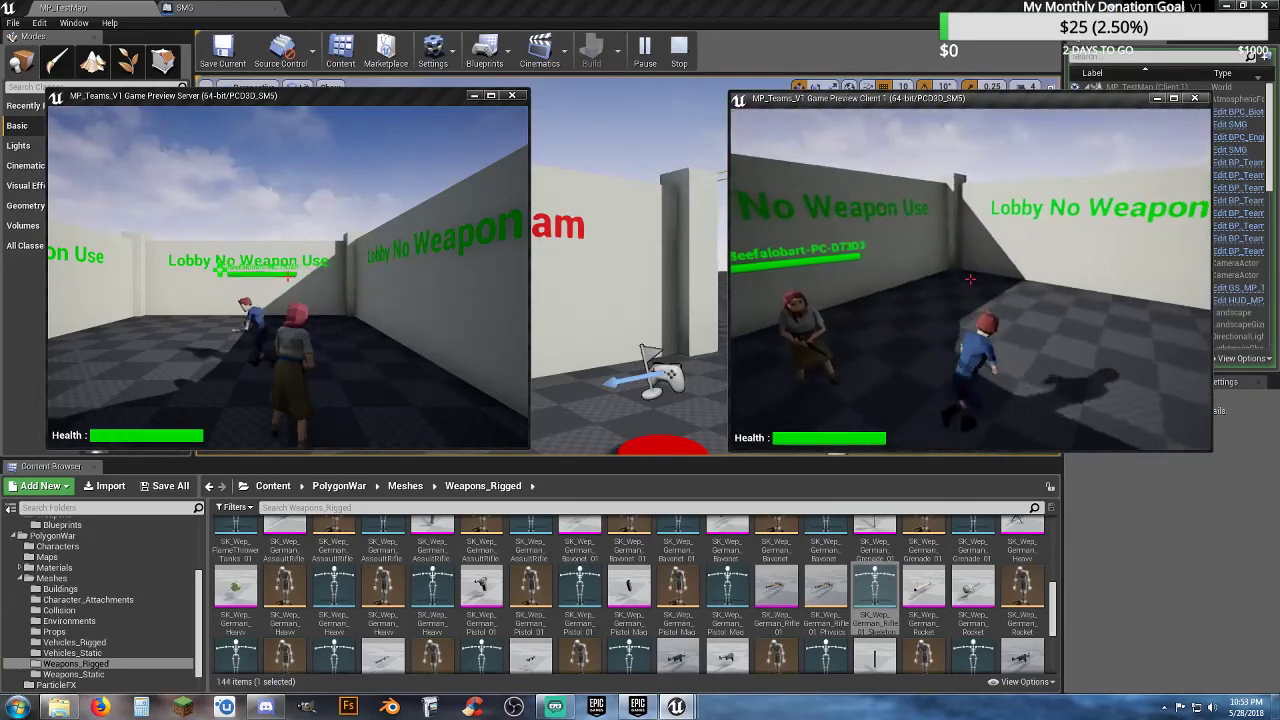
key("w")
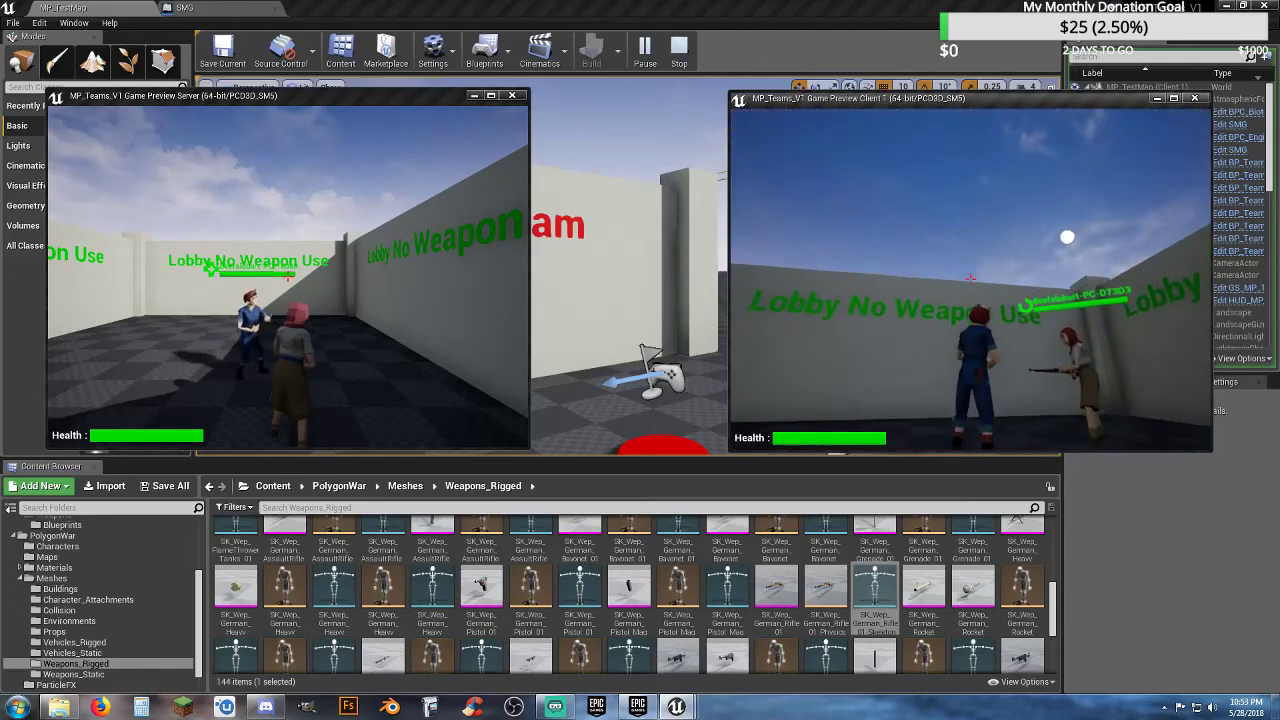
- Respawn the server character as Biotech in the lobby
key("alt+Tab")
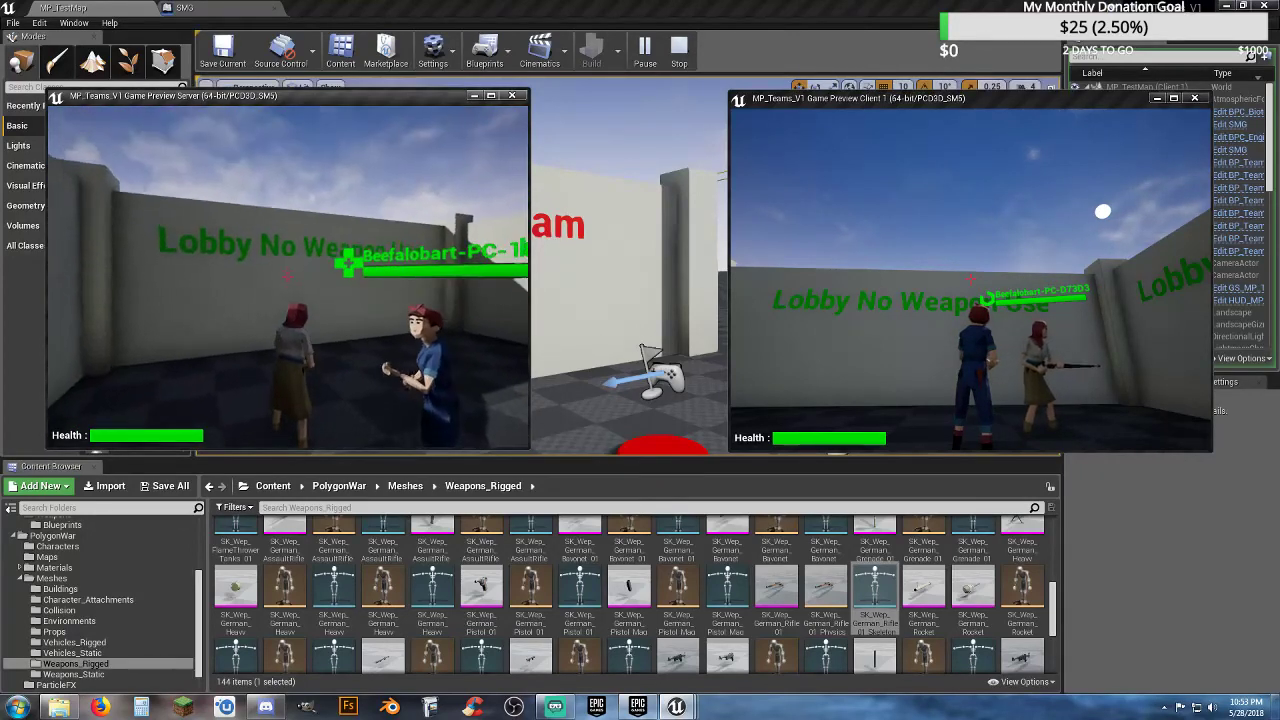
key("m")
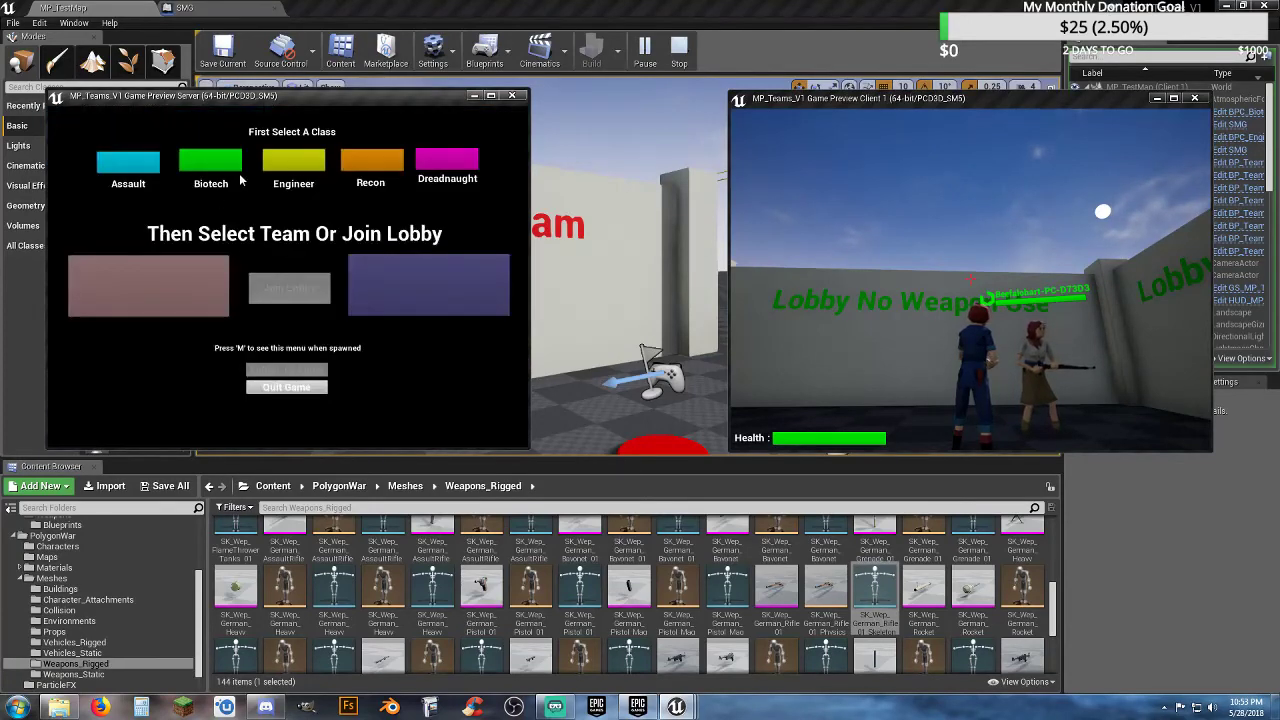
left_click(213, 166)
left_click(284, 292)
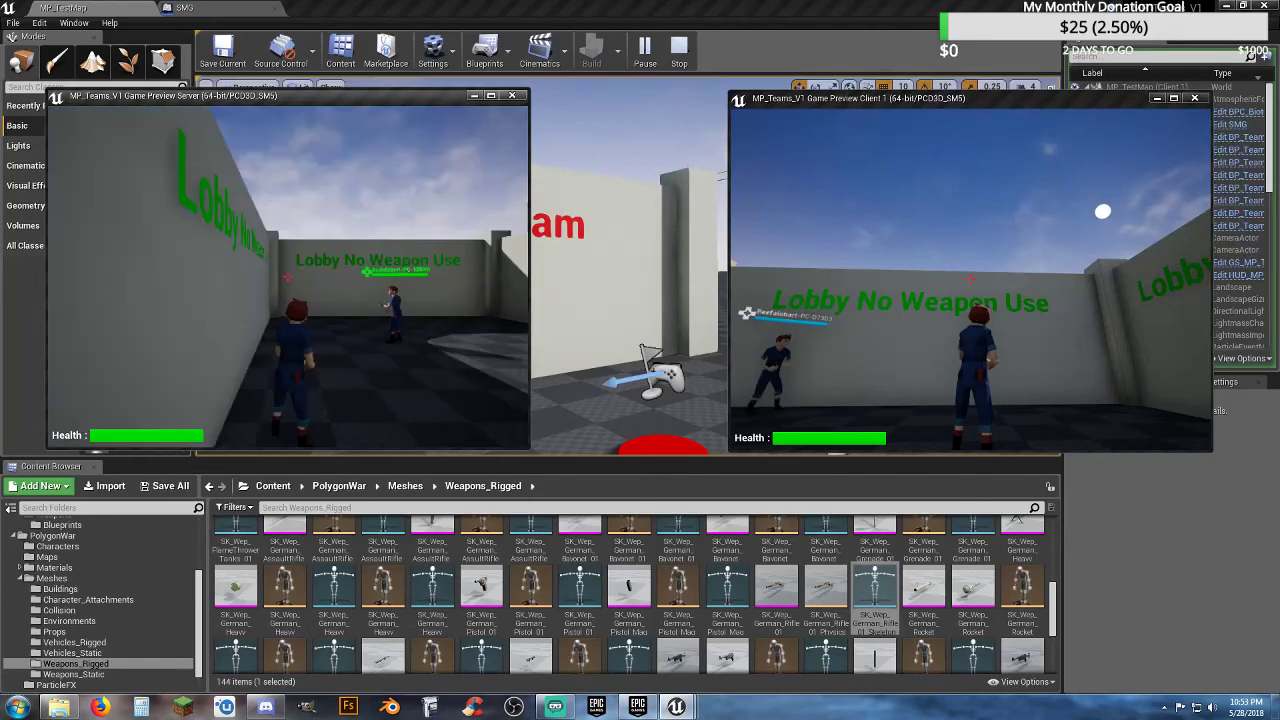
- Run the server's Biotech around the client's Biotech in the lobby to examine both weapons, and end the preview
key("w")
key("w")
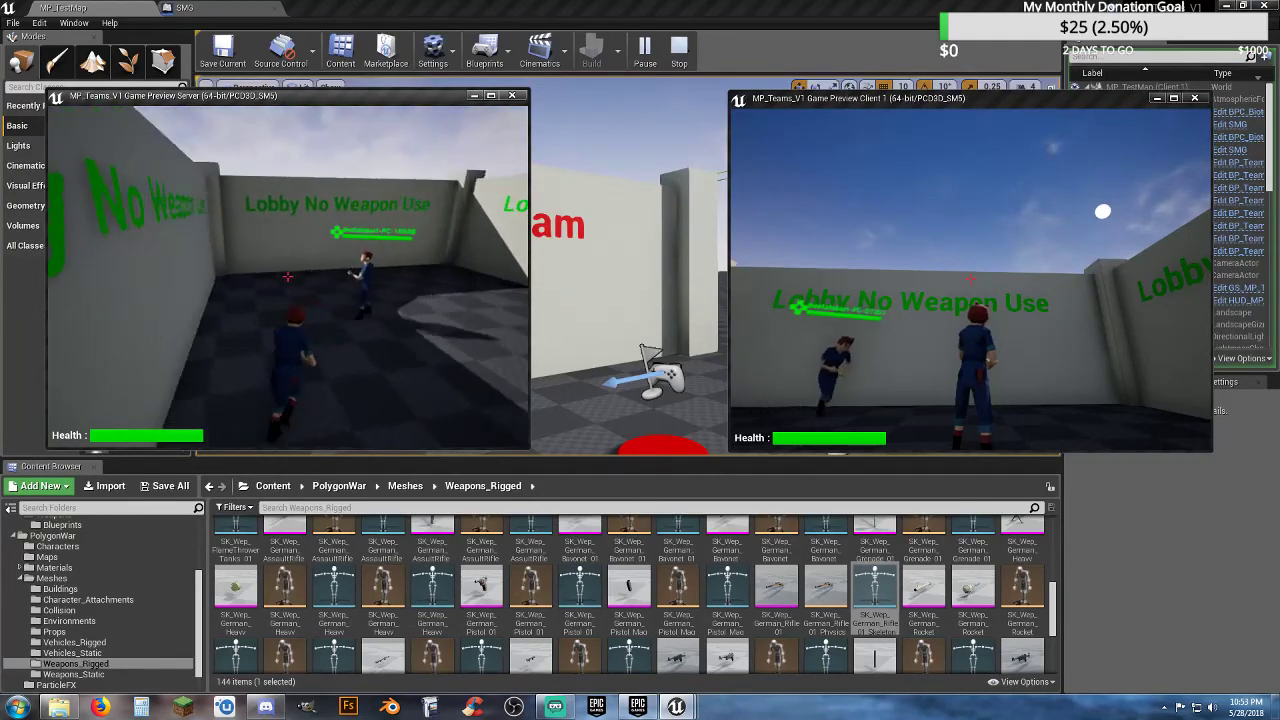
key("w")
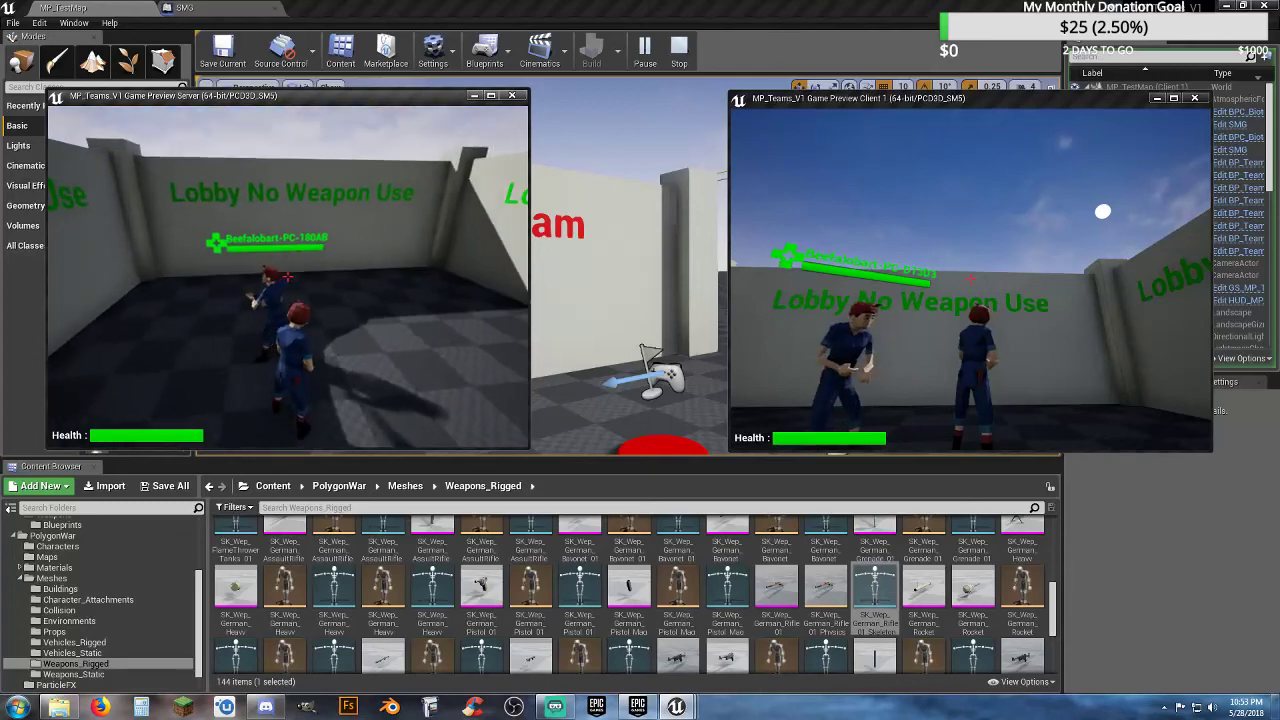
key("w")
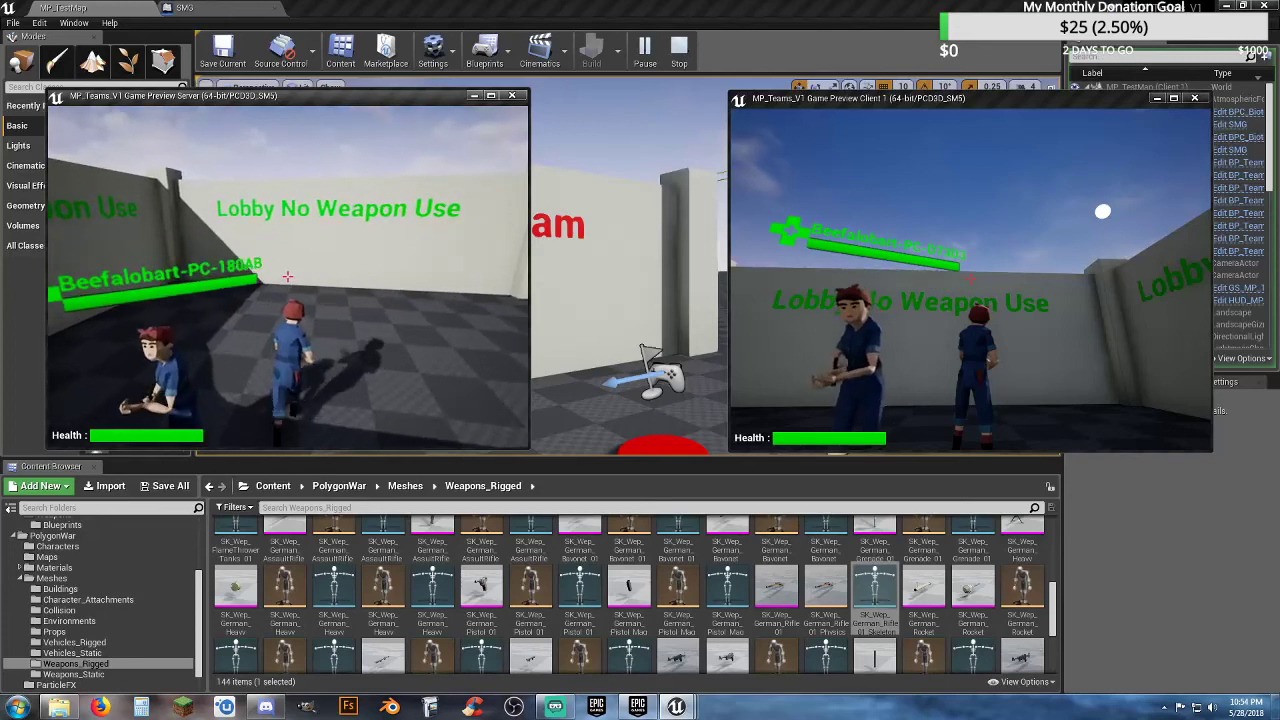
key("w")
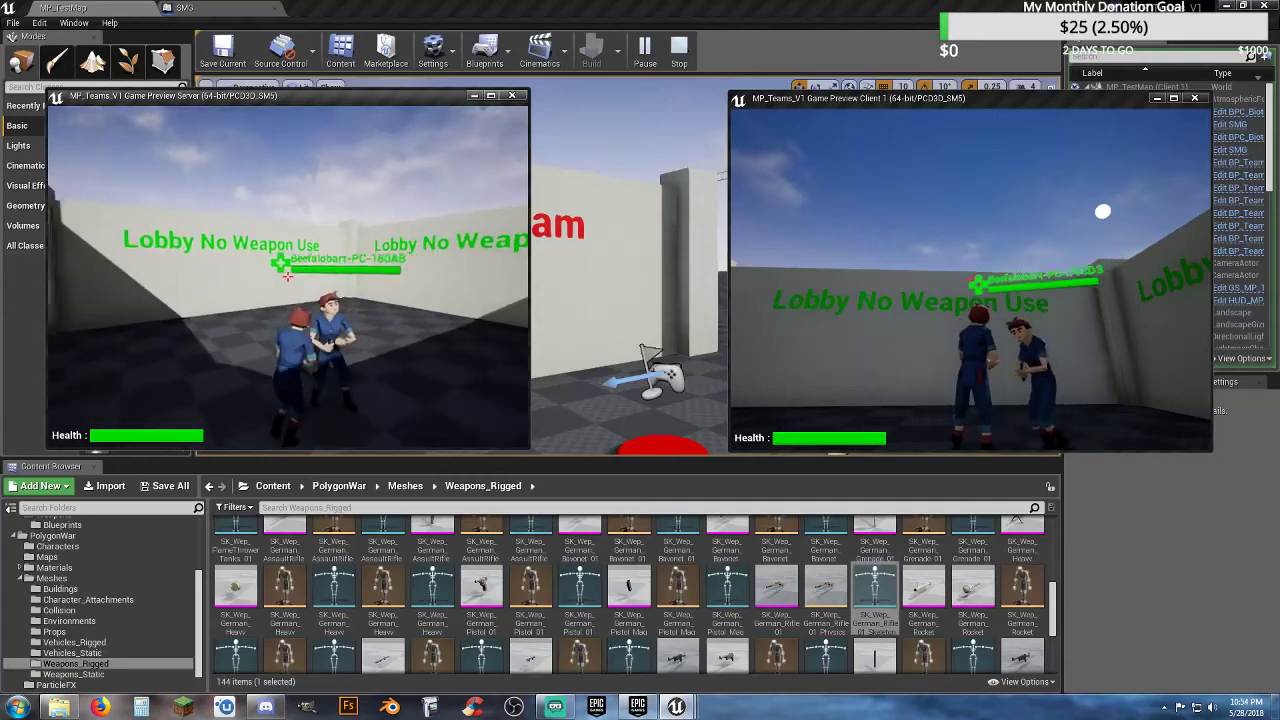
key("w")
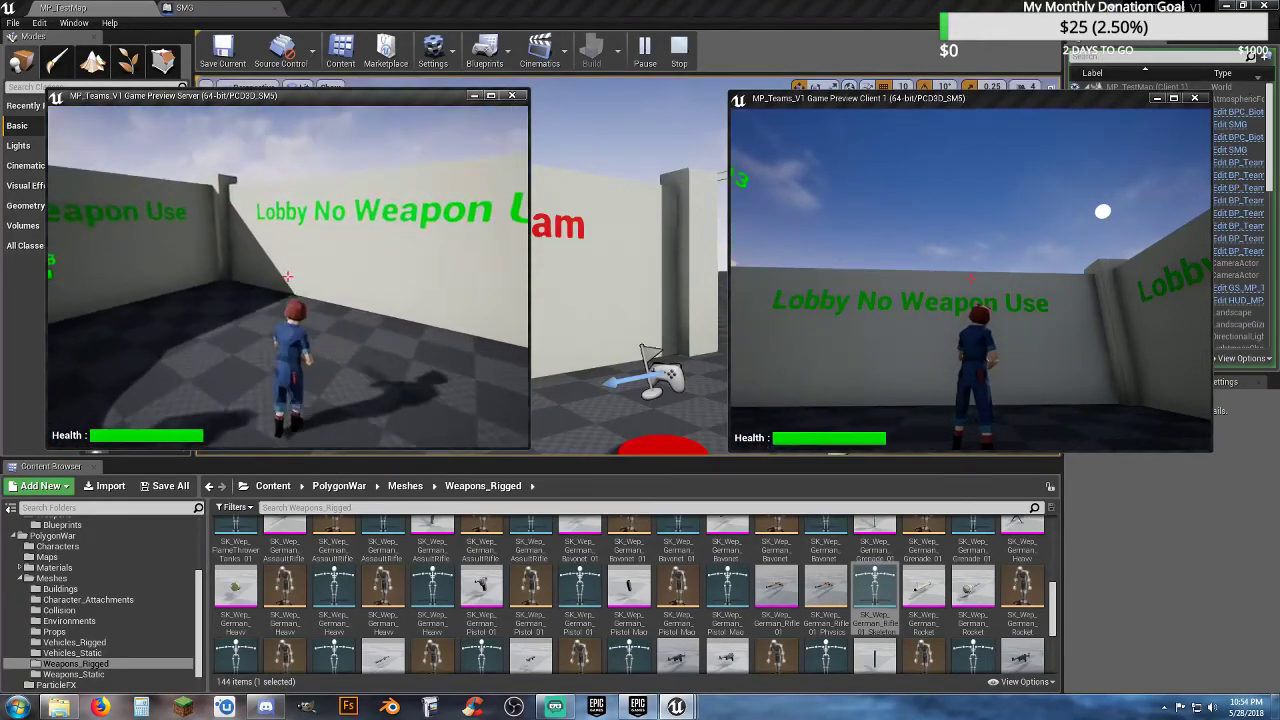
key("Escape")
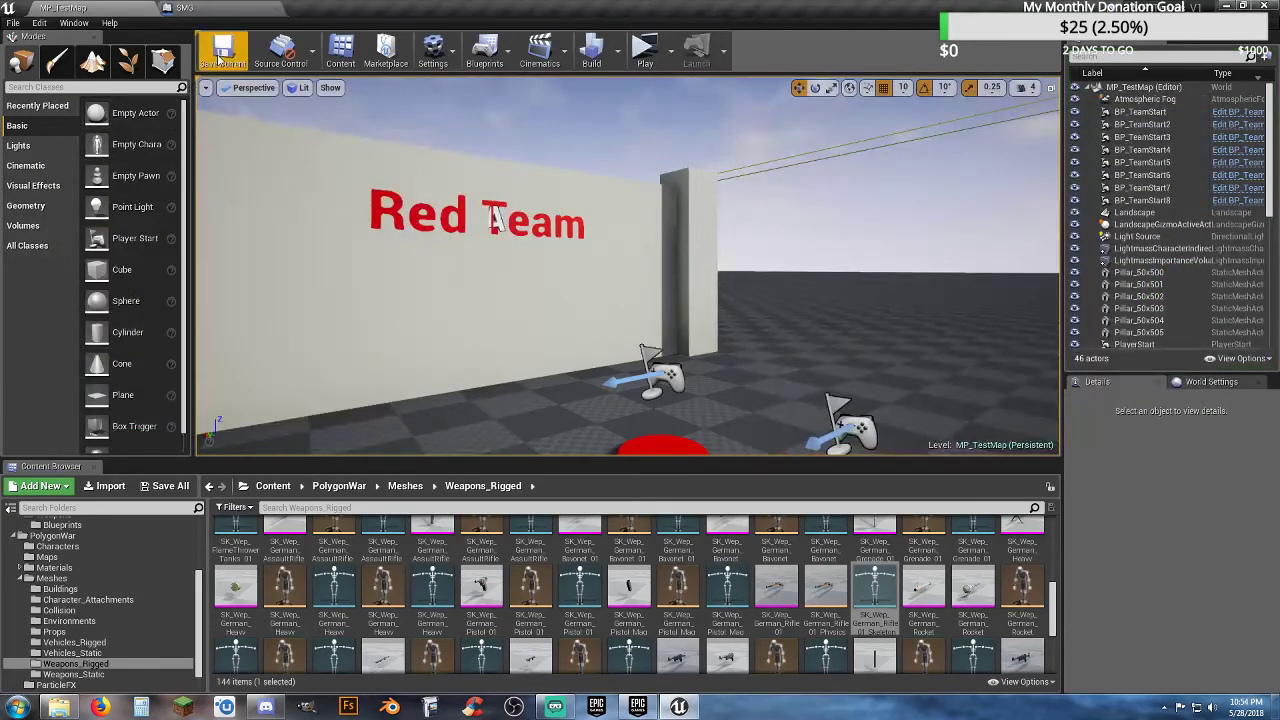
- Add an Event Tick node above Event BeginPlay in the SMG blueprint's event graph
left_click(211, 6)
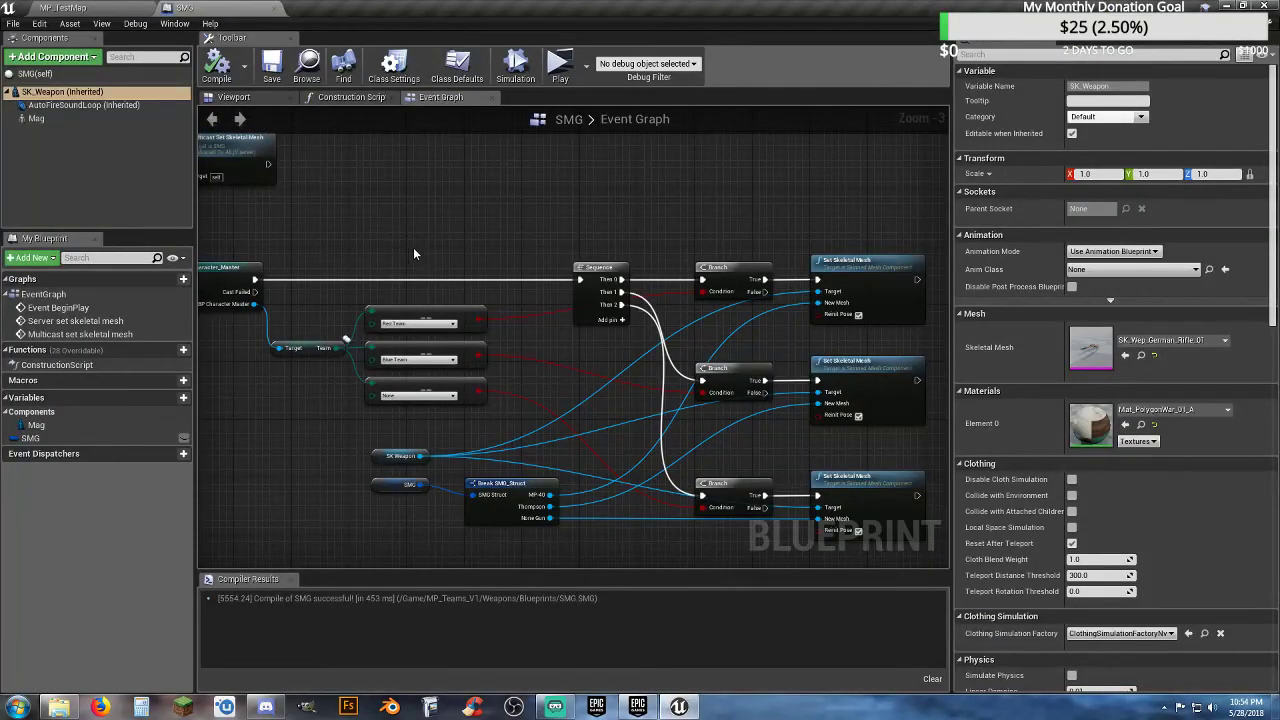
right_click_drag(413, 247, 731, 292)
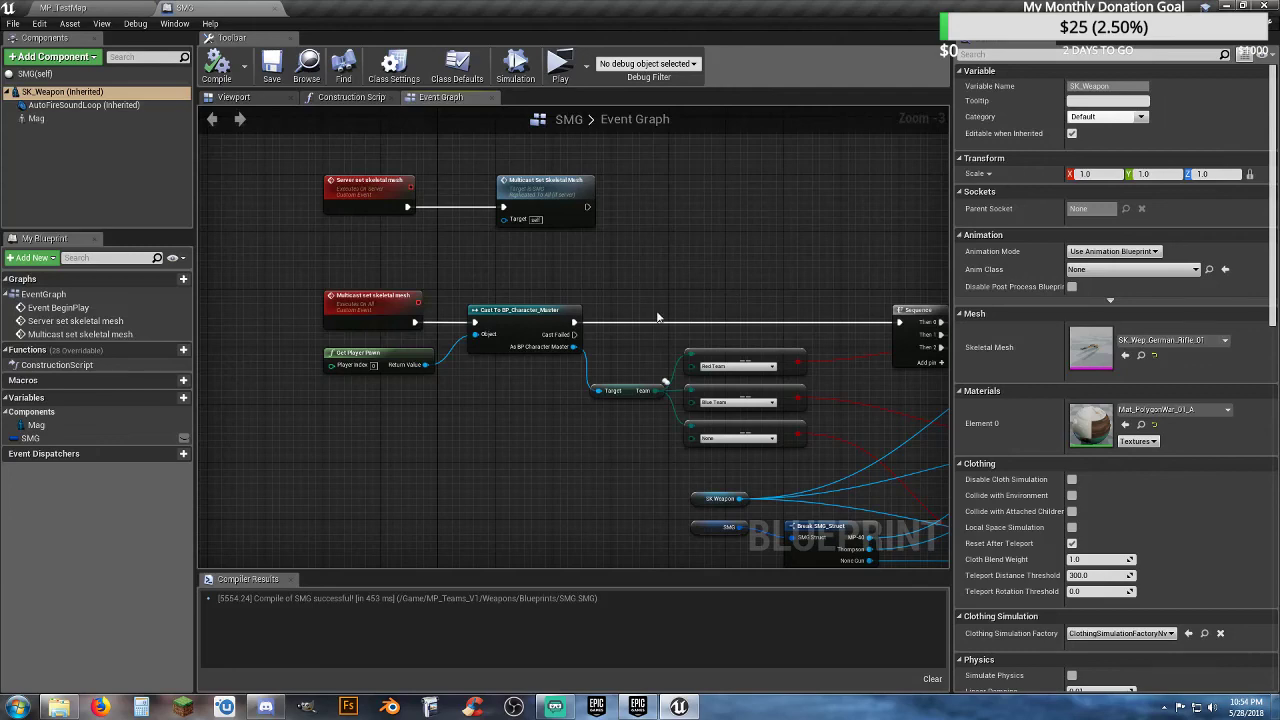
right_click_drag(484, 428, 558, 484)
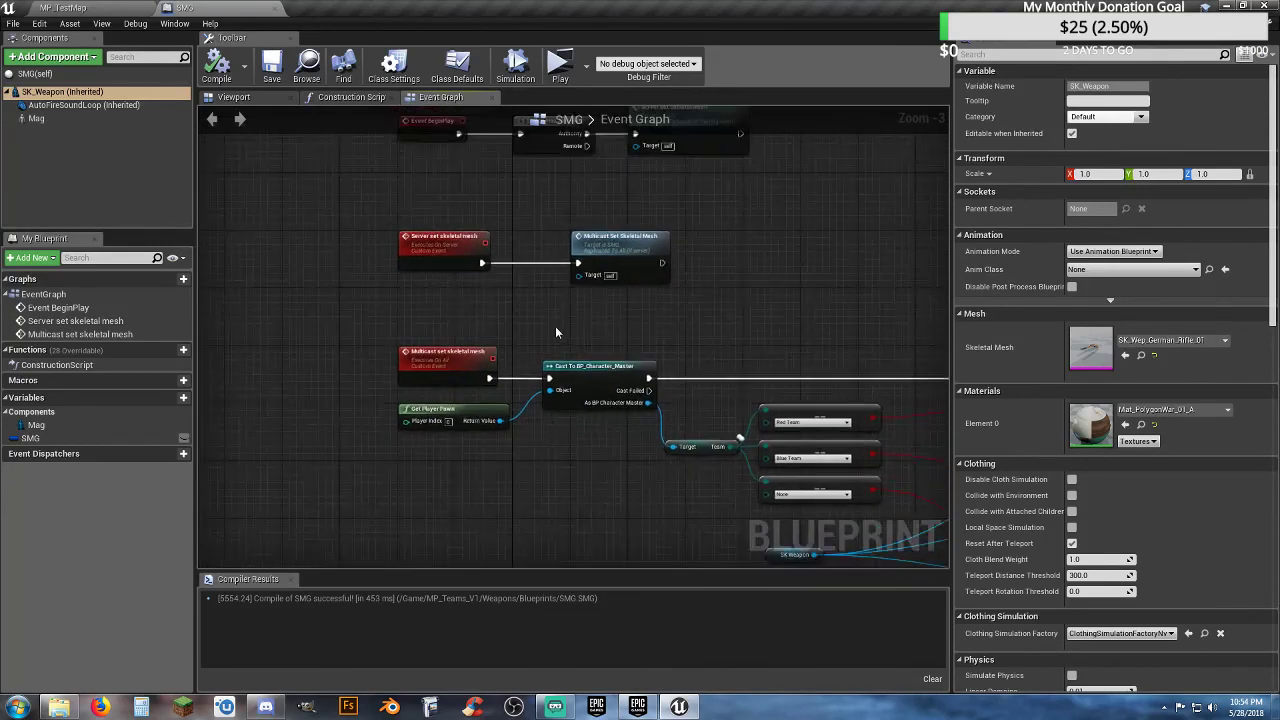
right_click_drag(557, 333, 575, 414)
right_click_drag(504, 310, 540, 340)
right_click(508, 240)
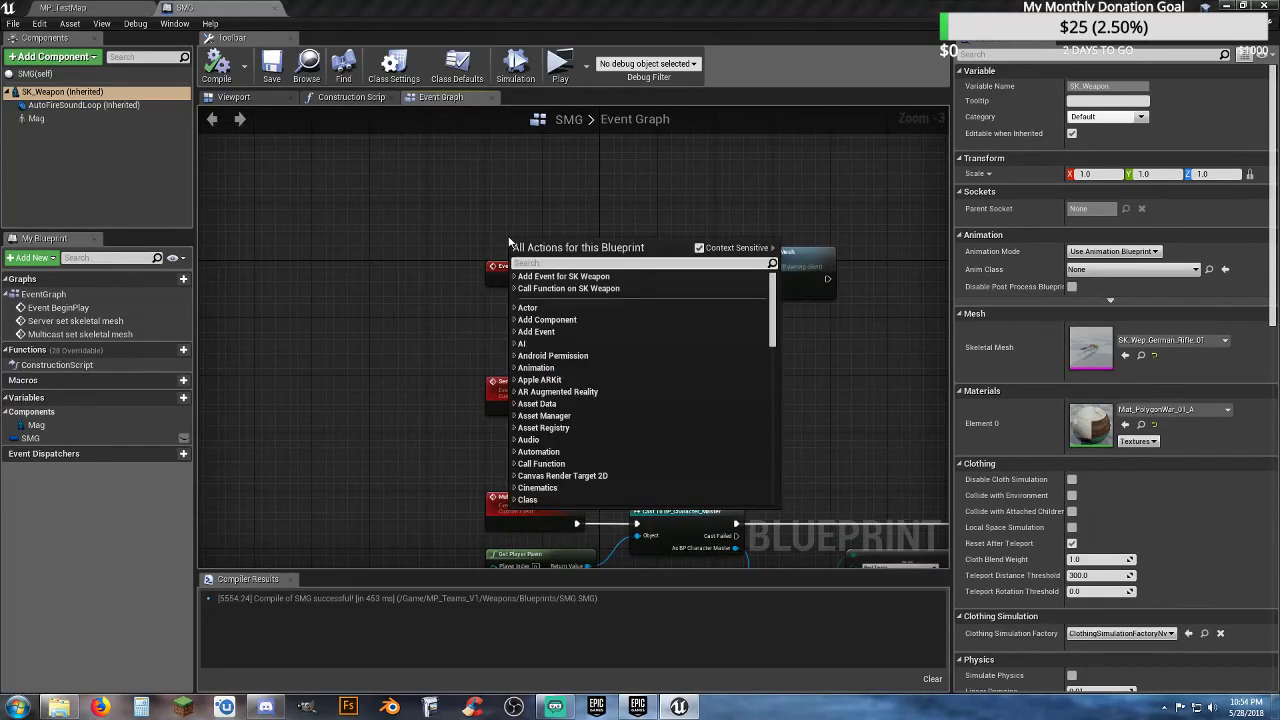
type("tick")
key("Return")
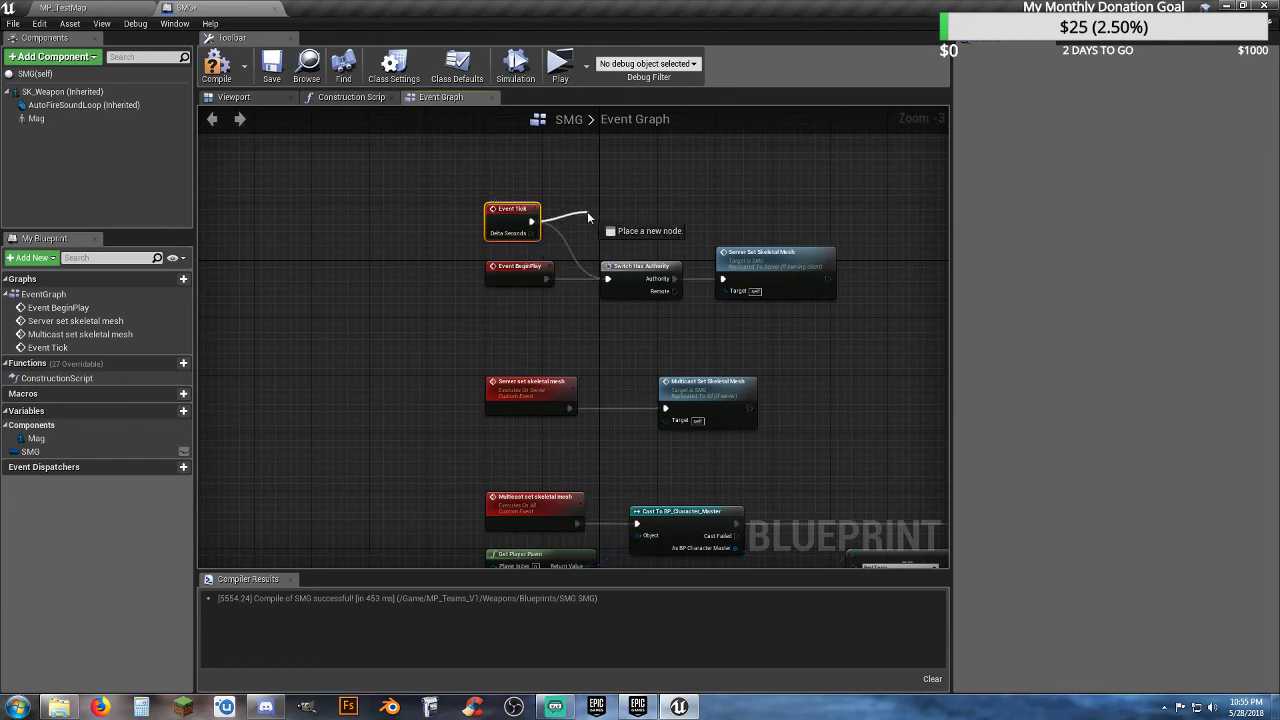
- Insert a Delay of 1.0 between Event Tick and Switch Has Authority, line up the nodes, and compile the SMG blueprint
left_click_drag(588, 217, 588, 216)
type("delay")
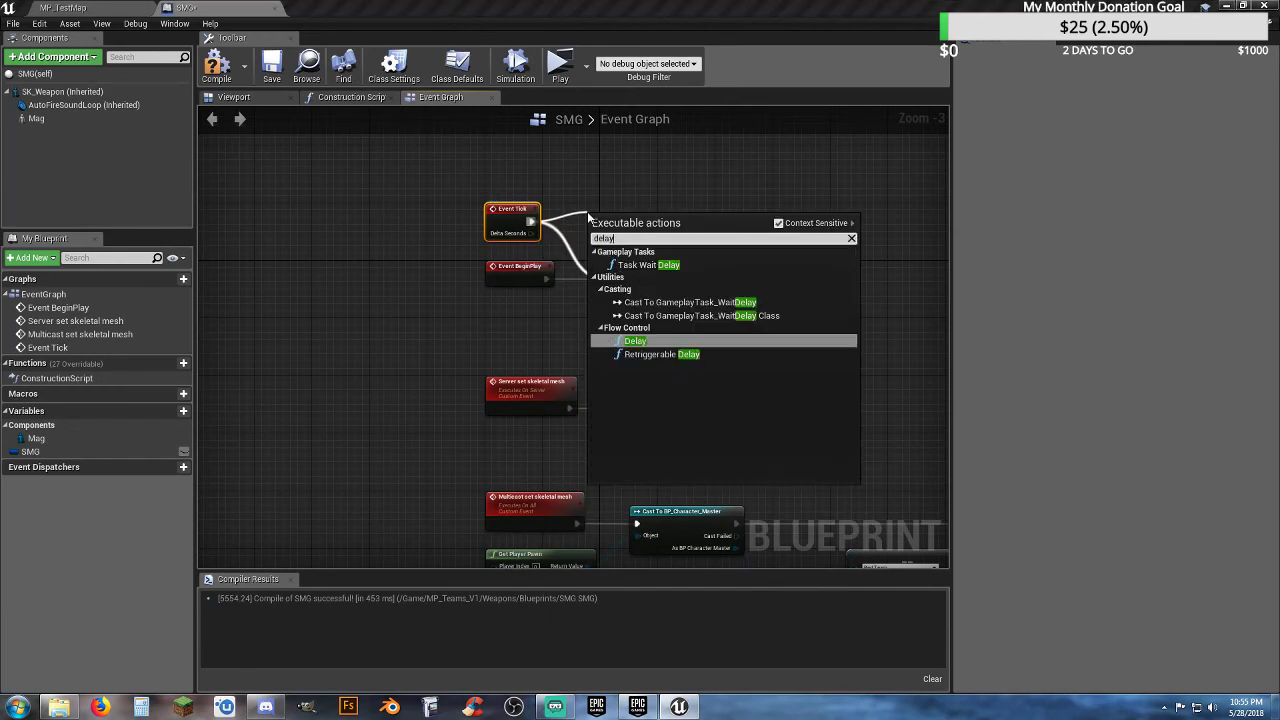
left_click(630, 340)
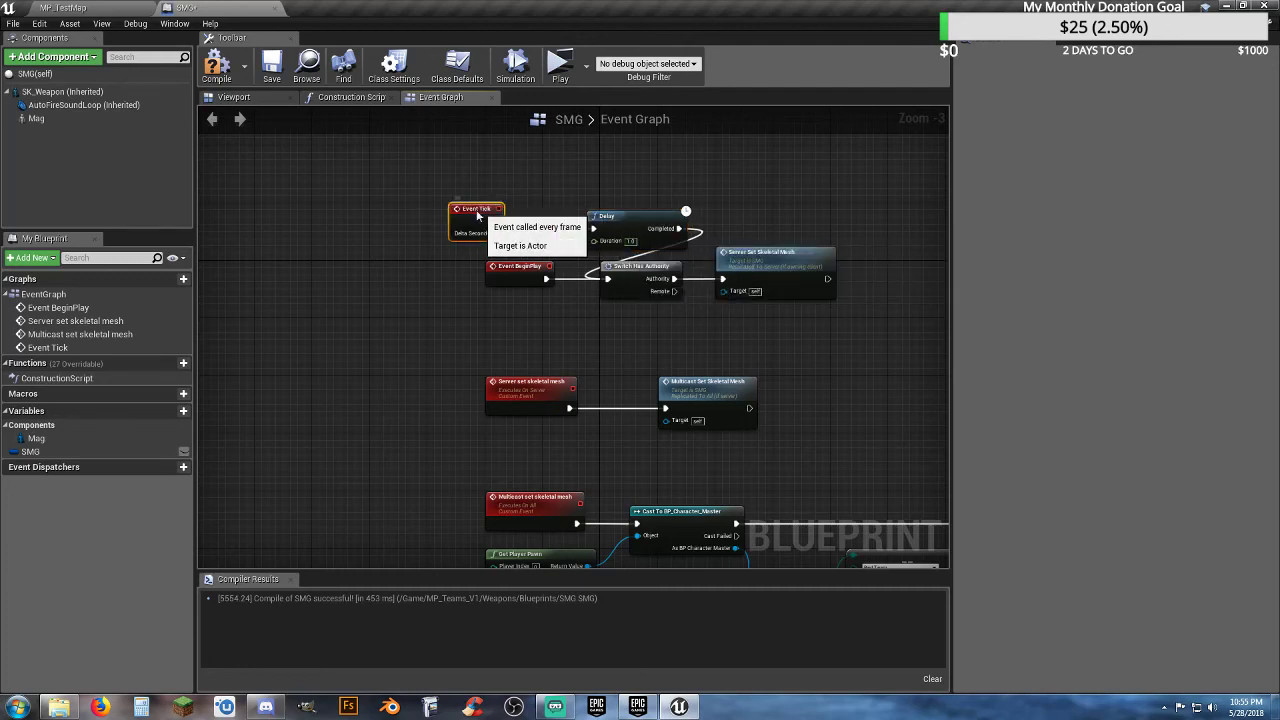
left_click_drag(633, 225, 534, 220)
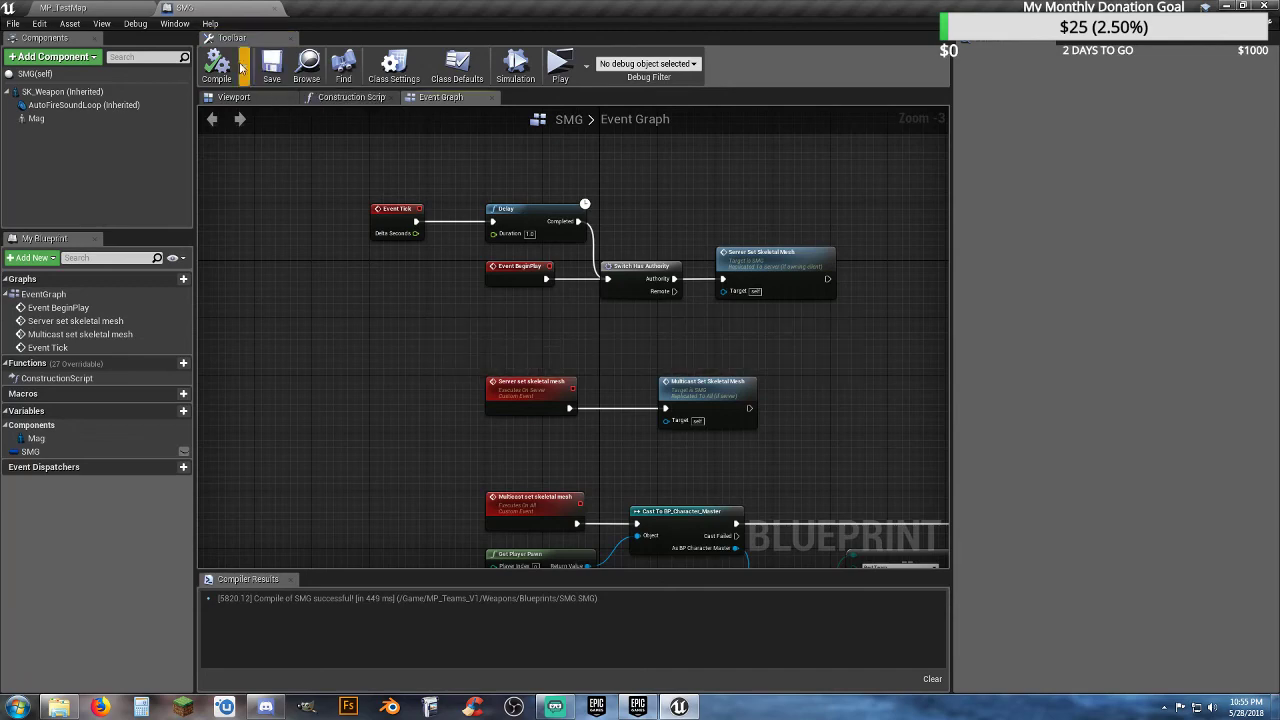
- Start a preview of MP_TestMap, joining the red team as Engineer on the server and as Assault on the client
left_click(73, 10)
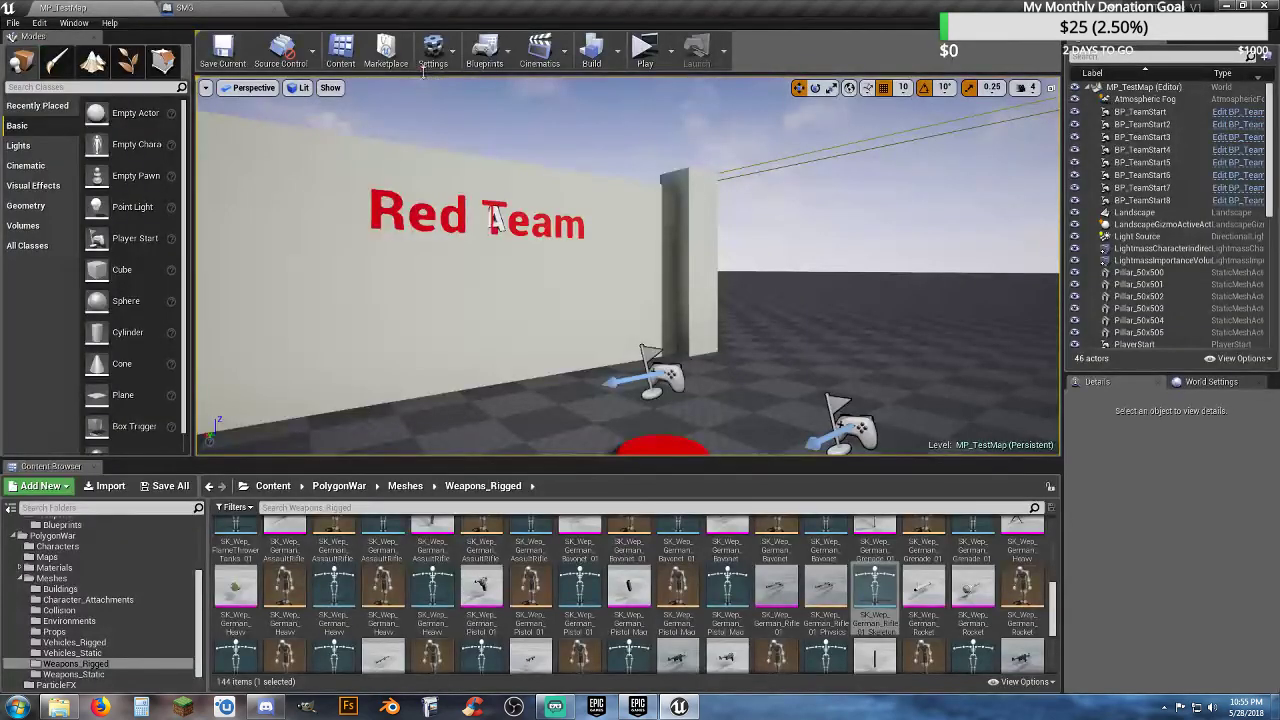
left_click(645, 50)
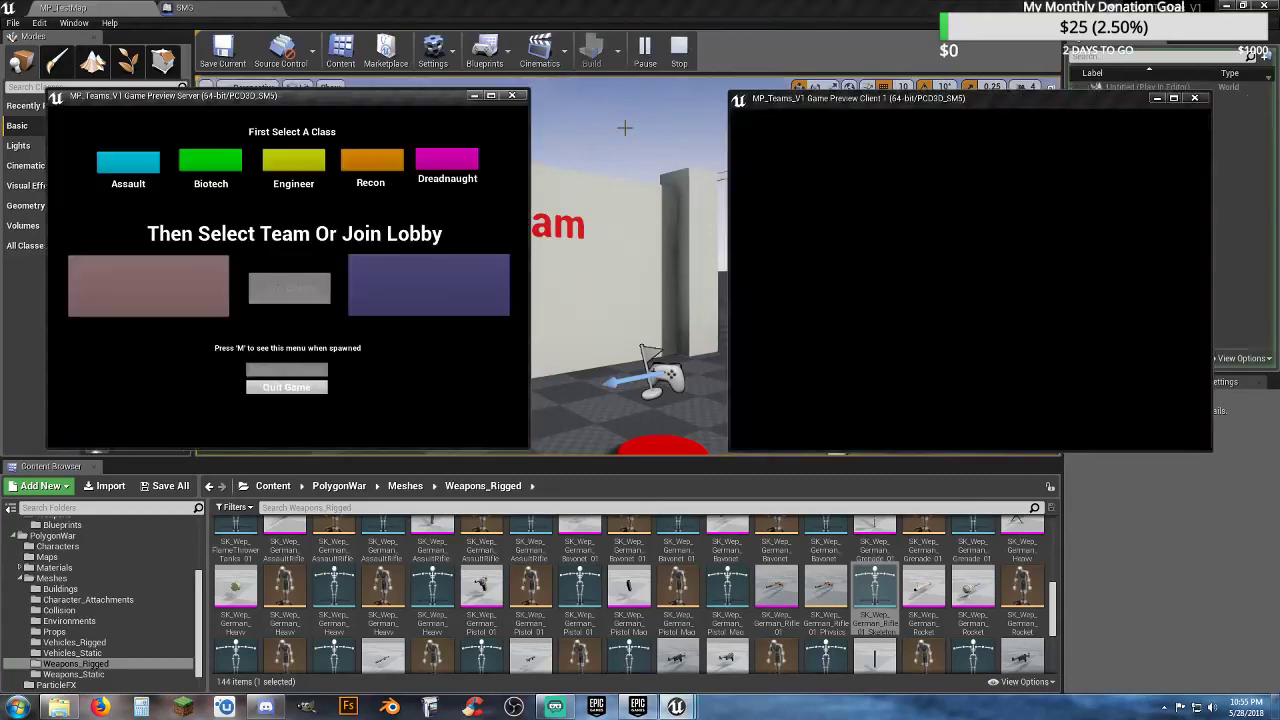
left_click(296, 165)
left_click(214, 262)
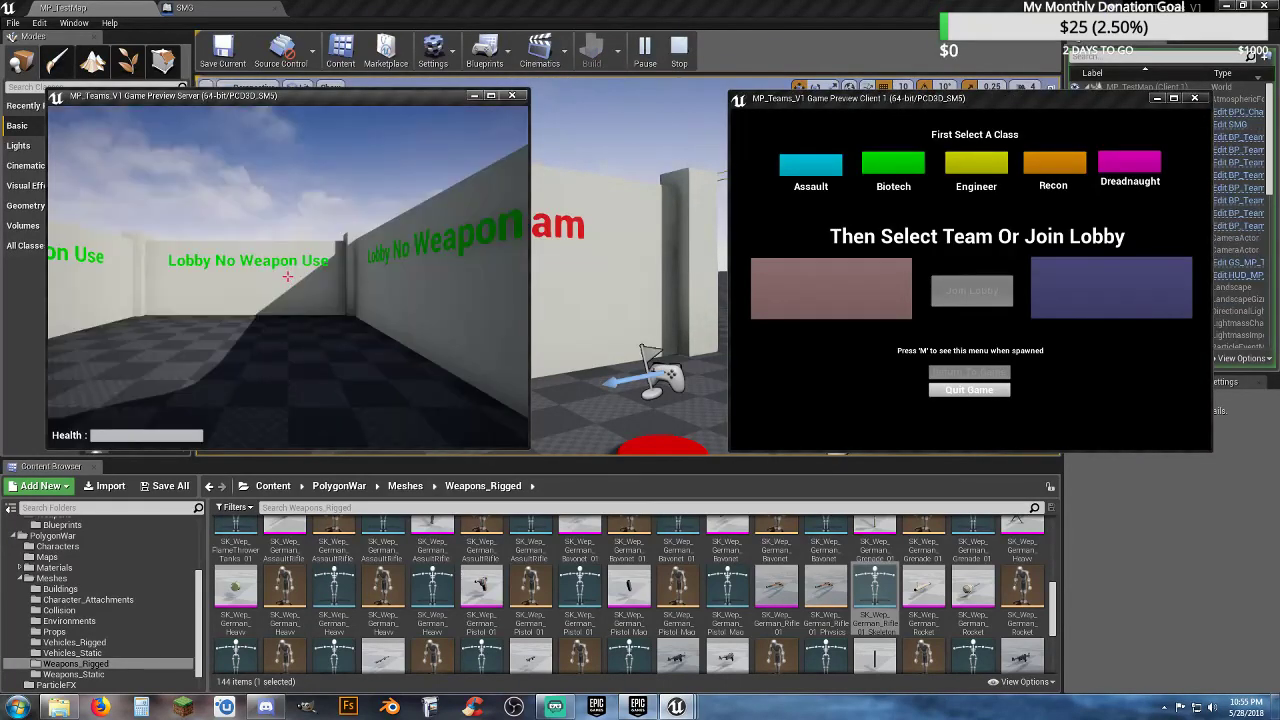
left_click(817, 175)
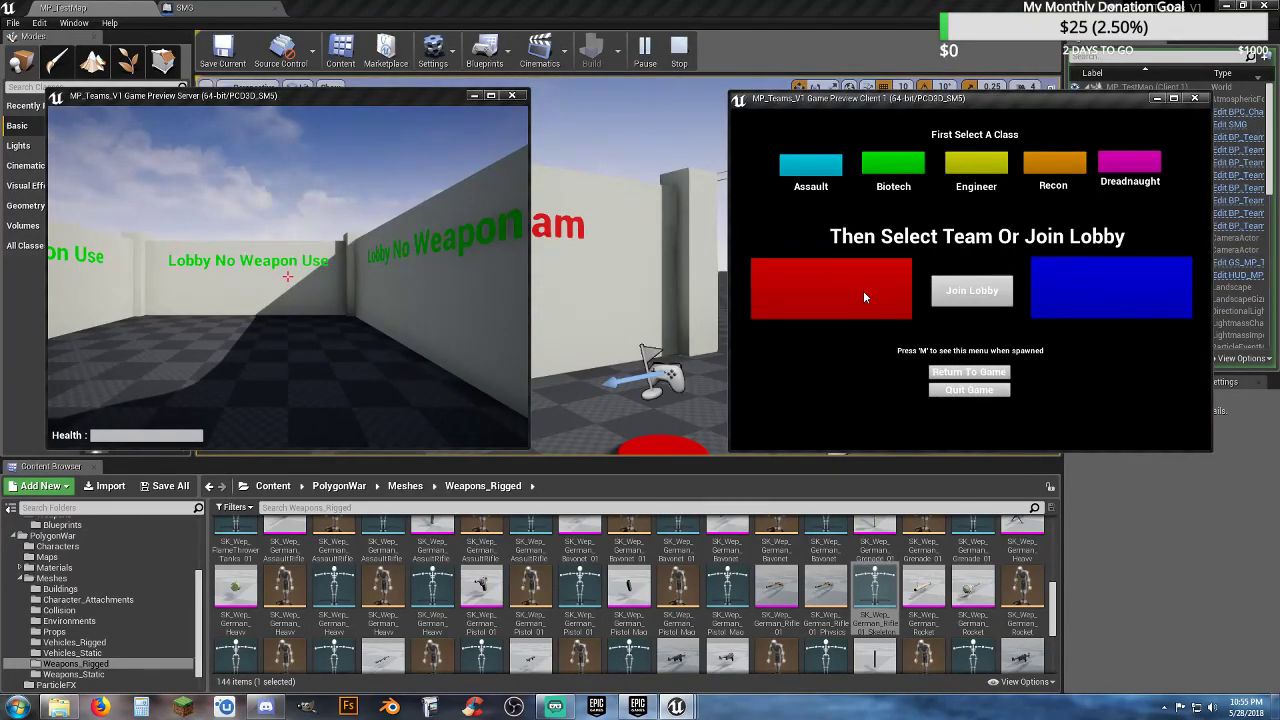
left_click(865, 297)
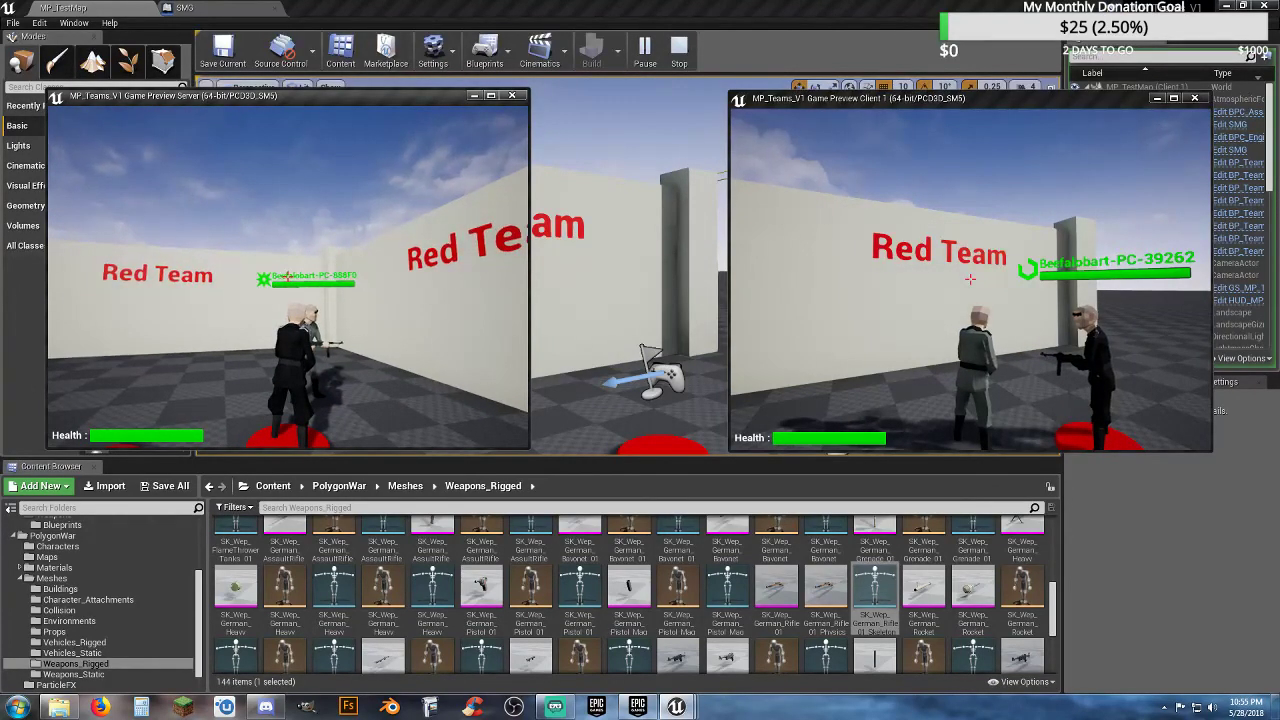
- Respawn both characters in the lobby, the server's as Engineer and the client's as Recon
key("m")
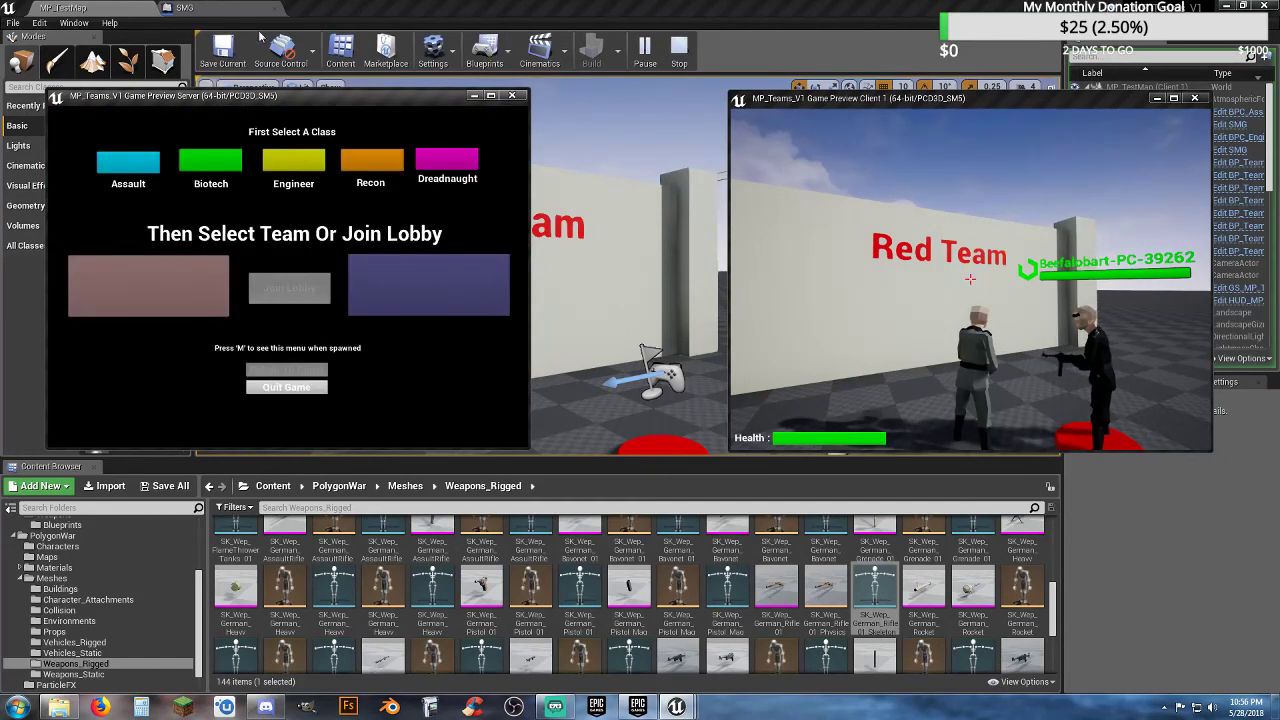
left_click(291, 158)
left_click(297, 286)
key("alt+Tab")
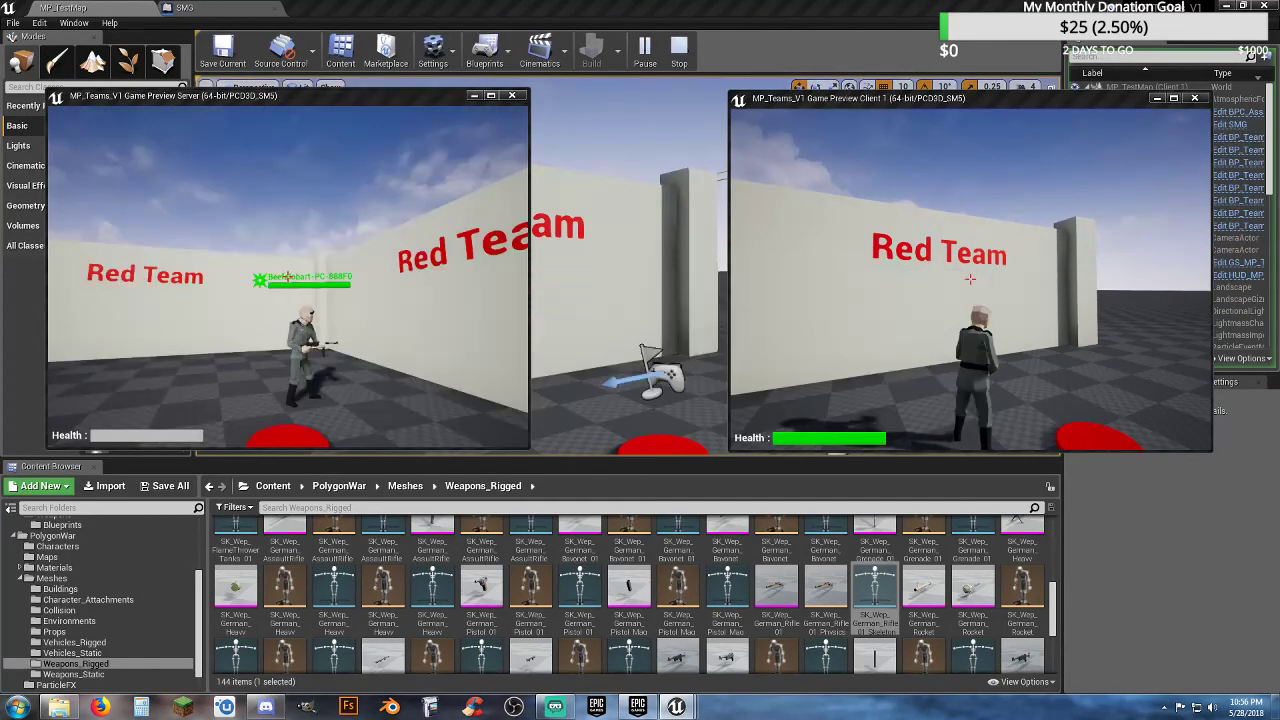
key("m")
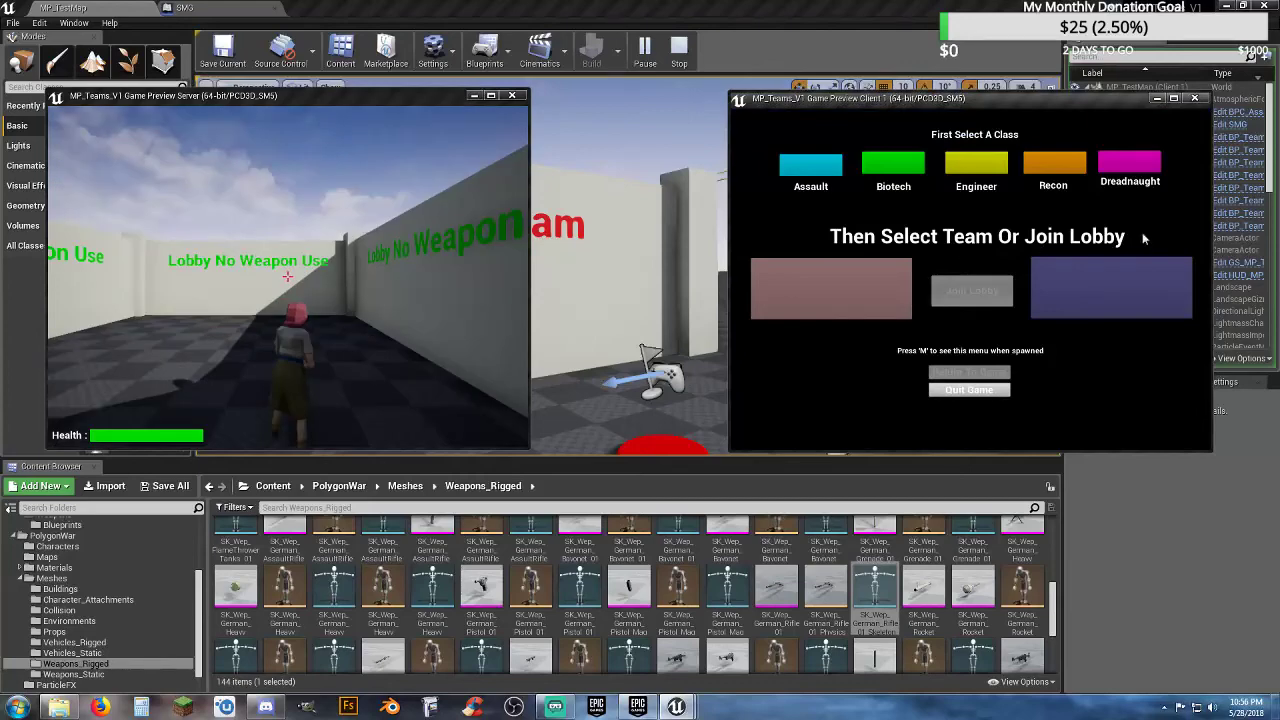
left_click(987, 164)
left_click(996, 292)
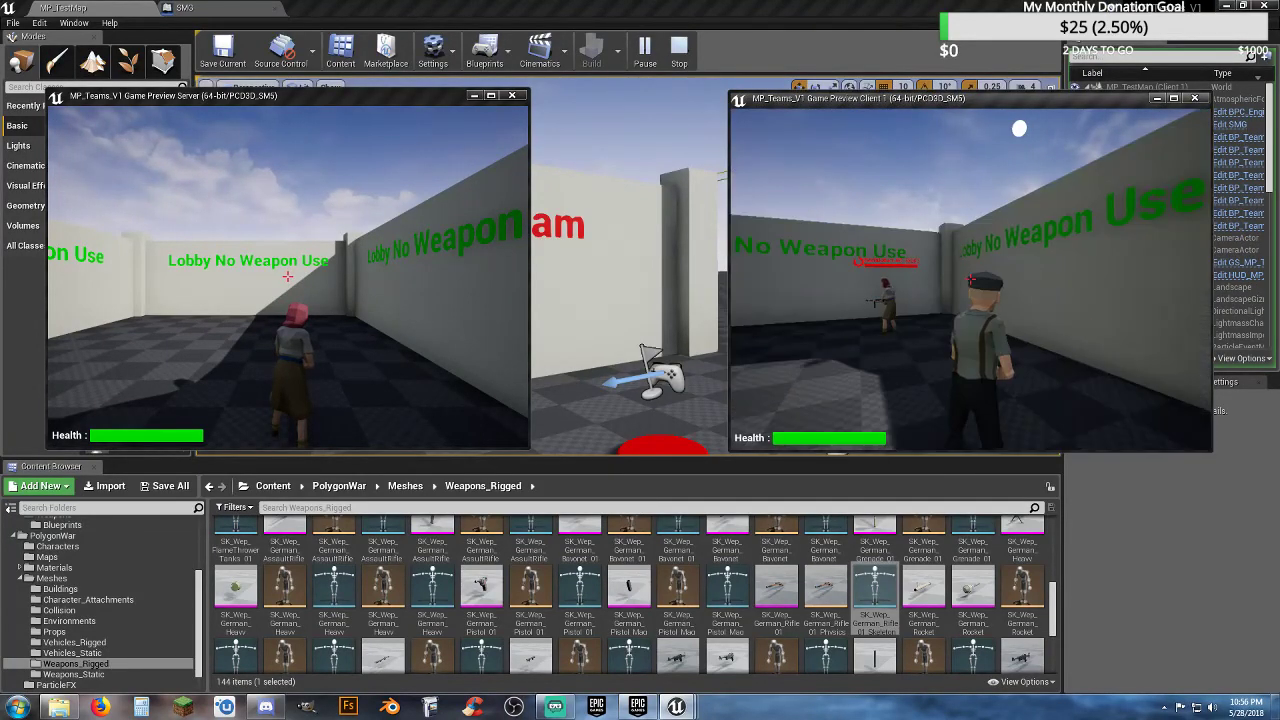
- Run the client's Recon around the server's Engineer in the lobby to examine their weapons, and reopen the client's class selection
key("w")
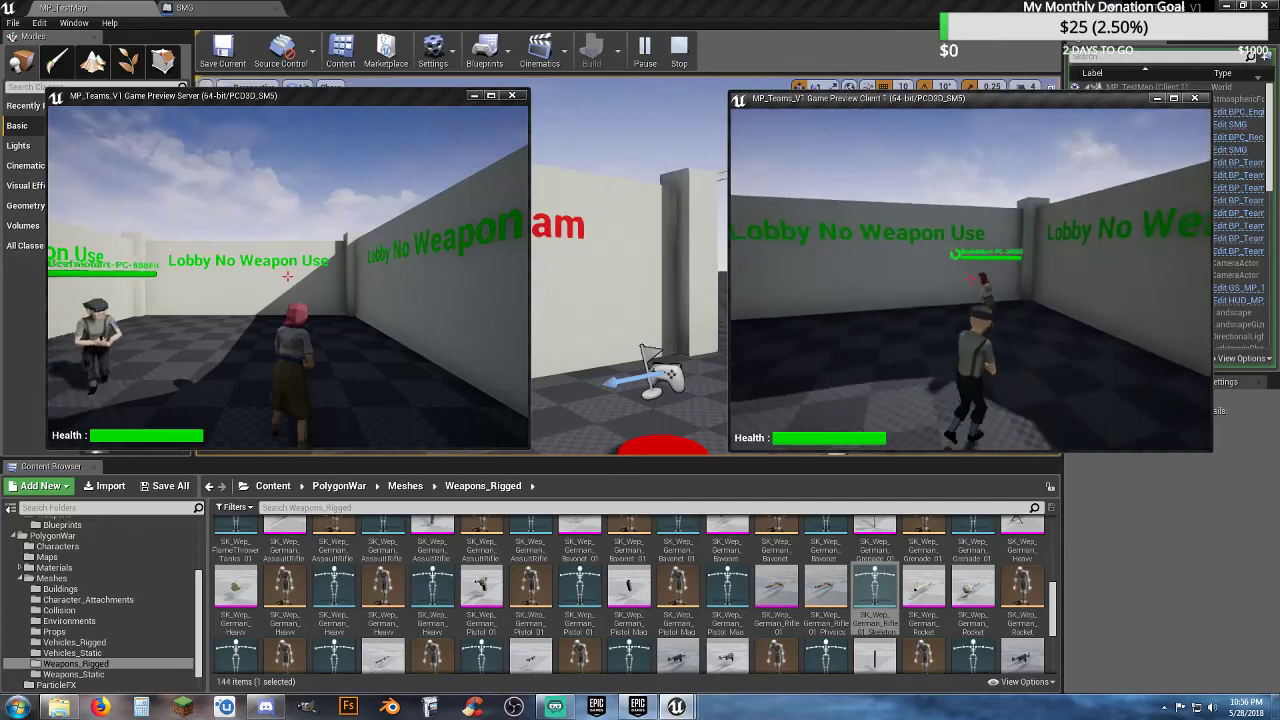
key("w")
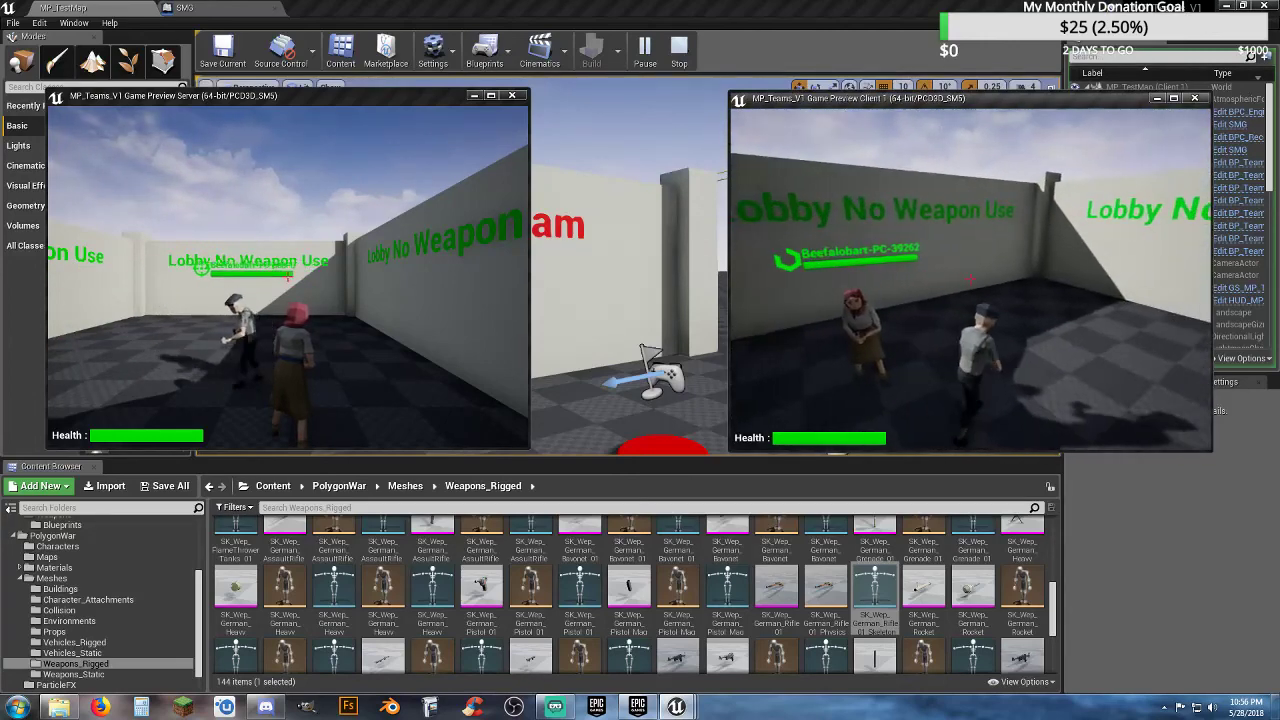
key("w")
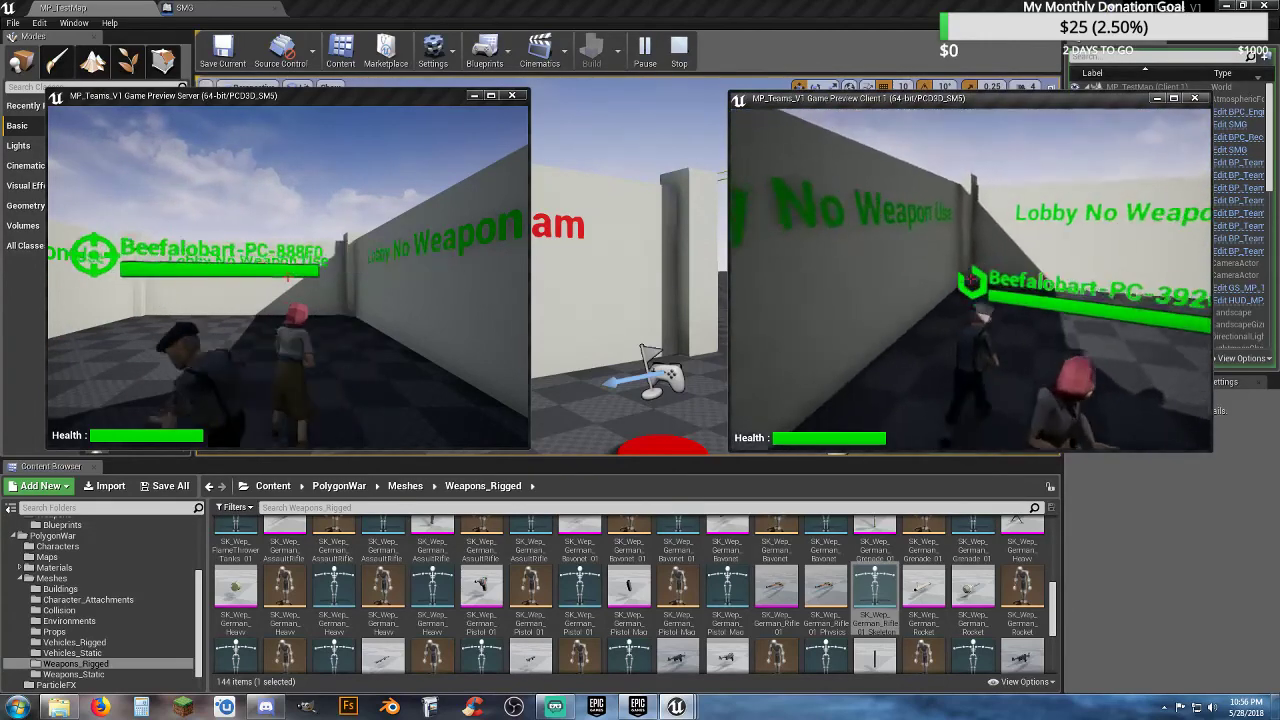
key("w")
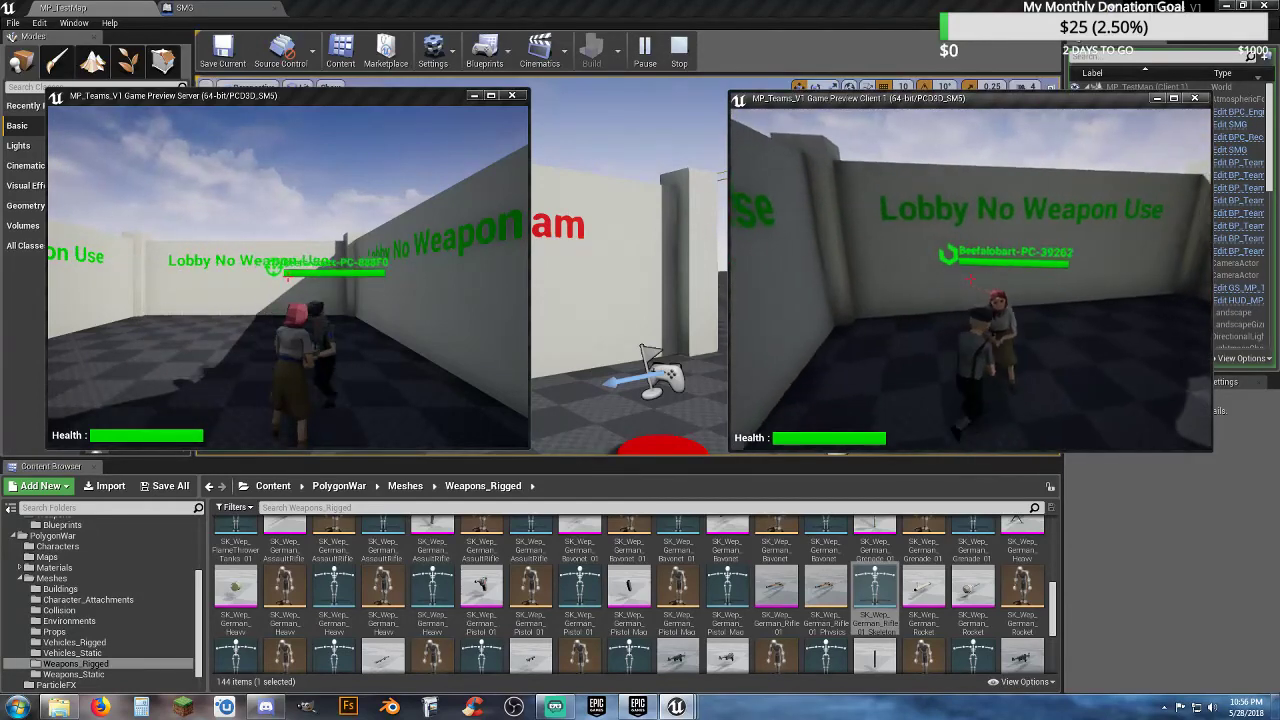
key("w")
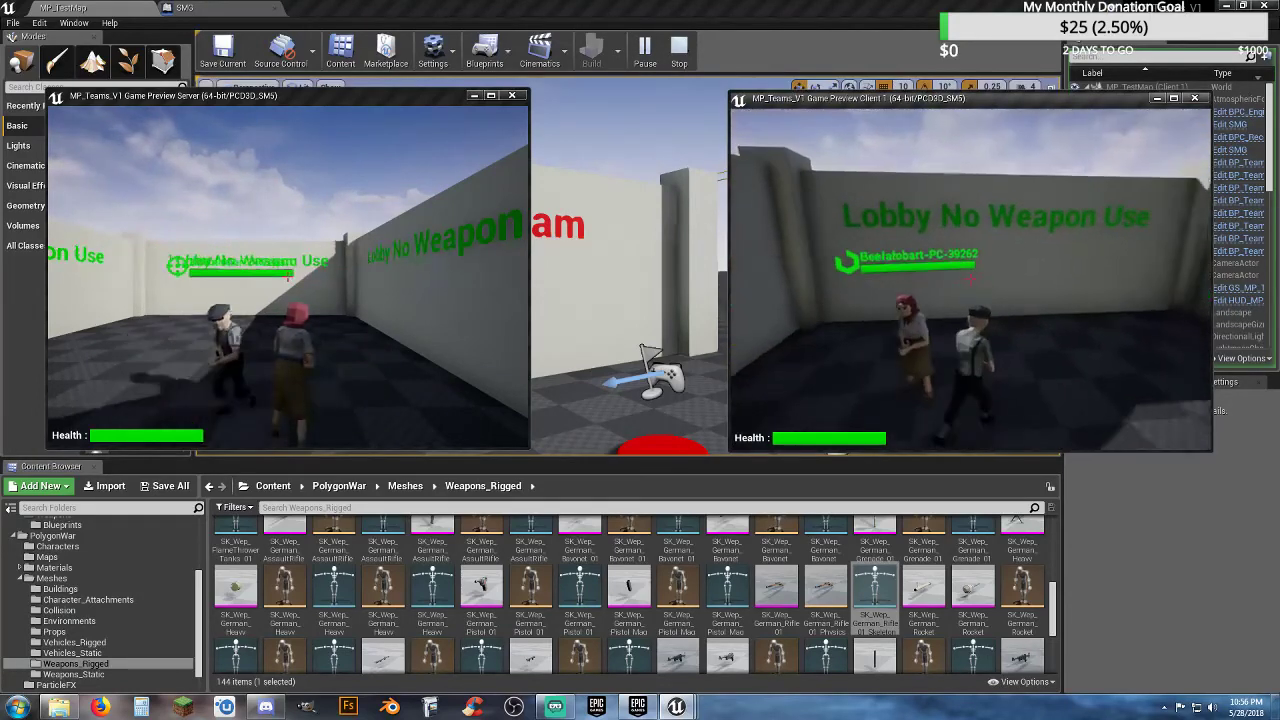
key("w")
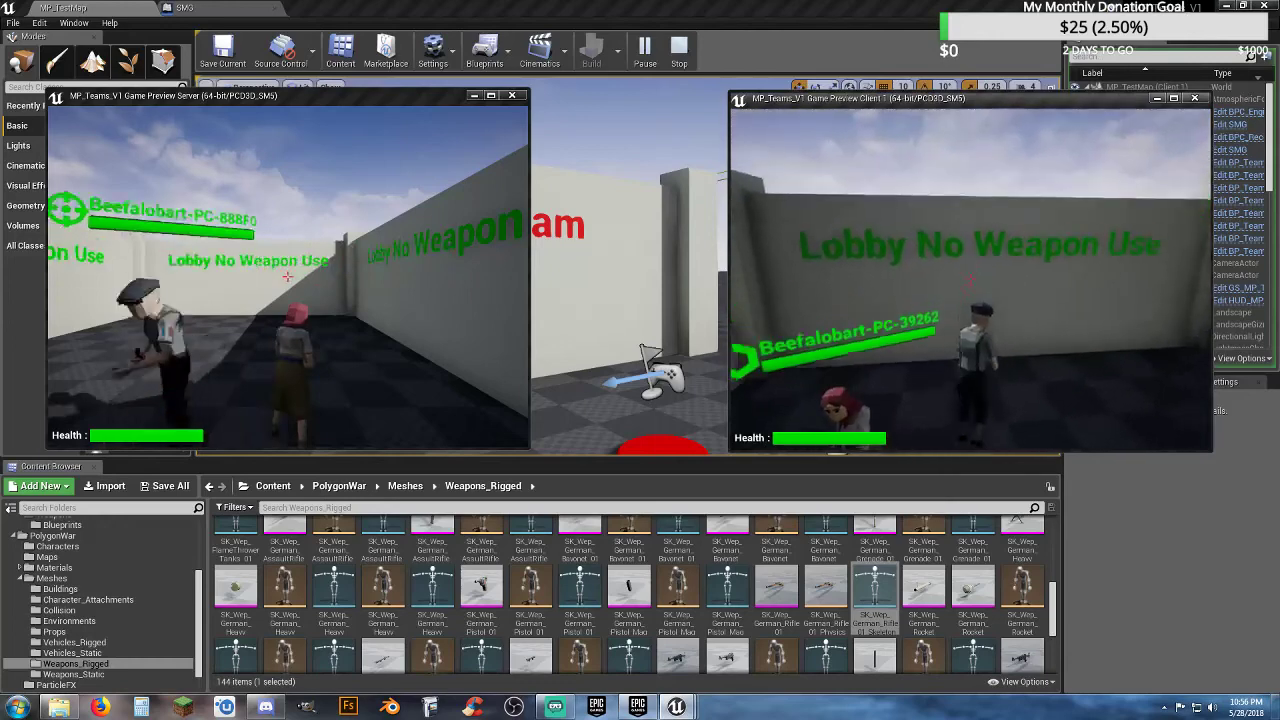
key("w")
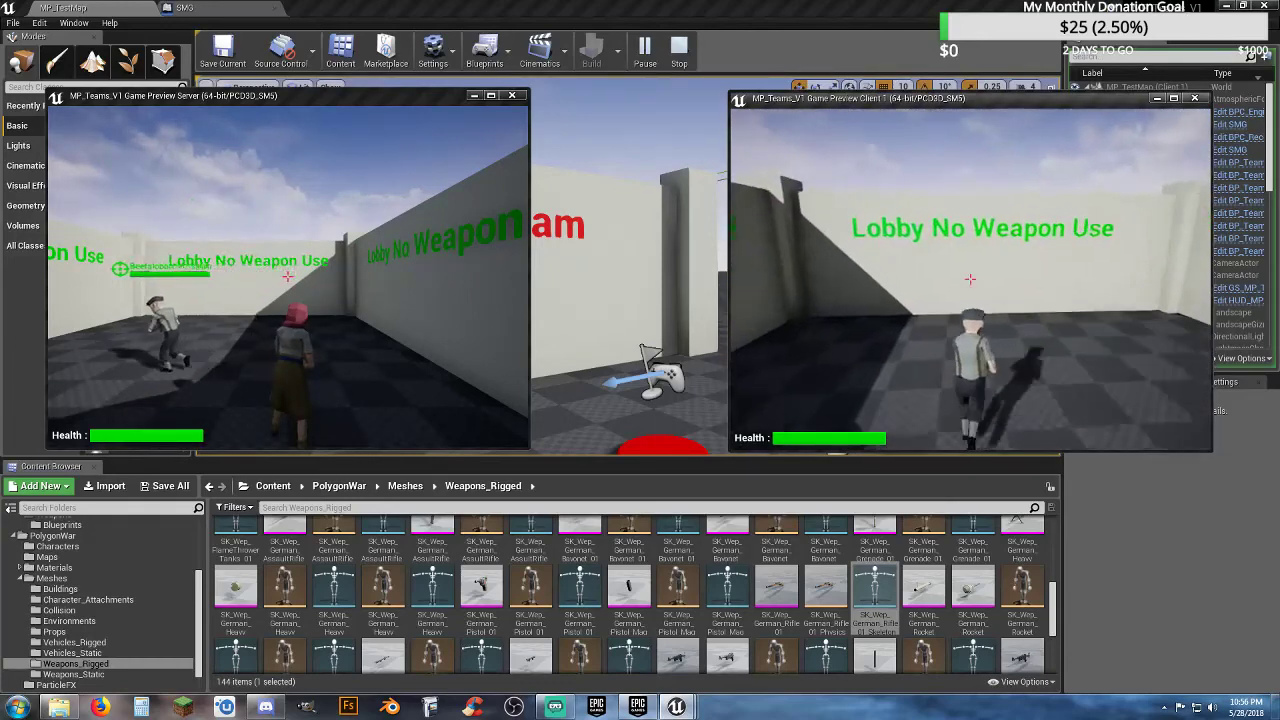
key("w")
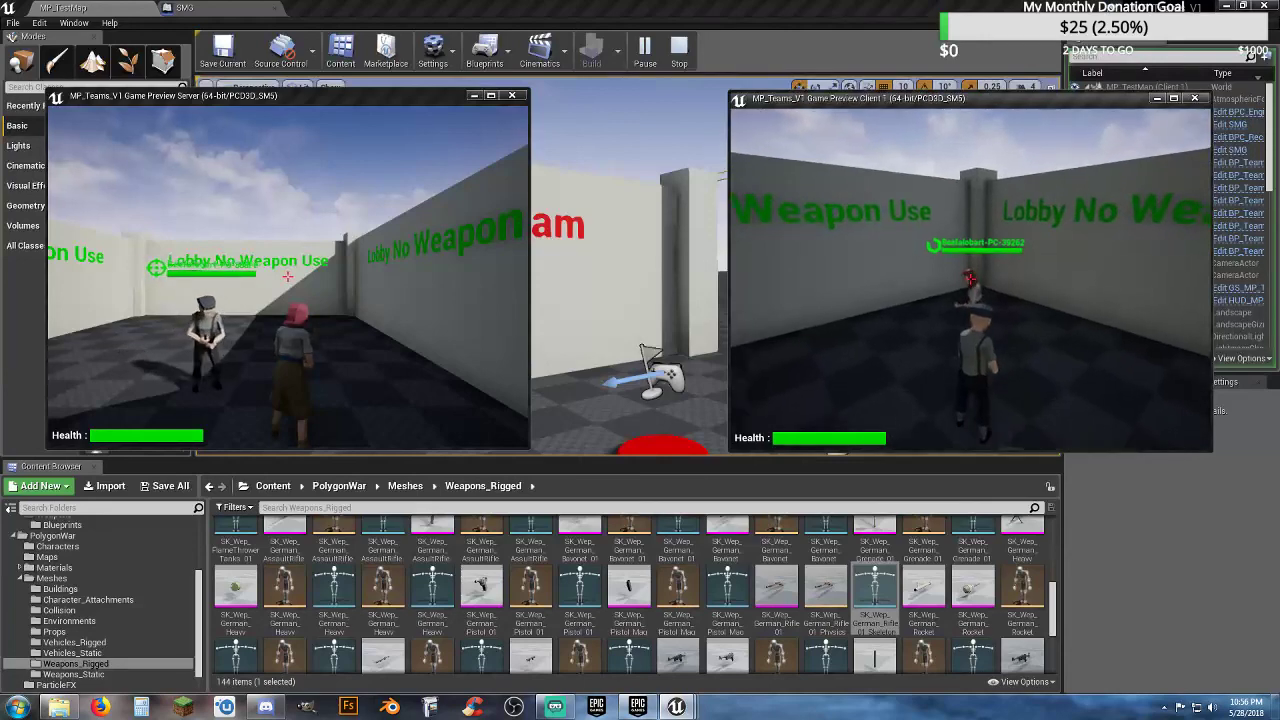
key("s")
key("m")
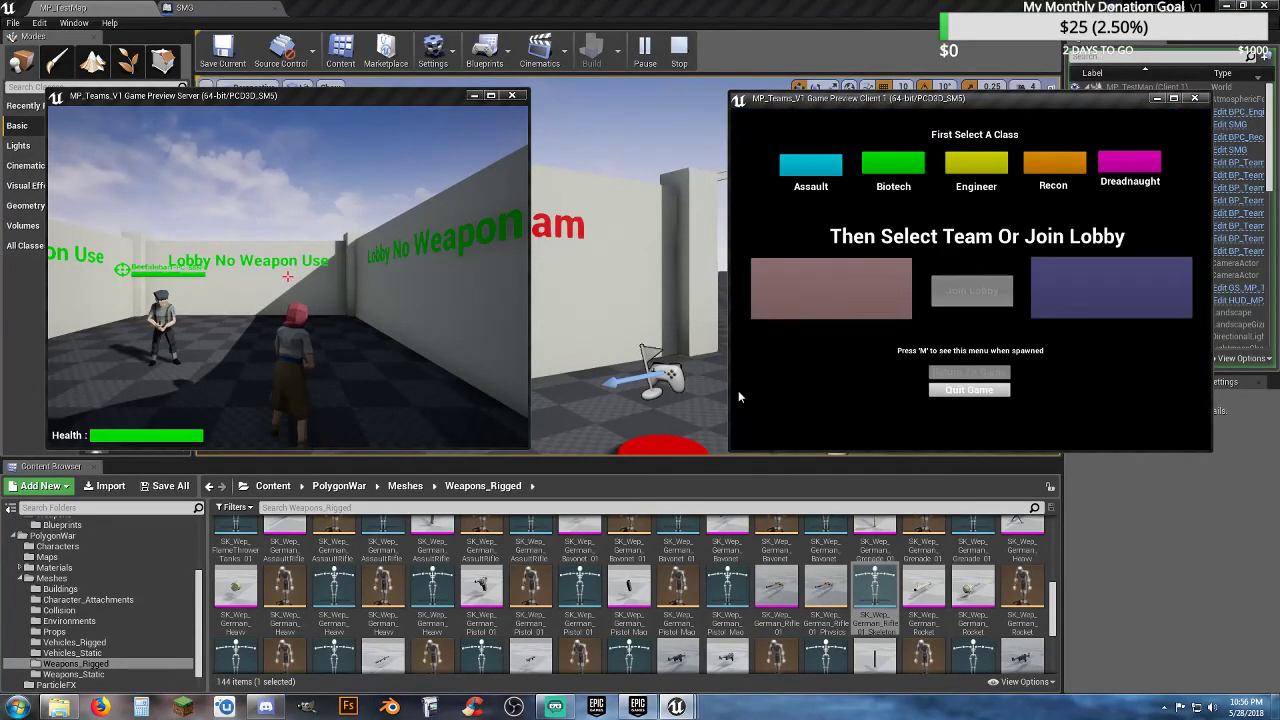
- Respawn the client as Engineer on the blue team and the server as Recon on the red team
left_click(984, 173)
left_click(831, 288)
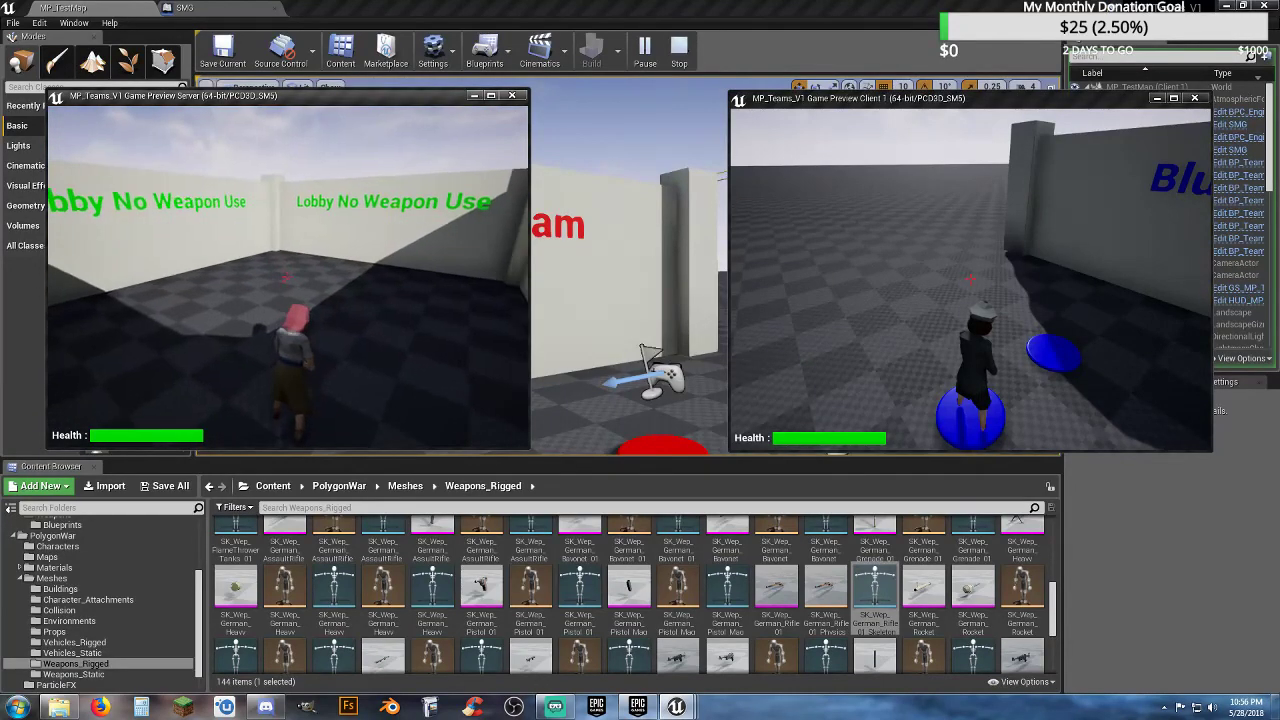
key("w")
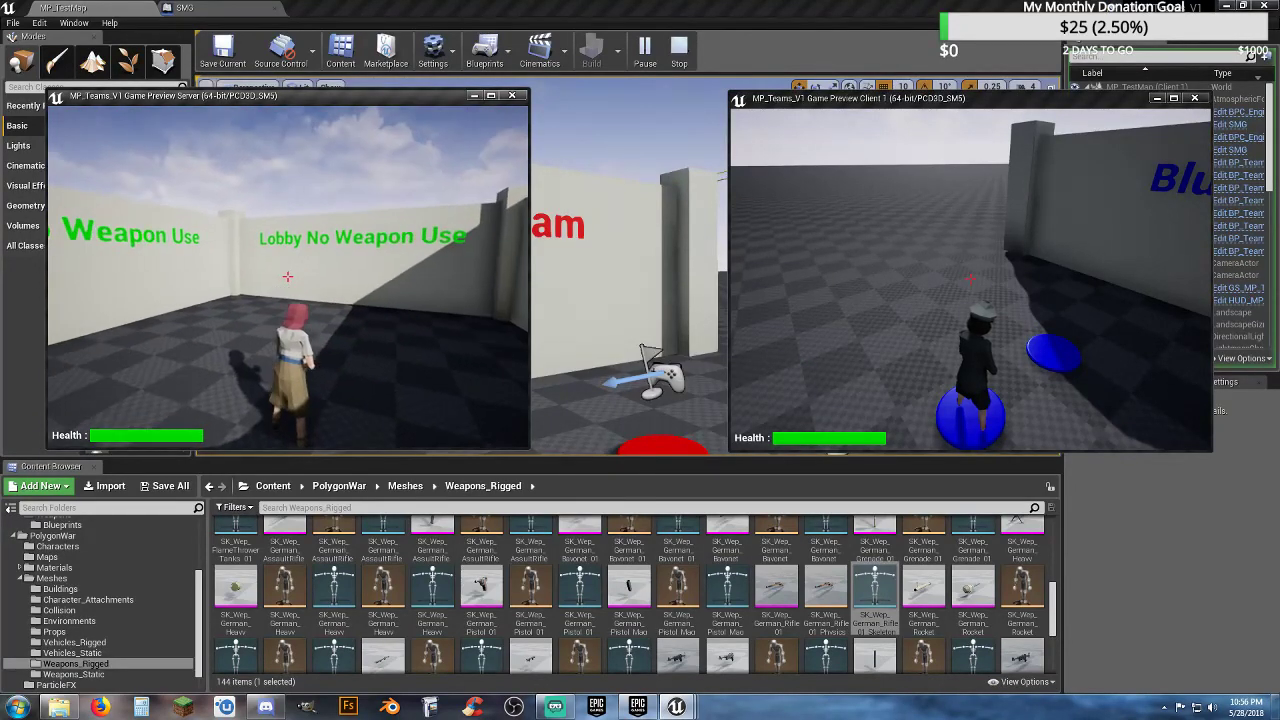
key("m")
left_click(383, 172)
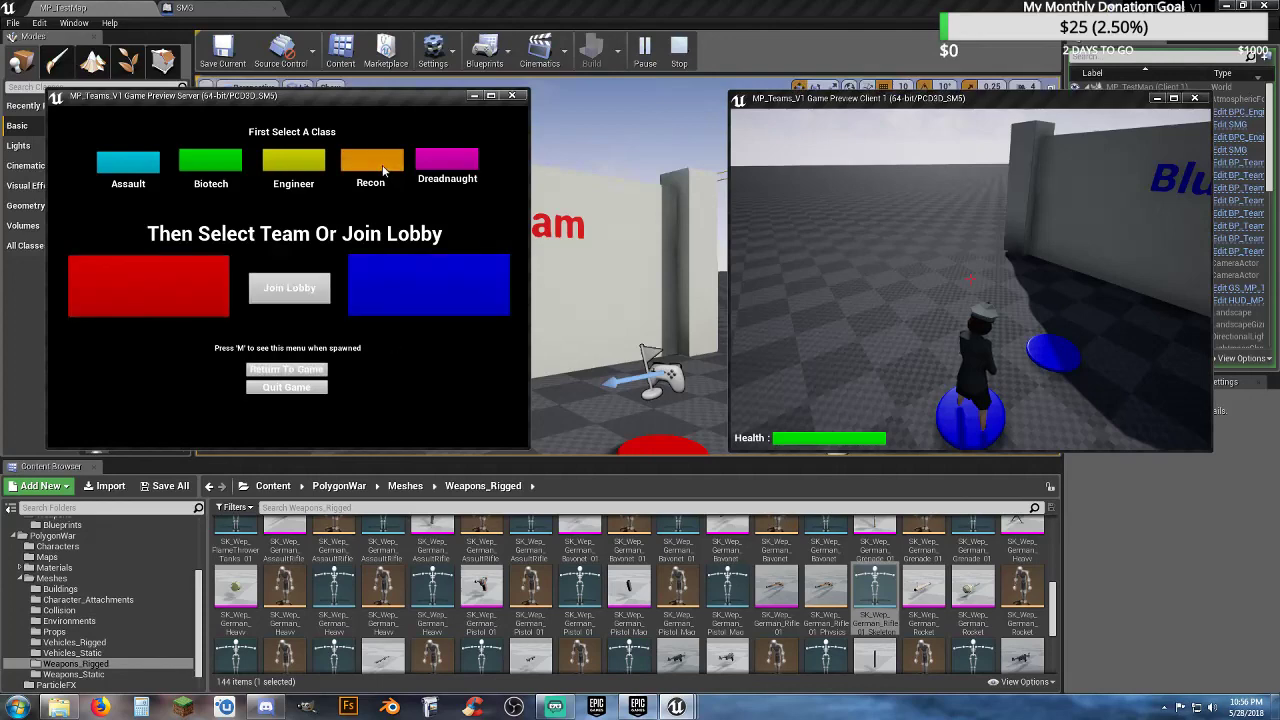
left_click(207, 299)
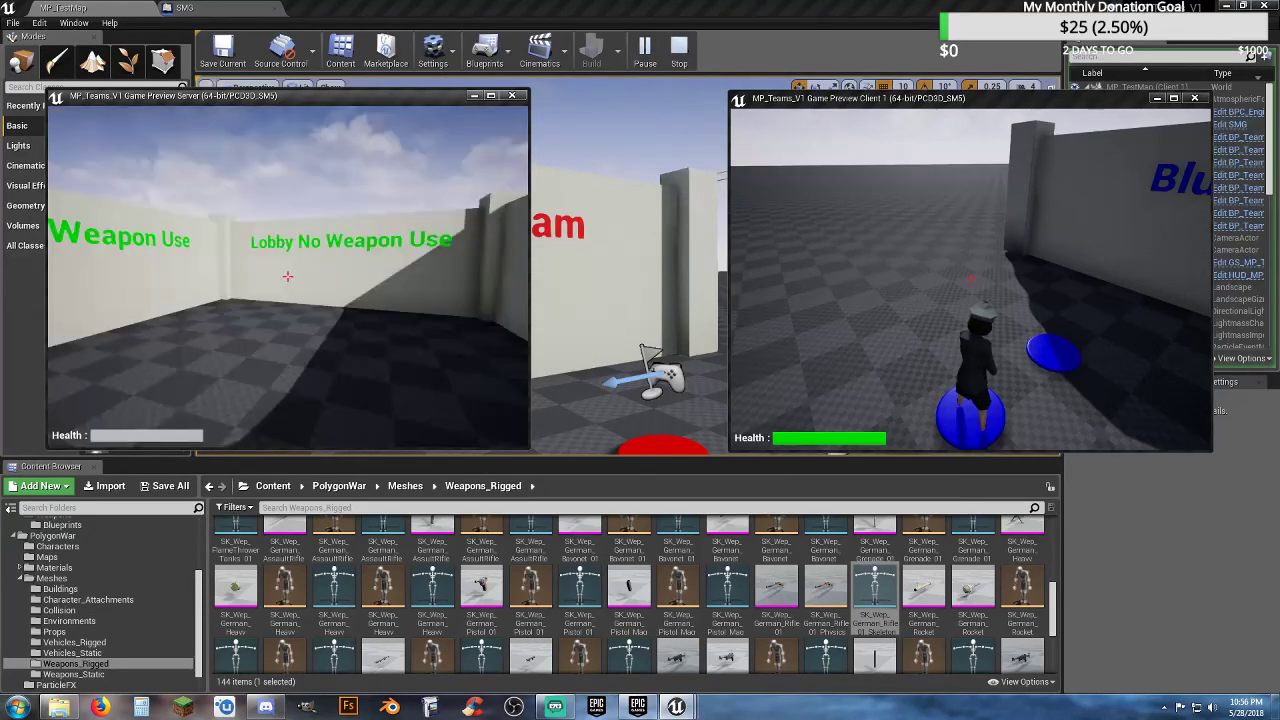
- Run the server's Recon from the red base to the blue base and shoot the client's Engineer
key("w")
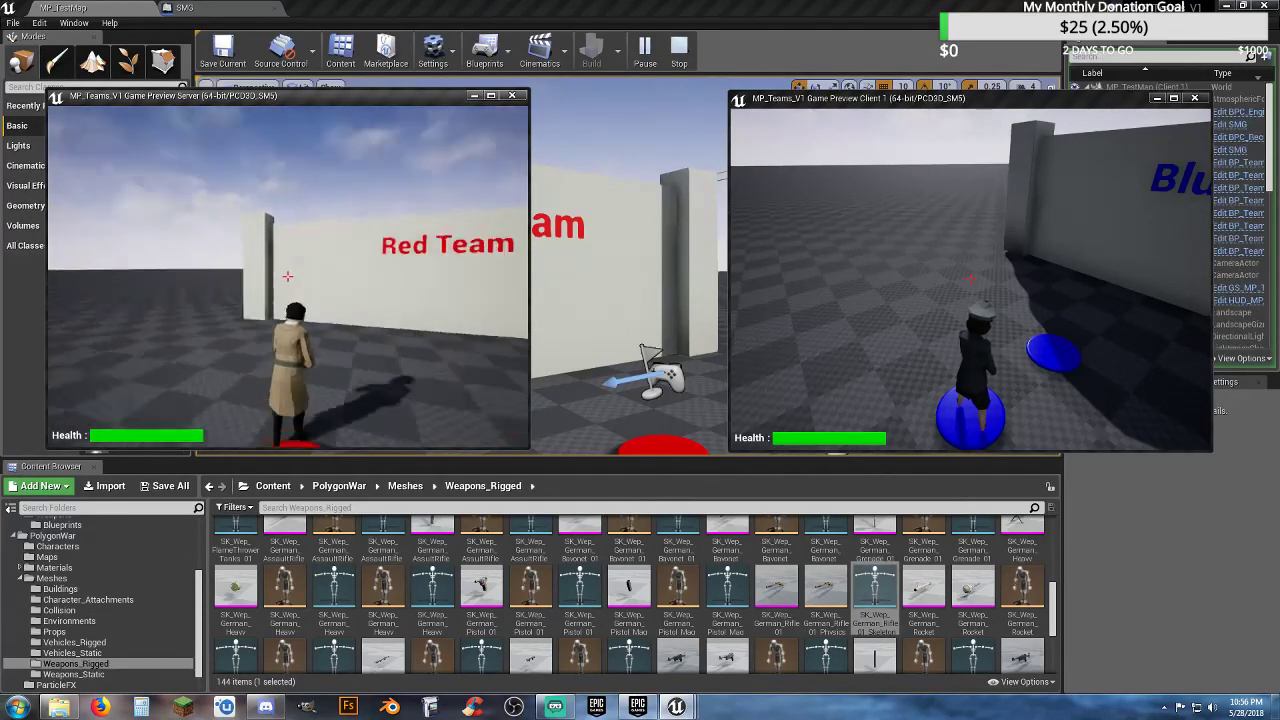
key("w")
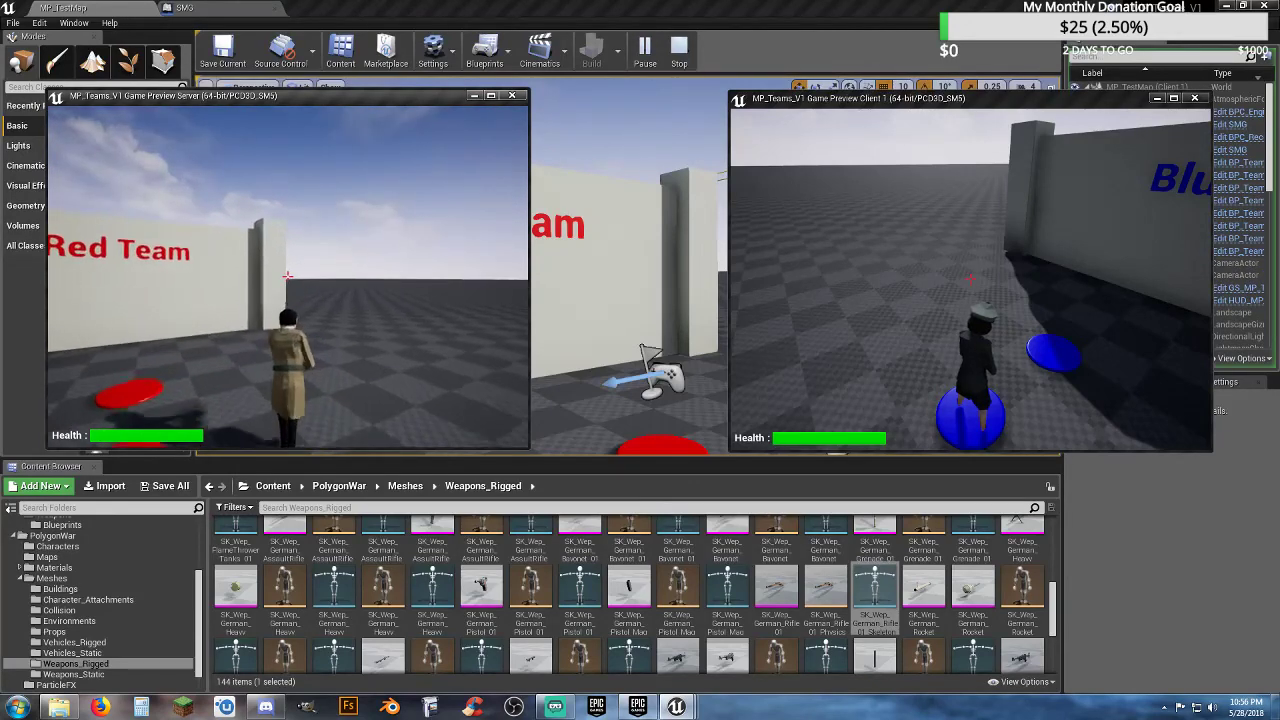
key("w")
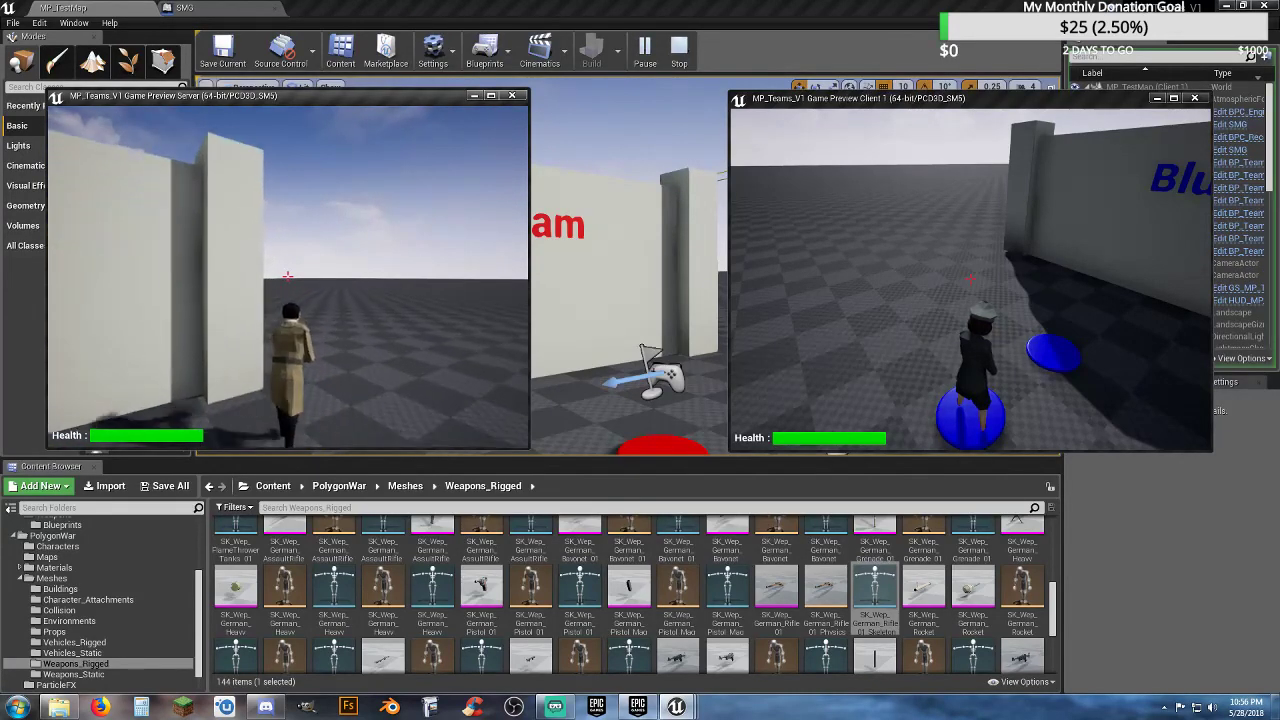
key("w")
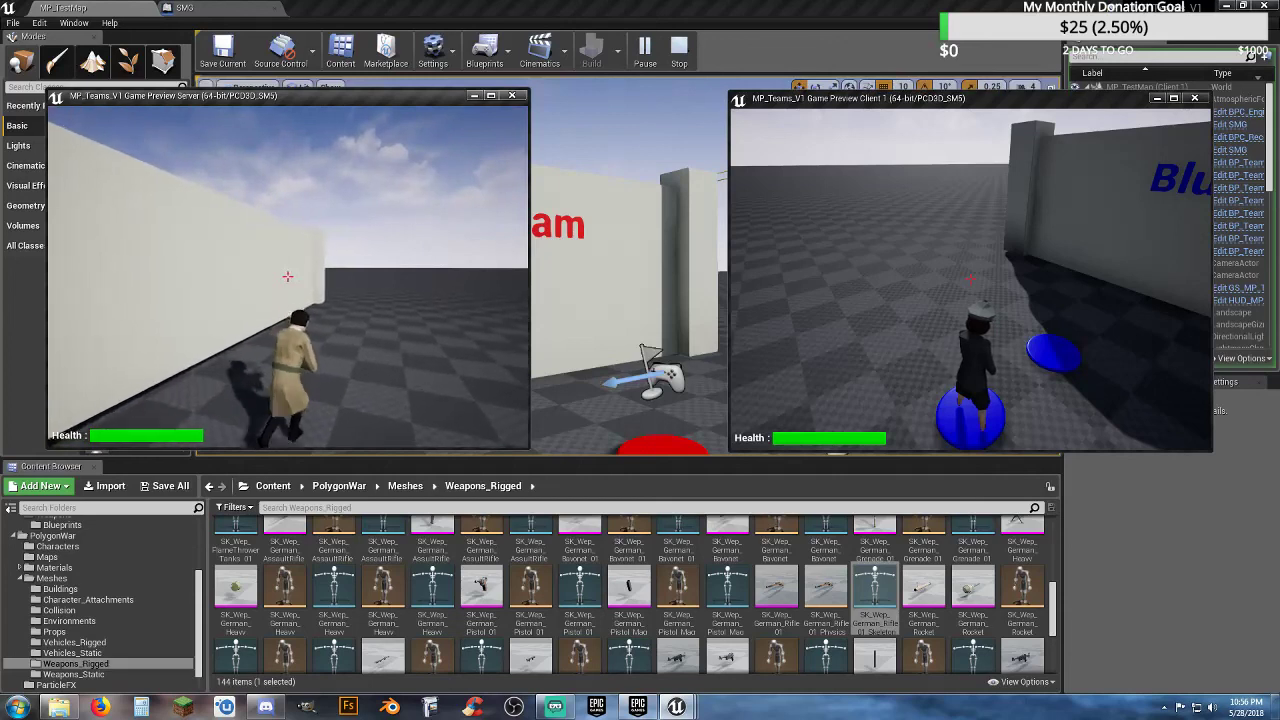
key("w")
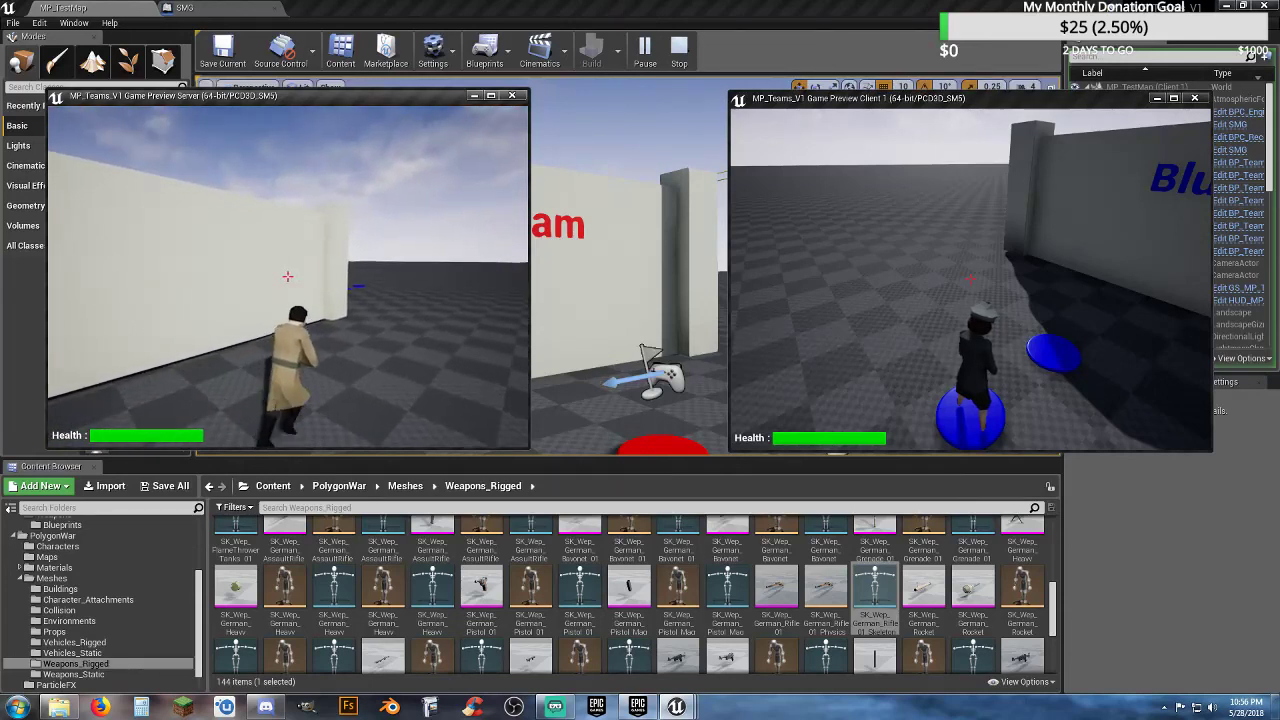
key("w")
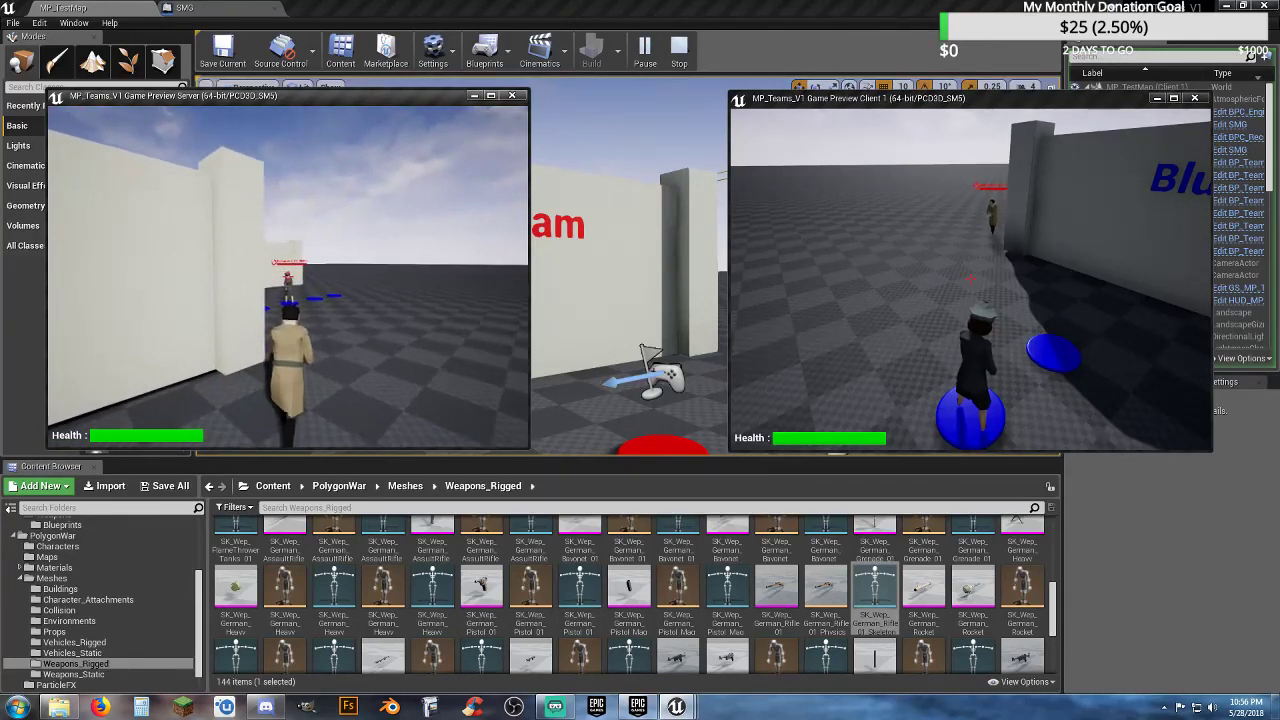
left_click(288, 277)
key("w")
left_click(288, 277)
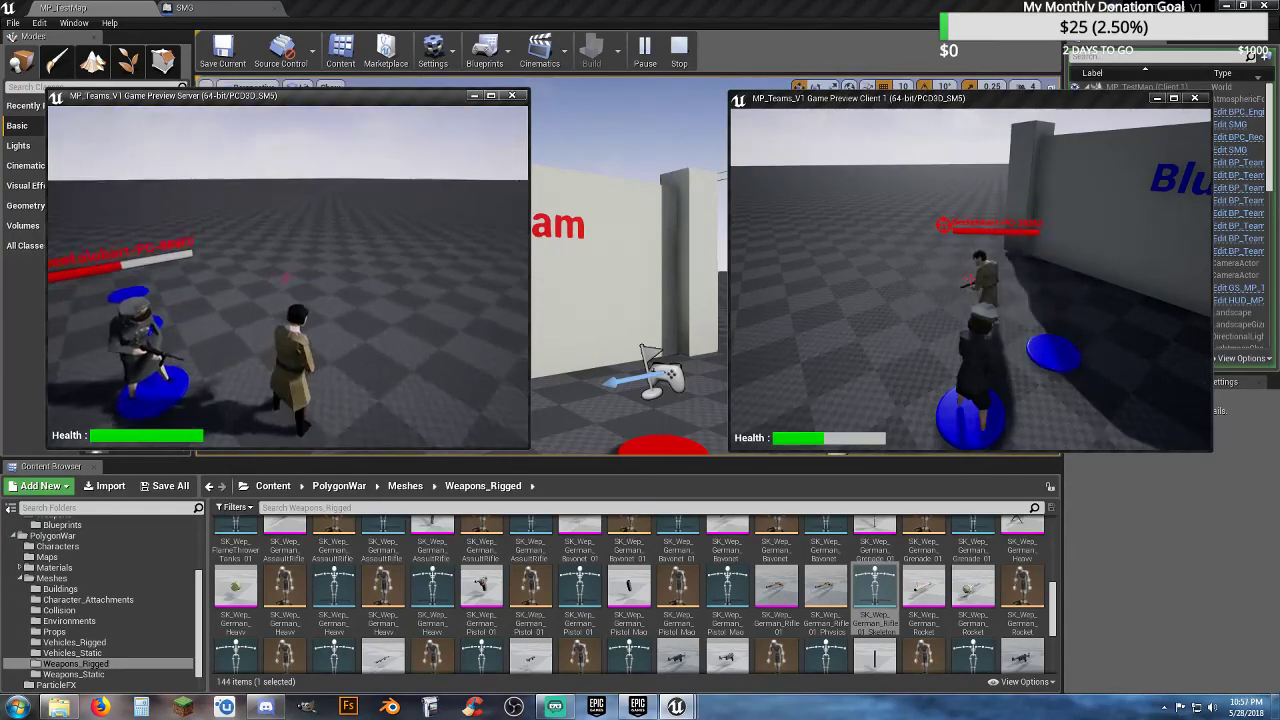
- Move the server's Recon around the client's Engineer to examine both characters' weapons in the two preview windows
key("a")
key("a")
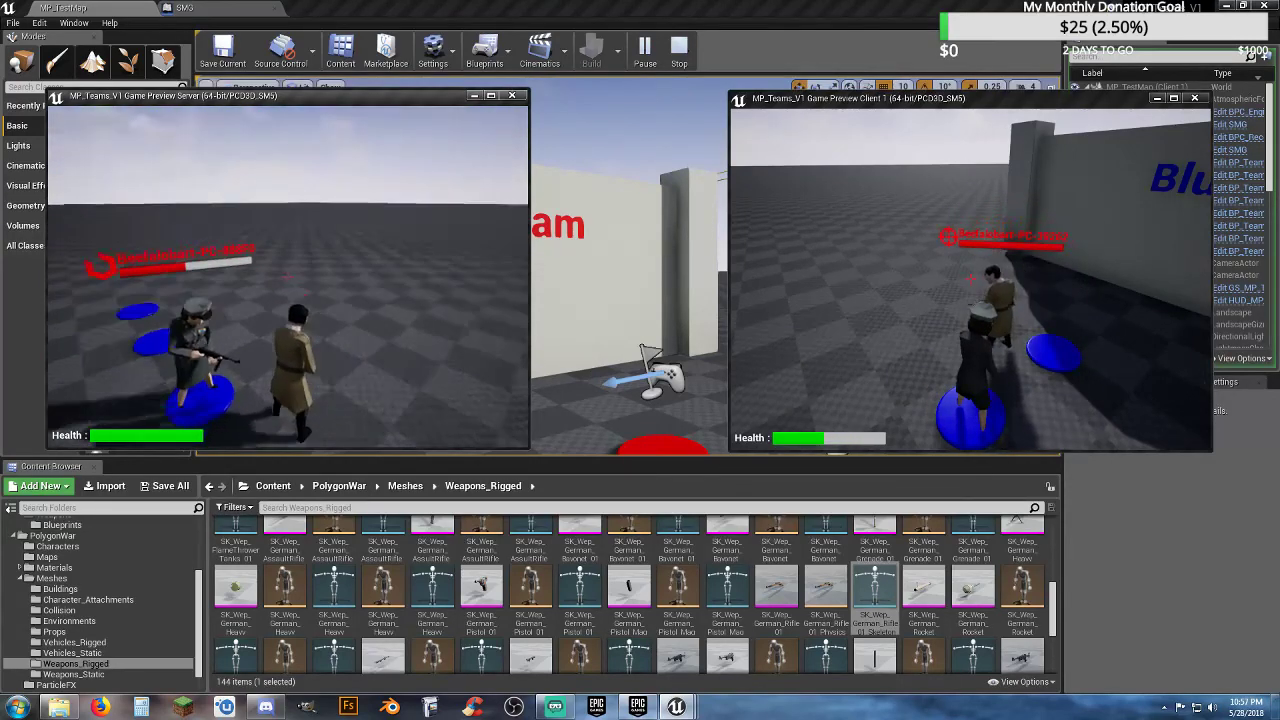
key("d")
key("d")
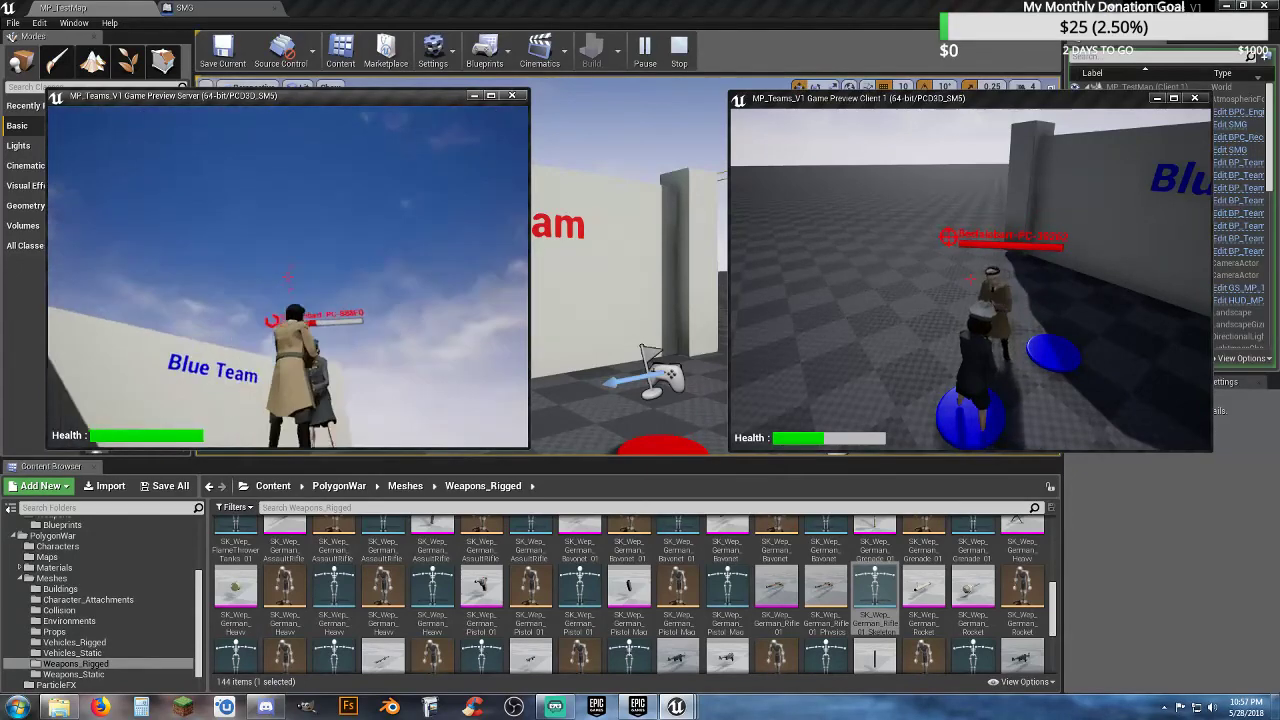
key("s")
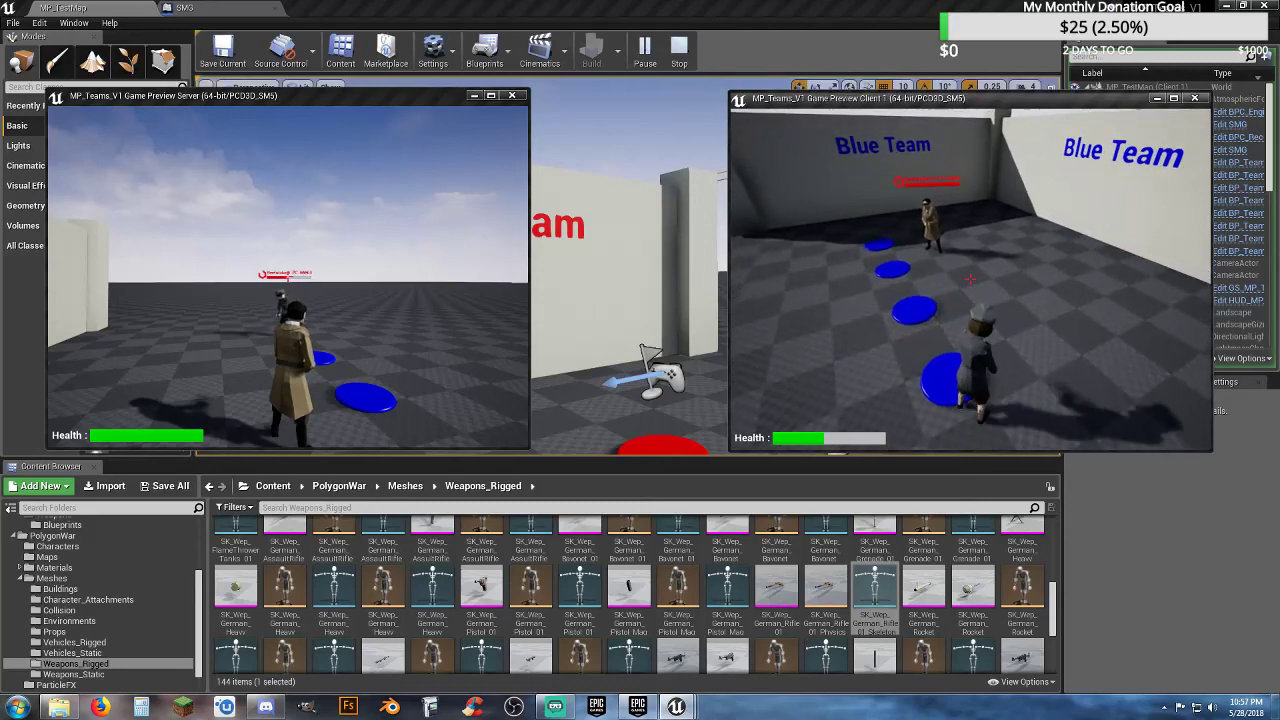
- Respawn the client as Assault on the blue team and move it up to the server's Recon
key("m")
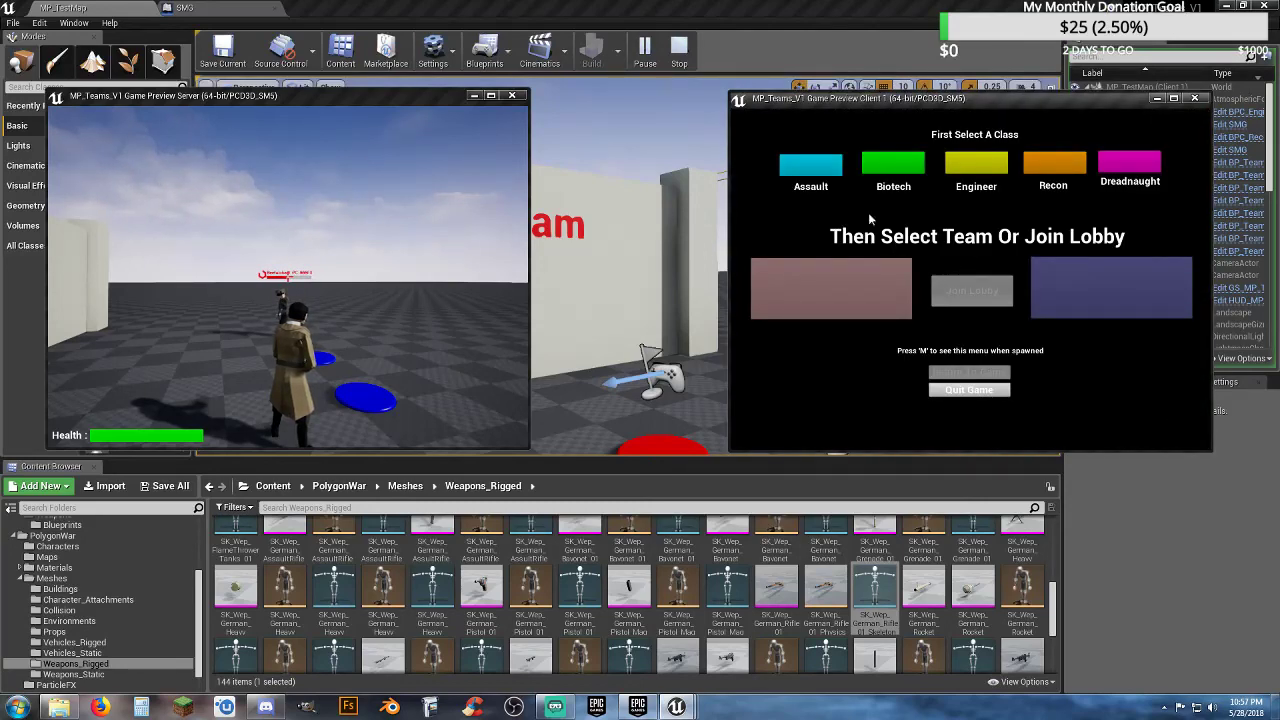
left_click(825, 174)
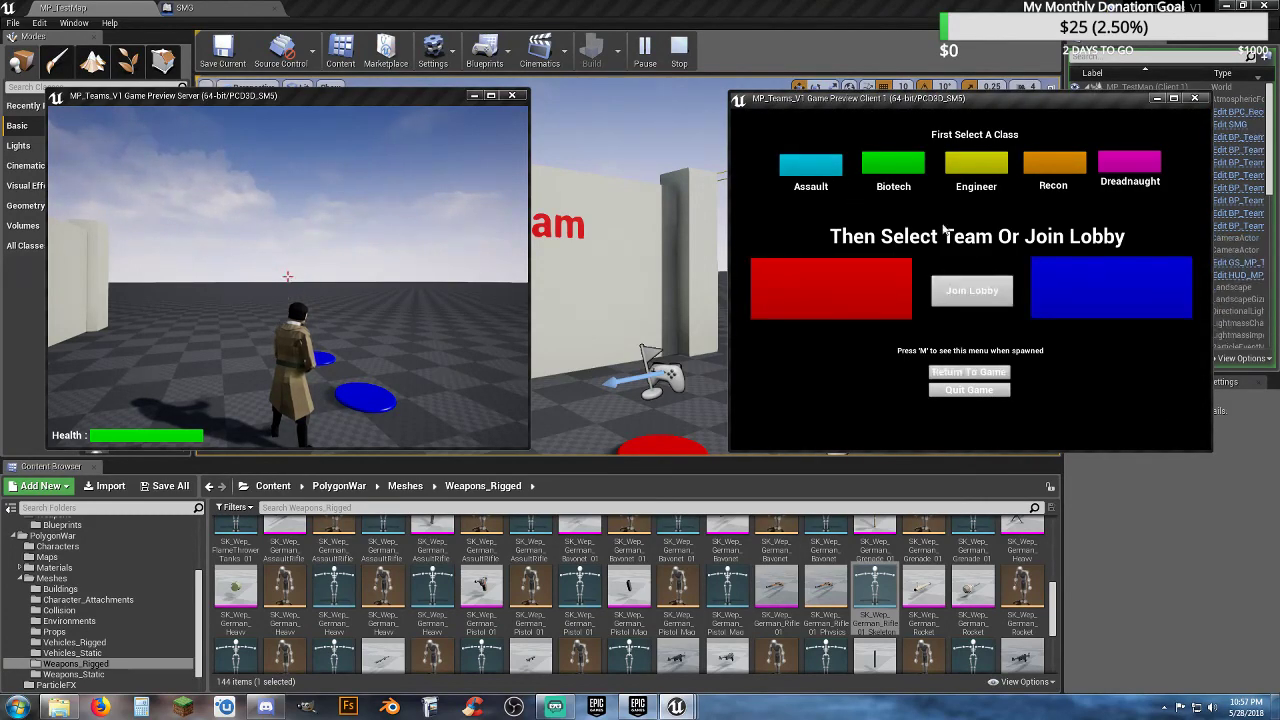
left_click(1089, 298)
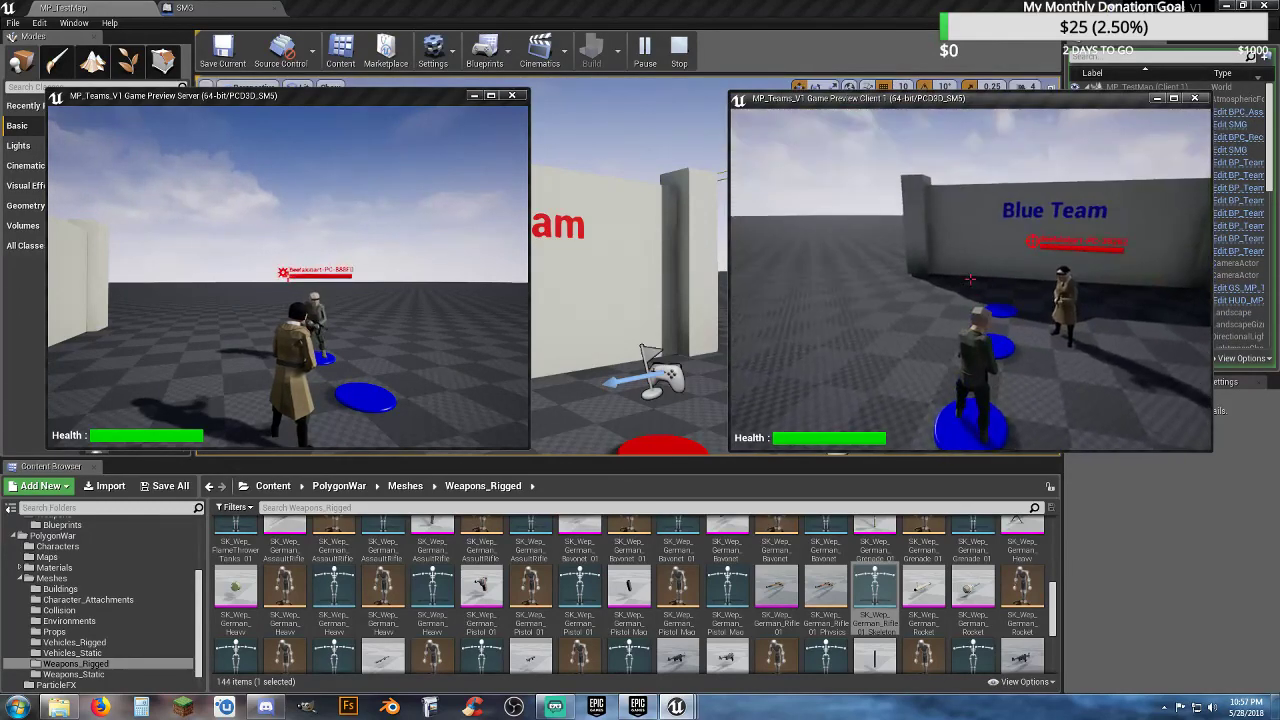
key("w")
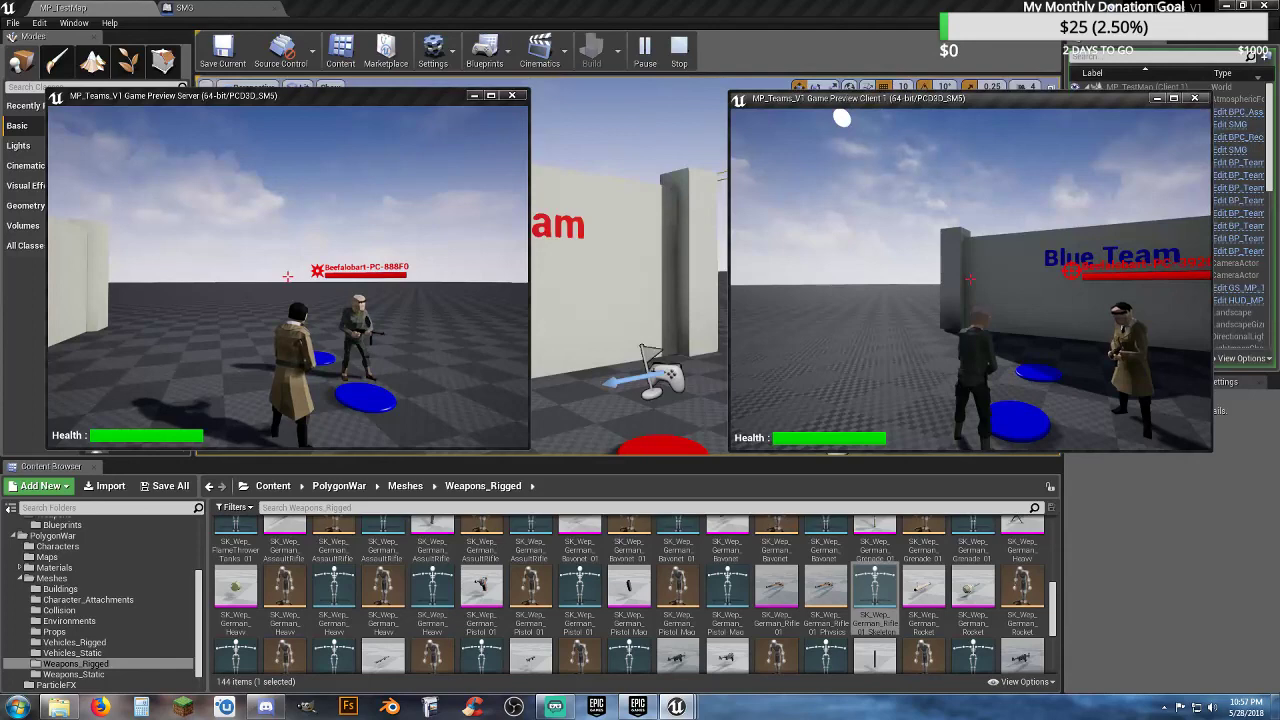
- Respawn the server's character as Recon on the blue team
key("alt+Tab")
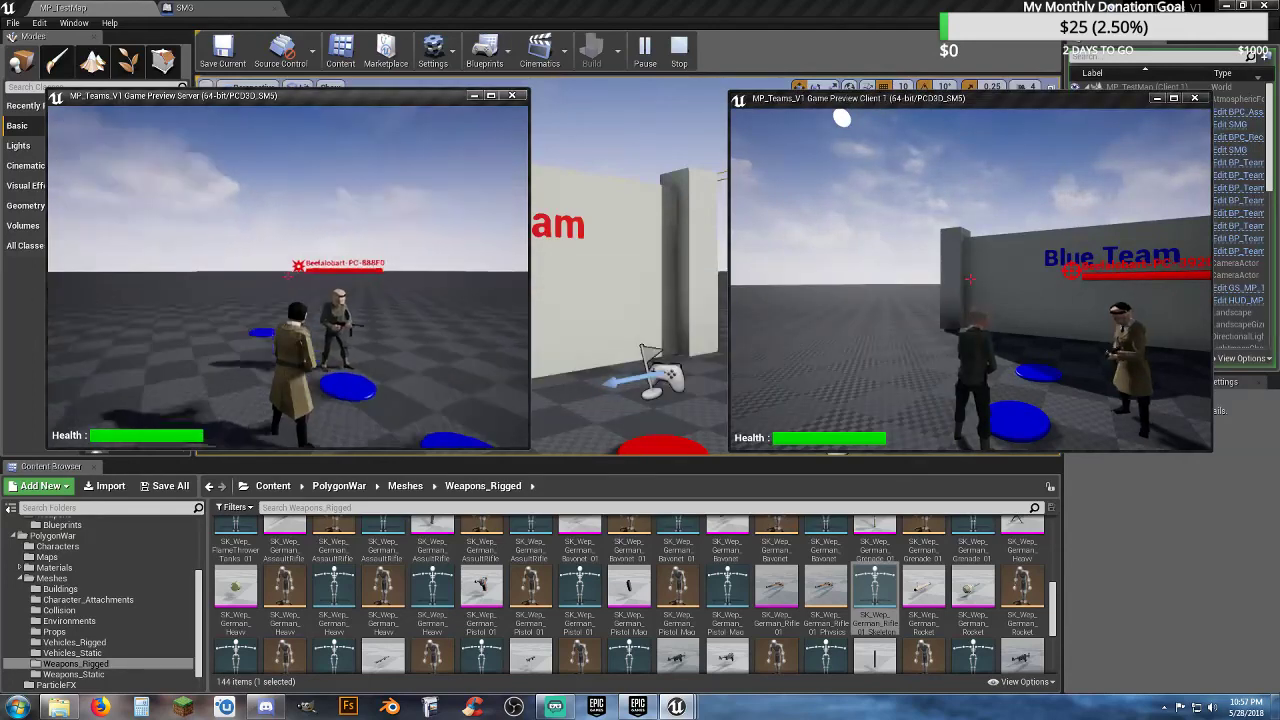
key("m")
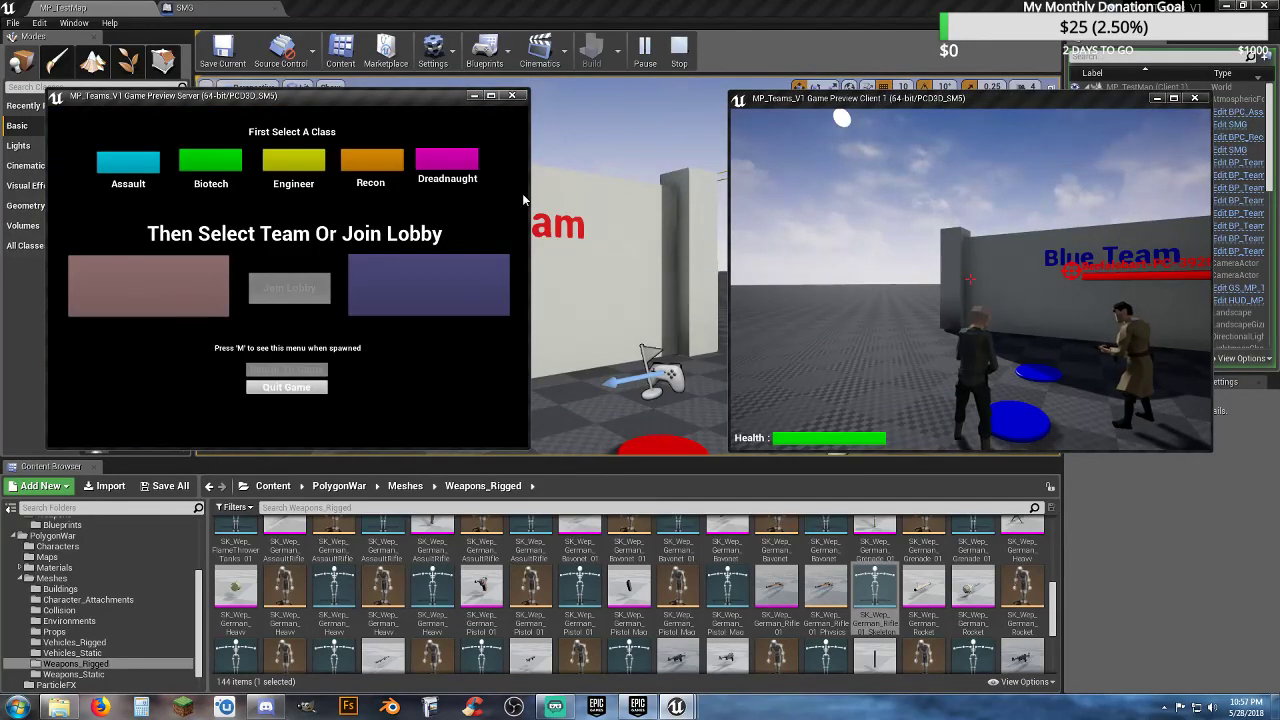
left_click(398, 166)
left_click(396, 282)
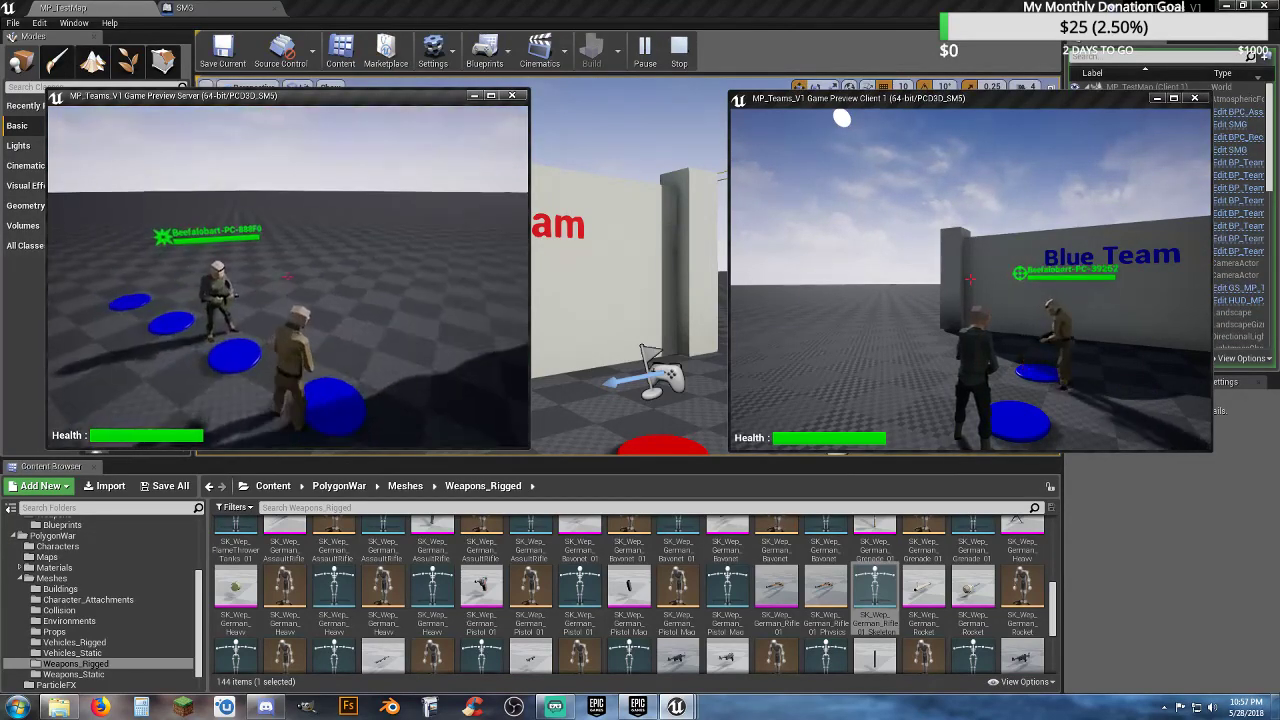
- Run the server's Recon around the client's Assault in the blue base to compare their weapon meshes
key("w")
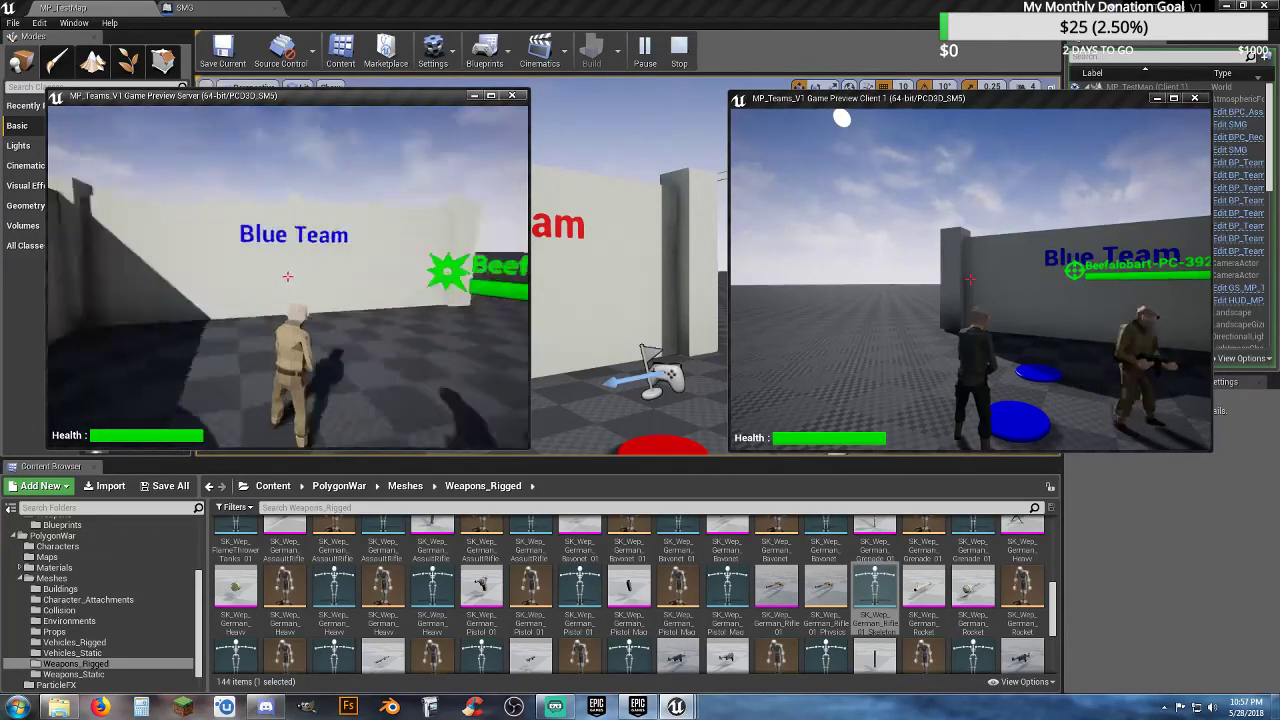
key("w")
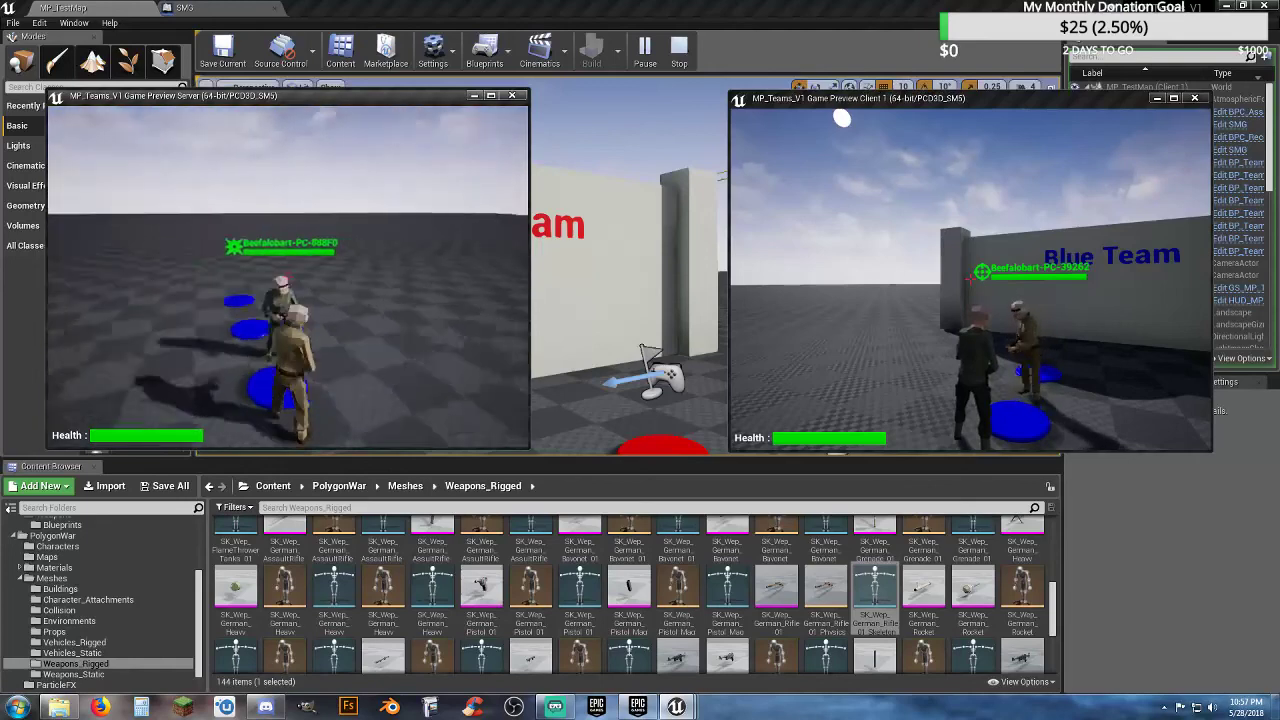
key("w")
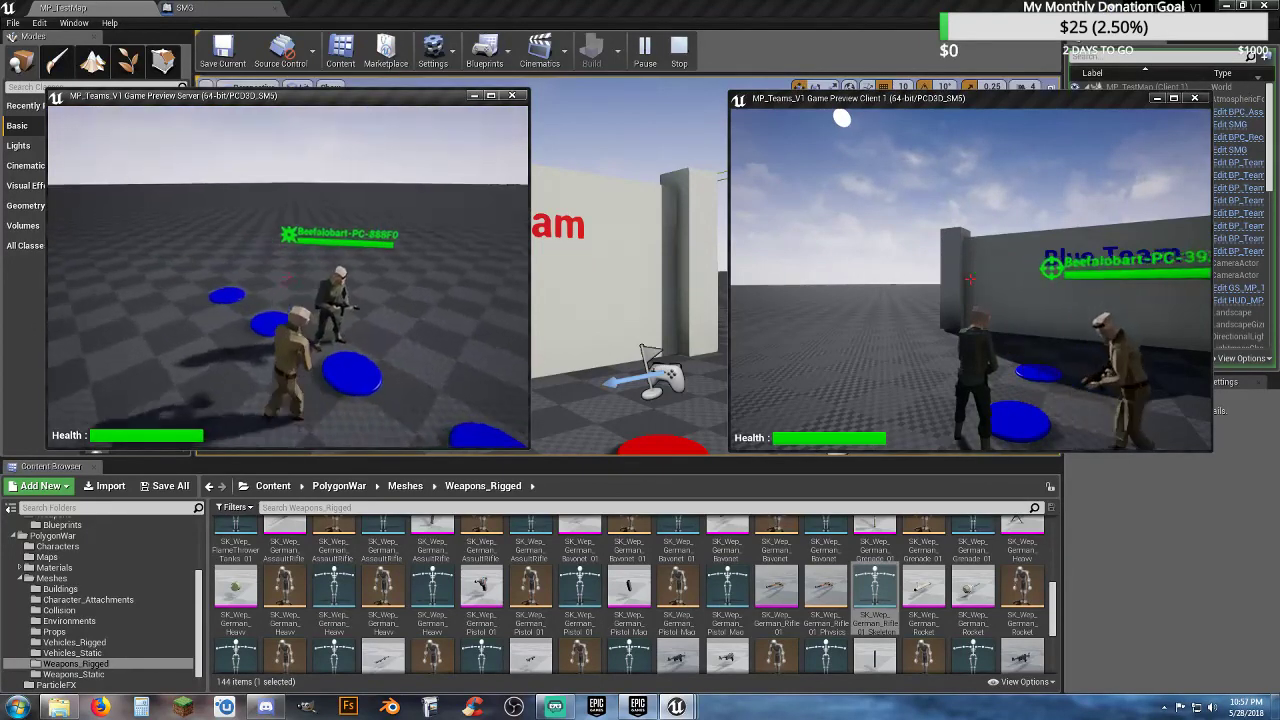
key("w")
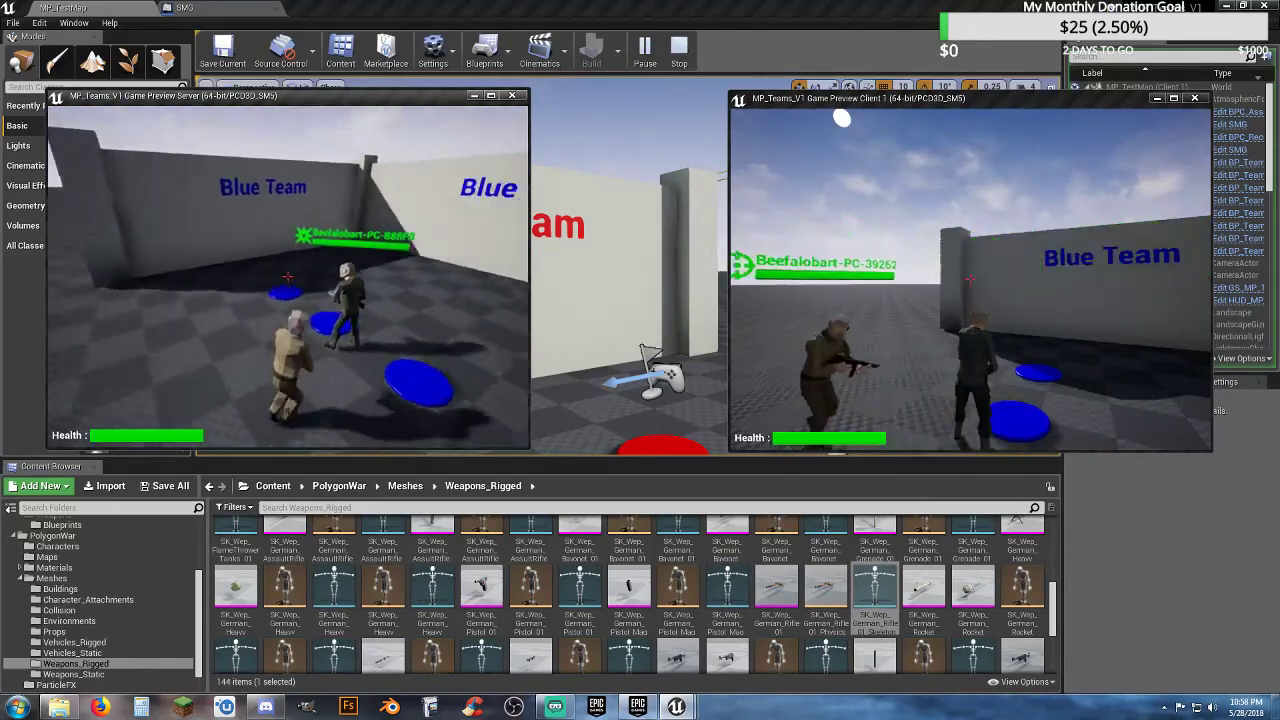
key("w")
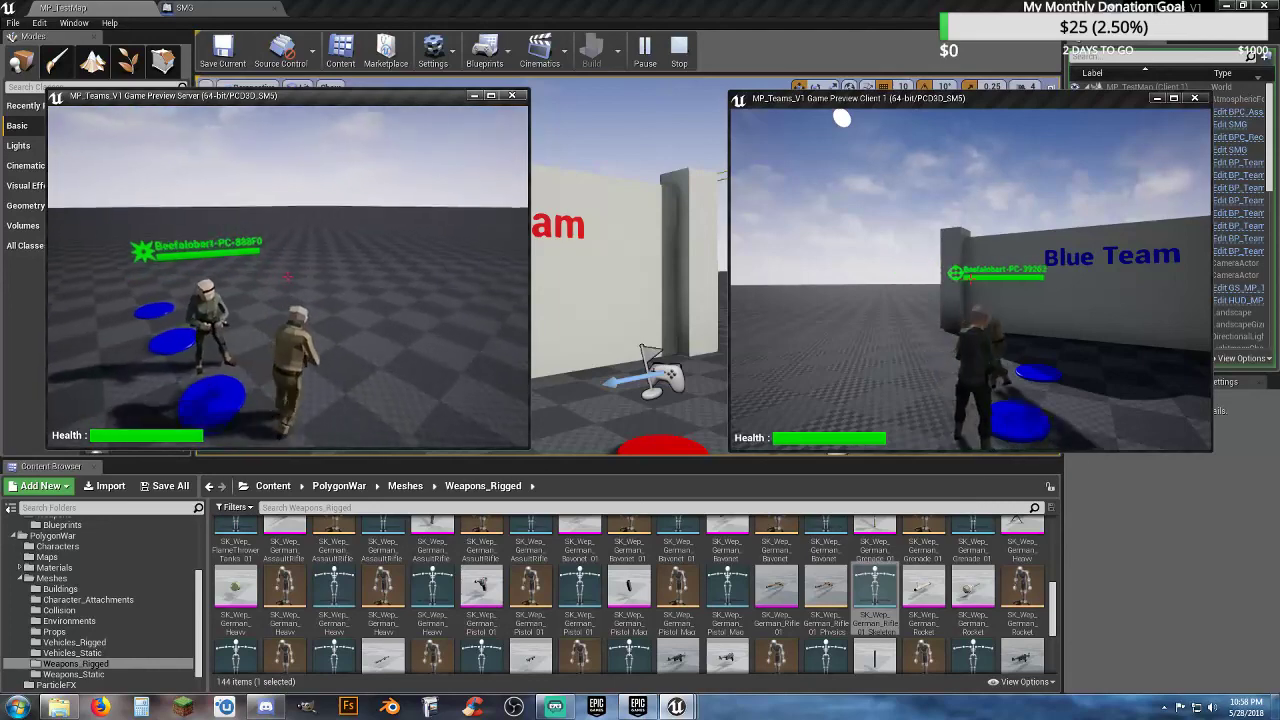
key("a")
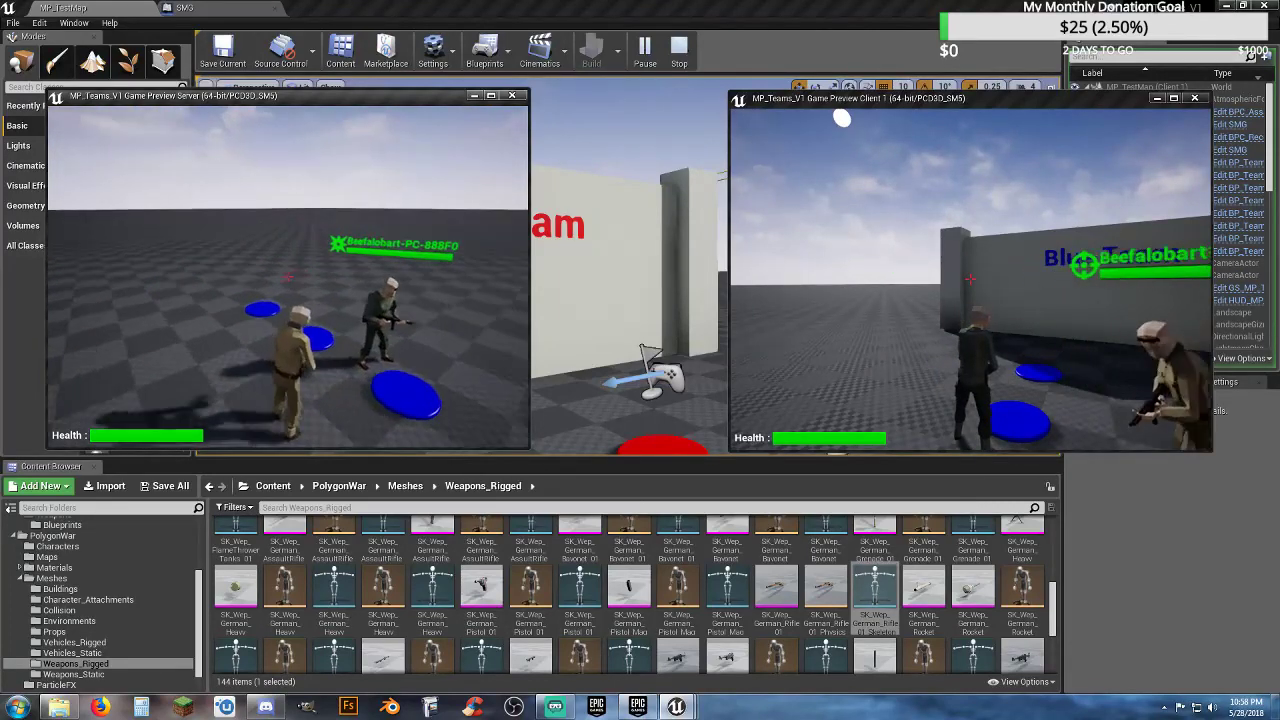
key("a")
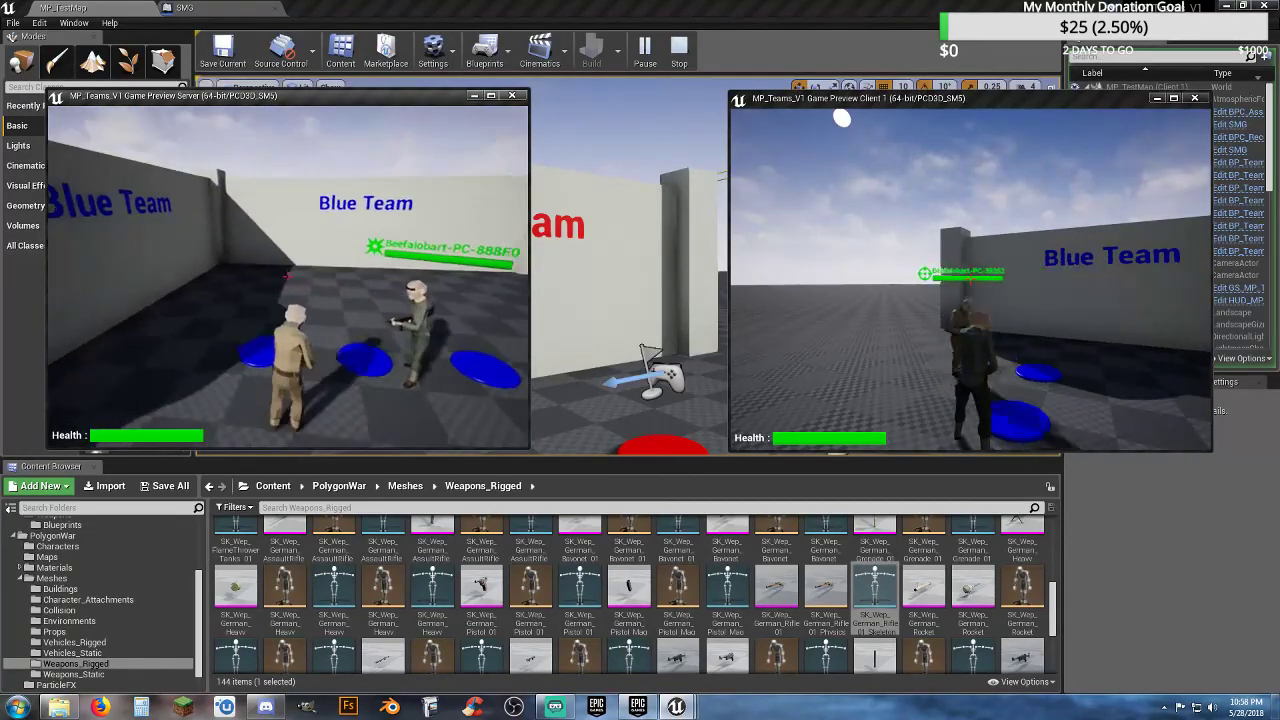
key("a")
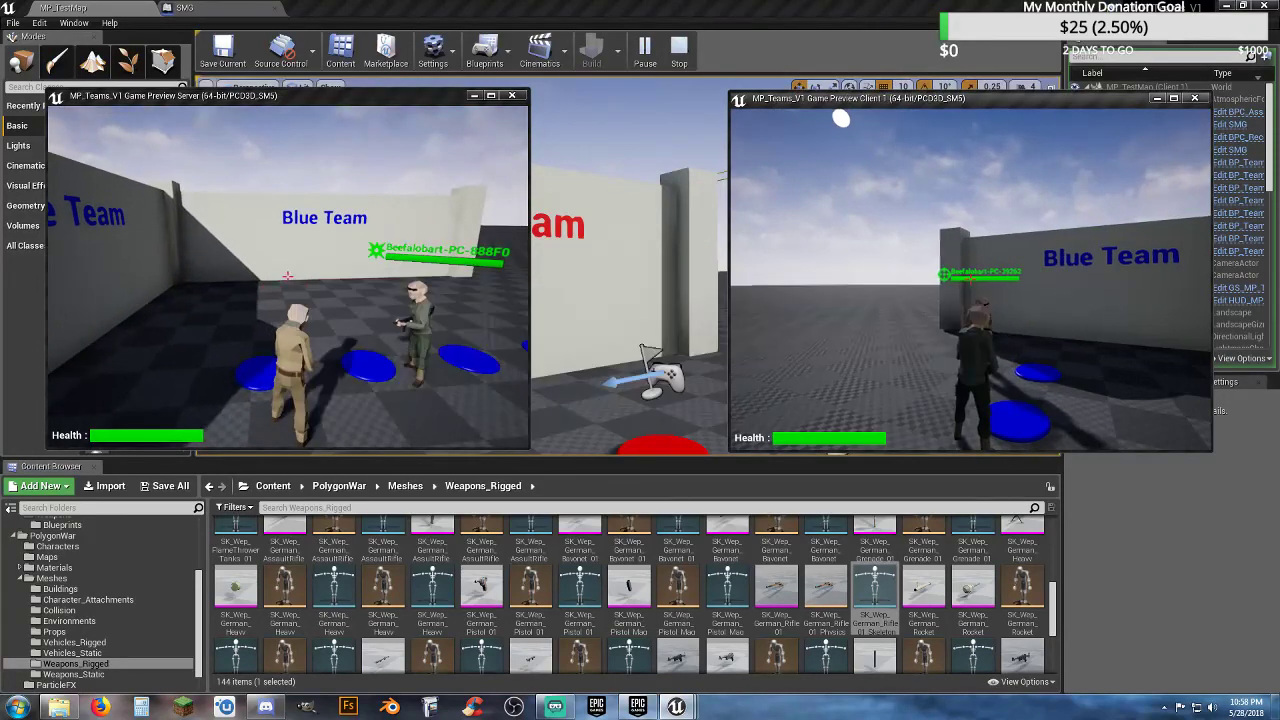
- Respawn the client's character as Recon on the red team
key("m")
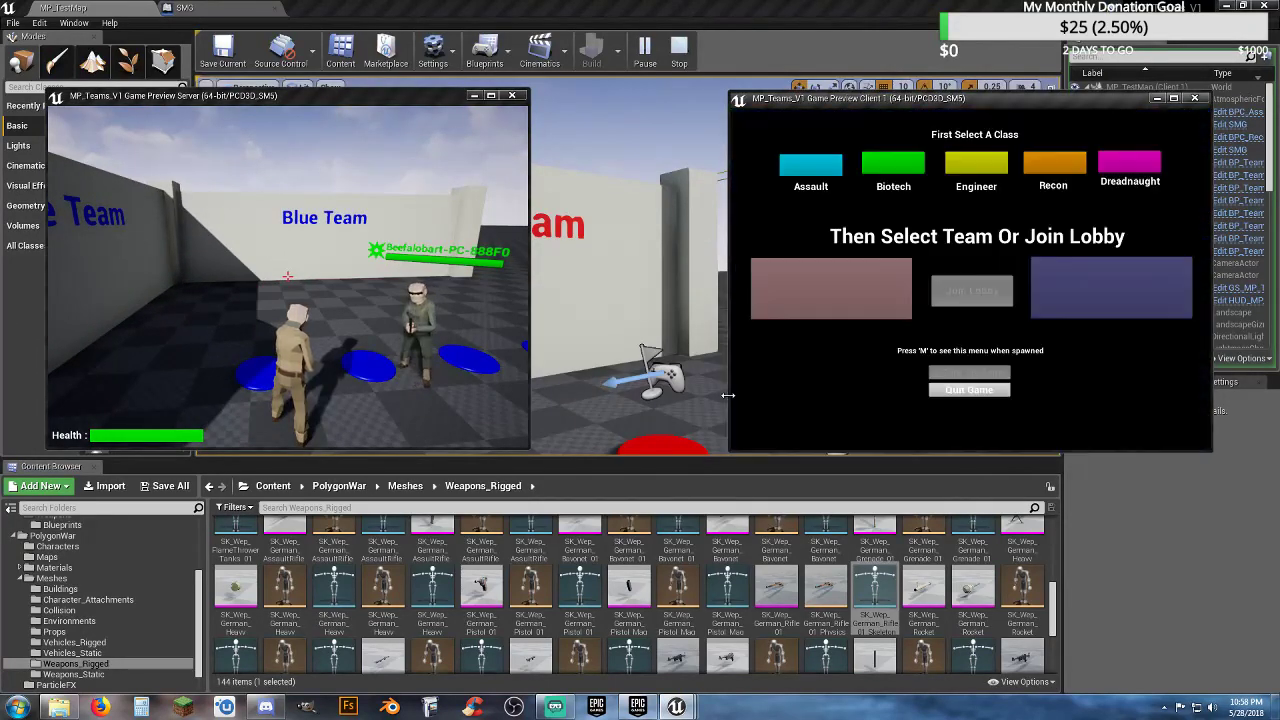
left_click(1055, 173)
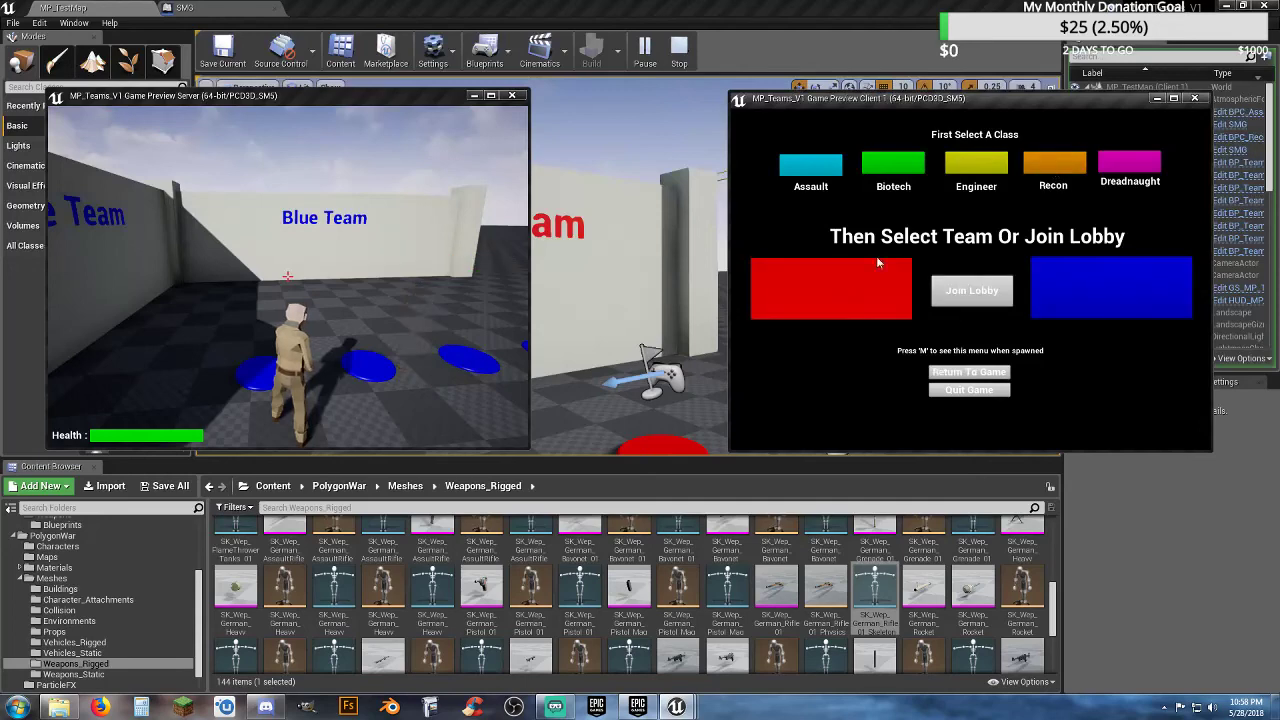
left_click(876, 270)
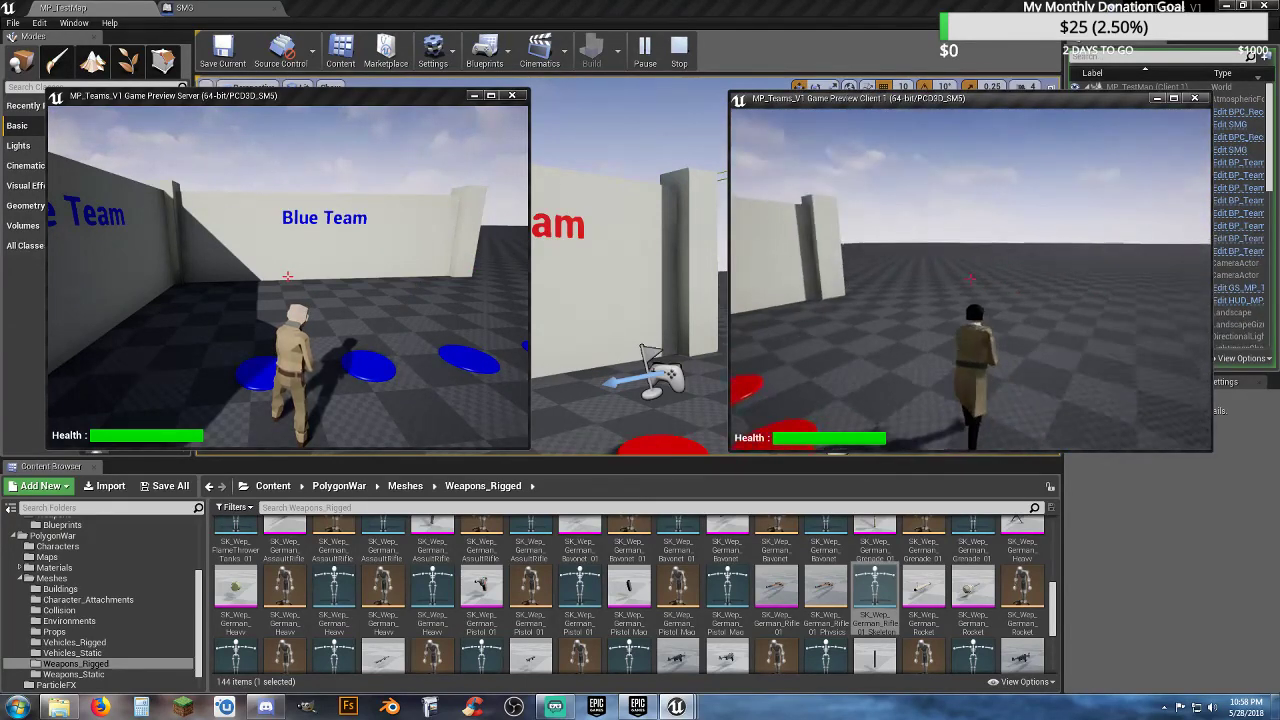
- Run the client's red-team Recon out of the red base and over to the server's Recon in the blue base
key("w")
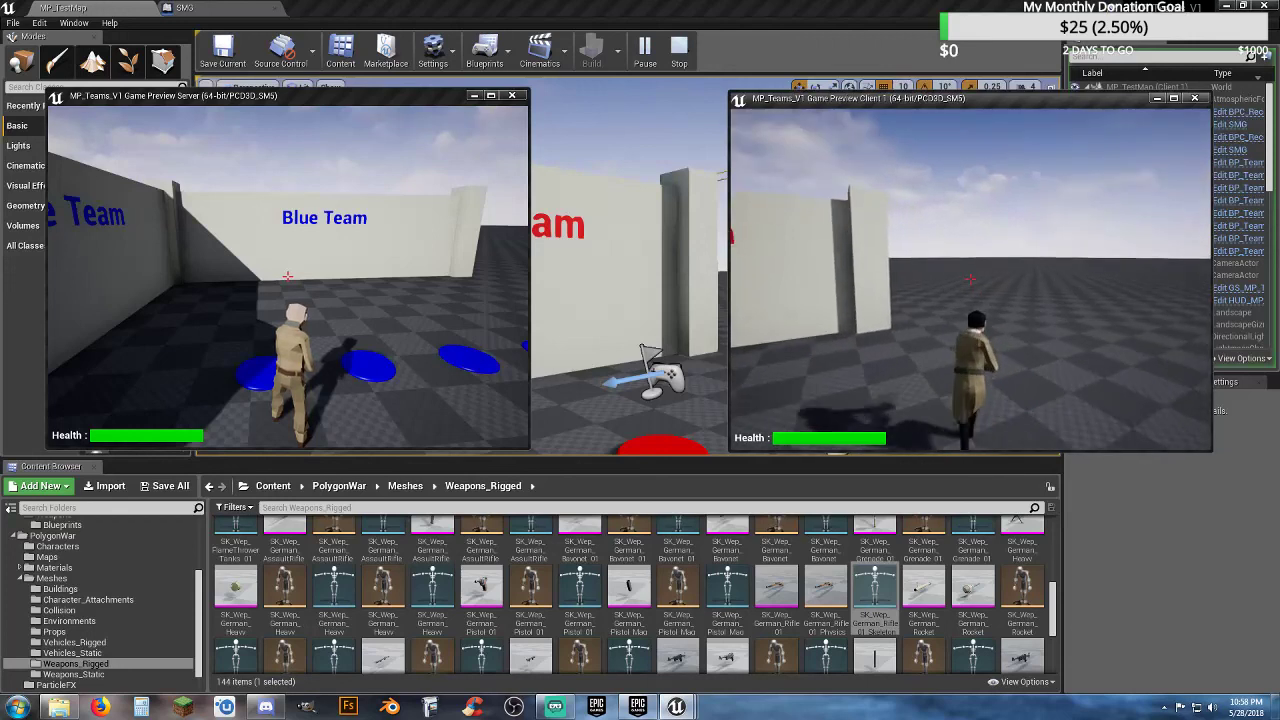
key("w")
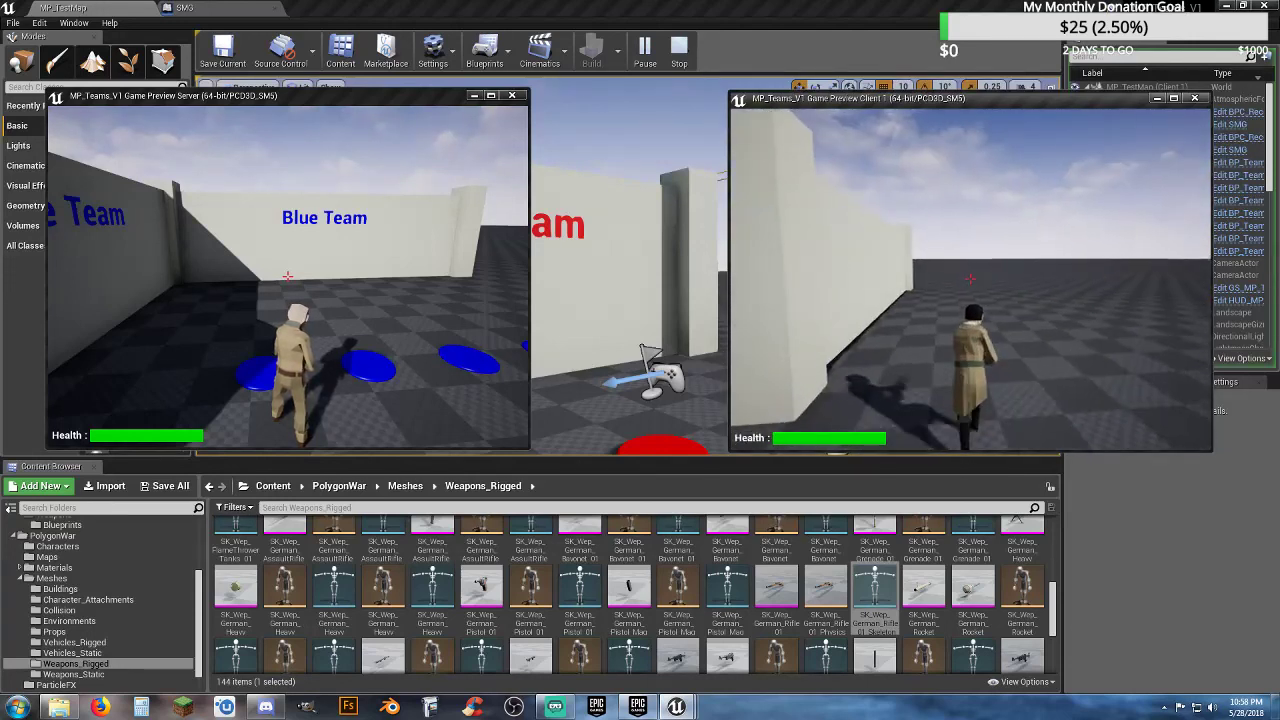
key("w")
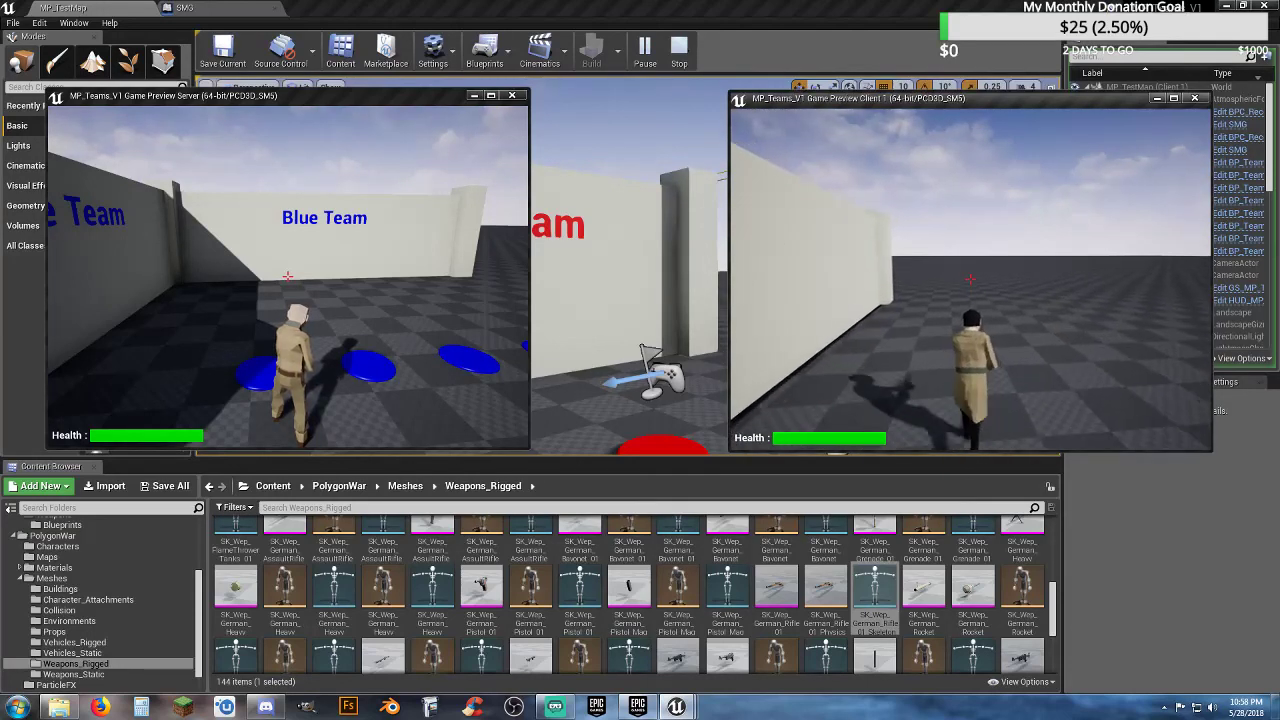
key("w")
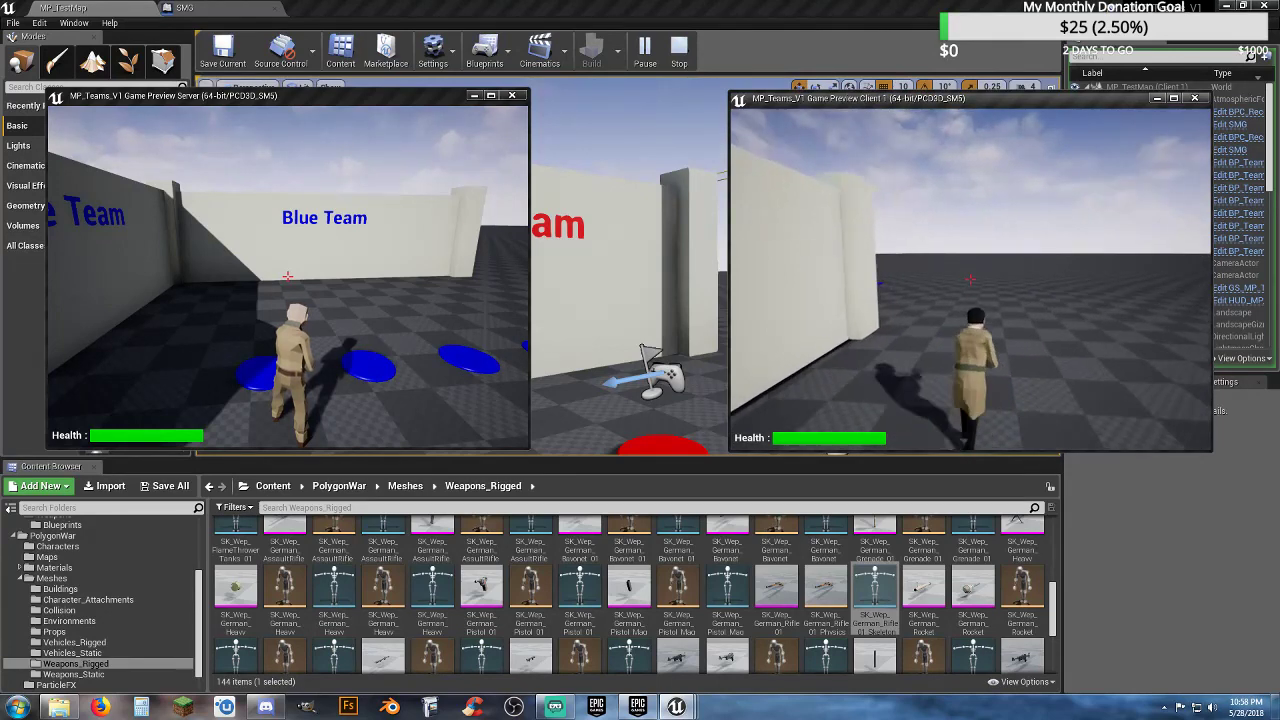
key("w")
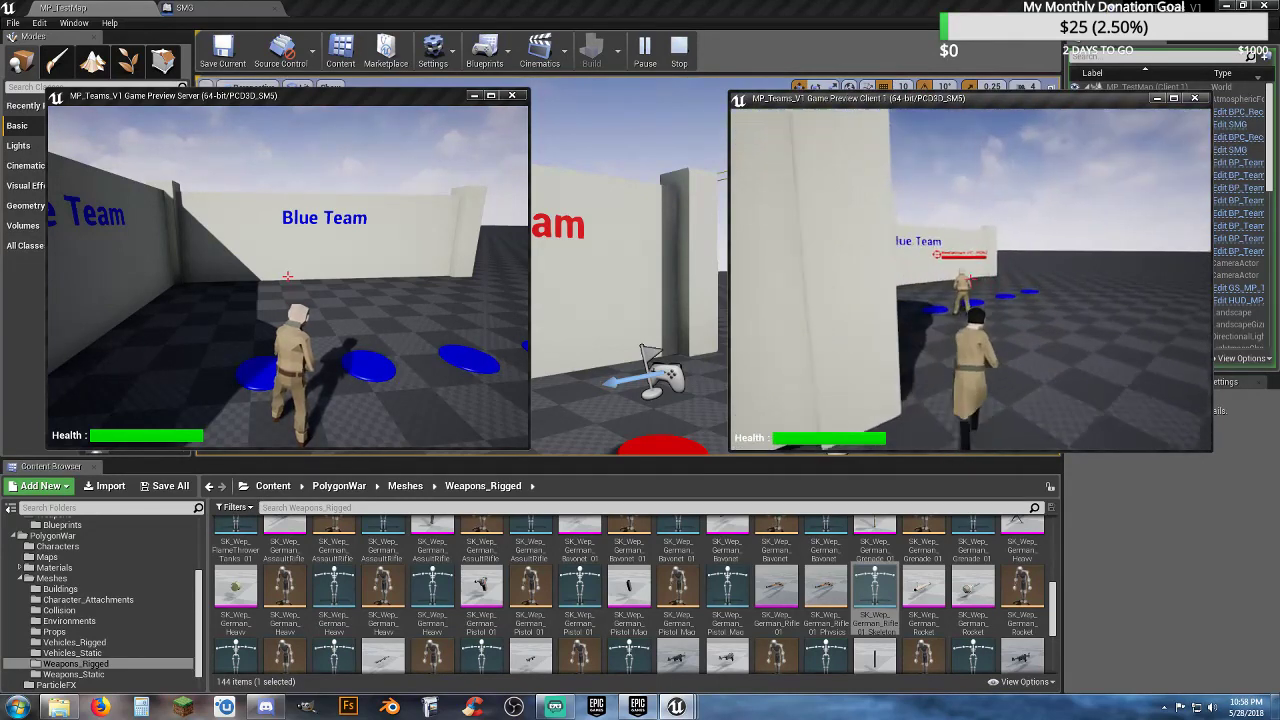
key("w")
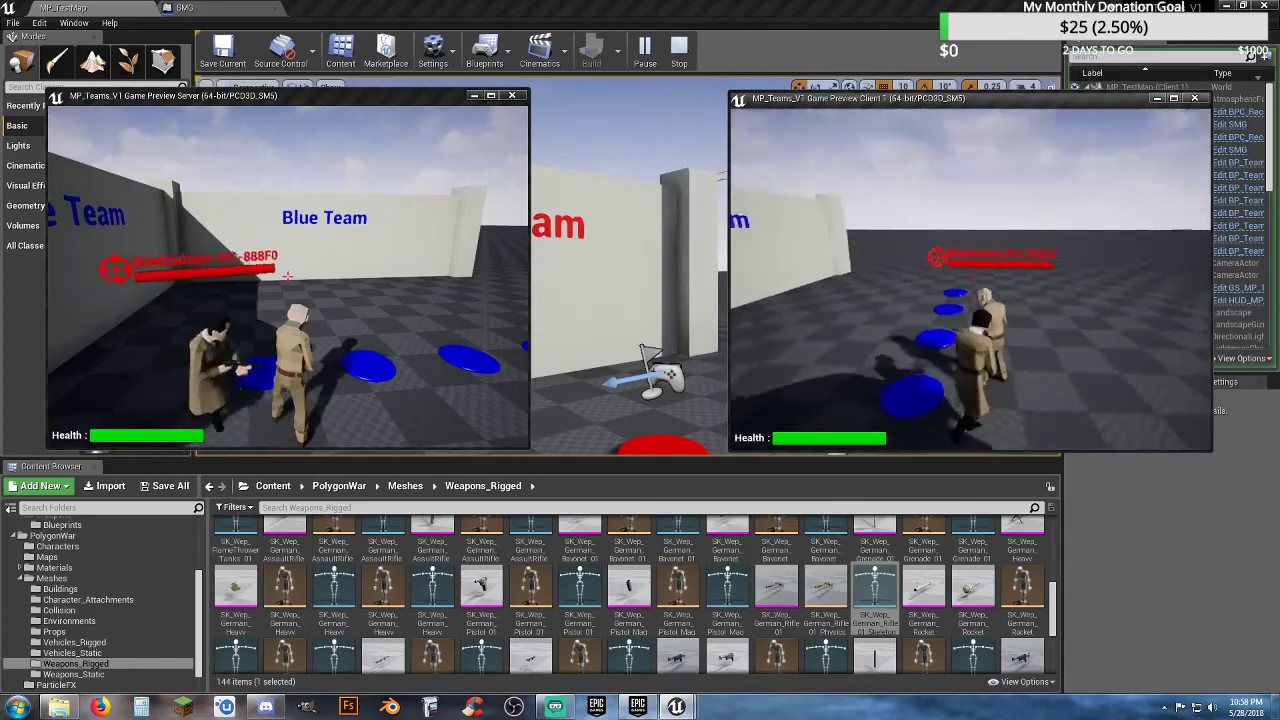
- Circle the client's Recon around the server's Recon to compare both weapon meshes, and end the playtest
key("w")
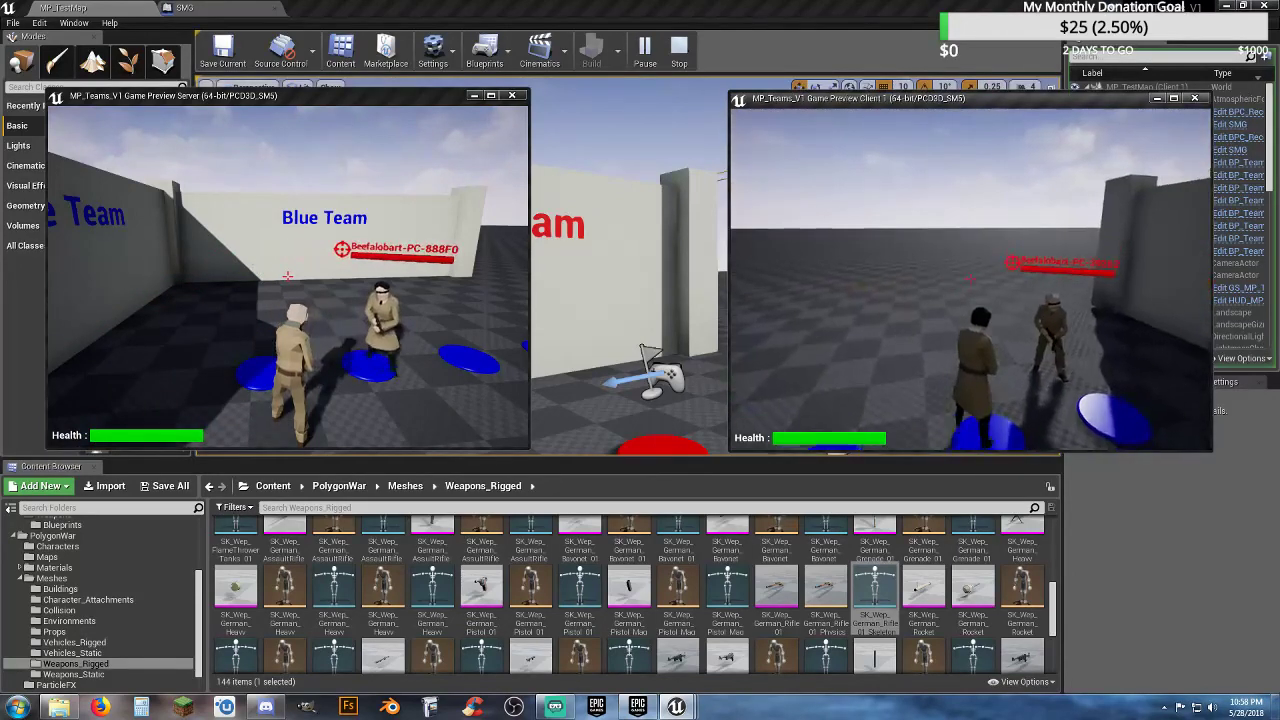
key("space")
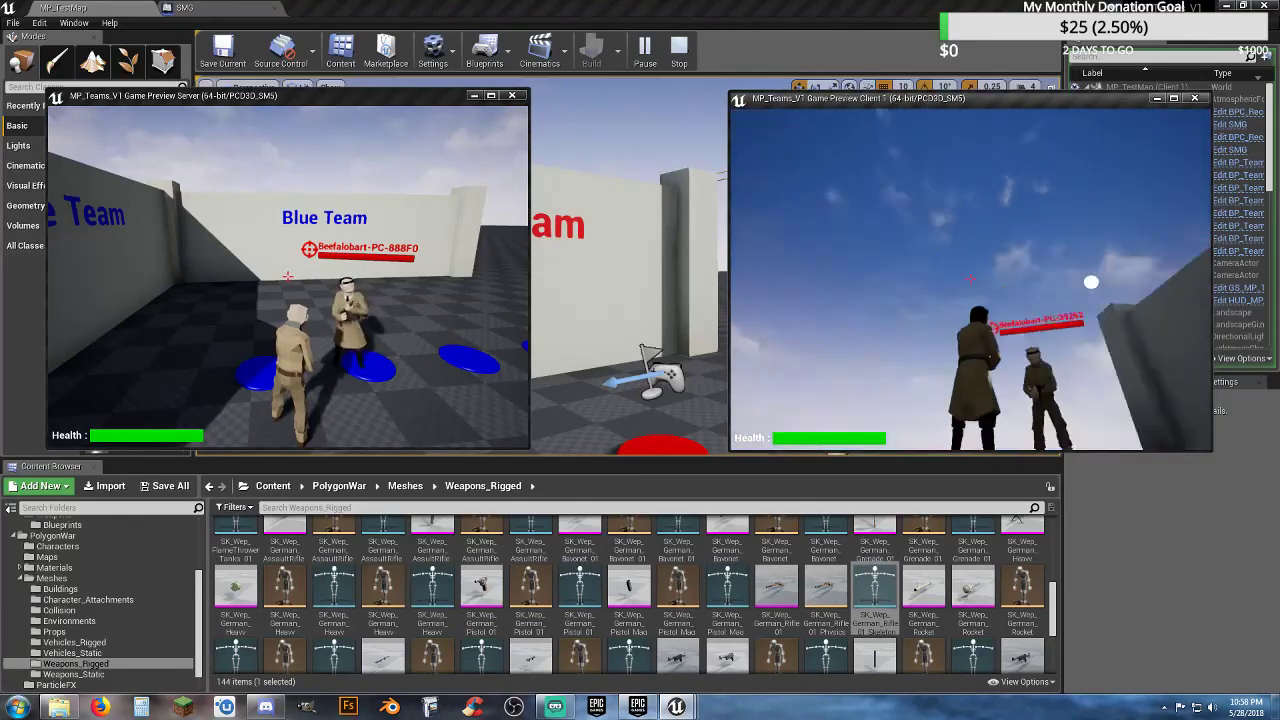
key("w")
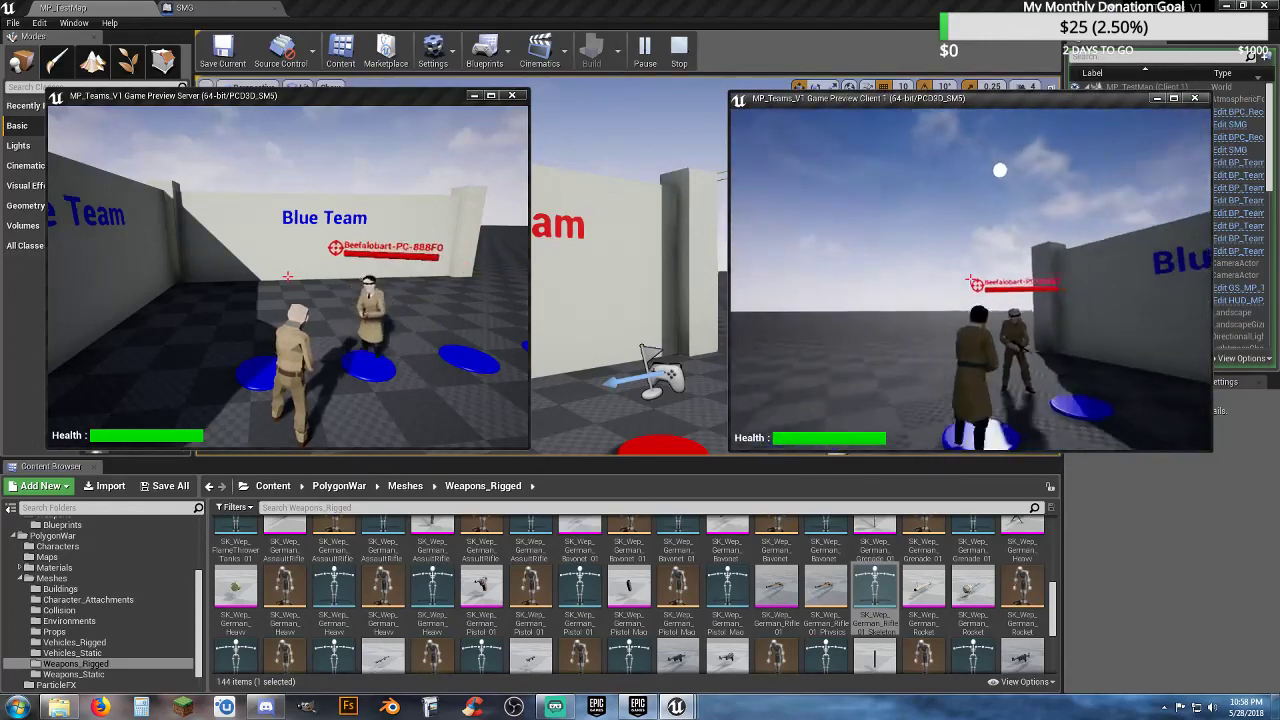
key("w")
key("d")
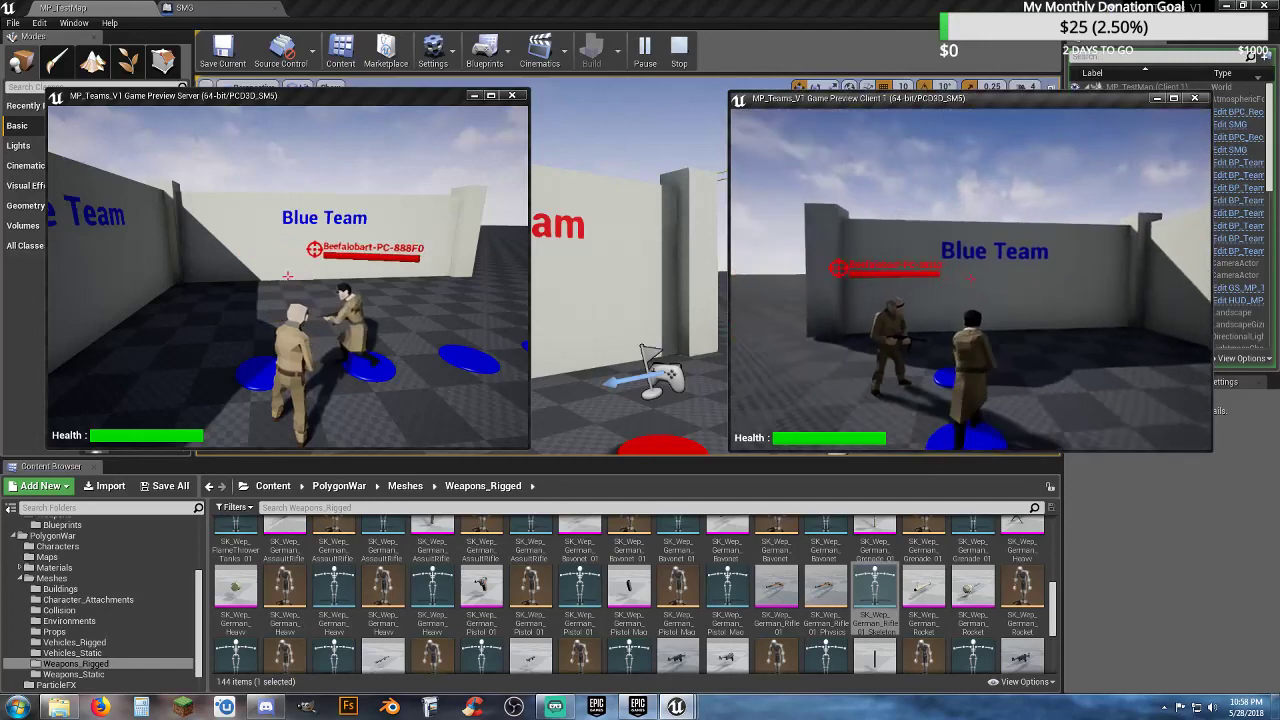
key("Escape")
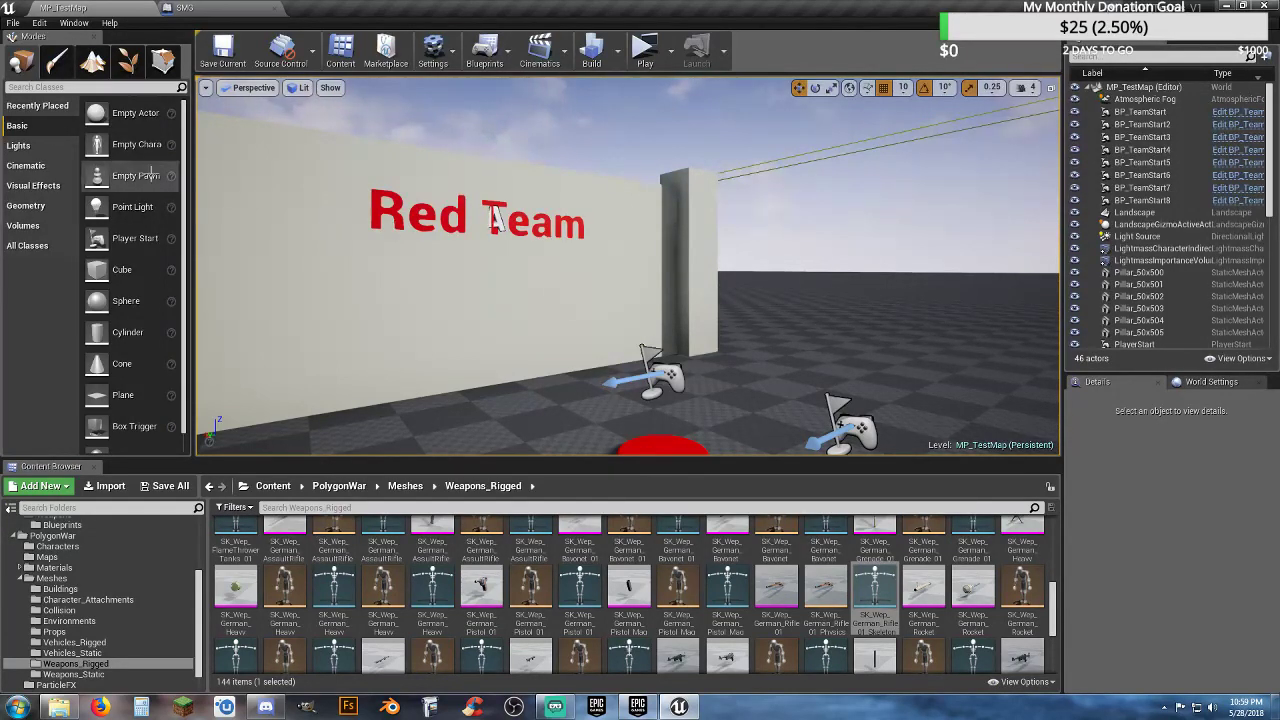
- In the SMG event graph, replace the Delay after Event Tick with a DoOnce node whose Completed output feeds Switch Has Authority
left_click(216, 9)
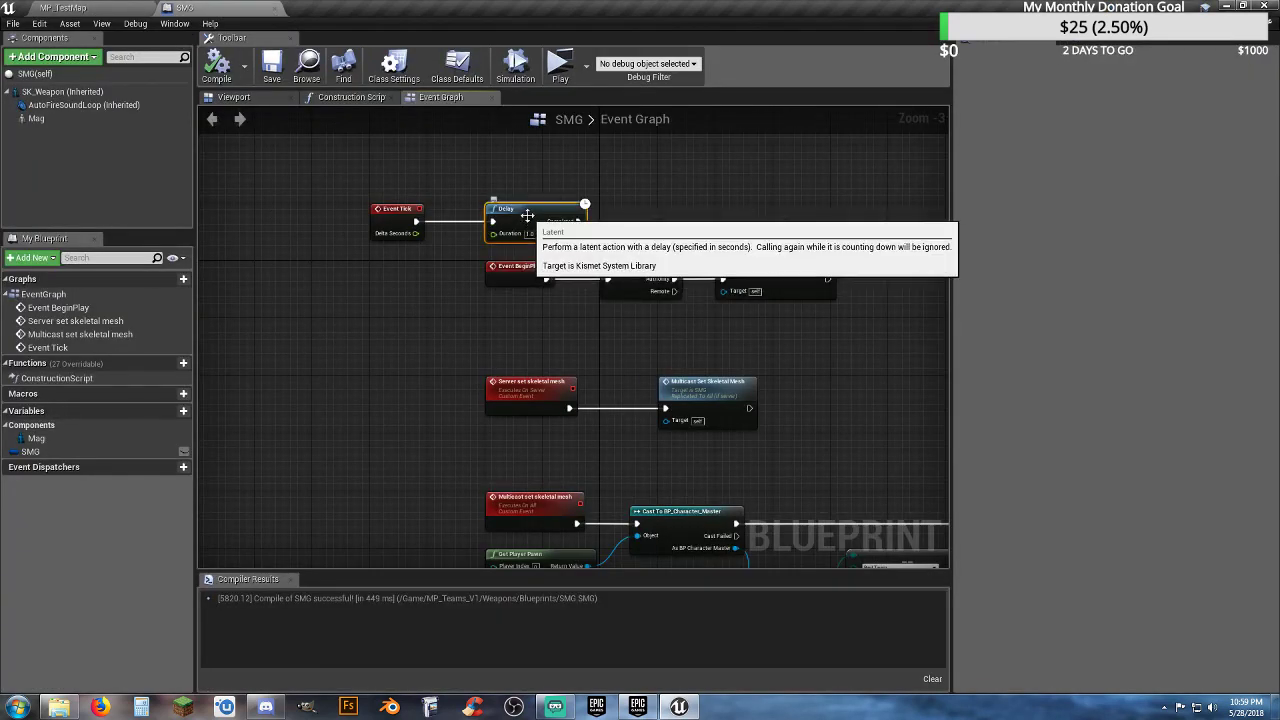
key("Delete")
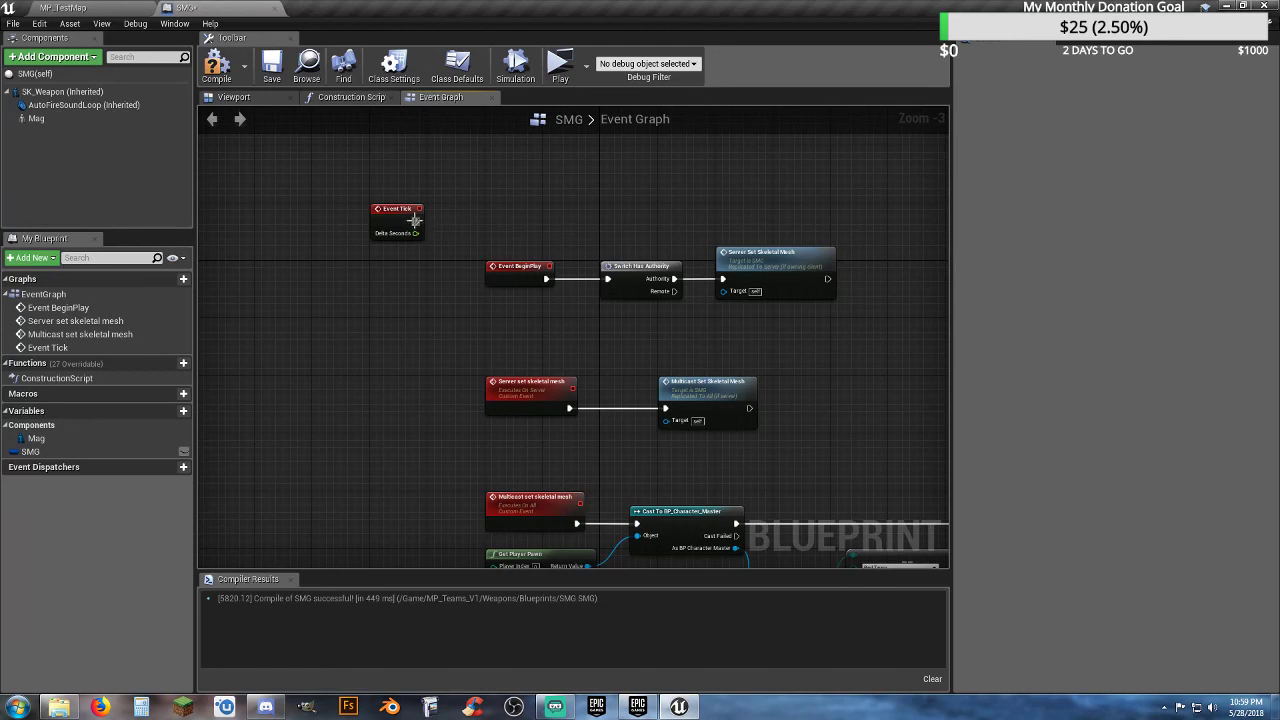
left_click_drag(415, 221, 471, 221)
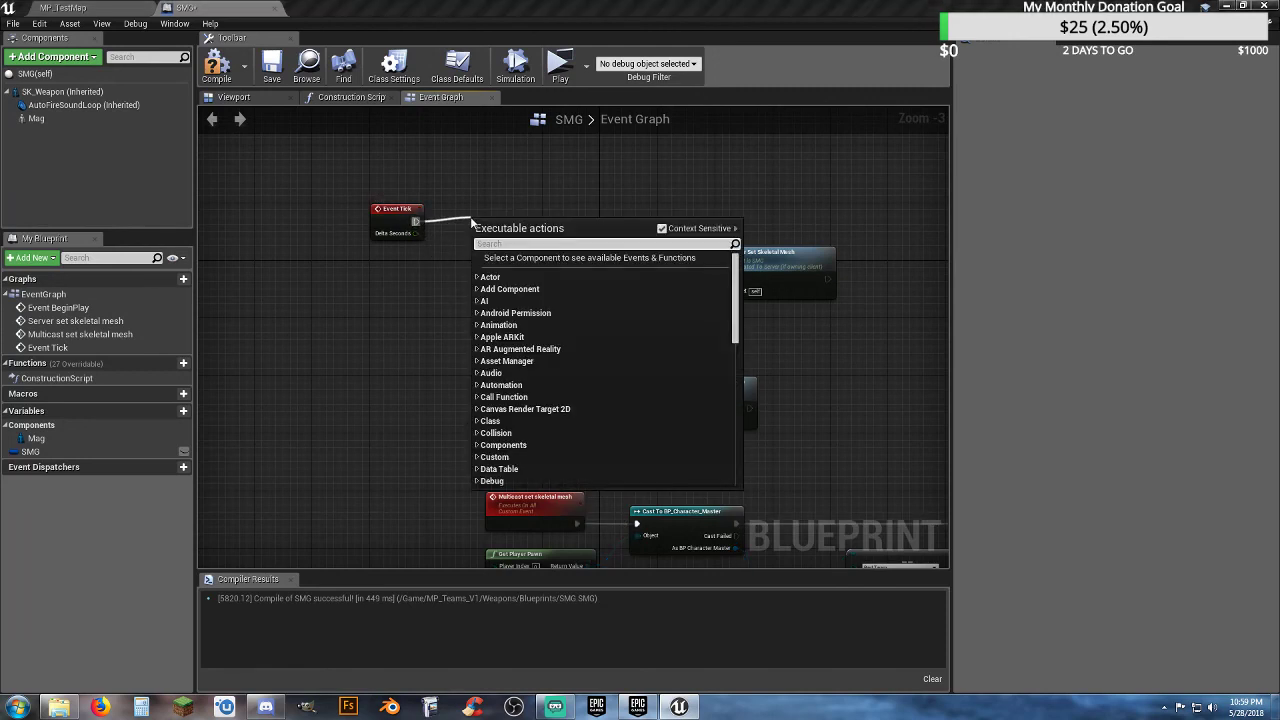
type("doonce")
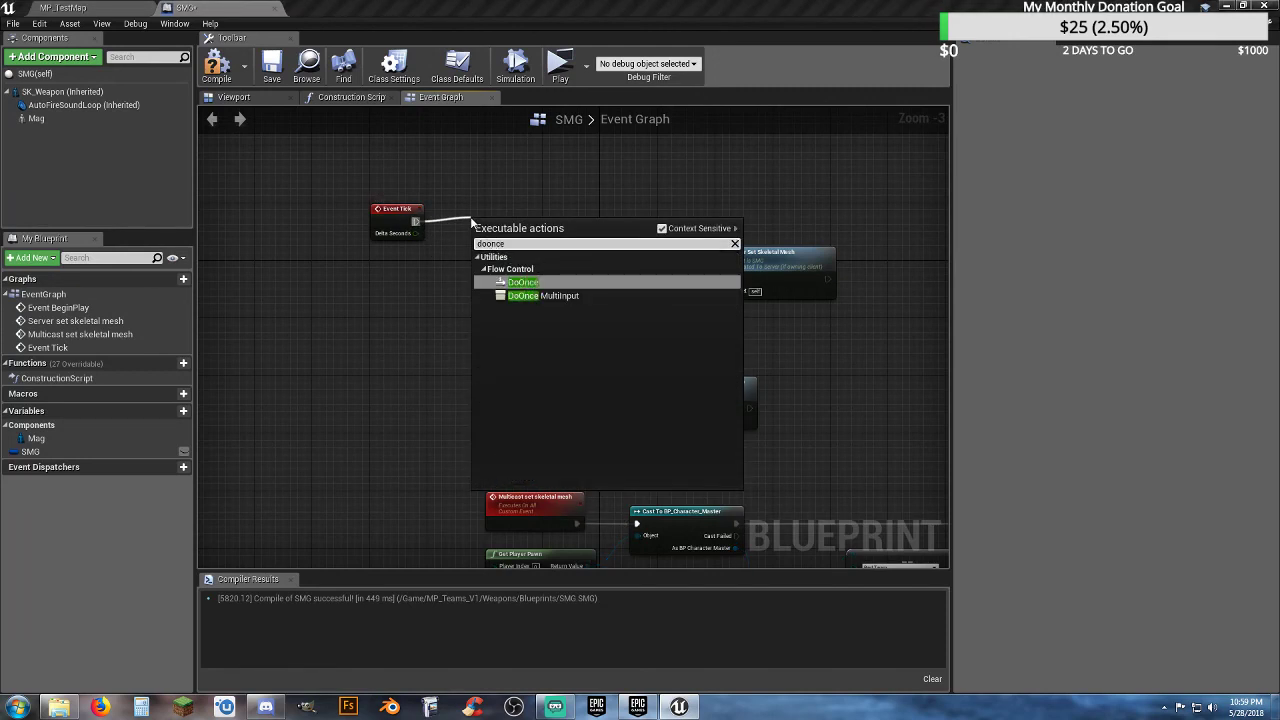
key("Return")
left_click_drag(523, 222, 609, 276)
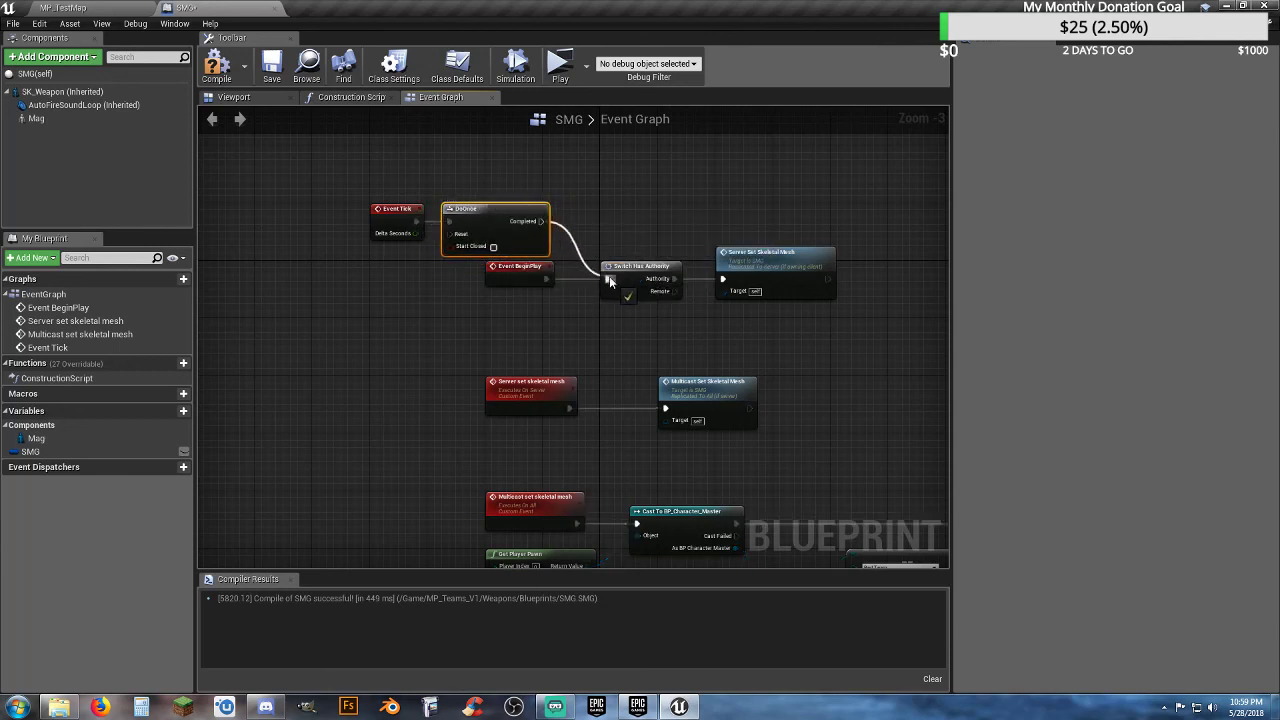
- Compile and save the SMG blueprint, and close it
right_click_drag(592, 325, 453, 193)
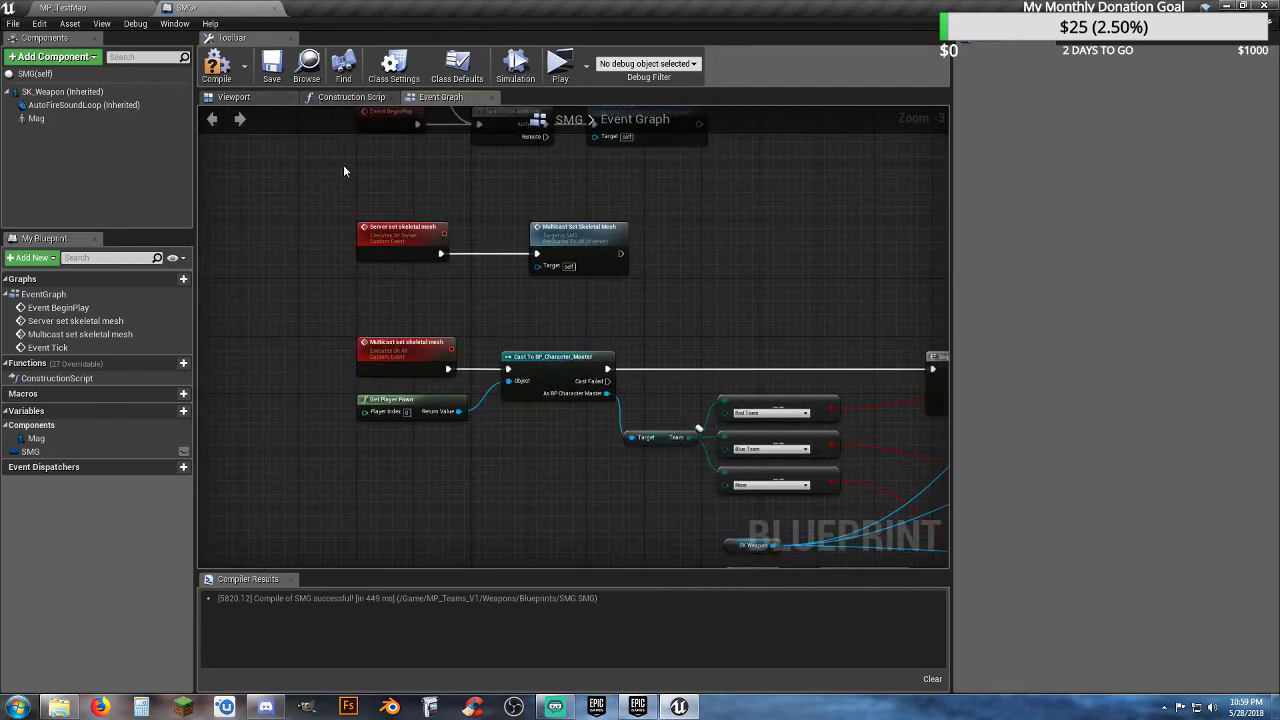
left_click(222, 70)
left_click(271, 70)
right_click_drag(748, 271, 706, 367)
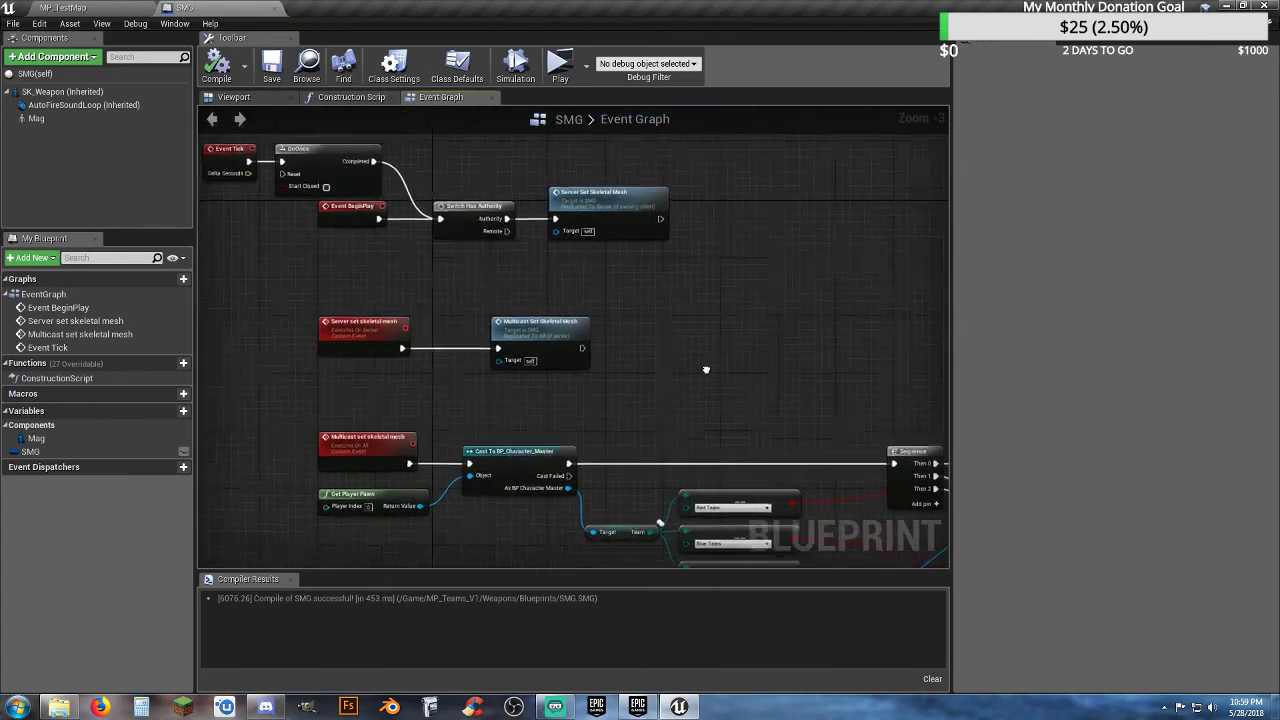
left_click(270, 8)
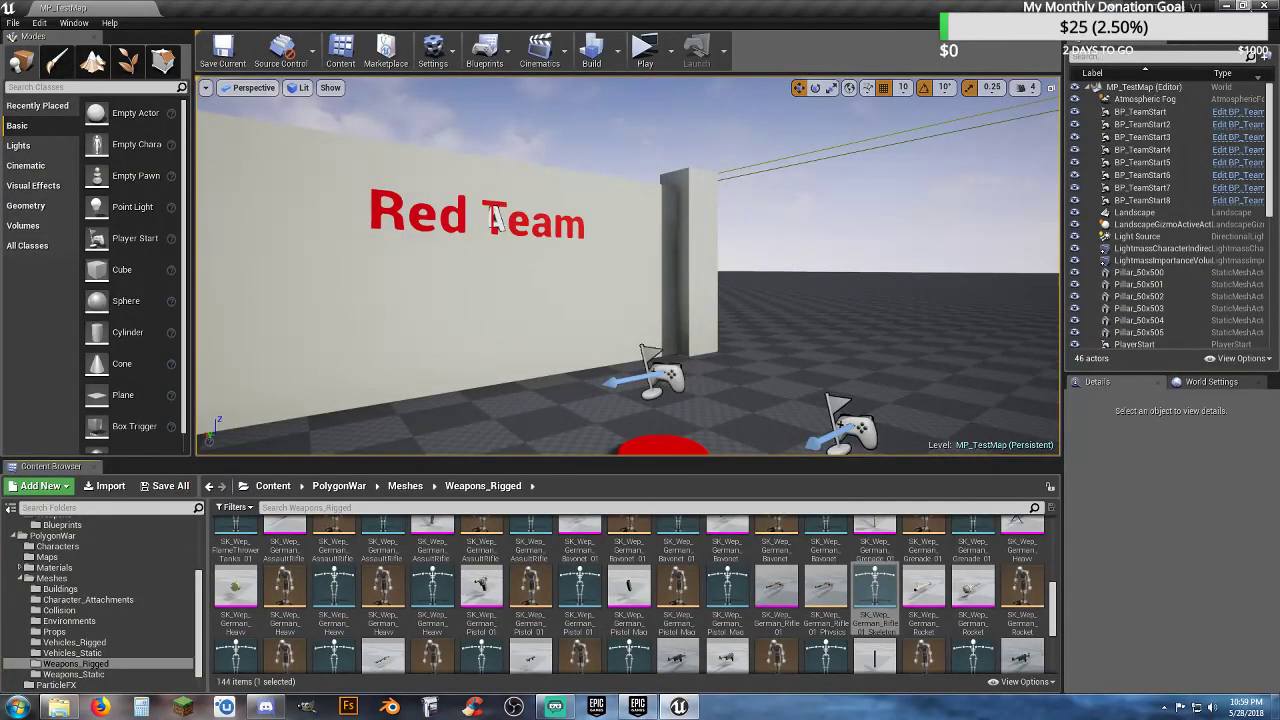
- Close the Unreal Editor and the Epic Games Launcher
left_click(1262, 6)
left_click(965, 541)
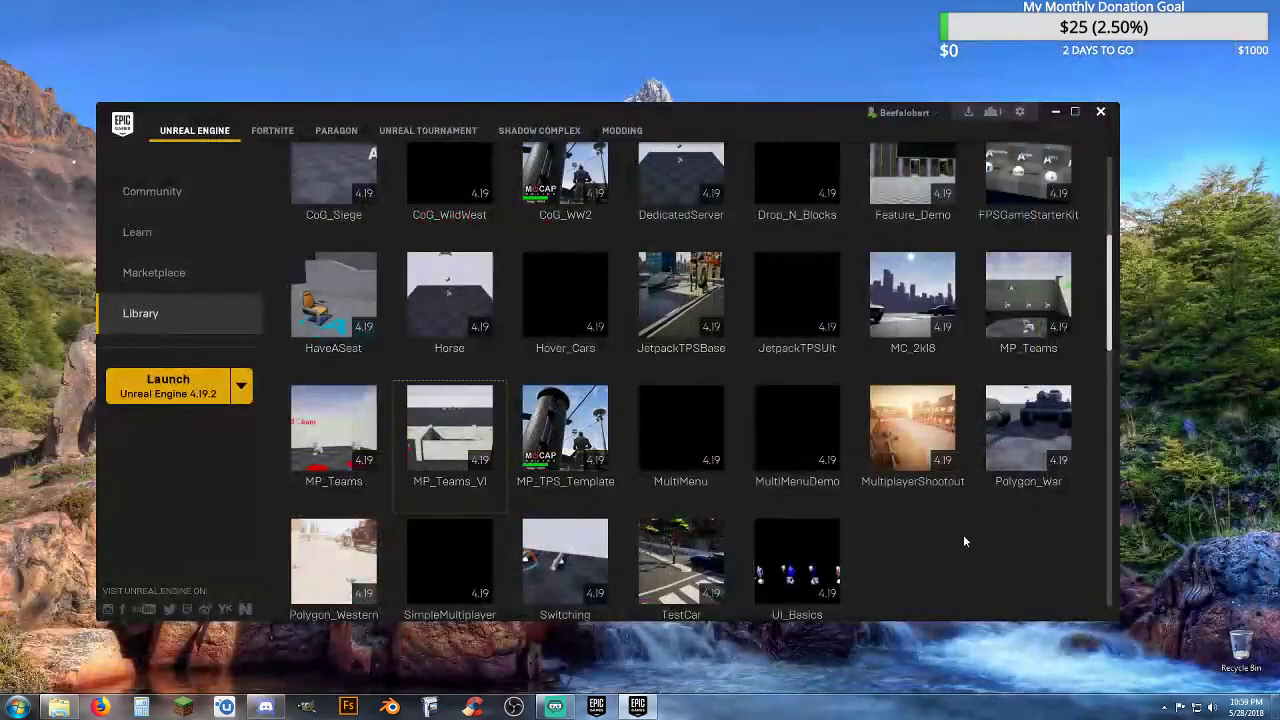
left_click(1103, 112)
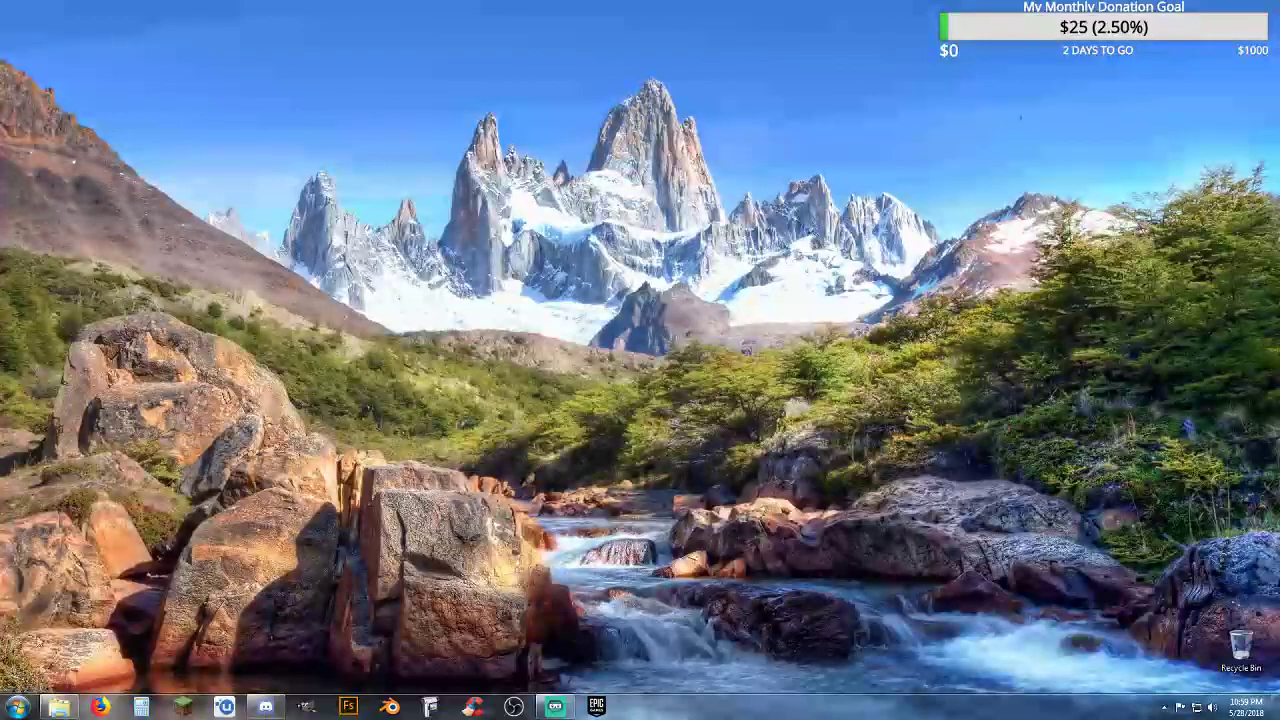